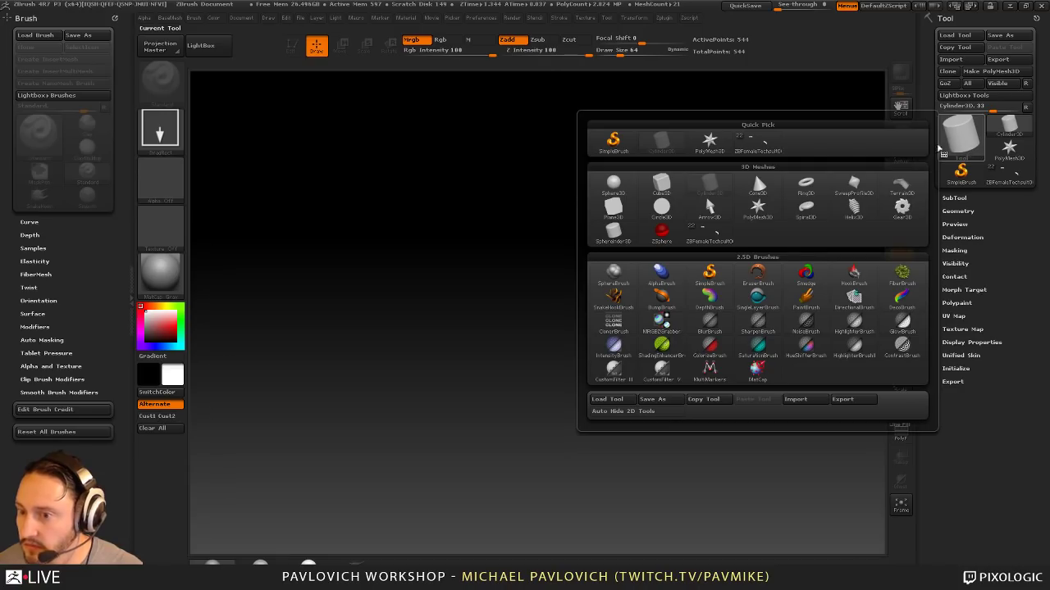
{"action": "mouse_move", "coordinate": [622, 235]}
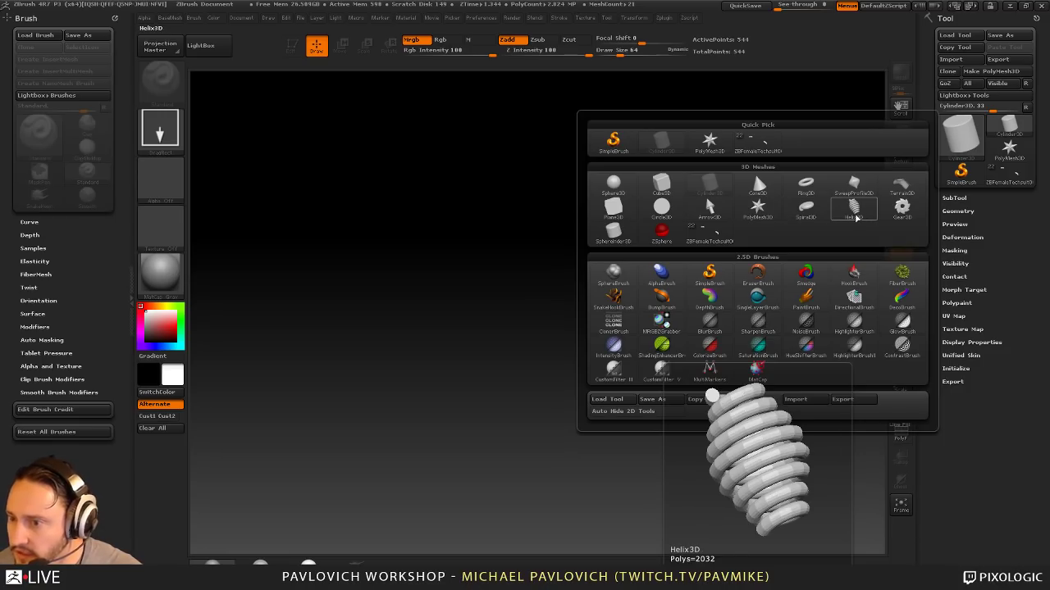
{"action": "left_click_drag", "start_coordinate": [506, 332], "coordinate": [558, 441]}
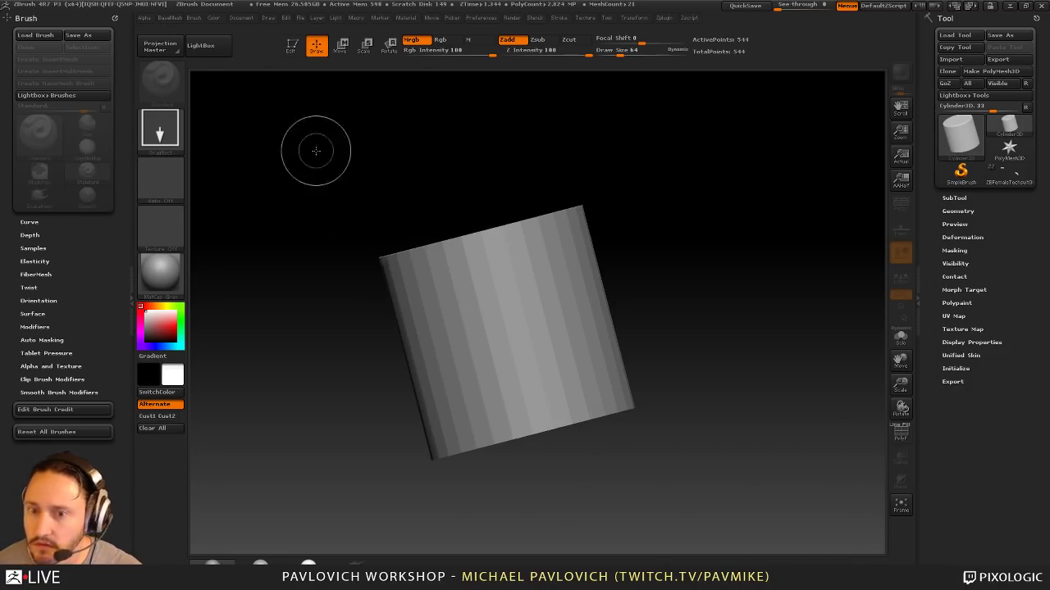
{"action": "left_click", "coordinate": [293, 46]}
{"action": "key", "text": "s"}
{"action": "left_click", "coordinate": [703, 223]}
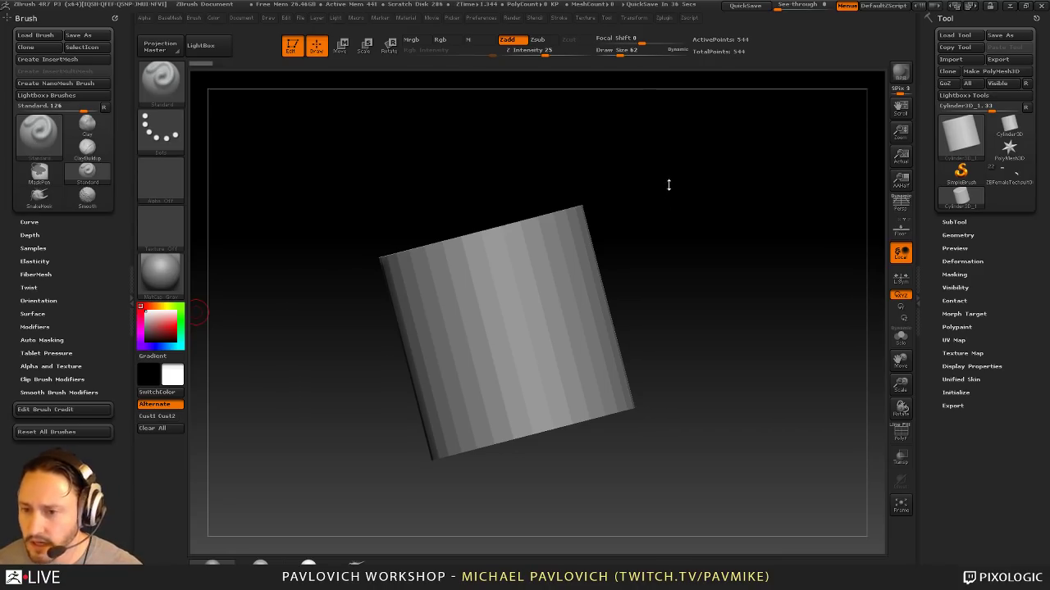
{"action": "left_click_drag", "start_coordinate": [701, 233], "coordinate": [656, 237]}
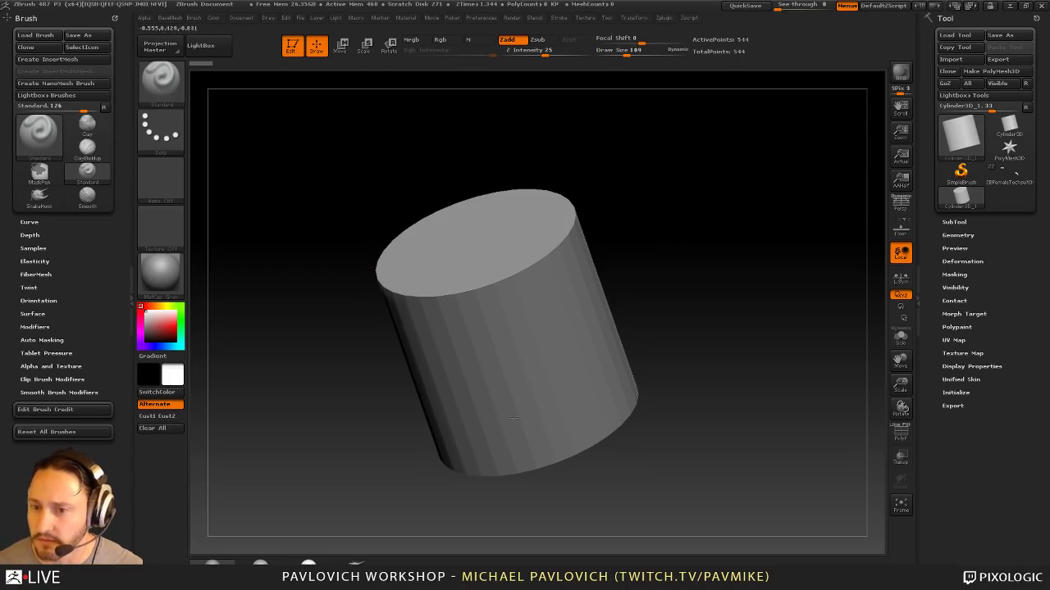
{"action": "left_click", "coordinate": [958, 174]}
{"action": "left_click", "coordinate": [433, 193]}
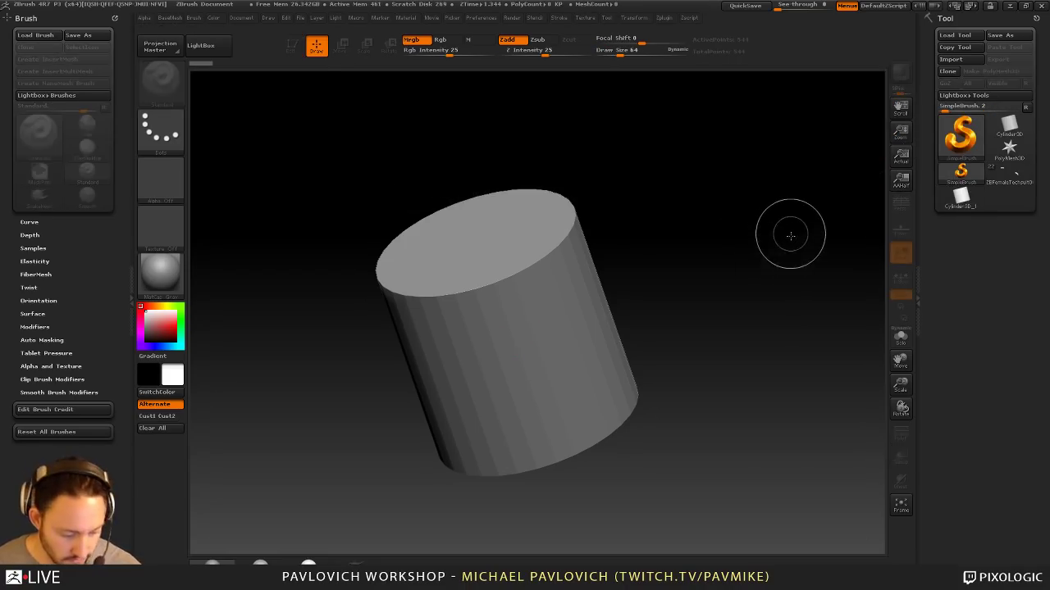
Step: Draw a Plane3D on the canvas, enter Edit mode, and display its polyframe in a straight front view
{"action": "left_click", "coordinate": [961, 138]}
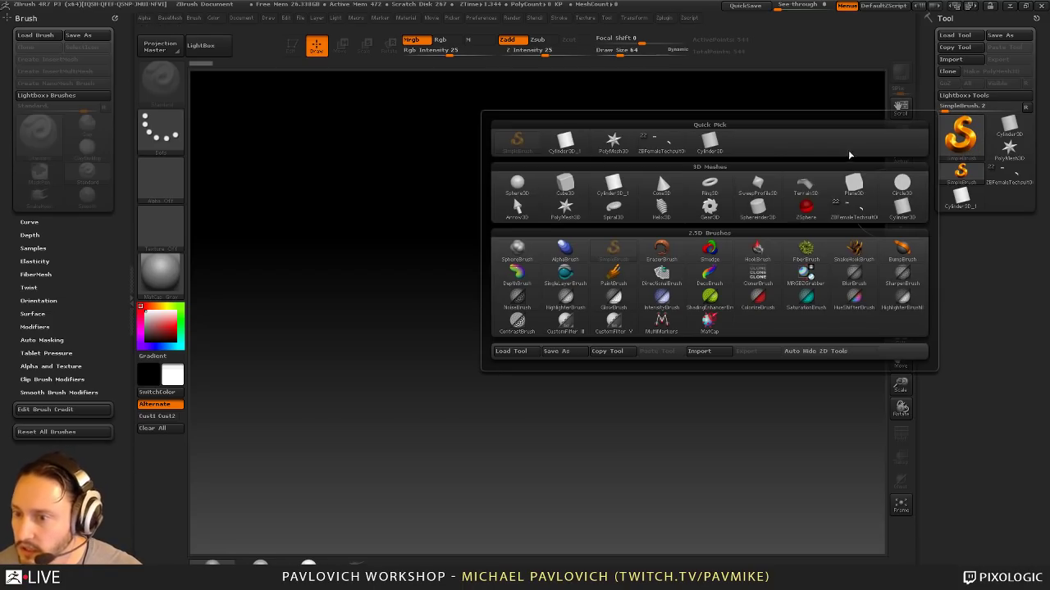
{"action": "left_click", "coordinate": [854, 185]}
{"action": "left_click_drag", "start_coordinate": [475, 387], "coordinate": [496, 451]}
{"action": "left_click", "coordinate": [293, 46]}
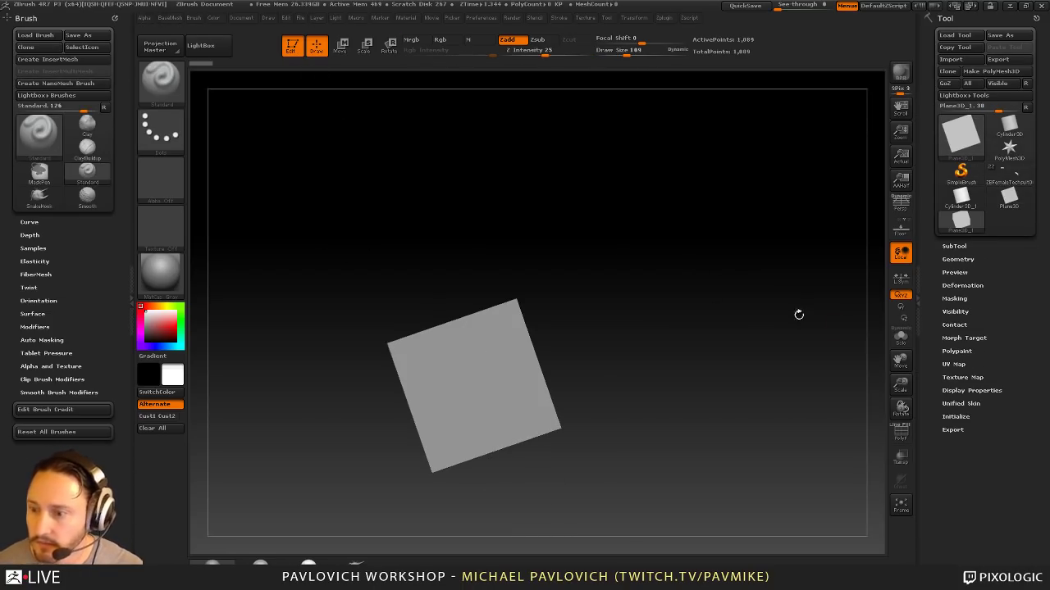
{"action": "left_click", "coordinate": [902, 436]}
{"action": "right_click_drag", "start_coordinate": [748, 312], "coordinate": [746, 351], "text": "ctrl"}
{"action": "left_click_drag", "start_coordinate": [747, 351], "coordinate": [768, 306], "text": "shift"}
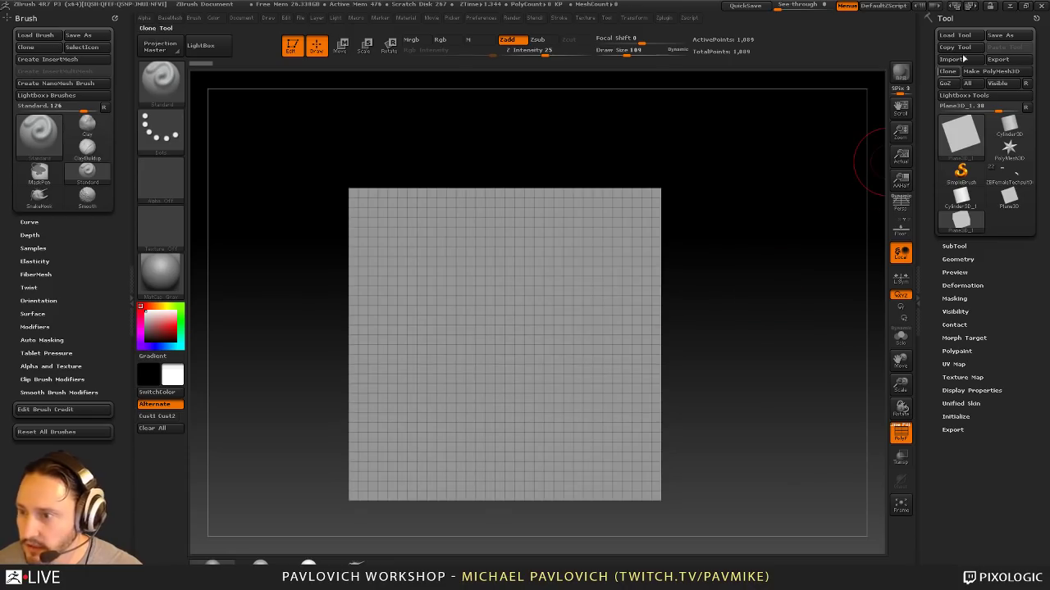
Step: Convert the plane to a PolyMesh3D and reduce it to an eight-by-eight grid by reconstructing subdivisions twice and deleting the higher levels
{"action": "left_click", "coordinate": [989, 72]}
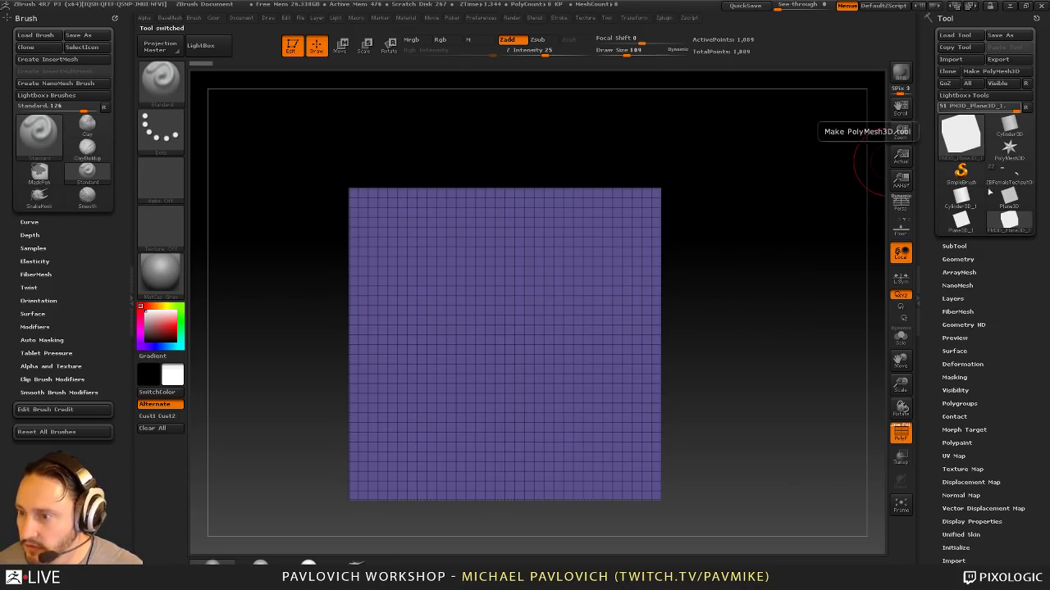
{"action": "left_click", "coordinate": [951, 258], "text": "shift"}
{"action": "left_click_drag", "start_coordinate": [937, 272], "coordinate": [938, 229]}
{"action": "left_click", "coordinate": [971, 276]}
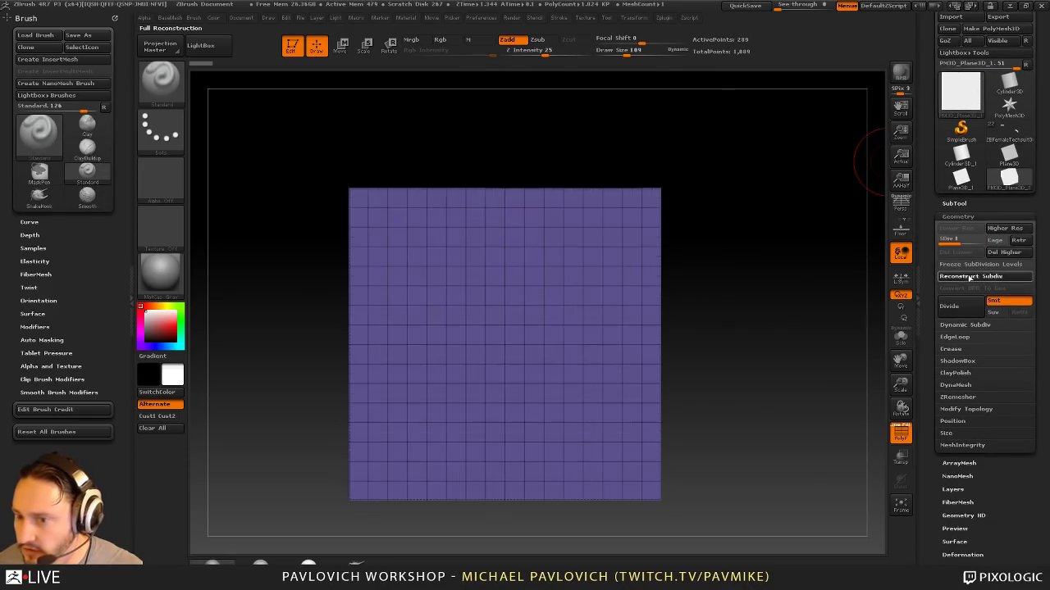
{"action": "left_click", "coordinate": [972, 277]}
{"action": "left_click_drag", "start_coordinate": [722, 342], "coordinate": [717, 289], "text": "alt"}
{"action": "left_click", "coordinate": [1002, 255]}
{"action": "key", "text": "s"}
{"action": "left_click_drag", "start_coordinate": [776, 231], "coordinate": [800, 272], "text": "alt"}
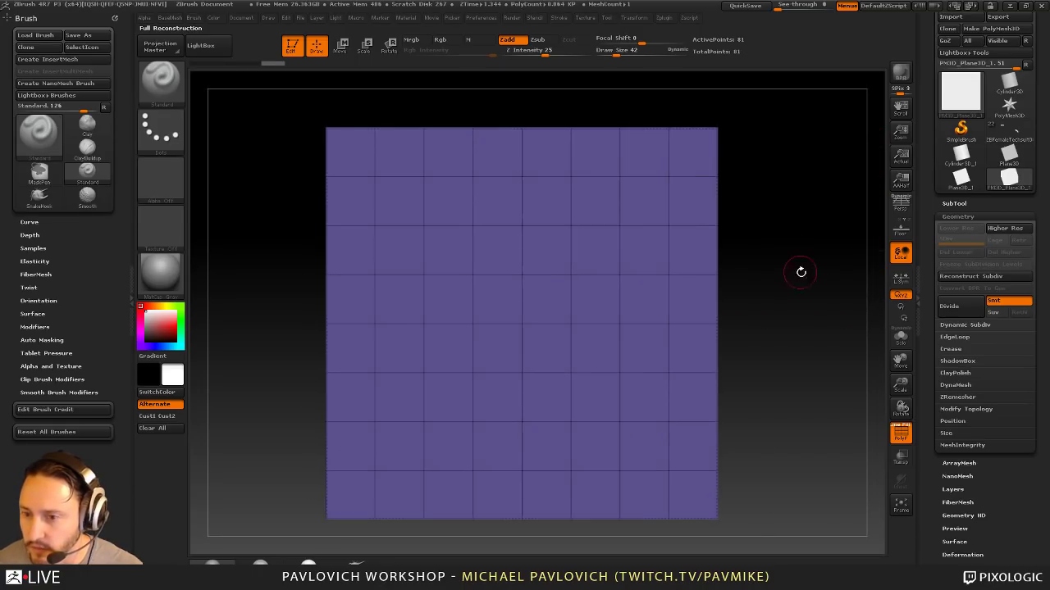
Step: Reduce the brush draw size to 26
{"action": "left_click_drag", "start_coordinate": [936, 392], "coordinate": [937, 306]}
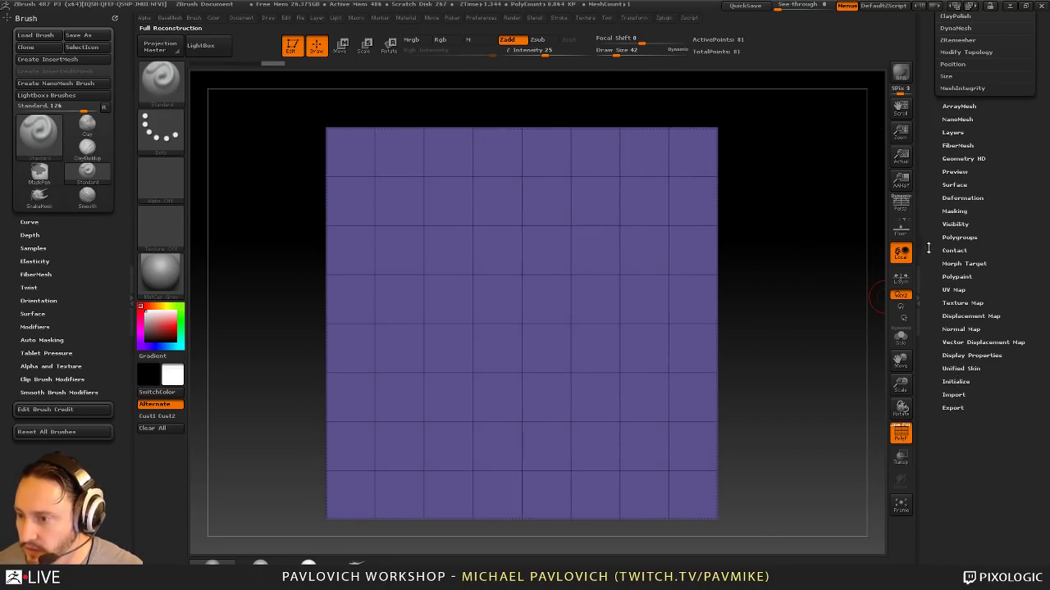
{"action": "left_click_drag", "start_coordinate": [928, 247], "coordinate": [848, 318]}
{"action": "left_click_drag", "start_coordinate": [795, 255], "coordinate": [779, 244], "text": "alt"}
{"action": "key", "text": "s"}
{"action": "key", "text": "s"}
{"action": "left_click_drag", "start_coordinate": [776, 233], "coordinate": [780, 246], "text": "alt"}
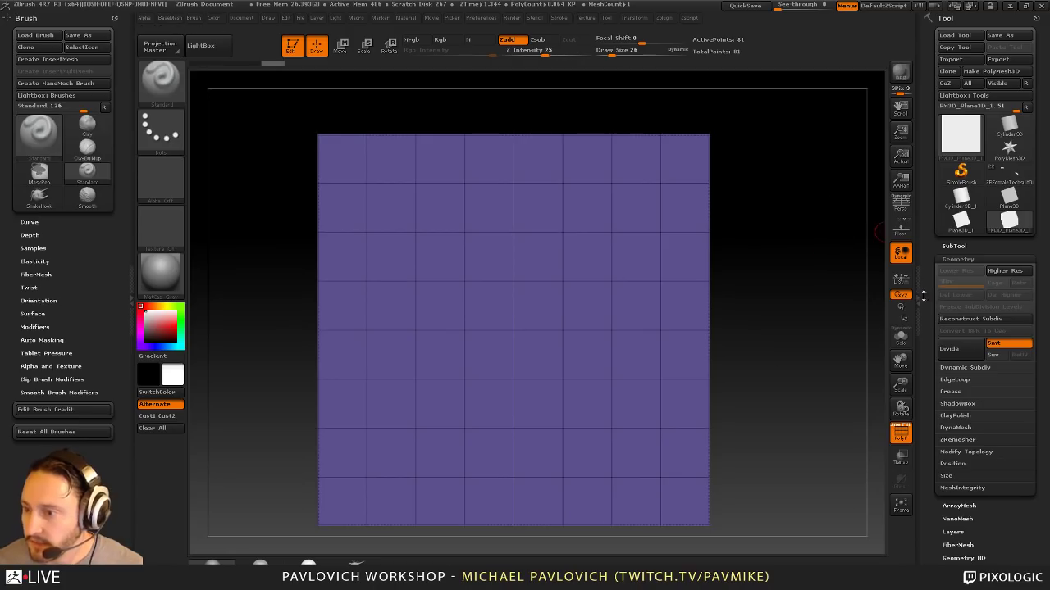
Step: Choose the ZModeler brush and set its edge action to Polygroup with PolyLoop as the target
{"action": "key", "text": "b"}
{"action": "key", "text": "z"}
{"action": "key", "text": "m"}
{"action": "key", "text": "space"}
{"action": "left_click", "coordinate": [463, 249]}
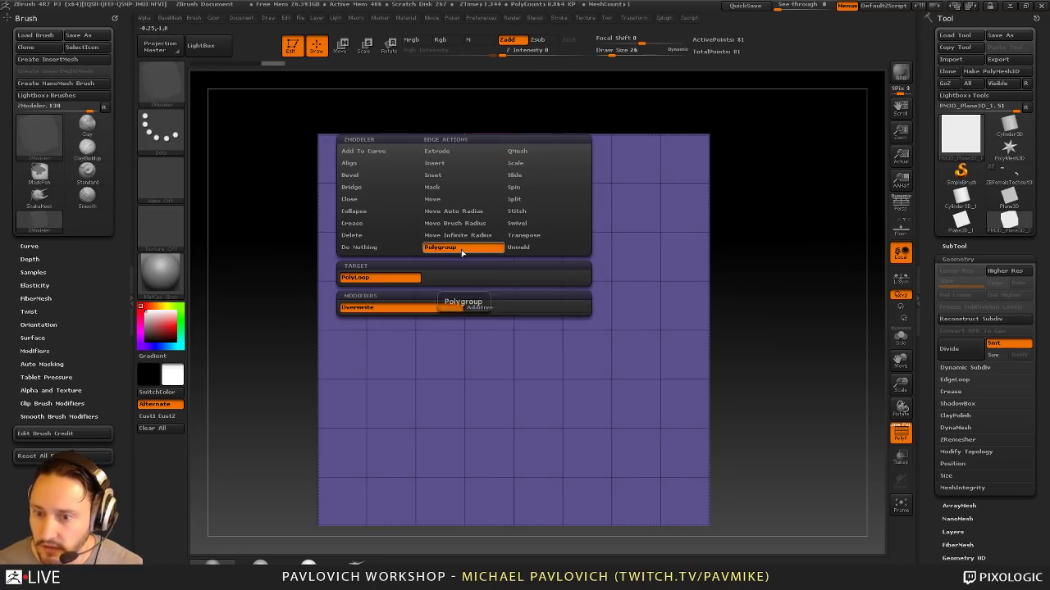
Step: Assign every other horizontal row of the plane, starting with the top row, to one shared polygroup
{"action": "left_click", "coordinate": [463, 162]}
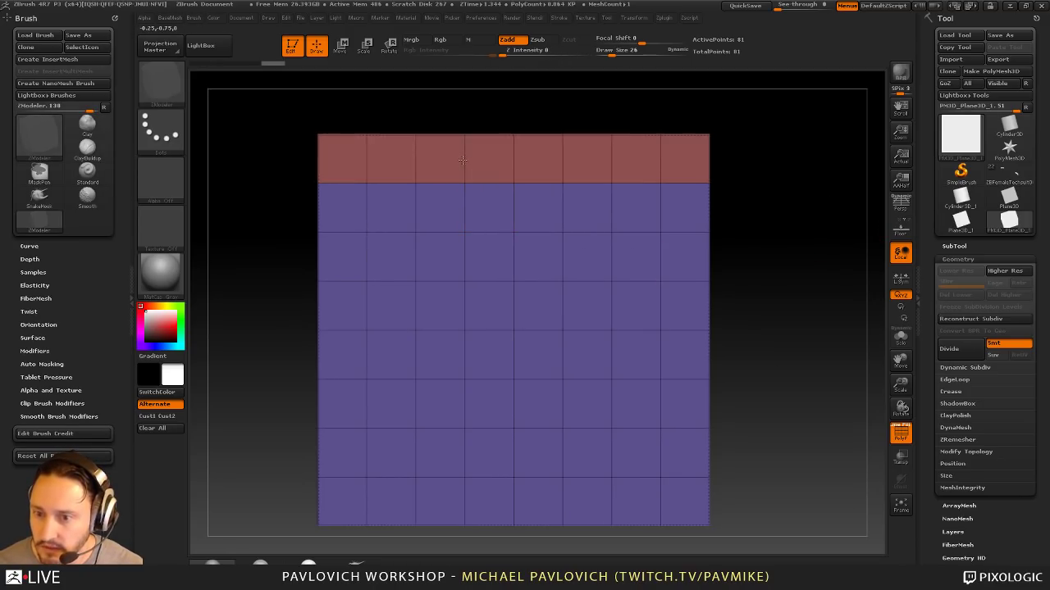
{"action": "left_click", "coordinate": [465, 256]}
{"action": "left_click", "coordinate": [465, 257]}
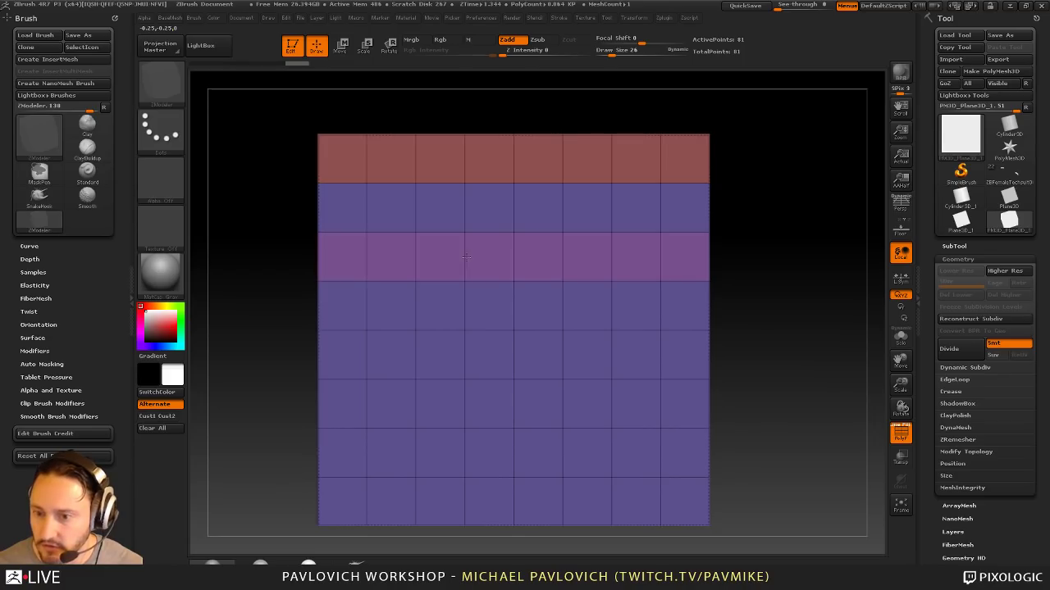
{"action": "left_click", "coordinate": [464, 357]}
{"action": "left_click", "coordinate": [465, 357]}
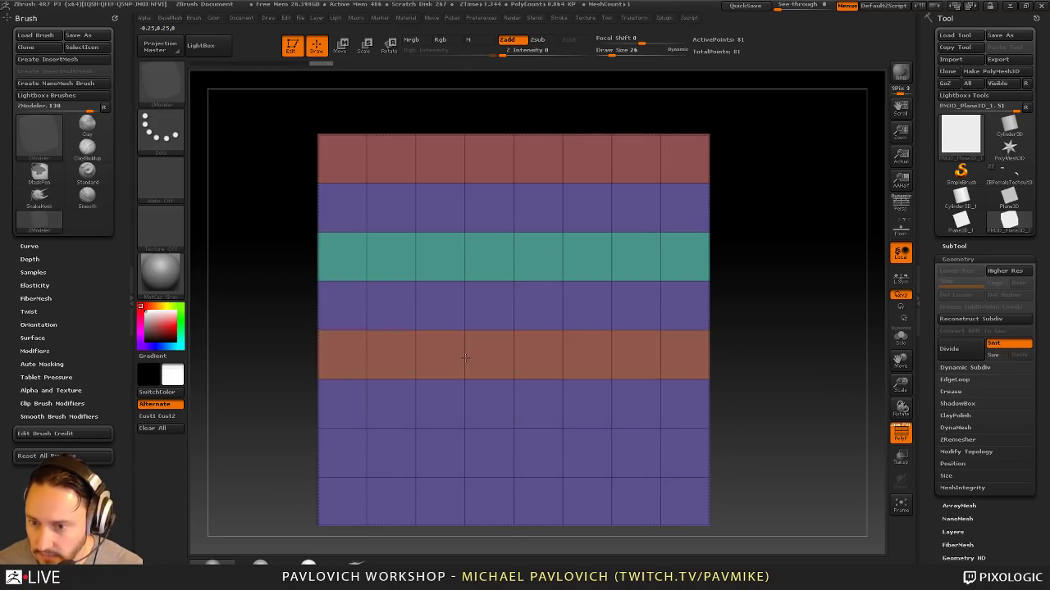
{"action": "left_click", "coordinate": [465, 356]}
{"action": "left_click", "coordinate": [465, 357]}
{"action": "left_click", "coordinate": [465, 451]}
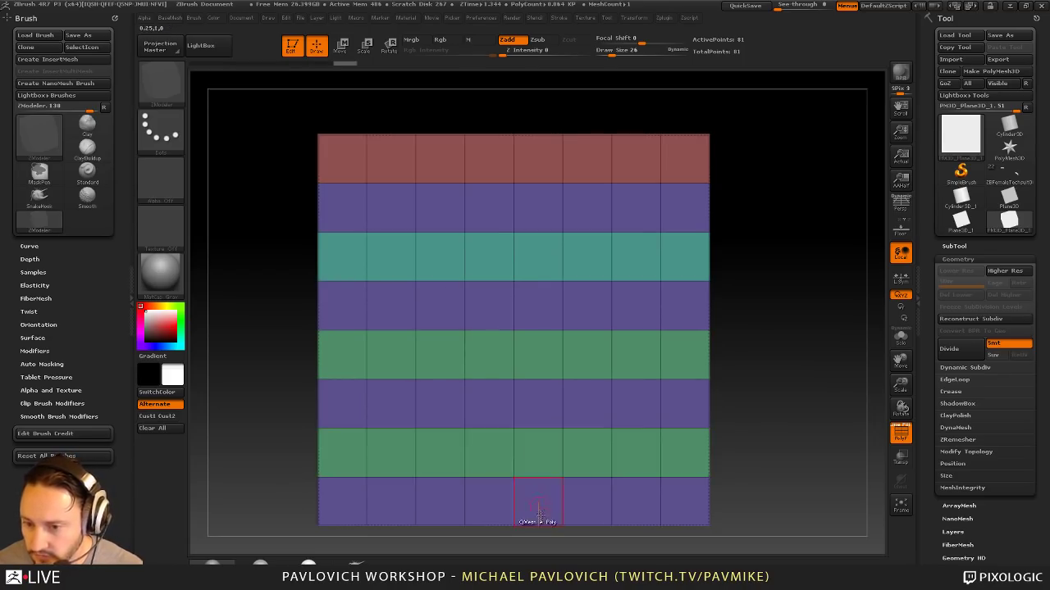
{"action": "left_click", "coordinate": [465, 451]}
{"action": "left_click", "coordinate": [465, 355]}
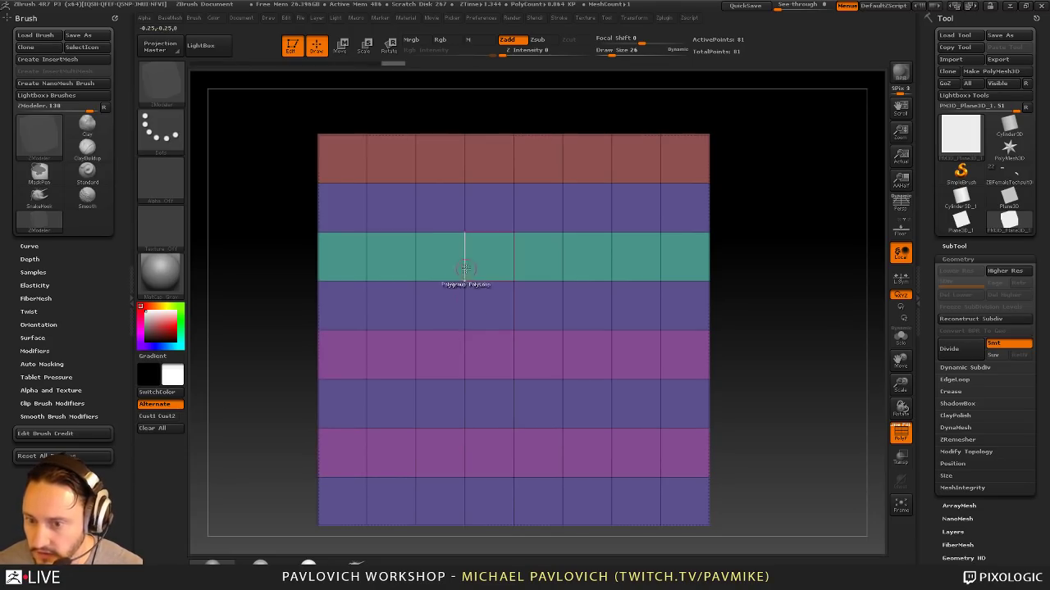
{"action": "left_click", "coordinate": [465, 257]}
{"action": "left_click", "coordinate": [464, 159]}
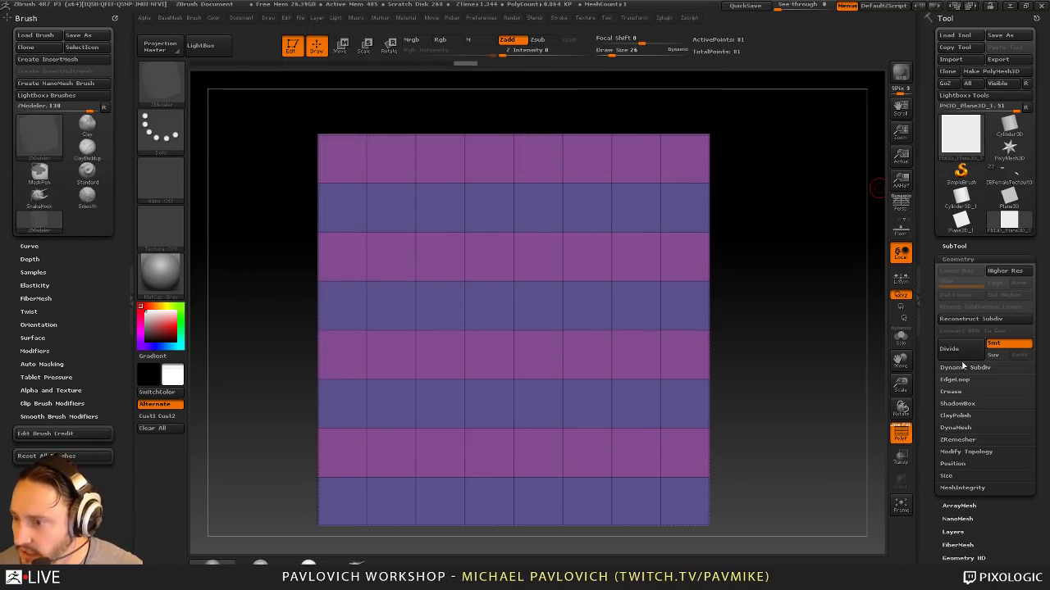
Step: Clone the striped plane and reduce the copy to a two-by-two grid by reconstructing subdivisions and deleting the higher levels
{"action": "left_click", "coordinate": [948, 71]}
{"action": "left_click_drag", "start_coordinate": [806, 306], "coordinate": [796, 302], "text": "alt"}
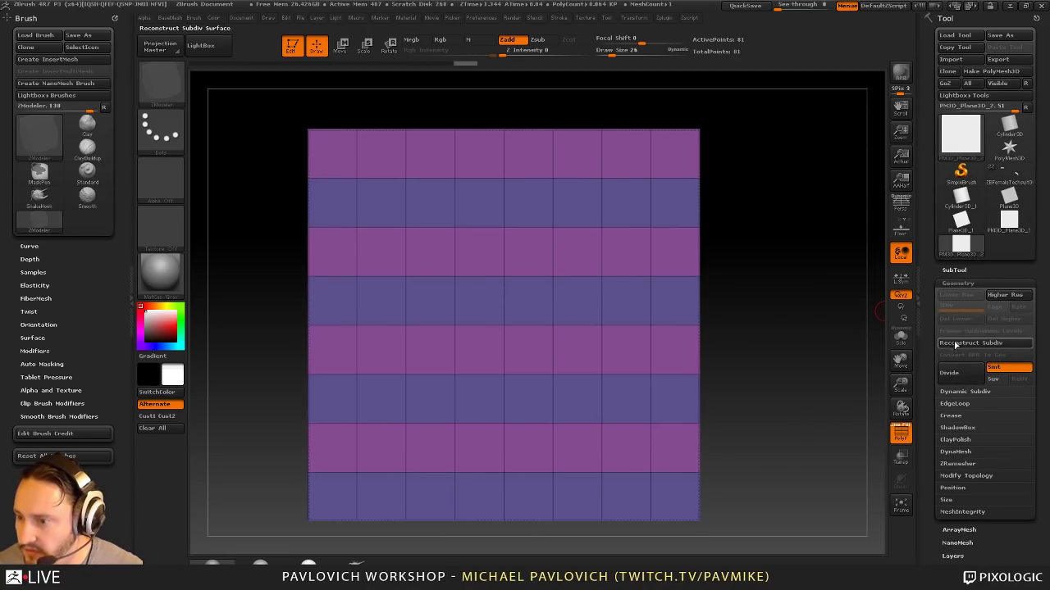
{"action": "left_click", "coordinate": [955, 343]}
{"action": "left_click", "coordinate": [958, 344]}
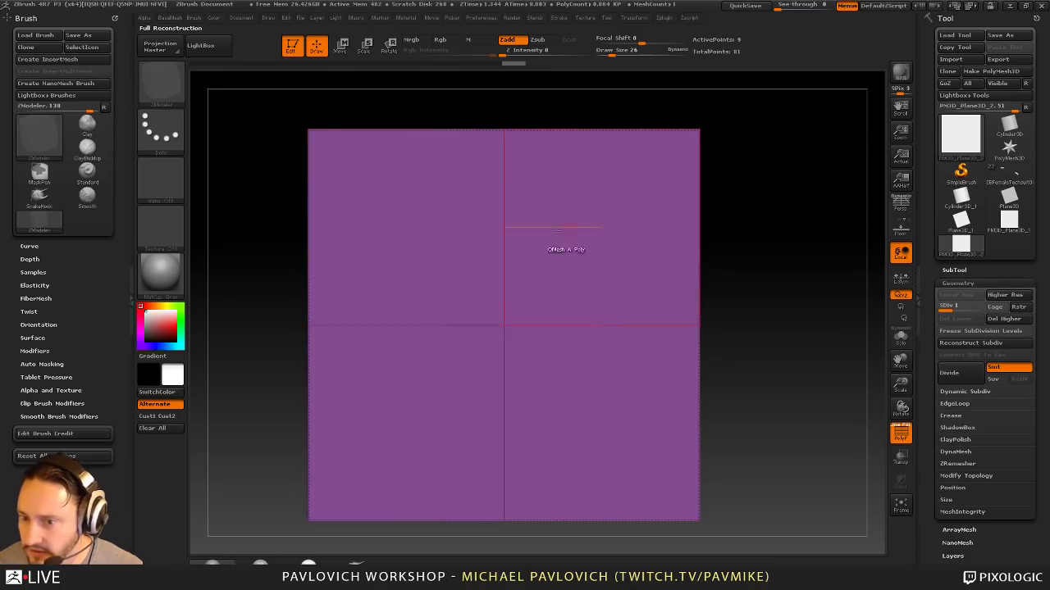
{"action": "left_click_drag", "start_coordinate": [778, 268], "coordinate": [765, 249], "text": "alt"}
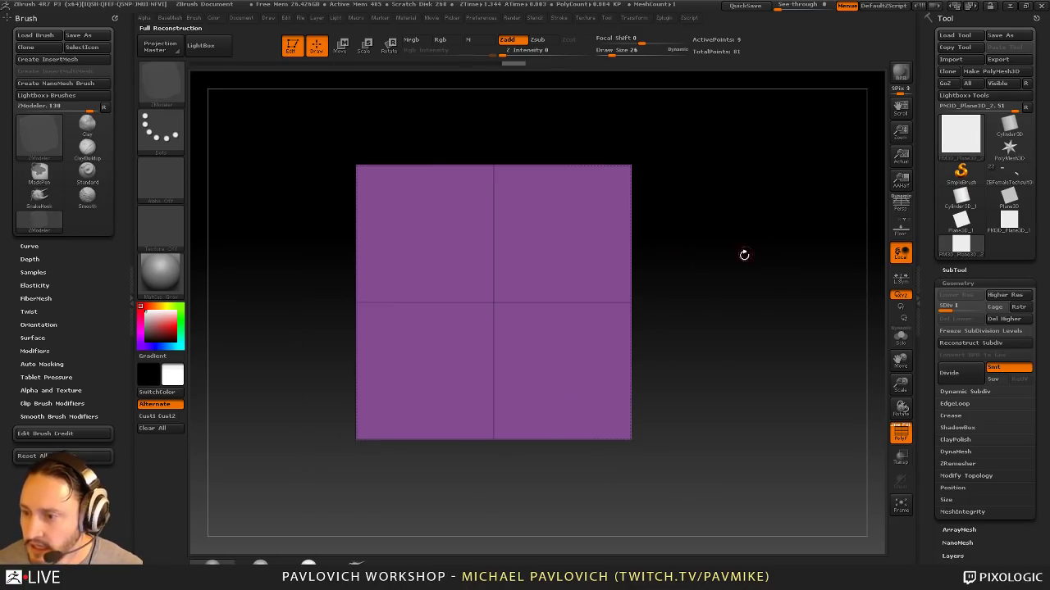
{"action": "left_click", "coordinate": [998, 318]}
Step: Mask everything except the centre point of the two-by-two plane, pull that point outward with Transpose Move, and clear the mask
{"action": "mouse_move", "coordinate": [663, 249]}
{"action": "left_mouse_down", "text": "ctrl"}
{"action": "mouse_move", "coordinate": [727, 319]}
{"action": "mouse_move", "coordinate": [506, 339]}
{"action": "mouse_move", "coordinate": [727, 356]}
{"action": "mouse_move", "coordinate": [592, 354]}
{"action": "left_mouse_up", "text": "ctrl"}
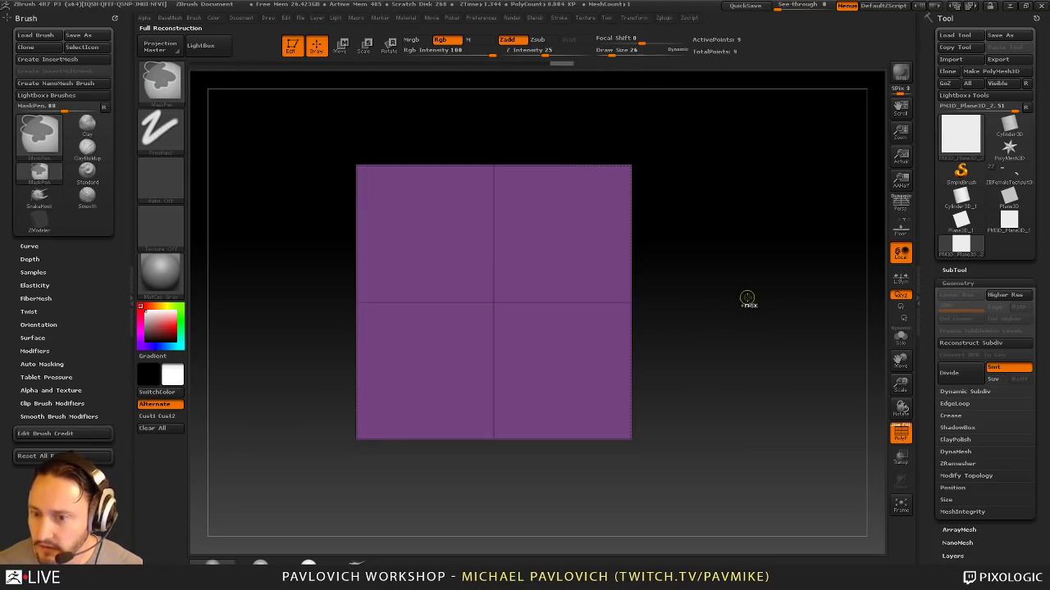
{"action": "left_click", "coordinate": [746, 297], "text": "ctrl"}
{"action": "left_click_drag", "start_coordinate": [746, 297], "coordinate": [738, 287]}
{"action": "key", "text": "w"}
{"action": "left_click_drag", "start_coordinate": [520, 380], "coordinate": [534, 433]}
{"action": "left_click", "coordinate": [474, 303]}
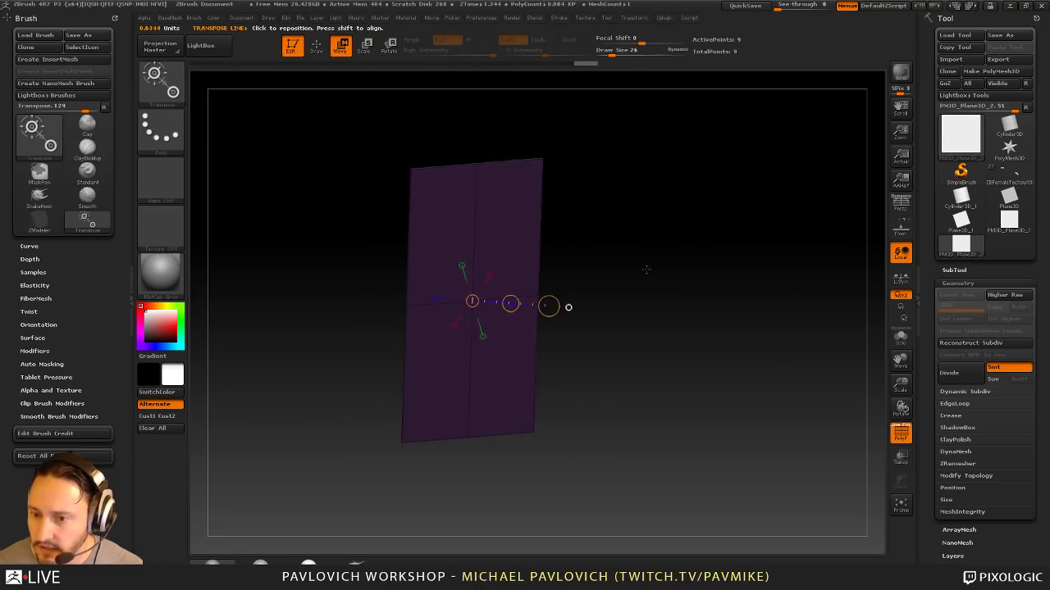
{"action": "left_click_drag", "start_coordinate": [646, 269], "coordinate": [653, 285]}
{"action": "left_click_drag", "start_coordinate": [513, 307], "coordinate": [644, 348]}
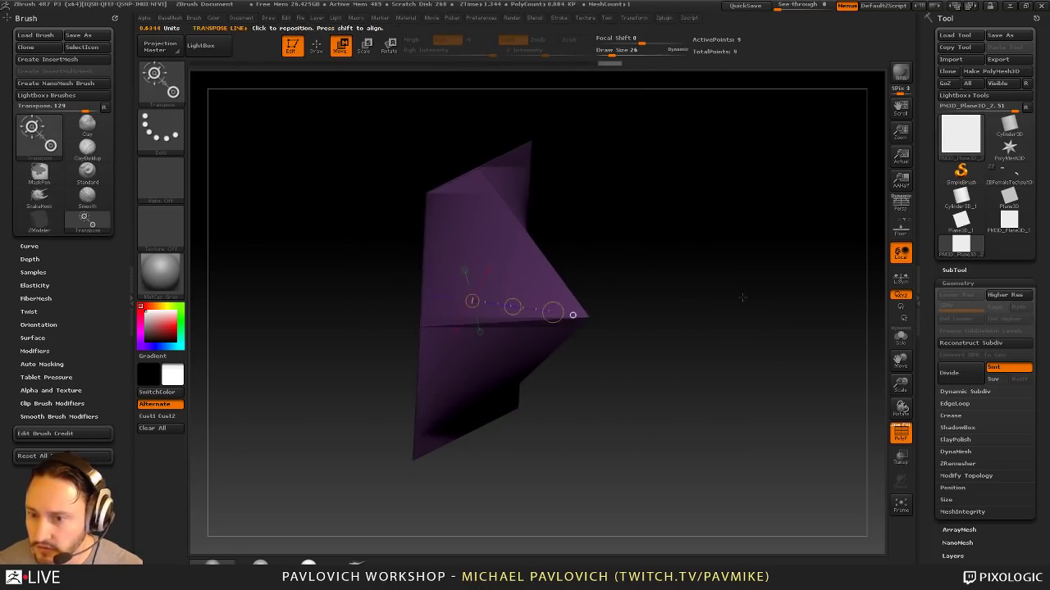
{"action": "left_click_drag", "start_coordinate": [743, 296], "coordinate": [783, 307], "text": "shift"}
{"action": "left_click_drag", "start_coordinate": [715, 218], "coordinate": [752, 277], "text": "ctrl"}
{"action": "mouse_move", "coordinate": [704, 267]}
{"action": "left_mouse_down", "text": "alt"}
{"action": "mouse_move", "coordinate": [726, 264]}
{"action": "mouse_move", "coordinate": [732, 276]}
{"action": "mouse_move", "coordinate": [662, 270]}
{"action": "left_mouse_up", "text": "alt"}
Step: Return to ZModeler in Draw mode with mirror symmetry on, and set the point action to Bridge with Two Points as the target
{"action": "key", "text": "q"}
{"action": "key", "text": "w"}
{"action": "key", "text": "q"}
{"action": "key", "text": "space"}
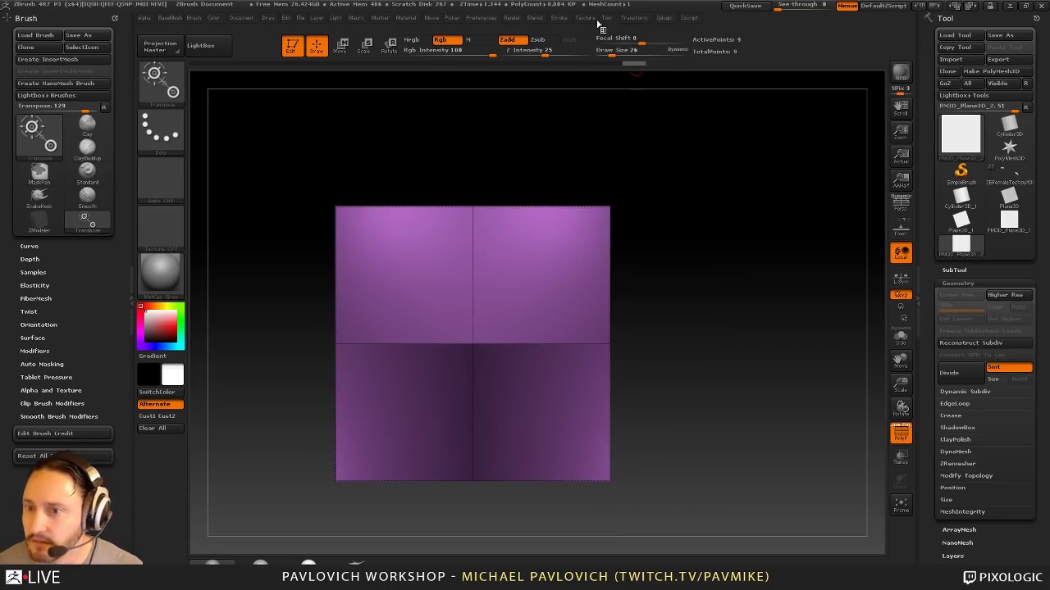
{"action": "left_click", "coordinate": [637, 18]}
{"action": "right_click_drag", "start_coordinate": [536, 275], "coordinate": [559, 291], "text": "alt"}
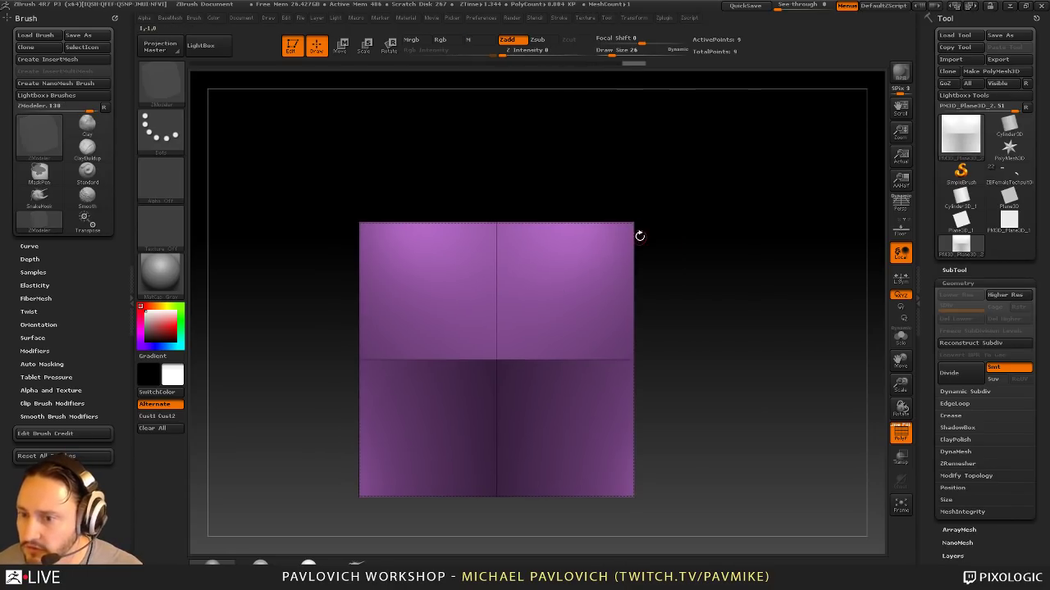
{"action": "key", "text": "space"}
{"action": "left_click", "coordinate": [543, 222]}
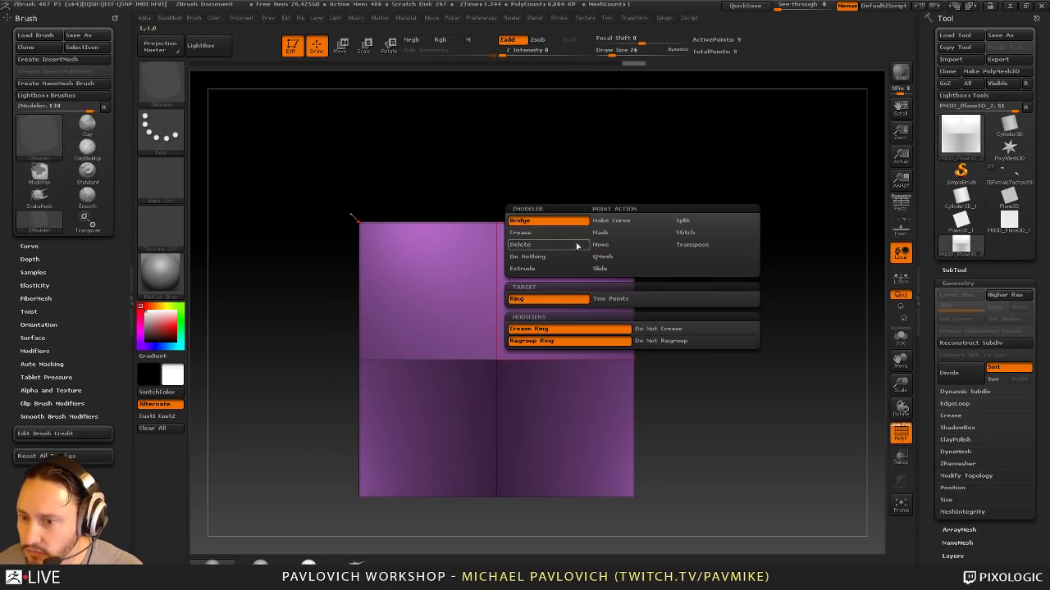
{"action": "left_click", "coordinate": [603, 299]}
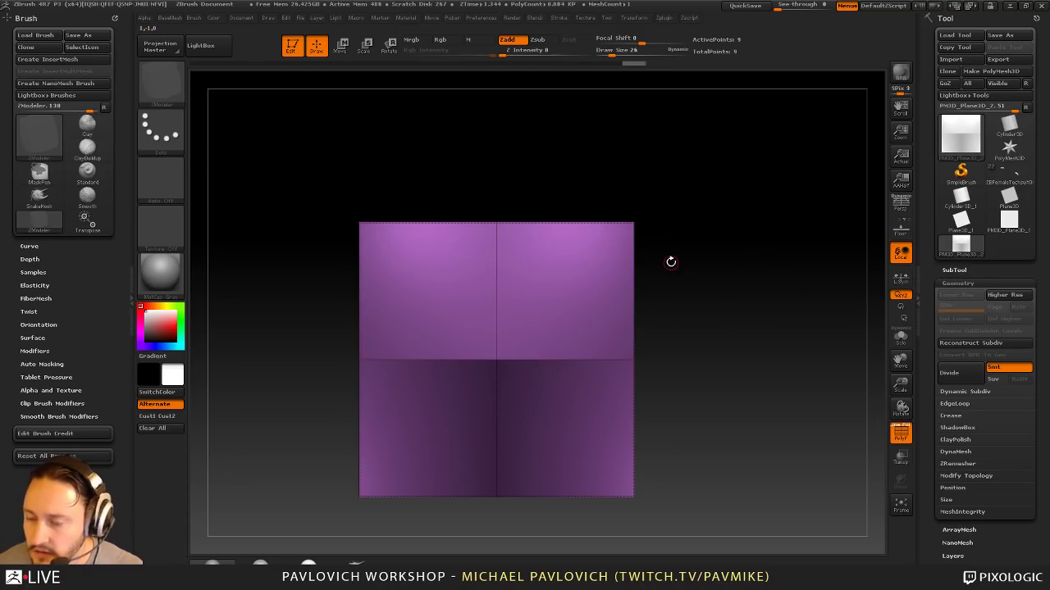
Step: Bridge the upper and lower corner points to the raised centre point so diagonal edges form a four-sided pyramid
{"action": "left_click", "coordinate": [634, 223]}
{"action": "left_click_drag", "start_coordinate": [649, 493], "coordinate": [649, 438], "text": "alt"}
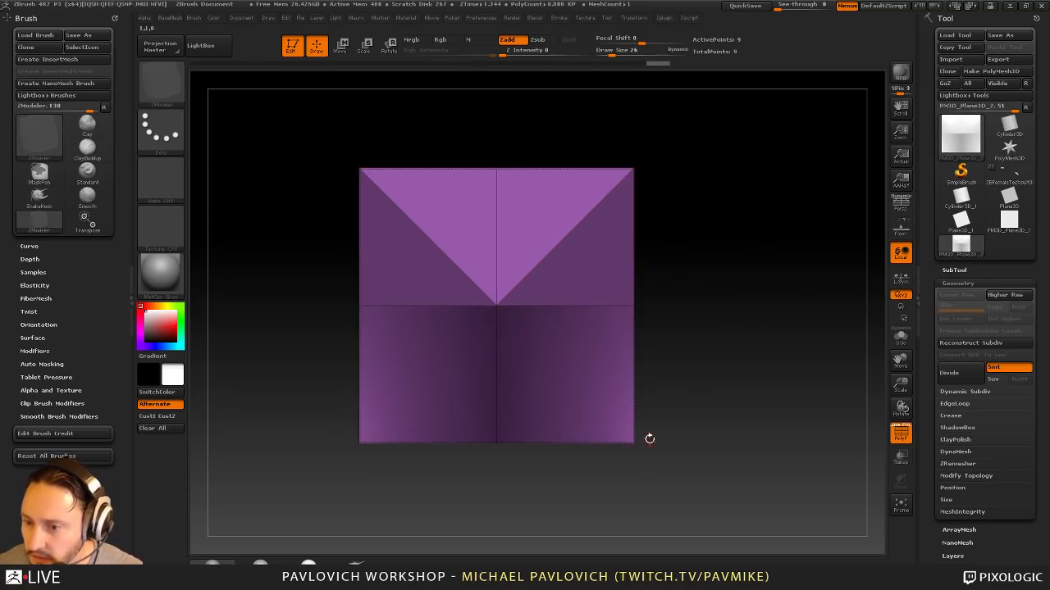
{"action": "left_click", "coordinate": [634, 443]}
{"action": "left_click", "coordinate": [496, 305]}
{"action": "left_click_drag", "start_coordinate": [721, 226], "coordinate": [738, 243], "text": "alt"}
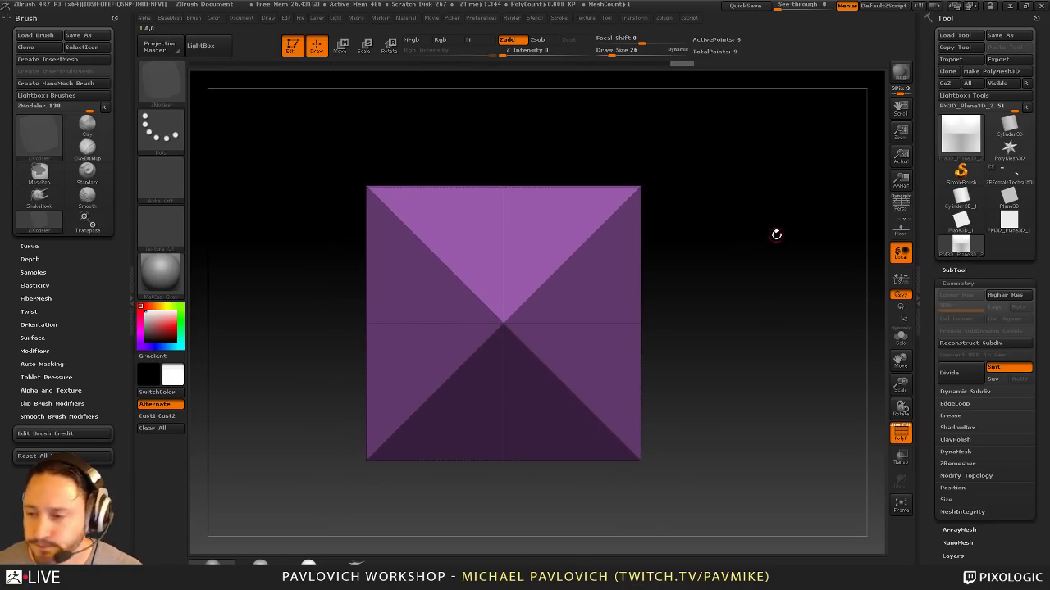
Step: Switch to the eight-by-eight striped plane and set ZModeler's polygon action to Insert NanoMesh with Polygroup All as the target
{"action": "left_click_drag", "start_coordinate": [795, 219], "coordinate": [797, 199], "text": "alt"}
{"action": "left_click", "coordinate": [1017, 232]}
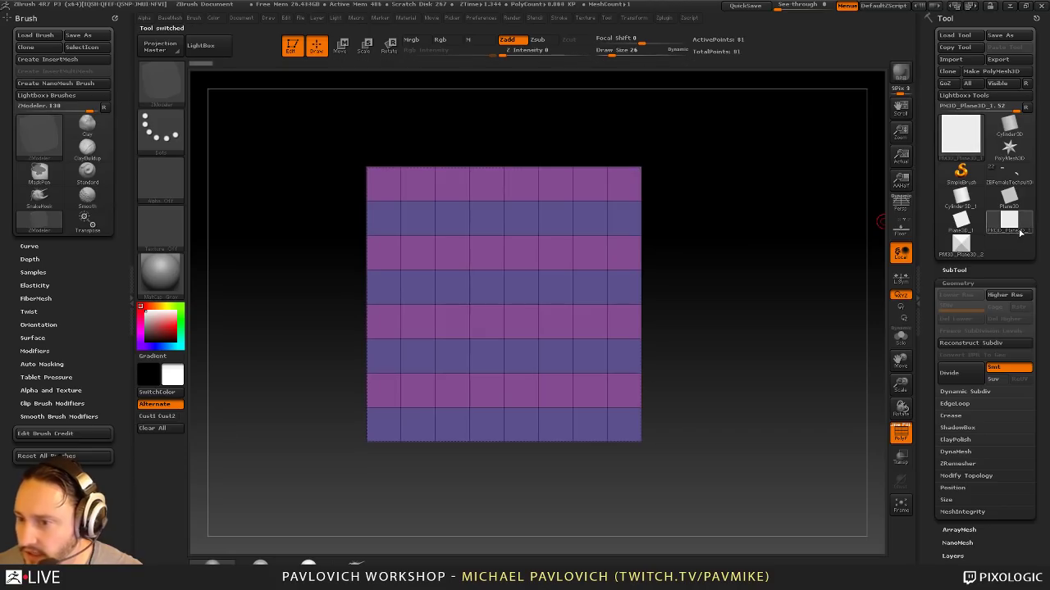
{"action": "left_click_drag", "start_coordinate": [707, 209], "coordinate": [723, 224], "text": "alt"}
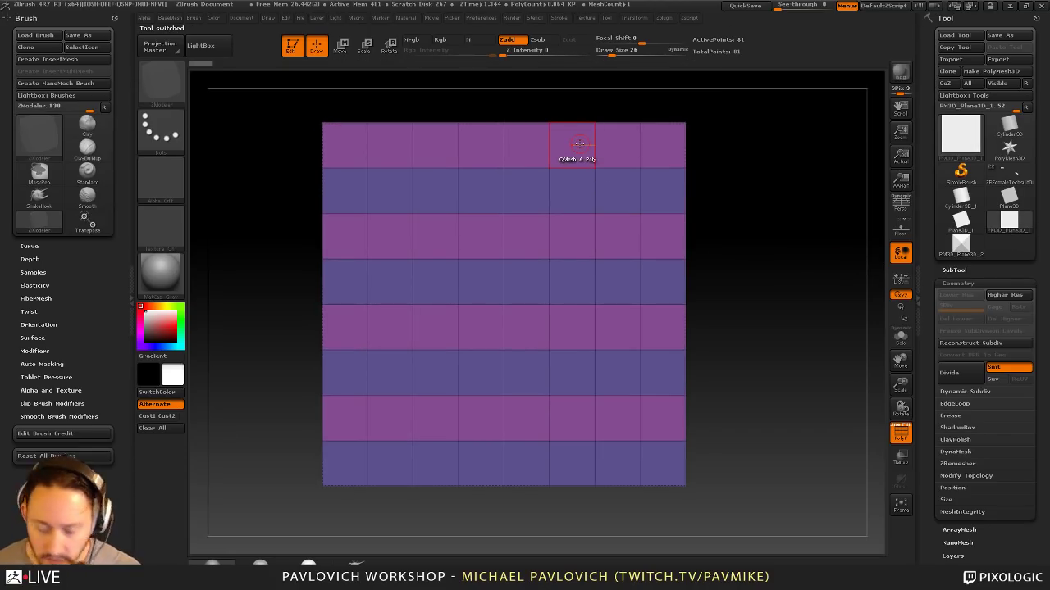
{"action": "key", "text": "b"}
{"action": "key", "text": "z"}
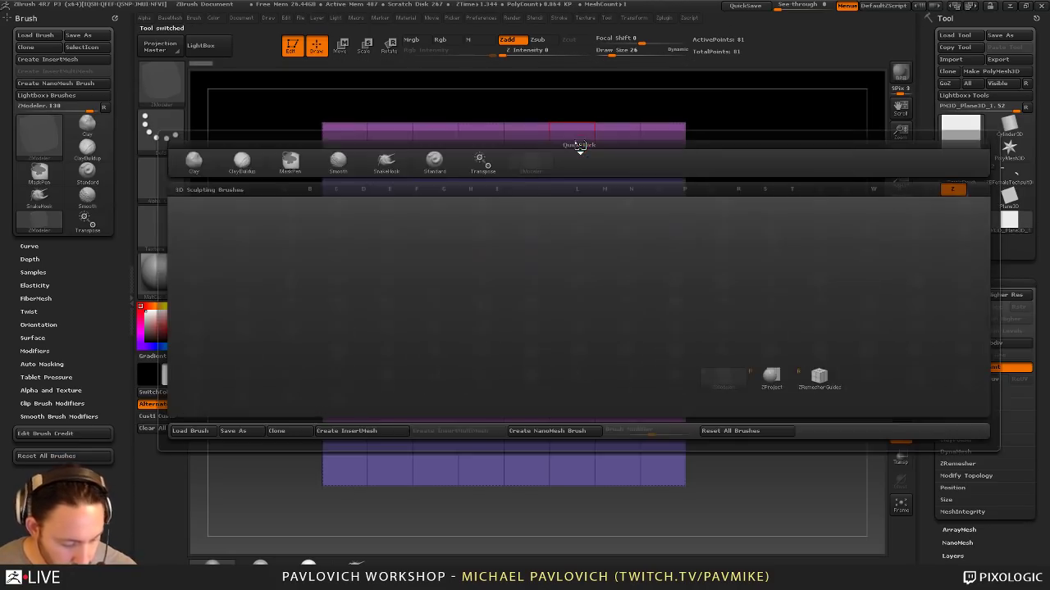
{"action": "key", "text": "m"}
{"action": "key", "text": "space"}
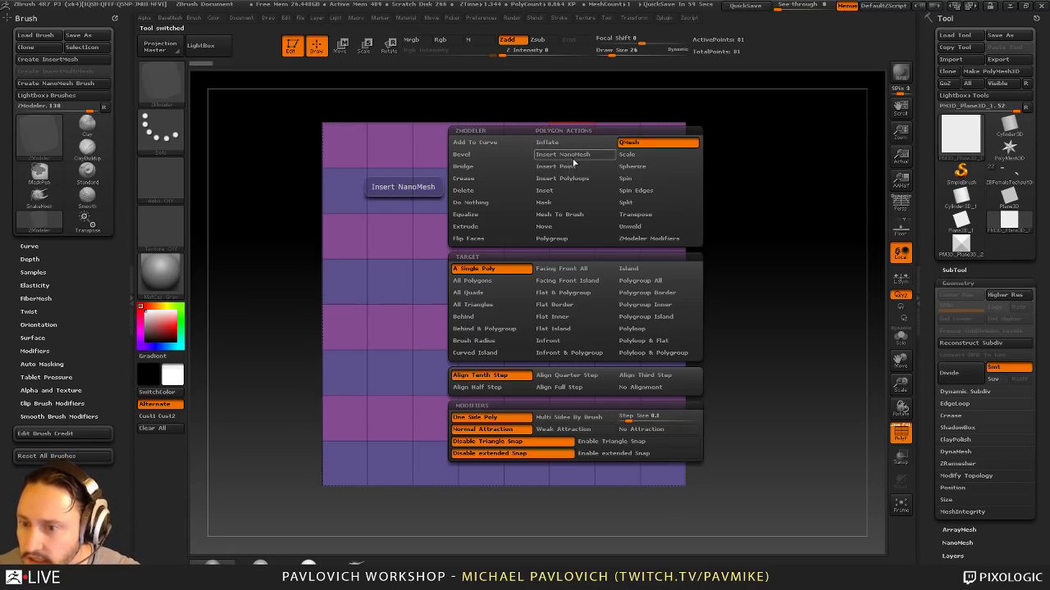
{"action": "left_click", "coordinate": [562, 154]}
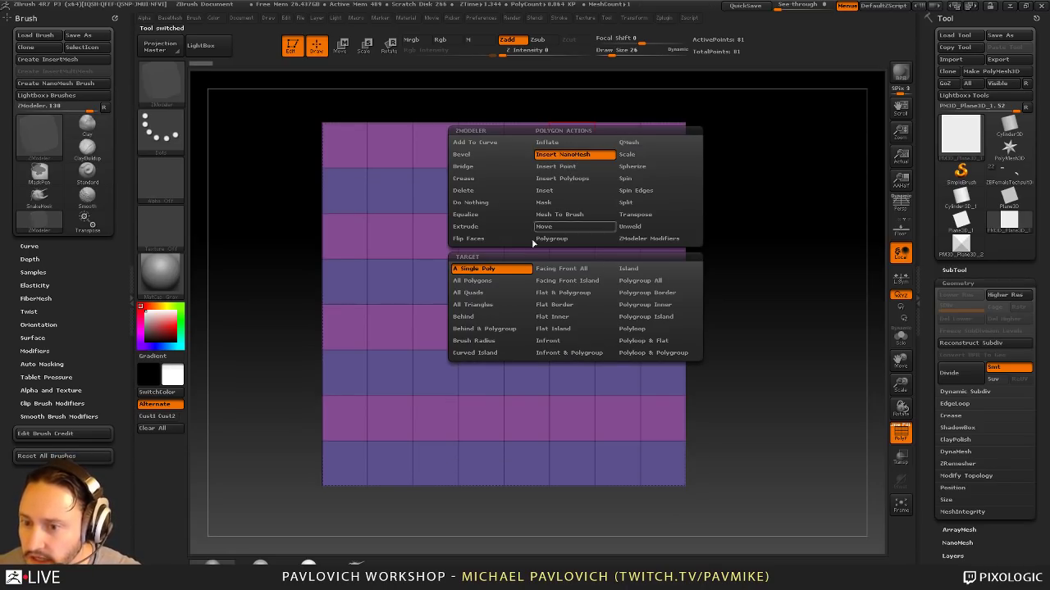
{"action": "left_click", "coordinate": [639, 281]}
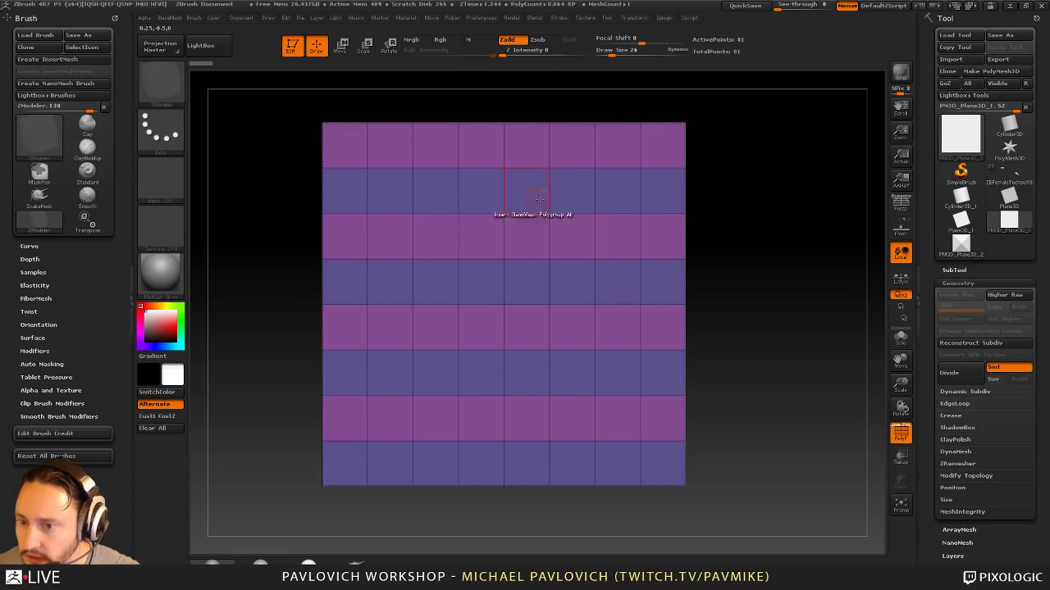
Step: Insert the Cylinder3D_1 mesh as a NanoMesh on every polygon of the magenta rows, at a size of about 0.33
{"action": "key", "text": "space"}
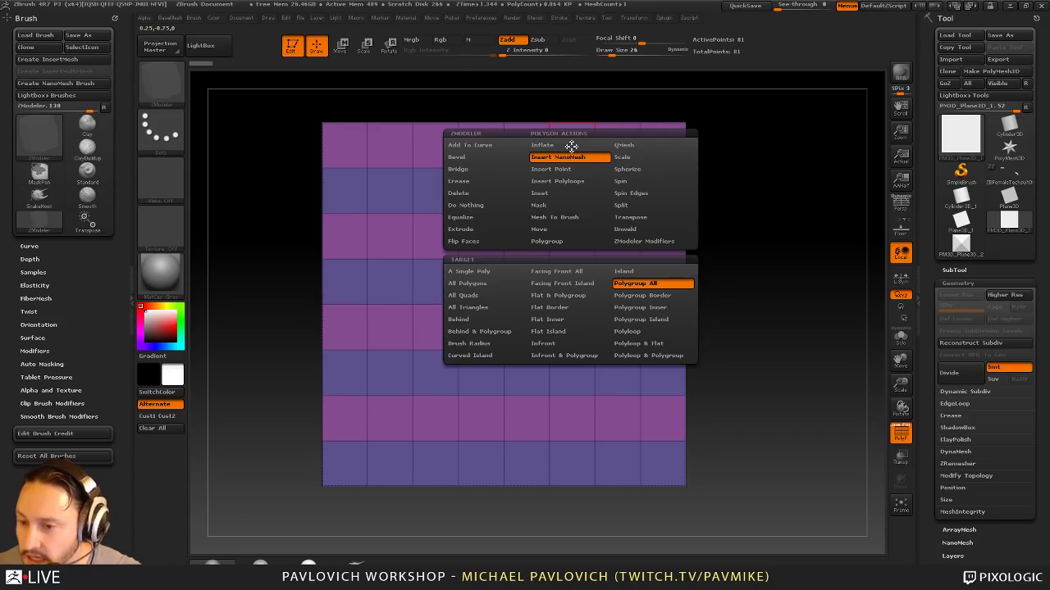
{"action": "left_click", "coordinate": [571, 150]}
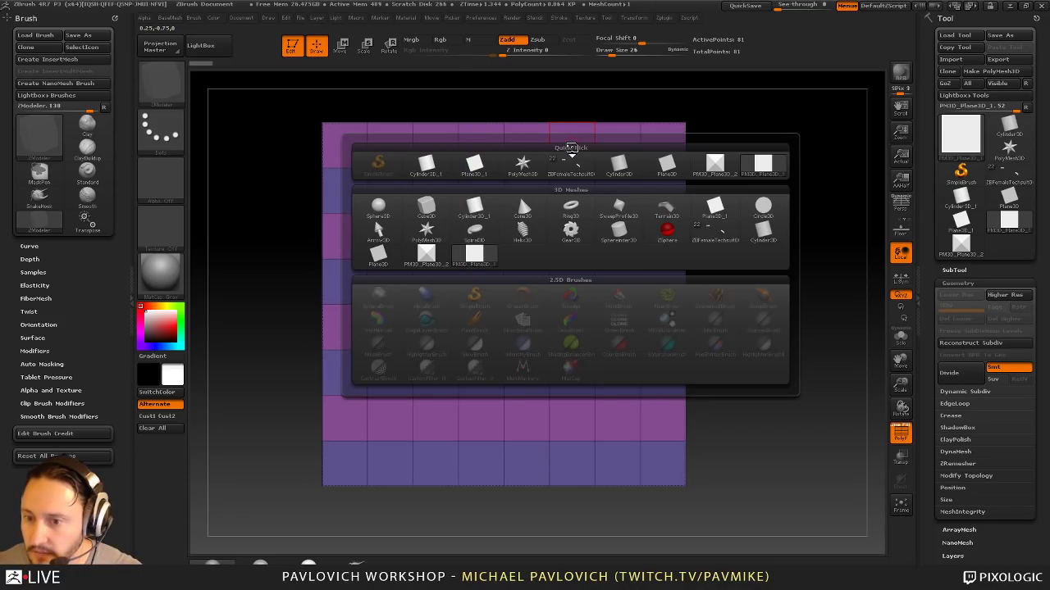
{"action": "left_click", "coordinate": [474, 209]}
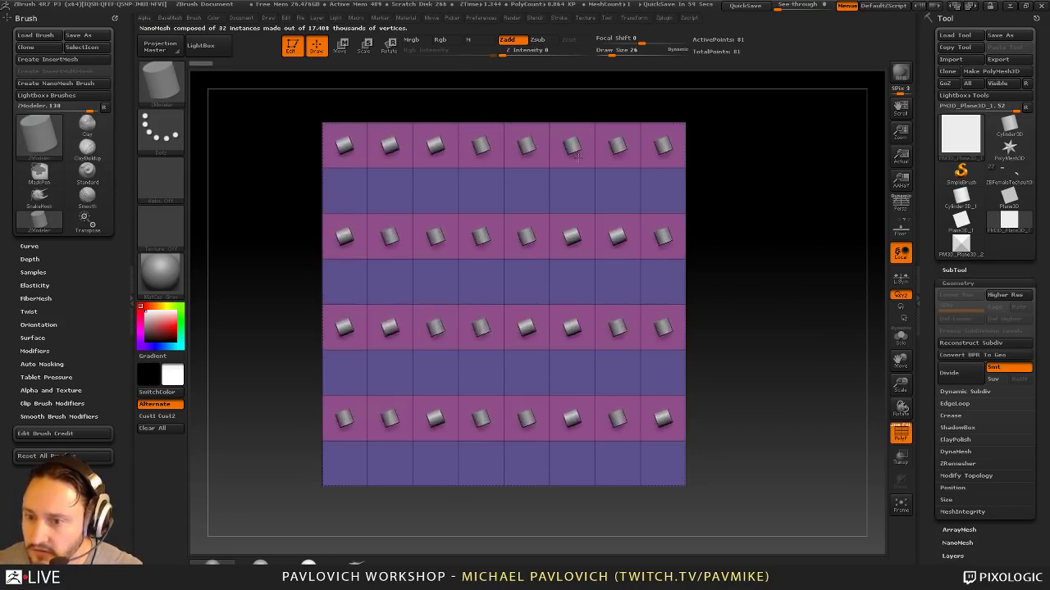
{"action": "left_click_drag", "start_coordinate": [577, 154], "coordinate": [776, 254]}
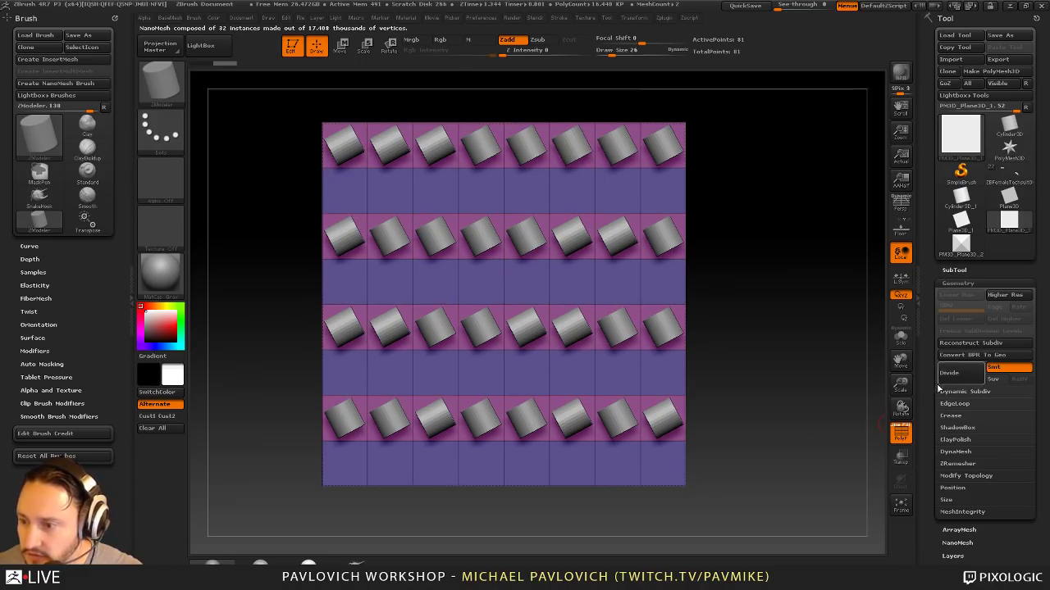
Step: Show the NanoMesh alignment options and set the instances to No Alignment
{"action": "scroll", "coordinate": [939, 391], "scroll_direction": "down", "scroll_amount": 5}
{"action": "left_click", "coordinate": [955, 234], "text": "shift"}
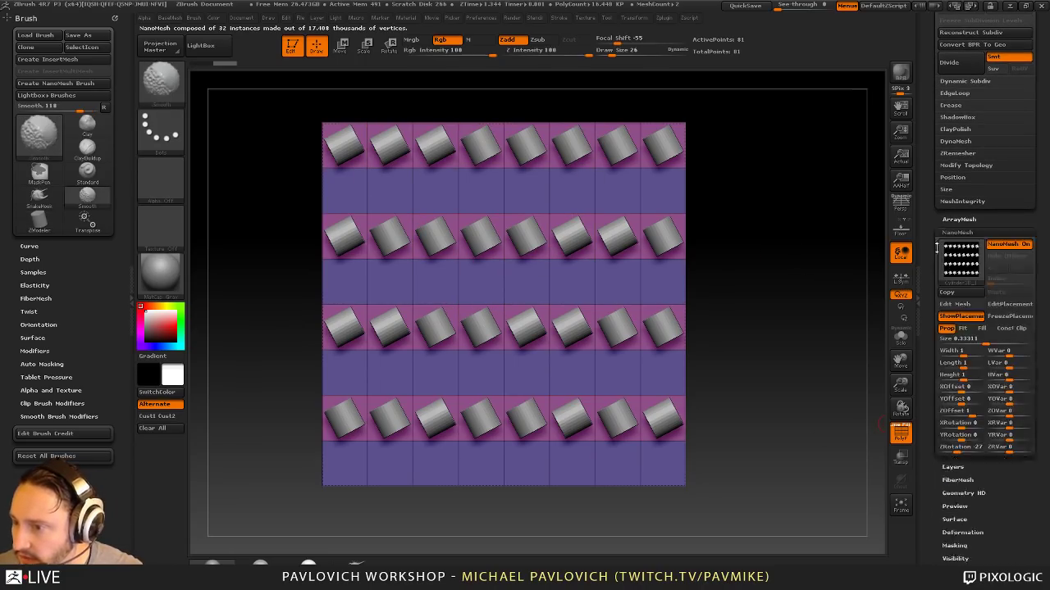
{"action": "left_click_drag", "start_coordinate": [931, 304], "coordinate": [932, 220]}
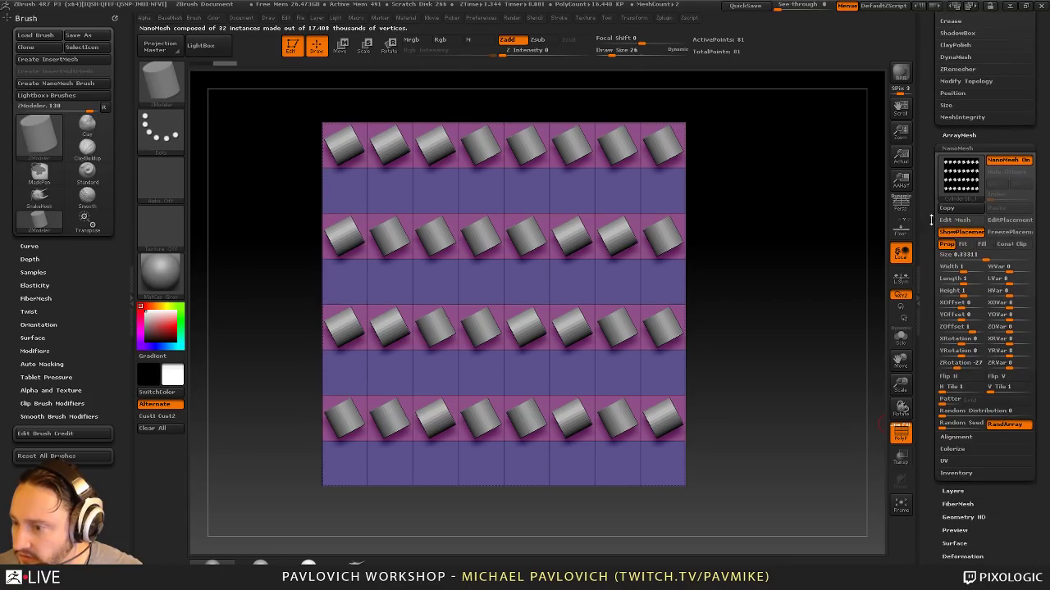
{"action": "left_click", "coordinate": [956, 436]}
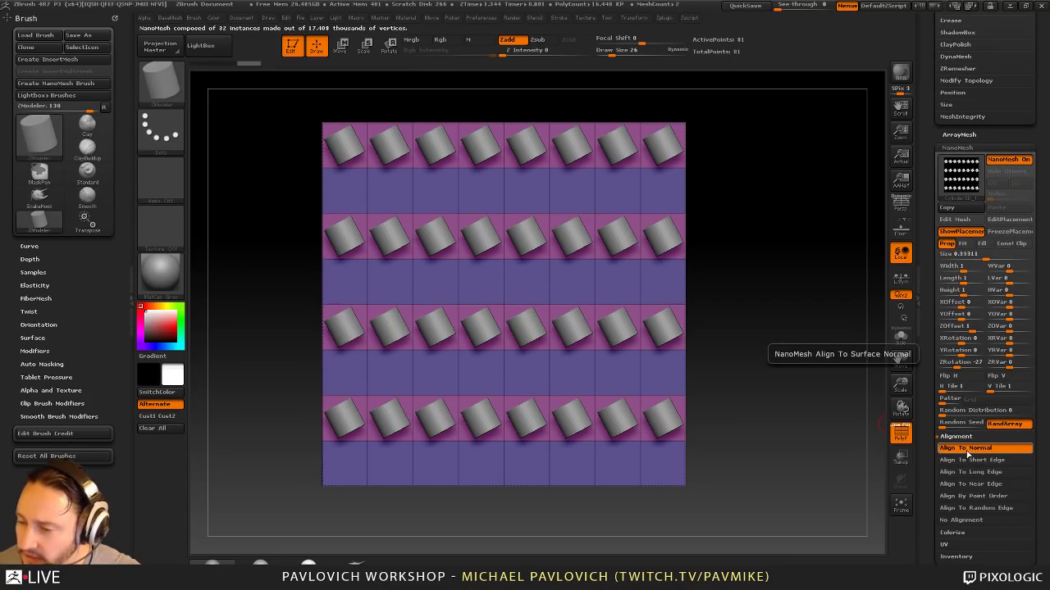
{"action": "left_click", "coordinate": [963, 522]}
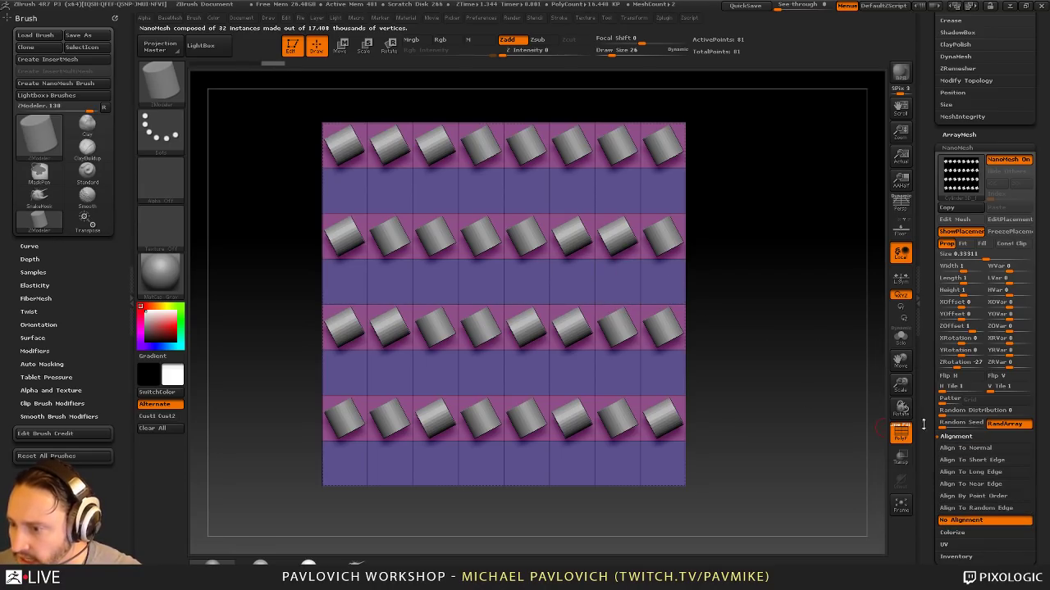
Step: Try to orient all cylinder instances the same way using the plane's Modify Topology options
{"action": "left_click_drag", "start_coordinate": [928, 411], "coordinate": [929, 513]}
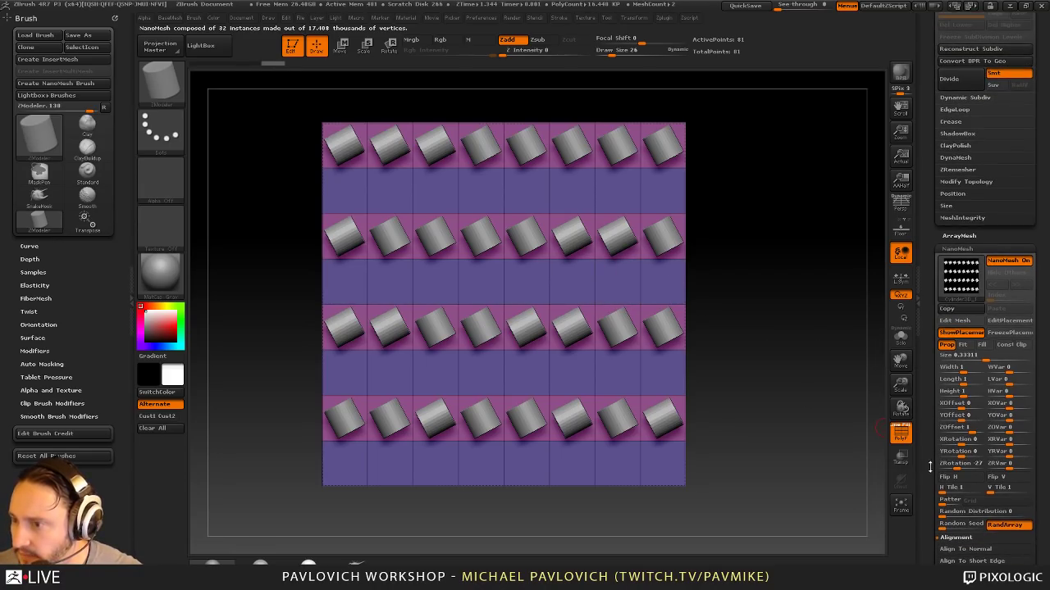
{"action": "left_click", "coordinate": [963, 182]}
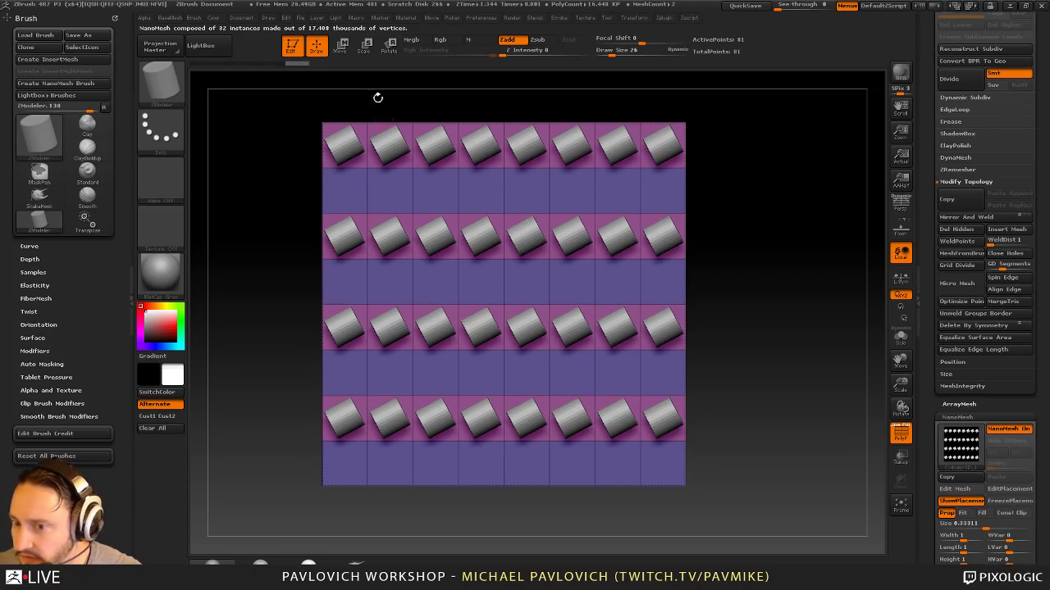
{"action": "left_click_drag", "start_coordinate": [927, 203], "coordinate": [920, 391]}
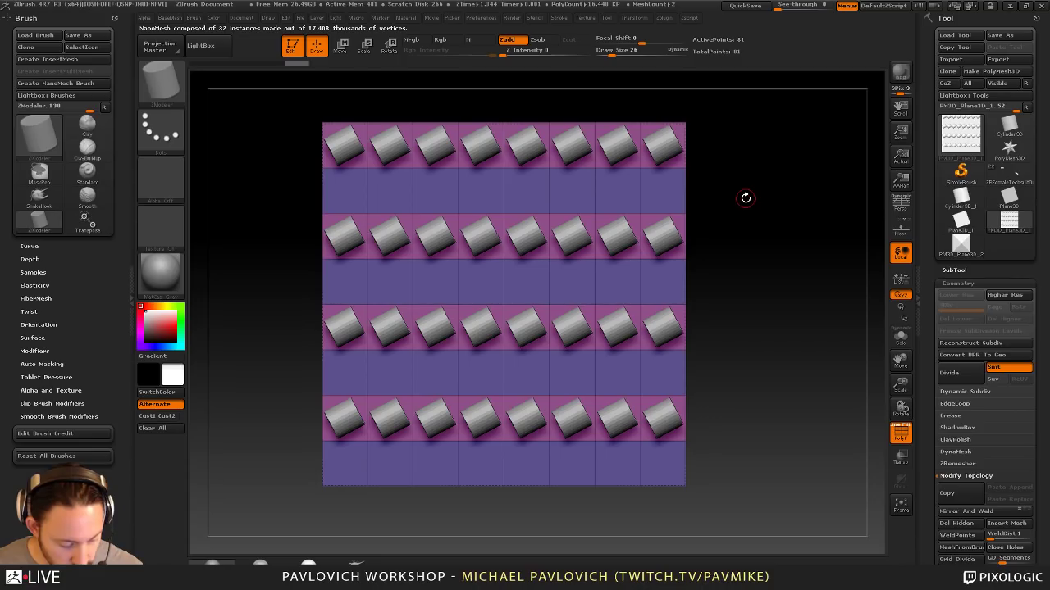
Step: Undo the topology change and the cylinder NanoMesh insertion to get back to the plain striped plane
{"action": "key", "text": "ctrl+z"}
{"action": "key", "text": "ctrl+z"}
{"action": "key", "text": "ctrl+z"}
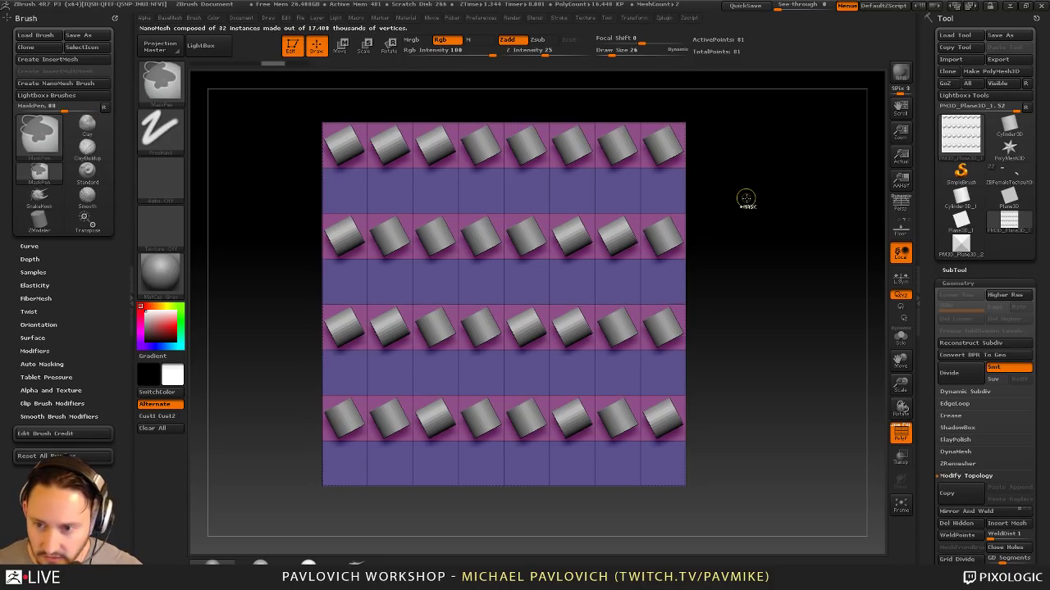
{"action": "key", "text": "ctrl+z"}
Step: Insert the pyramid tile PM3D_Plane3D_2 as a NanoMesh on every polygon of the magenta rows, at a size of about 0.46
{"action": "mouse_move", "coordinate": [922, 302]}
{"action": "left_mouse_down"}
{"action": "mouse_move", "coordinate": [917, 135]}
{"action": "mouse_move", "coordinate": [913, 182]}
{"action": "left_mouse_up"}
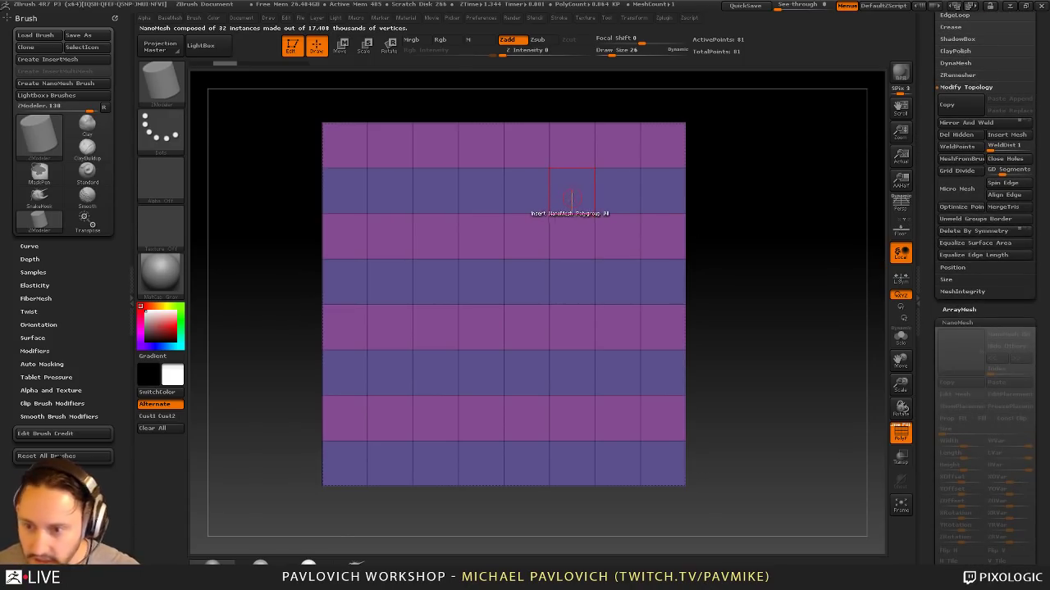
{"action": "key", "text": "m"}
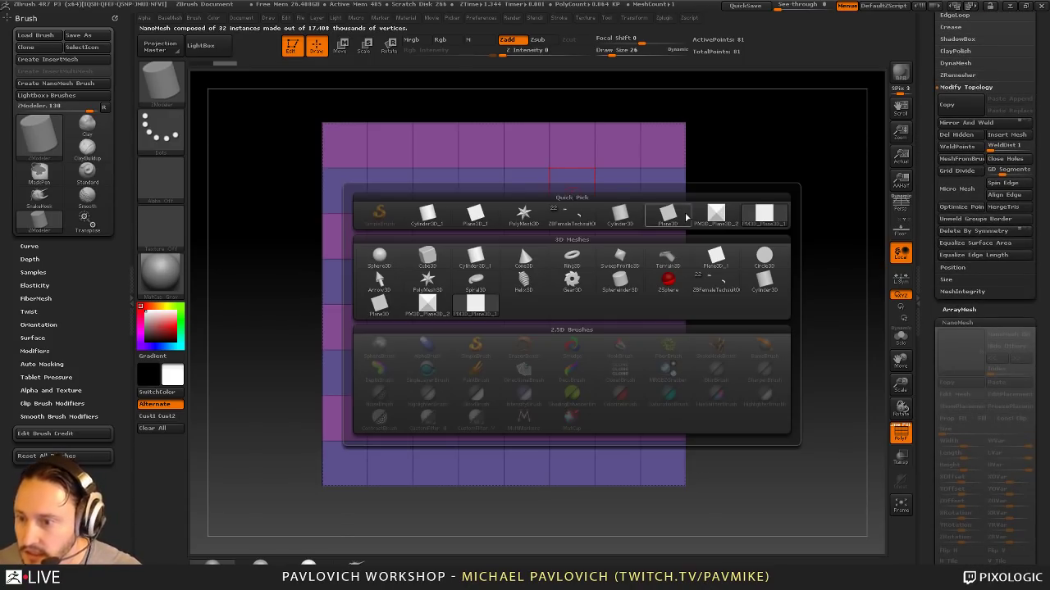
{"action": "left_click", "coordinate": [674, 216]}
{"action": "left_click_drag", "start_coordinate": [566, 149], "coordinate": [566, 192]}
{"action": "left_click_drag", "start_coordinate": [793, 245], "coordinate": [782, 265], "text": "alt"}
Step: Set the pyramid NanoMesh's Z rotation to 0, its fitting mode to Fill, and its size to 1
{"action": "left_click_drag", "start_coordinate": [932, 389], "coordinate": [920, 322]}
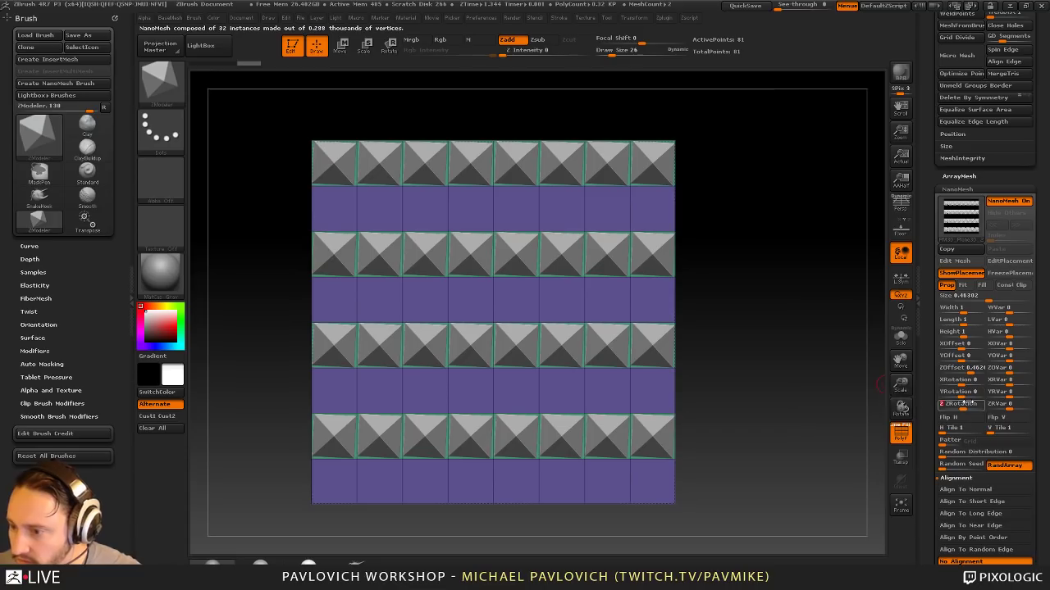
{"action": "left_click", "coordinate": [967, 403]}
{"action": "type", "text": "0"}
{"action": "key", "text": "Return"}
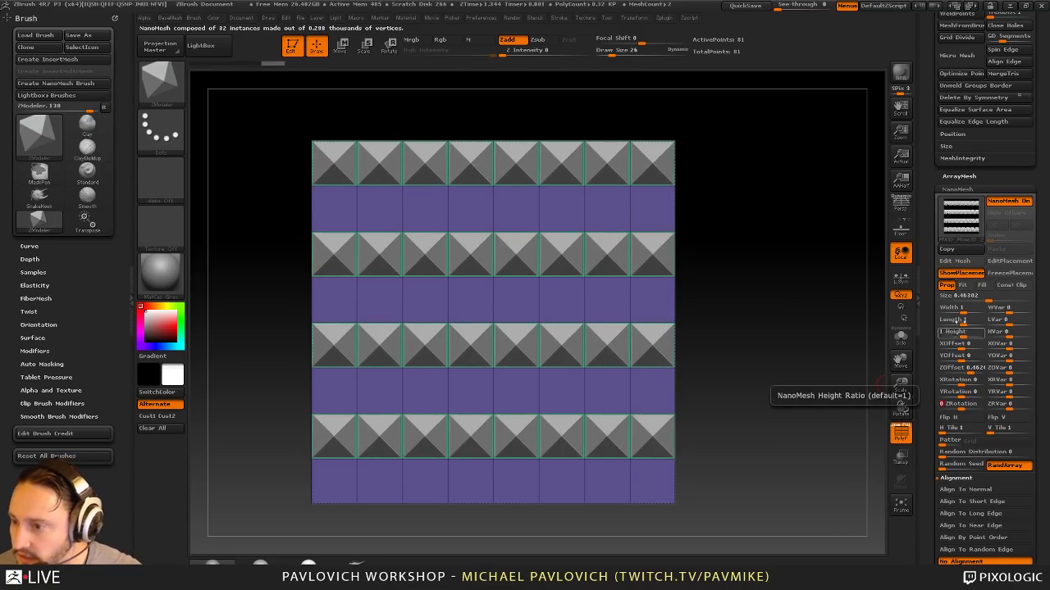
{"action": "left_click", "coordinate": [964, 285]}
{"action": "left_click", "coordinate": [983, 295]}
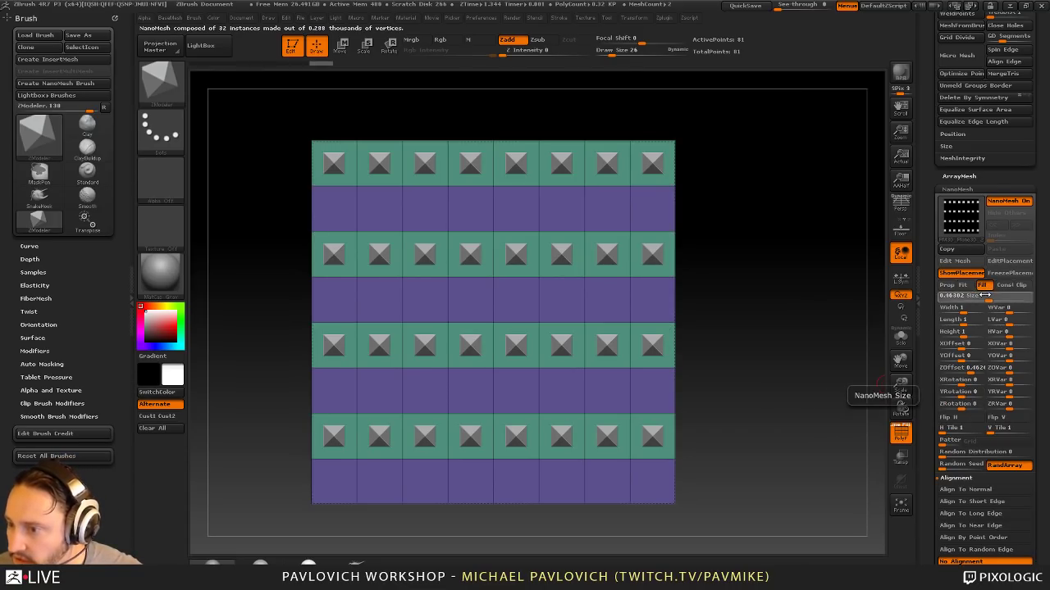
{"action": "type", "text": "1"}
{"action": "key", "text": "Return"}
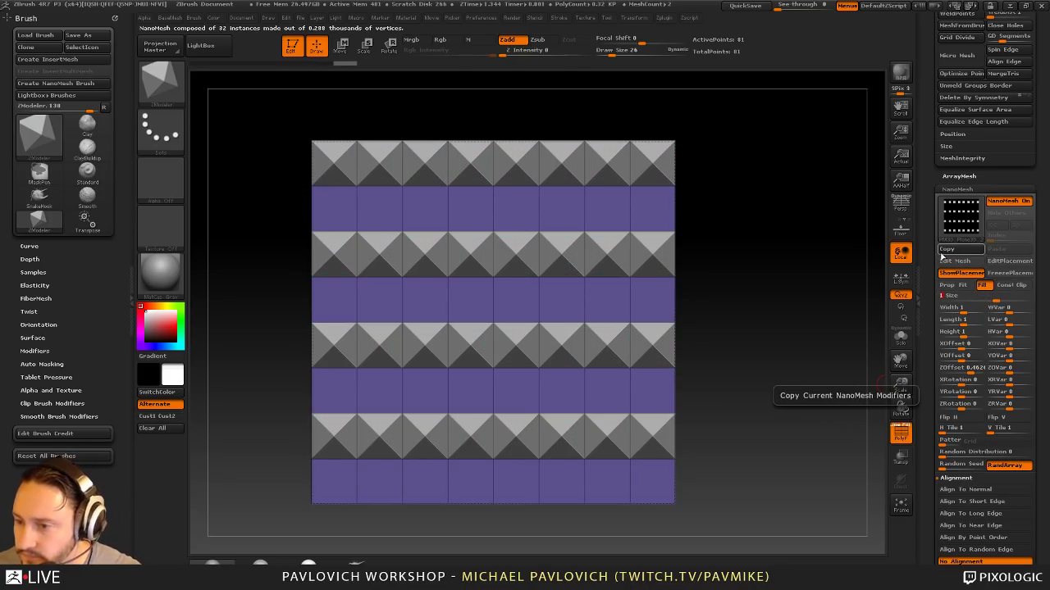
Step: Insert the pyramid on the blue rows and copy the NanoMesh settings from index 0 to index 1
{"action": "left_click_drag", "start_coordinate": [567, 211], "coordinate": [564, 247]}
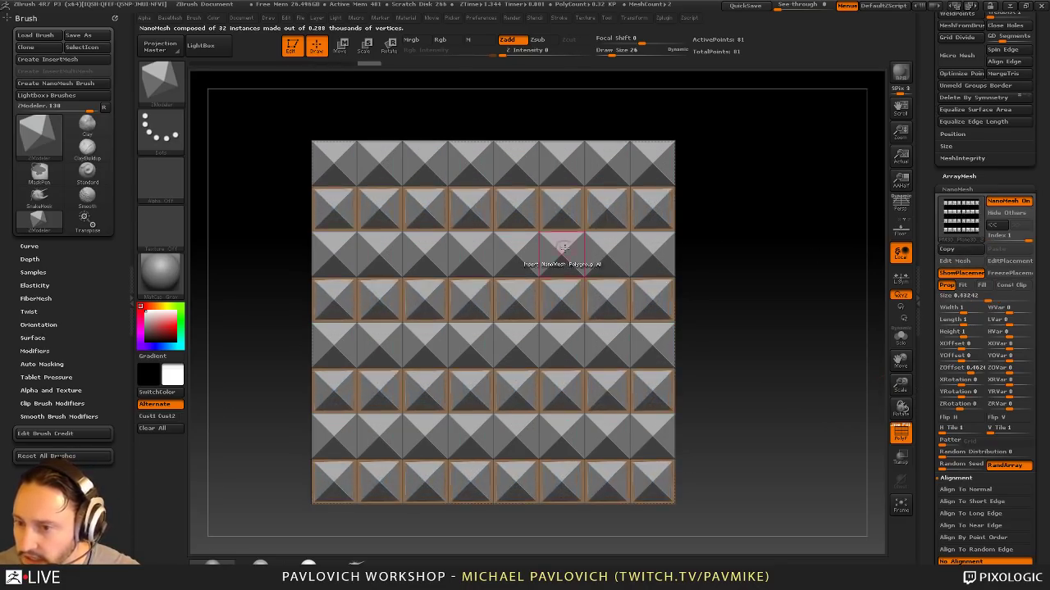
{"action": "left_click", "coordinate": [990, 237]}
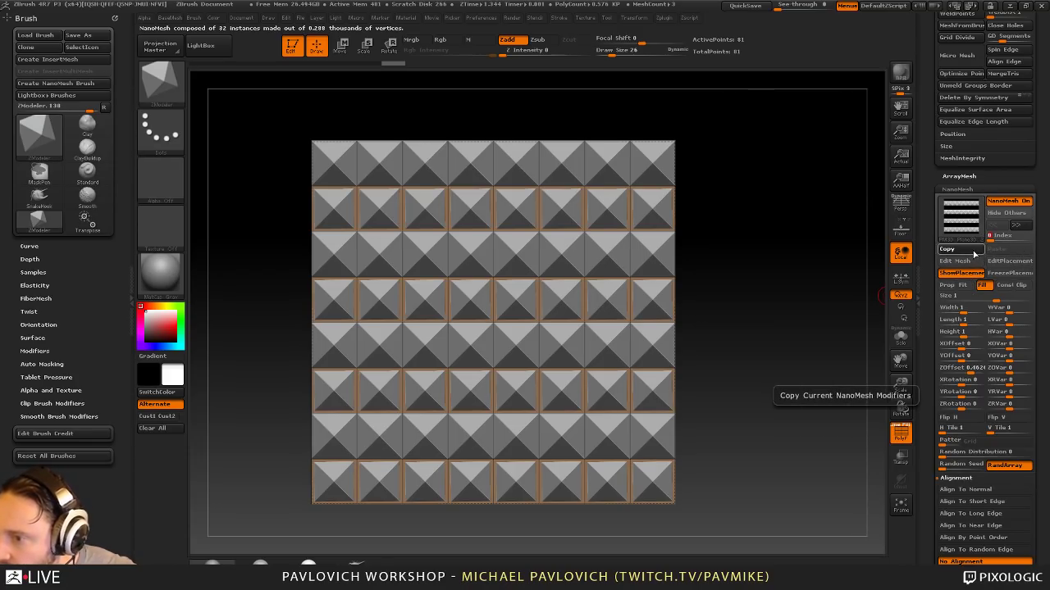
{"action": "left_click", "coordinate": [975, 253]}
{"action": "left_click_drag", "start_coordinate": [1008, 238], "coordinate": [1027, 239]}
{"action": "left_click", "coordinate": [1022, 249]}
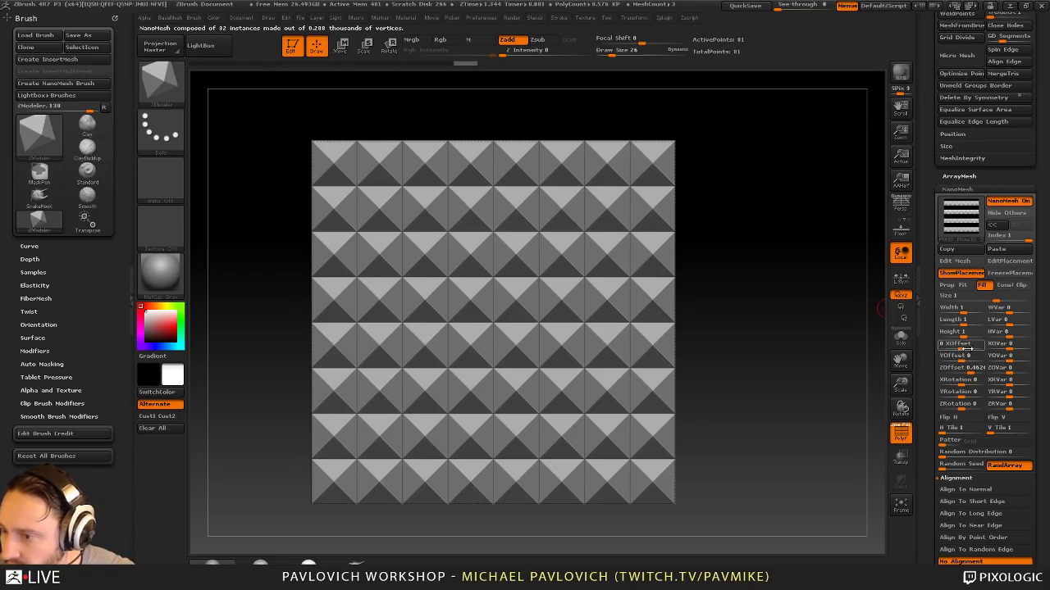
{"action": "left_click_drag", "start_coordinate": [963, 347], "coordinate": [973, 358]}
{"action": "key", "text": "ctrl+z"}
{"action": "key", "text": "ctrl+z"}
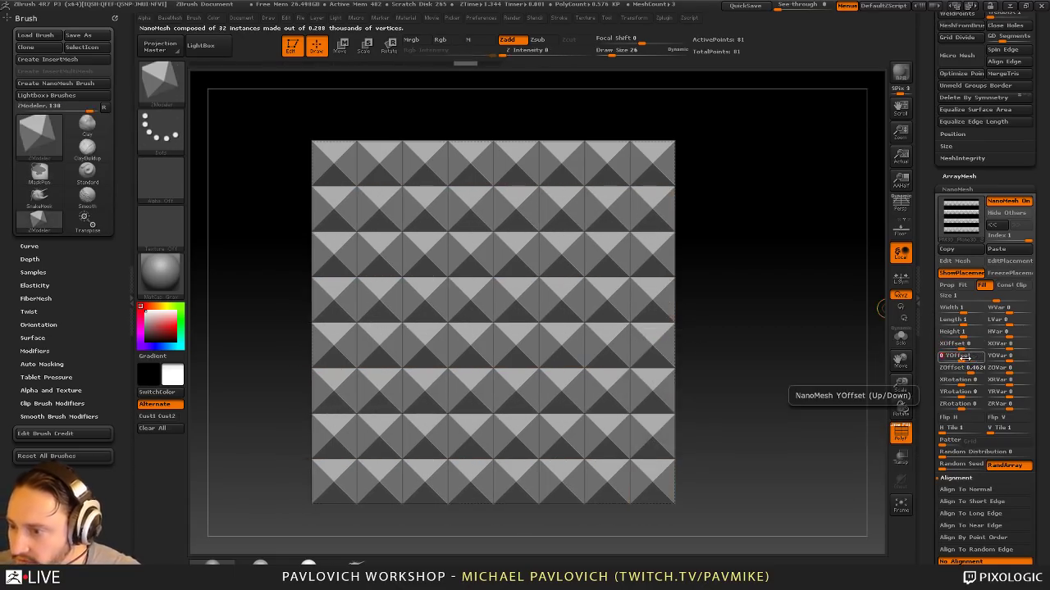
Step: Set the Y offset of the index 1 NanoMesh to 1 so its pyramid rows shift sideways by half a tile
{"action": "left_click", "coordinate": [965, 359]}
{"action": "type", "text": "1"}
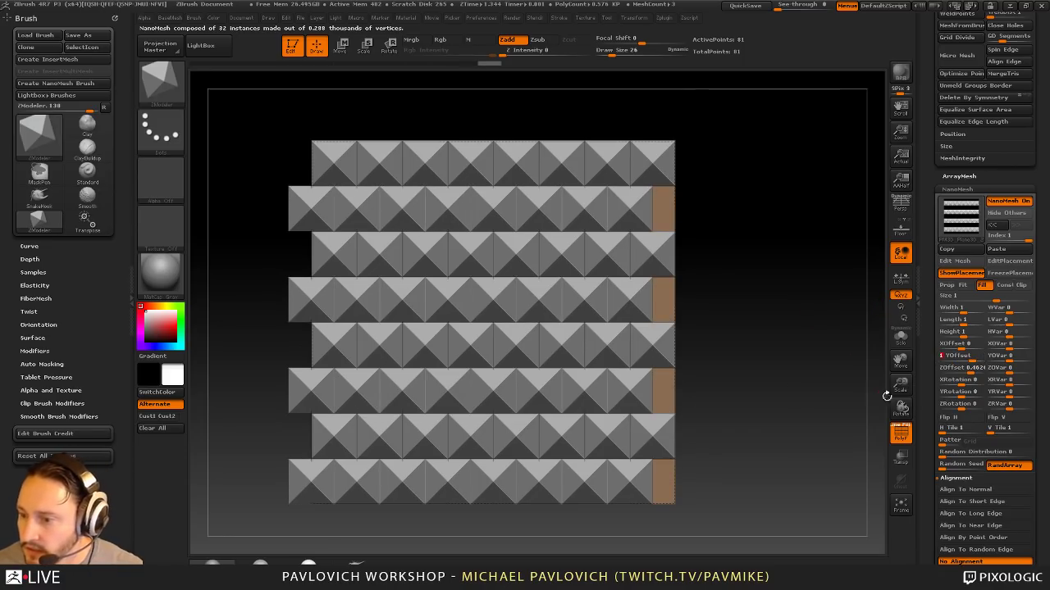
Step: With NanoMesh switched off, hide the plane's outer ring of polygons, view the remaining pyramids with NanoMesh on, and unhide everything
{"action": "left_click", "coordinate": [1007, 202]}
{"action": "left_click_drag", "start_coordinate": [711, 205], "coordinate": [648, 490], "text": "ctrl+shift"}
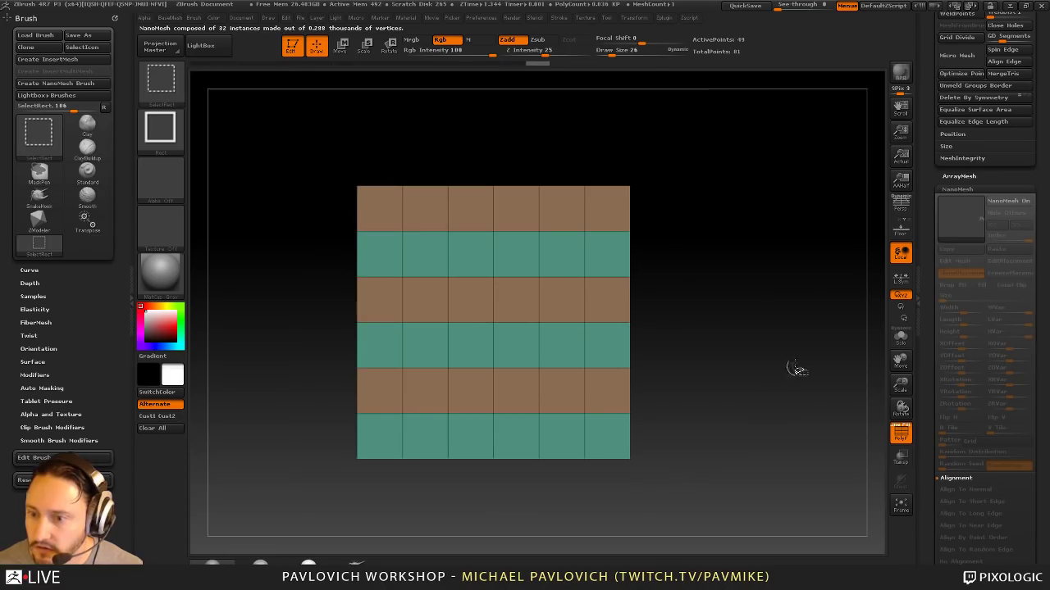
{"action": "left_click", "coordinate": [1001, 200]}
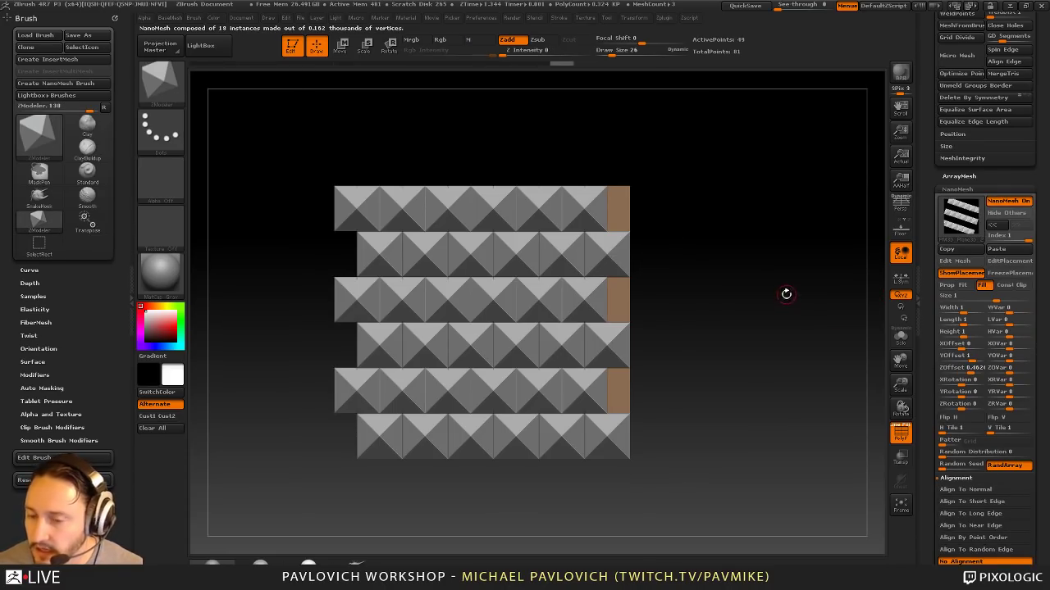
{"action": "left_click", "coordinate": [790, 344], "text": "ctrl+shift"}
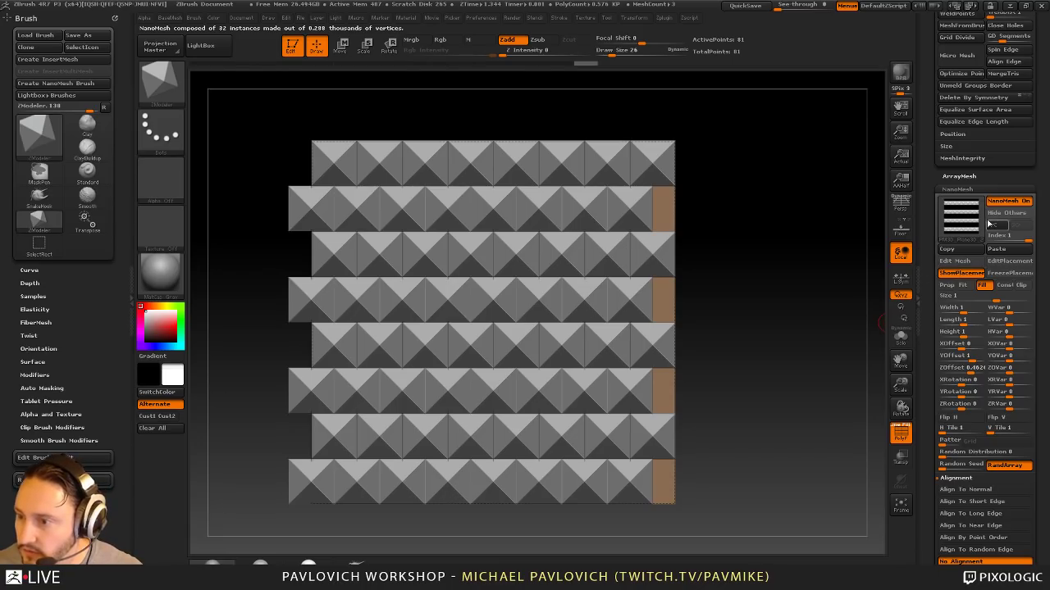
Step: Repeat hiding the outer ring of polygons with NanoMesh off, restore full visibility, and switch NanoMesh back on
{"action": "left_click", "coordinate": [1006, 202]}
{"action": "mouse_move", "coordinate": [788, 228]}
{"action": "left_mouse_down", "text": "ctrl+shift"}
{"action": "mouse_move", "coordinate": [834, 316]}
{"action": "mouse_move", "coordinate": [392, 298]}
{"action": "mouse_move", "coordinate": [635, 472]}
{"action": "mouse_move", "coordinate": [649, 470]}
{"action": "left_mouse_up", "text": "ctrl+shift"}
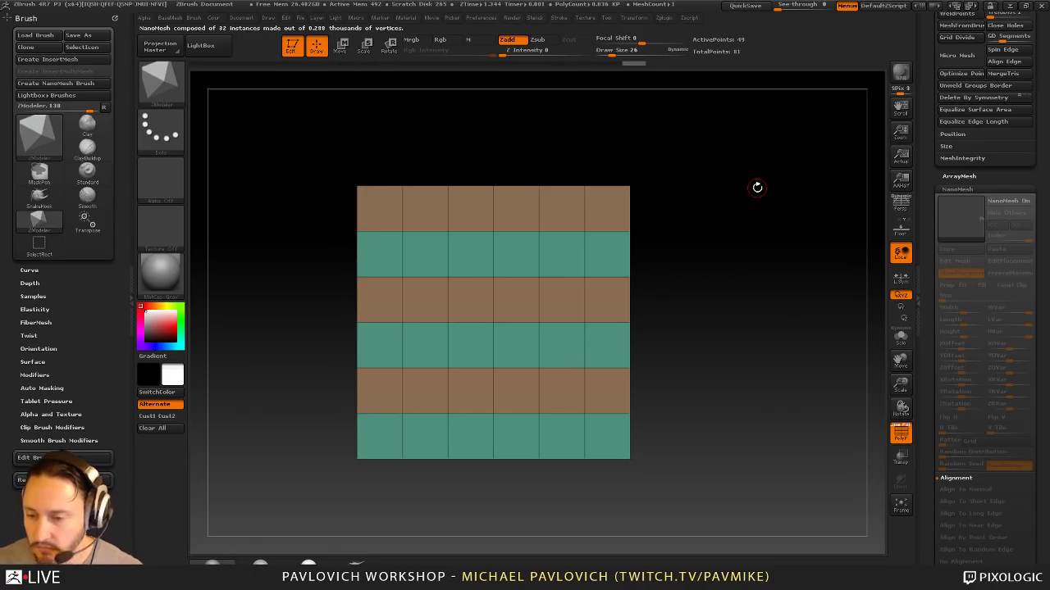
{"action": "left_click", "coordinate": [726, 237], "text": "ctrl+shift"}
{"action": "left_click", "coordinate": [1007, 201]}
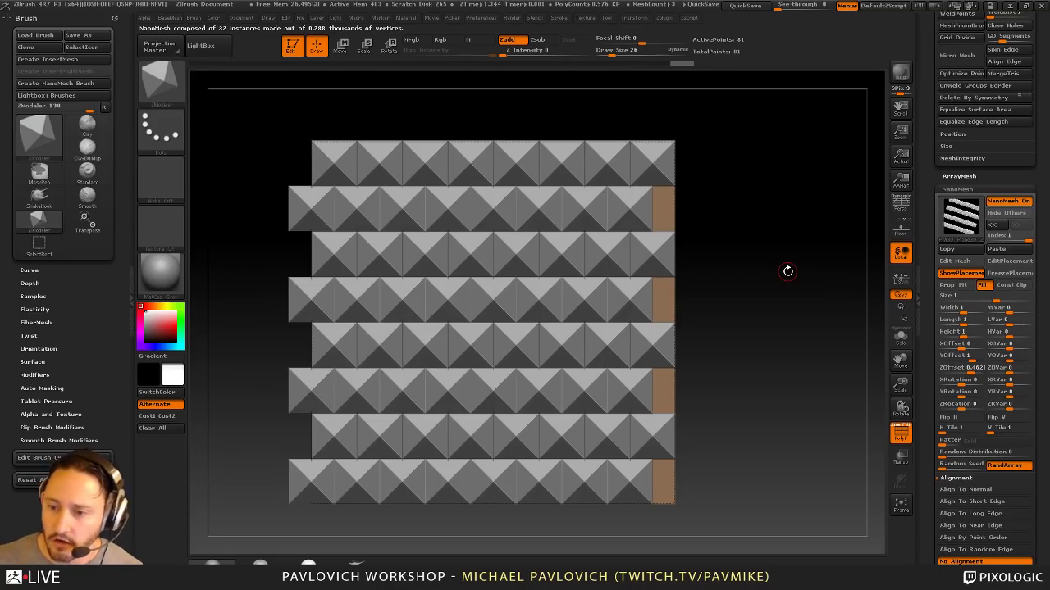
{"action": "left_click_drag", "start_coordinate": [806, 247], "coordinate": [820, 218], "text": "alt"}
{"action": "left_click_drag", "start_coordinate": [272, 132], "coordinate": [269, 168], "text": "alt"}
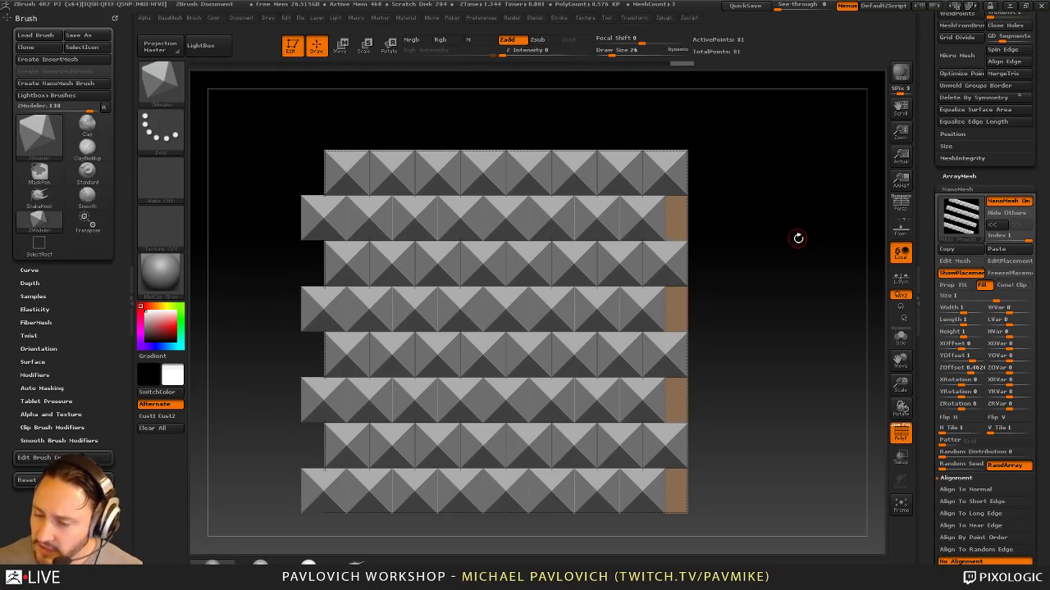
Step: Clear the canvas outside edit mode and resize the document to 1024 by 1024
{"action": "left_click_drag", "start_coordinate": [787, 229], "coordinate": [797, 212], "text": "alt"}
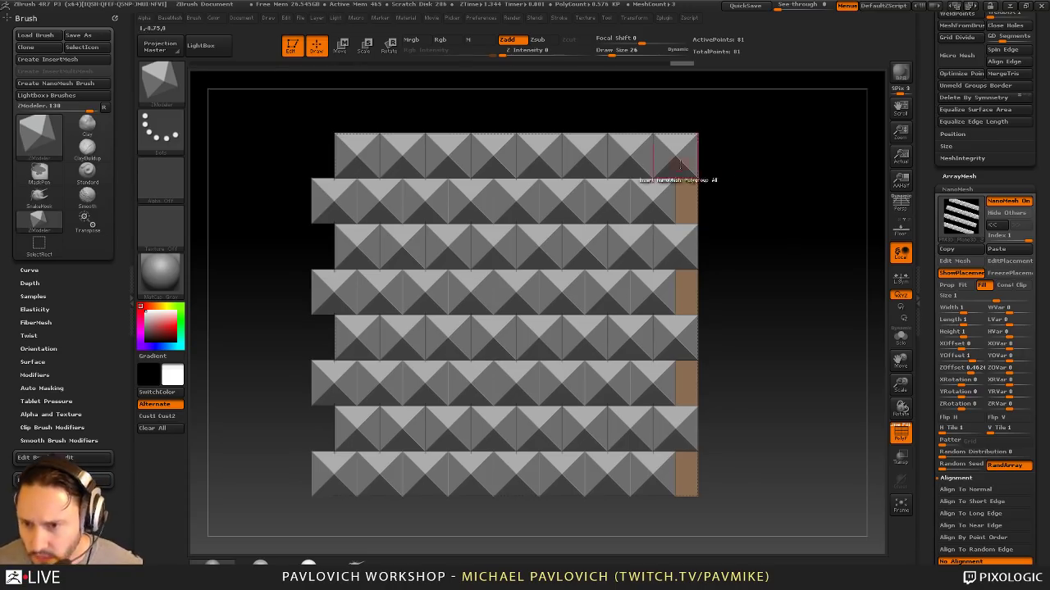
{"action": "left_click", "coordinate": [291, 45]}
{"action": "key", "text": "ctrl+n"}
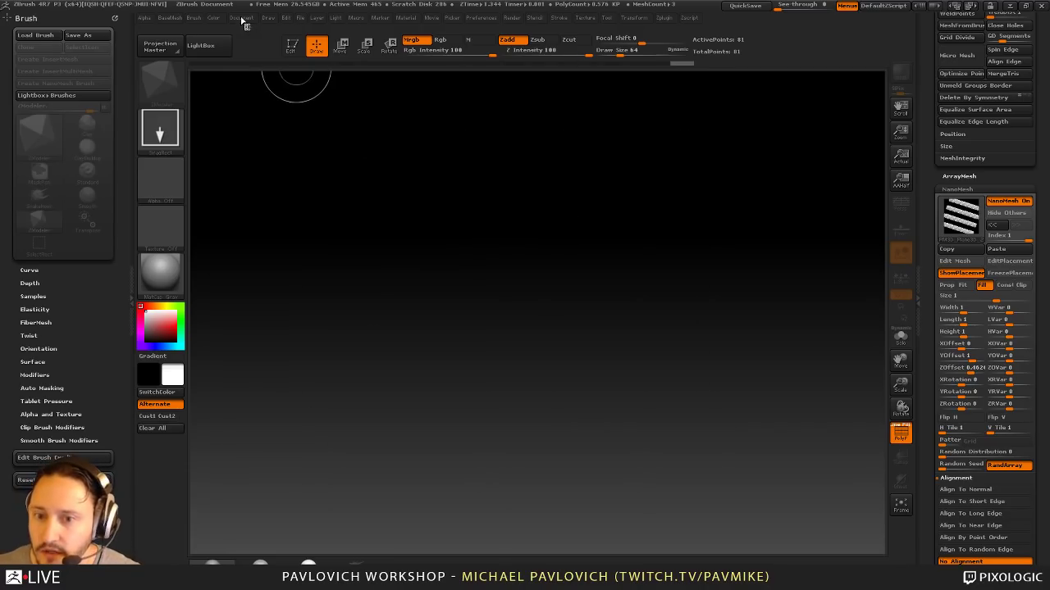
{"action": "left_click", "coordinate": [242, 19]}
{"action": "left_click", "coordinate": [261, 293]}
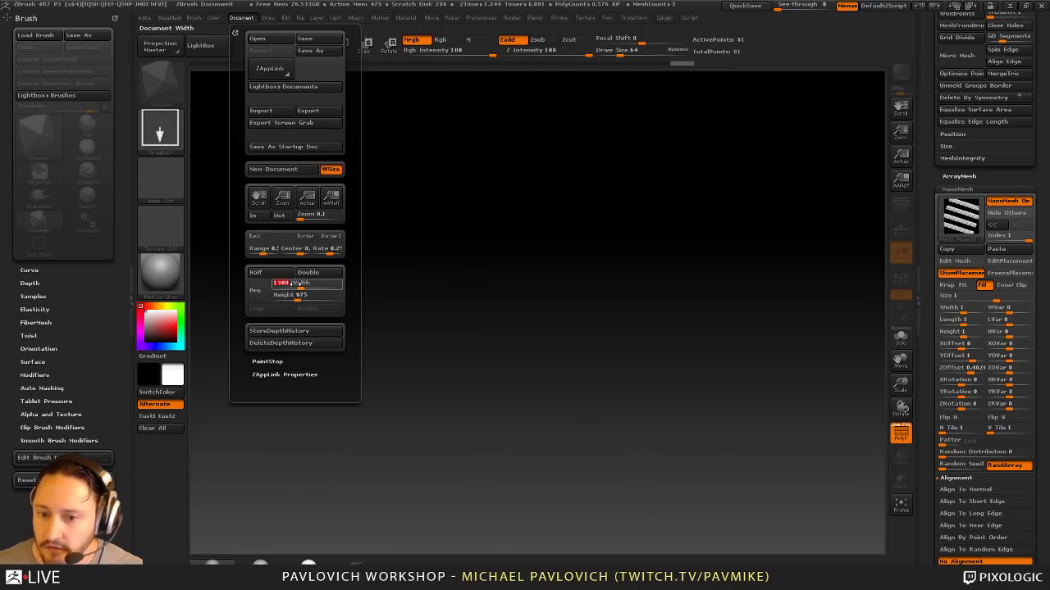
{"action": "type", "text": "102"}
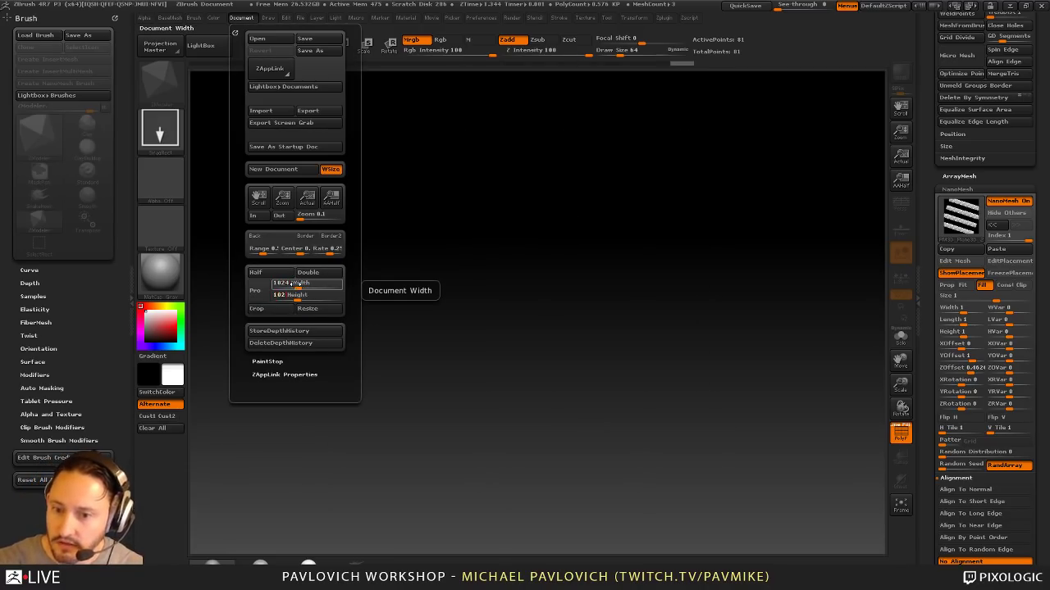
{"action": "type", "text": "4"}
{"action": "left_click", "coordinate": [330, 309]}
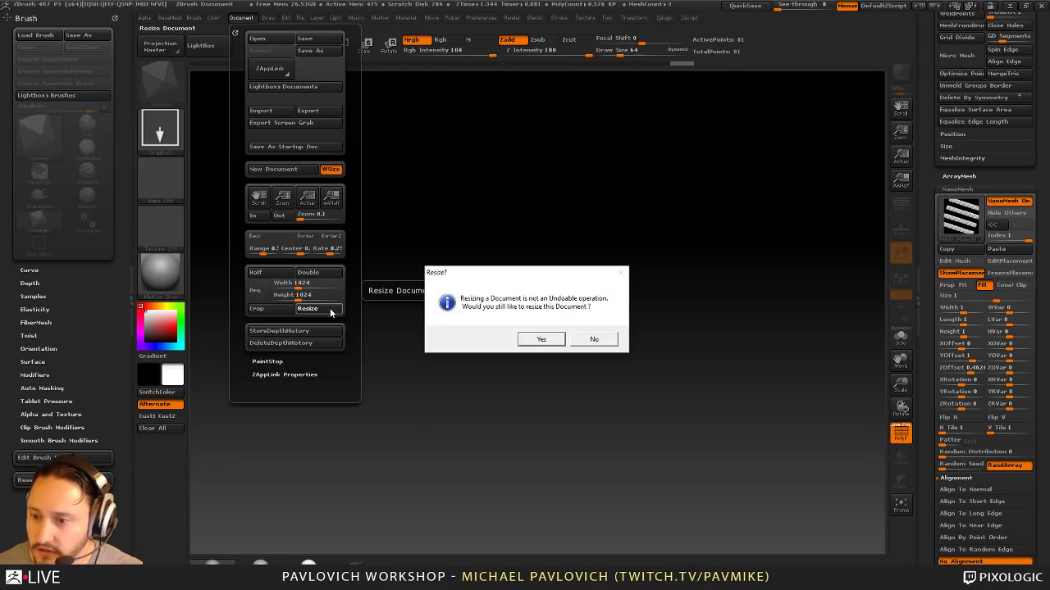
{"action": "left_click", "coordinate": [542, 339]}
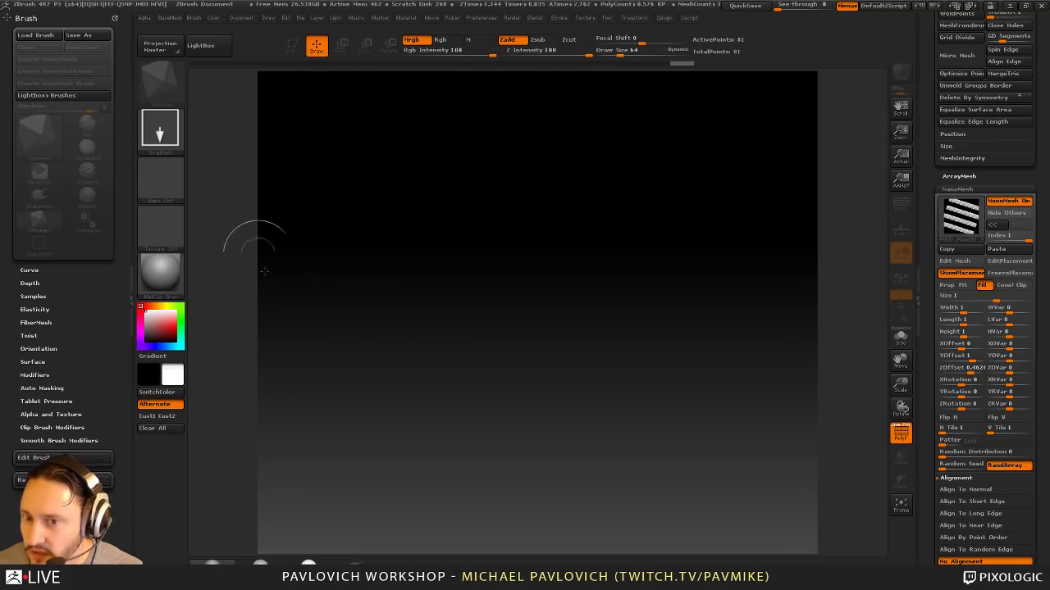
Step: Draw the pyramid-tiled plane onto the square canvas and make it editable, squared up to the front
{"action": "left_click_drag", "start_coordinate": [902, 132], "coordinate": [903, 125]}
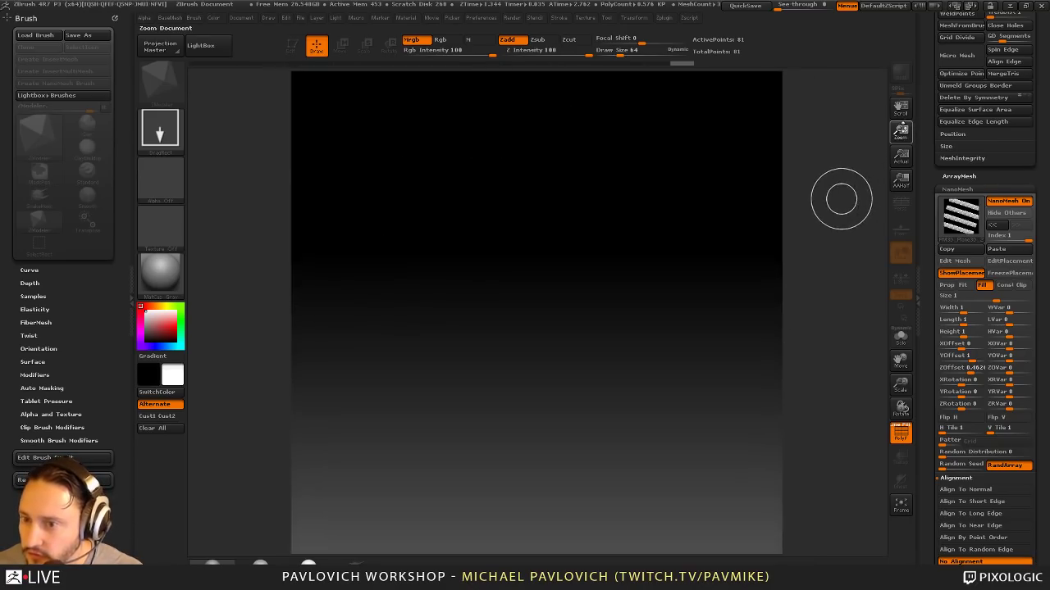
{"action": "left_click_drag", "start_coordinate": [841, 199], "coordinate": [790, 219]}
{"action": "left_click_drag", "start_coordinate": [486, 304], "coordinate": [504, 384]}
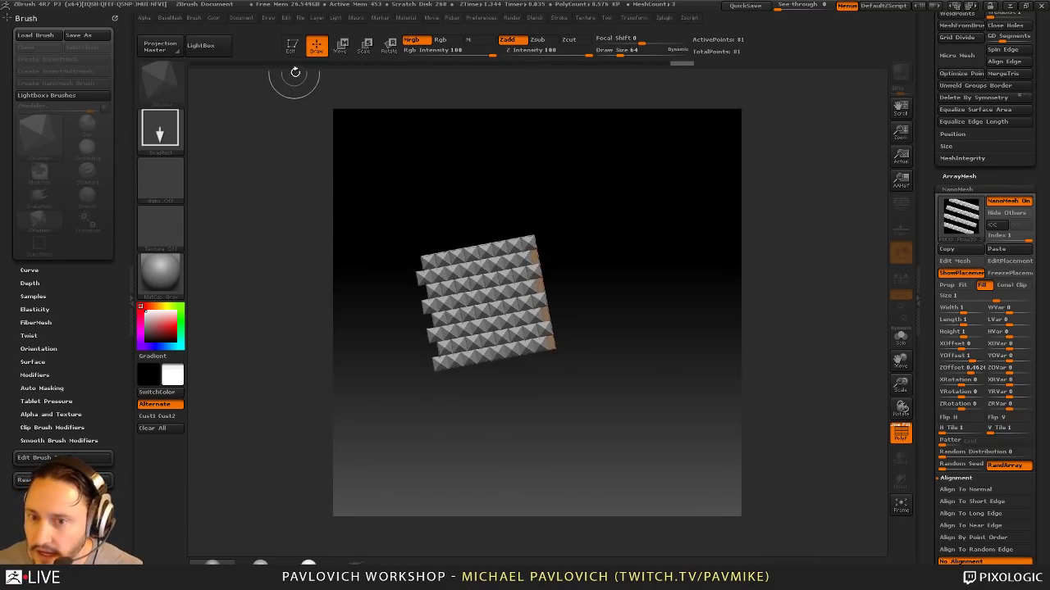
{"action": "left_click", "coordinate": [292, 47]}
{"action": "left_click_drag", "start_coordinate": [593, 203], "coordinate": [664, 260], "text": "shift"}
{"action": "left_click_drag", "start_coordinate": [664, 260], "coordinate": [746, 240], "text": "alt"}
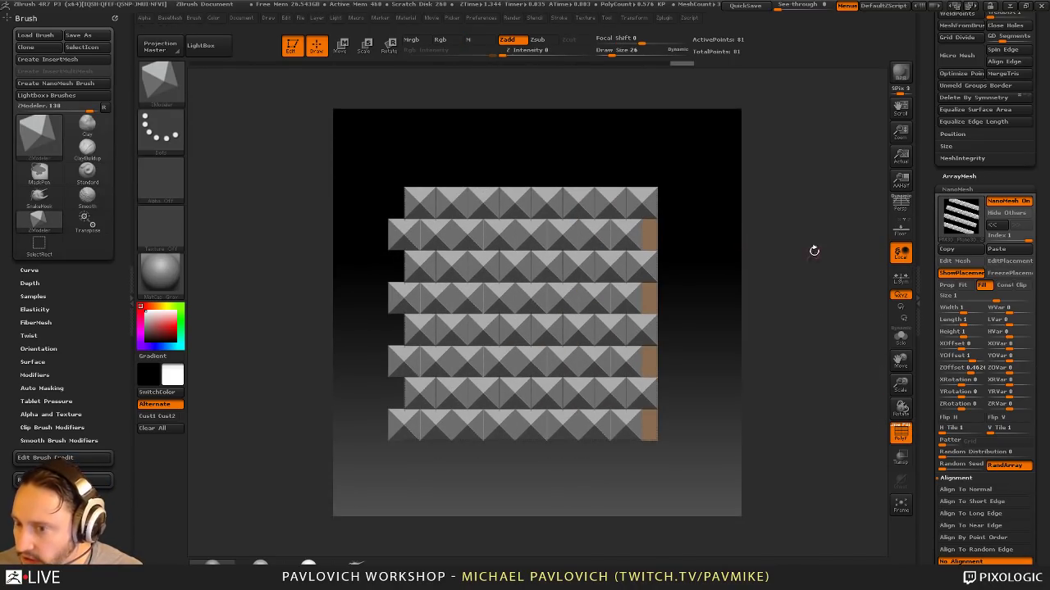
Step: Fill the canvas with the plane's inner six-by-six polygons while NanoMesh is off, then restore NanoMesh and unhide the outer ring
{"action": "left_click", "coordinate": [996, 201]}
{"action": "mouse_move", "coordinate": [696, 217]}
{"action": "left_mouse_down", "text": "ctrl+shift"}
{"action": "mouse_move", "coordinate": [719, 243]}
{"action": "mouse_move", "coordinate": [503, 298]}
{"action": "mouse_move", "coordinate": [491, 286]}
{"action": "mouse_move", "coordinate": [628, 387]}
{"action": "mouse_move", "coordinate": [645, 427]}
{"action": "left_mouse_up", "text": "ctrl+shift"}
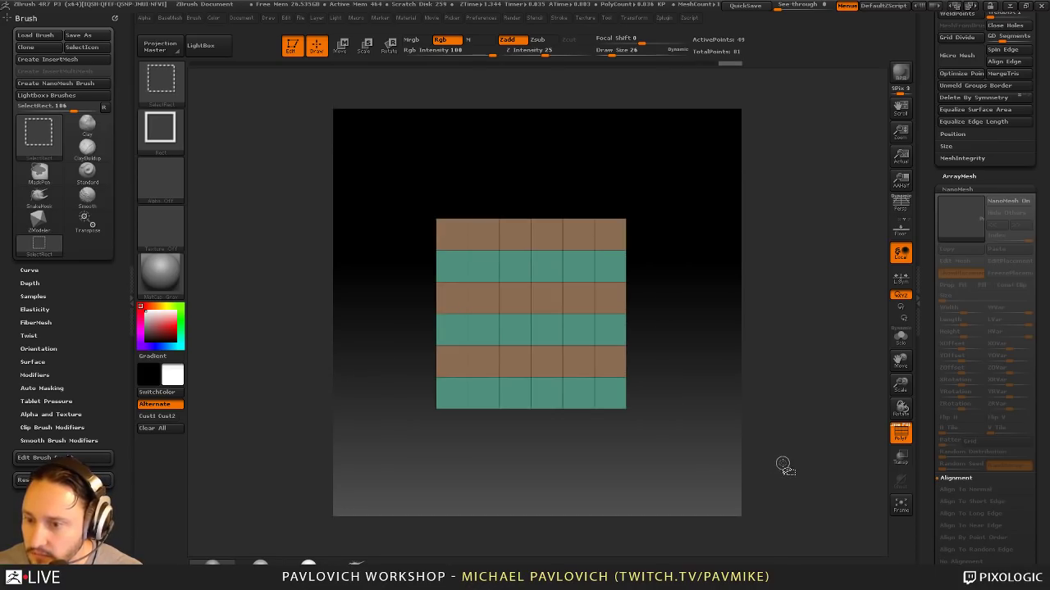
{"action": "key", "text": "f"}
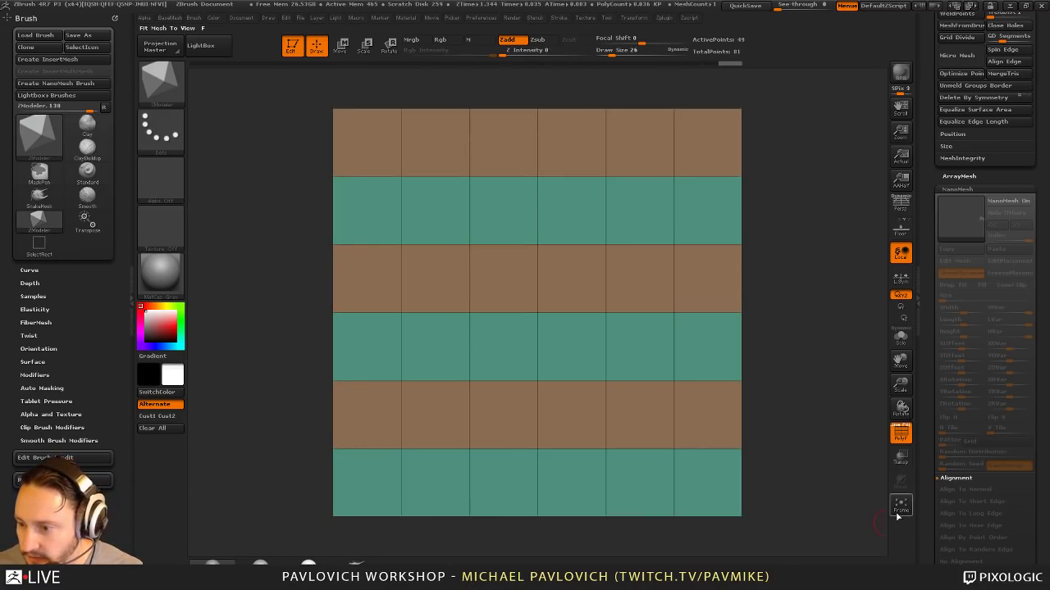
{"action": "left_click", "coordinate": [990, 205]}
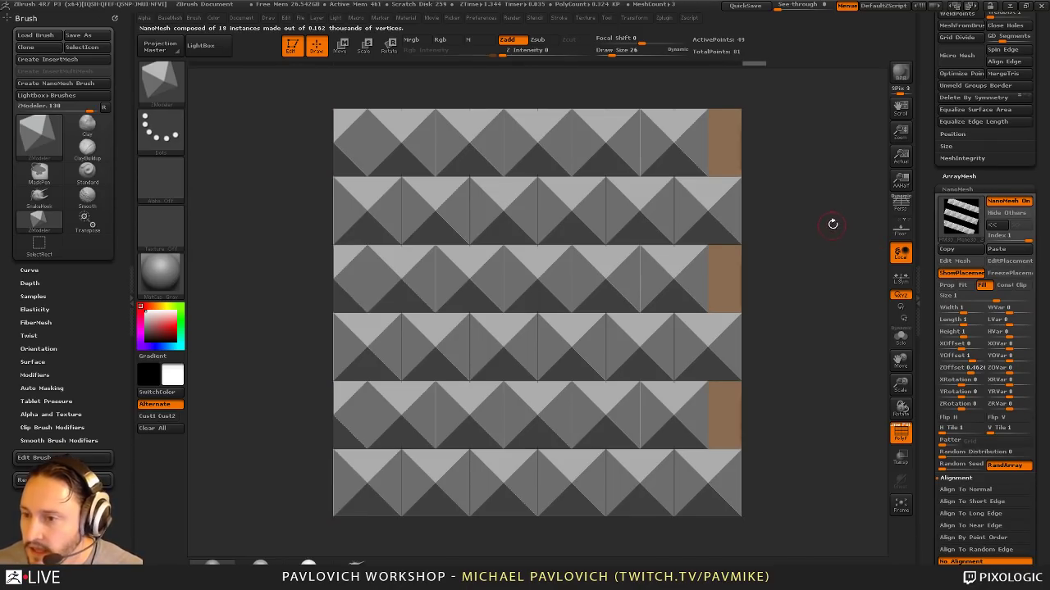
{"action": "left_click", "coordinate": [846, 201], "text": "ctrl+shift"}
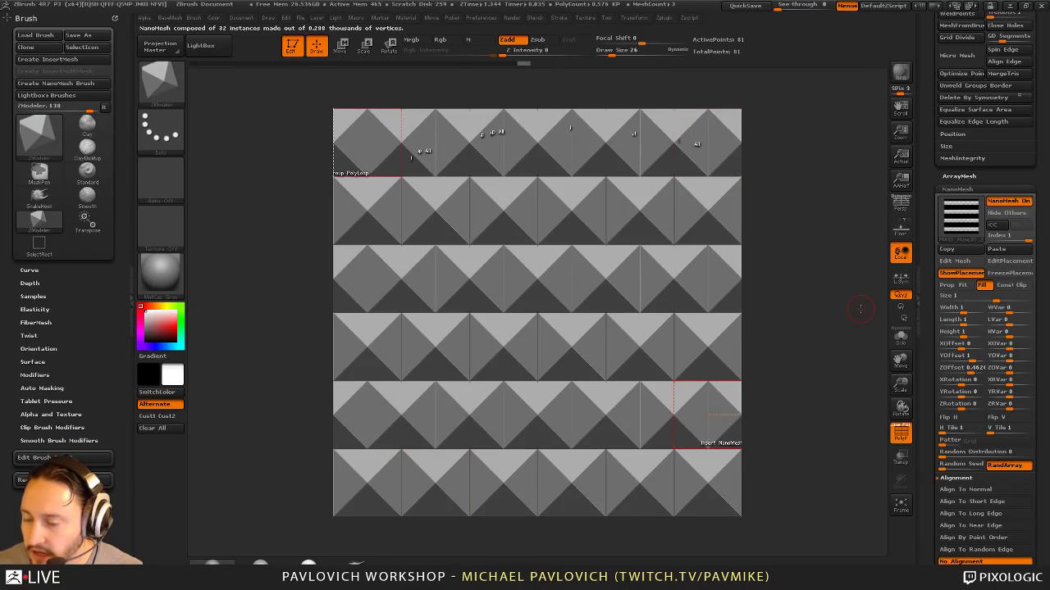
Step: Grab the 1024 by 1024 document of staggered pyramids as a new alpha
{"action": "left_click", "coordinate": [133, 175]}
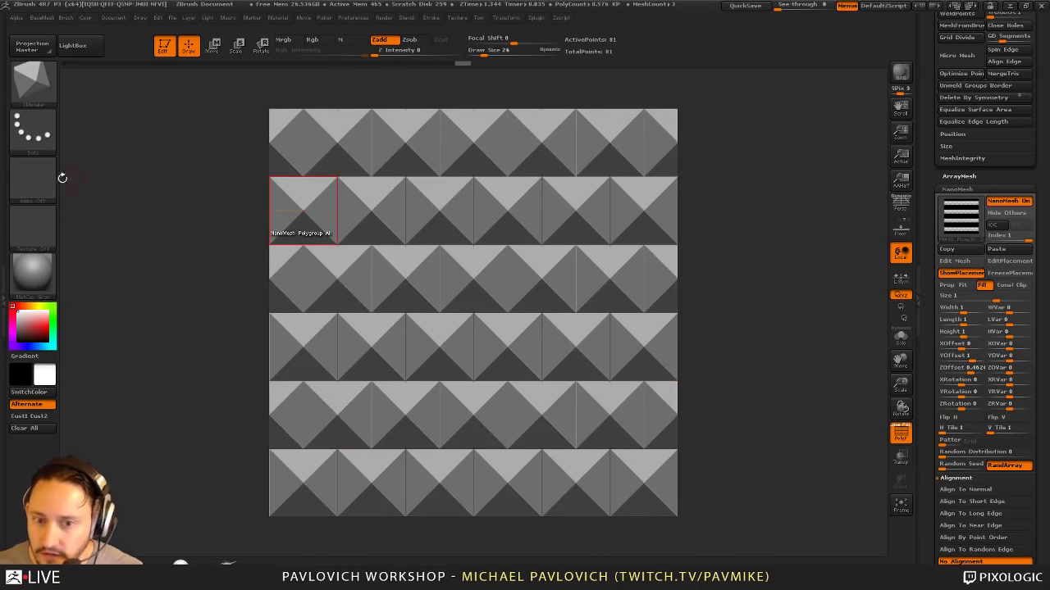
{"action": "left_click", "coordinate": [35, 179]}
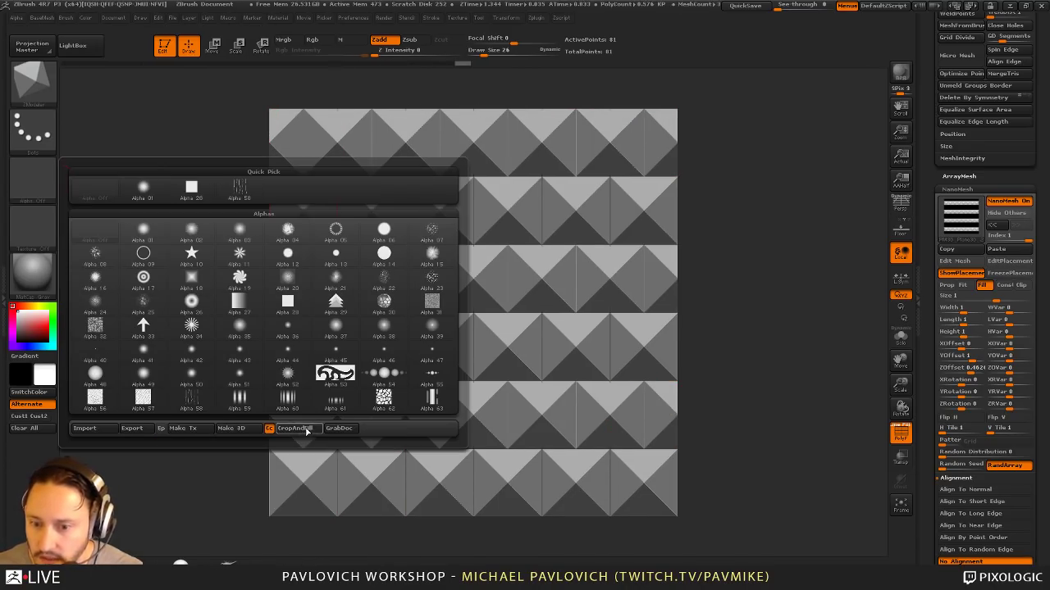
{"action": "left_click", "coordinate": [336, 428]}
{"action": "mouse_move", "coordinate": [25, 182]}
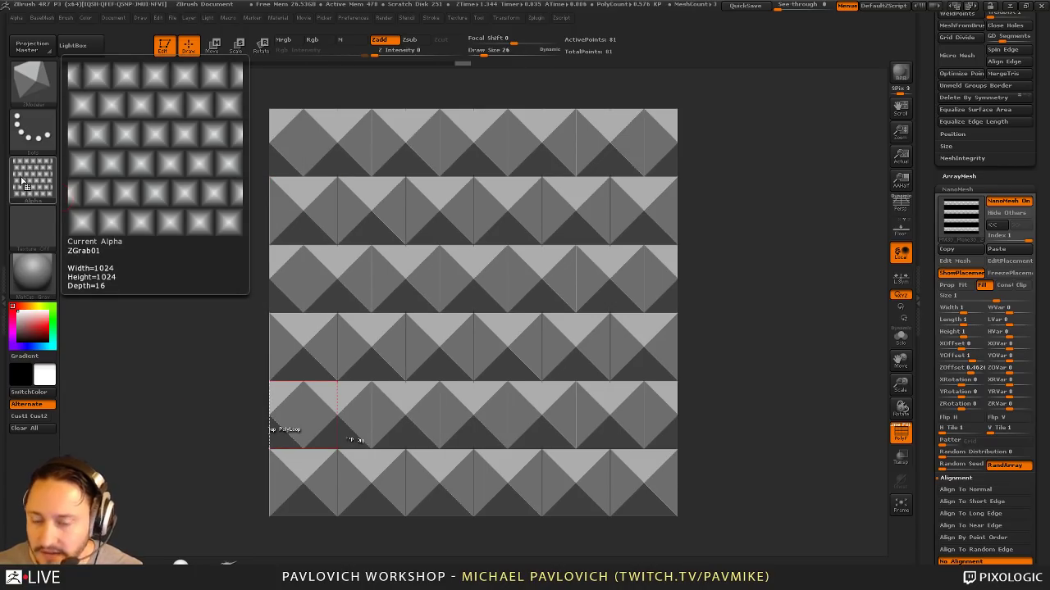
Step: Export the grabbed pyramid alpha as a PSD image to the Desktop
{"action": "left_click", "coordinate": [25, 183]}
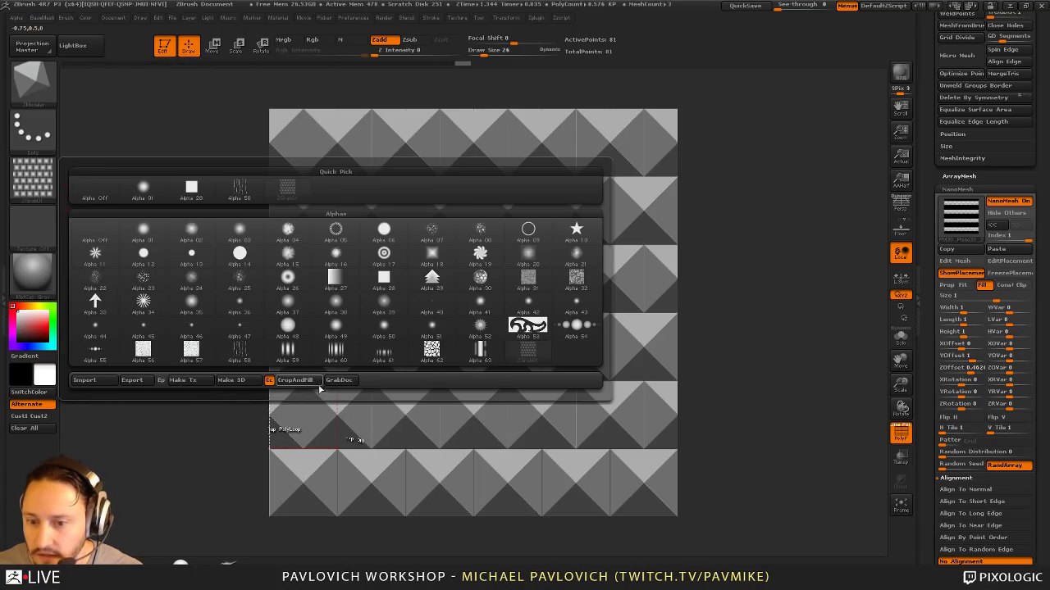
{"action": "left_click", "coordinate": [131, 381]}
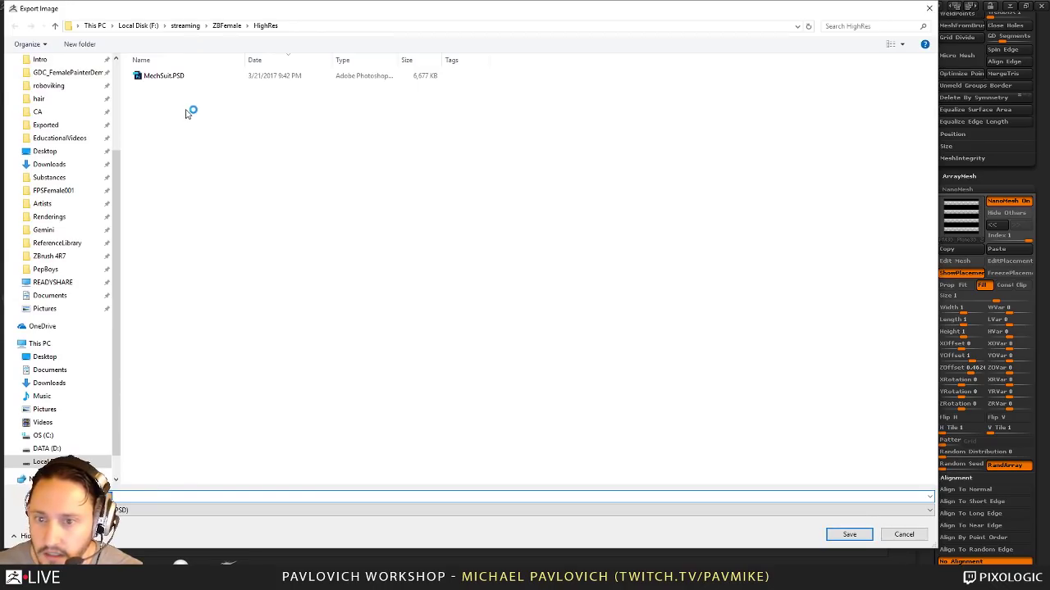
{"action": "left_click", "coordinate": [44, 151]}
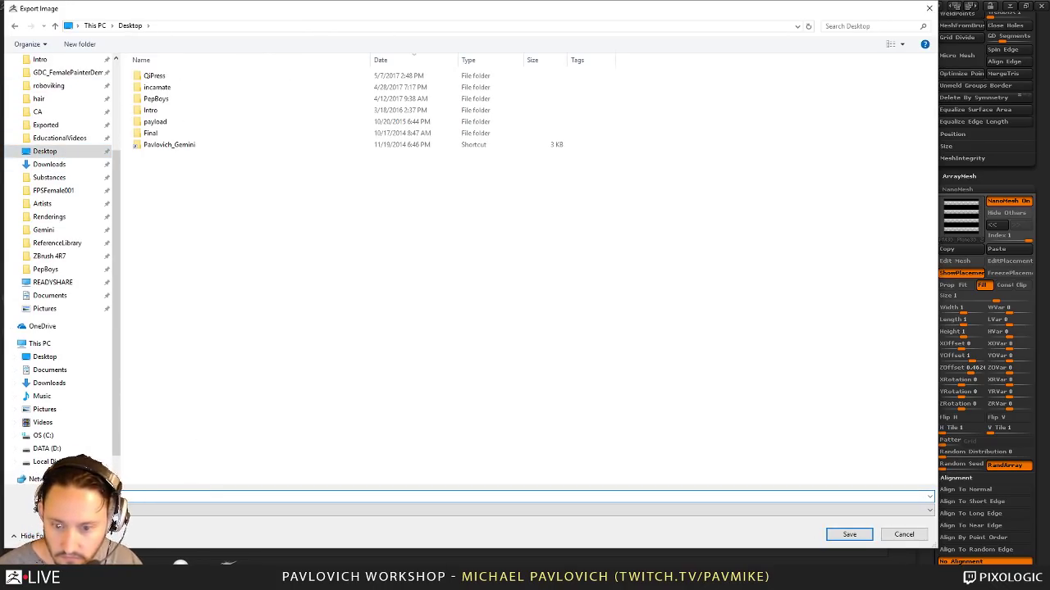
{"action": "key", "text": "Return"}
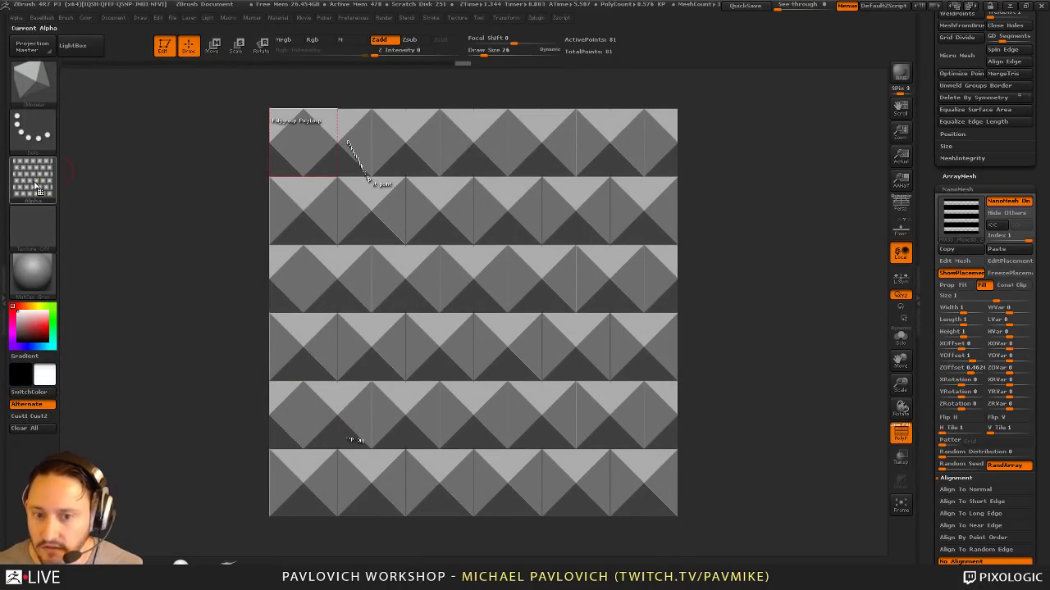
{"action": "mouse_move", "coordinate": [36, 189]}
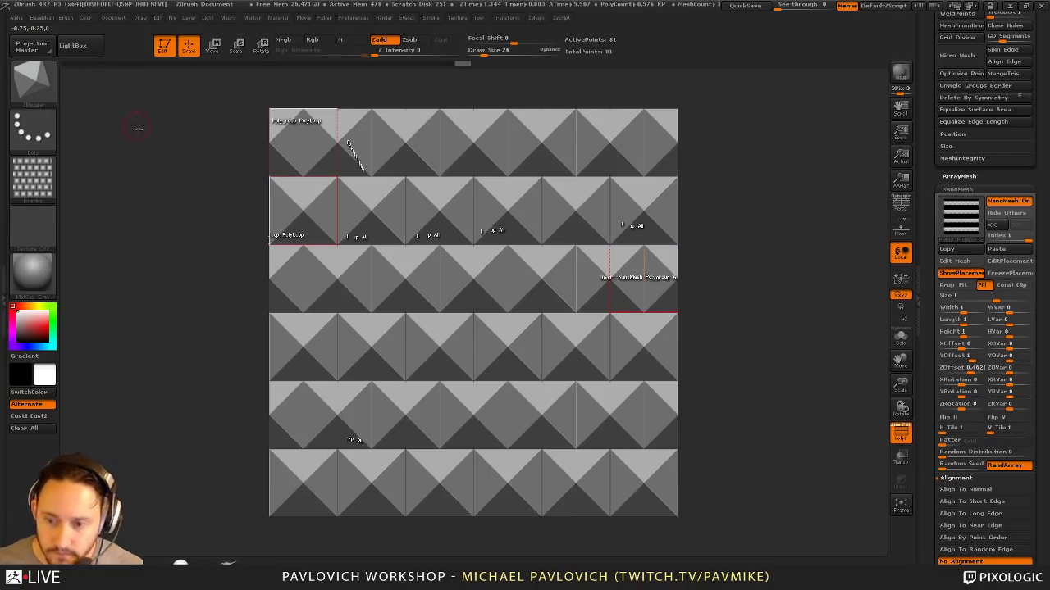
Step: Leave edit mode, clear the tile pattern from the canvas and set the draw size to 42
{"action": "left_click", "coordinate": [165, 46]}
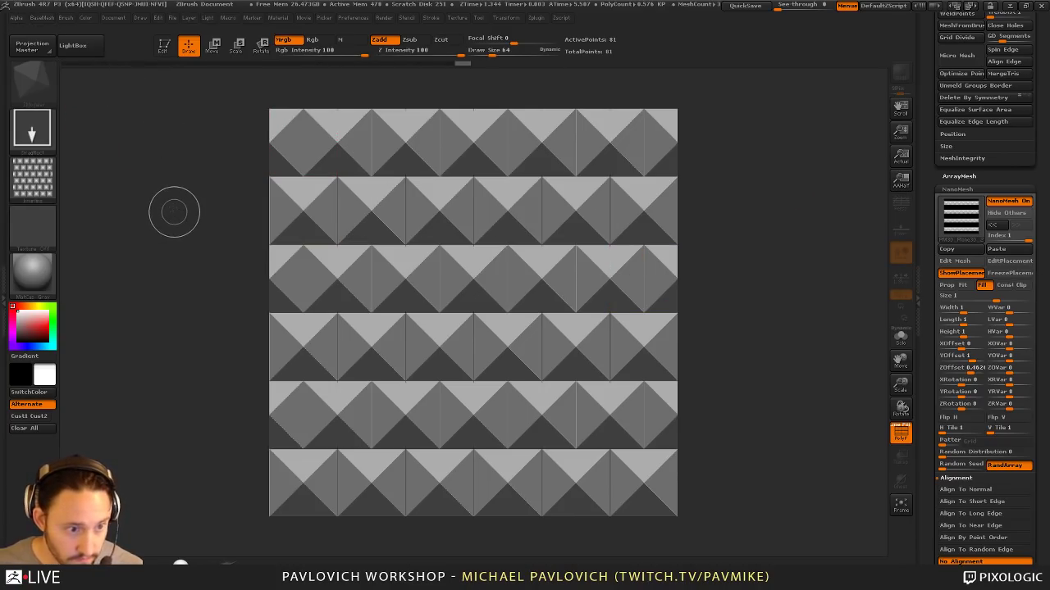
{"action": "key", "text": "ctrl+n"}
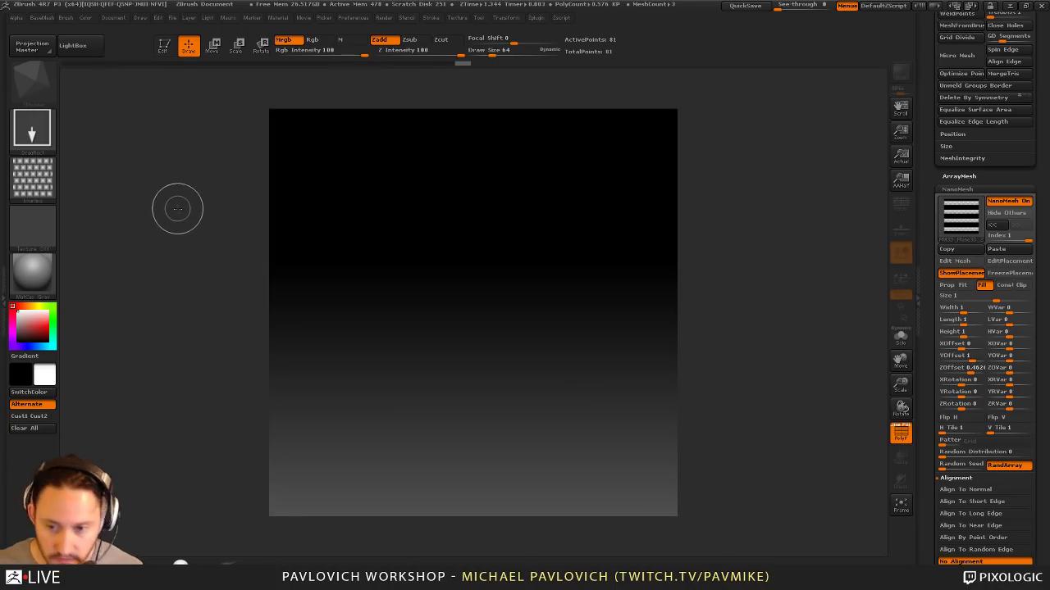
{"action": "key", "text": "s"}
{"action": "left_click_drag", "start_coordinate": [187, 220], "coordinate": [182, 219]}
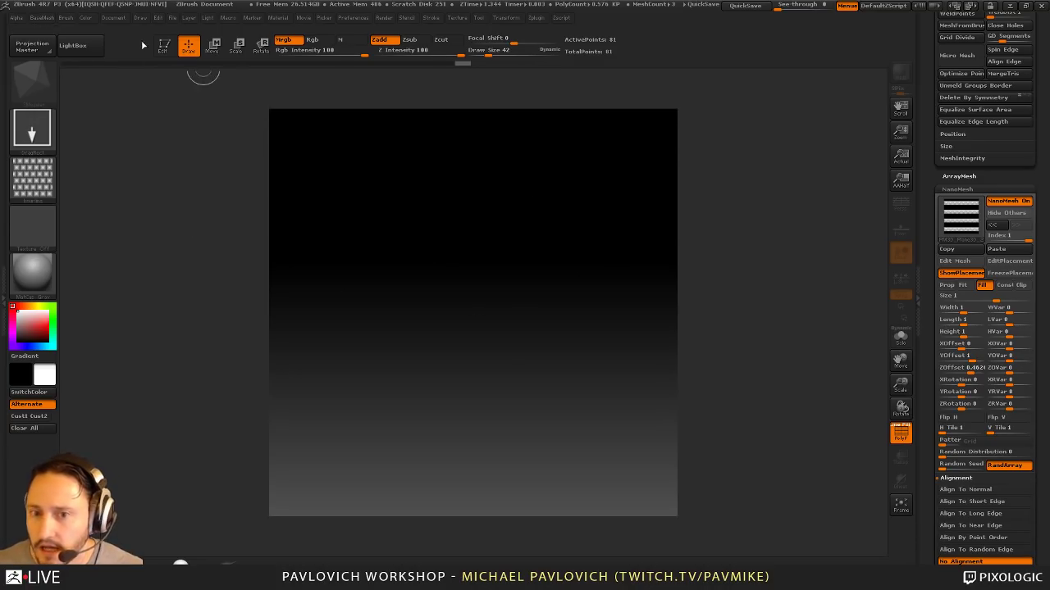
Step: Start a new document fitted to the window size without saving changes to the current one
{"action": "left_click", "coordinate": [4, 174]}
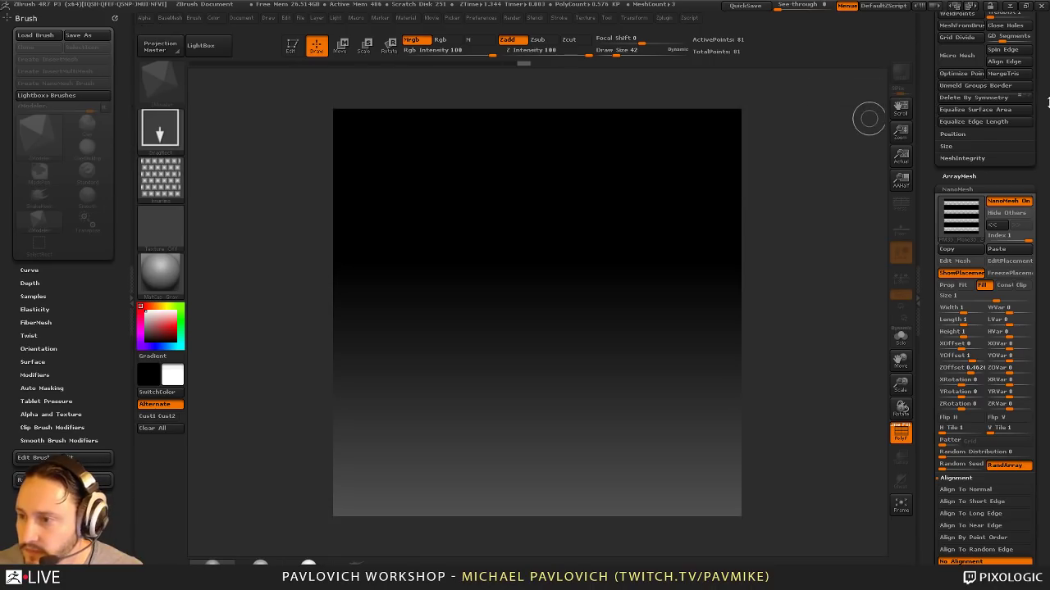
{"action": "left_click", "coordinate": [241, 17]}
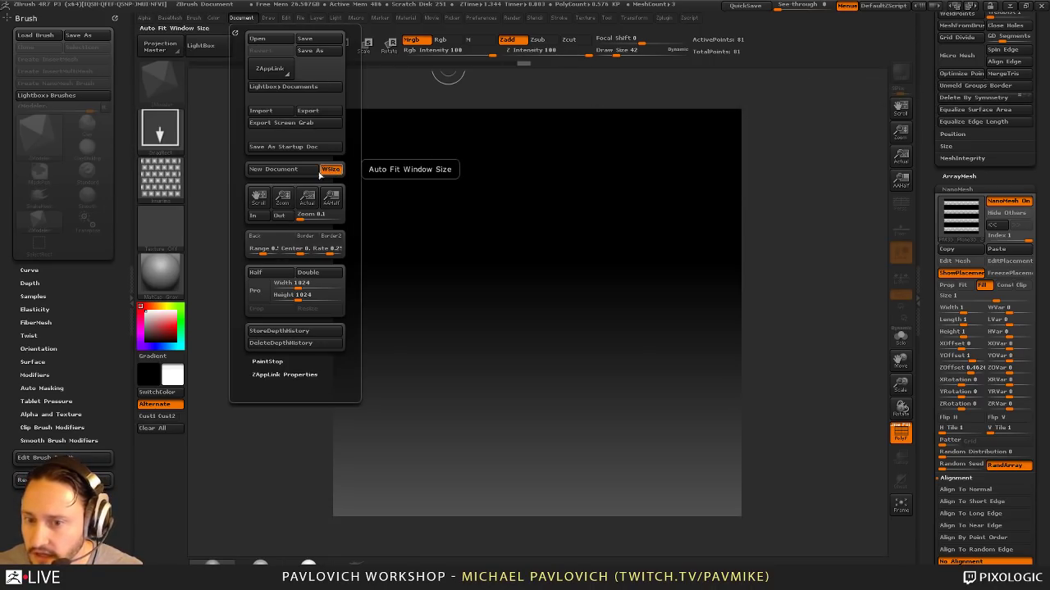
{"action": "left_click", "coordinate": [278, 169]}
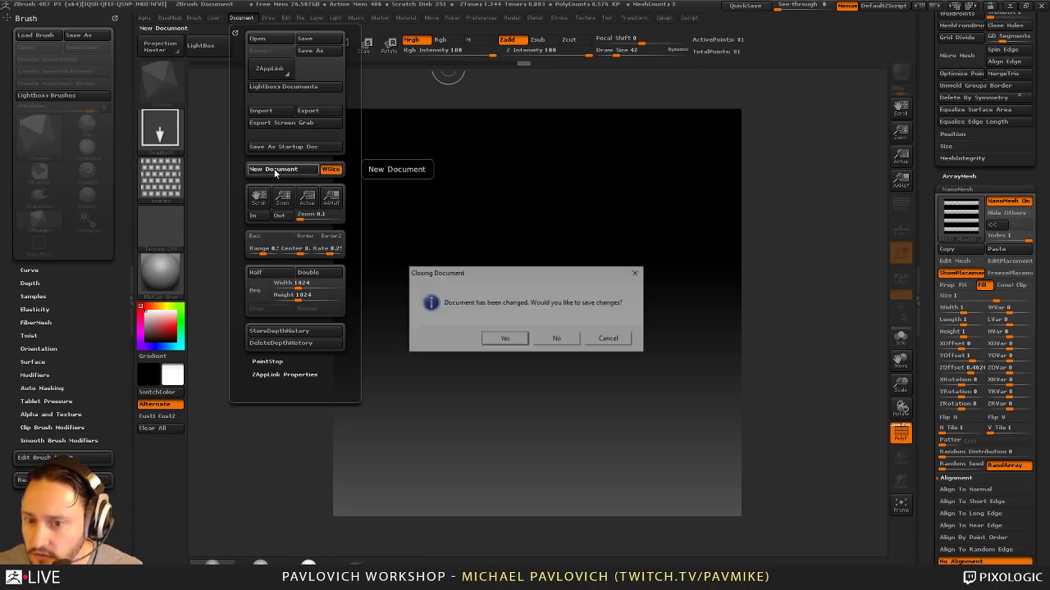
{"action": "left_click", "coordinate": [556, 339]}
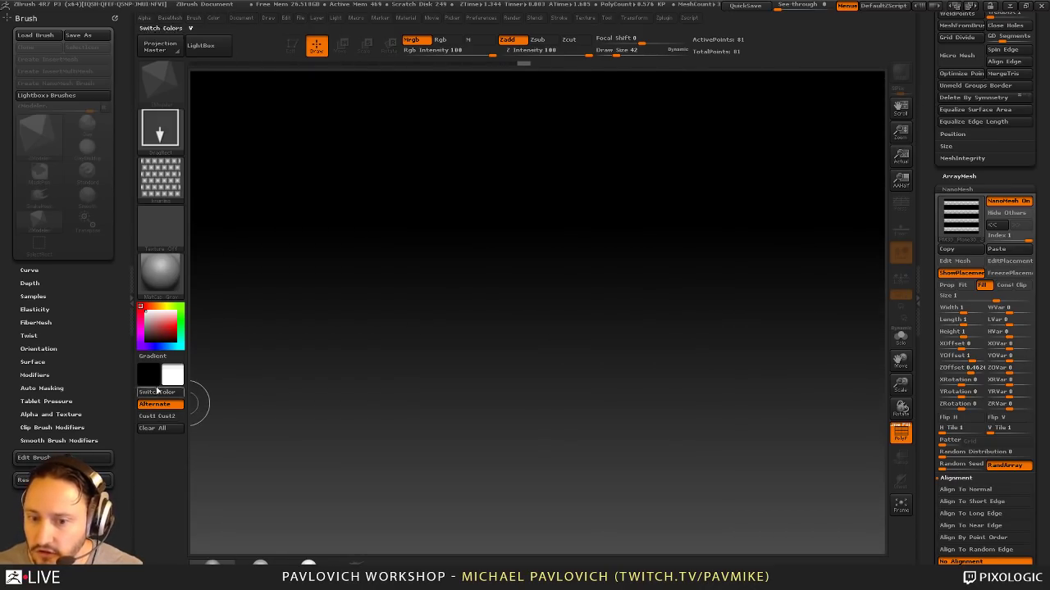
{"action": "left_click", "coordinate": [132, 368]}
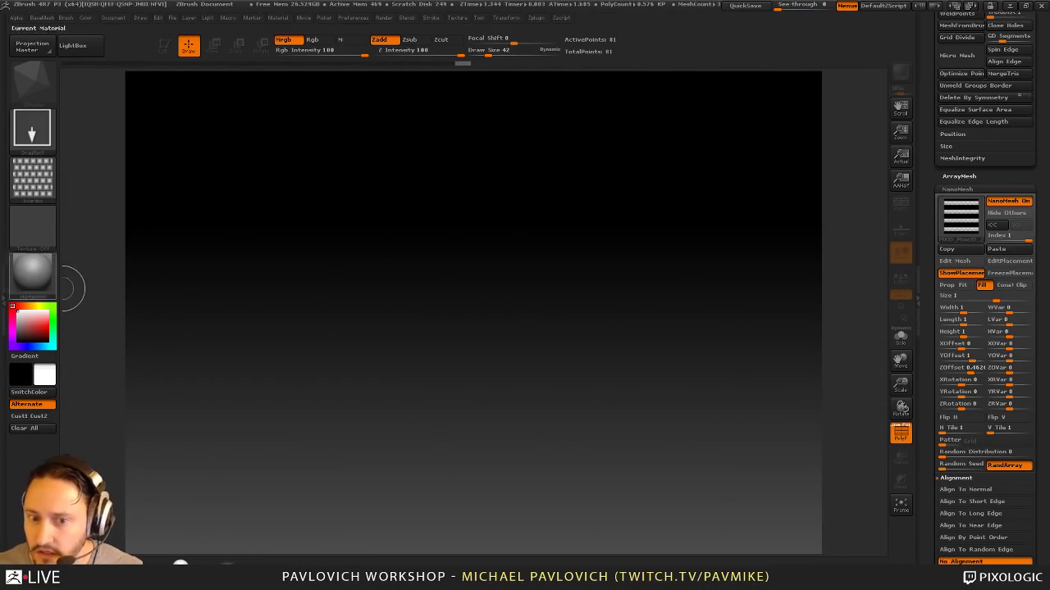
{"action": "left_click", "coordinate": [4, 239]}
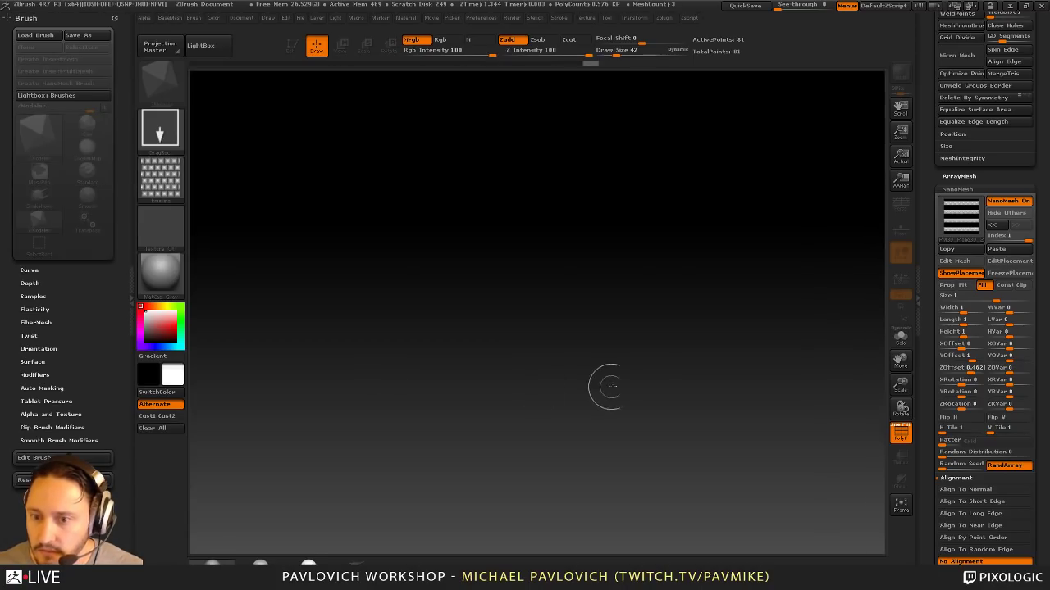
Step: Draw a Cylinder3D on the canvas in edit mode and convert it to a PolyMesh3D
{"action": "scroll", "coordinate": [953, 284], "scroll_direction": "up", "scroll_amount": 5}
{"action": "left_click_drag", "start_coordinate": [954, 285], "coordinate": [953, 530]}
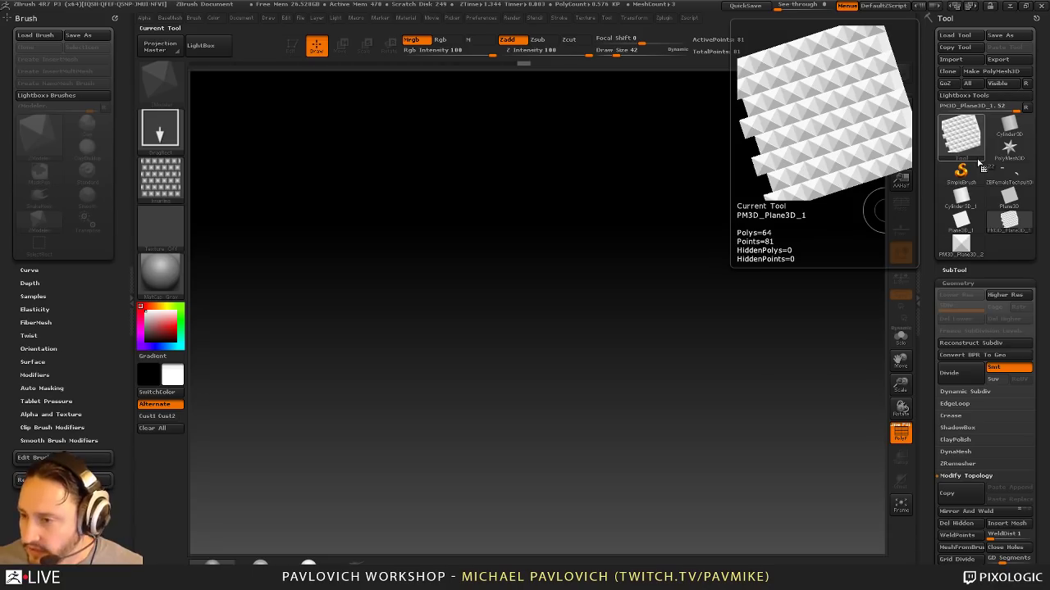
{"action": "left_click", "coordinate": [1008, 129]}
{"action": "left_click_drag", "start_coordinate": [467, 330], "coordinate": [529, 416]}
{"action": "key", "text": "t"}
{"action": "mouse_move", "coordinate": [705, 212]}
{"action": "left_mouse_down"}
{"action": "mouse_move", "coordinate": [775, 257]}
{"action": "mouse_move", "coordinate": [743, 187]}
{"action": "mouse_move", "coordinate": [717, 190]}
{"action": "left_mouse_up"}
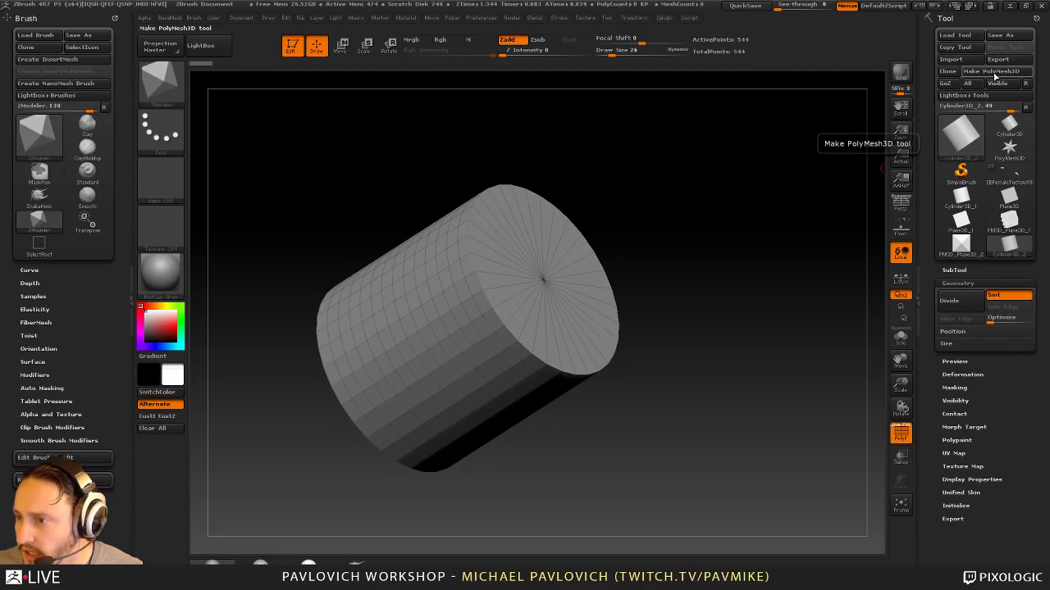
{"action": "left_click", "coordinate": [994, 77]}
Step: Assign a new polygroup to all the faces of one cylinder end cap with the ZModeler Polygroup action
{"action": "left_click_drag", "start_coordinate": [792, 230], "coordinate": [740, 216]}
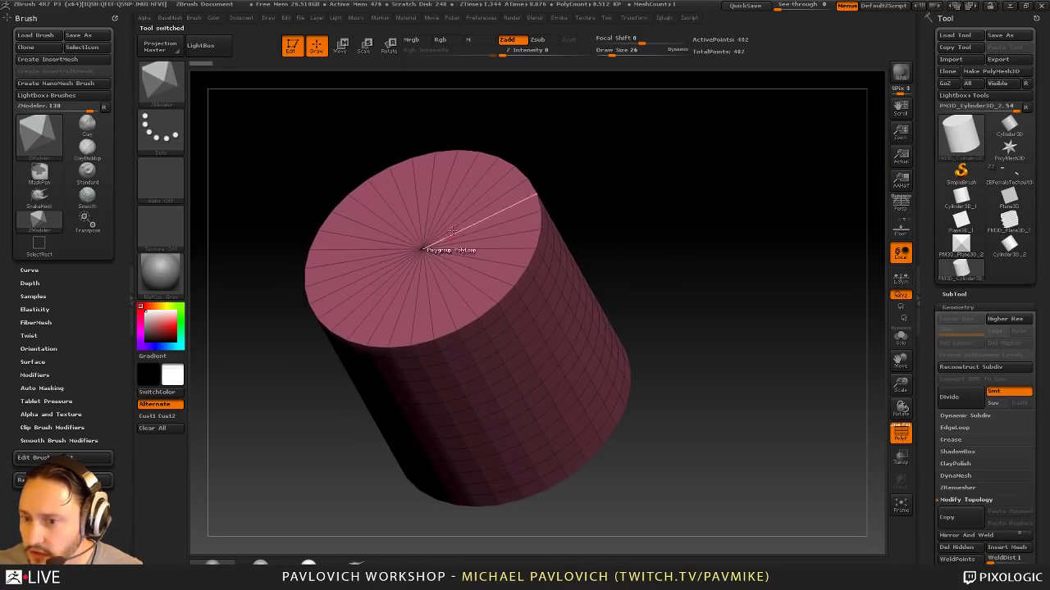
{"action": "left_click_drag", "start_coordinate": [566, 145], "coordinate": [591, 160]}
{"action": "left_click_drag", "start_coordinate": [520, 194], "coordinate": [543, 240], "text": "alt"}
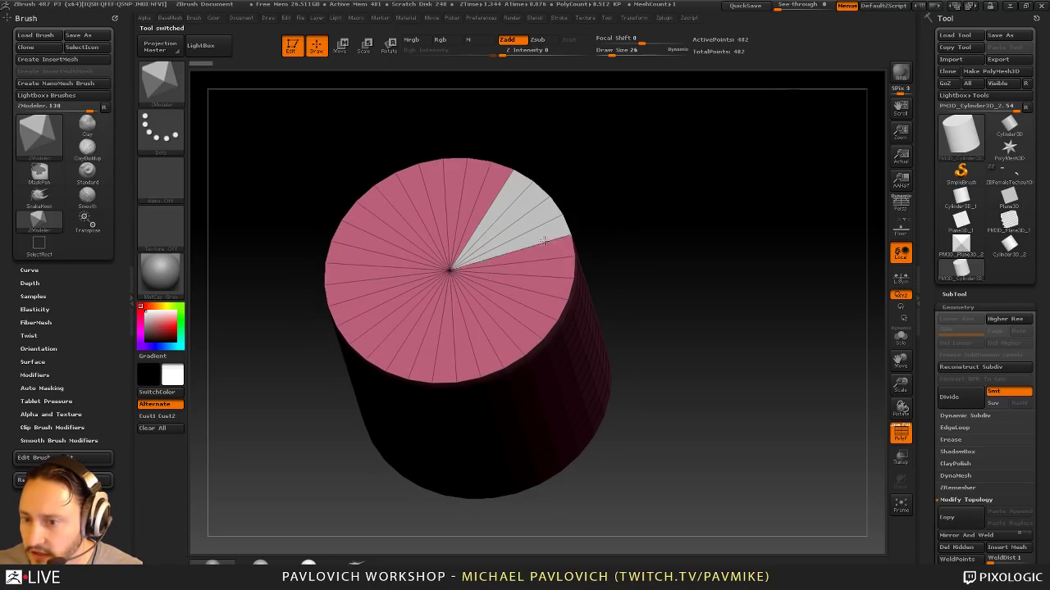
{"action": "key", "text": "space"}
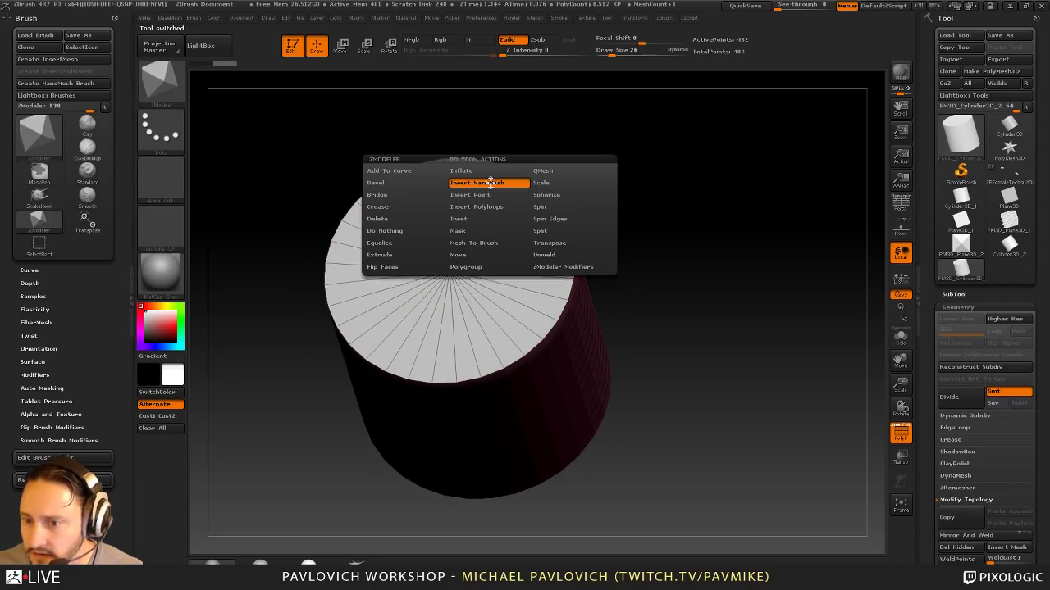
{"action": "left_click", "coordinate": [482, 270]}
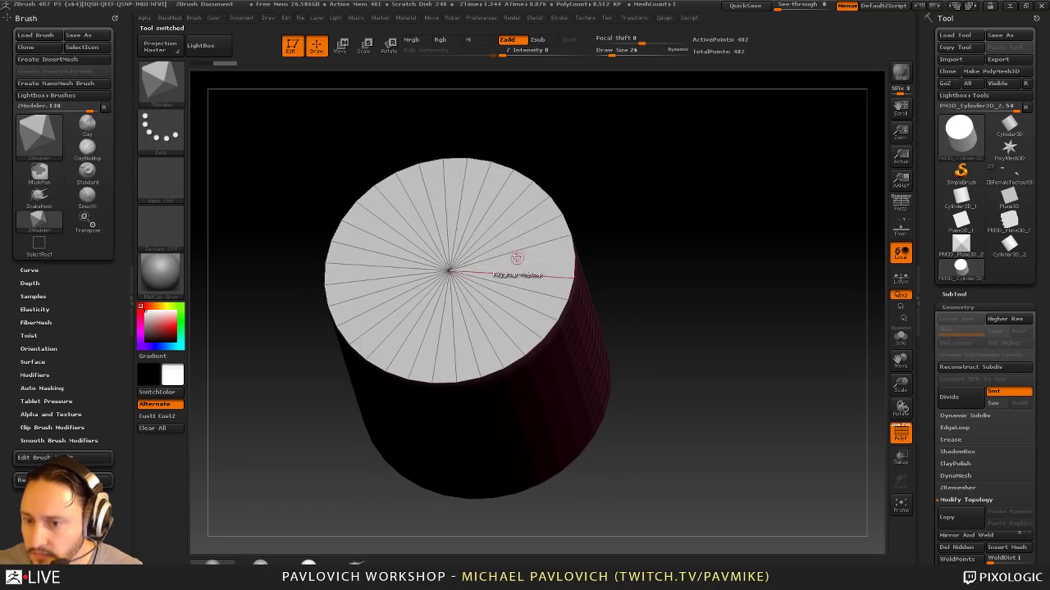
{"action": "left_click", "coordinate": [519, 211]}
{"action": "key", "text": "alt"}
{"action": "key", "text": "alt"}
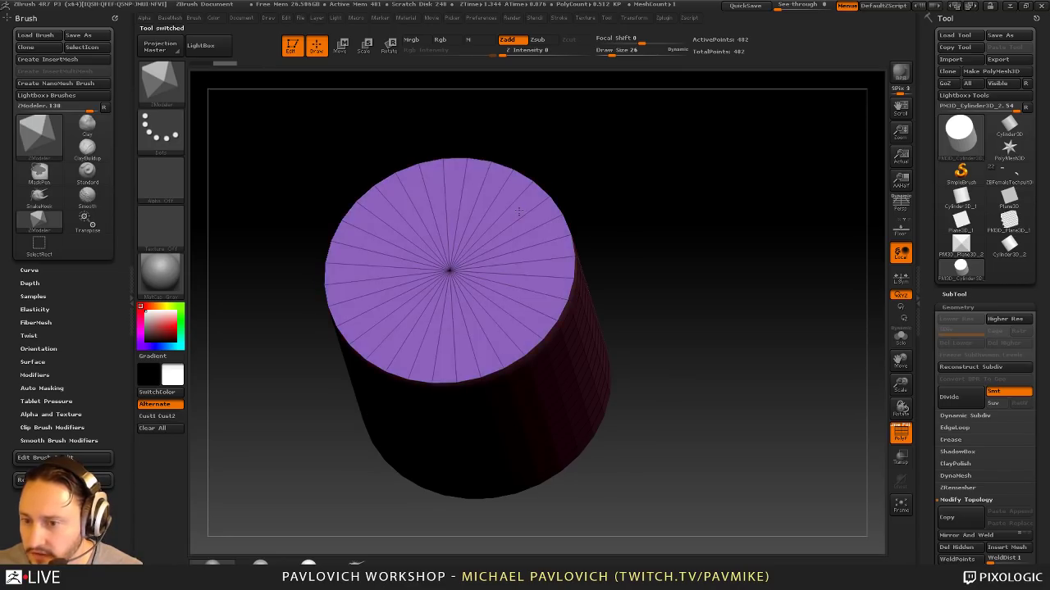
{"action": "left_click_drag", "start_coordinate": [640, 238], "coordinate": [869, 325]}
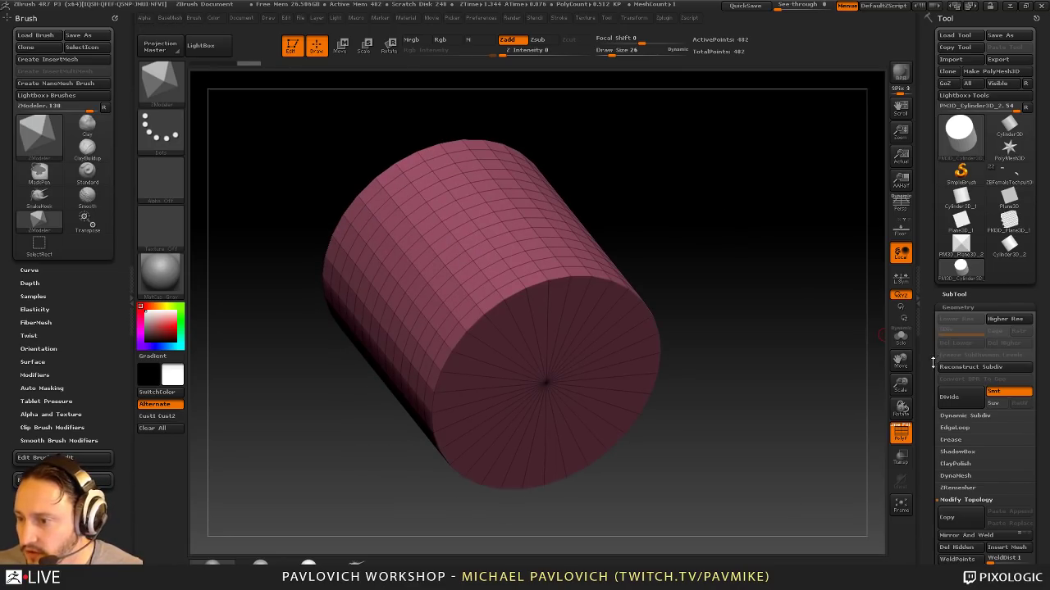
Step: Group the cylinder's polygons by normals so the side and end caps become separate polygroups
{"action": "left_click_drag", "start_coordinate": [933, 362], "coordinate": [937, 211]}
{"action": "key", "text": "shift"}
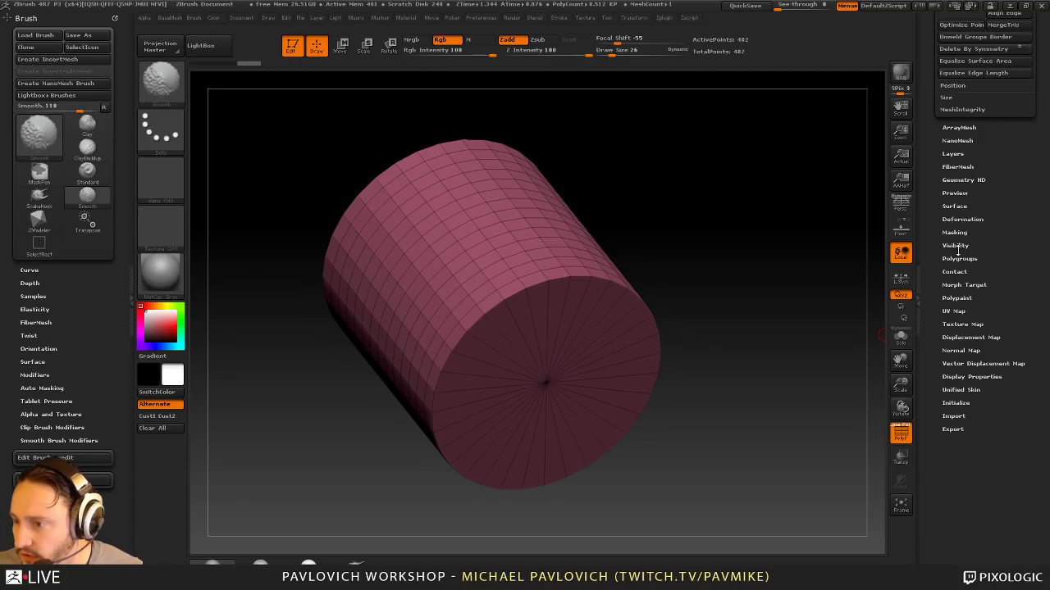
{"action": "left_click", "coordinate": [958, 258]}
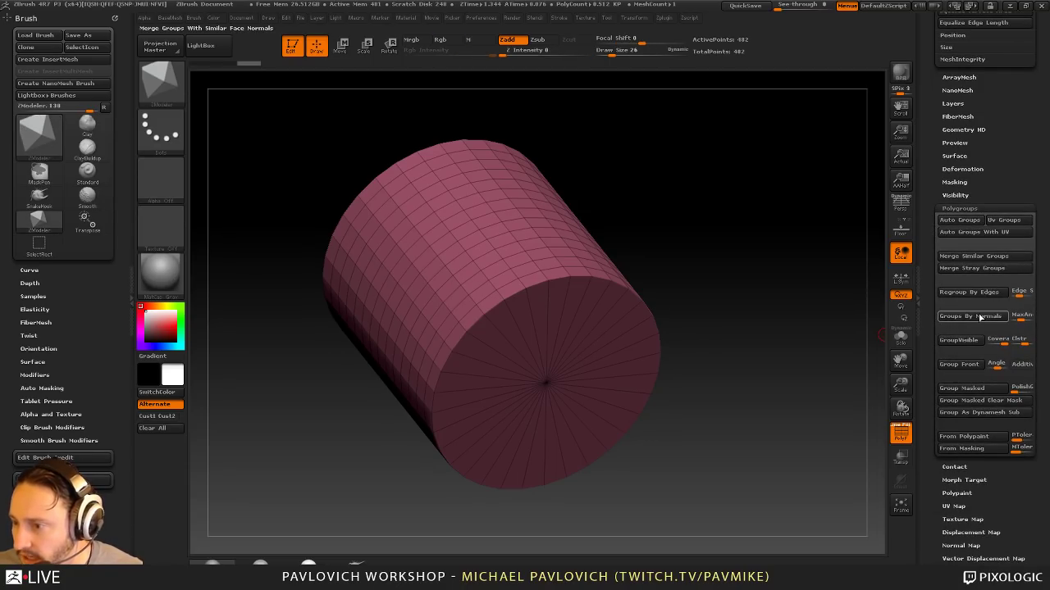
{"action": "left_click", "coordinate": [979, 318]}
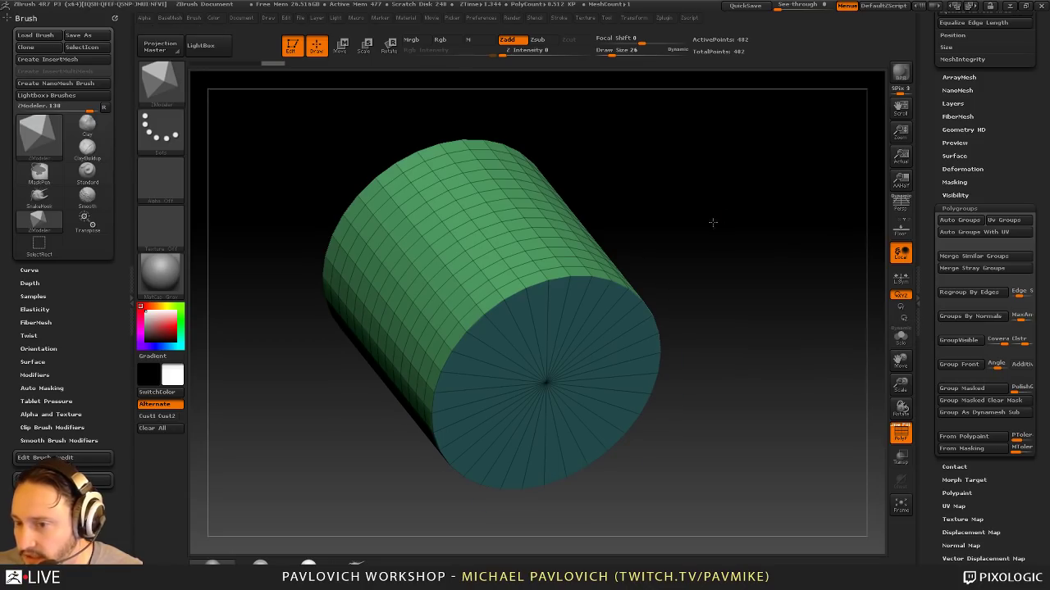
Step: Bevel the complete edge loop around the end cap with the ZModeler Bevel action, using a single row and linear edge
{"action": "left_click_drag", "start_coordinate": [715, 222], "coordinate": [735, 264]}
{"action": "key", "text": "space"}
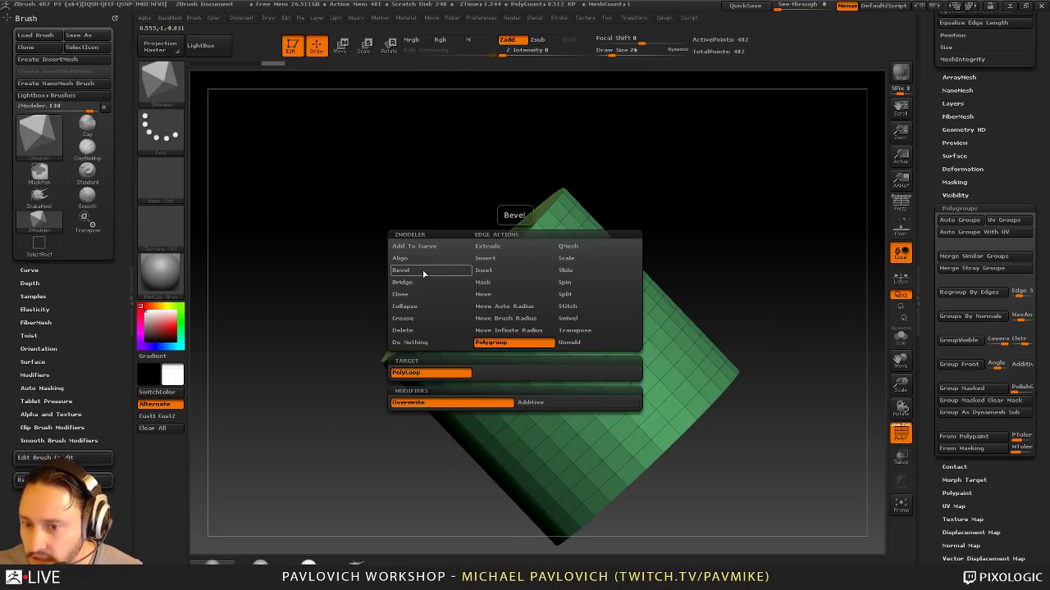
{"action": "left_click", "coordinate": [422, 270]}
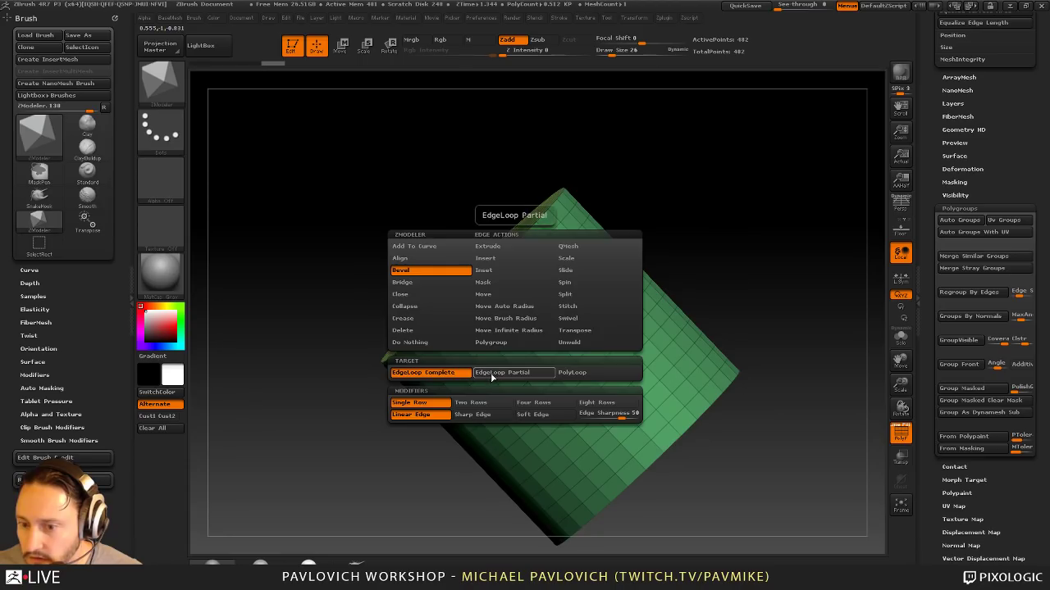
{"action": "left_click_drag", "start_coordinate": [669, 218], "coordinate": [713, 197]}
{"action": "left_click_drag", "start_coordinate": [554, 258], "coordinate": [574, 257]}
Step: Merge the polygroups and regroup by normals with an adjusted maximum angle tolerance, giving the bevel ring its own polygroup
{"action": "key", "text": "ctrl+w"}
{"action": "mouse_move", "coordinate": [704, 199]}
{"action": "left_mouse_down"}
{"action": "mouse_move", "coordinate": [681, 185]}
{"action": "mouse_move", "coordinate": [717, 215]}
{"action": "left_mouse_up"}
{"action": "left_click", "coordinate": [975, 317]}
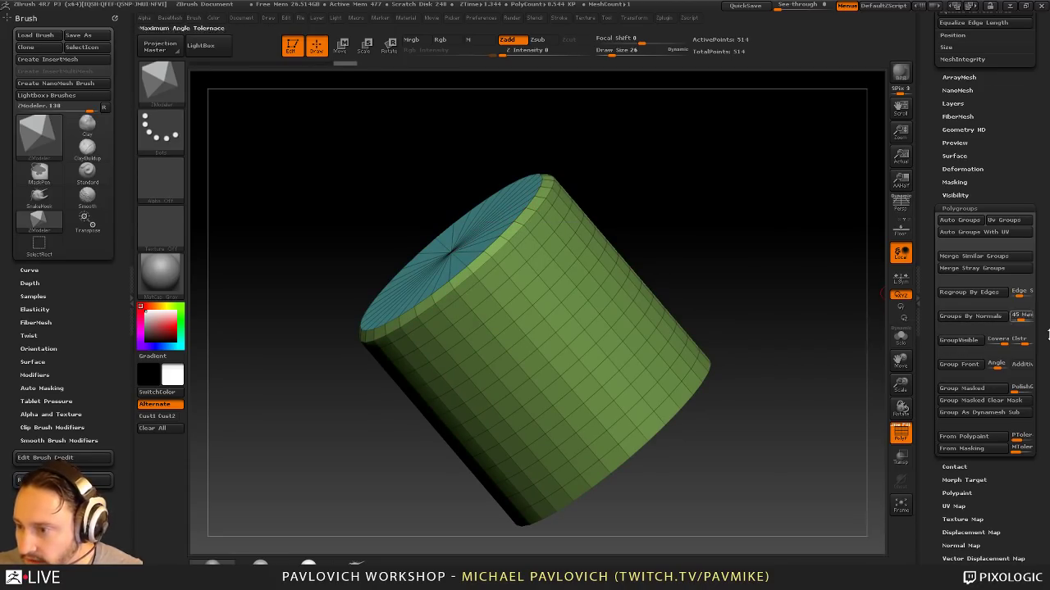
{"action": "left_click", "coordinate": [992, 320]}
{"action": "left_click_drag", "start_coordinate": [789, 209], "coordinate": [638, 200]}
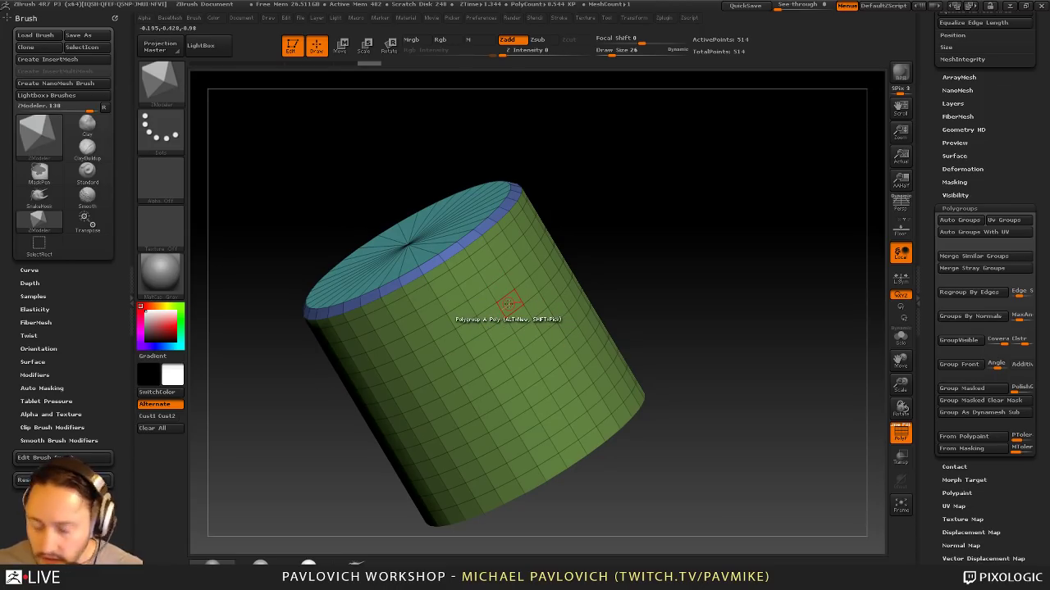
Step: Set the ZModeler polygon action to Insert NanoMesh with Polygroup All as the target
{"action": "key", "text": "b"}
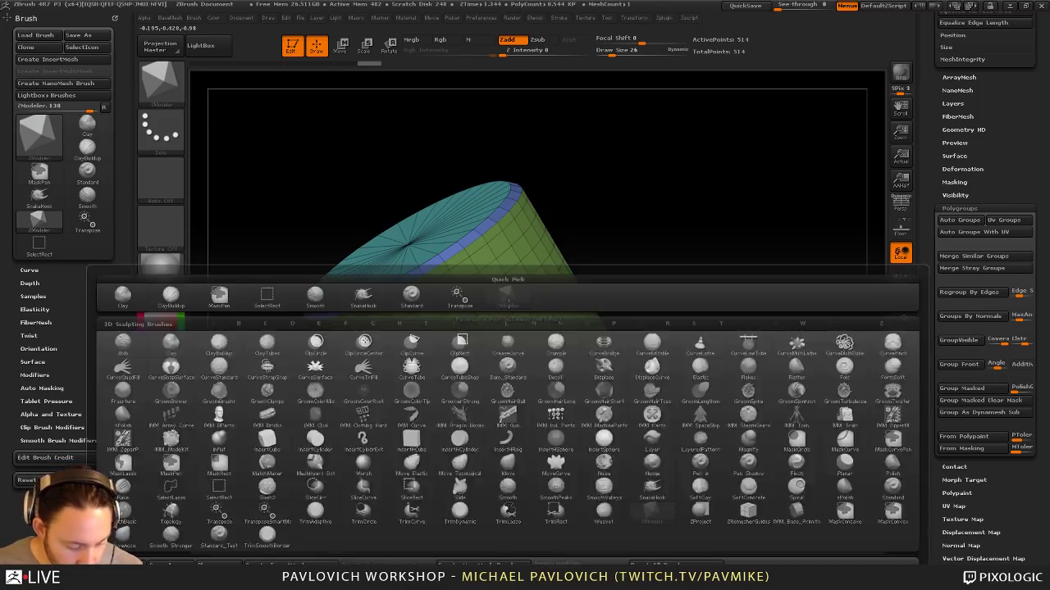
{"action": "key", "text": "z"}
{"action": "key", "text": "m"}
{"action": "key", "text": "space"}
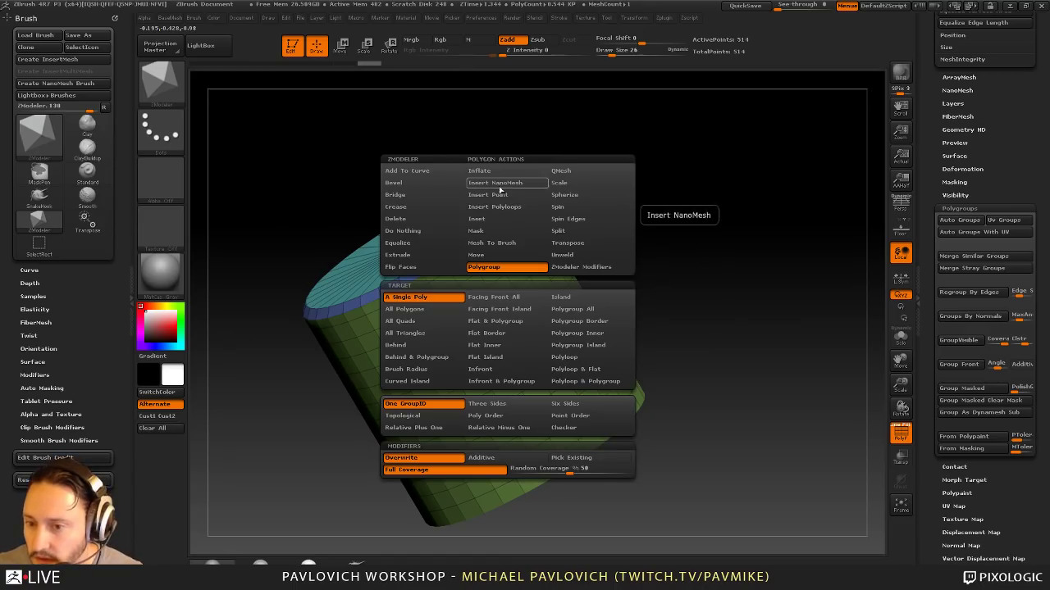
{"action": "left_click", "coordinate": [495, 182]}
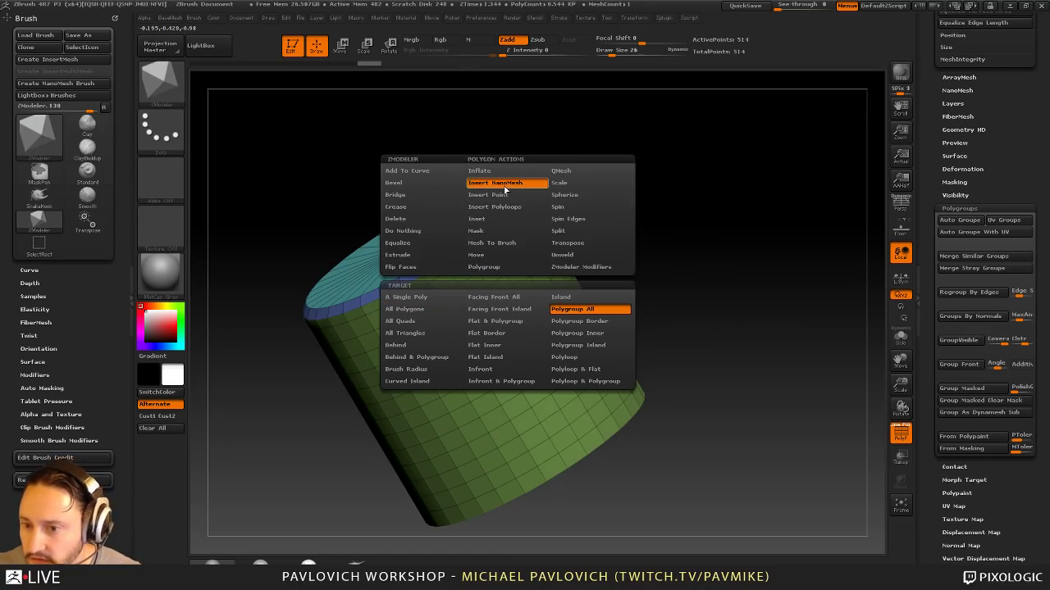
{"action": "left_click", "coordinate": [582, 310]}
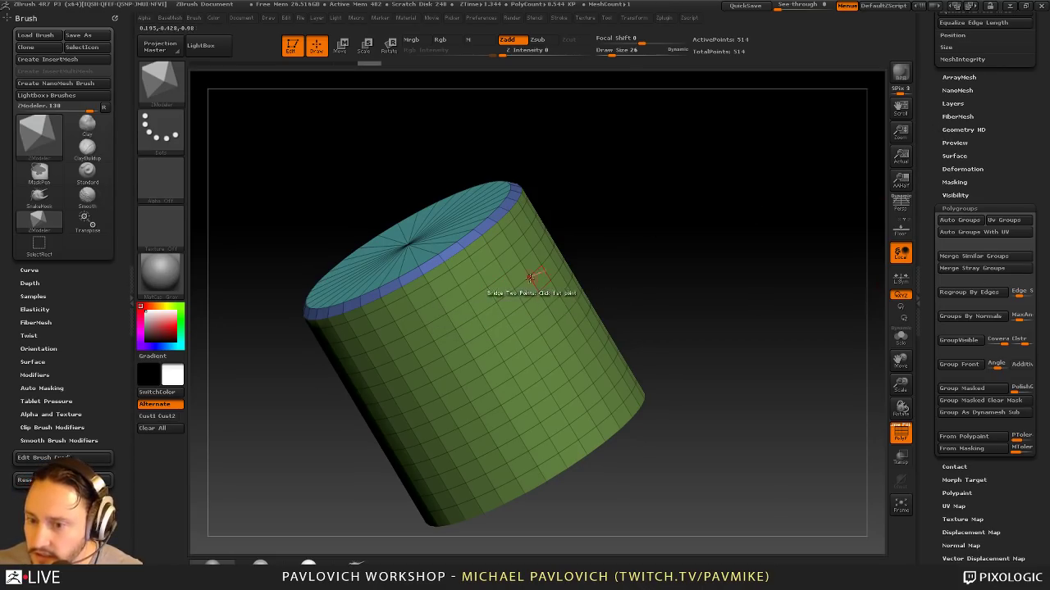
Step: Insert Cylinder3D_2 as a NanoMesh across the side polygroup of the cylinder
{"action": "key", "text": "m"}
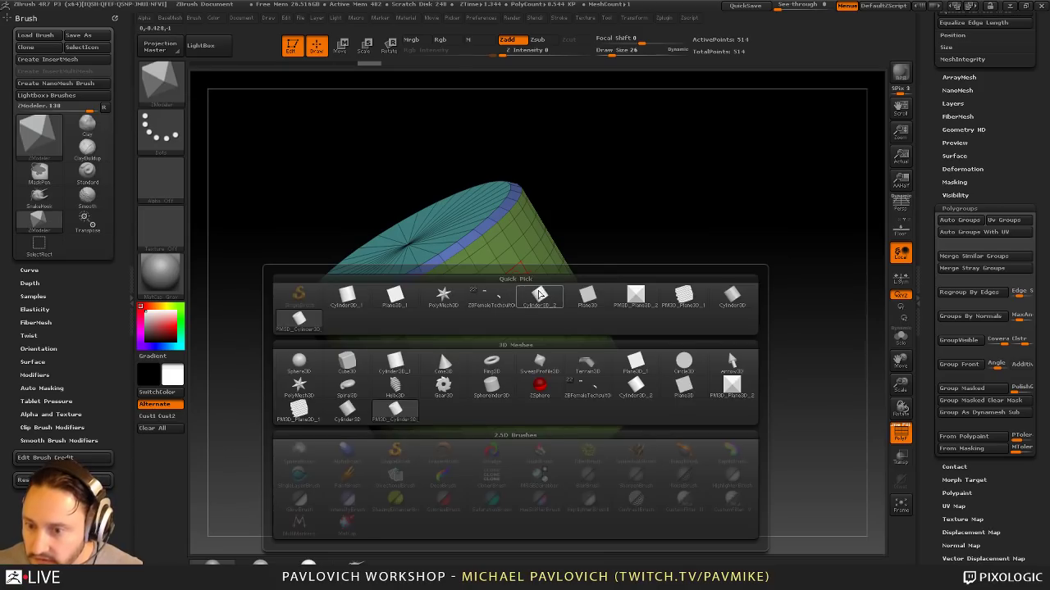
{"action": "left_click", "coordinate": [539, 297]}
{"action": "left_click_drag", "start_coordinate": [516, 270], "coordinate": [543, 280]}
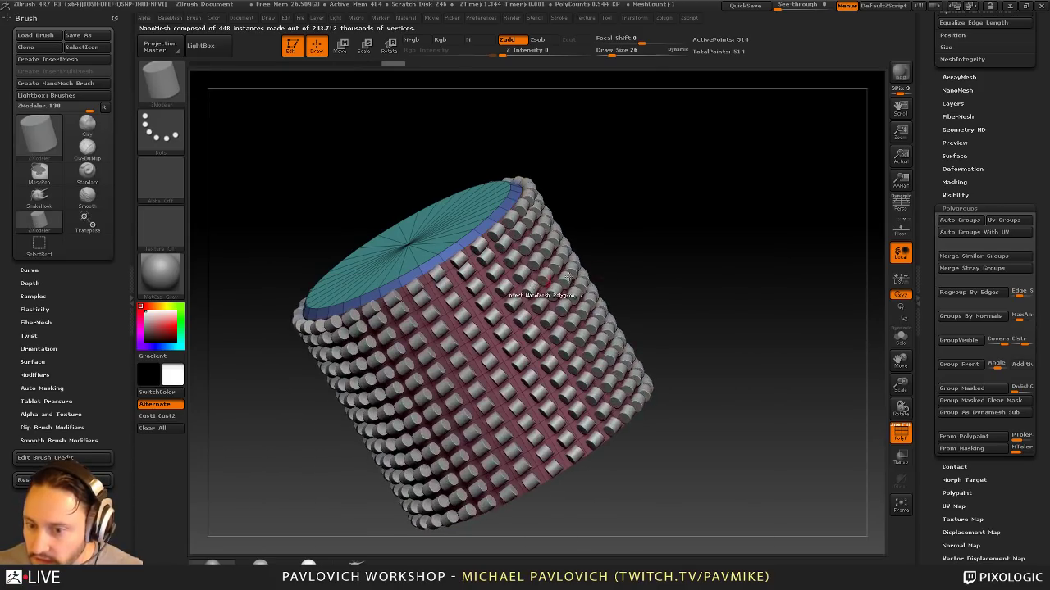
{"action": "left_click_drag", "start_coordinate": [684, 262], "coordinate": [752, 219], "text": "shift"}
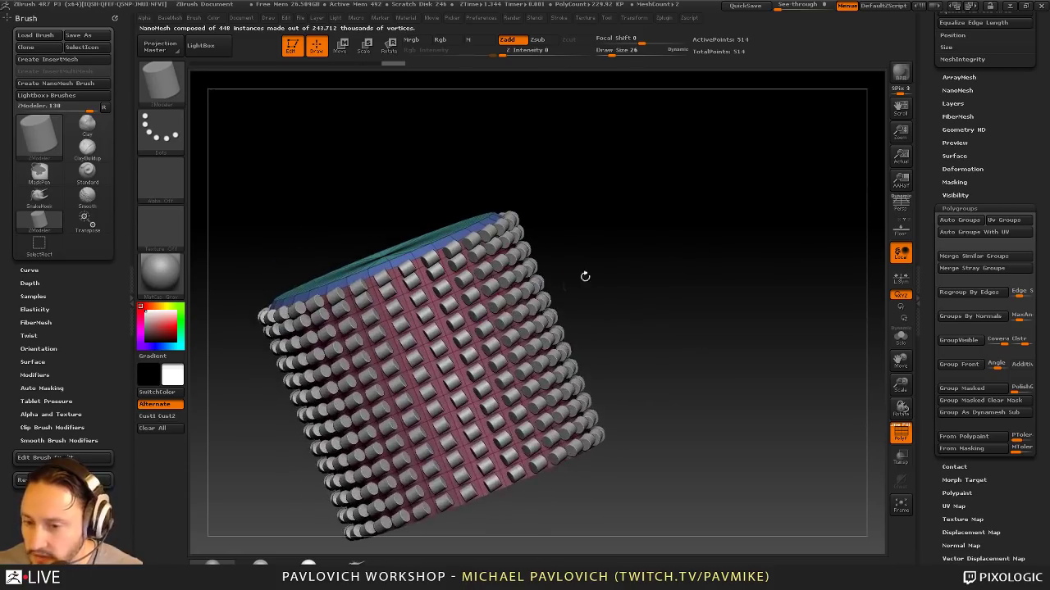
{"action": "left_click_drag", "start_coordinate": [585, 277], "coordinate": [639, 227]}
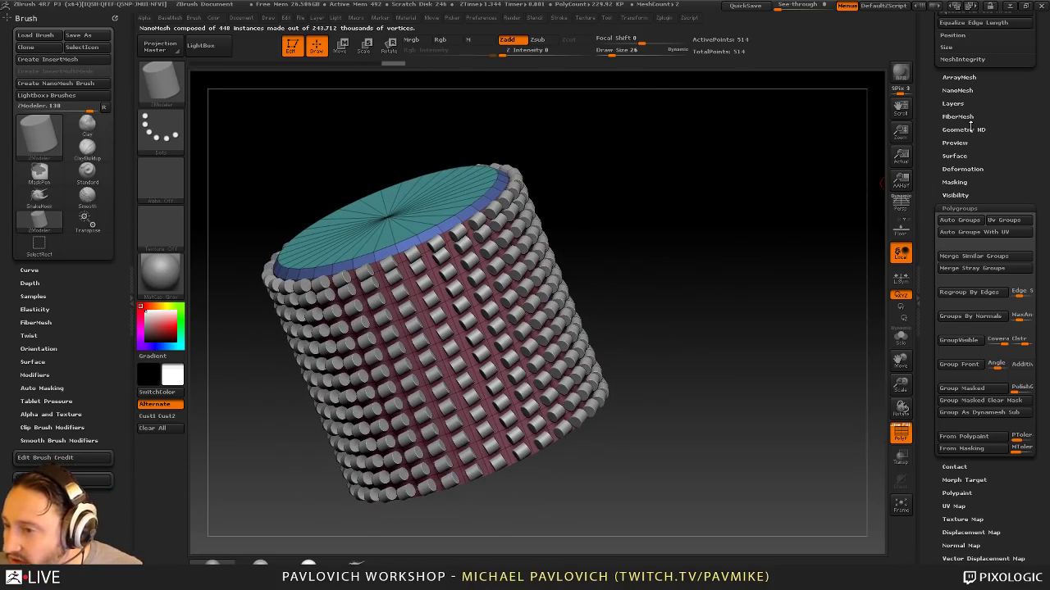
Step: Open the NanoMesh settings for the inserted instances, including the alignment options
{"action": "left_click_drag", "start_coordinate": [933, 121], "coordinate": [938, 188]}
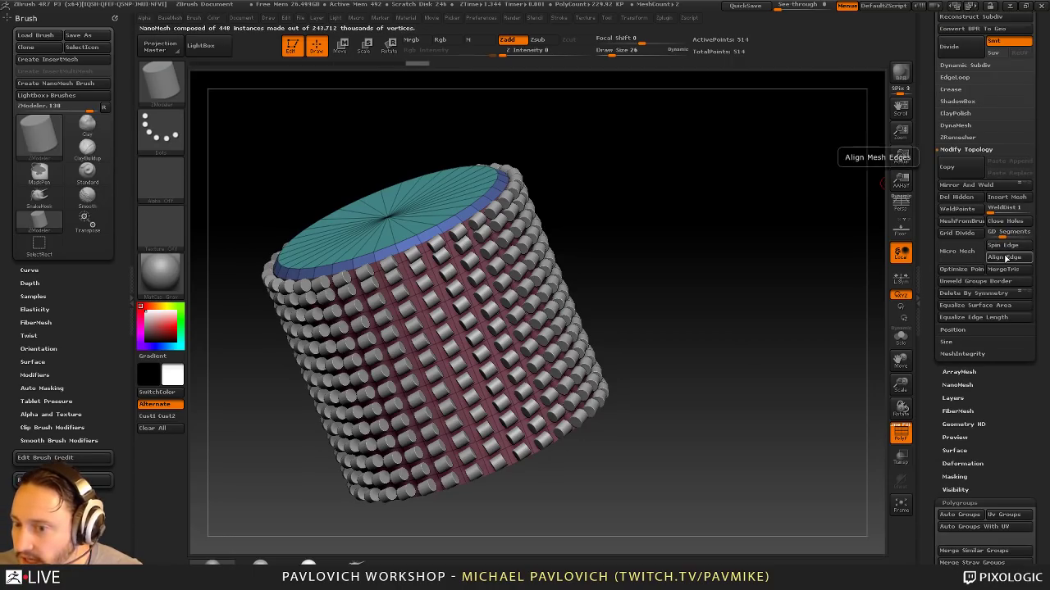
{"action": "left_click_drag", "start_coordinate": [925, 271], "coordinate": [914, 146]}
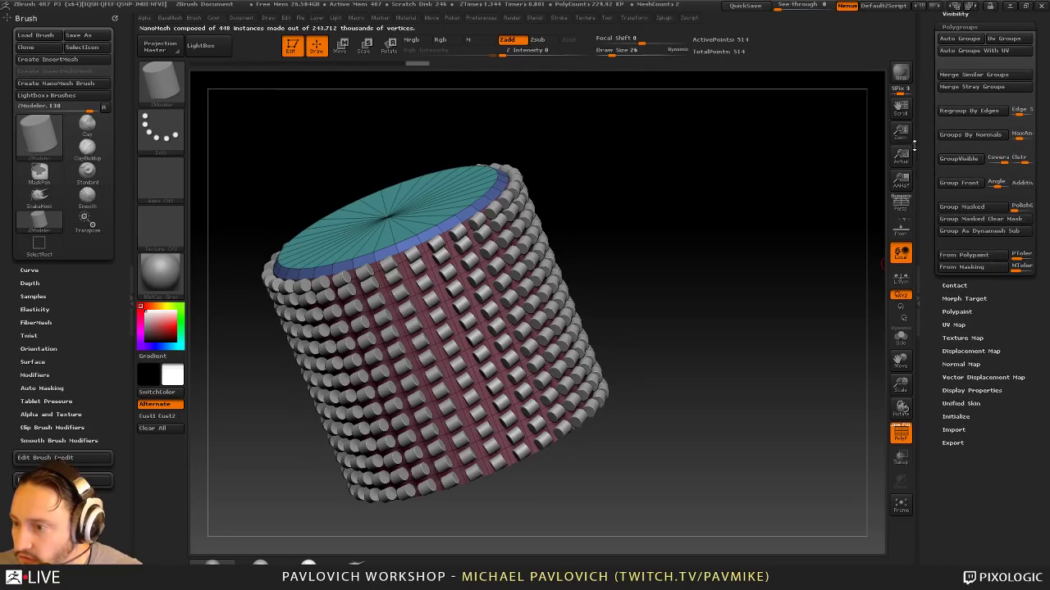
{"action": "left_click", "coordinate": [948, 29], "text": "shift"}
{"action": "left_click_drag", "start_coordinate": [933, 37], "coordinate": [936, 160]}
{"action": "left_click", "coordinate": [947, 218], "text": "shift"}
{"action": "left_click_drag", "start_coordinate": [934, 268], "coordinate": [927, 171]}
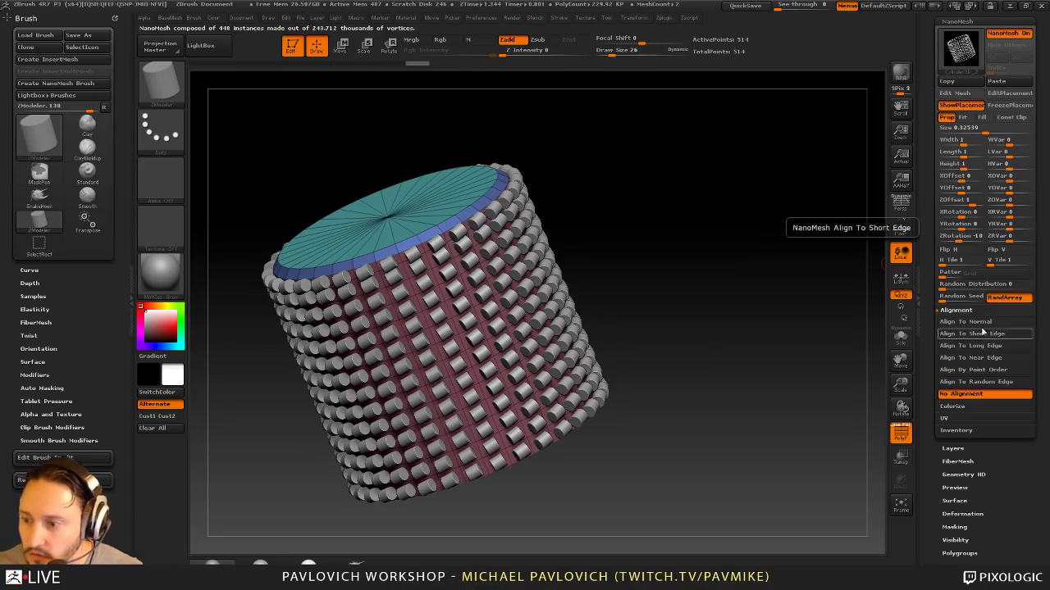
{"action": "mouse_move", "coordinate": [730, 215]}
{"action": "left_mouse_down"}
{"action": "mouse_move", "coordinate": [738, 233]}
{"action": "mouse_move", "coordinate": [805, 232]}
{"action": "mouse_move", "coordinate": [724, 232]}
{"action": "mouse_move", "coordinate": [732, 219]}
{"action": "left_mouse_up"}
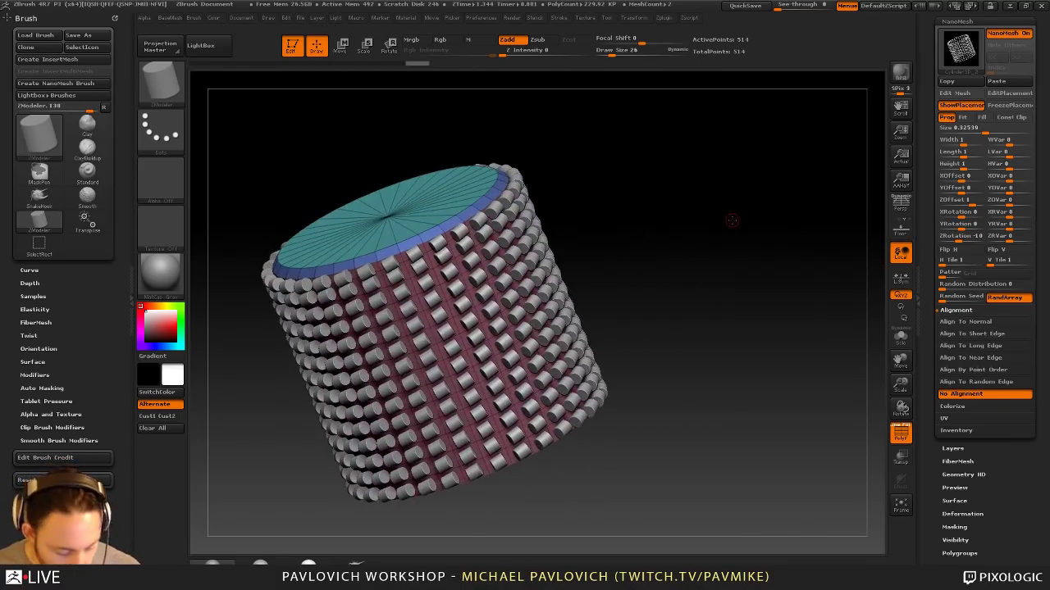
Step: Undo the cylinder NanoMesh and insert the PM3D_Plane3D_2 pyramid across the side polygroup instead
{"action": "key", "text": "ctrl+z"}
{"action": "key", "text": "ctrl+z"}
{"action": "key", "text": "F1"}
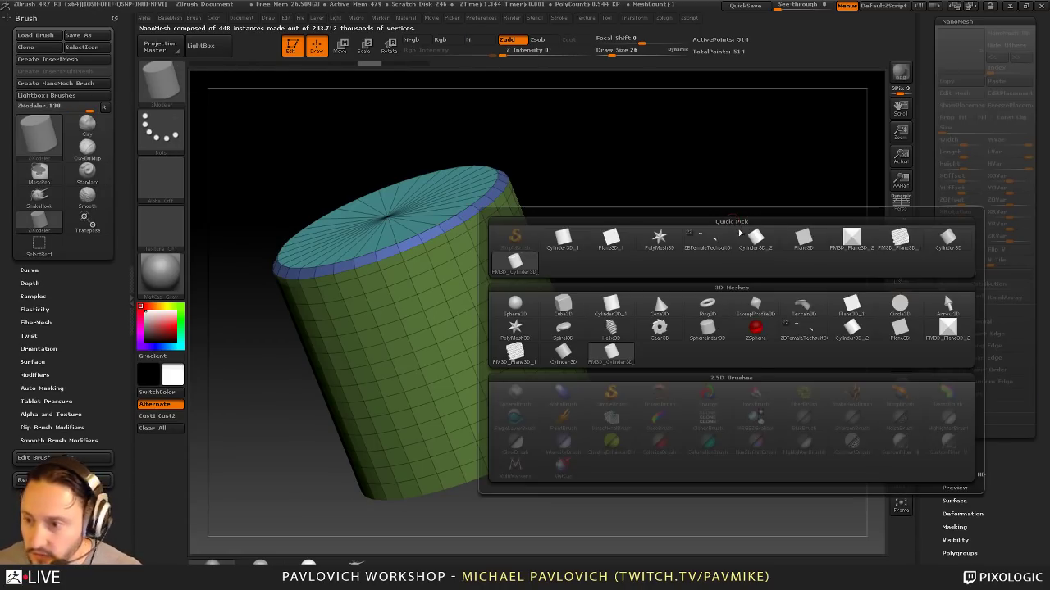
{"action": "left_click", "coordinate": [840, 243]}
{"action": "left_click_drag", "start_coordinate": [429, 260], "coordinate": [476, 307]}
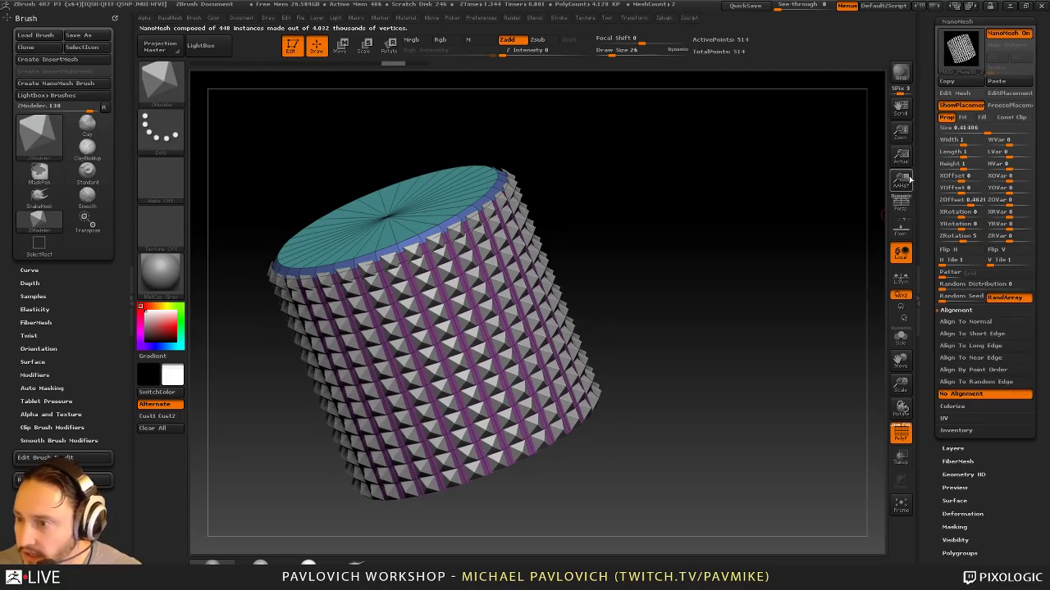
Step: Set the pyramid NanoMesh to Fill mode with a size of 1
{"action": "left_click_drag", "start_coordinate": [925, 163], "coordinate": [924, 283]}
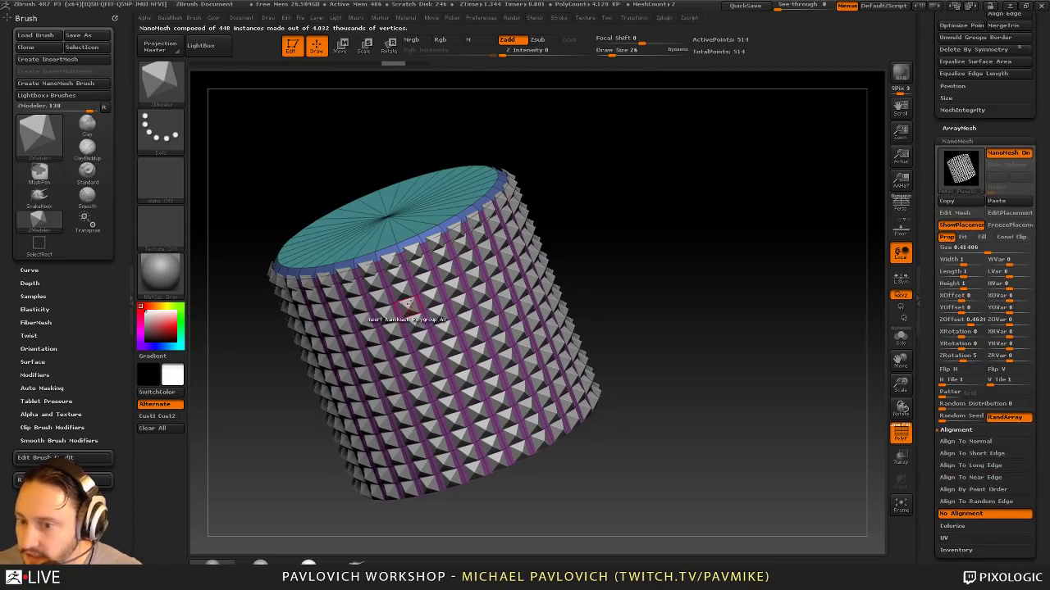
{"action": "left_click", "coordinate": [982, 237]}
{"action": "key", "text": "Return"}
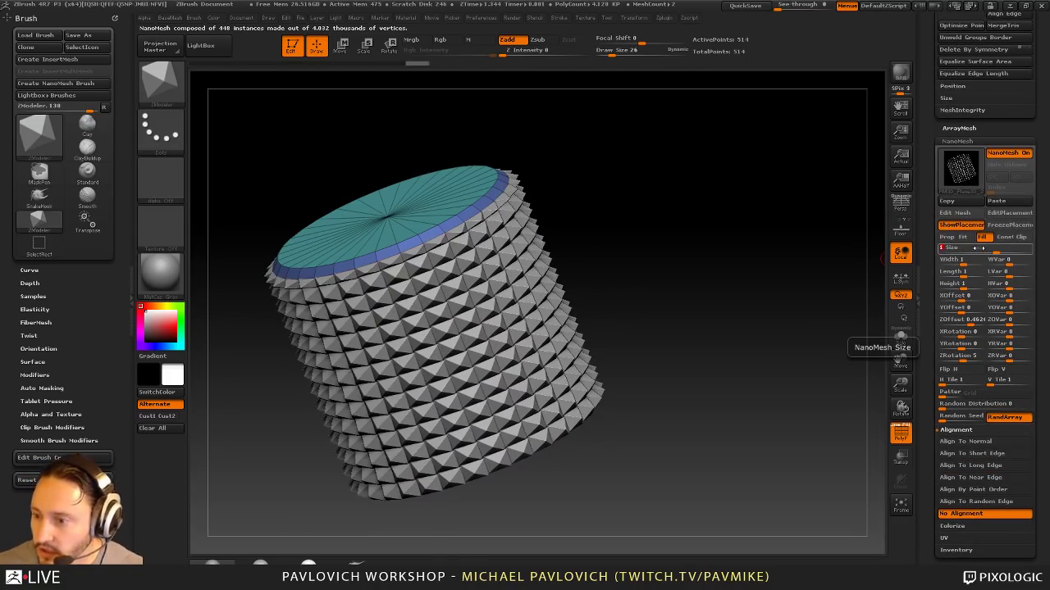
Step: Set the pyramid NanoMesh's Z rotation to 0 so the pyramids line up with the side polygons
{"action": "left_click", "coordinate": [978, 324]}
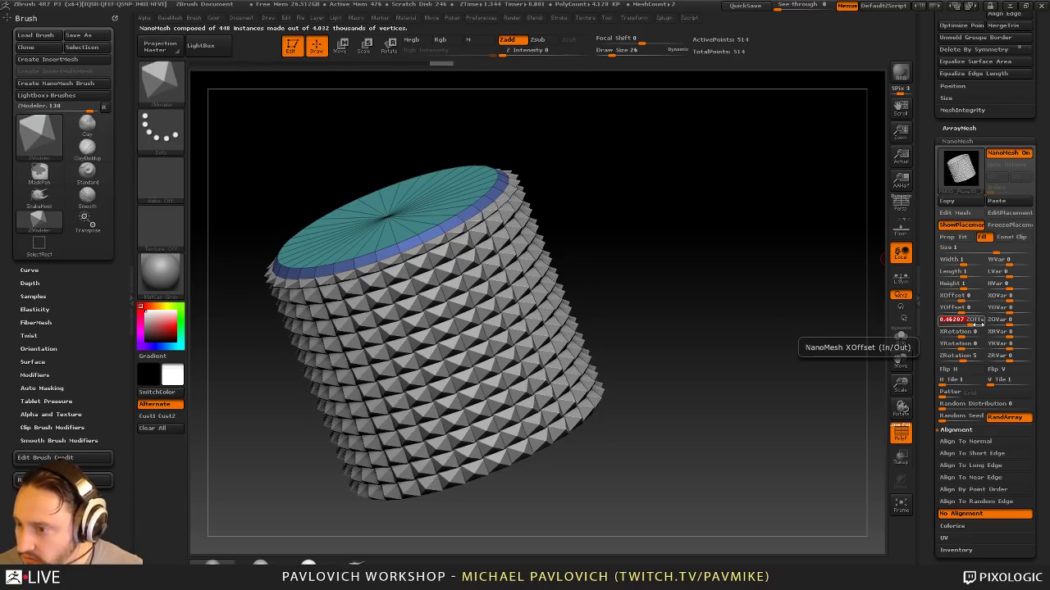
{"action": "left_click", "coordinate": [967, 358]}
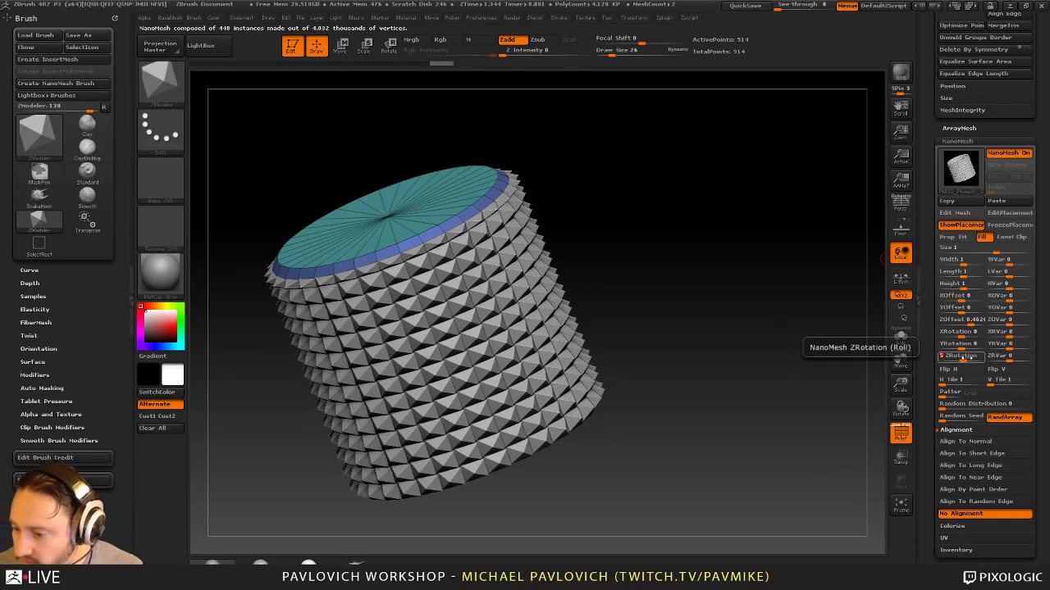
{"action": "type", "text": "0"}
{"action": "key", "text": "Return"}
{"action": "left_click_drag", "start_coordinate": [616, 239], "coordinate": [642, 222]}
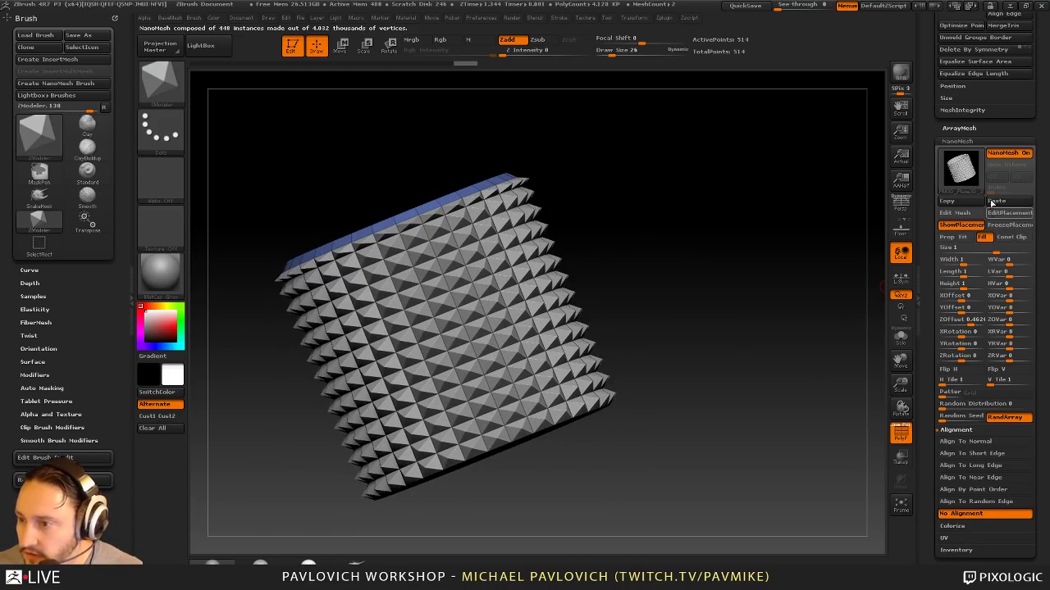
Step: Turn off the NanoMesh display and set the ZModeler edge action to Polygroup with PolyLoop as the target
{"action": "left_click", "coordinate": [1013, 157]}
{"action": "mouse_move", "coordinate": [708, 236]}
{"action": "left_mouse_down"}
{"action": "mouse_move", "coordinate": [713, 247]}
{"action": "mouse_move", "coordinate": [703, 242]}
{"action": "left_mouse_up"}
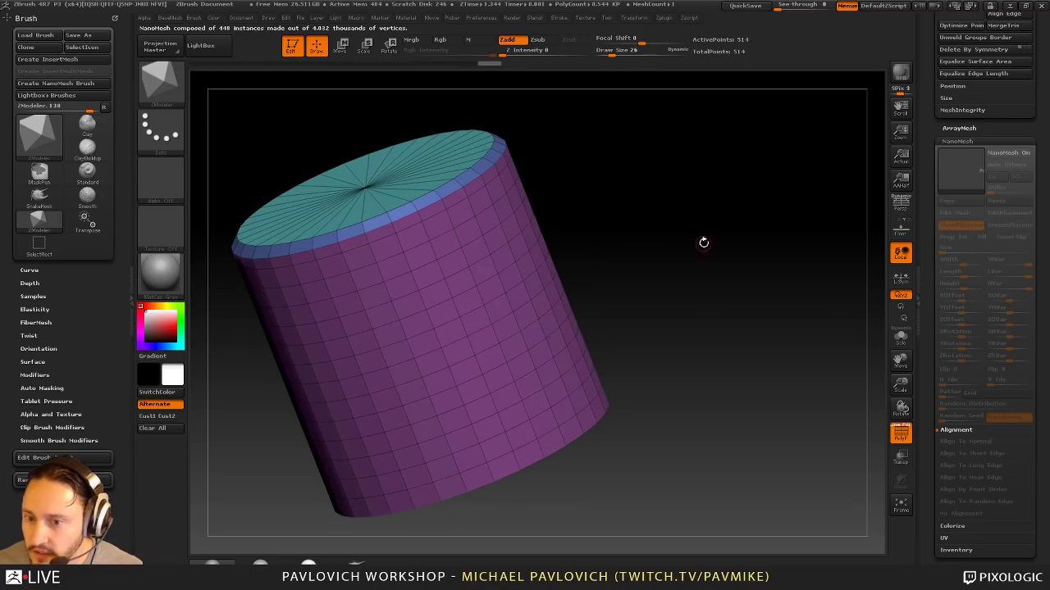
{"action": "key", "text": "space"}
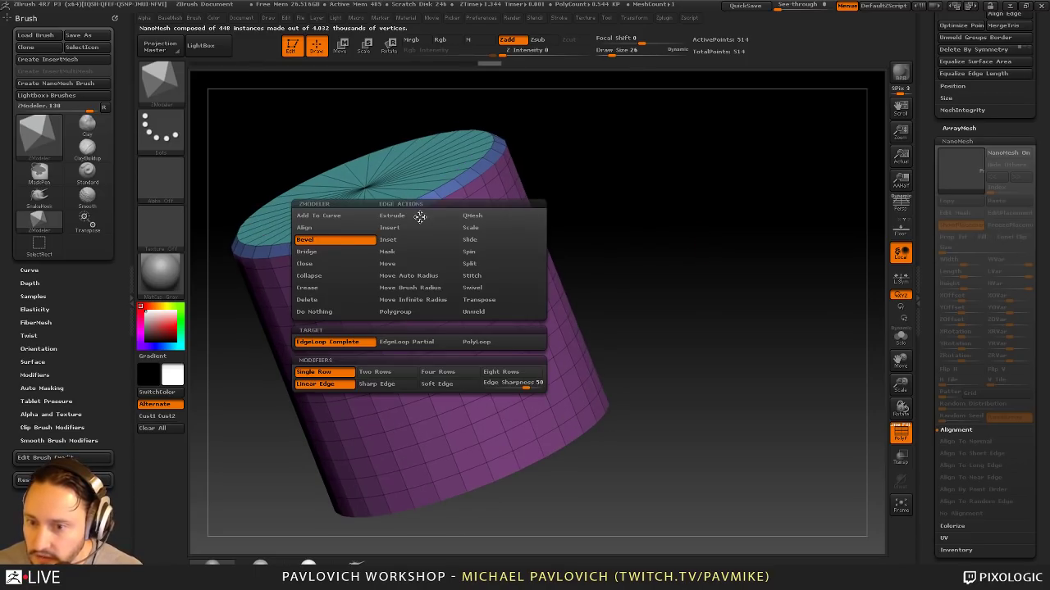
{"action": "left_click", "coordinate": [402, 314]}
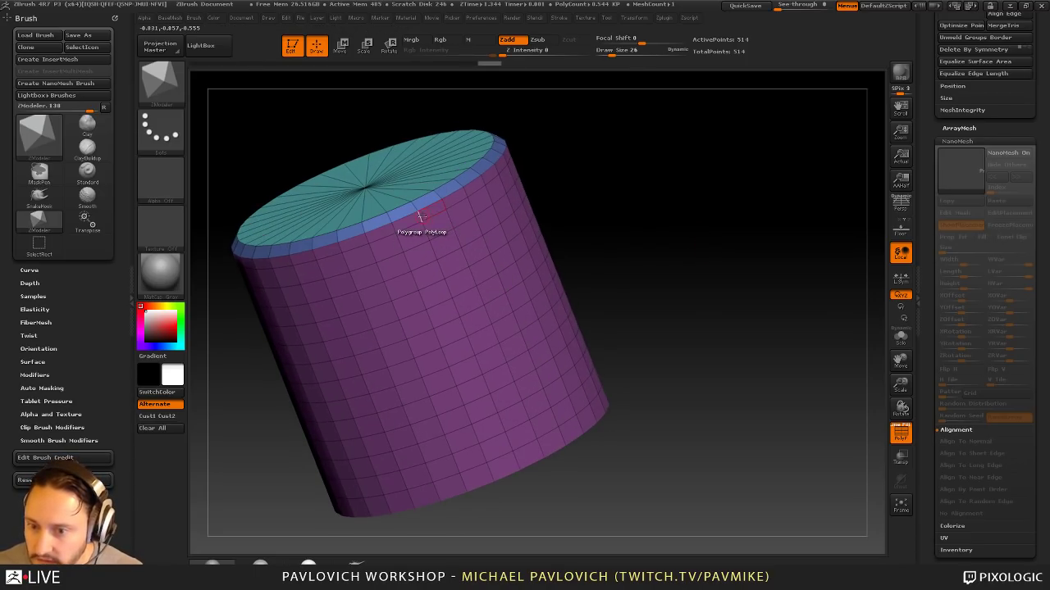
Step: Assign a new polygroup to the polyloop just below the cylinder's top bevel
{"action": "key", "text": "space"}
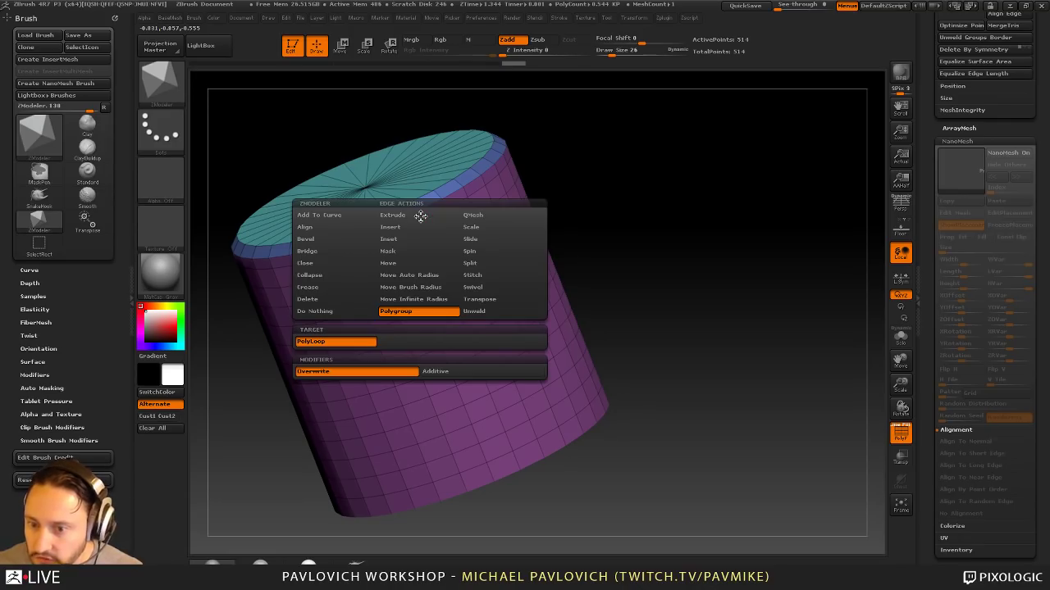
{"action": "left_click", "coordinate": [420, 217]}
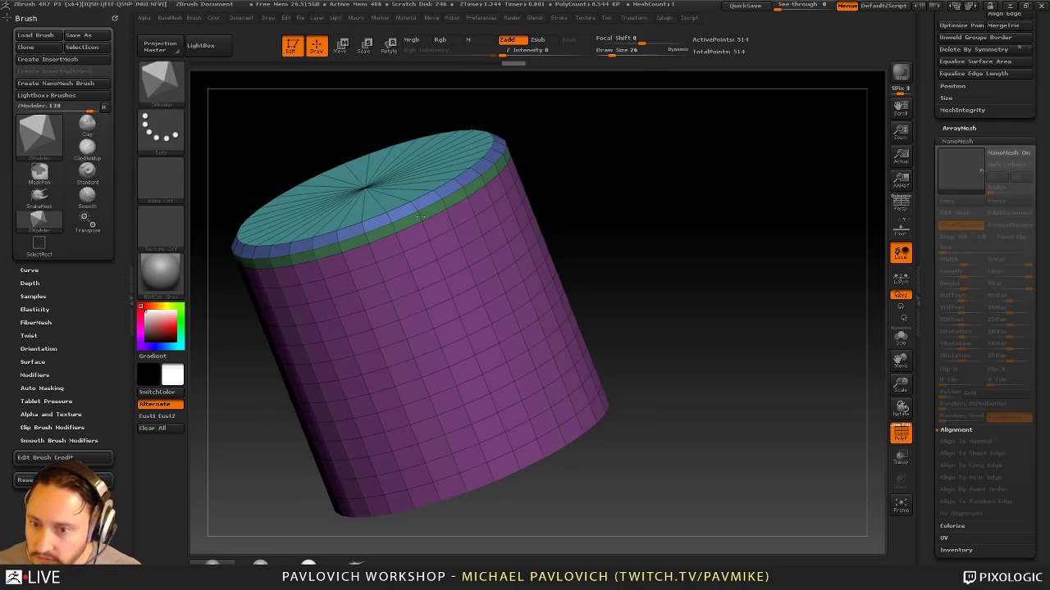
{"action": "left_click_drag", "start_coordinate": [680, 283], "coordinate": [666, 240]}
Step: Assign one shared new polygroup to every second polyloop down the cylinder's side, six loops in total
{"action": "key", "text": "space"}
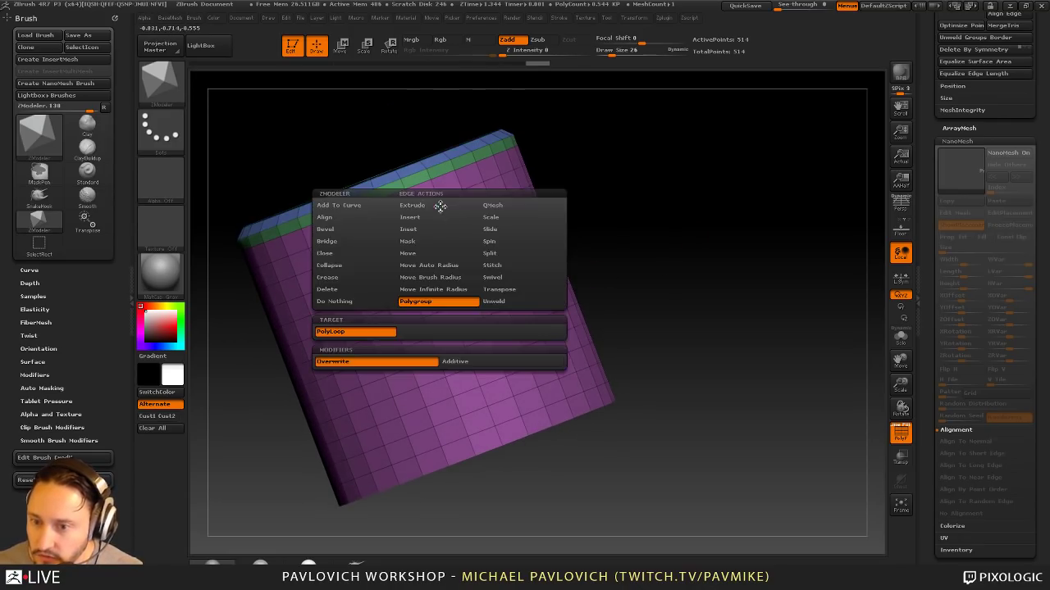
{"action": "left_click", "coordinate": [441, 211]}
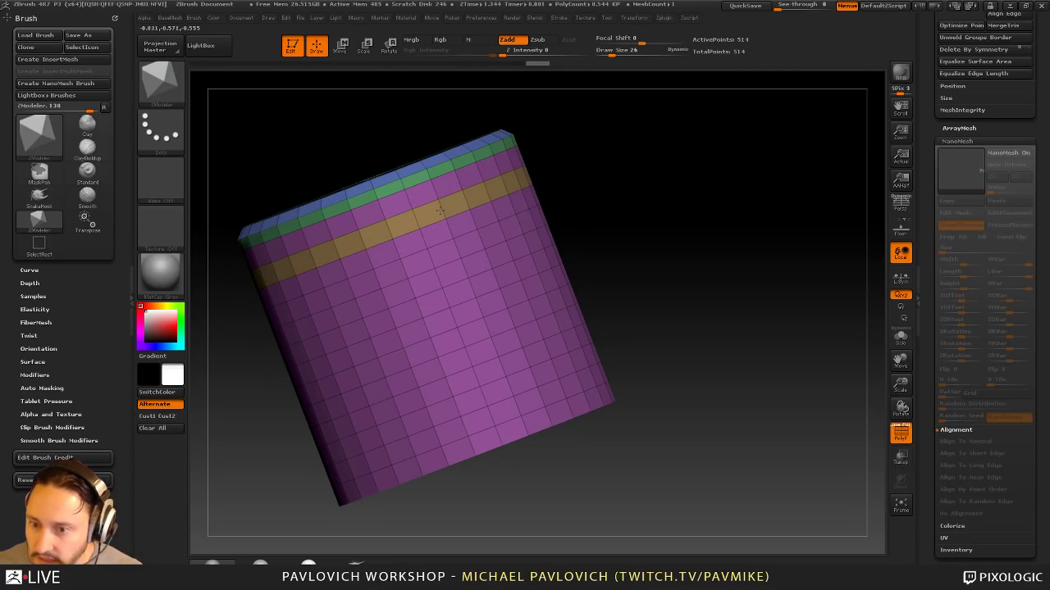
{"action": "left_click", "coordinate": [455, 256]}
{"action": "left_click", "coordinate": [472, 305]}
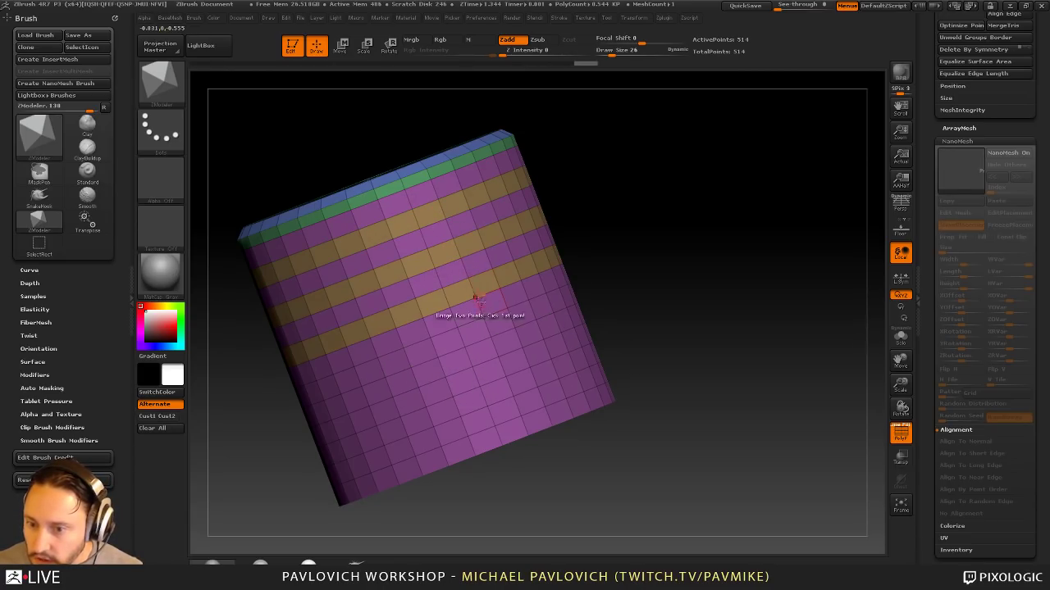
{"action": "left_click", "coordinate": [484, 336]}
{"action": "left_click", "coordinate": [506, 371]}
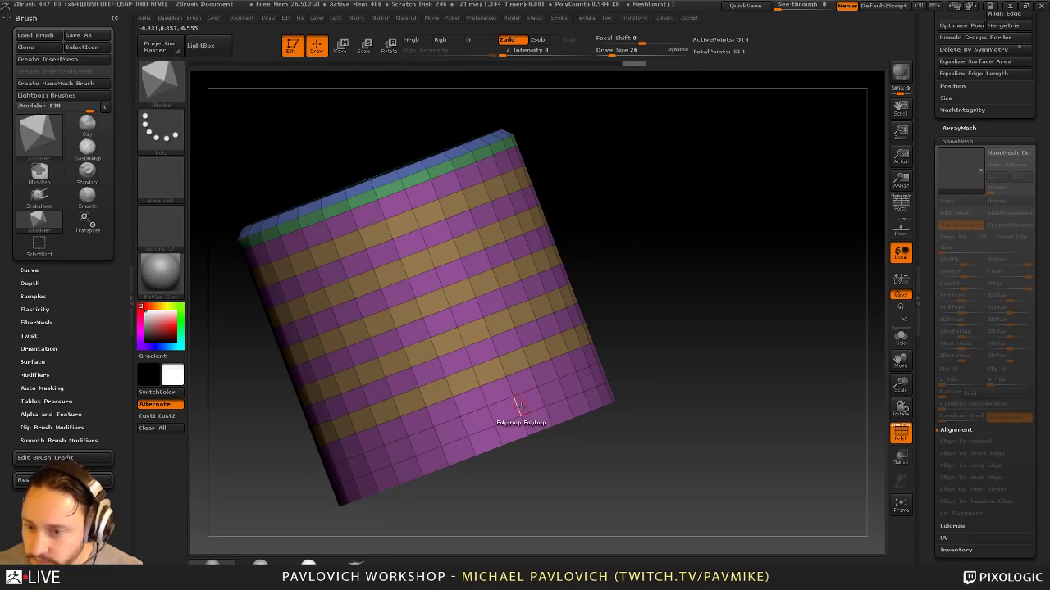
{"action": "left_click", "coordinate": [517, 406]}
{"action": "left_click_drag", "start_coordinate": [610, 302], "coordinate": [610, 318]}
Step: Turn the NanoMesh display back on and insert the pyramid NanoMesh across the polygroup of alternate rows
{"action": "left_click", "coordinate": [1007, 155]}
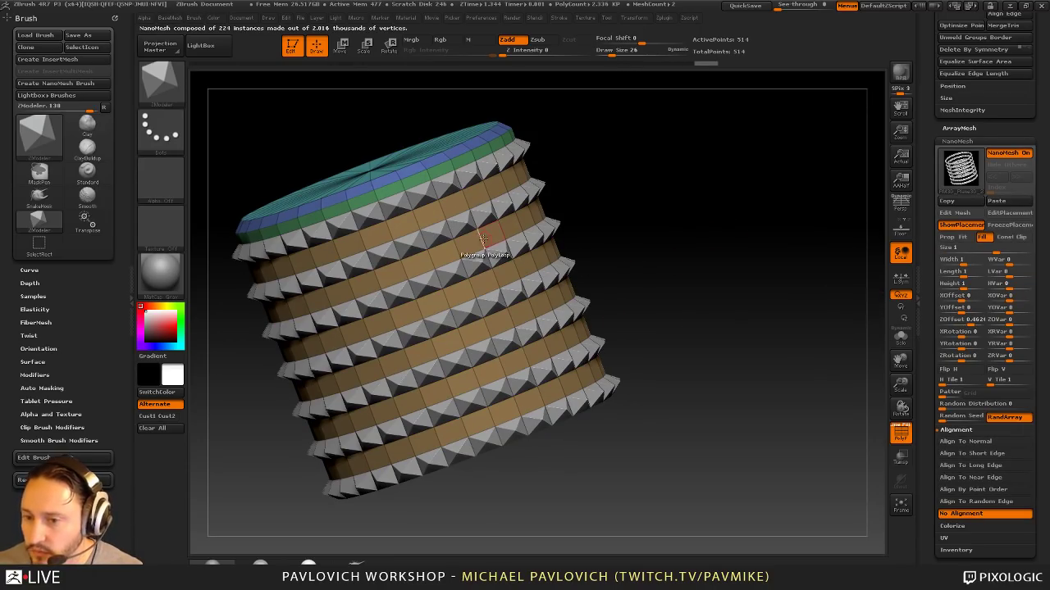
{"action": "key", "text": "space"}
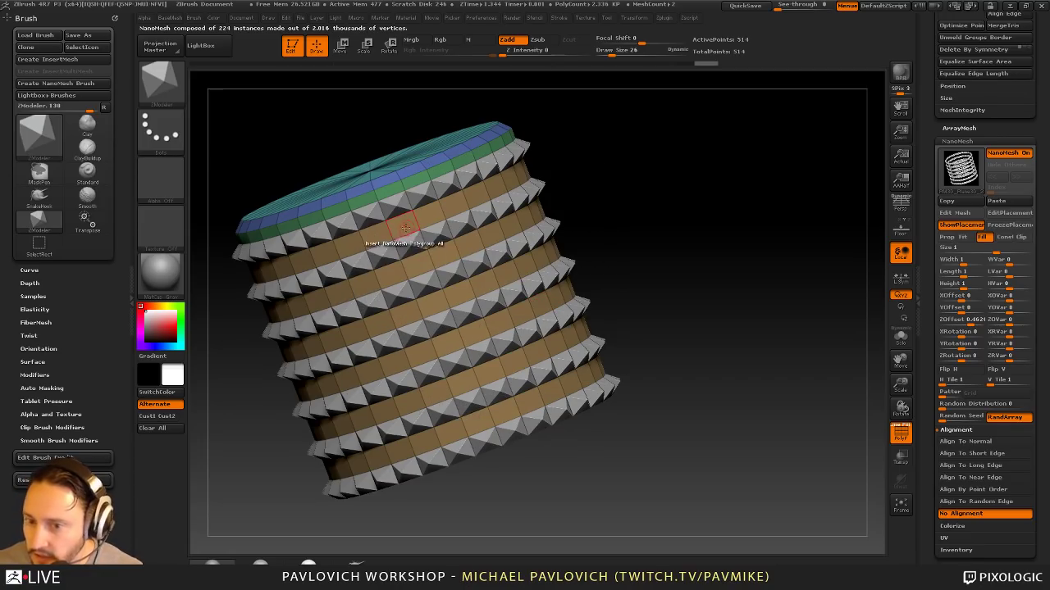
{"action": "left_click_drag", "start_coordinate": [405, 232], "coordinate": [418, 258]}
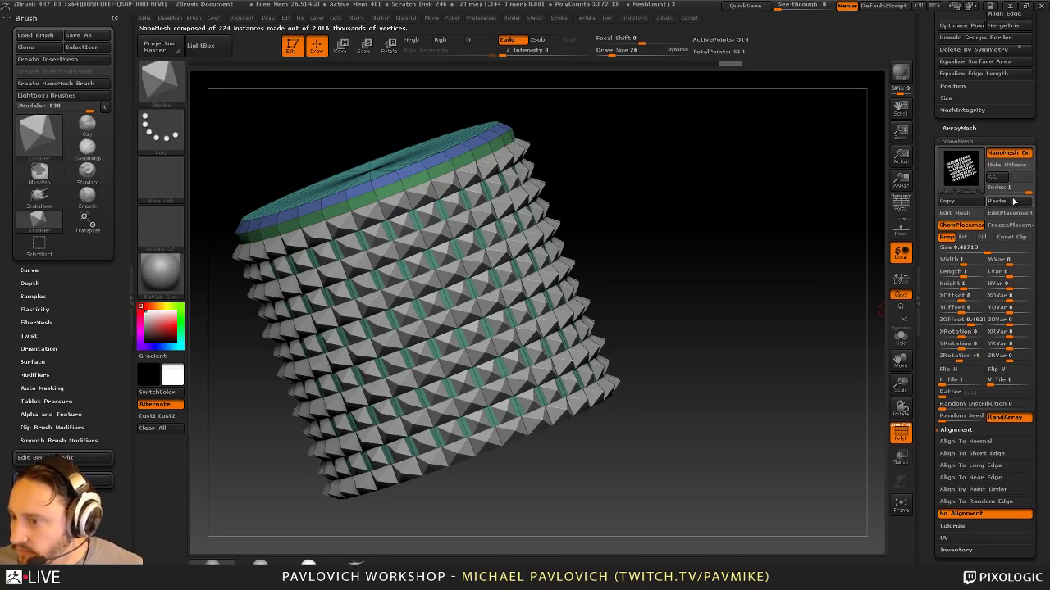
Step: Copy the NanoMesh settings from index 0 and paste them onto index 1
{"action": "left_click_drag", "start_coordinate": [1011, 190], "coordinate": [999, 189]}
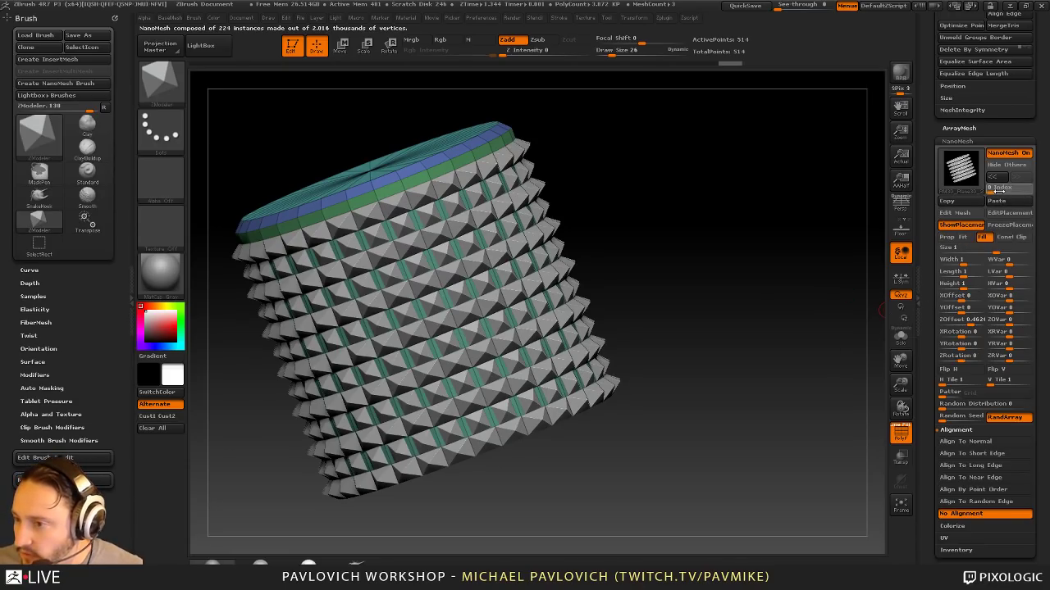
{"action": "left_click", "coordinate": [964, 204]}
{"action": "left_click", "coordinate": [1018, 190]}
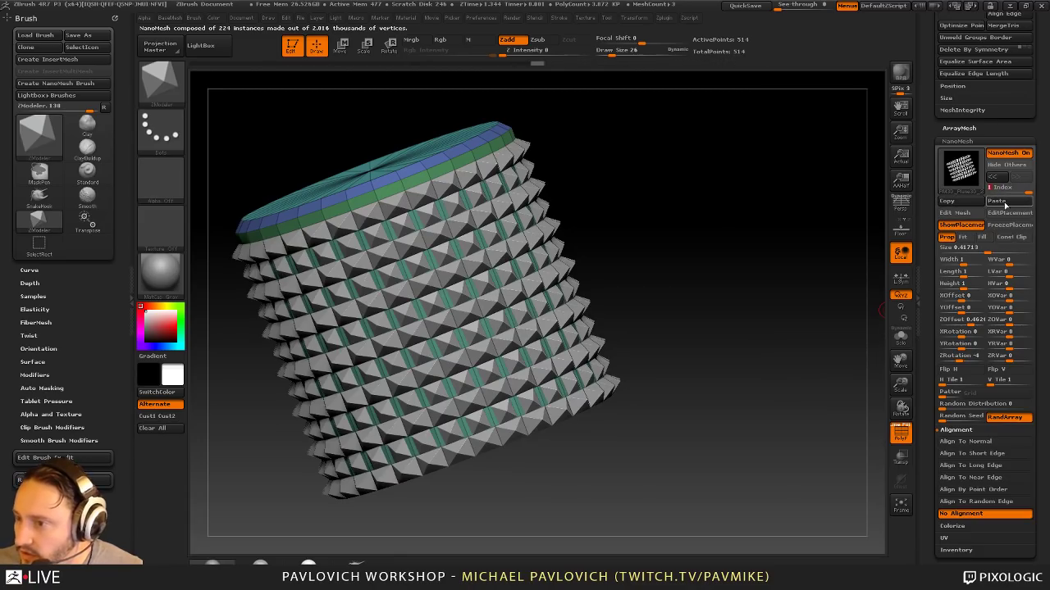
{"action": "left_click", "coordinate": [1005, 205]}
{"action": "mouse_move", "coordinate": [734, 231]}
{"action": "left_mouse_down"}
{"action": "mouse_move", "coordinate": [759, 235]}
{"action": "mouse_move", "coordinate": [740, 243]}
{"action": "left_mouse_up"}
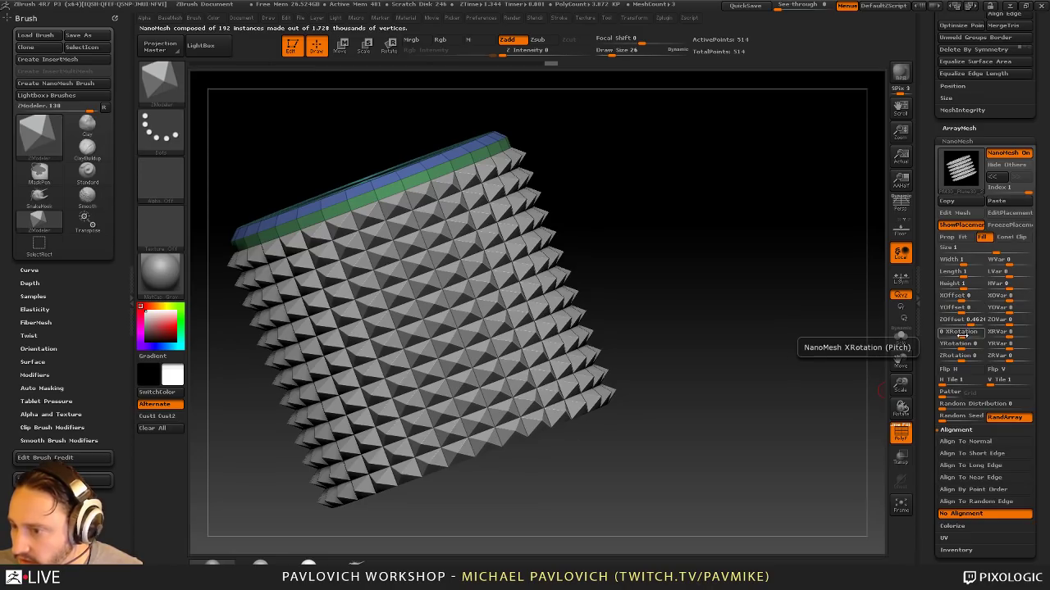
Step: Try offsetting the index 1 pyramid rows in Y, undo the freehand shift, and set the Y offset to 1
{"action": "left_click_drag", "start_coordinate": [965, 301], "coordinate": [971, 309]}
{"action": "key", "text": "ctrl+z"}
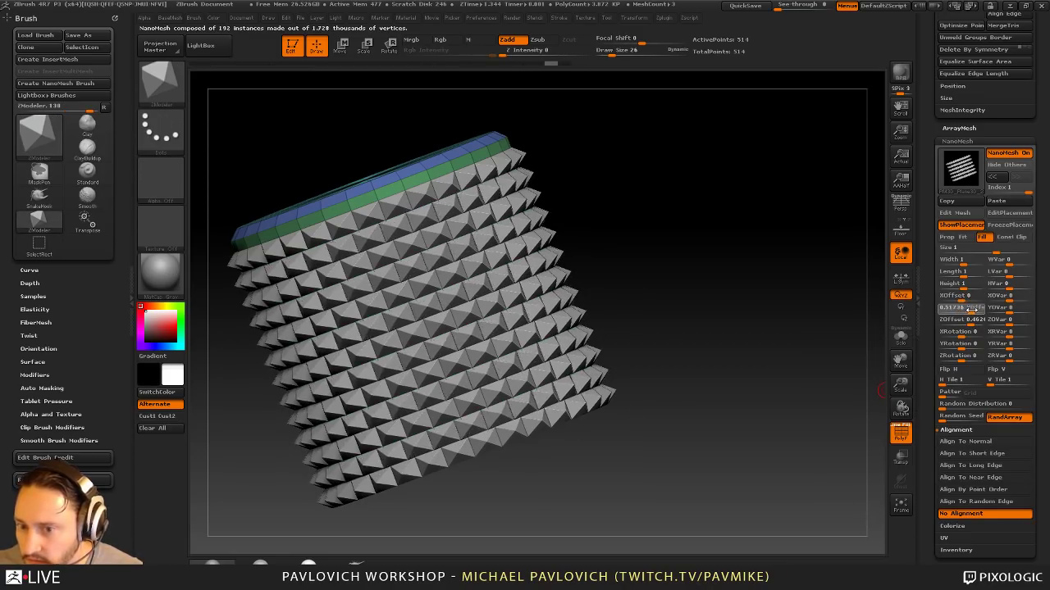
{"action": "key", "text": "ctrl+z"}
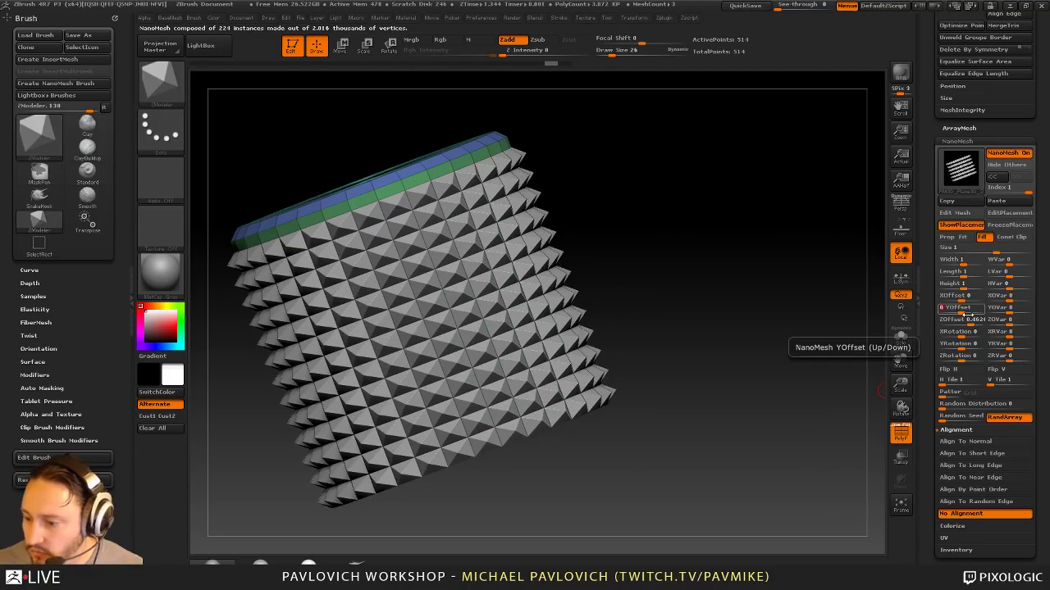
{"action": "type", "text": "1"}
{"action": "left_click_drag", "start_coordinate": [679, 194], "coordinate": [595, 246]}
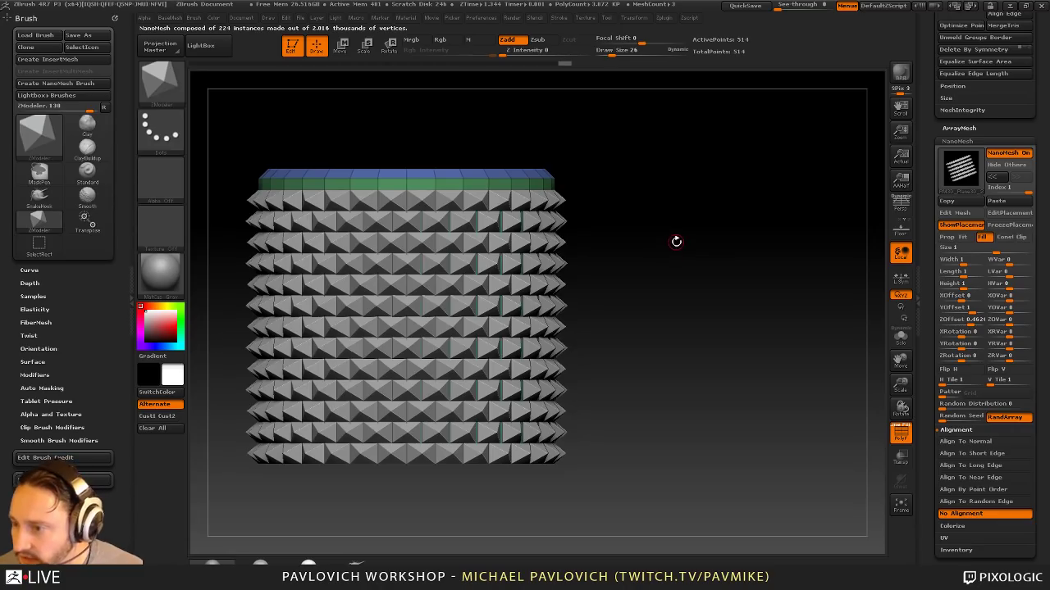
Step: Try a Z offset of 0 on the index 1 NanoMesh and undo it
{"action": "left_click", "coordinate": [974, 322]}
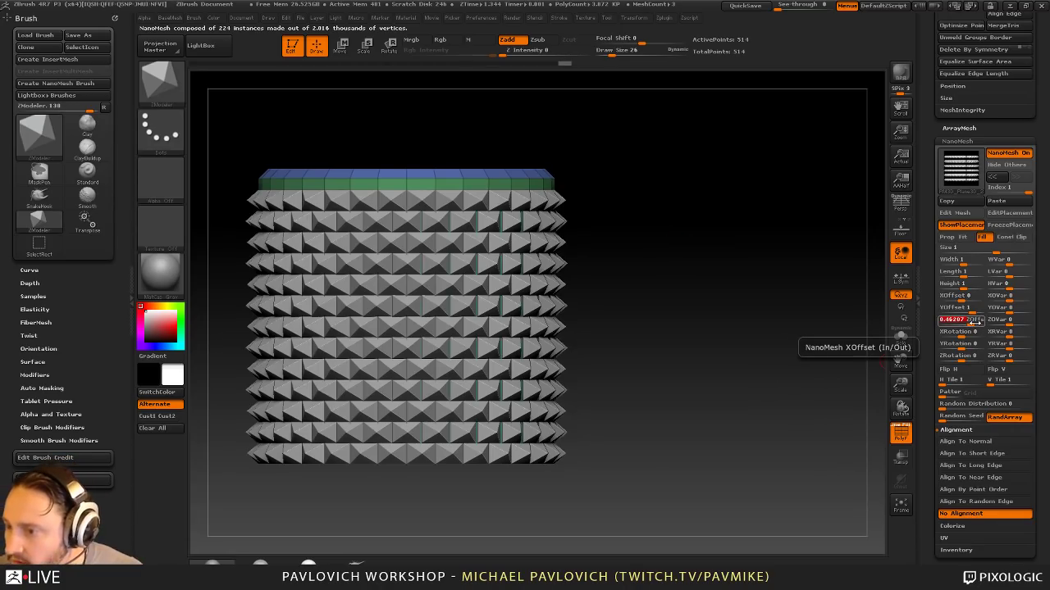
{"action": "type", "text": "0"}
{"action": "key", "text": "Return"}
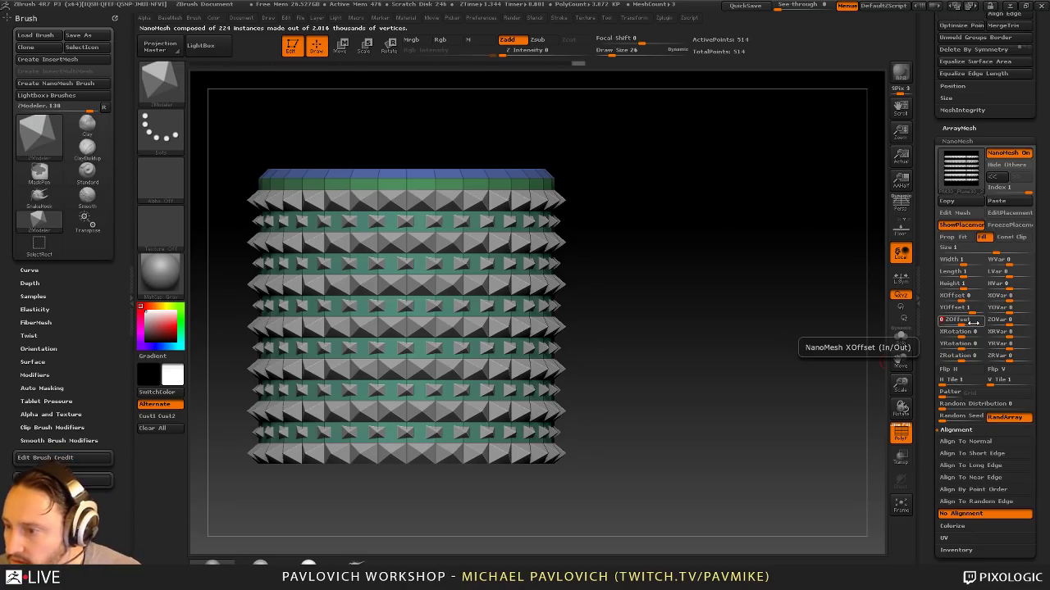
{"action": "key", "text": "ctrl+z"}
Step: Raise the Z offset of the index 1 NanoMesh to about 0.664
{"action": "mouse_move", "coordinate": [826, 311]}
{"action": "left_mouse_down"}
{"action": "mouse_move", "coordinate": [784, 315]}
{"action": "mouse_move", "coordinate": [820, 325]}
{"action": "left_mouse_up"}
{"action": "left_click_drag", "start_coordinate": [971, 322], "coordinate": [971, 323]}
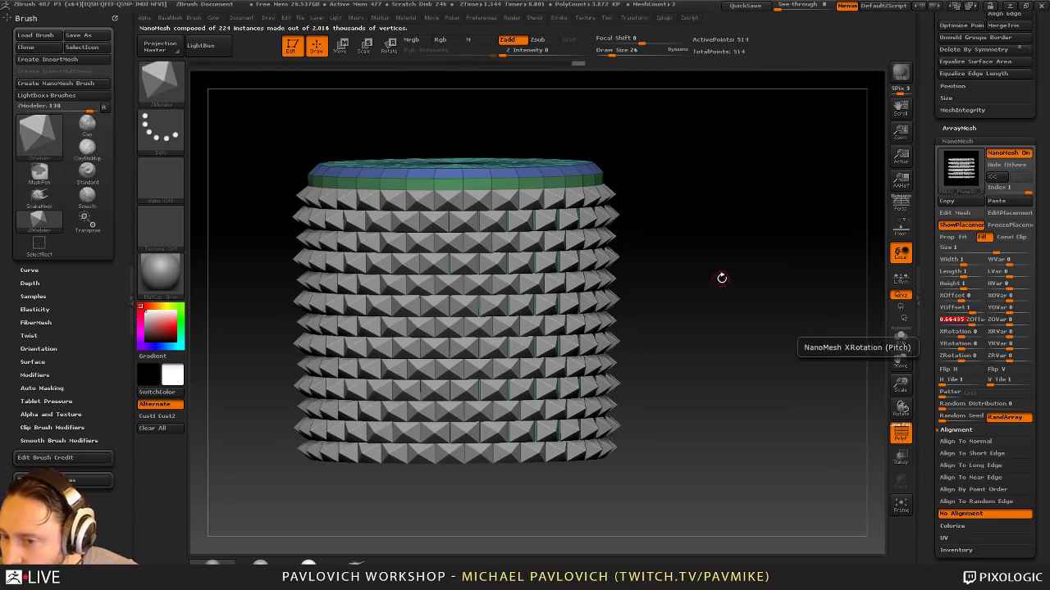
{"action": "left_click_drag", "start_coordinate": [721, 279], "coordinate": [811, 297], "text": "alt"}
{"action": "left_click_drag", "start_coordinate": [926, 338], "coordinate": [927, 323]}
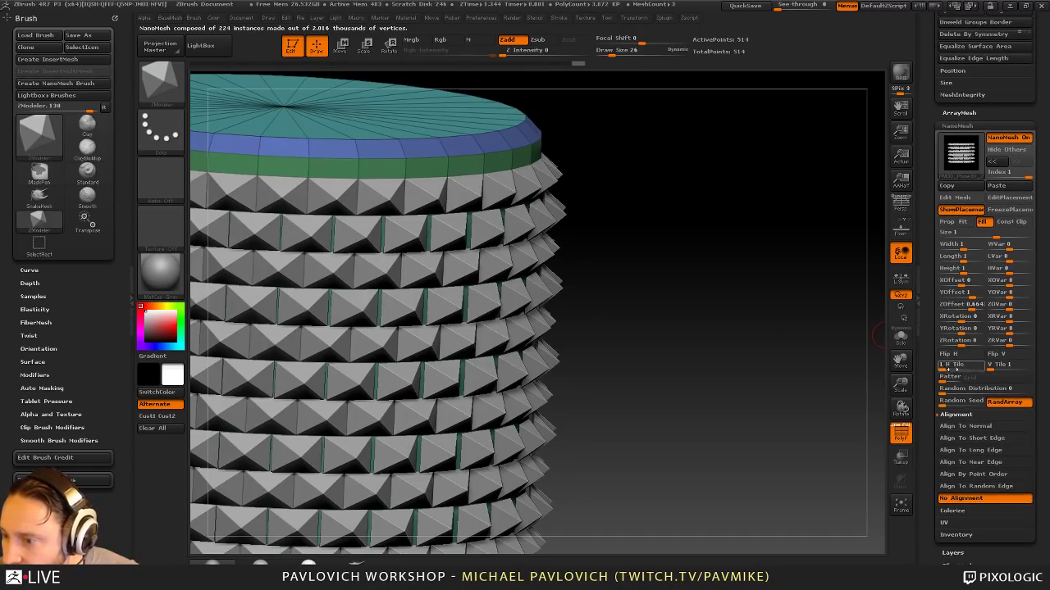
Step: Apply Align To Normal to the index 1 NanoMesh and change its offsets to 0 in Y and about 0.664 in X
{"action": "left_click", "coordinate": [964, 426]}
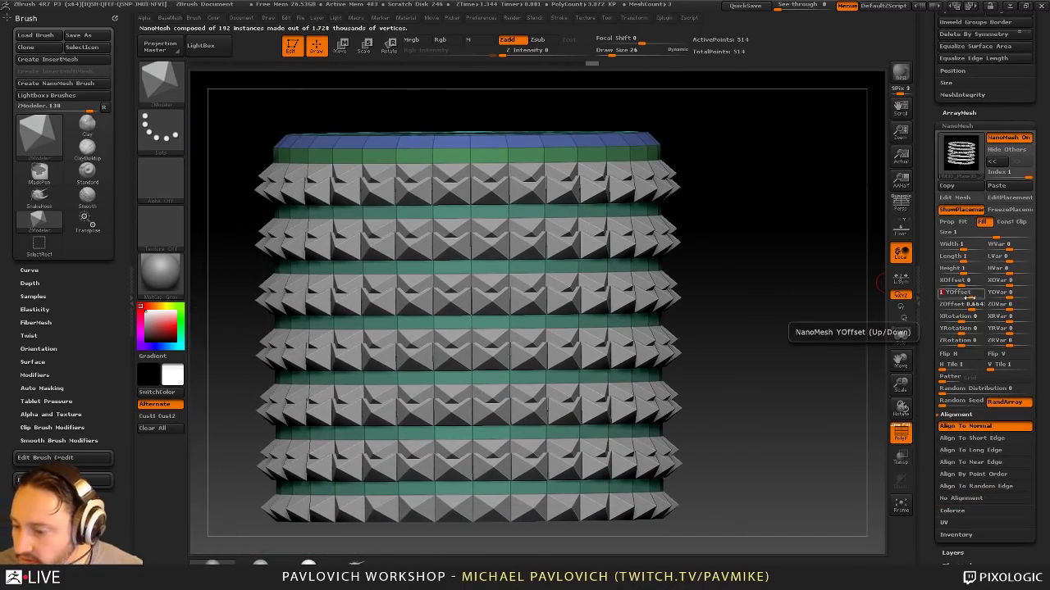
{"action": "key", "text": "Return"}
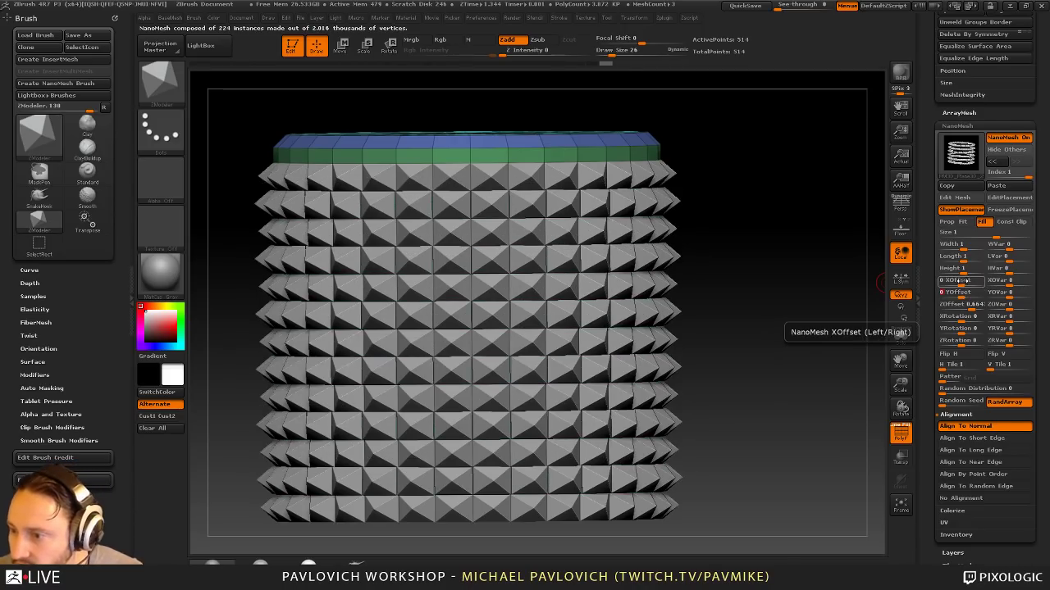
{"action": "left_click_drag", "start_coordinate": [969, 285], "coordinate": [962, 285]}
{"action": "left_click_drag", "start_coordinate": [786, 238], "coordinate": [809, 261]}
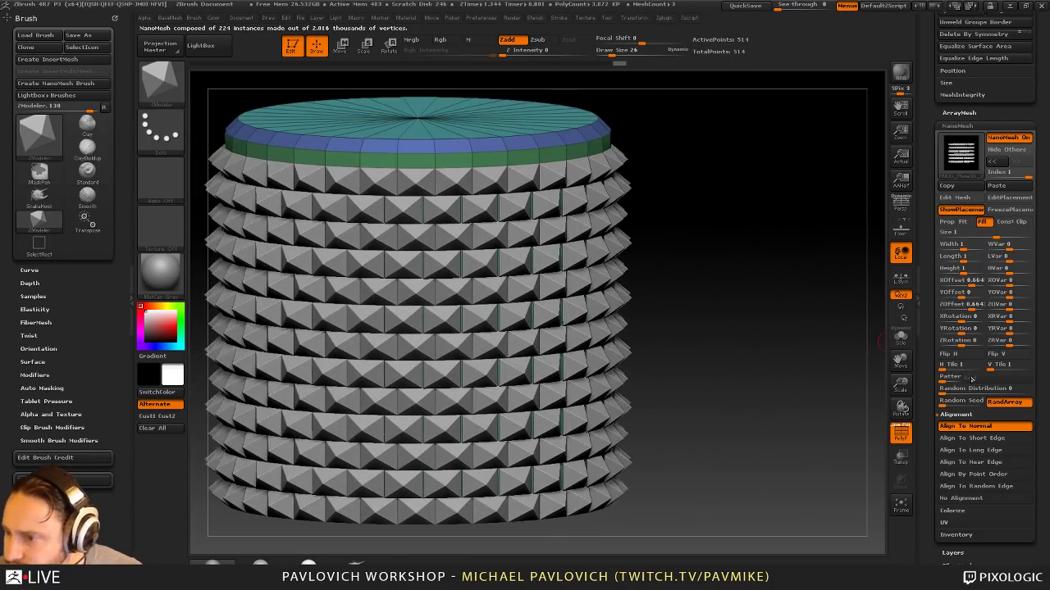
Step: Try a different rotation for the index 1 pyramids and undo the change
{"action": "mouse_move", "coordinate": [965, 343]}
{"action": "left_mouse_down"}
{"action": "mouse_move", "coordinate": [968, 322]}
{"action": "mouse_move", "coordinate": [956, 334]}
{"action": "left_mouse_up"}
{"action": "key", "text": "ctrl+z"}
{"action": "left_click_drag", "start_coordinate": [800, 307], "coordinate": [769, 269]}
{"action": "left_click_drag", "start_coordinate": [769, 269], "coordinate": [876, 320]}
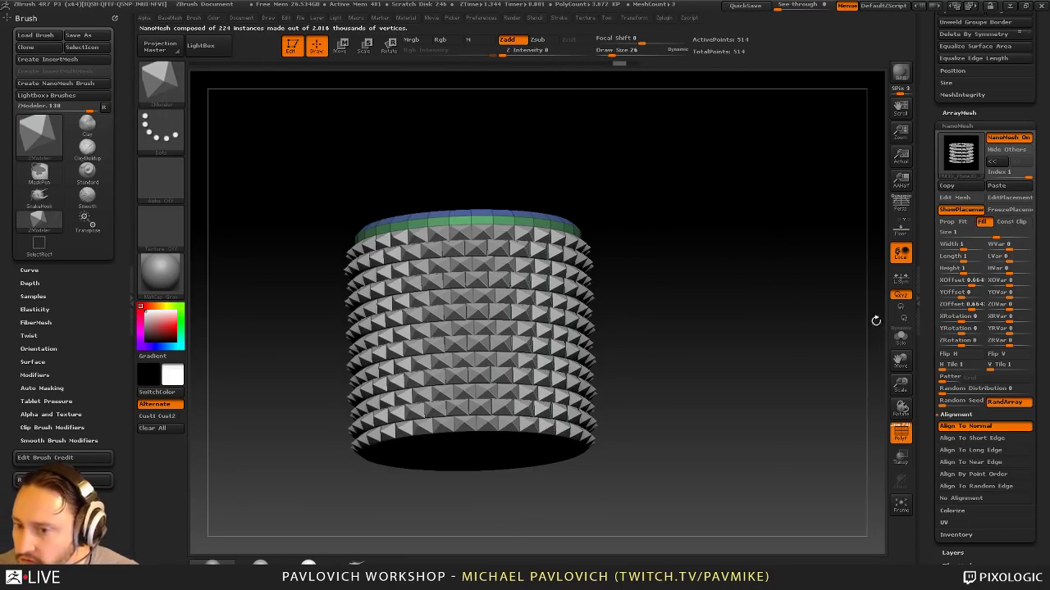
Step: Convert both pyramid NanoMeshes to real geometry with One To Mesh from the NanoMesh inventory
{"action": "left_click", "coordinate": [949, 535], "text": "shift"}
{"action": "left_click_drag", "start_coordinate": [928, 536], "coordinate": [929, 486]}
{"action": "left_click", "coordinate": [955, 501]}
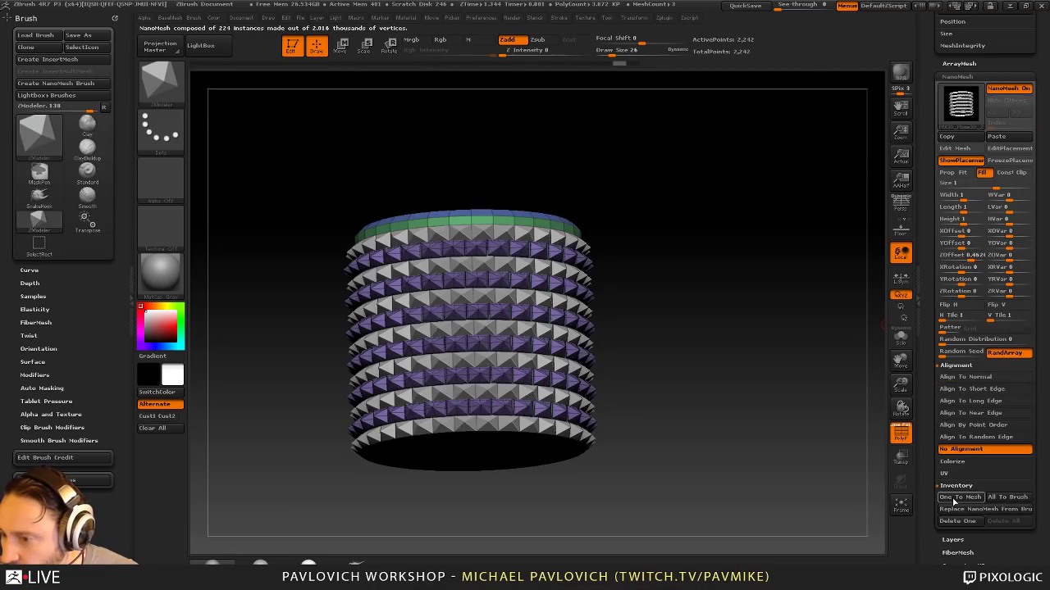
{"action": "left_click", "coordinate": [956, 502]}
Step: Isolate the converted pyramids by polygroup visibility so the whole base cylinder is hidden
{"action": "mouse_move", "coordinate": [797, 394]}
{"action": "left_mouse_down"}
{"action": "mouse_move", "coordinate": [744, 342]}
{"action": "mouse_move", "coordinate": [656, 320]}
{"action": "left_mouse_up"}
{"action": "left_click", "coordinate": [517, 275], "text": "ctrl+shift"}
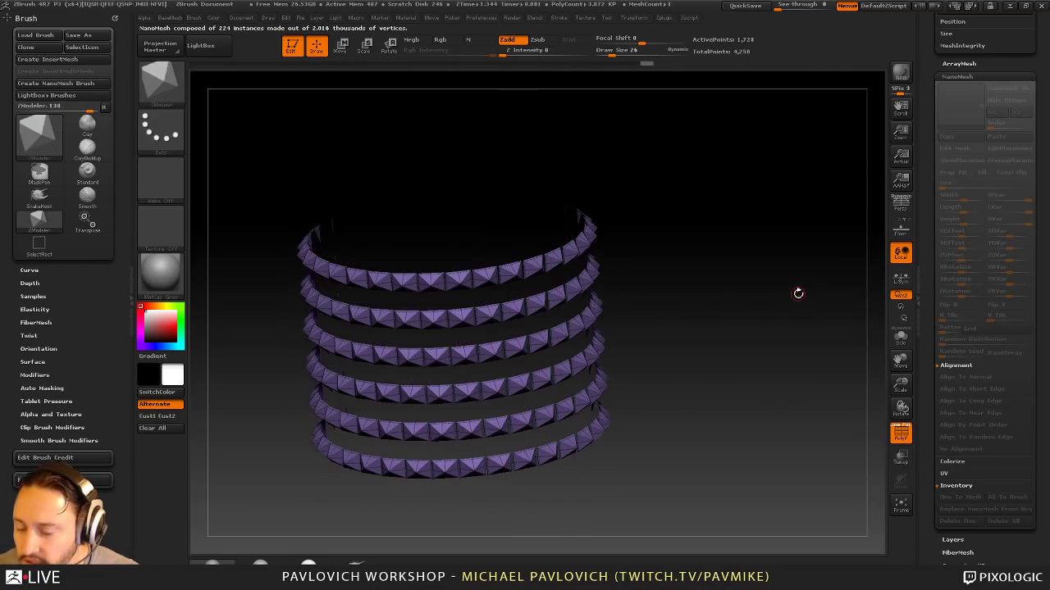
{"action": "mouse_move", "coordinate": [797, 294]}
{"action": "left_mouse_down"}
{"action": "mouse_move", "coordinate": [803, 261]}
{"action": "mouse_move", "coordinate": [810, 302]}
{"action": "left_mouse_up"}
{"action": "left_click", "coordinate": [497, 300], "text": "ctrl+shift"}
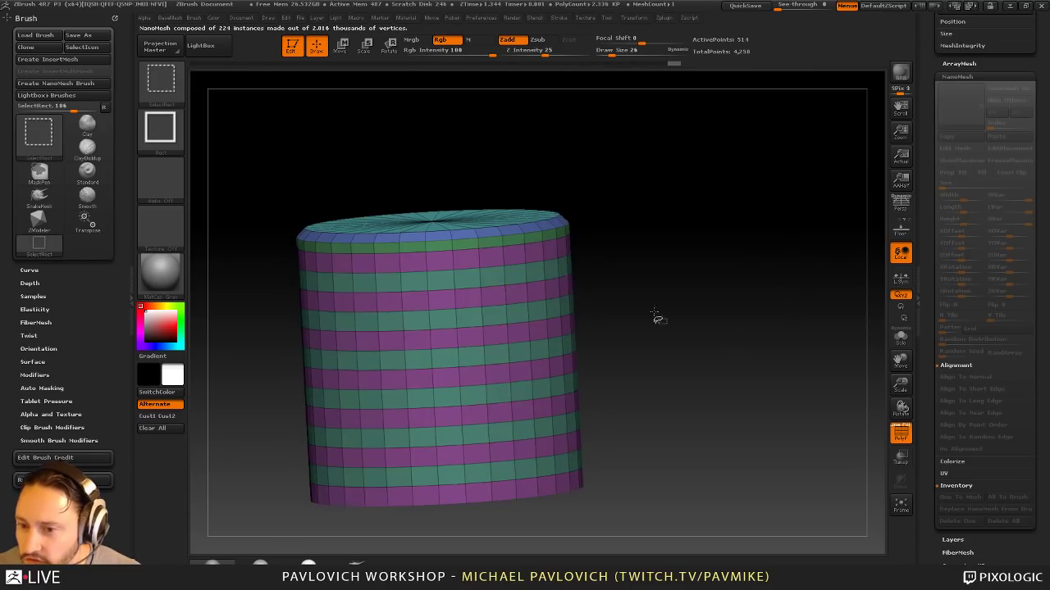
{"action": "left_click_drag", "start_coordinate": [805, 203], "coordinate": [834, 263], "text": "ctrl+shift"}
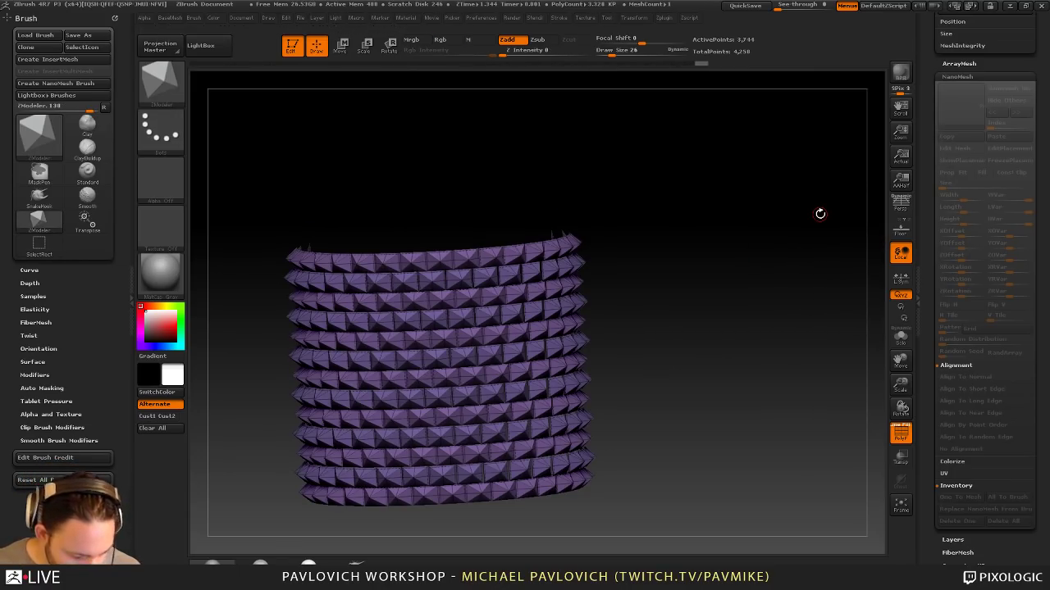
Step: Split the hidden cylinder into a separate subtool and show the subtool list
{"action": "key", "text": "2"}
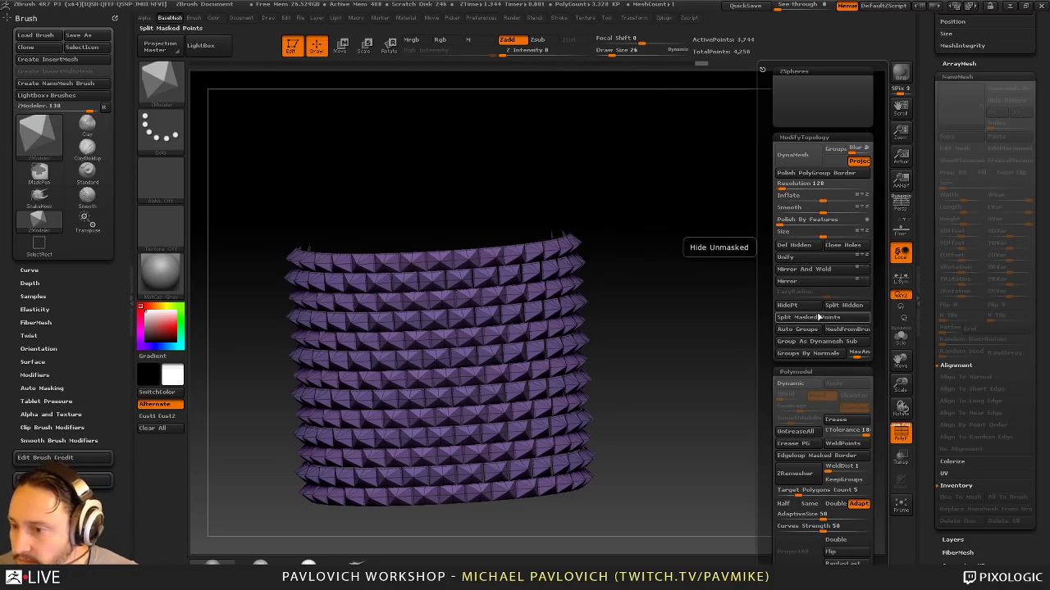
{"action": "left_click", "coordinate": [843, 305]}
{"action": "left_click_drag", "start_coordinate": [937, 239], "coordinate": [938, 350]}
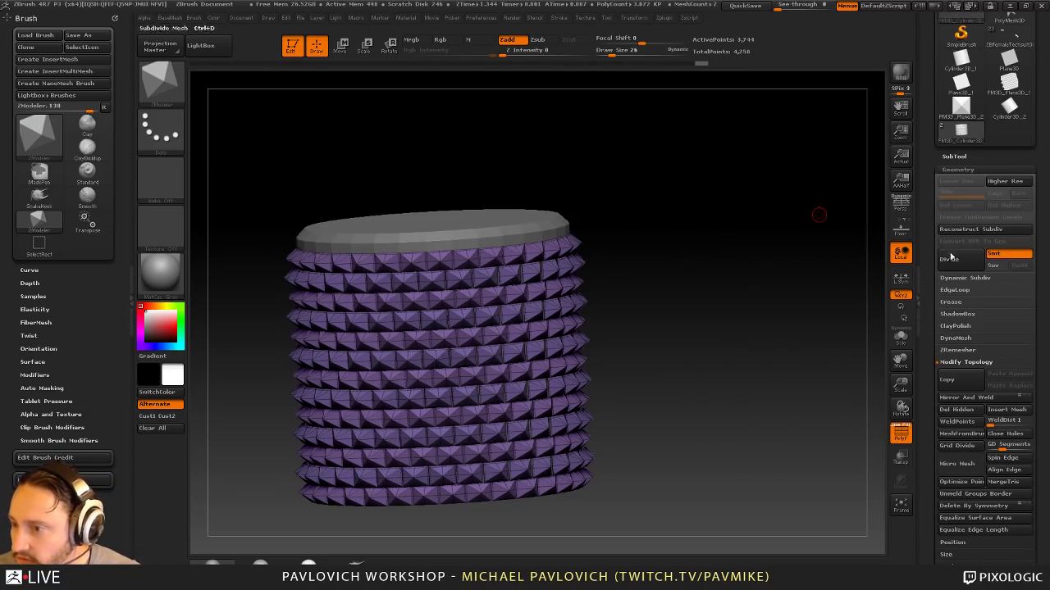
{"action": "left_click", "coordinate": [950, 157]}
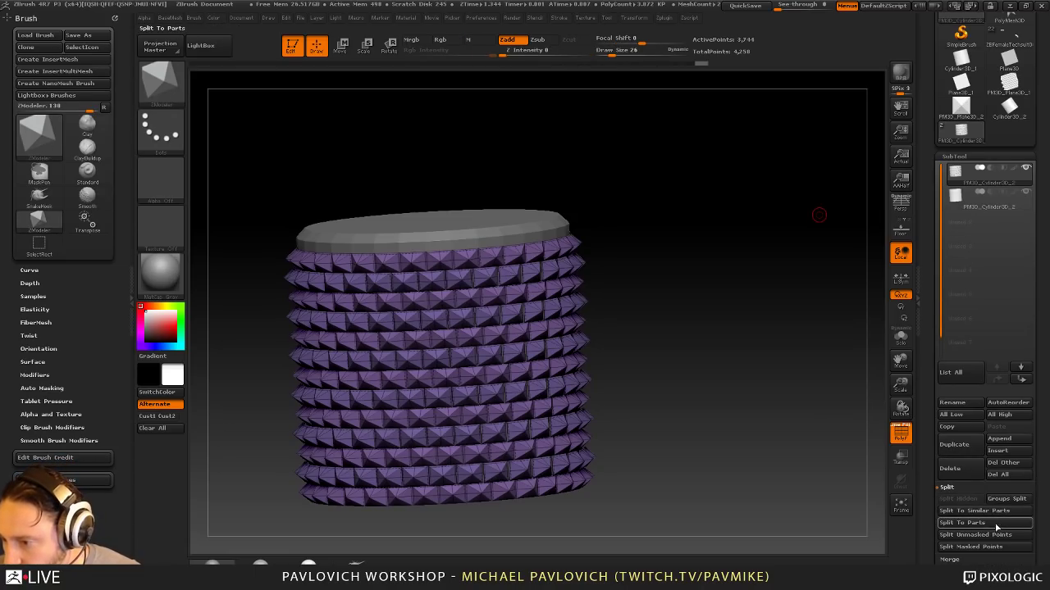
Step: Select the pyramid subtool, examine it in Solo mode from several angles, and turn Solo off
{"action": "left_click_drag", "start_coordinate": [726, 284], "coordinate": [827, 332]}
{"action": "left_click", "coordinate": [581, 222], "text": "alt"}
{"action": "left_click", "coordinate": [593, 273], "text": "alt"}
{"action": "left_click", "coordinate": [901, 337]}
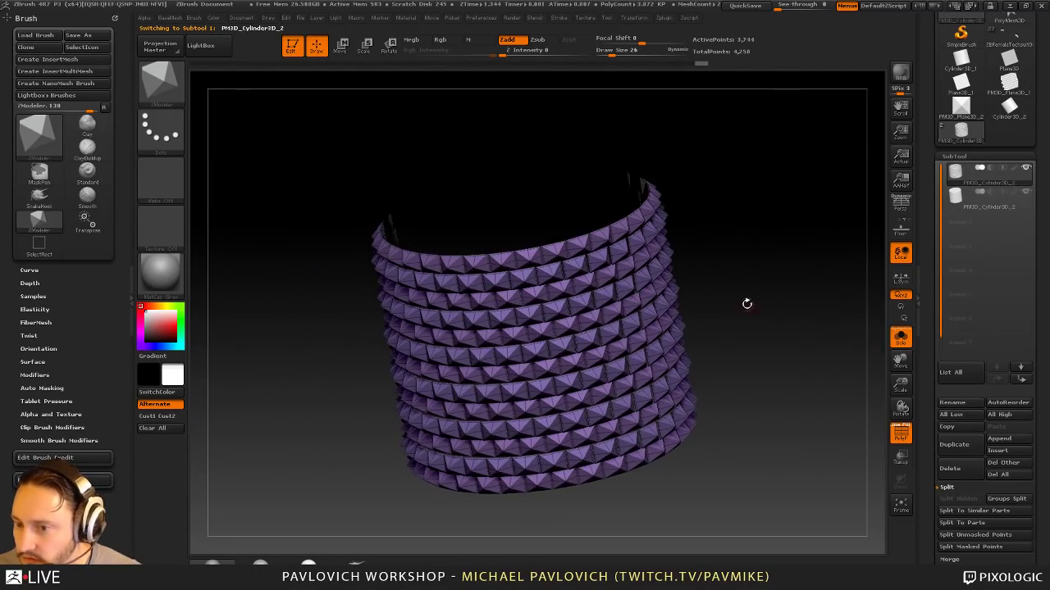
{"action": "left_click_drag", "start_coordinate": [747, 303], "coordinate": [765, 290]}
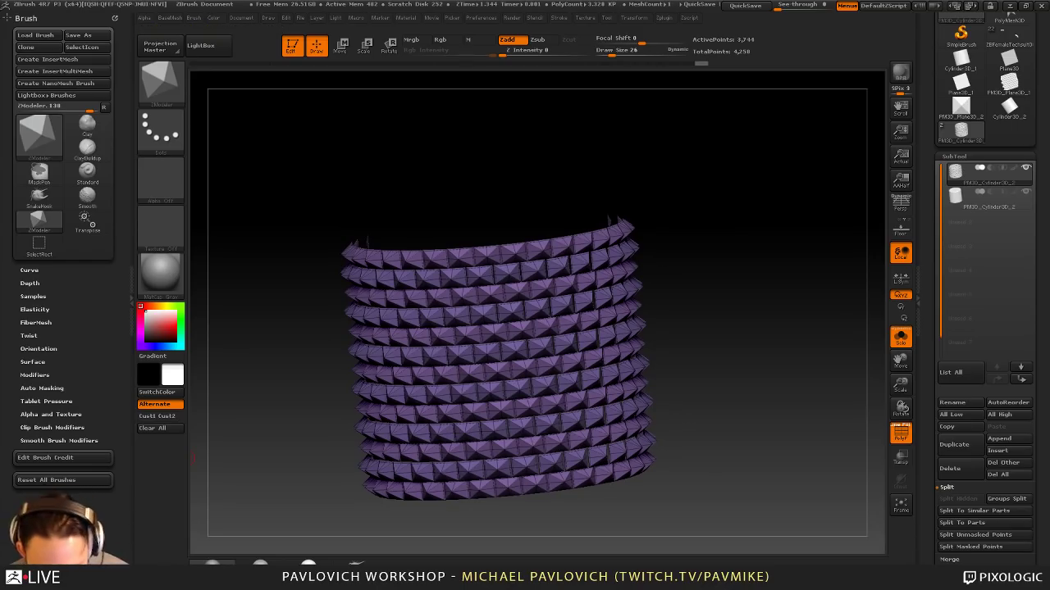
{"action": "left_click_drag", "start_coordinate": [704, 171], "coordinate": [730, 187]}
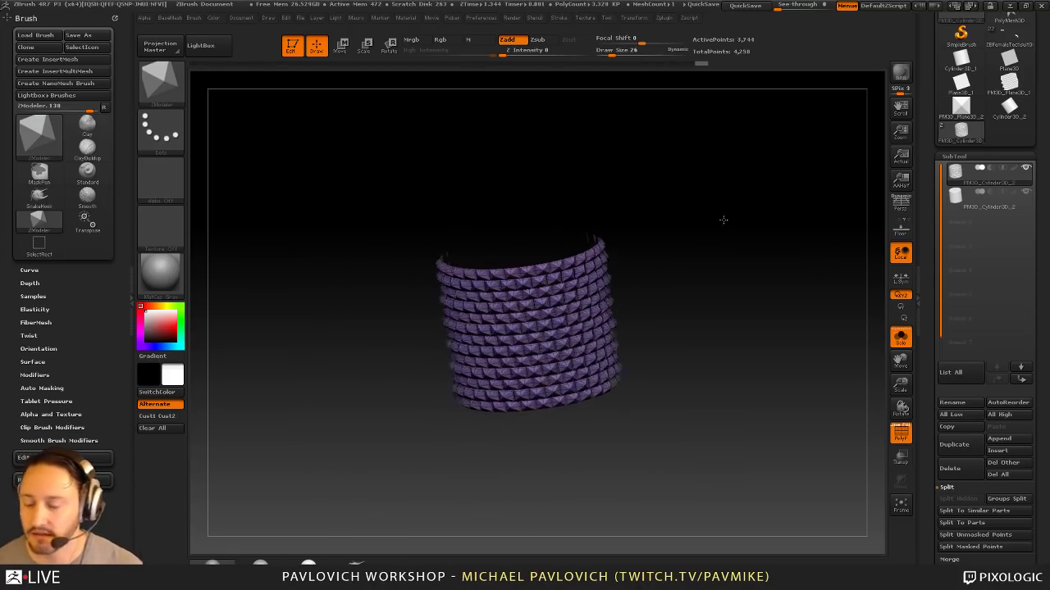
{"action": "left_click", "coordinate": [901, 337]}
{"action": "left_click_drag", "start_coordinate": [814, 299], "coordinate": [722, 301]}
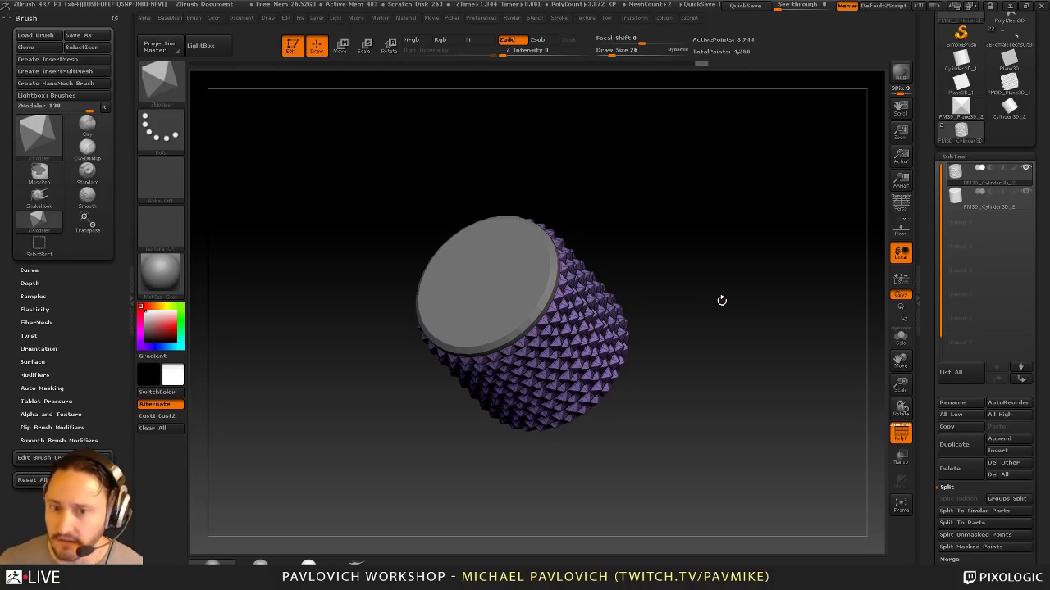
Step: Preview the exported knurling alpha in the alpha library, then examine the pyramid-covered cylinder from the side
{"action": "left_click", "coordinate": [160, 178]}
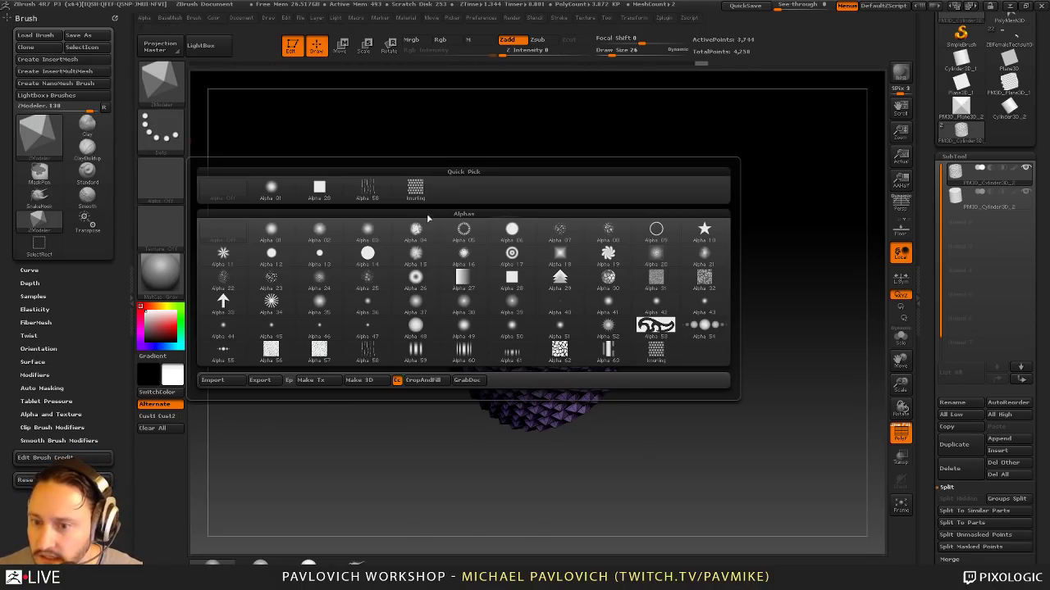
{"action": "mouse_move", "coordinate": [413, 188]}
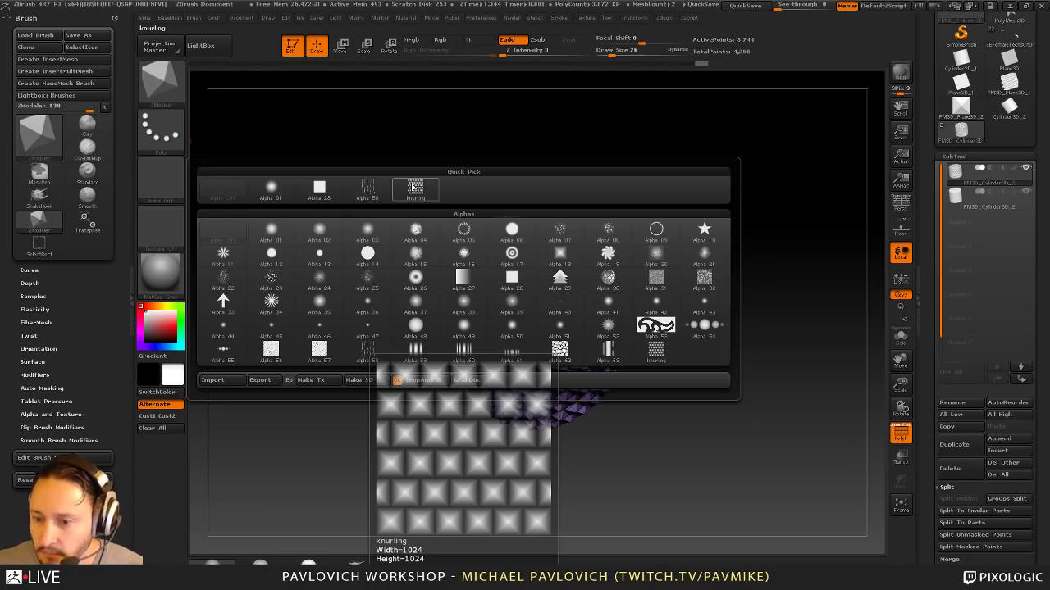
{"action": "left_click_drag", "start_coordinate": [616, 122], "coordinate": [703, 218]}
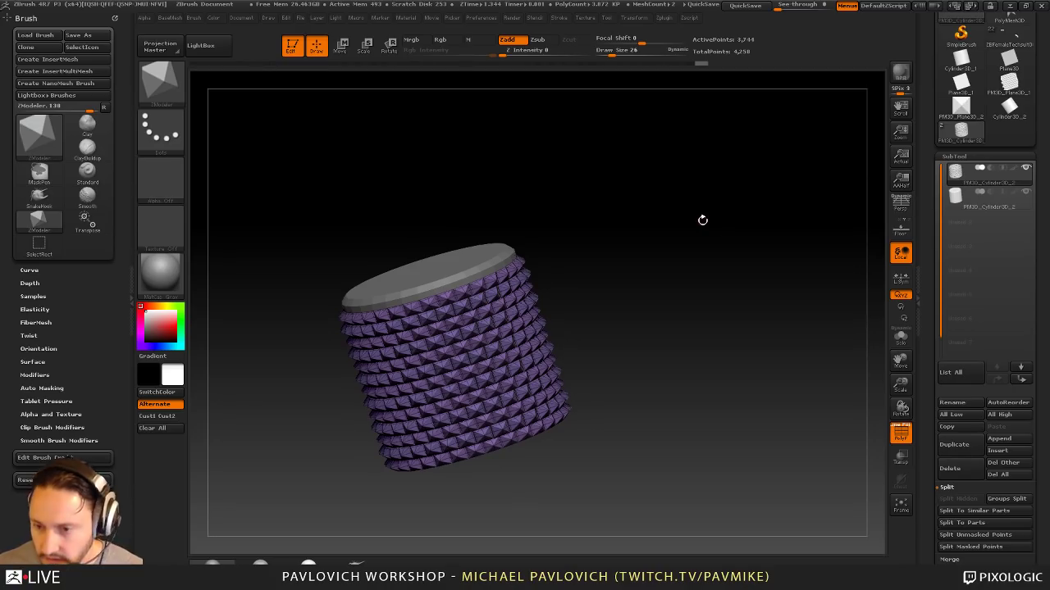
{"action": "left_click_drag", "start_coordinate": [702, 220], "coordinate": [660, 186]}
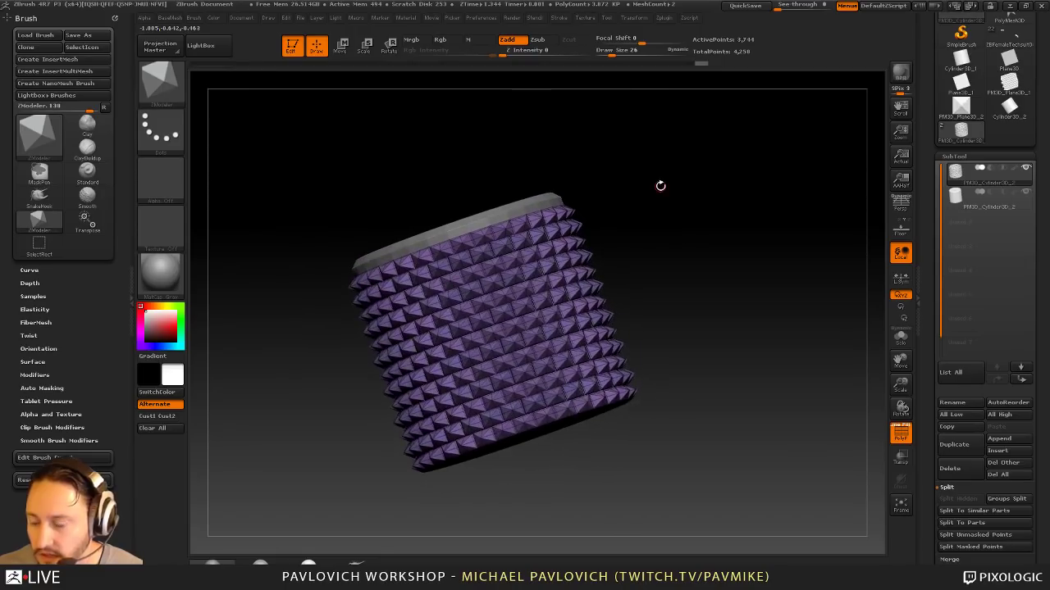
{"action": "left_click_drag", "start_coordinate": [939, 171], "coordinate": [934, 278]}
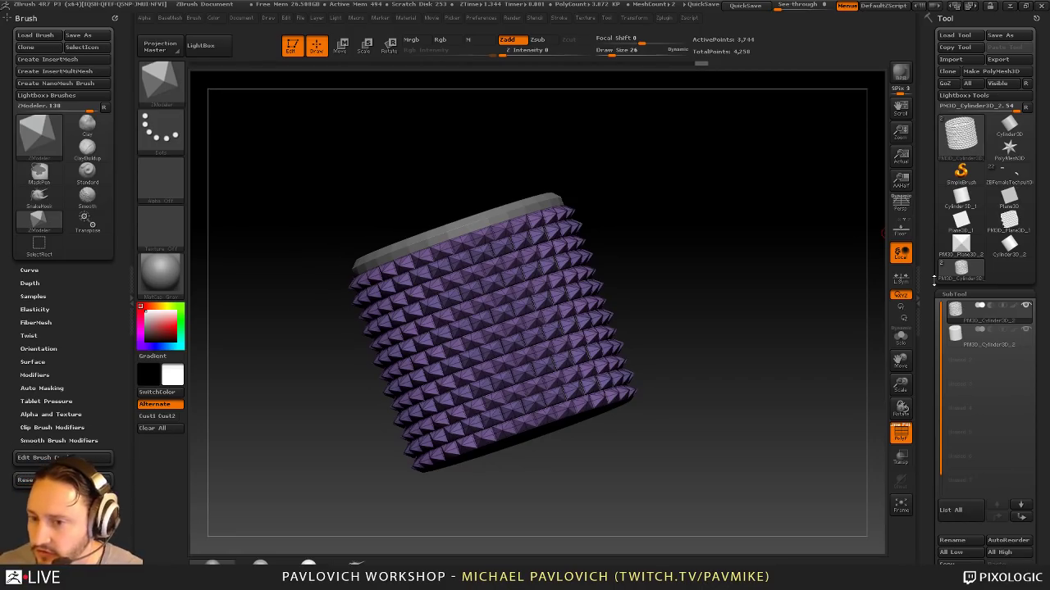
{"action": "left_click_drag", "start_coordinate": [808, 249], "coordinate": [715, 202]}
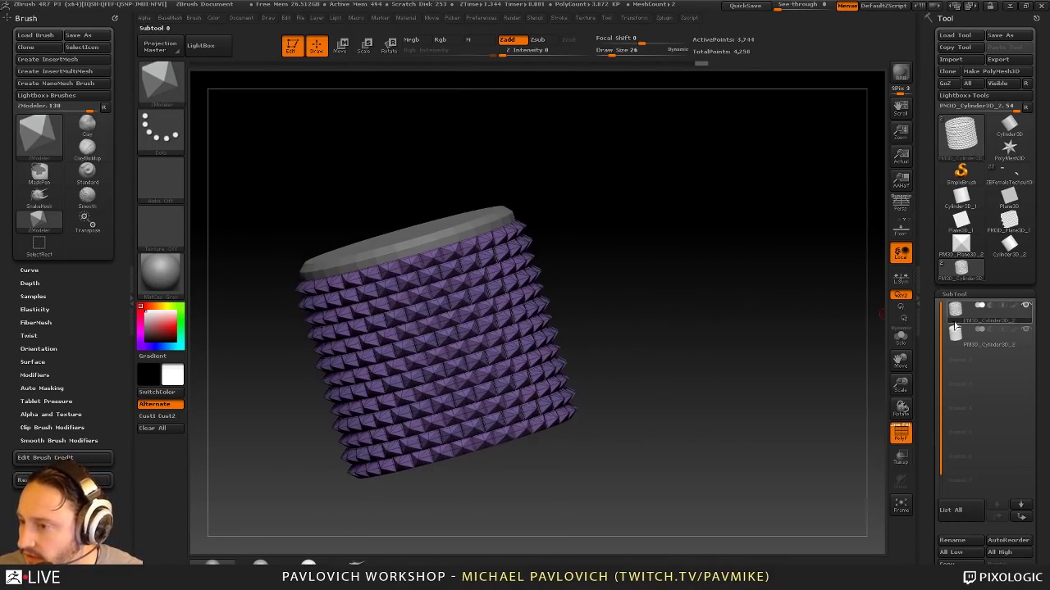
Step: Delete all subtools of the pyramid cylinder tool and confirm the operation
{"action": "left_click_drag", "start_coordinate": [932, 534], "coordinate": [930, 396]}
{"action": "left_click", "coordinate": [1012, 464]}
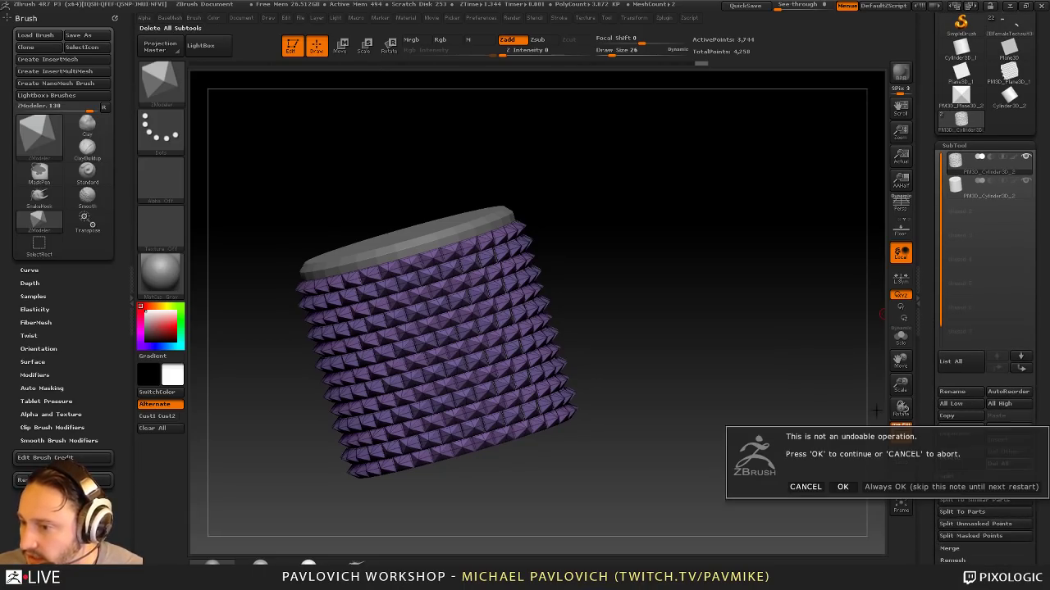
{"action": "left_click", "coordinate": [843, 487]}
{"action": "left_click_drag", "start_coordinate": [932, 226], "coordinate": [931, 445]}
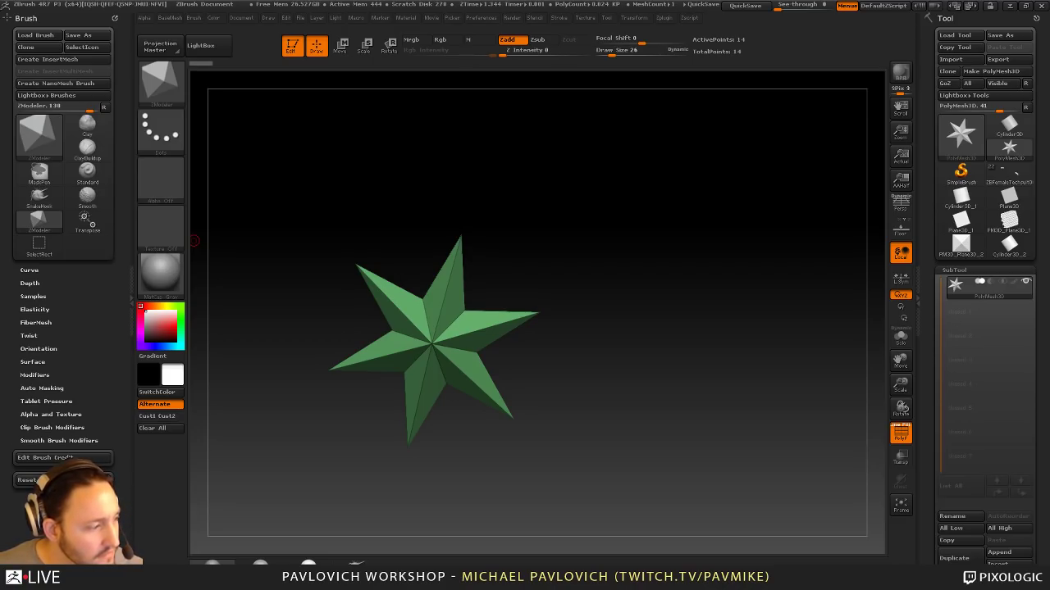
Step: Switch to the ZBFemaleTechsuit figure tool and choose the Standard brush
{"action": "left_click", "coordinate": [1008, 191]}
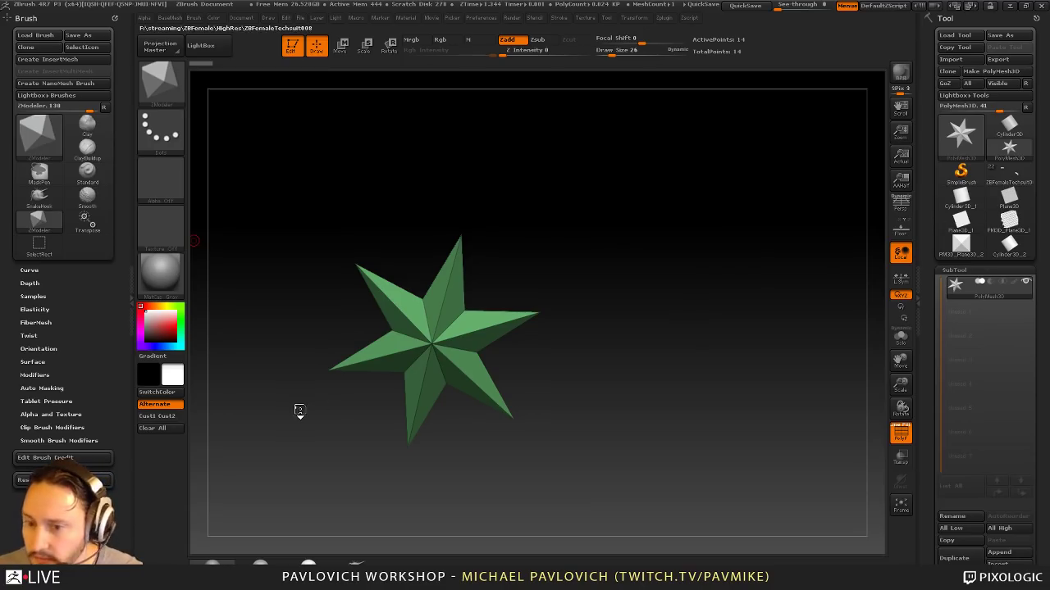
{"action": "mouse_move", "coordinate": [589, 217]}
{"action": "right_mouse_down"}
{"action": "mouse_move", "coordinate": [602, 206]}
{"action": "mouse_move", "coordinate": [687, 215]}
{"action": "mouse_move", "coordinate": [672, 246]}
{"action": "right_mouse_up"}
{"action": "right_click_drag", "start_coordinate": [656, 164], "coordinate": [697, 525], "text": "alt"}
{"action": "key", "text": "b"}
{"action": "key", "text": "s"}
{"action": "key", "text": "t"}
Step: Select the spine subtool on the figure's back and turn the polyframe display off
{"action": "left_click", "coordinate": [508, 204], "text": "alt"}
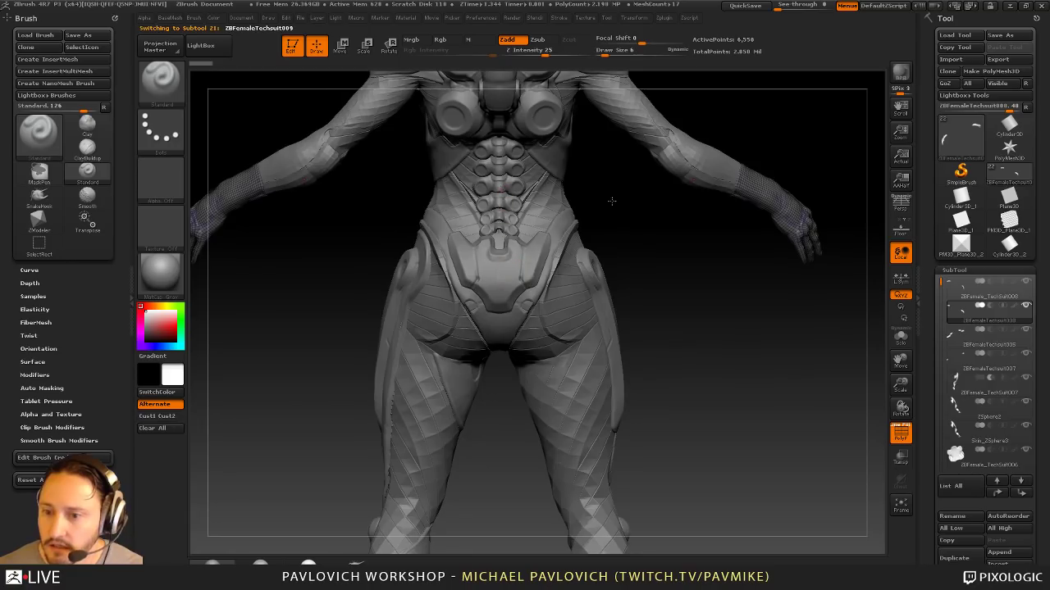
{"action": "right_click_drag", "start_coordinate": [640, 234], "coordinate": [738, 369], "text": "alt"}
{"action": "left_click", "coordinate": [898, 432]}
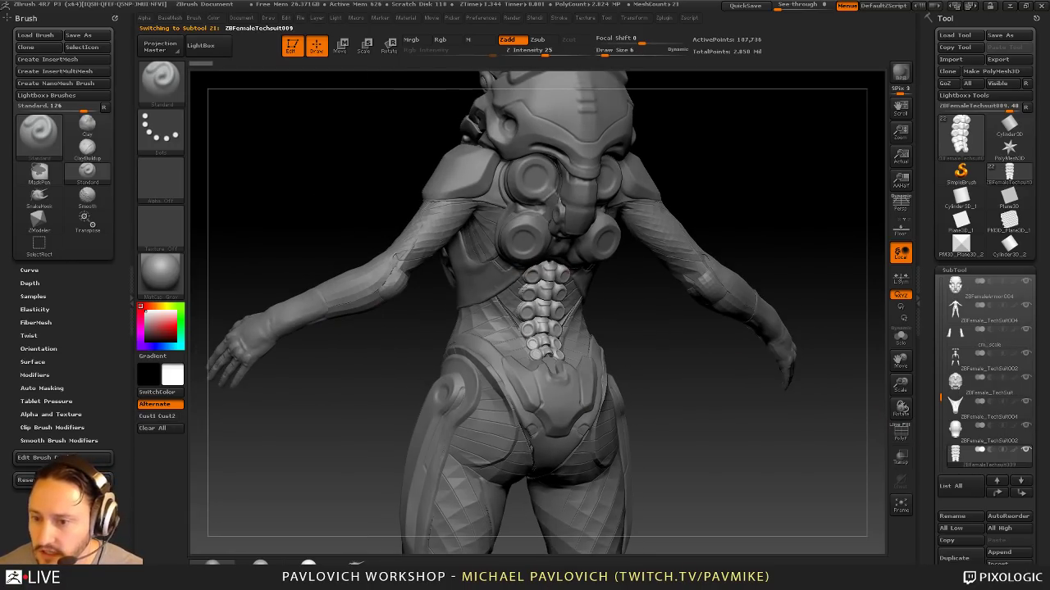
Step: Examine the armoured figure's back, chest and helmet from several angles, with the draw size at 9
{"action": "right_click_drag", "start_coordinate": [758, 162], "coordinate": [739, 203], "text": "alt"}
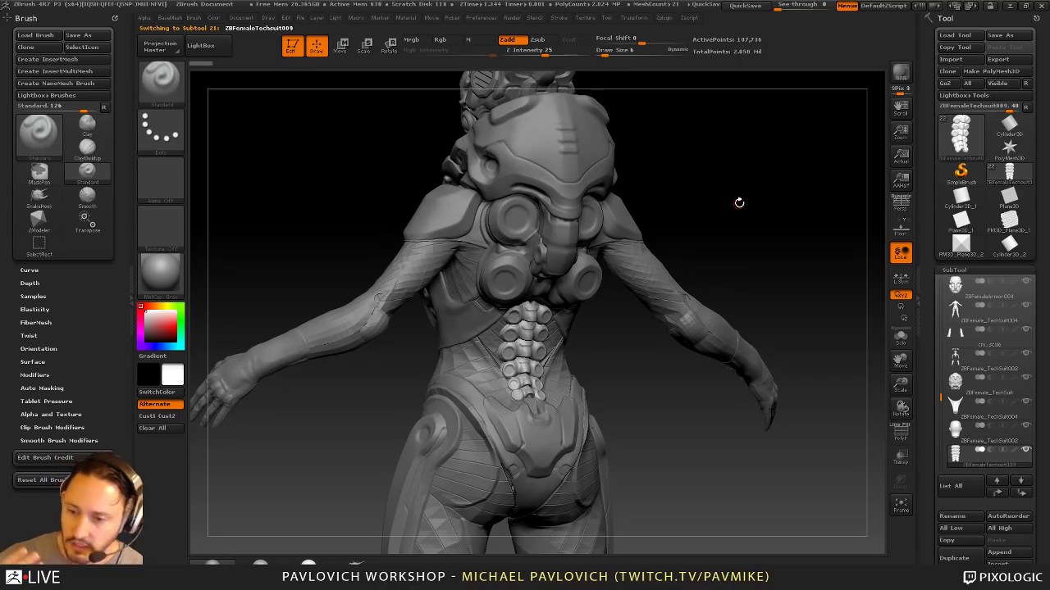
{"action": "right_click_drag", "start_coordinate": [658, 250], "coordinate": [586, 267]}
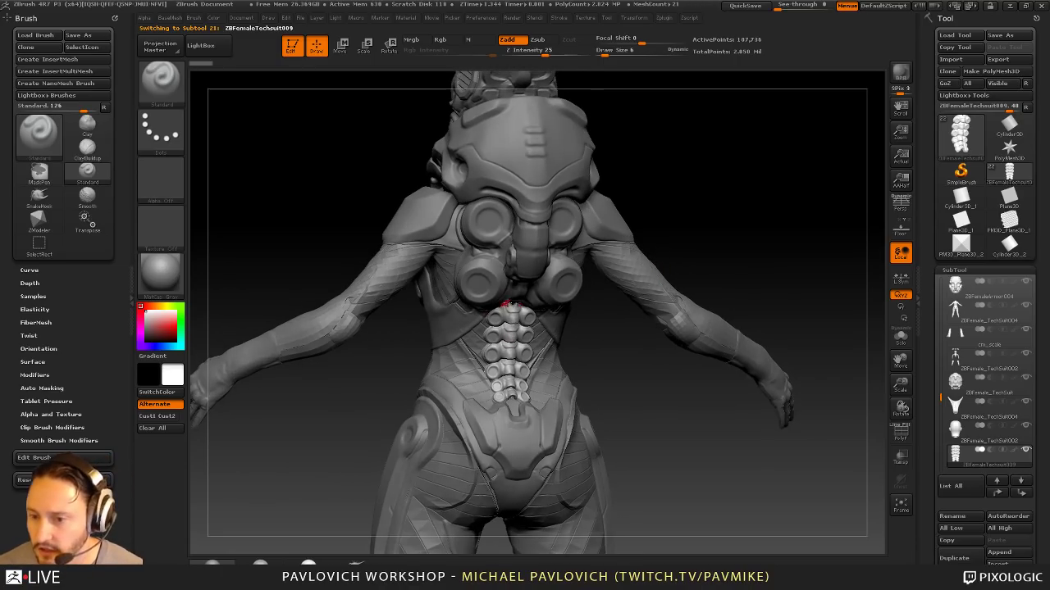
{"action": "right_click_drag", "start_coordinate": [718, 128], "coordinate": [232, 211], "text": "alt"}
{"action": "right_click_drag", "start_coordinate": [839, 261], "coordinate": [677, 263], "text": "alt"}
{"action": "key", "text": "s"}
{"action": "mouse_move", "coordinate": [677, 262]}
{"action": "left_mouse_down"}
{"action": "mouse_move", "coordinate": [686, 258]}
{"action": "mouse_move", "coordinate": [678, 262]}
{"action": "left_mouse_up"}
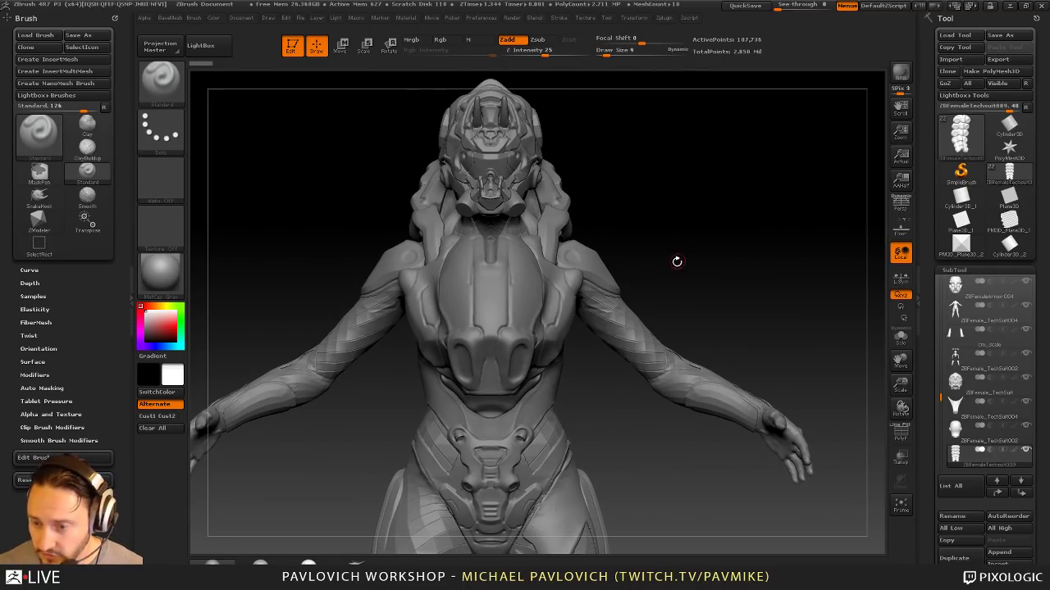
{"action": "right_click_drag", "start_coordinate": [707, 245], "coordinate": [705, 198], "text": "alt"}
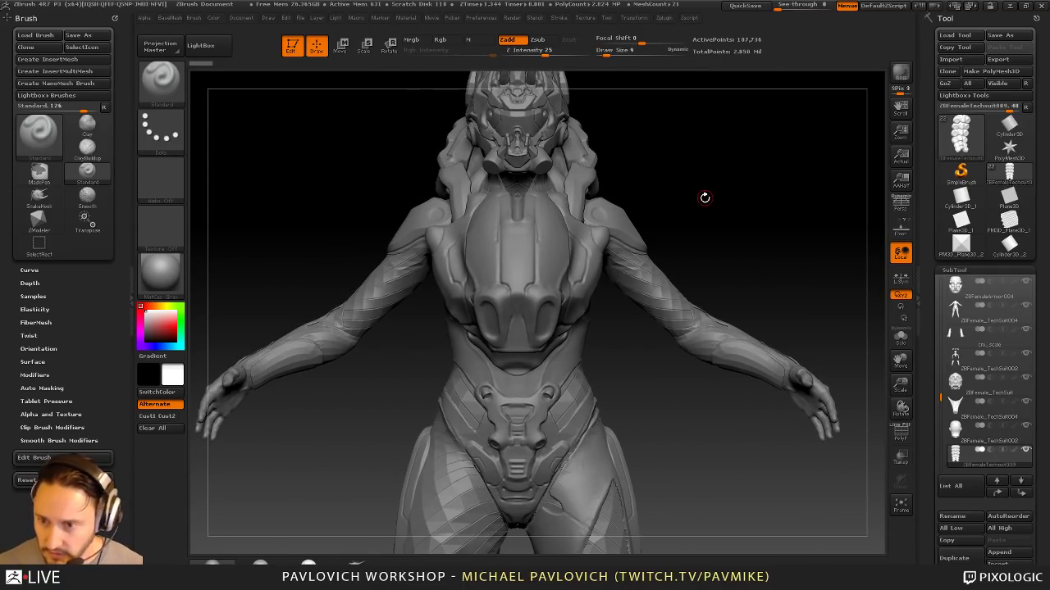
{"action": "left_click_drag", "start_coordinate": [705, 198], "coordinate": [753, 236]}
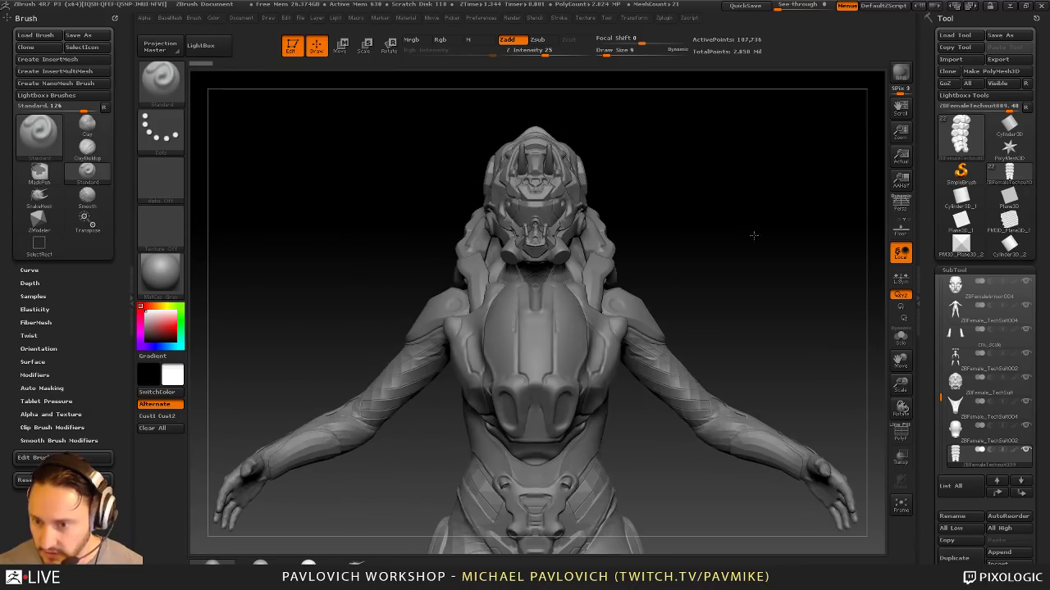
{"action": "right_click_drag", "start_coordinate": [753, 235], "coordinate": [723, 168], "text": "alt"}
Step: Select the detailed glove subtool first in the subtool list and hide everything except the two glove subtools
{"action": "left_click_drag", "start_coordinate": [941, 399], "coordinate": [942, 281]}
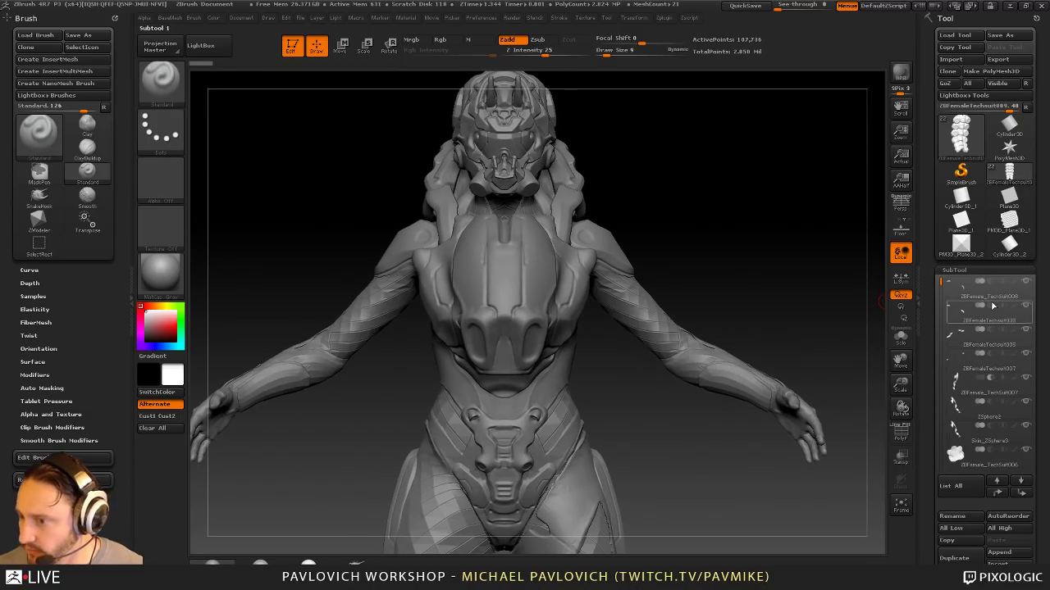
{"action": "left_click", "coordinate": [986, 289]}
{"action": "left_click_drag", "start_coordinate": [861, 288], "coordinate": [789, 305]}
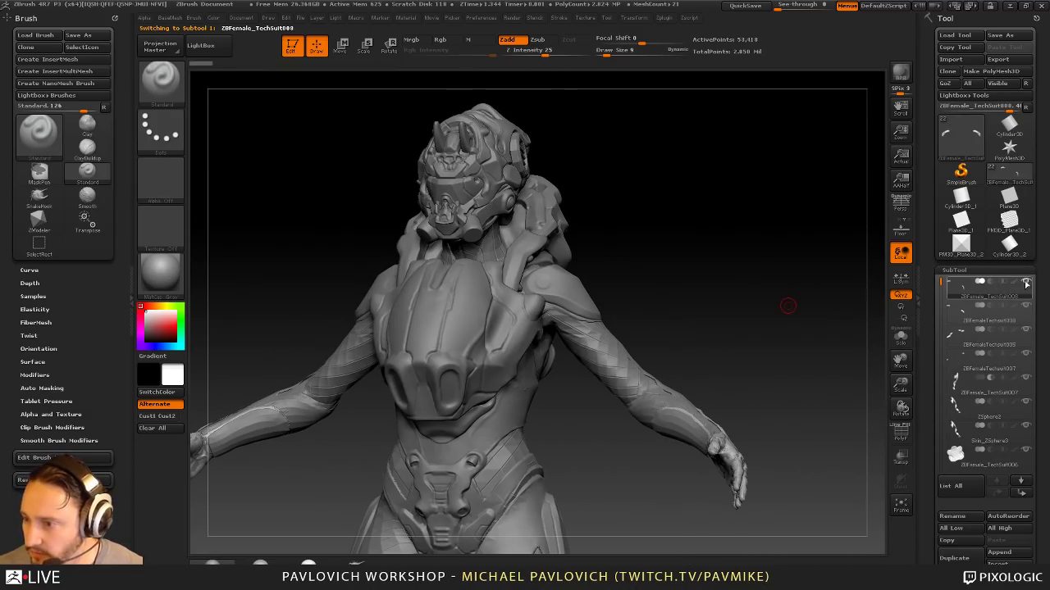
{"action": "left_click_drag", "start_coordinate": [807, 238], "coordinate": [791, 348]}
{"action": "left_click", "coordinate": [1026, 282]}
{"action": "left_click", "coordinate": [1026, 306]}
Step: Select the low-resolution glove subtool and show it in Solo mode with the polyframe on
{"action": "left_click", "coordinate": [984, 317]}
{"action": "left_click", "coordinate": [903, 340]}
{"action": "left_click", "coordinate": [897, 433]}
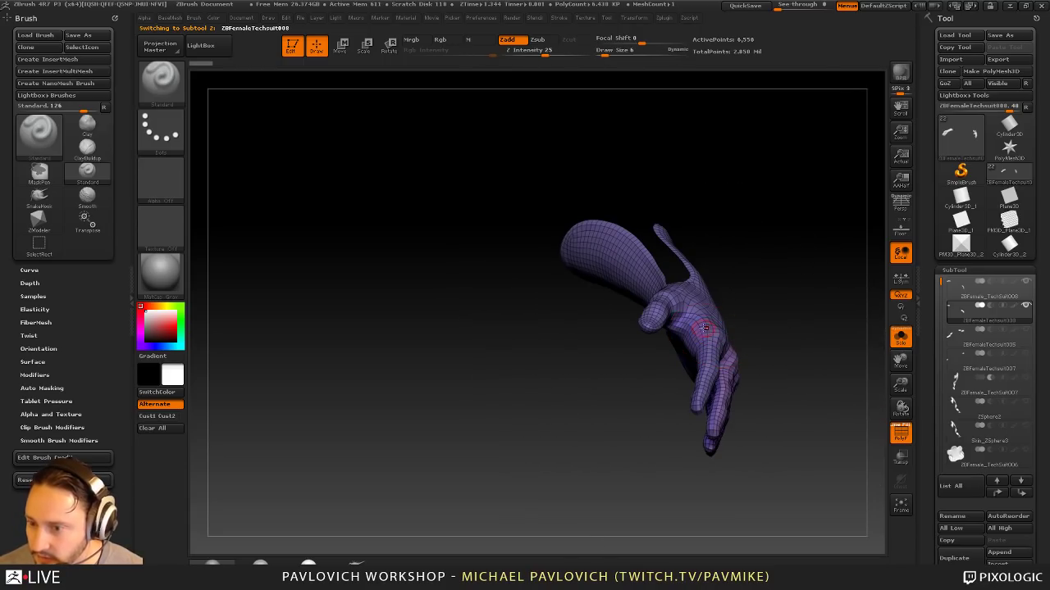
{"action": "mouse_move", "coordinate": [790, 283]}
{"action": "left_mouse_down", "text": "alt"}
{"action": "mouse_move", "coordinate": [703, 290]}
{"action": "mouse_move", "coordinate": [706, 344]}
{"action": "left_mouse_up", "text": "alt"}
{"action": "mouse_move", "coordinate": [788, 258]}
{"action": "left_mouse_down"}
{"action": "mouse_move", "coordinate": [804, 304]}
{"action": "mouse_move", "coordinate": [797, 293]}
{"action": "mouse_move", "coordinate": [740, 319]}
{"action": "mouse_move", "coordinate": [824, 315]}
{"action": "mouse_move", "coordinate": [732, 334]}
{"action": "left_mouse_up"}
Step: Select the detailed glove subtool and examine its mesh and polygroups on the fingers, palm and forearm, with the draw size at 4
{"action": "left_click", "coordinate": [969, 289]}
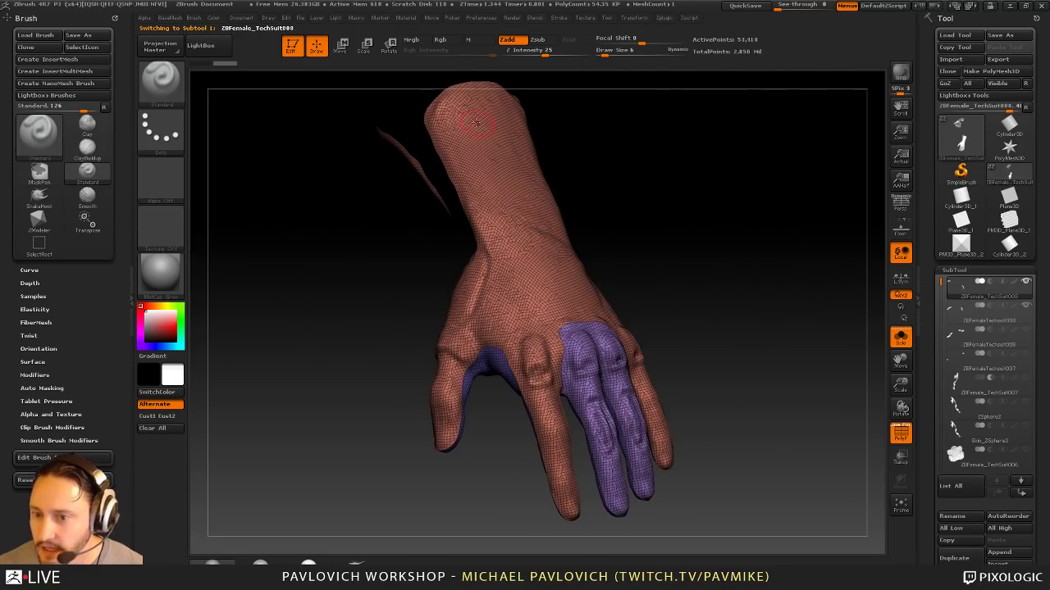
{"action": "left_click_drag", "start_coordinate": [621, 304], "coordinate": [601, 330]}
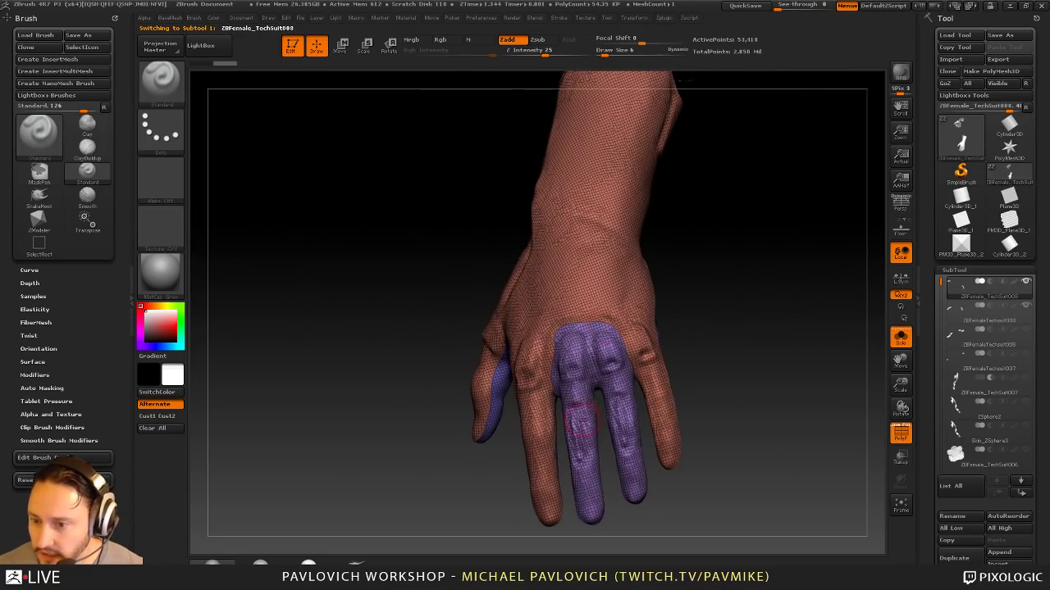
{"action": "left_click_drag", "start_coordinate": [682, 364], "coordinate": [683, 272]}
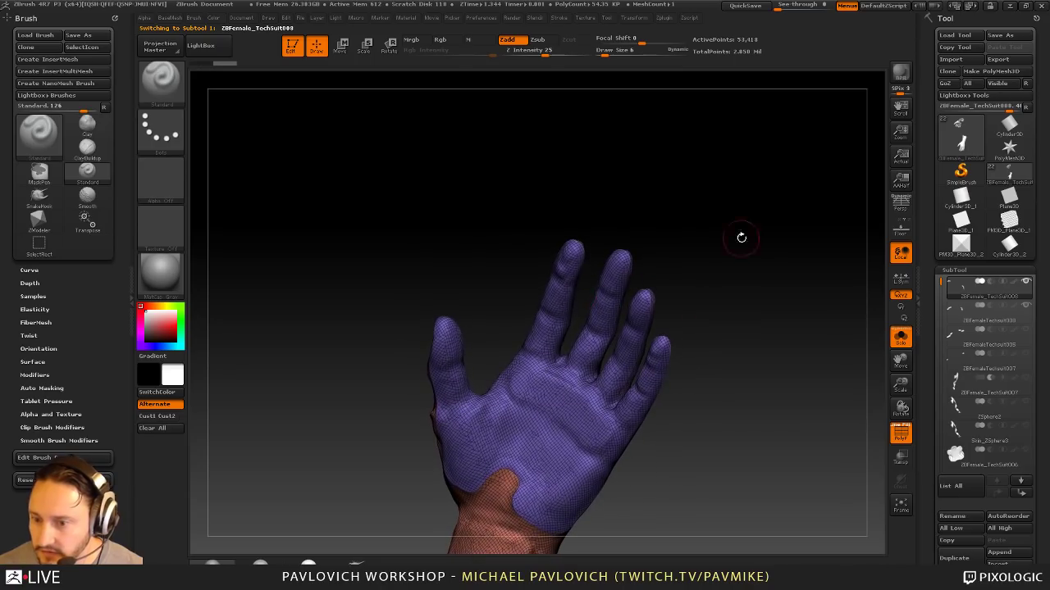
{"action": "mouse_move", "coordinate": [741, 238]}
{"action": "left_mouse_down"}
{"action": "mouse_move", "coordinate": [605, 409]}
{"action": "mouse_move", "coordinate": [587, 415]}
{"action": "mouse_move", "coordinate": [738, 237]}
{"action": "mouse_move", "coordinate": [692, 316]}
{"action": "mouse_move", "coordinate": [586, 392]}
{"action": "mouse_move", "coordinate": [766, 183]}
{"action": "mouse_move", "coordinate": [734, 215]}
{"action": "mouse_move", "coordinate": [696, 358]}
{"action": "mouse_move", "coordinate": [673, 169]}
{"action": "mouse_move", "coordinate": [763, 323]}
{"action": "left_mouse_up"}
{"action": "key", "text": "s"}
{"action": "left_click", "coordinate": [504, 333]}
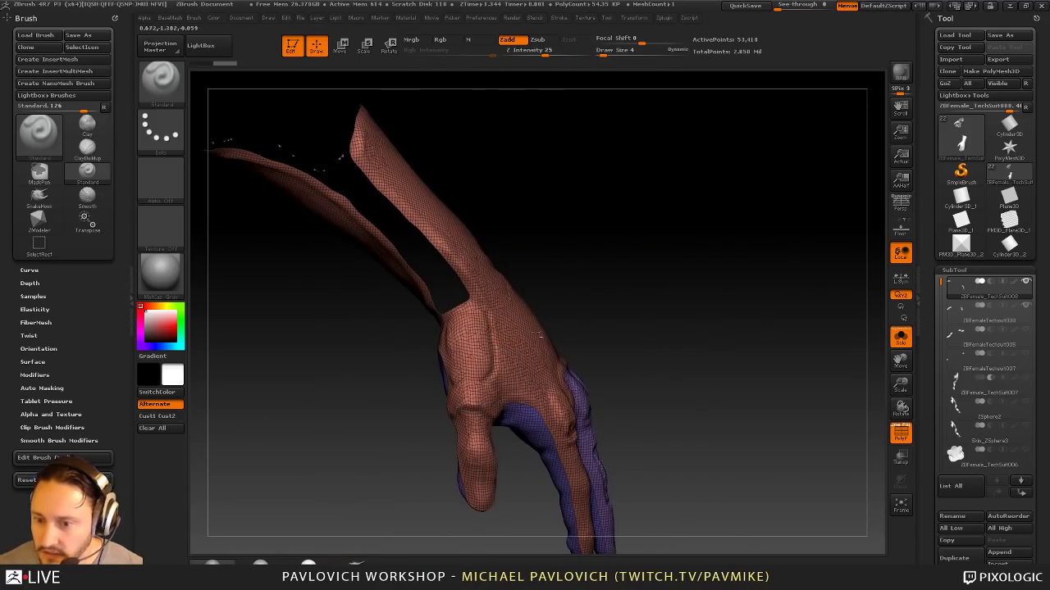
{"action": "left_click_drag", "start_coordinate": [681, 259], "coordinate": [804, 316]}
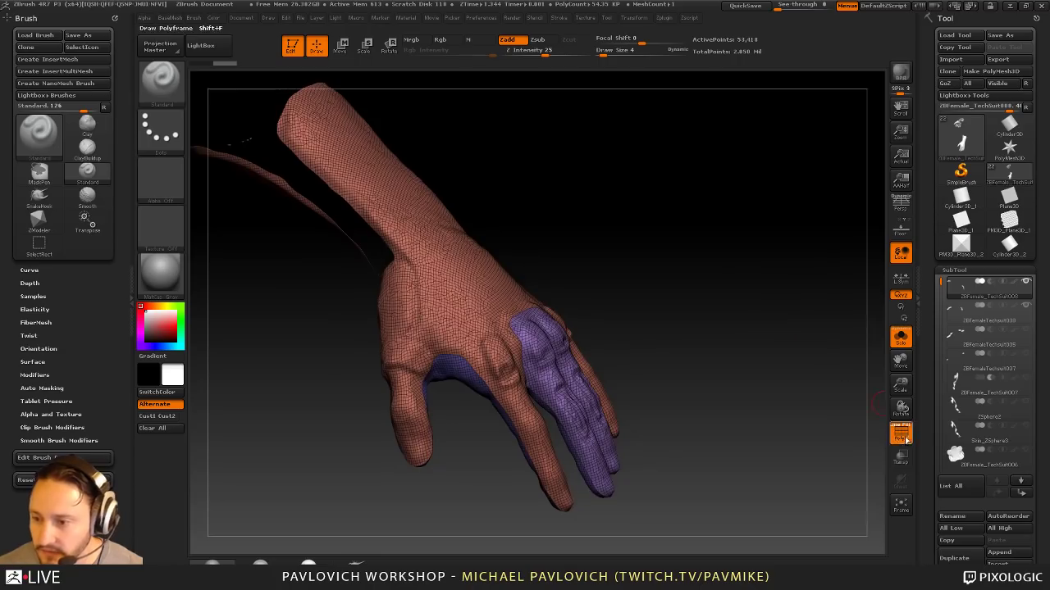
Step: Turn the polyframe off and leave two canvas snapshots of the detailed glove, one of its back and one of its palm
{"action": "left_click", "coordinate": [905, 440]}
{"action": "left_click_drag", "start_coordinate": [792, 393], "coordinate": [644, 160], "text": "alt"}
{"action": "key", "text": "shift+s"}
{"action": "mouse_move", "coordinate": [645, 160]}
{"action": "left_mouse_down"}
{"action": "mouse_move", "coordinate": [687, 240]}
{"action": "mouse_move", "coordinate": [675, 227]}
{"action": "mouse_move", "coordinate": [675, 269]}
{"action": "left_mouse_up"}
{"action": "mouse_move", "coordinate": [675, 269]}
{"action": "left_mouse_down"}
{"action": "mouse_move", "coordinate": [680, 238]}
{"action": "mouse_move", "coordinate": [718, 398]}
{"action": "left_mouse_up"}
{"action": "key", "text": "shift+s"}
{"action": "left_click_drag", "start_coordinate": [718, 398], "coordinate": [828, 361]}
Step: Select the low-resolution glove subtool, turn the polyframe on, and compare its topology with the snapshots from several angles
{"action": "left_click", "coordinate": [1010, 315]}
{"action": "left_click", "coordinate": [904, 437]}
{"action": "left_click", "coordinate": [651, 366], "text": "ctrl+shift"}
{"action": "left_click_drag", "start_coordinate": [820, 316], "coordinate": [780, 306]}
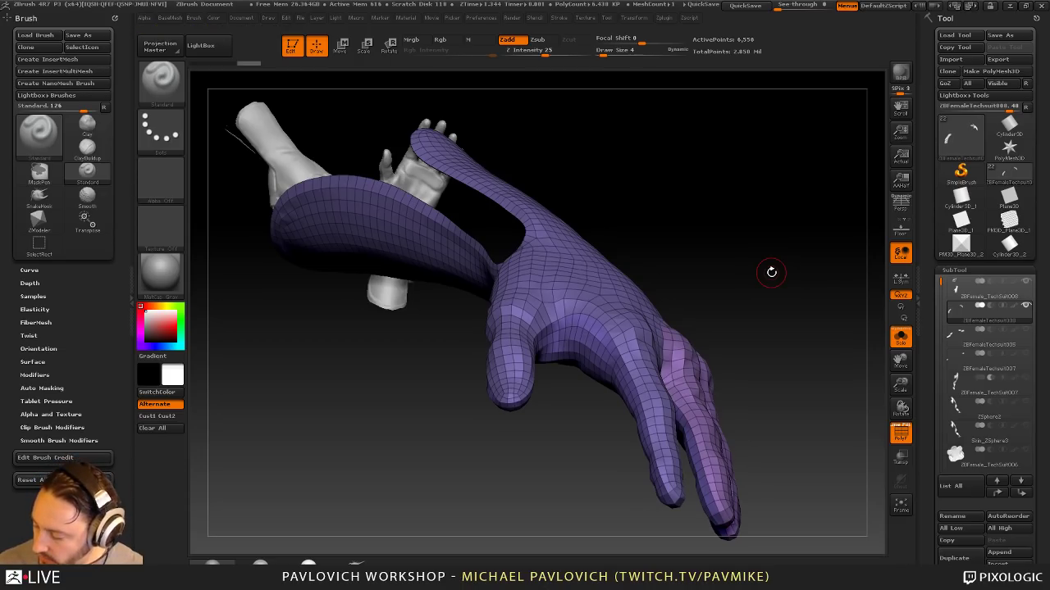
{"action": "left_click_drag", "start_coordinate": [771, 271], "coordinate": [782, 238]}
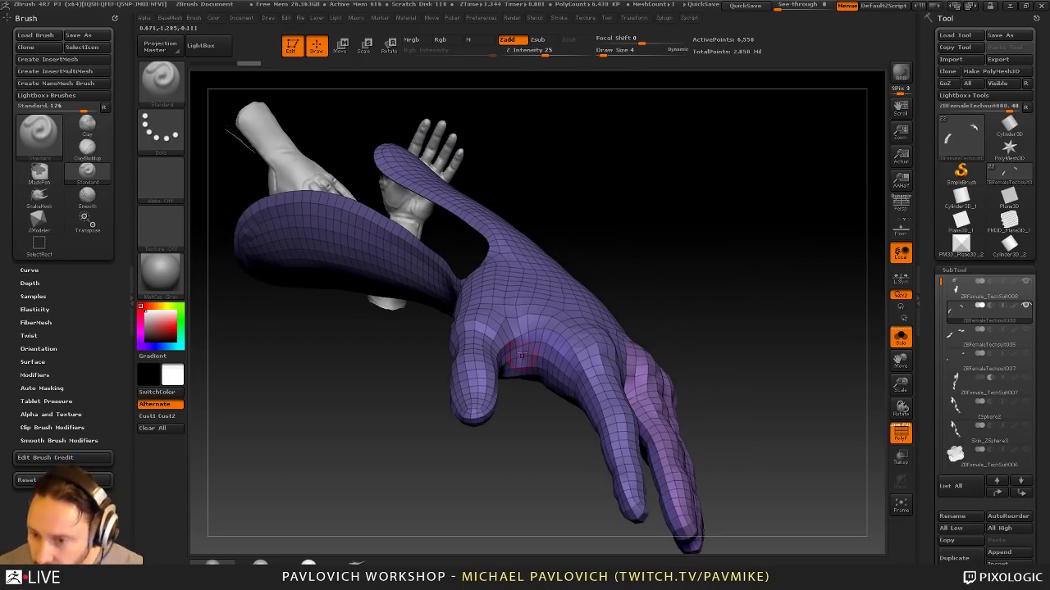
{"action": "left_click_drag", "start_coordinate": [516, 400], "coordinate": [502, 366]}
{"action": "left_click_drag", "start_coordinate": [763, 337], "coordinate": [741, 302], "text": "alt"}
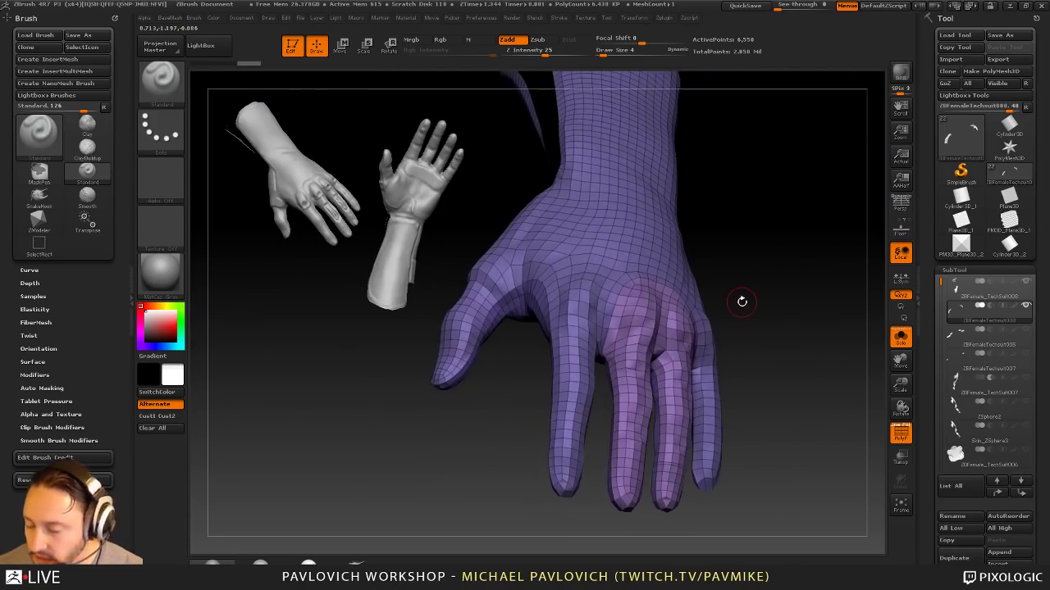
{"action": "left_click_drag", "start_coordinate": [751, 175], "coordinate": [706, 272]}
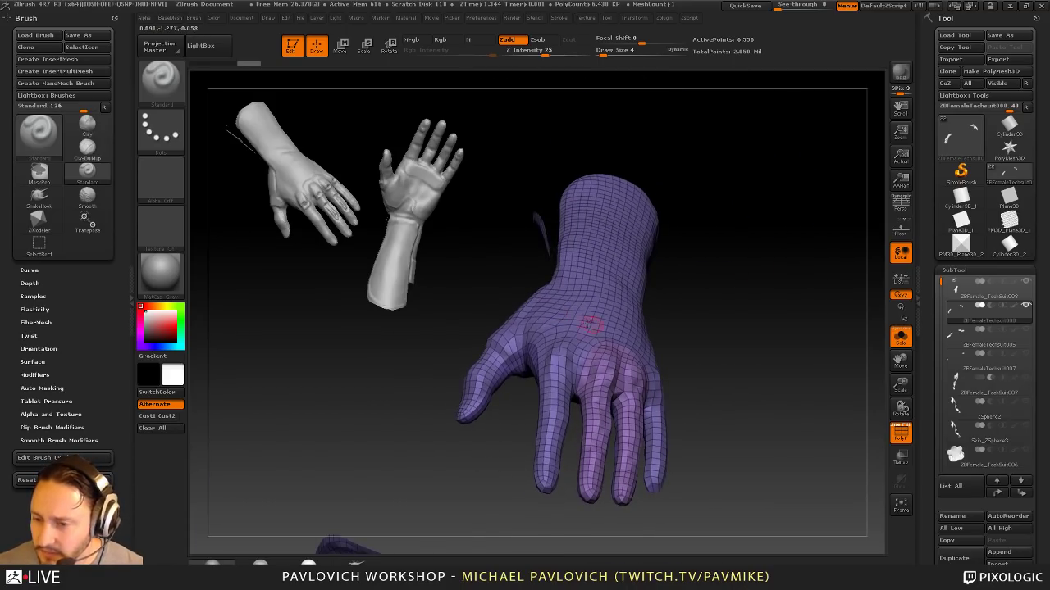
{"action": "left_click_drag", "start_coordinate": [680, 317], "coordinate": [828, 257]}
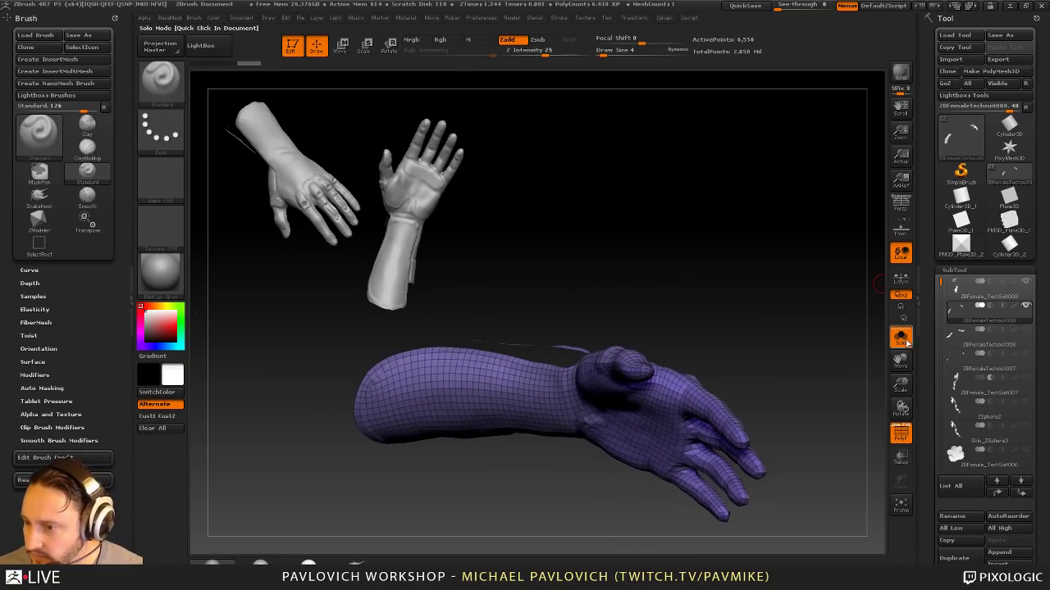
Step: Turn Solo mode off, check how the two gloves overlap, and make the rest of the figure visible again
{"action": "left_click", "coordinate": [904, 341]}
{"action": "left_click_drag", "start_coordinate": [833, 335], "coordinate": [804, 328]}
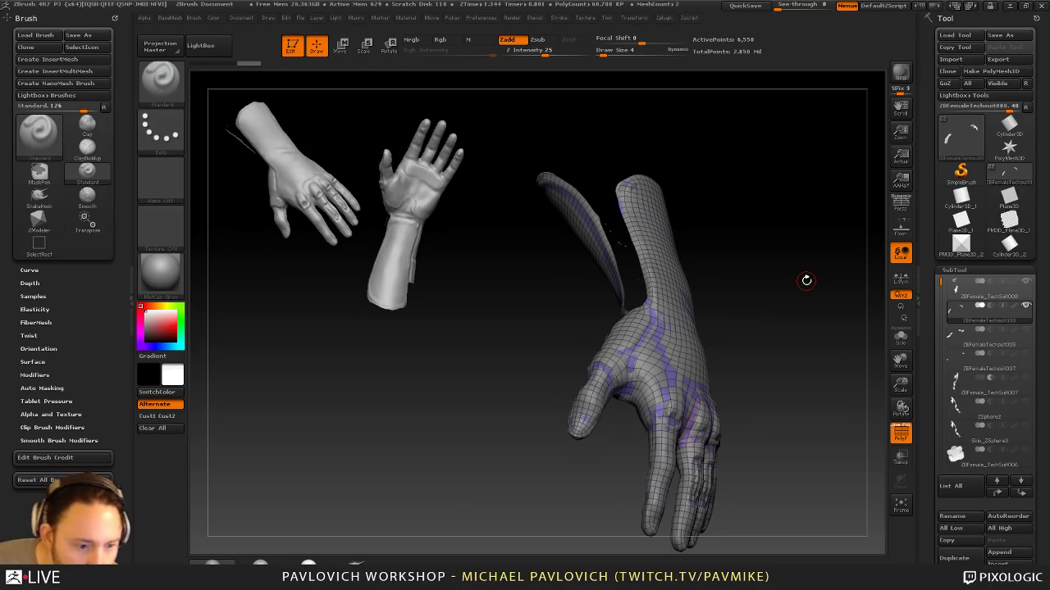
{"action": "left_click_drag", "start_coordinate": [799, 204], "coordinate": [778, 191]}
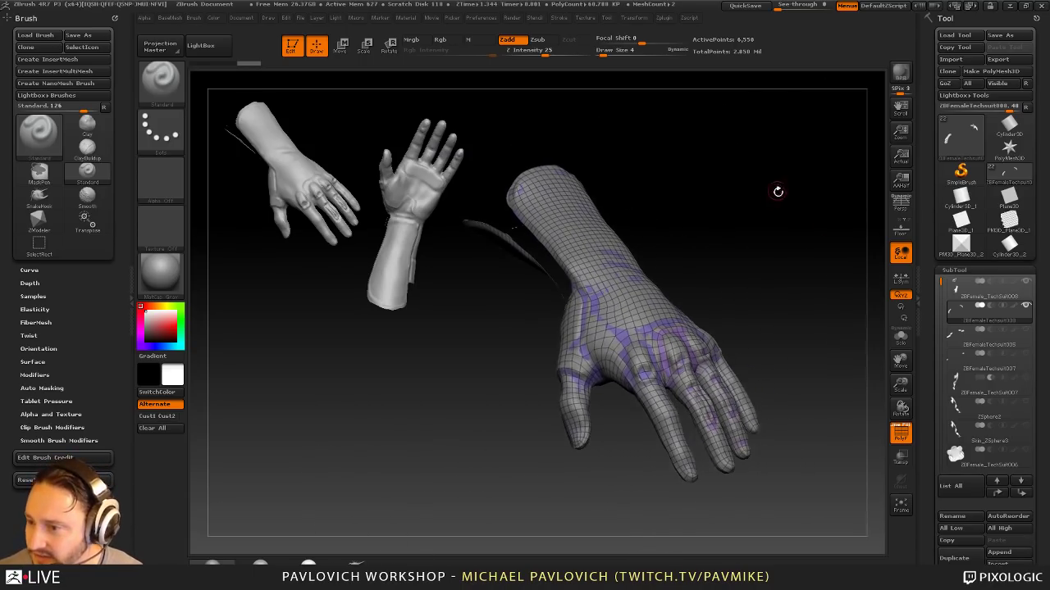
{"action": "left_click", "coordinate": [1029, 308]}
{"action": "left_click", "coordinate": [1029, 309]}
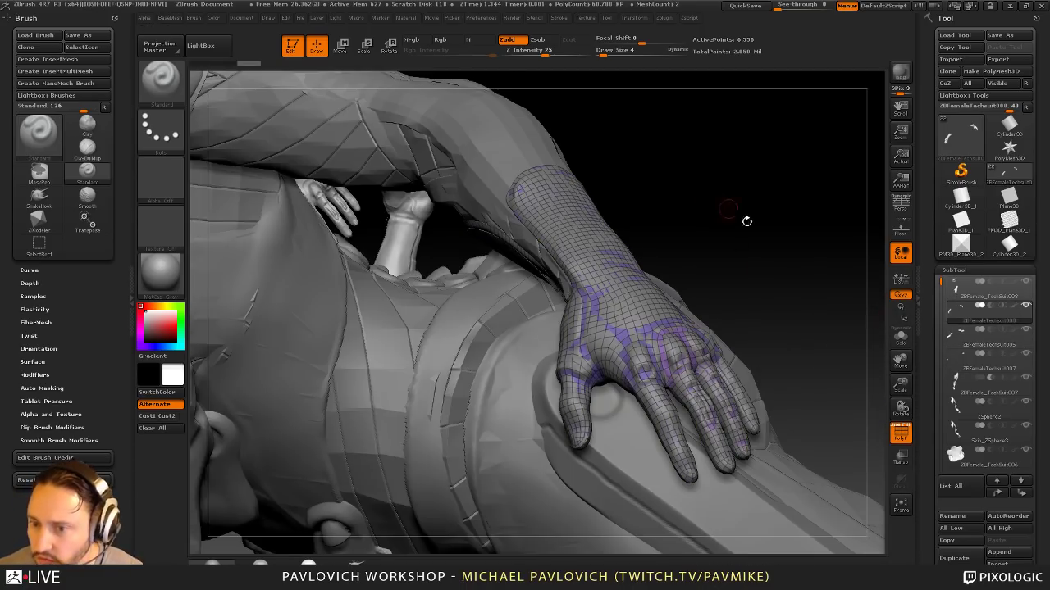
{"action": "left_click_drag", "start_coordinate": [747, 222], "coordinate": [833, 312]}
{"action": "left_click_drag", "start_coordinate": [832, 311], "coordinate": [730, 291]}
Step: Set the draw size to 17, then select the chest armour subtool ZBFemaleArmor004 and hide it
{"action": "key", "text": "s"}
{"action": "left_click_drag", "start_coordinate": [630, 265], "coordinate": [616, 265]}
{"action": "left_click", "coordinate": [638, 262], "text": "alt"}
{"action": "left_click_drag", "start_coordinate": [804, 259], "coordinate": [725, 278], "text": "alt"}
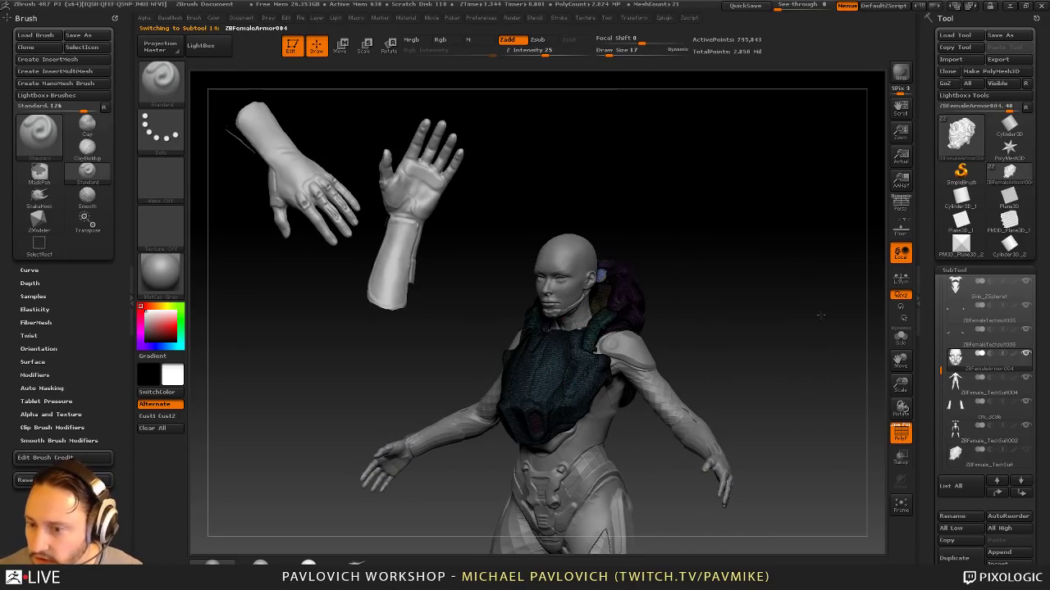
{"action": "left_click_drag", "start_coordinate": [825, 375], "coordinate": [857, 308], "text": "alt"}
{"action": "left_click", "coordinate": [1026, 353]}
Step: Select the ZBFemale_TechSuit004 body subtool and turn the polyframe off, with the draw size set to 20
{"action": "left_click", "coordinate": [560, 361], "text": "alt"}
{"action": "left_click", "coordinate": [903, 436]}
{"action": "mouse_move", "coordinate": [794, 308]}
{"action": "left_mouse_down", "text": "alt"}
{"action": "mouse_move", "coordinate": [776, 274]}
{"action": "mouse_move", "coordinate": [686, 228]}
{"action": "left_mouse_up", "text": "alt"}
{"action": "key", "text": "s"}
{"action": "mouse_move", "coordinate": [783, 178]}
{"action": "left_mouse_down", "text": "alt"}
{"action": "mouse_move", "coordinate": [773, 241]}
{"action": "mouse_move", "coordinate": [589, 261]}
{"action": "left_mouse_up", "text": "alt"}
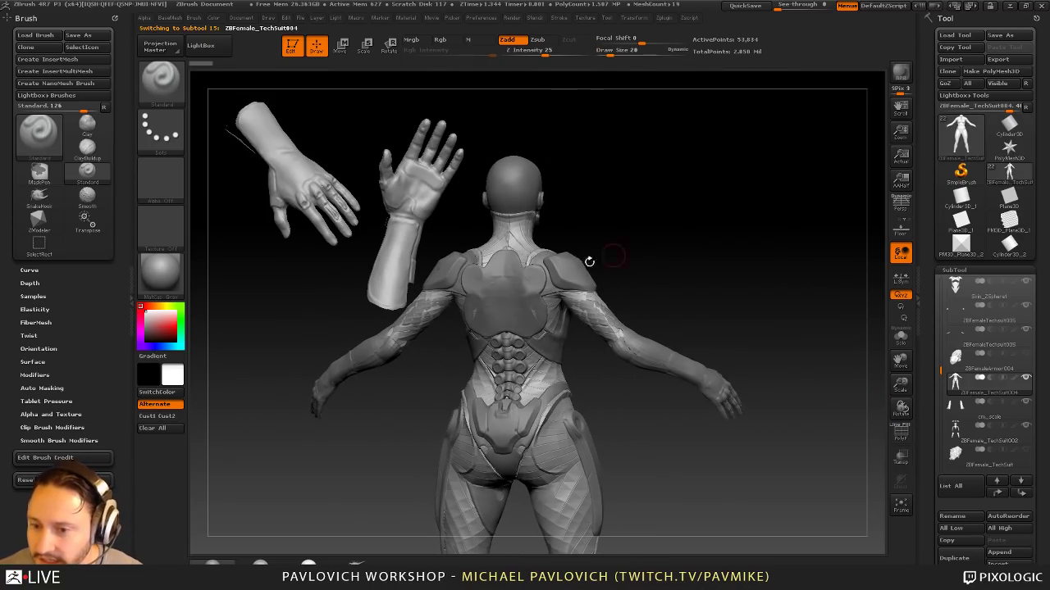
Step: Select the forearm piece subtool ZBFemaleTechsuit005, bring the arm into view, and choose the Move brush
{"action": "left_click", "coordinate": [405, 312], "text": "alt"}
{"action": "left_click_drag", "start_coordinate": [654, 236], "coordinate": [828, 269]}
{"action": "left_click_drag", "start_coordinate": [635, 261], "coordinate": [812, 320], "text": "alt"}
{"action": "mouse_move", "coordinate": [812, 312]}
{"action": "left_mouse_down"}
{"action": "mouse_move", "coordinate": [766, 292]}
{"action": "mouse_move", "coordinate": [607, 295]}
{"action": "mouse_move", "coordinate": [754, 307]}
{"action": "mouse_move", "coordinate": [770, 251]}
{"action": "mouse_move", "coordinate": [754, 311]}
{"action": "left_mouse_up"}
{"action": "key", "text": "b"}
{"action": "key", "text": "m"}
{"action": "key", "text": "v"}
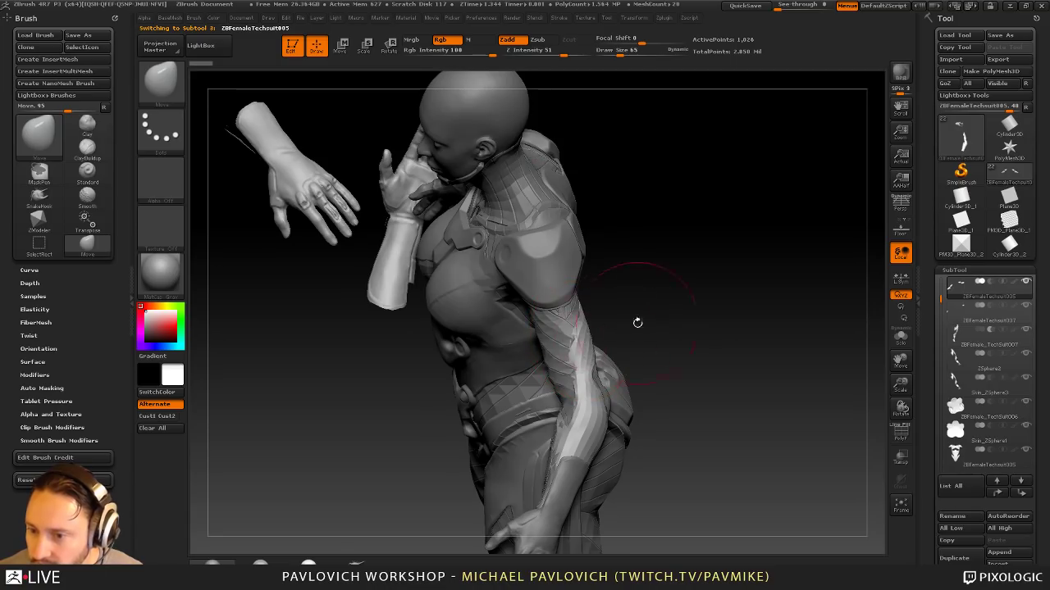
Step: Choose the Standard brush and select the body suit subtool ZBFemale_TechSuit004, with the figure facing front
{"action": "left_click_drag", "start_coordinate": [637, 323], "coordinate": [714, 316]}
{"action": "key", "text": "b"}
{"action": "key", "text": "s"}
{"action": "key", "text": "t"}
{"action": "left_click", "coordinate": [571, 332], "text": "alt"}
{"action": "mouse_move", "coordinate": [653, 281]}
{"action": "left_mouse_down", "text": "shift"}
{"action": "mouse_move", "coordinate": [656, 239]}
{"action": "mouse_move", "coordinate": [784, 261]}
{"action": "left_mouse_up", "text": "shift"}
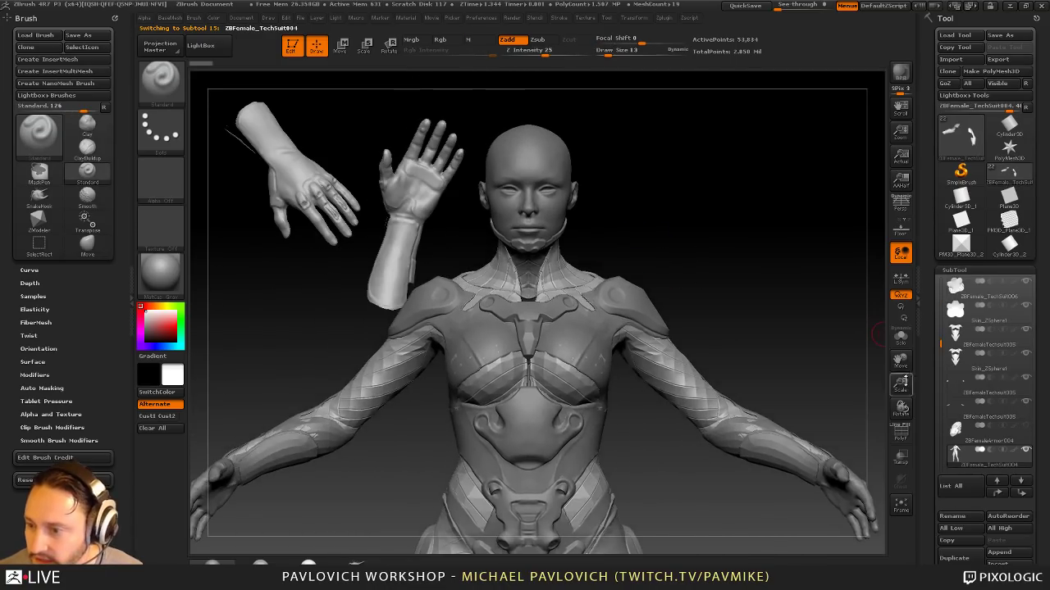
Step: Check the figure's torso and arms with the polyframe on, and turn the polyframe off again
{"action": "left_click", "coordinate": [900, 432]}
{"action": "left_click_drag", "start_coordinate": [825, 312], "coordinate": [742, 305]}
{"action": "left_click_drag", "start_coordinate": [839, 279], "coordinate": [856, 204], "text": "alt"}
{"action": "left_click", "coordinate": [900, 432]}
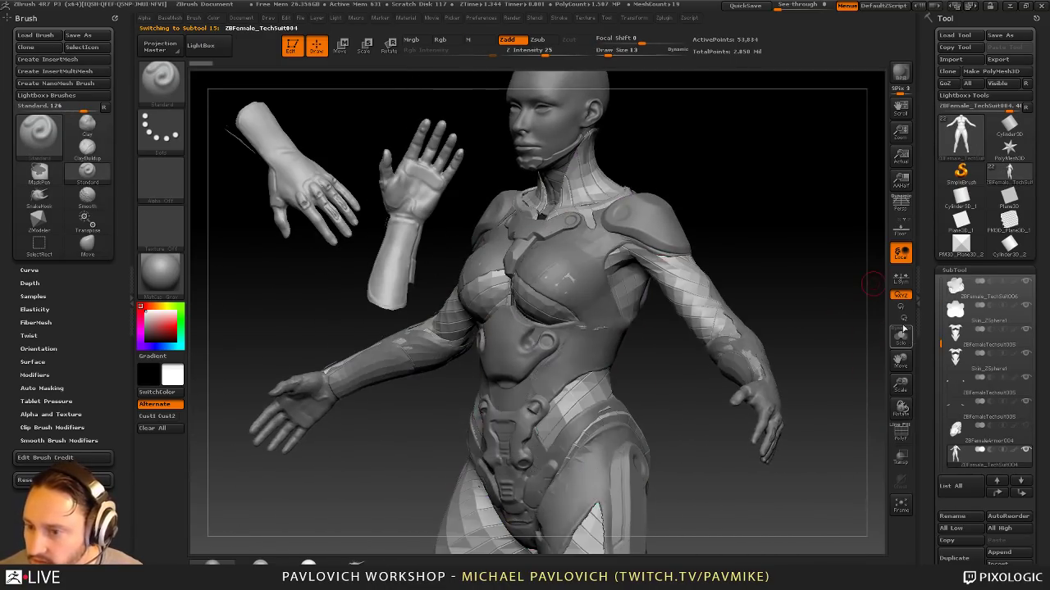
Step: Isolate the body suit in Solo mode and examine its polygroups from the back and front with the polyframe on
{"action": "left_click", "coordinate": [901, 333]}
{"action": "left_click_drag", "start_coordinate": [837, 328], "coordinate": [787, 205], "text": "alt"}
{"action": "left_click_drag", "start_coordinate": [787, 246], "coordinate": [534, 460]}
{"action": "left_click", "coordinate": [900, 437]}
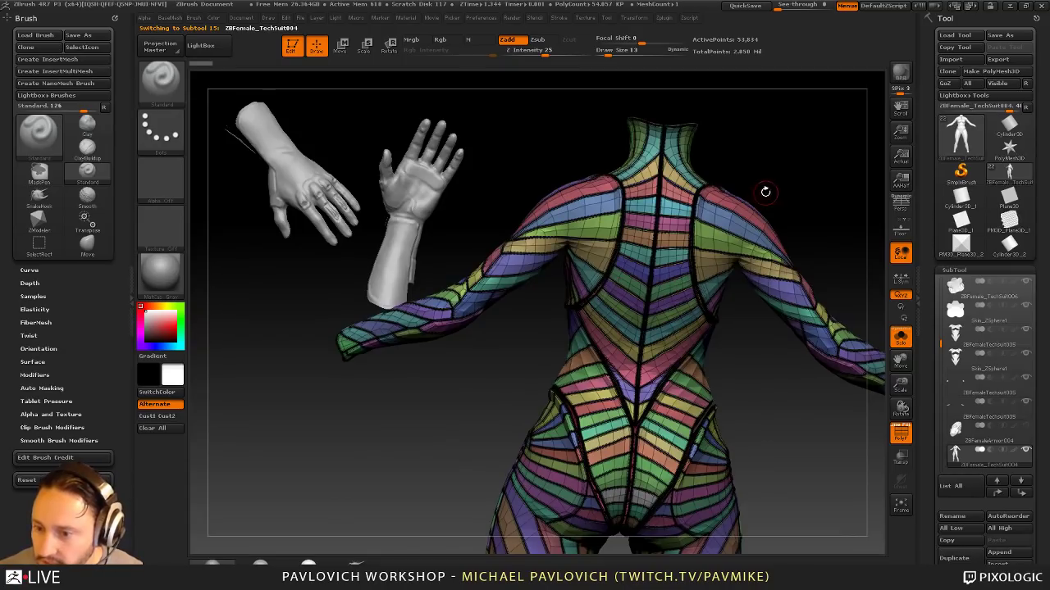
{"action": "left_click_drag", "start_coordinate": [765, 192], "coordinate": [848, 185]}
{"action": "left_click_drag", "start_coordinate": [682, 199], "coordinate": [830, 297], "text": "alt"}
{"action": "left_click_drag", "start_coordinate": [857, 320], "coordinate": [813, 326]}
{"action": "left_click", "coordinate": [899, 434]}
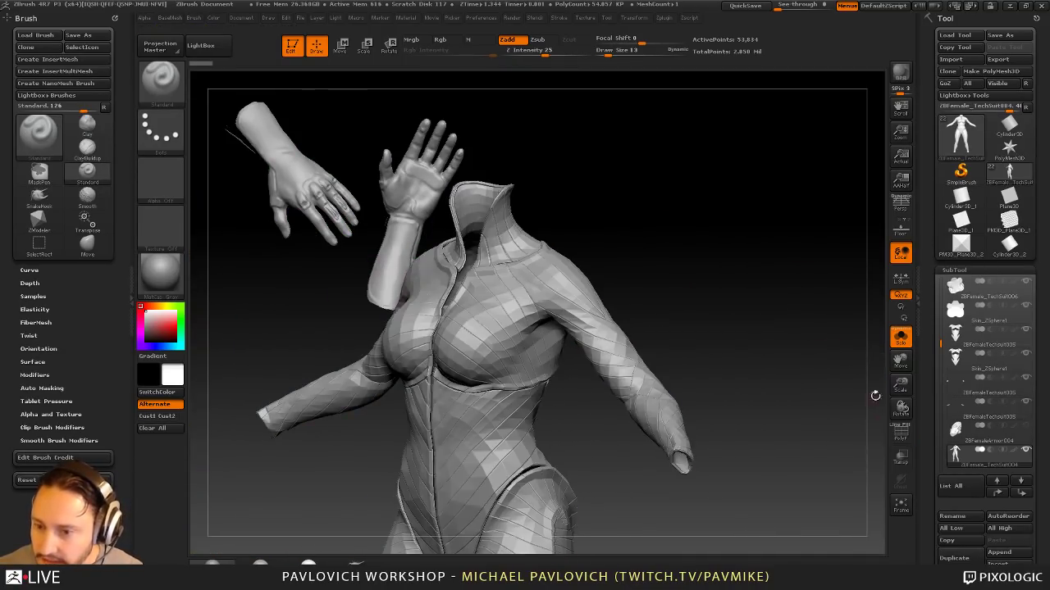
Step: Preview the isolated body suit with Dynamic Subdivision on and examine its smoothed panel lines
{"action": "left_click_drag", "start_coordinate": [875, 396], "coordinate": [784, 308]}
{"action": "key", "text": "d"}
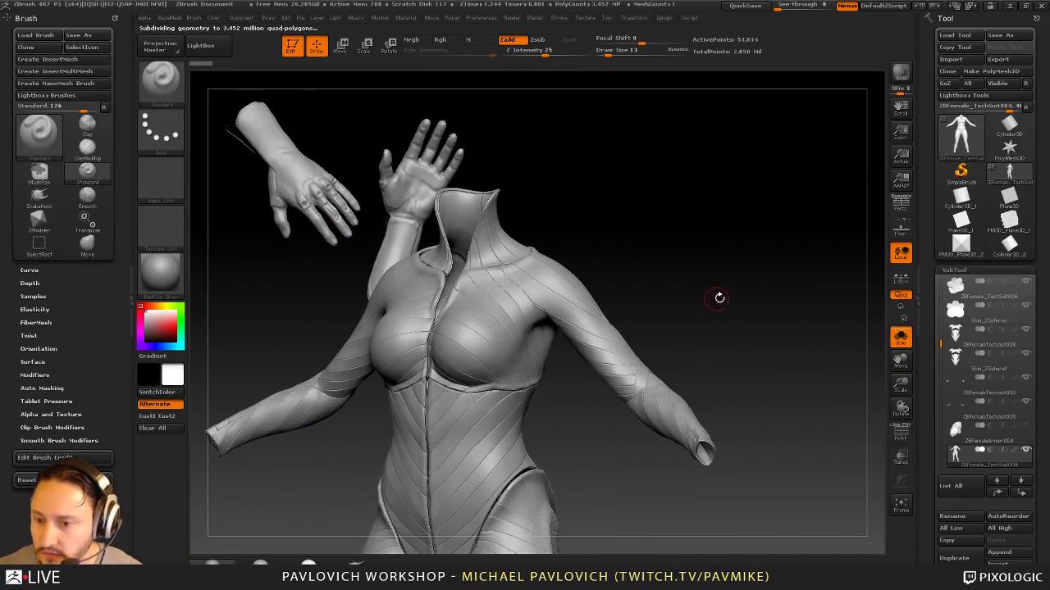
{"action": "left_click_drag", "start_coordinate": [704, 283], "coordinate": [797, 317], "text": "alt"}
{"action": "left_click_drag", "start_coordinate": [797, 317], "coordinate": [815, 303]}
{"action": "left_click_drag", "start_coordinate": [815, 303], "coordinate": [799, 431], "text": "alt"}
{"action": "left_click_drag", "start_coordinate": [653, 412], "coordinate": [723, 422]}
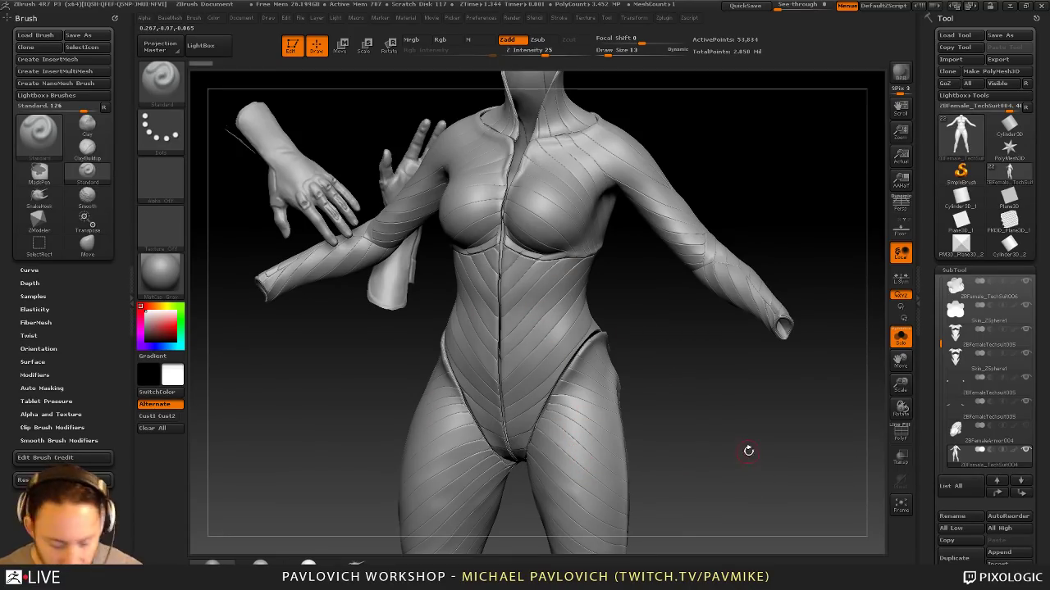
Step: Turn off Dynamic Subdivision and Solo mode, and face the whole figure from the front
{"action": "key", "text": "shift"}
{"action": "key", "text": "shift+d"}
{"action": "left_click_drag", "start_coordinate": [731, 404], "coordinate": [764, 448], "text": "alt"}
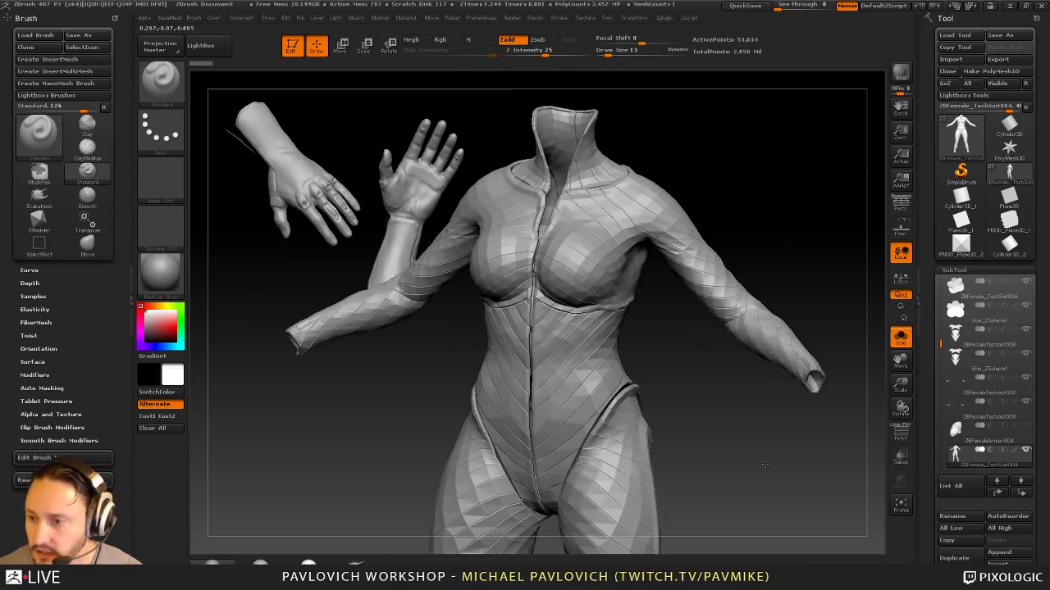
{"action": "left_click", "coordinate": [909, 340]}
{"action": "left_click_drag", "start_coordinate": [802, 242], "coordinate": [780, 242], "text": "shift"}
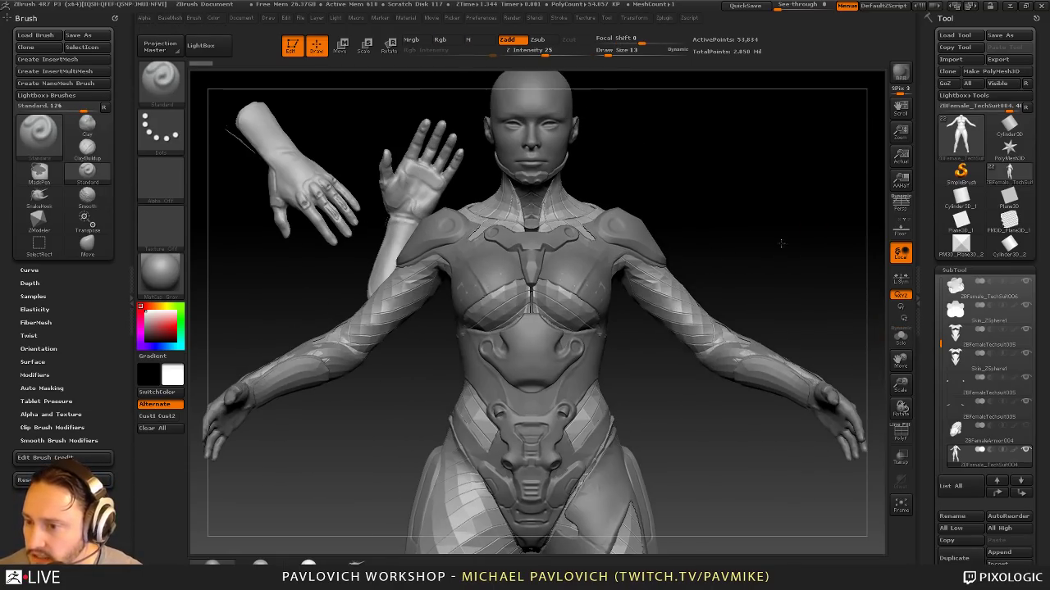
Step: Go through the forearm, torso and leg subtools on the figure, finishing with the armour plate subtool ZBFemale_TechSuit002 selected
{"action": "left_click", "coordinate": [759, 342], "text": "alt"}
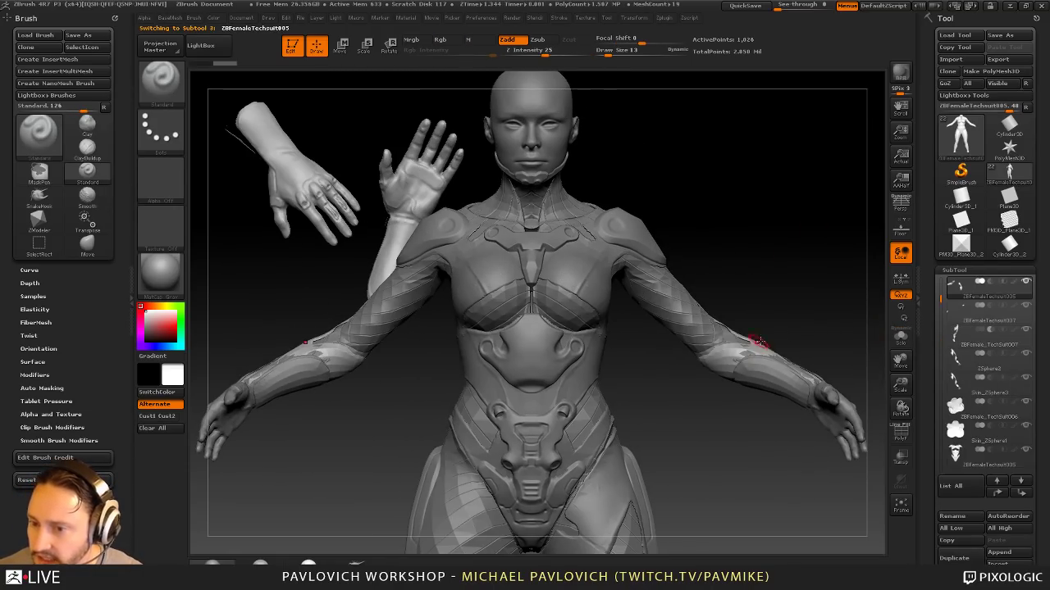
{"action": "left_click", "coordinate": [608, 275], "text": "alt"}
{"action": "left_click_drag", "start_coordinate": [735, 232], "coordinate": [663, 321], "text": "alt"}
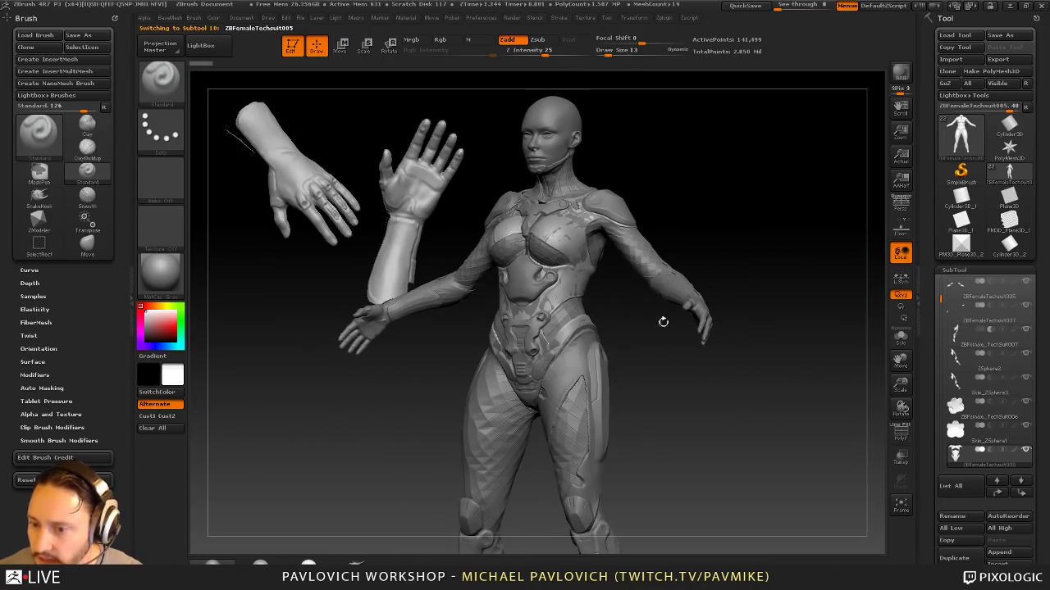
{"action": "left_click", "coordinate": [578, 373], "text": "alt"}
{"action": "left_click_drag", "start_coordinate": [666, 432], "coordinate": [665, 344], "text": "alt"}
{"action": "left_click", "coordinate": [603, 437], "text": "alt"}
{"action": "left_click_drag", "start_coordinate": [709, 395], "coordinate": [596, 420]}
{"action": "left_click", "coordinate": [637, 437], "text": "alt"}
{"action": "left_click_drag", "start_coordinate": [550, 394], "coordinate": [742, 494]}
{"action": "left_click_drag", "start_coordinate": [755, 257], "coordinate": [654, 270]}
{"action": "left_click", "coordinate": [638, 269], "text": "alt"}
{"action": "left_click_drag", "start_coordinate": [768, 263], "coordinate": [665, 309], "text": "shift"}
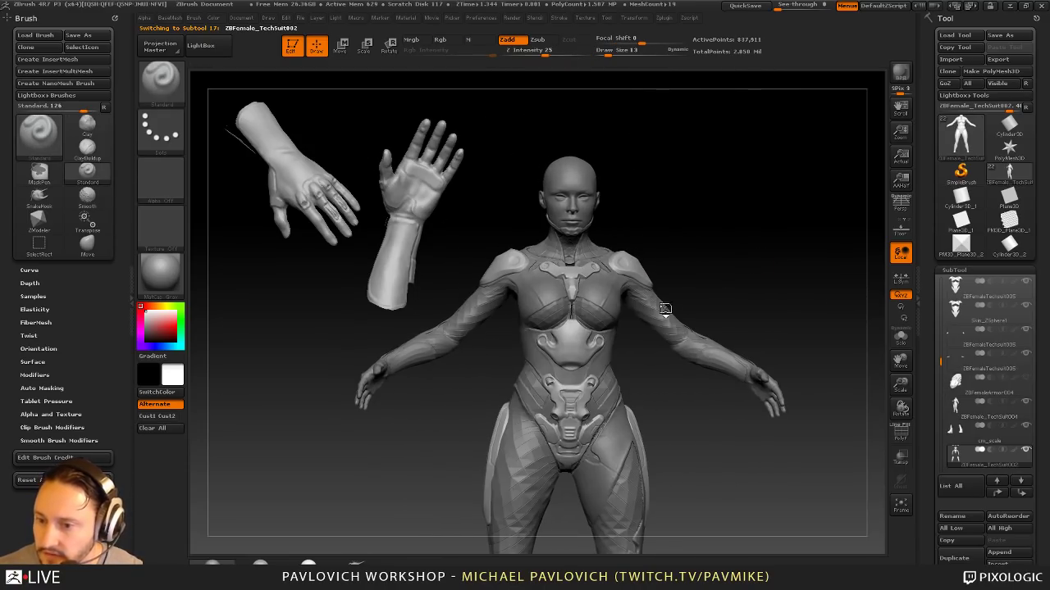
Step: Make all subtools of the figure visible, including the helmet and the chest armour
{"action": "left_click_drag", "start_coordinate": [745, 286], "coordinate": [844, 279]}
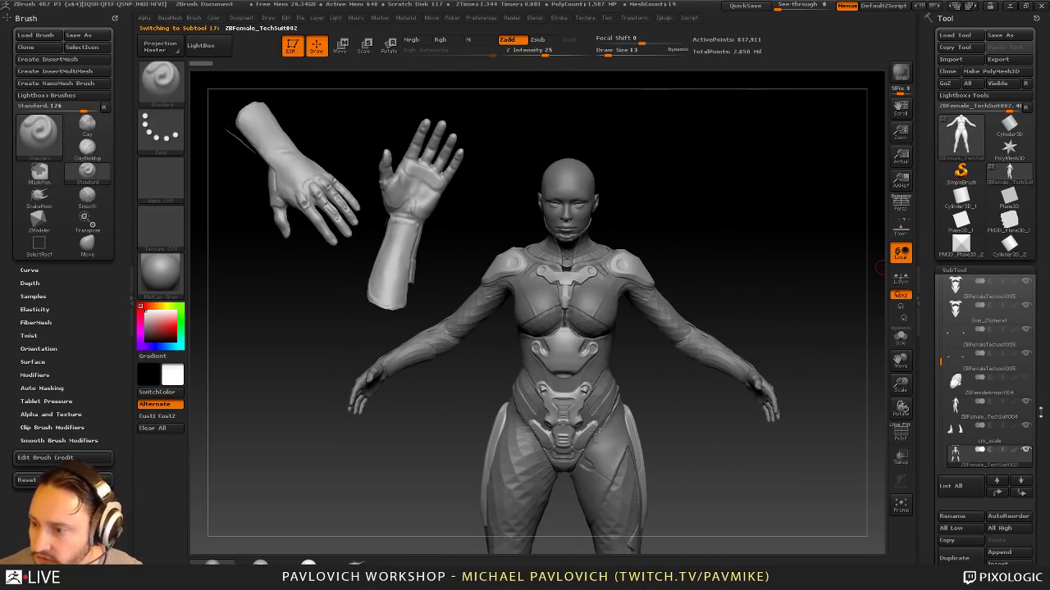
{"action": "left_click", "coordinate": [1030, 452]}
{"action": "left_click", "coordinate": [1030, 453]}
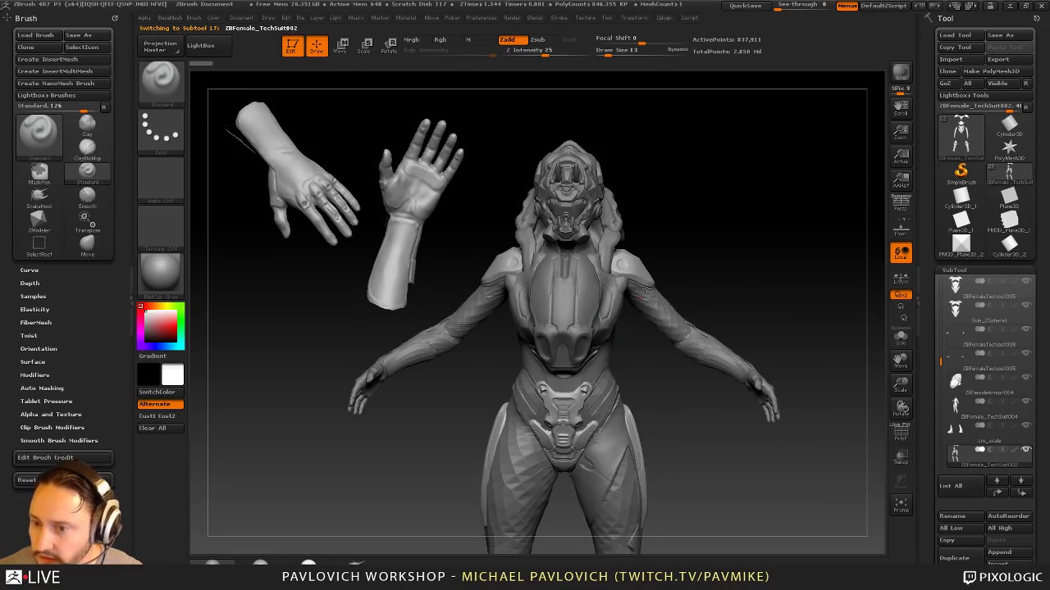
Step: Leave Edit mode, clear the canvas and select the SimpleBrush tool
{"action": "left_click", "coordinate": [296, 47]}
{"action": "key", "text": "ctrl+n"}
{"action": "left_click", "coordinate": [961, 171]}
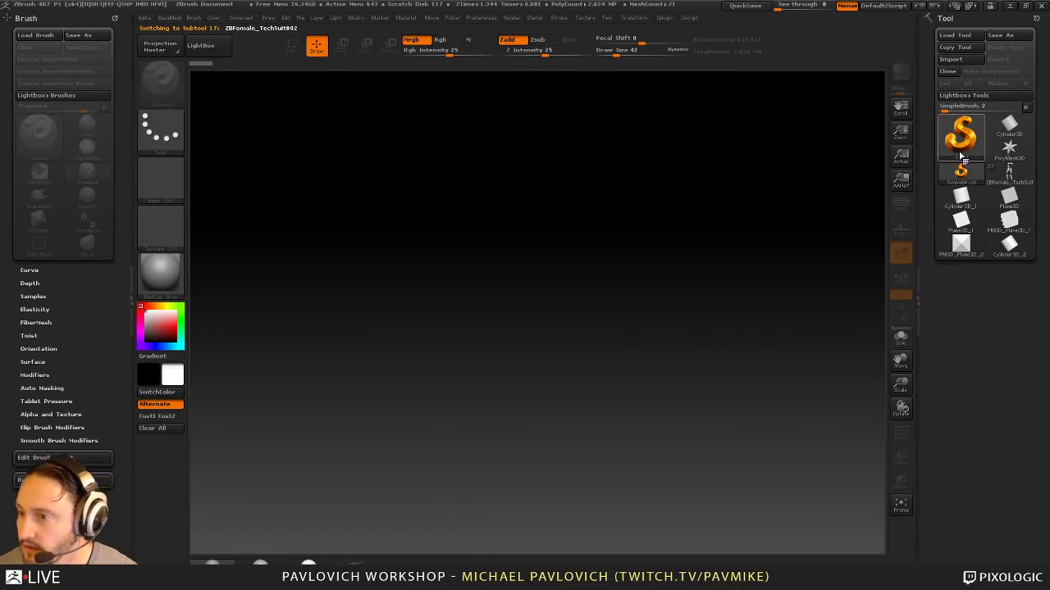
Step: Load the armoured mech tool from the streaming folder, place it on the canvas and enter Edit mode
{"action": "left_click", "coordinate": [956, 37]}
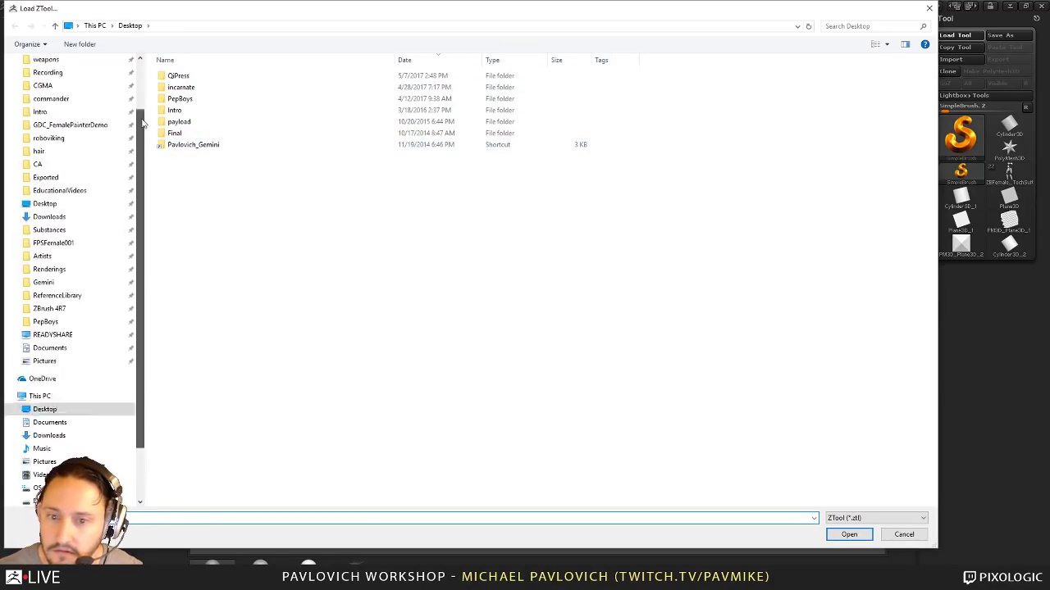
{"action": "left_click", "coordinate": [47, 94]}
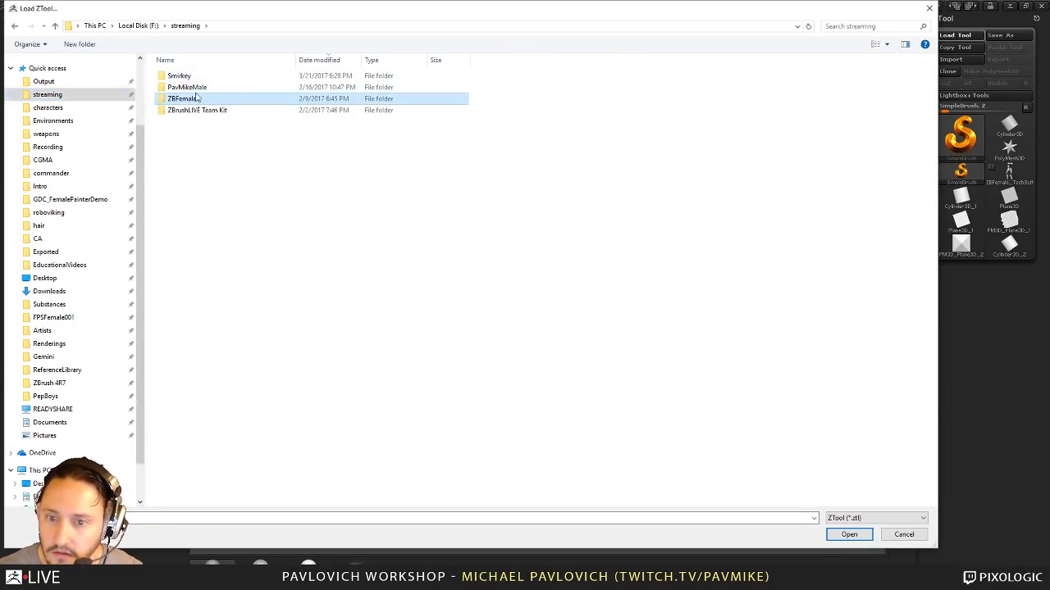
{"action": "double_click", "coordinate": [185, 99]}
{"action": "double_click", "coordinate": [192, 79]}
{"action": "double_click", "coordinate": [218, 179]}
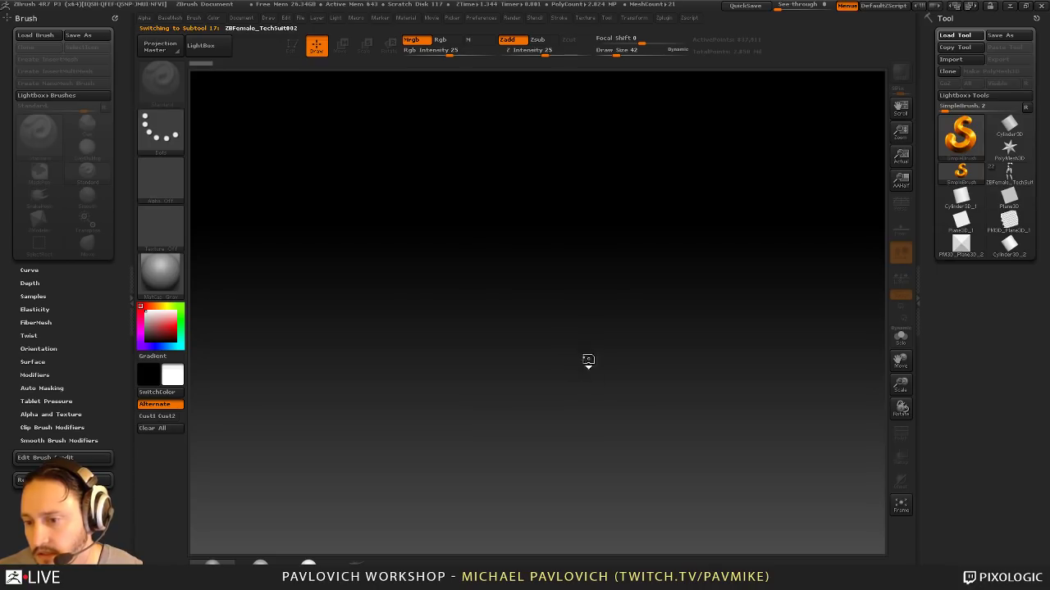
{"action": "left_click_drag", "start_coordinate": [496, 361], "coordinate": [432, 272]}
{"action": "left_click", "coordinate": [293, 46]}
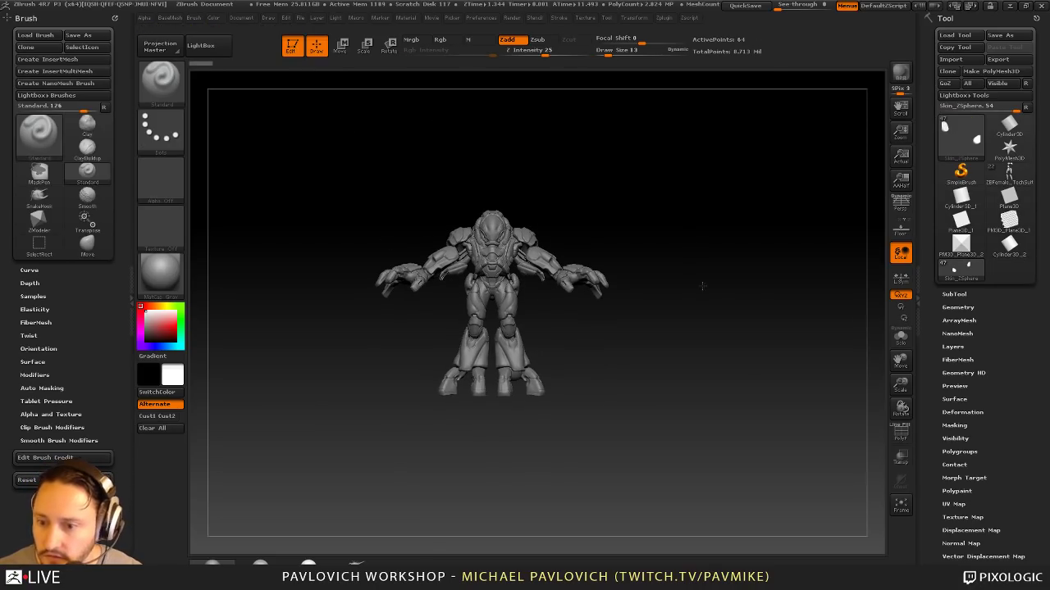
Step: Examine the mech's body and arm armour up close, selecting its forearm armour subtool
{"action": "left_click_drag", "start_coordinate": [702, 287], "coordinate": [623, 301], "text": "alt"}
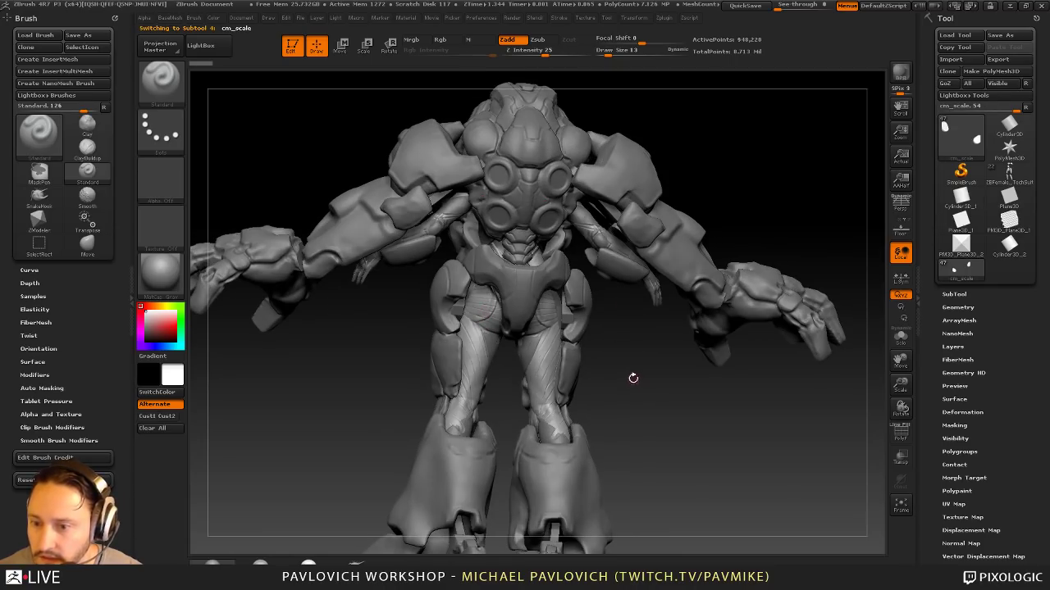
{"action": "mouse_move", "coordinate": [631, 378]}
{"action": "left_mouse_down"}
{"action": "mouse_move", "coordinate": [614, 383]}
{"action": "mouse_move", "coordinate": [748, 392]}
{"action": "mouse_move", "coordinate": [650, 381]}
{"action": "left_mouse_up"}
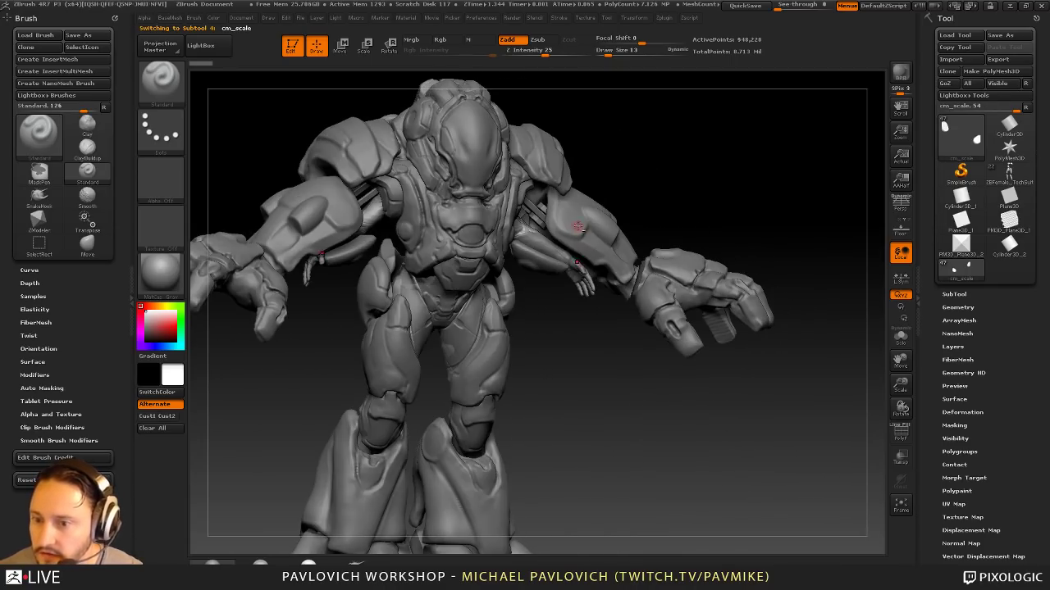
{"action": "left_click", "coordinate": [577, 225], "text": "alt"}
{"action": "left_click_drag", "start_coordinate": [695, 241], "coordinate": [789, 235]}
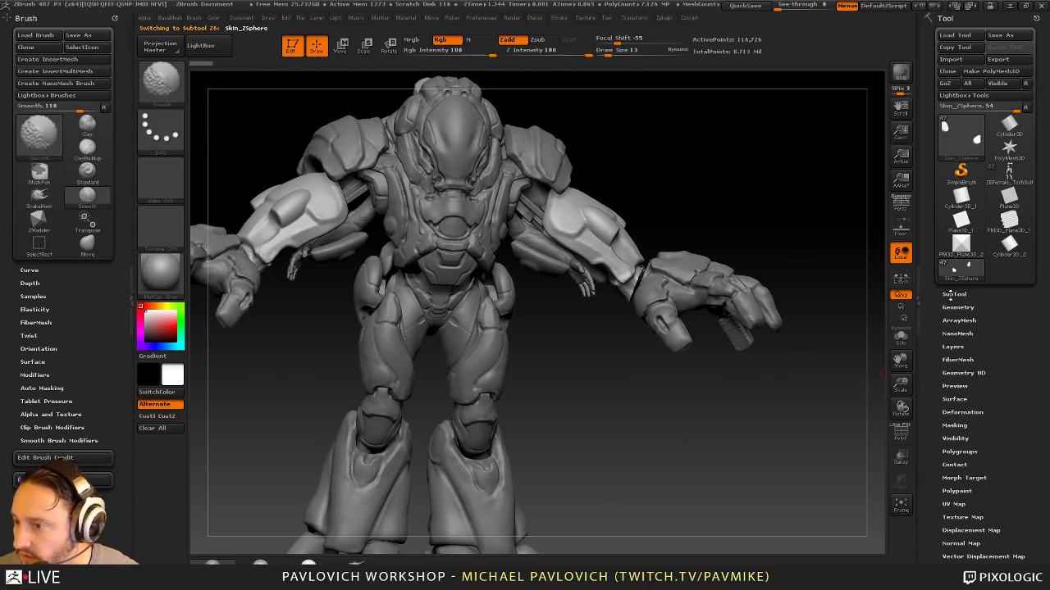
Step: Delete all subtools of the loaded mech and switch back to the female tool ZBFemale_TechSuit002
{"action": "left_click", "coordinate": [954, 294]}
{"action": "left_click", "coordinate": [1007, 438]}
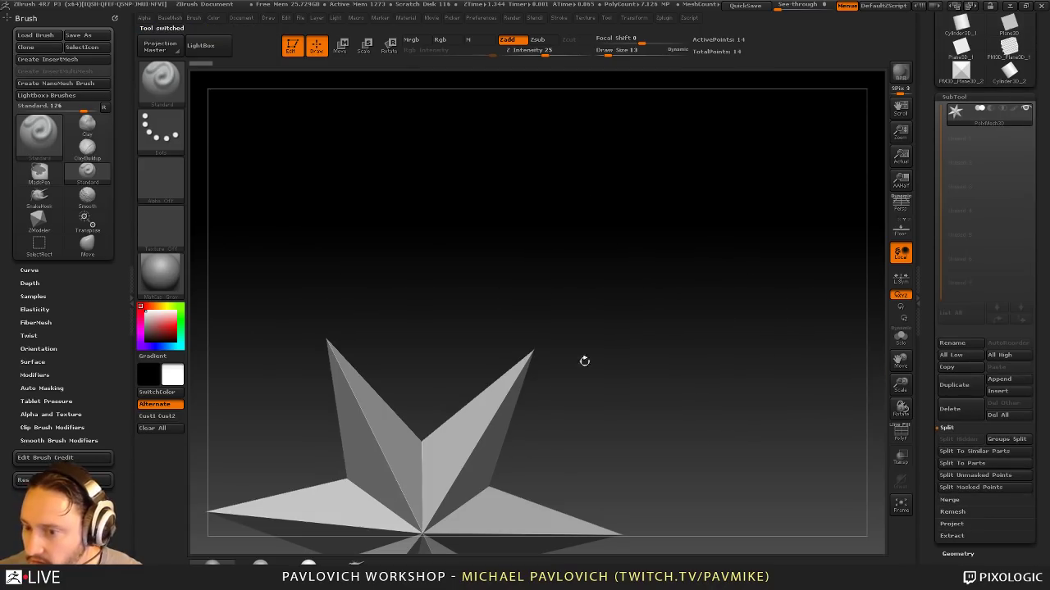
{"action": "left_click_drag", "start_coordinate": [927, 90], "coordinate": [930, 259]}
{"action": "left_click", "coordinate": [1009, 173]}
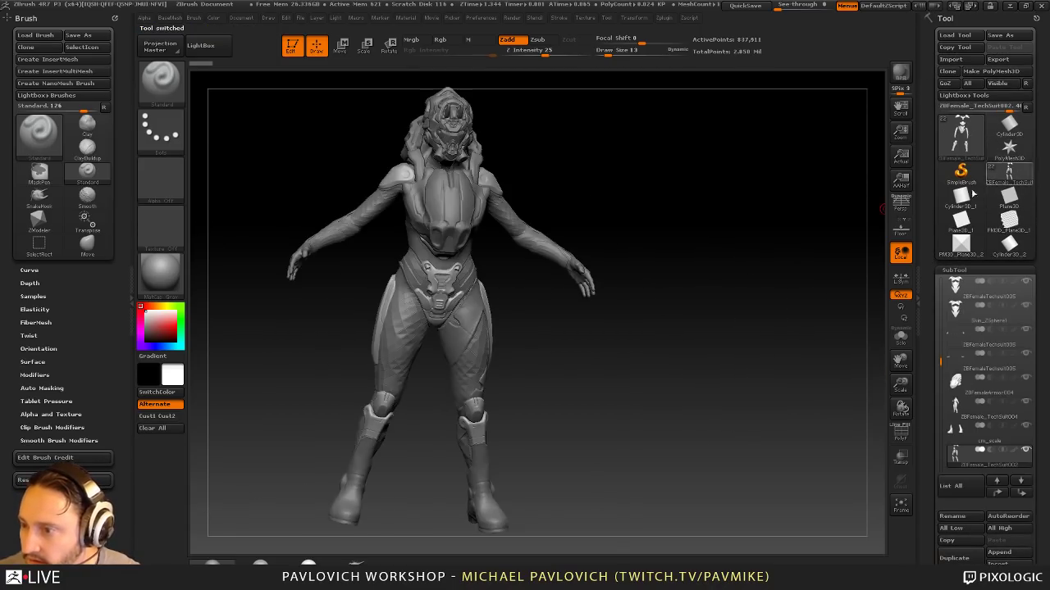
Step: Set the draw size to 4 and select the glove subtool ZBFemale_TechSuit008
{"action": "left_click_drag", "start_coordinate": [670, 251], "coordinate": [673, 234]}
{"action": "mouse_move", "coordinate": [659, 191]}
{"action": "left_mouse_down", "text": "alt"}
{"action": "mouse_move", "coordinate": [712, 182]}
{"action": "mouse_move", "coordinate": [647, 315]}
{"action": "left_mouse_up", "text": "alt"}
{"action": "key", "text": "s"}
{"action": "left_click_drag", "start_coordinate": [746, 315], "coordinate": [894, 252]}
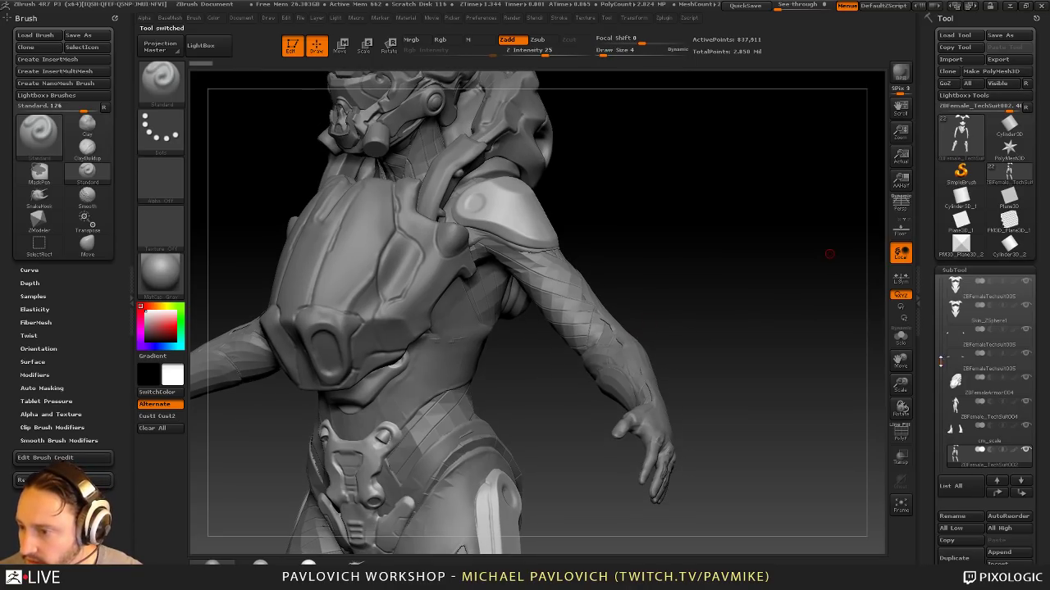
{"action": "left_click_drag", "start_coordinate": [941, 361], "coordinate": [938, 278]}
{"action": "left_click", "coordinate": [1010, 297]}
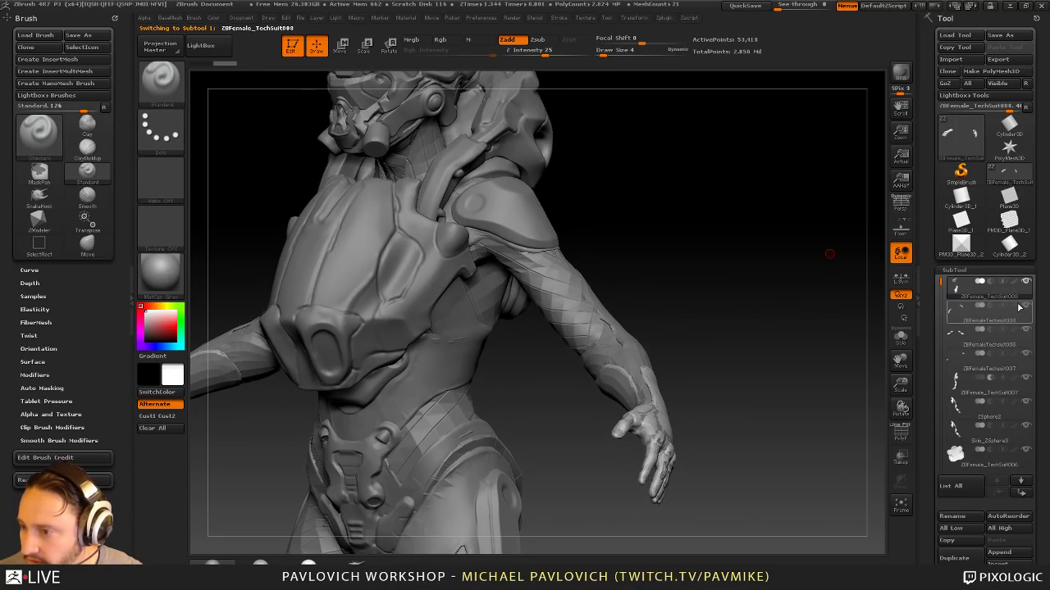
{"action": "left_click_drag", "start_coordinate": [780, 284], "coordinate": [744, 249], "text": "alt"}
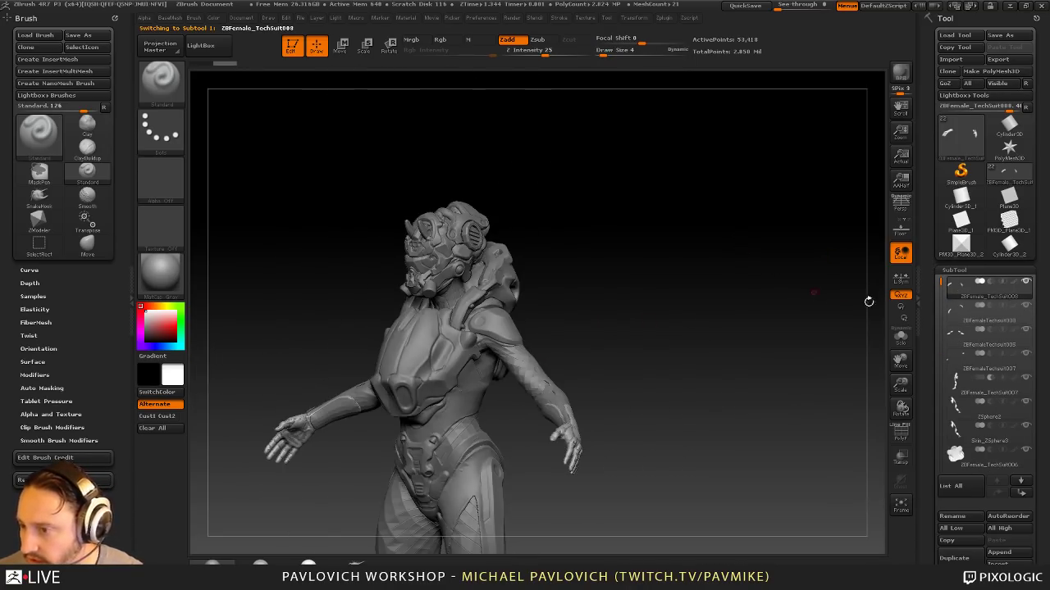
Step: Show only the gloves to check them, make all subtools visible again and view the full figure
{"action": "mouse_move", "coordinate": [1010, 293]}
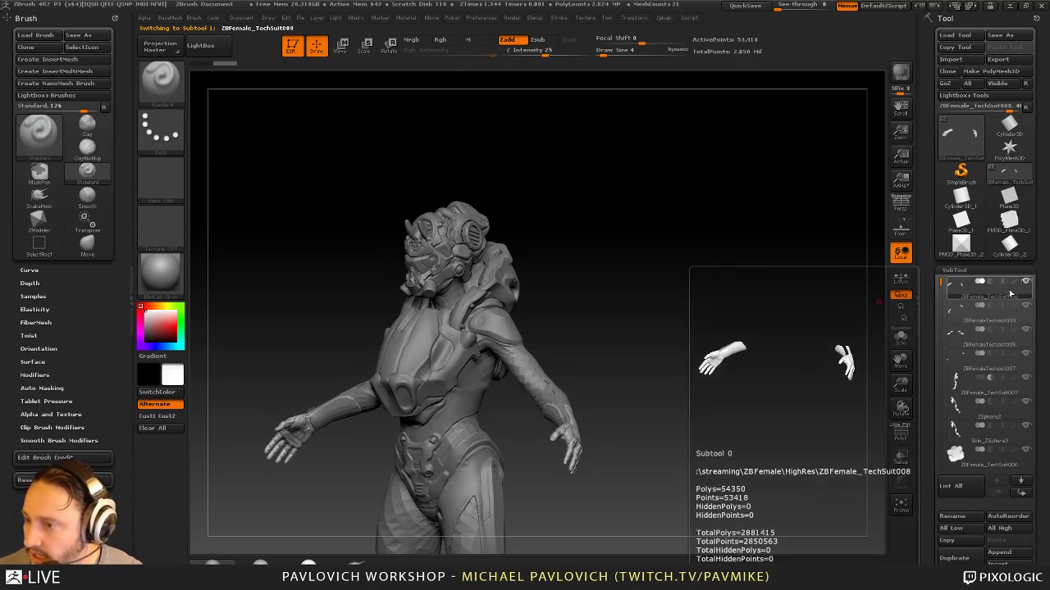
{"action": "left_click", "coordinate": [1027, 282]}
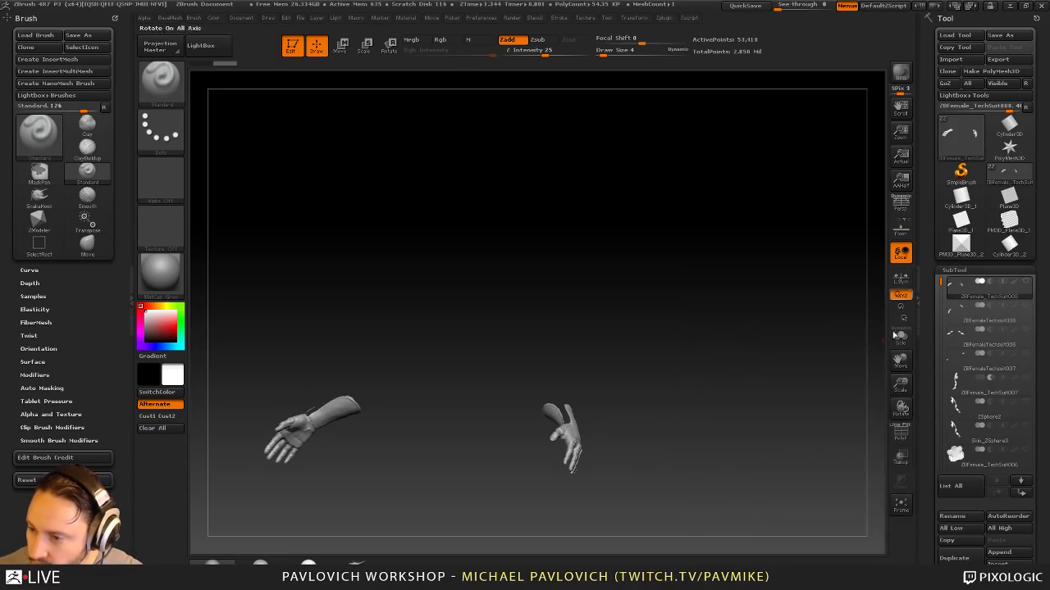
{"action": "left_click", "coordinate": [980, 395]}
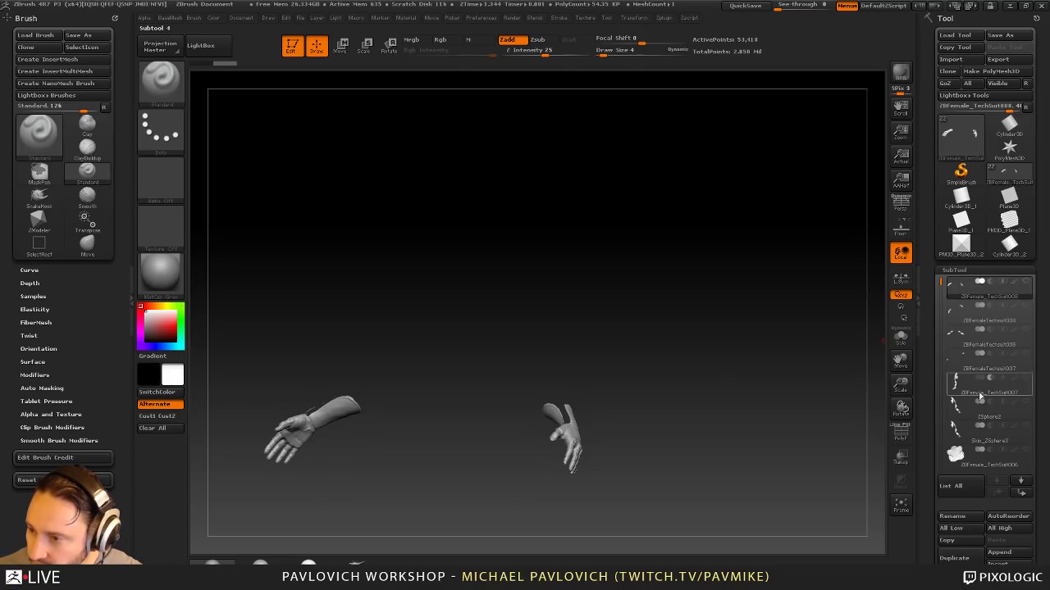
{"action": "left_click", "coordinate": [1028, 284]}
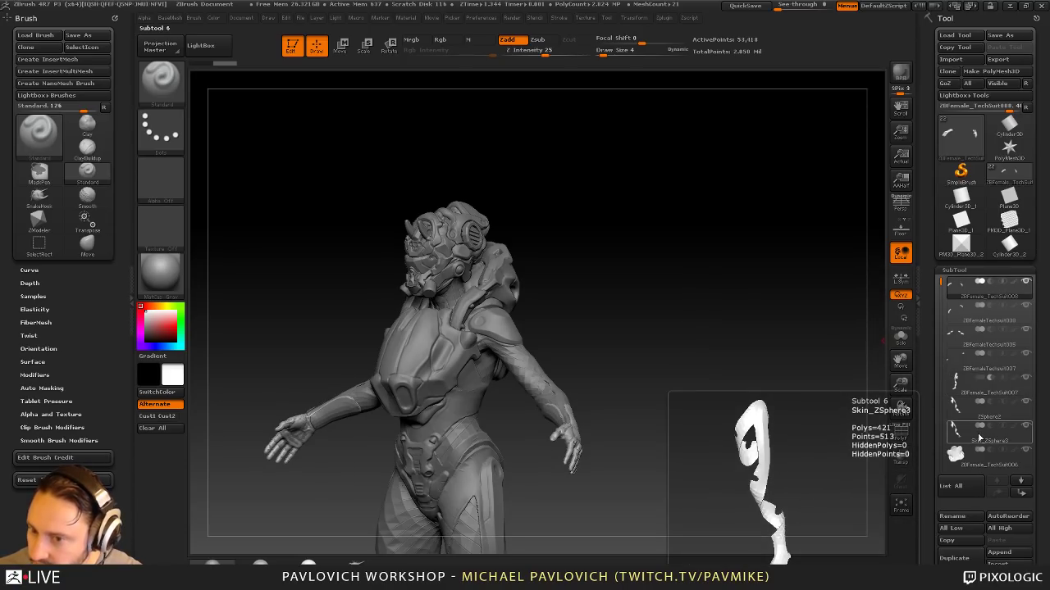
{"action": "left_click_drag", "start_coordinate": [758, 302], "coordinate": [807, 154], "text": "alt"}
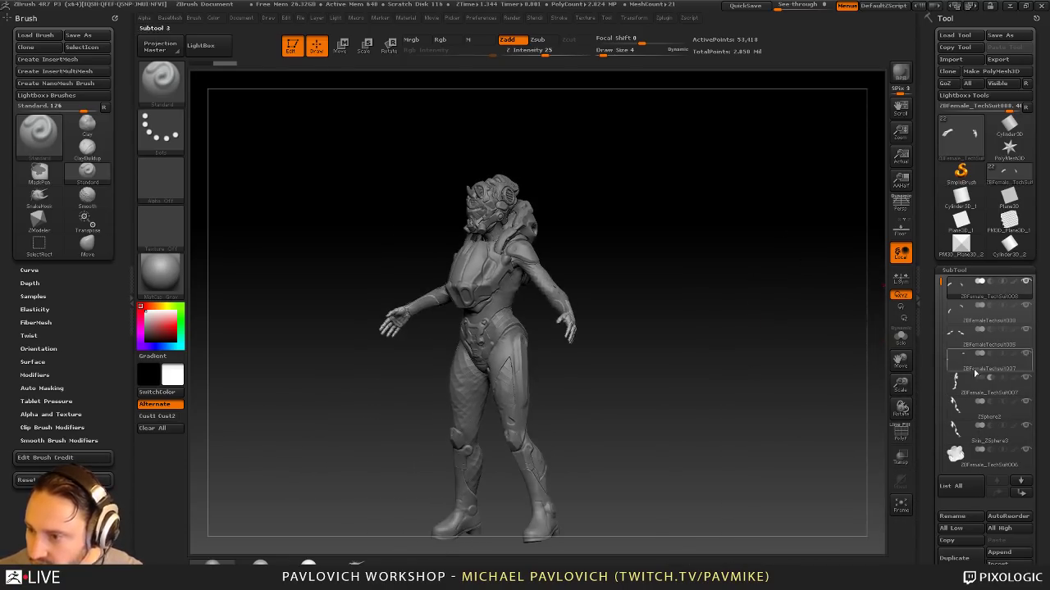
Step: Select the leg subtool ZBFemale_TechSuit007 and leave only it, ZSphere2, Skin_ZSphere3 and ZBFemale_TechSuit006 visible
{"action": "left_click", "coordinate": [981, 394]}
{"action": "left_click", "coordinate": [1027, 379]}
{"action": "mouse_move", "coordinate": [746, 424]}
{"action": "left_mouse_down", "text": "ctrl+shift"}
{"action": "mouse_move", "coordinate": [756, 436]}
{"action": "mouse_move", "coordinate": [748, 428]}
{"action": "left_mouse_up", "text": "ctrl+shift"}
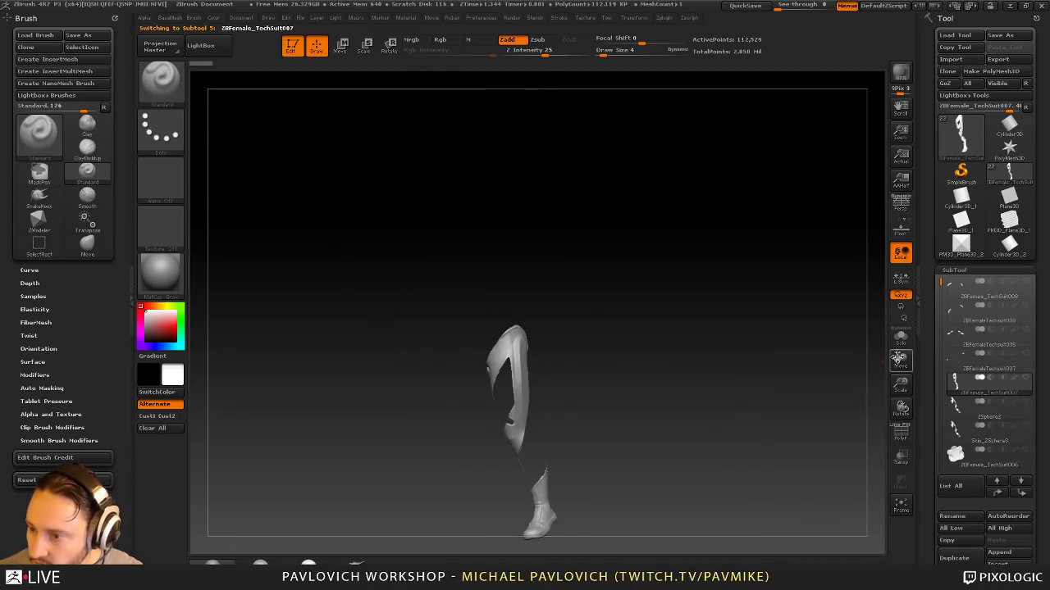
{"action": "left_click_drag", "start_coordinate": [826, 389], "coordinate": [886, 390]}
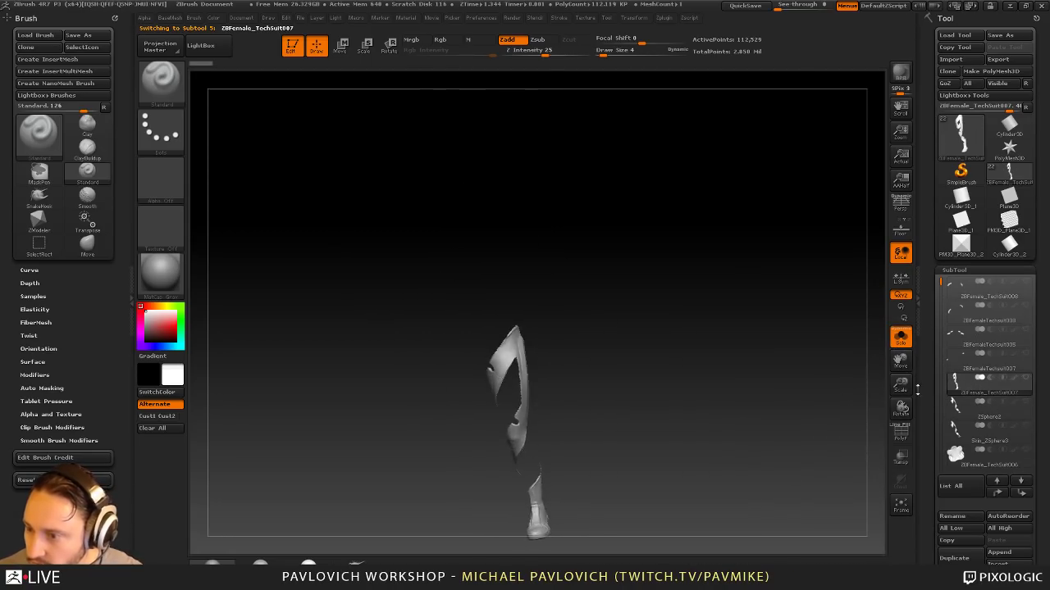
{"action": "left_click", "coordinate": [905, 348]}
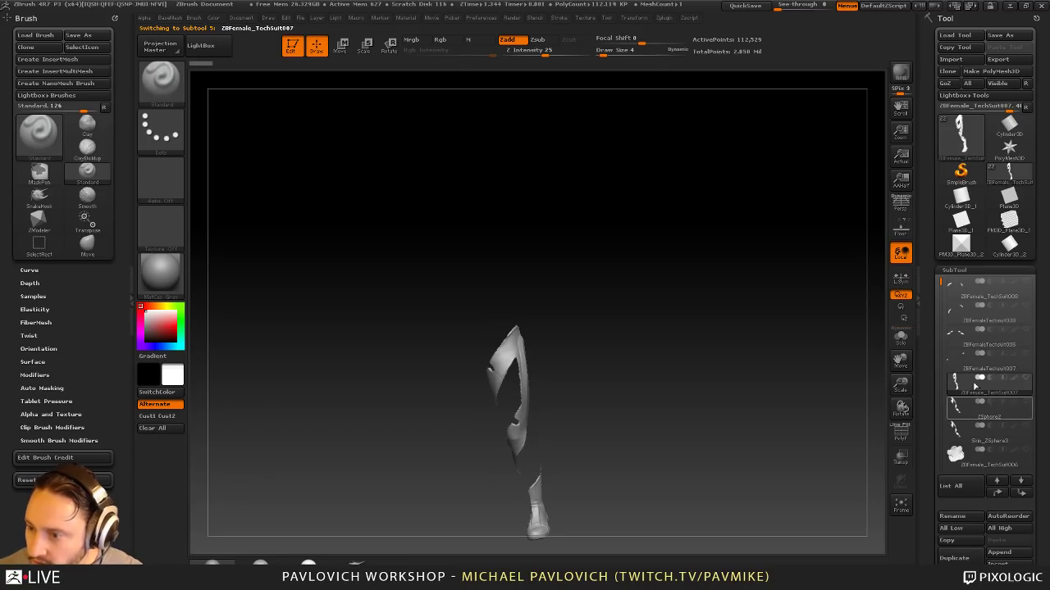
{"action": "left_click", "coordinate": [1026, 402]}
{"action": "left_click", "coordinate": [1026, 450]}
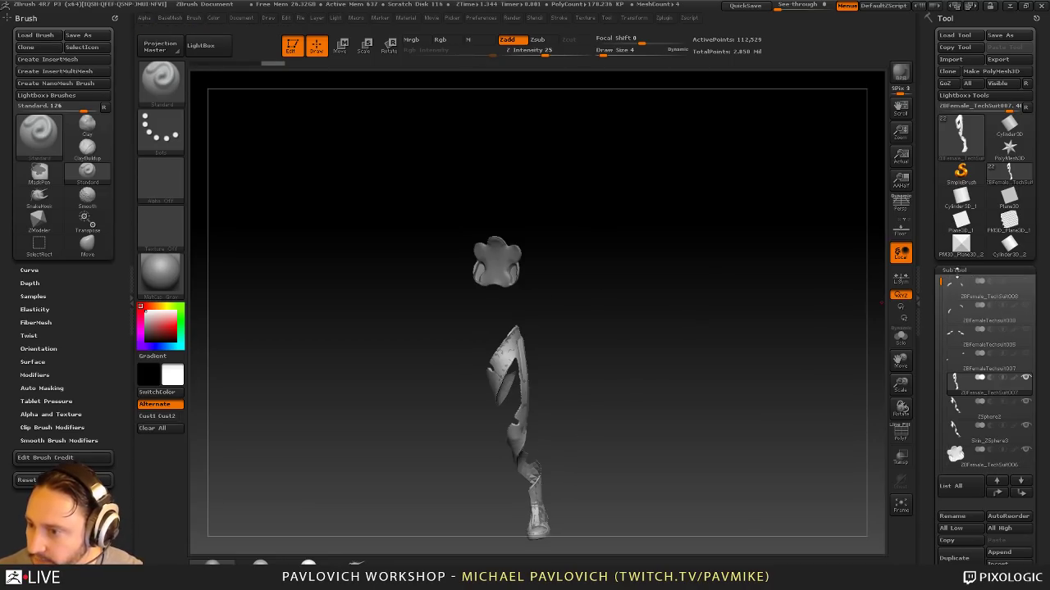
Step: Select the detailed glove subtool ZBFemale_TechSuit008 and leave only it visible
{"action": "left_click", "coordinate": [983, 294]}
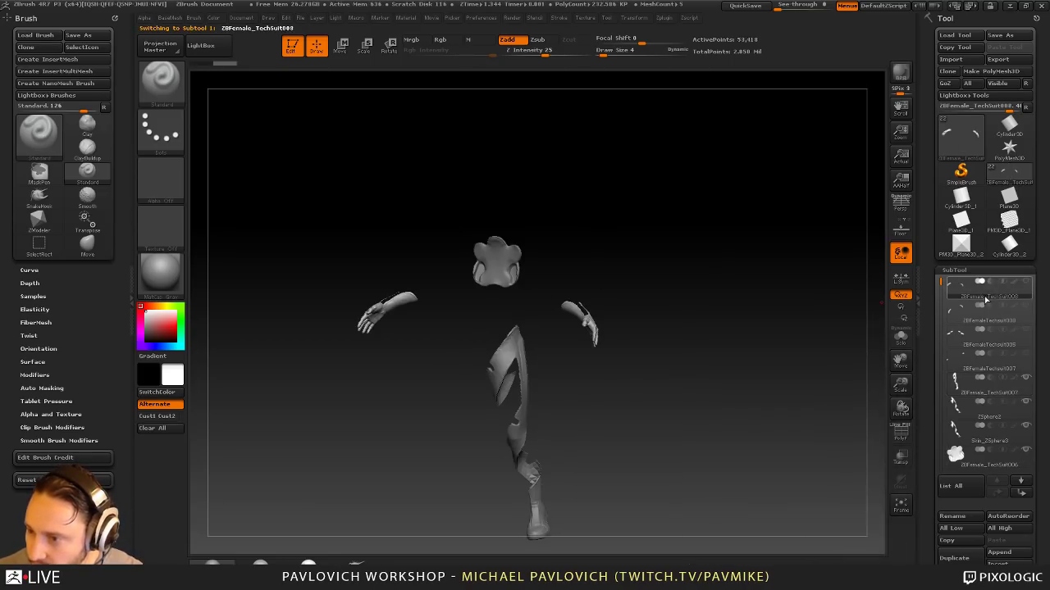
{"action": "left_click", "coordinate": [1027, 282]}
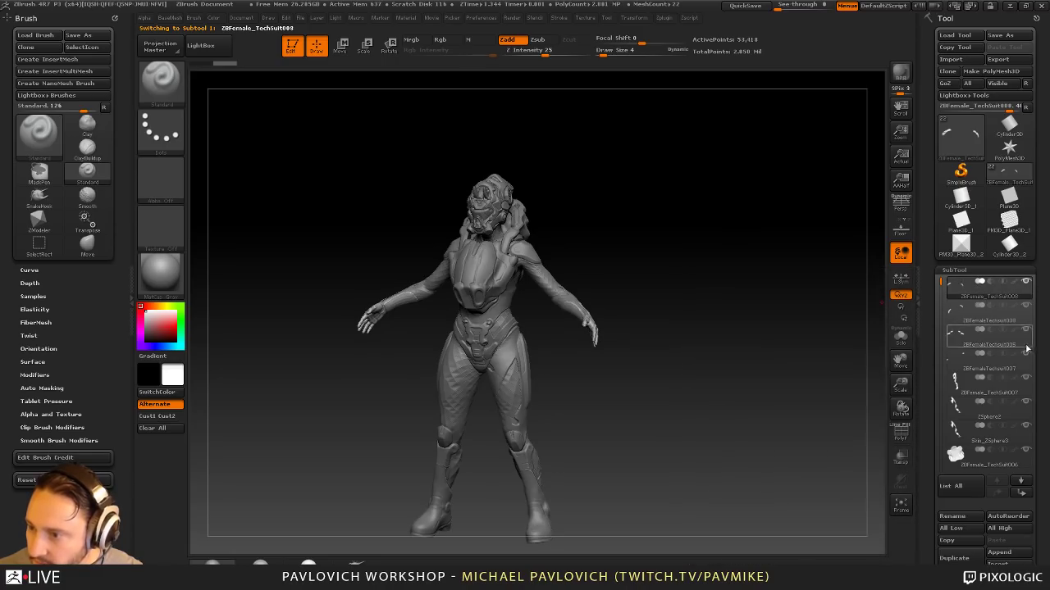
{"action": "left_click", "coordinate": [1027, 283]}
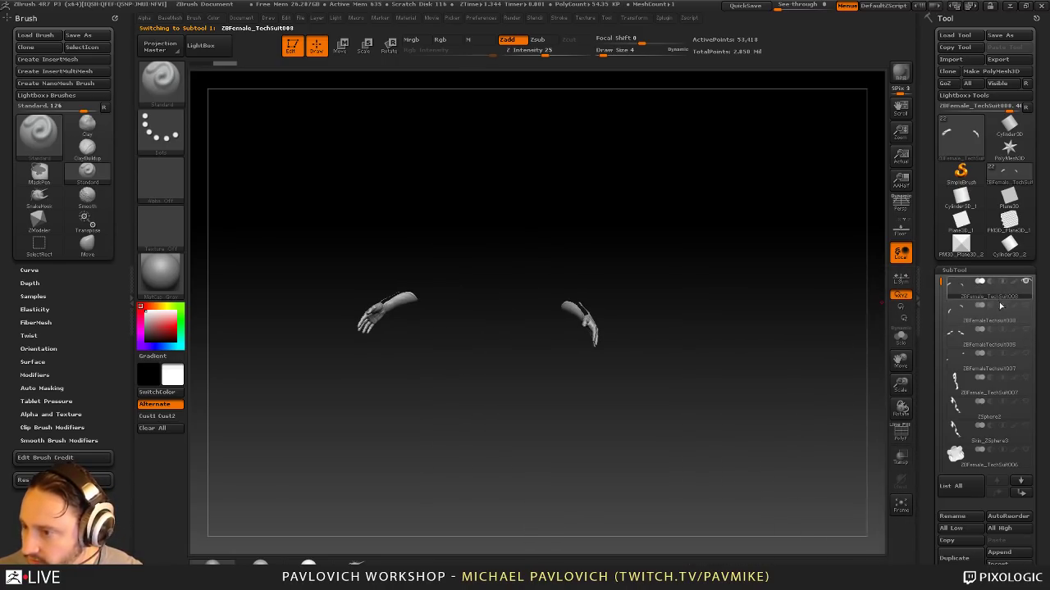
{"action": "left_click_drag", "start_coordinate": [757, 304], "coordinate": [861, 332]}
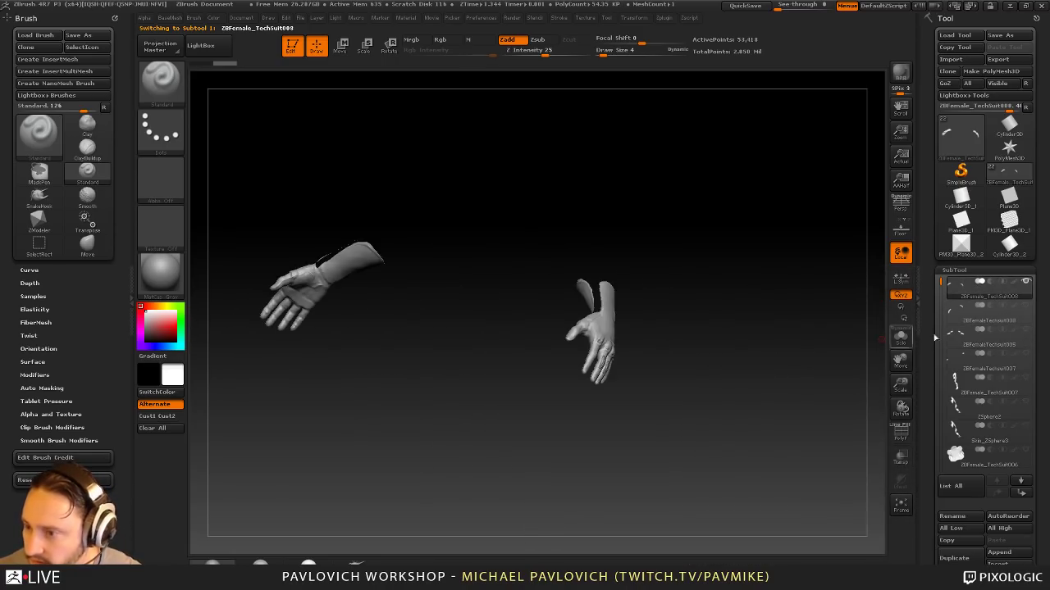
Step: Show the glove subtool ZBFemaleTechsuit008 as well and examine how it overlaps the detailed gloves
{"action": "left_click", "coordinate": [1026, 306]}
{"action": "left_click_drag", "start_coordinate": [723, 309], "coordinate": [610, 306], "text": "alt"}
{"action": "left_click_drag", "start_coordinate": [611, 306], "coordinate": [789, 258]}
{"action": "left_click_drag", "start_coordinate": [790, 258], "coordinate": [623, 280], "text": "alt"}
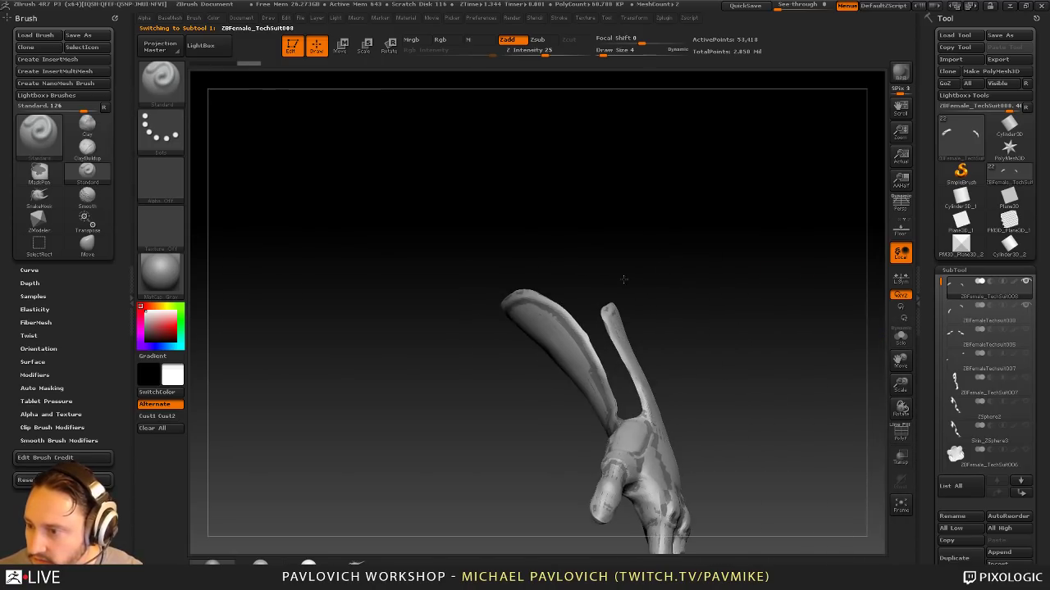
{"action": "left_click_drag", "start_coordinate": [738, 352], "coordinate": [663, 222], "text": "alt"}
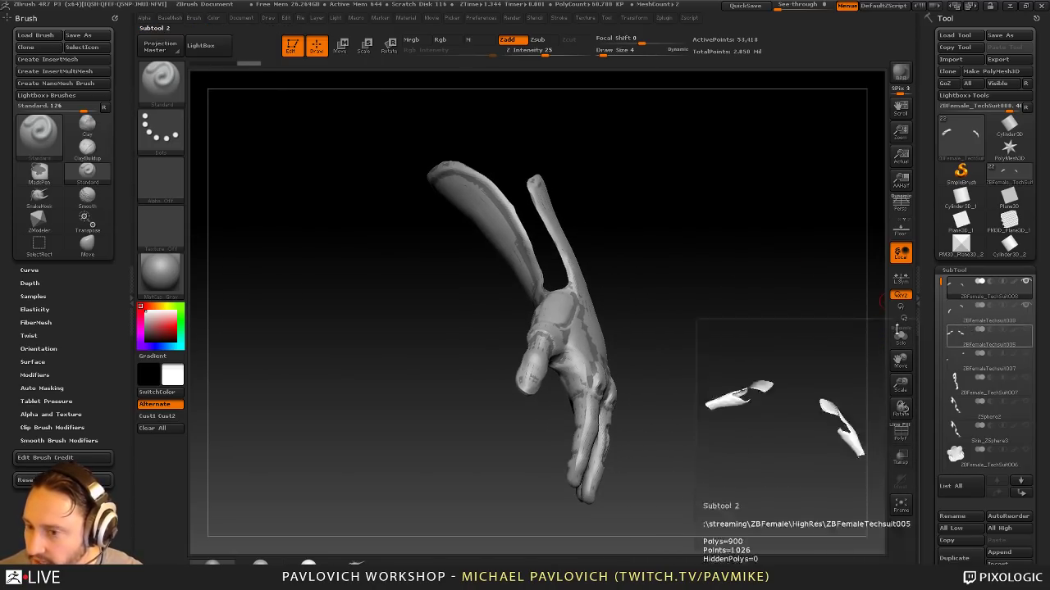
{"action": "left_click_drag", "start_coordinate": [861, 316], "coordinate": [861, 406]}
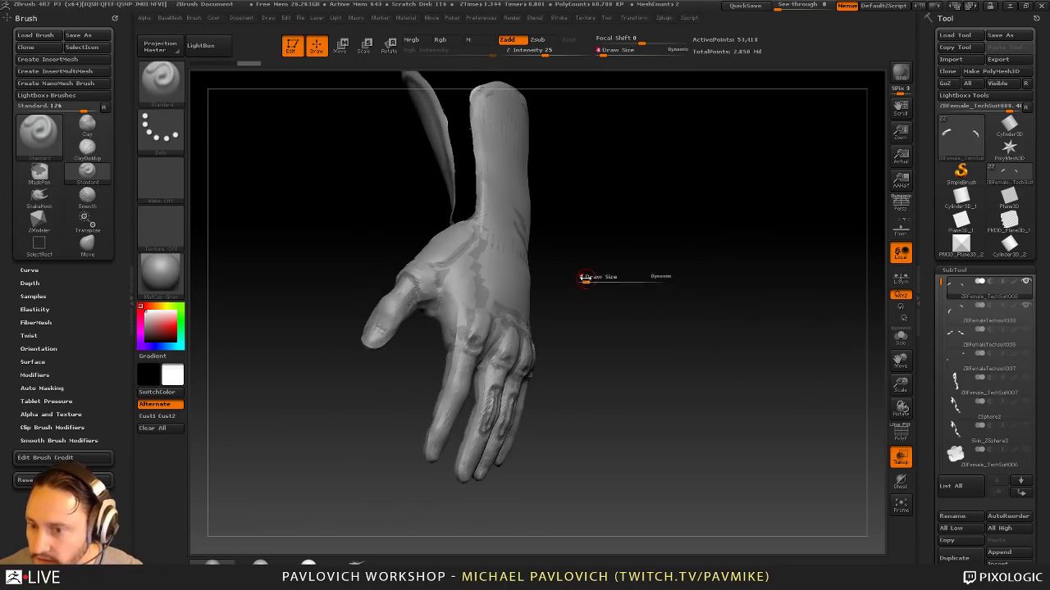
Step: Set the draw size to 2 and compare the overlapping glove meshes with transparency on and ghosting off
{"action": "left_click_drag", "start_coordinate": [585, 279], "coordinate": [583, 279]}
{"action": "left_click_drag", "start_coordinate": [824, 430], "coordinate": [870, 476], "text": "alt"}
{"action": "left_click", "coordinate": [901, 486]}
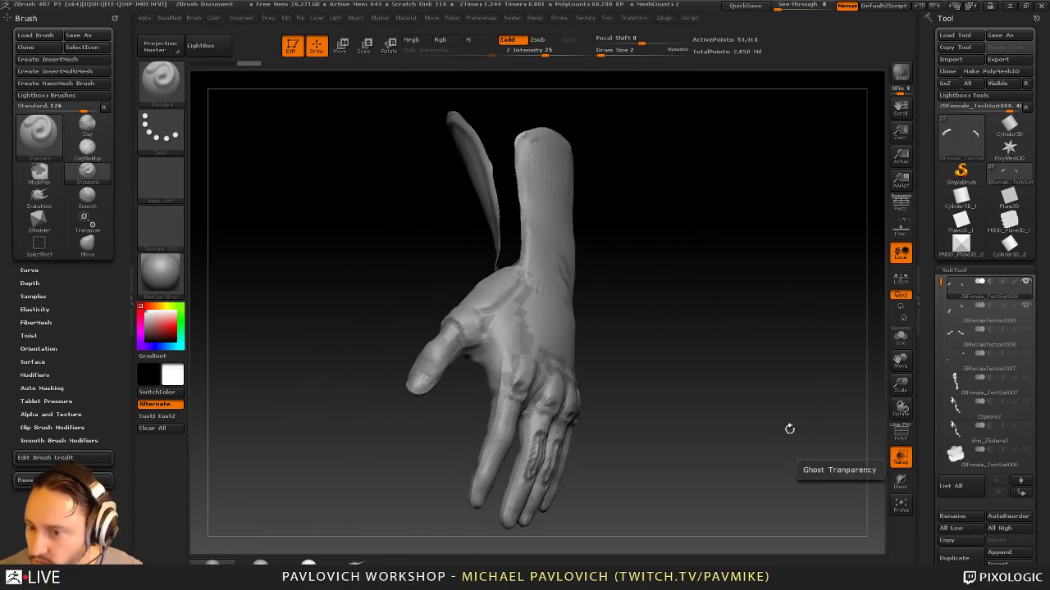
{"action": "mouse_move", "coordinate": [709, 352]}
{"action": "left_mouse_down", "text": "alt"}
{"action": "mouse_move", "coordinate": [771, 276]}
{"action": "mouse_move", "coordinate": [761, 277]}
{"action": "mouse_move", "coordinate": [778, 278]}
{"action": "left_mouse_up", "text": "alt"}
{"action": "key", "text": "s"}
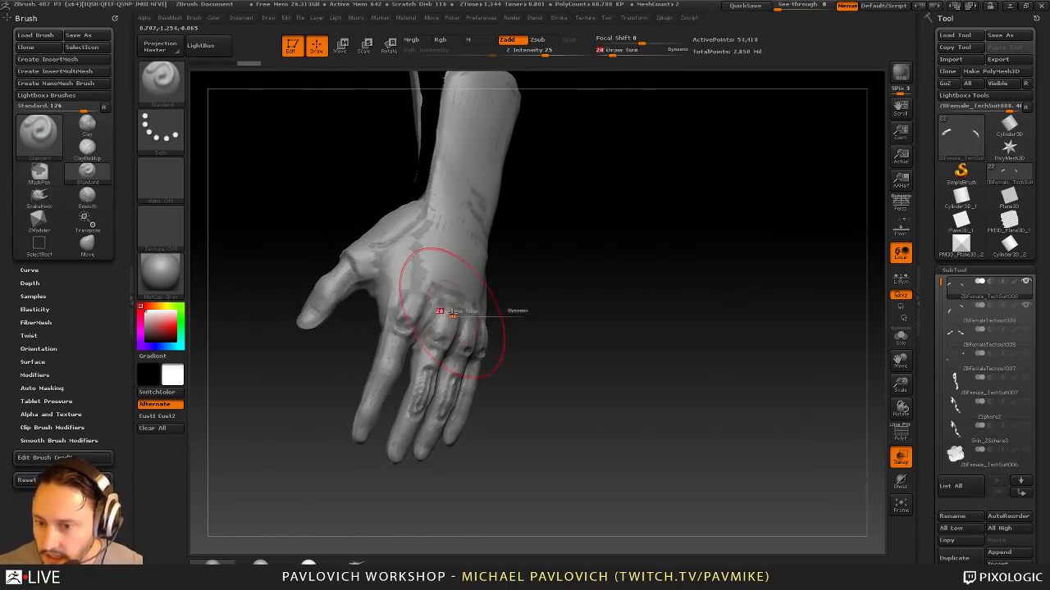
{"action": "left_click_drag", "start_coordinate": [515, 324], "coordinate": [629, 387]}
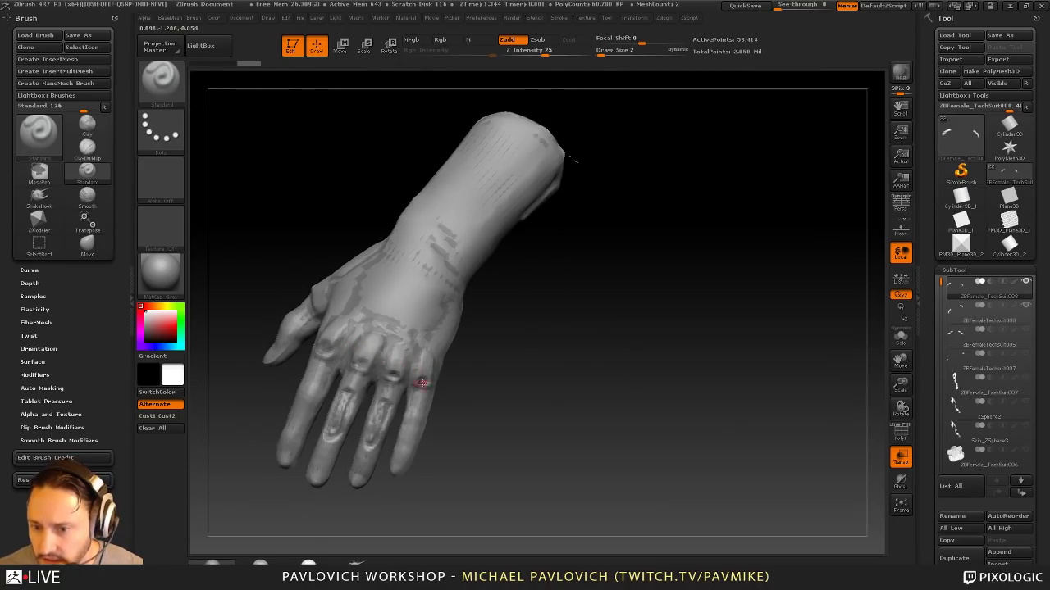
{"action": "left_click_drag", "start_coordinate": [590, 254], "coordinate": [377, 239]}
{"action": "left_click_drag", "start_coordinate": [840, 246], "coordinate": [381, 282], "text": "alt"}
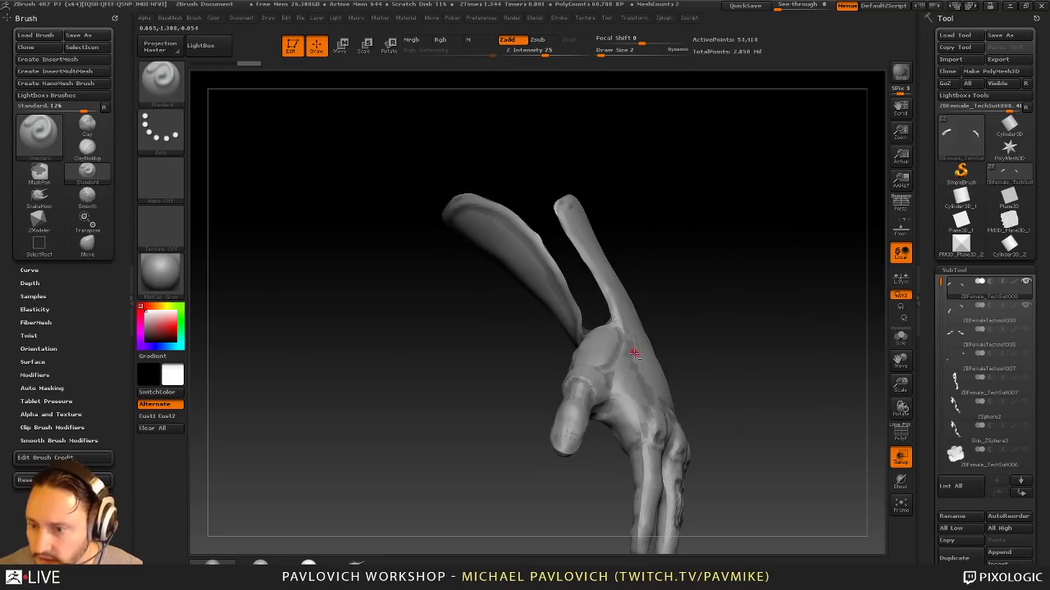
Step: Set the draw size to 4, turn off Local rotation and view both overlapping glove pairs
{"action": "key", "text": "s"}
{"action": "left_click_drag", "start_coordinate": [631, 356], "coordinate": [633, 359]}
{"action": "mouse_move", "coordinate": [818, 360]}
{"action": "left_mouse_down", "text": "alt"}
{"action": "mouse_move", "coordinate": [733, 247]}
{"action": "mouse_move", "coordinate": [813, 293]}
{"action": "left_mouse_up", "text": "alt"}
{"action": "mouse_move", "coordinate": [755, 337]}
{"action": "left_mouse_down"}
{"action": "mouse_move", "coordinate": [797, 249]}
{"action": "mouse_move", "coordinate": [712, 312]}
{"action": "mouse_move", "coordinate": [617, 340]}
{"action": "left_mouse_up"}
{"action": "left_click_drag", "start_coordinate": [688, 299], "coordinate": [712, 329]}
{"action": "left_click", "coordinate": [907, 260]}
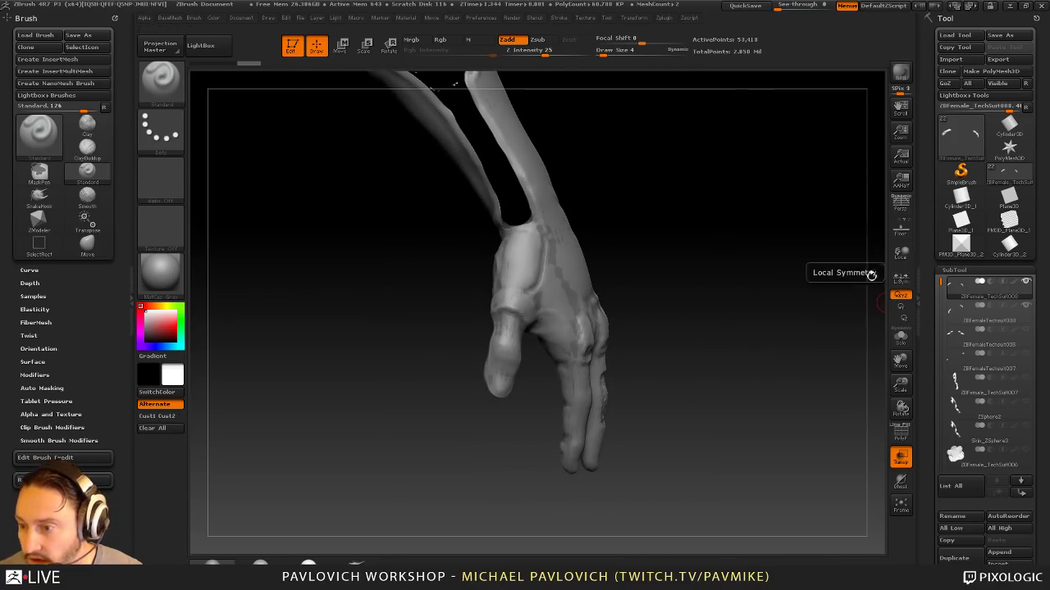
{"action": "left_click_drag", "start_coordinate": [754, 246], "coordinate": [705, 214]}
{"action": "left_click_drag", "start_coordinate": [684, 286], "coordinate": [735, 282]}
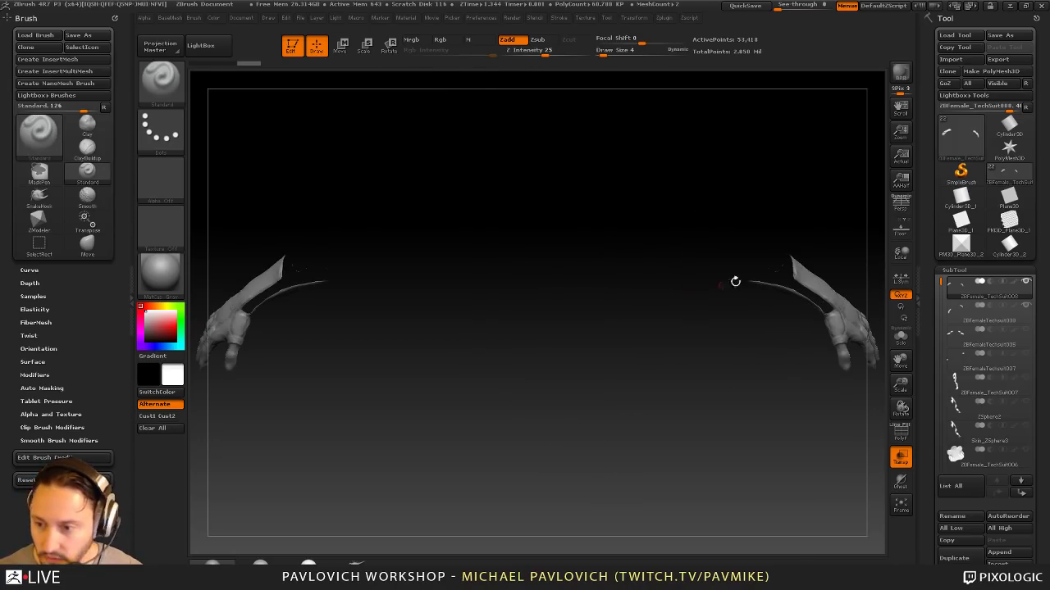
{"action": "left_click_drag", "start_coordinate": [630, 341], "coordinate": [610, 355]}
Step: Select the low-poly glove subtool ZBFemaleTechsuit008, turn Local rotation back on and frame the gloves
{"action": "left_click", "coordinate": [407, 353], "text": "alt"}
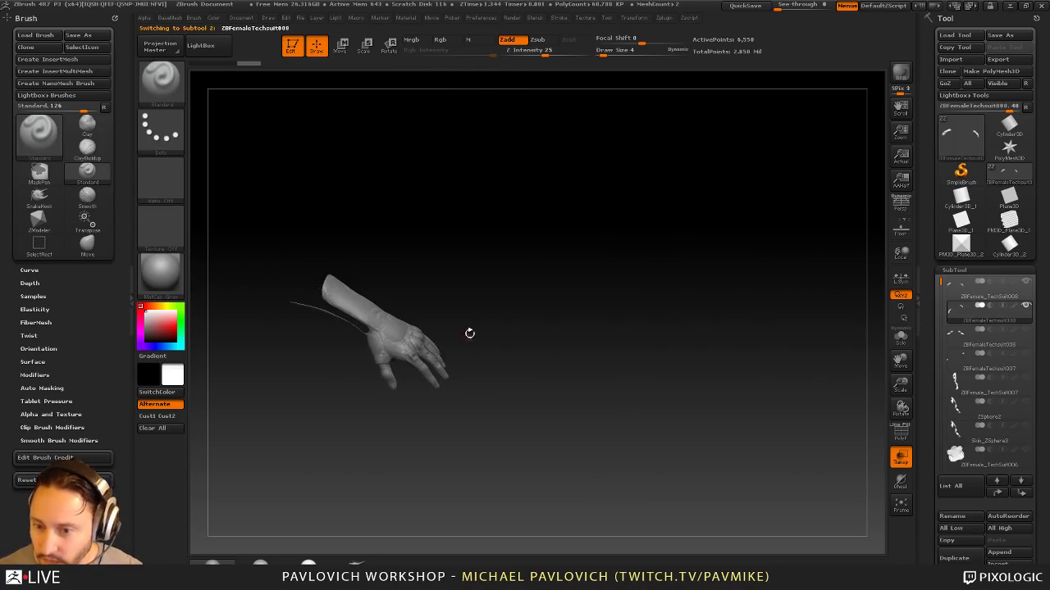
{"action": "left_click_drag", "start_coordinate": [498, 304], "coordinate": [555, 328], "text": "alt"}
{"action": "left_click_drag", "start_coordinate": [492, 348], "coordinate": [453, 320]}
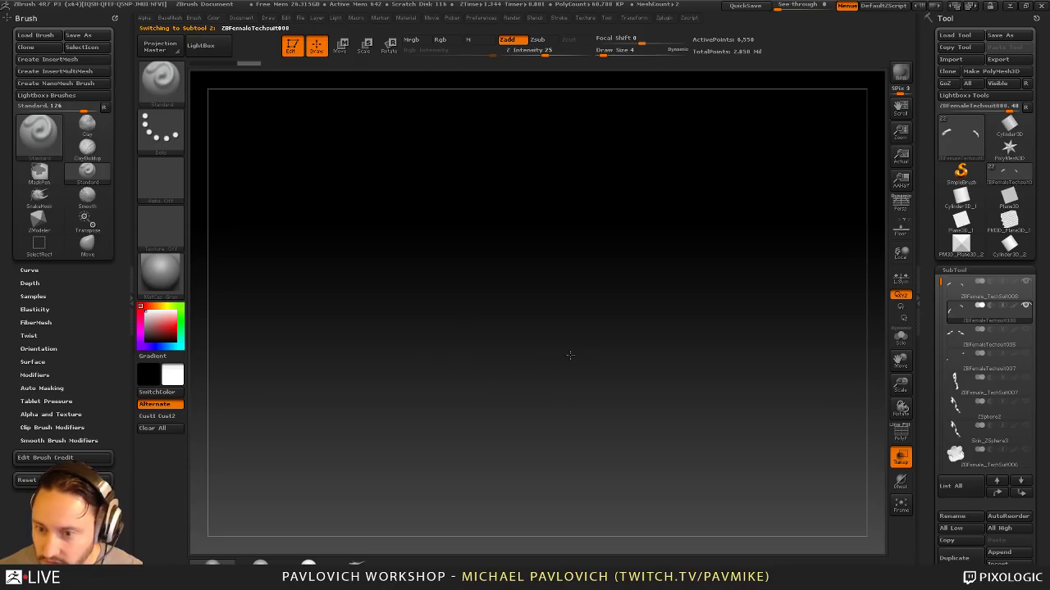
{"action": "left_click_drag", "start_coordinate": [570, 355], "coordinate": [541, 253]}
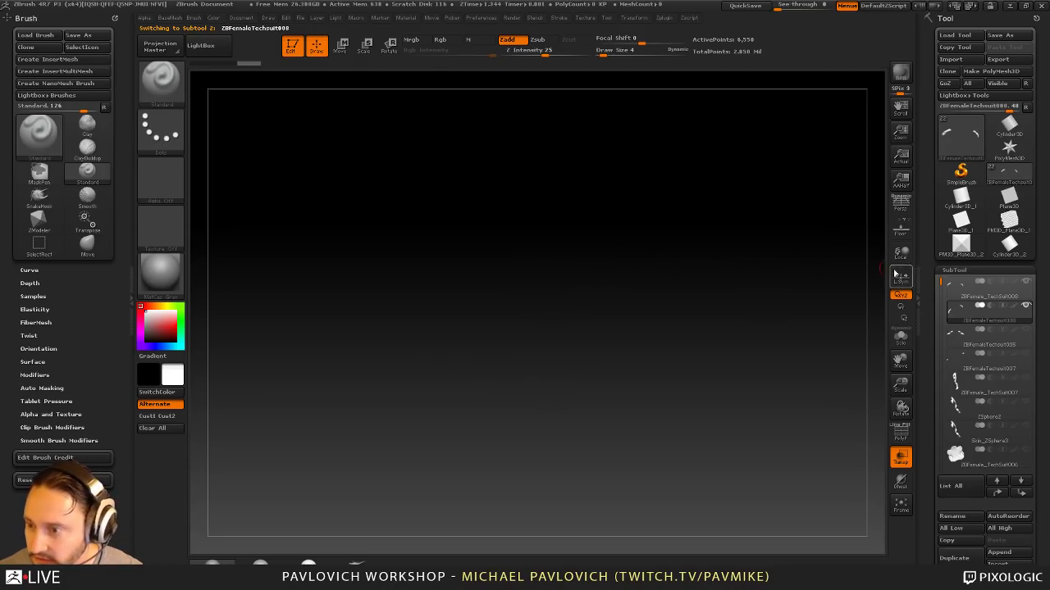
{"action": "key", "text": "f"}
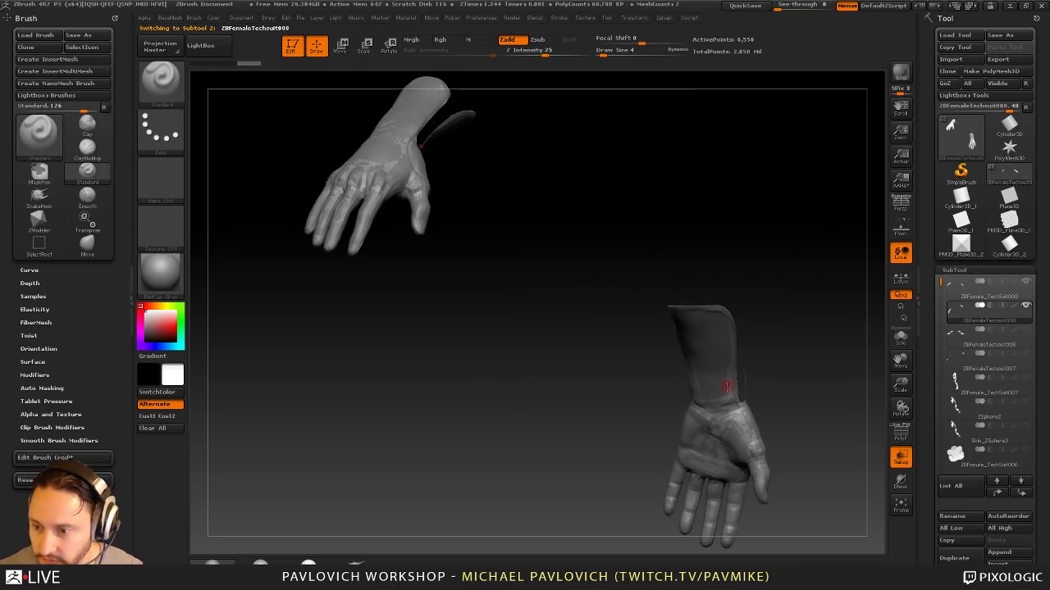
Step: Set the draw size to 5 and toggle symmetry activation for the low-poly gloves
{"action": "mouse_move", "coordinate": [805, 318]}
{"action": "left_mouse_down"}
{"action": "mouse_move", "coordinate": [815, 292]}
{"action": "mouse_move", "coordinate": [789, 269]}
{"action": "mouse_move", "coordinate": [776, 235]}
{"action": "mouse_move", "coordinate": [780, 282]}
{"action": "mouse_move", "coordinate": [791, 239]}
{"action": "mouse_move", "coordinate": [769, 251]}
{"action": "mouse_move", "coordinate": [803, 183]}
{"action": "mouse_move", "coordinate": [768, 333]}
{"action": "left_mouse_up"}
{"action": "key", "text": "s"}
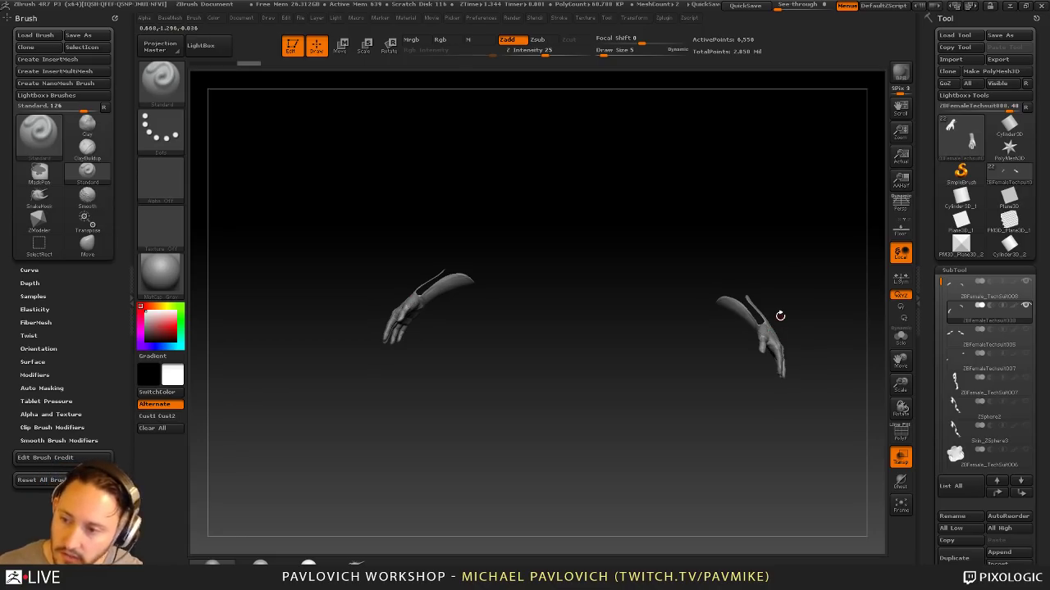
{"action": "left_click_drag", "start_coordinate": [814, 211], "coordinate": [786, 230], "text": "alt"}
{"action": "mouse_move", "coordinate": [995, 320]}
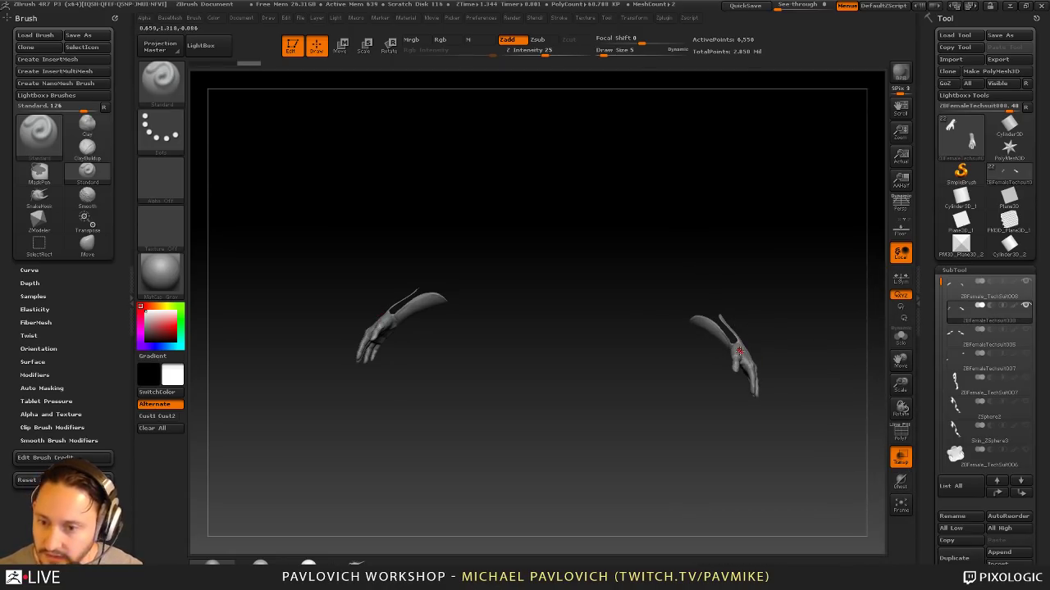
{"action": "left_click", "coordinate": [637, 18]}
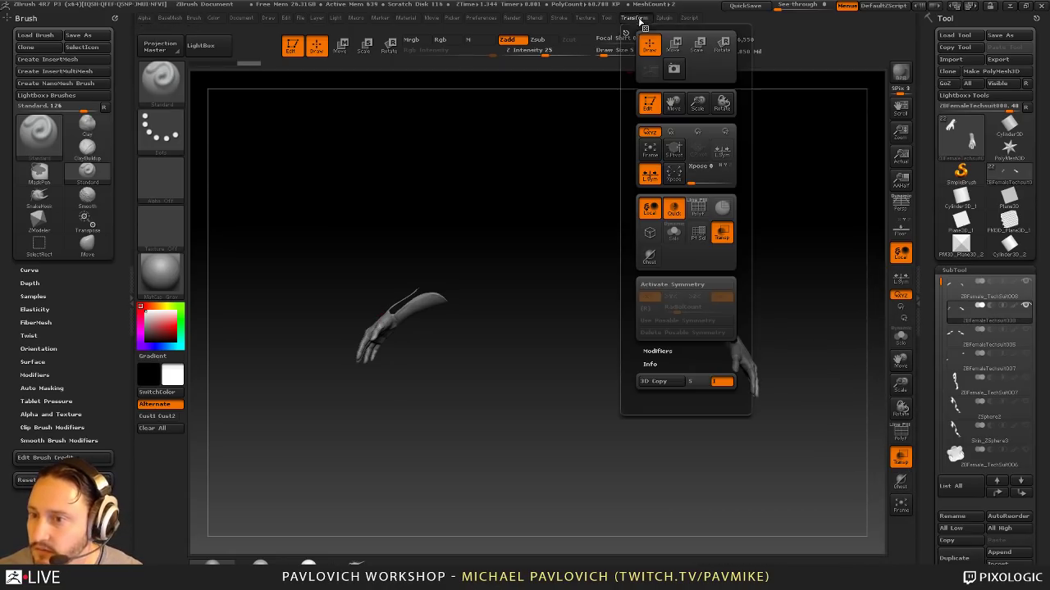
{"action": "left_click", "coordinate": [661, 288]}
{"action": "left_click", "coordinate": [661, 288]}
{"action": "left_click", "coordinate": [661, 288]}
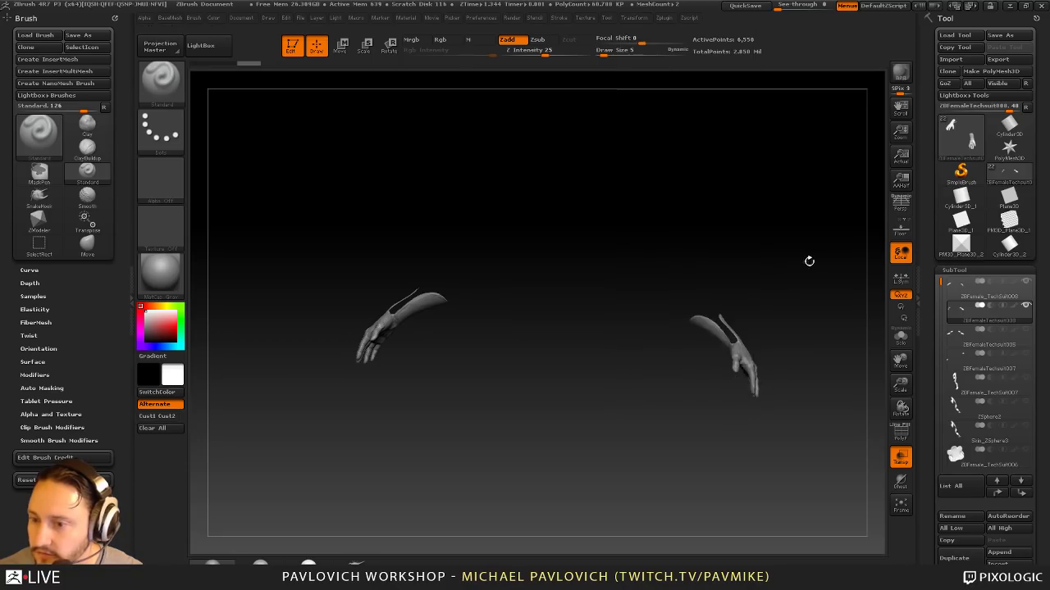
Step: Isolate one glove of the low-poly pair ZBFemaleTechsuit008 and delete its hidden counterpart
{"action": "left_click_drag", "start_coordinate": [809, 260], "coordinate": [712, 277], "text": "shift"}
{"action": "key", "text": "ctrl+shift"}
{"action": "left_click_drag", "start_coordinate": [490, 216], "coordinate": [292, 499], "text": "ctrl+shift"}
{"action": "left_click", "coordinate": [485, 291], "text": "ctrl+shift"}
{"action": "left_click_drag", "start_coordinate": [567, 227], "coordinate": [320, 485], "text": "ctrl+shift"}
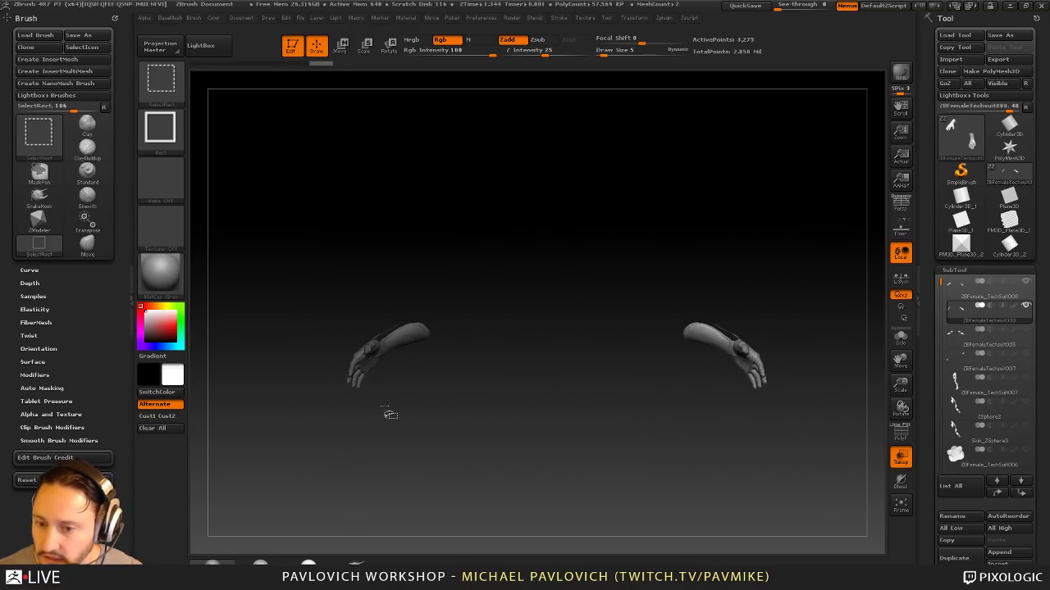
{"action": "left_click", "coordinate": [497, 392], "text": "ctrl+shift"}
{"action": "mouse_move", "coordinate": [563, 212]}
{"action": "left_mouse_down", "text": "ctrl+shift"}
{"action": "mouse_move", "coordinate": [769, 448]}
{"action": "mouse_move", "coordinate": [815, 484]}
{"action": "left_mouse_up", "text": "ctrl+shift"}
{"action": "left_click_drag", "start_coordinate": [602, 221], "coordinate": [606, 283]}
{"action": "key", "text": "3"}
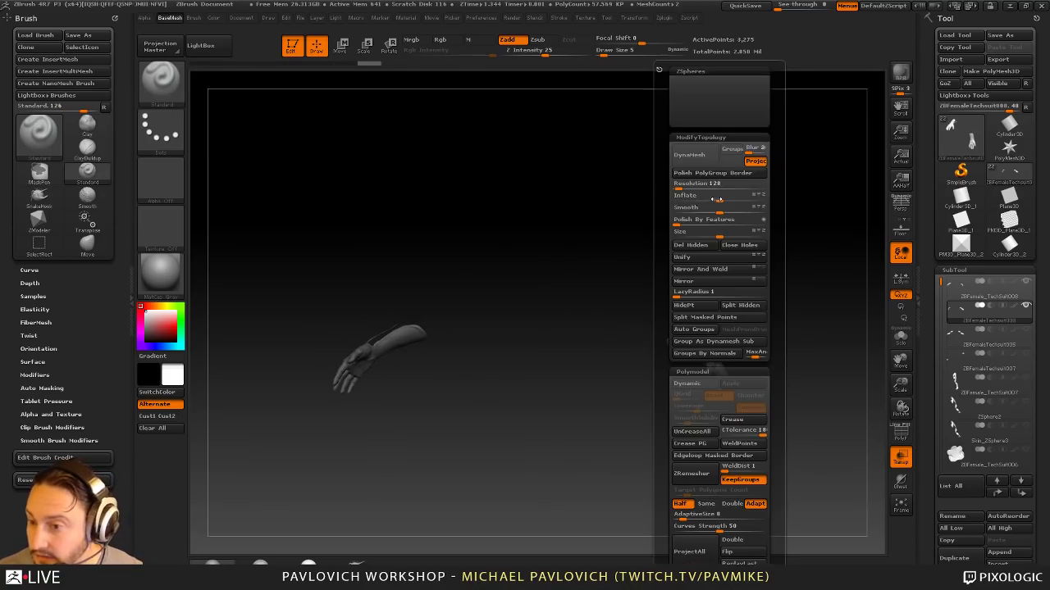
{"action": "left_click", "coordinate": [702, 246]}
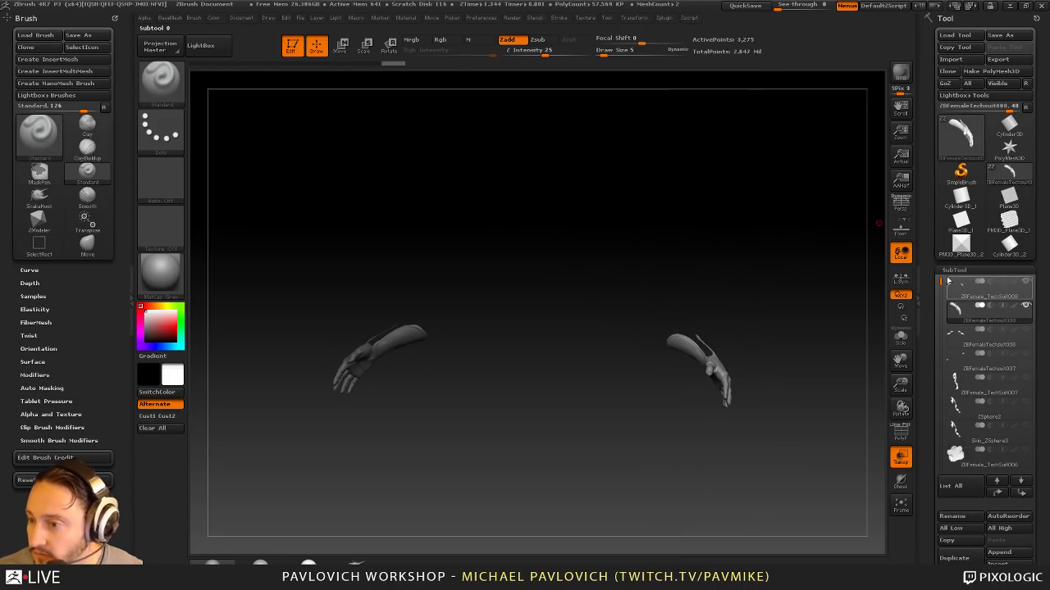
Step: Solo the detailed glove subtool ZBFemale_TechSuit008, hide the glove already removed from the low-poly pair and delete the hidden geometry
{"action": "left_click_drag", "start_coordinate": [928, 305], "coordinate": [928, 164]}
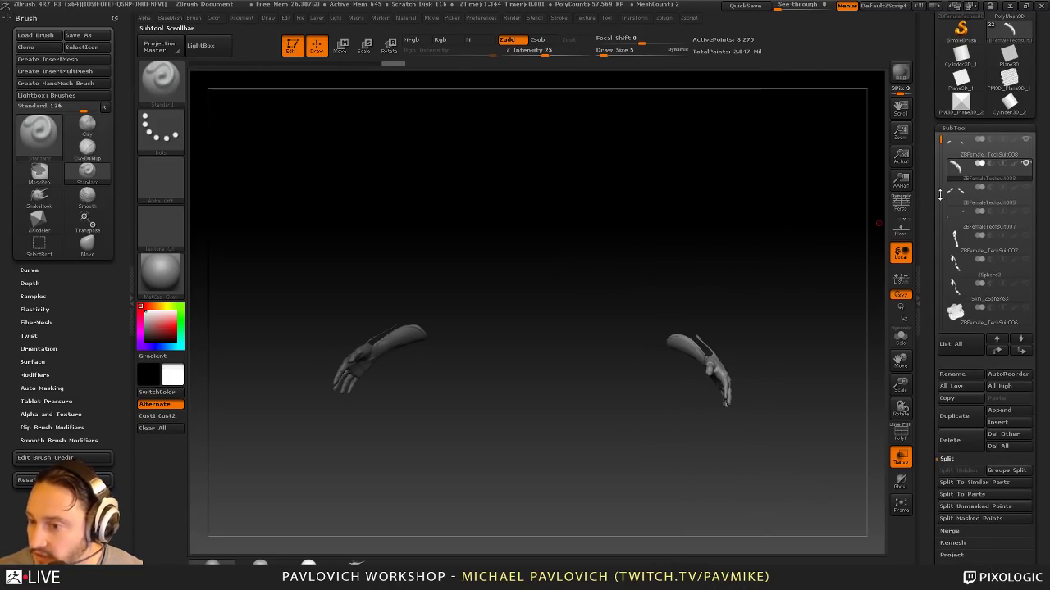
{"action": "left_click", "coordinate": [976, 148]}
{"action": "left_click_drag", "start_coordinate": [397, 411], "coordinate": [474, 487], "text": "ctrl+alt+shift"}
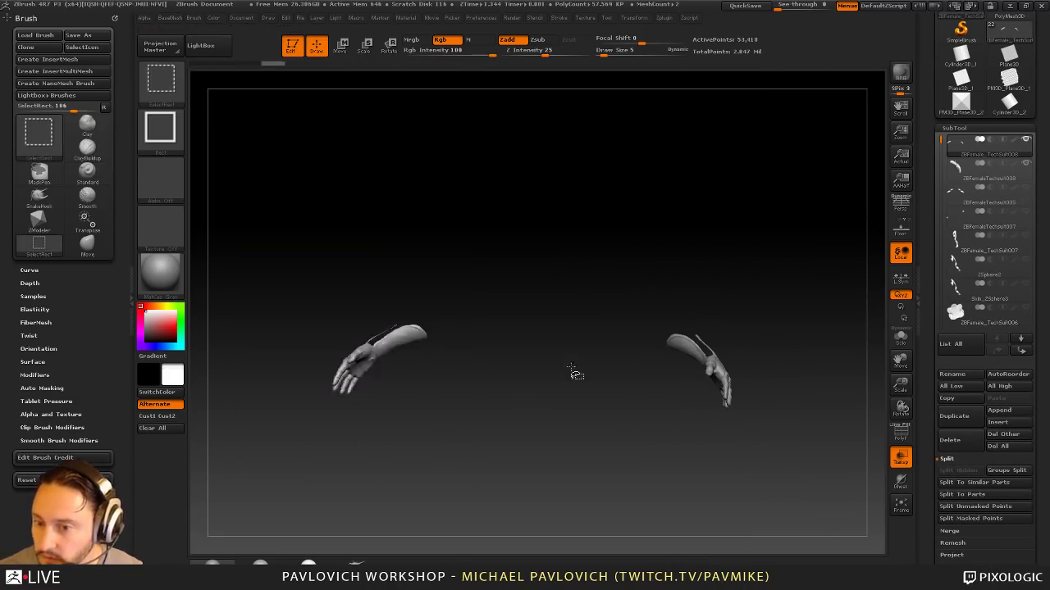
{"action": "key", "text": "2"}
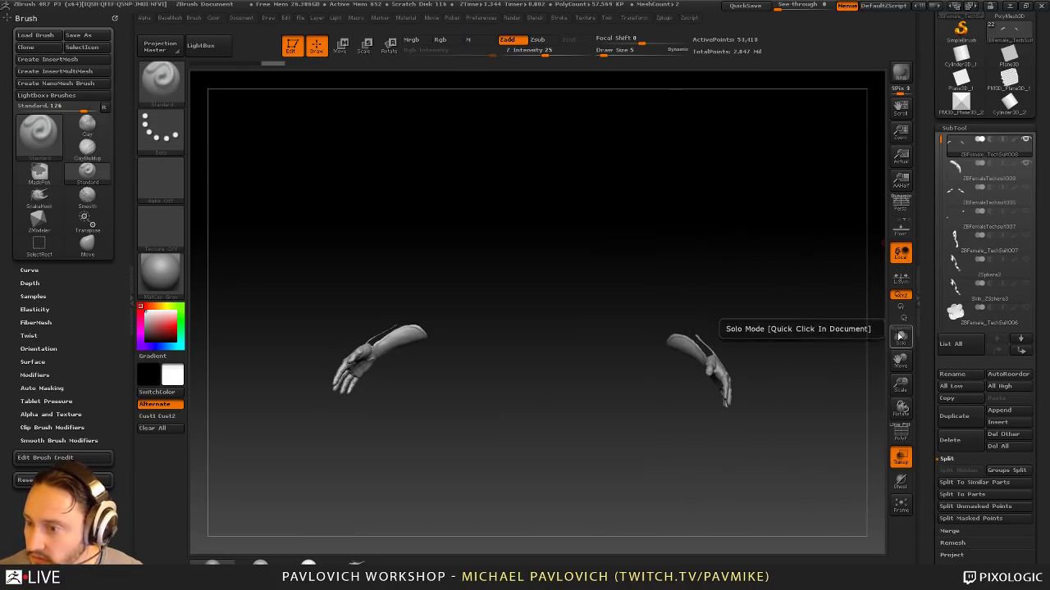
{"action": "left_click", "coordinate": [900, 336]}
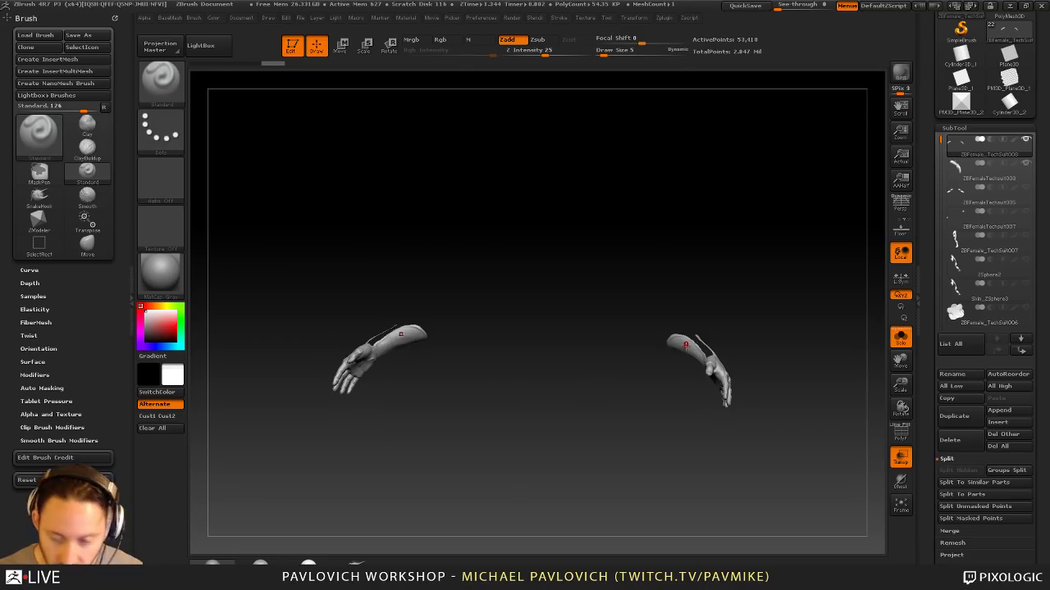
{"action": "left_click_drag", "start_coordinate": [251, 233], "coordinate": [491, 487], "text": "ctrl+alt+shift"}
{"action": "key", "text": "2"}
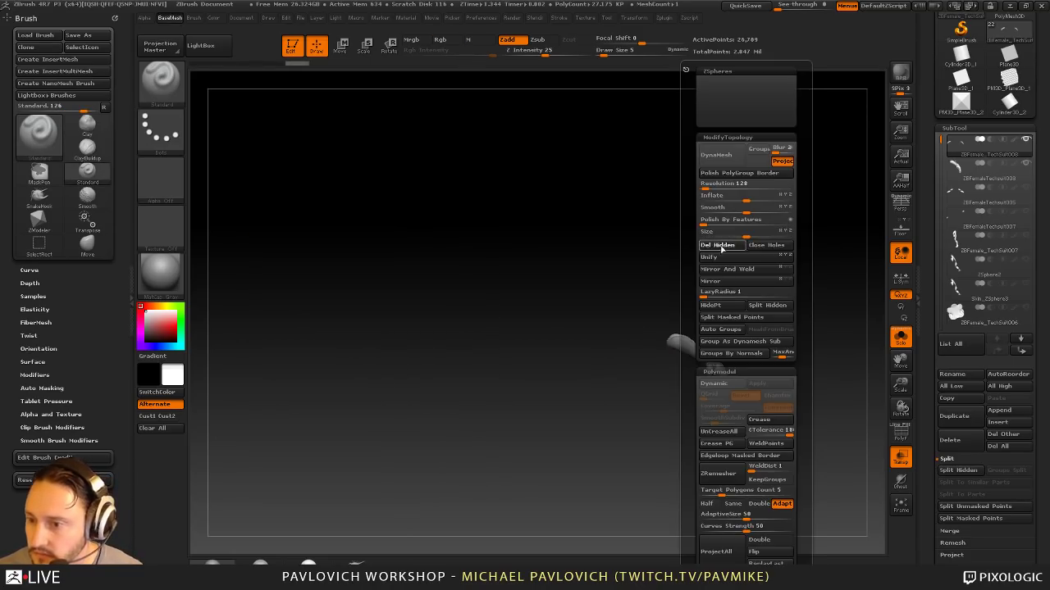
{"action": "left_click", "coordinate": [721, 246]}
Step: Examine the remaining detailed glove up close and set the draw size to 2
{"action": "mouse_move", "coordinate": [757, 199]}
{"action": "left_mouse_down", "text": "alt"}
{"action": "mouse_move", "coordinate": [665, 249]}
{"action": "mouse_move", "coordinate": [574, 328]}
{"action": "left_mouse_up", "text": "alt"}
{"action": "key", "text": "s"}
{"action": "left_click_drag", "start_coordinate": [558, 378], "coordinate": [547, 381]}
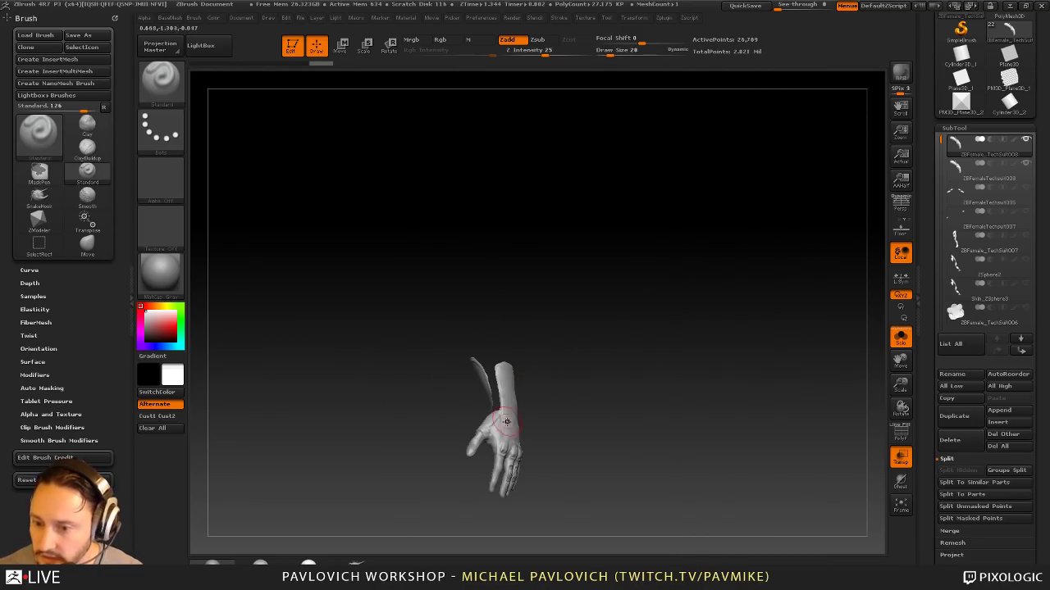
{"action": "left_click_drag", "start_coordinate": [624, 361], "coordinate": [371, 188]}
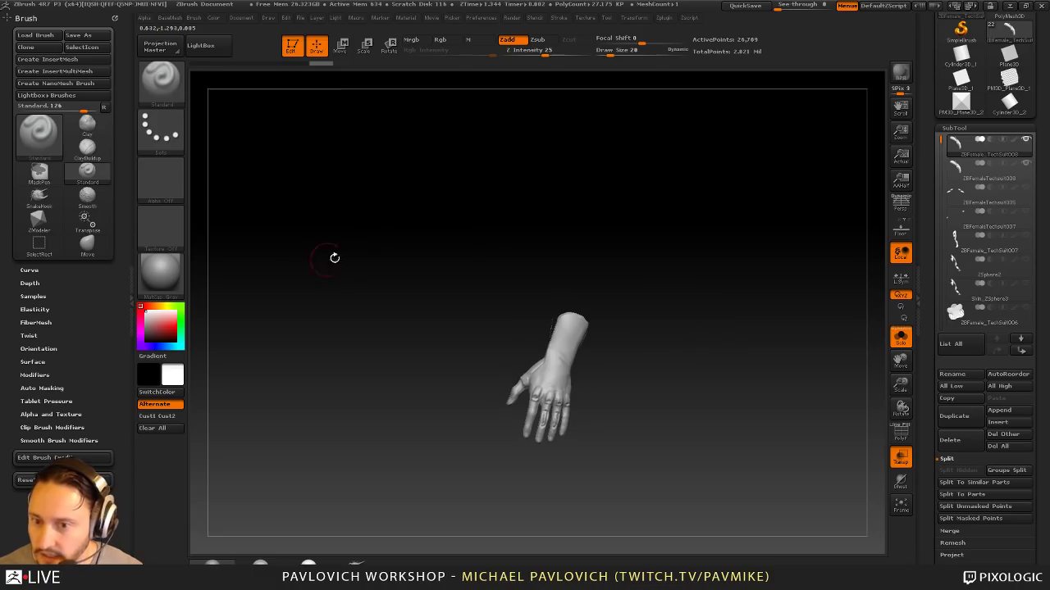
{"action": "mouse_move", "coordinate": [689, 307]}
{"action": "left_mouse_down"}
{"action": "mouse_move", "coordinate": [740, 293]}
{"action": "mouse_move", "coordinate": [738, 266]}
{"action": "left_mouse_up"}
{"action": "left_click_drag", "start_coordinate": [738, 266], "coordinate": [735, 358], "text": "alt"}
{"action": "left_click", "coordinate": [601, 54]}
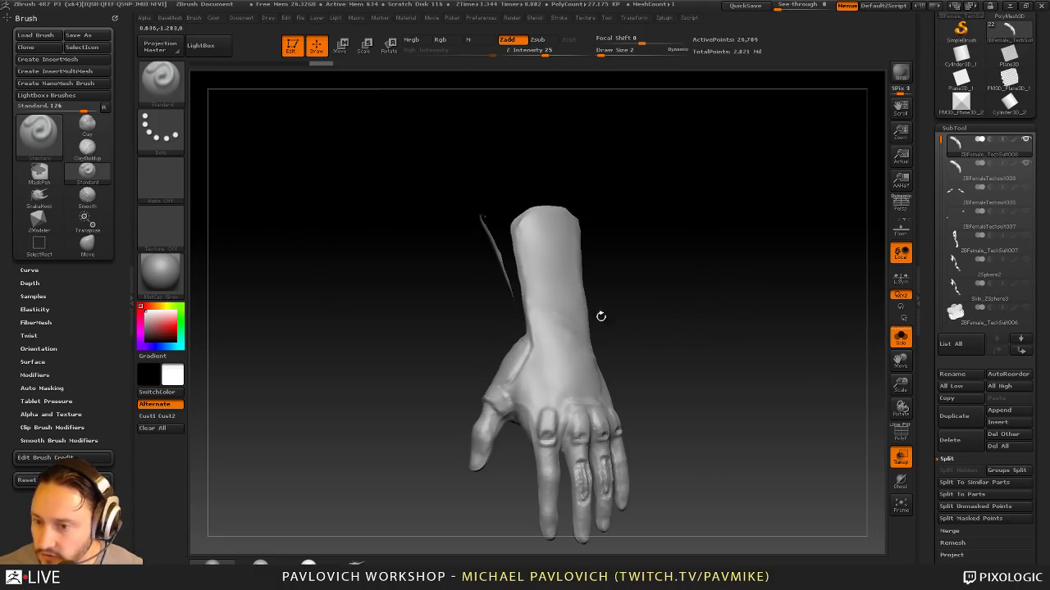
Step: Examine the single glove's fingers, palm side and wrist from several angles and set the draw size to 10
{"action": "left_click_drag", "start_coordinate": [601, 316], "coordinate": [720, 293]}
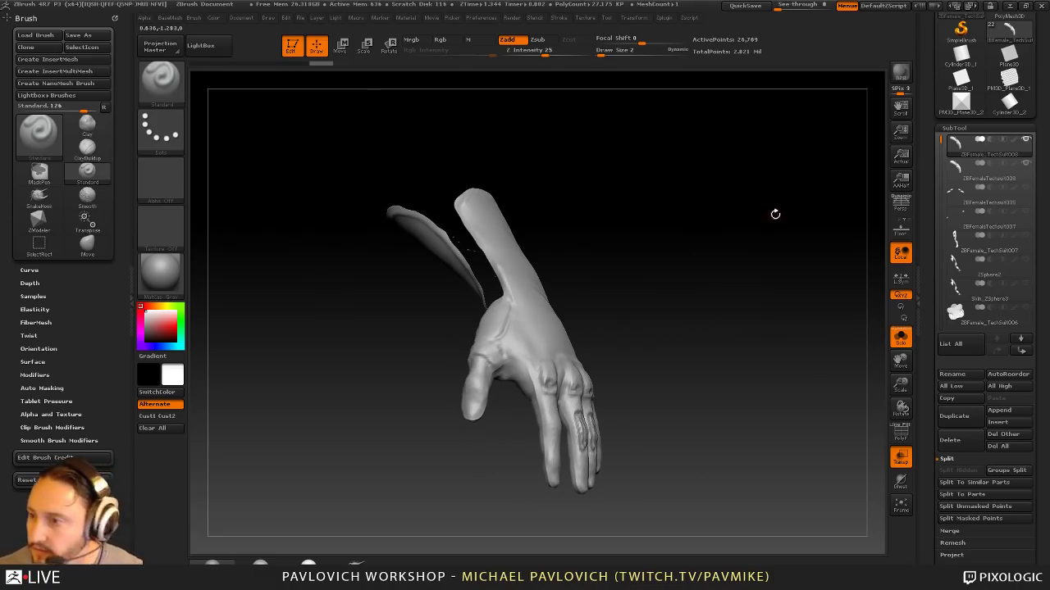
{"action": "left_click_drag", "start_coordinate": [775, 215], "coordinate": [802, 197]}
{"action": "left_click_drag", "start_coordinate": [780, 308], "coordinate": [652, 244], "text": "alt"}
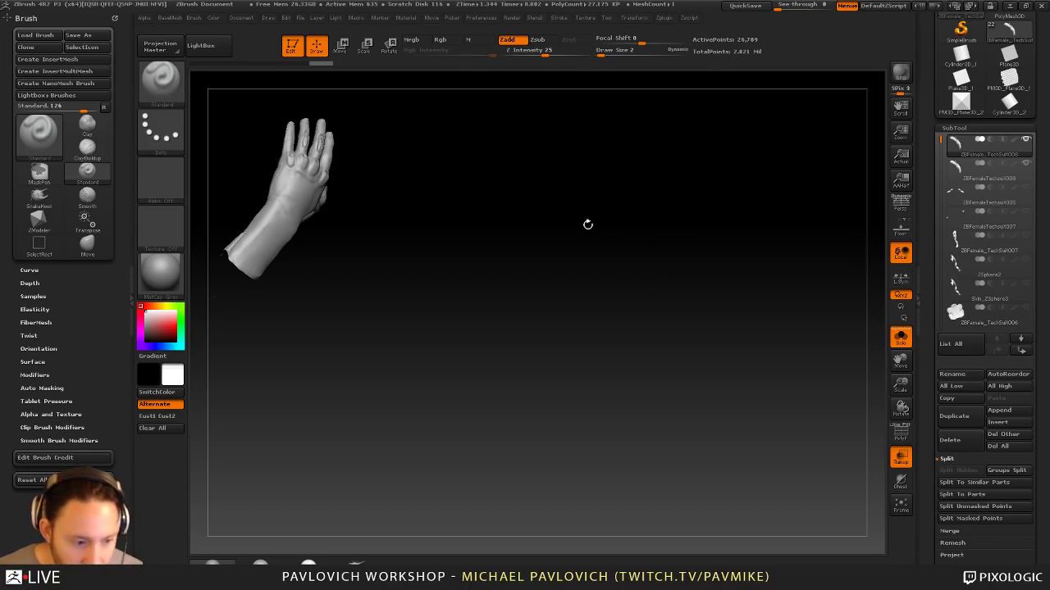
{"action": "mouse_move", "coordinate": [617, 271]}
{"action": "left_mouse_down"}
{"action": "mouse_move", "coordinate": [601, 275]}
{"action": "mouse_move", "coordinate": [640, 218]}
{"action": "mouse_move", "coordinate": [605, 250]}
{"action": "mouse_move", "coordinate": [632, 282]}
{"action": "mouse_move", "coordinate": [615, 269]}
{"action": "mouse_move", "coordinate": [620, 283]}
{"action": "left_mouse_up"}
{"action": "key", "text": "s"}
{"action": "key", "text": "s"}
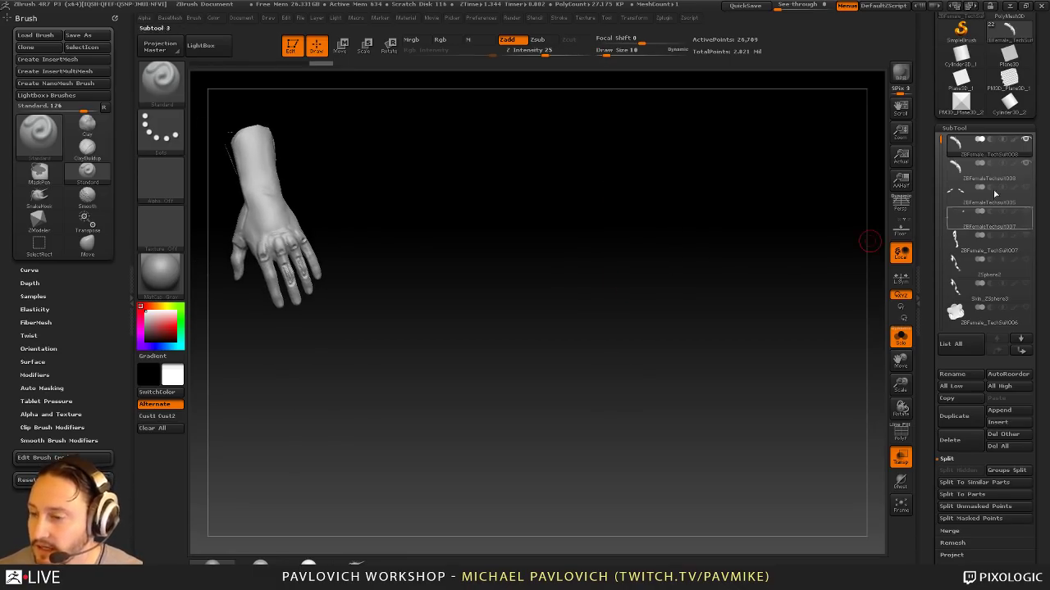
Step: Snapshot the detailed glove onto the canvas in a back-of-hand view and a palm view beside it
{"action": "left_click_drag", "start_coordinate": [929, 159], "coordinate": [924, 206]}
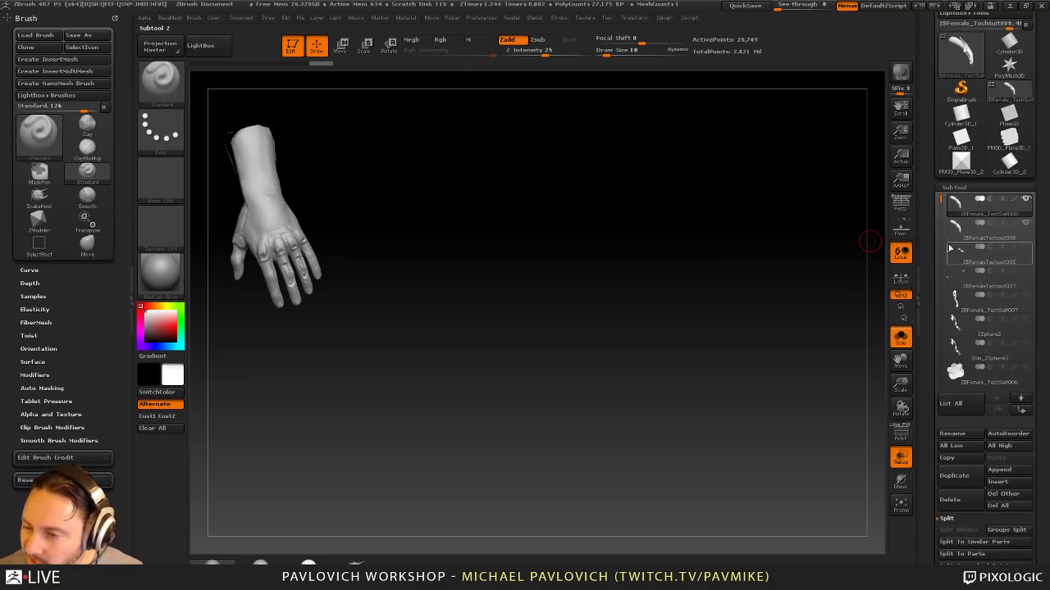
{"action": "left_click_drag", "start_coordinate": [679, 240], "coordinate": [705, 273]}
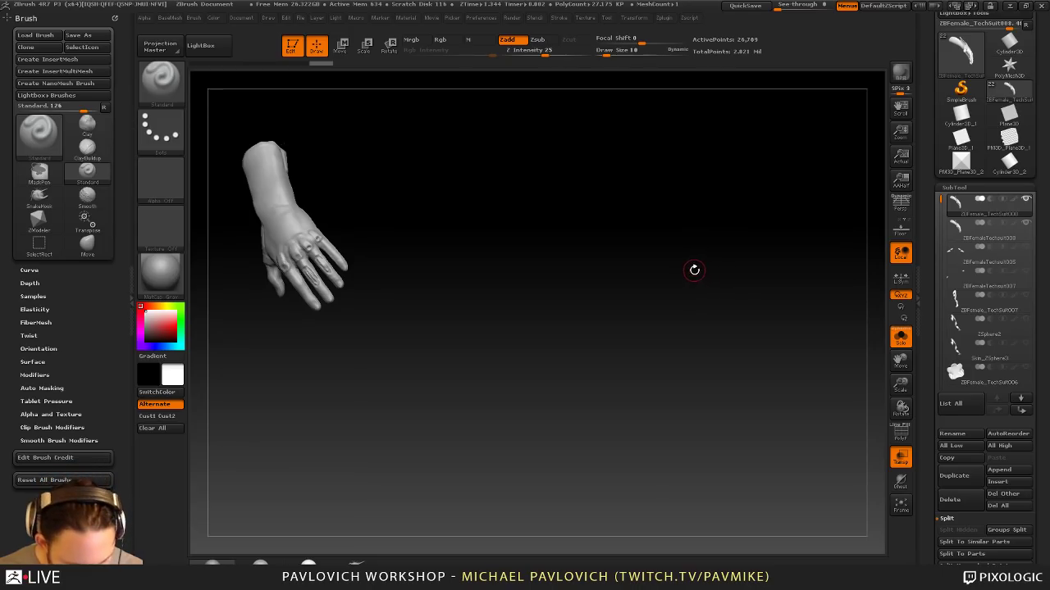
{"action": "key", "text": "super"}
{"action": "left_click_drag", "start_coordinate": [717, 350], "coordinate": [737, 318]}
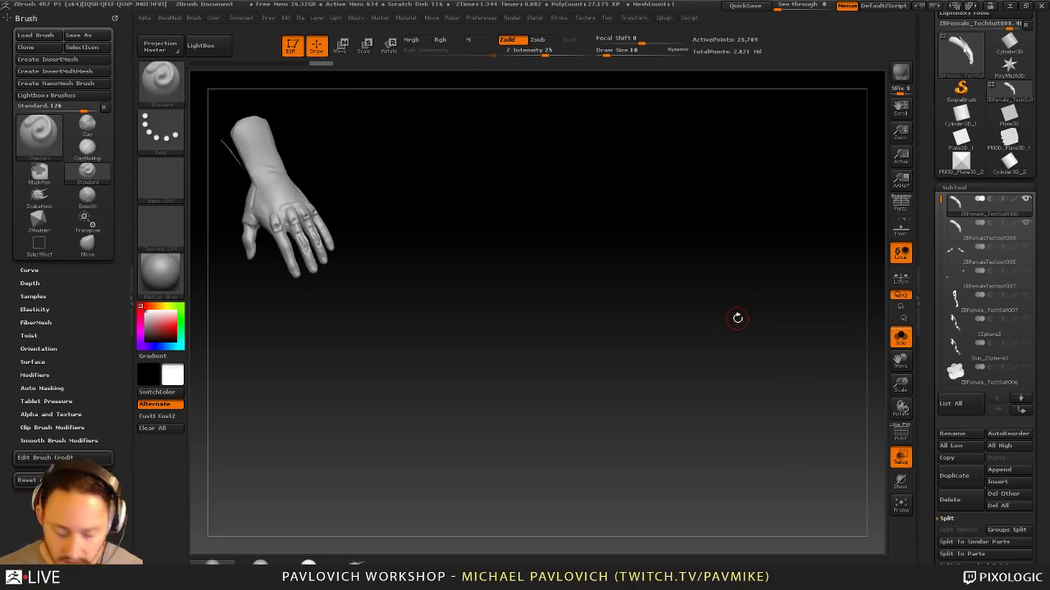
{"action": "left_click_drag", "start_coordinate": [686, 218], "coordinate": [681, 305]}
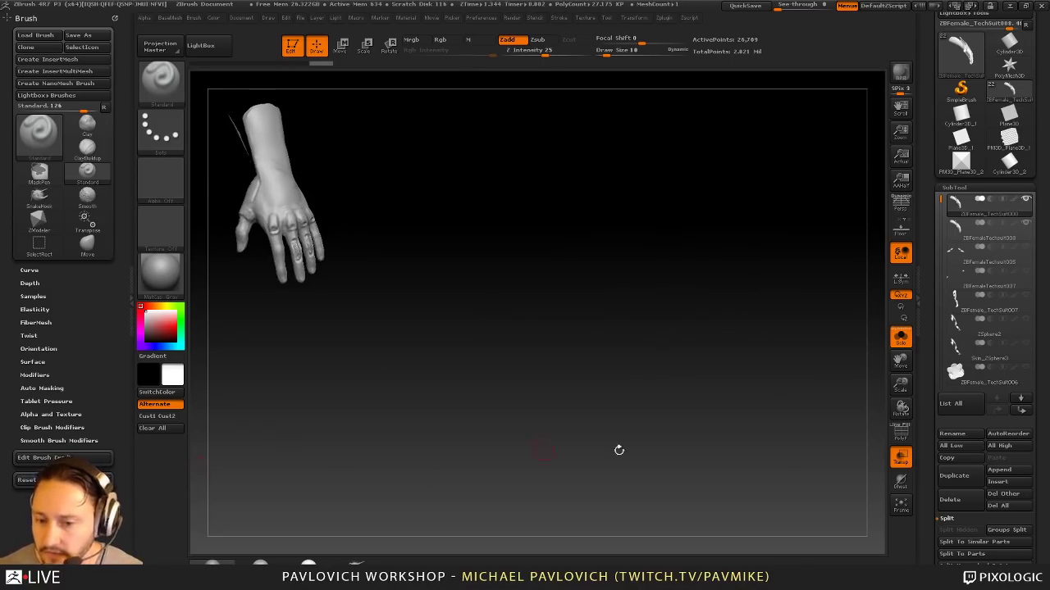
{"action": "mouse_move", "coordinate": [590, 241]}
{"action": "left_mouse_down"}
{"action": "mouse_move", "coordinate": [617, 263]}
{"action": "mouse_move", "coordinate": [629, 231]}
{"action": "mouse_move", "coordinate": [614, 201]}
{"action": "mouse_move", "coordinate": [625, 211]}
{"action": "mouse_move", "coordinate": [640, 200]}
{"action": "mouse_move", "coordinate": [646, 222]}
{"action": "mouse_move", "coordinate": [640, 239]}
{"action": "mouse_move", "coordinate": [628, 236]}
{"action": "mouse_move", "coordinate": [621, 293]}
{"action": "mouse_move", "coordinate": [629, 239]}
{"action": "mouse_move", "coordinate": [620, 251]}
{"action": "mouse_move", "coordinate": [637, 254]}
{"action": "mouse_move", "coordinate": [613, 245]}
{"action": "mouse_move", "coordinate": [597, 216]}
{"action": "mouse_move", "coordinate": [647, 251]}
{"action": "mouse_move", "coordinate": [666, 302]}
{"action": "mouse_move", "coordinate": [658, 288]}
{"action": "mouse_move", "coordinate": [698, 284]}
{"action": "mouse_move", "coordinate": [663, 222]}
{"action": "mouse_move", "coordinate": [703, 251]}
{"action": "mouse_move", "coordinate": [698, 225]}
{"action": "mouse_move", "coordinate": [701, 237]}
{"action": "left_mouse_up"}
{"action": "key", "text": "shift+s"}
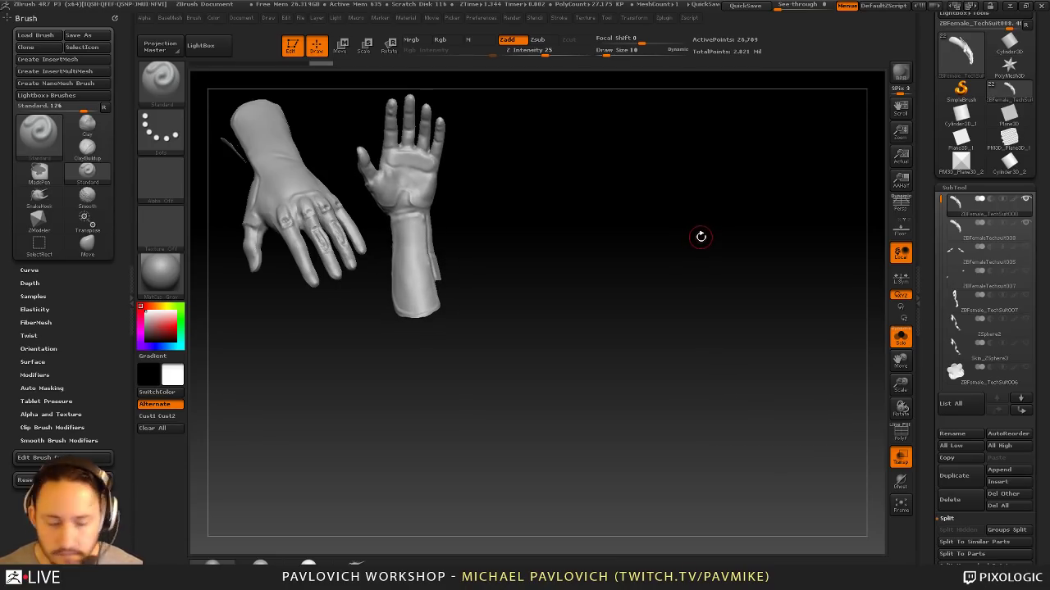
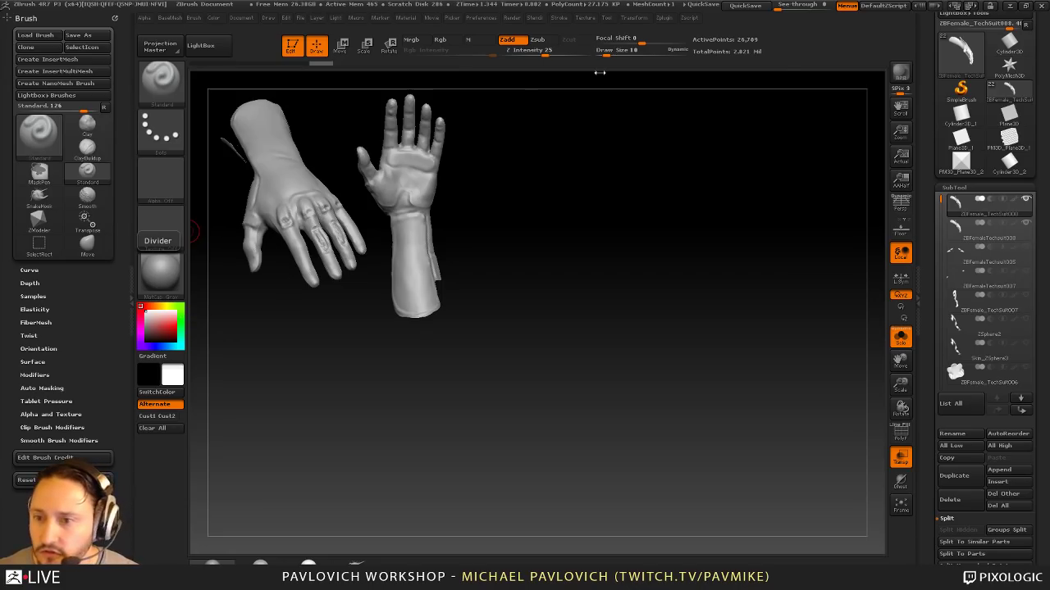
Step: Dock the Zplugin palette beside the canvas and expand its NanoTile Textures options
{"action": "left_click", "coordinate": [664, 19]}
{"action": "mouse_move", "coordinate": [660, 33]}
{"action": "left_mouse_down"}
{"action": "mouse_move", "coordinate": [572, 54]}
{"action": "mouse_move", "coordinate": [91, 38]}
{"action": "left_mouse_up"}
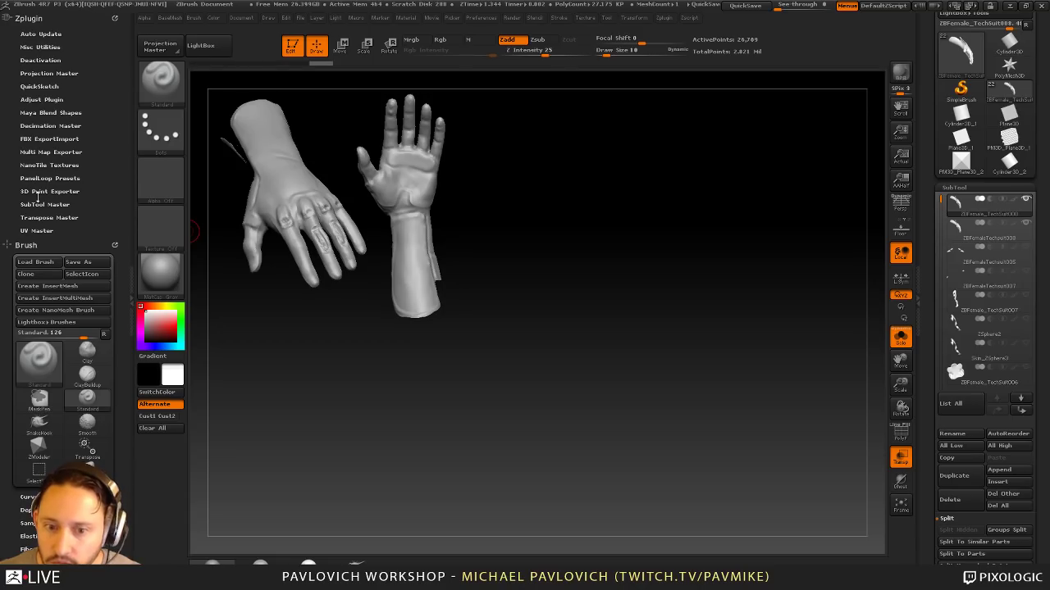
{"action": "left_click", "coordinate": [39, 167]}
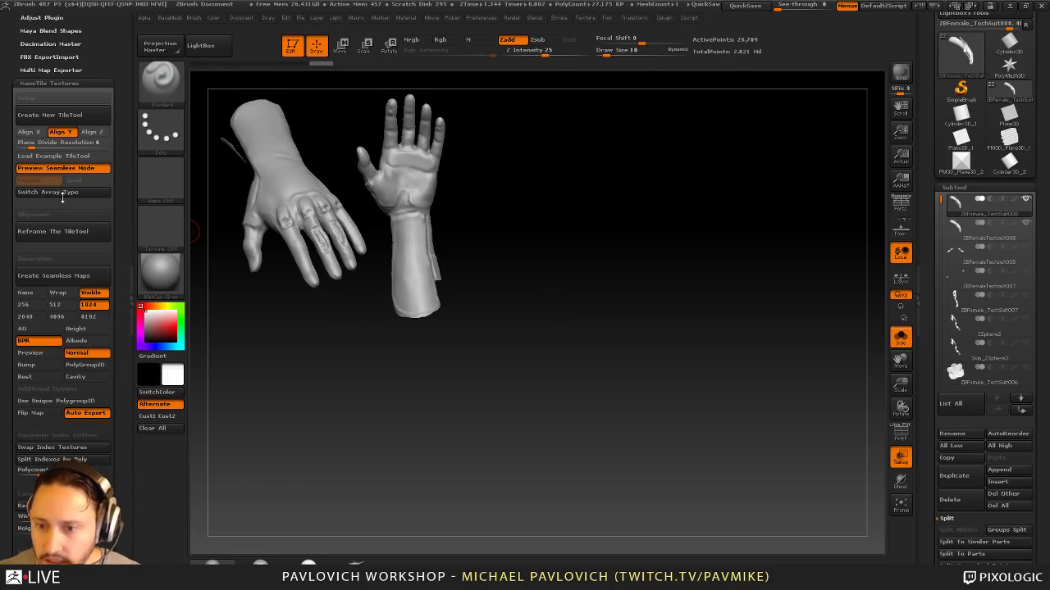
Step: Expand the tool's NanoMesh options, then review and collapse the NanoTile Textures options
{"action": "left_click_drag", "start_coordinate": [926, 410], "coordinate": [924, 283]}
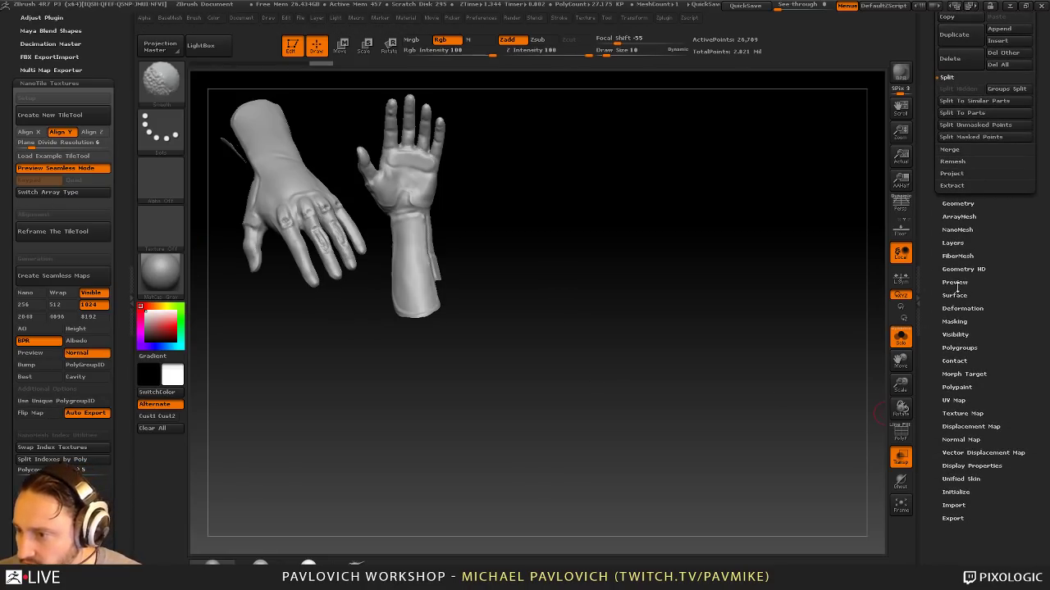
{"action": "left_click", "coordinate": [957, 231]}
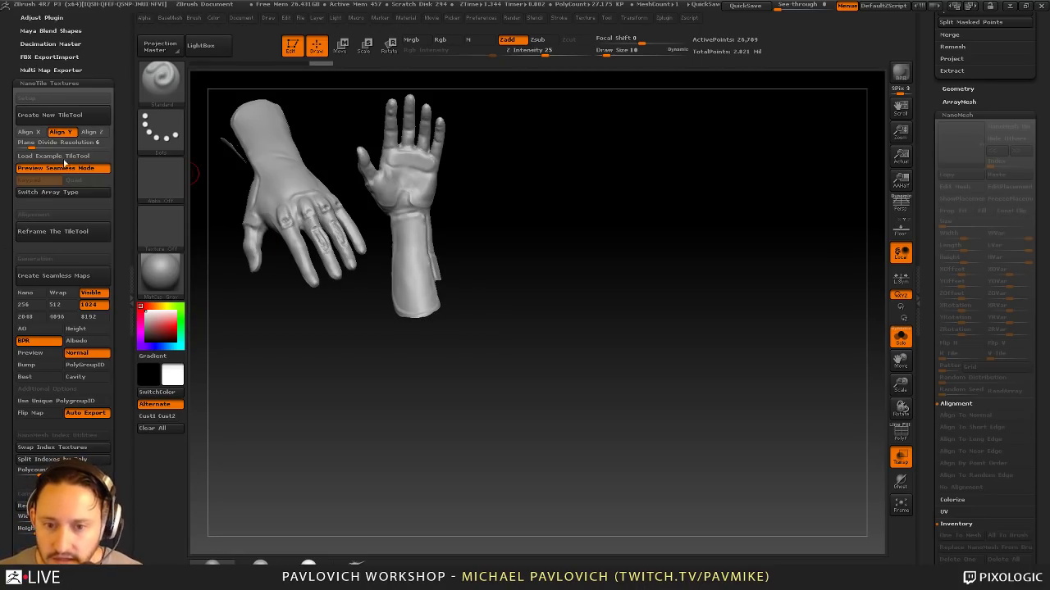
{"action": "left_click", "coordinate": [48, 84]}
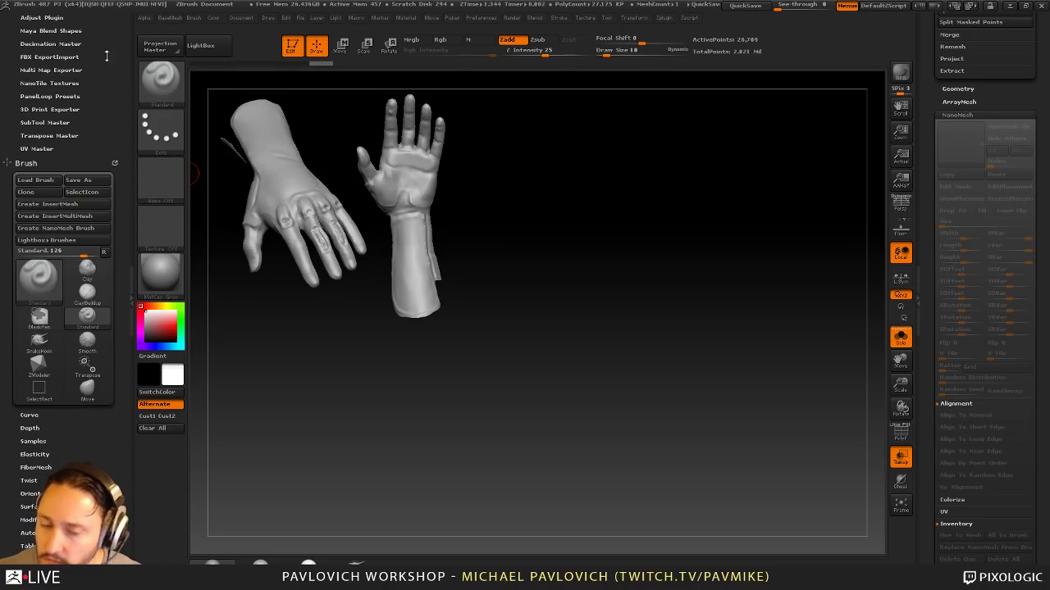
{"action": "left_click", "coordinate": [65, 83]}
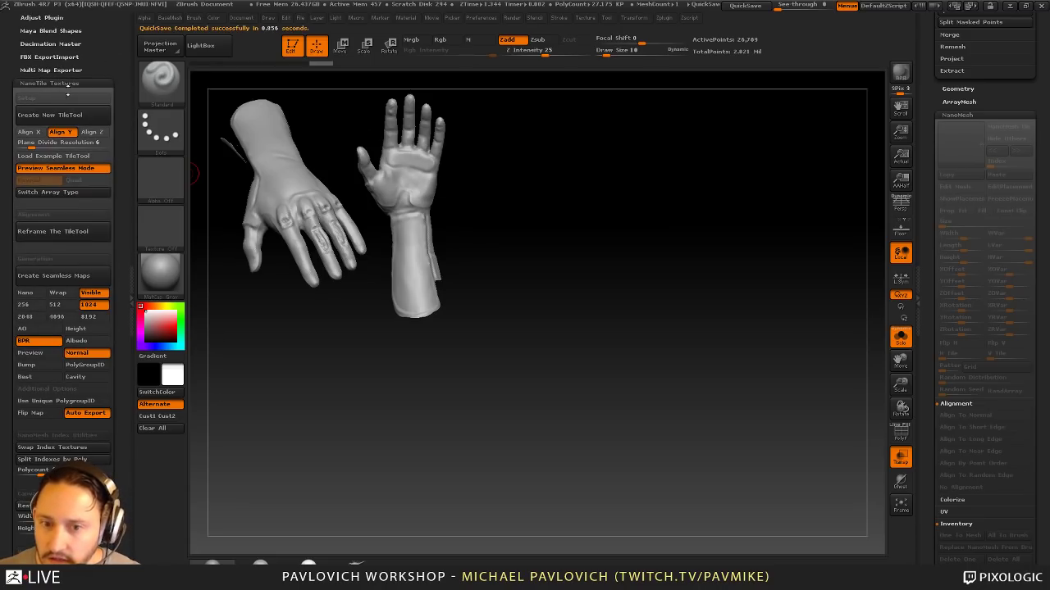
{"action": "left_click", "coordinate": [83, 82]}
{"action": "left_click_drag", "start_coordinate": [115, 58], "coordinate": [123, 283]}
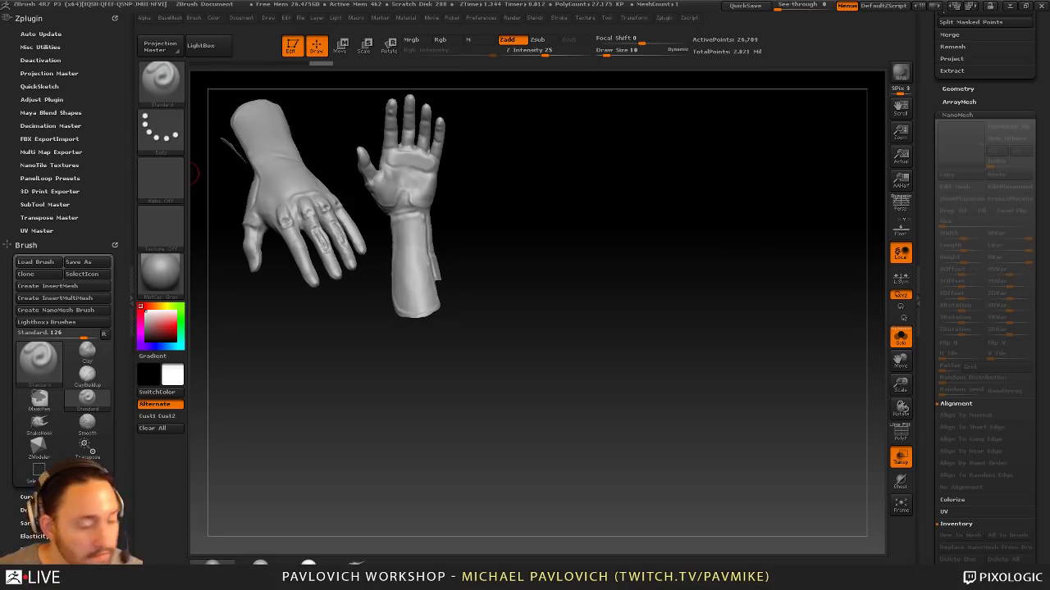
Step: Snapshot two side views of the detailed glove beside the palm view, plus an angled back-of-hand view below them
{"action": "left_click_drag", "start_coordinate": [488, 220], "coordinate": [631, 231]}
{"action": "key", "text": "shift+s"}
{"action": "key", "text": "shift+s"}
{"action": "left_click_drag", "start_coordinate": [631, 231], "coordinate": [760, 393], "text": "alt"}
{"action": "key", "text": "shift"}
{"action": "key", "text": "shift+s"}
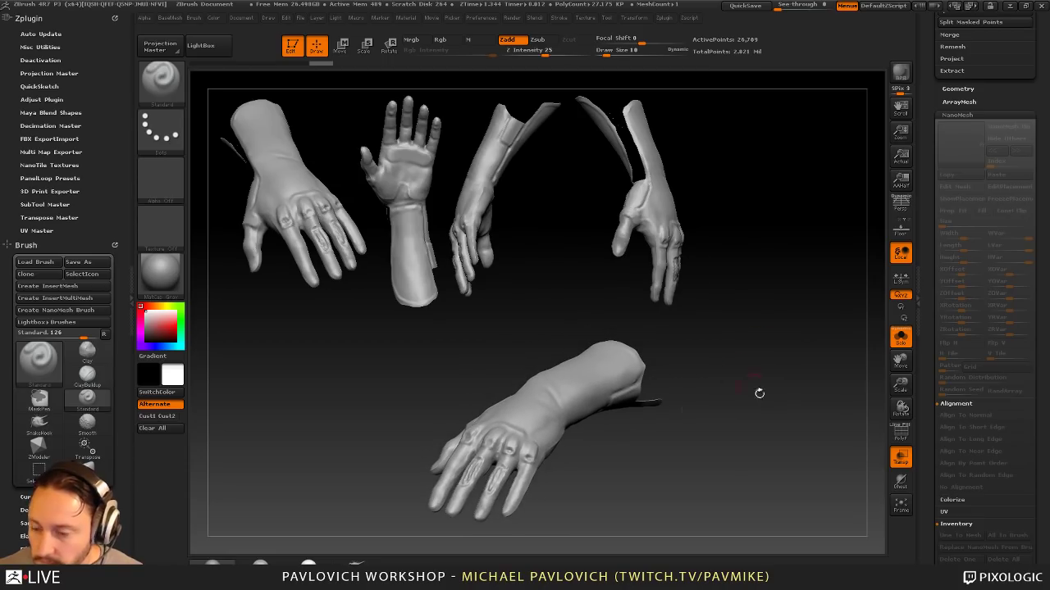
Step: Make the low-poly glove ZBFemaleTechsuit008 the active subtool
{"action": "left_click_drag", "start_coordinate": [926, 229], "coordinate": [928, 475]}
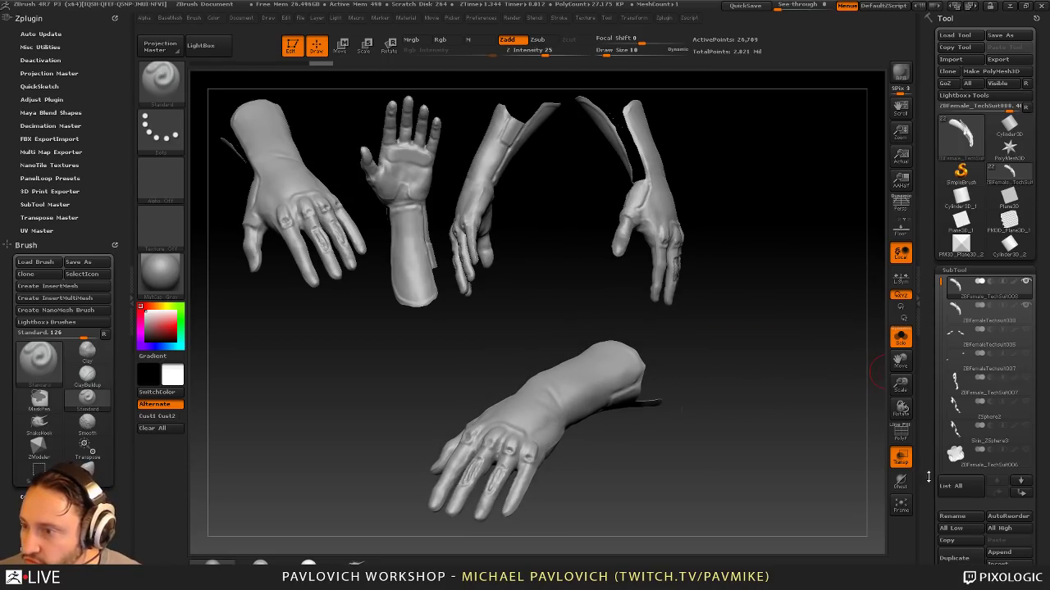
{"action": "left_click", "coordinate": [972, 313]}
{"action": "key", "text": "super"}
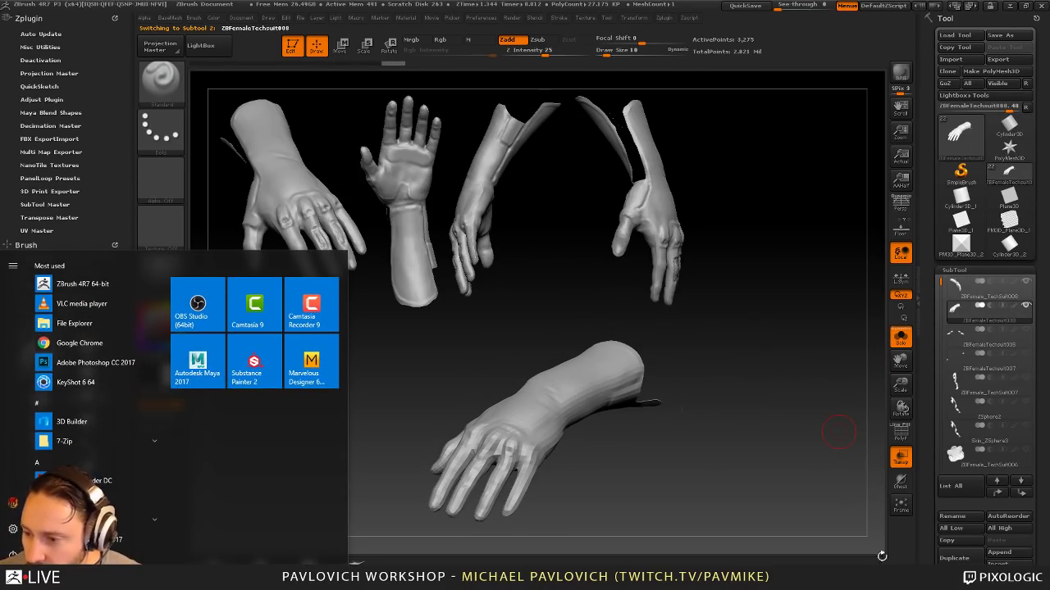
{"action": "key", "text": "super"}
Step: Minimize ZBrush and launch the Kuadro reference viewer from the desktop as administrator
{"action": "left_click", "coordinate": [1010, 8]}
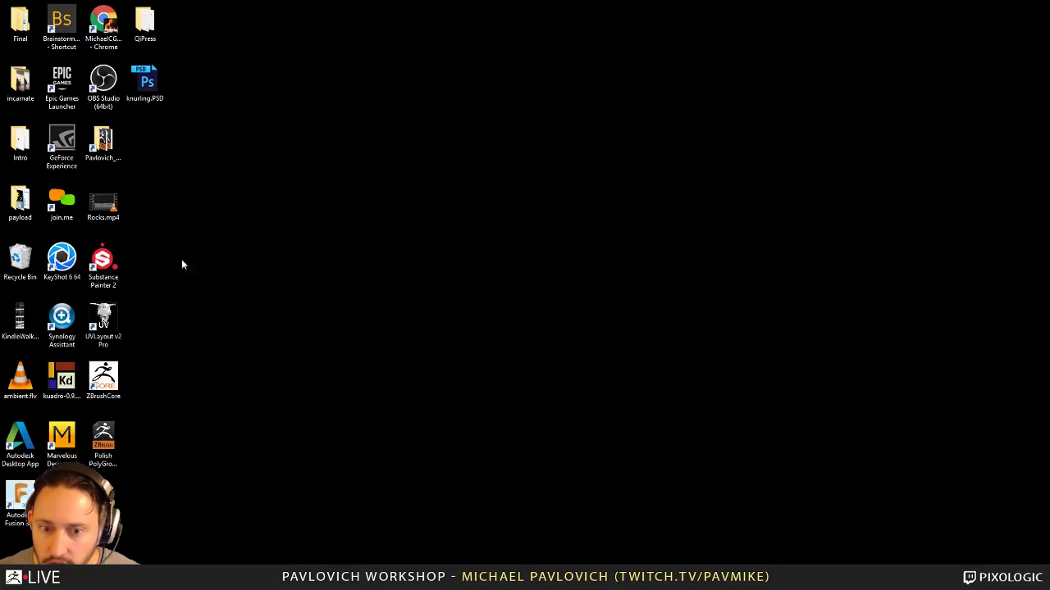
{"action": "double_click", "coordinate": [57, 379]}
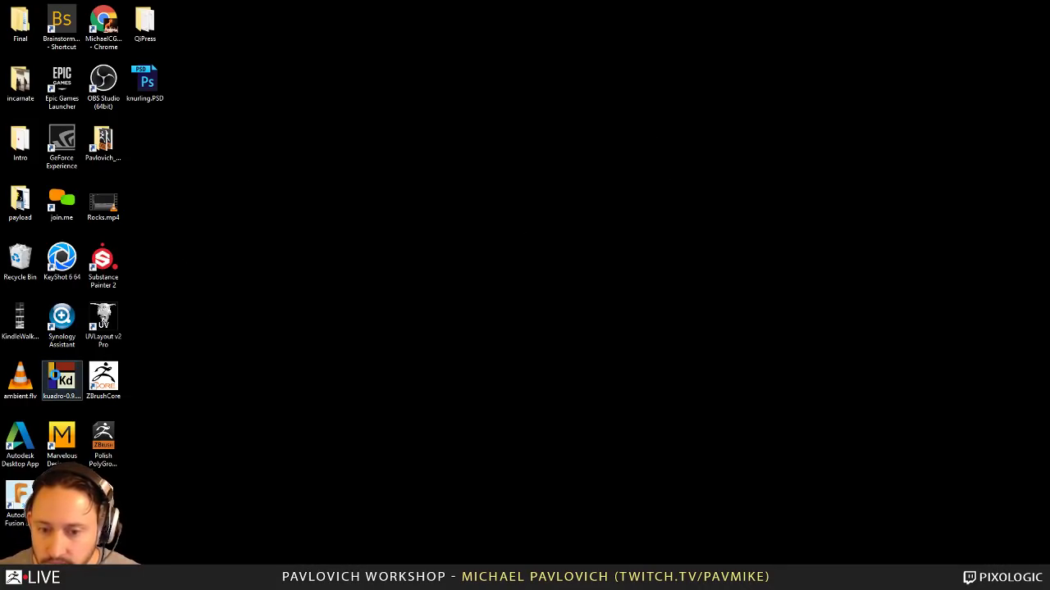
{"action": "right_click", "coordinate": [54, 374]}
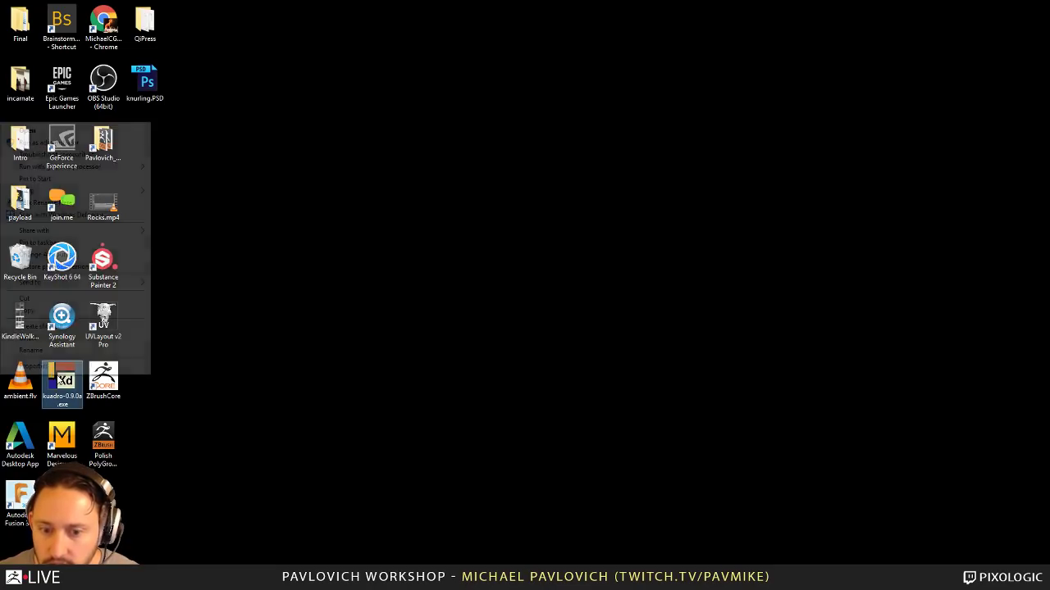
{"action": "left_click", "coordinate": [34, 145]}
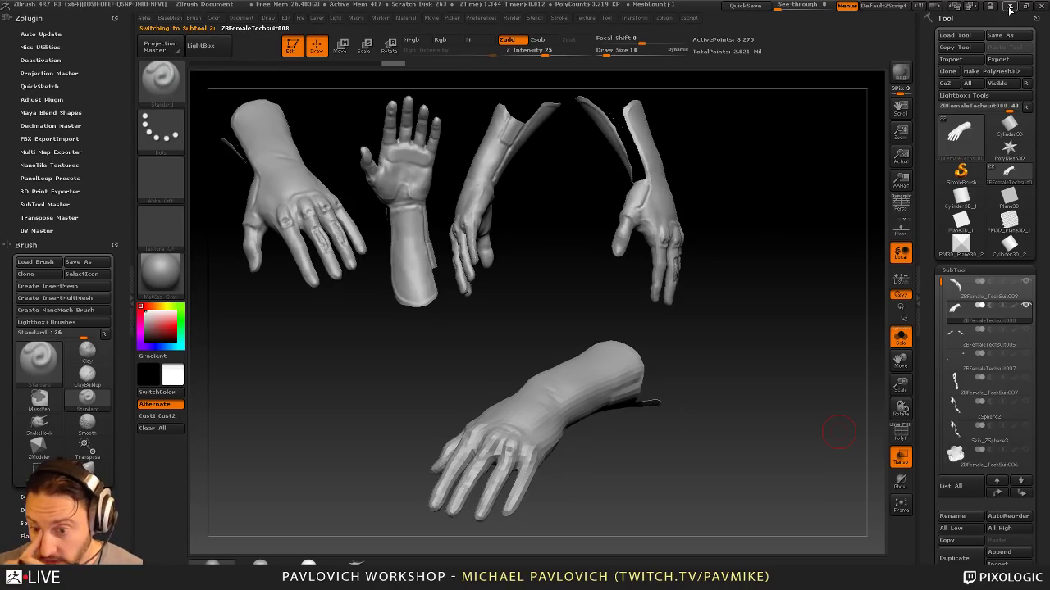
{"action": "left_click", "coordinate": [1010, 6]}
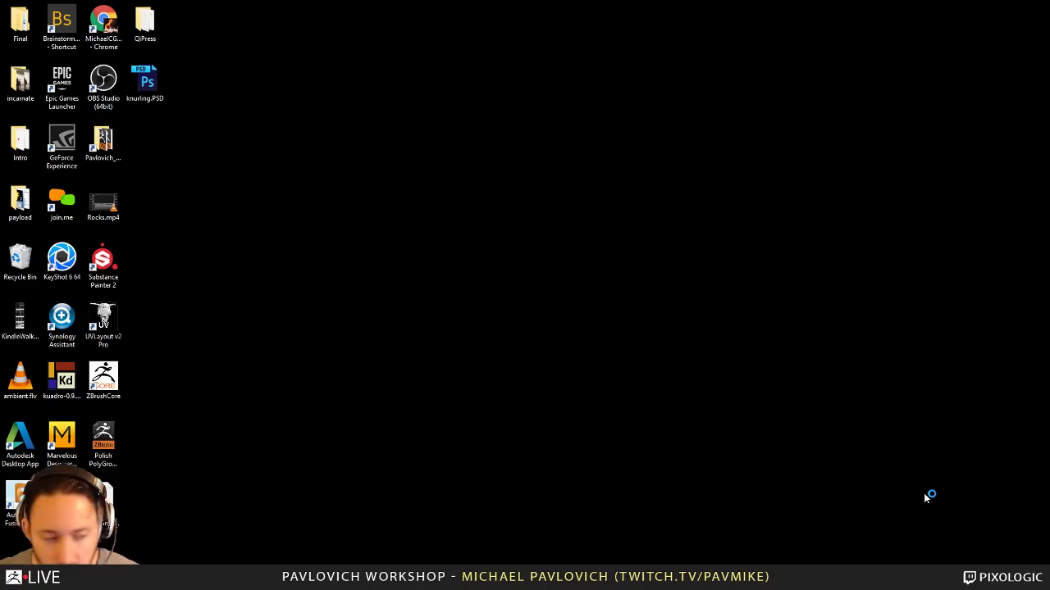
Step: Turn off Auto Save and Auto Add From Clipboard in Kuadro and close its current preset
{"action": "key", "text": "super"}
{"action": "right_click", "coordinate": [927, 581]}
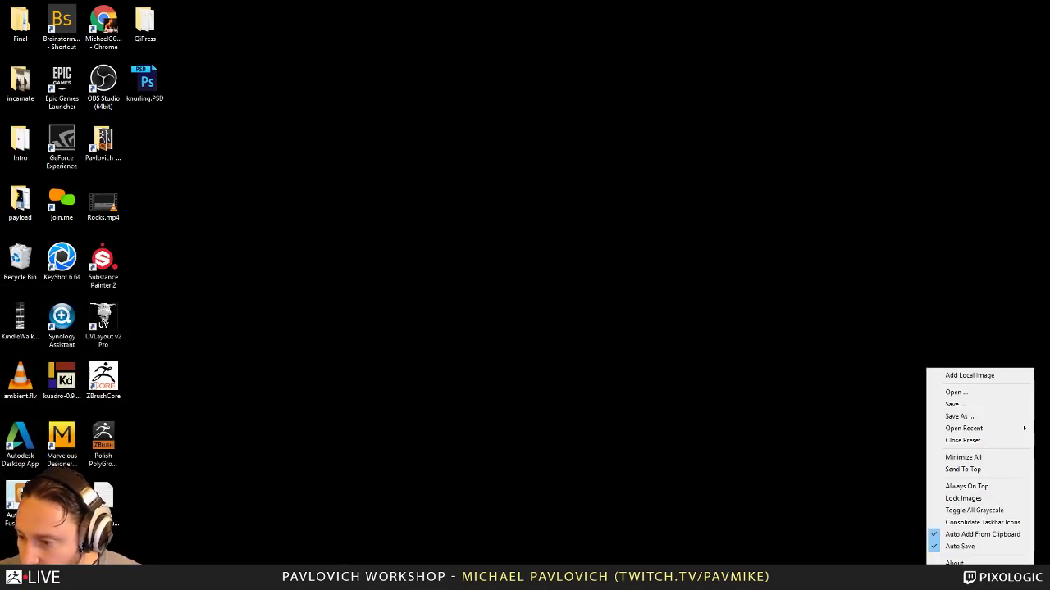
{"action": "left_click", "coordinate": [948, 576]}
{"action": "right_click", "coordinate": [917, 581]}
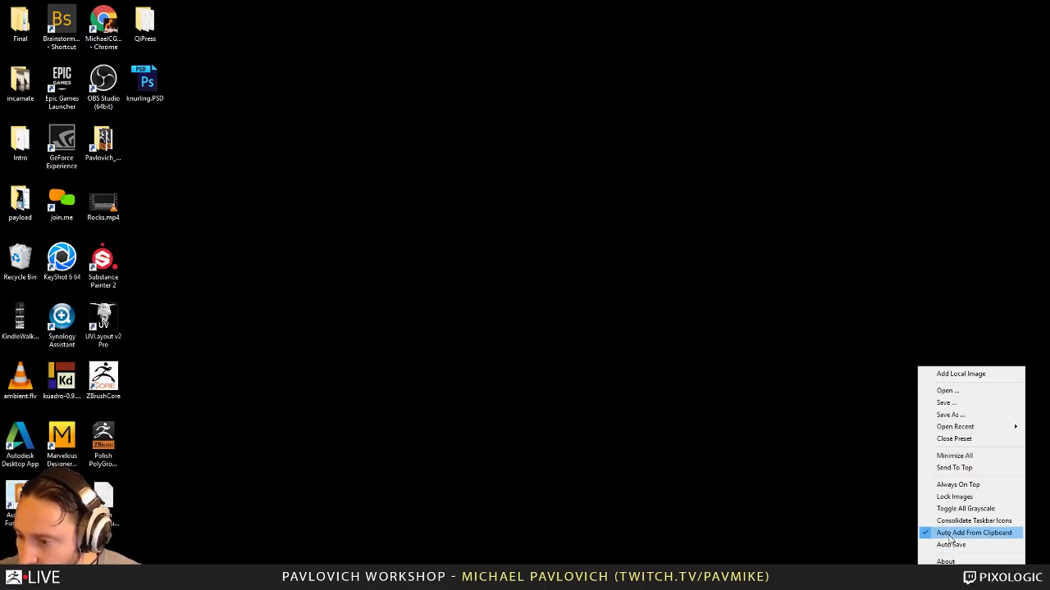
{"action": "left_click", "coordinate": [948, 534]}
{"action": "right_click", "coordinate": [920, 580]}
{"action": "left_click", "coordinate": [960, 442]}
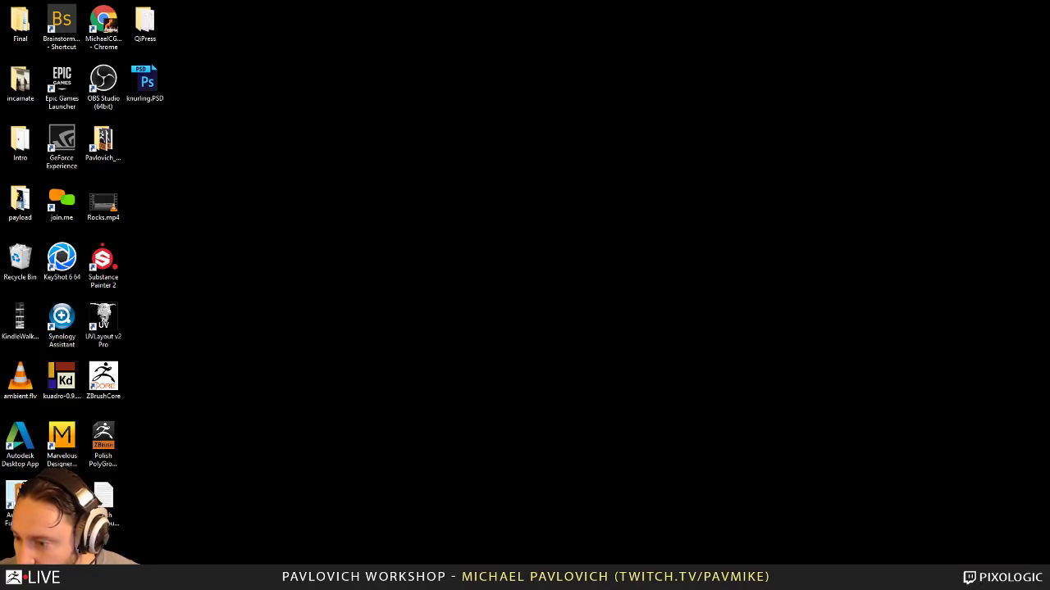
Step: Open the preset gloves_ref.ref from the roboviking folder's female_reference subfolder in Kuadro
{"action": "right_click", "coordinate": [920, 579]}
{"action": "left_click", "coordinate": [953, 391]}
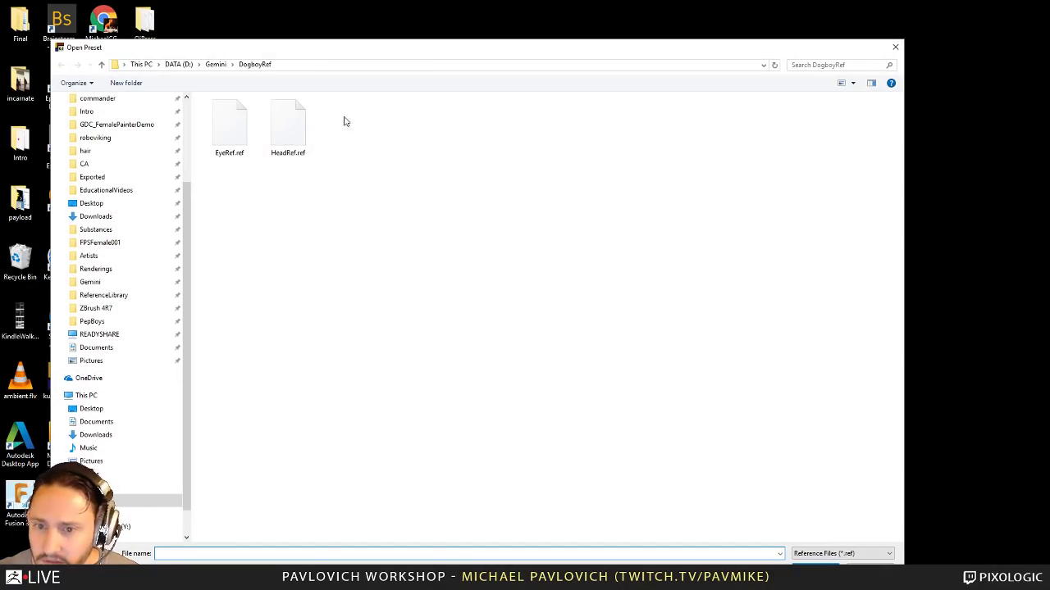
{"action": "scroll", "coordinate": [191, 141], "scroll_direction": "up", "scroll_amount": 2}
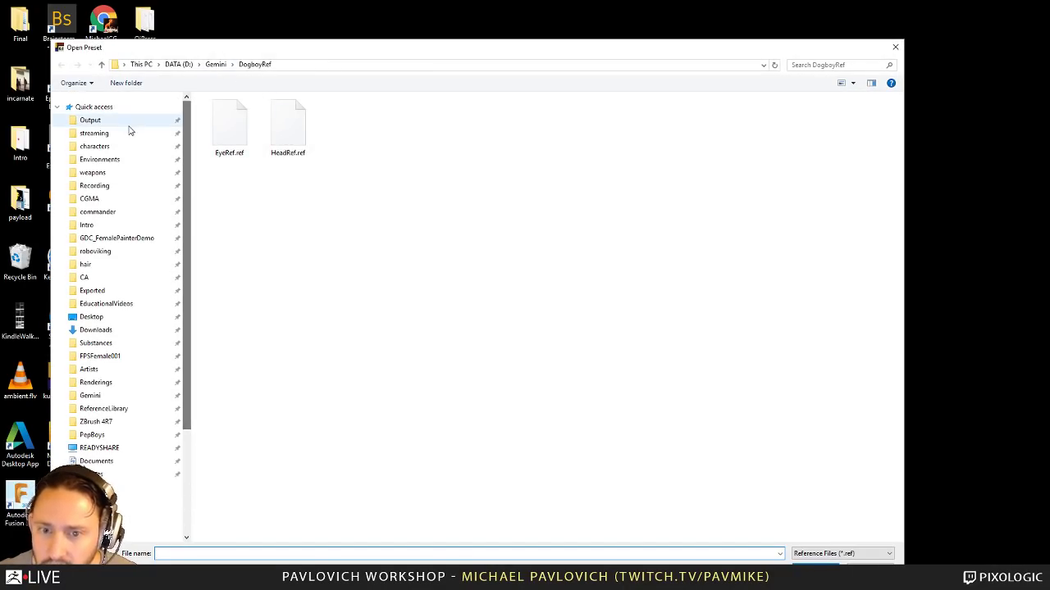
{"action": "left_click", "coordinate": [124, 140]}
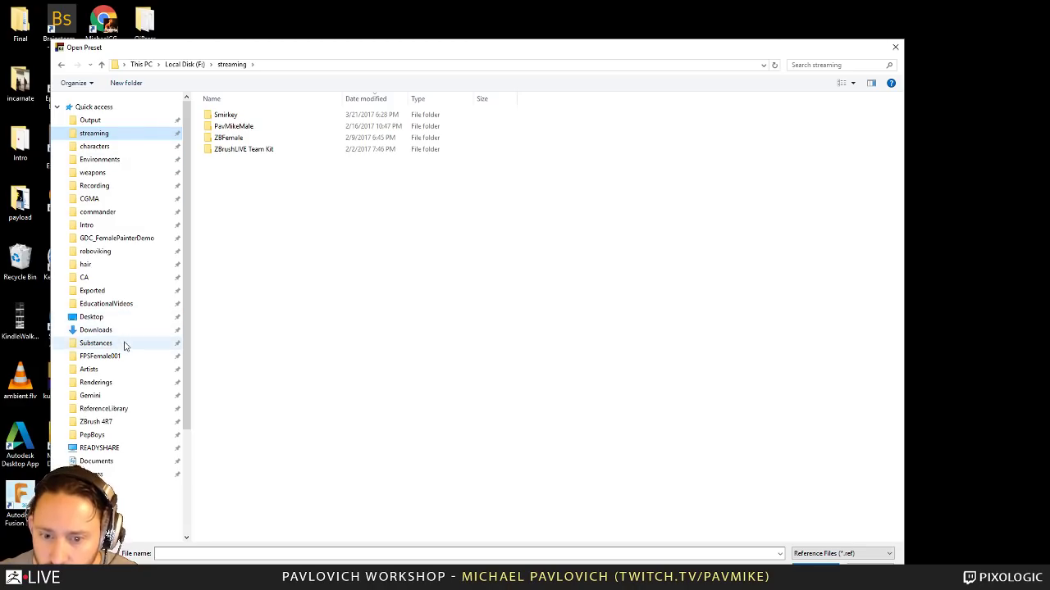
{"action": "left_click", "coordinate": [108, 256]}
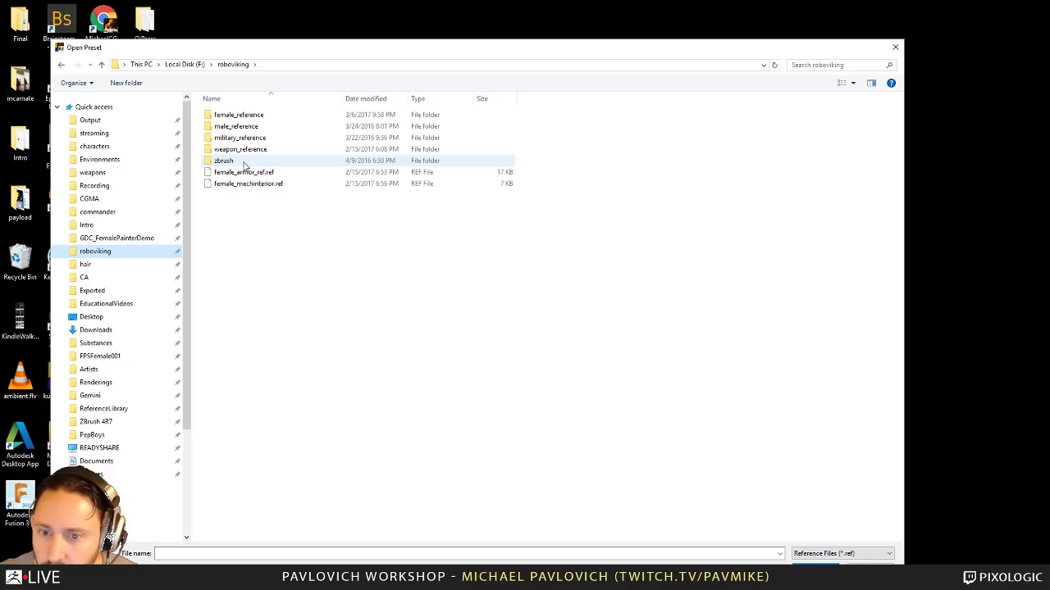
{"action": "double_click", "coordinate": [238, 114]}
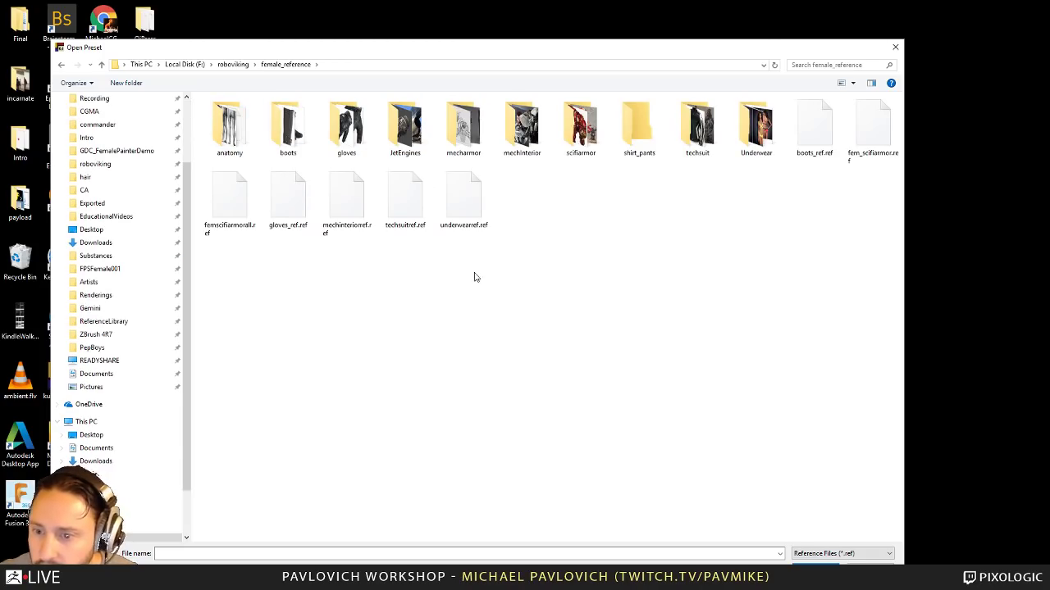
{"action": "double_click", "coordinate": [298, 201]}
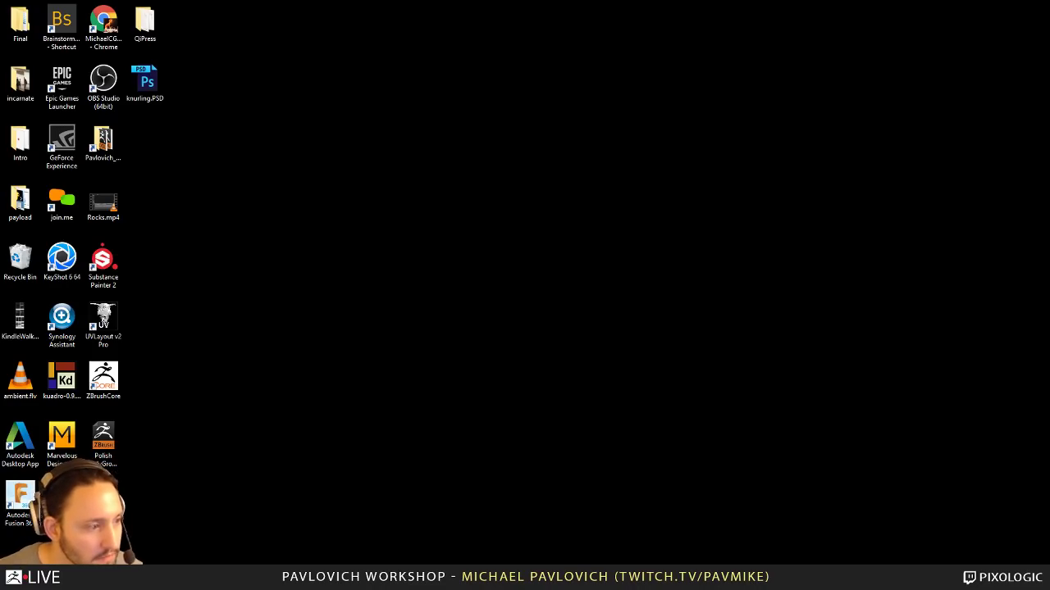
Step: Bring glove reference images onto the main screen to examine their design, then move them back to the other monitor
{"action": "left_click_drag", "start_coordinate": [1049, 294], "coordinate": [469, 213]}
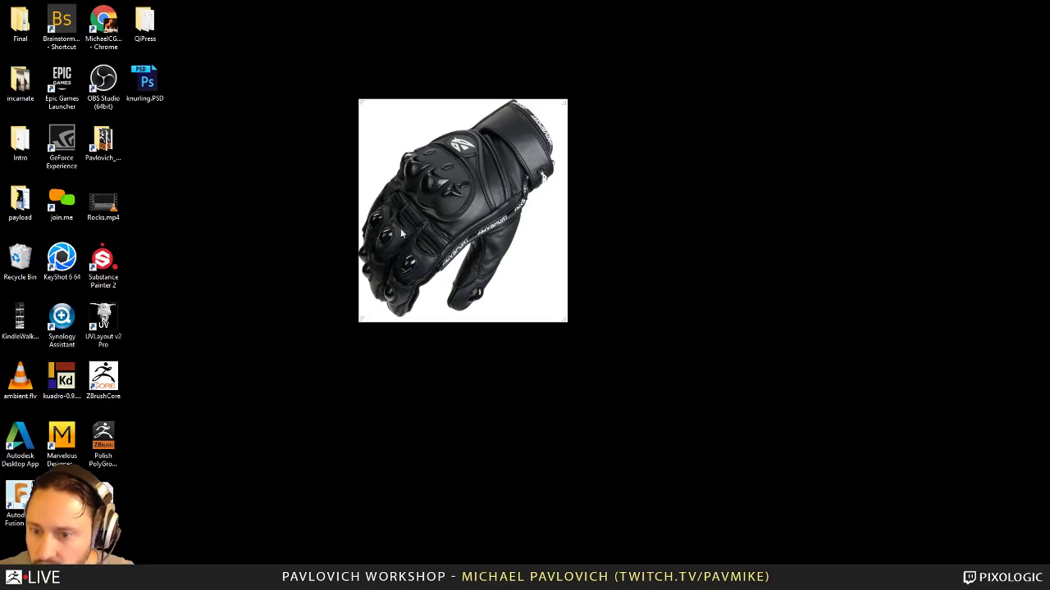
{"action": "left_click_drag", "start_coordinate": [499, 190], "coordinate": [0, 254]}
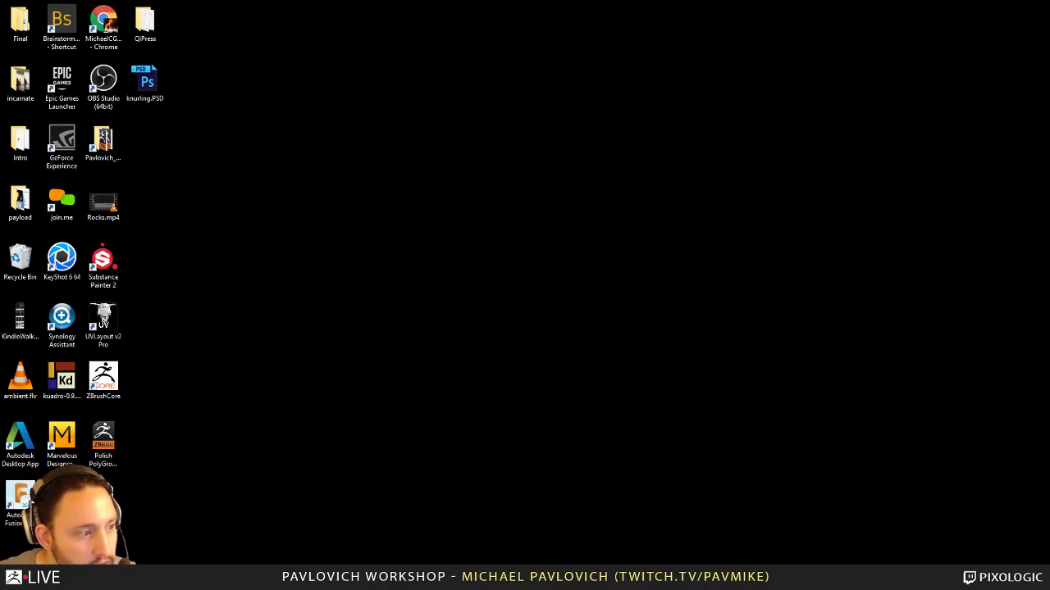
{"action": "left_click_drag", "start_coordinate": [0, 265], "coordinate": [479, 265]}
{"action": "left_click_drag", "start_coordinate": [484, 168], "coordinate": [0, 173]}
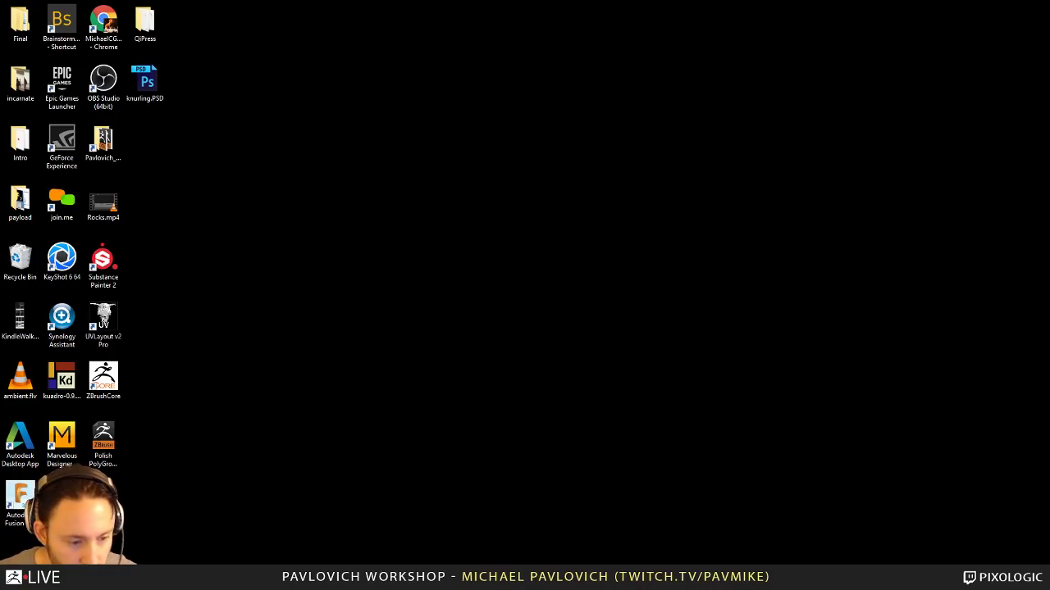
Step: Switch back to ZBrush, turn off Solo for the low-poly glove and set the draw size to 1
{"action": "key", "text": "super"}
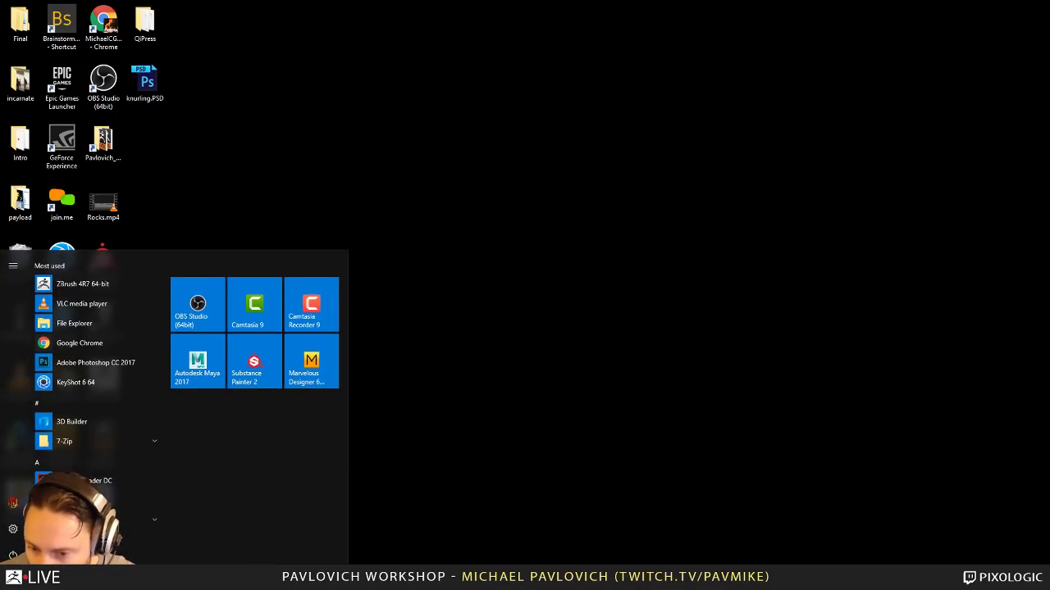
{"action": "key", "text": "alt+Tab"}
{"action": "left_click_drag", "start_coordinate": [821, 141], "coordinate": [801, 329]}
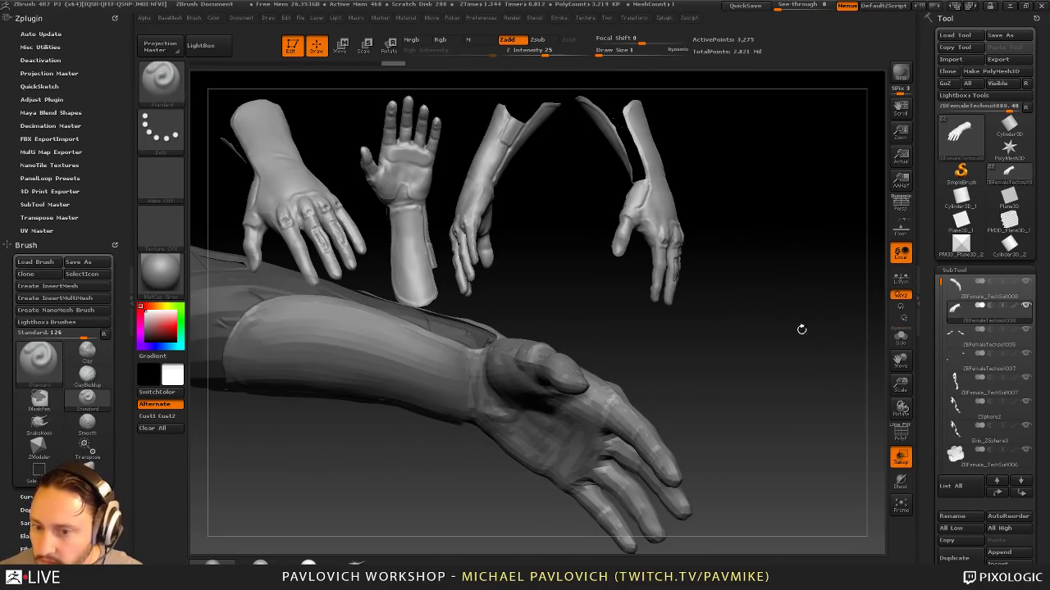
Step: Move the low-poly forearm piece to the head of the subtool list and display only the detailed and low-poly glove subtools
{"action": "left_click", "coordinate": [422, 361], "text": "alt"}
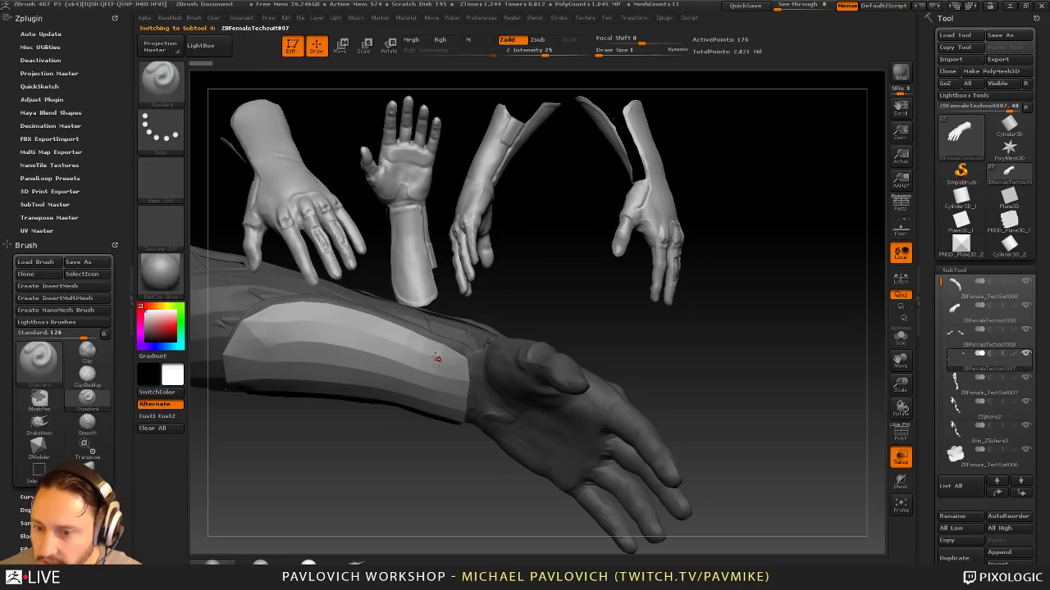
{"action": "left_click", "coordinate": [997, 492], "text": "shift"}
{"action": "left_click", "coordinate": [1024, 283]}
{"action": "left_click", "coordinate": [1025, 308]}
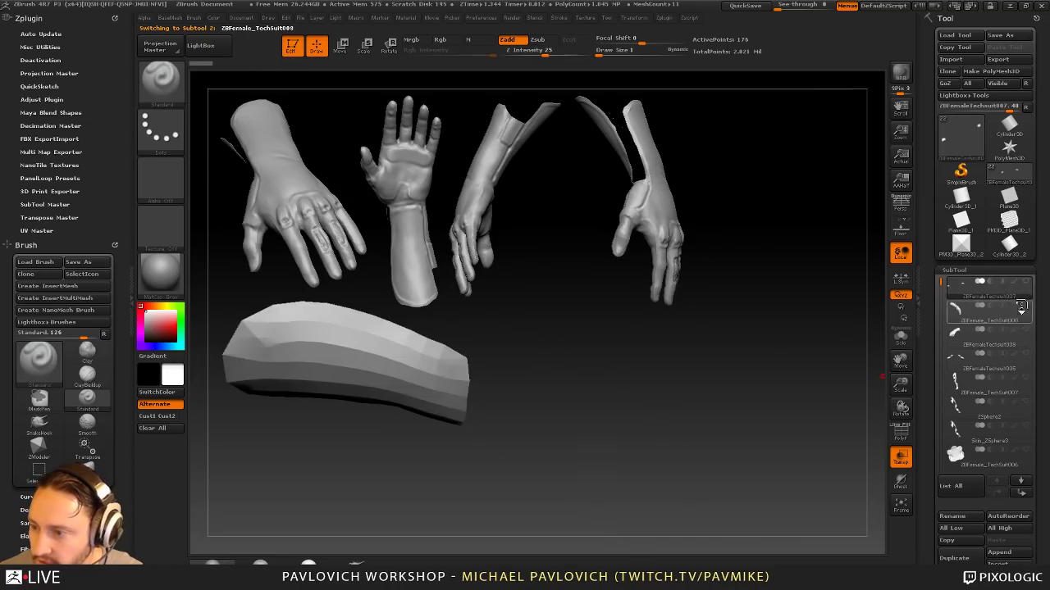
{"action": "left_click", "coordinate": [1026, 304]}
{"action": "left_click", "coordinate": [1026, 282]}
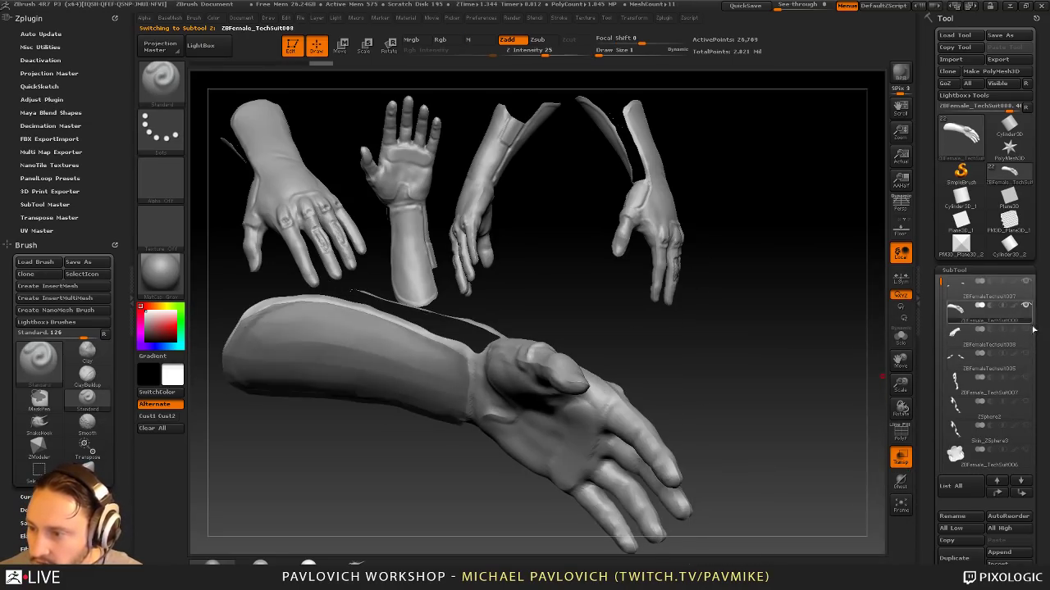
{"action": "left_click", "coordinate": [1027, 330]}
Step: Select the low-poly glove, compare it with the detailed glove, then disable transparency and solo the low-poly mesh
{"action": "mouse_move", "coordinate": [849, 371]}
{"action": "left_mouse_down"}
{"action": "mouse_move", "coordinate": [801, 365]}
{"action": "mouse_move", "coordinate": [742, 327]}
{"action": "mouse_move", "coordinate": [814, 303]}
{"action": "mouse_move", "coordinate": [817, 342]}
{"action": "left_mouse_up"}
{"action": "left_click", "coordinate": [597, 383]}
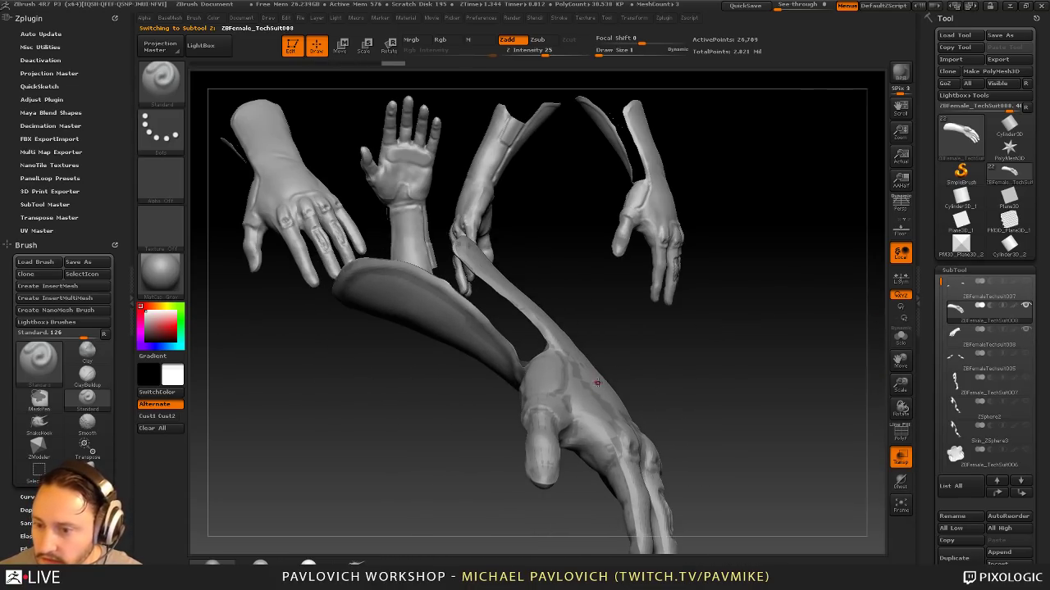
{"action": "left_click_drag", "start_coordinate": [755, 330], "coordinate": [761, 356]}
{"action": "left_click", "coordinate": [966, 338]}
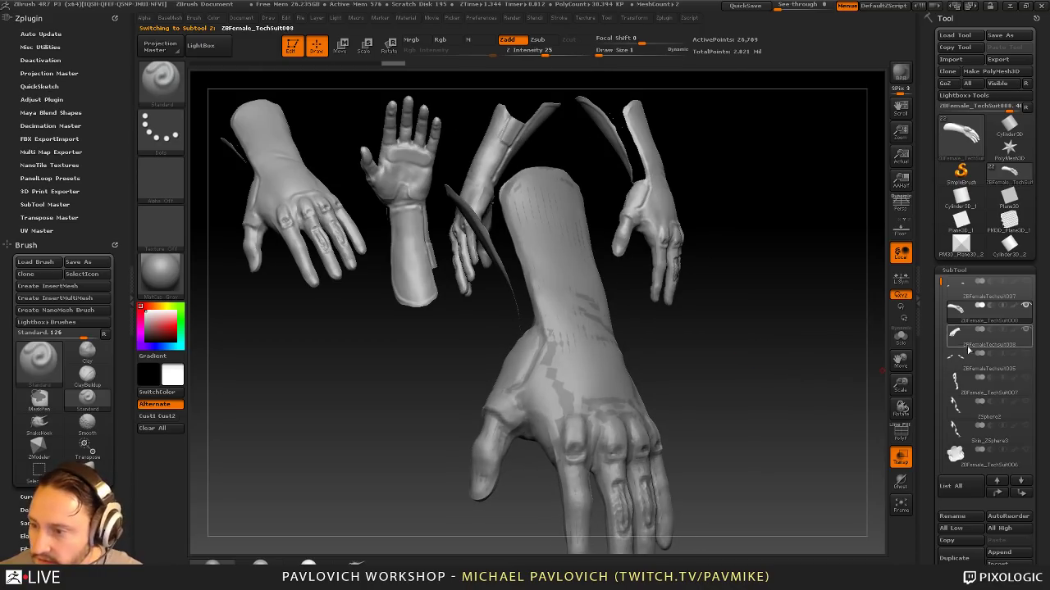
{"action": "left_click", "coordinate": [900, 438]}
{"action": "left_click_drag", "start_coordinate": [863, 383], "coordinate": [833, 422], "text": "alt"}
{"action": "left_click", "coordinate": [899, 434]}
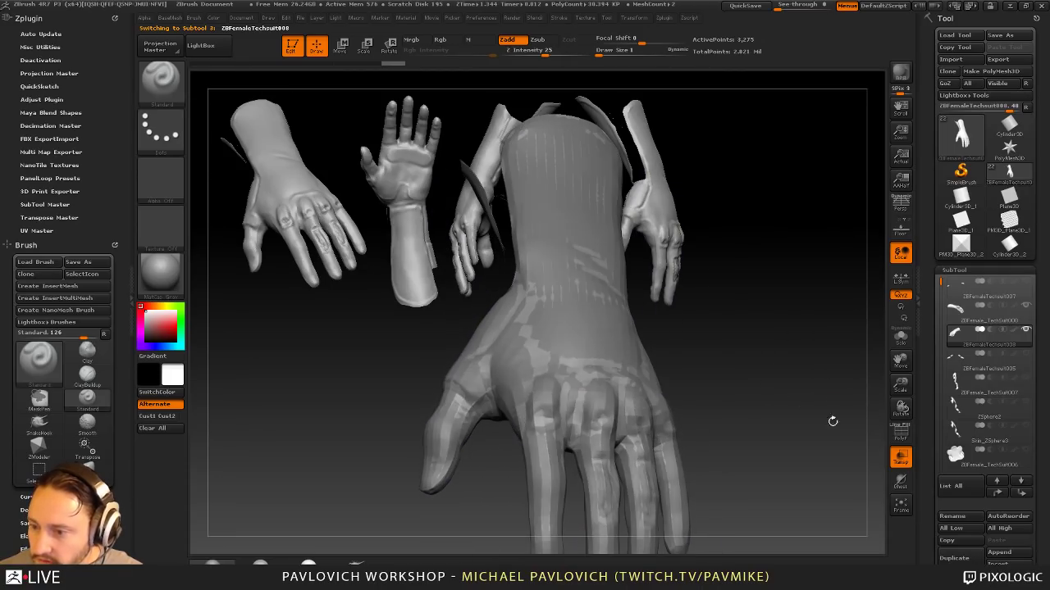
{"action": "left_click", "coordinate": [903, 460]}
{"action": "left_click", "coordinate": [900, 338]}
{"action": "left_click_drag", "start_coordinate": [846, 377], "coordinate": [882, 394]}
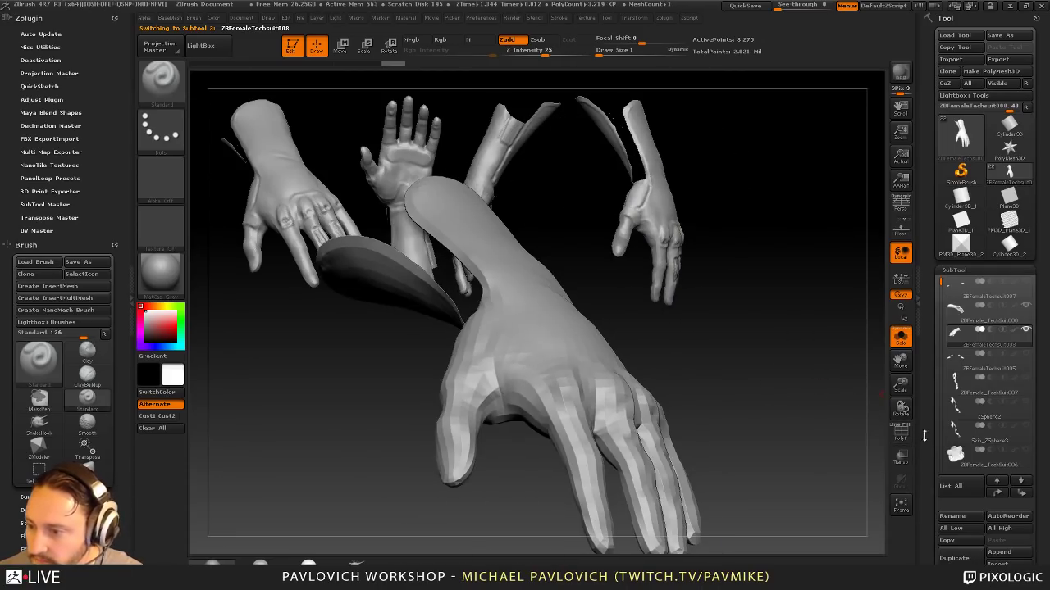
Step: Open the EdgeLoop settings within the low-poly glove's Geometry options
{"action": "left_click_drag", "start_coordinate": [924, 436], "coordinate": [931, 298]}
{"action": "left_click", "coordinate": [948, 337], "text": "shift"}
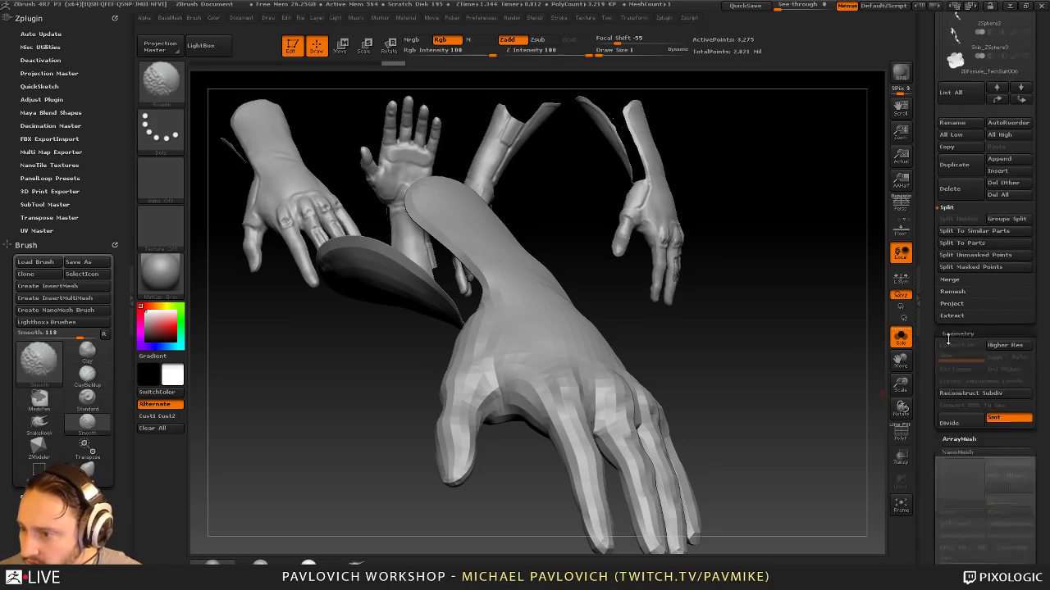
{"action": "left_click", "coordinate": [948, 337]}
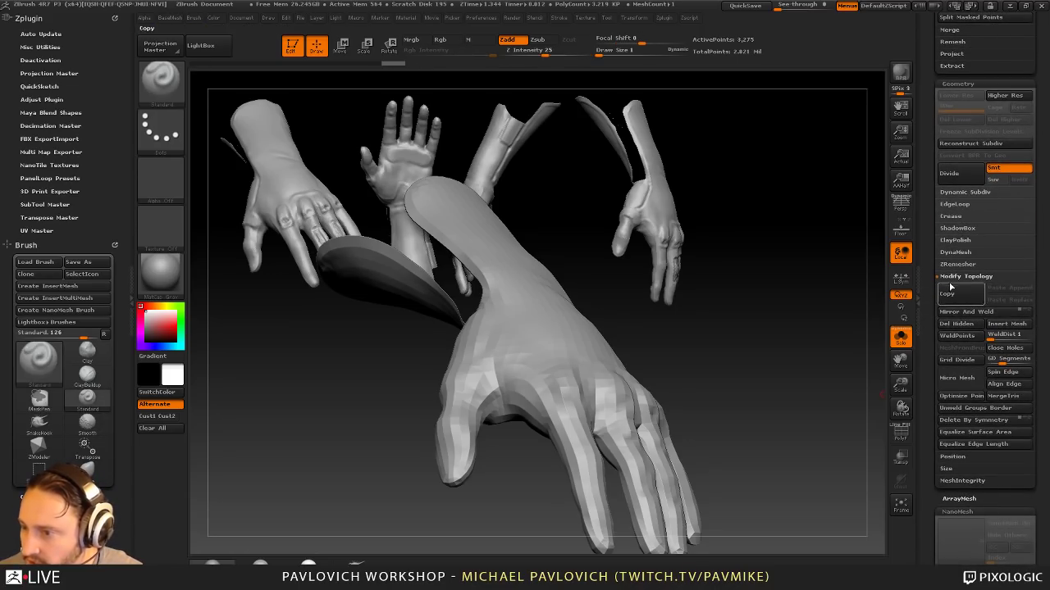
{"action": "left_click", "coordinate": [951, 278], "text": "shift"}
{"action": "left_click", "coordinate": [956, 204]}
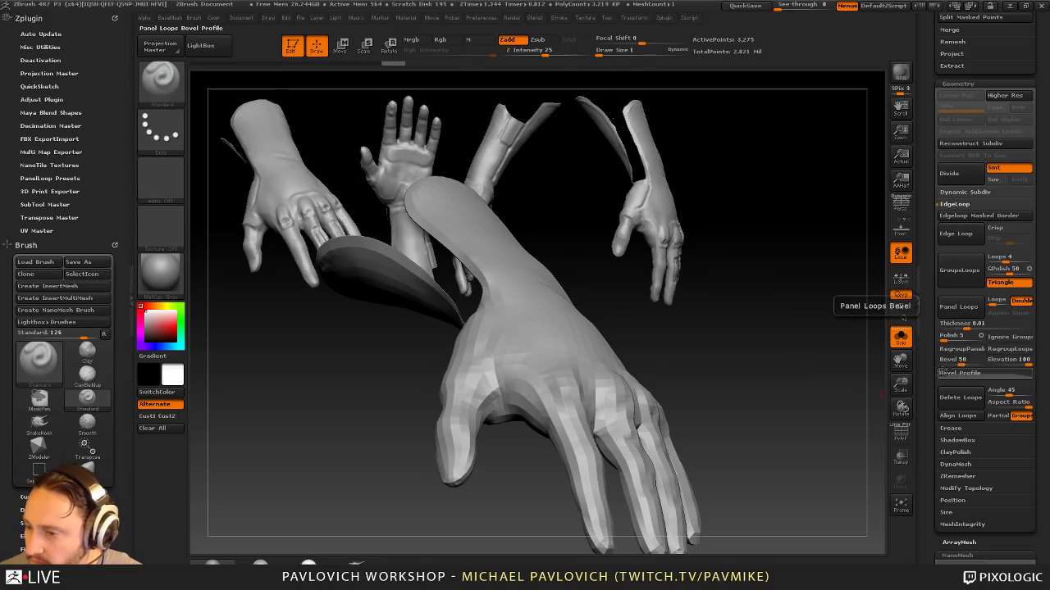
Step: Try Panel Loops on the low-poly glove at thickness 0.01 and polish 5, inspect the polygroups in wireframe, and undo it
{"action": "left_click", "coordinate": [957, 306]}
{"action": "left_click", "coordinate": [900, 435]}
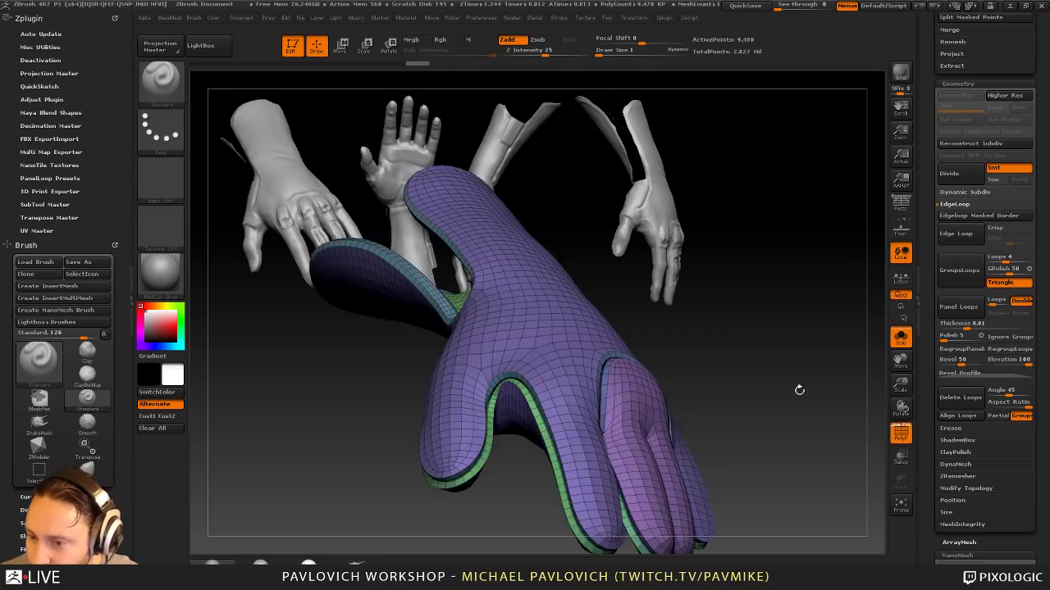
{"action": "left_click_drag", "start_coordinate": [799, 389], "coordinate": [902, 373]}
{"action": "key", "text": "ctrl+z"}
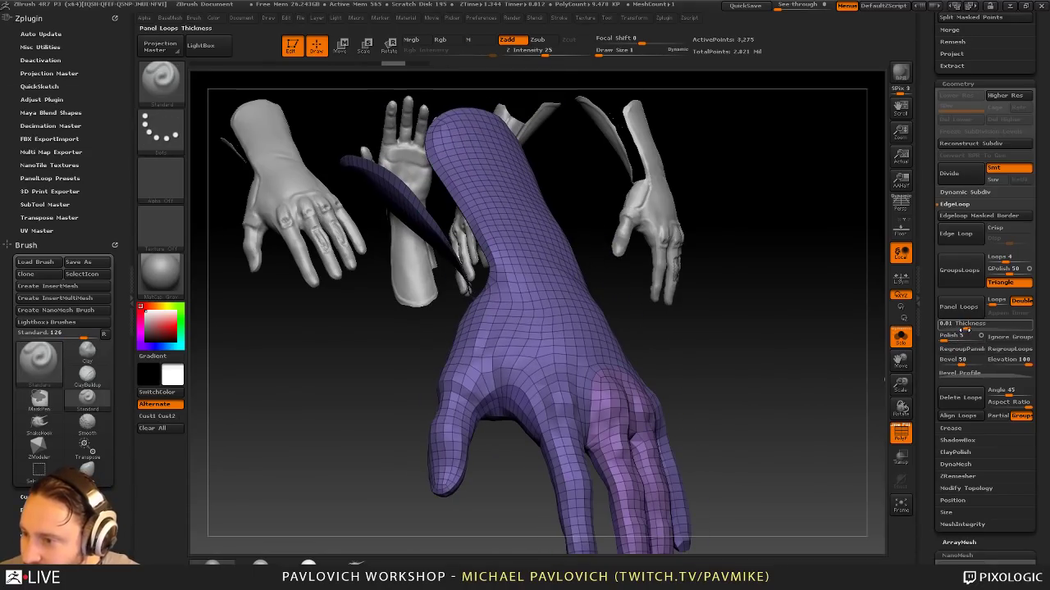
Step: Try Panel Loops on the glove with the thickness reduced to about 0.001, inspect the wrist opening, and undo it
{"action": "left_click_drag", "start_coordinate": [967, 329], "coordinate": [958, 326]}
{"action": "left_click", "coordinate": [958, 314]}
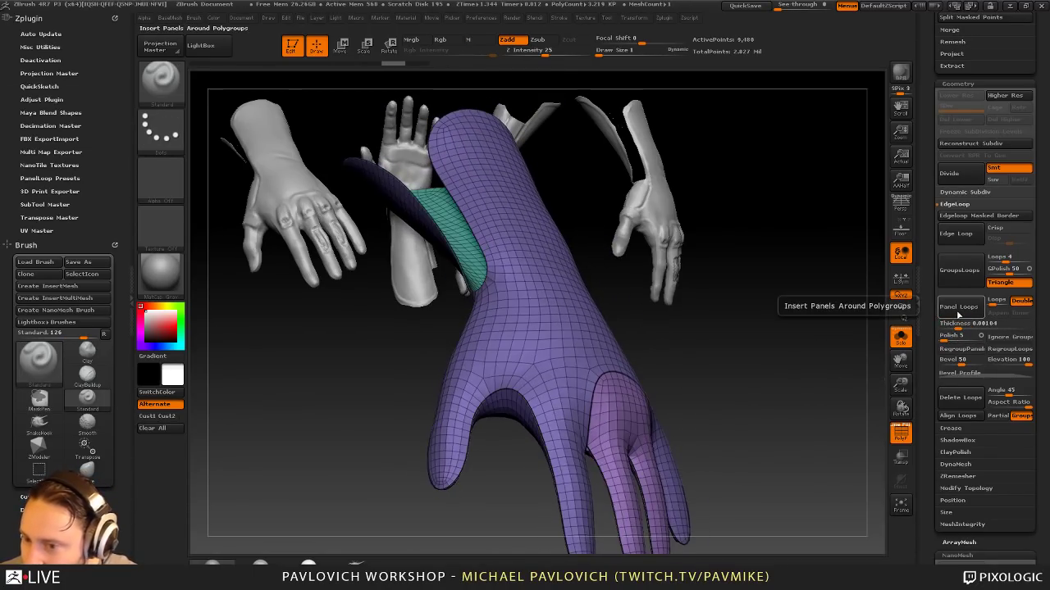
{"action": "left_click_drag", "start_coordinate": [857, 384], "coordinate": [831, 372]}
{"action": "key", "text": "ctrl+z"}
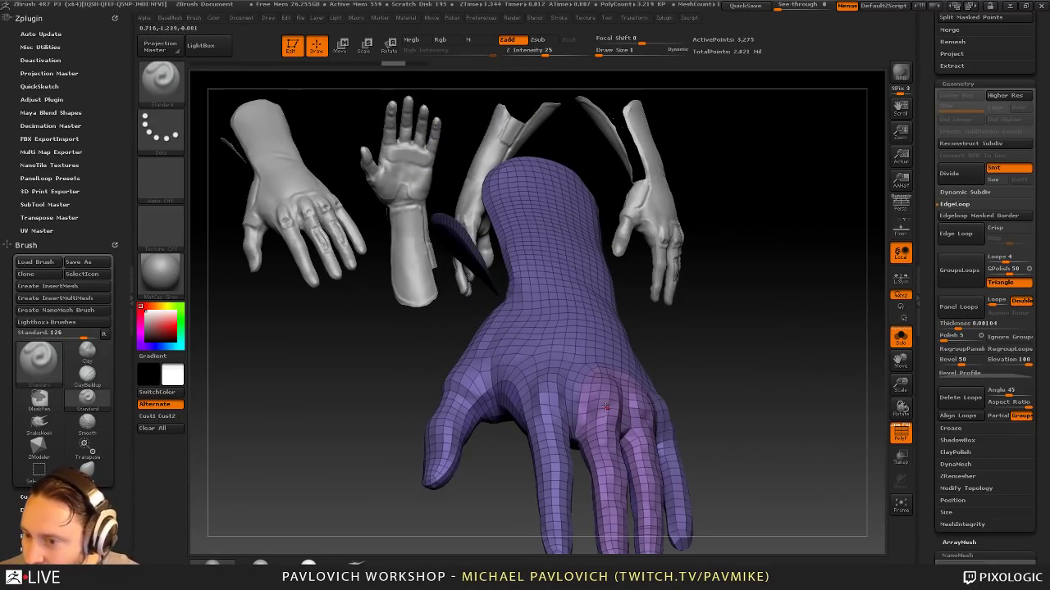
Step: Set the panel Polish to 0 and insert panel loops around the glove's polygroups
{"action": "left_click_drag", "start_coordinate": [943, 342], "coordinate": [938, 341]}
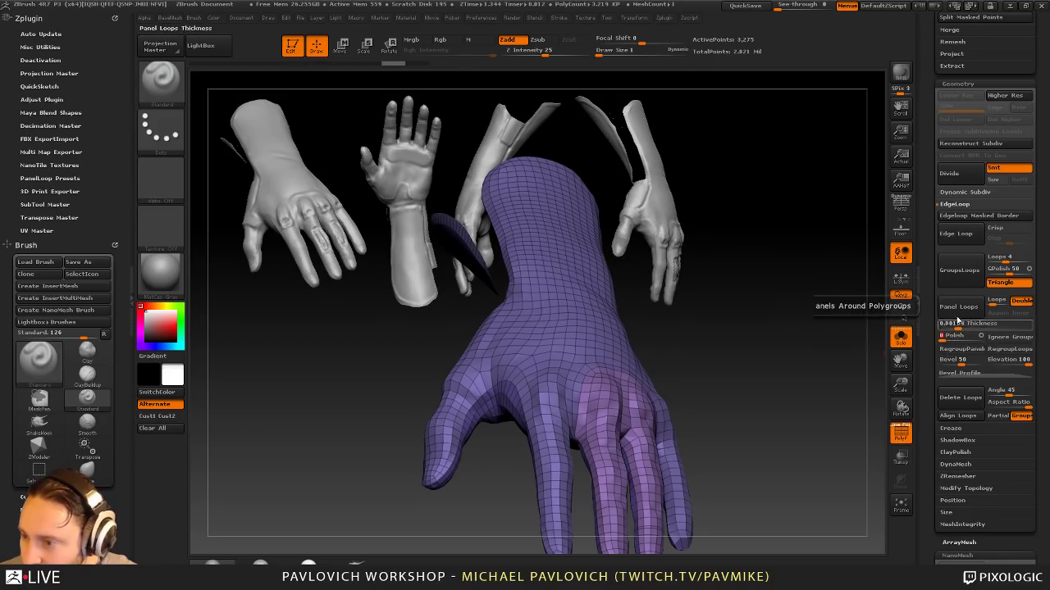
{"action": "left_click", "coordinate": [958, 315]}
{"action": "left_click_drag", "start_coordinate": [784, 309], "coordinate": [700, 385]}
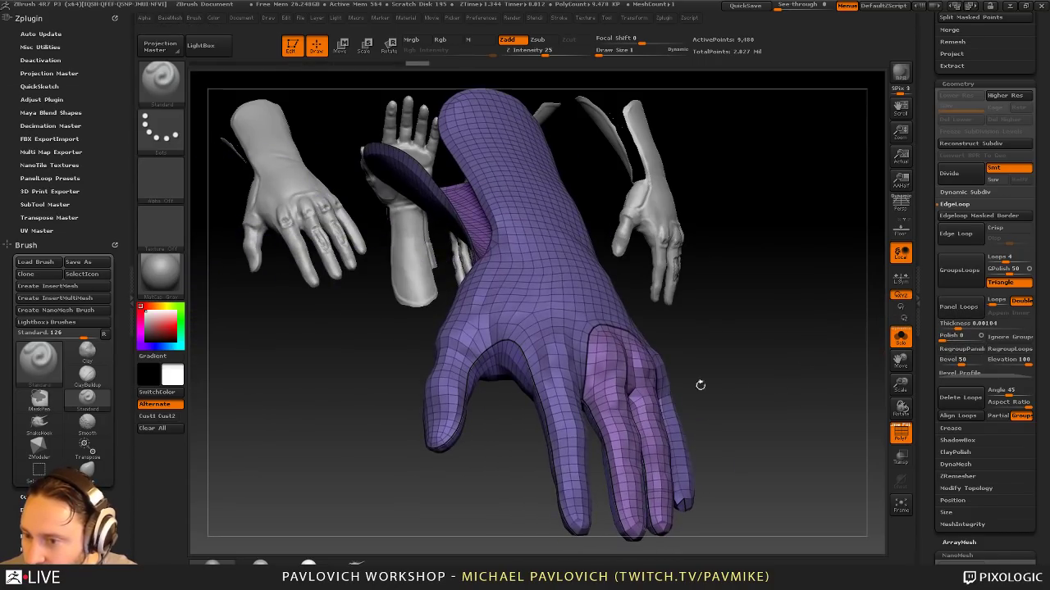
Step: Isolate the two-finger panel to examine its inner edges, check the Bevel Profile curve, and restore the whole glove
{"action": "left_click", "coordinate": [616, 362], "text": "ctrl+shift"}
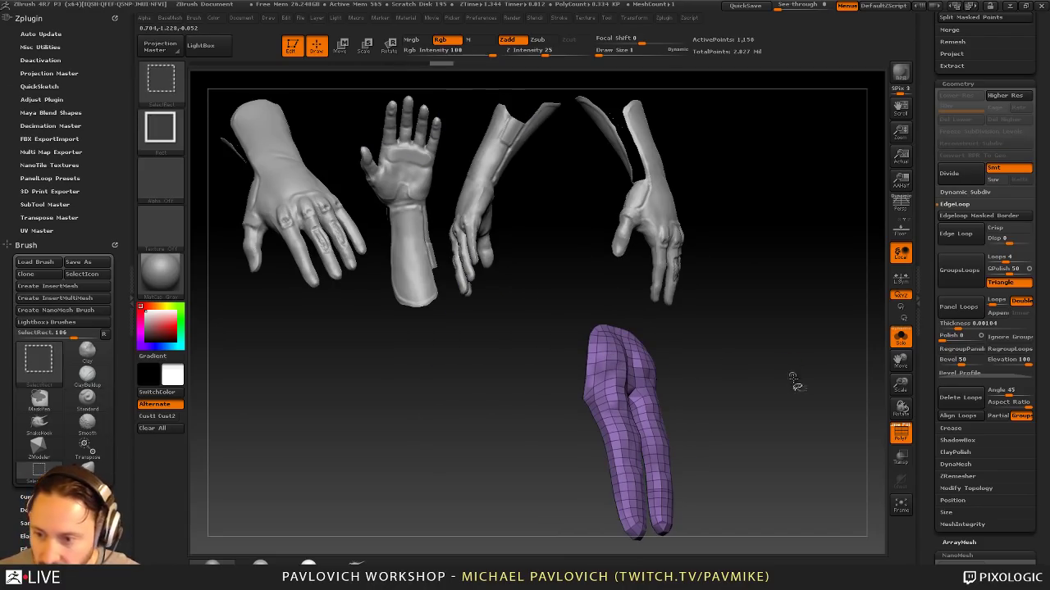
{"action": "mouse_move", "coordinate": [793, 378]}
{"action": "left_mouse_down"}
{"action": "mouse_move", "coordinate": [830, 343]}
{"action": "mouse_move", "coordinate": [853, 291]}
{"action": "mouse_move", "coordinate": [823, 273]}
{"action": "mouse_move", "coordinate": [842, 321]}
{"action": "mouse_move", "coordinate": [808, 326]}
{"action": "mouse_move", "coordinate": [838, 321]}
{"action": "mouse_move", "coordinate": [817, 359]}
{"action": "mouse_move", "coordinate": [670, 260]}
{"action": "left_mouse_up"}
{"action": "left_click_drag", "start_coordinate": [862, 344], "coordinate": [752, 327]}
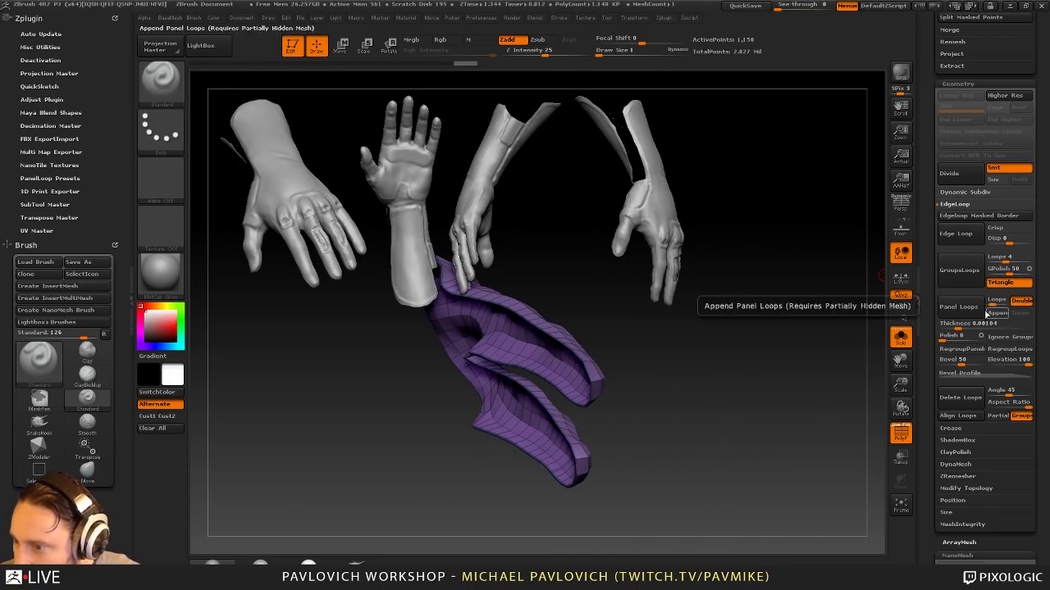
{"action": "left_click", "coordinate": [961, 373]}
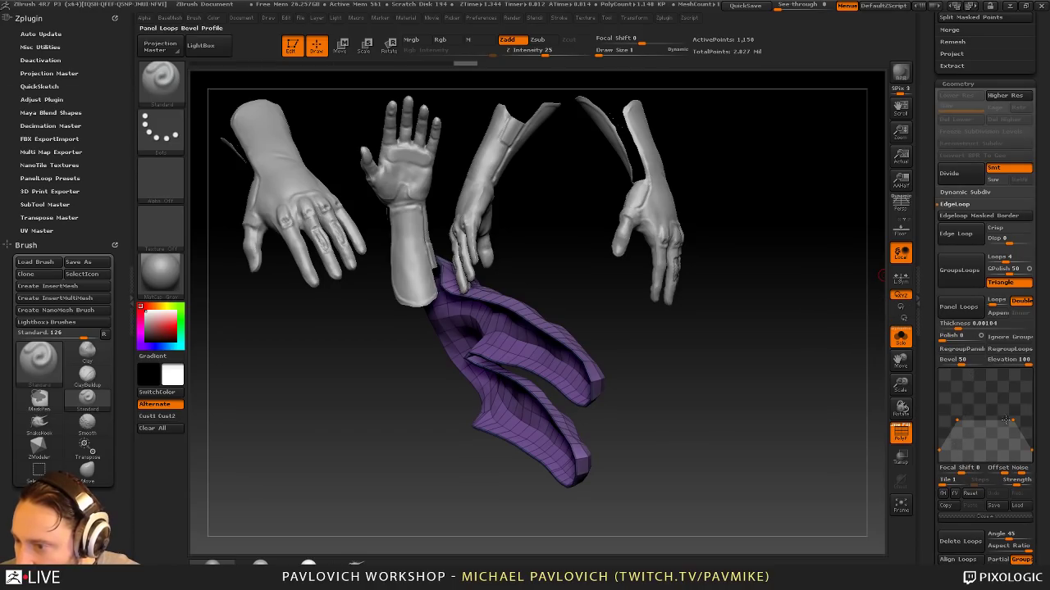
{"action": "left_click_drag", "start_coordinate": [754, 388], "coordinate": [845, 443]}
{"action": "left_click_drag", "start_coordinate": [861, 369], "coordinate": [723, 410]}
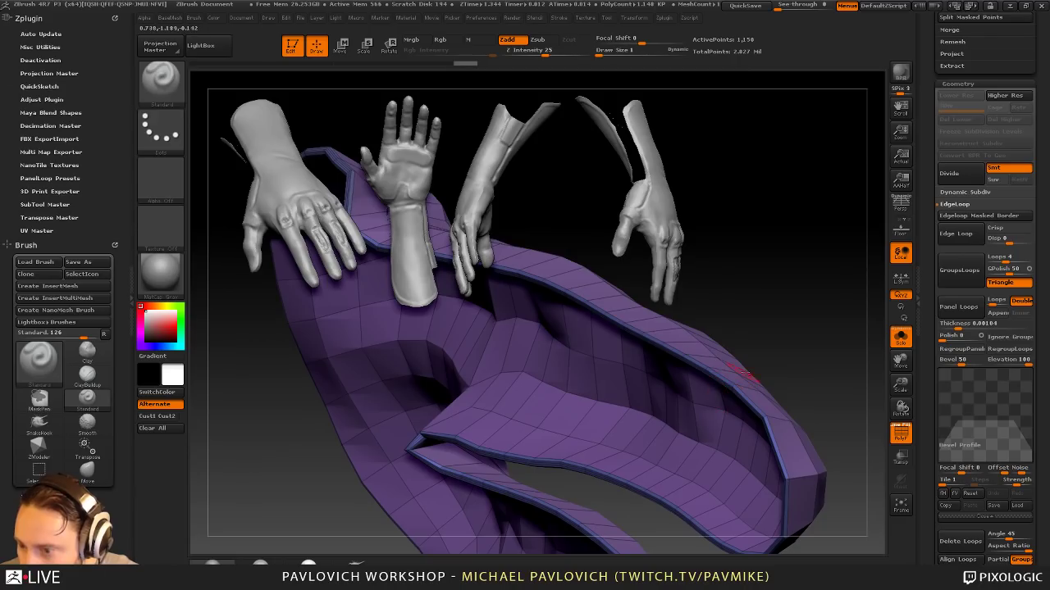
{"action": "left_click_drag", "start_coordinate": [809, 321], "coordinate": [831, 327], "text": "ctrl+shift"}
{"action": "left_click", "coordinate": [783, 199], "text": "ctrl+shift"}
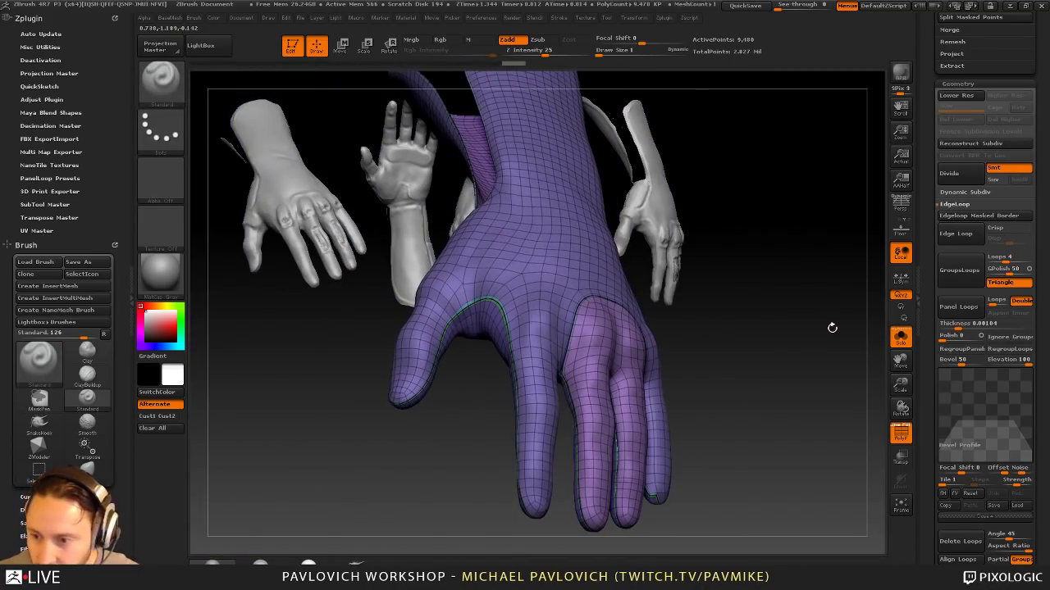
Step: Compare the subdivided panelled glove with the detailed glove without wireframe, then undo the subdivision
{"action": "left_click", "coordinate": [899, 435]}
{"action": "left_click_drag", "start_coordinate": [838, 406], "coordinate": [753, 340]}
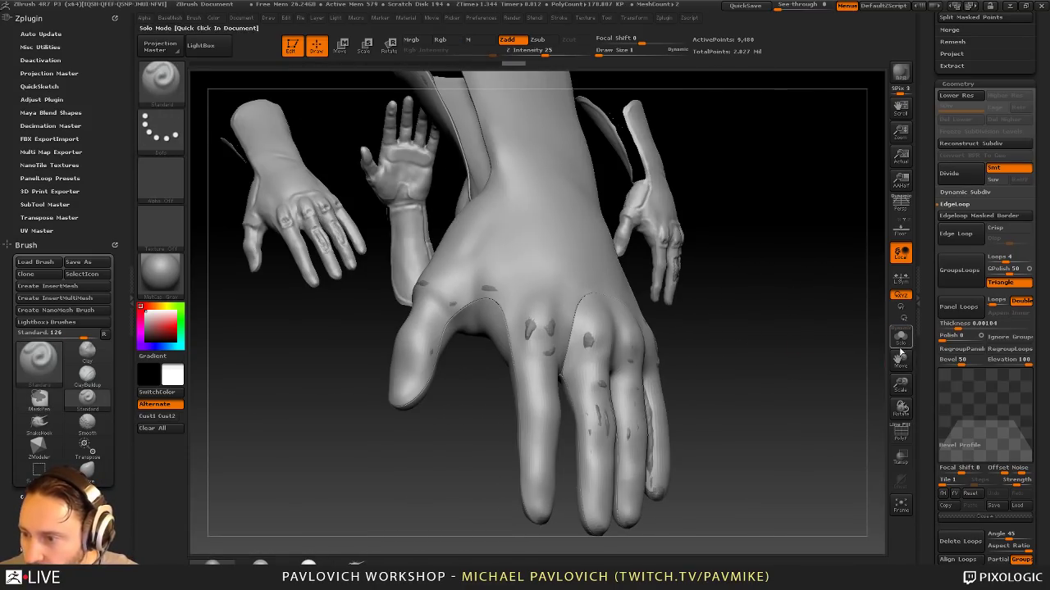
{"action": "left_click", "coordinate": [900, 433]}
{"action": "key", "text": "ctrl+z"}
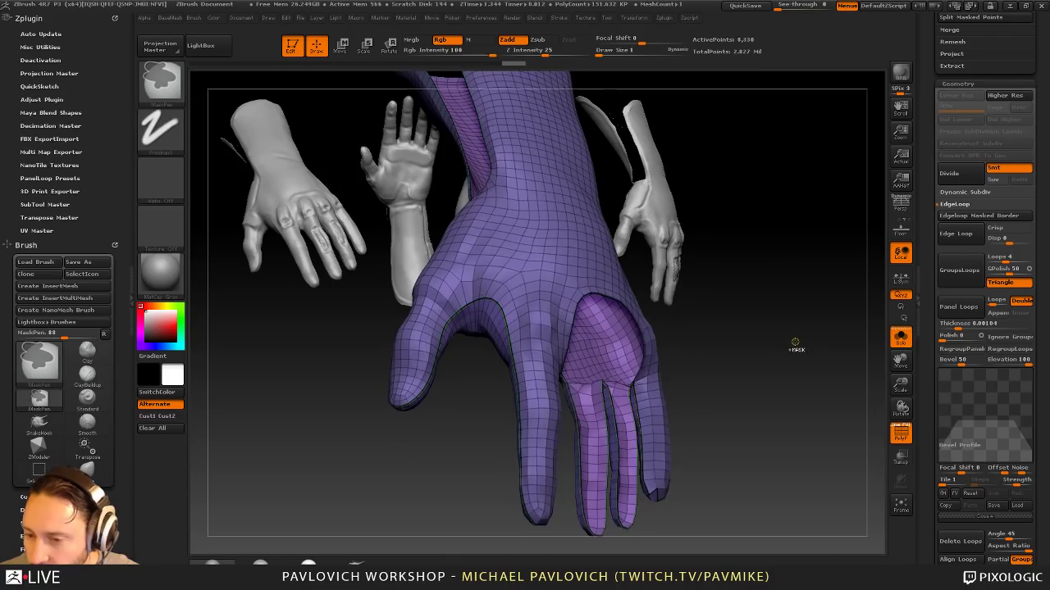
{"action": "key", "text": "ctrl+z"}
{"action": "key", "text": "ctrl+z"}
{"action": "key", "text": "ctrl+z"}
{"action": "key", "text": "ctrl+z"}
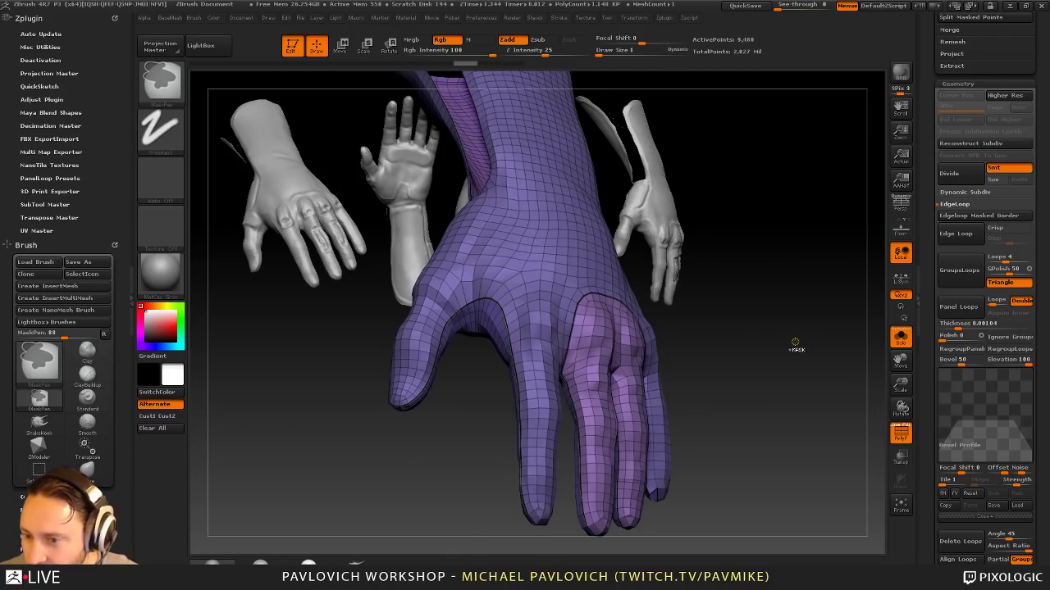
Step: Examine the finger panel in isolation, restore the full glove, and undo the panel loops
{"action": "mouse_move", "coordinate": [817, 345]}
{"action": "left_mouse_down"}
{"action": "mouse_move", "coordinate": [797, 351]}
{"action": "mouse_move", "coordinate": [834, 323]}
{"action": "mouse_move", "coordinate": [846, 333]}
{"action": "mouse_move", "coordinate": [844, 317]}
{"action": "mouse_move", "coordinate": [832, 369]}
{"action": "mouse_move", "coordinate": [766, 276]}
{"action": "mouse_move", "coordinate": [804, 341]}
{"action": "mouse_move", "coordinate": [826, 334]}
{"action": "mouse_move", "coordinate": [796, 306]}
{"action": "mouse_move", "coordinate": [823, 219]}
{"action": "mouse_move", "coordinate": [804, 312]}
{"action": "mouse_move", "coordinate": [551, 371]}
{"action": "left_mouse_up"}
{"action": "left_click", "coordinate": [619, 349], "text": "ctrl+shift"}
{"action": "left_click_drag", "start_coordinate": [801, 296], "coordinate": [820, 347], "text": "alt"}
{"action": "mouse_move", "coordinate": [783, 378]}
{"action": "left_mouse_down"}
{"action": "mouse_move", "coordinate": [773, 269]}
{"action": "mouse_move", "coordinate": [750, 292]}
{"action": "mouse_move", "coordinate": [797, 405]}
{"action": "mouse_move", "coordinate": [790, 322]}
{"action": "mouse_move", "coordinate": [788, 394]}
{"action": "mouse_move", "coordinate": [788, 352]}
{"action": "mouse_move", "coordinate": [794, 373]}
{"action": "left_mouse_up"}
{"action": "left_click", "coordinate": [794, 375], "text": "ctrl+shift"}
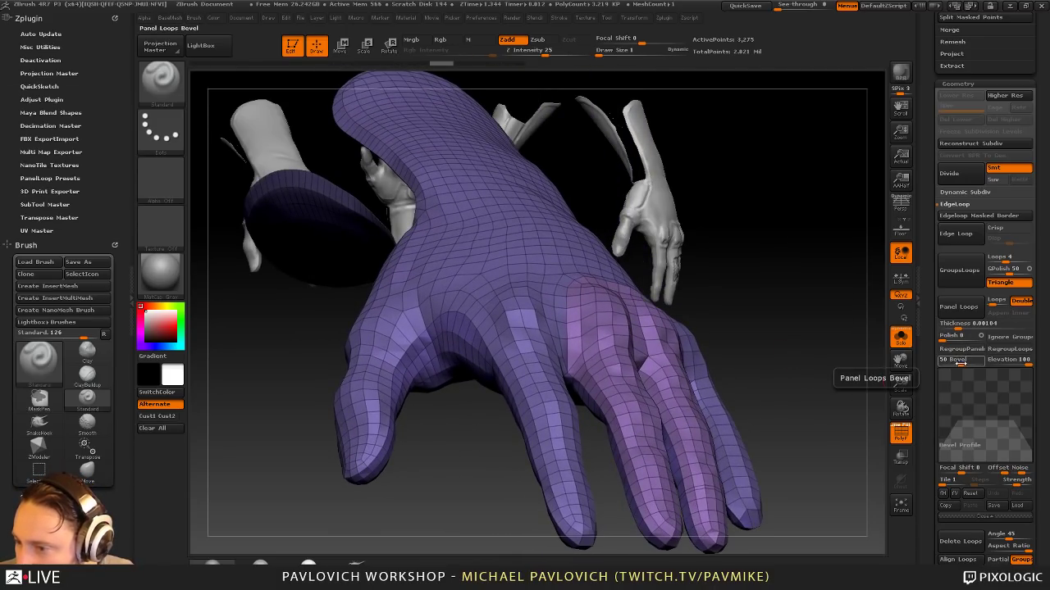
Step: Set the panel Bevel to 60 and Thickness to 0.0017, testing Panel Loops on the glove and undoing each test
{"action": "left_click_drag", "start_coordinate": [964, 364], "coordinate": [959, 329]}
{"action": "left_click", "coordinate": [961, 311]}
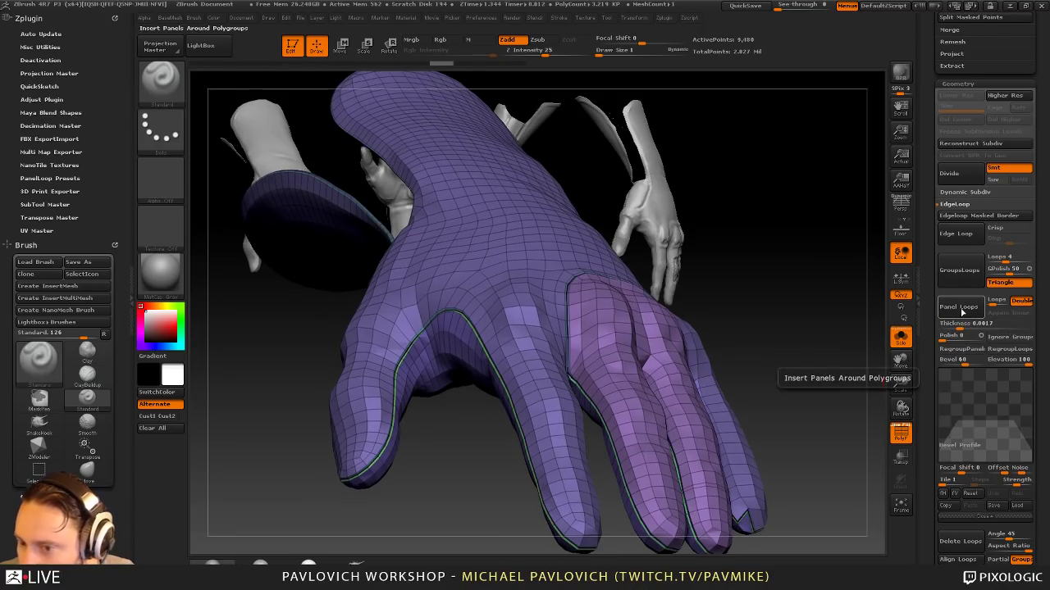
{"action": "key", "text": "ctrl+z"}
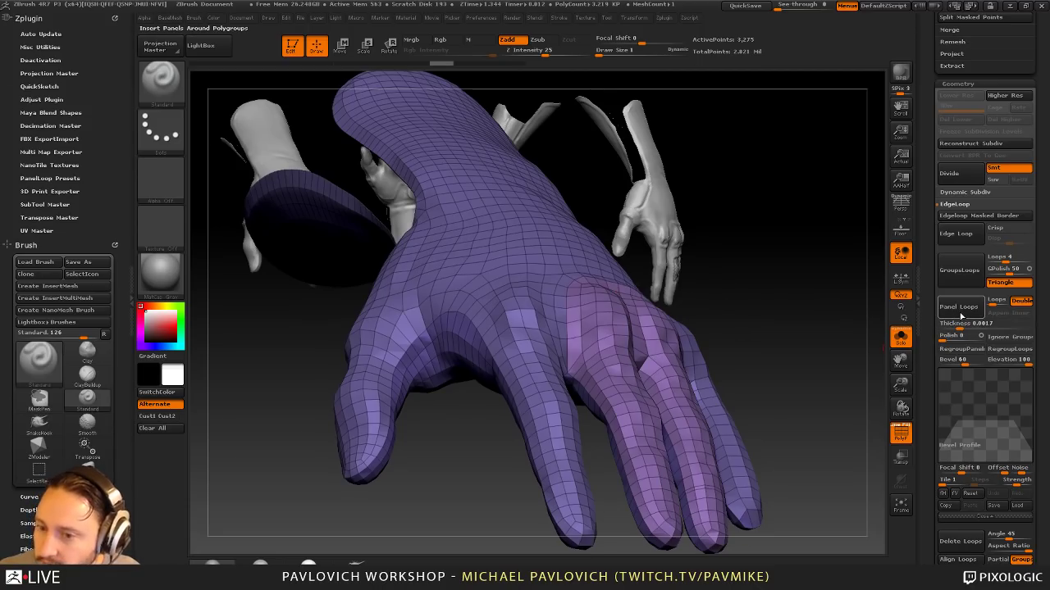
{"action": "left_click", "coordinate": [959, 310]}
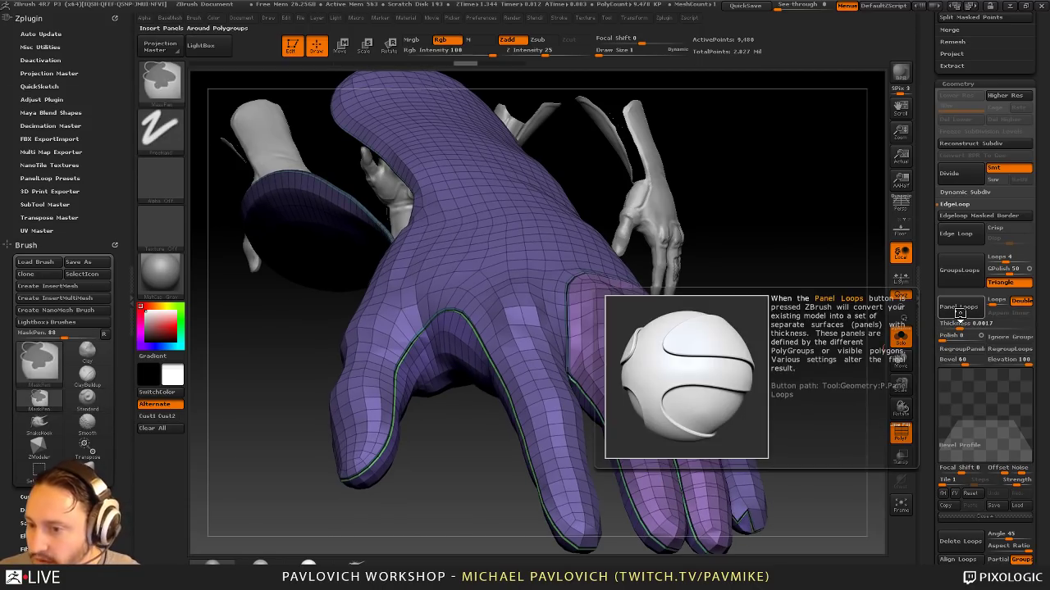
{"action": "key", "text": "ctrl+z"}
Step: Try Panel Loops on the glove with Elevation at 0, then undo it
{"action": "left_click_drag", "start_coordinate": [1020, 360], "coordinate": [1012, 361]}
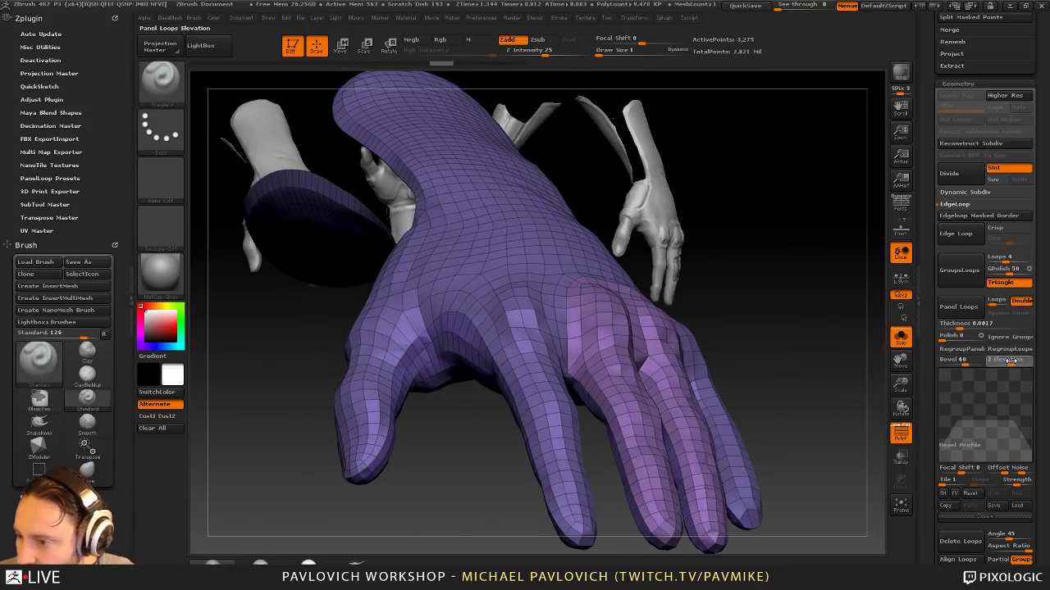
{"action": "left_click", "coordinate": [962, 310]}
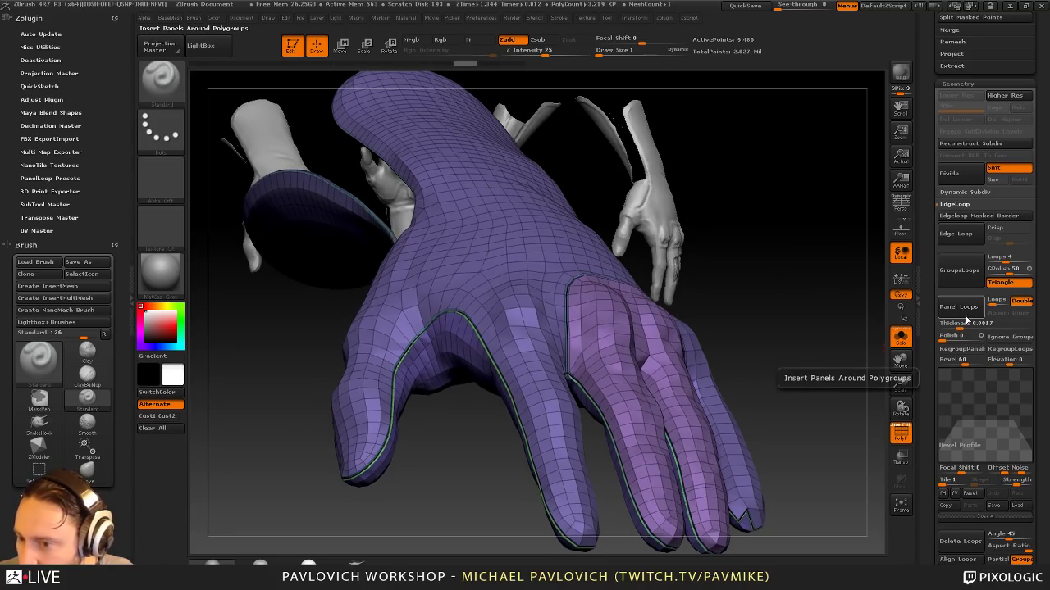
{"action": "key", "text": "ctrl+z"}
Step: Set the panel Elevation to -100, insert panel loops on the glove, and inspect the seams around the fingers and wrist
{"action": "left_click_drag", "start_coordinate": [1002, 362], "coordinate": [986, 364]}
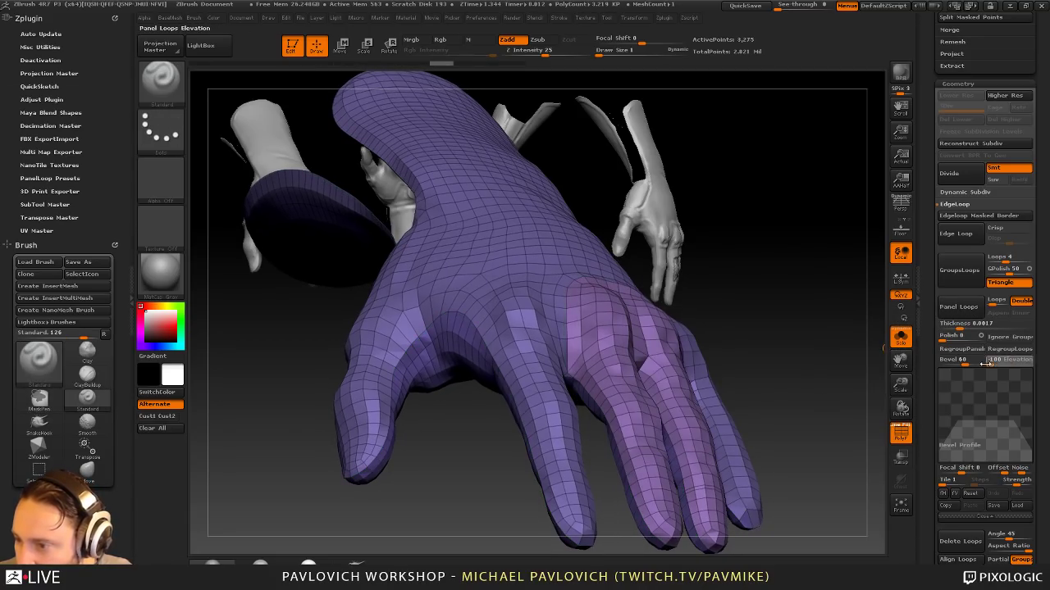
{"action": "left_click", "coordinate": [968, 316]}
{"action": "left_click_drag", "start_coordinate": [782, 326], "coordinate": [750, 335]}
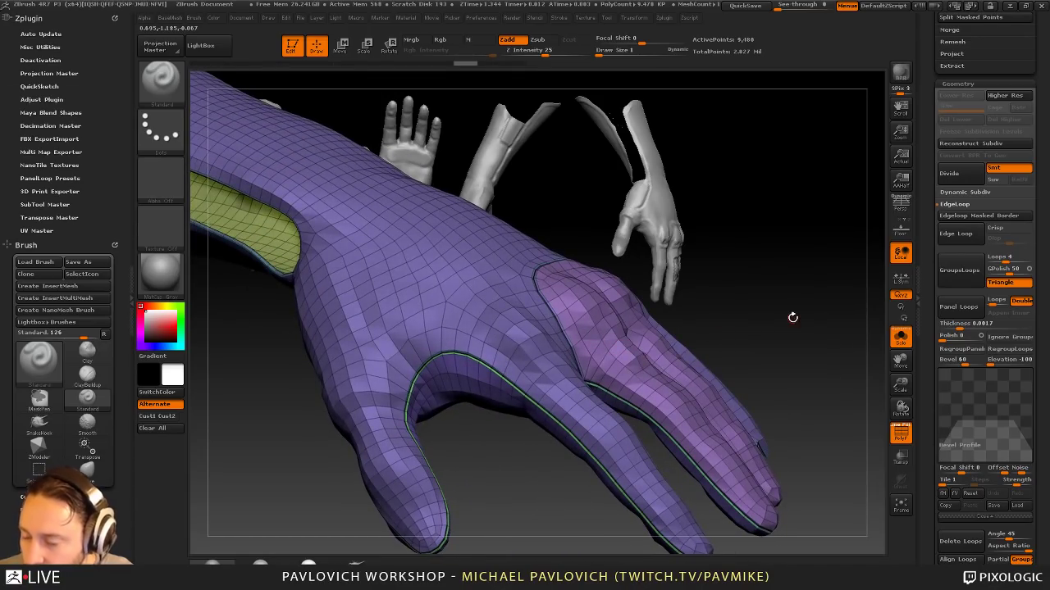
{"action": "left_click_drag", "start_coordinate": [805, 314], "coordinate": [811, 275]}
Step: Isolate the two-finger panel to inspect its shape, then undo back to the glove without panel loops
{"action": "key", "text": "ctrl+shift"}
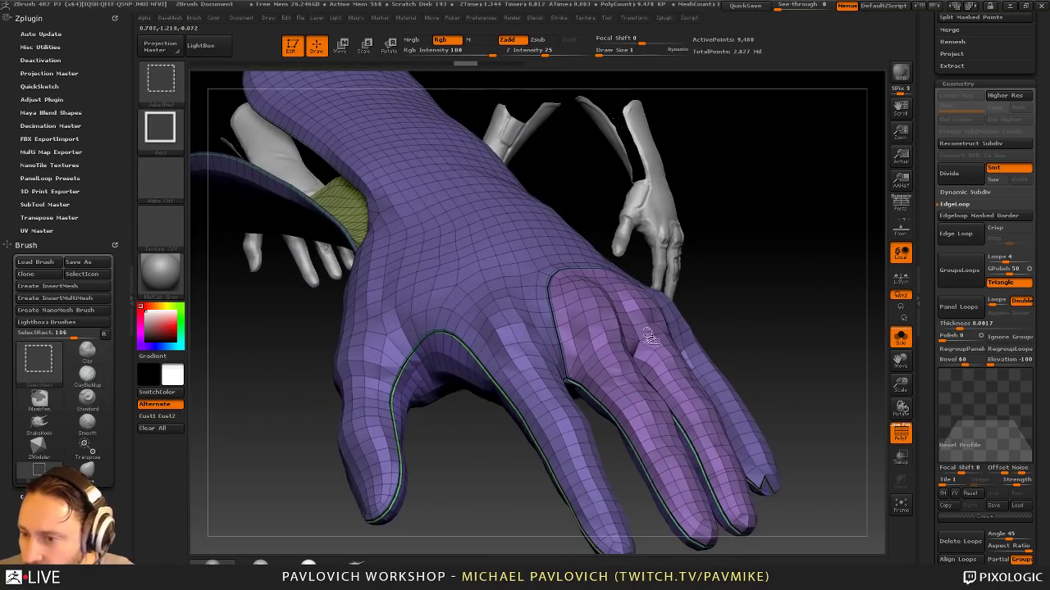
{"action": "left_click", "coordinate": [605, 313], "text": "ctrl+shift"}
{"action": "key", "text": "ctrl+shift+a"}
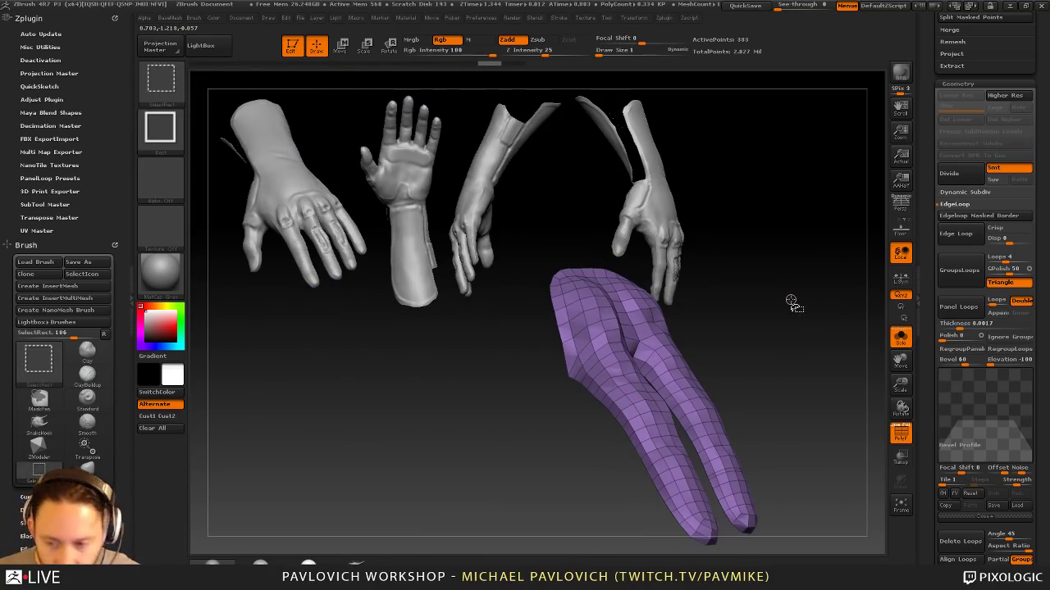
{"action": "mouse_move", "coordinate": [781, 304]}
{"action": "left_mouse_down"}
{"action": "mouse_move", "coordinate": [822, 150]}
{"action": "mouse_move", "coordinate": [799, 203]}
{"action": "mouse_move", "coordinate": [827, 139]}
{"action": "mouse_move", "coordinate": [790, 150]}
{"action": "mouse_move", "coordinate": [793, 289]}
{"action": "left_mouse_up"}
{"action": "key", "text": "ctrl+z"}
{"action": "key", "text": "ctrl+z"}
{"action": "key", "text": "ctrl+z"}
{"action": "key", "text": "ctrl+z"}
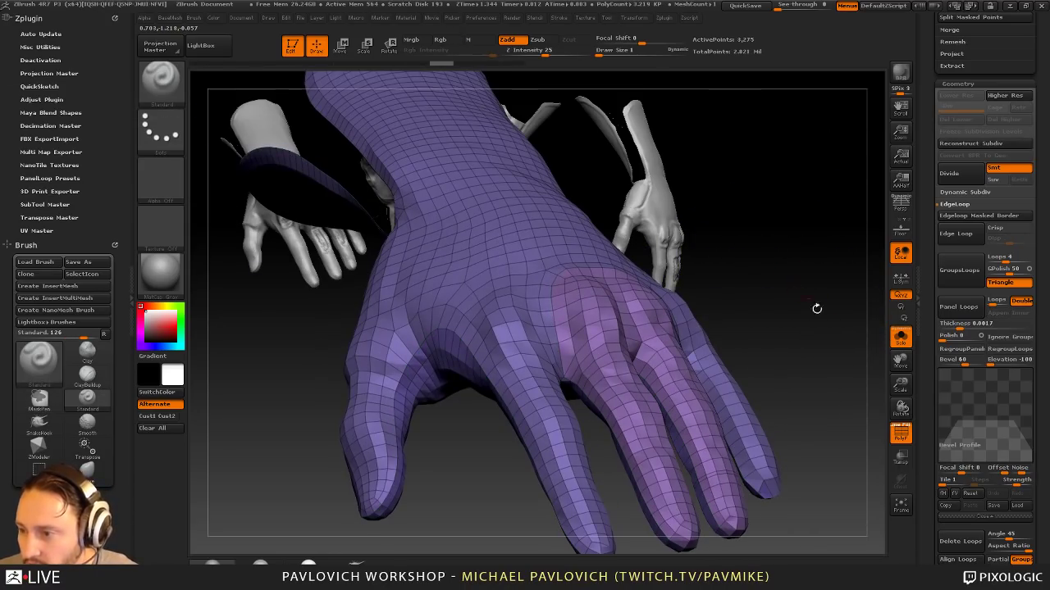
Step: Turn off the double-sided panel option, insert panel loops on the glove, and inspect the seams around the fingers
{"action": "left_click", "coordinate": [1023, 304]}
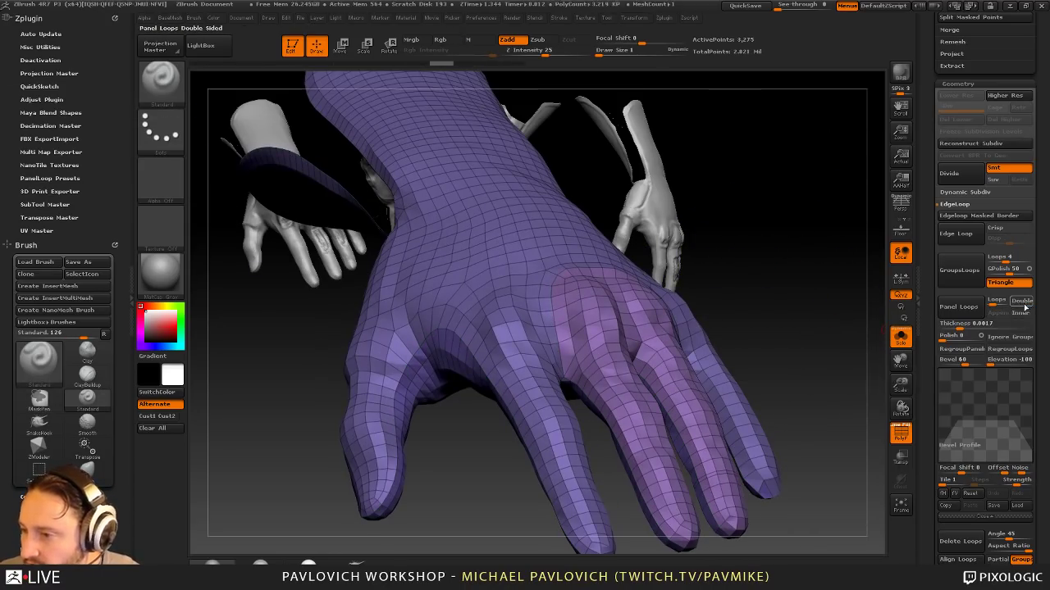
{"action": "left_click", "coordinate": [966, 311]}
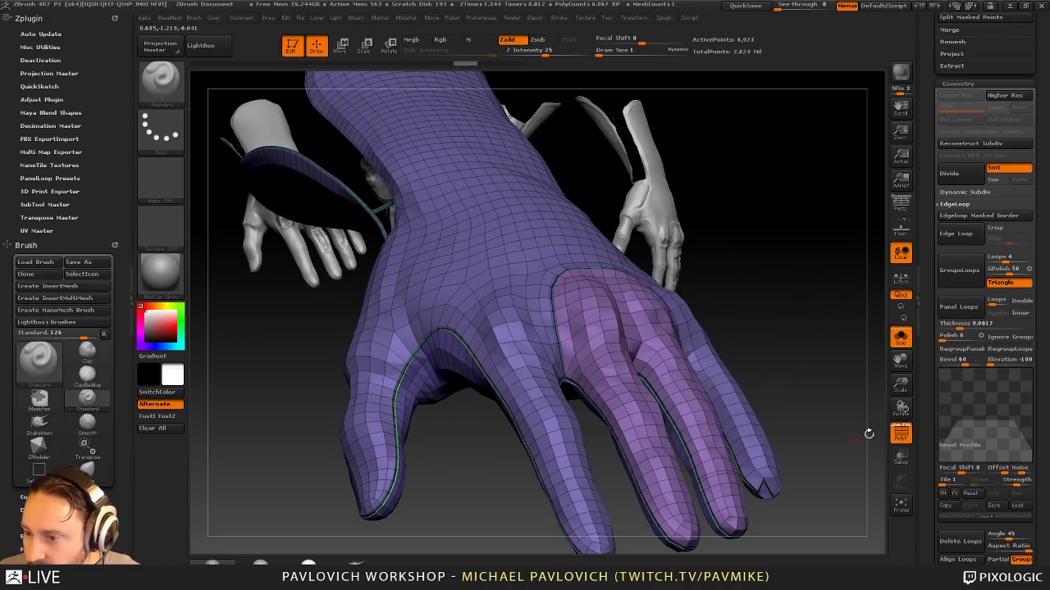
{"action": "left_click", "coordinate": [900, 435]}
{"action": "left_click", "coordinate": [900, 435]}
{"action": "key", "text": "s"}
{"action": "left_click", "coordinate": [740, 332]}
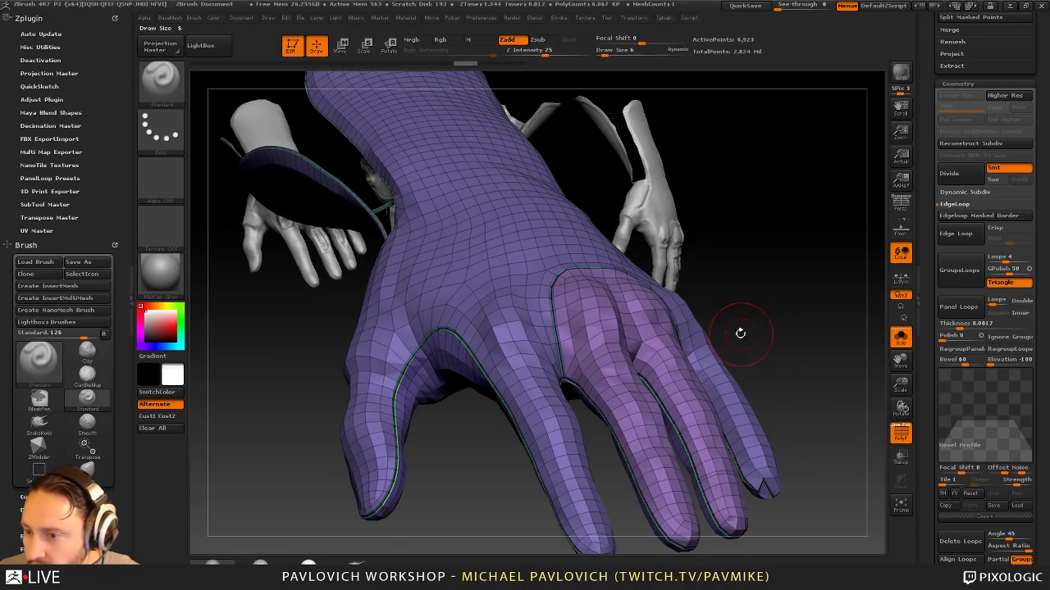
{"action": "mouse_move", "coordinate": [604, 294]}
{"action": "left_mouse_down", "text": "shift"}
{"action": "mouse_move", "coordinate": [565, 299]}
{"action": "mouse_move", "coordinate": [566, 368]}
{"action": "mouse_move", "coordinate": [613, 295]}
{"action": "mouse_move", "coordinate": [461, 335]}
{"action": "mouse_move", "coordinate": [537, 434]}
{"action": "mouse_move", "coordinate": [466, 329]}
{"action": "mouse_move", "coordinate": [408, 407]}
{"action": "mouse_move", "coordinate": [378, 486]}
{"action": "mouse_move", "coordinate": [369, 398]}
{"action": "left_mouse_up", "text": "shift"}
{"action": "mouse_move", "coordinate": [739, 294]}
{"action": "left_mouse_down"}
{"action": "mouse_move", "coordinate": [823, 292]}
{"action": "mouse_move", "coordinate": [808, 286]}
{"action": "left_mouse_up"}
{"action": "key", "text": "ctrl+z"}
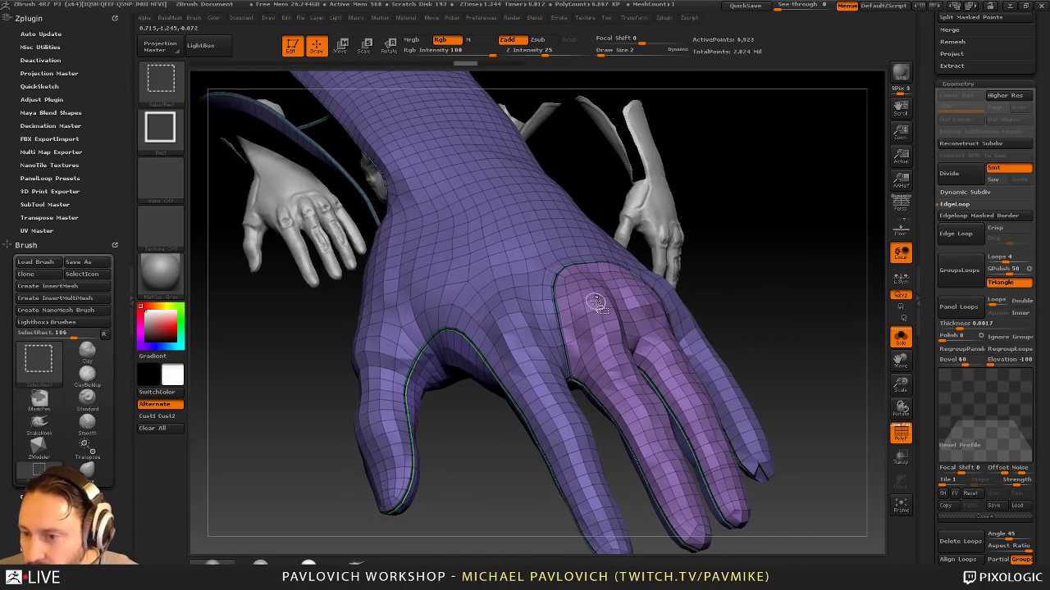
Step: Isolate the two-finger panel and dock the Stroke palette with Curve, Curve Functions and Curve Modifiers expanded
{"action": "left_click", "coordinate": [596, 303], "text": "ctrl+shift"}
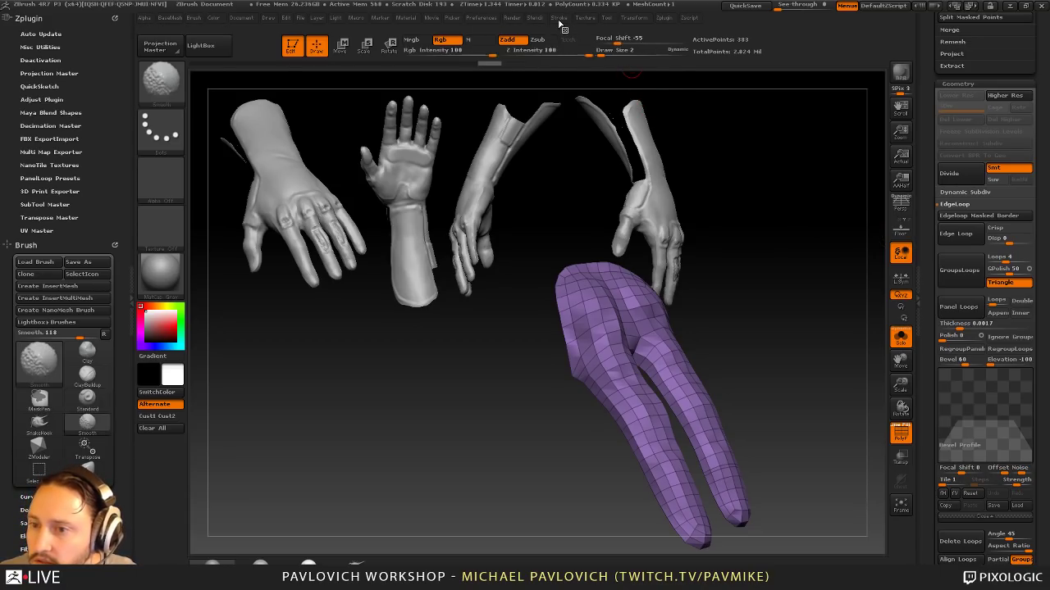
{"action": "left_click", "coordinate": [559, 19]}
{"action": "left_click_drag", "start_coordinate": [558, 30], "coordinate": [72, 71]}
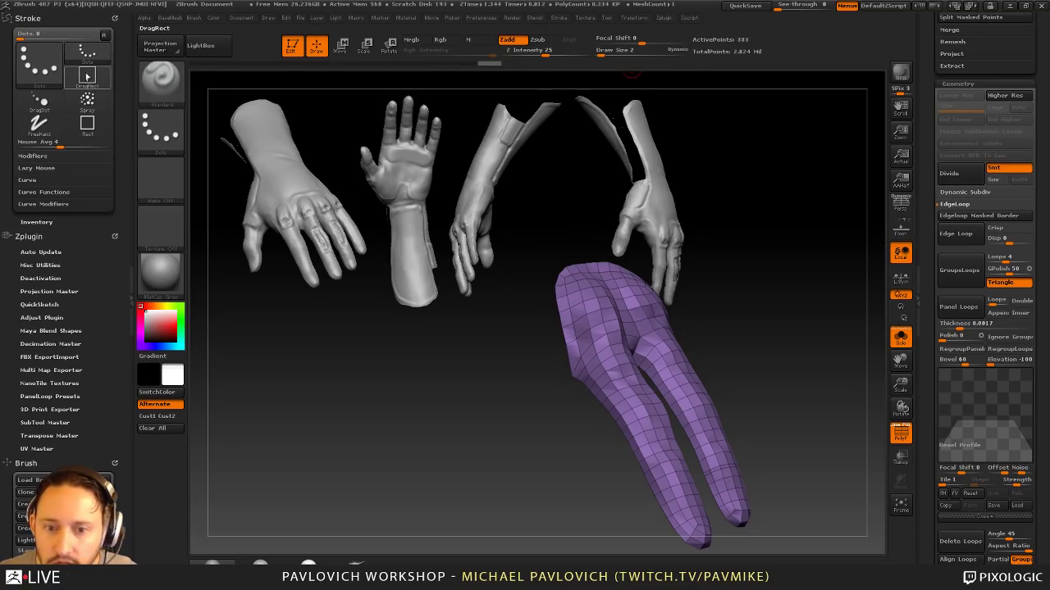
{"action": "left_click", "coordinate": [36, 180], "text": "shift"}
{"action": "left_click", "coordinate": [42, 230], "text": "shift"}
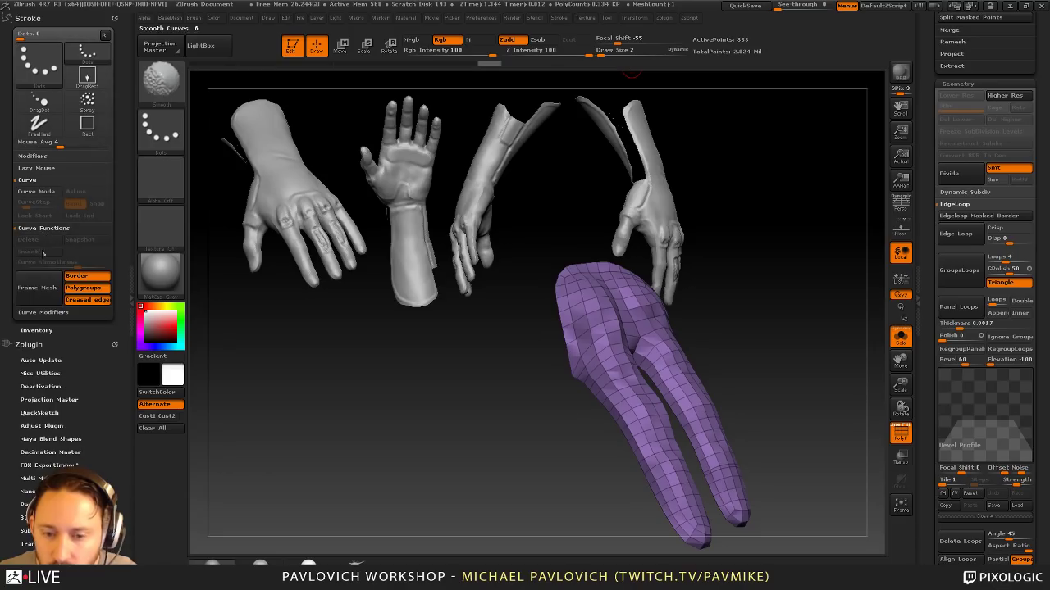
{"action": "left_click", "coordinate": [37, 313], "text": "shift"}
Step: Frame the two-finger panel with curves along its Border only, leaving Polygroups and Creased edges off
{"action": "left_click", "coordinate": [86, 279]}
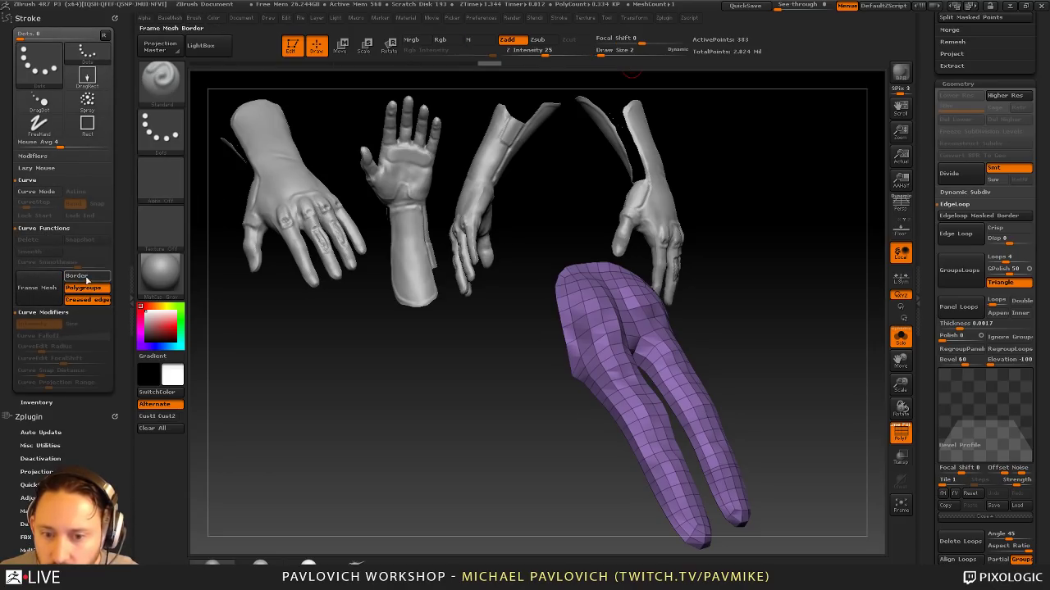
{"action": "left_click", "coordinate": [88, 278]}
{"action": "left_click", "coordinate": [89, 289]}
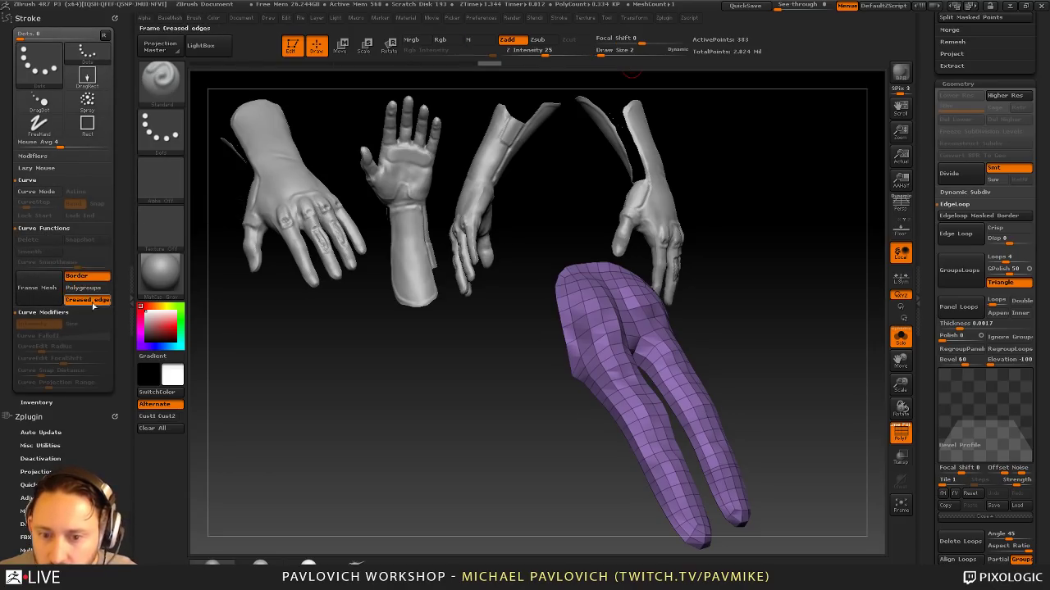
{"action": "left_click", "coordinate": [95, 301]}
{"action": "left_click", "coordinate": [43, 289]}
{"action": "left_click_drag", "start_coordinate": [818, 317], "coordinate": [728, 301], "text": "alt"}
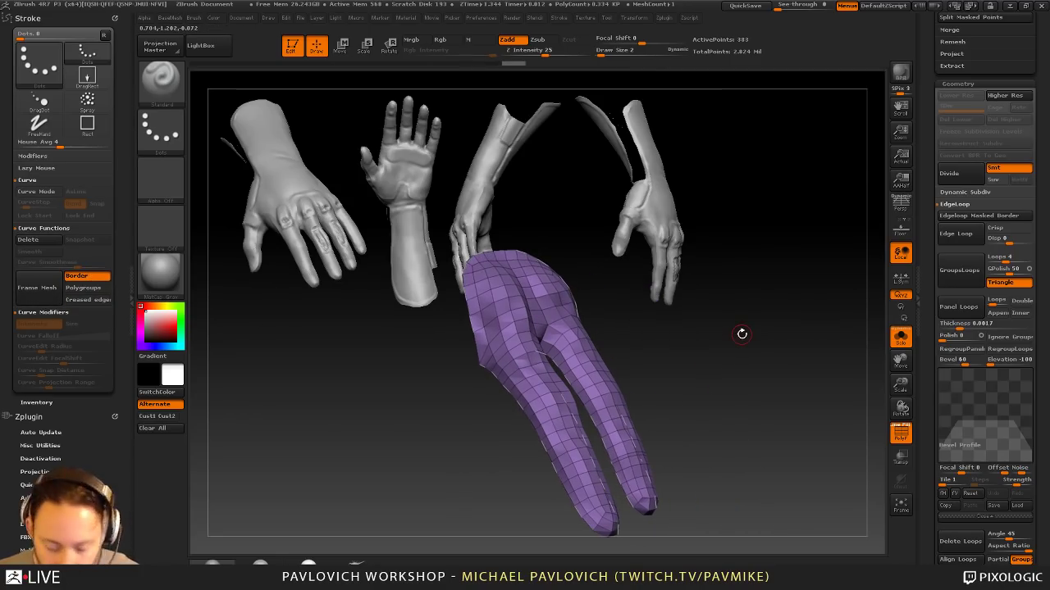
Step: Generate a thin tube along the two-finger panel's border curve with the CurveTube brush, reducing Draw Size to 1
{"action": "key", "text": "b"}
{"action": "key", "text": "c"}
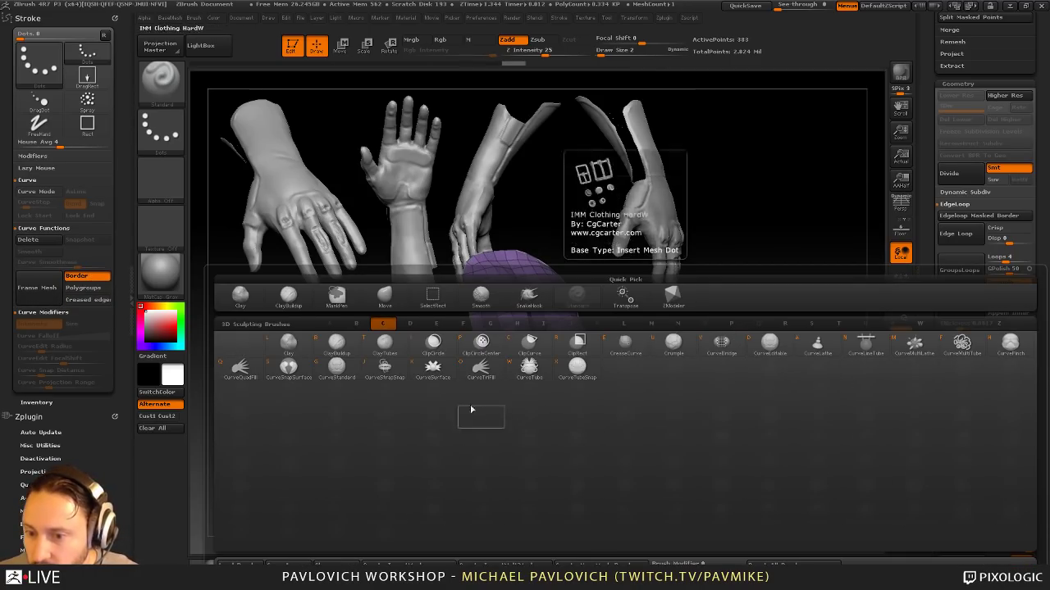
{"action": "left_click", "coordinate": [578, 370]}
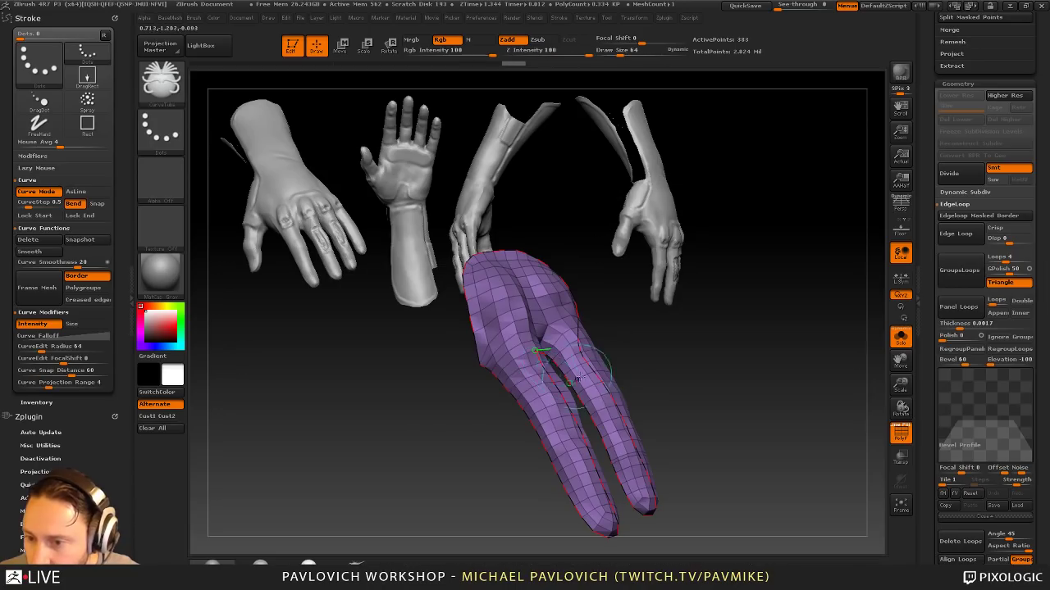
{"action": "key", "text": "s"}
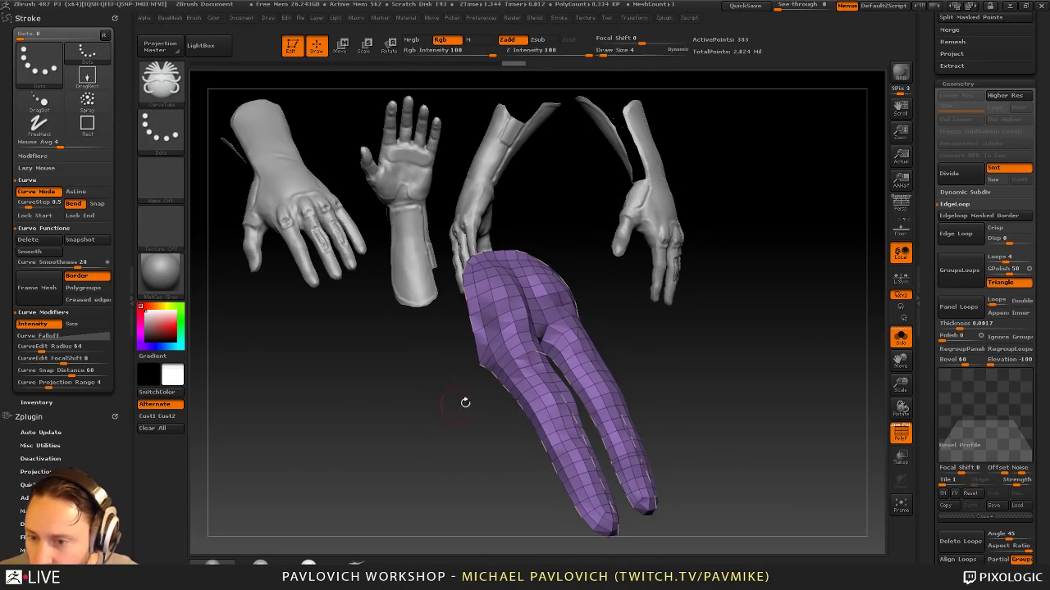
{"action": "left_click", "coordinate": [494, 381]}
{"action": "key", "text": "s"}
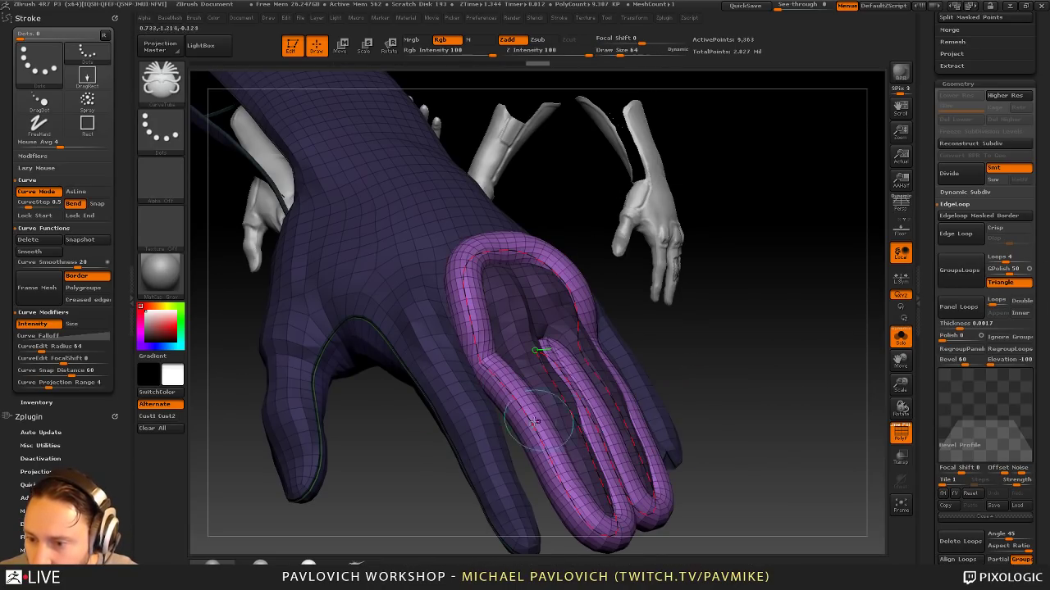
{"action": "left_click", "coordinate": [527, 420]}
{"action": "mouse_move", "coordinate": [811, 343]}
{"action": "left_mouse_down"}
{"action": "mouse_move", "coordinate": [776, 344]}
{"action": "mouse_move", "coordinate": [826, 265]}
{"action": "mouse_move", "coordinate": [825, 185]}
{"action": "mouse_move", "coordinate": [811, 369]}
{"action": "mouse_move", "coordinate": [714, 371]}
{"action": "mouse_move", "coordinate": [778, 373]}
{"action": "left_mouse_up"}
{"action": "left_click_drag", "start_coordinate": [654, 319], "coordinate": [776, 339]}
Step: Split the masked glove points from the piping tube into separate subtools and turn off Solo
{"action": "key", "text": "1"}
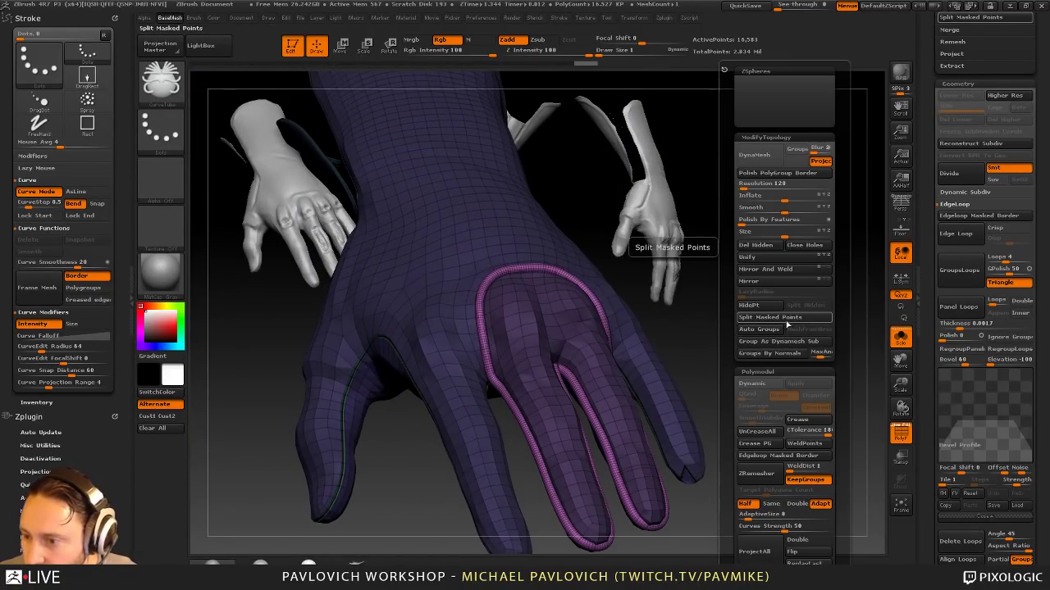
{"action": "left_click", "coordinate": [784, 318]}
{"action": "left_click", "coordinate": [905, 339]}
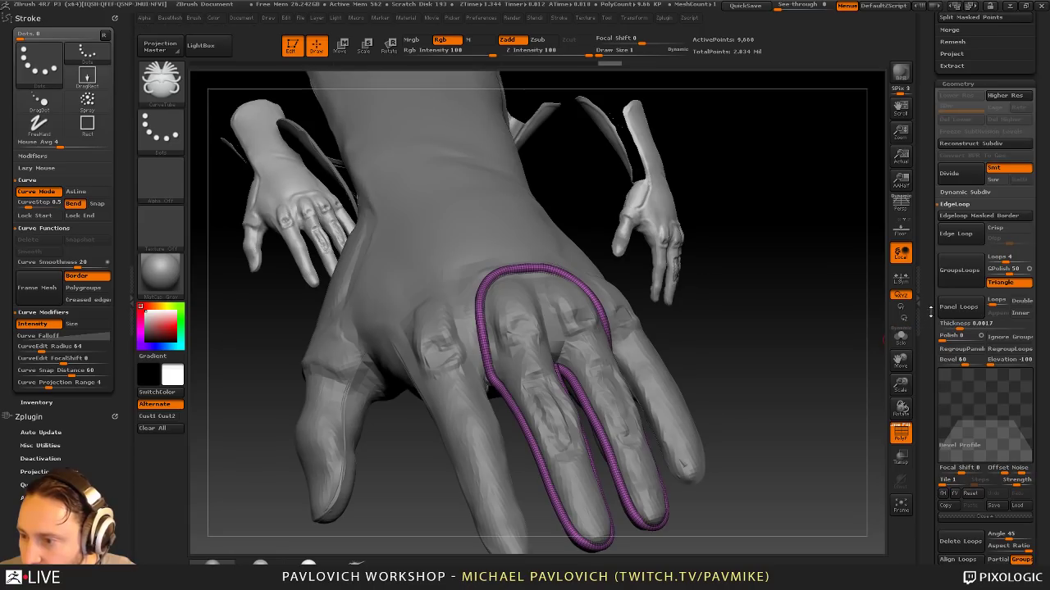
Step: Slim the split-off tube into fine piping around the two-finger panel and inspect it against the detailed hand
{"action": "left_click_drag", "start_coordinate": [928, 131], "coordinate": [916, 432]}
{"action": "mouse_move", "coordinate": [766, 371]}
{"action": "left_mouse_down"}
{"action": "mouse_move", "coordinate": [792, 354]}
{"action": "mouse_move", "coordinate": [778, 358]}
{"action": "left_mouse_up"}
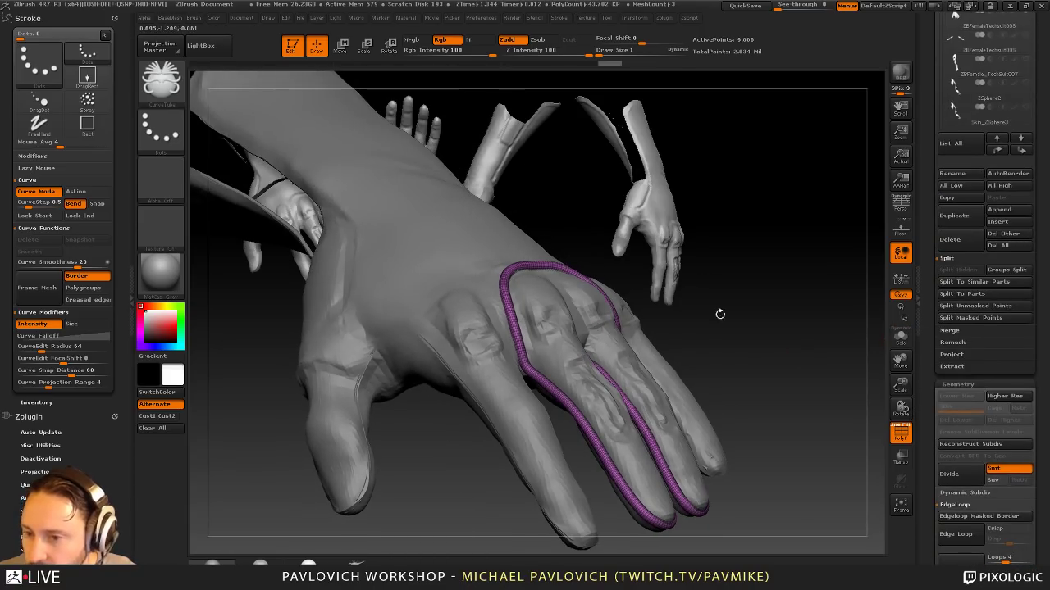
{"action": "key", "text": "2"}
{"action": "left_click_drag", "start_coordinate": [845, 201], "coordinate": [845, 199]}
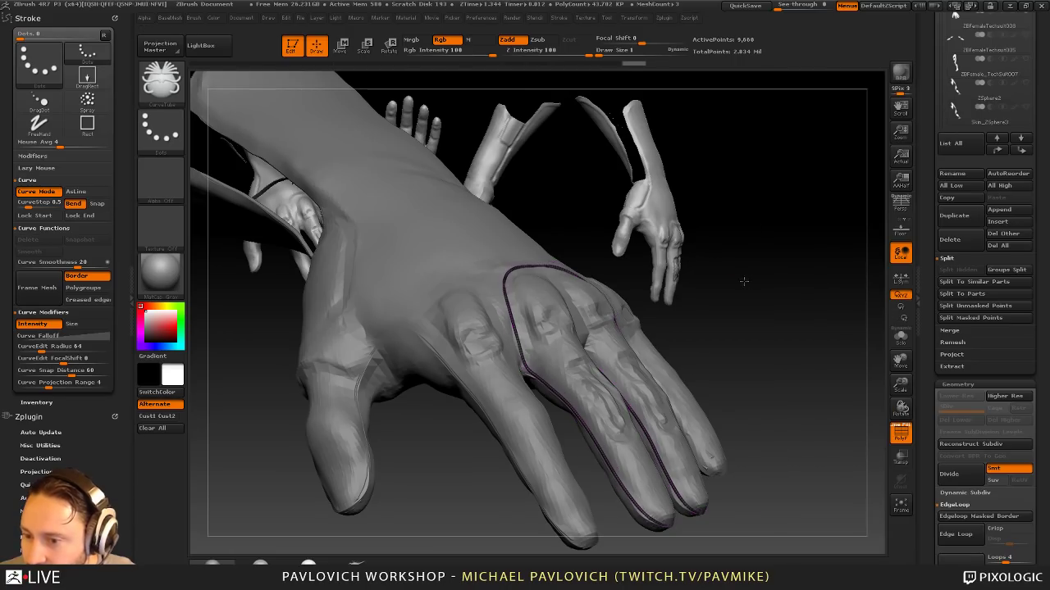
{"action": "mouse_move", "coordinate": [745, 284]}
{"action": "left_mouse_down"}
{"action": "mouse_move", "coordinate": [714, 279]}
{"action": "mouse_move", "coordinate": [752, 287]}
{"action": "left_mouse_up"}
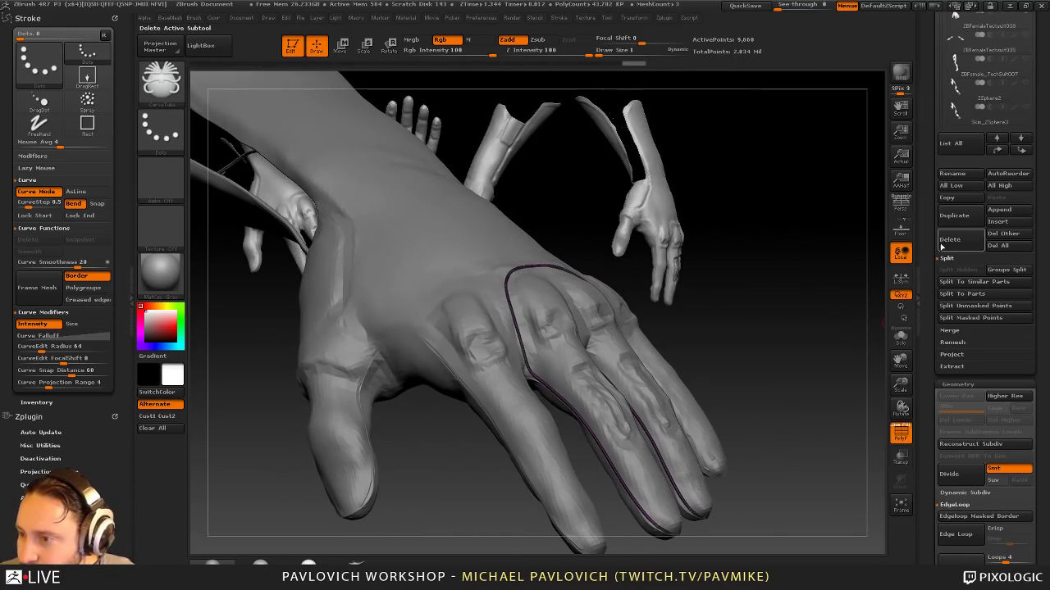
Step: Delete the piping tube subtool, skipping further confirmations until restart, and inspect the glove with the polyframe off and on
{"action": "left_click_drag", "start_coordinate": [922, 170], "coordinate": [920, 298]}
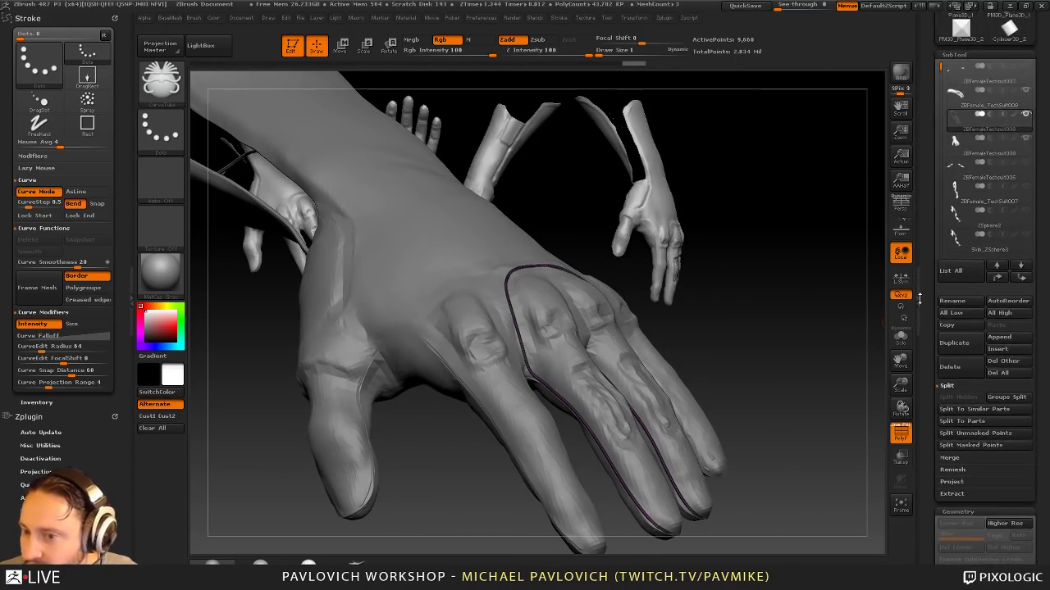
{"action": "left_click", "coordinate": [952, 368]}
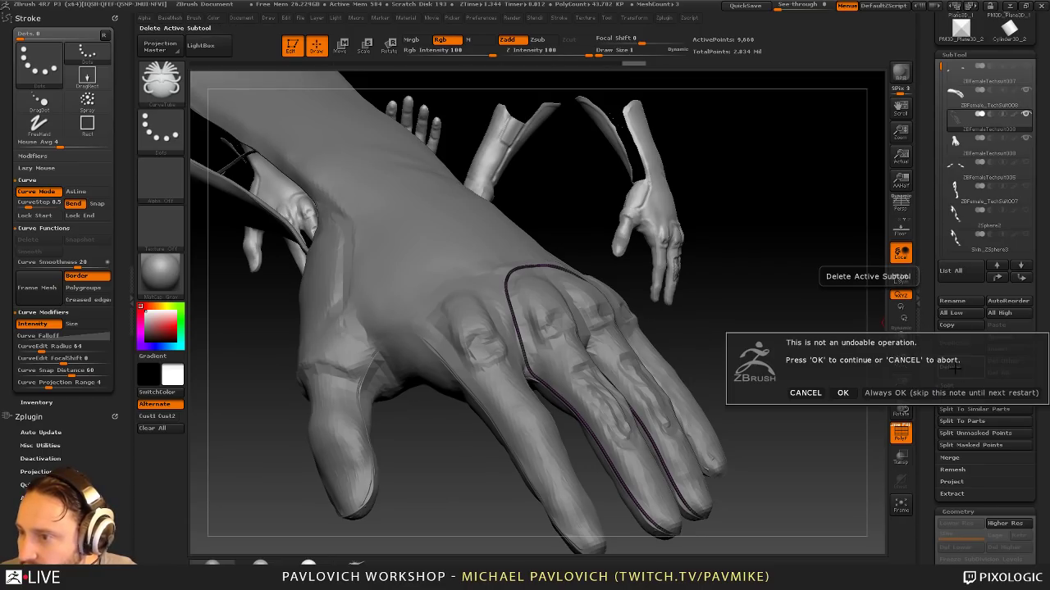
{"action": "left_click", "coordinate": [888, 392]}
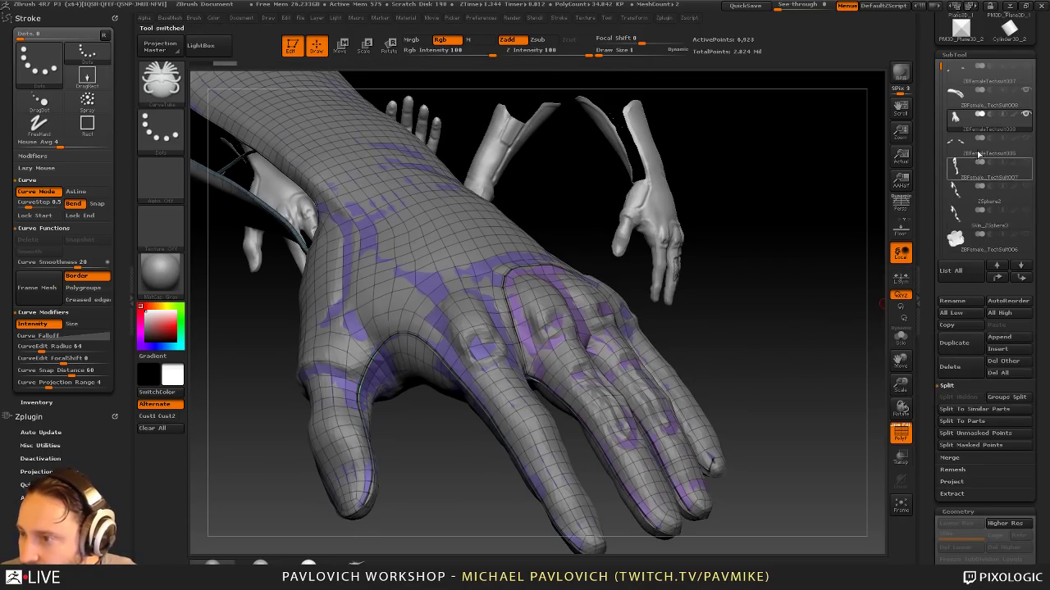
{"action": "left_click_drag", "start_coordinate": [803, 233], "coordinate": [877, 391]}
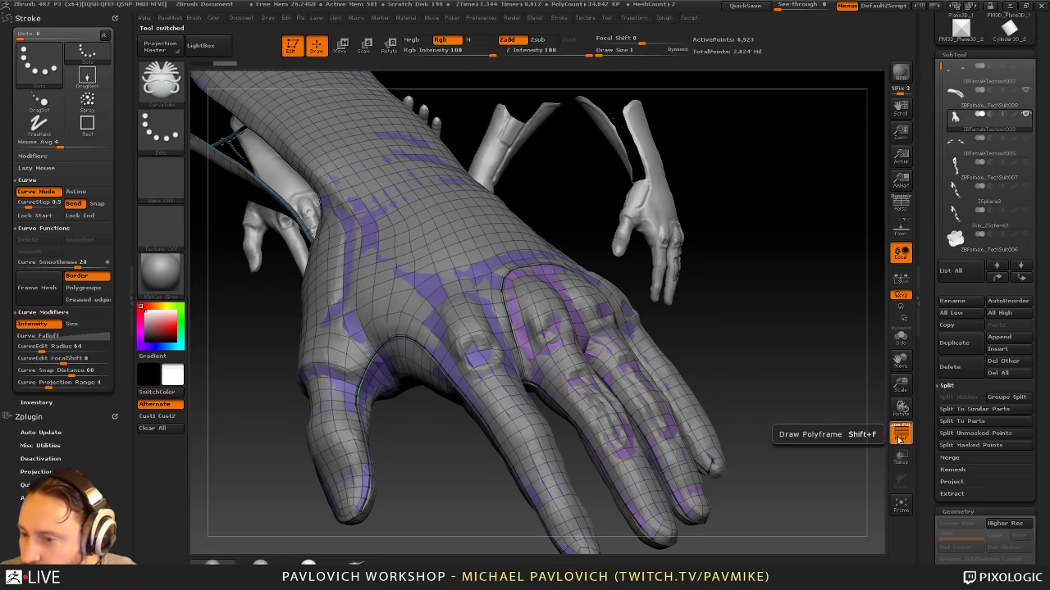
{"action": "left_click", "coordinate": [900, 436]}
{"action": "left_click", "coordinate": [900, 436]}
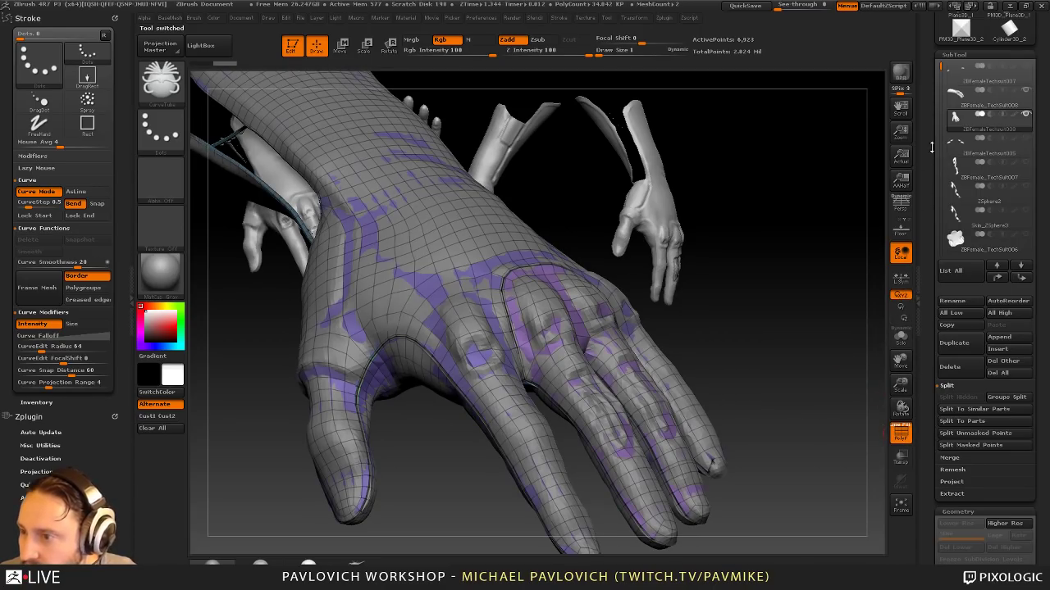
Step: Check the glove's undo history, delete its hidden geometry and solo the glove subtool
{"action": "left_click_drag", "start_coordinate": [932, 142], "coordinate": [930, 194]}
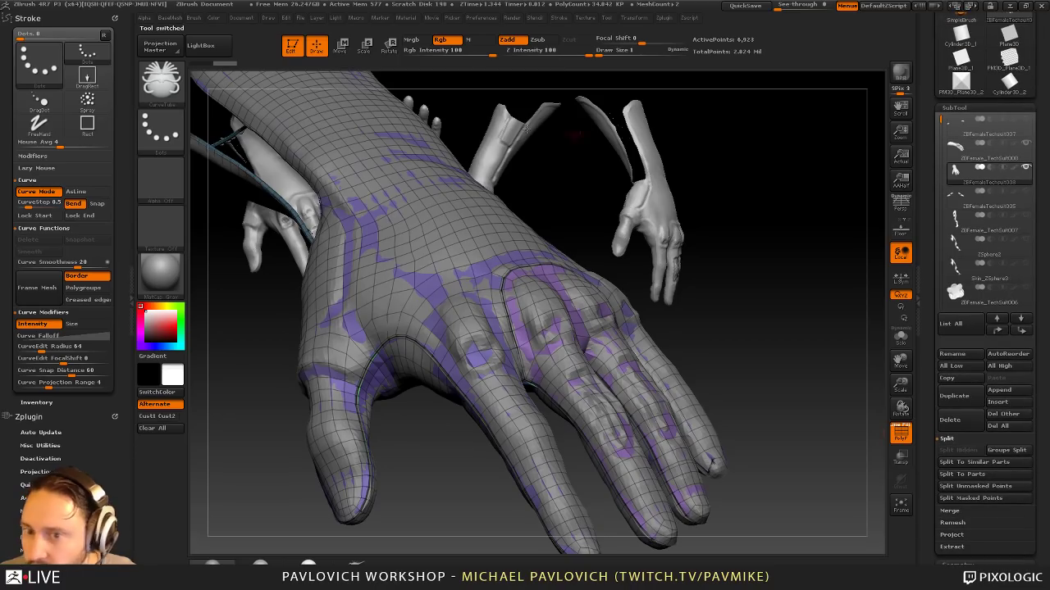
{"action": "left_click", "coordinate": [197, 63]}
{"action": "left_click", "coordinate": [229, 64]}
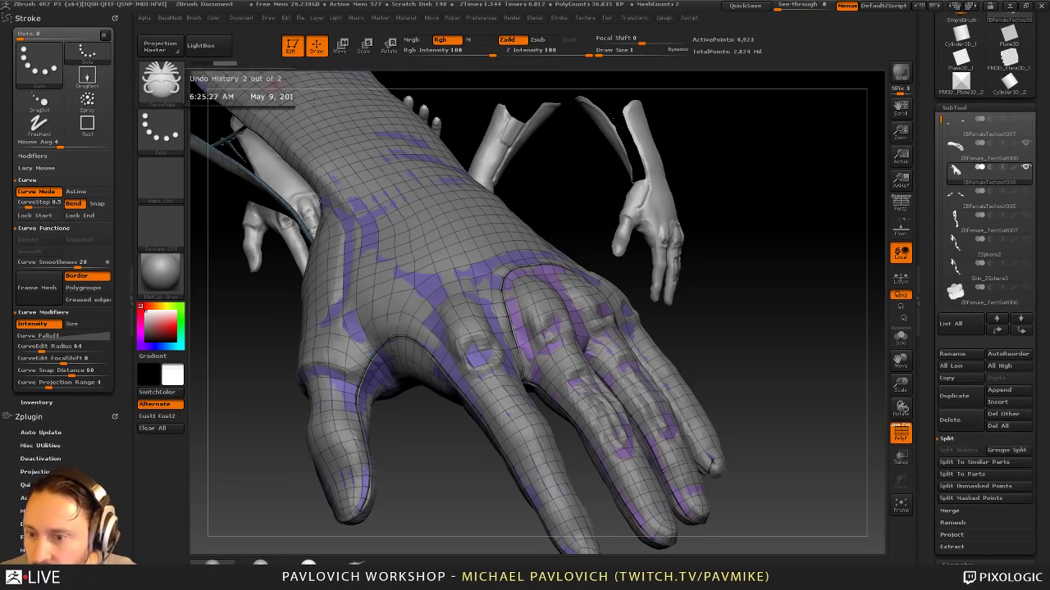
{"action": "key", "text": "space"}
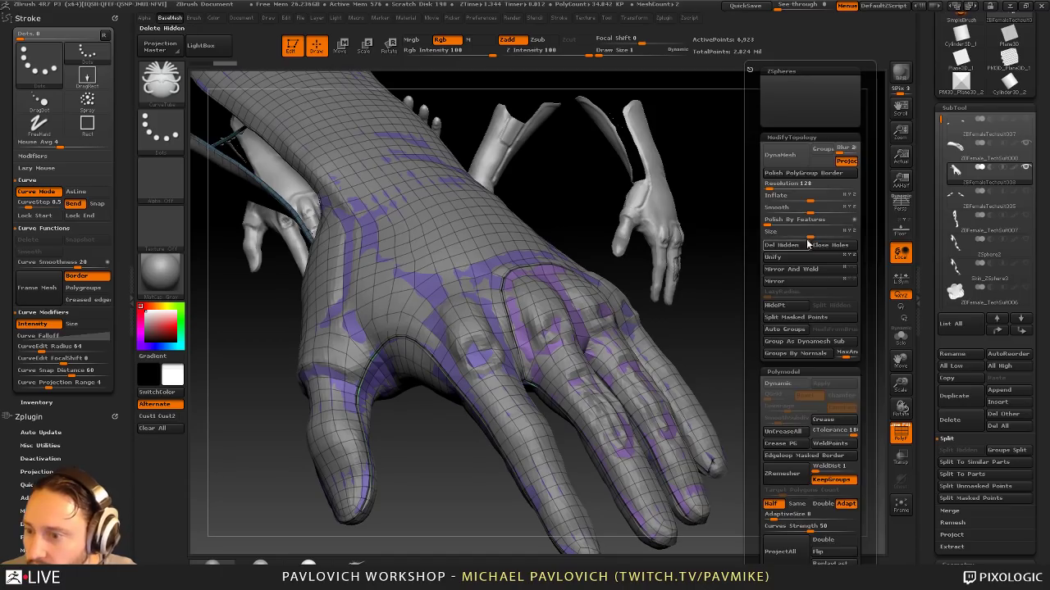
{"action": "left_click", "coordinate": [806, 239]}
{"action": "left_click", "coordinate": [893, 340]}
Step: Examine the soloed glove's finger seams and polygroup borders, comparing them with the denser ZBFemale_TechSuit008 glove subtool
{"action": "left_click_drag", "start_coordinate": [845, 315], "coordinate": [808, 262]}
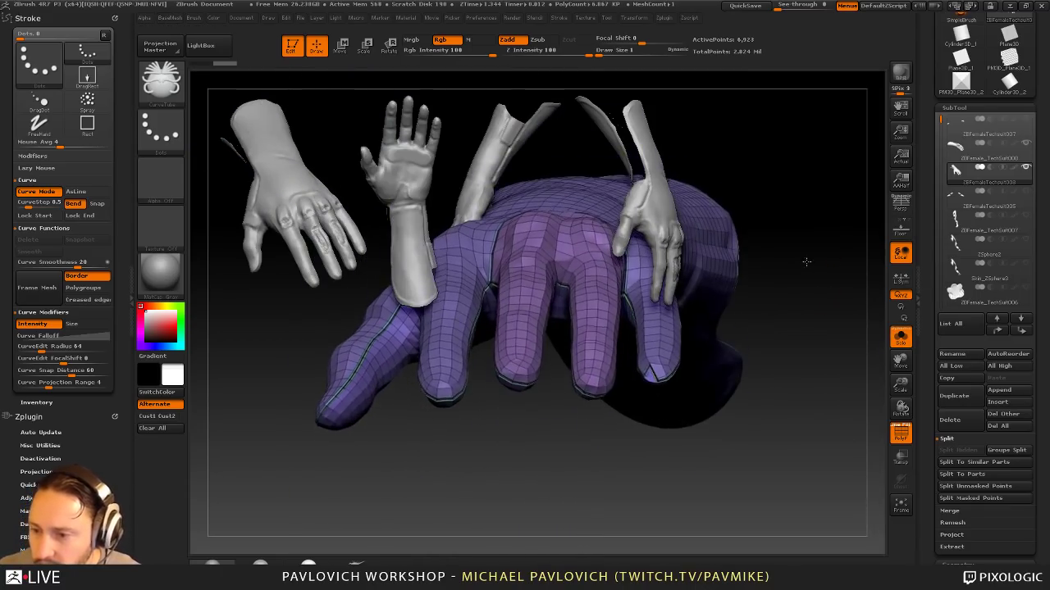
{"action": "left_click_drag", "start_coordinate": [796, 179], "coordinate": [829, 211]}
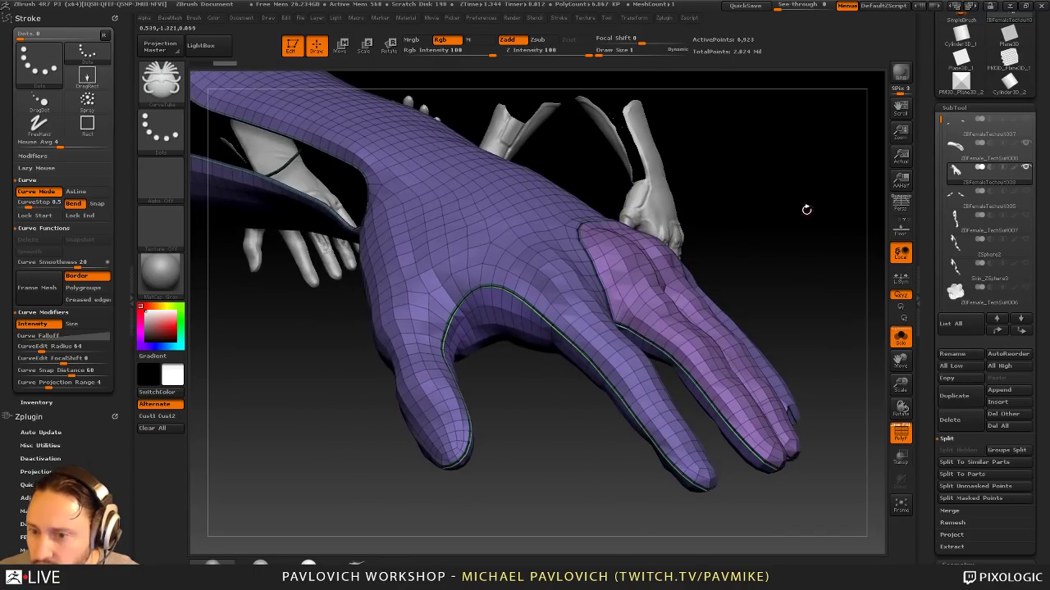
{"action": "mouse_move", "coordinate": [759, 229]}
{"action": "left_mouse_down"}
{"action": "mouse_move", "coordinate": [778, 237]}
{"action": "mouse_move", "coordinate": [755, 220]}
{"action": "left_mouse_up"}
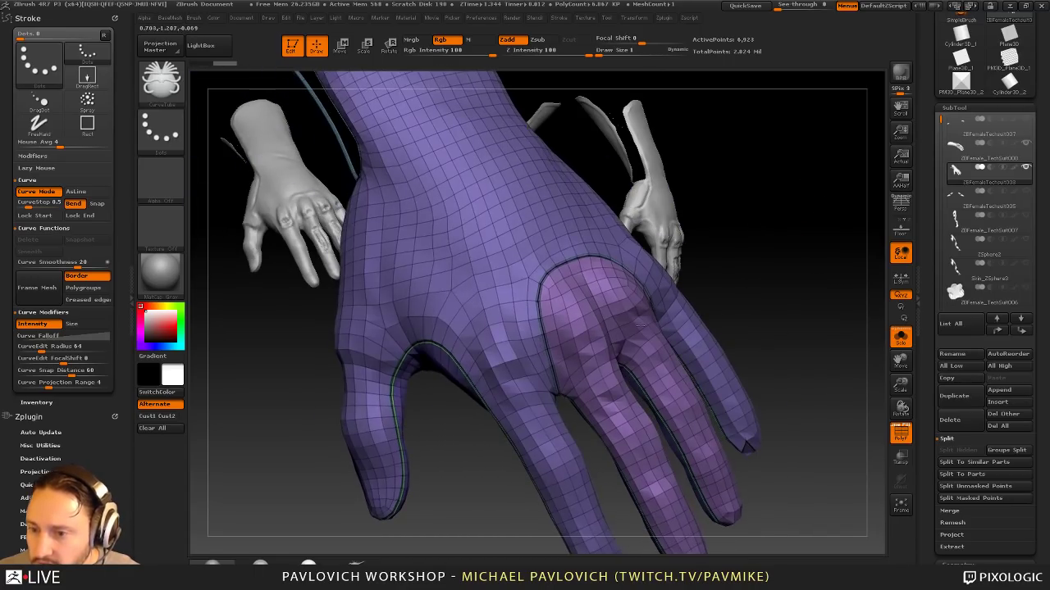
{"action": "left_click_drag", "start_coordinate": [823, 275], "coordinate": [819, 260]}
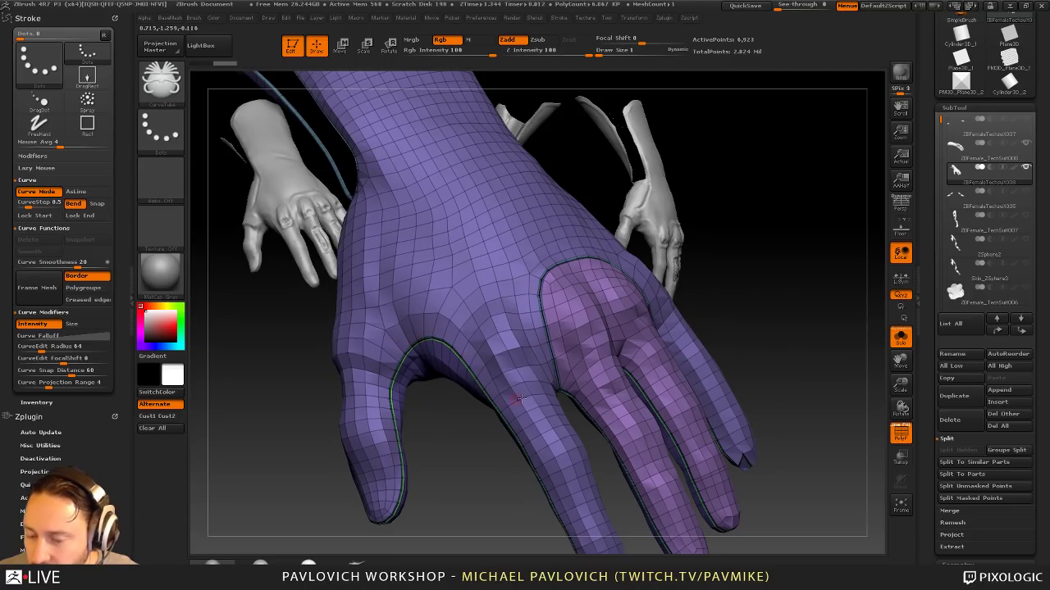
{"action": "left_click_drag", "start_coordinate": [794, 260], "coordinate": [789, 215]}
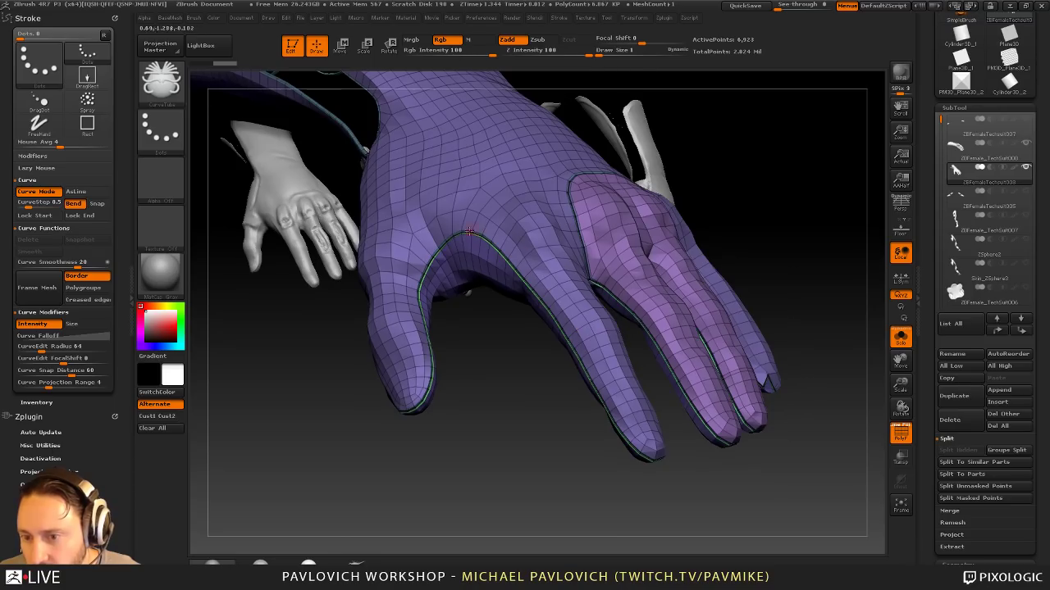
{"action": "left_click_drag", "start_coordinate": [817, 240], "coordinate": [877, 214]}
{"action": "left_click", "coordinate": [970, 161]}
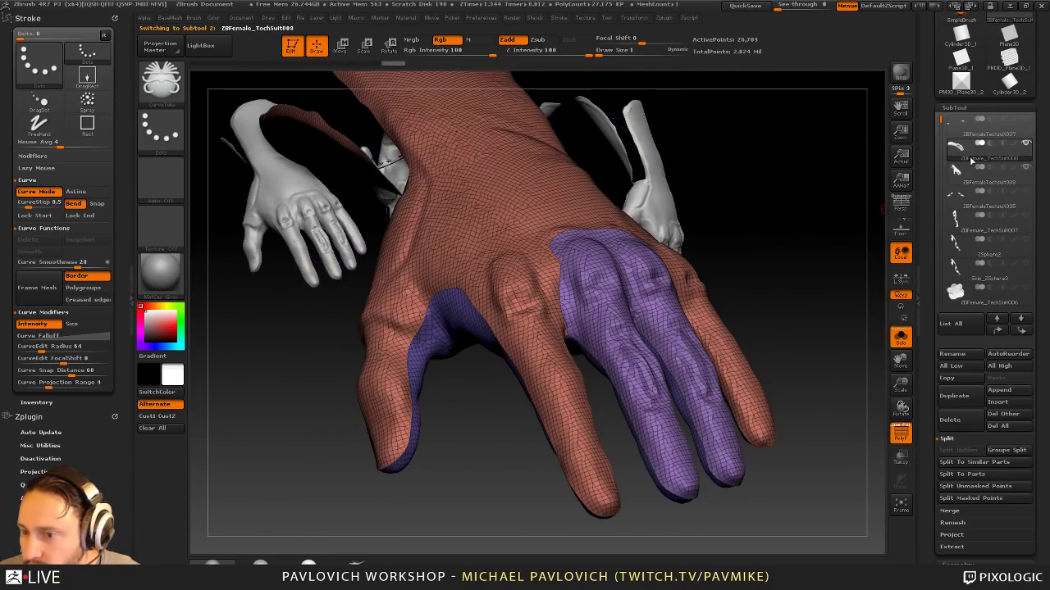
{"action": "left_click", "coordinate": [969, 173]}
{"action": "left_click_drag", "start_coordinate": [779, 164], "coordinate": [882, 251]}
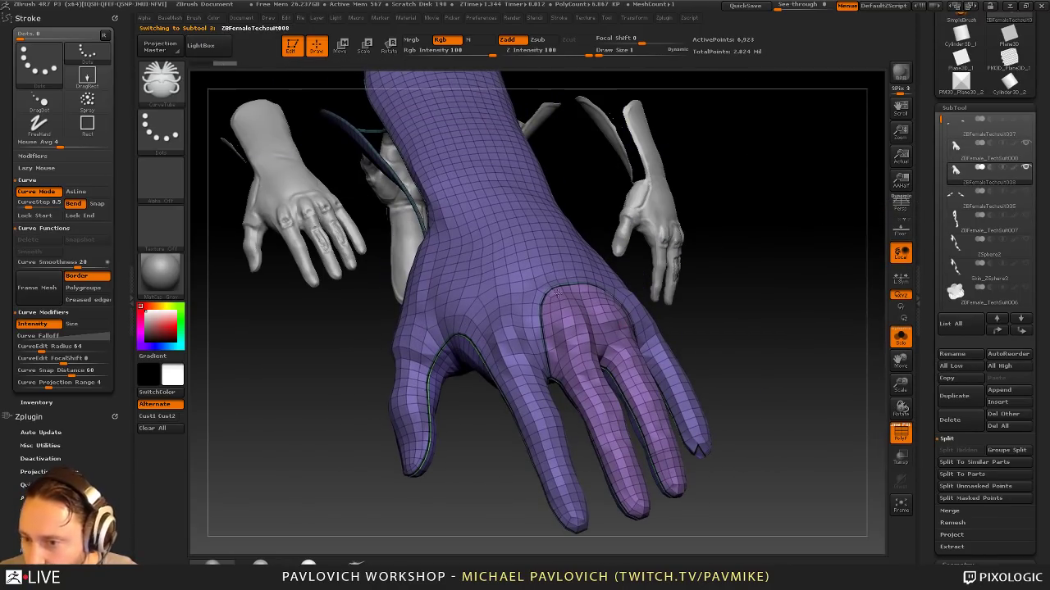
{"action": "left_click_drag", "start_coordinate": [756, 345], "coordinate": [755, 290]}
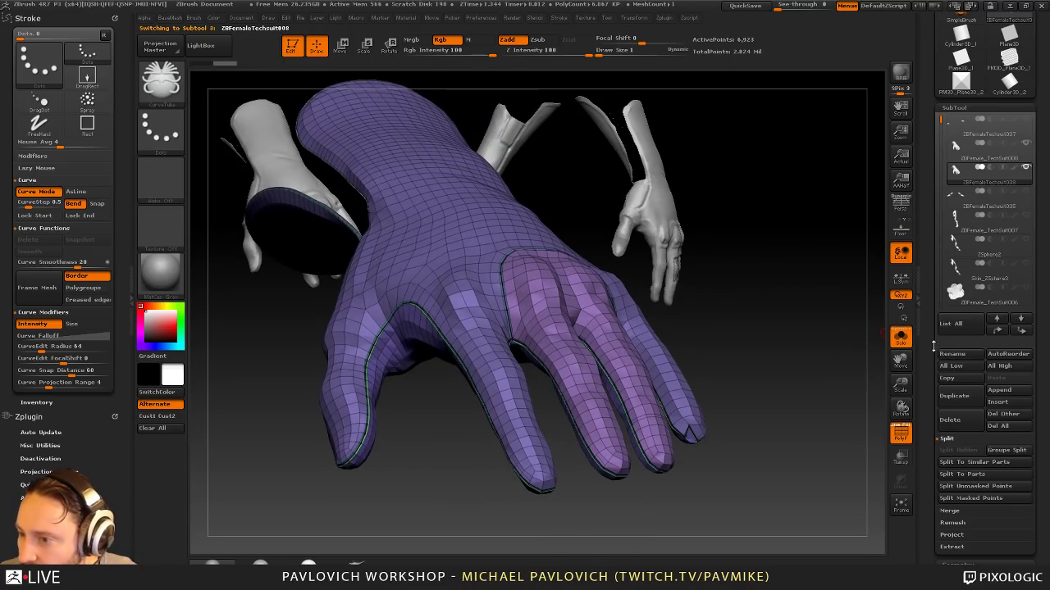
Step: Inspect the glove's open cuff, thumb and fingertip loops, and review its EdgeLoop settings
{"action": "left_click_drag", "start_coordinate": [933, 346], "coordinate": [934, 307]}
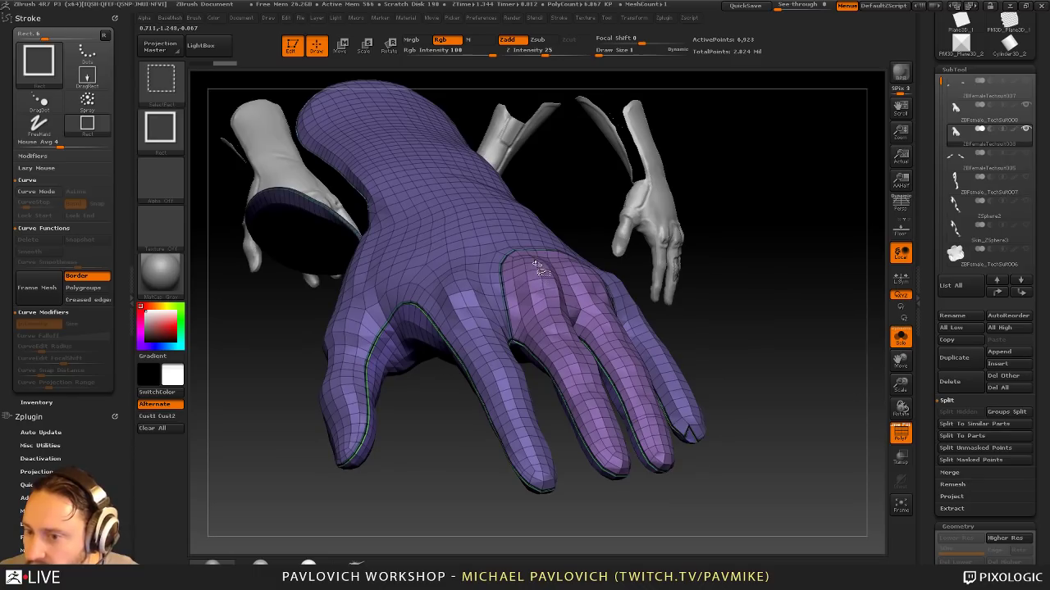
{"action": "left_click_drag", "start_coordinate": [660, 267], "coordinate": [834, 360]}
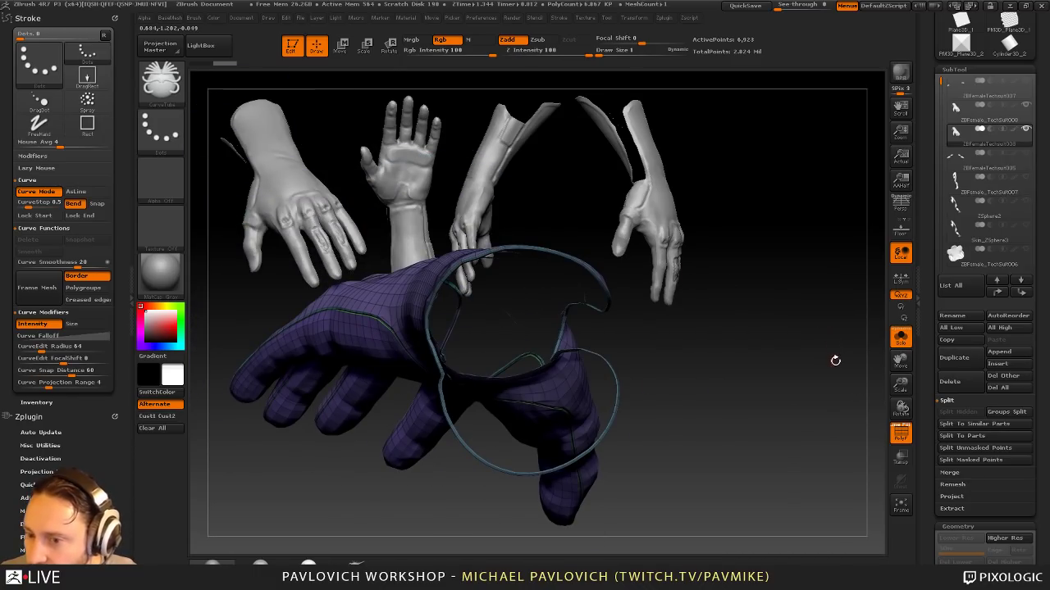
{"action": "key", "text": "2"}
{"action": "left_click_drag", "start_coordinate": [761, 362], "coordinate": [807, 303]}
{"action": "left_click_drag", "start_coordinate": [930, 407], "coordinate": [930, 269]}
{"action": "scroll", "coordinate": [931, 269], "scroll_direction": "down", "scroll_amount": 2}
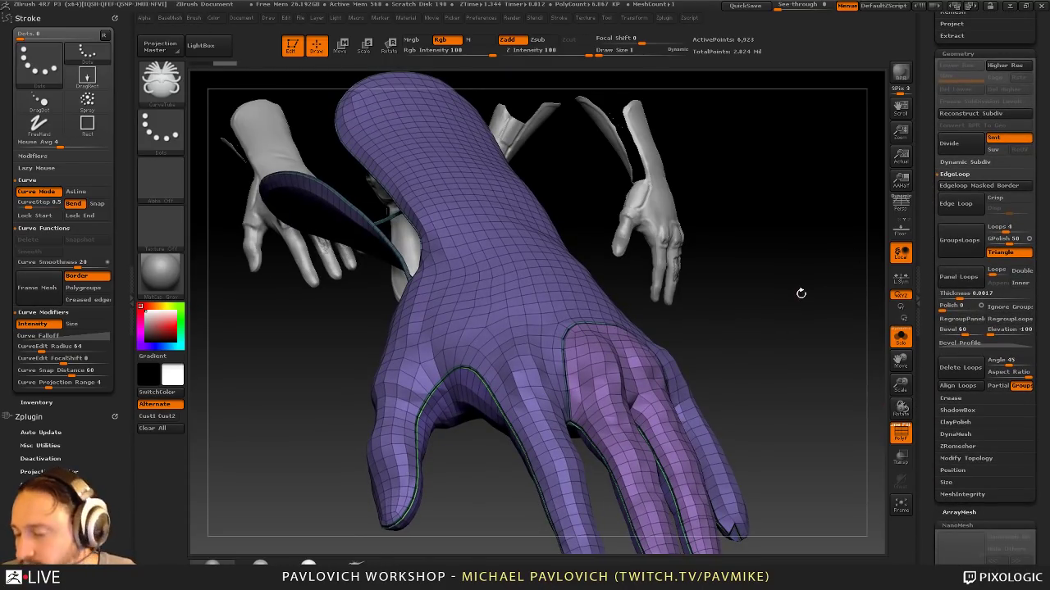
{"action": "left_click_drag", "start_coordinate": [798, 288], "coordinate": [776, 344]}
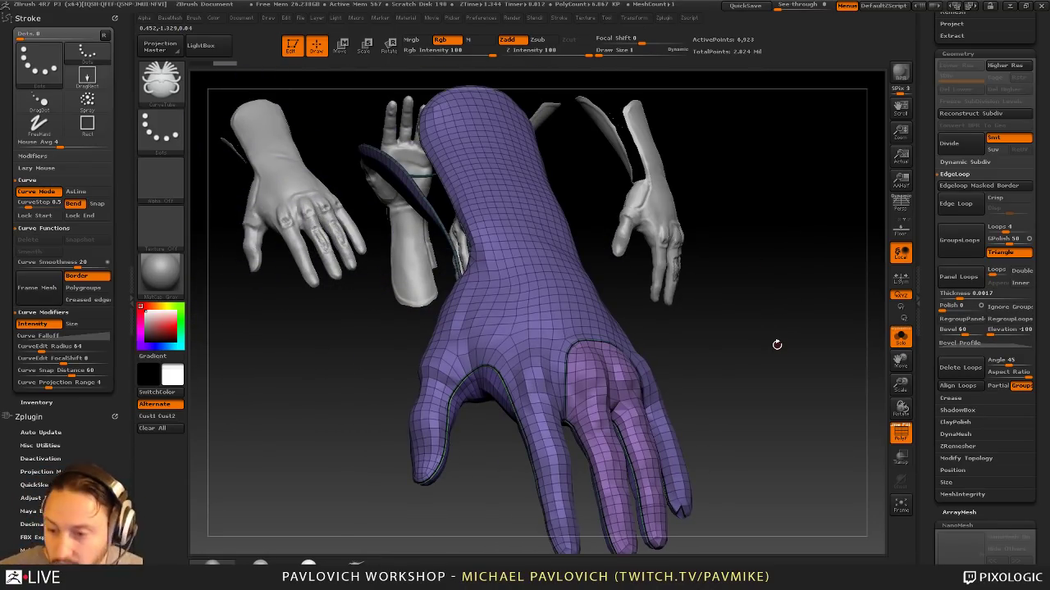
{"action": "left_click_drag", "start_coordinate": [744, 333], "coordinate": [755, 312]}
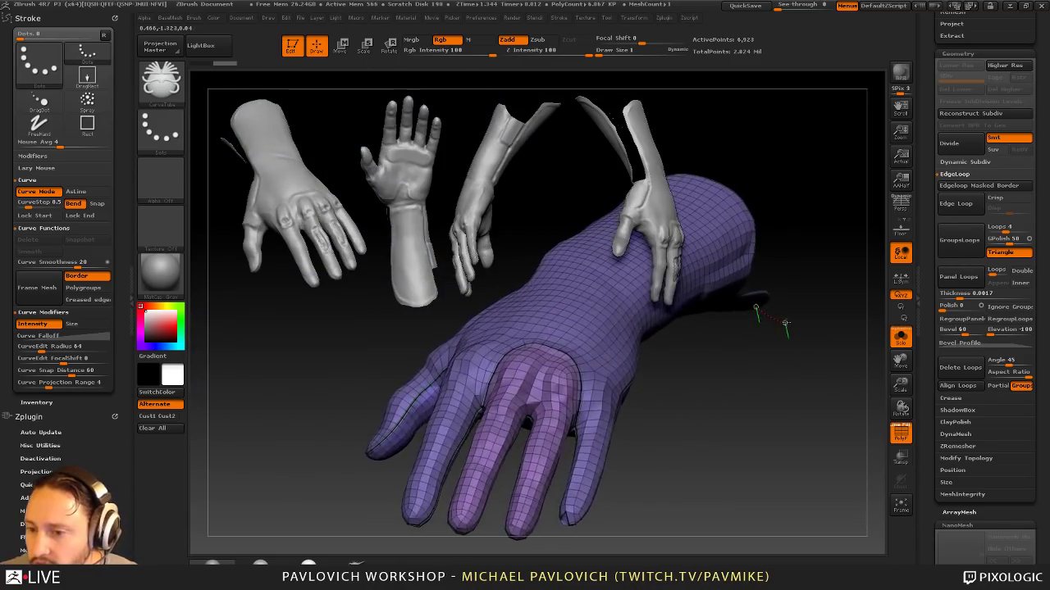
{"action": "left_click", "coordinate": [787, 328], "text": "ctrl"}
{"action": "left_click", "coordinate": [806, 359], "text": "ctrl"}
{"action": "left_click_drag", "start_coordinate": [806, 358], "coordinate": [830, 383]}
{"action": "left_click_drag", "start_coordinate": [808, 184], "coordinate": [560, 133], "text": "alt"}
Step: Switch to the Standard brush and set its draw size to 4
{"action": "key", "text": "b"}
{"action": "key", "text": "s"}
{"action": "key", "text": "t"}
{"action": "key", "text": "s"}
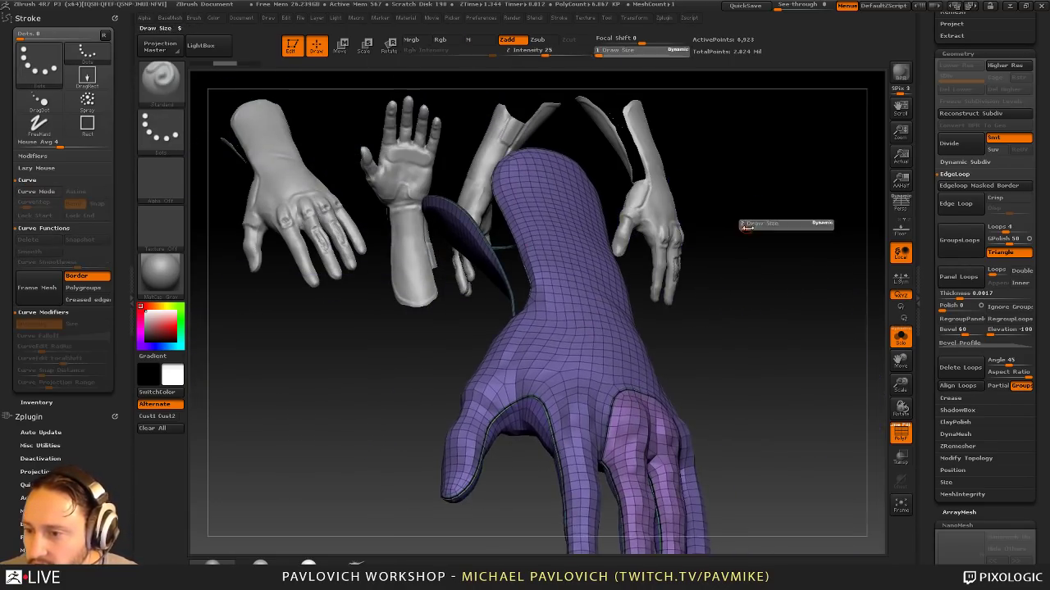
{"action": "left_click", "coordinate": [749, 228]}
{"action": "left_click_drag", "start_coordinate": [752, 235], "coordinate": [717, 195], "text": "alt"}
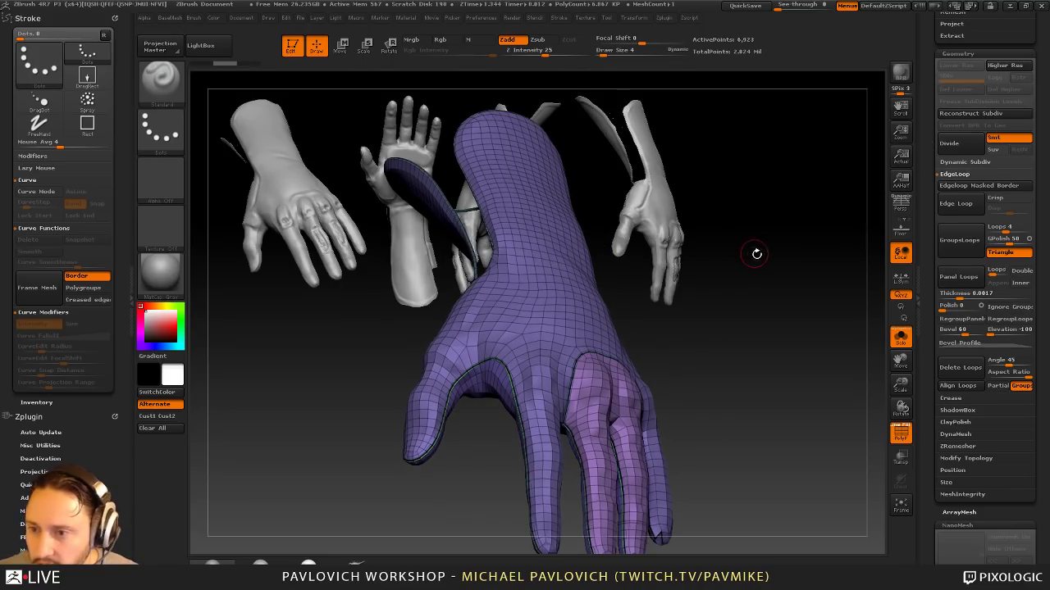
Step: Load the saved tool ZBFemale_TechSuit008.ZTL from the HighRes folder
{"action": "left_click_drag", "start_coordinate": [921, 99], "coordinate": [932, 397]}
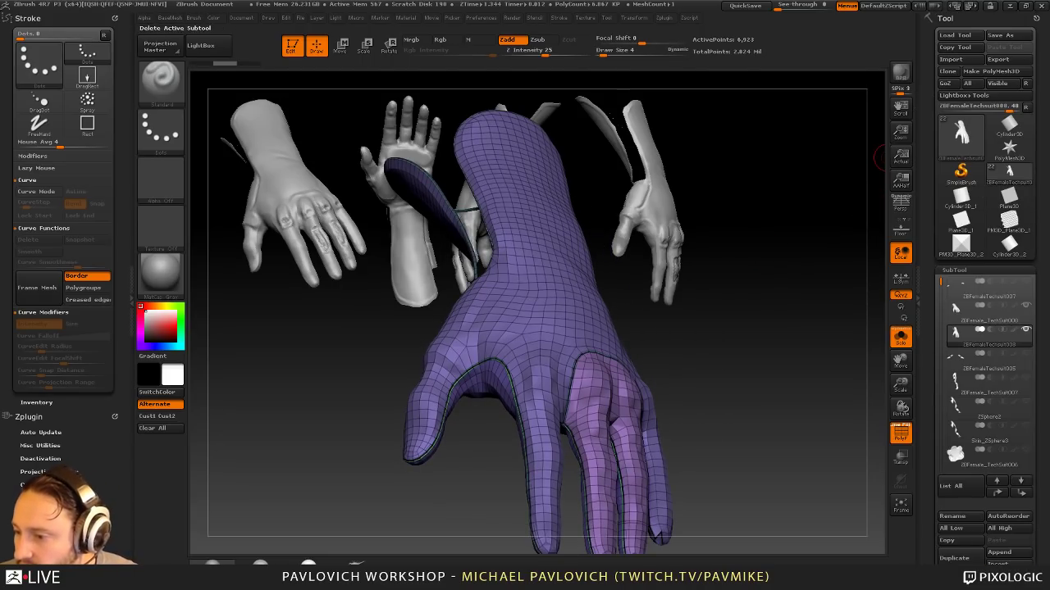
{"action": "left_click", "coordinate": [970, 37]}
{"action": "left_click", "coordinate": [197, 78]}
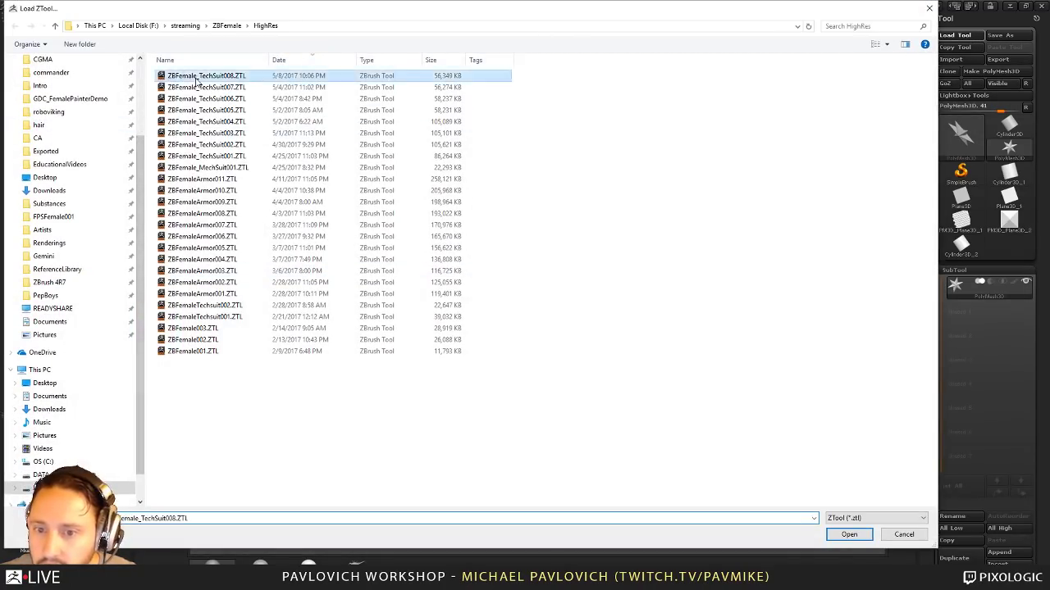
{"action": "double_click", "coordinate": [196, 79]}
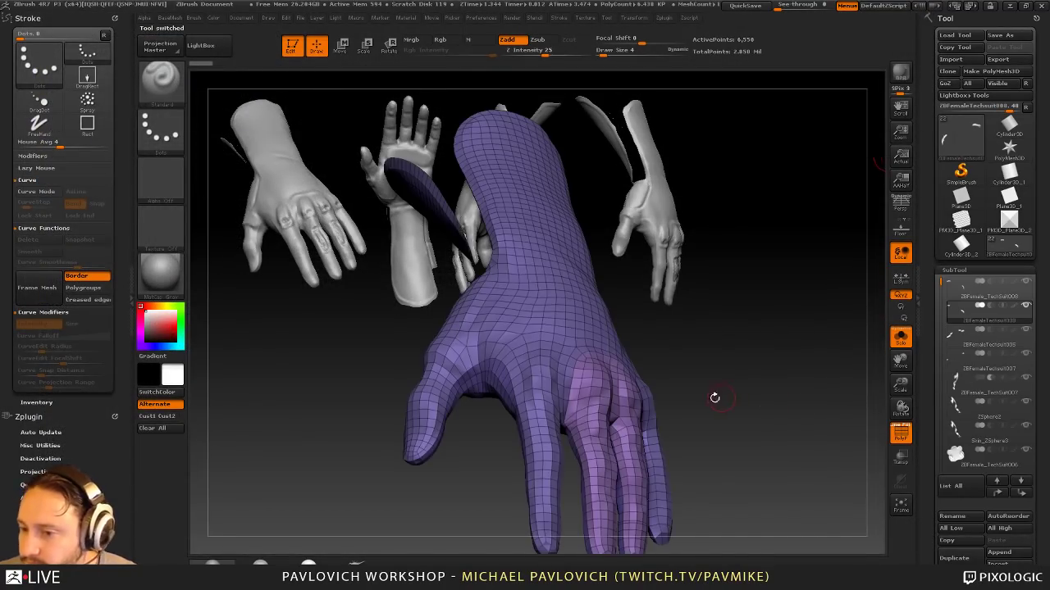
Step: Hide the palm-up glove of the loaded pair and delete its geometry, keeping only the other glove
{"action": "key", "text": "f"}
{"action": "key", "text": "s"}
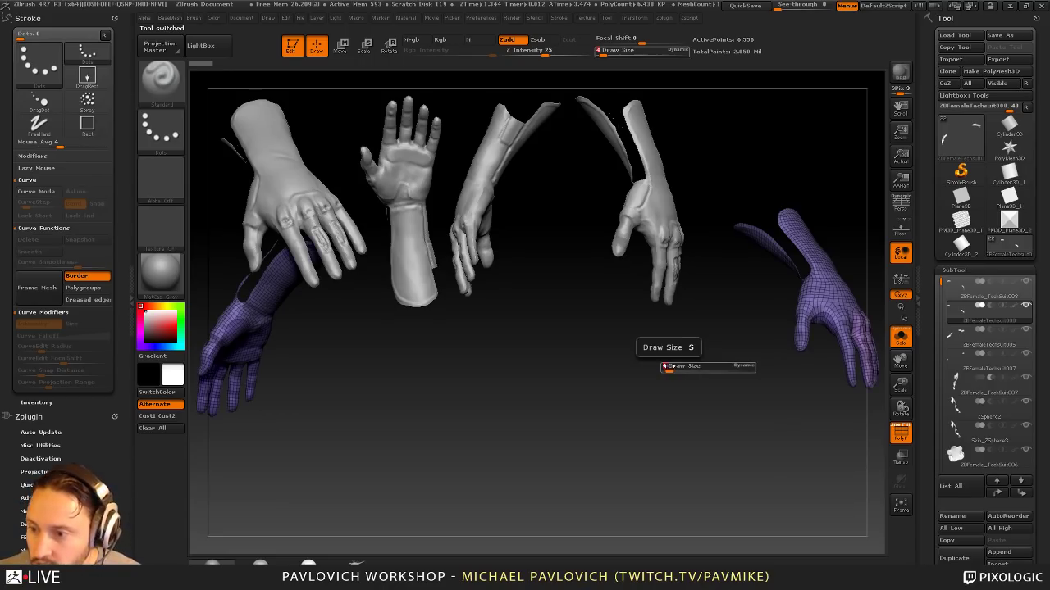
{"action": "key", "text": "f"}
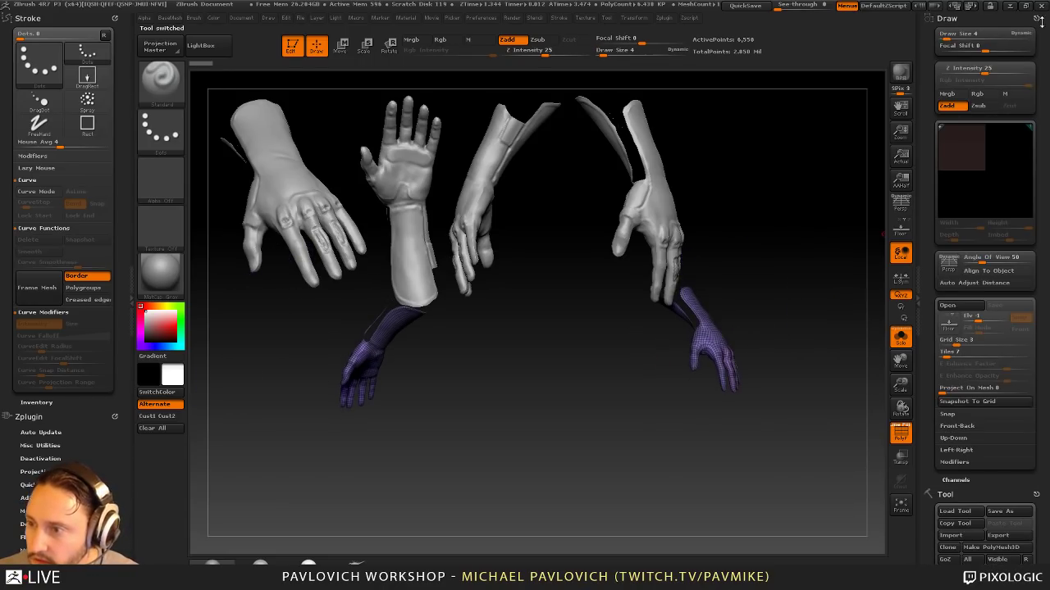
{"action": "left_click", "coordinate": [1036, 16]}
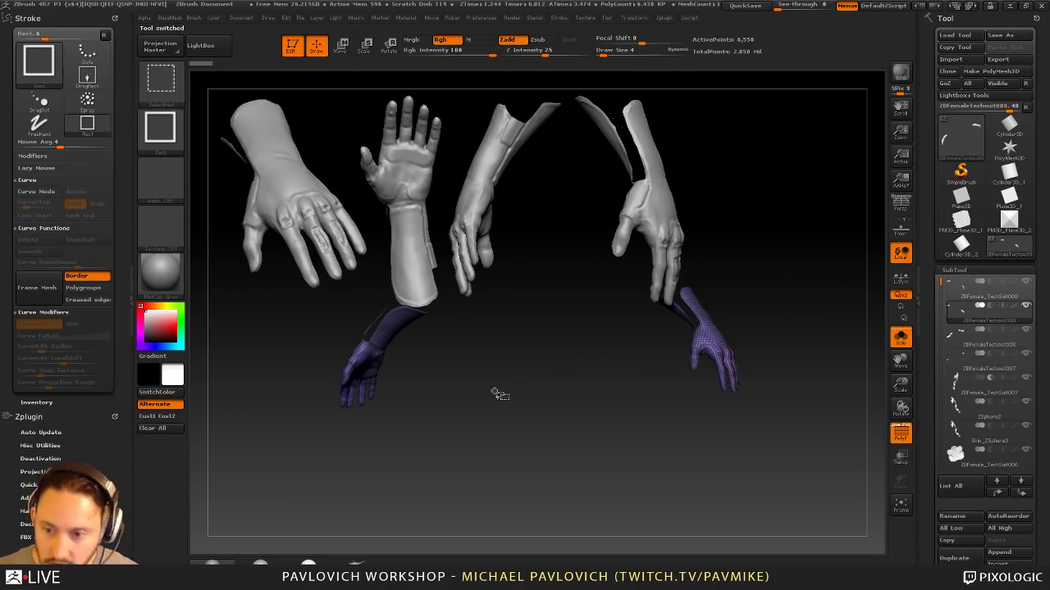
{"action": "left_click_drag", "start_coordinate": [540, 246], "coordinate": [302, 481], "text": "ctrl+shift"}
{"action": "key", "text": "2"}
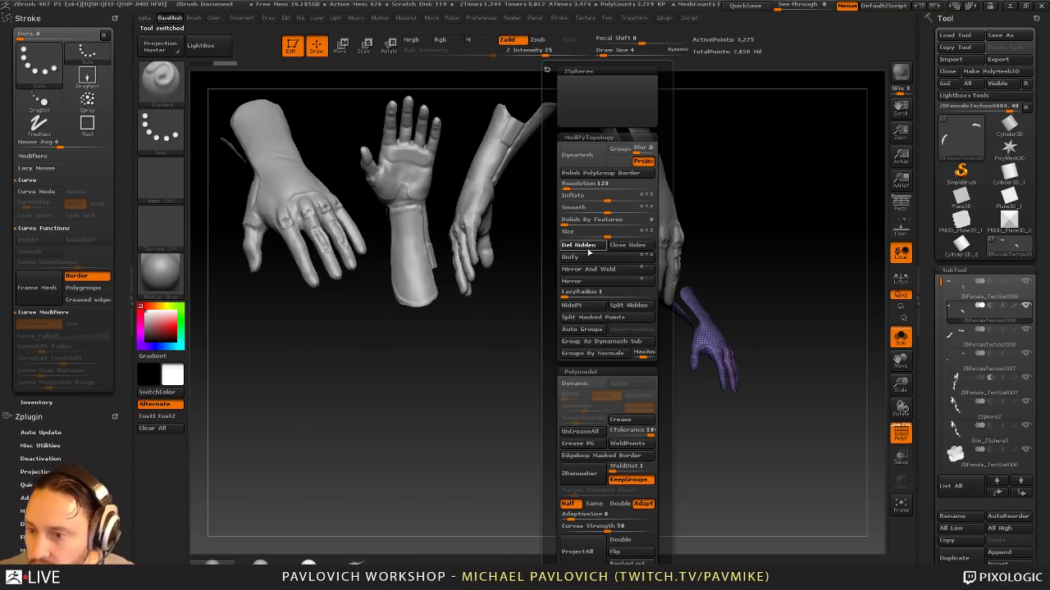
{"action": "left_click", "coordinate": [588, 248]}
Step: Set the Panel Loops thickness to 0.0004 and Polish to 11, then insert panels around the glove's polygroups
{"action": "left_click_drag", "start_coordinate": [820, 289], "coordinate": [736, 304]}
{"action": "left_click_drag", "start_coordinate": [935, 356], "coordinate": [932, 16]}
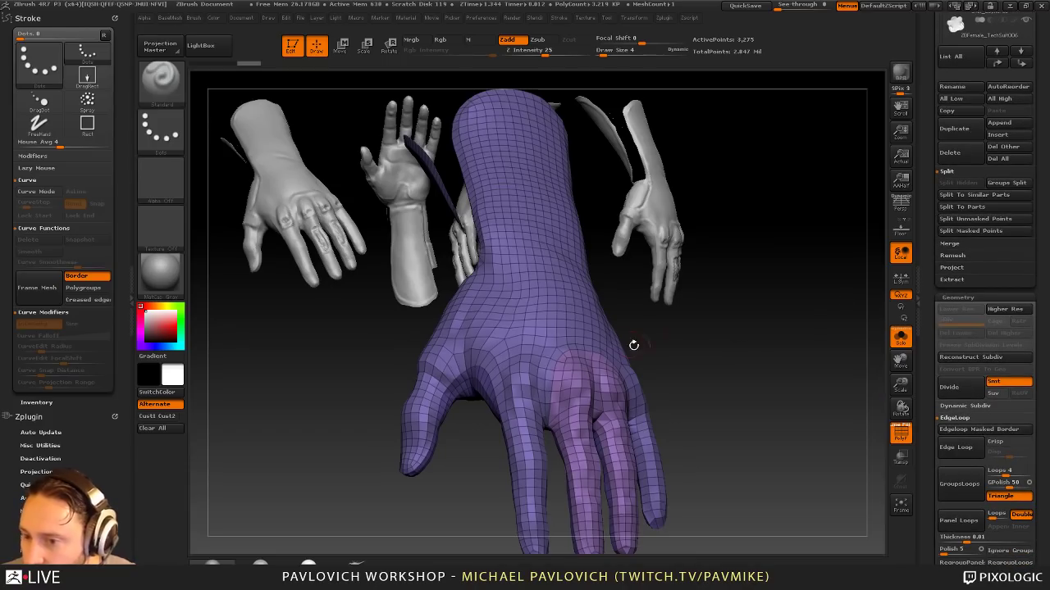
{"action": "left_click_drag", "start_coordinate": [785, 368], "coordinate": [753, 352], "text": "alt"}
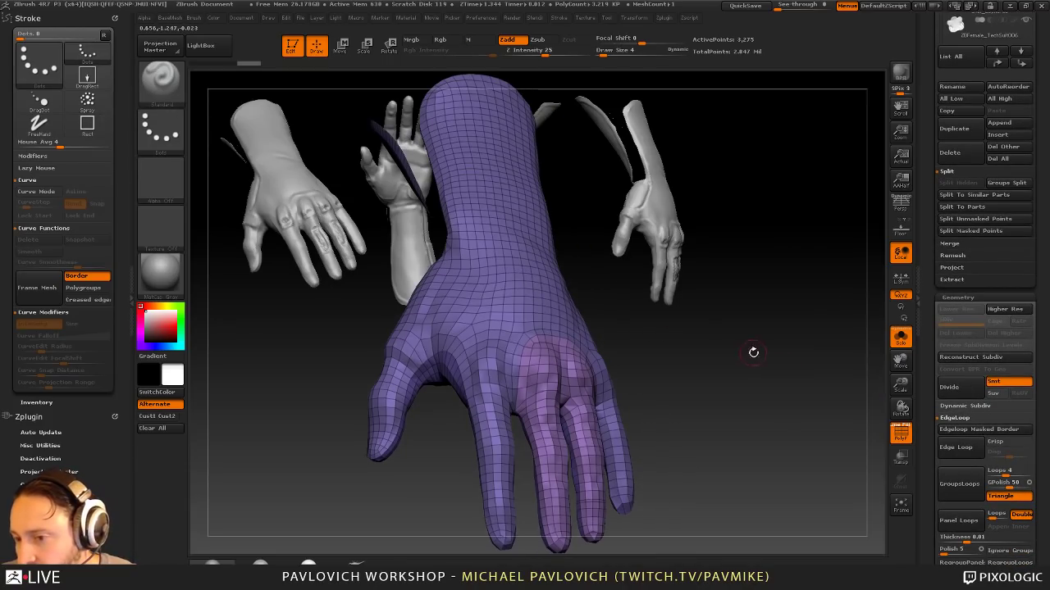
{"action": "left_click_drag", "start_coordinate": [928, 313], "coordinate": [926, 200]}
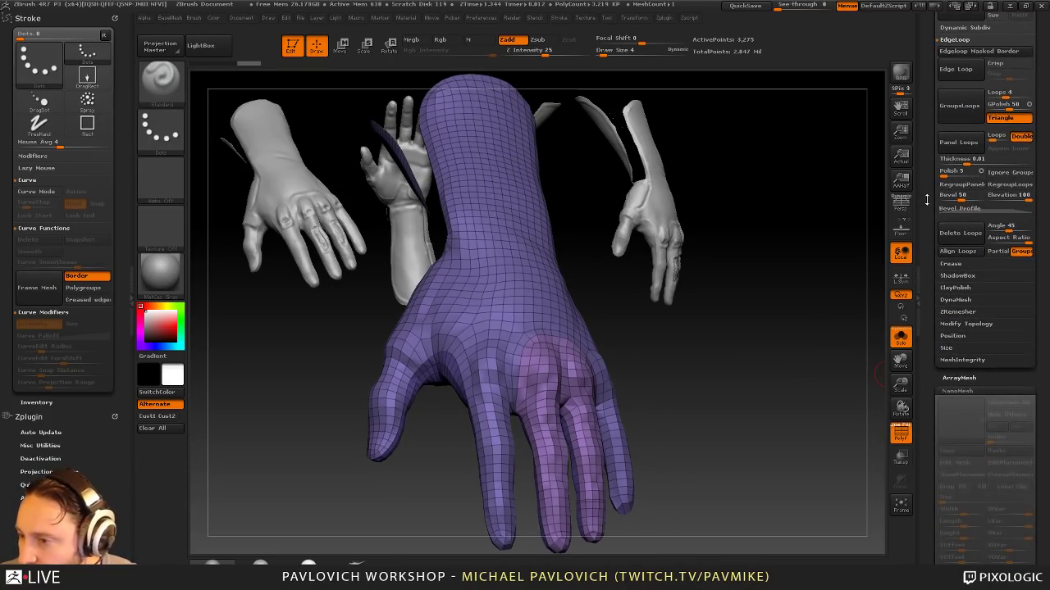
{"action": "scroll", "coordinate": [928, 297], "scroll_direction": "up", "scroll_amount": 5}
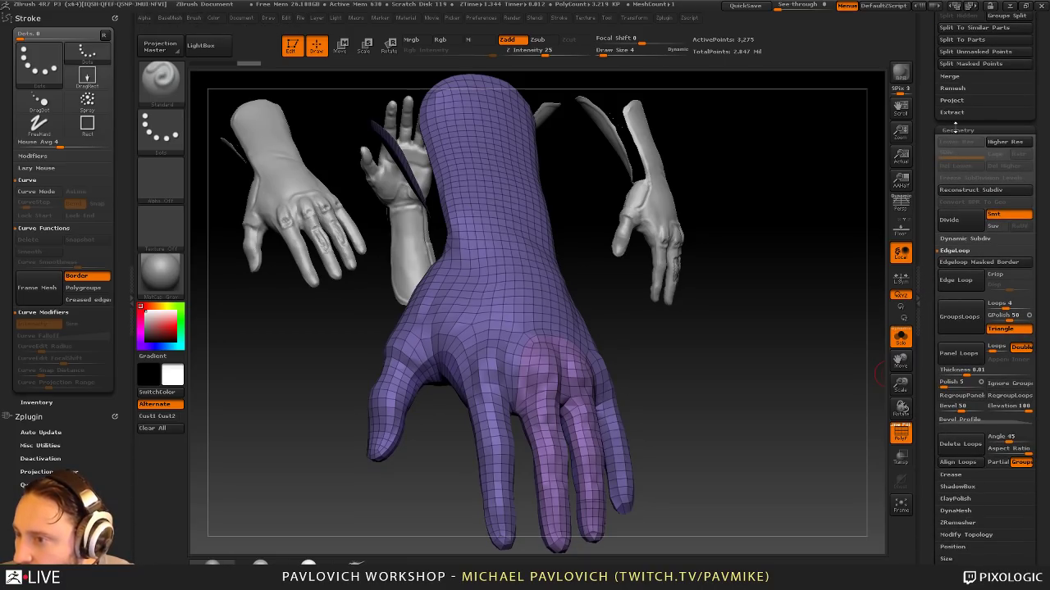
{"action": "left_click_drag", "start_coordinate": [931, 365], "coordinate": [932, 306]}
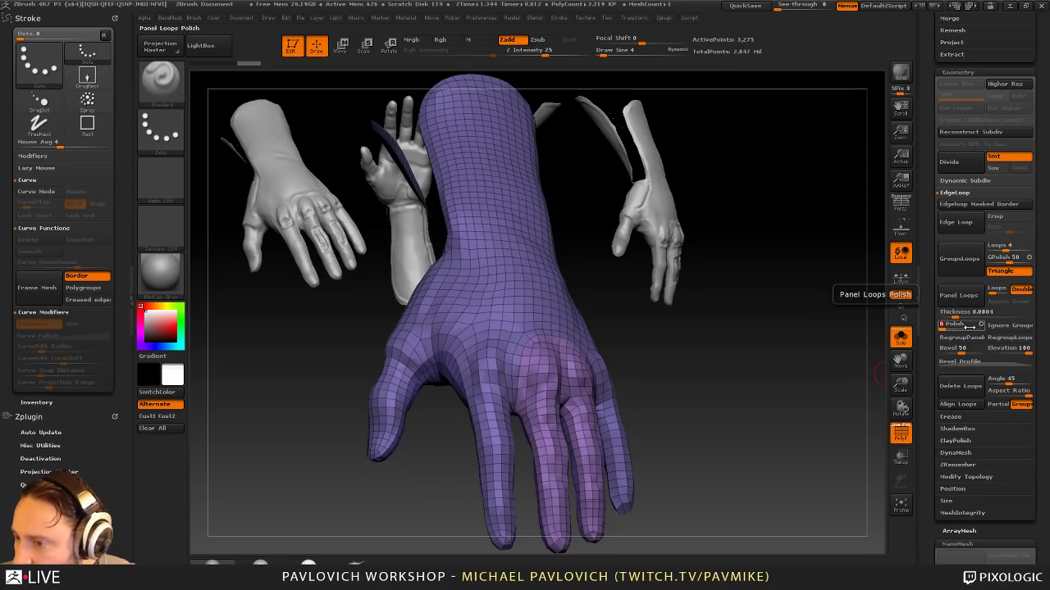
{"action": "left_click_drag", "start_coordinate": [944, 324], "coordinate": [948, 325]}
{"action": "left_click", "coordinate": [959, 302]}
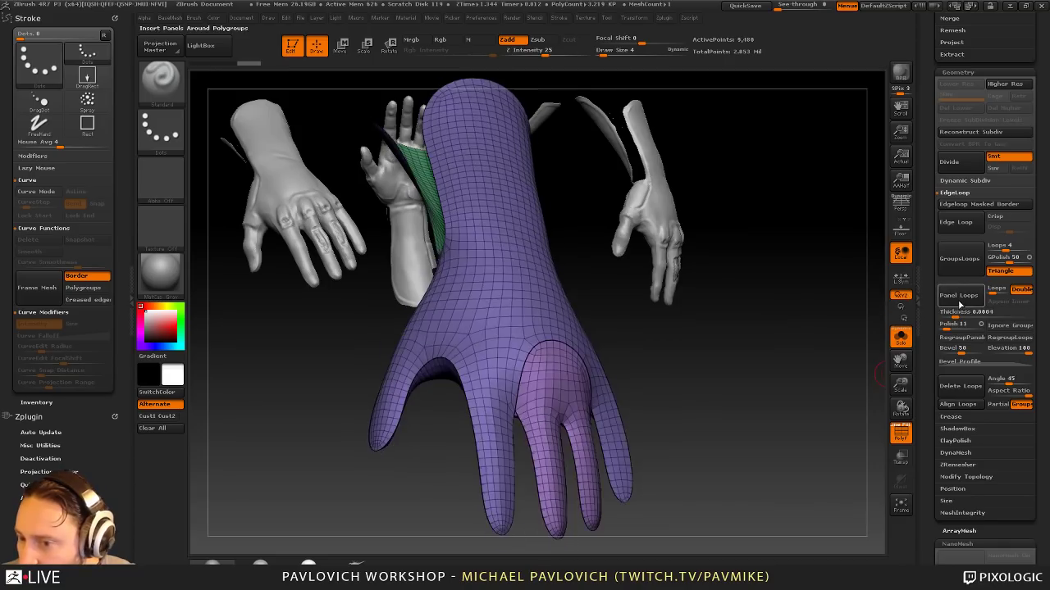
Step: Undo the panel loops and recreate them on the glove with the alternate Polish mode
{"action": "right_click_drag", "start_coordinate": [531, 425], "coordinate": [799, 306], "text": "alt"}
{"action": "left_click_drag", "start_coordinate": [848, 230], "coordinate": [707, 284], "text": "alt"}
{"action": "key", "text": "ctrl+z"}
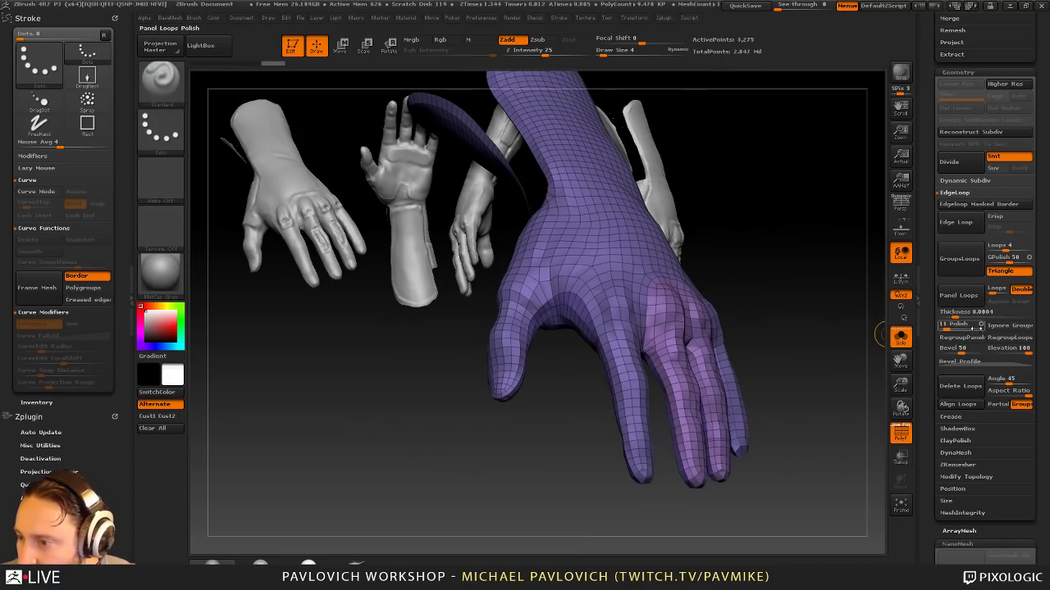
{"action": "left_click", "coordinate": [958, 294]}
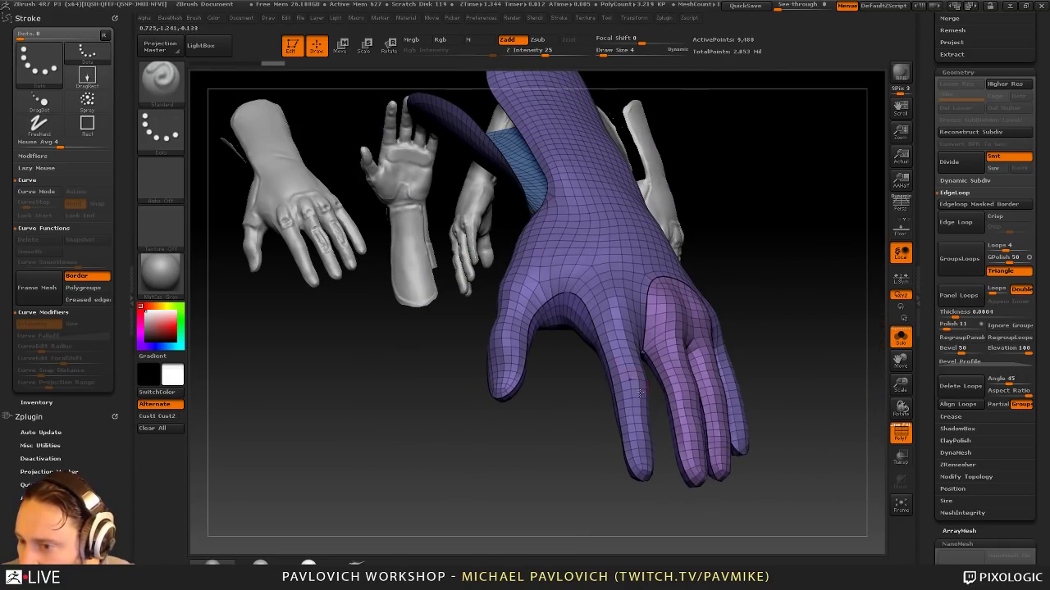
{"action": "left_click_drag", "start_coordinate": [824, 261], "coordinate": [827, 265]}
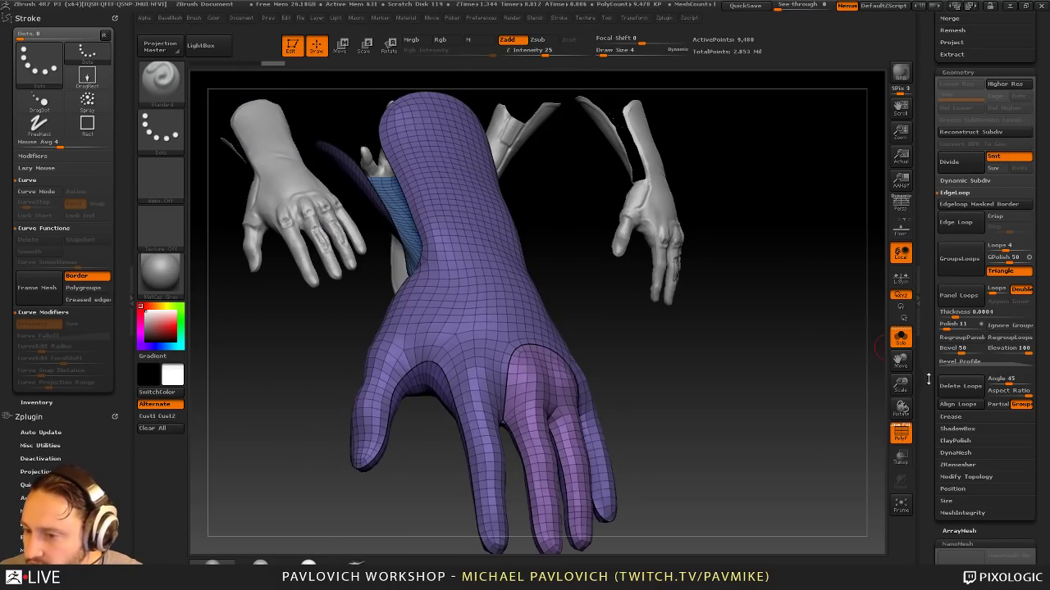
{"action": "left_click_drag", "start_coordinate": [806, 386], "coordinate": [821, 326], "text": "alt"}
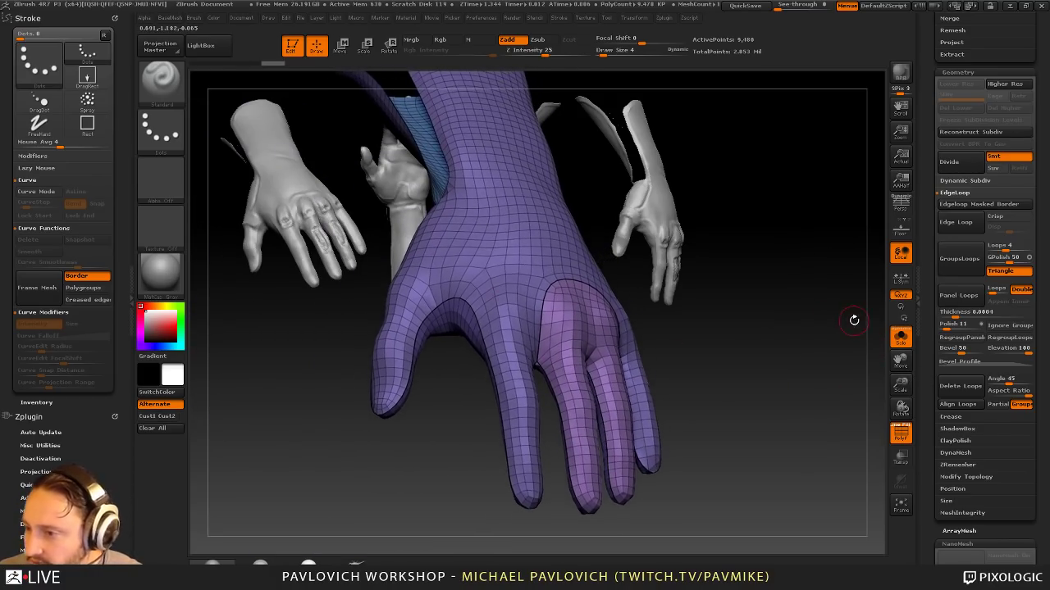
Step: Undo the panels, set Panel Loops Polish to 0 and Elevation to -100, and try the panels around the glove's polygroups
{"action": "left_click", "coordinate": [964, 338]}
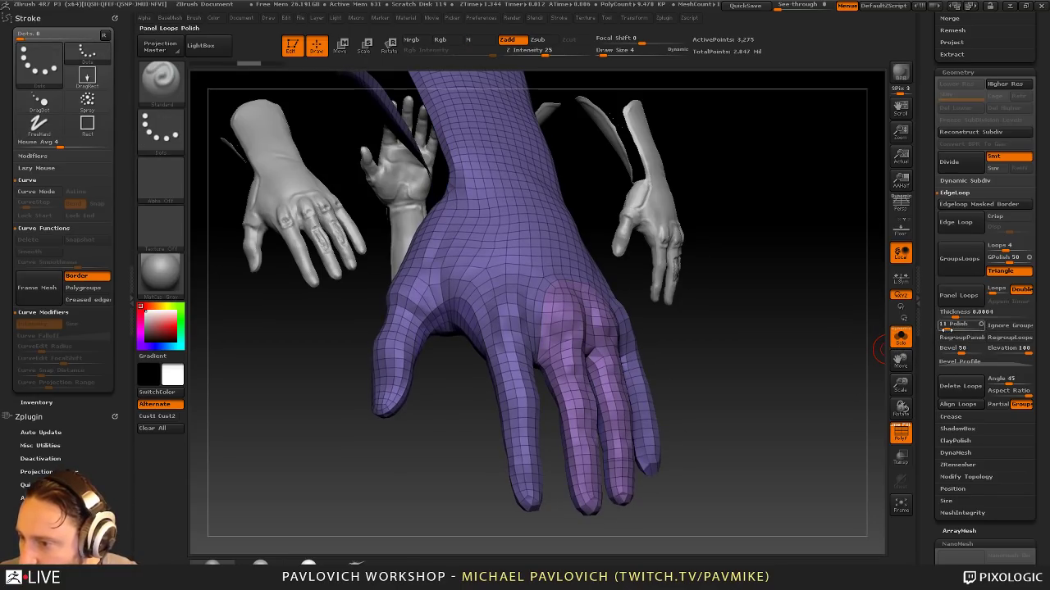
{"action": "left_click", "coordinate": [951, 311]}
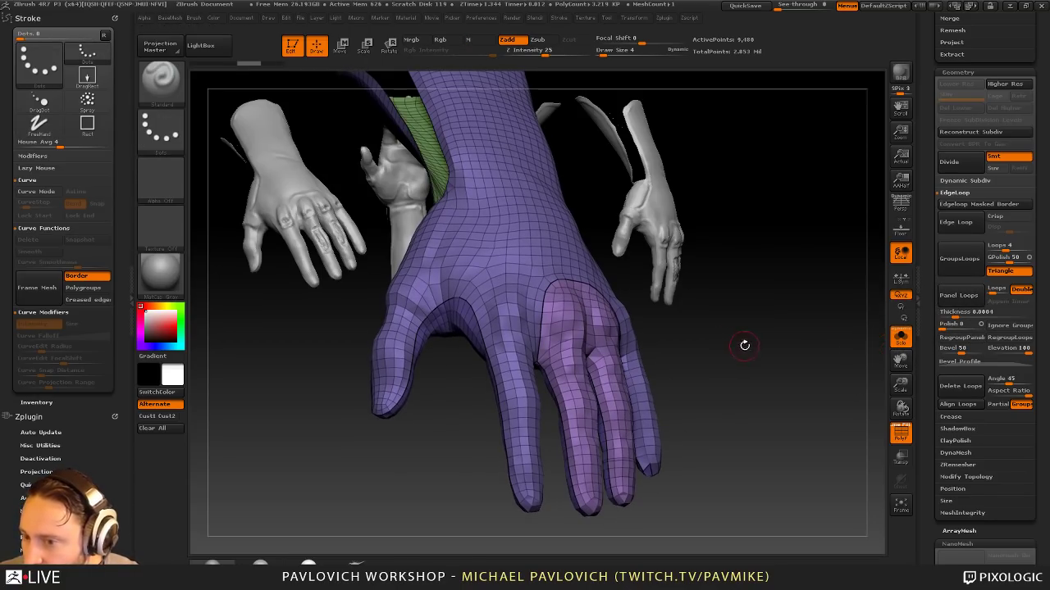
{"action": "key", "text": "ctrl+z"}
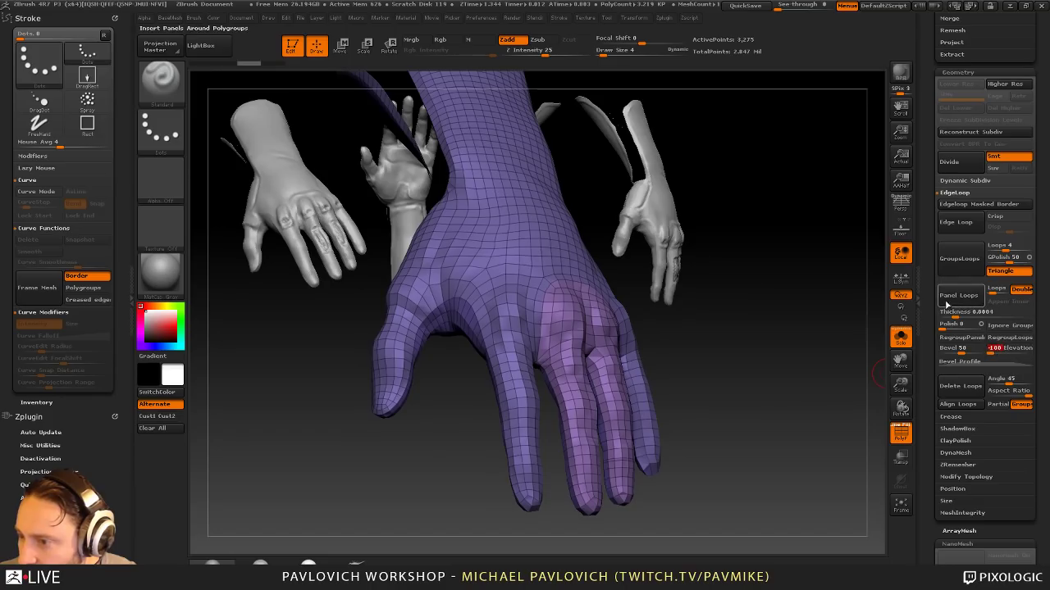
{"action": "left_click", "coordinate": [951, 297]}
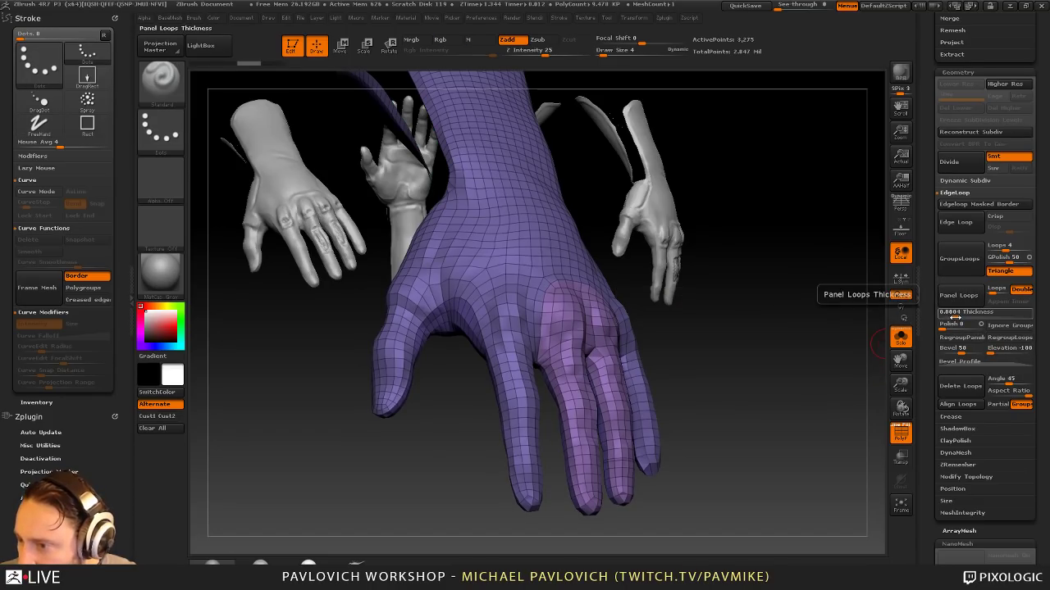
Step: Try the panels with a thickness of 0.0006 and a higher Bevel, then undo them
{"action": "left_click", "coordinate": [955, 318]}
{"action": "left_click", "coordinate": [962, 350]}
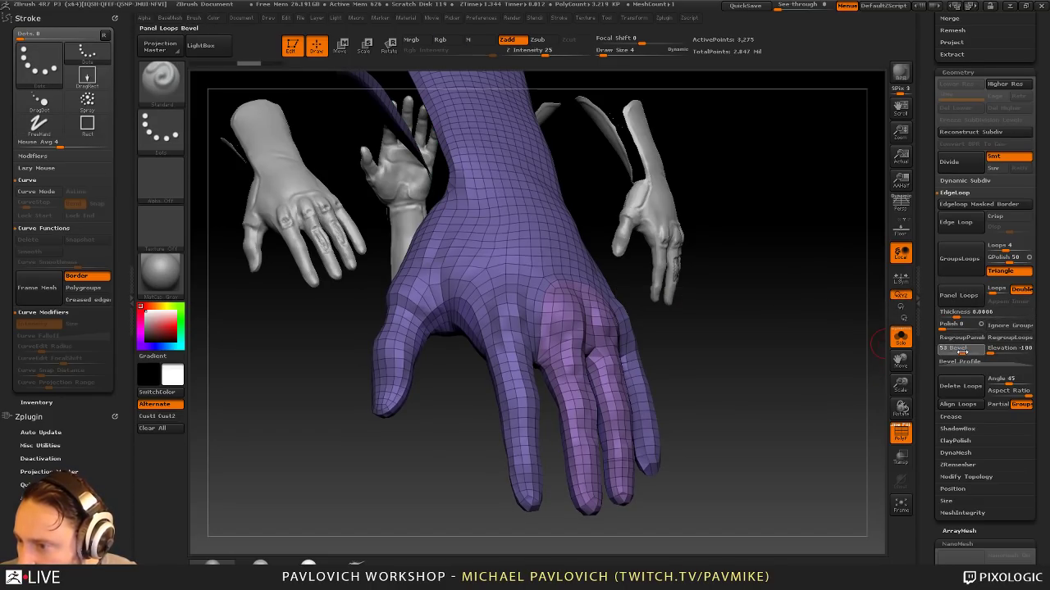
{"action": "left_click", "coordinate": [969, 300]}
{"action": "key", "text": "ctrl+z"}
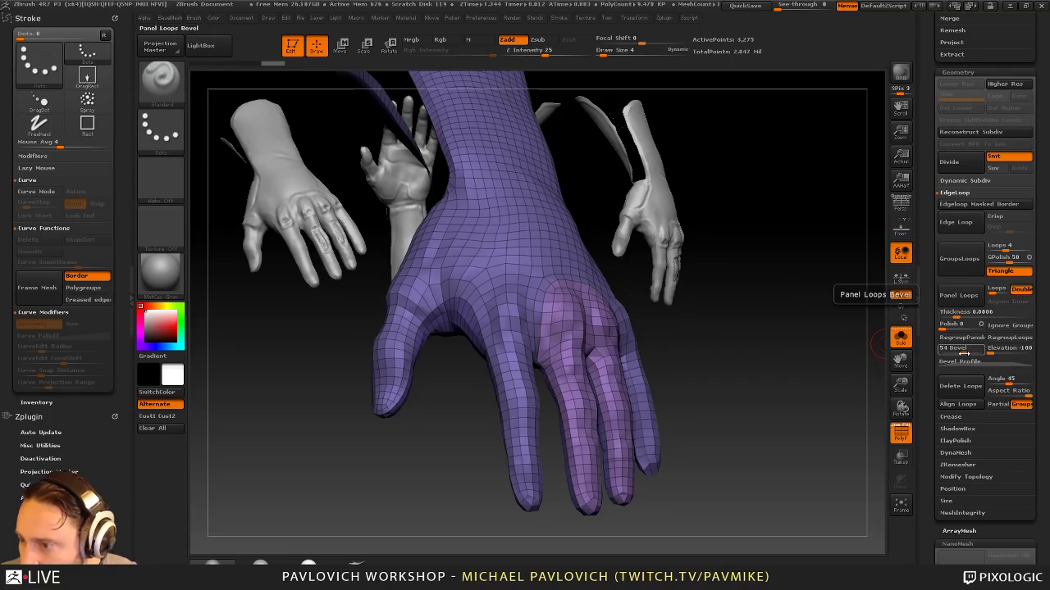
Step: Set the Panel Loops Bevel to 66 and thickness to 0.00387, insert the panels around the polygroups, and undo them
{"action": "left_click", "coordinate": [967, 351]}
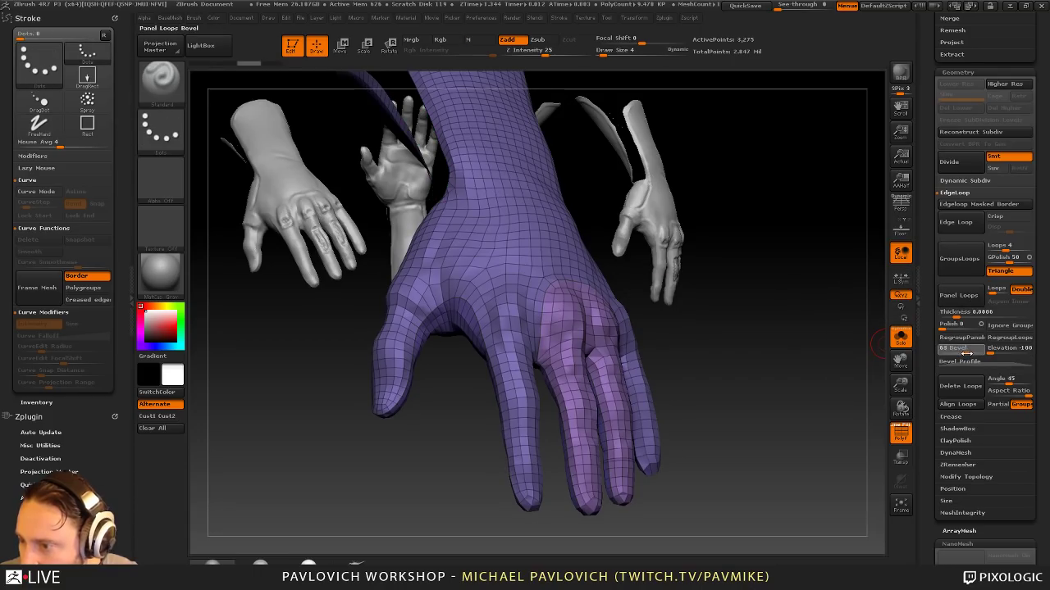
{"action": "left_click_drag", "start_coordinate": [958, 317], "coordinate": [962, 317]}
{"action": "left_click", "coordinate": [962, 300]}
{"action": "key", "text": "ctrl+z"}
{"action": "left_click", "coordinate": [965, 303]}
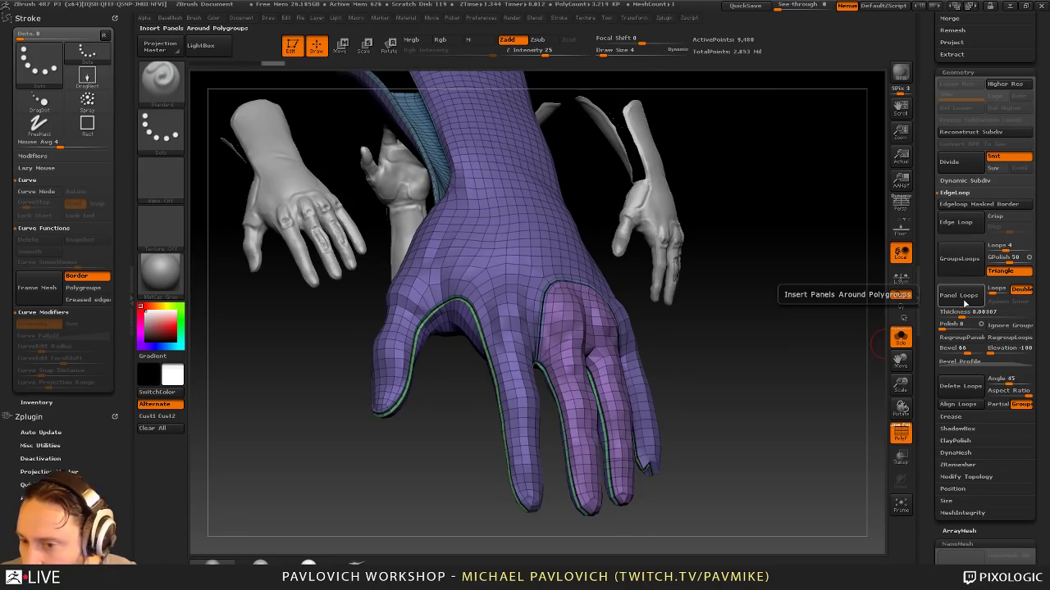
{"action": "left_click_drag", "start_coordinate": [826, 330], "coordinate": [804, 334]}
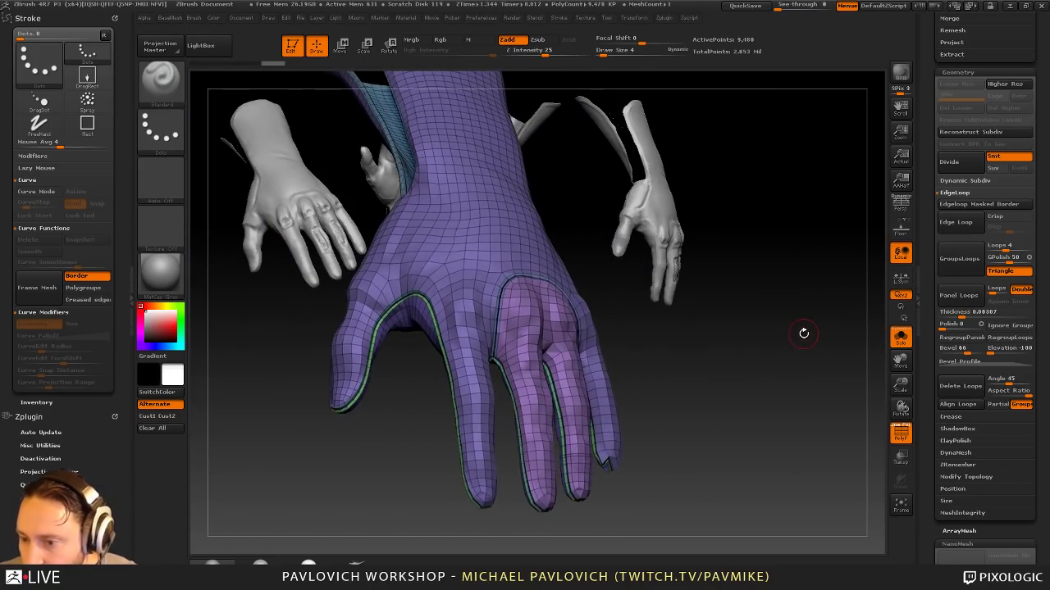
{"action": "key", "text": "ctrl+z"}
Step: Examine the mesh topology of the glove's fingers and fingertips up close
{"action": "left_click_drag", "start_coordinate": [726, 359], "coordinate": [680, 303], "text": "ctrl+shift"}
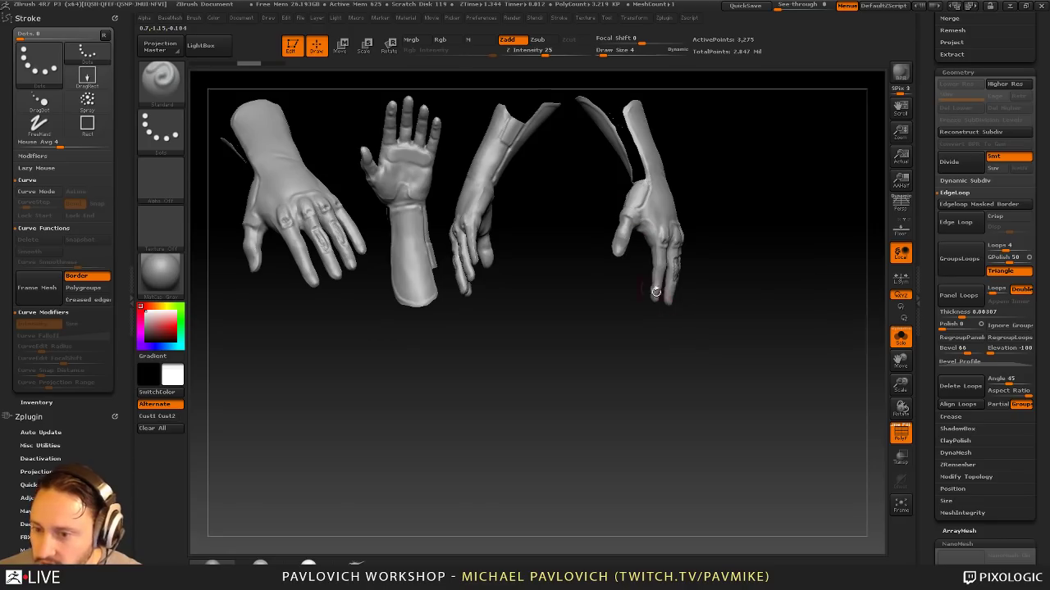
{"action": "left_click_drag", "start_coordinate": [775, 273], "coordinate": [744, 300]}
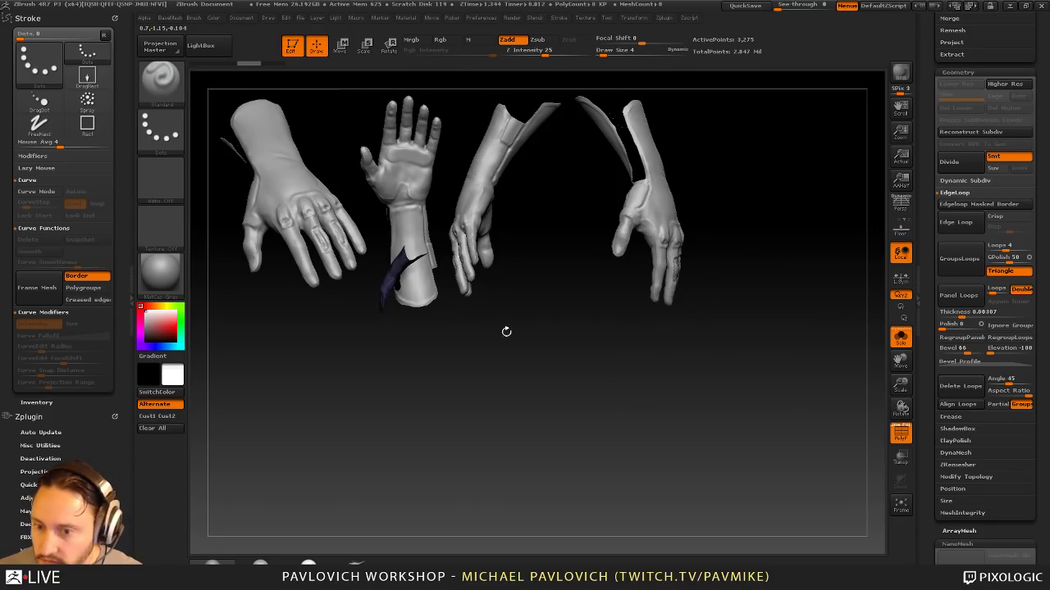
{"action": "left_click_drag", "start_coordinate": [623, 364], "coordinate": [742, 396], "text": "alt"}
{"action": "left_click_drag", "start_coordinate": [597, 286], "coordinate": [787, 312], "text": "alt"}
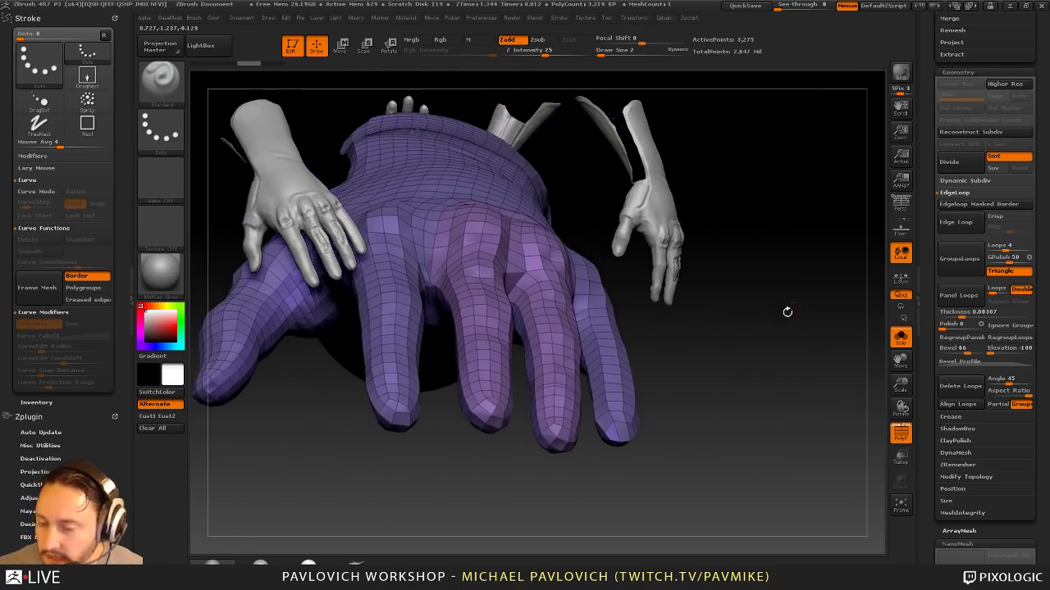
{"action": "mouse_move", "coordinate": [396, 459]}
{"action": "left_mouse_down", "text": "alt"}
{"action": "mouse_move", "coordinate": [390, 415]}
{"action": "mouse_move", "coordinate": [385, 484]}
{"action": "mouse_move", "coordinate": [384, 463]}
{"action": "left_mouse_up", "text": "alt"}
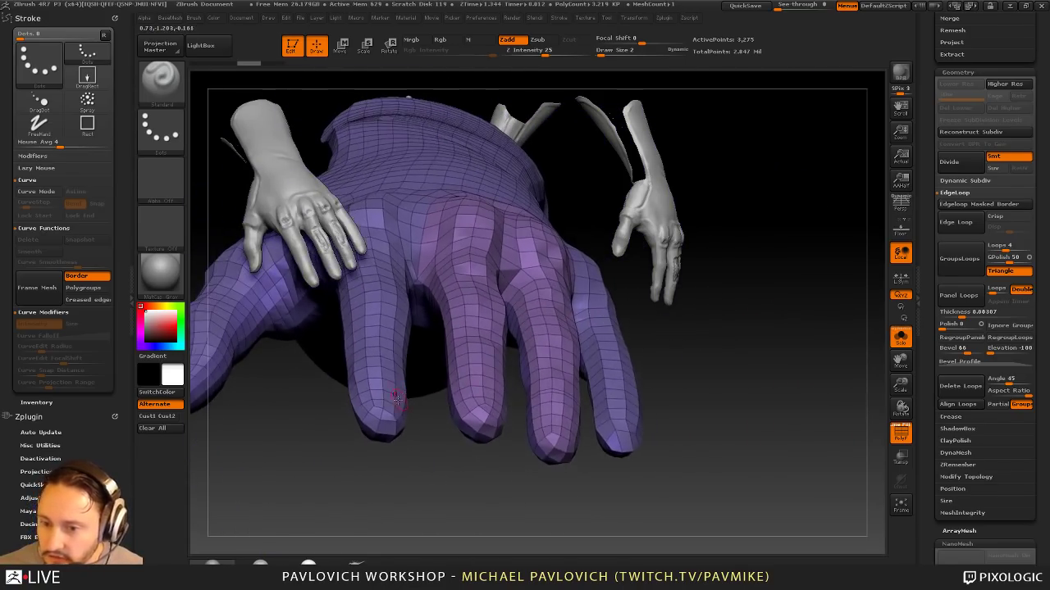
{"action": "right_click_drag", "start_coordinate": [385, 411], "coordinate": [513, 446], "text": "ctrl"}
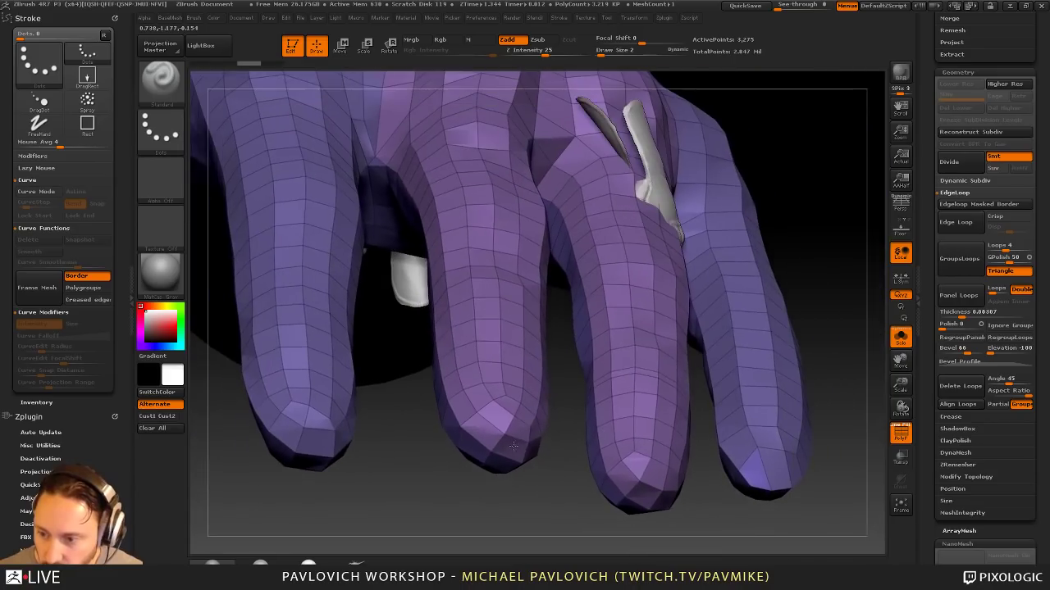
{"action": "right_click_drag", "start_coordinate": [722, 135], "coordinate": [590, 393]}
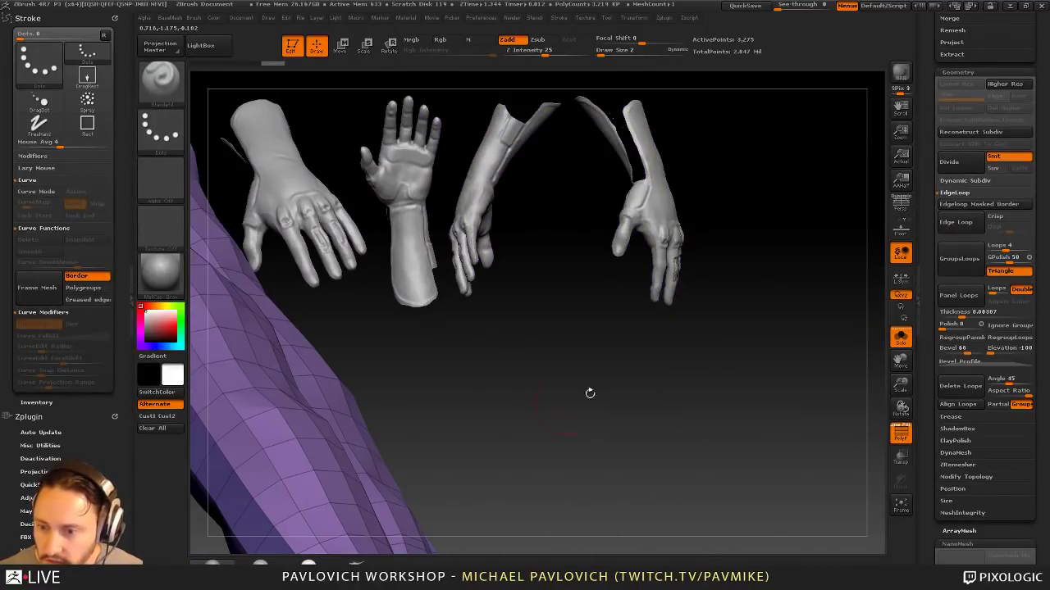
Step: Undo repeatedly to the state before the second glove's geometry was deleted
{"action": "key", "text": "ctrl+z"}
{"action": "key", "text": "ctrl+z"}
{"action": "key", "text": "ctrl+z"}
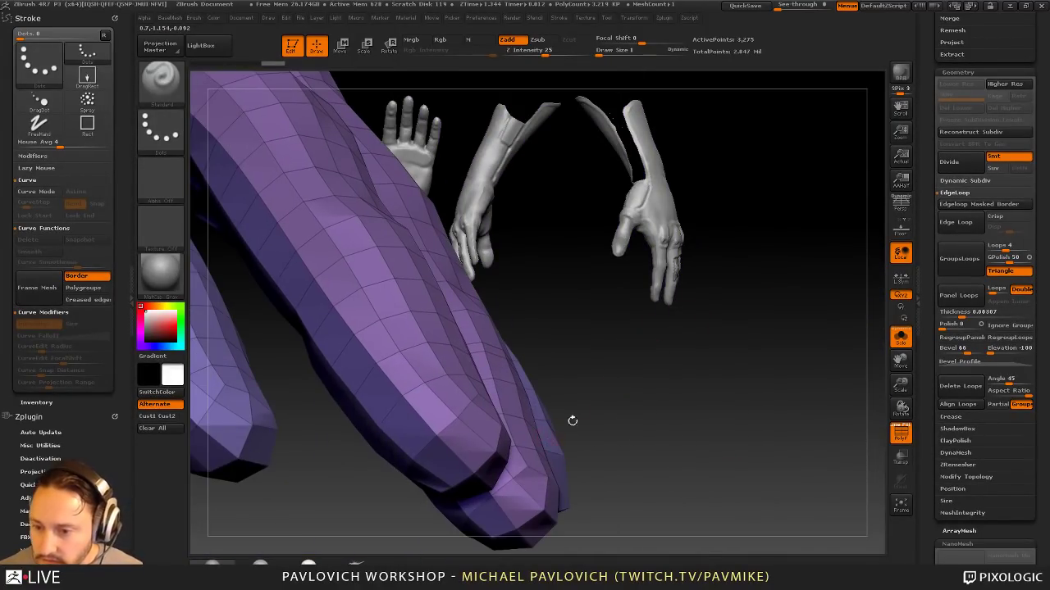
{"action": "right_click_drag", "start_coordinate": [735, 372], "coordinate": [832, 371]}
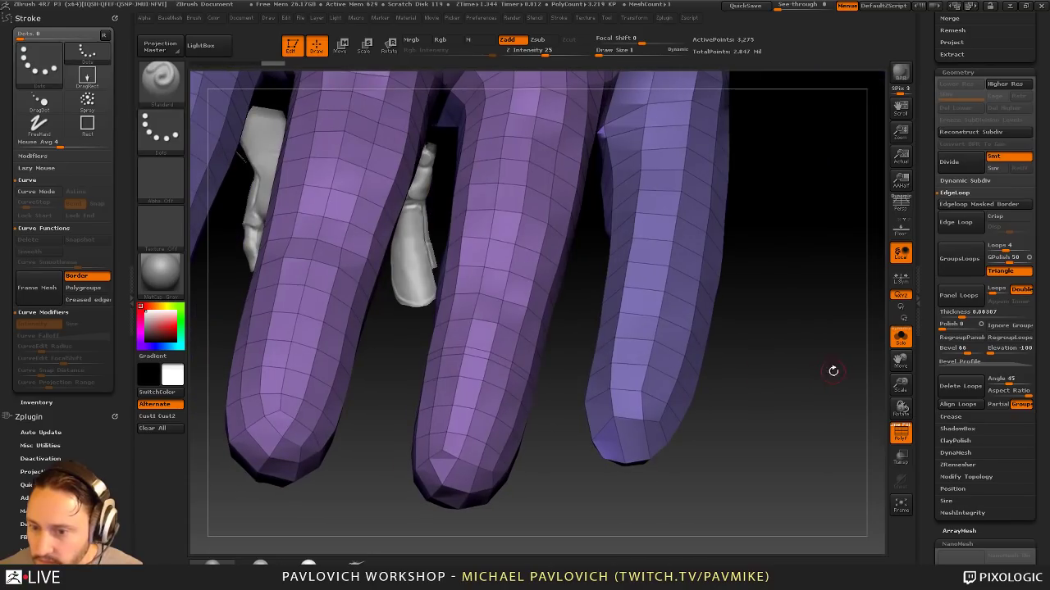
{"action": "key", "text": "ctrl+z"}
{"action": "key", "text": "ctrl+z"}
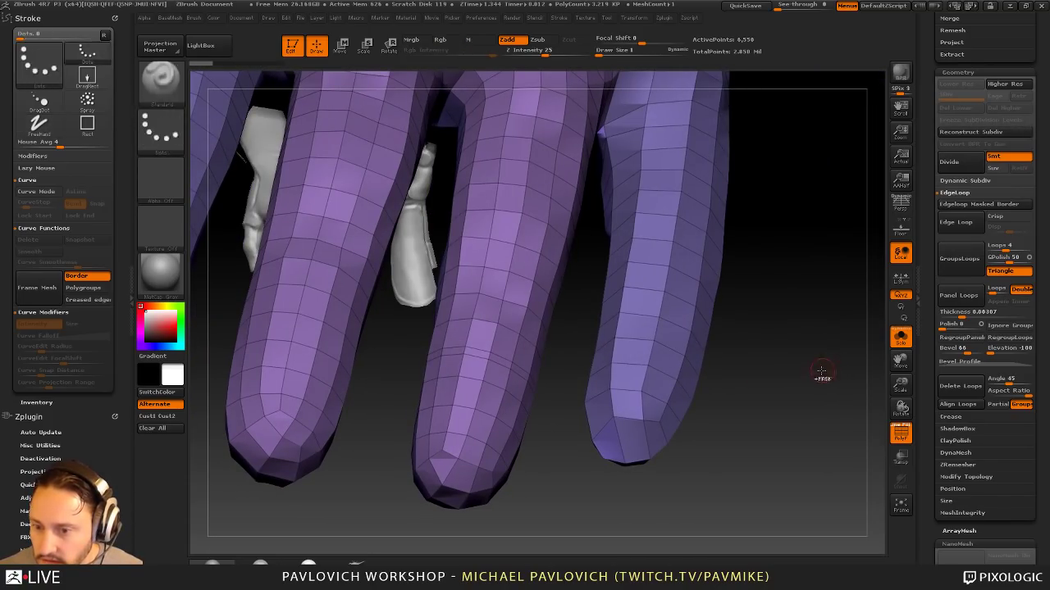
{"action": "key", "text": "ctrl+z"}
{"action": "key", "text": "ctrl+z"}
{"action": "key", "text": "ctrl+z"}
{"action": "key", "text": "ctrl+z"}
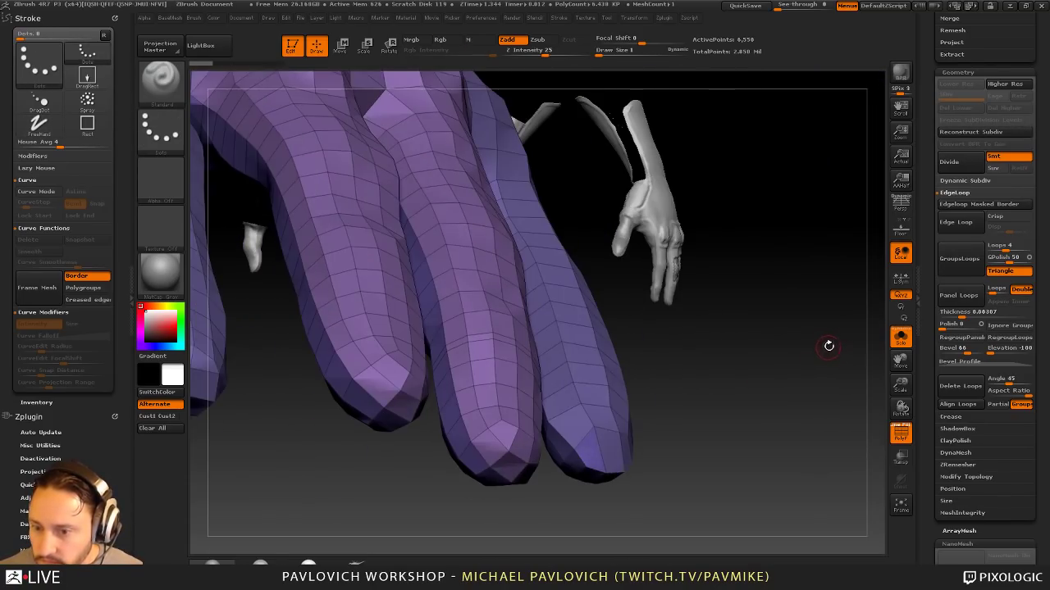
Step: Collapse a polyloop on the ring finger with the ZModeler edge action Collapse
{"action": "left_click_drag", "start_coordinate": [828, 346], "coordinate": [818, 374]}
{"action": "key", "text": "b"}
{"action": "key", "text": "z"}
{"action": "key", "text": "m"}
{"action": "key", "text": "space"}
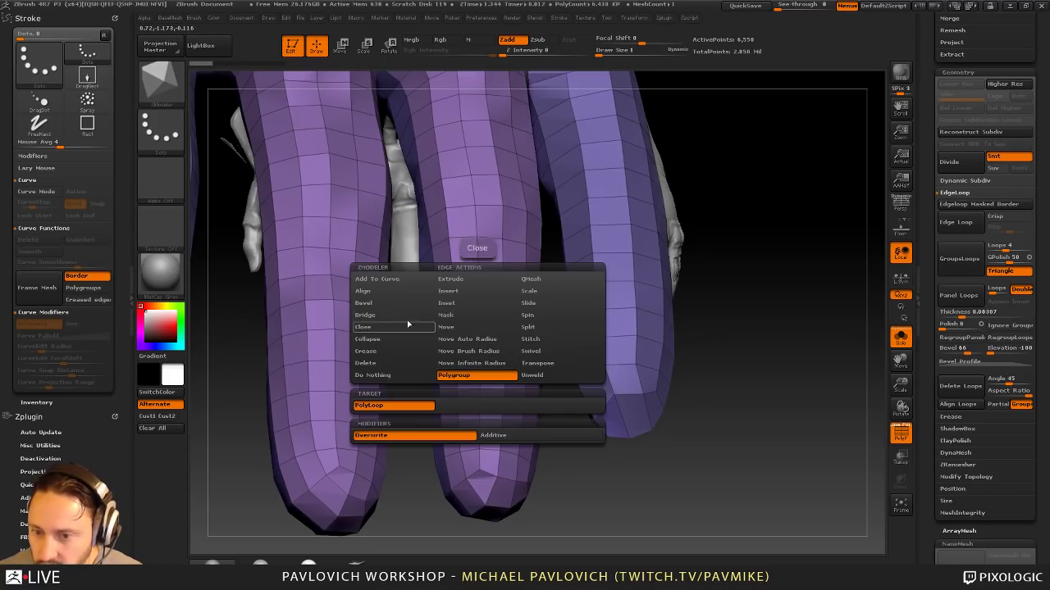
{"action": "left_click", "coordinate": [398, 340]}
{"action": "left_click", "coordinate": [534, 407]}
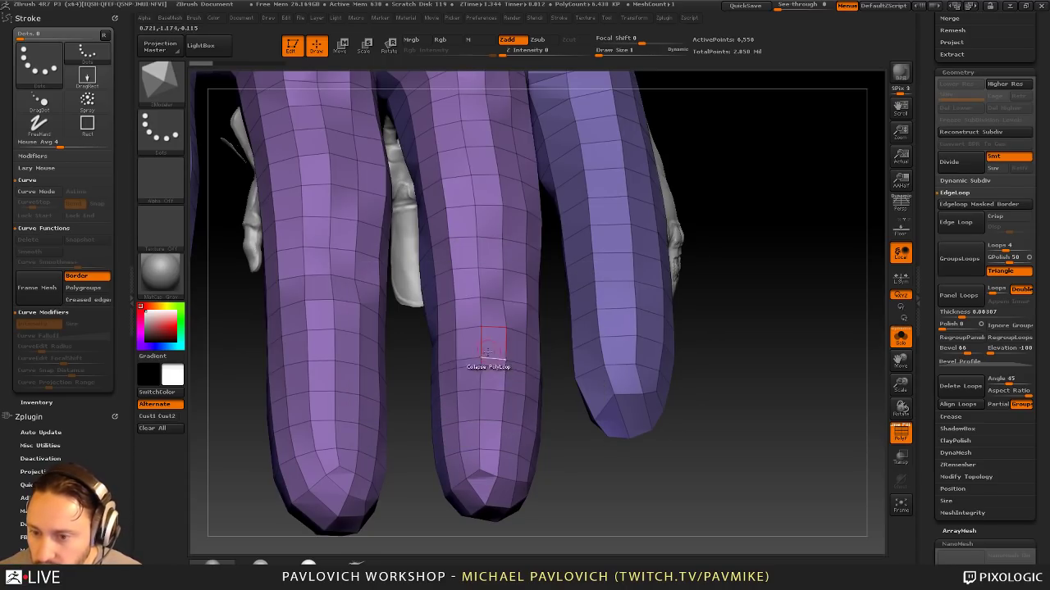
{"action": "left_click", "coordinate": [480, 362]}
Step: Hide the glove seen side-on and delete its hidden geometry, keeping only the other glove
{"action": "left_click_drag", "start_coordinate": [750, 338], "coordinate": [797, 232], "text": "alt"}
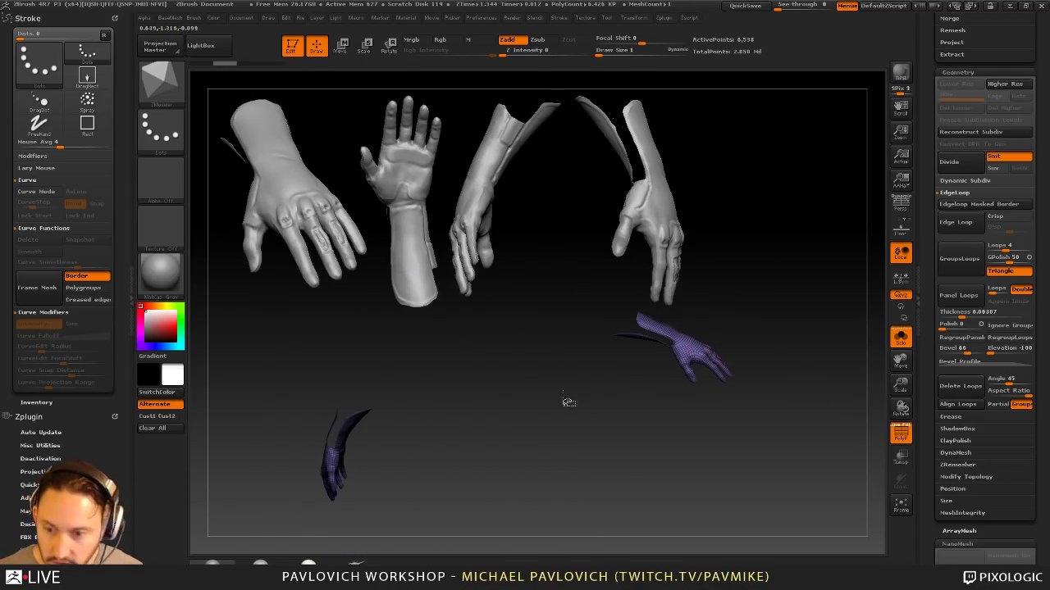
{"action": "mouse_move", "coordinate": [499, 328]}
{"action": "left_mouse_down", "text": "ctrl+shift"}
{"action": "mouse_move", "coordinate": [447, 417]}
{"action": "mouse_move", "coordinate": [292, 553]}
{"action": "left_mouse_up", "text": "ctrl+shift"}
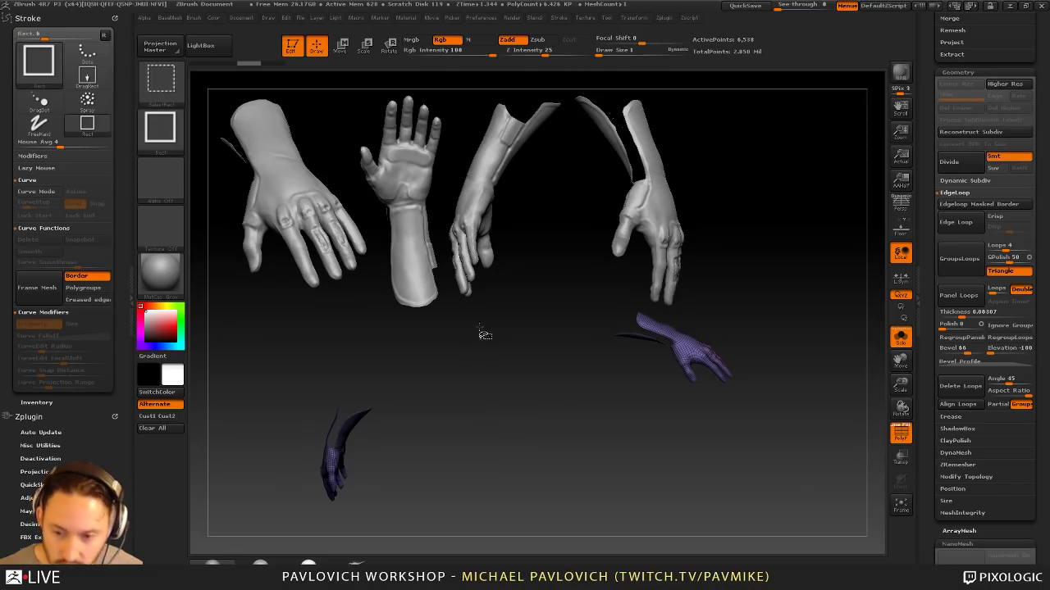
{"action": "left_click_drag", "start_coordinate": [478, 332], "coordinate": [299, 555], "text": "ctrl+alt+shift"}
{"action": "key", "text": "3"}
{"action": "left_click", "coordinate": [703, 247]}
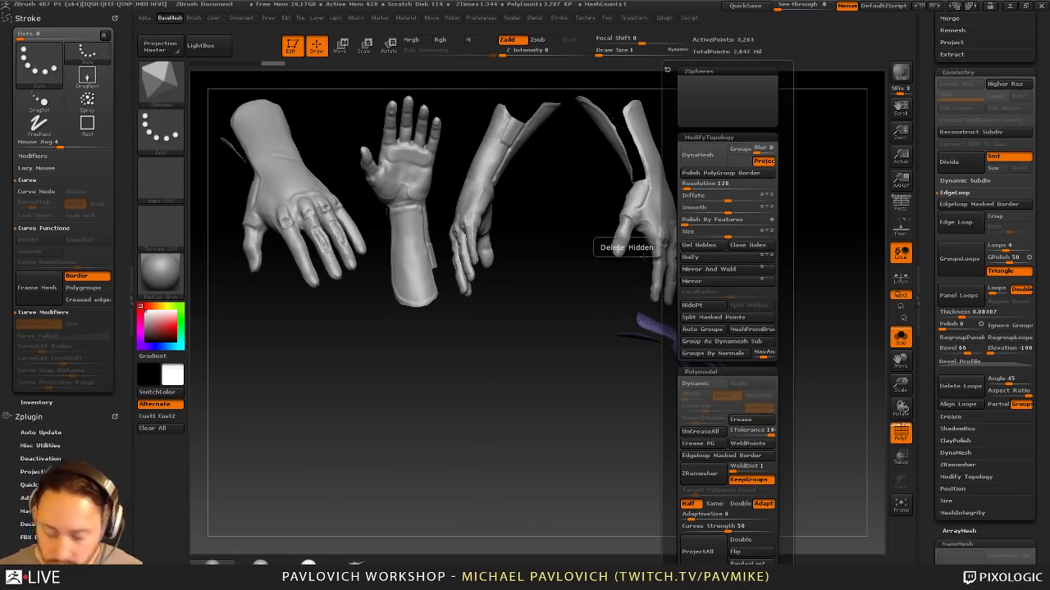
Step: Isolate the polygroup covering the pinky and back of the hand, assign it a new polygroup, and show the whole glove again
{"action": "key", "text": "f"}
{"action": "key", "text": "b"}
{"action": "key", "text": "s"}
{"action": "key", "text": "t"}
{"action": "mouse_move", "coordinate": [877, 344]}
{"action": "left_mouse_down"}
{"action": "mouse_move", "coordinate": [828, 328]}
{"action": "mouse_move", "coordinate": [881, 316]}
{"action": "mouse_move", "coordinate": [821, 346]}
{"action": "left_mouse_up"}
{"action": "left_click_drag", "start_coordinate": [881, 375], "coordinate": [664, 259]}
{"action": "left_click_drag", "start_coordinate": [647, 330], "coordinate": [853, 332], "text": "alt"}
{"action": "mouse_move", "coordinate": [788, 332]}
{"action": "left_mouse_down"}
{"action": "mouse_move", "coordinate": [724, 391]}
{"action": "mouse_move", "coordinate": [706, 333]}
{"action": "mouse_move", "coordinate": [704, 360]}
{"action": "left_mouse_up"}
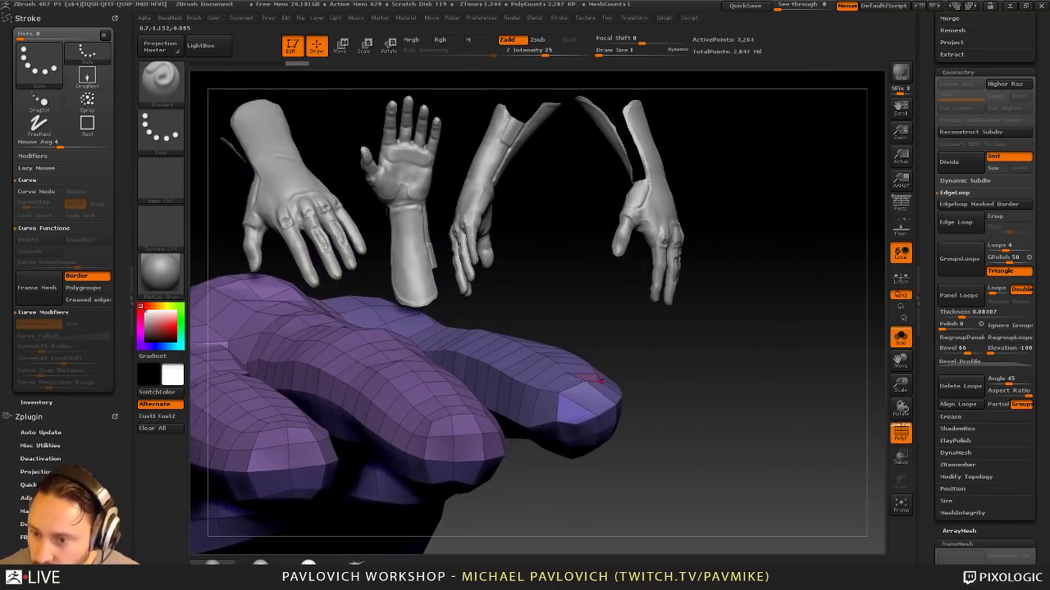
{"action": "left_click", "coordinate": [543, 394], "text": "ctrl+shift"}
{"action": "key", "text": "ctrl"}
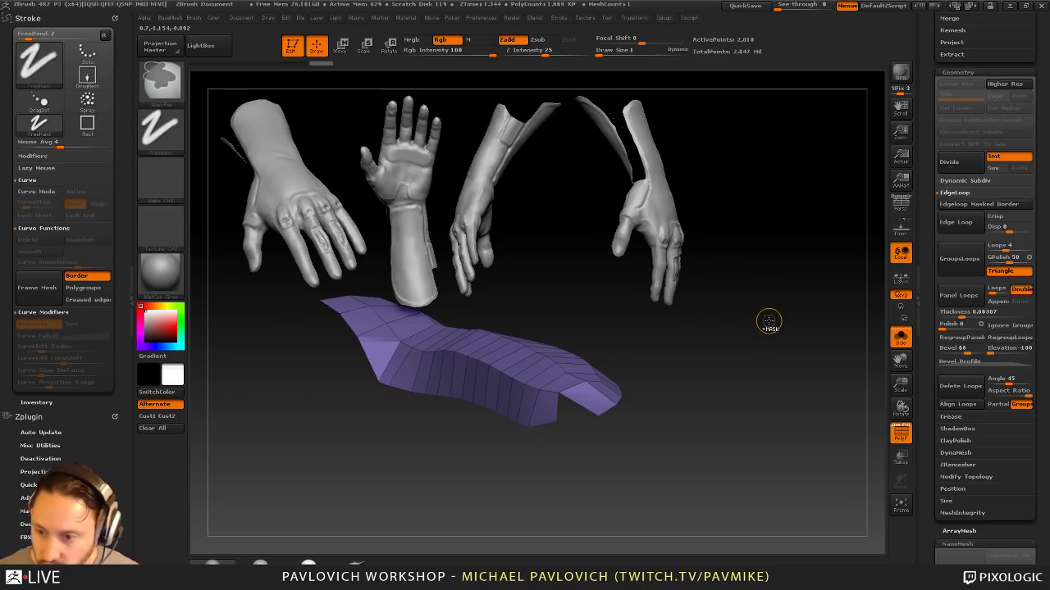
{"action": "key", "text": "ctrl+w"}
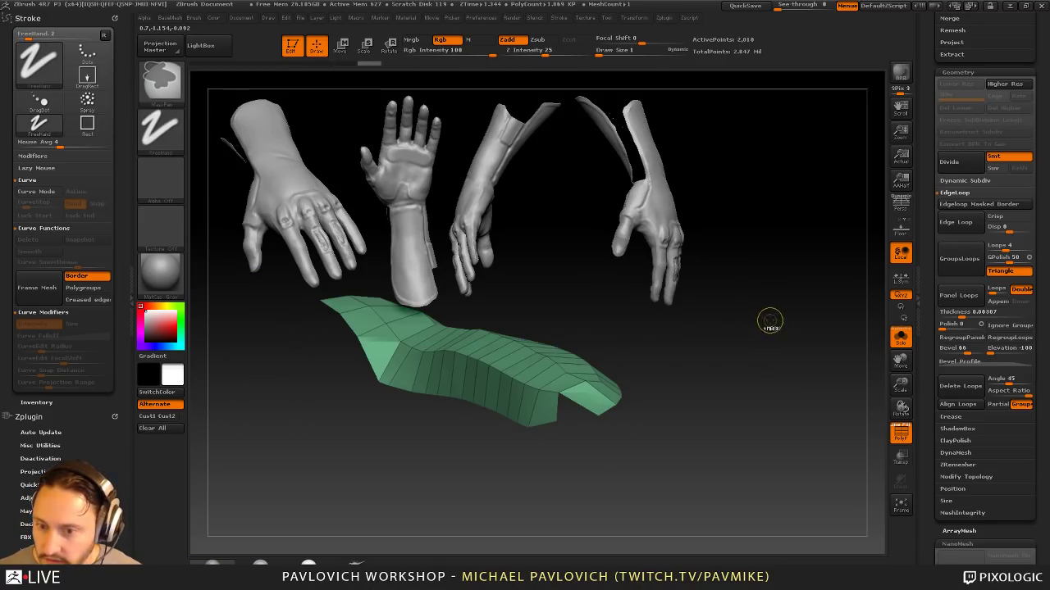
{"action": "mouse_move", "coordinate": [770, 320]}
{"action": "left_mouse_down"}
{"action": "mouse_move", "coordinate": [725, 341]}
{"action": "mouse_move", "coordinate": [776, 344]}
{"action": "mouse_move", "coordinate": [791, 321]}
{"action": "mouse_move", "coordinate": [745, 238]}
{"action": "left_mouse_up"}
{"action": "left_click", "coordinate": [777, 343], "text": "ctrl+shift"}
Step: Assign the stray purple face at the pinky tip to the green polygroup using ZModeler's Polygroup action on a single poly
{"action": "mouse_move", "coordinate": [606, 352]}
{"action": "left_mouse_down"}
{"action": "mouse_move", "coordinate": [691, 352]}
{"action": "mouse_move", "coordinate": [697, 366]}
{"action": "left_mouse_up"}
{"action": "key", "text": "b"}
{"action": "key", "text": "z"}
{"action": "key", "text": "m"}
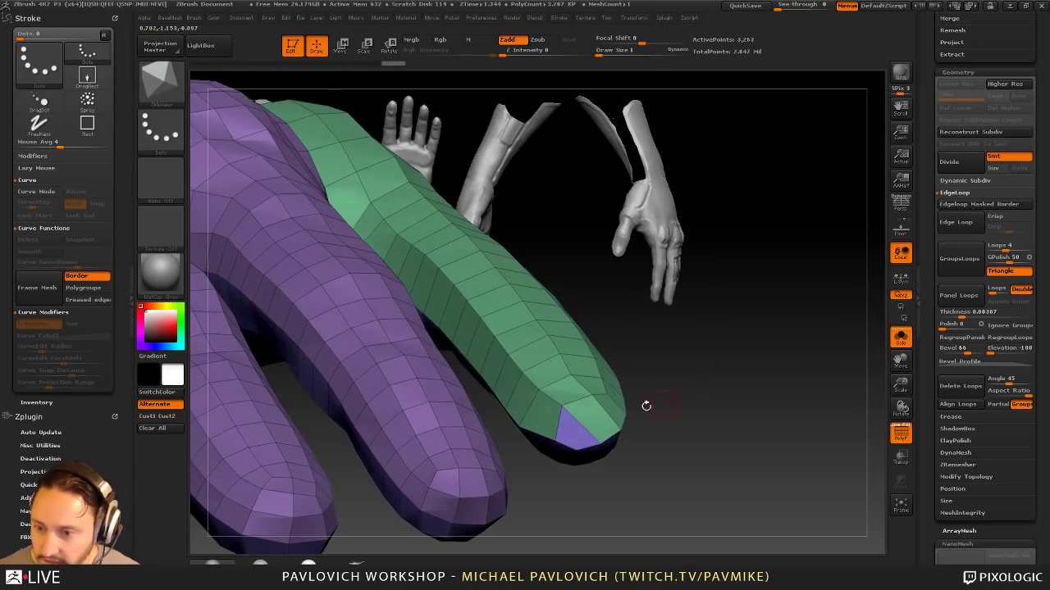
{"action": "key", "text": "space"}
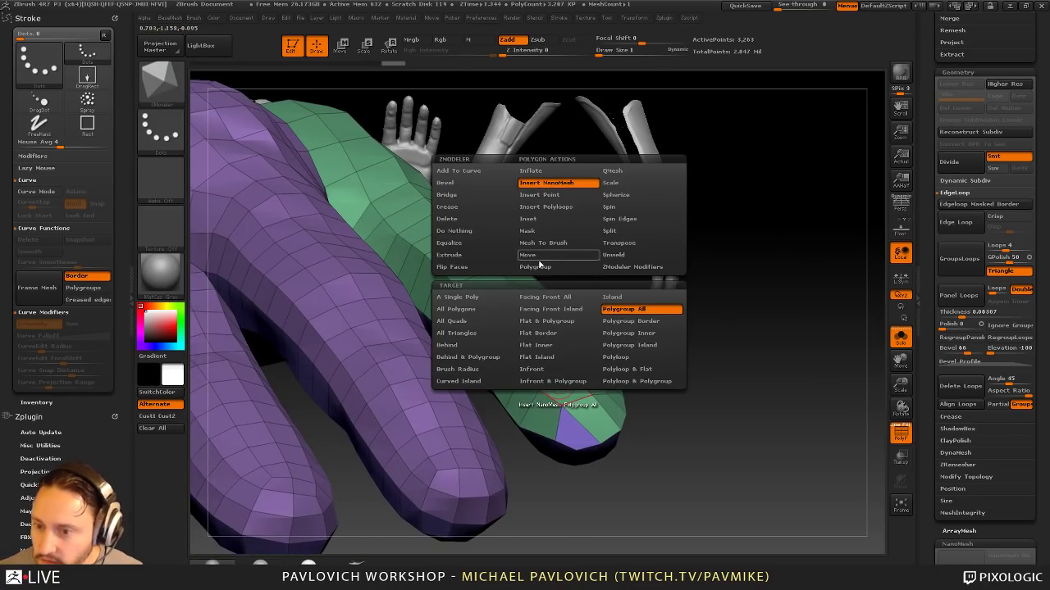
{"action": "left_click", "coordinate": [538, 268]}
{"action": "left_click", "coordinate": [482, 298]}
{"action": "left_click", "coordinate": [564, 392]}
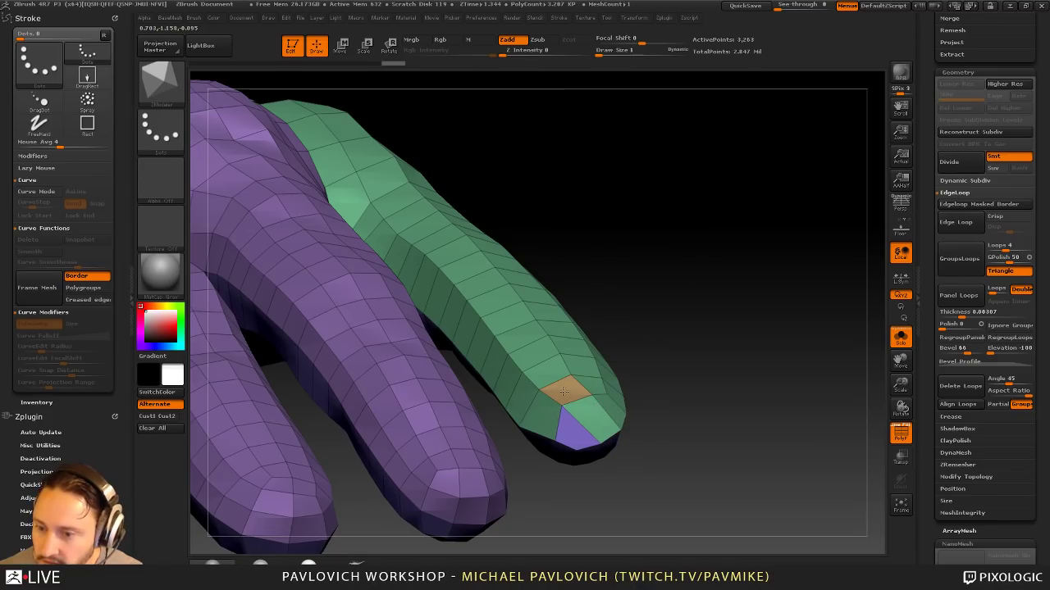
{"action": "left_click", "coordinate": [573, 428]}
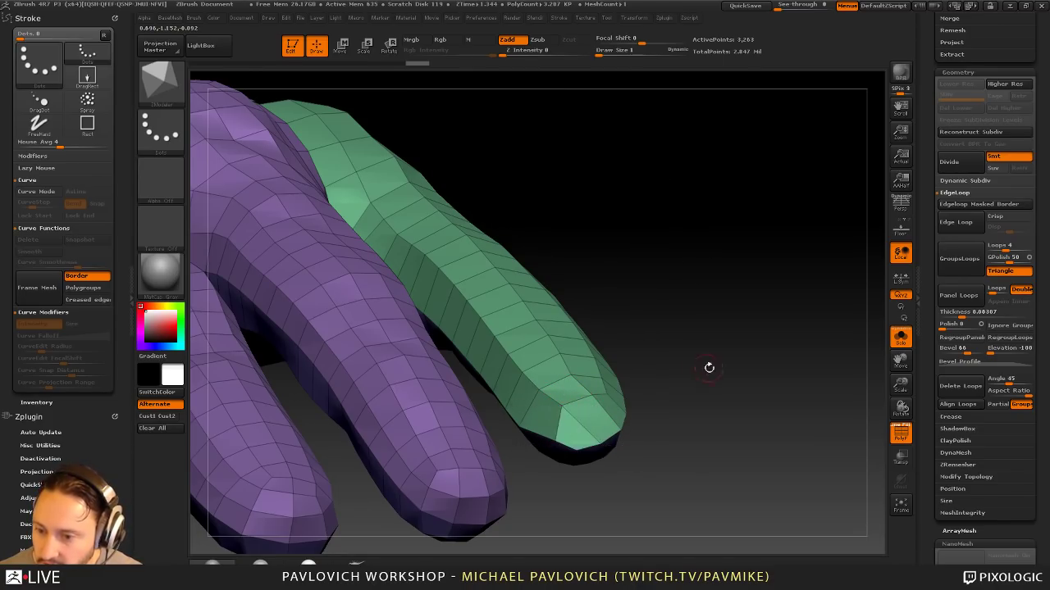
Step: Examine the polygroup borders across the fingers and back of the glove with the Standard brush active
{"action": "left_click_drag", "start_coordinate": [709, 366], "coordinate": [797, 287]}
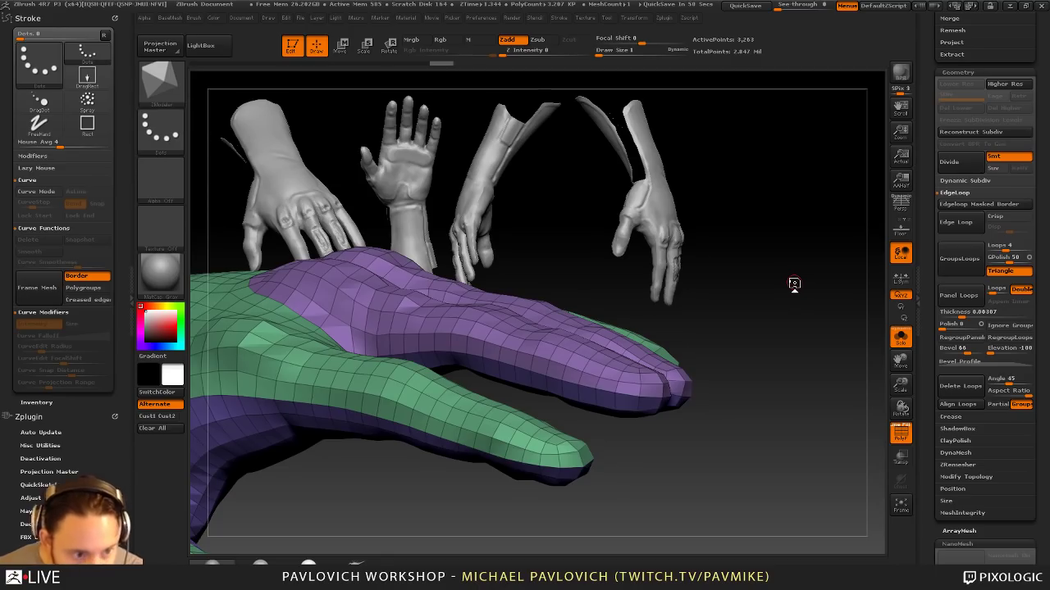
{"action": "mouse_move", "coordinate": [735, 179]}
{"action": "left_mouse_down"}
{"action": "mouse_move", "coordinate": [776, 317]}
{"action": "mouse_move", "coordinate": [752, 260]}
{"action": "mouse_move", "coordinate": [762, 329]}
{"action": "mouse_move", "coordinate": [740, 330]}
{"action": "mouse_move", "coordinate": [757, 333]}
{"action": "mouse_move", "coordinate": [790, 263]}
{"action": "mouse_move", "coordinate": [780, 341]}
{"action": "mouse_move", "coordinate": [762, 360]}
{"action": "mouse_move", "coordinate": [846, 328]}
{"action": "mouse_move", "coordinate": [801, 258]}
{"action": "left_mouse_up"}
{"action": "key", "text": "b"}
{"action": "key", "text": "s"}
{"action": "key", "text": "t"}
{"action": "key", "text": "s"}
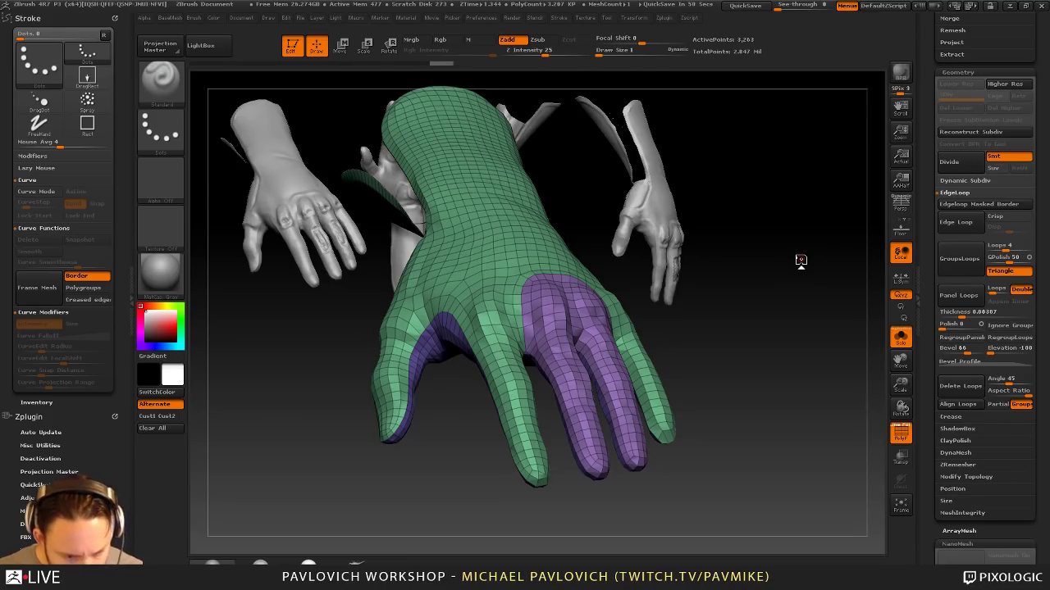
{"action": "mouse_move", "coordinate": [830, 249]}
{"action": "left_mouse_down"}
{"action": "mouse_move", "coordinate": [794, 279]}
{"action": "mouse_move", "coordinate": [803, 295]}
{"action": "left_mouse_up"}
{"action": "key", "text": "s"}
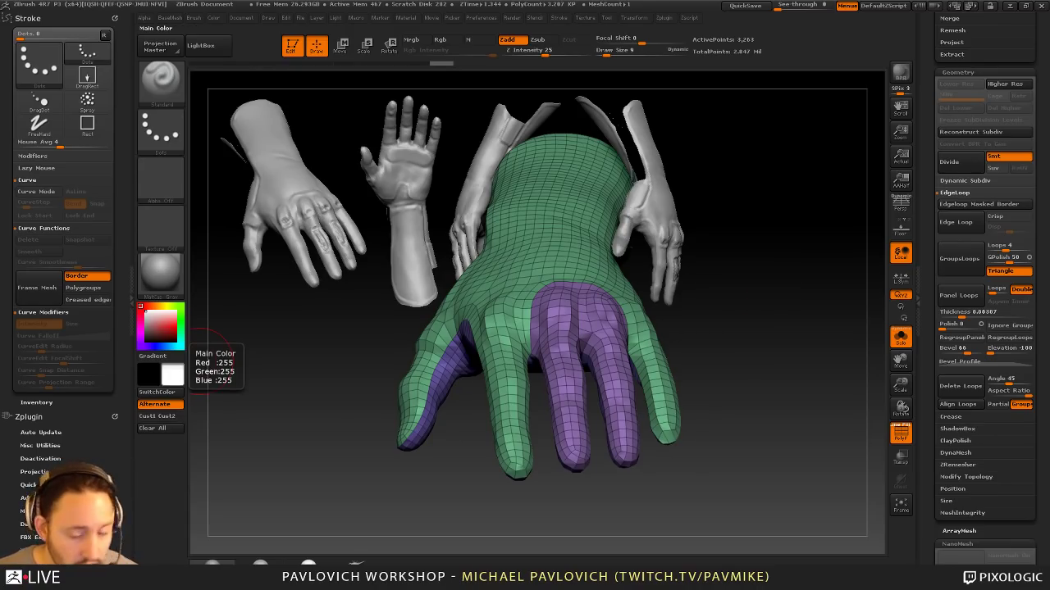
{"action": "mouse_move", "coordinate": [721, 344]}
{"action": "left_mouse_down"}
{"action": "mouse_move", "coordinate": [728, 366]}
{"action": "mouse_move", "coordinate": [740, 274]}
{"action": "mouse_move", "coordinate": [784, 276]}
{"action": "mouse_move", "coordinate": [806, 258]}
{"action": "mouse_move", "coordinate": [807, 327]}
{"action": "mouse_move", "coordinate": [764, 314]}
{"action": "left_mouse_up"}
{"action": "key", "text": "s"}
Step: Reshape the green and purple polygroup border around the middle and ring finger knuckles with the Move brush at a draw size of 4
{"action": "key", "text": "b"}
{"action": "key", "text": "m"}
{"action": "key", "text": "v"}
{"action": "mouse_move", "coordinate": [544, 312]}
{"action": "left_mouse_down"}
{"action": "mouse_move", "coordinate": [524, 313]}
{"action": "mouse_move", "coordinate": [601, 310]}
{"action": "left_mouse_up"}
{"action": "left_click_drag", "start_coordinate": [690, 303], "coordinate": [687, 313]}
{"action": "key", "text": "s"}
{"action": "key", "text": "s"}
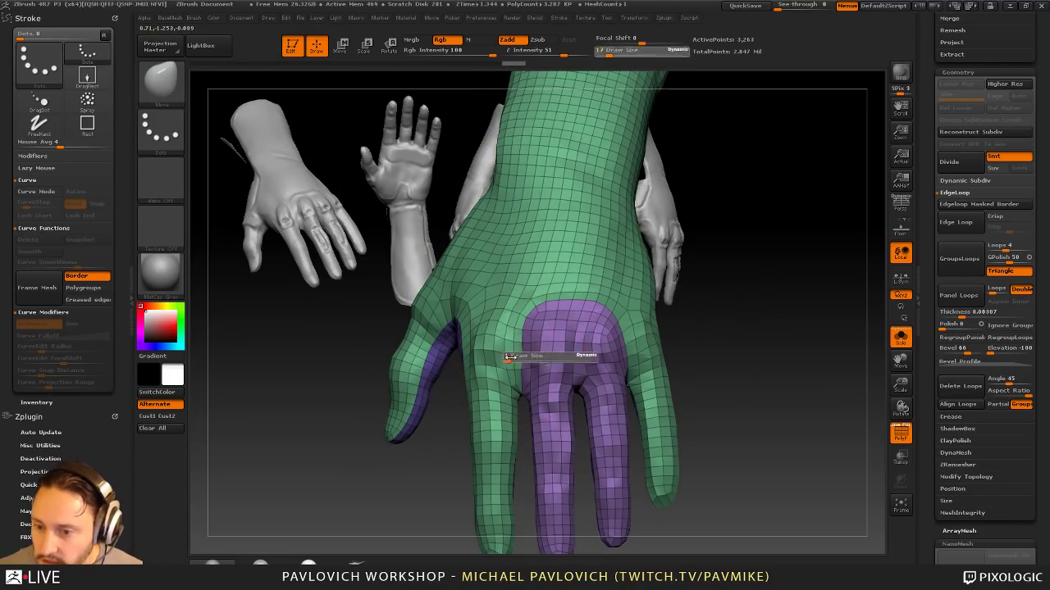
{"action": "key", "text": "s"}
{"action": "left_click_drag", "start_coordinate": [530, 358], "coordinate": [524, 358]}
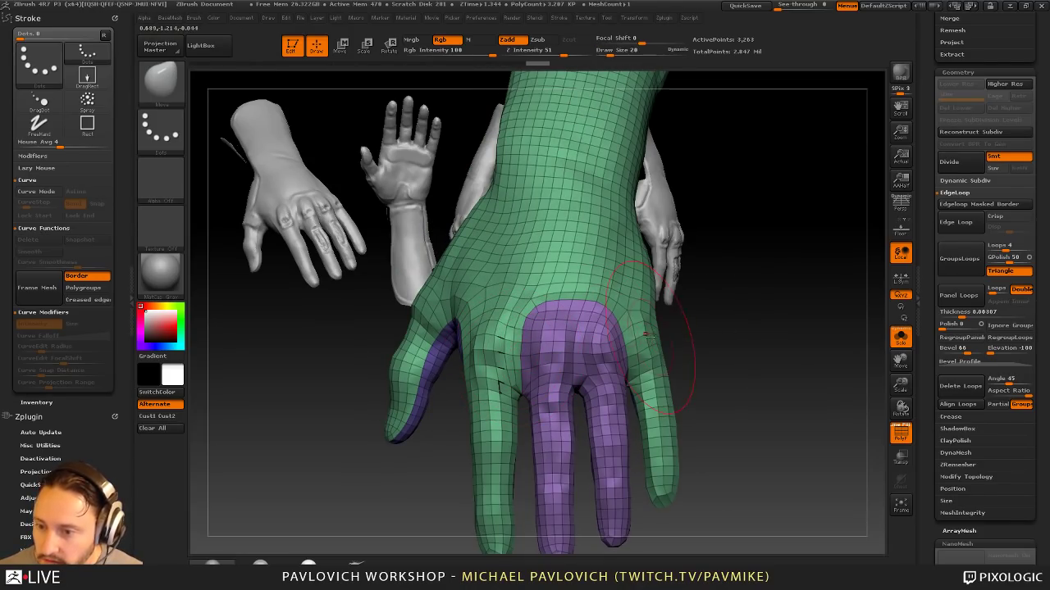
{"action": "key", "text": "s"}
{"action": "left_click_drag", "start_coordinate": [605, 316], "coordinate": [602, 314]}
{"action": "left_click_drag", "start_coordinate": [535, 329], "coordinate": [525, 330]}
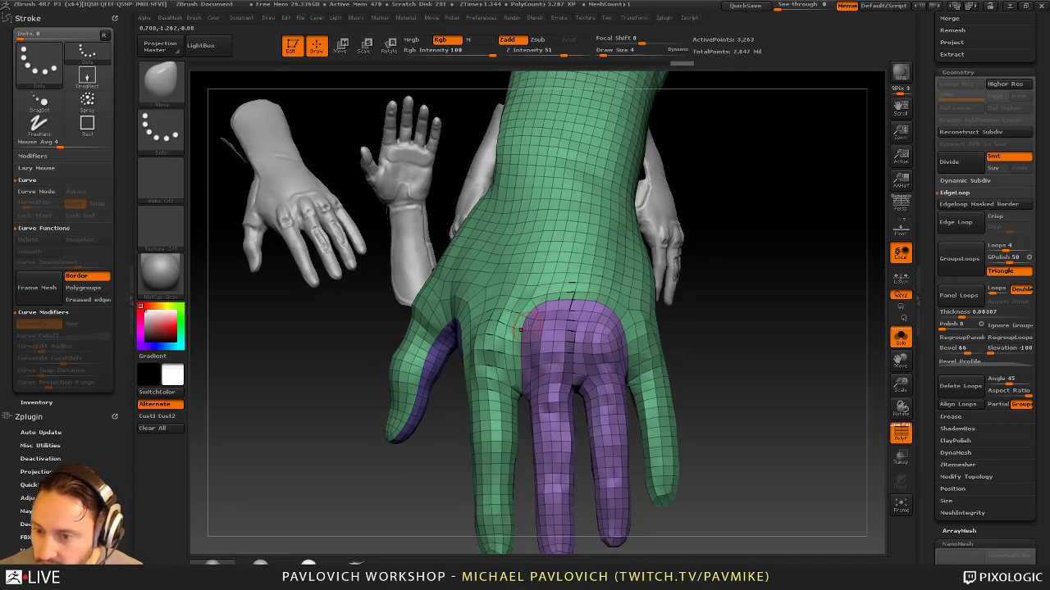
Step: Smooth and nudge the arched polygroup border at the base of the palm above the wrist
{"action": "mouse_move", "coordinate": [677, 289]}
{"action": "left_mouse_down"}
{"action": "mouse_move", "coordinate": [776, 268]}
{"action": "mouse_move", "coordinate": [755, 173]}
{"action": "mouse_move", "coordinate": [809, 194]}
{"action": "mouse_move", "coordinate": [825, 298]}
{"action": "mouse_move", "coordinate": [859, 312]}
{"action": "mouse_move", "coordinate": [912, 256]}
{"action": "left_mouse_up"}
{"action": "key", "text": "bracketright"}
{"action": "key", "text": "bracketright"}
{"action": "key", "text": "s"}
{"action": "left_click_drag", "start_coordinate": [558, 383], "coordinate": [570, 359]}
{"action": "left_click_drag", "start_coordinate": [599, 372], "coordinate": [602, 366]}
{"action": "left_click_drag", "start_coordinate": [738, 359], "coordinate": [581, 362]}
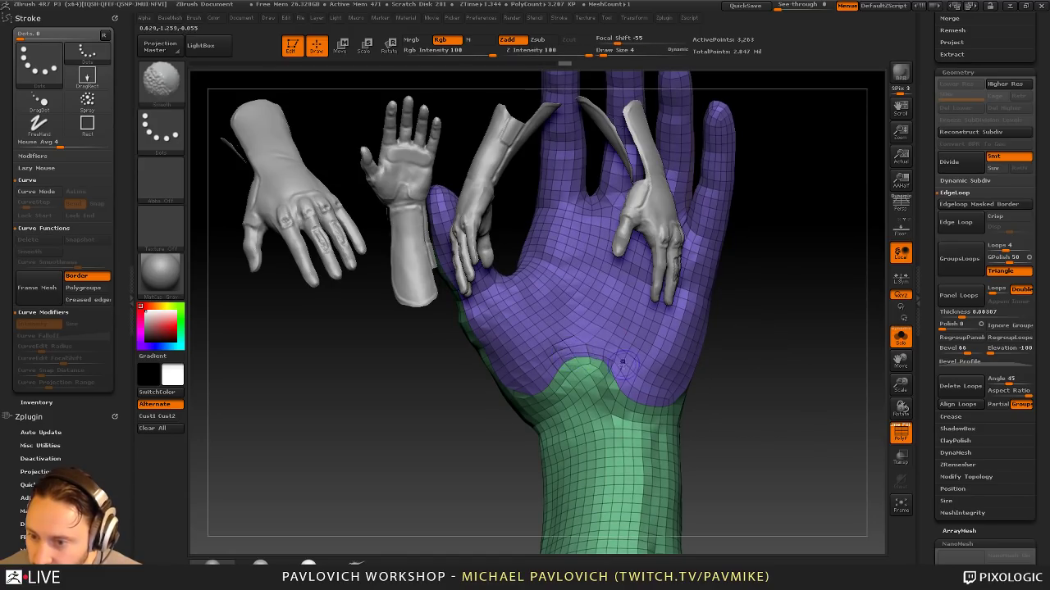
{"action": "left_click_drag", "start_coordinate": [783, 365], "coordinate": [685, 364]}
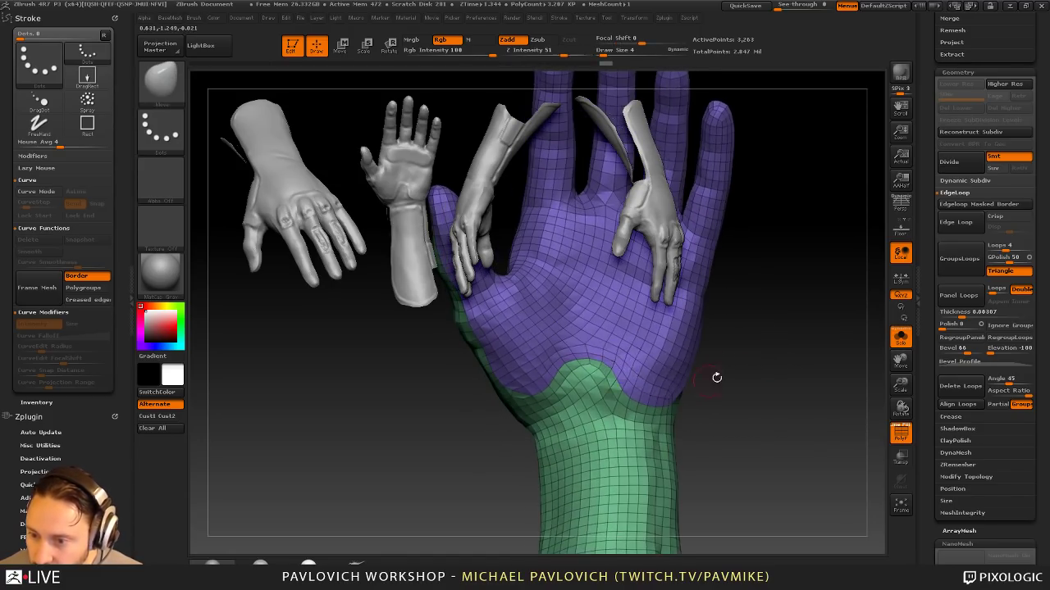
{"action": "left_click_drag", "start_coordinate": [613, 373], "coordinate": [586, 365]}
{"action": "left_click_drag", "start_coordinate": [485, 426], "coordinate": [732, 375]}
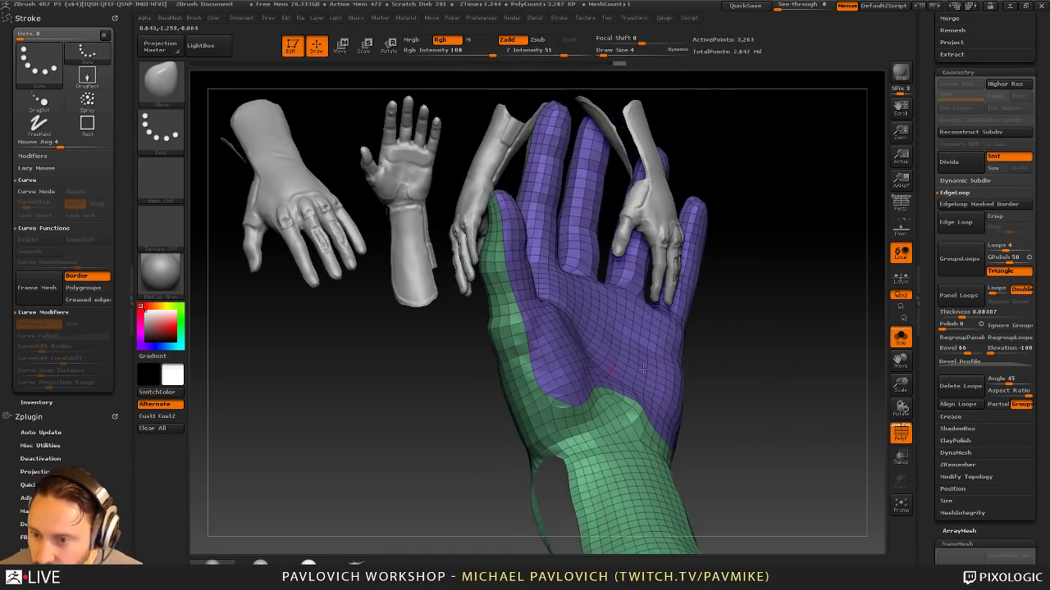
{"action": "mouse_move", "coordinate": [642, 369]}
{"action": "left_mouse_down"}
{"action": "mouse_move", "coordinate": [817, 365]}
{"action": "mouse_move", "coordinate": [851, 379]}
{"action": "mouse_move", "coordinate": [858, 396]}
{"action": "mouse_move", "coordinate": [814, 359]}
{"action": "mouse_move", "coordinate": [837, 272]}
{"action": "mouse_move", "coordinate": [802, 284]}
{"action": "left_mouse_up"}
Step: Split a polygroup border edge in the web between the index and middle fingers with ZModeler and delete an adjoining edge
{"action": "key", "text": "1"}
{"action": "key", "text": "s"}
{"action": "key", "text": "s"}
{"action": "mouse_move", "coordinate": [816, 274]}
{"action": "left_mouse_down"}
{"action": "mouse_move", "coordinate": [798, 301]}
{"action": "mouse_move", "coordinate": [789, 288]}
{"action": "mouse_move", "coordinate": [760, 297]}
{"action": "mouse_move", "coordinate": [792, 265]}
{"action": "mouse_move", "coordinate": [798, 312]}
{"action": "mouse_move", "coordinate": [809, 289]}
{"action": "mouse_move", "coordinate": [790, 319]}
{"action": "left_mouse_up"}
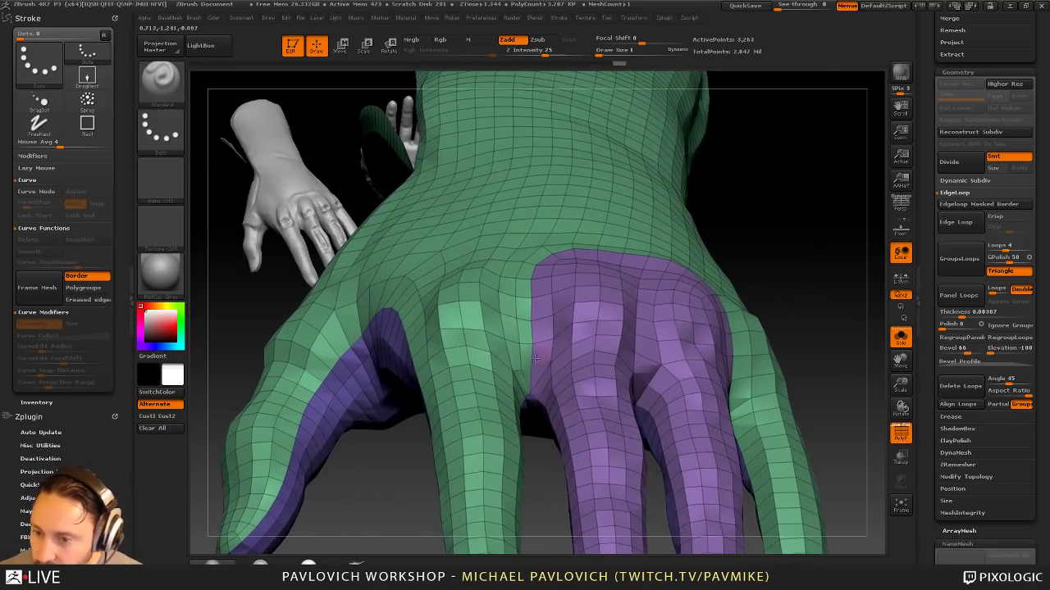
{"action": "key", "text": "b"}
{"action": "key", "text": "z"}
{"action": "key", "text": "m"}
{"action": "key", "text": "space"}
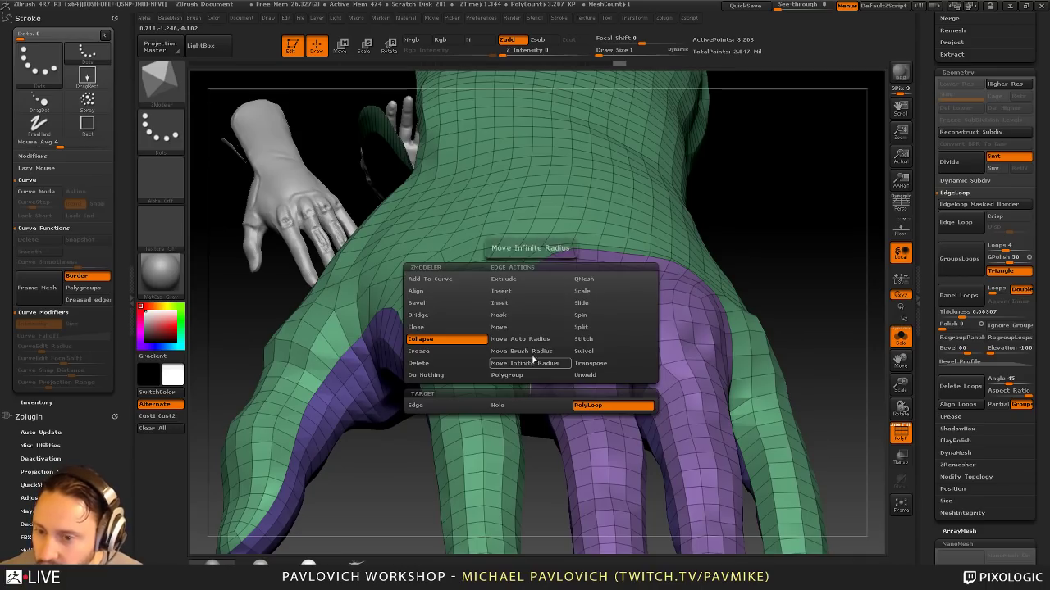
{"action": "left_click", "coordinate": [608, 329]}
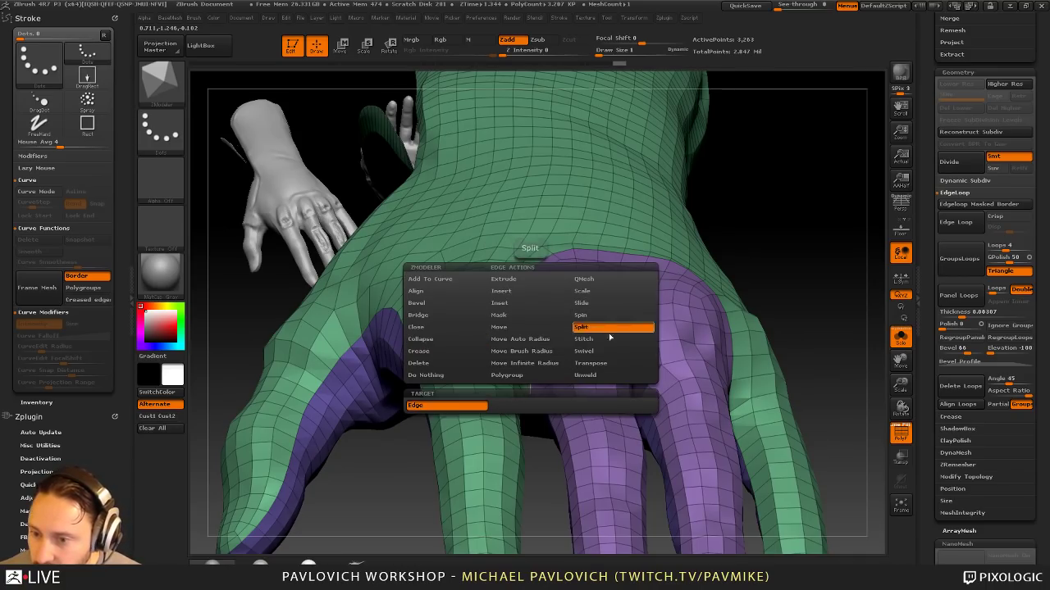
{"action": "left_click", "coordinate": [532, 370]}
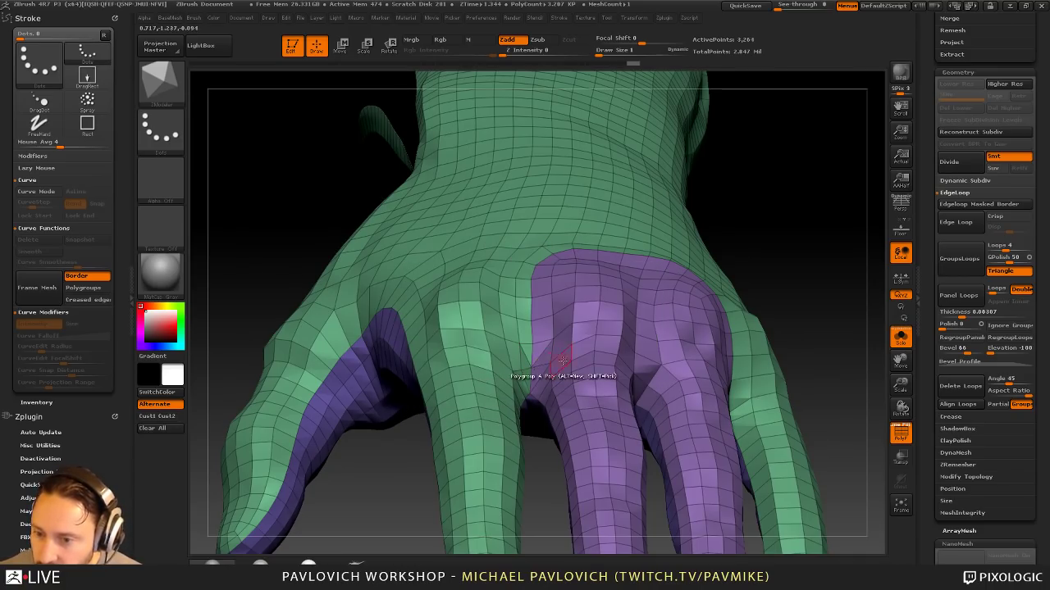
{"action": "key", "text": "space"}
{"action": "left_click", "coordinate": [452, 363]}
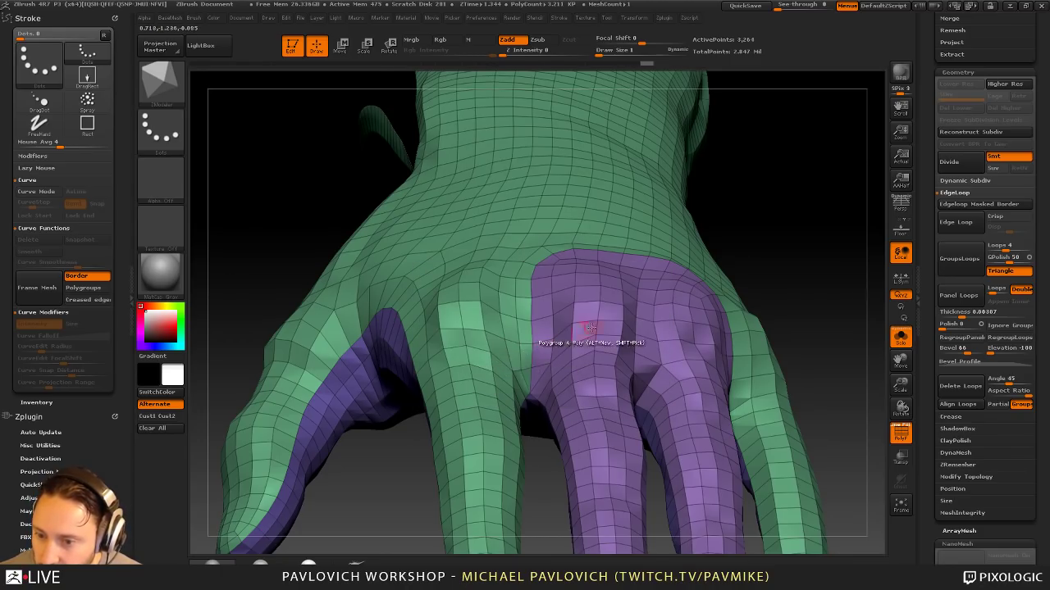
{"action": "mouse_move", "coordinate": [590, 328]}
{"action": "right_mouse_down"}
{"action": "mouse_move", "coordinate": [656, 336]}
{"action": "mouse_move", "coordinate": [574, 348]}
{"action": "right_mouse_up"}
Step: Adjust the border vertices in the web between the index and middle fingers with the Move brush
{"action": "key", "text": "b"}
{"action": "key", "text": "m"}
{"action": "key", "text": "v"}
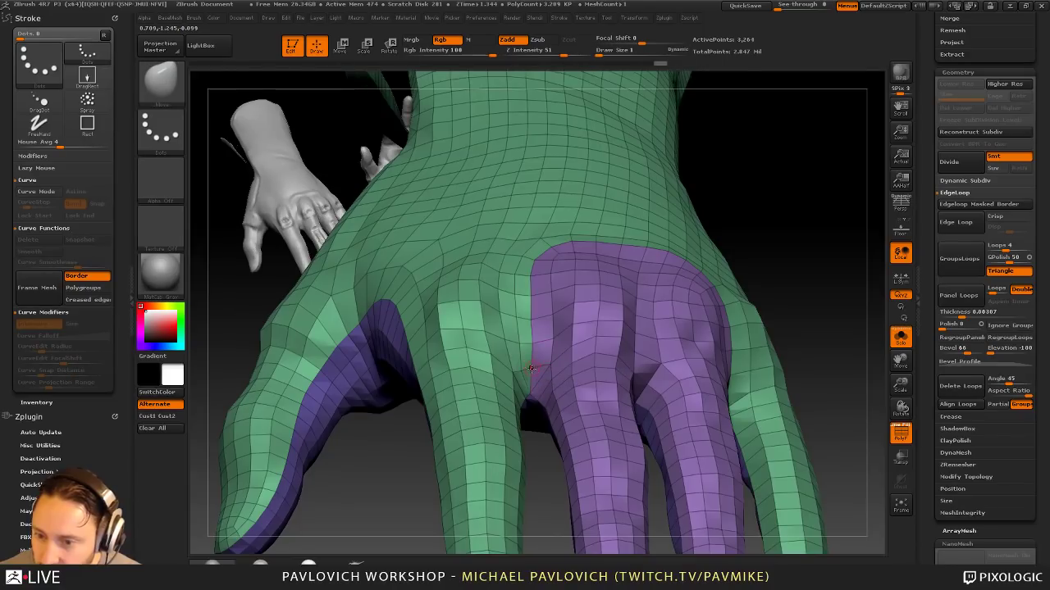
{"action": "left_click_drag", "start_coordinate": [843, 230], "coordinate": [828, 328]}
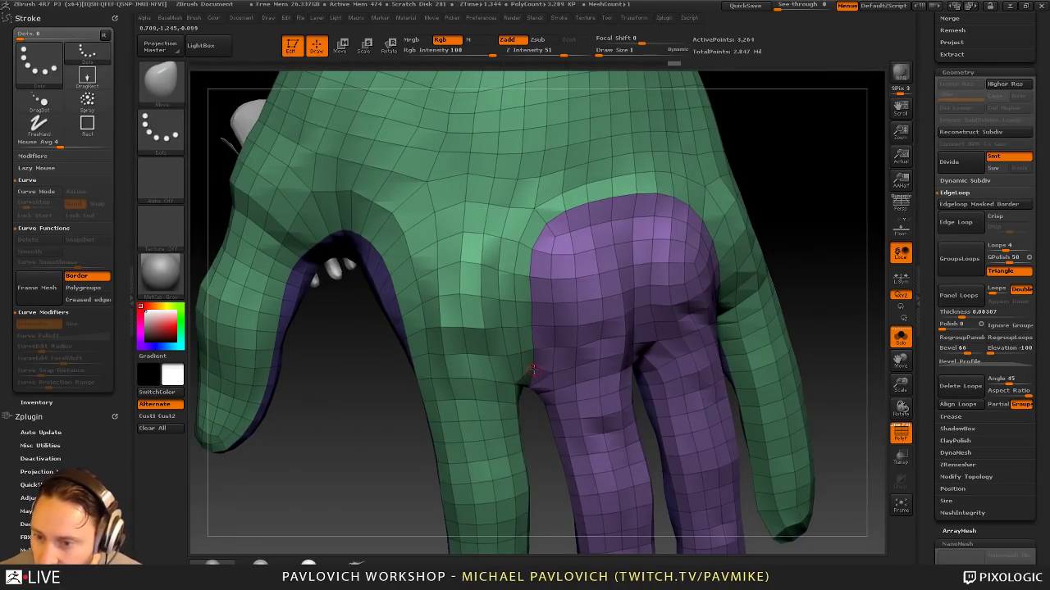
{"action": "right_click_drag", "start_coordinate": [569, 353], "coordinate": [564, 316]}
{"action": "key", "text": "s"}
{"action": "left_click_drag", "start_coordinate": [525, 397], "coordinate": [529, 397]}
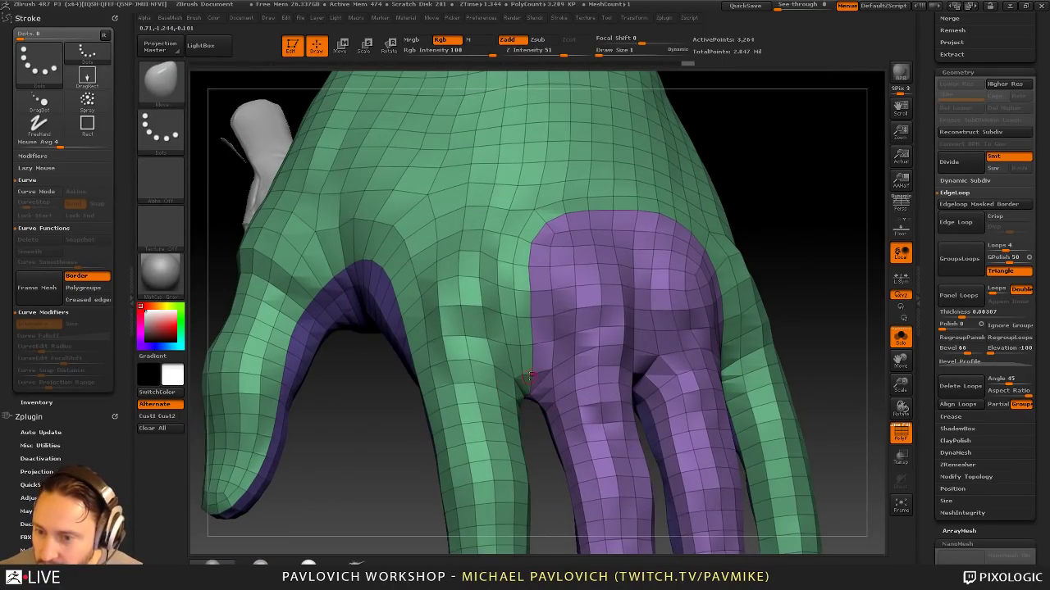
{"action": "mouse_move", "coordinate": [845, 221]}
{"action": "left_mouse_down"}
{"action": "mouse_move", "coordinate": [861, 244]}
{"action": "mouse_move", "coordinate": [777, 284]}
{"action": "mouse_move", "coordinate": [761, 261]}
{"action": "mouse_move", "coordinate": [782, 190]}
{"action": "mouse_move", "coordinate": [785, 284]}
{"action": "mouse_move", "coordinate": [841, 223]}
{"action": "mouse_move", "coordinate": [836, 263]}
{"action": "mouse_move", "coordinate": [703, 270]}
{"action": "mouse_move", "coordinate": [796, 320]}
{"action": "left_mouse_up"}
Step: Examine the polygroup border in the web between the ring finger and pinky with ZModeler active
{"action": "key", "text": "b"}
{"action": "key", "text": "z"}
{"action": "key", "text": "m"}
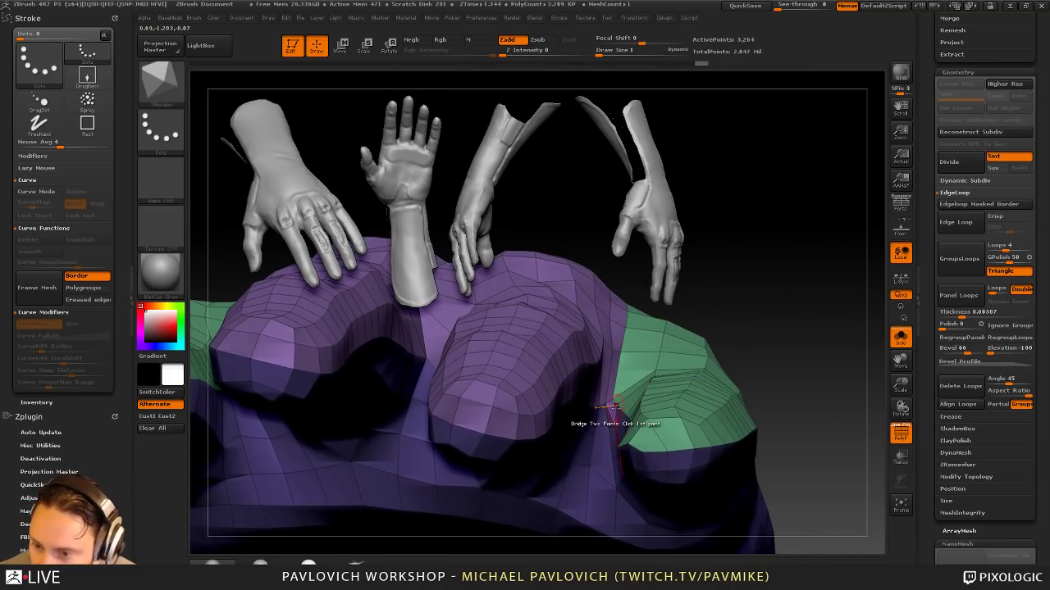
{"action": "key", "text": "space"}
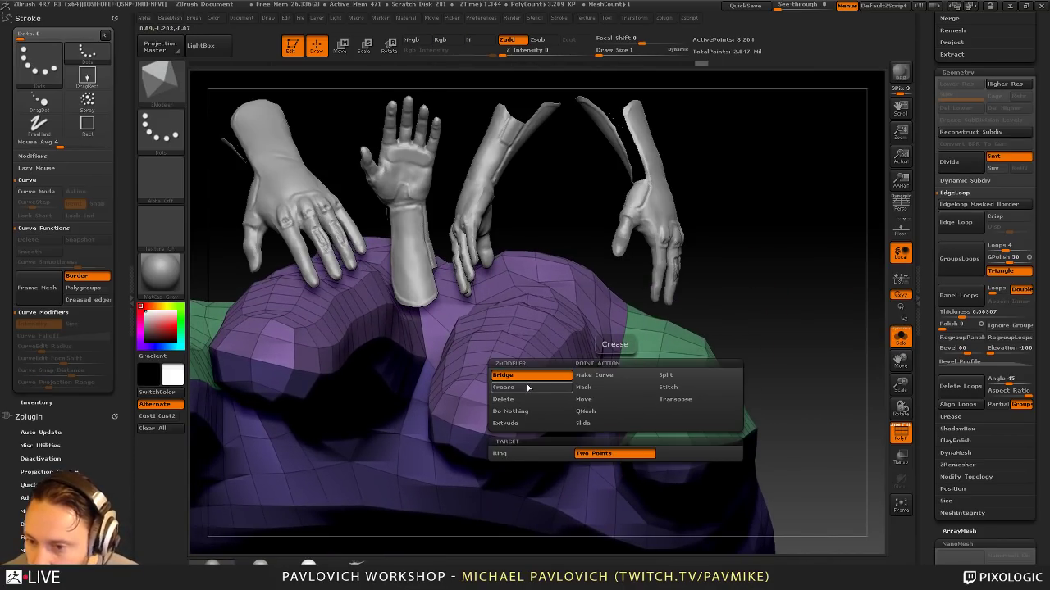
{"action": "left_click_drag", "start_coordinate": [733, 260], "coordinate": [722, 344]}
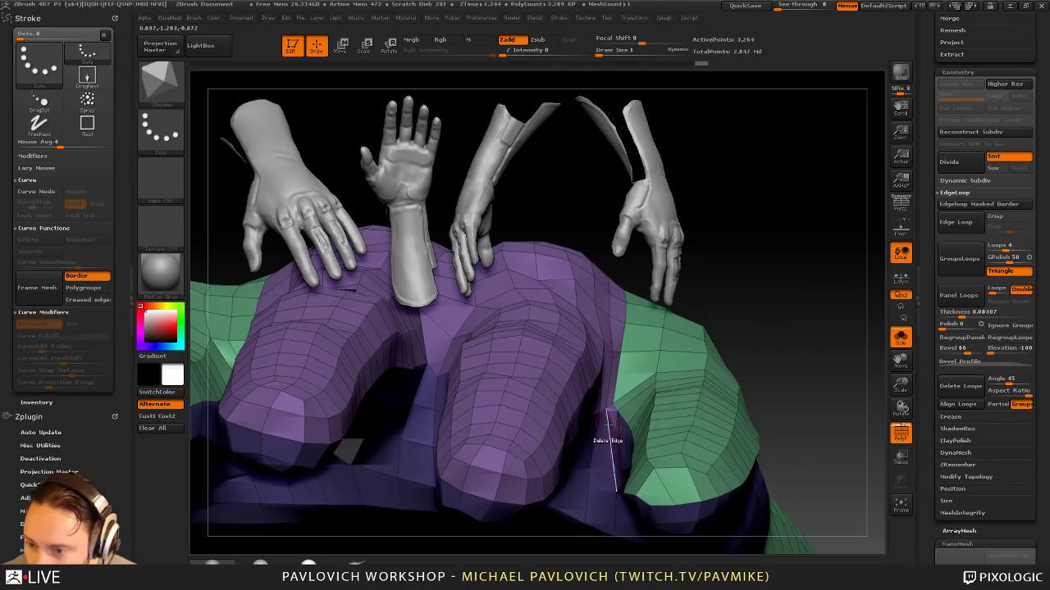
{"action": "key", "text": "shift+z"}
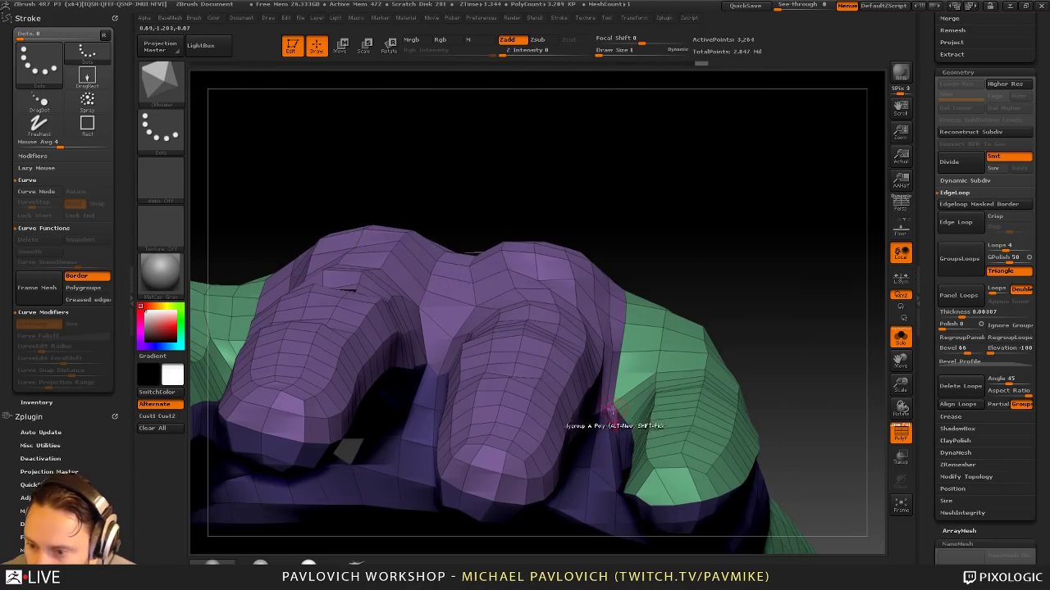
{"action": "key", "text": "shift+z"}
{"action": "left_click_drag", "start_coordinate": [736, 304], "coordinate": [761, 325]}
{"action": "left_click_drag", "start_coordinate": [761, 280], "coordinate": [722, 279]}
{"action": "left_click_drag", "start_coordinate": [702, 413], "coordinate": [710, 442]}
{"action": "left_click_drag", "start_coordinate": [759, 404], "coordinate": [734, 467]}
Step: Collapse the short edge of the small purple triangle between the ring finger and pinky using ZModeler's Collapse action on a single edge
{"action": "key", "text": "space"}
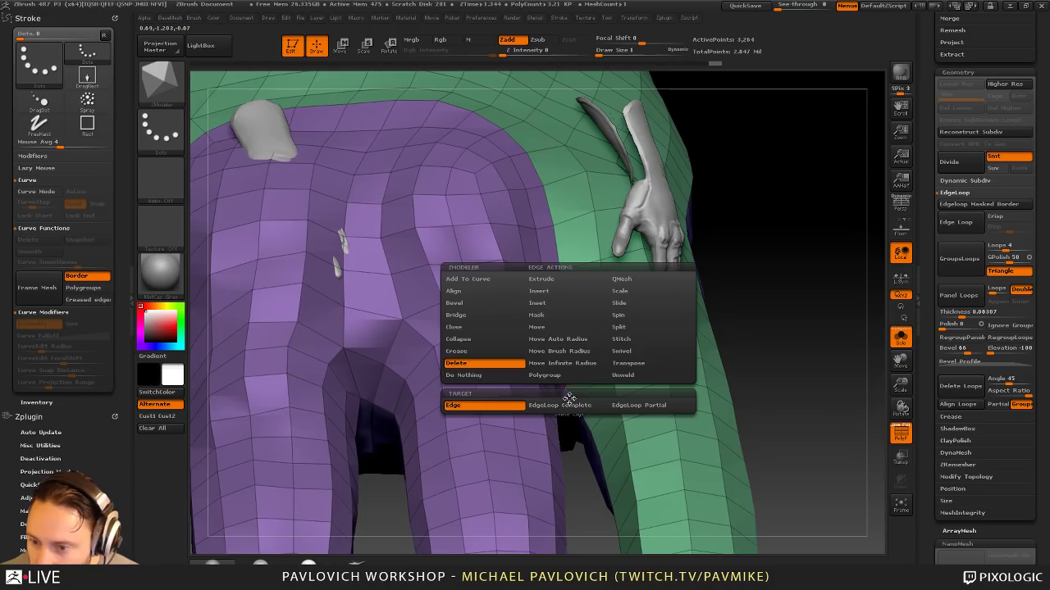
{"action": "left_click", "coordinate": [457, 339]}
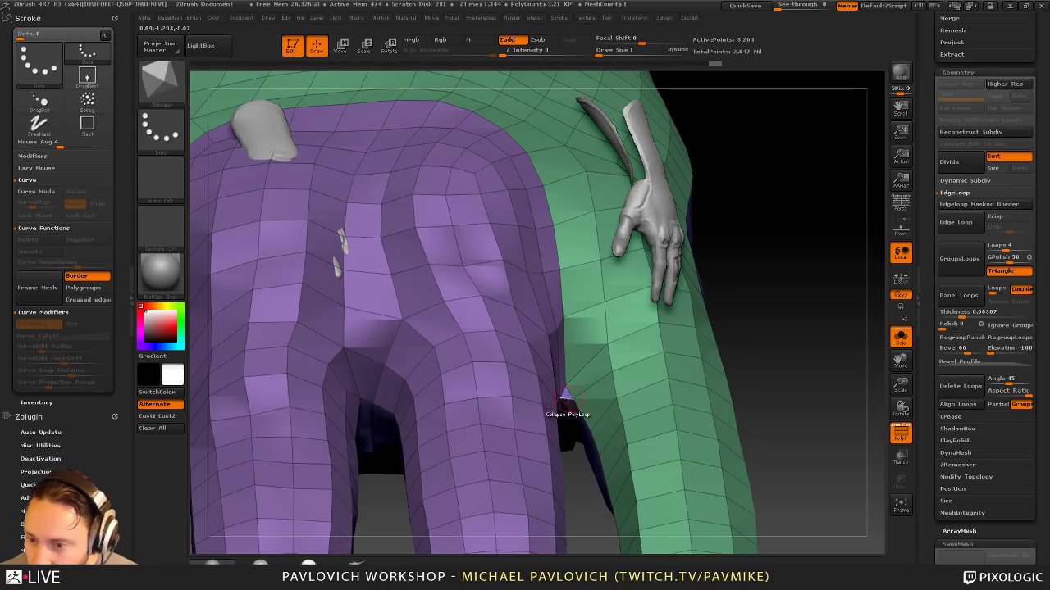
{"action": "key", "text": "space"}
{"action": "left_click", "coordinate": [464, 406]}
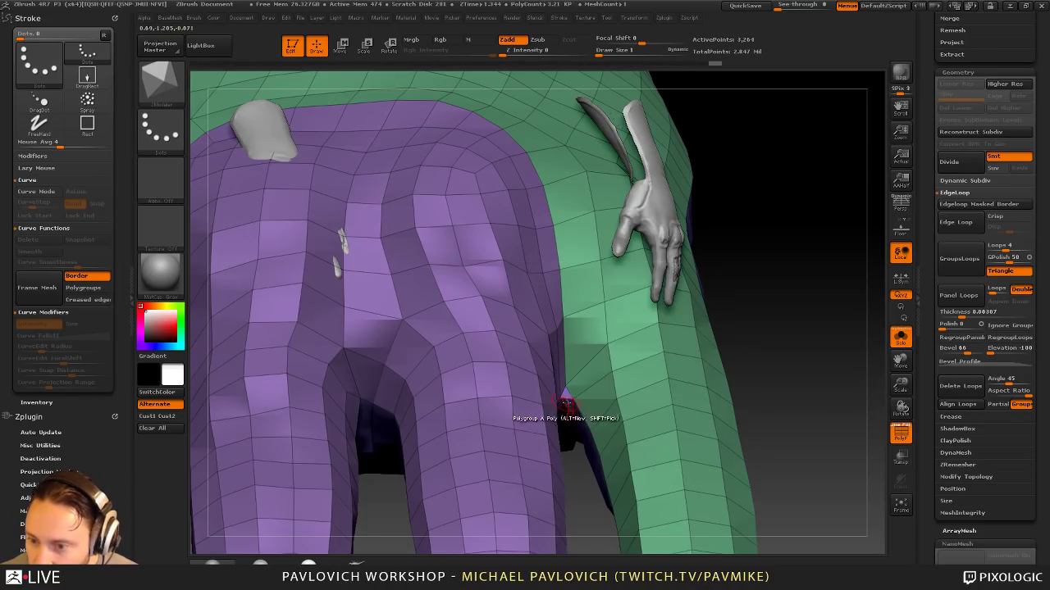
{"action": "left_click", "coordinate": [566, 395]}
{"action": "left_click", "coordinate": [565, 395]}
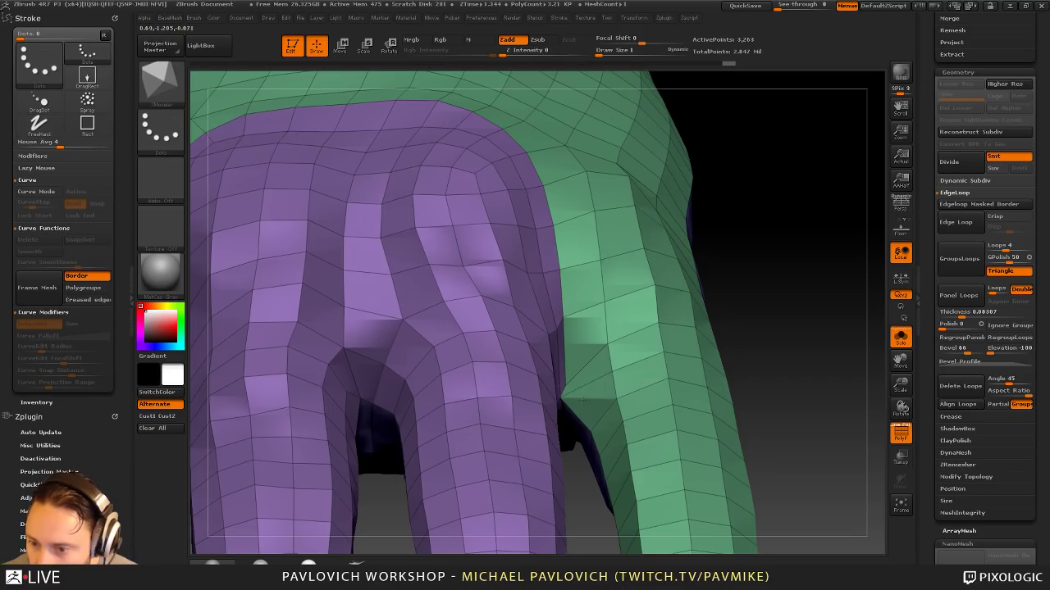
Step: Try to nudge the border vertices between the ring finger and pinky with the Move brush
{"action": "left_click_drag", "start_coordinate": [764, 429], "coordinate": [777, 433]}
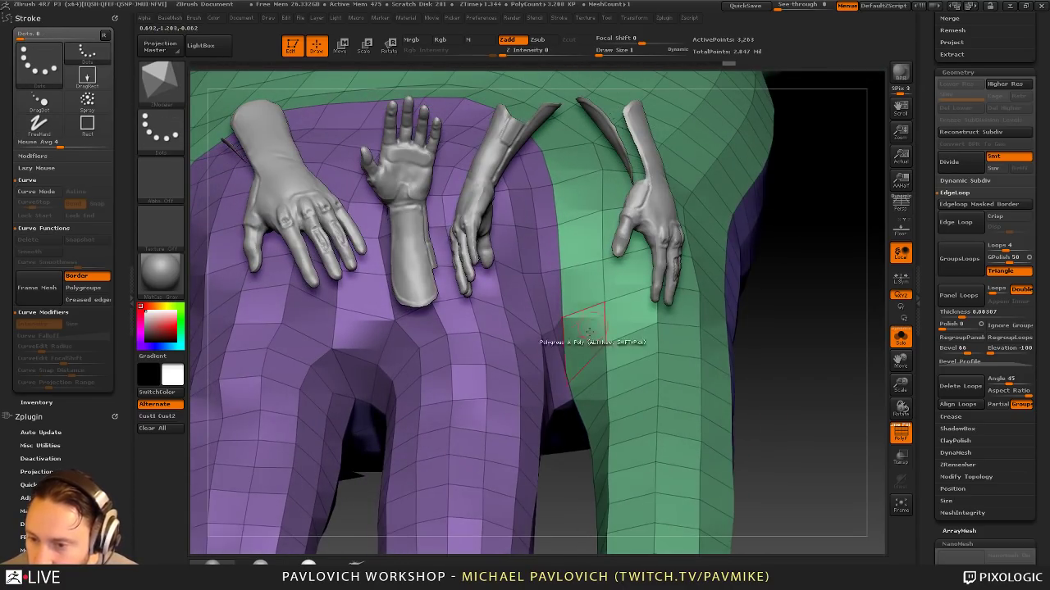
{"action": "key", "text": "s"}
{"action": "key", "text": "b"}
{"action": "key", "text": "m"}
{"action": "key", "text": "v"}
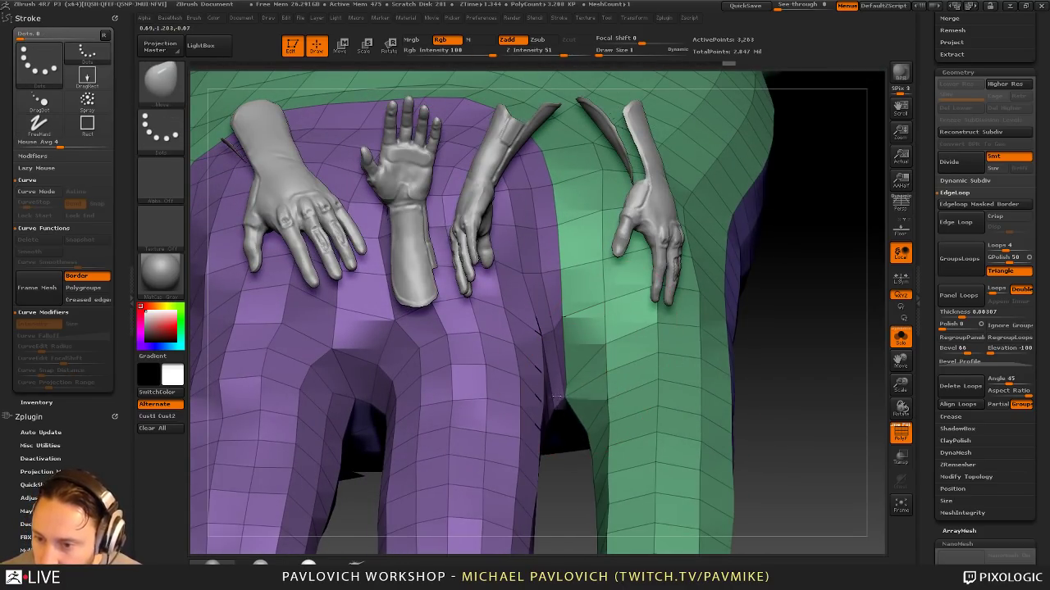
{"action": "left_click_drag", "start_coordinate": [807, 360], "coordinate": [828, 399]}
Step: Undo the last vertex moves and the edge collapse between the ring finger and pinky, returning to the Move brush
{"action": "key", "text": "ctrl+z"}
{"action": "key", "text": "ctrl+z"}
{"action": "key", "text": "ctrl+z"}
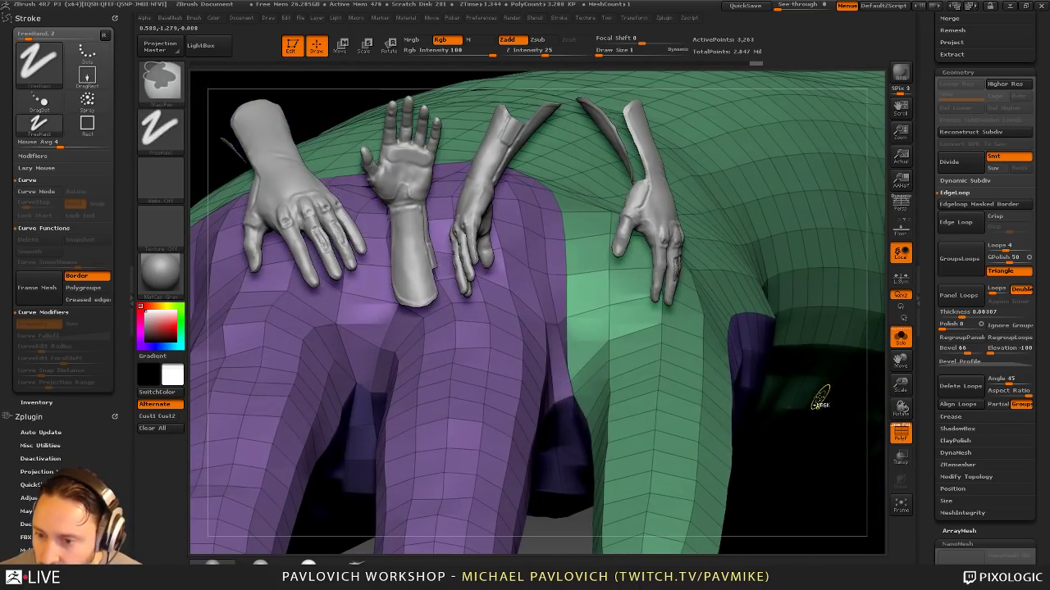
{"action": "key", "text": "b"}
{"action": "key", "text": "m"}
{"action": "key", "text": "v"}
{"action": "left_click_drag", "start_coordinate": [363, 104], "coordinate": [254, 37], "text": "alt"}
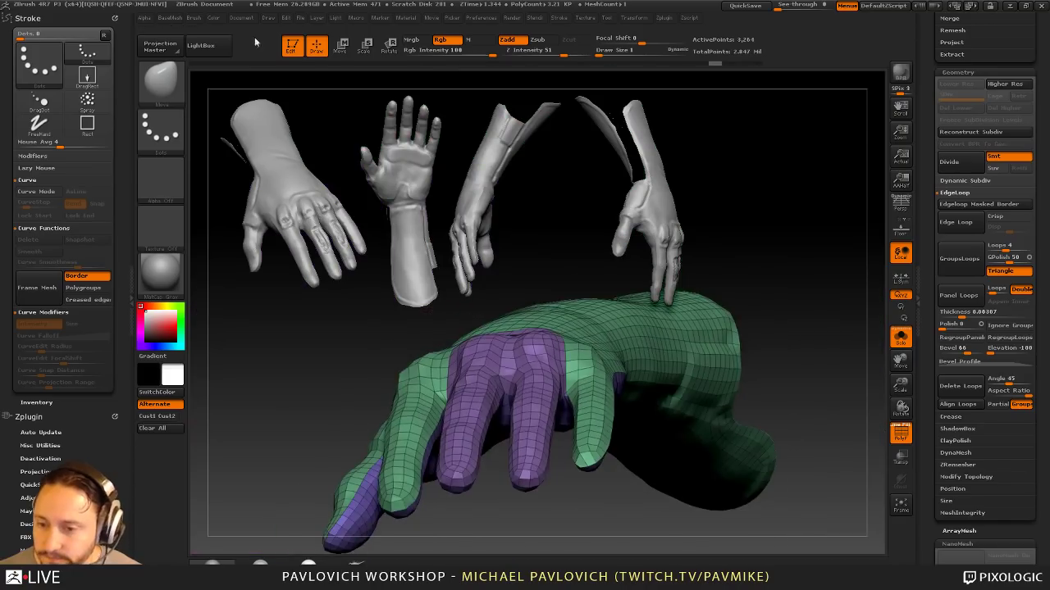
Step: Try generating Panel Loops along the glove's polygroup borders with the Standard brush active
{"action": "left_click_drag", "start_coordinate": [697, 177], "coordinate": [849, 218]}
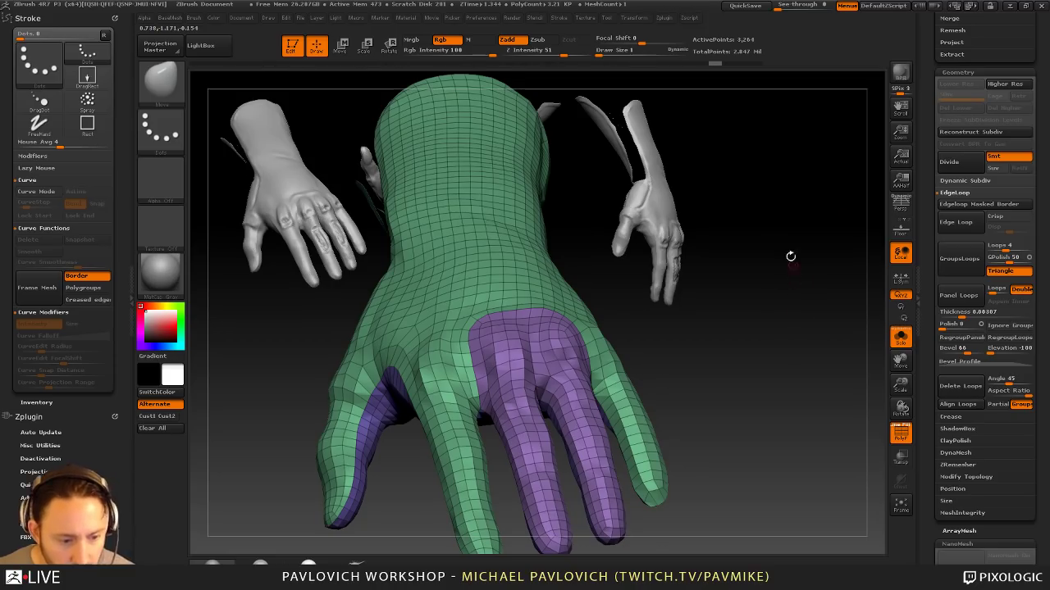
{"action": "mouse_move", "coordinate": [805, 303]}
{"action": "left_mouse_down"}
{"action": "mouse_move", "coordinate": [812, 283]}
{"action": "mouse_move", "coordinate": [802, 316]}
{"action": "mouse_move", "coordinate": [800, 295]}
{"action": "left_mouse_up"}
{"action": "key", "text": "b"}
{"action": "key", "text": "s"}
{"action": "key", "text": "t"}
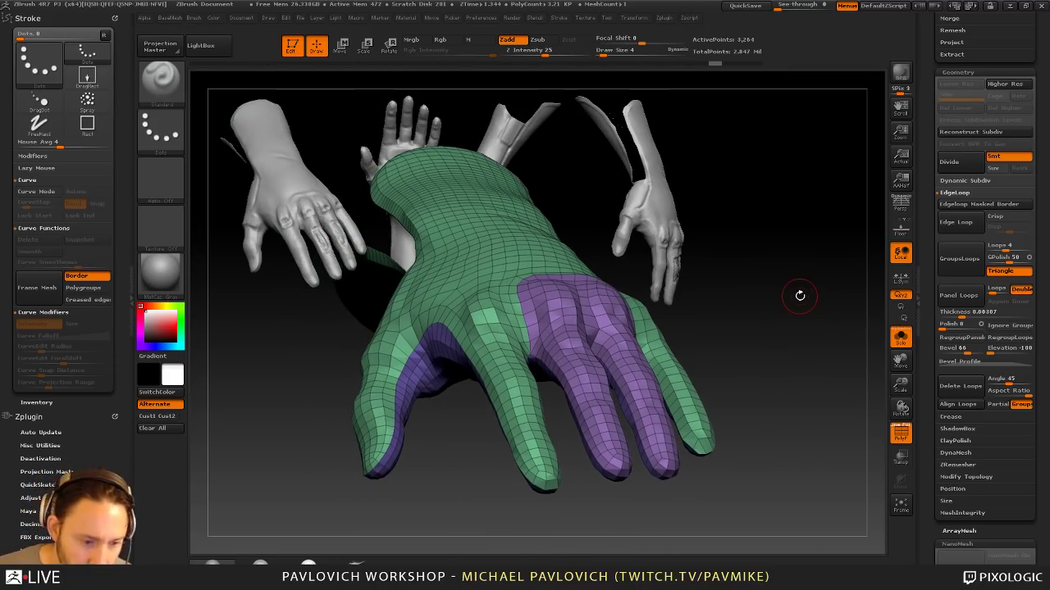
{"action": "left_click_drag", "start_coordinate": [800, 296], "coordinate": [797, 318]}
{"action": "left_click", "coordinate": [974, 300]}
{"action": "left_click_drag", "start_coordinate": [833, 376], "coordinate": [809, 270]}
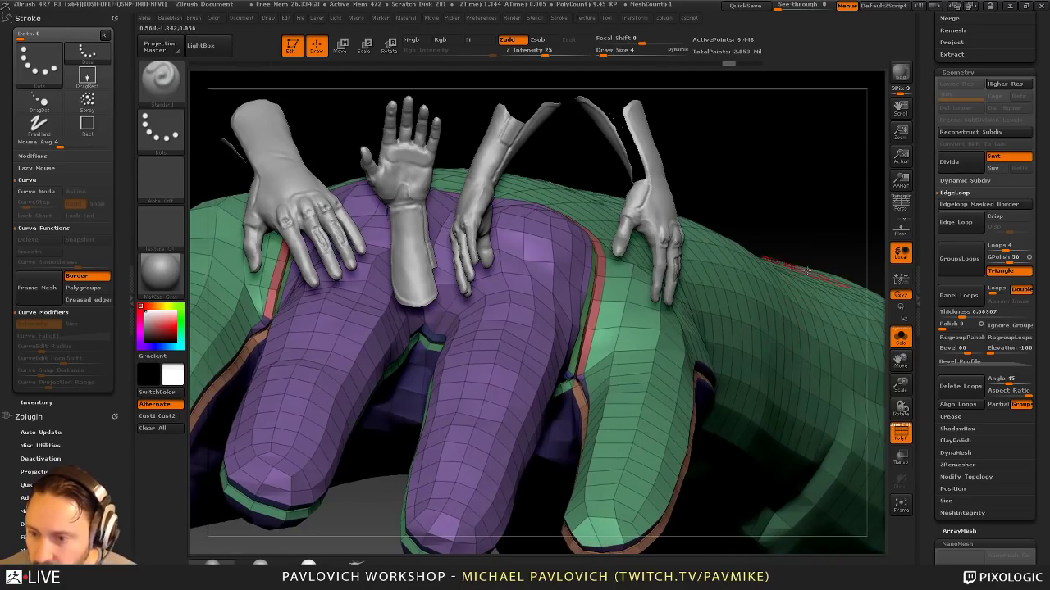
Step: Isolate the green glove panel and expand the visible geometry to inspect its panel loops
{"action": "left_click", "coordinate": [615, 362], "text": "ctrl+shift"}
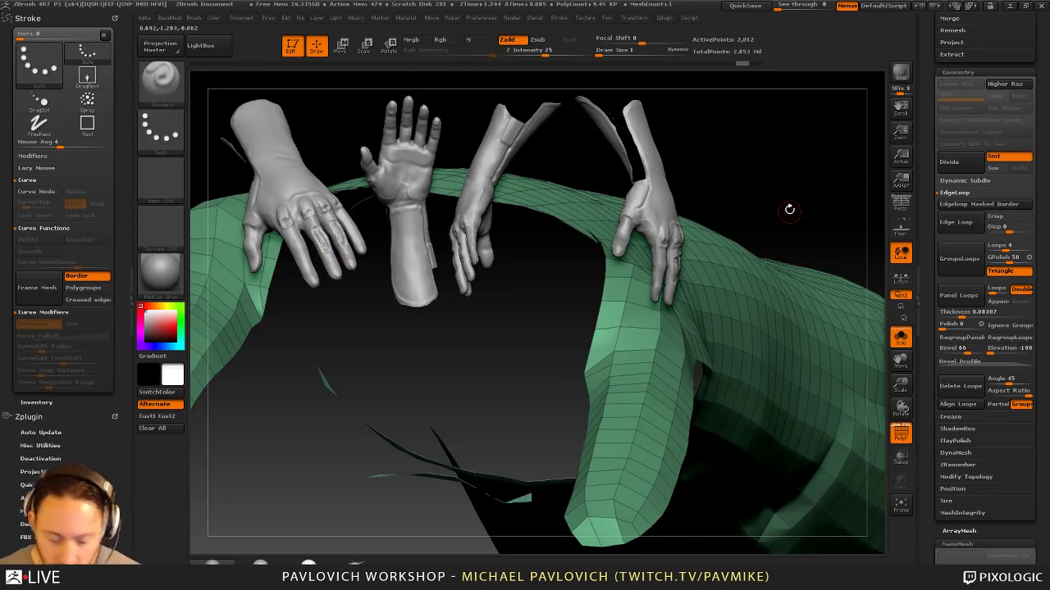
{"action": "key", "text": "ctrl+shift+a"}
{"action": "left_click_drag", "start_coordinate": [792, 206], "coordinate": [820, 214]}
{"action": "key", "text": "f"}
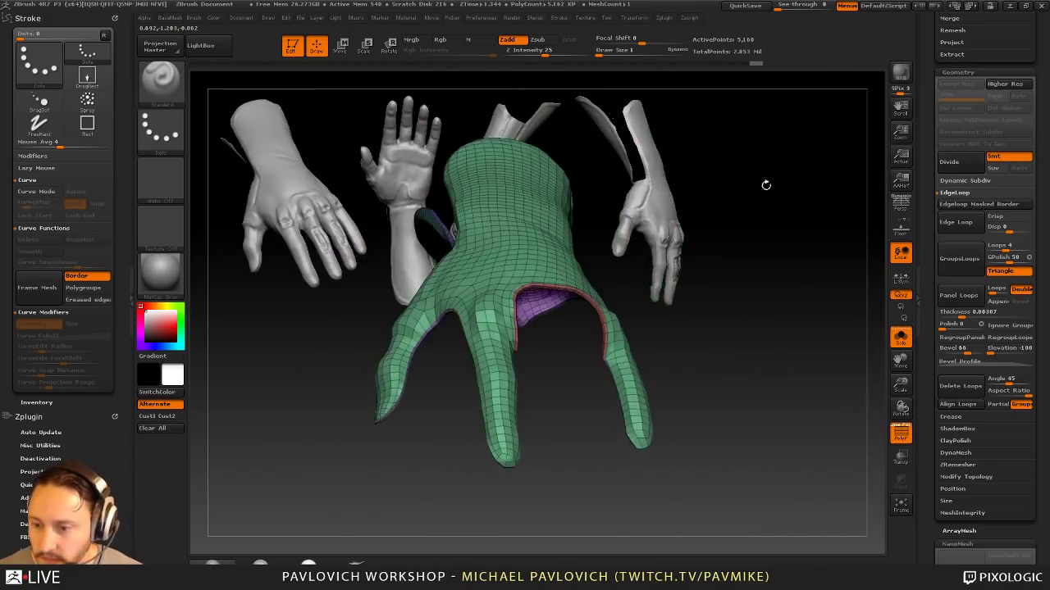
{"action": "left_click_drag", "start_coordinate": [766, 185], "coordinate": [801, 197]}
Step: Undo the visibility changes and the Panel Loops operation on the glove
{"action": "key", "text": "ctrl+z"}
{"action": "key", "text": "ctrl+z"}
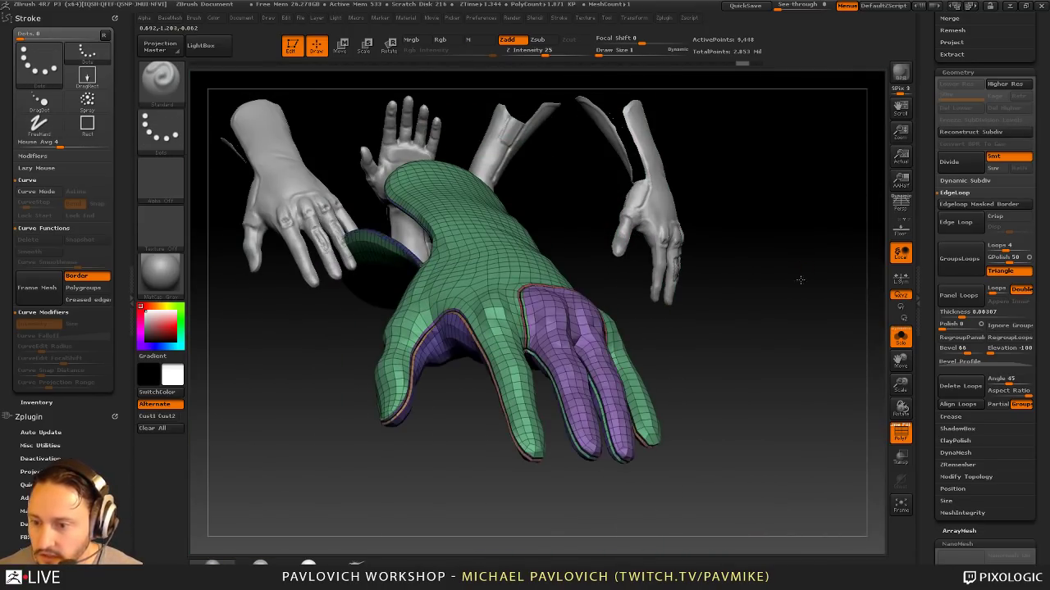
{"action": "mouse_move", "coordinate": [801, 282]}
{"action": "left_mouse_down"}
{"action": "mouse_move", "coordinate": [813, 291]}
{"action": "mouse_move", "coordinate": [802, 281]}
{"action": "left_mouse_up"}
{"action": "key", "text": "ctrl+z"}
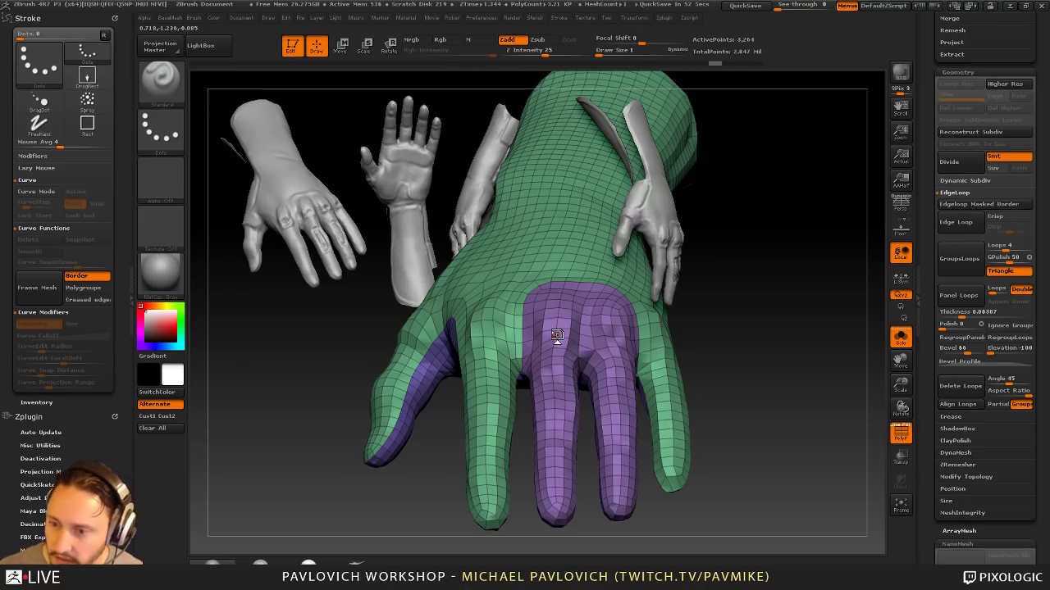
Step: Subdivide the glove once and turn off the polyframe display
{"action": "key", "text": "ctrl+d"}
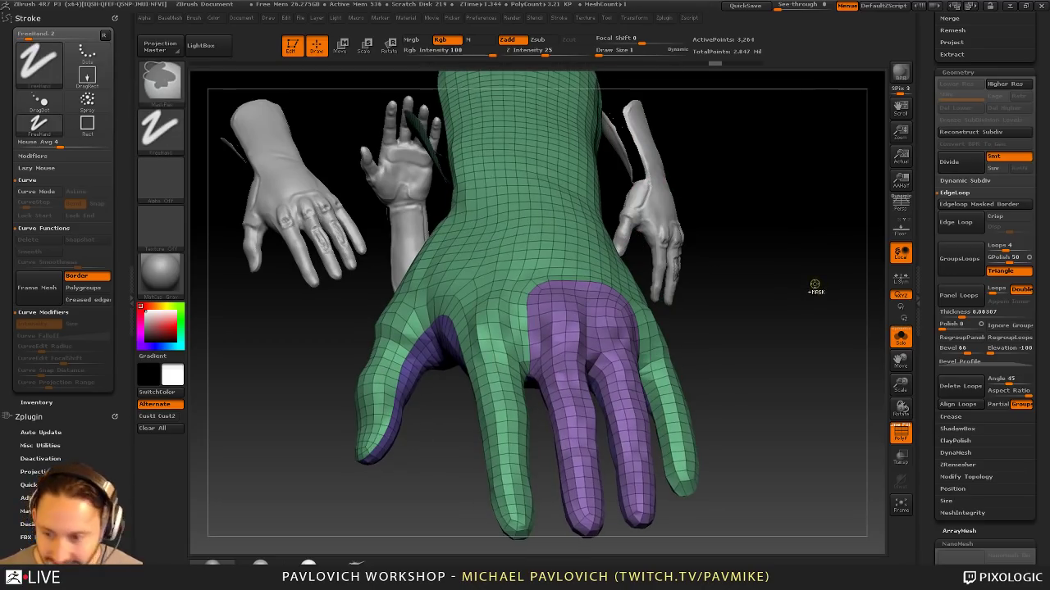
{"action": "left_click", "coordinate": [901, 435]}
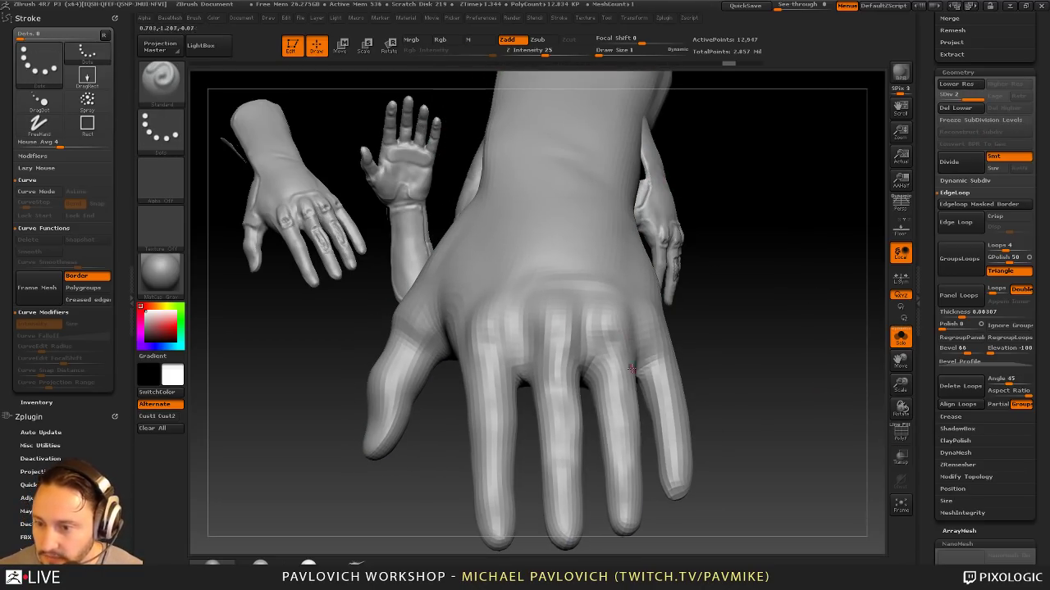
Step: Return the glove to its lowest subdivision level, display the polyframe, and set the draw size to 2
{"action": "left_click_drag", "start_coordinate": [781, 387], "coordinate": [797, 335]}
{"action": "key", "text": "shift+d"}
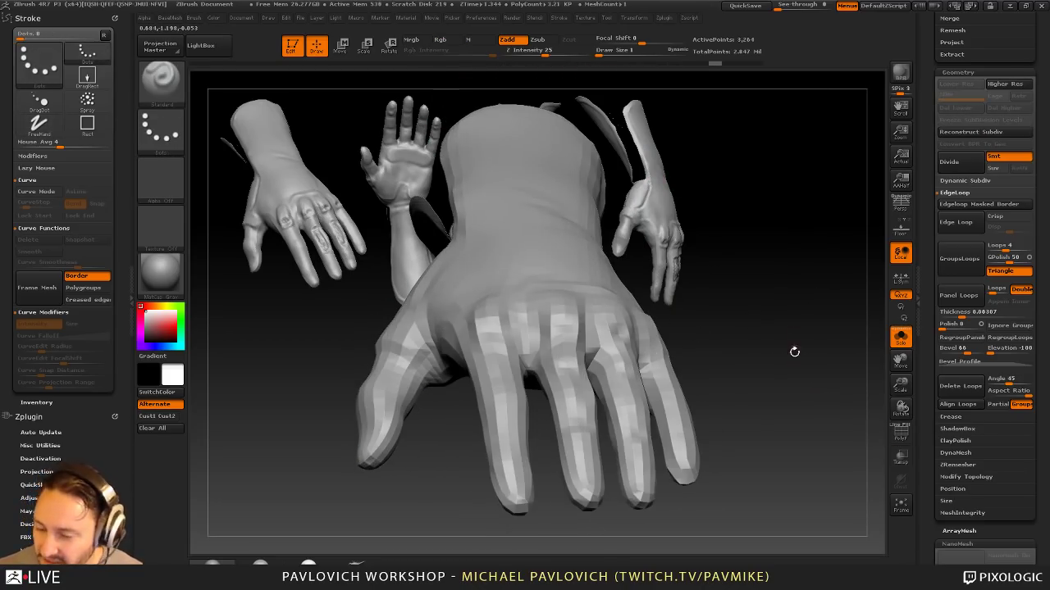
{"action": "left_click", "coordinate": [900, 434]}
{"action": "mouse_move", "coordinate": [820, 380]}
{"action": "left_mouse_down"}
{"action": "mouse_move", "coordinate": [801, 358]}
{"action": "mouse_move", "coordinate": [764, 368]}
{"action": "mouse_move", "coordinate": [808, 379]}
{"action": "mouse_move", "coordinate": [795, 330]}
{"action": "mouse_move", "coordinate": [803, 366]}
{"action": "left_mouse_up"}
{"action": "key", "text": "s"}
{"action": "left_click", "coordinate": [775, 367]}
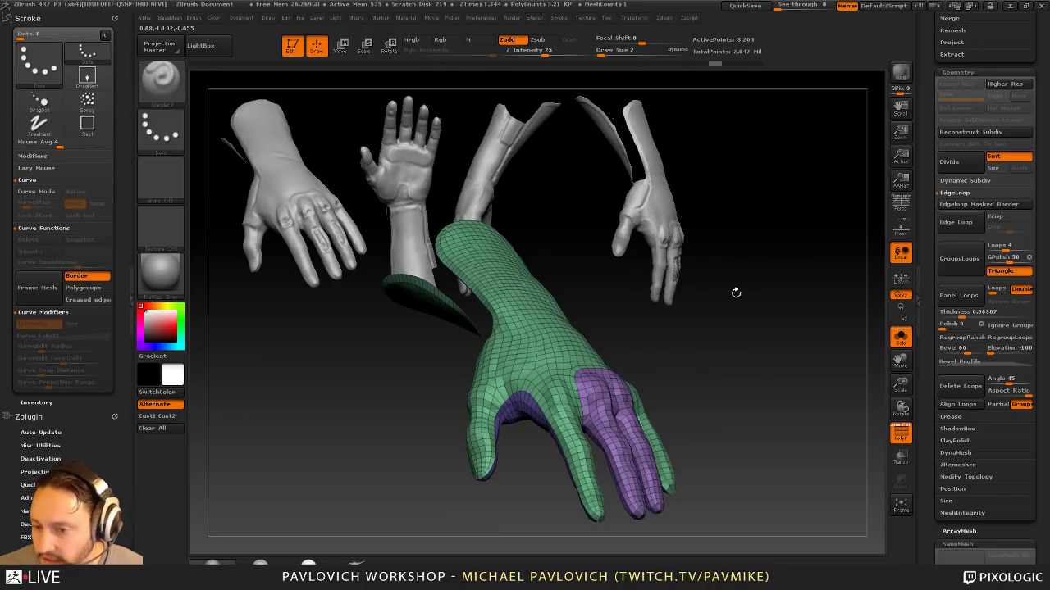
Step: Generate Panel Loops along the glove's polygroup borders and inspect the panels from the cuff and finger sides
{"action": "left_click_drag", "start_coordinate": [736, 293], "coordinate": [779, 337]}
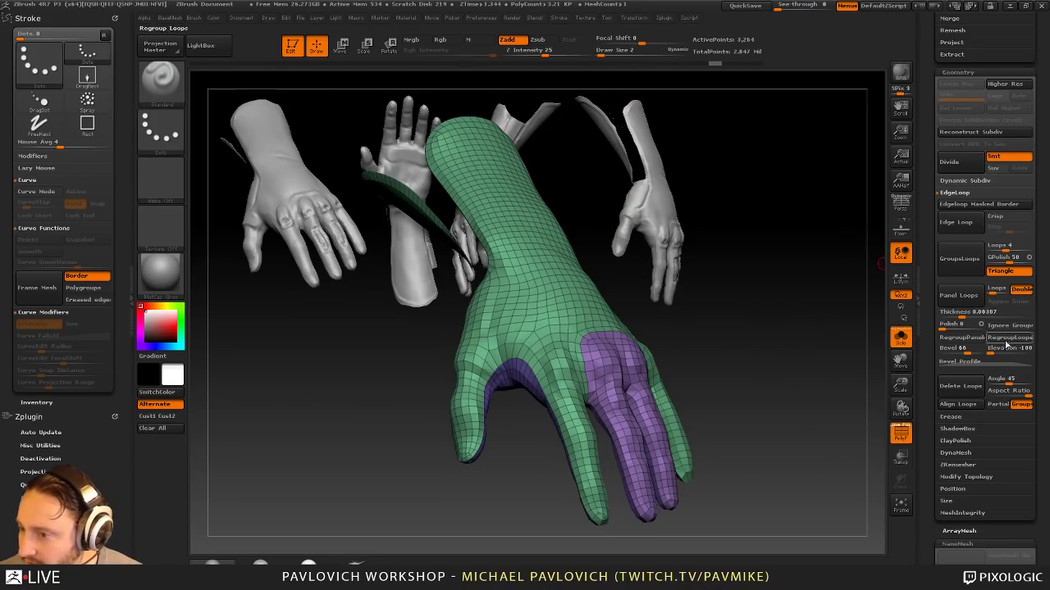
{"action": "left_click", "coordinate": [959, 295]}
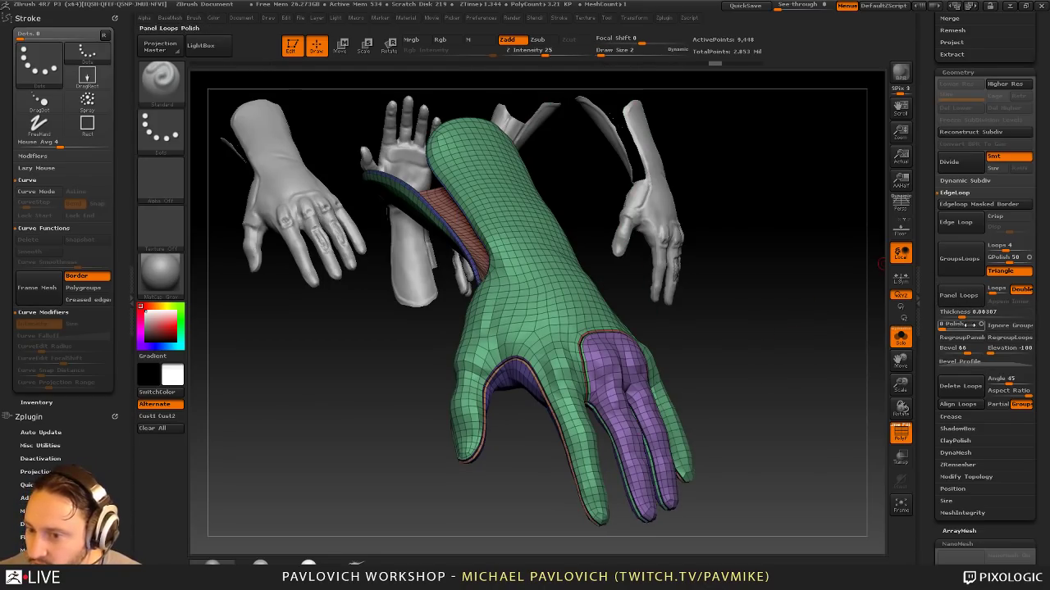
{"action": "left_click_drag", "start_coordinate": [845, 318], "coordinate": [636, 341]}
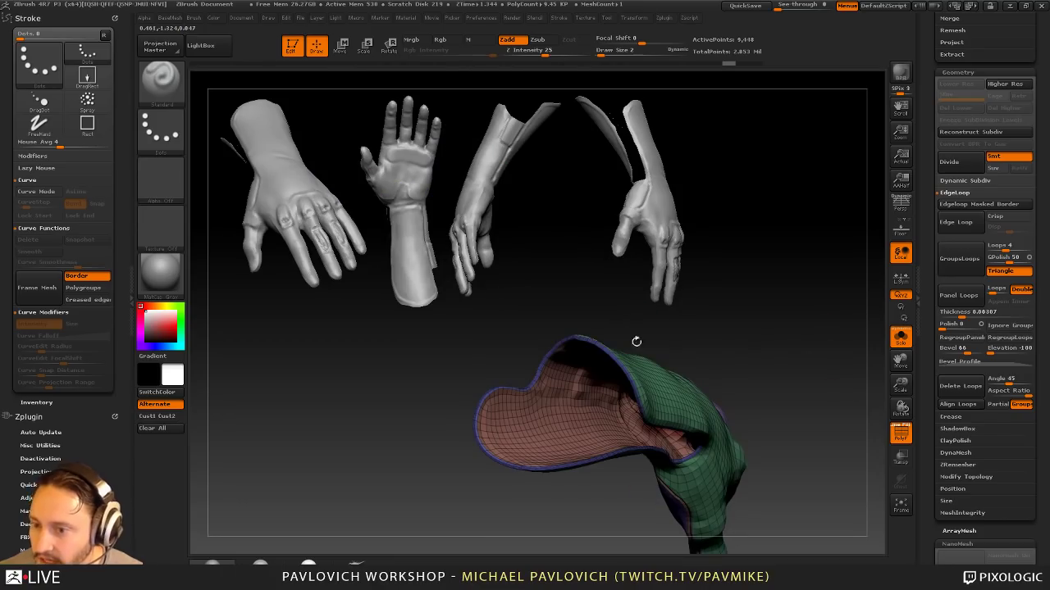
{"action": "left_click_drag", "start_coordinate": [789, 351], "coordinate": [797, 309], "text": "alt"}
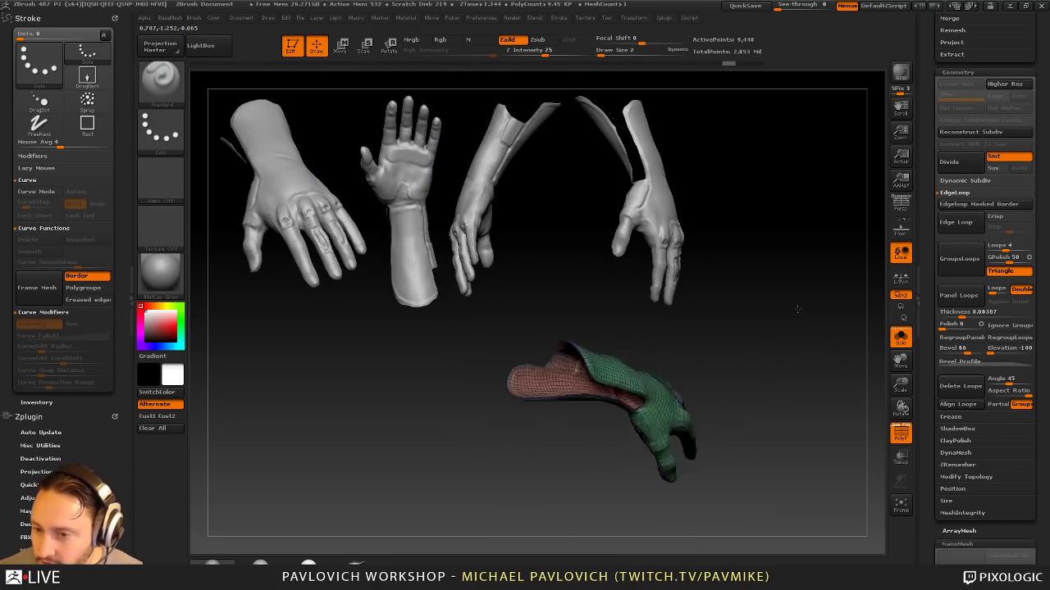
{"action": "left_click_drag", "start_coordinate": [815, 265], "coordinate": [820, 360], "text": "alt"}
{"action": "mouse_move", "coordinate": [801, 323]}
{"action": "left_mouse_down"}
{"action": "mouse_move", "coordinate": [865, 323]}
{"action": "mouse_move", "coordinate": [802, 361]}
{"action": "mouse_move", "coordinate": [839, 340]}
{"action": "mouse_move", "coordinate": [857, 378]}
{"action": "left_mouse_up"}
Step: Try the ZModeler QMesh polygon action on the glove's green panel with the Polygroup All target
{"action": "key", "text": "b"}
{"action": "key", "text": "z"}
{"action": "key", "text": "m"}
{"action": "key", "text": "space"}
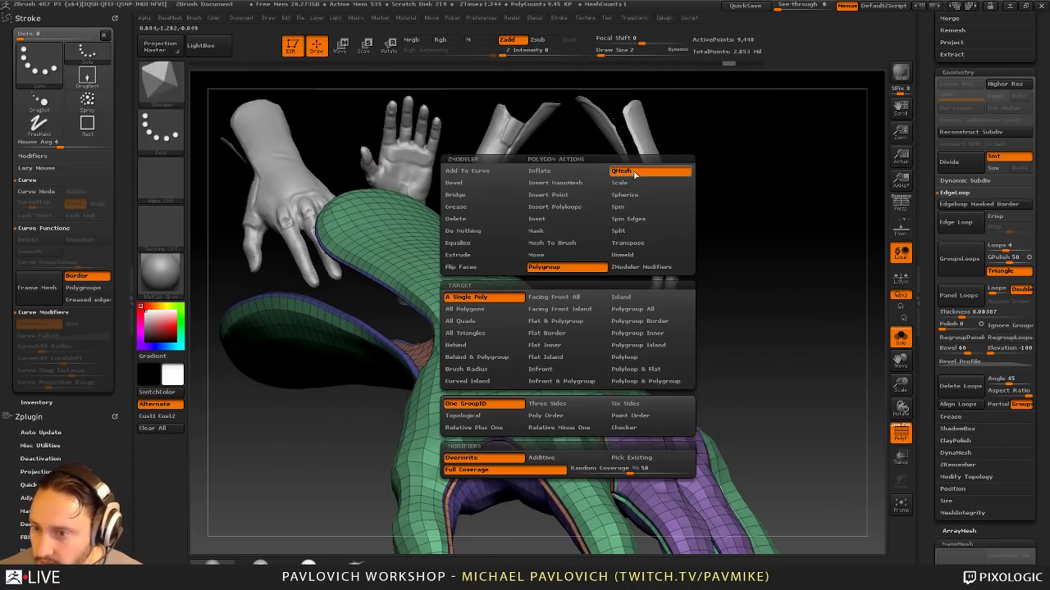
{"action": "left_click", "coordinate": [650, 170]}
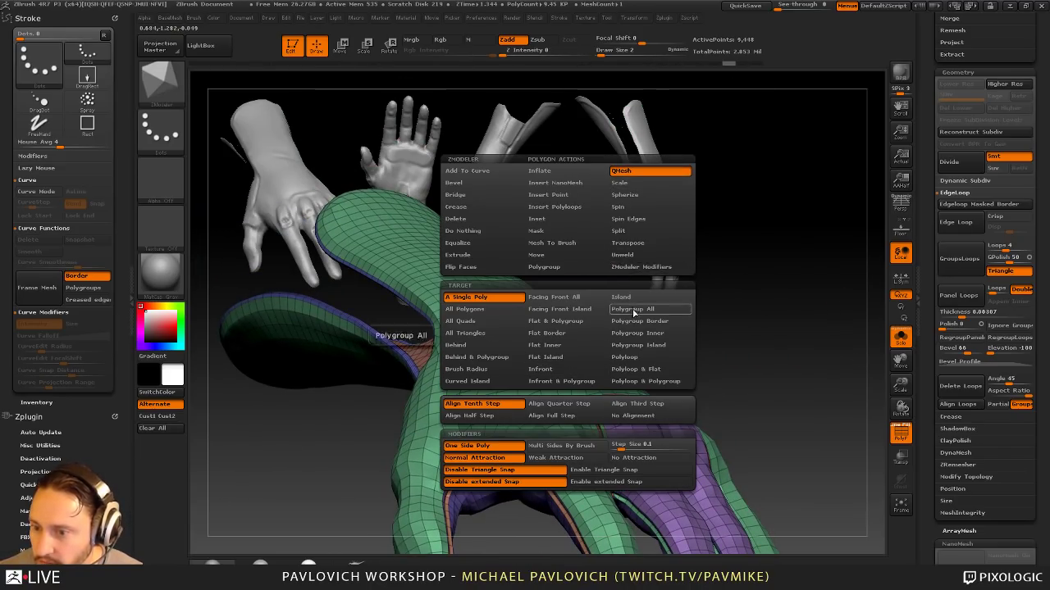
{"action": "left_click_drag", "start_coordinate": [786, 287], "coordinate": [805, 317]}
{"action": "left_click_drag", "start_coordinate": [561, 330], "coordinate": [558, 323]}
{"action": "key", "text": "alt"}
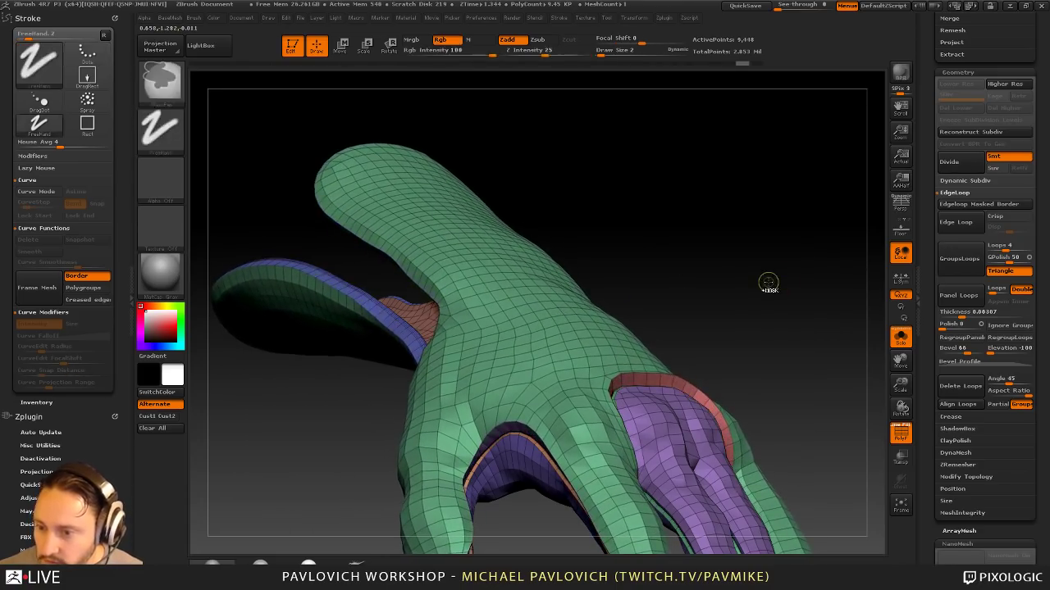
{"action": "key", "text": "ctrl+z"}
Step: Preview the paneled glove with Dynamic Subdivision and the polyframe hidden, and restore the polyframe display
{"action": "left_click_drag", "start_coordinate": [780, 291], "coordinate": [826, 362]}
{"action": "left_click", "coordinate": [900, 433]}
{"action": "left_click_drag", "start_coordinate": [835, 399], "coordinate": [821, 367]}
{"action": "key", "text": "d"}
{"action": "key", "text": "shift+d"}
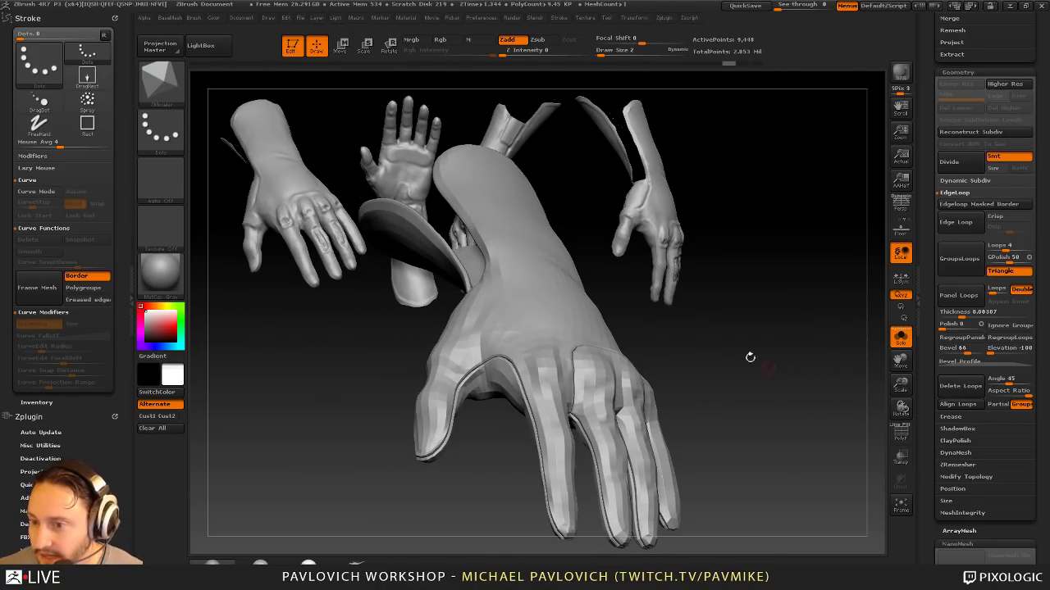
{"action": "left_click_drag", "start_coordinate": [750, 358], "coordinate": [813, 376]}
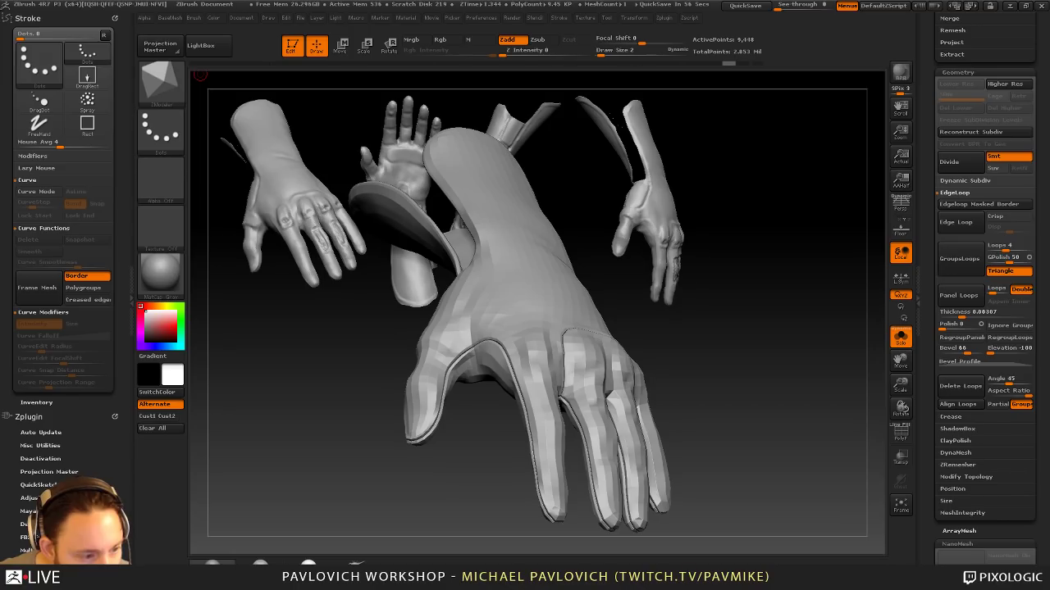
{"action": "mouse_move", "coordinate": [786, 338]}
{"action": "left_mouse_down"}
{"action": "mouse_move", "coordinate": [764, 286]}
{"action": "mouse_move", "coordinate": [748, 289]}
{"action": "mouse_move", "coordinate": [783, 343]}
{"action": "mouse_move", "coordinate": [791, 335]}
{"action": "left_mouse_up"}
{"action": "left_click", "coordinate": [903, 438]}
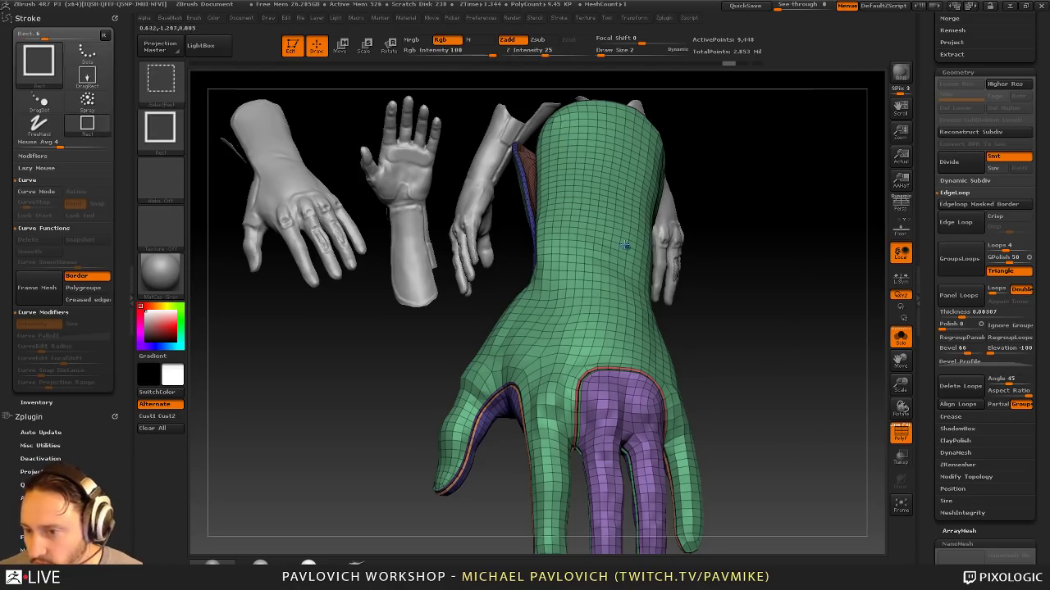
Step: Isolate the green polygroup of the glove and grow visibility to its entire connected panel
{"action": "left_click_drag", "start_coordinate": [717, 371], "coordinate": [744, 313], "text": "alt"}
{"action": "left_click_drag", "start_coordinate": [766, 385], "coordinate": [767, 404], "text": "alt"}
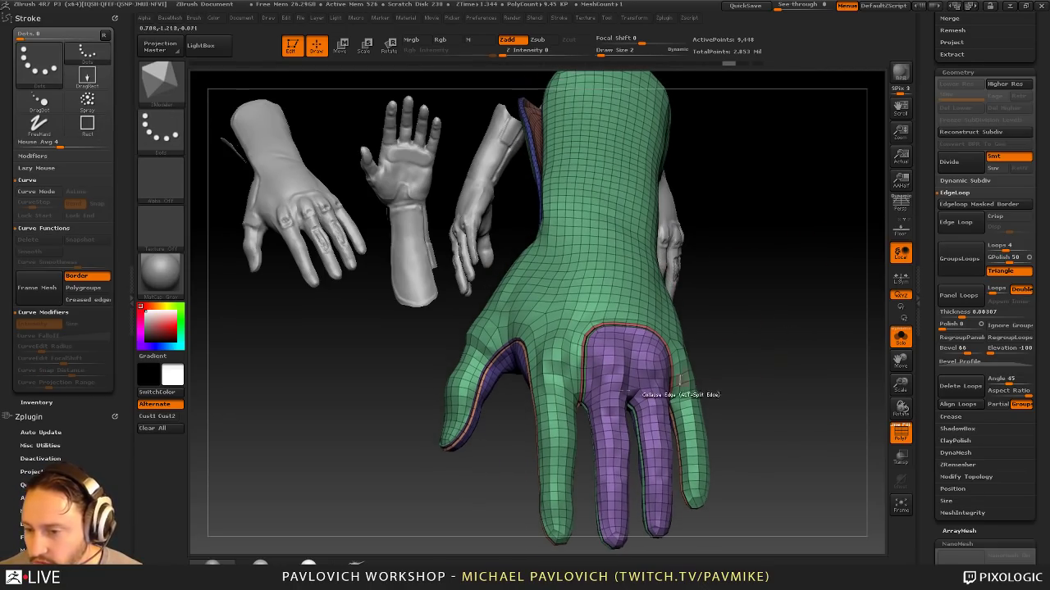
{"action": "left_click_drag", "start_coordinate": [928, 269], "coordinate": [919, 512]}
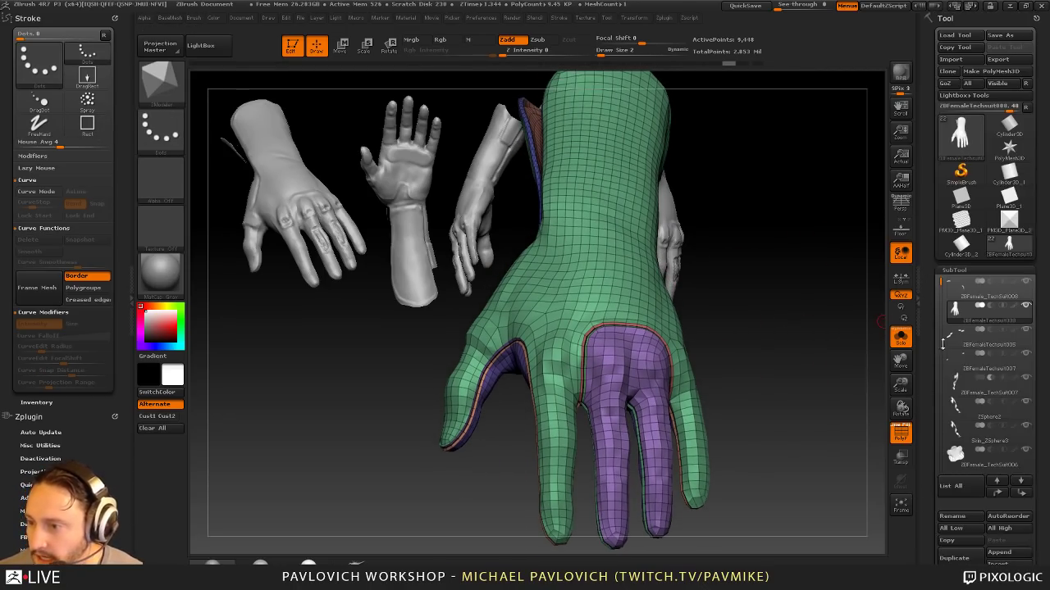
{"action": "left_click_drag", "start_coordinate": [777, 338], "coordinate": [810, 346]}
{"action": "left_click", "coordinate": [586, 261], "text": "ctrl+shift"}
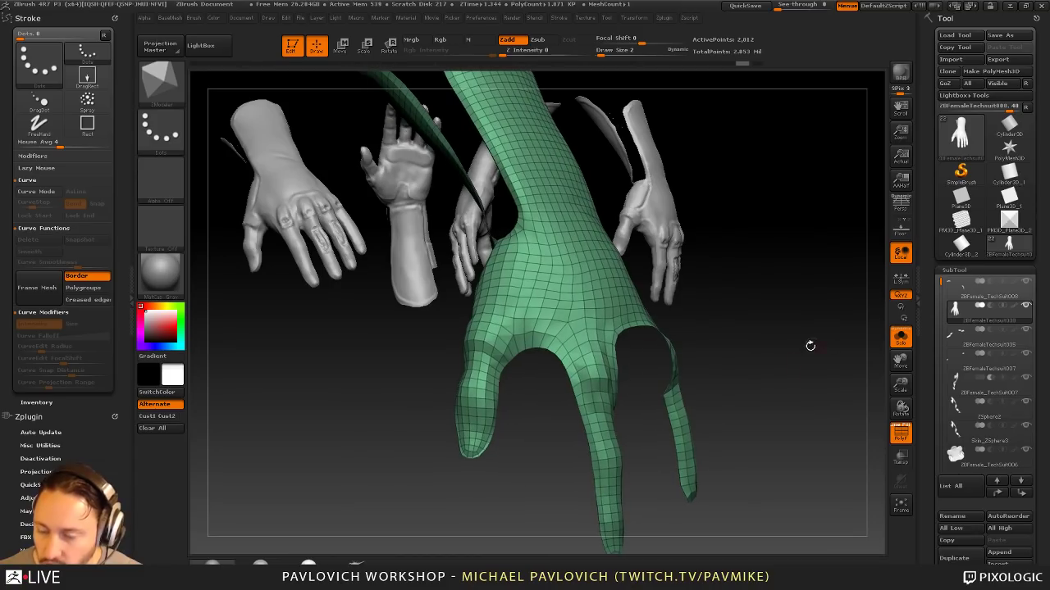
{"action": "mouse_move", "coordinate": [781, 286]}
{"action": "left_mouse_down"}
{"action": "mouse_move", "coordinate": [814, 402]}
{"action": "mouse_move", "coordinate": [767, 389]}
{"action": "mouse_move", "coordinate": [792, 253]}
{"action": "mouse_move", "coordinate": [786, 297]}
{"action": "mouse_move", "coordinate": [779, 281]}
{"action": "left_mouse_up"}
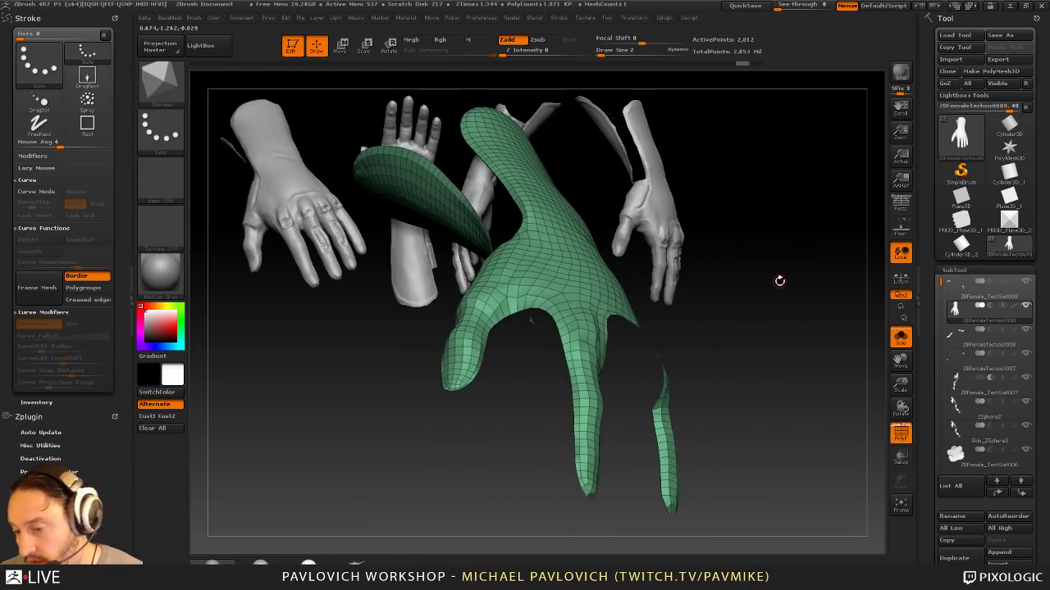
{"action": "left_click", "coordinate": [812, 283], "text": "ctrl+shift"}
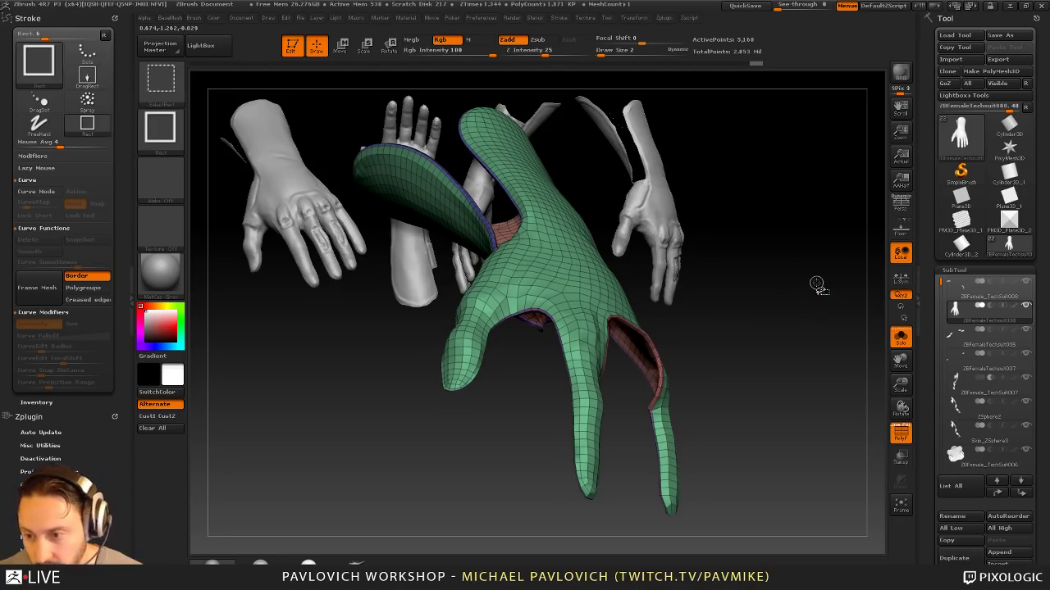
{"action": "left_click_drag", "start_coordinate": [788, 294], "coordinate": [789, 274]}
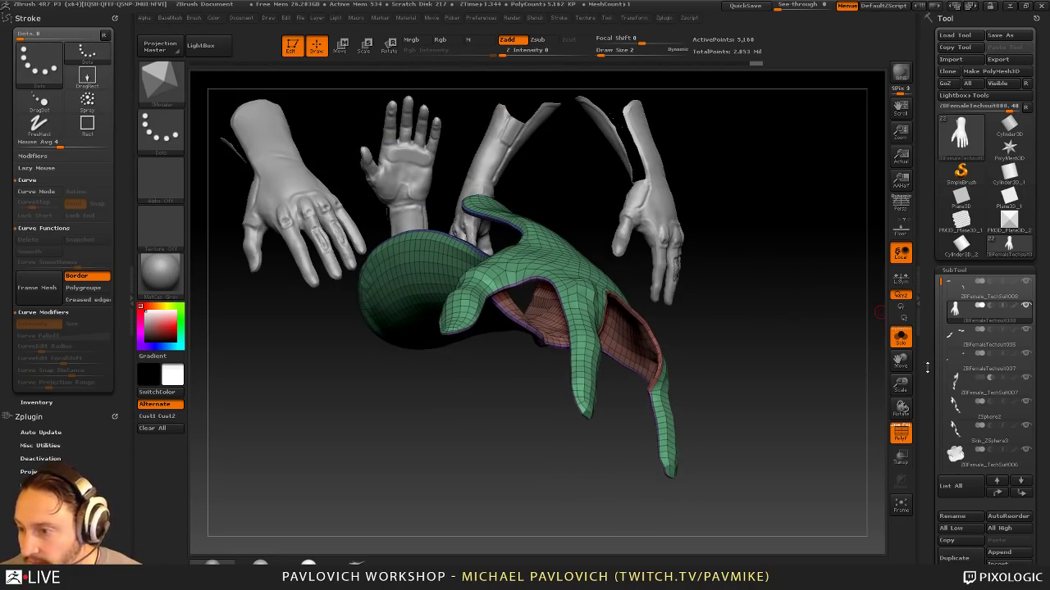
Step: Collapse the ArrayMesh settings and open the Visibility settings to examine the Grow All command
{"action": "left_click_drag", "start_coordinate": [927, 349], "coordinate": [934, 169]}
{"action": "left_click", "coordinate": [959, 101]}
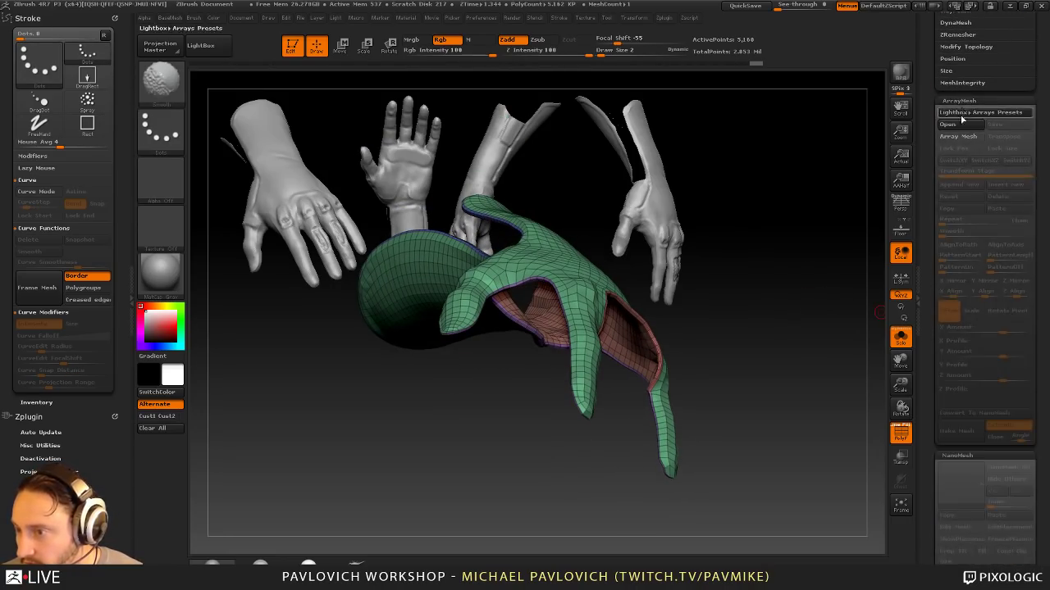
{"action": "left_click", "coordinate": [959, 104]}
{"action": "left_click", "coordinate": [961, 117]}
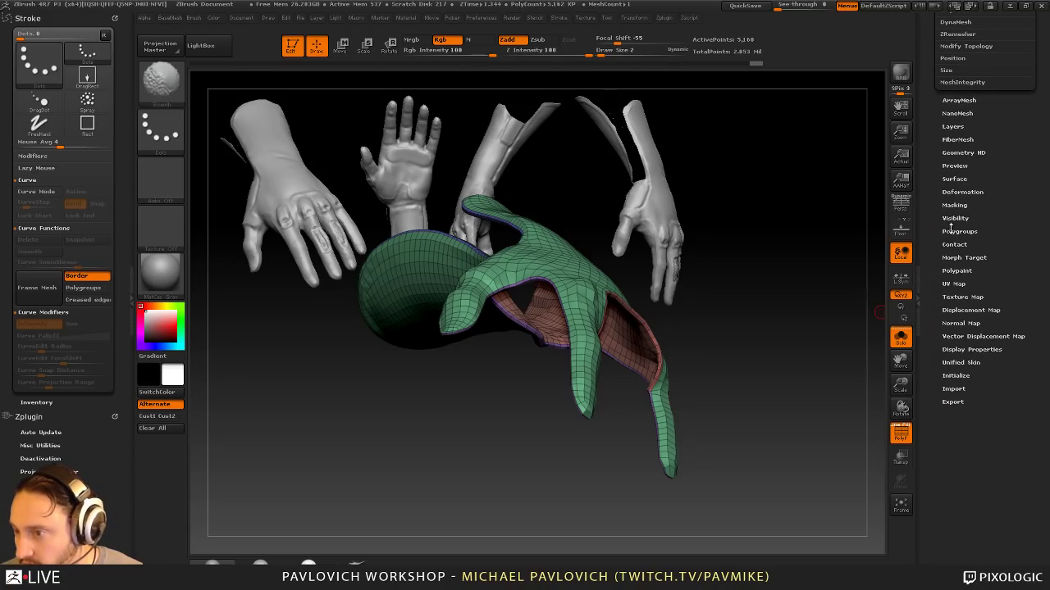
{"action": "left_click", "coordinate": [954, 219]}
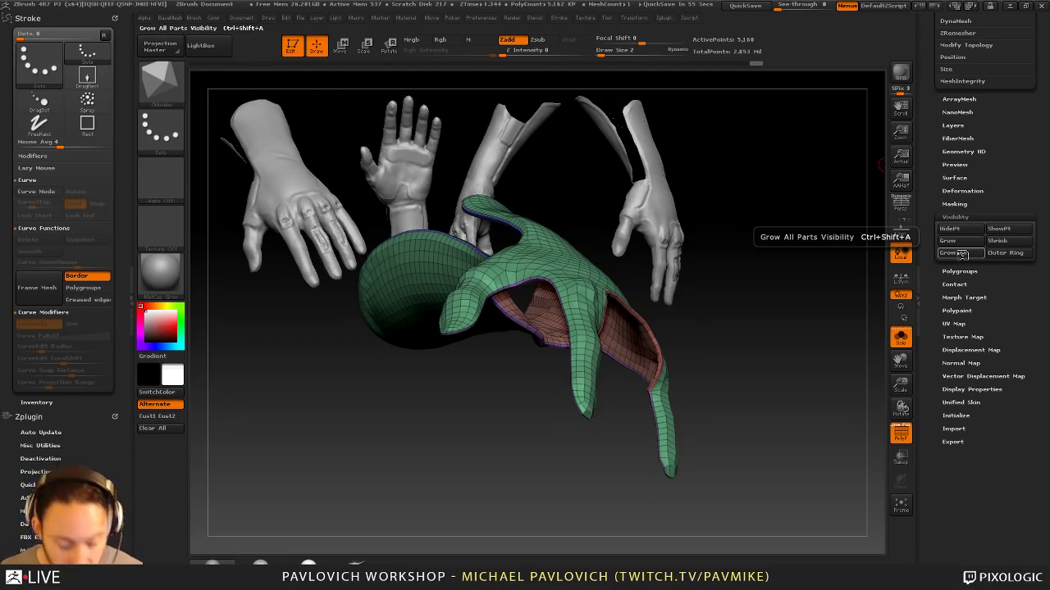
{"action": "key", "text": "ctrl"}
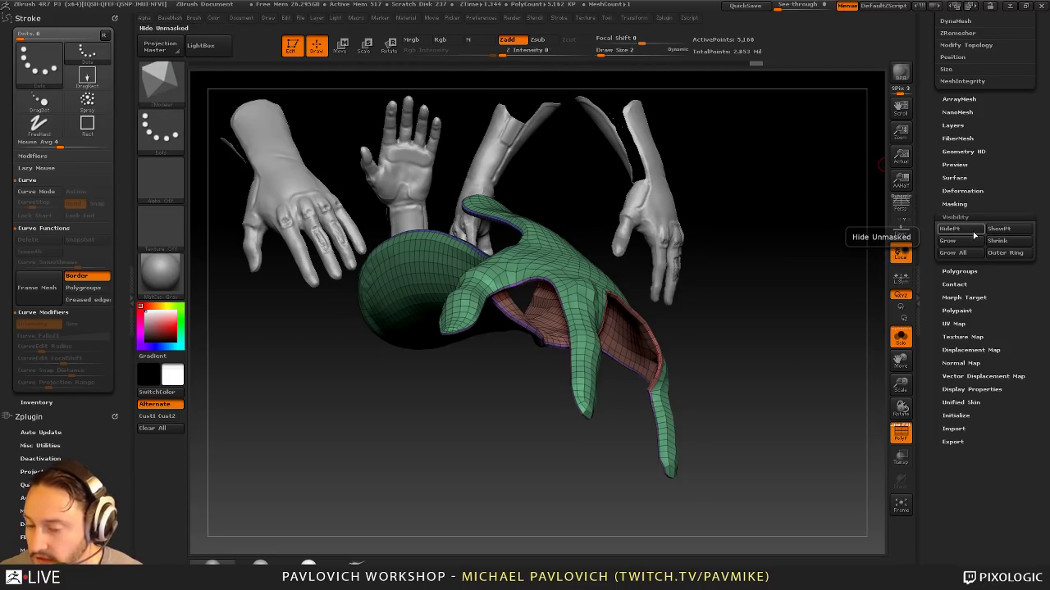
Step: Reveal the whole glove, isolate the green polygroup again, and grow visibility to all its connected parts
{"action": "left_click_drag", "start_coordinate": [926, 170], "coordinate": [945, 394]}
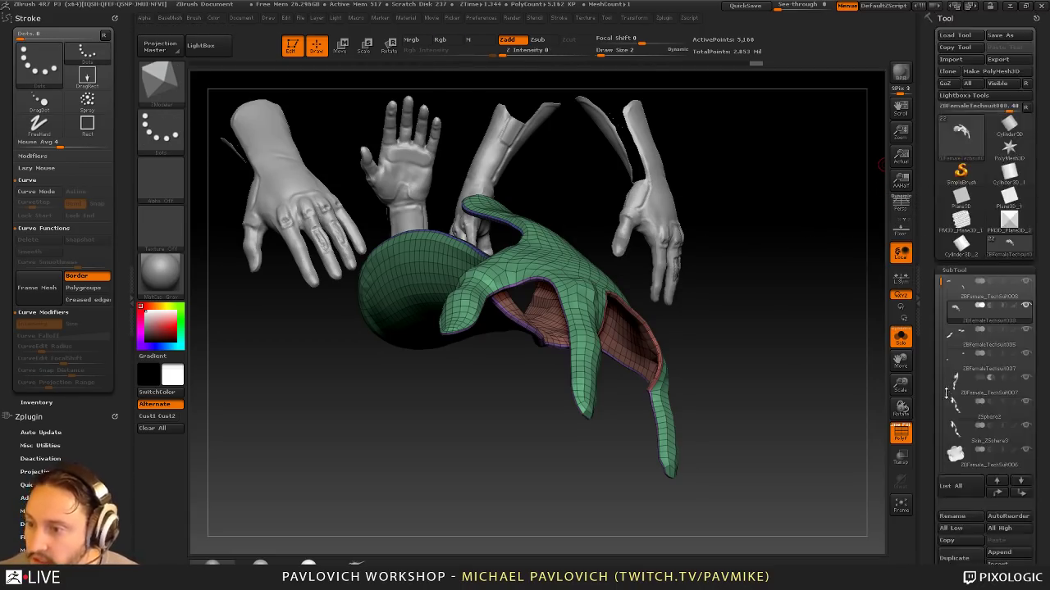
{"action": "mouse_move", "coordinate": [787, 260]}
{"action": "left_mouse_down"}
{"action": "mouse_move", "coordinate": [809, 319]}
{"action": "mouse_move", "coordinate": [783, 298]}
{"action": "mouse_move", "coordinate": [785, 274]}
{"action": "mouse_move", "coordinate": [832, 259]}
{"action": "mouse_move", "coordinate": [814, 274]}
{"action": "mouse_move", "coordinate": [806, 265]}
{"action": "mouse_move", "coordinate": [757, 330]}
{"action": "mouse_move", "coordinate": [800, 283]}
{"action": "left_mouse_up"}
{"action": "left_click", "coordinate": [807, 273], "text": "ctrl+shift"}
{"action": "left_click", "coordinate": [597, 318], "text": "ctrl+shift"}
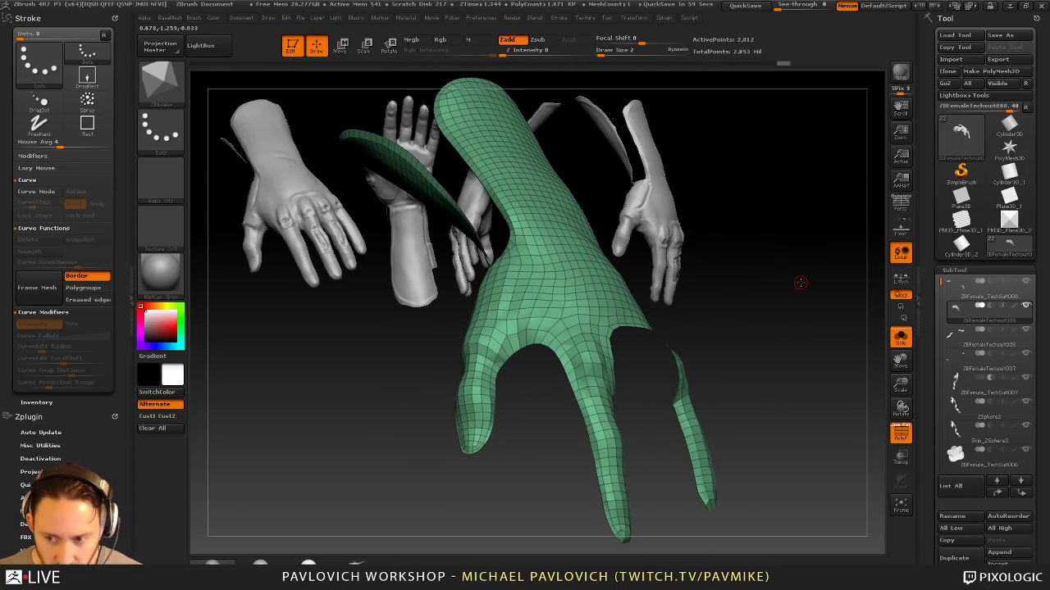
{"action": "left_click", "coordinate": [799, 283], "text": "ctrl+shift"}
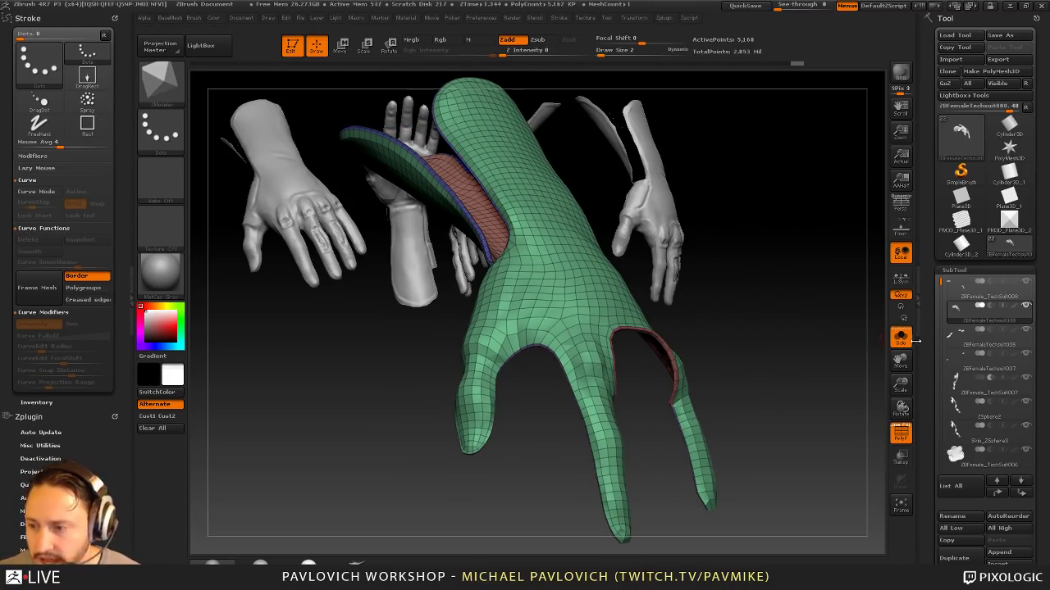
Step: Examine the subtool Split options for the isolated panel and unhide the rest of the glove
{"action": "left_click_drag", "start_coordinate": [926, 336], "coordinate": [927, 126]}
{"action": "left_click_drag", "start_coordinate": [796, 211], "coordinate": [820, 167], "text": "ctrl+shift"}
{"action": "mouse_move", "coordinate": [805, 308]}
{"action": "left_mouse_down"}
{"action": "mouse_move", "coordinate": [794, 246]}
{"action": "mouse_move", "coordinate": [789, 305]}
{"action": "left_mouse_up"}
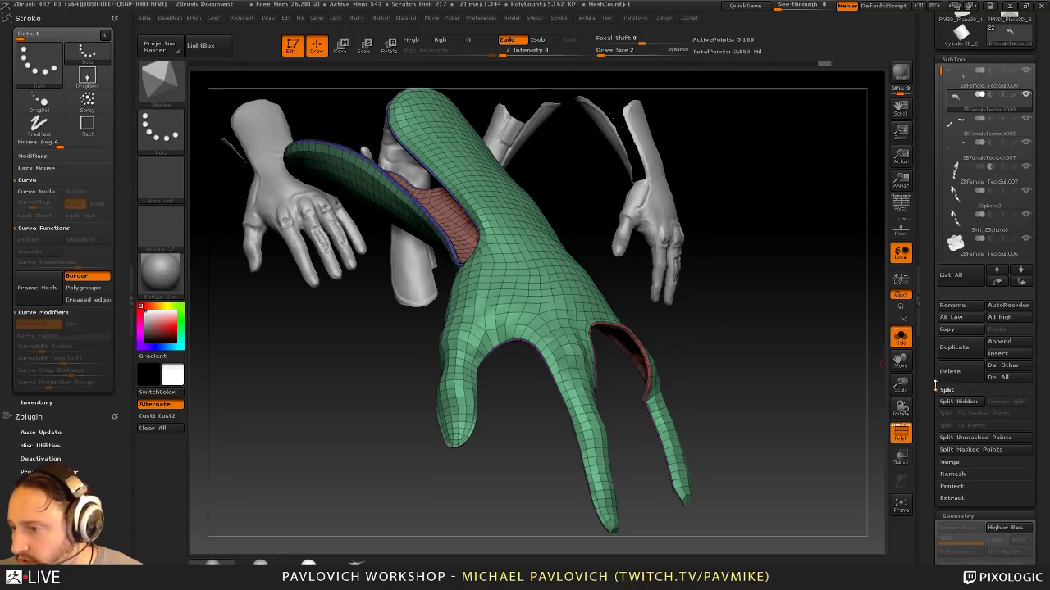
{"action": "left_click", "coordinate": [823, 329], "text": "ctrl+shift"}
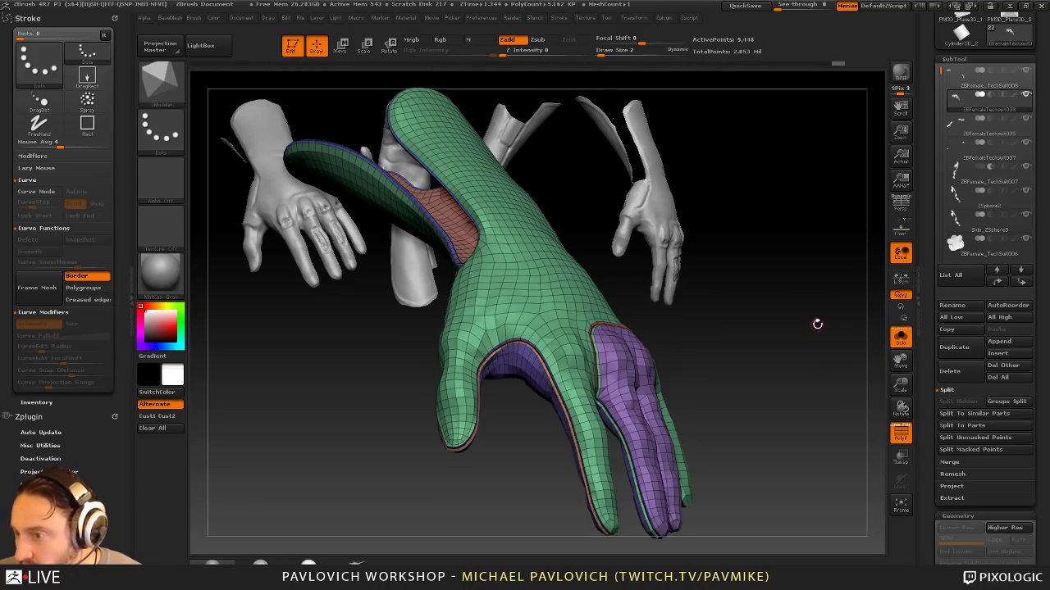
{"action": "left_click_drag", "start_coordinate": [818, 326], "coordinate": [816, 333]}
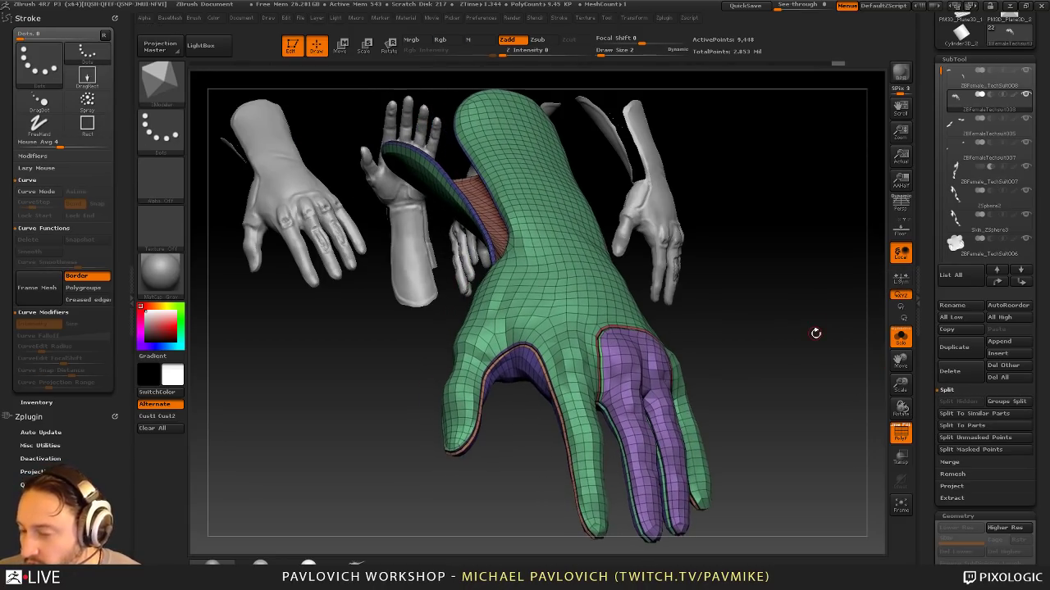
Step: Isolate the purple finger panel, reveal the full glove, and inspect the panel borders at the thumb and forearm
{"action": "left_click", "coordinate": [668, 358], "text": "ctrl+shift"}
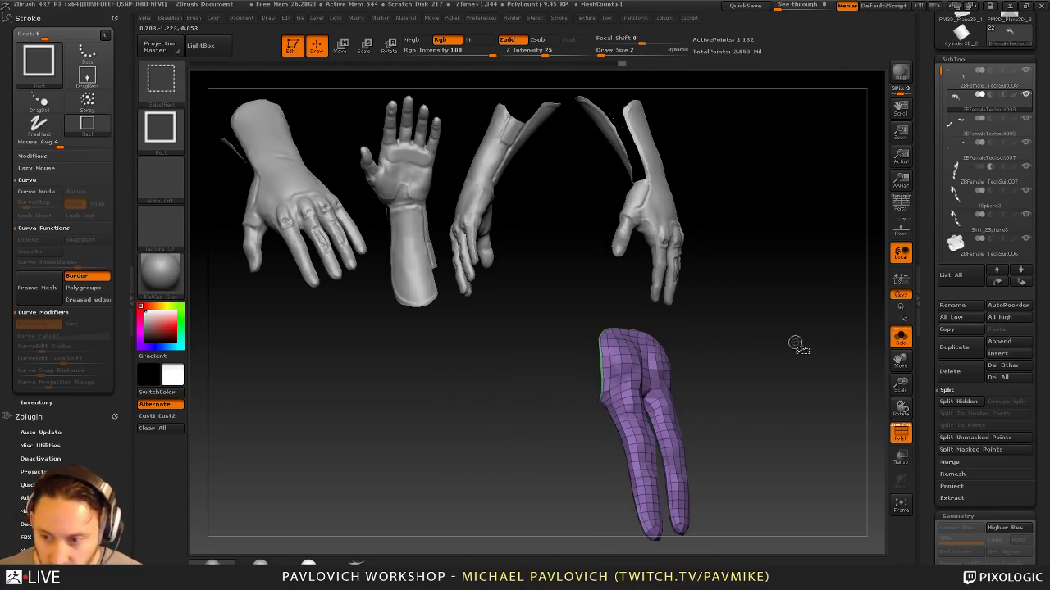
{"action": "left_click", "coordinate": [795, 343], "text": "ctrl+shift"}
{"action": "left_click_drag", "start_coordinate": [818, 291], "coordinate": [837, 260]}
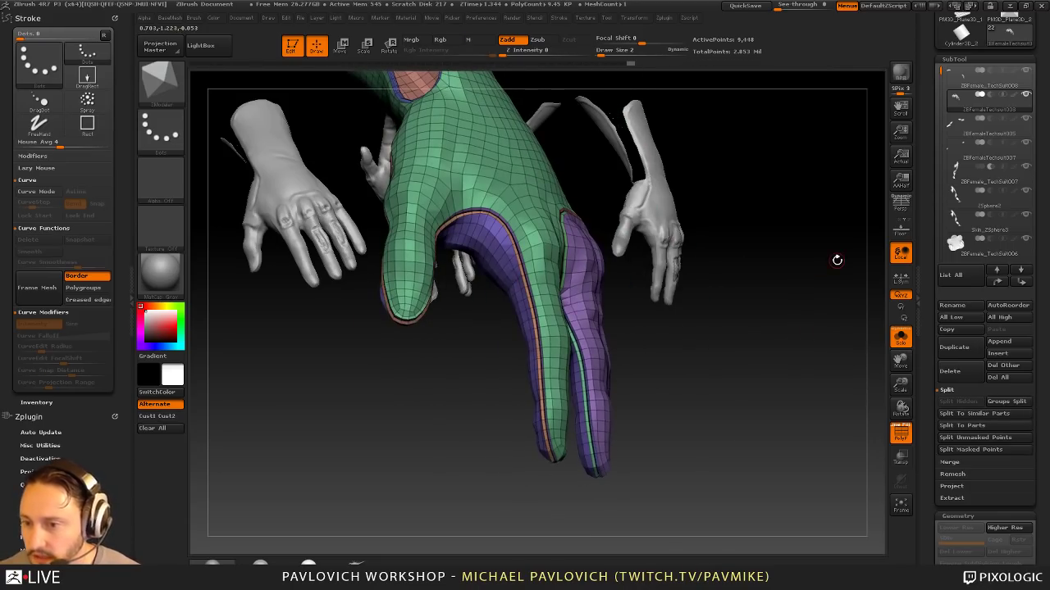
{"action": "mouse_move", "coordinate": [778, 167]}
{"action": "left_mouse_down", "text": "alt"}
{"action": "mouse_move", "coordinate": [817, 202]}
{"action": "mouse_move", "coordinate": [836, 290]}
{"action": "mouse_move", "coordinate": [827, 293]}
{"action": "left_mouse_up", "text": "alt"}
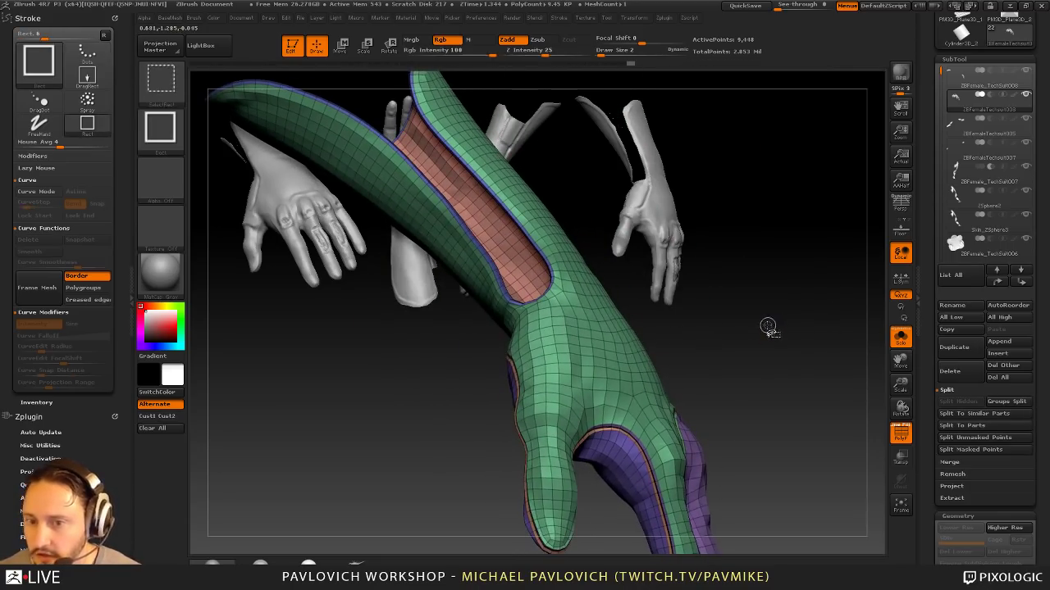
{"action": "left_click_drag", "start_coordinate": [726, 227], "coordinate": [766, 276]}
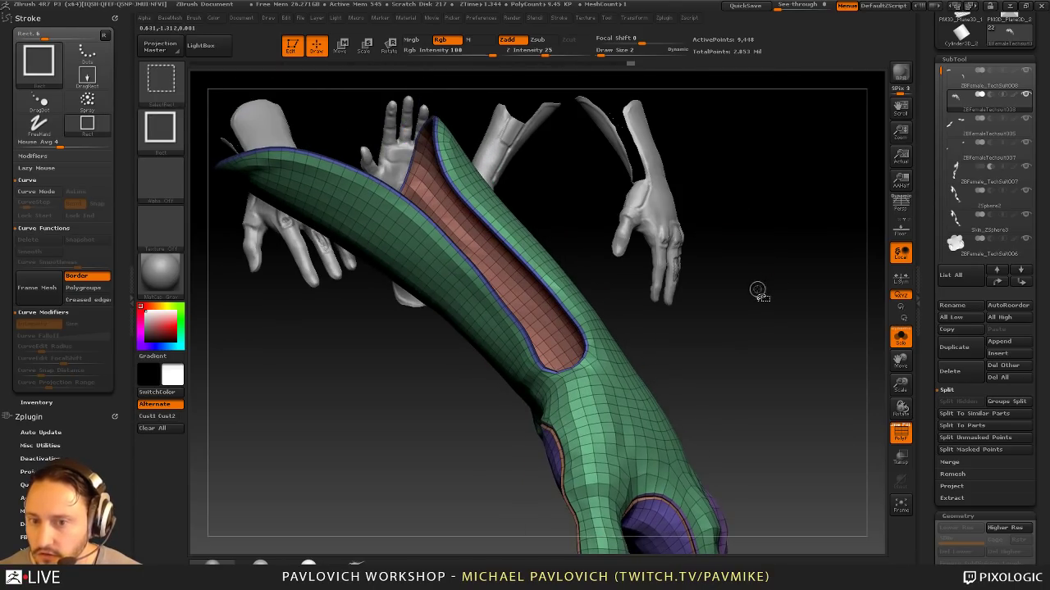
Step: Isolate part of the glove near the wrist, expand visibility to its connected geometry, and show all panels again
{"action": "left_click_drag", "start_coordinate": [642, 383], "coordinate": [629, 397], "text": "ctrl+shift"}
{"action": "mouse_move", "coordinate": [780, 379]}
{"action": "left_mouse_down"}
{"action": "mouse_move", "coordinate": [742, 379]}
{"action": "mouse_move", "coordinate": [812, 367]}
{"action": "mouse_move", "coordinate": [814, 314]}
{"action": "left_mouse_up"}
{"action": "key", "text": "ctrl+shift"}
{"action": "key", "text": "ctrl+shift+a"}
{"action": "mouse_move", "coordinate": [814, 314]}
{"action": "left_mouse_down"}
{"action": "mouse_move", "coordinate": [726, 326]}
{"action": "mouse_move", "coordinate": [832, 342]}
{"action": "mouse_move", "coordinate": [784, 285]}
{"action": "mouse_move", "coordinate": [815, 262]}
{"action": "mouse_move", "coordinate": [845, 427]}
{"action": "mouse_move", "coordinate": [814, 305]}
{"action": "left_mouse_up"}
{"action": "left_click", "coordinate": [815, 262], "text": "ctrl+shift"}
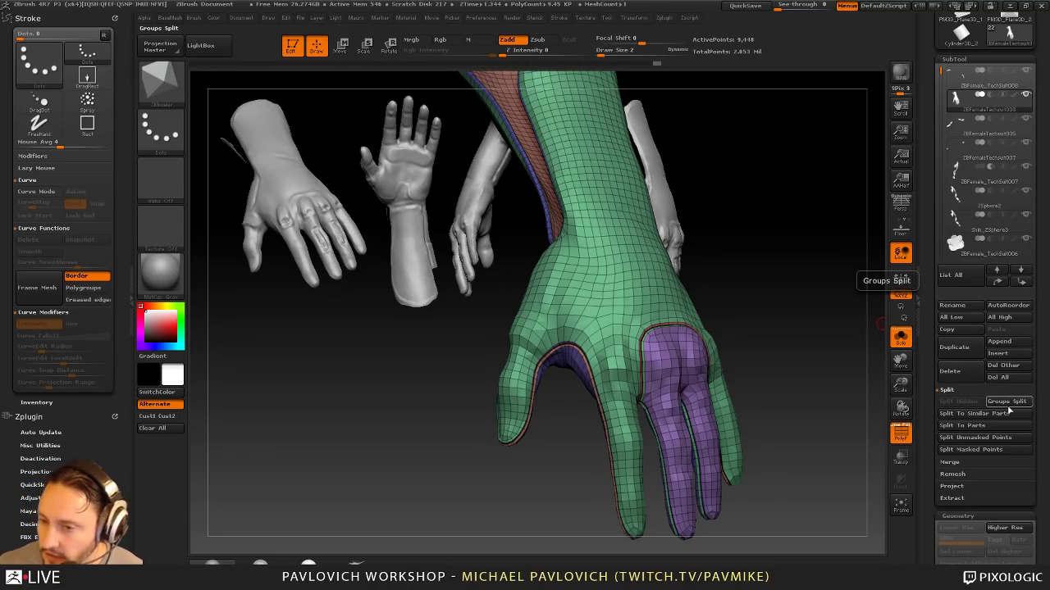
Step: Assign each separate panel of the glove its own polygroup with Auto Groups
{"action": "mouse_move", "coordinate": [815, 273]}
{"action": "left_mouse_down"}
{"action": "mouse_move", "coordinate": [735, 248]}
{"action": "mouse_move", "coordinate": [816, 272]}
{"action": "left_mouse_up"}
{"action": "left_click_drag", "start_coordinate": [922, 413], "coordinate": [927, 251]}
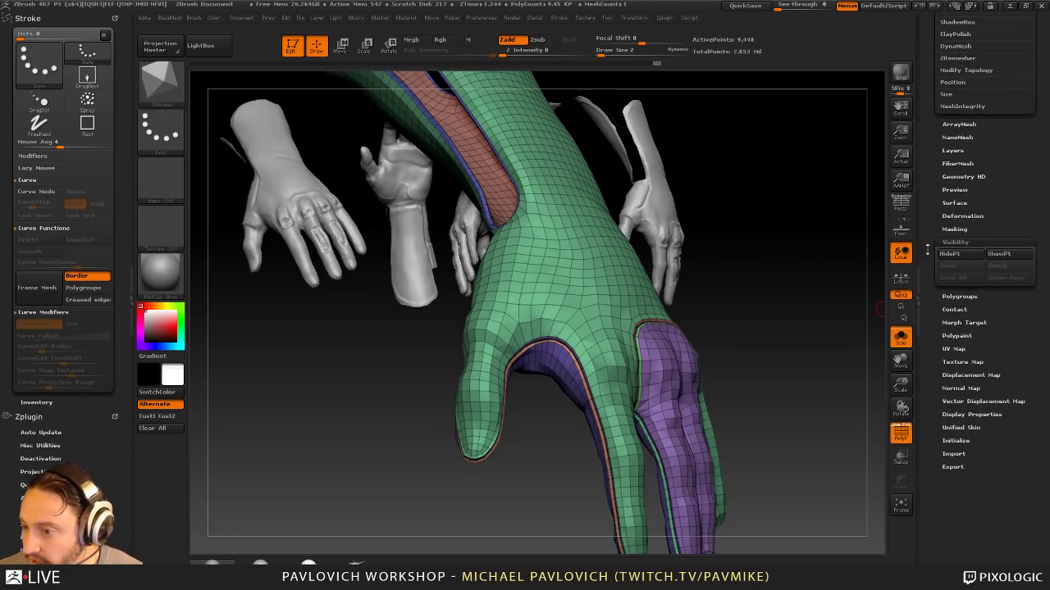
{"action": "left_click", "coordinate": [967, 297]}
{"action": "left_click", "coordinate": [962, 309]}
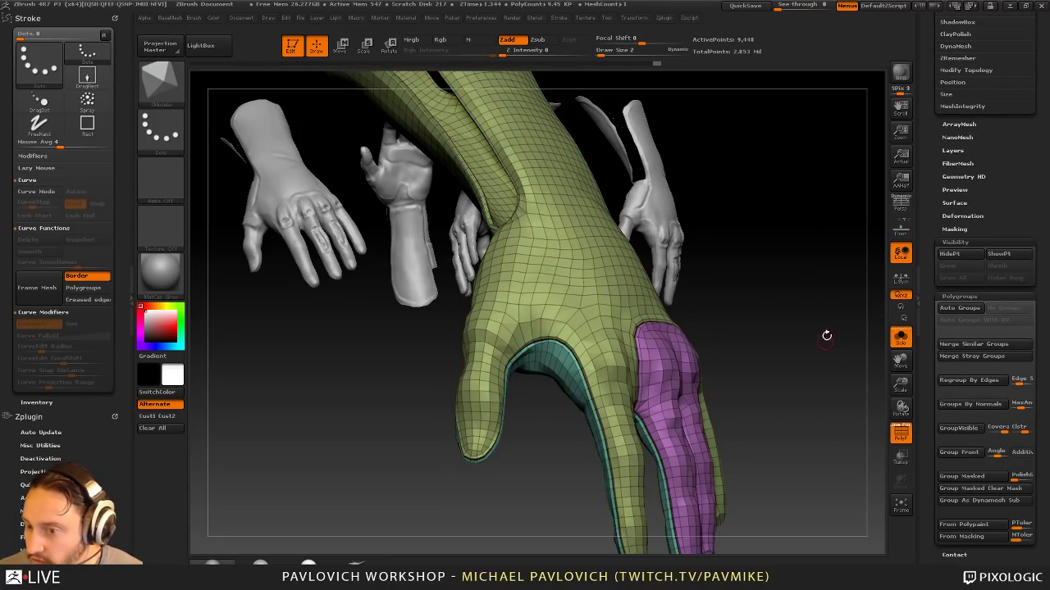
Step: Undo the Auto Groups regrouping of the glove so each panel's surface and borders have separate polygroups, and inspect both sides
{"action": "mouse_move", "coordinate": [825, 333]}
{"action": "left_mouse_down"}
{"action": "mouse_move", "coordinate": [771, 324]}
{"action": "mouse_move", "coordinate": [847, 240]}
{"action": "mouse_move", "coordinate": [831, 257]}
{"action": "mouse_move", "coordinate": [865, 262]}
{"action": "mouse_move", "coordinate": [722, 345]}
{"action": "left_mouse_up"}
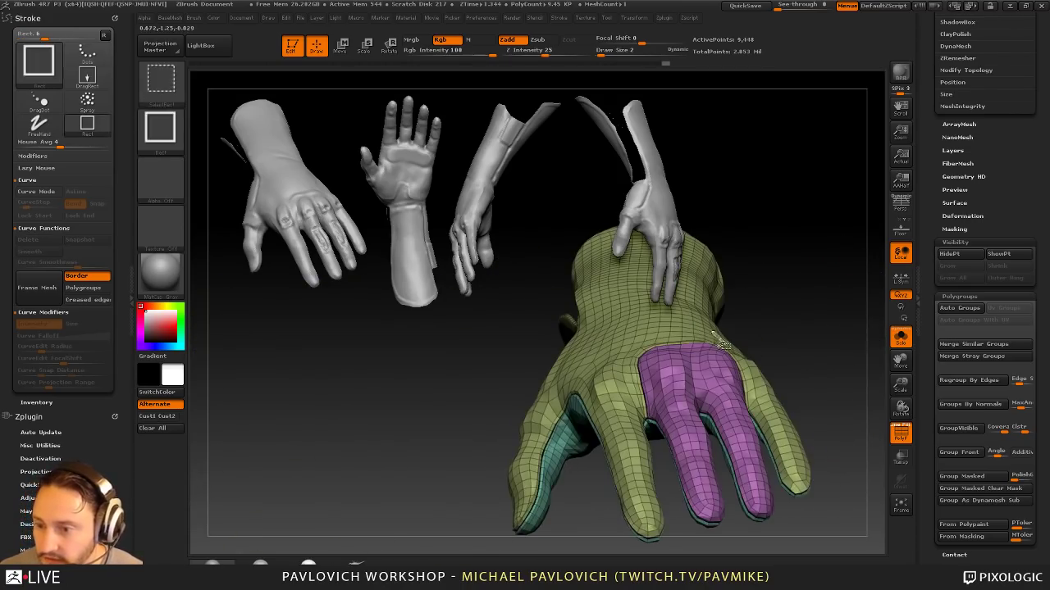
{"action": "left_click", "coordinate": [720, 306], "text": "ctrl+shift"}
{"action": "left_click_drag", "start_coordinate": [799, 283], "coordinate": [850, 320]}
{"action": "left_click", "coordinate": [842, 302], "text": "ctrl+shift"}
{"action": "key", "text": "ctrl+z"}
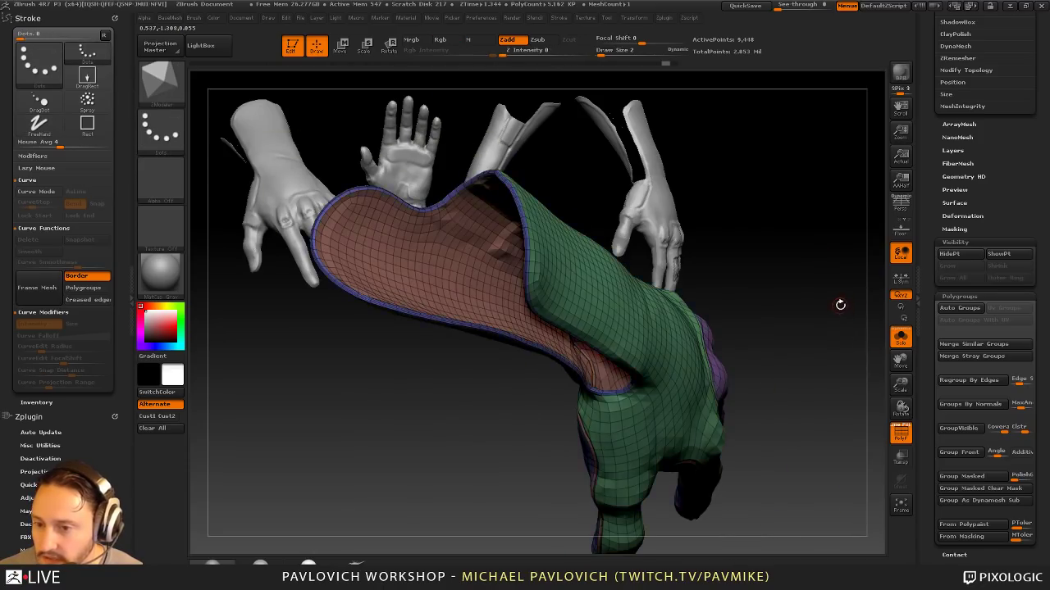
{"action": "key", "text": "ctrl+z"}
{"action": "left_click_drag", "start_coordinate": [825, 287], "coordinate": [707, 334]}
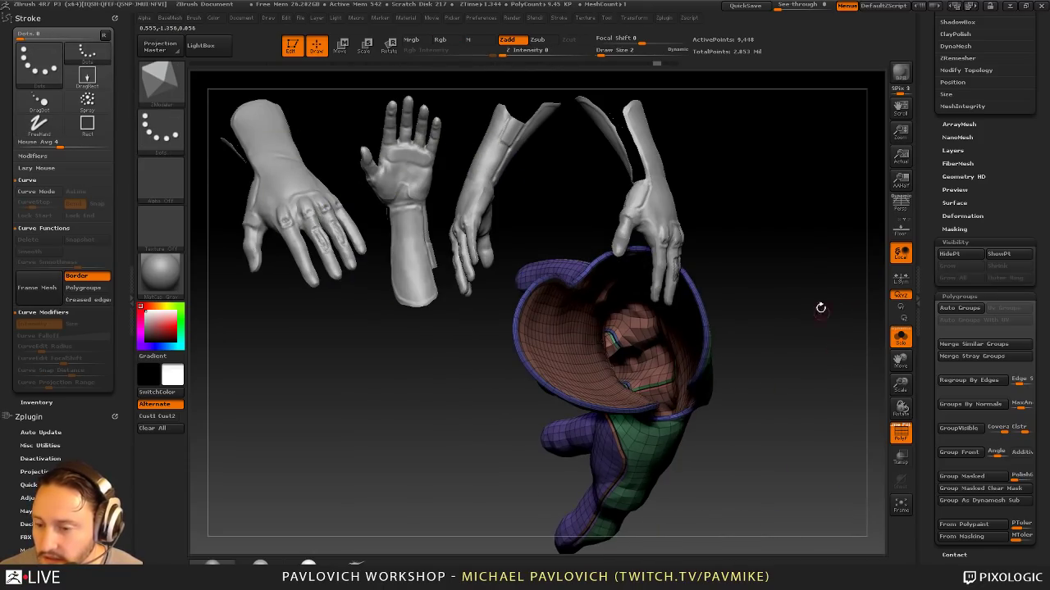
{"action": "left_click_drag", "start_coordinate": [820, 307], "coordinate": [842, 234]}
{"action": "left_click_drag", "start_coordinate": [780, 254], "coordinate": [830, 269]}
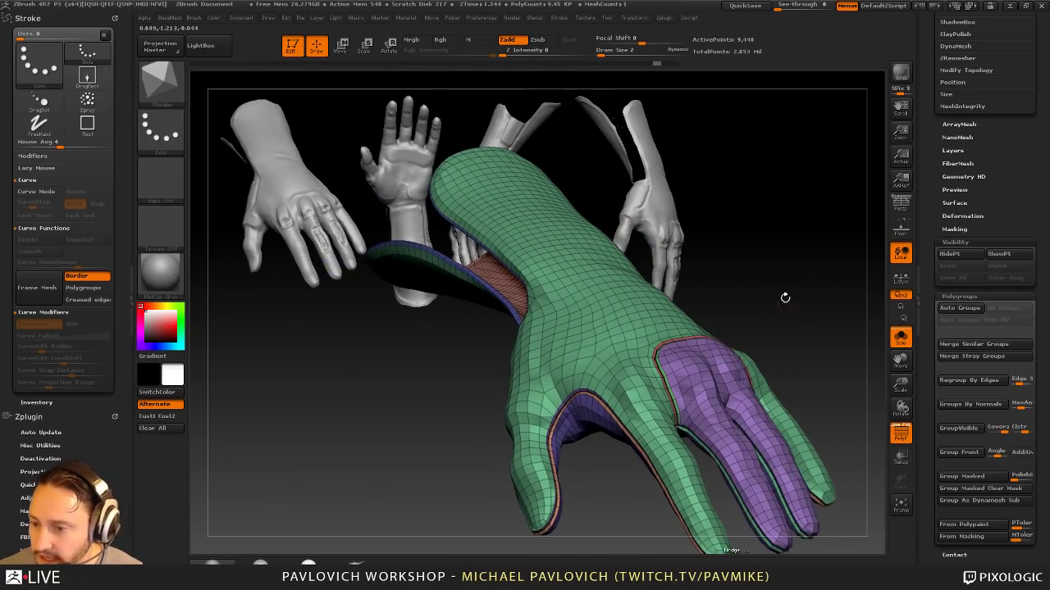
{"action": "mouse_move", "coordinate": [785, 297]}
{"action": "left_mouse_down"}
{"action": "mouse_move", "coordinate": [771, 314]}
{"action": "mouse_move", "coordinate": [738, 316]}
{"action": "left_mouse_up"}
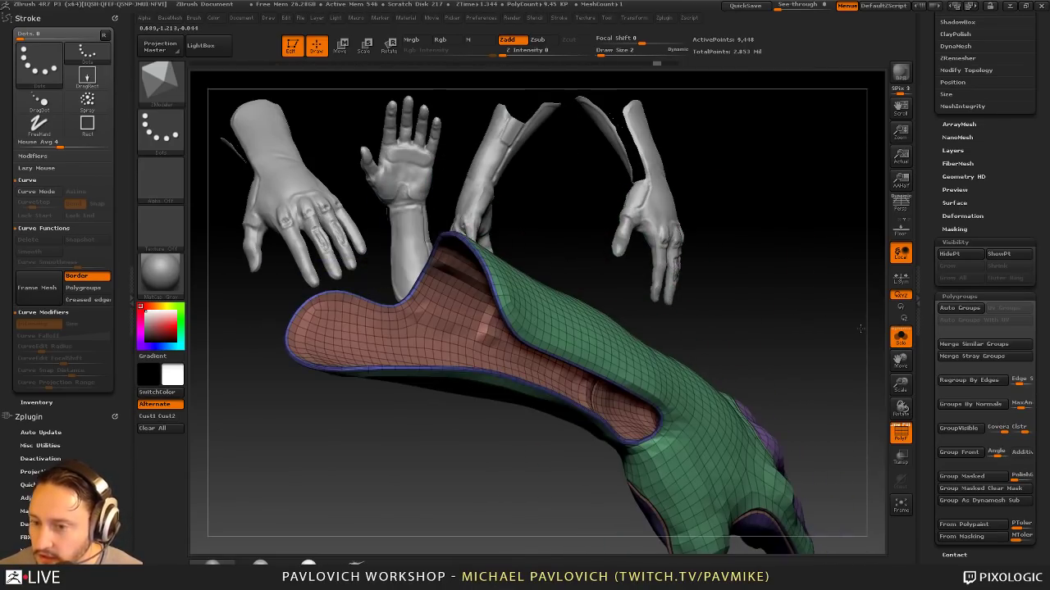
Step: Isolate the glove's inner surface polygroup and grow its visibility outward into the border loops
{"action": "left_click", "coordinate": [448, 321], "text": "ctrl+shift"}
{"action": "mouse_move", "coordinate": [593, 293]}
{"action": "left_mouse_down"}
{"action": "mouse_move", "coordinate": [803, 234]}
{"action": "mouse_move", "coordinate": [829, 251]}
{"action": "mouse_move", "coordinate": [838, 312]}
{"action": "mouse_move", "coordinate": [815, 241]}
{"action": "mouse_move", "coordinate": [778, 204]}
{"action": "mouse_move", "coordinate": [760, 216]}
{"action": "mouse_move", "coordinate": [828, 310]}
{"action": "mouse_move", "coordinate": [820, 286]}
{"action": "mouse_move", "coordinate": [804, 311]}
{"action": "mouse_move", "coordinate": [814, 297]}
{"action": "left_mouse_up"}
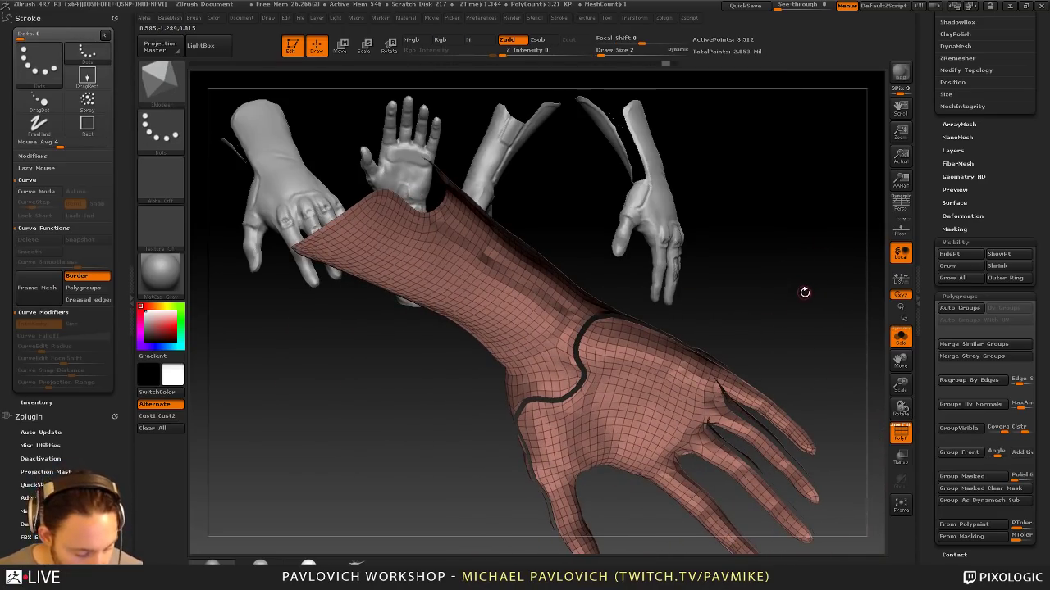
{"action": "key", "text": "ctrl+shift"}
{"action": "left_click", "coordinate": [807, 290], "text": "ctrl+shift"}
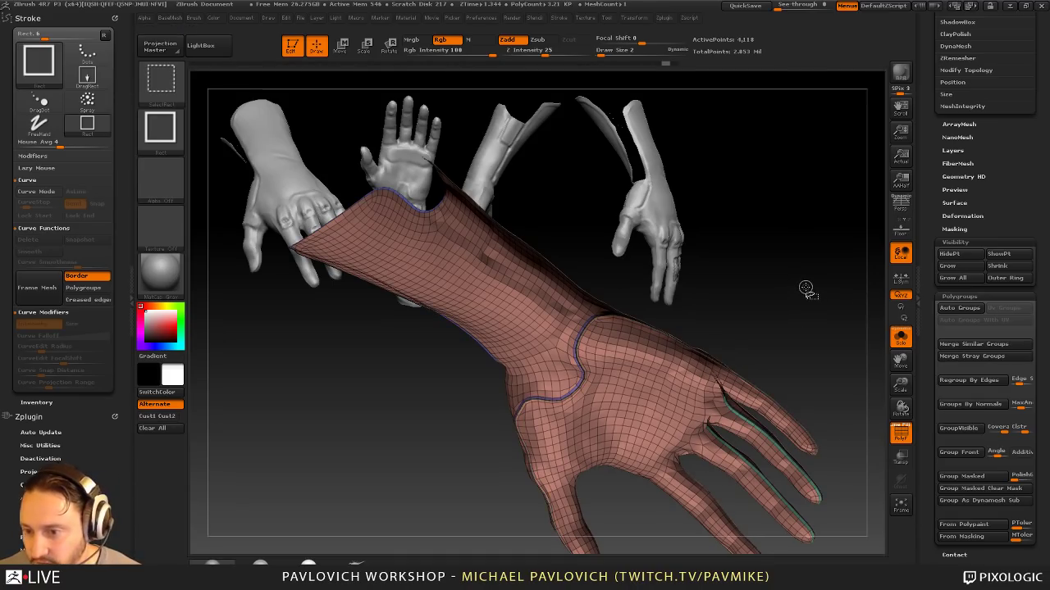
{"action": "mouse_move", "coordinate": [804, 292]}
{"action": "left_mouse_down"}
{"action": "mouse_move", "coordinate": [796, 238]}
{"action": "mouse_move", "coordinate": [813, 224]}
{"action": "mouse_move", "coordinate": [811, 307]}
{"action": "mouse_move", "coordinate": [842, 318]}
{"action": "left_mouse_up"}
{"action": "left_click_drag", "start_coordinate": [942, 139], "coordinate": [931, 261]}
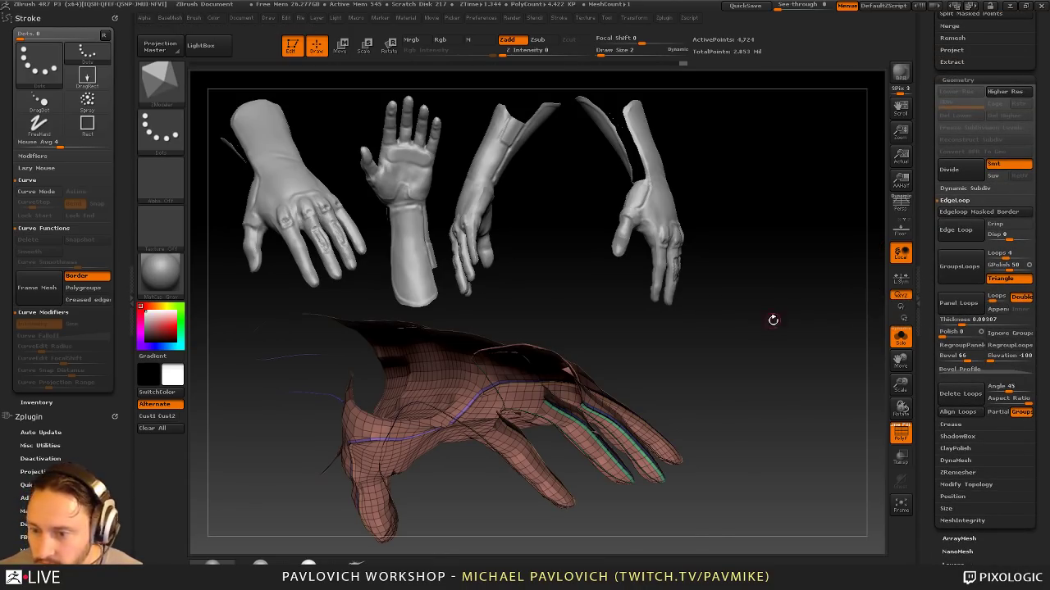
{"action": "left_click_drag", "start_coordinate": [773, 320], "coordinate": [785, 328]}
Step: Step the visibility back to the bare inner surface and regrow it repeatedly across the surrounding panel edges
{"action": "key", "text": "ctrl+z"}
{"action": "key", "text": "ctrl+z"}
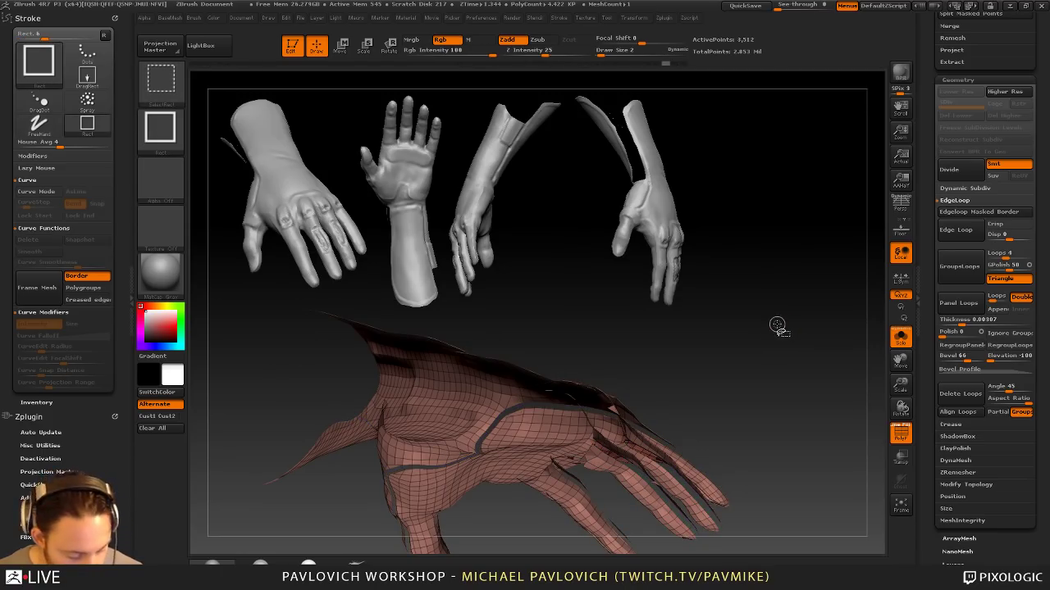
{"action": "key", "text": "ctrl+shift+z"}
{"action": "key", "text": "ctrl+shift+z"}
{"action": "key", "text": "ctrl+shift+z"}
{"action": "key", "text": "ctrl+shift+z"}
{"action": "key", "text": "ctrl+shift+z"}
{"action": "mouse_move", "coordinate": [778, 324]}
{"action": "left_mouse_down"}
{"action": "mouse_move", "coordinate": [815, 314]}
{"action": "mouse_move", "coordinate": [800, 328]}
{"action": "mouse_move", "coordinate": [784, 297]}
{"action": "mouse_move", "coordinate": [793, 280]}
{"action": "left_mouse_up"}
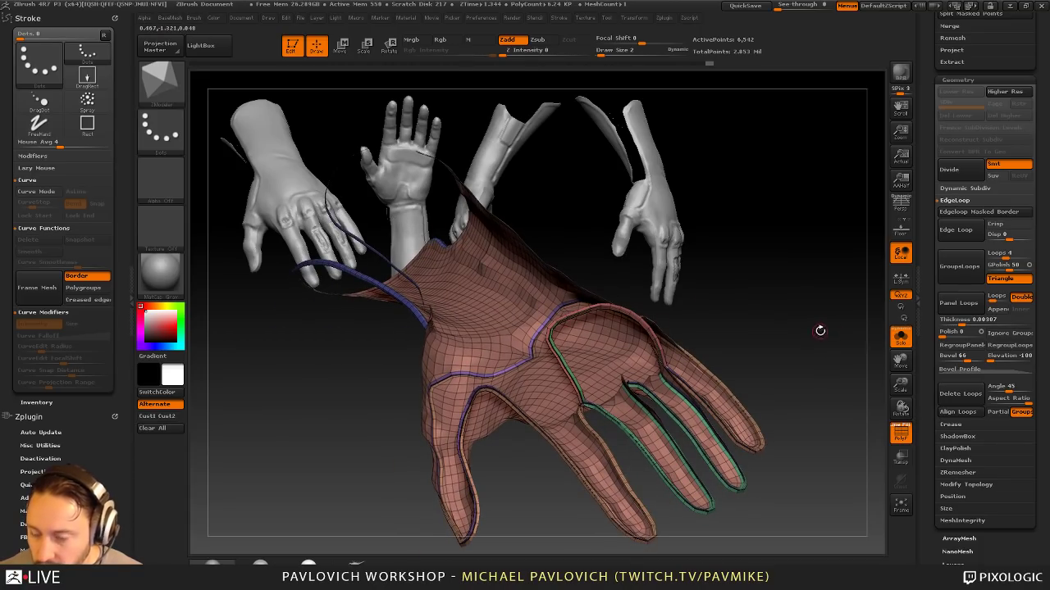
Step: Unhide the whole glove, isolate the green outer surface, and invert visibility to show the remaining polygroups
{"action": "key", "text": "ctrl+shift"}
{"action": "left_click_drag", "start_coordinate": [777, 151], "coordinate": [802, 197], "text": "ctrl+shift"}
{"action": "mouse_move", "coordinate": [816, 278]}
{"action": "left_mouse_down"}
{"action": "mouse_move", "coordinate": [748, 296]}
{"action": "mouse_move", "coordinate": [777, 209]}
{"action": "mouse_move", "coordinate": [825, 276]}
{"action": "mouse_move", "coordinate": [796, 289]}
{"action": "mouse_move", "coordinate": [742, 285]}
{"action": "left_mouse_up"}
{"action": "left_click", "coordinate": [809, 282], "text": "ctrl+shift"}
{"action": "left_click", "coordinate": [525, 283], "text": "ctrl+shift"}
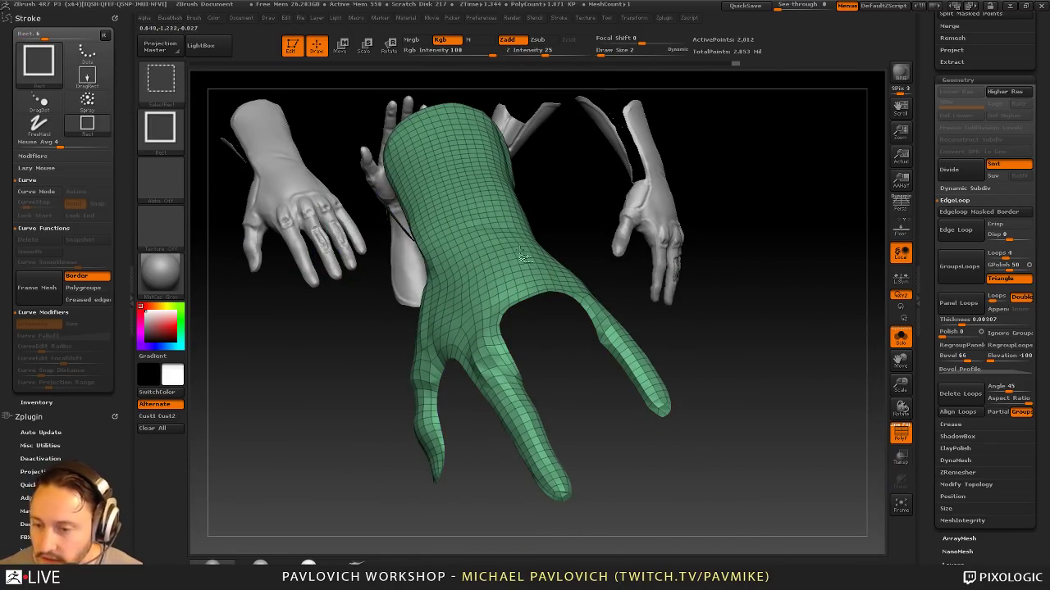
{"action": "left_click_drag", "start_coordinate": [813, 213], "coordinate": [855, 317], "text": "ctrl+shift"}
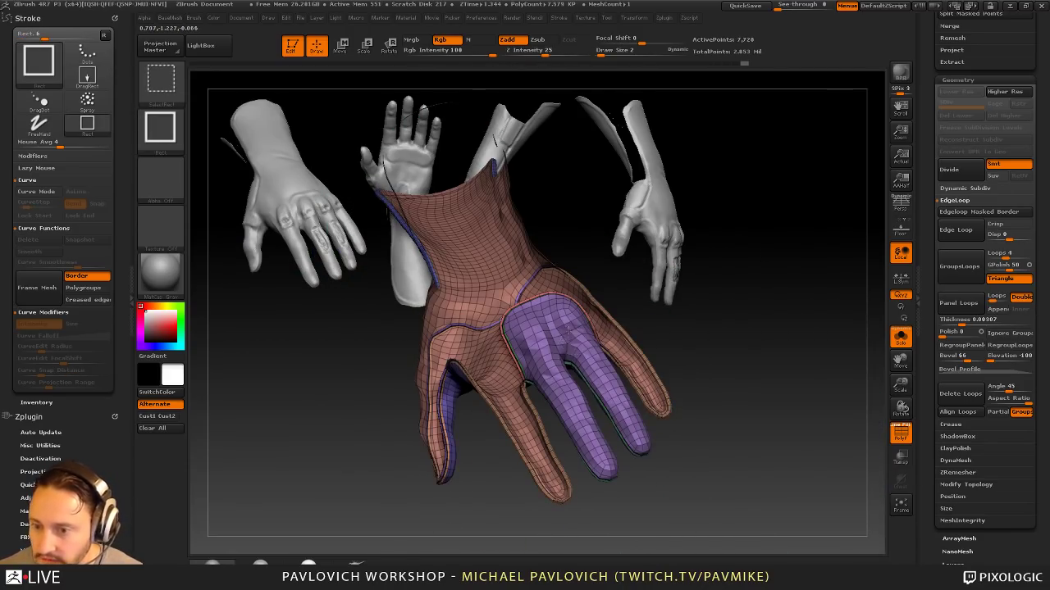
Step: Check the purple two-finger panel by toggling its polygroup visibility, and show all parts of the glove again
{"action": "left_click", "coordinate": [569, 347], "text": "ctrl+shift"}
{"action": "left_click_drag", "start_coordinate": [763, 312], "coordinate": [805, 350]}
{"action": "left_click", "coordinate": [664, 349], "text": "ctrl+shift"}
{"action": "left_click", "coordinate": [844, 314], "text": "ctrl+shift"}
Step: Isolate the inner surface at the forearm, test growing its visibility, and restore the complete glove for viewing
{"action": "left_click", "coordinate": [466, 276], "text": "ctrl+shift"}
{"action": "key", "text": "ctrl+shift+x"}
{"action": "key", "text": "ctrl+shift+x"}
{"action": "key", "text": "ctrl+shift+x"}
{"action": "key", "text": "ctrl+shift+x"}
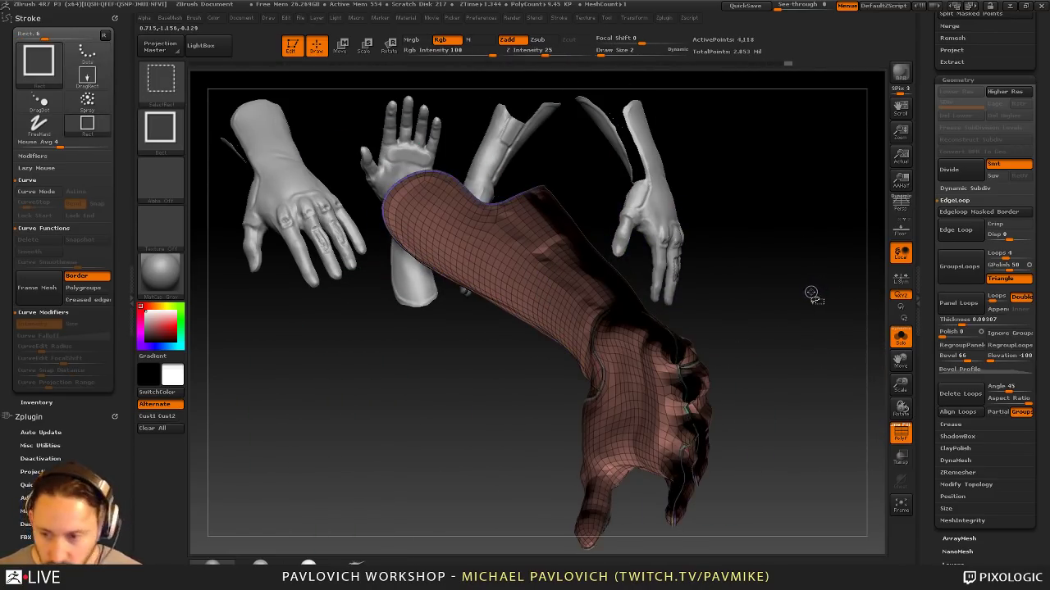
{"action": "mouse_move", "coordinate": [813, 293]}
{"action": "left_mouse_down", "text": "ctrl+shift"}
{"action": "mouse_move", "coordinate": [843, 384]}
{"action": "mouse_move", "coordinate": [798, 232]}
{"action": "mouse_move", "coordinate": [738, 303]}
{"action": "mouse_move", "coordinate": [771, 336]}
{"action": "mouse_move", "coordinate": [838, 359]}
{"action": "mouse_move", "coordinate": [823, 340]}
{"action": "mouse_move", "coordinate": [816, 362]}
{"action": "mouse_move", "coordinate": [806, 327]}
{"action": "left_mouse_up", "text": "ctrl+shift"}
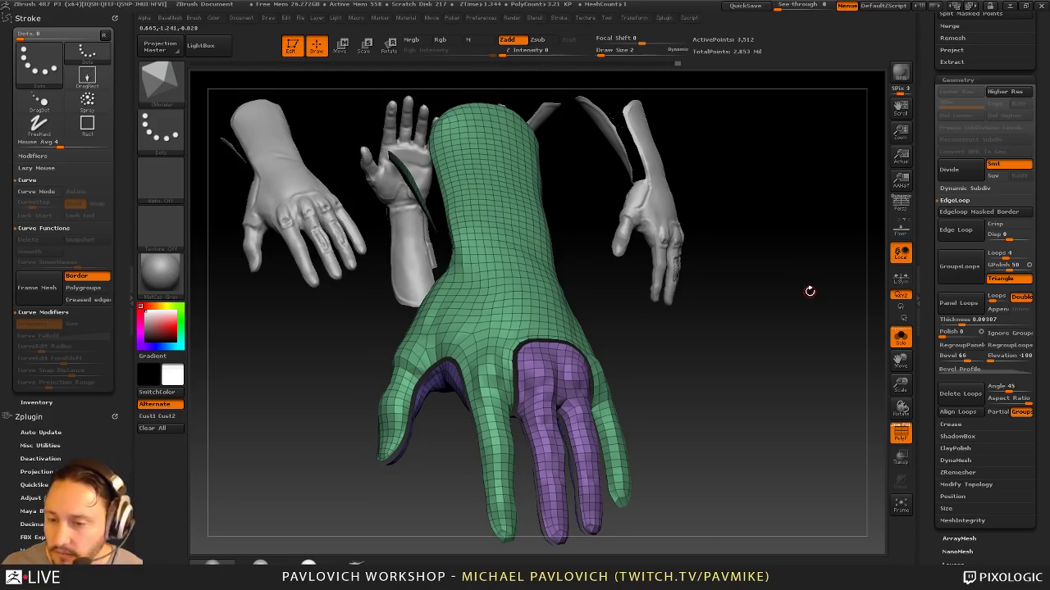
{"action": "mouse_move", "coordinate": [820, 249]}
{"action": "left_mouse_down"}
{"action": "mouse_move", "coordinate": [850, 281]}
{"action": "mouse_move", "coordinate": [832, 297]}
{"action": "mouse_move", "coordinate": [824, 282]}
{"action": "mouse_move", "coordinate": [848, 254]}
{"action": "mouse_move", "coordinate": [826, 321]}
{"action": "left_mouse_up"}
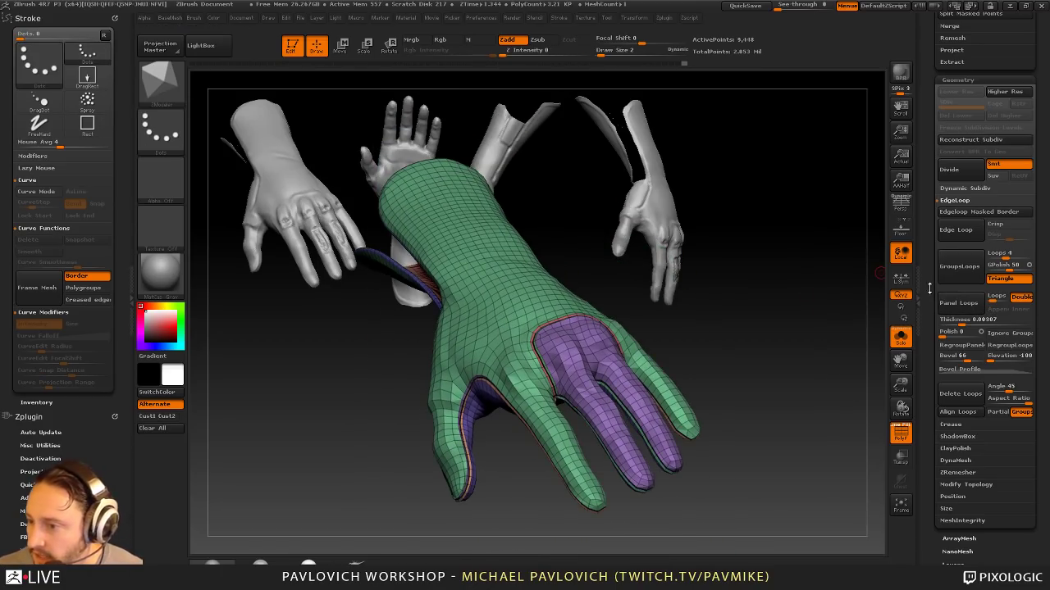
Step: Examine the subtool's Split options, check the green outer polygroup in isolation, and unhide the full glove
{"action": "left_click_drag", "start_coordinate": [930, 339], "coordinate": [932, 474]}
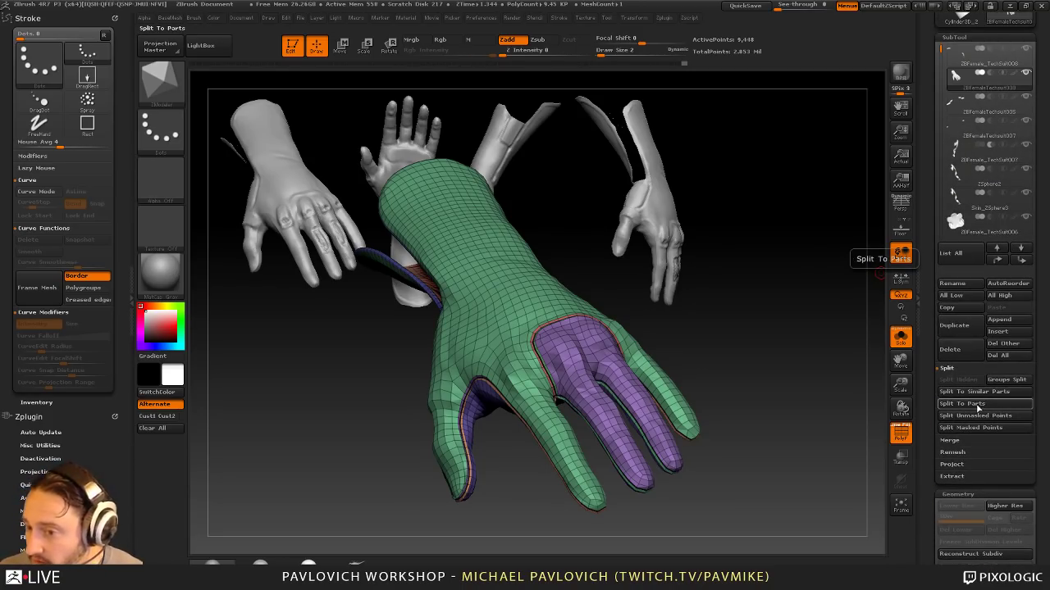
{"action": "left_click_drag", "start_coordinate": [724, 304], "coordinate": [725, 357], "text": "alt"}
{"action": "left_click", "coordinate": [623, 312], "text": "ctrl+shift"}
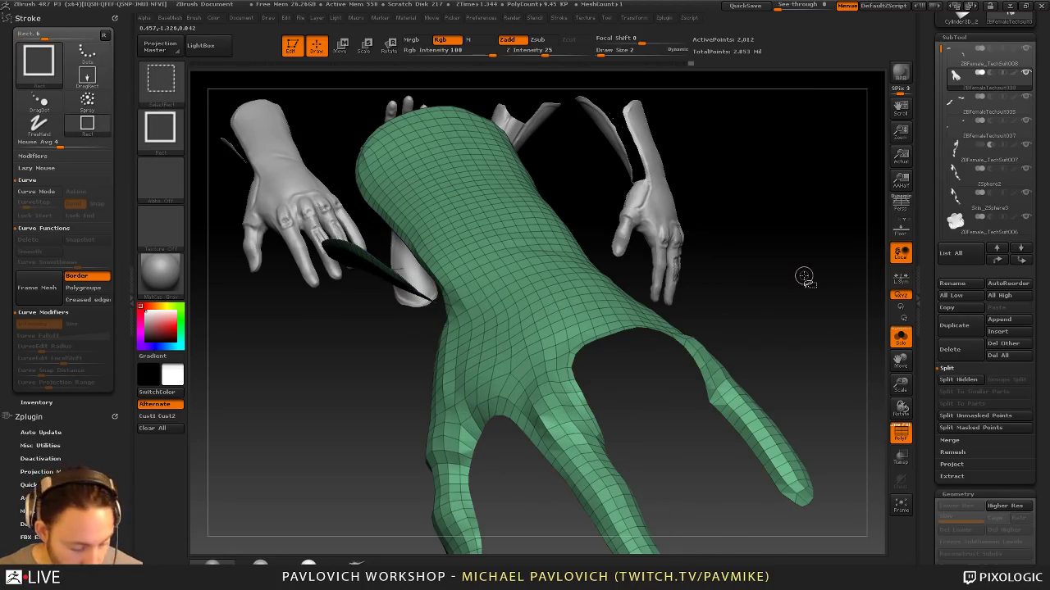
{"action": "left_click", "coordinate": [804, 276], "text": "ctrl+shift"}
{"action": "mouse_move", "coordinate": [833, 304]}
{"action": "left_mouse_down"}
{"action": "mouse_move", "coordinate": [797, 199]}
{"action": "mouse_move", "coordinate": [820, 197]}
{"action": "mouse_move", "coordinate": [804, 305]}
{"action": "mouse_move", "coordinate": [834, 314]}
{"action": "mouse_move", "coordinate": [822, 333]}
{"action": "mouse_move", "coordinate": [828, 320]}
{"action": "left_mouse_up"}
{"action": "left_click", "coordinate": [827, 330], "text": "ctrl+shift"}
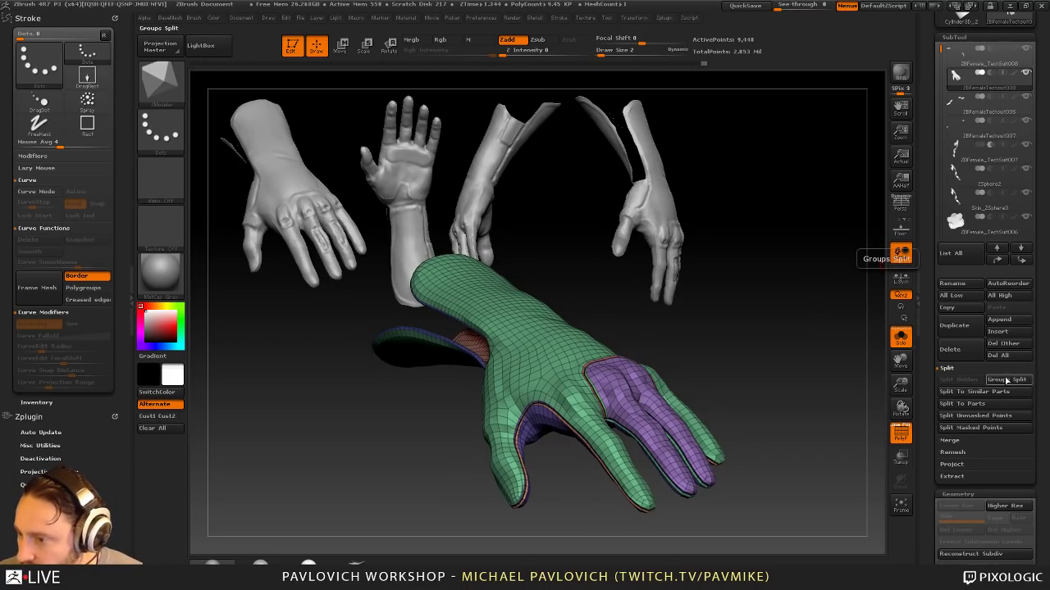
Step: Isolate the green outer glove panel, expand visibility to all its connected geometry, and separate it with Split Hidden
{"action": "left_click", "coordinate": [578, 336], "text": "ctrl+shift"}
{"action": "key", "text": "ctrl+shift+a"}
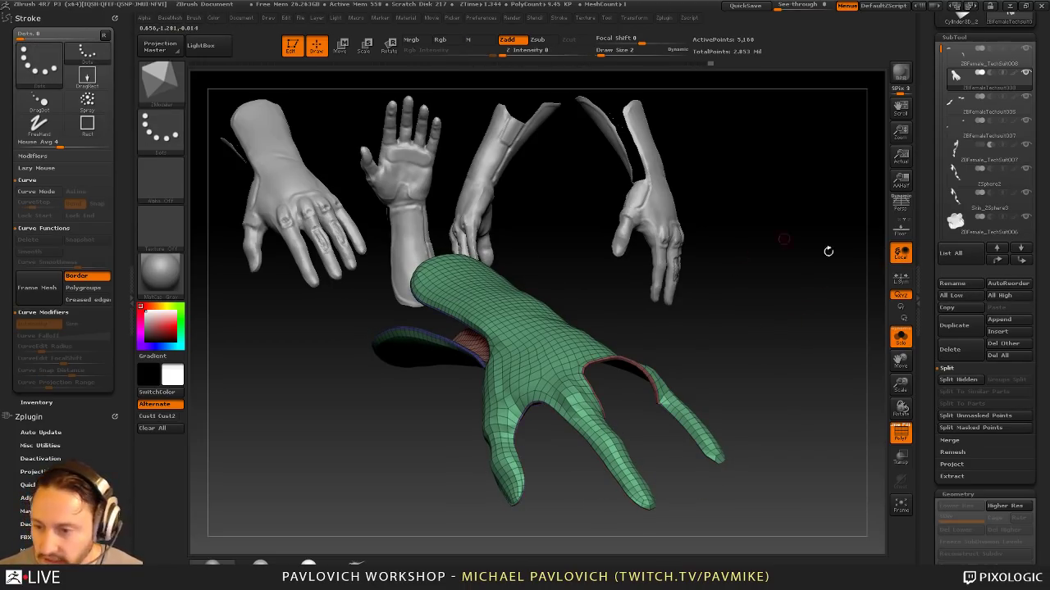
{"action": "left_click", "coordinate": [958, 379]}
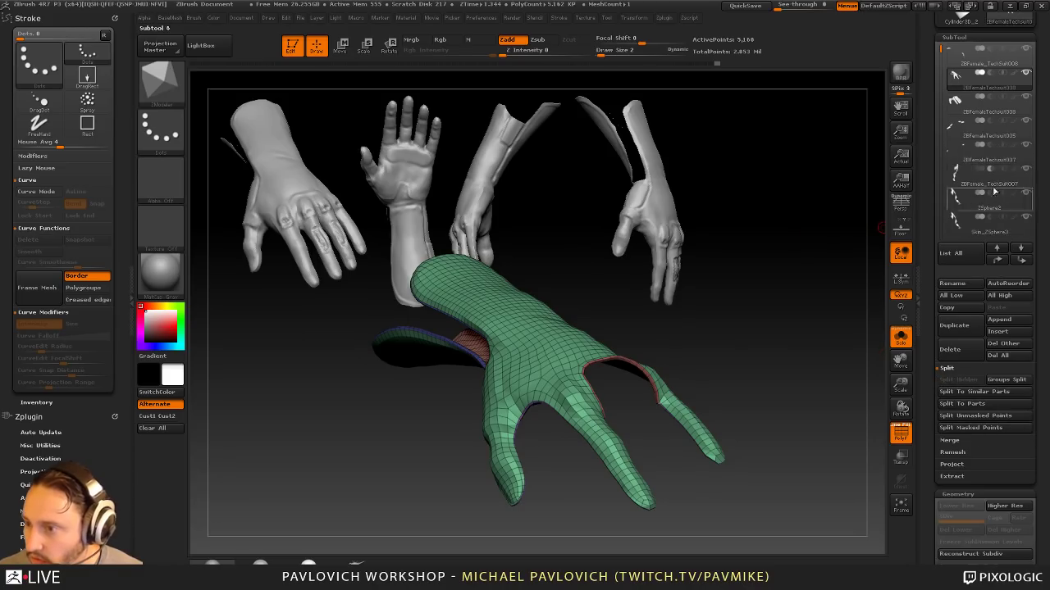
Step: Select the subtool holding the remaining palm and finger panels and separate it with Split To Parts
{"action": "left_click", "coordinate": [985, 114]}
{"action": "left_click_drag", "start_coordinate": [764, 317], "coordinate": [770, 305]}
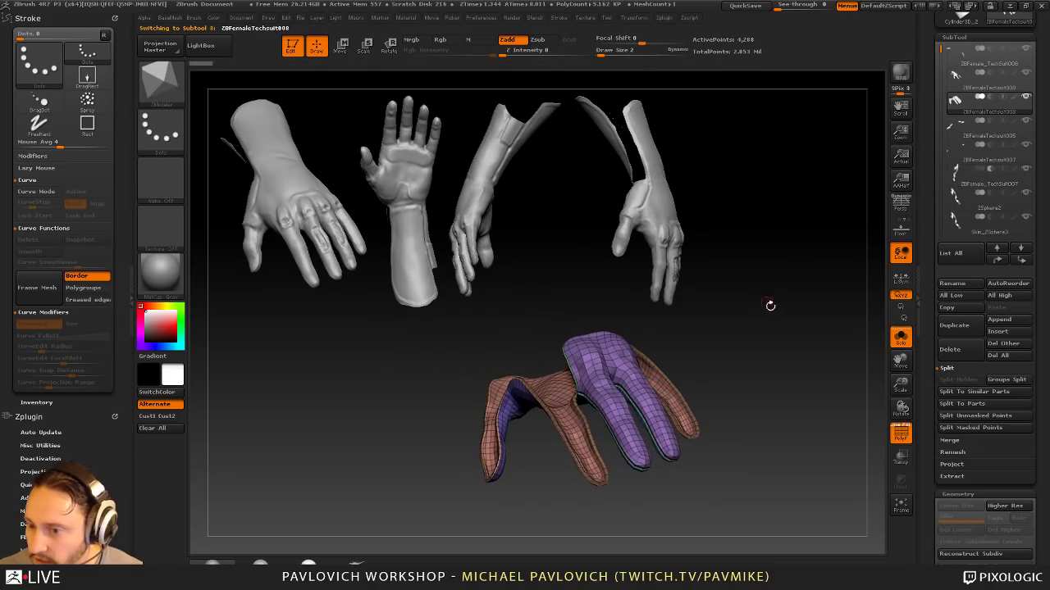
{"action": "left_click", "coordinate": [963, 403]}
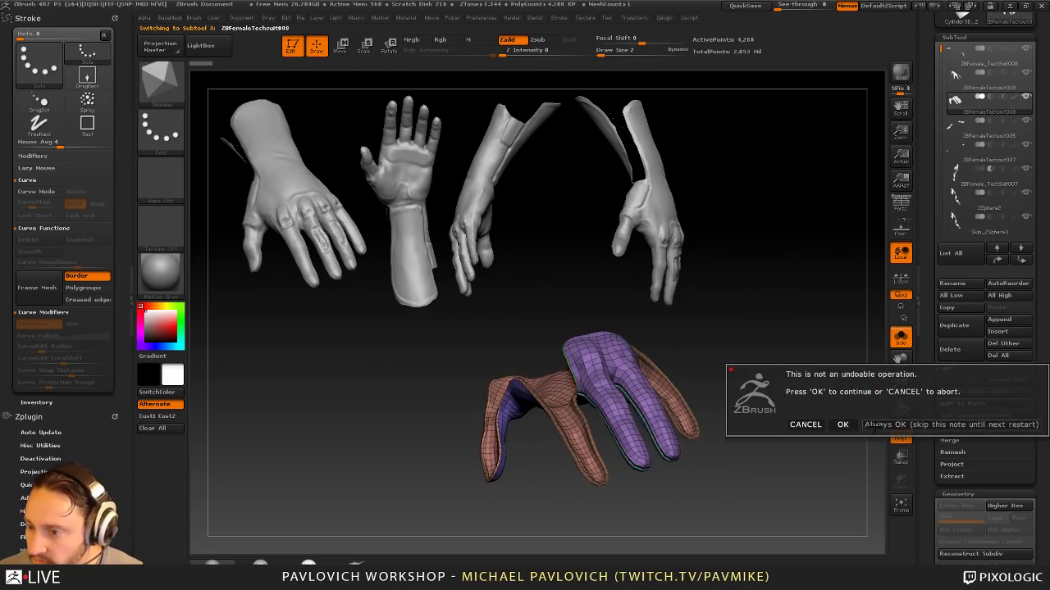
{"action": "left_click", "coordinate": [845, 425]}
{"action": "left_click_drag", "start_coordinate": [725, 341], "coordinate": [778, 332]}
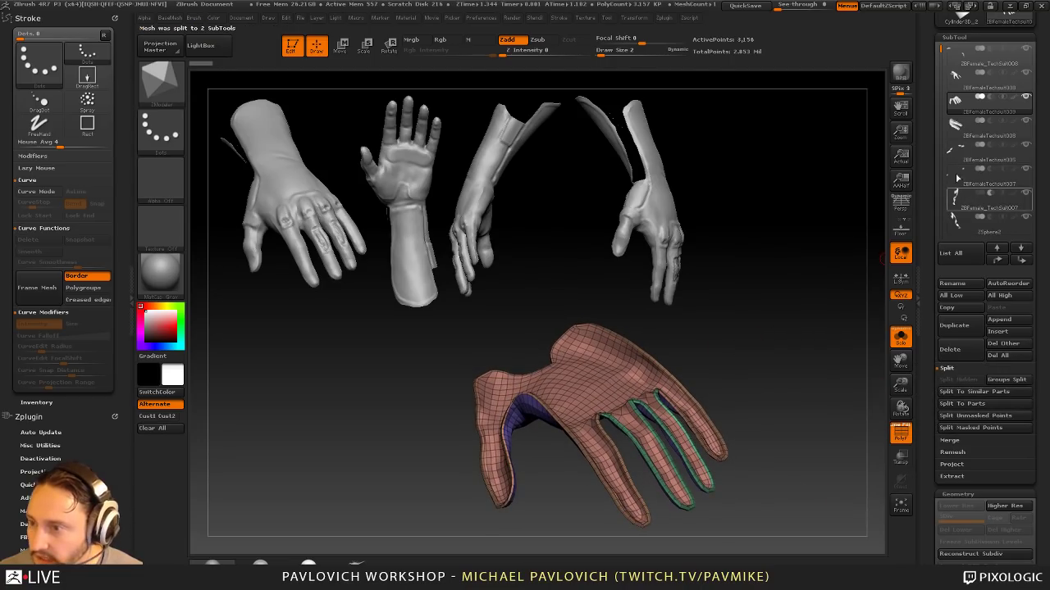
Step: Select the two-finger panel subtool, turn off Solo, and hide every subtool except the three glove panels
{"action": "left_click", "coordinate": [980, 123]}
{"action": "left_click", "coordinate": [901, 337]}
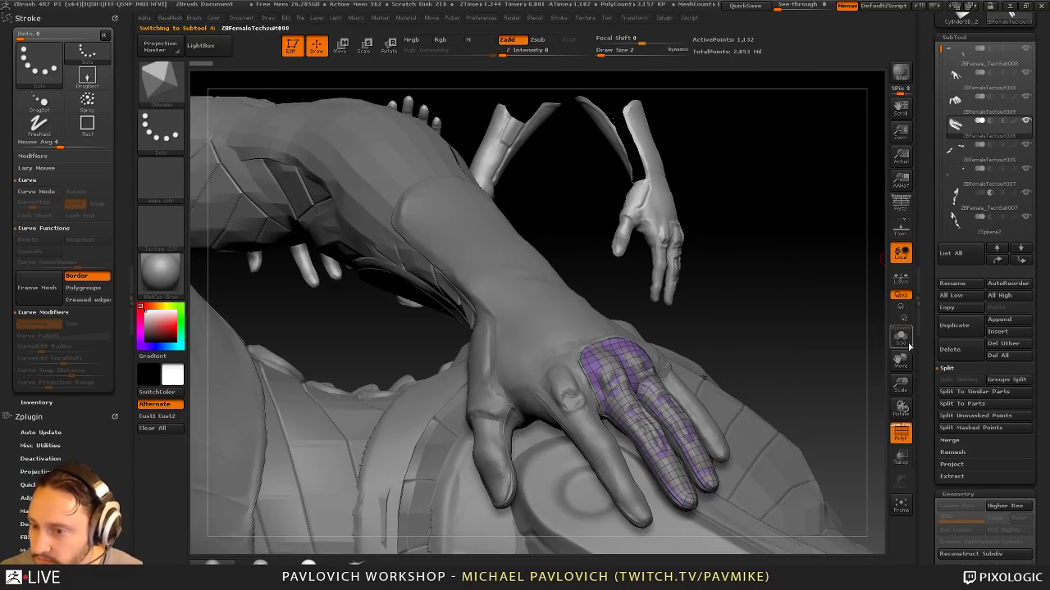
{"action": "left_click_drag", "start_coordinate": [804, 307], "coordinate": [793, 245], "text": "alt"}
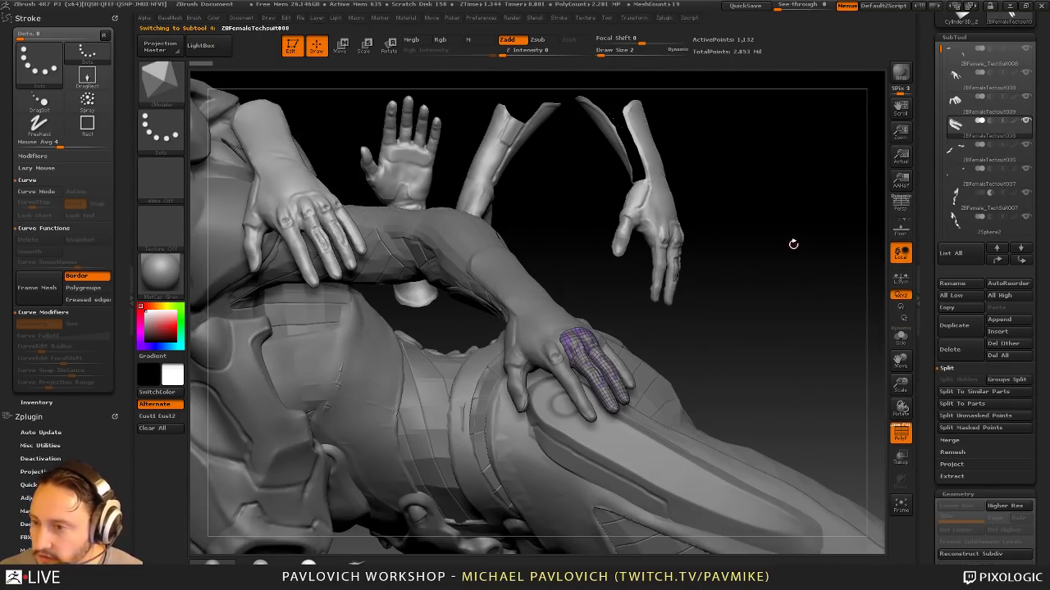
{"action": "left_click", "coordinate": [1025, 122]}
{"action": "left_click", "coordinate": [1026, 98]}
{"action": "left_click", "coordinate": [1025, 74]}
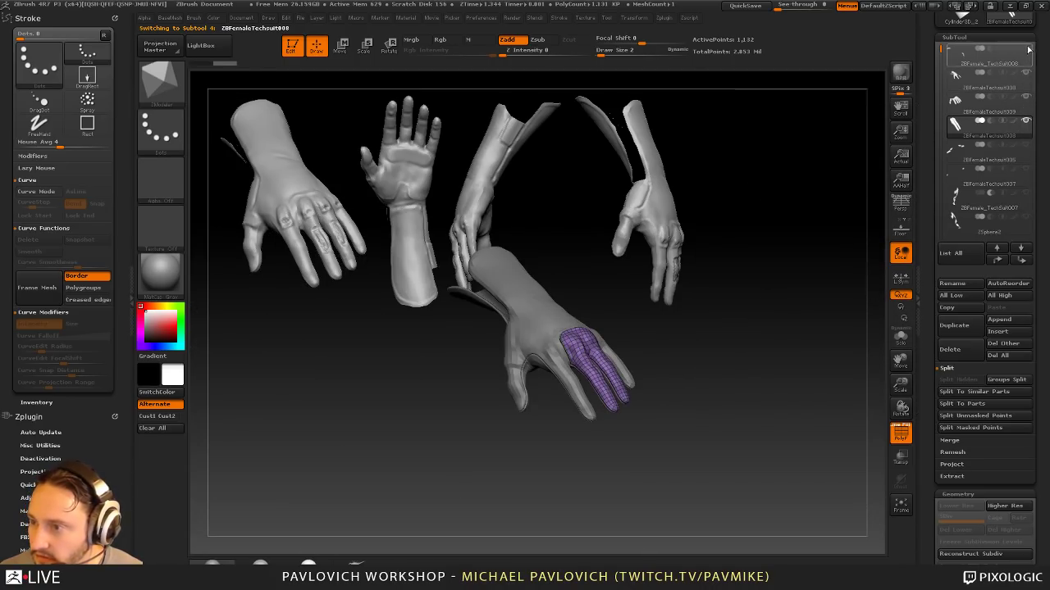
{"action": "left_click_drag", "start_coordinate": [871, 156], "coordinate": [846, 227]}
{"action": "left_click_drag", "start_coordinate": [795, 180], "coordinate": [631, 155]}
{"action": "left_click_drag", "start_coordinate": [771, 224], "coordinate": [800, 242], "text": "alt"}
Step: Select the outer forearm and hand panel subtool, set Draw Size to 1, and undo the trial brush marks
{"action": "left_click", "coordinate": [994, 57]}
{"action": "left_click", "coordinate": [999, 86]}
{"action": "mouse_move", "coordinate": [851, 210]}
{"action": "left_mouse_down"}
{"action": "mouse_move", "coordinate": [866, 291]}
{"action": "mouse_move", "coordinate": [828, 315]}
{"action": "mouse_move", "coordinate": [812, 301]}
{"action": "mouse_move", "coordinate": [780, 319]}
{"action": "mouse_move", "coordinate": [804, 279]}
{"action": "mouse_move", "coordinate": [792, 305]}
{"action": "mouse_move", "coordinate": [815, 292]}
{"action": "left_mouse_up"}
{"action": "key", "text": "s"}
{"action": "key", "text": "s"}
{"action": "key", "text": "ctrl+z"}
{"action": "key", "text": "ctrl+z"}
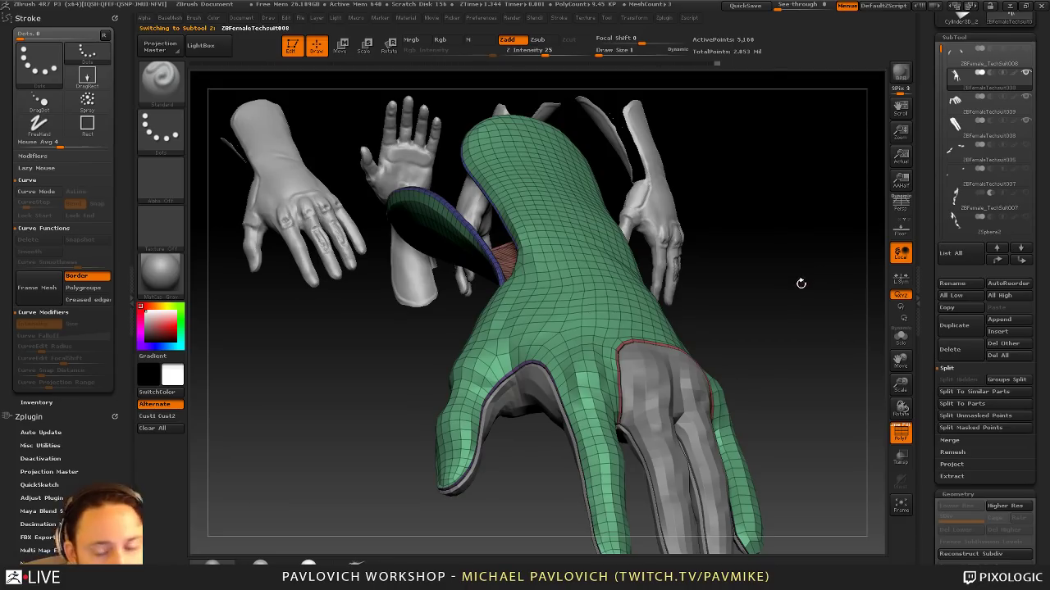
{"action": "left_click_drag", "start_coordinate": [820, 245], "coordinate": [813, 222]}
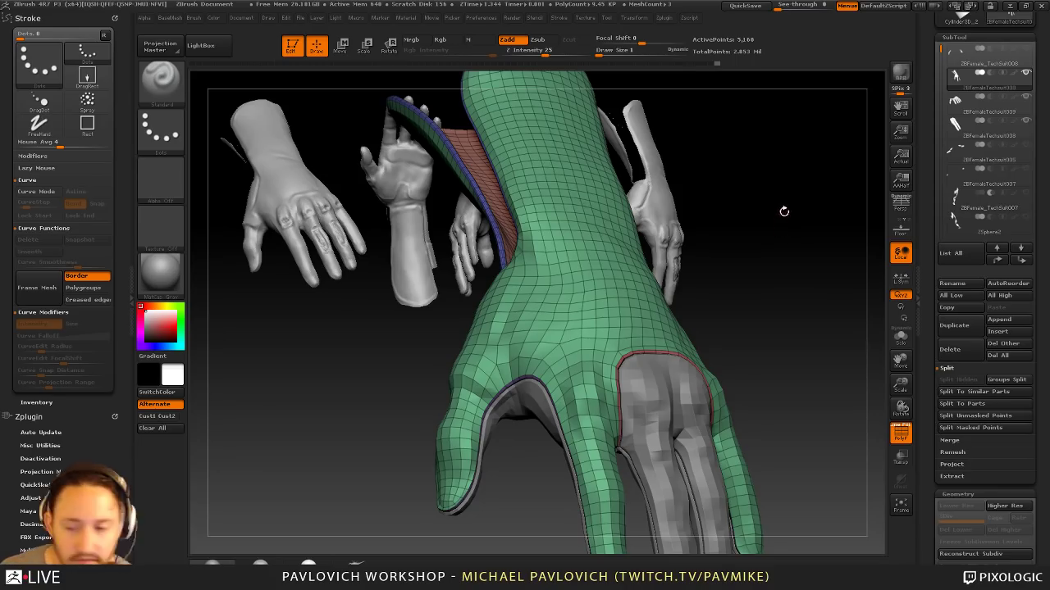
Step: Try small Standard brush marks around the index finger knuckle and undo them
{"action": "mouse_move", "coordinate": [783, 243]}
{"action": "left_mouse_down"}
{"action": "mouse_move", "coordinate": [791, 256]}
{"action": "mouse_move", "coordinate": [776, 290]}
{"action": "mouse_move", "coordinate": [757, 263]}
{"action": "mouse_move", "coordinate": [776, 253]}
{"action": "mouse_move", "coordinate": [793, 276]}
{"action": "mouse_move", "coordinate": [776, 257]}
{"action": "left_mouse_up"}
{"action": "key", "text": "s"}
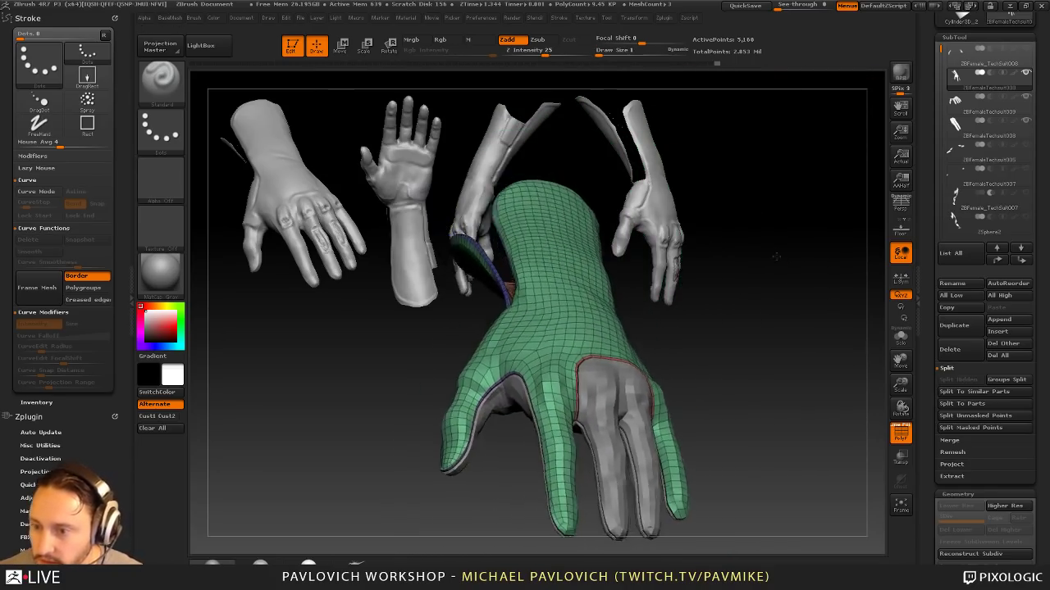
{"action": "key", "text": "ctrl+z"}
{"action": "key", "text": "ctrl+z"}
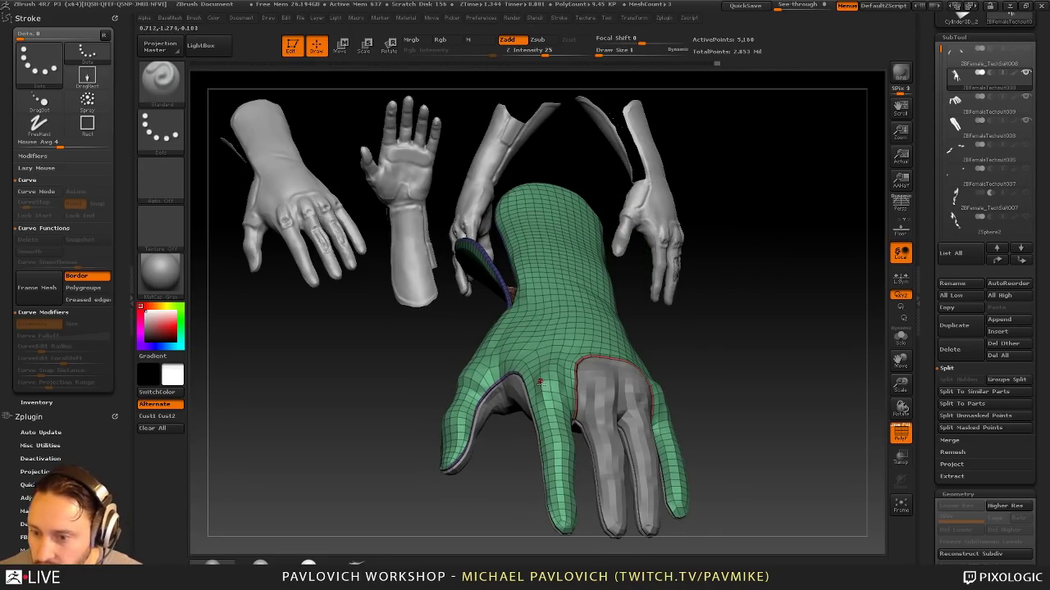
{"action": "key", "text": "ctrl+z"}
{"action": "left_click_drag", "start_coordinate": [731, 294], "coordinate": [756, 314], "text": "alt"}
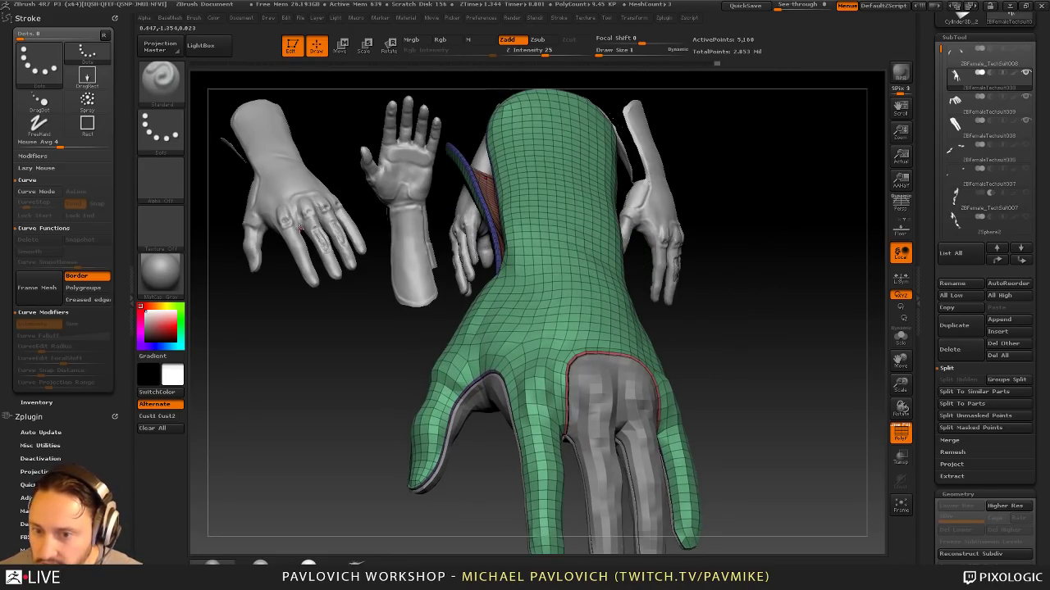
{"action": "key", "text": "ctrl+z"}
{"action": "key", "text": "ctrl+z"}
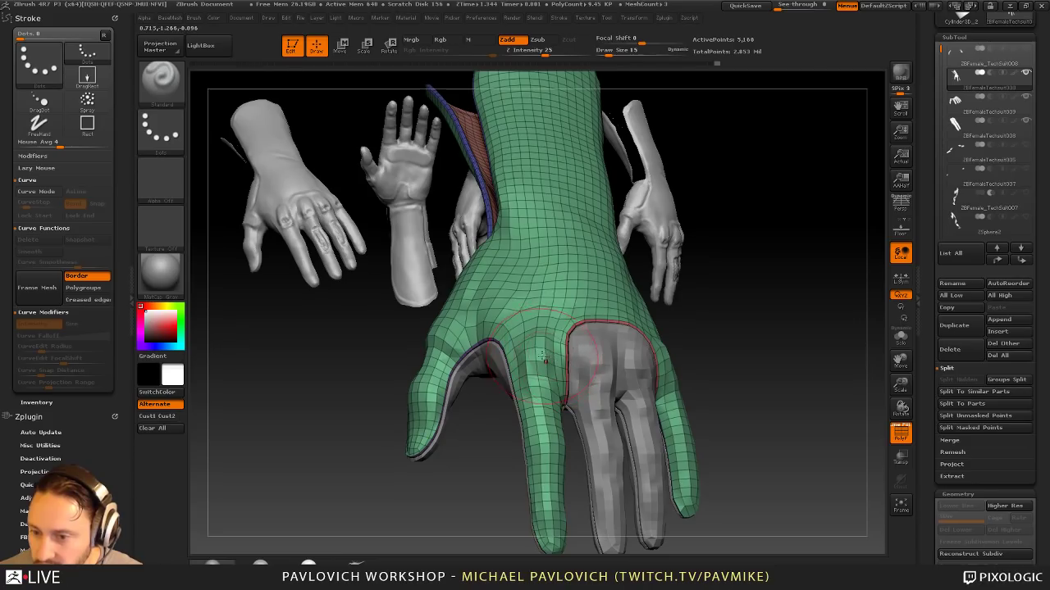
Step: Set the Standard brush's Draw Size to 2 and inspect the back of the hand
{"action": "key", "text": "s"}
{"action": "left_click_drag", "start_coordinate": [534, 346], "coordinate": [531, 347]}
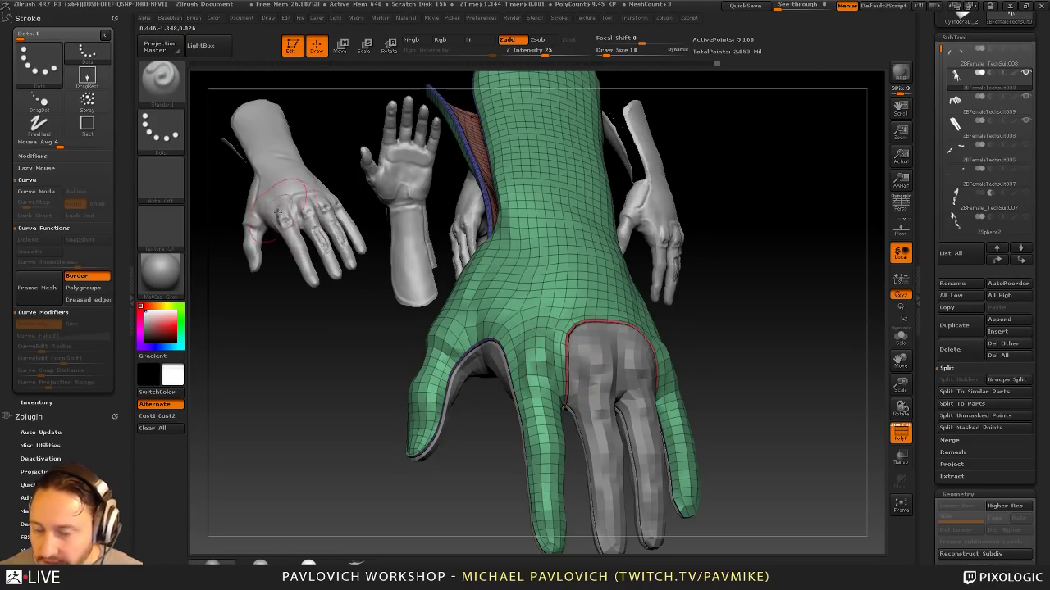
{"action": "key", "text": "s"}
{"action": "left_click_drag", "start_coordinate": [352, 348], "coordinate": [345, 348]}
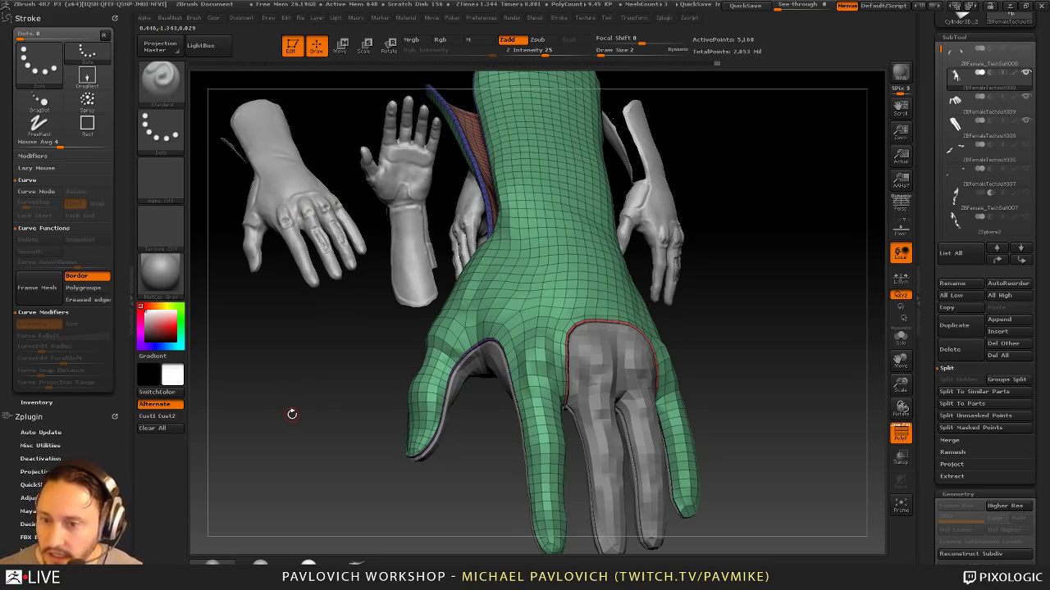
{"action": "left_click_drag", "start_coordinate": [784, 197], "coordinate": [739, 268]}
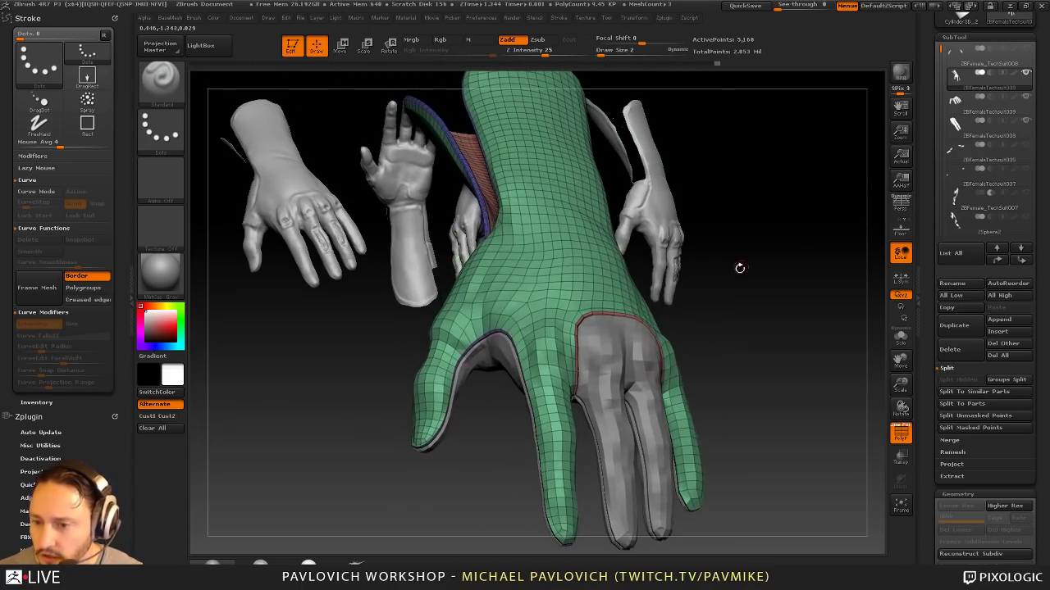
Step: Select the two-finger panel subtool and lightly smooth the area where its fingers meet the back of the hand
{"action": "left_click_drag", "start_coordinate": [590, 305], "coordinate": [650, 302]}
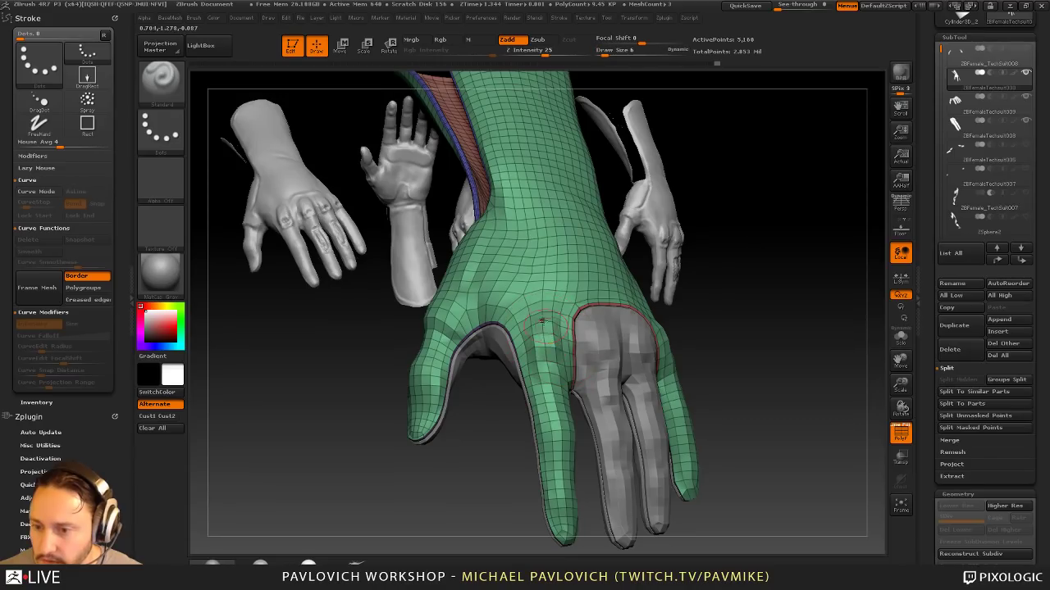
{"action": "key", "text": "shift"}
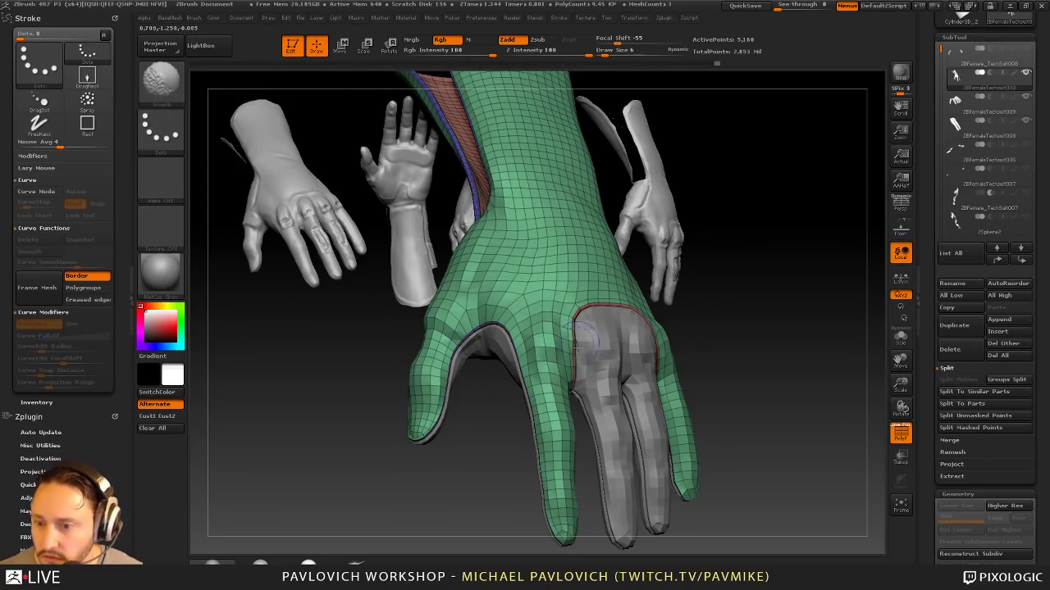
{"action": "right_click_drag", "start_coordinate": [597, 337], "coordinate": [730, 299]}
{"action": "left_click", "coordinate": [599, 339], "text": "alt"}
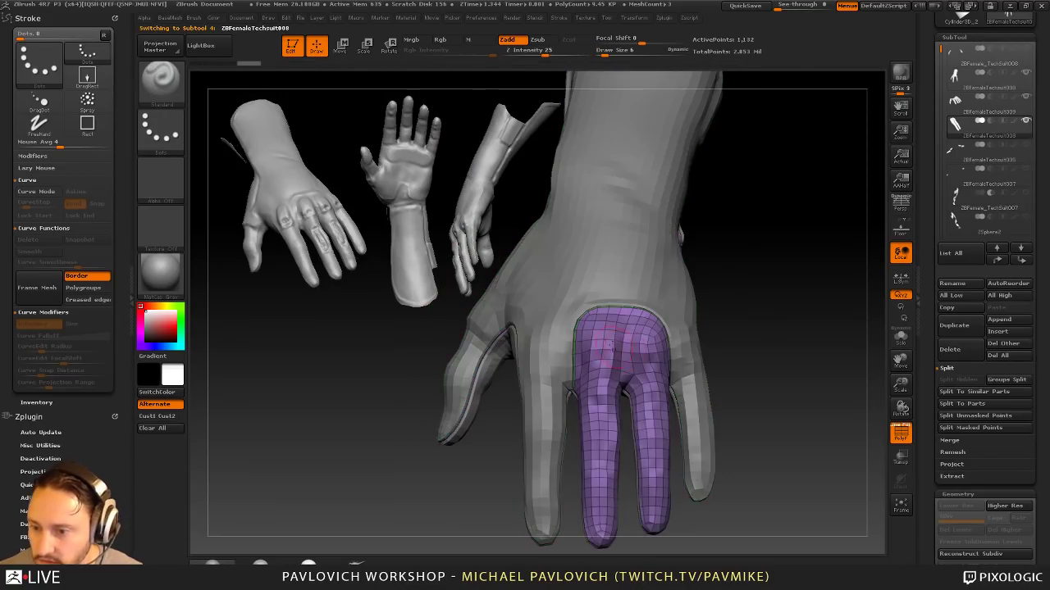
{"action": "key", "text": "shift"}
{"action": "mouse_move", "coordinate": [618, 314]}
{"action": "right_mouse_down"}
{"action": "mouse_move", "coordinate": [766, 328]}
{"action": "mouse_move", "coordinate": [593, 349]}
{"action": "mouse_move", "coordinate": [715, 302]}
{"action": "right_mouse_up"}
{"action": "left_click_drag", "start_coordinate": [628, 366], "coordinate": [628, 469], "text": "shift"}
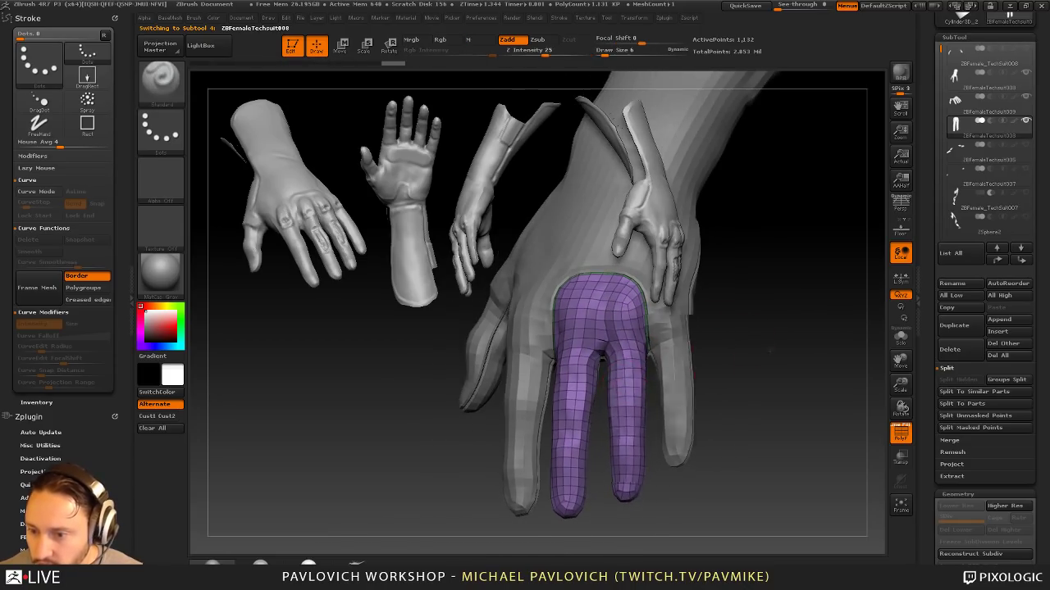
{"action": "right_click_drag", "start_coordinate": [664, 360], "coordinate": [578, 348]}
{"action": "mouse_move", "coordinate": [689, 373]}
{"action": "right_mouse_down"}
{"action": "mouse_move", "coordinate": [774, 341]}
{"action": "mouse_move", "coordinate": [774, 282]}
{"action": "mouse_move", "coordinate": [472, 328]}
{"action": "right_mouse_up"}
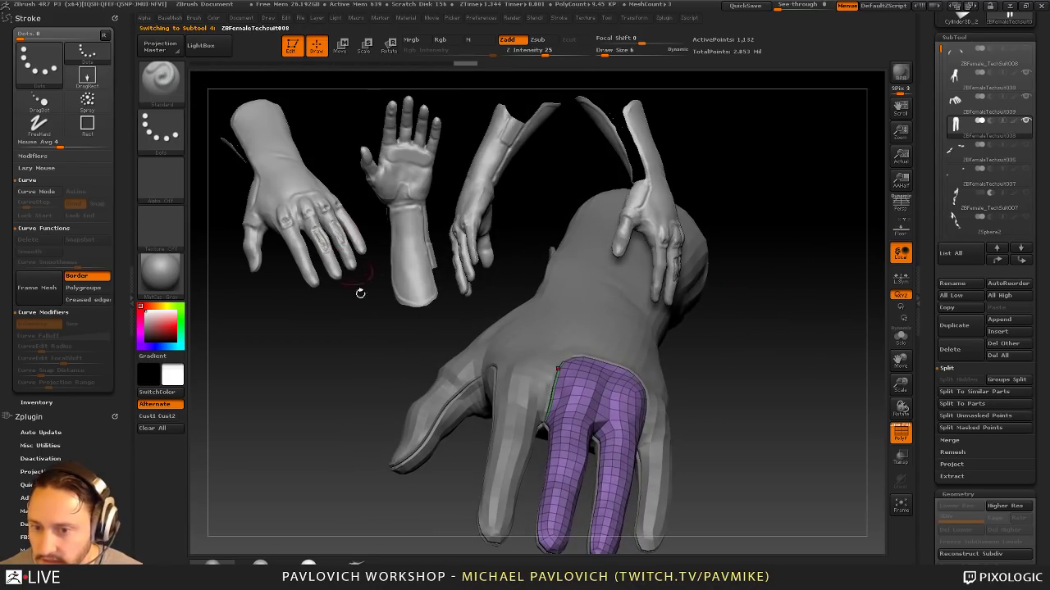
{"action": "left_click_drag", "start_coordinate": [783, 379], "coordinate": [784, 341], "text": "alt"}
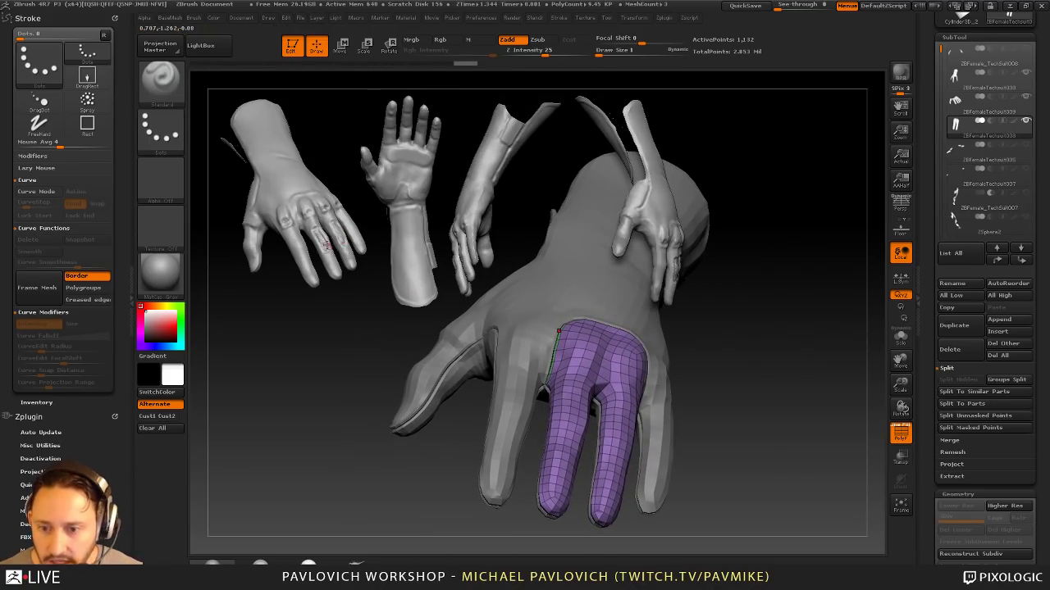
{"action": "left_click_drag", "start_coordinate": [745, 308], "coordinate": [770, 293]}
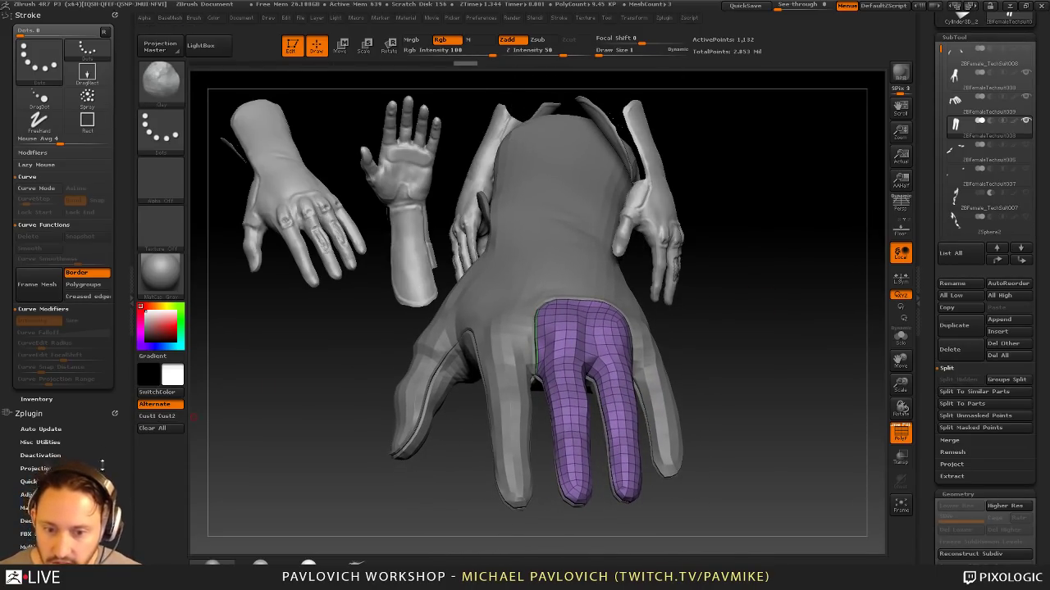
Step: Remove the Brush, Zplugin and Stroke palettes from the docking tray
{"action": "left_click_drag", "start_coordinate": [118, 469], "coordinate": [117, 335]}
{"action": "left_click", "coordinate": [114, 284]}
{"action": "left_click_drag", "start_coordinate": [121, 276], "coordinate": [121, 283]}
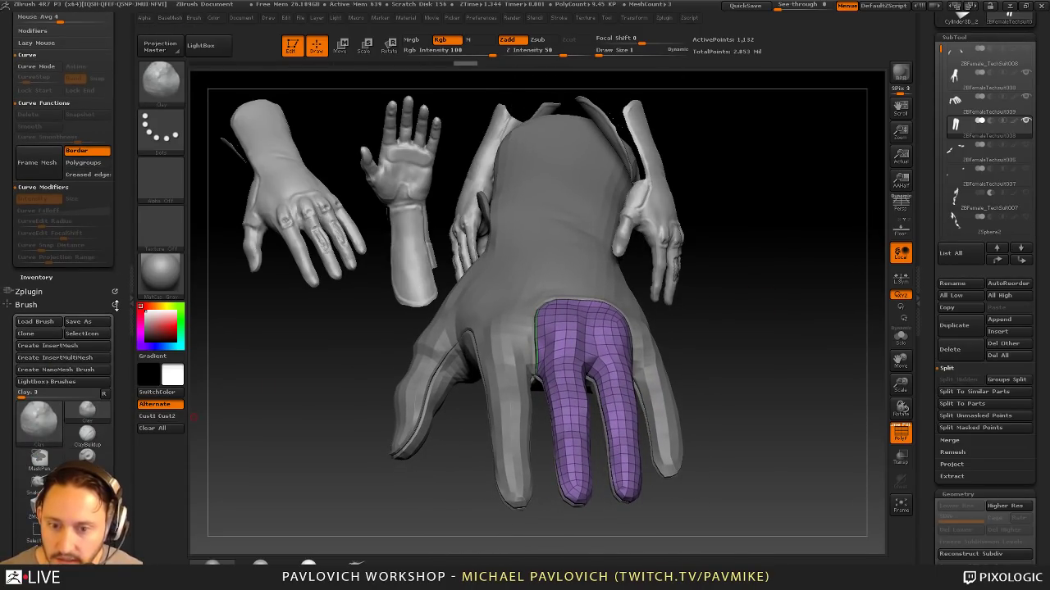
{"action": "left_click", "coordinate": [116, 306]}
{"action": "left_click", "coordinate": [114, 292]}
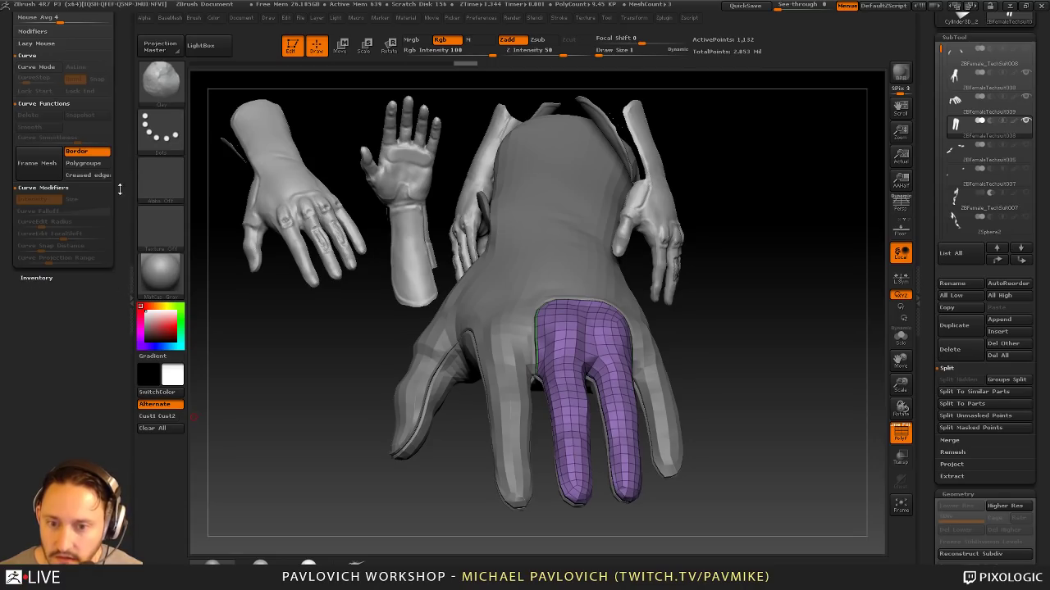
{"action": "left_click_drag", "start_coordinate": [121, 190], "coordinate": [131, 339]}
{"action": "left_click", "coordinate": [113, 28]}
Step: Dock the Brush palette in the tray, restore its configuration, and expand its Auto Masking settings
{"action": "left_click", "coordinate": [193, 20]}
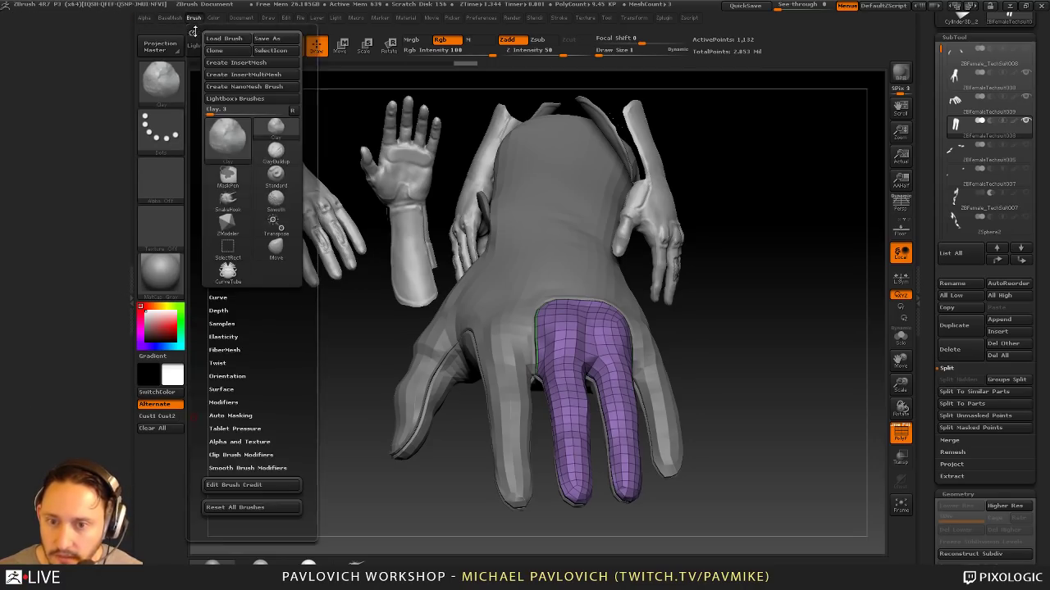
{"action": "left_click_drag", "start_coordinate": [191, 32], "coordinate": [72, 77]}
{"action": "left_click", "coordinate": [105, 110]}
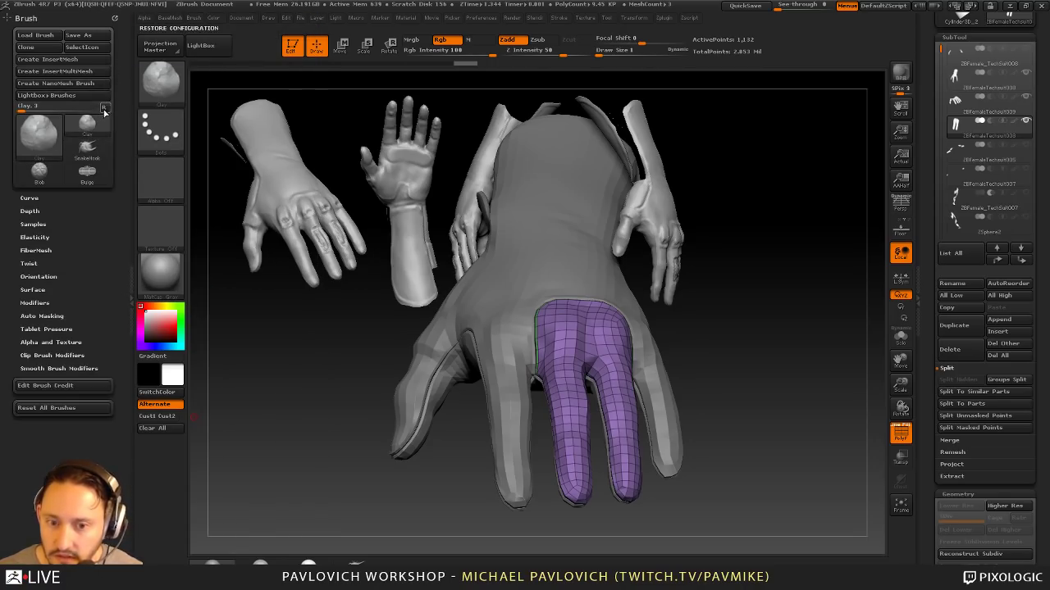
{"action": "left_click", "coordinate": [75, 315], "text": "shift"}
{"action": "left_click", "coordinate": [36, 317], "text": "shift"}
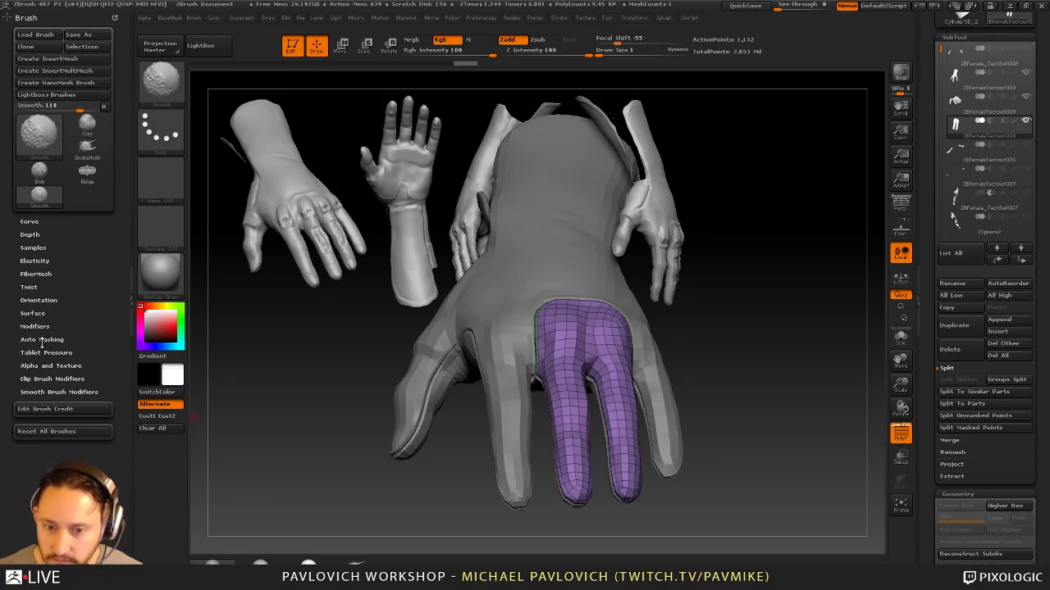
{"action": "left_click", "coordinate": [42, 340]}
Step: Turn off the PolyFrame display on the two-finger panel
{"action": "mouse_move", "coordinate": [787, 281]}
{"action": "left_mouse_down"}
{"action": "mouse_move", "coordinate": [805, 317]}
{"action": "mouse_move", "coordinate": [740, 250]}
{"action": "left_mouse_up"}
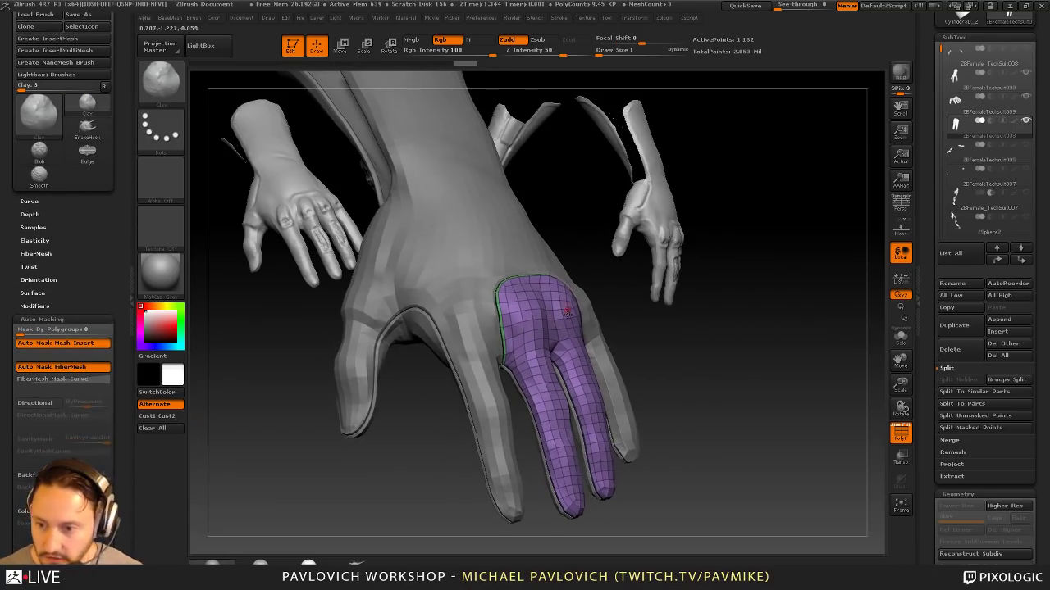
{"action": "left_click_drag", "start_coordinate": [763, 320], "coordinate": [705, 324]}
{"action": "left_click", "coordinate": [898, 434]}
Step: Try broad Clay strokes at Draw Size 20 on the two-finger panel, check its inner side, and undo them
{"action": "key", "text": "s"}
{"action": "left_click_drag", "start_coordinate": [556, 337], "coordinate": [566, 337]}
{"action": "mouse_move", "coordinate": [533, 291]}
{"action": "left_mouse_down"}
{"action": "mouse_move", "coordinate": [558, 299]}
{"action": "mouse_move", "coordinate": [550, 304]}
{"action": "mouse_move", "coordinate": [569, 319]}
{"action": "left_mouse_up"}
{"action": "left_click_drag", "start_coordinate": [807, 341], "coordinate": [804, 297]}
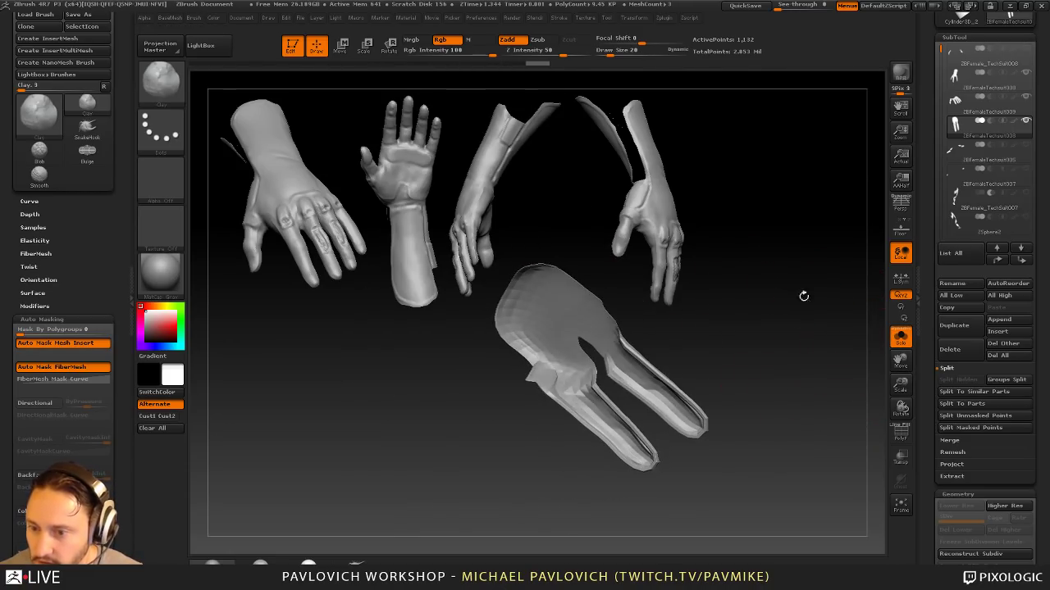
{"action": "left_click", "coordinate": [651, 292]}
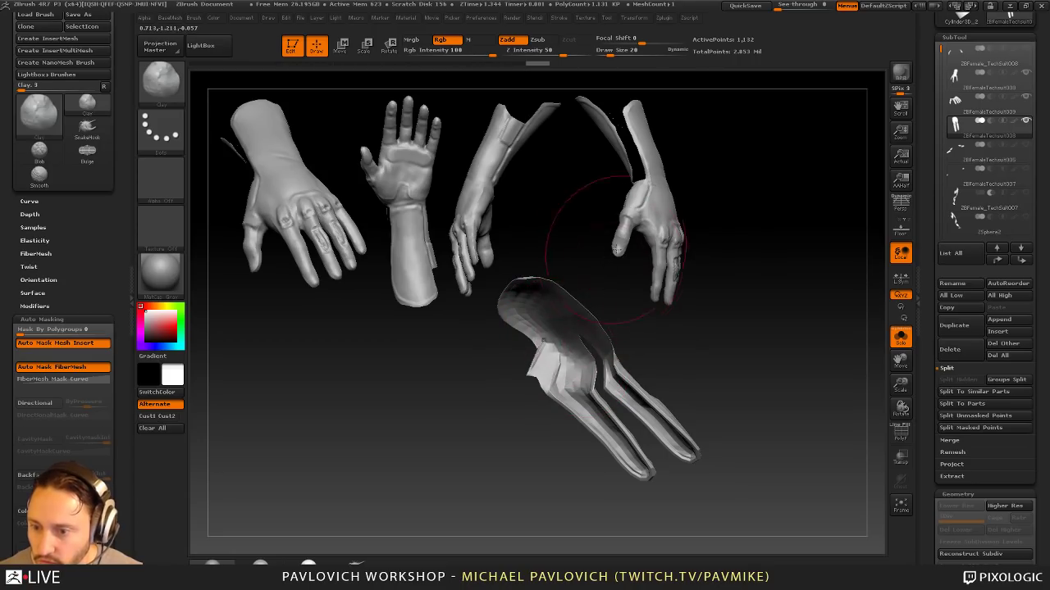
{"action": "key", "text": "ctrl+z"}
{"action": "key", "text": "ctrl+z"}
{"action": "key", "text": "ctrl+z"}
Step: Set Draw Size to 2 and enable BackfaceMask for the Clay brush
{"action": "left_click_drag", "start_coordinate": [710, 296], "coordinate": [677, 348]}
{"action": "key", "text": "s"}
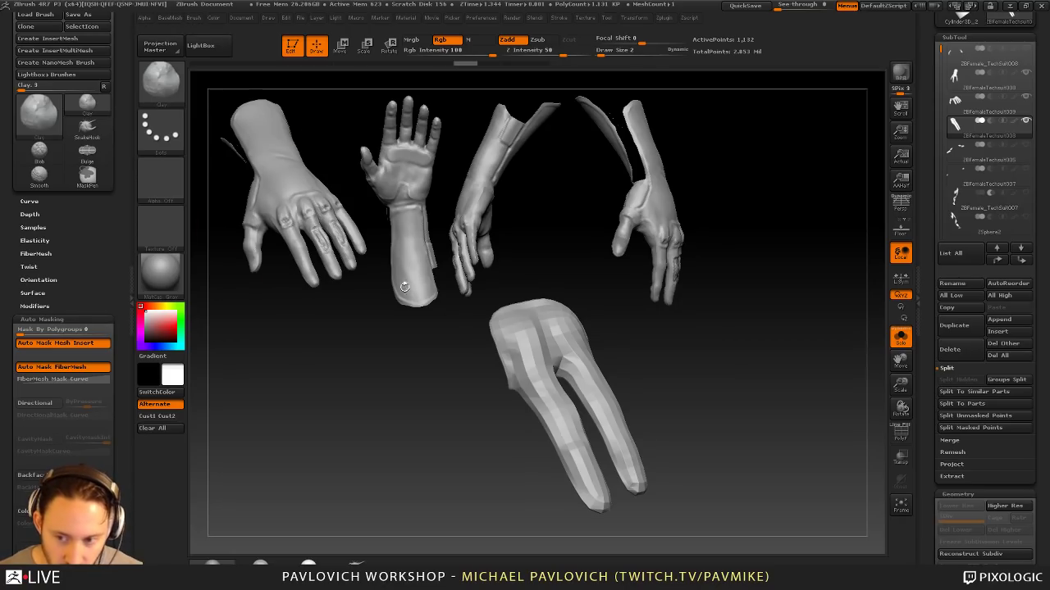
{"action": "left_click", "coordinate": [36, 476]}
{"action": "left_click_drag", "start_coordinate": [734, 296], "coordinate": [684, 315], "text": "alt"}
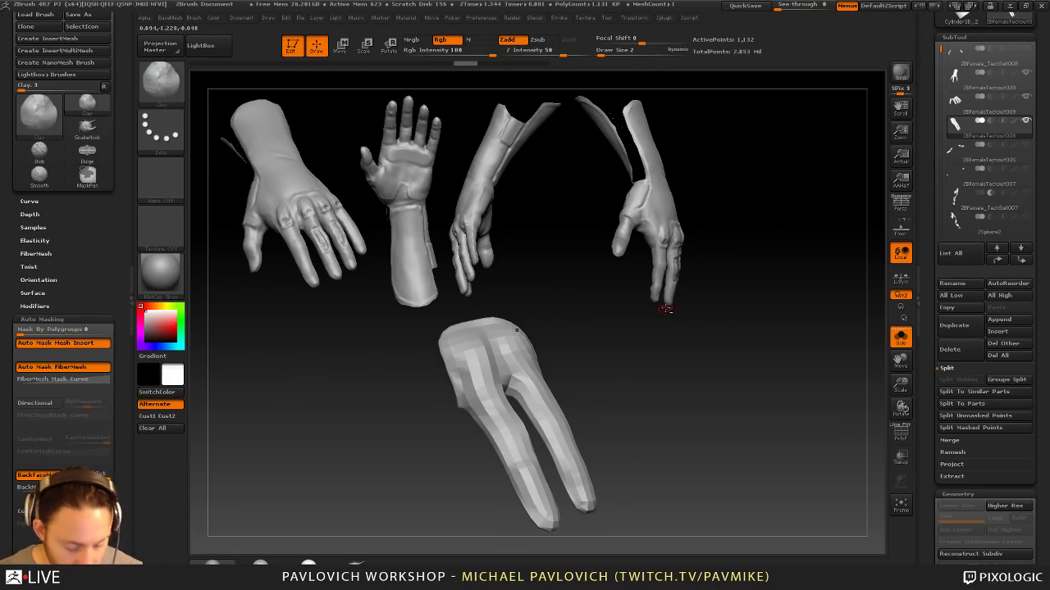
Step: Turn off Solo and build up the knuckles and fingers of the two-finger panel with Clay strokes
{"action": "left_click", "coordinate": [901, 338]}
{"action": "left_click_drag", "start_coordinate": [808, 371], "coordinate": [785, 393]}
{"action": "key", "text": "s"}
{"action": "mouse_move", "coordinate": [519, 386]}
{"action": "left_mouse_down"}
{"action": "mouse_move", "coordinate": [485, 392]}
{"action": "mouse_move", "coordinate": [477, 380]}
{"action": "left_mouse_up"}
{"action": "key", "text": "s"}
{"action": "left_click_drag", "start_coordinate": [504, 444], "coordinate": [516, 443]}
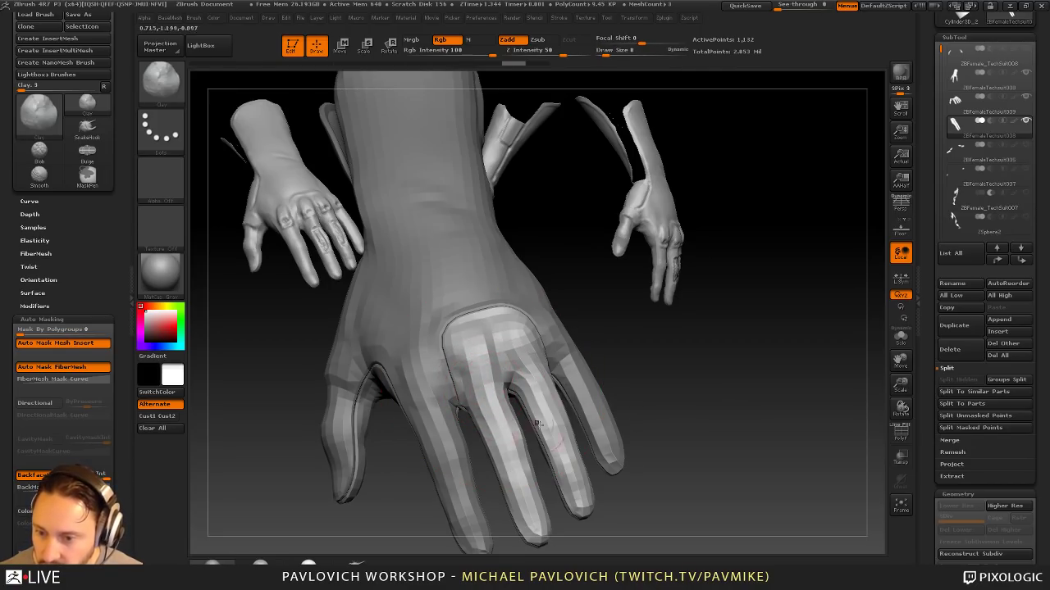
{"action": "left_click_drag", "start_coordinate": [601, 356], "coordinate": [627, 358]}
{"action": "left_click_drag", "start_coordinate": [543, 362], "coordinate": [551, 425]}
{"action": "mouse_move", "coordinate": [513, 357]}
{"action": "left_mouse_down"}
{"action": "mouse_move", "coordinate": [517, 331]}
{"action": "mouse_move", "coordinate": [525, 342]}
{"action": "left_mouse_up"}
{"action": "left_click_drag", "start_coordinate": [703, 319], "coordinate": [666, 321]}
Step: Select the outer forearm and hand panel and shape its knuckles and thumb base with Clay strokes and smoothing
{"action": "left_click", "coordinate": [555, 335], "text": "alt"}
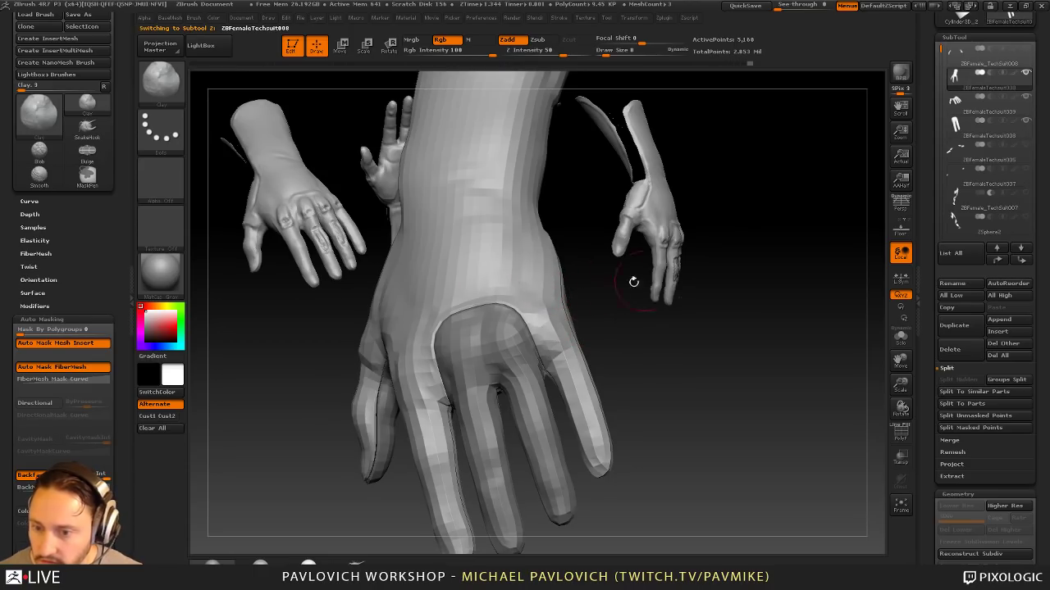
{"action": "right_click_drag", "start_coordinate": [418, 341], "coordinate": [448, 366]}
{"action": "mouse_move", "coordinate": [448, 366]}
{"action": "left_mouse_down"}
{"action": "mouse_move", "coordinate": [435, 347]}
{"action": "mouse_move", "coordinate": [453, 338]}
{"action": "left_mouse_up"}
{"action": "right_click_drag", "start_coordinate": [393, 346], "coordinate": [472, 357]}
{"action": "key", "text": "ctrl+z"}
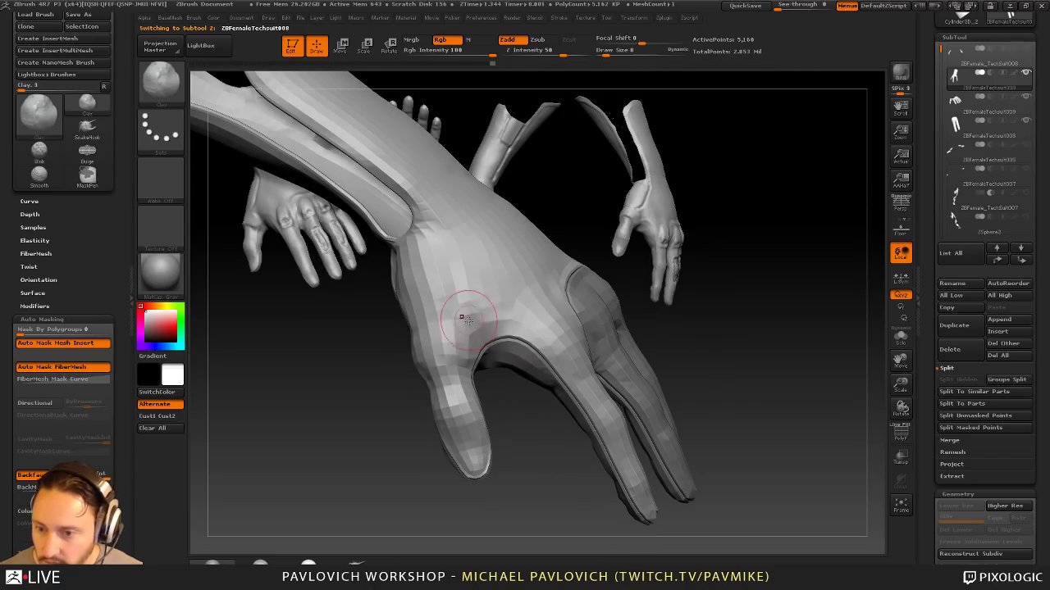
{"action": "left_click_drag", "start_coordinate": [468, 333], "coordinate": [428, 321], "text": "shift"}
{"action": "right_click_drag", "start_coordinate": [458, 374], "coordinate": [450, 381]}
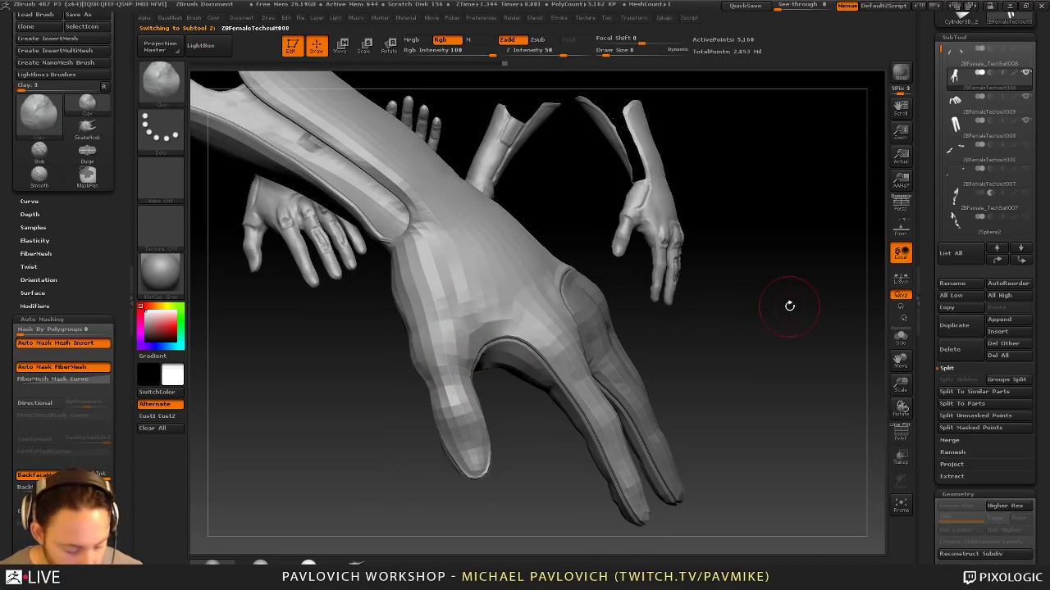
Step: Preview the outer panel with Dynamic Subdivision, undo the last trial Clay stroke, and turn the preview off
{"action": "key", "text": "d"}
{"action": "right_click_drag", "start_coordinate": [451, 341], "coordinate": [469, 356]}
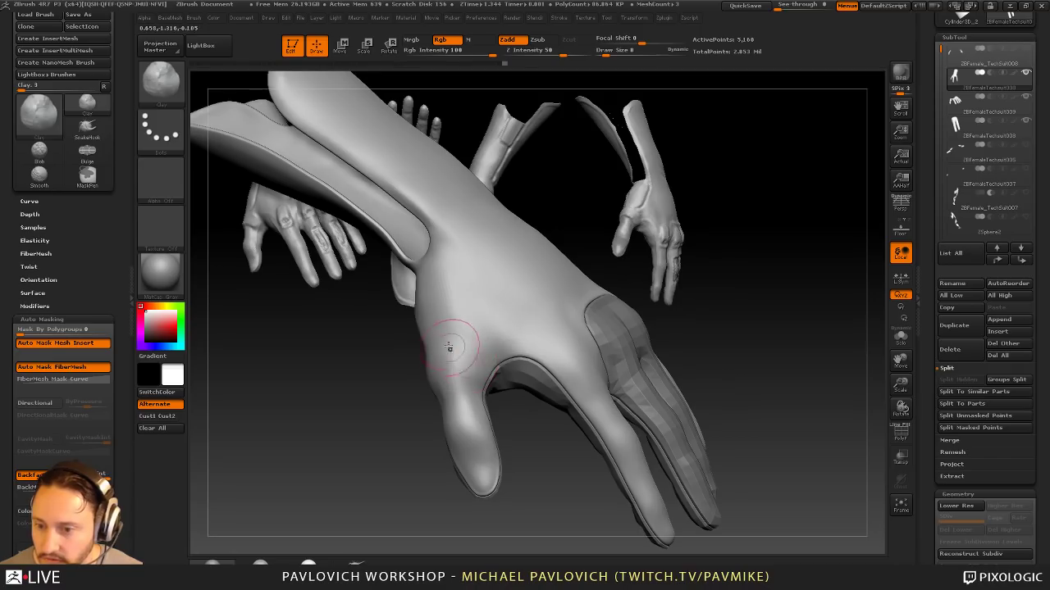
{"action": "key", "text": "ctrl+z"}
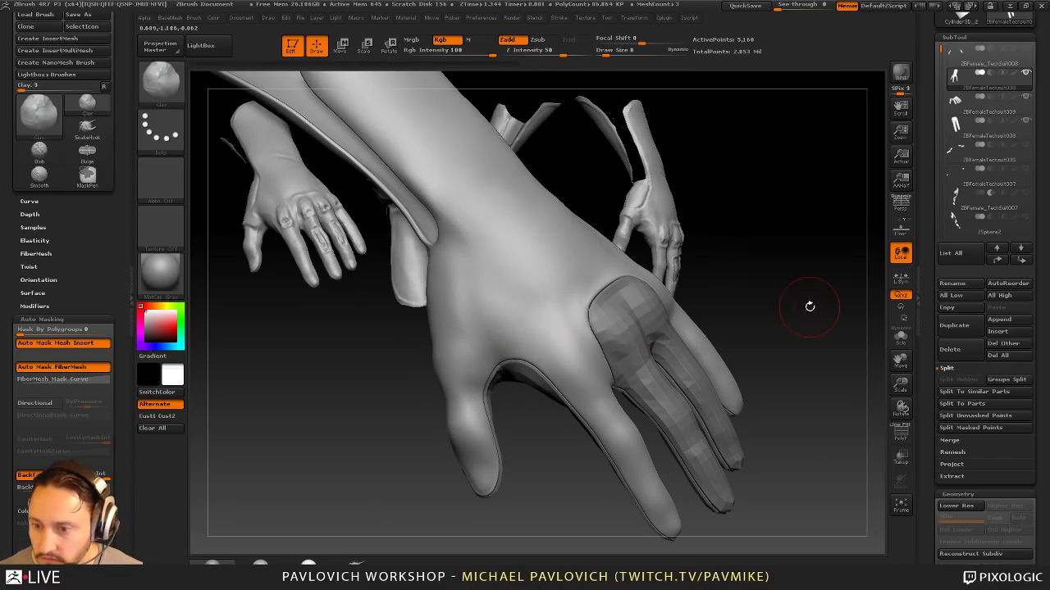
{"action": "mouse_move", "coordinate": [810, 307]}
{"action": "left_mouse_down"}
{"action": "mouse_move", "coordinate": [670, 153]}
{"action": "mouse_move", "coordinate": [817, 251]}
{"action": "mouse_move", "coordinate": [808, 324]}
{"action": "left_mouse_up"}
{"action": "key", "text": "shift+d"}
{"action": "key", "text": "shift+d"}
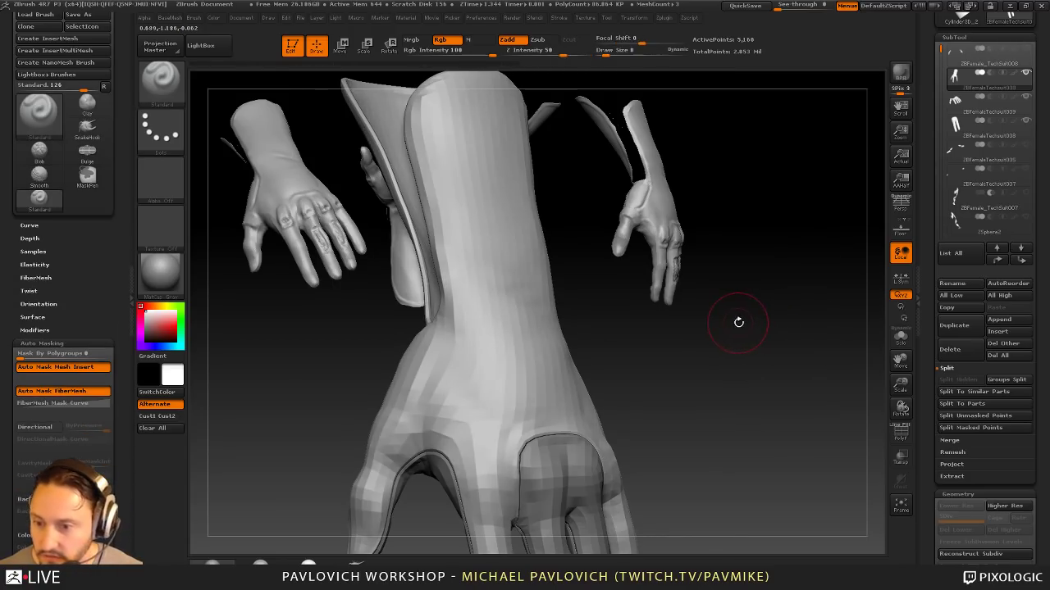
{"action": "left_click_drag", "start_coordinate": [740, 322], "coordinate": [822, 269]}
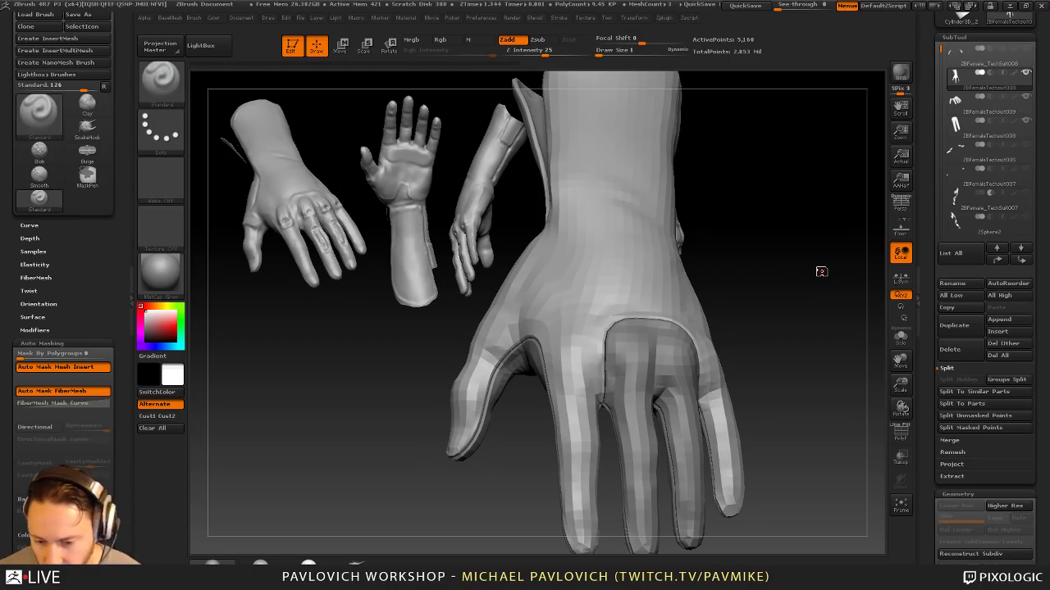
{"action": "mouse_move", "coordinate": [792, 235]}
{"action": "left_mouse_down", "text": "alt"}
{"action": "mouse_move", "coordinate": [768, 152]}
{"action": "mouse_move", "coordinate": [740, 267]}
{"action": "mouse_move", "coordinate": [783, 301]}
{"action": "mouse_move", "coordinate": [770, 284]}
{"action": "mouse_move", "coordinate": [771, 252]}
{"action": "left_mouse_up", "text": "alt"}
{"action": "key", "text": "s"}
{"action": "mouse_move", "coordinate": [772, 251]}
{"action": "left_mouse_down"}
{"action": "mouse_move", "coordinate": [786, 271]}
{"action": "mouse_move", "coordinate": [739, 319]}
{"action": "mouse_move", "coordinate": [743, 333]}
{"action": "mouse_move", "coordinate": [784, 329]}
{"action": "left_mouse_up"}
{"action": "key", "text": "ctrl+z"}
{"action": "key", "text": "ctrl+z"}
{"action": "key", "text": "ctrl+z"}
{"action": "key", "text": "s"}
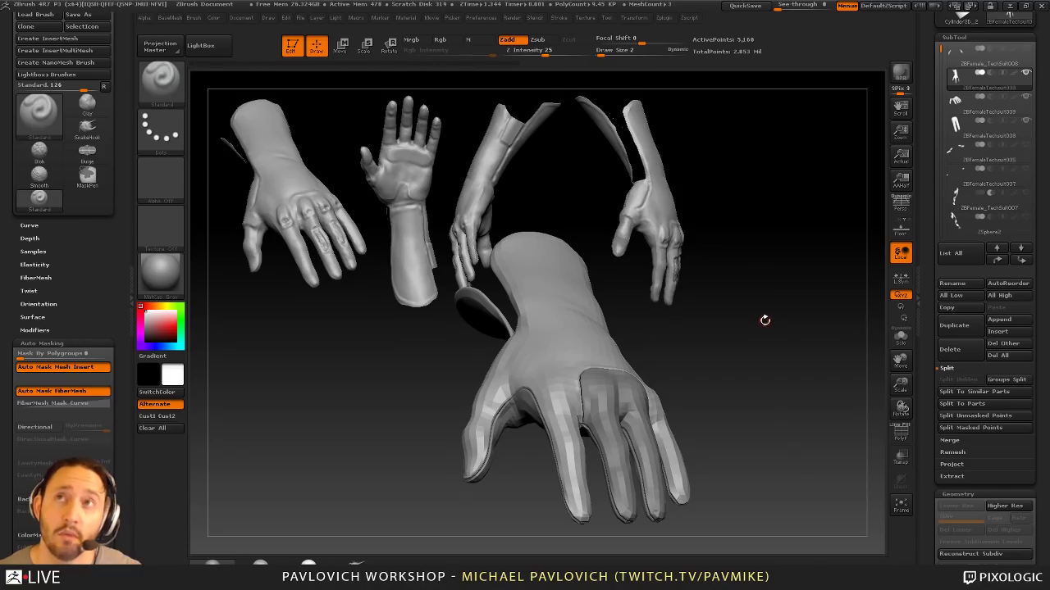
{"action": "key", "text": "ctrl+z"}
{"action": "mouse_move", "coordinate": [756, 320]}
{"action": "left_mouse_down"}
{"action": "mouse_move", "coordinate": [764, 312]}
{"action": "mouse_move", "coordinate": [746, 322]}
{"action": "mouse_move", "coordinate": [748, 301]}
{"action": "left_mouse_up"}
{"action": "key", "text": "s"}
{"action": "left_click_drag", "start_coordinate": [749, 306], "coordinate": [757, 316]}
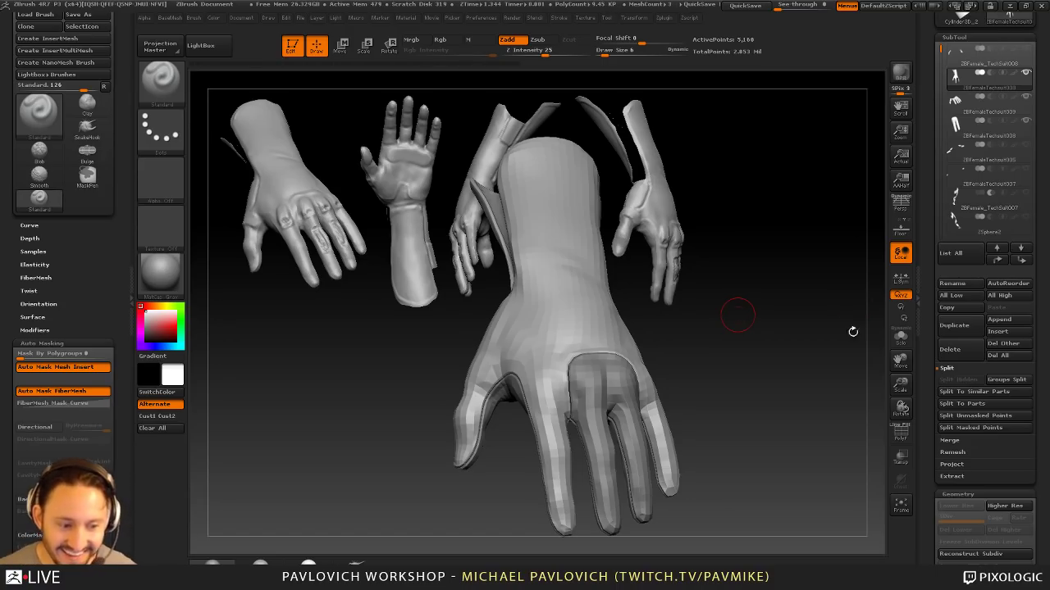
{"action": "mouse_move", "coordinate": [776, 274]}
{"action": "left_mouse_down"}
{"action": "mouse_move", "coordinate": [724, 284]}
{"action": "mouse_move", "coordinate": [746, 316]}
{"action": "mouse_move", "coordinate": [758, 304]}
{"action": "mouse_move", "coordinate": [766, 344]}
{"action": "mouse_move", "coordinate": [754, 339]}
{"action": "left_mouse_up"}
{"action": "key", "text": "s"}
{"action": "left_click", "coordinate": [745, 317]}
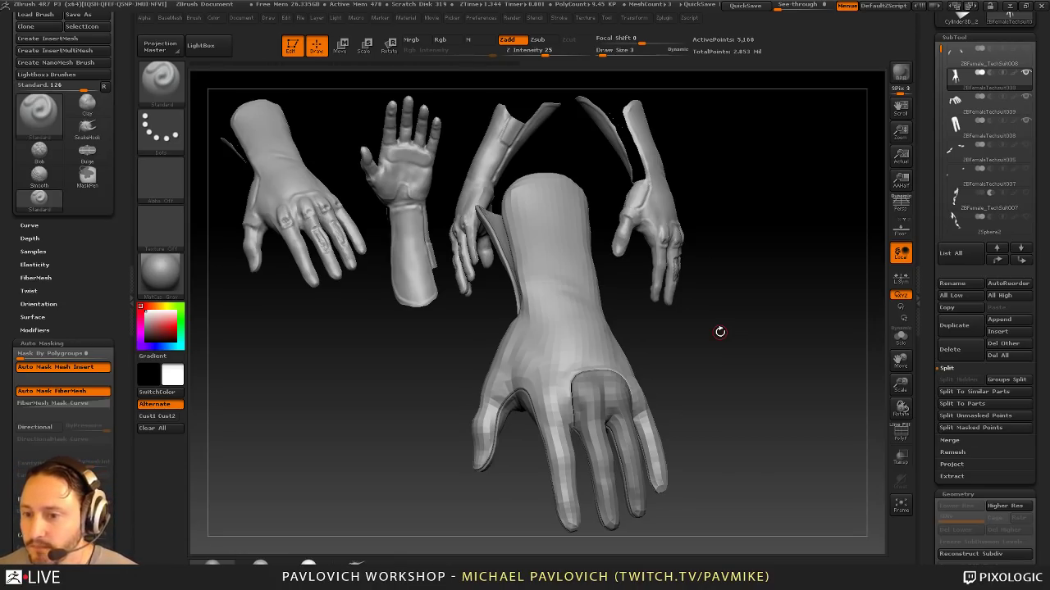
{"action": "left_click_drag", "start_coordinate": [748, 337], "coordinate": [792, 325]}
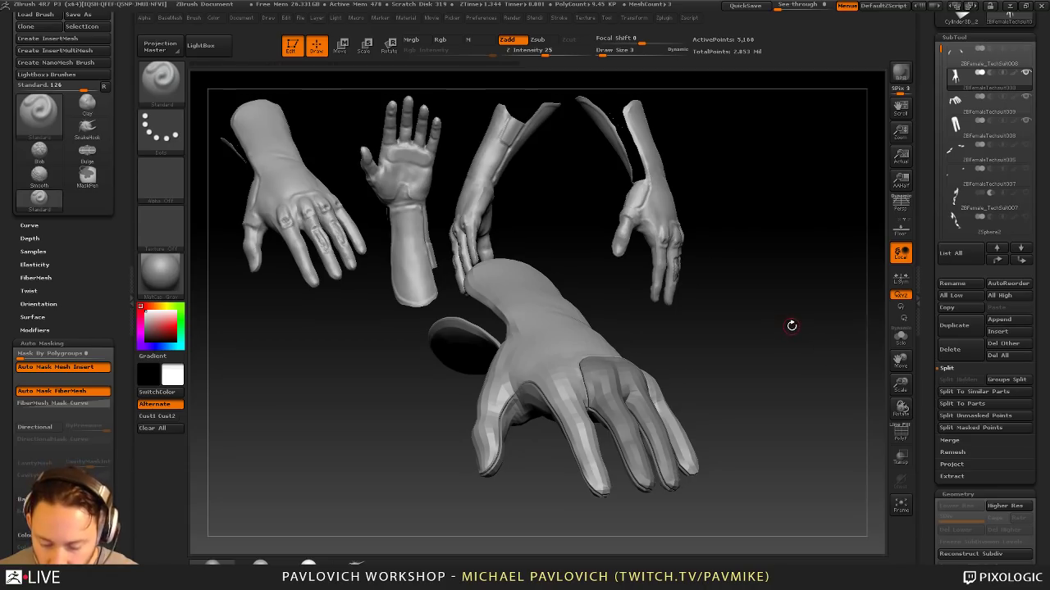
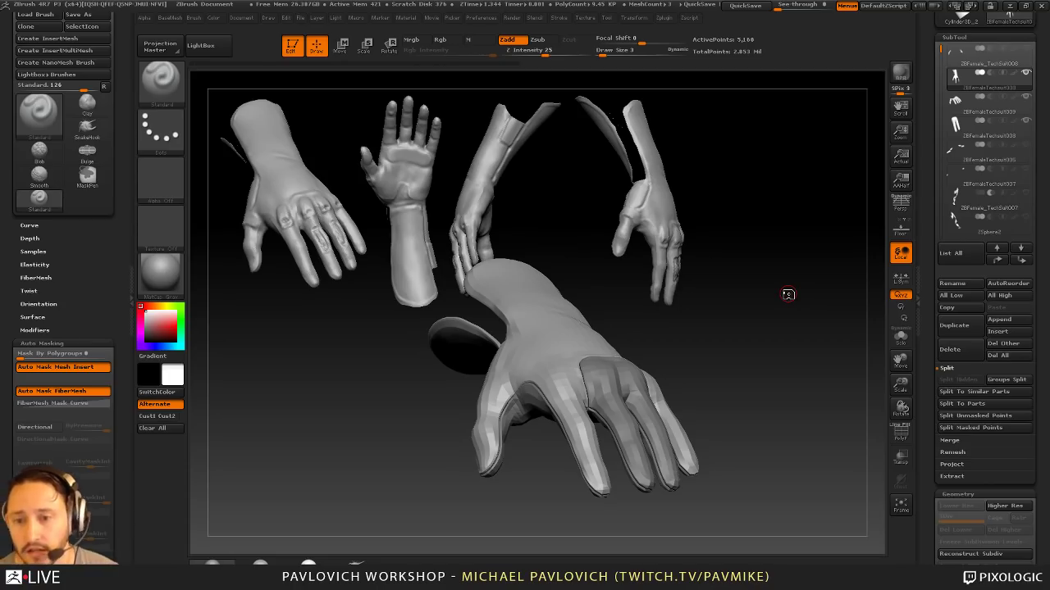
Step: Enlarge the brush, switch to the Standard brush, and sculpt and smooth the inner forearm of the outer panel
{"action": "mouse_move", "coordinate": [799, 276]}
{"action": "left_mouse_down"}
{"action": "mouse_move", "coordinate": [768, 342]}
{"action": "mouse_move", "coordinate": [739, 329]}
{"action": "mouse_move", "coordinate": [761, 328]}
{"action": "mouse_move", "coordinate": [763, 345]}
{"action": "mouse_move", "coordinate": [772, 315]}
{"action": "mouse_move", "coordinate": [680, 365]}
{"action": "left_mouse_up"}
{"action": "key", "text": "s"}
{"action": "mouse_move", "coordinate": [730, 321]}
{"action": "left_mouse_down"}
{"action": "mouse_move", "coordinate": [581, 394]}
{"action": "mouse_move", "coordinate": [743, 298]}
{"action": "mouse_move", "coordinate": [726, 316]}
{"action": "mouse_move", "coordinate": [780, 302]}
{"action": "mouse_move", "coordinate": [750, 419]}
{"action": "mouse_move", "coordinate": [705, 307]}
{"action": "mouse_move", "coordinate": [814, 375]}
{"action": "mouse_move", "coordinate": [836, 362]}
{"action": "mouse_move", "coordinate": [860, 300]}
{"action": "mouse_move", "coordinate": [811, 348]}
{"action": "mouse_move", "coordinate": [803, 289]}
{"action": "mouse_move", "coordinate": [642, 351]}
{"action": "left_mouse_up"}
{"action": "key", "text": "b"}
{"action": "key", "text": "c"}
{"action": "key", "text": "l"}
{"action": "key", "text": "1"}
{"action": "left_click_drag", "start_coordinate": [476, 378], "coordinate": [461, 380], "text": "shift"}
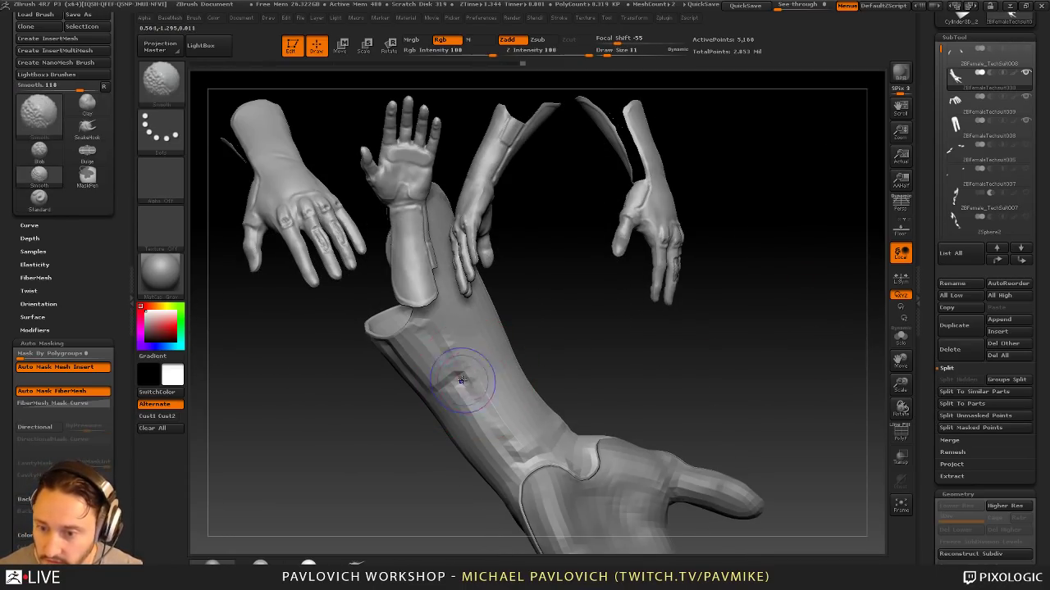
{"action": "mouse_move", "coordinate": [496, 417]}
{"action": "left_mouse_down", "text": "shift"}
{"action": "mouse_move", "coordinate": [506, 433]}
{"action": "mouse_move", "coordinate": [555, 428]}
{"action": "left_mouse_up", "text": "shift"}
Step: Soften the raised forearm forms near the cuff opening with smoothing strokes at Draw Size 7
{"action": "left_click_drag", "start_coordinate": [609, 389], "coordinate": [678, 359]}
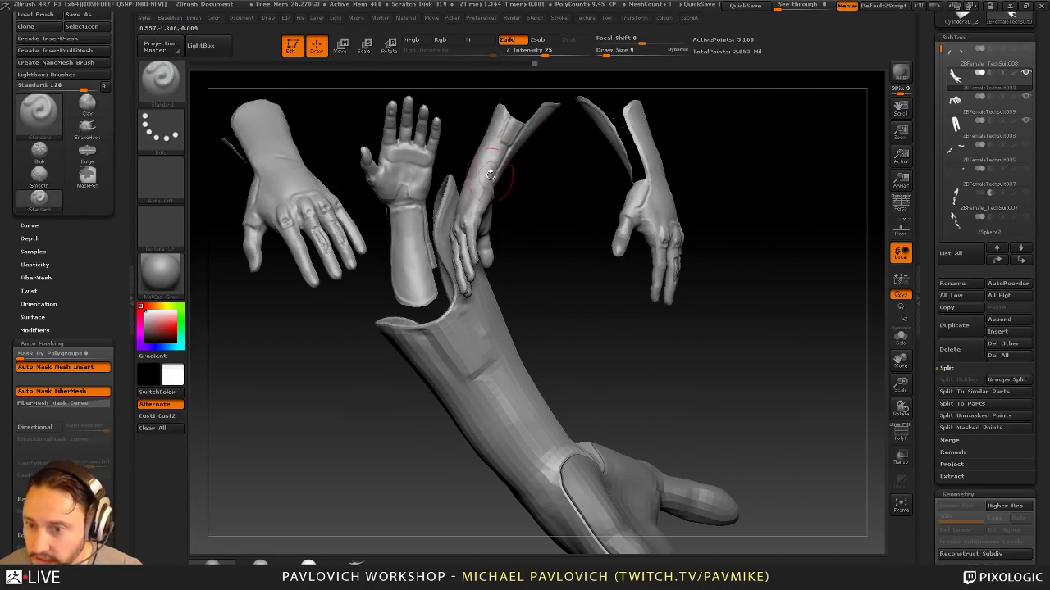
{"action": "left_click_drag", "start_coordinate": [526, 318], "coordinate": [520, 322]}
{"action": "left_click_drag", "start_coordinate": [466, 343], "coordinate": [474, 374], "text": "shift"}
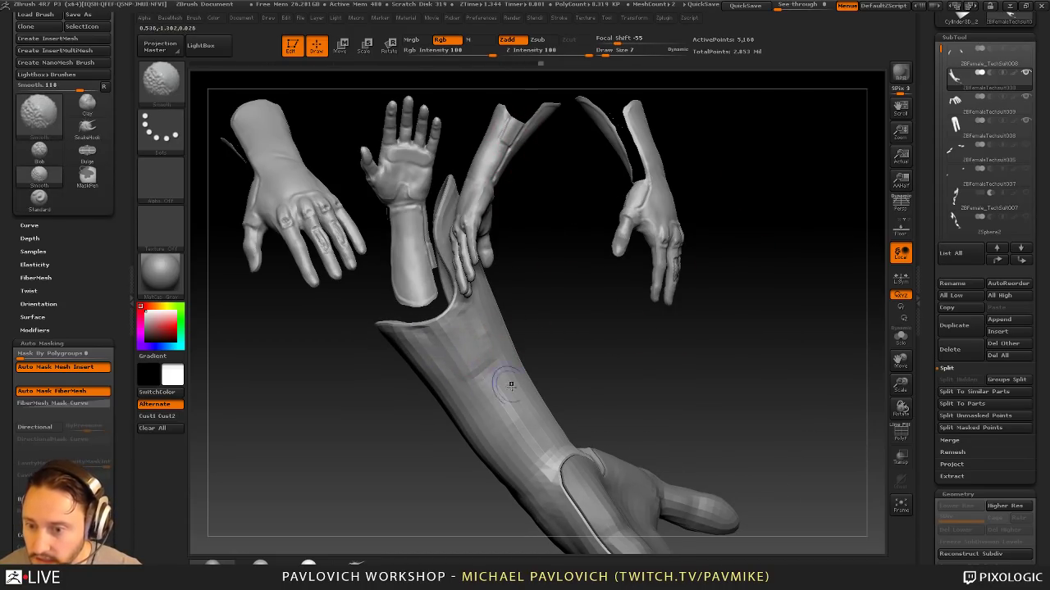
{"action": "left_click_drag", "start_coordinate": [545, 374], "coordinate": [520, 379]}
{"action": "left_click_drag", "start_coordinate": [434, 338], "coordinate": [420, 332], "text": "shift"}
{"action": "left_click_drag", "start_coordinate": [544, 365], "coordinate": [514, 361]}
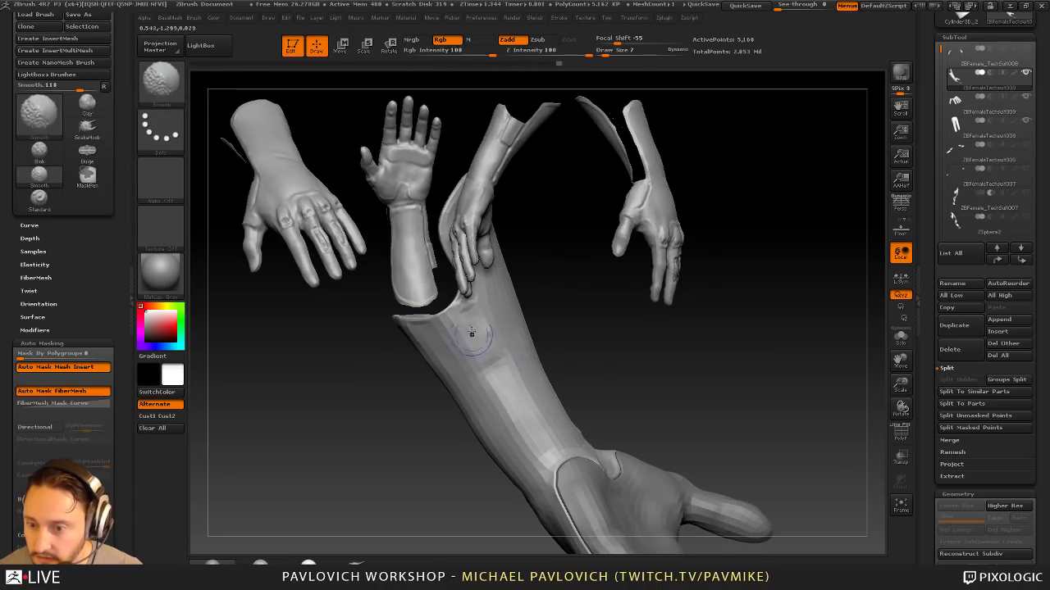
{"action": "left_click_drag", "start_coordinate": [471, 333], "coordinate": [482, 354], "text": "shift"}
{"action": "left_click_drag", "start_coordinate": [602, 330], "coordinate": [515, 321]}
Step: Switch to the Clay brush at Draw Size 11, then build up and smooth the inner forearm below the cuff opening
{"action": "key", "text": "2"}
{"action": "key", "text": "s"}
{"action": "left_click", "coordinate": [470, 344]}
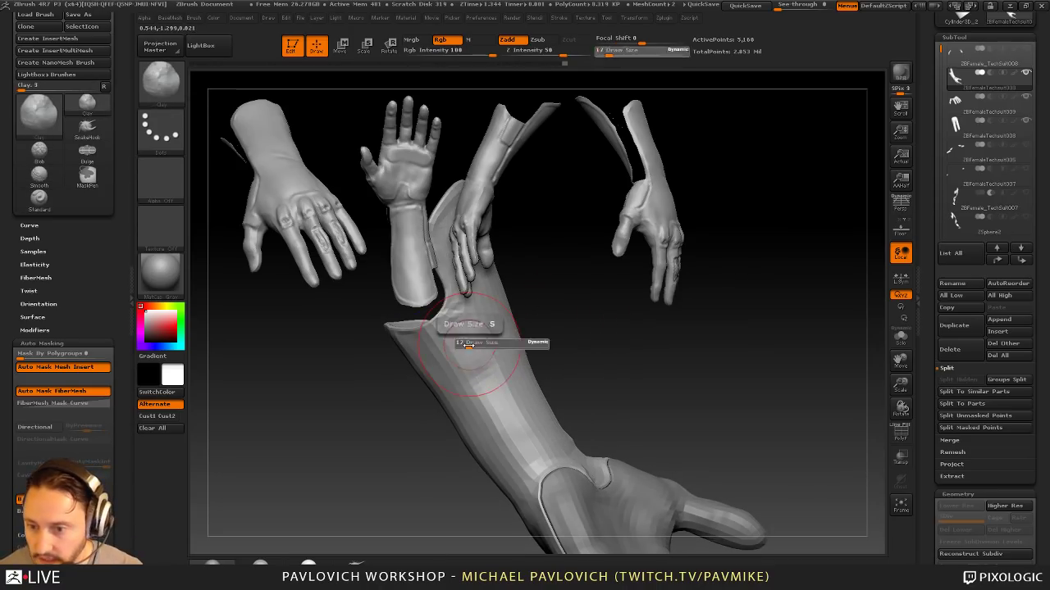
{"action": "left_click_drag", "start_coordinate": [546, 365], "coordinate": [566, 354]}
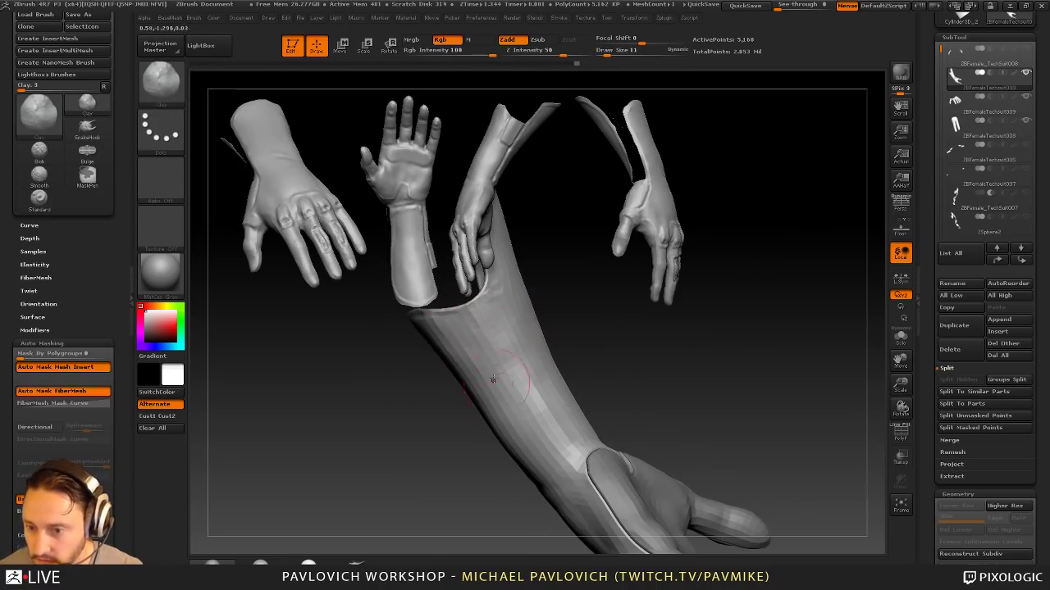
{"action": "left_click_drag", "start_coordinate": [494, 379], "coordinate": [462, 320]}
{"action": "left_click_drag", "start_coordinate": [568, 365], "coordinate": [615, 330]}
{"action": "left_click_drag", "start_coordinate": [533, 364], "coordinate": [483, 321], "text": "shift"}
Step: Smooth the side of the outer panel's forearm between the cuff notch and the wrist at Draw Size 9
{"action": "left_click_drag", "start_coordinate": [586, 352], "coordinate": [644, 350]}
{"action": "left_click_drag", "start_coordinate": [483, 421], "coordinate": [523, 388], "text": "shift"}
{"action": "mouse_move", "coordinate": [661, 365]}
{"action": "left_mouse_down"}
{"action": "mouse_move", "coordinate": [605, 358]}
{"action": "mouse_move", "coordinate": [594, 329]}
{"action": "mouse_move", "coordinate": [603, 345]}
{"action": "mouse_move", "coordinate": [592, 343]}
{"action": "left_mouse_up"}
{"action": "key", "text": "]"}
{"action": "left_click_drag", "start_coordinate": [534, 428], "coordinate": [521, 397], "text": "shift"}
{"action": "left_click_drag", "start_coordinate": [616, 352], "coordinate": [589, 349]}
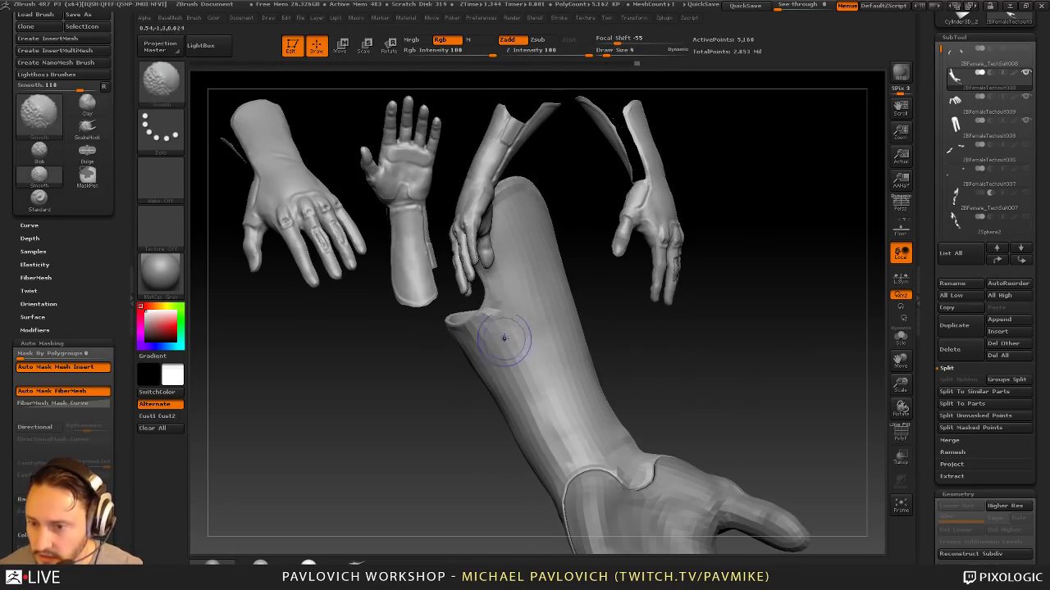
{"action": "left_click_drag", "start_coordinate": [504, 339], "coordinate": [518, 369], "text": "shift"}
{"action": "mouse_move", "coordinate": [637, 389]}
{"action": "left_mouse_down"}
{"action": "mouse_move", "coordinate": [621, 376]}
{"action": "mouse_move", "coordinate": [643, 353]}
{"action": "left_mouse_up"}
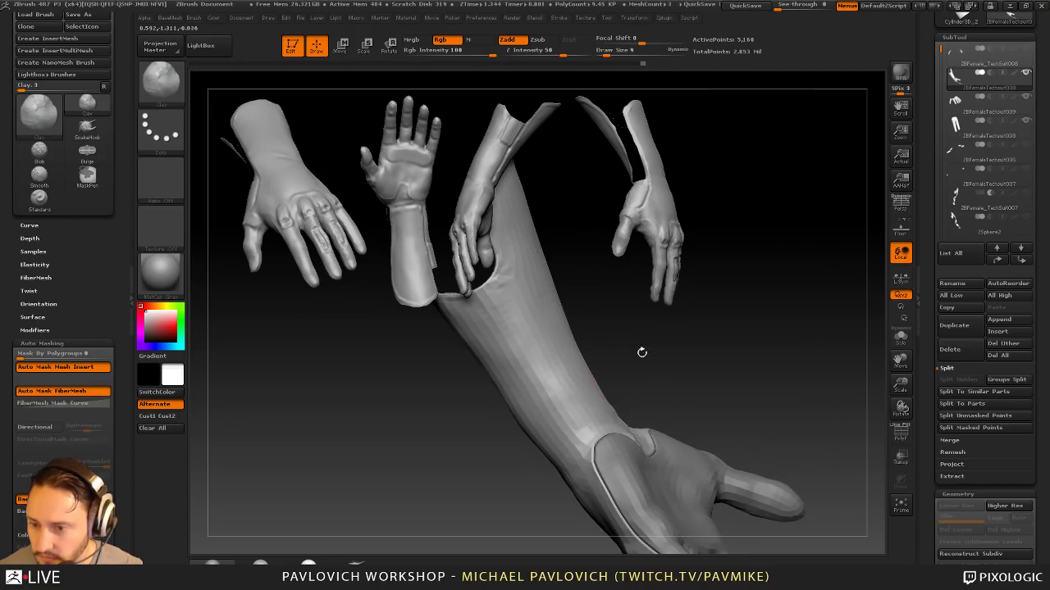
Step: Smooth the forearm's side edge and refine the back of the wrist with Clay strokes at Draw Size 7
{"action": "left_click_drag", "start_coordinate": [584, 379], "coordinate": [602, 399], "text": "shift"}
{"action": "mouse_move", "coordinate": [668, 378]}
{"action": "left_mouse_down"}
{"action": "mouse_move", "coordinate": [808, 354]}
{"action": "mouse_move", "coordinate": [708, 363]}
{"action": "left_mouse_up"}
{"action": "left_click_drag", "start_coordinate": [648, 392], "coordinate": [619, 404]}
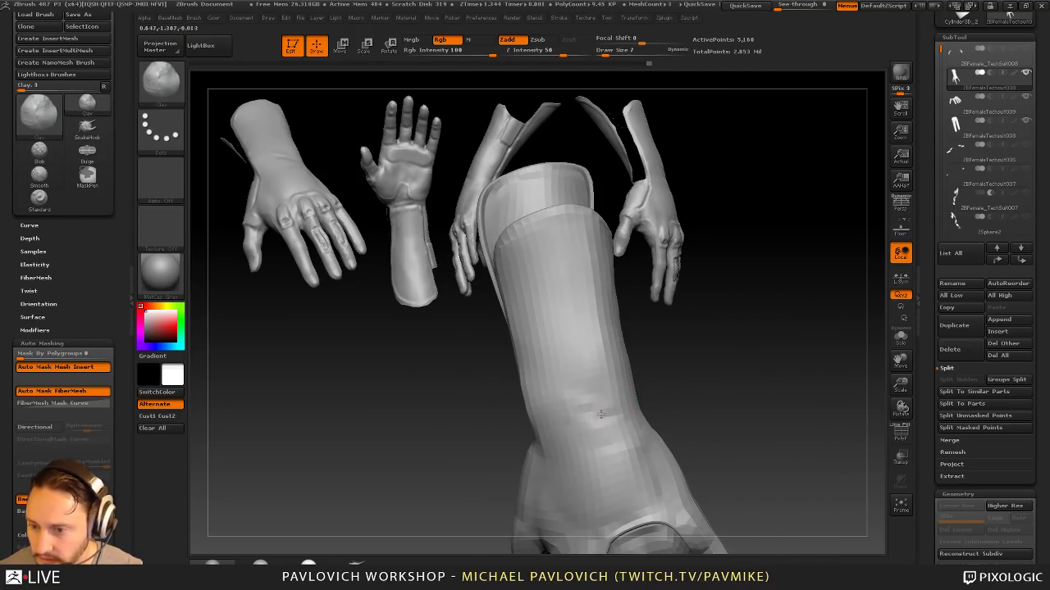
{"action": "key", "text": "ctrl+shift+z"}
{"action": "key", "text": "ctrl+shift+z"}
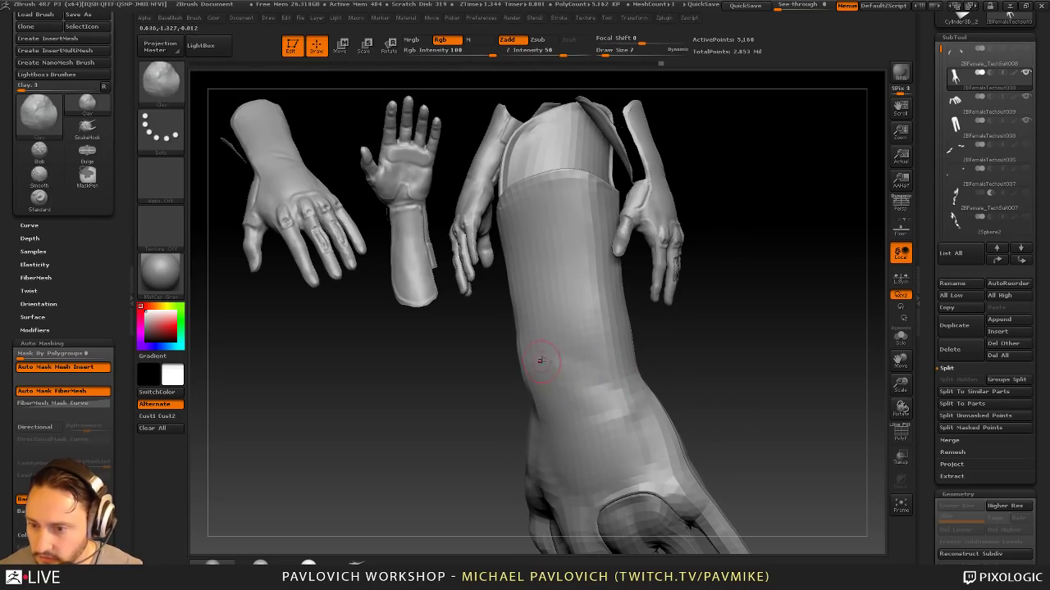
{"action": "left_click_drag", "start_coordinate": [577, 362], "coordinate": [621, 386]}
{"action": "mouse_move", "coordinate": [685, 370]}
{"action": "left_mouse_down"}
{"action": "mouse_move", "coordinate": [780, 330]}
{"action": "mouse_move", "coordinate": [718, 305]}
{"action": "left_mouse_up"}
{"action": "mouse_move", "coordinate": [694, 356]}
{"action": "left_mouse_down"}
{"action": "mouse_move", "coordinate": [839, 290]}
{"action": "mouse_move", "coordinate": [790, 347]}
{"action": "mouse_move", "coordinate": [823, 335]}
{"action": "mouse_move", "coordinate": [848, 356]}
{"action": "mouse_move", "coordinate": [826, 355]}
{"action": "mouse_move", "coordinate": [825, 337]}
{"action": "left_mouse_up"}
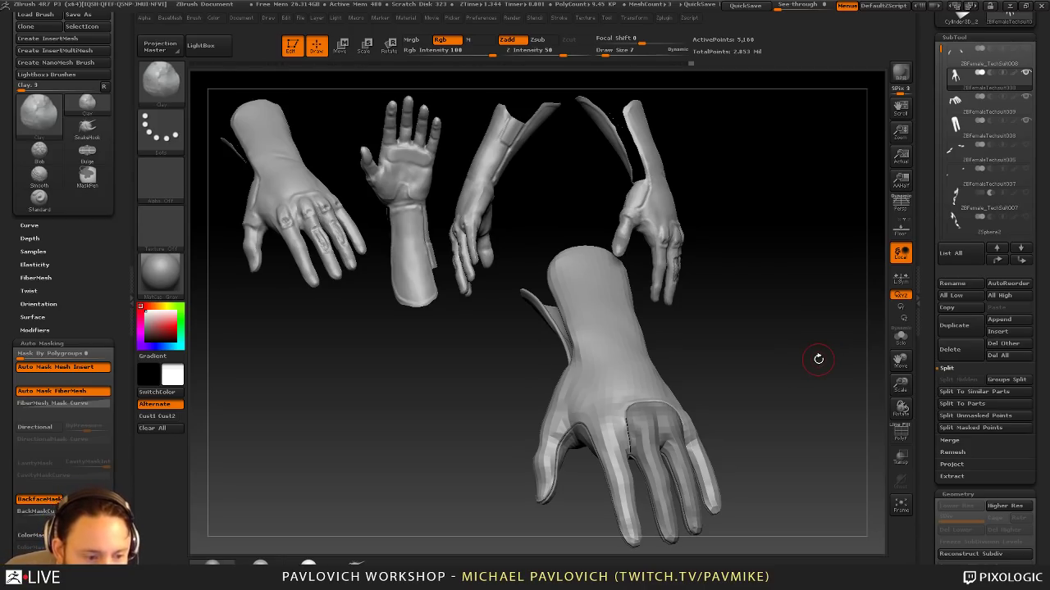
Step: QuickSave the project and switch to the Standard brush with Draw Size 5
{"action": "key", "text": "9"}
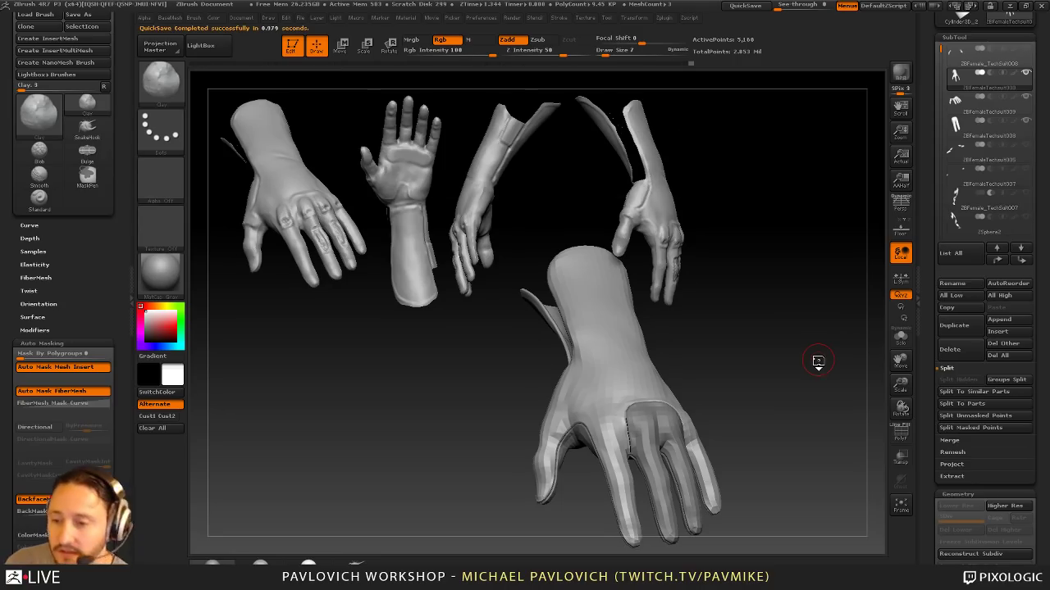
{"action": "left_click_drag", "start_coordinate": [797, 352], "coordinate": [801, 355]}
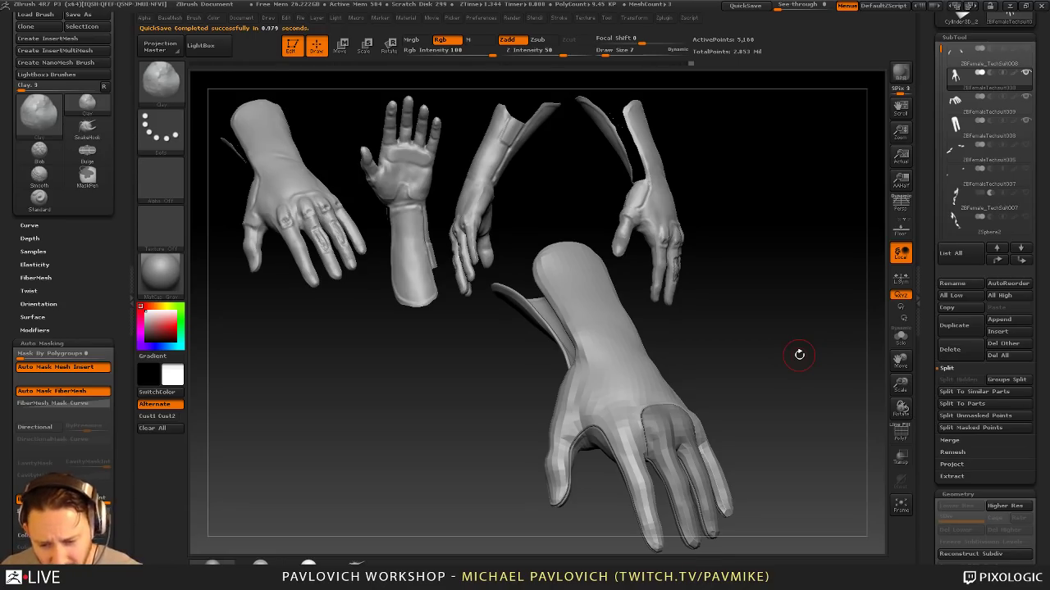
{"action": "mouse_move", "coordinate": [803, 342]}
{"action": "left_mouse_down"}
{"action": "mouse_move", "coordinate": [791, 377]}
{"action": "mouse_move", "coordinate": [762, 365]}
{"action": "mouse_move", "coordinate": [779, 383]}
{"action": "left_mouse_up"}
{"action": "key", "text": "1"}
{"action": "key", "text": "s"}
{"action": "left_click", "coordinate": [751, 390]}
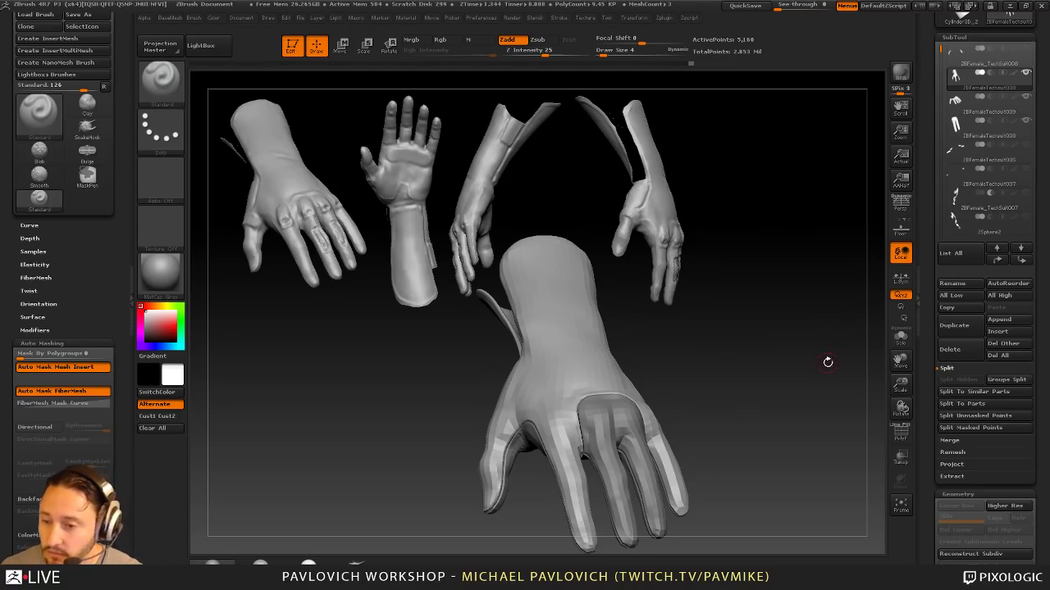
{"action": "left_click_drag", "start_coordinate": [828, 362], "coordinate": [804, 339]}
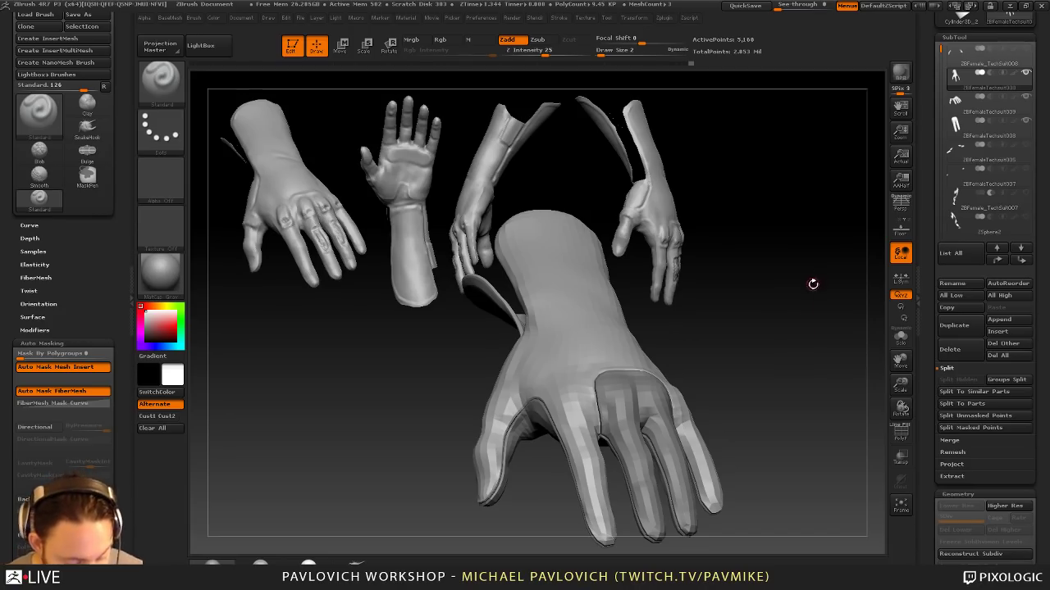
{"action": "left_click_drag", "start_coordinate": [871, 324], "coordinate": [798, 316]}
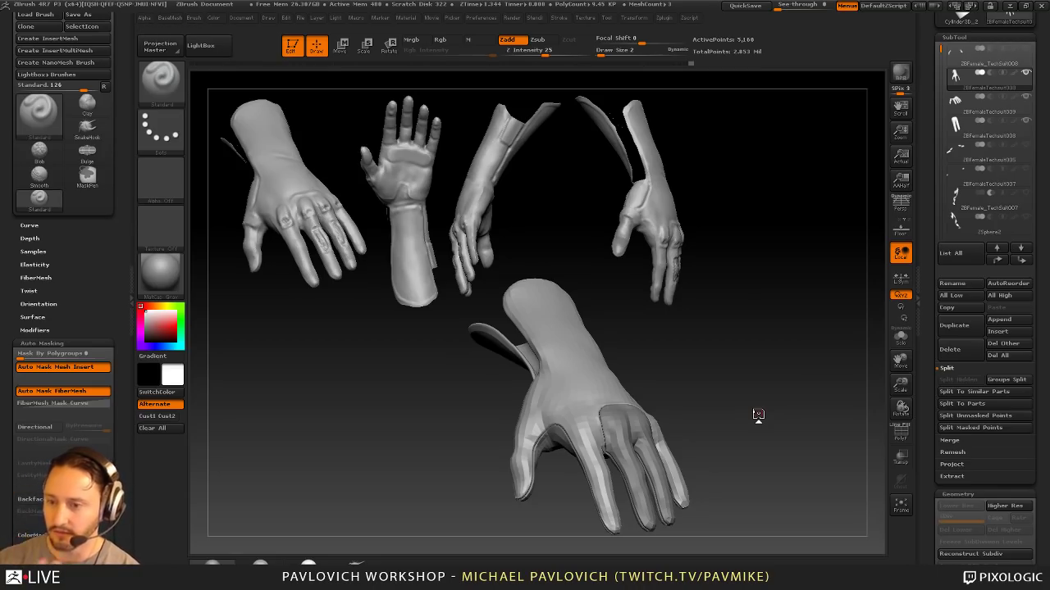
{"action": "mouse_move", "coordinate": [758, 414]}
{"action": "left_mouse_down"}
{"action": "mouse_move", "coordinate": [759, 347]}
{"action": "mouse_move", "coordinate": [773, 321]}
{"action": "mouse_move", "coordinate": [804, 347]}
{"action": "mouse_move", "coordinate": [785, 353]}
{"action": "left_mouse_up"}
{"action": "key", "text": "s"}
{"action": "mouse_move", "coordinate": [783, 355]}
{"action": "left_mouse_down"}
{"action": "mouse_move", "coordinate": [763, 355]}
{"action": "mouse_move", "coordinate": [799, 325]}
{"action": "mouse_move", "coordinate": [799, 350]}
{"action": "mouse_move", "coordinate": [832, 363]}
{"action": "mouse_move", "coordinate": [806, 331]}
{"action": "mouse_move", "coordinate": [829, 347]}
{"action": "left_mouse_up"}
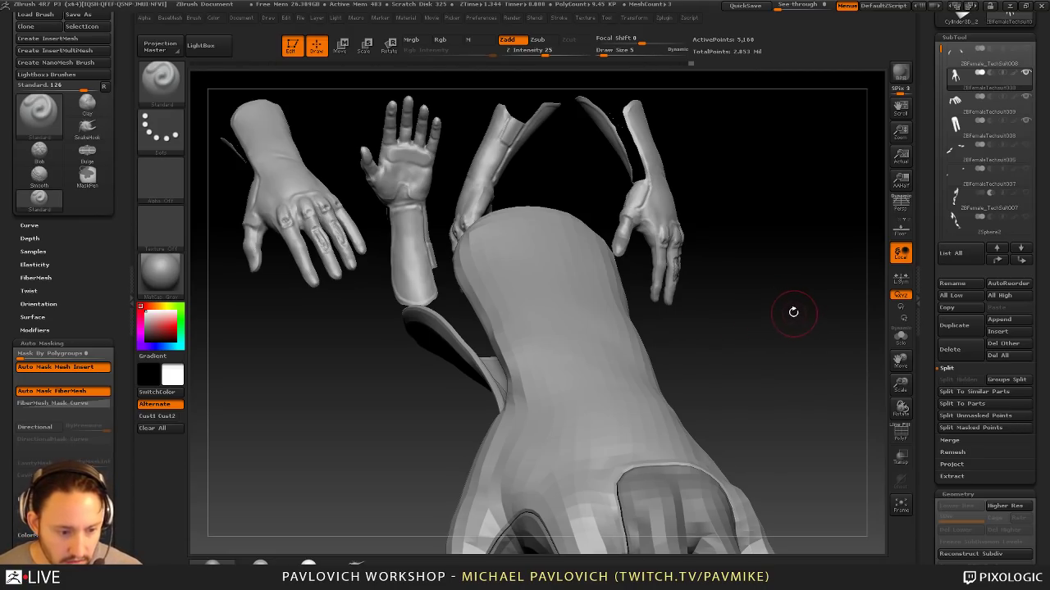
Step: Select the palm panel to inspect the palm side, and reselect the outer forearm and hand panel
{"action": "mouse_move", "coordinate": [806, 328]}
{"action": "left_mouse_down"}
{"action": "mouse_move", "coordinate": [810, 342]}
{"action": "mouse_move", "coordinate": [864, 361]}
{"action": "mouse_move", "coordinate": [867, 339]}
{"action": "mouse_move", "coordinate": [767, 378]}
{"action": "mouse_move", "coordinate": [794, 244]}
{"action": "mouse_move", "coordinate": [838, 353]}
{"action": "mouse_move", "coordinate": [830, 343]}
{"action": "mouse_move", "coordinate": [828, 386]}
{"action": "left_mouse_up"}
{"action": "left_click", "coordinate": [531, 363], "text": "alt"}
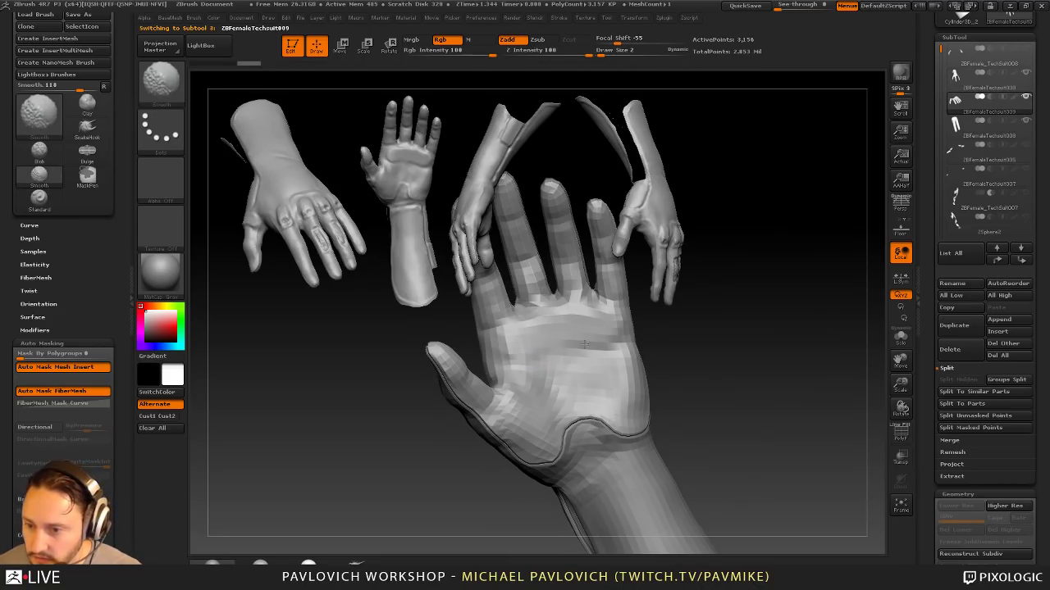
{"action": "mouse_move", "coordinate": [721, 287]}
{"action": "left_mouse_down"}
{"action": "mouse_move", "coordinate": [867, 365]}
{"action": "mouse_move", "coordinate": [755, 346]}
{"action": "mouse_move", "coordinate": [737, 353]}
{"action": "mouse_move", "coordinate": [749, 355]}
{"action": "mouse_move", "coordinate": [753, 389]}
{"action": "mouse_move", "coordinate": [835, 357]}
{"action": "mouse_move", "coordinate": [763, 374]}
{"action": "mouse_move", "coordinate": [799, 332]}
{"action": "mouse_move", "coordinate": [811, 359]}
{"action": "left_mouse_up"}
{"action": "key", "text": "s"}
{"action": "left_click", "coordinate": [637, 364], "text": "alt"}
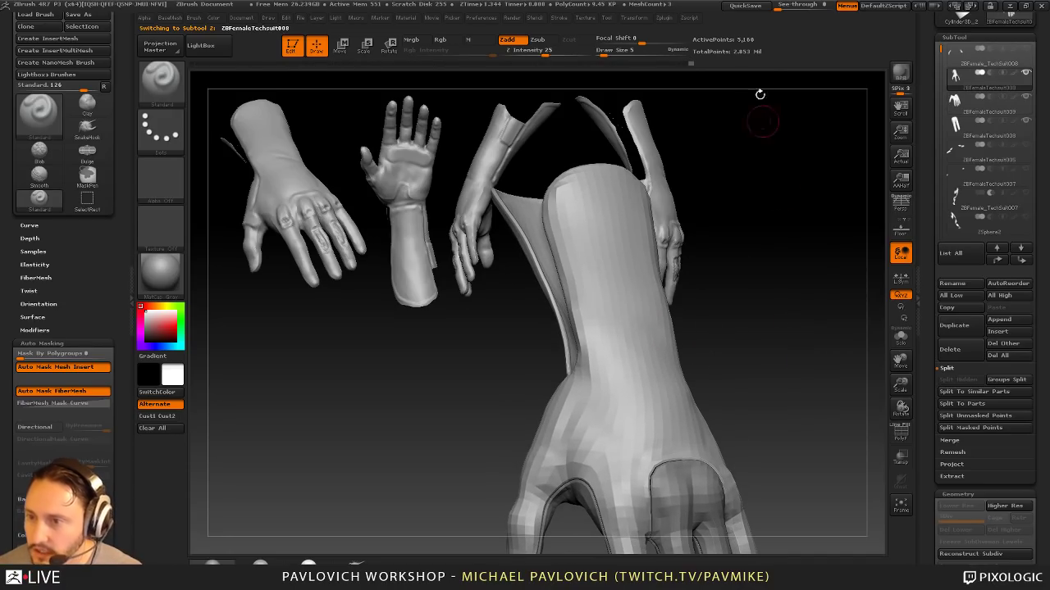
Step: QuickSave the project and reload it from the newest QuickSave file in LightBox
{"action": "left_click", "coordinate": [745, 6]}
{"action": "key", "text": "comma"}
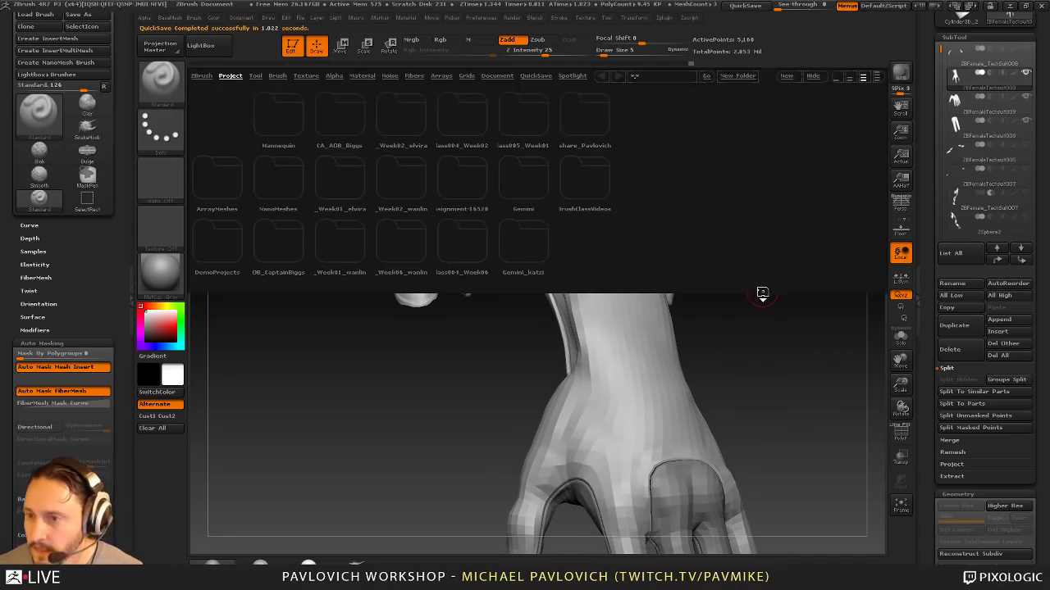
{"action": "left_click", "coordinate": [535, 75]}
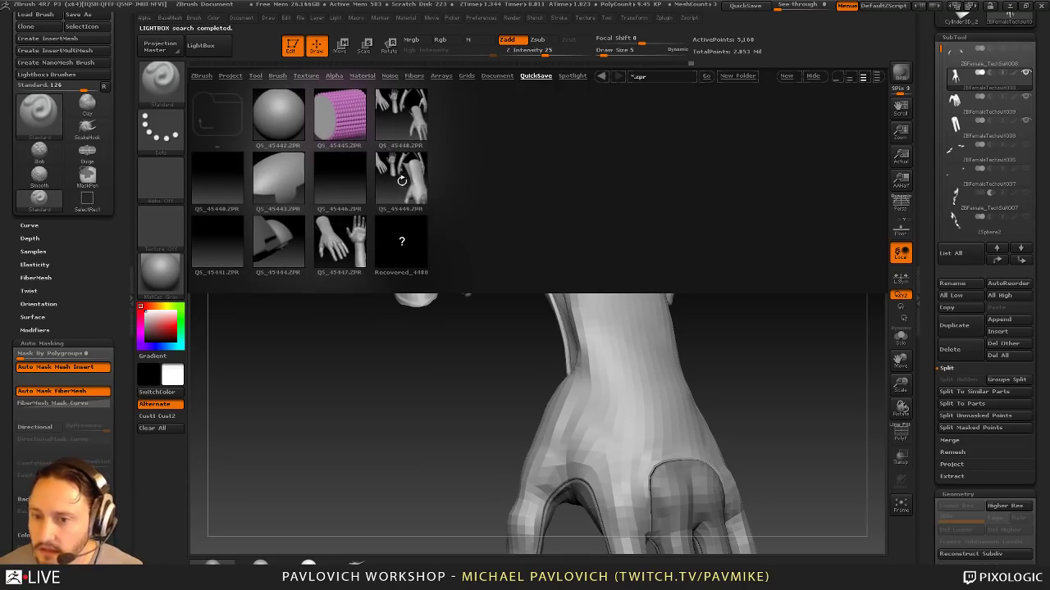
{"action": "double_click", "coordinate": [408, 182]}
{"action": "left_click", "coordinate": [537, 341]}
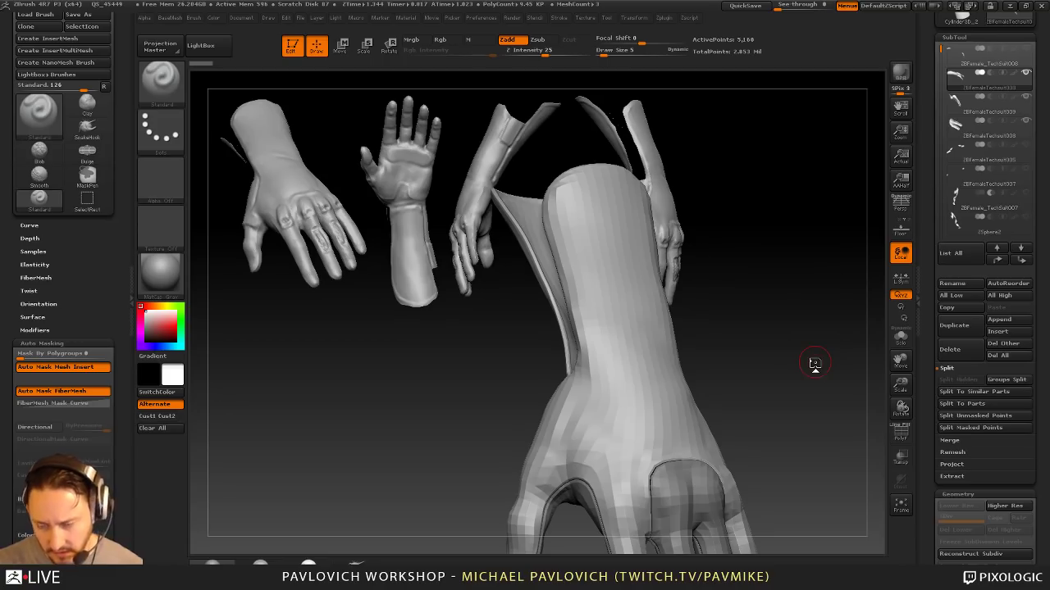
Step: Smooth the rounded edge of the outer panel's cuff beside the notch with strokes at Draw Size 2
{"action": "left_click_drag", "start_coordinate": [792, 255], "coordinate": [776, 415], "text": "alt"}
{"action": "left_click_drag", "start_coordinate": [271, 250], "coordinate": [442, 292], "text": "alt"}
{"action": "left_click_drag", "start_coordinate": [868, 321], "coordinate": [715, 332], "text": "alt"}
{"action": "key", "text": "s"}
{"action": "left_click_drag", "start_coordinate": [597, 407], "coordinate": [603, 452], "text": "shift"}
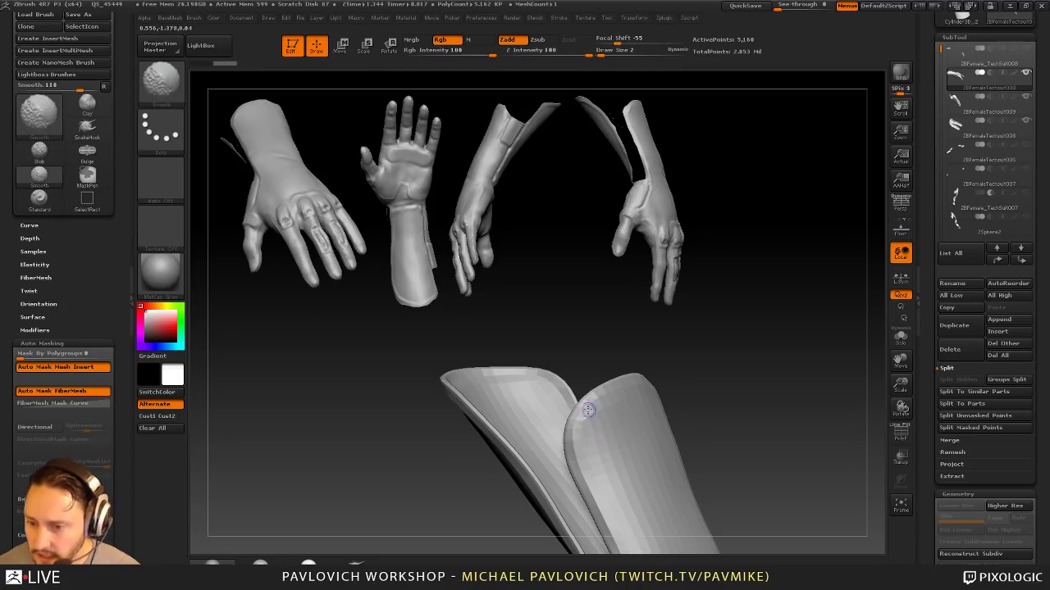
{"action": "left_click_drag", "start_coordinate": [684, 369], "coordinate": [677, 355]}
{"action": "left_click_drag", "start_coordinate": [595, 389], "coordinate": [633, 423], "text": "shift"}
{"action": "left_click_drag", "start_coordinate": [712, 360], "coordinate": [681, 357]}
{"action": "left_click_drag", "start_coordinate": [581, 419], "coordinate": [583, 431], "text": "shift"}
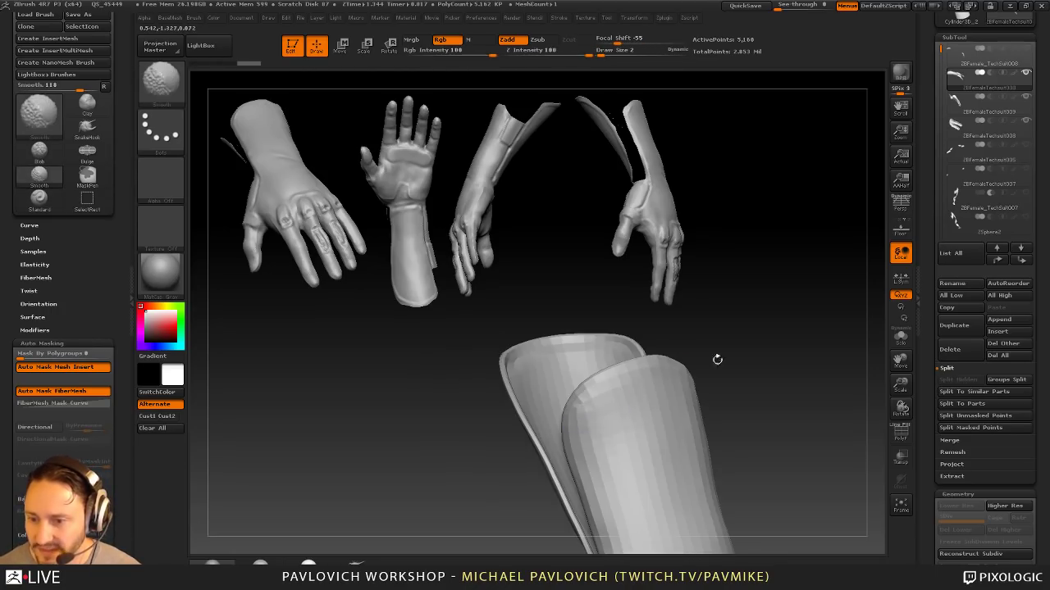
Step: Raise Draw Size to 5 and refine the cuff's outer rim and notch edge with sculpting and smoothing strokes
{"action": "mouse_move", "coordinate": [717, 358]}
{"action": "left_mouse_down"}
{"action": "mouse_move", "coordinate": [679, 382]}
{"action": "mouse_move", "coordinate": [628, 392]}
{"action": "left_mouse_up"}
{"action": "left_click_drag", "start_coordinate": [716, 406], "coordinate": [765, 385]}
{"action": "mouse_move", "coordinate": [734, 348]}
{"action": "left_mouse_down", "text": "alt"}
{"action": "mouse_move", "coordinate": [752, 332]}
{"action": "mouse_move", "coordinate": [770, 354]}
{"action": "mouse_move", "coordinate": [674, 357]}
{"action": "mouse_move", "coordinate": [712, 371]}
{"action": "mouse_move", "coordinate": [692, 378]}
{"action": "left_mouse_up", "text": "alt"}
{"action": "key", "text": "s"}
{"action": "left_click_drag", "start_coordinate": [604, 421], "coordinate": [621, 410]}
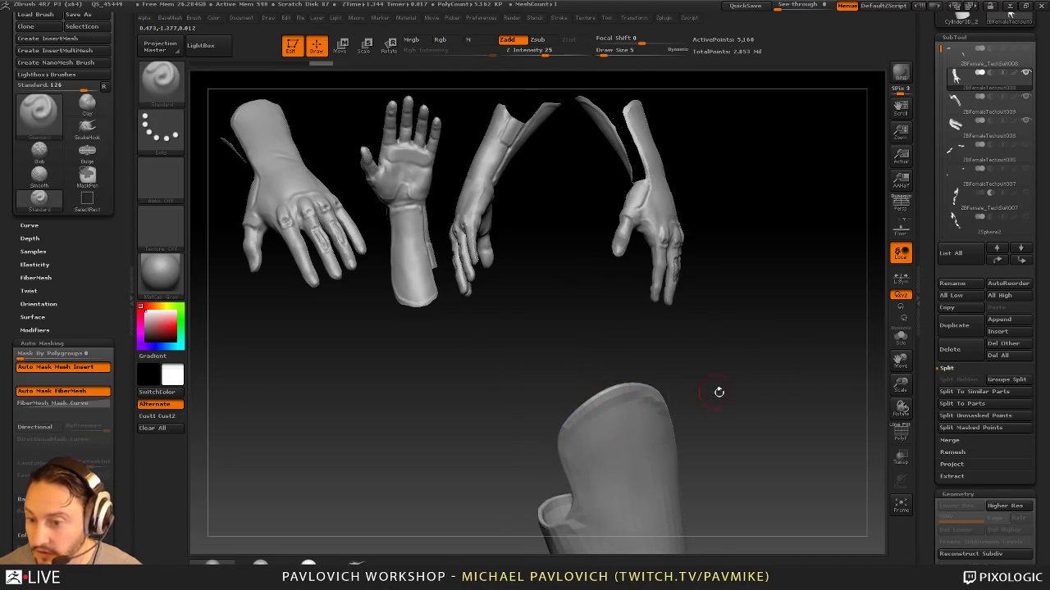
{"action": "left_click_drag", "start_coordinate": [719, 392], "coordinate": [666, 391]}
{"action": "key", "text": "ctrl+z"}
{"action": "key", "text": "ctrl+z"}
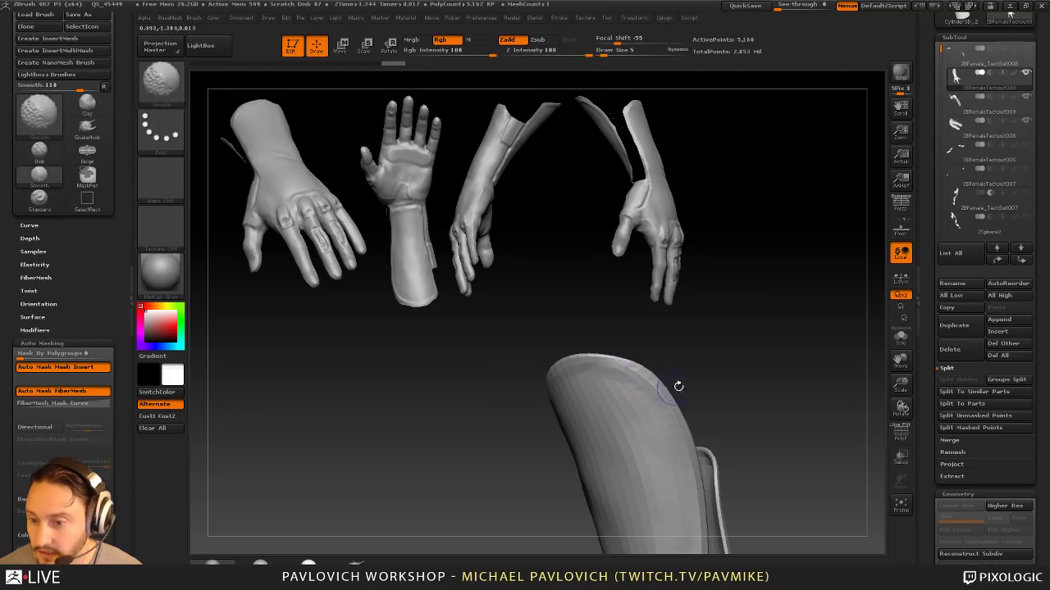
{"action": "left_click_drag", "start_coordinate": [727, 363], "coordinate": [694, 348]}
{"action": "left_click_drag", "start_coordinate": [579, 399], "coordinate": [592, 387], "text": "shift"}
{"action": "left_click_drag", "start_coordinate": [656, 366], "coordinate": [697, 361]}
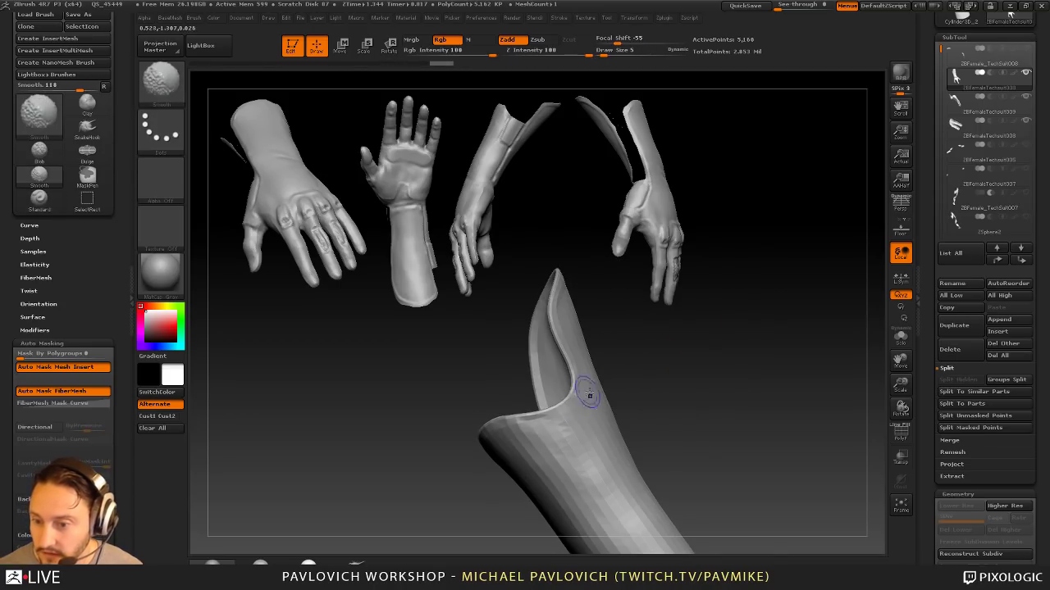
{"action": "left_click_drag", "start_coordinate": [588, 396], "coordinate": [599, 382], "text": "shift"}
Step: Switch to the Clay brush, build up the forearm surface beside the cuff notch, and smooth it
{"action": "left_click_drag", "start_coordinate": [663, 361], "coordinate": [695, 355]}
{"action": "key", "text": "b"}
{"action": "key", "text": "c"}
{"action": "key", "text": "l"}
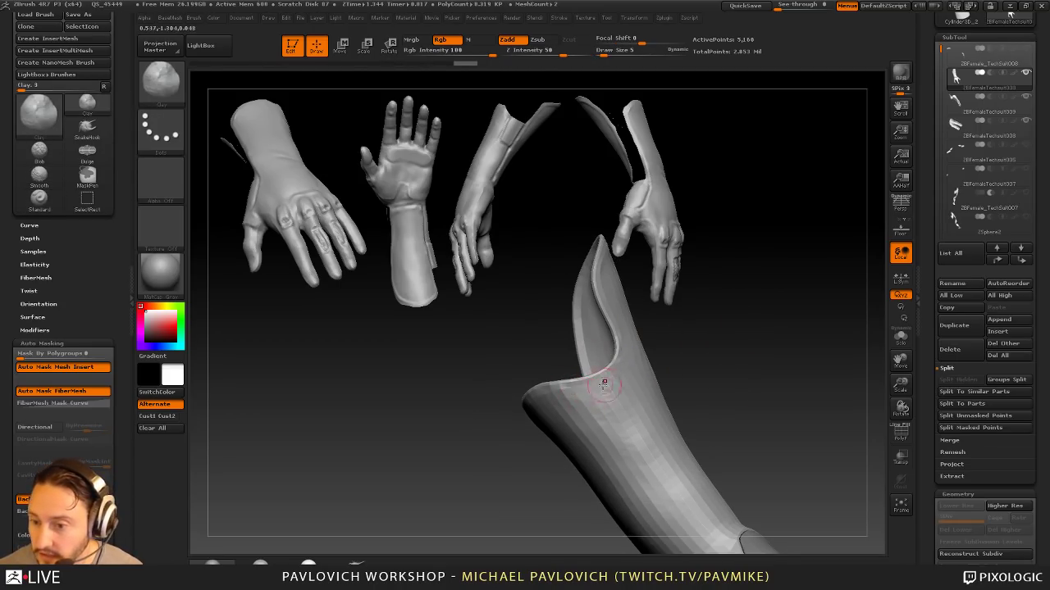
{"action": "mouse_move", "coordinate": [605, 385]}
{"action": "left_mouse_down"}
{"action": "mouse_move", "coordinate": [566, 383]}
{"action": "mouse_move", "coordinate": [572, 393]}
{"action": "left_mouse_up"}
{"action": "left_click_drag", "start_coordinate": [533, 371], "coordinate": [587, 360], "text": "shift"}
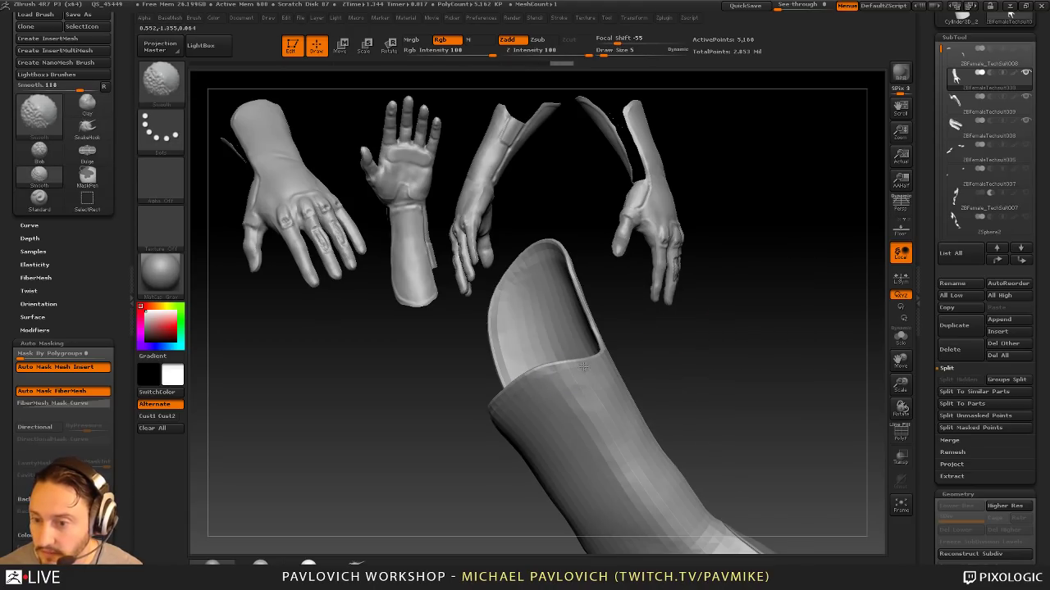
{"action": "left_click_drag", "start_coordinate": [677, 349], "coordinate": [726, 354]}
{"action": "left_click_drag", "start_coordinate": [590, 344], "coordinate": [644, 328], "text": "shift"}
{"action": "mouse_move", "coordinate": [759, 345]}
{"action": "left_mouse_down"}
{"action": "mouse_move", "coordinate": [699, 349]}
{"action": "mouse_move", "coordinate": [713, 364]}
{"action": "mouse_move", "coordinate": [762, 365]}
{"action": "mouse_move", "coordinate": [773, 330]}
{"action": "mouse_move", "coordinate": [786, 362]}
{"action": "mouse_move", "coordinate": [855, 269]}
{"action": "mouse_move", "coordinate": [780, 368]}
{"action": "mouse_move", "coordinate": [803, 363]}
{"action": "mouse_move", "coordinate": [822, 326]}
{"action": "mouse_move", "coordinate": [808, 283]}
{"action": "mouse_move", "coordinate": [829, 328]}
{"action": "mouse_move", "coordinate": [781, 325]}
{"action": "mouse_move", "coordinate": [876, 386]}
{"action": "mouse_move", "coordinate": [874, 417]}
{"action": "mouse_move", "coordinate": [931, 408]}
{"action": "left_mouse_up"}
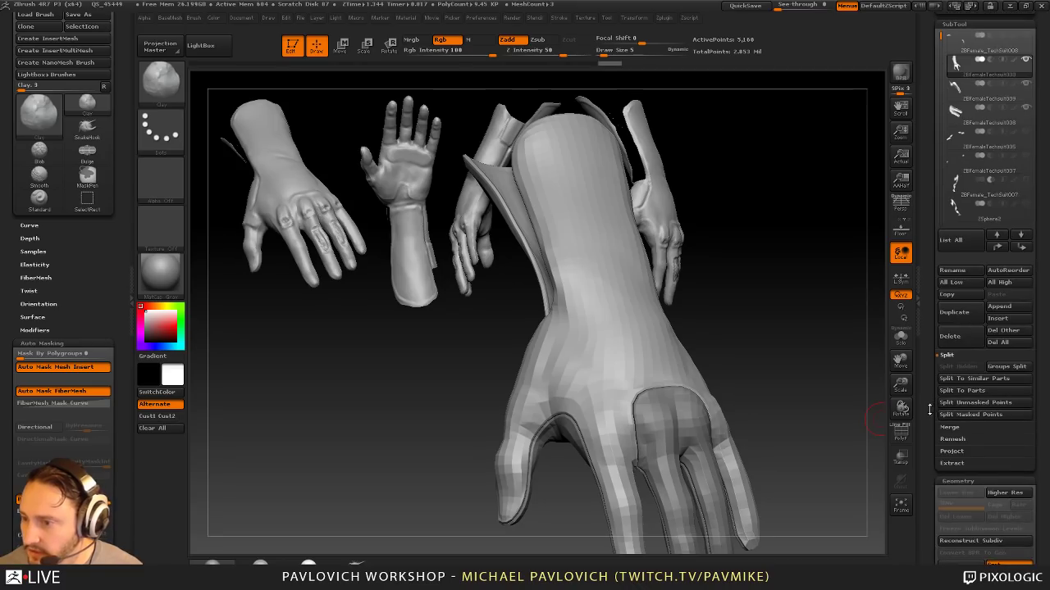
Step: Crease the outer panel along its polygroup borders with Crease PG and preview it with Dynamic Subdivision
{"action": "left_click_drag", "start_coordinate": [932, 324], "coordinate": [927, 182]}
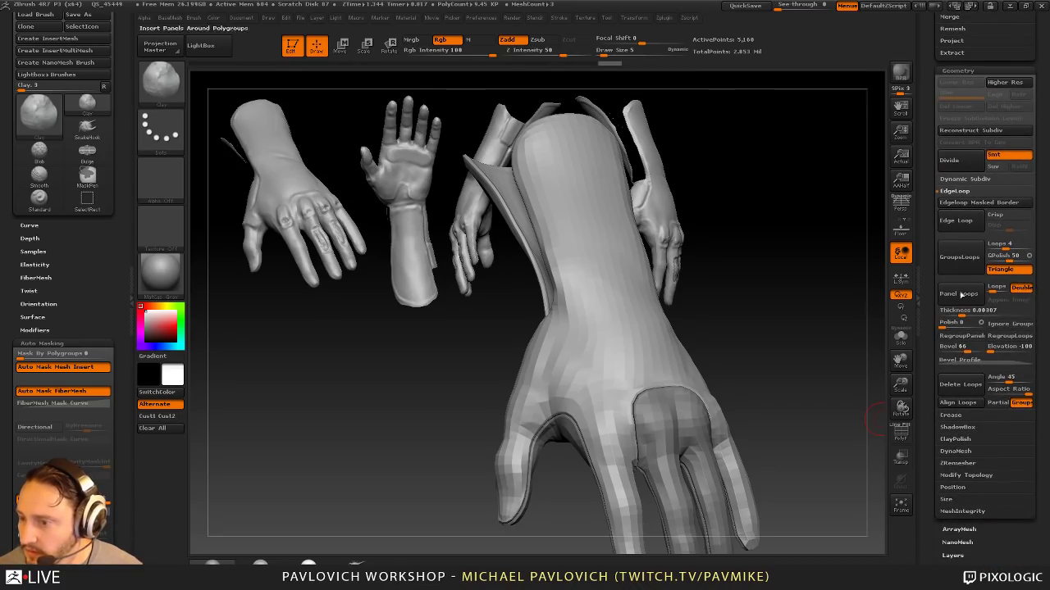
{"action": "left_click", "coordinate": [955, 416]}
{"action": "left_click_drag", "start_coordinate": [932, 432], "coordinate": [933, 391]}
{"action": "left_click", "coordinate": [969, 423]}
{"action": "left_click_drag", "start_coordinate": [869, 432], "coordinate": [780, 328]}
{"action": "key", "text": "d"}
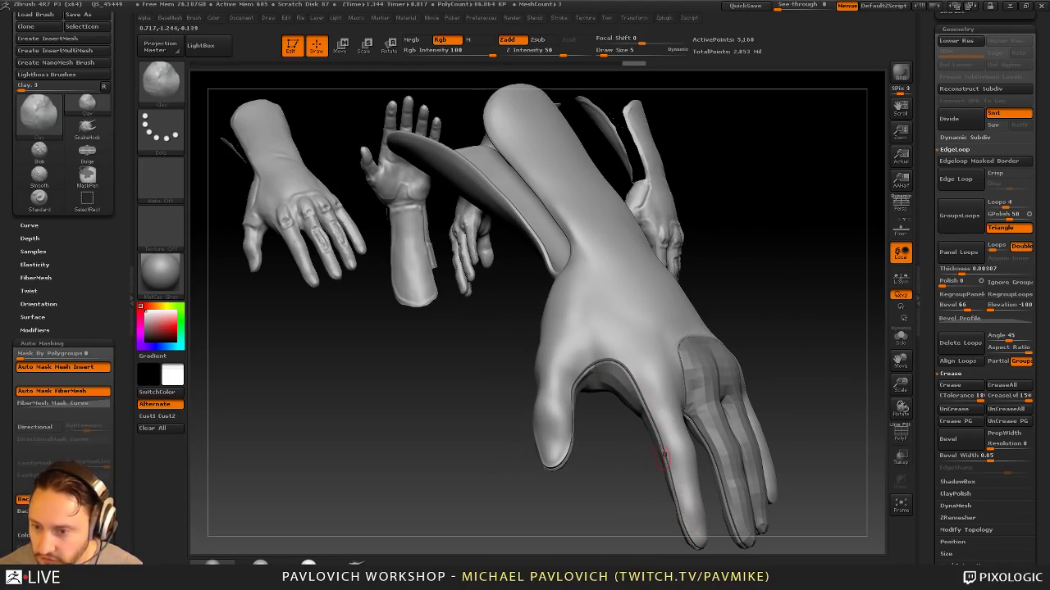
Step: Reduce Draw Size to 1 and set the outer panel's Dynamic Subdivision SmoothSubdiv level to 3
{"action": "mouse_move", "coordinate": [780, 300]}
{"action": "left_mouse_down", "text": "alt"}
{"action": "mouse_move", "coordinate": [714, 318]}
{"action": "mouse_move", "coordinate": [794, 331]}
{"action": "mouse_move", "coordinate": [813, 279]}
{"action": "mouse_move", "coordinate": [782, 199]}
{"action": "mouse_move", "coordinate": [812, 210]}
{"action": "mouse_move", "coordinate": [802, 165]}
{"action": "left_mouse_up", "text": "alt"}
{"action": "key", "text": "s"}
{"action": "left_click", "coordinate": [808, 278]}
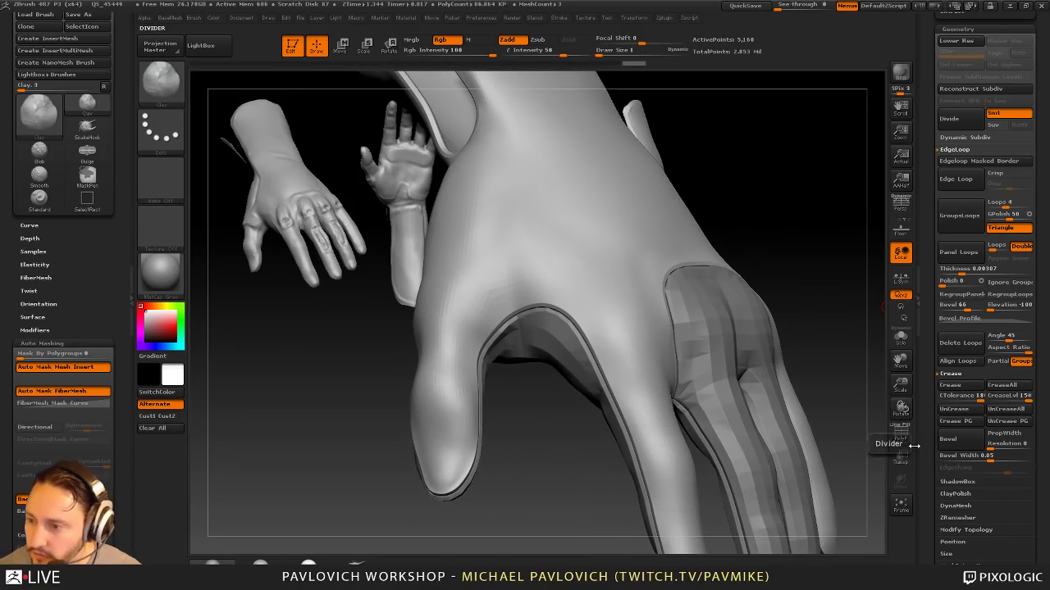
{"action": "left_click_drag", "start_coordinate": [826, 237], "coordinate": [823, 251], "text": "alt"}
{"action": "left_click_drag", "start_coordinate": [928, 67], "coordinate": [929, 104]}
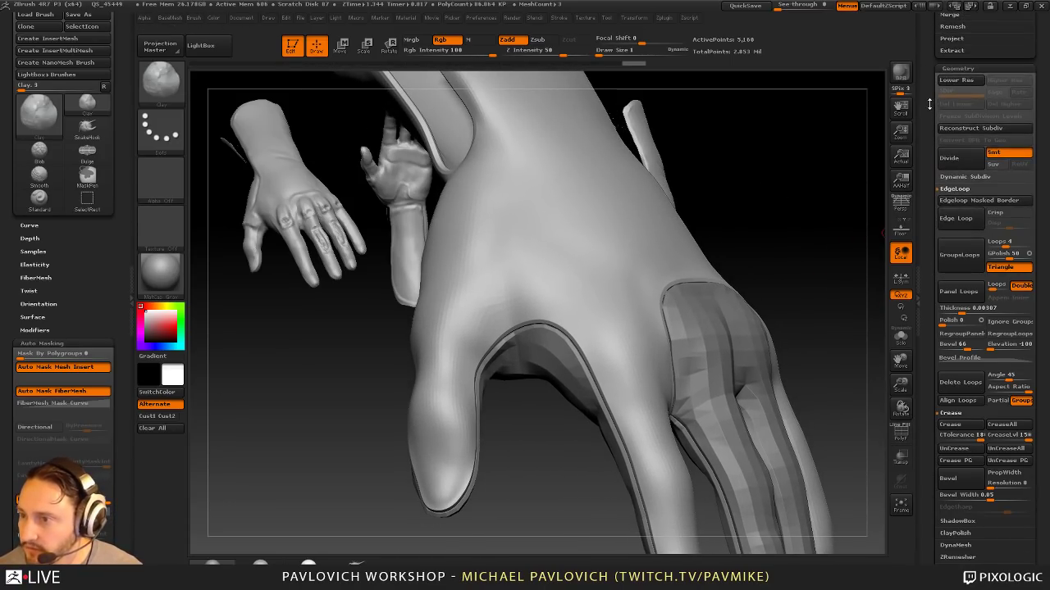
{"action": "left_click_drag", "start_coordinate": [928, 151], "coordinate": [928, 70]}
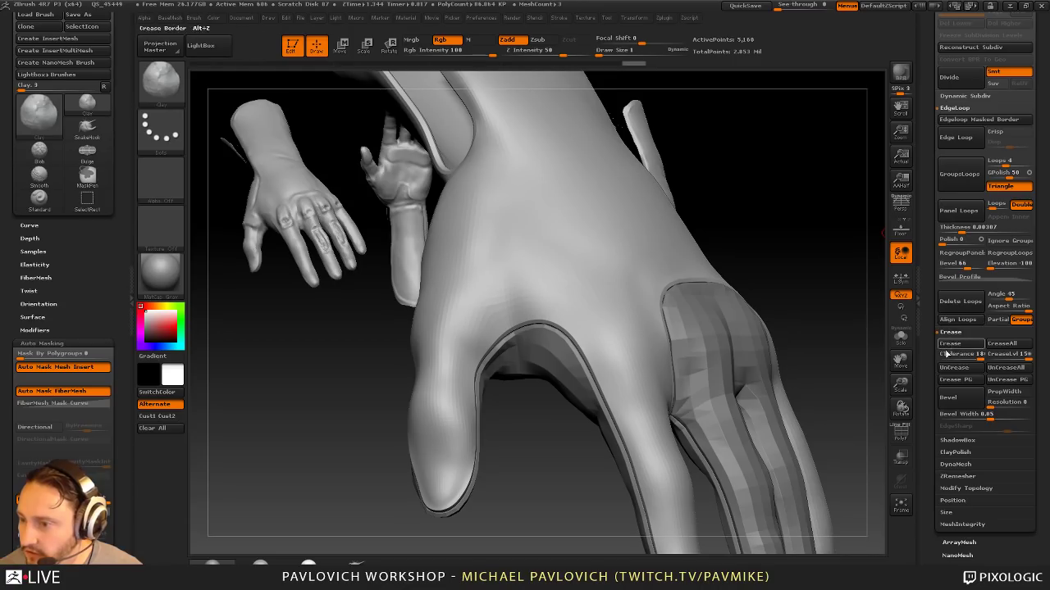
{"action": "left_click_drag", "start_coordinate": [928, 379], "coordinate": [928, 369]}
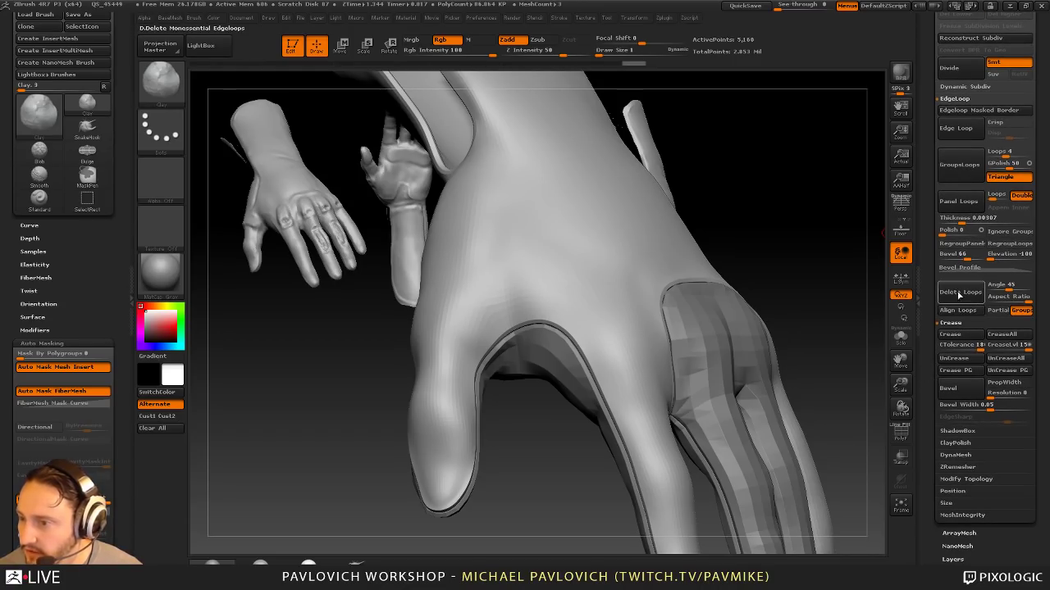
{"action": "key", "text": "shift"}
{"action": "left_click", "coordinate": [958, 98]}
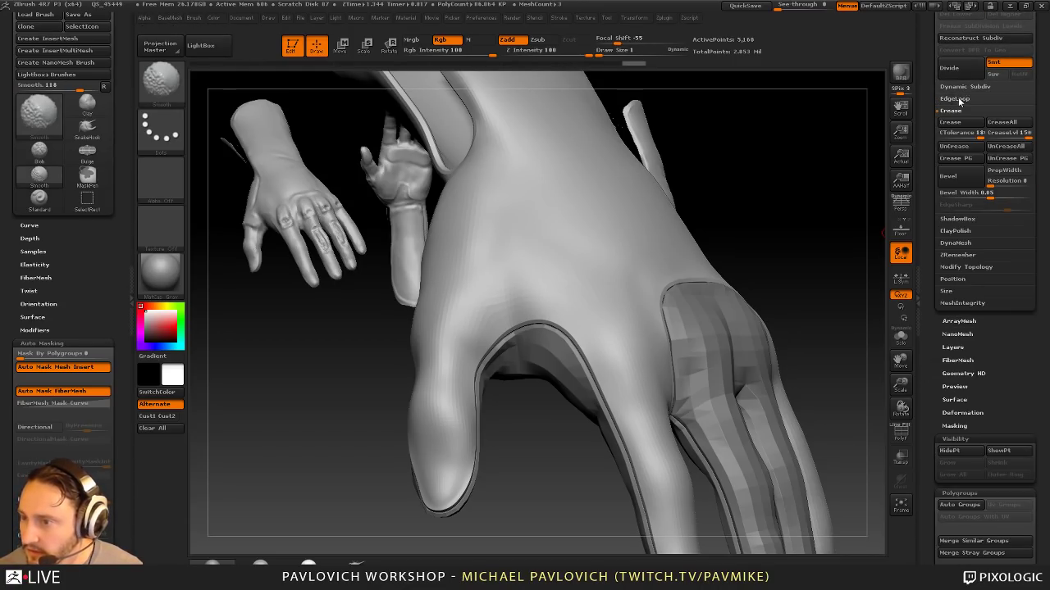
{"action": "left_click", "coordinate": [960, 89], "text": "shift"}
{"action": "left_click_drag", "start_coordinate": [834, 218], "coordinate": [820, 217]}
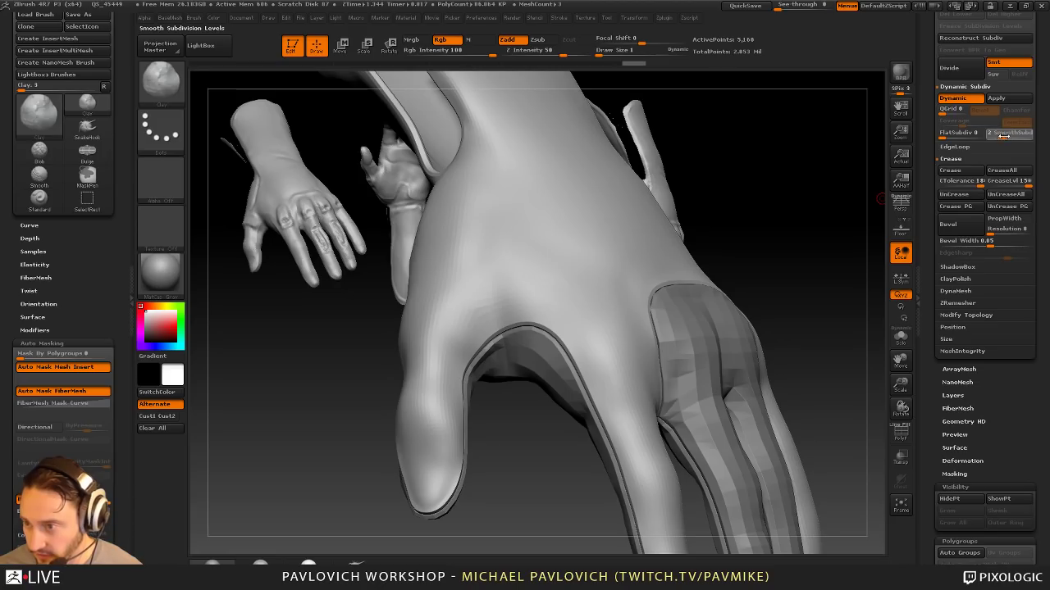
{"action": "left_click", "coordinate": [1010, 173]}
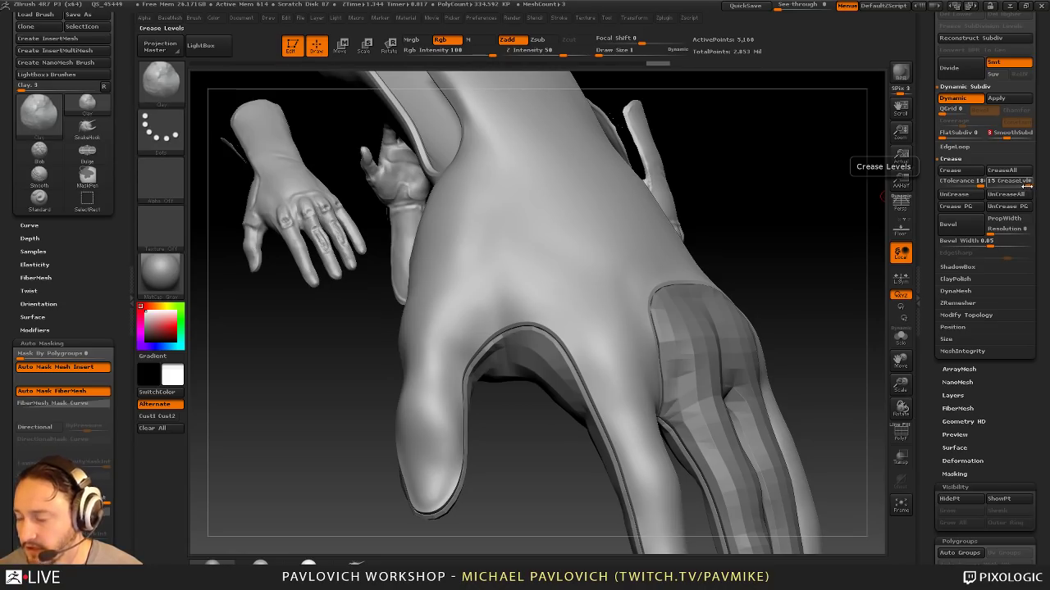
Step: Set the outer panel's crease level to 1, compare it with Dynamic Subdivision off and on, and raise Draw Size to 2
{"action": "left_click_drag", "start_coordinate": [1026, 186], "coordinate": [993, 184]}
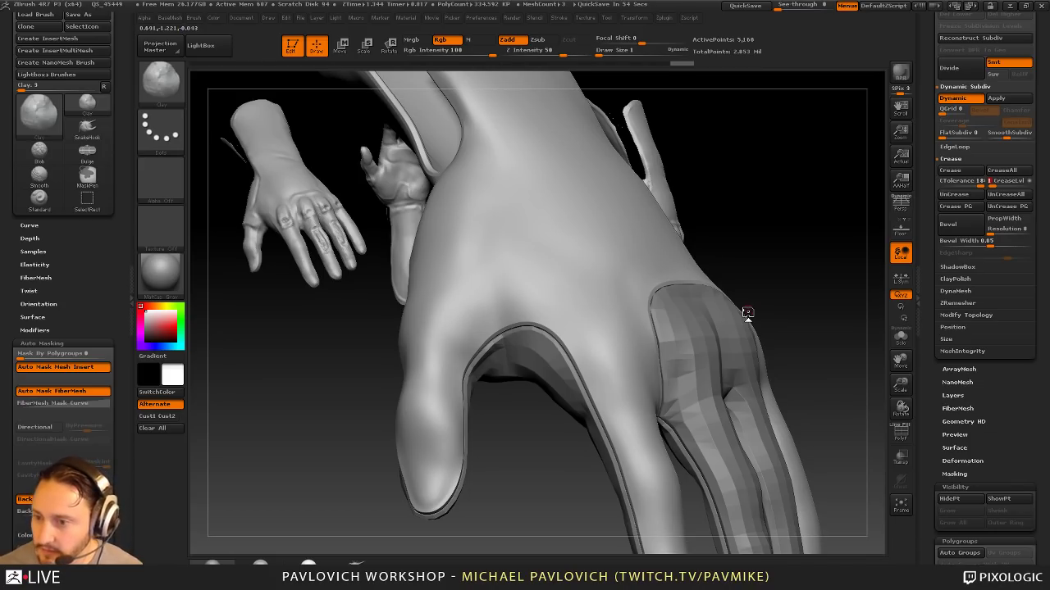
{"action": "key", "text": "shift+d"}
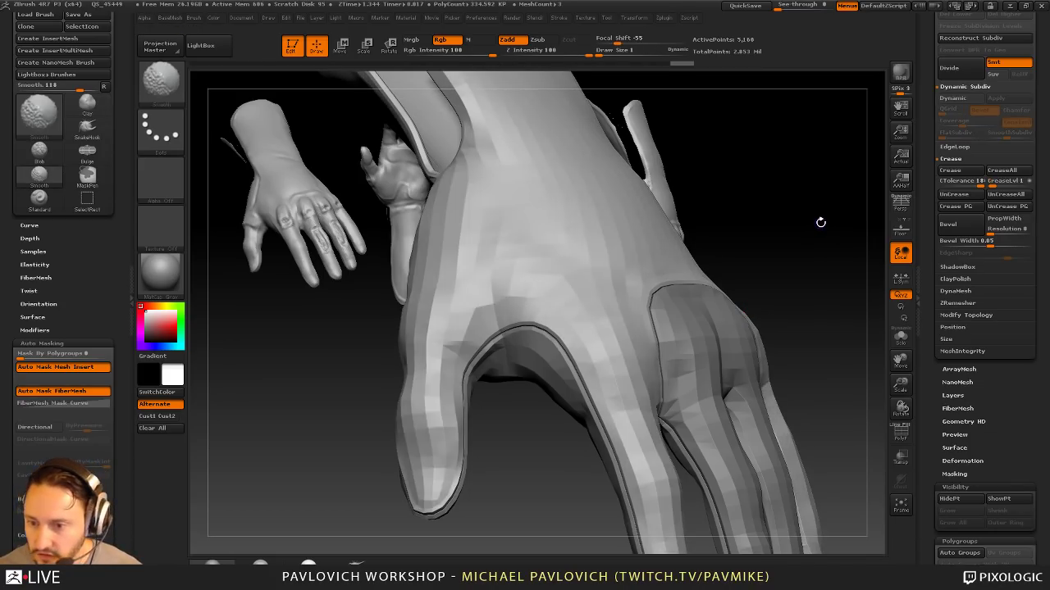
{"action": "key", "text": "d"}
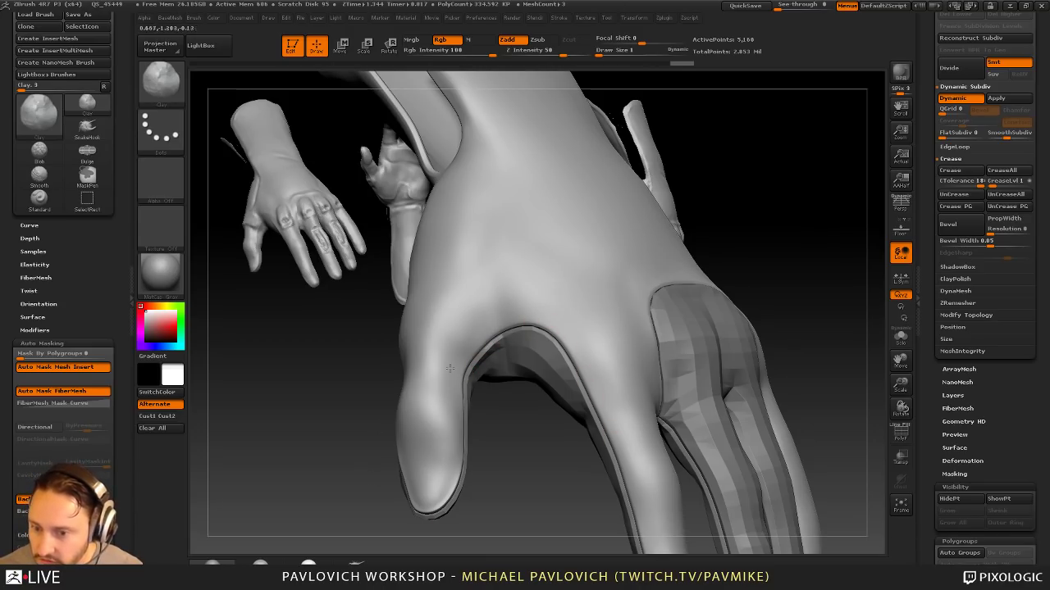
{"action": "left_click_drag", "start_coordinate": [820, 270], "coordinate": [802, 287]}
{"action": "key", "text": "s"}
{"action": "left_click", "coordinate": [802, 286]}
{"action": "left_click_drag", "start_coordinate": [352, 80], "coordinate": [339, 72]}
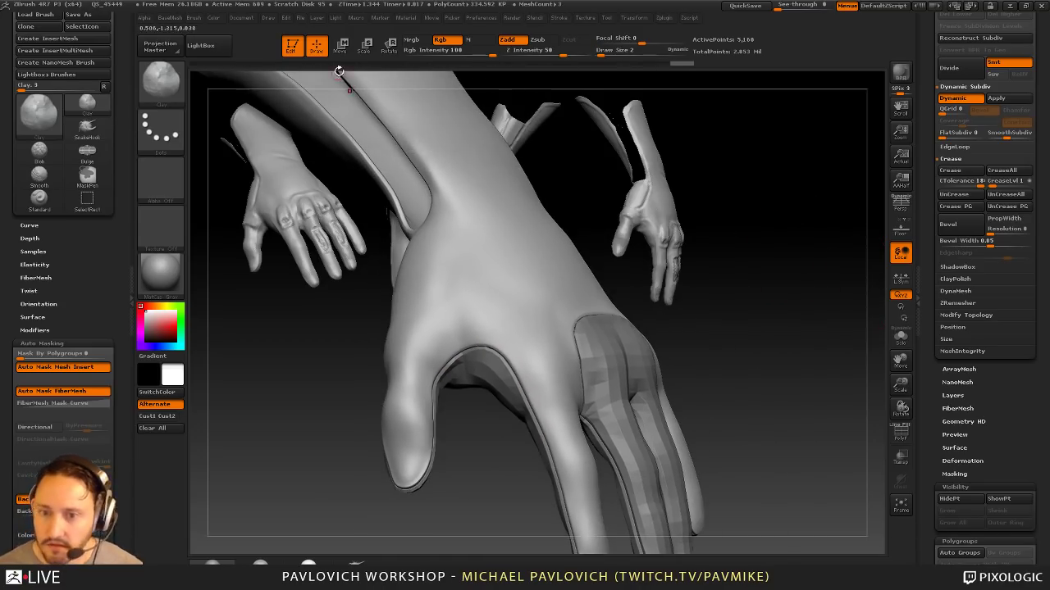
Step: Clear the canvas, place a Cylinder3D primitive in Edit mode with polyframe shown, and convert it to a PolyMesh3D
{"action": "left_click", "coordinate": [296, 53]}
{"action": "key", "text": "ctrl+n"}
{"action": "left_click_drag", "start_coordinate": [928, 208], "coordinate": [932, 410]}
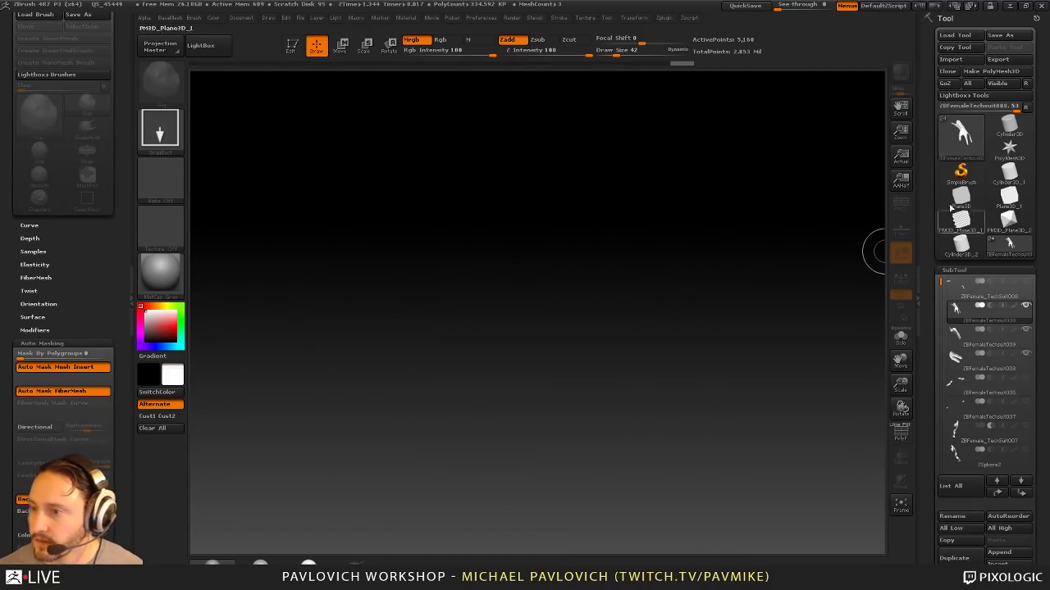
{"action": "left_click", "coordinate": [1008, 125]}
{"action": "left_click_drag", "start_coordinate": [511, 332], "coordinate": [550, 439]}
{"action": "left_click", "coordinate": [296, 49]}
{"action": "mouse_move", "coordinate": [742, 181]}
{"action": "left_mouse_down"}
{"action": "mouse_move", "coordinate": [758, 284]}
{"action": "mouse_move", "coordinate": [790, 232]}
{"action": "mouse_move", "coordinate": [761, 237]}
{"action": "mouse_move", "coordinate": [780, 238]}
{"action": "left_mouse_up"}
{"action": "left_click", "coordinate": [900, 435]}
{"action": "left_click", "coordinate": [990, 72]}
{"action": "key", "text": "f"}
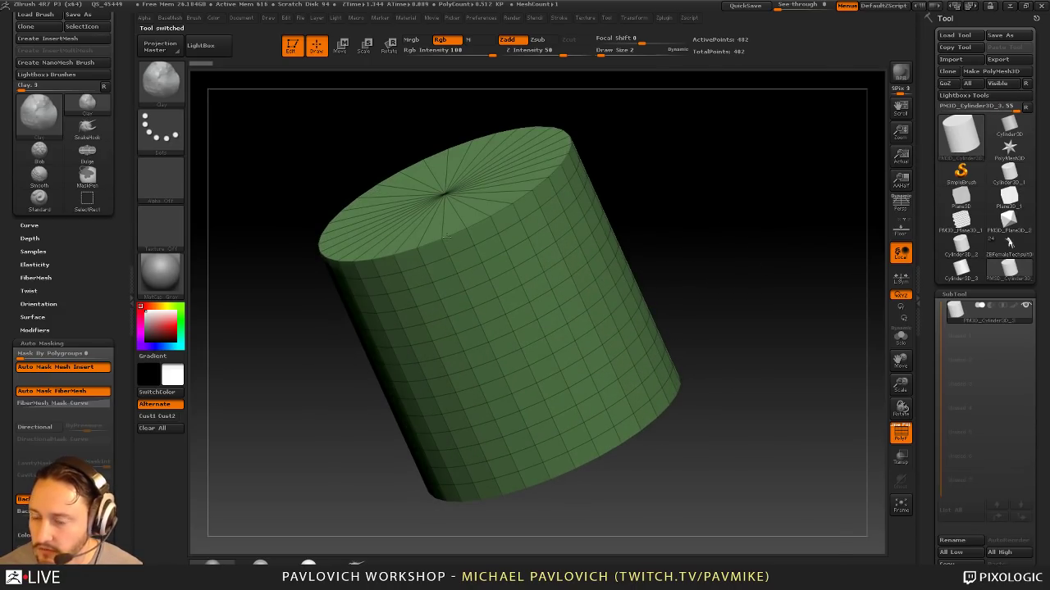
Step: Divide the cylinder into cap and side polygroups with Groups By Normals
{"action": "key", "text": "1"}
{"action": "left_click_drag", "start_coordinate": [720, 362], "coordinate": [722, 339]}
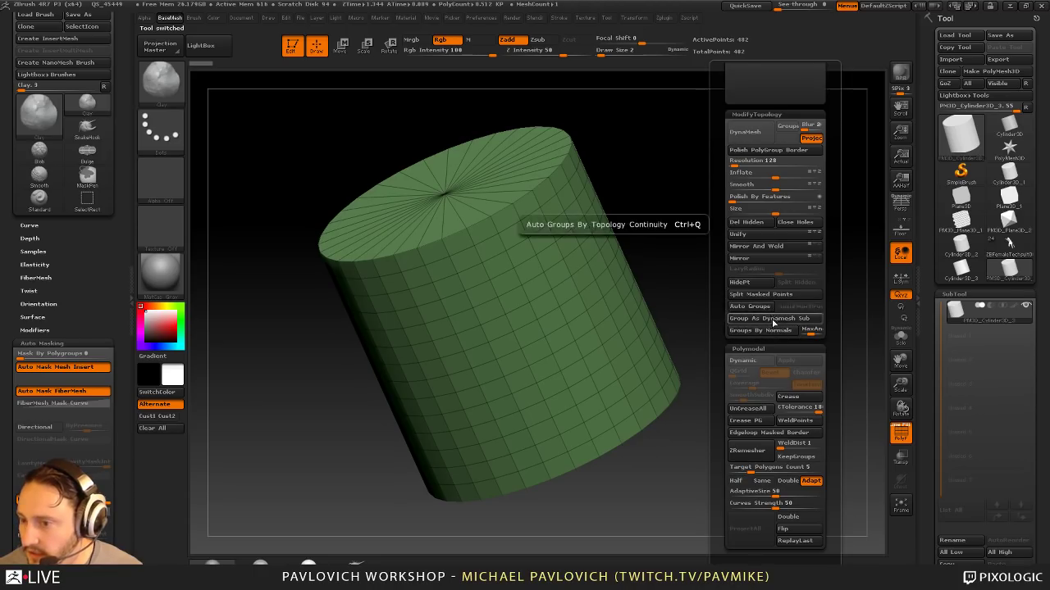
{"action": "left_click", "coordinate": [780, 333]}
{"action": "left_click_drag", "start_coordinate": [687, 422], "coordinate": [794, 366]}
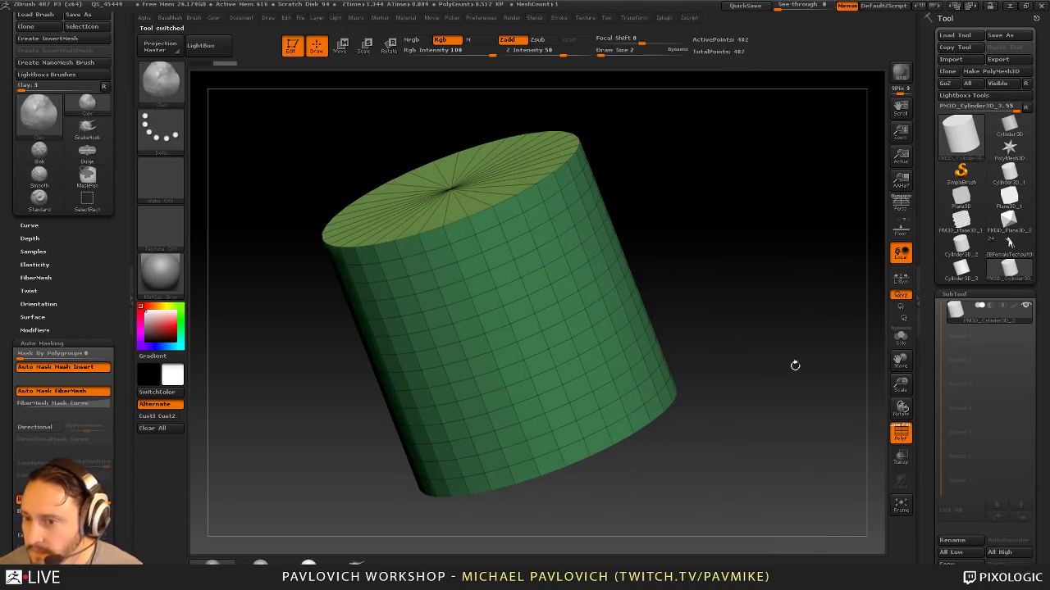
Step: Crease the cylinder along its polygroup borders with Crease PG and preview it in Dynamic Subdivision without polyframe
{"action": "key", "text": "1"}
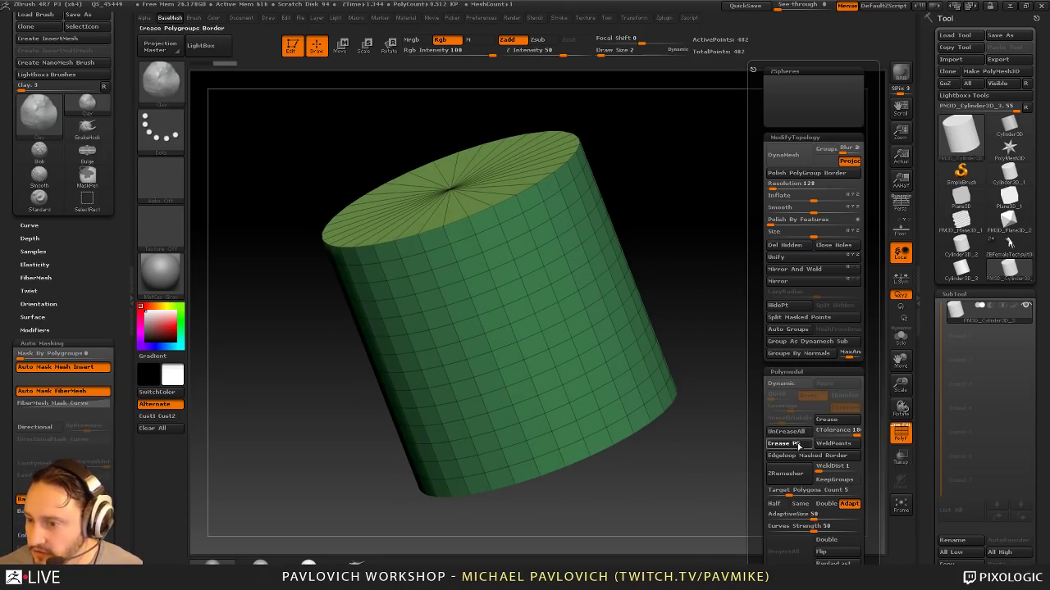
{"action": "left_click", "coordinate": [797, 444]}
{"action": "left_click_drag", "start_coordinate": [923, 368], "coordinate": [782, 296]}
{"action": "key", "text": "ctrl+d"}
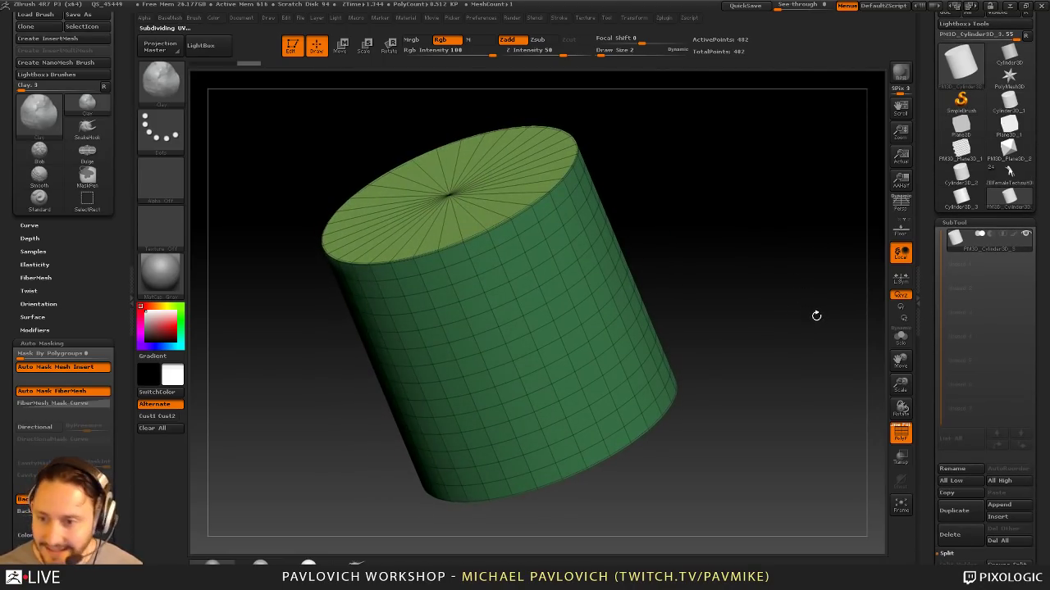
{"action": "left_click_drag", "start_coordinate": [932, 388], "coordinate": [922, 213]}
{"action": "left_click", "coordinate": [901, 432]}
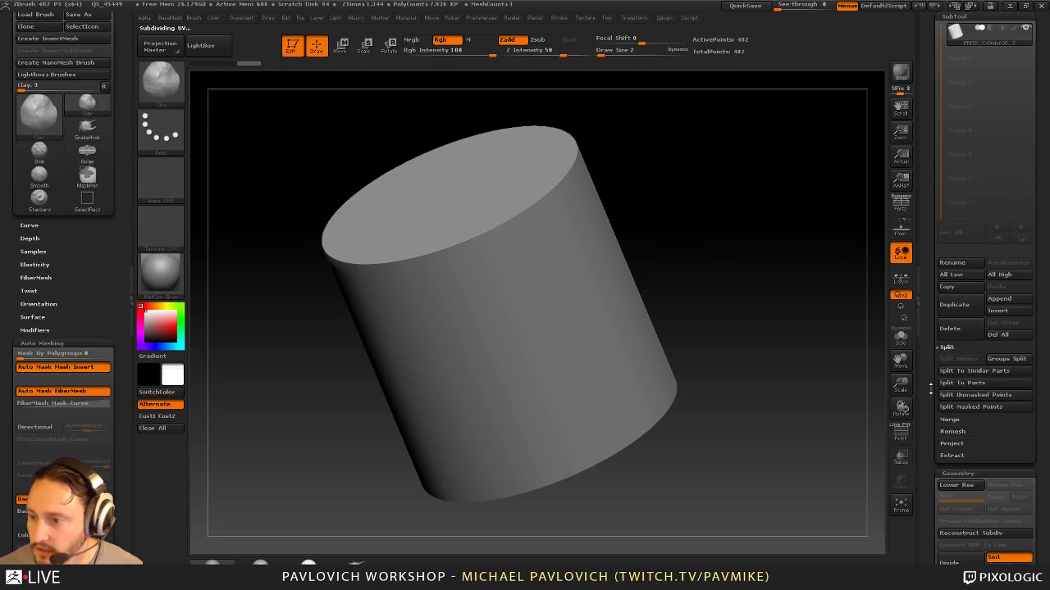
Step: Compare the cylinder at Dynamic Subdivision SmoothSubdiv levels 0, 1, 2, 3 and 6, and settle on 4
{"action": "left_click_drag", "start_coordinate": [930, 390], "coordinate": [917, 221]}
{"action": "scroll", "coordinate": [922, 385], "scroll_direction": "down", "scroll_amount": 5}
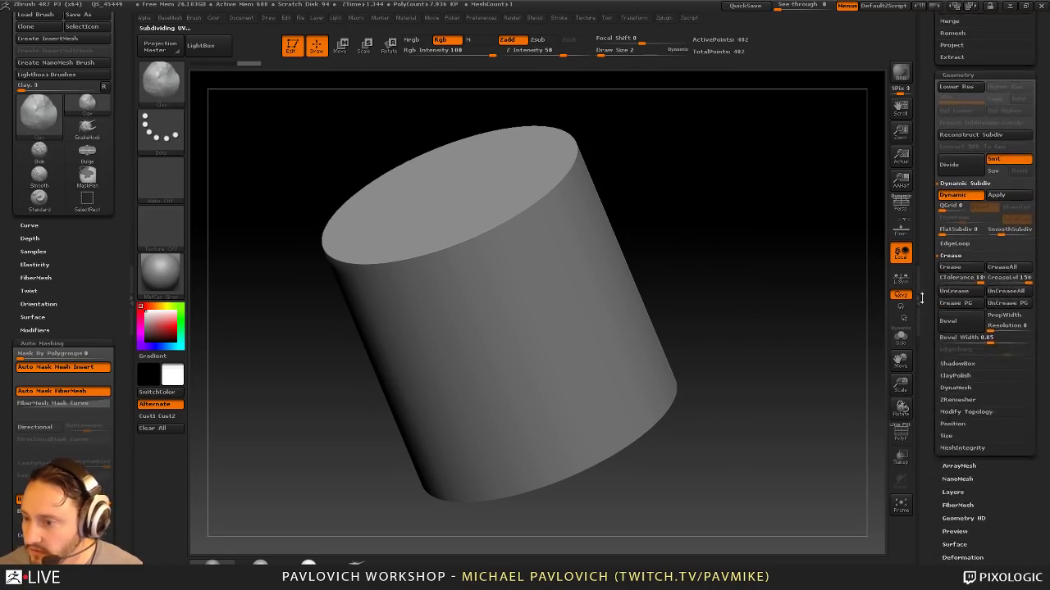
{"action": "scroll", "coordinate": [929, 314], "scroll_direction": "up", "scroll_amount": 2}
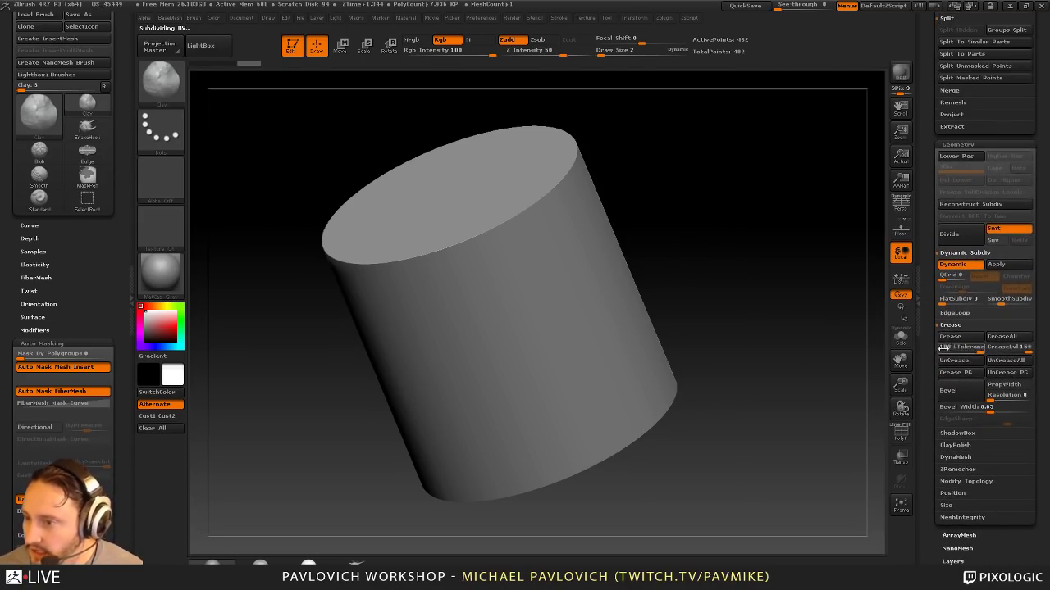
{"action": "key", "text": "f"}
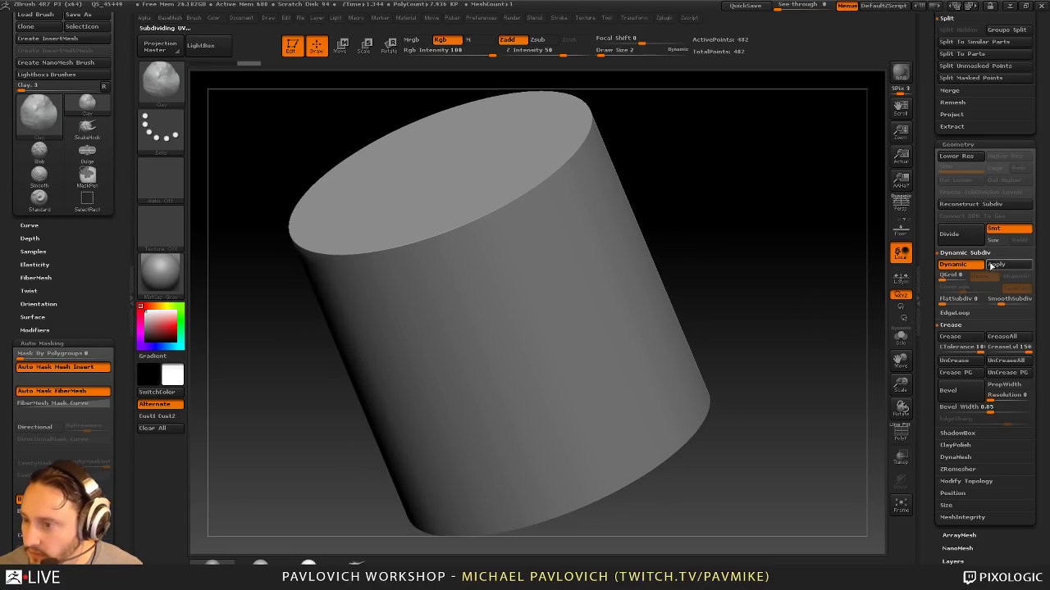
{"action": "left_click_drag", "start_coordinate": [1001, 302], "coordinate": [997, 319]}
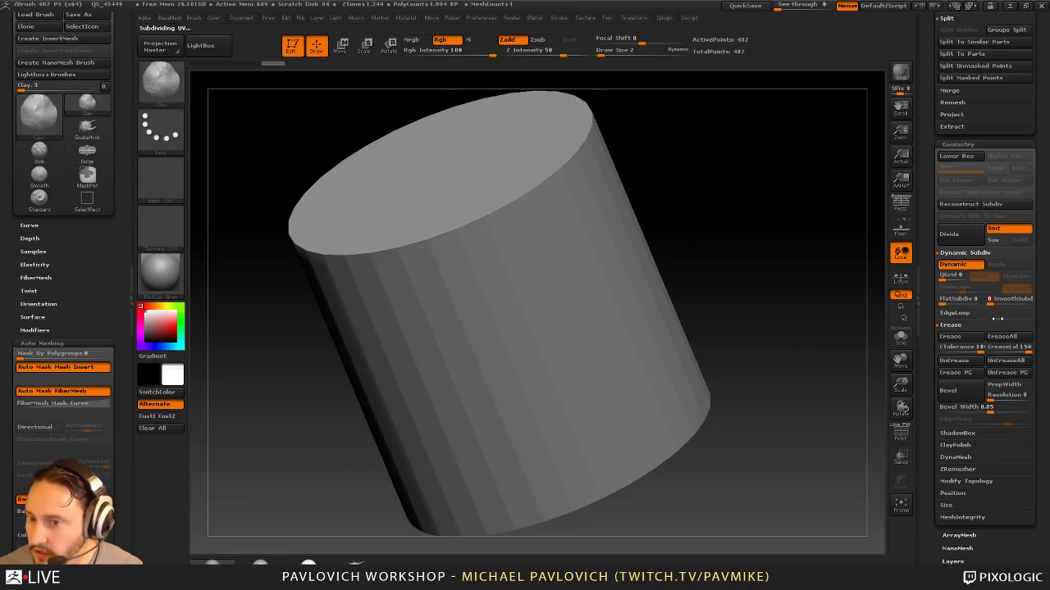
{"action": "left_click", "coordinate": [900, 438]}
{"action": "left_click", "coordinate": [903, 436]}
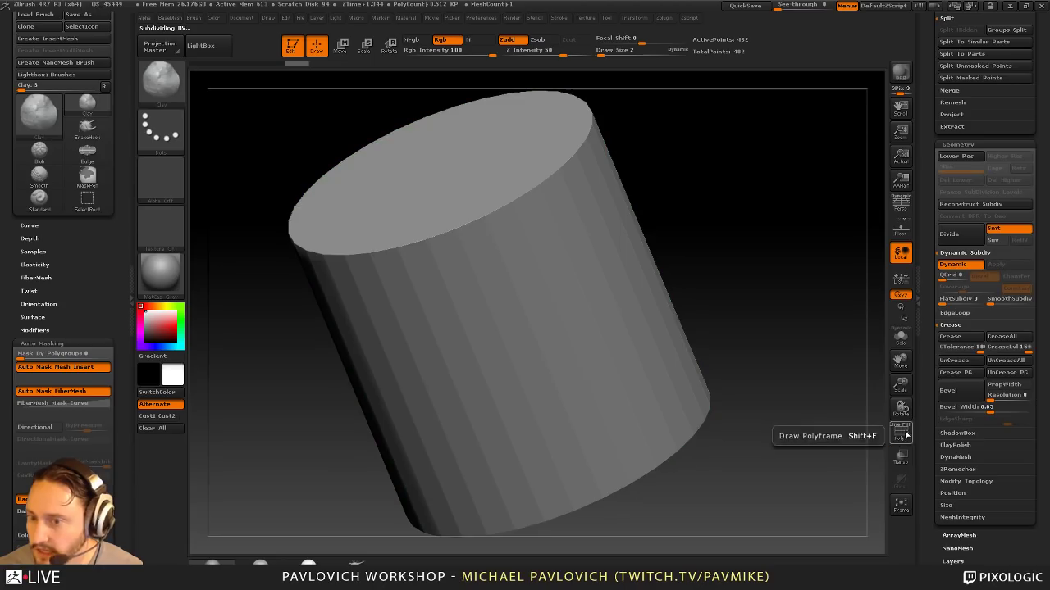
{"action": "left_click", "coordinate": [994, 305]}
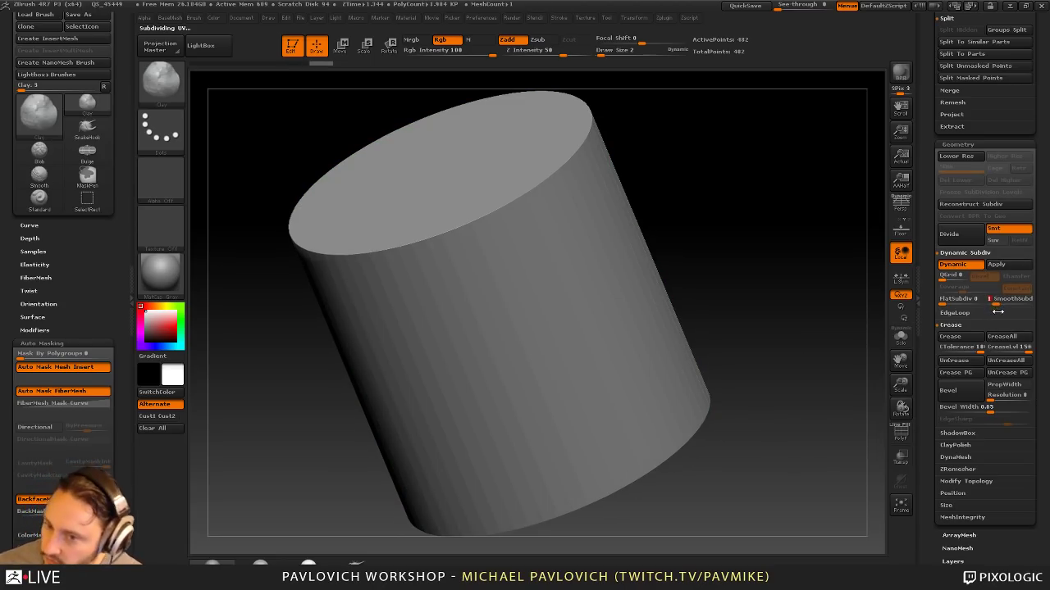
{"action": "left_click", "coordinate": [1001, 305]}
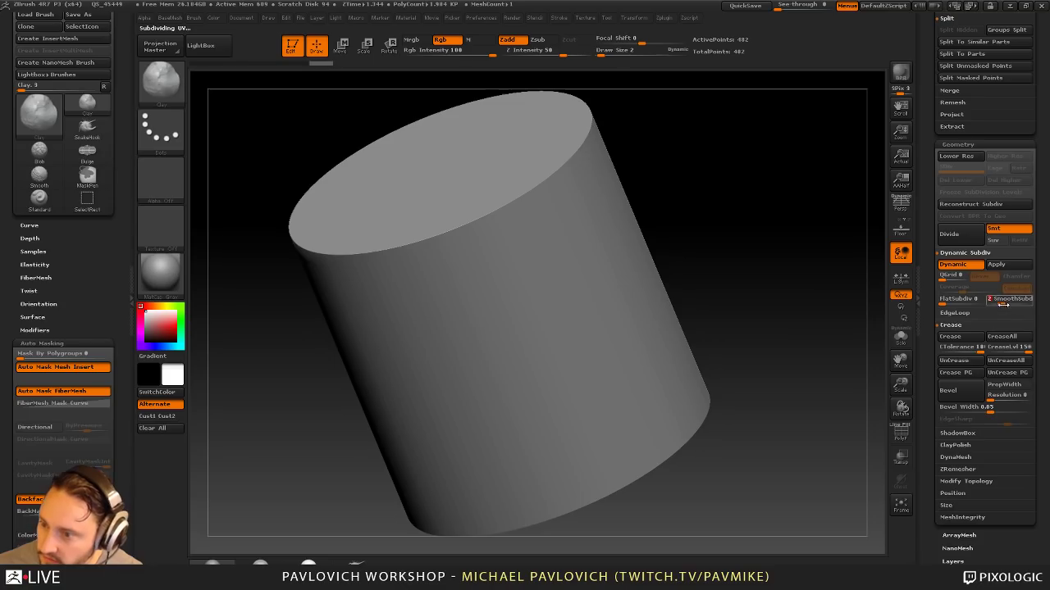
{"action": "left_click", "coordinate": [1005, 305]}
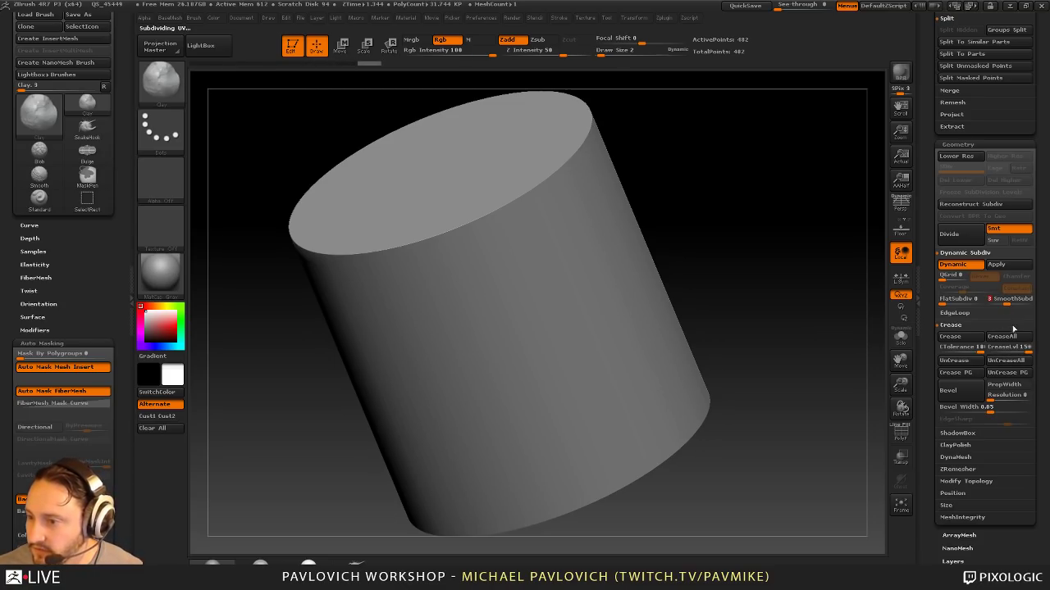
{"action": "left_click_drag", "start_coordinate": [1010, 302], "coordinate": [1023, 303]}
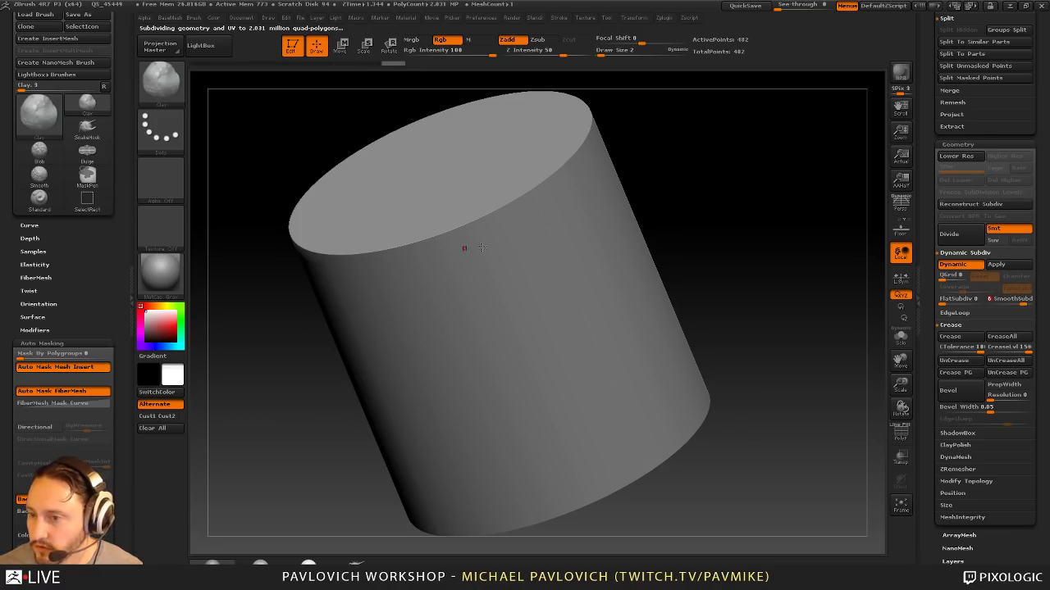
{"action": "left_click_drag", "start_coordinate": [1018, 303], "coordinate": [1001, 304]}
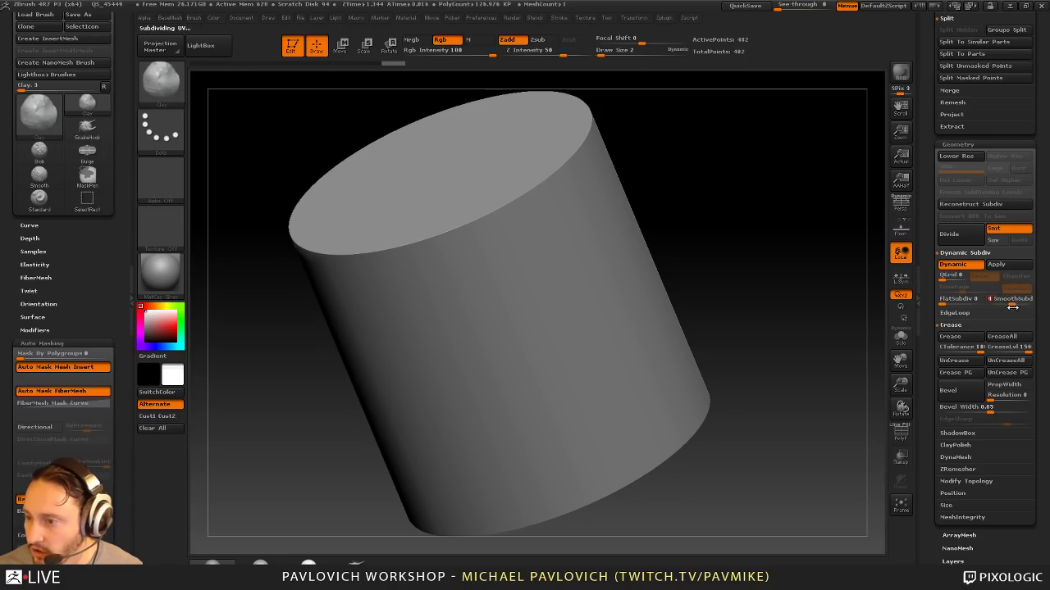
Step: Lower the cylinder's crease level and try levels 2 and 3, comparing the edges with Dynamic Subdivision off and on
{"action": "left_click_drag", "start_coordinate": [1022, 351], "coordinate": [994, 352]}
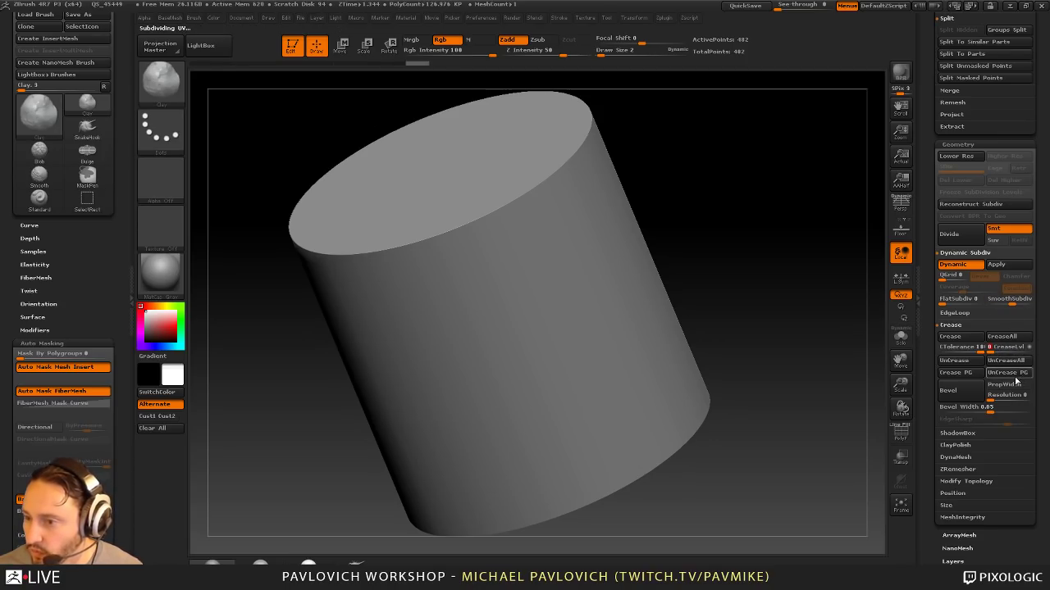
{"action": "key", "text": "shift+d"}
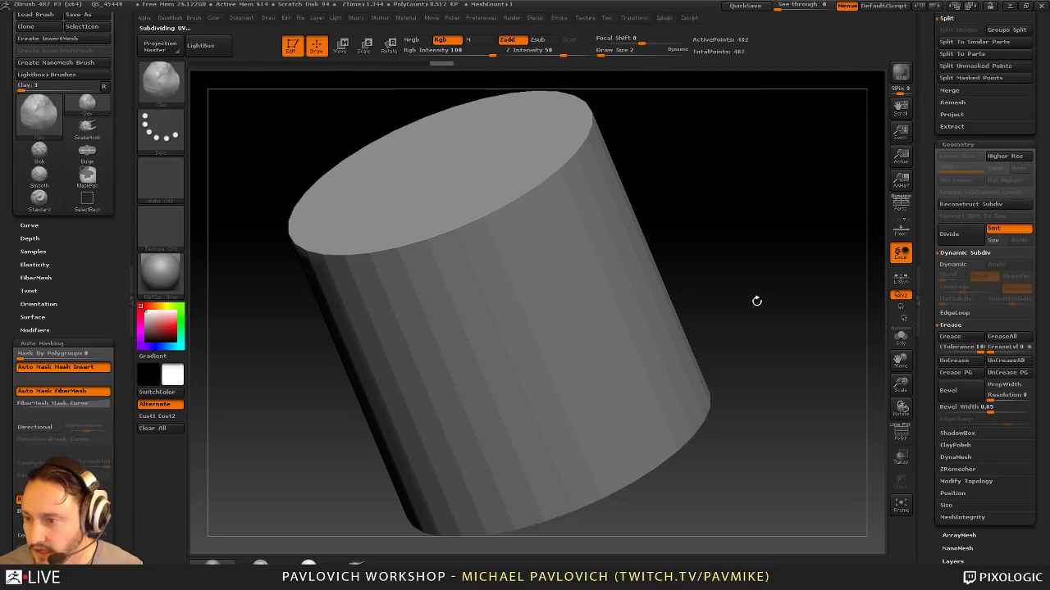
{"action": "key", "text": "d"}
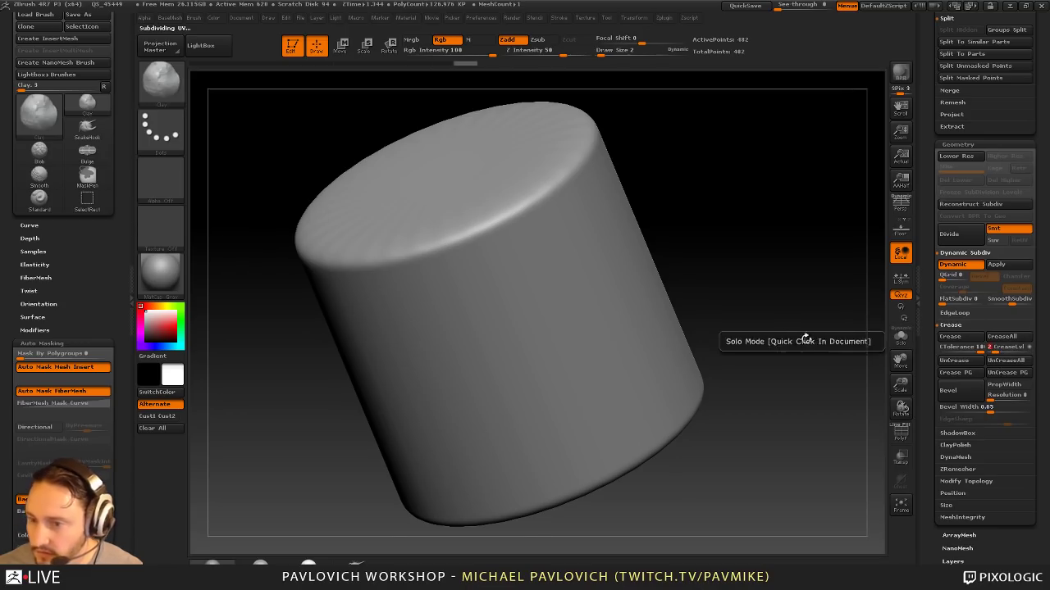
{"action": "key", "text": "Return"}
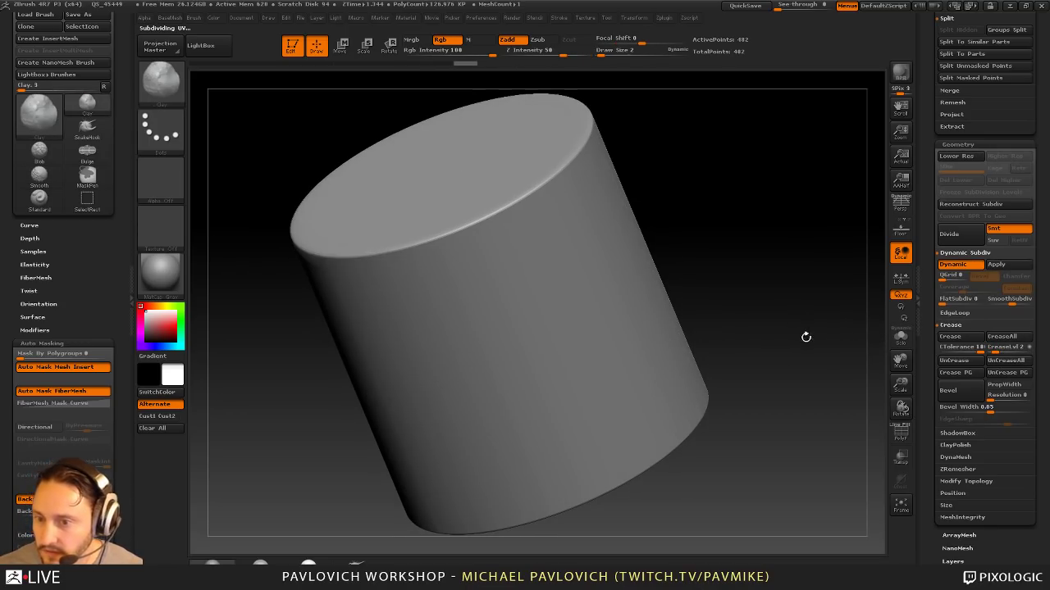
{"action": "left_click", "coordinate": [1010, 348]}
{"action": "type", "text": "3"}
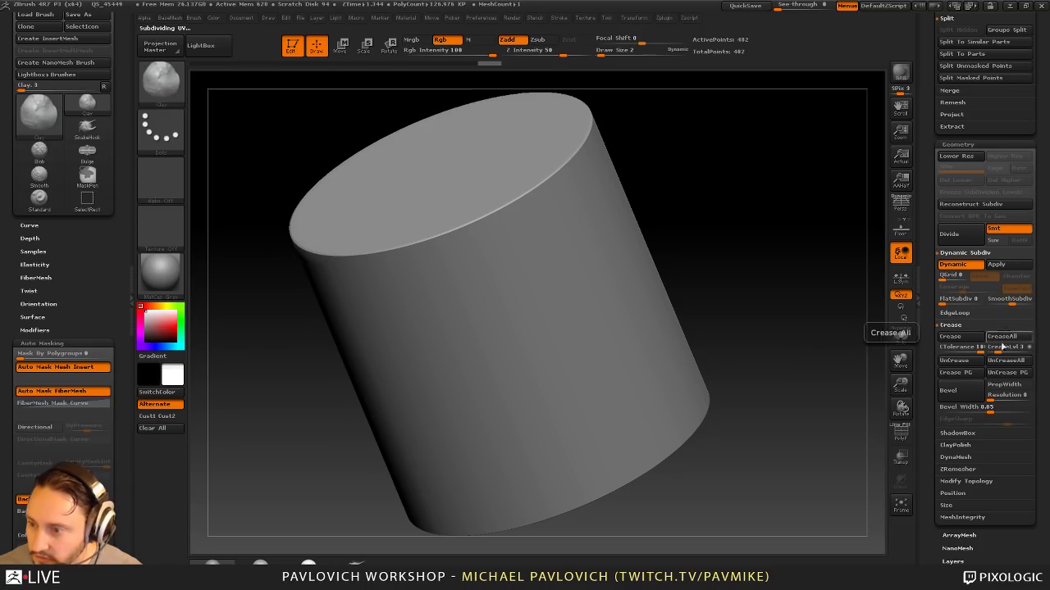
Step: Set the cylinder's crease level to 4 and SmoothSubdiv to 5, toggling Dynamic Subdivision to inspect the rim
{"action": "left_click", "coordinate": [1001, 353]}
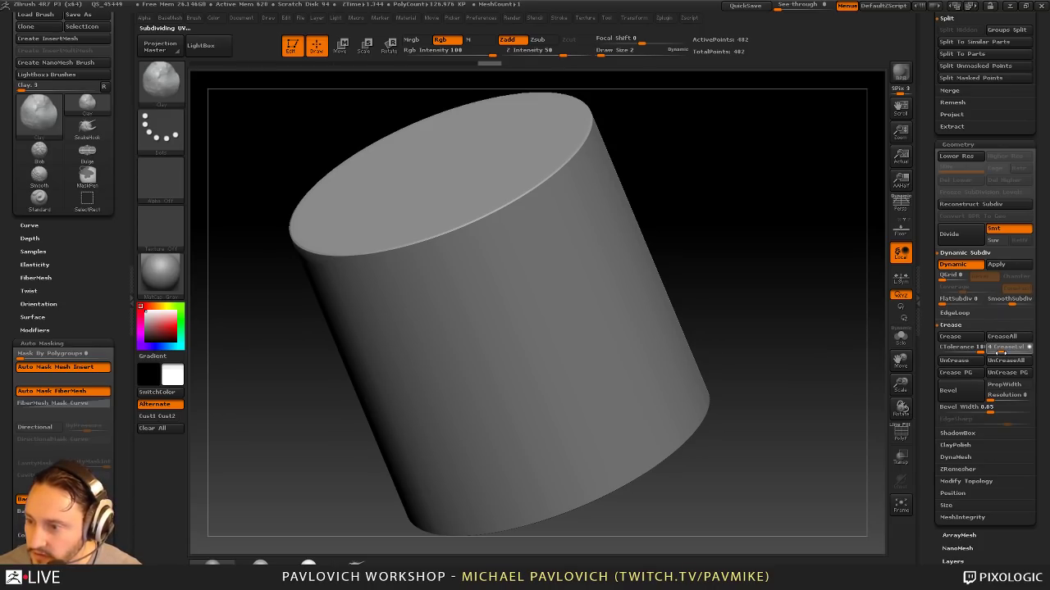
{"action": "key", "text": "shift+d"}
{"action": "key", "text": "d"}
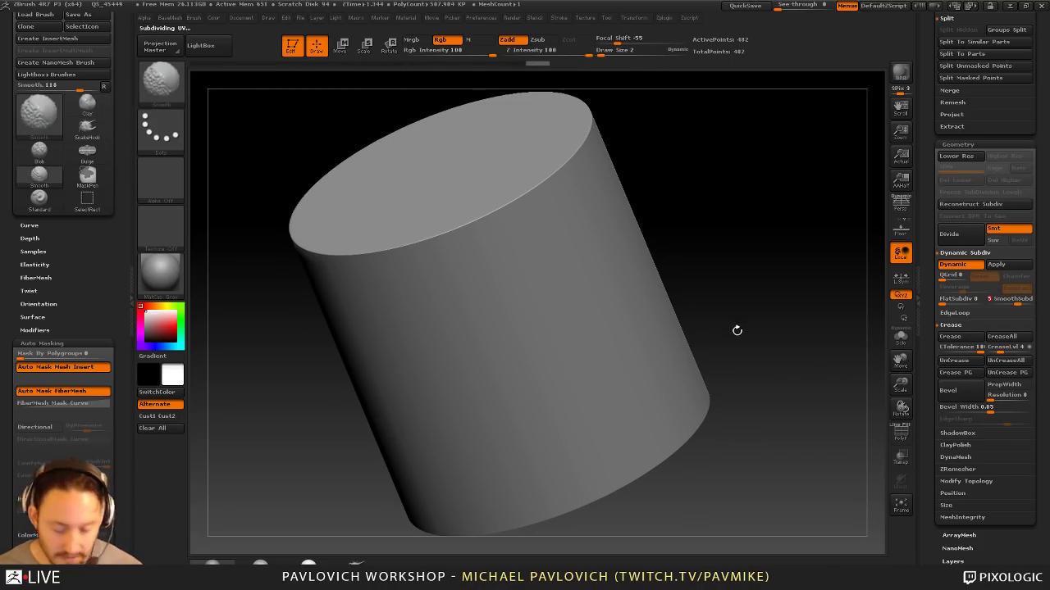
{"action": "key", "text": "shift+d"}
{"action": "key", "text": "d"}
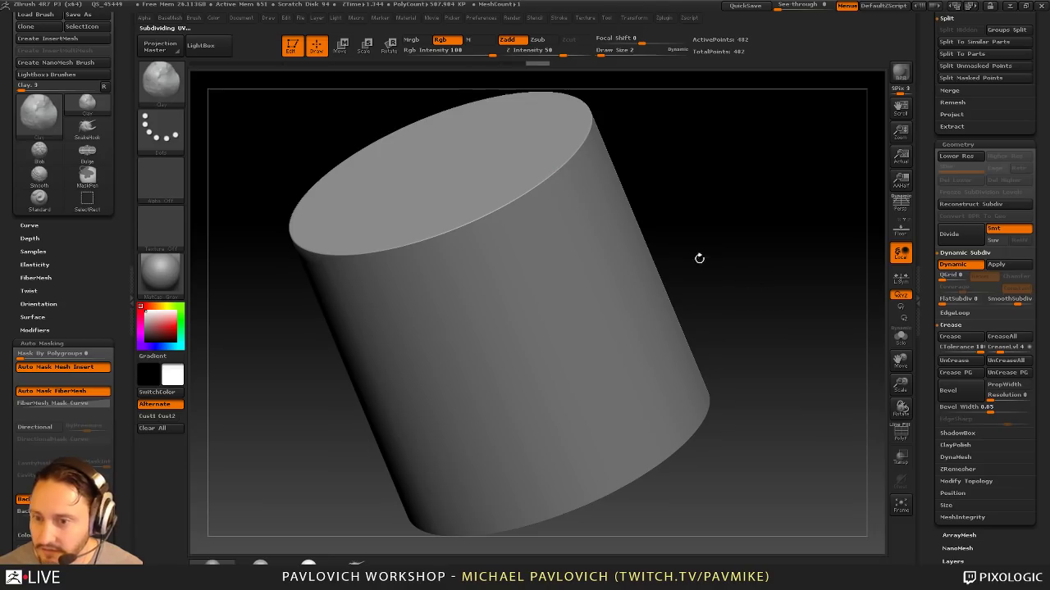
{"action": "left_click_drag", "start_coordinate": [818, 376], "coordinate": [811, 341]}
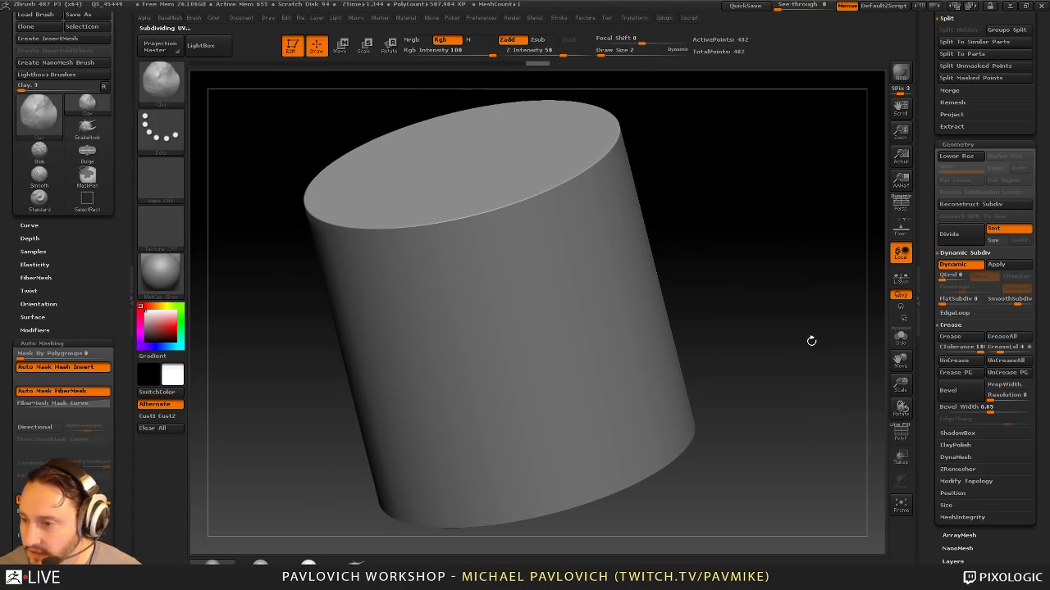
Step: Clear the cylinder from the canvas and place a PolyMesh3D star in Edit mode
{"action": "left_click_drag", "start_coordinate": [928, 236], "coordinate": [930, 444]}
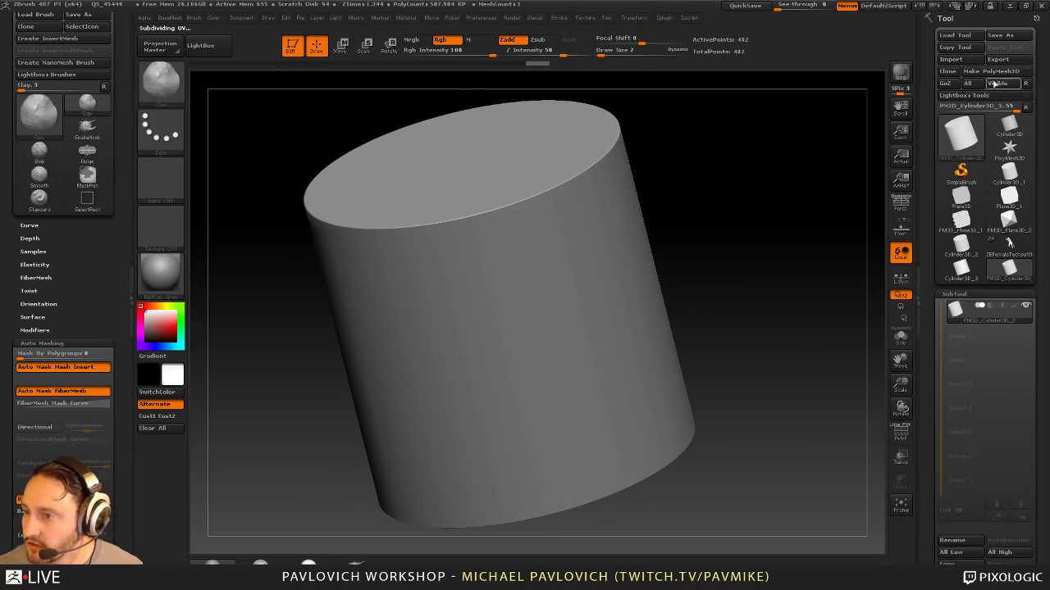
{"action": "scroll", "coordinate": [953, 498], "scroll_direction": "down", "scroll_amount": 2}
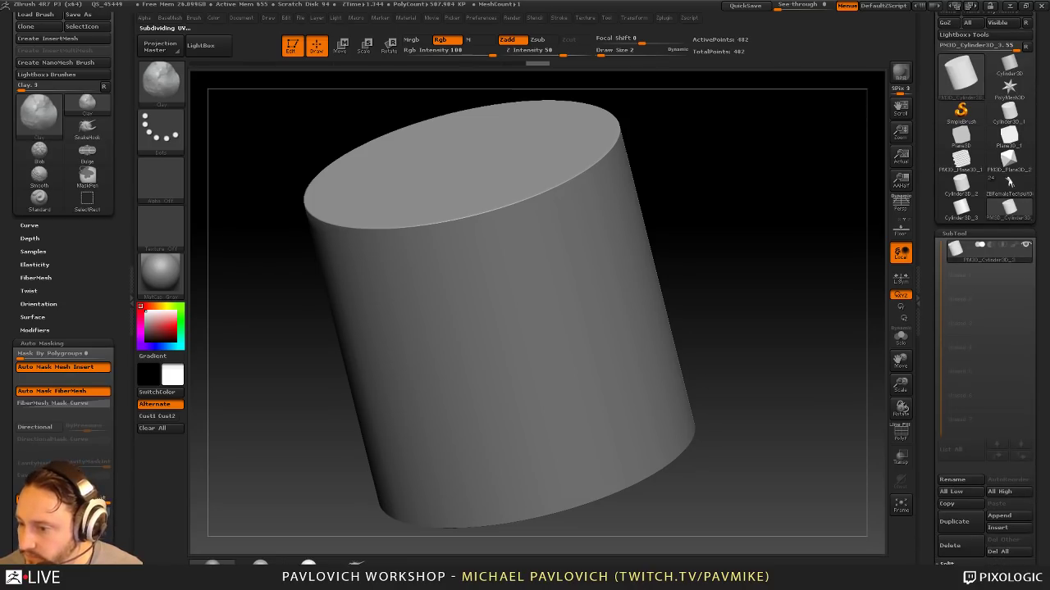
{"action": "left_click", "coordinate": [293, 49]}
{"action": "key", "text": "ctrl+n"}
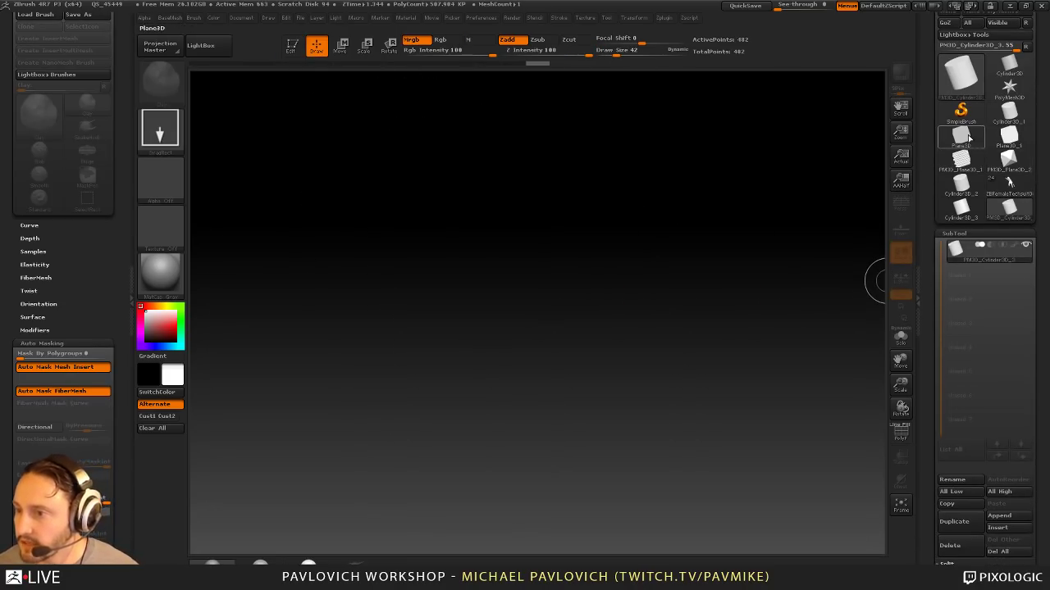
{"action": "left_click", "coordinate": [961, 113]}
{"action": "left_click_drag", "start_coordinate": [939, 105], "coordinate": [940, 164]}
{"action": "left_click", "coordinate": [962, 137]}
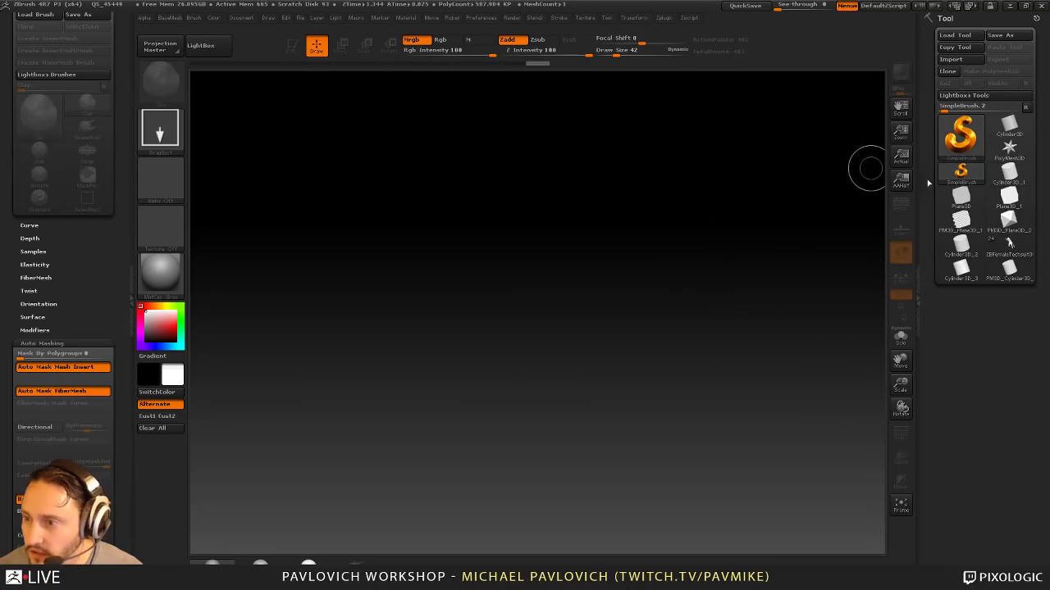
{"action": "left_click", "coordinate": [1009, 148]}
{"action": "left_click_drag", "start_coordinate": [504, 329], "coordinate": [487, 423]}
{"action": "left_click", "coordinate": [294, 48]}
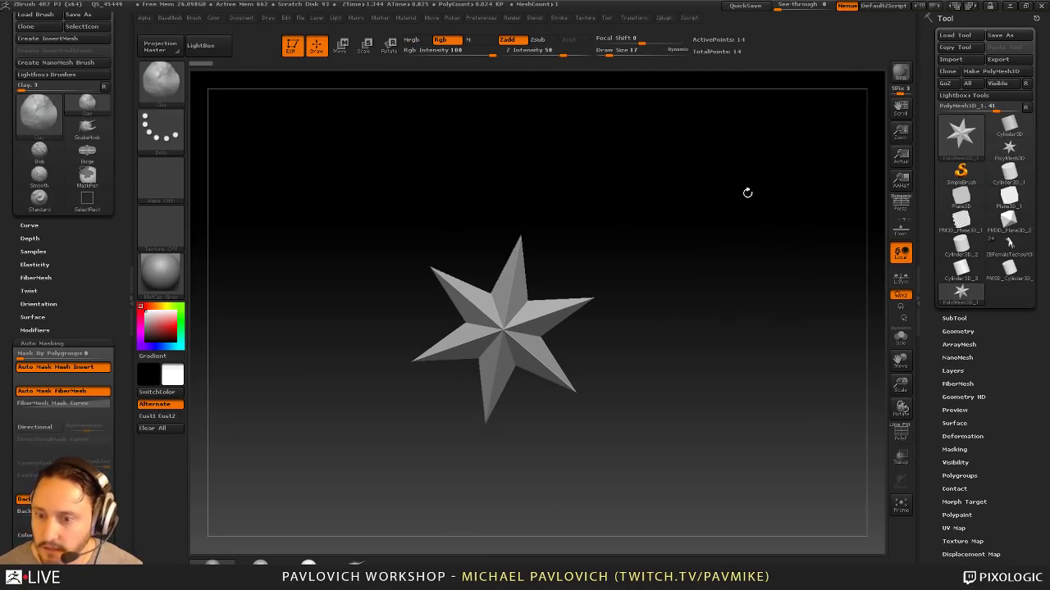
Step: Display the star's polyframe and initialize the mesh as a QCube in place of the star
{"action": "key", "text": "f"}
{"action": "left_click_drag", "start_coordinate": [793, 282], "coordinate": [730, 282]}
{"action": "left_click", "coordinate": [900, 433]}
{"action": "left_click_drag", "start_coordinate": [938, 454], "coordinate": [927, 323]}
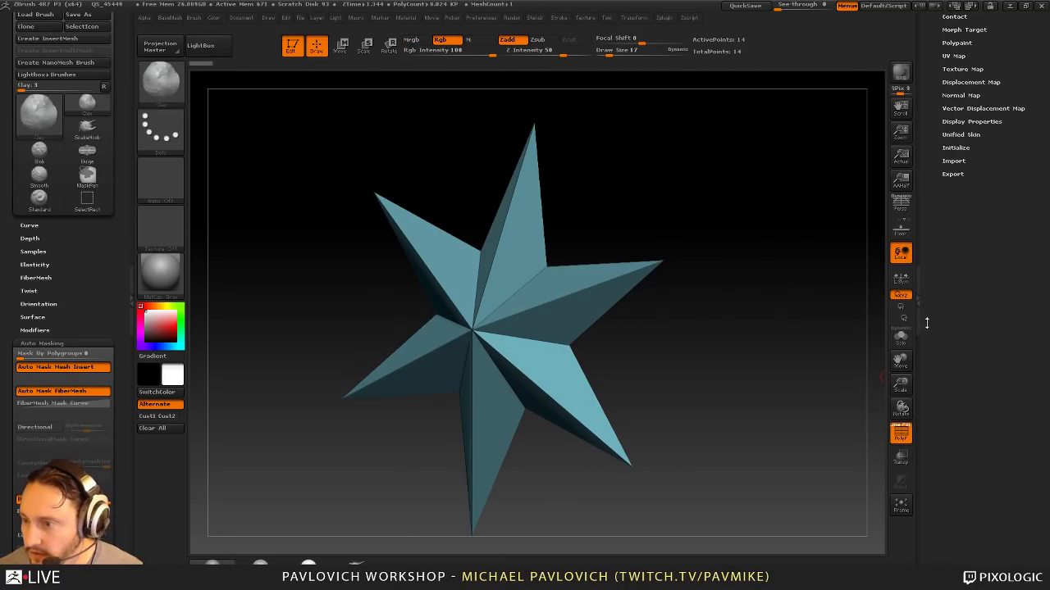
{"action": "left_click", "coordinate": [949, 148]}
{"action": "left_click_drag", "start_coordinate": [931, 166], "coordinate": [936, 366]}
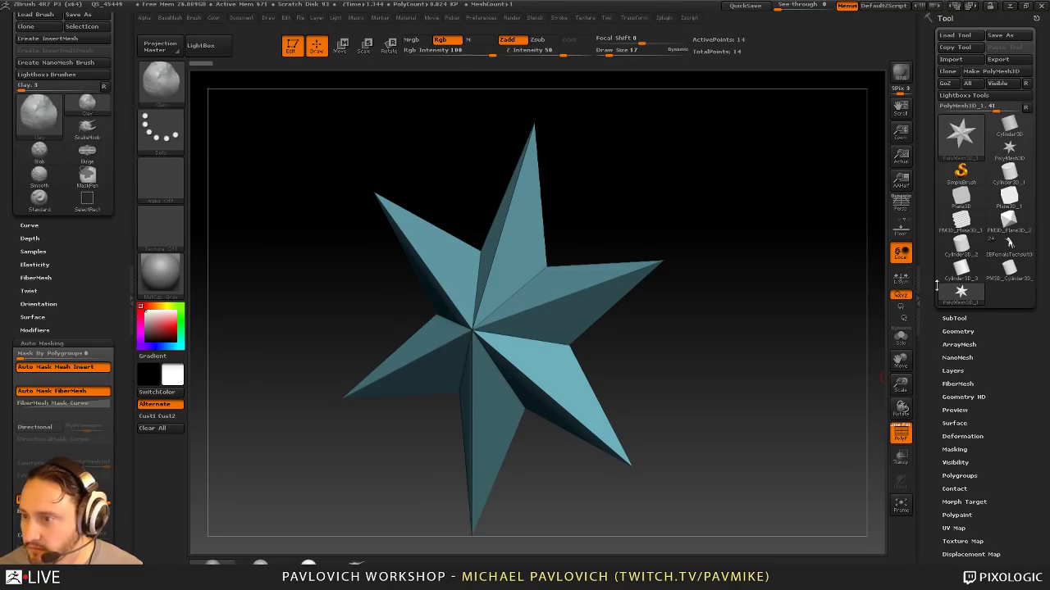
{"action": "left_click_drag", "start_coordinate": [930, 298], "coordinate": [932, 196]}
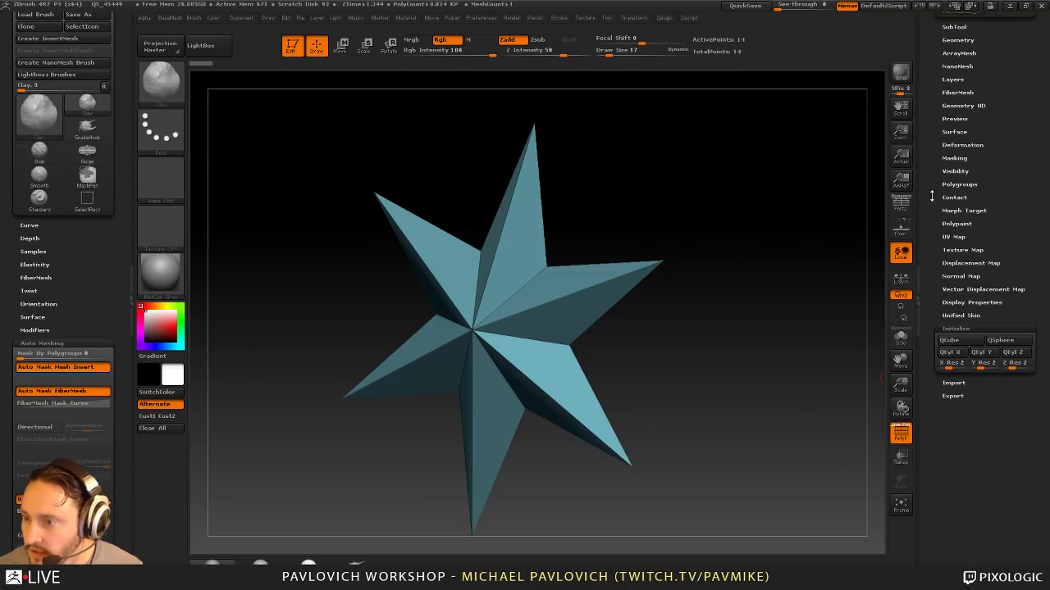
{"action": "left_click", "coordinate": [950, 341]}
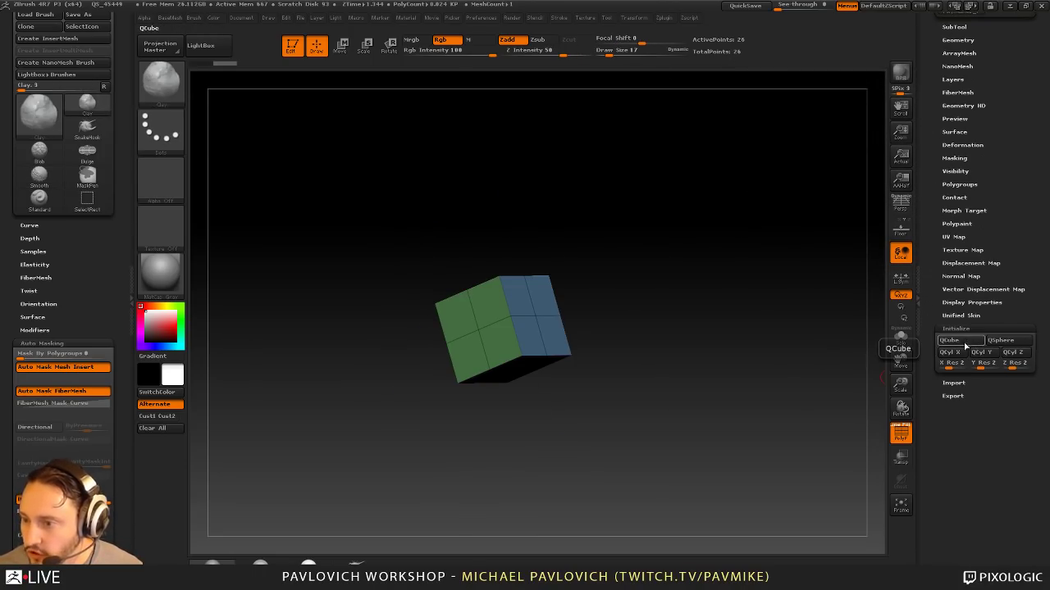
Step: Frame the cube and turn on Dynamic Subdivision for it
{"action": "key", "text": "f"}
{"action": "left_click_drag", "start_coordinate": [754, 354], "coordinate": [722, 361]}
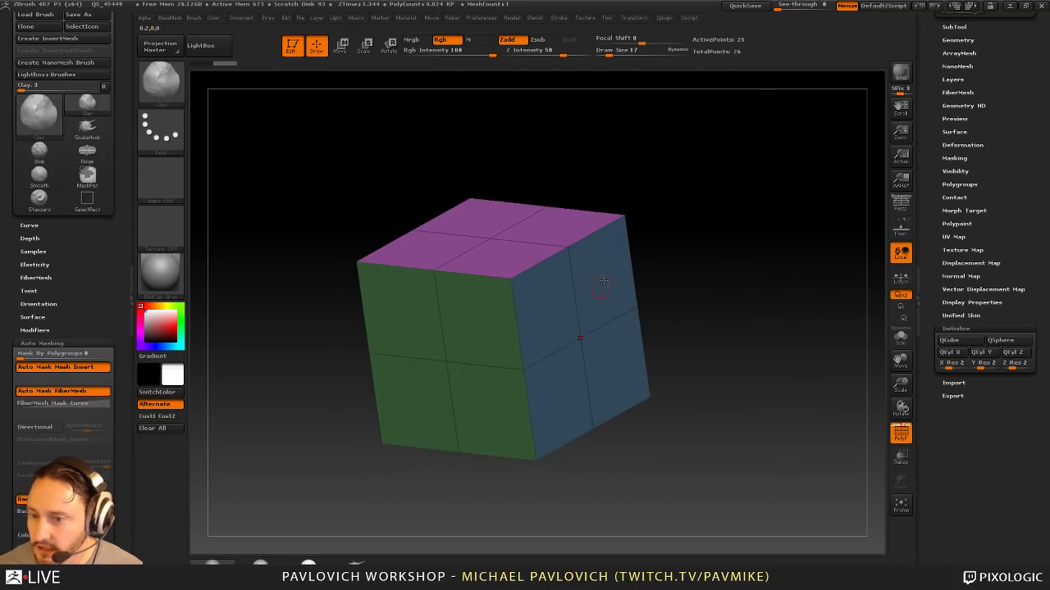
{"action": "left_click_drag", "start_coordinate": [603, 282], "coordinate": [705, 260]}
{"action": "left_click_drag", "start_coordinate": [934, 233], "coordinate": [951, 366]}
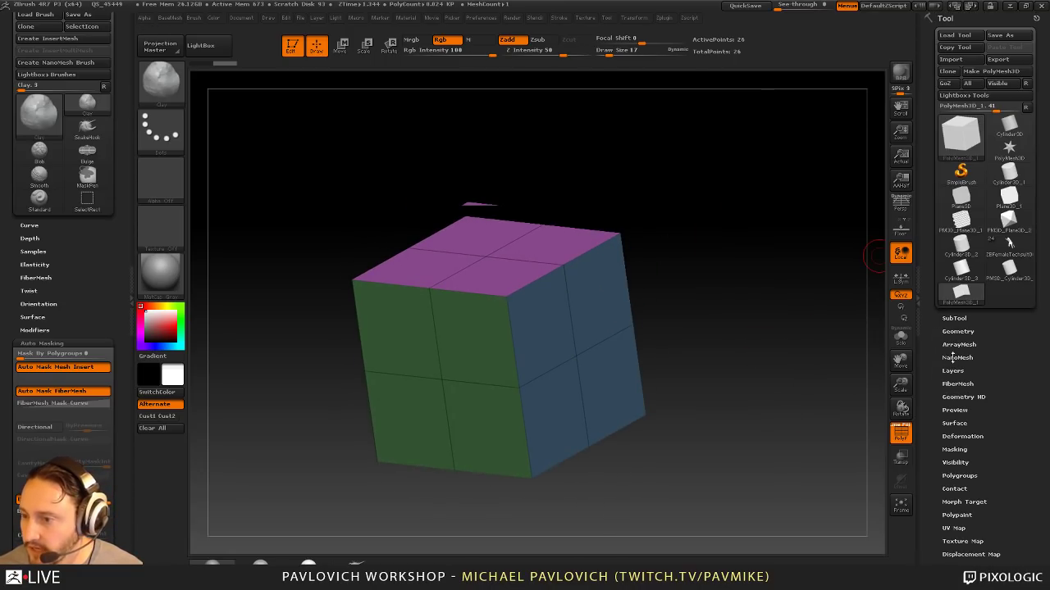
{"action": "left_click", "coordinate": [955, 332]}
{"action": "left_click", "coordinate": [954, 308]}
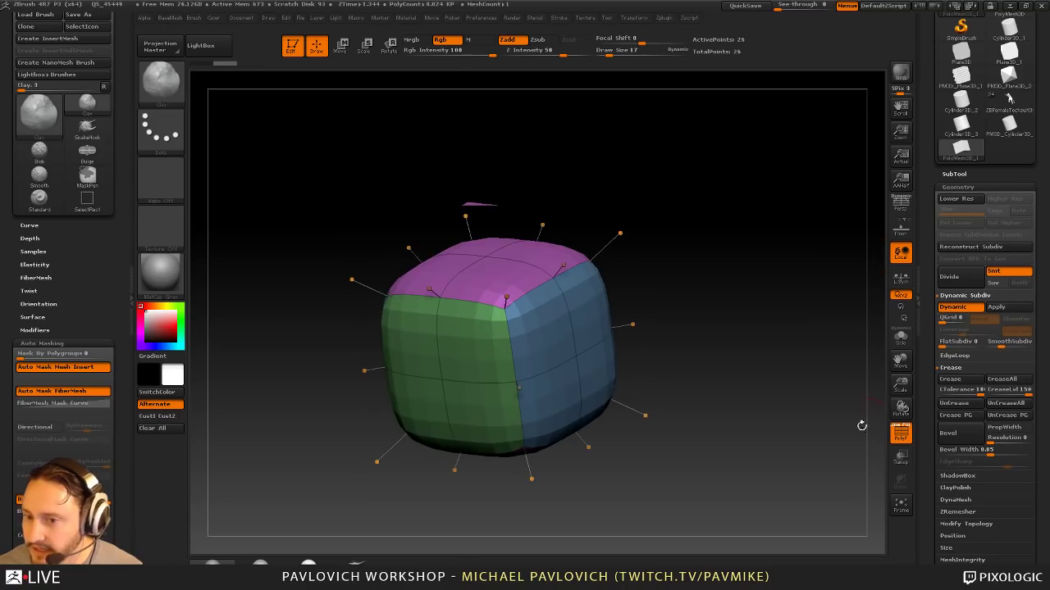
Step: Inspect the smoothed, uncreased cube with its polyframe off and on
{"action": "left_click", "coordinate": [900, 434]}
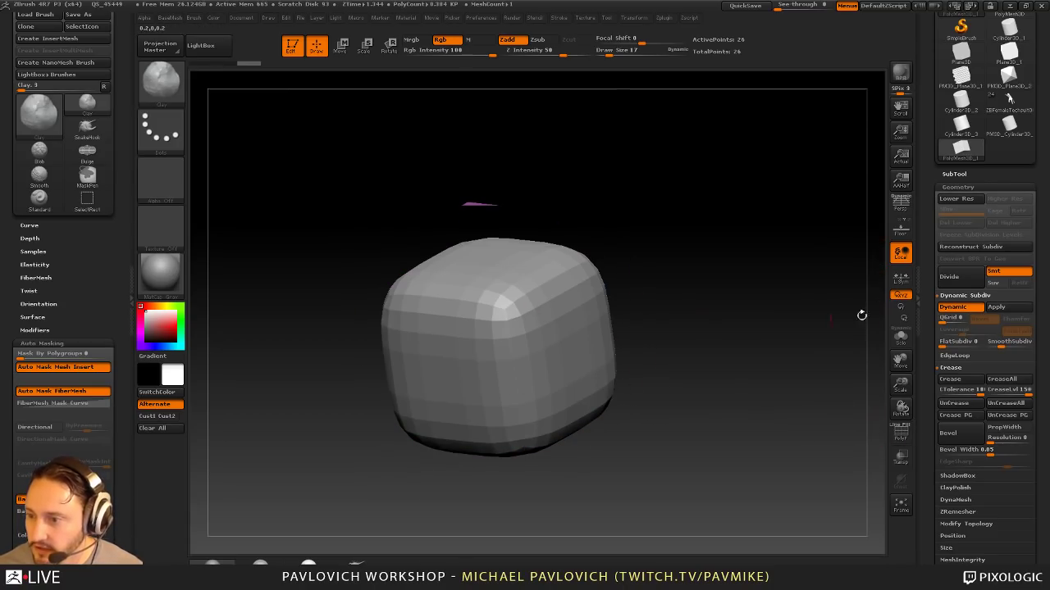
{"action": "left_click", "coordinate": [901, 435]}
{"action": "left_click", "coordinate": [901, 436]}
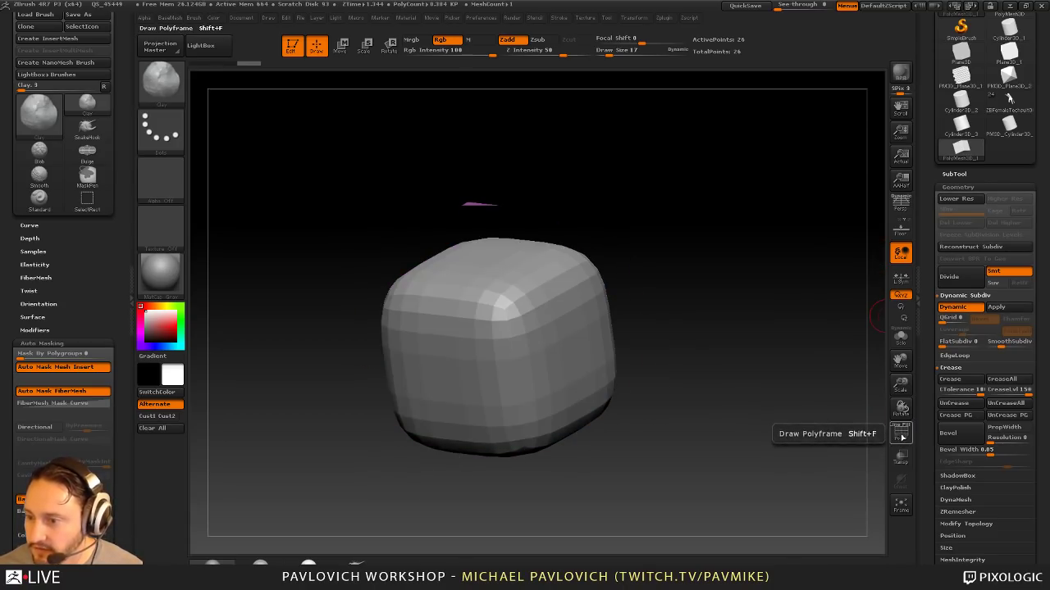
{"action": "left_click", "coordinate": [901, 435]}
{"action": "left_click", "coordinate": [901, 435]}
{"action": "left_click", "coordinate": [902, 436]}
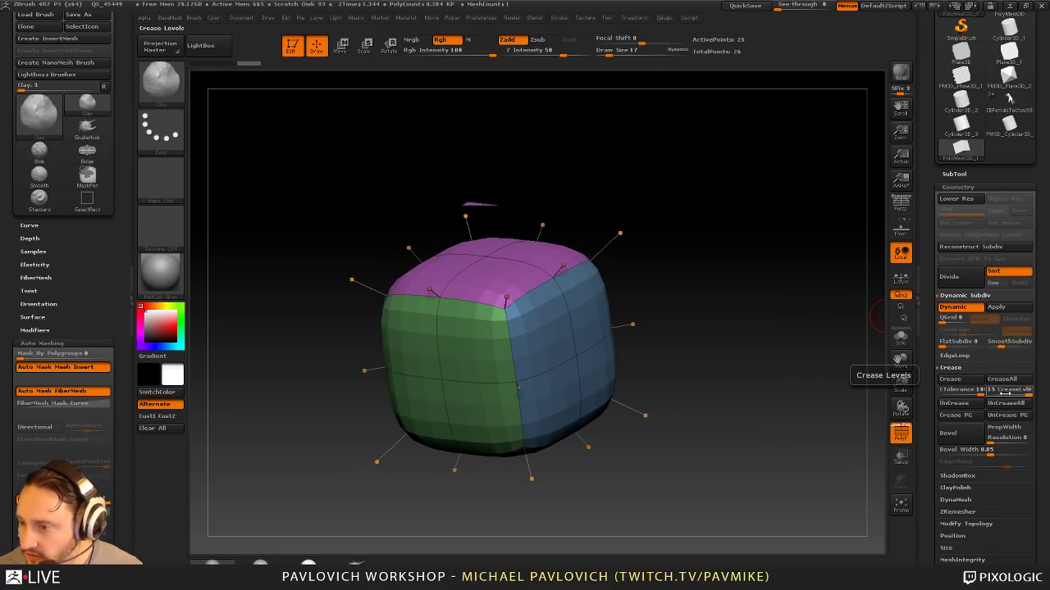
Step: Crease the cube by polygroups with crease level 3 and SmoothSubdiv 4, comparing its edges with Dynamic Subdivision off and on
{"action": "left_click", "coordinate": [951, 417]}
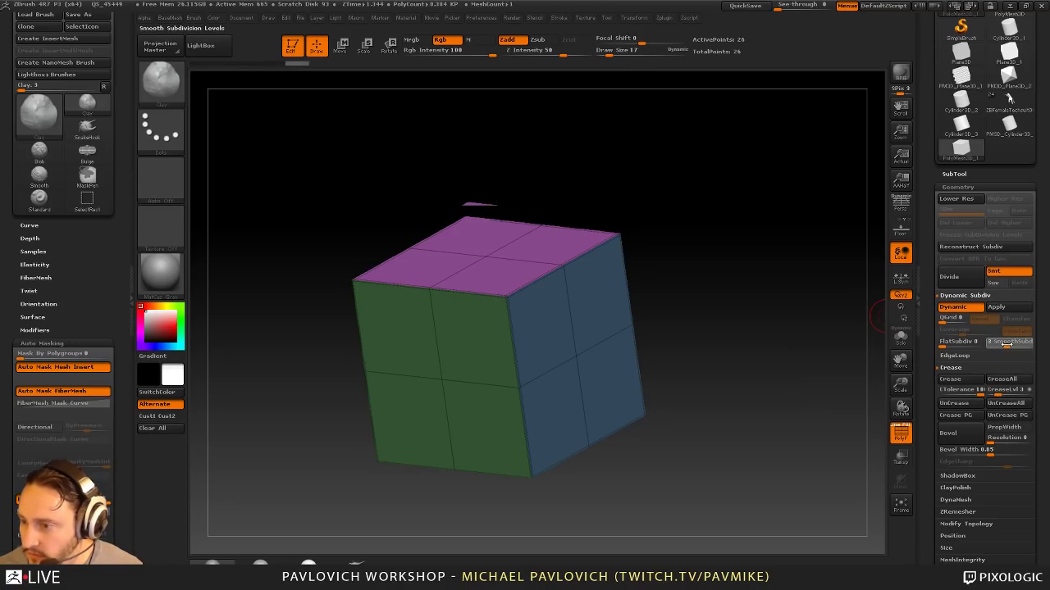
{"action": "key", "text": "Return"}
{"action": "key", "text": "shift+d"}
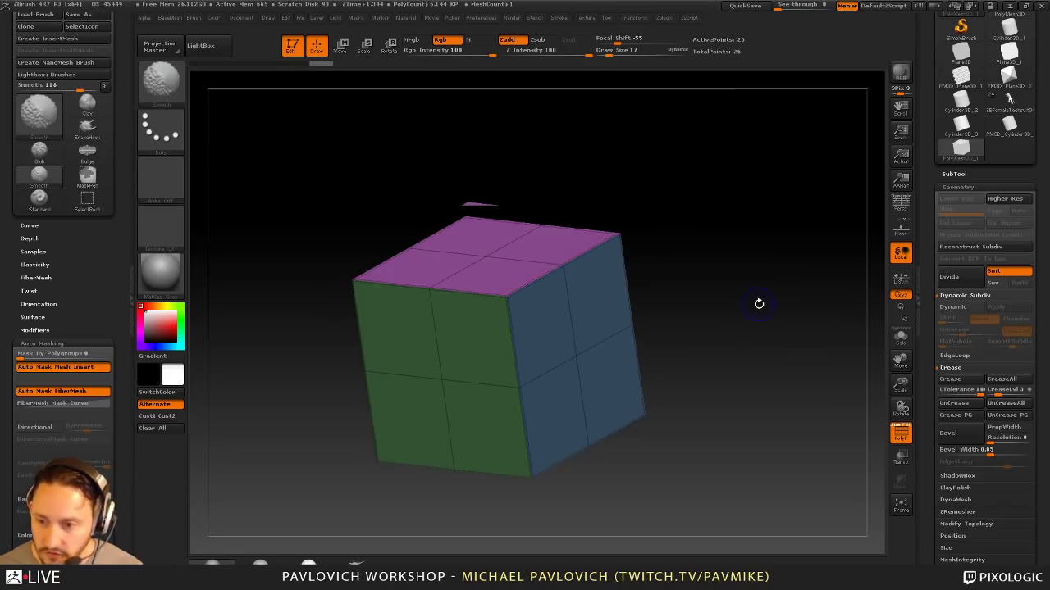
{"action": "key", "text": "d"}
{"action": "left_click", "coordinate": [901, 432]}
{"action": "left_click_drag", "start_coordinate": [788, 392], "coordinate": [807, 394]}
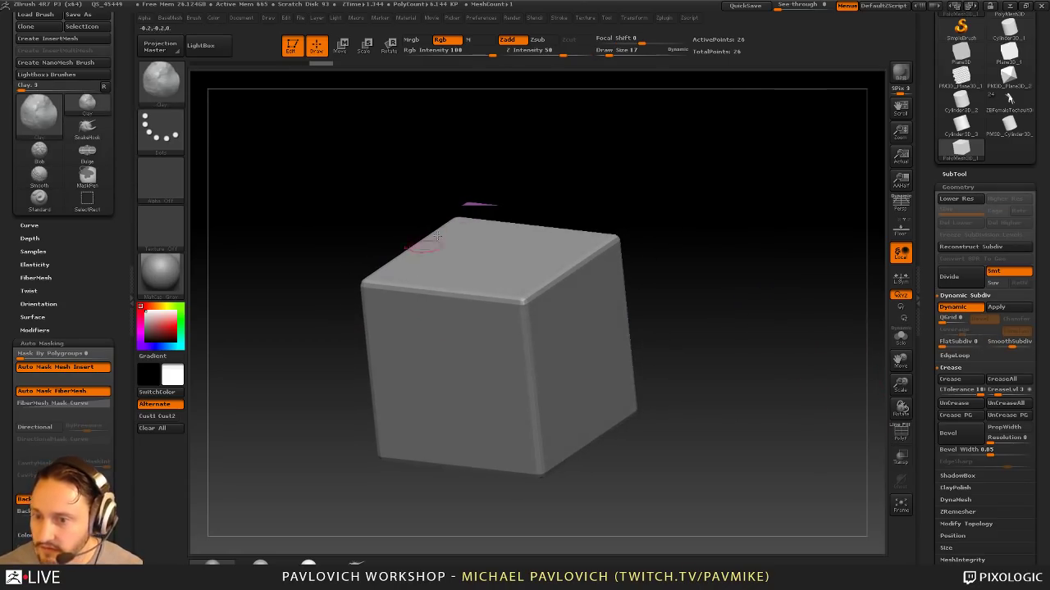
{"action": "left_click", "coordinate": [900, 435]}
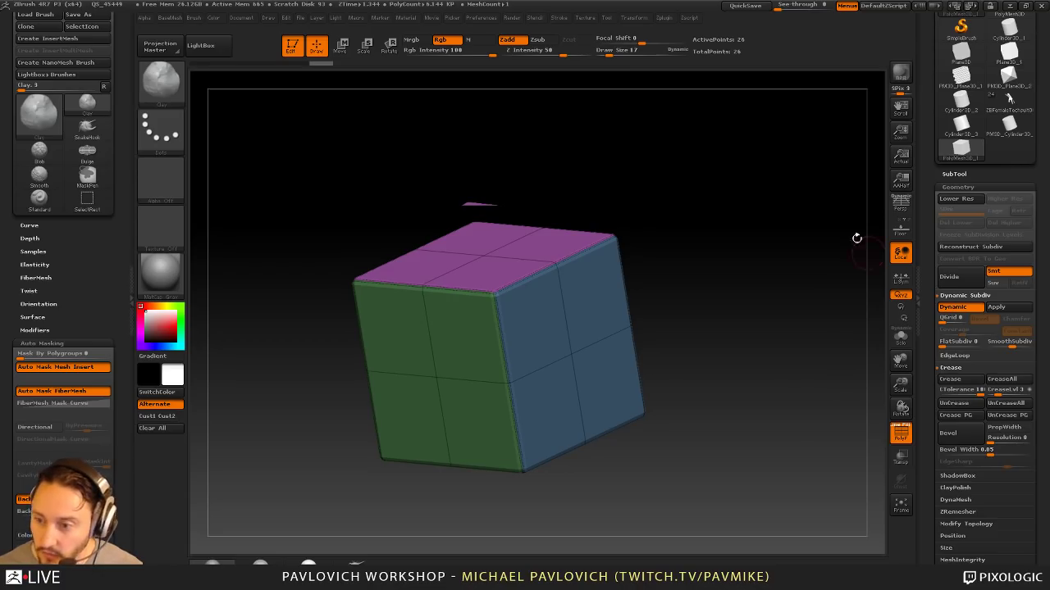
{"action": "mouse_move", "coordinate": [790, 331]}
{"action": "left_mouse_down"}
{"action": "mouse_move", "coordinate": [790, 319]}
{"action": "mouse_move", "coordinate": [803, 342]}
{"action": "left_mouse_up"}
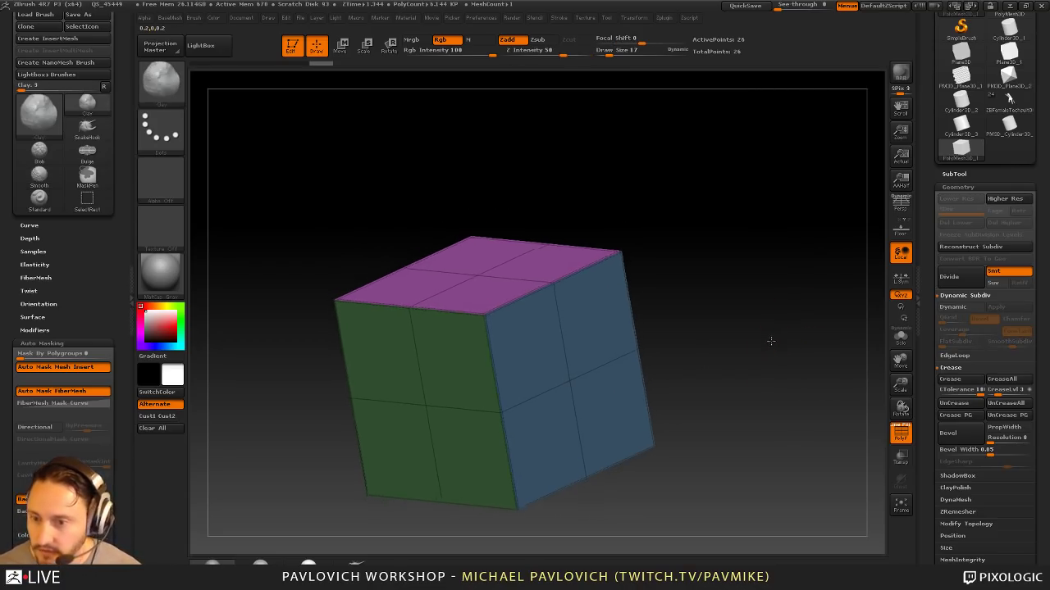
Step: Switch to the ZModeler brush with the QMesh polygon action targeting A Single Poly, undoing the stray edit on the cube
{"action": "key", "text": "b"}
{"action": "key", "text": "z"}
{"action": "key", "text": "m"}
{"action": "key", "text": "space"}
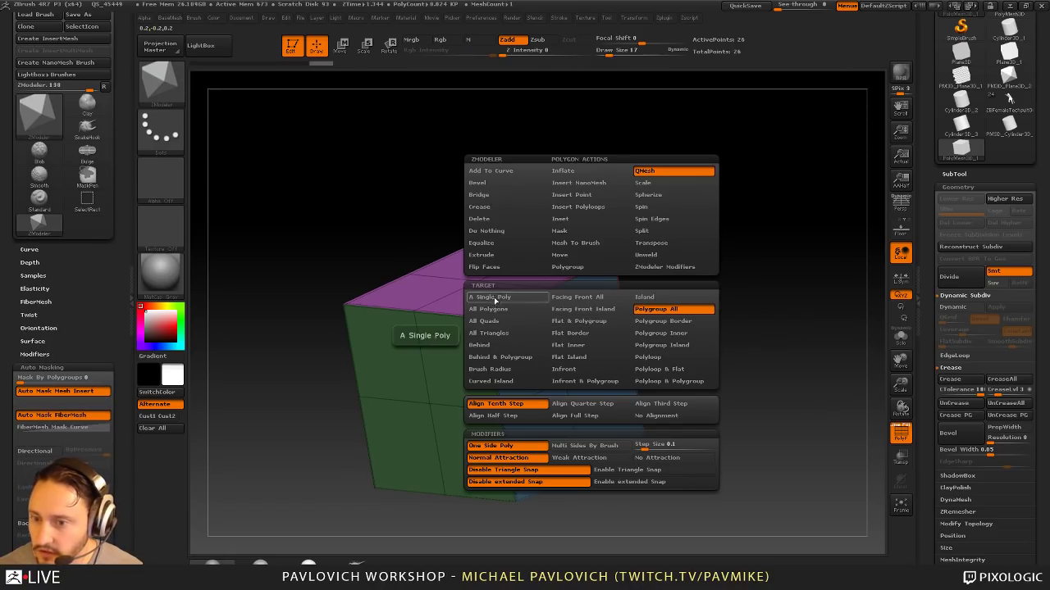
{"action": "left_click_drag", "start_coordinate": [788, 235], "coordinate": [630, 276]}
{"action": "key", "text": "ctrl+z"}
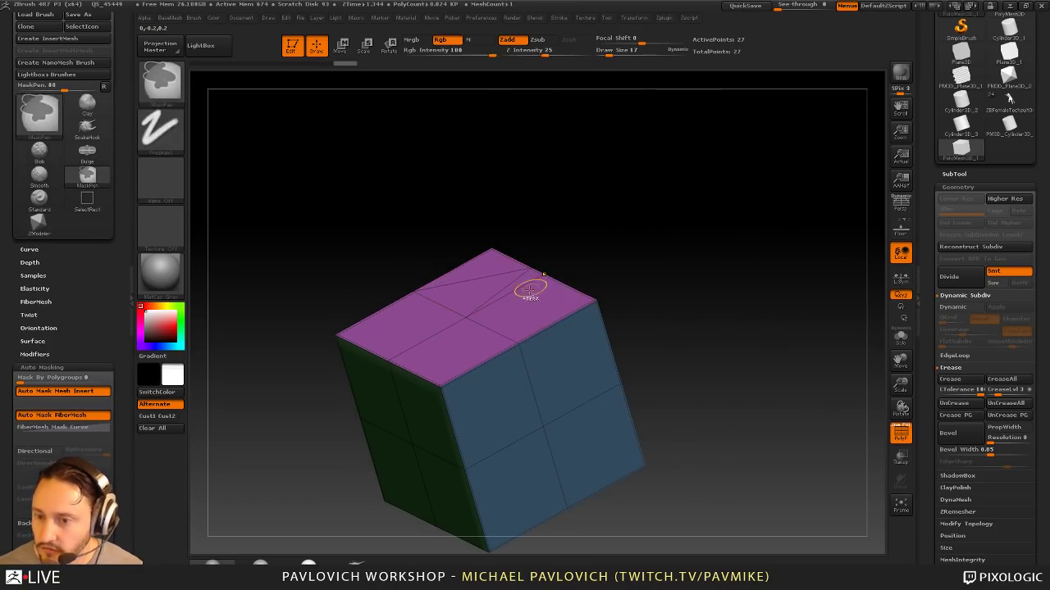
Step: Mark the two rear polygons on the cube's top and extrude them upward with QMesh
{"action": "key", "text": "d"}
{"action": "left_click_drag", "start_coordinate": [494, 282], "coordinate": [533, 306], "text": "alt"}
{"action": "key", "text": "shift+d"}
{"action": "left_click_drag", "start_coordinate": [647, 228], "coordinate": [666, 235]}
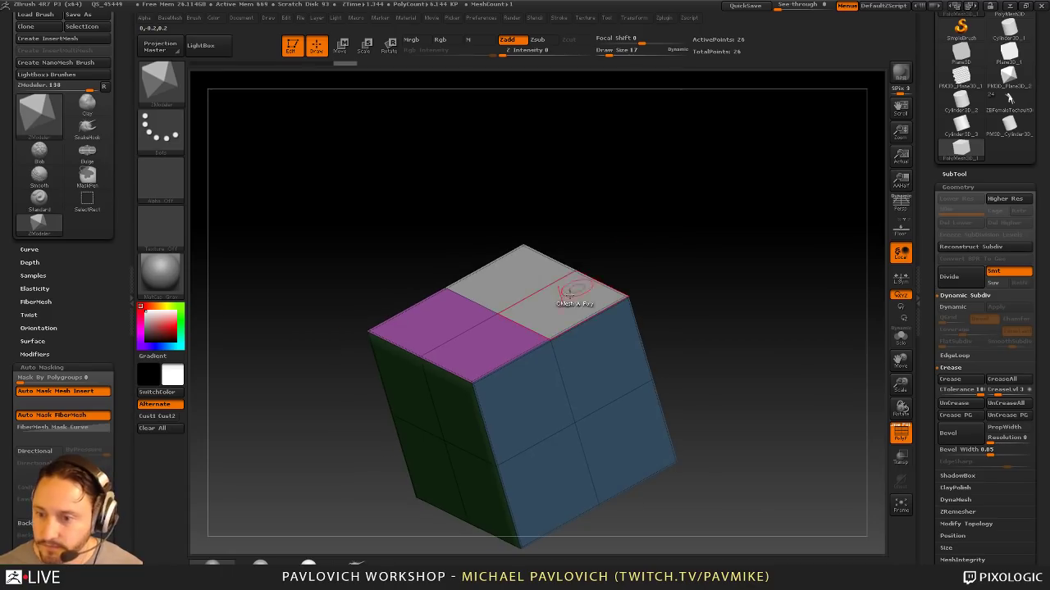
{"action": "left_click_drag", "start_coordinate": [570, 297], "coordinate": [547, 206]}
{"action": "left_click_drag", "start_coordinate": [681, 215], "coordinate": [568, 238]}
Step: Extend the raised block outward over the cube's side and cut away the lower corner with QMesh
{"action": "left_click_drag", "start_coordinate": [601, 333], "coordinate": [717, 251], "text": "alt"}
{"action": "left_click_drag", "start_coordinate": [818, 274], "coordinate": [628, 323]}
{"action": "key", "text": "ctrl+z"}
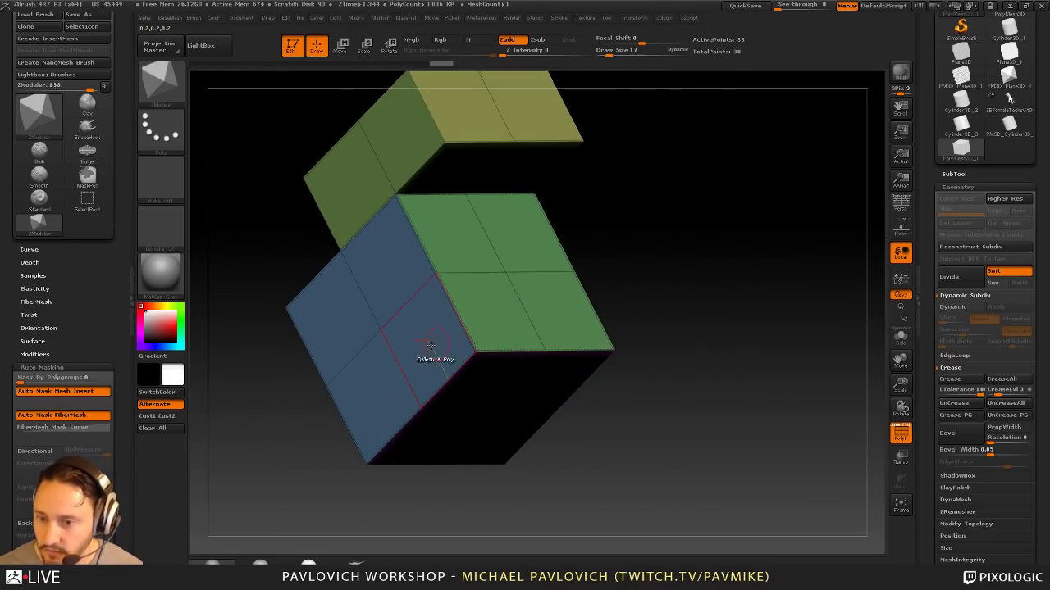
{"action": "left_click_drag", "start_coordinate": [423, 356], "coordinate": [568, 329]}
{"action": "key", "text": "ctrl+z"}
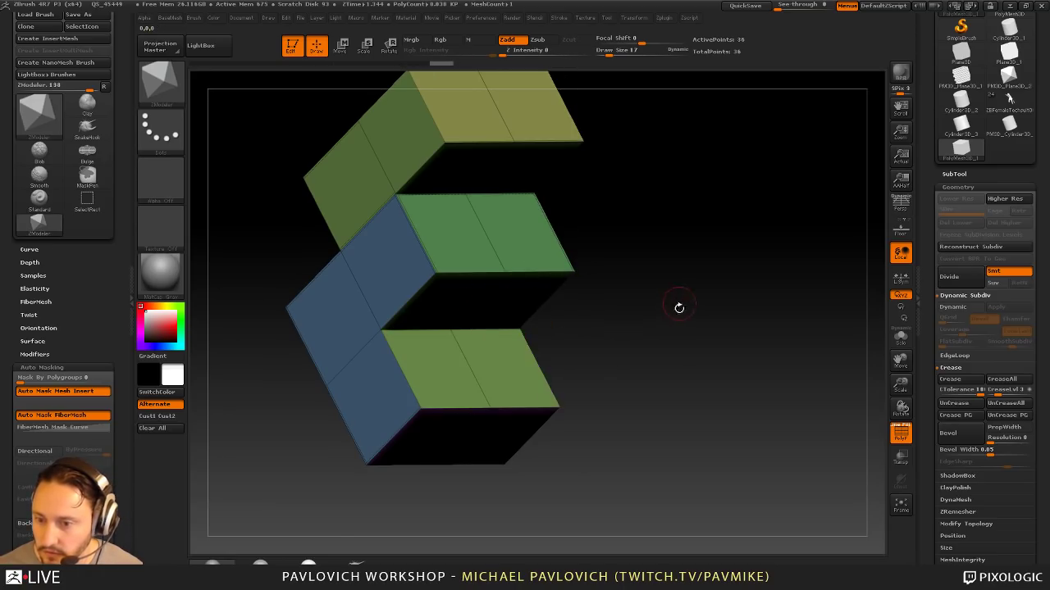
Step: Remove all creases from the stepped block mesh, regroup its polygons by normals, and hide the polyframe
{"action": "left_click_drag", "start_coordinate": [679, 307], "coordinate": [766, 343]}
{"action": "key", "text": "2"}
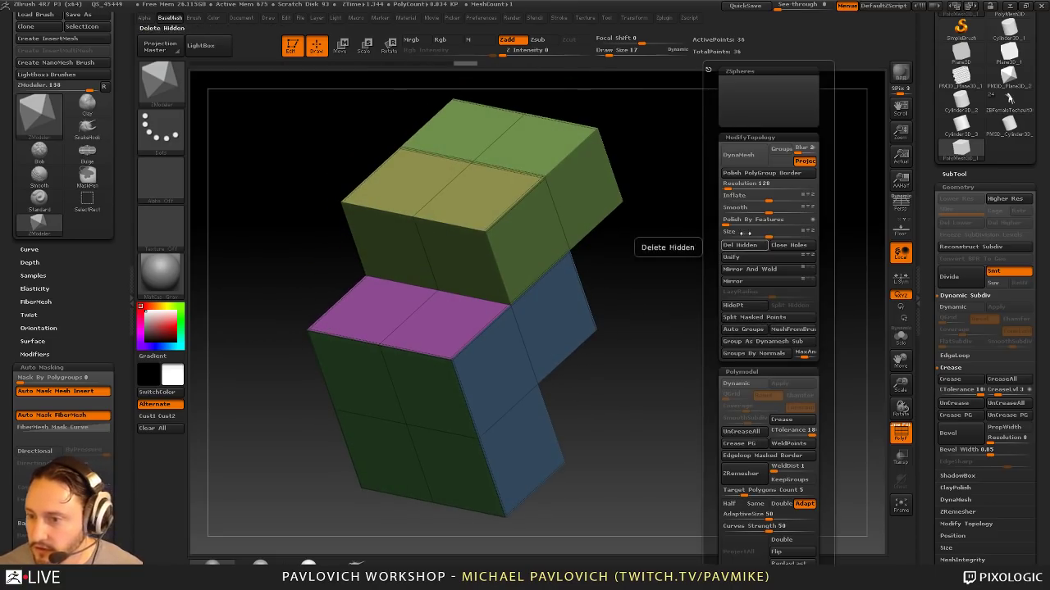
{"action": "left_click", "coordinate": [750, 432]}
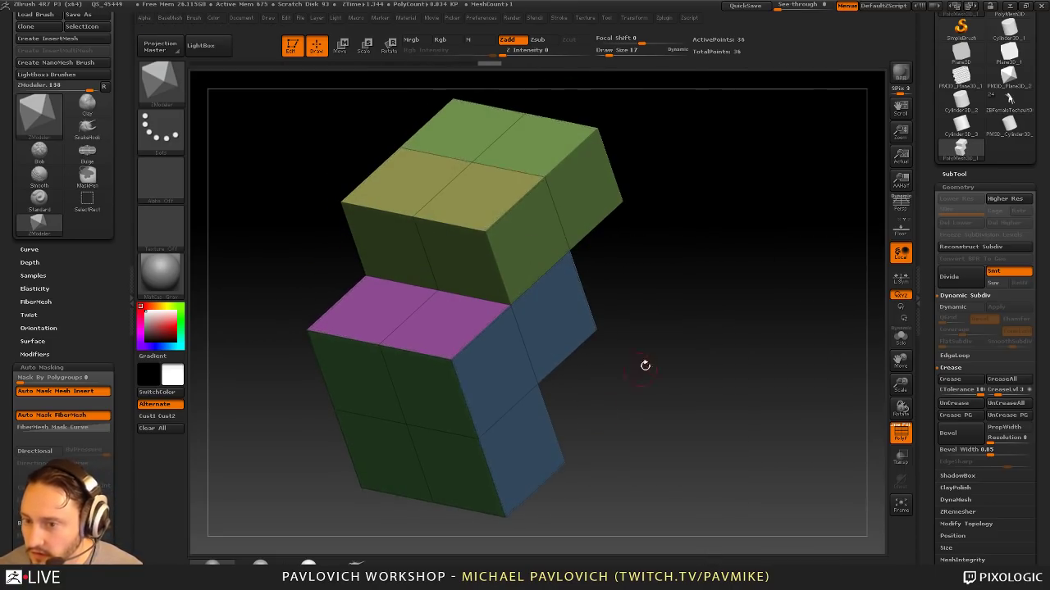
{"action": "left_click_drag", "start_coordinate": [645, 365], "coordinate": [638, 330]}
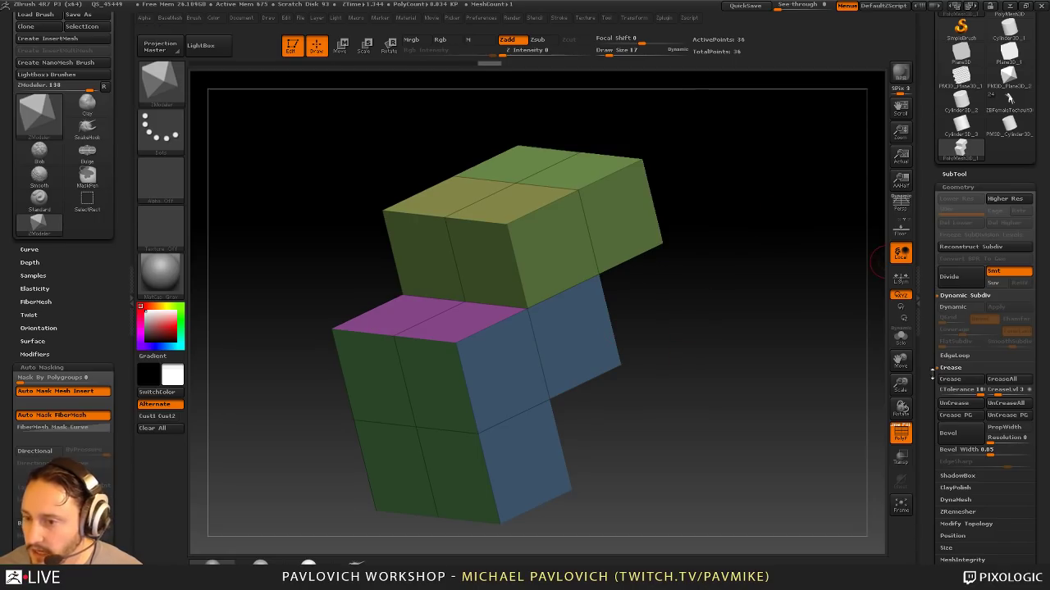
{"action": "key", "text": "4"}
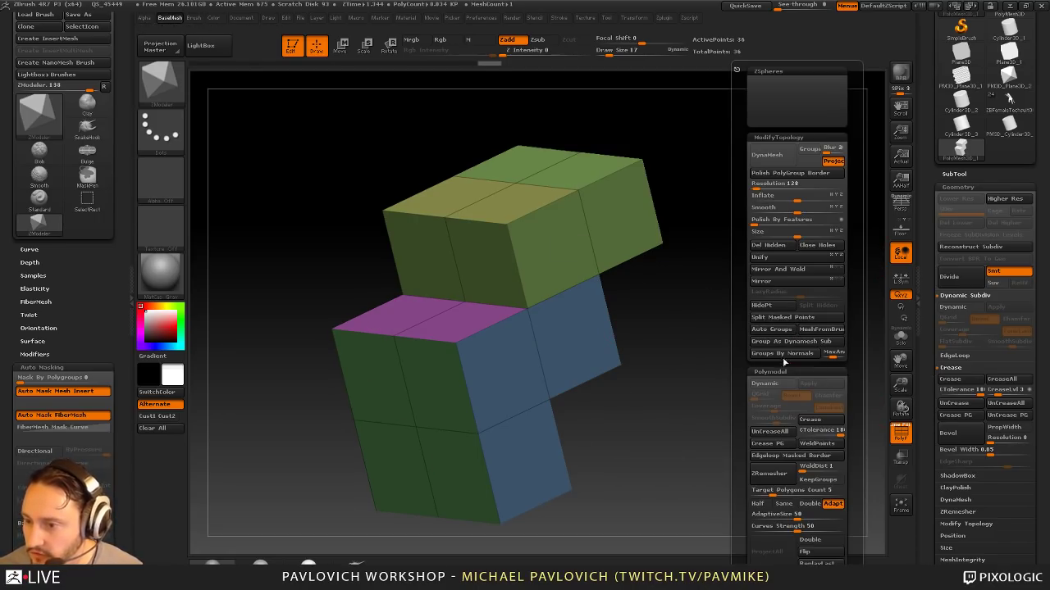
{"action": "left_click", "coordinate": [788, 354]}
{"action": "left_click_drag", "start_coordinate": [653, 442], "coordinate": [838, 383]}
{"action": "left_click", "coordinate": [909, 433]}
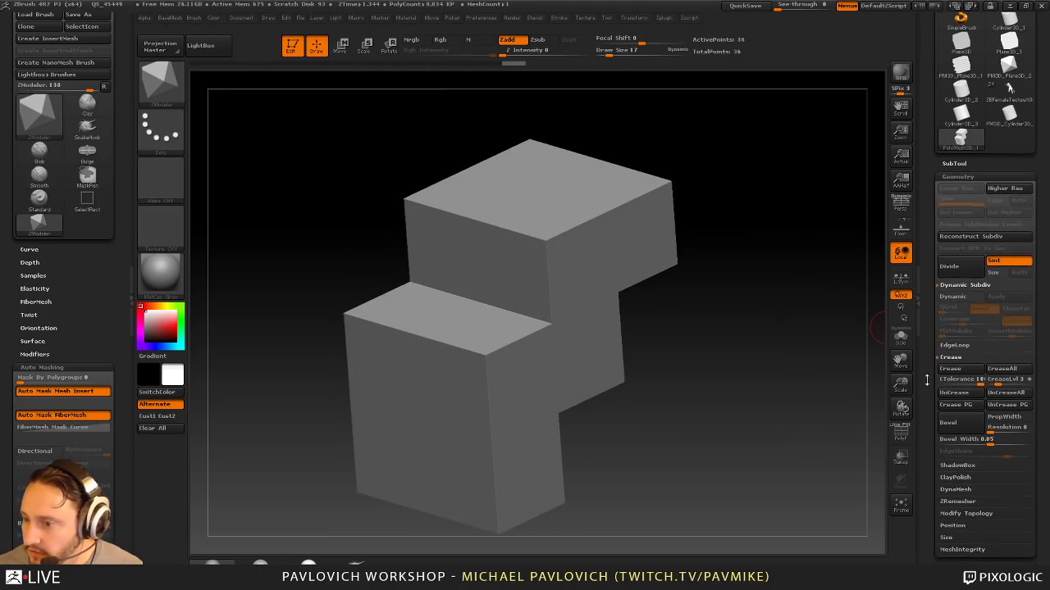
Step: Turn on Dynamic Subdivision for the uncreased stepped mesh and lower SmoothSubdiv to 0
{"action": "scroll", "coordinate": [943, 385], "scroll_direction": "down", "scroll_amount": 1}
{"action": "left_click", "coordinate": [953, 295]}
{"action": "left_click_drag", "start_coordinate": [829, 408], "coordinate": [818, 398]}
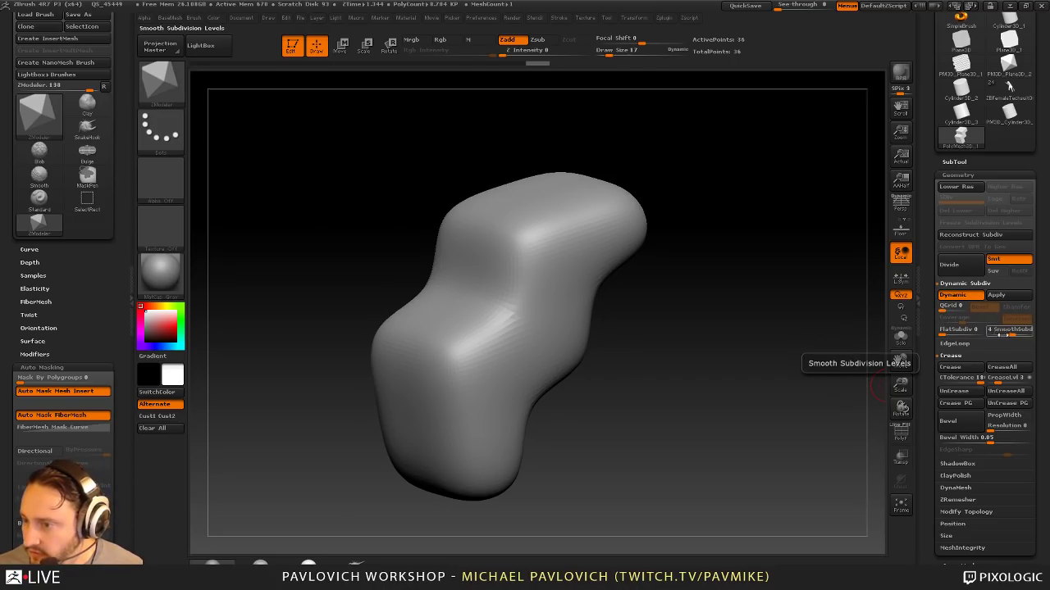
{"action": "left_click_drag", "start_coordinate": [1000, 332], "coordinate": [984, 346]}
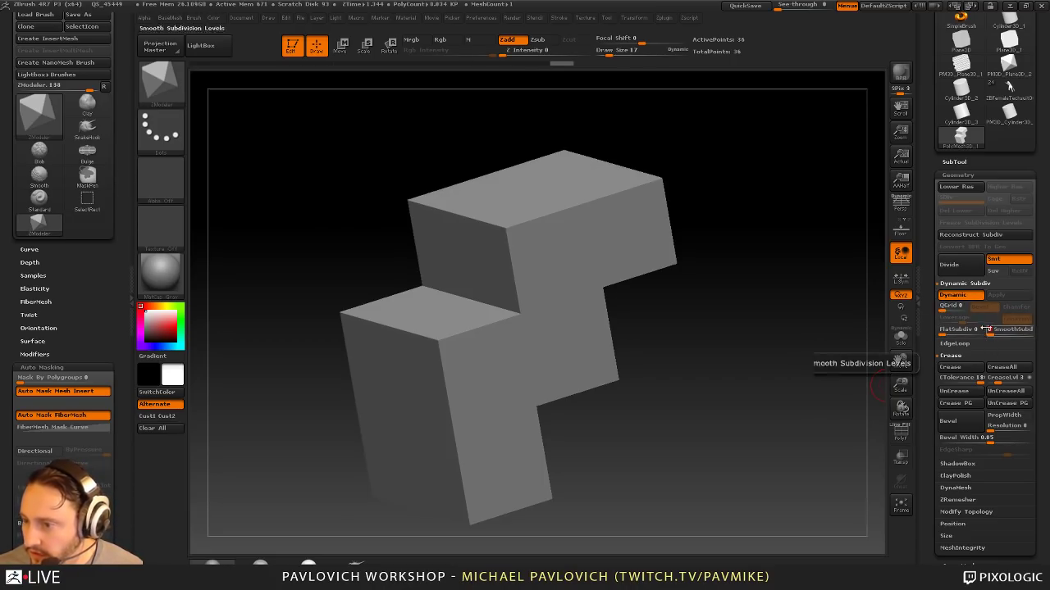
{"action": "left_click_drag", "start_coordinate": [821, 338], "coordinate": [860, 430], "text": "alt"}
{"action": "left_click", "coordinate": [899, 433]}
{"action": "left_click", "coordinate": [900, 432]}
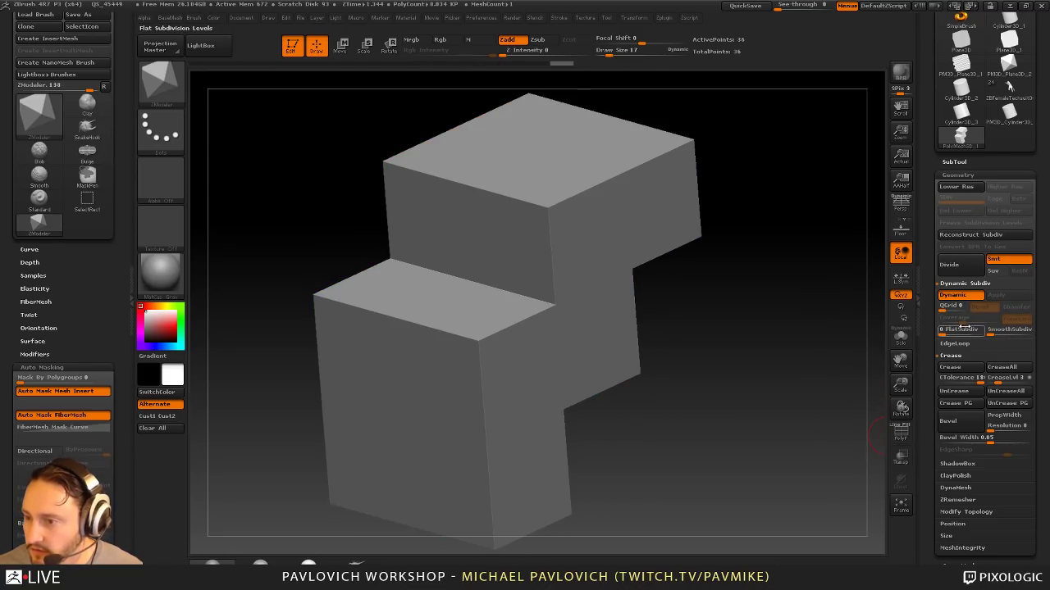
Step: Set Dynamic Subdivision's QGrid to 1 with Bevel and show the polyframe on the bevelled mesh
{"action": "left_click_drag", "start_coordinate": [943, 311], "coordinate": [942, 311]}
{"action": "left_click", "coordinate": [945, 310]}
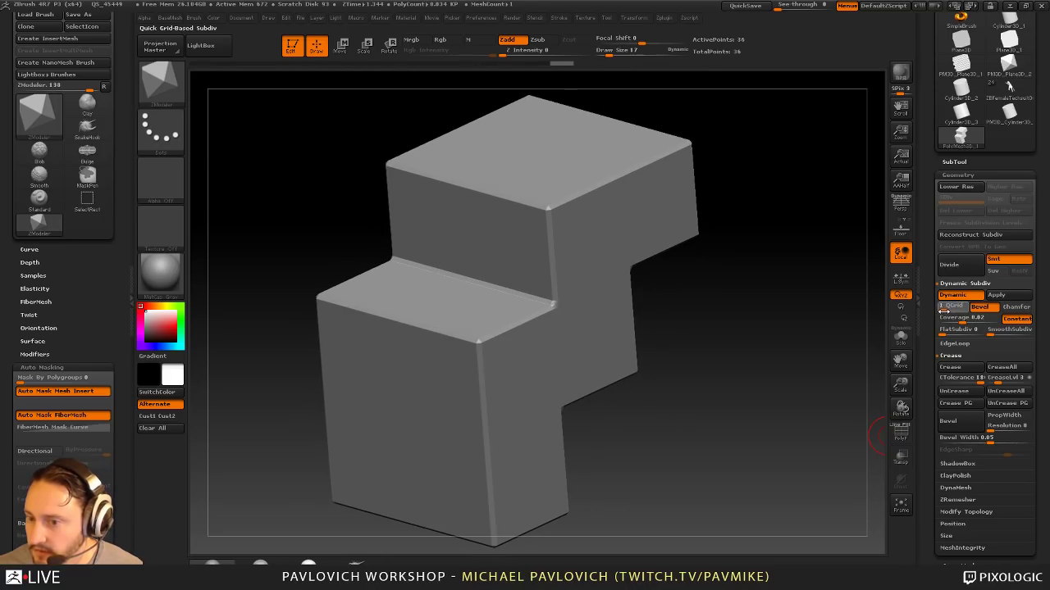
{"action": "left_click", "coordinate": [901, 432]}
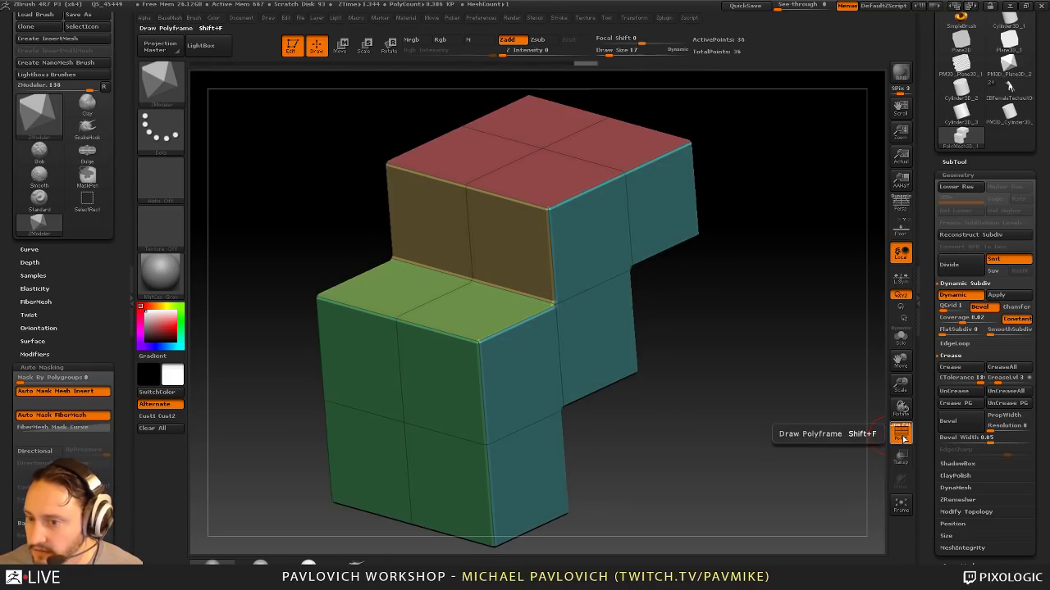
Step: Try applying the QGrid bevel to real geometry, inspect its edge loops, undo it, and toggle Dynamic Subdivision off and on
{"action": "left_click", "coordinate": [998, 295]}
{"action": "left_click_drag", "start_coordinate": [785, 346], "coordinate": [783, 375], "text": "alt"}
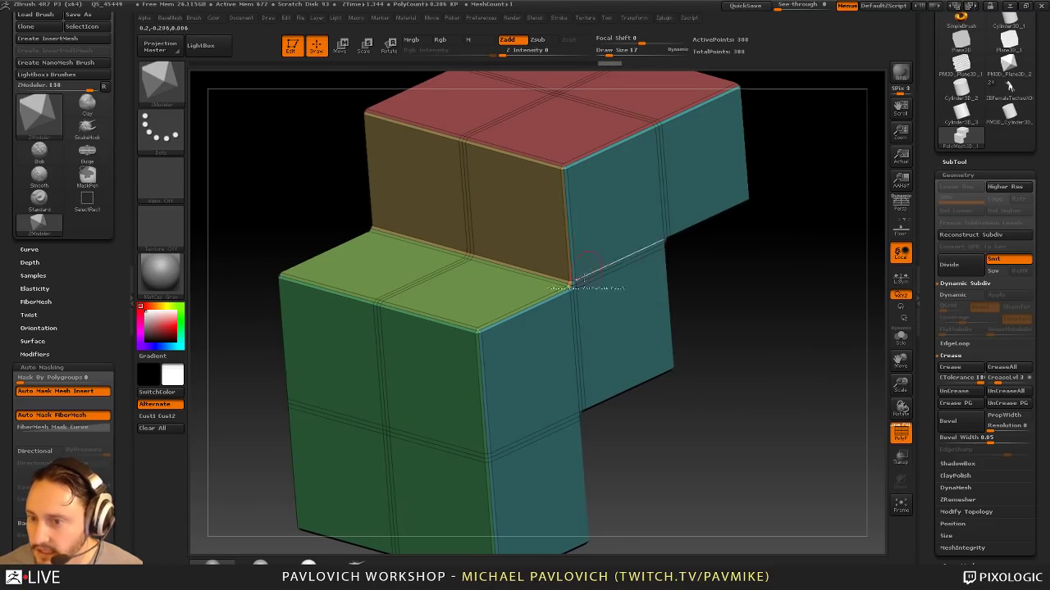
{"action": "left_click_drag", "start_coordinate": [823, 376], "coordinate": [814, 359], "text": "alt"}
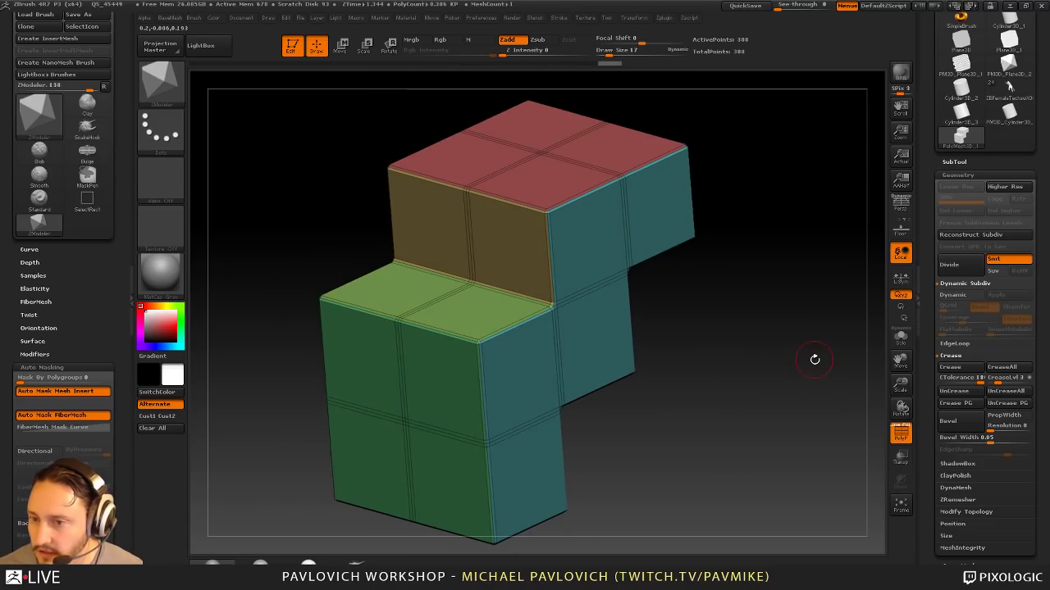
{"action": "left_click", "coordinate": [901, 433]}
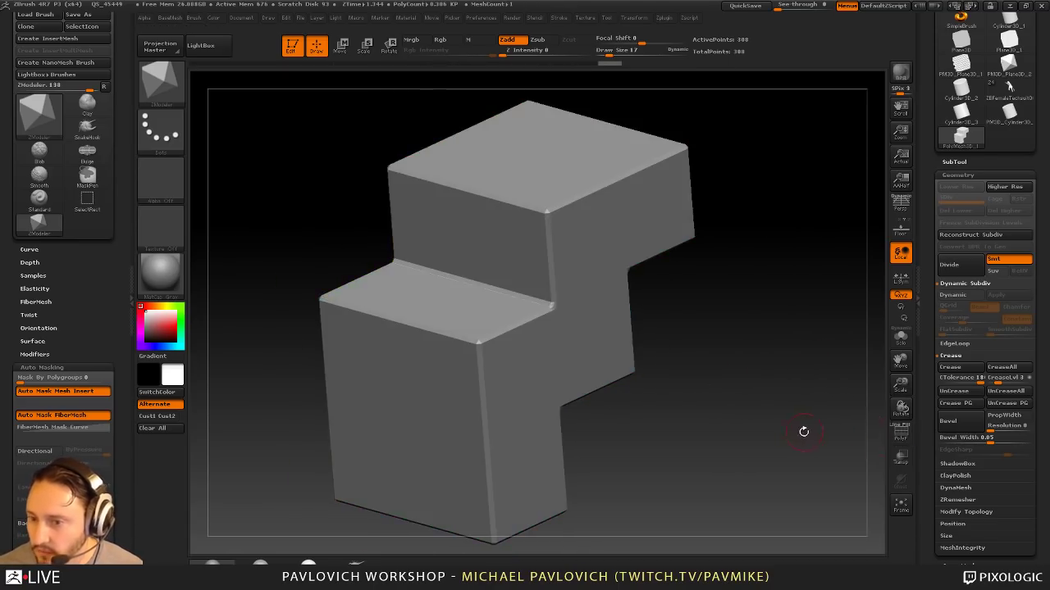
{"action": "key", "text": "ctrl+z"}
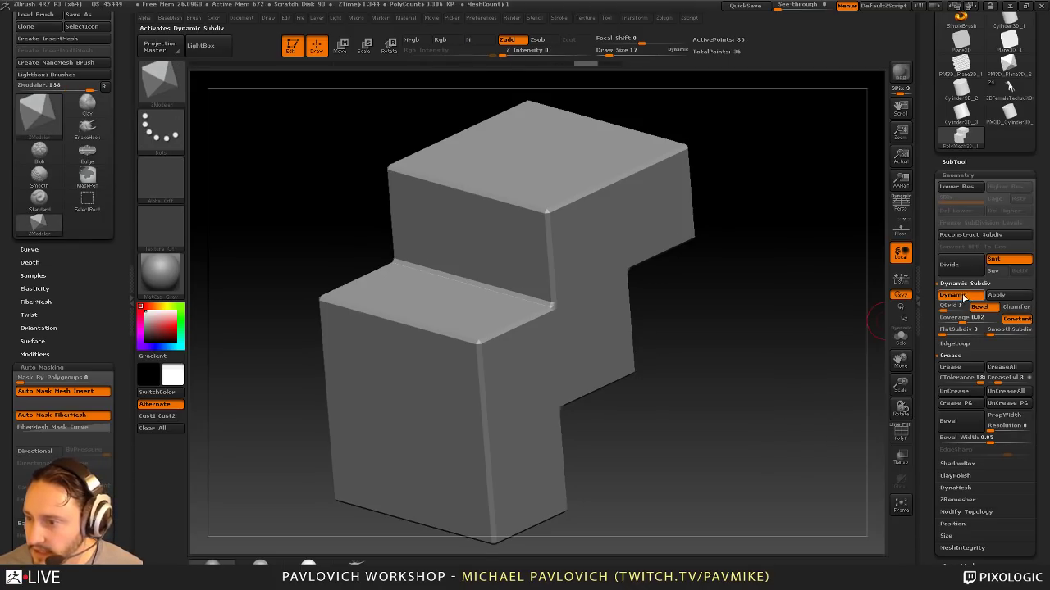
{"action": "left_click", "coordinate": [963, 296]}
{"action": "left_click", "coordinate": [963, 296]}
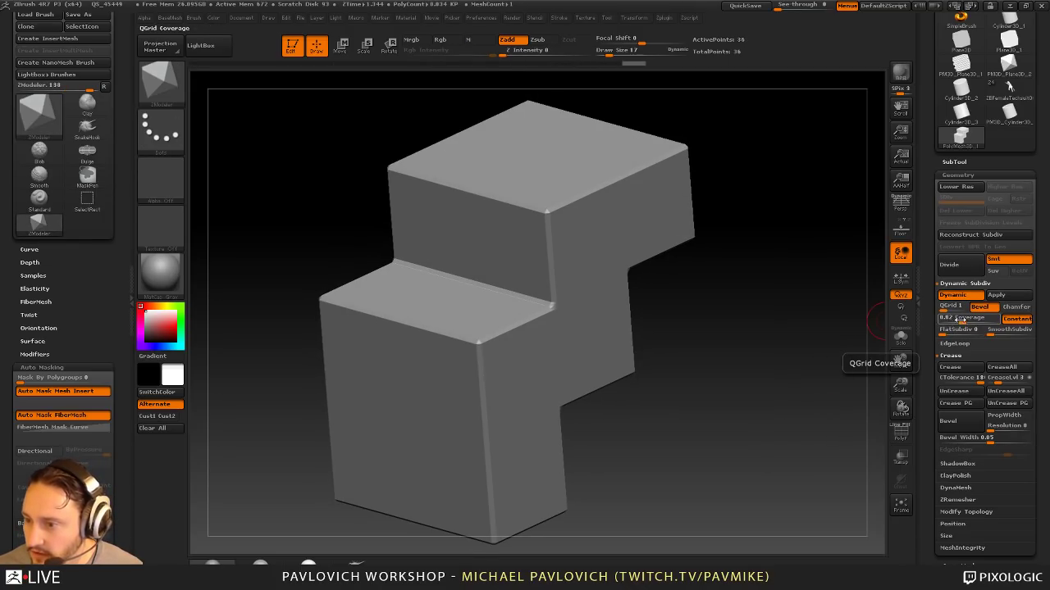
Step: Set the stepped mesh's QGrid to 2 with 0.0427 coverage, comparing Chamfer against Bevel
{"action": "left_click_drag", "start_coordinate": [961, 321], "coordinate": [968, 323]}
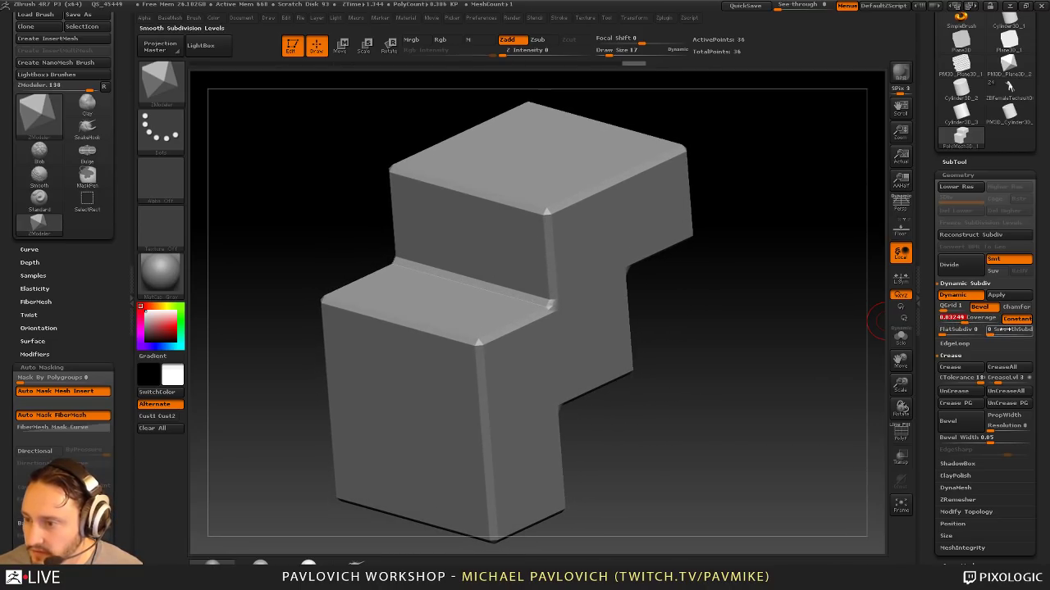
{"action": "left_click", "coordinate": [1015, 306]}
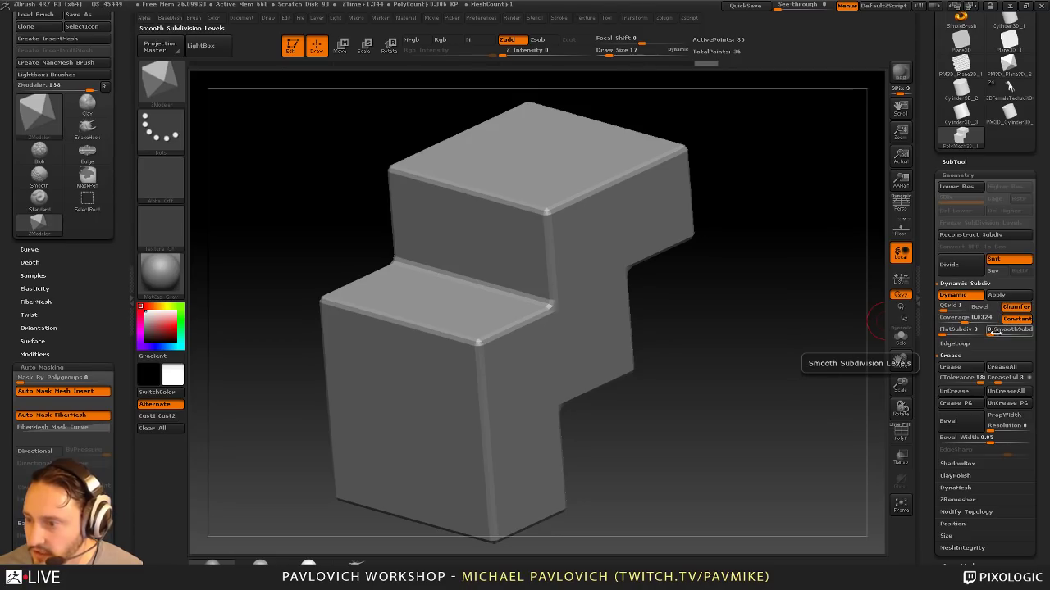
{"action": "left_click_drag", "start_coordinate": [964, 321], "coordinate": [946, 310]}
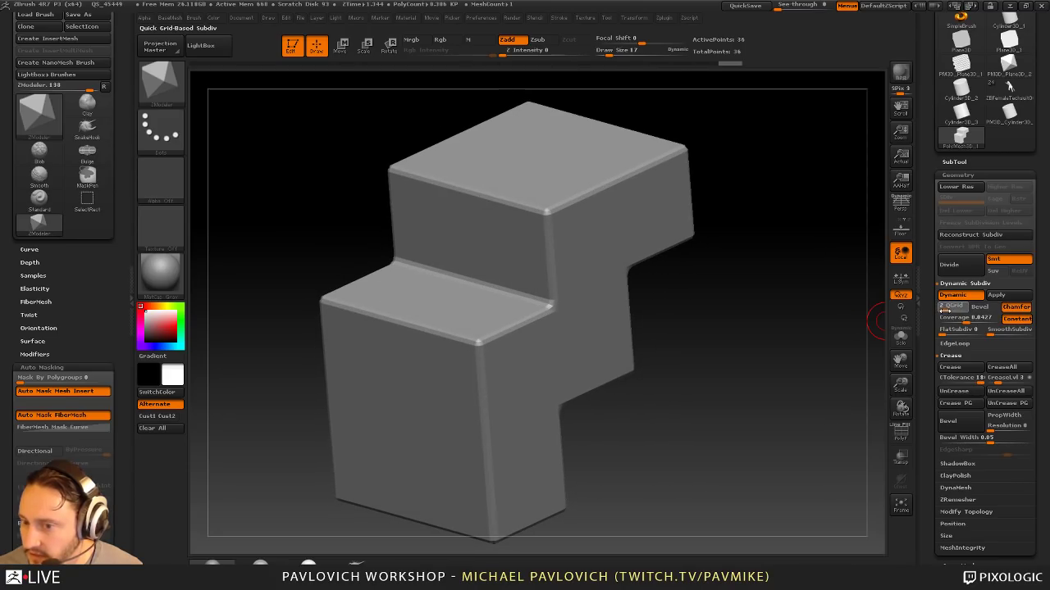
{"action": "left_click", "coordinate": [993, 310]}
{"action": "left_click", "coordinate": [1012, 308]}
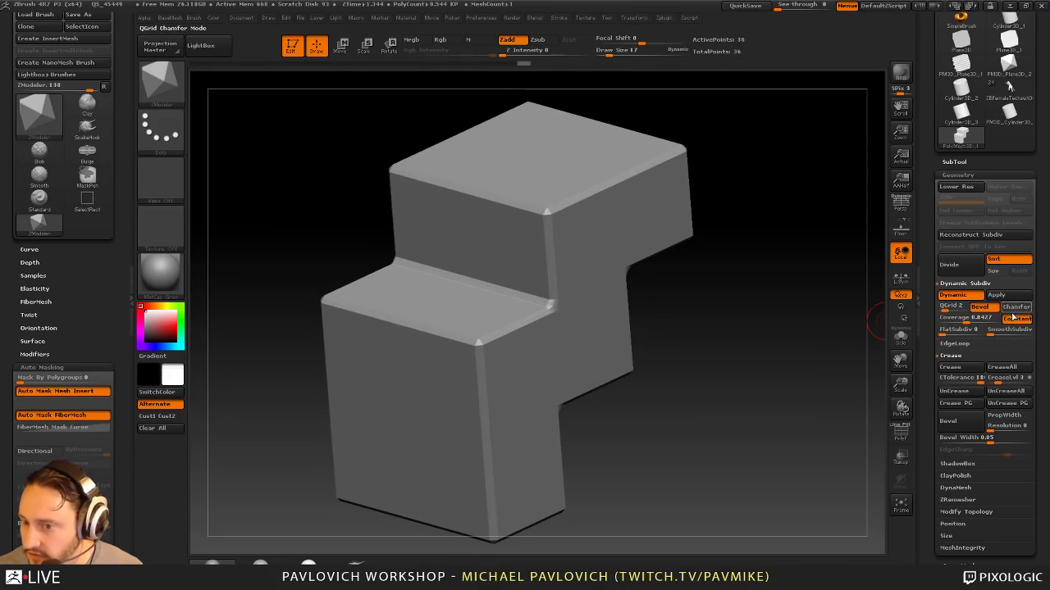
Step: Toggle constant edge width off and on, then set SmoothSubdiv to 2, QGrid to 6 and coverage to about 0.055
{"action": "left_click", "coordinate": [1015, 321]}
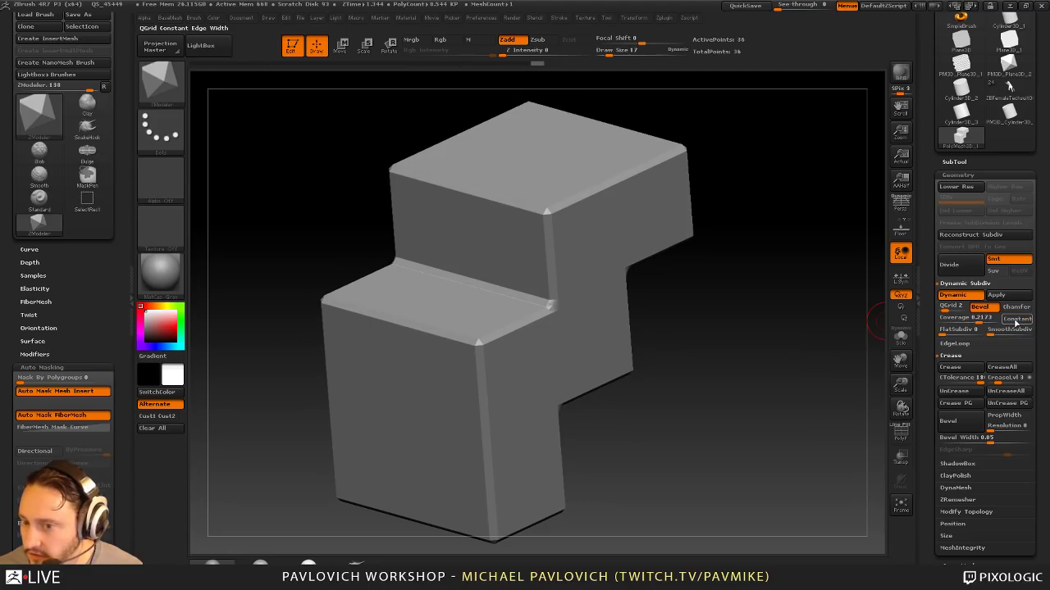
{"action": "left_click", "coordinate": [1015, 321]}
{"action": "left_click_drag", "start_coordinate": [973, 317], "coordinate": [997, 337]}
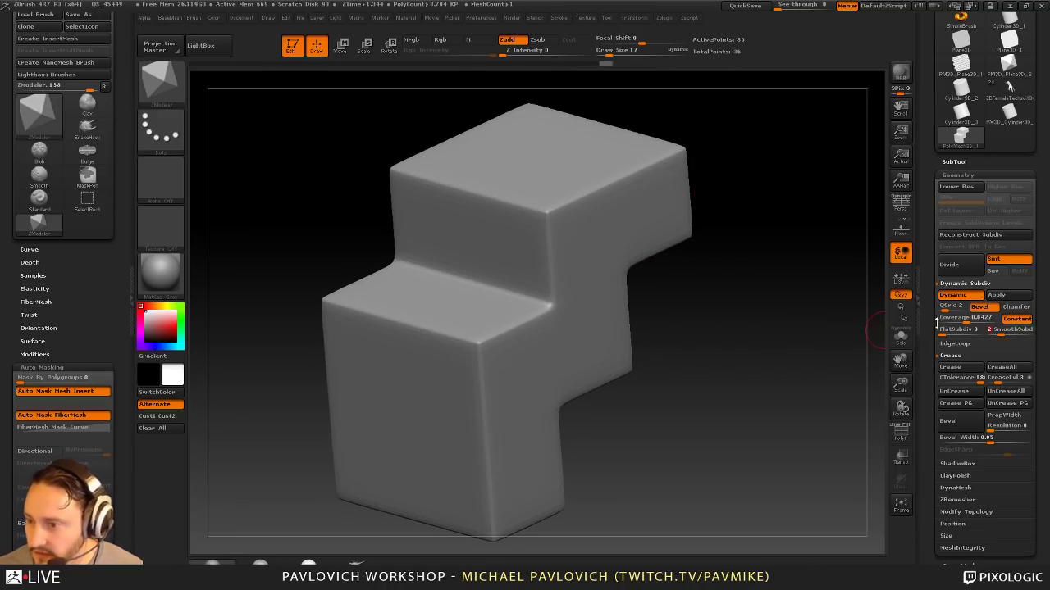
{"action": "left_click_drag", "start_coordinate": [944, 309], "coordinate": [967, 322]}
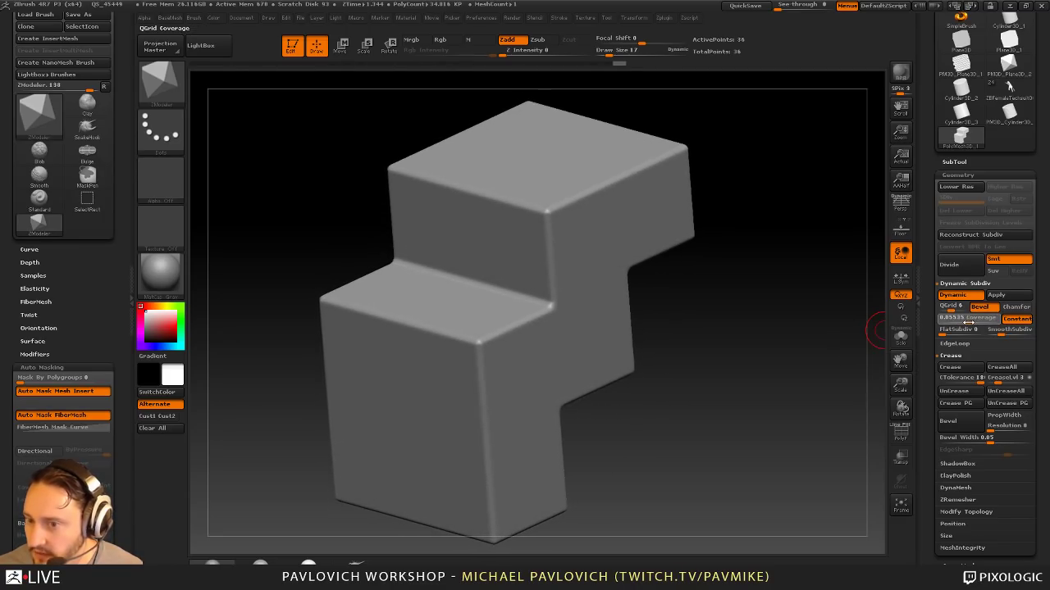
Step: Turn off Dynamic Subdivision, show the polyframe, and QMesh the back half of the top face upward as another step
{"action": "left_click_drag", "start_coordinate": [811, 399], "coordinate": [794, 416]}
{"action": "key", "text": "shift+d"}
{"action": "left_click", "coordinate": [899, 436]}
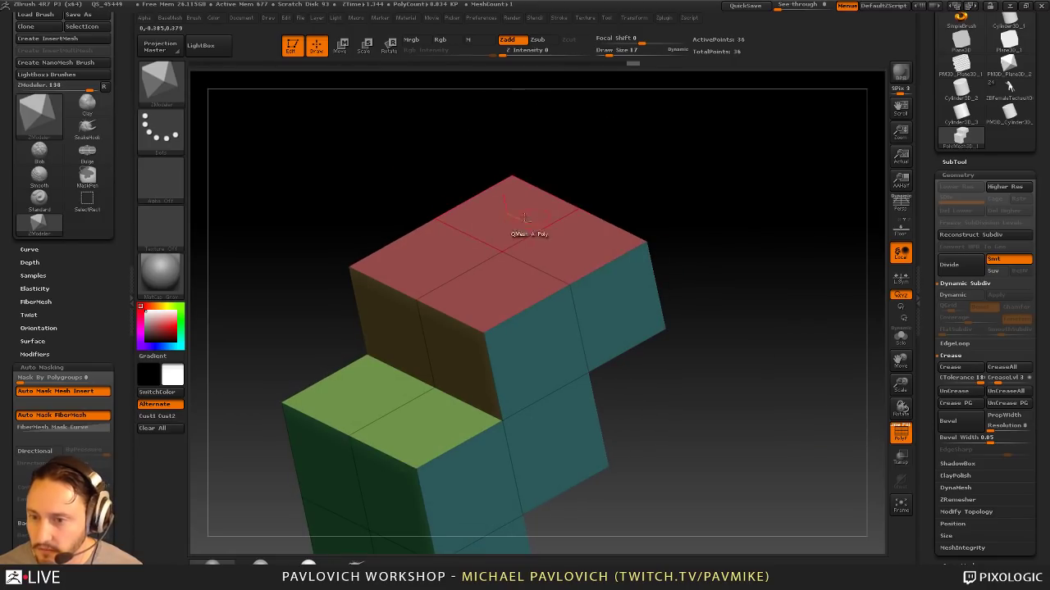
{"action": "left_click_drag", "start_coordinate": [527, 218], "coordinate": [552, 154], "text": "alt"}
{"action": "left_click_drag", "start_coordinate": [722, 261], "coordinate": [590, 270]}
{"action": "left_click_drag", "start_coordinate": [484, 335], "coordinate": [531, 309], "text": "alt"}
{"action": "left_click_drag", "start_coordinate": [520, 318], "coordinate": [574, 273]}
{"action": "left_click_drag", "start_coordinate": [741, 267], "coordinate": [789, 336]}
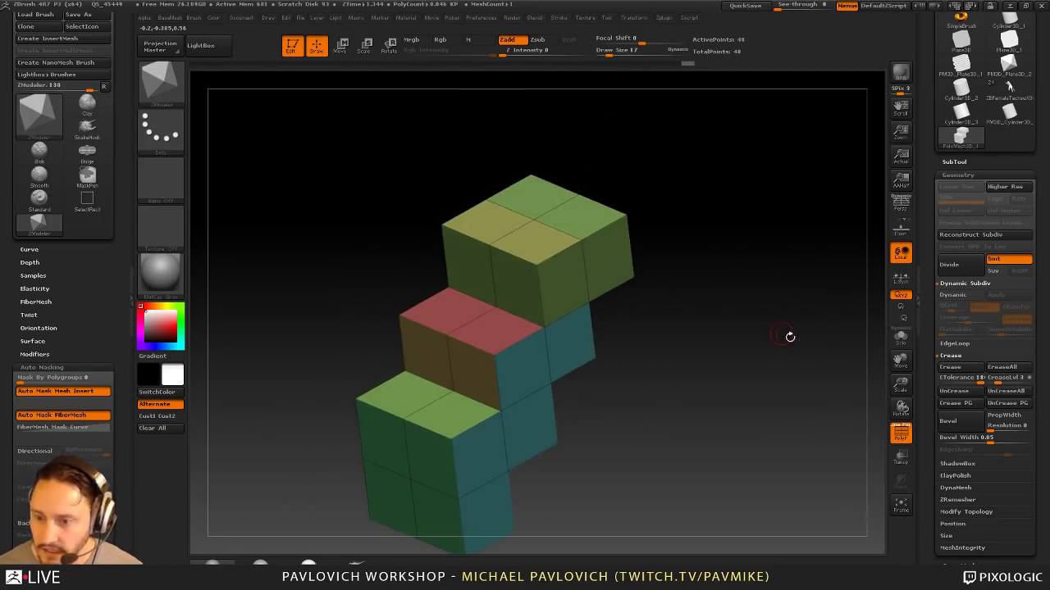
Step: Turn Dynamic Subdivision back on for the extended staircase mesh and hide the polyframe
{"action": "key", "text": "d"}
{"action": "left_click", "coordinate": [900, 433]}
{"action": "left_click_drag", "start_coordinate": [849, 424], "coordinate": [811, 408]}
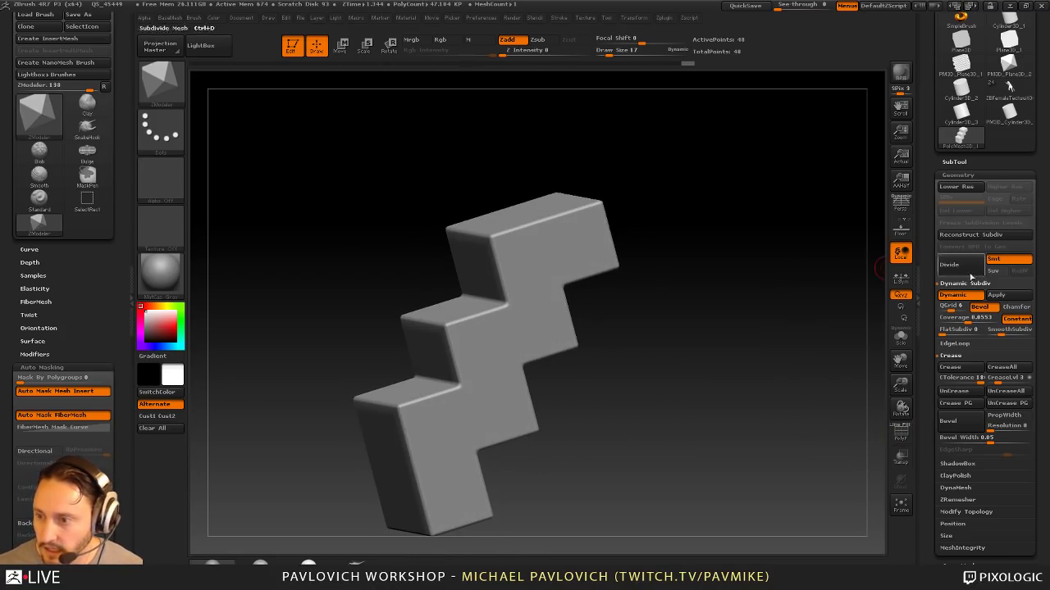
{"action": "mouse_move", "coordinate": [849, 348]}
{"action": "left_mouse_down"}
{"action": "mouse_move", "coordinate": [823, 348]}
{"action": "mouse_move", "coordinate": [832, 337]}
{"action": "left_mouse_up"}
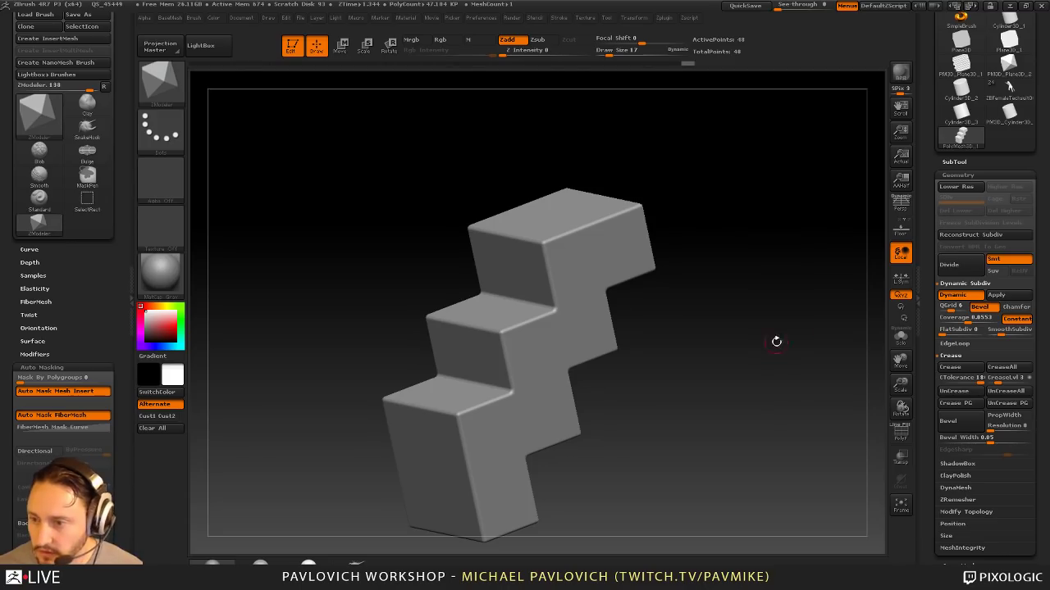
Step: Apply Dynamic Subdivision to real geometry, delete the lower subdivision levels, and check the mesh with the polyframe before hiding it
{"action": "left_click", "coordinate": [1011, 296]}
{"action": "left_click", "coordinate": [901, 433]}
{"action": "left_click_drag", "start_coordinate": [837, 415], "coordinate": [824, 406]}
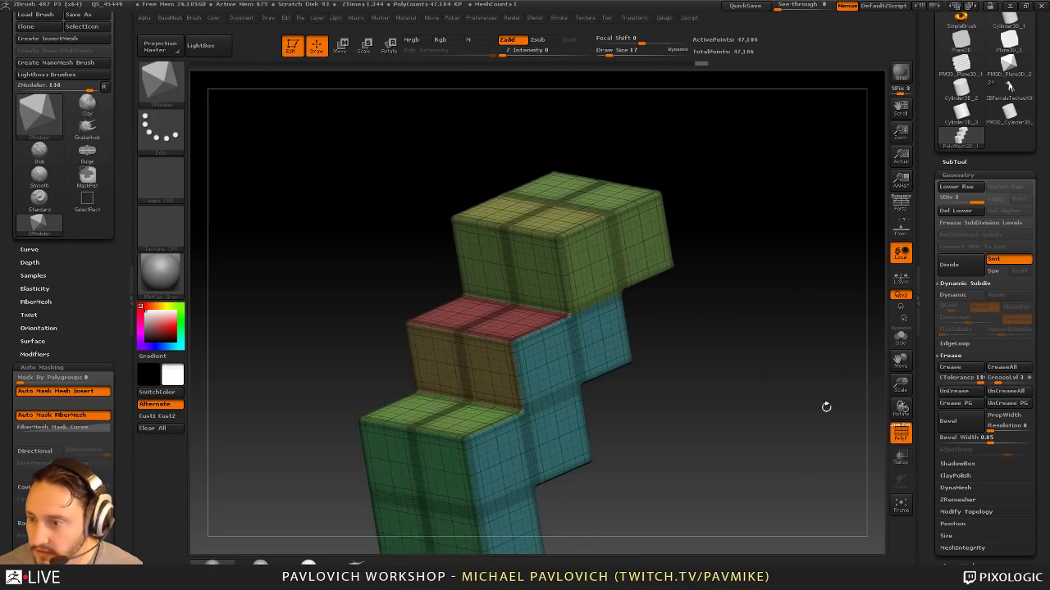
{"action": "left_click", "coordinate": [959, 211]}
{"action": "left_click_drag", "start_coordinate": [831, 295], "coordinate": [861, 475], "text": "alt"}
{"action": "left_click_drag", "start_coordinate": [802, 341], "coordinate": [827, 361]}
{"action": "left_click", "coordinate": [900, 432]}
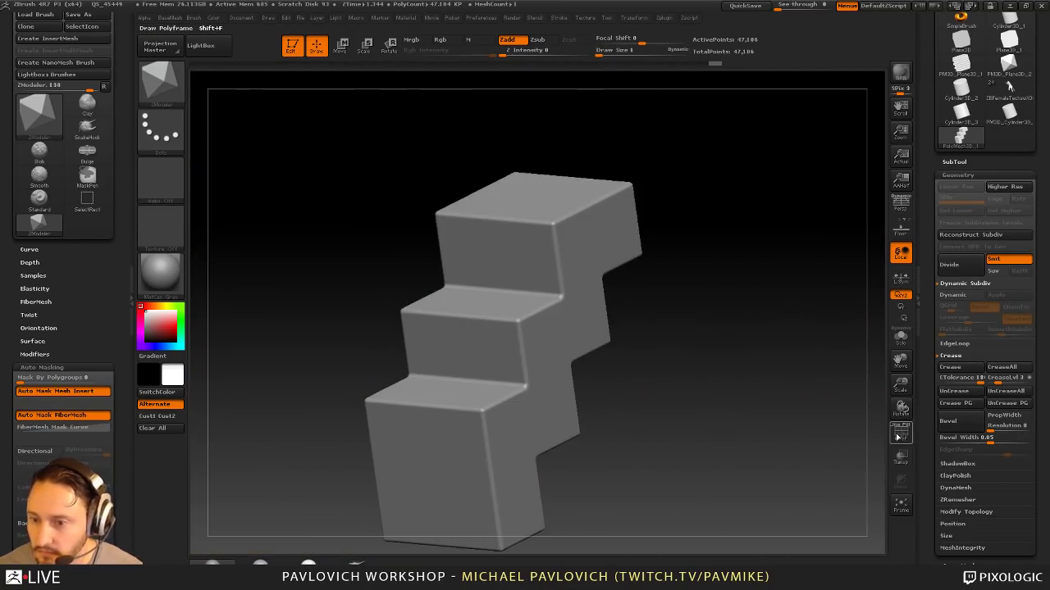
{"action": "left_click_drag", "start_coordinate": [933, 289], "coordinate": [927, 446]}
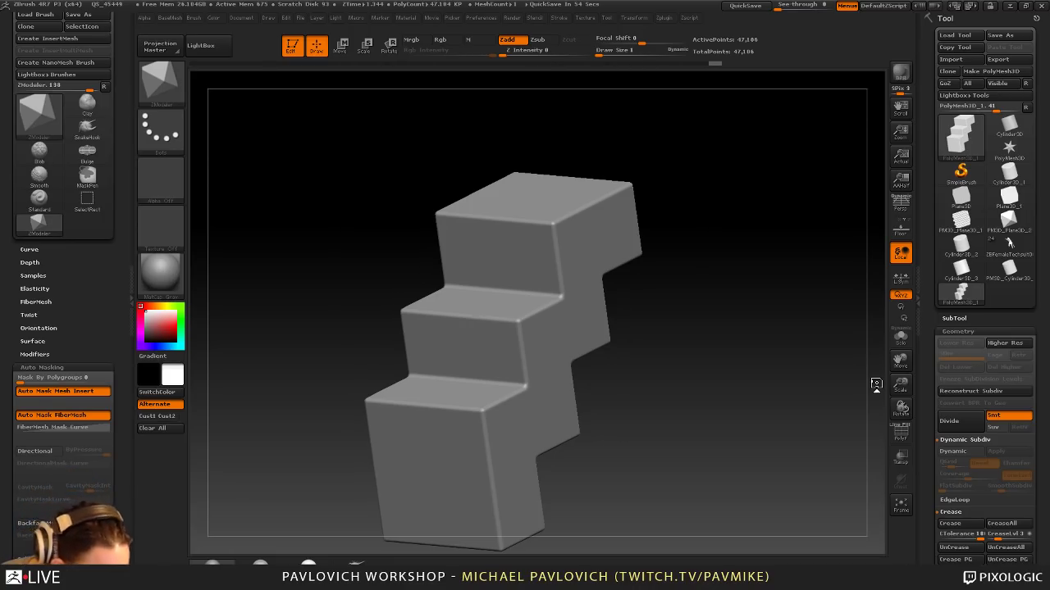
{"action": "key", "text": "super"}
{"action": "key", "text": "super"}
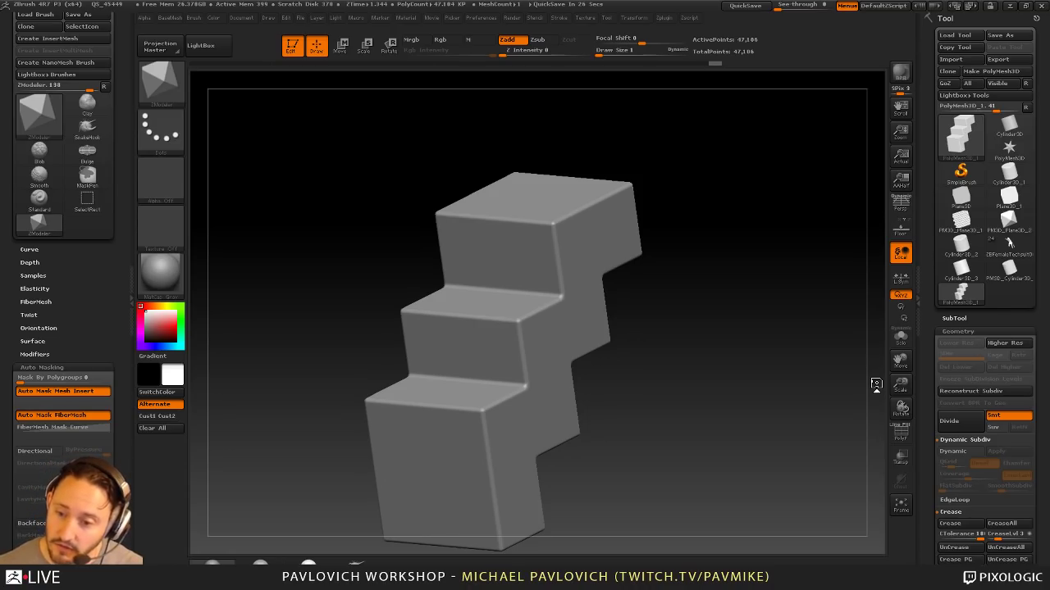
{"action": "mouse_move", "coordinate": [700, 284]}
{"action": "left_mouse_down"}
{"action": "mouse_move", "coordinate": [702, 314]}
{"action": "mouse_move", "coordinate": [714, 315]}
{"action": "mouse_move", "coordinate": [630, 361]}
{"action": "left_mouse_up"}
{"action": "key", "text": "s"}
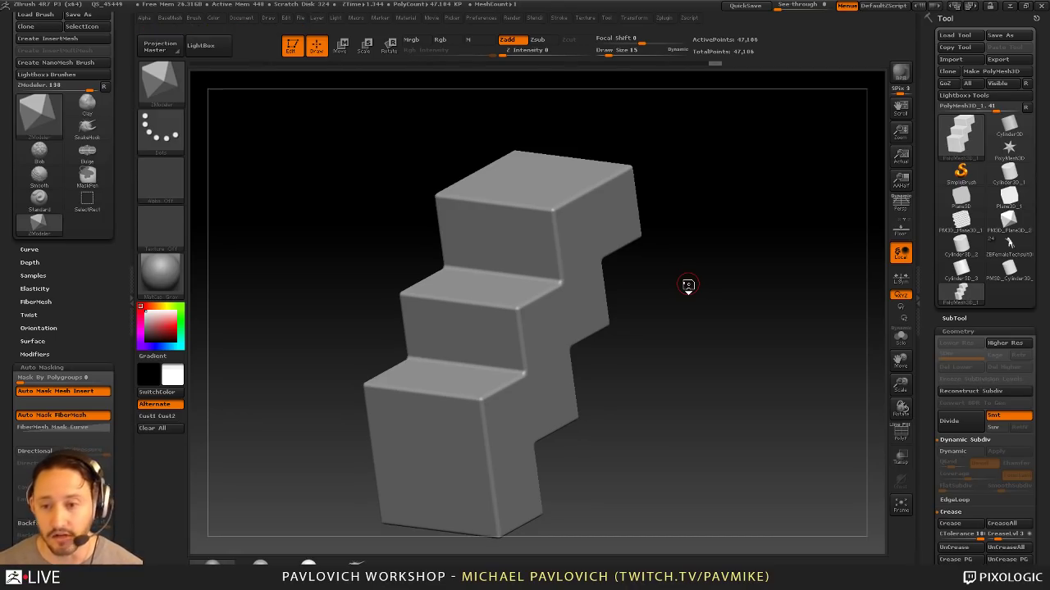
{"action": "left_click_drag", "start_coordinate": [745, 277], "coordinate": [896, 258]}
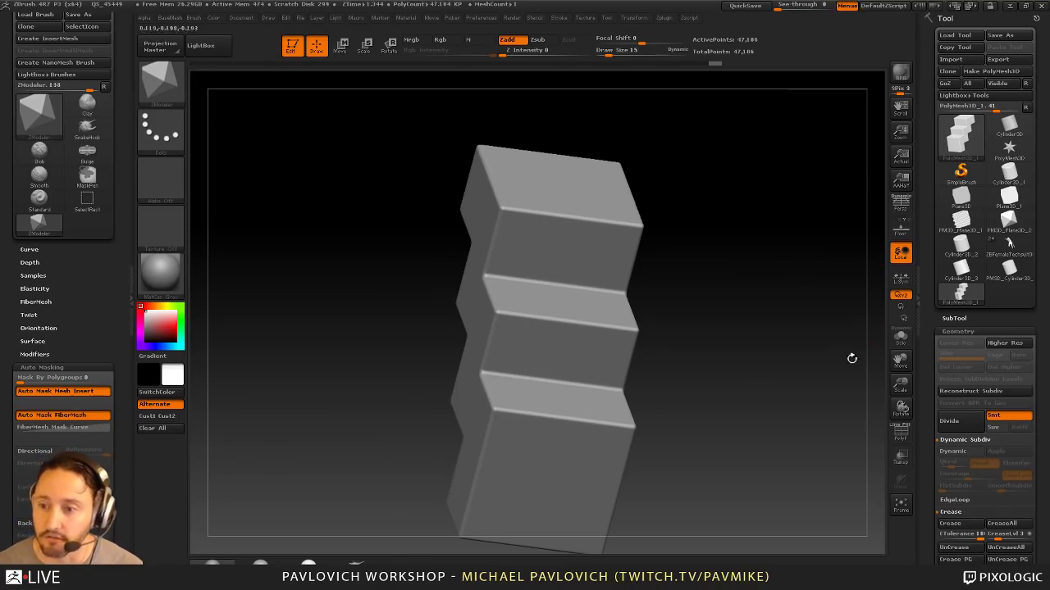
{"action": "left_click_drag", "start_coordinate": [810, 313], "coordinate": [785, 314]}
{"action": "left_click_drag", "start_coordinate": [809, 369], "coordinate": [804, 346], "text": "alt"}
Step: Switch to the Standard brush with a draw size of 17
{"action": "key", "text": "b"}
{"action": "key", "text": "s"}
{"action": "key", "text": "t"}
{"action": "key", "text": "s"}
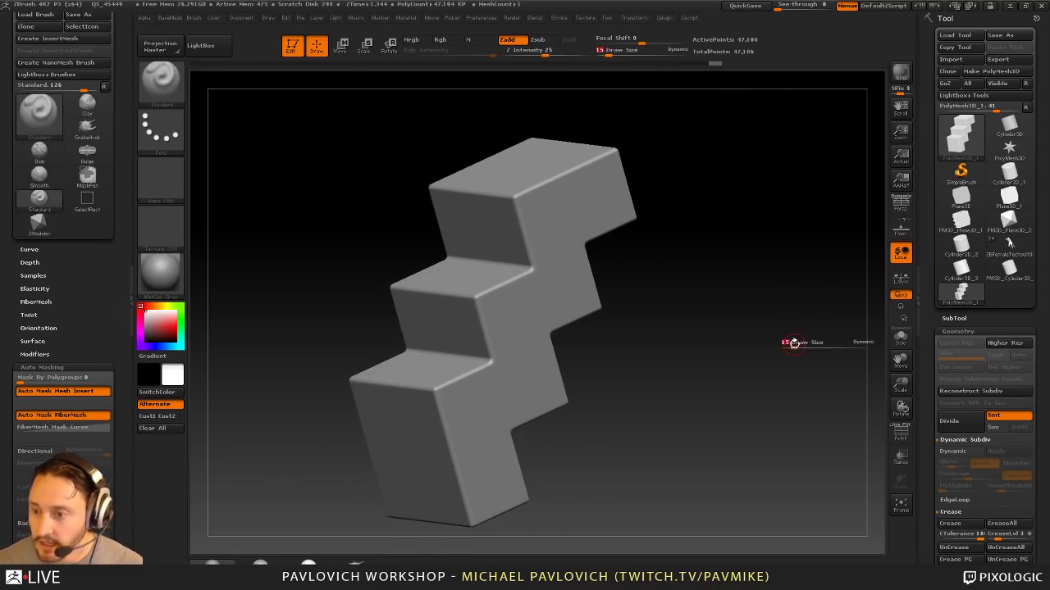
{"action": "left_click", "coordinate": [794, 343]}
{"action": "left_click_drag", "start_coordinate": [772, 309], "coordinate": [788, 332], "text": "alt"}
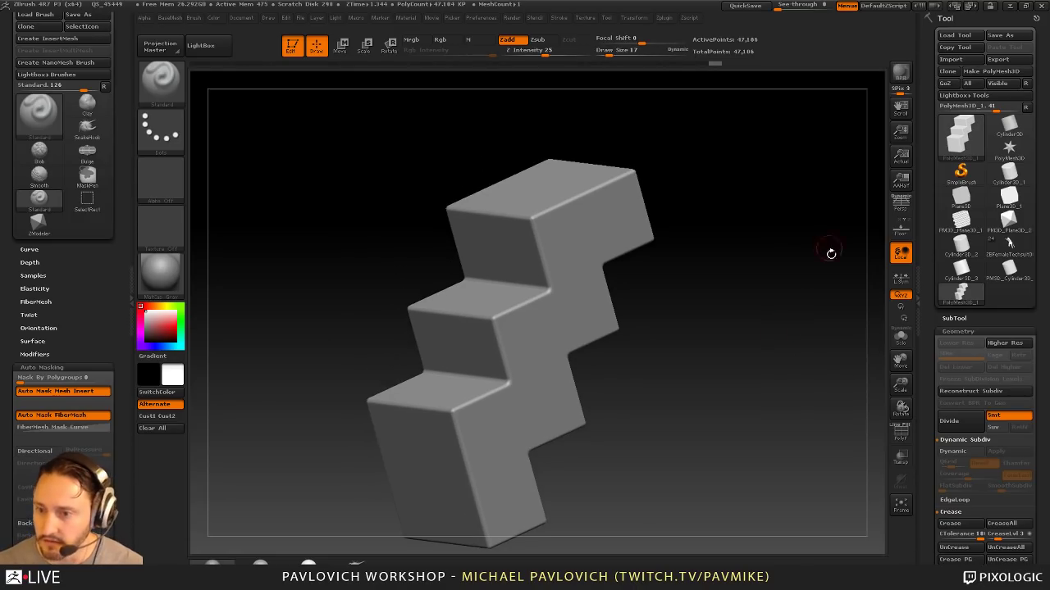
{"action": "left_click_drag", "start_coordinate": [830, 254], "coordinate": [853, 285]}
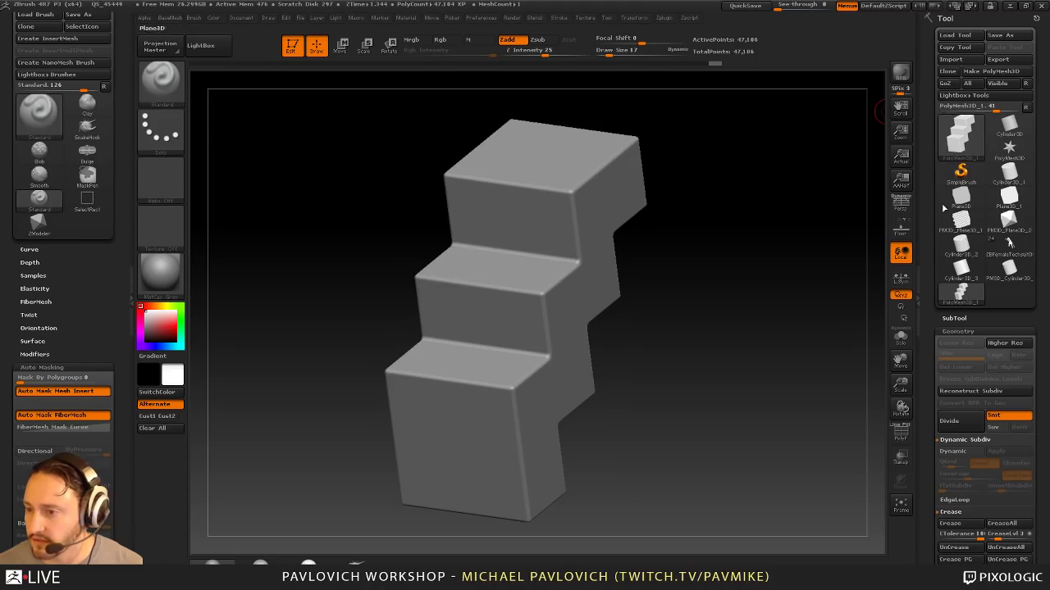
Step: Delete the staircase subtool and switch to the female tech suit tool
{"action": "left_click_drag", "start_coordinate": [930, 139], "coordinate": [930, 131]}
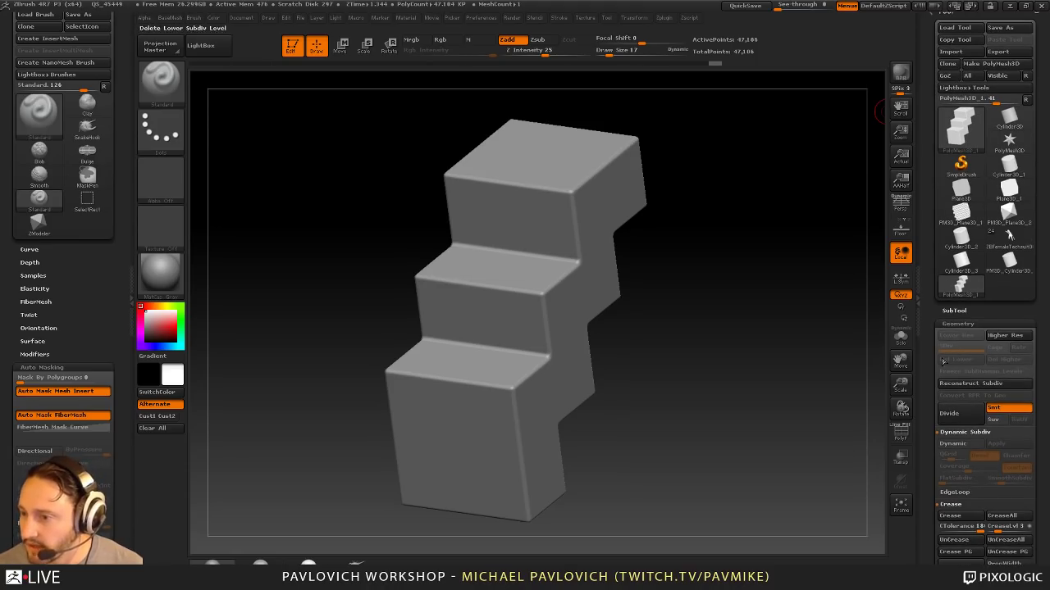
{"action": "left_click", "coordinate": [943, 311]}
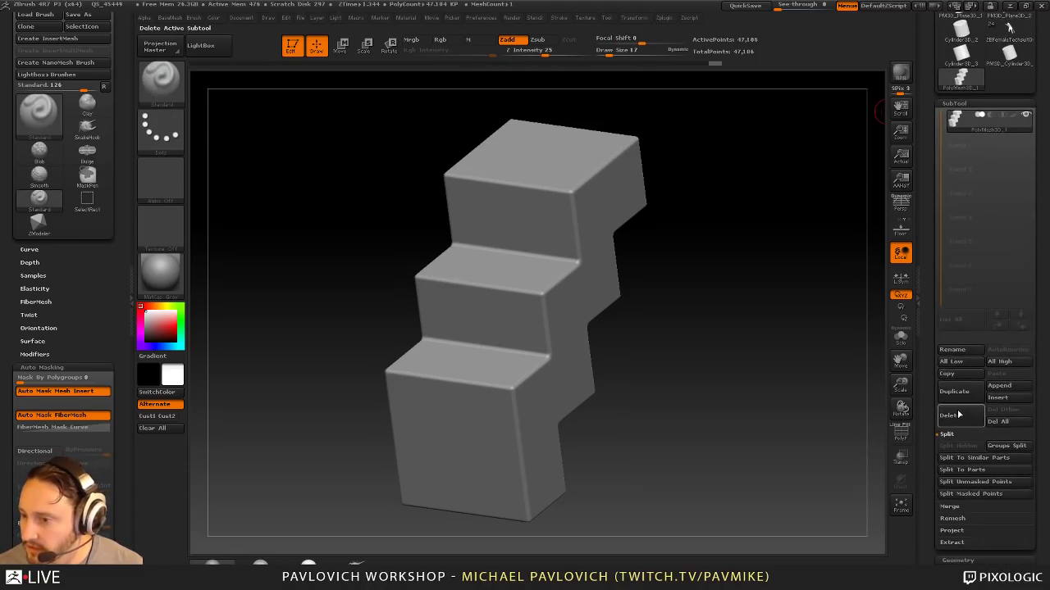
{"action": "left_click", "coordinate": [961, 416]}
{"action": "left_click_drag", "start_coordinate": [931, 287], "coordinate": [932, 409]}
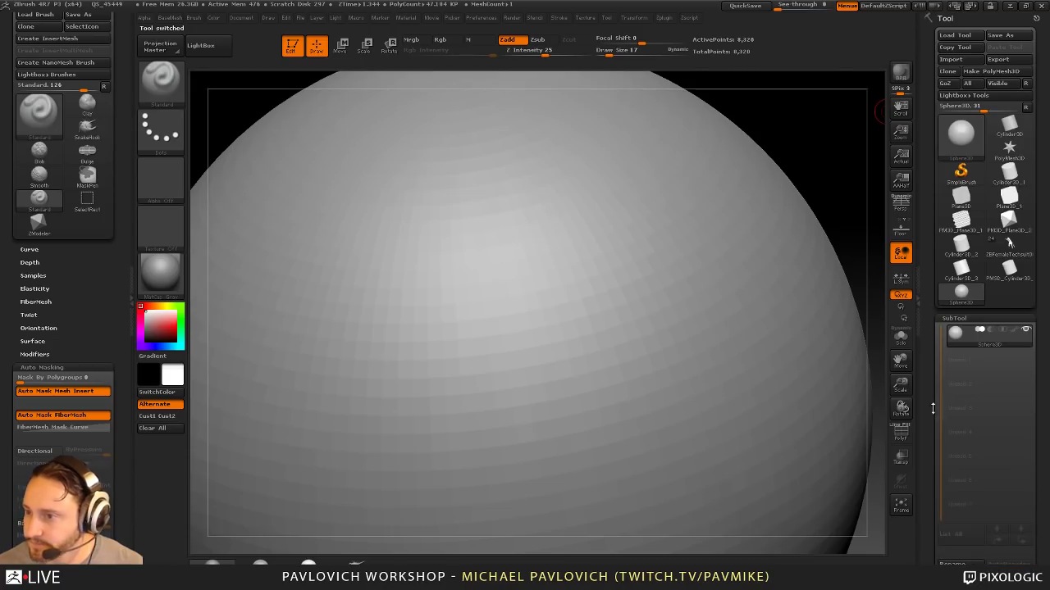
{"action": "left_click", "coordinate": [1008, 244]}
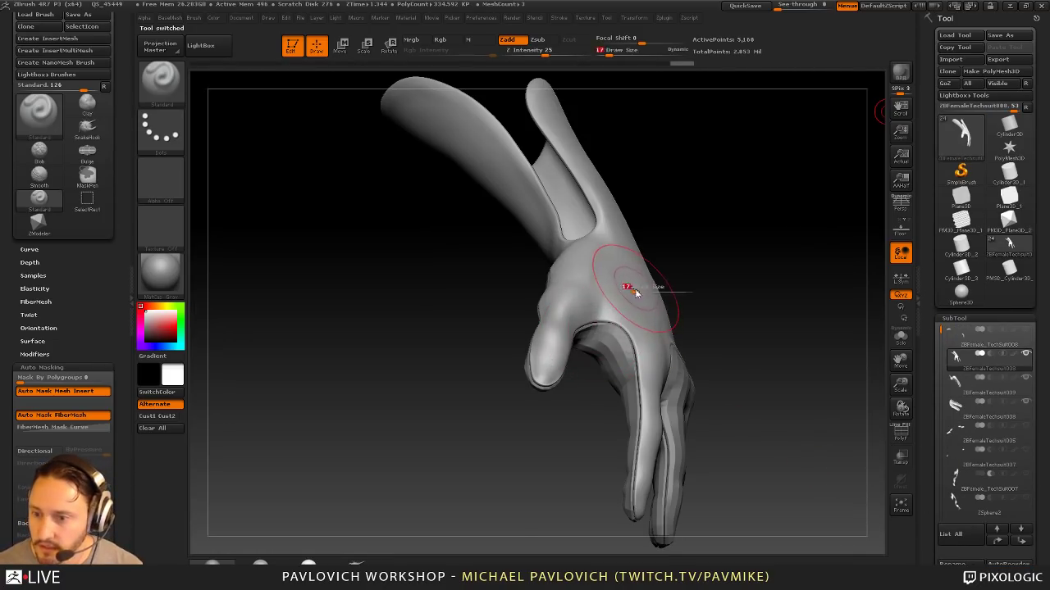
Step: Turn off Dynamic Subdivision on the main glove panel and set the draw size to 2
{"action": "mouse_move", "coordinate": [738, 253]}
{"action": "left_mouse_down"}
{"action": "mouse_move", "coordinate": [756, 277]}
{"action": "mouse_move", "coordinate": [797, 272]}
{"action": "mouse_move", "coordinate": [759, 274]}
{"action": "mouse_move", "coordinate": [774, 284]}
{"action": "mouse_move", "coordinate": [778, 246]}
{"action": "mouse_move", "coordinate": [781, 291]}
{"action": "left_mouse_up"}
{"action": "key", "text": "shift+d"}
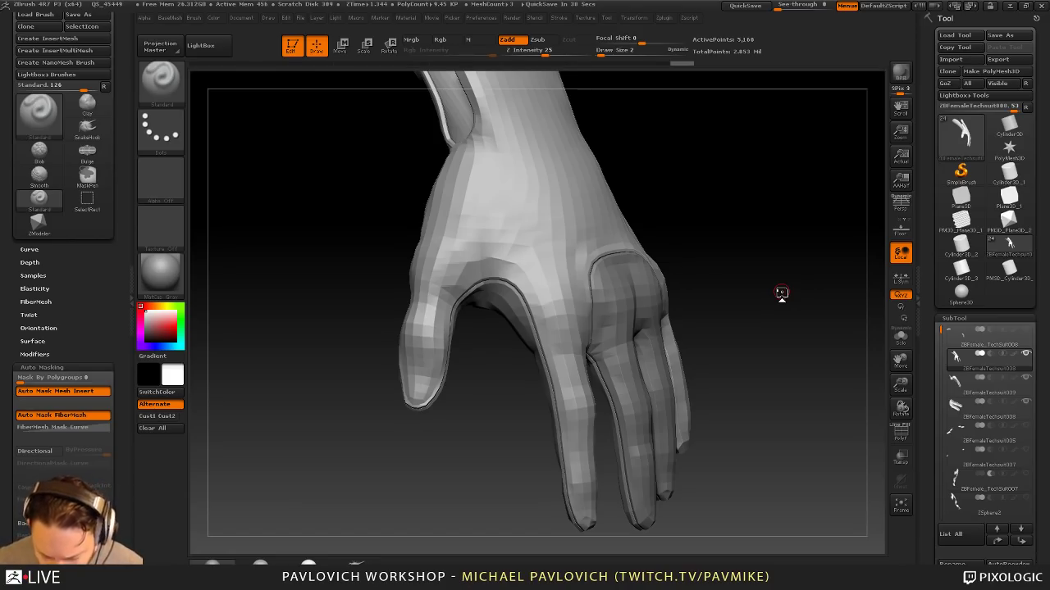
{"action": "key", "text": "s"}
{"action": "left_click", "coordinate": [745, 264]}
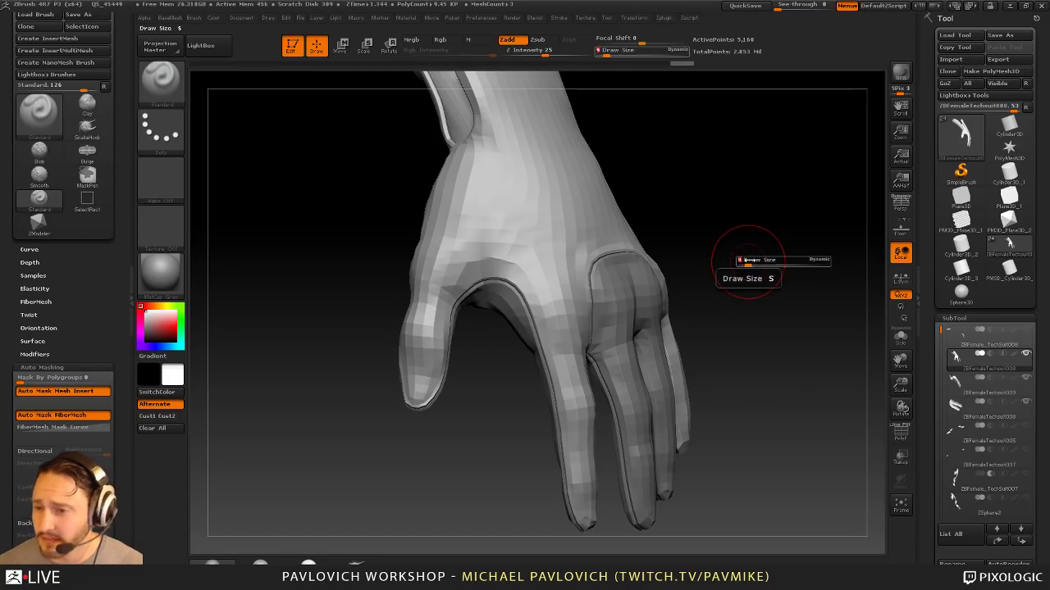
{"action": "left_click_drag", "start_coordinate": [751, 242], "coordinate": [750, 347], "text": "alt"}
{"action": "key", "text": "s"}
{"action": "left_click", "coordinate": [743, 325]}
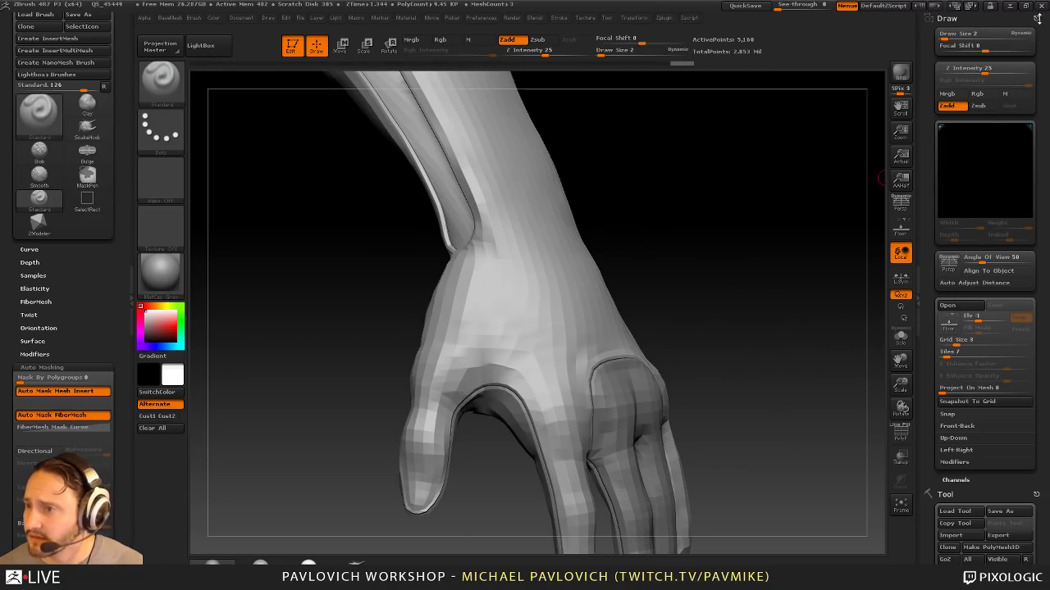
Step: Remove the Draw palette from the tray and set the draw size to 3
{"action": "left_click", "coordinate": [1025, 18]}
{"action": "left_click_drag", "start_coordinate": [724, 249], "coordinate": [738, 315], "text": "alt"}
{"action": "left_click_drag", "start_coordinate": [1036, 19], "coordinate": [820, 156]}
{"action": "key", "text": "s"}
{"action": "left_click", "coordinate": [735, 240]}
{"action": "mouse_move", "coordinate": [734, 244]}
{"action": "left_mouse_down", "text": "alt"}
{"action": "mouse_move", "coordinate": [722, 224]}
{"action": "mouse_move", "coordinate": [738, 183]}
{"action": "mouse_move", "coordinate": [766, 242]}
{"action": "left_mouse_up", "text": "alt"}
{"action": "left_click_drag", "start_coordinate": [766, 242], "coordinate": [654, 308]}
{"action": "key", "text": "s"}
{"action": "left_click", "coordinate": [655, 307]}
{"action": "left_click_drag", "start_coordinate": [696, 274], "coordinate": [663, 382]}
Step: Examine the polygroups and edge thickness of the finger panel and the neighbouring glove panels with the polyframe shown
{"action": "left_click", "coordinate": [638, 379], "text": "alt"}
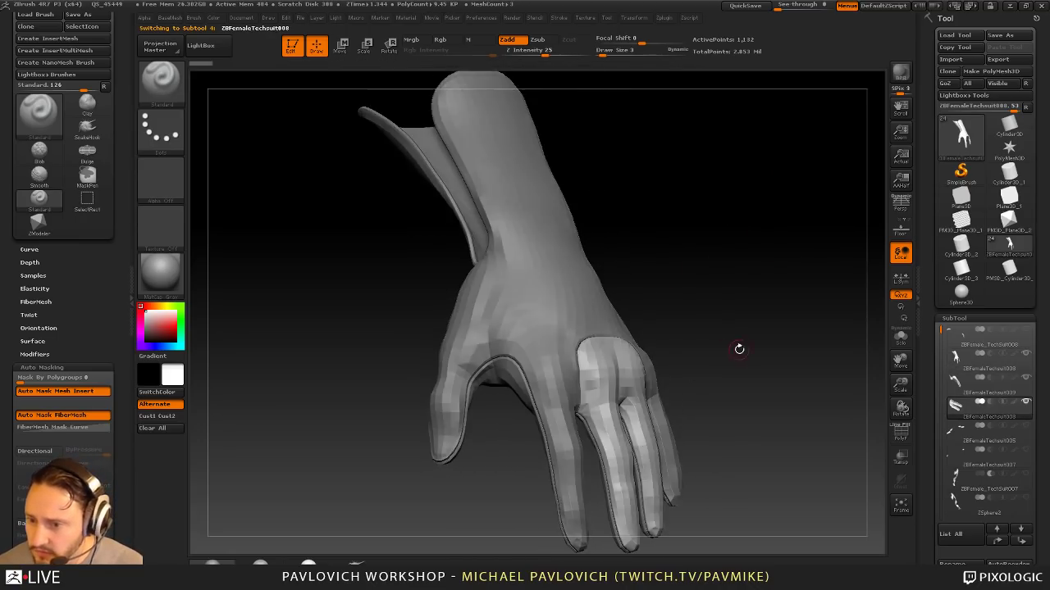
{"action": "left_click_drag", "start_coordinate": [738, 350], "coordinate": [799, 329]}
{"action": "left_click", "coordinate": [900, 433]}
{"action": "left_click_drag", "start_coordinate": [813, 368], "coordinate": [794, 389], "text": "alt"}
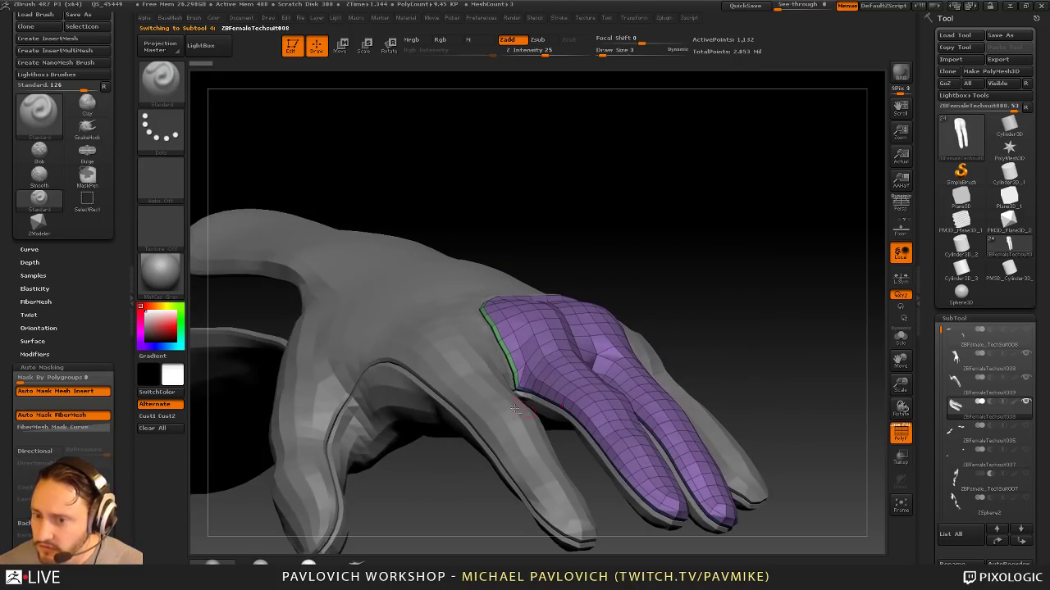
{"action": "left_click", "coordinate": [432, 395], "text": "alt"}
{"action": "left_click_drag", "start_coordinate": [747, 303], "coordinate": [895, 420]}
{"action": "left_click", "coordinate": [611, 320], "text": "alt"}
{"action": "left_click", "coordinate": [900, 432]}
{"action": "left_click_drag", "start_coordinate": [830, 354], "coordinate": [790, 300], "text": "alt"}
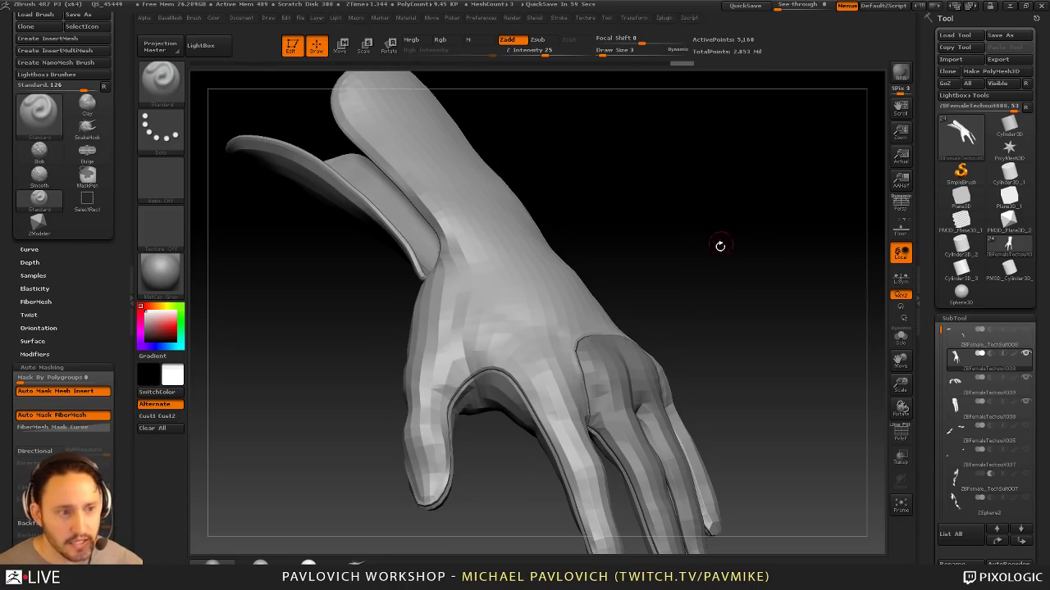
Step: Subdivide the main glove panel once and bring its geometry settings into view
{"action": "mouse_move", "coordinate": [740, 247]}
{"action": "left_mouse_down"}
{"action": "mouse_move", "coordinate": [726, 285]}
{"action": "mouse_move", "coordinate": [743, 263]}
{"action": "left_mouse_up"}
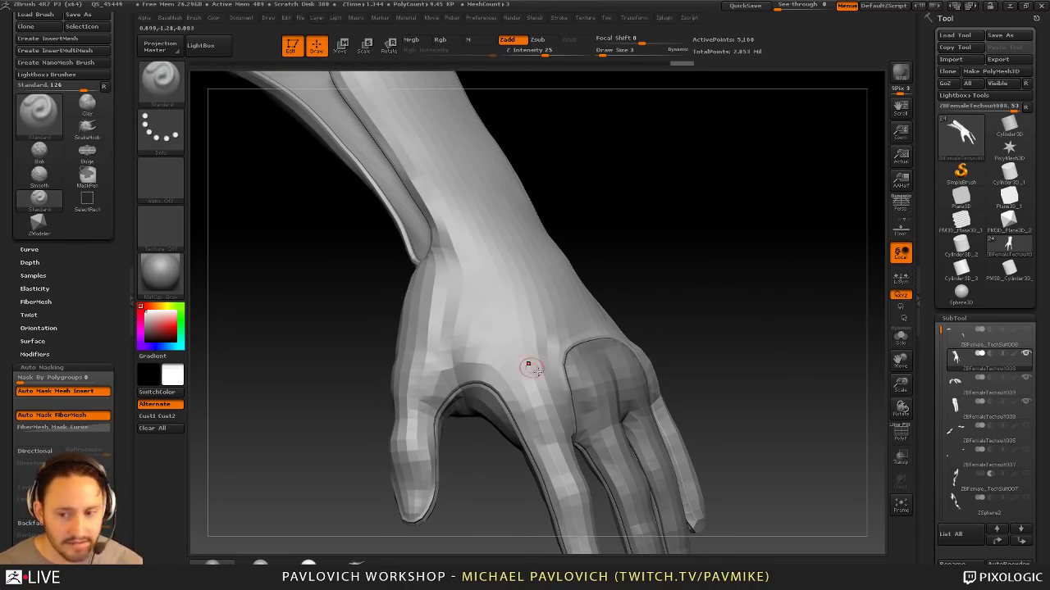
{"action": "left_click_drag", "start_coordinate": [682, 325], "coordinate": [724, 240]}
{"action": "key", "text": "ctrl"}
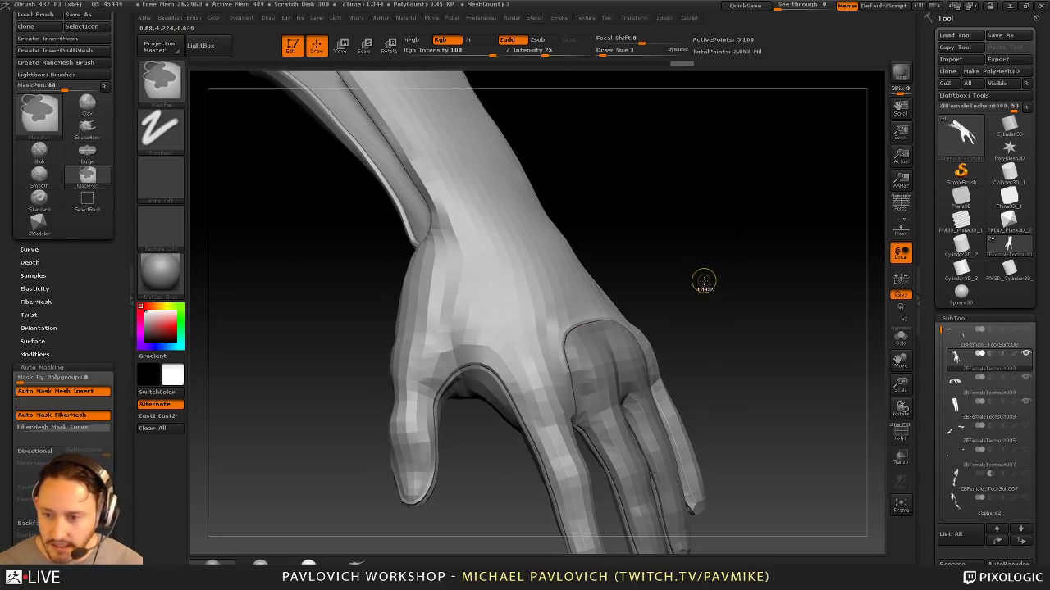
{"action": "key", "text": "ctrl+d"}
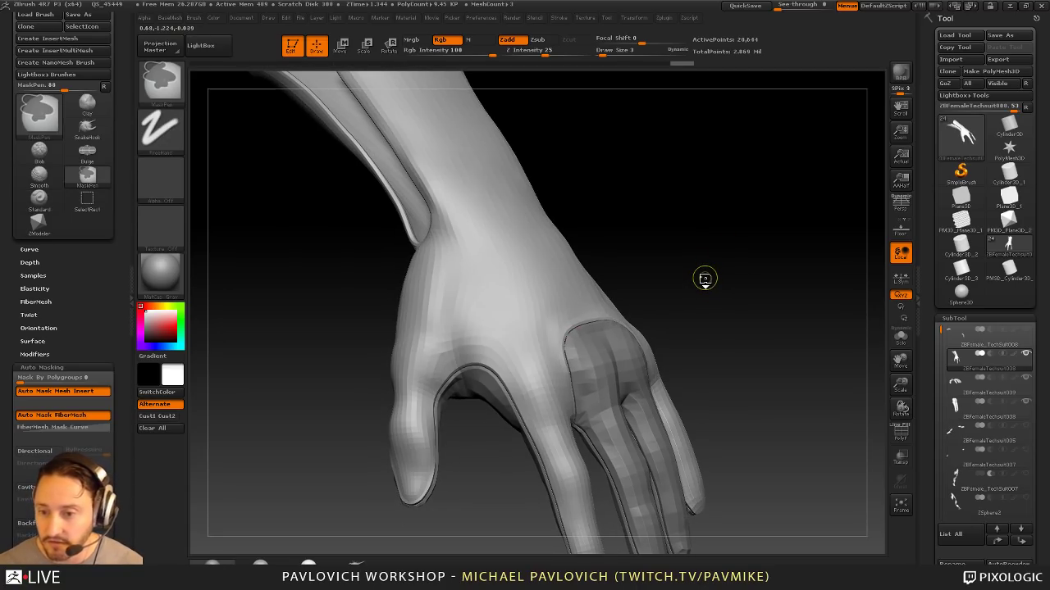
{"action": "left_click_drag", "start_coordinate": [931, 362], "coordinate": [932, 164]}
Step: Reduce the Standard brush's draw size to 2 for working on the subdivided glove panel
{"action": "mouse_move", "coordinate": [724, 318]}
{"action": "left_mouse_down"}
{"action": "mouse_move", "coordinate": [764, 257]}
{"action": "mouse_move", "coordinate": [812, 246]}
{"action": "mouse_move", "coordinate": [754, 268]}
{"action": "mouse_move", "coordinate": [766, 288]}
{"action": "mouse_move", "coordinate": [785, 288]}
{"action": "mouse_move", "coordinate": [754, 305]}
{"action": "left_mouse_up"}
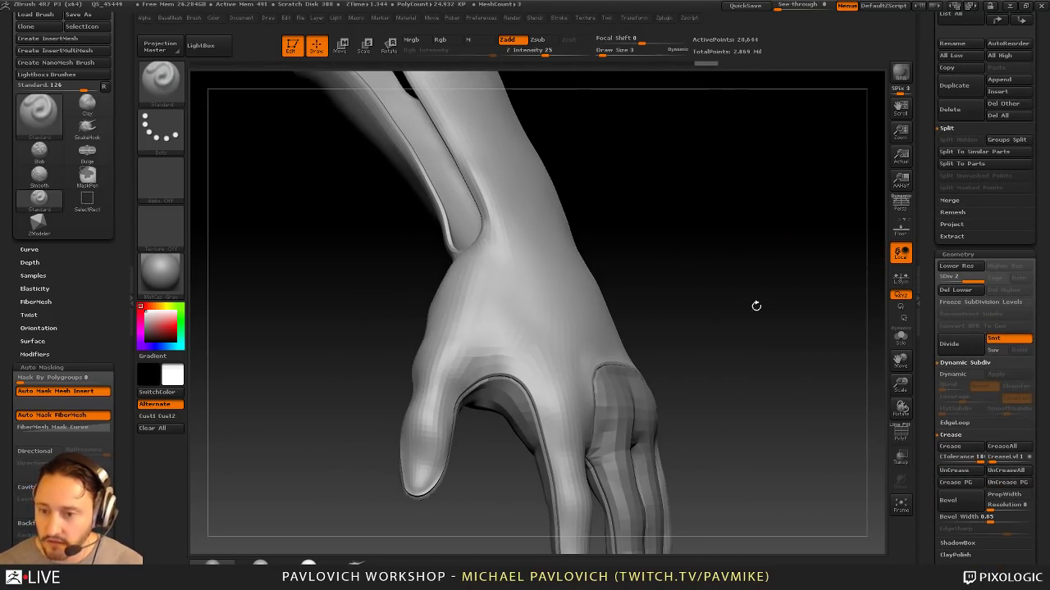
{"action": "key", "text": "s"}
{"action": "left_click_drag", "start_coordinate": [532, 374], "coordinate": [525, 374]}
{"action": "mouse_move", "coordinate": [779, 274]}
{"action": "left_mouse_down"}
{"action": "mouse_move", "coordinate": [760, 270]}
{"action": "mouse_move", "coordinate": [785, 271]}
{"action": "mouse_move", "coordinate": [778, 256]}
{"action": "left_mouse_up"}
{"action": "key", "text": "bracketright"}
{"action": "key", "text": "bracketright"}
{"action": "key", "text": "s"}
{"action": "left_click_drag", "start_coordinate": [549, 353], "coordinate": [538, 355]}
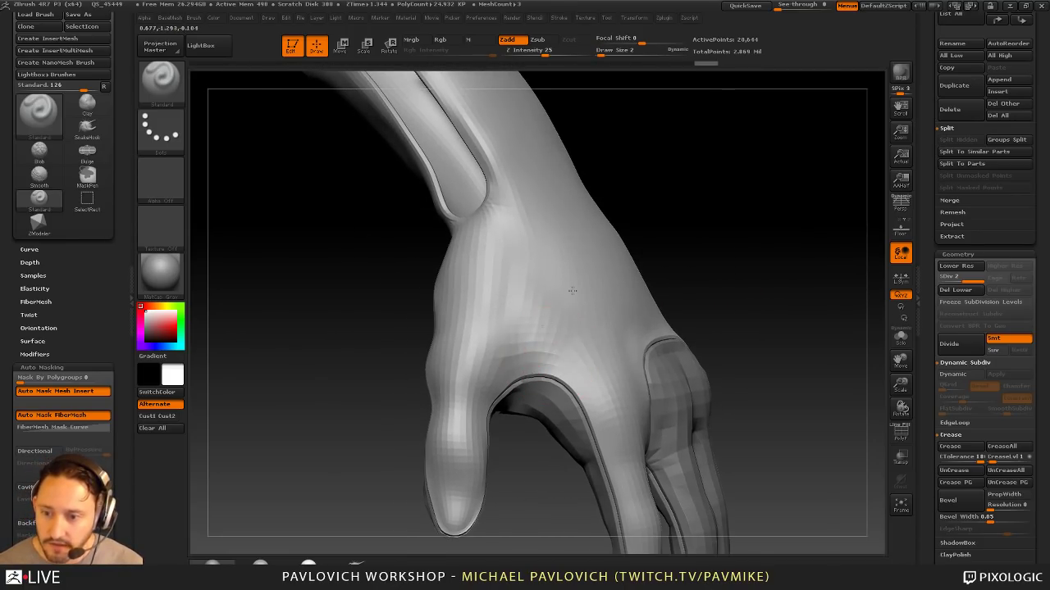
Step: Collapse the Curve, Curve Functions and Curve Modifiers sections of the stroke settings and expand the Lazy Mouse section
{"action": "left_click_drag", "start_coordinate": [654, 234], "coordinate": [692, 260]}
{"action": "key", "text": "1"}
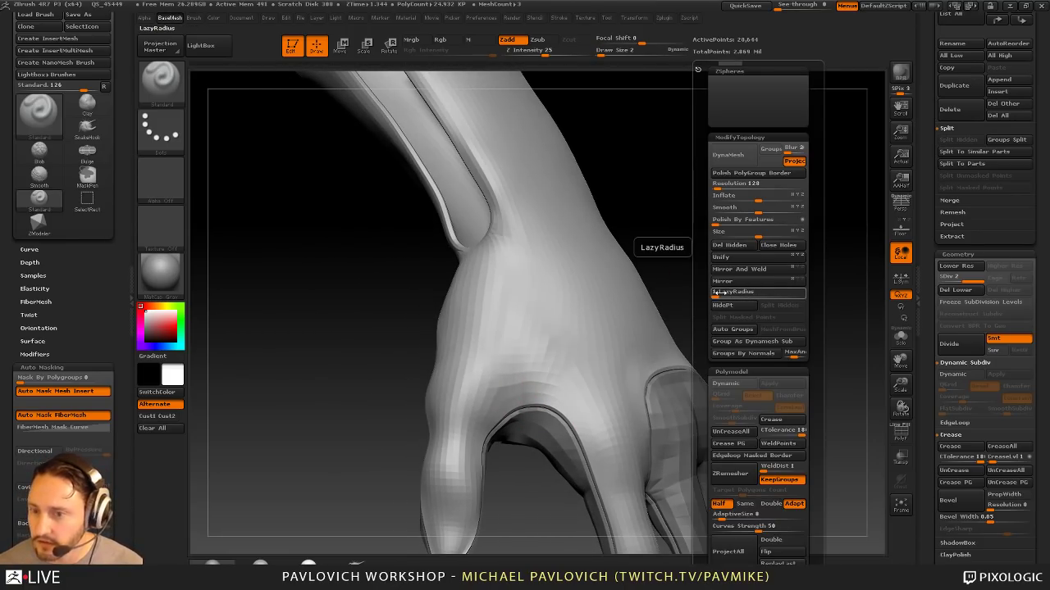
{"action": "left_click", "coordinate": [561, 18]}
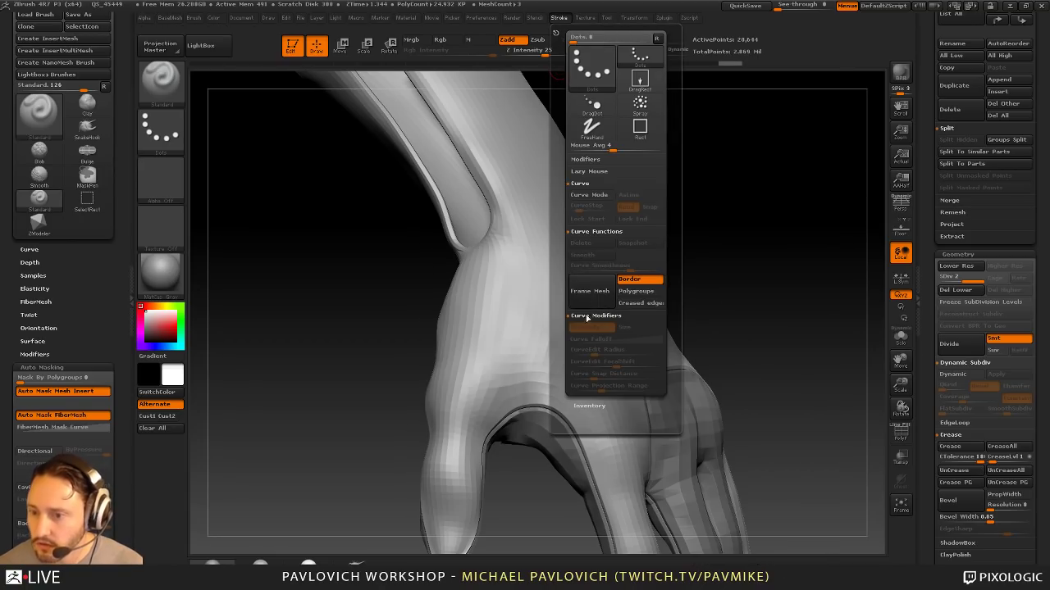
{"action": "left_click", "coordinate": [587, 184], "text": "shift"}
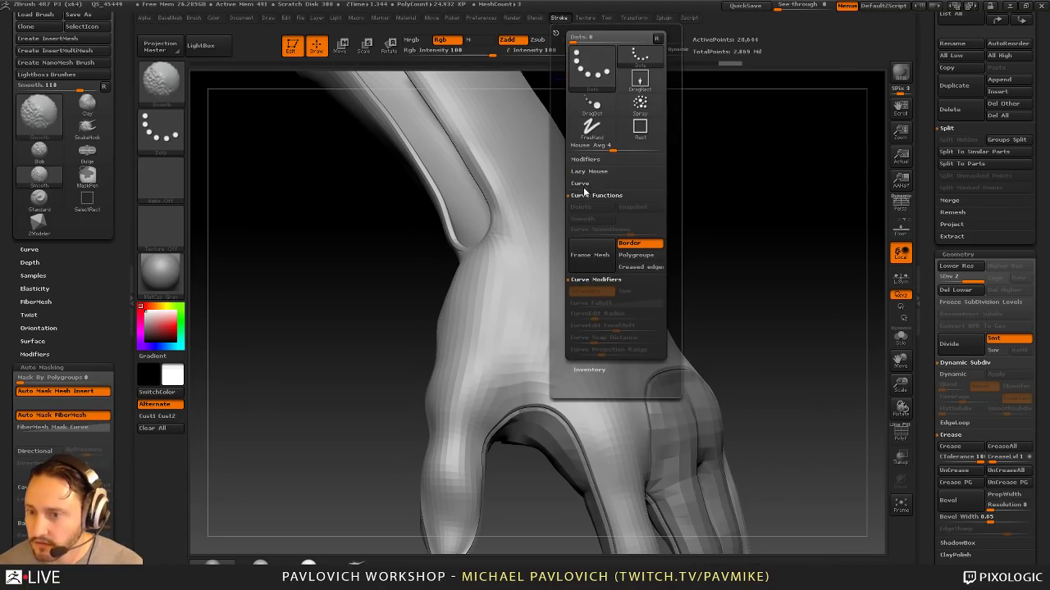
{"action": "left_click", "coordinate": [585, 198], "text": "shift"}
{"action": "left_click", "coordinate": [585, 207], "text": "shift"}
{"action": "left_click", "coordinate": [590, 173]}
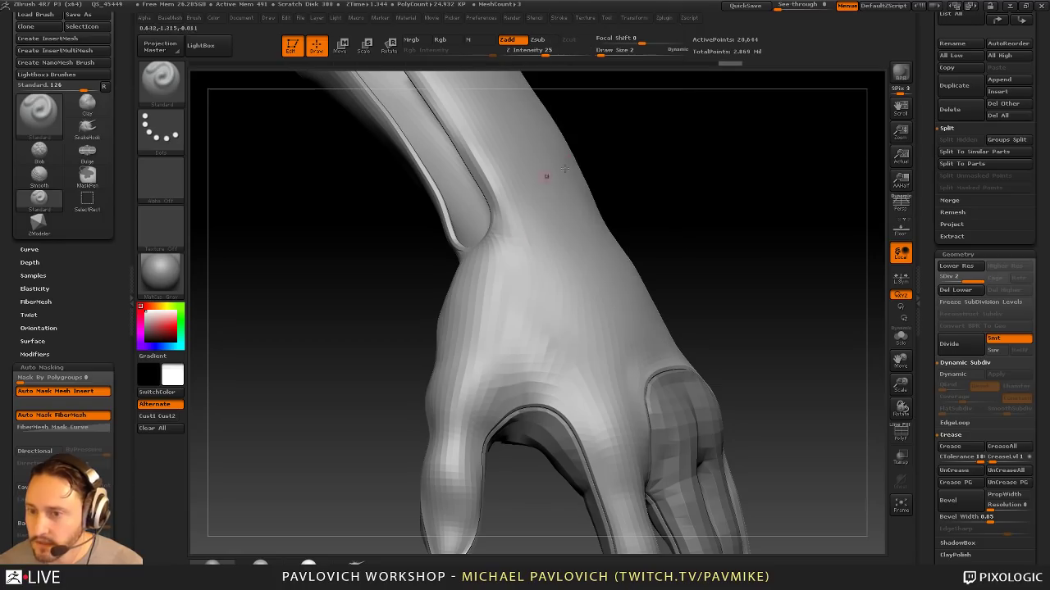
Step: Set LazyRadius to 16 and try Standard brush strokes across the back of the glove, undoing each one
{"action": "left_click", "coordinate": [560, 19]}
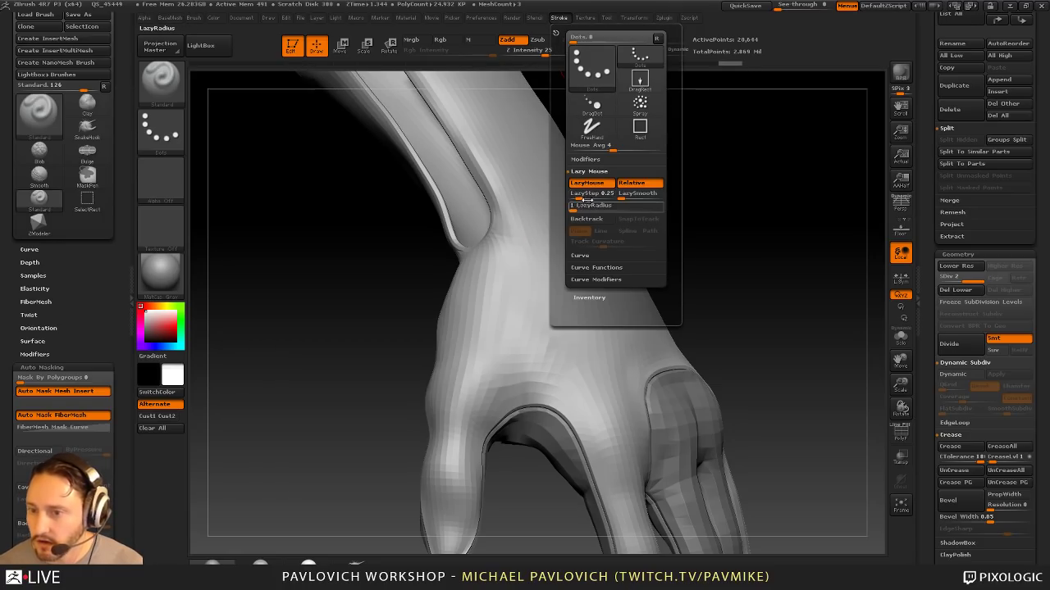
{"action": "left_click_drag", "start_coordinate": [580, 209], "coordinate": [607, 212]}
{"action": "left_click_drag", "start_coordinate": [581, 265], "coordinate": [632, 318]}
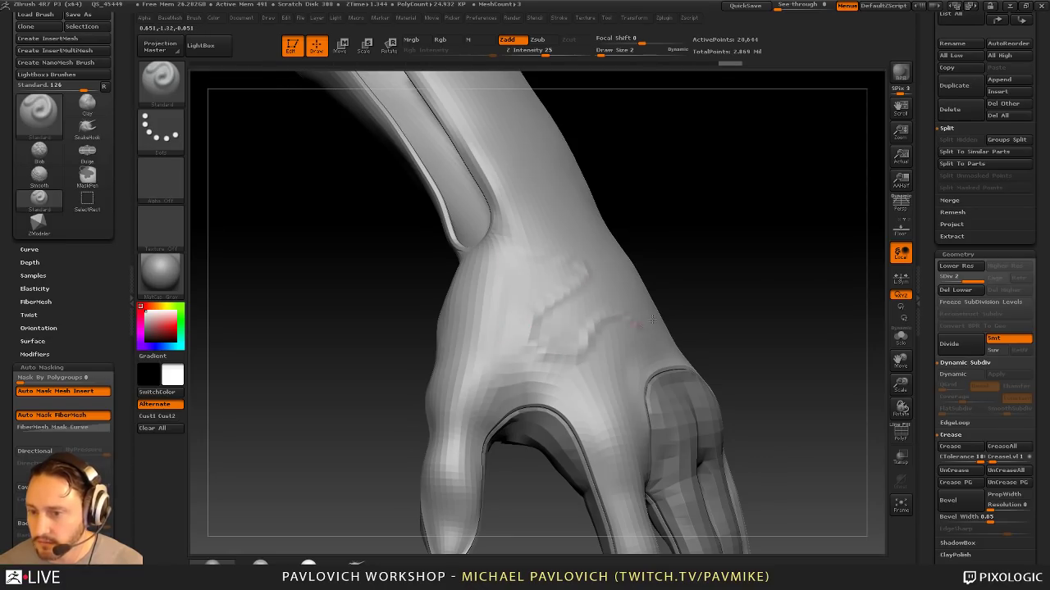
{"action": "key", "text": "ctrl+z"}
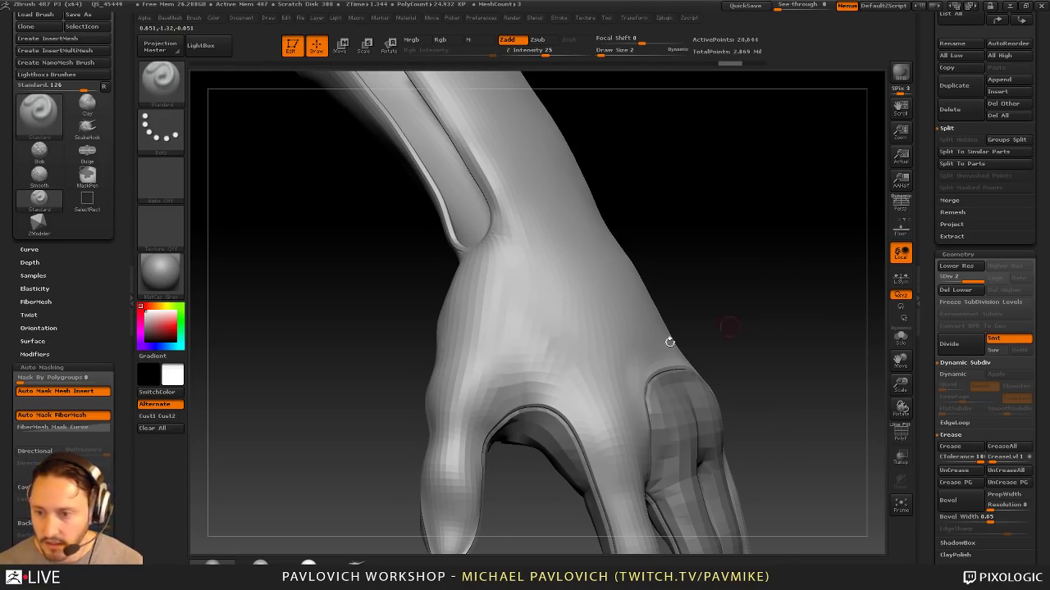
{"action": "left_click_drag", "start_coordinate": [599, 312], "coordinate": [605, 339]}
{"action": "key", "text": "ctrl+z"}
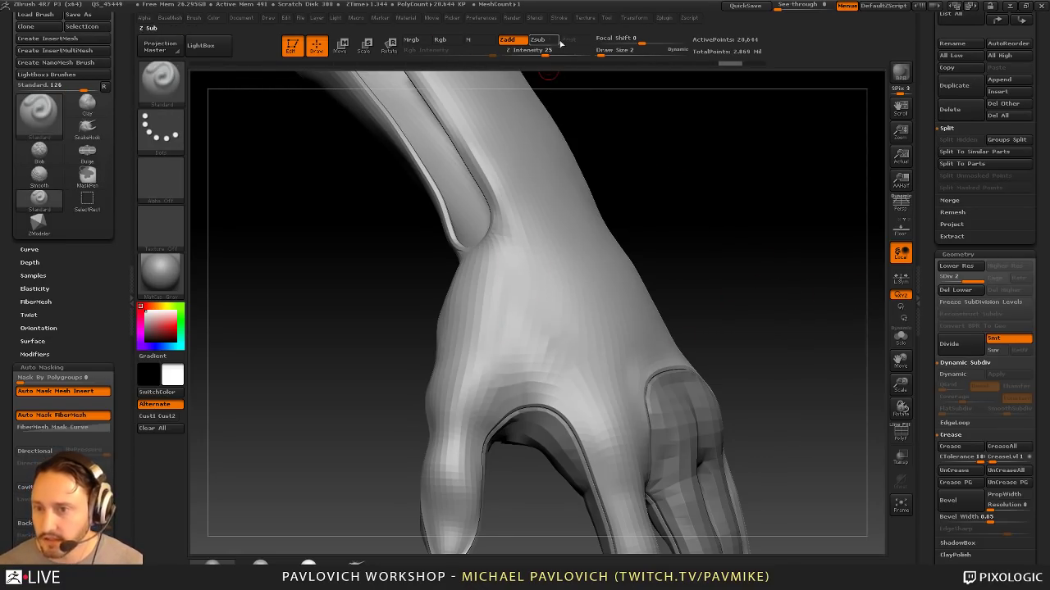
Step: Enable LazyMouse with a LazyRadius of 1 and try a stroke across the back of the glove, undoing it
{"action": "left_click", "coordinate": [559, 18]}
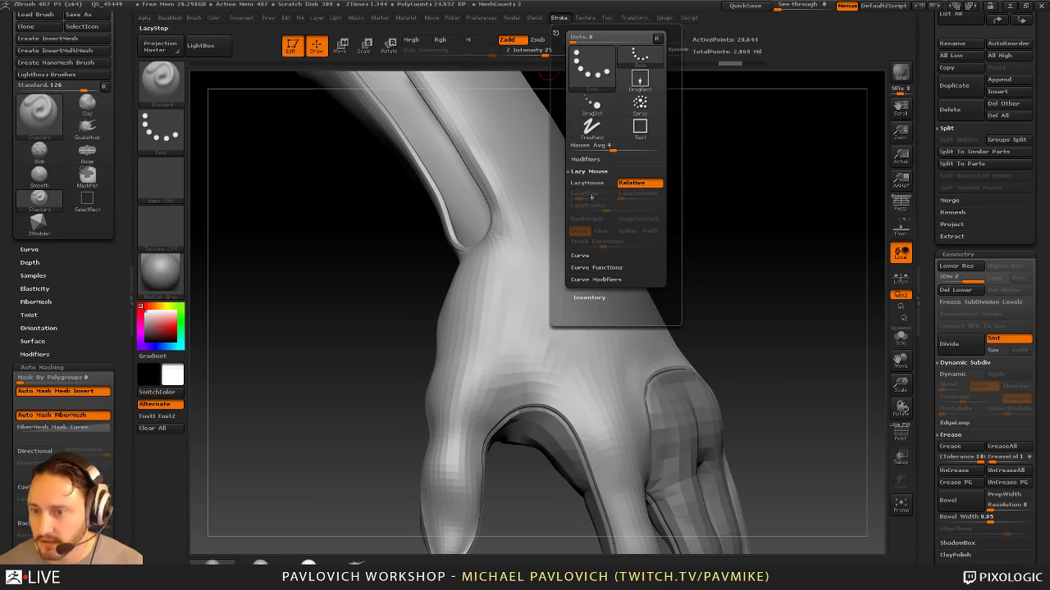
{"action": "key", "text": "l"}
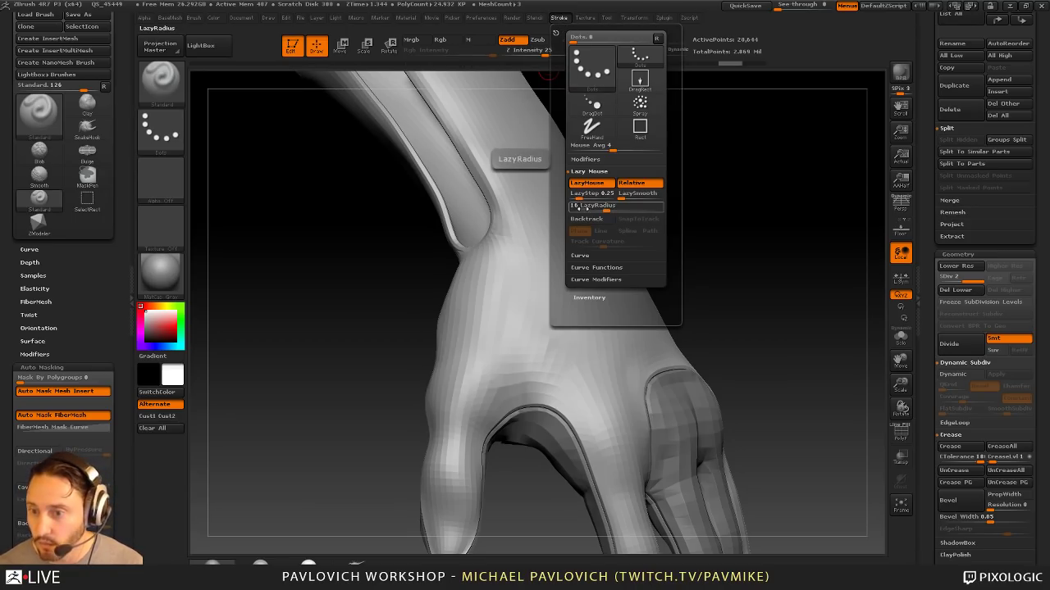
{"action": "left_click_drag", "start_coordinate": [584, 209], "coordinate": [564, 211]}
{"action": "mouse_move", "coordinate": [529, 249]}
{"action": "left_mouse_down"}
{"action": "mouse_move", "coordinate": [560, 314]}
{"action": "mouse_move", "coordinate": [625, 327]}
{"action": "left_mouse_up"}
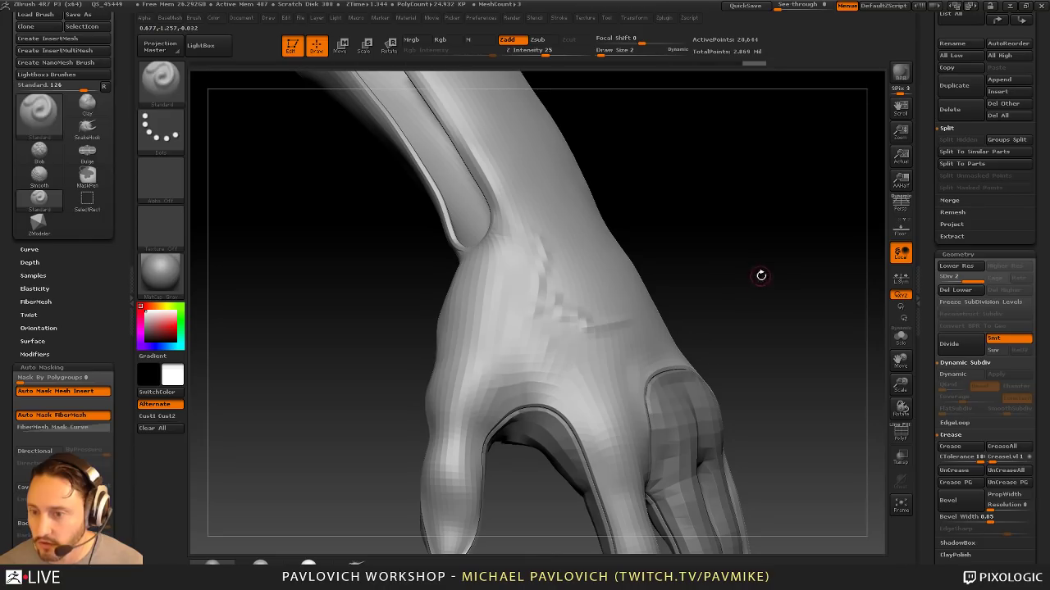
{"action": "key", "text": "ctrl+z"}
Step: Set LazyRadius to 19 and toggle LazyMouse off and on several times
{"action": "left_click", "coordinate": [558, 18]}
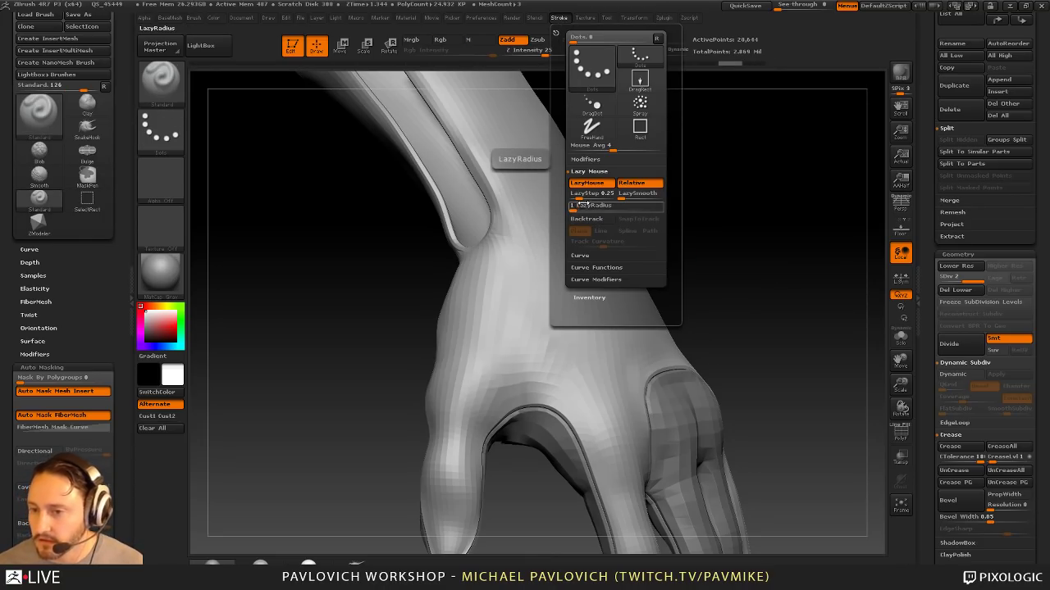
{"action": "left_click_drag", "start_coordinate": [586, 204], "coordinate": [603, 211]}
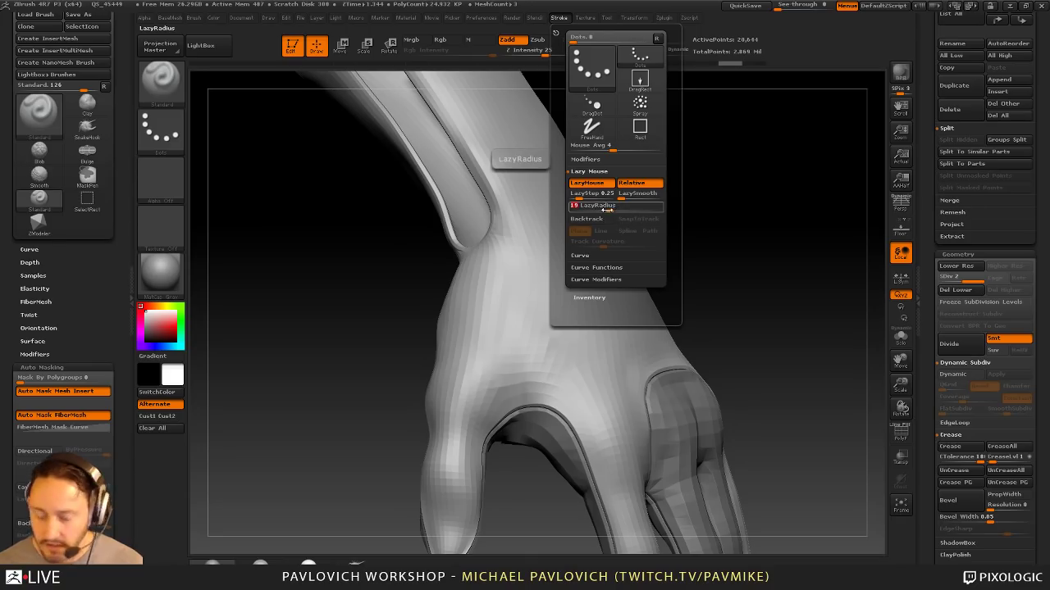
{"action": "key", "text": "l"}
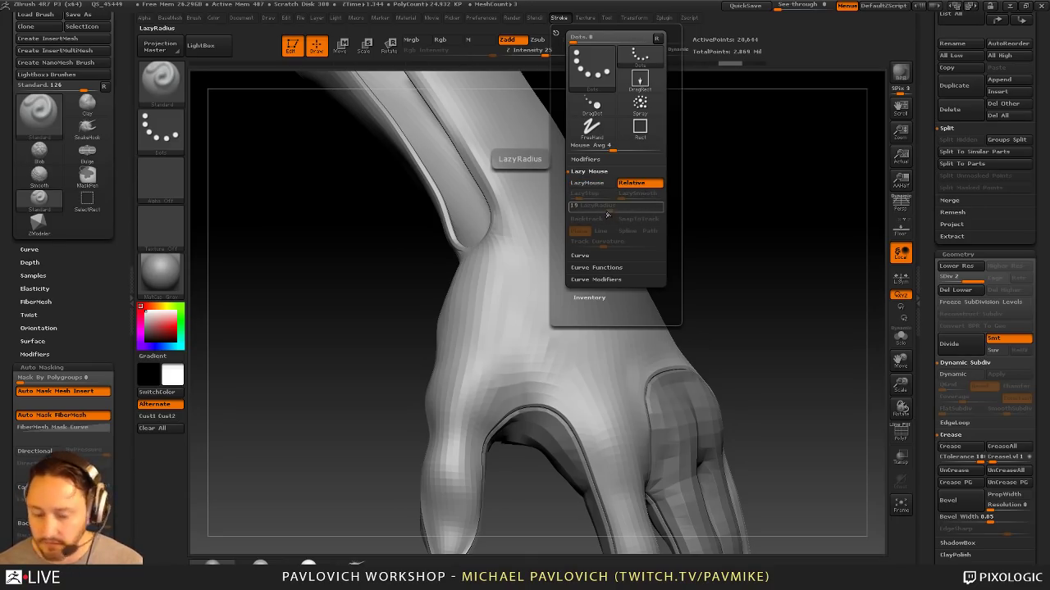
{"action": "key", "text": "l"}
{"action": "key", "text": "l"}
{"action": "key", "text": "l"}
{"action": "key", "text": "l"}
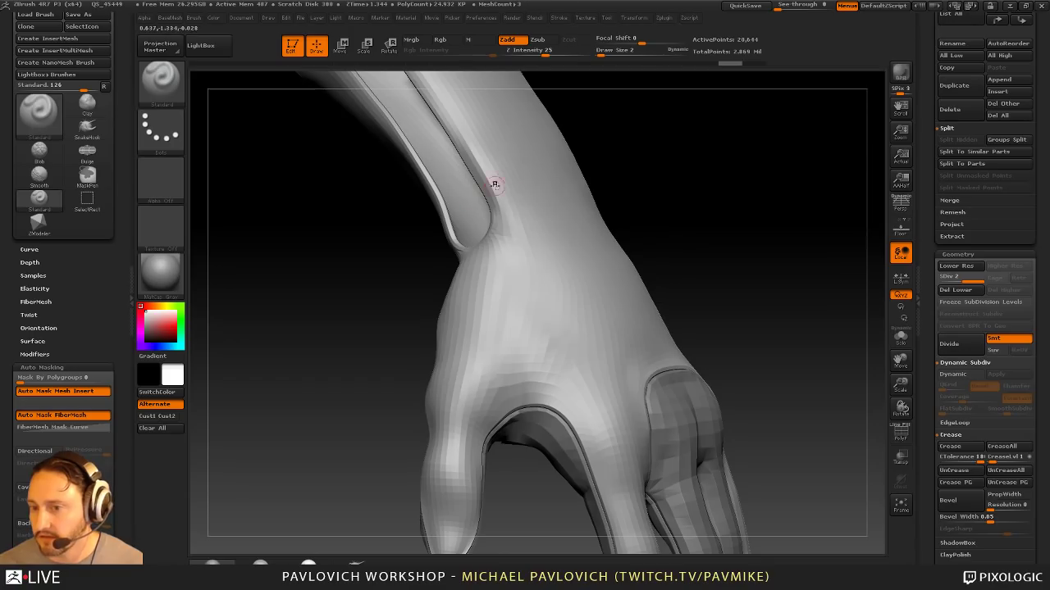
Step: Smooth the back of the glove between the thumb and wrist and set the Standard brush's draw size to 4
{"action": "left_click_drag", "start_coordinate": [707, 242], "coordinate": [682, 202]}
{"action": "left_click_drag", "start_coordinate": [509, 311], "coordinate": [555, 332], "text": "shift"}
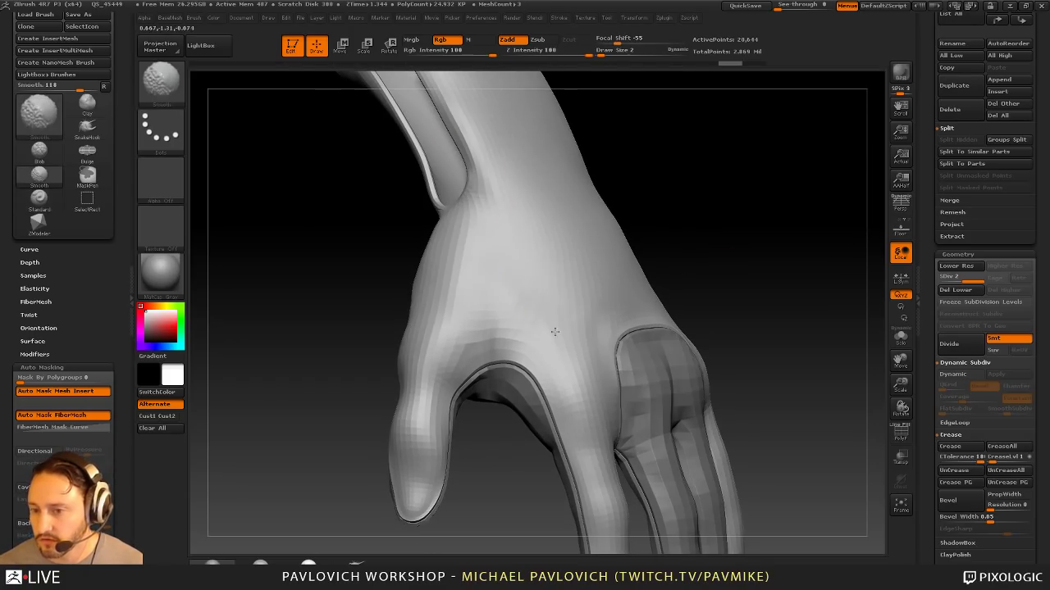
{"action": "left_click_drag", "start_coordinate": [768, 222], "coordinate": [775, 233]}
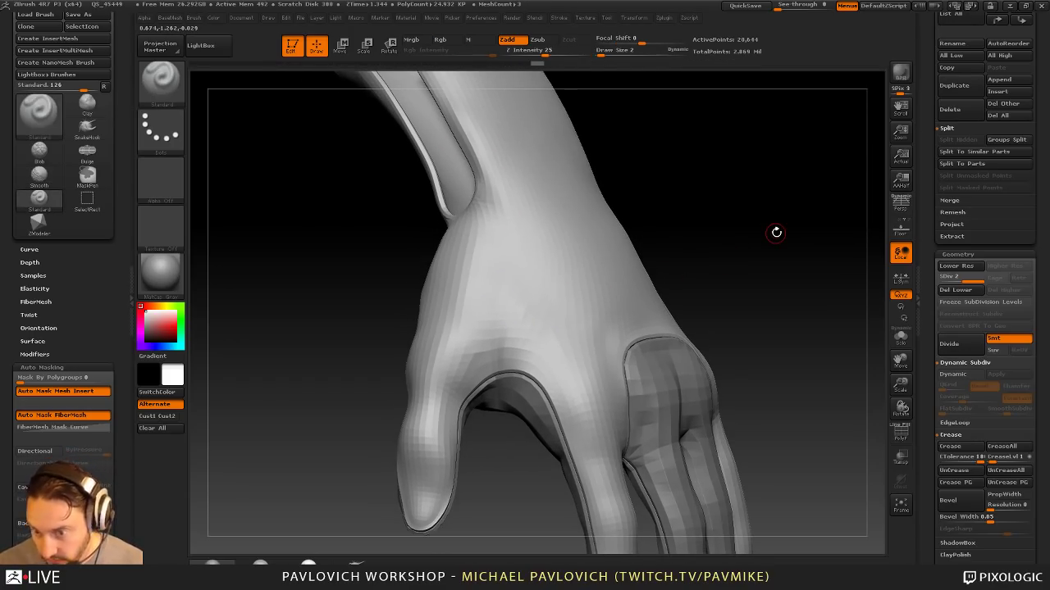
{"action": "left_click_drag", "start_coordinate": [706, 251], "coordinate": [643, 273]}
{"action": "key", "text": "s"}
{"action": "left_click", "coordinate": [519, 337]}
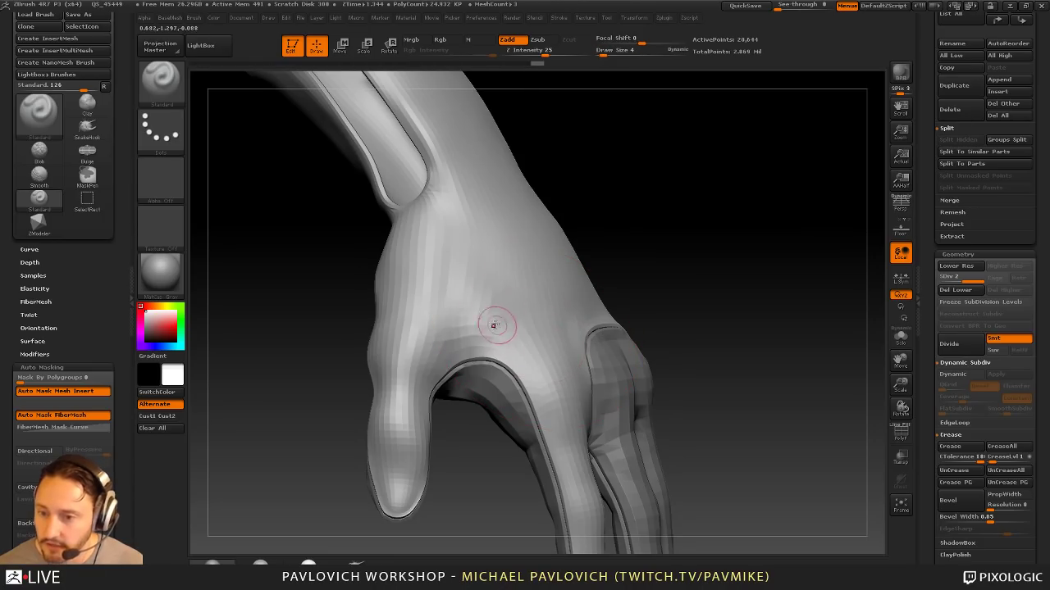
{"action": "key", "text": "s"}
{"action": "left_click", "coordinate": [452, 286]}
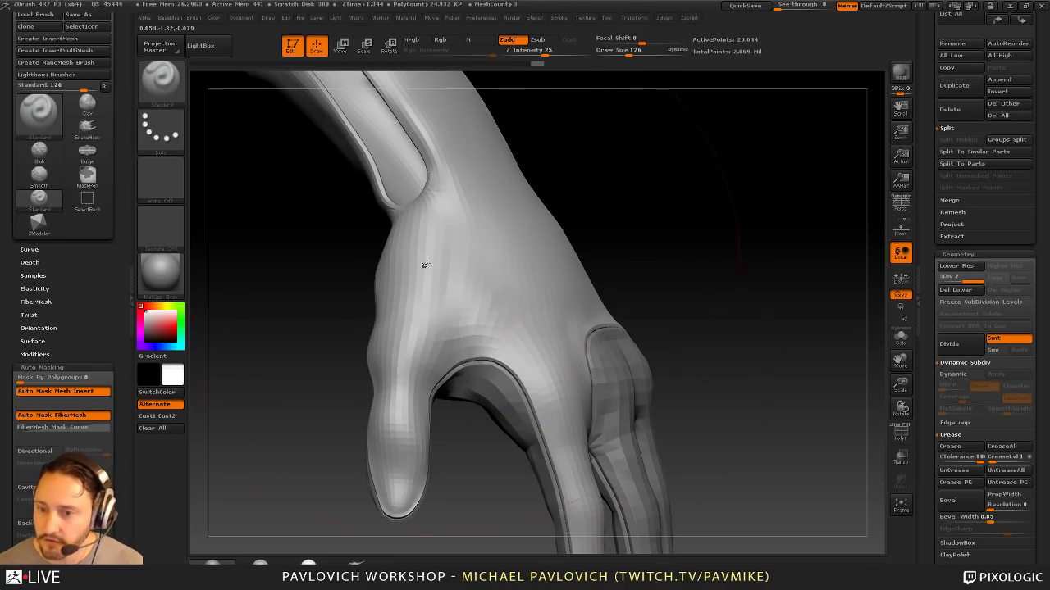
{"action": "key", "text": "s"}
{"action": "left_click", "coordinate": [403, 290]}
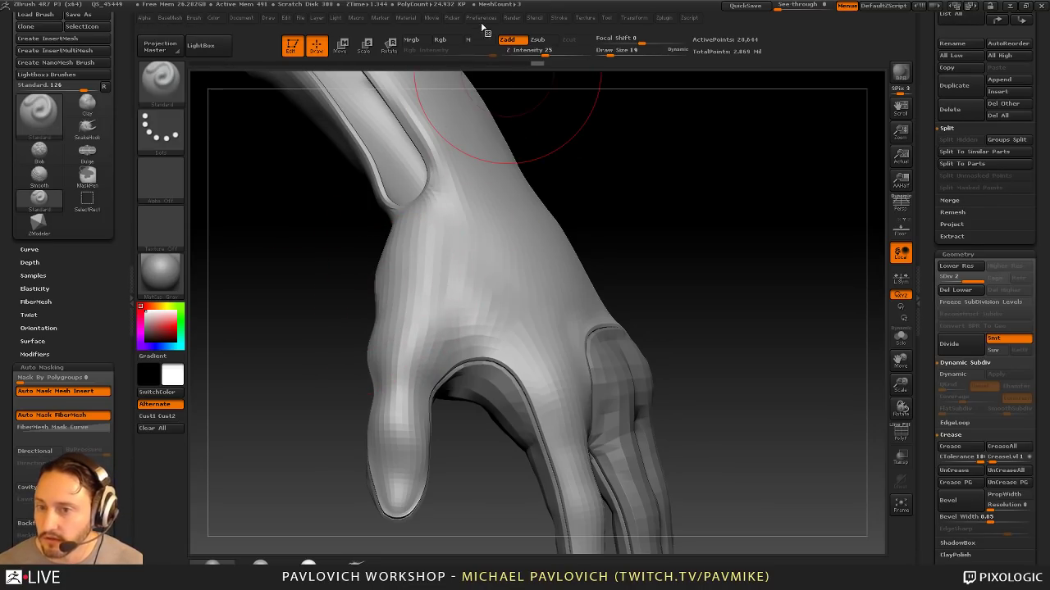
{"action": "left_click", "coordinate": [482, 19]}
{"action": "left_click", "coordinate": [504, 266]}
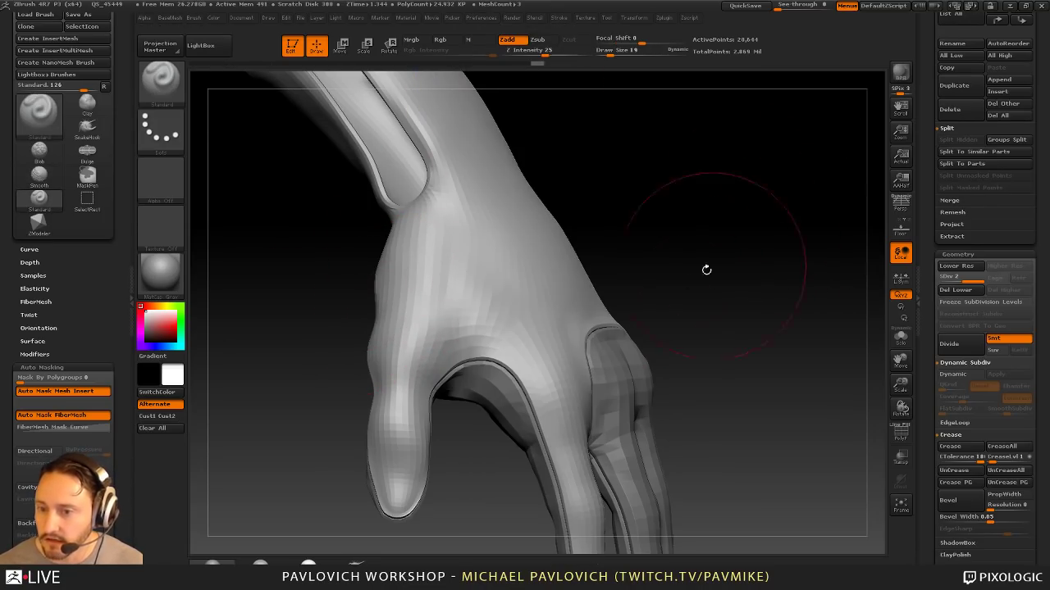
Step: Try sculpting small tension folds into the thumb webbing with the Standard brush at a draw size of about 3 to 4
{"action": "key", "text": "s"}
{"action": "left_click_drag", "start_coordinate": [663, 286], "coordinate": [654, 286]}
{"action": "left_click_drag", "start_coordinate": [693, 282], "coordinate": [747, 284]}
{"action": "key", "text": "s"}
{"action": "left_click_drag", "start_coordinate": [515, 354], "coordinate": [509, 355]}
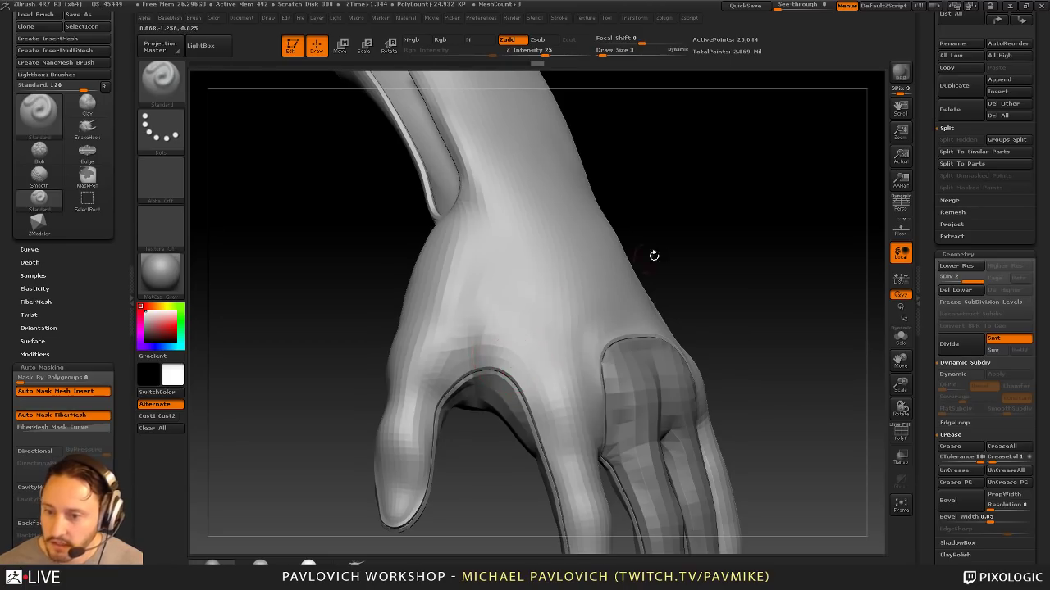
{"action": "mouse_move", "coordinate": [653, 255]}
{"action": "left_mouse_down"}
{"action": "mouse_move", "coordinate": [507, 344]}
{"action": "mouse_move", "coordinate": [513, 314]}
{"action": "mouse_move", "coordinate": [499, 349]}
{"action": "left_mouse_up"}
{"action": "key", "text": "s"}
{"action": "key", "text": "s"}
{"action": "left_click_drag", "start_coordinate": [628, 251], "coordinate": [541, 283]}
{"action": "mouse_move", "coordinate": [787, 308]}
{"action": "left_mouse_down"}
{"action": "mouse_move", "coordinate": [752, 314]}
{"action": "mouse_move", "coordinate": [808, 278]}
{"action": "left_mouse_up"}
{"action": "mouse_move", "coordinate": [705, 270]}
{"action": "left_mouse_down", "text": "alt"}
{"action": "mouse_move", "coordinate": [696, 330]}
{"action": "mouse_move", "coordinate": [711, 327]}
{"action": "left_mouse_up", "text": "alt"}
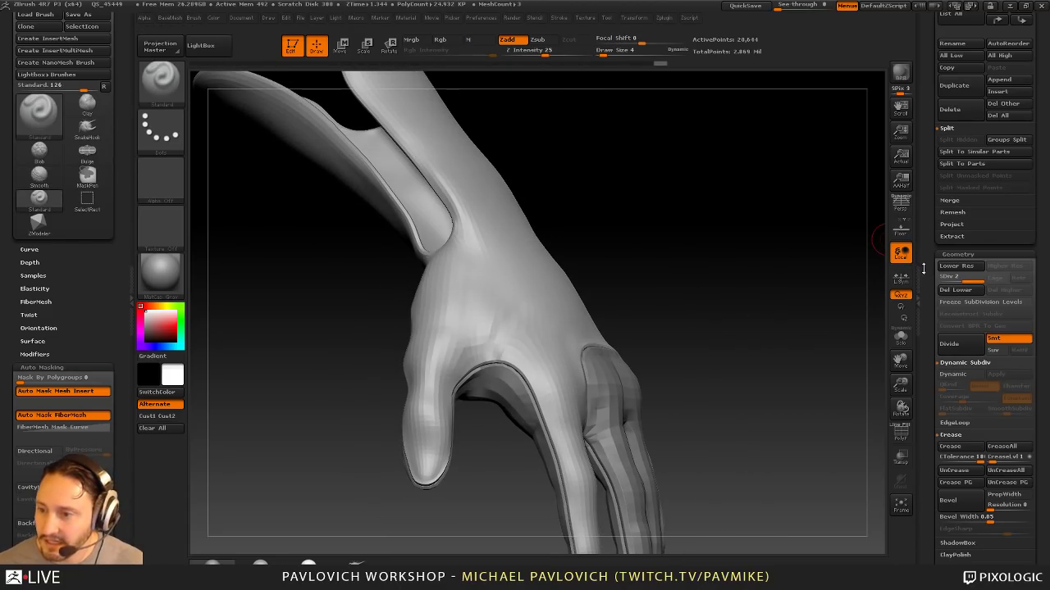
Step: Drop the glove's main piece to subdivision level 1 and delete its higher subdivision levels
{"action": "left_click", "coordinate": [963, 302]}
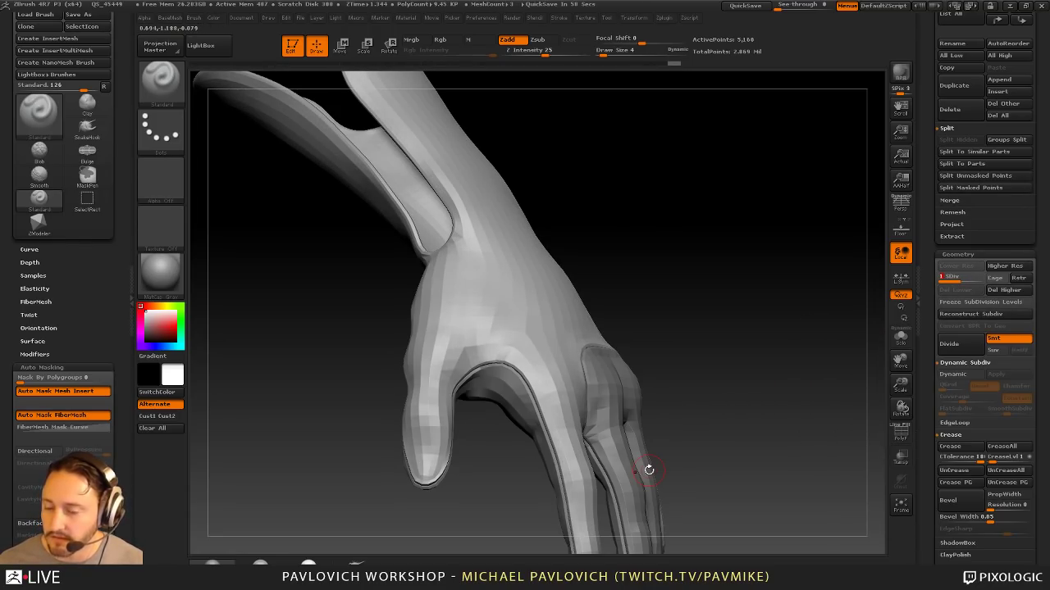
{"action": "left_click_drag", "start_coordinate": [731, 295], "coordinate": [848, 250]}
{"action": "left_click_drag", "start_coordinate": [820, 291], "coordinate": [906, 287]}
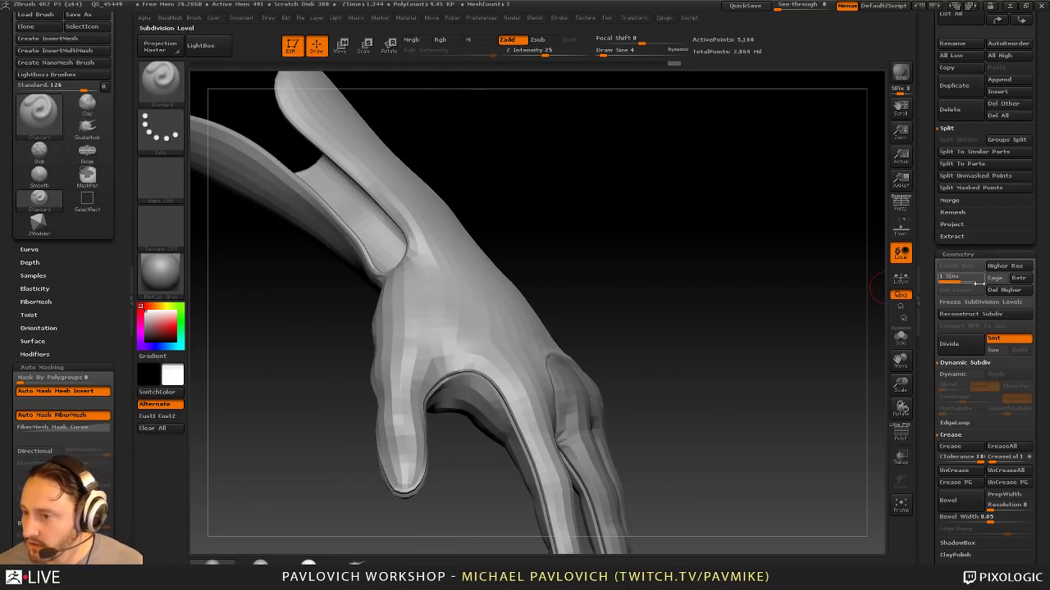
{"action": "left_click", "coordinate": [1004, 290]}
Step: Reorder the subtools so the glove's main piece, back-of-hand panel and palm piece sit together at the start of the list
{"action": "left_click_drag", "start_coordinate": [980, 128], "coordinate": [980, 432]}
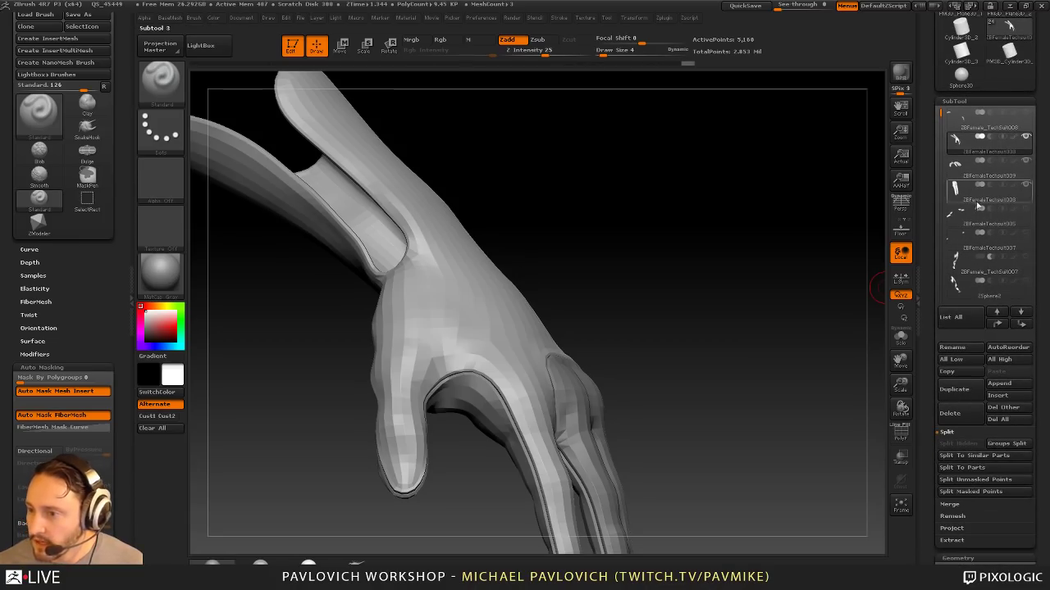
{"action": "left_click", "coordinate": [997, 313]}
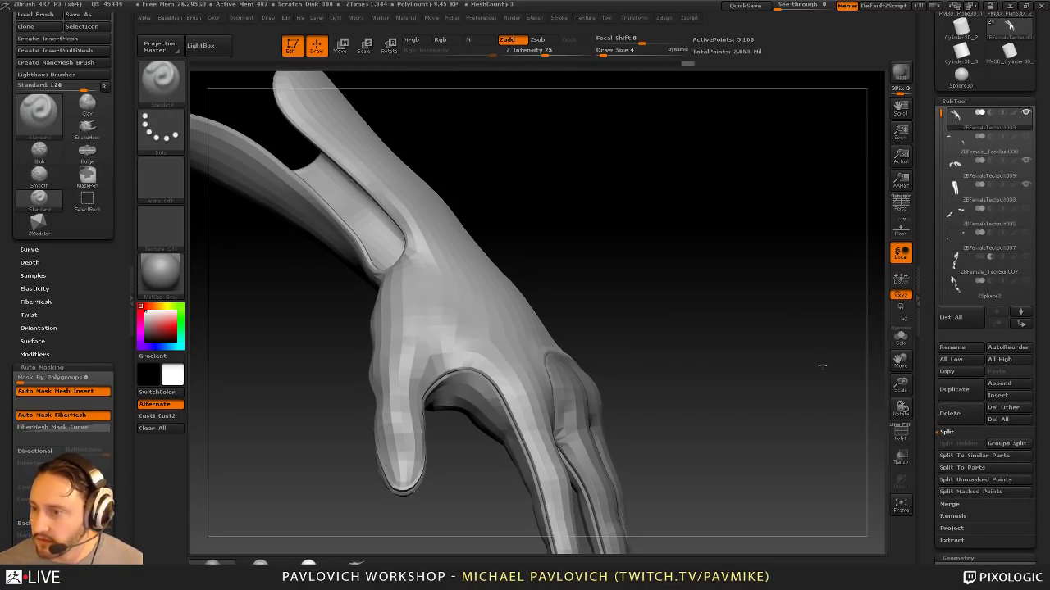
{"action": "mouse_move", "coordinate": [822, 366]}
{"action": "left_mouse_down", "text": "alt"}
{"action": "mouse_move", "coordinate": [800, 401]}
{"action": "mouse_move", "coordinate": [788, 378]}
{"action": "left_mouse_up", "text": "alt"}
{"action": "left_click", "coordinate": [562, 376], "text": "alt"}
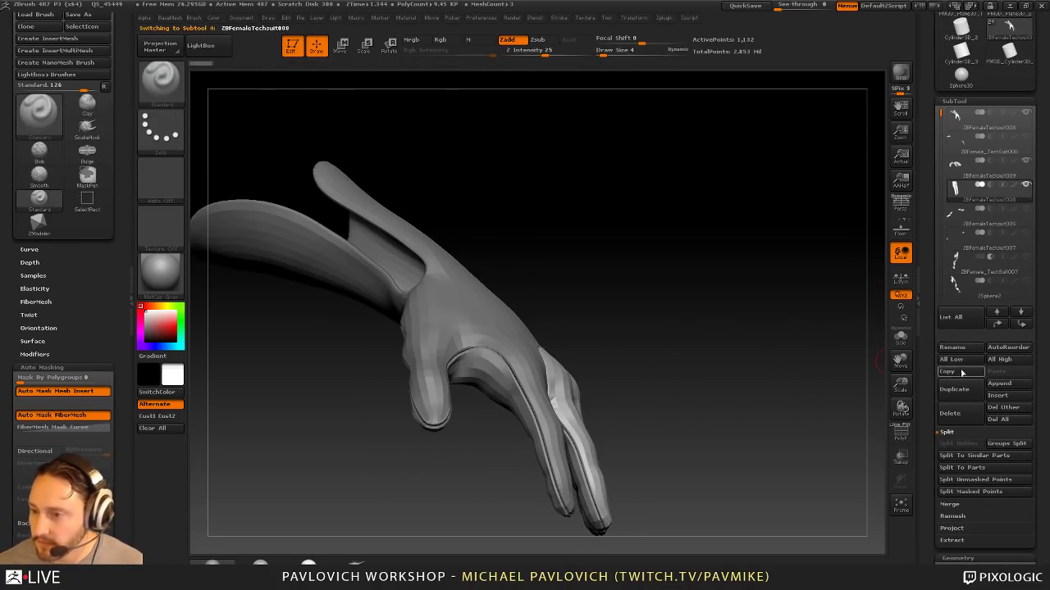
{"action": "left_click", "coordinate": [994, 326], "text": "shift"}
{"action": "left_click", "coordinate": [505, 385], "text": "alt"}
{"action": "left_click", "coordinate": [995, 324], "text": "shift"}
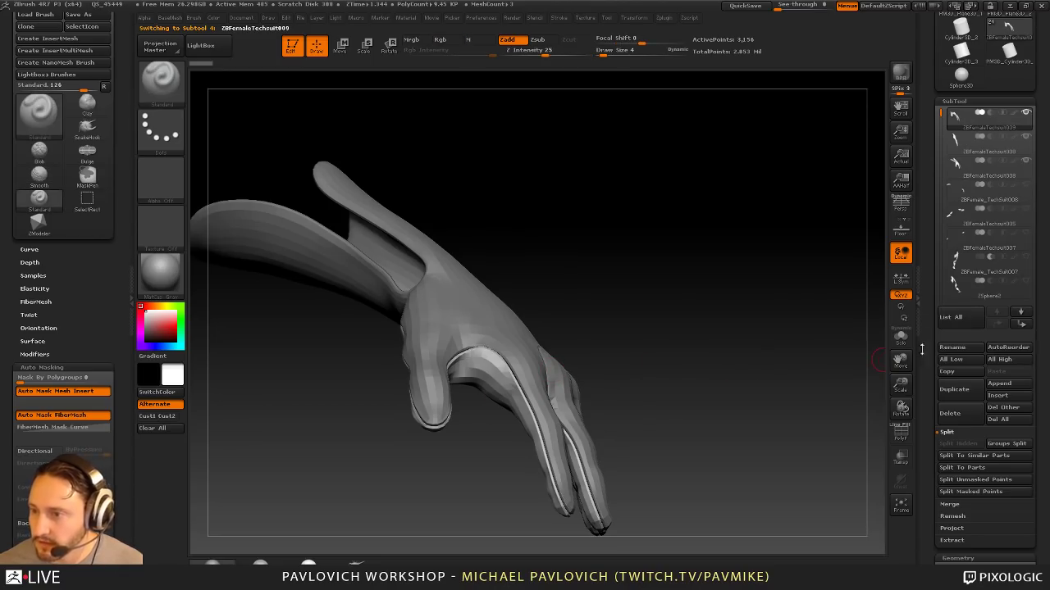
Step: Merge the separate glove pieces down into one subtool and subdivide the combined mesh once
{"action": "key", "text": "ctrl+e"}
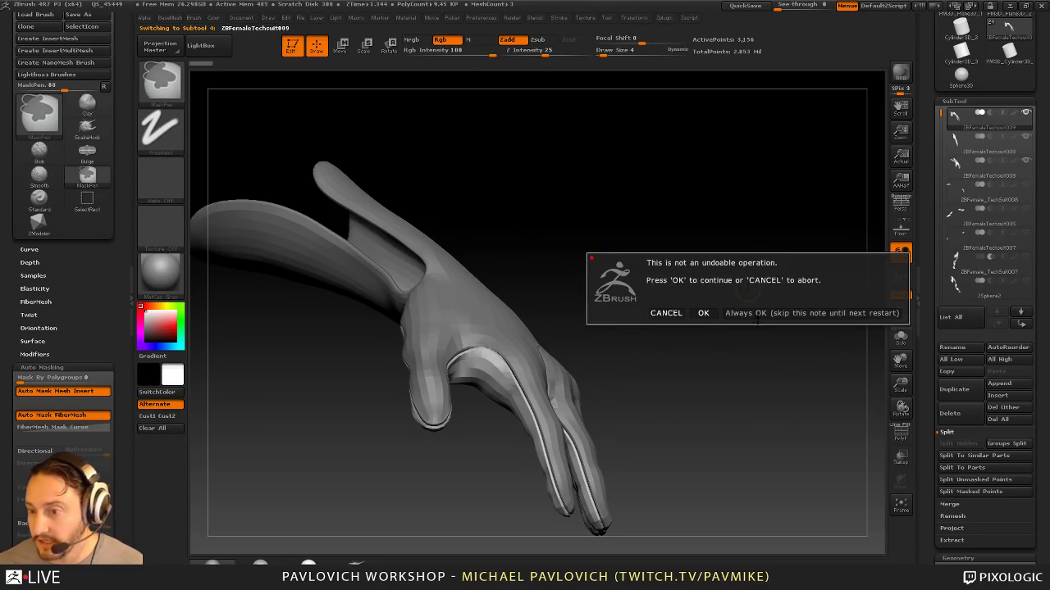
{"action": "left_click", "coordinate": [705, 313]}
{"action": "mouse_move", "coordinate": [757, 317]}
{"action": "left_mouse_down"}
{"action": "mouse_move", "coordinate": [738, 329]}
{"action": "mouse_move", "coordinate": [764, 311]}
{"action": "mouse_move", "coordinate": [797, 384]}
{"action": "mouse_move", "coordinate": [785, 370]}
{"action": "mouse_move", "coordinate": [804, 358]}
{"action": "left_mouse_up"}
{"action": "key", "text": "ctrl+d"}
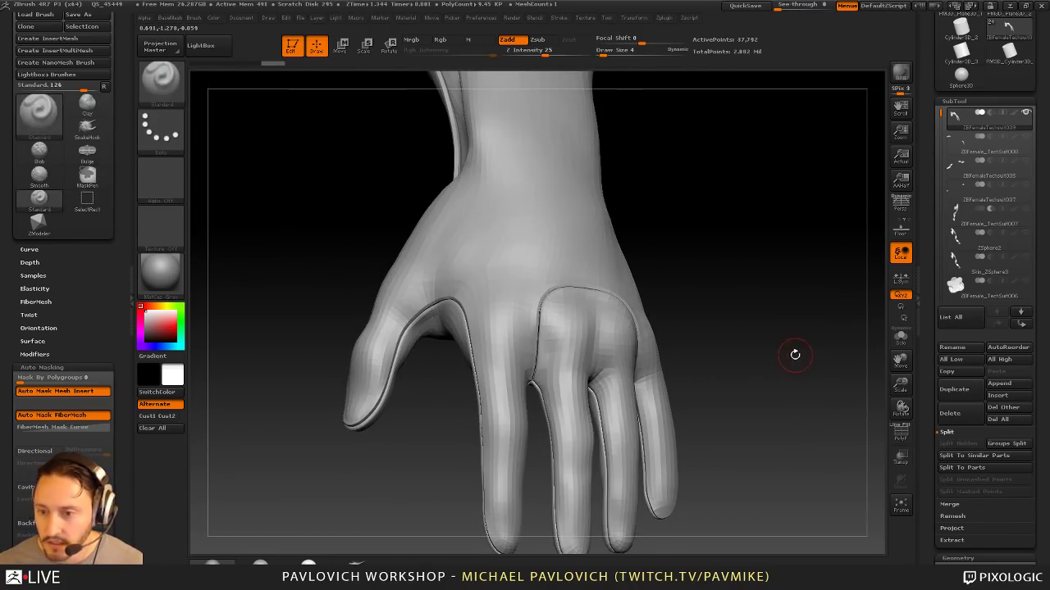
{"action": "mouse_move", "coordinate": [765, 324]}
{"action": "left_mouse_down"}
{"action": "mouse_move", "coordinate": [771, 352]}
{"action": "mouse_move", "coordinate": [772, 332]}
{"action": "mouse_move", "coordinate": [786, 360]}
{"action": "mouse_move", "coordinate": [773, 359]}
{"action": "left_mouse_up"}
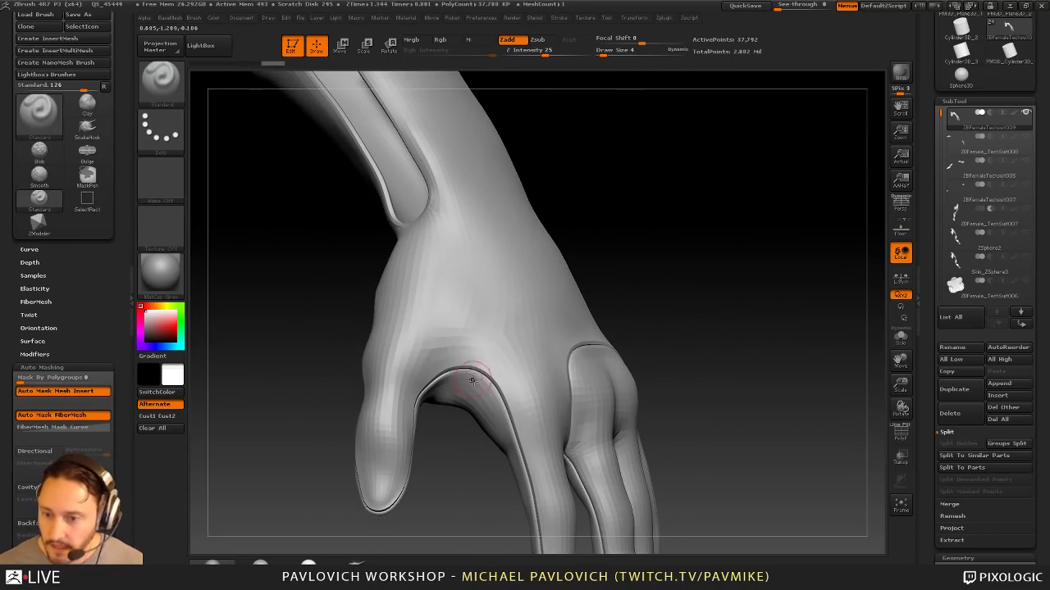
{"action": "left_click_drag", "start_coordinate": [626, 270], "coordinate": [610, 333]}
Step: Show the polyframe, set Mask By Polygroups to 100 and try a brush stroke across the thumb webbing
{"action": "left_click", "coordinate": [900, 433]}
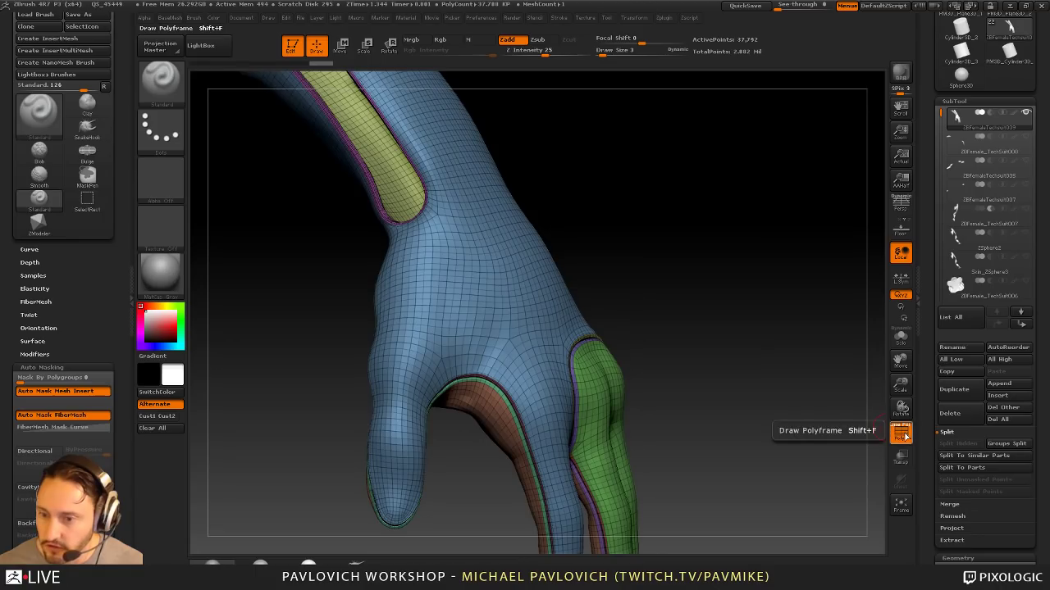
{"action": "left_click_drag", "start_coordinate": [90, 380], "coordinate": [143, 387]}
{"action": "left_click_drag", "start_coordinate": [682, 356], "coordinate": [567, 357]}
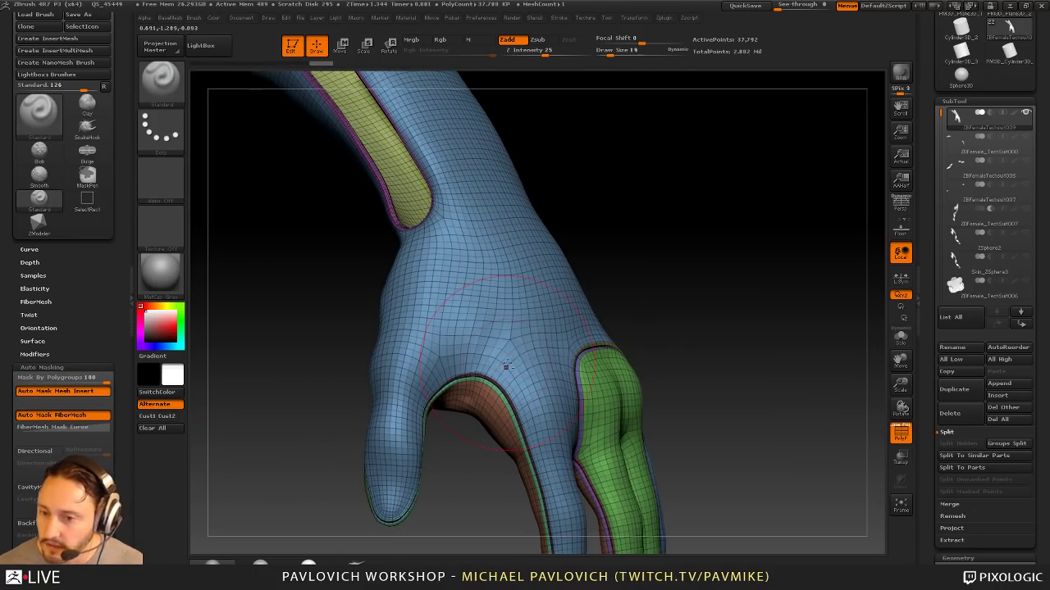
{"action": "key", "text": "s"}
{"action": "mouse_move", "coordinate": [506, 368]}
{"action": "left_mouse_down"}
{"action": "mouse_move", "coordinate": [487, 345]}
{"action": "mouse_move", "coordinate": [515, 357]}
{"action": "mouse_move", "coordinate": [525, 387]}
{"action": "mouse_move", "coordinate": [502, 371]}
{"action": "left_mouse_up"}
{"action": "mouse_move", "coordinate": [648, 299]}
{"action": "left_mouse_down"}
{"action": "mouse_move", "coordinate": [752, 235]}
{"action": "mouse_move", "coordinate": [525, 407]}
{"action": "left_mouse_up"}
{"action": "key", "text": "ctrl+z"}
Step: Set Mask By Polygroups back to 0 and hide the polyframe
{"action": "left_click_drag", "start_coordinate": [33, 381], "coordinate": [8, 383]}
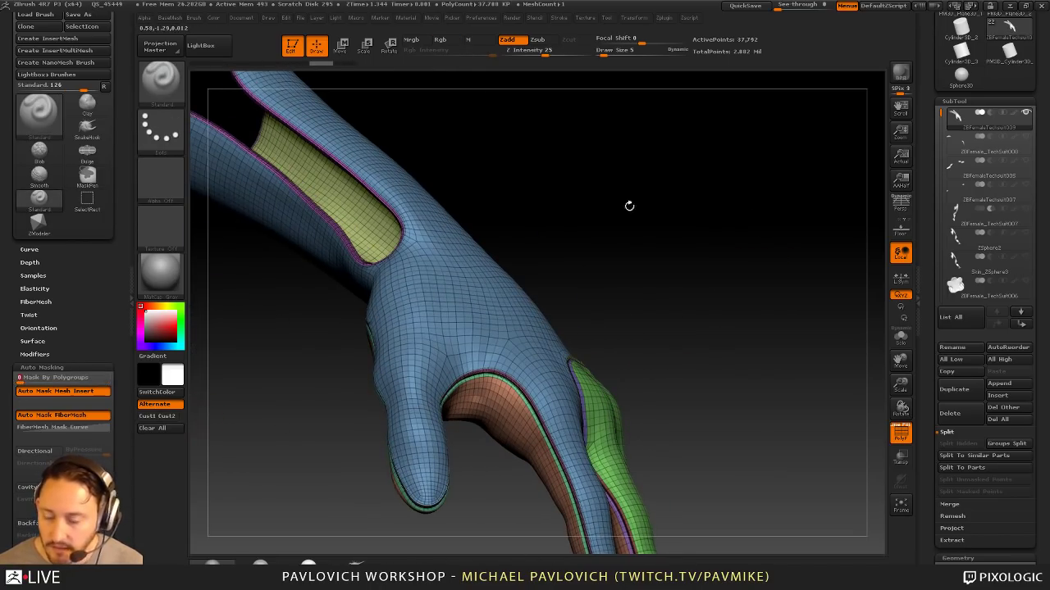
{"action": "left_click_drag", "start_coordinate": [628, 205], "coordinate": [771, 352]}
{"action": "key", "text": "space"}
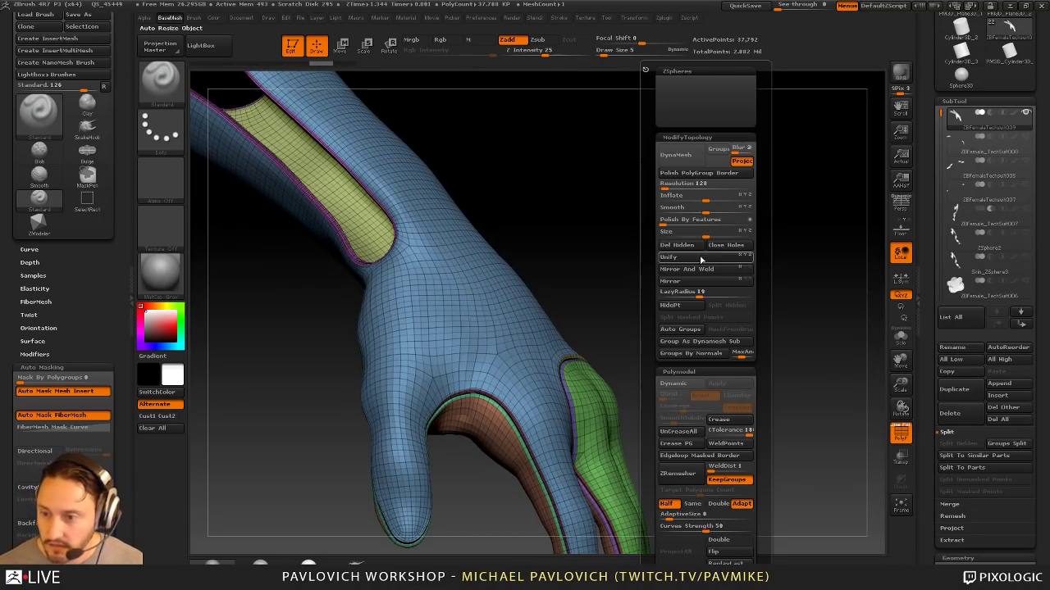
{"action": "left_click_drag", "start_coordinate": [808, 402], "coordinate": [835, 376]}
{"action": "left_click", "coordinate": [900, 433]}
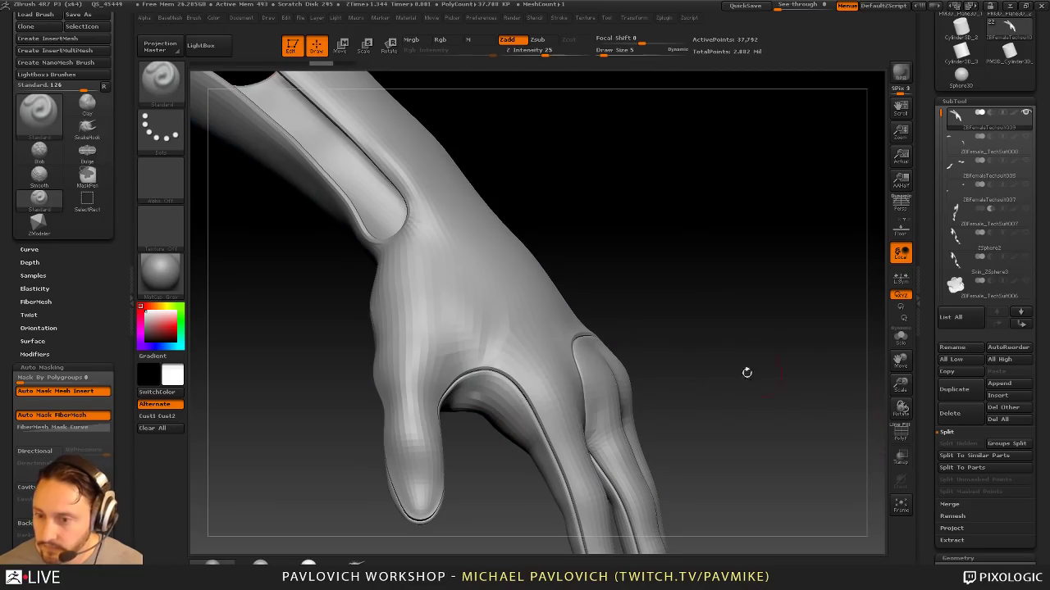
Step: Sculpt short tension folds across the thumb webbing and its seam with the Standard brush, varying the draw size between about 3 and 6
{"action": "right_click_drag", "start_coordinate": [482, 413], "coordinate": [495, 410]}
{"action": "key", "text": "s"}
{"action": "left_click_drag", "start_coordinate": [485, 364], "coordinate": [487, 363]}
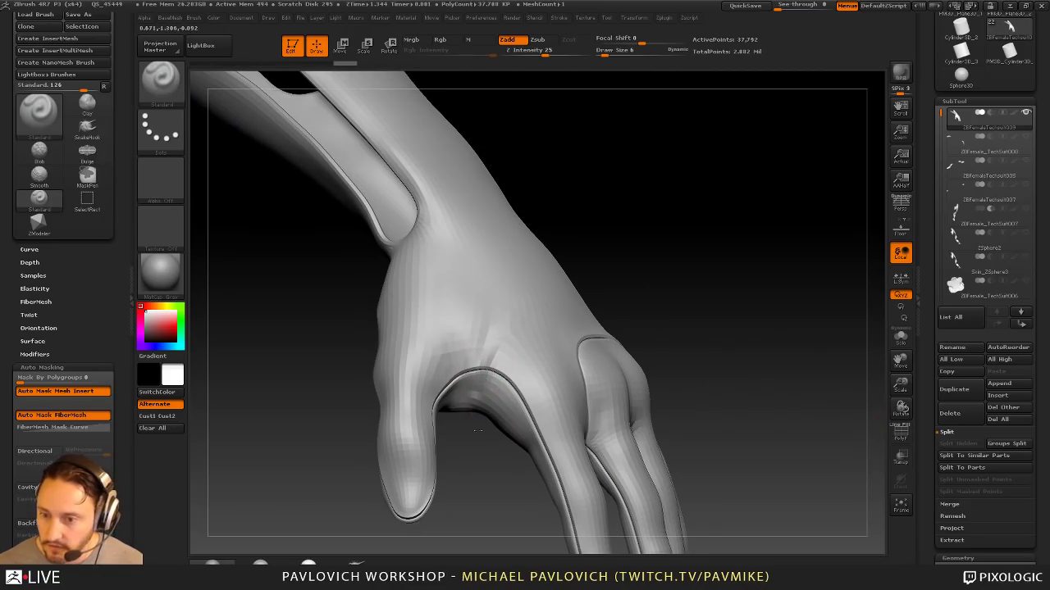
{"action": "left_click_drag", "start_coordinate": [482, 442], "coordinate": [452, 380]}
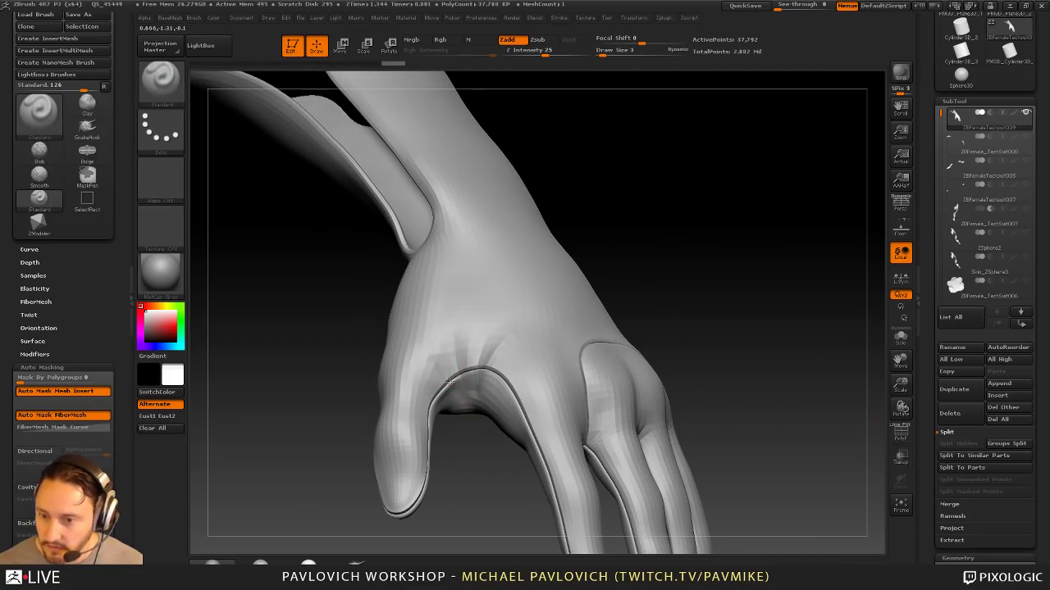
{"action": "right_click_drag", "start_coordinate": [448, 382], "coordinate": [492, 356]}
Step: Smooth the new folds above the thumb webbing so they blend into the back of the hand
{"action": "left_click_drag", "start_coordinate": [492, 356], "coordinate": [493, 344], "text": "shift"}
{"action": "left_click_drag", "start_coordinate": [552, 326], "coordinate": [556, 319], "text": "shift"}
{"action": "right_click_drag", "start_coordinate": [546, 307], "coordinate": [512, 287]}
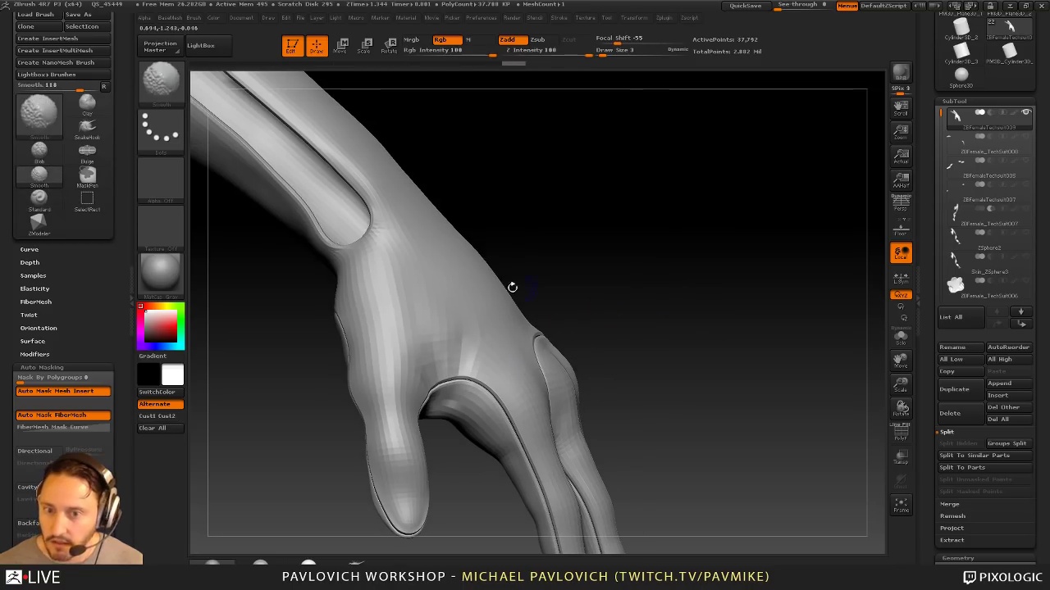
{"action": "right_click_drag", "start_coordinate": [607, 282], "coordinate": [687, 309]}
{"action": "left_click_drag", "start_coordinate": [694, 308], "coordinate": [748, 302], "text": "alt"}
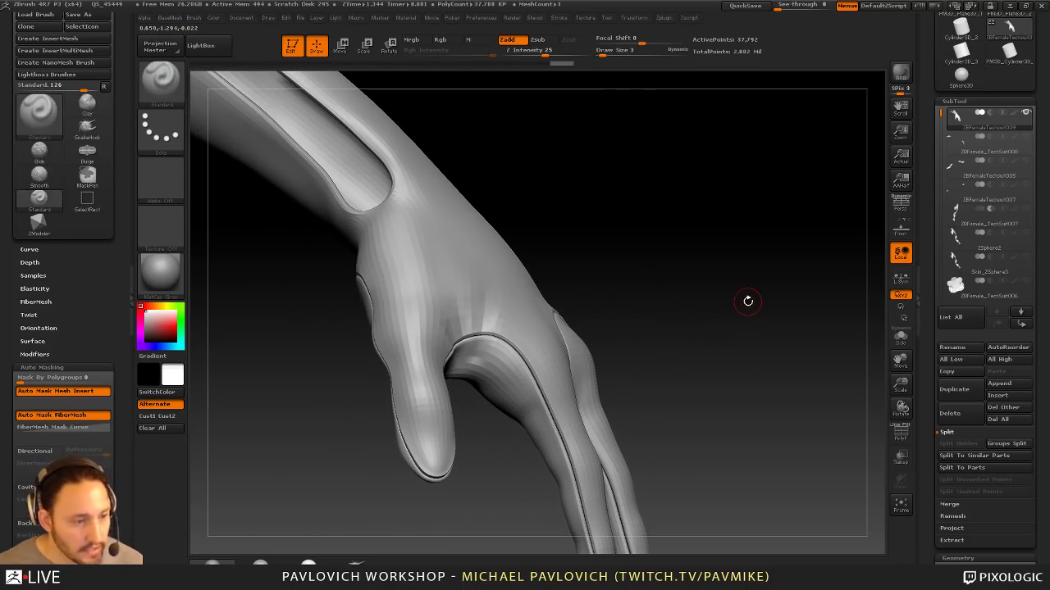
Step: Adjust the Standard brush size and sculpt a small fold across the seam at the base of the index finger
{"action": "mouse_move", "coordinate": [764, 235]}
{"action": "left_mouse_down"}
{"action": "mouse_move", "coordinate": [736, 263]}
{"action": "mouse_move", "coordinate": [762, 255]}
{"action": "mouse_move", "coordinate": [756, 279]}
{"action": "mouse_move", "coordinate": [697, 299]}
{"action": "mouse_move", "coordinate": [642, 290]}
{"action": "mouse_move", "coordinate": [661, 305]}
{"action": "left_mouse_up"}
{"action": "key", "text": "s"}
{"action": "left_click", "coordinate": [530, 375]}
{"action": "key", "text": "s"}
{"action": "left_click_drag", "start_coordinate": [548, 384], "coordinate": [537, 382]}
{"action": "left_click_drag", "start_coordinate": [659, 333], "coordinate": [668, 315]}
Step: Switch to the Dam_Standard brush and carve a crease across the seam near the base of the index finger
{"action": "key", "text": "b"}
{"action": "key", "text": "d"}
{"action": "key", "text": "s"}
{"action": "key", "text": "s"}
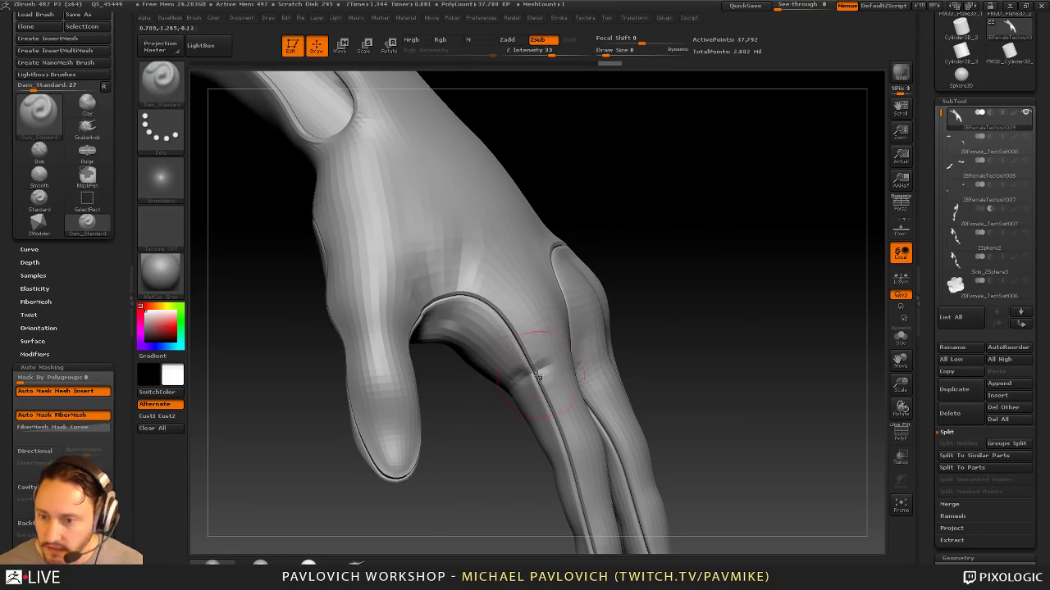
{"action": "key", "text": "s"}
{"action": "left_click_drag", "start_coordinate": [538, 376], "coordinate": [534, 374]}
Step: Carve fine creases into the thumb webbing seam with the Dam_Standard brush at draw size 2
{"action": "left_click_drag", "start_coordinate": [667, 314], "coordinate": [682, 328]}
{"action": "left_click_drag", "start_coordinate": [452, 363], "coordinate": [455, 364]}
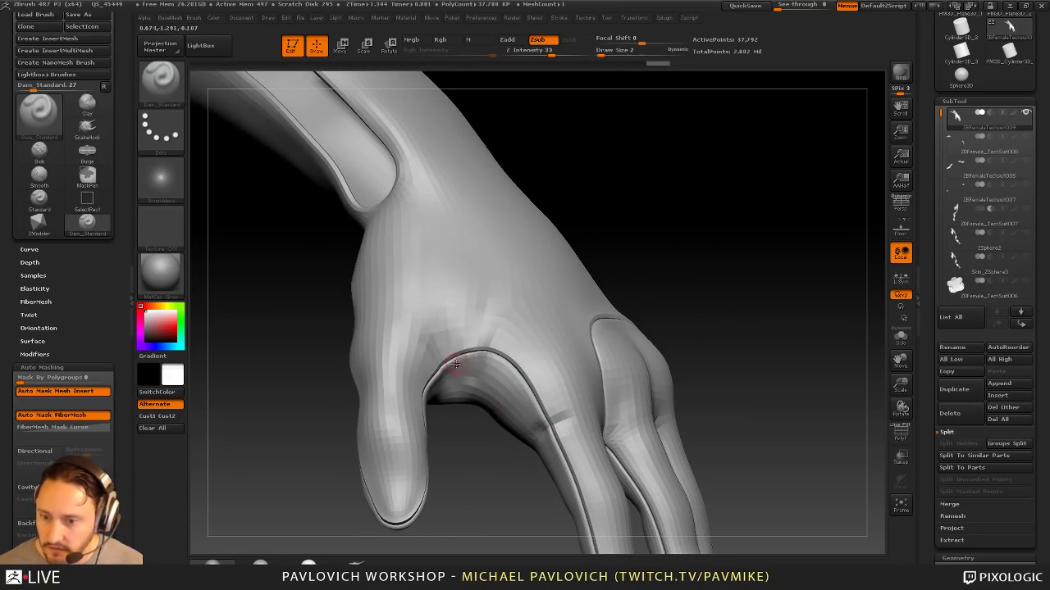
{"action": "left_click_drag", "start_coordinate": [463, 411], "coordinate": [467, 367]}
{"action": "key", "text": "s"}
Step: Carve Dam_Standard creases across the index finger's joints, carrying them around to the palm side, at draw size 5
{"action": "left_click_drag", "start_coordinate": [682, 326], "coordinate": [696, 283]}
{"action": "left_click_drag", "start_coordinate": [540, 366], "coordinate": [562, 358]}
{"action": "left_click_drag", "start_coordinate": [672, 335], "coordinate": [665, 306]}
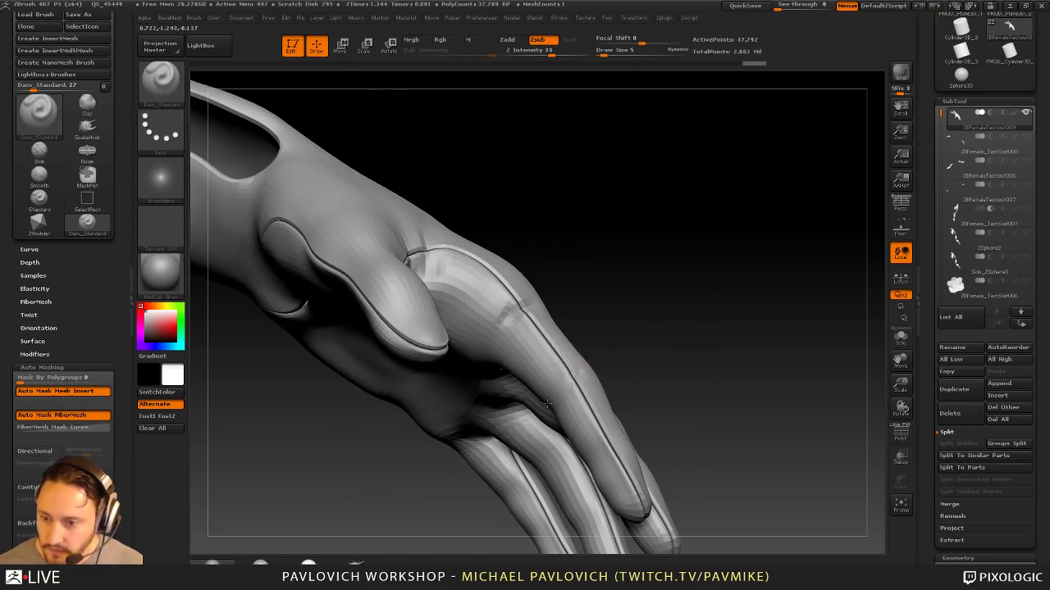
{"action": "mouse_move", "coordinate": [645, 355]}
{"action": "left_mouse_down"}
{"action": "mouse_move", "coordinate": [607, 362]}
{"action": "mouse_move", "coordinate": [583, 409]}
{"action": "mouse_move", "coordinate": [581, 378]}
{"action": "left_mouse_up"}
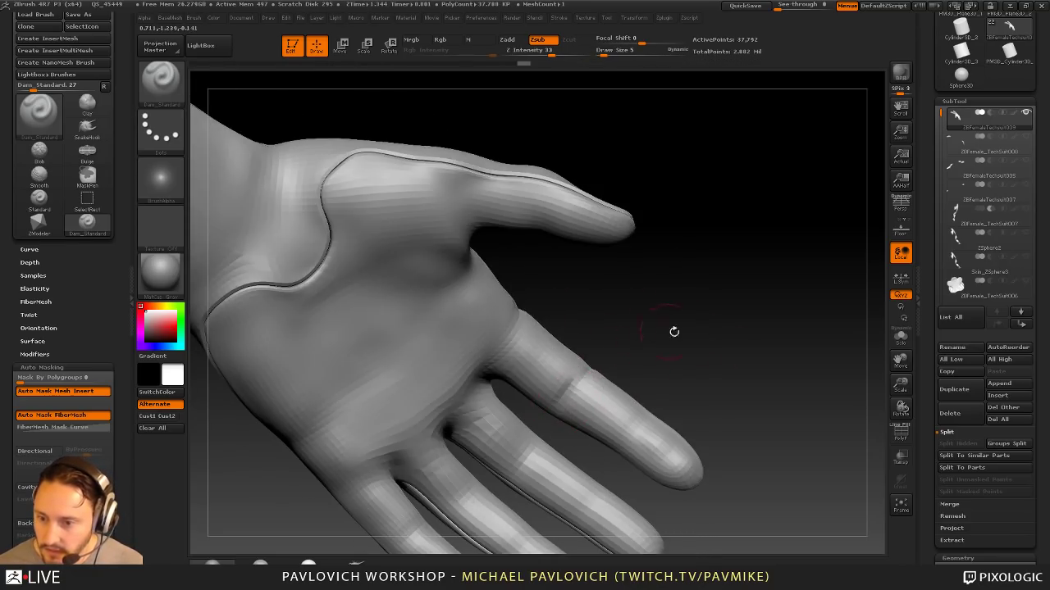
{"action": "left_click_drag", "start_coordinate": [674, 331], "coordinate": [641, 384]}
{"action": "left_click_drag", "start_coordinate": [698, 351], "coordinate": [610, 326]}
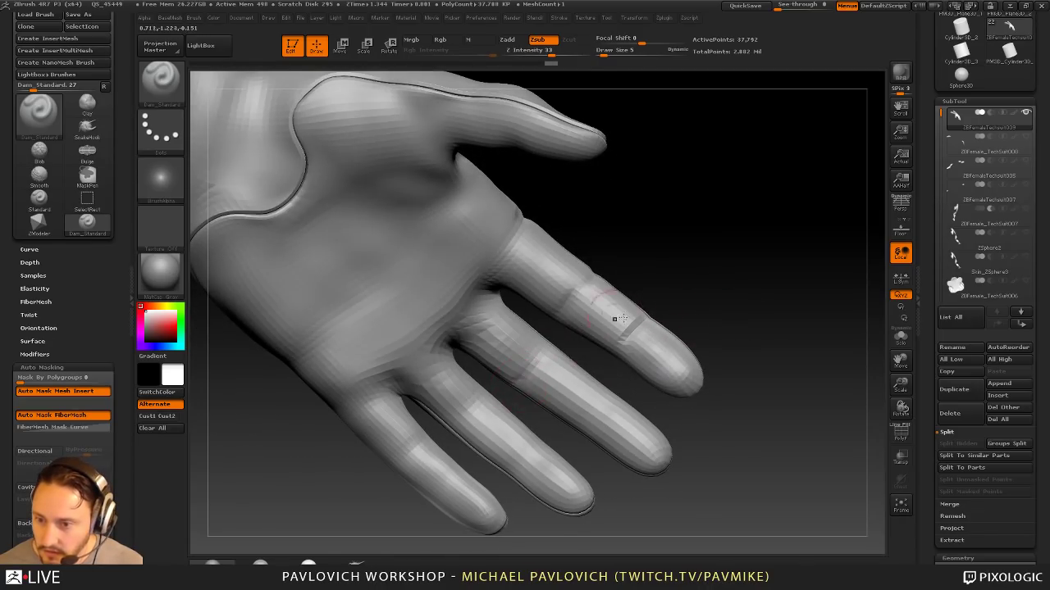
{"action": "mouse_move", "coordinate": [712, 341]}
{"action": "left_mouse_down"}
{"action": "mouse_move", "coordinate": [722, 326]}
{"action": "mouse_move", "coordinate": [675, 333]}
{"action": "mouse_move", "coordinate": [708, 321]}
{"action": "left_mouse_up"}
{"action": "key", "text": "s"}
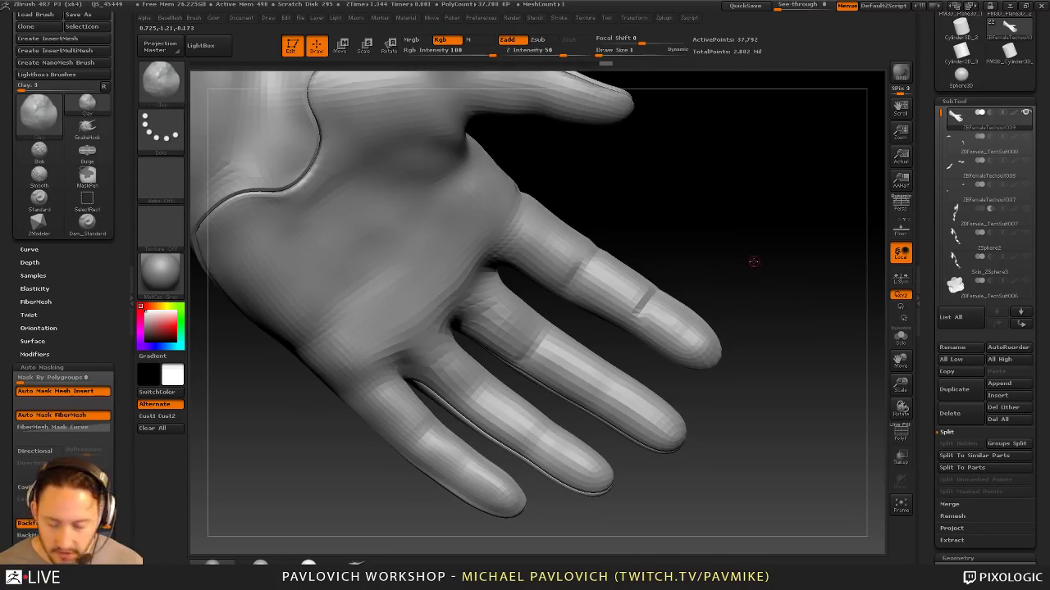
{"action": "left_click_drag", "start_coordinate": [753, 261], "coordinate": [698, 328]}
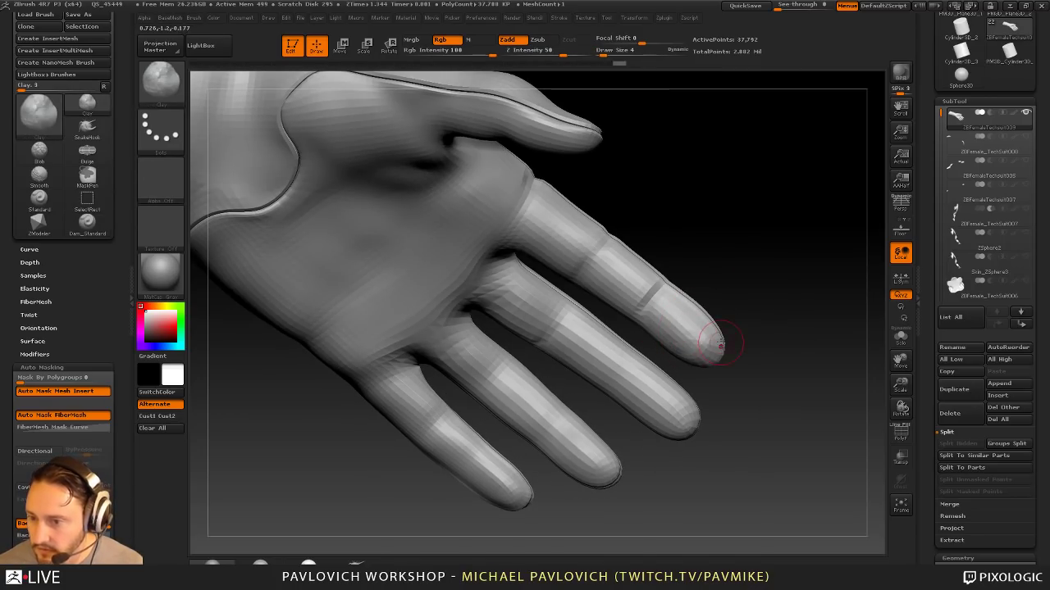
{"action": "right_click_drag", "start_coordinate": [683, 328], "coordinate": [685, 332]}
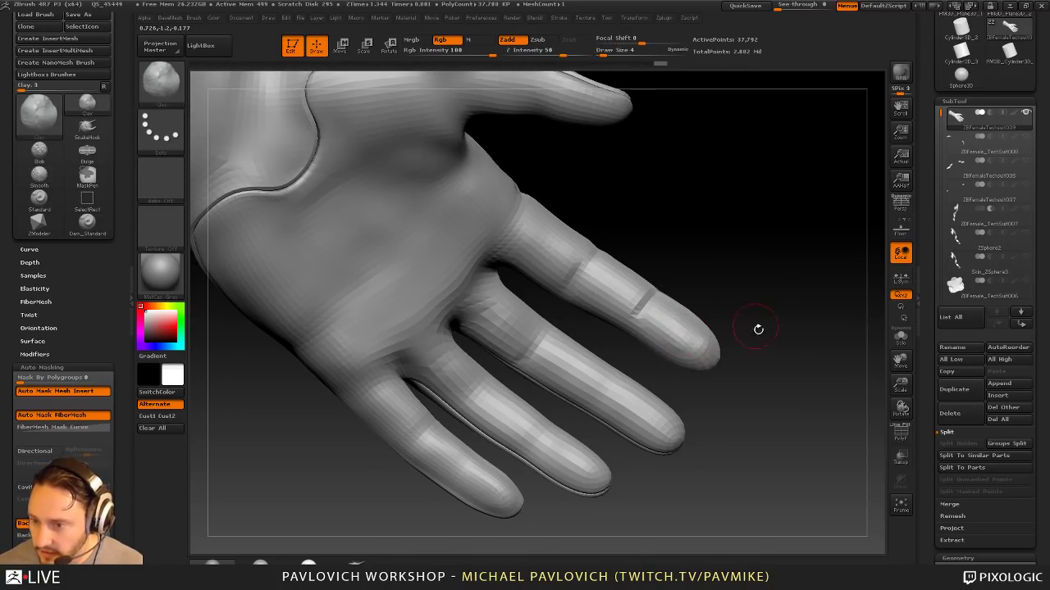
{"action": "left_click_drag", "start_coordinate": [757, 328], "coordinate": [775, 334]}
{"action": "mouse_move", "coordinate": [749, 283]}
{"action": "left_mouse_down"}
{"action": "mouse_move", "coordinate": [753, 240]}
{"action": "mouse_move", "coordinate": [740, 265]}
{"action": "mouse_move", "coordinate": [733, 253]}
{"action": "left_mouse_up"}
Step: Return to the Dam_Standard brush and carve joint creases across the palm side of the middle and ring fingers at draw size 4
{"action": "key", "text": "b"}
{"action": "key", "text": "d"}
{"action": "key", "text": "s"}
{"action": "left_click_drag", "start_coordinate": [731, 322], "coordinate": [722, 337]}
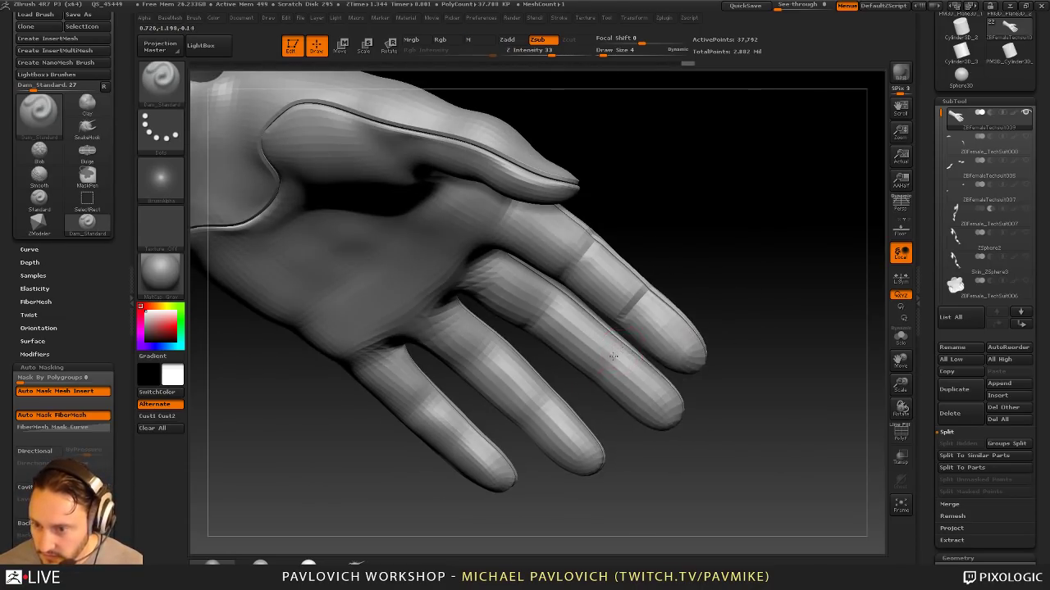
{"action": "left_click_drag", "start_coordinate": [617, 413], "coordinate": [630, 356]}
{"action": "left_click_drag", "start_coordinate": [768, 263], "coordinate": [822, 297]}
{"action": "left_click_drag", "start_coordinate": [758, 167], "coordinate": [527, 326]}
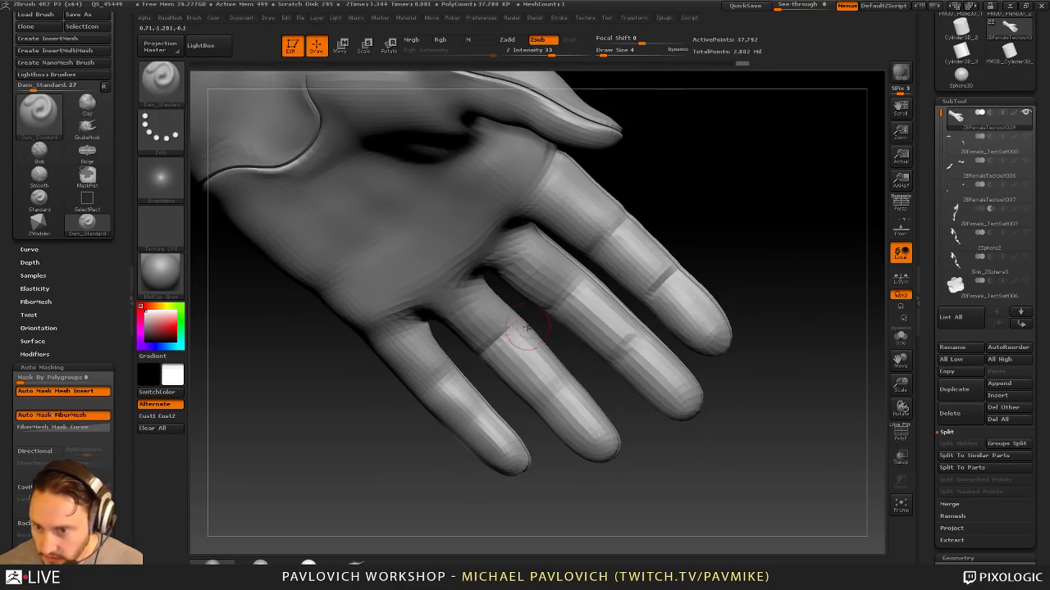
Step: Carve the remaining joint creases around the sides of the ring and little fingers with the Dam_Standard brush
{"action": "left_click_drag", "start_coordinate": [434, 507], "coordinate": [556, 333]}
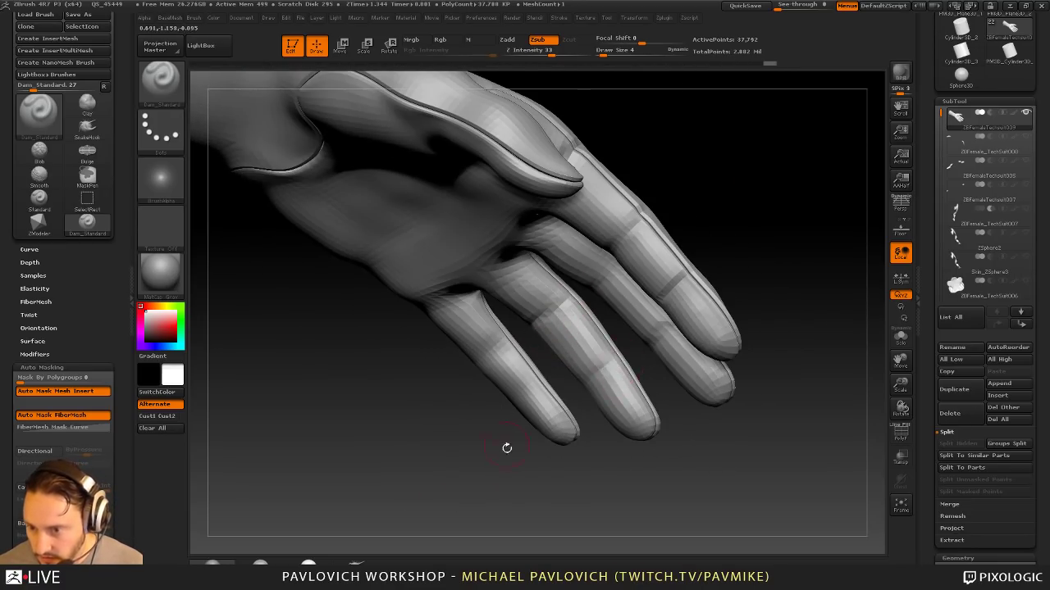
{"action": "left_click_drag", "start_coordinate": [507, 448], "coordinate": [604, 376]}
{"action": "left_click_drag", "start_coordinate": [748, 397], "coordinate": [589, 458]}
{"action": "left_click_drag", "start_coordinate": [443, 410], "coordinate": [486, 435]}
{"action": "left_click_drag", "start_coordinate": [487, 392], "coordinate": [474, 420]}
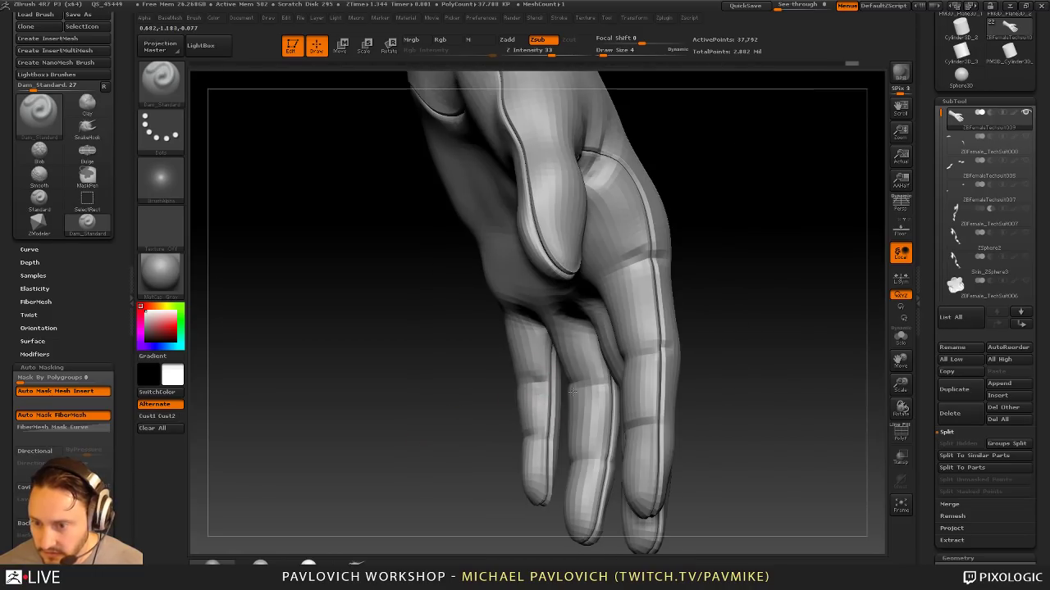
Step: Carve the remaining joint creases on the palm side of the fingers with the Dam_Standard brush at draw size 4
{"action": "left_click_drag", "start_coordinate": [572, 391], "coordinate": [613, 396]}
{"action": "left_click_drag", "start_coordinate": [641, 283], "coordinate": [725, 301]}
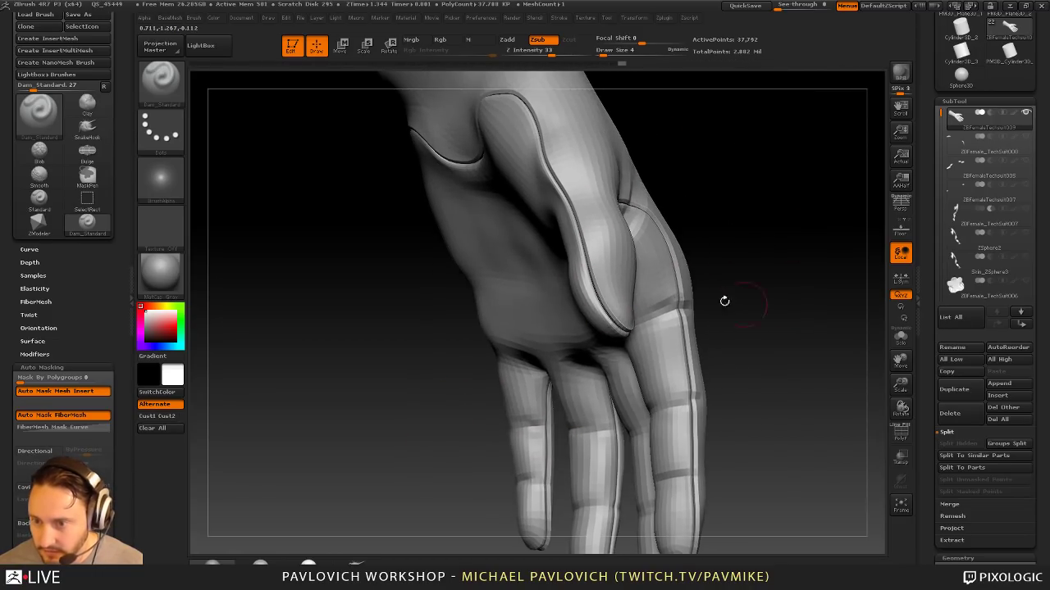
{"action": "left_click_drag", "start_coordinate": [700, 135], "coordinate": [506, 208]}
{"action": "left_click_drag", "start_coordinate": [584, 220], "coordinate": [729, 253]}
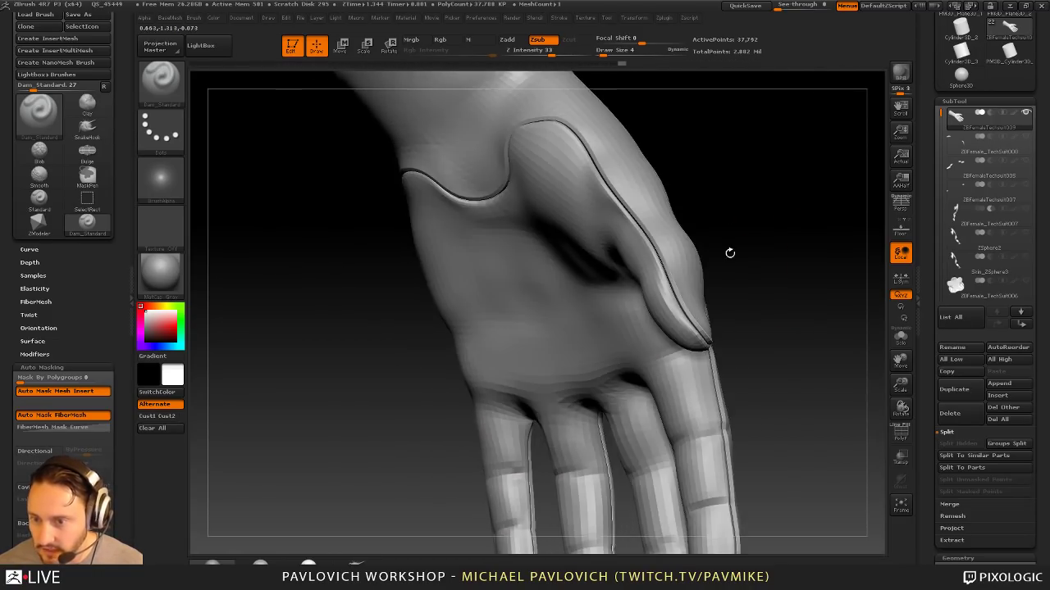
{"action": "left_click_drag", "start_coordinate": [732, 308], "coordinate": [808, 328]}
{"action": "left_click_drag", "start_coordinate": [436, 416], "coordinate": [466, 439]}
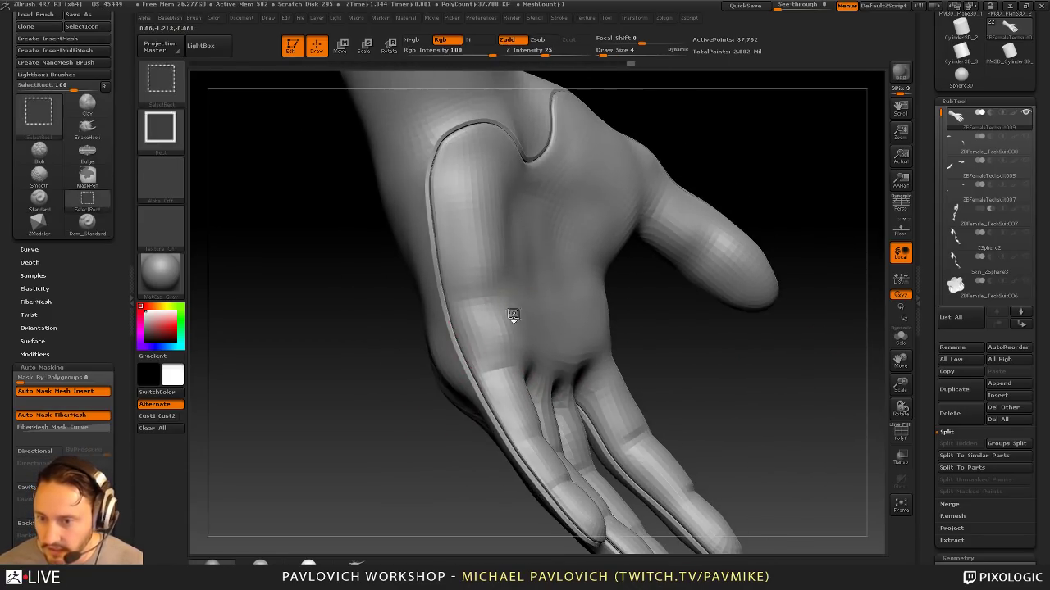
Step: Isolate the palm panel by its polygroup and mask the rest of the glove, leaving only that panel unmasked
{"action": "left_click", "coordinate": [514, 314], "text": "ctrl+shift"}
{"action": "key", "text": "ctrl+shift+x"}
{"action": "left_click_drag", "start_coordinate": [734, 334], "coordinate": [796, 243]}
{"action": "left_click", "coordinate": [783, 345], "text": "ctrl"}
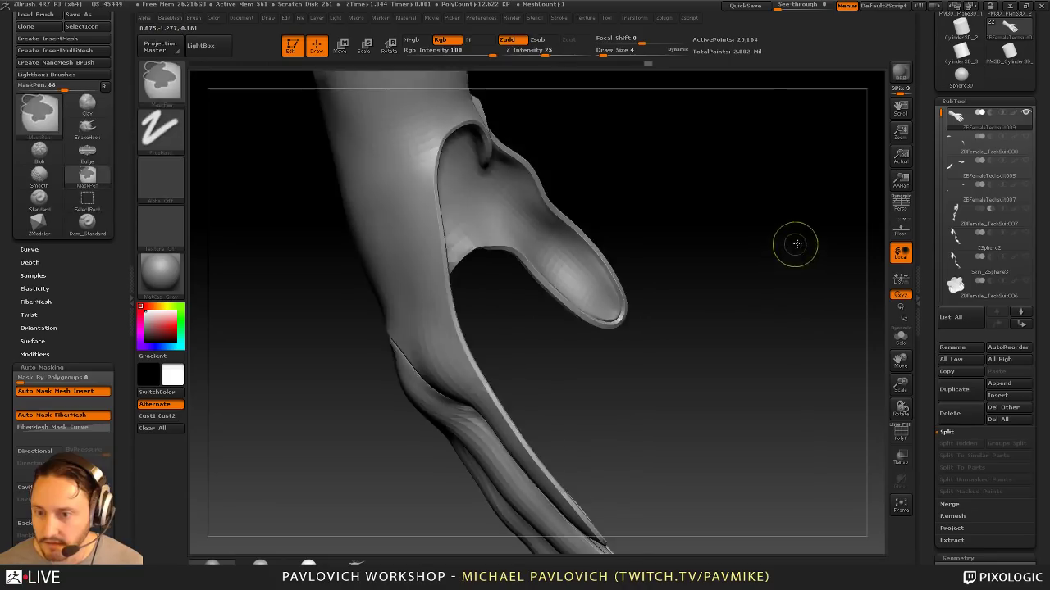
{"action": "left_click", "coordinate": [796, 244], "text": "ctrl"}
{"action": "left_click", "coordinate": [762, 291], "text": "ctrl"}
{"action": "left_click", "coordinate": [762, 287], "text": "ctrl+shift"}
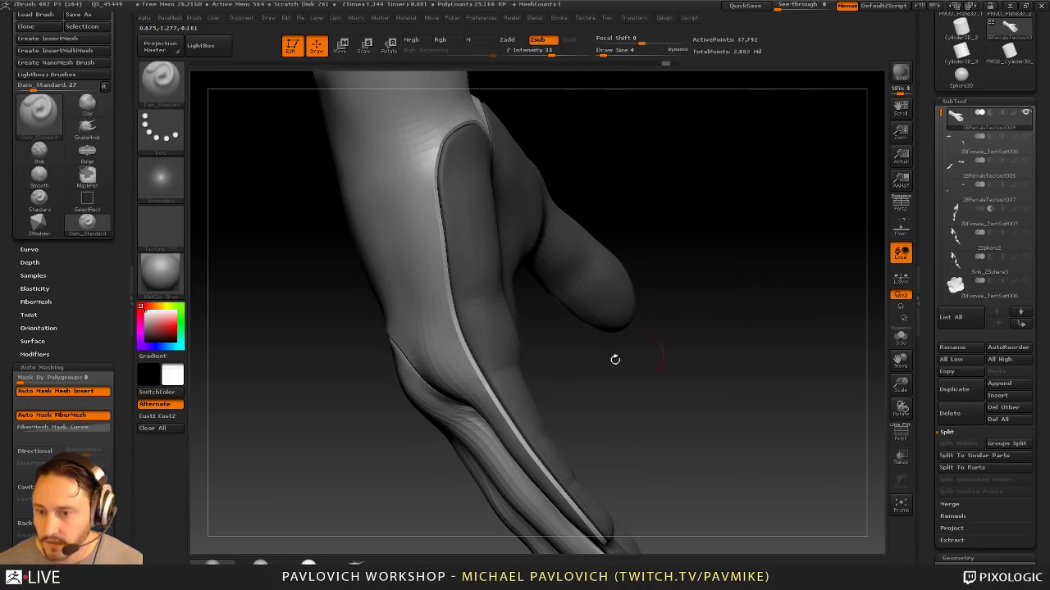
{"action": "left_click", "coordinate": [626, 358], "text": "ctrl"}
Step: Nudge the edge of the unmasked palm panel with the Move brush at draw size 9 and clear the mask
{"action": "key", "text": "s"}
{"action": "mouse_move", "coordinate": [497, 336]}
{"action": "left_mouse_down"}
{"action": "mouse_move", "coordinate": [521, 336]}
{"action": "mouse_move", "coordinate": [465, 332]}
{"action": "left_mouse_up"}
{"action": "key", "text": "b"}
{"action": "key", "text": "m"}
{"action": "key", "text": "v"}
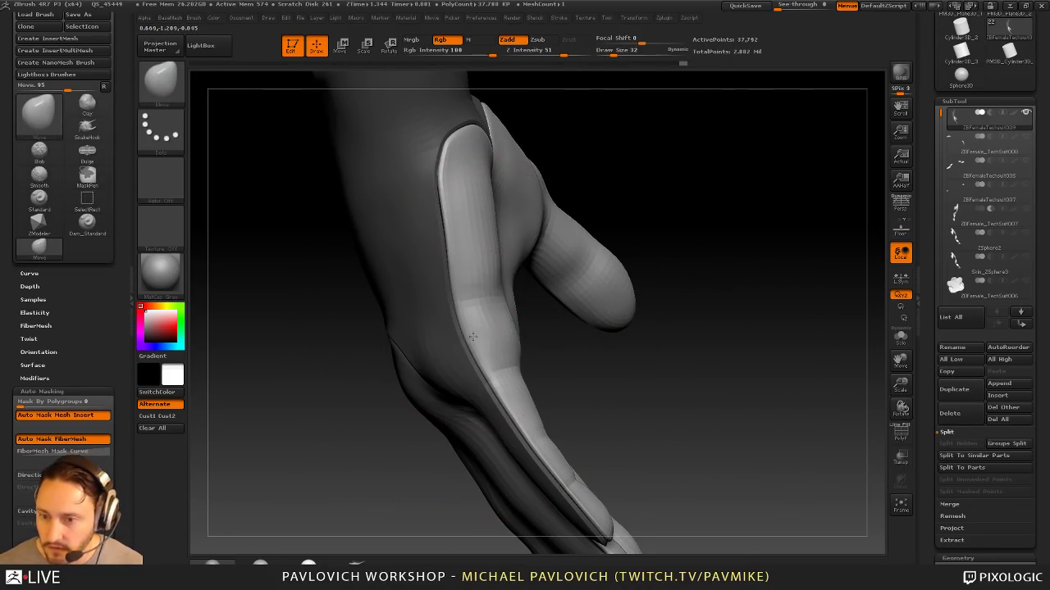
{"action": "key", "text": "s"}
{"action": "left_click_drag", "start_coordinate": [460, 200], "coordinate": [455, 199]}
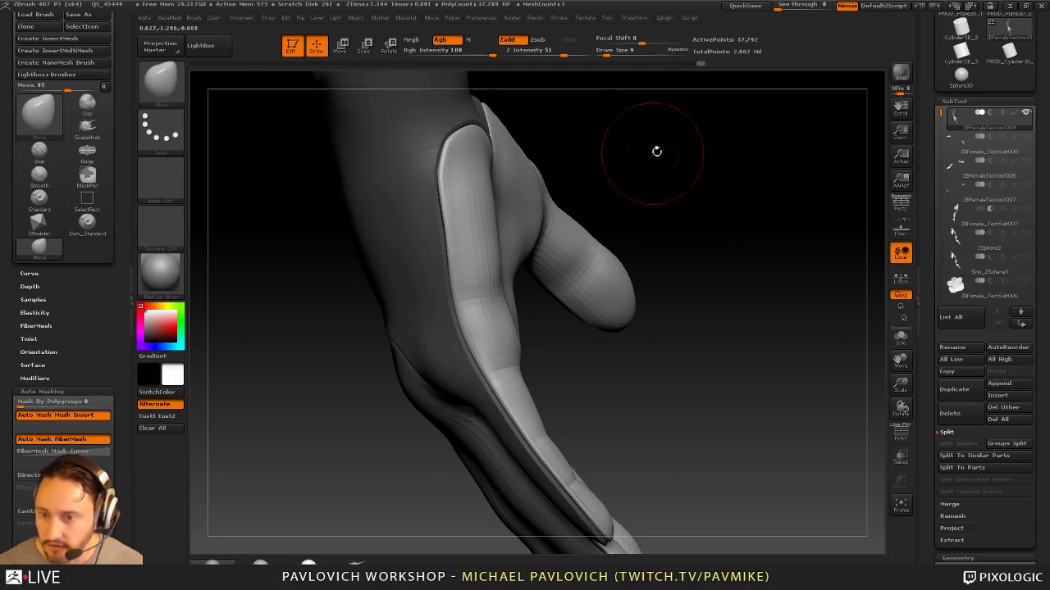
{"action": "mouse_move", "coordinate": [743, 366]}
{"action": "left_mouse_down", "text": "ctrl"}
{"action": "mouse_move", "coordinate": [788, 370]}
{"action": "mouse_move", "coordinate": [746, 386]}
{"action": "left_mouse_up", "text": "ctrl"}
Step: Carve the crease at the base of the little finger on the palm side with the Dam_Standard brush
{"action": "key", "text": "b"}
{"action": "key", "text": "s"}
{"action": "key", "text": "t"}
{"action": "key", "text": "s"}
{"action": "mouse_move", "coordinate": [765, 376]}
{"action": "left_mouse_down"}
{"action": "mouse_move", "coordinate": [769, 364]}
{"action": "mouse_move", "coordinate": [774, 384]}
{"action": "mouse_move", "coordinate": [767, 377]}
{"action": "left_mouse_up"}
{"action": "key", "text": "b"}
{"action": "key", "text": "d"}
{"action": "key", "text": "s"}
{"action": "key", "text": "s"}
{"action": "left_click_drag", "start_coordinate": [515, 367], "coordinate": [495, 358]}
{"action": "key", "text": "s"}
{"action": "left_click_drag", "start_coordinate": [502, 366], "coordinate": [496, 366]}
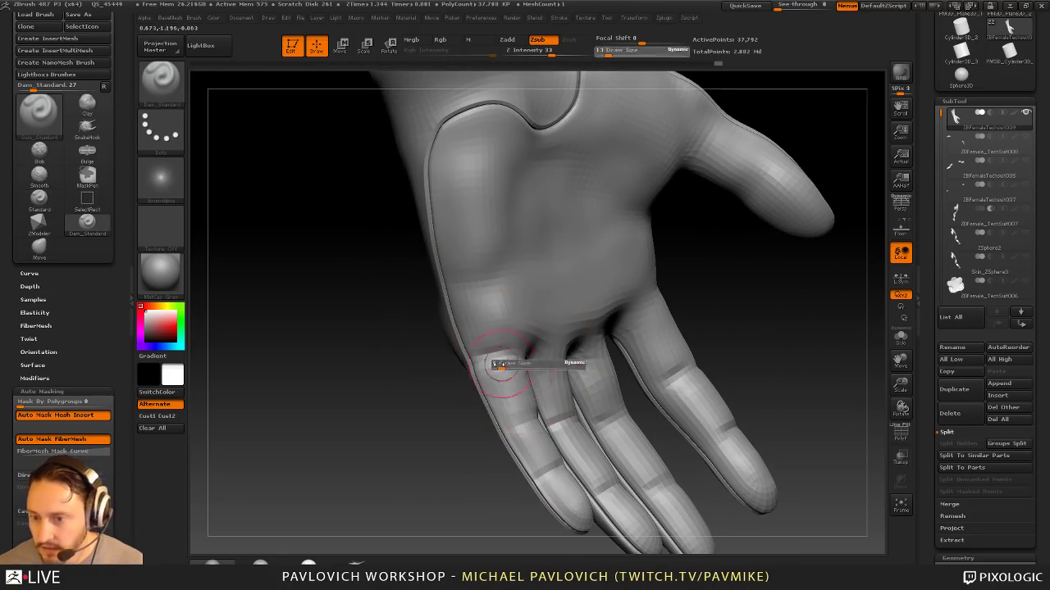
{"action": "left_click_drag", "start_coordinate": [394, 369], "coordinate": [512, 353]}
{"action": "key", "text": "s"}
{"action": "mouse_move", "coordinate": [612, 362]}
{"action": "left_mouse_down"}
{"action": "mouse_move", "coordinate": [710, 347]}
{"action": "mouse_move", "coordinate": [611, 365]}
{"action": "left_mouse_up"}
{"action": "left_click_drag", "start_coordinate": [522, 401], "coordinate": [525, 392]}
Step: Build up the middle joints of the index, middle and ring fingers on the back of the hand with the Clay brush
{"action": "mouse_move", "coordinate": [565, 381]}
{"action": "left_mouse_down"}
{"action": "mouse_move", "coordinate": [632, 371]}
{"action": "mouse_move", "coordinate": [715, 330]}
{"action": "mouse_move", "coordinate": [648, 338]}
{"action": "mouse_move", "coordinate": [727, 323]}
{"action": "mouse_move", "coordinate": [733, 332]}
{"action": "mouse_move", "coordinate": [720, 335]}
{"action": "left_mouse_up"}
{"action": "key", "text": "b"}
{"action": "key", "text": "c"}
{"action": "key", "text": "l"}
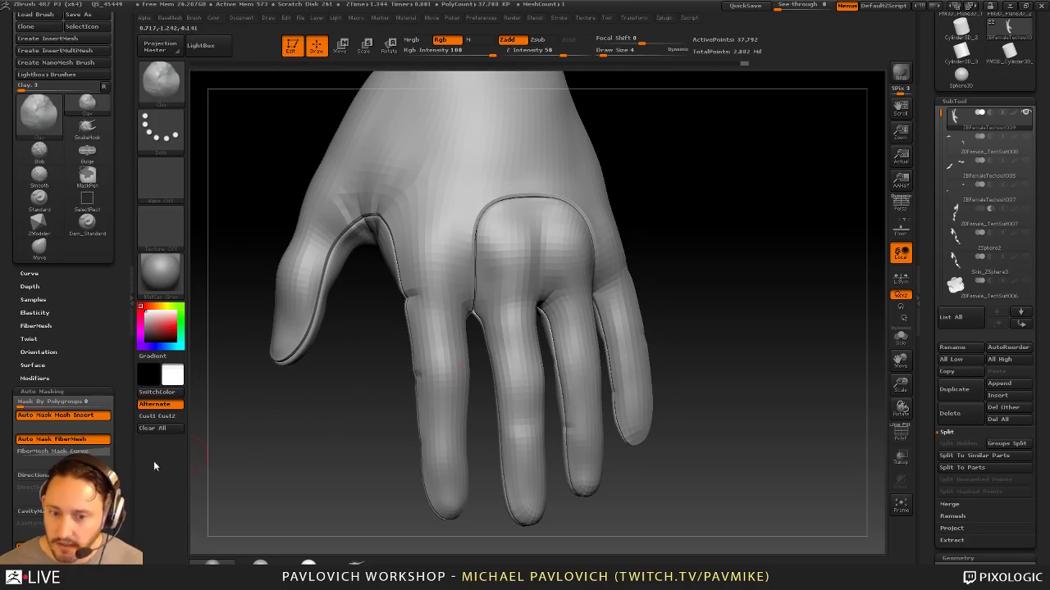
{"action": "key", "text": "s"}
{"action": "left_click_drag", "start_coordinate": [472, 359], "coordinate": [476, 359]}
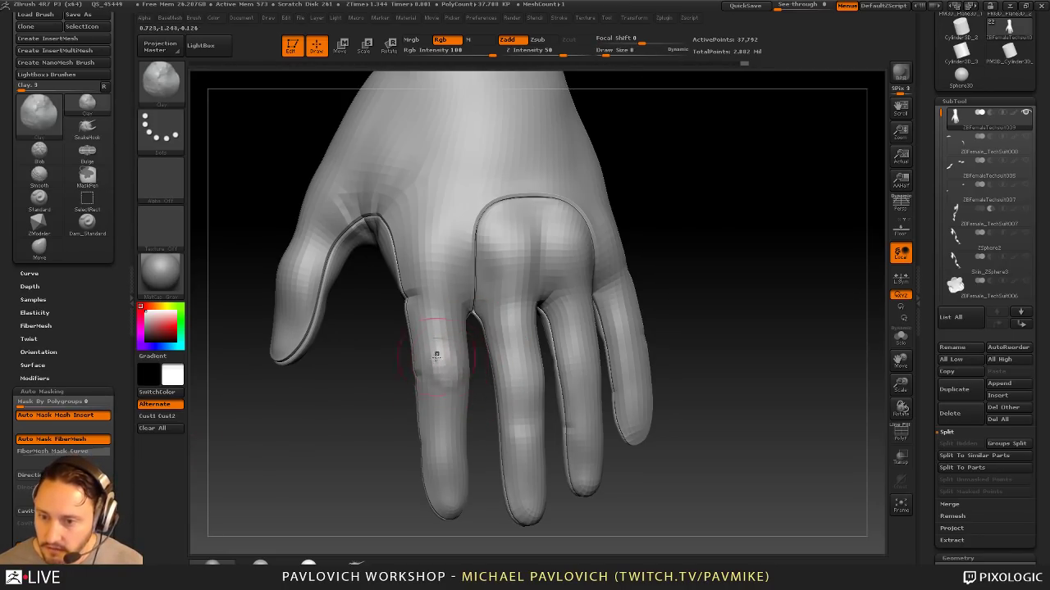
{"action": "left_click_drag", "start_coordinate": [690, 297], "coordinate": [658, 299]}
{"action": "left_click_drag", "start_coordinate": [517, 376], "coordinate": [497, 389]}
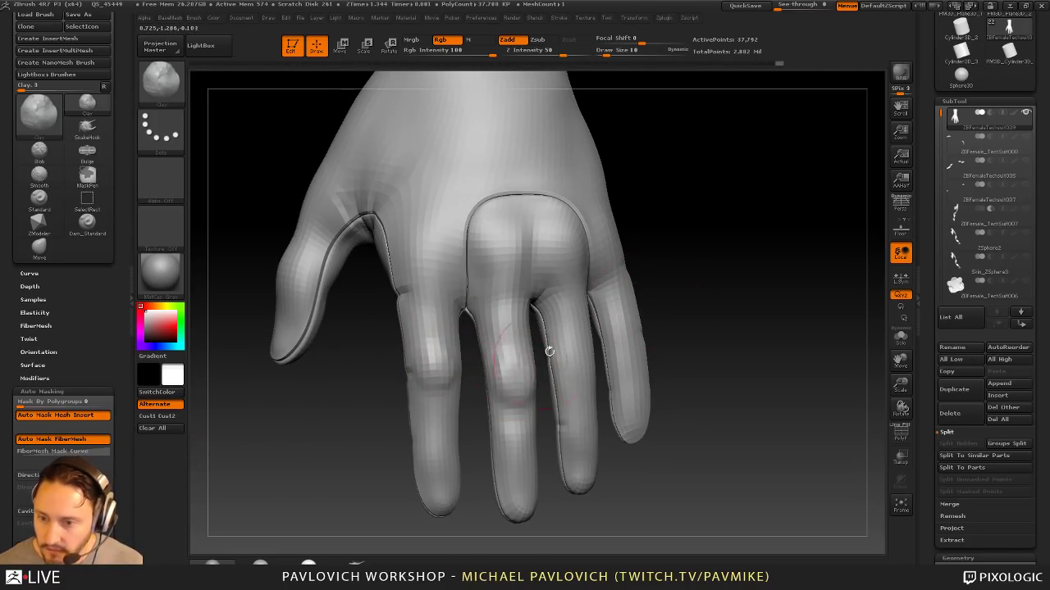
{"action": "mouse_move", "coordinate": [690, 340]}
{"action": "left_mouse_down"}
{"action": "mouse_move", "coordinate": [577, 353]}
{"action": "mouse_move", "coordinate": [547, 381]}
{"action": "left_mouse_up"}
Step: Build up the joints nearest the fingertips on the ring, middle and index fingers with the Clay brush at draw size 8
{"action": "key", "text": "s"}
{"action": "mouse_move", "coordinate": [679, 338]}
{"action": "left_mouse_down"}
{"action": "mouse_move", "coordinate": [644, 331]}
{"action": "mouse_move", "coordinate": [548, 383]}
{"action": "mouse_move", "coordinate": [612, 325]}
{"action": "left_mouse_up"}
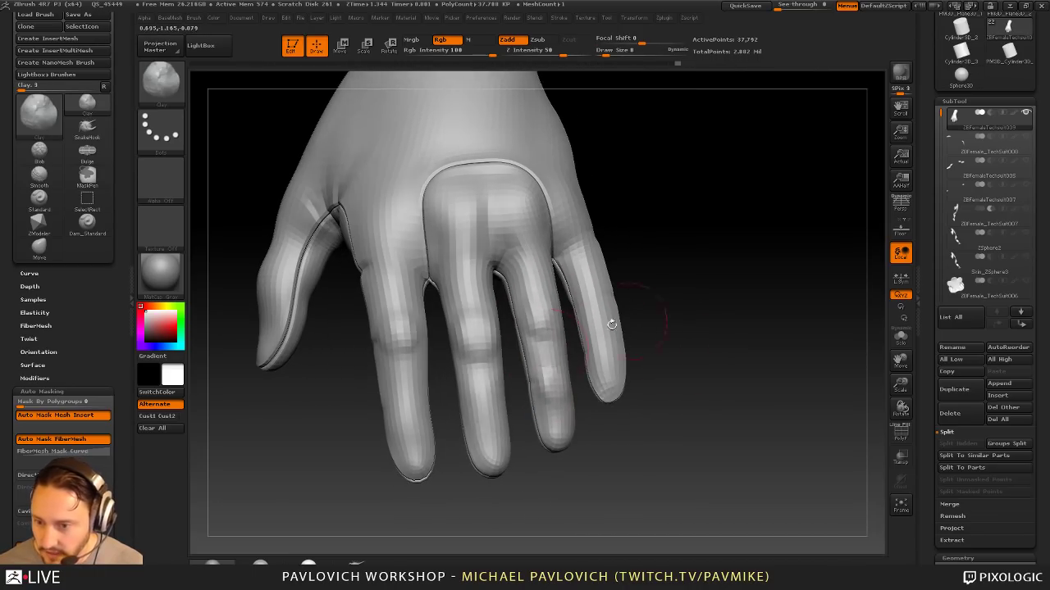
{"action": "left_click_drag", "start_coordinate": [542, 387], "coordinate": [559, 384]}
{"action": "right_click_drag", "start_coordinate": [560, 384], "coordinate": [572, 327]}
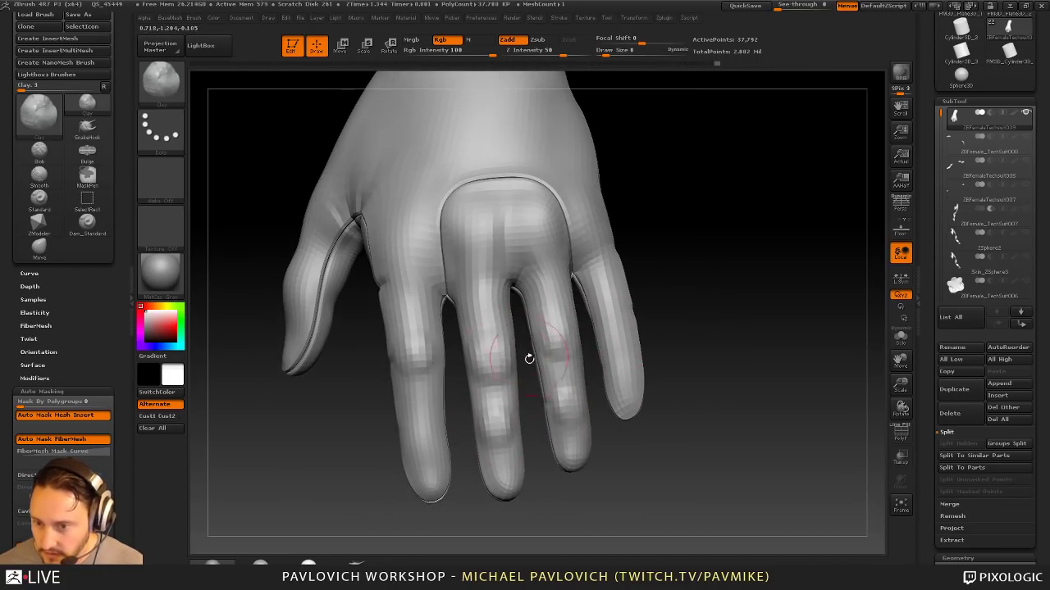
{"action": "left_click_drag", "start_coordinate": [529, 359], "coordinate": [419, 460]}
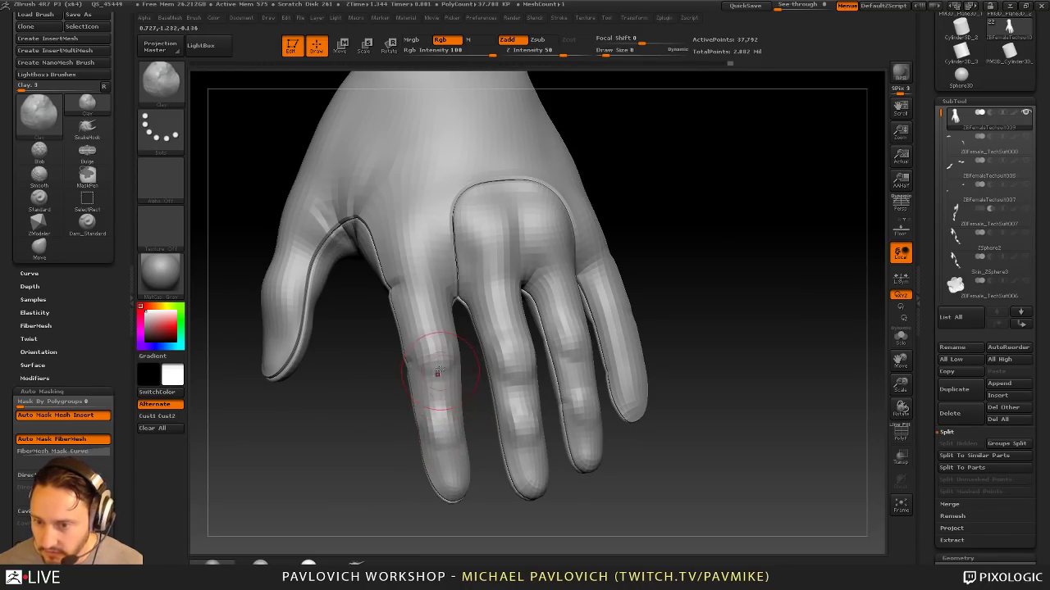
Step: Smooth around the raised joints on the backs of the index, middle and ring fingers, using draw size 2 for the smaller areas
{"action": "left_click_drag", "start_coordinate": [439, 370], "coordinate": [446, 364], "text": "shift"}
{"action": "left_click_drag", "start_coordinate": [438, 410], "coordinate": [426, 415], "text": "shift"}
{"action": "right_click_drag", "start_coordinate": [517, 361], "coordinate": [514, 398]}
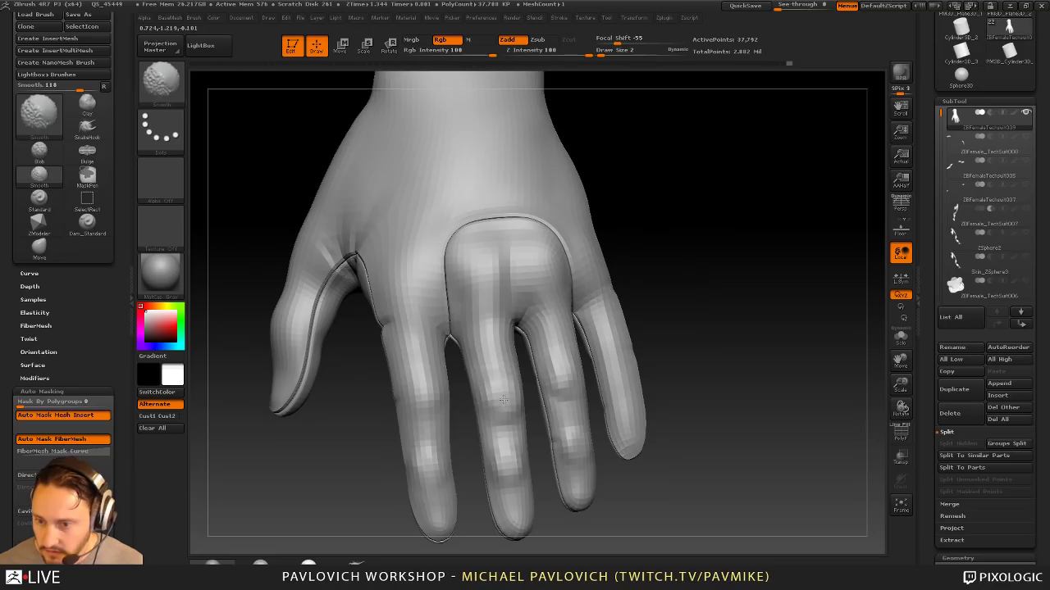
{"action": "left_click_drag", "start_coordinate": [503, 400], "coordinate": [508, 414], "text": "shift"}
{"action": "left_click_drag", "start_coordinate": [674, 343], "coordinate": [657, 294]}
{"action": "mouse_move", "coordinate": [504, 428]}
{"action": "right_mouse_down", "text": "alt"}
{"action": "mouse_move", "coordinate": [477, 443]}
{"action": "mouse_move", "coordinate": [480, 410]}
{"action": "right_mouse_up", "text": "alt"}
{"action": "mouse_move", "coordinate": [524, 374]}
{"action": "left_mouse_down", "text": "shift"}
{"action": "mouse_move", "coordinate": [516, 387]}
{"action": "mouse_move", "coordinate": [663, 312]}
{"action": "mouse_move", "coordinate": [534, 326]}
{"action": "left_mouse_up", "text": "shift"}
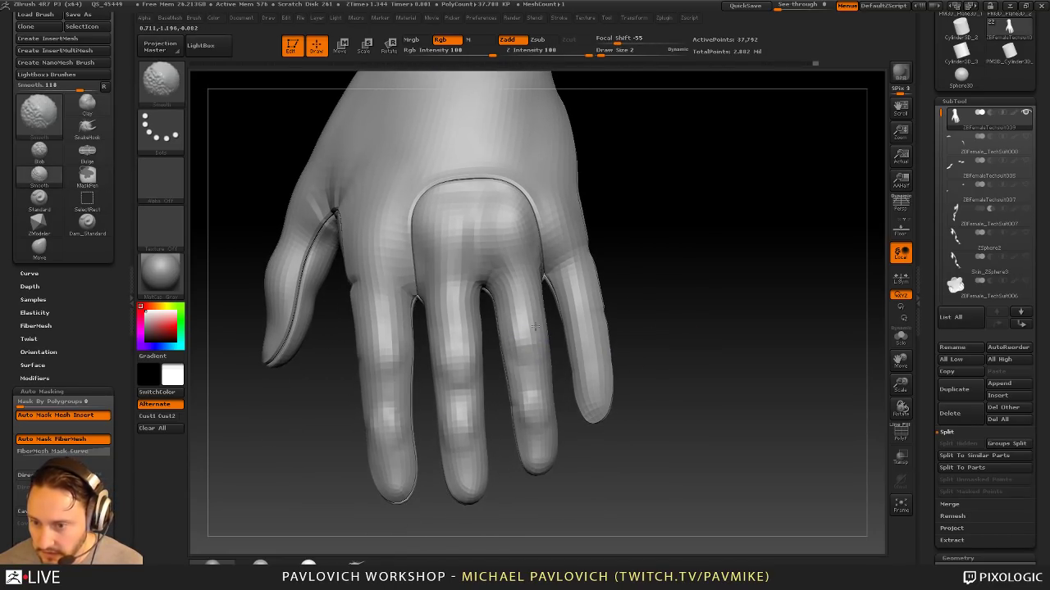
{"action": "left_click_drag", "start_coordinate": [523, 379], "coordinate": [529, 389], "text": "shift"}
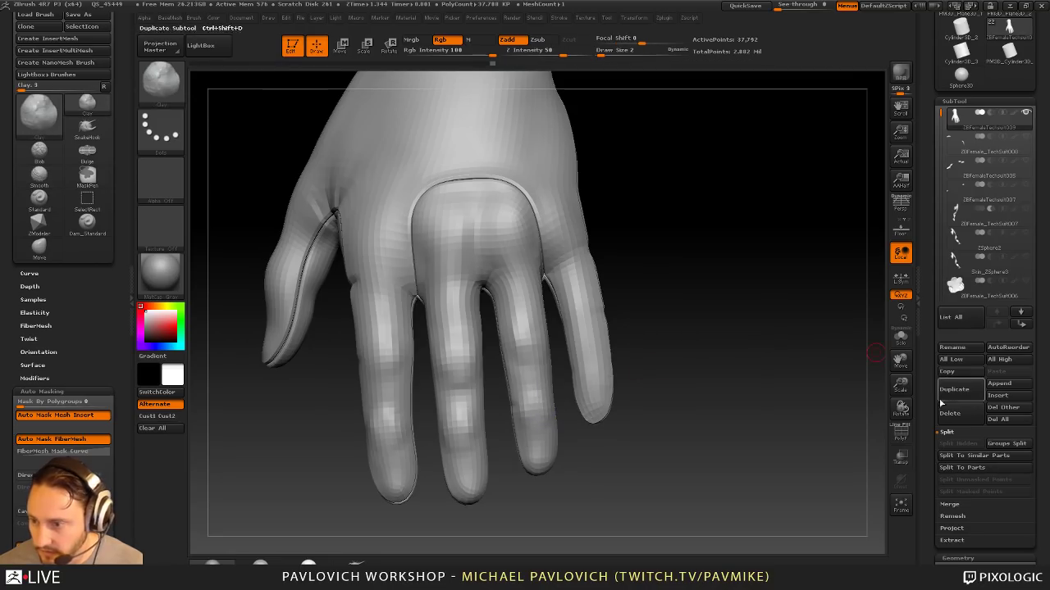
{"action": "left_click_drag", "start_coordinate": [934, 404], "coordinate": [918, 294]}
{"action": "left_click", "coordinate": [1006, 330]}
{"action": "left_click", "coordinate": [1005, 330]}
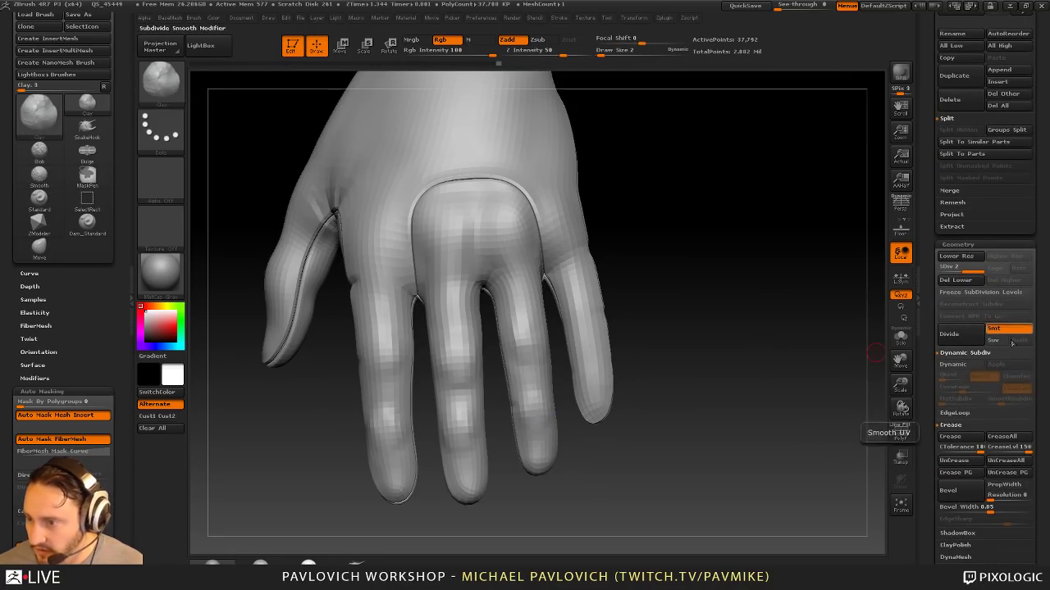
Step: Smooth the raised joint nearest the tip of the ring finger at draw size 2
{"action": "left_click_drag", "start_coordinate": [778, 369], "coordinate": [811, 371]}
{"action": "left_click_drag", "start_coordinate": [574, 426], "coordinate": [556, 385], "text": "shift"}
{"action": "left_click_drag", "start_coordinate": [628, 451], "coordinate": [602, 449]}
{"action": "left_click_drag", "start_coordinate": [571, 427], "coordinate": [551, 400], "text": "shift"}
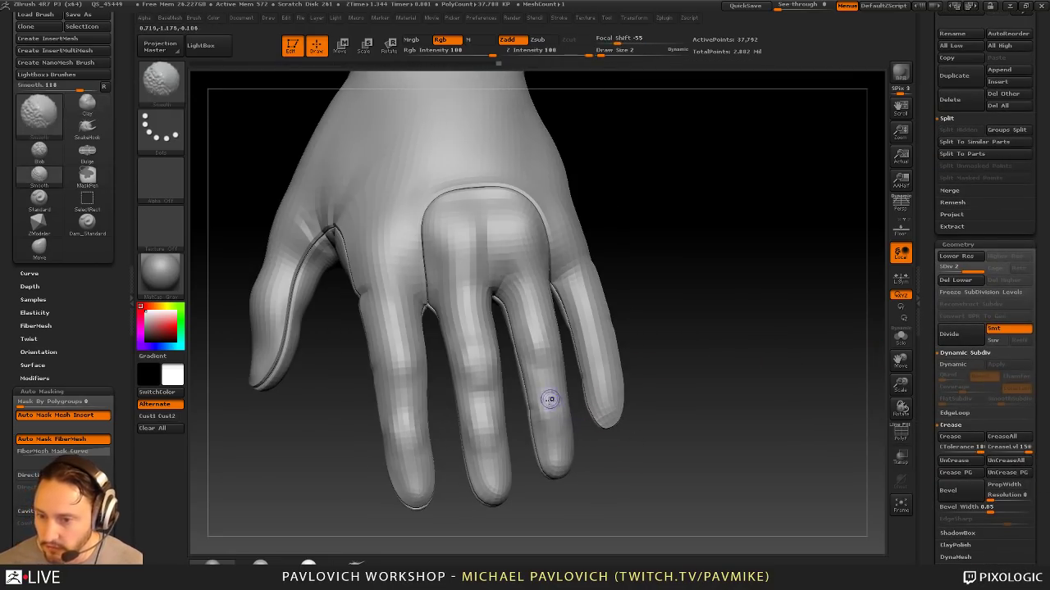
Step: Build up the little finger's joints with the Clay brush at draw size 4 and smooth them
{"action": "mouse_move", "coordinate": [737, 321]}
{"action": "left_mouse_down", "text": "alt"}
{"action": "mouse_move", "coordinate": [654, 365]}
{"action": "mouse_move", "coordinate": [647, 354]}
{"action": "left_mouse_up", "text": "alt"}
{"action": "right_click_drag", "start_coordinate": [542, 373], "coordinate": [565, 360]}
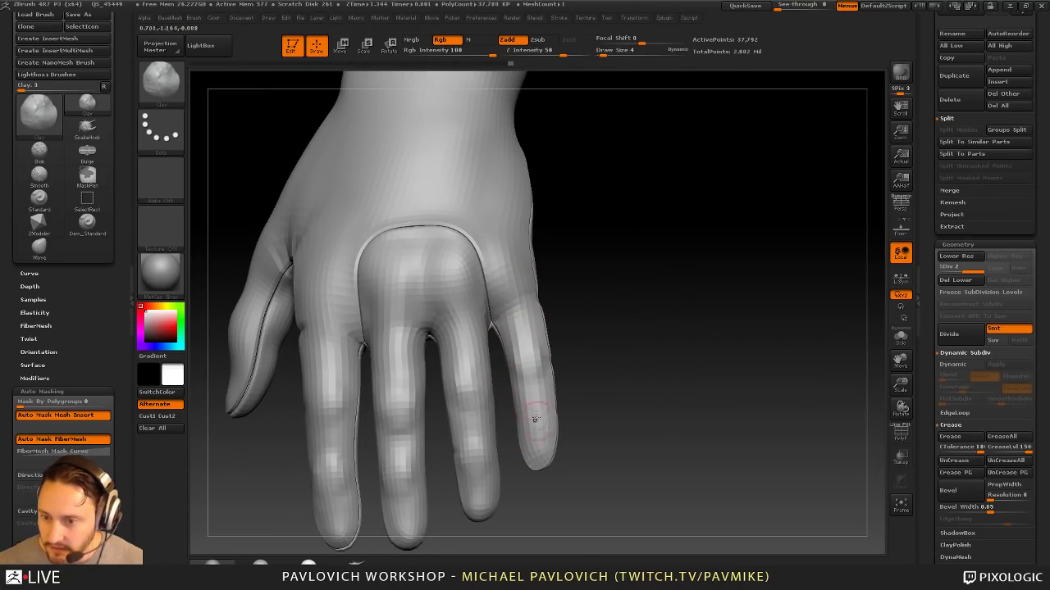
{"action": "mouse_move", "coordinate": [542, 403]}
{"action": "right_mouse_down"}
{"action": "mouse_move", "coordinate": [621, 359]}
{"action": "mouse_move", "coordinate": [555, 395]}
{"action": "right_mouse_up"}
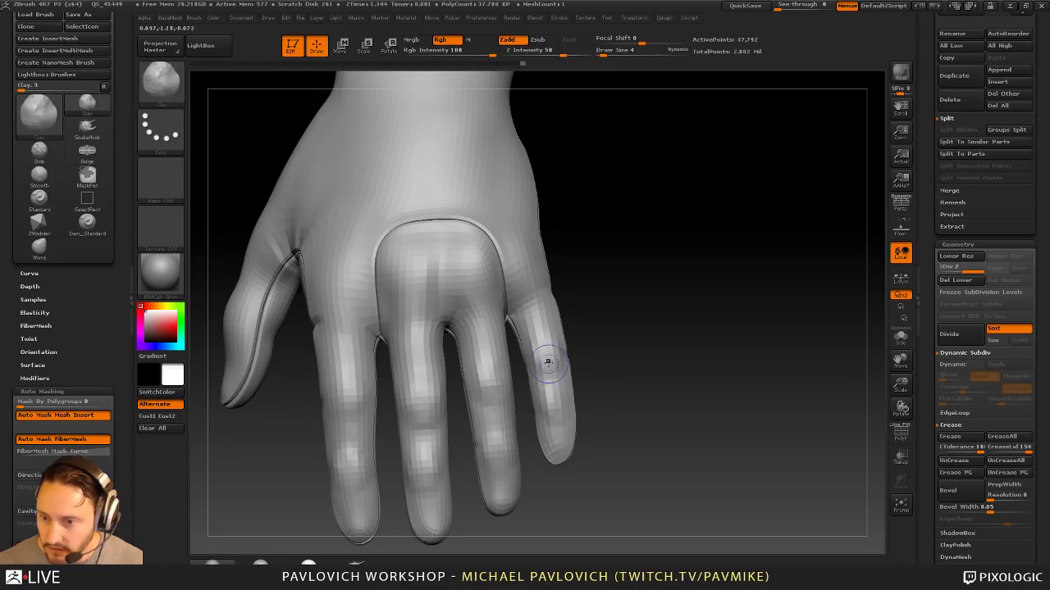
{"action": "key", "text": "shift"}
{"action": "right_click_drag", "start_coordinate": [502, 374], "coordinate": [534, 382], "text": "alt"}
{"action": "key", "text": "shift"}
Step: Build up the knuckles at the base of the little and index fingers with the Clay brush at draw size 8 and smooth them
{"action": "right_click_drag", "start_coordinate": [627, 277], "coordinate": [682, 335], "text": "alt"}
{"action": "key", "text": "bracketright"}
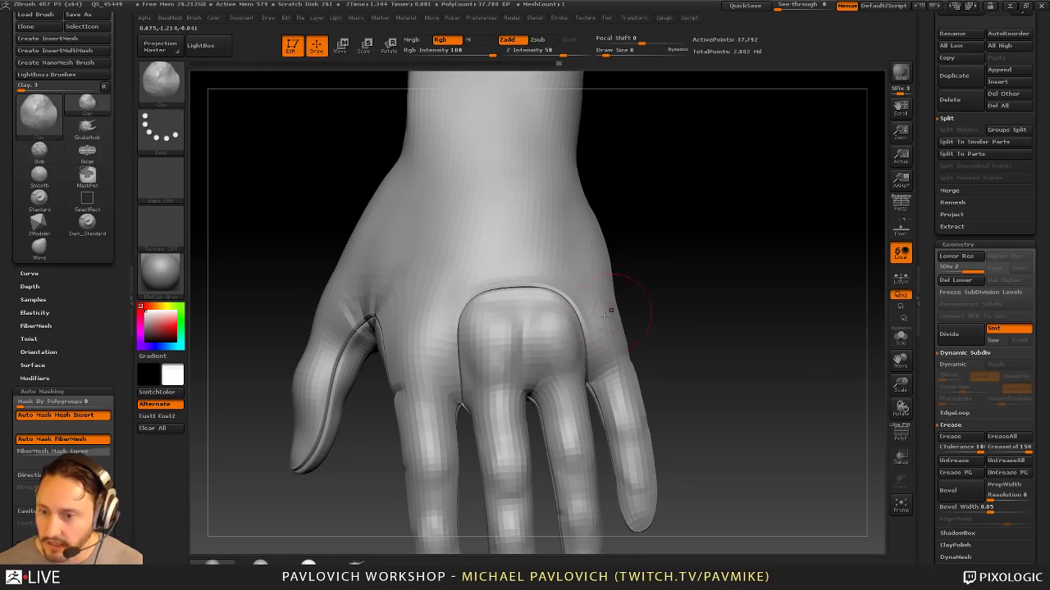
{"action": "left_click_drag", "start_coordinate": [547, 314], "coordinate": [501, 323], "text": "shift"}
{"action": "mouse_move", "coordinate": [666, 305]}
{"action": "right_mouse_down"}
{"action": "mouse_move", "coordinate": [684, 319]}
{"action": "mouse_move", "coordinate": [627, 332]}
{"action": "right_mouse_up"}
{"action": "left_click_drag", "start_coordinate": [590, 351], "coordinate": [592, 348]}
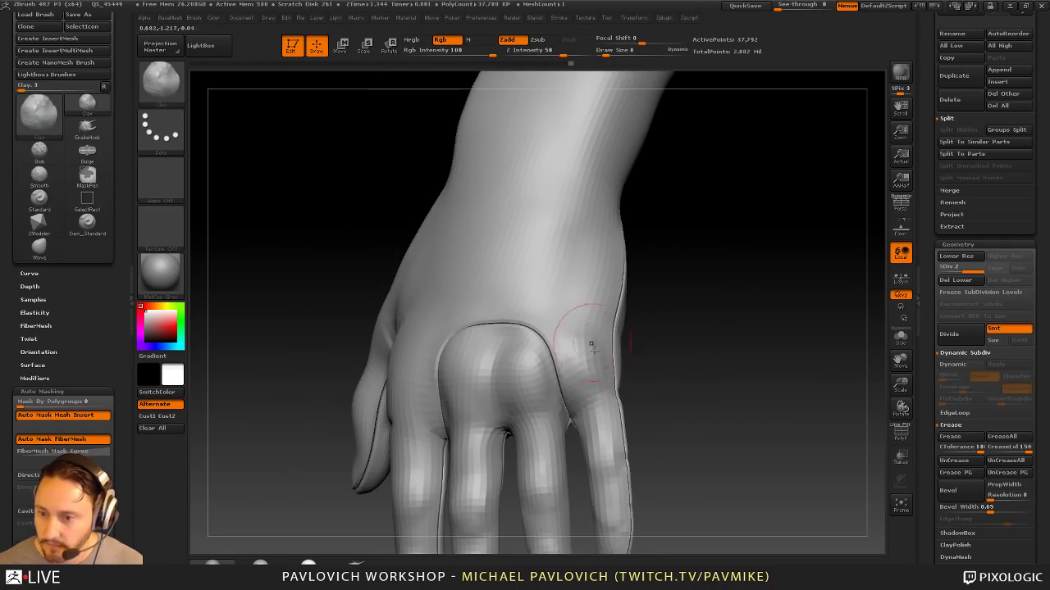
{"action": "right_click_drag", "start_coordinate": [680, 324], "coordinate": [818, 323]}
{"action": "mouse_move", "coordinate": [485, 342]}
{"action": "left_mouse_down"}
{"action": "mouse_move", "coordinate": [510, 364]}
{"action": "mouse_move", "coordinate": [501, 379]}
{"action": "left_mouse_up"}
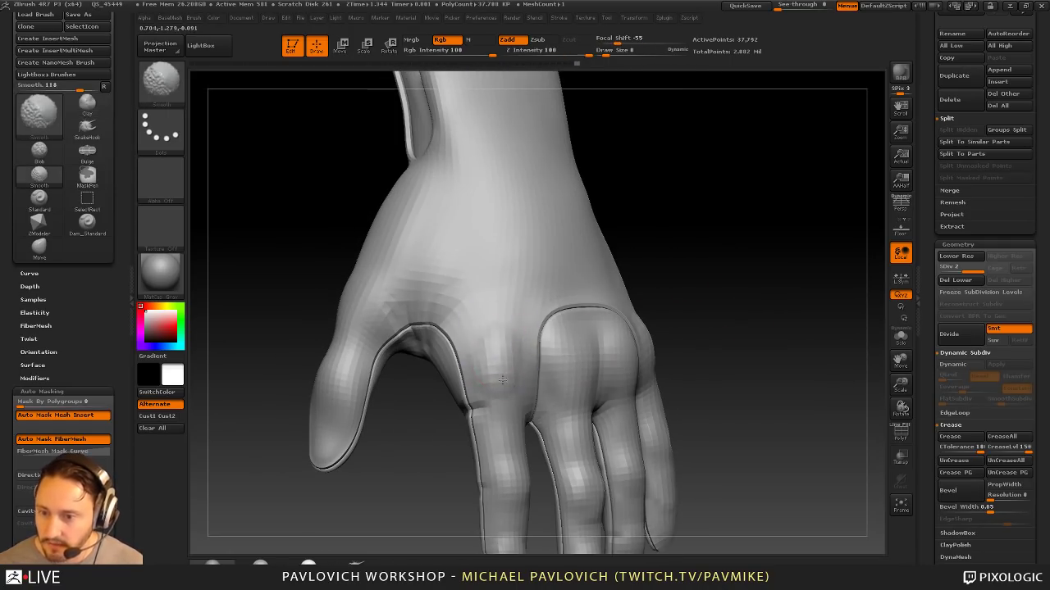
Step: Build up the thumb's joint with the Clay brush and smooth the back of the hand beside it
{"action": "right_click_drag", "start_coordinate": [749, 274], "coordinate": [844, 302], "text": "alt"}
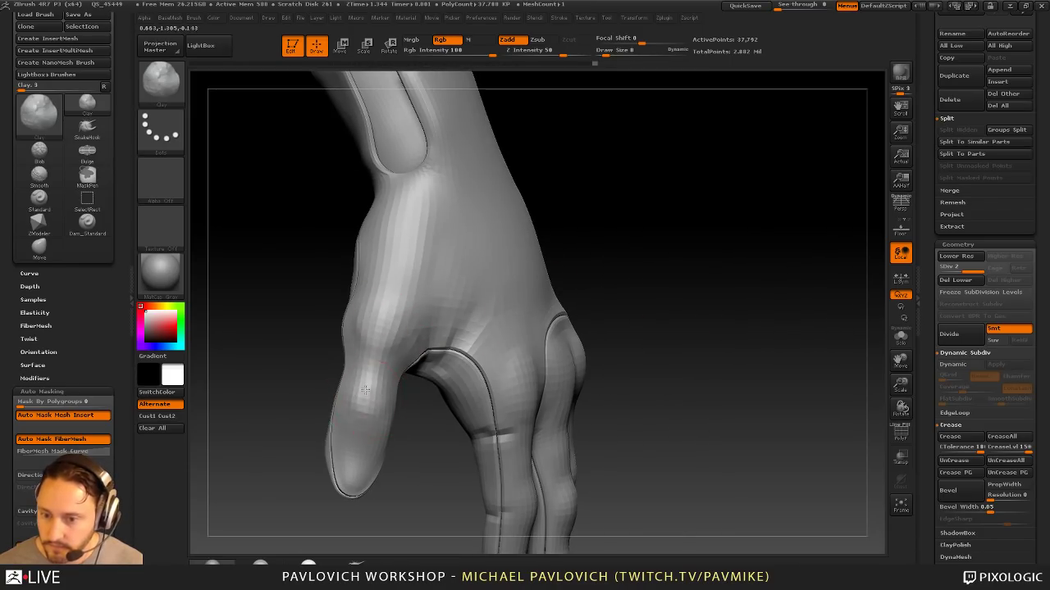
{"action": "right_click_drag", "start_coordinate": [696, 312], "coordinate": [611, 318]}
{"action": "left_click_drag", "start_coordinate": [520, 323], "coordinate": [535, 300], "text": "shift"}
Step: Carve a tension crease across the inner wrist above the palm panel with the Dam_Standard brush at draw size 8
{"action": "mouse_move", "coordinate": [685, 218]}
{"action": "right_mouse_down"}
{"action": "mouse_move", "coordinate": [700, 265]}
{"action": "mouse_move", "coordinate": [703, 237]}
{"action": "mouse_move", "coordinate": [642, 330]}
{"action": "mouse_move", "coordinate": [547, 399]}
{"action": "right_mouse_up"}
{"action": "key", "text": "b"}
{"action": "key", "text": "s"}
{"action": "key", "text": "t"}
{"action": "mouse_move", "coordinate": [527, 324]}
{"action": "right_mouse_down", "text": "alt"}
{"action": "mouse_move", "coordinate": [700, 312]}
{"action": "mouse_move", "coordinate": [567, 300]}
{"action": "mouse_move", "coordinate": [676, 296]}
{"action": "mouse_move", "coordinate": [666, 300]}
{"action": "mouse_move", "coordinate": [669, 324]}
{"action": "right_mouse_up", "text": "alt"}
{"action": "key", "text": "b"}
{"action": "key", "text": "d"}
{"action": "key", "text": "s"}
{"action": "key", "text": "bracketright"}
{"action": "left_click_drag", "start_coordinate": [401, 381], "coordinate": [503, 374]}
{"action": "right_click_drag", "start_coordinate": [569, 356], "coordinate": [522, 364]}
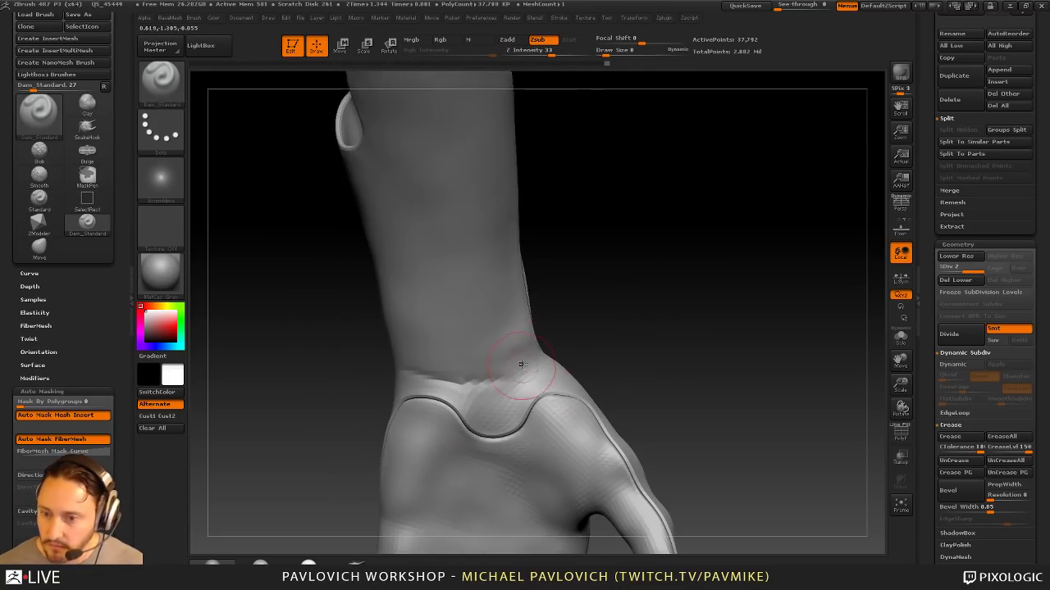
{"action": "left_click_drag", "start_coordinate": [492, 378], "coordinate": [538, 352]}
{"action": "left_click_drag", "start_coordinate": [658, 313], "coordinate": [646, 323]}
{"action": "key", "text": "b"}
{"action": "key", "text": "d"}
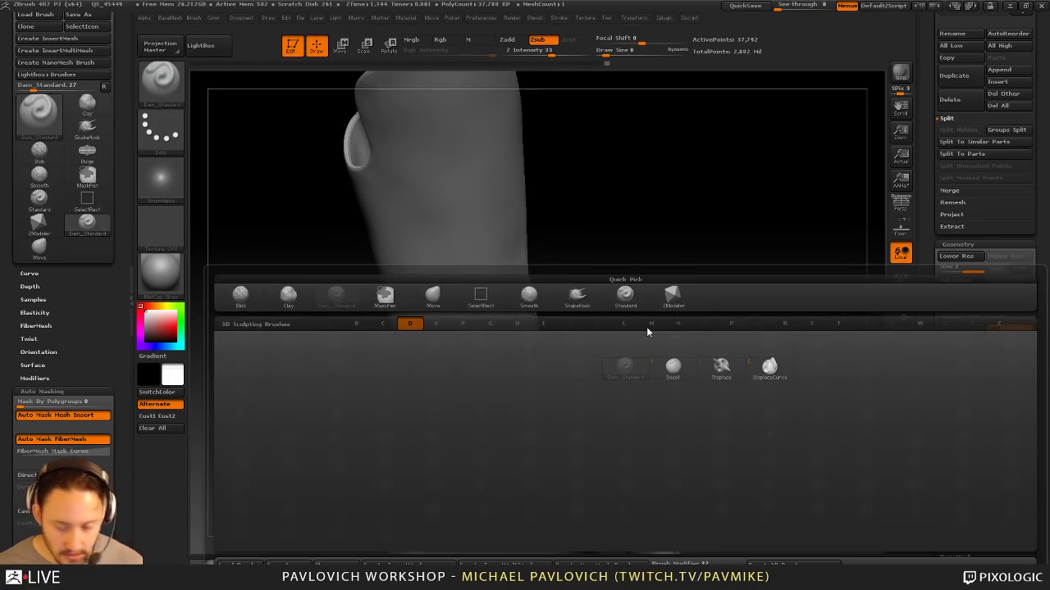
{"action": "left_click", "coordinate": [630, 377]}
{"action": "left_click_drag", "start_coordinate": [680, 232], "coordinate": [671, 251]}
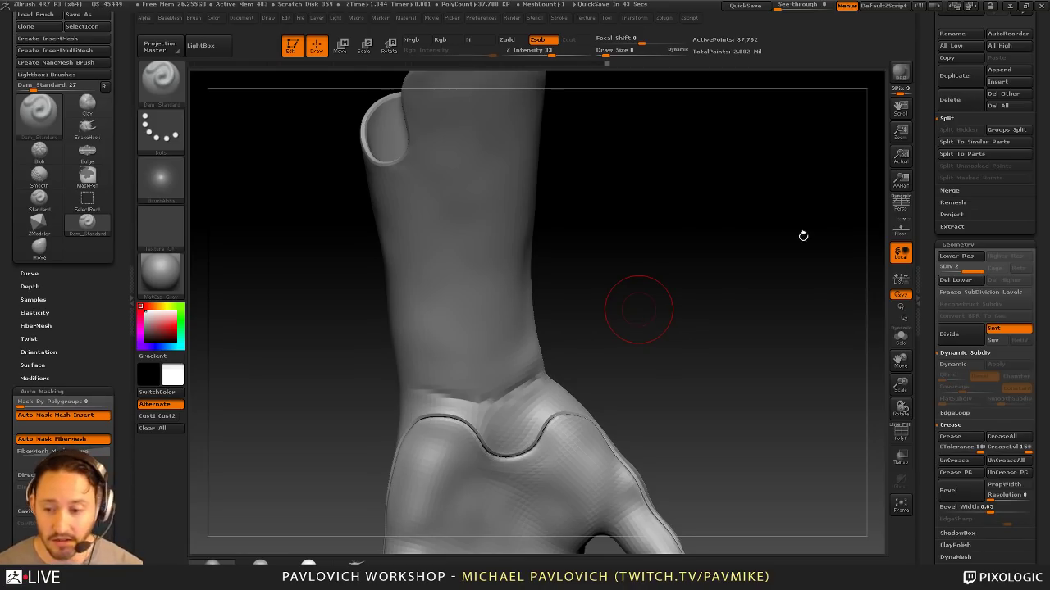
Step: Soften the inner wrist crease with the Smooth brush, raising the draw size from 2 to 6
{"action": "left_click_drag", "start_coordinate": [803, 236], "coordinate": [812, 239]}
{"action": "key", "text": "b"}
{"action": "key", "text": "s"}
{"action": "key", "text": "t"}
{"action": "left_click_drag", "start_coordinate": [437, 395], "coordinate": [475, 397], "text": "shift"}
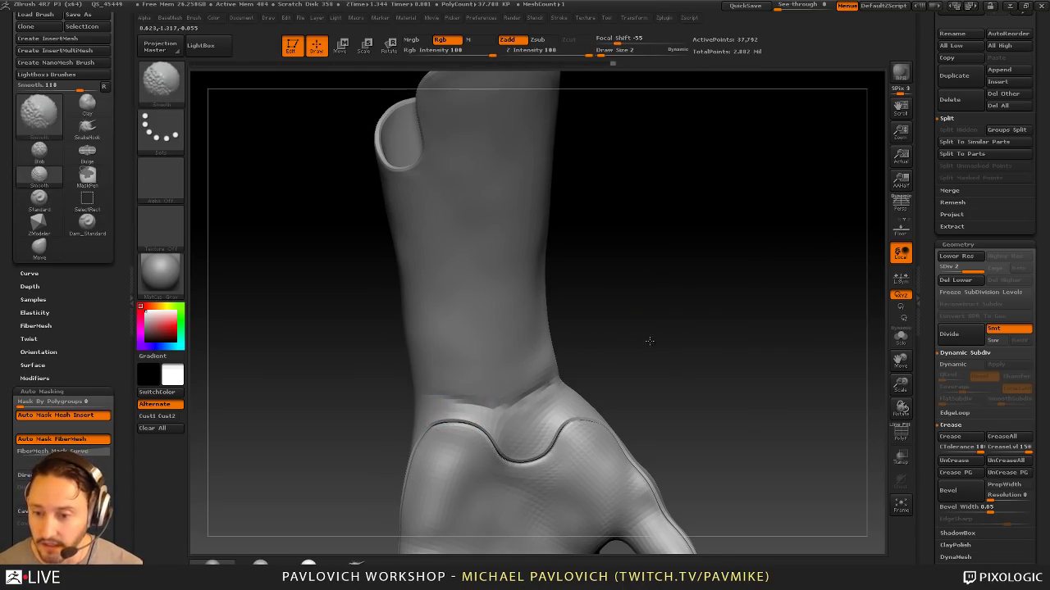
{"action": "left_click_drag", "start_coordinate": [650, 341], "coordinate": [605, 343]}
{"action": "key", "text": "s"}
{"action": "left_click", "coordinate": [500, 407]}
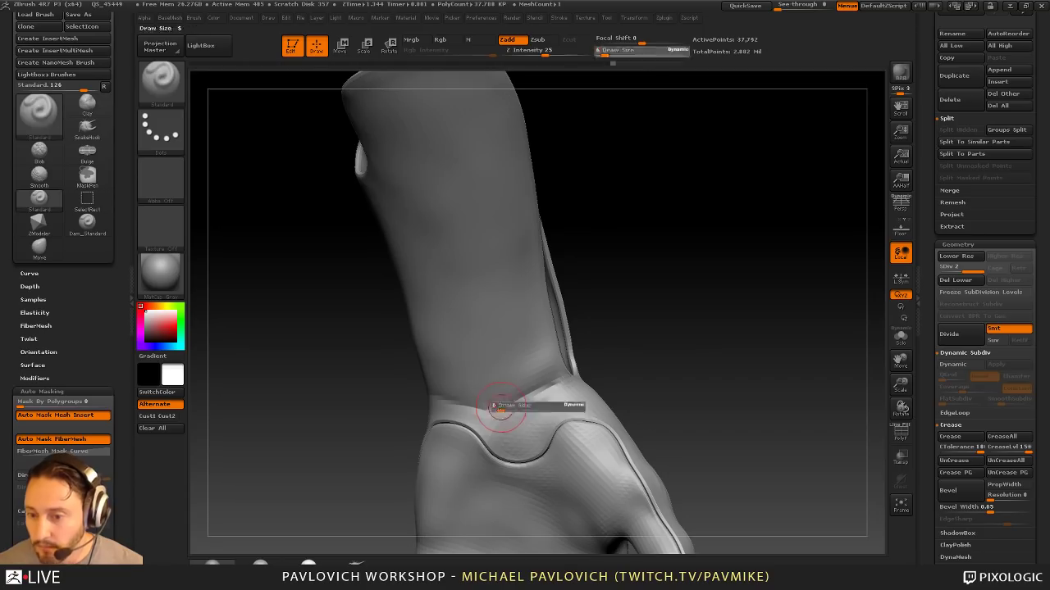
{"action": "left_click_drag", "start_coordinate": [502, 406], "coordinate": [525, 377], "text": "shift"}
{"action": "left_click_drag", "start_coordinate": [632, 342], "coordinate": [681, 345]}
{"action": "left_click_drag", "start_coordinate": [465, 387], "coordinate": [474, 379], "text": "shift"}
Step: Carve the wrist crease farther around the little-finger side with the Dam_Standard brush at draw size 6
{"action": "mouse_move", "coordinate": [574, 358]}
{"action": "left_mouse_down"}
{"action": "mouse_move", "coordinate": [625, 359]}
{"action": "mouse_move", "coordinate": [543, 352]}
{"action": "left_mouse_up"}
{"action": "key", "text": "b"}
{"action": "key", "text": "d"}
{"action": "key", "text": "s"}
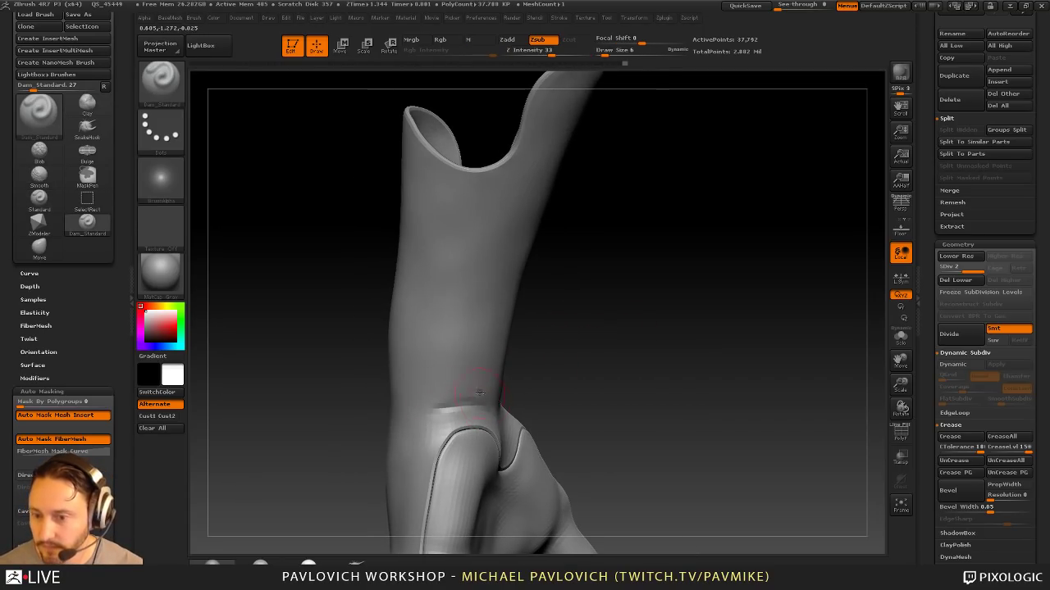
{"action": "mouse_move", "coordinate": [480, 392]}
{"action": "left_mouse_down"}
{"action": "mouse_move", "coordinate": [414, 397]}
{"action": "mouse_move", "coordinate": [415, 368]}
{"action": "mouse_move", "coordinate": [456, 403]}
{"action": "left_mouse_up"}
{"action": "left_click_drag", "start_coordinate": [584, 359], "coordinate": [537, 361]}
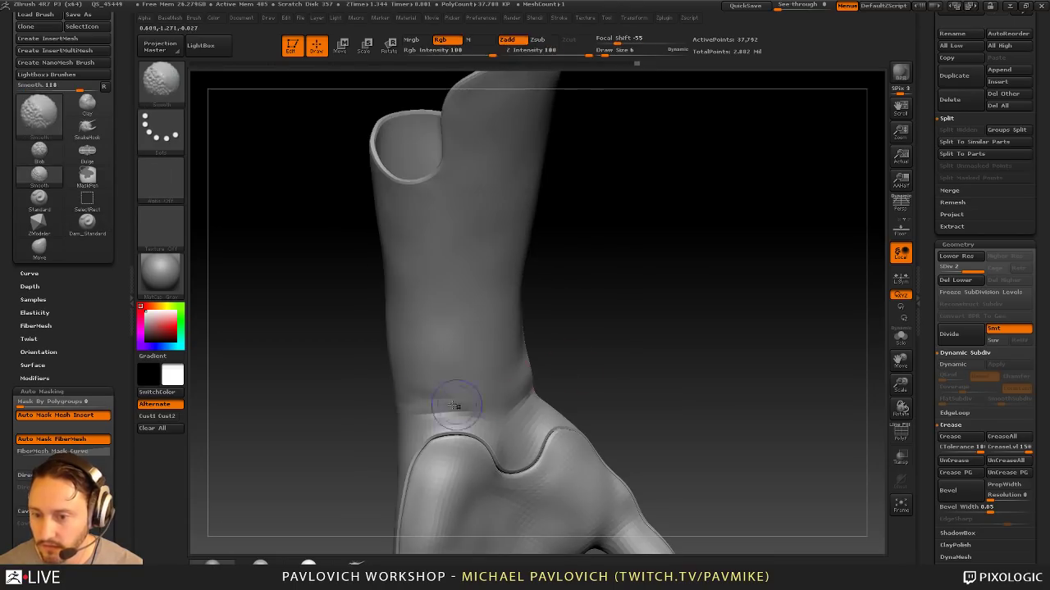
Step: Smooth the wrist crease from the little-finger side across to the thumb side at draw size 6
{"action": "left_click_drag", "start_coordinate": [456, 406], "coordinate": [476, 403], "text": "shift"}
{"action": "left_click_drag", "start_coordinate": [608, 351], "coordinate": [579, 349]}
{"action": "left_click_drag", "start_coordinate": [472, 398], "coordinate": [501, 395], "text": "shift"}
{"action": "left_click_drag", "start_coordinate": [585, 366], "coordinate": [533, 357]}
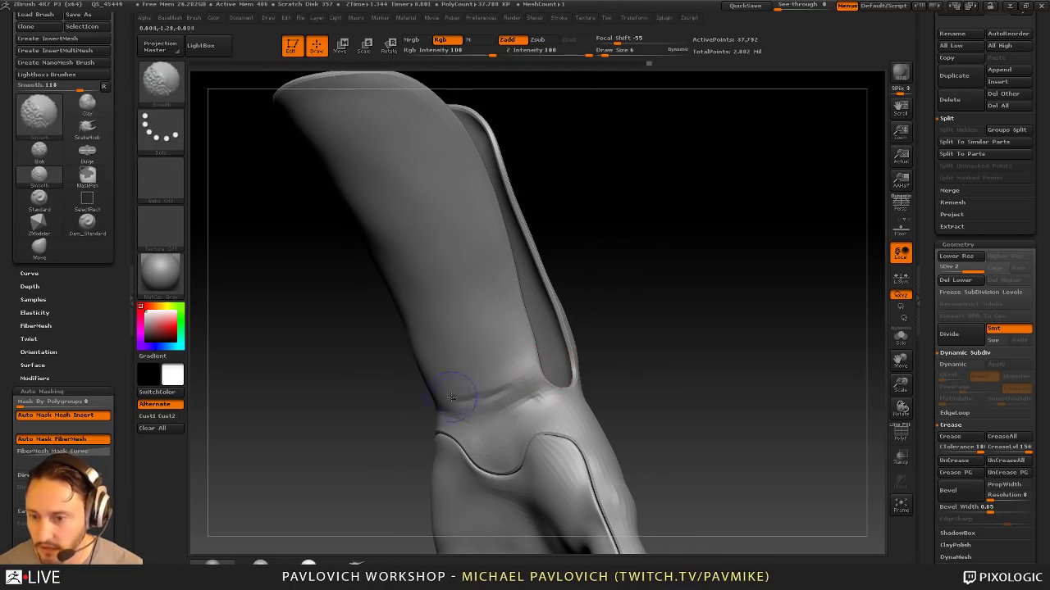
{"action": "left_click_drag", "start_coordinate": [610, 346], "coordinate": [606, 443]}
{"action": "left_click_drag", "start_coordinate": [508, 399], "coordinate": [566, 380], "text": "shift"}
{"action": "left_click_drag", "start_coordinate": [472, 398], "coordinate": [513, 401], "text": "shift"}
Step: Touch up the finger-base and finger-joint creases on the palm side with the Dam_Standard brush at draw size 6
{"action": "left_click_drag", "start_coordinate": [608, 378], "coordinate": [707, 315]}
{"action": "mouse_move", "coordinate": [707, 315]}
{"action": "left_mouse_down", "text": "alt"}
{"action": "mouse_move", "coordinate": [729, 328]}
{"action": "mouse_move", "coordinate": [681, 312]}
{"action": "mouse_move", "coordinate": [687, 328]}
{"action": "mouse_move", "coordinate": [729, 264]}
{"action": "mouse_move", "coordinate": [534, 382]}
{"action": "left_mouse_up", "text": "alt"}
{"action": "left_click_drag", "start_coordinate": [439, 449], "coordinate": [478, 404], "text": "alt"}
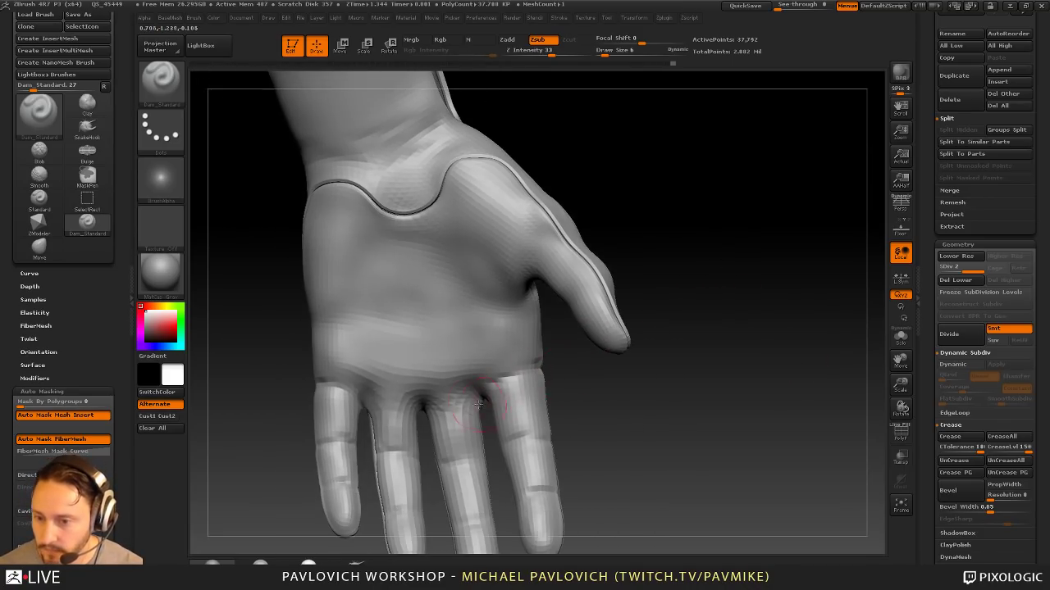
{"action": "left_click_drag", "start_coordinate": [586, 421], "coordinate": [588, 379]}
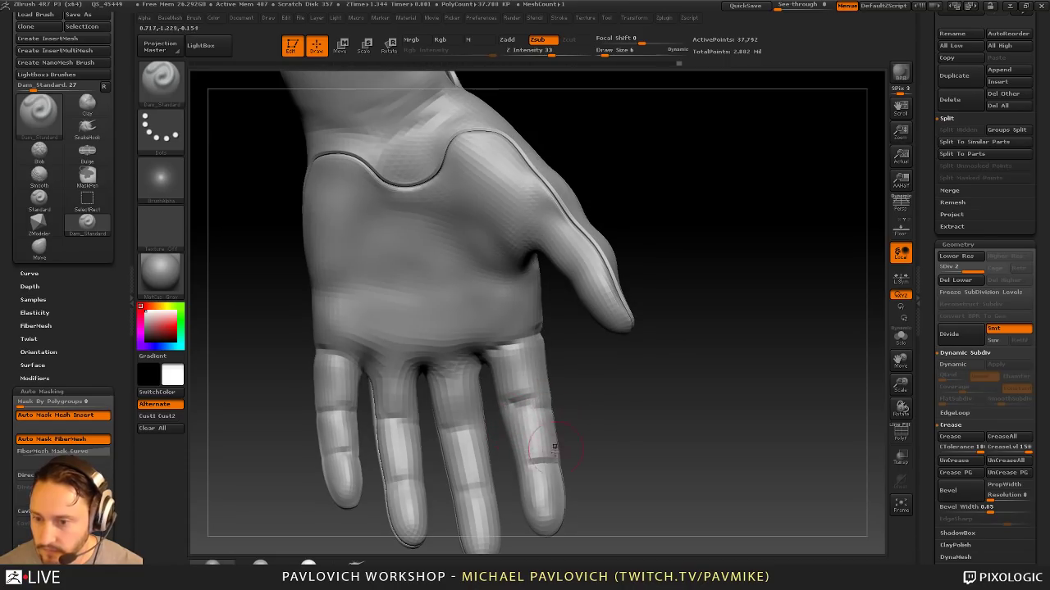
{"action": "left_click_drag", "start_coordinate": [621, 428], "coordinate": [665, 411], "text": "alt"}
{"action": "left_click_drag", "start_coordinate": [492, 473], "coordinate": [495, 473]}
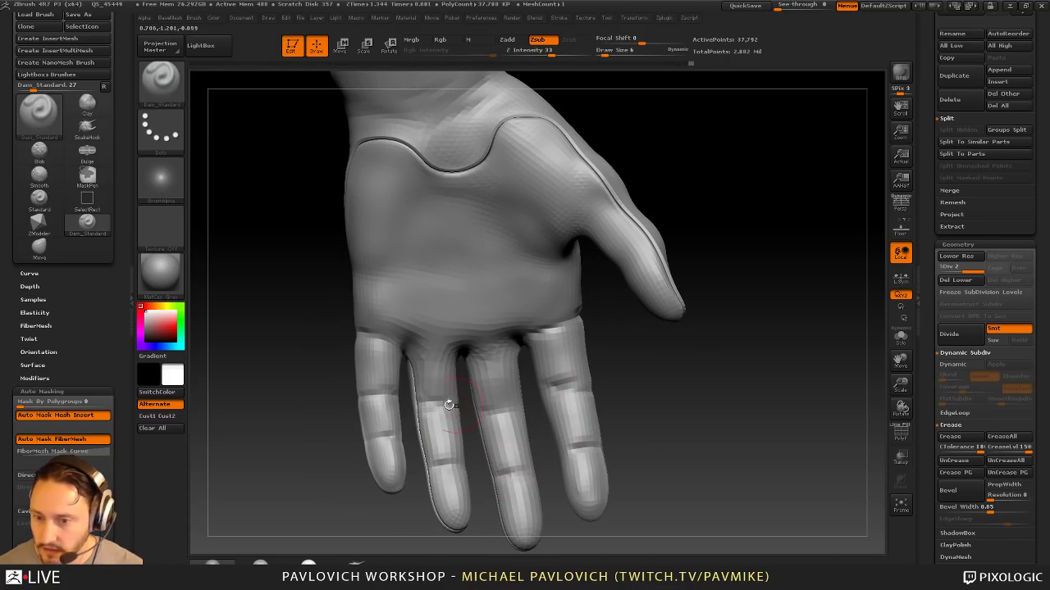
{"action": "left_click_drag", "start_coordinate": [365, 344], "coordinate": [385, 346]}
{"action": "mouse_move", "coordinate": [718, 355]}
{"action": "left_mouse_down"}
{"action": "mouse_move", "coordinate": [687, 363]}
{"action": "mouse_move", "coordinate": [714, 373]}
{"action": "mouse_move", "coordinate": [637, 306]}
{"action": "mouse_move", "coordinate": [745, 372]}
{"action": "mouse_move", "coordinate": [501, 383]}
{"action": "mouse_move", "coordinate": [456, 363]}
{"action": "left_mouse_up"}
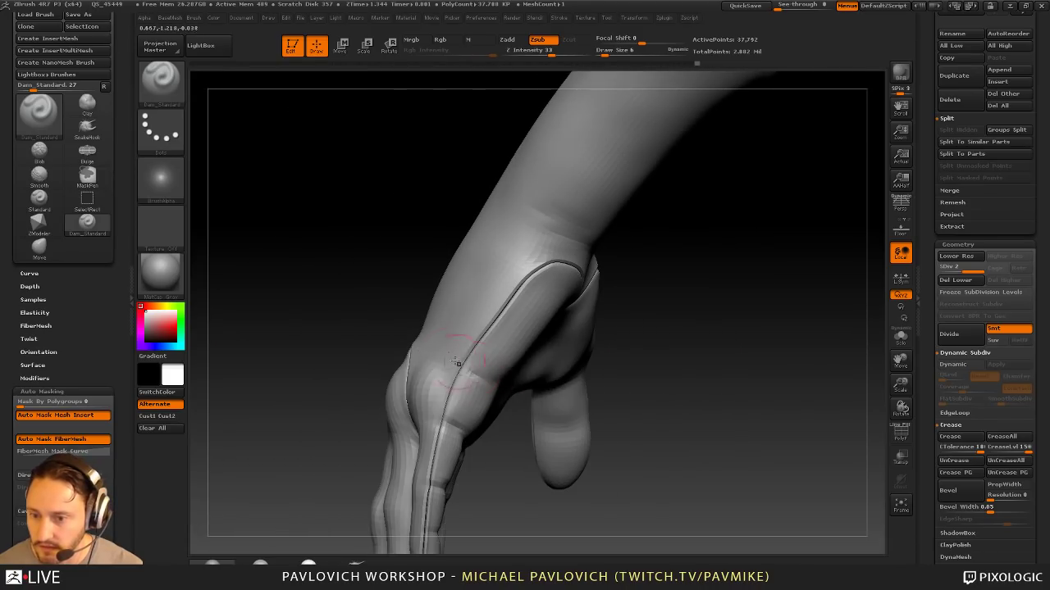
{"action": "key", "text": "shift"}
Step: Try carving tension folds into the palm between the thumb and index finger with the Dam_Standard brush at draw size 6
{"action": "mouse_move", "coordinate": [614, 310]}
{"action": "left_mouse_down"}
{"action": "mouse_move", "coordinate": [789, 311]}
{"action": "mouse_move", "coordinate": [752, 314]}
{"action": "mouse_move", "coordinate": [766, 201]}
{"action": "mouse_move", "coordinate": [754, 203]}
{"action": "mouse_move", "coordinate": [763, 232]}
{"action": "left_mouse_up"}
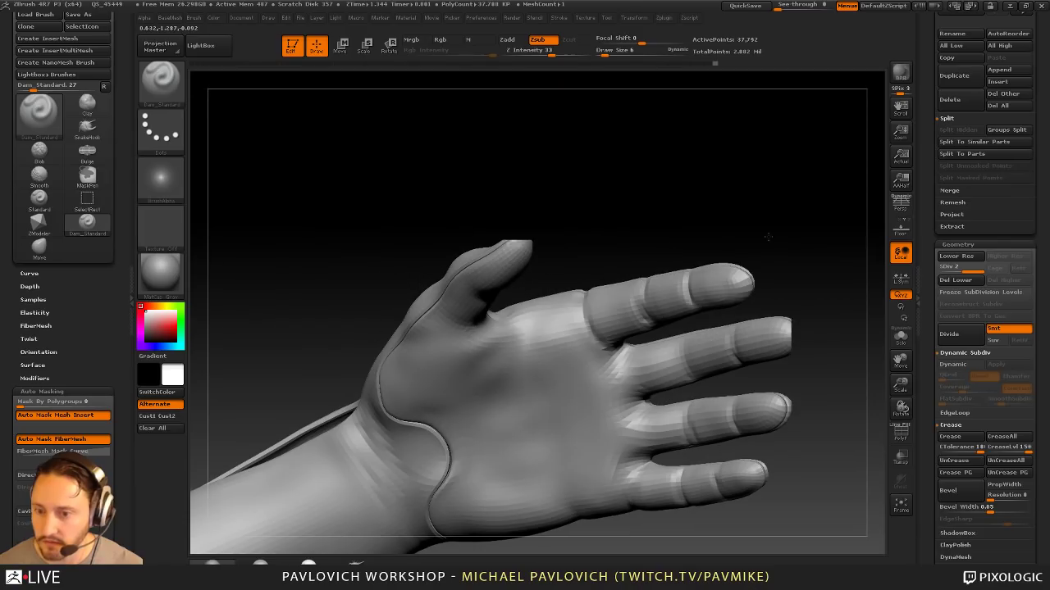
{"action": "left_click_drag", "start_coordinate": [539, 270], "coordinate": [506, 275]}
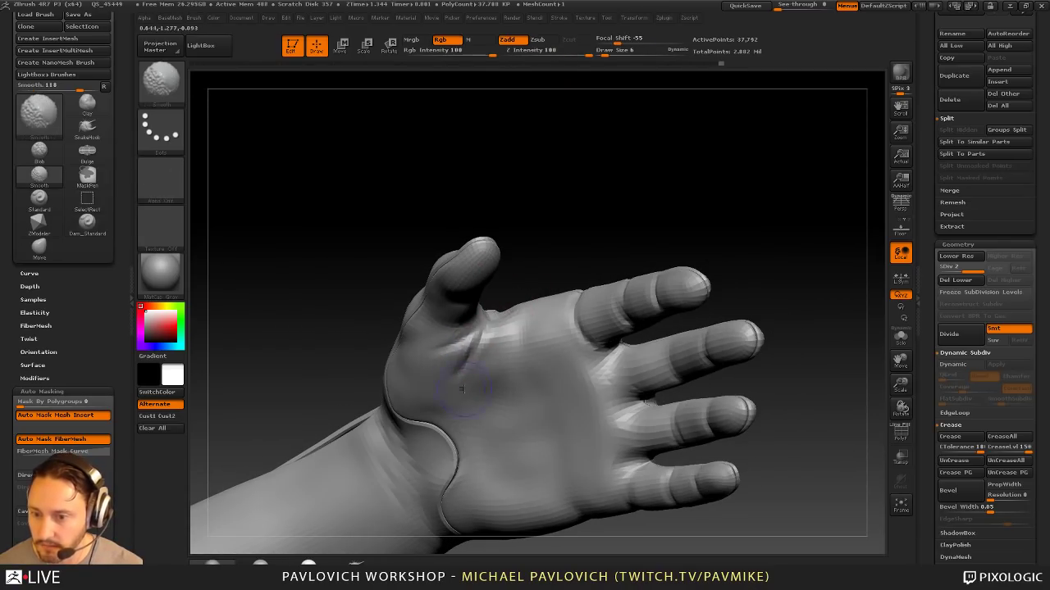
{"action": "mouse_move", "coordinate": [462, 367]}
{"action": "left_mouse_down", "text": "shift"}
{"action": "mouse_move", "coordinate": [486, 345]}
{"action": "mouse_move", "coordinate": [451, 373]}
{"action": "left_mouse_up", "text": "shift"}
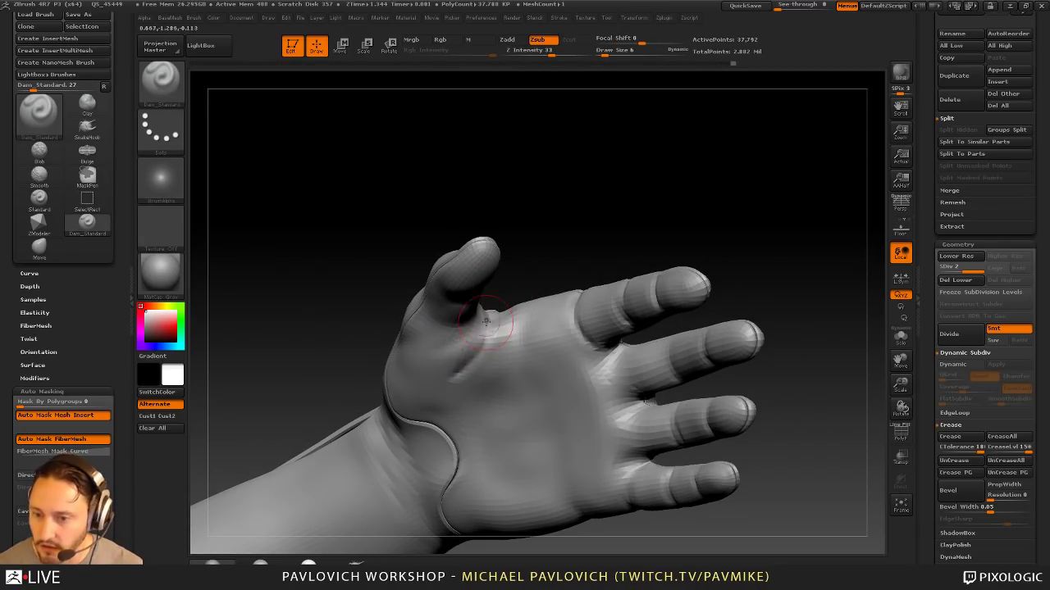
{"action": "left_click_drag", "start_coordinate": [494, 323], "coordinate": [448, 373]}
{"action": "left_click_drag", "start_coordinate": [547, 276], "coordinate": [552, 304]}
{"action": "mouse_move", "coordinate": [502, 329]}
{"action": "left_mouse_down"}
{"action": "mouse_move", "coordinate": [465, 364]}
{"action": "mouse_move", "coordinate": [494, 344]}
{"action": "left_mouse_up"}
{"action": "left_click_drag", "start_coordinate": [559, 251], "coordinate": [551, 294]}
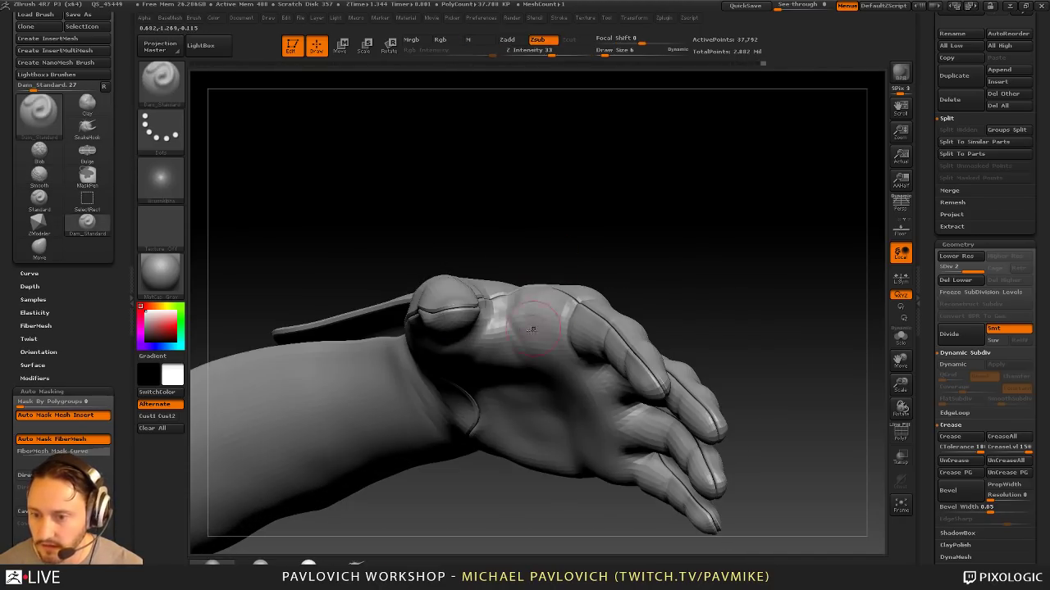
Step: Try to refine and soften the folds in the thumb webbing at draw size 6
{"action": "left_click_drag", "start_coordinate": [534, 328], "coordinate": [525, 337], "text": "shift"}
{"action": "left_click_drag", "start_coordinate": [684, 262], "coordinate": [685, 205]}
{"action": "left_click_drag", "start_coordinate": [504, 268], "coordinate": [502, 337]}
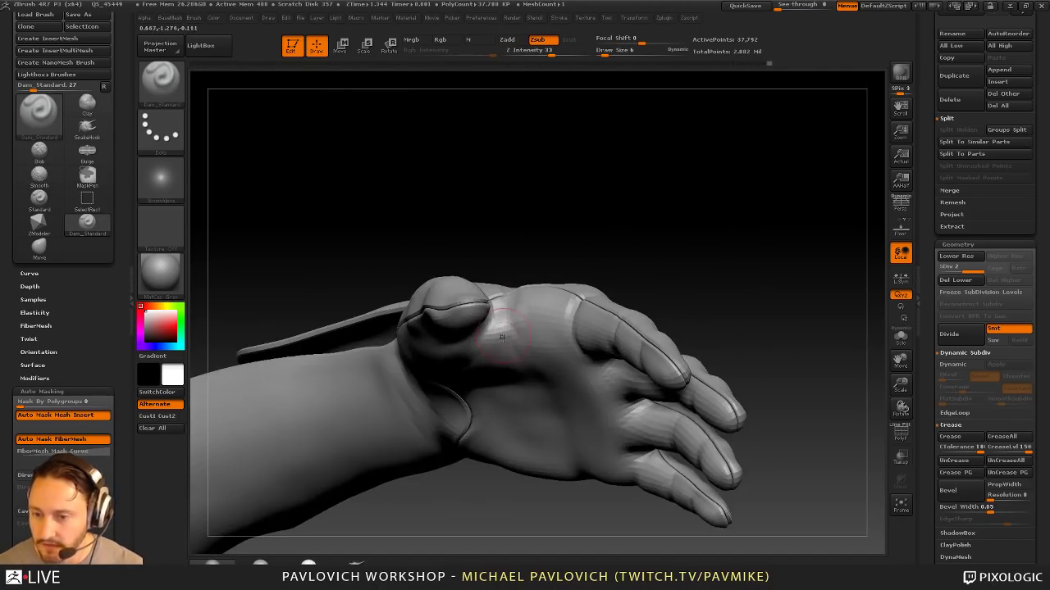
{"action": "left_click_drag", "start_coordinate": [419, 506], "coordinate": [509, 332]}
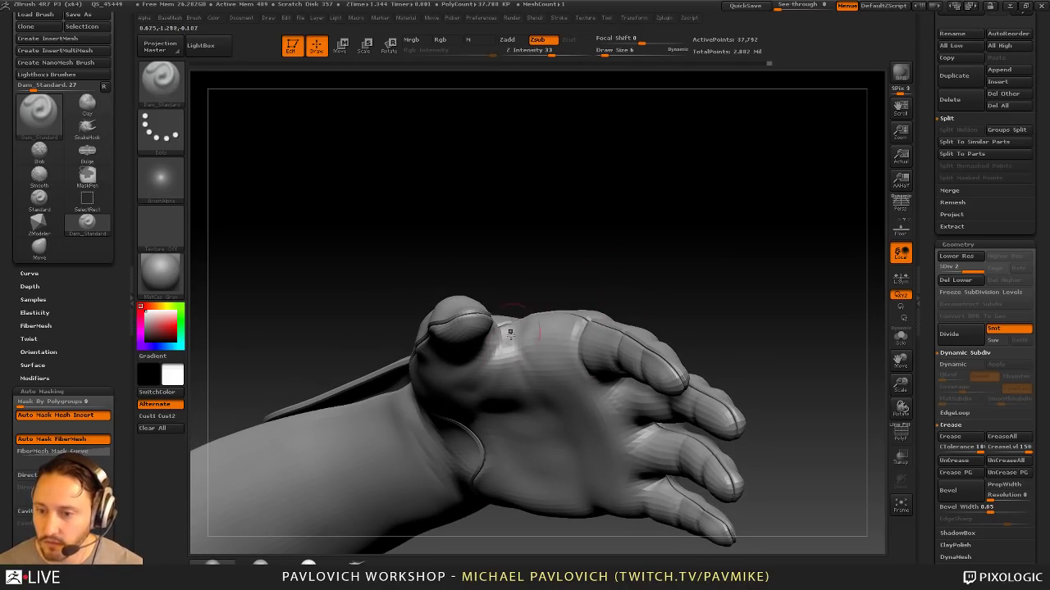
{"action": "left_click_drag", "start_coordinate": [613, 273], "coordinate": [624, 208]}
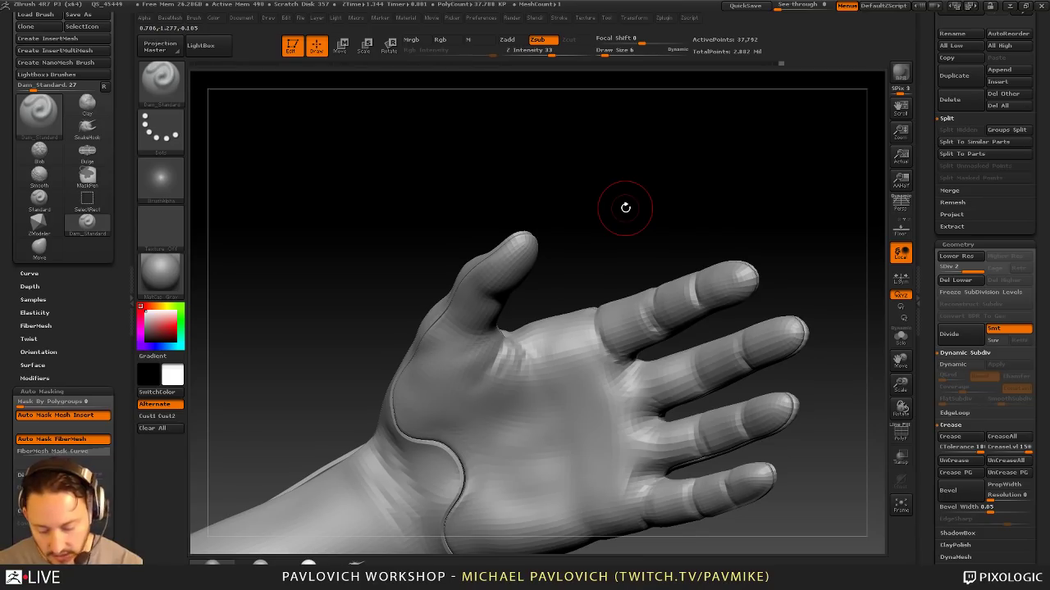
{"action": "left_click_drag", "start_coordinate": [692, 229], "coordinate": [667, 243]}
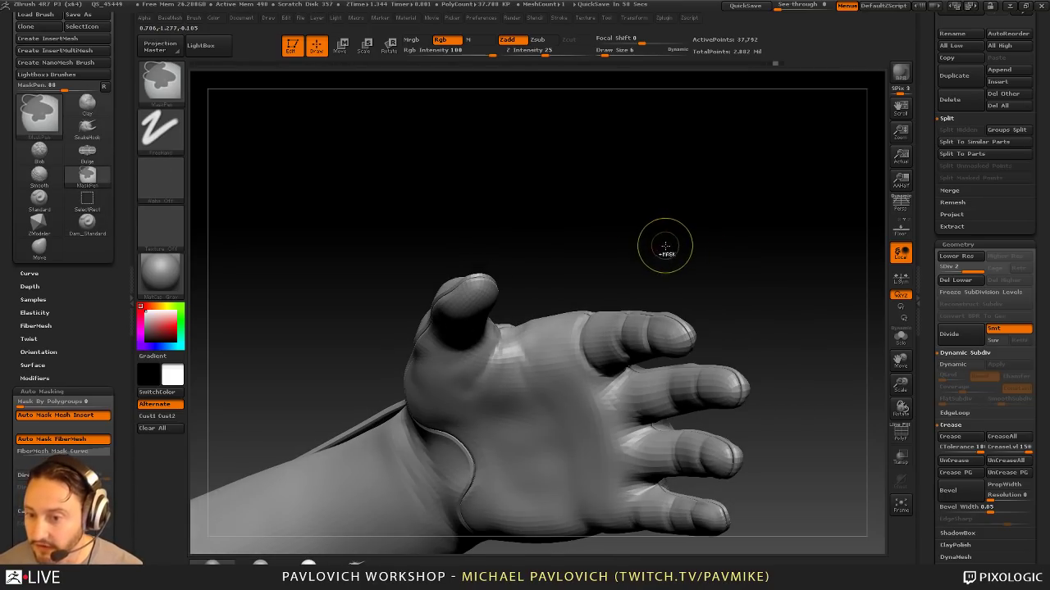
Step: Undo the recent fold strokes around the thumb webbing and the base of the thumb
{"action": "key", "text": "ctrl+z"}
{"action": "key", "text": "ctrl+z"}
{"action": "key", "text": "ctrl+z"}
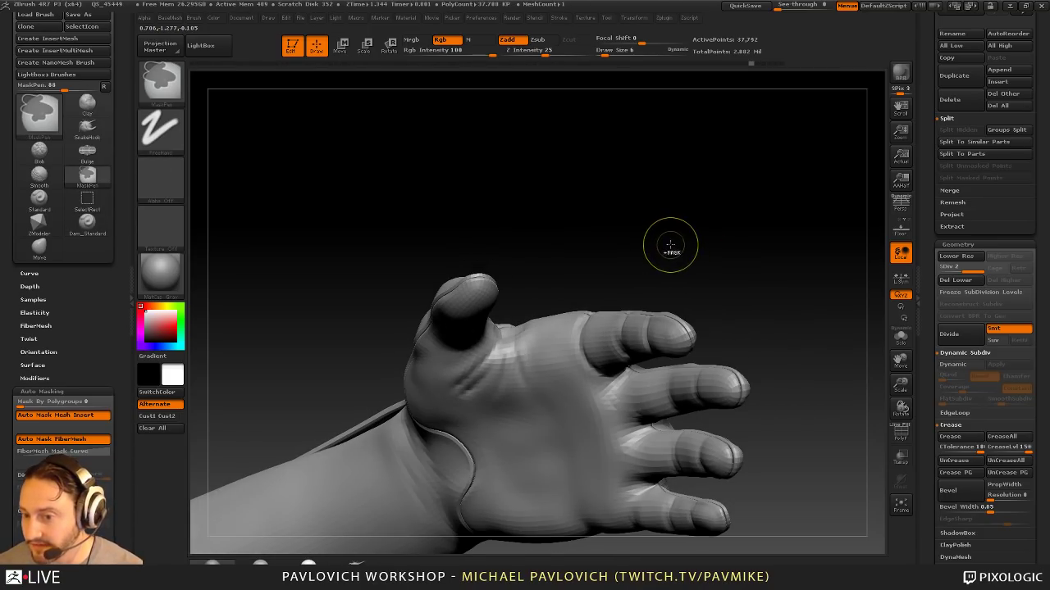
{"action": "left_click_drag", "start_coordinate": [649, 261], "coordinate": [654, 256]}
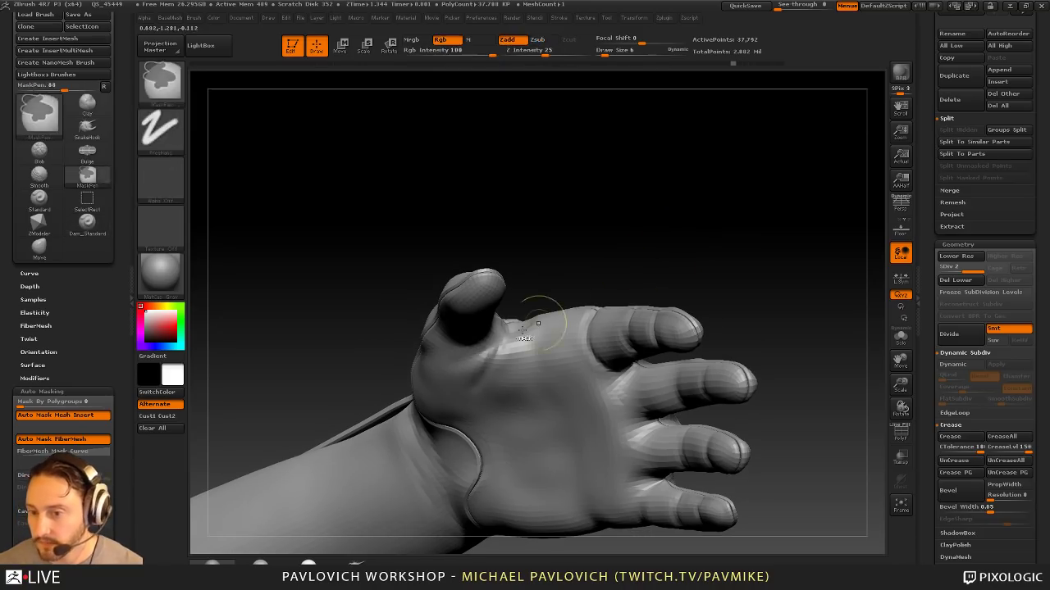
{"action": "left_click_drag", "start_coordinate": [460, 363], "coordinate": [521, 333]}
{"action": "key", "text": "ctrl+z"}
{"action": "key", "text": "ctrl+z"}
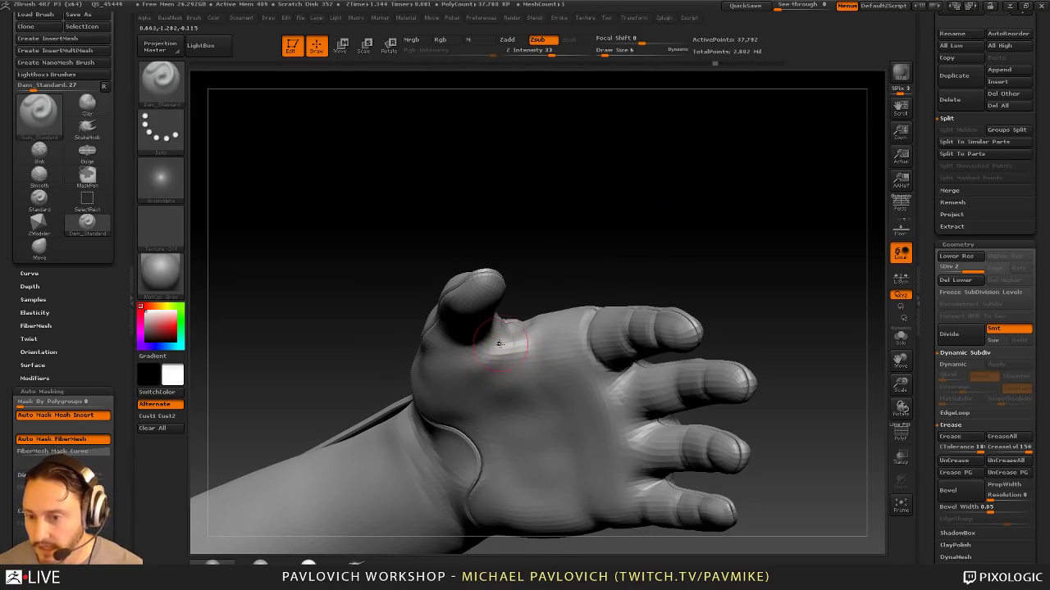
Step: Carve fresh tension folds into the thumb webbing with the Dam_Standard brush, reducing the draw size from 6 to 4
{"action": "mouse_move", "coordinate": [441, 362]}
{"action": "right_mouse_down"}
{"action": "mouse_move", "coordinate": [473, 342]}
{"action": "mouse_move", "coordinate": [511, 351]}
{"action": "right_mouse_up"}
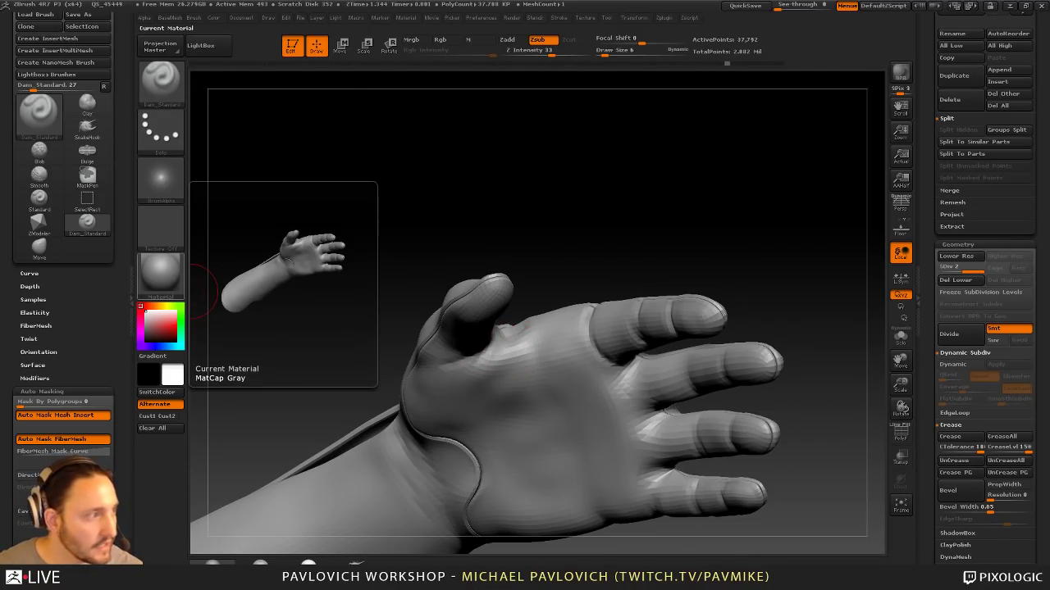
{"action": "mouse_move", "coordinate": [628, 223]}
{"action": "right_mouse_down"}
{"action": "mouse_move", "coordinate": [510, 342]}
{"action": "mouse_move", "coordinate": [522, 283]}
{"action": "right_mouse_up"}
{"action": "key", "text": "["}
{"action": "right_click_drag", "start_coordinate": [579, 267], "coordinate": [580, 320]}
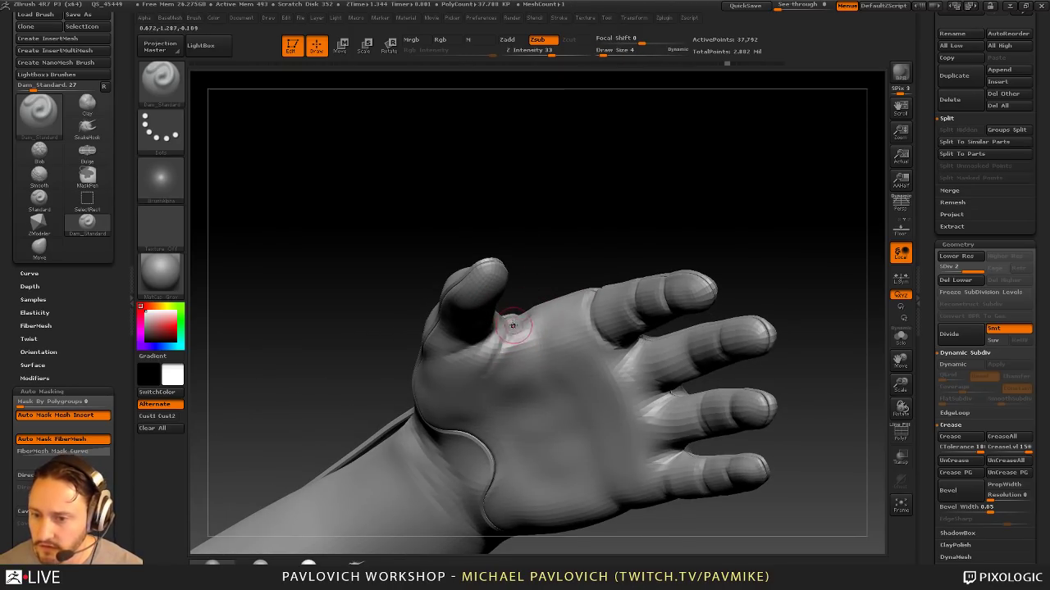
{"action": "left_click_drag", "start_coordinate": [514, 326], "coordinate": [497, 354]}
Step: Smooth the palm-side ends of the thumb-webbing folds at draw size 4
{"action": "mouse_move", "coordinate": [615, 274]}
{"action": "left_mouse_down"}
{"action": "mouse_move", "coordinate": [559, 286]}
{"action": "mouse_move", "coordinate": [551, 305]}
{"action": "left_mouse_up"}
{"action": "left_click_drag", "start_coordinate": [509, 365], "coordinate": [515, 375], "text": "shift"}
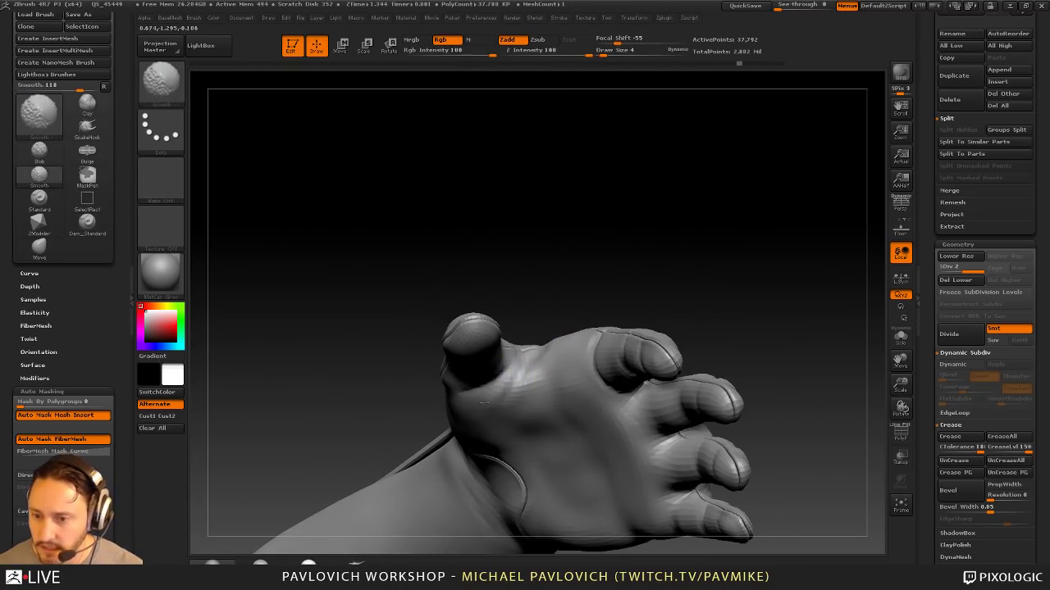
{"action": "left_click_drag", "start_coordinate": [557, 279], "coordinate": [623, 287]}
{"action": "left_click_drag", "start_coordinate": [520, 361], "coordinate": [527, 354], "text": "shift"}
Step: Build up the surface between the thumb-webbing creases with the Standard brush at draw size 4
{"action": "left_click_drag", "start_coordinate": [562, 297], "coordinate": [498, 354], "text": "alt"}
{"action": "key", "text": "2"}
{"action": "mouse_move", "coordinate": [529, 264]}
{"action": "left_mouse_down"}
{"action": "mouse_move", "coordinate": [525, 352]}
{"action": "mouse_move", "coordinate": [495, 391]}
{"action": "left_mouse_up"}
{"action": "key", "text": "s"}
{"action": "key", "text": "3"}
{"action": "mouse_move", "coordinate": [487, 495]}
{"action": "left_mouse_down", "text": "alt"}
{"action": "mouse_move", "coordinate": [479, 468]}
{"action": "mouse_move", "coordinate": [489, 389]}
{"action": "left_mouse_up", "text": "alt"}
{"action": "left_click_drag", "start_coordinate": [492, 264], "coordinate": [499, 374]}
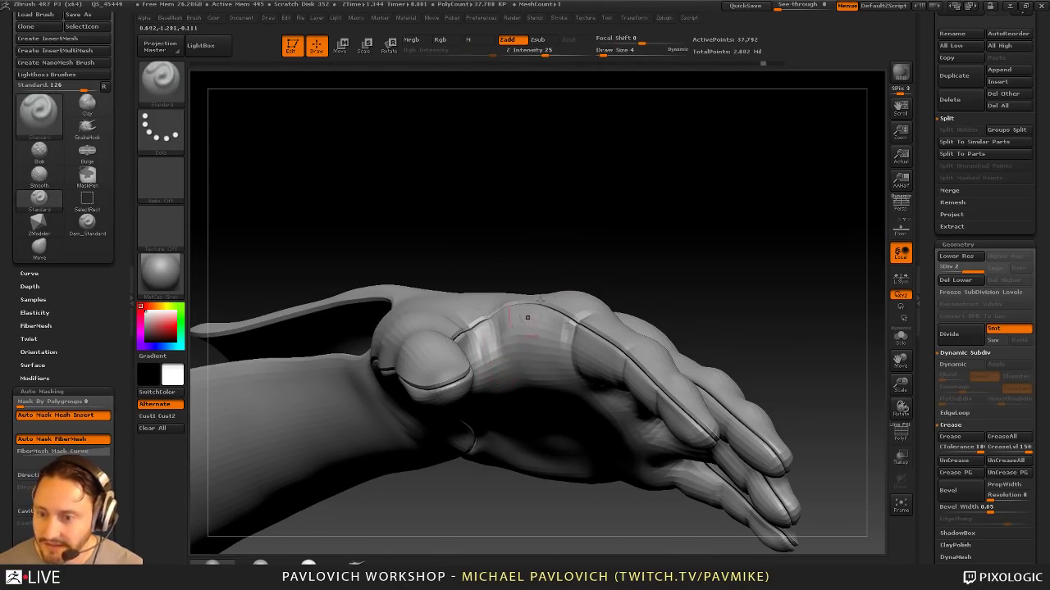
Step: Recut and soften the thumb-webbing folds toward the seam with the Dam_Standard brush, reducing the draw size from 7 to 4
{"action": "key", "text": "b"}
{"action": "key", "text": "d"}
{"action": "key", "text": "s"}
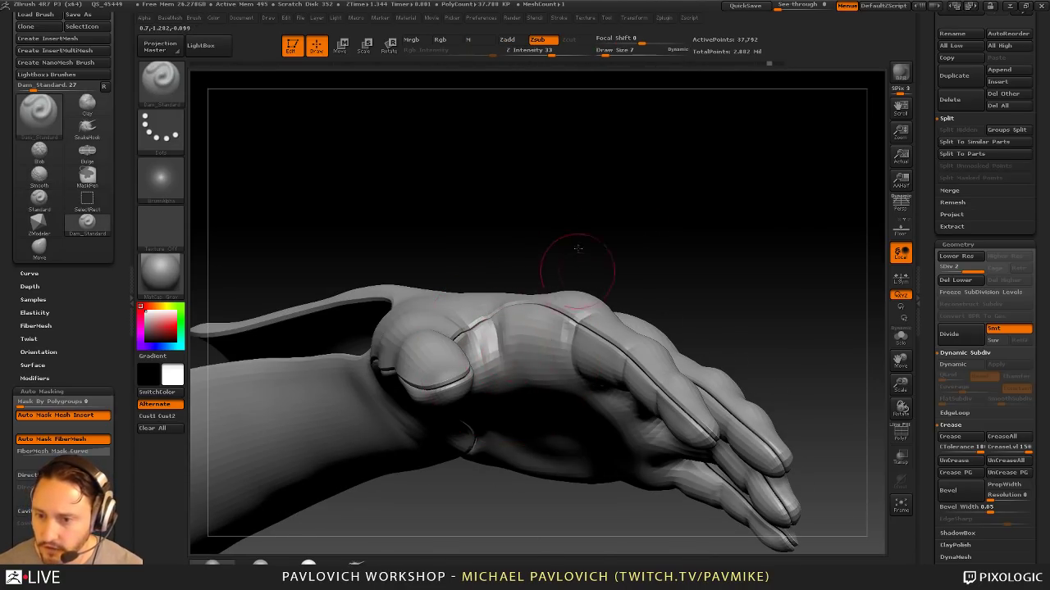
{"action": "left_click_drag", "start_coordinate": [578, 248], "coordinate": [569, 158]}
{"action": "key", "text": "s"}
{"action": "left_click_drag", "start_coordinate": [496, 358], "coordinate": [493, 358]}
{"action": "left_click_drag", "start_coordinate": [495, 358], "coordinate": [497, 343], "text": "shift"}
{"action": "mouse_move", "coordinate": [510, 236]}
{"action": "left_mouse_down"}
{"action": "mouse_move", "coordinate": [521, 322]}
{"action": "mouse_move", "coordinate": [499, 342]}
{"action": "mouse_move", "coordinate": [526, 314]}
{"action": "mouse_move", "coordinate": [536, 337]}
{"action": "left_mouse_up"}
{"action": "key", "text": "s"}
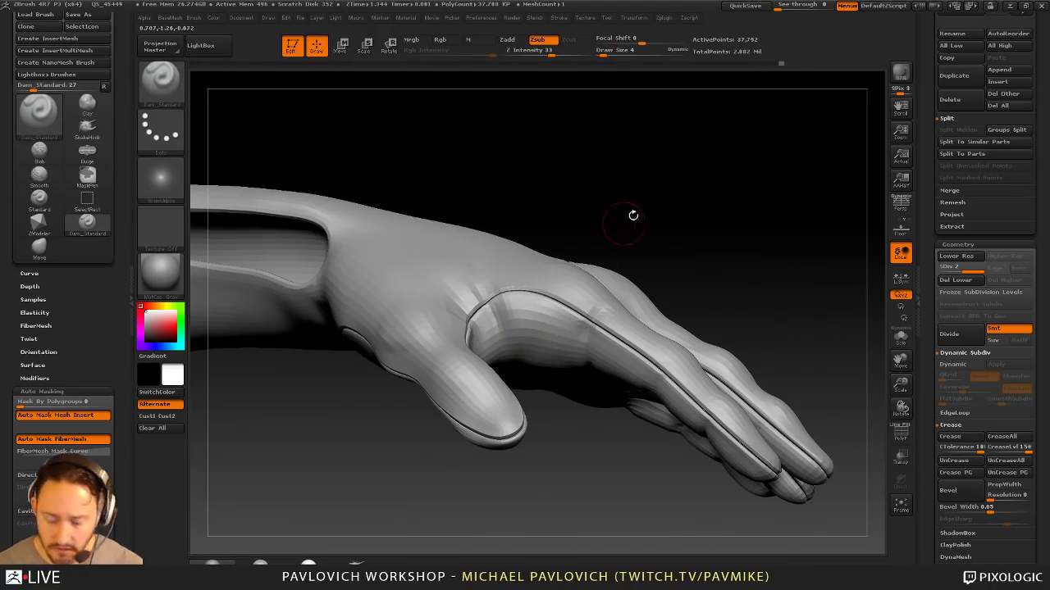
{"action": "left_click_drag", "start_coordinate": [673, 176], "coordinate": [662, 217], "text": "alt"}
{"action": "left_click_drag", "start_coordinate": [714, 189], "coordinate": [670, 250]}
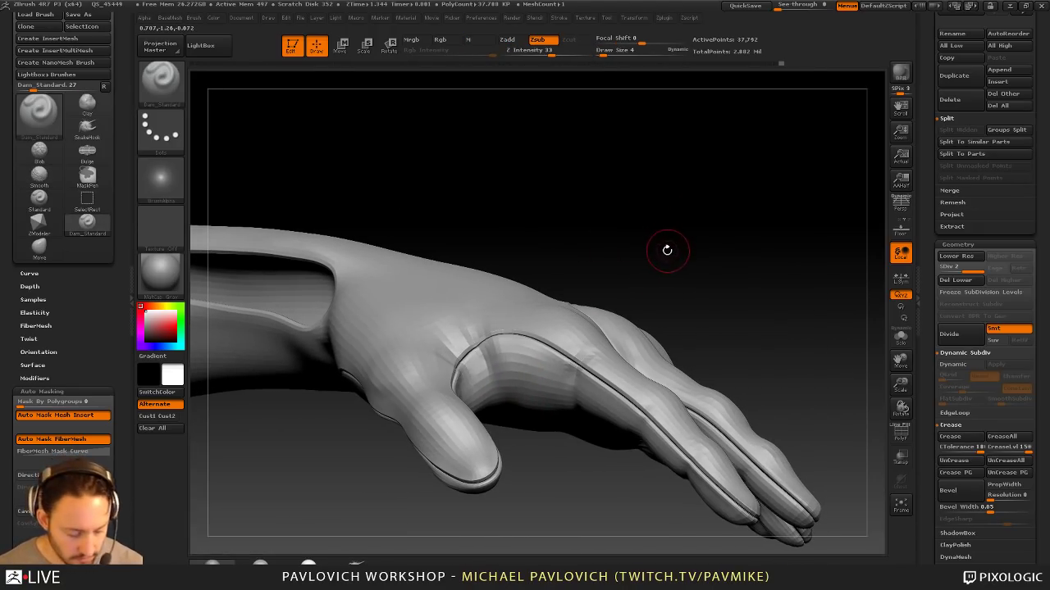
Step: Raise a fold across the thumb webbing with the Standard brush at draw size 4
{"action": "key", "text": "b"}
{"action": "key", "text": "s"}
{"action": "key", "text": "t"}
{"action": "left_click_drag", "start_coordinate": [506, 468], "coordinate": [479, 385]}
{"action": "left_click_drag", "start_coordinate": [510, 269], "coordinate": [554, 275]}
Step: Smooth the raised thumb-webbing fold into the surrounding palm at draw size 4
{"action": "left_click_drag", "start_coordinate": [479, 394], "coordinate": [489, 399], "text": "shift"}
{"action": "left_click_drag", "start_coordinate": [498, 332], "coordinate": [508, 290]}
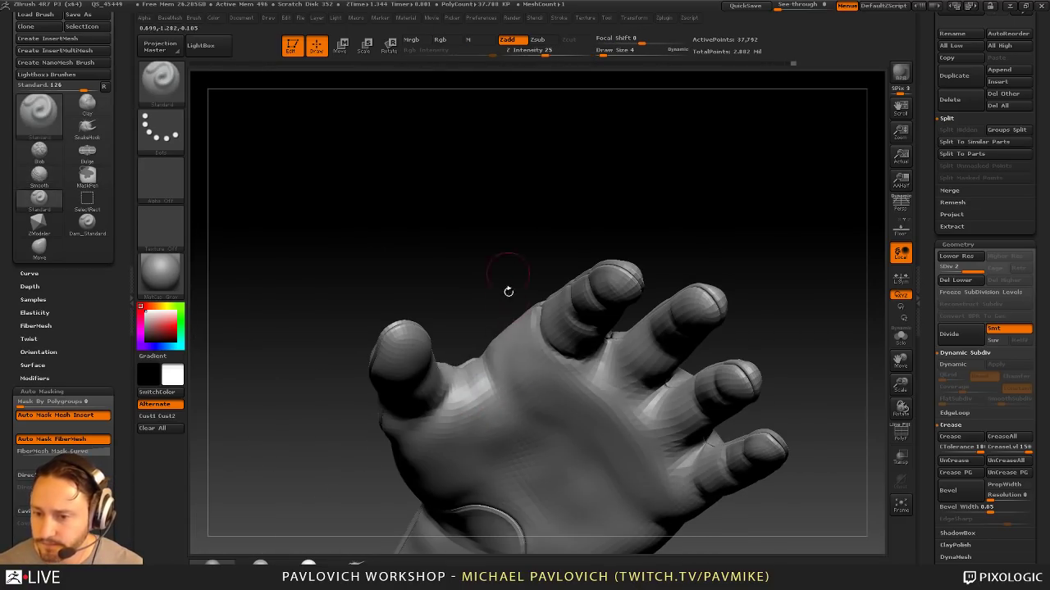
{"action": "left_click_drag", "start_coordinate": [477, 390], "coordinate": [497, 426], "text": "shift"}
{"action": "left_click_drag", "start_coordinate": [502, 293], "coordinate": [499, 267]}
{"action": "left_click_drag", "start_coordinate": [474, 348], "coordinate": [479, 365], "text": "shift"}
Step: Carve and soften tension creases from the thumb webbing onto the back of the hand with the Dam_Standard brush at draw sizes 8 and 4
{"action": "mouse_move", "coordinate": [498, 274]}
{"action": "left_mouse_down"}
{"action": "mouse_move", "coordinate": [533, 398]}
{"action": "mouse_move", "coordinate": [557, 376]}
{"action": "mouse_move", "coordinate": [555, 398]}
{"action": "left_mouse_up"}
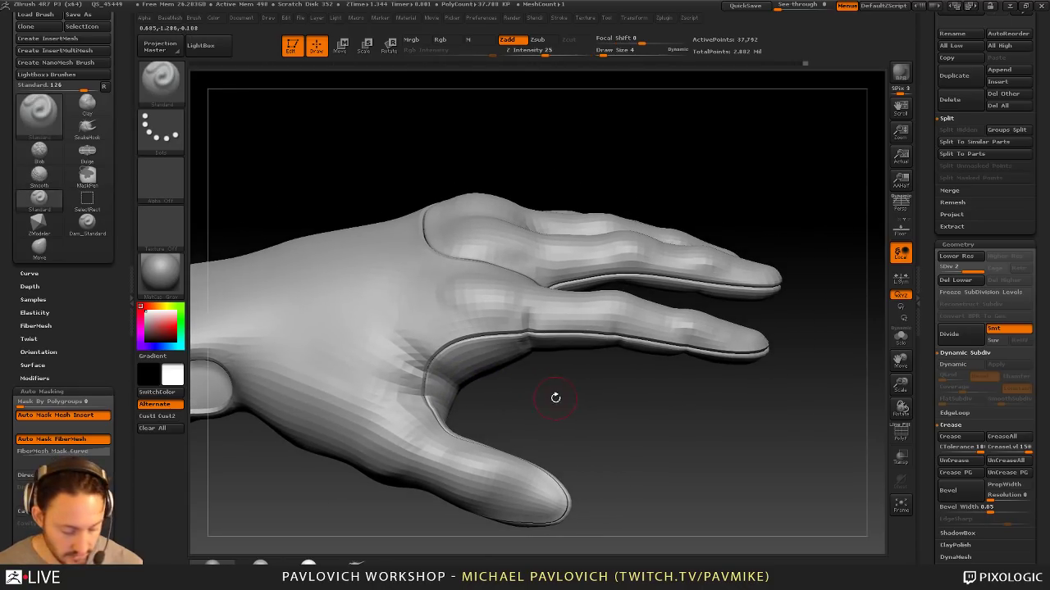
{"action": "key", "text": "b"}
{"action": "key", "text": "d"}
{"action": "key", "text": "s"}
{"action": "key", "text": "s"}
{"action": "left_click", "coordinate": [483, 382]}
{"action": "key", "text": "s"}
{"action": "left_click_drag", "start_coordinate": [450, 352], "coordinate": [454, 353]}
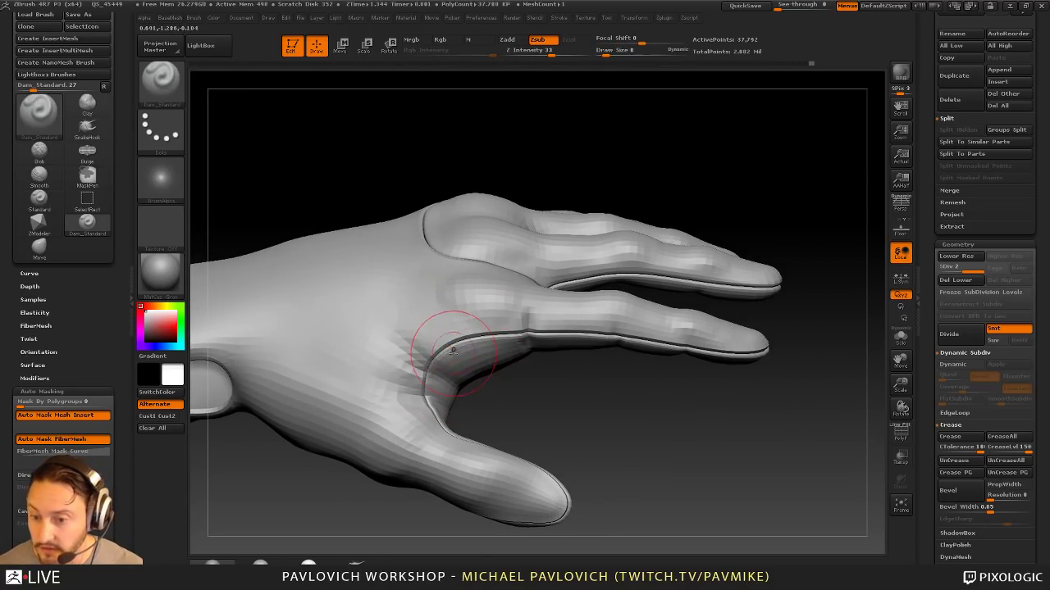
{"action": "key", "text": "s"}
{"action": "left_click_drag", "start_coordinate": [496, 383], "coordinate": [490, 383]}
{"action": "left_click_drag", "start_coordinate": [417, 325], "coordinate": [401, 337], "text": "shift"}
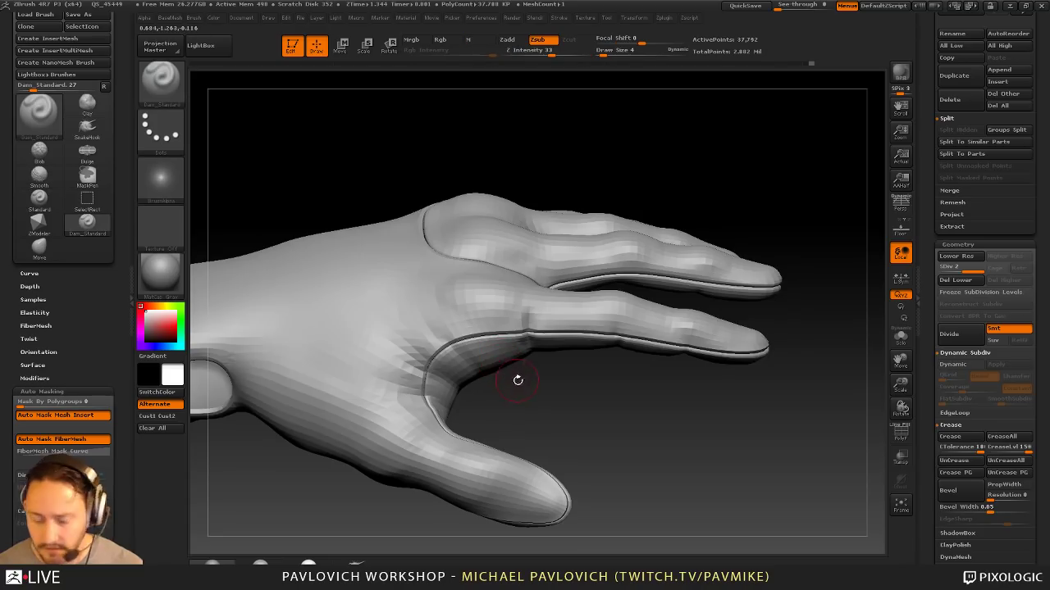
Step: Switch to the Clay brush and smooth the thumb-webbing creases on the back of the hand at draw size 4
{"action": "mouse_move", "coordinate": [538, 394]}
{"action": "left_mouse_down", "text": "alt"}
{"action": "mouse_move", "coordinate": [553, 422]}
{"action": "mouse_move", "coordinate": [529, 416]}
{"action": "mouse_move", "coordinate": [639, 243]}
{"action": "mouse_move", "coordinate": [701, 204]}
{"action": "mouse_move", "coordinate": [687, 196]}
{"action": "left_mouse_up", "text": "alt"}
{"action": "key", "text": "b"}
{"action": "key", "text": "c"}
{"action": "key", "text": "l"}
{"action": "left_click_drag", "start_coordinate": [498, 346], "coordinate": [473, 365], "text": "shift"}
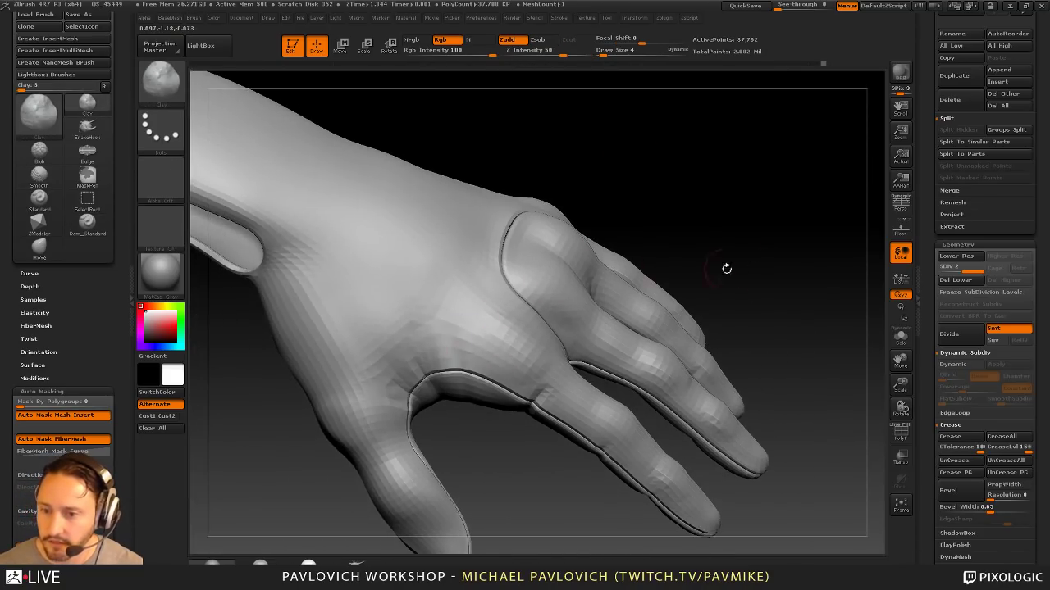
{"action": "left_click_drag", "start_coordinate": [726, 270], "coordinate": [713, 200], "text": "alt"}
{"action": "mouse_move", "coordinate": [635, 192]}
{"action": "left_mouse_down", "text": "alt"}
{"action": "mouse_move", "coordinate": [705, 255]}
{"action": "mouse_move", "coordinate": [702, 246]}
{"action": "left_mouse_up", "text": "alt"}
Step: Try raising tension folds from the forearm cutout toward the thumb with the Standard brush at draw size 4, and undo them
{"action": "key", "text": "b"}
{"action": "key", "text": "s"}
{"action": "key", "text": "t"}
{"action": "mouse_move", "coordinate": [430, 335]}
{"action": "left_mouse_down"}
{"action": "mouse_move", "coordinate": [412, 340]}
{"action": "mouse_move", "coordinate": [461, 351]}
{"action": "mouse_move", "coordinate": [474, 368]}
{"action": "mouse_move", "coordinate": [447, 394]}
{"action": "left_mouse_up"}
{"action": "key", "text": "ctrl+z"}
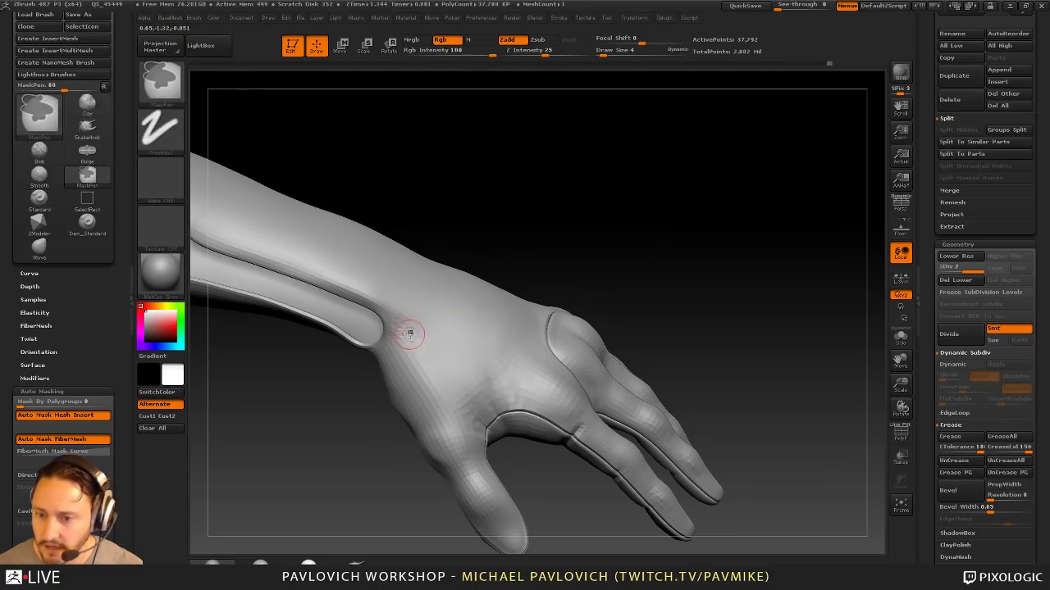
{"action": "left_click_drag", "start_coordinate": [571, 262], "coordinate": [575, 247]}
{"action": "mouse_move", "coordinate": [395, 330]}
{"action": "left_mouse_down"}
{"action": "mouse_move", "coordinate": [465, 350]}
{"action": "mouse_move", "coordinate": [478, 336]}
{"action": "mouse_move", "coordinate": [439, 396]}
{"action": "mouse_move", "coordinate": [477, 377]}
{"action": "left_mouse_up"}
{"action": "left_click_drag", "start_coordinate": [589, 275], "coordinate": [525, 287]}
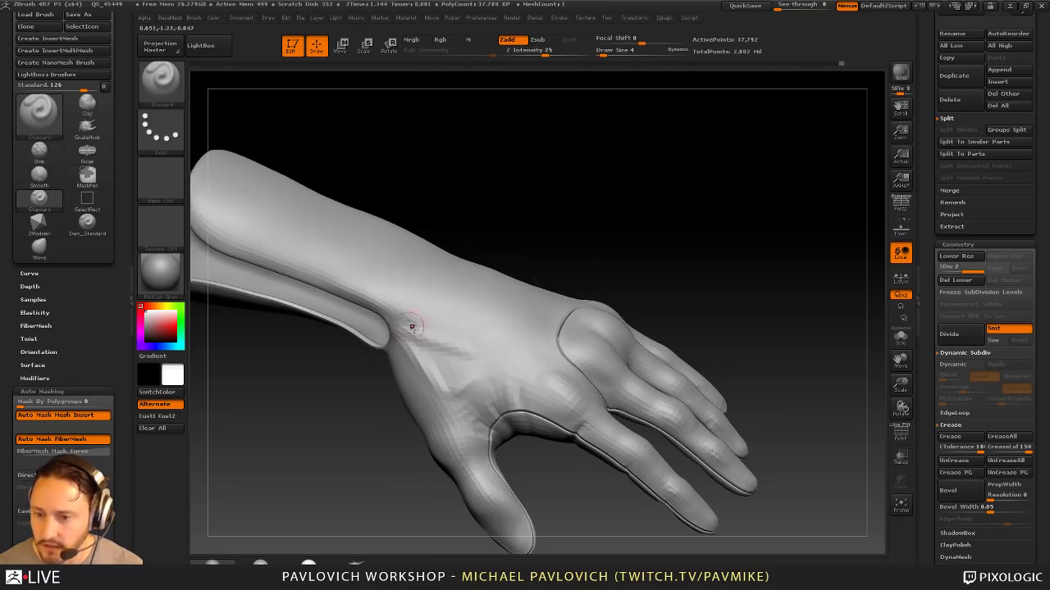
{"action": "mouse_move", "coordinate": [526, 223]}
{"action": "left_mouse_down"}
{"action": "mouse_move", "coordinate": [607, 251]}
{"action": "mouse_move", "coordinate": [638, 279]}
{"action": "mouse_move", "coordinate": [665, 270]}
{"action": "mouse_move", "coordinate": [672, 228]}
{"action": "left_mouse_up"}
{"action": "key", "text": "ctrl+z"}
{"action": "key", "text": "ctrl+z"}
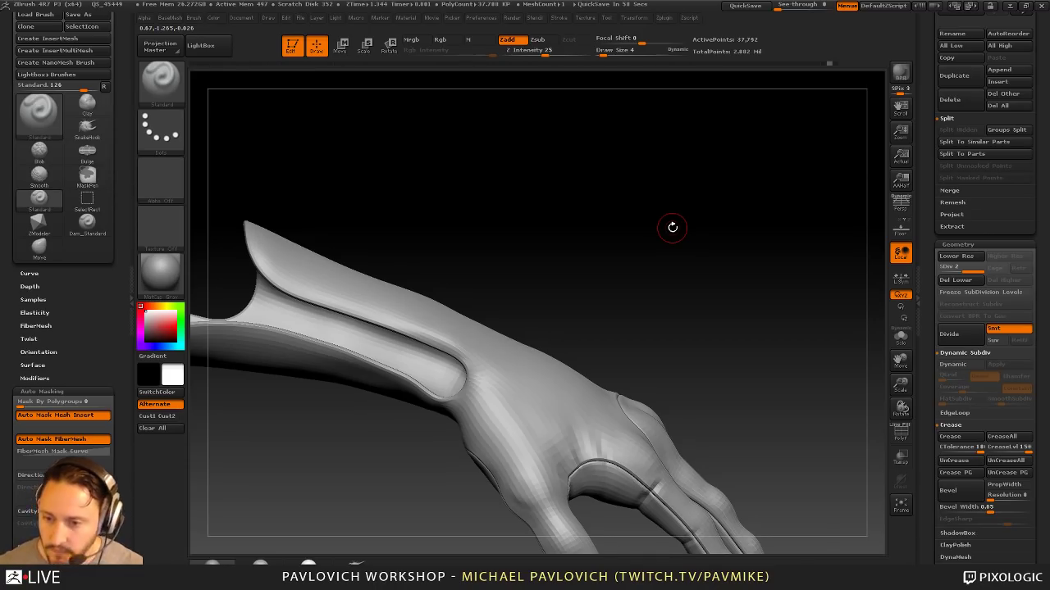
Step: Carve a crease across the inner wrist from the forearm cutout toward the palm panel with the Dam_Standard brush at draw size 6
{"action": "left_click_drag", "start_coordinate": [723, 252], "coordinate": [701, 283]}
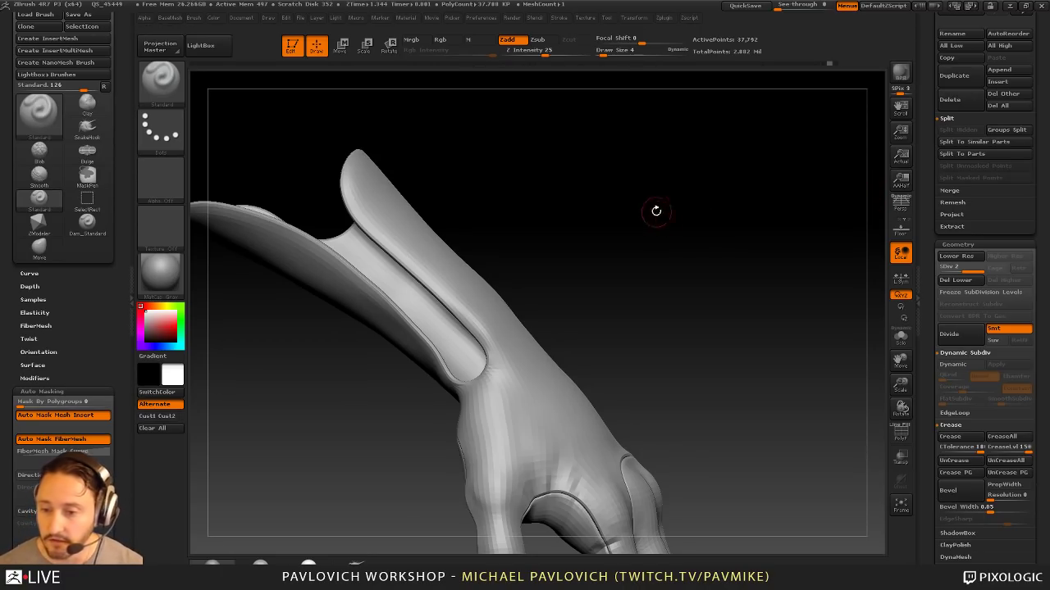
{"action": "mouse_move", "coordinate": [656, 211]}
{"action": "left_mouse_down"}
{"action": "mouse_move", "coordinate": [696, 234]}
{"action": "mouse_move", "coordinate": [699, 217]}
{"action": "left_mouse_up"}
{"action": "key", "text": "shift"}
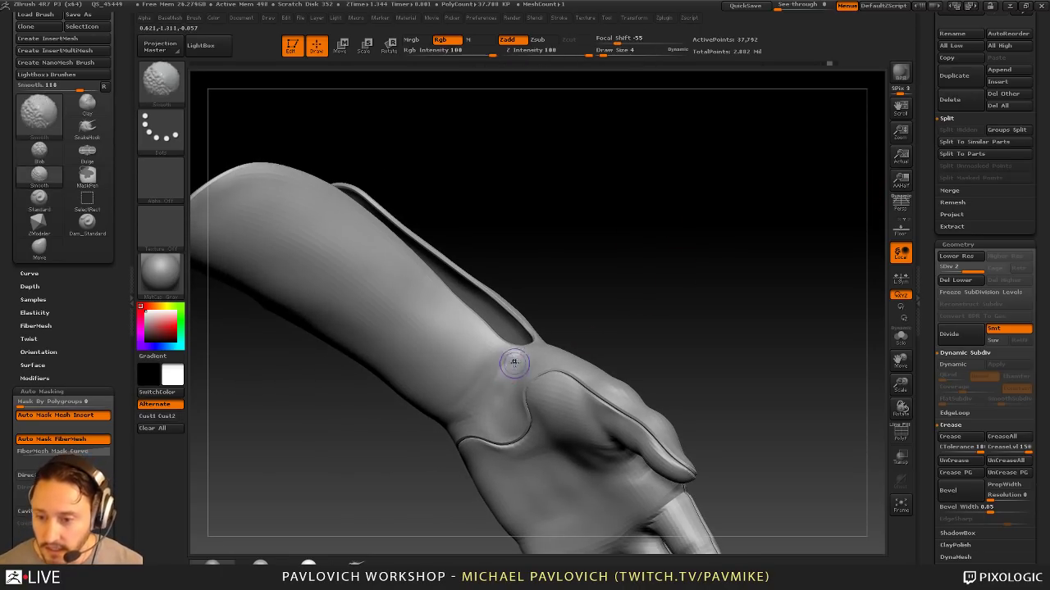
{"action": "mouse_move", "coordinate": [630, 269]}
{"action": "left_mouse_down"}
{"action": "mouse_move", "coordinate": [632, 279]}
{"action": "mouse_move", "coordinate": [655, 264]}
{"action": "left_mouse_up"}
{"action": "key", "text": "b"}
{"action": "key", "text": "d"}
{"action": "key", "text": "s"}
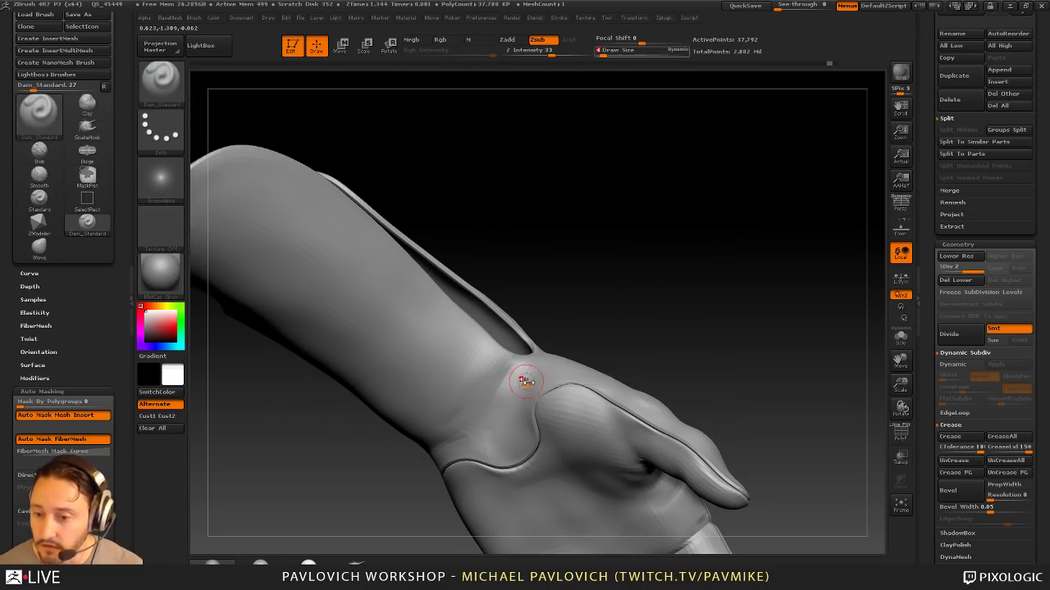
{"action": "left_click_drag", "start_coordinate": [523, 365], "coordinate": [491, 424]}
{"action": "mouse_move", "coordinate": [581, 353]}
{"action": "left_mouse_down"}
{"action": "mouse_move", "coordinate": [504, 389]}
{"action": "mouse_move", "coordinate": [589, 339]}
{"action": "left_mouse_up"}
Step: Smooth the thumb-side end of the inner wrist crease at draw size 6
{"action": "left_click_drag", "start_coordinate": [538, 370], "coordinate": [524, 380], "text": "shift"}
{"action": "left_click_drag", "start_coordinate": [574, 337], "coordinate": [647, 283]}
{"action": "key", "text": "shift"}
{"action": "left_click_drag", "start_coordinate": [566, 363], "coordinate": [590, 377], "text": "shift"}
{"action": "left_click_drag", "start_coordinate": [621, 328], "coordinate": [644, 312]}
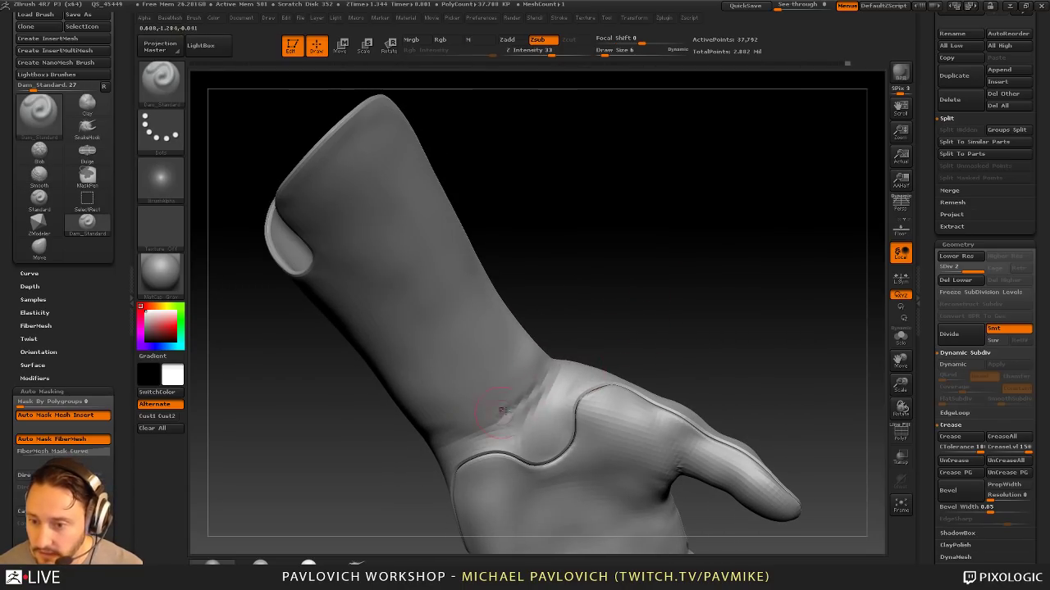
Step: Switch to the Standard brush and raise and smooth a fold across the inner wrist above the palm panel at draw size 6
{"action": "key", "text": "b"}
{"action": "key", "text": "s"}
{"action": "key", "text": "t"}
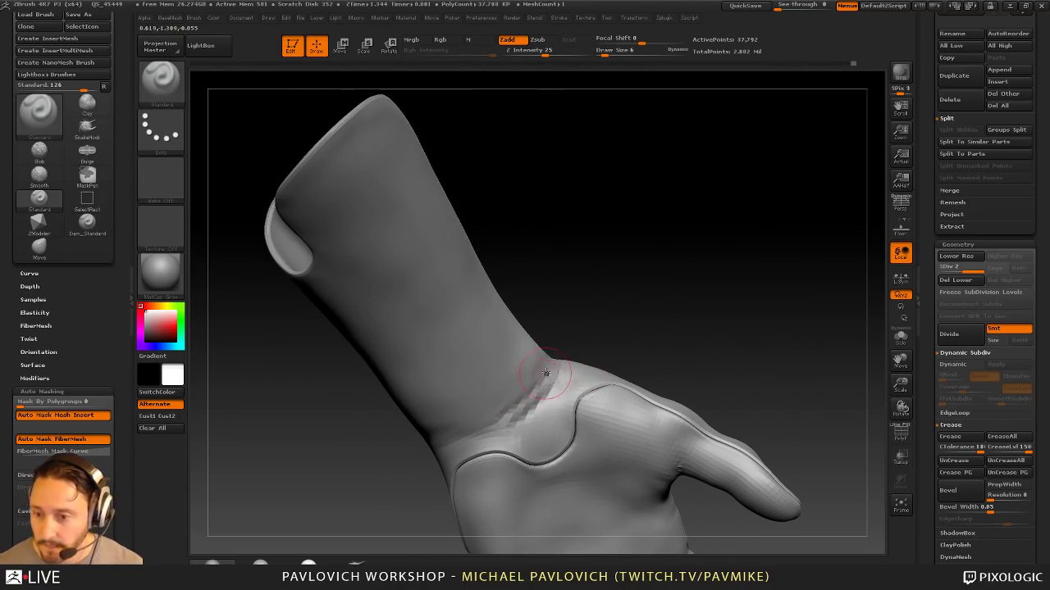
{"action": "mouse_move", "coordinate": [537, 402]}
{"action": "left_mouse_down", "text": "shift"}
{"action": "mouse_move", "coordinate": [563, 374]}
{"action": "mouse_move", "coordinate": [520, 410]}
{"action": "mouse_move", "coordinate": [541, 385]}
{"action": "left_mouse_up", "text": "shift"}
{"action": "left_click_drag", "start_coordinate": [558, 347], "coordinate": [579, 333]}
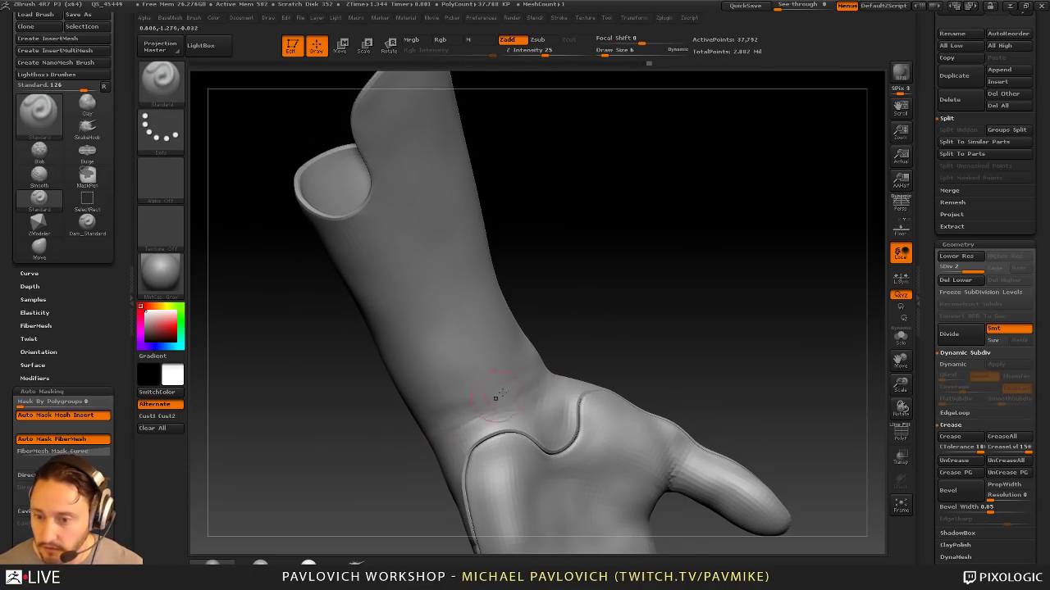
{"action": "left_click_drag", "start_coordinate": [495, 399], "coordinate": [450, 432]}
{"action": "mouse_move", "coordinate": [402, 444]}
{"action": "left_mouse_down"}
{"action": "mouse_move", "coordinate": [460, 445]}
{"action": "mouse_move", "coordinate": [424, 433]}
{"action": "left_mouse_up"}
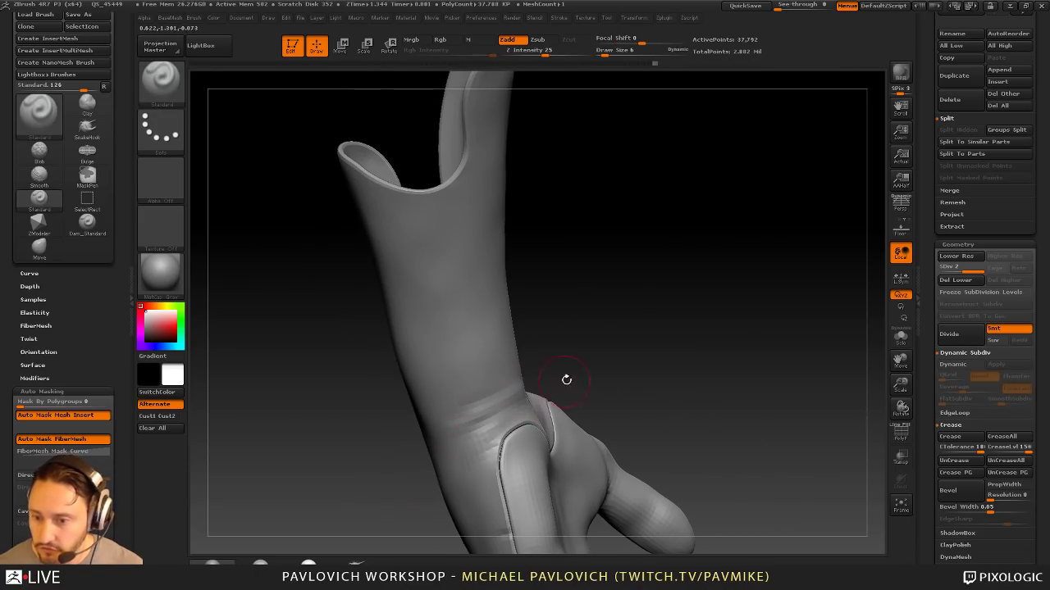
Step: Smooth the inner wrist folds between the forearm and the upper edge of the palm panel at draw size 6
{"action": "mouse_move", "coordinate": [525, 410]}
{"action": "left_mouse_down", "text": "shift"}
{"action": "mouse_move", "coordinate": [501, 435]}
{"action": "mouse_move", "coordinate": [529, 406]}
{"action": "left_mouse_up", "text": "shift"}
{"action": "left_click_drag", "start_coordinate": [613, 305], "coordinate": [557, 319]}
{"action": "left_click_drag", "start_coordinate": [566, 386], "coordinate": [578, 357], "text": "shift"}
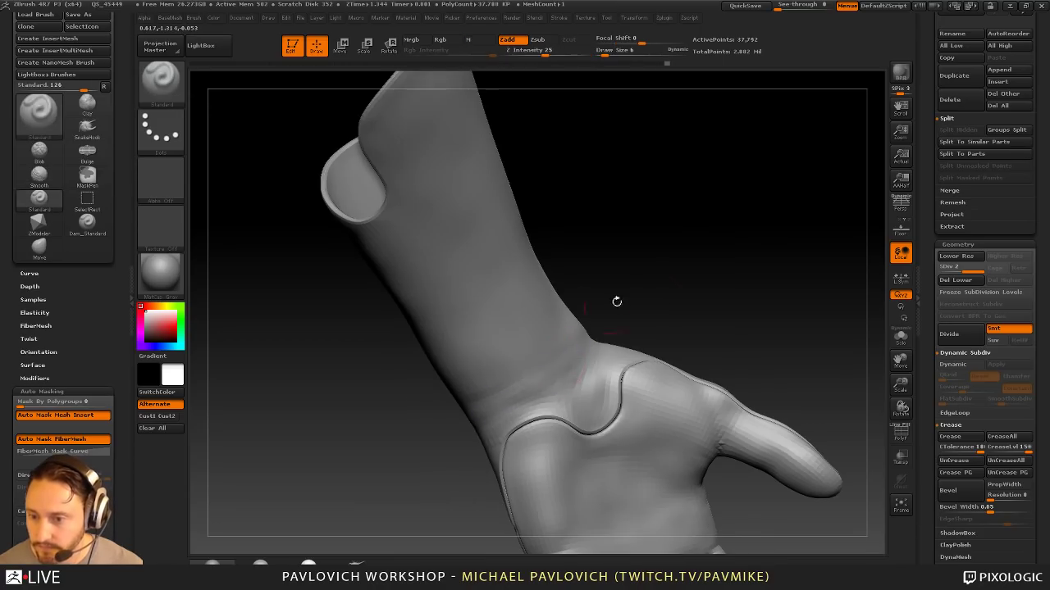
{"action": "left_click_drag", "start_coordinate": [616, 302], "coordinate": [605, 314]}
{"action": "left_click_drag", "start_coordinate": [507, 402], "coordinate": [510, 373], "text": "shift"}
{"action": "mouse_move", "coordinate": [602, 328]}
{"action": "left_mouse_down"}
{"action": "mouse_move", "coordinate": [699, 347]}
{"action": "mouse_move", "coordinate": [685, 342]}
{"action": "mouse_move", "coordinate": [719, 346]}
{"action": "mouse_move", "coordinate": [708, 337]}
{"action": "mouse_move", "coordinate": [722, 330]}
{"action": "left_mouse_up"}
Step: Switch to the Dam_Standard brush and smooth the creases on the outer side of the wrist at draw size 6
{"action": "key", "text": "b"}
{"action": "key", "text": "d"}
{"action": "key", "text": "s"}
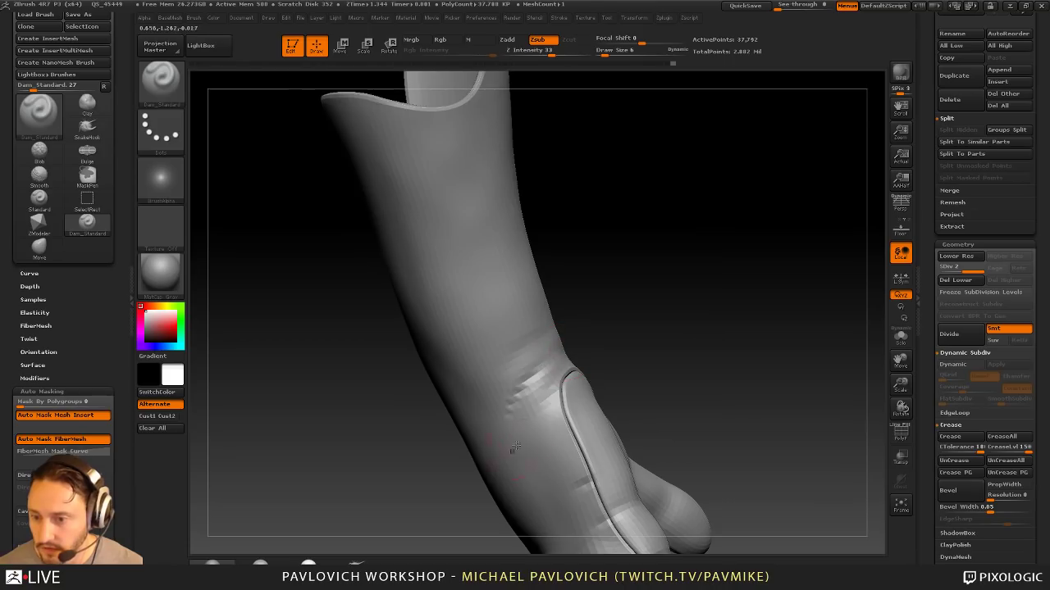
{"action": "left_click_drag", "start_coordinate": [582, 366], "coordinate": [566, 363]}
{"action": "key", "text": "shift"}
{"action": "left_click_drag", "start_coordinate": [508, 399], "coordinate": [529, 357], "text": "shift"}
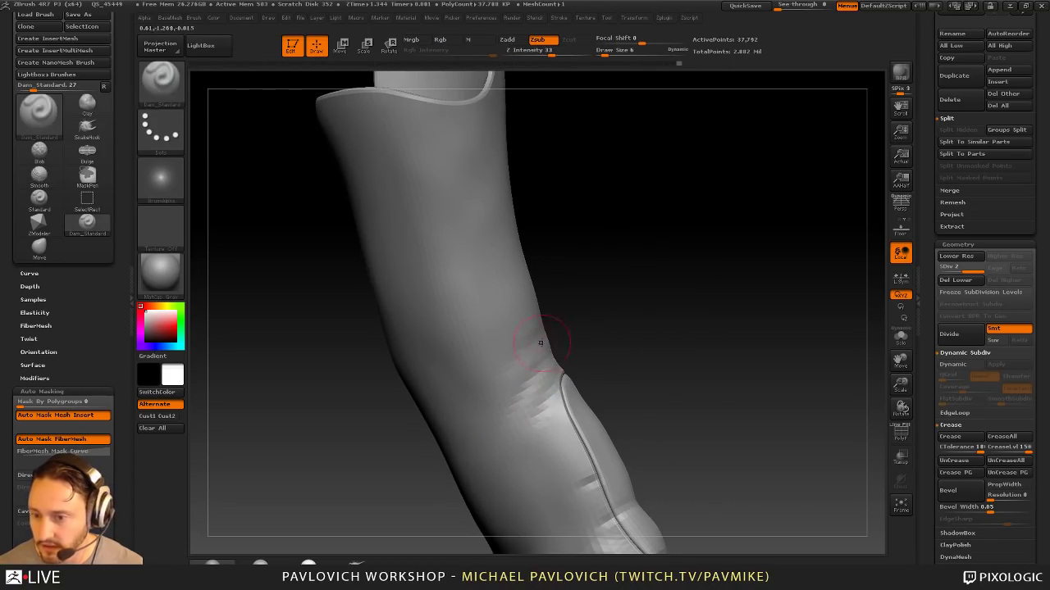
{"action": "left_click_drag", "start_coordinate": [590, 336], "coordinate": [566, 352]}
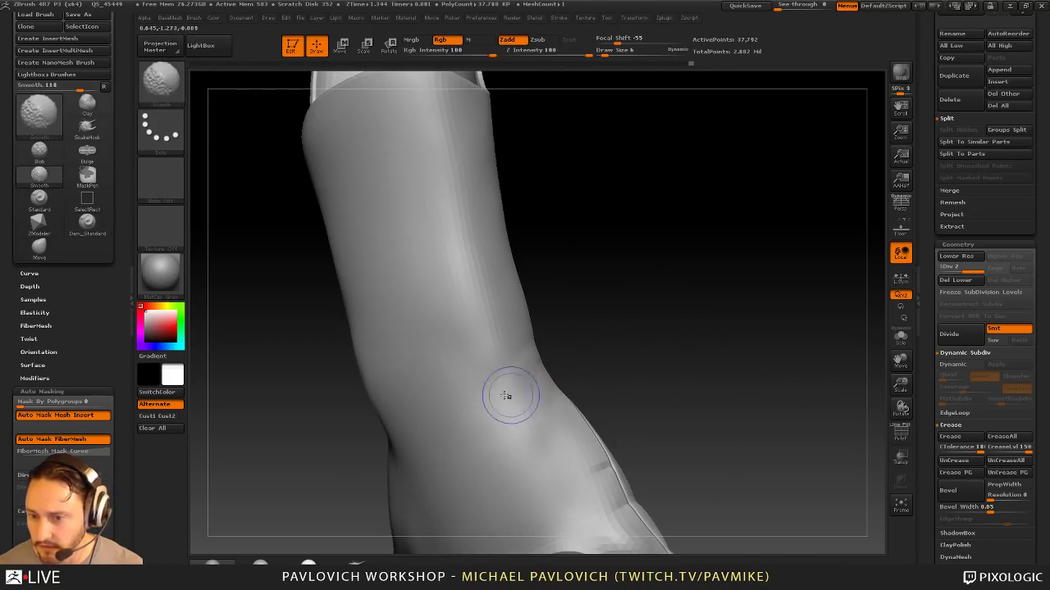
{"action": "left_click_drag", "start_coordinate": [506, 396], "coordinate": [512, 403], "text": "shift"}
{"action": "mouse_move", "coordinate": [607, 336]}
{"action": "left_mouse_down"}
{"action": "mouse_move", "coordinate": [654, 314]}
{"action": "mouse_move", "coordinate": [675, 330]}
{"action": "mouse_move", "coordinate": [540, 322]}
{"action": "left_mouse_up"}
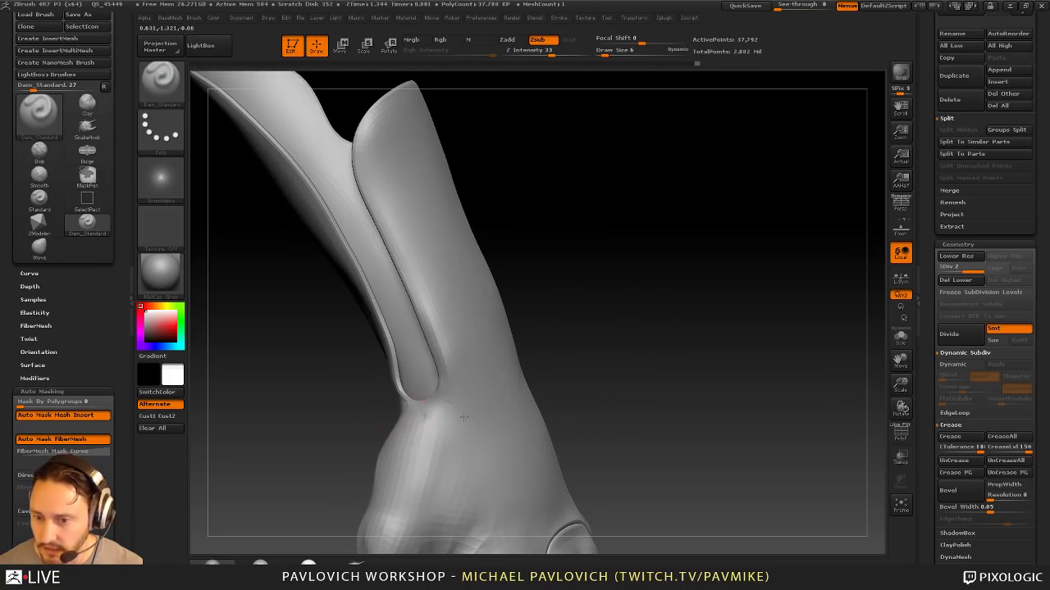
Step: Work short creases into the back of the wrist below the forearm cutout with Dam_Standard at draw size 6, softening them by smoothing
{"action": "left_click_drag", "start_coordinate": [598, 346], "coordinate": [663, 342]}
{"action": "left_click_drag", "start_coordinate": [583, 359], "coordinate": [535, 370]}
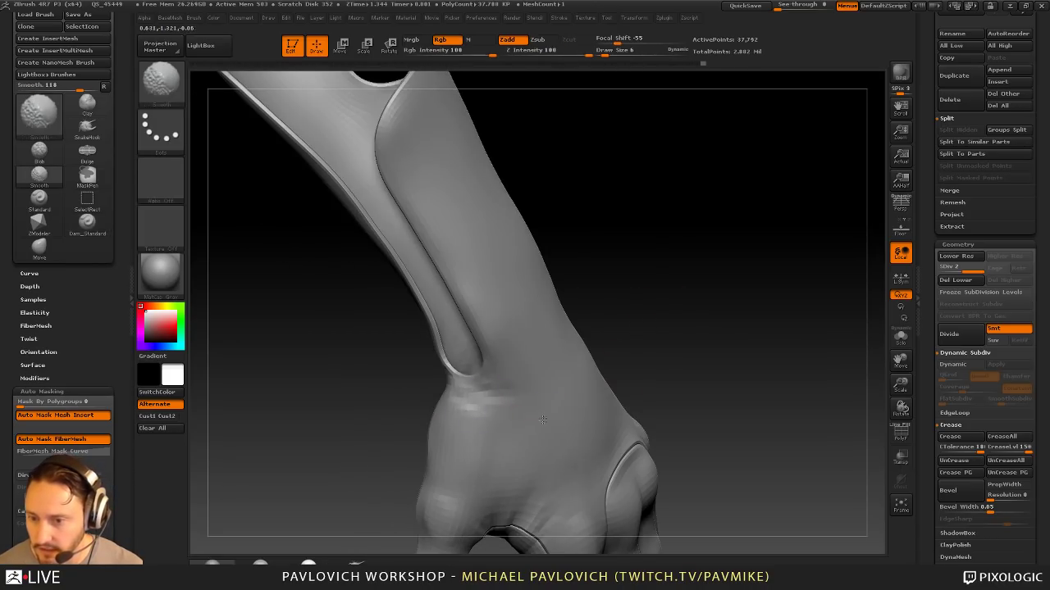
{"action": "left_click_drag", "start_coordinate": [626, 345], "coordinate": [654, 349]}
{"action": "left_click_drag", "start_coordinate": [470, 384], "coordinate": [479, 397], "text": "shift"}
{"action": "mouse_move", "coordinate": [693, 336]}
{"action": "left_mouse_down", "text": "alt"}
{"action": "mouse_move", "coordinate": [703, 272]}
{"action": "mouse_move", "coordinate": [713, 303]}
{"action": "left_mouse_up", "text": "alt"}
{"action": "mouse_move", "coordinate": [565, 343]}
{"action": "left_mouse_down"}
{"action": "mouse_move", "coordinate": [504, 351]}
{"action": "mouse_move", "coordinate": [523, 339]}
{"action": "left_mouse_up"}
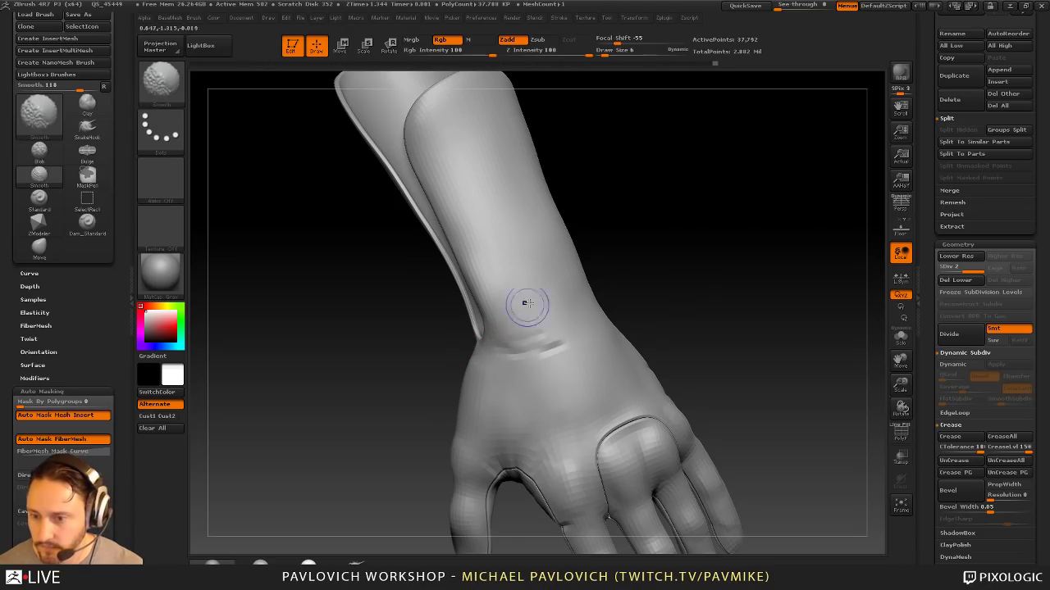
{"action": "mouse_move", "coordinate": [808, 266]}
{"action": "left_mouse_down"}
{"action": "mouse_move", "coordinate": [769, 279]}
{"action": "mouse_move", "coordinate": [839, 300]}
{"action": "mouse_move", "coordinate": [862, 334]}
{"action": "left_mouse_up"}
Step: Set the Standard brush's draw size to 2 and review the back of the whole glove
{"action": "key", "text": "1"}
{"action": "key", "text": "s"}
{"action": "left_click_drag", "start_coordinate": [793, 344], "coordinate": [789, 343]}
{"action": "mouse_move", "coordinate": [792, 310]}
{"action": "left_mouse_down"}
{"action": "mouse_move", "coordinate": [799, 337]}
{"action": "mouse_move", "coordinate": [810, 324]}
{"action": "left_mouse_up"}
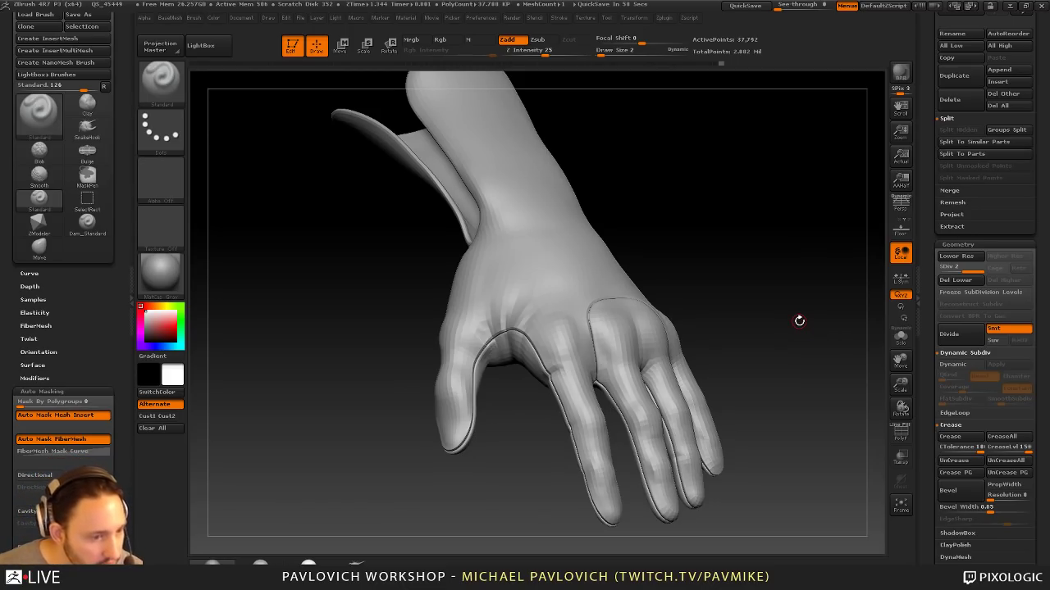
{"action": "left_click_drag", "start_coordinate": [795, 231], "coordinate": [811, 265]}
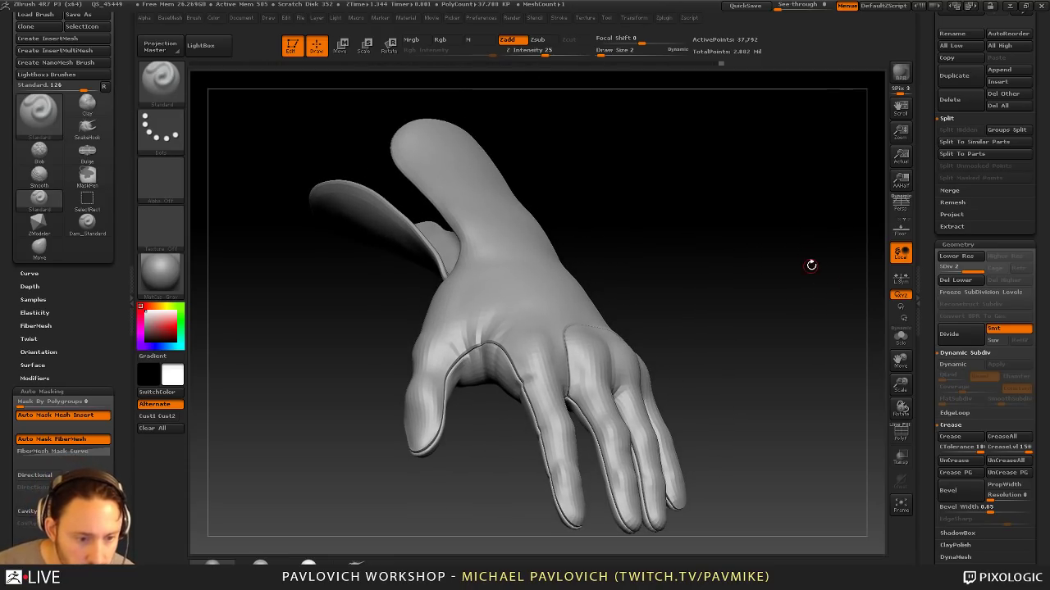
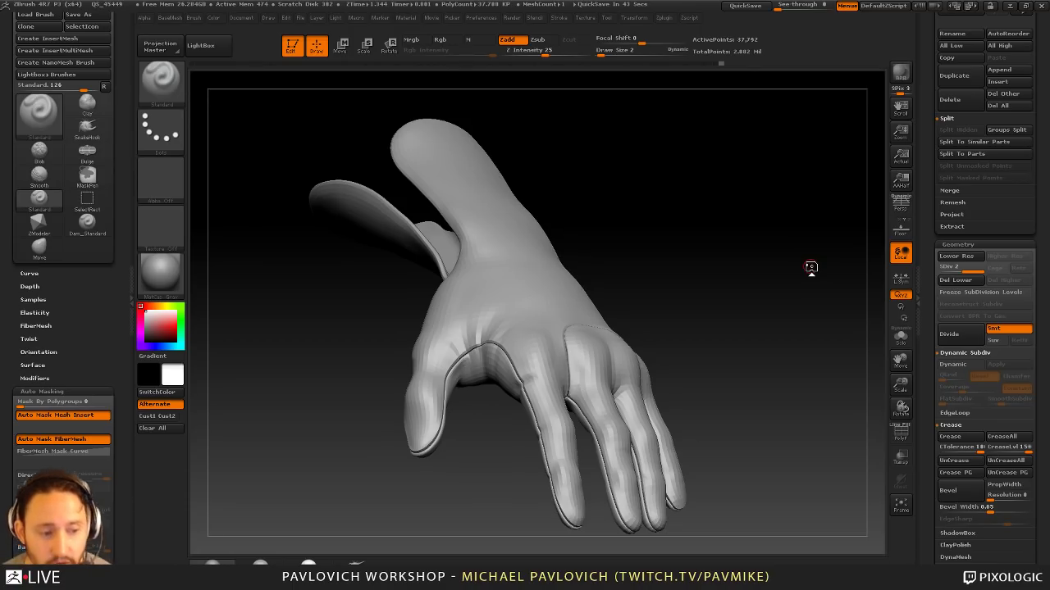
Step: Leave Edit mode, clear the canvas and look up the QuickSketch plugin
{"action": "left_click", "coordinate": [293, 47]}
{"action": "key", "text": "ctrl+n"}
{"action": "left_click_drag", "start_coordinate": [928, 150], "coordinate": [943, 339]}
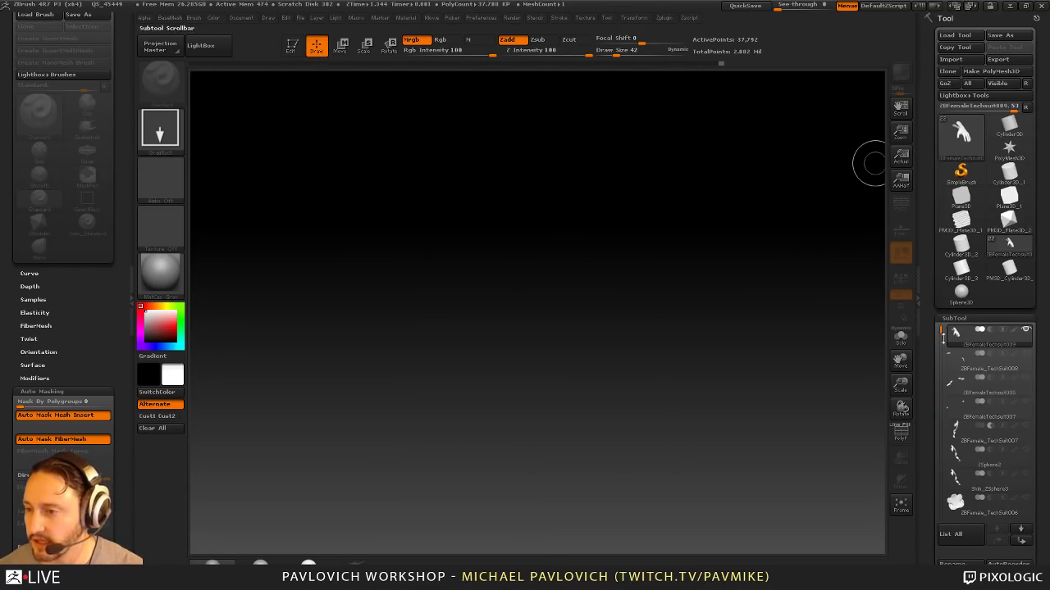
{"action": "left_click", "coordinate": [661, 18]}
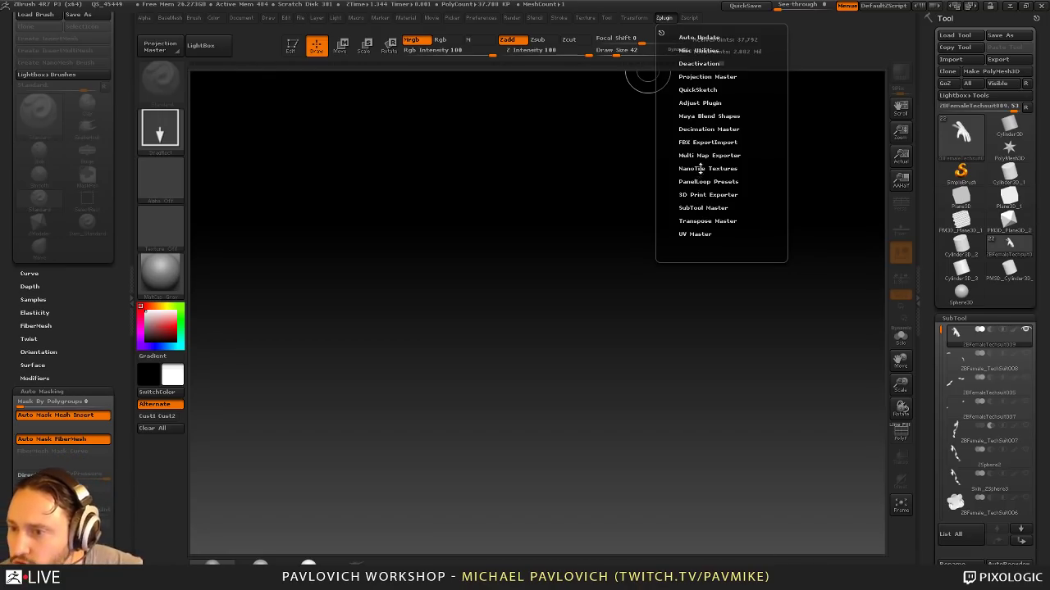
{"action": "left_click", "coordinate": [706, 91]}
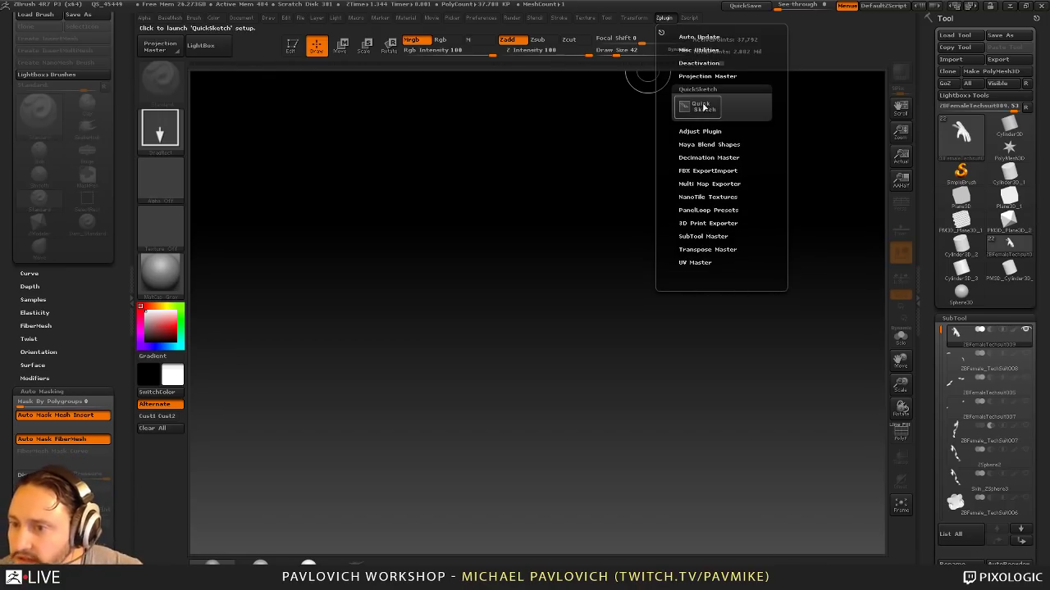
Step: Place a Plane3D primitive on the empty canvas, enter Edit mode and align it to the front view
{"action": "left_click", "coordinate": [962, 146]}
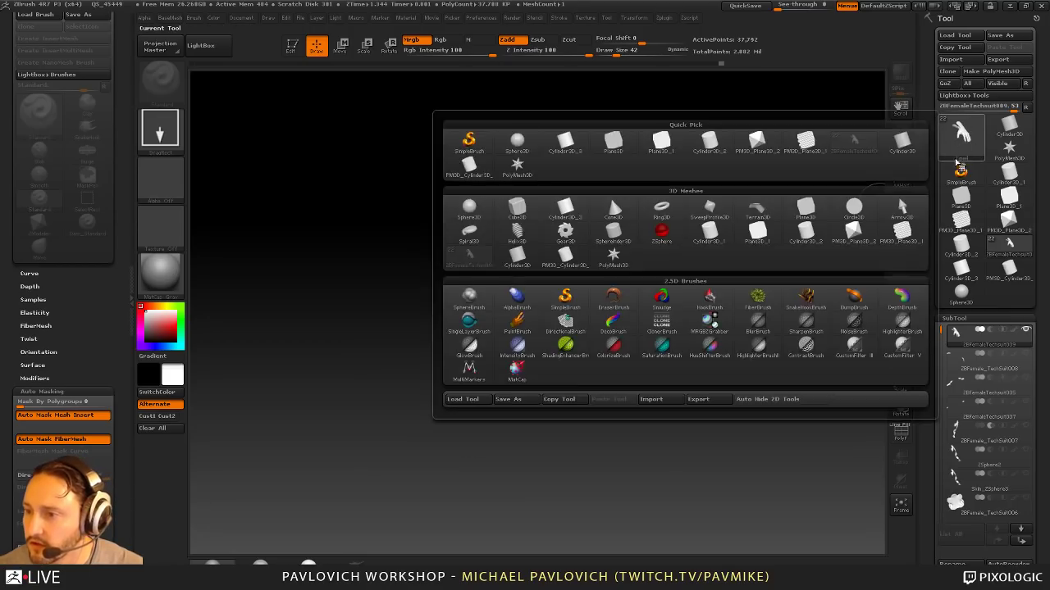
{"action": "left_click", "coordinate": [960, 171]}
{"action": "left_click", "coordinate": [961, 146]}
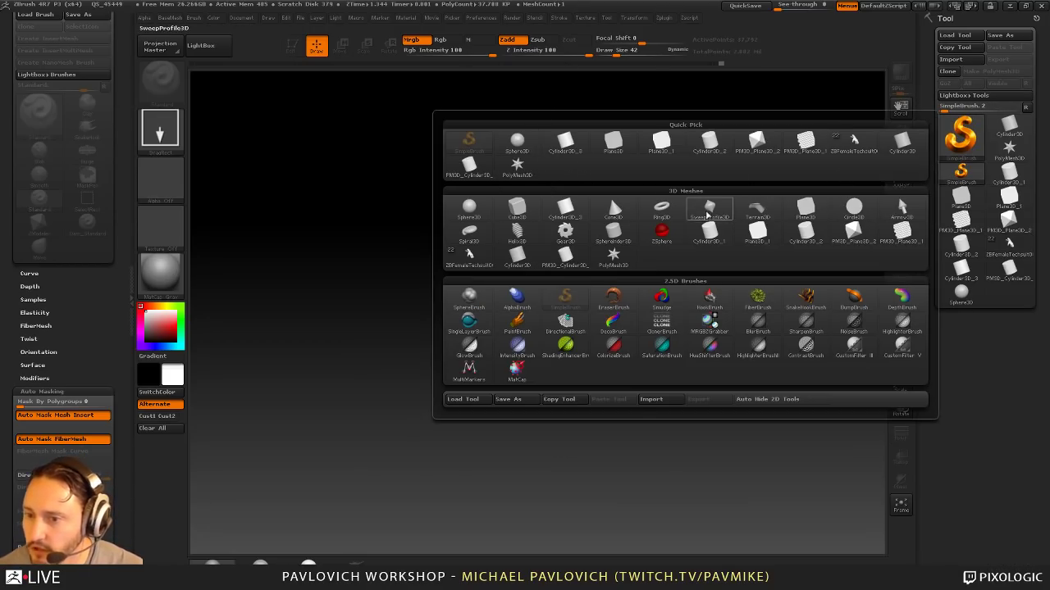
{"action": "left_click", "coordinate": [807, 209]}
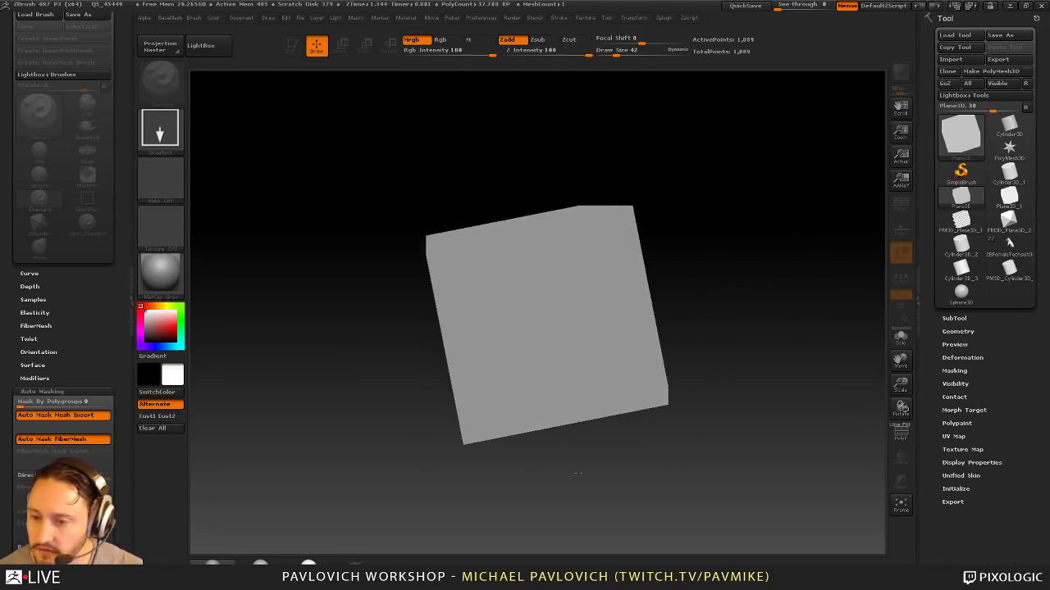
{"action": "left_click", "coordinate": [293, 46]}
{"action": "left_click_drag", "start_coordinate": [711, 230], "coordinate": [804, 352], "text": "shift"}
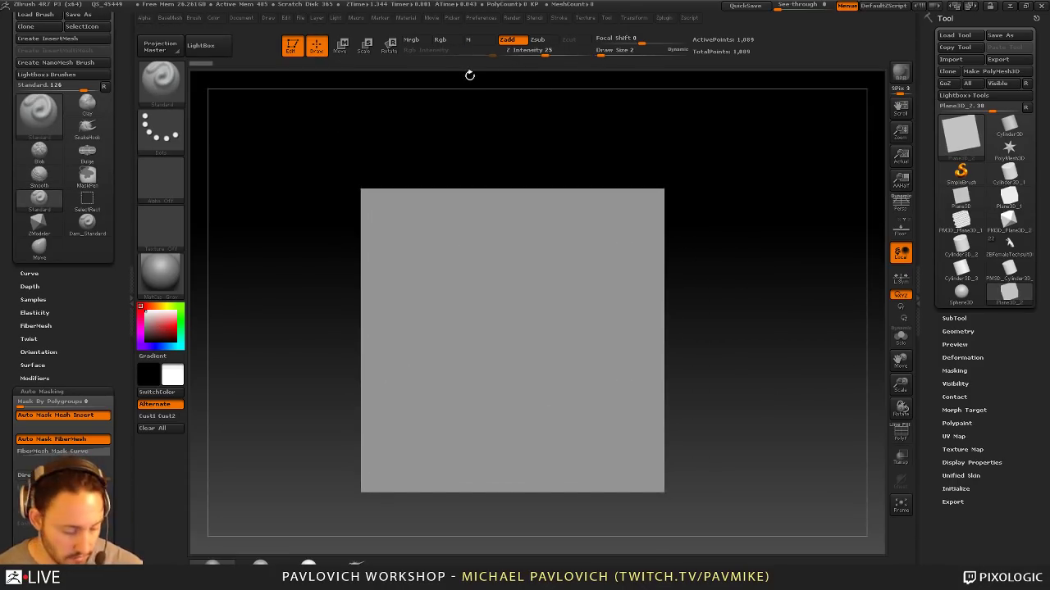
Step: Set the Standard brush to Rgb painting and convert the plane to a PolyMesh3D
{"action": "left_click", "coordinate": [441, 40]}
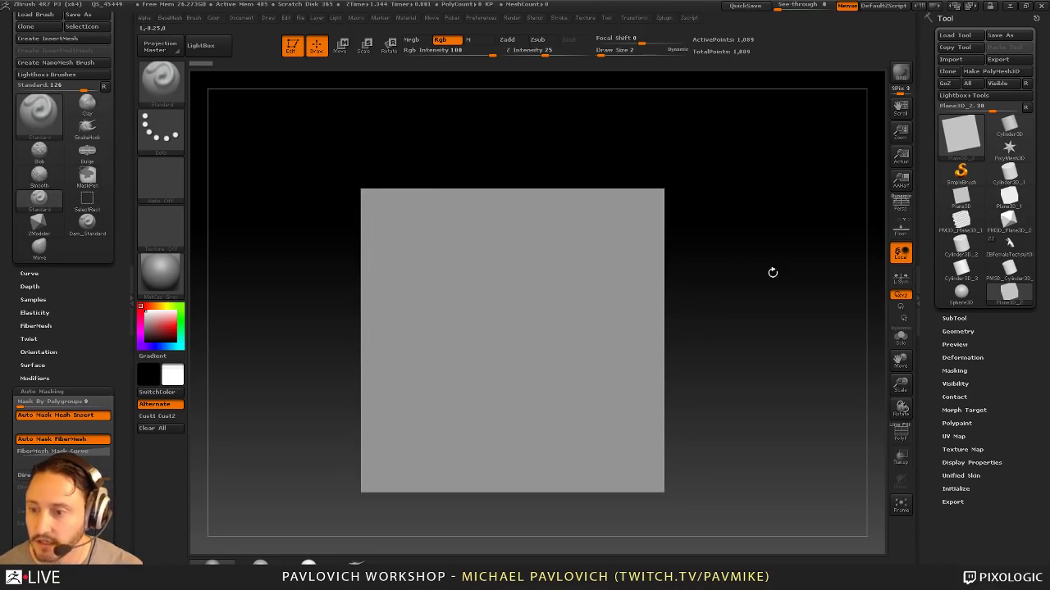
{"action": "left_click_drag", "start_coordinate": [772, 273], "coordinate": [783, 257], "text": "alt"}
{"action": "left_click", "coordinate": [958, 331]}
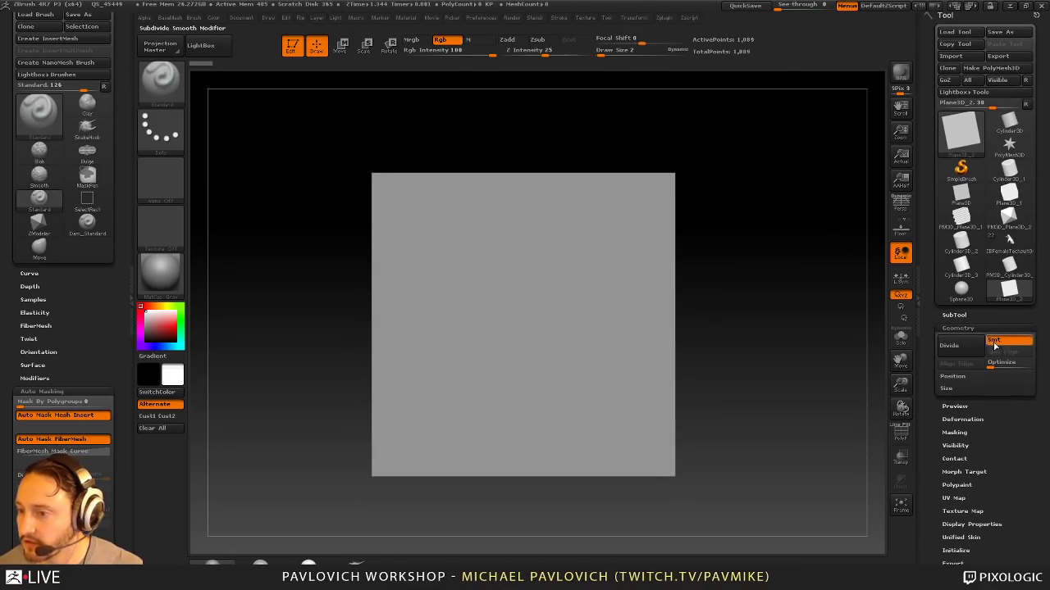
{"action": "left_click", "coordinate": [994, 343]}
{"action": "left_click", "coordinate": [994, 69]}
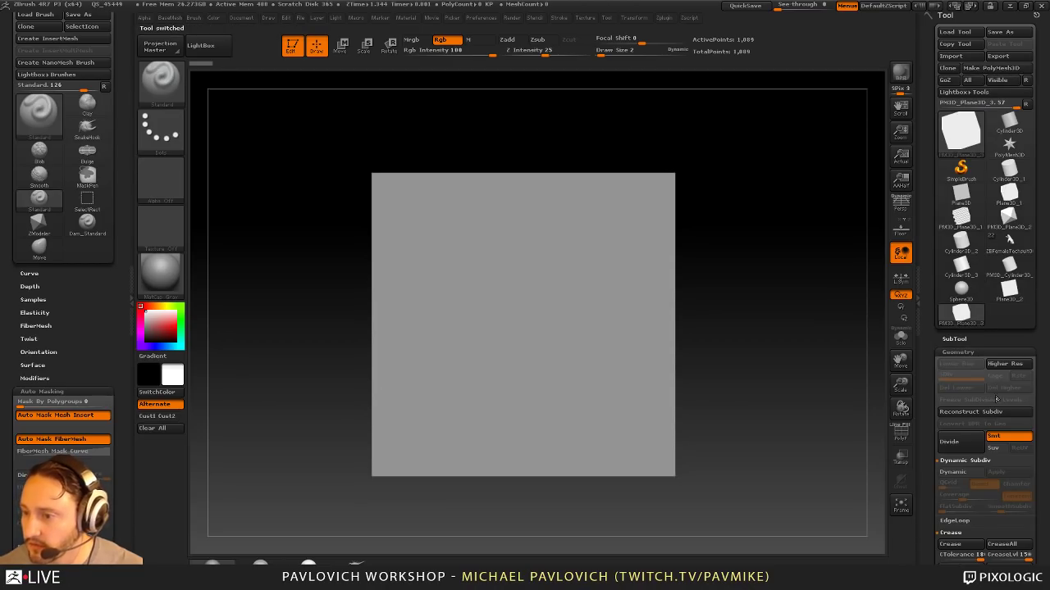
Step: Divide the plane up to subdivision level 5 with Smt turned off
{"action": "left_click", "coordinate": [959, 351], "text": "shift"}
{"action": "left_click", "coordinate": [959, 351]}
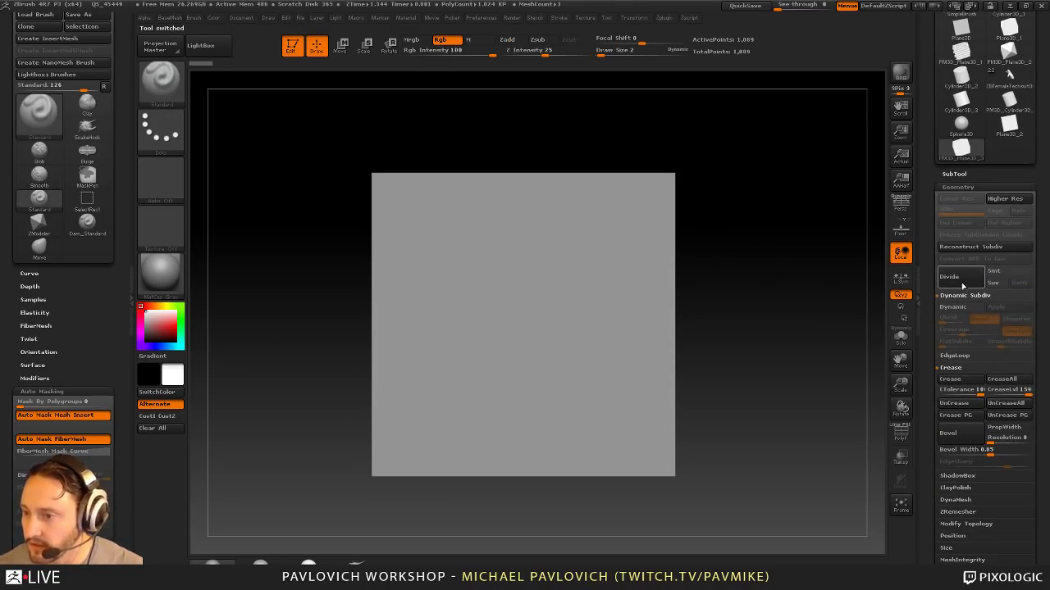
{"action": "left_click", "coordinate": [963, 283]}
{"action": "left_click", "coordinate": [965, 282]}
{"action": "left_click", "coordinate": [968, 281]}
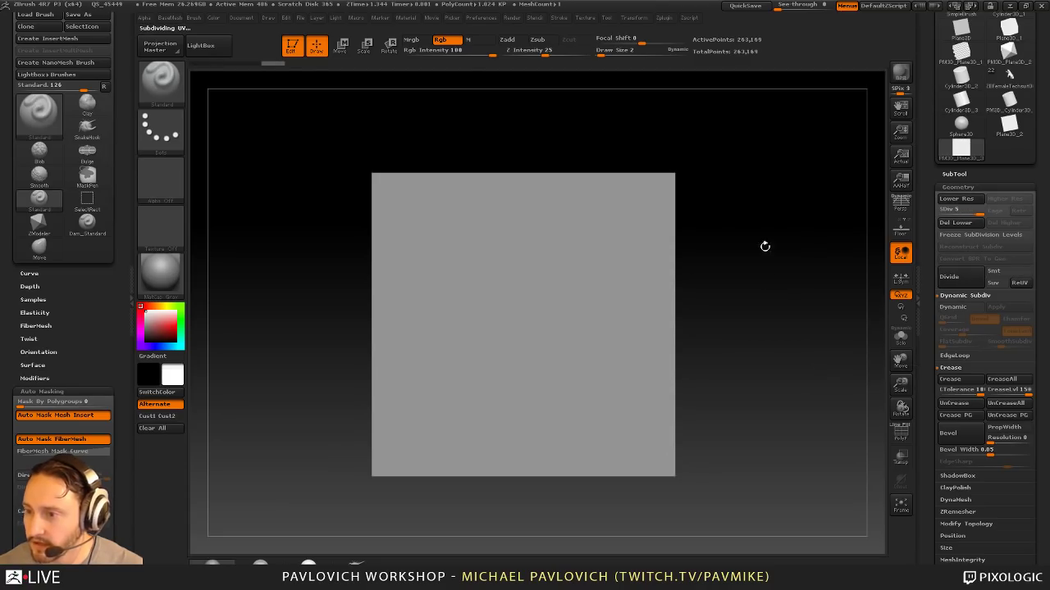
Step: Set the draw size to 24 and the paint colour to dark grey
{"action": "right_click_drag", "start_coordinate": [764, 246], "coordinate": [588, 271], "text": "ctrl"}
{"action": "key", "text": "bracketright"}
{"action": "key", "text": "bracketright"}
{"action": "key", "text": "bracketright"}
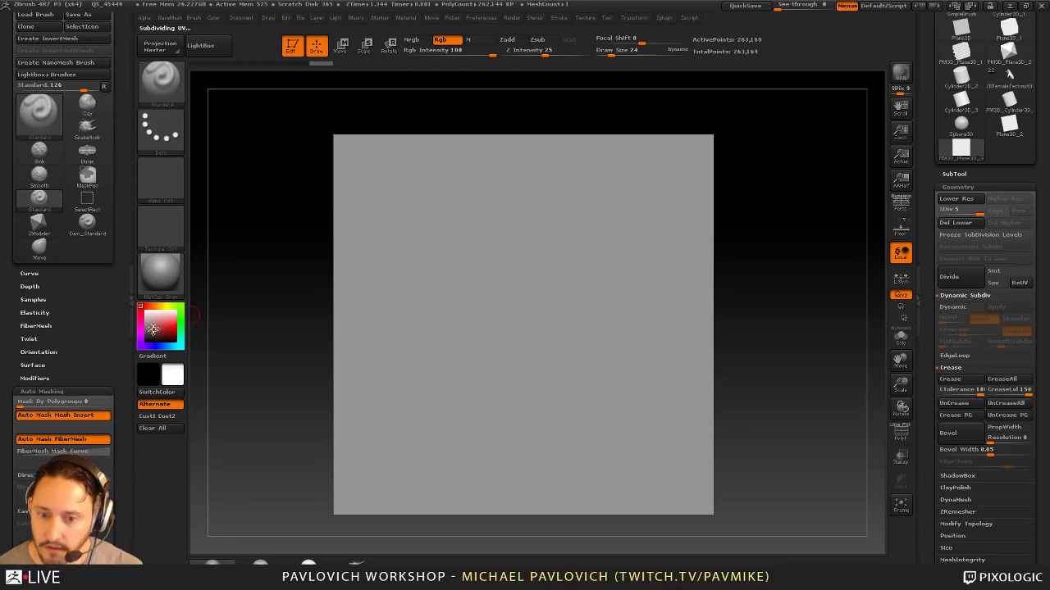
{"action": "left_click_drag", "start_coordinate": [155, 330], "coordinate": [146, 335]}
Step: Try painting mirrored test strokes down the plane, undoing each one
{"action": "mouse_move", "coordinate": [523, 193]}
{"action": "left_mouse_down"}
{"action": "mouse_move", "coordinate": [473, 304]}
{"action": "mouse_move", "coordinate": [568, 386]}
{"action": "left_mouse_up"}
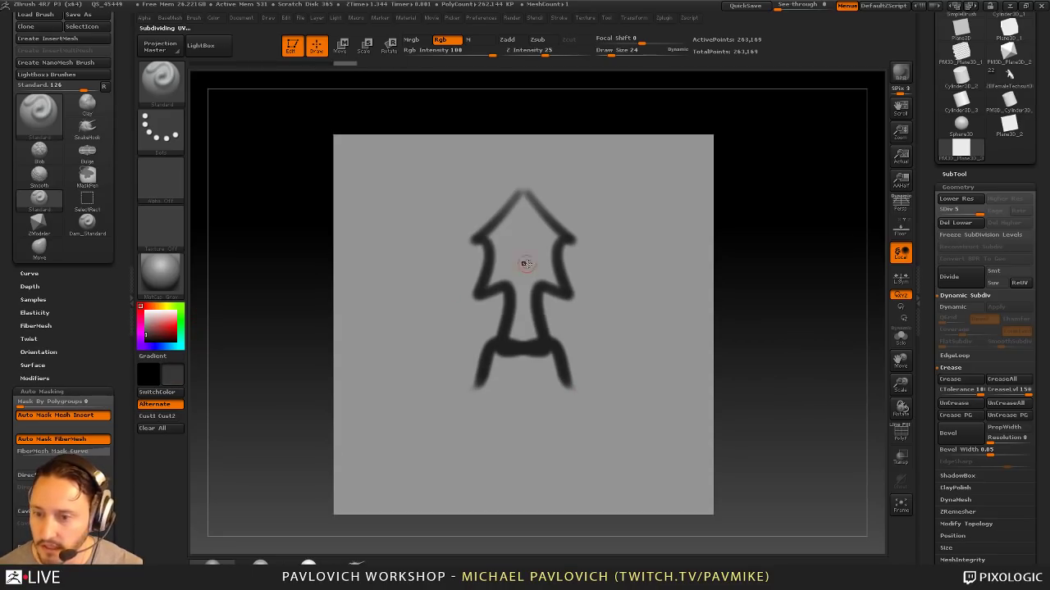
{"action": "key", "text": "ctrl+z"}
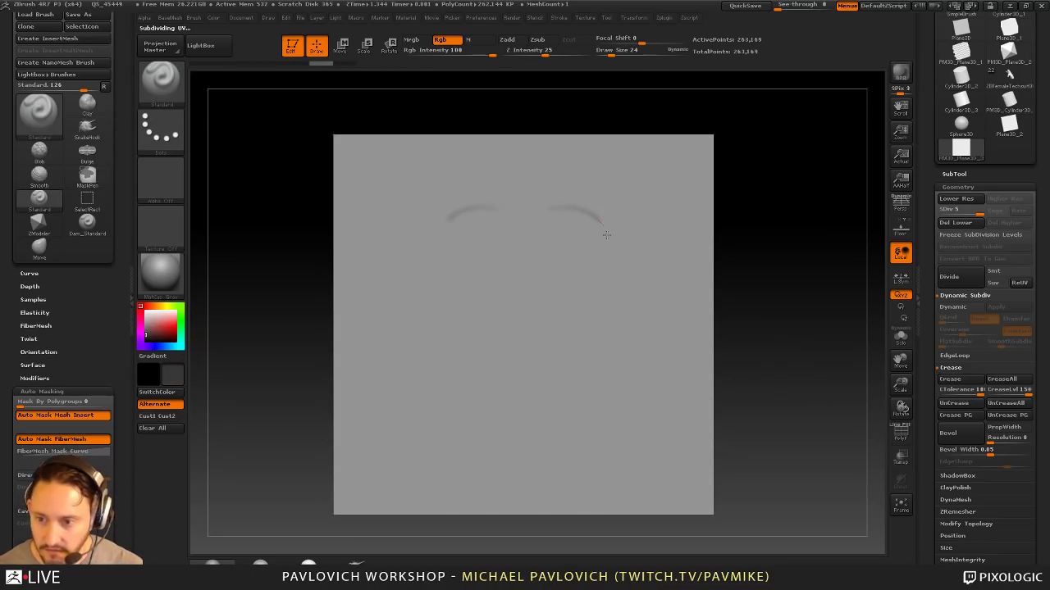
{"action": "mouse_move", "coordinate": [607, 236]}
{"action": "left_mouse_down"}
{"action": "mouse_move", "coordinate": [544, 271]}
{"action": "mouse_move", "coordinate": [574, 339]}
{"action": "left_mouse_up"}
{"action": "key", "text": "ctrl+z"}
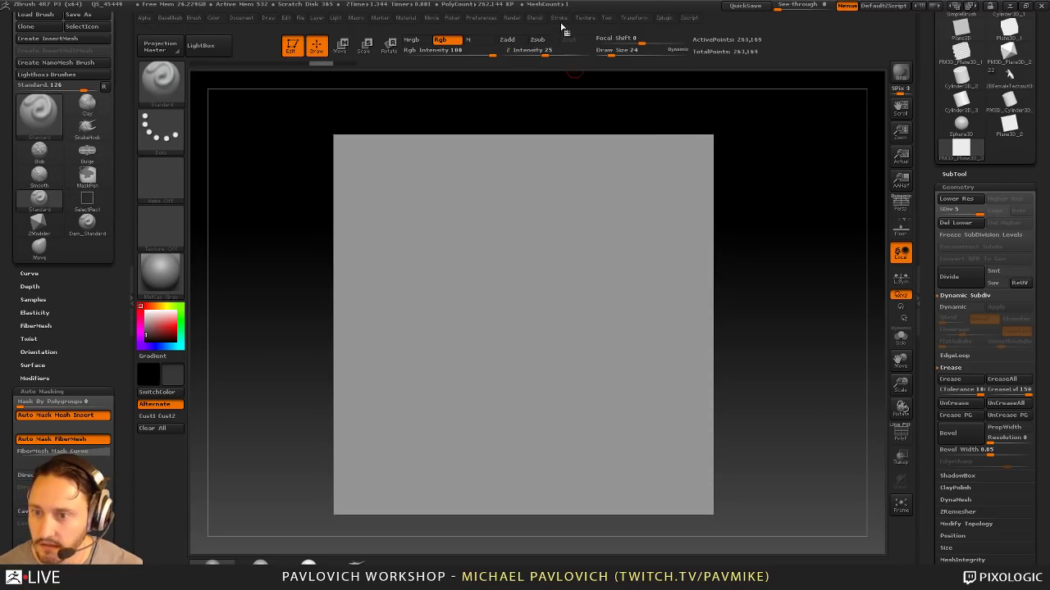
Step: Increase the LazyMouse LazyRadius and try a winding test stroke on the plane, then undo the stroke
{"action": "left_click", "coordinate": [559, 17]}
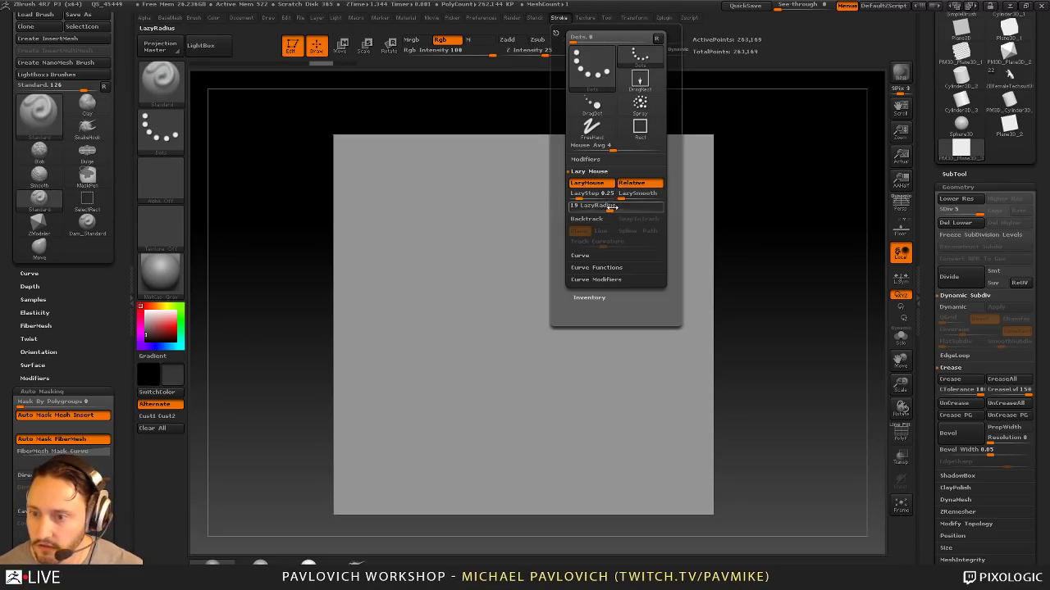
{"action": "left_click_drag", "start_coordinate": [613, 207], "coordinate": [621, 206]}
{"action": "mouse_move", "coordinate": [507, 219]}
{"action": "left_mouse_down"}
{"action": "mouse_move", "coordinate": [600, 257]}
{"action": "mouse_move", "coordinate": [593, 347]}
{"action": "mouse_move", "coordinate": [655, 345]}
{"action": "left_mouse_up"}
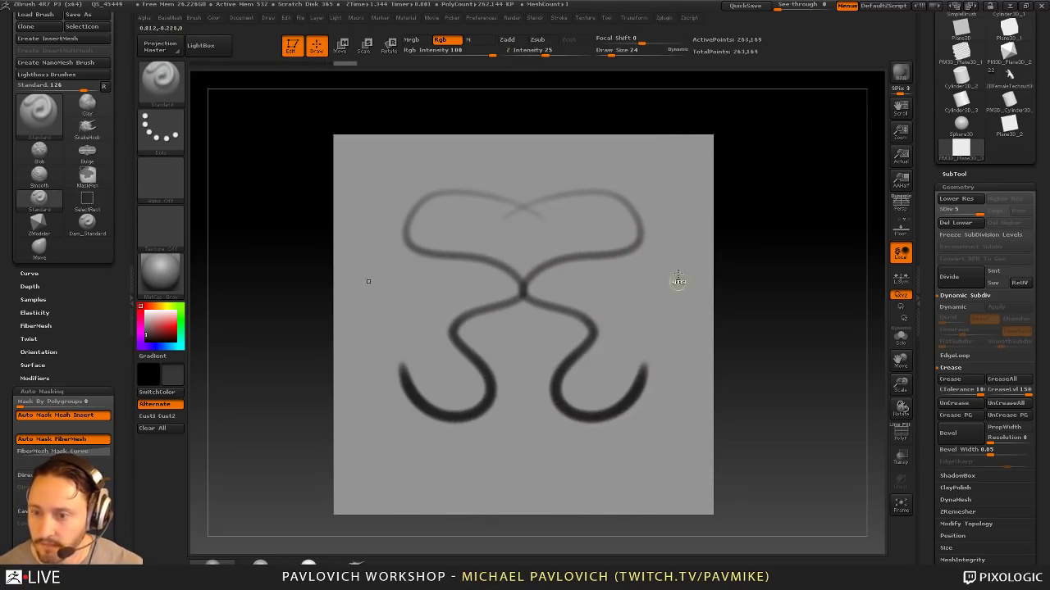
{"action": "key", "text": "ctrl+z"}
Step: Try further mirrored strokes with curves and sharp corners on the plane, undoing each one
{"action": "mouse_move", "coordinate": [547, 169]}
{"action": "left_mouse_down"}
{"action": "mouse_move", "coordinate": [592, 183]}
{"action": "mouse_move", "coordinate": [588, 301]}
{"action": "mouse_move", "coordinate": [568, 331]}
{"action": "mouse_move", "coordinate": [663, 440]}
{"action": "left_mouse_up"}
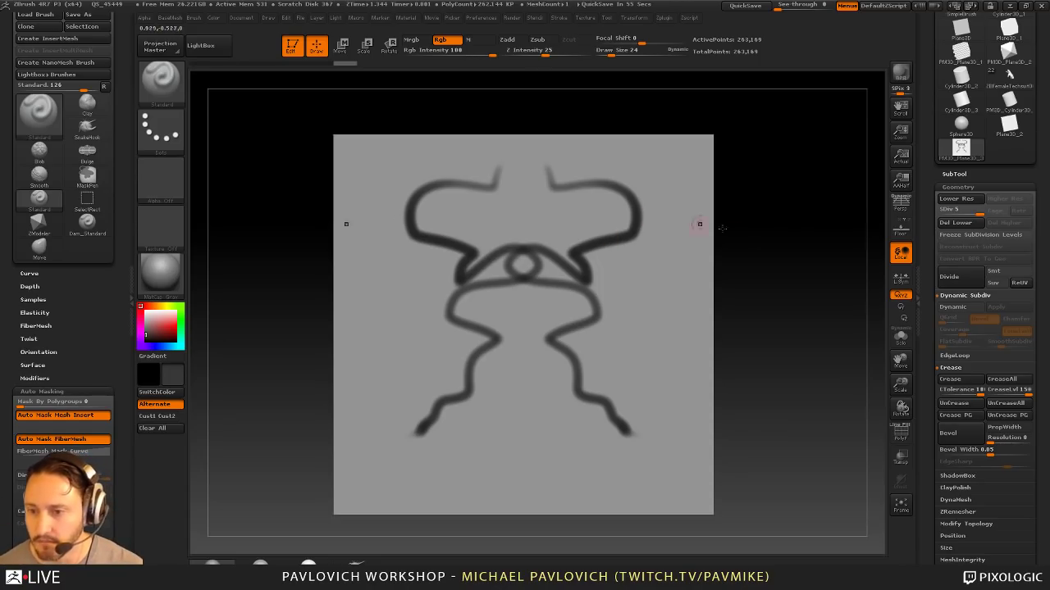
{"action": "key", "text": "ctrl+z"}
{"action": "mouse_move", "coordinate": [506, 218]}
{"action": "left_mouse_down"}
{"action": "mouse_move", "coordinate": [594, 250]}
{"action": "mouse_move", "coordinate": [635, 383]}
{"action": "left_mouse_up"}
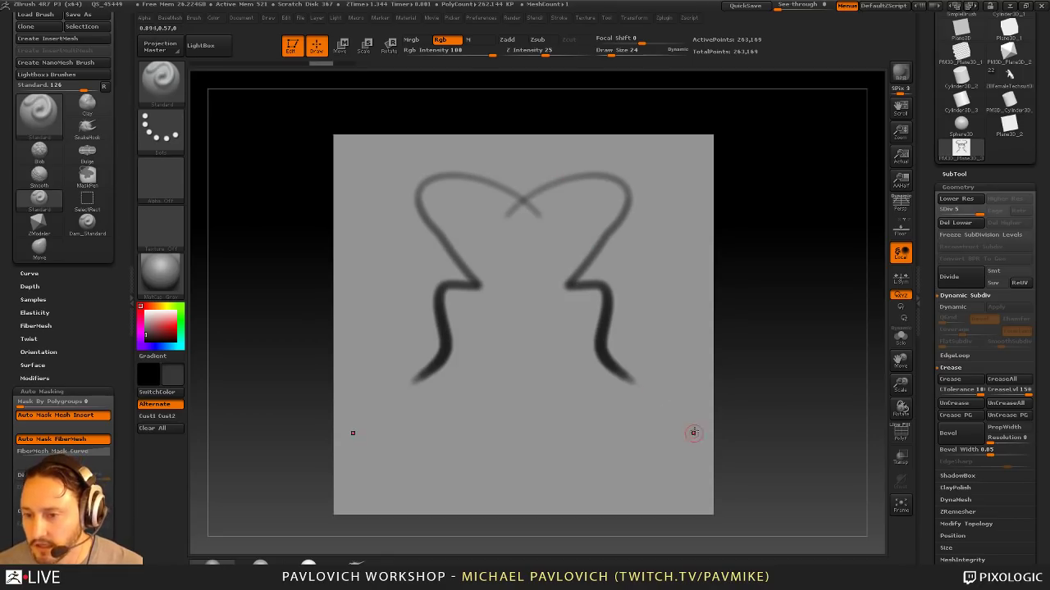
{"action": "key", "text": "ctrl+z"}
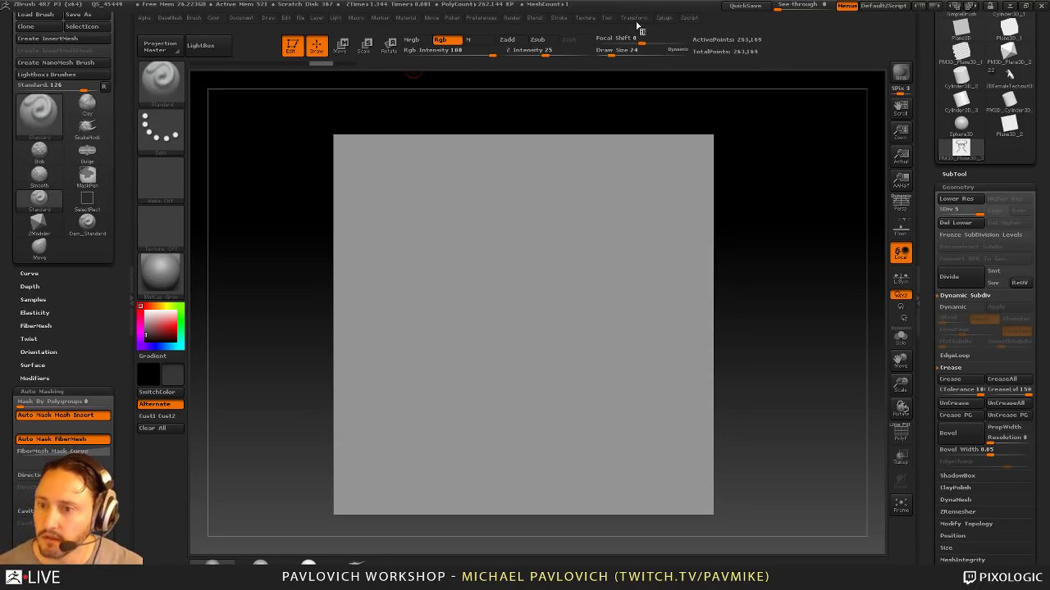
Step: Dock the Transform palette in the left tray to expose its symmetry settings
{"action": "left_click", "coordinate": [633, 17]}
{"action": "left_click_drag", "start_coordinate": [326, 137], "coordinate": [70, 201]}
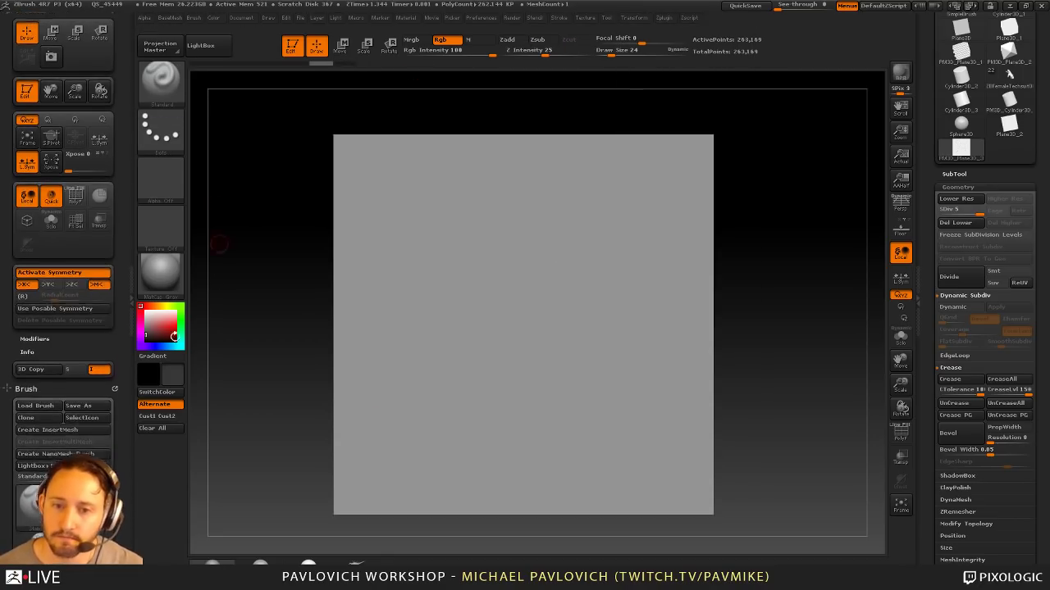
Step: Add Y symmetry to the X symmetry and try a looping stroke on the plane, then undo the stroke
{"action": "left_click", "coordinate": [50, 292]}
{"action": "mouse_move", "coordinate": [439, 201]}
{"action": "left_mouse_down"}
{"action": "mouse_move", "coordinate": [425, 239]}
{"action": "mouse_move", "coordinate": [567, 319]}
{"action": "left_mouse_up"}
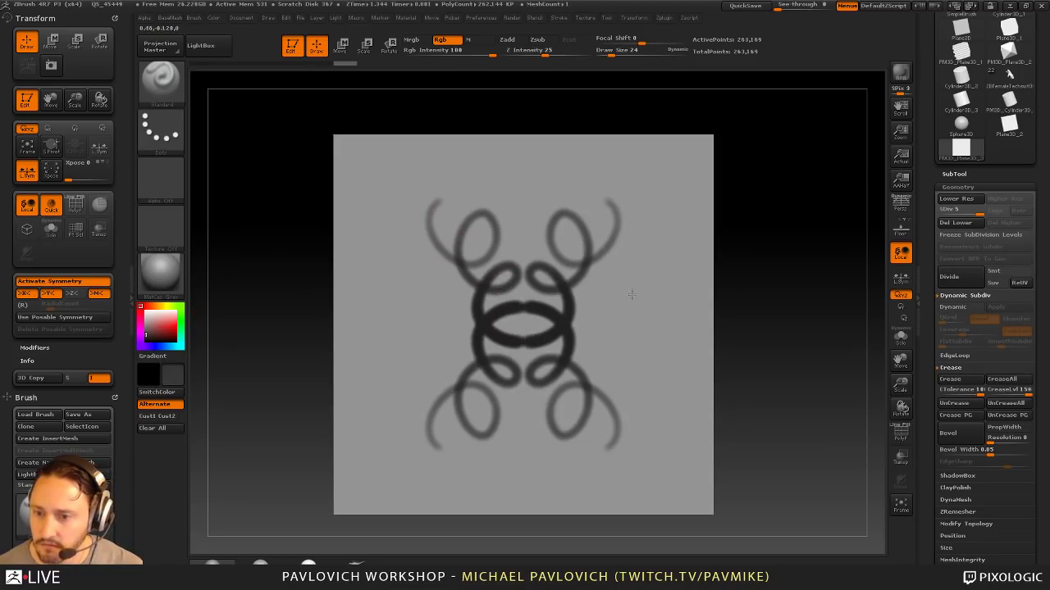
{"action": "key", "text": "ctrl+z"}
Step: Switch the symmetry to Z only with radial mode on, try a zigzag stroke toward the plane's centre, and undo it
{"action": "left_click", "coordinate": [31, 296]}
{"action": "left_click", "coordinate": [50, 294]}
{"action": "left_click", "coordinate": [72, 295]}
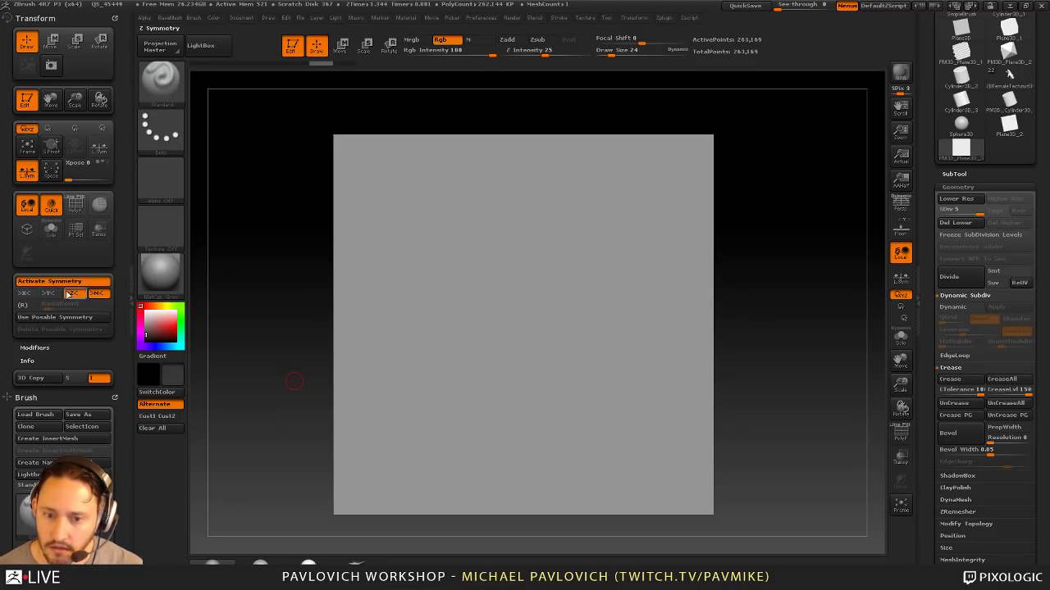
{"action": "left_click", "coordinate": [27, 305]}
{"action": "left_click_drag", "start_coordinate": [430, 222], "coordinate": [524, 325]}
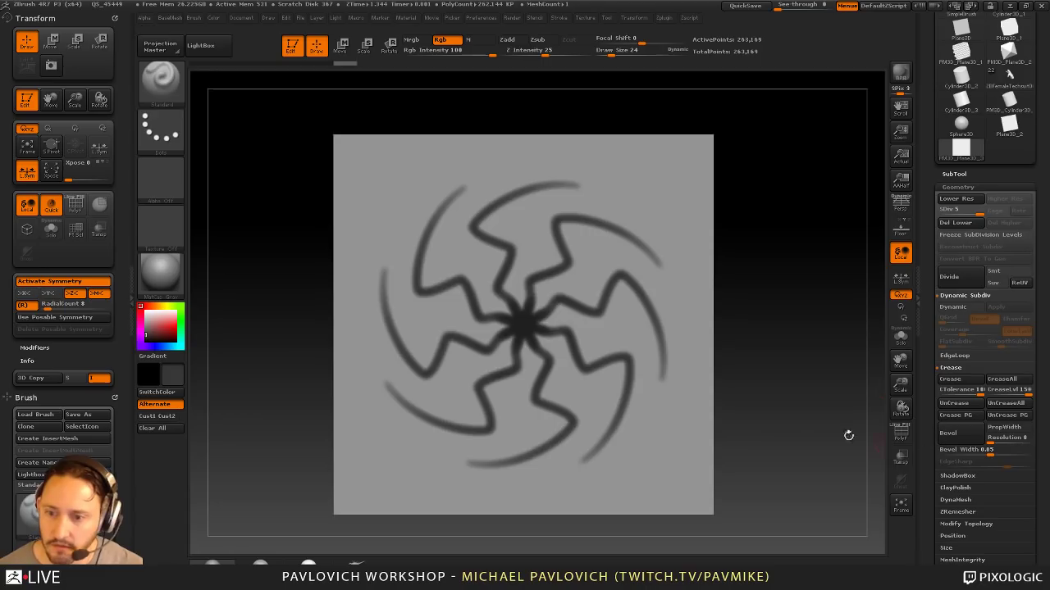
{"action": "key", "text": "ctrl+z"}
Step: Set the RadialCount to 75 and paint a dark radial ring on the plane, adding finer outer loops at Draw Size 7
{"action": "left_click_drag", "start_coordinate": [69, 306], "coordinate": [89, 306]}
{"action": "mouse_move", "coordinate": [513, 201]}
{"action": "left_mouse_down"}
{"action": "mouse_move", "coordinate": [505, 293]}
{"action": "mouse_move", "coordinate": [477, 284]}
{"action": "mouse_move", "coordinate": [442, 216]}
{"action": "mouse_move", "coordinate": [412, 191]}
{"action": "left_mouse_up"}
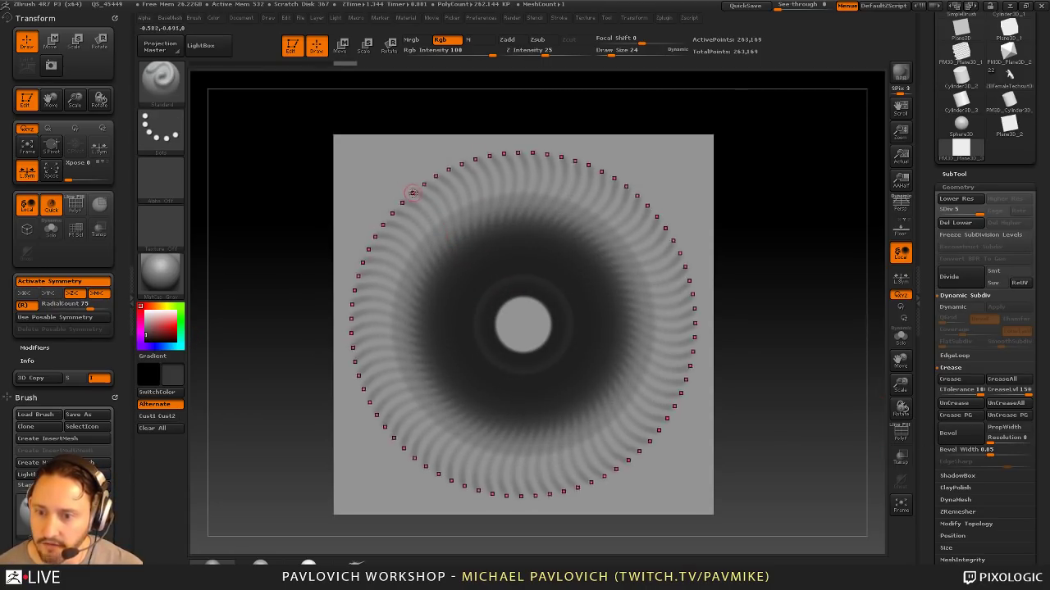
{"action": "key", "text": "bracketleft"}
{"action": "key", "text": "bracketleft"}
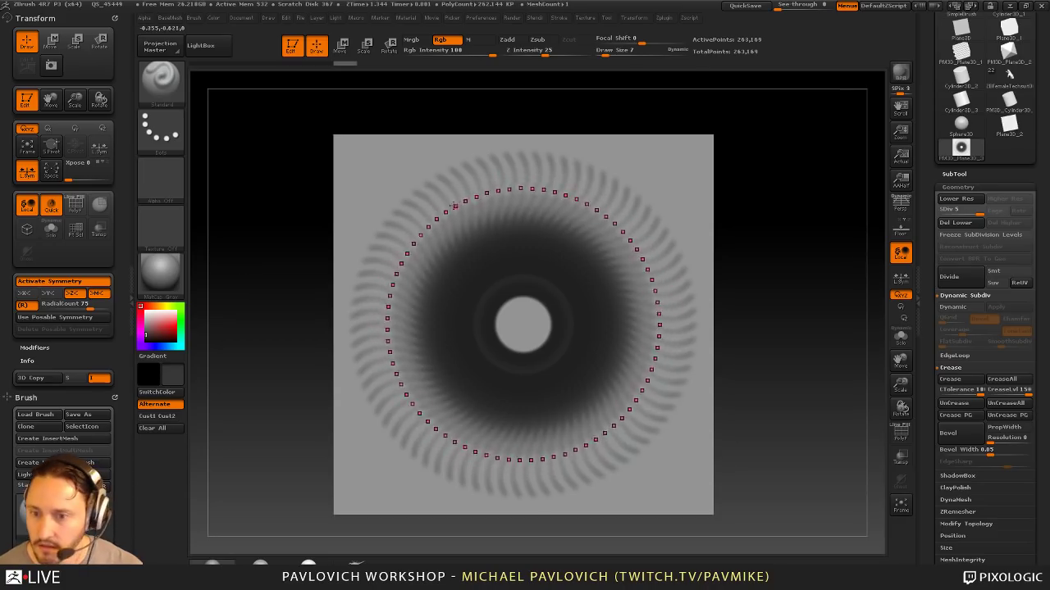
{"action": "mouse_move", "coordinate": [418, 193]}
{"action": "left_mouse_down"}
{"action": "mouse_move", "coordinate": [445, 217]}
{"action": "mouse_move", "coordinate": [447, 189]}
{"action": "mouse_move", "coordinate": [434, 180]}
{"action": "mouse_move", "coordinate": [449, 159]}
{"action": "mouse_move", "coordinate": [492, 153]}
{"action": "left_mouse_up"}
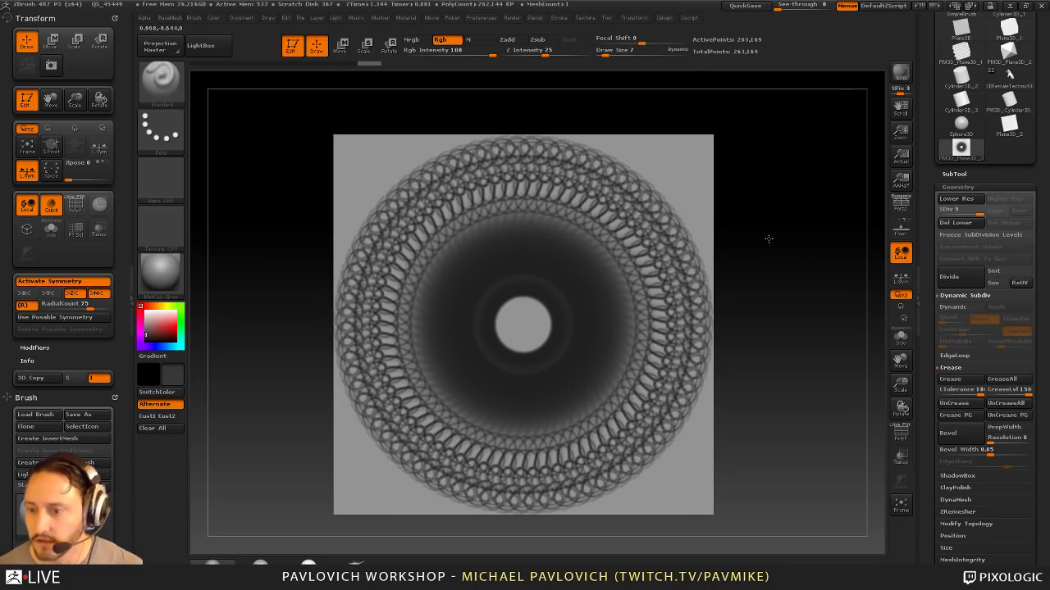
{"action": "mouse_move", "coordinate": [769, 238]}
{"action": "left_mouse_down"}
{"action": "mouse_move", "coordinate": [783, 253]}
{"action": "mouse_move", "coordinate": [792, 233]}
{"action": "mouse_move", "coordinate": [767, 245]}
{"action": "left_mouse_up"}
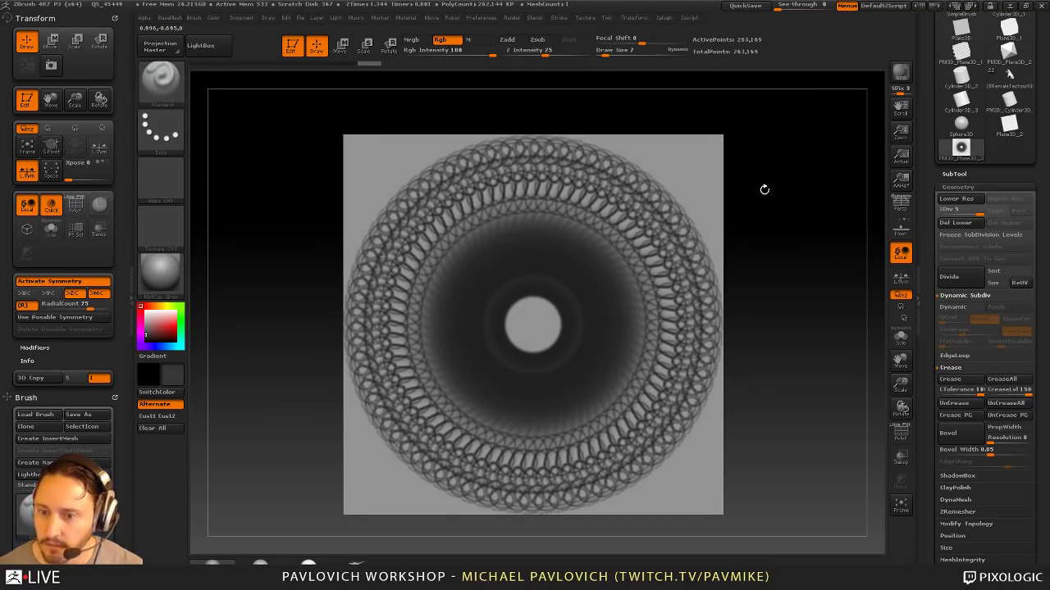
Step: Set the Draw Size to 15 and try lighter radial strokes over the looped ring, undoing each one
{"action": "key", "text": "s"}
{"action": "mouse_move", "coordinate": [764, 189]}
{"action": "left_mouse_down", "text": "alt"}
{"action": "mouse_move", "coordinate": [753, 195]}
{"action": "mouse_move", "coordinate": [770, 200]}
{"action": "left_mouse_up", "text": "alt"}
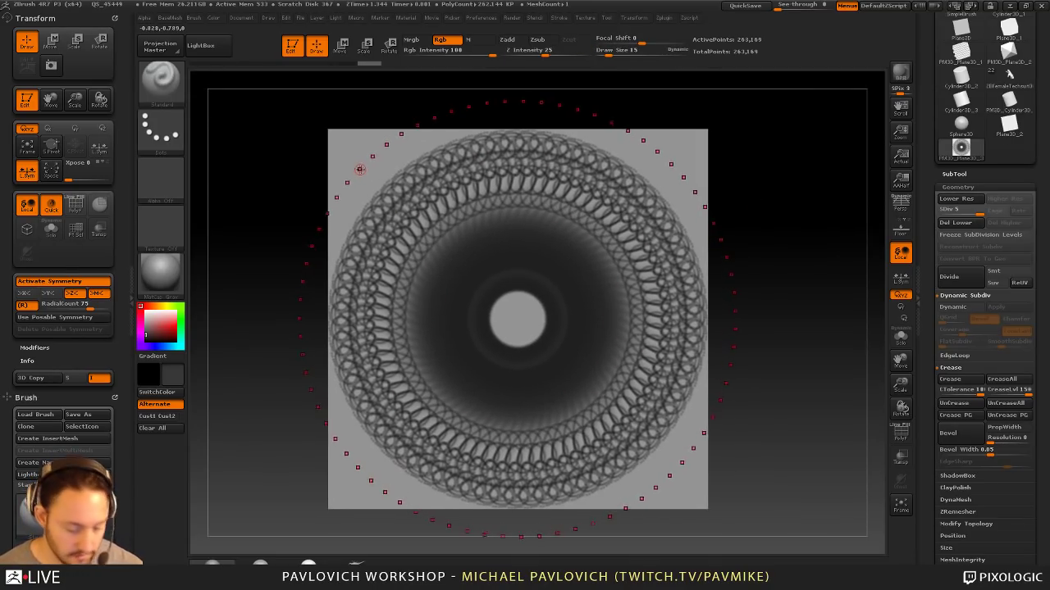
{"action": "key", "text": "c"}
{"action": "left_click_drag", "start_coordinate": [397, 170], "coordinate": [417, 215], "text": "alt"}
{"action": "key", "text": "ctrl+z"}
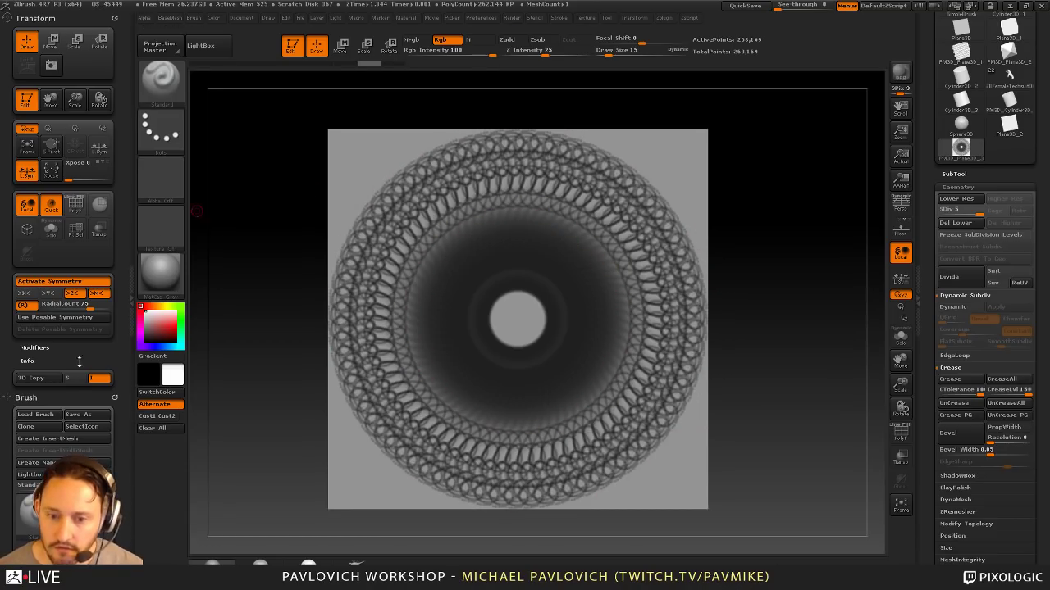
{"action": "left_click_drag", "start_coordinate": [145, 330], "coordinate": [146, 326]}
{"action": "left_click_drag", "start_coordinate": [405, 172], "coordinate": [418, 209]}
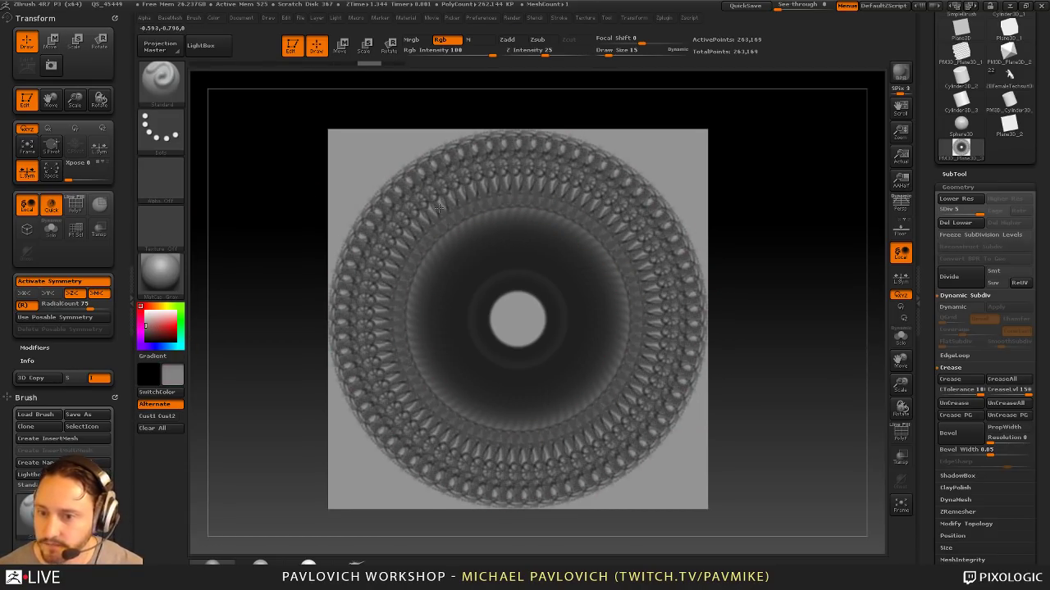
{"action": "key", "text": "ctrl+z"}
Step: Set the RadialCount to 16 and paint near-white spokes across the dark ring
{"action": "left_click", "coordinate": [66, 306]}
{"action": "type", "text": "25"}
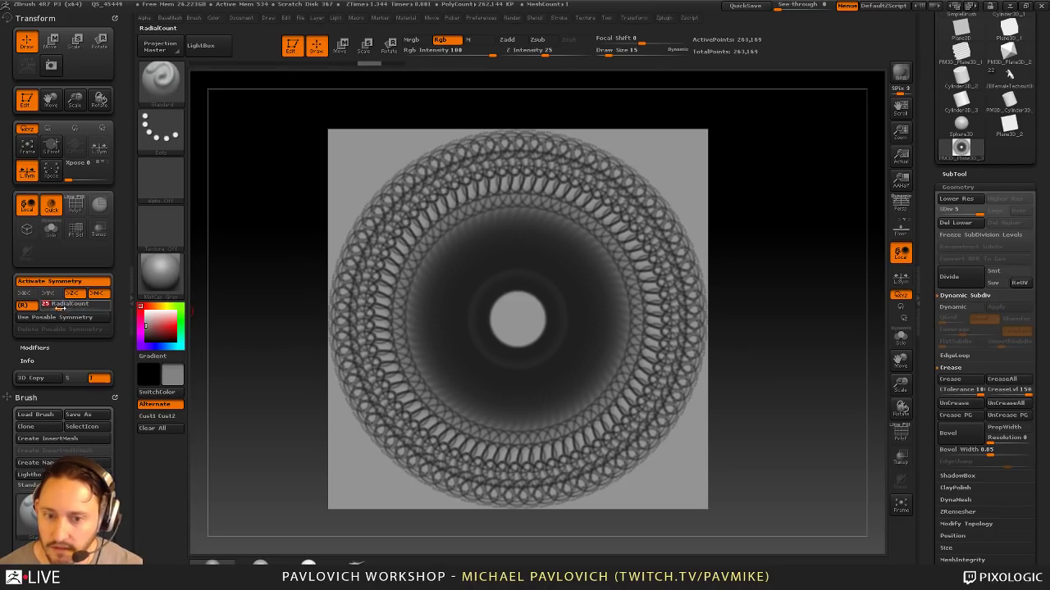
{"action": "left_click", "coordinate": [54, 307]}
{"action": "left_click_drag", "start_coordinate": [148, 326], "coordinate": [145, 312]}
{"action": "mouse_move", "coordinate": [433, 191]}
{"action": "left_mouse_down"}
{"action": "mouse_move", "coordinate": [481, 259]}
{"action": "mouse_move", "coordinate": [444, 194]}
{"action": "left_mouse_up"}
{"action": "mouse_move", "coordinate": [766, 240]}
{"action": "left_mouse_down"}
{"action": "mouse_move", "coordinate": [797, 245]}
{"action": "mouse_move", "coordinate": [755, 247]}
{"action": "left_mouse_up"}
Step: Try pulling the plane's centre with the Move brush at Draw Size 232, undo the pull, and reduce the Draw Size to 20
{"action": "key", "text": "s"}
{"action": "key", "text": "s"}
{"action": "left_click_drag", "start_coordinate": [756, 248], "coordinate": [784, 247]}
{"action": "key", "text": "b"}
{"action": "key", "text": "m"}
{"action": "key", "text": "v"}
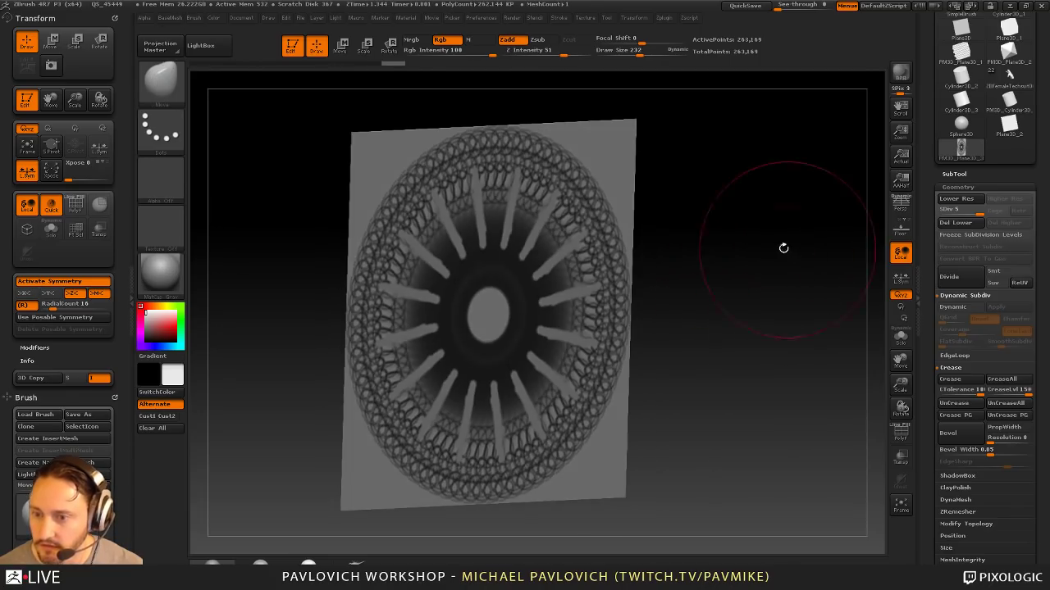
{"action": "left_click_drag", "start_coordinate": [493, 311], "coordinate": [548, 320]}
{"action": "mouse_move", "coordinate": [708, 276]}
{"action": "left_mouse_down"}
{"action": "mouse_move", "coordinate": [663, 279]}
{"action": "mouse_move", "coordinate": [715, 282]}
{"action": "mouse_move", "coordinate": [693, 282]}
{"action": "left_mouse_up"}
{"action": "key", "text": "s"}
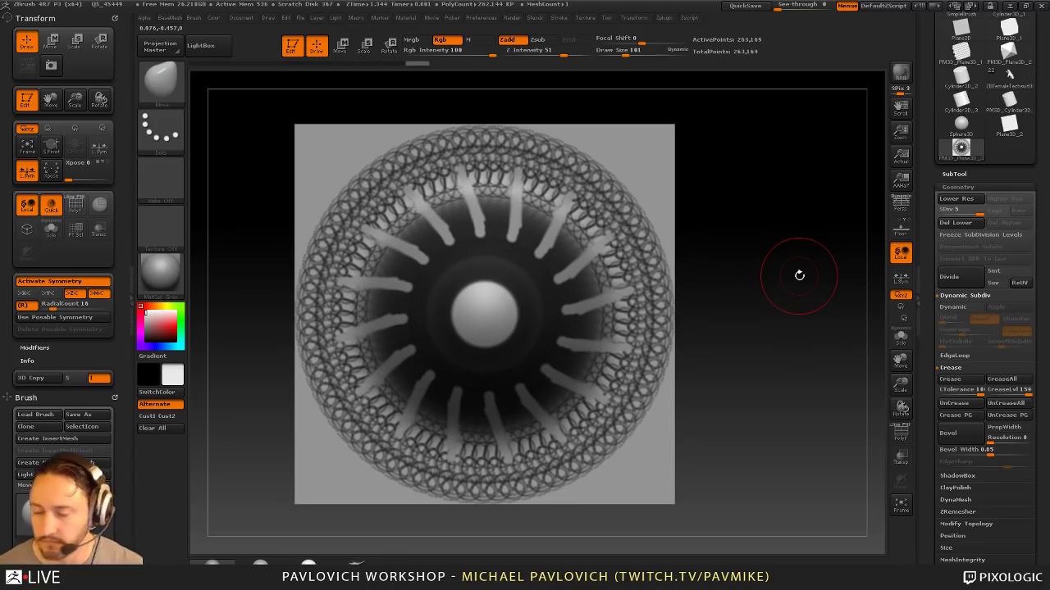
{"action": "key", "text": "ctrl+z"}
{"action": "key", "text": "s"}
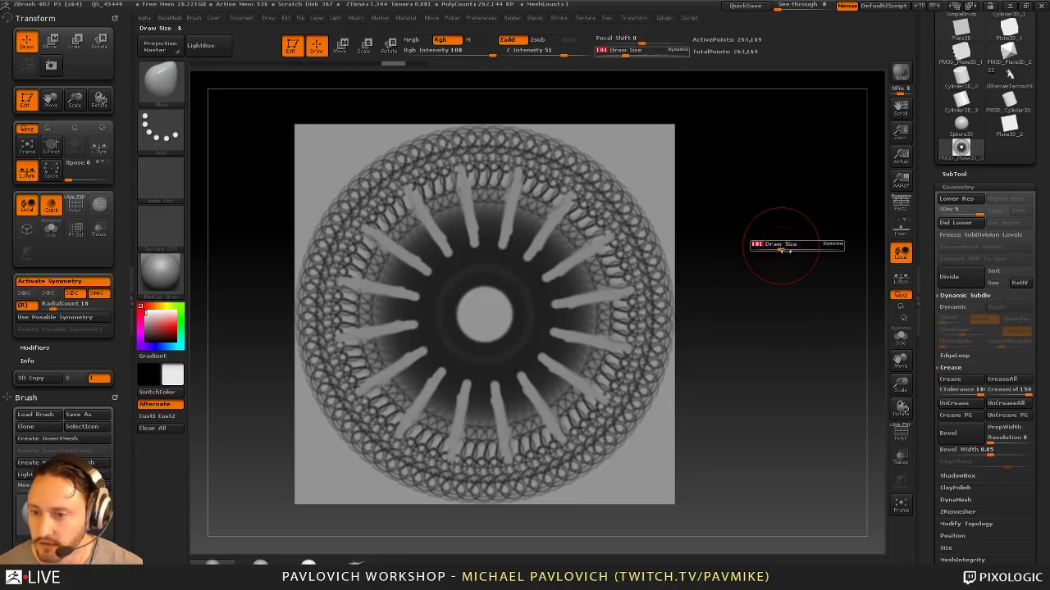
{"action": "left_click_drag", "start_coordinate": [784, 249], "coordinate": [792, 260]}
{"action": "key", "text": "s"}
{"action": "key", "text": "["}
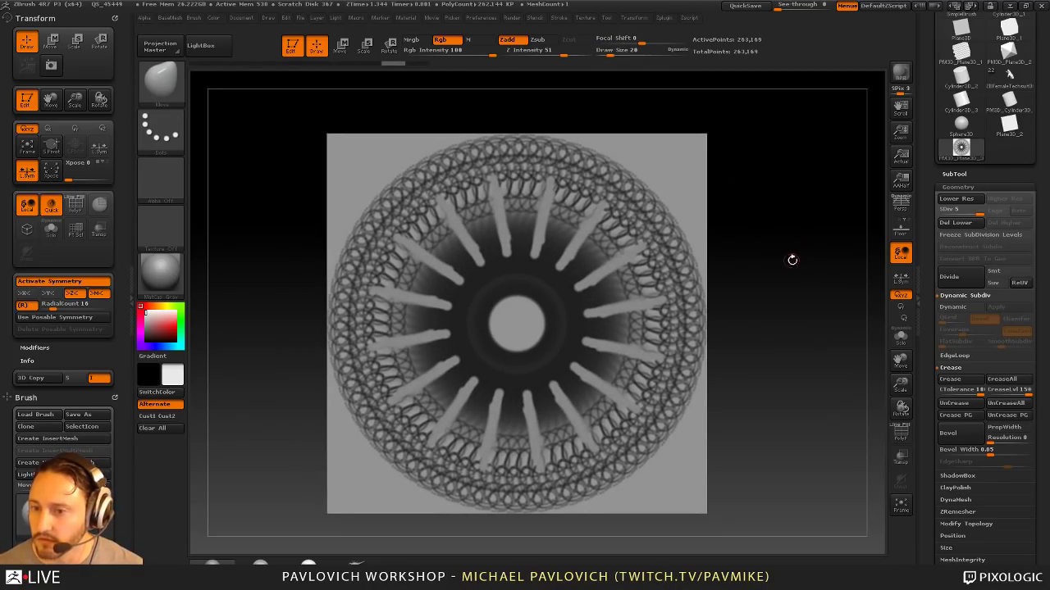
Step: Leave Edit mode, clear the painted plane from the canvas and select the SimpleBrush tool
{"action": "left_click_drag", "start_coordinate": [923, 149], "coordinate": [926, 312]}
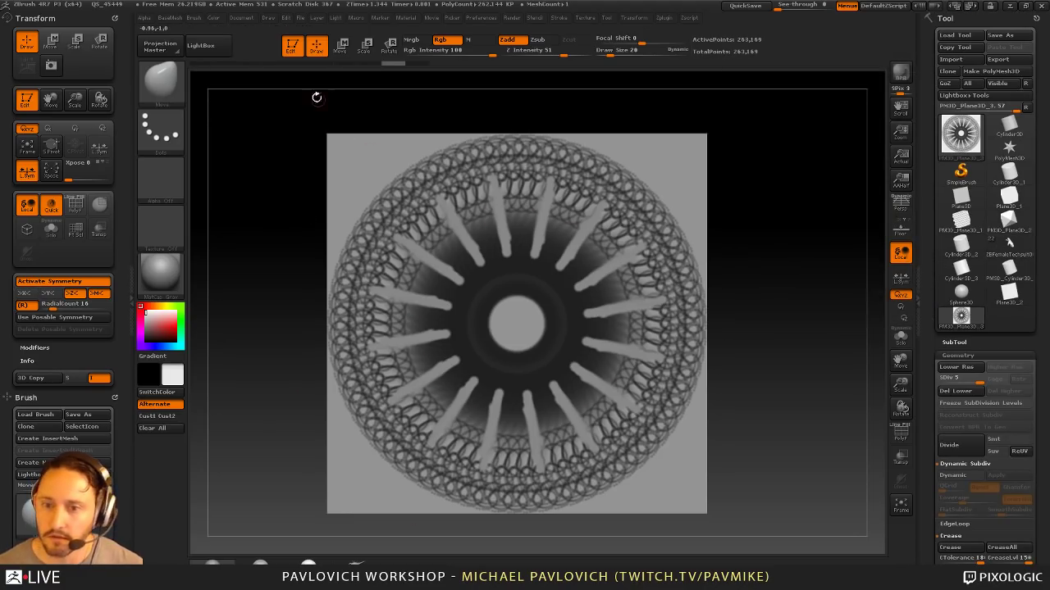
{"action": "left_click", "coordinate": [297, 49]}
{"action": "key", "text": "ctrl+n"}
{"action": "left_click", "coordinate": [961, 173]}
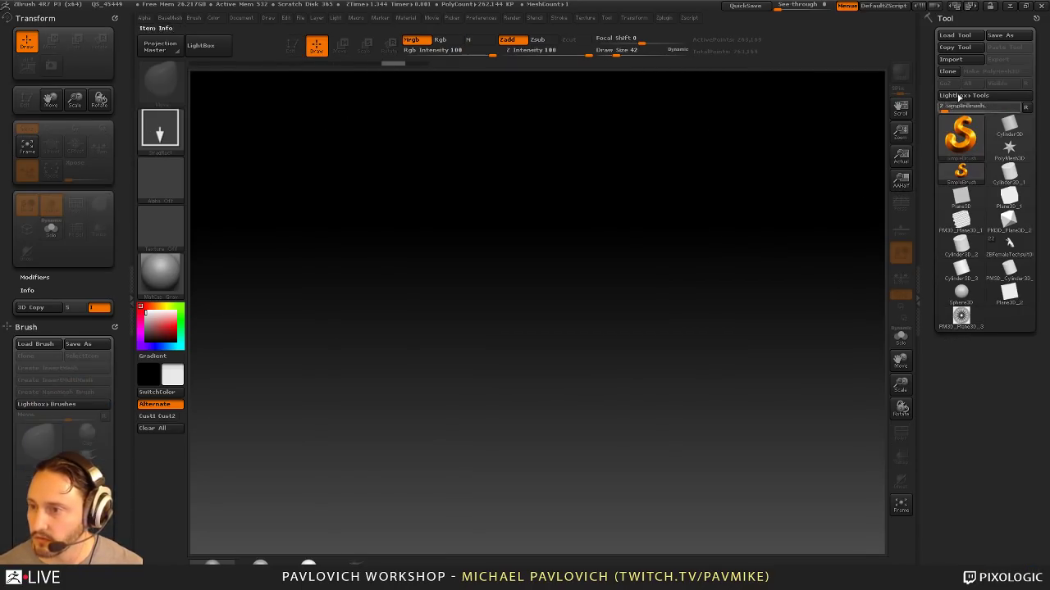
Step: Load ZBFemaleArmor001.ZTL, place the figure on the canvas in Edit mode and view it from the front
{"action": "left_click", "coordinate": [954, 36]}
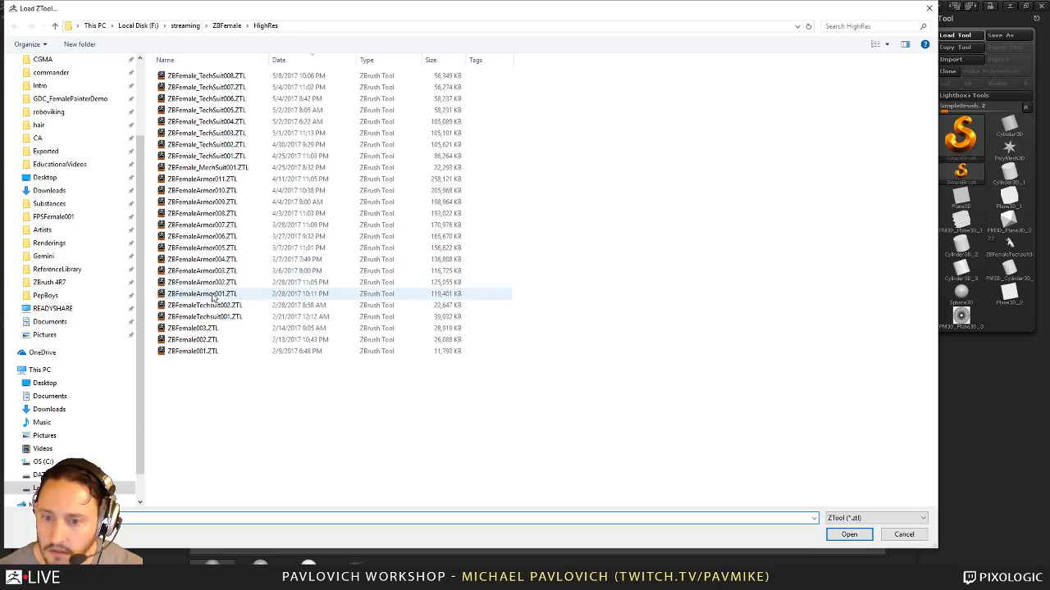
{"action": "double_click", "coordinate": [212, 297]}
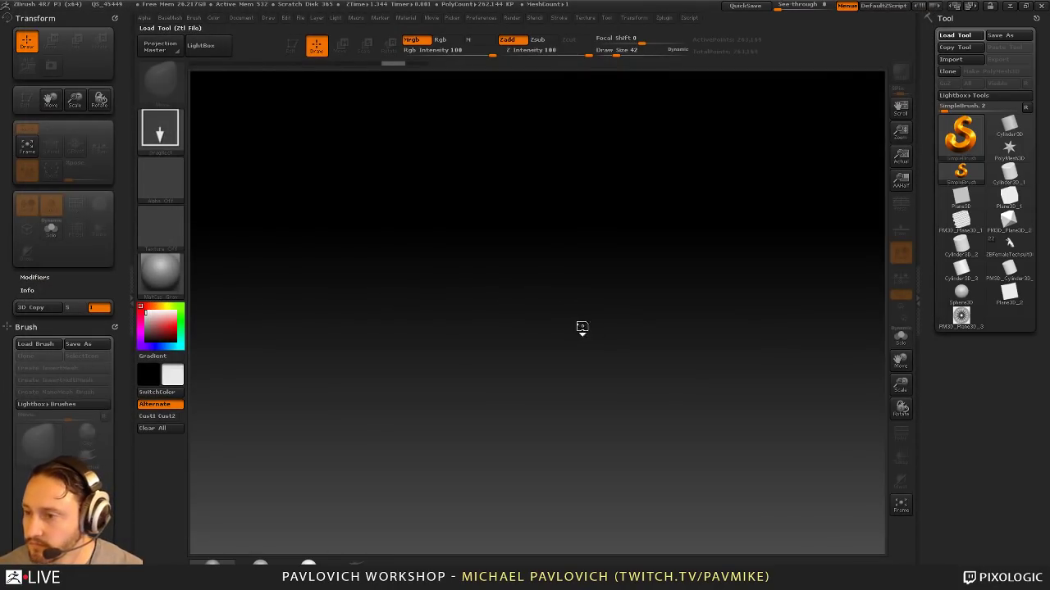
{"action": "left_click_drag", "start_coordinate": [479, 250], "coordinate": [526, 416]}
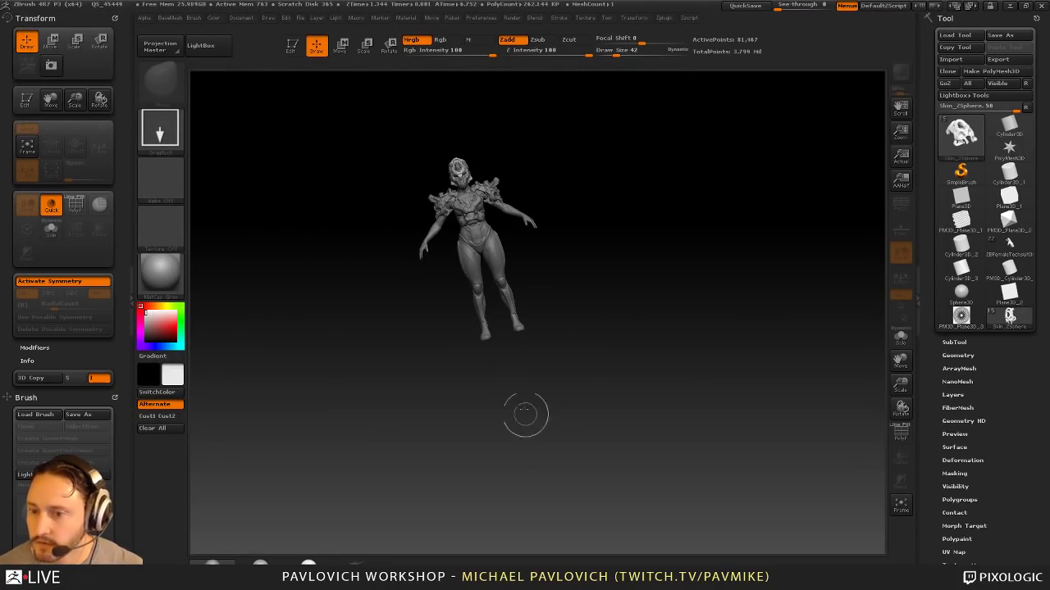
{"action": "left_click", "coordinate": [292, 47]}
{"action": "left_click_drag", "start_coordinate": [541, 170], "coordinate": [666, 260], "text": "shift"}
{"action": "left_click_drag", "start_coordinate": [666, 260], "coordinate": [799, 284], "text": "alt"}
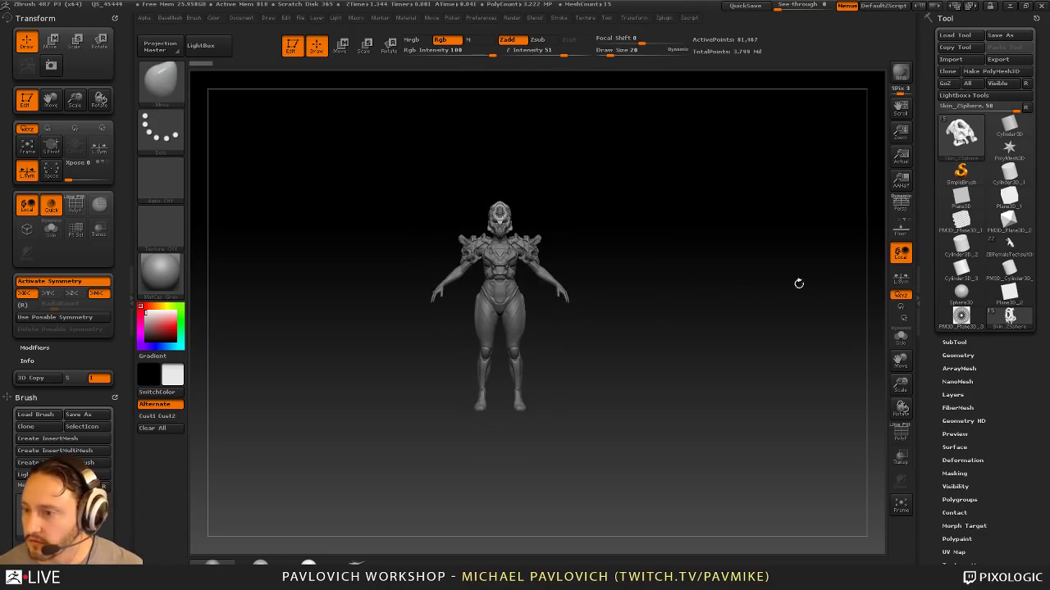
Step: Toggle the subtool visibility on the armoured figure, then delete all of its subtools
{"action": "left_click", "coordinate": [961, 342]}
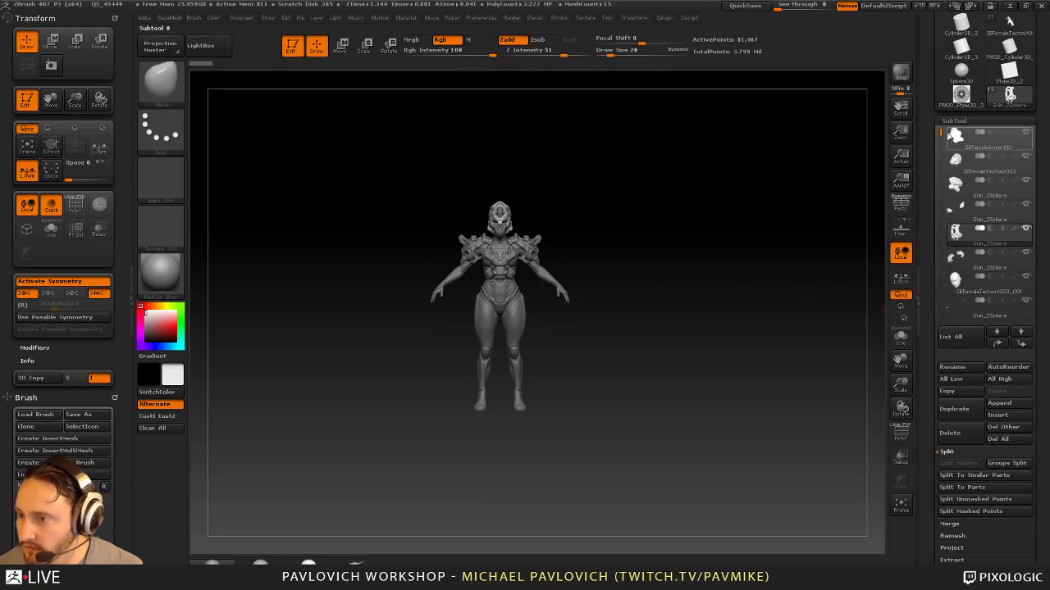
{"action": "left_click_drag", "start_coordinate": [942, 237], "coordinate": [927, 127]}
{"action": "left_click", "coordinate": [1025, 228]}
{"action": "left_click", "coordinate": [1025, 229]}
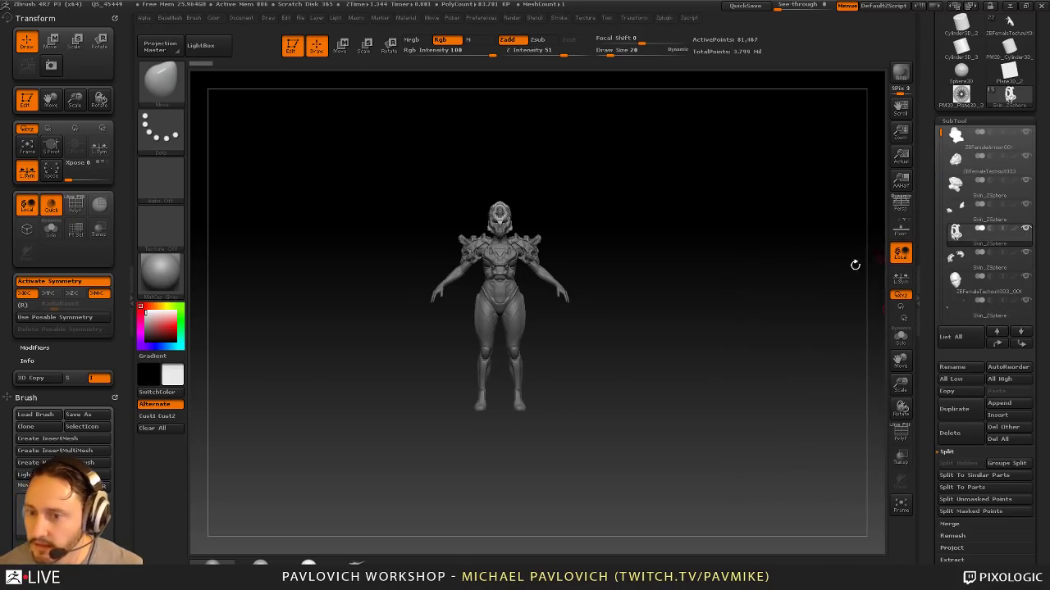
{"action": "left_click_drag", "start_coordinate": [774, 243], "coordinate": [767, 286], "text": "alt"}
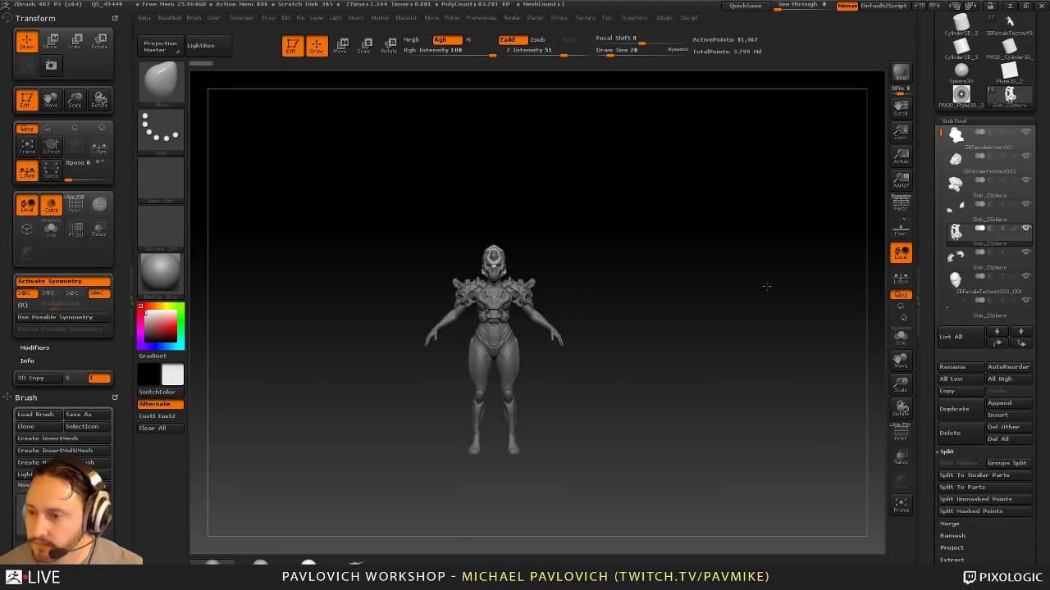
{"action": "left_click", "coordinate": [997, 436]}
{"action": "left_click_drag", "start_coordinate": [927, 369], "coordinate": [928, 566]}
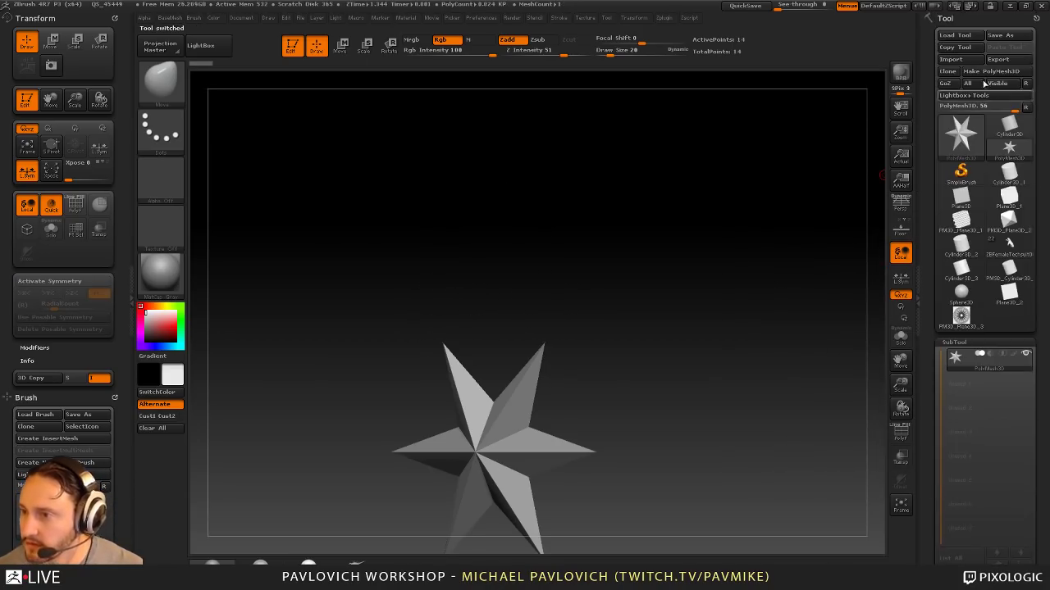
Step: Load ZBFemale003.ZTL and toggle its subtool visibility to examine the model's parts
{"action": "left_click", "coordinate": [962, 38]}
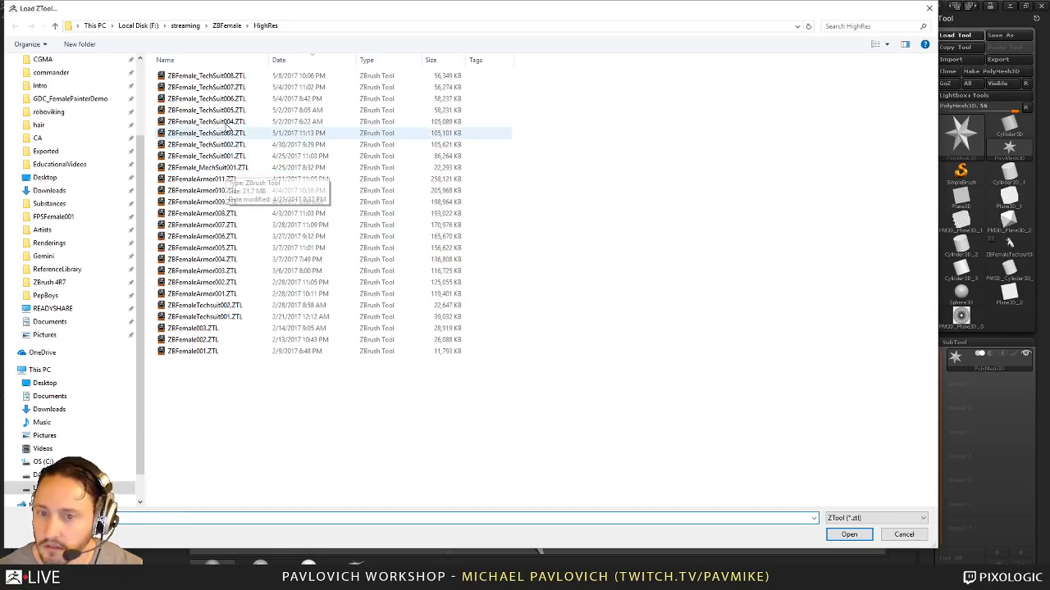
{"action": "double_click", "coordinate": [210, 329]}
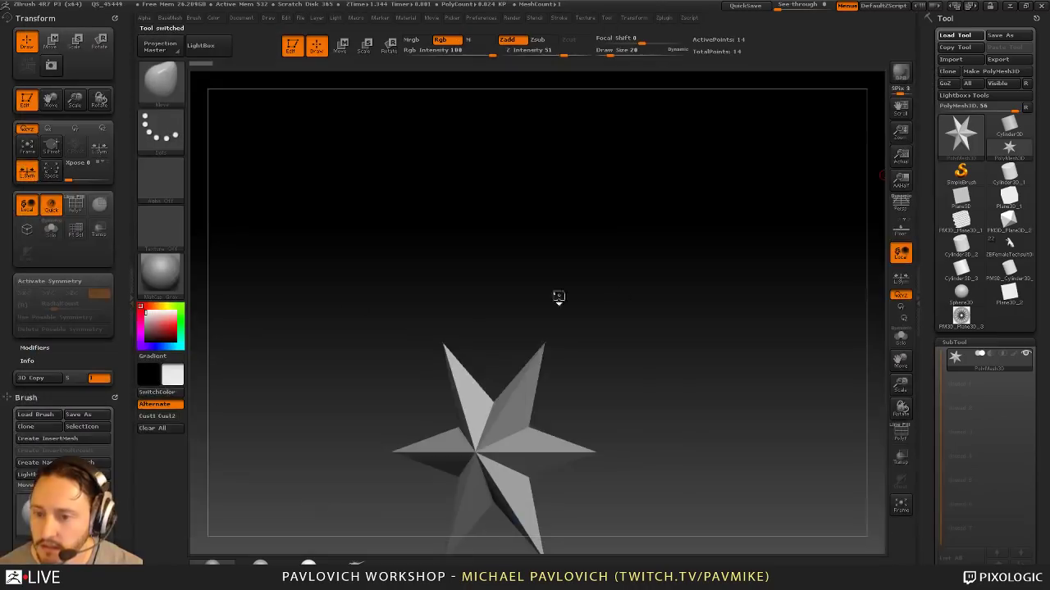
{"action": "left_click_drag", "start_coordinate": [687, 290], "coordinate": [684, 234], "text": "alt"}
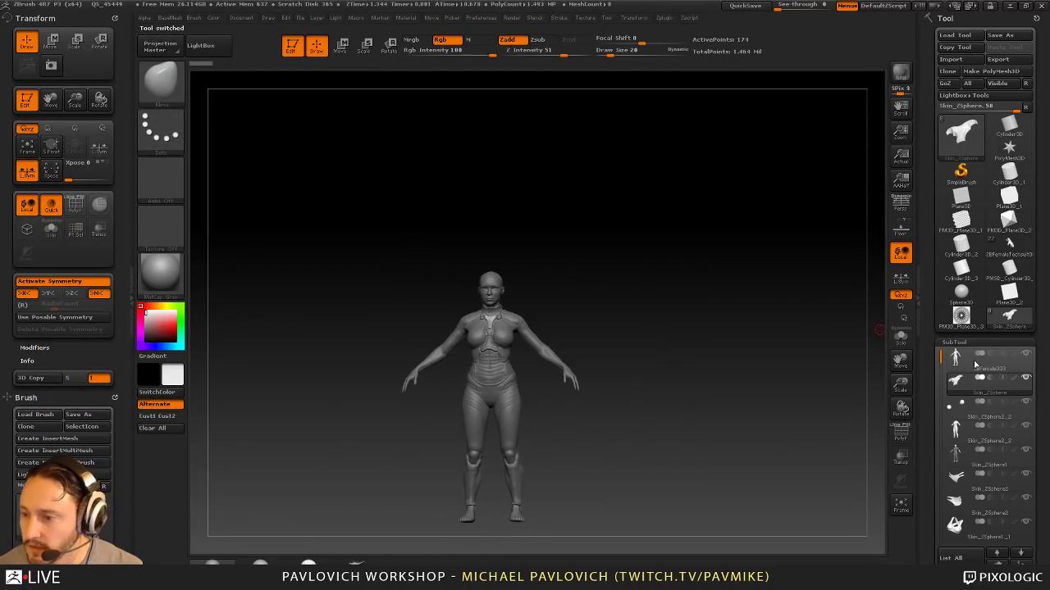
{"action": "left_click", "coordinate": [1027, 380]}
{"action": "left_click", "coordinate": [1027, 380]}
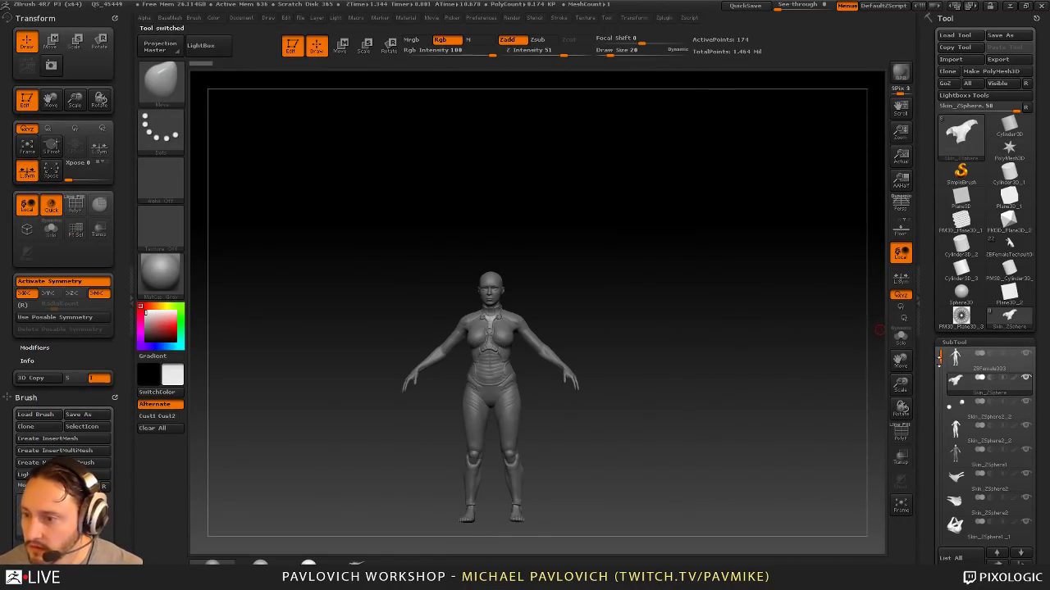
{"action": "left_click_drag", "start_coordinate": [940, 359], "coordinate": [928, 234]}
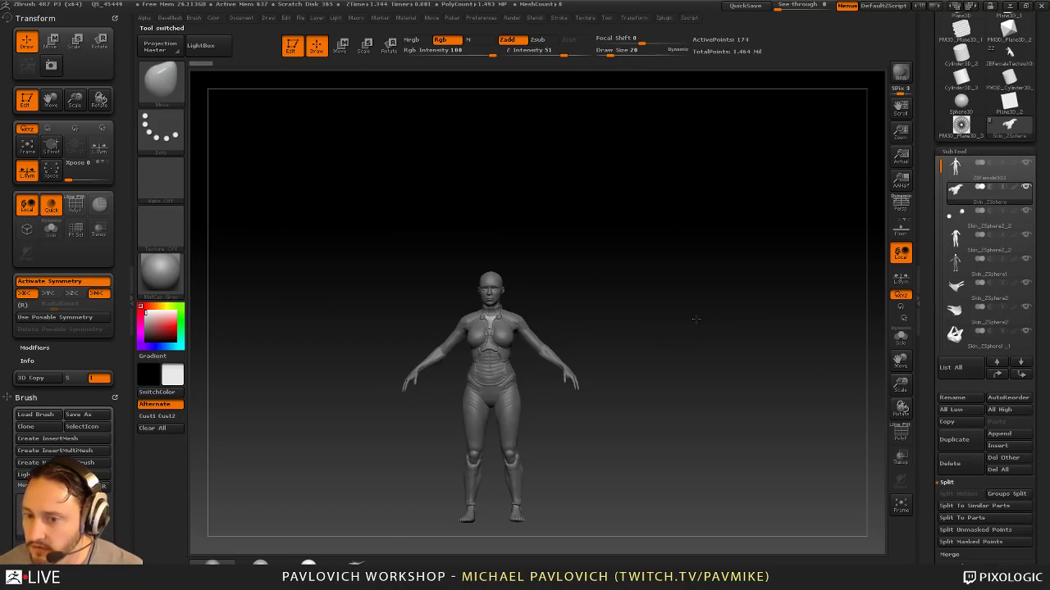
Step: Switch to the Standard brush and examine the female figure's upper body and suit panels from several angles
{"action": "left_click_drag", "start_coordinate": [694, 321], "coordinate": [669, 323]}
{"action": "left_click_drag", "start_coordinate": [669, 324], "coordinate": [794, 373], "text": "alt"}
{"action": "mouse_move", "coordinate": [815, 461]}
{"action": "left_mouse_down"}
{"action": "mouse_move", "coordinate": [728, 262]}
{"action": "mouse_move", "coordinate": [783, 318]}
{"action": "mouse_move", "coordinate": [764, 323]}
{"action": "mouse_move", "coordinate": [833, 313]}
{"action": "mouse_move", "coordinate": [839, 328]}
{"action": "mouse_move", "coordinate": [812, 333]}
{"action": "mouse_move", "coordinate": [813, 248]}
{"action": "left_mouse_up"}
{"action": "key", "text": "b"}
{"action": "key", "text": "s"}
{"action": "key", "text": "t"}
{"action": "left_click_drag", "start_coordinate": [837, 316], "coordinate": [785, 197]}
{"action": "left_click_drag", "start_coordinate": [789, 255], "coordinate": [663, 256]}
{"action": "left_click_drag", "start_coordinate": [761, 222], "coordinate": [803, 353], "text": "alt"}
{"action": "left_click_drag", "start_coordinate": [827, 294], "coordinate": [798, 354]}
{"action": "left_click_drag", "start_coordinate": [811, 255], "coordinate": [663, 268]}
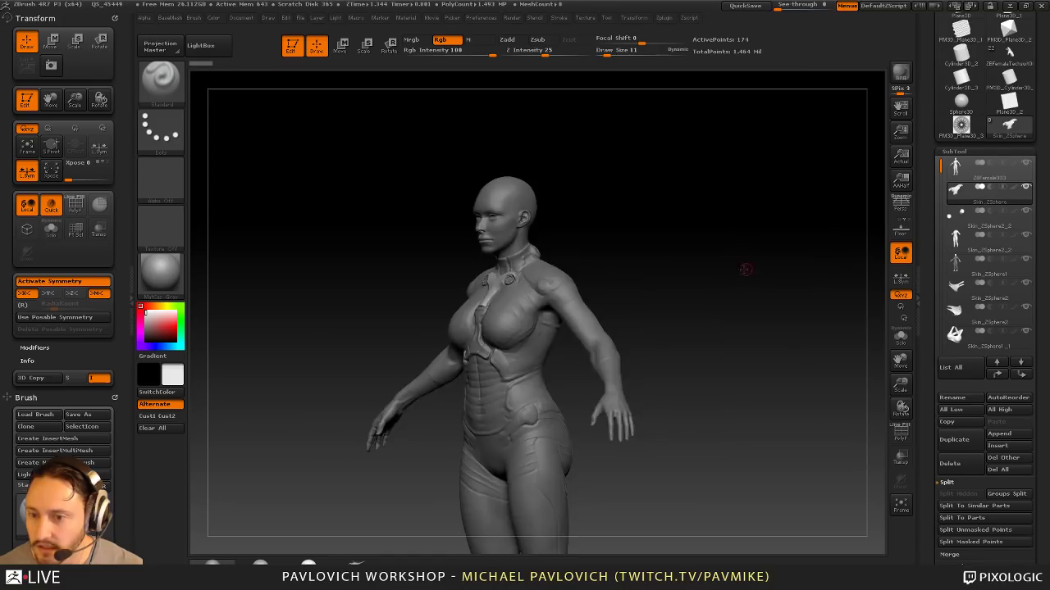
{"action": "left_click_drag", "start_coordinate": [746, 268], "coordinate": [777, 277]}
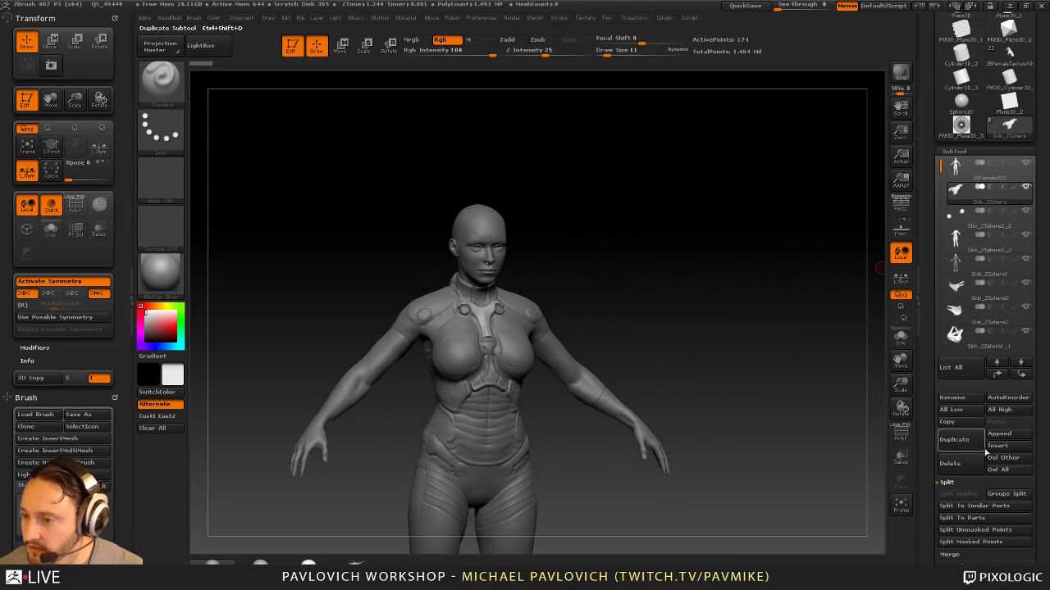
Step: Delete all subtools of the loaded female figure and switch back to the techsuit glove tool
{"action": "left_click", "coordinate": [1002, 471]}
{"action": "left_click_drag", "start_coordinate": [932, 182], "coordinate": [935, 373]}
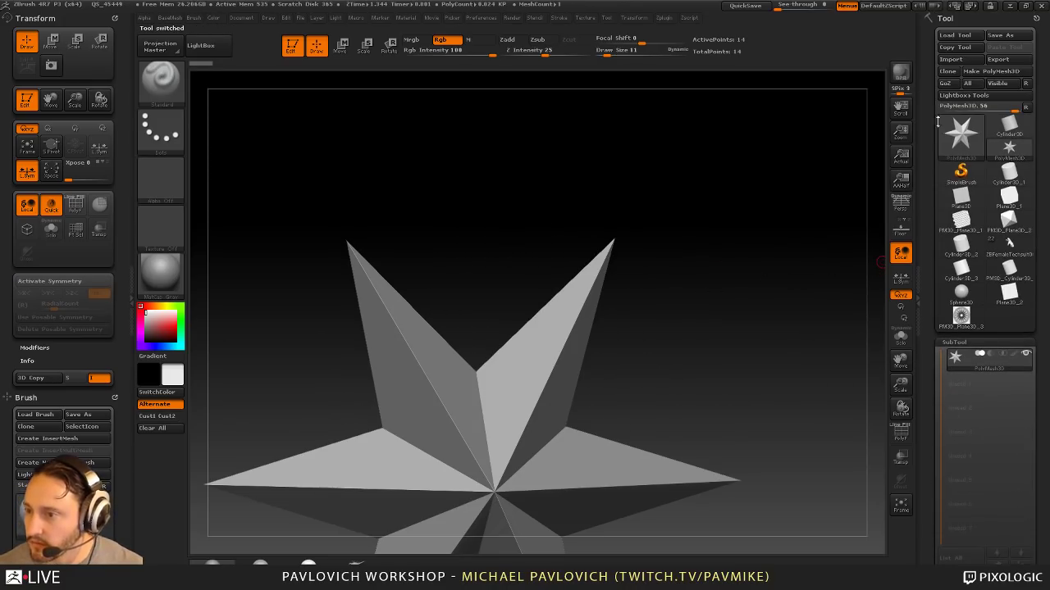
{"action": "left_click", "coordinate": [1008, 243]}
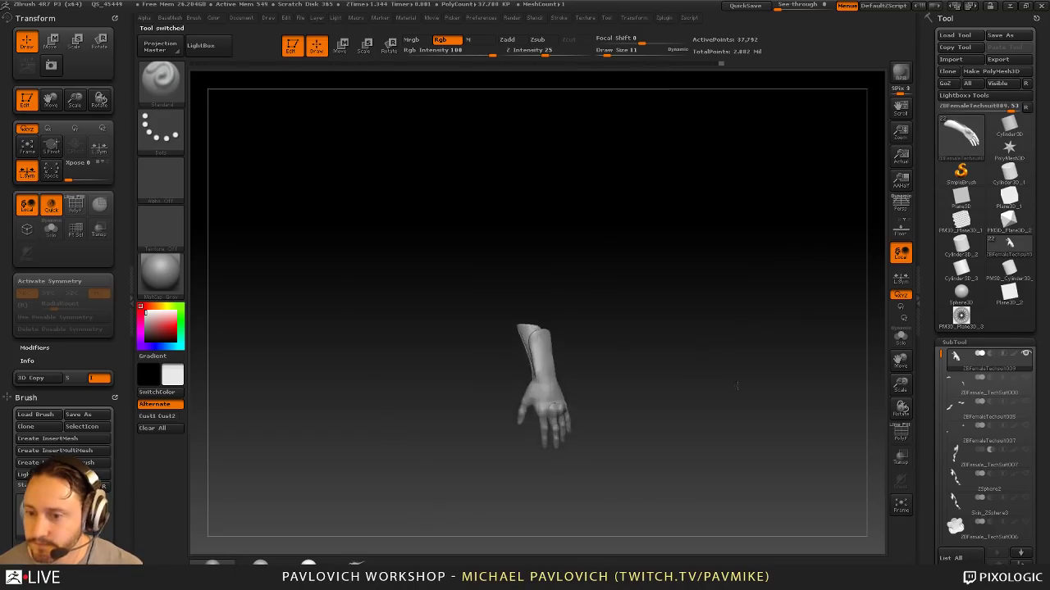
Step: Subdivide the glove once more and prepare the Dam_Standard brush at Draw Size 10 near the thumb and palm
{"action": "mouse_move", "coordinate": [749, 225]}
{"action": "left_mouse_down", "text": "alt"}
{"action": "mouse_move", "coordinate": [761, 246]}
{"action": "mouse_move", "coordinate": [743, 274]}
{"action": "mouse_move", "coordinate": [753, 264]}
{"action": "mouse_move", "coordinate": [673, 303]}
{"action": "mouse_move", "coordinate": [681, 259]}
{"action": "left_mouse_up", "text": "alt"}
{"action": "key", "text": "ctrl+d"}
{"action": "key", "text": "b"}
{"action": "key", "text": "d"}
{"action": "key", "text": "s"}
{"action": "key", "text": "bracketright"}
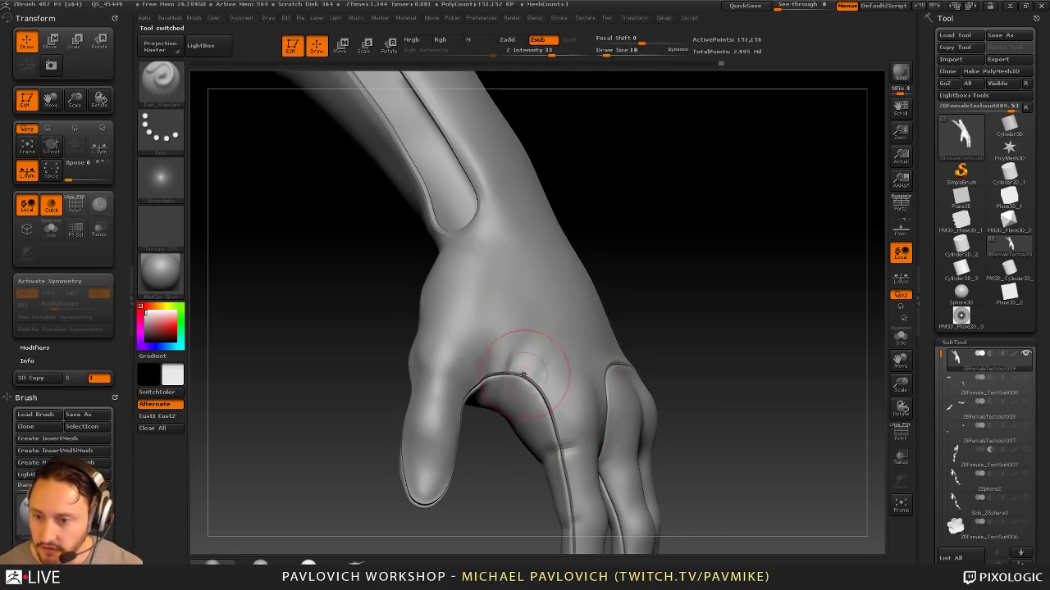
Step: Reduce the Draw Size to 6 and carve creases into the webbing between the thumb and index finger
{"action": "key", "text": "s"}
{"action": "left_click_drag", "start_coordinate": [621, 335], "coordinate": [635, 313]}
{"action": "key", "text": "s"}
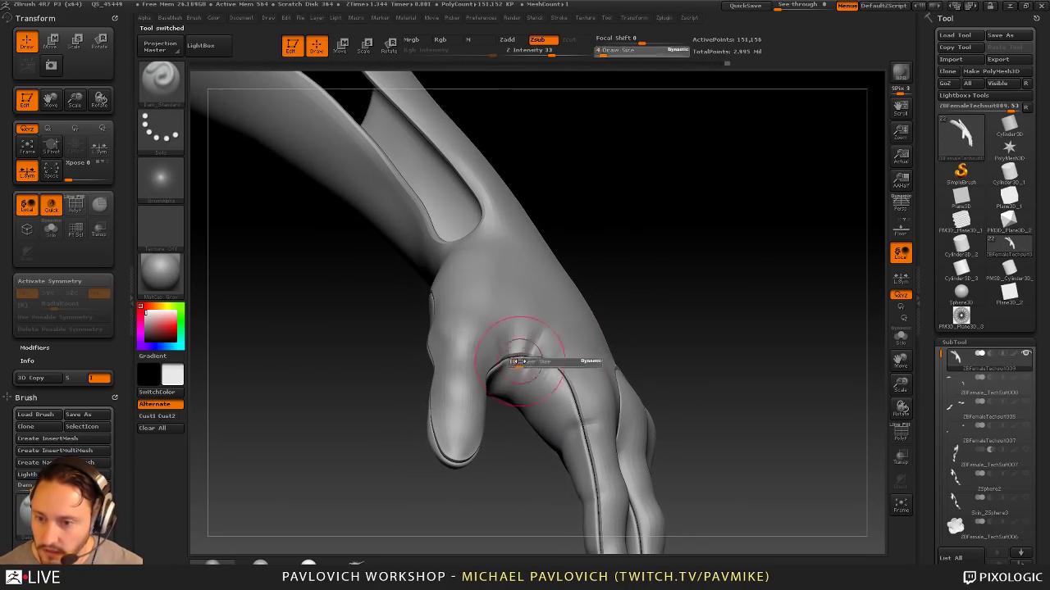
{"action": "mouse_move", "coordinate": [504, 446]}
{"action": "left_mouse_down"}
{"action": "mouse_move", "coordinate": [492, 386]}
{"action": "mouse_move", "coordinate": [497, 419]}
{"action": "mouse_move", "coordinate": [668, 250]}
{"action": "mouse_move", "coordinate": [588, 258]}
{"action": "mouse_move", "coordinate": [627, 297]}
{"action": "left_mouse_up"}
{"action": "right_click_drag", "start_coordinate": [546, 349], "coordinate": [558, 362]}
{"action": "mouse_move", "coordinate": [633, 399]}
{"action": "left_mouse_down"}
{"action": "mouse_move", "coordinate": [616, 366]}
{"action": "mouse_move", "coordinate": [648, 351]}
{"action": "left_mouse_up"}
{"action": "left_click_drag", "start_coordinate": [510, 284], "coordinate": [540, 274], "text": "shift"}
{"action": "left_click_drag", "start_coordinate": [636, 236], "coordinate": [556, 340]}
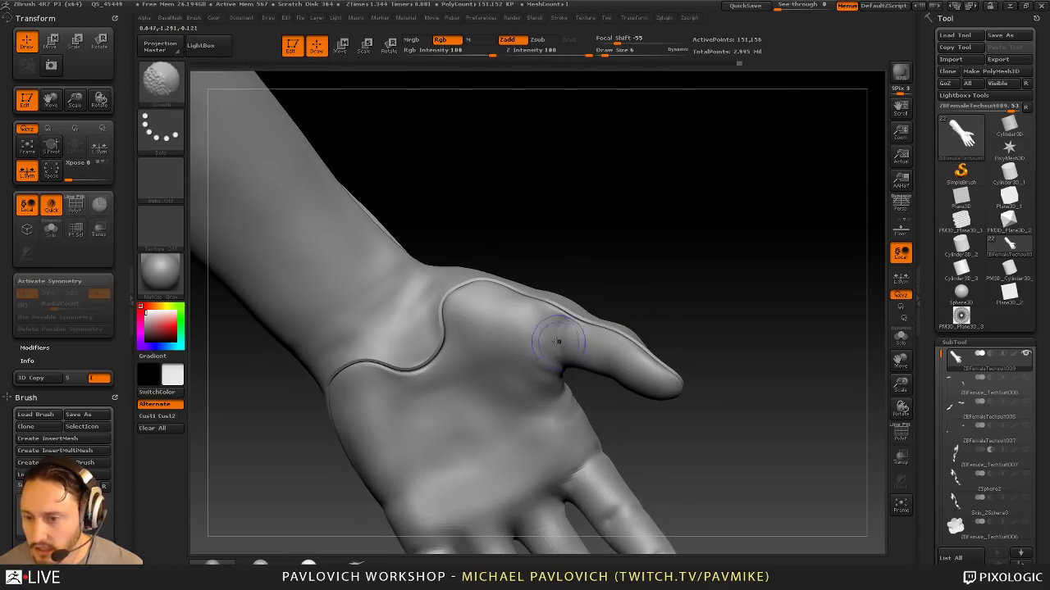
Step: Soften the webbing creases by smoothing them on the back of the hand and beside the index finger seam
{"action": "mouse_move", "coordinate": [681, 299]}
{"action": "left_mouse_down"}
{"action": "mouse_move", "coordinate": [777, 265]}
{"action": "mouse_move", "coordinate": [693, 283]}
{"action": "left_mouse_up"}
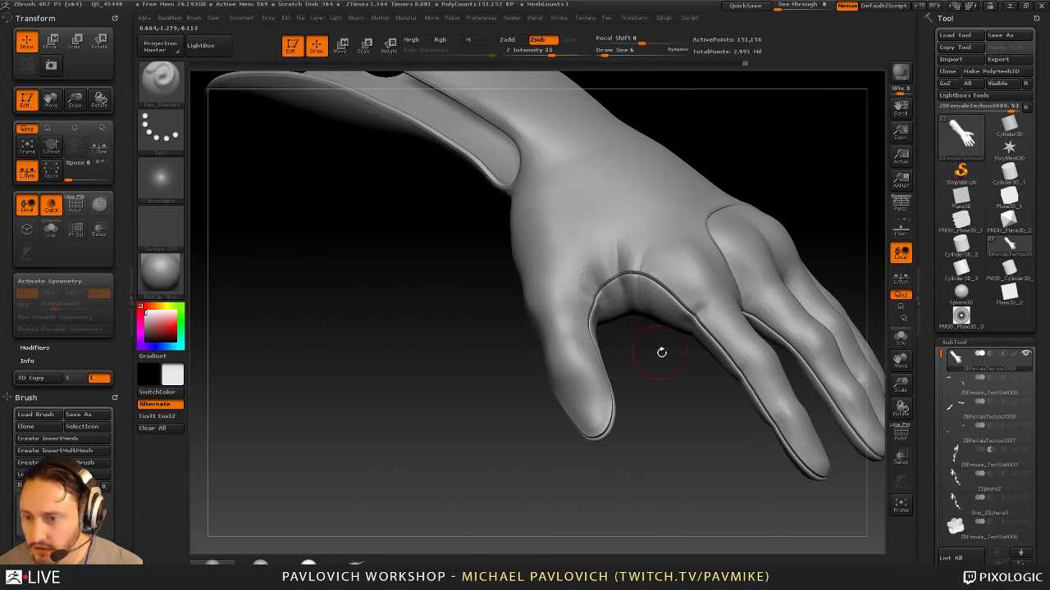
{"action": "left_click_drag", "start_coordinate": [661, 353], "coordinate": [602, 401], "text": "alt"}
{"action": "left_click_drag", "start_coordinate": [568, 313], "coordinate": [572, 297], "text": "shift"}
{"action": "left_click_drag", "start_coordinate": [632, 395], "coordinate": [600, 407]}
{"action": "left_click_drag", "start_coordinate": [616, 329], "coordinate": [605, 330], "text": "shift"}
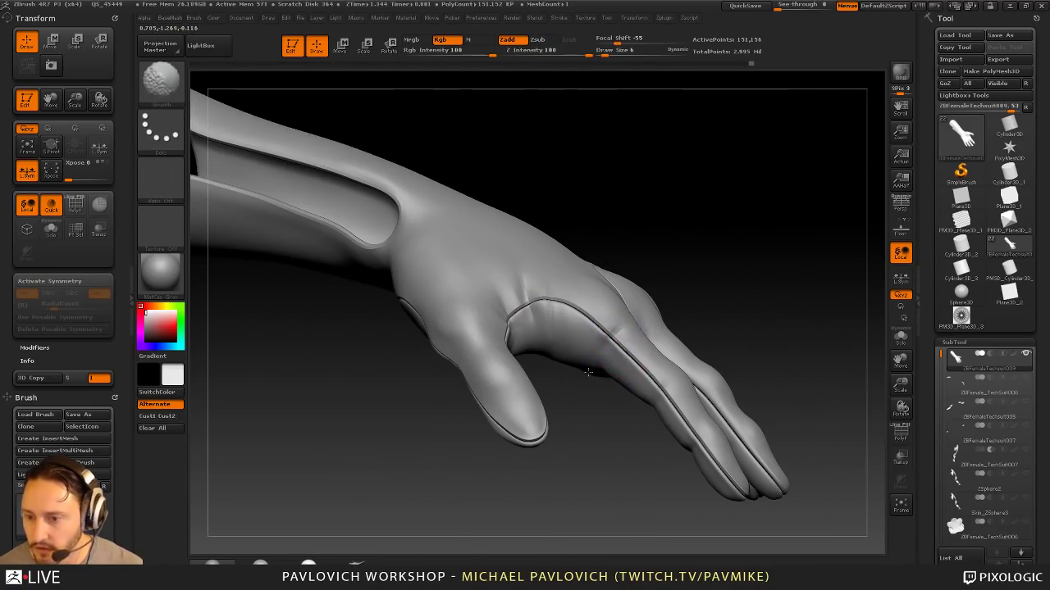
{"action": "left_click_drag", "start_coordinate": [714, 273], "coordinate": [645, 257]}
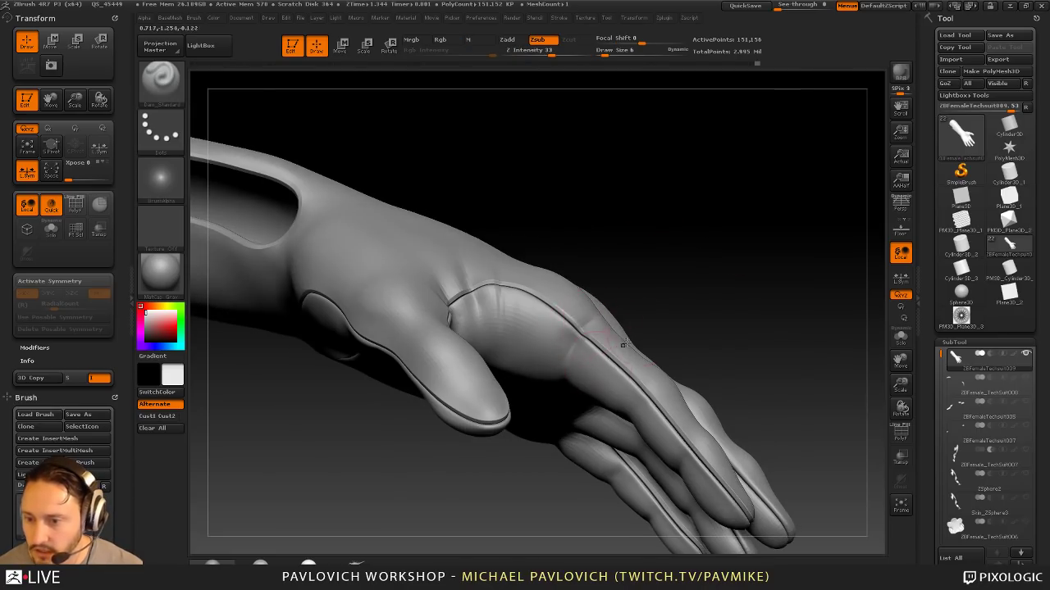
Step: Carve fine creases along the side of the index finger and across its joints at Draw Size 4
{"action": "right_click_drag", "start_coordinate": [625, 343], "coordinate": [603, 322]}
{"action": "left_click_drag", "start_coordinate": [712, 308], "coordinate": [682, 260]}
{"action": "left_click_drag", "start_coordinate": [666, 330], "coordinate": [653, 277]}
{"action": "mouse_move", "coordinate": [612, 344]}
{"action": "left_mouse_down"}
{"action": "mouse_move", "coordinate": [590, 356]}
{"action": "mouse_move", "coordinate": [597, 349]}
{"action": "left_mouse_up"}
{"action": "left_click_drag", "start_coordinate": [671, 312], "coordinate": [660, 279]}
{"action": "left_click_drag", "start_coordinate": [665, 356], "coordinate": [645, 370]}
{"action": "left_click_drag", "start_coordinate": [690, 331], "coordinate": [697, 400]}
{"action": "mouse_move", "coordinate": [710, 313]}
{"action": "left_mouse_down"}
{"action": "mouse_move", "coordinate": [697, 384]}
{"action": "mouse_move", "coordinate": [804, 204]}
{"action": "mouse_move", "coordinate": [684, 281]}
{"action": "mouse_move", "coordinate": [634, 410]}
{"action": "left_mouse_up"}
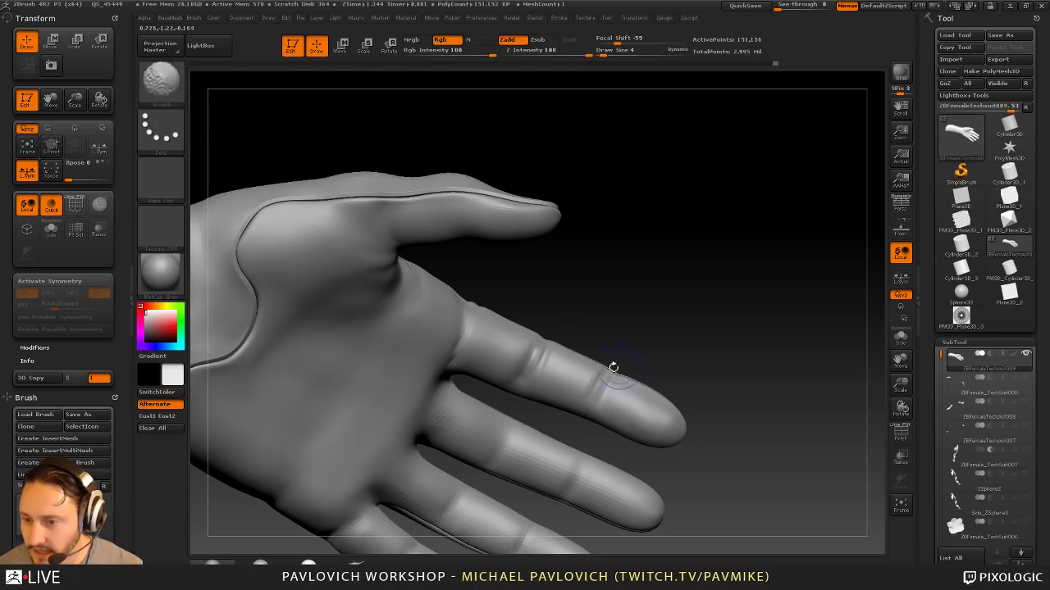
Step: Smooth the index finger joint creases and the folds on the palm at the base of the thumb
{"action": "left_click_drag", "start_coordinate": [537, 360], "coordinate": [507, 352], "text": "shift"}
{"action": "left_click_drag", "start_coordinate": [739, 286], "coordinate": [792, 259], "text": "alt"}
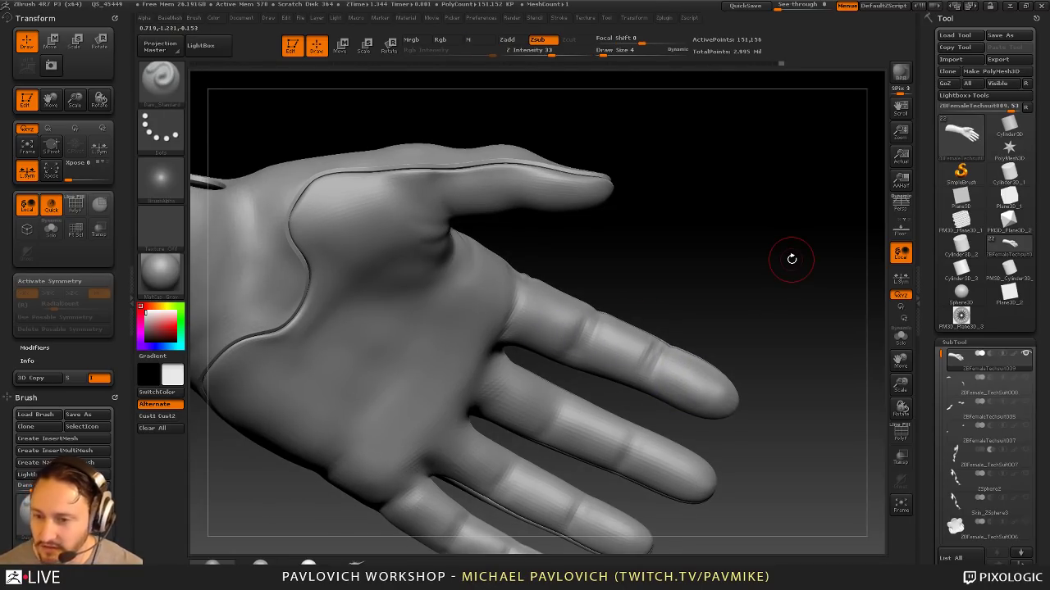
{"action": "mouse_move", "coordinate": [707, 255]}
{"action": "left_mouse_down"}
{"action": "mouse_move", "coordinate": [794, 222]}
{"action": "mouse_move", "coordinate": [752, 186]}
{"action": "left_mouse_up"}
{"action": "left_click_drag", "start_coordinate": [399, 188], "coordinate": [420, 210], "text": "shift"}
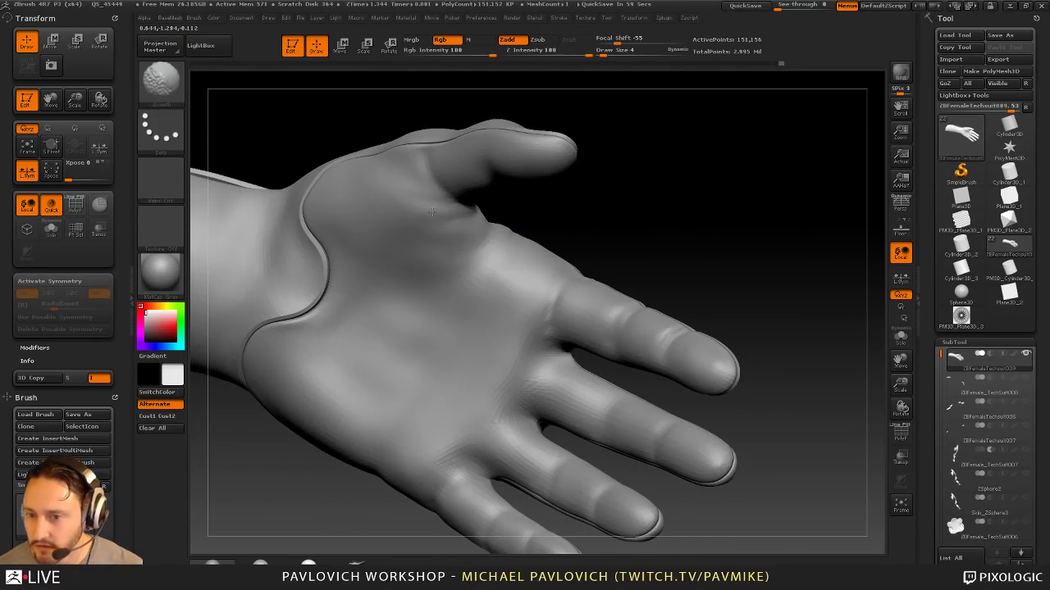
{"action": "mouse_move", "coordinate": [648, 220]}
{"action": "left_mouse_down", "text": "alt"}
{"action": "mouse_move", "coordinate": [701, 302]}
{"action": "mouse_move", "coordinate": [642, 294]}
{"action": "left_mouse_up", "text": "alt"}
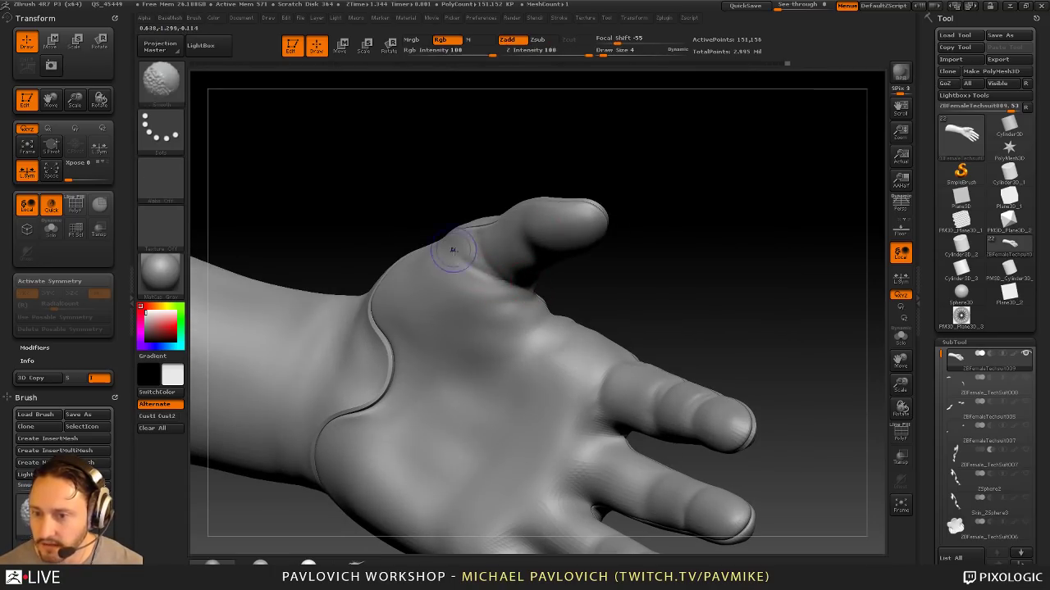
{"action": "left_click_drag", "start_coordinate": [457, 250], "coordinate": [469, 264], "text": "shift"}
Step: Carve creases at the thumb base and across the finger joints on the palm side of the glove
{"action": "left_click_drag", "start_coordinate": [742, 297], "coordinate": [746, 244], "text": "alt"}
{"action": "left_click_drag", "start_coordinate": [584, 319], "coordinate": [587, 378]}
{"action": "left_click_drag", "start_coordinate": [669, 279], "coordinate": [627, 252], "text": "alt"}
{"action": "mouse_move", "coordinate": [755, 368]}
{"action": "left_mouse_down"}
{"action": "mouse_move", "coordinate": [815, 347]}
{"action": "mouse_move", "coordinate": [820, 361]}
{"action": "left_mouse_up"}
{"action": "left_click_drag", "start_coordinate": [658, 370], "coordinate": [638, 379]}
{"action": "left_click_drag", "start_coordinate": [786, 375], "coordinate": [758, 402], "text": "alt"}
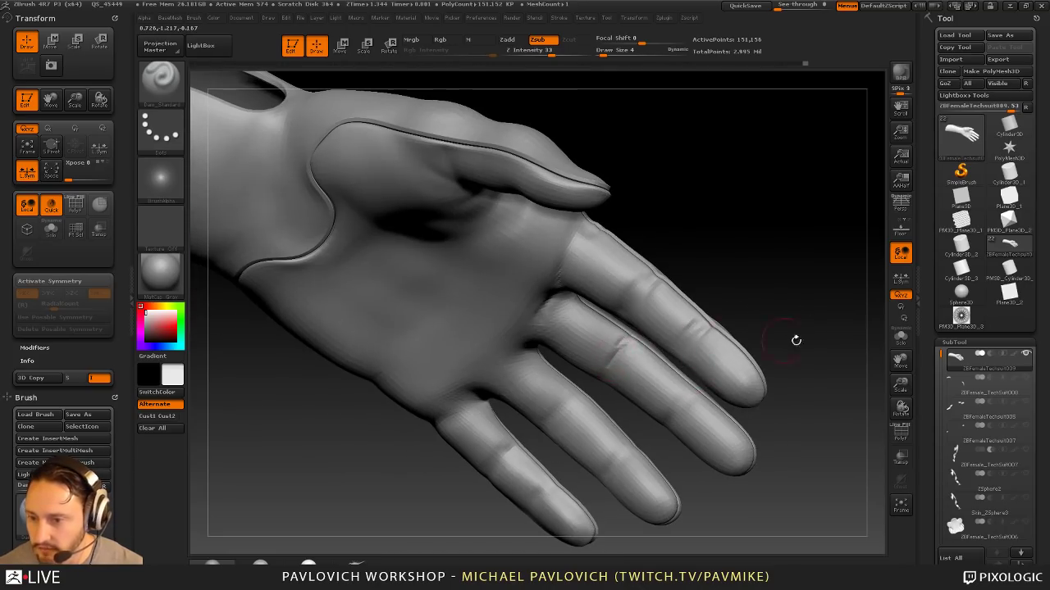
Step: Continue the joint creases around the sides of the index and middle fingers beside the seams
{"action": "left_click_drag", "start_coordinate": [795, 341], "coordinate": [730, 418]}
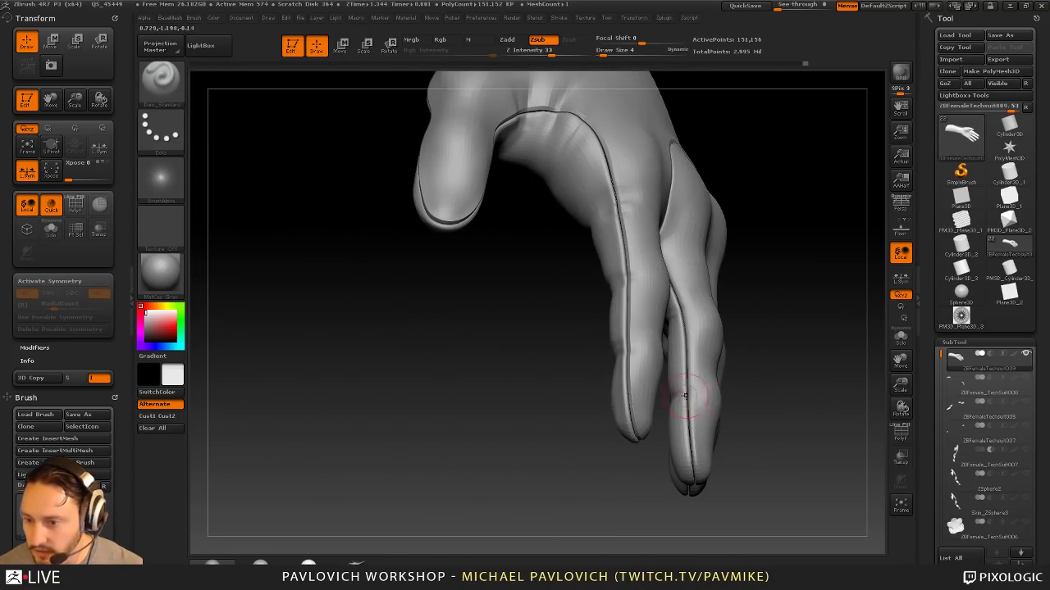
{"action": "left_click_drag", "start_coordinate": [759, 361], "coordinate": [722, 359]}
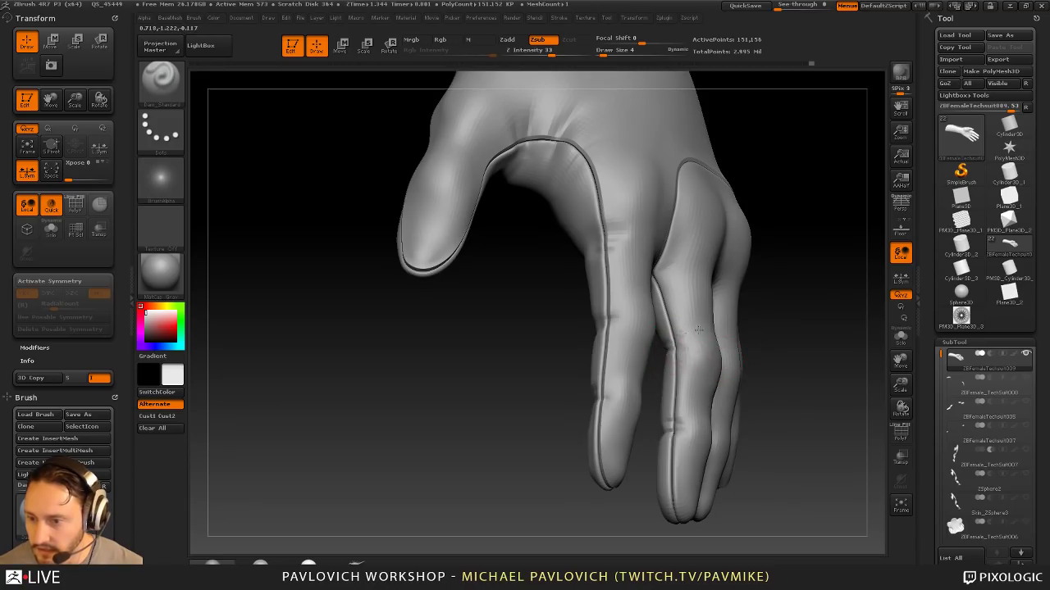
{"action": "left_click_drag", "start_coordinate": [820, 327], "coordinate": [727, 347]}
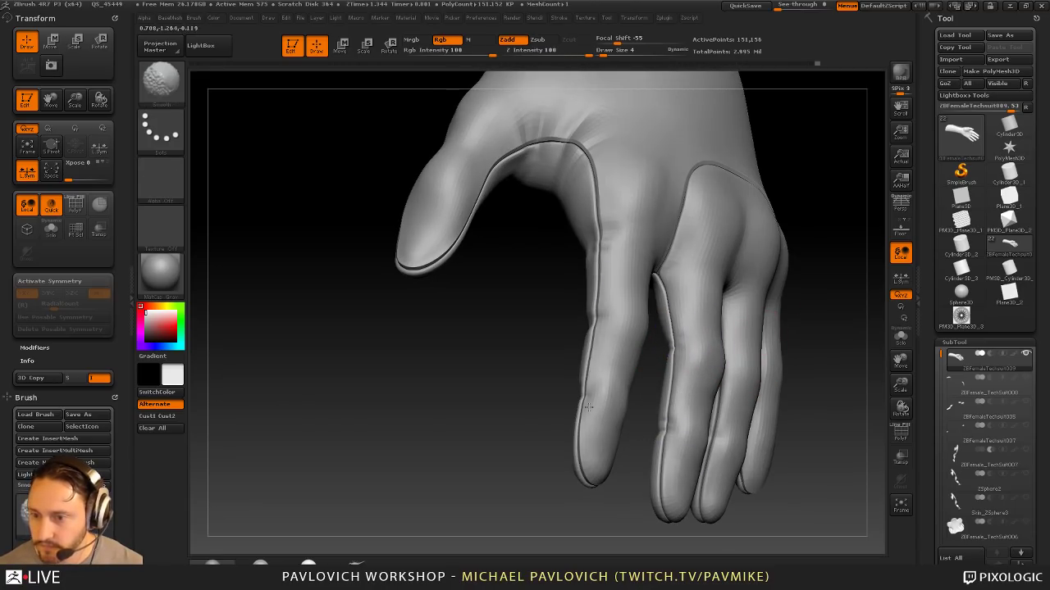
{"action": "mouse_move", "coordinate": [529, 379]}
{"action": "left_mouse_down"}
{"action": "mouse_move", "coordinate": [784, 301]}
{"action": "mouse_move", "coordinate": [823, 225]}
{"action": "mouse_move", "coordinate": [796, 223]}
{"action": "left_mouse_up"}
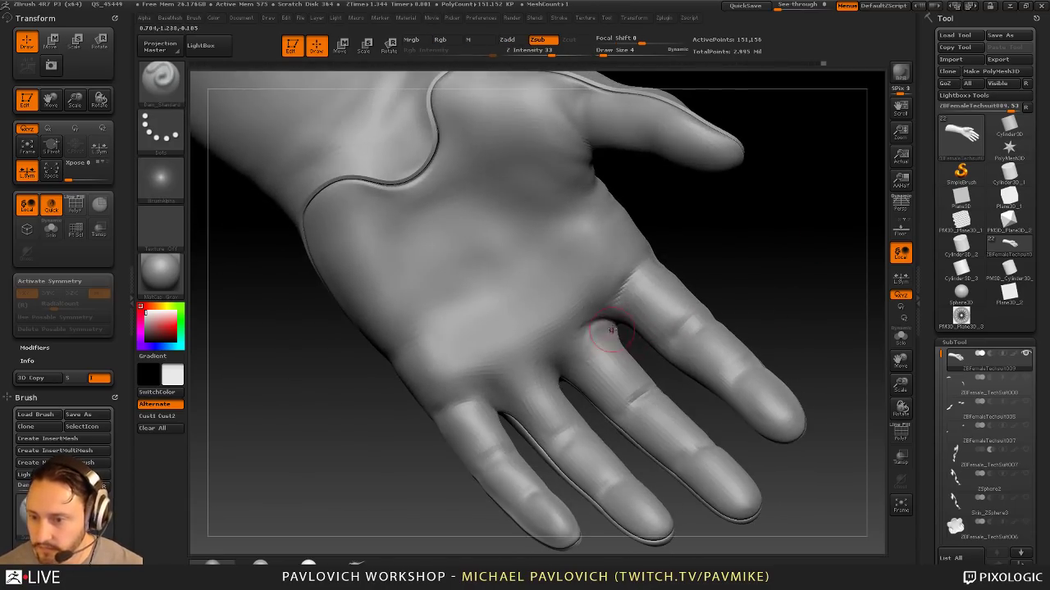
Step: Refine the palm-side joint creases of the middle and ring fingers by carving and smoothing them
{"action": "left_click_drag", "start_coordinate": [606, 312], "coordinate": [616, 319], "text": "shift"}
{"action": "left_click_drag", "start_coordinate": [764, 272], "coordinate": [779, 217], "text": "alt"}
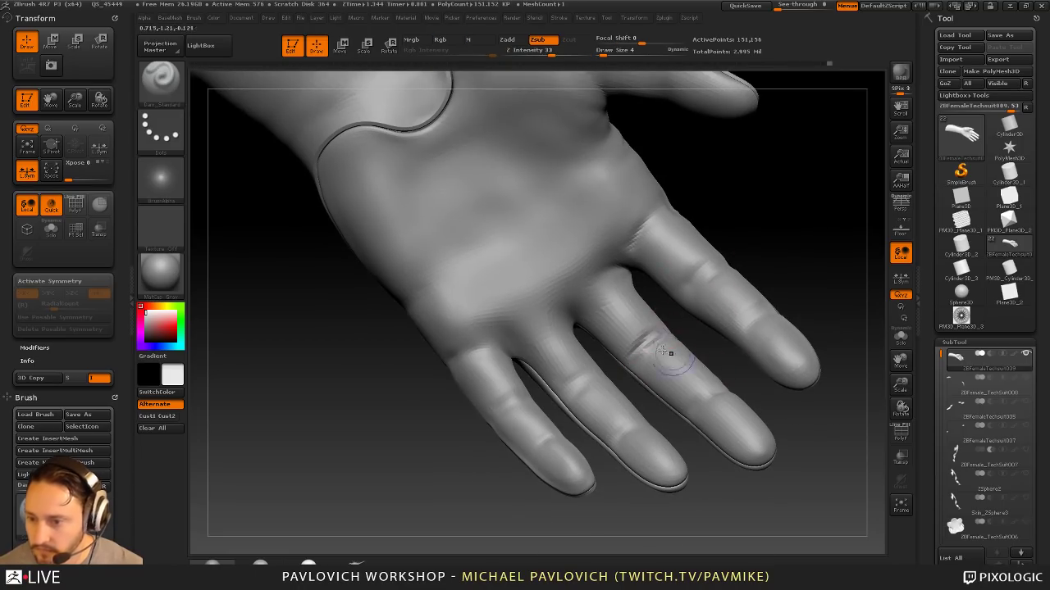
{"action": "left_click_drag", "start_coordinate": [662, 351], "coordinate": [644, 344], "text": "shift"}
{"action": "left_click_drag", "start_coordinate": [683, 291], "coordinate": [730, 438]}
{"action": "left_click_drag", "start_coordinate": [700, 403], "coordinate": [708, 424], "text": "shift"}
{"action": "mouse_move", "coordinate": [687, 497]}
{"action": "left_mouse_down"}
{"action": "mouse_move", "coordinate": [711, 499]}
{"action": "mouse_move", "coordinate": [538, 386]}
{"action": "left_mouse_up"}
{"action": "left_click_drag", "start_coordinate": [533, 536], "coordinate": [527, 438]}
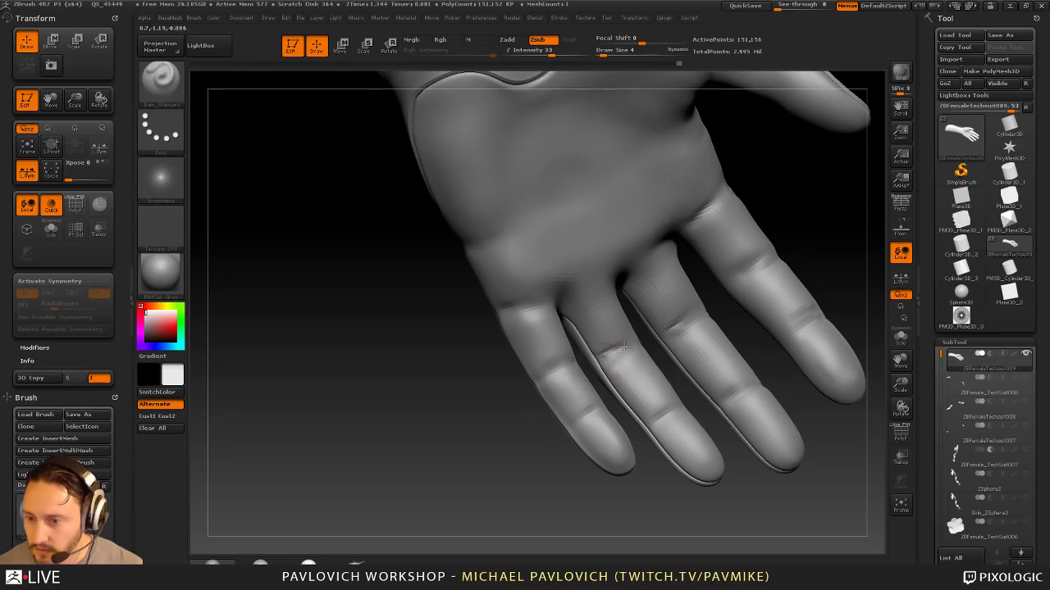
{"action": "left_click_drag", "start_coordinate": [634, 369], "coordinate": [615, 362], "text": "shift"}
Step: Add creases to the little finger and the outer edge of the hand, smoothing them around the knuckle seam
{"action": "left_click_drag", "start_coordinate": [551, 367], "coordinate": [534, 375]}
{"action": "mouse_move", "coordinate": [490, 384]}
{"action": "left_mouse_down"}
{"action": "mouse_move", "coordinate": [588, 354]}
{"action": "mouse_move", "coordinate": [554, 374]}
{"action": "mouse_move", "coordinate": [538, 365]}
{"action": "mouse_move", "coordinate": [538, 377]}
{"action": "left_mouse_up"}
{"action": "mouse_move", "coordinate": [492, 373]}
{"action": "left_mouse_down"}
{"action": "mouse_move", "coordinate": [586, 320]}
{"action": "mouse_move", "coordinate": [613, 342]}
{"action": "mouse_move", "coordinate": [518, 355]}
{"action": "mouse_move", "coordinate": [511, 339]}
{"action": "left_mouse_up"}
{"action": "mouse_move", "coordinate": [632, 323]}
{"action": "left_mouse_down"}
{"action": "mouse_move", "coordinate": [476, 270]}
{"action": "mouse_move", "coordinate": [539, 272]}
{"action": "left_mouse_up"}
{"action": "left_click_drag", "start_coordinate": [608, 305], "coordinate": [616, 364], "text": "alt"}
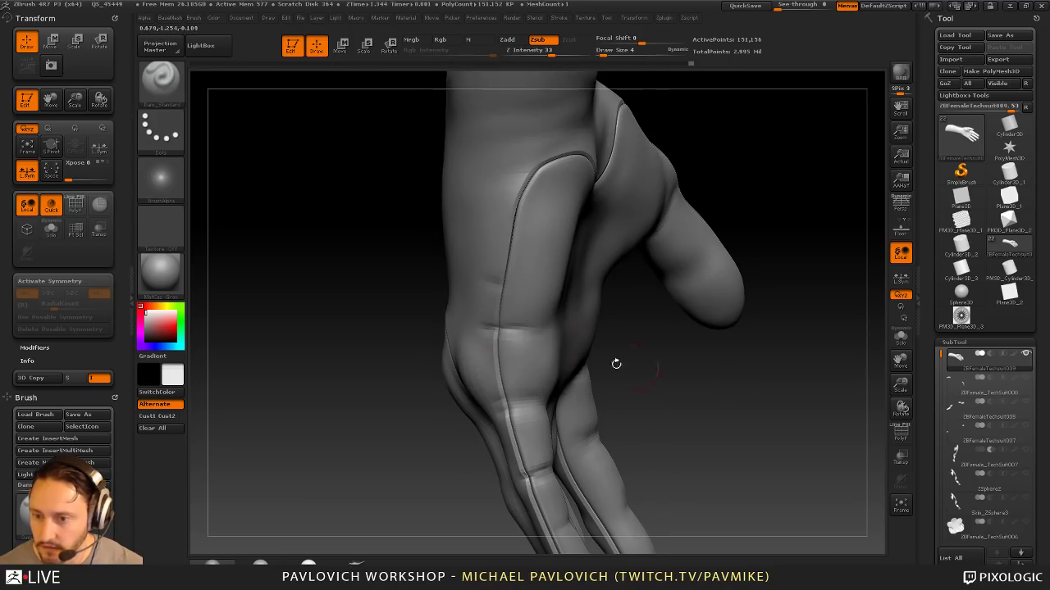
{"action": "left_click_drag", "start_coordinate": [493, 319], "coordinate": [525, 326], "text": "shift"}
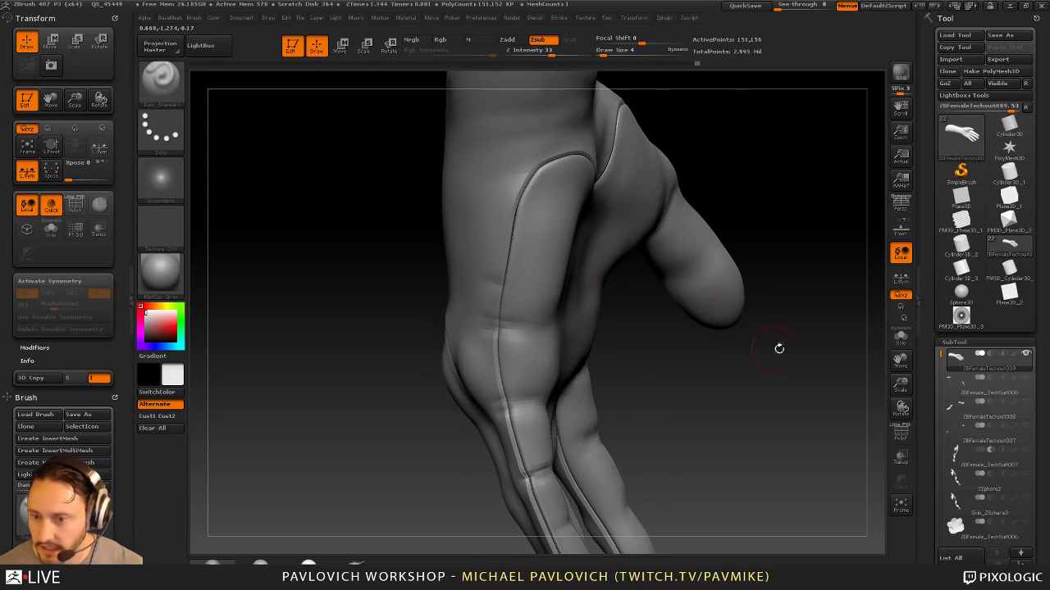
Step: Crease the back of the hand at the finger bases and smooth the area around the index knuckle
{"action": "mouse_move", "coordinate": [778, 347]}
{"action": "left_mouse_down"}
{"action": "mouse_move", "coordinate": [784, 237]}
{"action": "mouse_move", "coordinate": [800, 258]}
{"action": "mouse_move", "coordinate": [755, 223]}
{"action": "mouse_move", "coordinate": [678, 245]}
{"action": "left_mouse_up"}
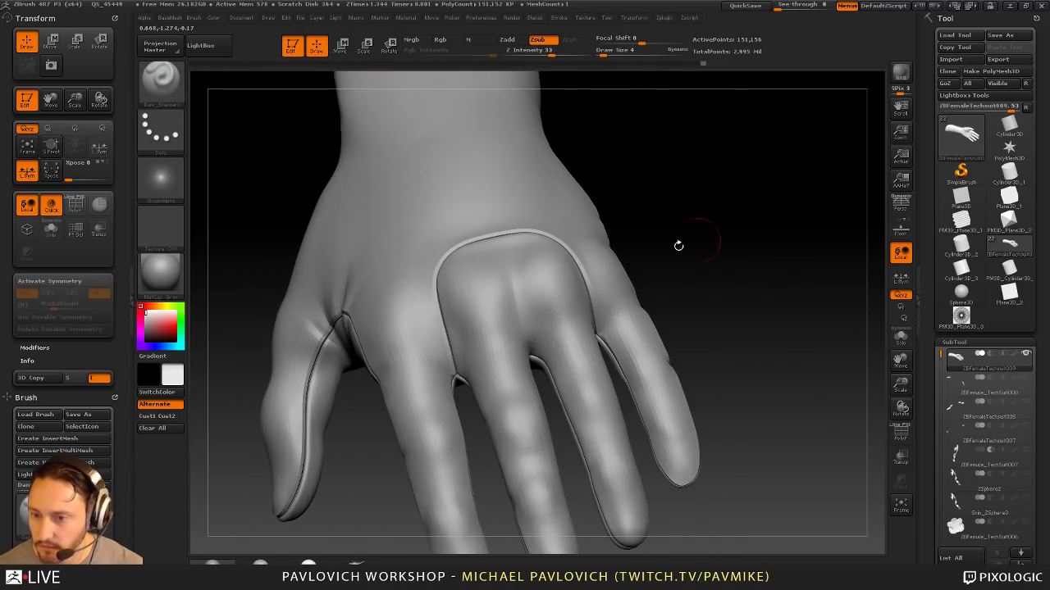
{"action": "left_click_drag", "start_coordinate": [747, 248], "coordinate": [812, 233], "text": "alt"}
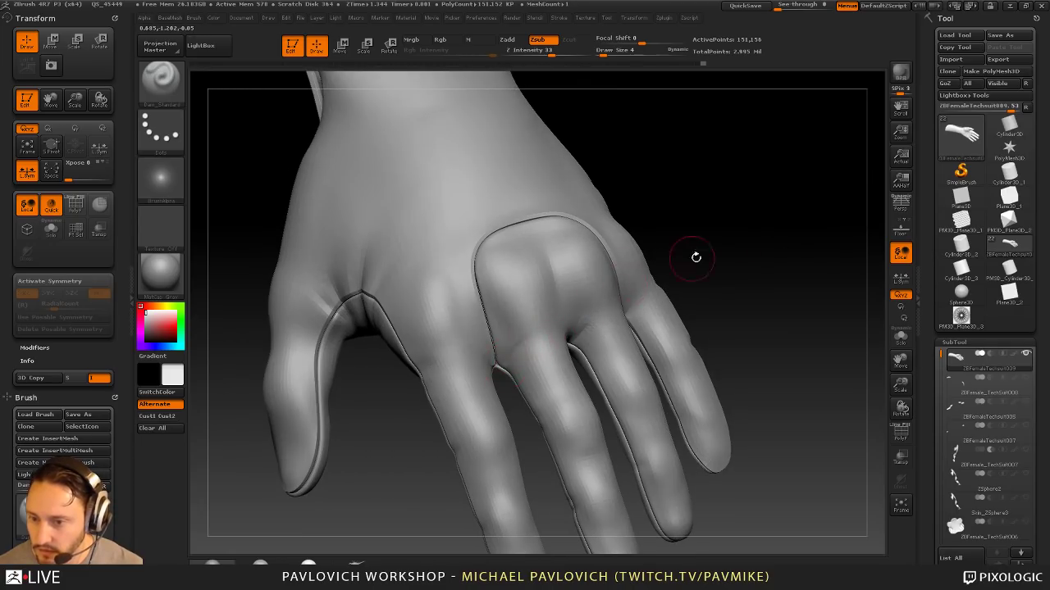
{"action": "left_click_drag", "start_coordinate": [696, 257], "coordinate": [658, 259]}
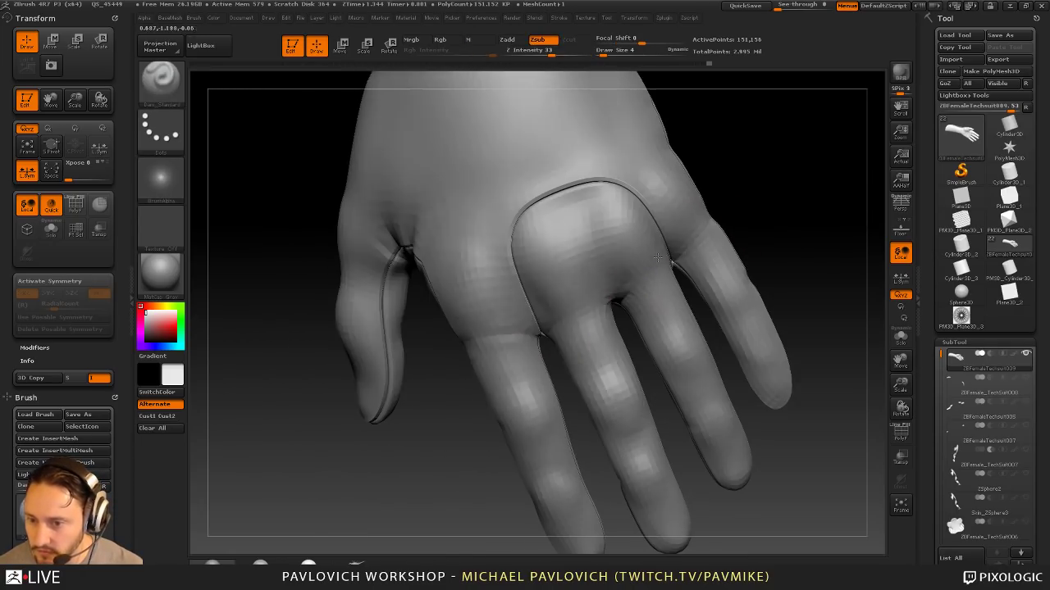
{"action": "left_click_drag", "start_coordinate": [502, 339], "coordinate": [552, 343], "text": "shift"}
{"action": "mouse_move", "coordinate": [748, 243]}
{"action": "left_mouse_down"}
{"action": "mouse_move", "coordinate": [817, 218]}
{"action": "mouse_move", "coordinate": [834, 223]}
{"action": "left_mouse_up"}
{"action": "left_click_drag", "start_coordinate": [523, 348], "coordinate": [549, 339], "text": "shift"}
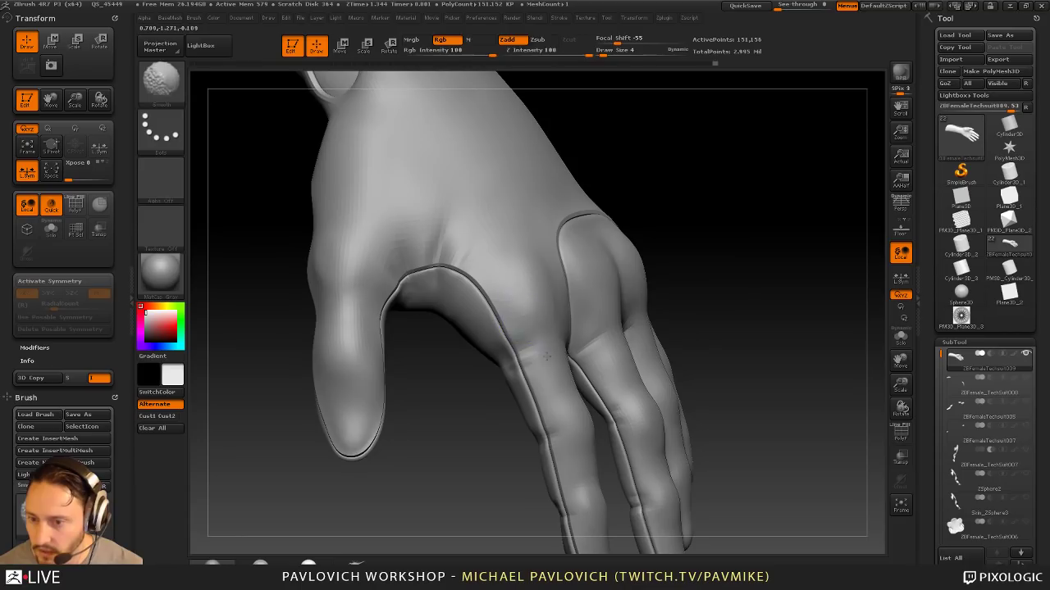
Step: Smooth the ends of the creases above the seam between the thumb and index finger
{"action": "left_click_drag", "start_coordinate": [673, 289], "coordinate": [709, 288]}
{"action": "left_click_drag", "start_coordinate": [472, 393], "coordinate": [619, 490], "text": "alt"}
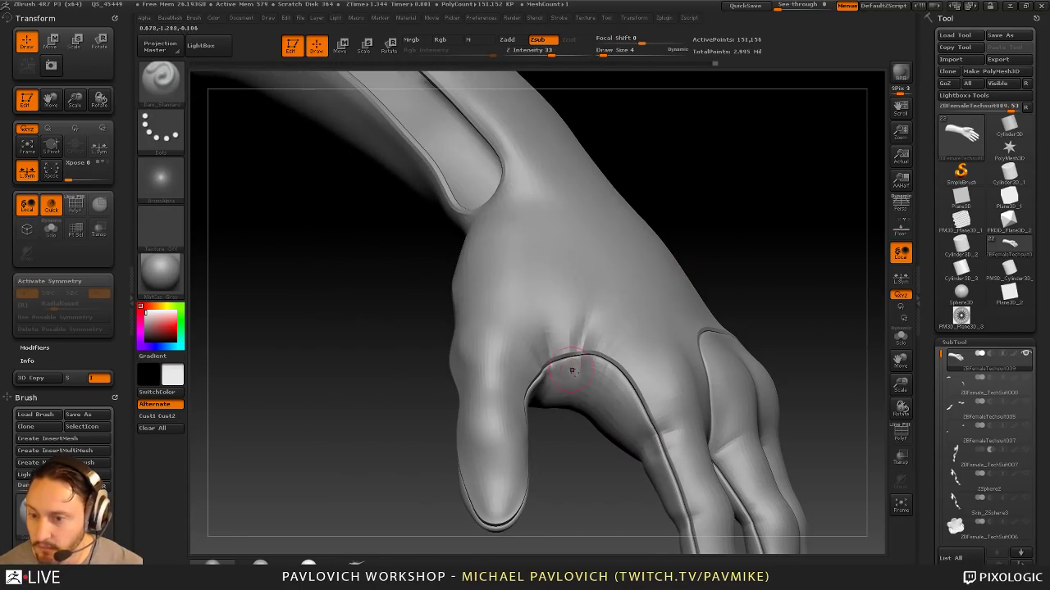
{"action": "left_click_drag", "start_coordinate": [581, 342], "coordinate": [584, 328], "text": "shift"}
{"action": "left_click_drag", "start_coordinate": [756, 267], "coordinate": [730, 267], "text": "alt"}
Step: Switch to the Standard brush with Zadd on and Rgb off, and disable polypaint on the glove subtool
{"action": "key", "text": "b"}
{"action": "key", "text": "s"}
{"action": "key", "text": "t"}
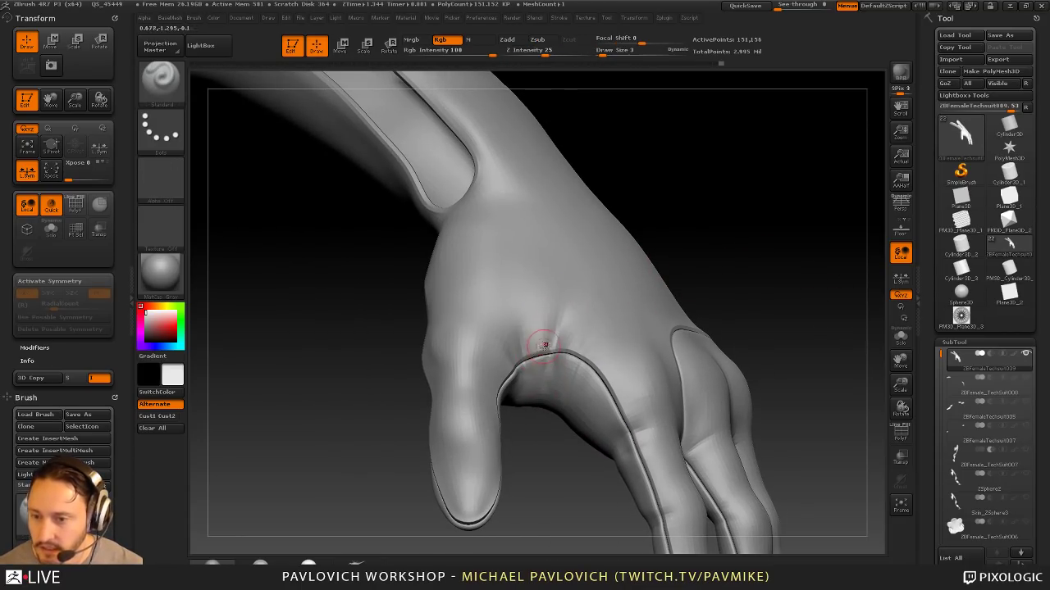
{"action": "left_click_drag", "start_coordinate": [546, 347], "coordinate": [548, 305]}
{"action": "left_click_drag", "start_coordinate": [535, 454], "coordinate": [544, 439]}
{"action": "left_click", "coordinate": [513, 40]}
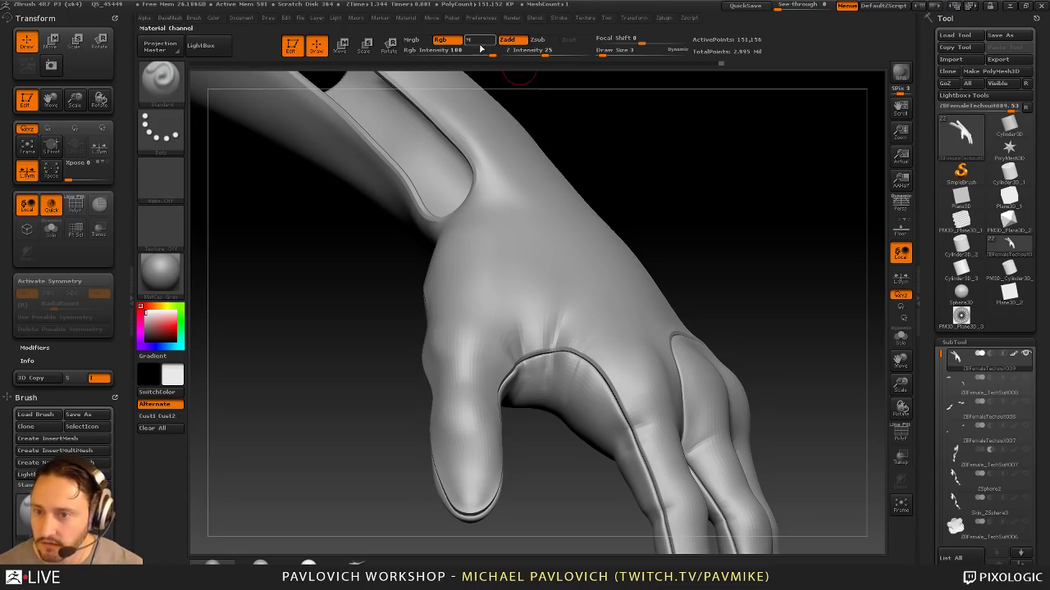
{"action": "left_click", "coordinate": [448, 40]}
{"action": "mouse_move", "coordinate": [681, 156]}
{"action": "left_mouse_down"}
{"action": "mouse_move", "coordinate": [792, 177]}
{"action": "mouse_move", "coordinate": [693, 202]}
{"action": "mouse_move", "coordinate": [697, 221]}
{"action": "left_mouse_up"}
{"action": "left_click", "coordinate": [1014, 354], "text": "shift"}
Step: Set the Standard brush's Draw Size to 5 and raise a fold beside the creases above the thumb webbing
{"action": "key", "text": "2"}
{"action": "key", "text": "s"}
{"action": "key", "text": "bracketright"}
{"action": "key", "text": "bracketright"}
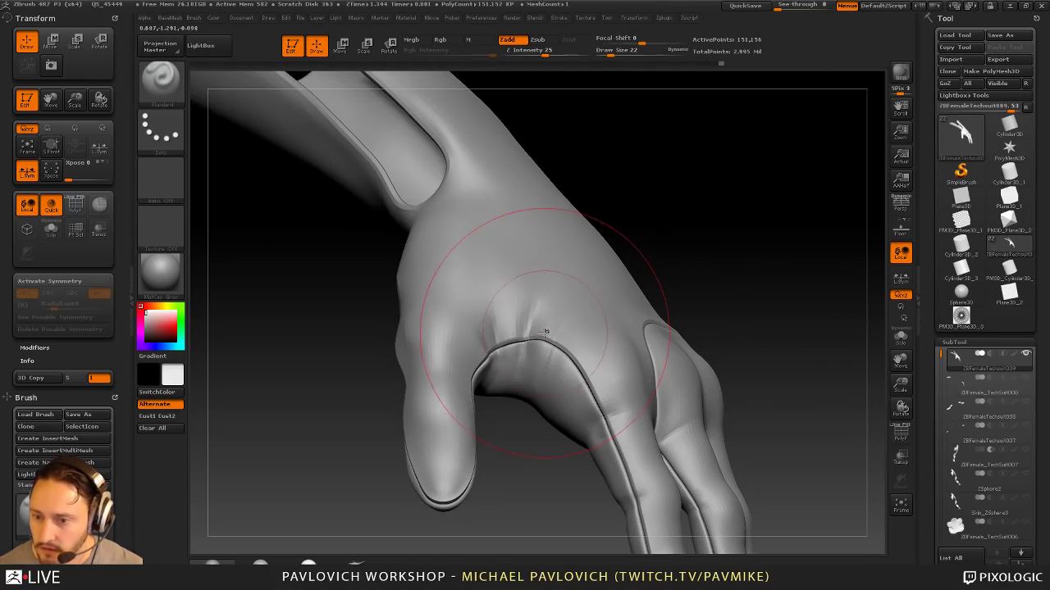
{"action": "key", "text": "bracketleft"}
{"action": "key", "text": "bracketleft"}
{"action": "key", "text": "s"}
{"action": "left_click_drag", "start_coordinate": [508, 359], "coordinate": [506, 360]}
{"action": "left_click_drag", "start_coordinate": [504, 343], "coordinate": [518, 302]}
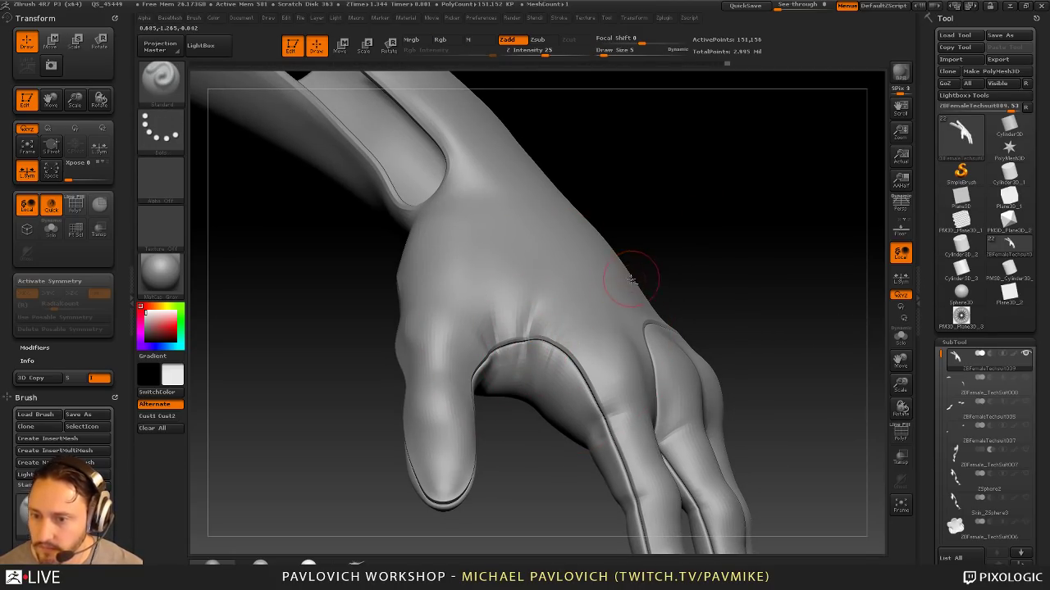
Step: Raise narrow folds between the webbing creases at Draw Size 3 and smooth their ends into the back of the hand
{"action": "key", "text": "2"}
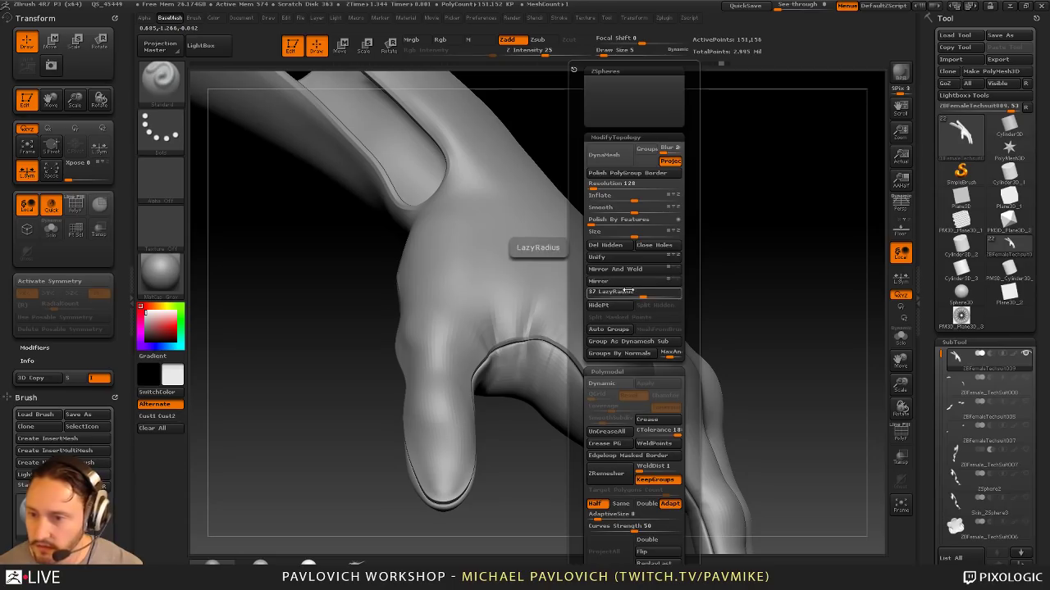
{"action": "right_click_drag", "start_coordinate": [529, 343], "coordinate": [533, 320]}
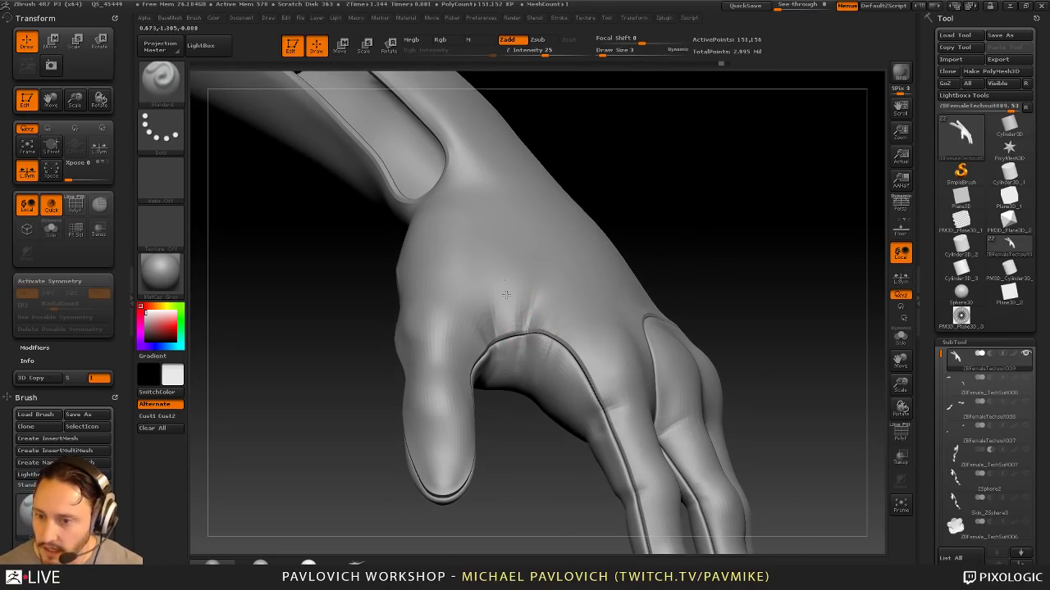
{"action": "right_click_drag", "start_coordinate": [513, 421], "coordinate": [490, 360]}
{"action": "key", "text": "shift"}
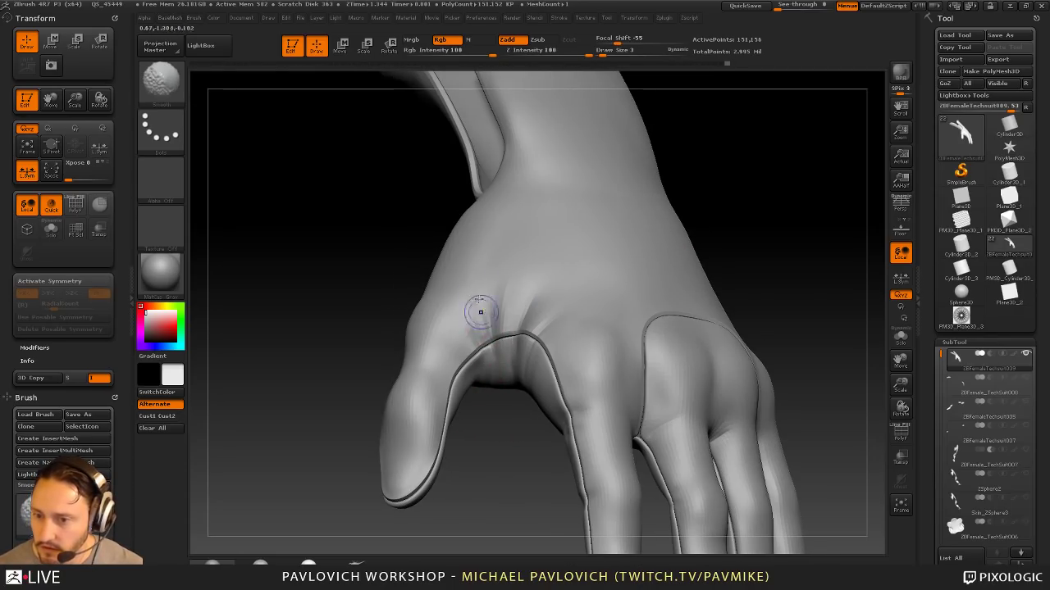
{"action": "right_click_drag", "start_coordinate": [585, 252], "coordinate": [651, 237]}
{"action": "key", "text": "shift"}
Step: Build up and smooth folds below the seam on the side of the hand between the thumb and index finger
{"action": "mouse_move", "coordinate": [492, 421]}
{"action": "right_mouse_down"}
{"action": "mouse_move", "coordinate": [542, 405]}
{"action": "mouse_move", "coordinate": [533, 380]}
{"action": "right_mouse_up"}
{"action": "left_click_drag", "start_coordinate": [532, 431], "coordinate": [567, 414]}
{"action": "key", "text": "shift"}
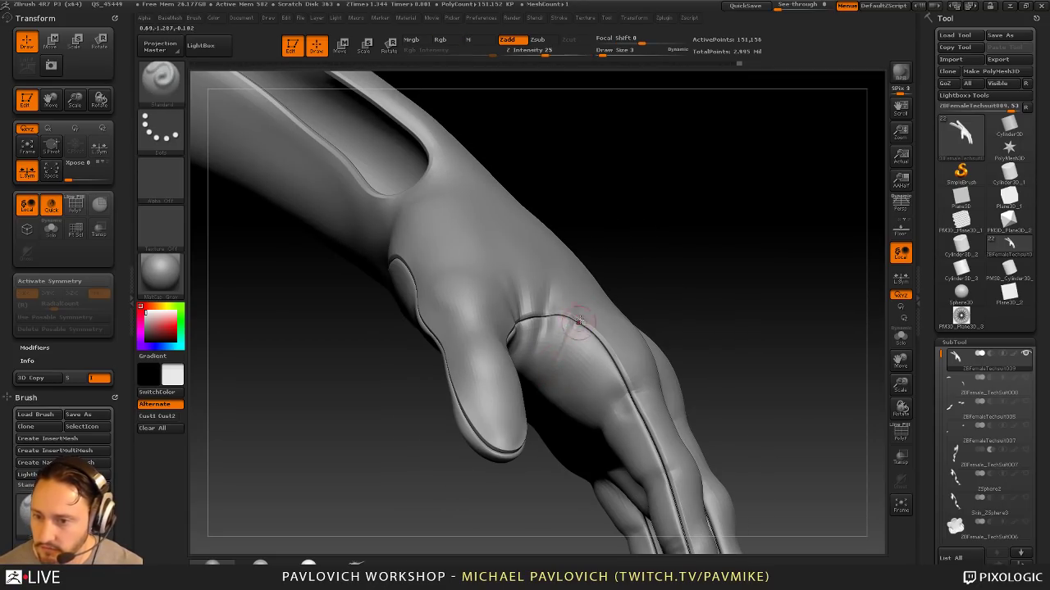
{"action": "key", "text": "shift"}
{"action": "left_click_drag", "start_coordinate": [666, 293], "coordinate": [663, 246]}
{"action": "key", "text": "shift"}
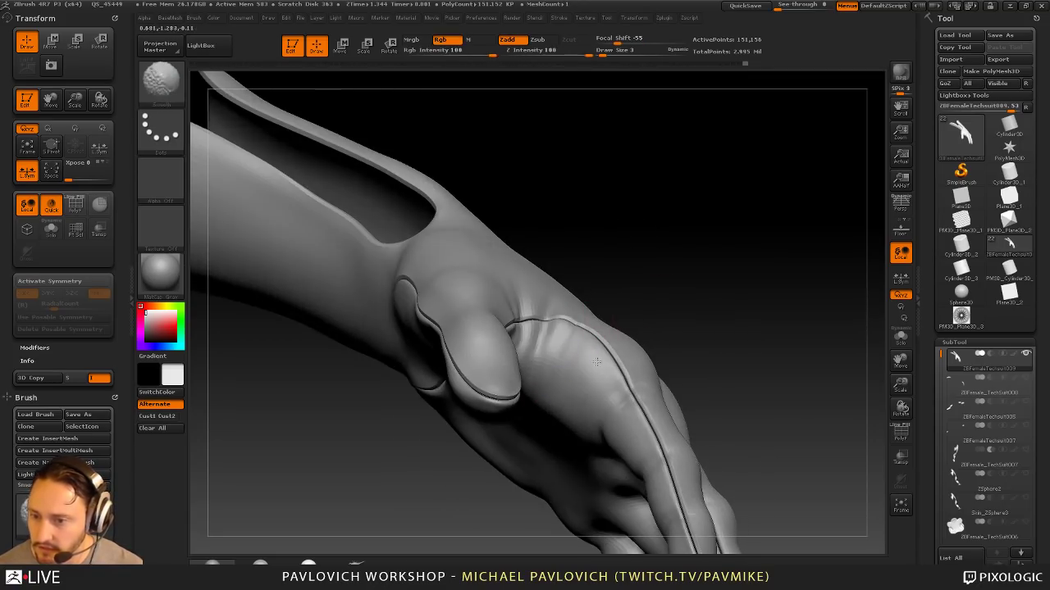
Step: Shape and smooth the folds on the palm at the base of the thumb
{"action": "mouse_move", "coordinate": [657, 345]}
{"action": "left_mouse_down"}
{"action": "mouse_move", "coordinate": [671, 237]}
{"action": "mouse_move", "coordinate": [686, 220]}
{"action": "left_mouse_up"}
{"action": "key", "text": "shift"}
{"action": "key", "text": "shift"}
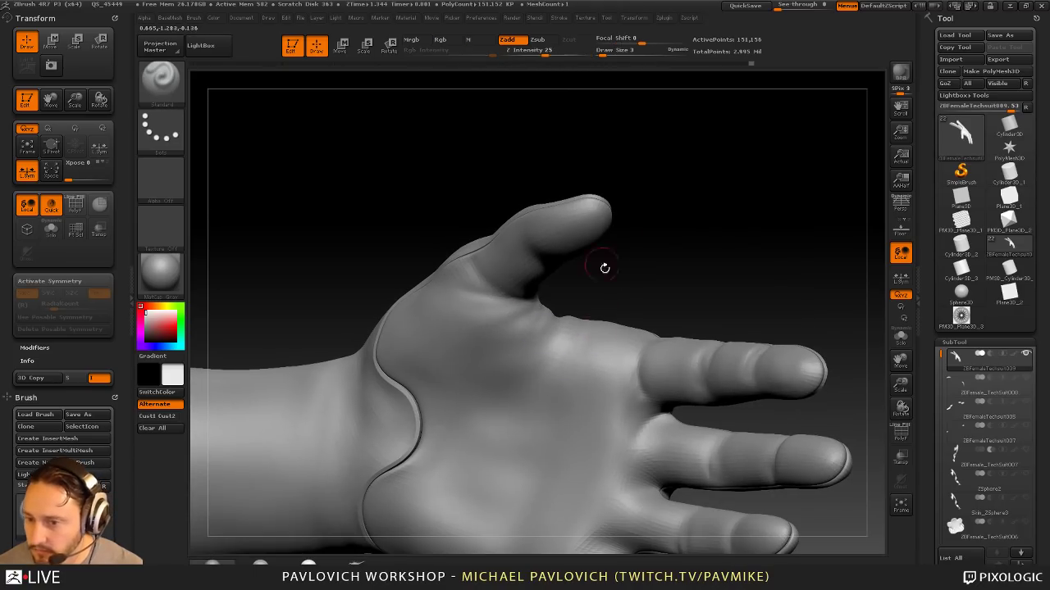
{"action": "left_click_drag", "start_coordinate": [602, 267], "coordinate": [637, 307], "text": "alt"}
{"action": "key", "text": "shift"}
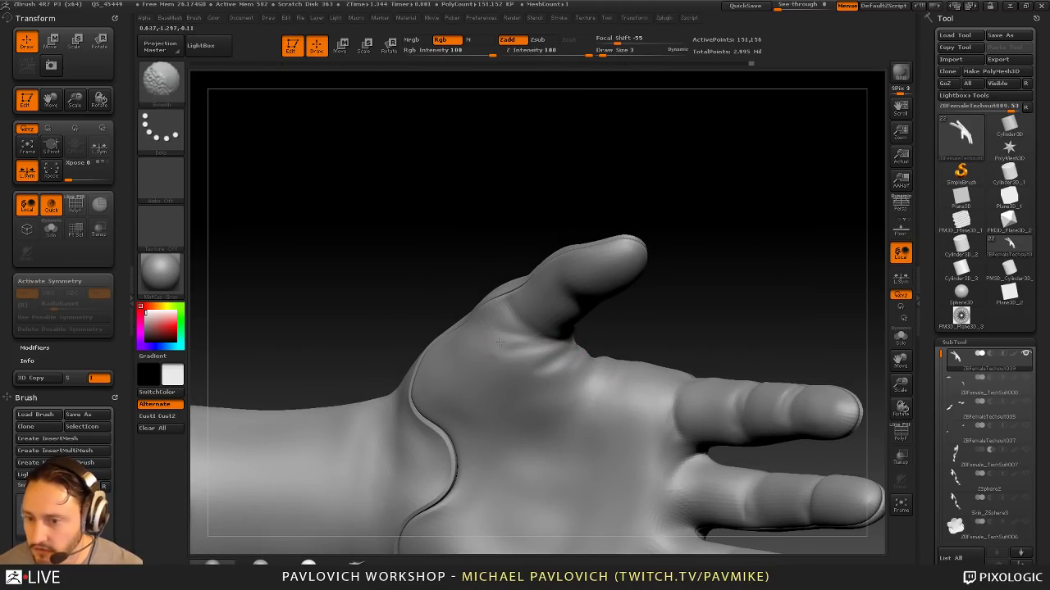
{"action": "left_click_drag", "start_coordinate": [535, 353], "coordinate": [555, 368], "text": "shift"}
{"action": "key", "text": "shift"}
{"action": "mouse_move", "coordinate": [673, 303]}
{"action": "left_mouse_down"}
{"action": "mouse_move", "coordinate": [615, 324]}
{"action": "mouse_move", "coordinate": [679, 326]}
{"action": "mouse_move", "coordinate": [687, 342]}
{"action": "left_mouse_up"}
{"action": "left_click_drag", "start_coordinate": [543, 357], "coordinate": [529, 370], "text": "shift"}
{"action": "mouse_move", "coordinate": [619, 359]}
{"action": "left_mouse_down"}
{"action": "mouse_move", "coordinate": [531, 371]}
{"action": "mouse_move", "coordinate": [606, 371]}
{"action": "left_mouse_up"}
Step: Prepare the Clay brush at Draw Size 4 over the palm side of the thumb base
{"action": "key", "text": "b"}
{"action": "key", "text": "c"}
{"action": "key", "text": "l"}
{"action": "key", "text": "s"}
{"action": "left_click_drag", "start_coordinate": [501, 359], "coordinate": [495, 357]}
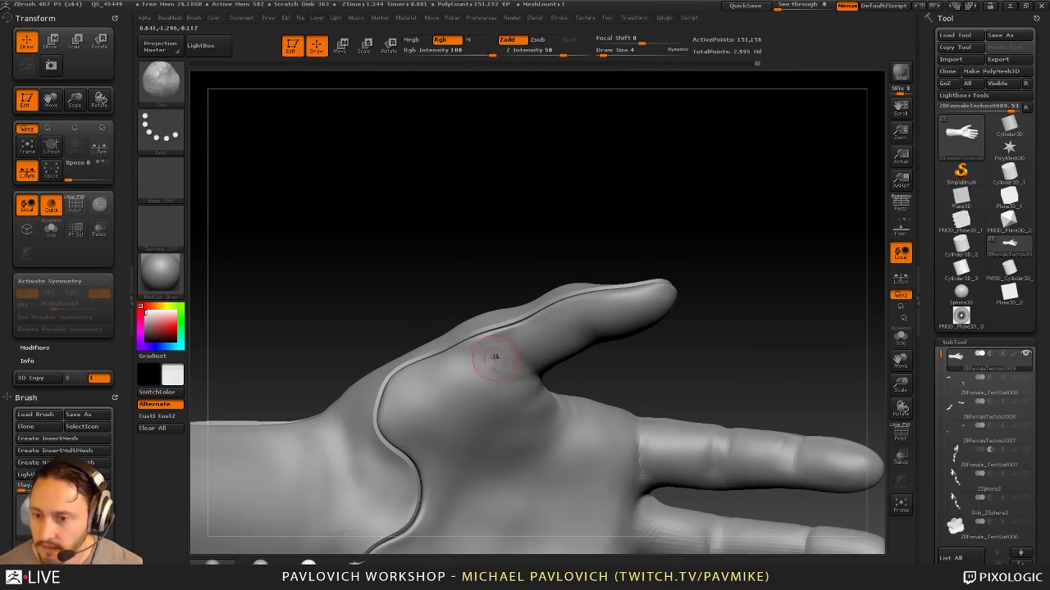
Step: Smooth the raised folds on the palm side of the thumb base
{"action": "left_click_drag", "start_coordinate": [612, 370], "coordinate": [621, 349]}
{"action": "left_click_drag", "start_coordinate": [501, 349], "coordinate": [515, 359], "text": "shift"}
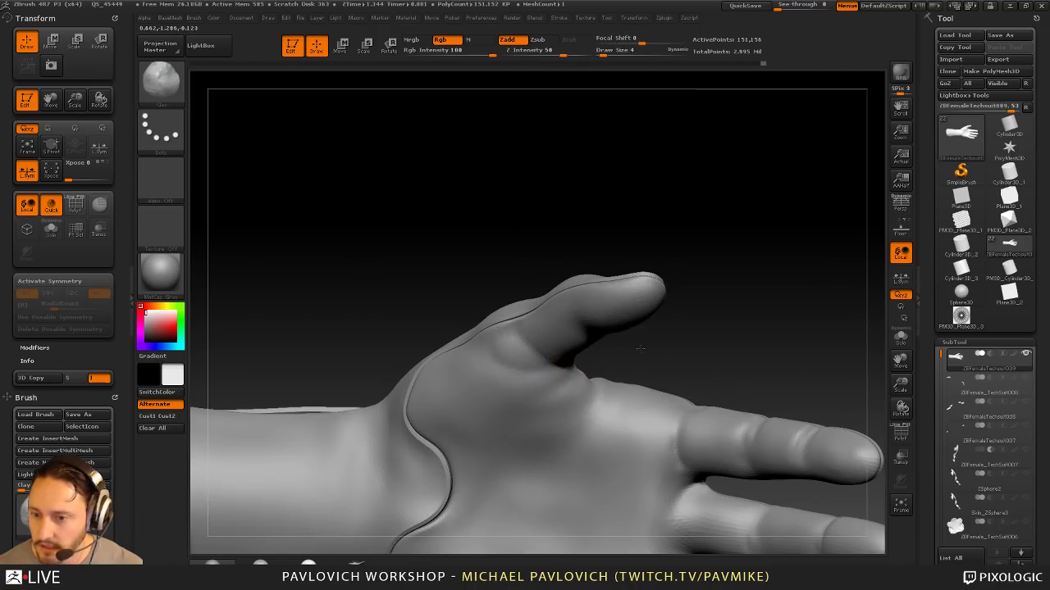
{"action": "left_click_drag", "start_coordinate": [623, 361], "coordinate": [602, 346]}
{"action": "left_click_drag", "start_coordinate": [518, 347], "coordinate": [525, 356], "text": "shift"}
{"action": "mouse_move", "coordinate": [619, 343]}
{"action": "left_mouse_down"}
{"action": "mouse_move", "coordinate": [647, 348]}
{"action": "mouse_move", "coordinate": [643, 335]}
{"action": "left_mouse_up"}
{"action": "left_click_drag", "start_coordinate": [506, 352], "coordinate": [541, 351], "text": "shift"}
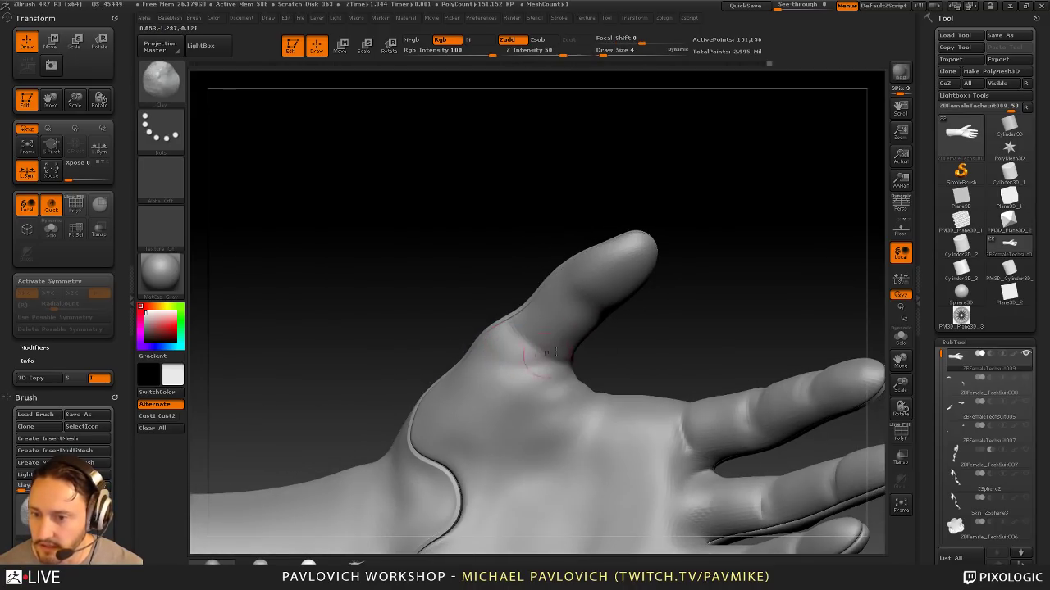
Step: Carve a crease across the inner wrist just above the seam with the Dam_Standard brush at Draw Size 7
{"action": "mouse_move", "coordinate": [702, 274]}
{"action": "left_mouse_down"}
{"action": "mouse_move", "coordinate": [745, 284]}
{"action": "mouse_move", "coordinate": [731, 223]}
{"action": "mouse_move", "coordinate": [801, 152]}
{"action": "mouse_move", "coordinate": [804, 249]}
{"action": "mouse_move", "coordinate": [744, 311]}
{"action": "mouse_move", "coordinate": [726, 288]}
{"action": "mouse_move", "coordinate": [756, 311]}
{"action": "left_mouse_up"}
{"action": "key", "text": "b"}
{"action": "key", "text": "d"}
{"action": "key", "text": "s"}
{"action": "key", "text": "s"}
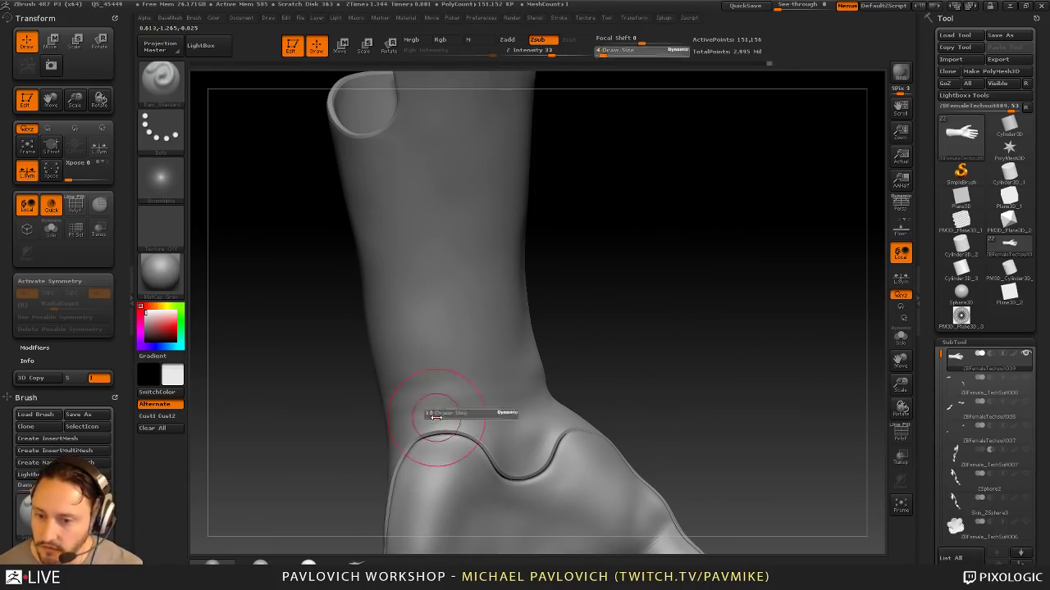
{"action": "left_click_drag", "start_coordinate": [433, 416], "coordinate": [425, 418]}
{"action": "left_click_drag", "start_coordinate": [640, 368], "coordinate": [594, 372]}
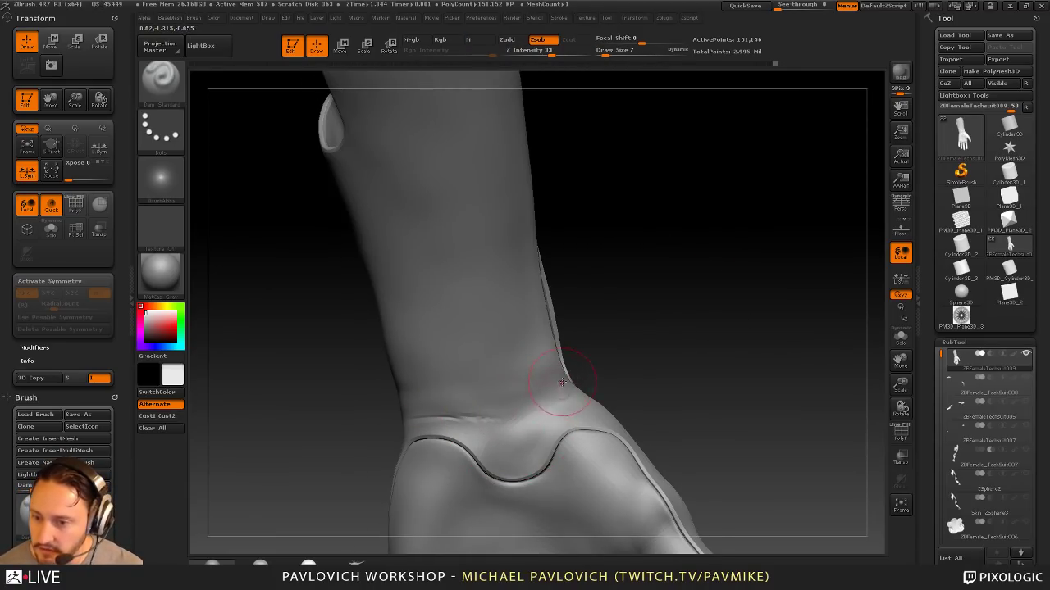
Step: Extend the wrist crease toward the end of the forearm opening and smooth it at Draw Size 4
{"action": "left_click_drag", "start_coordinate": [661, 314], "coordinate": [603, 301]}
{"action": "left_click_drag", "start_coordinate": [510, 375], "coordinate": [653, 354]}
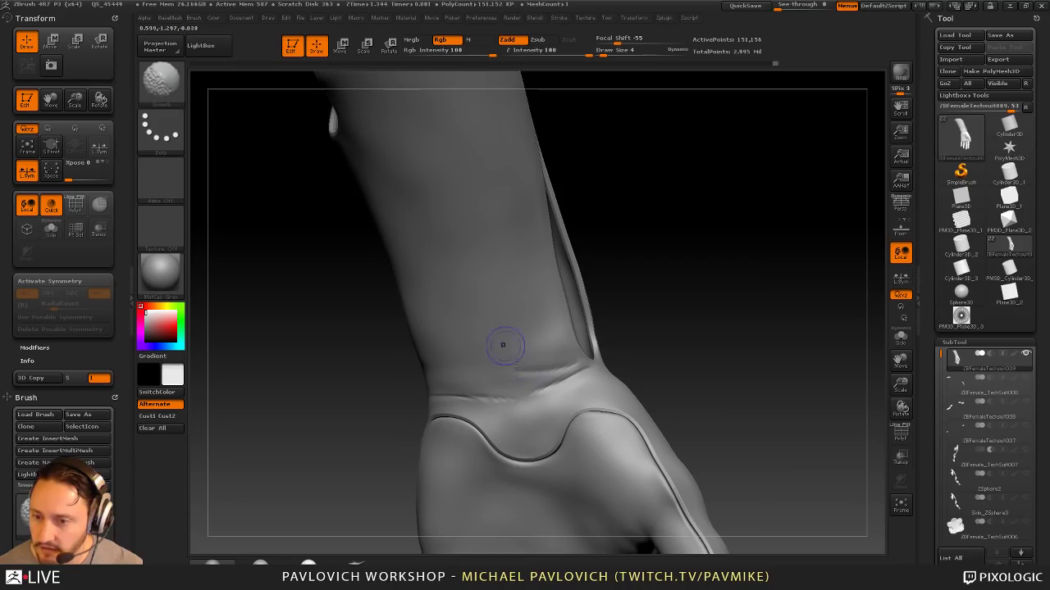
{"action": "left_click_drag", "start_coordinate": [567, 383], "coordinate": [548, 387], "text": "shift"}
{"action": "left_click_drag", "start_coordinate": [705, 318], "coordinate": [803, 323]}
{"action": "left_click_drag", "start_coordinate": [462, 394], "coordinate": [525, 392], "text": "shift"}
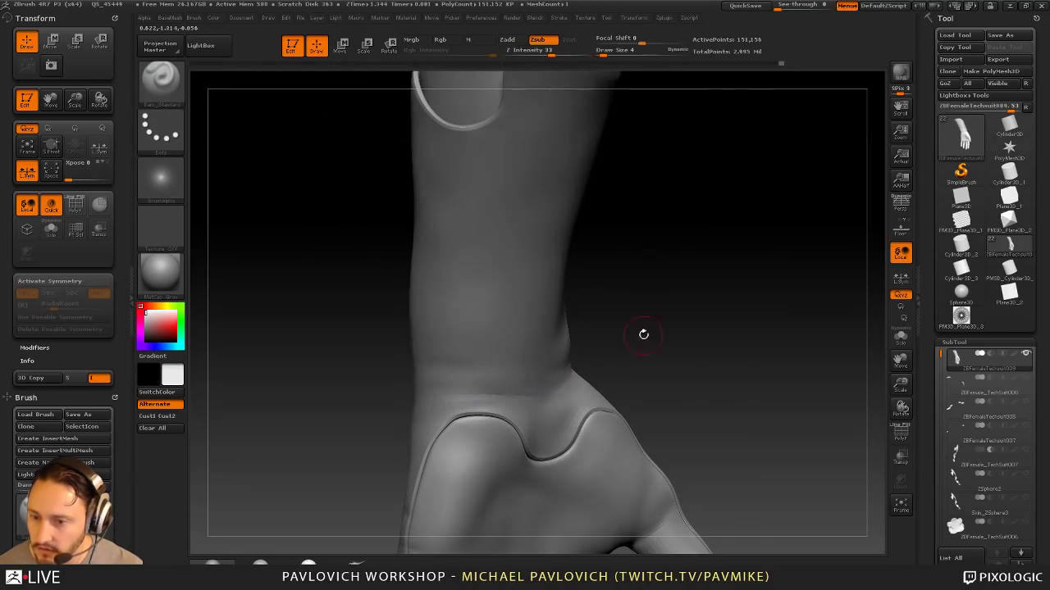
Step: Carve another crease across the inner wrist above the seam and soften its middle
{"action": "left_click_drag", "start_coordinate": [645, 333], "coordinate": [655, 335]}
{"action": "key", "text": "s"}
{"action": "left_click_drag", "start_coordinate": [461, 378], "coordinate": [532, 371]}
{"action": "mouse_move", "coordinate": [606, 353]}
{"action": "left_mouse_down"}
{"action": "mouse_move", "coordinate": [578, 352]}
{"action": "mouse_move", "coordinate": [547, 375]}
{"action": "left_mouse_up"}
{"action": "left_click_drag", "start_coordinate": [636, 361], "coordinate": [603, 362]}
{"action": "left_click_drag", "start_coordinate": [506, 377], "coordinate": [545, 377], "text": "shift"}
{"action": "left_click_drag", "start_coordinate": [685, 359], "coordinate": [658, 361]}
{"action": "left_click_drag", "start_coordinate": [627, 319], "coordinate": [649, 312]}
Step: Raise a fold along the wrist creases with the Standard brush and smooth its end near the forearm opening
{"action": "key", "text": "s"}
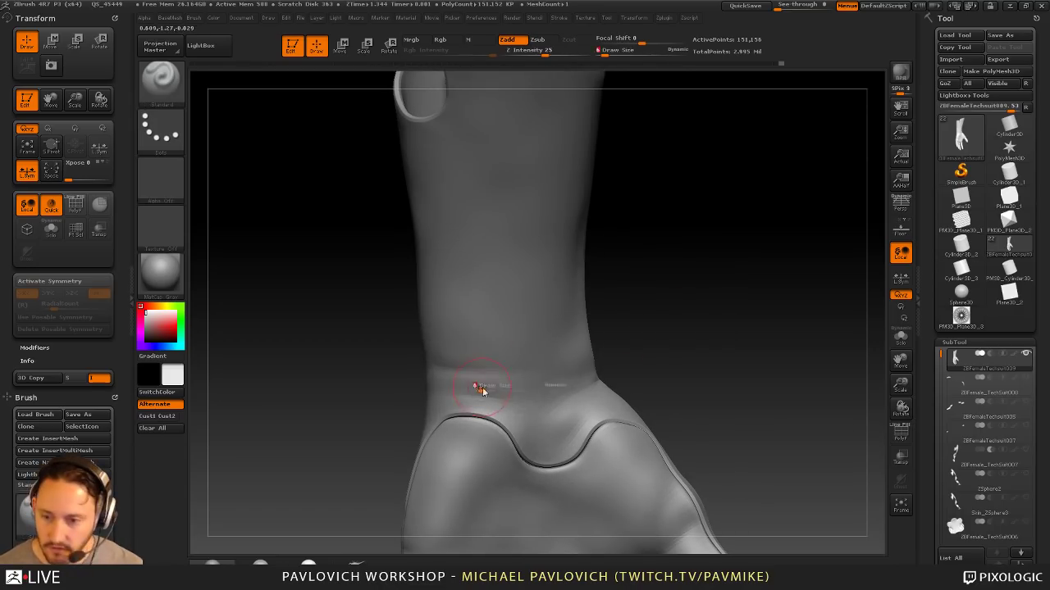
{"action": "left_click_drag", "start_coordinate": [528, 388], "coordinate": [536, 386]}
{"action": "left_click_drag", "start_coordinate": [649, 341], "coordinate": [621, 346]}
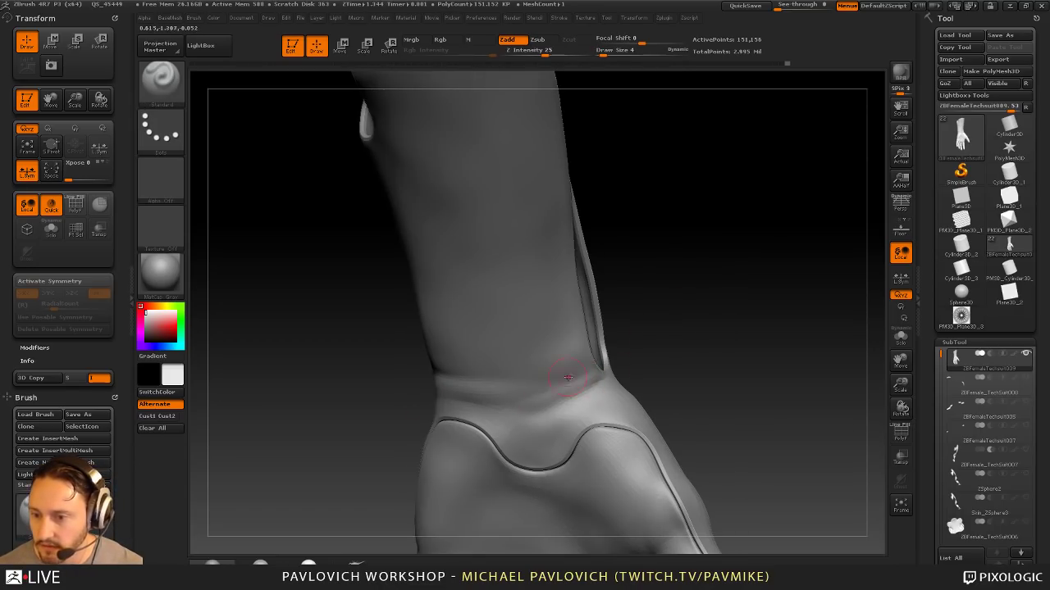
{"action": "left_click_drag", "start_coordinate": [585, 376], "coordinate": [538, 412], "text": "shift"}
{"action": "left_click_drag", "start_coordinate": [581, 377], "coordinate": [558, 383], "text": "shift"}
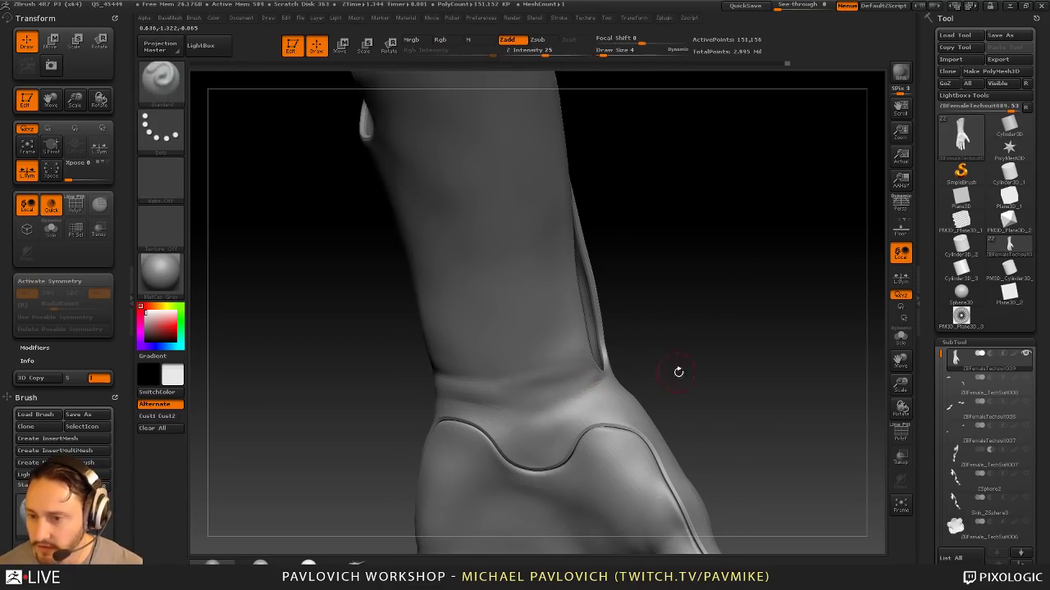
{"action": "left_click_drag", "start_coordinate": [678, 370], "coordinate": [750, 363]}
{"action": "mouse_move", "coordinate": [537, 379]}
{"action": "left_mouse_down", "text": "shift"}
{"action": "mouse_move", "coordinate": [688, 341]}
{"action": "mouse_move", "coordinate": [665, 320]}
{"action": "mouse_move", "coordinate": [611, 330]}
{"action": "mouse_move", "coordinate": [462, 385]}
{"action": "mouse_move", "coordinate": [522, 386]}
{"action": "left_mouse_up", "text": "shift"}
Step: Add Dam_Standard creases and Standard brush folds around the little-finger side of the wrist, just above the seam
{"action": "key", "text": "b"}
{"action": "key", "text": "d"}
{"action": "key", "text": "s"}
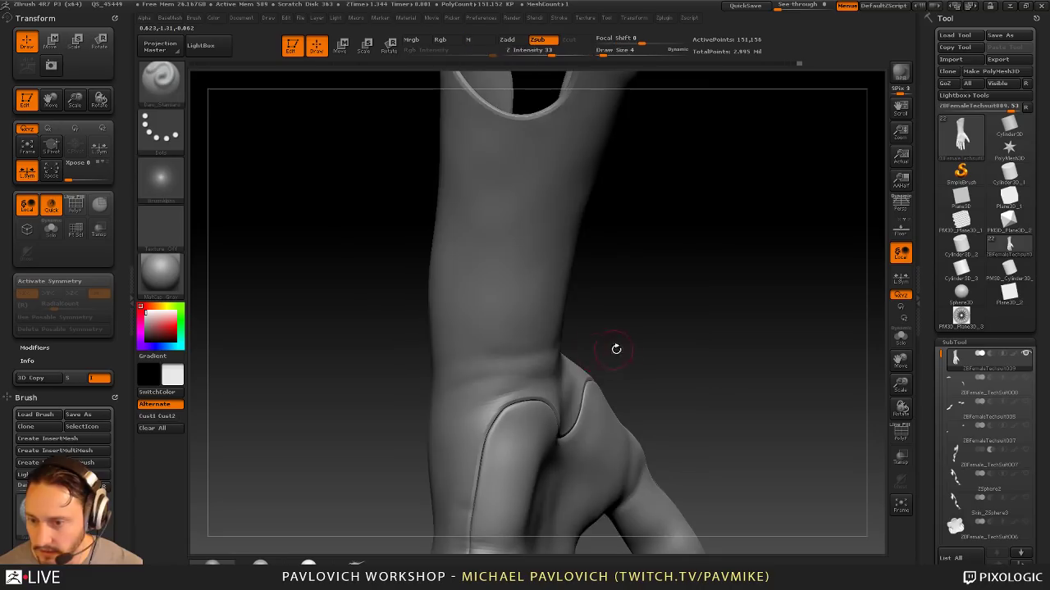
{"action": "left_click_drag", "start_coordinate": [616, 350], "coordinate": [628, 346]}
{"action": "key", "text": "b"}
{"action": "key", "text": "s"}
{"action": "key", "text": "t"}
{"action": "mouse_move", "coordinate": [458, 404]}
{"action": "left_mouse_down"}
{"action": "mouse_move", "coordinate": [529, 385]}
{"action": "mouse_move", "coordinate": [484, 397]}
{"action": "left_mouse_up"}
{"action": "left_click_drag", "start_coordinate": [631, 345], "coordinate": [567, 352]}
{"action": "mouse_move", "coordinate": [661, 327]}
{"action": "left_mouse_down"}
{"action": "mouse_move", "coordinate": [612, 326]}
{"action": "mouse_move", "coordinate": [558, 353]}
{"action": "left_mouse_up"}
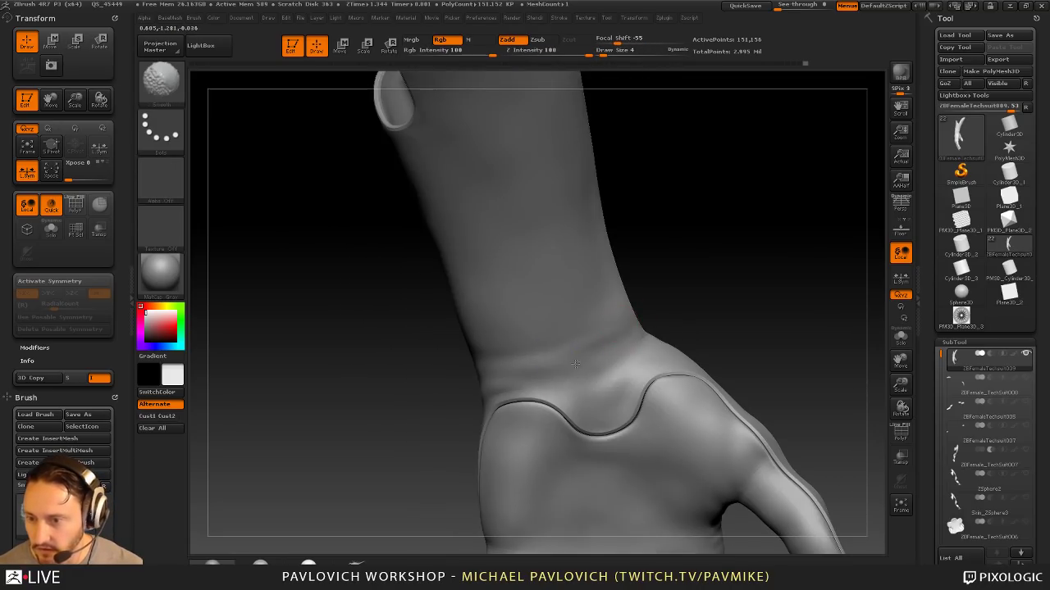
{"action": "mouse_move", "coordinate": [706, 336]}
{"action": "left_mouse_down", "text": "alt"}
{"action": "mouse_move", "coordinate": [708, 243]}
{"action": "mouse_move", "coordinate": [793, 280]}
{"action": "mouse_move", "coordinate": [827, 349]}
{"action": "mouse_move", "coordinate": [761, 296]}
{"action": "mouse_move", "coordinate": [704, 296]}
{"action": "mouse_move", "coordinate": [577, 340]}
{"action": "left_mouse_up", "text": "alt"}
Step: Carve short Dam_Standard creases on the back of the wrist below the forearm opening and smooth them
{"action": "key", "text": "b"}
{"action": "key", "text": "d"}
{"action": "key", "text": "s"}
{"action": "mouse_move", "coordinate": [529, 369]}
{"action": "right_mouse_down"}
{"action": "mouse_move", "coordinate": [495, 404]}
{"action": "mouse_move", "coordinate": [520, 392]}
{"action": "right_mouse_up"}
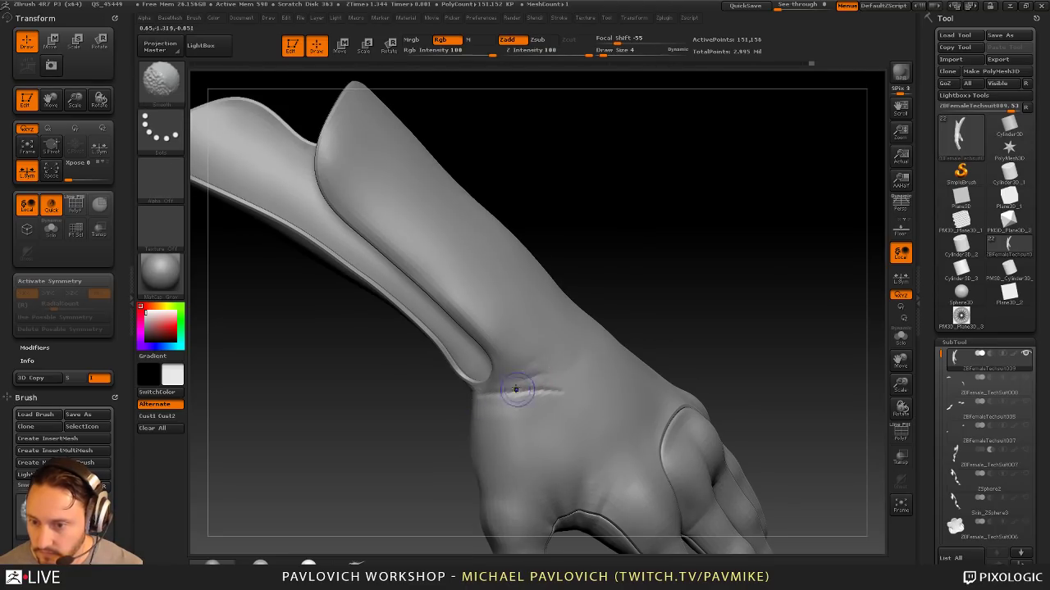
{"action": "mouse_move", "coordinate": [644, 330]}
{"action": "left_mouse_down"}
{"action": "mouse_move", "coordinate": [618, 339]}
{"action": "mouse_move", "coordinate": [736, 344]}
{"action": "mouse_move", "coordinate": [729, 321]}
{"action": "left_mouse_up"}
{"action": "left_click_drag", "start_coordinate": [729, 322], "coordinate": [669, 342]}
{"action": "left_click_drag", "start_coordinate": [514, 377], "coordinate": [498, 375], "text": "shift"}
{"action": "mouse_move", "coordinate": [682, 370]}
{"action": "left_mouse_down"}
{"action": "mouse_move", "coordinate": [738, 295]}
{"action": "mouse_move", "coordinate": [759, 343]}
{"action": "mouse_move", "coordinate": [629, 324]}
{"action": "left_mouse_up"}
{"action": "mouse_move", "coordinate": [459, 348]}
{"action": "left_mouse_down"}
{"action": "mouse_move", "coordinate": [490, 413]}
{"action": "mouse_move", "coordinate": [573, 403]}
{"action": "left_mouse_up"}
{"action": "key", "text": "ctrl+z"}
Step: Carve a crease across the back of the wrist directly below the rounded end of the forearm opening
{"action": "left_click_drag", "start_coordinate": [664, 293], "coordinate": [687, 260]}
{"action": "left_click_drag", "start_coordinate": [428, 376], "coordinate": [517, 370]}
{"action": "left_click_drag", "start_coordinate": [587, 352], "coordinate": [528, 375]}
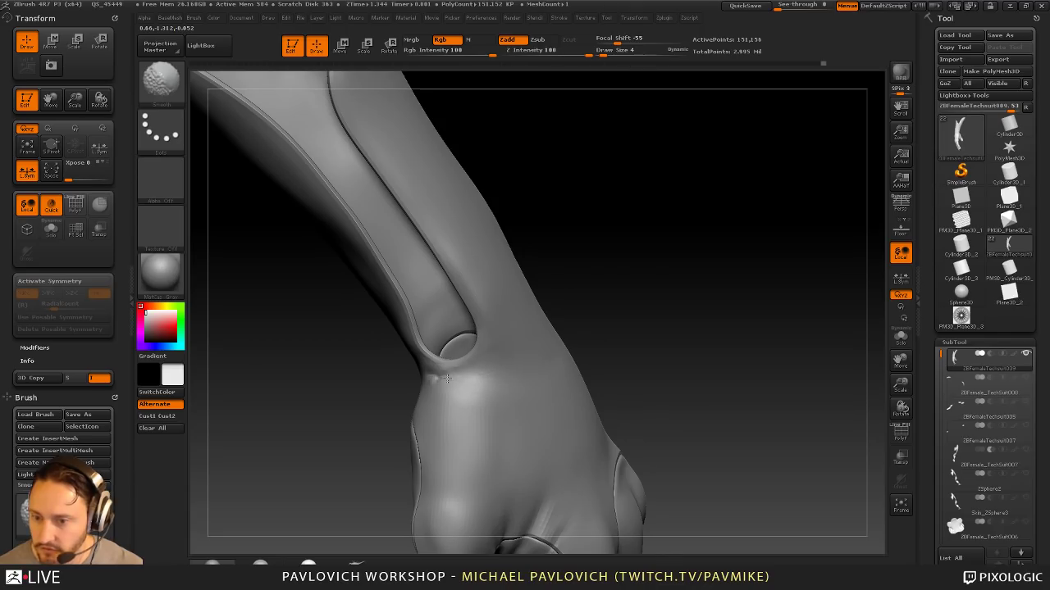
Step: Try to smooth out the crease below the forearm opening and undo the smoothing
{"action": "left_click_drag", "start_coordinate": [447, 378], "coordinate": [440, 378], "text": "shift"}
{"action": "left_click_drag", "start_coordinate": [596, 339], "coordinate": [632, 301]}
{"action": "key", "text": "ctrl+z"}
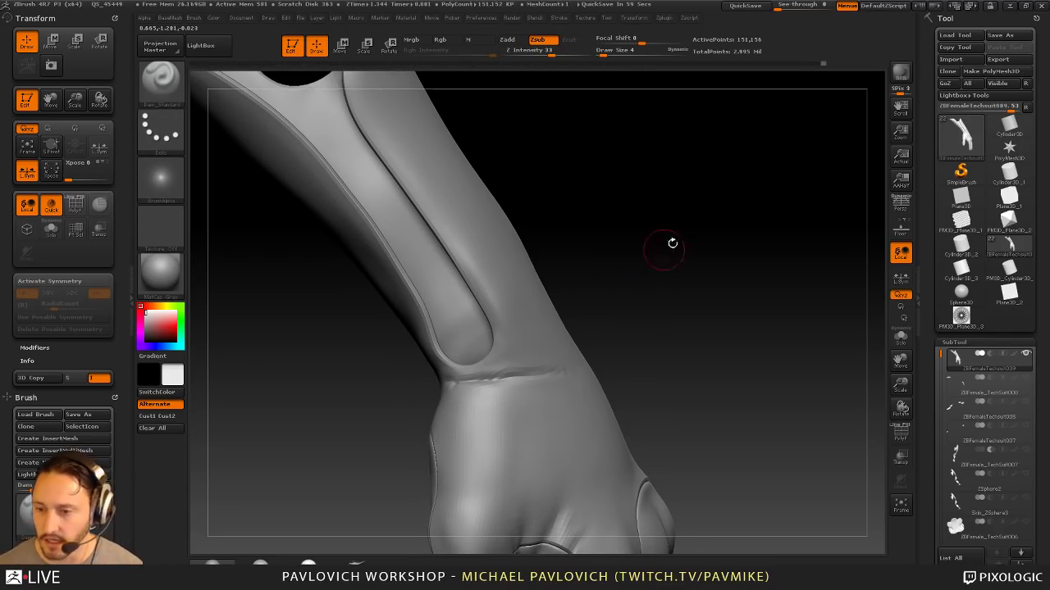
{"action": "mouse_move", "coordinate": [671, 243]}
{"action": "left_mouse_down"}
{"action": "mouse_move", "coordinate": [686, 279]}
{"action": "mouse_move", "coordinate": [687, 267]}
{"action": "left_mouse_up"}
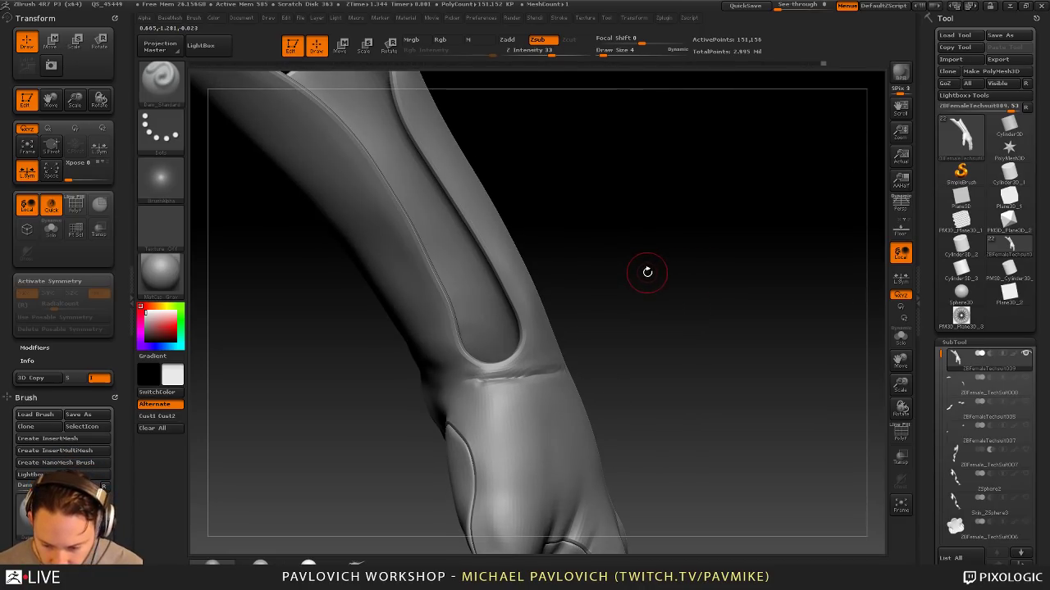
{"action": "left_click_drag", "start_coordinate": [685, 260], "coordinate": [659, 257]}
{"action": "mouse_move", "coordinate": [500, 382]}
{"action": "left_mouse_down", "text": "shift"}
{"action": "mouse_move", "coordinate": [465, 381]}
{"action": "mouse_move", "coordinate": [547, 363]}
{"action": "left_mouse_up", "text": "shift"}
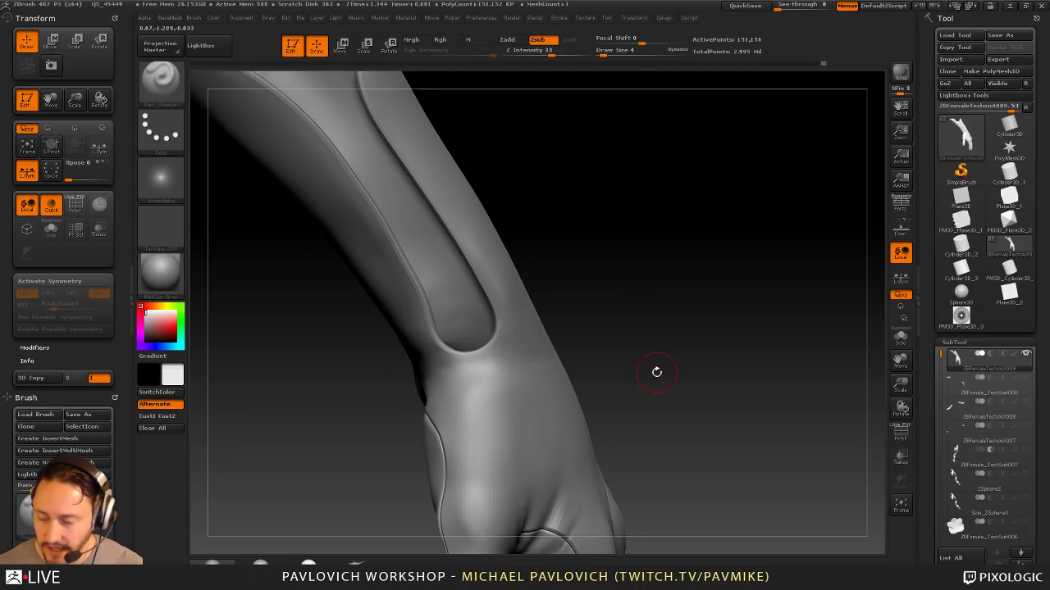
{"action": "key", "text": "ctrl+z"}
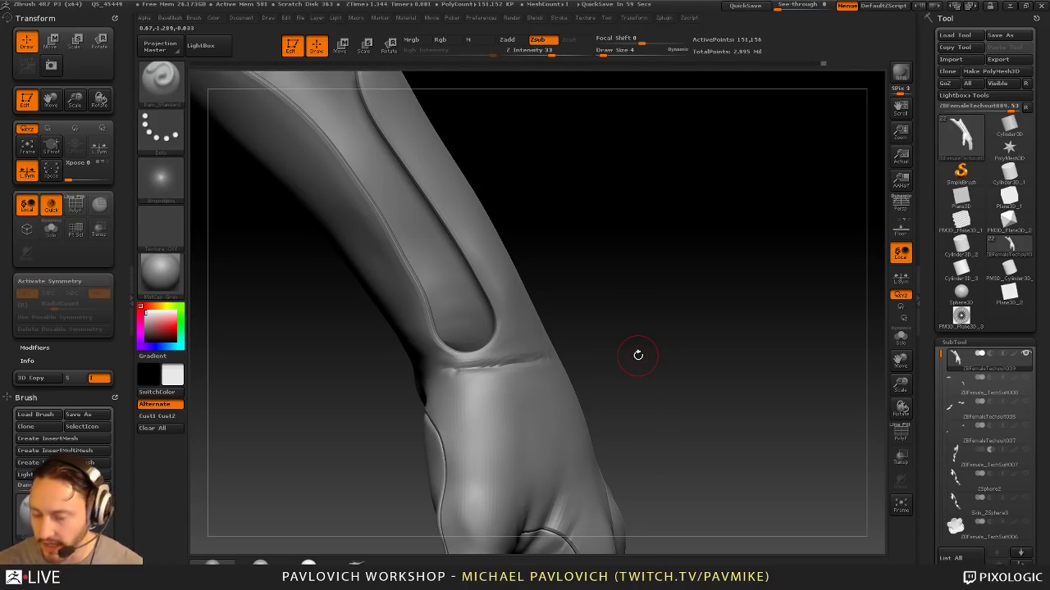
Step: Select the Standard brush and blend the crease below the forearm opening into the back of the wrist
{"action": "left_click_drag", "start_coordinate": [749, 240], "coordinate": [599, 323]}
{"action": "key", "text": "b"}
{"action": "key", "text": "s"}
{"action": "key", "text": "t"}
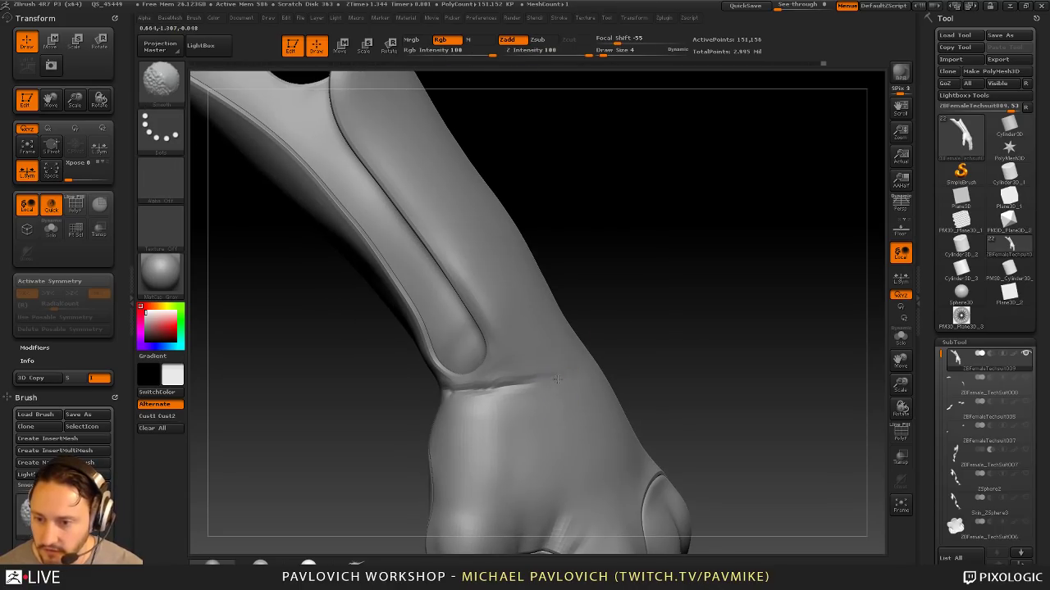
{"action": "left_click_drag", "start_coordinate": [482, 393], "coordinate": [544, 365], "text": "shift"}
{"action": "left_click_drag", "start_coordinate": [601, 347], "coordinate": [677, 328]}
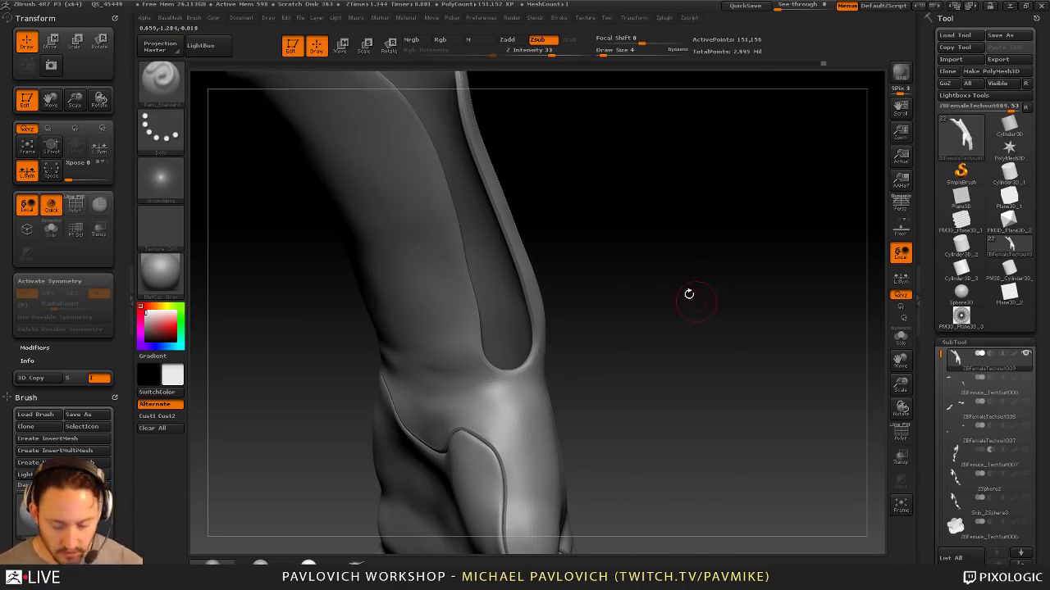
Step: Carve creases from the end of the forearm opening around the side of the wrist with Dam_Standard at Draw Size 5
{"action": "left_click_drag", "start_coordinate": [755, 205], "coordinate": [783, 275]}
{"action": "left_click_drag", "start_coordinate": [661, 402], "coordinate": [654, 369]}
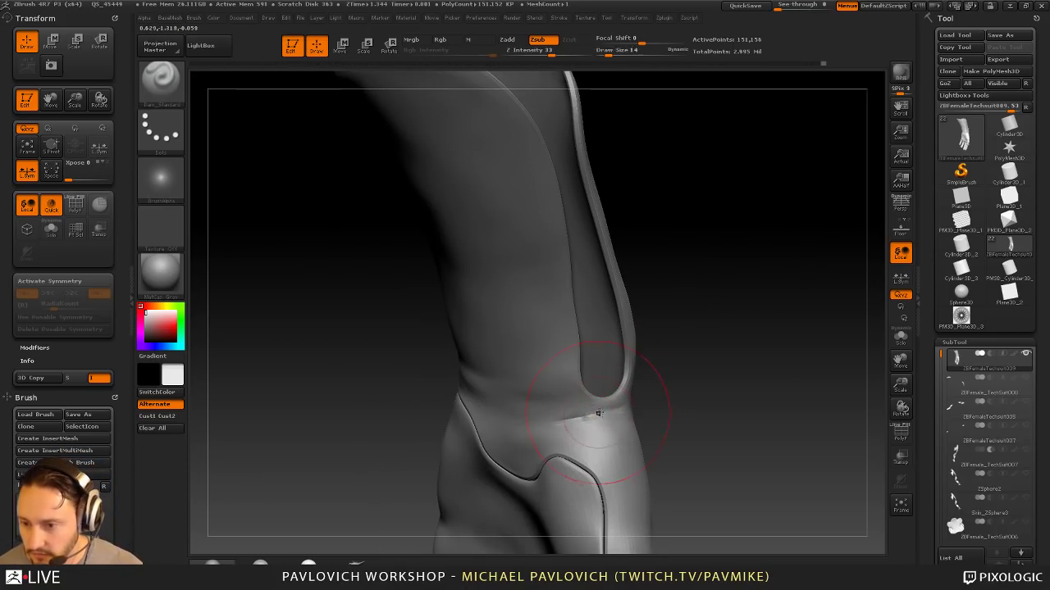
{"action": "key", "text": "s"}
{"action": "key", "text": "s"}
{"action": "mouse_move", "coordinate": [609, 413]}
{"action": "left_mouse_down"}
{"action": "mouse_move", "coordinate": [574, 416]}
{"action": "mouse_move", "coordinate": [565, 405]}
{"action": "left_mouse_up"}
{"action": "left_click", "coordinate": [560, 420]}
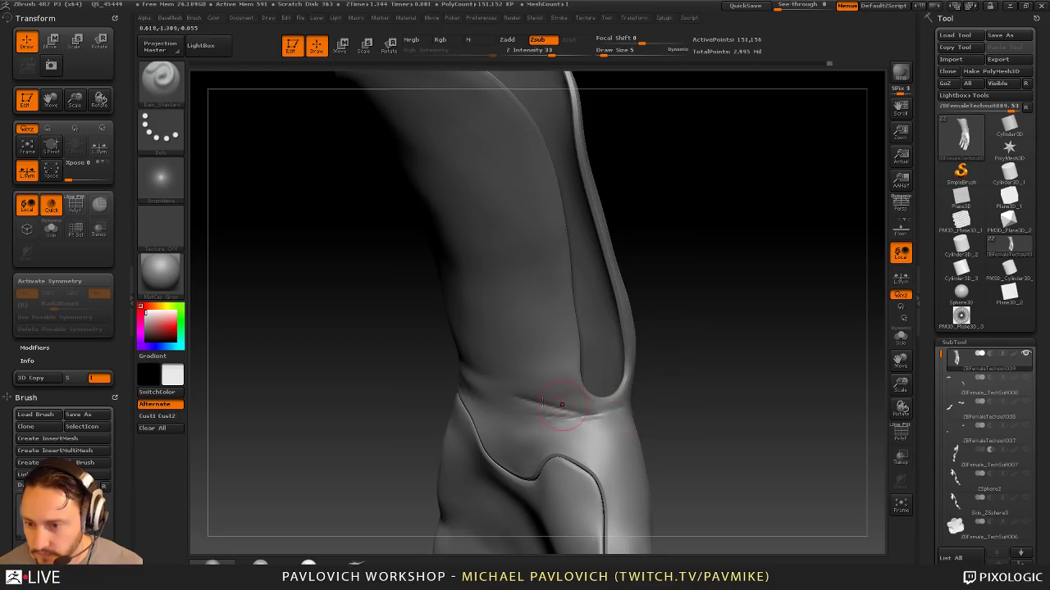
Step: Deepen the crease beside the end of the forearm opening and smooth it toward the inner wrist
{"action": "left_click_drag", "start_coordinate": [643, 393], "coordinate": [658, 387]}
{"action": "mouse_move", "coordinate": [592, 410]}
{"action": "left_mouse_down", "text": "shift"}
{"action": "mouse_move", "coordinate": [545, 404]}
{"action": "mouse_move", "coordinate": [582, 412]}
{"action": "left_mouse_up", "text": "shift"}
{"action": "left_click_drag", "start_coordinate": [689, 387], "coordinate": [618, 414]}
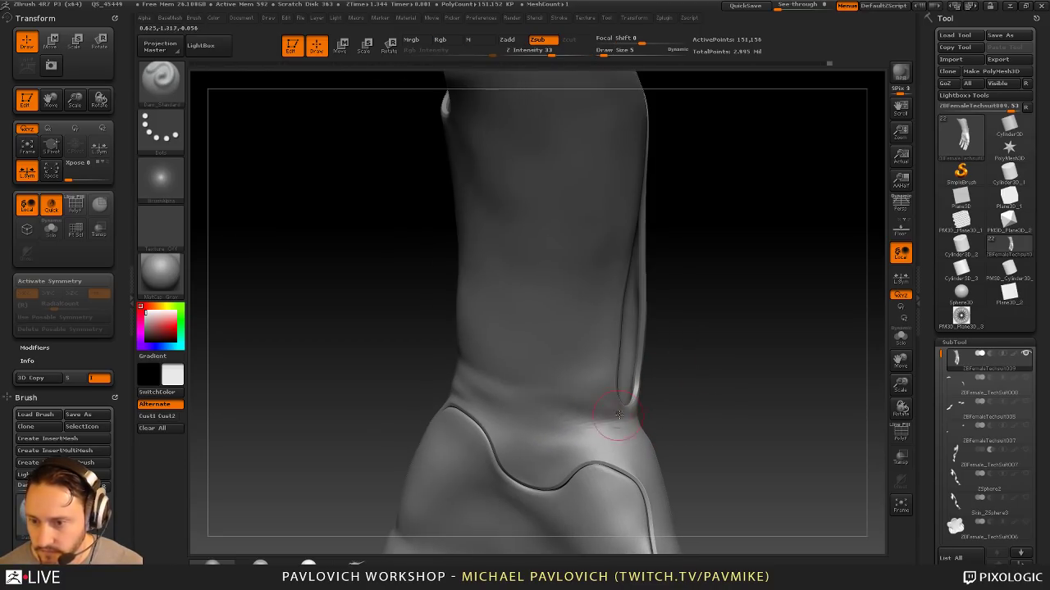
{"action": "left_click_drag", "start_coordinate": [552, 402], "coordinate": [575, 405], "text": "shift"}
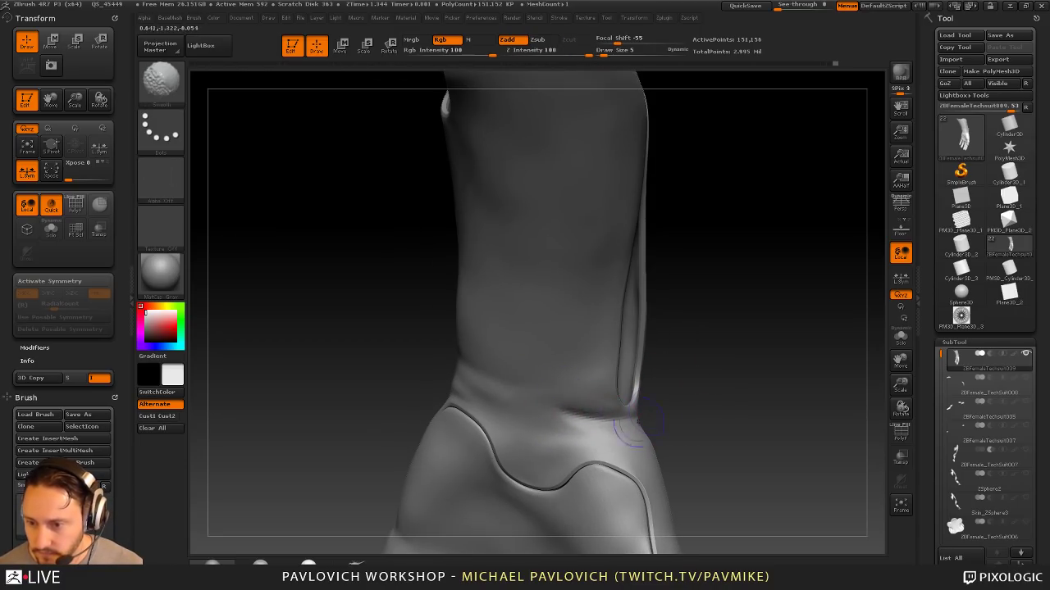
{"action": "left_click_drag", "start_coordinate": [674, 410], "coordinate": [693, 412]}
{"action": "left_click_drag", "start_coordinate": [534, 414], "coordinate": [611, 426], "text": "alt"}
Step: Sculpt a narrow fold across the inner wrist and smooth its ends at Draw Size 2
{"action": "left_click_drag", "start_coordinate": [414, 367], "coordinate": [566, 364]}
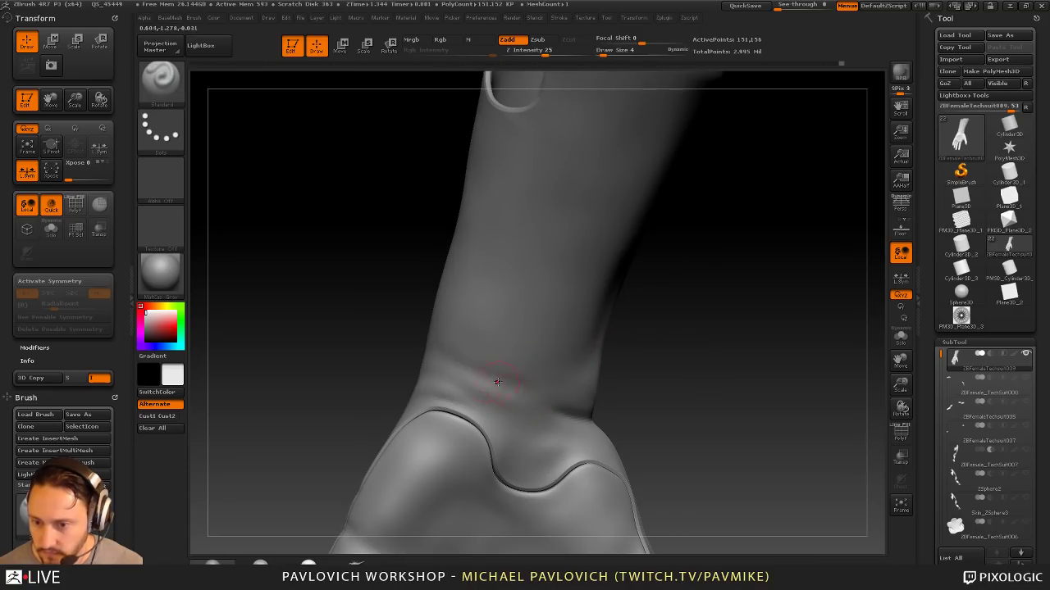
{"action": "key", "text": "shift"}
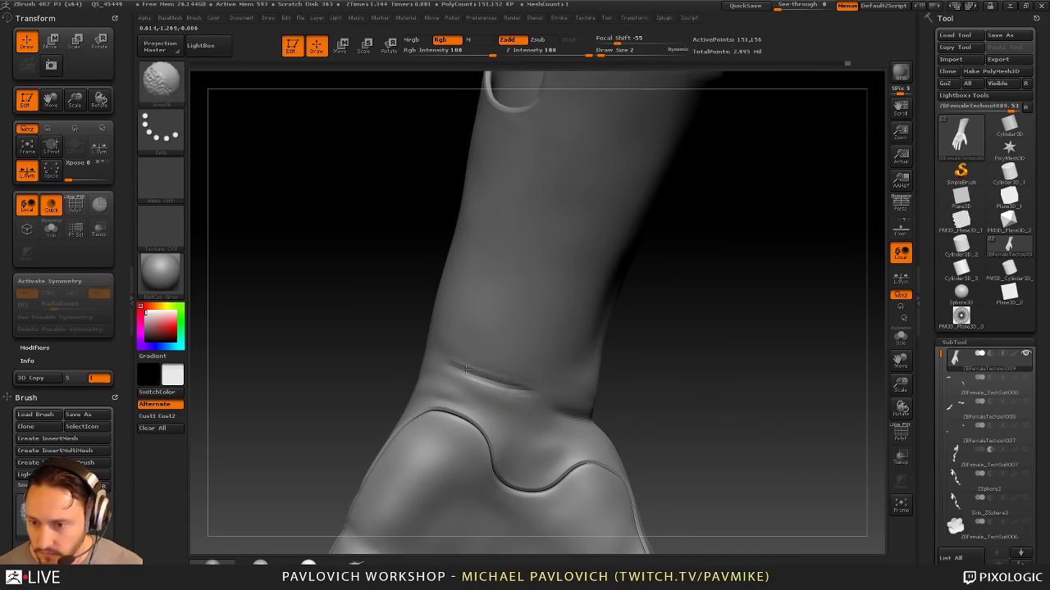
{"action": "left_click_drag", "start_coordinate": [616, 383], "coordinate": [454, 408]}
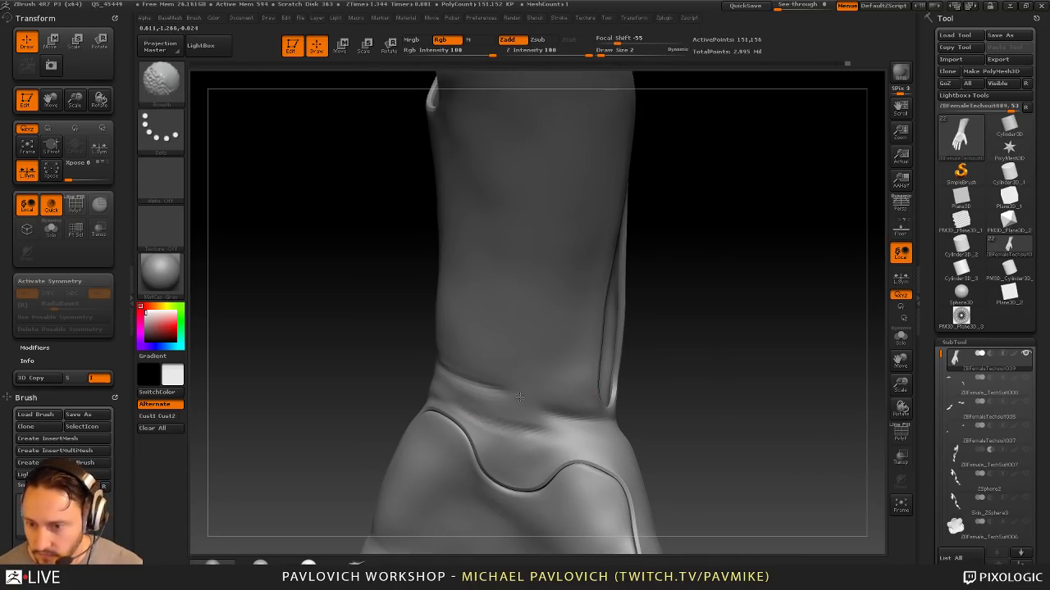
Step: Shape the pads of the palm with the Standard brush and smooth them below the little finger
{"action": "left_click_drag", "start_coordinate": [661, 399], "coordinate": [656, 328], "text": "alt"}
{"action": "mouse_move", "coordinate": [656, 328]}
{"action": "left_mouse_down"}
{"action": "mouse_move", "coordinate": [724, 357]}
{"action": "mouse_move", "coordinate": [651, 319]}
{"action": "left_mouse_up"}
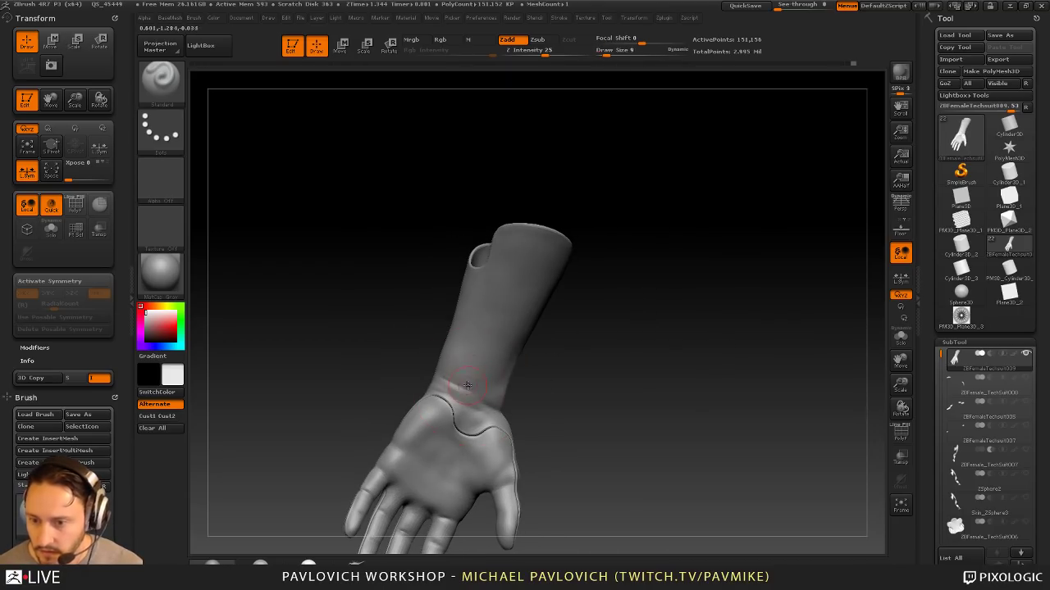
{"action": "left_click_drag", "start_coordinate": [468, 385], "coordinate": [470, 414], "text": "shift"}
{"action": "mouse_move", "coordinate": [648, 387]}
{"action": "left_mouse_down"}
{"action": "mouse_move", "coordinate": [710, 383]}
{"action": "mouse_move", "coordinate": [669, 384]}
{"action": "left_mouse_up"}
{"action": "mouse_move", "coordinate": [668, 385]}
{"action": "left_mouse_down", "text": "alt"}
{"action": "mouse_move", "coordinate": [706, 348]}
{"action": "mouse_move", "coordinate": [634, 435]}
{"action": "mouse_move", "coordinate": [694, 356]}
{"action": "mouse_move", "coordinate": [734, 367]}
{"action": "mouse_move", "coordinate": [684, 380]}
{"action": "left_mouse_up", "text": "alt"}
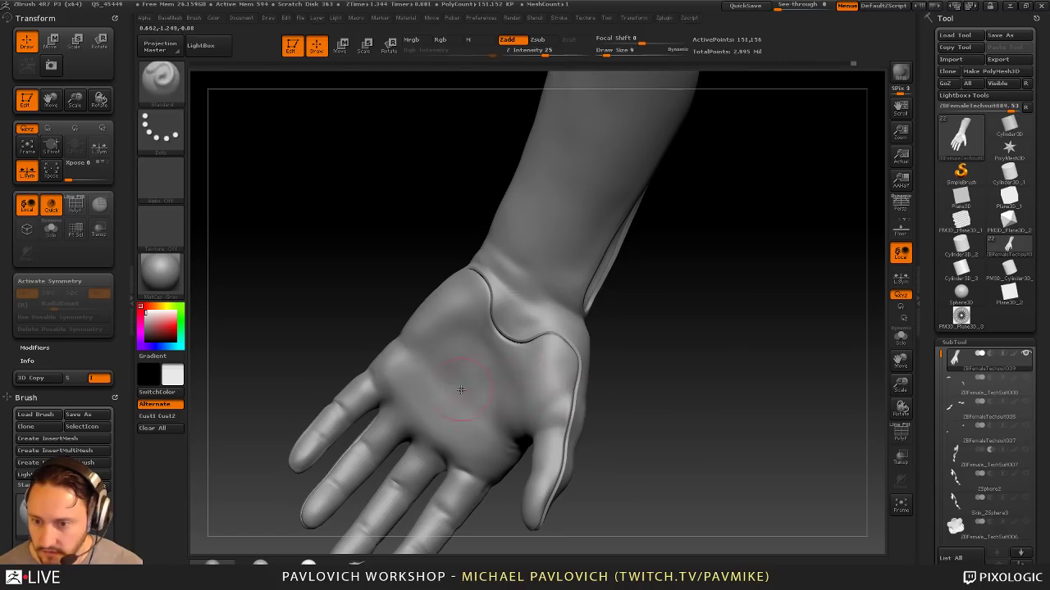
{"action": "left_click_drag", "start_coordinate": [431, 357], "coordinate": [469, 385], "text": "shift"}
{"action": "left_click_drag", "start_coordinate": [648, 384], "coordinate": [666, 384]}
{"action": "key", "text": "["}
{"action": "left_click_drag", "start_coordinate": [396, 374], "coordinate": [399, 373], "text": "shift"}
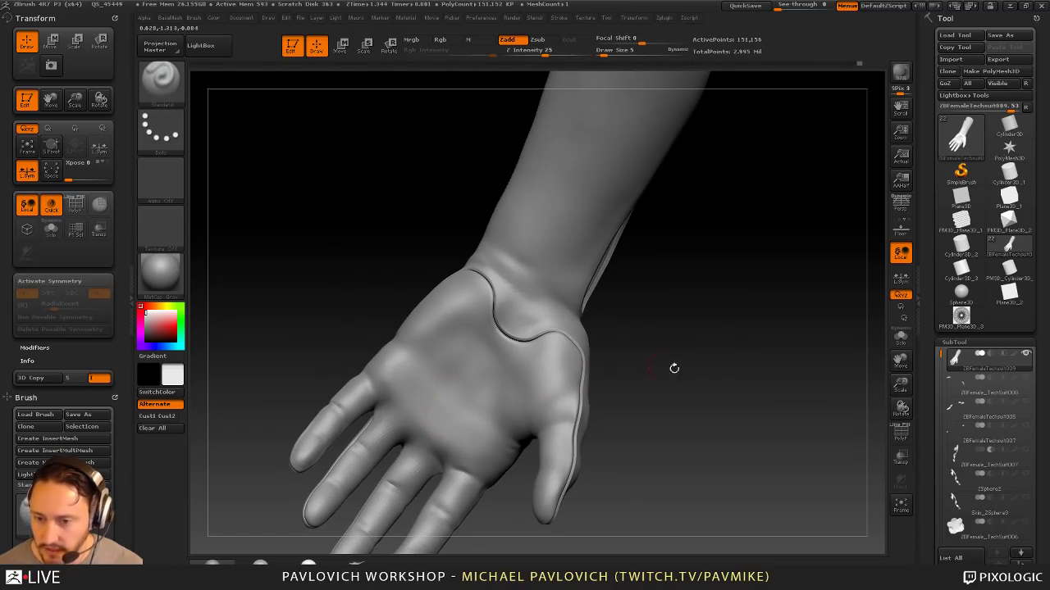
Step: Select the Topology brush and draw a curve across the palm below the fingers
{"action": "left_click_drag", "start_coordinate": [674, 368], "coordinate": [783, 342]}
{"action": "left_click_drag", "start_coordinate": [783, 341], "coordinate": [694, 334]}
{"action": "left_click_drag", "start_coordinate": [694, 334], "coordinate": [738, 418], "text": "alt"}
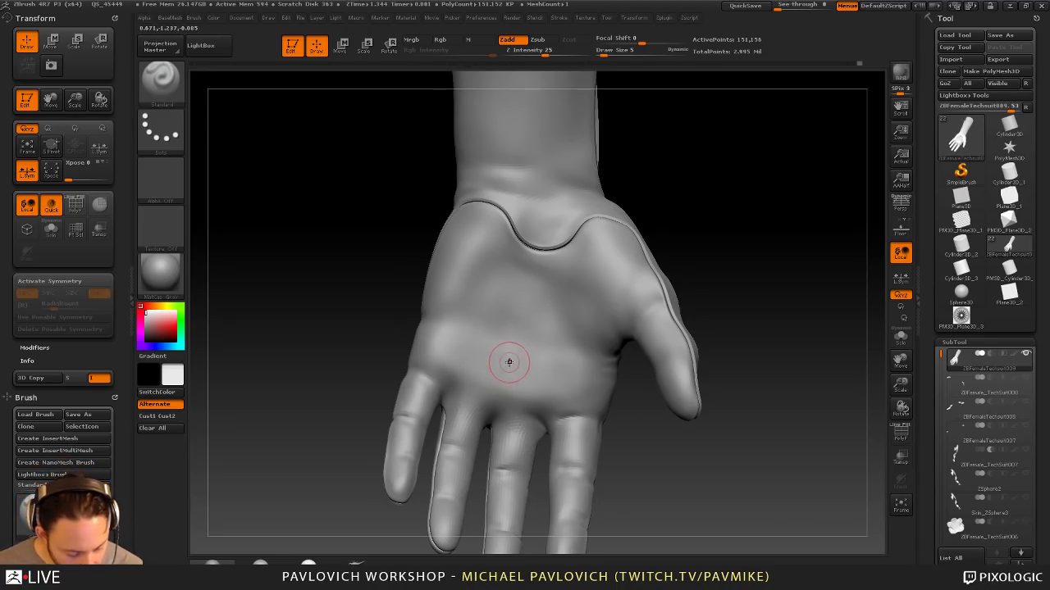
{"action": "mouse_move", "coordinate": [779, 315]}
{"action": "left_mouse_down"}
{"action": "mouse_move", "coordinate": [766, 328]}
{"action": "mouse_move", "coordinate": [818, 329]}
{"action": "mouse_move", "coordinate": [761, 318]}
{"action": "mouse_move", "coordinate": [755, 337]}
{"action": "mouse_move", "coordinate": [729, 338]}
{"action": "mouse_move", "coordinate": [740, 304]}
{"action": "left_mouse_up"}
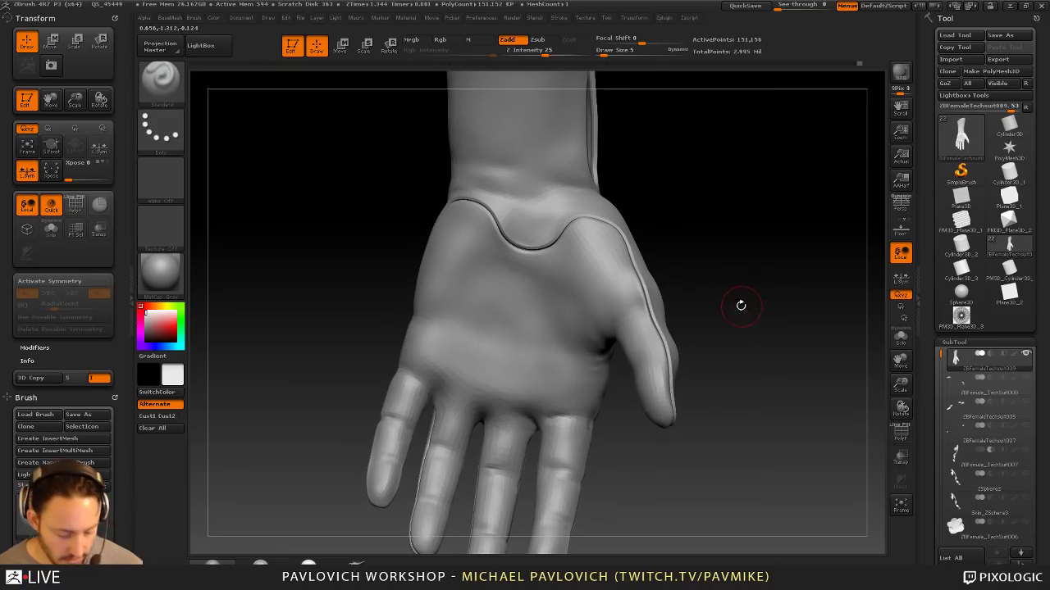
{"action": "key", "text": "b"}
{"action": "key", "text": "t"}
{"action": "key", "text": "o"}
{"action": "left_click_drag", "start_coordinate": [441, 325], "coordinate": [659, 311]}
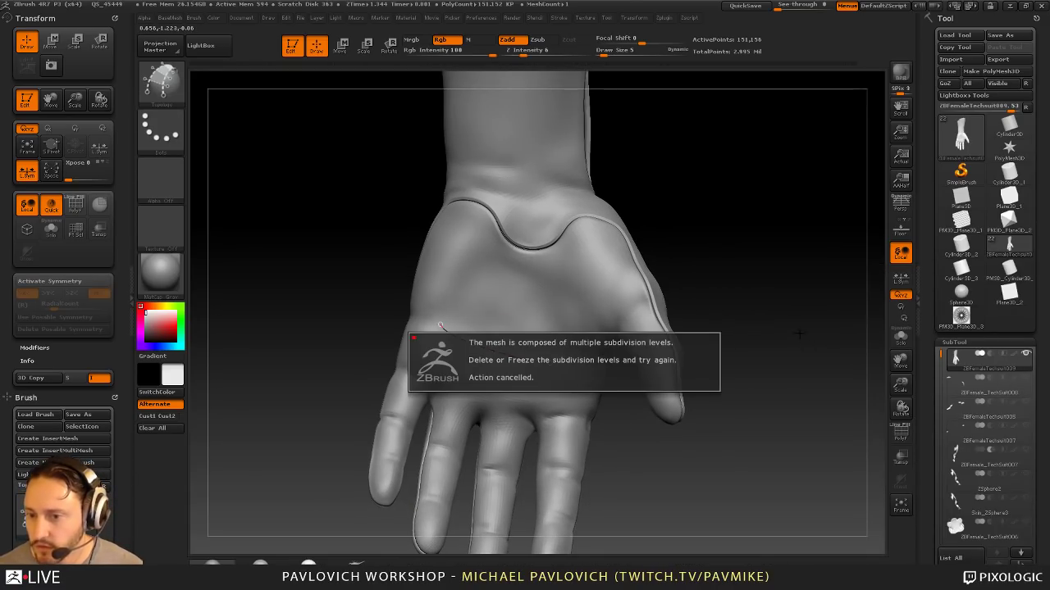
{"action": "left_click_drag", "start_coordinate": [441, 326], "coordinate": [550, 362]}
{"action": "left_click_drag", "start_coordinate": [936, 401], "coordinate": [935, 31]}
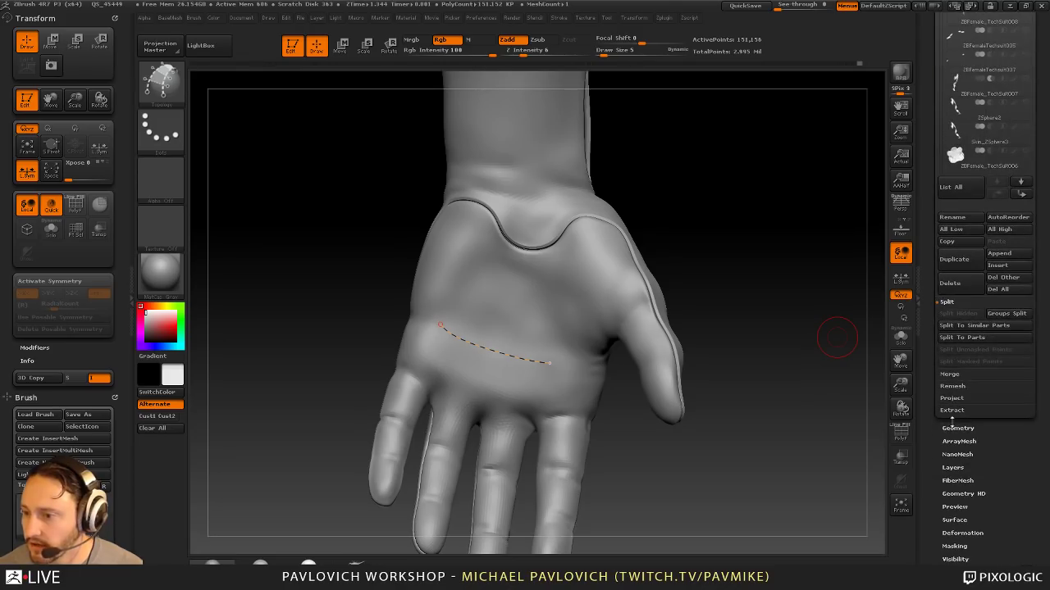
{"action": "left_click", "coordinate": [954, 427]}
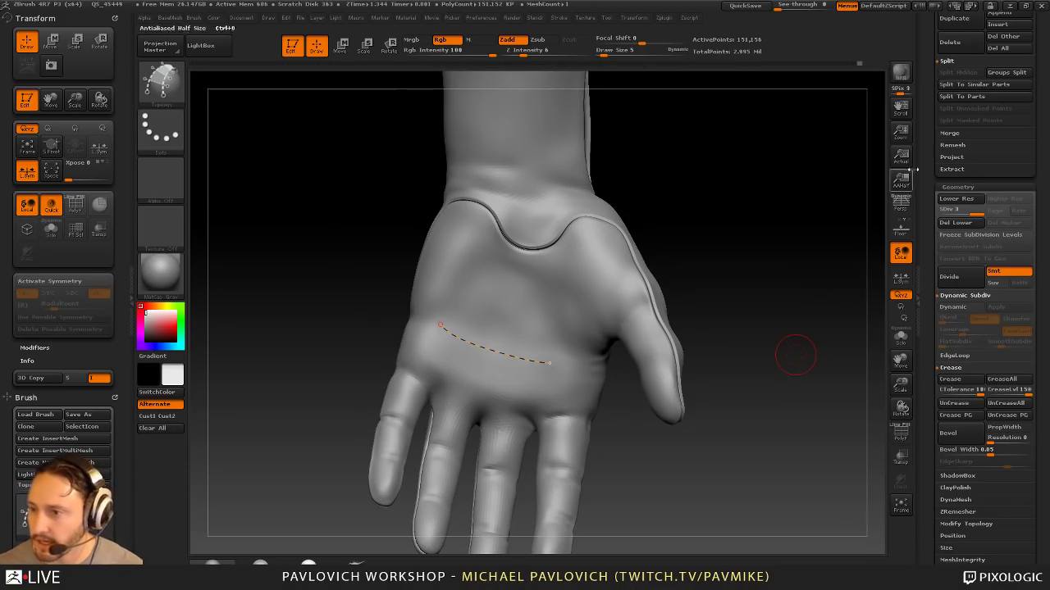
{"action": "left_click_drag", "start_coordinate": [932, 139], "coordinate": [941, 356]}
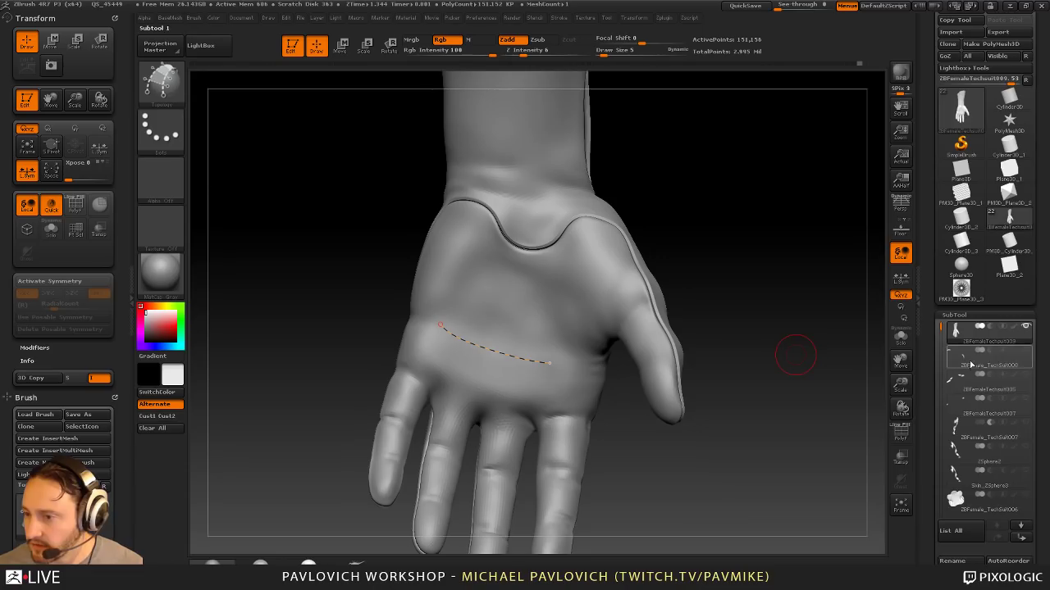
{"action": "left_click", "coordinate": [1027, 353]}
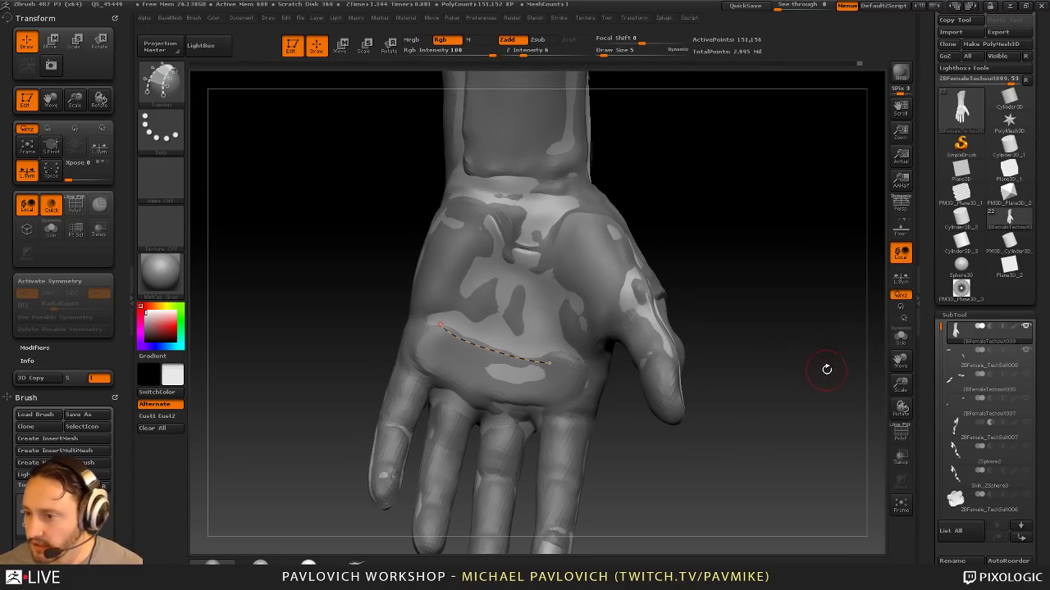
{"action": "left_click", "coordinate": [1027, 352]}
Step: Undo the topology curve drawn across the palm
{"action": "right_click_drag", "start_coordinate": [819, 363], "coordinate": [763, 261], "text": "ctrl"}
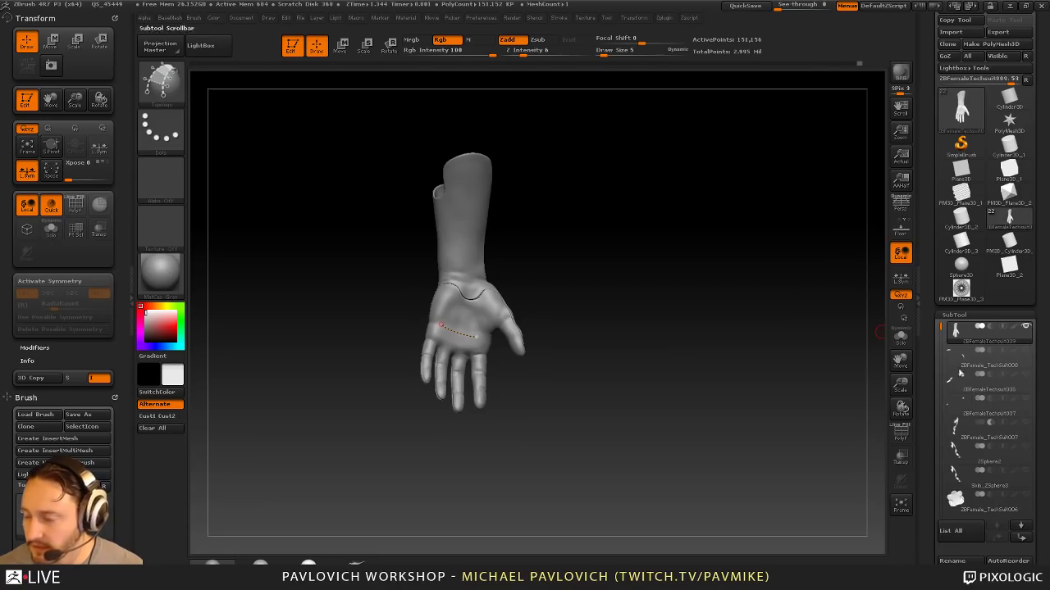
{"action": "right_click_drag", "start_coordinate": [708, 352], "coordinate": [744, 400], "text": "alt"}
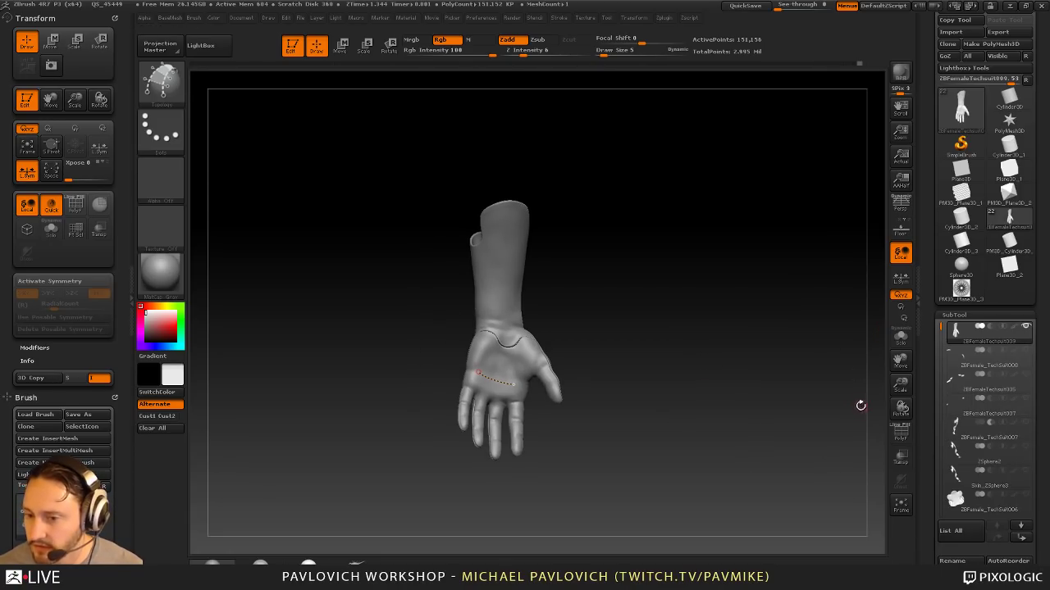
{"action": "key", "text": "ctrl+z"}
{"action": "key", "text": "ctrl+z"}
{"action": "key", "text": "ctrl+z"}
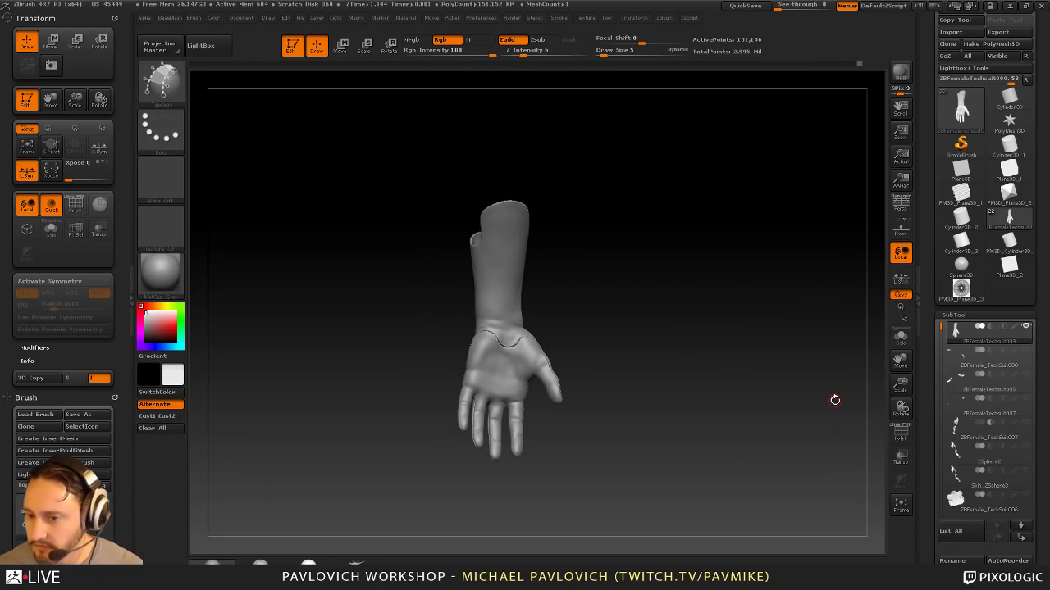
Step: Show the ZBFemale_TechSuit007 subtool, make it the active one and select the Topology brush
{"action": "left_click", "coordinate": [1025, 424]}
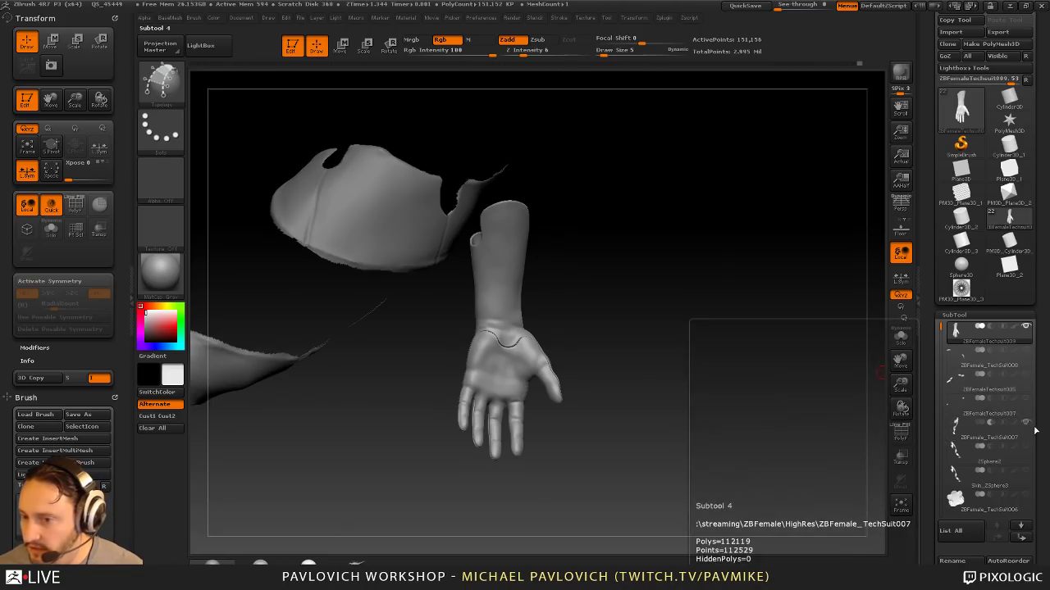
{"action": "right_click_drag", "start_coordinate": [778, 414], "coordinate": [708, 396], "text": "ctrl"}
{"action": "right_click_drag", "start_coordinate": [683, 296], "coordinate": [739, 338], "text": "ctrl"}
{"action": "left_click", "coordinate": [1001, 446]}
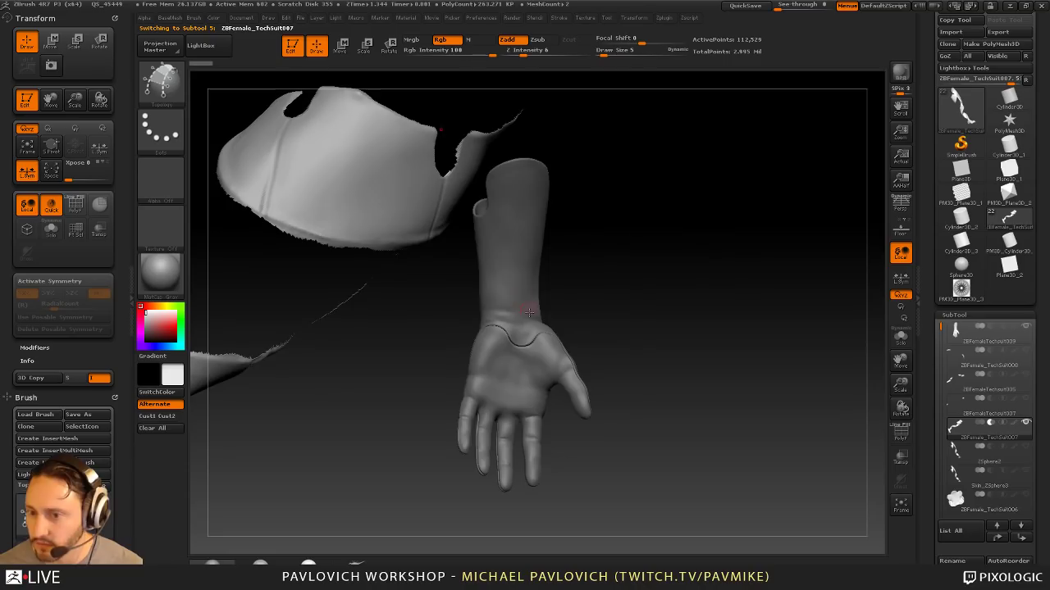
{"action": "right_click_drag", "start_coordinate": [713, 294], "coordinate": [743, 270], "text": "alt"}
{"action": "key", "text": "b"}
{"action": "key", "text": "t"}
{"action": "key", "text": "o"}
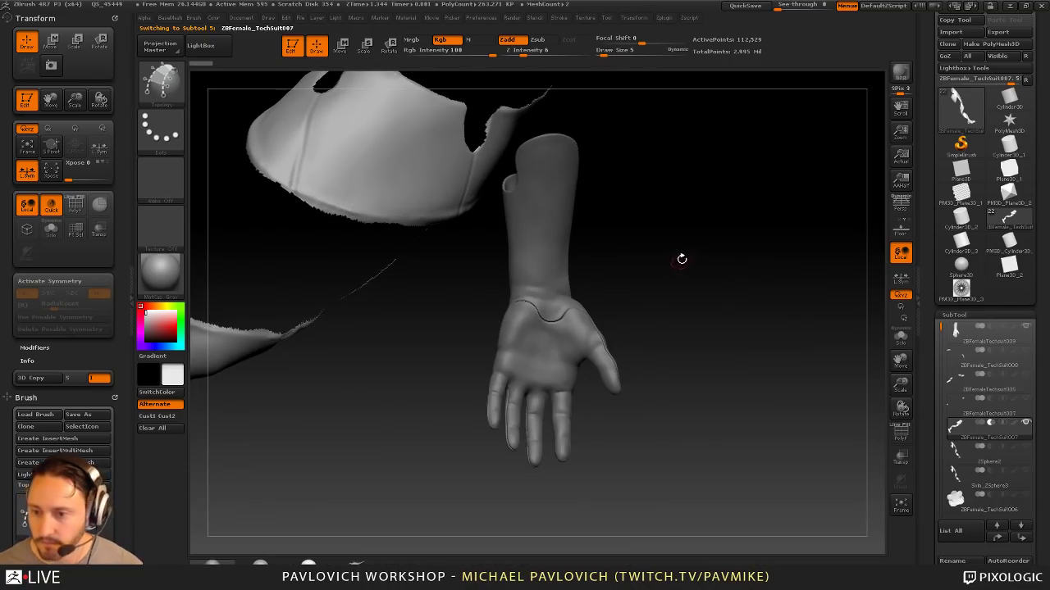
Step: Outline a strip across the palm below the fingers with two lengthwise topology curves and a crossing curve at each end
{"action": "mouse_move", "coordinate": [682, 258]}
{"action": "right_mouse_down", "text": "ctrl"}
{"action": "mouse_move", "coordinate": [762, 276]}
{"action": "mouse_move", "coordinate": [731, 259]}
{"action": "right_mouse_up", "text": "ctrl"}
{"action": "left_click_drag", "start_coordinate": [474, 329], "coordinate": [480, 371]}
{"action": "right_click_drag", "start_coordinate": [480, 371], "coordinate": [542, 329]}
{"action": "right_click_drag", "start_coordinate": [788, 212], "coordinate": [704, 218]}
{"action": "key", "text": "ctrl+z"}
{"action": "left_click_drag", "start_coordinate": [395, 299], "coordinate": [398, 284]}
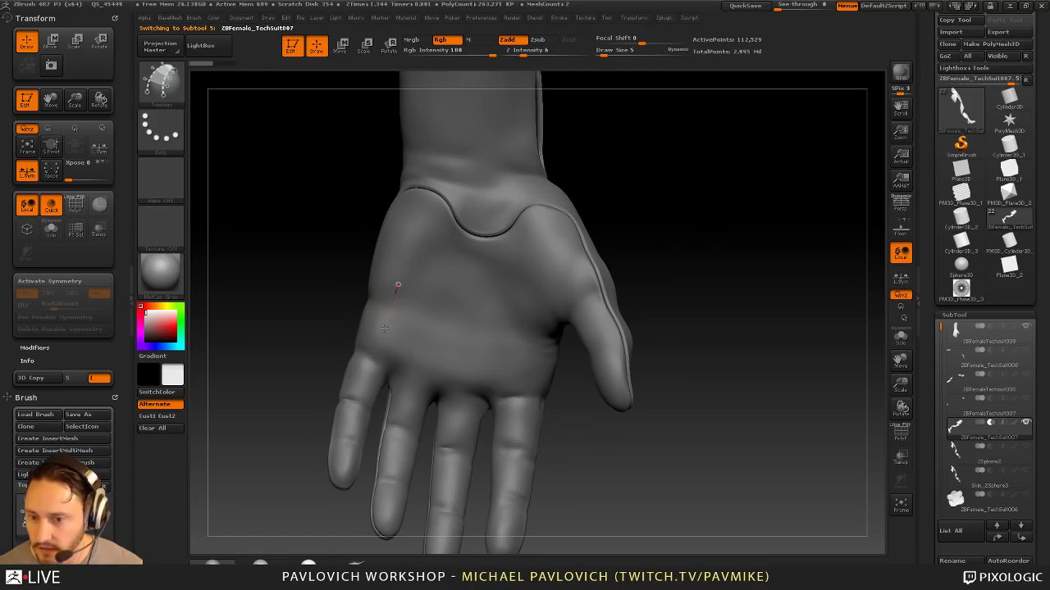
{"action": "left_click_drag", "start_coordinate": [535, 320], "coordinate": [521, 401]}
{"action": "left_click_drag", "start_coordinate": [383, 303], "coordinate": [555, 342]}
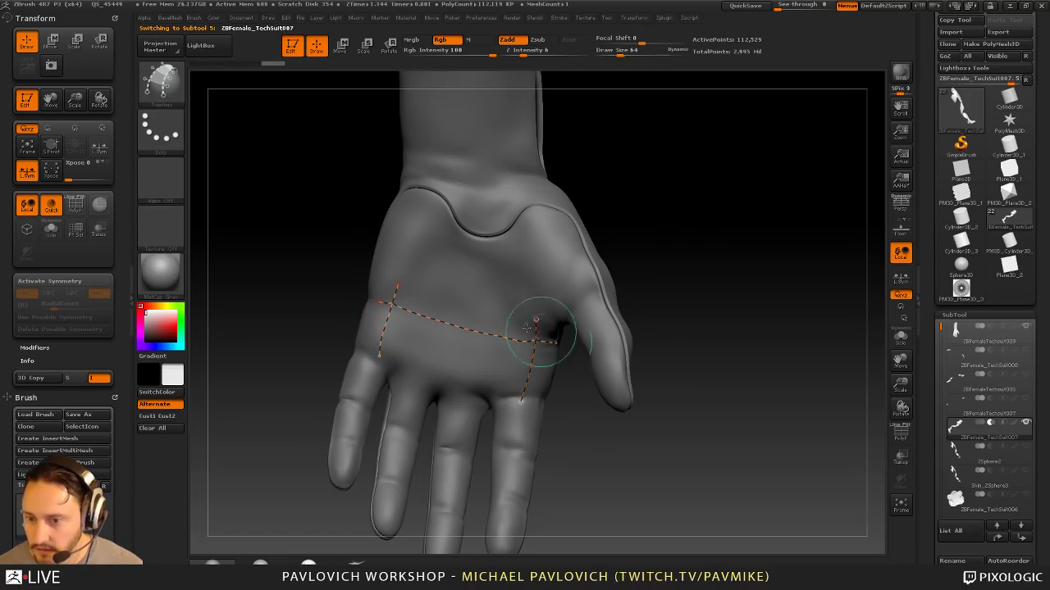
{"action": "left_click_drag", "start_coordinate": [533, 380], "coordinate": [556, 386]}
Step: Divide the palm strip into four sections with three more crossing topology curves and generate its mesh
{"action": "left_click_drag", "start_coordinate": [429, 306], "coordinate": [415, 384]}
{"action": "left_click_drag", "start_coordinate": [471, 307], "coordinate": [459, 387]}
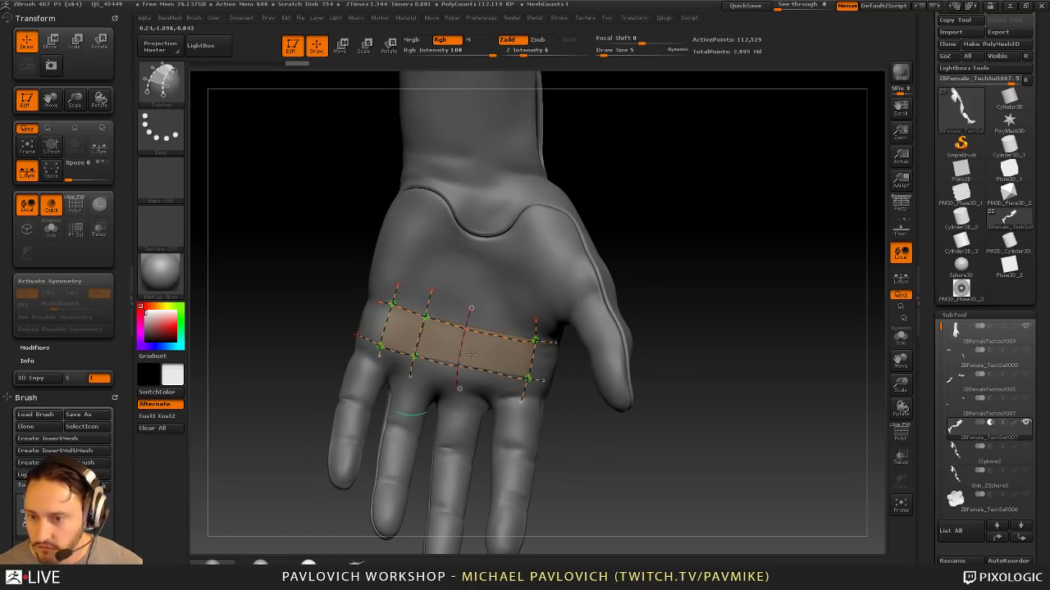
{"action": "left_click_drag", "start_coordinate": [507, 310], "coordinate": [496, 391]}
{"action": "left_click_drag", "start_coordinate": [811, 365], "coordinate": [795, 333]}
{"action": "left_click_drag", "start_coordinate": [546, 301], "coordinate": [858, 289], "text": "alt"}
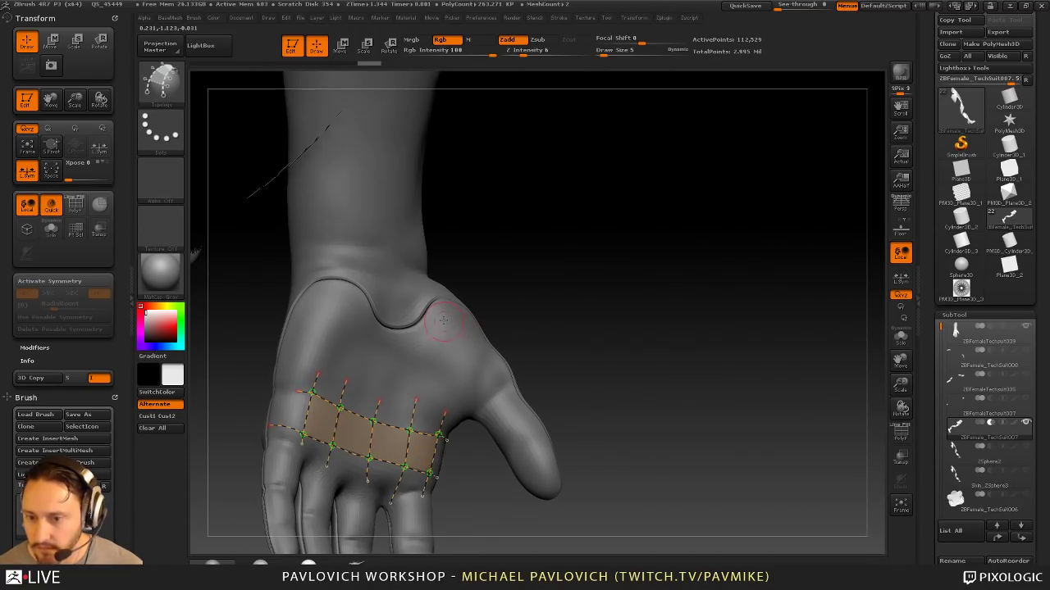
{"action": "left_click", "coordinate": [438, 305]}
Step: Isolate the active subtool with Solo and separate the new palm strip using Split Masked Points
{"action": "left_click_drag", "start_coordinate": [756, 356], "coordinate": [777, 332]}
{"action": "key", "text": "space"}
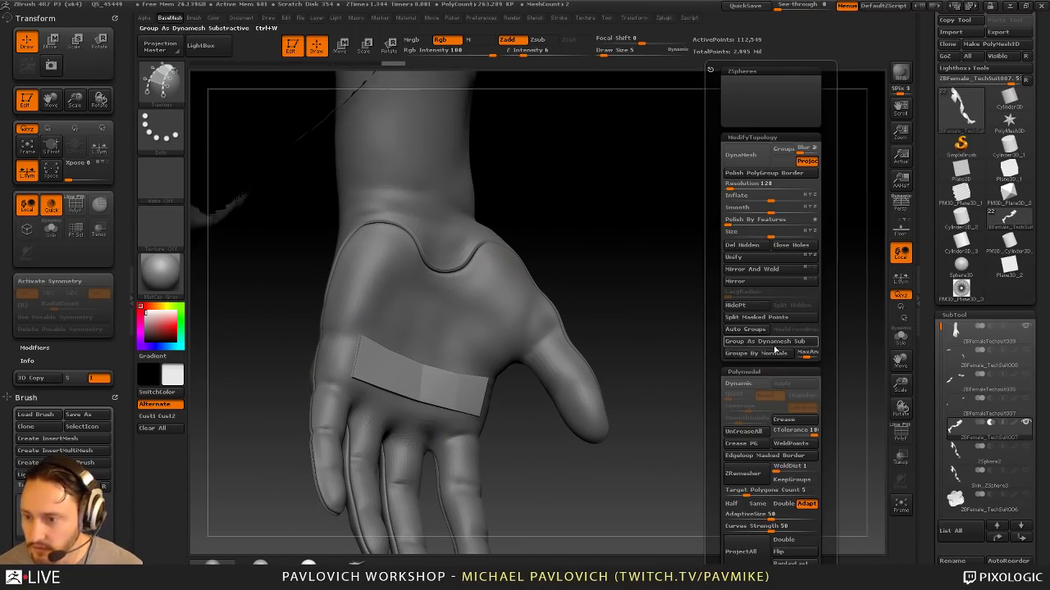
{"action": "left_click", "coordinate": [759, 318]}
{"action": "left_click_drag", "start_coordinate": [612, 315], "coordinate": [781, 410], "text": "alt"}
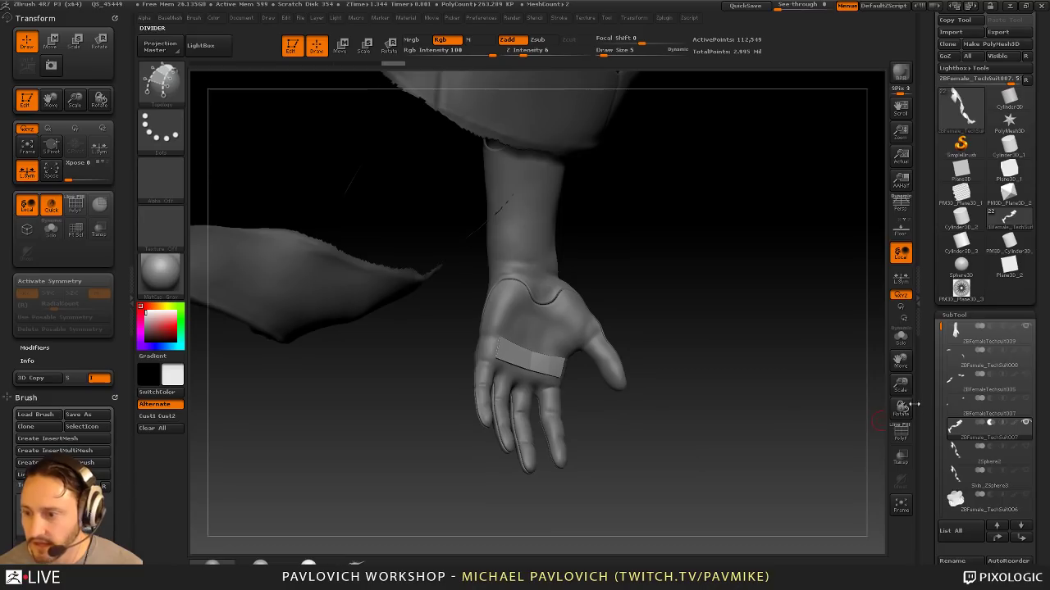
{"action": "left_click", "coordinate": [900, 338]}
{"action": "left_click_drag", "start_coordinate": [834, 363], "coordinate": [670, 337]}
{"action": "left_click_drag", "start_coordinate": [661, 258], "coordinate": [715, 336]}
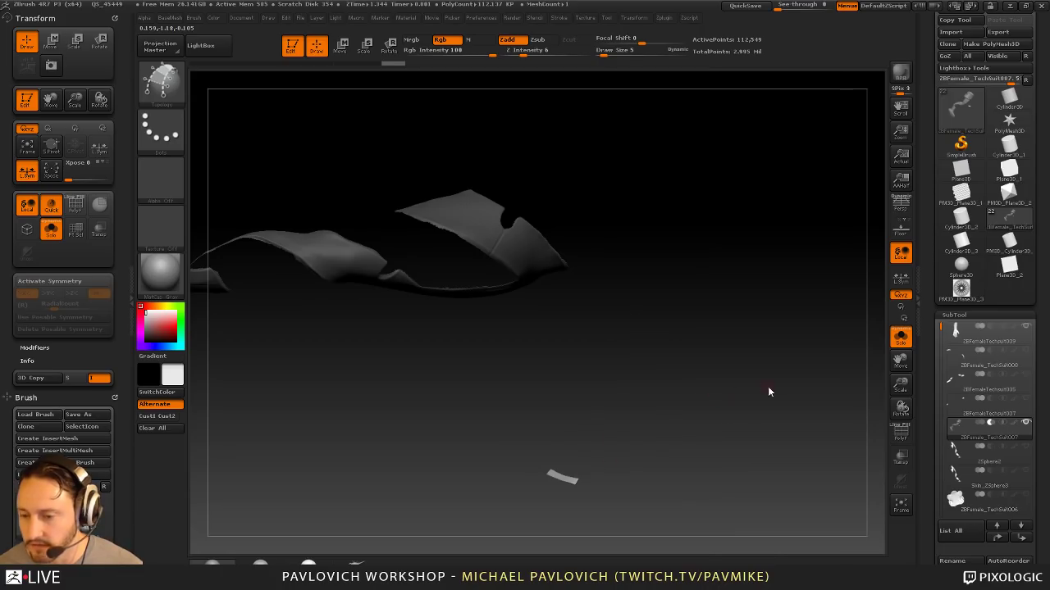
{"action": "key", "text": "space"}
{"action": "left_click", "coordinate": [760, 318]}
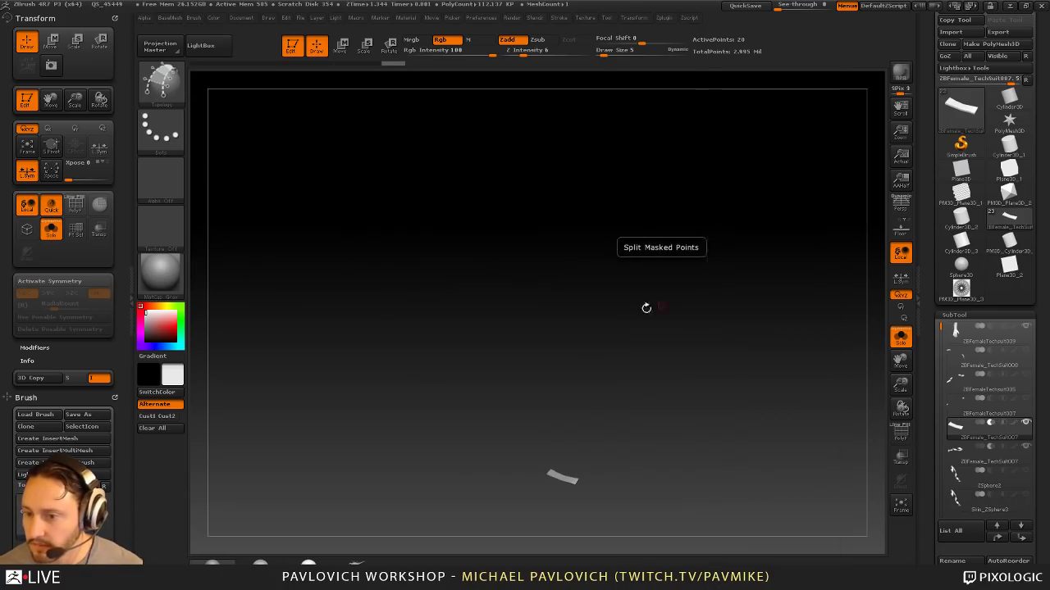
Step: Move the palm strip to the top of the subtool list, switch it to additive mode and frame it
{"action": "left_click_drag", "start_coordinate": [687, 376], "coordinate": [752, 197], "text": "alt"}
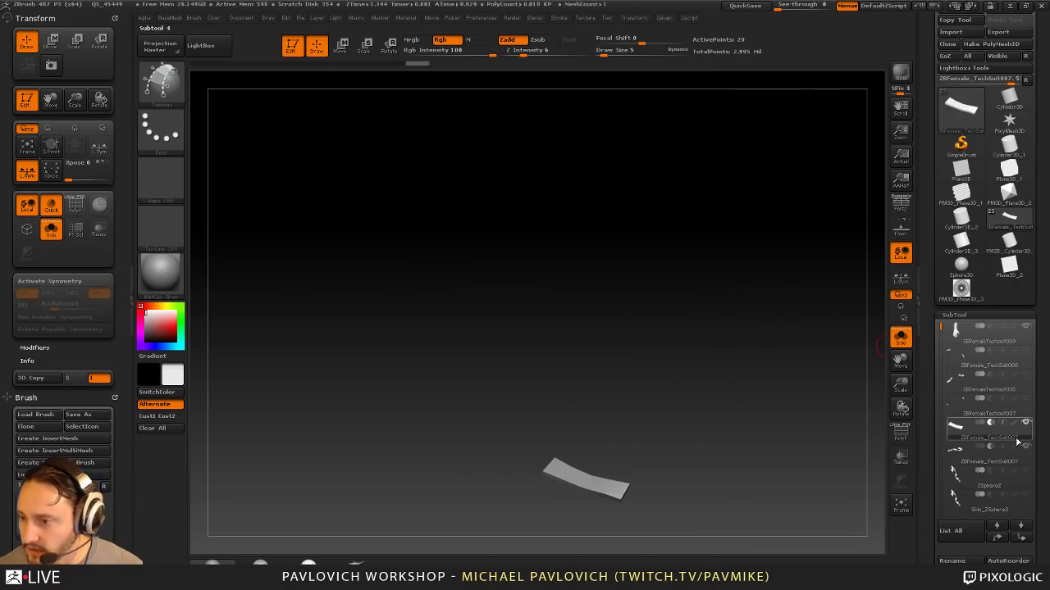
{"action": "left_click", "coordinate": [999, 538], "text": "shift"}
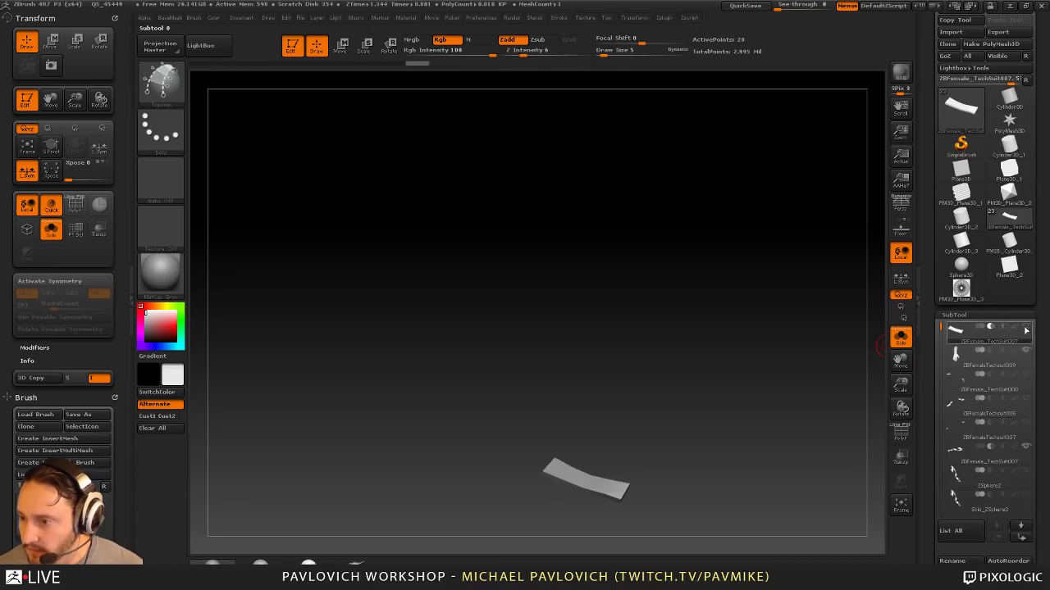
{"action": "left_click", "coordinate": [979, 326]}
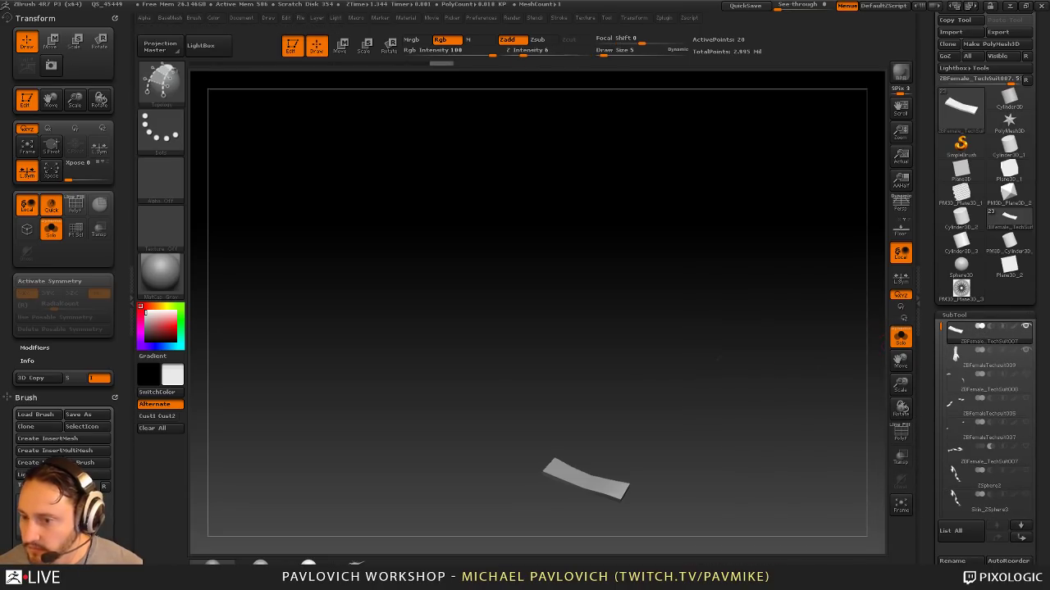
{"action": "left_click_drag", "start_coordinate": [781, 345], "coordinate": [792, 348]}
{"action": "key", "text": "f"}
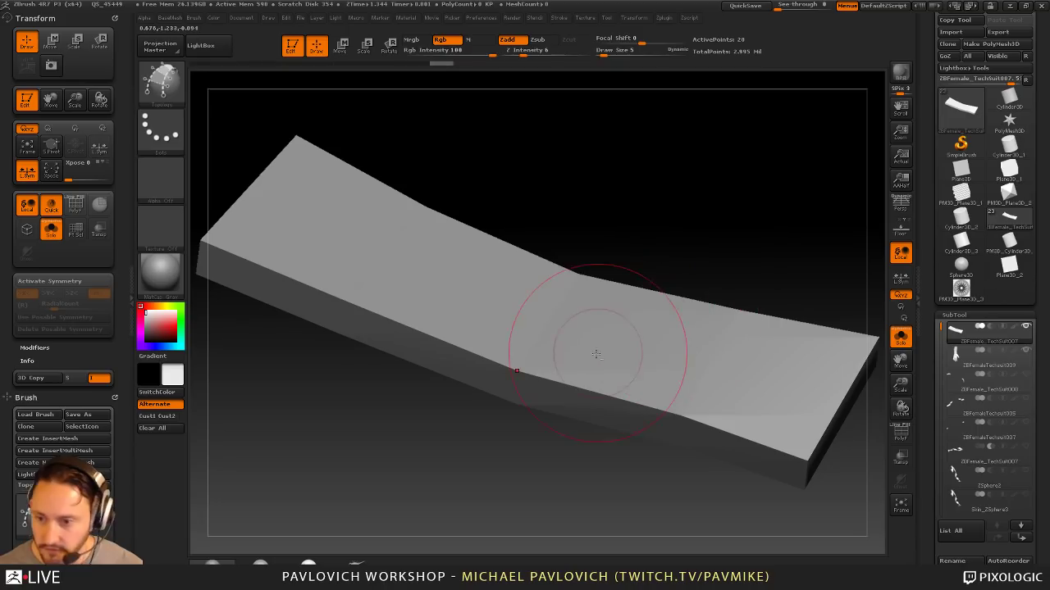
Step: Select the Standard brush and turn off Solo to show the strip together with the glove
{"action": "key", "text": "b"}
{"action": "key", "text": "s"}
{"action": "key", "text": "t"}
{"action": "key", "text": "s"}
{"action": "left_click", "coordinate": [901, 337]}
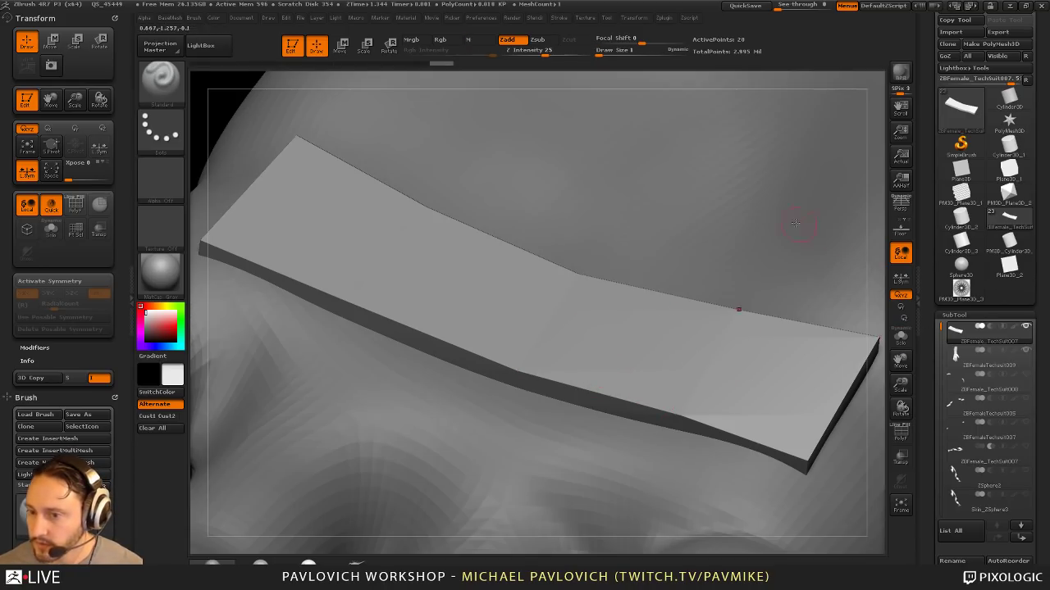
{"action": "left_click_drag", "start_coordinate": [197, 148], "coordinate": [305, 164], "text": "alt"}
{"action": "left_click_drag", "start_coordinate": [751, 242], "coordinate": [880, 354]}
{"action": "left_click_drag", "start_coordinate": [826, 394], "coordinate": [778, 385], "text": "alt"}
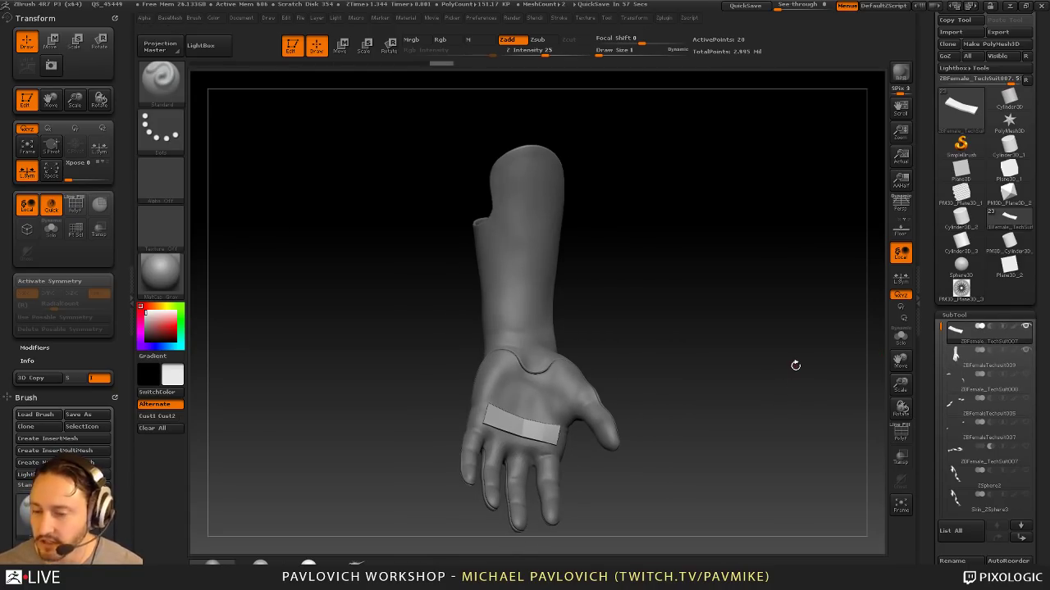
{"action": "mouse_move", "coordinate": [746, 222]}
{"action": "left_mouse_down"}
{"action": "mouse_move", "coordinate": [762, 325]}
{"action": "mouse_move", "coordinate": [759, 284]}
{"action": "mouse_move", "coordinate": [783, 344]}
{"action": "mouse_move", "coordinate": [825, 192]}
{"action": "mouse_move", "coordinate": [856, 190]}
{"action": "left_mouse_up"}
Step: Even out the corners at both ends of the palm strip with the Move brush
{"action": "key", "text": "s"}
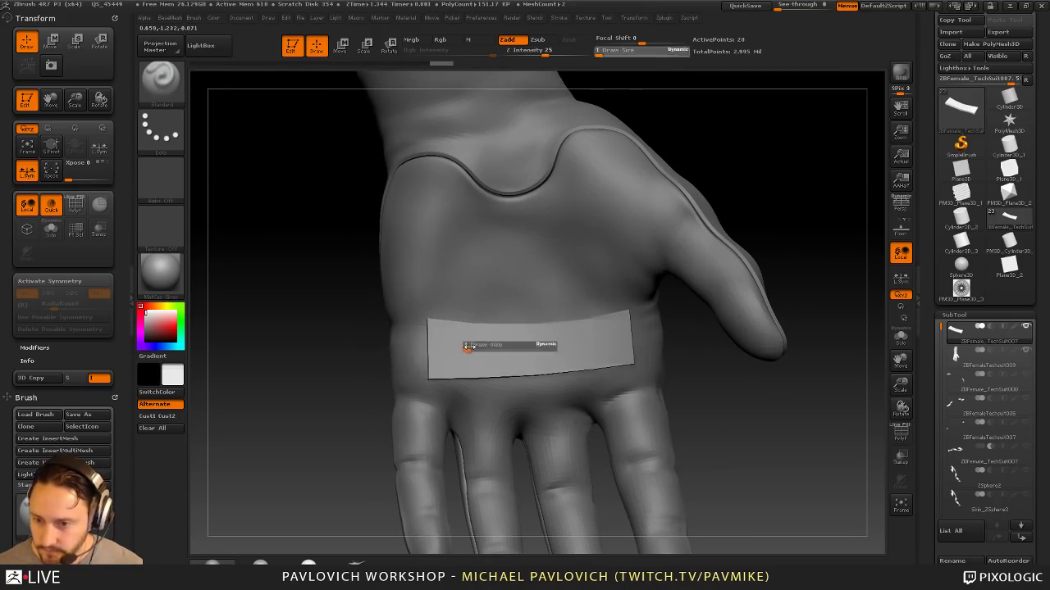
{"action": "mouse_move", "coordinate": [468, 346]}
{"action": "left_mouse_down"}
{"action": "mouse_move", "coordinate": [483, 345]}
{"action": "mouse_move", "coordinate": [441, 340]}
{"action": "left_mouse_up"}
{"action": "key", "text": "s"}
{"action": "key", "text": "b"}
{"action": "key", "text": "m"}
{"action": "key", "text": "v"}
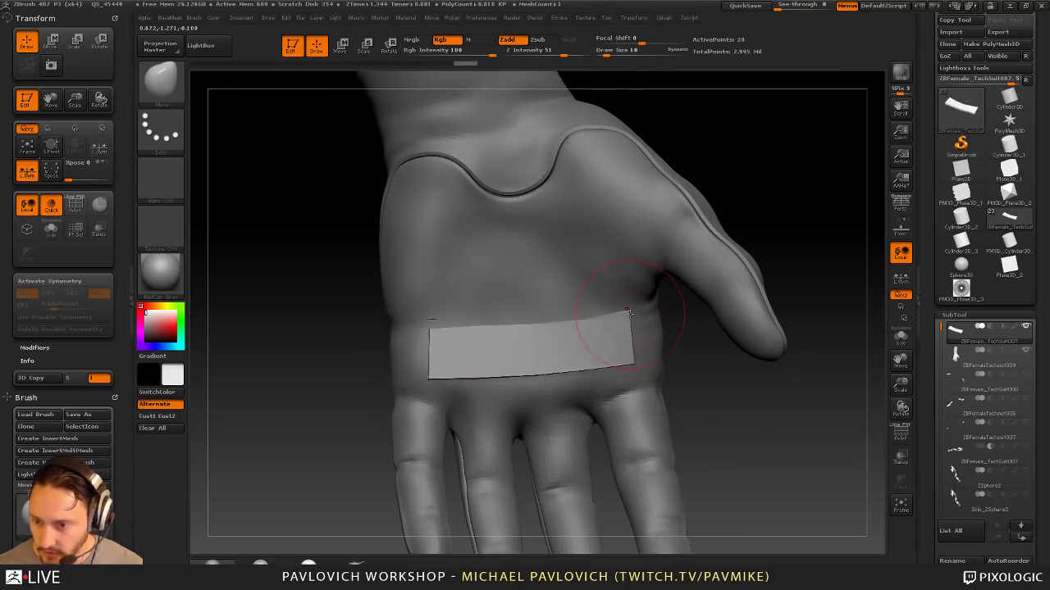
{"action": "left_click_drag", "start_coordinate": [700, 372], "coordinate": [645, 371]}
{"action": "key", "text": "s"}
{"action": "left_click_drag", "start_coordinate": [838, 439], "coordinate": [828, 440]}
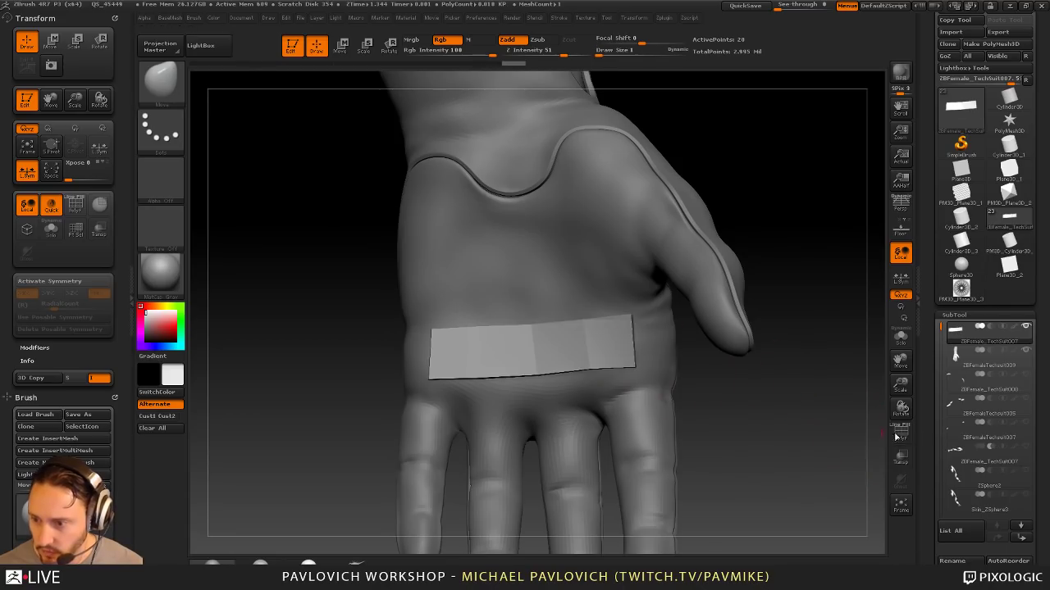
Step: Turn on the polyframe and insert a single edge loop lengthwise through the palm strip with ZModeler
{"action": "left_click", "coordinate": [896, 435]}
{"action": "left_click_drag", "start_coordinate": [779, 404], "coordinate": [822, 405]}
{"action": "key", "text": "b"}
{"action": "key", "text": "z"}
{"action": "key", "text": "m"}
{"action": "key", "text": "space"}
{"action": "left_click", "coordinate": [490, 295]}
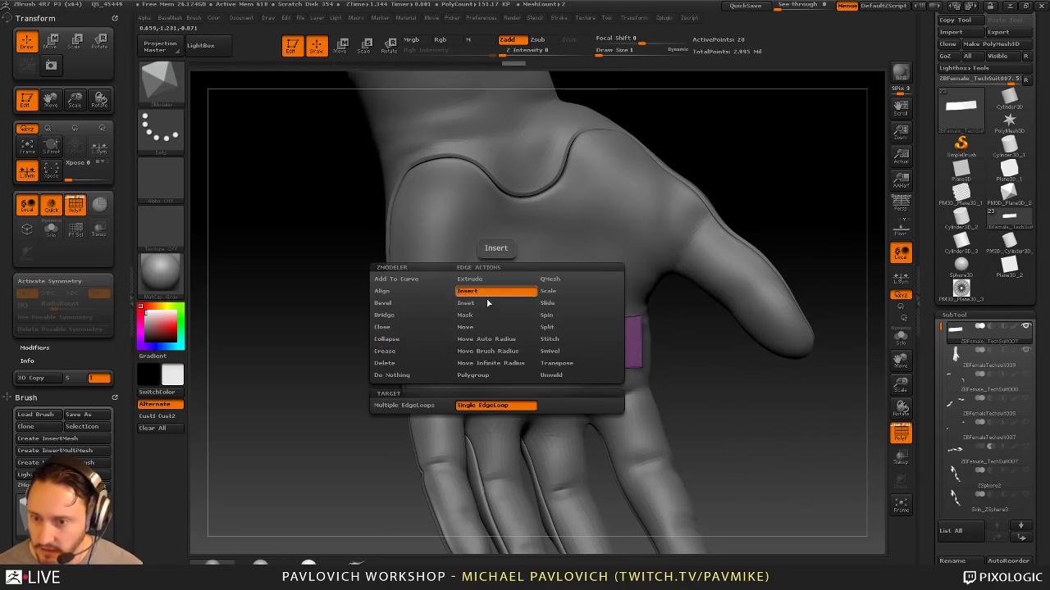
{"action": "left_click", "coordinate": [498, 353]}
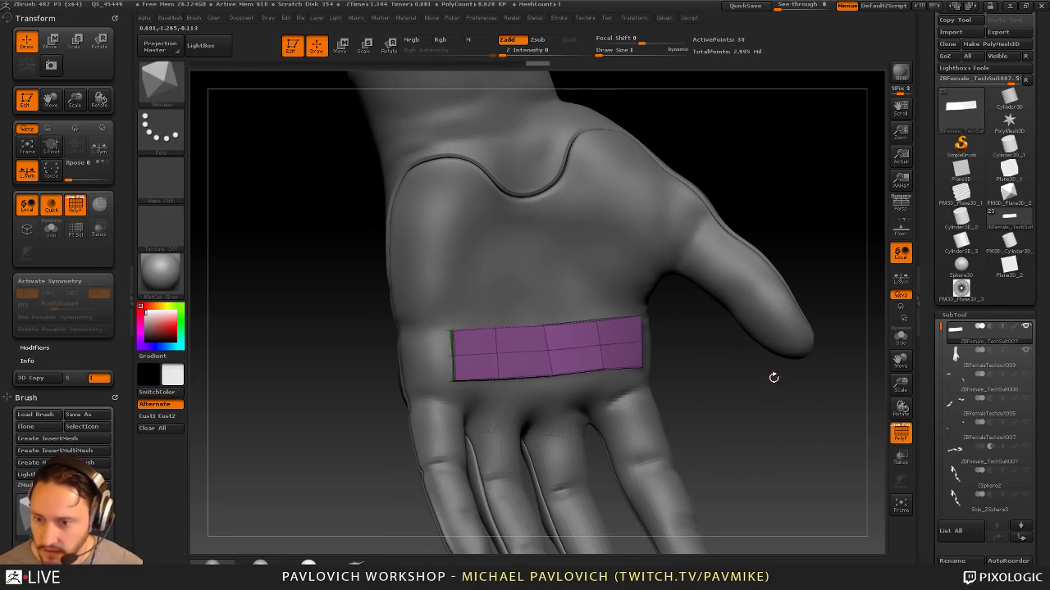
{"action": "left_click_drag", "start_coordinate": [773, 377], "coordinate": [731, 368]}
{"action": "left_click_drag", "start_coordinate": [668, 327], "coordinate": [648, 365], "text": "ctrl"}
{"action": "mouse_move", "coordinate": [725, 390]}
{"action": "left_mouse_down", "text": "ctrl"}
{"action": "mouse_move", "coordinate": [663, 297]}
{"action": "mouse_move", "coordinate": [654, 331]}
{"action": "mouse_move", "coordinate": [638, 323]}
{"action": "left_mouse_up", "text": "ctrl"}
{"action": "left_click_drag", "start_coordinate": [790, 408], "coordinate": [795, 440]}
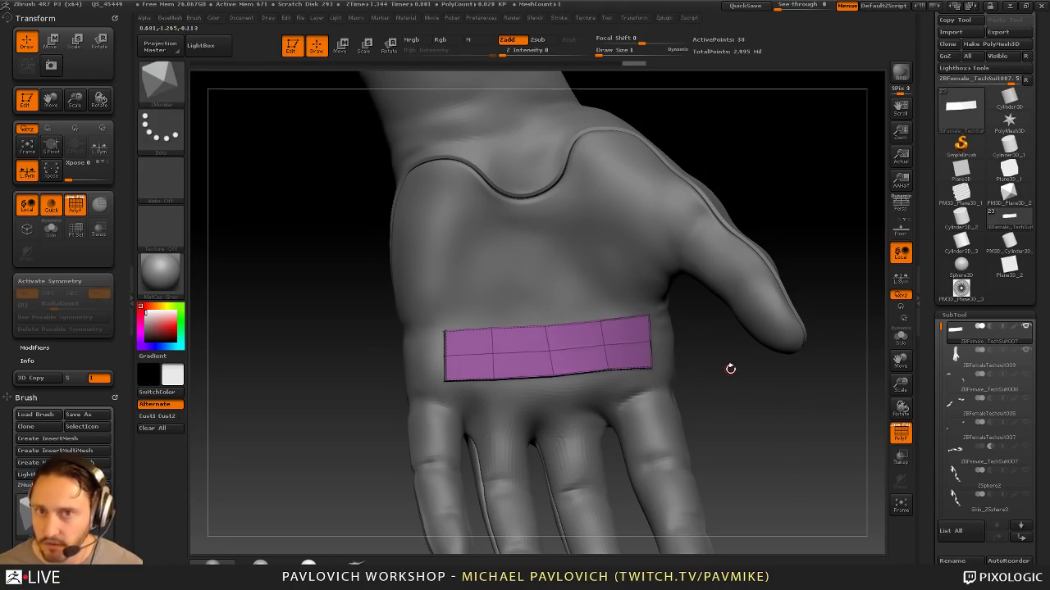
{"action": "key", "text": "3"}
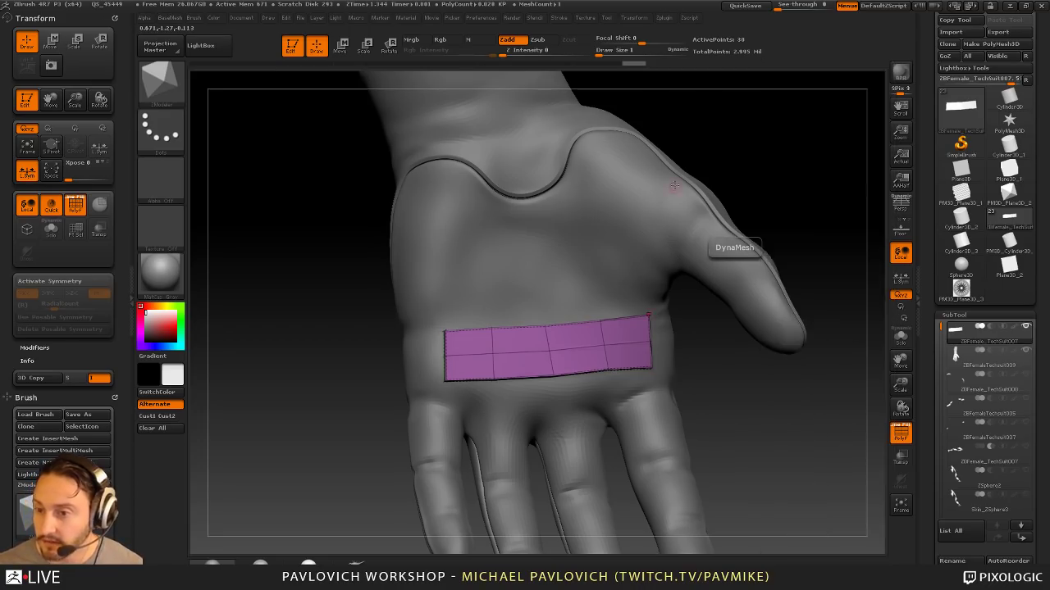
{"action": "left_click_drag", "start_coordinate": [772, 142], "coordinate": [759, 157]}
{"action": "left_click_drag", "start_coordinate": [702, 339], "coordinate": [630, 365]}
{"action": "left_click", "coordinate": [692, 366], "text": "ctrl"}
Step: Pull the middle point of each short end of the palm strip outward with the Move brush
{"action": "mouse_move", "coordinate": [712, 369]}
{"action": "left_mouse_down"}
{"action": "mouse_move", "coordinate": [648, 349]}
{"action": "mouse_move", "coordinate": [769, 386]}
{"action": "mouse_move", "coordinate": [759, 411]}
{"action": "left_mouse_up"}
{"action": "key", "text": "s"}
{"action": "key", "text": "b"}
{"action": "key", "text": "m"}
{"action": "key", "text": "v"}
{"action": "key", "text": "s"}
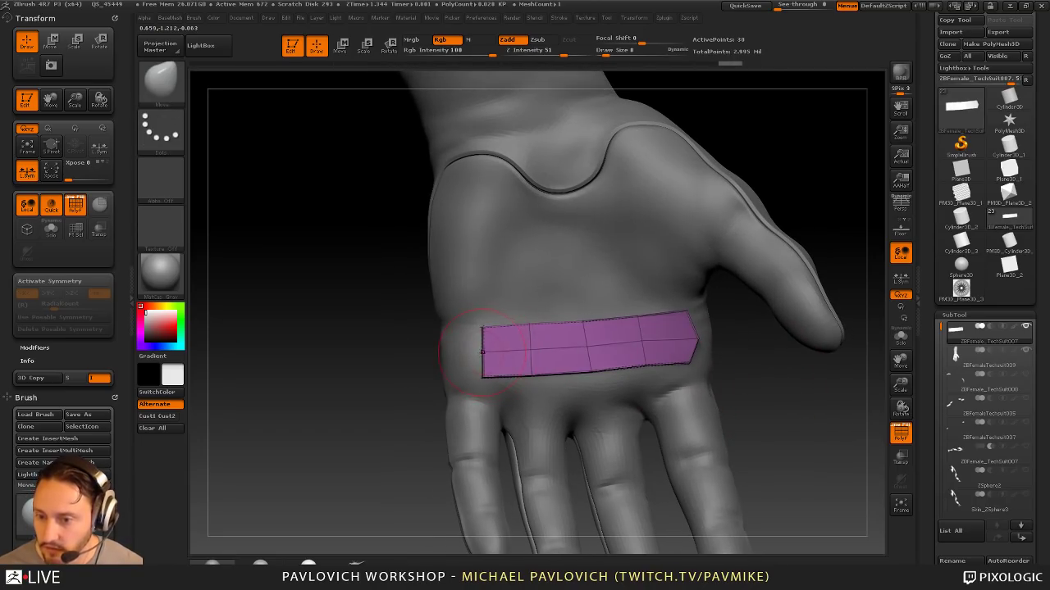
{"action": "left_click_drag", "start_coordinate": [483, 353], "coordinate": [467, 354]}
{"action": "left_click_drag", "start_coordinate": [430, 396], "coordinate": [428, 433], "text": "alt"}
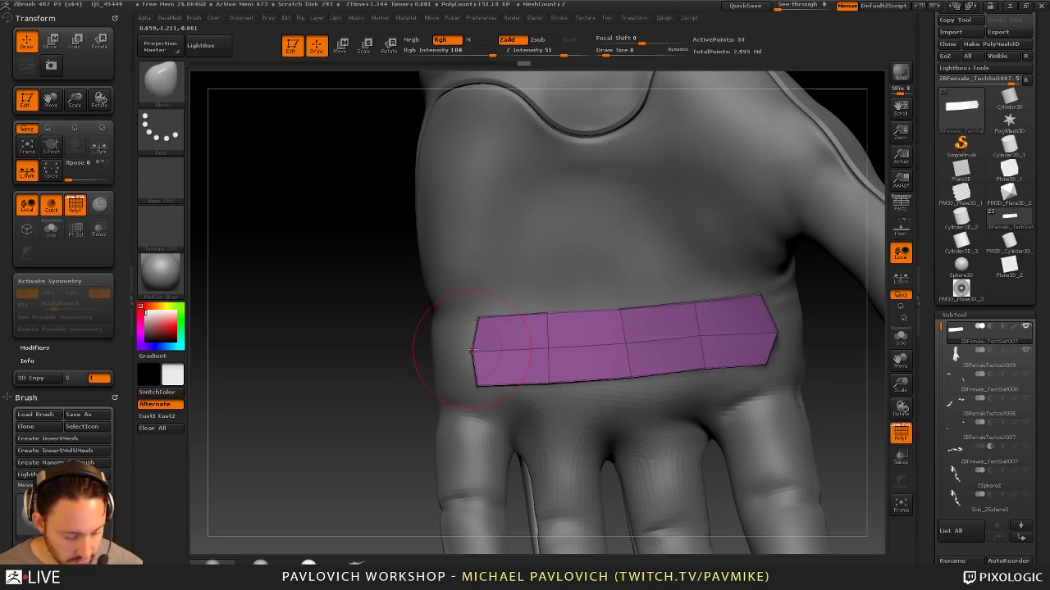
Step: Assign Alt+P as the custom hotkey for the IMM Clothing HardW brush and test it
{"action": "key", "text": "b"}
{"action": "key", "text": "z"}
{"action": "key", "text": "m"}
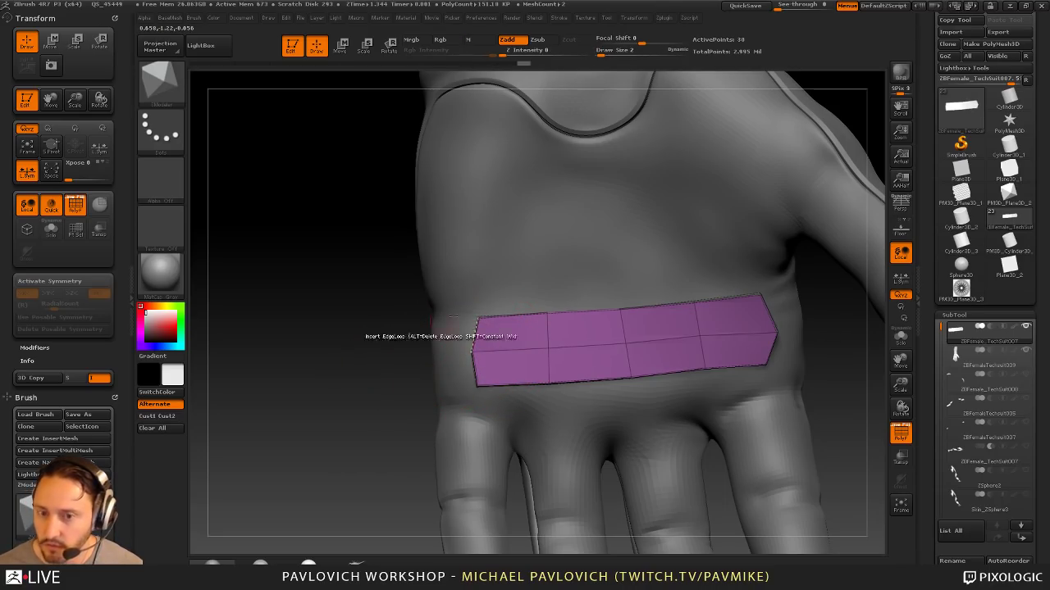
{"action": "left_click", "coordinate": [160, 82]}
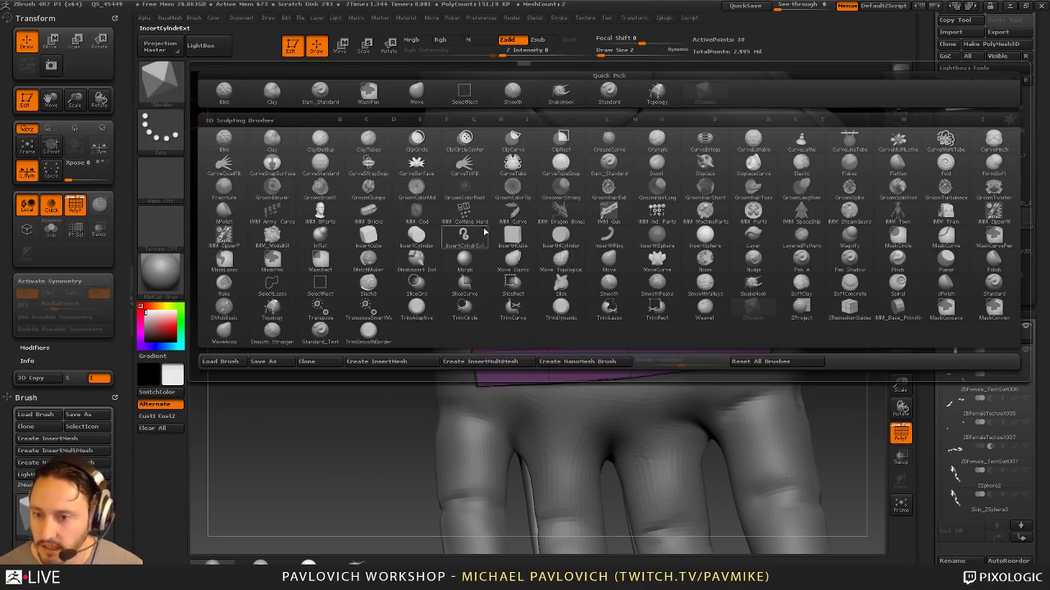
{"action": "mouse_move", "coordinate": [467, 218]}
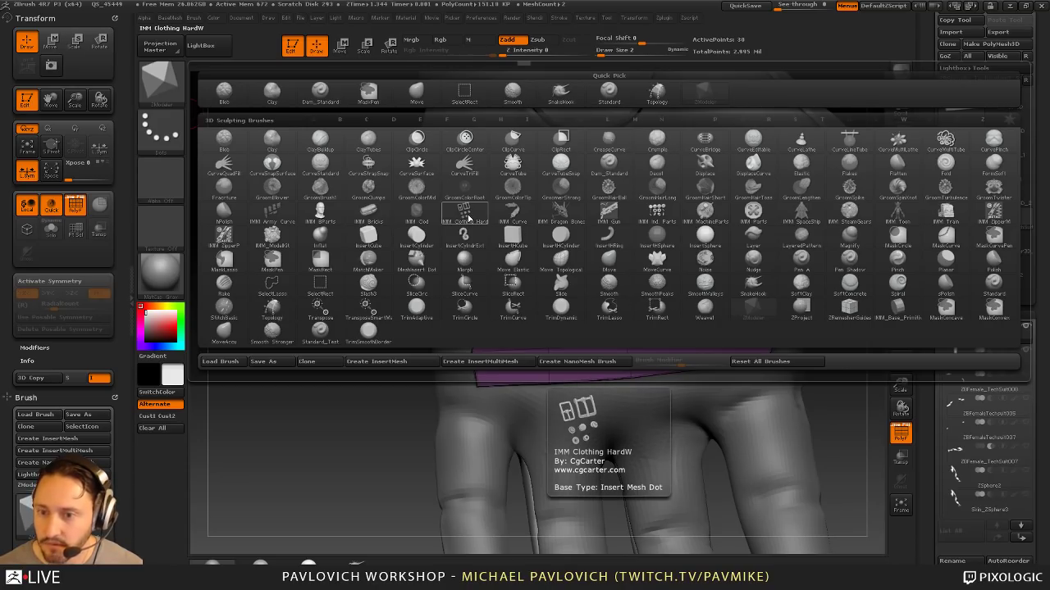
{"action": "left_click", "coordinate": [467, 216], "text": "ctrl+alt"}
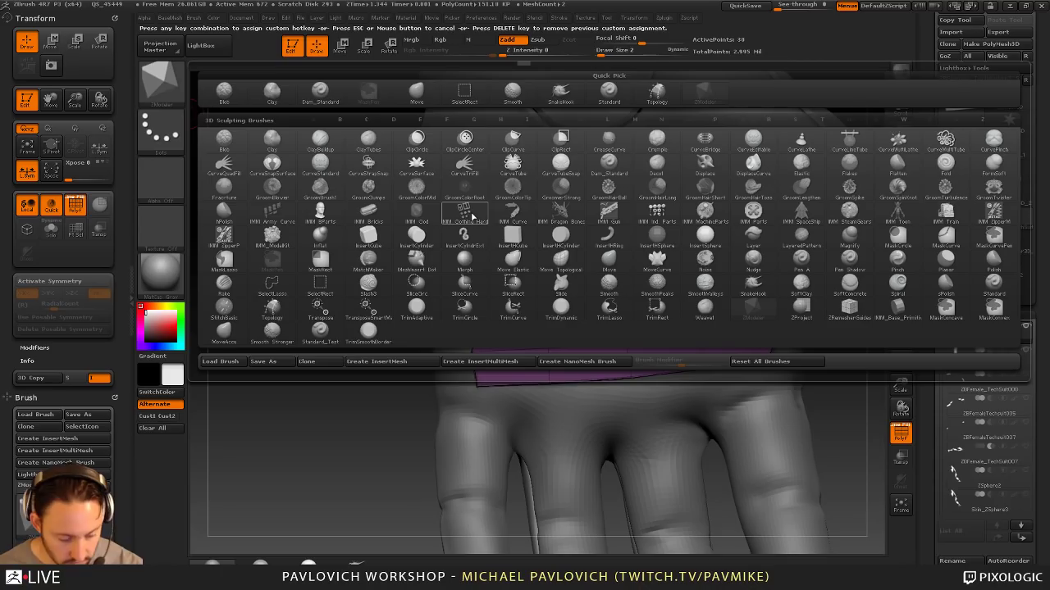
{"action": "key", "text": "alt+p"}
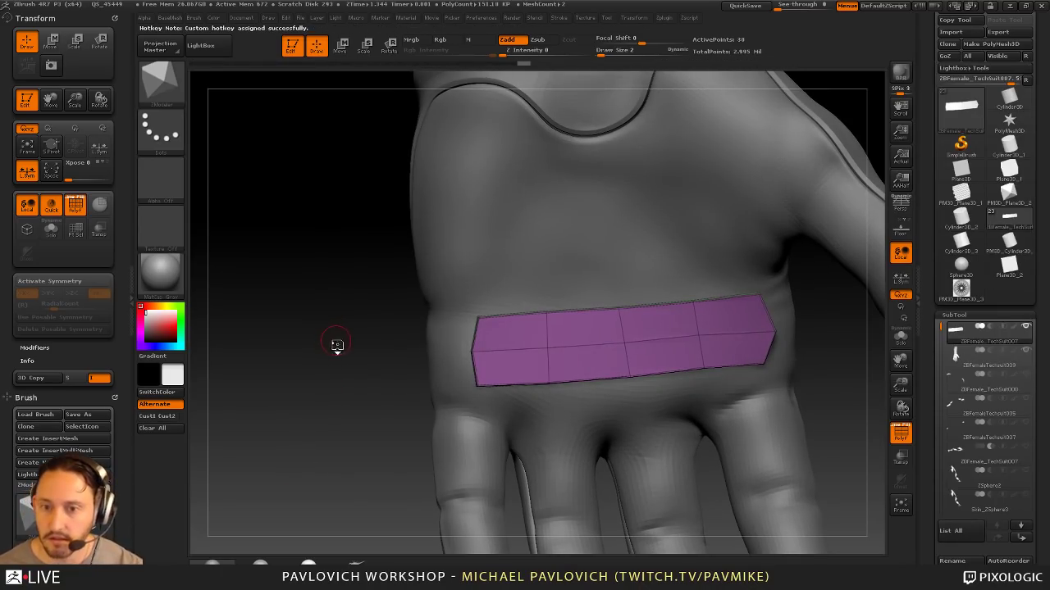
{"action": "key", "text": "alt+p"}
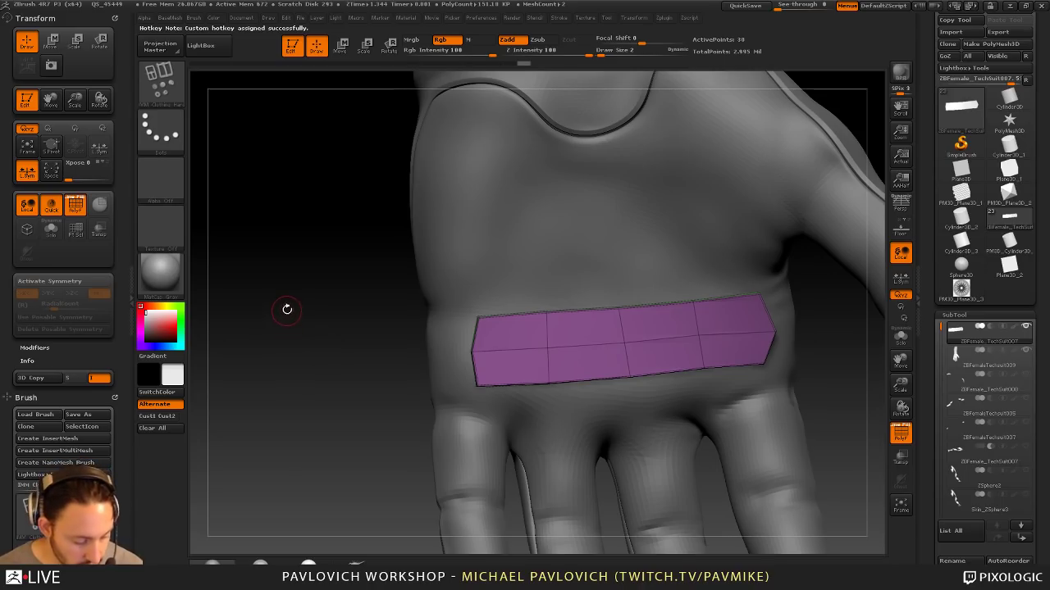
{"action": "key", "text": "b"}
{"action": "key", "text": "z"}
{"action": "key", "text": "m"}
{"action": "left_click_drag", "start_coordinate": [294, 290], "coordinate": [267, 303], "text": "alt"}
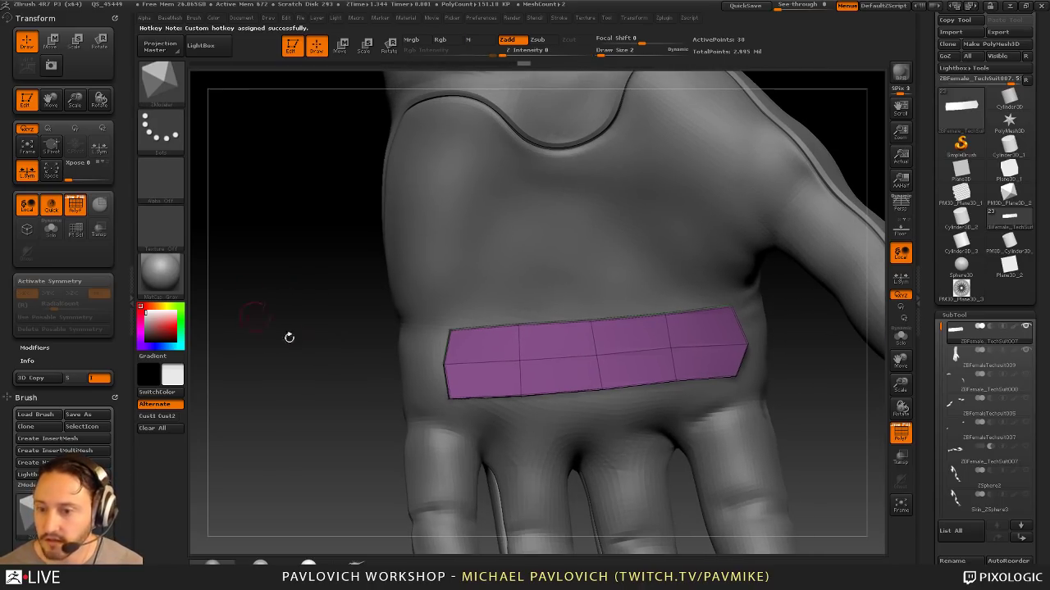
{"action": "key", "text": "s"}
{"action": "left_click_drag", "start_coordinate": [439, 371], "coordinate": [445, 370]}
{"action": "key", "text": "b"}
{"action": "key", "text": "m"}
{"action": "key", "text": "v"}
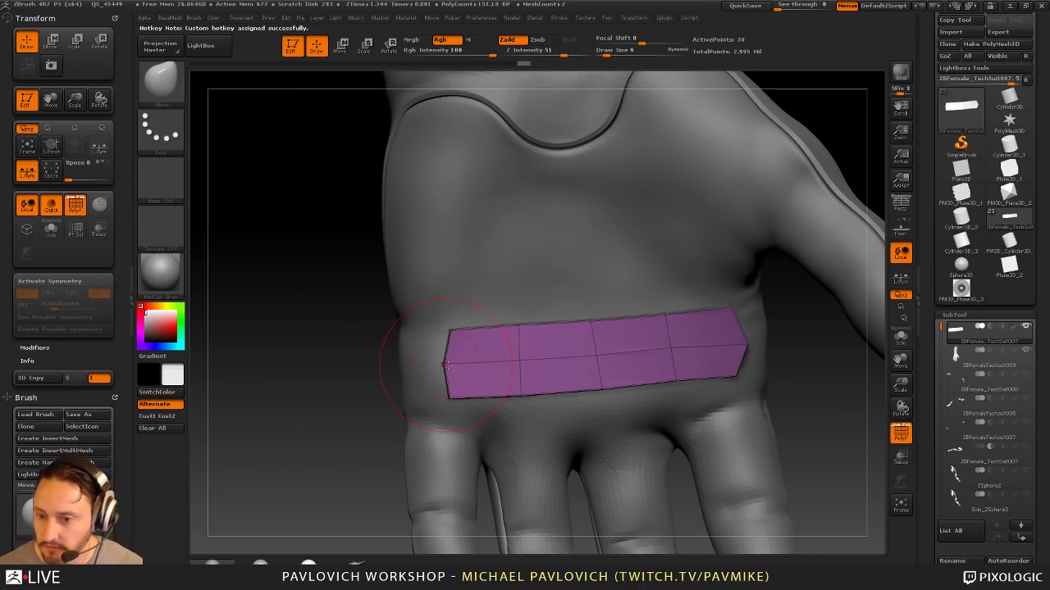
{"action": "key", "text": "space"}
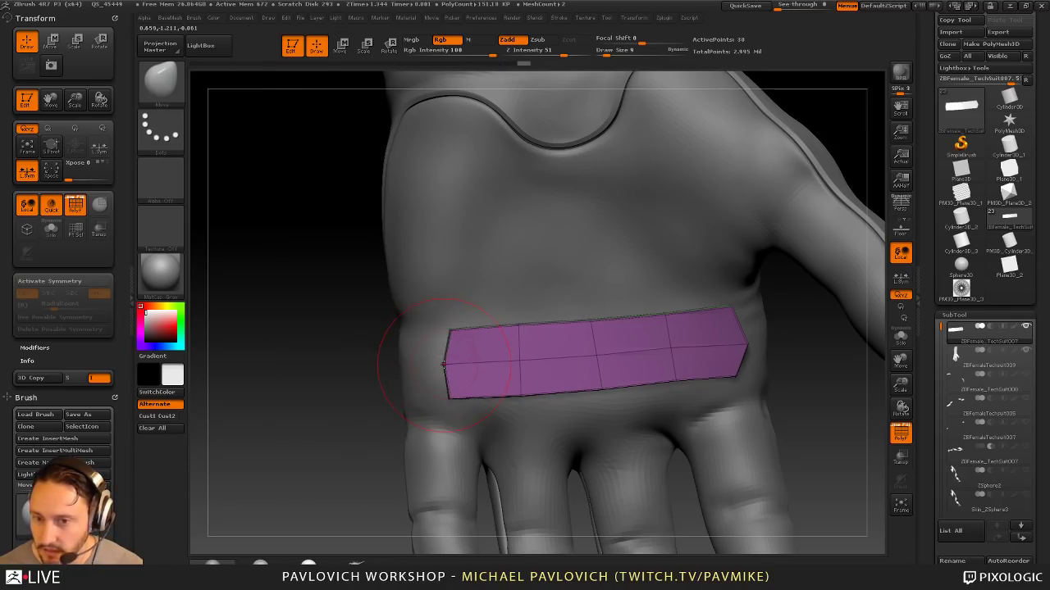
Step: Set ZModeler's point action to Move with By Brush Radius as its target
{"action": "key", "text": "b"}
{"action": "key", "text": "z"}
{"action": "key", "text": "m"}
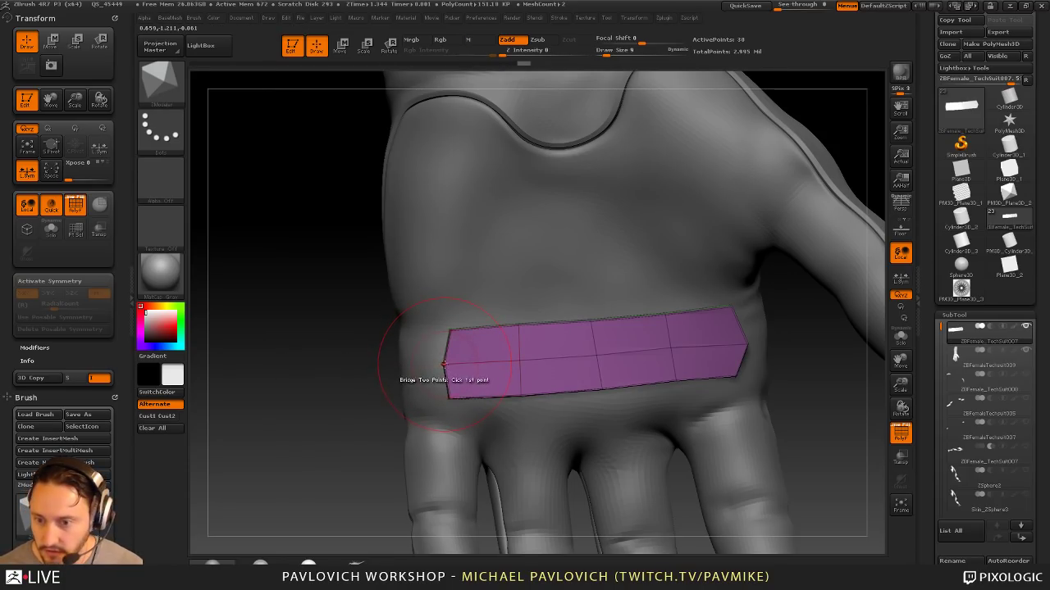
{"action": "key", "text": "space"}
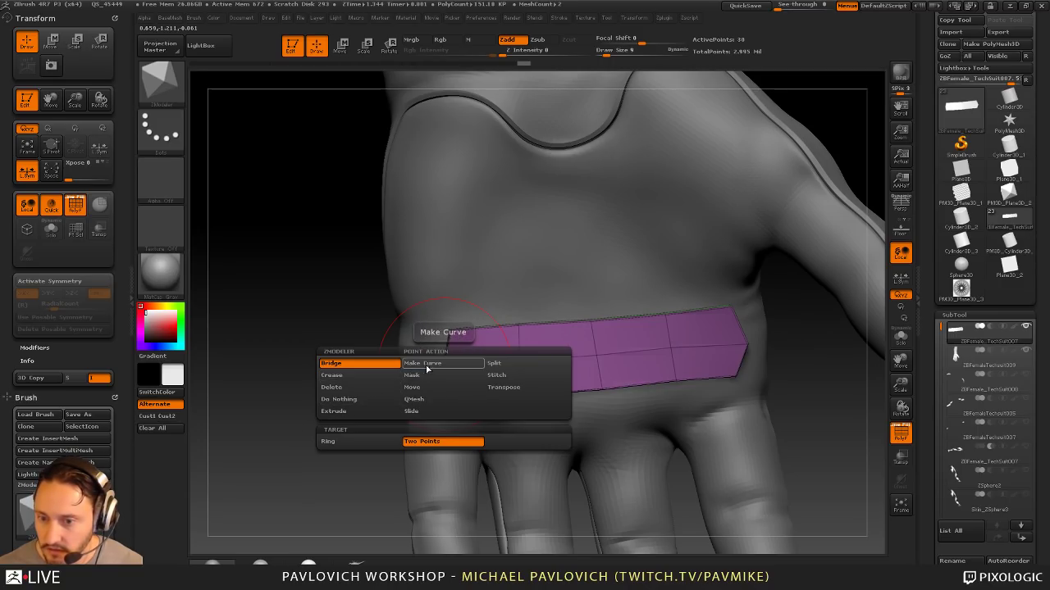
{"action": "left_click", "coordinate": [428, 377]}
{"action": "left_click", "coordinate": [428, 389]}
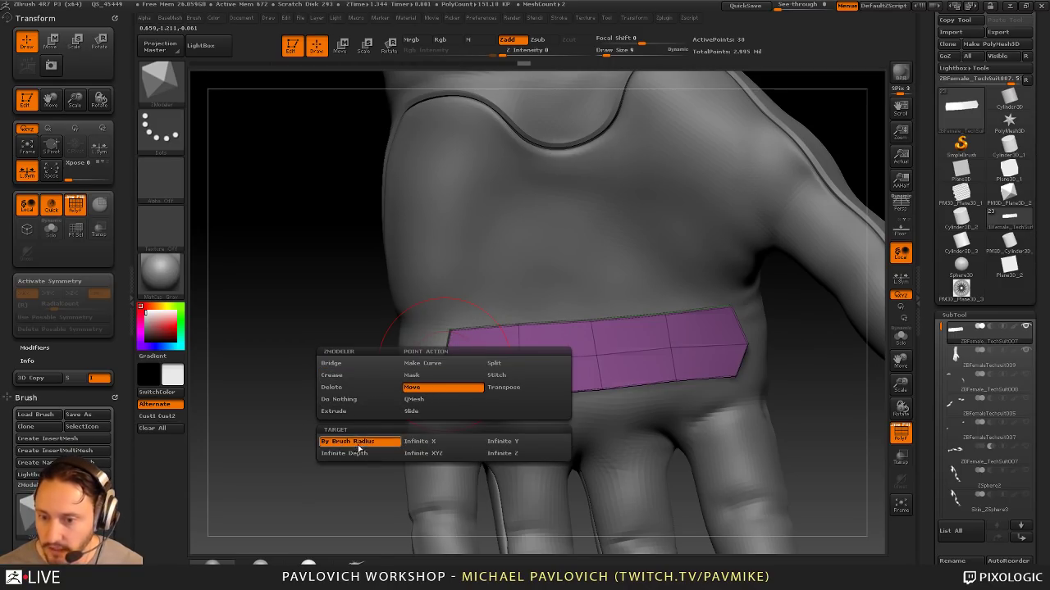
{"action": "left_click_drag", "start_coordinate": [361, 443], "coordinate": [363, 434]}
Step: Try to pull out the middle point of the palm strip's end away from the thumb with ZModeler's point Move
{"action": "key", "text": "bracketleft"}
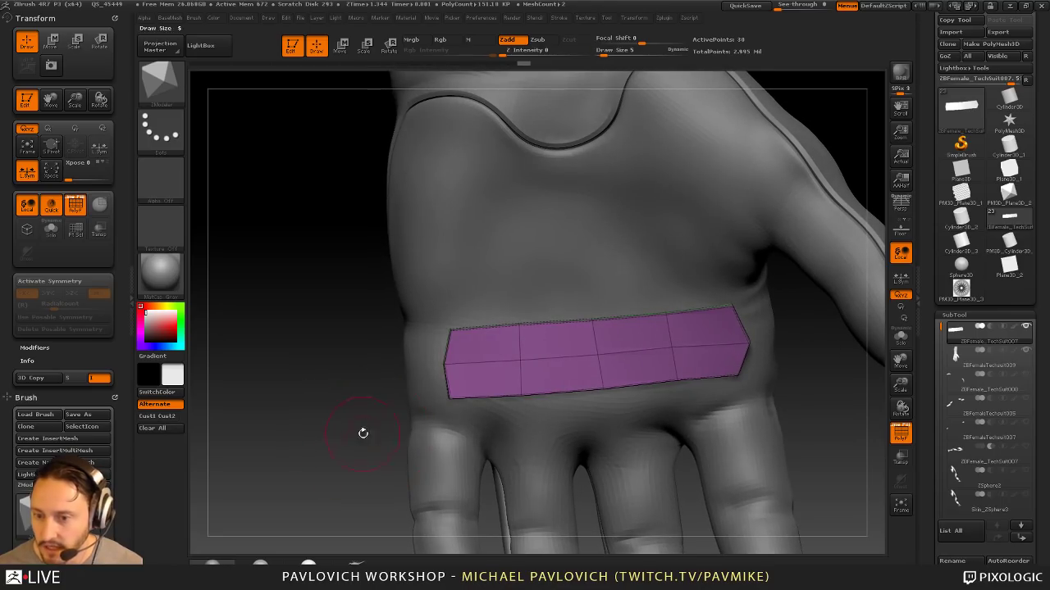
{"action": "left_click_drag", "start_coordinate": [445, 364], "coordinate": [433, 366]}
{"action": "mouse_move", "coordinate": [376, 424]}
{"action": "left_mouse_down"}
{"action": "mouse_move", "coordinate": [533, 417]}
{"action": "mouse_move", "coordinate": [358, 413]}
{"action": "left_mouse_up"}
{"action": "key", "text": "ctrl+z"}
{"action": "key", "text": "bracketright"}
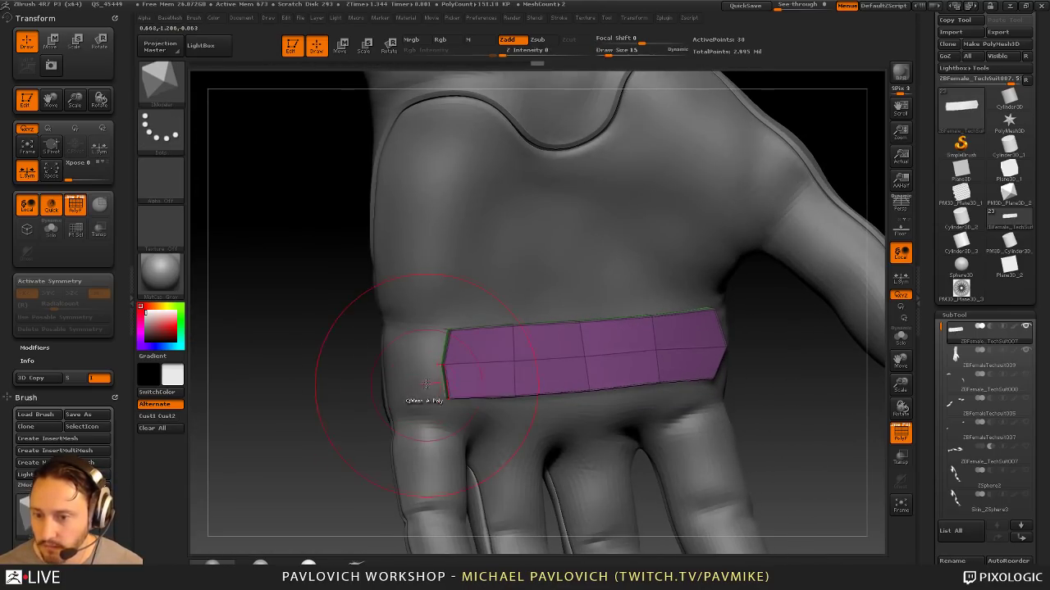
Step: Pull the middle point of the palm strip's end away from the thumb further outward with the Move brush
{"action": "key", "text": "bracketleft"}
{"action": "key", "text": "b"}
{"action": "key", "text": "m"}
{"action": "key", "text": "v"}
{"action": "left_click_drag", "start_coordinate": [441, 365], "coordinate": [426, 372]}
{"action": "left_click_drag", "start_coordinate": [363, 440], "coordinate": [433, 414]}
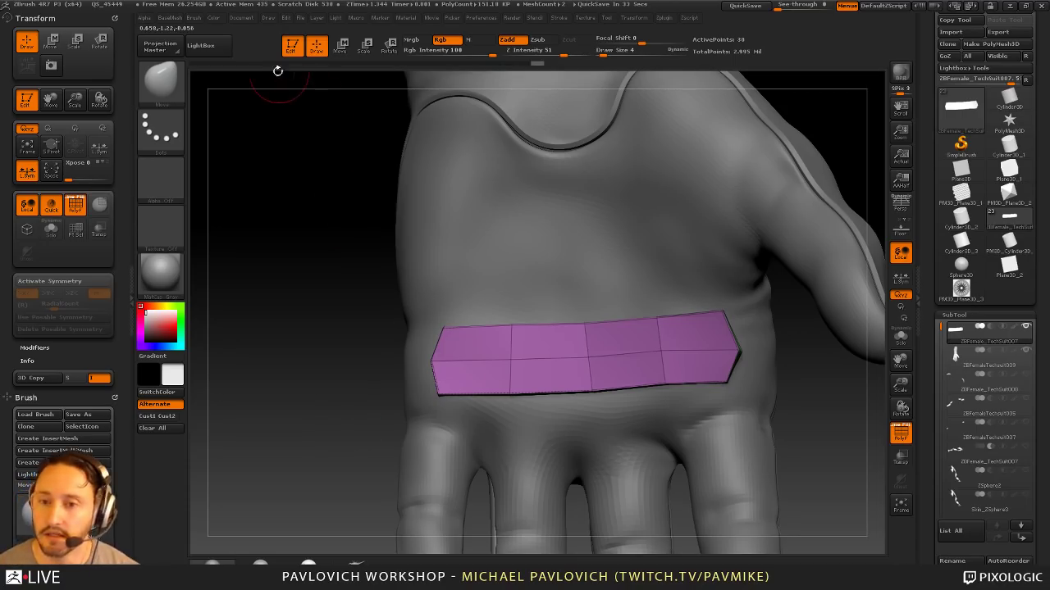
Step: Clear the glove from the canvas and draw a new Plane3D primitive on it
{"action": "key", "text": "b"}
{"action": "key", "text": "s"}
{"action": "key", "text": "t"}
{"action": "left_click_drag", "start_coordinate": [309, 189], "coordinate": [287, 99], "text": "alt"}
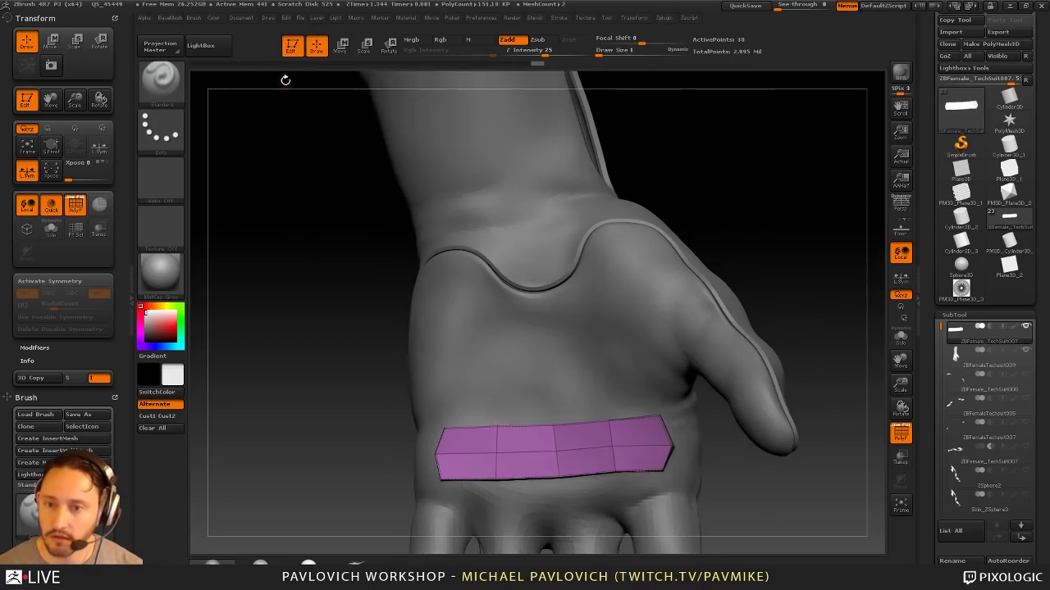
{"action": "left_click", "coordinate": [291, 46]}
{"action": "key", "text": "ctrl+n"}
{"action": "left_click", "coordinate": [953, 153]}
{"action": "left_click", "coordinate": [963, 119]}
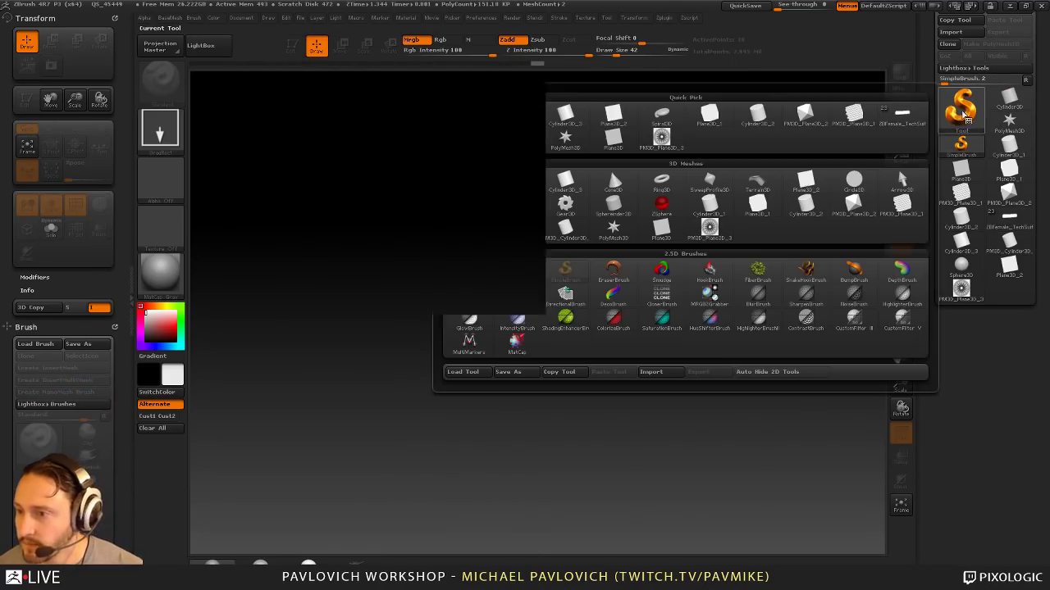
{"action": "left_click", "coordinate": [612, 118]}
{"action": "left_click_drag", "start_coordinate": [509, 333], "coordinate": [509, 447]}
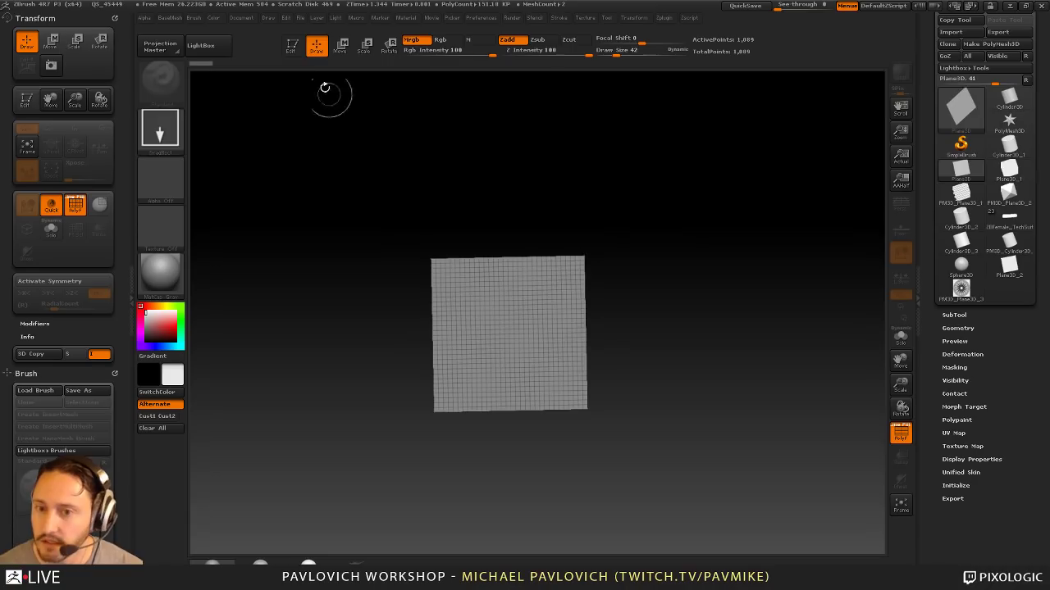
Step: Put the plane into edit mode, align it to a straight front view and convert it to a PolyMesh3D
{"action": "left_click", "coordinate": [291, 45]}
{"action": "left_click_drag", "start_coordinate": [581, 173], "coordinate": [623, 192], "text": "shift"}
{"action": "mouse_move", "coordinate": [624, 192]}
{"action": "left_mouse_down", "text": "alt"}
{"action": "mouse_move", "coordinate": [682, 218]}
{"action": "mouse_move", "coordinate": [679, 230]}
{"action": "left_mouse_up", "text": "alt"}
{"action": "key", "text": "w"}
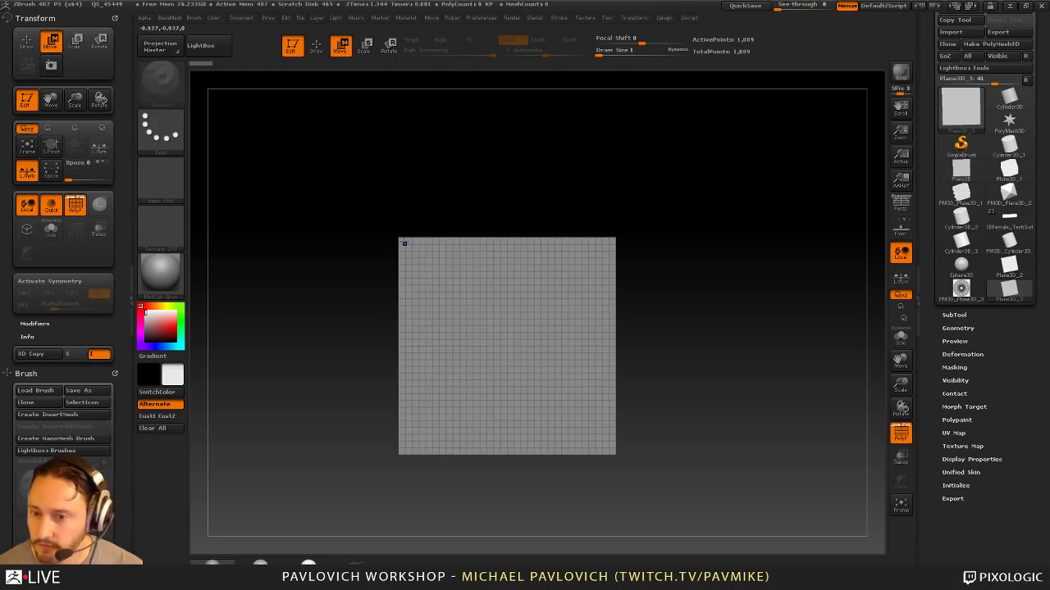
{"action": "left_click", "coordinate": [969, 47]}
Step: Squeeze the plane horizontally into a tall narrow strip with the Transpose line, then return to draw mode
{"action": "key", "text": "w"}
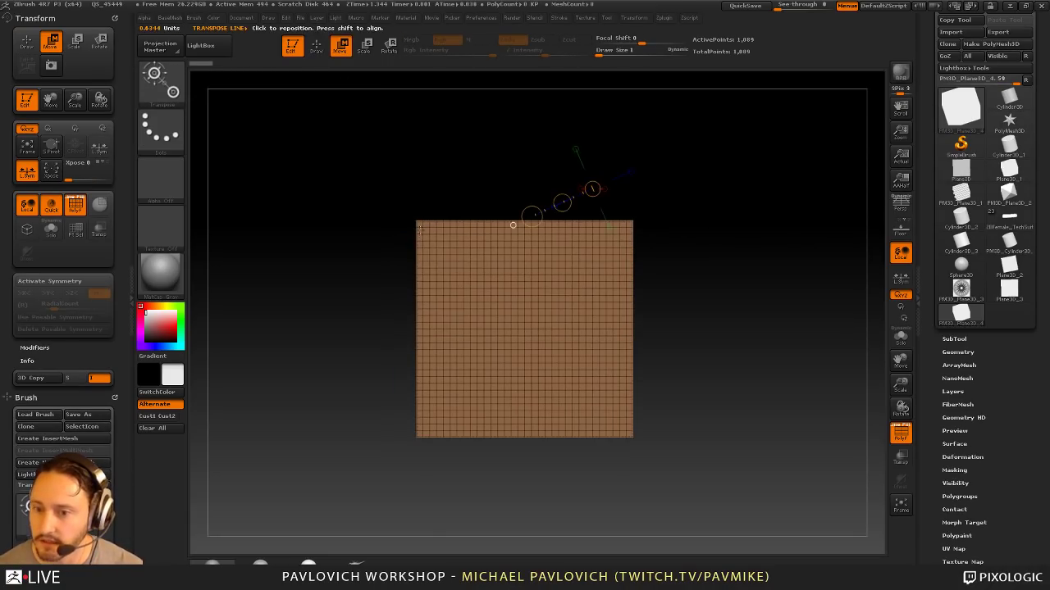
{"action": "left_click_drag", "start_coordinate": [420, 230], "coordinate": [477, 251], "text": "shift"}
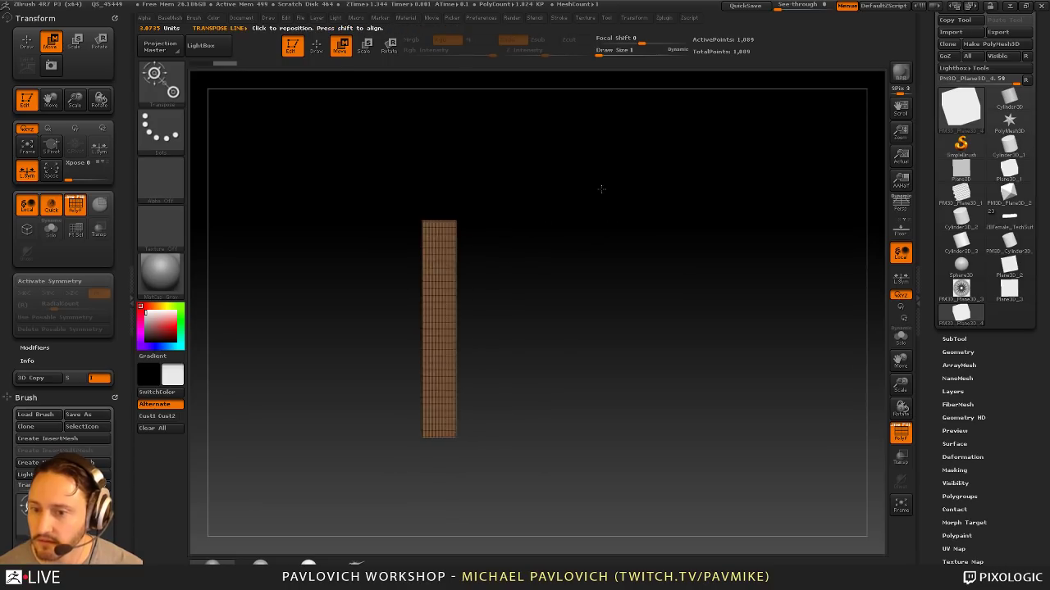
{"action": "mouse_move", "coordinate": [601, 190]}
{"action": "left_mouse_down", "text": "alt"}
{"action": "mouse_move", "coordinate": [708, 237]}
{"action": "mouse_move", "coordinate": [715, 206]}
{"action": "left_mouse_up", "text": "alt"}
{"action": "key", "text": "q"}
Step: Remesh the tall strip into even squares with ZRemesher, using Same and an AdaptiveSize of 0
{"action": "left_click", "coordinate": [951, 353]}
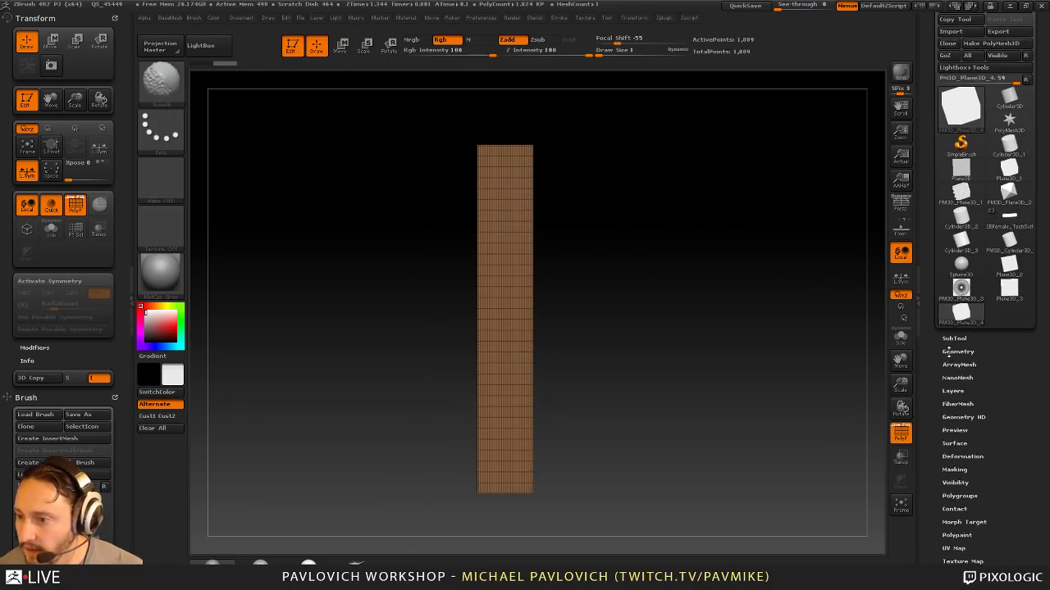
{"action": "left_click", "coordinate": [955, 467]}
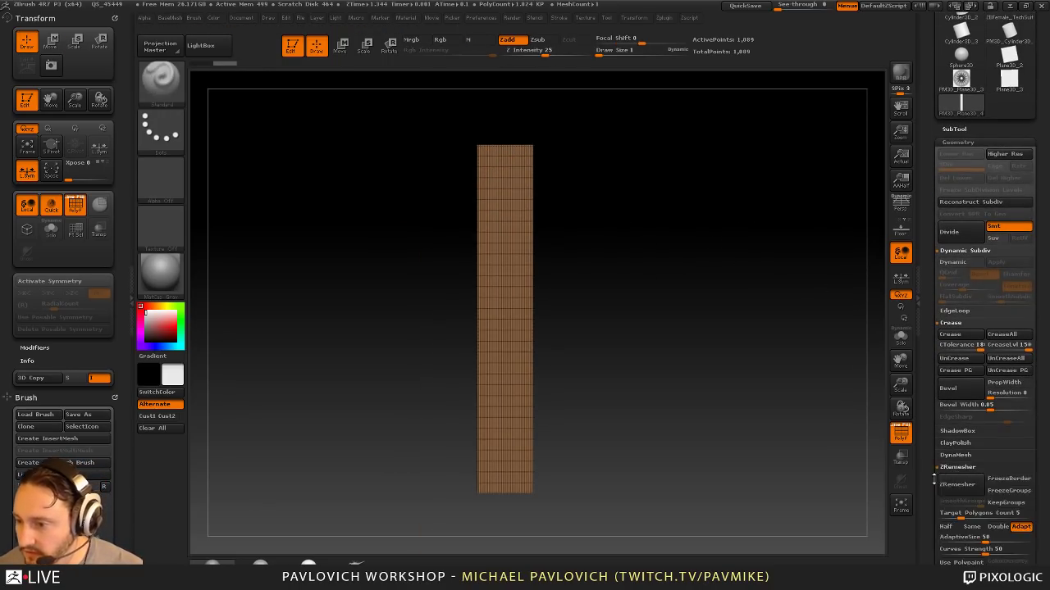
{"action": "left_click_drag", "start_coordinate": [964, 446], "coordinate": [933, 447]}
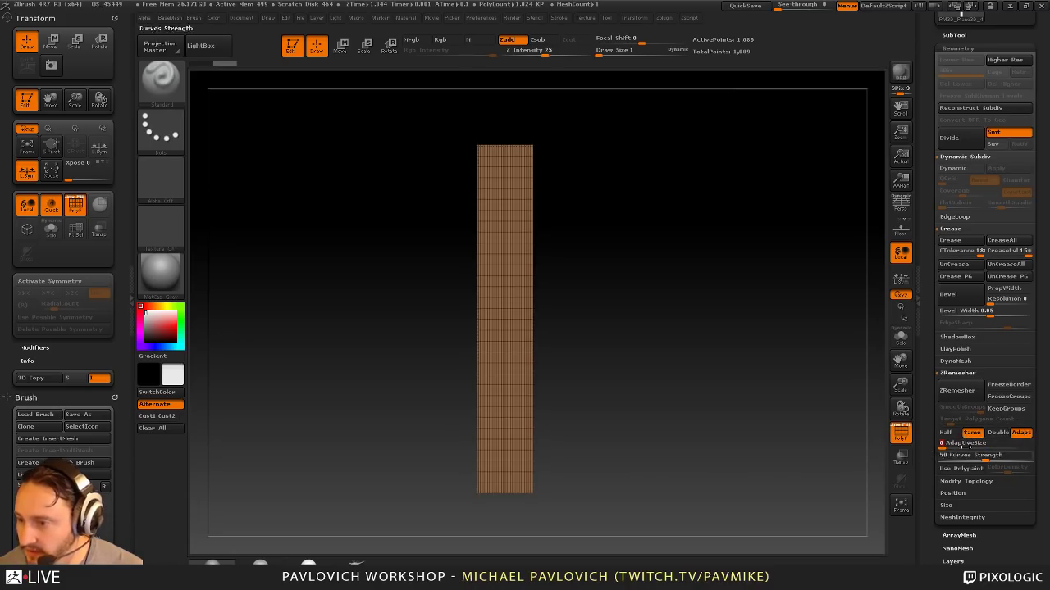
{"action": "left_click", "coordinate": [958, 392]}
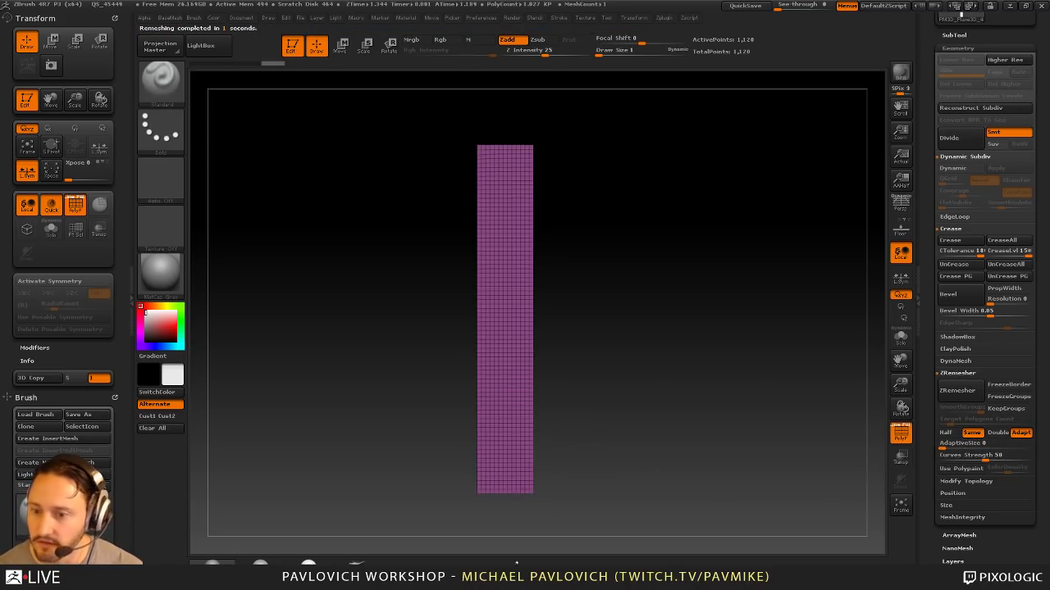
{"action": "right_click_drag", "start_coordinate": [763, 411], "coordinate": [764, 395], "text": "ctrl"}
{"action": "right_click_drag", "start_coordinate": [763, 395], "coordinate": [766, 356], "text": "alt"}
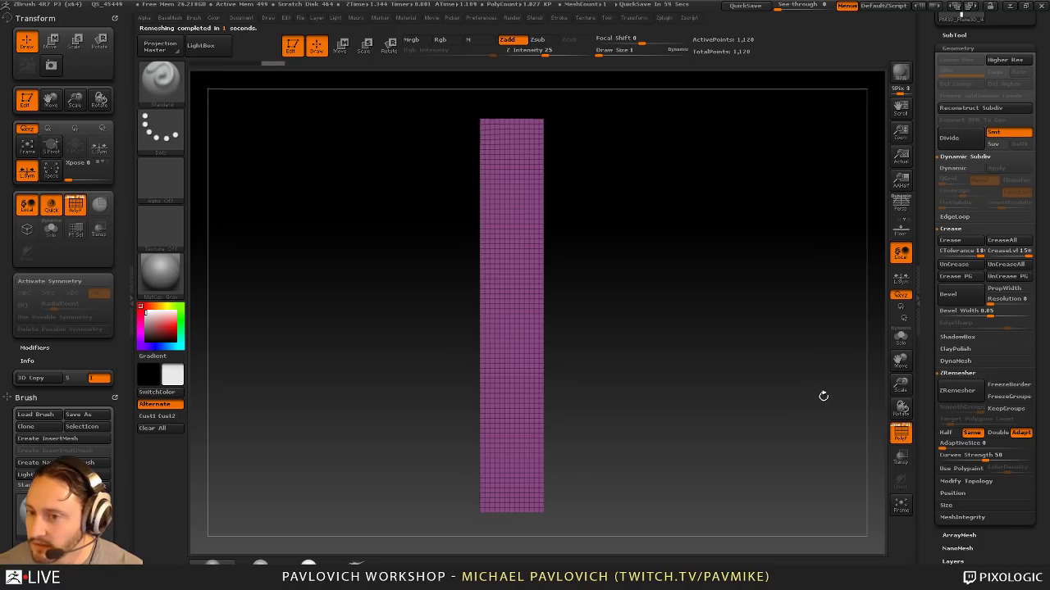
{"action": "mouse_move", "coordinate": [823, 396]}
{"action": "right_mouse_down"}
{"action": "mouse_move", "coordinate": [790, 382]}
{"action": "mouse_move", "coordinate": [814, 447]}
{"action": "right_mouse_up"}
{"action": "right_click_drag", "start_coordinate": [800, 369], "coordinate": [792, 356], "text": "ctrl"}
Step: Remesh the strip again with ZRemesher set to Half and thicken the whole strip with ZModeler's QMesh
{"action": "key", "text": "b"}
{"action": "key", "text": "z"}
{"action": "key", "text": "m"}
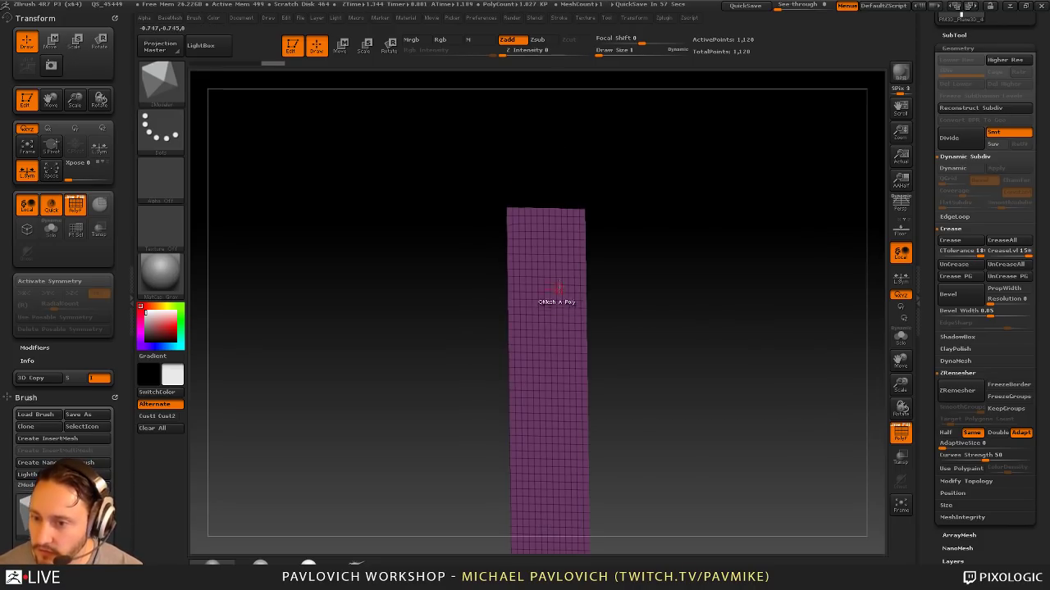
{"action": "key", "text": "space"}
{"action": "left_click", "coordinate": [627, 308]}
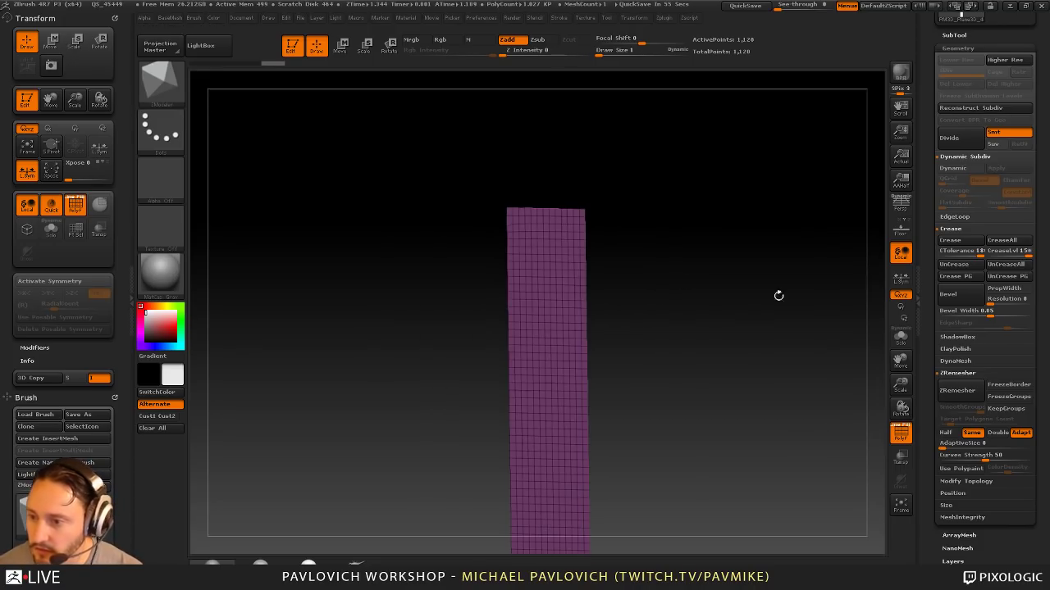
{"action": "left_click", "coordinate": [947, 433]}
{"action": "left_click", "coordinate": [957, 391]}
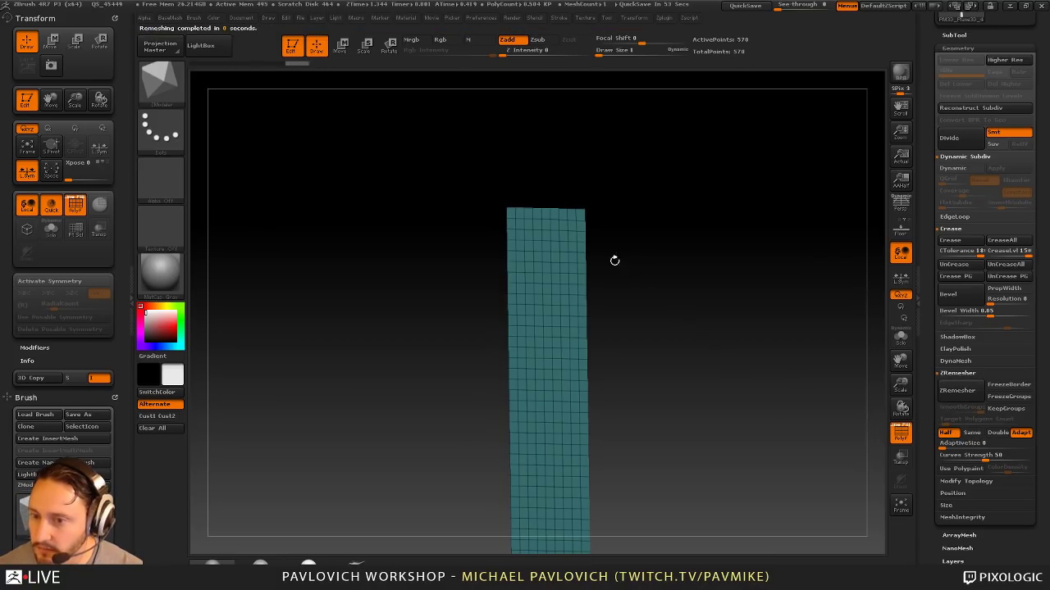
{"action": "left_click_drag", "start_coordinate": [555, 258], "coordinate": [579, 252]}
{"action": "right_click_drag", "start_coordinate": [636, 264], "coordinate": [748, 275]}
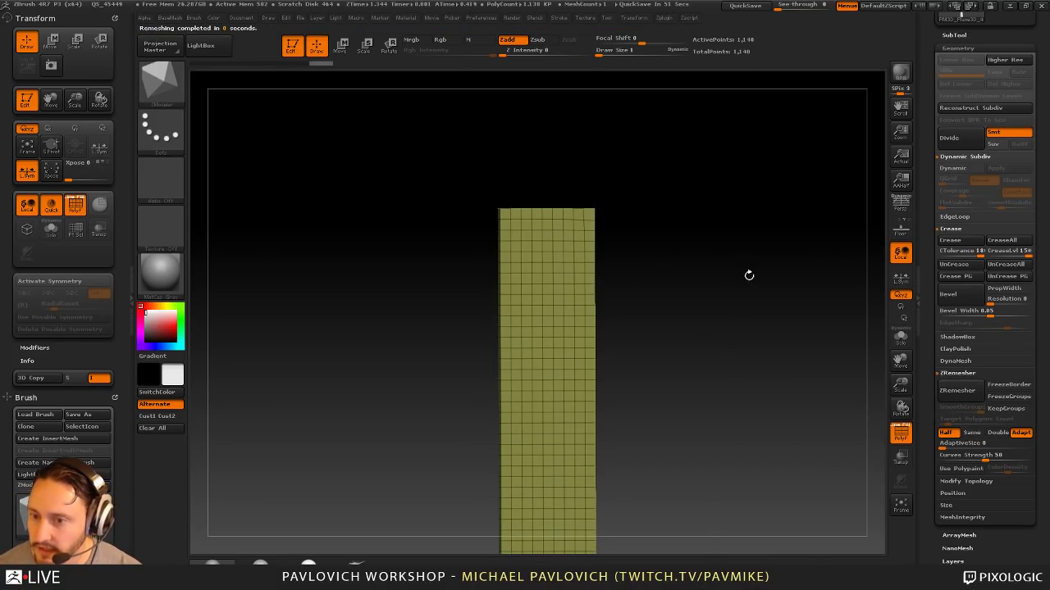
Step: Turn off Smt and divide the thickened strip up to subdivision level 4
{"action": "key", "text": "alt+b"}
{"action": "left_click", "coordinate": [773, 552]}
{"action": "right_click_drag", "start_coordinate": [804, 459], "coordinate": [778, 341], "text": "alt"}
{"action": "right_click_drag", "start_coordinate": [777, 341], "coordinate": [767, 306], "text": "ctrl"}
{"action": "left_click_drag", "start_coordinate": [767, 306], "coordinate": [789, 310]}
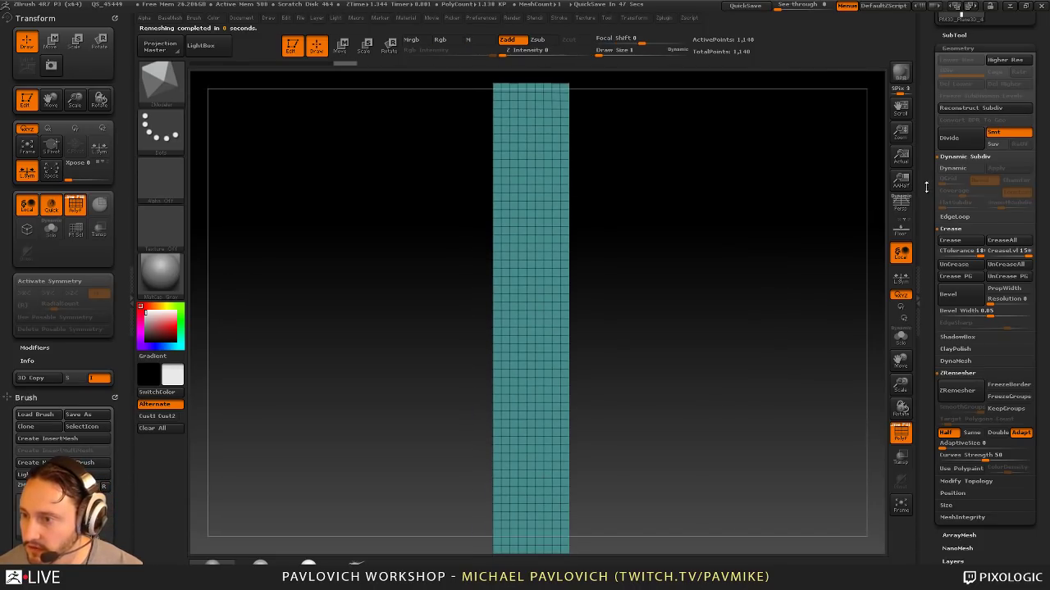
{"action": "left_click_drag", "start_coordinate": [926, 186], "coordinate": [932, 257]}
{"action": "left_click", "coordinate": [1002, 298]}
{"action": "left_click", "coordinate": [964, 311]}
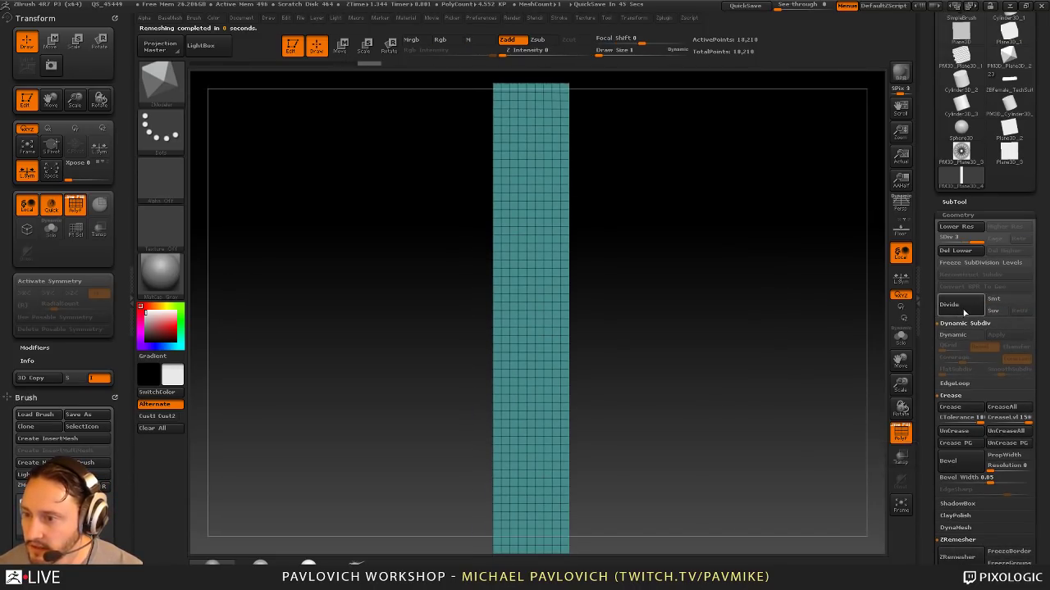
{"action": "left_click", "coordinate": [964, 311]}
Step: Hide the polyframe, frame the strip's upper end and select the Standard brush
{"action": "right_click_drag", "start_coordinate": [745, 250], "coordinate": [761, 348], "text": "alt"}
{"action": "right_click_drag", "start_coordinate": [761, 349], "coordinate": [754, 326], "text": "ctrl"}
{"action": "left_click", "coordinate": [901, 430]}
{"action": "right_click_drag", "start_coordinate": [820, 315], "coordinate": [815, 326], "text": "ctrl"}
{"action": "right_click_drag", "start_coordinate": [815, 327], "coordinate": [807, 361], "text": "alt"}
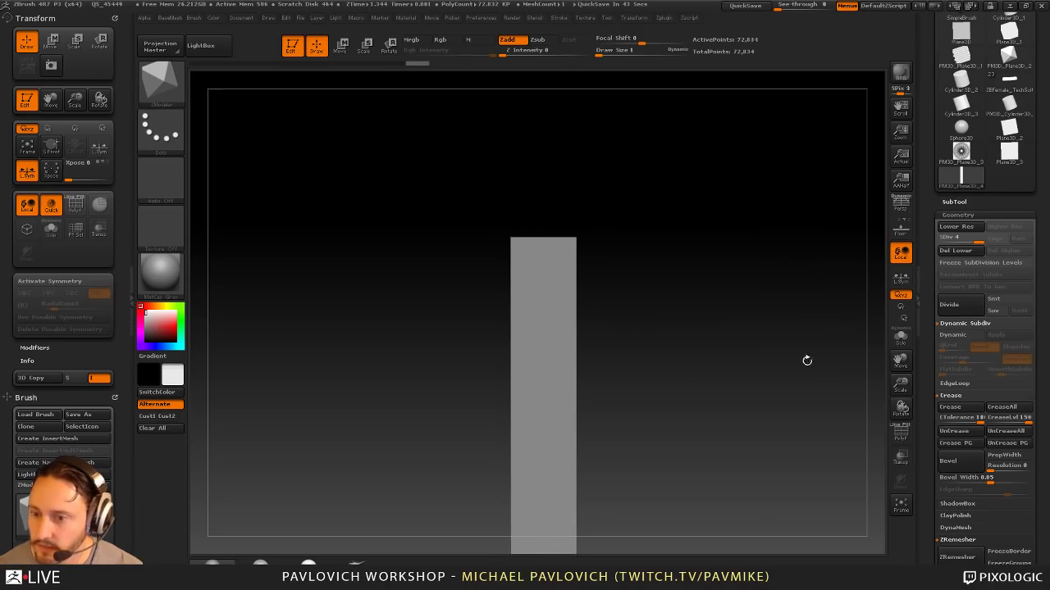
{"action": "key", "text": "2"}
{"action": "key", "text": "b"}
{"action": "key", "text": "s"}
{"action": "key", "text": "t"}
{"action": "right_click_drag", "start_coordinate": [642, 279], "coordinate": [625, 284], "text": "alt"}
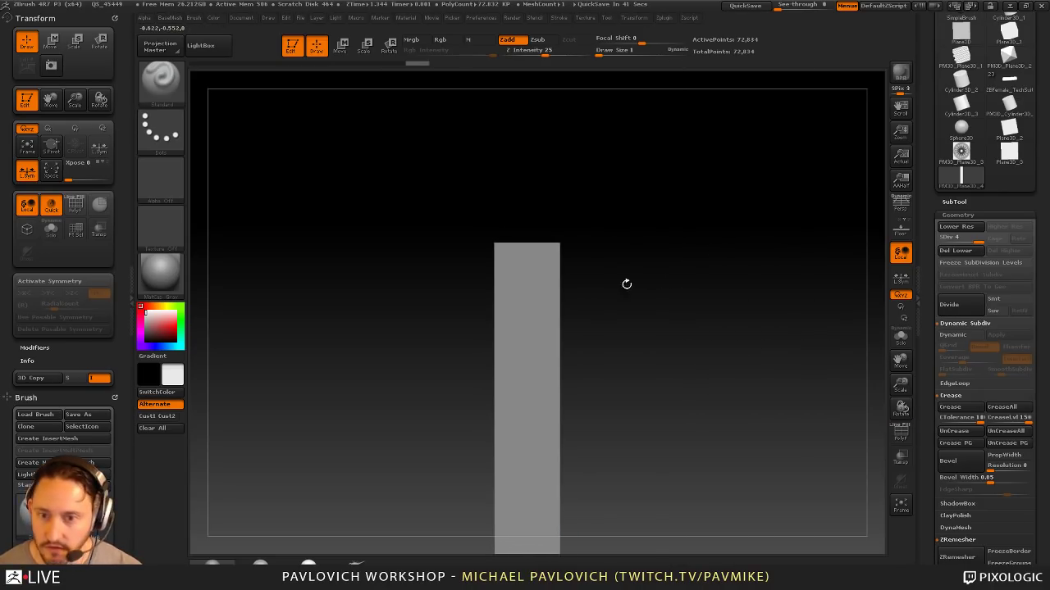
Step: Set the draw size to 68 and sculpt a raised stroke and a carved stroke across the strip near its upper end
{"action": "key", "text": "s"}
{"action": "key", "text": "s"}
{"action": "left_click_drag", "start_coordinate": [651, 281], "coordinate": [663, 284]}
{"action": "right_click_drag", "start_coordinate": [662, 284], "coordinate": [657, 276], "text": "alt"}
{"action": "mouse_move", "coordinate": [498, 290]}
{"action": "left_mouse_down"}
{"action": "mouse_move", "coordinate": [567, 279]}
{"action": "mouse_move", "coordinate": [560, 286]}
{"action": "left_mouse_up"}
{"action": "left_click_drag", "start_coordinate": [492, 273], "coordinate": [558, 266], "text": "alt"}
{"action": "right_click_drag", "start_coordinate": [651, 303], "coordinate": [642, 235], "text": "alt"}
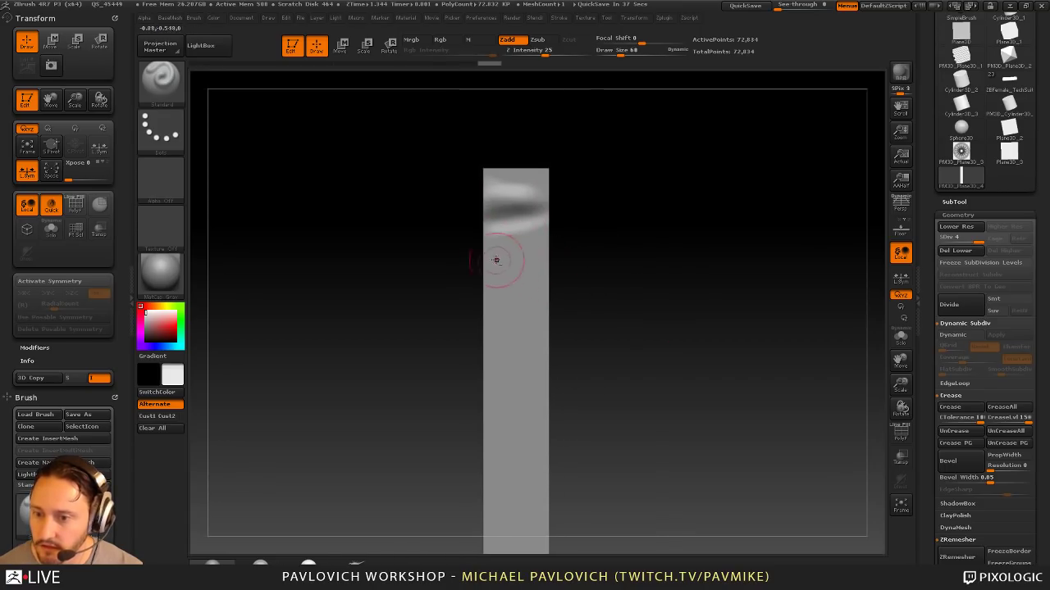
Step: Sculpt alternating raised and carved diagonal fold strokes across the upper part of the strip with the Standard brush
{"action": "left_click_drag", "start_coordinate": [495, 258], "coordinate": [557, 275]}
{"action": "right_click_drag", "start_coordinate": [586, 275], "coordinate": [656, 300], "text": "alt"}
{"action": "left_click_drag", "start_coordinate": [597, 309], "coordinate": [688, 337]}
{"action": "left_click_drag", "start_coordinate": [599, 339], "coordinate": [662, 349], "text": "alt"}
{"action": "right_click_drag", "start_coordinate": [676, 379], "coordinate": [576, 263], "text": "alt"}
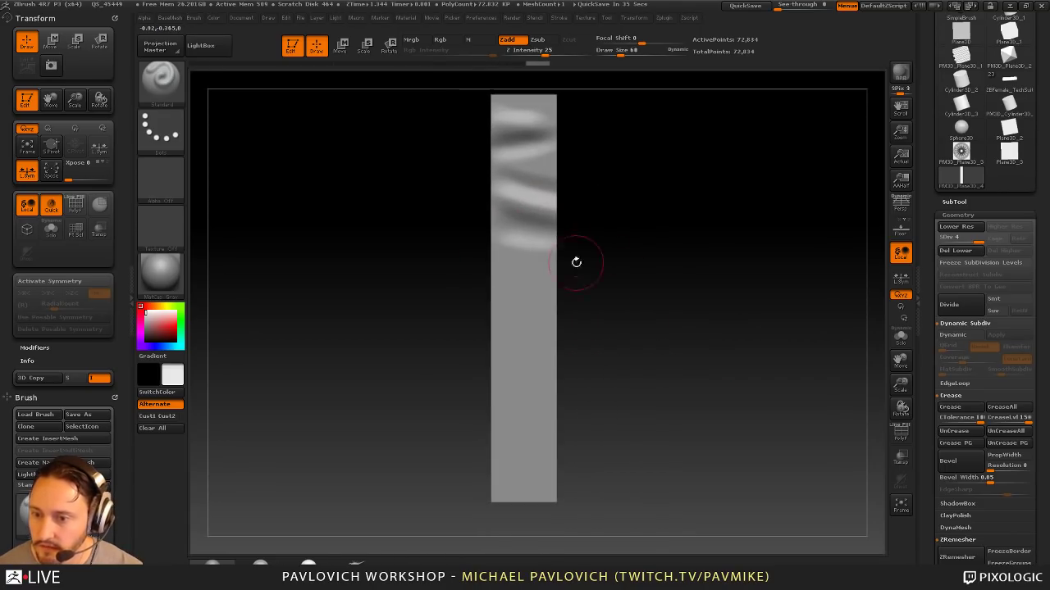
Step: Continue alternating raised and carved fold strokes at varying angles across the middle of the strip
{"action": "left_click_drag", "start_coordinate": [494, 276], "coordinate": [561, 262], "text": "alt"}
{"action": "left_click_drag", "start_coordinate": [497, 288], "coordinate": [587, 308]}
{"action": "left_click_drag", "start_coordinate": [495, 308], "coordinate": [563, 327], "text": "alt"}
{"action": "left_click_drag", "start_coordinate": [493, 330], "coordinate": [569, 351]}
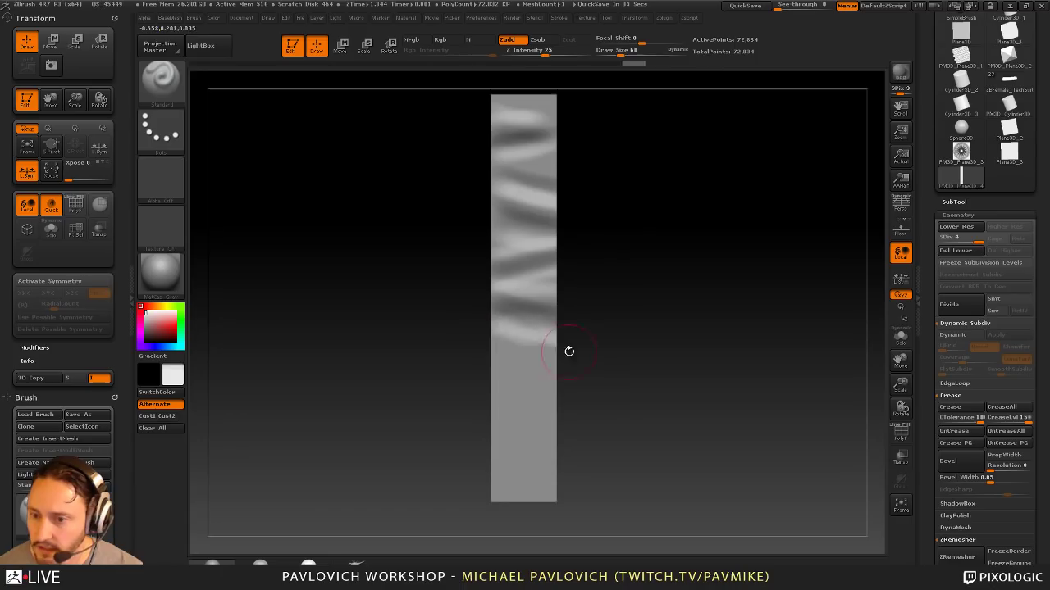
{"action": "left_click_drag", "start_coordinate": [491, 354], "coordinate": [561, 359]}
Step: Fill the strip's lower end with more carved and raised folds, reducing the draw size to 53
{"action": "left_click_drag", "start_coordinate": [494, 389], "coordinate": [562, 390], "text": "alt"}
{"action": "left_click_drag", "start_coordinate": [442, 410], "coordinate": [648, 407], "text": "alt"}
{"action": "left_click_drag", "start_coordinate": [580, 435], "coordinate": [633, 430]}
{"action": "mouse_move", "coordinate": [581, 455]}
{"action": "left_mouse_down"}
{"action": "mouse_move", "coordinate": [639, 444]}
{"action": "mouse_move", "coordinate": [626, 465]}
{"action": "mouse_move", "coordinate": [641, 460]}
{"action": "left_mouse_up"}
{"action": "left_click_drag", "start_coordinate": [580, 491], "coordinate": [638, 486]}
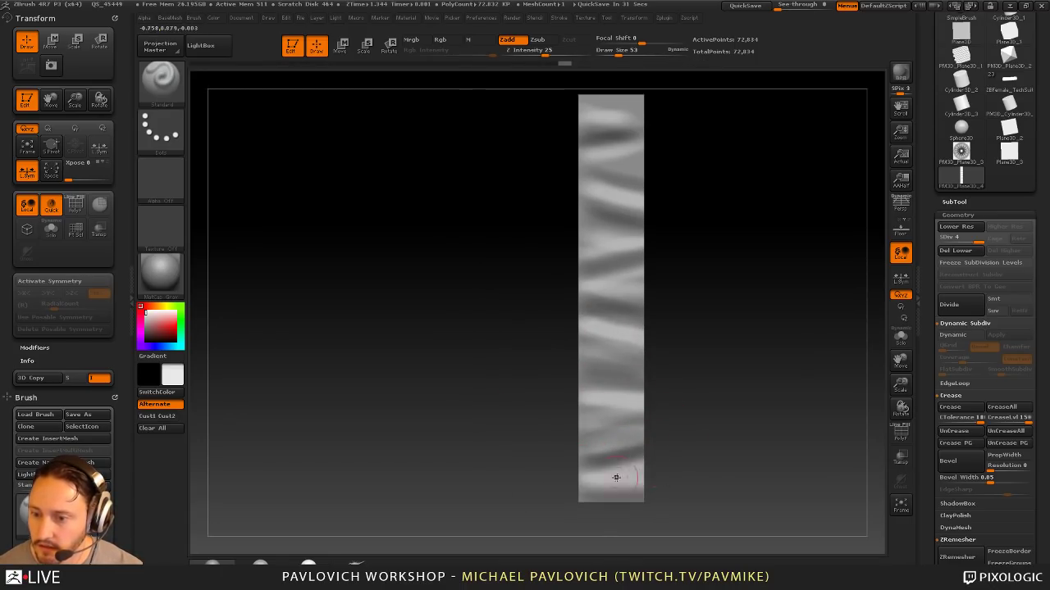
Step: Switch the smoothing brush to Smooth Stronger and soften the folds along the whole length of the strip
{"action": "right_click_drag", "start_coordinate": [673, 291], "coordinate": [632, 321], "text": "alt"}
{"action": "left_click_drag", "start_coordinate": [566, 232], "coordinate": [590, 308], "text": "shift"}
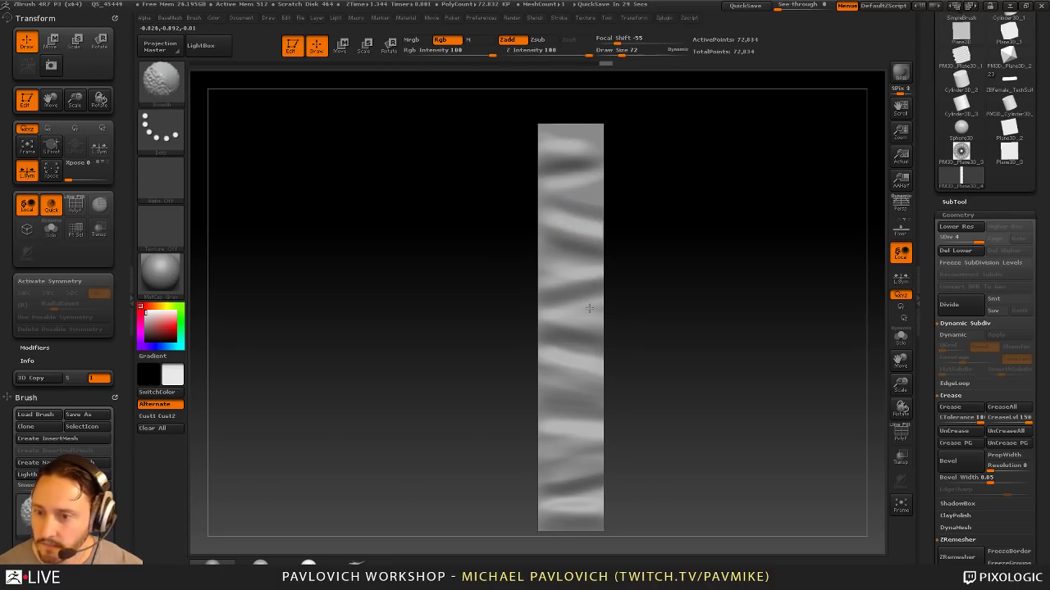
{"action": "left_click", "coordinate": [167, 83], "text": "shift"}
{"action": "left_click", "coordinate": [277, 334], "text": "shift"}
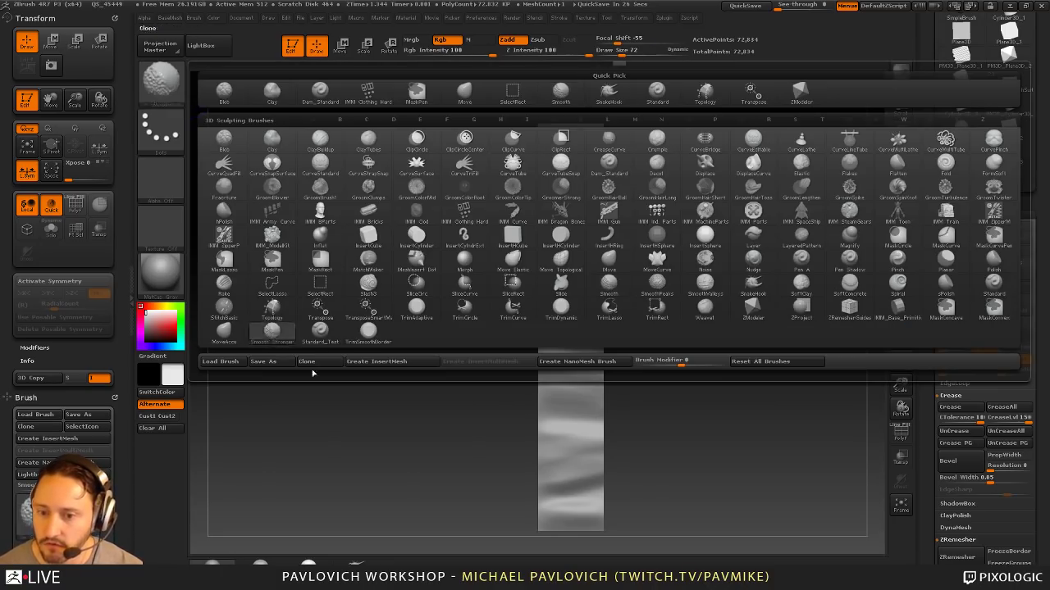
{"action": "left_click_drag", "start_coordinate": [729, 366], "coordinate": [658, 328], "text": "alt"}
{"action": "left_click_drag", "start_coordinate": [519, 161], "coordinate": [520, 139], "text": "shift"}
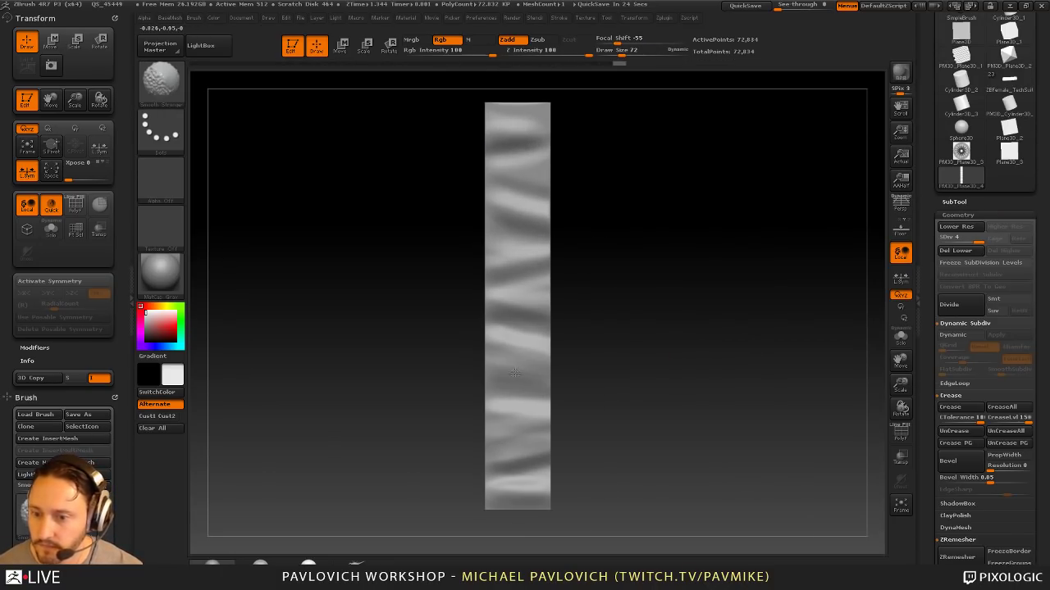
{"action": "left_click_drag", "start_coordinate": [533, 477], "coordinate": [543, 270], "text": "shift"}
{"action": "left_click_drag", "start_coordinate": [618, 251], "coordinate": [615, 236], "text": "alt"}
{"action": "left_click_drag", "start_coordinate": [506, 155], "coordinate": [517, 328], "text": "shift"}
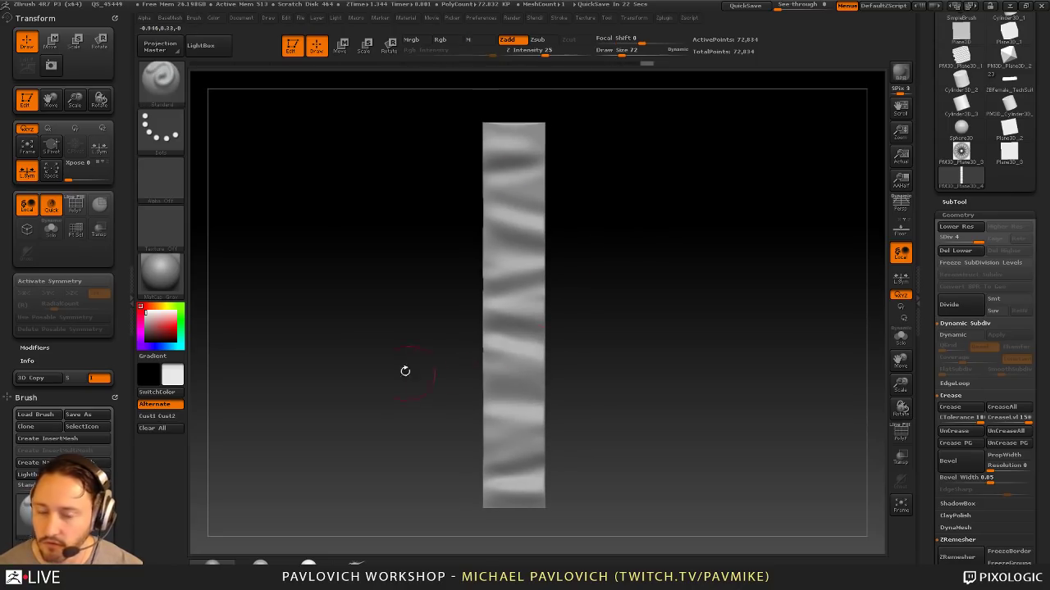
Step: Open the Smooth Brush Modifiers and smooth the strip's folds further toward its upper end
{"action": "left_click_drag", "start_coordinate": [402, 370], "coordinate": [425, 352], "text": "alt"}
{"action": "left_click_drag", "start_coordinate": [115, 299], "coordinate": [109, 126]}
{"action": "left_click", "coordinate": [41, 286]}
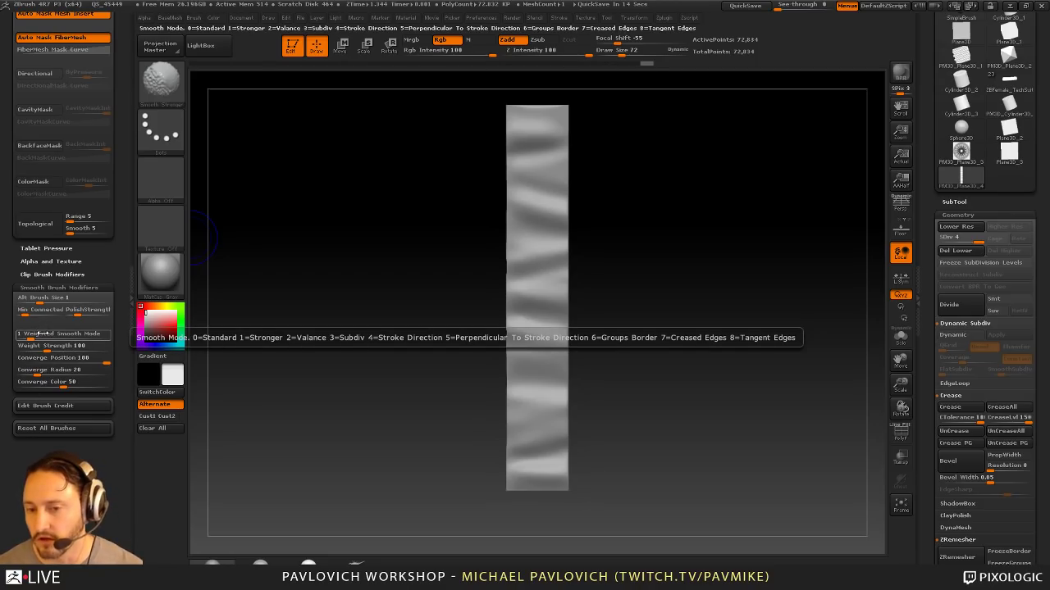
{"action": "left_click_drag", "start_coordinate": [679, 161], "coordinate": [667, 198], "text": "alt"}
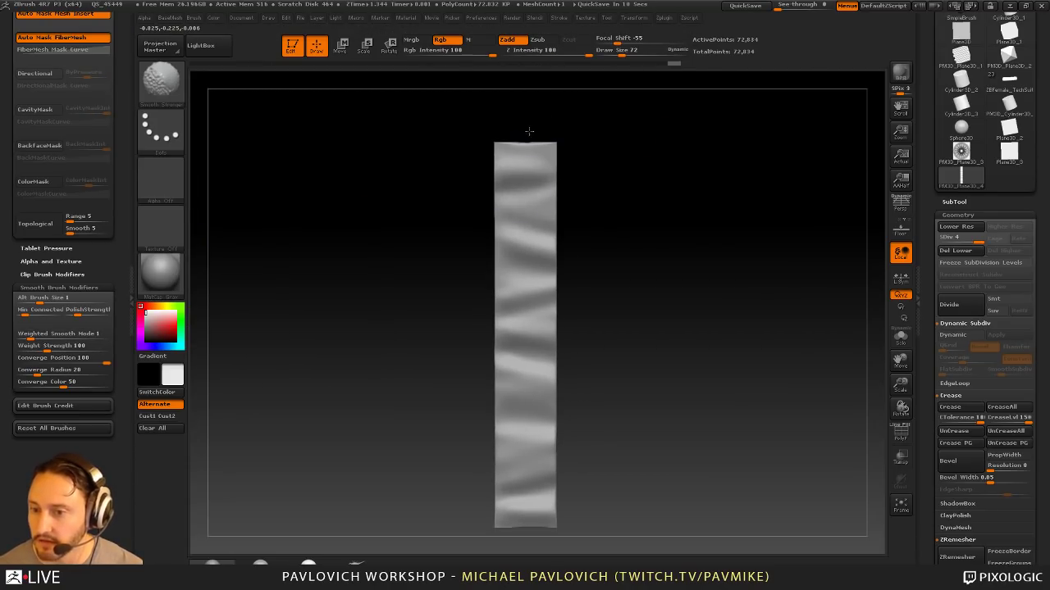
{"action": "left_click_drag", "start_coordinate": [529, 132], "coordinate": [516, 126], "text": "alt"}
{"action": "left_click_drag", "start_coordinate": [696, 159], "coordinate": [689, 164], "text": "alt"}
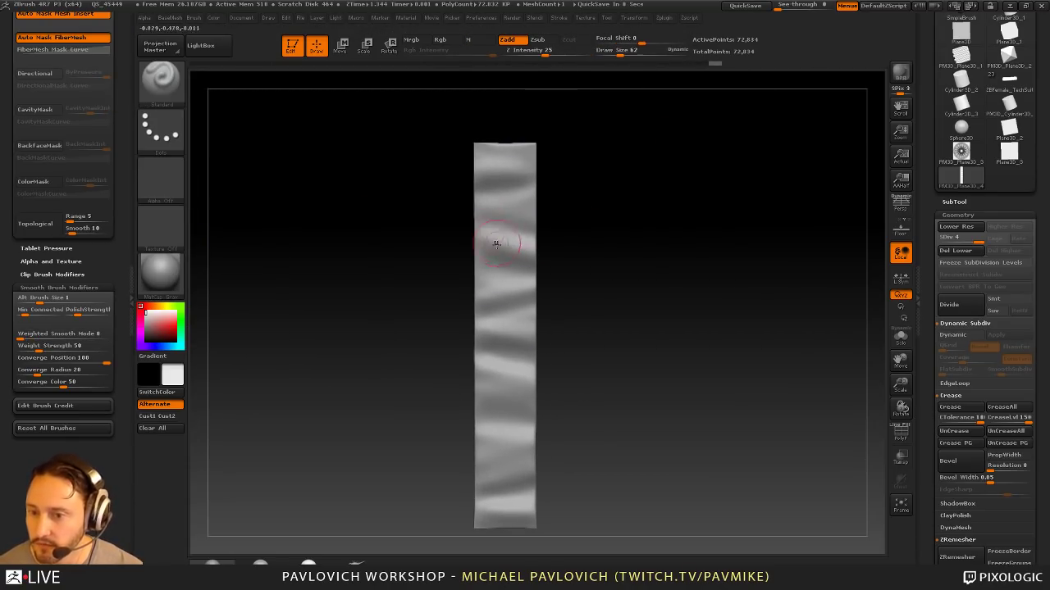
Step: Sculpt two more diagonal fold strokes across the strip's upper third with the Standard brush at draw size 62
{"action": "left_click_drag", "start_coordinate": [483, 237], "coordinate": [533, 255]}
{"action": "mouse_move", "coordinate": [481, 215]}
{"action": "left_mouse_down"}
{"action": "mouse_move", "coordinate": [532, 233]}
{"action": "mouse_move", "coordinate": [530, 223]}
{"action": "left_mouse_up"}
{"action": "mouse_move", "coordinate": [687, 258]}
{"action": "left_mouse_down", "text": "alt"}
{"action": "mouse_move", "coordinate": [680, 246]}
{"action": "mouse_move", "coordinate": [707, 235]}
{"action": "left_mouse_up", "text": "alt"}
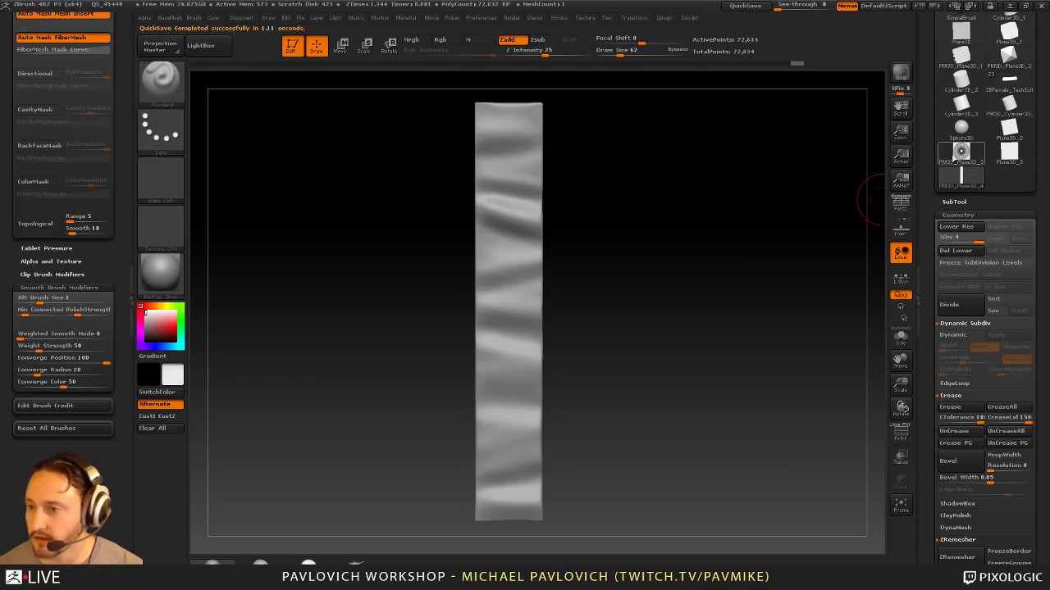
Step: Leave edit mode, choose the MRGBZGrabber tool and capture the rectangular area tightly around the sculpted strip
{"action": "left_click_drag", "start_coordinate": [932, 154], "coordinate": [941, 255]}
{"action": "left_click", "coordinate": [294, 51]}
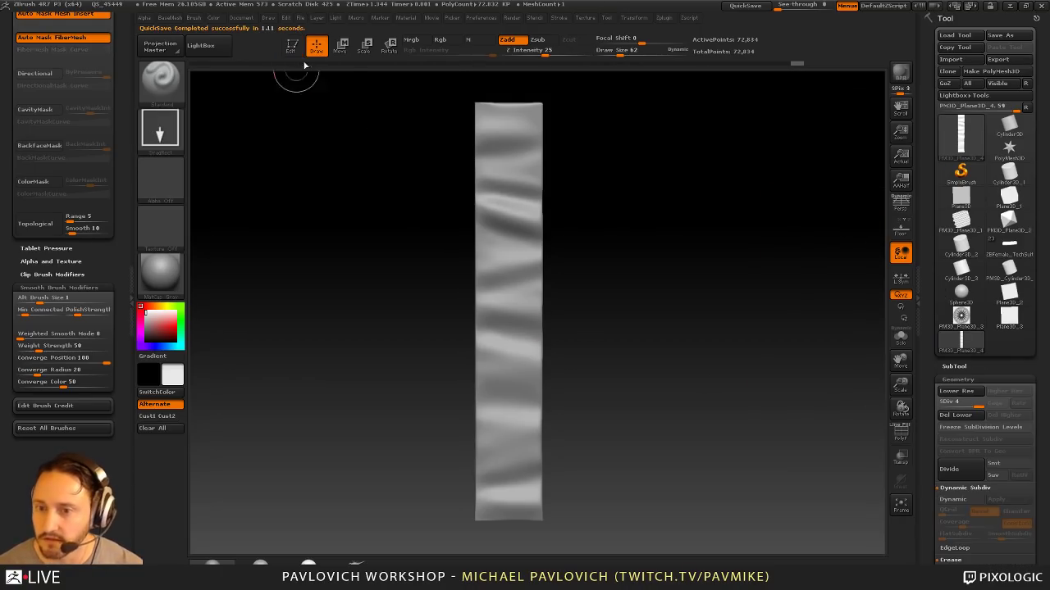
{"action": "left_click", "coordinate": [944, 173]}
{"action": "left_click", "coordinate": [945, 157]}
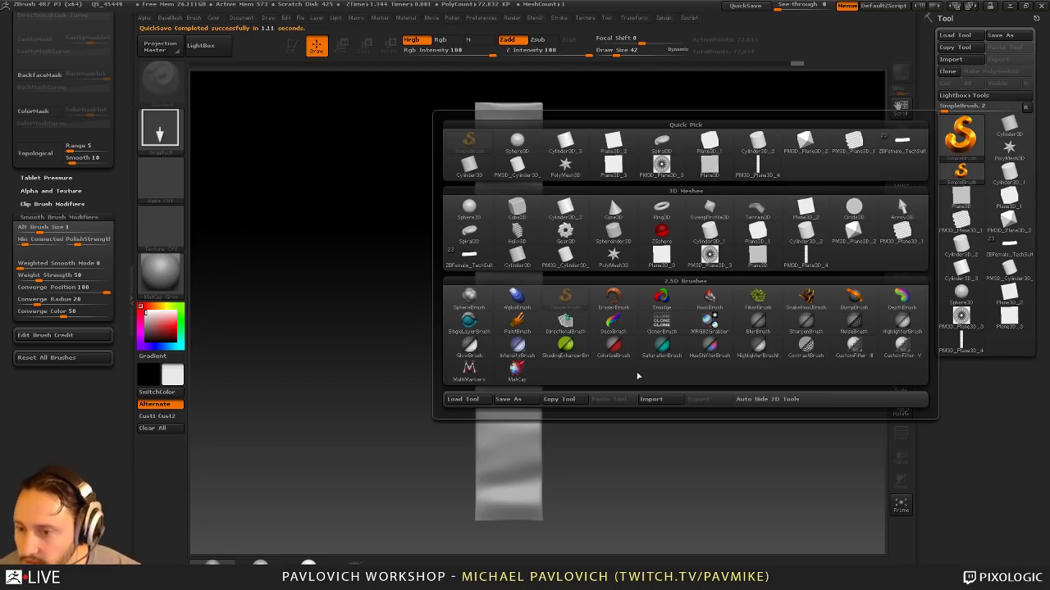
{"action": "left_click", "coordinate": [706, 325]}
{"action": "left_click_drag", "start_coordinate": [509, 289], "coordinate": [541, 520]}
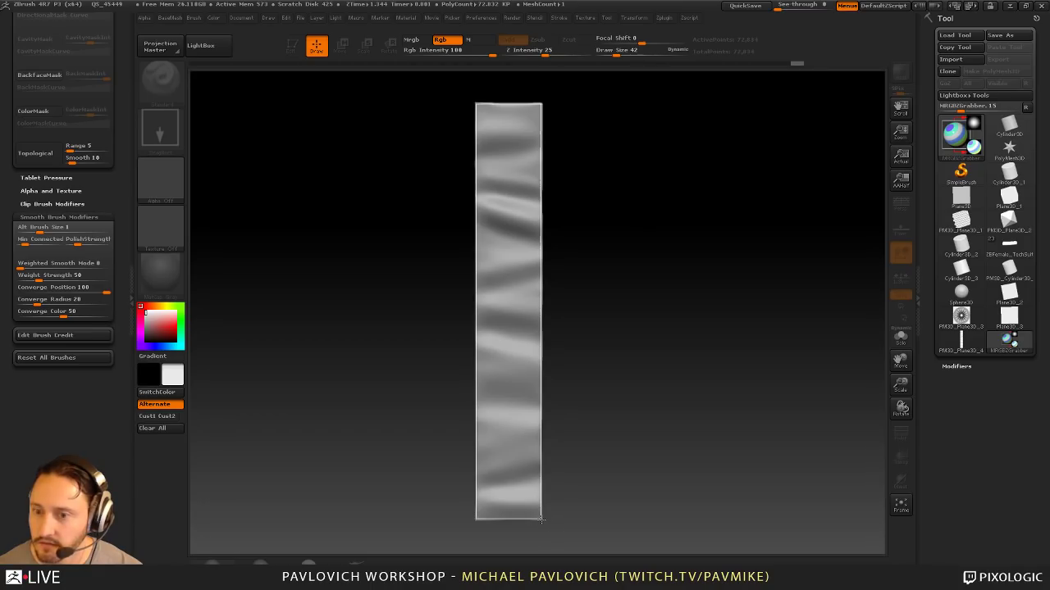
Step: Turn off the grabbed texture and check the captured strip alpha
{"action": "left_click", "coordinate": [173, 233]}
{"action": "left_click", "coordinate": [171, 230]}
{"action": "left_click", "coordinate": [211, 236]}
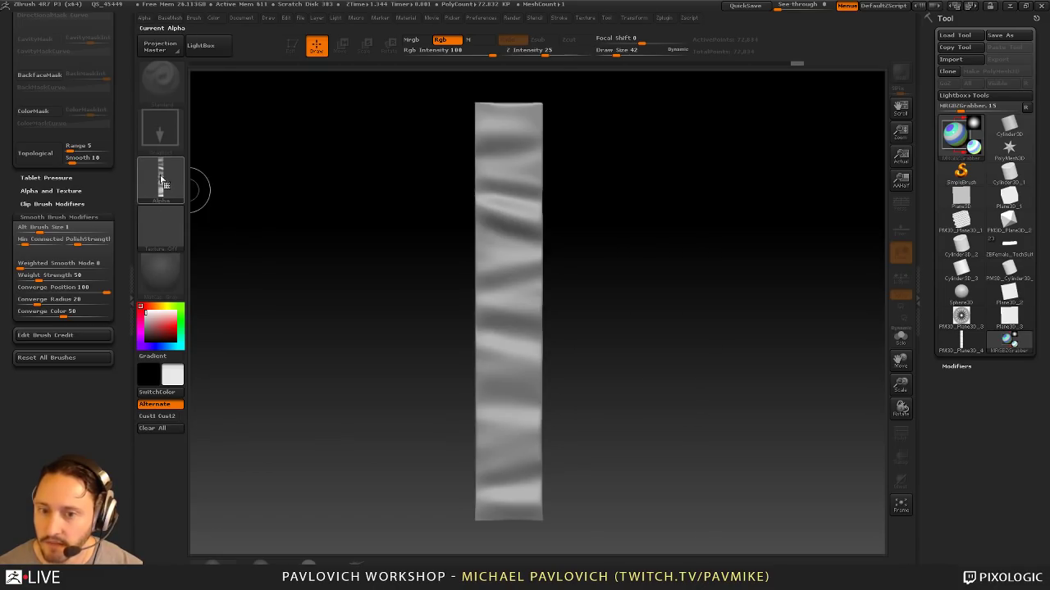
{"action": "mouse_move", "coordinate": [165, 179]}
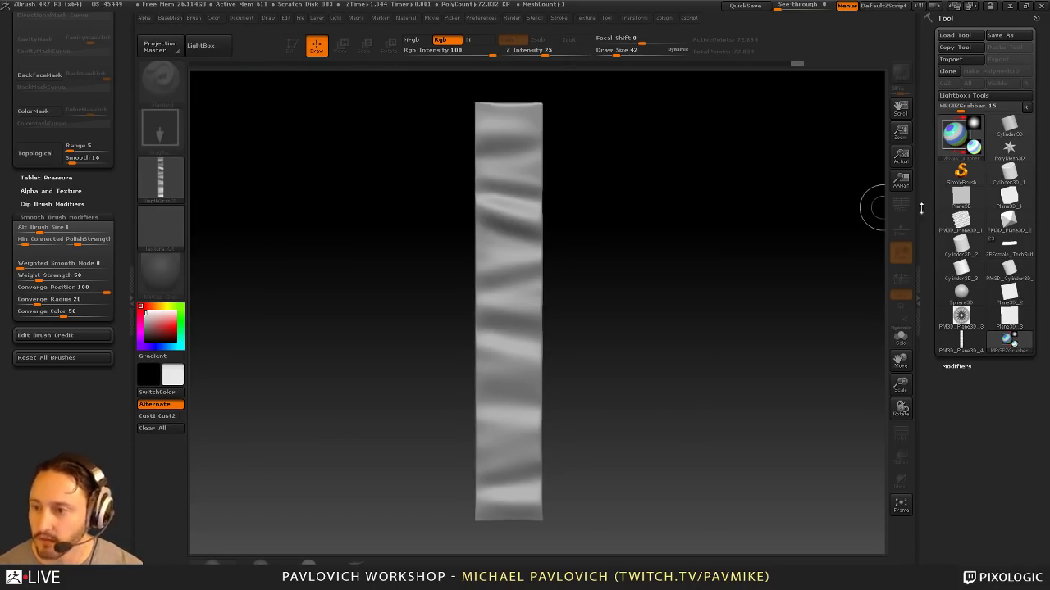
Step: Clear the canvas, place the ZBFemale_Techsuit tool in edit mode and frame the gloved hand
{"action": "key", "text": "ctrl+n"}
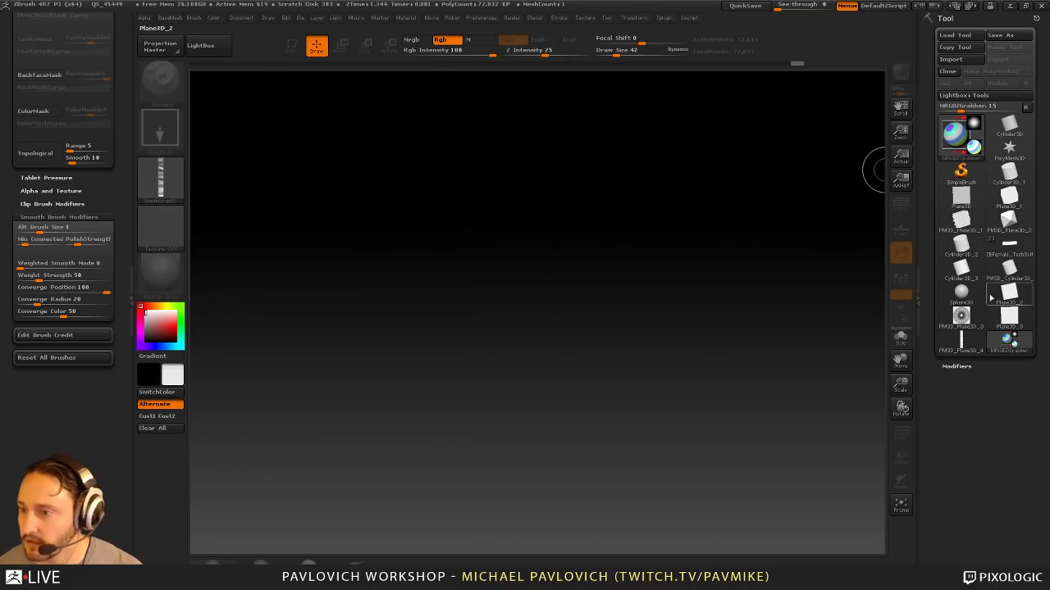
{"action": "left_click", "coordinate": [1009, 247]}
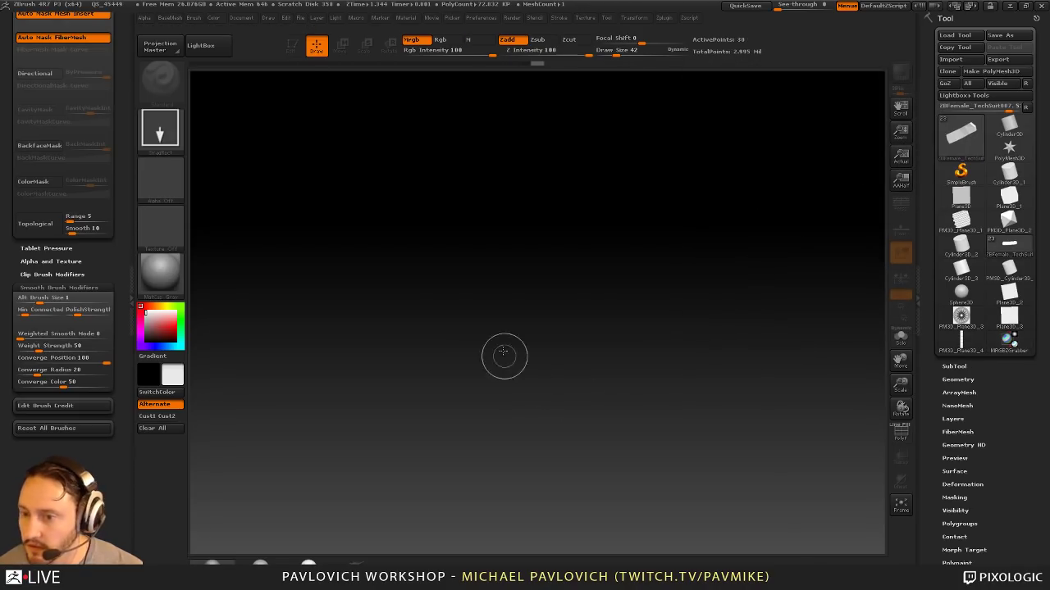
{"action": "left_click_drag", "start_coordinate": [575, 485], "coordinate": [419, 264]}
{"action": "left_click", "coordinate": [291, 47]}
{"action": "key", "text": "f"}
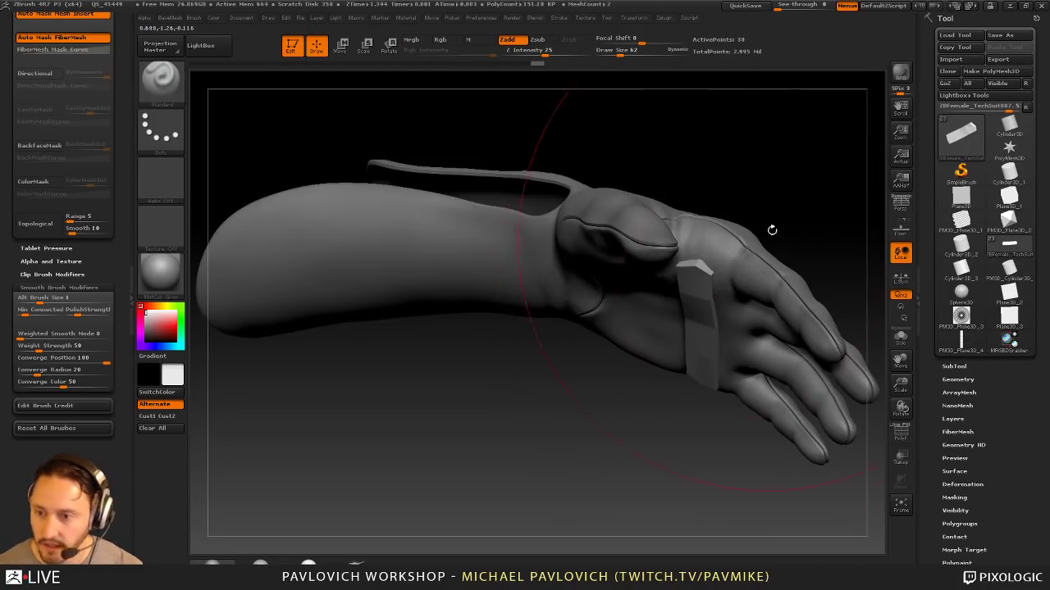
Step: Select the glove subtool and divide it one subdivision level higher
{"action": "mouse_move", "coordinate": [771, 230]}
{"action": "left_mouse_down"}
{"action": "mouse_move", "coordinate": [761, 277]}
{"action": "mouse_move", "coordinate": [720, 246]}
{"action": "mouse_move", "coordinate": [747, 268]}
{"action": "mouse_move", "coordinate": [759, 262]}
{"action": "left_mouse_up"}
{"action": "left_click", "coordinate": [656, 270], "text": "alt"}
{"action": "key", "text": "ctrl+d"}
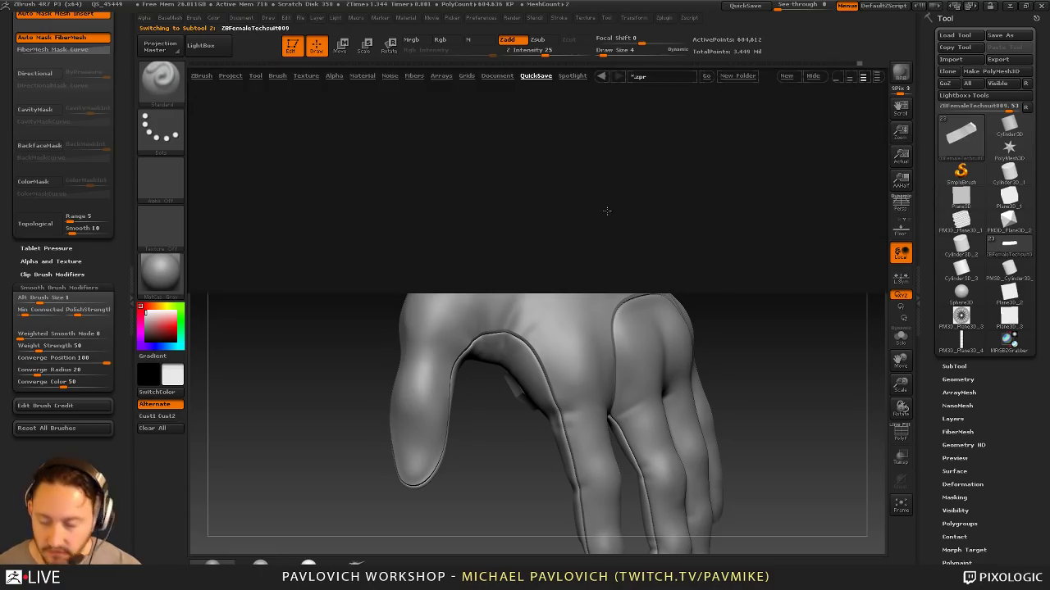
Step: Load the Stitch1 brush from the Stitch folder of LightBox's brushes
{"action": "left_click", "coordinate": [277, 75]}
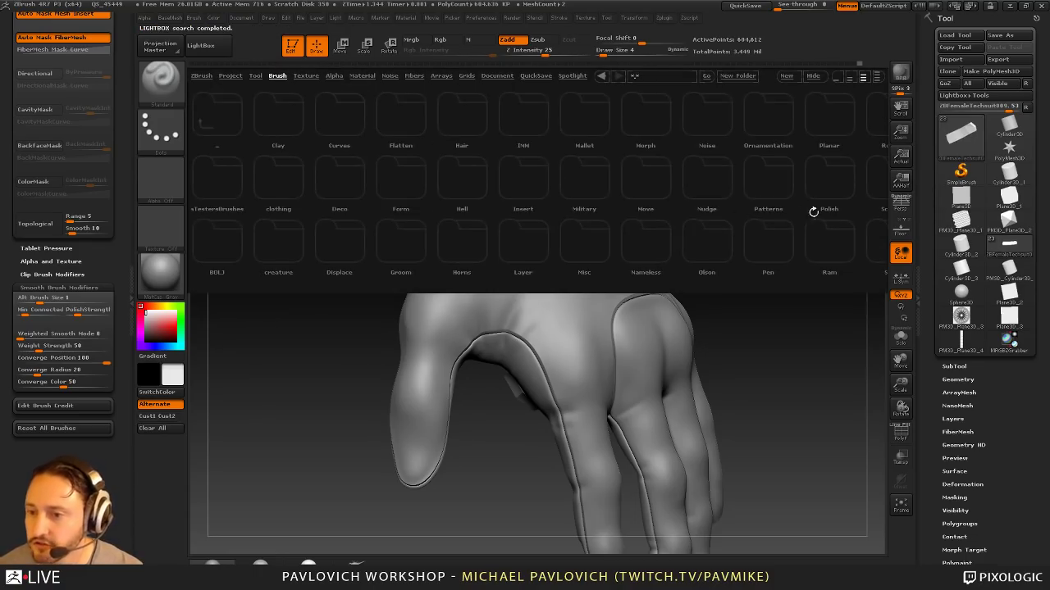
{"action": "left_click_drag", "start_coordinate": [773, 221], "coordinate": [701, 219]}
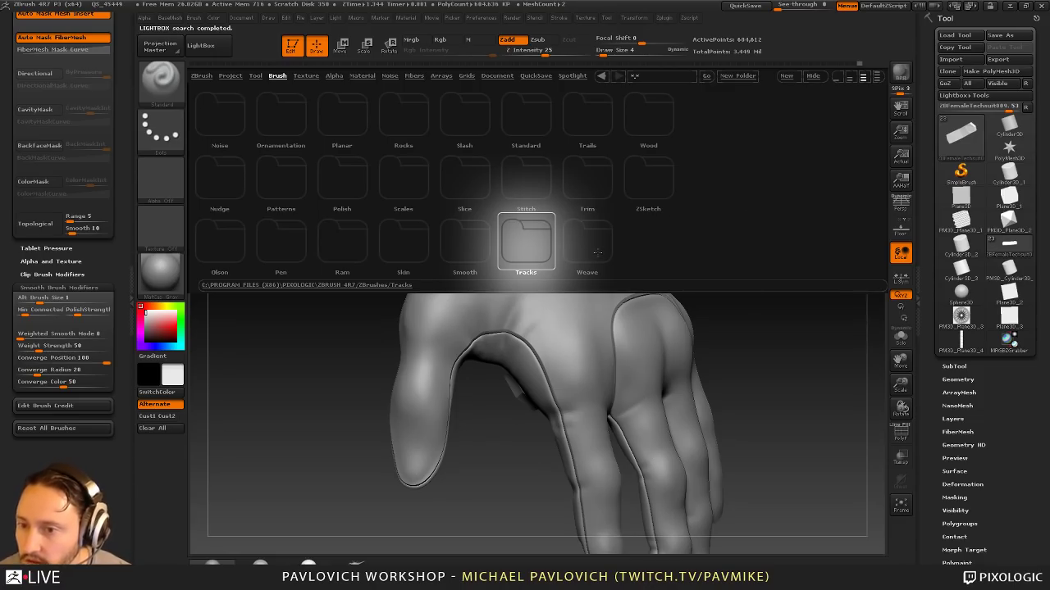
{"action": "double_click", "coordinate": [548, 189]}
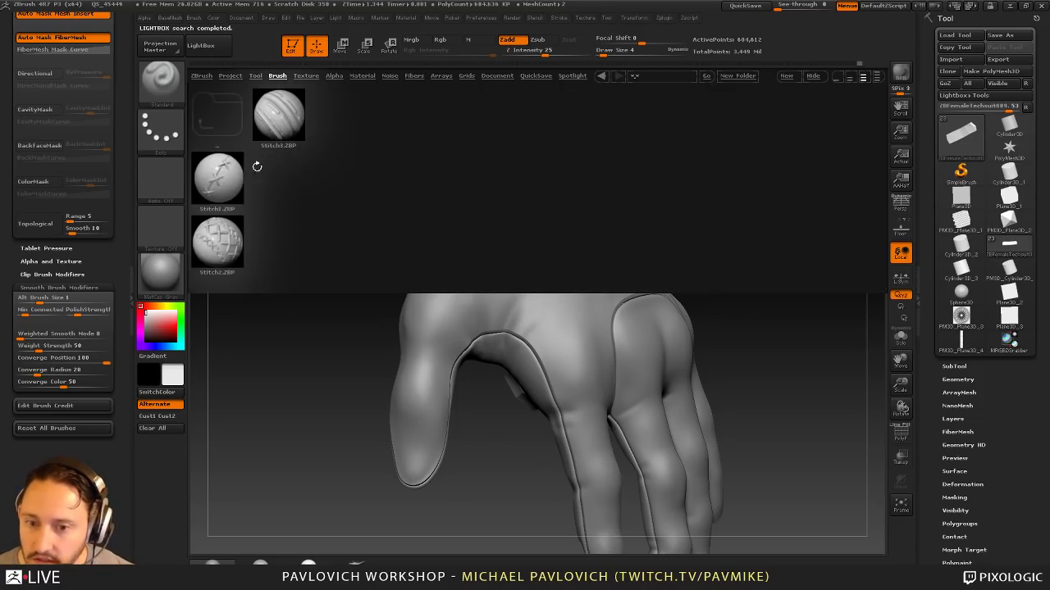
{"action": "double_click", "coordinate": [233, 173]}
Step: Try the X-shaped stitch brush along the seam from the thumb web down the index finger
{"action": "left_click_drag", "start_coordinate": [556, 342], "coordinate": [580, 443]}
{"action": "left_click_drag", "start_coordinate": [811, 263], "coordinate": [778, 140], "text": "alt"}
{"action": "key", "text": "ctrl+z"}
{"action": "mouse_move", "coordinate": [458, 203]}
{"action": "left_mouse_down"}
{"action": "mouse_move", "coordinate": [532, 281]}
{"action": "mouse_move", "coordinate": [560, 410]}
{"action": "left_mouse_up"}
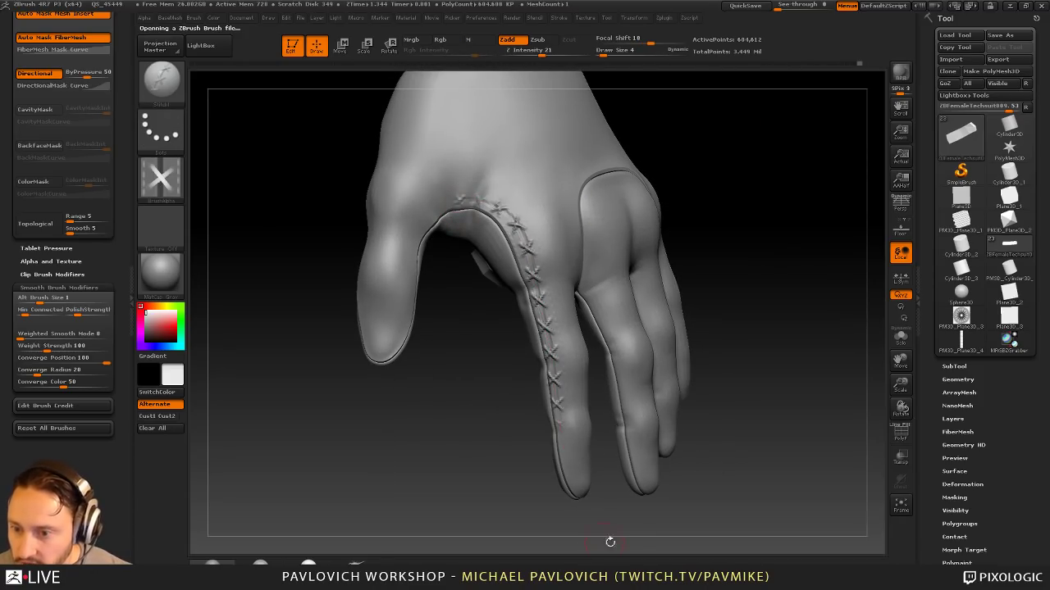
{"action": "key", "text": "ctrl+z"}
Step: Replace the stitch brush's alpha with the grabbed strip alpha and set the draw size to 3 after test strokes
{"action": "left_click", "coordinate": [161, 176]}
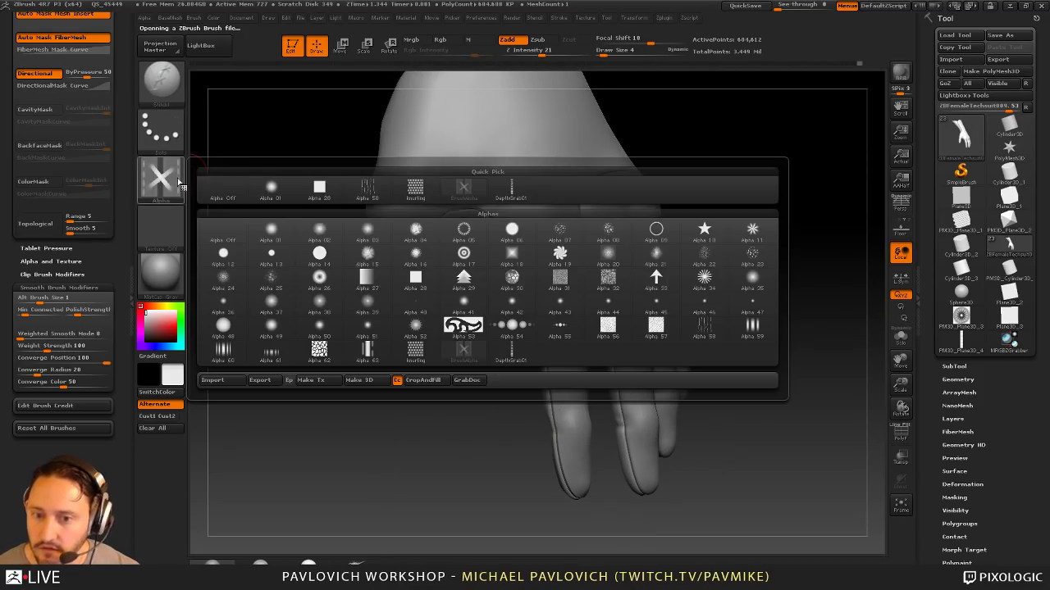
{"action": "left_click", "coordinate": [503, 199]}
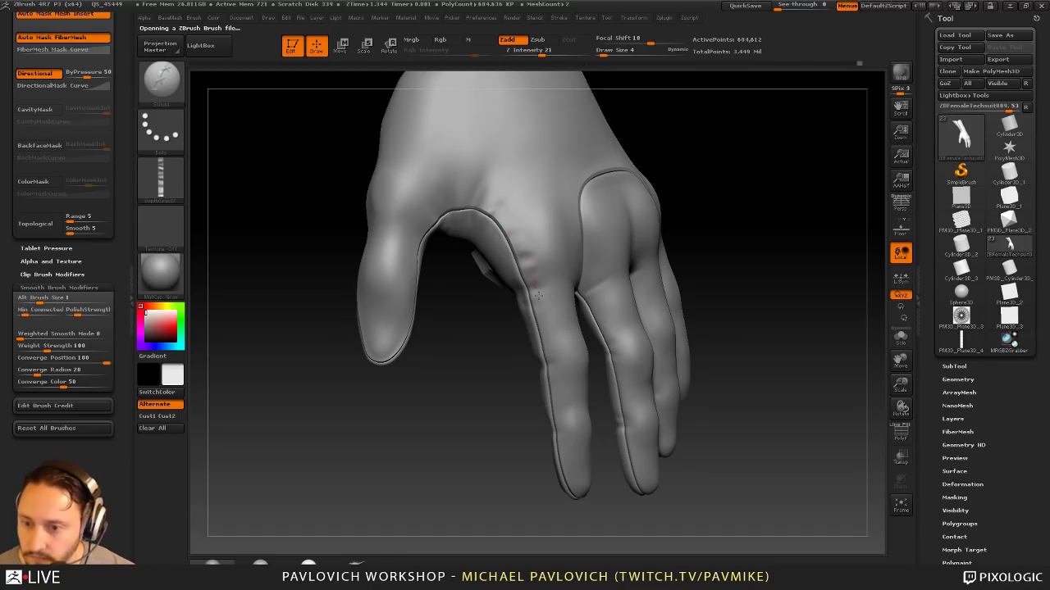
{"action": "left_click_drag", "start_coordinate": [553, 364], "coordinate": [564, 418]}
{"action": "key", "text": "ctrl+z"}
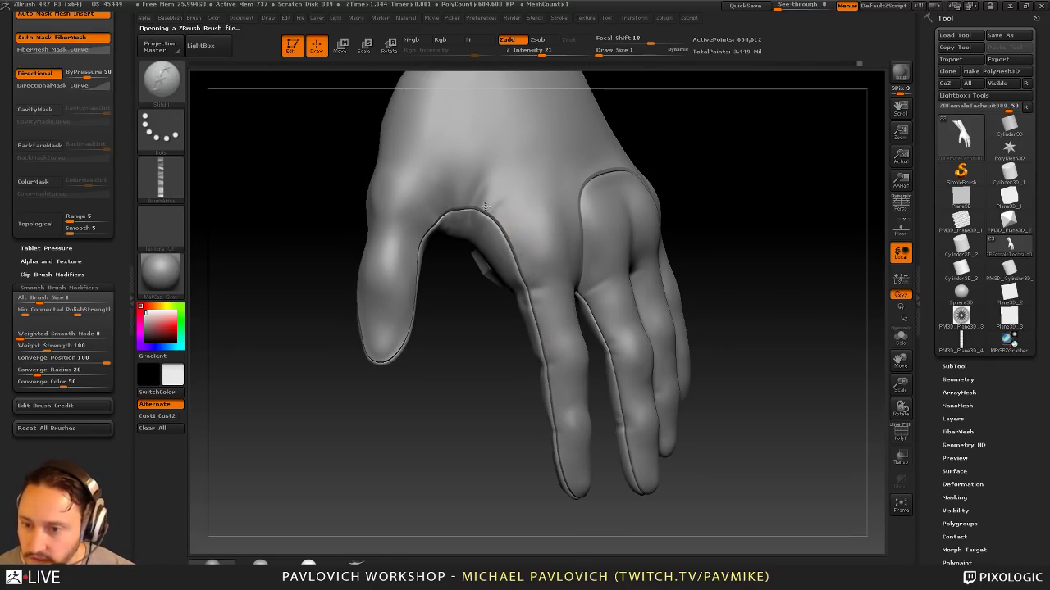
{"action": "key", "text": "ctrl+z"}
{"action": "key", "text": "s"}
{"action": "left_click", "coordinate": [518, 261]}
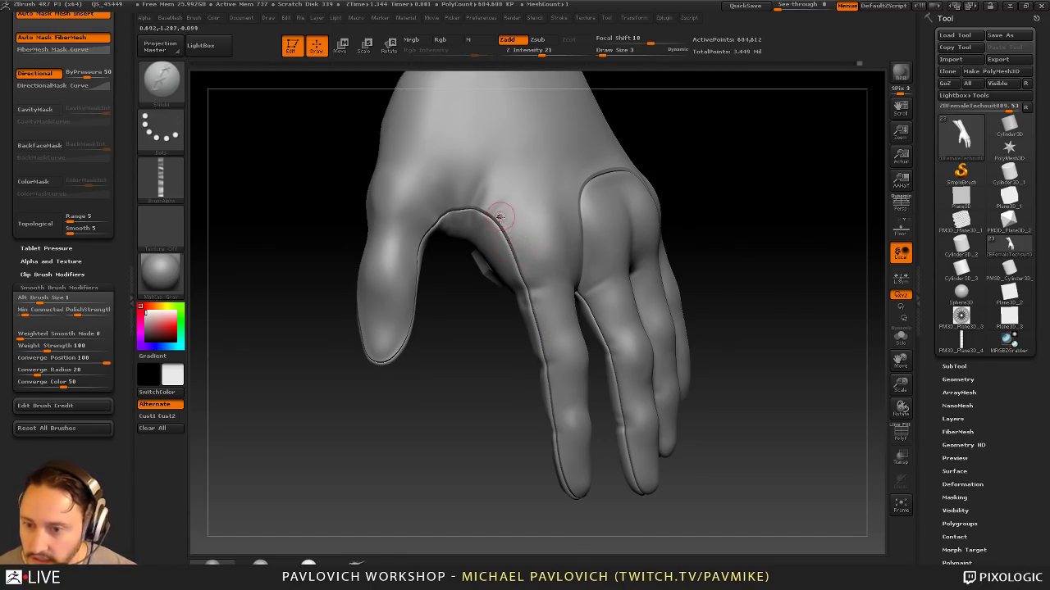
Step: Try a fold stroke with the strip alpha down the index finger's seam at draw size 3
{"action": "left_click_drag", "start_coordinate": [539, 321], "coordinate": [561, 428]}
{"action": "mouse_move", "coordinate": [820, 300]}
{"action": "left_mouse_down"}
{"action": "mouse_move", "coordinate": [783, 303]}
{"action": "mouse_move", "coordinate": [826, 312]}
{"action": "mouse_move", "coordinate": [816, 291]}
{"action": "left_mouse_up"}
{"action": "key", "text": "ctrl+z"}
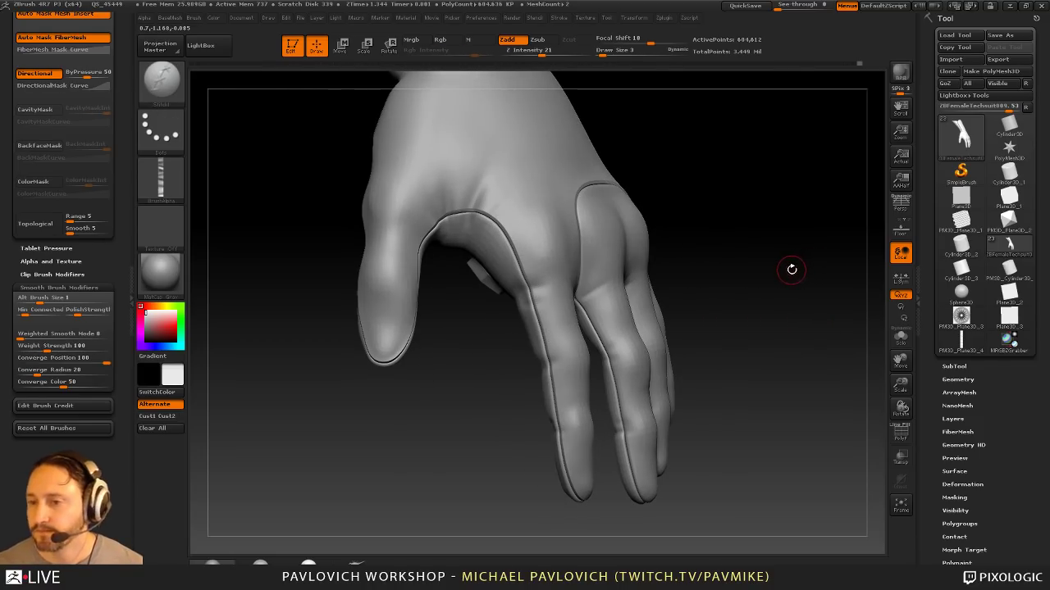
Step: Try a fold stroke down the index finger's seam with a larger LazyStep, and undo it
{"action": "left_click", "coordinate": [561, 17]}
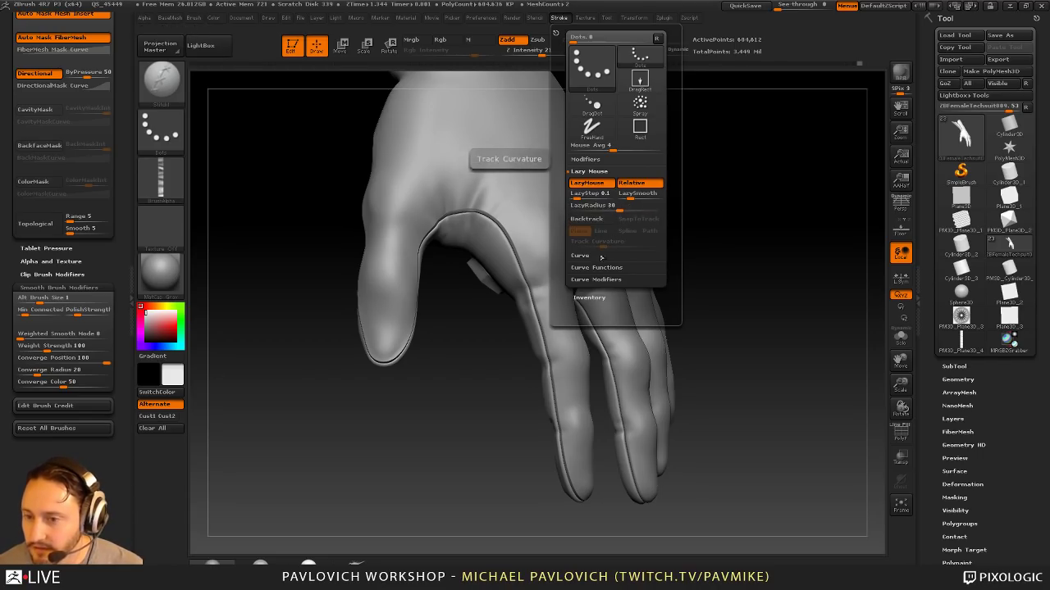
{"action": "key", "text": "shift"}
{"action": "key", "text": "shift"}
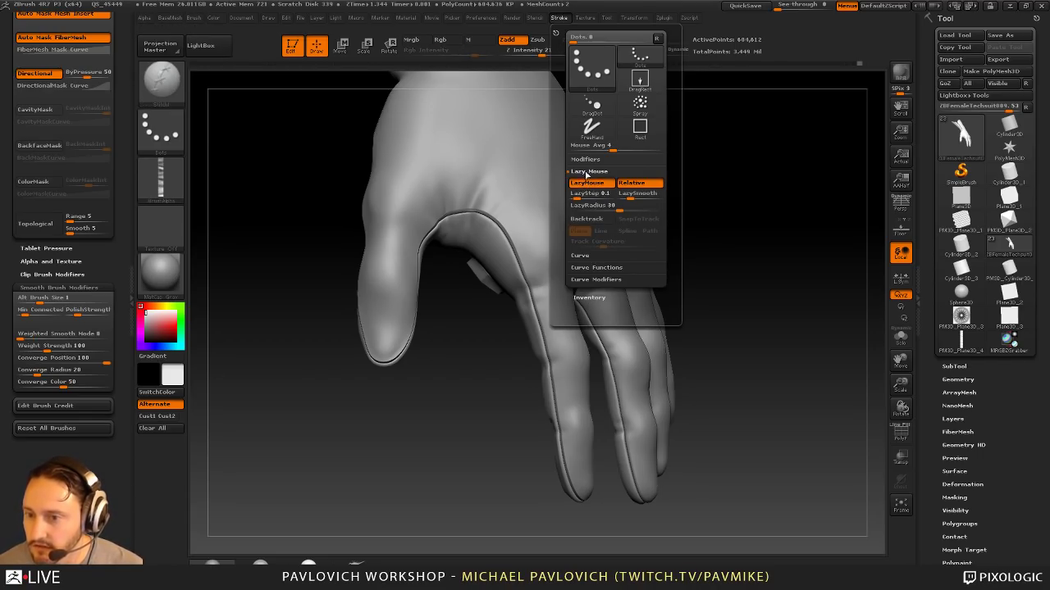
{"action": "left_click", "coordinate": [587, 160]}
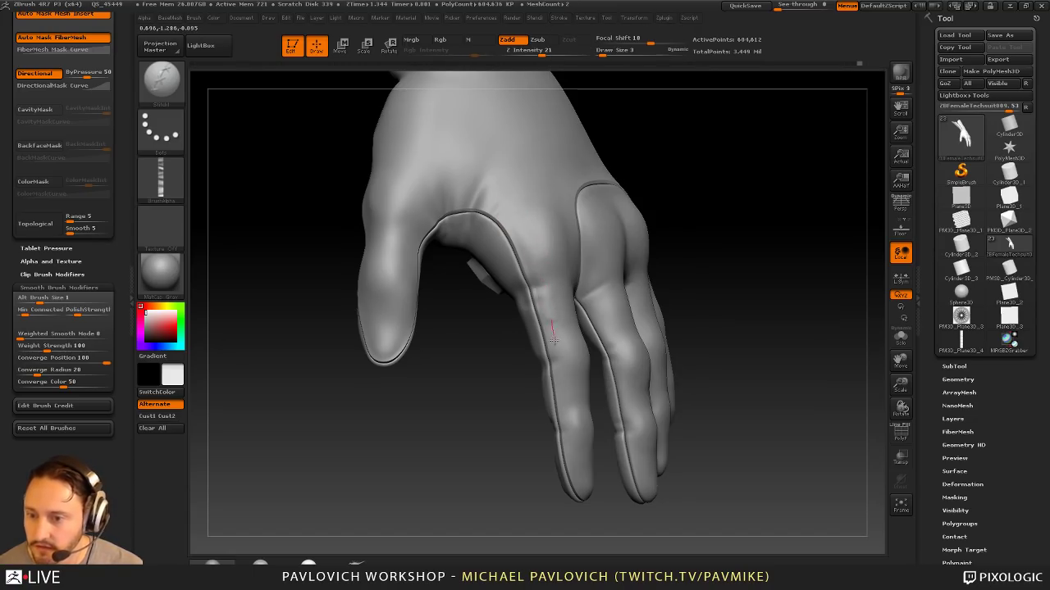
{"action": "left_click", "coordinate": [561, 18]}
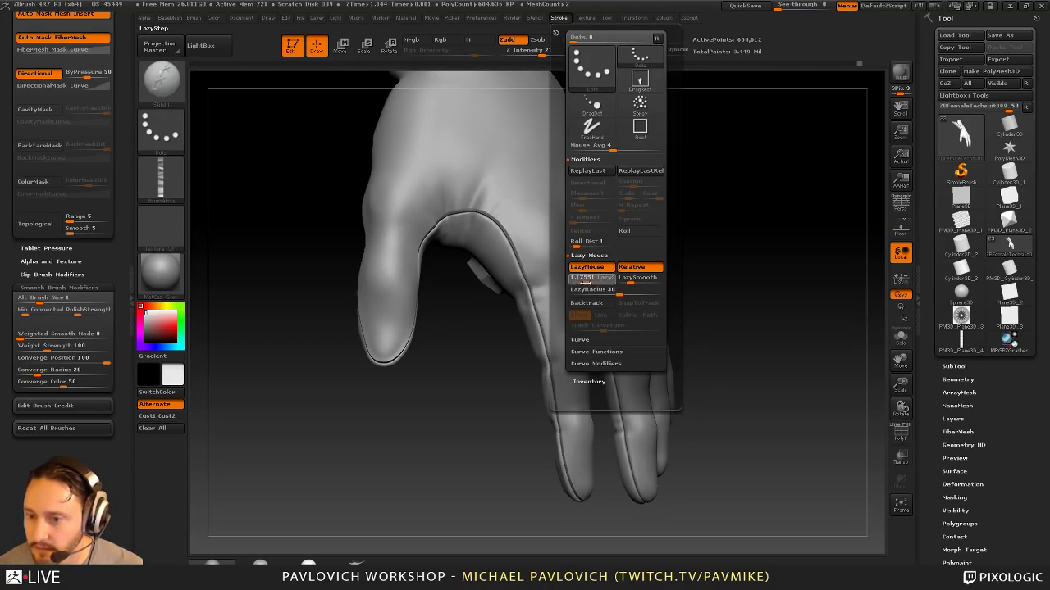
{"action": "key", "text": "Return"}
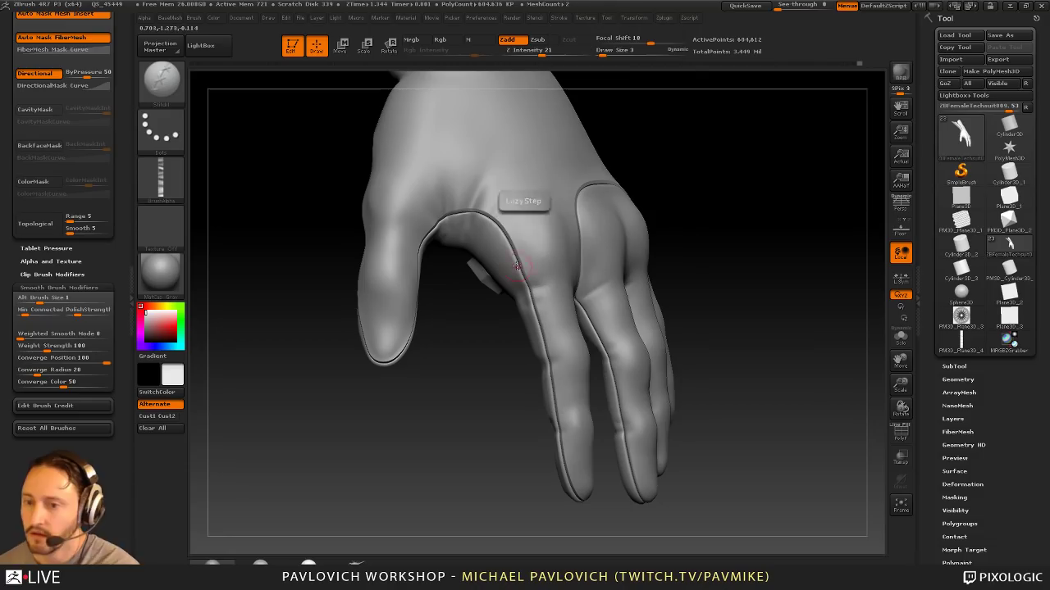
{"action": "left_click_drag", "start_coordinate": [503, 226], "coordinate": [537, 294]}
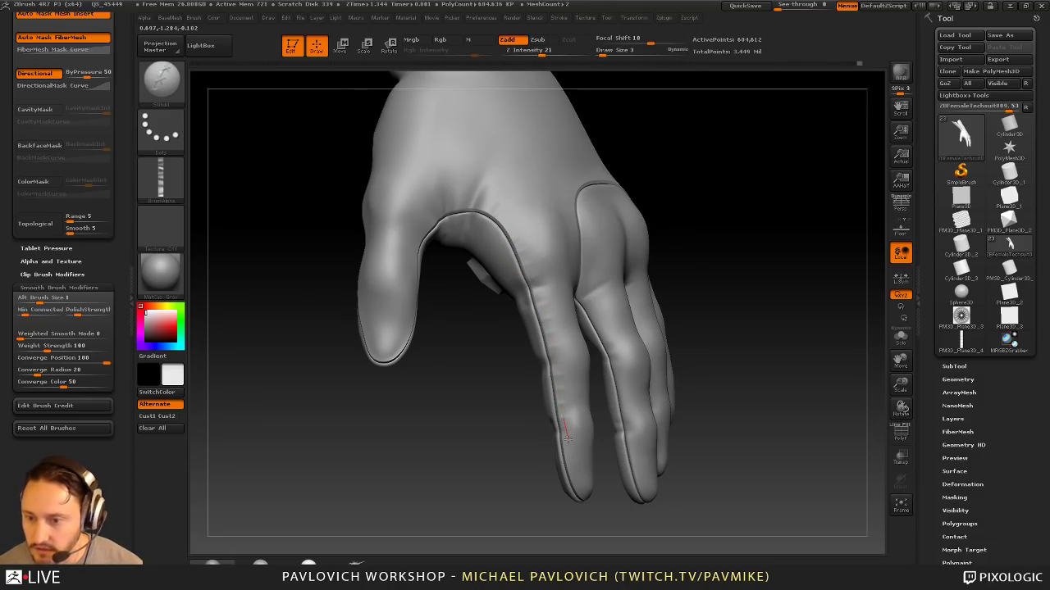
{"action": "key", "text": "ctrl+z"}
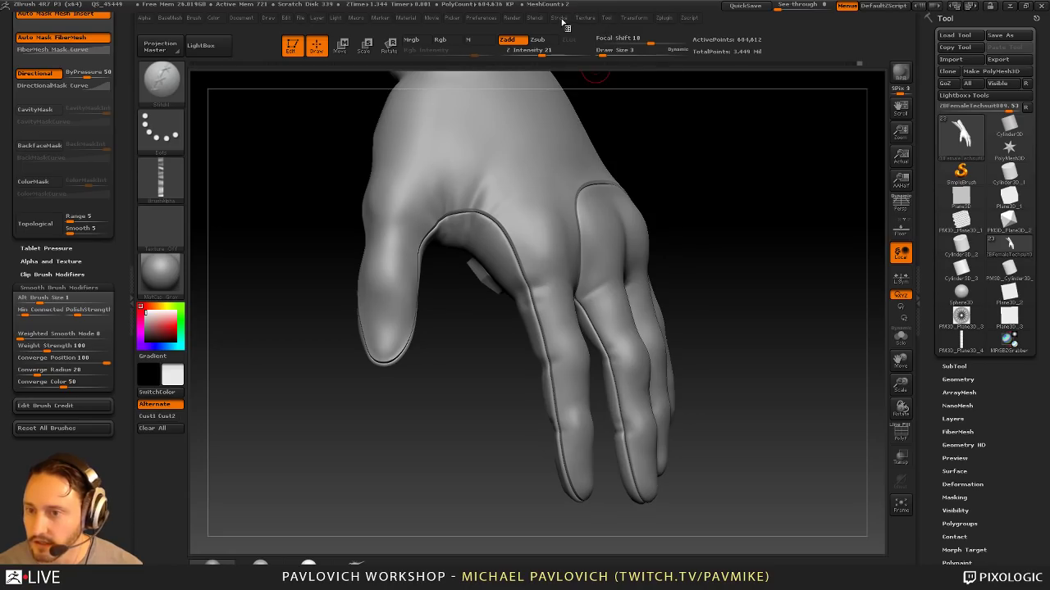
Step: Set LazyStep to 0.1, turn on Roll, try the strip alpha along the index finger's seam, and undo the strokes
{"action": "left_click", "coordinate": [559, 17]}
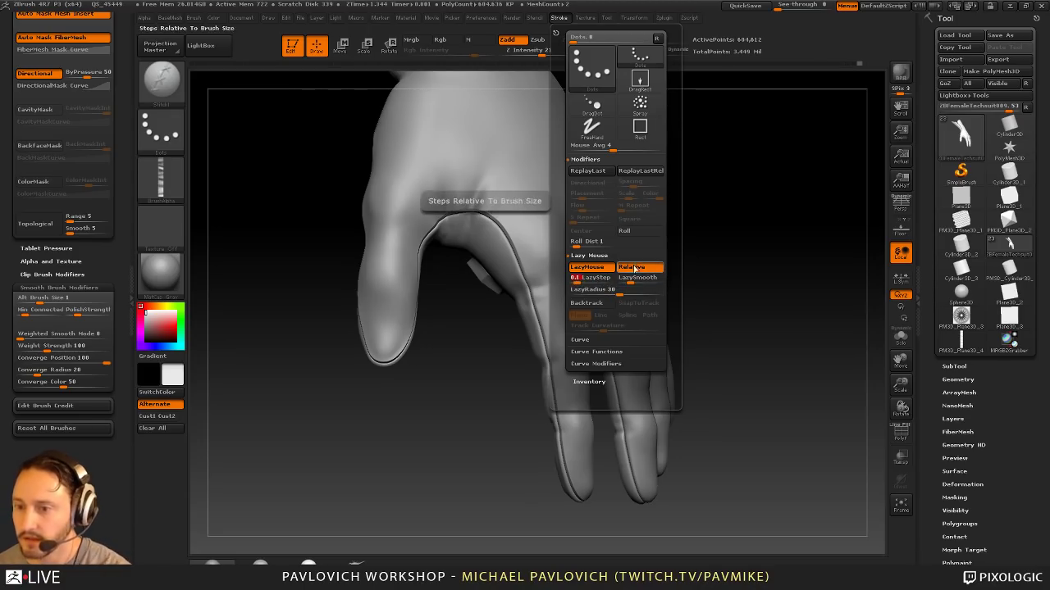
{"action": "left_click", "coordinate": [635, 233]}
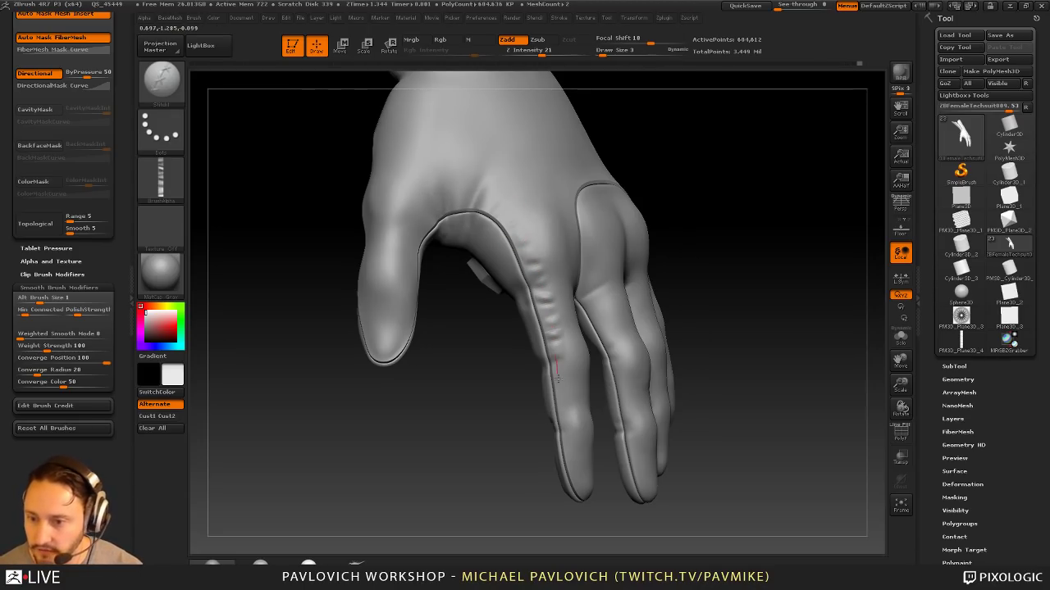
{"action": "left_click_drag", "start_coordinate": [558, 378], "coordinate": [563, 435]}
{"action": "left_click_drag", "start_coordinate": [767, 328], "coordinate": [680, 232]}
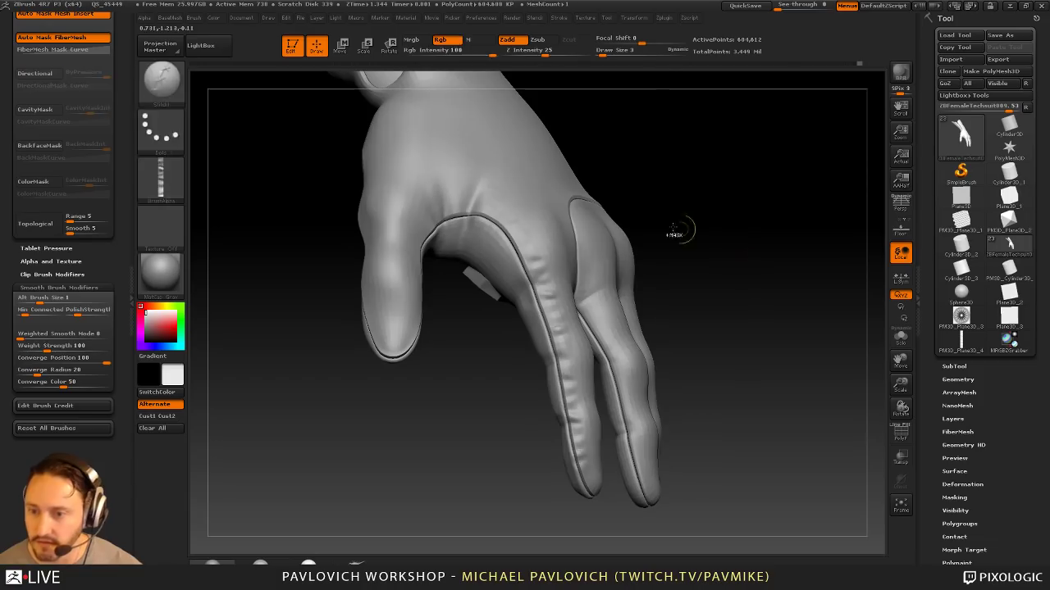
{"action": "key", "text": "ctrl+z"}
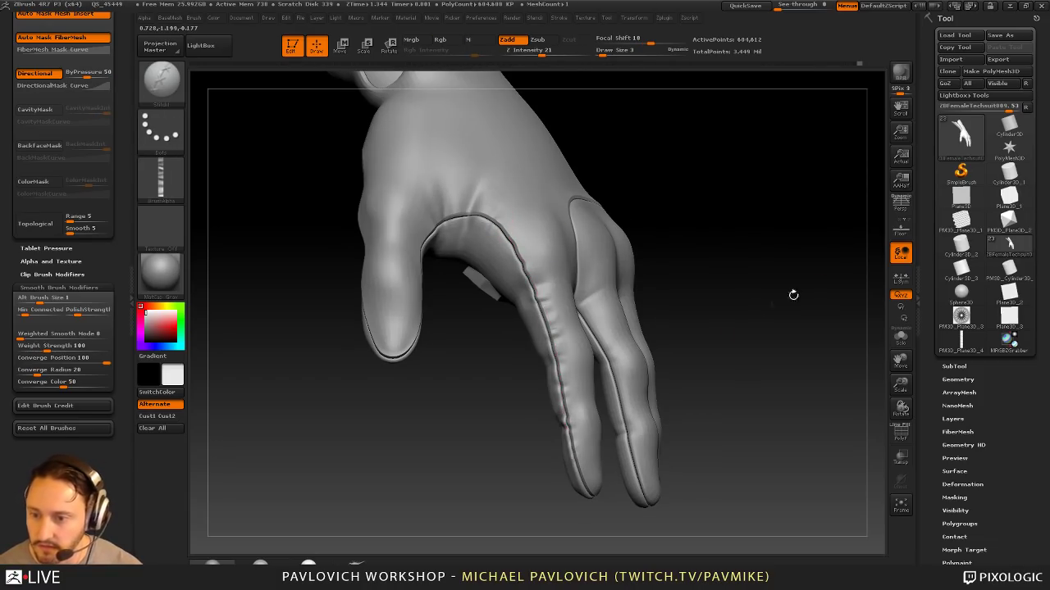
{"action": "mouse_move", "coordinate": [793, 295]}
{"action": "left_mouse_down", "text": "alt"}
{"action": "mouse_move", "coordinate": [822, 301]}
{"action": "mouse_move", "coordinate": [689, 344]}
{"action": "mouse_move", "coordinate": [808, 330]}
{"action": "mouse_move", "coordinate": [834, 314]}
{"action": "left_mouse_up", "text": "alt"}
{"action": "key", "text": "ctrl+z"}
{"action": "left_click_drag", "start_coordinate": [751, 283], "coordinate": [795, 326], "text": "alt"}
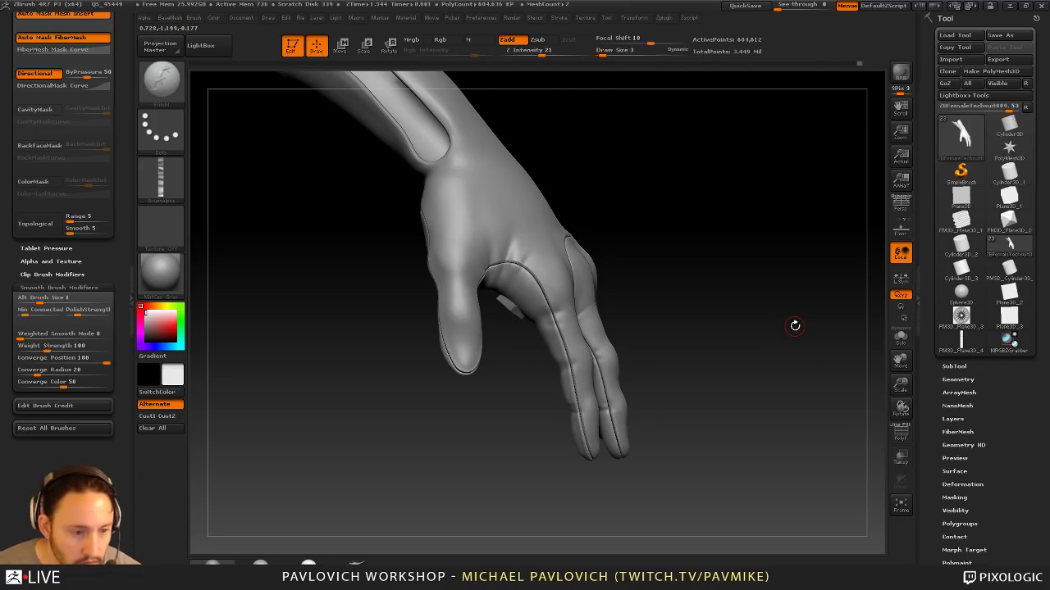
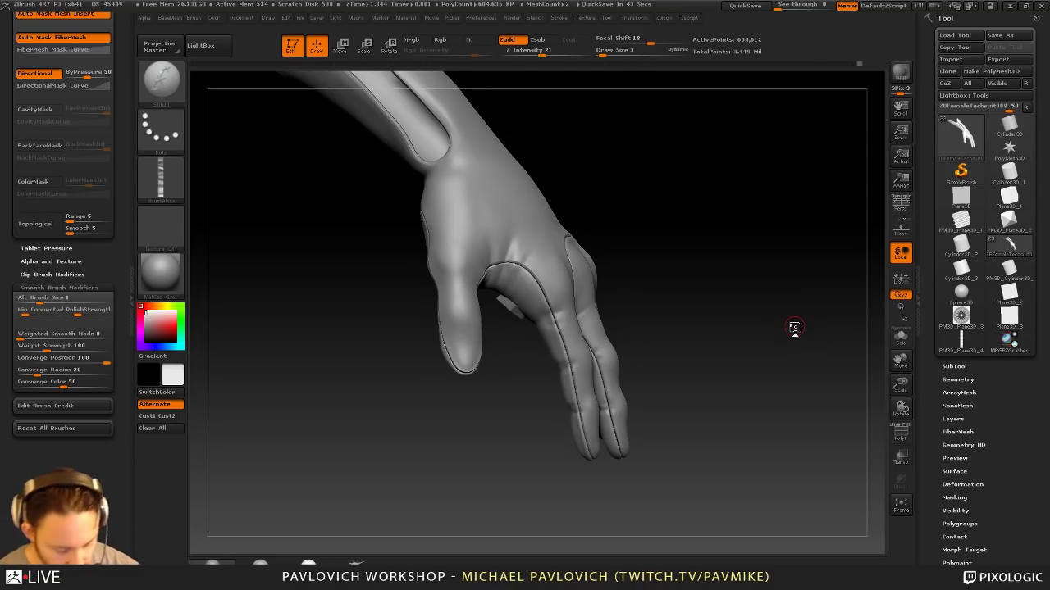
Step: Switch to the Standard brush and try a stroke from the thumb web down the index finger, undoing it
{"action": "left_click_drag", "start_coordinate": [763, 224], "coordinate": [743, 239]}
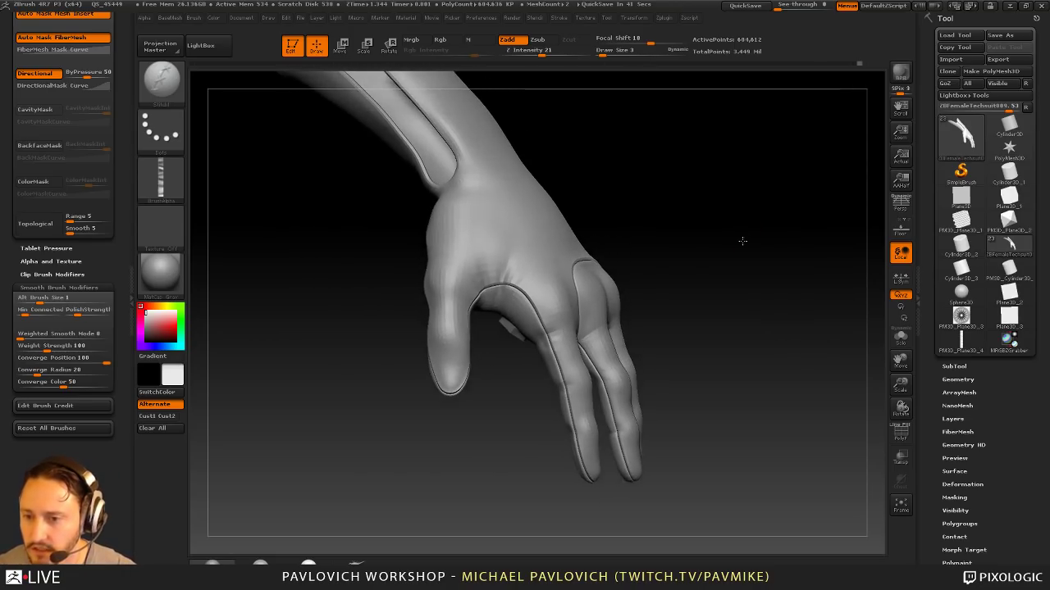
{"action": "key", "text": "b"}
{"action": "key", "text": "s"}
{"action": "key", "text": "t"}
{"action": "key", "text": "s"}
{"action": "mouse_move", "coordinate": [672, 219]}
{"action": "left_mouse_down"}
{"action": "mouse_move", "coordinate": [696, 170]}
{"action": "mouse_move", "coordinate": [694, 189]}
{"action": "left_mouse_up"}
{"action": "key", "text": "s"}
{"action": "key", "text": "s"}
{"action": "left_click_drag", "start_coordinate": [499, 282], "coordinate": [577, 407]}
{"action": "key", "text": "ctrl+z"}
Step: Reduce the draw size and sculpt small fabric folds running up from the thumb-web seam, smoothing their ends
{"action": "key", "text": "s"}
{"action": "left_click_drag", "start_coordinate": [532, 315], "coordinate": [527, 306]}
{"action": "key", "text": "s"}
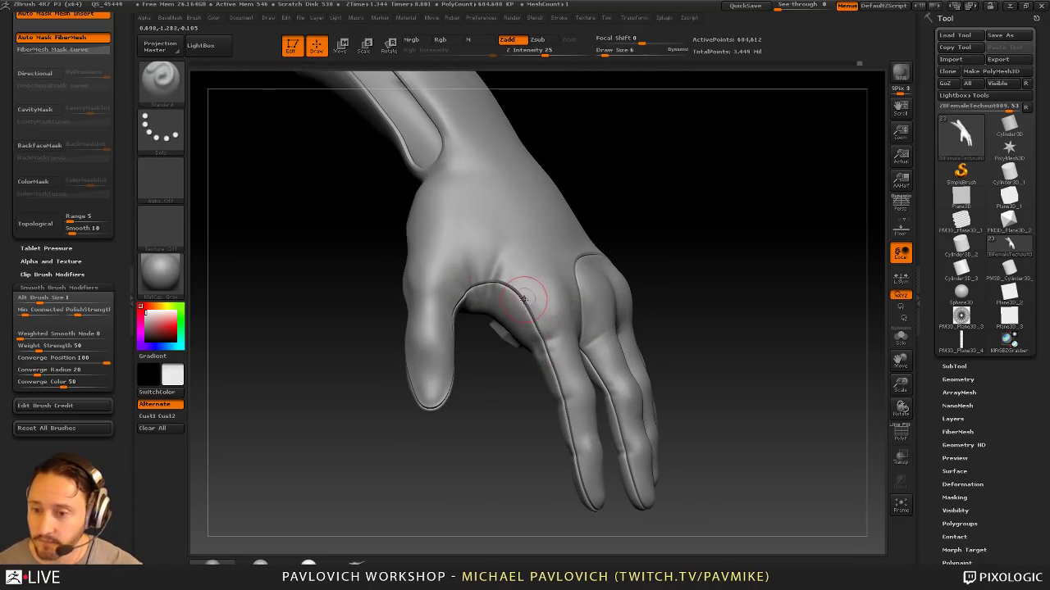
{"action": "mouse_move", "coordinate": [625, 165]}
{"action": "left_mouse_down", "text": "alt"}
{"action": "mouse_move", "coordinate": [661, 227]}
{"action": "mouse_move", "coordinate": [663, 255]}
{"action": "left_mouse_up", "text": "alt"}
{"action": "key", "text": "s"}
{"action": "left_click_drag", "start_coordinate": [529, 337], "coordinate": [525, 339]}
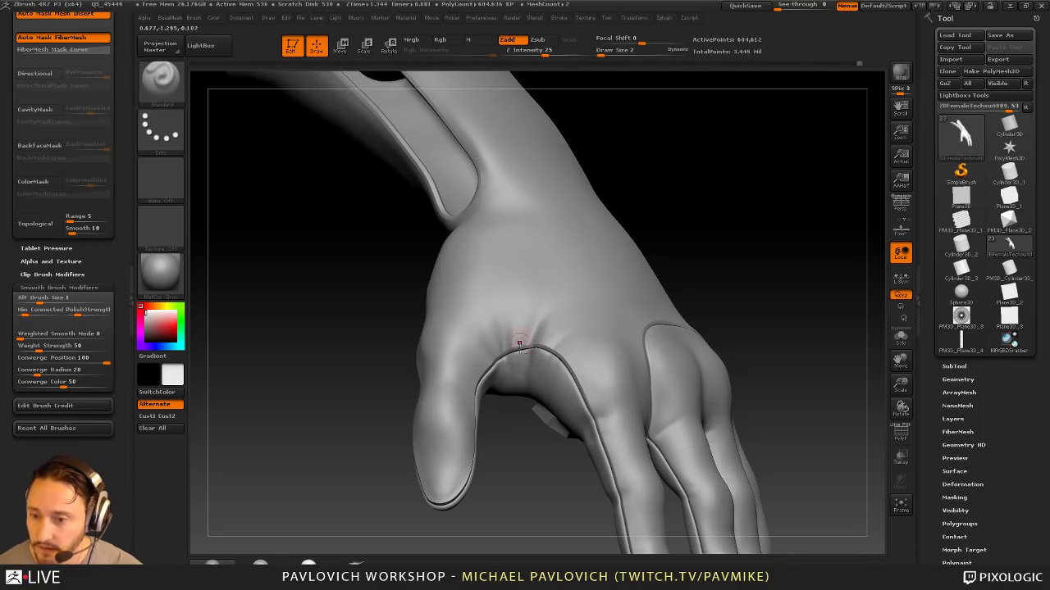
{"action": "left_click_drag", "start_coordinate": [671, 251], "coordinate": [637, 205]}
{"action": "key", "text": "s"}
{"action": "mouse_move", "coordinate": [512, 324]}
{"action": "left_mouse_down"}
{"action": "mouse_move", "coordinate": [515, 305]}
{"action": "mouse_move", "coordinate": [509, 351]}
{"action": "left_mouse_up"}
{"action": "mouse_move", "coordinate": [513, 314]}
{"action": "left_mouse_down", "text": "shift"}
{"action": "mouse_move", "coordinate": [511, 293]}
{"action": "mouse_move", "coordinate": [520, 311]}
{"action": "left_mouse_up", "text": "shift"}
Step: Extend the thumb-web folds onto the back of the hand at draw size 4 and smooth them out
{"action": "left_click_drag", "start_coordinate": [657, 223], "coordinate": [630, 205]}
{"action": "left_click_drag", "start_coordinate": [508, 308], "coordinate": [508, 260]}
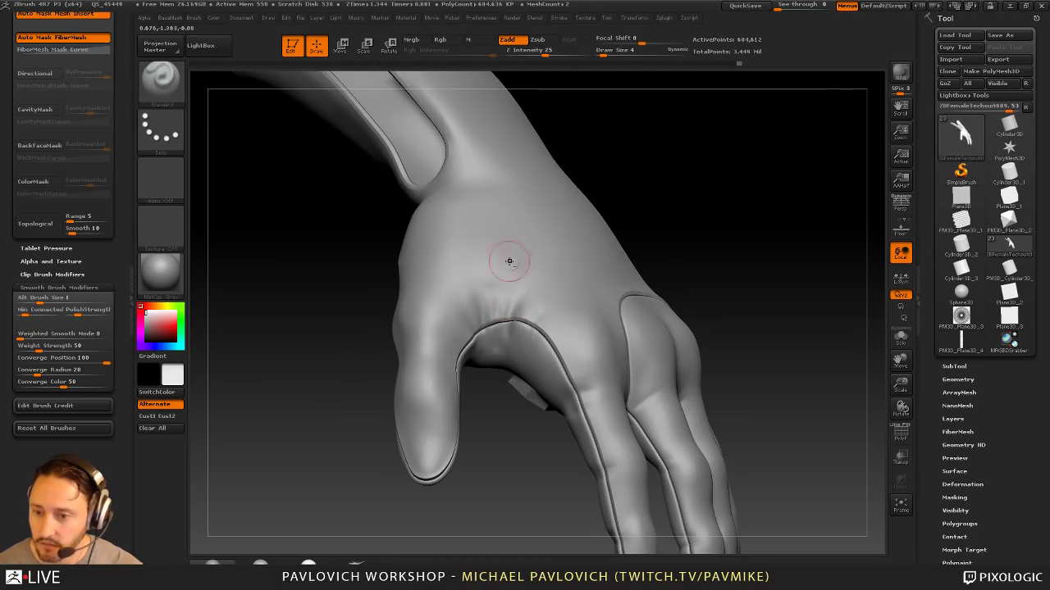
{"action": "left_click_drag", "start_coordinate": [679, 184], "coordinate": [647, 218]}
{"action": "left_click_drag", "start_coordinate": [525, 265], "coordinate": [493, 283], "text": "shift"}
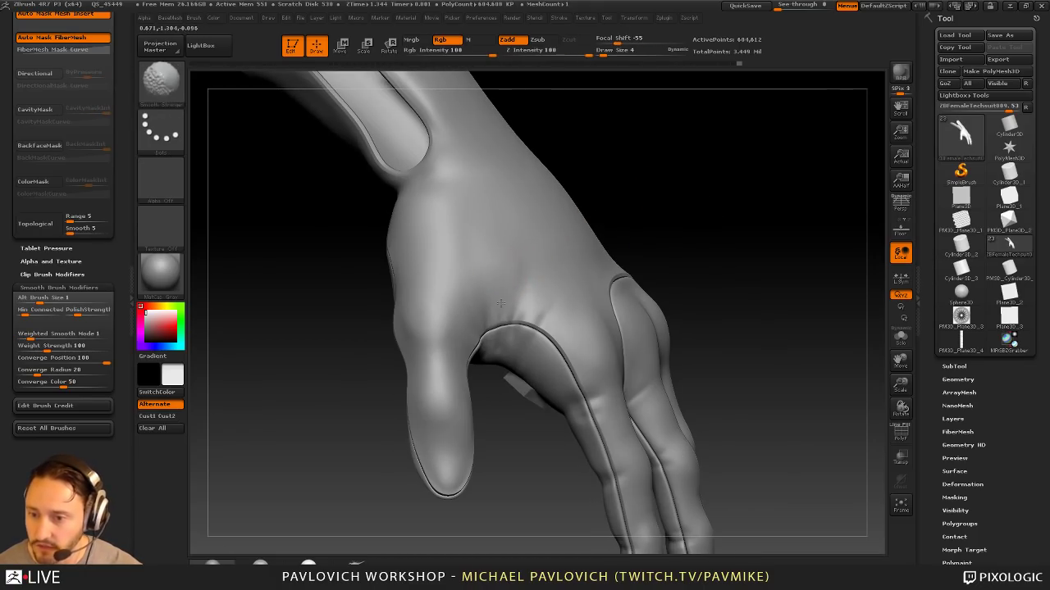
{"action": "left_click_drag", "start_coordinate": [679, 232], "coordinate": [742, 212]}
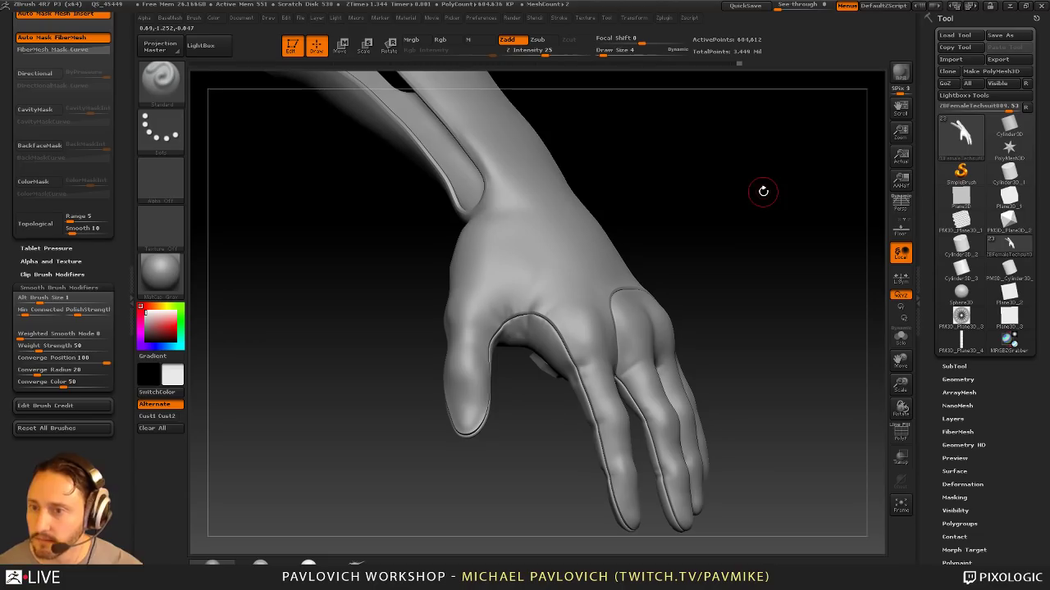
Step: Start a texture import and browse the nautilus Art weapons files to the handgun's Concept withalpha folder
{"action": "left_click", "coordinate": [584, 17]}
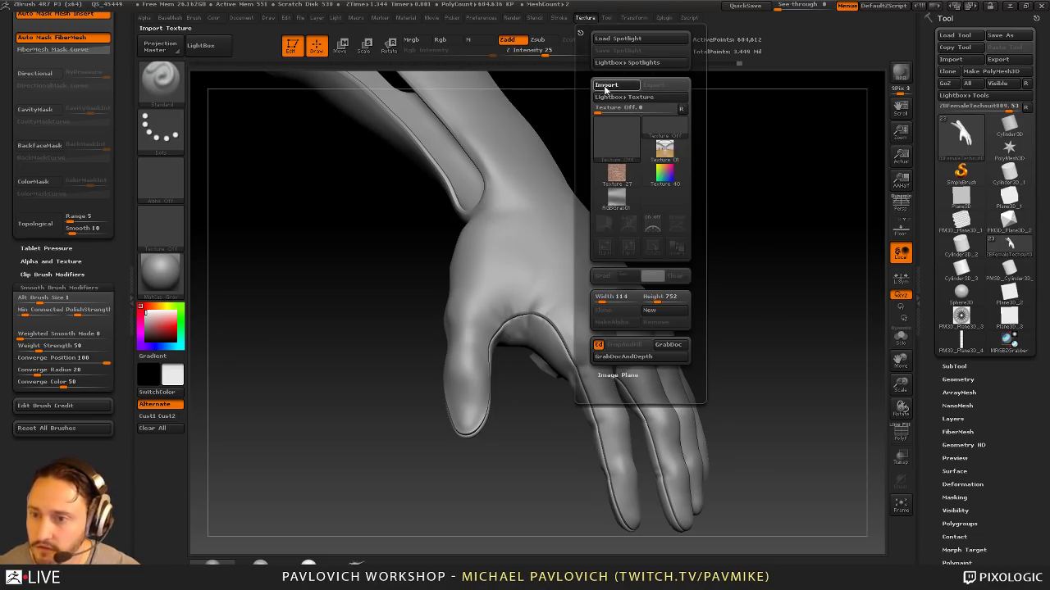
{"action": "left_click", "coordinate": [605, 86]}
{"action": "scroll", "coordinate": [49, 188], "scroll_direction": "up", "scroll_amount": 3}
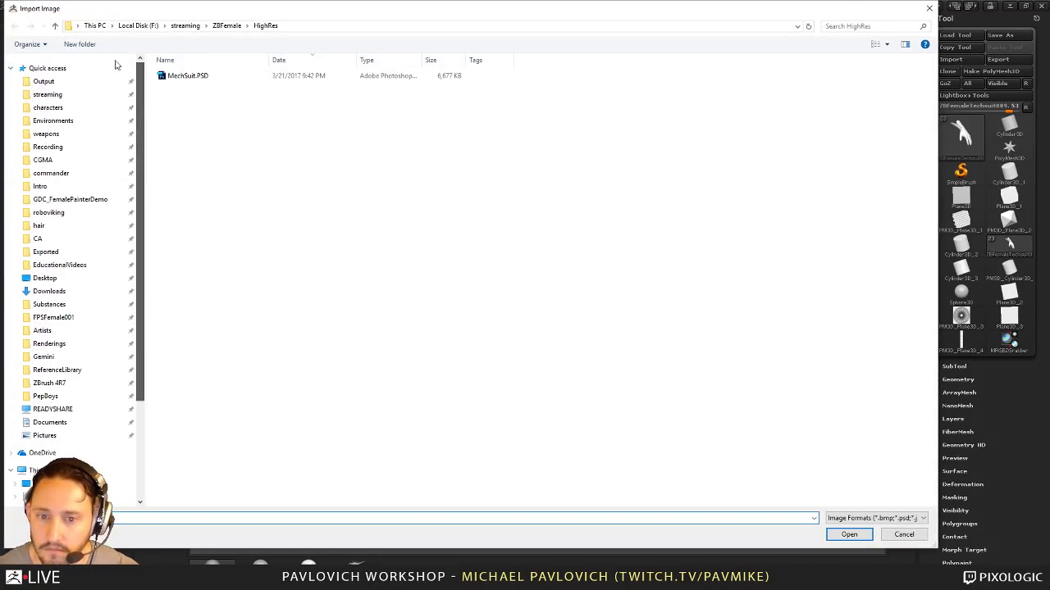
{"action": "left_click", "coordinate": [48, 107]}
{"action": "left_click", "coordinate": [211, 26]}
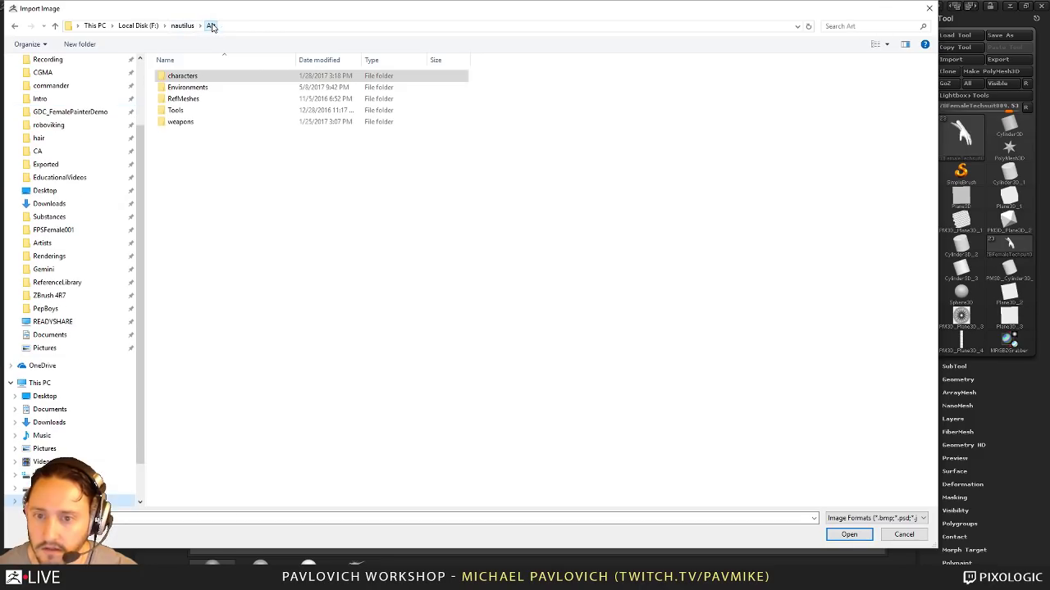
{"action": "double_click", "coordinate": [182, 122]}
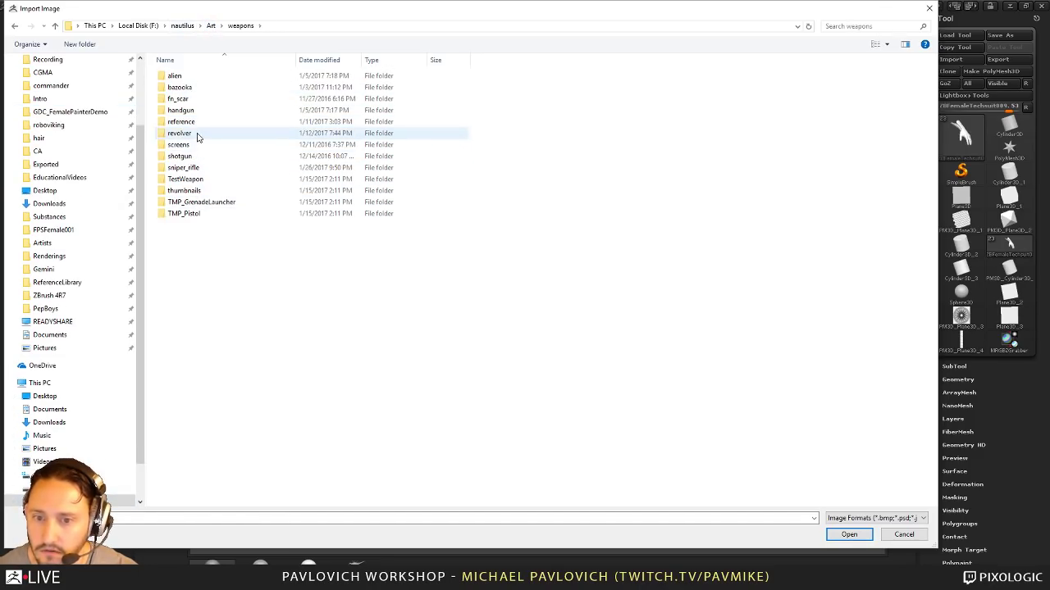
{"action": "left_click", "coordinate": [197, 135]}
{"action": "double_click", "coordinate": [197, 136]}
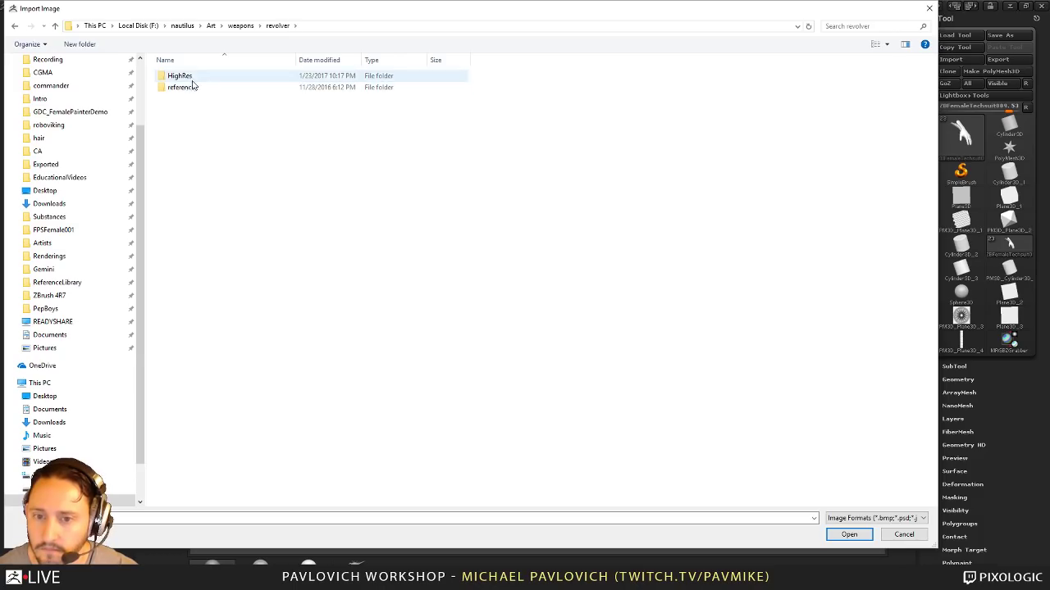
{"action": "left_click", "coordinate": [240, 27]}
{"action": "double_click", "coordinate": [187, 110]}
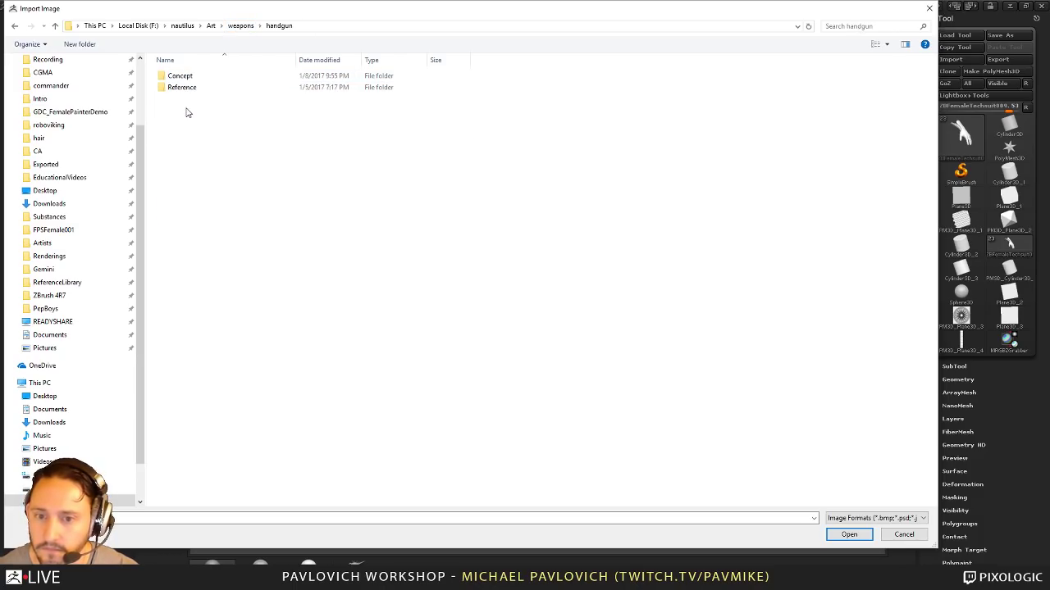
{"action": "double_click", "coordinate": [192, 77]}
{"action": "double_click", "coordinate": [185, 86]}
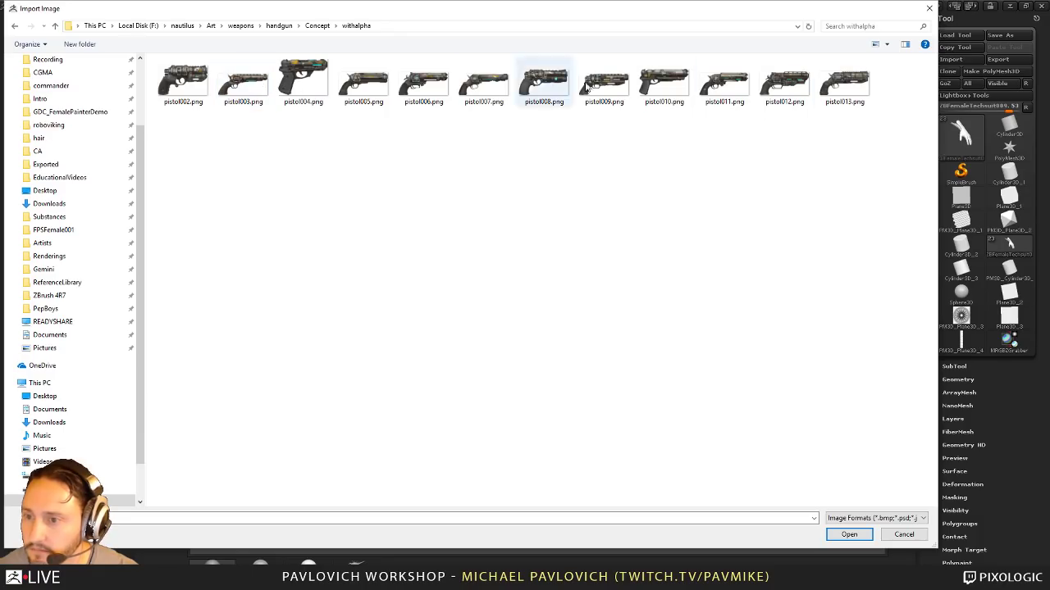
Step: Enlarge the thumbnails to examine the pistol concept images, and close the import dialog without importing
{"action": "right_click", "coordinate": [805, 160]}
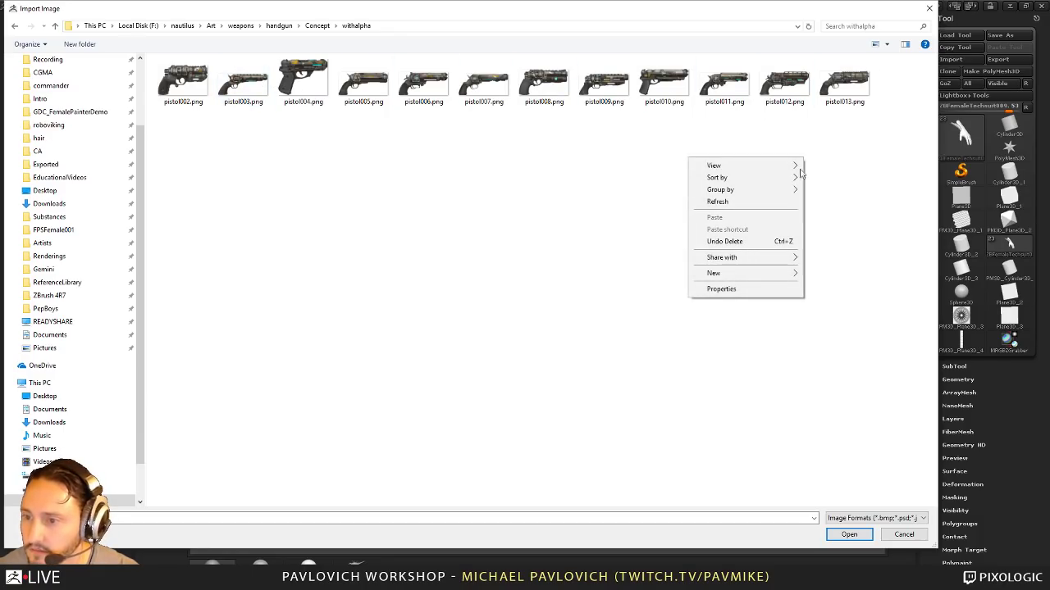
{"action": "mouse_move", "coordinate": [738, 164]}
{"action": "left_click", "coordinate": [615, 176]}
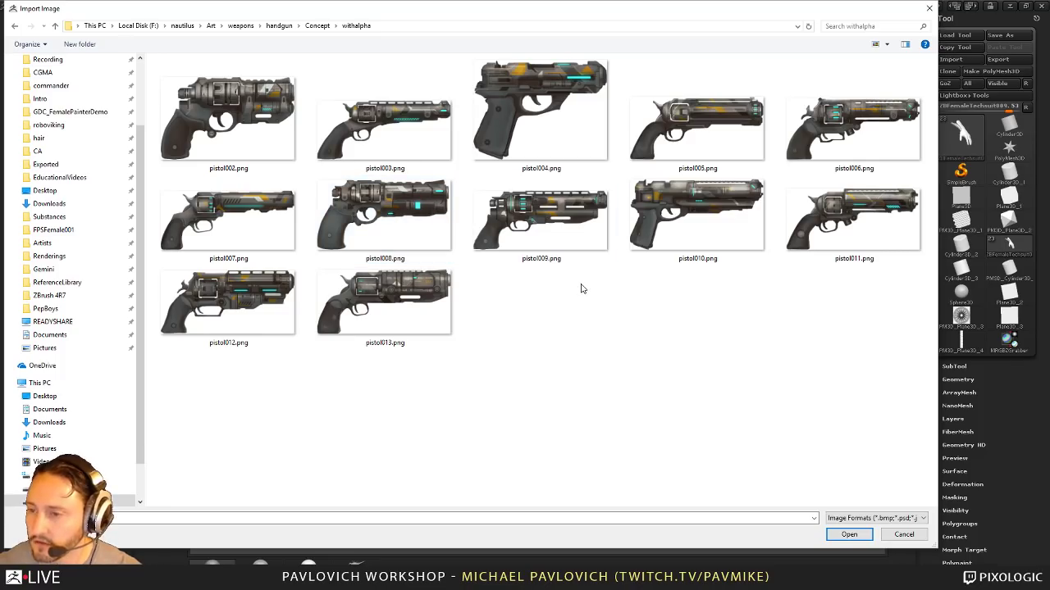
{"action": "left_click", "coordinate": [929, 10]}
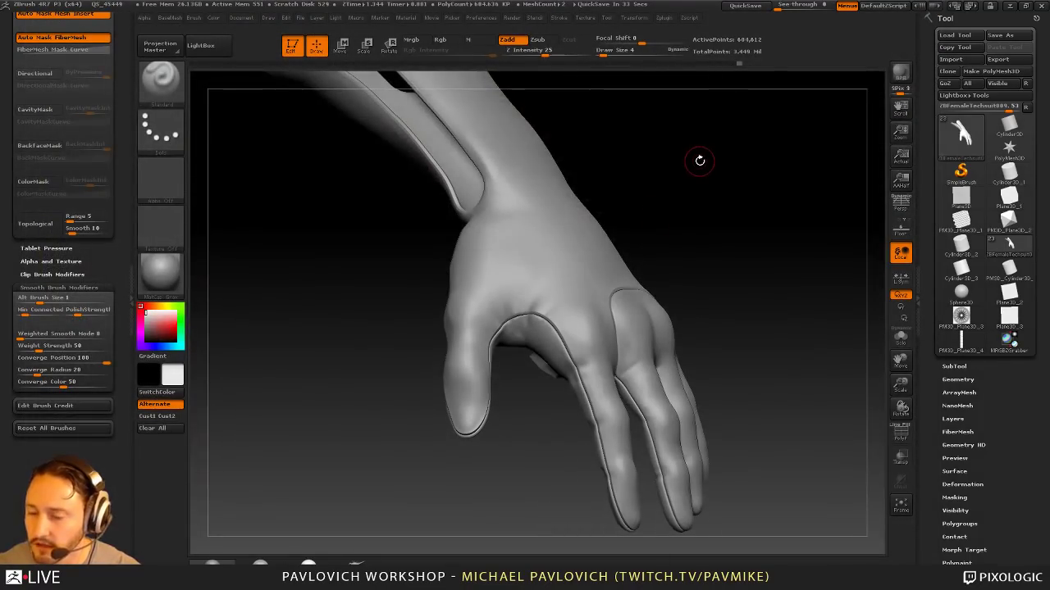
Step: Refine the folds around the thumb-web seam with the draw size set to 2
{"action": "left_click_drag", "start_coordinate": [762, 258], "coordinate": [714, 267]}
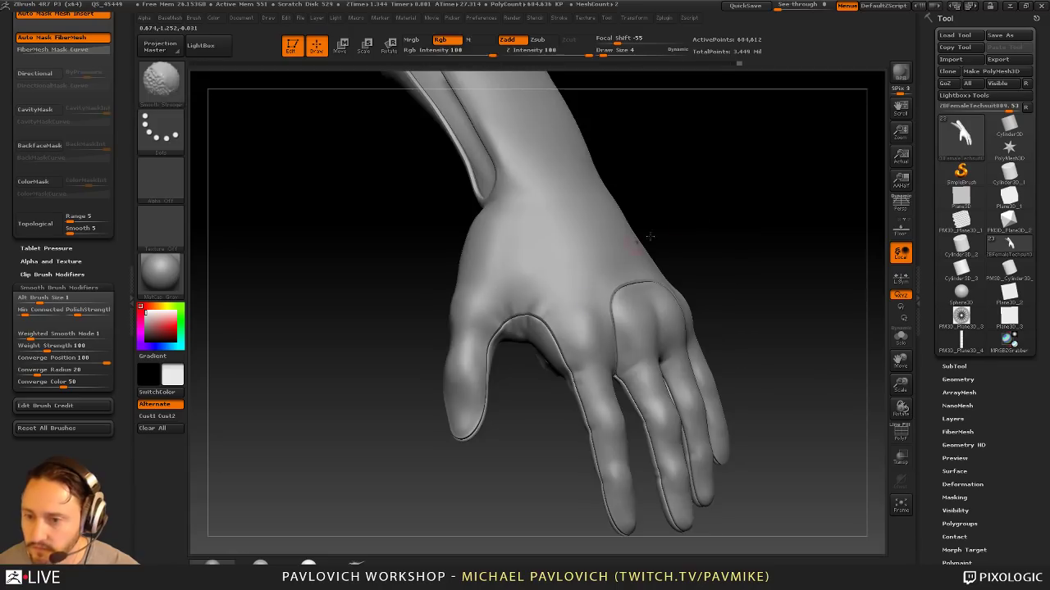
{"action": "mouse_move", "coordinate": [652, 234]}
{"action": "left_mouse_down"}
{"action": "mouse_move", "coordinate": [738, 238]}
{"action": "mouse_move", "coordinate": [663, 244]}
{"action": "mouse_move", "coordinate": [668, 234]}
{"action": "mouse_move", "coordinate": [675, 251]}
{"action": "left_mouse_up"}
{"action": "key", "text": "s"}
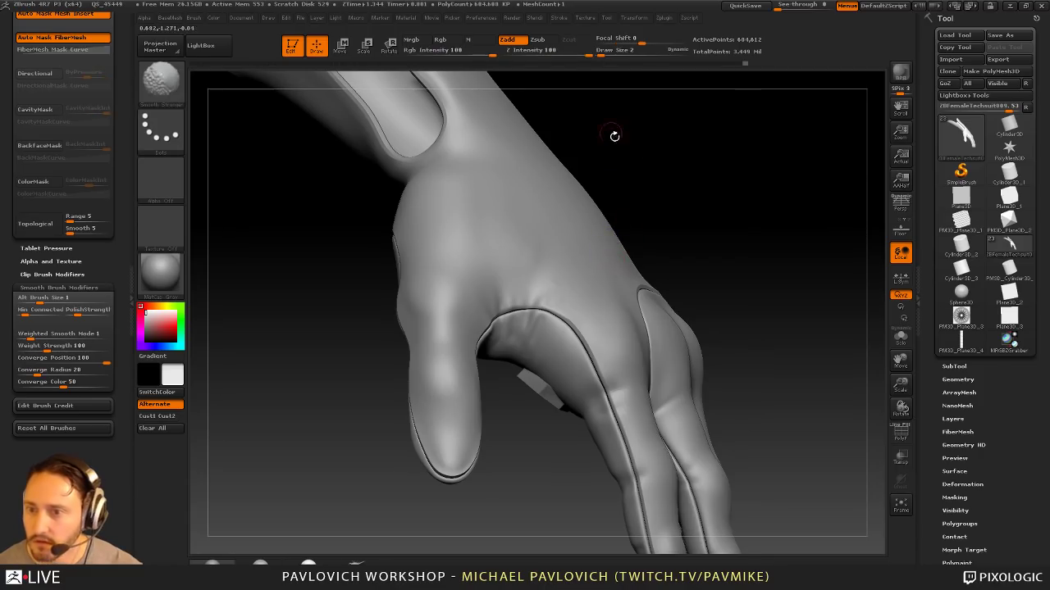
Step: Smooth the glove near the thumb webbing and set the Standard brush's Z Intensity to 32
{"action": "key", "text": "1"}
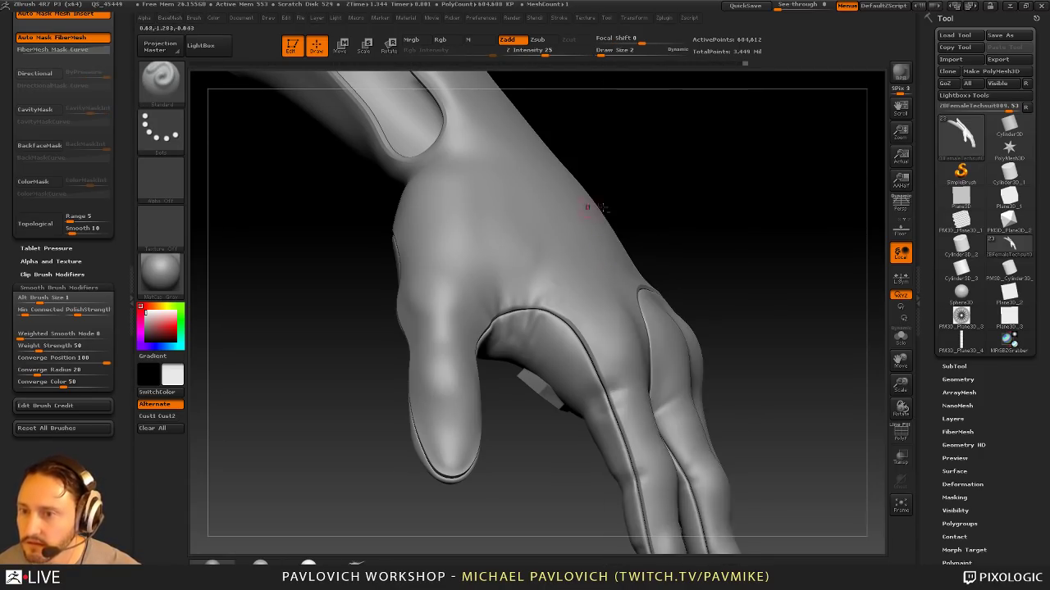
{"action": "left_click_drag", "start_coordinate": [639, 195], "coordinate": [687, 223]}
{"action": "mouse_move", "coordinate": [538, 287]}
{"action": "left_mouse_down", "text": "shift"}
{"action": "mouse_move", "coordinate": [541, 261]}
{"action": "mouse_move", "coordinate": [537, 287]}
{"action": "left_mouse_up", "text": "shift"}
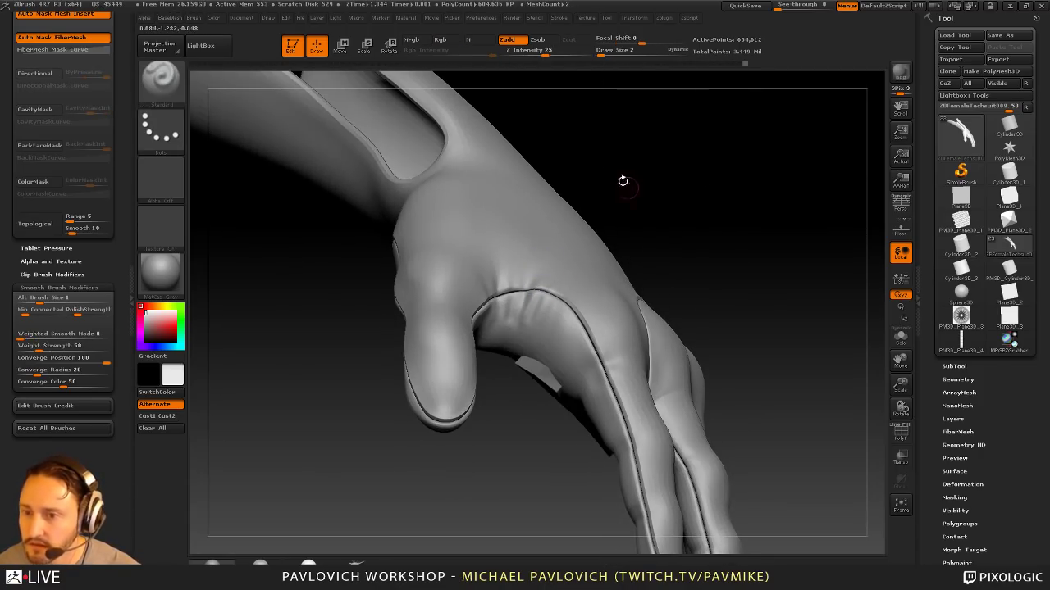
{"action": "left_click_drag", "start_coordinate": [542, 52], "coordinate": [551, 52]}
{"action": "left_click_drag", "start_coordinate": [785, 223], "coordinate": [814, 303]}
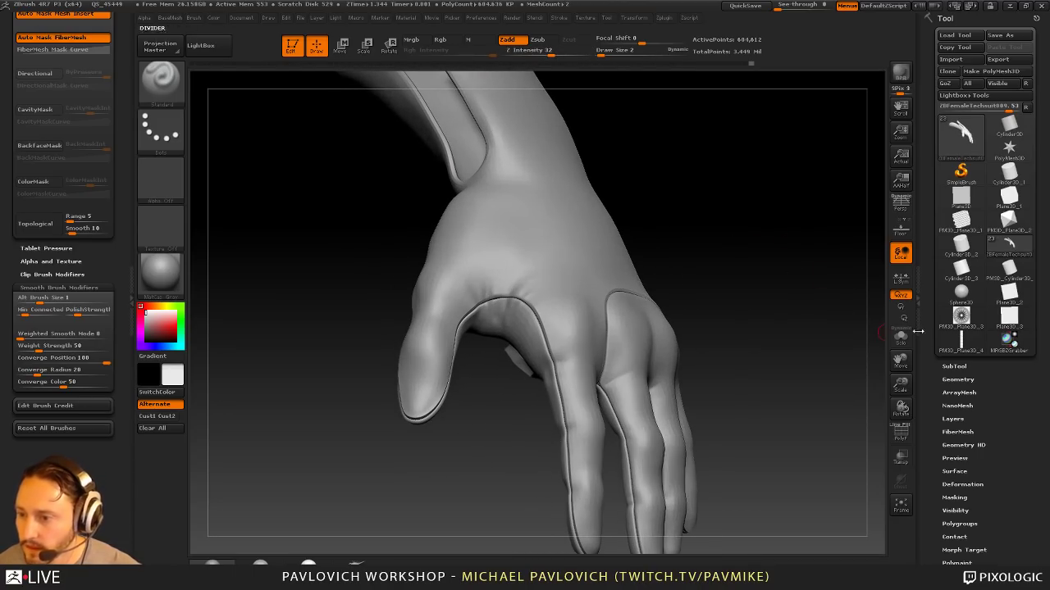
Step: Lower the hand mesh to subdivision level 3 and delete its higher subdivision levels
{"action": "left_click", "coordinate": [954, 379]}
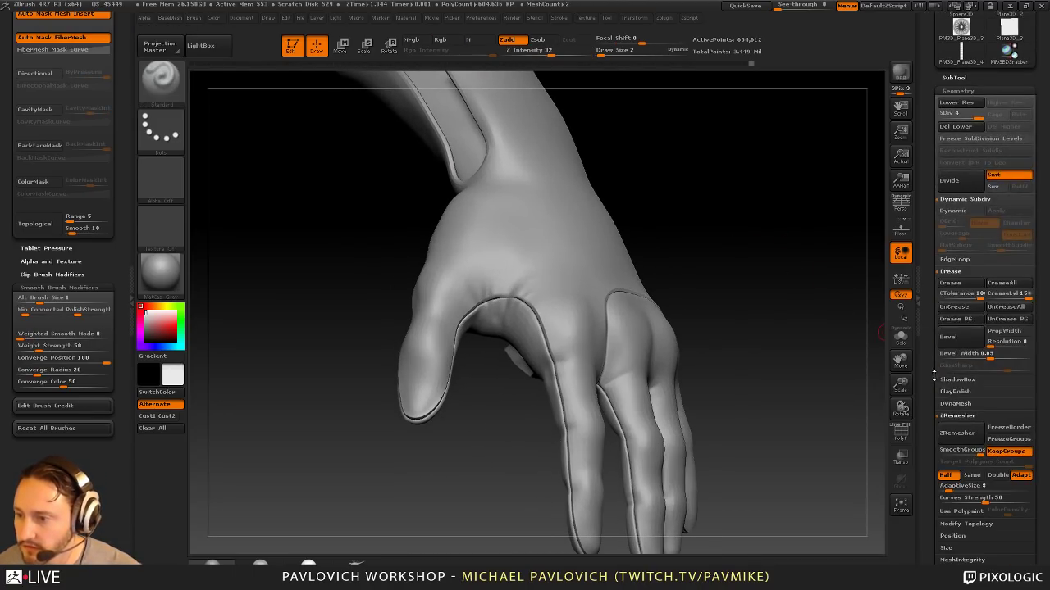
{"action": "left_click", "coordinate": [971, 113]}
{"action": "left_click", "coordinate": [1003, 127]}
Step: Select the palm plate and pull its finger-side edge outward with the Move brush, using Draw Sizes from 30 down to 10
{"action": "mouse_move", "coordinate": [760, 220]}
{"action": "left_mouse_down"}
{"action": "mouse_move", "coordinate": [724, 240]}
{"action": "mouse_move", "coordinate": [668, 243]}
{"action": "mouse_move", "coordinate": [785, 199]}
{"action": "mouse_move", "coordinate": [808, 178]}
{"action": "mouse_move", "coordinate": [795, 244]}
{"action": "mouse_move", "coordinate": [815, 211]}
{"action": "mouse_move", "coordinate": [815, 269]}
{"action": "mouse_move", "coordinate": [775, 273]}
{"action": "left_mouse_up"}
{"action": "left_click", "coordinate": [651, 297], "text": "alt"}
{"action": "left_click_drag", "start_coordinate": [759, 328], "coordinate": [714, 324]}
{"action": "key", "text": "s"}
{"action": "key", "text": "b"}
{"action": "key", "text": "m"}
{"action": "key", "text": "v"}
{"action": "left_click_drag", "start_coordinate": [627, 314], "coordinate": [590, 323]}
{"action": "key", "text": "s"}
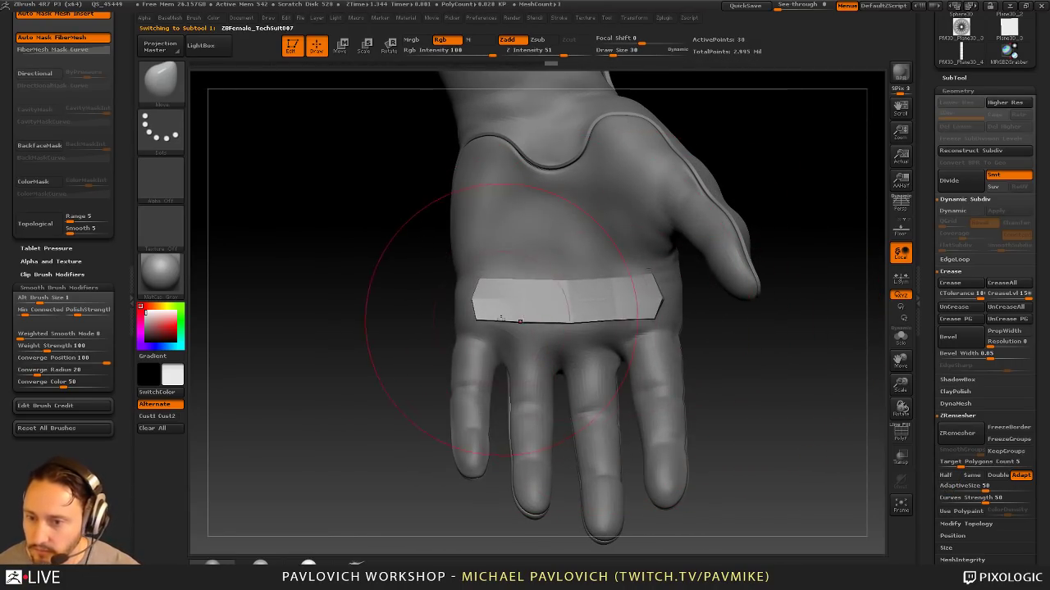
{"action": "left_click_drag", "start_coordinate": [514, 318], "coordinate": [515, 325]}
{"action": "key", "text": "s"}
{"action": "left_click_drag", "start_coordinate": [580, 324], "coordinate": [572, 323]}
{"action": "left_click_drag", "start_coordinate": [570, 323], "coordinate": [591, 318]}
{"action": "key", "text": "s"}
{"action": "left_click_drag", "start_coordinate": [617, 321], "coordinate": [617, 326]}
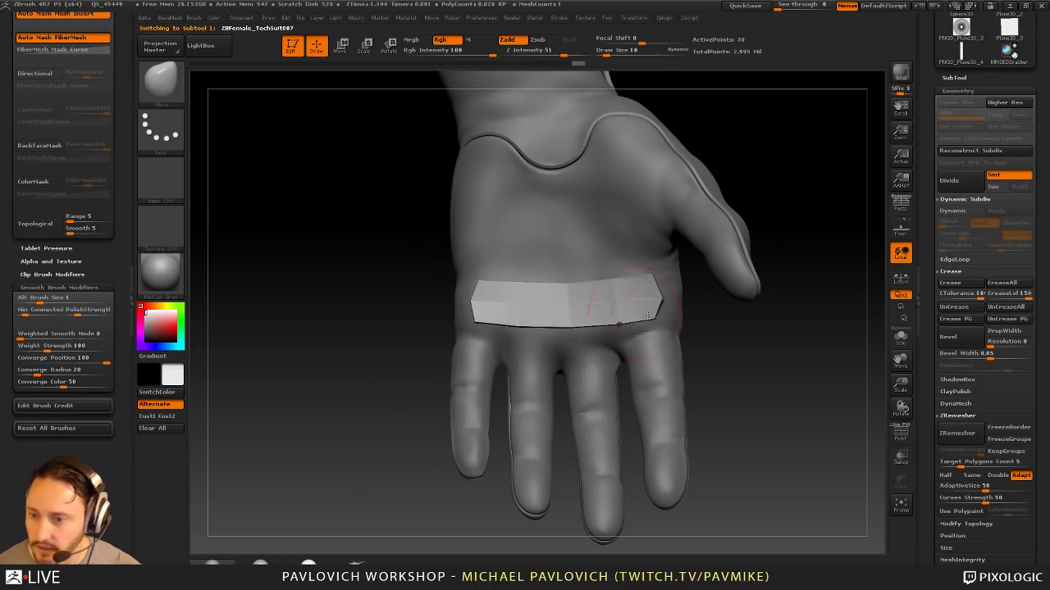
Step: Reshape the plate's wrist-side edge and little-finger corners with the Move brush at Draw Size 17
{"action": "key", "text": "super"}
{"action": "left_click_drag", "start_coordinate": [766, 363], "coordinate": [776, 384]}
{"action": "key", "text": "s"}
{"action": "left_click_drag", "start_coordinate": [587, 325], "coordinate": [592, 325]}
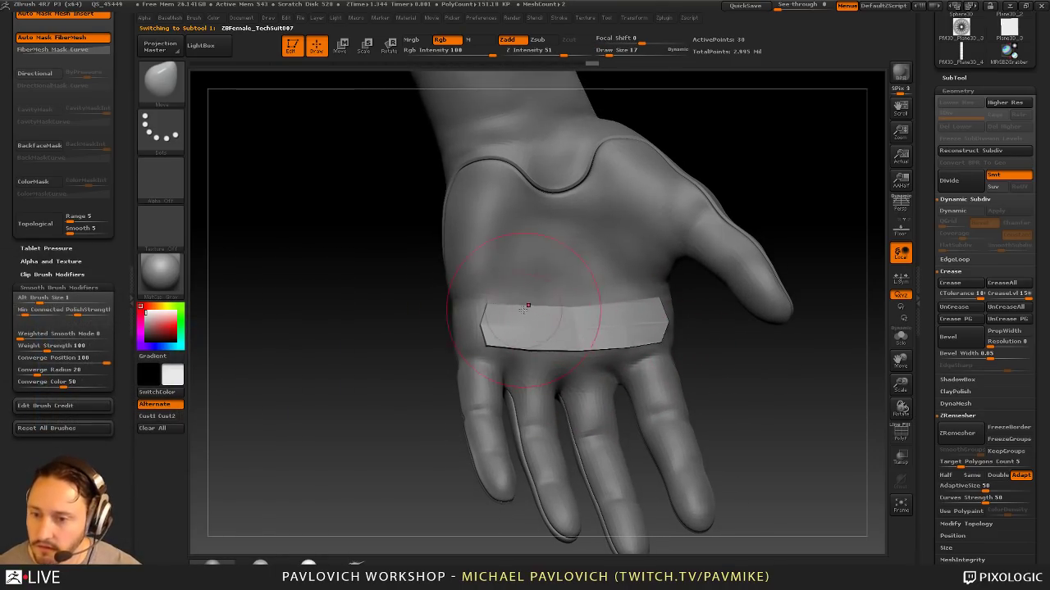
{"action": "left_click_drag", "start_coordinate": [524, 309], "coordinate": [586, 301]}
{"action": "left_click_drag", "start_coordinate": [624, 308], "coordinate": [658, 294]}
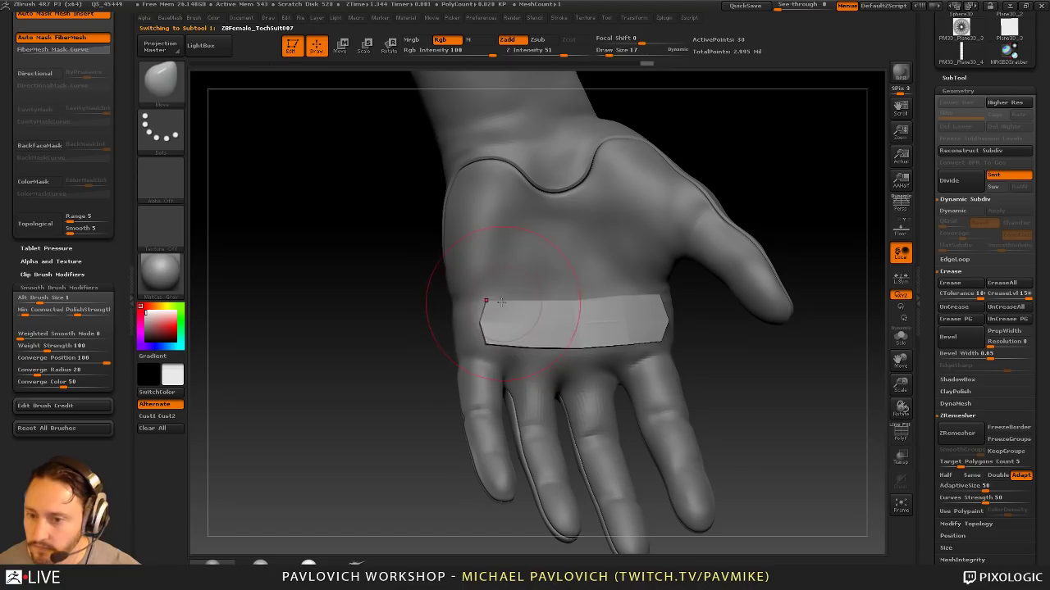
{"action": "left_click_drag", "start_coordinate": [507, 304], "coordinate": [507, 300]}
{"action": "left_click_drag", "start_coordinate": [498, 343], "coordinate": [500, 349]}
Step: Preview the palm plate with Dynamic Subdiv smoothing and its polyframe, and turn both off again
{"action": "left_click_drag", "start_coordinate": [764, 368], "coordinate": [792, 396]}
{"action": "key", "text": "d"}
{"action": "left_click", "coordinate": [897, 432]}
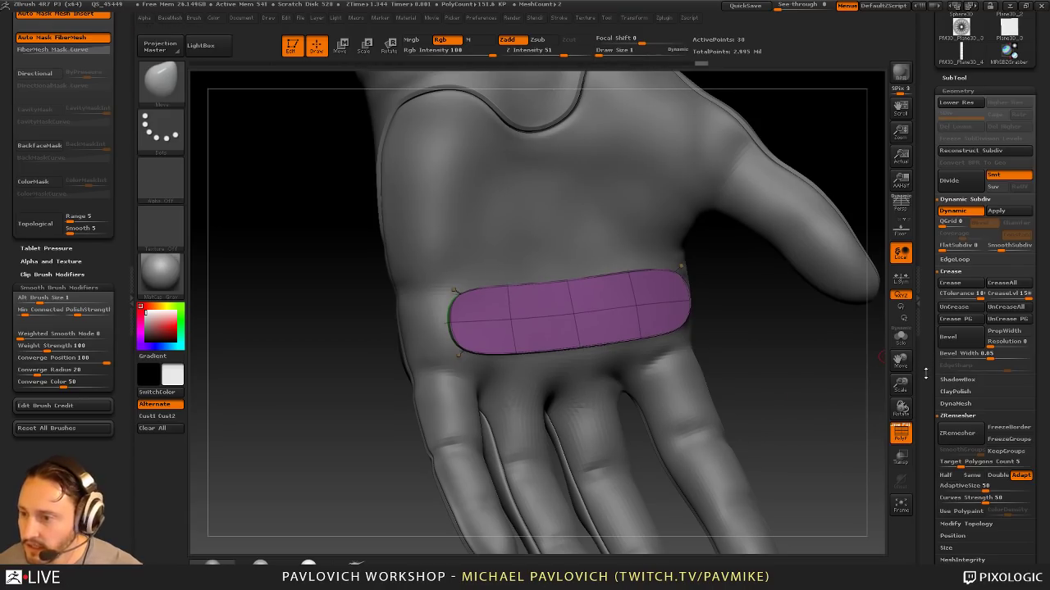
{"action": "left_click_drag", "start_coordinate": [925, 374], "coordinate": [929, 288]}
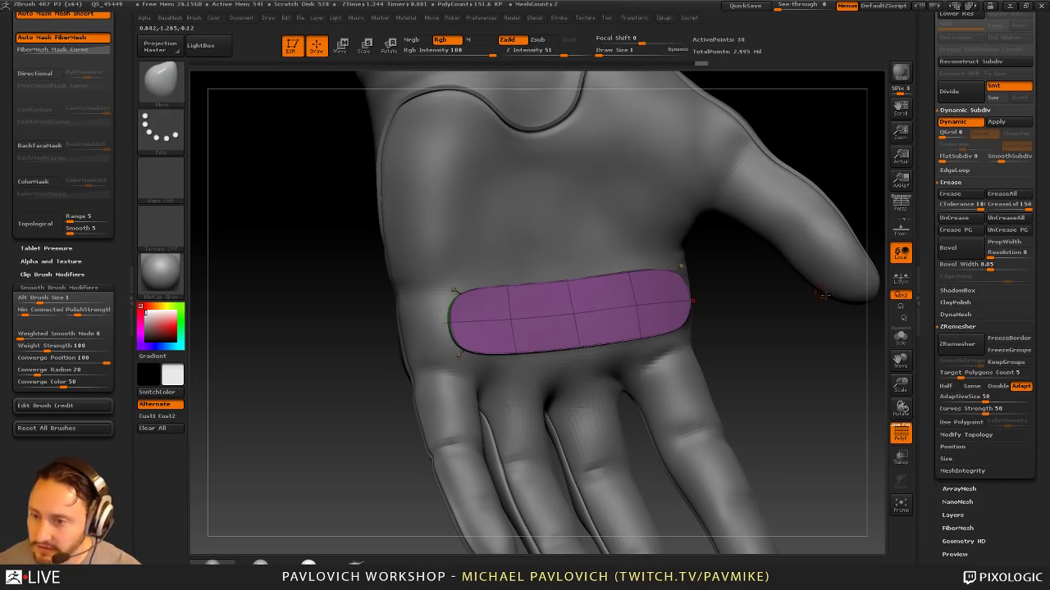
{"action": "left_click", "coordinate": [906, 441]}
{"action": "left_click_drag", "start_coordinate": [871, 410], "coordinate": [842, 391]}
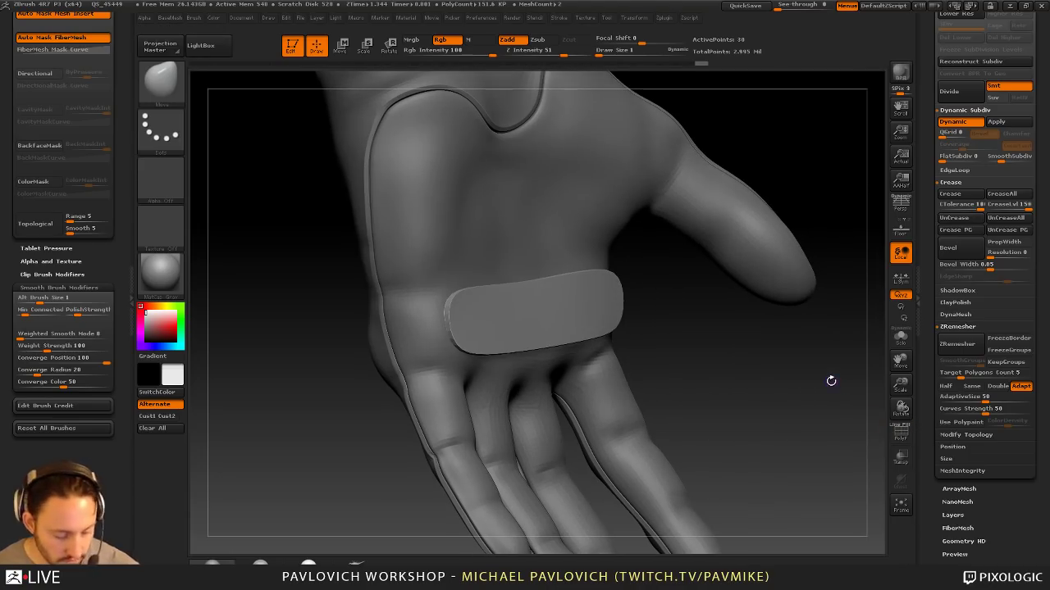
{"action": "key", "text": "shift+d"}
Step: Choose the Standard brush and subdivide the palm plate's geometry three times
{"action": "left_click_drag", "start_coordinate": [649, 347], "coordinate": [658, 373], "text": "alt"}
{"action": "key", "text": "b"}
{"action": "key", "text": "s"}
{"action": "key", "text": "t"}
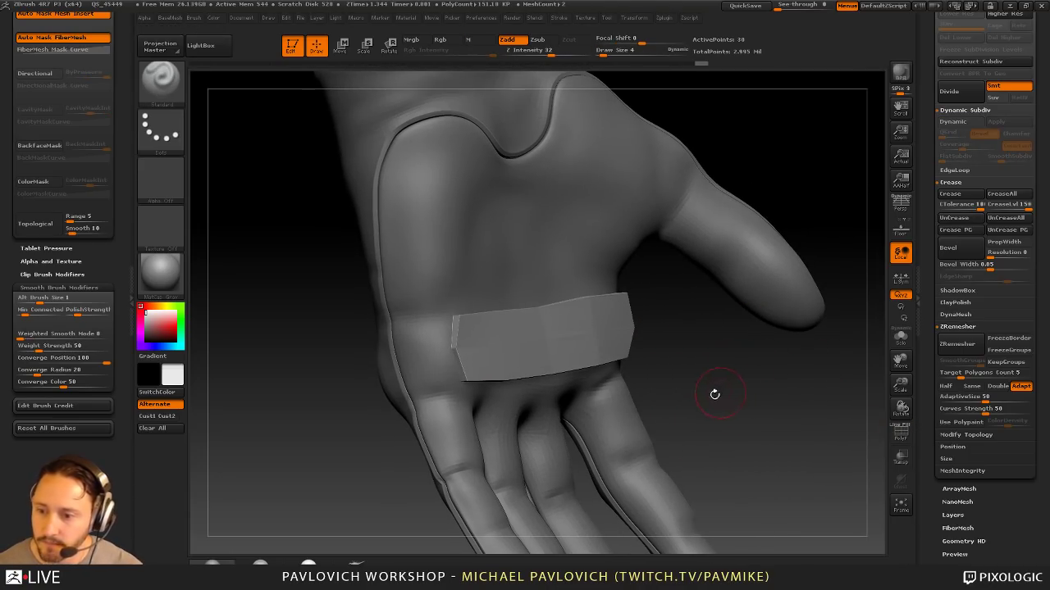
{"action": "key", "text": "s"}
{"action": "mouse_move", "coordinate": [740, 385]}
{"action": "left_mouse_down", "text": "alt"}
{"action": "mouse_move", "coordinate": [747, 407]}
{"action": "mouse_move", "coordinate": [674, 393]}
{"action": "mouse_move", "coordinate": [722, 384]}
{"action": "left_mouse_up", "text": "alt"}
{"action": "key", "text": "s"}
{"action": "key", "text": "s"}
{"action": "mouse_move", "coordinate": [723, 385]}
{"action": "left_mouse_down"}
{"action": "mouse_move", "coordinate": [733, 373]}
{"action": "mouse_move", "coordinate": [747, 378]}
{"action": "left_mouse_up"}
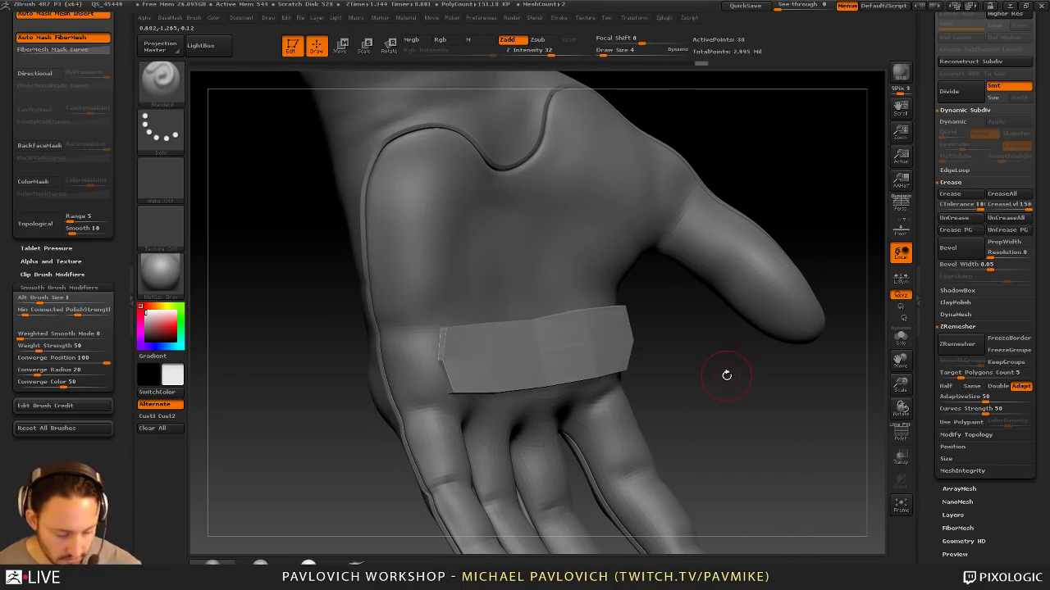
{"action": "key", "text": "ctrl+d"}
{"action": "key", "text": "3"}
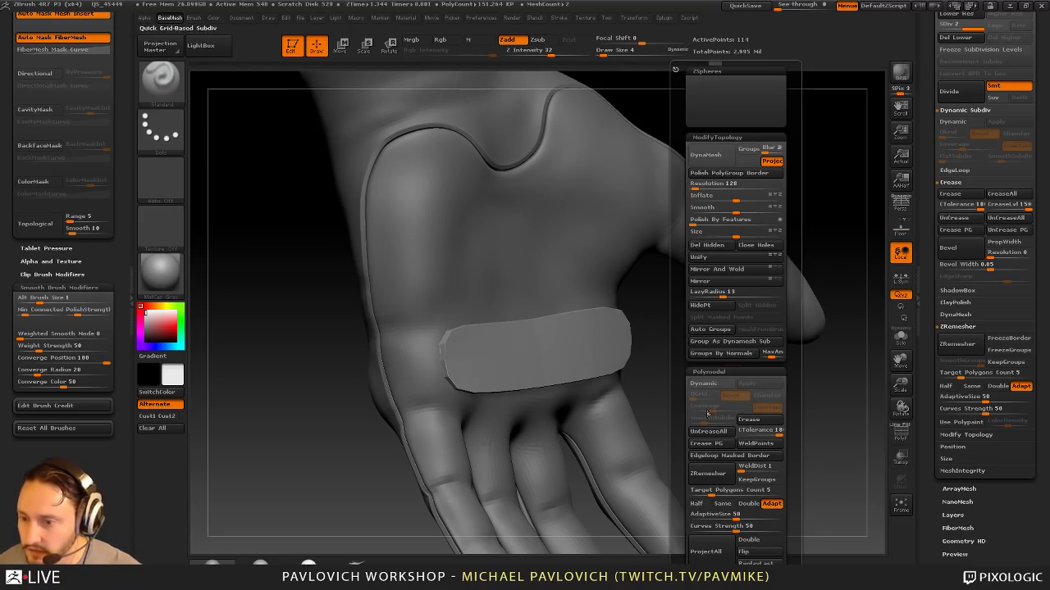
{"action": "key", "text": "ctrl+d"}
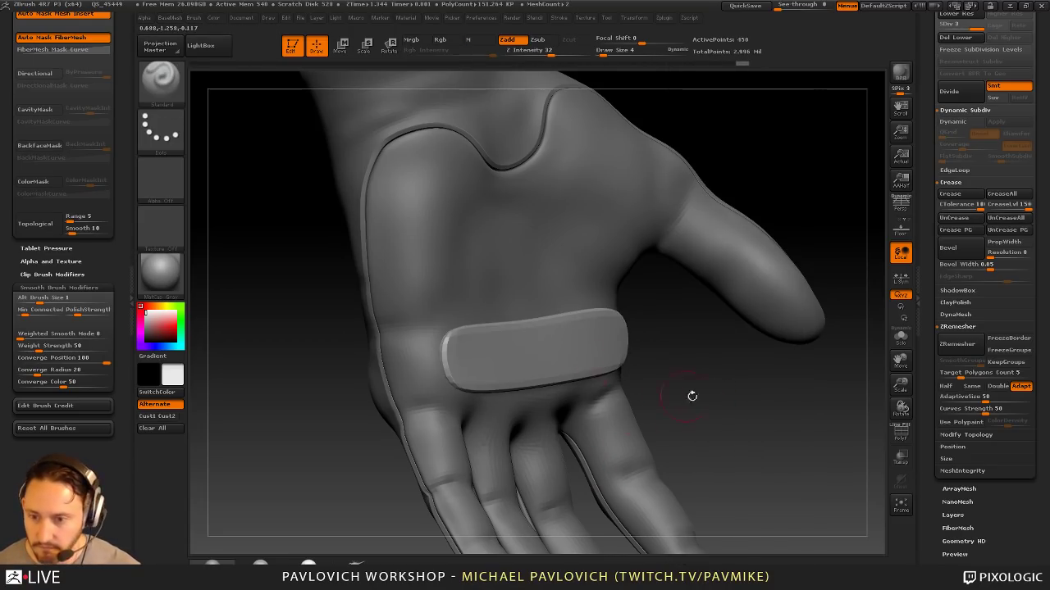
{"action": "mouse_move", "coordinate": [692, 396]}
{"action": "left_mouse_down"}
{"action": "mouse_move", "coordinate": [545, 392]}
{"action": "mouse_move", "coordinate": [750, 392]}
{"action": "mouse_move", "coordinate": [703, 392]}
{"action": "mouse_move", "coordinate": [681, 270]}
{"action": "left_mouse_up"}
{"action": "key", "text": "ctrl+d"}
Step: Adjust the subdivided plate with the Move brush so it fits the palm
{"action": "key", "text": "s"}
{"action": "mouse_move", "coordinate": [597, 429]}
{"action": "left_mouse_down"}
{"action": "mouse_move", "coordinate": [610, 430]}
{"action": "mouse_move", "coordinate": [602, 445]}
{"action": "left_mouse_up"}
{"action": "key", "text": "b"}
{"action": "key", "text": "m"}
{"action": "key", "text": "v"}
{"action": "key", "text": "s"}
{"action": "left_click_drag", "start_coordinate": [606, 450], "coordinate": [602, 450]}
{"action": "left_click_drag", "start_coordinate": [648, 475], "coordinate": [650, 470]}
{"action": "mouse_move", "coordinate": [777, 315]}
{"action": "left_mouse_down"}
{"action": "mouse_move", "coordinate": [771, 275]}
{"action": "mouse_move", "coordinate": [825, 381]}
{"action": "mouse_move", "coordinate": [747, 429]}
{"action": "mouse_move", "coordinate": [737, 406]}
{"action": "mouse_move", "coordinate": [512, 423]}
{"action": "left_mouse_up"}
Step: Select the glove mesh and sculpt a raised ridge along the plate's wrist-side edge with the Standard brush at Draw Size 2
{"action": "key", "text": "s"}
{"action": "left_click", "coordinate": [515, 427], "text": "alt"}
{"action": "left_click_drag", "start_coordinate": [727, 367], "coordinate": [673, 366]}
{"action": "key", "text": "b"}
{"action": "key", "text": "s"}
{"action": "key", "text": "t"}
{"action": "key", "text": "s"}
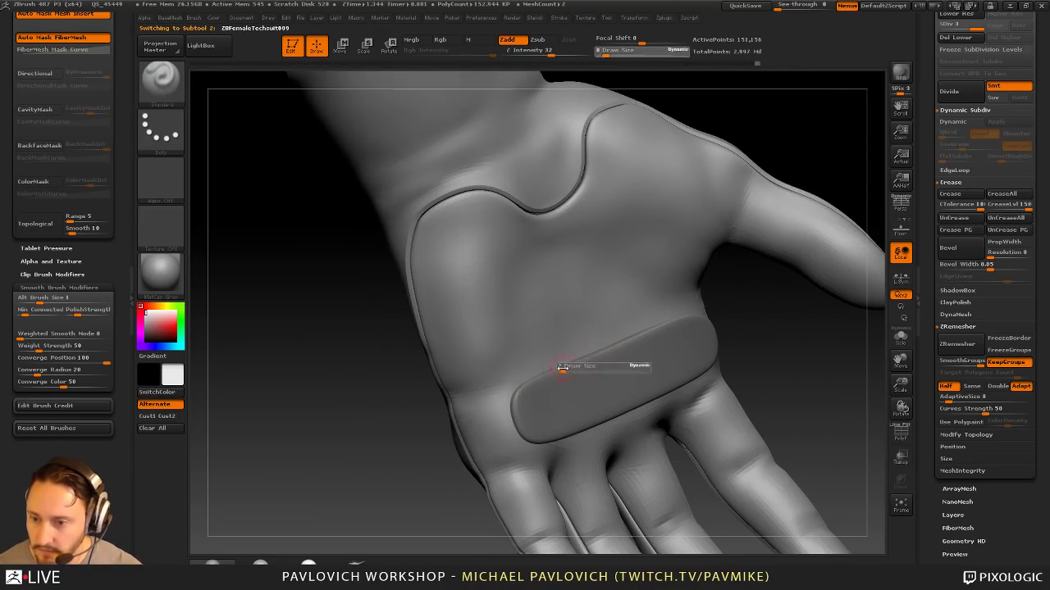
{"action": "left_click_drag", "start_coordinate": [567, 367], "coordinate": [509, 386]}
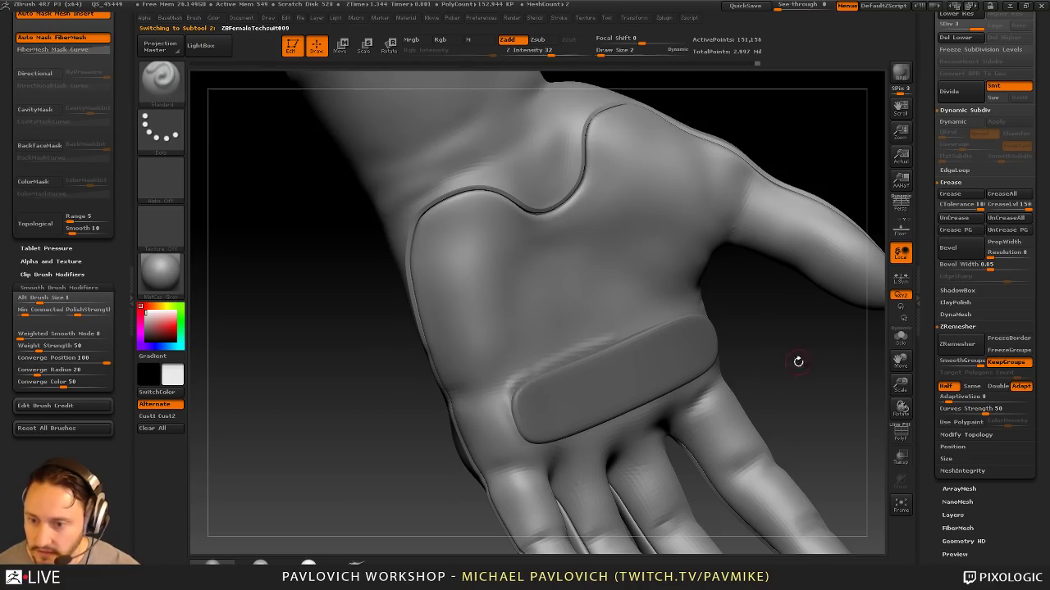
Step: Extend the raised ridge around both plate ends and along the finger-side edge
{"action": "left_click_drag", "start_coordinate": [798, 361], "coordinate": [701, 347]}
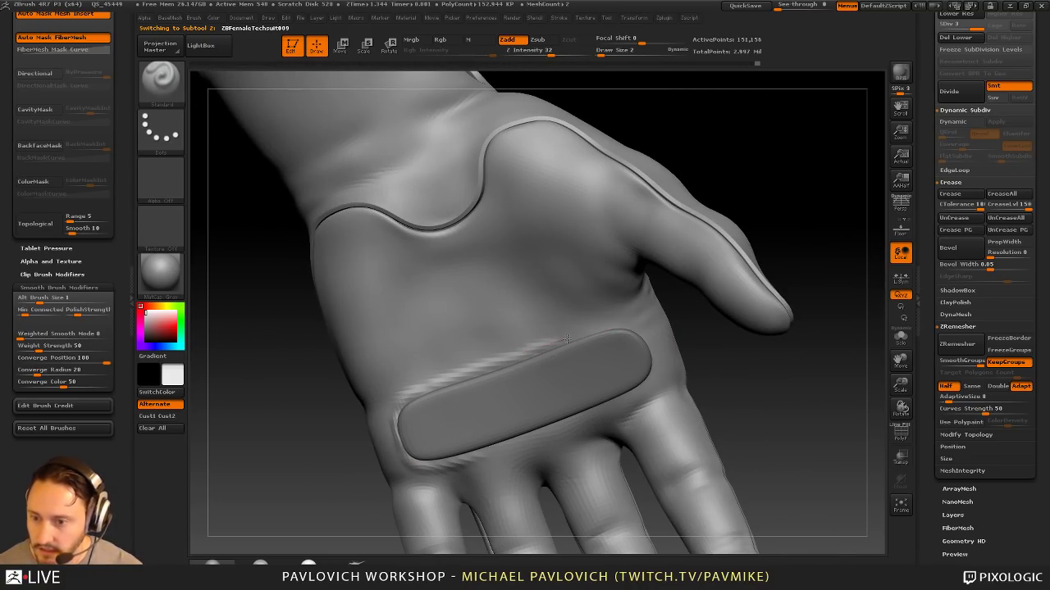
{"action": "left_click_drag", "start_coordinate": [746, 386], "coordinate": [628, 287]}
{"action": "left_click_drag", "start_coordinate": [703, 346], "coordinate": [492, 399]}
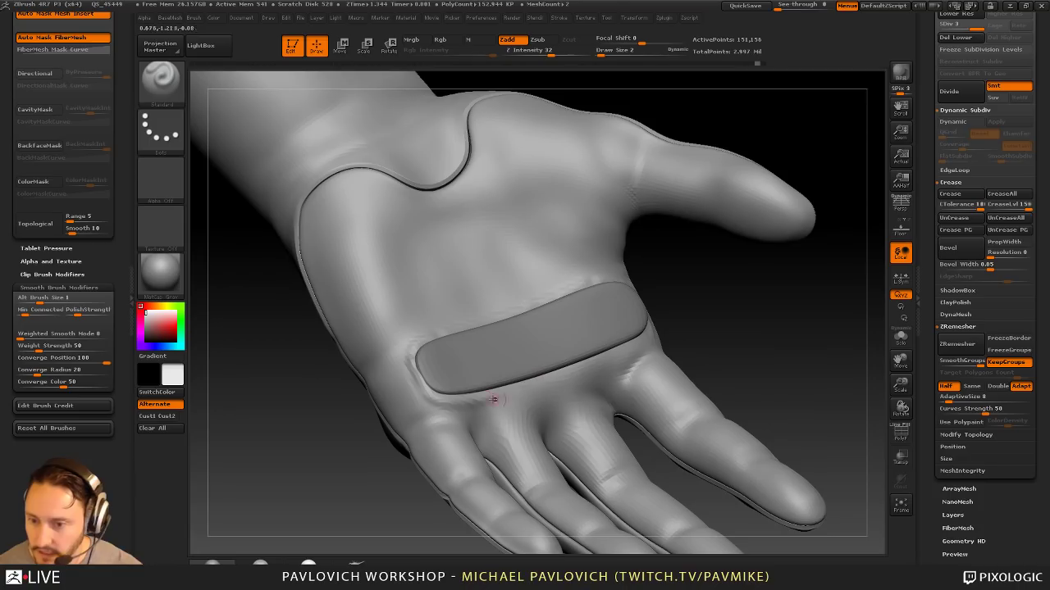
{"action": "left_click_drag", "start_coordinate": [711, 321], "coordinate": [611, 349]}
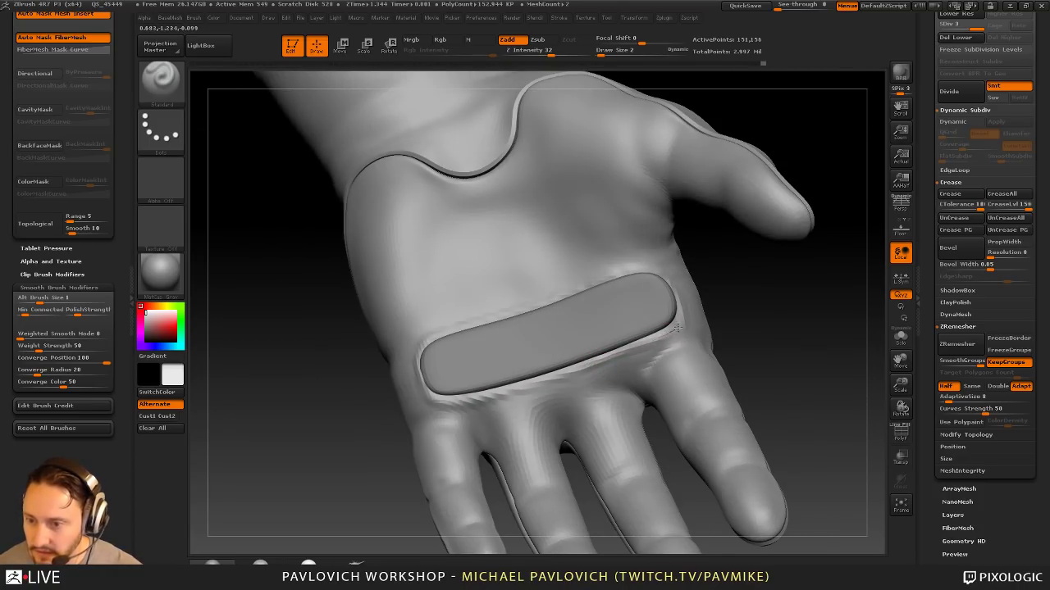
{"action": "left_click_drag", "start_coordinate": [743, 291], "coordinate": [665, 271]}
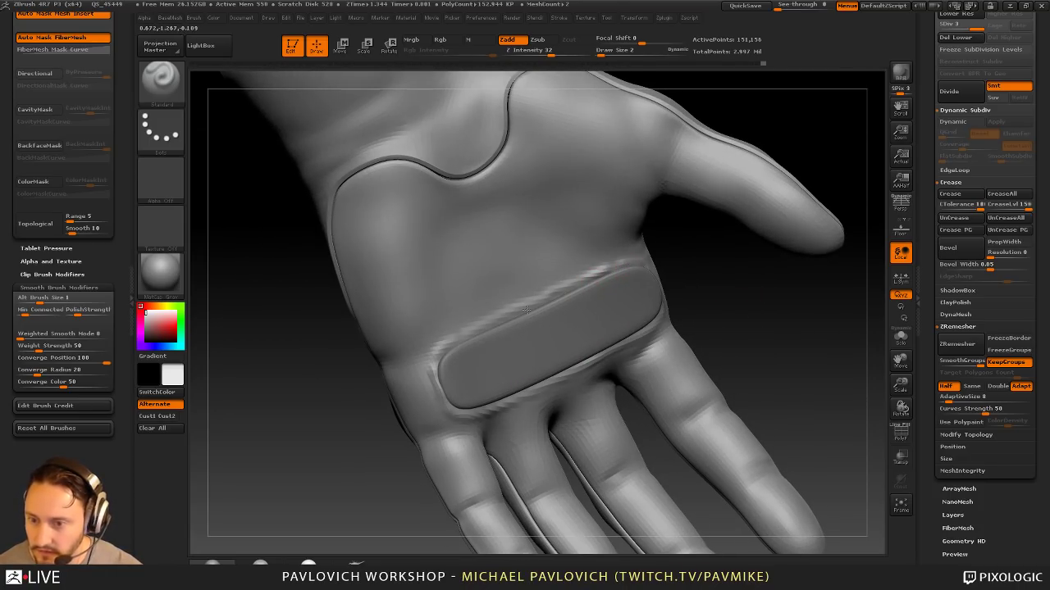
{"action": "left_click_drag", "start_coordinate": [733, 303], "coordinate": [605, 268]}
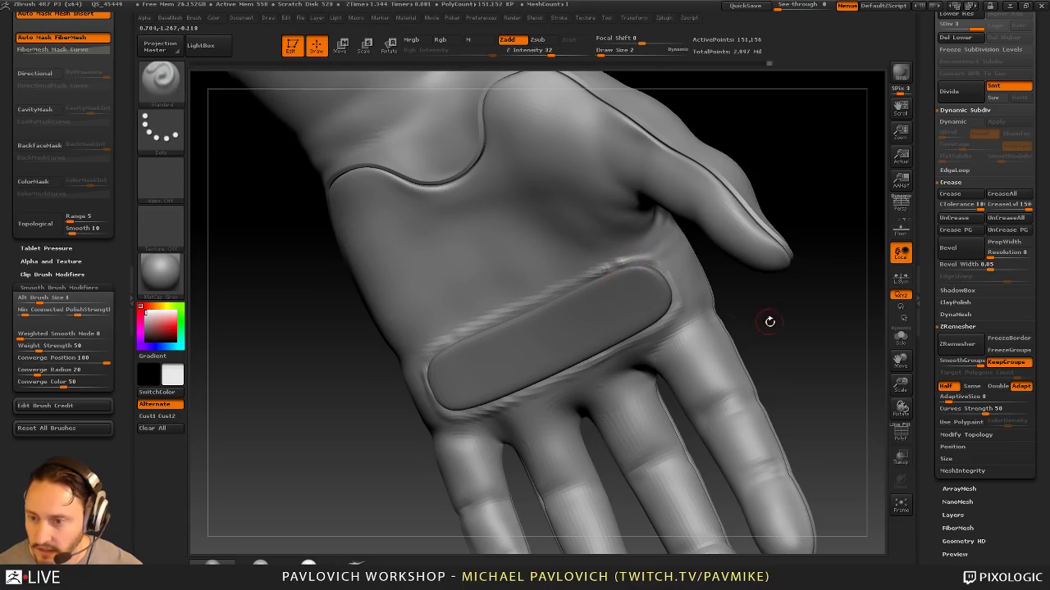
{"action": "left_click_drag", "start_coordinate": [769, 322], "coordinate": [659, 267]}
{"action": "left_click_drag", "start_coordinate": [760, 313], "coordinate": [658, 263]}
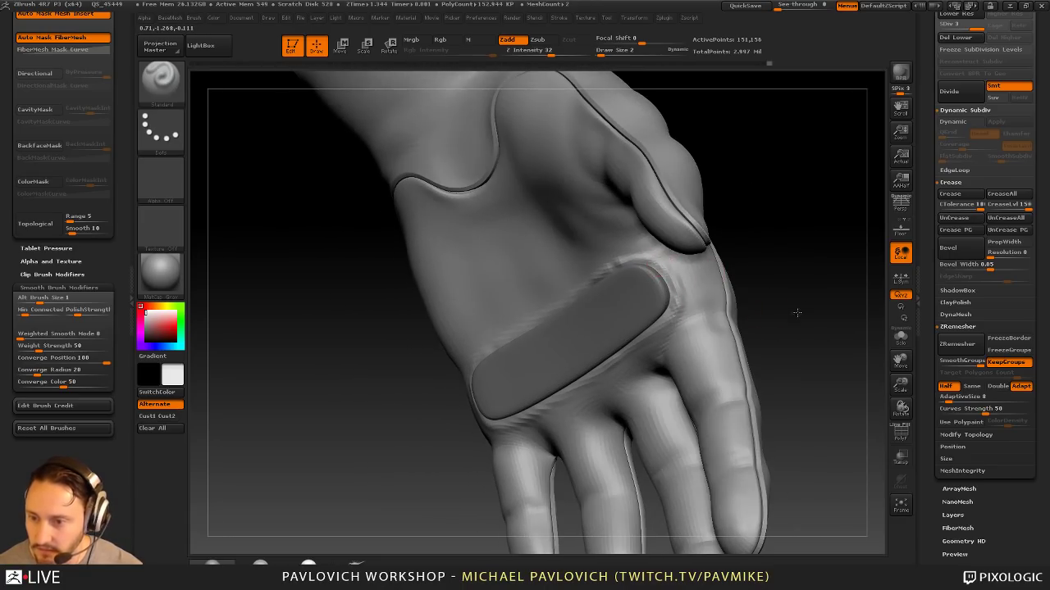
{"action": "left_click_drag", "start_coordinate": [796, 313], "coordinate": [781, 302]}
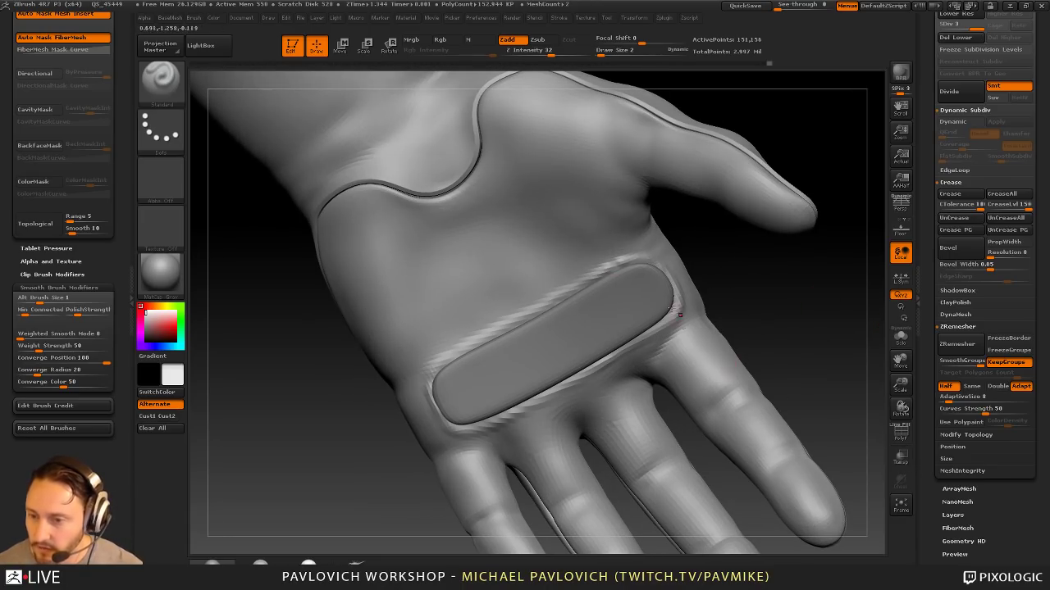
Step: Turn on Transparency with Ghost and keep building up the ridge around the whole plate
{"action": "left_click_drag", "start_coordinate": [842, 355], "coordinate": [859, 369]}
{"action": "left_click", "coordinate": [904, 463]}
{"action": "left_click", "coordinate": [904, 485]}
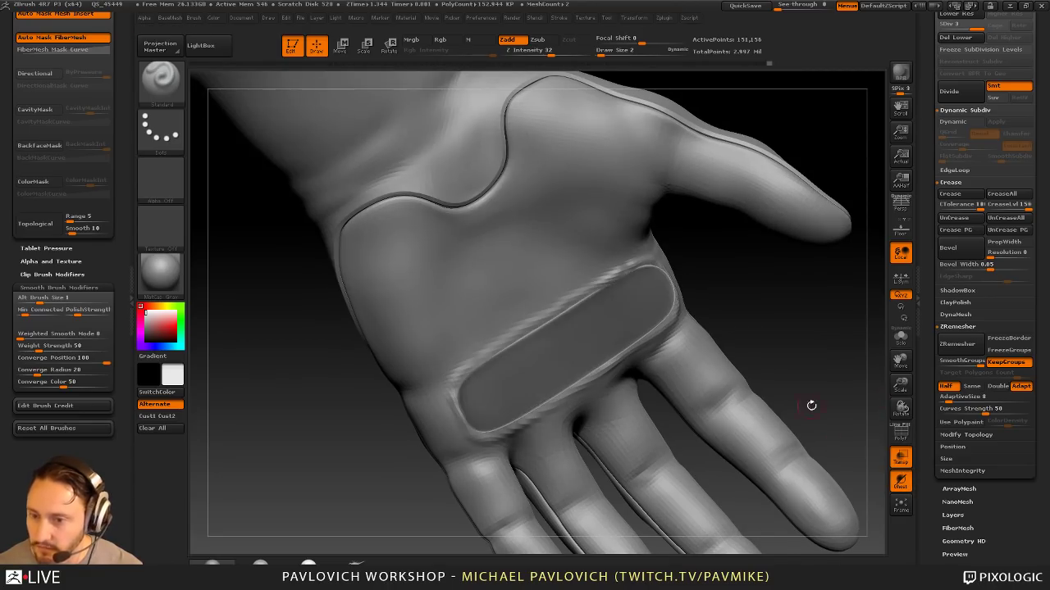
{"action": "left_click_drag", "start_coordinate": [810, 403], "coordinate": [803, 373]}
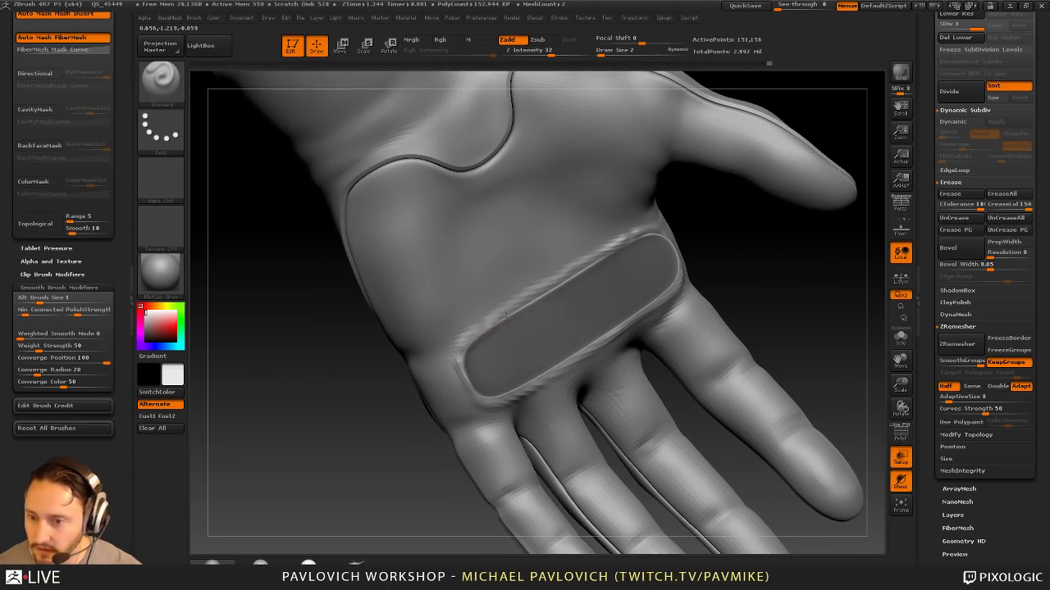
{"action": "left_click_drag", "start_coordinate": [731, 232], "coordinate": [648, 239]}
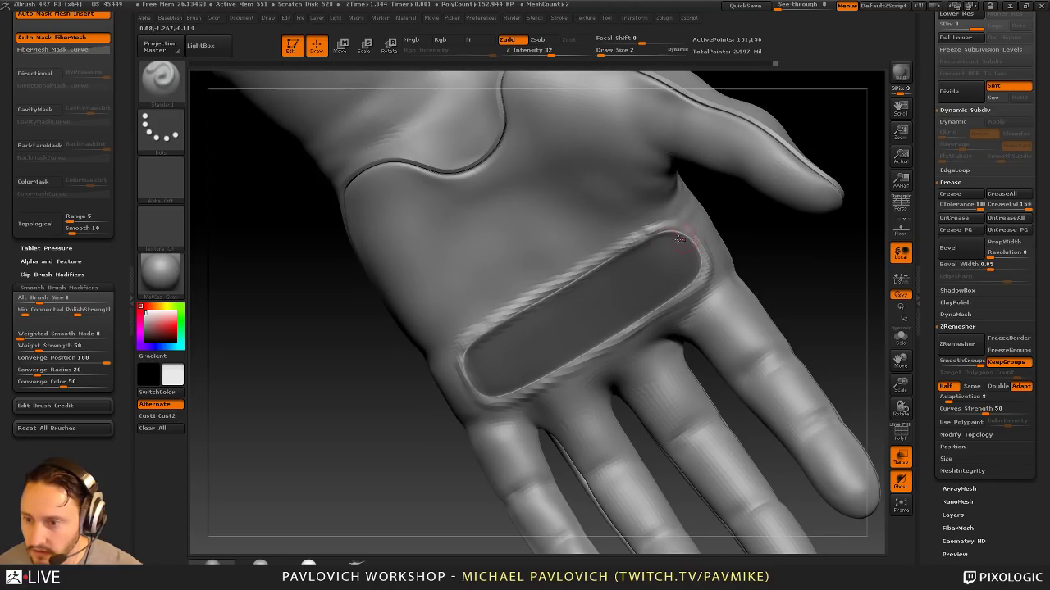
{"action": "mouse_move", "coordinate": [799, 263]}
{"action": "left_mouse_down"}
{"action": "mouse_move", "coordinate": [746, 260]}
{"action": "mouse_move", "coordinate": [800, 251]}
{"action": "left_mouse_up"}
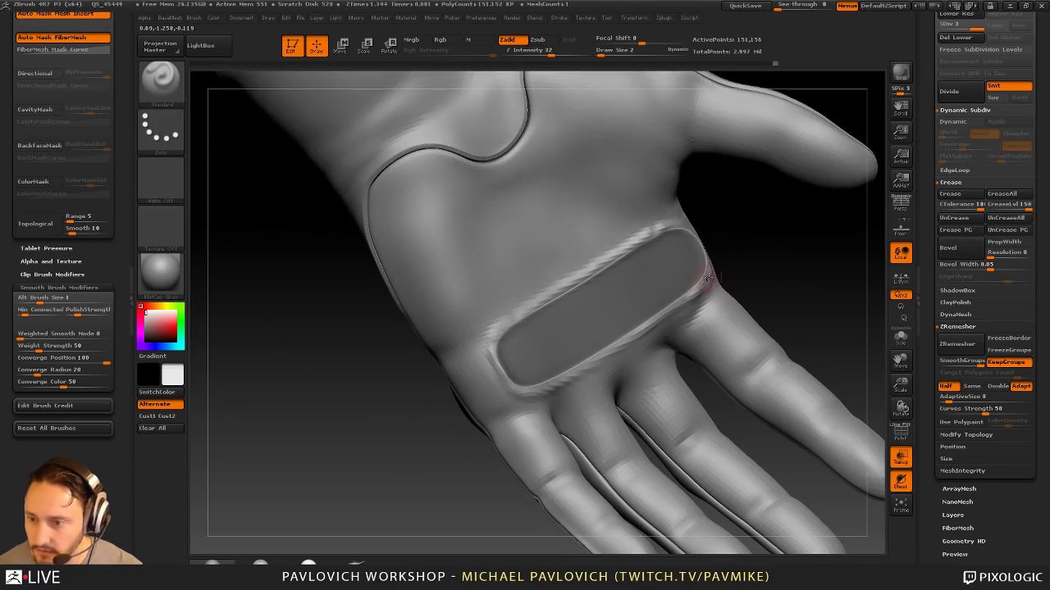
Step: Smooth the ridge around the plate at Draw Size 7 and lower the Smooth brush's Z Intensity
{"action": "key", "text": "s"}
{"action": "left_click", "coordinate": [508, 352]}
{"action": "left_click_drag", "start_coordinate": [495, 360], "coordinate": [611, 315], "text": "shift"}
{"action": "left_click_drag", "start_coordinate": [732, 205], "coordinate": [742, 227]}
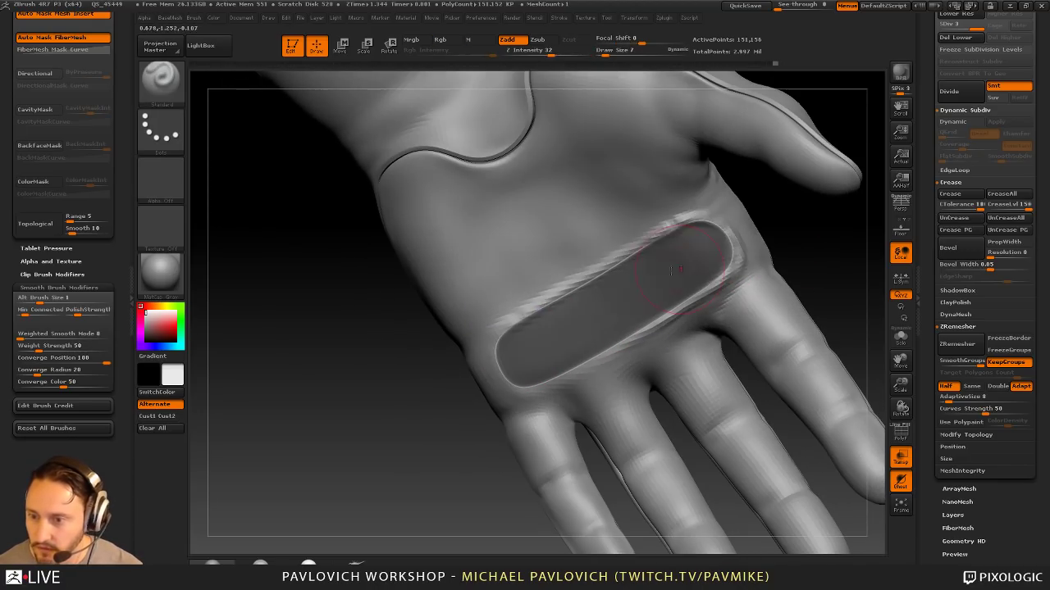
{"action": "mouse_move", "coordinate": [512, 324]}
{"action": "left_mouse_down", "text": "shift"}
{"action": "mouse_move", "coordinate": [683, 224]}
{"action": "mouse_move", "coordinate": [687, 304]}
{"action": "mouse_move", "coordinate": [646, 330]}
{"action": "left_mouse_up", "text": "shift"}
{"action": "left_click_drag", "start_coordinate": [823, 261], "coordinate": [799, 268], "text": "alt"}
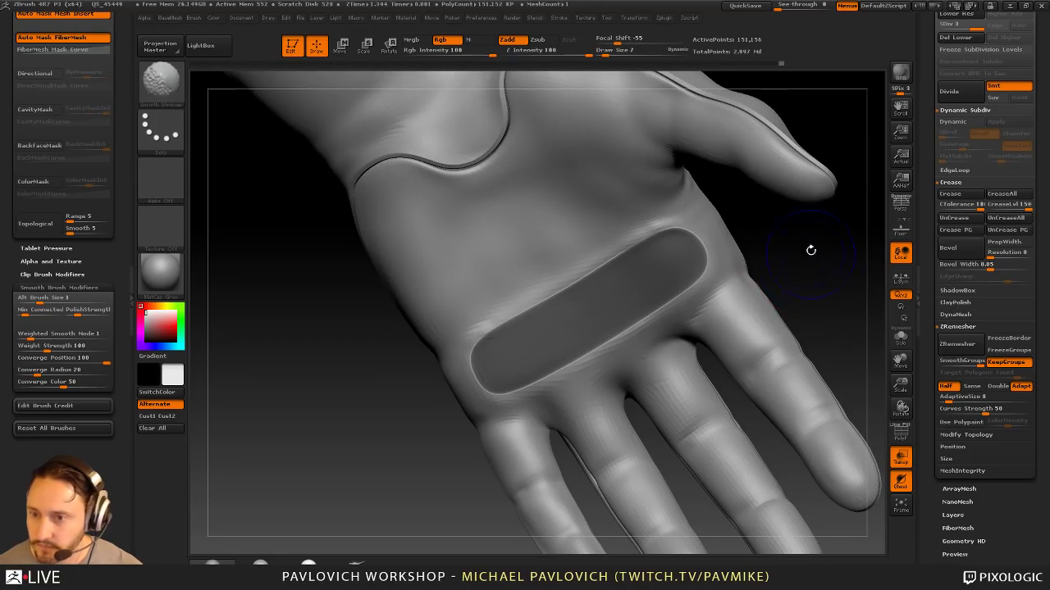
{"action": "left_click_drag", "start_coordinate": [586, 55], "coordinate": [564, 54], "text": "shift"}
{"action": "mouse_move", "coordinate": [822, 268]}
{"action": "left_mouse_down"}
{"action": "mouse_move", "coordinate": [799, 254]}
{"action": "mouse_move", "coordinate": [728, 262]}
{"action": "left_mouse_up"}
Step: Raise the glove surface along the plate's wrist-side edge and around its end with the Standard brush at Draw Size 3
{"action": "key", "text": "s"}
{"action": "left_click", "coordinate": [687, 258]}
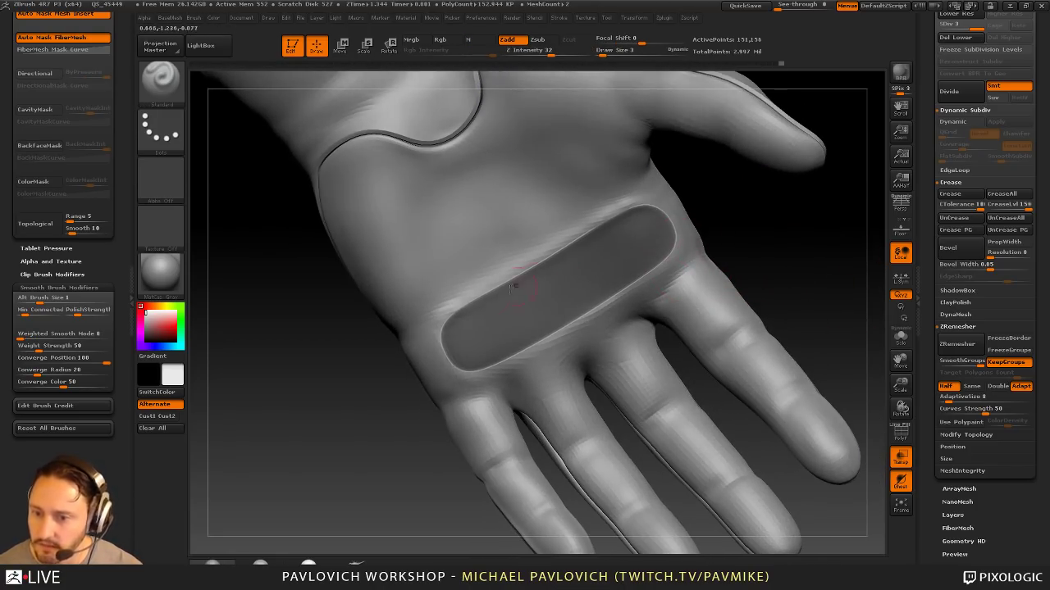
{"action": "left_click_drag", "start_coordinate": [502, 279], "coordinate": [607, 217]}
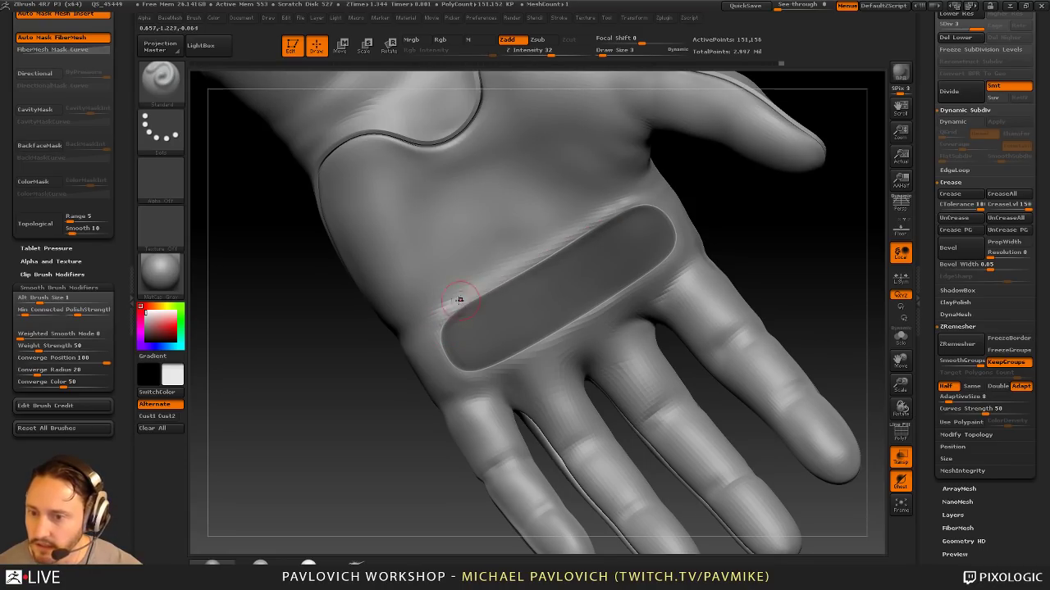
{"action": "mouse_move", "coordinate": [462, 299]}
{"action": "left_mouse_down"}
{"action": "mouse_move", "coordinate": [588, 226]}
{"action": "mouse_move", "coordinate": [550, 253]}
{"action": "left_mouse_up"}
{"action": "key", "text": "ctrl+z"}
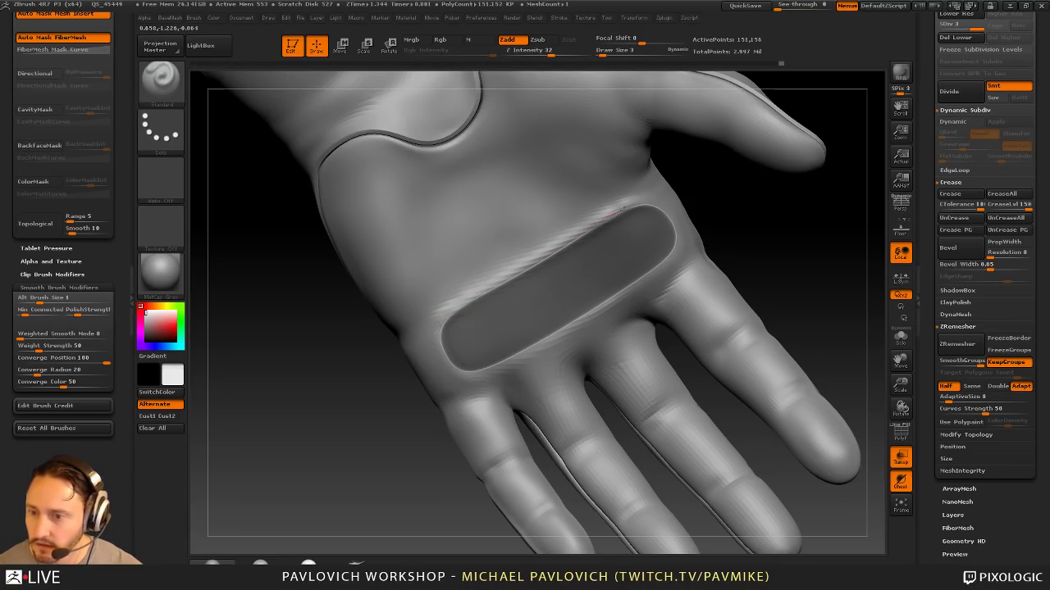
{"action": "left_click_drag", "start_coordinate": [741, 232], "coordinate": [686, 222]}
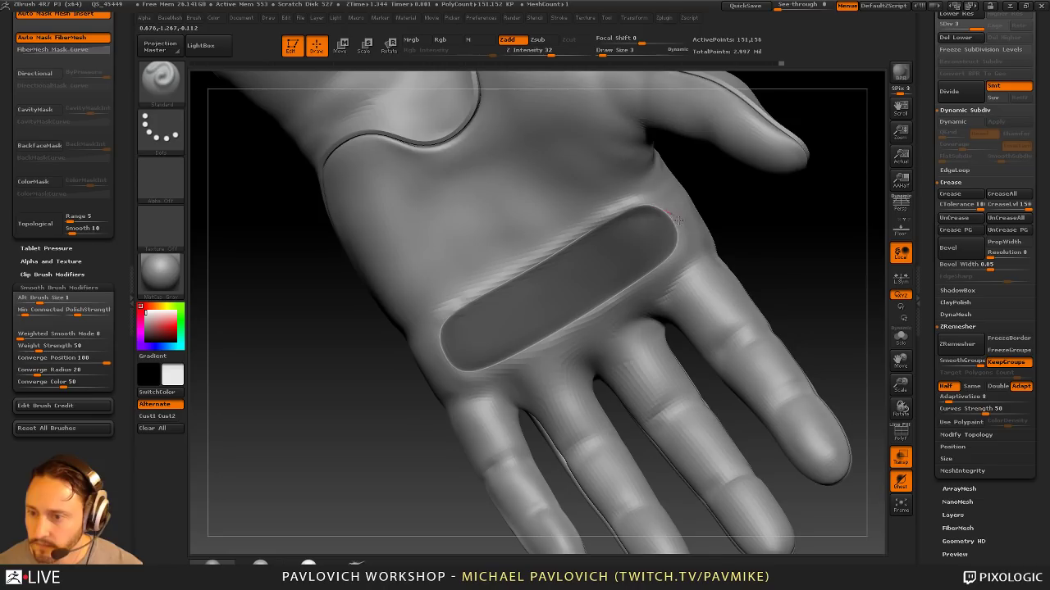
{"action": "left_click_drag", "start_coordinate": [743, 248], "coordinate": [680, 249]}
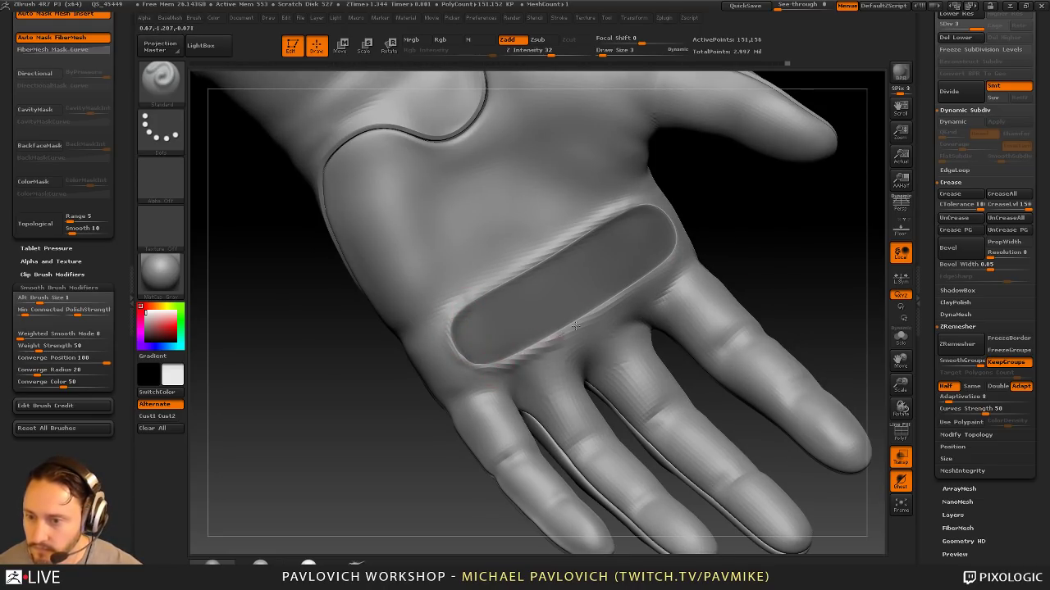
Step: Build up the ridge along the plate's finger-side edge, reduce Draw Size to 2, and turn off Transparency
{"action": "left_click_drag", "start_coordinate": [576, 326], "coordinate": [627, 293]}
{"action": "mouse_move", "coordinate": [753, 235]}
{"action": "left_mouse_down"}
{"action": "mouse_move", "coordinate": [824, 230]}
{"action": "mouse_move", "coordinate": [820, 216]}
{"action": "left_mouse_up"}
{"action": "key", "text": "s"}
{"action": "left_click", "coordinate": [528, 272]}
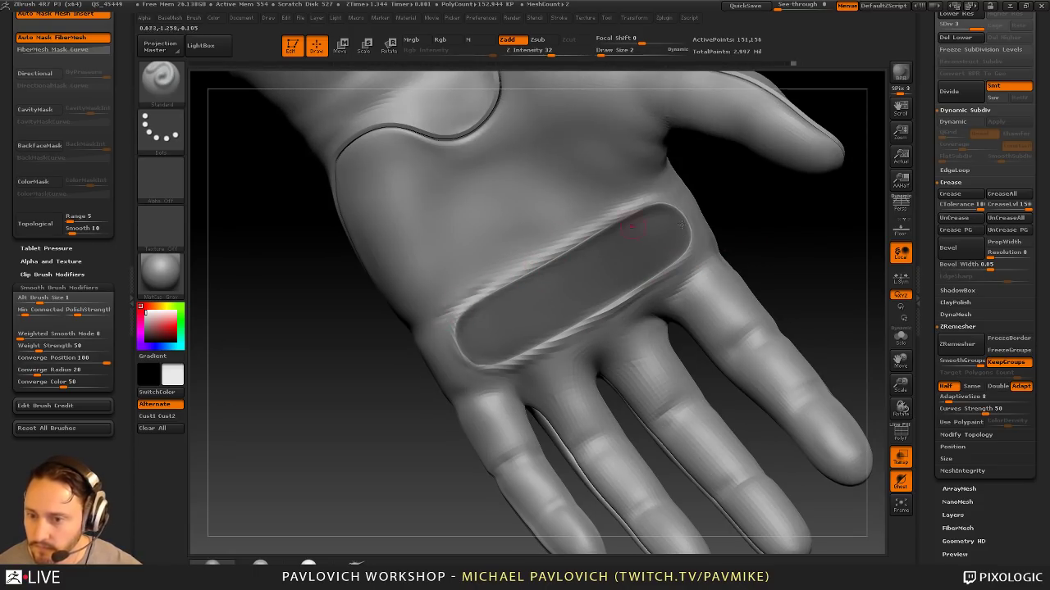
{"action": "mouse_move", "coordinate": [769, 275]}
{"action": "left_mouse_down"}
{"action": "mouse_move", "coordinate": [822, 276]}
{"action": "mouse_move", "coordinate": [804, 265]}
{"action": "mouse_move", "coordinate": [806, 276]}
{"action": "mouse_move", "coordinate": [824, 224]}
{"action": "mouse_move", "coordinate": [797, 260]}
{"action": "mouse_move", "coordinate": [796, 230]}
{"action": "mouse_move", "coordinate": [778, 255]}
{"action": "mouse_move", "coordinate": [796, 276]}
{"action": "left_mouse_up"}
{"action": "left_click", "coordinate": [895, 457]}
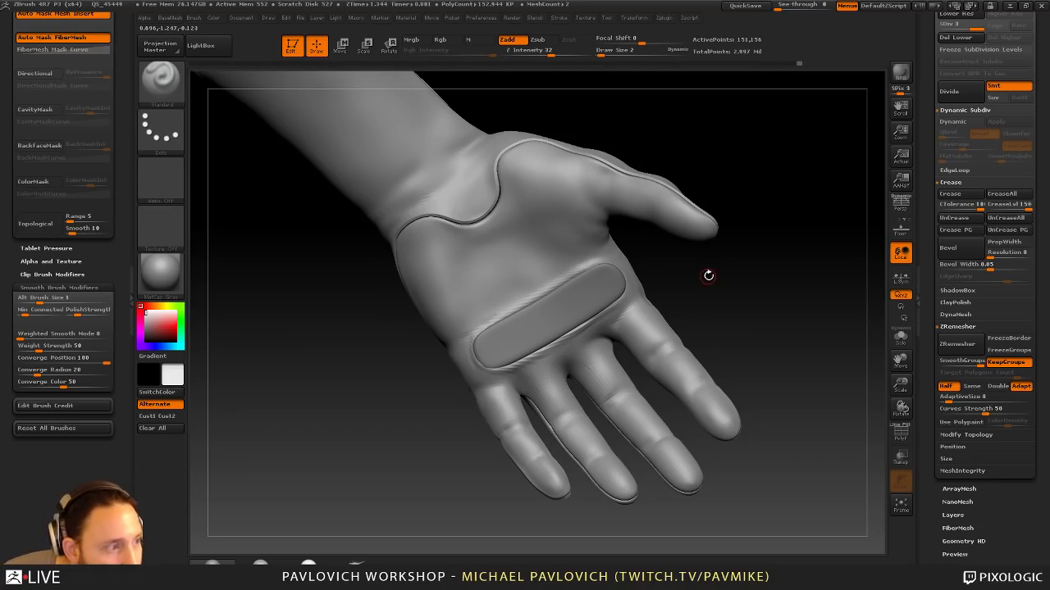
{"action": "left_click_drag", "start_coordinate": [761, 252], "coordinate": [771, 231]}
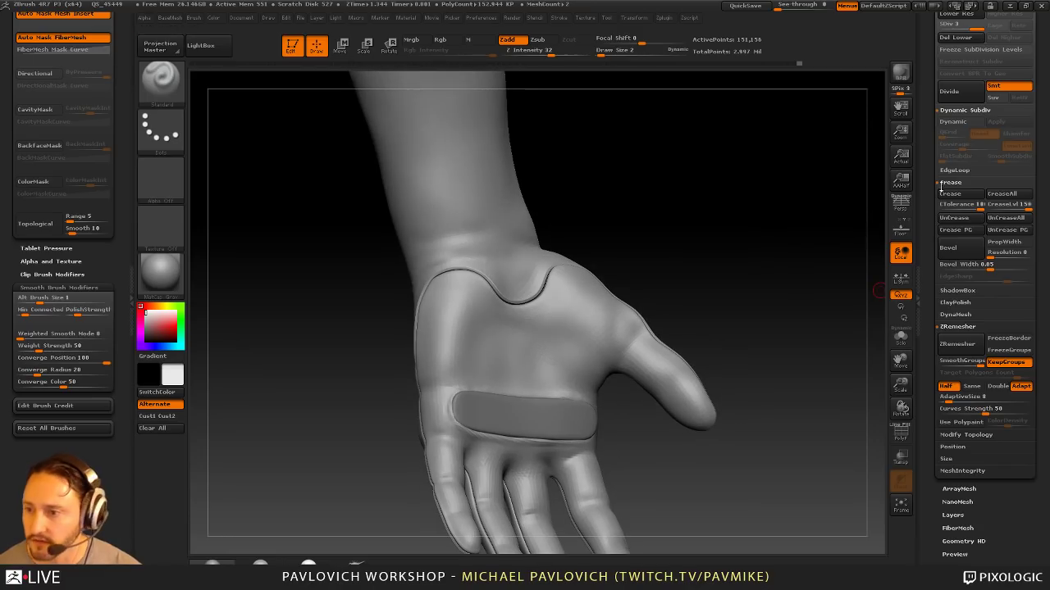
Step: Select the sculpted bare-hands subtool ZBFemale_TechSuit008 and isolate it with Solo
{"action": "left_click_drag", "start_coordinate": [931, 177], "coordinate": [939, 485]}
{"action": "left_click", "coordinate": [955, 366]}
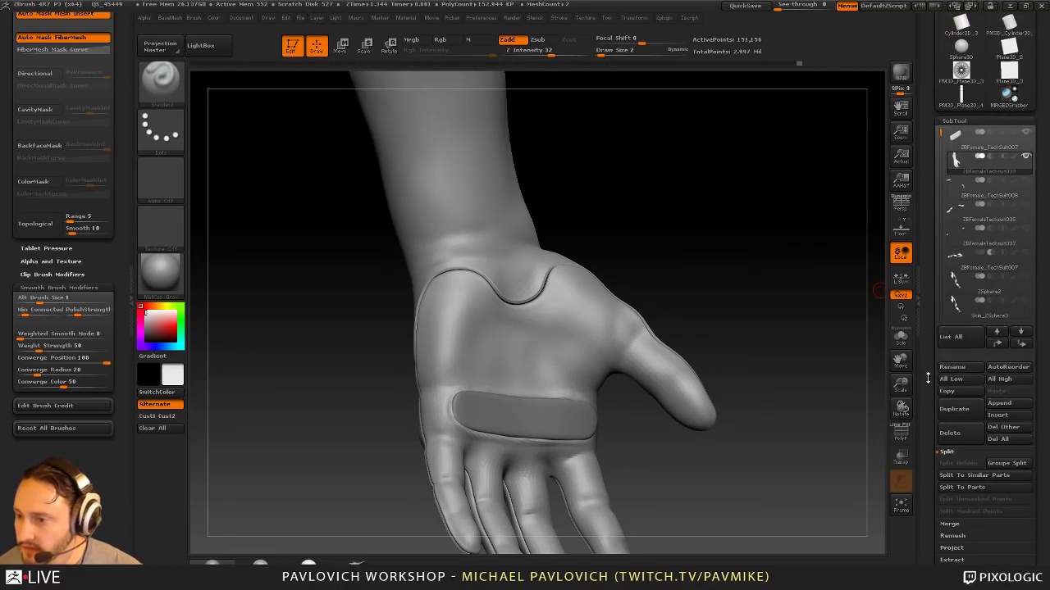
{"action": "left_click", "coordinate": [979, 197]}
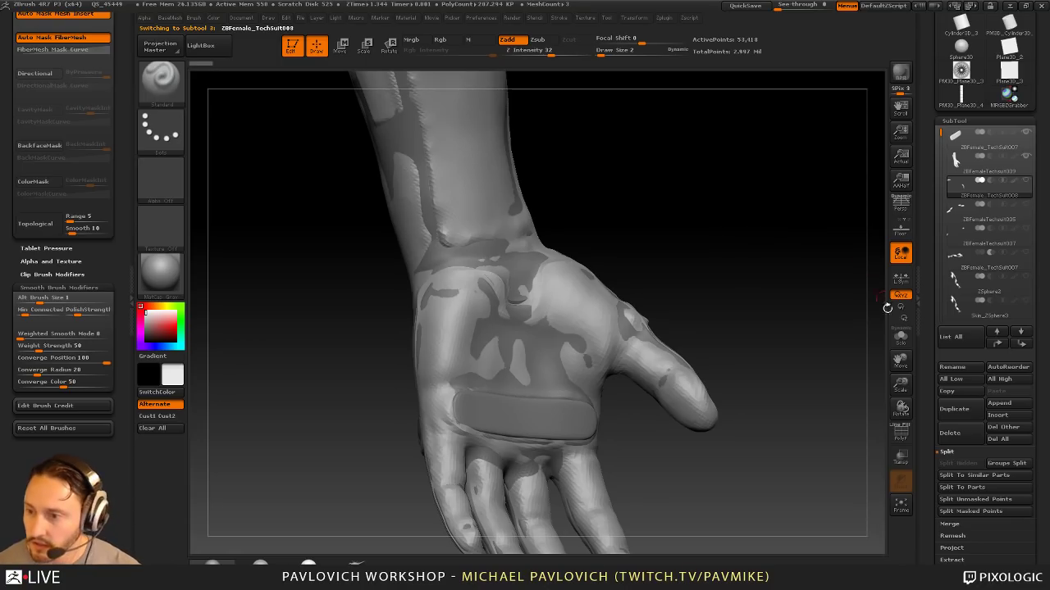
{"action": "left_click", "coordinate": [900, 337]}
{"action": "left_click_drag", "start_coordinate": [782, 279], "coordinate": [786, 349], "text": "alt"}
{"action": "left_click_drag", "start_coordinate": [786, 349], "coordinate": [751, 284], "text": "alt"}
Step: Hide one of the two mirrored hands and delete its hidden geometry
{"action": "key", "text": "ctrl+shift"}
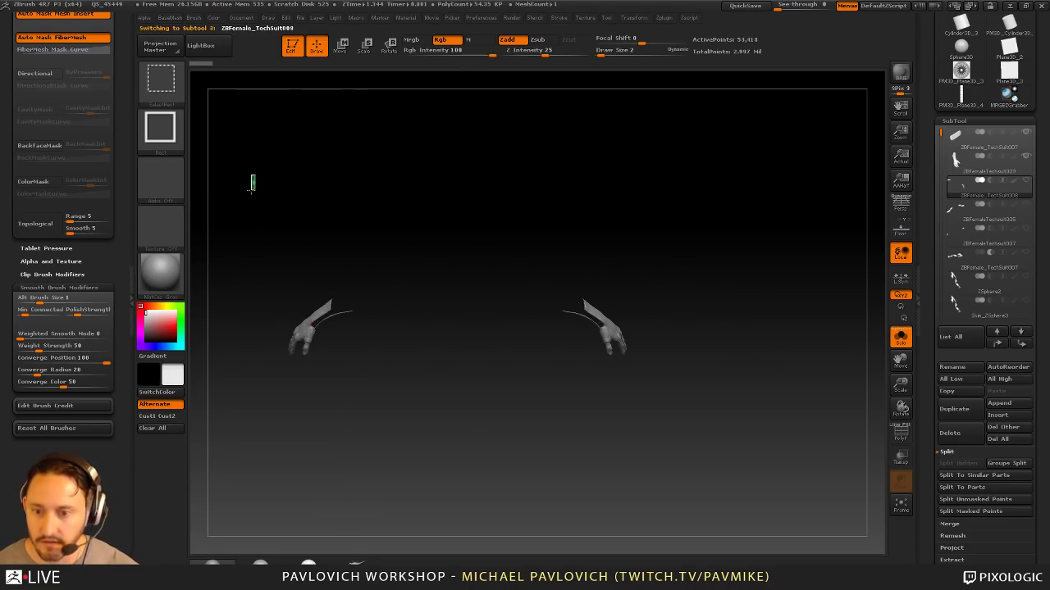
{"action": "left_click_drag", "start_coordinate": [251, 190], "coordinate": [392, 433], "text": "ctrl+alt+shift"}
{"action": "key", "text": "1"}
{"action": "left_click", "coordinate": [671, 245]}
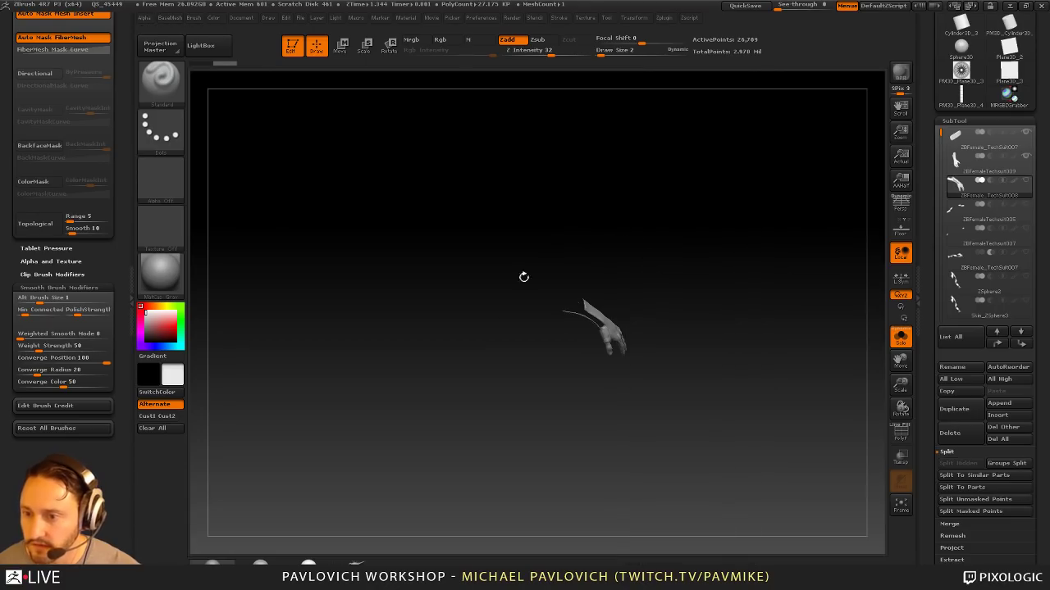
Step: Stamp four canvas snapshots of the remaining hand from different angles as reference, including the palm, back and side
{"action": "left_click_drag", "start_coordinate": [704, 257], "coordinate": [812, 247]}
{"action": "left_click_drag", "start_coordinate": [811, 247], "coordinate": [492, 124], "text": "alt"}
{"action": "left_click_drag", "start_coordinate": [492, 124], "coordinate": [577, 230], "text": "alt"}
{"action": "key", "text": "shift+s"}
{"action": "mouse_move", "coordinate": [506, 194]}
{"action": "left_mouse_down", "text": "alt"}
{"action": "mouse_move", "coordinate": [603, 169]}
{"action": "mouse_move", "coordinate": [587, 322]}
{"action": "mouse_move", "coordinate": [590, 270]}
{"action": "mouse_move", "coordinate": [590, 298]}
{"action": "mouse_move", "coordinate": [583, 291]}
{"action": "left_mouse_up", "text": "alt"}
{"action": "key", "text": "shift+s"}
{"action": "mouse_move", "coordinate": [580, 247]}
{"action": "left_mouse_down", "text": "alt"}
{"action": "mouse_move", "coordinate": [710, 256]}
{"action": "mouse_move", "coordinate": [740, 277]}
{"action": "mouse_move", "coordinate": [741, 227]}
{"action": "mouse_move", "coordinate": [748, 246]}
{"action": "mouse_move", "coordinate": [804, 221]}
{"action": "left_mouse_up", "text": "alt"}
{"action": "key", "text": "shift+s"}
{"action": "left_click_drag", "start_coordinate": [803, 221], "coordinate": [812, 413], "text": "alt"}
{"action": "key", "text": "shift+s"}
Step: Reselect the glove mesh, turn its palm to face the view, set Draw Size to 4, and turn off Solo
{"action": "left_click", "coordinate": [1009, 212]}
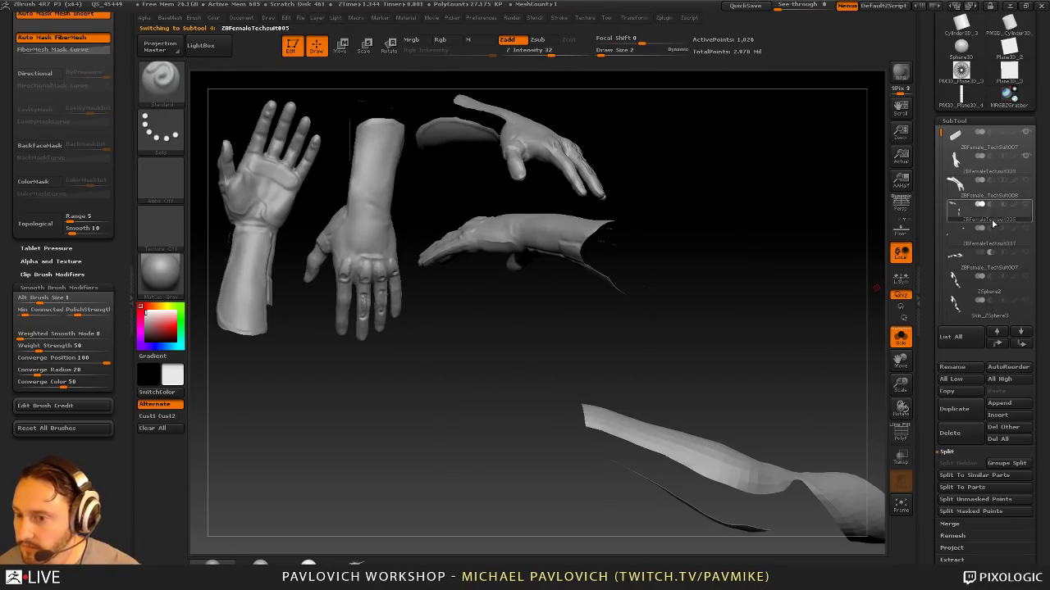
{"action": "left_click", "coordinate": [987, 170]}
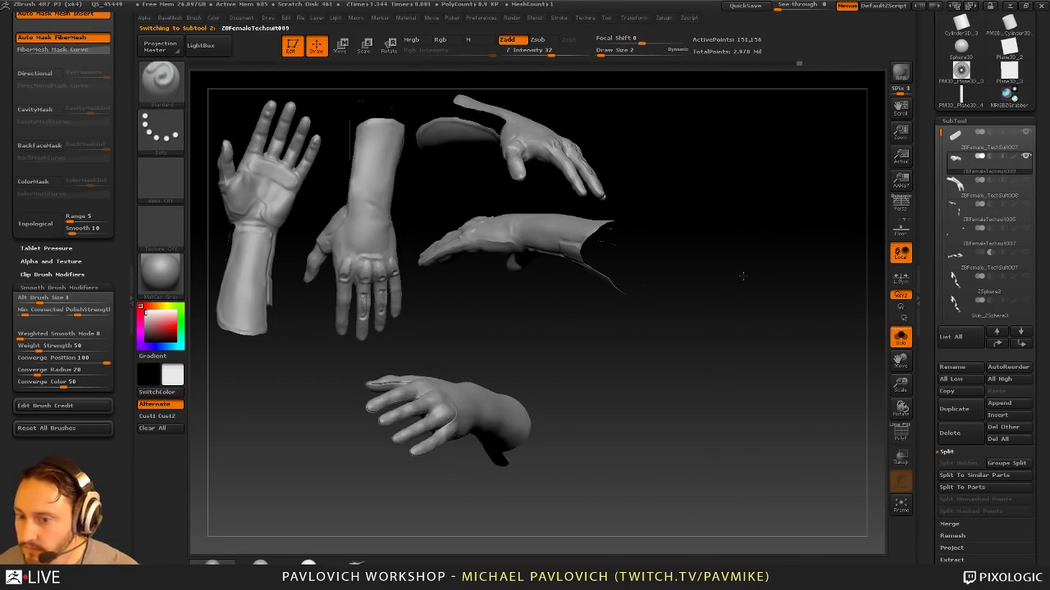
{"action": "mouse_move", "coordinate": [802, 282]}
{"action": "left_mouse_down"}
{"action": "mouse_move", "coordinate": [798, 328]}
{"action": "mouse_move", "coordinate": [769, 366]}
{"action": "mouse_move", "coordinate": [783, 356]}
{"action": "mouse_move", "coordinate": [759, 347]}
{"action": "mouse_move", "coordinate": [769, 348]}
{"action": "mouse_move", "coordinate": [793, 264]}
{"action": "mouse_move", "coordinate": [825, 248]}
{"action": "mouse_move", "coordinate": [839, 349]}
{"action": "mouse_move", "coordinate": [798, 376]}
{"action": "left_mouse_up"}
{"action": "key", "text": "s"}
{"action": "left_click", "coordinate": [758, 349]}
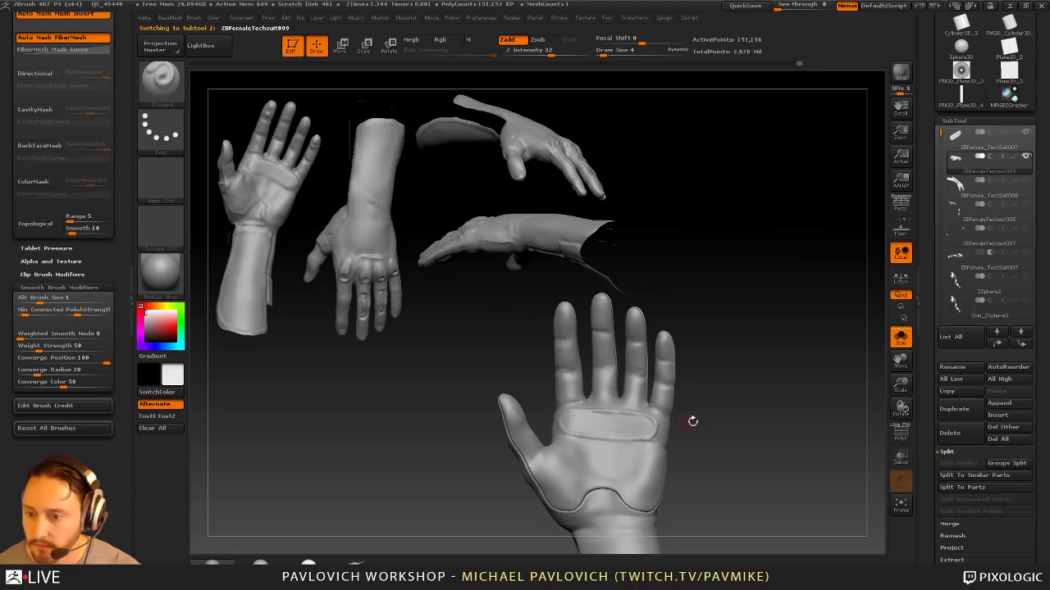
{"action": "left_click_drag", "start_coordinate": [691, 422], "coordinate": [695, 397], "text": "alt"}
{"action": "left_click", "coordinate": [908, 338]}
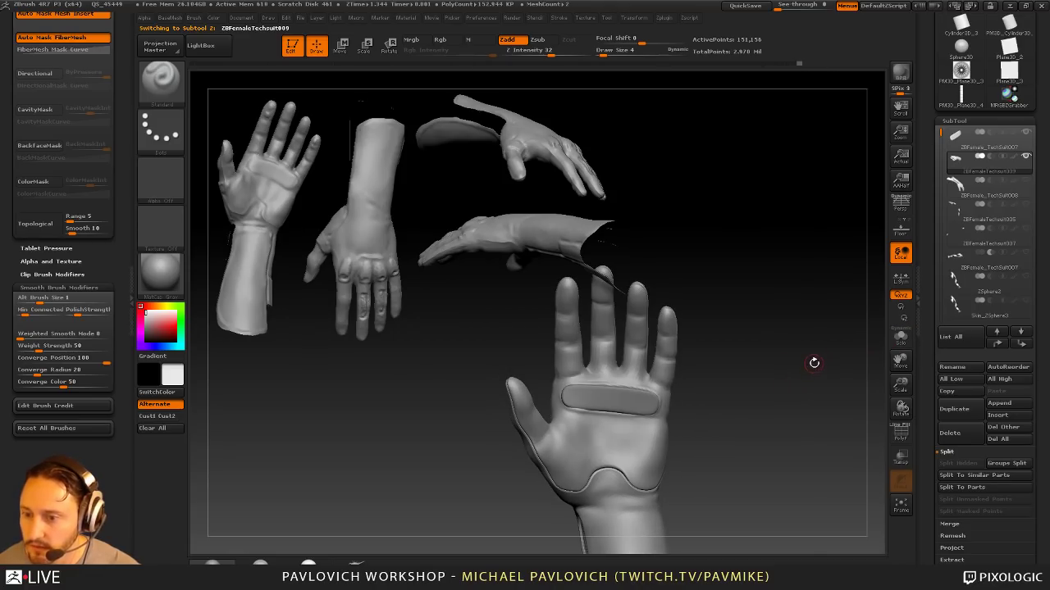
Step: Smooth the glove surface along the plate's finger-side and wrist-side edges
{"action": "left_click", "coordinate": [621, 407], "text": "alt"}
{"action": "mouse_move", "coordinate": [780, 327]}
{"action": "left_mouse_down", "text": "alt"}
{"action": "mouse_move", "coordinate": [818, 380]}
{"action": "mouse_move", "coordinate": [798, 367]}
{"action": "mouse_move", "coordinate": [775, 386]}
{"action": "left_mouse_up", "text": "alt"}
{"action": "left_click", "coordinate": [663, 456], "text": "alt"}
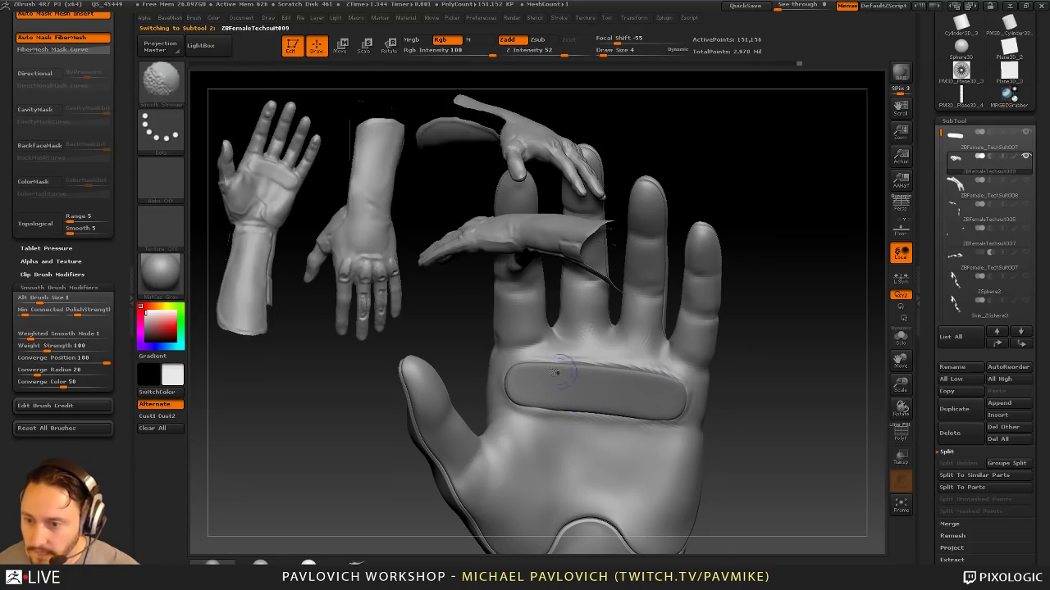
{"action": "left_click_drag", "start_coordinate": [641, 364], "coordinate": [680, 364], "text": "shift"}
{"action": "mouse_move", "coordinate": [685, 365]}
{"action": "right_mouse_down"}
{"action": "mouse_move", "coordinate": [672, 397]}
{"action": "mouse_move", "coordinate": [592, 369]}
{"action": "right_mouse_up"}
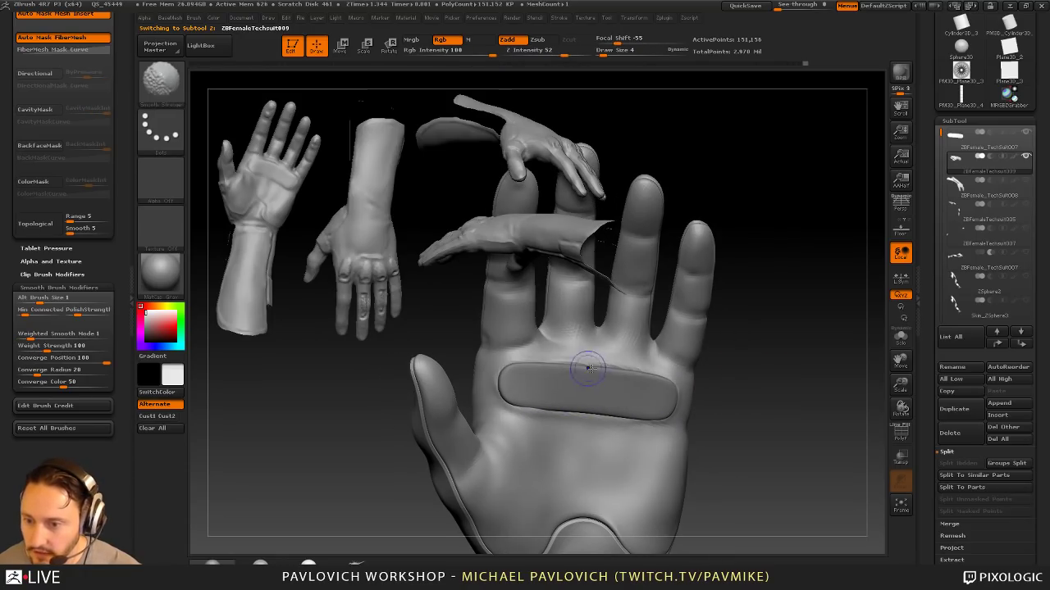
{"action": "right_click_drag", "start_coordinate": [511, 411], "coordinate": [555, 423]}
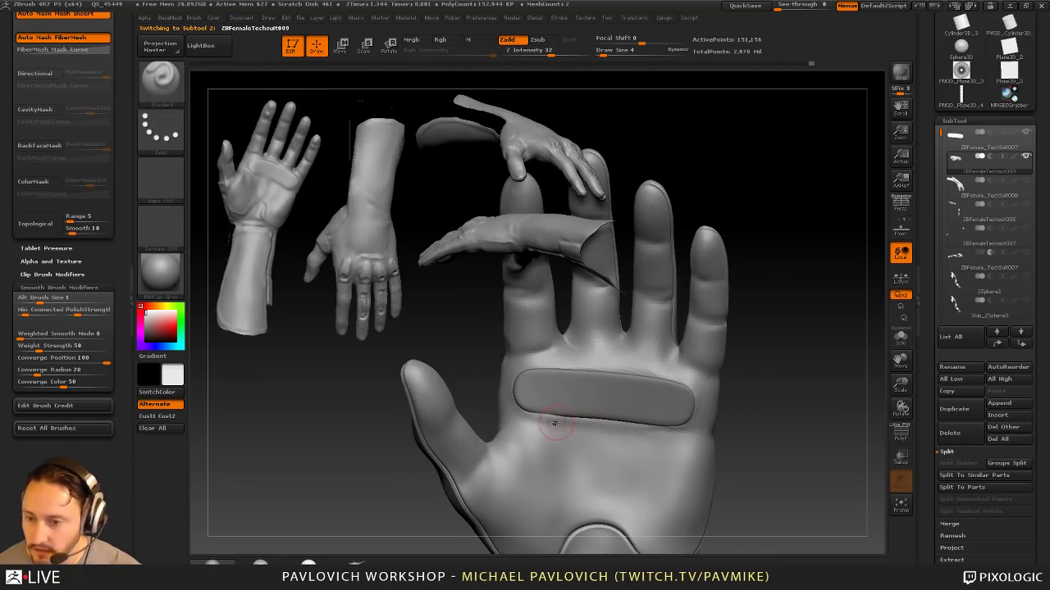
{"action": "left_click_drag", "start_coordinate": [541, 408], "coordinate": [639, 432], "text": "shift"}
{"action": "mouse_move", "coordinate": [779, 392]}
{"action": "left_mouse_down"}
{"action": "mouse_move", "coordinate": [779, 410]}
{"action": "mouse_move", "coordinate": [777, 398]}
{"action": "left_mouse_up"}
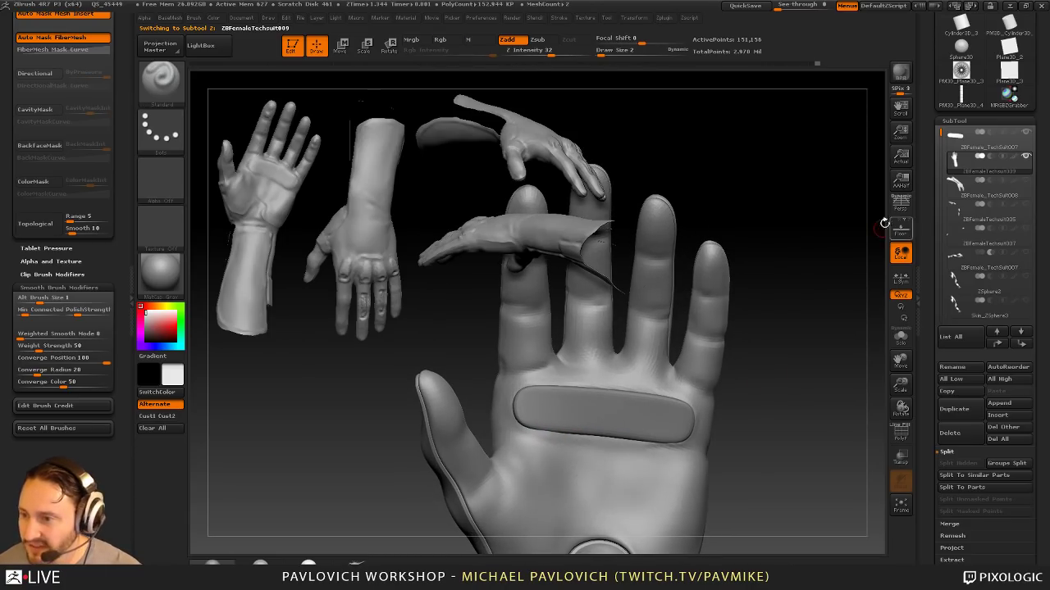
Step: Select the palm plate, step back through its undo history, delete its lower subdivision levels, and display its PolyFrame
{"action": "left_click", "coordinate": [682, 402], "text": "alt"}
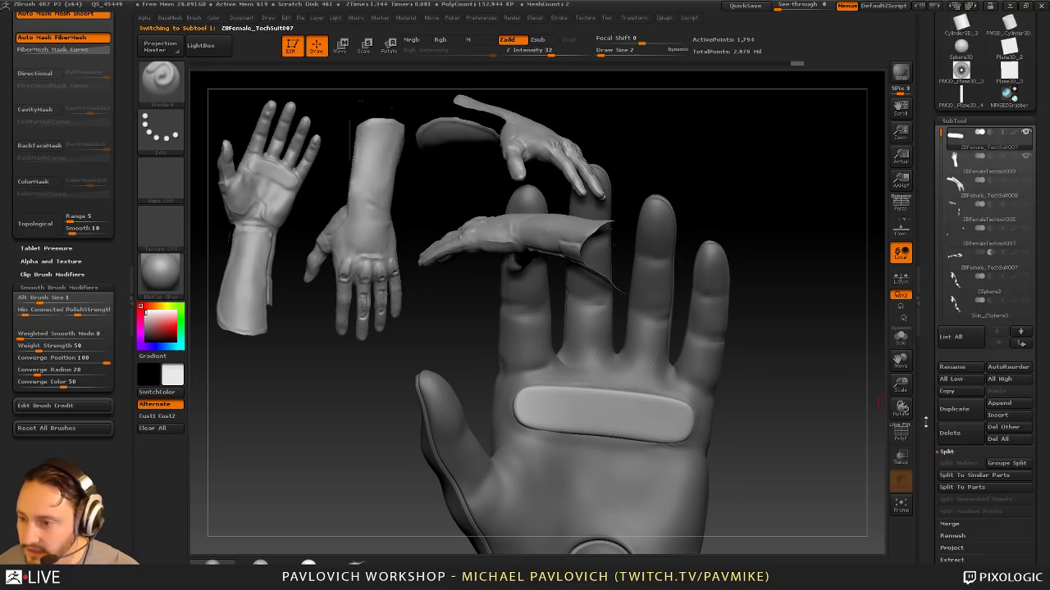
{"action": "left_click_drag", "start_coordinate": [926, 422], "coordinate": [927, 121]}
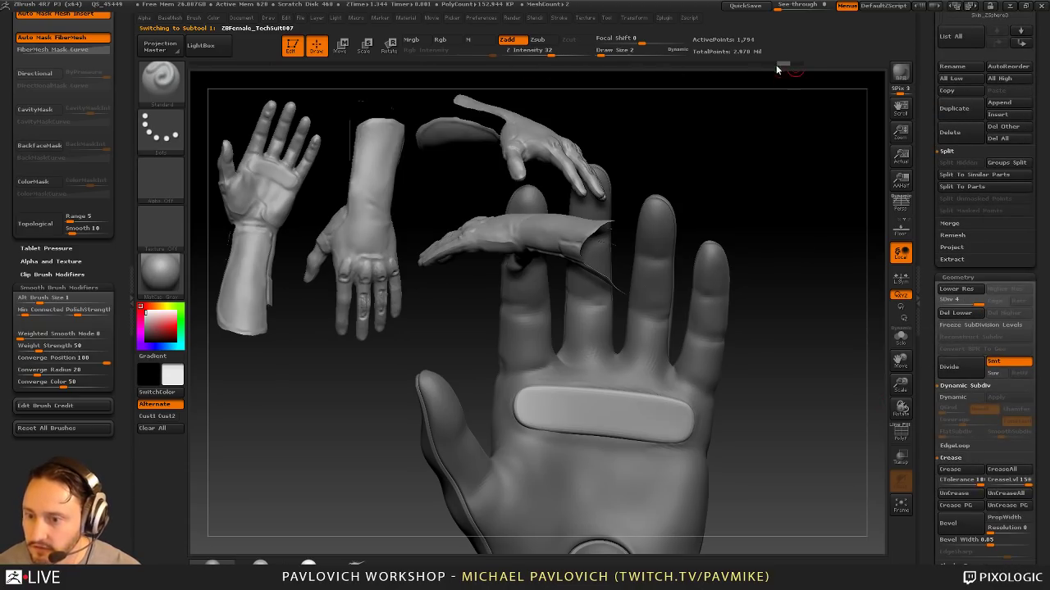
{"action": "left_click_drag", "start_coordinate": [777, 66], "coordinate": [638, 74]}
{"action": "mouse_move", "coordinate": [702, 71]}
{"action": "left_mouse_down"}
{"action": "mouse_move", "coordinate": [734, 71]}
{"action": "mouse_move", "coordinate": [719, 71]}
{"action": "left_mouse_up"}
{"action": "left_click", "coordinate": [954, 313]}
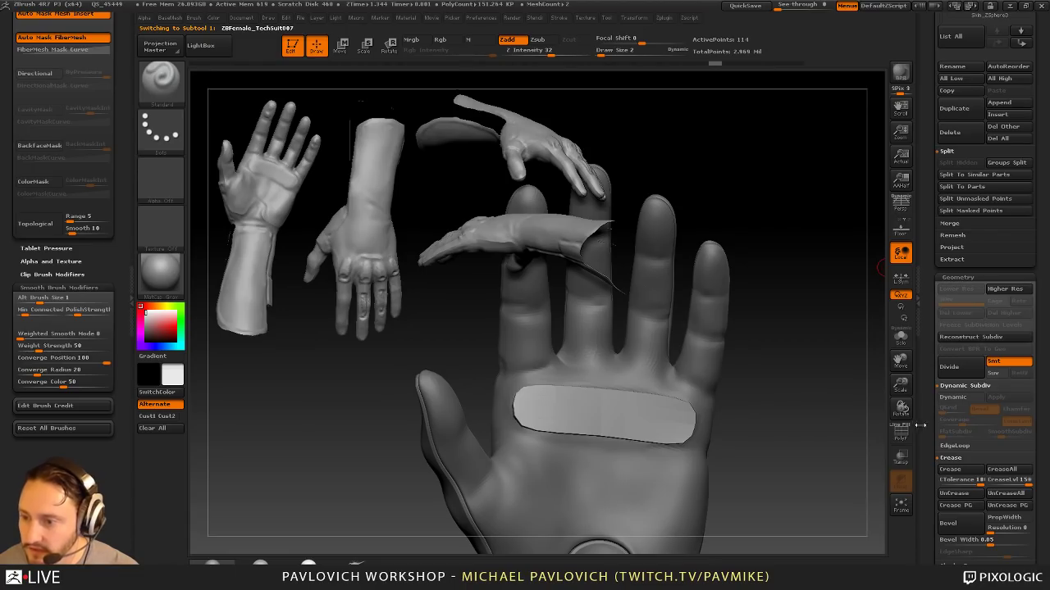
{"action": "left_click", "coordinate": [902, 431]}
{"action": "mouse_move", "coordinate": [848, 405]}
{"action": "left_mouse_down", "text": "alt"}
{"action": "mouse_move", "coordinate": [869, 433]}
{"action": "mouse_move", "coordinate": [857, 410]}
{"action": "left_mouse_up", "text": "alt"}
Step: Use the ZModeler Split point action on single points to create four evenly spaced circular polygroups along the plate's outer face
{"action": "key", "text": "b"}
{"action": "key", "text": "z"}
{"action": "key", "text": "m"}
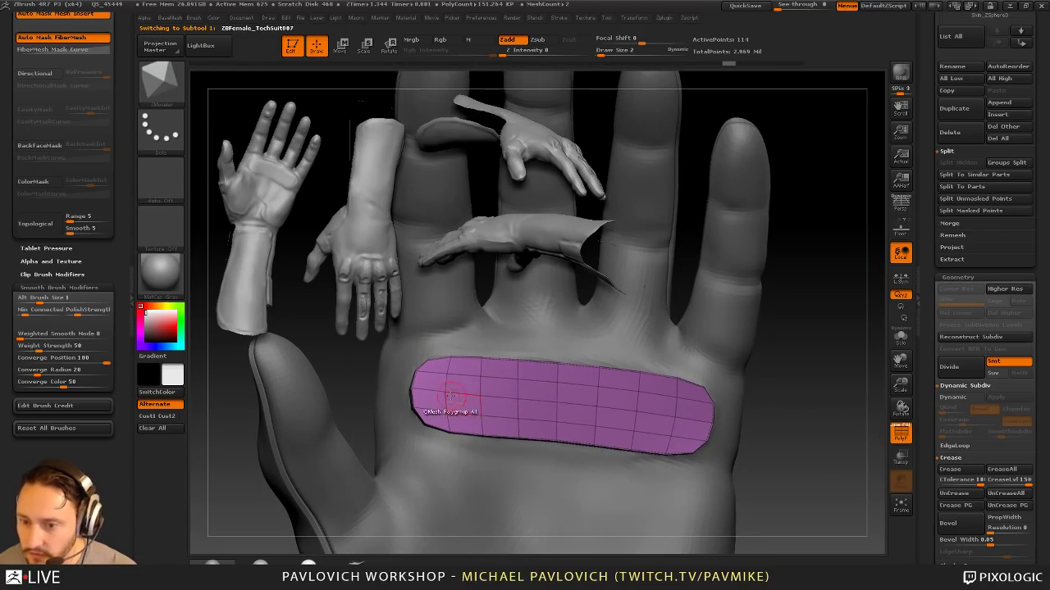
{"action": "key", "text": "space"}
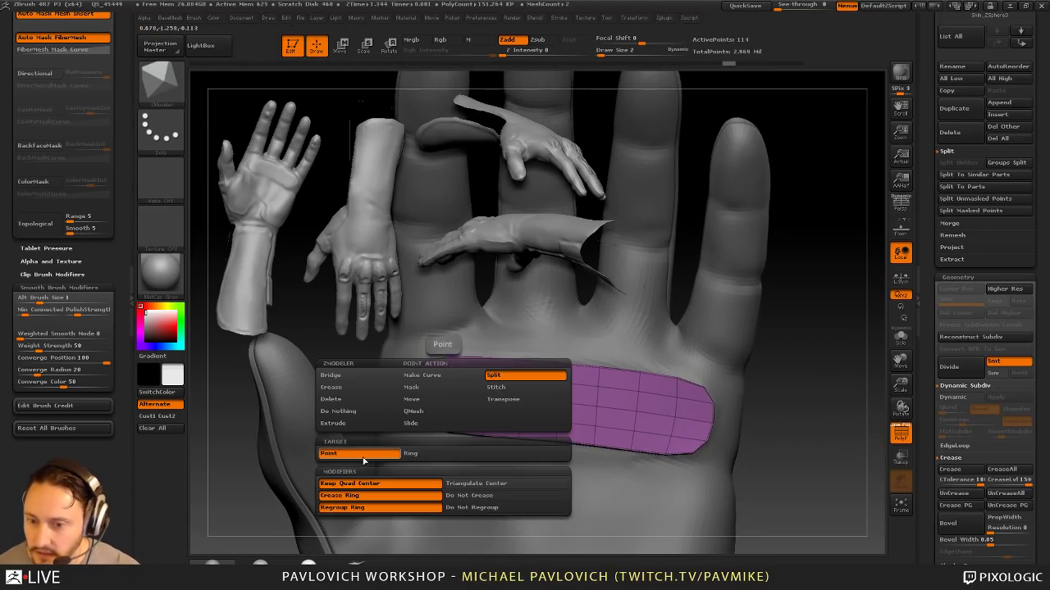
{"action": "left_click", "coordinate": [363, 457]}
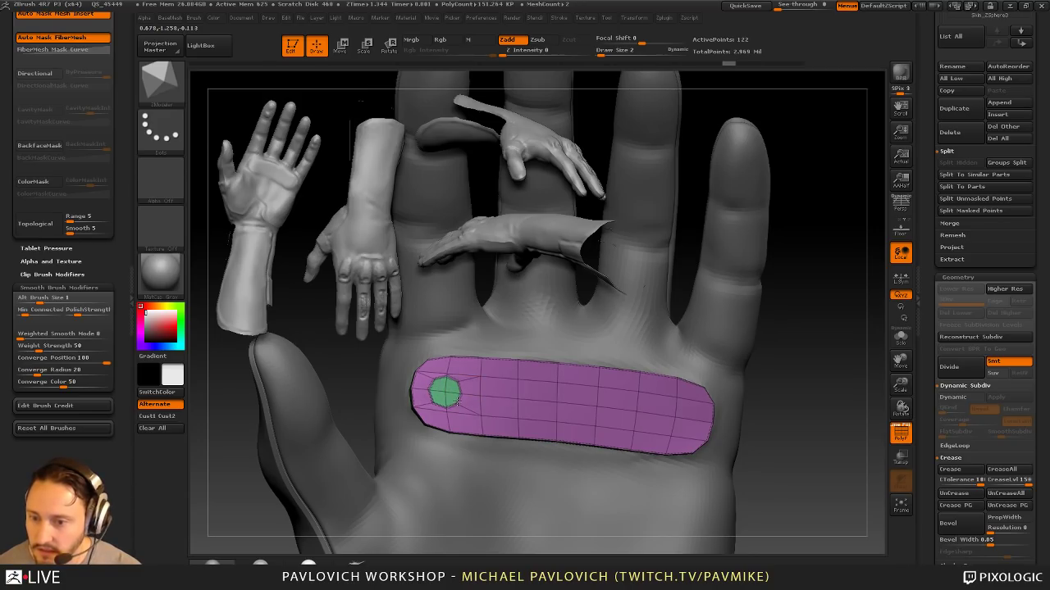
{"action": "left_click", "coordinate": [597, 405]}
{"action": "left_click_drag", "start_coordinate": [815, 389], "coordinate": [828, 434]}
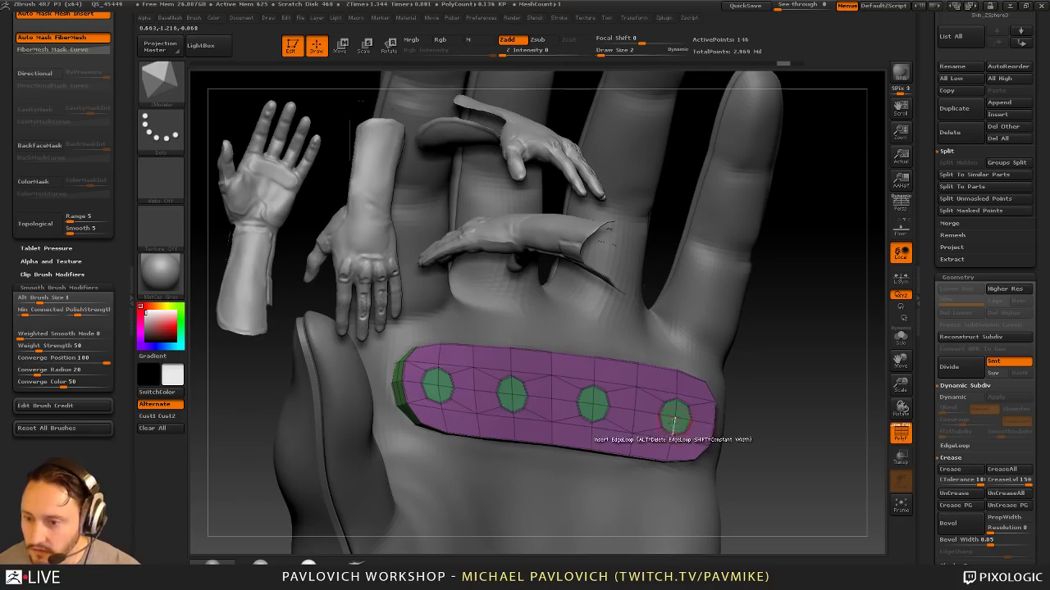
Step: Isolate the plate with Solo and split the four matching points into circular polygroups on its back face
{"action": "left_click", "coordinate": [902, 345]}
{"action": "left_click_drag", "start_coordinate": [810, 358], "coordinate": [755, 292]}
{"action": "left_click", "coordinate": [799, 371]}
{"action": "left_click", "coordinate": [724, 381]}
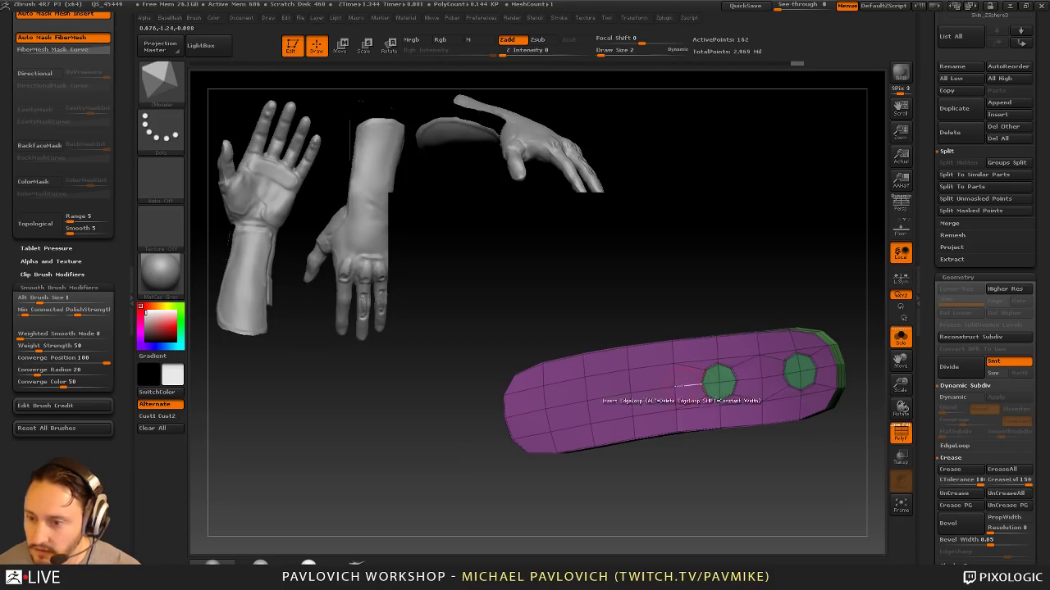
{"action": "left_click", "coordinate": [543, 408]}
{"action": "left_click_drag", "start_coordinate": [725, 277], "coordinate": [629, 357]}
Step: Try to cut the four circular polygroups through the plate as holes and preview the result with Dynamic Subdiv
{"action": "key", "text": "space"}
{"action": "left_click", "coordinate": [621, 231]}
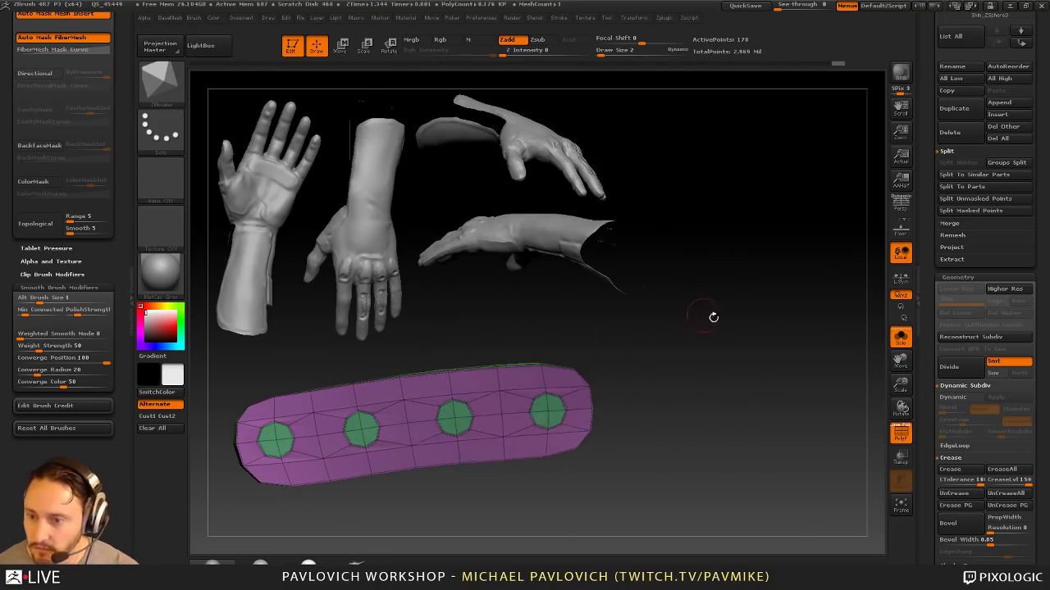
{"action": "left_click_drag", "start_coordinate": [746, 323], "coordinate": [800, 310], "text": "alt"}
{"action": "left_click_drag", "start_coordinate": [773, 326], "coordinate": [723, 335]}
{"action": "left_click_drag", "start_coordinate": [606, 391], "coordinate": [614, 410]}
{"action": "mouse_move", "coordinate": [791, 349]}
{"action": "left_mouse_down"}
{"action": "mouse_move", "coordinate": [752, 319]}
{"action": "mouse_move", "coordinate": [779, 345]}
{"action": "left_mouse_up"}
{"action": "key", "text": "d"}
{"action": "left_click", "coordinate": [896, 431]}
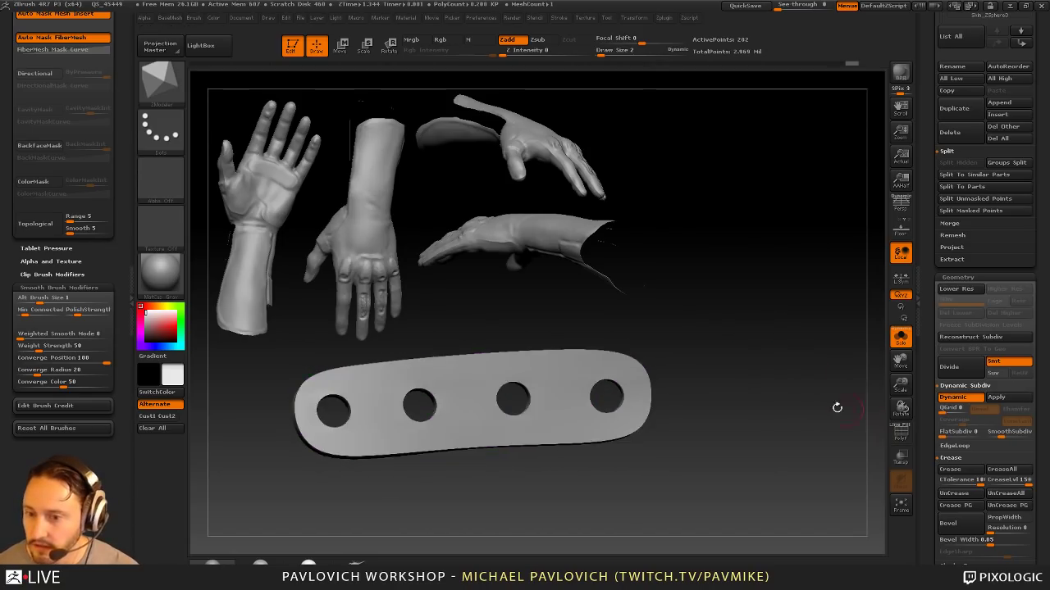
{"action": "left_click_drag", "start_coordinate": [837, 408], "coordinate": [819, 367]}
{"action": "key", "text": "ctrl+z"}
{"action": "left_click", "coordinate": [897, 432]}
{"action": "left_click_drag", "start_coordinate": [766, 343], "coordinate": [778, 369]}
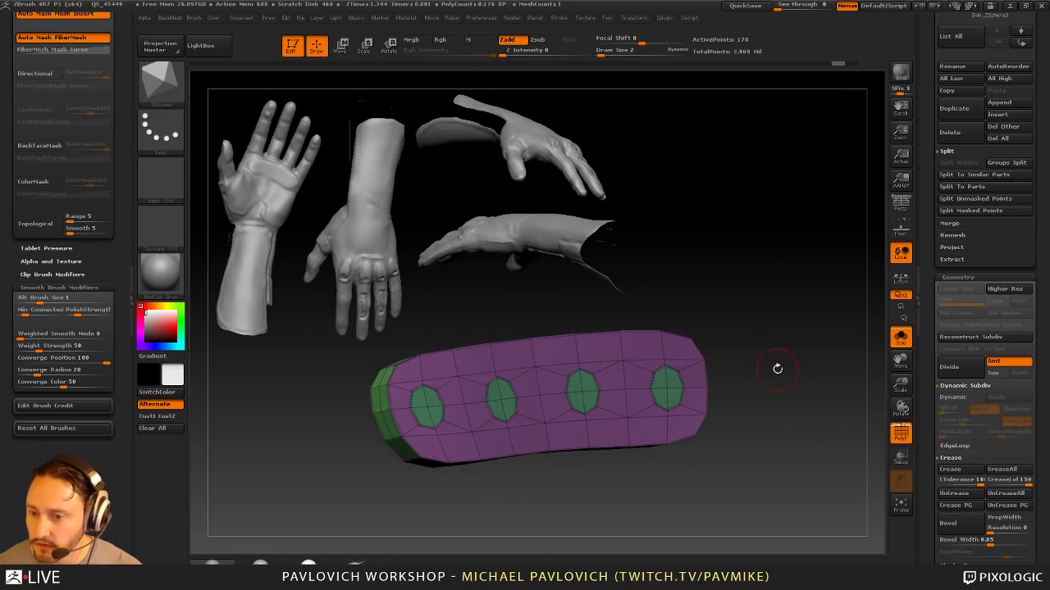
Step: Isolate the circular polygroups, assign the circles on one face of the plate their own polygroup, and show the whole plate again
{"action": "left_click", "coordinate": [670, 392], "text": "ctrl+shift"}
{"action": "left_click_drag", "start_coordinate": [697, 359], "coordinate": [810, 390]}
{"action": "key", "text": "2"}
{"action": "left_click", "coordinate": [841, 543]}
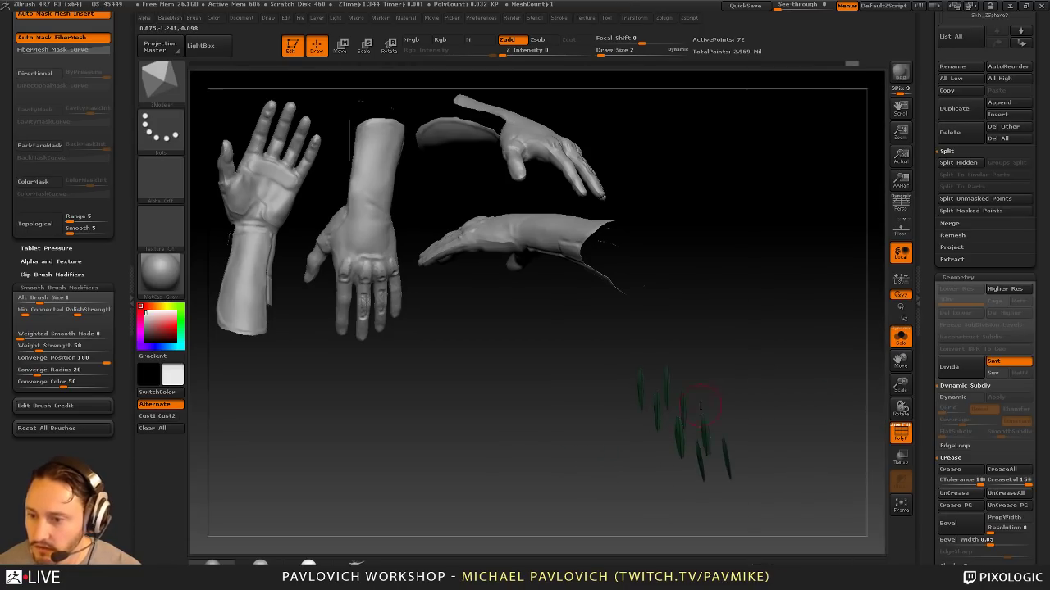
{"action": "left_click_drag", "start_coordinate": [751, 344], "coordinate": [721, 327]}
{"action": "key", "text": "2"}
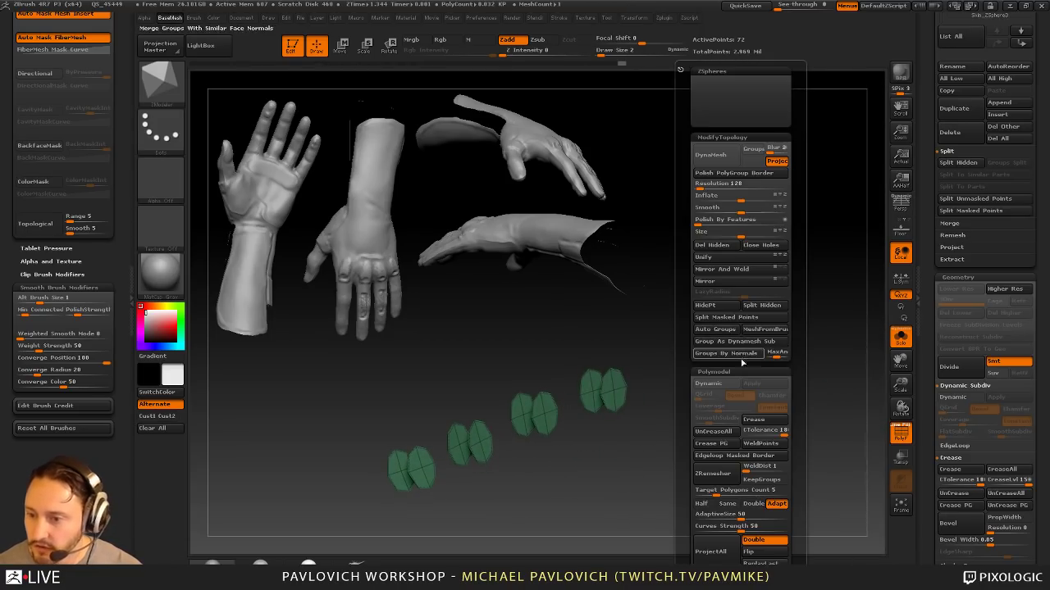
{"action": "left_click_drag", "start_coordinate": [646, 375], "coordinate": [673, 377]}
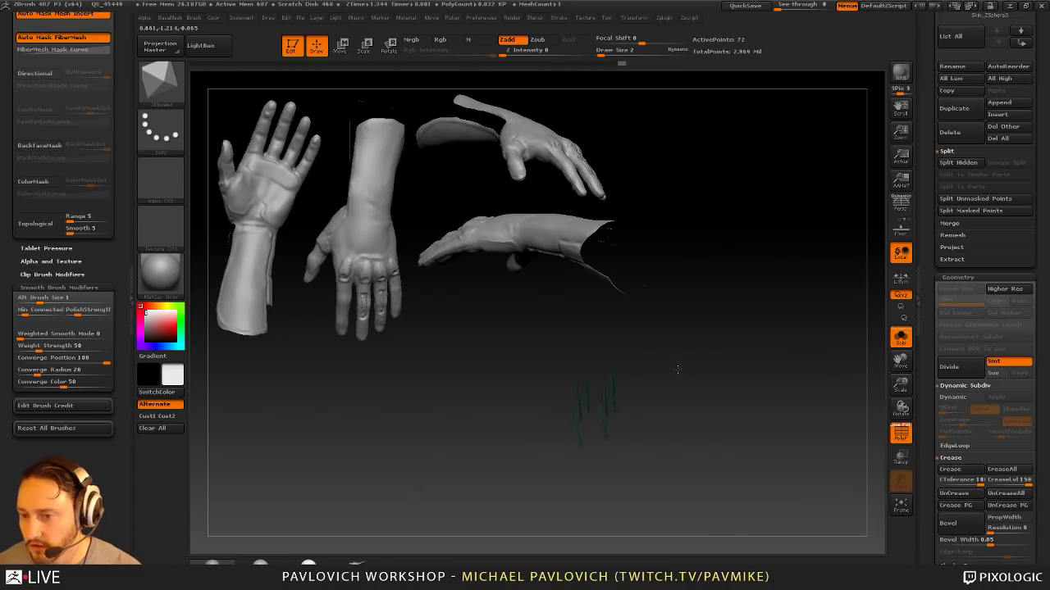
{"action": "key", "text": "ctrl+shift"}
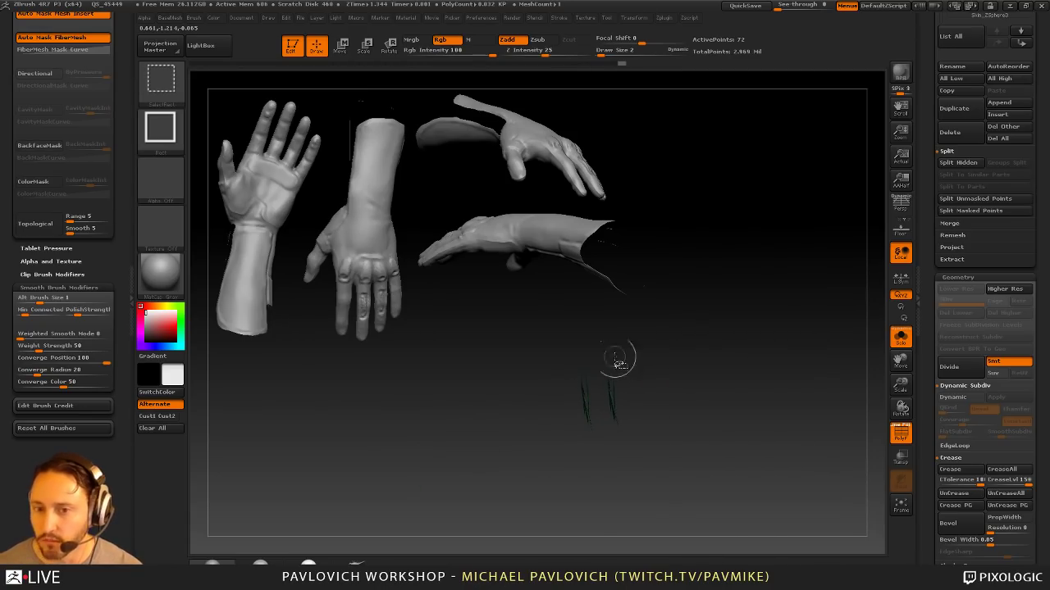
{"action": "left_click_drag", "start_coordinate": [496, 333], "coordinate": [600, 502], "text": "ctrl+shift"}
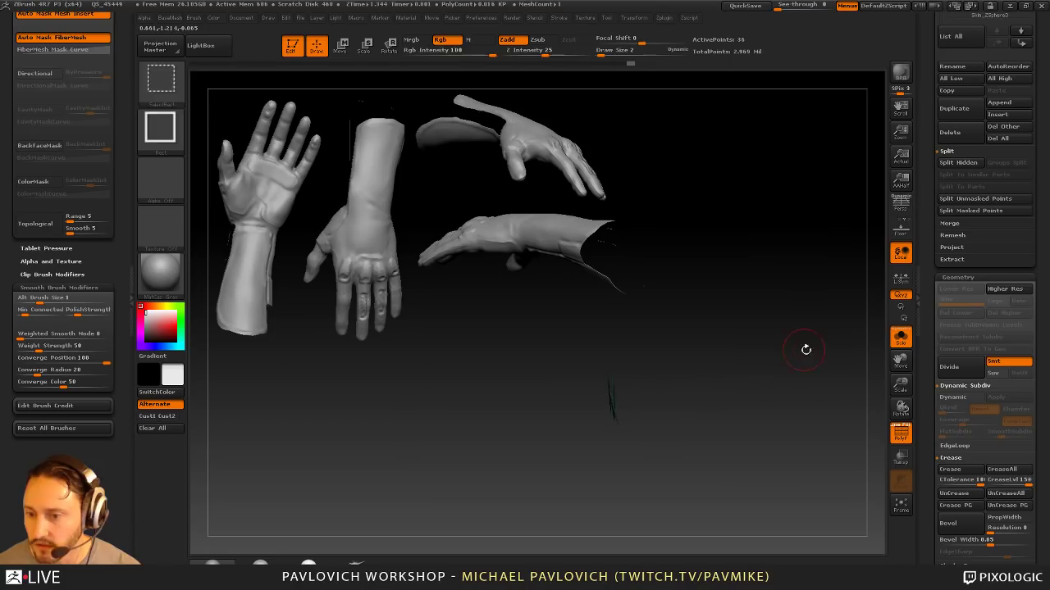
{"action": "left_click_drag", "start_coordinate": [806, 350], "coordinate": [781, 361]}
{"action": "left_click", "coordinate": [785, 369], "text": "ctrl+shift"}
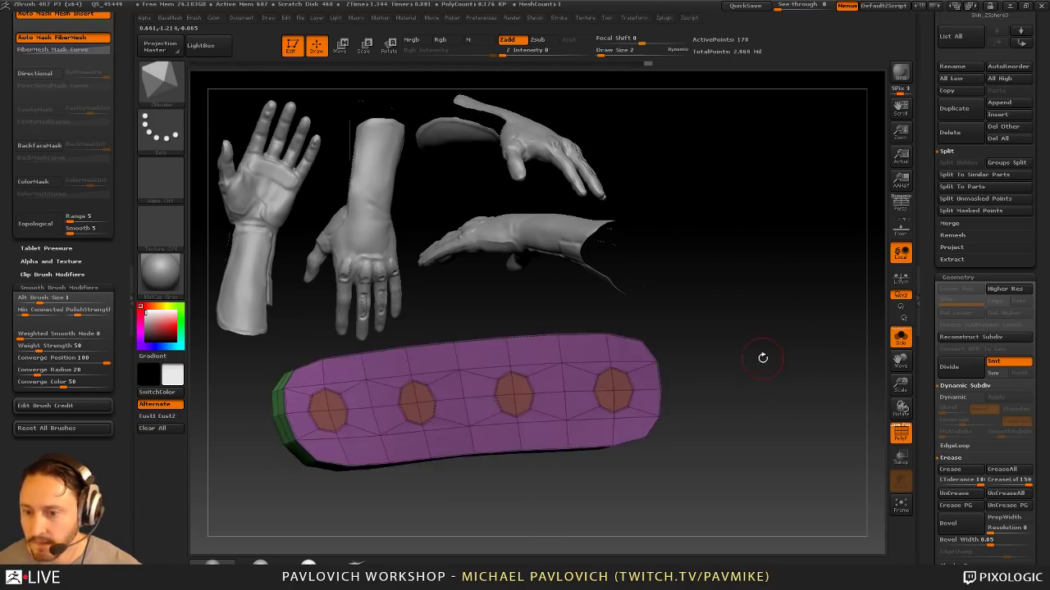
Step: Use ZModeler QMesh with Polygroup All to pull the four circles into pegs, and preview the plate with Dynamic Subdiv
{"action": "key", "text": "space"}
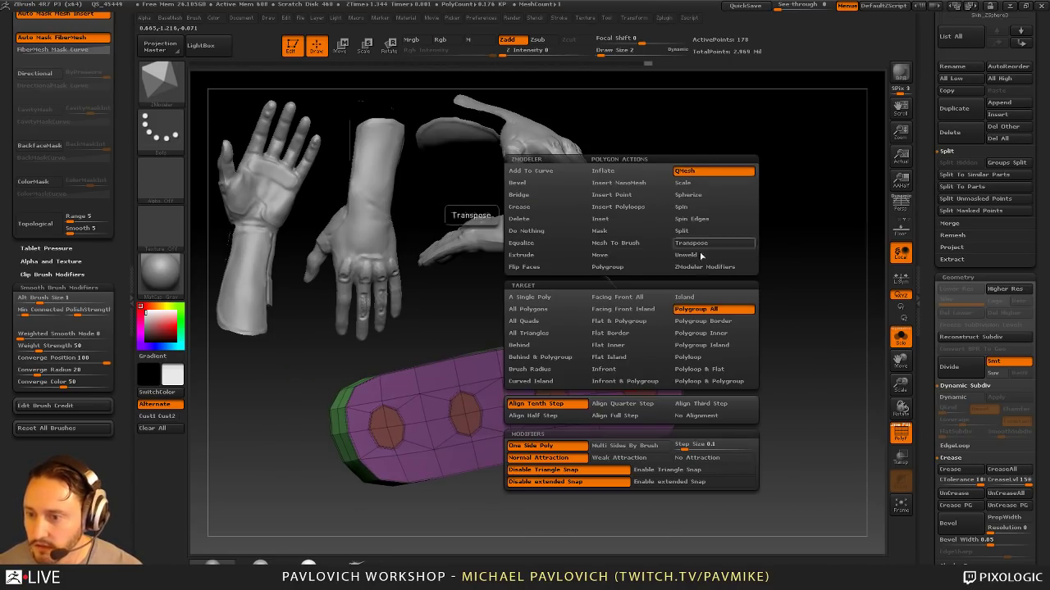
{"action": "left_click_drag", "start_coordinate": [785, 347], "coordinate": [755, 353]}
{"action": "left_click_drag", "start_coordinate": [646, 377], "coordinate": [736, 358]}
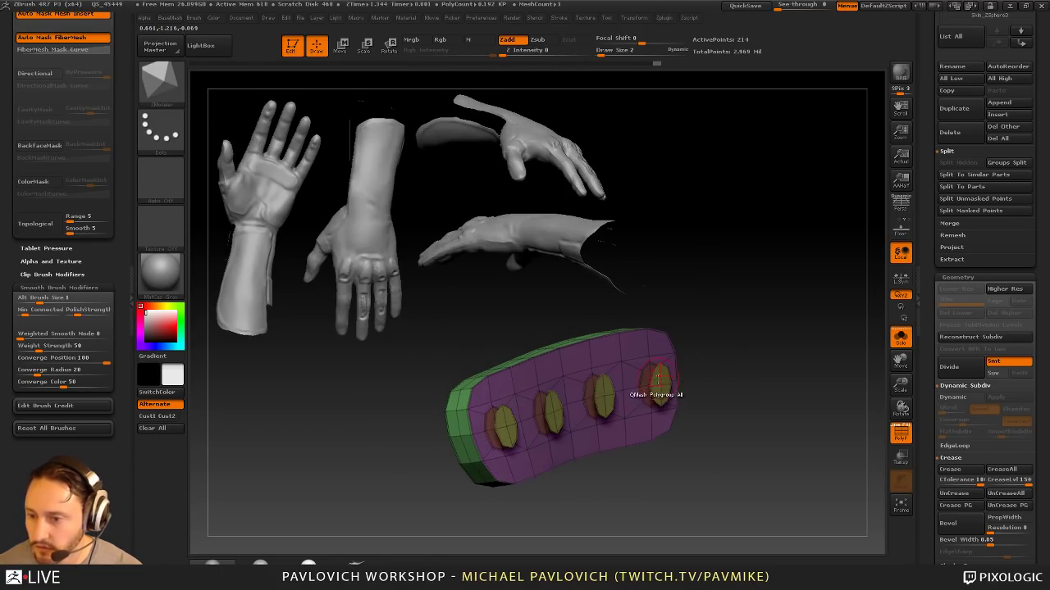
{"action": "left_click_drag", "start_coordinate": [658, 382], "coordinate": [666, 380]}
{"action": "left_click_drag", "start_coordinate": [725, 361], "coordinate": [729, 385]}
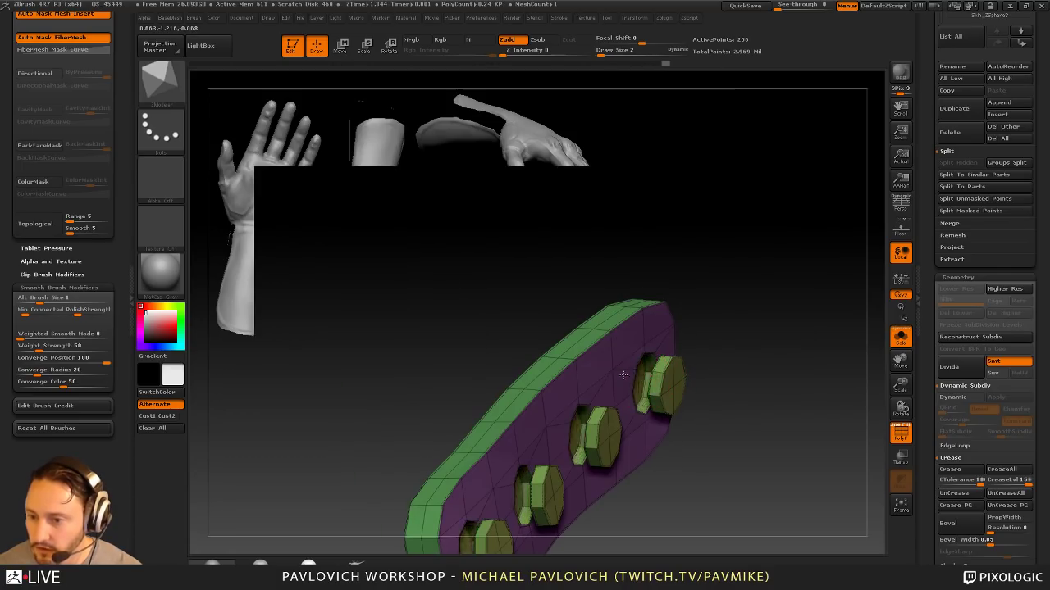
{"action": "left_click_drag", "start_coordinate": [676, 324], "coordinate": [798, 291]}
{"action": "key", "text": "d"}
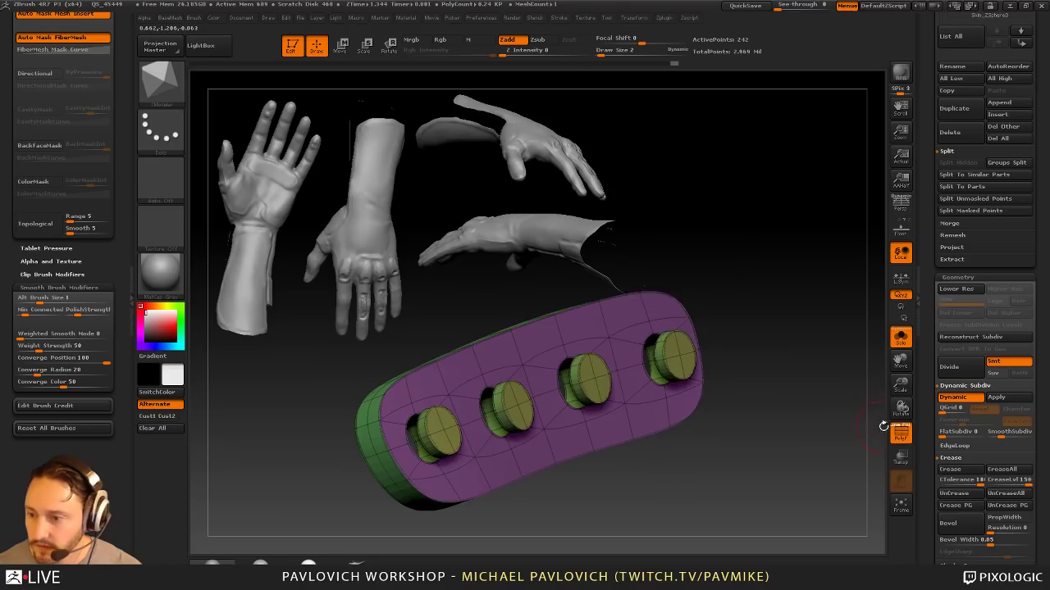
{"action": "left_click", "coordinate": [901, 432]}
{"action": "left_click_drag", "start_coordinate": [794, 380], "coordinate": [696, 277]}
{"action": "key", "text": "shift+f"}
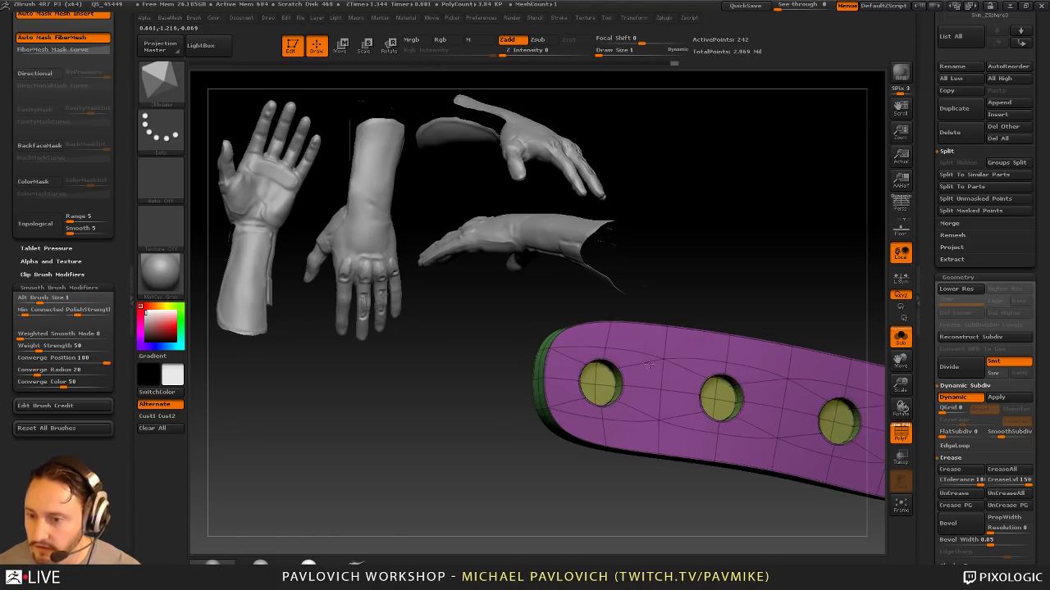
Step: Shorten the four pegs so they protrude only slightly from the plate, and give their end caps a separate polygroup
{"action": "left_click_drag", "start_coordinate": [666, 297], "coordinate": [717, 320]}
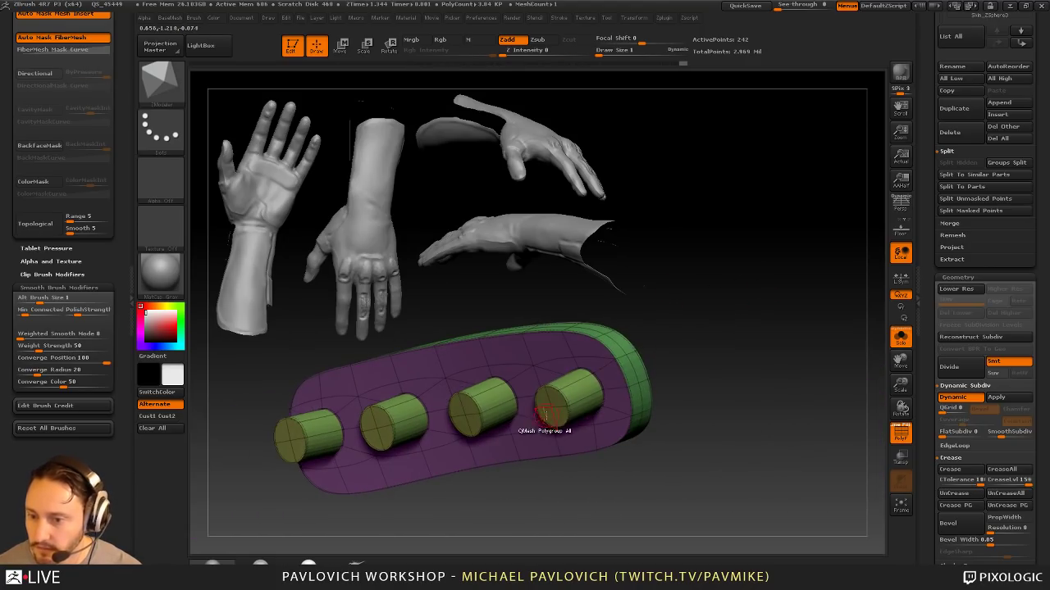
{"action": "left_click_drag", "start_coordinate": [556, 399], "coordinate": [570, 394]}
{"action": "key", "text": "ctrl+z"}
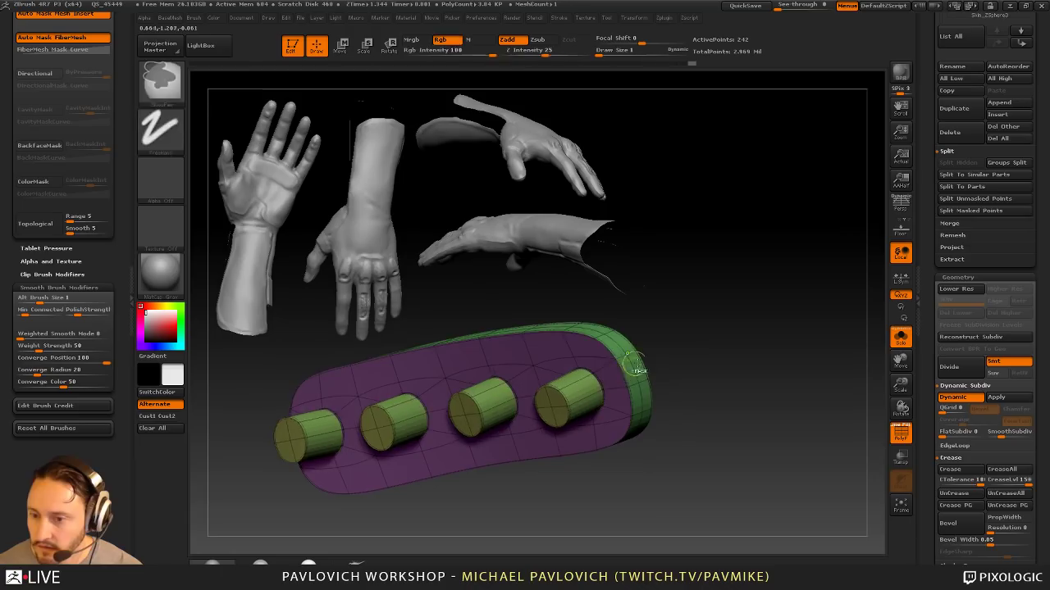
{"action": "left_click_drag", "start_coordinate": [716, 361], "coordinate": [687, 334]}
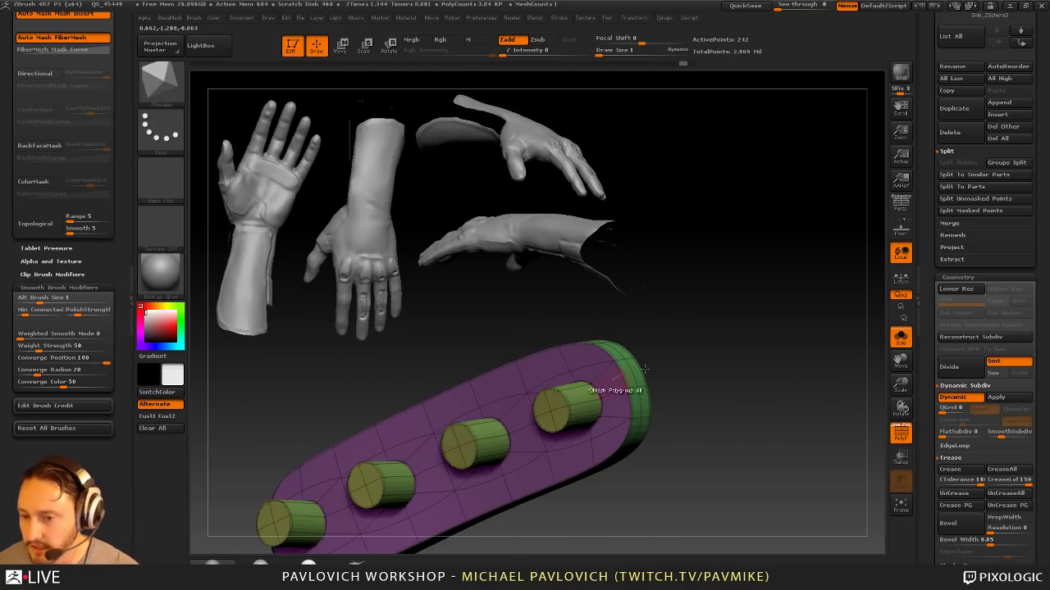
{"action": "left_click_drag", "start_coordinate": [651, 365], "coordinate": [780, 316]}
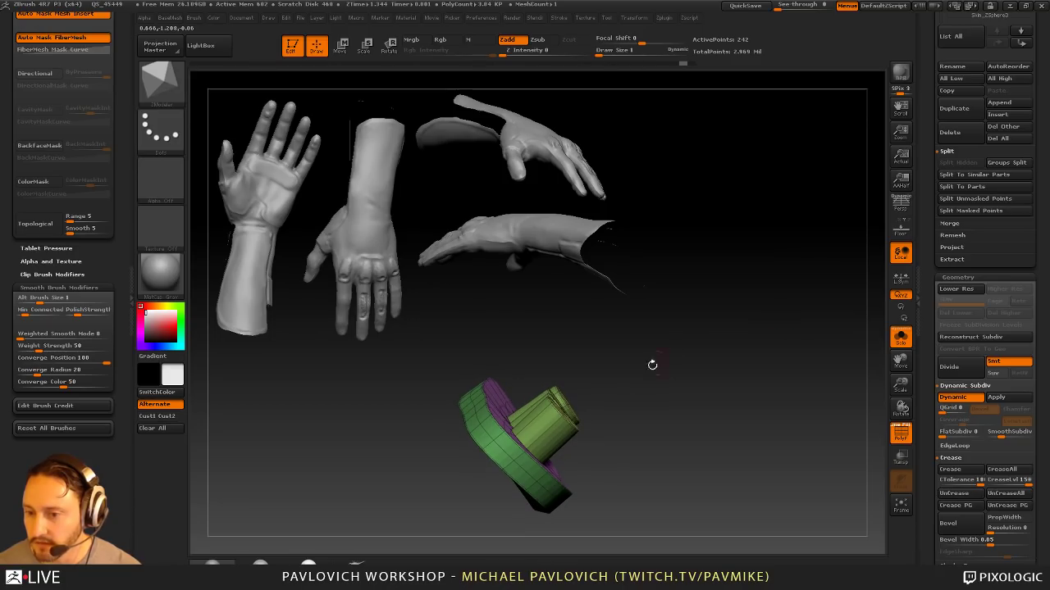
{"action": "key", "text": "ctrl+shift"}
{"action": "left_click_drag", "start_coordinate": [540, 440], "coordinate": [540, 439], "text": "ctrl+shift"}
{"action": "mouse_move", "coordinate": [669, 373]}
{"action": "left_mouse_down"}
{"action": "mouse_move", "coordinate": [757, 342]}
{"action": "mouse_move", "coordinate": [704, 344]}
{"action": "mouse_move", "coordinate": [701, 357]}
{"action": "left_mouse_up"}
{"action": "left_click", "coordinate": [711, 361], "text": "ctrl+shift"}
{"action": "left_click_drag", "start_coordinate": [559, 387], "coordinate": [612, 409]}
{"action": "key", "text": "ctrl+z"}
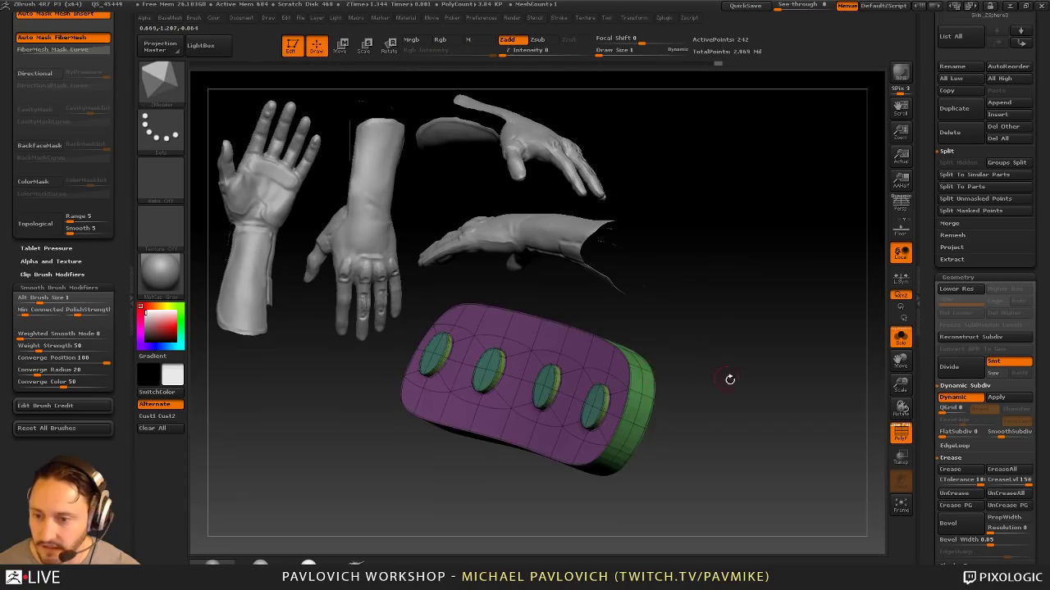
Step: Isolate the four pegs, separate them from the plate with Split Hidden, and turn off Dynamic Subdiv
{"action": "left_click_drag", "start_coordinate": [730, 380], "coordinate": [774, 407]}
{"action": "left_click", "coordinate": [626, 392], "text": "ctrl+shift"}
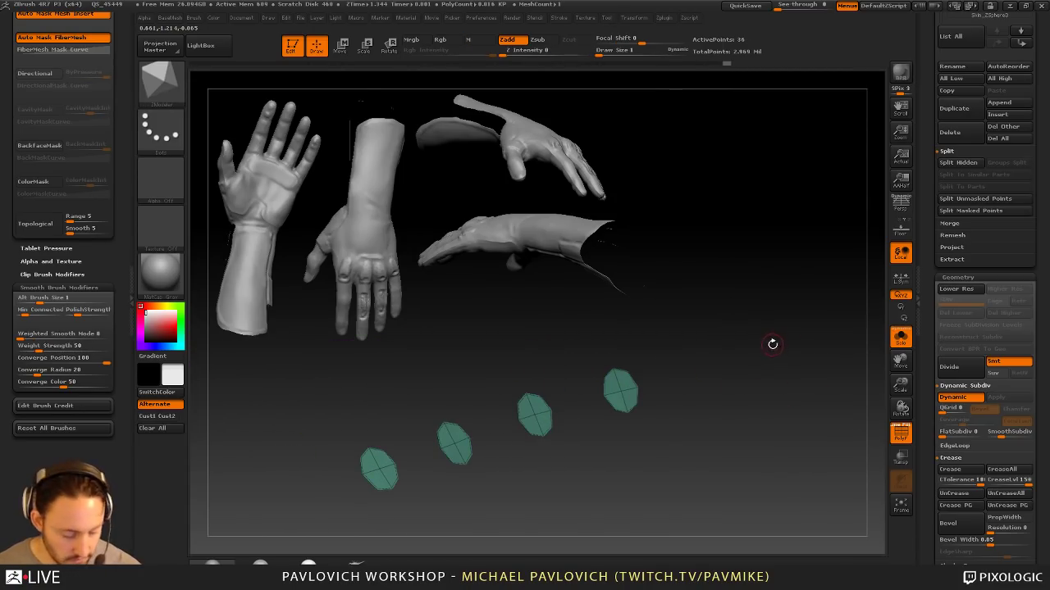
{"action": "key", "text": "ctrl+shift+a"}
{"action": "key", "text": "2"}
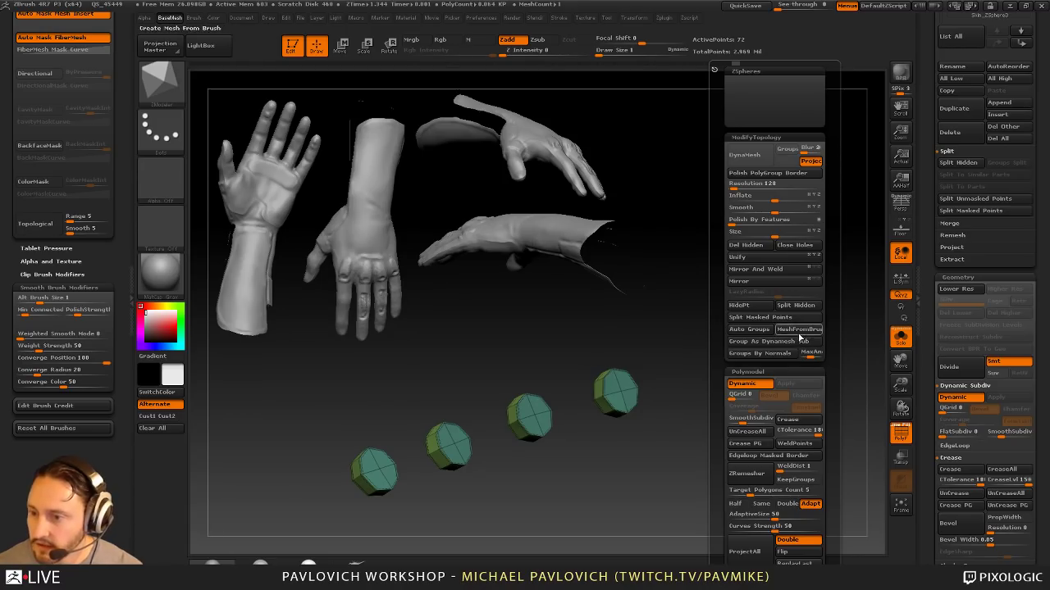
{"action": "left_click", "coordinate": [797, 307]}
{"action": "left_click_drag", "start_coordinate": [849, 336], "coordinate": [867, 417], "text": "alt"}
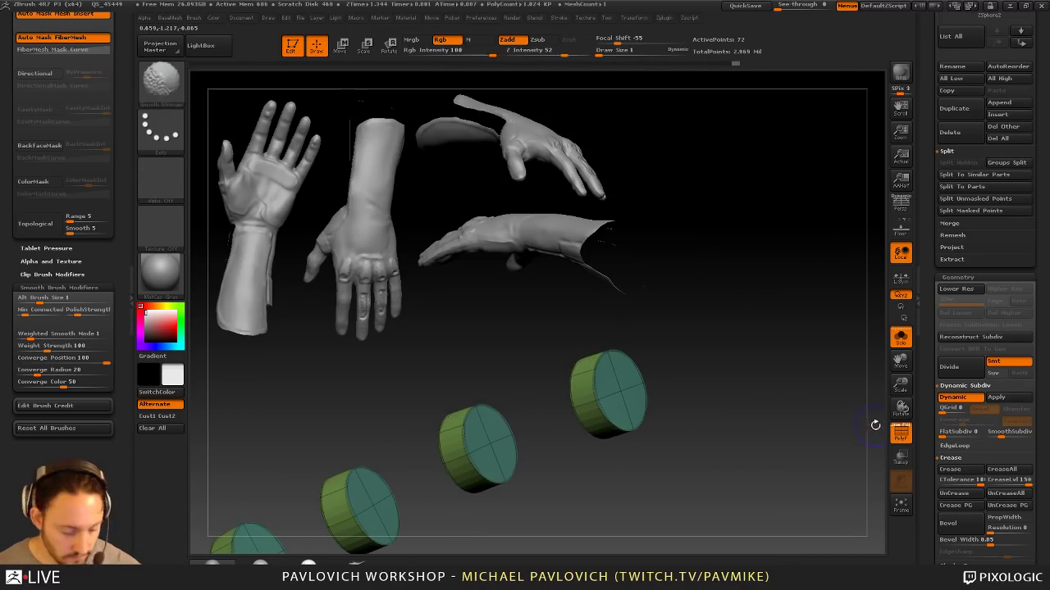
{"action": "key", "text": "shift+d"}
{"action": "left_click_drag", "start_coordinate": [830, 382], "coordinate": [807, 413], "text": "alt"}
Step: Try to bevel a peg's cap edges with the ZModeler edge action Bevel set to EdgeLoop Complete
{"action": "key", "text": "space"}
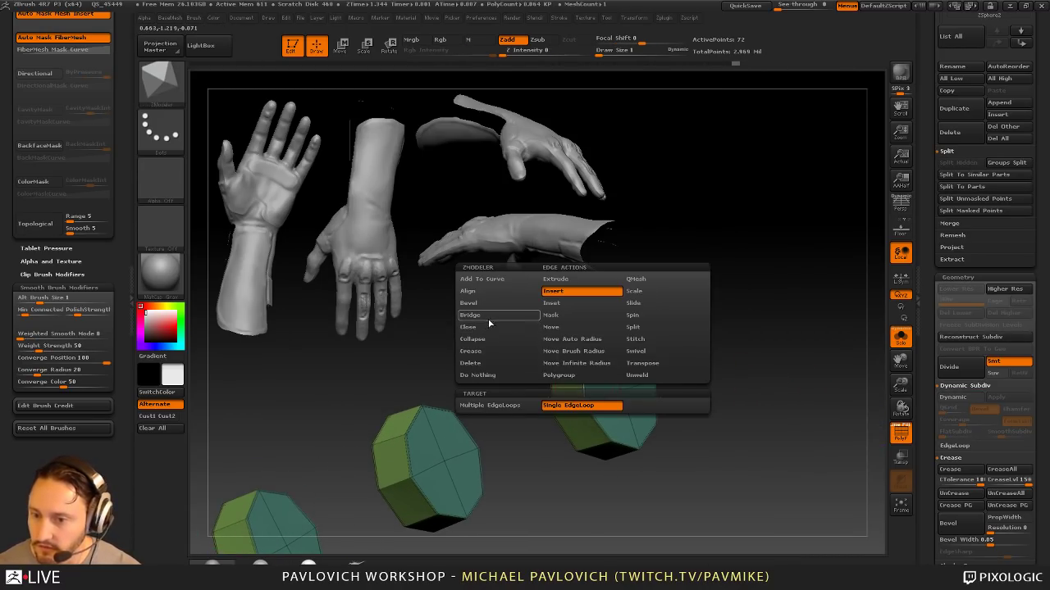
{"action": "left_click", "coordinate": [489, 306]}
{"action": "key", "text": "shift+z"}
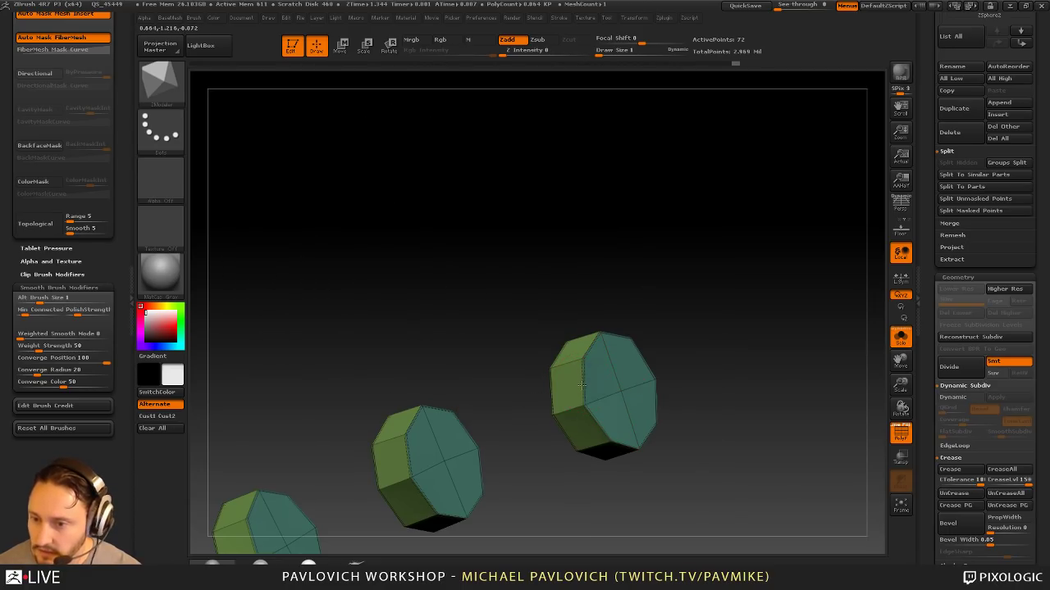
{"action": "key", "text": "2"}
{"action": "left_click", "coordinate": [674, 247]}
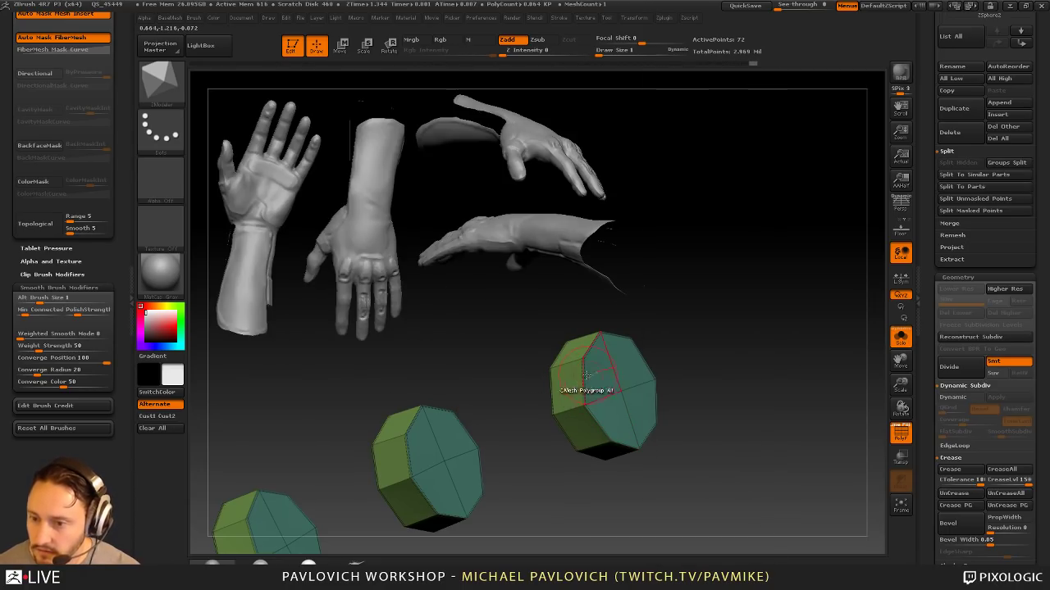
{"action": "left_click_drag", "start_coordinate": [587, 375], "coordinate": [586, 377]}
{"action": "key", "text": "ctrl+z"}
{"action": "key", "text": "space"}
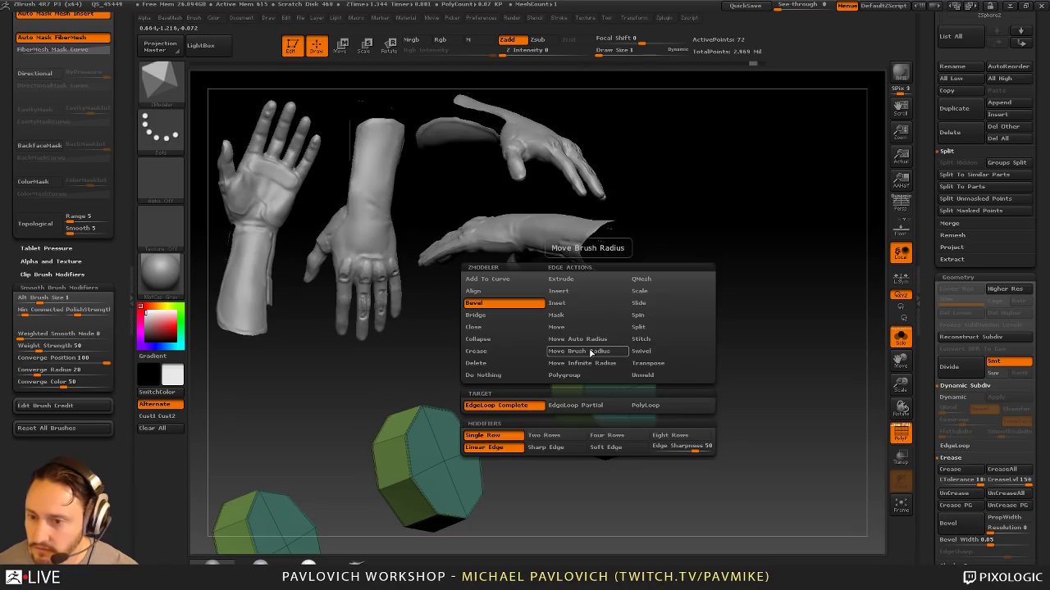
{"action": "left_click_drag", "start_coordinate": [591, 350], "coordinate": [607, 381]}
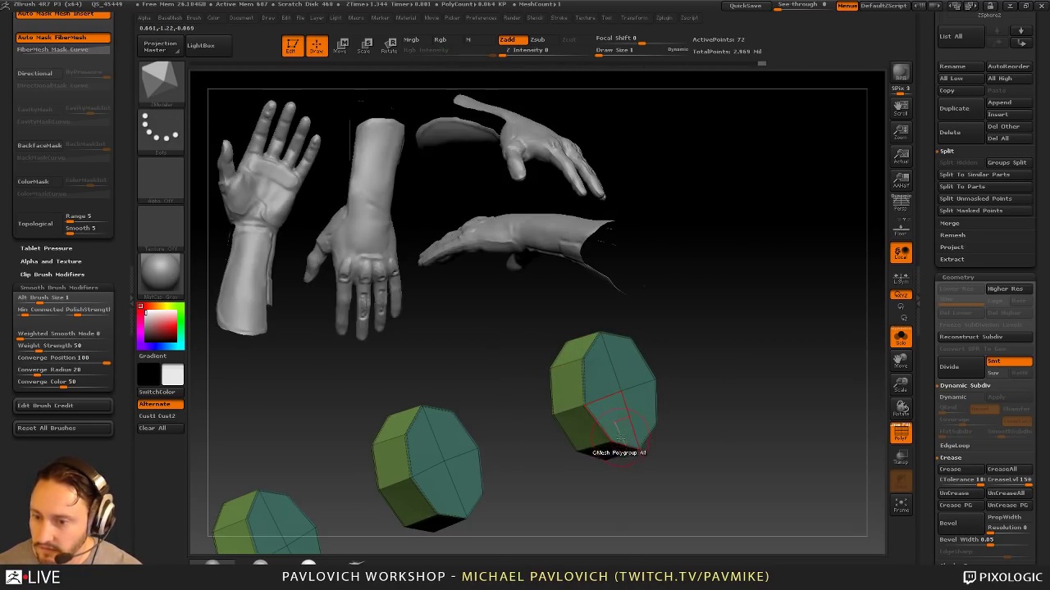
{"action": "mouse_move", "coordinate": [617, 440]}
{"action": "left_mouse_down"}
{"action": "mouse_move", "coordinate": [626, 440]}
{"action": "mouse_move", "coordinate": [585, 422]}
{"action": "left_mouse_up"}
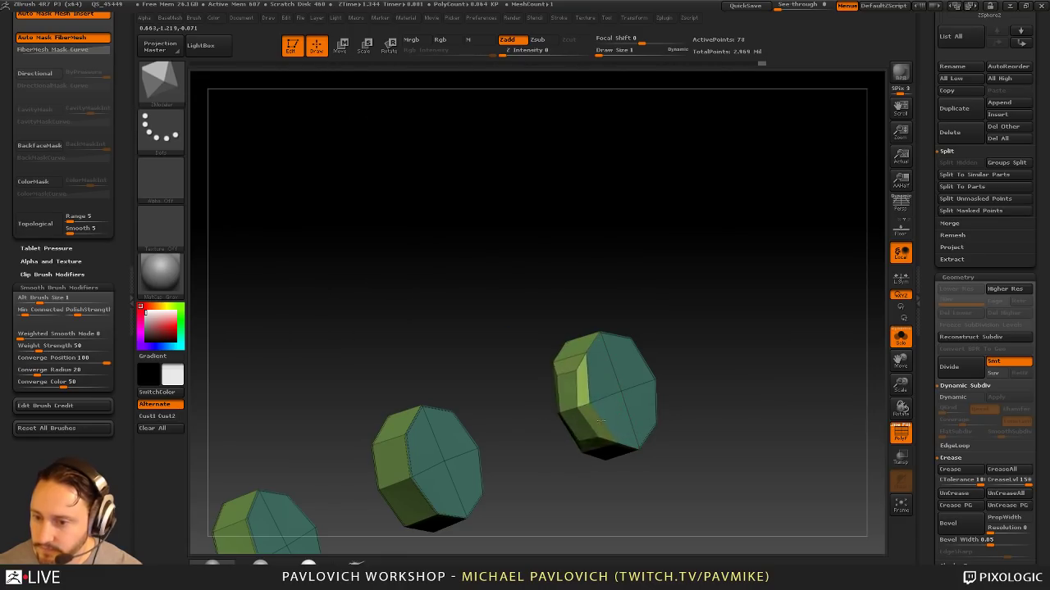
{"action": "key", "text": "ctrl+z"}
{"action": "key", "text": "ctrl+z"}
{"action": "left_click_drag", "start_coordinate": [742, 388], "coordinate": [772, 383]}
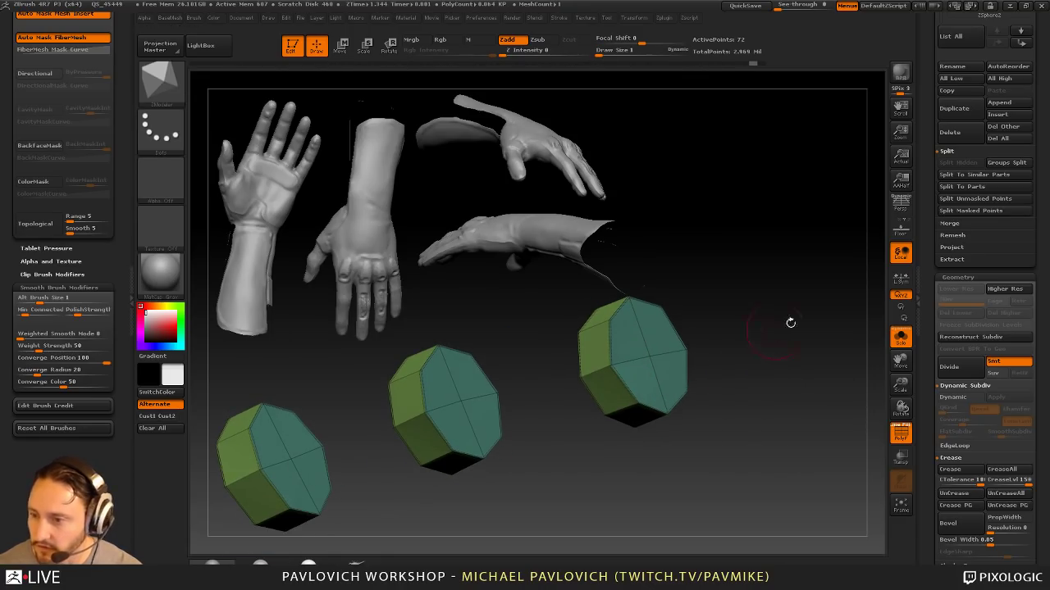
Step: Try the Geometry Bevel on all the pegs' creased edges, reducing the Bevel Width to 0.001, and undo it
{"action": "left_click_drag", "start_coordinate": [926, 321], "coordinate": [927, 261]}
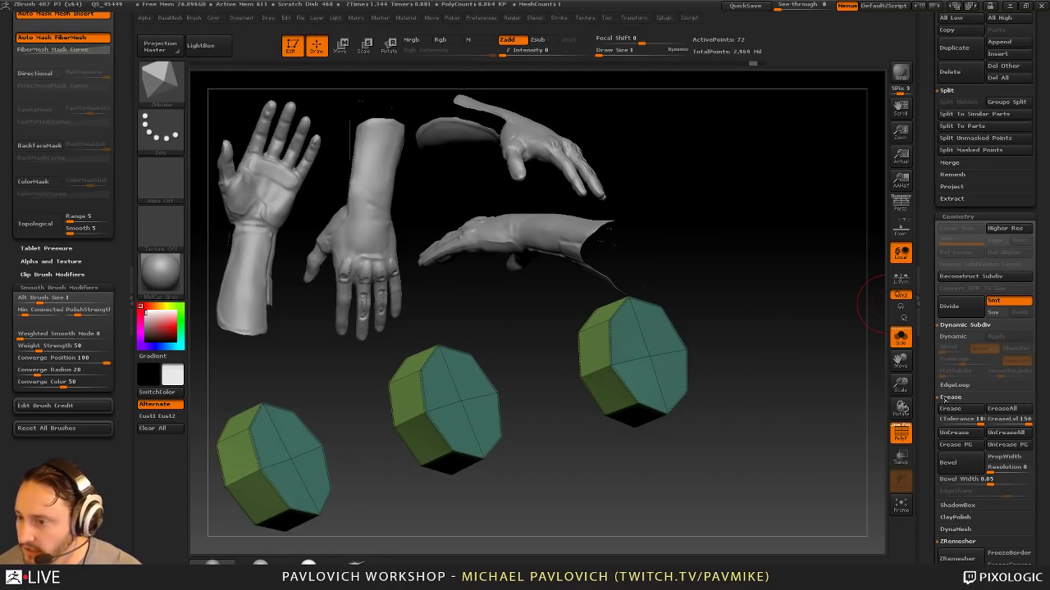
{"action": "scroll", "coordinate": [945, 398], "scroll_direction": "down", "scroll_amount": 3}
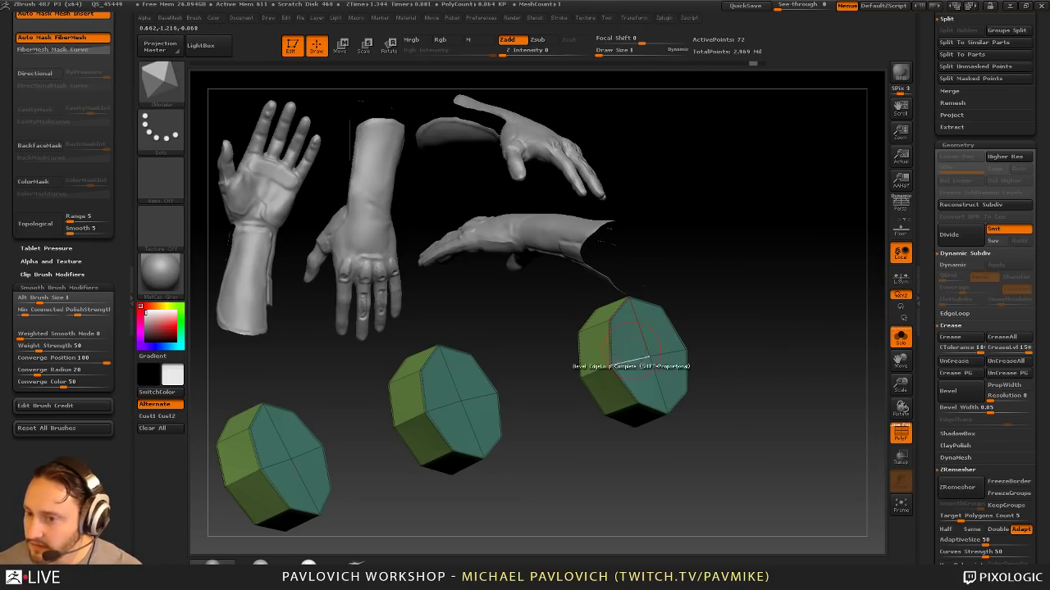
{"action": "key", "text": "space"}
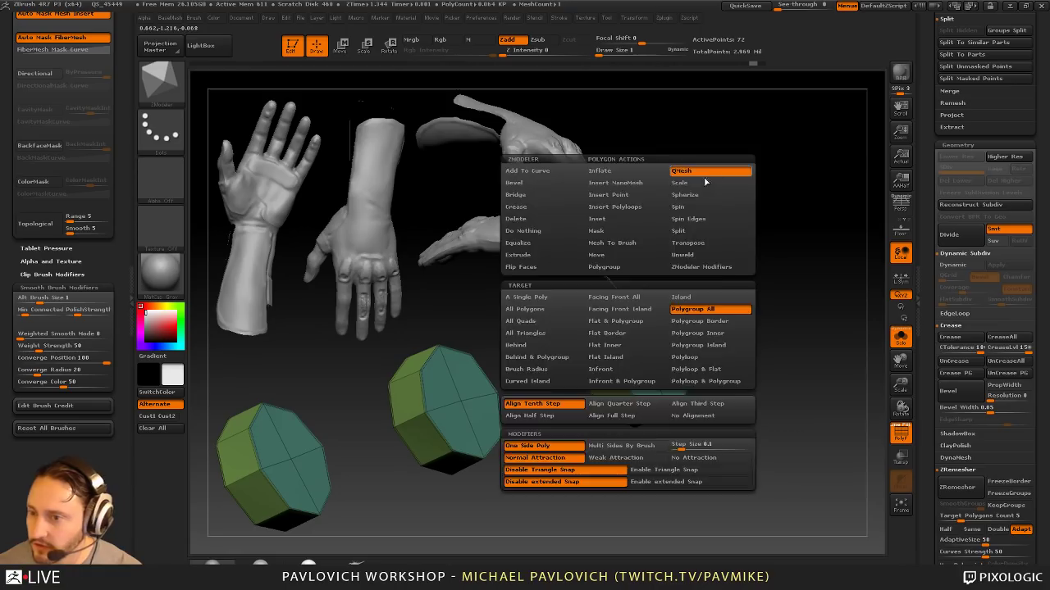
{"action": "left_click", "coordinate": [955, 392]}
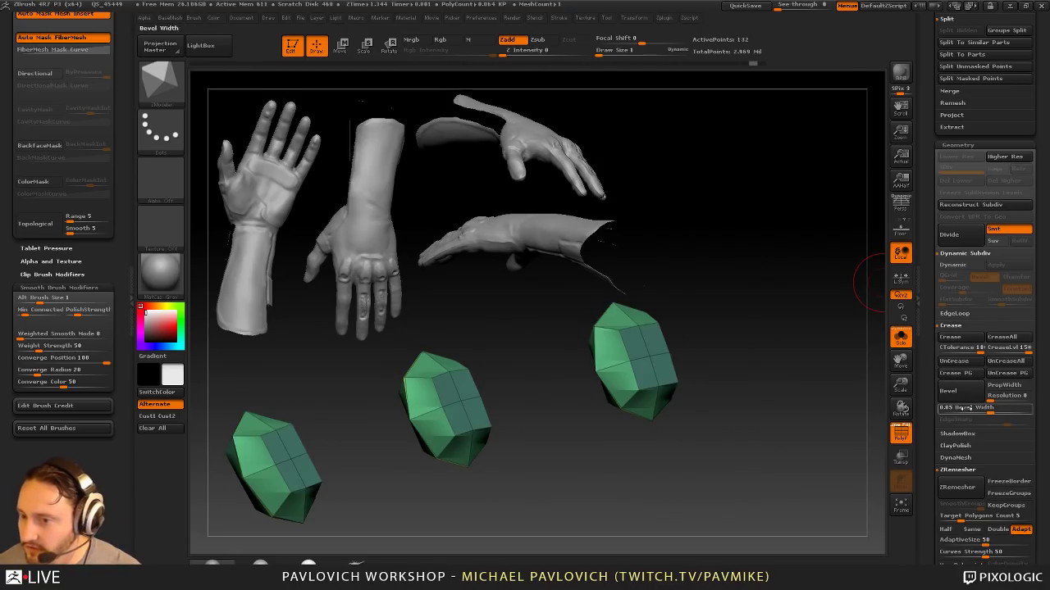
{"action": "left_click_drag", "start_coordinate": [976, 408], "coordinate": [942, 408]}
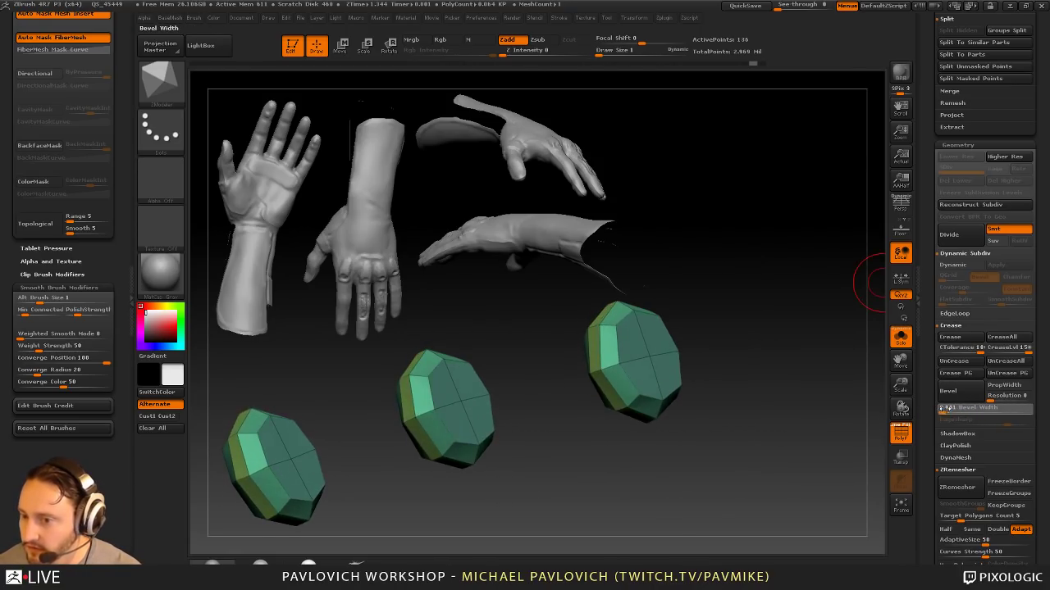
{"action": "key", "text": "ctrl+z"}
Step: Inset the caps of all four pegs as whole faces using the ZModeler Inset action with Inset Region
{"action": "key", "text": "space"}
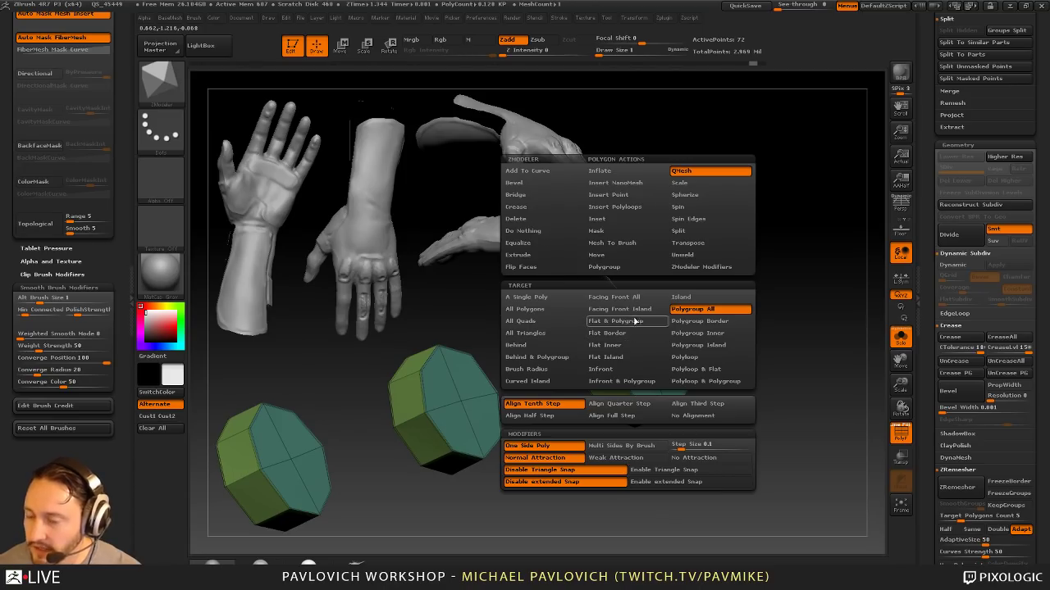
{"action": "left_click", "coordinate": [620, 219]}
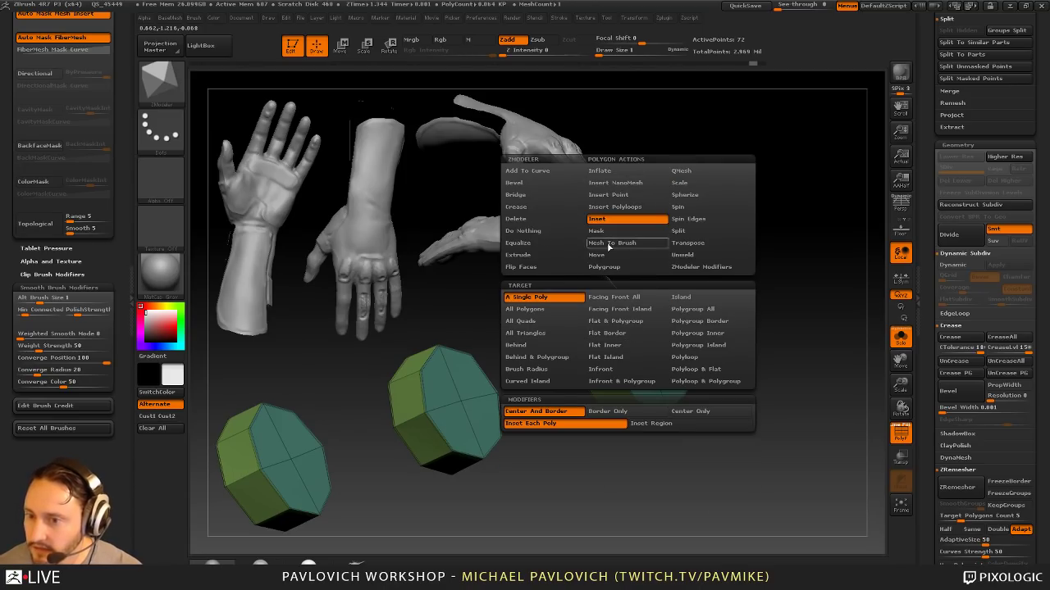
{"action": "left_click", "coordinate": [689, 320]}
{"action": "left_click_drag", "start_coordinate": [632, 347], "coordinate": [635, 354]}
{"action": "key", "text": "ctrl+z"}
{"action": "key", "text": "space"}
{"action": "left_click", "coordinate": [650, 424]}
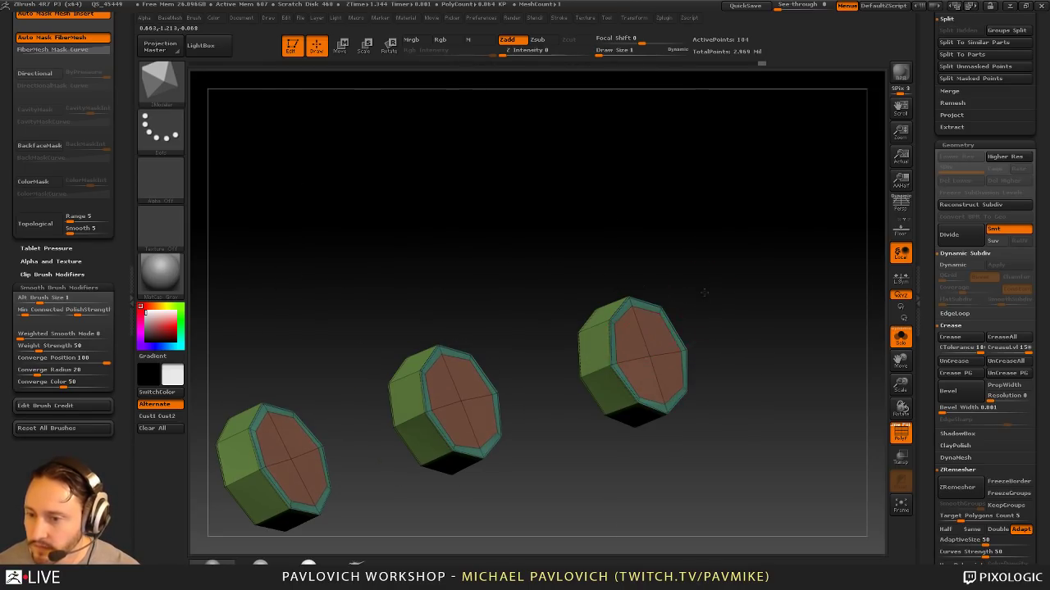
{"action": "left_click_drag", "start_coordinate": [705, 292], "coordinate": [774, 305]}
Step: Use QMesh to shift the inset caps slightly outward, forming a beveled rim on all four pegs
{"action": "key", "text": "space"}
{"action": "left_click", "coordinate": [687, 172]}
{"action": "left_click_drag", "start_coordinate": [634, 342], "coordinate": [643, 351]}
{"action": "left_click_drag", "start_coordinate": [723, 303], "coordinate": [680, 270]}
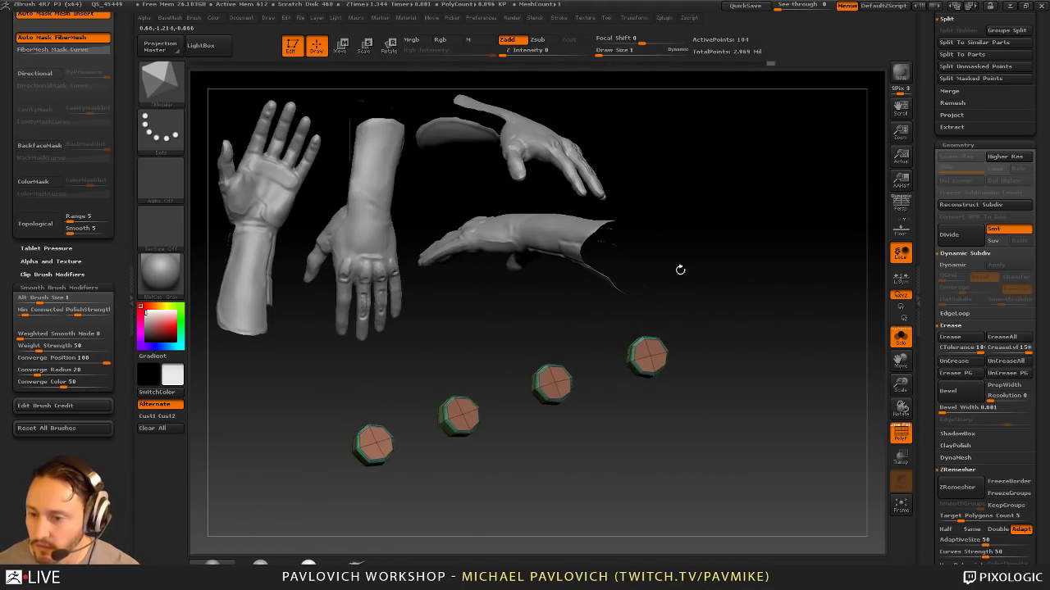
Step: Crease the polygroup borders of all four pegs with Crease PG
{"action": "left_click_drag", "start_coordinate": [574, 416], "coordinate": [633, 407]}
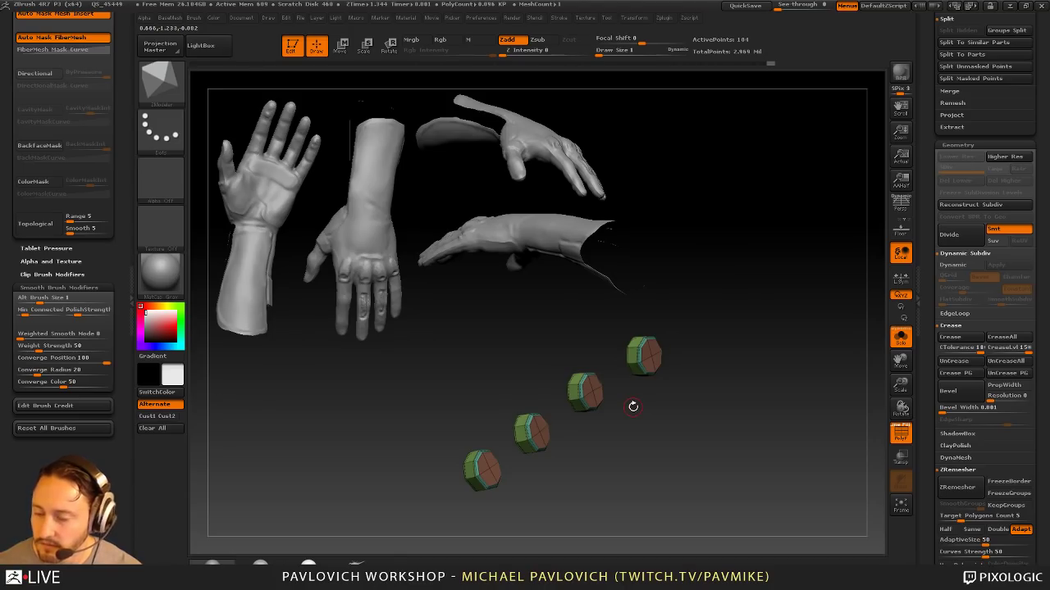
{"action": "left_click_drag", "start_coordinate": [737, 282], "coordinate": [773, 331], "text": "alt"}
{"action": "key", "text": "2"}
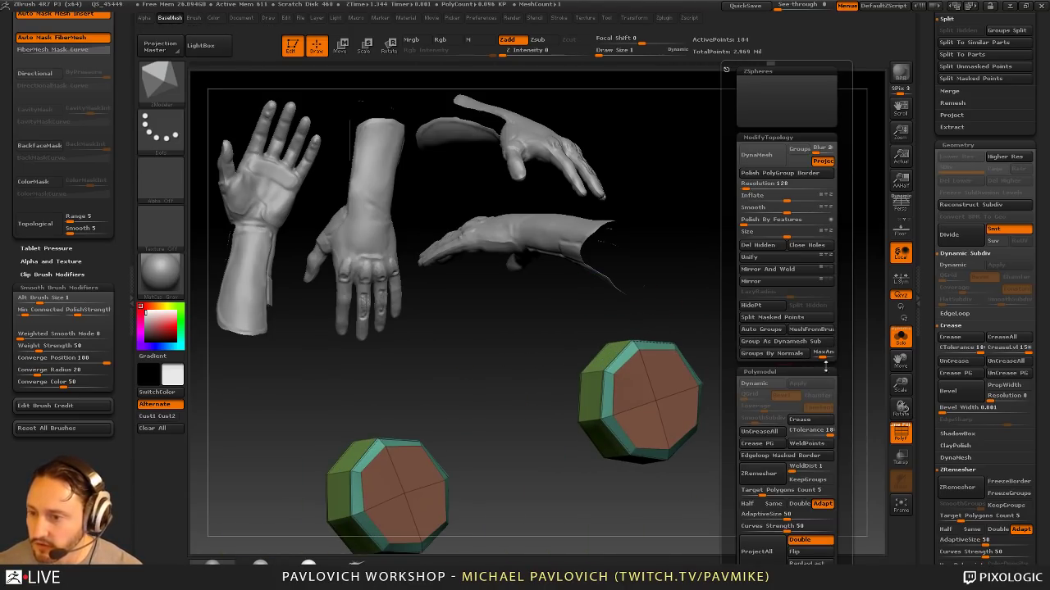
{"action": "left_click", "coordinate": [776, 446]}
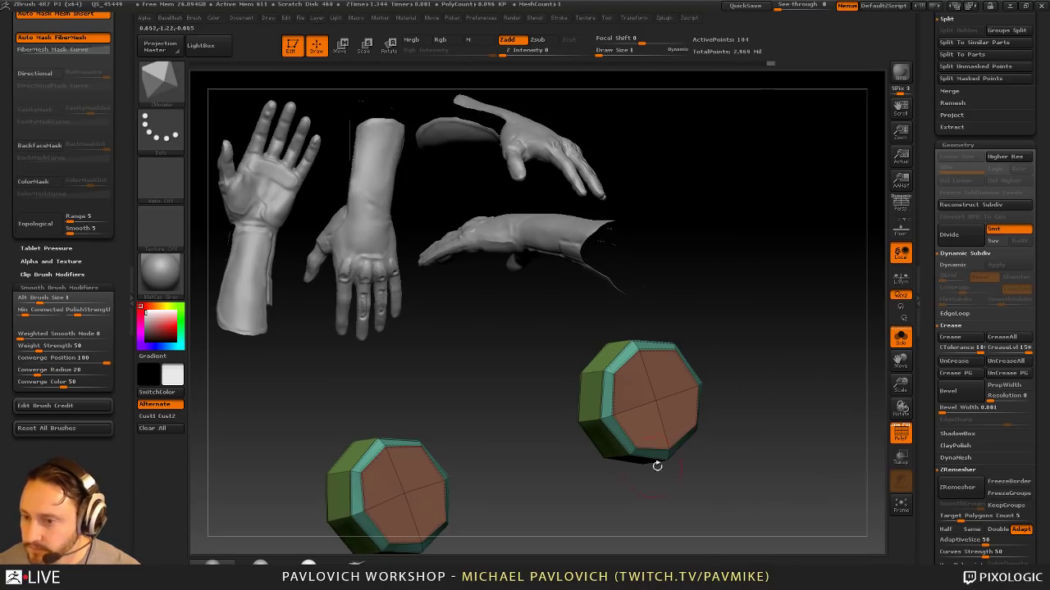
Step: Bring the rest of the glove back into view and turn on dynamic subdivision for the pegs
{"action": "left_click", "coordinate": [902, 341]}
{"action": "key", "text": "shift+z"}
{"action": "left_click_drag", "start_coordinate": [850, 366], "coordinate": [804, 313]}
{"action": "key", "text": "d"}
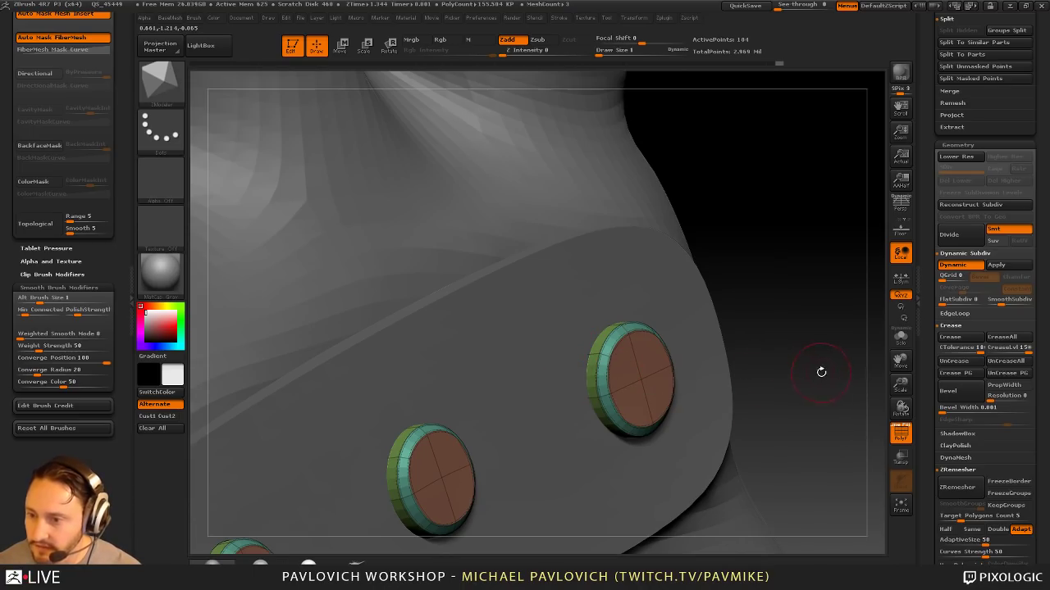
Step: Examine the pegs' depth through the palm plate using ghost transparency, and restore the solid display without polyframe
{"action": "left_click", "coordinate": [901, 456]}
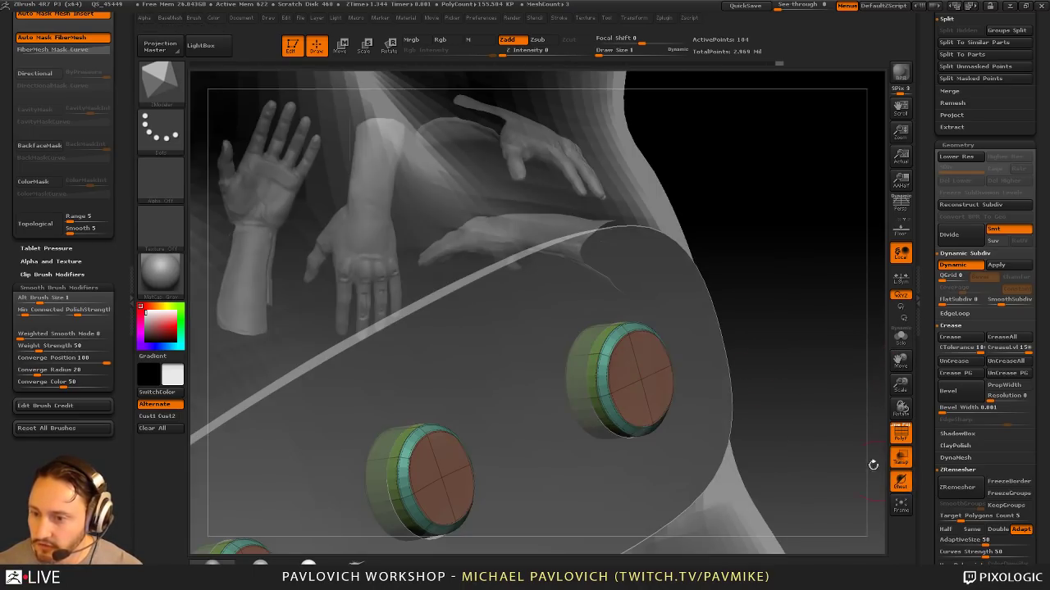
{"action": "left_click_drag", "start_coordinate": [873, 465], "coordinate": [851, 438]}
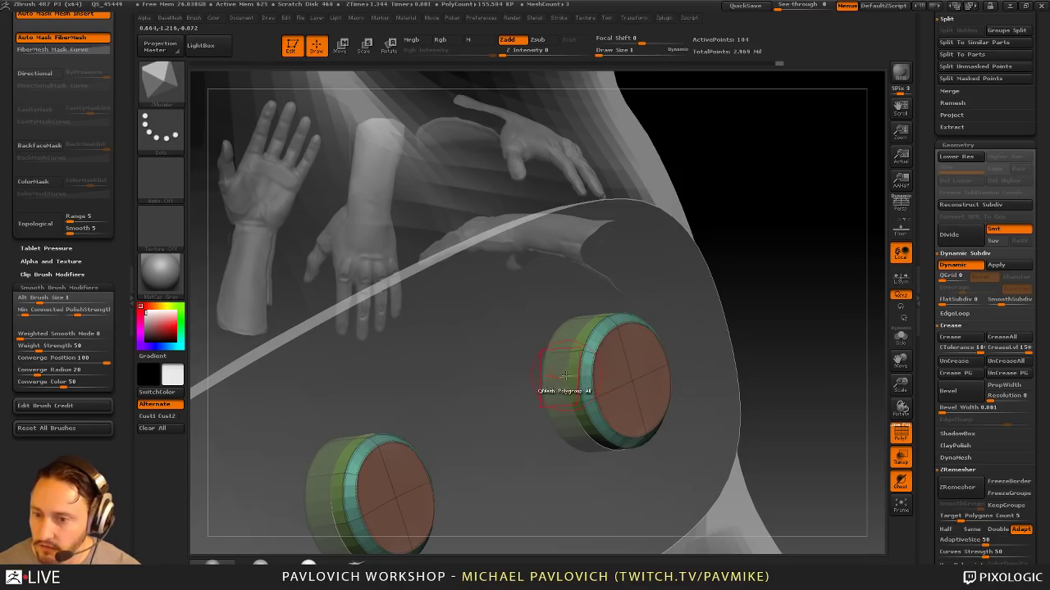
{"action": "key", "text": "space"}
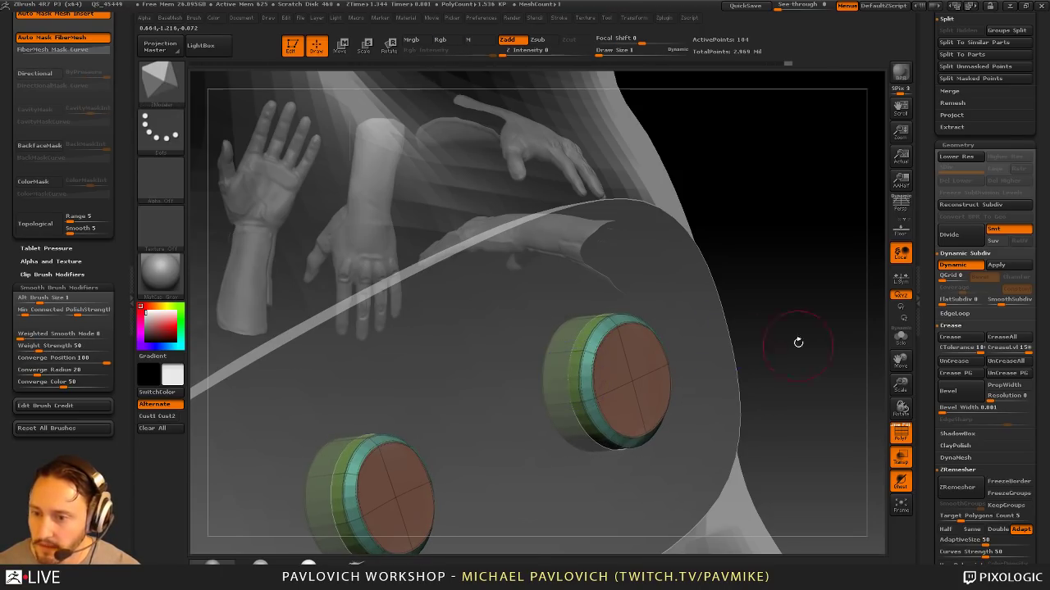
{"action": "left_click_drag", "start_coordinate": [799, 342], "coordinate": [775, 324], "text": "alt"}
{"action": "left_click", "coordinate": [900, 434]}
{"action": "mouse_move", "coordinate": [838, 403]}
{"action": "left_mouse_down", "text": "alt"}
{"action": "mouse_move", "coordinate": [806, 391]}
{"action": "mouse_move", "coordinate": [776, 403]}
{"action": "mouse_move", "coordinate": [837, 366]}
{"action": "mouse_move", "coordinate": [829, 386]}
{"action": "left_mouse_up", "text": "alt"}
{"action": "left_click", "coordinate": [899, 478]}
{"action": "left_click", "coordinate": [903, 457]}
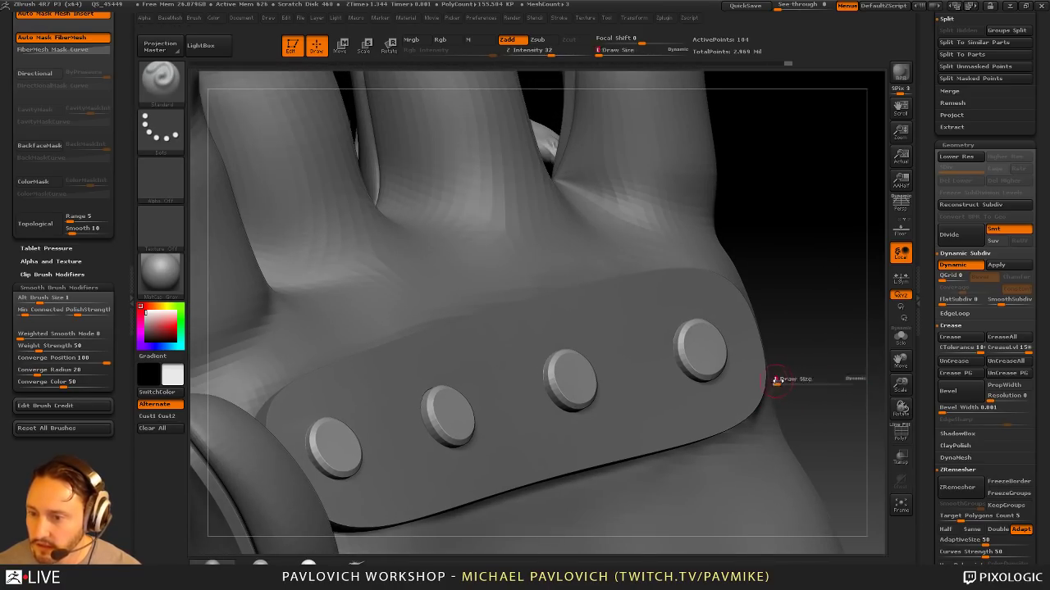
Step: Select the palm plate, show its polyframe, turn off dynamic subdivision and isolate it
{"action": "left_click", "coordinate": [760, 378], "text": "alt"}
{"action": "left_click", "coordinate": [900, 431]}
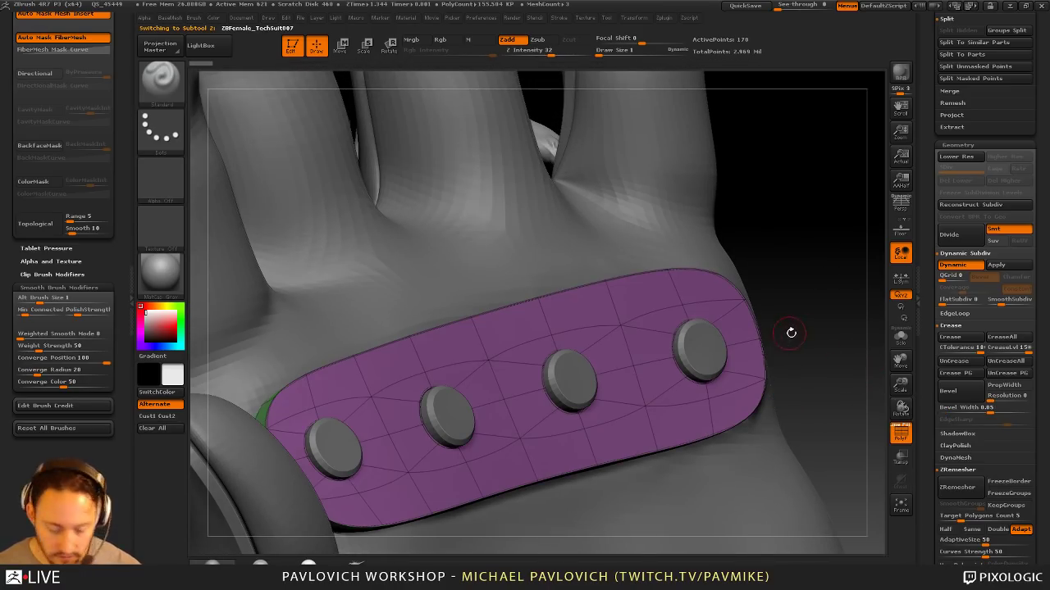
{"action": "key", "text": "shift+d"}
{"action": "mouse_move", "coordinate": [797, 335]}
{"action": "left_mouse_down"}
{"action": "mouse_move", "coordinate": [846, 347]}
{"action": "mouse_move", "coordinate": [745, 322]}
{"action": "left_mouse_up"}
{"action": "left_click", "coordinate": [899, 340]}
Step: Bevel the front rims of all four plate recesses using the ZModeler edge action Bevel set to EdgeLoop Complete
{"action": "key", "text": "b"}
{"action": "key", "text": "z"}
{"action": "key", "text": "m"}
{"action": "key", "text": "space"}
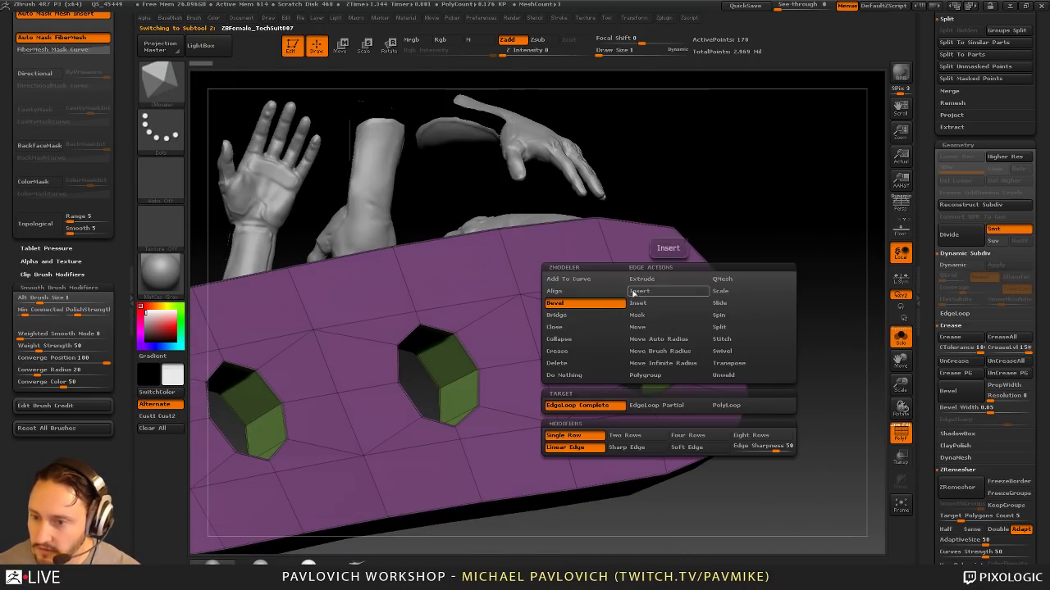
{"action": "left_click_drag", "start_coordinate": [666, 324], "coordinate": [673, 330]}
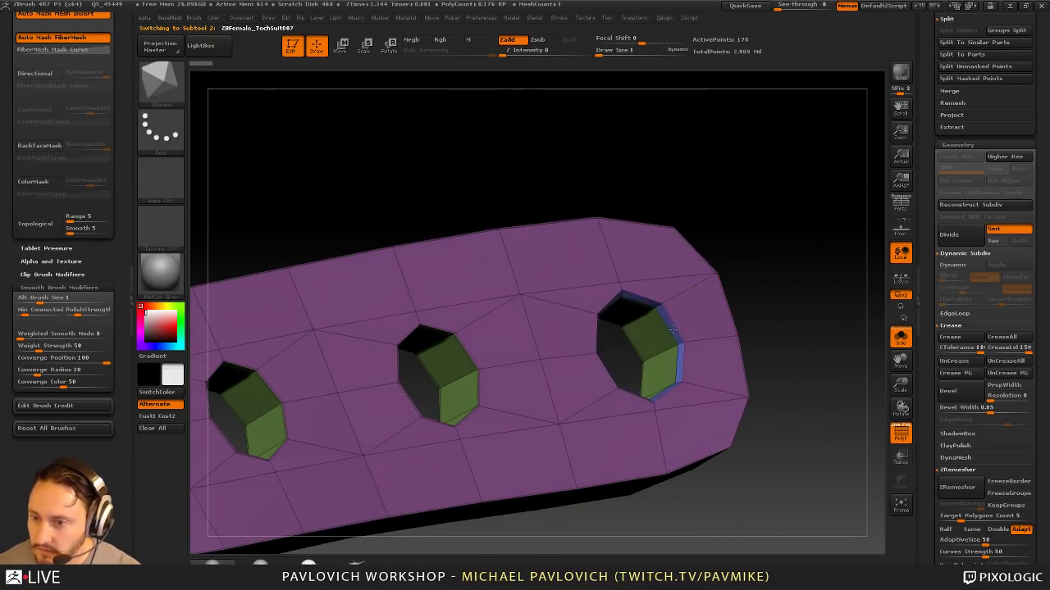
{"action": "left_click_drag", "start_coordinate": [785, 292], "coordinate": [766, 251], "text": "alt"}
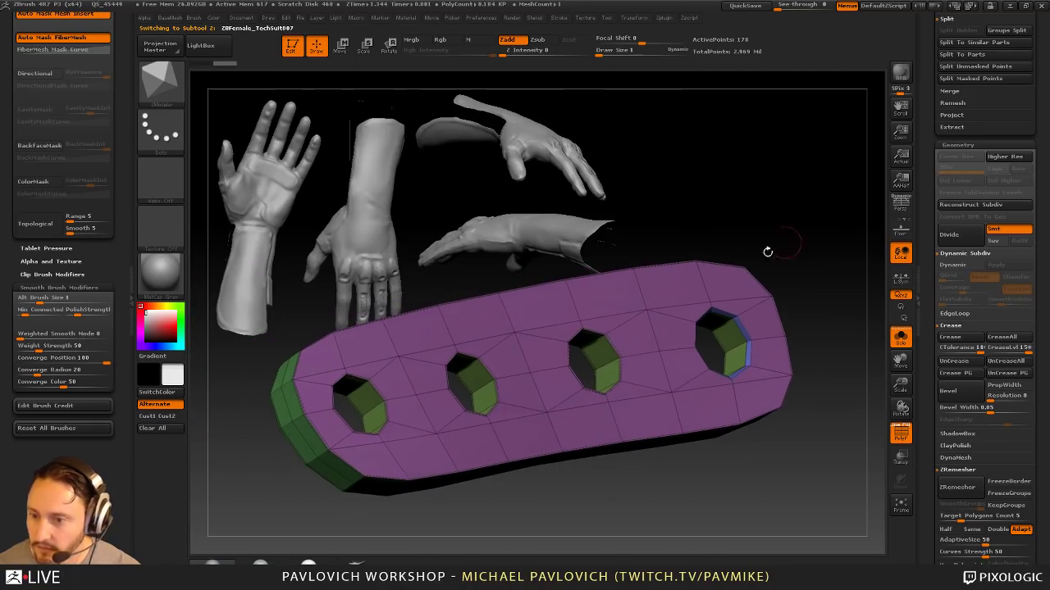
{"action": "left_click", "coordinate": [612, 351]}
{"action": "left_click", "coordinate": [489, 366]}
{"action": "left_click", "coordinate": [380, 389]}
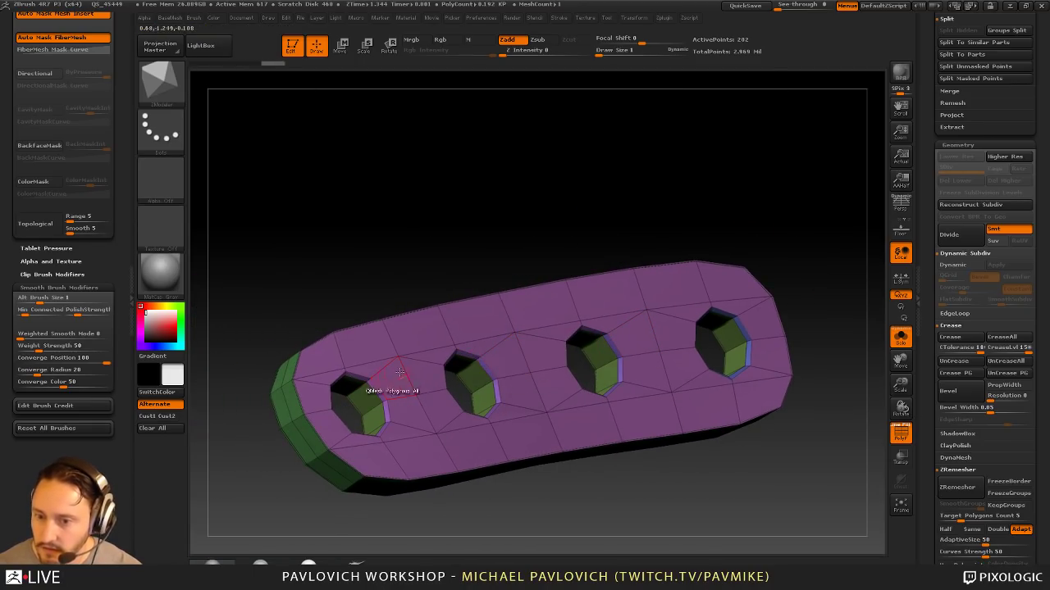
Step: Crease the plate's polygroup borders, turn on dynamic subdivision without polyframe, and show the whole glove again
{"action": "key", "text": "1"}
{"action": "left_click", "coordinate": [825, 443]}
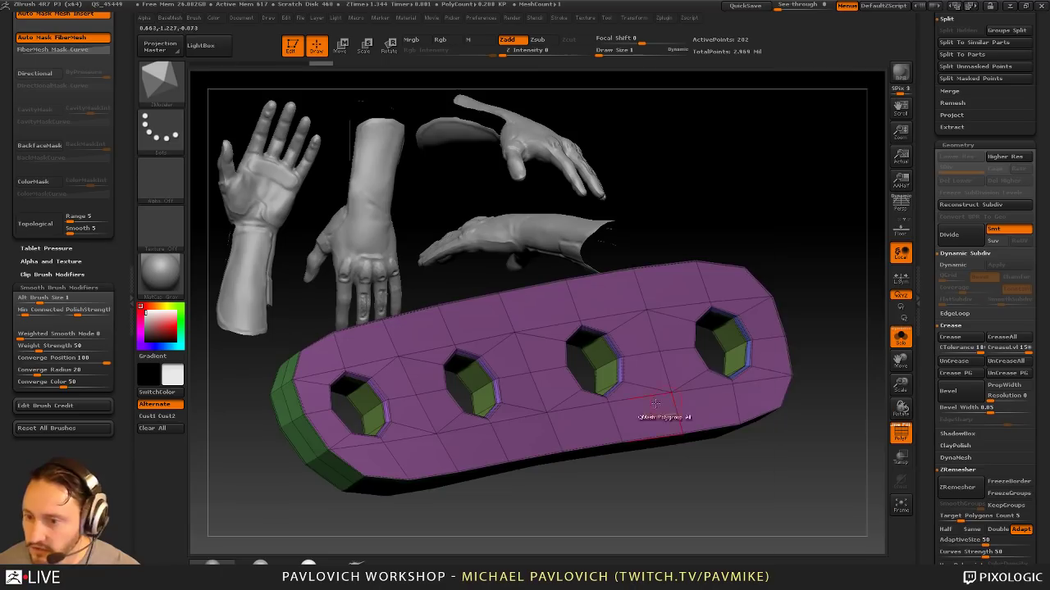
{"action": "left_click_drag", "start_coordinate": [834, 269], "coordinate": [811, 287], "text": "alt"}
{"action": "key", "text": "d"}
{"action": "left_click", "coordinate": [901, 433]}
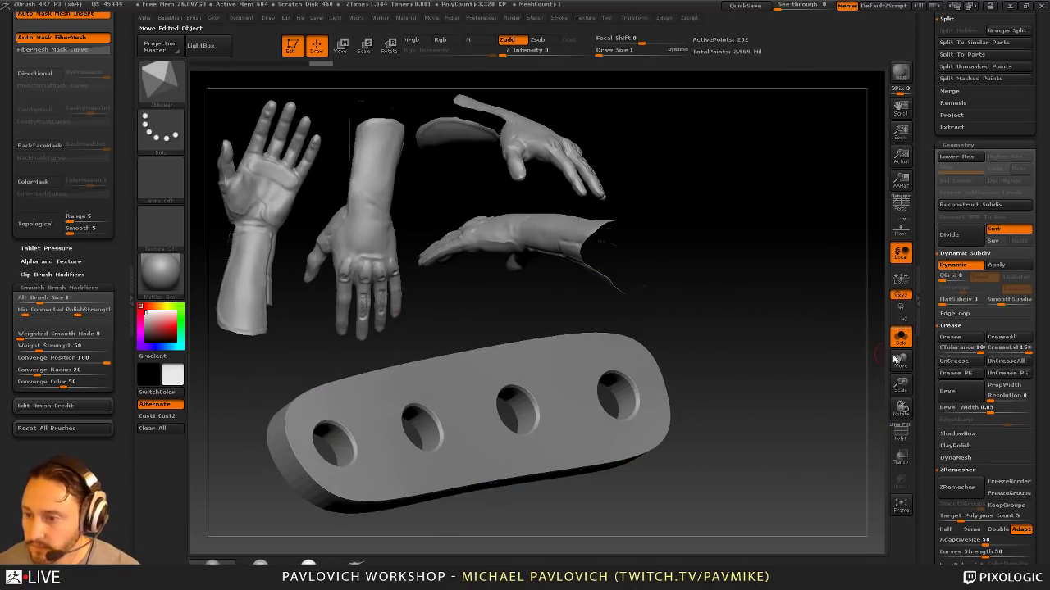
{"action": "left_click", "coordinate": [900, 338]}
Step: Select the pegs and push them slightly deeper into the palm plate with the Move brush
{"action": "mouse_move", "coordinate": [813, 334]}
{"action": "left_mouse_down", "text": "alt"}
{"action": "mouse_move", "coordinate": [811, 309]}
{"action": "mouse_move", "coordinate": [741, 339]}
{"action": "mouse_move", "coordinate": [775, 333]}
{"action": "mouse_move", "coordinate": [843, 383]}
{"action": "mouse_move", "coordinate": [808, 351]}
{"action": "mouse_move", "coordinate": [773, 356]}
{"action": "mouse_move", "coordinate": [793, 329]}
{"action": "mouse_move", "coordinate": [838, 329]}
{"action": "left_mouse_up", "text": "alt"}
{"action": "key", "text": "b"}
{"action": "key", "text": "m"}
{"action": "key", "text": "v"}
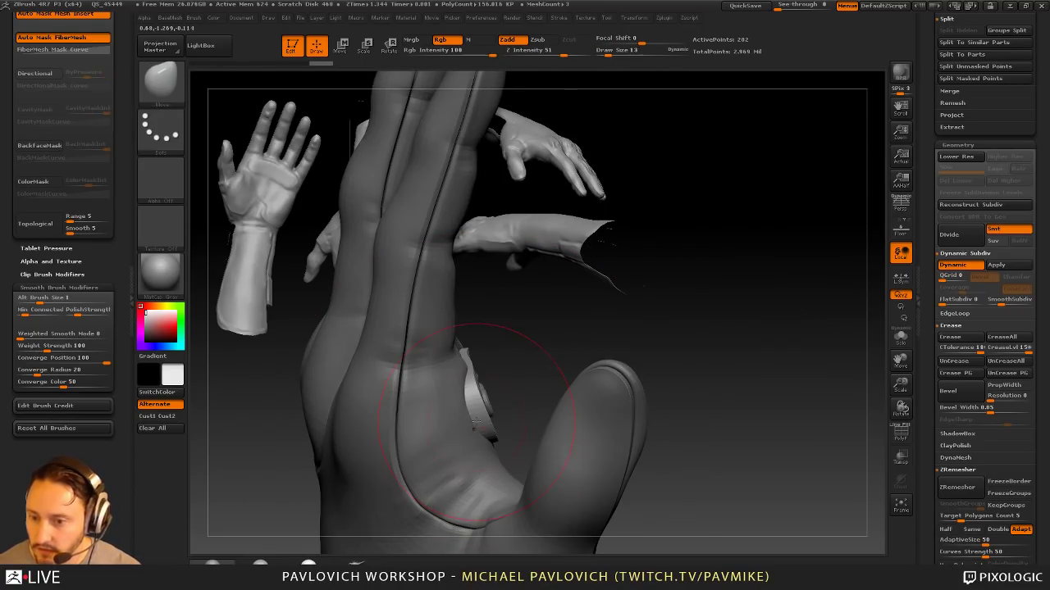
{"action": "left_click", "coordinate": [488, 409], "text": "alt"}
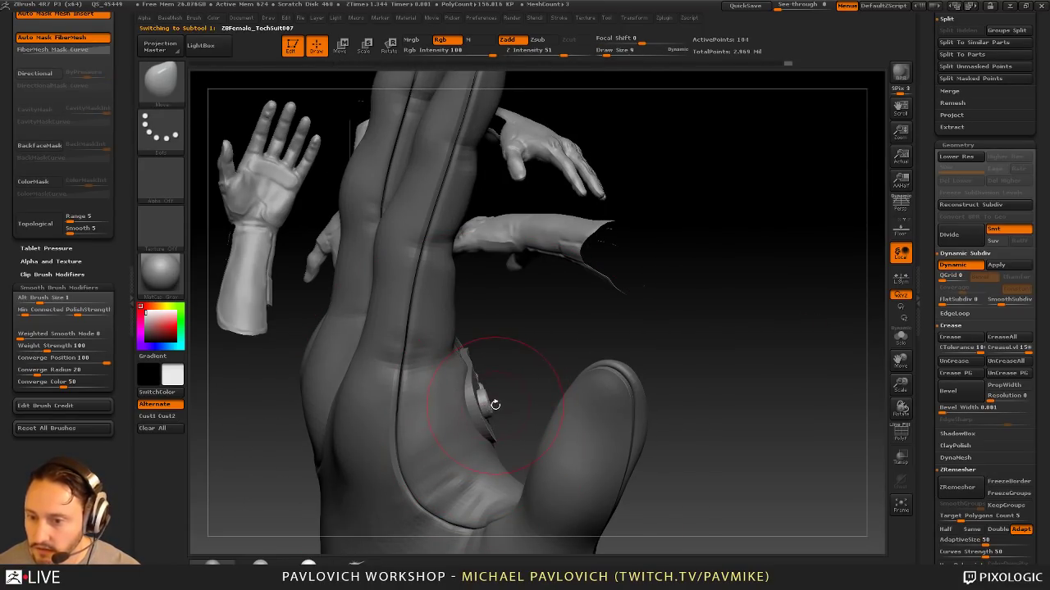
{"action": "key", "text": "bracketright"}
{"action": "key", "text": "bracketright"}
{"action": "key", "text": "bracketright"}
{"action": "key", "text": "bracketleft"}
{"action": "key", "text": "bracketleft"}
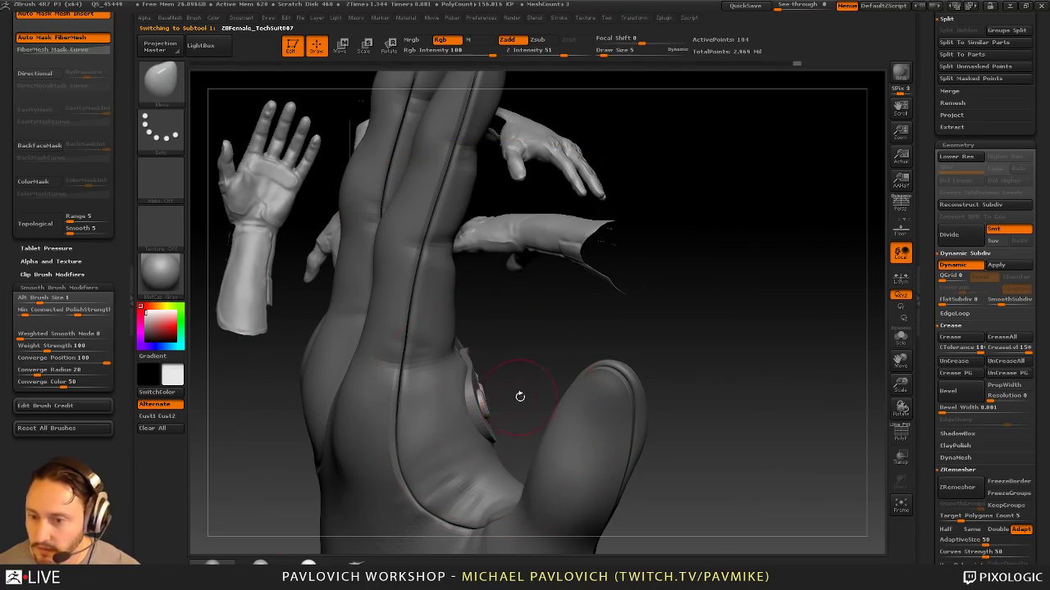
Step: Fine-tune the pegs' placement from the palm side with a larger Move brush, and switch back to the Standard brush
{"action": "mouse_move", "coordinate": [519, 397]}
{"action": "left_mouse_down"}
{"action": "mouse_move", "coordinate": [476, 421]}
{"action": "mouse_move", "coordinate": [505, 421]}
{"action": "left_mouse_up"}
{"action": "key", "text": "bracketright"}
{"action": "key", "text": "bracketright"}
{"action": "key", "text": "bracketright"}
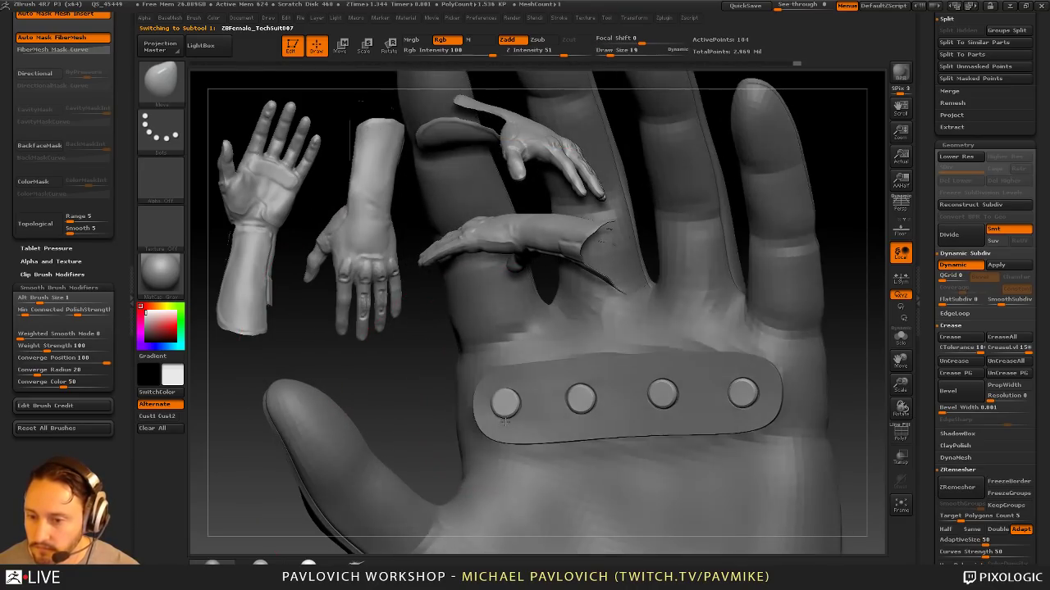
{"action": "right_click_drag", "start_coordinate": [505, 422], "coordinate": [506, 410]}
{"action": "key", "text": "bracketleft"}
{"action": "key", "text": "b"}
{"action": "key", "text": "s"}
{"action": "key", "text": "t"}
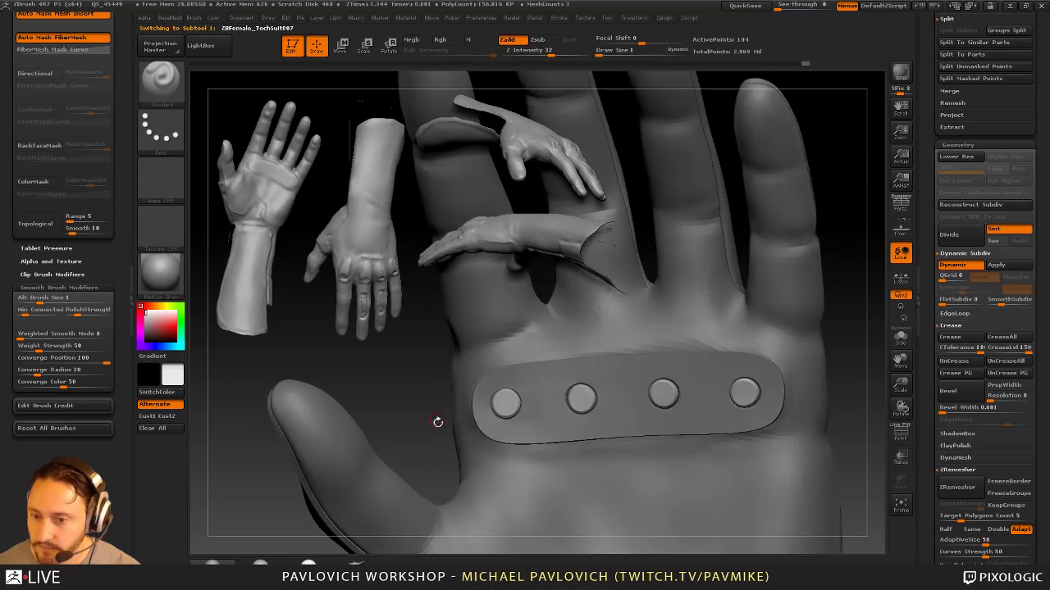
{"action": "left_click_drag", "start_coordinate": [438, 422], "coordinate": [426, 361], "text": "alt"}
{"action": "mouse_move", "coordinate": [721, 336]}
{"action": "left_mouse_down"}
{"action": "mouse_move", "coordinate": [790, 321]}
{"action": "mouse_move", "coordinate": [842, 353]}
{"action": "left_mouse_up"}
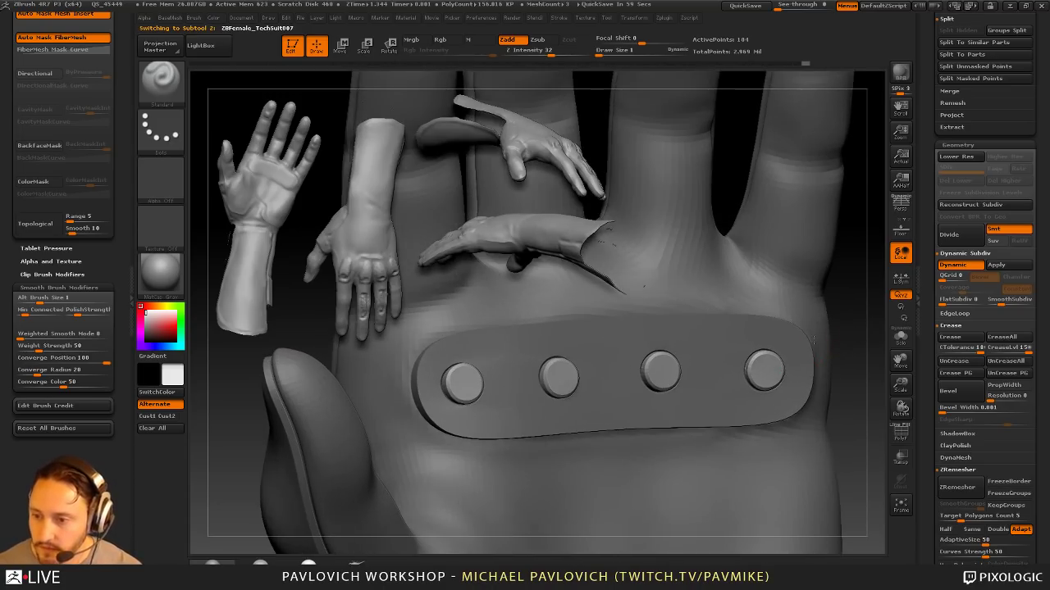
Step: Select the palm plate, turn off its dynamic subdivision and show its polyframe
{"action": "left_click", "coordinate": [714, 373], "text": "alt"}
{"action": "left_click_drag", "start_coordinate": [873, 308], "coordinate": [871, 412], "text": "alt"}
{"action": "key", "text": "shift+d"}
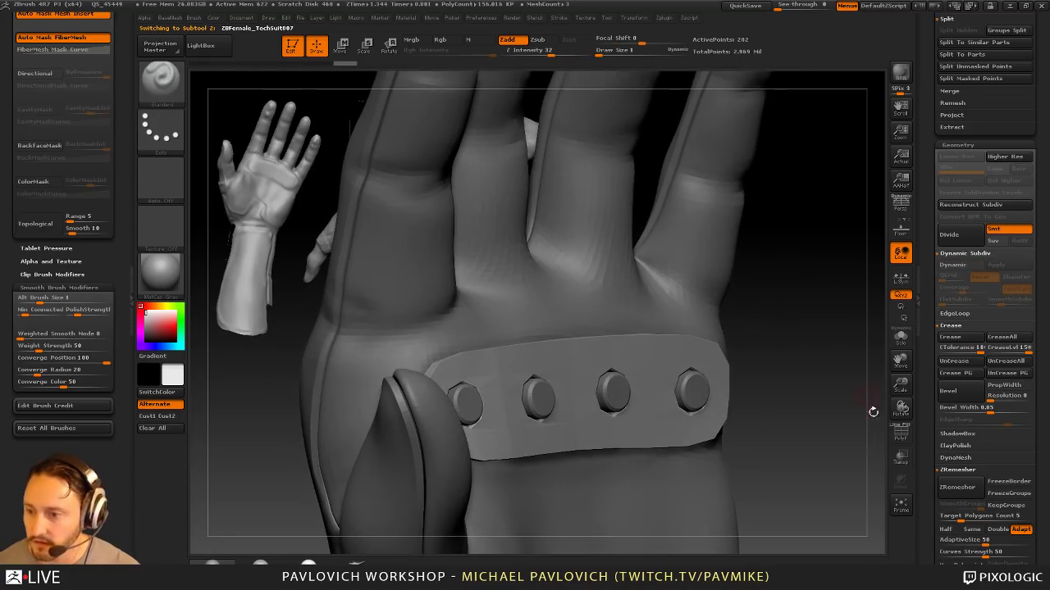
{"action": "key", "text": "shift+f"}
{"action": "mouse_move", "coordinate": [840, 375]}
{"action": "left_mouse_down"}
{"action": "mouse_move", "coordinate": [860, 398]}
{"action": "mouse_move", "coordinate": [787, 300]}
{"action": "left_mouse_up"}
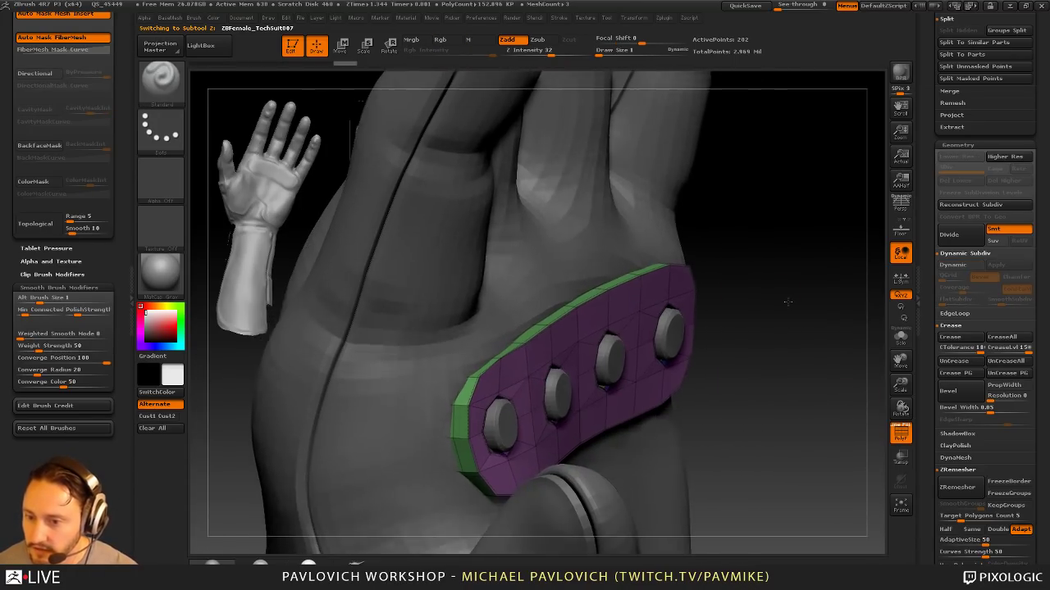
Step: Try a ZModeler edit near the palm plate's outer rim and undo it
{"action": "key", "text": "b"}
{"action": "key", "text": "z"}
{"action": "key", "text": "m"}
{"action": "key", "text": "space"}
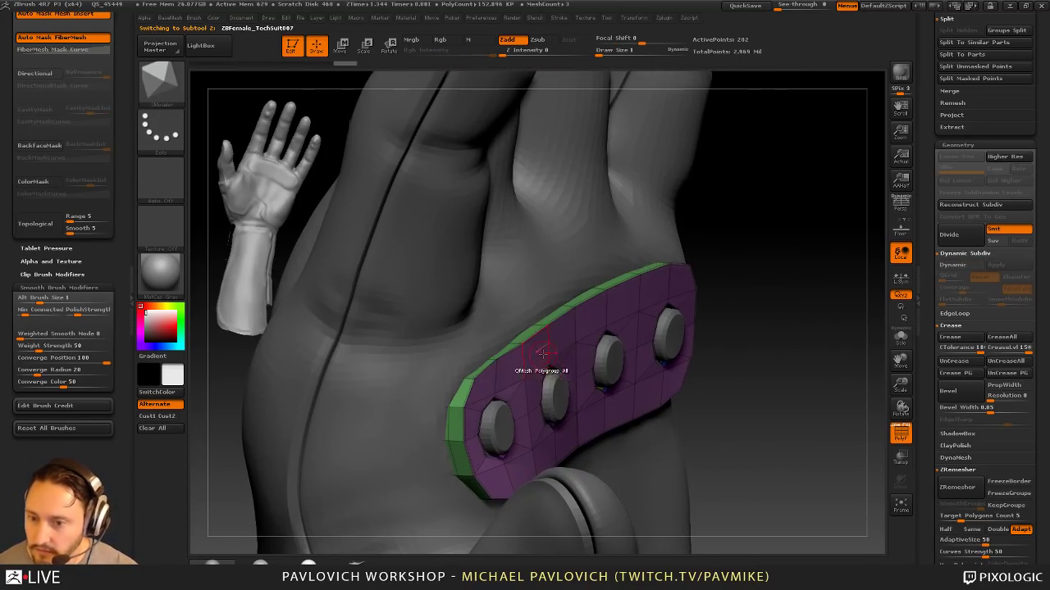
{"action": "left_click_drag", "start_coordinate": [526, 345], "coordinate": [548, 337]}
{"action": "key", "text": "ctrl+z"}
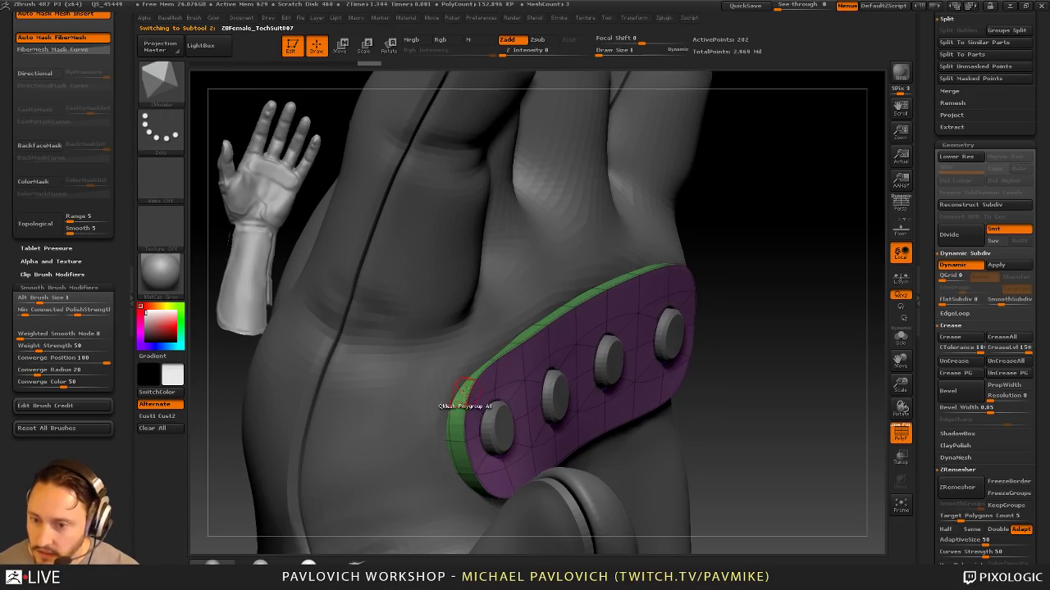
Step: Isolate the palm plate and check its smoothed shape with dynamic subdivision, returning to the low-poly display
{"action": "left_click", "coordinate": [900, 337]}
{"action": "left_click_drag", "start_coordinate": [808, 349], "coordinate": [814, 300]}
{"action": "key", "text": "d"}
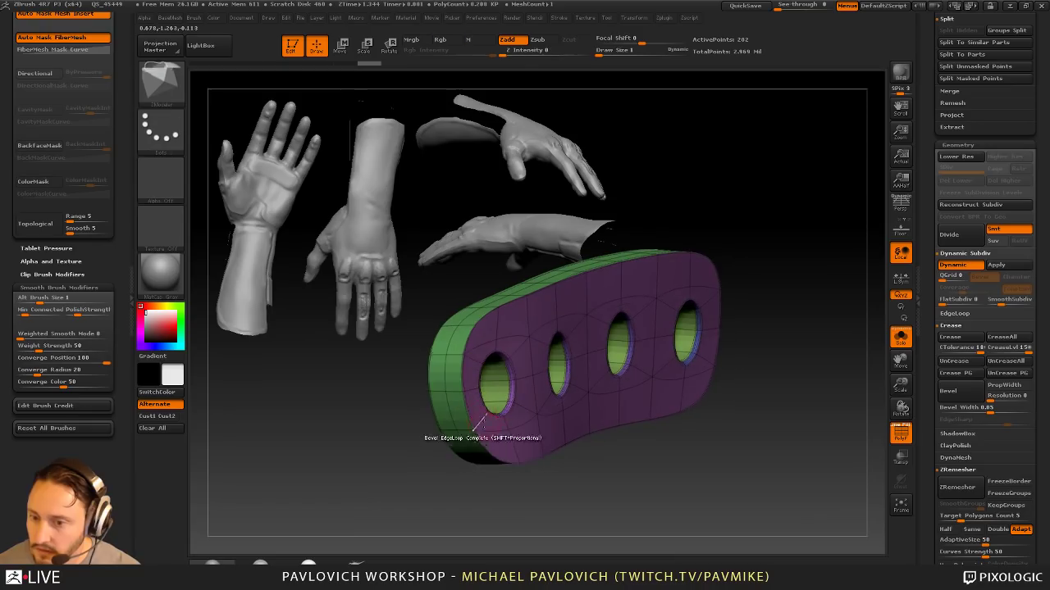
{"action": "left_click_drag", "start_coordinate": [777, 390], "coordinate": [762, 348]}
{"action": "key", "text": "shift+d"}
Step: Extrude the plate's side band with QMesh set to Polygroup All, and shift the front face to form a beveled rim
{"action": "key", "text": "space"}
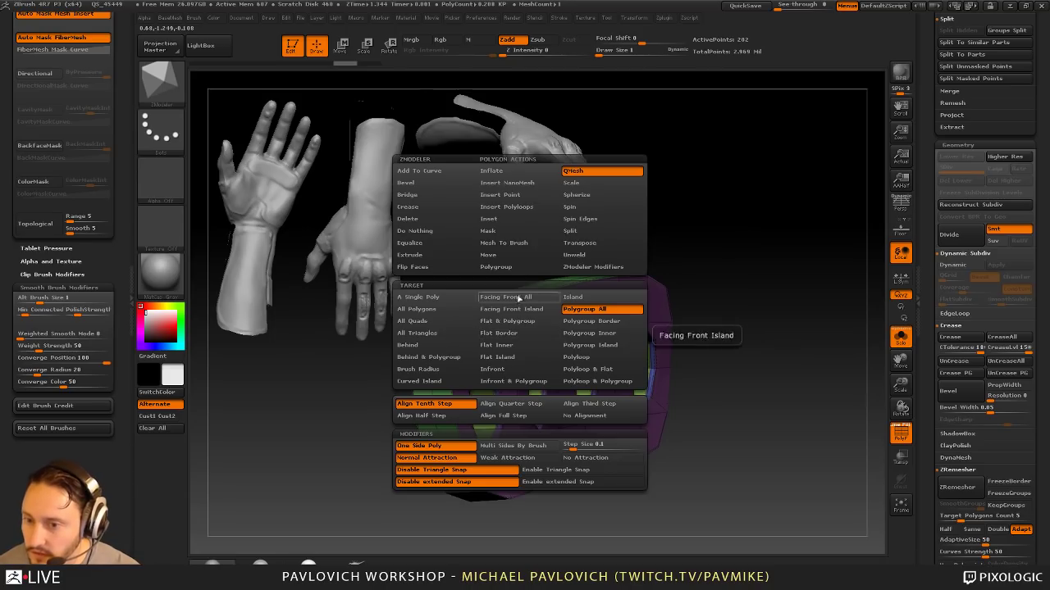
{"action": "left_click", "coordinate": [497, 173]}
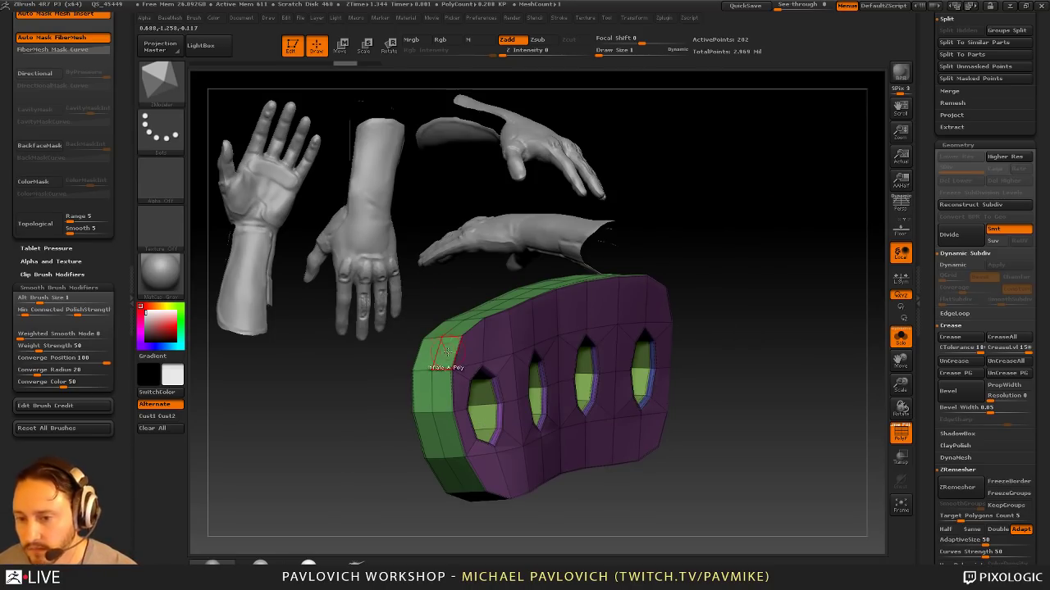
{"action": "key", "text": "space"}
{"action": "left_click", "coordinate": [511, 171]}
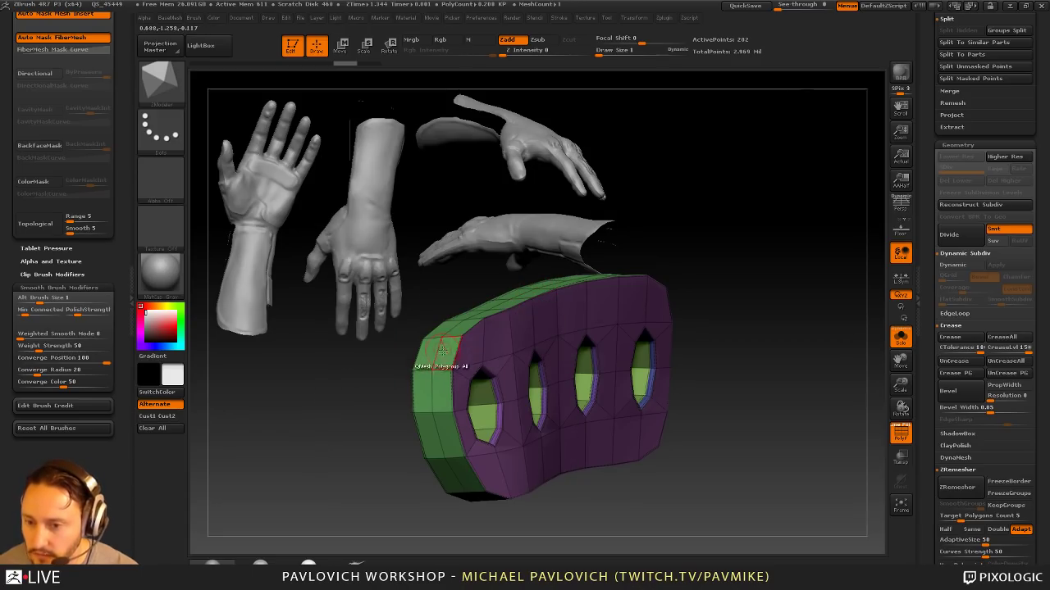
{"action": "left_click_drag", "start_coordinate": [446, 355], "coordinate": [435, 342]}
{"action": "right_click_drag", "start_coordinate": [435, 361], "coordinate": [483, 341]}
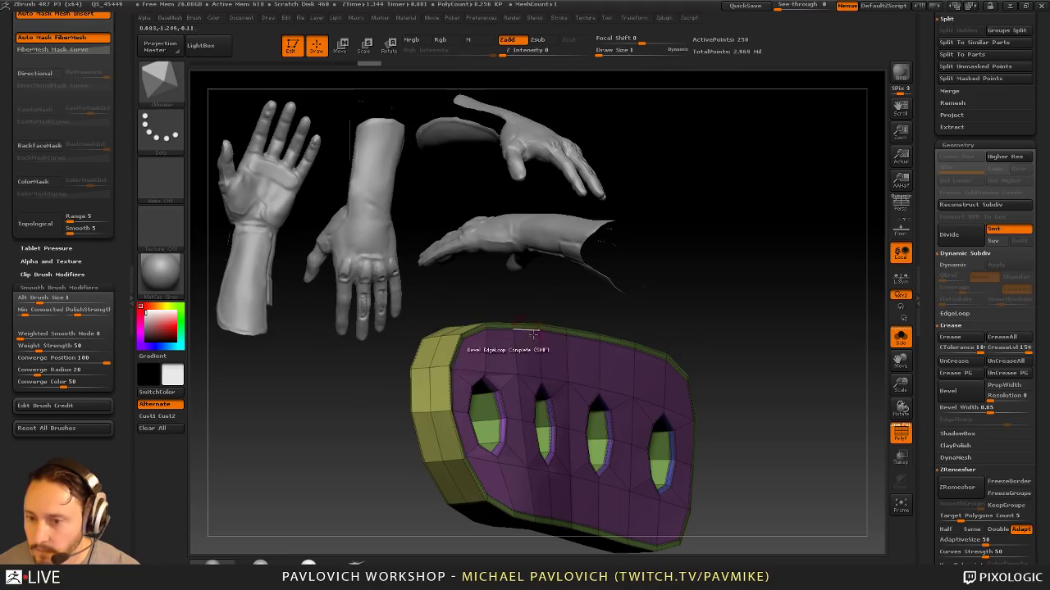
{"action": "left_click_drag", "start_coordinate": [503, 361], "coordinate": [511, 357]}
{"action": "left_click_drag", "start_coordinate": [596, 306], "coordinate": [775, 253]}
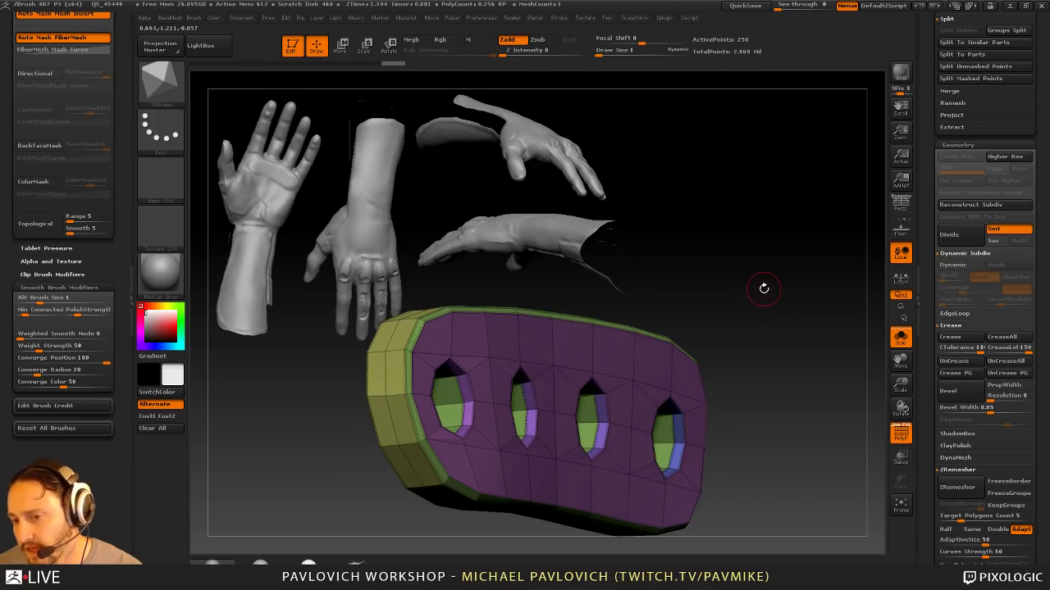
Step: Insert multiple edge loops along the narrow beveled rim of the plate with the ZModeler Insert edge action
{"action": "left_click_drag", "start_coordinate": [764, 289], "coordinate": [715, 347]}
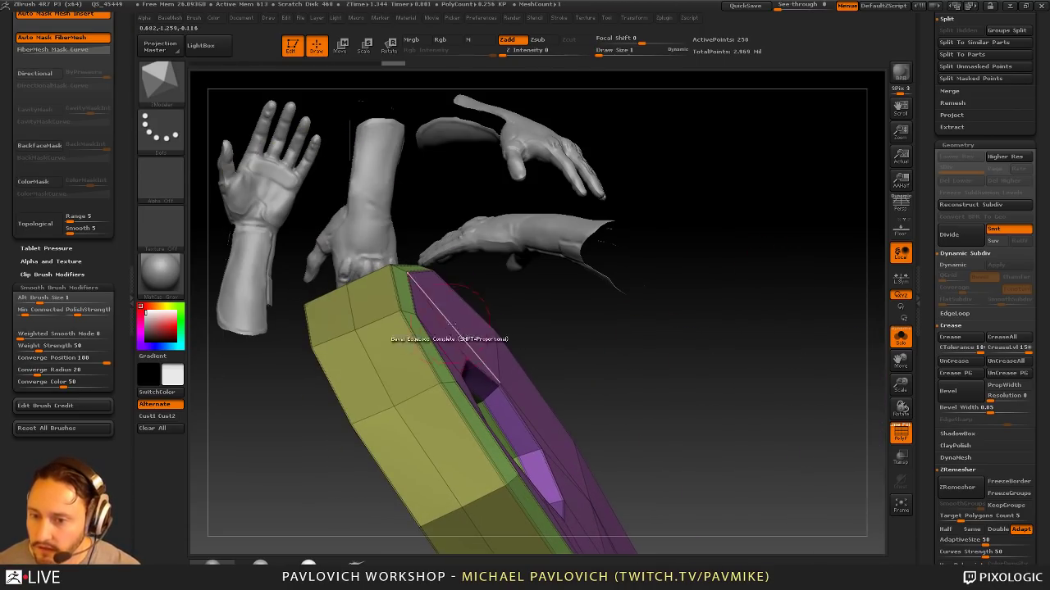
{"action": "key", "text": "space"}
{"action": "left_click", "coordinate": [400, 293]}
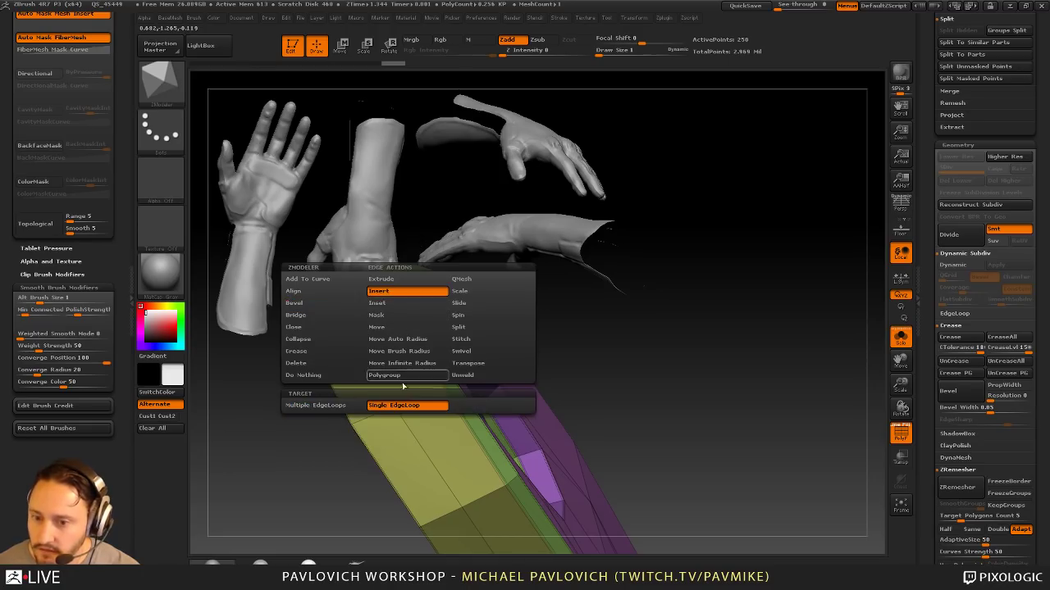
{"action": "left_click", "coordinate": [348, 405]}
{"action": "key", "text": "space"}
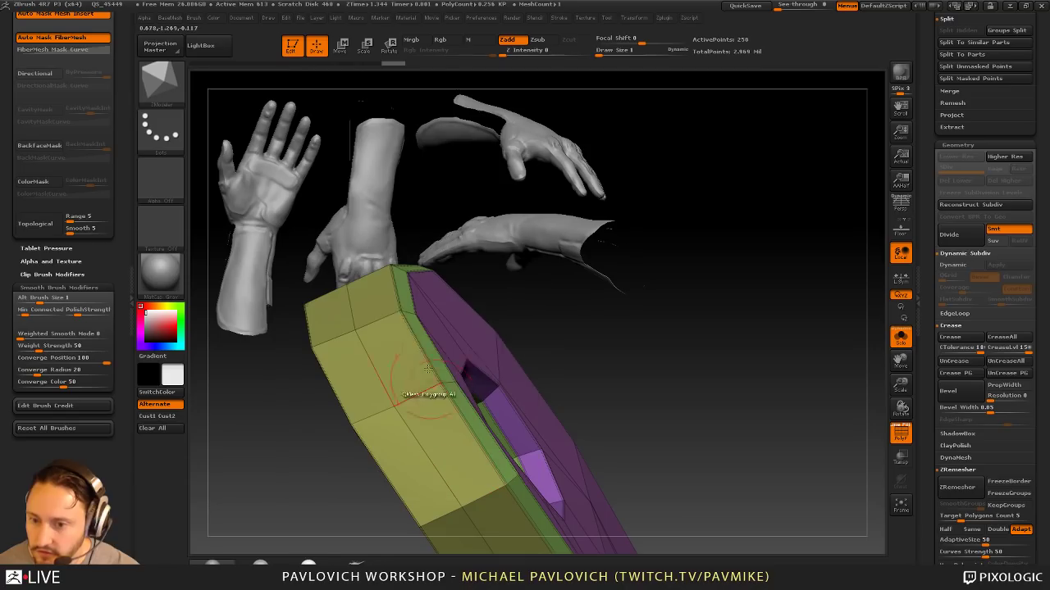
{"action": "mouse_move", "coordinate": [412, 310]}
{"action": "left_mouse_down"}
{"action": "mouse_move", "coordinate": [468, 273]}
{"action": "mouse_move", "coordinate": [489, 237]}
{"action": "mouse_move", "coordinate": [549, 230]}
{"action": "mouse_move", "coordinate": [432, 307]}
{"action": "mouse_move", "coordinate": [361, 410]}
{"action": "left_mouse_up"}
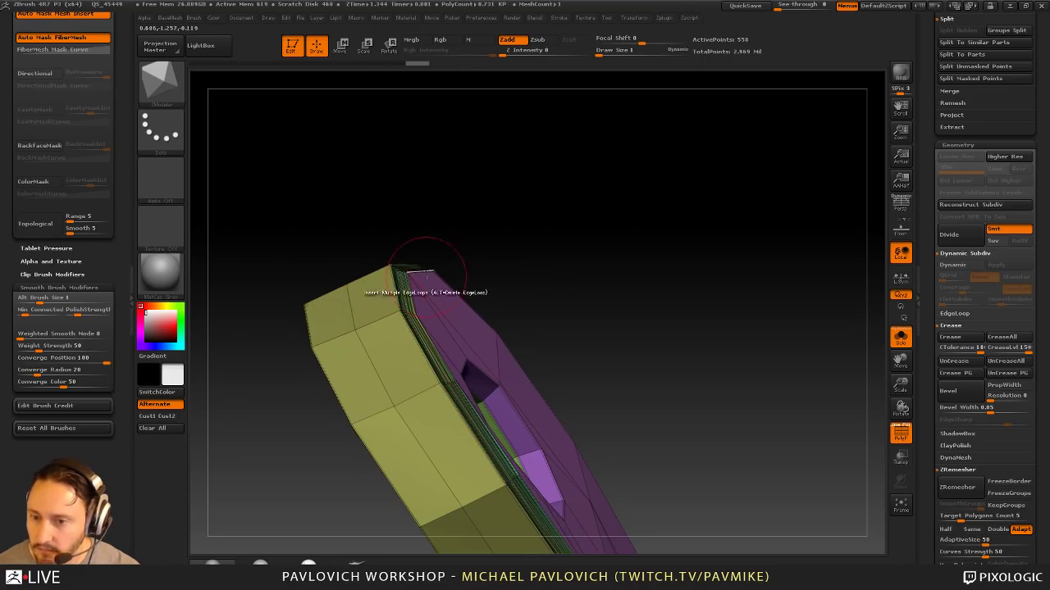
Step: Undo the edge loops inserted along the palm plate's narrow beveled rim
{"action": "key", "text": "ctrl+z"}
{"action": "left_click_drag", "start_coordinate": [416, 313], "coordinate": [514, 262]}
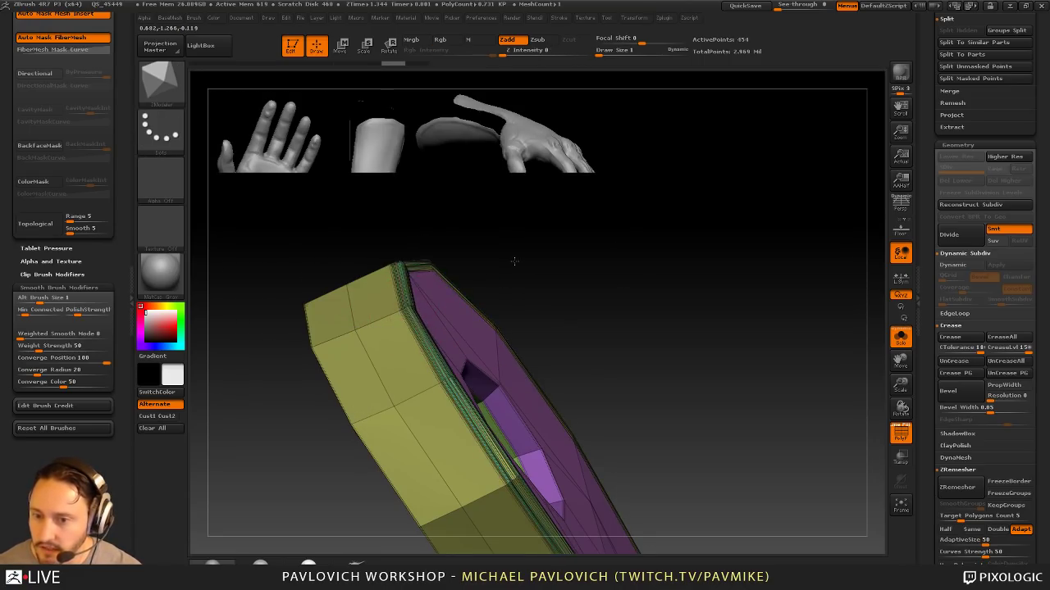
{"action": "left_click_drag", "start_coordinate": [376, 265], "coordinate": [764, 414]}
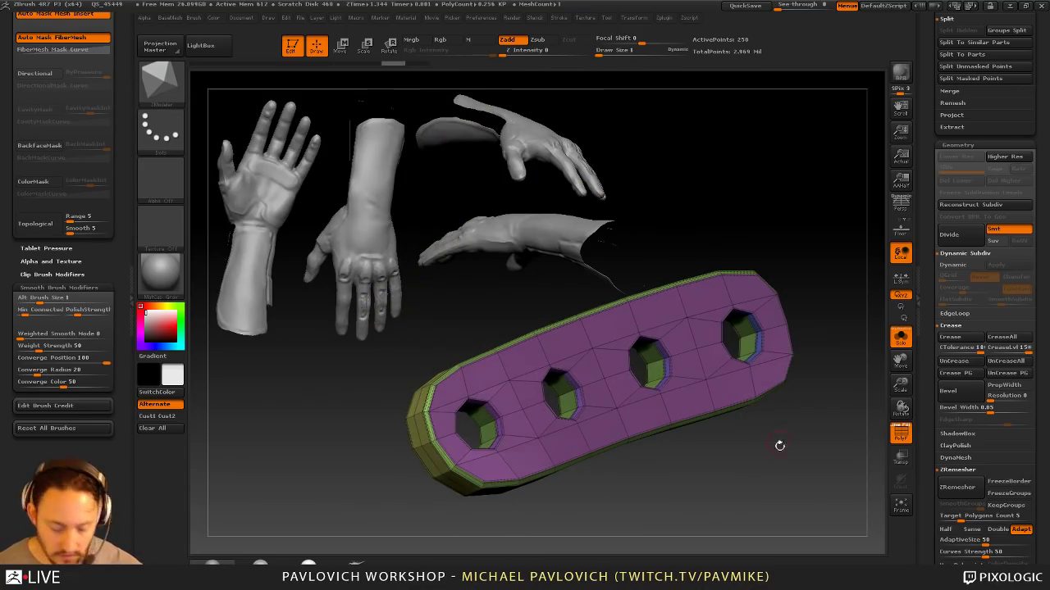
Step: Preview the plate with dynamic subdivision and no wireframe, and leave solo display to show it on the hand
{"action": "key", "text": "d"}
{"action": "left_click", "coordinate": [900, 438]}
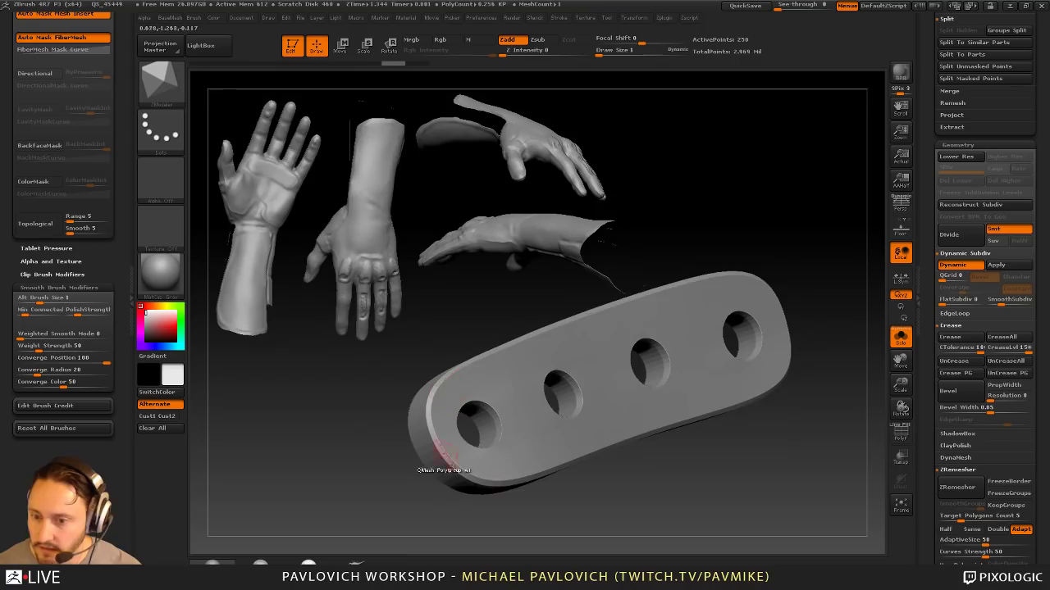
{"action": "left_click_drag", "start_coordinate": [816, 460], "coordinate": [808, 439], "text": "alt"}
{"action": "left_click", "coordinate": [903, 349]}
{"action": "mouse_move", "coordinate": [820, 314]}
{"action": "left_mouse_down", "text": "alt"}
{"action": "mouse_move", "coordinate": [769, 265]}
{"action": "mouse_move", "coordinate": [813, 317]}
{"action": "left_mouse_up", "text": "alt"}
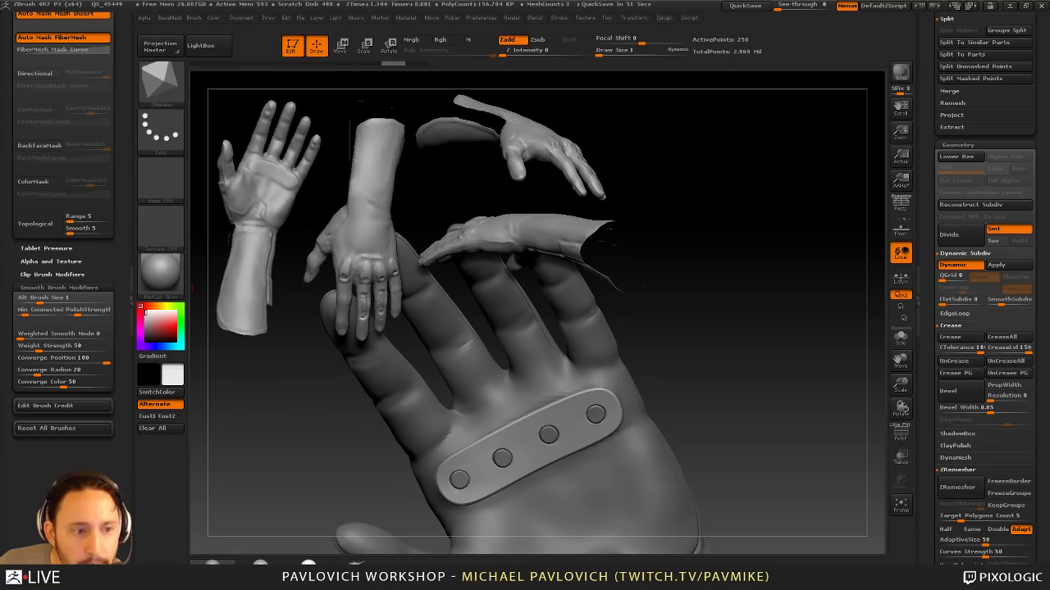
{"action": "left_click", "coordinate": [664, 18]}
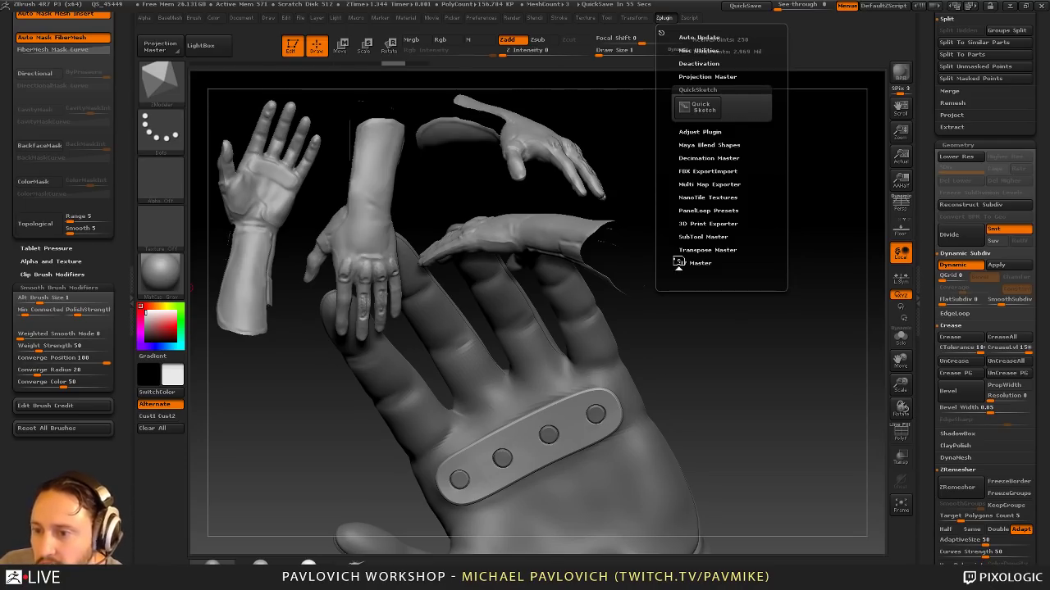
{"action": "left_click_drag", "start_coordinate": [122, 57], "coordinate": [121, 296]}
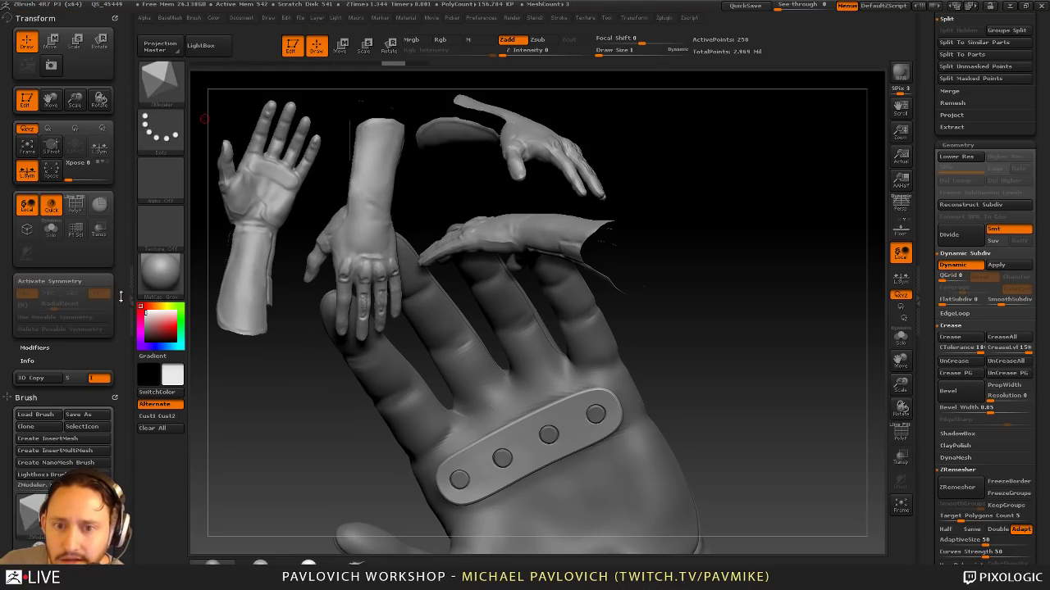
{"action": "left_click", "coordinate": [115, 18]}
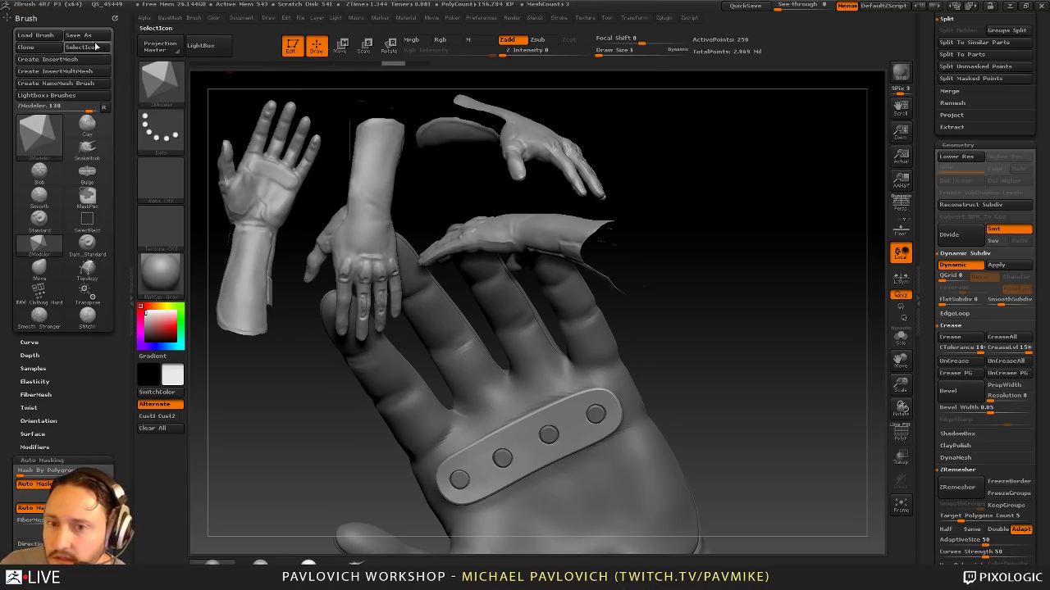
{"action": "left_click", "coordinate": [115, 17]}
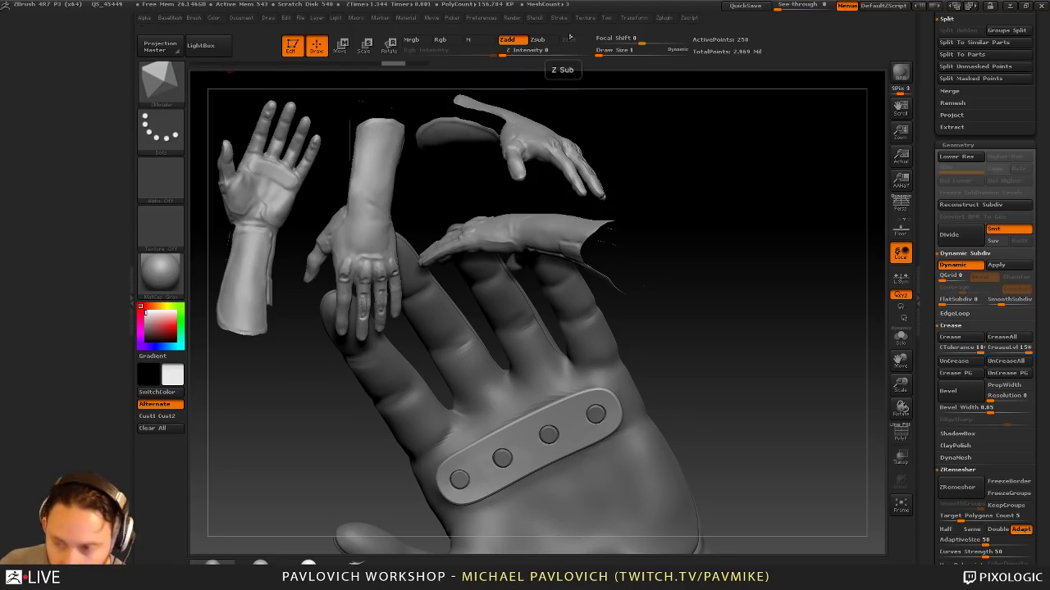
{"action": "left_click", "coordinate": [596, 18]}
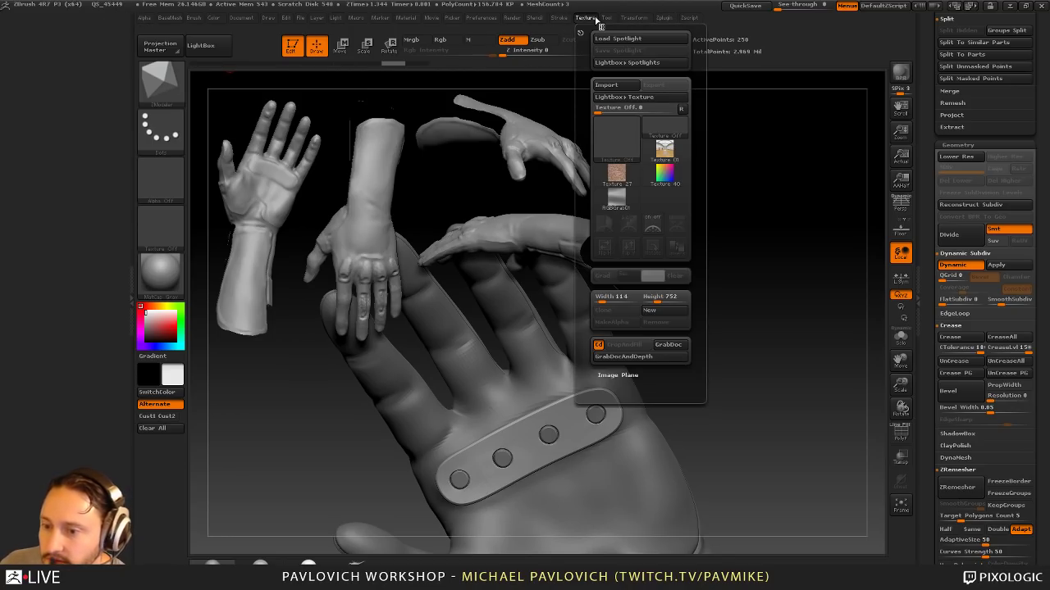
{"action": "mouse_move", "coordinate": [676, 19]}
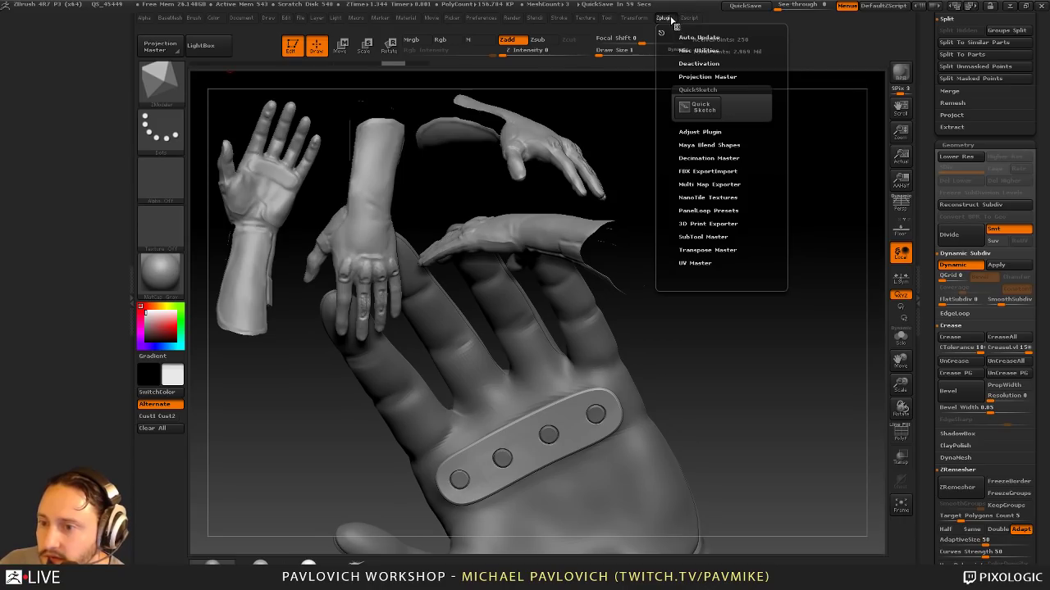
{"action": "left_click", "coordinate": [694, 90]}
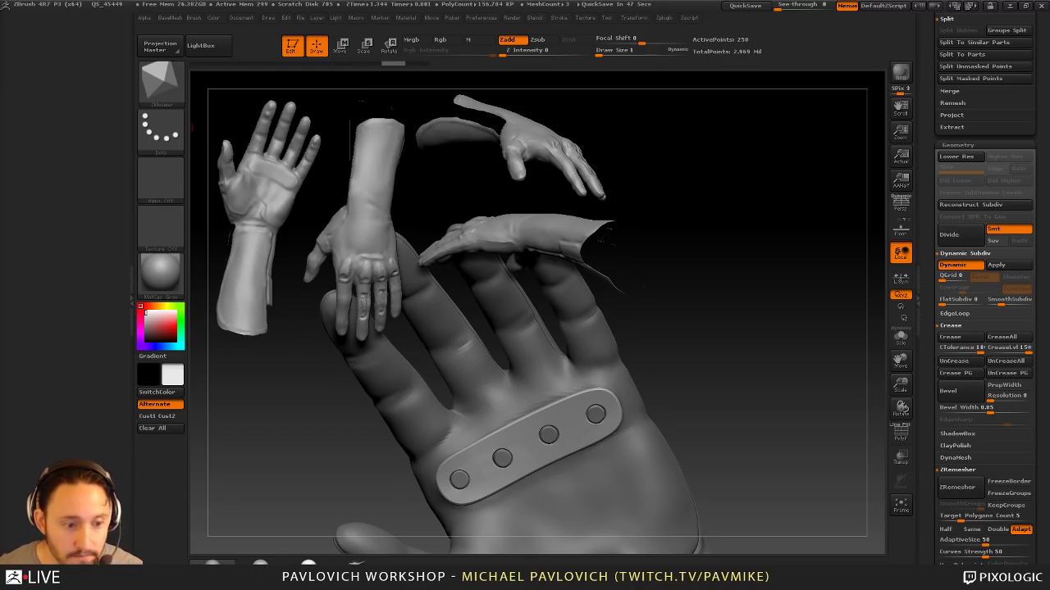
Step: Launch Lazy Nezumi Pro from the system search and place its window in a free corner above the canvas
{"action": "key", "text": "super"}
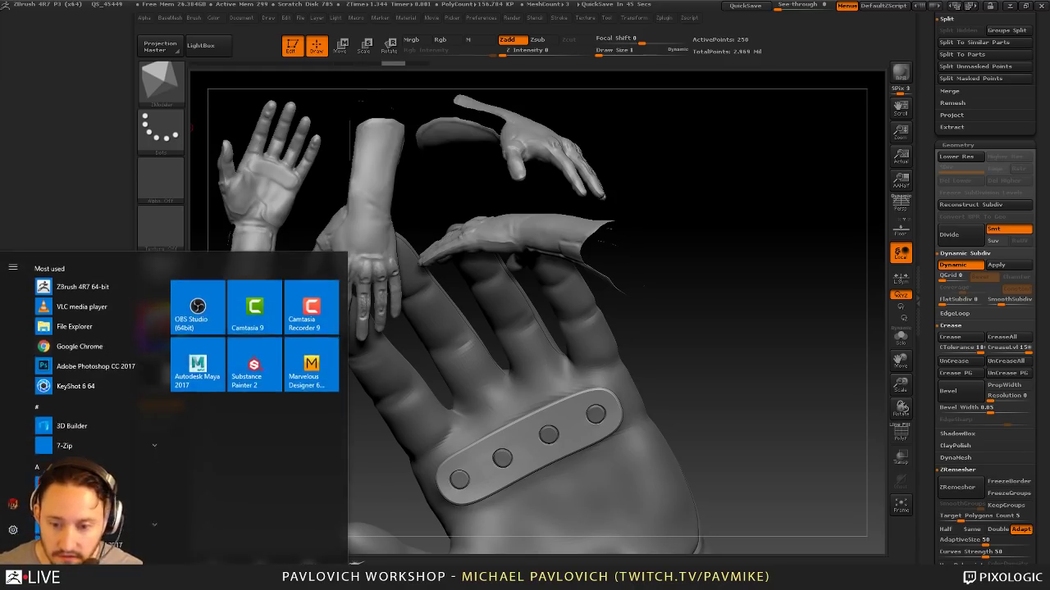
{"action": "type", "text": "s"}
{"action": "type", "text": "azy ne"}
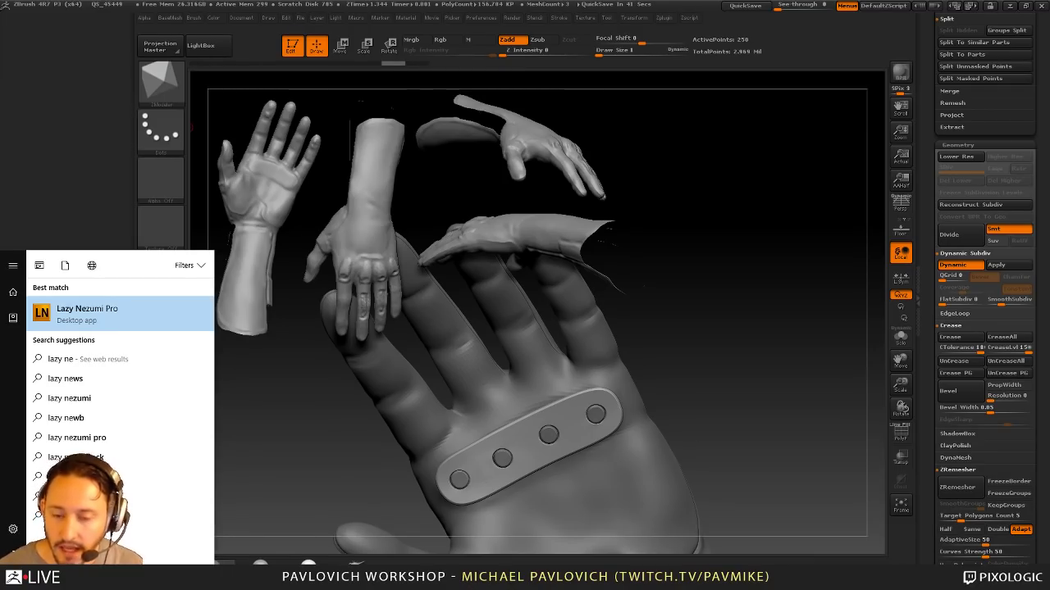
{"action": "left_click", "coordinate": [108, 319]}
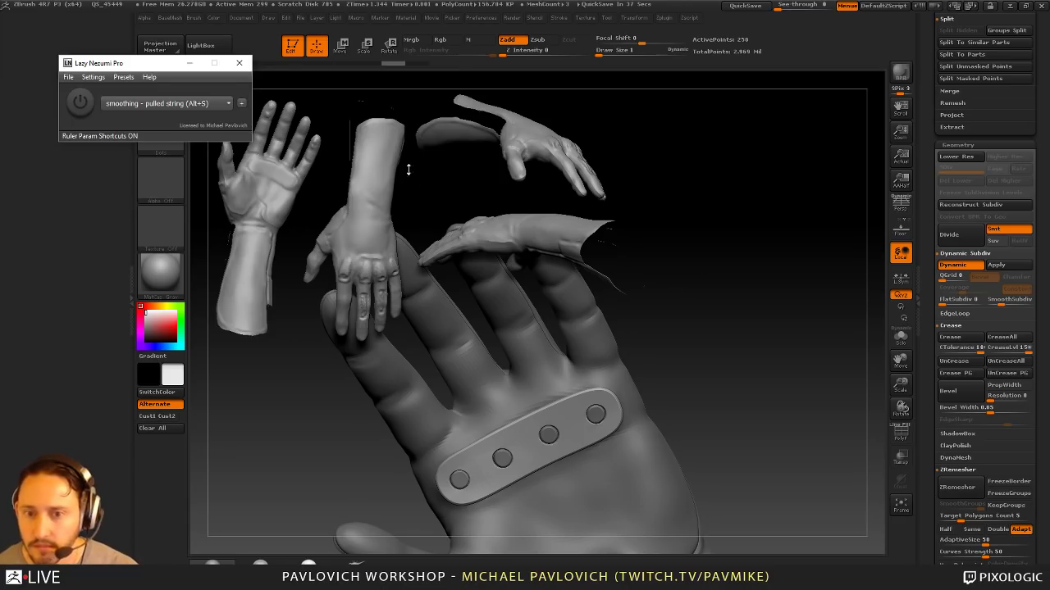
{"action": "left_click_drag", "start_coordinate": [129, 67], "coordinate": [82, 37]}
Step: Hide the hand reference images, leave edit mode and clear the canvas
{"action": "left_click_drag", "start_coordinate": [714, 153], "coordinate": [757, 253]}
{"action": "key", "text": "shift+z"}
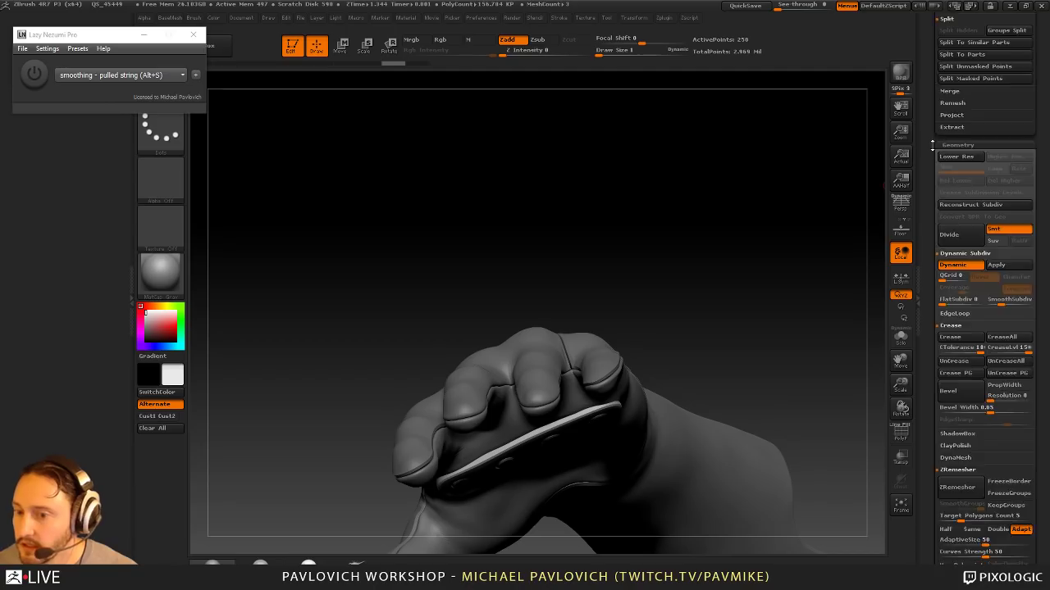
{"action": "left_click_drag", "start_coordinate": [929, 145], "coordinate": [912, 212]}
{"action": "left_click", "coordinate": [296, 55]}
{"action": "key", "text": "ctrl+n"}
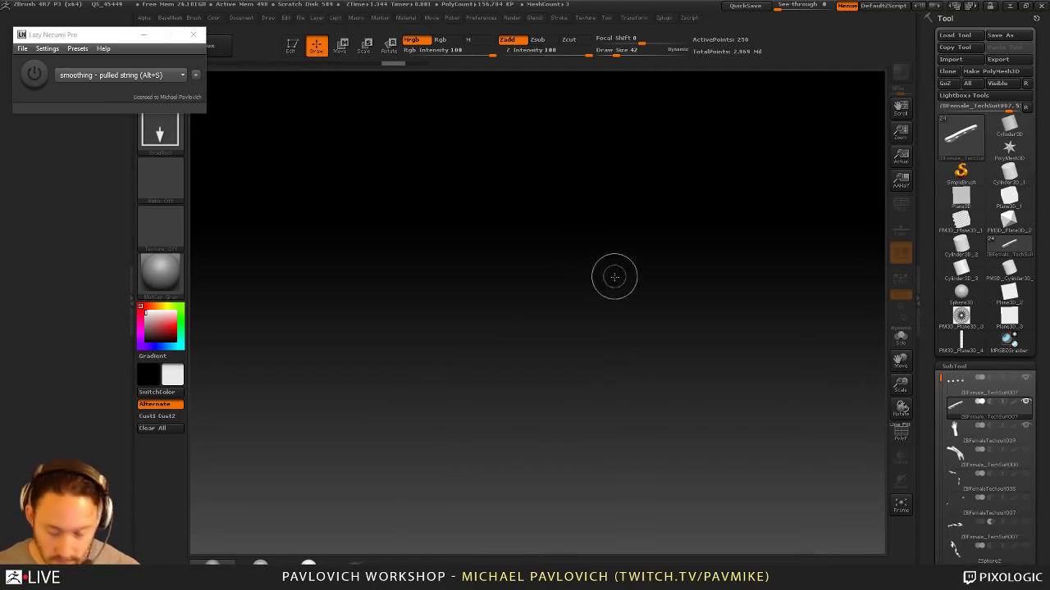
Step: Draw a Plane3D on the canvas, make it editable and face it squarely with its wireframe shown
{"action": "left_click", "coordinate": [963, 199]}
{"action": "left_click_drag", "start_coordinate": [477, 349], "coordinate": [389, 385]}
{"action": "left_click", "coordinate": [291, 46]}
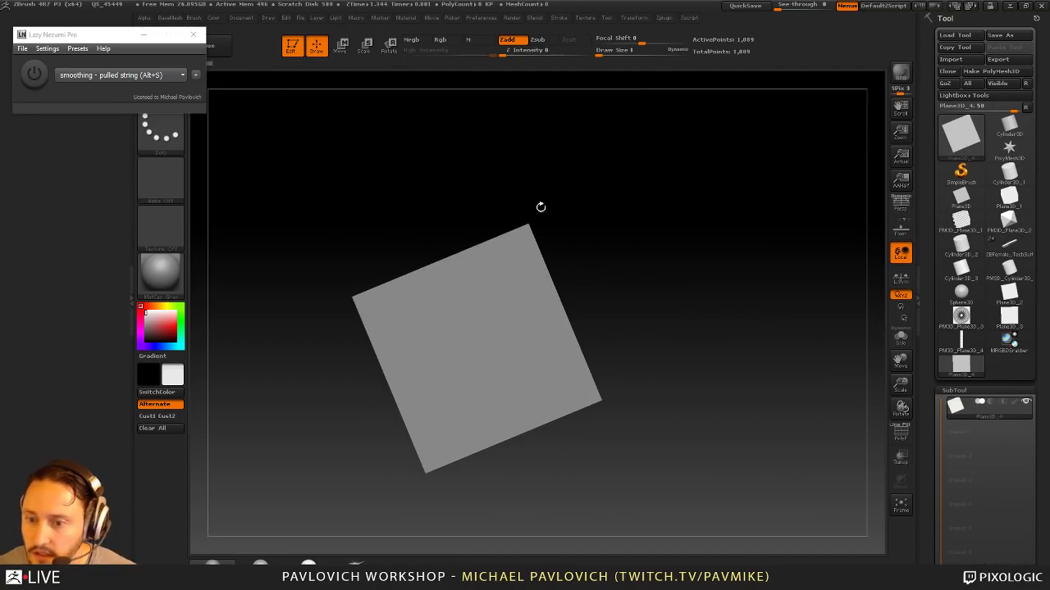
{"action": "left_click_drag", "start_coordinate": [540, 207], "coordinate": [796, 330], "text": "shift"}
{"action": "left_click", "coordinate": [897, 436]}
{"action": "left_click", "coordinate": [803, 340]}
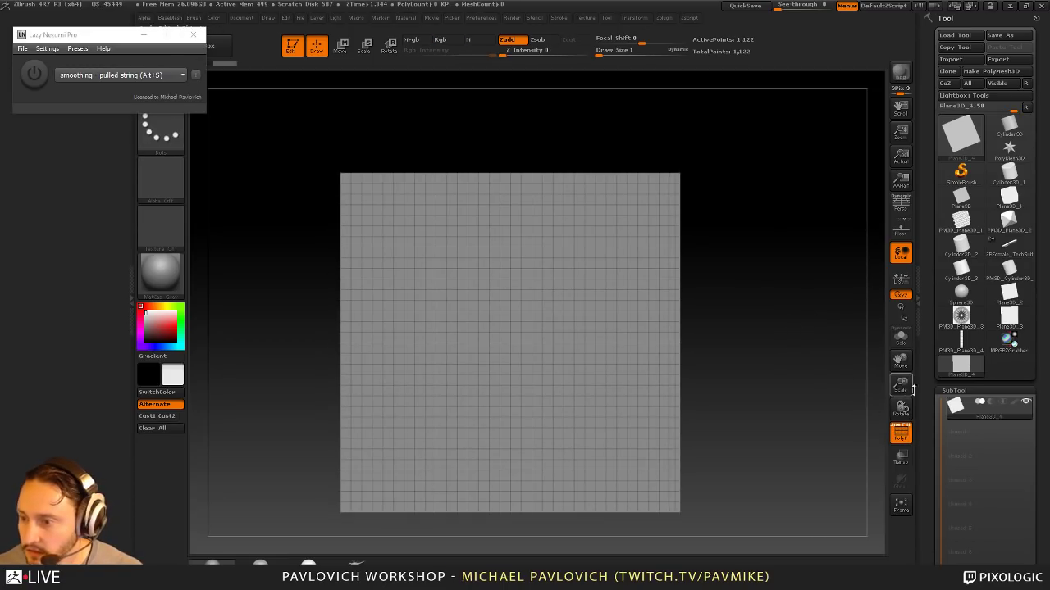
Step: Convert the plane to a PolyMesh3D and divide it up to subdivision level 5, hiding the wireframe
{"action": "left_click_drag", "start_coordinate": [926, 389], "coordinate": [925, 386]}
{"action": "left_click", "coordinate": [989, 72]}
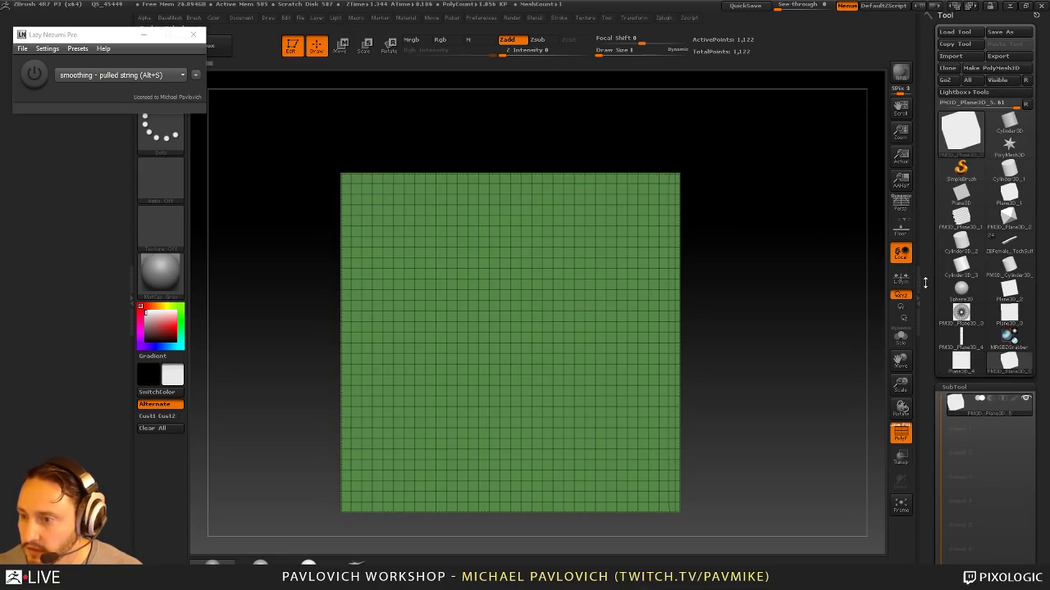
{"action": "left_click_drag", "start_coordinate": [926, 282], "coordinate": [931, 140]}
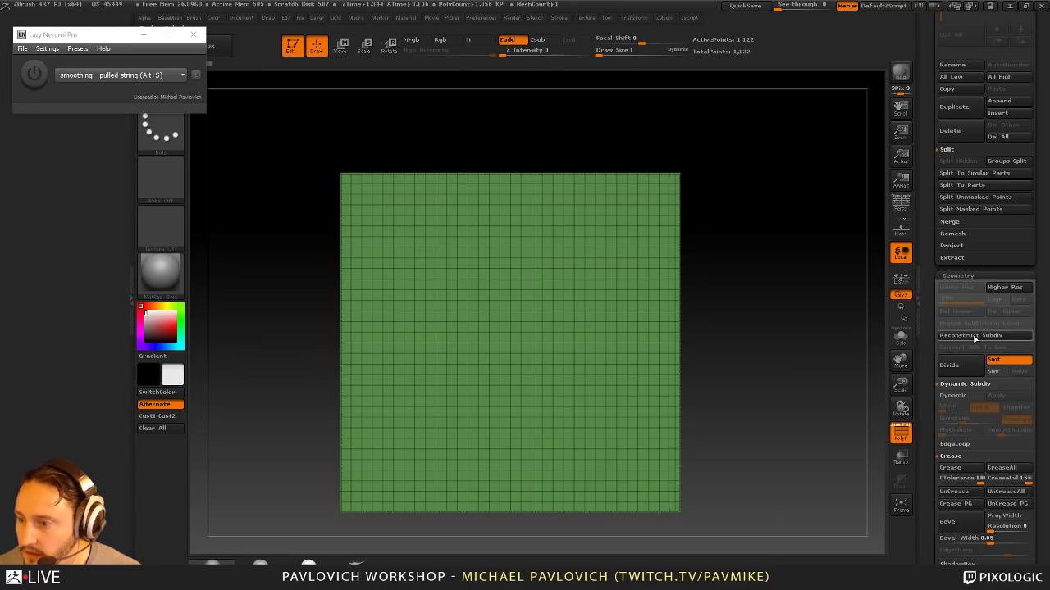
{"action": "left_click", "coordinate": [963, 367]}
{"action": "left_click", "coordinate": [963, 367]}
{"action": "left_click", "coordinate": [963, 368]}
{"action": "left_click", "coordinate": [963, 367]}
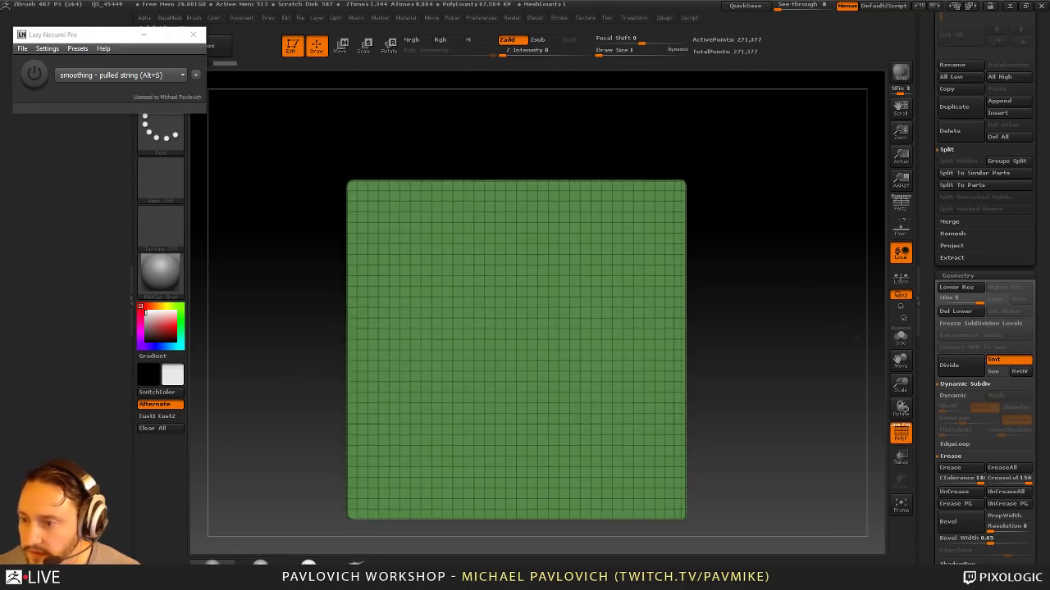
{"action": "left_click", "coordinate": [900, 443]}
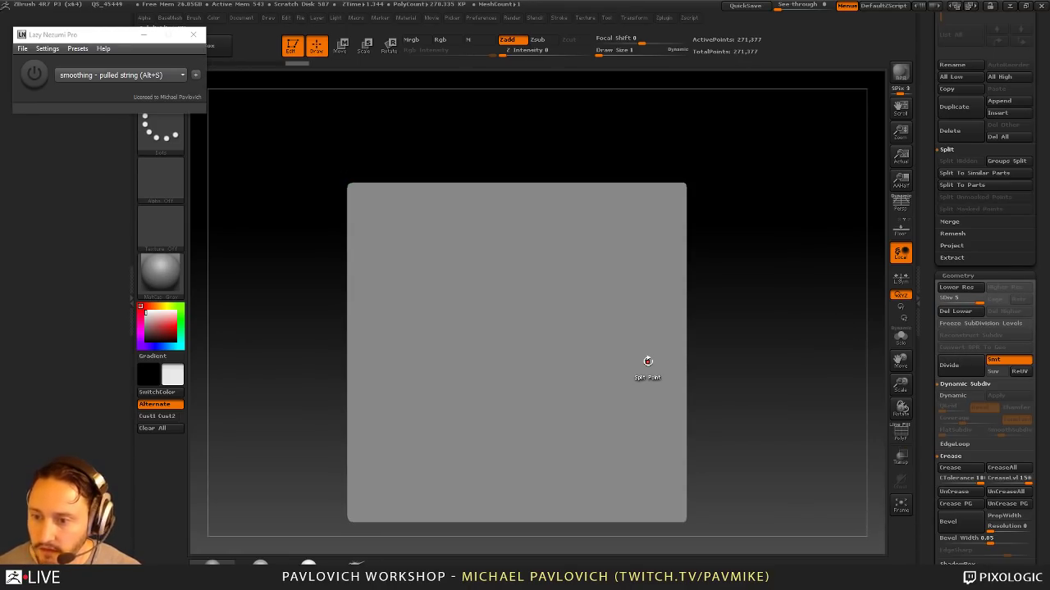
Step: Switch to the Standard brush with Draw Size 35 and undo a test stroke on the plane
{"action": "key", "text": "b"}
{"action": "key", "text": "s"}
{"action": "key", "text": "t"}
{"action": "key", "text": "s"}
{"action": "mouse_move", "coordinate": [523, 296]}
{"action": "left_mouse_down"}
{"action": "mouse_move", "coordinate": [492, 389]}
{"action": "mouse_move", "coordinate": [564, 356]}
{"action": "left_mouse_up"}
{"action": "key", "text": "ctrl+z"}
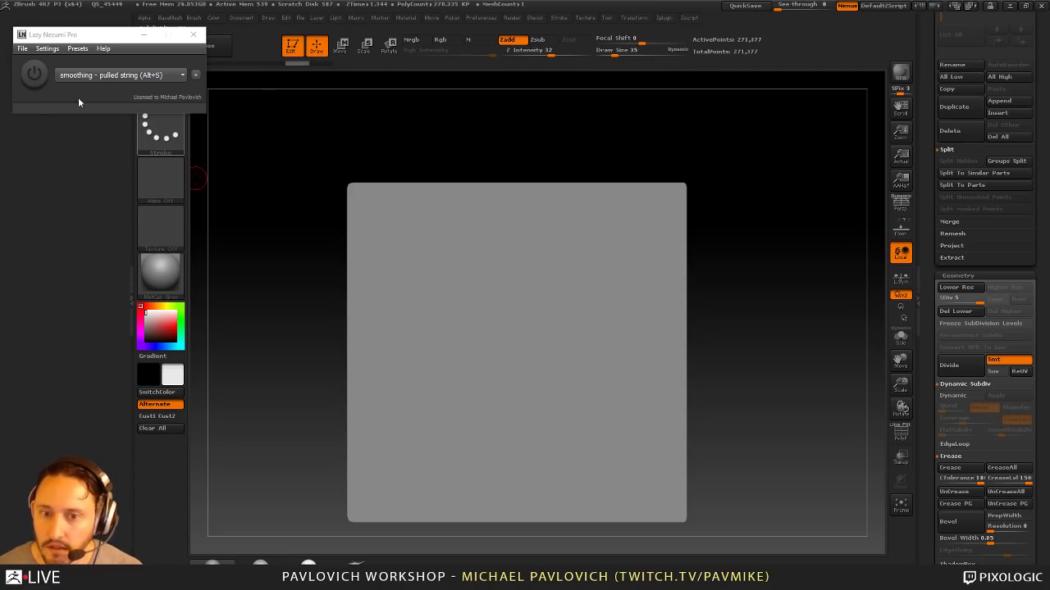
Step: Enable Lazy Nezumi's smoothing - pulled string preset and try strokes at larger brush sizes, undoing each one
{"action": "left_click", "coordinate": [34, 74]}
{"action": "mouse_move", "coordinate": [434, 277]}
{"action": "left_mouse_down"}
{"action": "mouse_move", "coordinate": [460, 258]}
{"action": "mouse_move", "coordinate": [574, 336]}
{"action": "left_mouse_up"}
{"action": "key", "text": "ctrl+z"}
{"action": "key", "text": "s"}
{"action": "left_click_drag", "start_coordinate": [486, 289], "coordinate": [509, 292]}
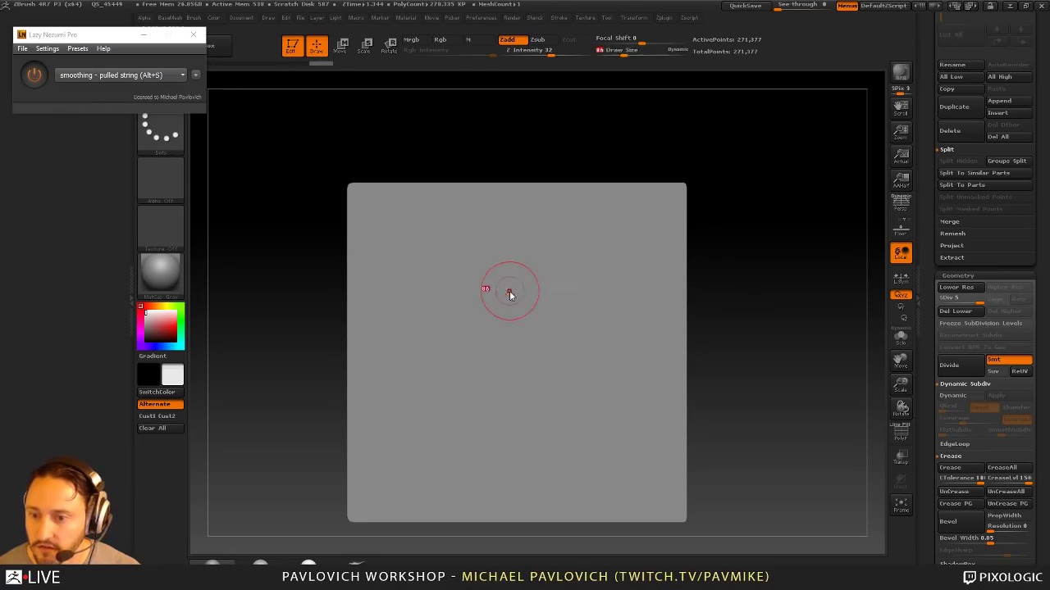
{"action": "mouse_move", "coordinate": [438, 286]}
{"action": "left_mouse_down"}
{"action": "mouse_move", "coordinate": [494, 332]}
{"action": "mouse_move", "coordinate": [592, 375]}
{"action": "left_mouse_up"}
{"action": "key", "text": "ctrl+z"}
{"action": "key", "text": "s"}
{"action": "left_click", "coordinate": [579, 312]}
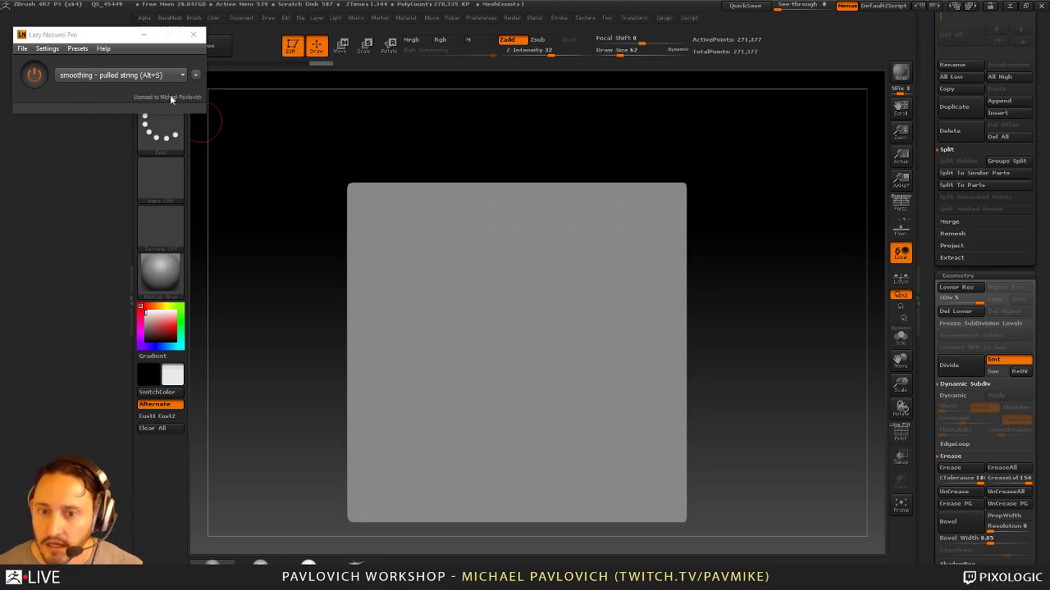
Step: Try the misc - gears preset with test strokes, undo them, and set Draw Size to 37
{"action": "left_click", "coordinate": [174, 79]}
{"action": "left_click_drag", "start_coordinate": [184, 117], "coordinate": [184, 152]}
{"action": "scroll", "coordinate": [184, 151], "scroll_direction": "up", "scroll_amount": 3}
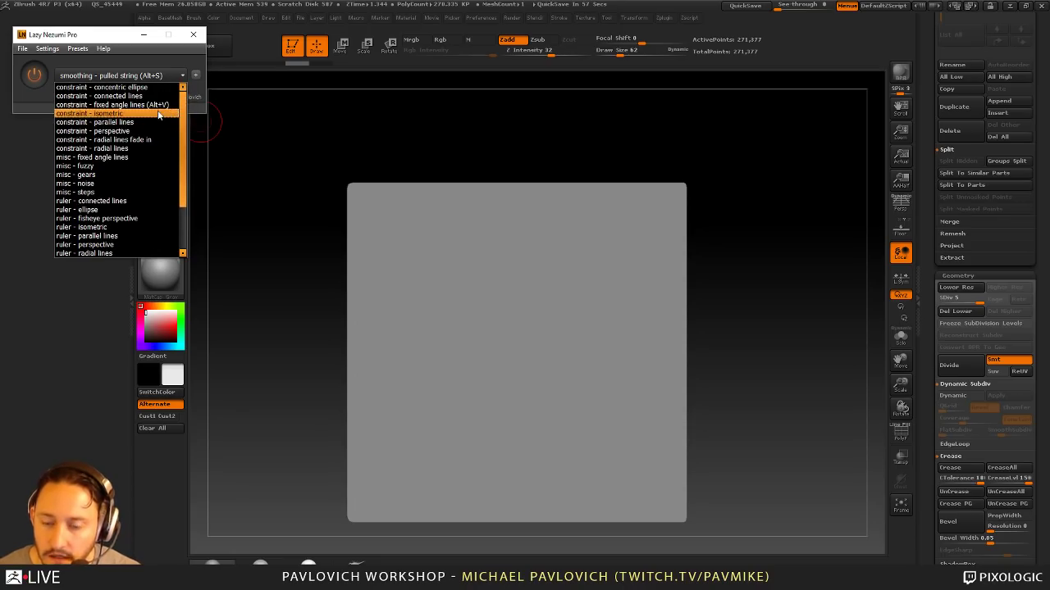
{"action": "scroll", "coordinate": [102, 150], "scroll_direction": "down", "scroll_amount": 2}
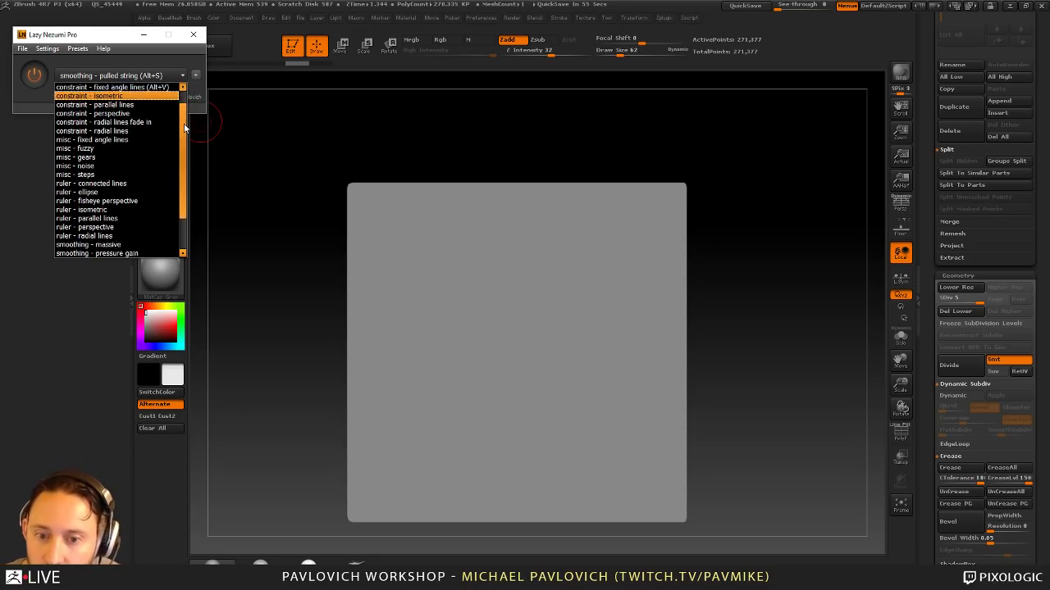
{"action": "left_click", "coordinate": [103, 150]}
{"action": "left_click_drag", "start_coordinate": [444, 269], "coordinate": [475, 290]}
{"action": "key", "text": "ctrl+z"}
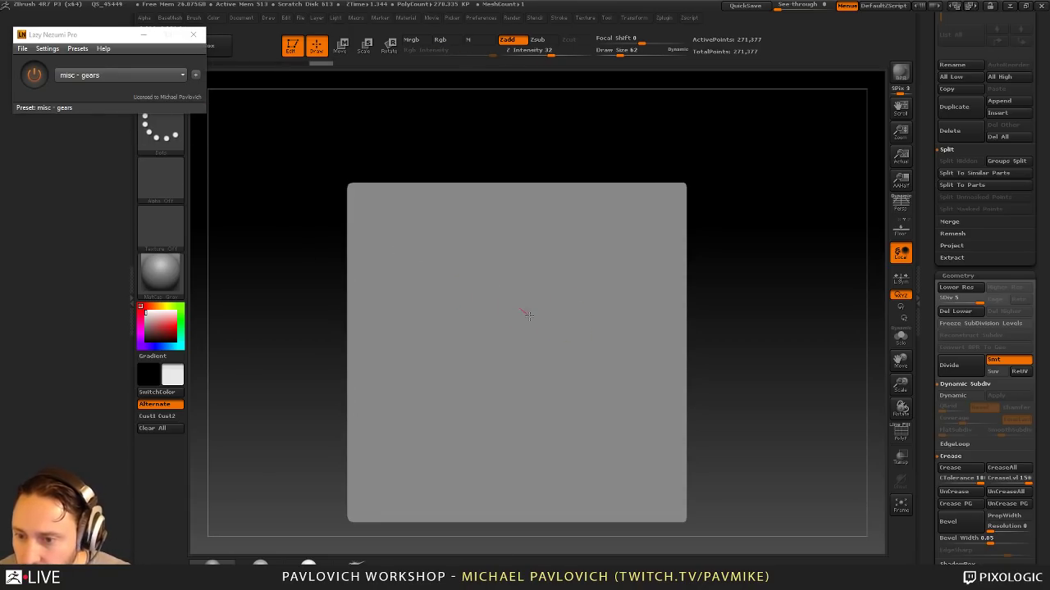
{"action": "mouse_move", "coordinate": [524, 312]}
{"action": "left_mouse_down"}
{"action": "mouse_move", "coordinate": [529, 293]}
{"action": "mouse_move", "coordinate": [513, 307]}
{"action": "mouse_move", "coordinate": [533, 314]}
{"action": "mouse_move", "coordinate": [542, 278]}
{"action": "left_mouse_up"}
{"action": "key", "text": "ctrl+z"}
{"action": "key", "text": "s"}
{"action": "key", "text": "ctrl+z"}
Step: Choose the misc - steps preset, draw a test stroke across the plane and undo it
{"action": "left_click", "coordinate": [173, 76]}
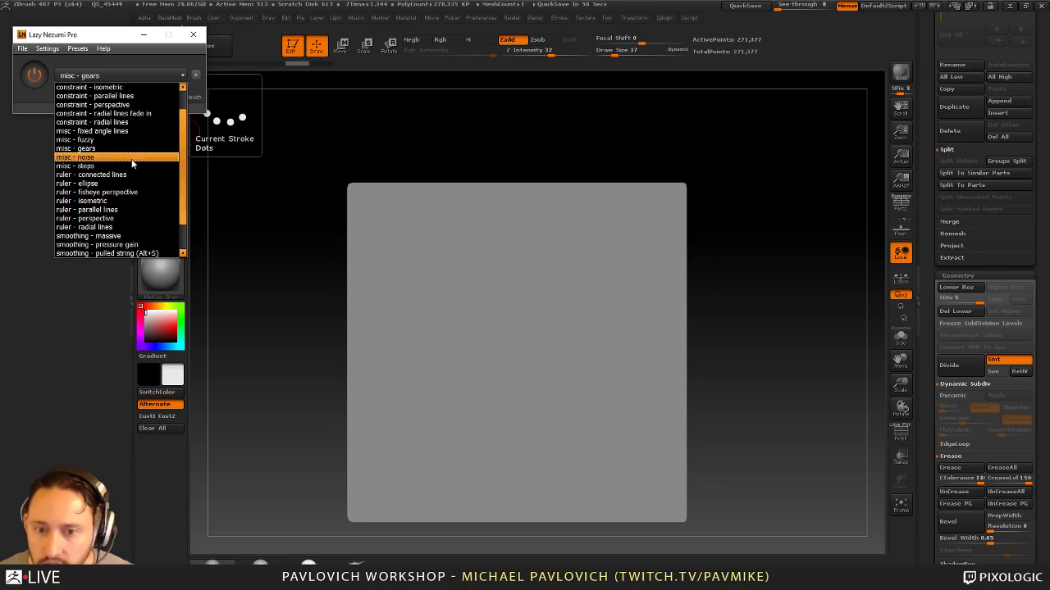
{"action": "left_click", "coordinate": [131, 166]}
{"action": "mouse_move", "coordinate": [409, 292]}
{"action": "left_mouse_down"}
{"action": "mouse_move", "coordinate": [434, 311]}
{"action": "mouse_move", "coordinate": [506, 277]}
{"action": "left_mouse_up"}
{"action": "key", "text": "ctrl+z"}
Step: Turn off ZBrush's LazyMouse for the brush, and undo a test stroke made with the current preset
{"action": "left_click", "coordinate": [144, 79]}
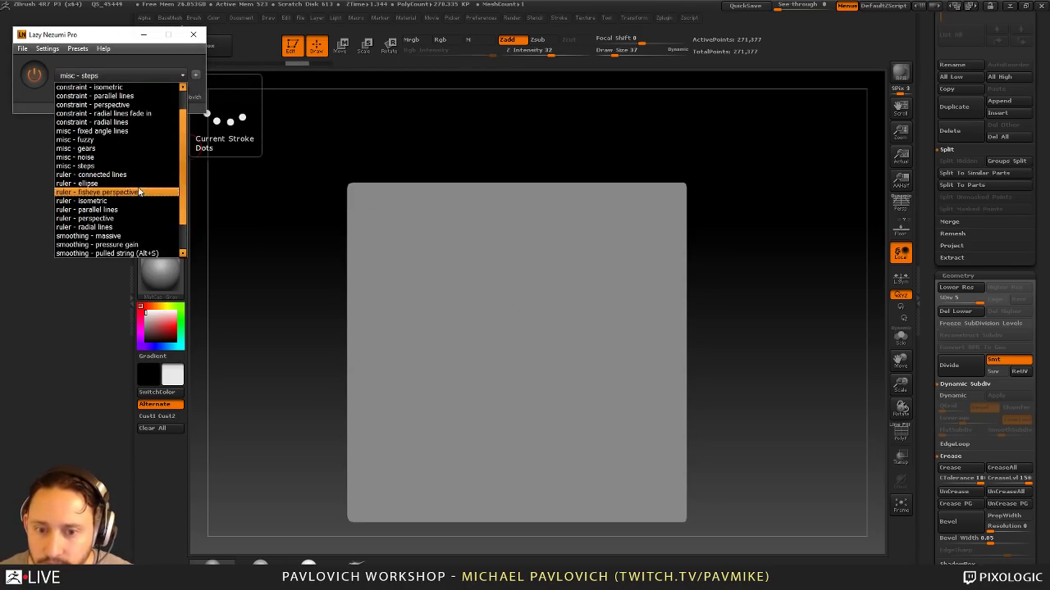
{"action": "scroll", "coordinate": [140, 190], "scroll_direction": "down", "scroll_amount": 2}
{"action": "scroll", "coordinate": [139, 189], "scroll_direction": "up", "scroll_amount": 3}
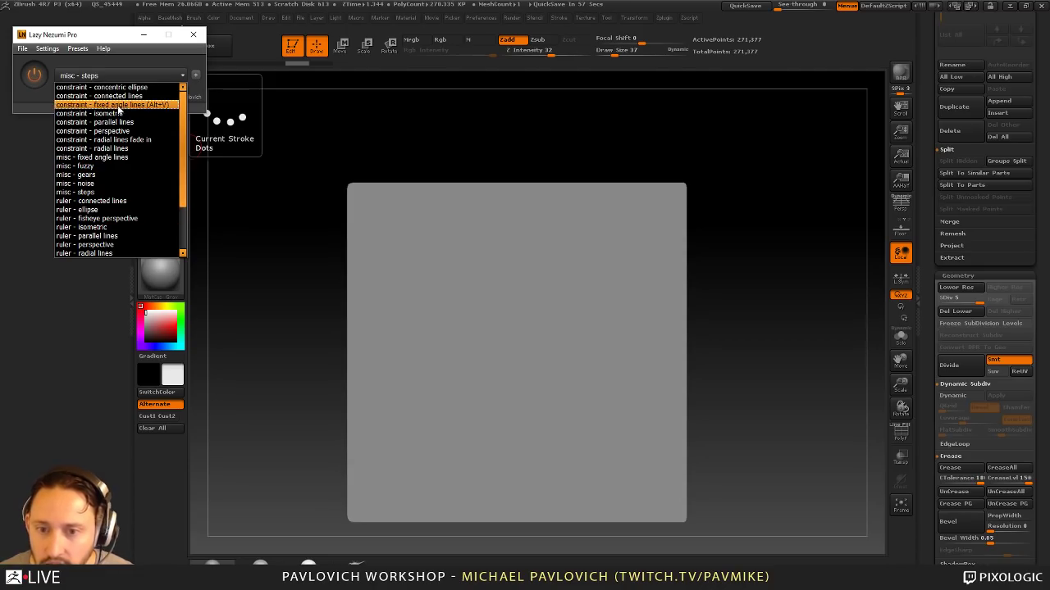
{"action": "left_click", "coordinate": [536, 24]}
{"action": "left_click", "coordinate": [559, 18]}
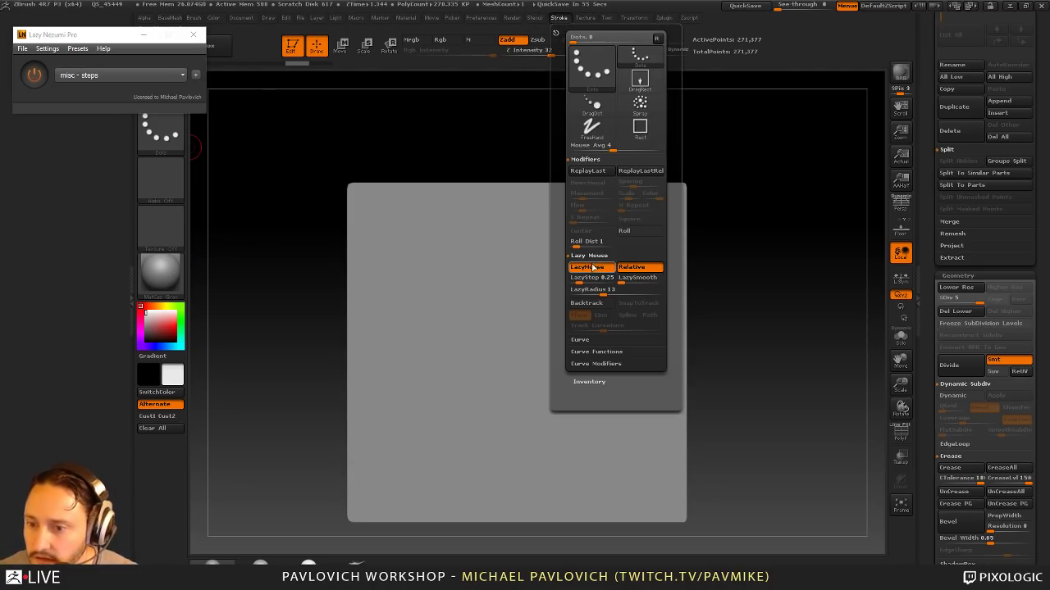
{"action": "left_click", "coordinate": [595, 266]}
{"action": "left_click", "coordinate": [467, 274]}
{"action": "left_click_drag", "start_coordinate": [467, 275], "coordinate": [529, 325]}
{"action": "key", "text": "ctrl+z"}
{"action": "key", "text": "ctrl+z"}
Step: Return to the misc - gears preset, expand its settings and undo another test stroke on the plane
{"action": "left_click", "coordinate": [124, 76]}
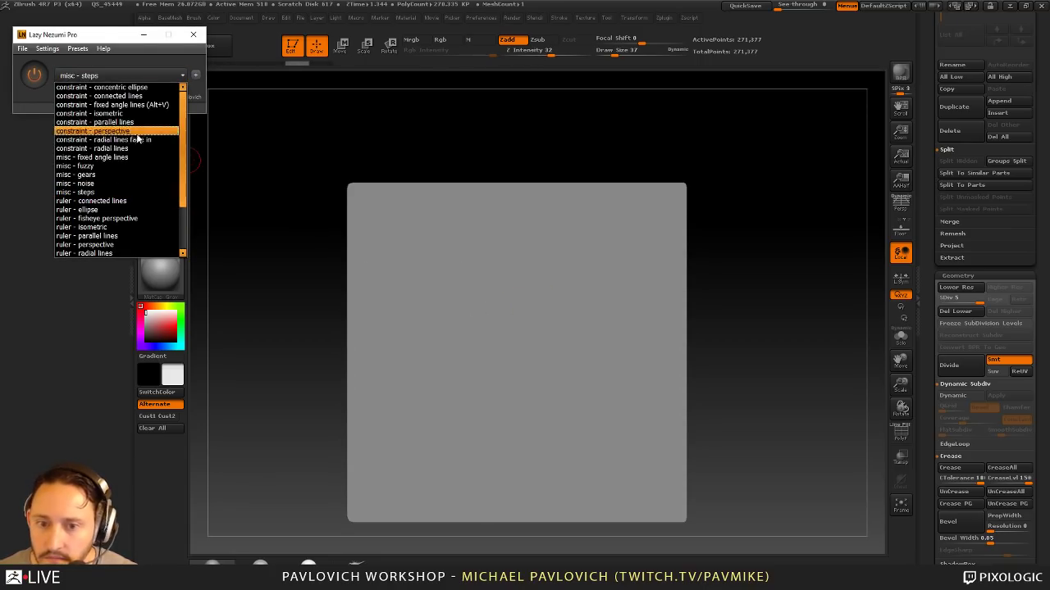
{"action": "left_click", "coordinate": [110, 175]}
{"action": "left_click", "coordinate": [196, 75]}
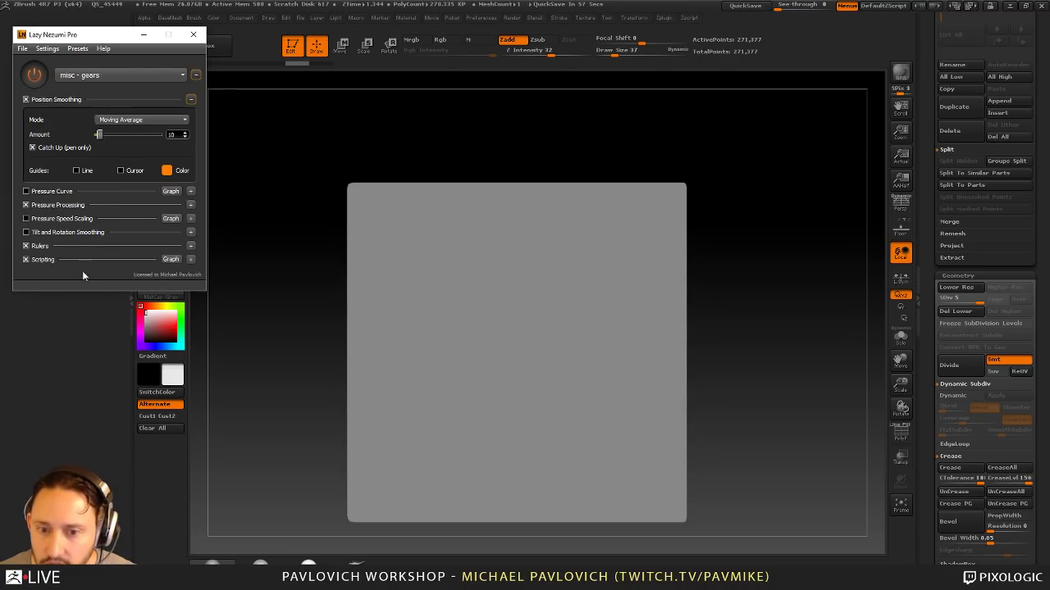
{"action": "mouse_move", "coordinate": [482, 310]}
{"action": "left_mouse_down"}
{"action": "mouse_move", "coordinate": [607, 375]}
{"action": "mouse_move", "coordinate": [501, 248]}
{"action": "mouse_move", "coordinate": [533, 335]}
{"action": "mouse_move", "coordinate": [675, 321]}
{"action": "left_mouse_up"}
{"action": "key", "text": "ctrl+z"}
{"action": "key", "text": "ctrl+z"}
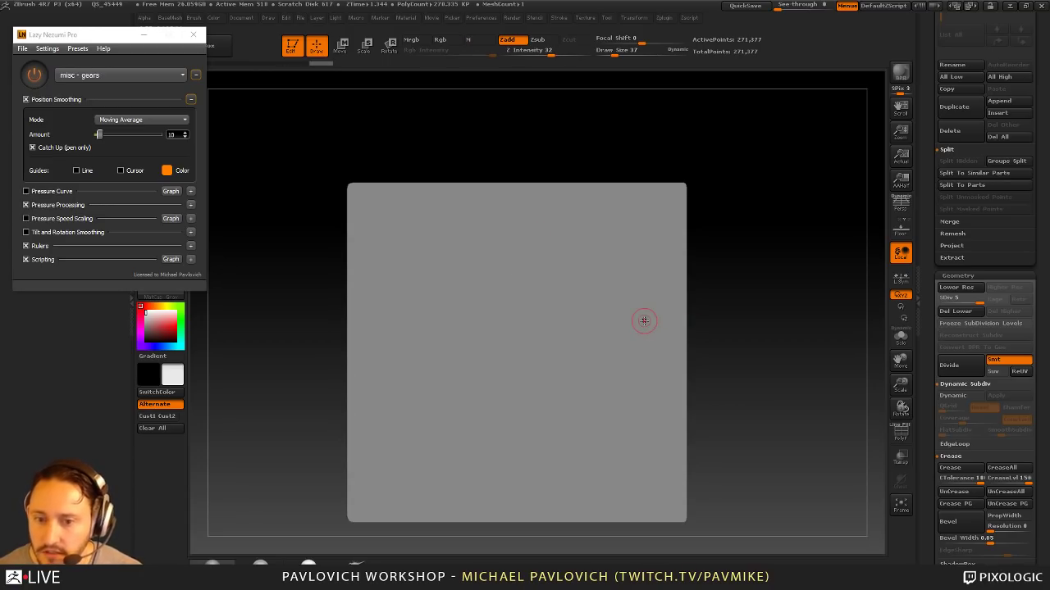
Step: Collapse the Lazy Nezumi Pro preset settings, disable the stroke processing and close its window
{"action": "left_click", "coordinate": [196, 75]}
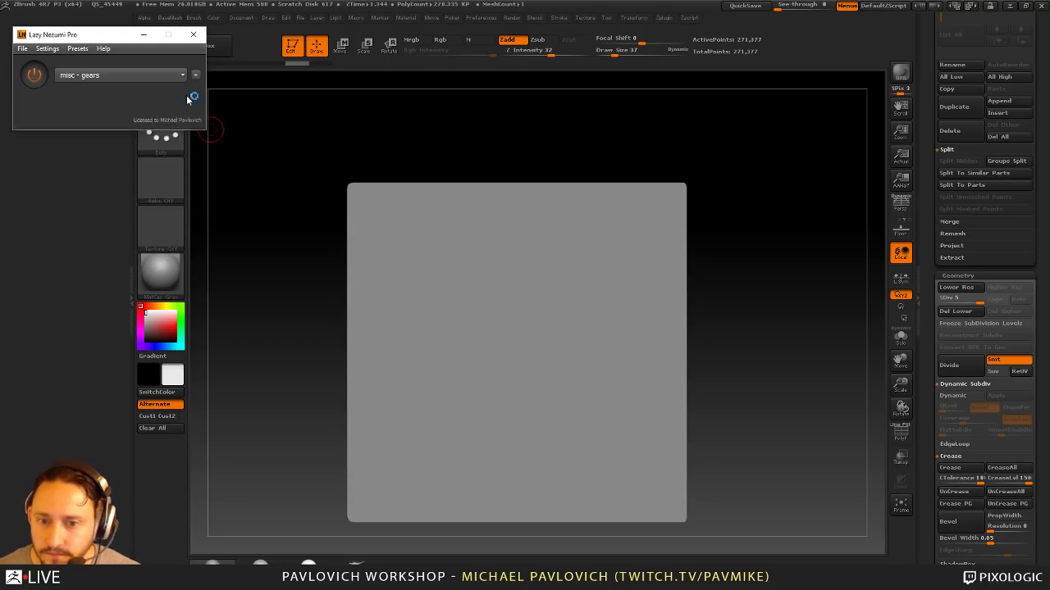
{"action": "left_click", "coordinate": [33, 76]}
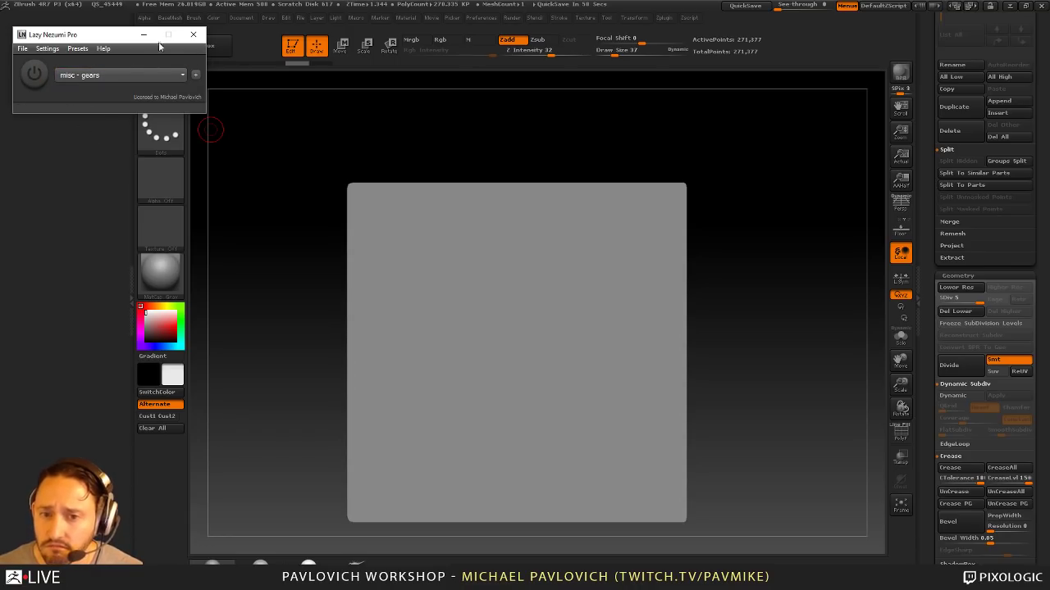
{"action": "left_click", "coordinate": [192, 37]}
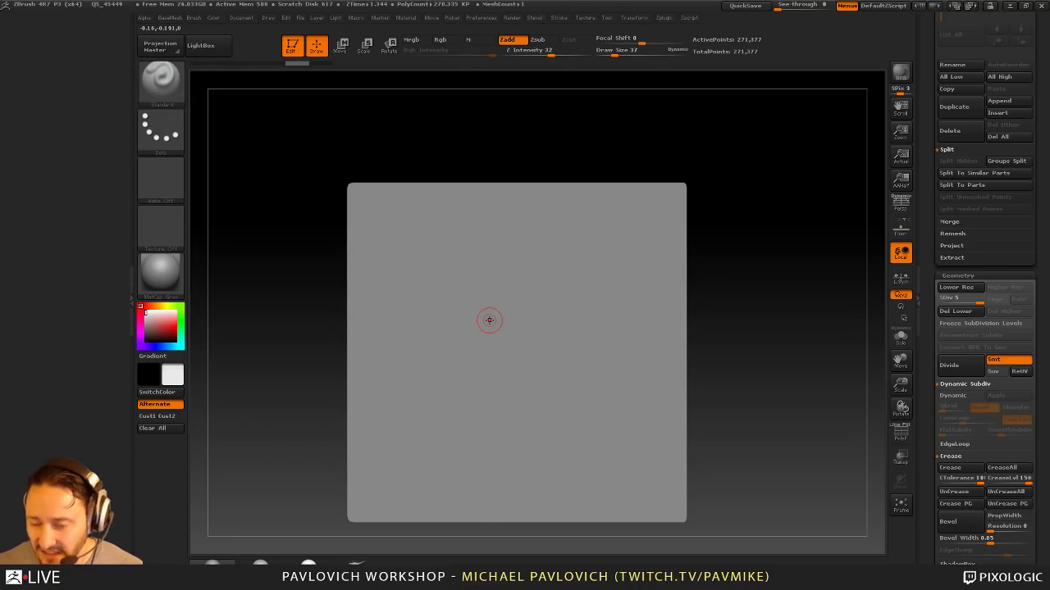
Step: Set Draw Size to 20, draw freehand test strokes on the plane without Lazy Nezumi, and undo them
{"action": "key", "text": "s"}
{"action": "left_click_drag", "start_coordinate": [558, 329], "coordinate": [553, 330]}
{"action": "mouse_move", "coordinate": [479, 300]}
{"action": "left_mouse_down"}
{"action": "mouse_move", "coordinate": [526, 378]}
{"action": "mouse_move", "coordinate": [633, 399]}
{"action": "left_mouse_up"}
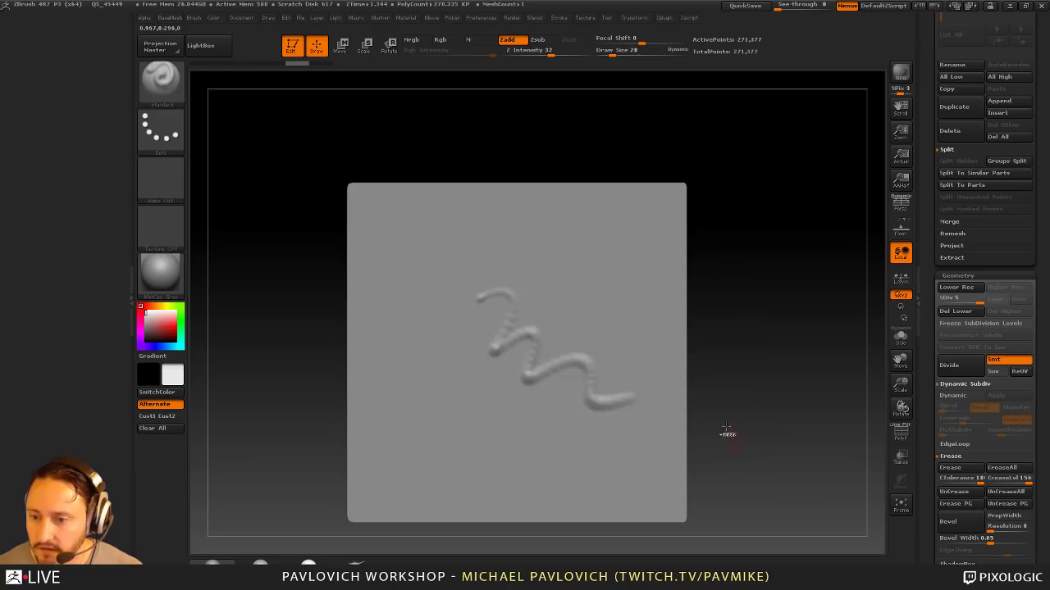
{"action": "key", "text": "ctrl+z"}
{"action": "mouse_move", "coordinate": [412, 294]}
{"action": "left_mouse_down"}
{"action": "mouse_move", "coordinate": [462, 258]}
{"action": "mouse_move", "coordinate": [557, 276]}
{"action": "mouse_move", "coordinate": [573, 258]}
{"action": "left_mouse_up"}
{"action": "key", "text": "ctrl+z"}
{"action": "key", "text": "s"}
{"action": "mouse_move", "coordinate": [447, 279]}
{"action": "left_mouse_down"}
{"action": "mouse_move", "coordinate": [566, 343]}
{"action": "mouse_move", "coordinate": [581, 217]}
{"action": "mouse_move", "coordinate": [497, 254]}
{"action": "left_mouse_up"}
{"action": "key", "text": "ctrl+z"}
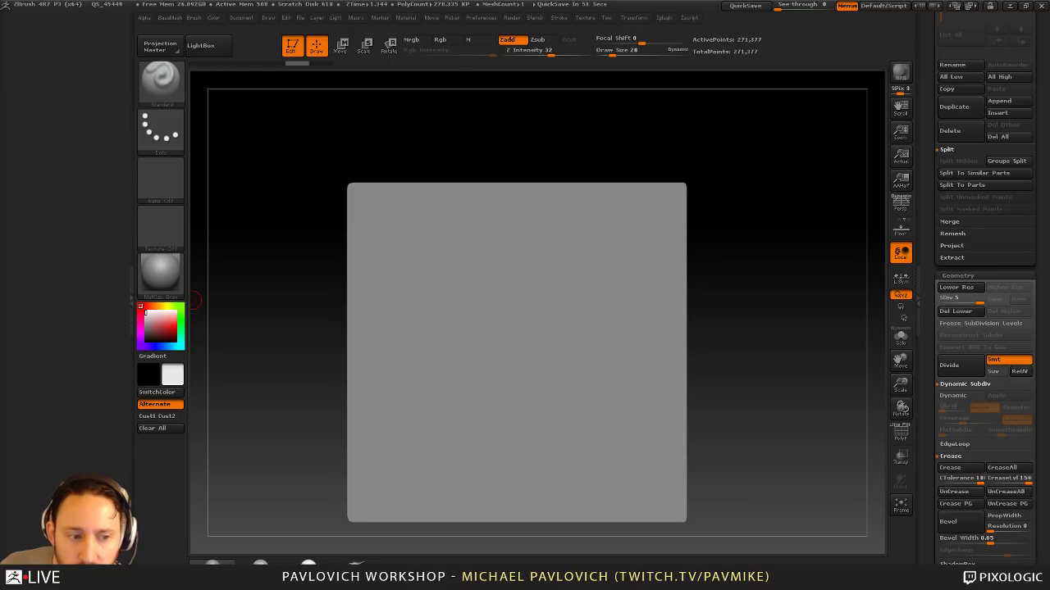
Step: Switch to the techsuit glove tool and examine the back of the hand and the plate across the palm
{"action": "left_click_drag", "start_coordinate": [931, 290], "coordinate": [940, 455]}
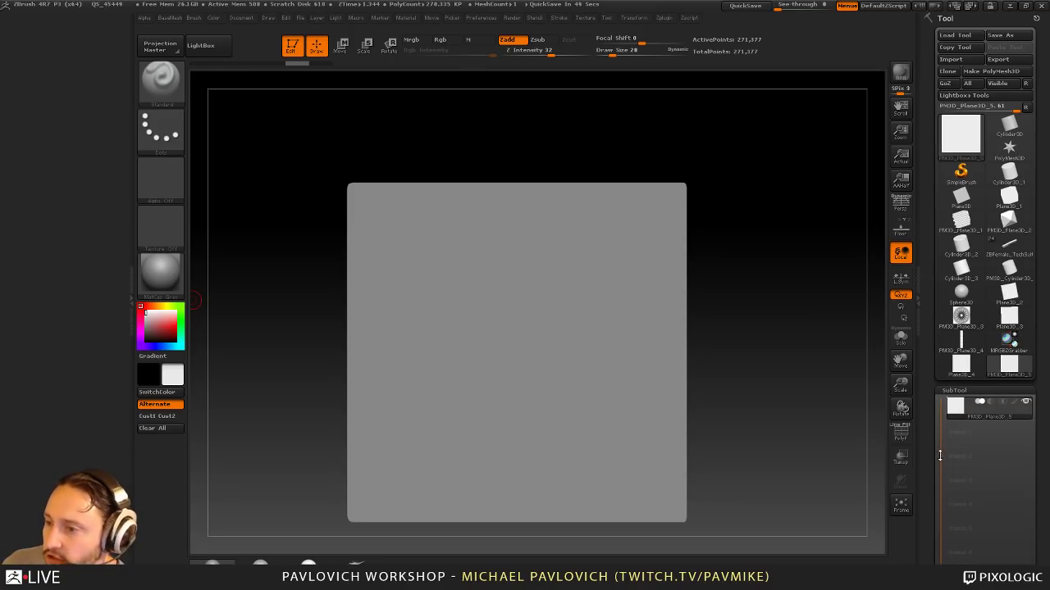
{"action": "left_click", "coordinate": [1009, 244]}
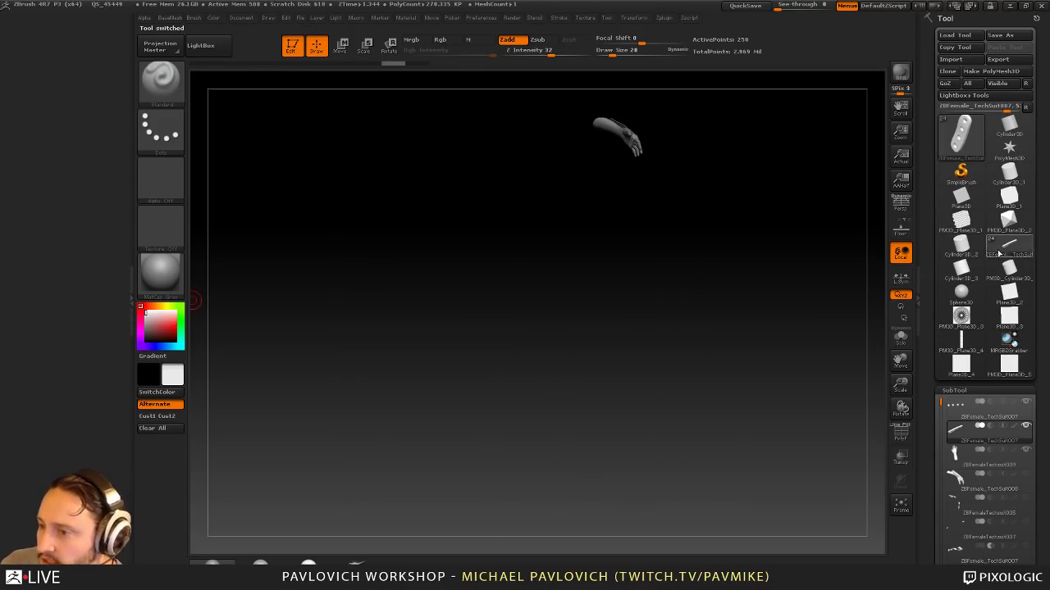
{"action": "left_click_drag", "start_coordinate": [704, 275], "coordinate": [738, 257]}
{"action": "key", "text": "f"}
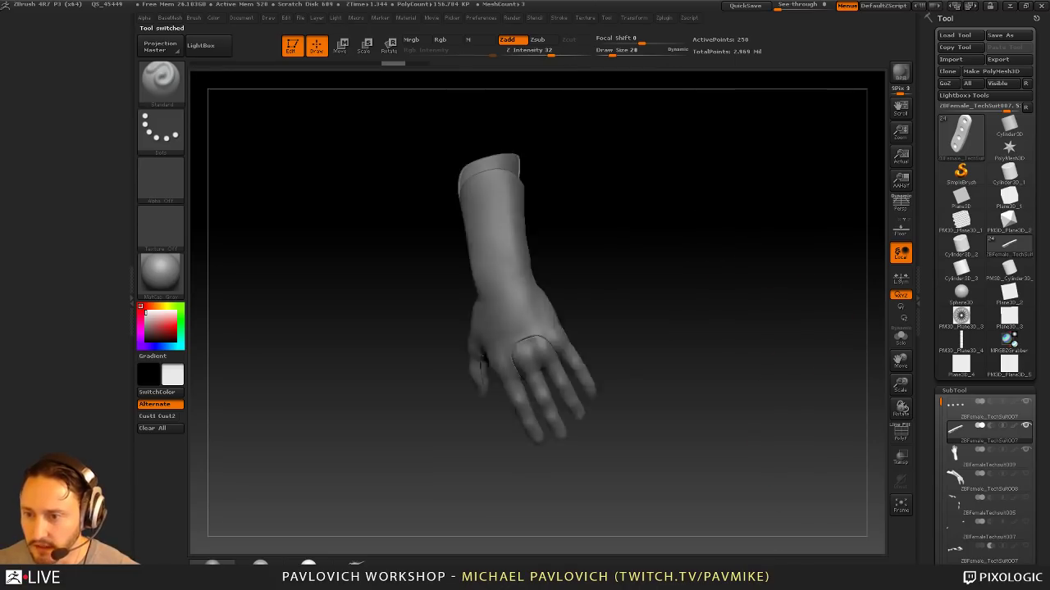
{"action": "mouse_move", "coordinate": [773, 535]}
{"action": "left_mouse_down"}
{"action": "mouse_move", "coordinate": [746, 416]}
{"action": "mouse_move", "coordinate": [665, 291]}
{"action": "mouse_move", "coordinate": [672, 231]}
{"action": "mouse_move", "coordinate": [710, 270]}
{"action": "mouse_move", "coordinate": [684, 251]}
{"action": "left_mouse_up"}
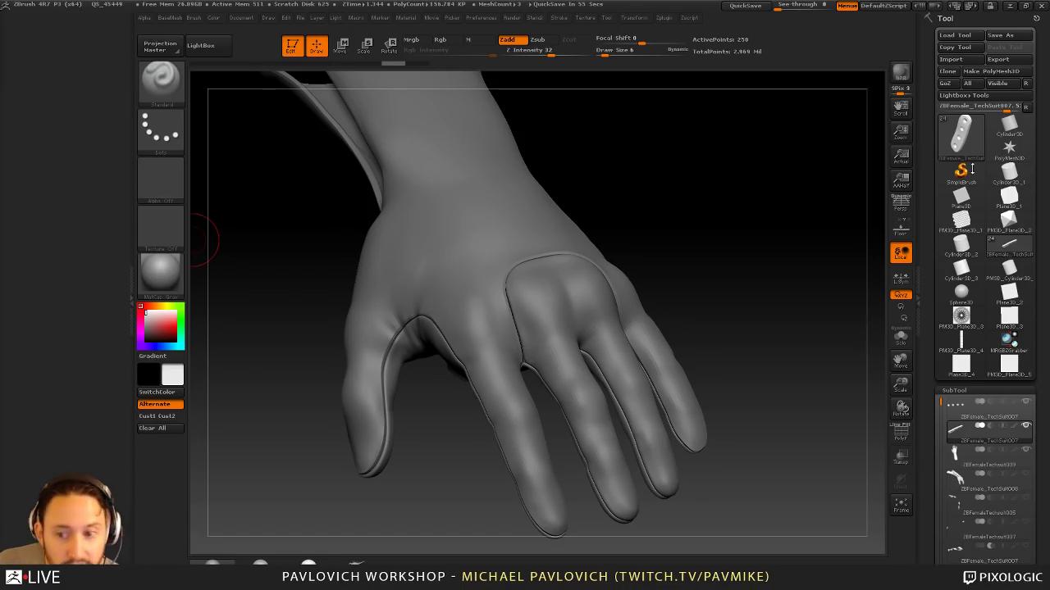
{"action": "left_click_drag", "start_coordinate": [763, 172], "coordinate": [731, 323]}
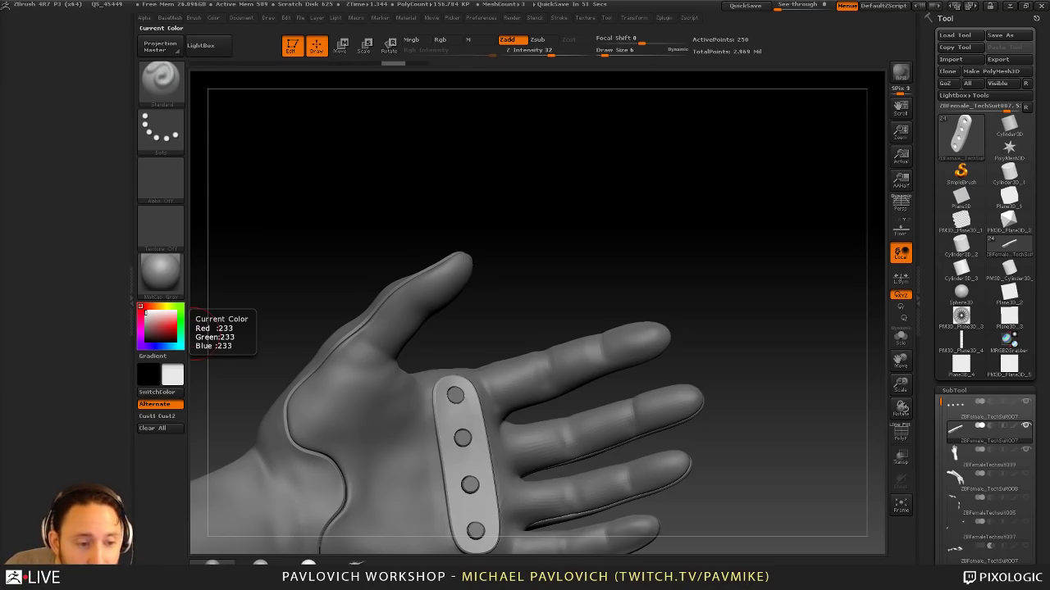
{"action": "left_click_drag", "start_coordinate": [520, 163], "coordinate": [512, 162]}
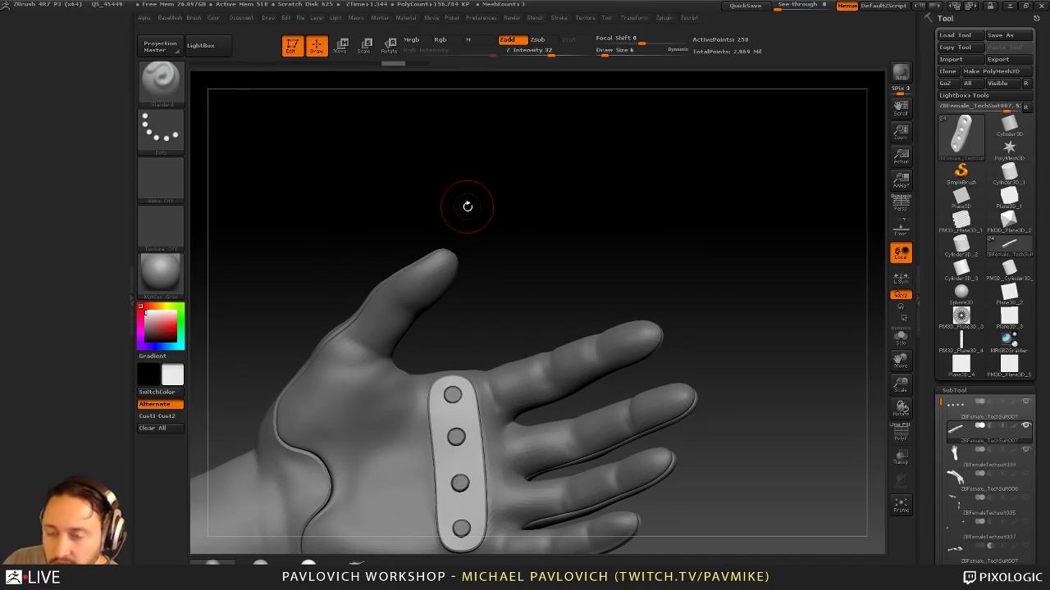
Step: Look through the Draw palette's options and expand its Channels section
{"action": "left_click", "coordinate": [664, 18]}
{"action": "left_click_drag", "start_coordinate": [663, 32], "coordinate": [93, 84]}
{"action": "left_click_drag", "start_coordinate": [114, 20], "coordinate": [426, 187]}
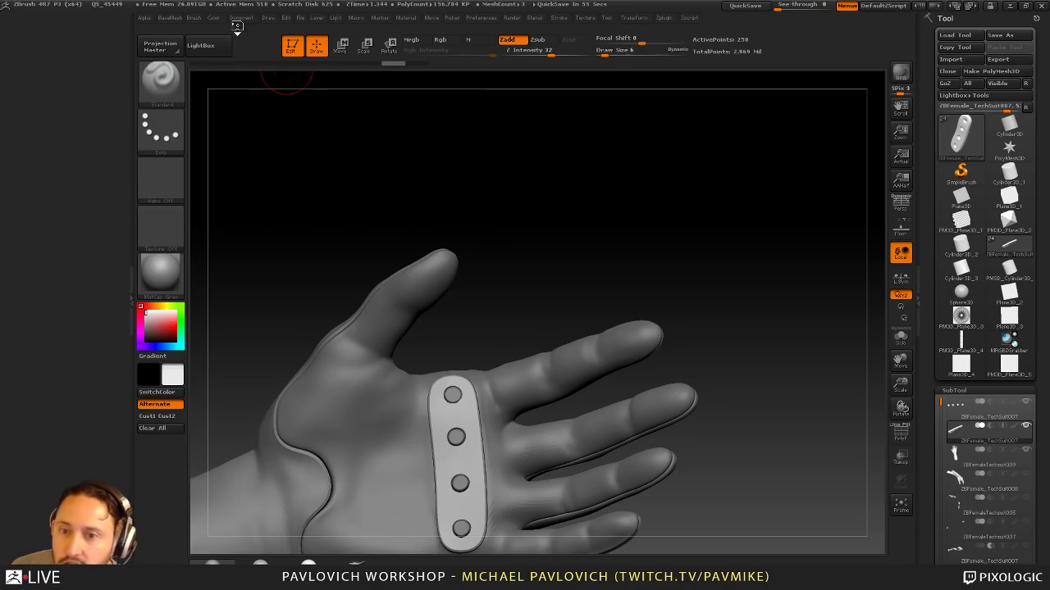
{"action": "left_click", "coordinate": [265, 20]}
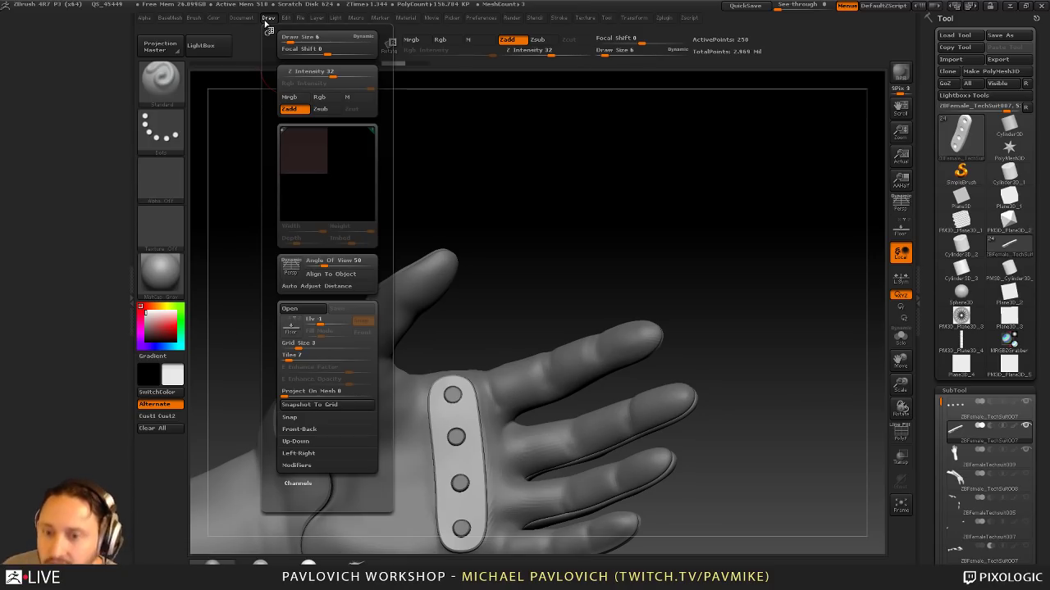
{"action": "key", "text": "shift"}
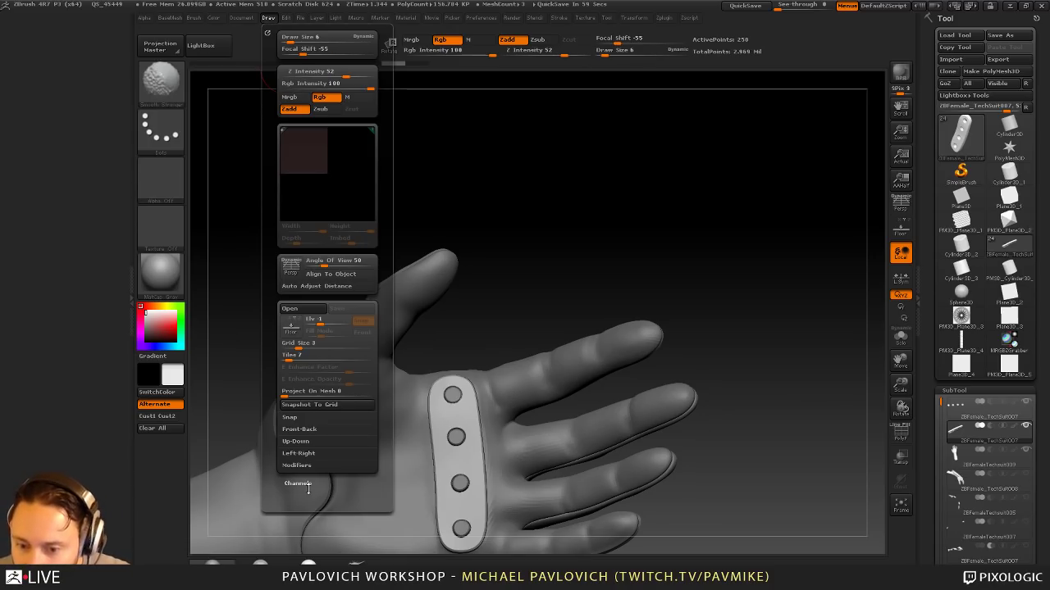
{"action": "left_click", "coordinate": [303, 483]}
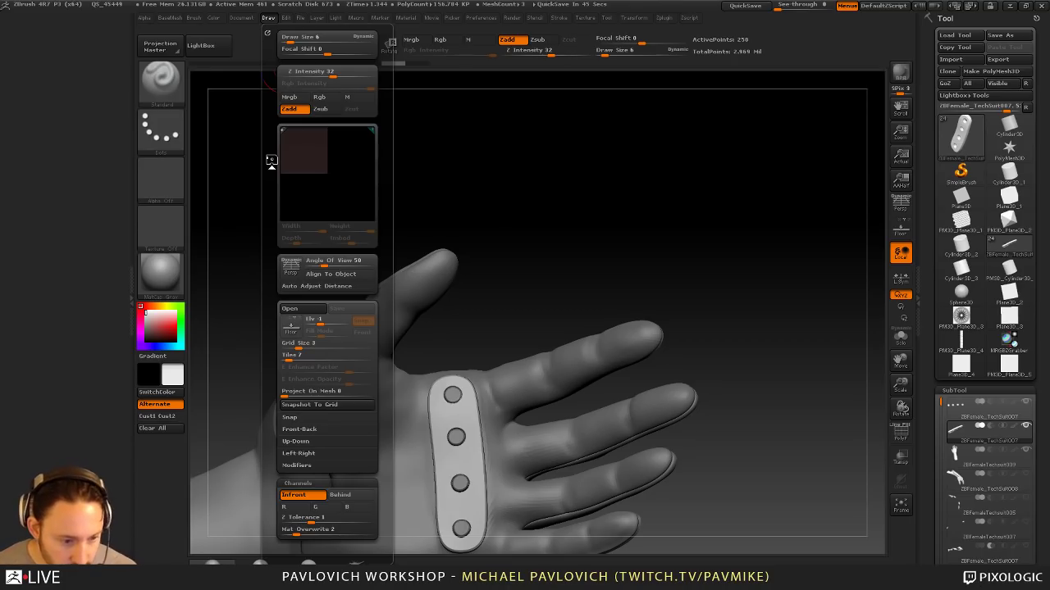
Step: Launch Lazy Nezumi Pro again and enable its stroke processing
{"action": "key", "text": "super"}
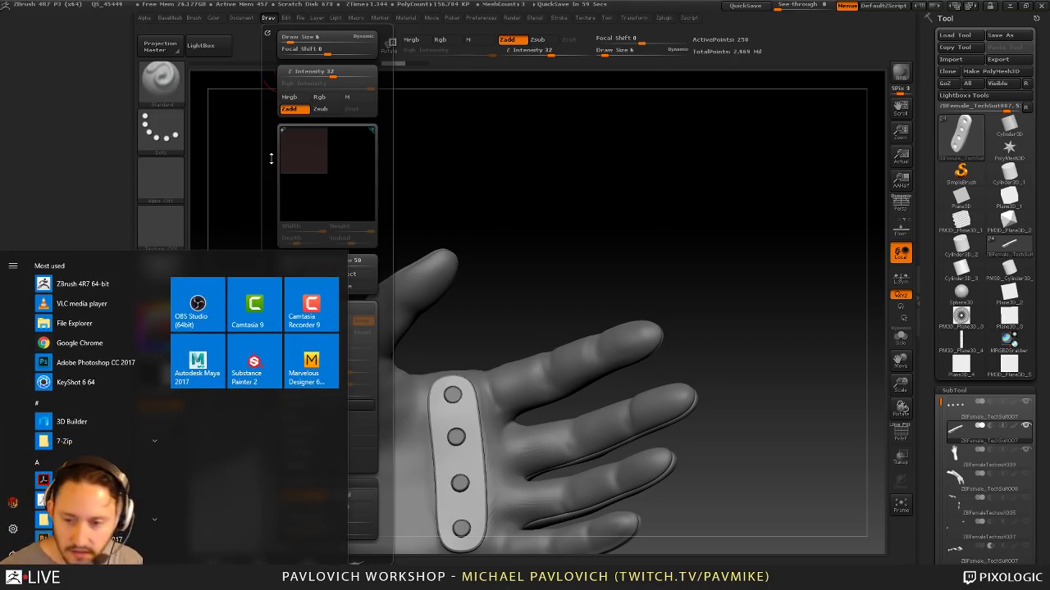
{"action": "type", "text": "lazy"}
{"action": "key", "text": "Return"}
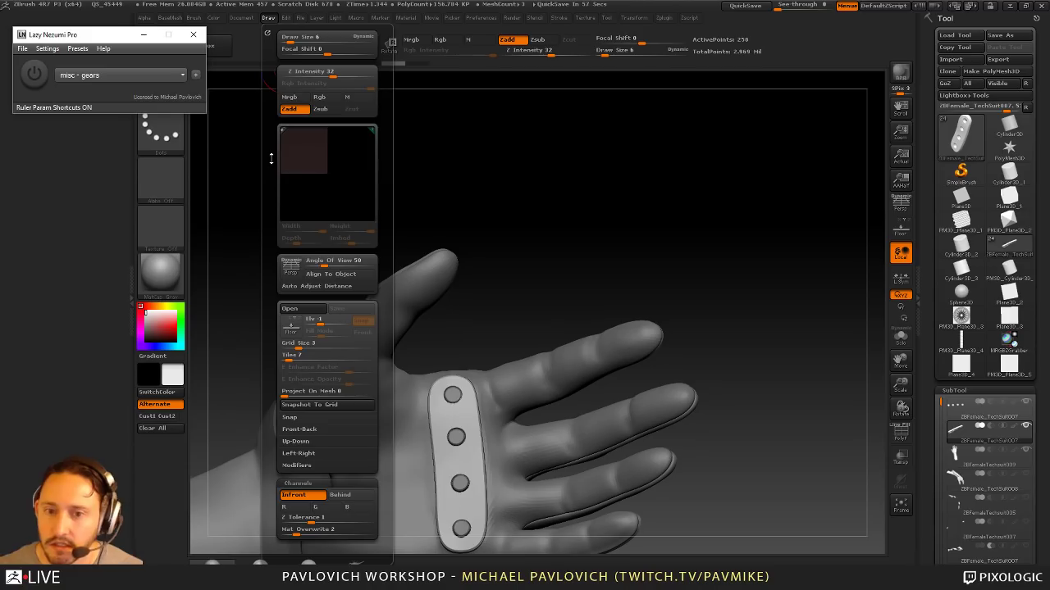
{"action": "left_click", "coordinate": [45, 75]}
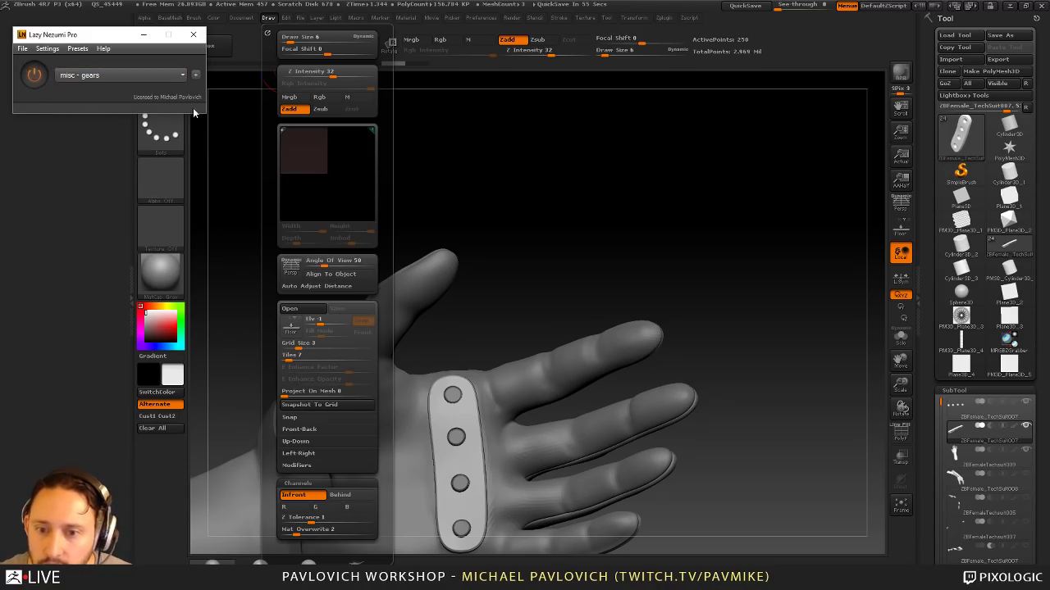
Step: Expand the preset settings and hook Lazy Nezumi Pro to the ZBrush window, testing with the pen over the canvas
{"action": "left_click", "coordinate": [195, 75]}
{"action": "left_click", "coordinate": [23, 48]}
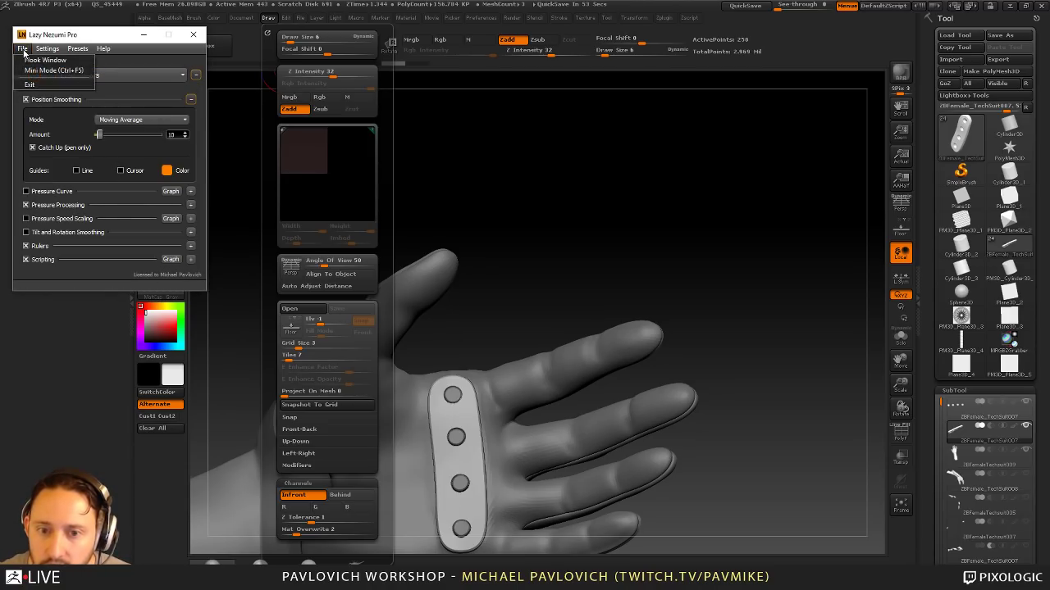
{"action": "left_click", "coordinate": [46, 60]}
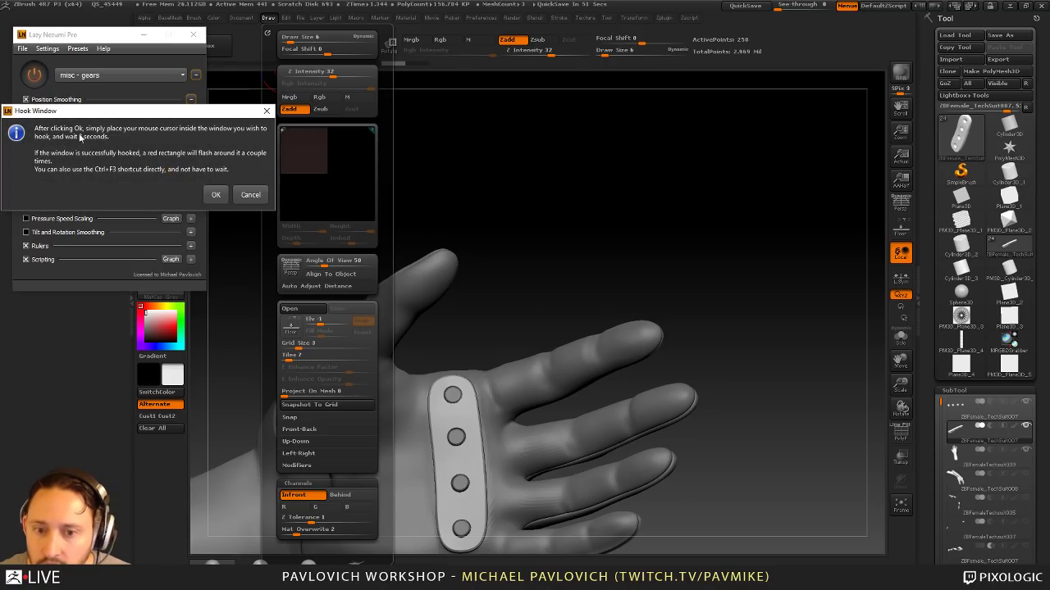
{"action": "left_click", "coordinate": [214, 196]}
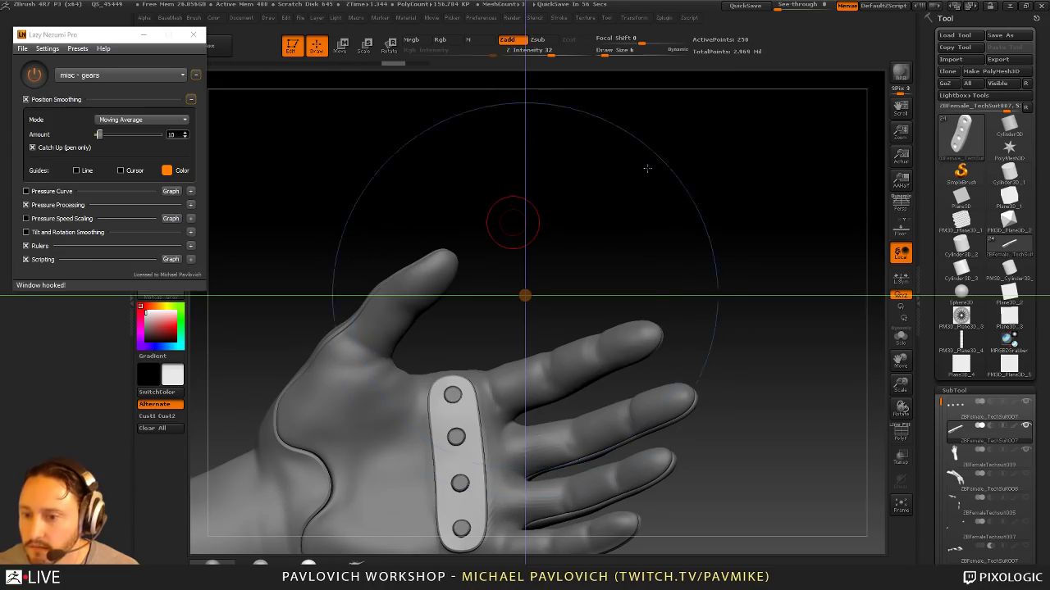
{"action": "left_click_drag", "start_coordinate": [514, 223], "coordinate": [591, 220]}
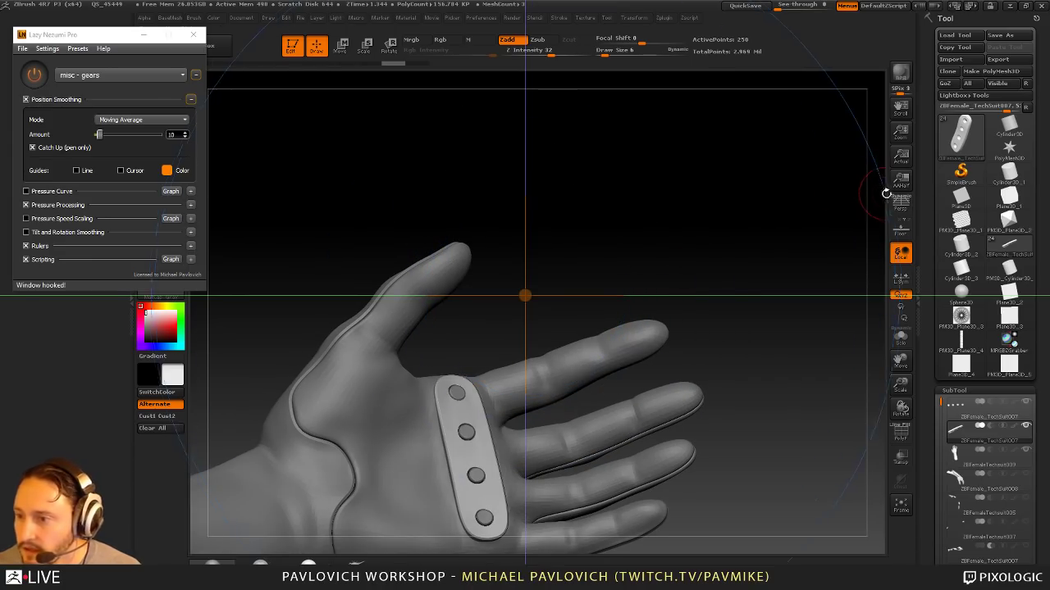
Step: Disable Lazy Nezumi, clear the glove from the canvas, and draw out the PM3D_Plane3D_5 plane in Edit mode, facing it squarely
{"action": "left_click", "coordinate": [33, 74]}
{"action": "left_click", "coordinate": [299, 50]}
{"action": "key", "text": "ctrl+n"}
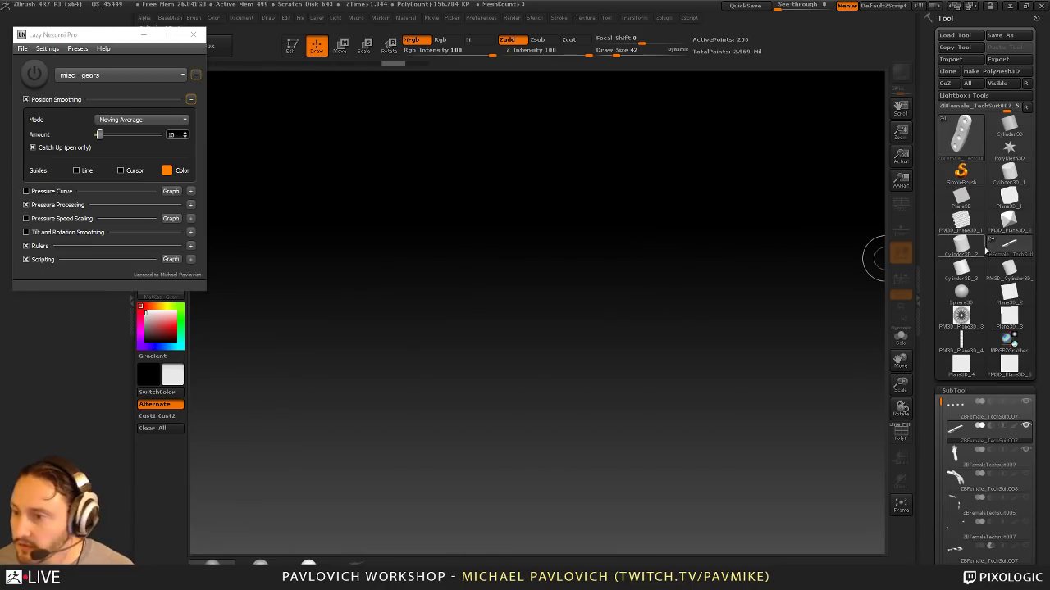
{"action": "left_click", "coordinate": [1003, 371]}
{"action": "left_click_drag", "start_coordinate": [472, 305], "coordinate": [529, 451]}
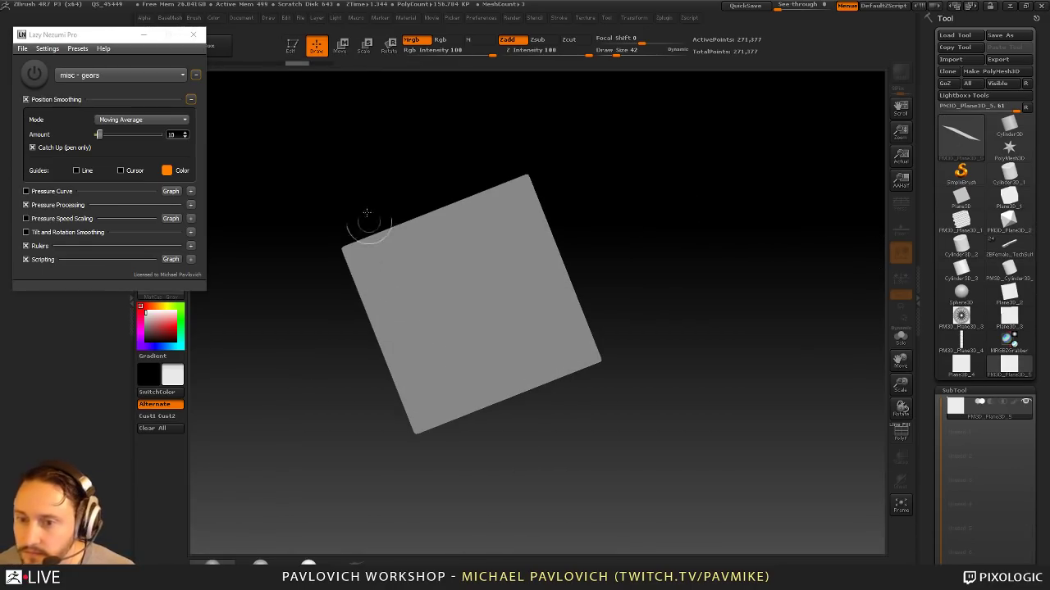
{"action": "left_click", "coordinate": [297, 50]}
{"action": "left_click", "coordinate": [898, 434]}
{"action": "left_click_drag", "start_coordinate": [779, 392], "coordinate": [806, 419], "text": "shift"}
{"action": "left_click", "coordinate": [899, 433]}
{"action": "left_click_drag", "start_coordinate": [856, 386], "coordinate": [820, 409], "text": "alt"}
{"action": "left_click_drag", "start_coordinate": [820, 410], "coordinate": [791, 336], "text": "alt"}
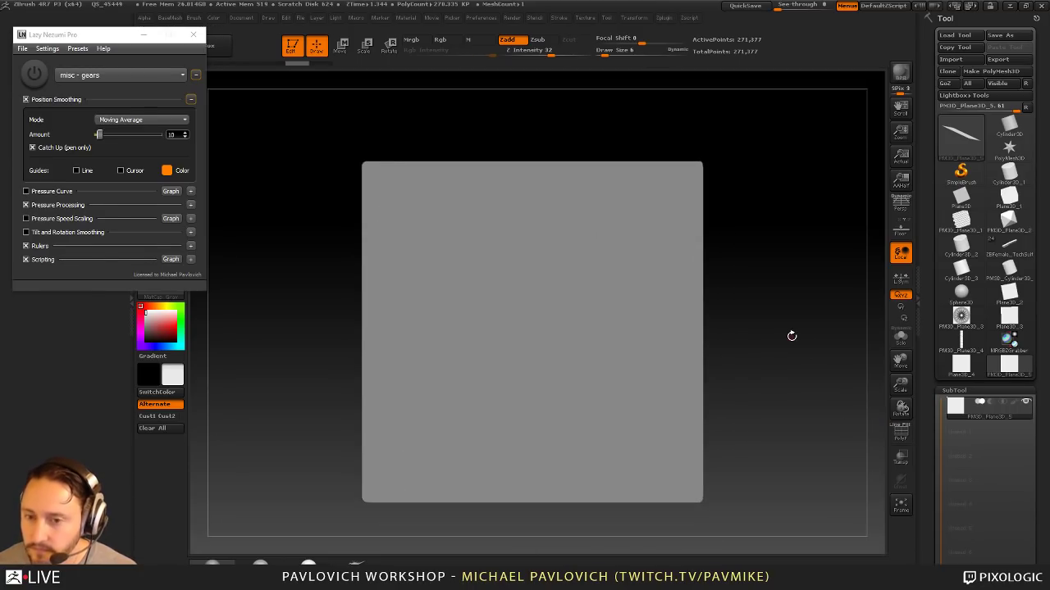
Step: Test a stroke on the plane with the smoothing - pulled string preset, undo it, and return to misc - gears
{"action": "key", "text": "alt+s"}
{"action": "left_click_drag", "start_coordinate": [515, 281], "coordinate": [652, 341]}
{"action": "key", "text": "ctrl+z"}
{"action": "left_click_drag", "start_coordinate": [757, 234], "coordinate": [735, 243], "text": "alt"}
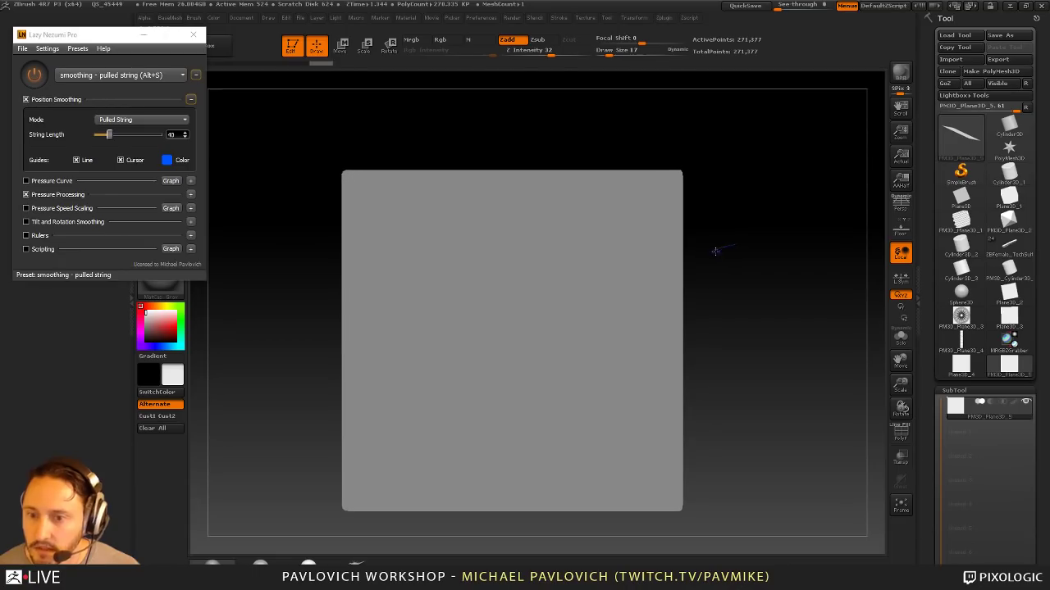
{"action": "left_click", "coordinate": [123, 74]}
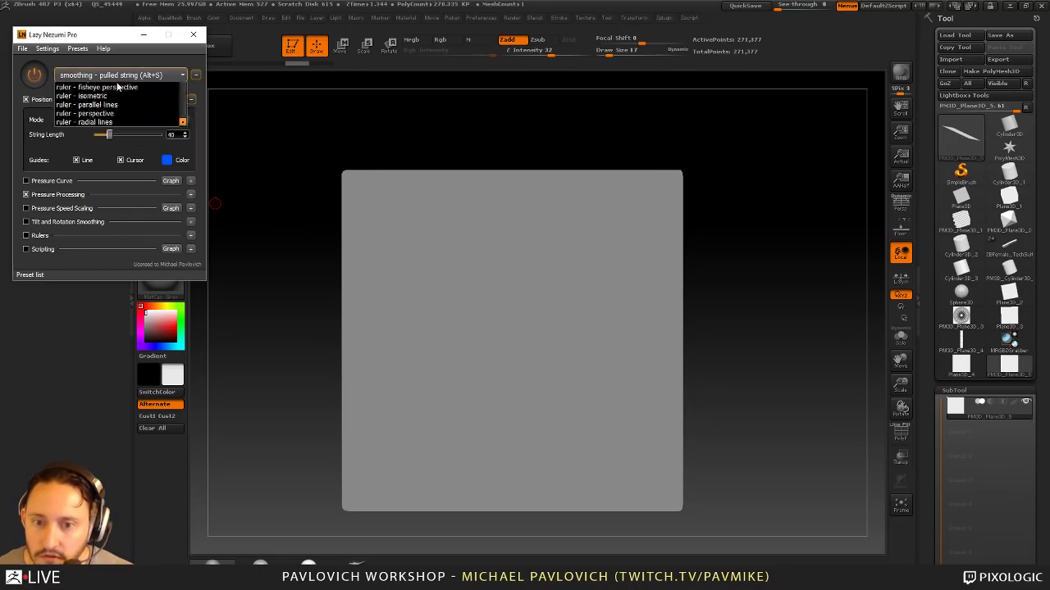
{"action": "left_click", "coordinate": [109, 149]}
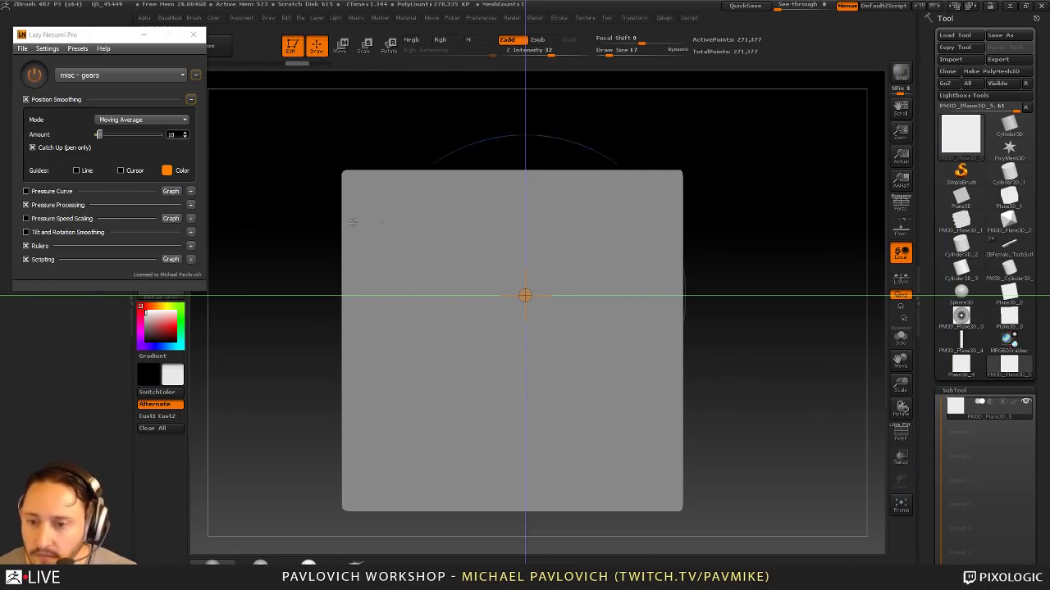
Step: Choose the misc - steps preset, draw a long looping test stroke over the plane and undo it
{"action": "left_click", "coordinate": [115, 75]}
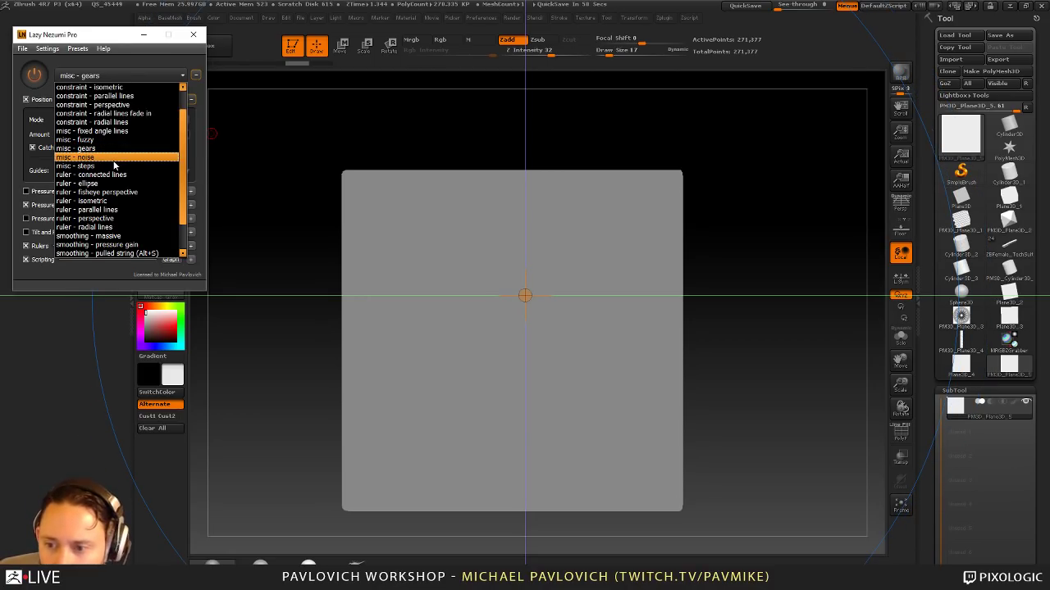
{"action": "scroll", "coordinate": [133, 166], "scroll_direction": "up", "scroll_amount": 1}
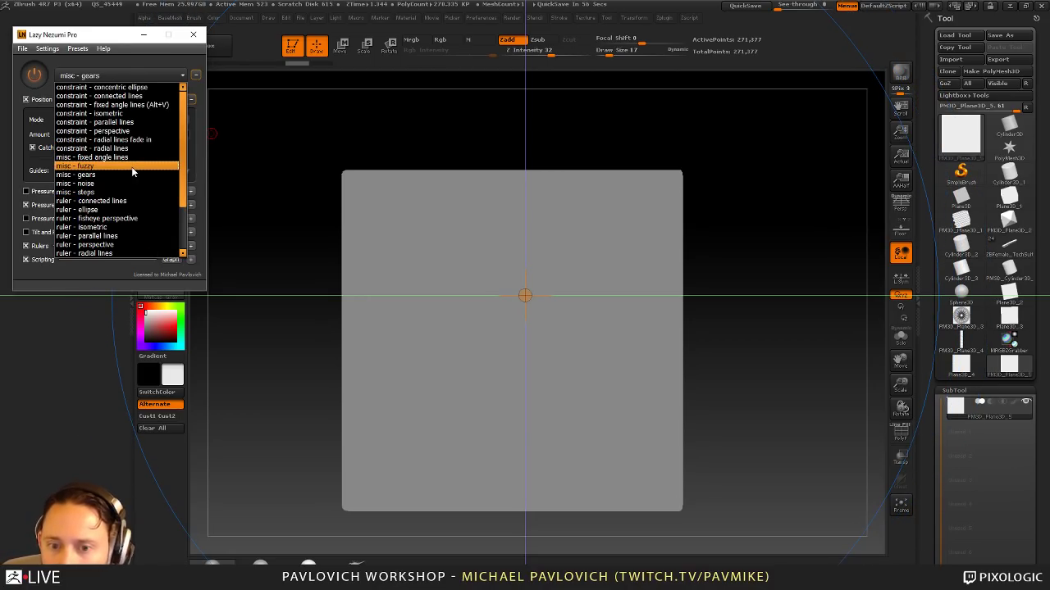
{"action": "left_click", "coordinate": [123, 191]}
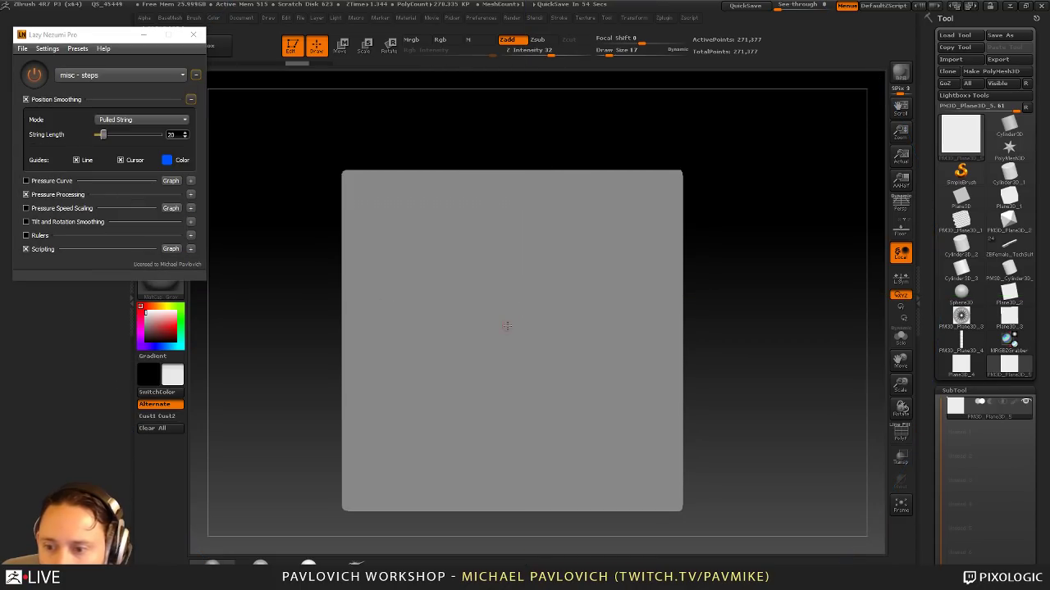
{"action": "mouse_move", "coordinate": [476, 292]}
{"action": "left_mouse_down"}
{"action": "mouse_move", "coordinate": [551, 366]}
{"action": "mouse_move", "coordinate": [595, 295]}
{"action": "mouse_move", "coordinate": [566, 229]}
{"action": "mouse_move", "coordinate": [476, 246]}
{"action": "mouse_move", "coordinate": [457, 386]}
{"action": "mouse_move", "coordinate": [639, 385]}
{"action": "mouse_move", "coordinate": [566, 176]}
{"action": "mouse_move", "coordinate": [361, 353]}
{"action": "mouse_move", "coordinate": [527, 272]}
{"action": "mouse_move", "coordinate": [468, 267]}
{"action": "left_mouse_up"}
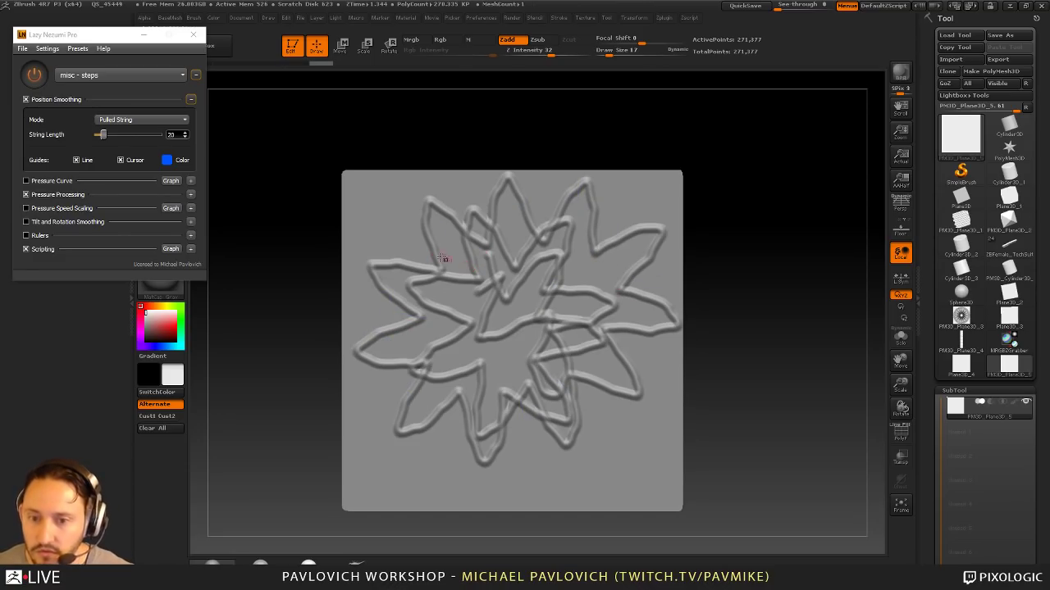
{"action": "key", "text": "ctrl+z"}
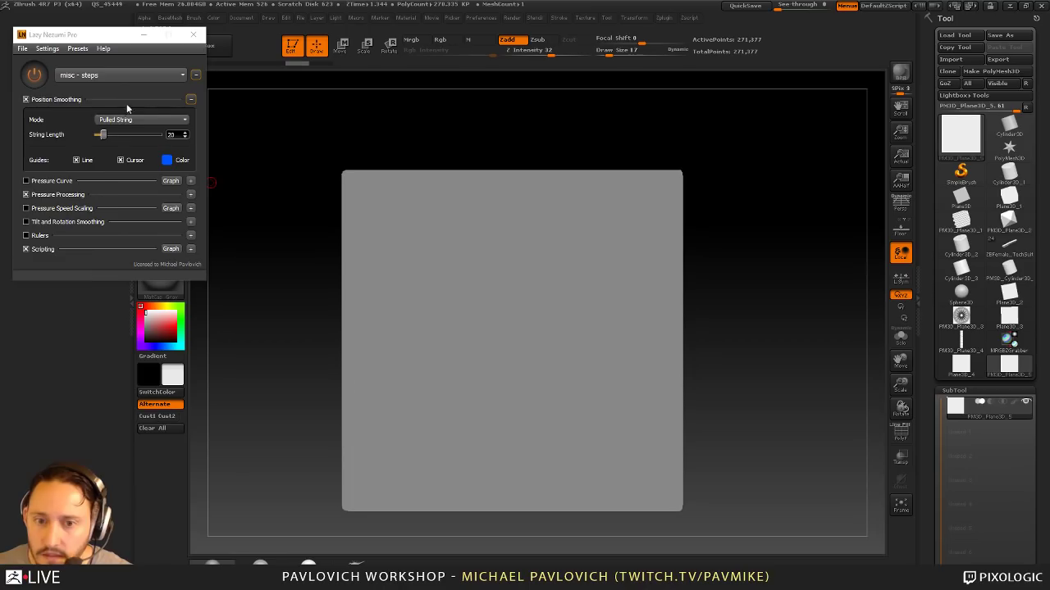
Step: Choose the ruler - ellipse preset and bring up the ellipse guide's adjustment handles over the plane
{"action": "left_click", "coordinate": [123, 75]}
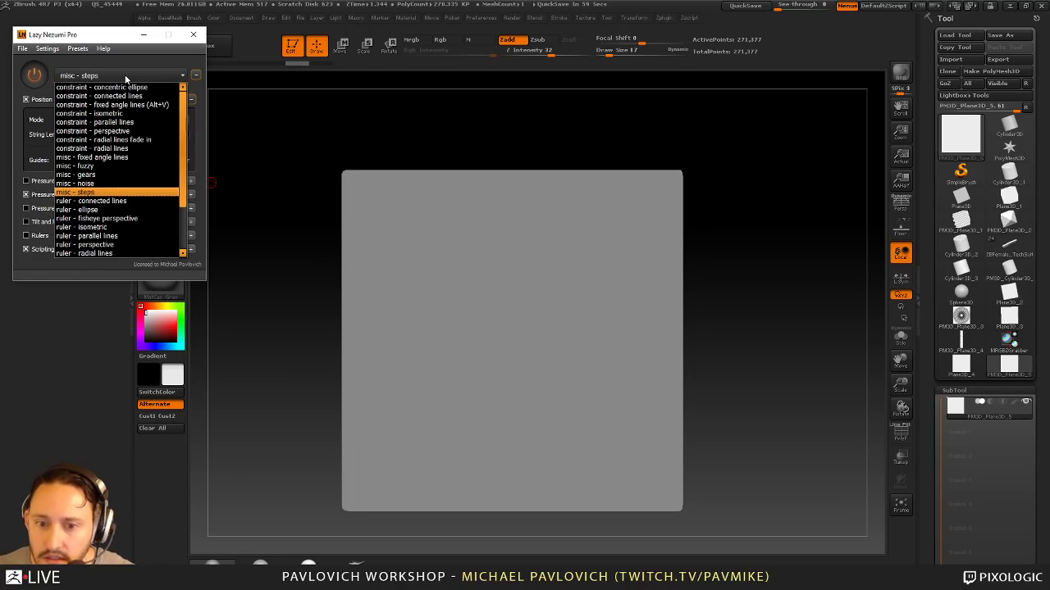
{"action": "scroll", "coordinate": [129, 194], "scroll_direction": "down", "scroll_amount": 1}
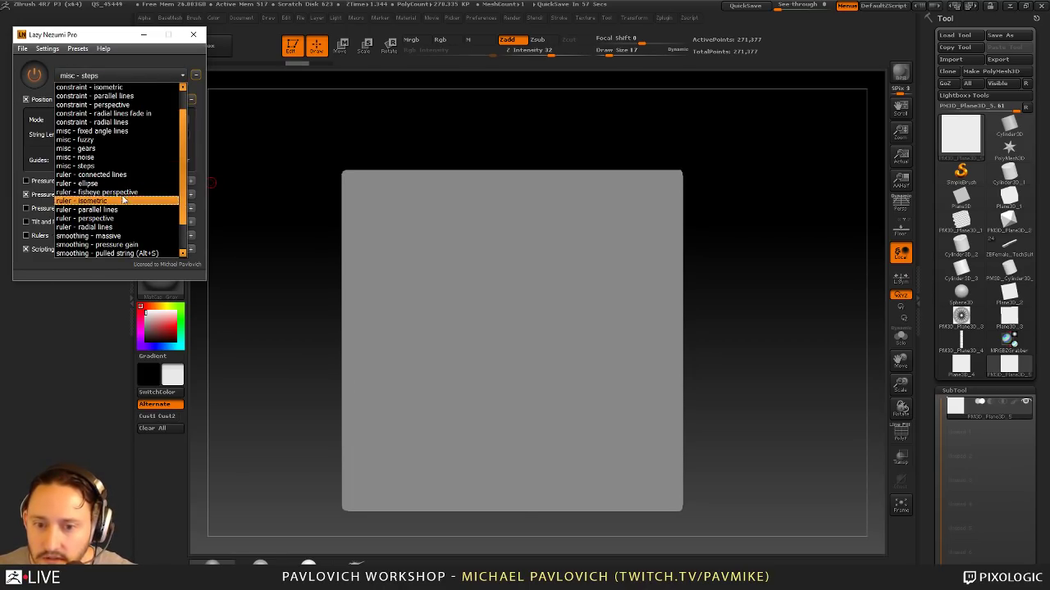
{"action": "left_click", "coordinate": [123, 183]}
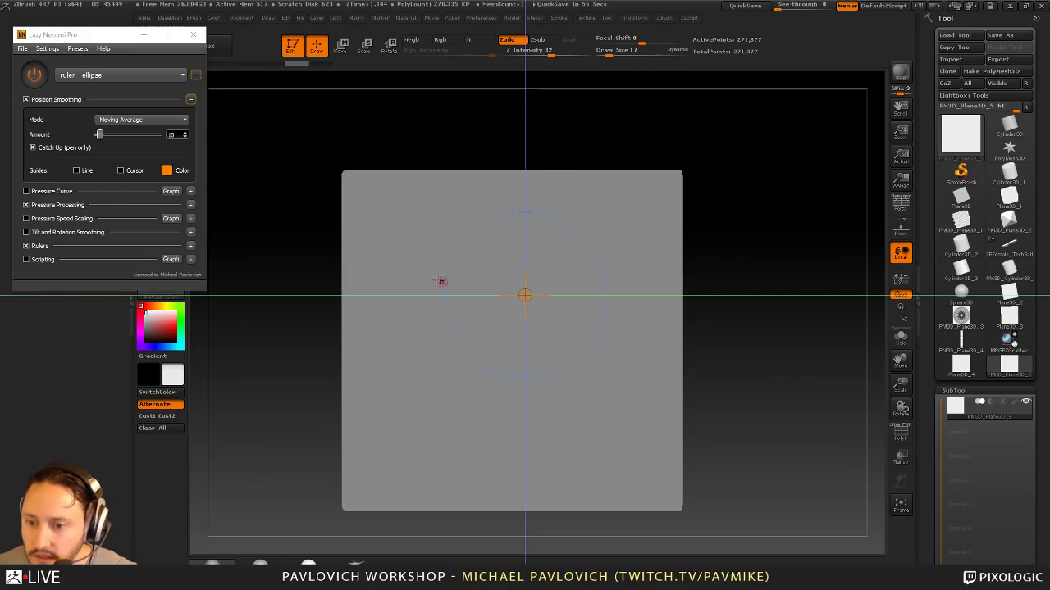
{"action": "key", "text": "super"}
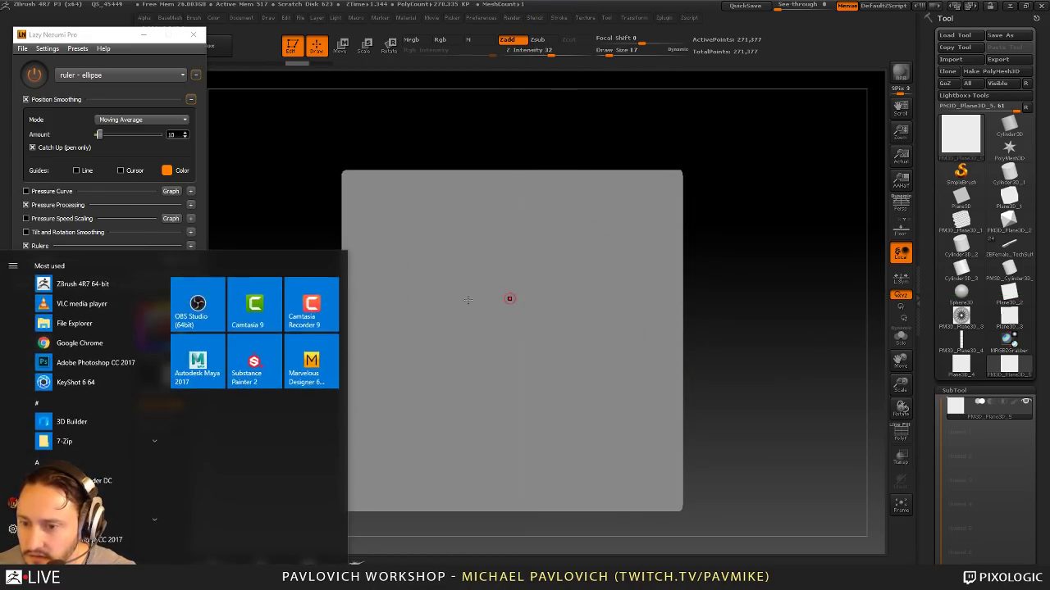
{"action": "key", "text": "super"}
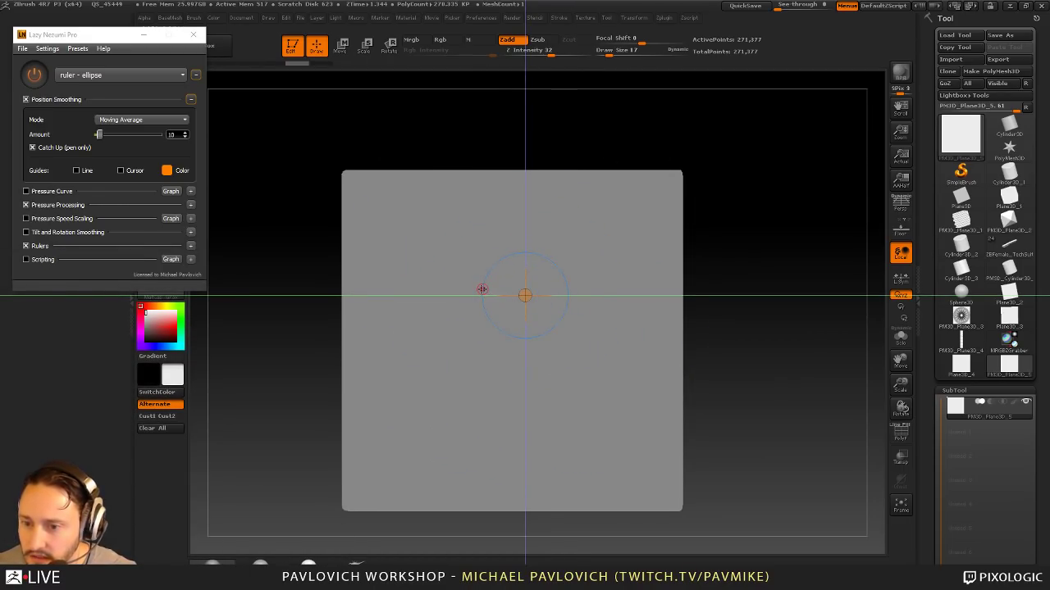
{"action": "key", "text": "super"}
{"action": "key", "text": "super"}
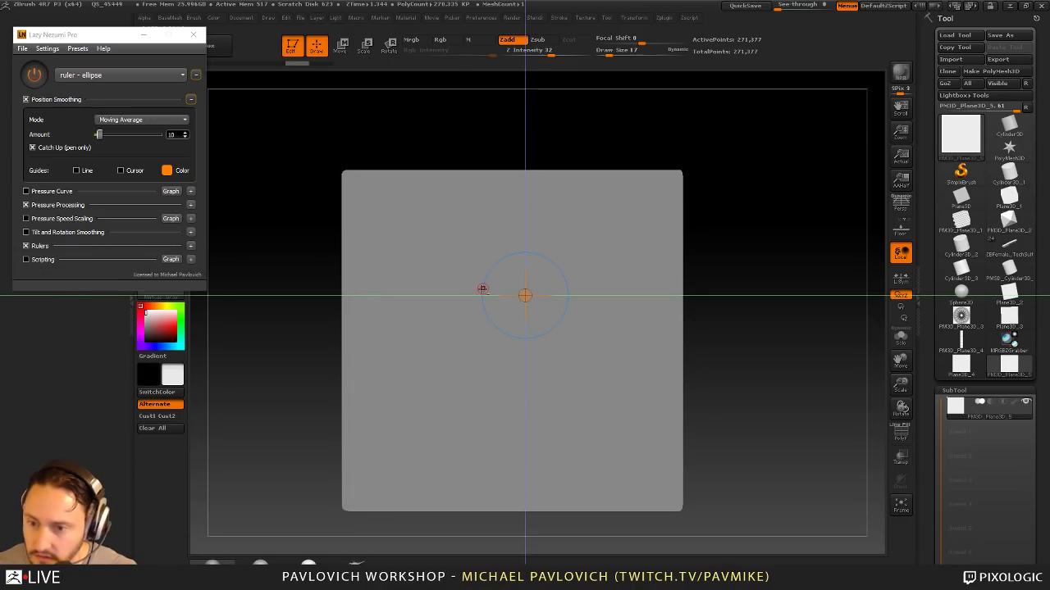
{"action": "key", "text": "shift+super"}
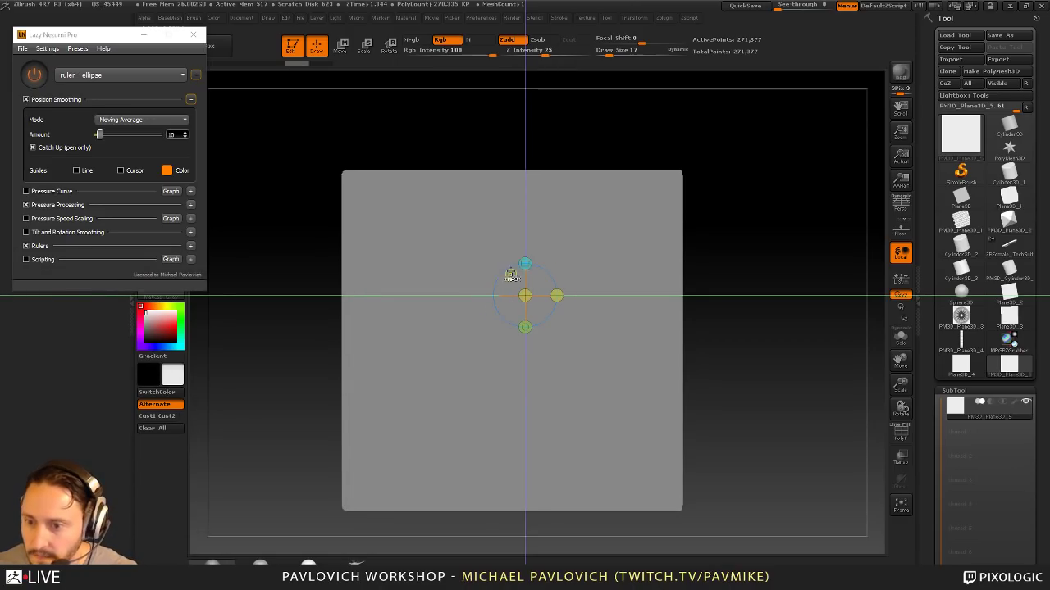
Step: Narrow the ellipse ruler and rotate it to a diagonal tilt, then replace a small test ellipse with a larger one
{"action": "left_click_drag", "start_coordinate": [523, 263], "coordinate": [525, 233]}
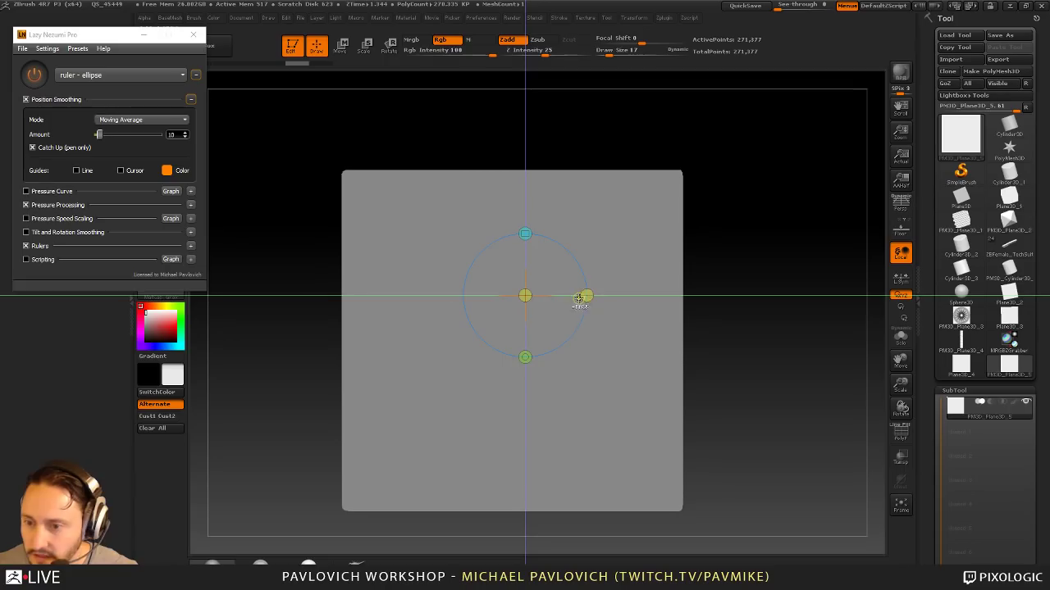
{"action": "left_click_drag", "start_coordinate": [583, 296], "coordinate": [556, 296]}
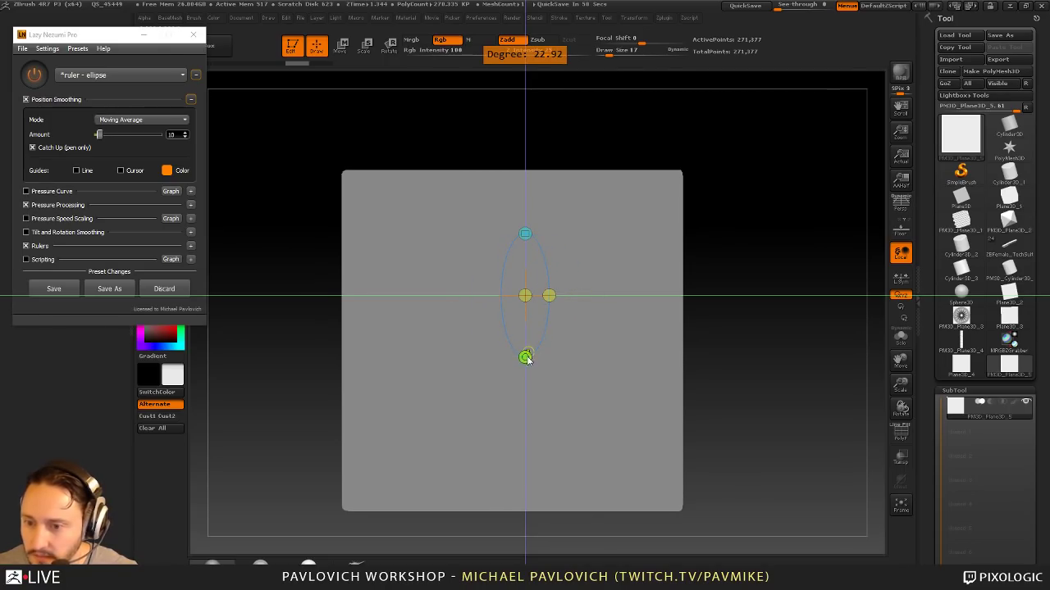
{"action": "mouse_move", "coordinate": [527, 358]}
{"action": "left_mouse_down"}
{"action": "mouse_move", "coordinate": [502, 354]}
{"action": "mouse_move", "coordinate": [468, 320]}
{"action": "mouse_move", "coordinate": [581, 274]}
{"action": "mouse_move", "coordinate": [449, 308]}
{"action": "left_mouse_up"}
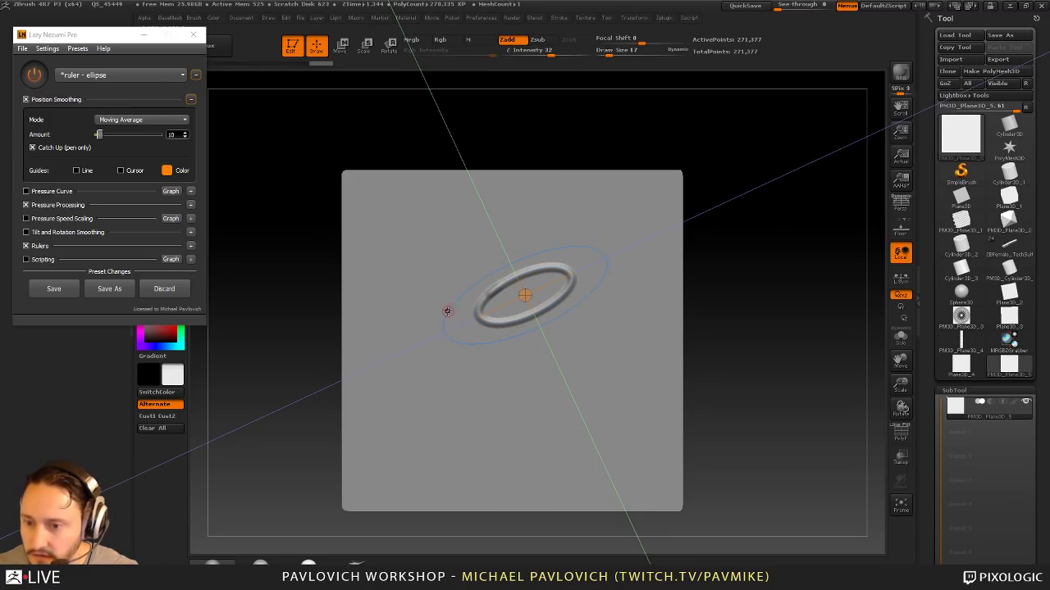
{"action": "key", "text": "ctrl+z"}
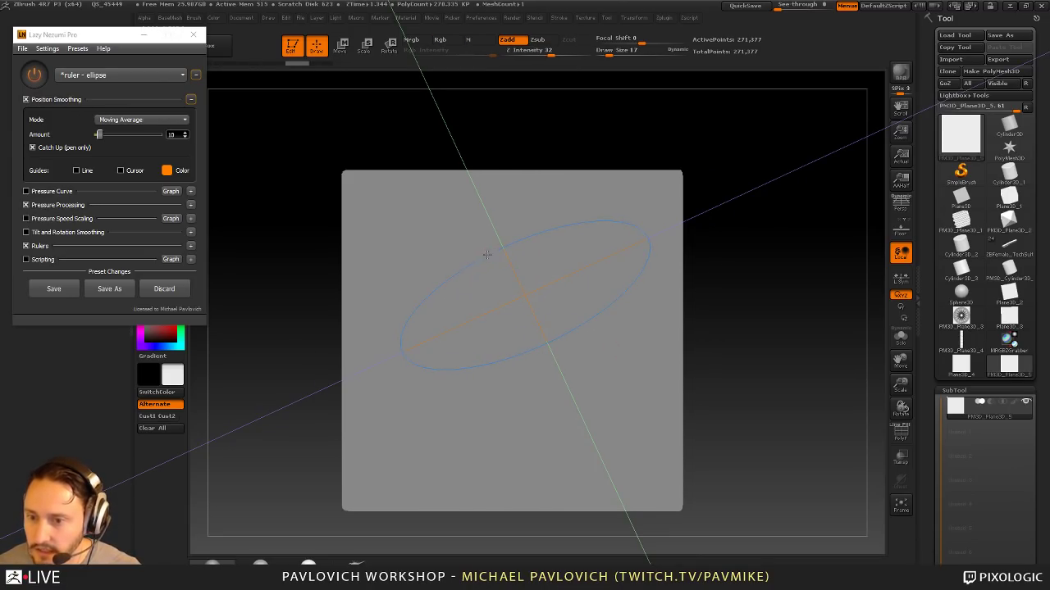
{"action": "mouse_move", "coordinate": [449, 281]}
{"action": "left_mouse_down"}
{"action": "mouse_move", "coordinate": [406, 348]}
{"action": "mouse_move", "coordinate": [508, 365]}
{"action": "mouse_move", "coordinate": [644, 270]}
{"action": "mouse_move", "coordinate": [605, 204]}
{"action": "mouse_move", "coordinate": [492, 256]}
{"action": "left_mouse_up"}
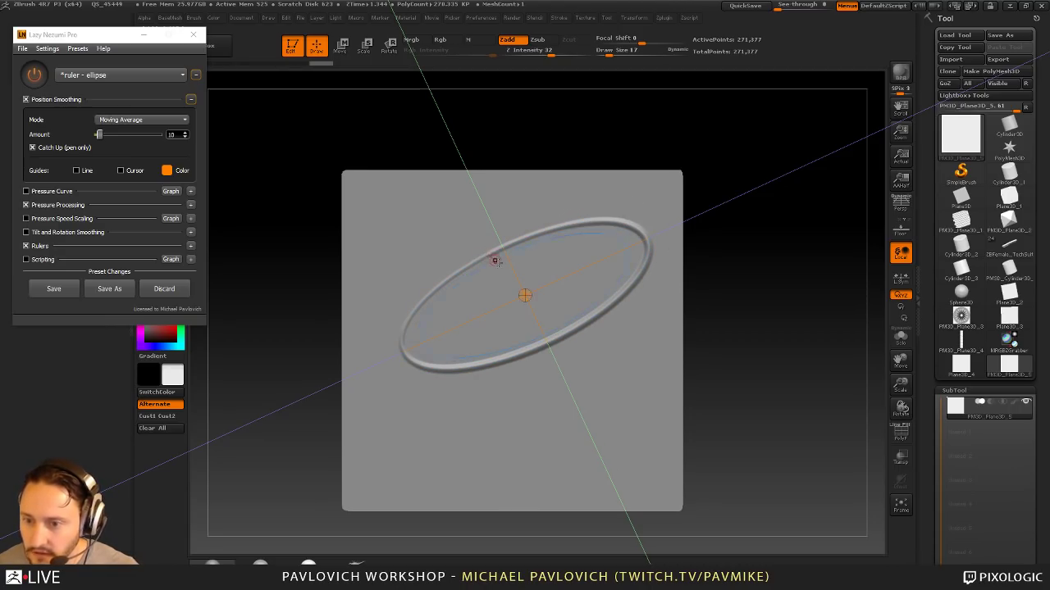
Step: Round the tilted ellipse ruler into a circle and reposition its center inside the drawn ellipse
{"action": "key", "text": "ctrl"}
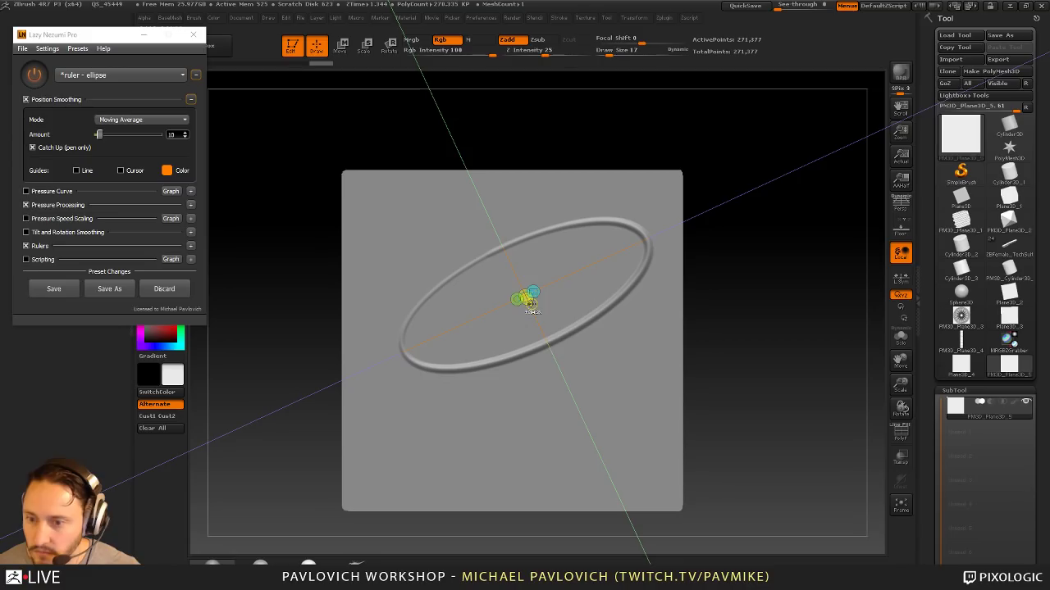
{"action": "left_click_drag", "start_coordinate": [528, 303], "coordinate": [534, 314]}
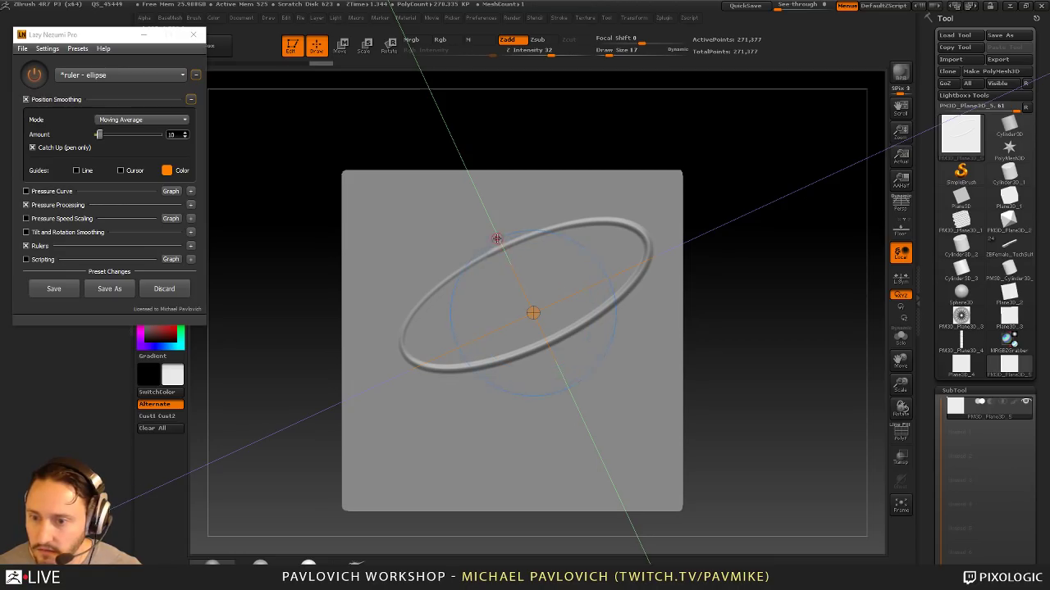
{"action": "key", "text": "ctrl"}
{"action": "key", "text": "ctrl"}
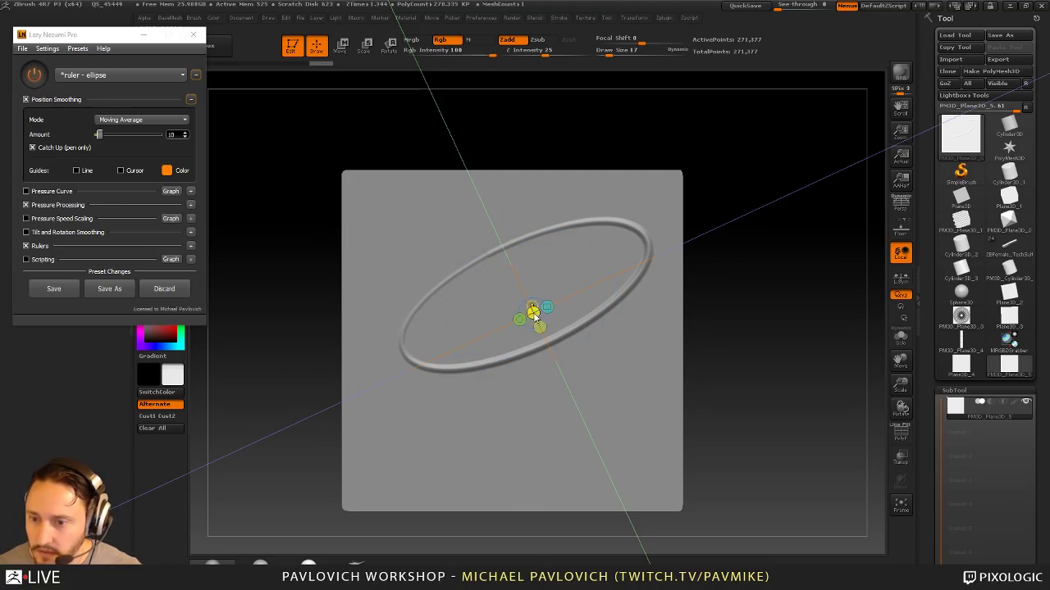
{"action": "left_click_drag", "start_coordinate": [533, 312], "coordinate": [527, 300]}
{"action": "key", "text": "ctrl"}
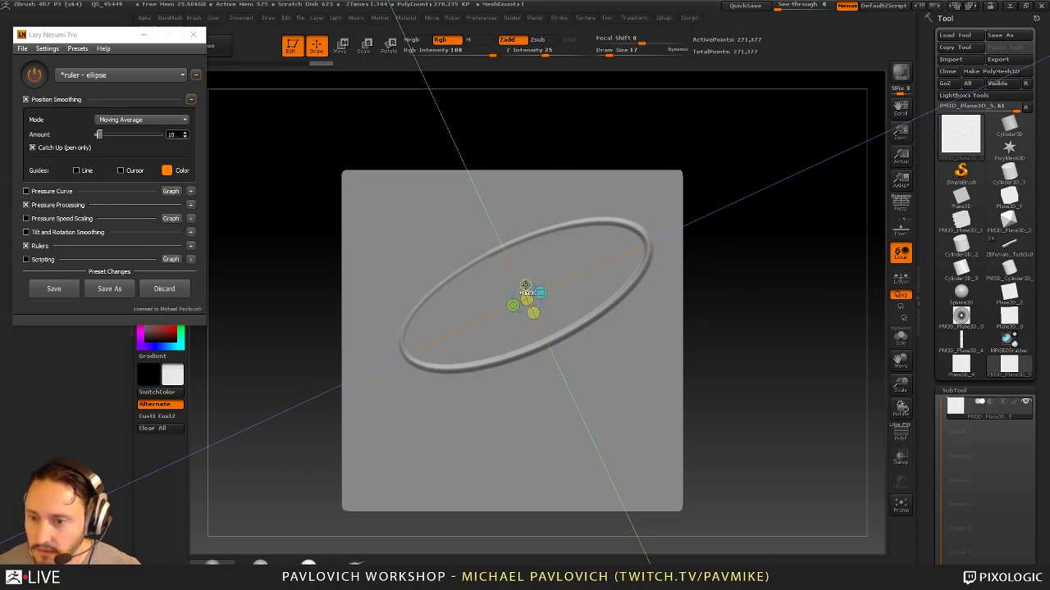
{"action": "key", "text": "ctrl"}
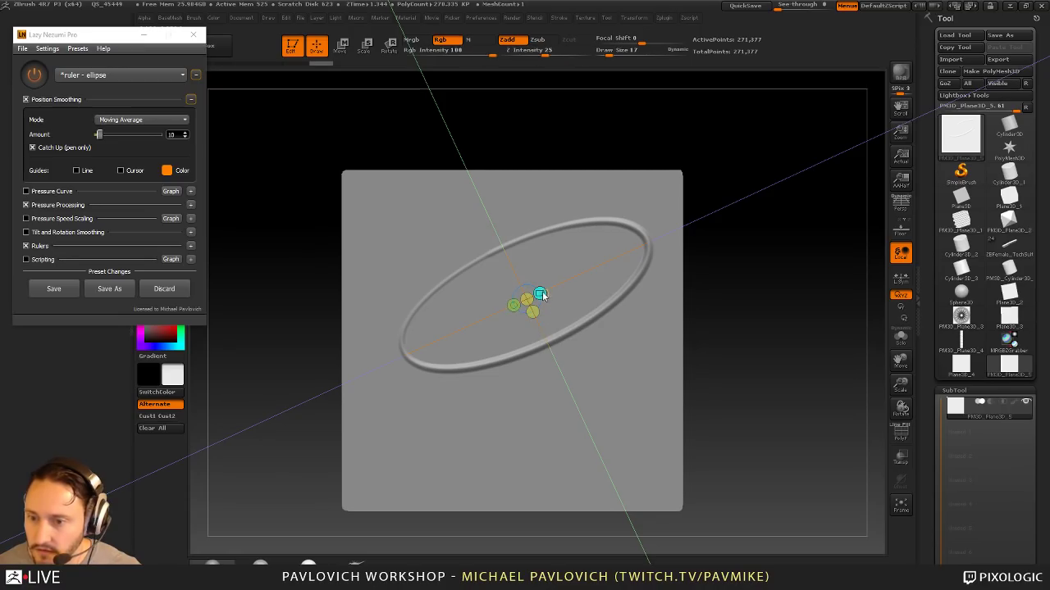
{"action": "mouse_move", "coordinate": [542, 293]}
{"action": "left_mouse_down"}
{"action": "mouse_move", "coordinate": [621, 261]}
{"action": "mouse_move", "coordinate": [567, 283]}
{"action": "left_mouse_up"}
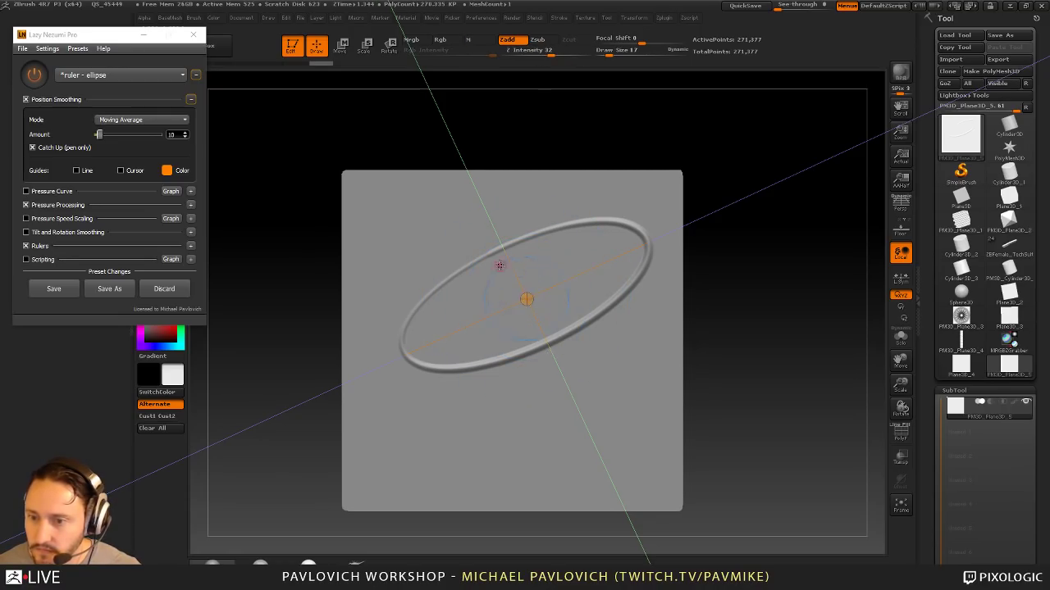
Step: Try a test stroke along the circular ruler and undo it together with the large ellipse
{"action": "mouse_move", "coordinate": [482, 348]}
{"action": "left_mouse_down"}
{"action": "mouse_move", "coordinate": [505, 255]}
{"action": "mouse_move", "coordinate": [533, 350]}
{"action": "left_mouse_up"}
{"action": "key", "text": "ctrl+z"}
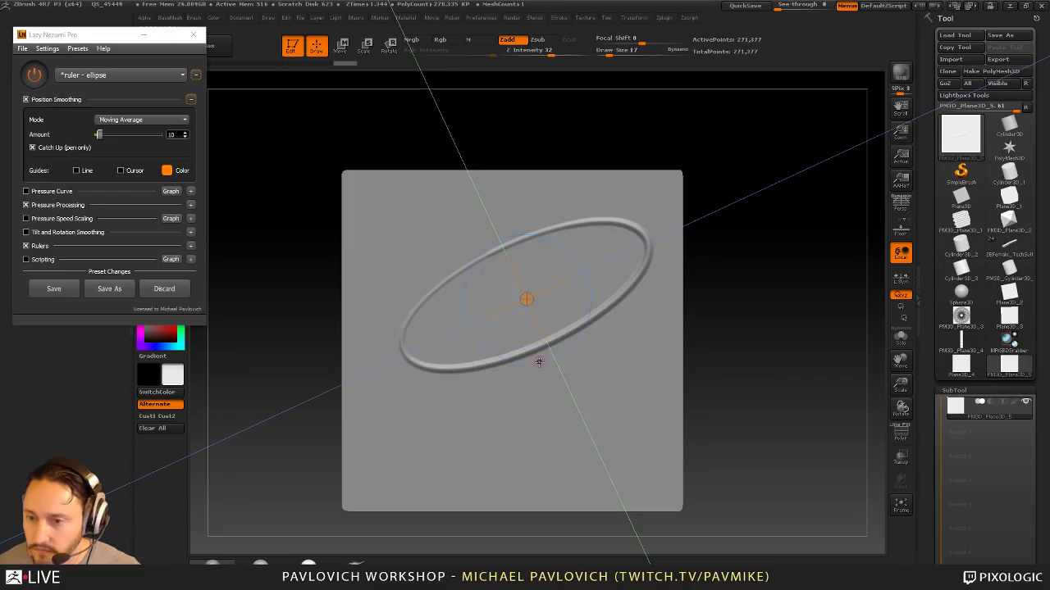
{"action": "key", "text": "ctrl+z"}
Step: Reshape the circular ruler into a long, narrow tilted ellipse and fine-tune its center position
{"action": "mouse_move", "coordinate": [529, 302]}
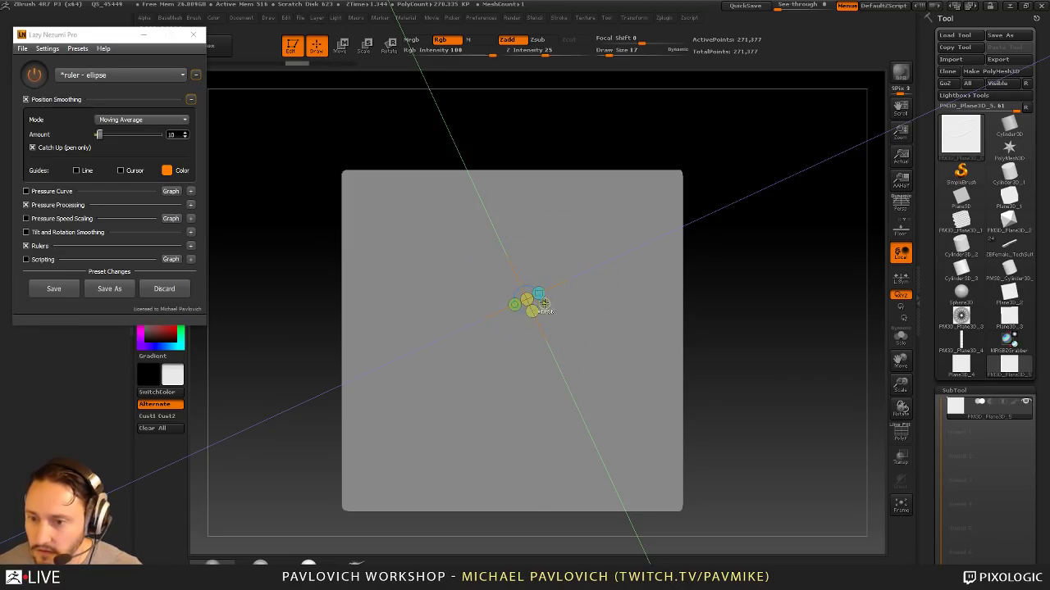
{"action": "left_click_drag", "start_coordinate": [514, 305], "coordinate": [579, 280]}
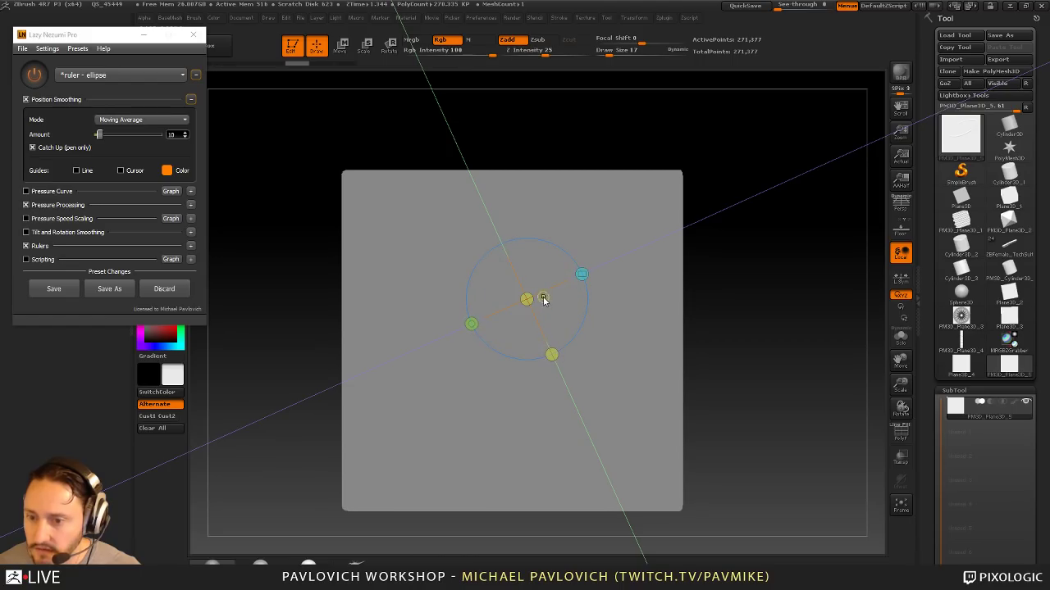
{"action": "left_click_drag", "start_coordinate": [551, 355], "coordinate": [536, 321]}
{"action": "left_click_drag", "start_coordinate": [581, 276], "coordinate": [611, 262]}
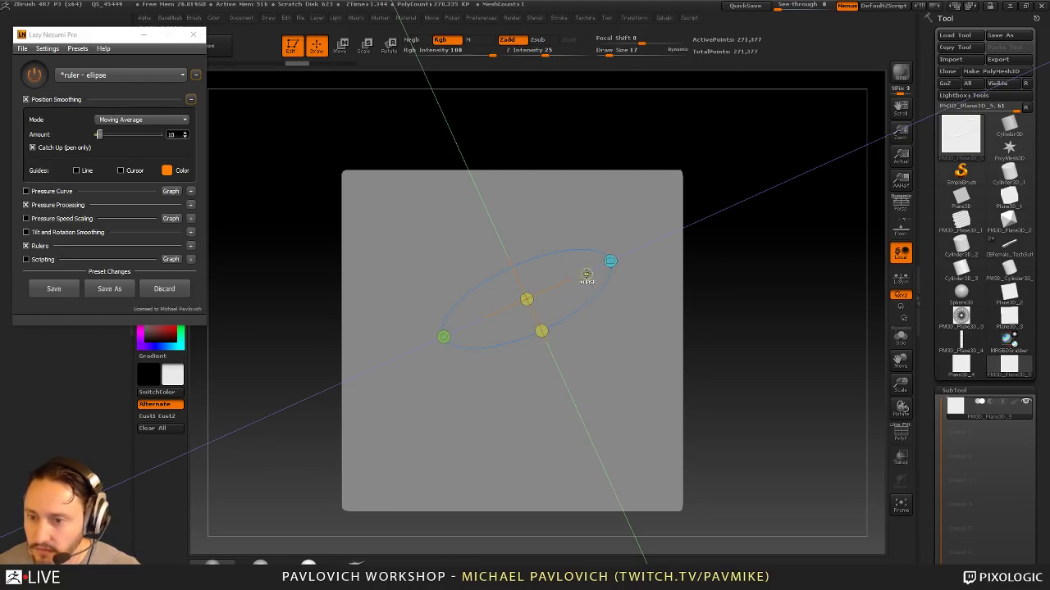
{"action": "mouse_move", "coordinate": [530, 303]}
{"action": "left_mouse_down"}
{"action": "mouse_move", "coordinate": [532, 312]}
{"action": "mouse_move", "coordinate": [527, 300]}
{"action": "left_mouse_up"}
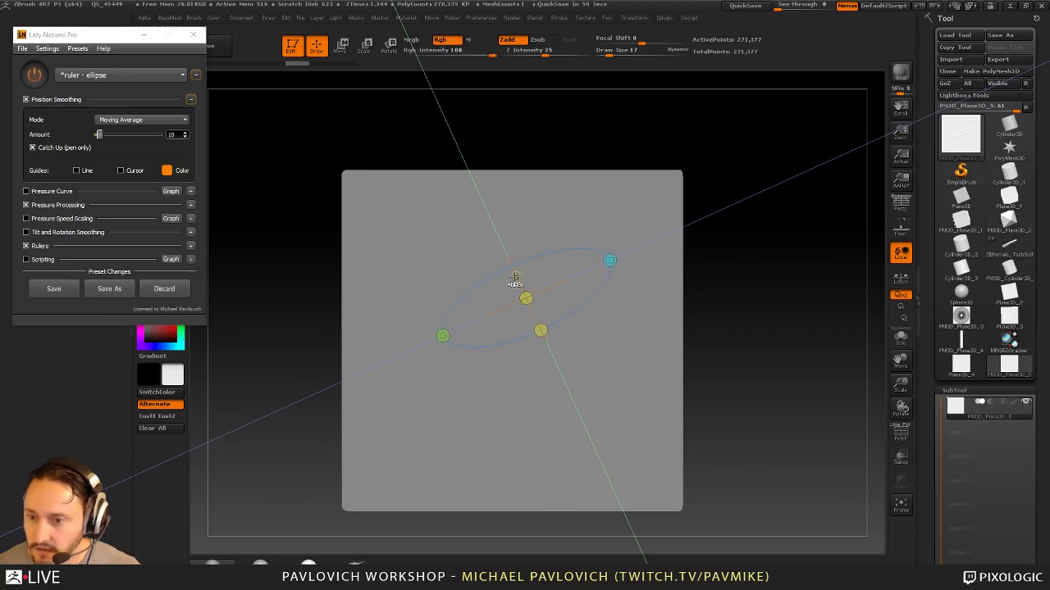
Step: Undo a first attempt and trace one complete tilted ellipse on the plane along the ruler
{"action": "mouse_move", "coordinate": [484, 274]}
{"action": "left_mouse_down"}
{"action": "mouse_move", "coordinate": [471, 377]}
{"action": "mouse_move", "coordinate": [653, 257]}
{"action": "mouse_move", "coordinate": [532, 245]}
{"action": "mouse_move", "coordinate": [482, 276]}
{"action": "left_mouse_up"}
{"action": "key", "text": "ctrl+z"}
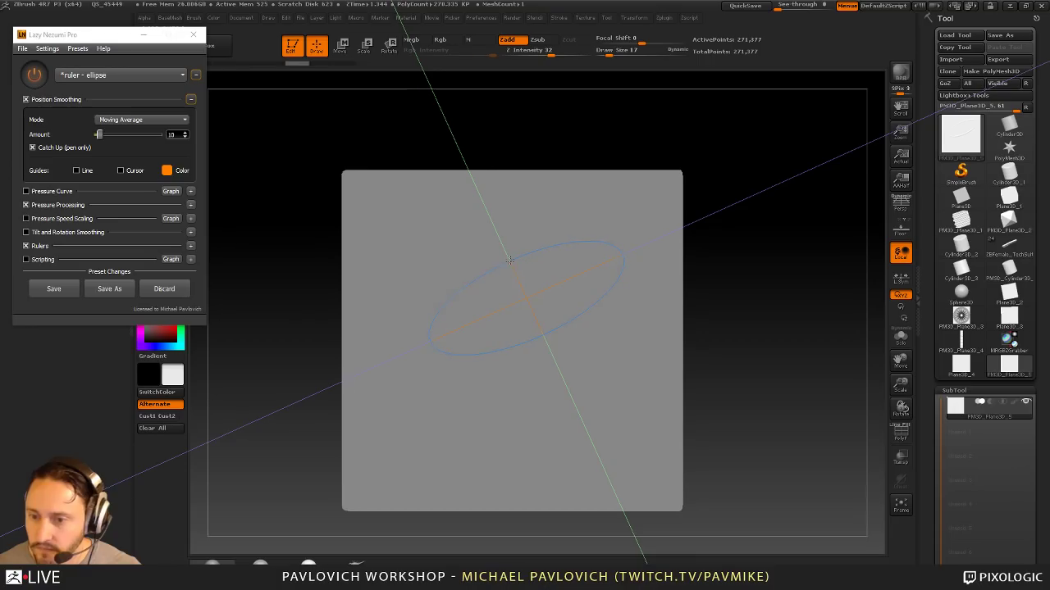
{"action": "mouse_move", "coordinate": [431, 371]}
{"action": "left_mouse_down"}
{"action": "mouse_move", "coordinate": [566, 353]}
{"action": "mouse_move", "coordinate": [669, 236]}
{"action": "left_mouse_up"}
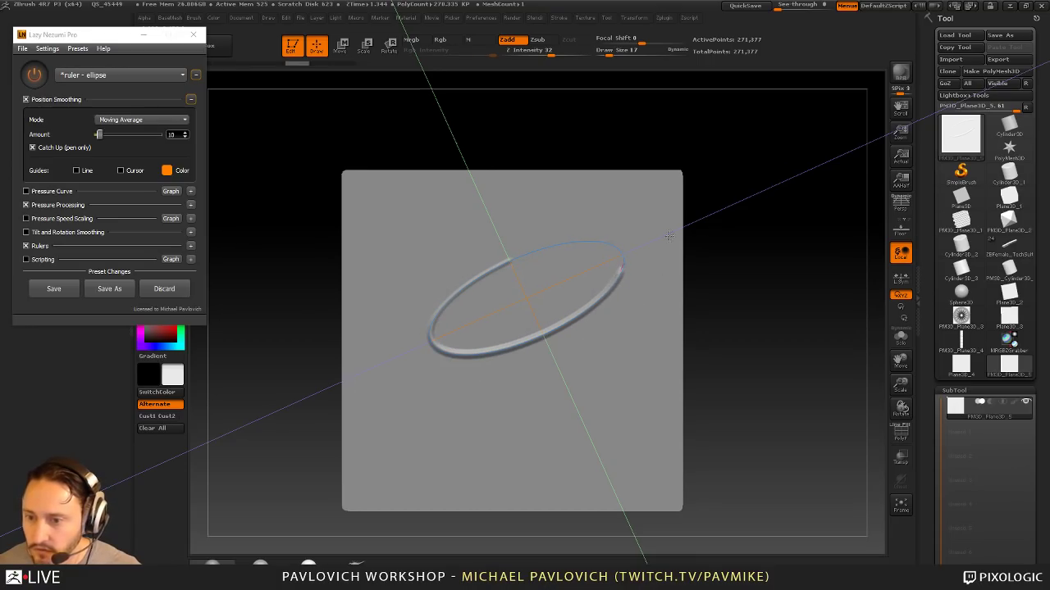
{"action": "left_click_drag", "start_coordinate": [514, 253], "coordinate": [507, 258]}
Step: Shift the ellipse ruler's center slightly, trace a larger ellipse around the first one, and undo both strokes
{"action": "mouse_move", "coordinate": [530, 306]}
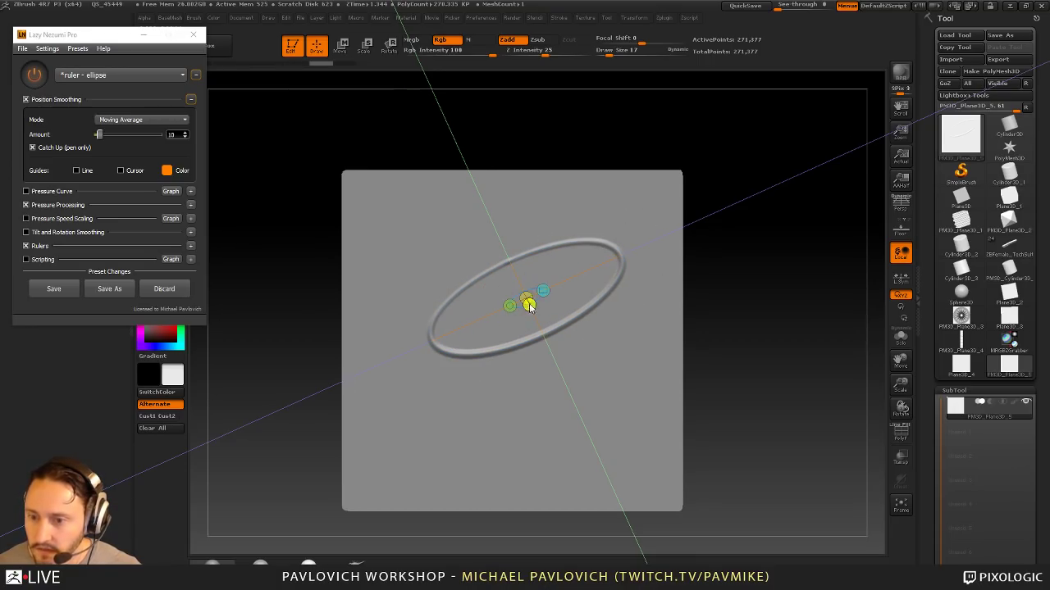
{"action": "left_click_drag", "start_coordinate": [528, 303], "coordinate": [533, 314]}
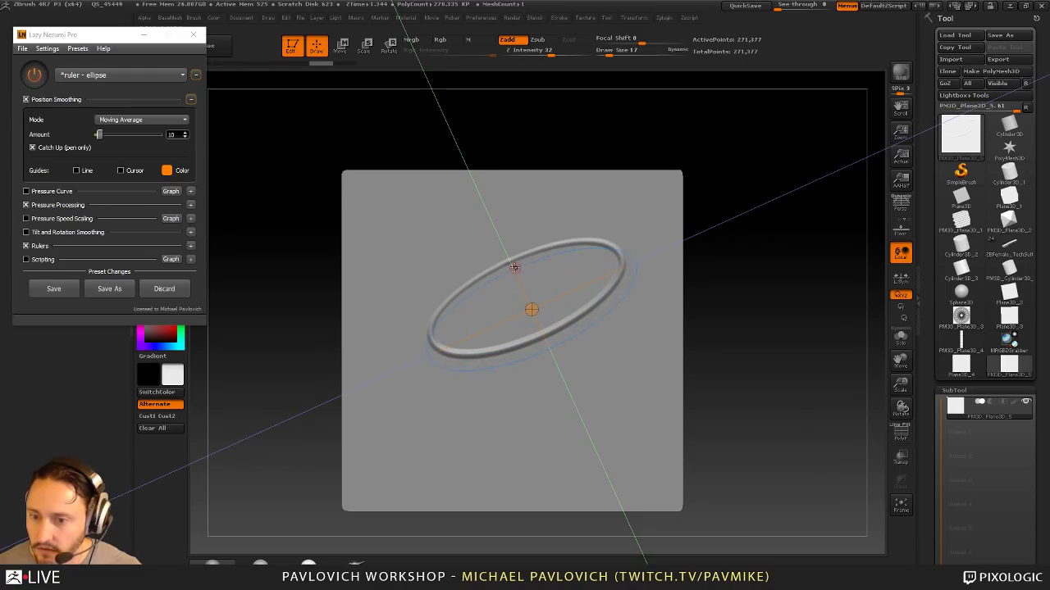
{"action": "mouse_move", "coordinate": [478, 263]}
{"action": "left_mouse_down"}
{"action": "mouse_move", "coordinate": [402, 326]}
{"action": "mouse_move", "coordinate": [423, 387]}
{"action": "mouse_move", "coordinate": [611, 348]}
{"action": "mouse_move", "coordinate": [731, 214]}
{"action": "mouse_move", "coordinate": [583, 220]}
{"action": "mouse_move", "coordinate": [492, 261]}
{"action": "left_mouse_up"}
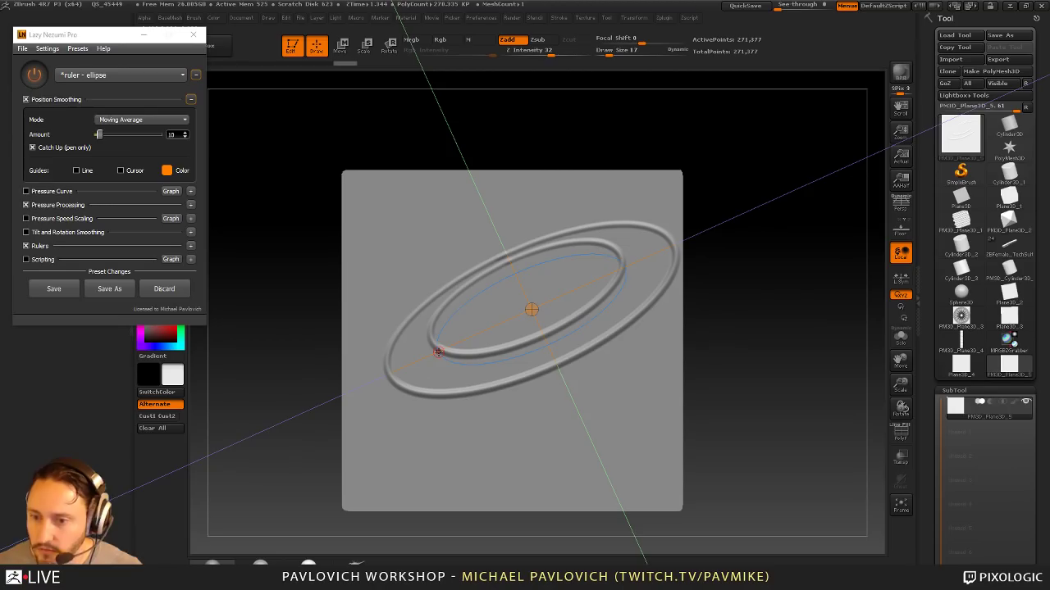
{"action": "key", "text": "ctrl+z"}
{"action": "key", "text": "ctrl+z"}
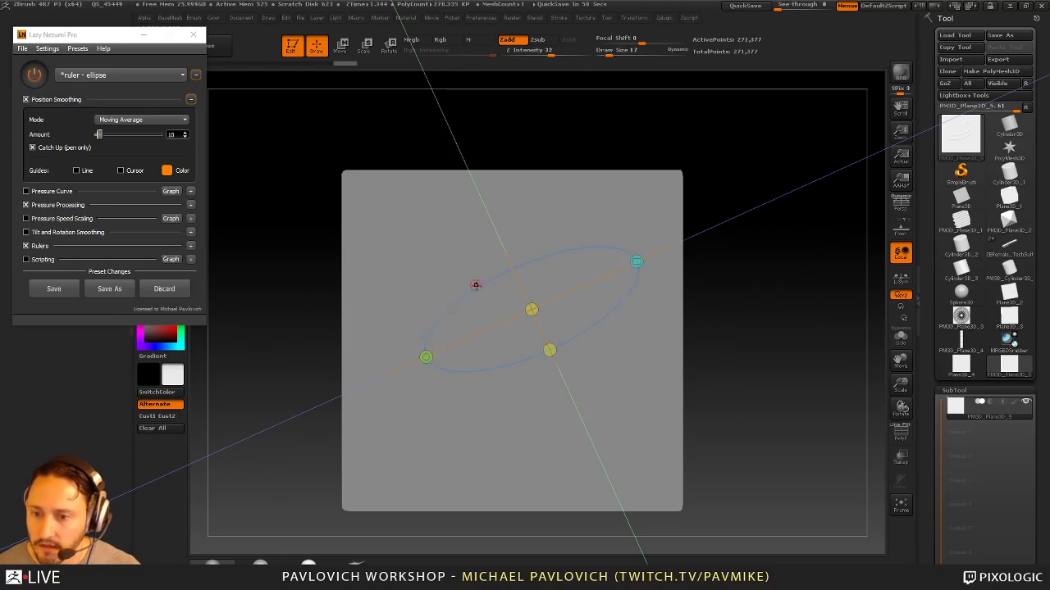
Step: Switch to the misc - gears preset, trace a gear-shaped test stroke around the plane's center and undo it
{"action": "left_click", "coordinate": [129, 119]}
{"action": "left_click", "coordinate": [126, 76]}
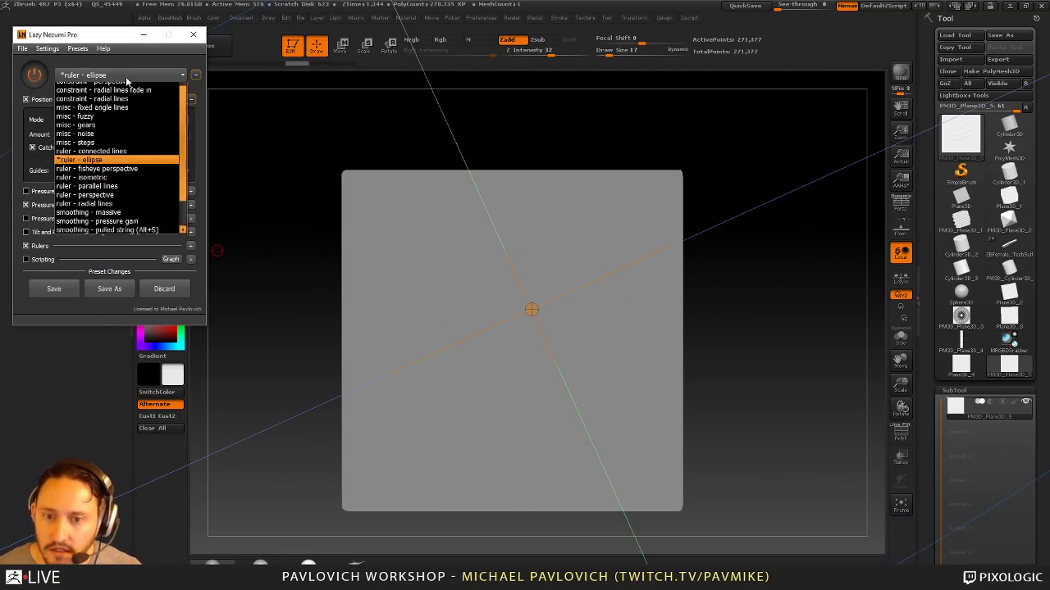
{"action": "left_click_drag", "start_coordinate": [183, 176], "coordinate": [183, 204]}
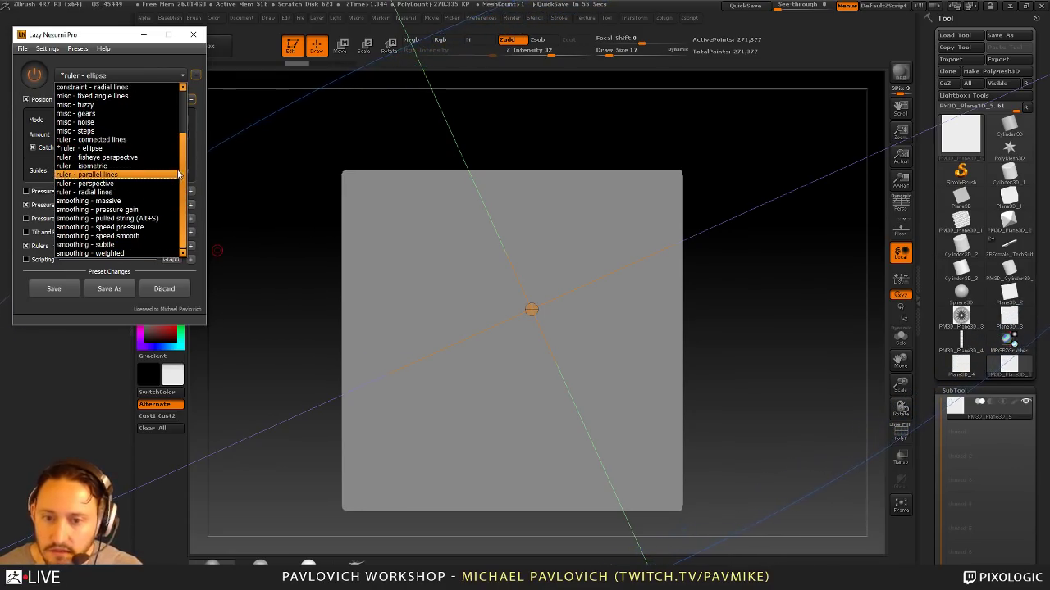
{"action": "left_click_drag", "start_coordinate": [183, 169], "coordinate": [183, 163]}
{"action": "scroll", "coordinate": [184, 165], "scroll_direction": "up", "scroll_amount": 3}
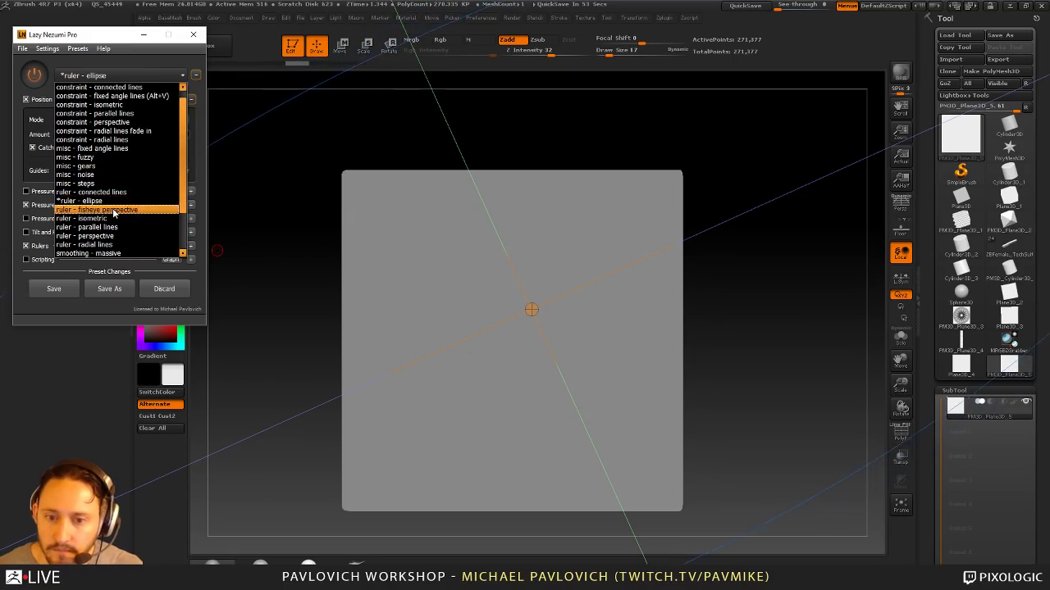
{"action": "left_click", "coordinate": [106, 168]}
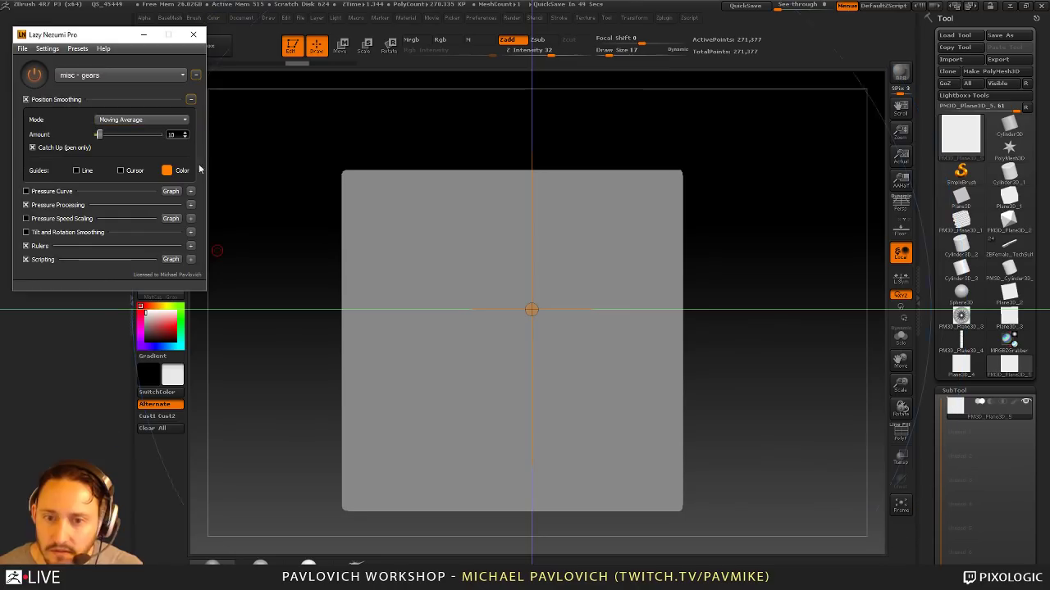
{"action": "mouse_move", "coordinate": [441, 267]}
{"action": "left_mouse_down"}
{"action": "mouse_move", "coordinate": [435, 341]}
{"action": "mouse_move", "coordinate": [598, 410]}
{"action": "mouse_move", "coordinate": [611, 218]}
{"action": "mouse_move", "coordinate": [357, 241]}
{"action": "mouse_move", "coordinate": [452, 424]}
{"action": "mouse_move", "coordinate": [656, 254]}
{"action": "mouse_move", "coordinate": [525, 449]}
{"action": "mouse_move", "coordinate": [297, 392]}
{"action": "mouse_move", "coordinate": [492, 197]}
{"action": "left_mouse_up"}
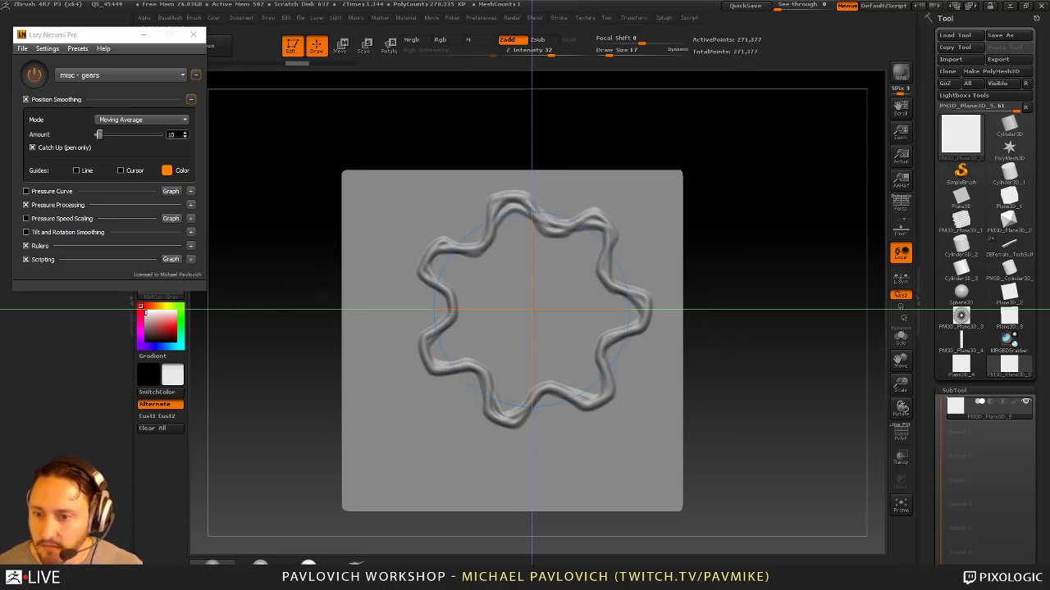
{"action": "key", "text": "ctrl+z"}
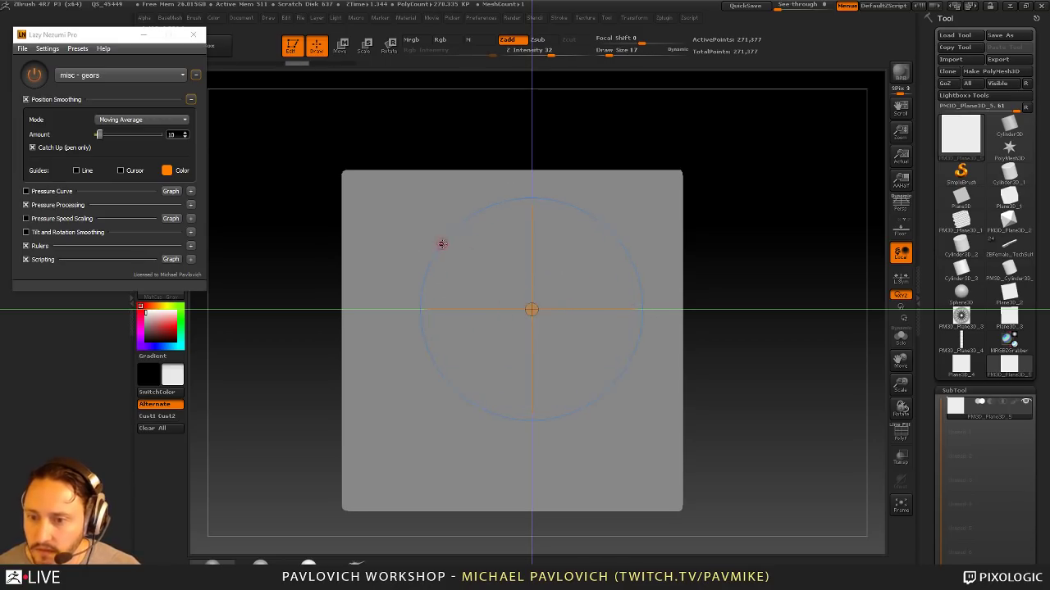
Step: Trace a gear-shaped stroke around the plane's center with the gears preset, return to the canvas and undo the stroke
{"action": "mouse_move", "coordinate": [440, 242]}
{"action": "left_mouse_down"}
{"action": "mouse_move", "coordinate": [504, 399]}
{"action": "mouse_move", "coordinate": [652, 271]}
{"action": "mouse_move", "coordinate": [398, 296]}
{"action": "left_mouse_up"}
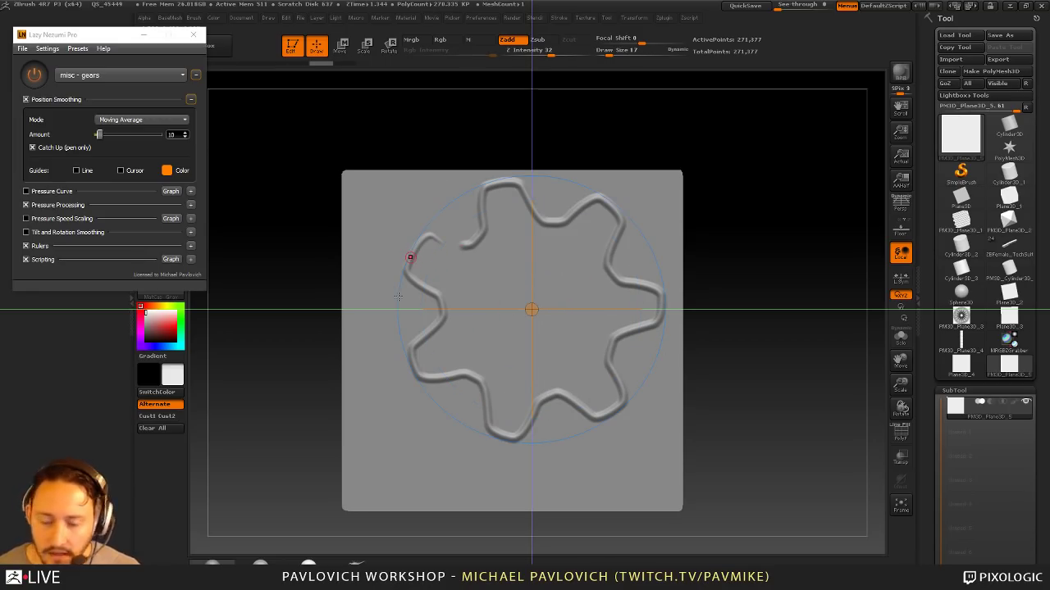
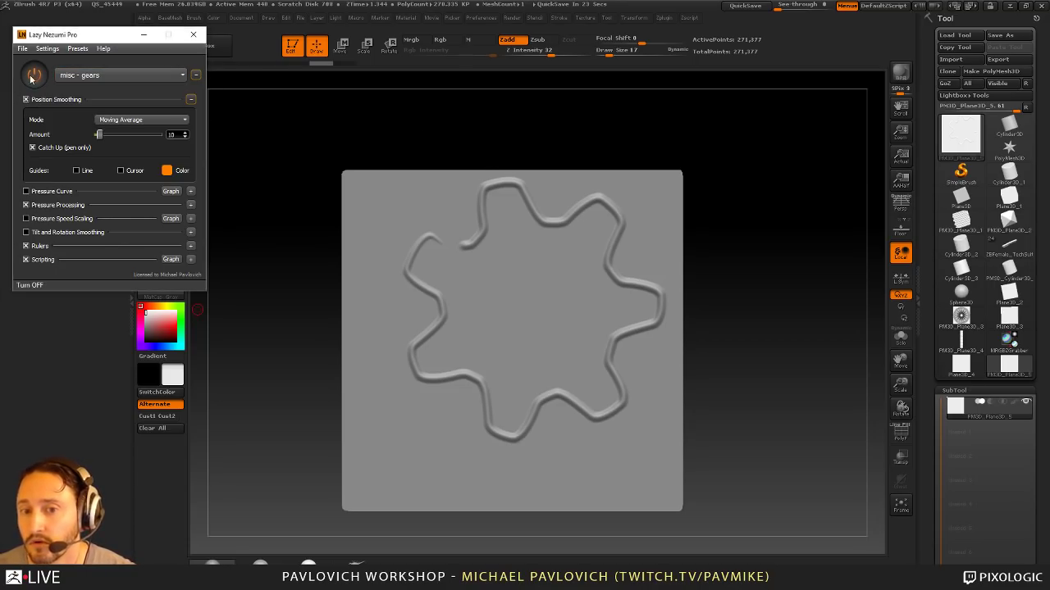
{"action": "left_click", "coordinate": [351, 122]}
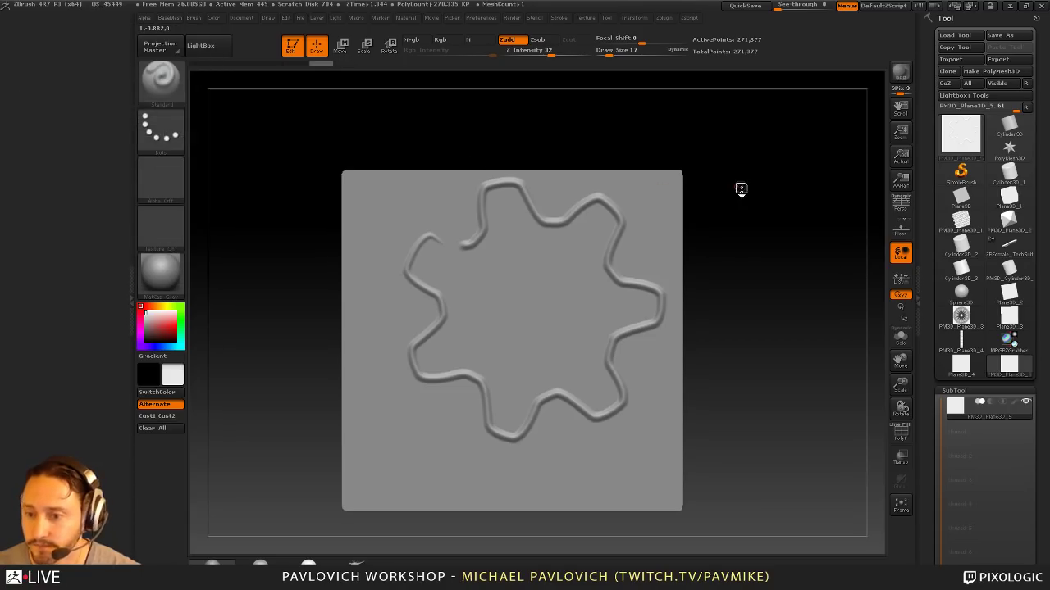
{"action": "mouse_move", "coordinate": [740, 190]}
{"action": "left_mouse_down"}
{"action": "mouse_move", "coordinate": [765, 214]}
{"action": "mouse_move", "coordinate": [694, 262]}
{"action": "mouse_move", "coordinate": [693, 409]}
{"action": "mouse_move", "coordinate": [676, 460]}
{"action": "left_mouse_up"}
{"action": "key", "text": "ctrl+z"}
Step: Load the ZBFemale_TechSuit tool, set the draw size to 3 and bring the back of the gloved hand into view
{"action": "left_click", "coordinate": [1010, 245]}
{"action": "mouse_move", "coordinate": [677, 459]}
{"action": "left_mouse_down"}
{"action": "mouse_move", "coordinate": [745, 297]}
{"action": "mouse_move", "coordinate": [767, 426]}
{"action": "mouse_move", "coordinate": [802, 372]}
{"action": "mouse_move", "coordinate": [771, 400]}
{"action": "left_mouse_up"}
{"action": "key", "text": "s"}
{"action": "left_click_drag", "start_coordinate": [771, 400], "coordinate": [762, 373]}
{"action": "key", "text": "s"}
{"action": "mouse_move", "coordinate": [762, 373]}
{"action": "left_mouse_down"}
{"action": "mouse_move", "coordinate": [774, 356]}
{"action": "mouse_move", "coordinate": [773, 379]}
{"action": "left_mouse_up"}
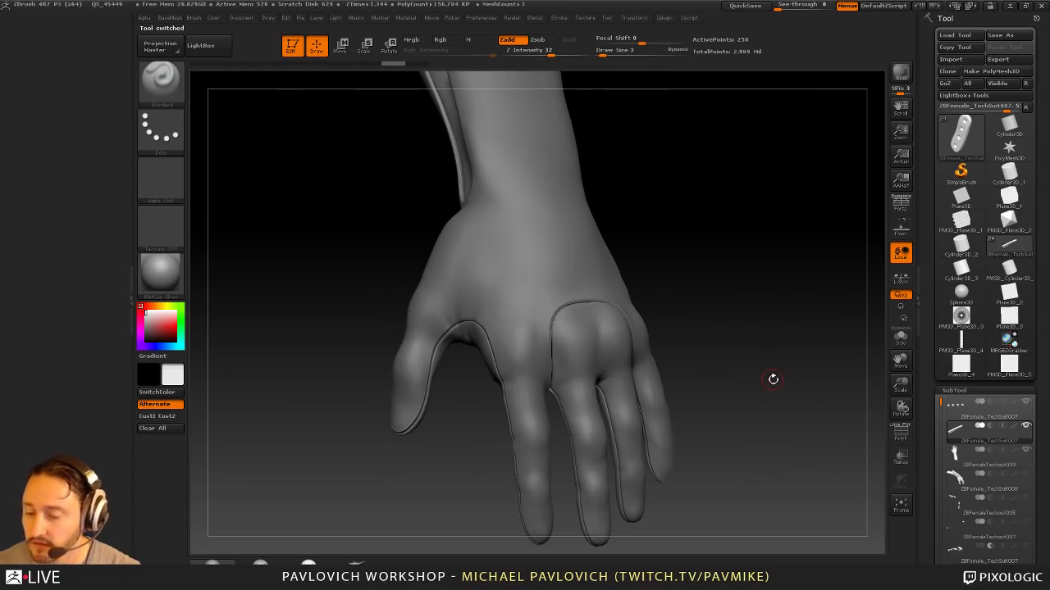
{"action": "left_click_drag", "start_coordinate": [640, 245], "coordinate": [594, 248]}
{"action": "left_click_drag", "start_coordinate": [730, 256], "coordinate": [692, 263]}
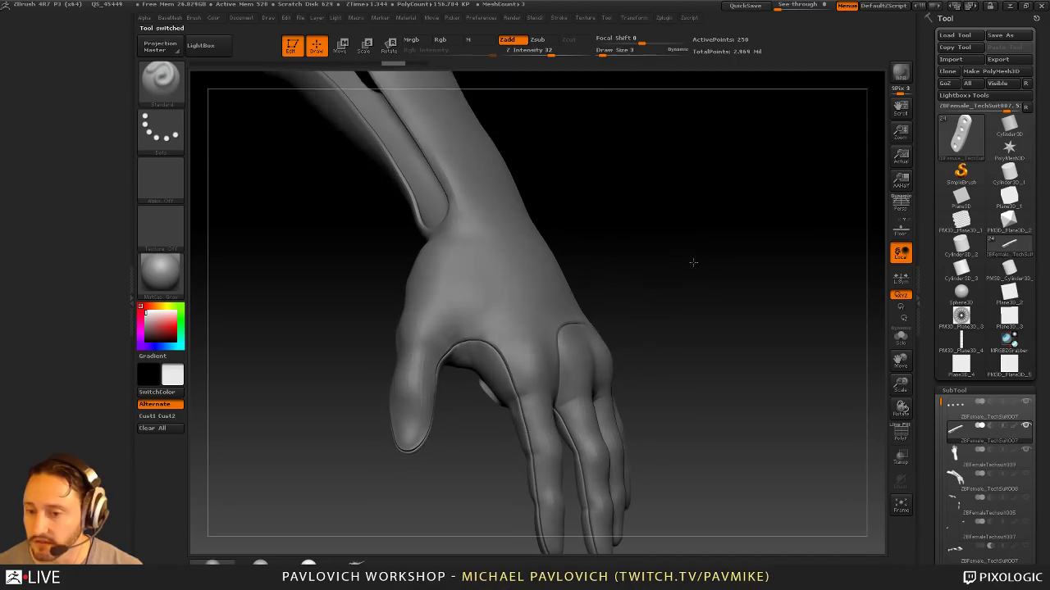
Step: Make the glove hand mesh the active subtool
{"action": "key", "text": "s"}
{"action": "left_click_drag", "start_coordinate": [547, 339], "coordinate": [553, 339]}
{"action": "left_click", "coordinate": [570, 301], "text": "alt"}
{"action": "left_click_drag", "start_coordinate": [630, 304], "coordinate": [702, 301]}
{"action": "left_click_drag", "start_coordinate": [735, 232], "coordinate": [747, 215]}
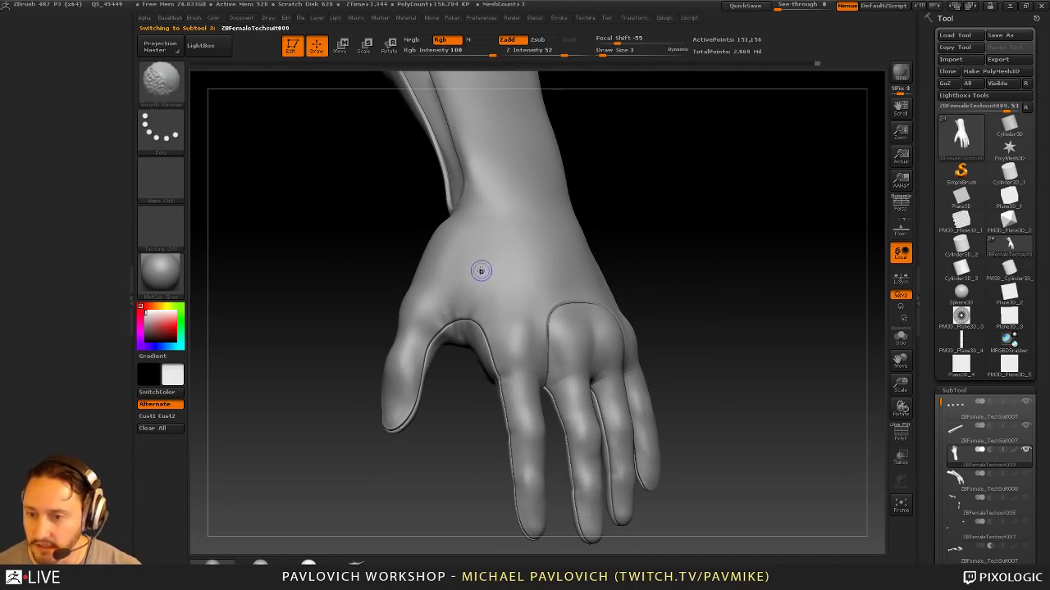
{"action": "mouse_move", "coordinate": [721, 248]}
{"action": "left_mouse_down"}
{"action": "mouse_move", "coordinate": [775, 252]}
{"action": "mouse_move", "coordinate": [774, 238]}
{"action": "mouse_move", "coordinate": [777, 269]}
{"action": "mouse_move", "coordinate": [764, 264]}
{"action": "left_mouse_up"}
Step: Reduce the draw size to 1 for fine work on the glove hand
{"action": "key", "text": "s"}
{"action": "mouse_move", "coordinate": [501, 419]}
{"action": "left_mouse_down"}
{"action": "mouse_move", "coordinate": [471, 419]}
{"action": "mouse_move", "coordinate": [492, 435]}
{"action": "mouse_move", "coordinate": [513, 407]}
{"action": "mouse_move", "coordinate": [548, 413]}
{"action": "left_mouse_up"}
{"action": "key", "text": "b"}
{"action": "key", "text": "m"}
{"action": "key", "text": "v"}
{"action": "key", "text": "s"}
{"action": "mouse_move", "coordinate": [620, 367]}
{"action": "left_mouse_down"}
{"action": "mouse_move", "coordinate": [597, 385]}
{"action": "mouse_move", "coordinate": [623, 366]}
{"action": "mouse_move", "coordinate": [605, 350]}
{"action": "mouse_move", "coordinate": [656, 336]}
{"action": "mouse_move", "coordinate": [525, 377]}
{"action": "mouse_move", "coordinate": [649, 380]}
{"action": "mouse_move", "coordinate": [801, 359]}
{"action": "mouse_move", "coordinate": [773, 320]}
{"action": "mouse_move", "coordinate": [806, 317]}
{"action": "left_mouse_up"}
{"action": "key", "text": "1"}
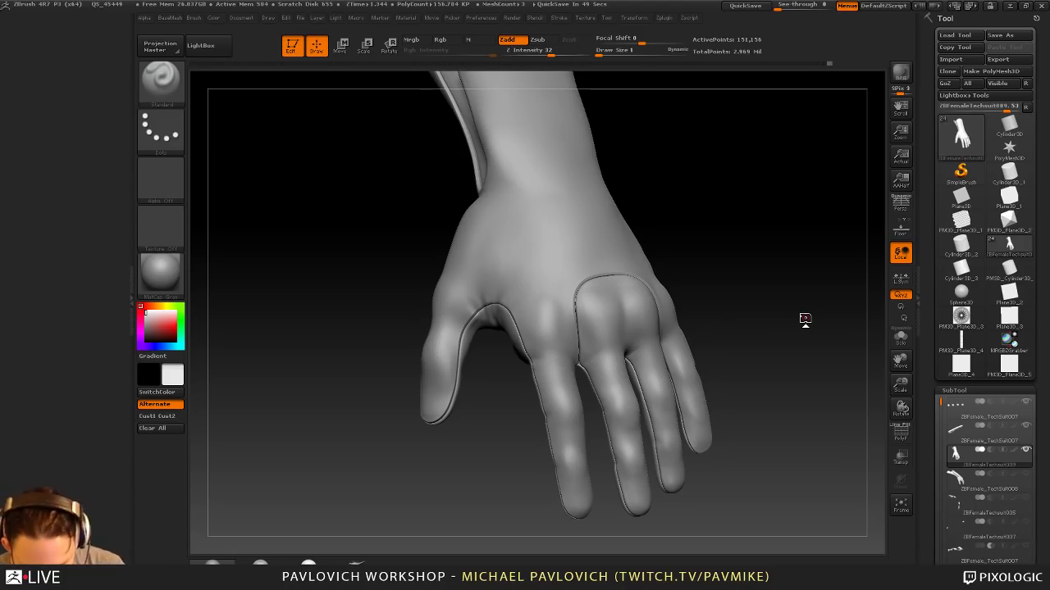
Step: Set the draw size to 2 and look over the glove hand from the thumb side
{"action": "mouse_move", "coordinate": [760, 236]}
{"action": "left_mouse_down"}
{"action": "mouse_move", "coordinate": [776, 229]}
{"action": "mouse_move", "coordinate": [745, 257]}
{"action": "left_mouse_up"}
{"action": "key", "text": "s"}
{"action": "key", "text": "s"}
{"action": "left_click", "coordinate": [776, 232]}
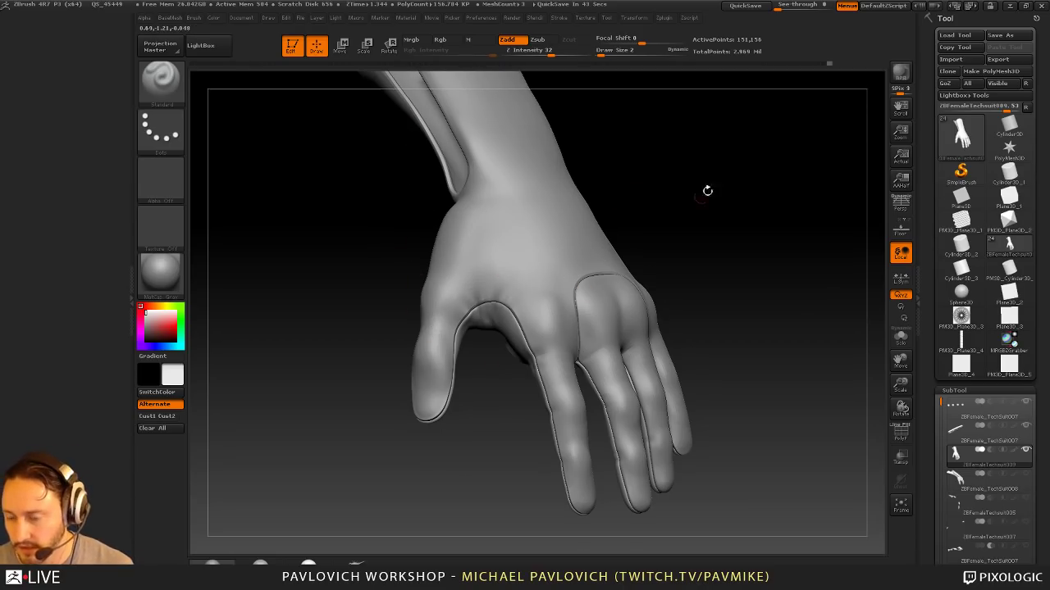
{"action": "left_click_drag", "start_coordinate": [707, 190], "coordinate": [646, 246]}
{"action": "left_click_drag", "start_coordinate": [709, 228], "coordinate": [645, 198]}
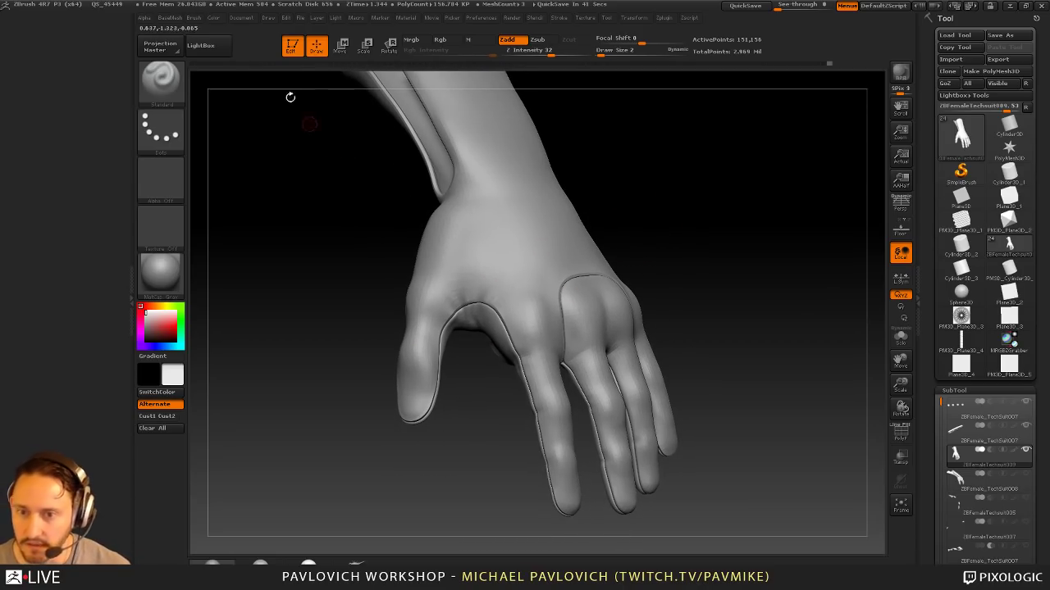
Step: Leave edit mode and clear the canvas, then open Lazy Nezumi Pro and turn it on
{"action": "left_click", "coordinate": [293, 52]}
{"action": "key", "text": "ctrl+n"}
{"action": "key", "text": "super"}
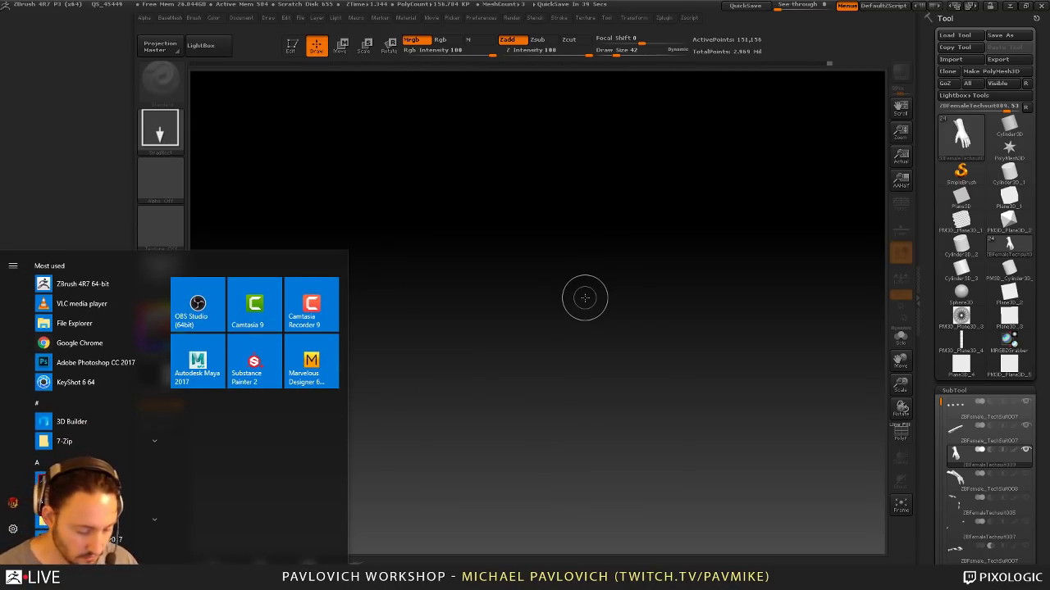
{"action": "type", "text": "lazy"}
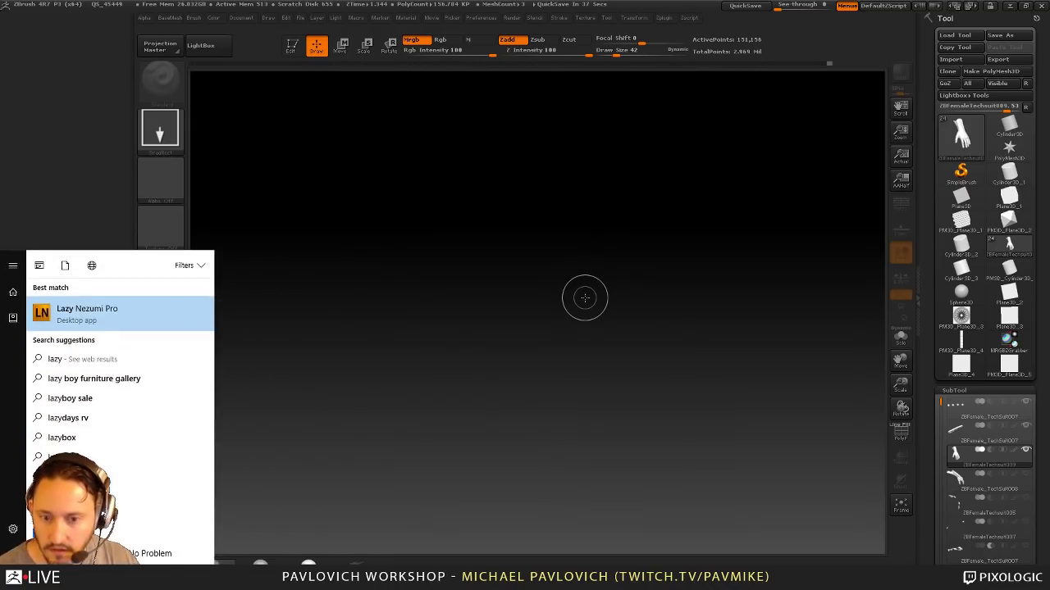
{"action": "key", "text": "Return"}
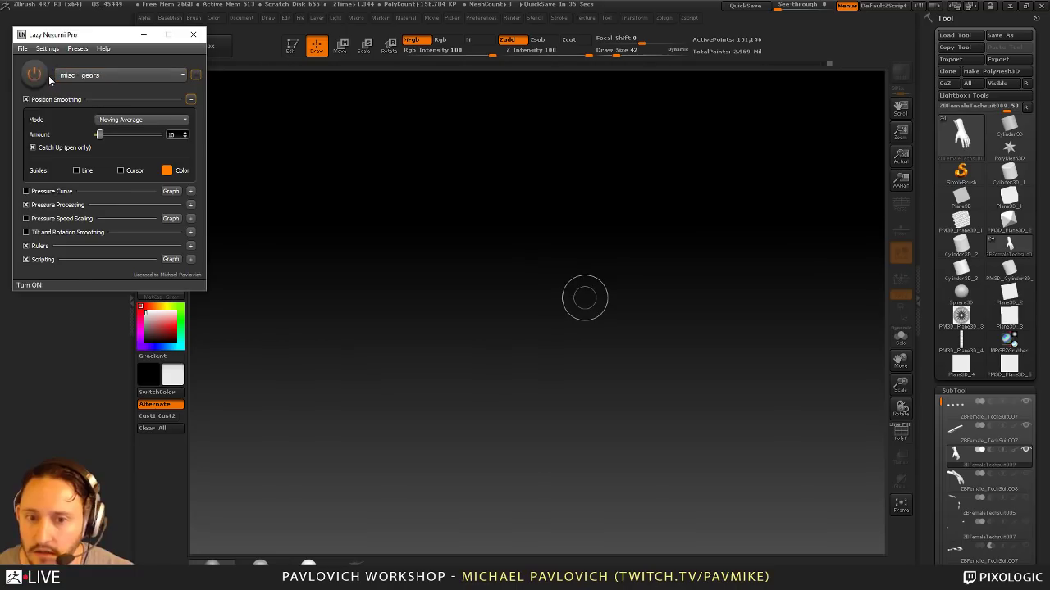
{"action": "left_click", "coordinate": [34, 74]}
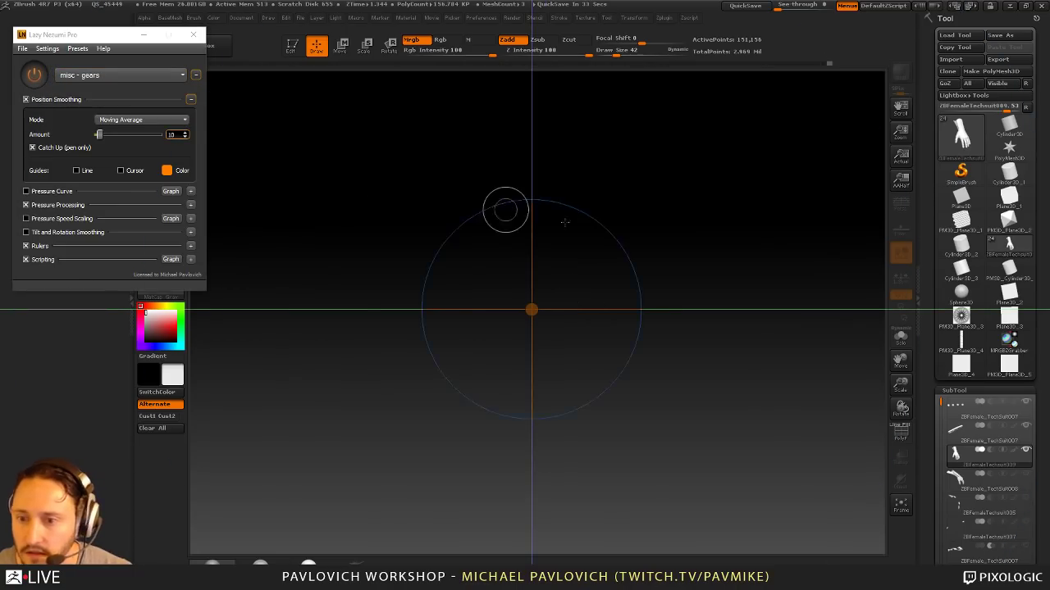
Step: Place PM3D_Plane3D_5 on the canvas with Lazy Nezumi turned off, enter edit mode and square the plane to the view
{"action": "left_click", "coordinate": [1011, 293]}
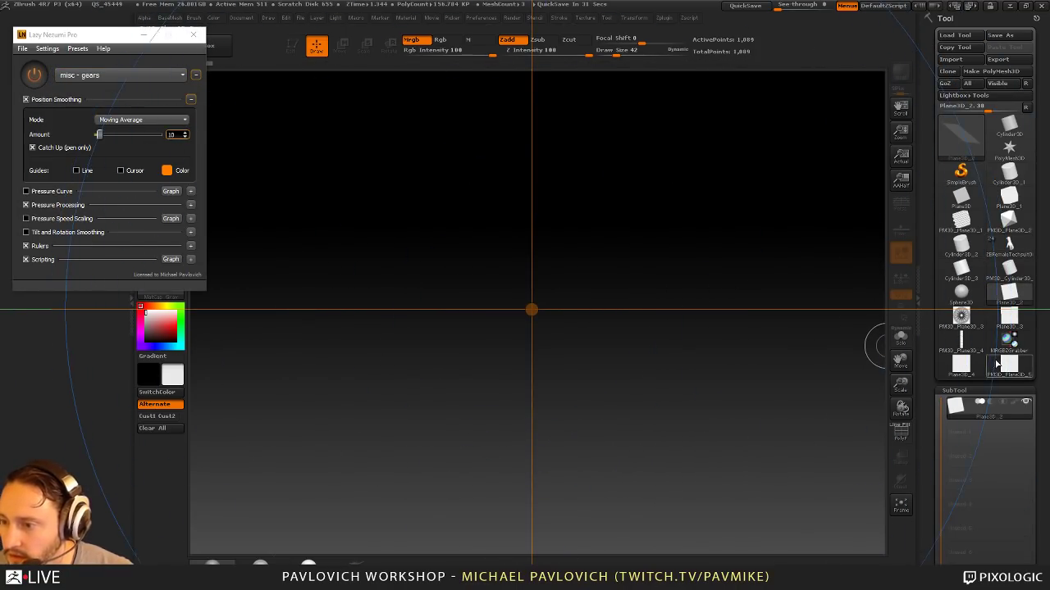
{"action": "left_click", "coordinate": [1000, 364]}
{"action": "left_click", "coordinate": [42, 71]}
{"action": "left_click_drag", "start_coordinate": [426, 268], "coordinate": [270, 129]}
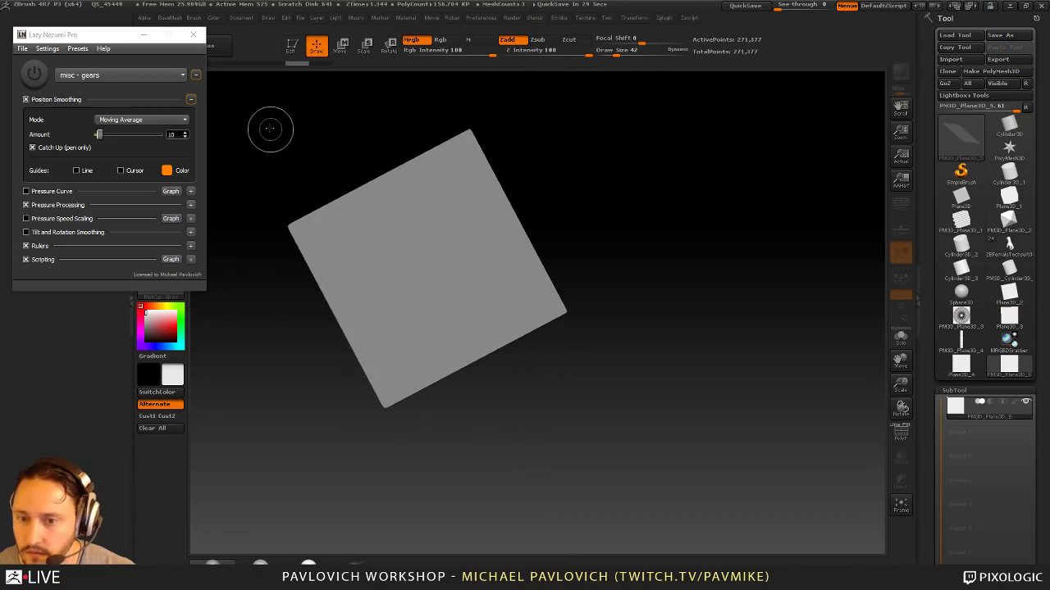
{"action": "left_click", "coordinate": [294, 50]}
{"action": "left_click_drag", "start_coordinate": [648, 209], "coordinate": [776, 226], "text": "shift"}
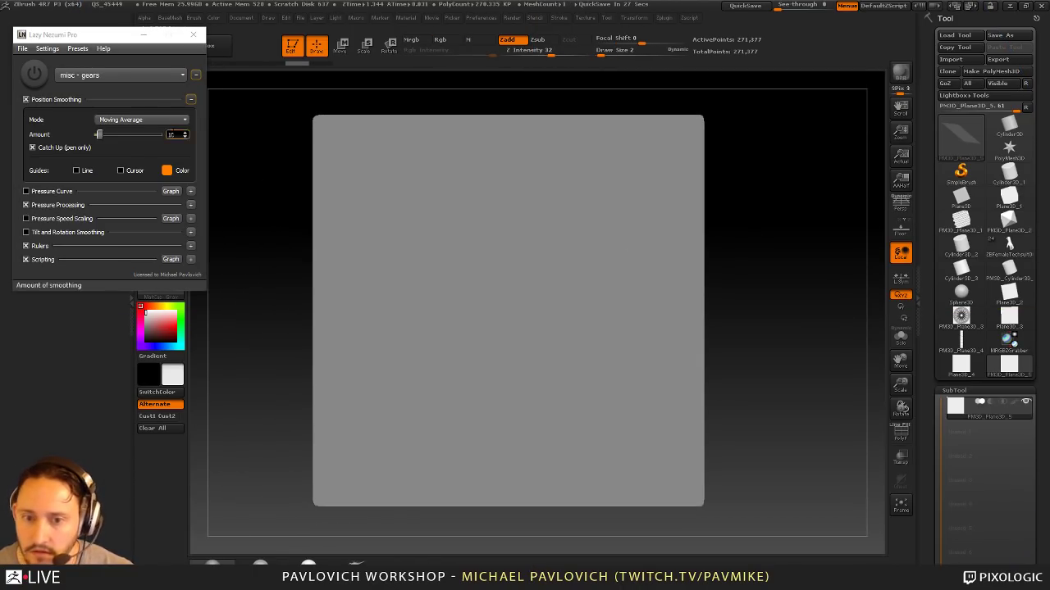
Step: Turn Lazy Nezumi on, load the ruler - perspective preset, and reposition the ruler's center and one vanishing point
{"action": "left_click", "coordinate": [43, 73]}
{"action": "left_click", "coordinate": [87, 76]}
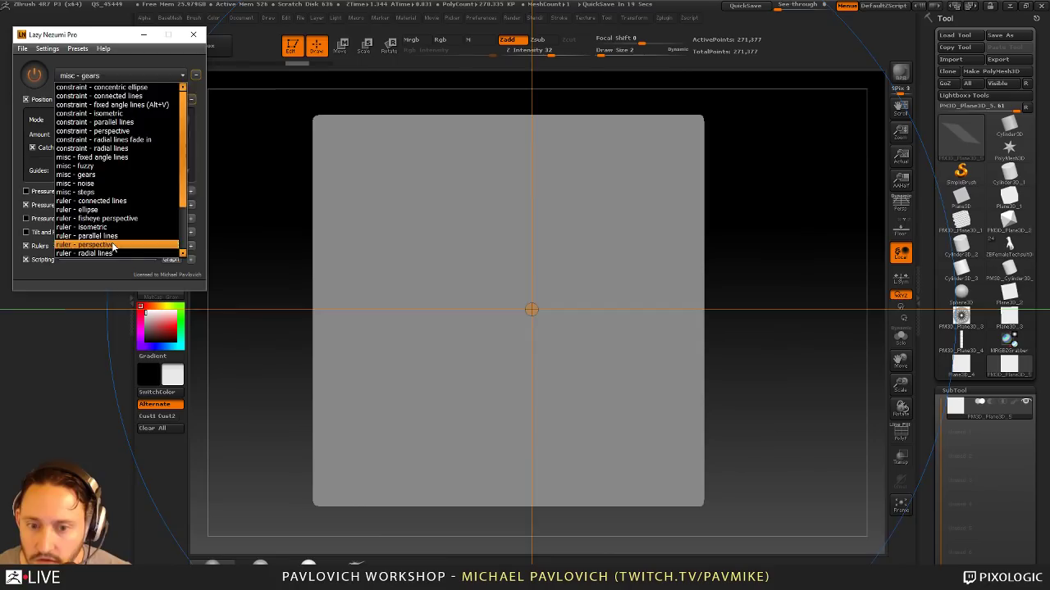
{"action": "left_click", "coordinate": [113, 245]}
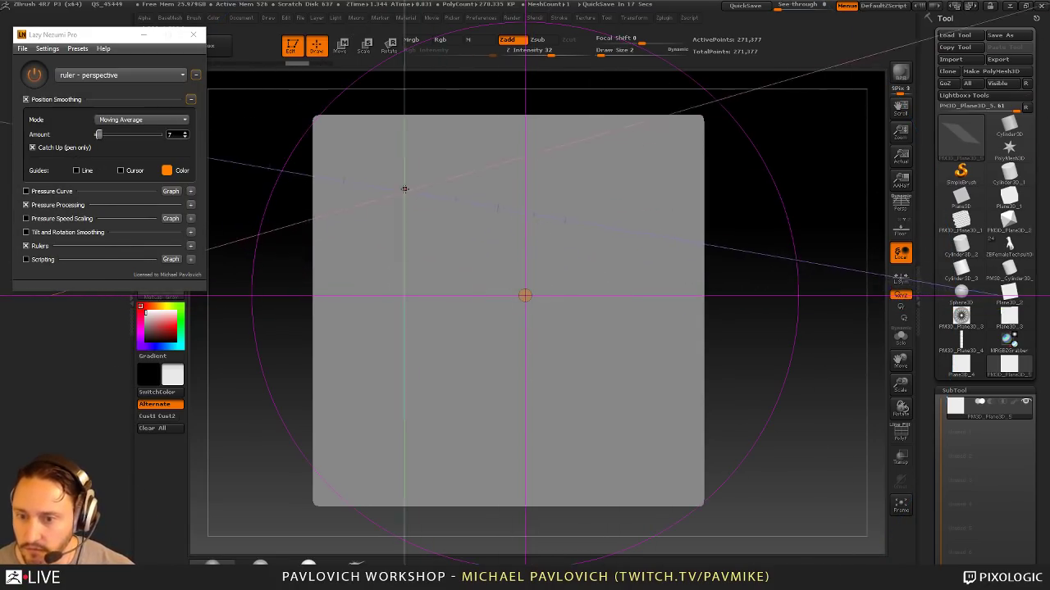
{"action": "left_click_drag", "start_coordinate": [528, 294], "coordinate": [541, 331]}
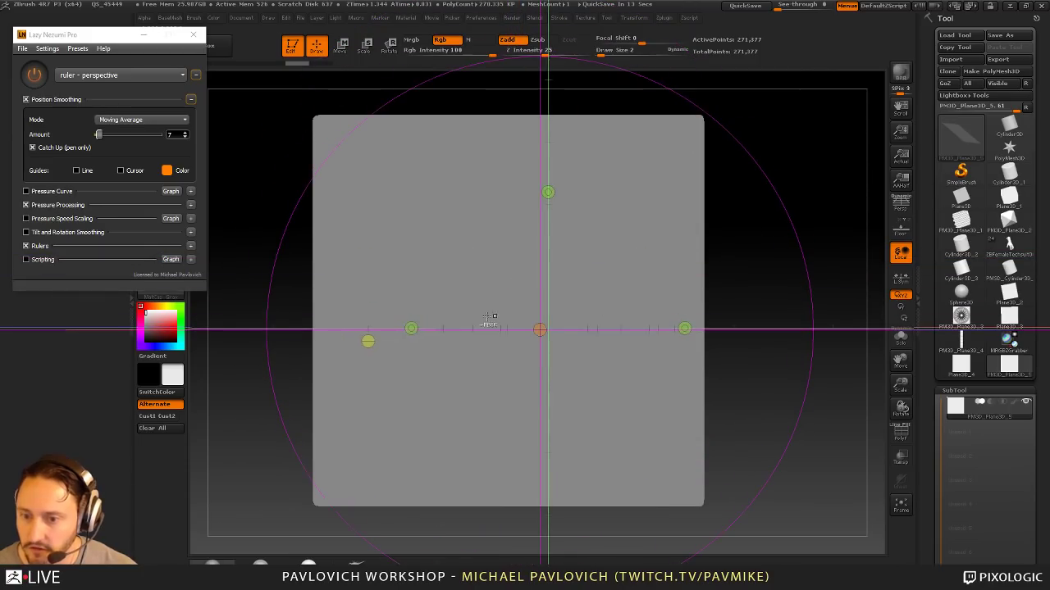
{"action": "mouse_move", "coordinate": [412, 332]}
{"action": "left_mouse_down"}
{"action": "mouse_move", "coordinate": [387, 327]}
{"action": "mouse_move", "coordinate": [402, 332]}
{"action": "left_mouse_up"}
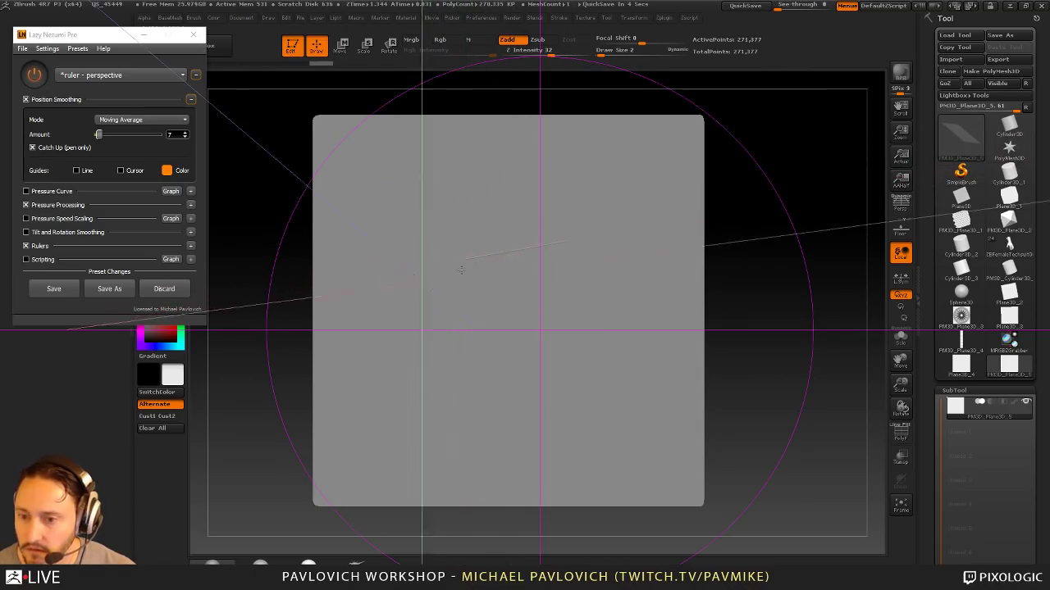
Step: Try a perspective-guided stroke on the plane at a draw size of 37 and undo it
{"action": "key", "text": "s"}
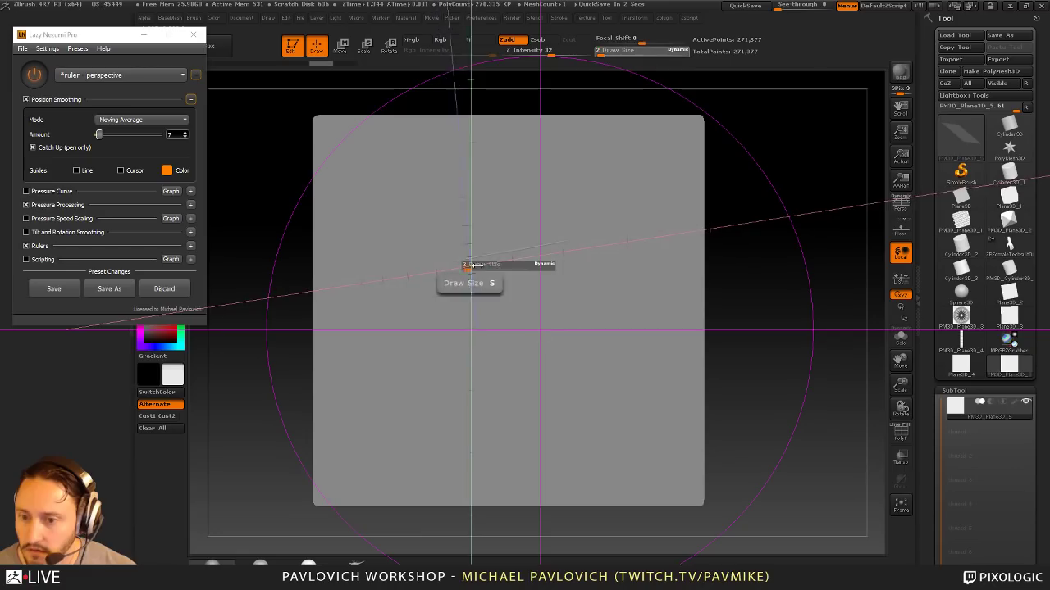
{"action": "left_click_drag", "start_coordinate": [481, 265], "coordinate": [484, 265]}
{"action": "left_click_drag", "start_coordinate": [455, 269], "coordinate": [429, 272]}
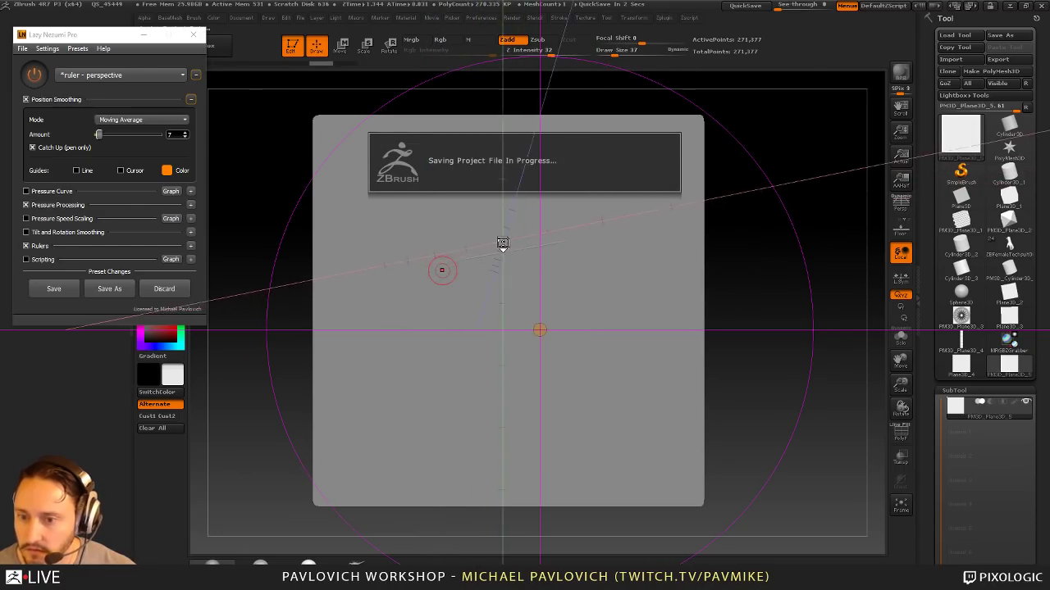
{"action": "key", "text": "ctrl+z"}
Step: Set the draw size to 24, trace the four sides of a panel along the perspective guides, and undo all the strokes
{"action": "key", "text": "s"}
{"action": "left_click_drag", "start_coordinate": [433, 277], "coordinate": [570, 256]}
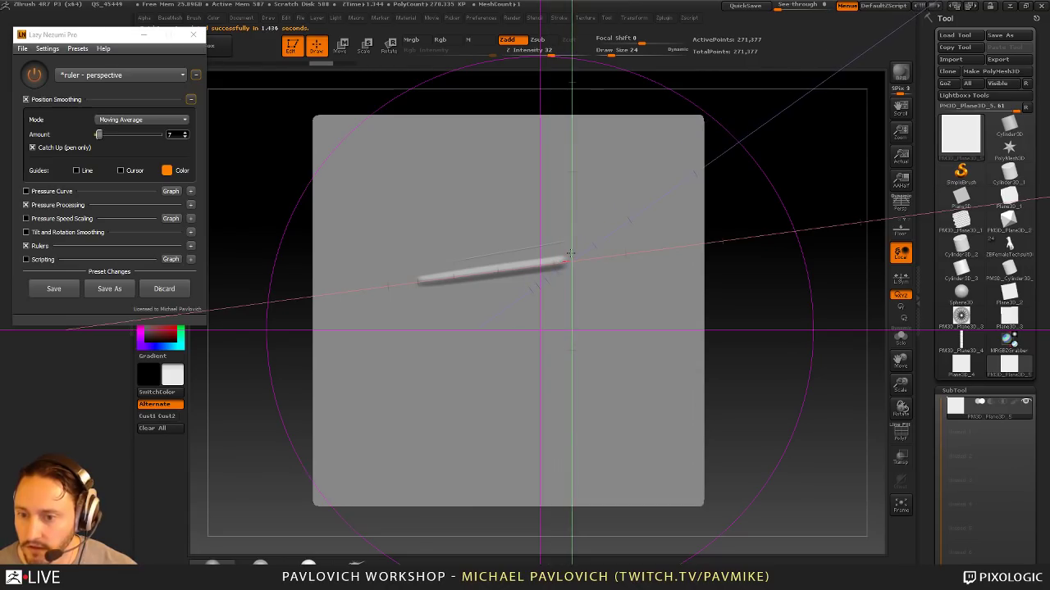
{"action": "mouse_move", "coordinate": [419, 283]}
{"action": "left_mouse_down"}
{"action": "mouse_move", "coordinate": [418, 358]}
{"action": "mouse_move", "coordinate": [572, 369]}
{"action": "left_mouse_up"}
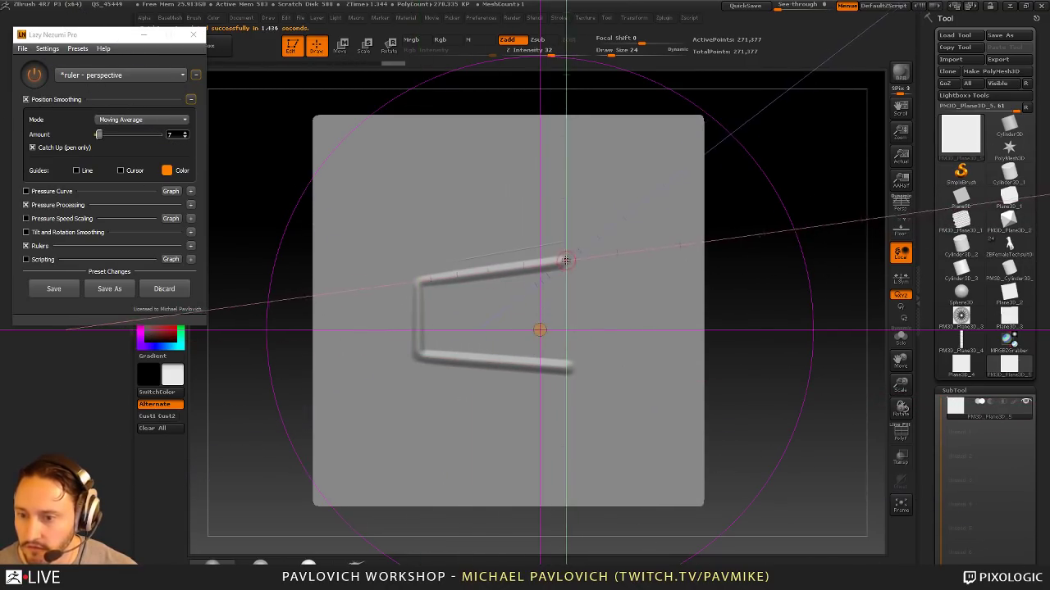
{"action": "left_click_drag", "start_coordinate": [566, 260], "coordinate": [566, 371]}
{"action": "key", "text": "ctrl+z"}
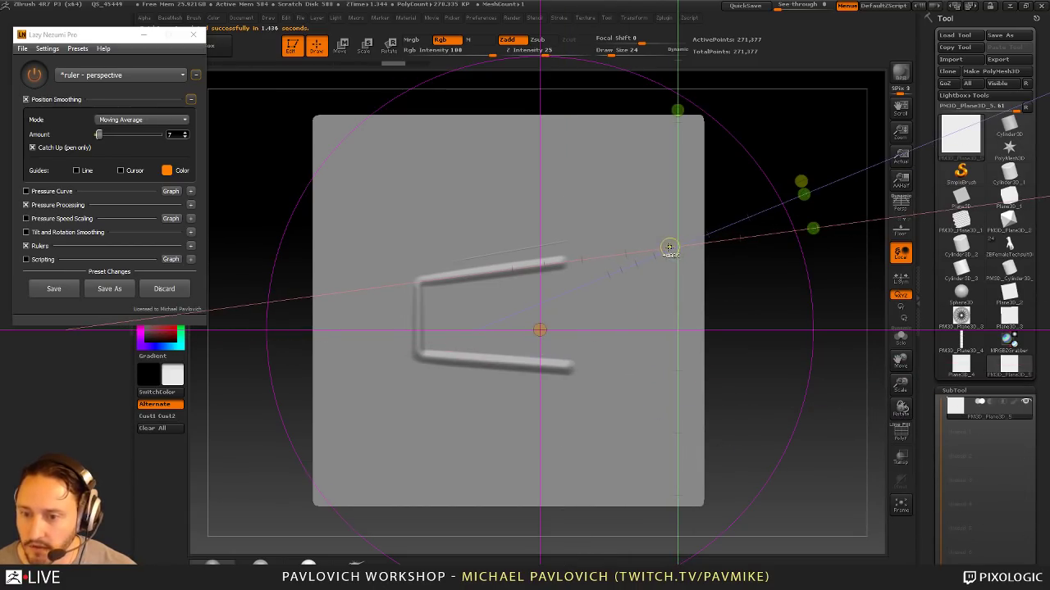
{"action": "key", "text": "ctrl+z"}
{"action": "key", "text": "ctrl+z"}
{"action": "key", "text": "ctrl+z"}
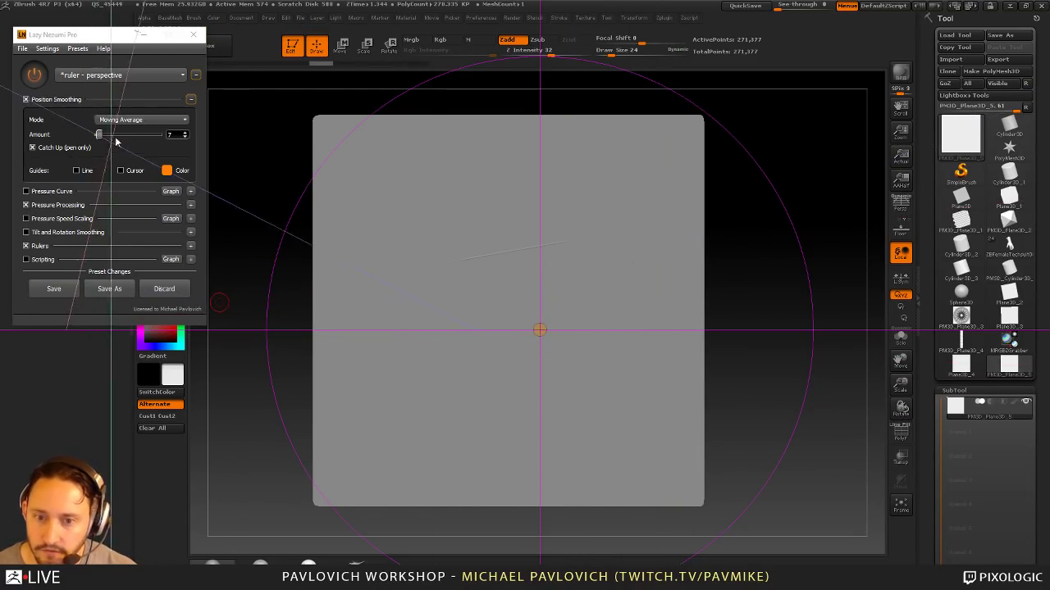
Step: Switch to the ruler - fisheye perspective preset and trace a four-sided tapering panel at a draw size of 13
{"action": "left_click", "coordinate": [111, 75]}
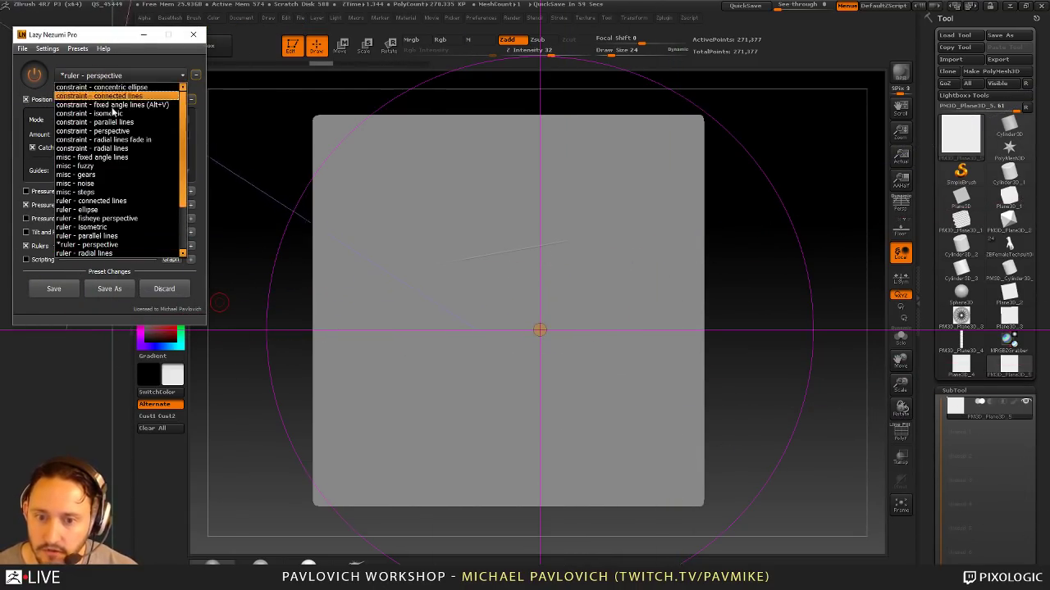
{"action": "left_click", "coordinate": [107, 219]}
{"action": "key", "text": "s"}
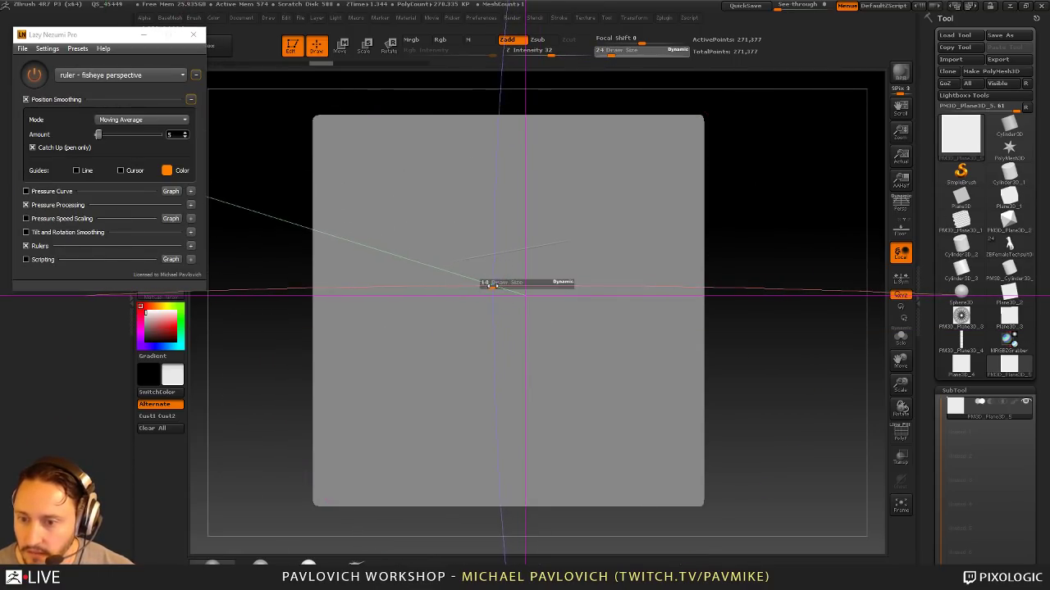
{"action": "mouse_move", "coordinate": [493, 286]}
{"action": "left_mouse_down"}
{"action": "mouse_move", "coordinate": [362, 228]}
{"action": "mouse_move", "coordinate": [368, 384]}
{"action": "mouse_move", "coordinate": [482, 324]}
{"action": "left_mouse_up"}
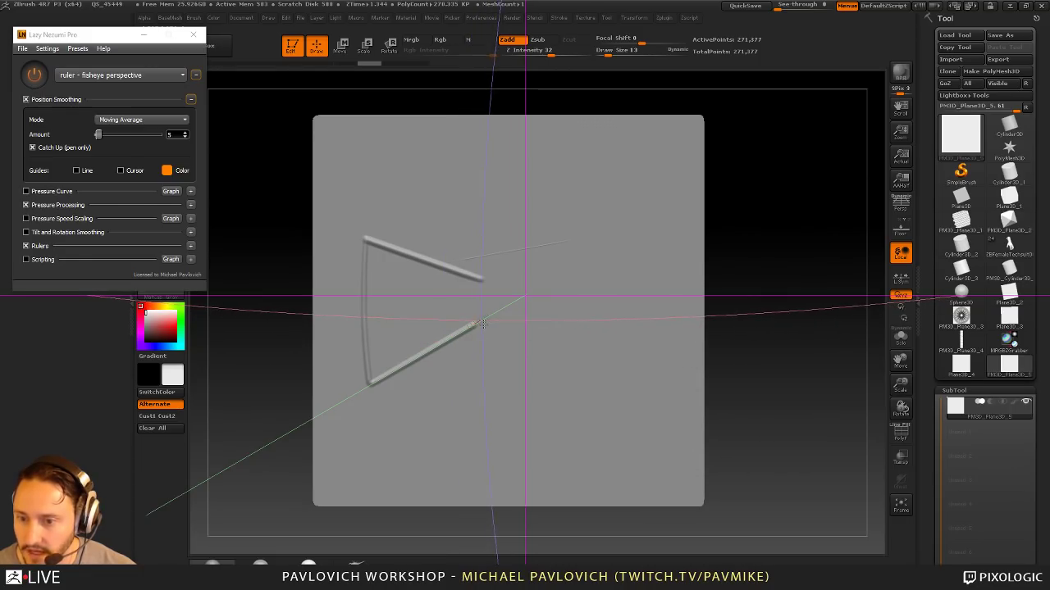
{"action": "left_click_drag", "start_coordinate": [481, 281], "coordinate": [479, 327]}
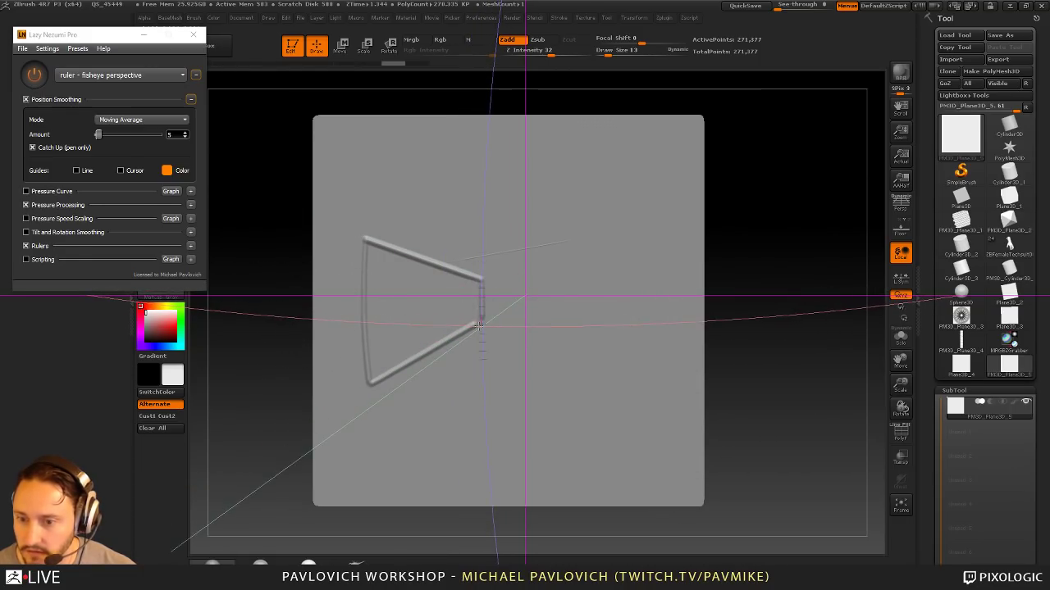
Step: Undo the panel's lower and inner edges and retrace them so that their corners meet
{"action": "key", "text": "ctrl"}
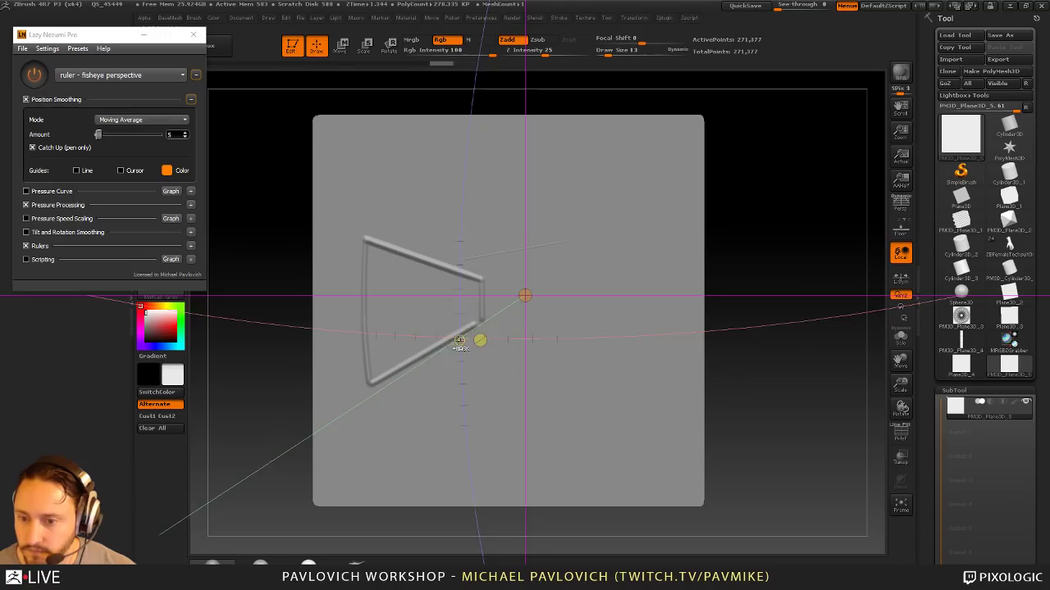
{"action": "key", "text": "ctrl+z"}
{"action": "key", "text": "ctrl+z"}
{"action": "left_click_drag", "start_coordinate": [370, 384], "coordinate": [480, 321]}
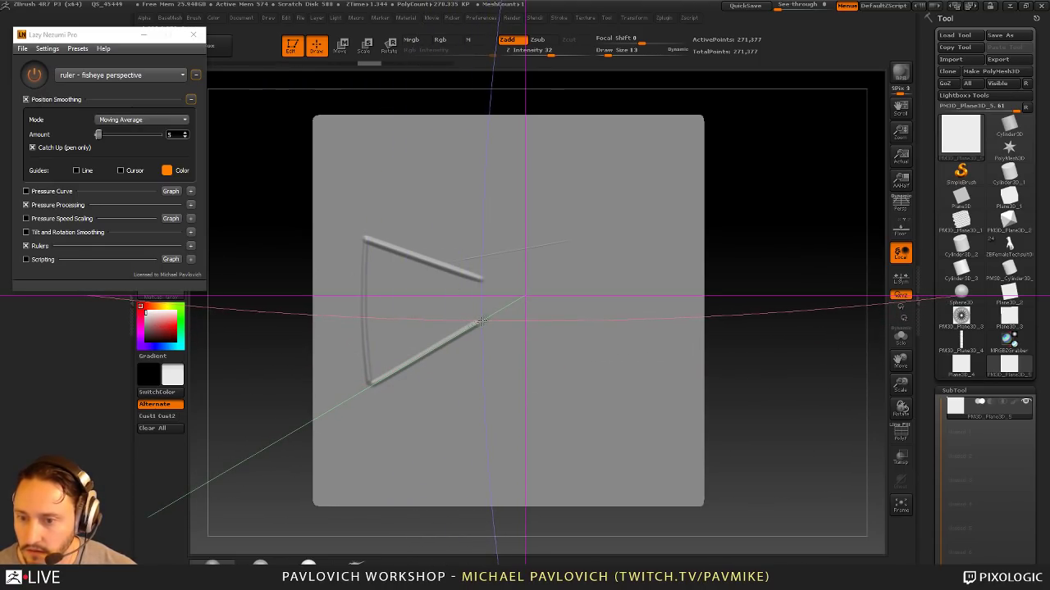
{"action": "left_click_drag", "start_coordinate": [482, 280], "coordinate": [481, 322]}
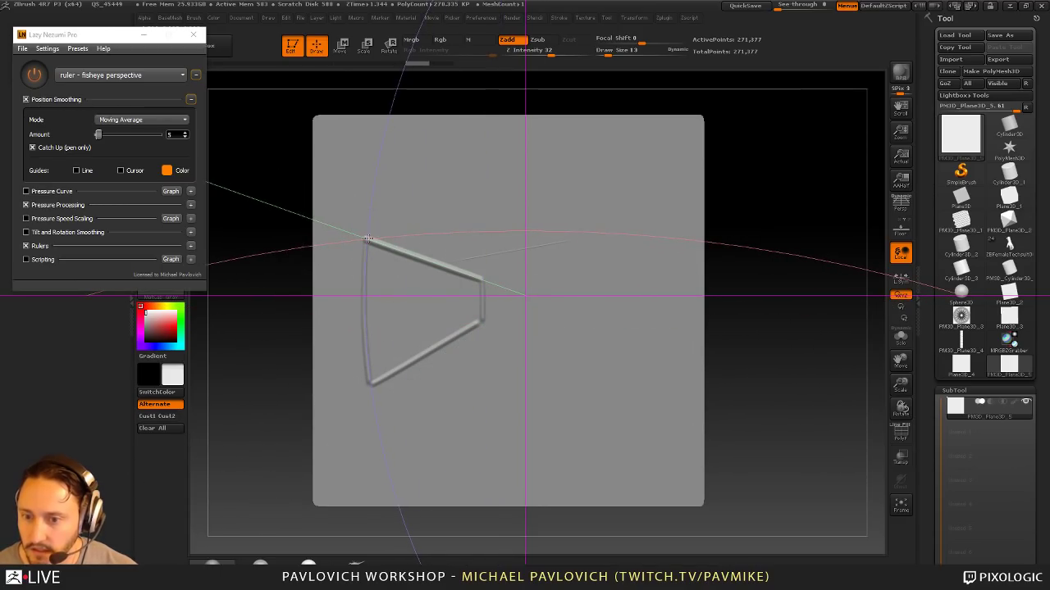
Step: Trace the remaining edges along the fisheye guides to turn the tapering panel into a perspective box, undoing stray strokes
{"action": "mouse_move", "coordinate": [367, 238]}
{"action": "left_mouse_down"}
{"action": "mouse_move", "coordinate": [449, 232]}
{"action": "mouse_move", "coordinate": [451, 392]}
{"action": "left_mouse_up"}
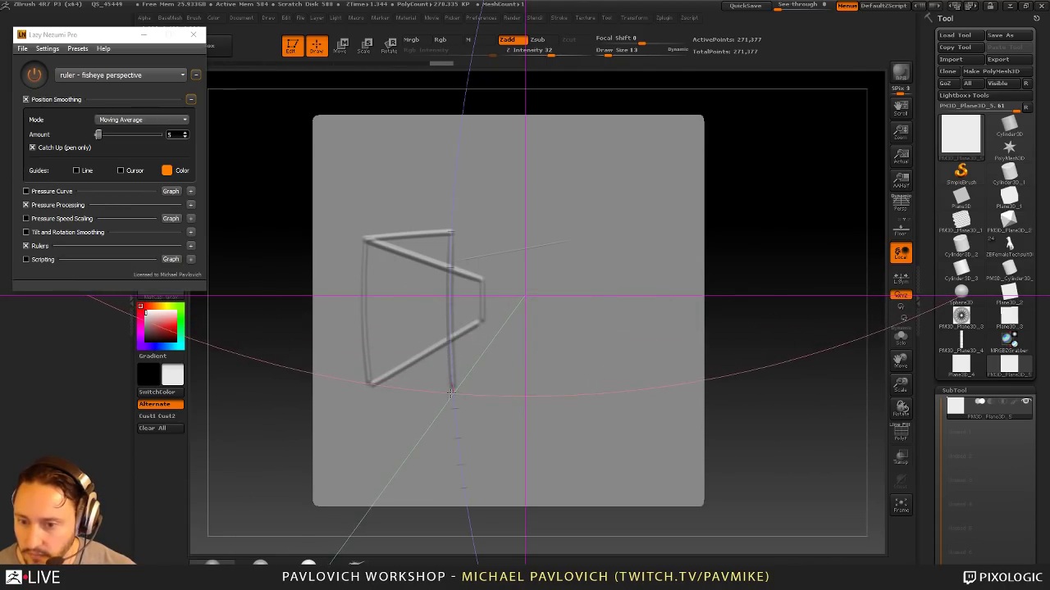
{"action": "mouse_move", "coordinate": [369, 381]}
{"action": "left_mouse_down"}
{"action": "mouse_move", "coordinate": [454, 392]}
{"action": "mouse_move", "coordinate": [514, 326]}
{"action": "mouse_move", "coordinate": [502, 322]}
{"action": "mouse_move", "coordinate": [503, 233]}
{"action": "mouse_move", "coordinate": [470, 247]}
{"action": "mouse_move", "coordinate": [505, 278]}
{"action": "left_mouse_up"}
{"action": "key", "text": "ctrl+z"}
{"action": "key", "text": "ctrl+z"}
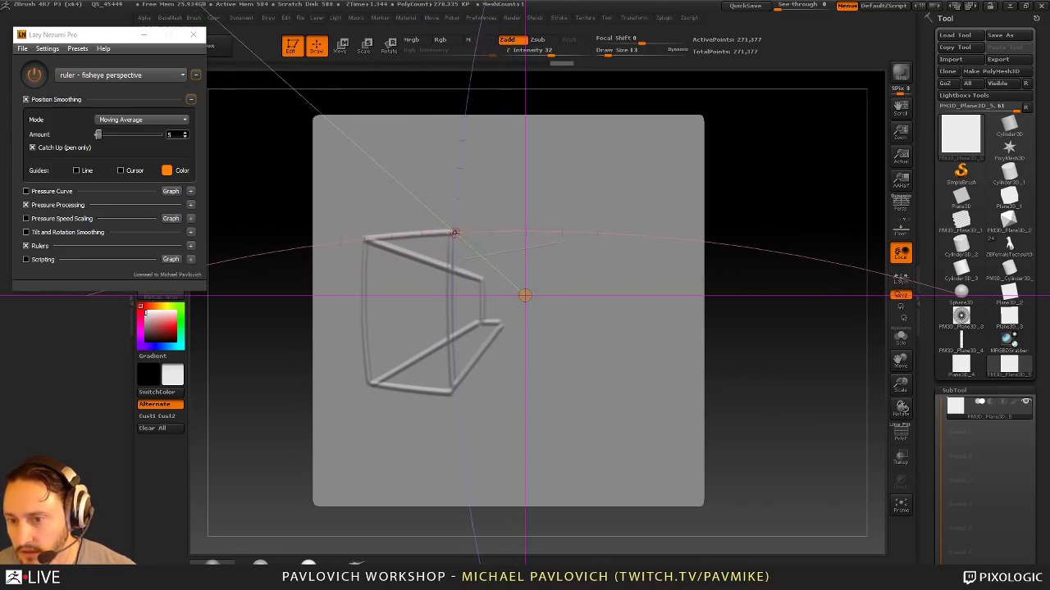
{"action": "left_click_drag", "start_coordinate": [452, 232], "coordinate": [496, 271]}
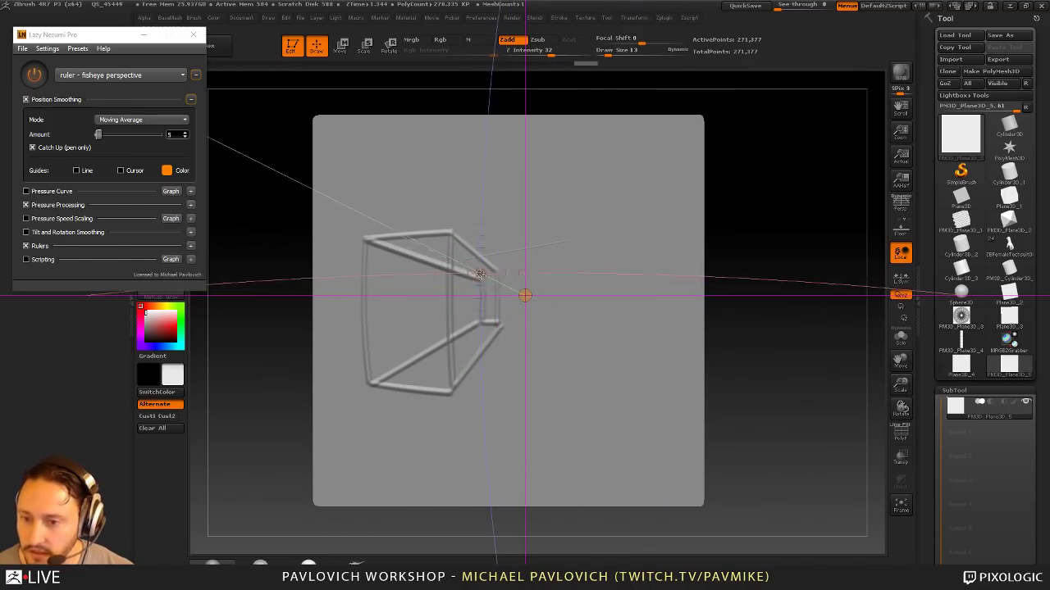
{"action": "left_click_drag", "start_coordinate": [503, 267], "coordinate": [506, 264]}
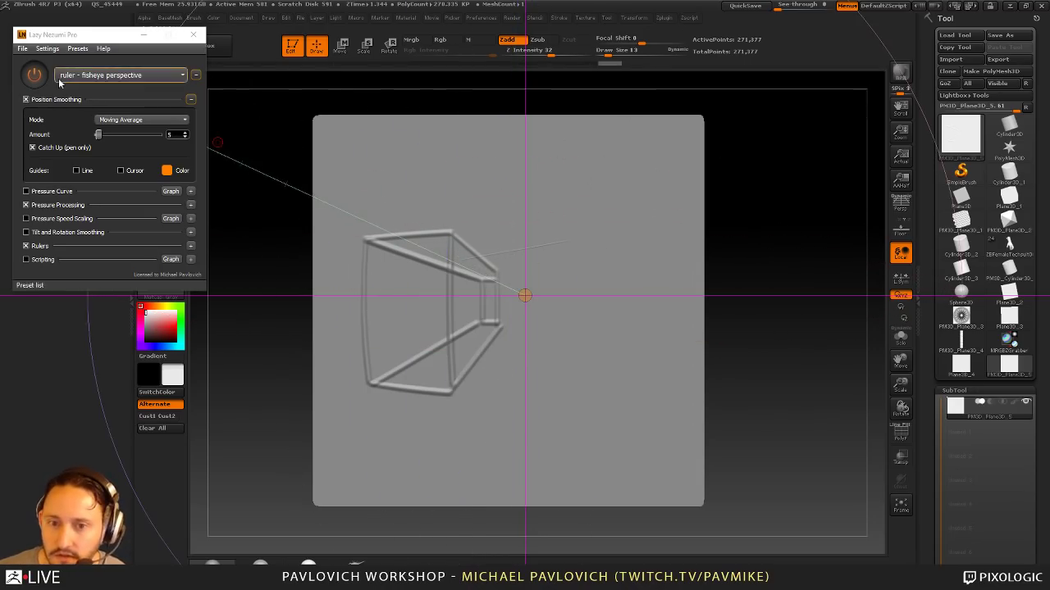
Step: Switch off and close Lazy Nezumi Pro, and load the ZBFemaleTechsuit tool in place of the test plane
{"action": "left_click", "coordinate": [33, 75]}
{"action": "left_click", "coordinate": [194, 34]}
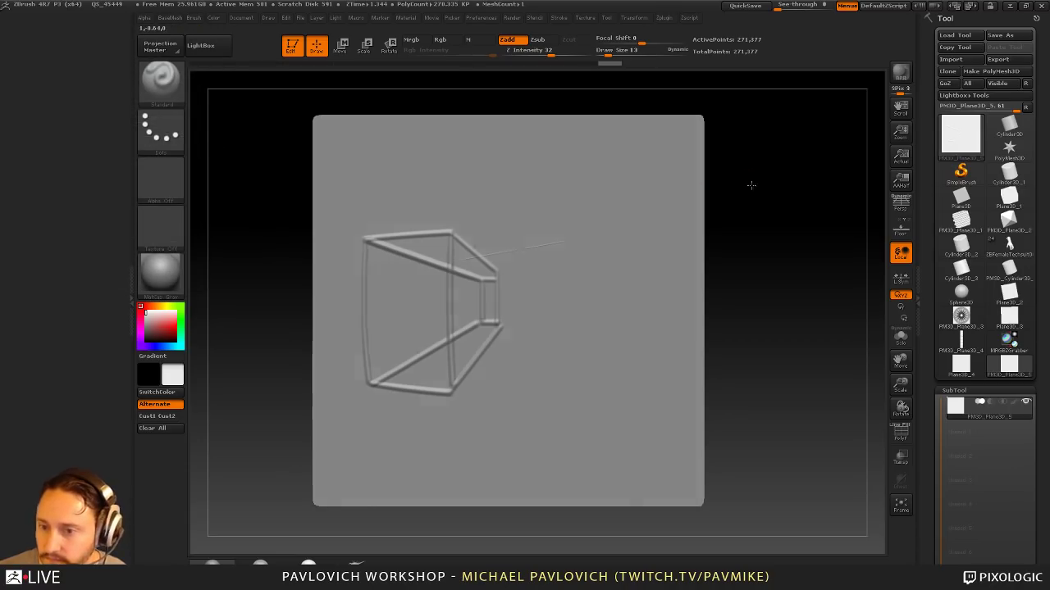
{"action": "left_click_drag", "start_coordinate": [752, 185], "coordinate": [837, 211]}
{"action": "left_click_drag", "start_coordinate": [850, 354], "coordinate": [883, 351]}
{"action": "left_click", "coordinate": [1009, 248]}
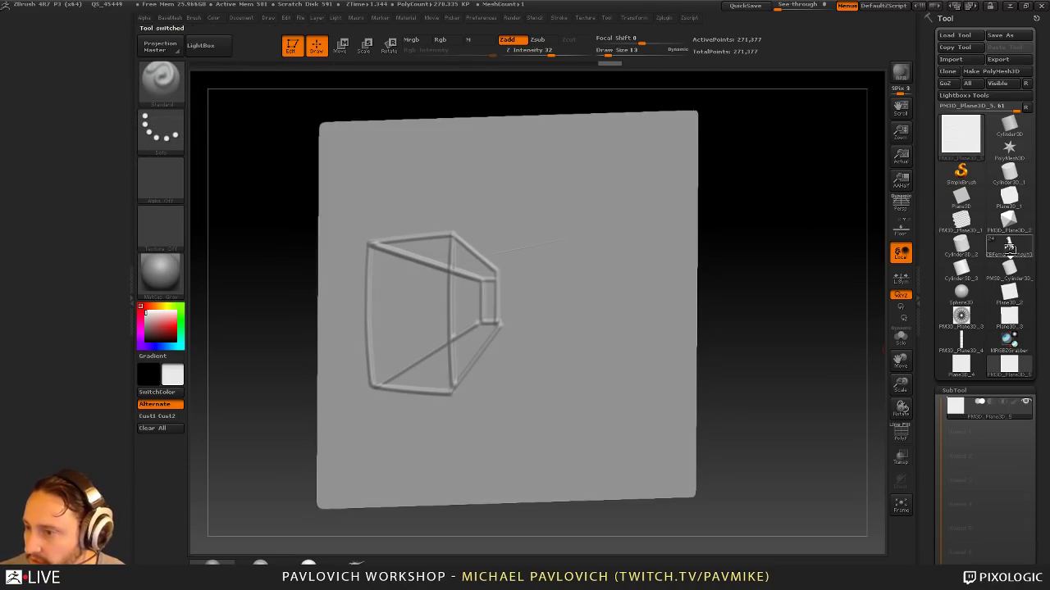
{"action": "left_click", "coordinate": [1009, 246]}
{"action": "key", "text": "g"}
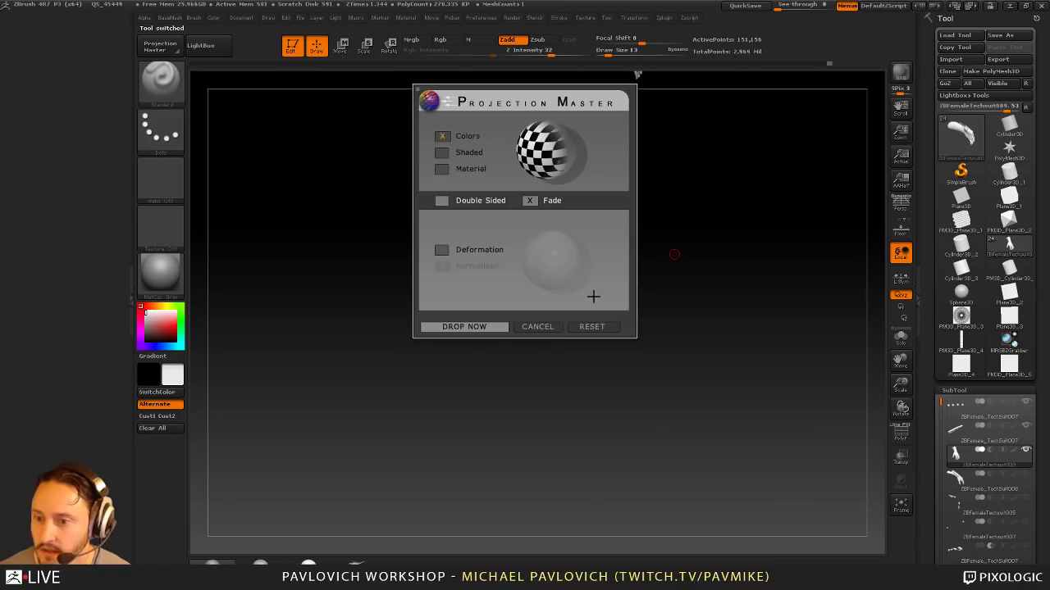
{"action": "left_click", "coordinate": [537, 329]}
{"action": "key", "text": "f"}
{"action": "right_click_drag", "start_coordinate": [721, 243], "coordinate": [687, 286]}
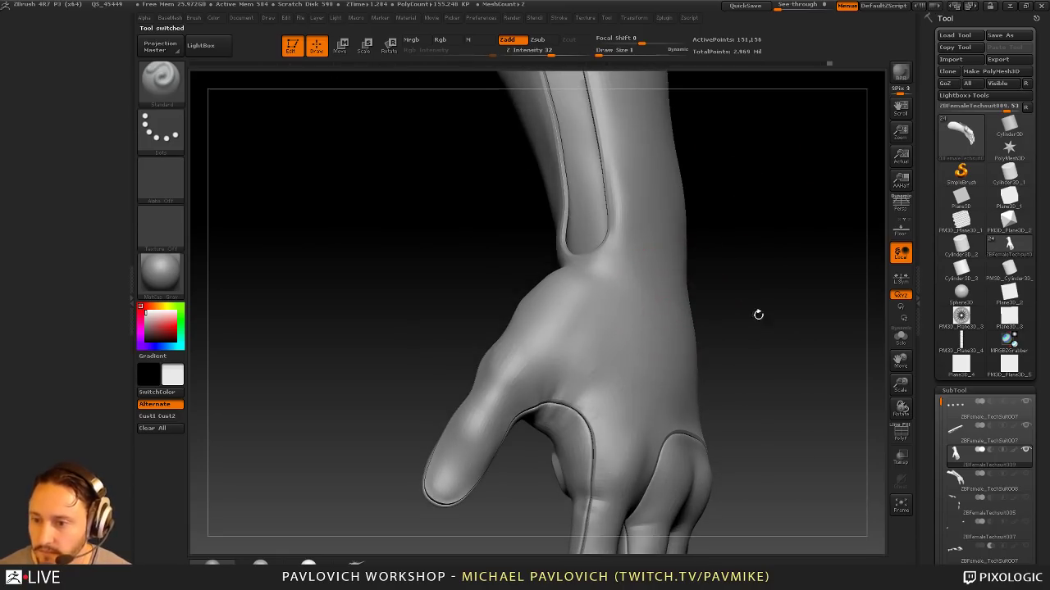
Step: Make the ZBFemale_TechSuit008 hand subtool active and isolate it with Solo
{"action": "right_click_drag", "start_coordinate": [759, 315], "coordinate": [787, 222], "text": "ctrl"}
{"action": "left_click", "coordinate": [649, 307], "text": "alt"}
{"action": "mouse_move", "coordinate": [677, 300]}
{"action": "right_mouse_down", "text": "ctrl"}
{"action": "mouse_move", "coordinate": [726, 314]}
{"action": "mouse_move", "coordinate": [715, 300]}
{"action": "right_mouse_up", "text": "ctrl"}
{"action": "key", "text": "s"}
{"action": "left_click_drag", "start_coordinate": [715, 300], "coordinate": [720, 300]}
{"action": "mouse_move", "coordinate": [723, 301]}
{"action": "right_mouse_down"}
{"action": "mouse_move", "coordinate": [755, 277]}
{"action": "mouse_move", "coordinate": [726, 300]}
{"action": "mouse_move", "coordinate": [738, 325]}
{"action": "right_mouse_up"}
{"action": "left_click_drag", "start_coordinate": [738, 324], "coordinate": [712, 323]}
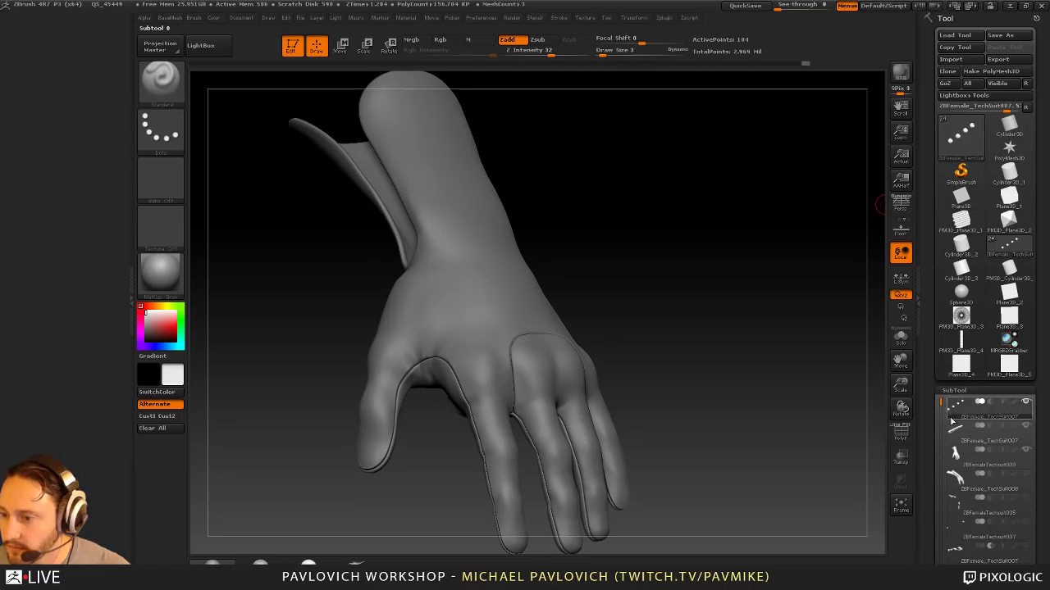
{"action": "left_click", "coordinate": [986, 464]}
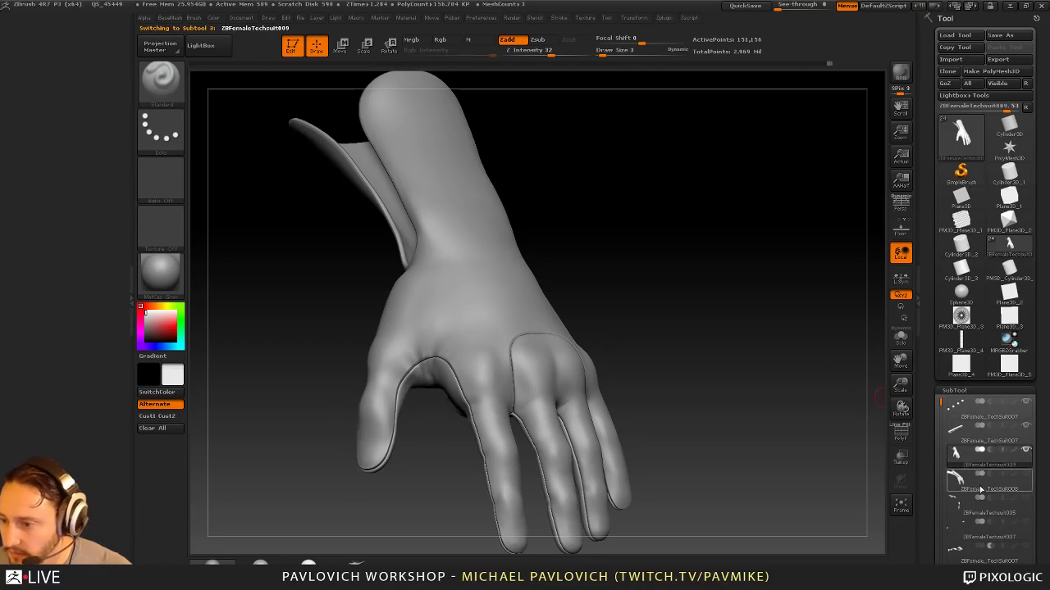
{"action": "left_click", "coordinate": [980, 489]}
{"action": "left_click_drag", "start_coordinate": [723, 344], "coordinate": [755, 324]}
{"action": "left_click", "coordinate": [900, 339]}
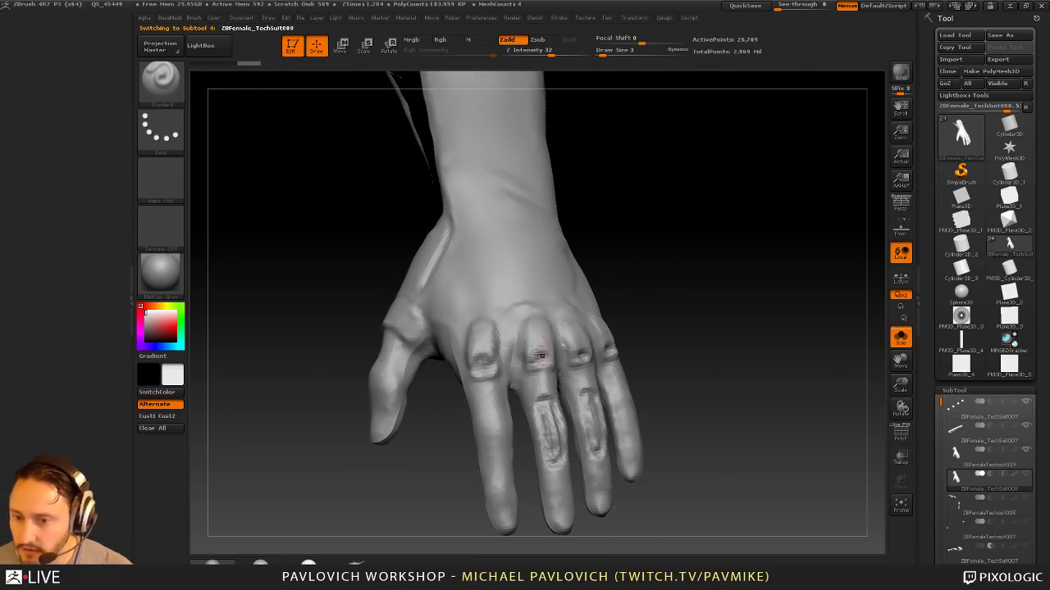
{"action": "mouse_move", "coordinate": [685, 264]}
{"action": "left_mouse_down"}
{"action": "mouse_move", "coordinate": [703, 256]}
{"action": "mouse_move", "coordinate": [710, 287]}
{"action": "left_mouse_up"}
{"action": "left_click_drag", "start_coordinate": [730, 252], "coordinate": [752, 267]}
Step: Remesh the hand with DynaMesh at a resolution of 400 with projection turned off
{"action": "key", "text": "3"}
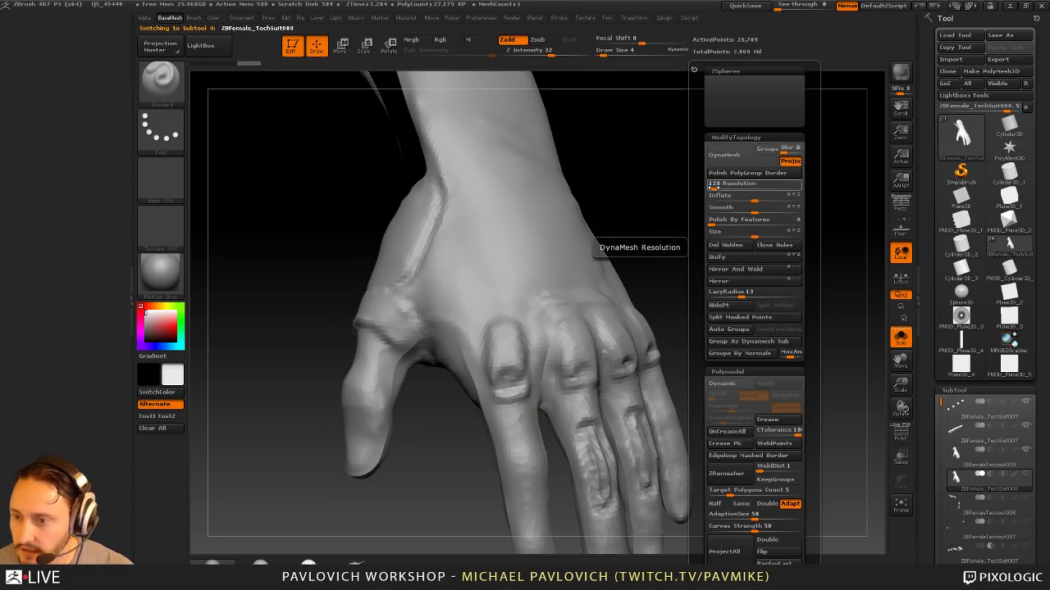
{"action": "left_click", "coordinate": [713, 187]}
{"action": "type", "text": "400"}
{"action": "left_click", "coordinate": [725, 156]}
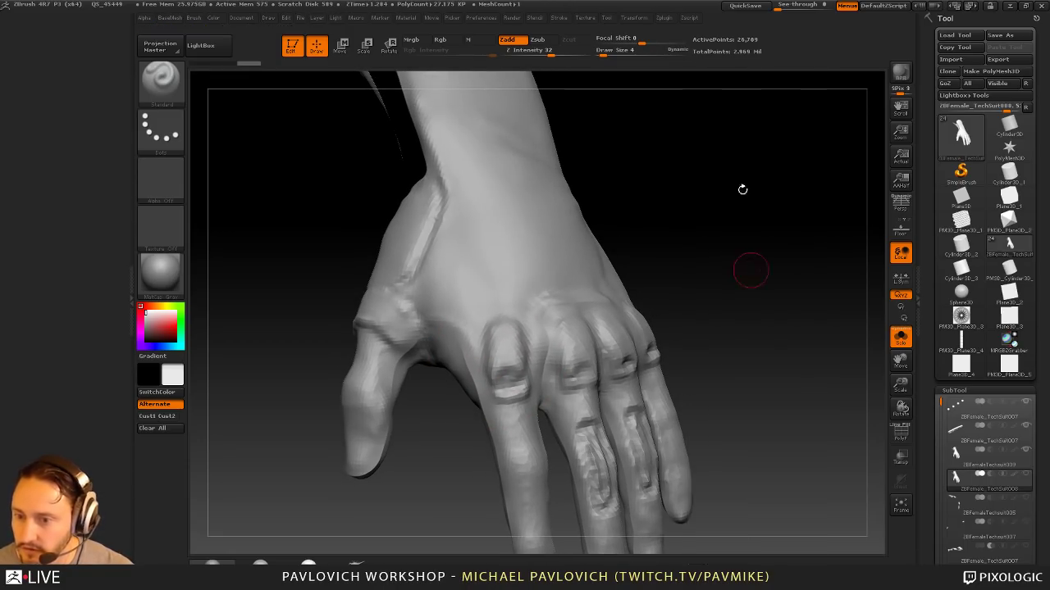
{"action": "key", "text": "ctrl+z"}
{"action": "key", "text": "3"}
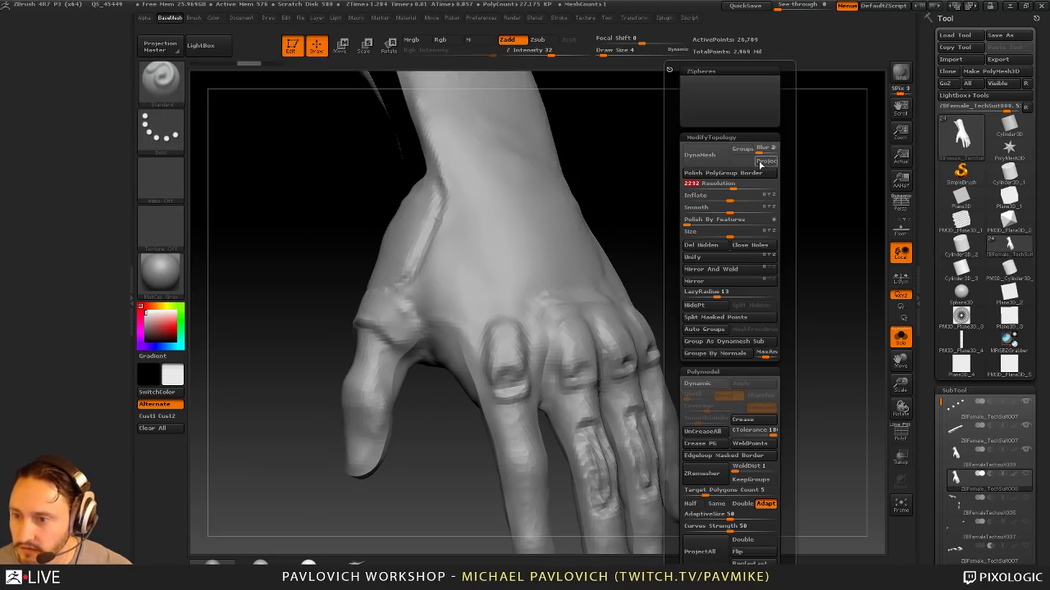
{"action": "left_click", "coordinate": [760, 164]}
{"action": "left_click", "coordinate": [712, 155]}
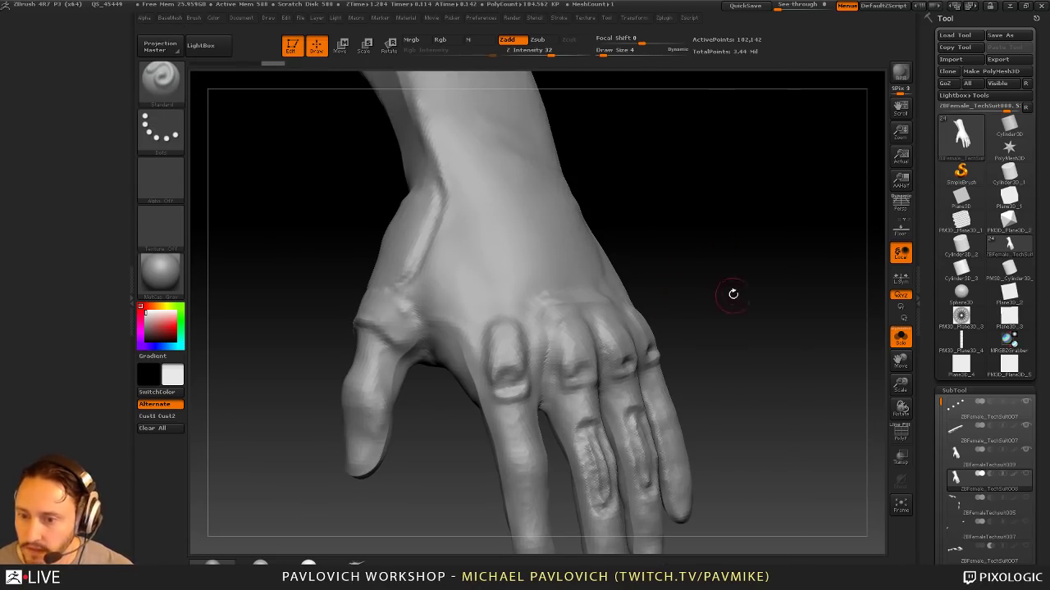
Step: Build up the index-finger knuckle guard with the Clay brush at a draw size of 6
{"action": "mouse_move", "coordinate": [733, 295]}
{"action": "left_mouse_down"}
{"action": "mouse_move", "coordinate": [725, 238]}
{"action": "mouse_move", "coordinate": [737, 250]}
{"action": "mouse_move", "coordinate": [788, 237]}
{"action": "mouse_move", "coordinate": [736, 250]}
{"action": "left_mouse_up"}
{"action": "key", "text": "b"}
{"action": "key", "text": "c"}
{"action": "key", "text": "l"}
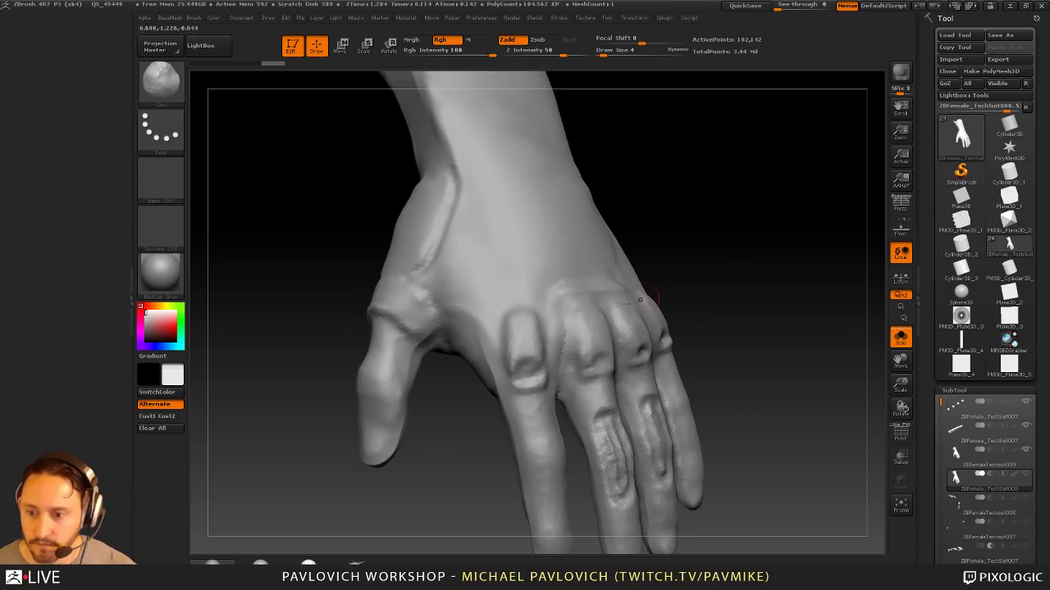
{"action": "key", "text": "]"}
{"action": "key", "text": "["}
{"action": "left_click_drag", "start_coordinate": [529, 333], "coordinate": [518, 355]}
{"action": "left_click_drag", "start_coordinate": [719, 272], "coordinate": [523, 318]}
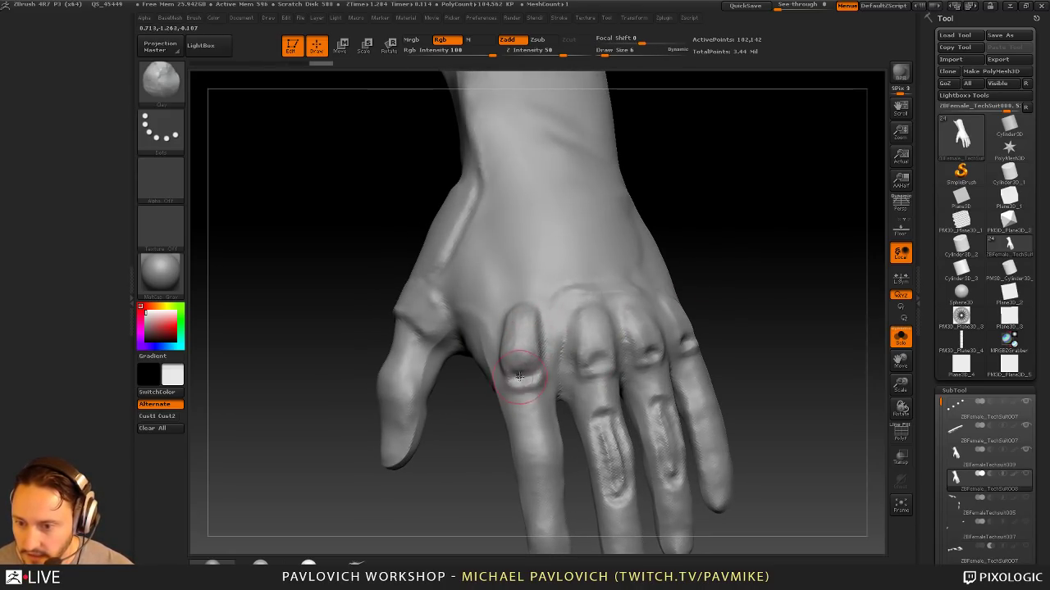
Step: Define the hollow at the finger end of the index knuckle guard with the Standard brush at a draw size of 3
{"action": "mouse_move", "coordinate": [707, 278]}
{"action": "left_mouse_down"}
{"action": "mouse_move", "coordinate": [752, 276]}
{"action": "mouse_move", "coordinate": [658, 304]}
{"action": "left_mouse_up"}
{"action": "key", "text": "b"}
{"action": "key", "text": "s"}
{"action": "key", "text": "t"}
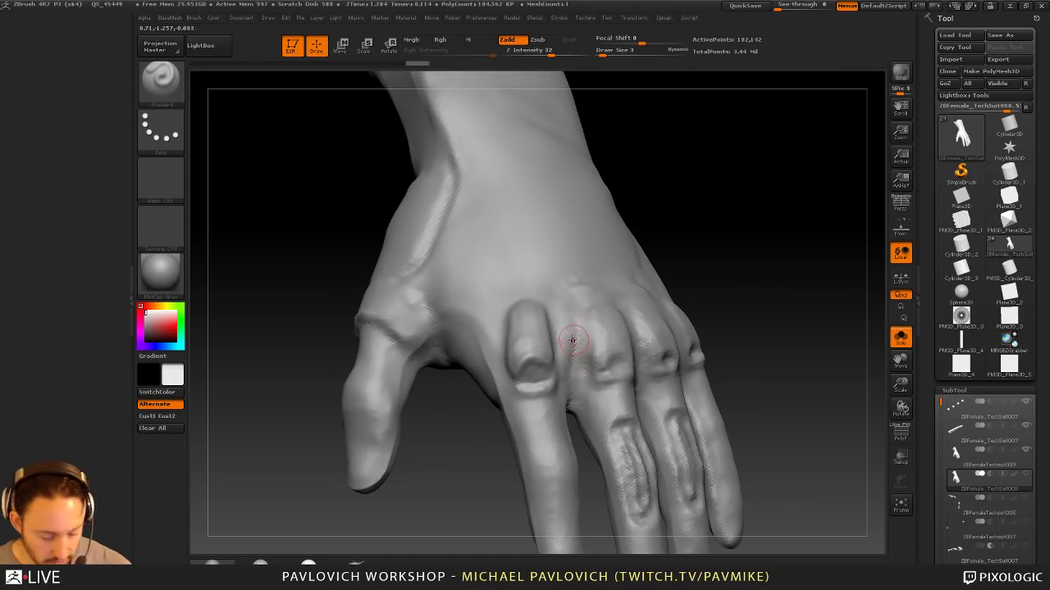
{"action": "left_click_drag", "start_coordinate": [702, 264], "coordinate": [513, 366]}
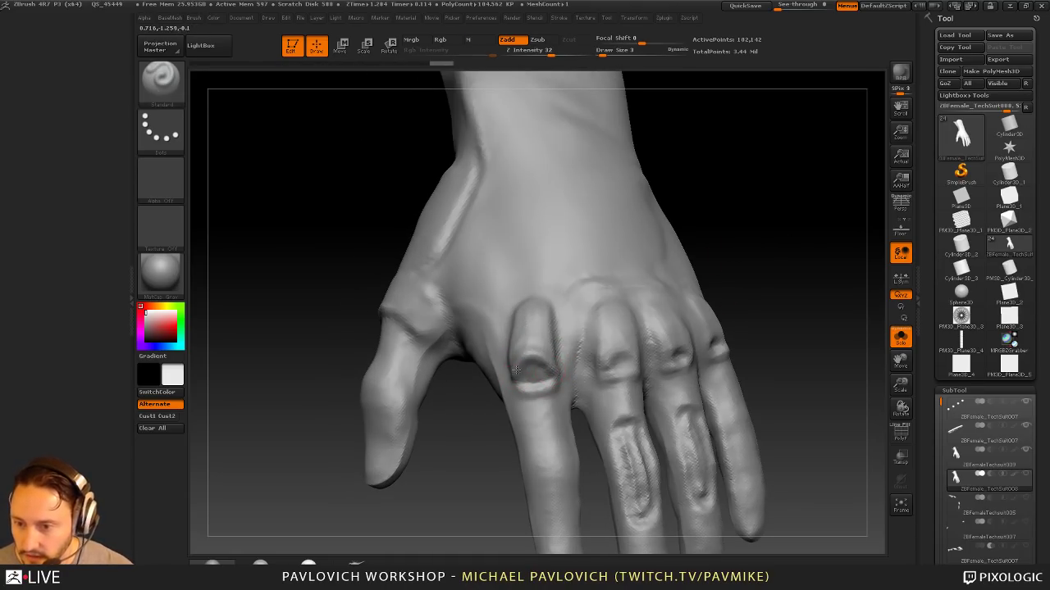
Step: Flatten the hollow of the index knuckle guard with the hPolish brush at a draw size of 7
{"action": "key", "text": "s"}
{"action": "left_click", "coordinate": [532, 375]}
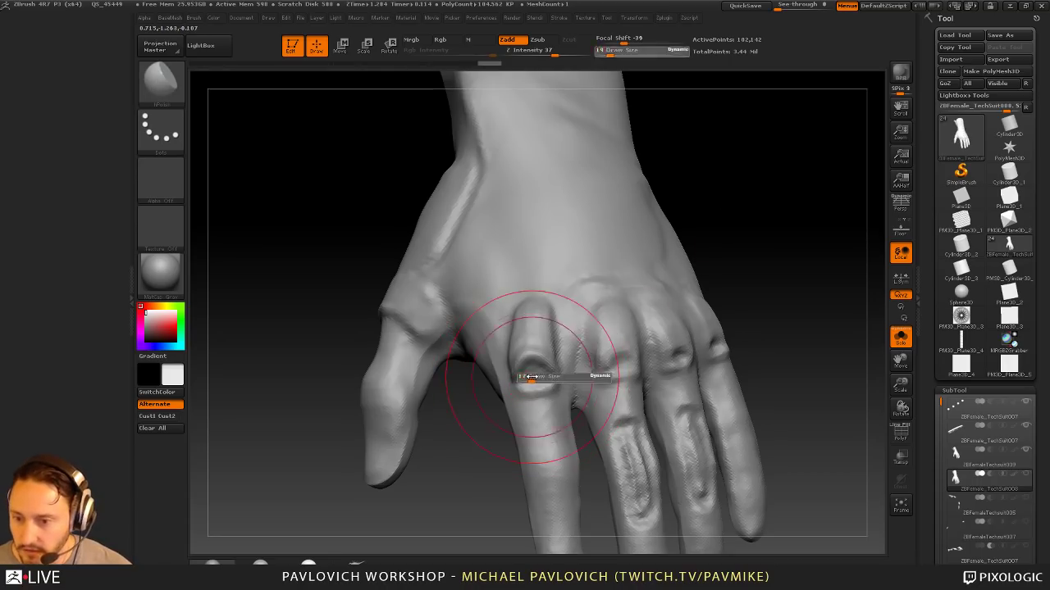
{"action": "key", "text": "s"}
{"action": "left_click", "coordinate": [531, 369]}
{"action": "left_click_drag", "start_coordinate": [522, 374], "coordinate": [553, 374]}
{"action": "right_click_drag", "start_coordinate": [642, 286], "coordinate": [603, 298]}
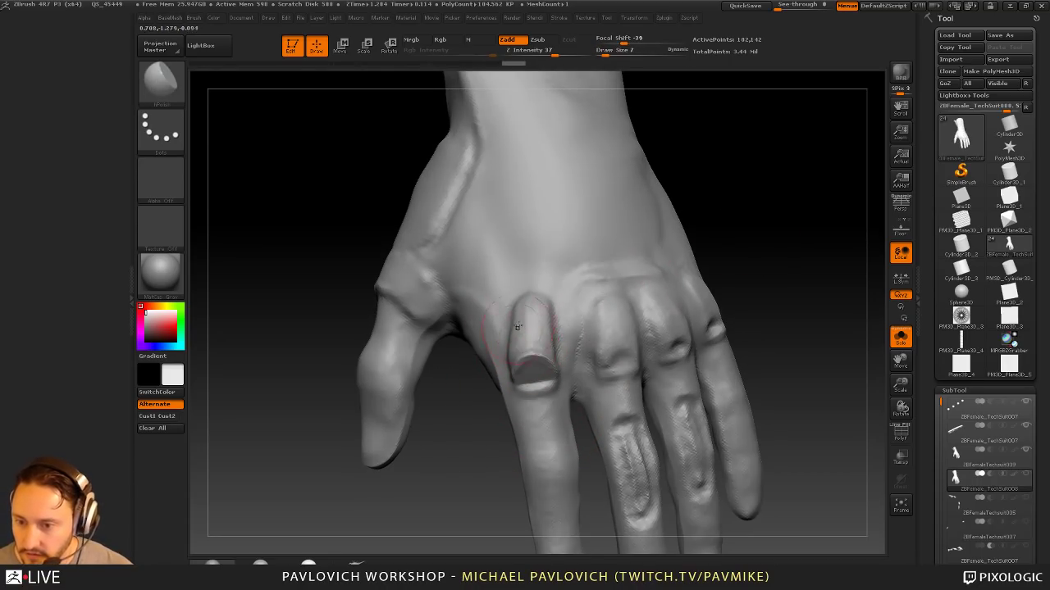
Step: Smooth the top and sides of the index knuckle guard and adjust its outline with the Move brush at a draw size of 7
{"action": "left_click_drag", "start_coordinate": [518, 327], "coordinate": [538, 293], "text": "shift"}
{"action": "right_click_drag", "start_coordinate": [537, 294], "coordinate": [548, 343]}
{"action": "left_click_drag", "start_coordinate": [548, 342], "coordinate": [522, 328], "text": "shift"}
{"action": "key", "text": "b"}
{"action": "key", "text": "m"}
{"action": "key", "text": "v"}
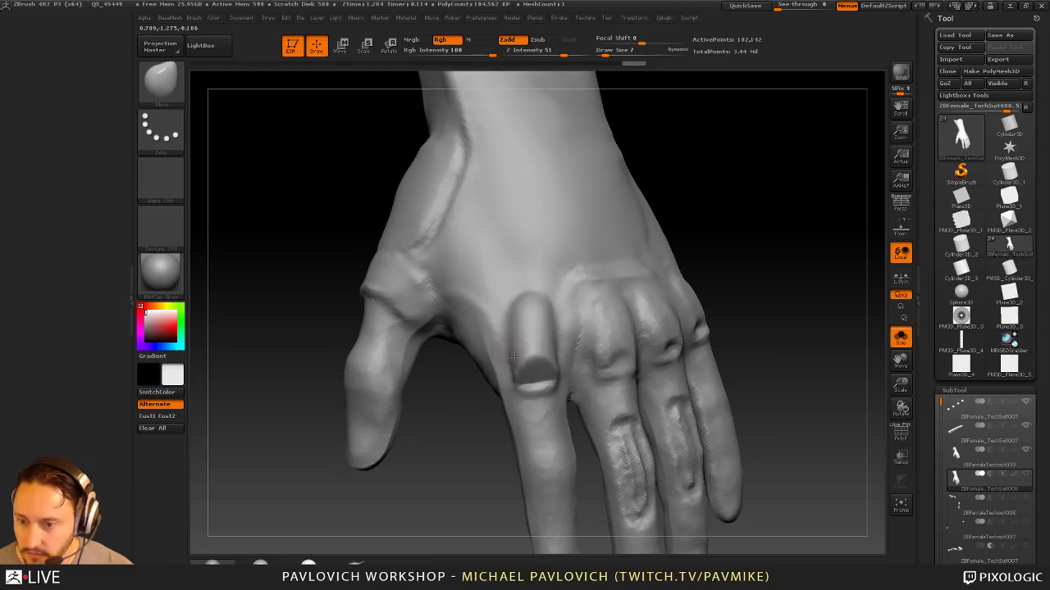
{"action": "right_click_drag", "start_coordinate": [592, 295], "coordinate": [555, 308]}
Step: Tighten the edges of the index knuckle guard with the Pinch brush at a reduced draw size
{"action": "key", "text": "b"}
{"action": "key", "text": "p"}
{"action": "key", "text": "i"}
{"action": "mouse_move", "coordinate": [766, 223]}
{"action": "right_mouse_down"}
{"action": "mouse_move", "coordinate": [771, 216]}
{"action": "mouse_move", "coordinate": [742, 217]}
{"action": "right_mouse_up"}
{"action": "key", "text": "s"}
{"action": "left_click", "coordinate": [528, 318]}
{"action": "key", "text": "s"}
{"action": "left_click", "coordinate": [522, 293]}
{"action": "left_click_drag", "start_coordinate": [742, 217], "coordinate": [784, 226]}
{"action": "mouse_move", "coordinate": [538, 322]}
{"action": "left_mouse_down"}
{"action": "mouse_move", "coordinate": [543, 344]}
{"action": "mouse_move", "coordinate": [541, 328]}
{"action": "left_mouse_up"}
{"action": "mouse_move", "coordinate": [758, 283]}
{"action": "left_mouse_down"}
{"action": "mouse_move", "coordinate": [722, 283]}
{"action": "mouse_move", "coordinate": [770, 277]}
{"action": "mouse_move", "coordinate": [757, 262]}
{"action": "mouse_move", "coordinate": [634, 311]}
{"action": "left_mouse_up"}
{"action": "left_click_drag", "start_coordinate": [763, 276], "coordinate": [736, 289]}
Step: Rework and smooth the hollow of the index knuckle guard with the Clay brush, reducing the draw size to 3
{"action": "key", "text": "b"}
{"action": "key", "text": "c"}
{"action": "key", "text": "l"}
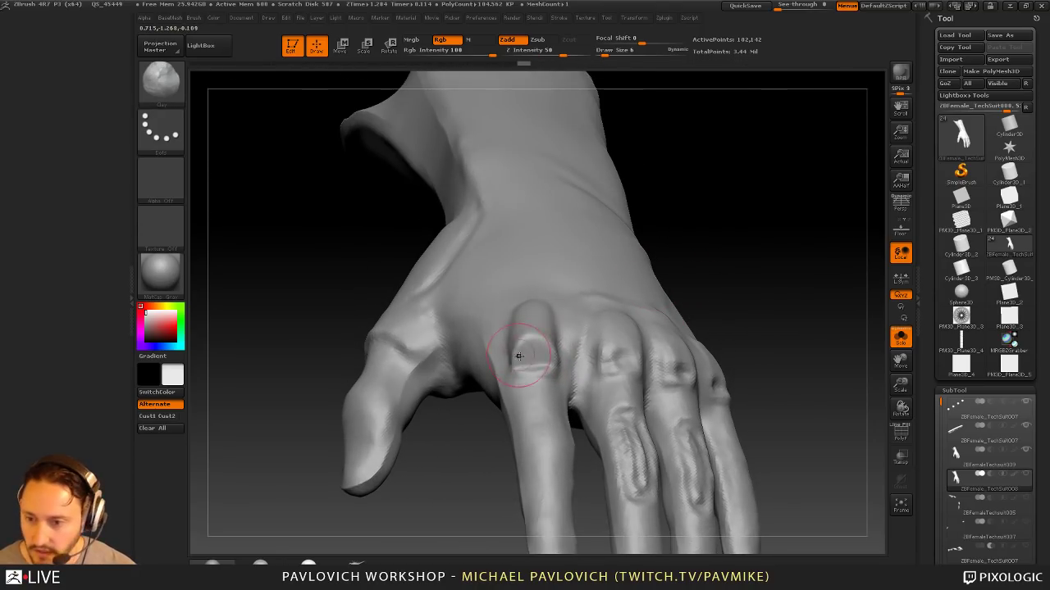
{"action": "key", "text": "s"}
{"action": "left_click", "coordinate": [535, 355]}
{"action": "left_click_drag", "start_coordinate": [535, 353], "coordinate": [537, 357], "text": "shift"}
{"action": "key", "text": "s"}
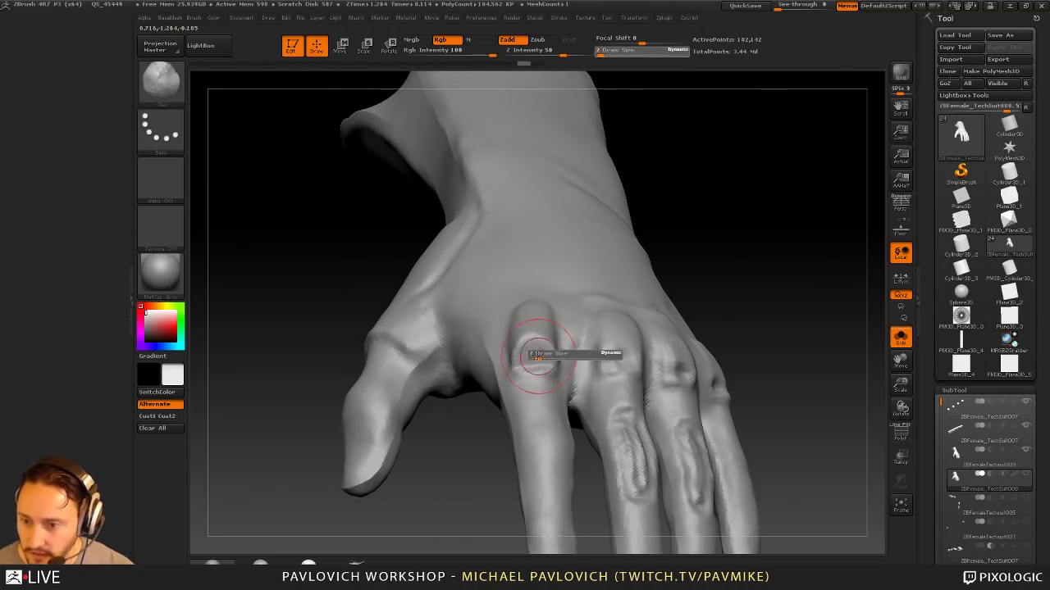
{"action": "left_click", "coordinate": [534, 357]}
{"action": "mouse_move", "coordinate": [816, 282]}
{"action": "left_mouse_down"}
{"action": "mouse_move", "coordinate": [773, 283]}
{"action": "mouse_move", "coordinate": [866, 277]}
{"action": "mouse_move", "coordinate": [819, 282]}
{"action": "left_mouse_up"}
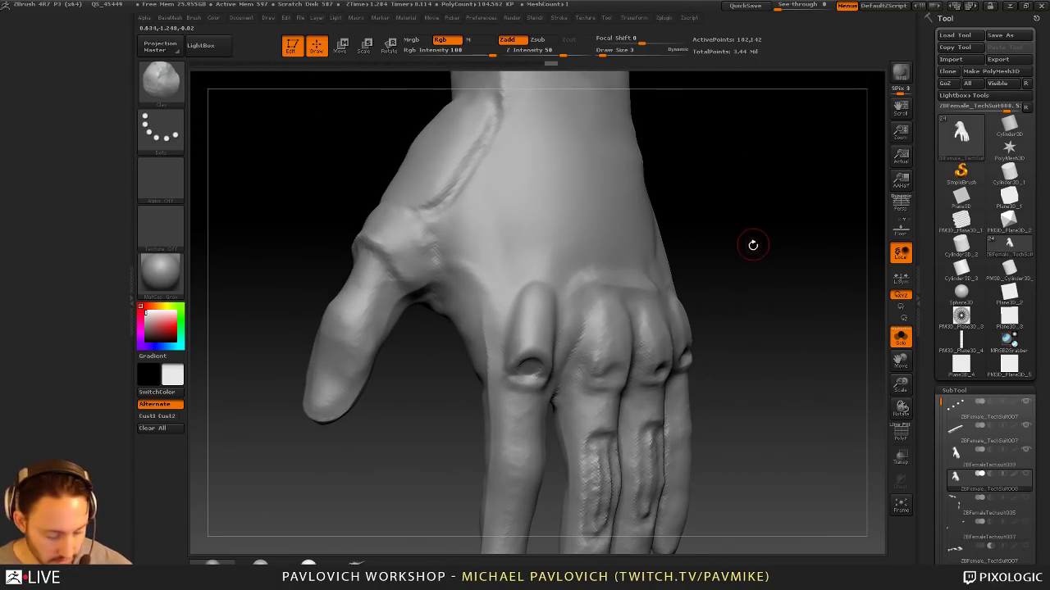
Step: Carve a crease around the index knuckle guard with the Dam_Standard brush at a draw size of 5
{"action": "key", "text": "b"}
{"action": "key", "text": "d"}
{"action": "key", "text": "s"}
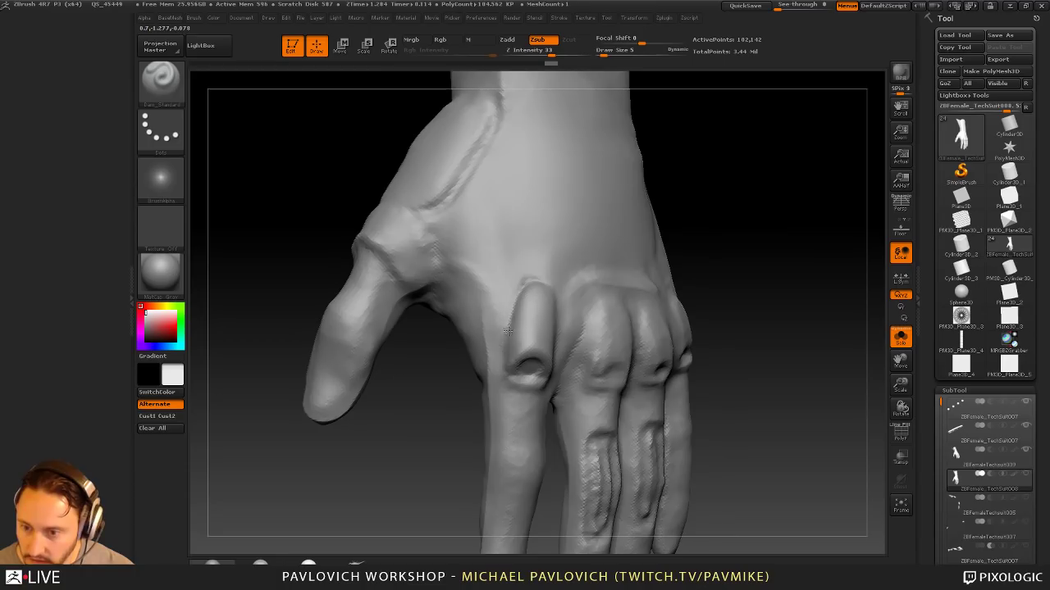
{"action": "left_click_drag", "start_coordinate": [772, 247], "coordinate": [726, 251]}
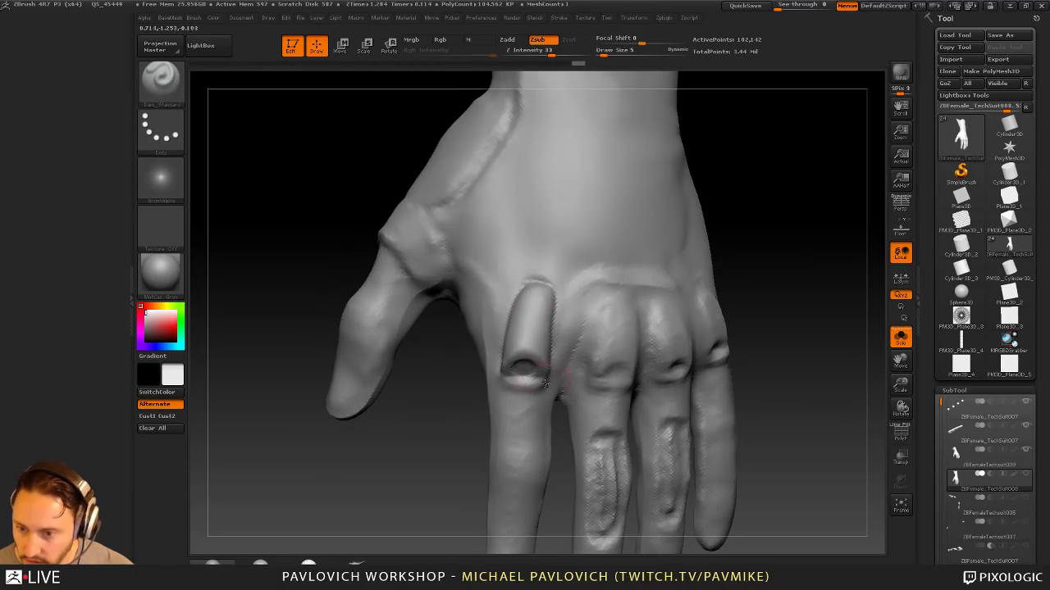
Step: Refine the silhouette of the index knuckle guard with the Move brush at a draw size of 4
{"action": "mouse_move", "coordinate": [784, 288]}
{"action": "left_mouse_down"}
{"action": "mouse_move", "coordinate": [836, 239]}
{"action": "mouse_move", "coordinate": [802, 298]}
{"action": "mouse_move", "coordinate": [811, 296]}
{"action": "mouse_move", "coordinate": [761, 257]}
{"action": "mouse_move", "coordinate": [767, 289]}
{"action": "left_mouse_up"}
{"action": "key", "text": "b"}
{"action": "key", "text": "m"}
{"action": "key", "text": "v"}
{"action": "left_click_drag", "start_coordinate": [626, 298], "coordinate": [654, 292]}
{"action": "mouse_move", "coordinate": [742, 295]}
{"action": "left_mouse_down"}
{"action": "mouse_move", "coordinate": [809, 312]}
{"action": "mouse_move", "coordinate": [731, 256]}
{"action": "mouse_move", "coordinate": [758, 268]}
{"action": "mouse_move", "coordinate": [743, 274]}
{"action": "mouse_move", "coordinate": [751, 280]}
{"action": "mouse_move", "coordinate": [796, 231]}
{"action": "mouse_move", "coordinate": [731, 267]}
{"action": "left_mouse_up"}
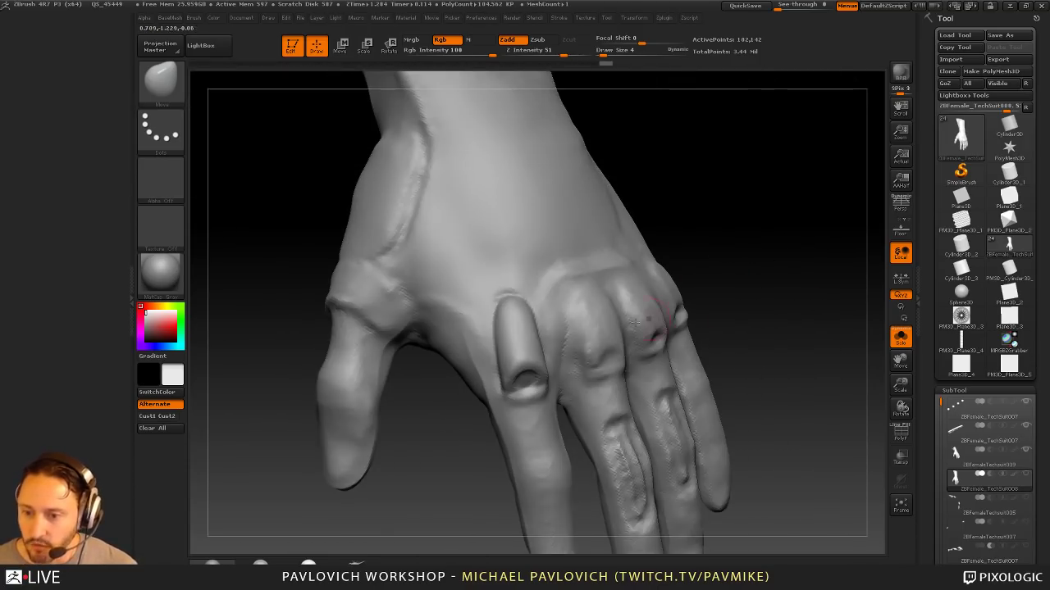
Step: Switch to the Standard brush and mask the top and thumb side of the index knuckle guard at a draw size of 2
{"action": "key", "text": "b"}
{"action": "key", "text": "s"}
{"action": "key", "text": "t"}
{"action": "left_click_drag", "start_coordinate": [525, 326], "coordinate": [518, 326]}
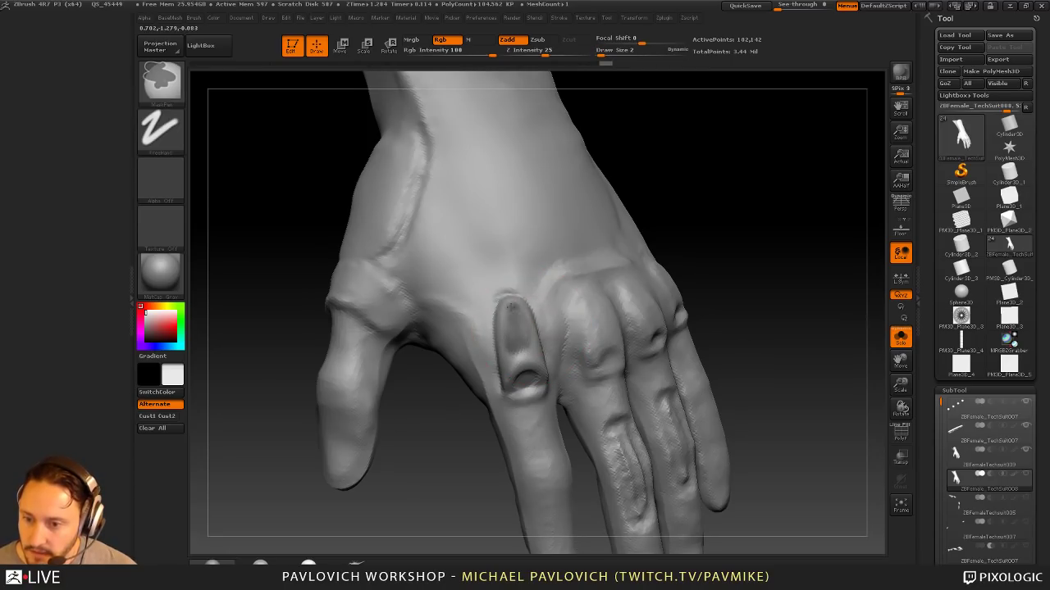
{"action": "left_click_drag", "start_coordinate": [696, 222], "coordinate": [633, 232]}
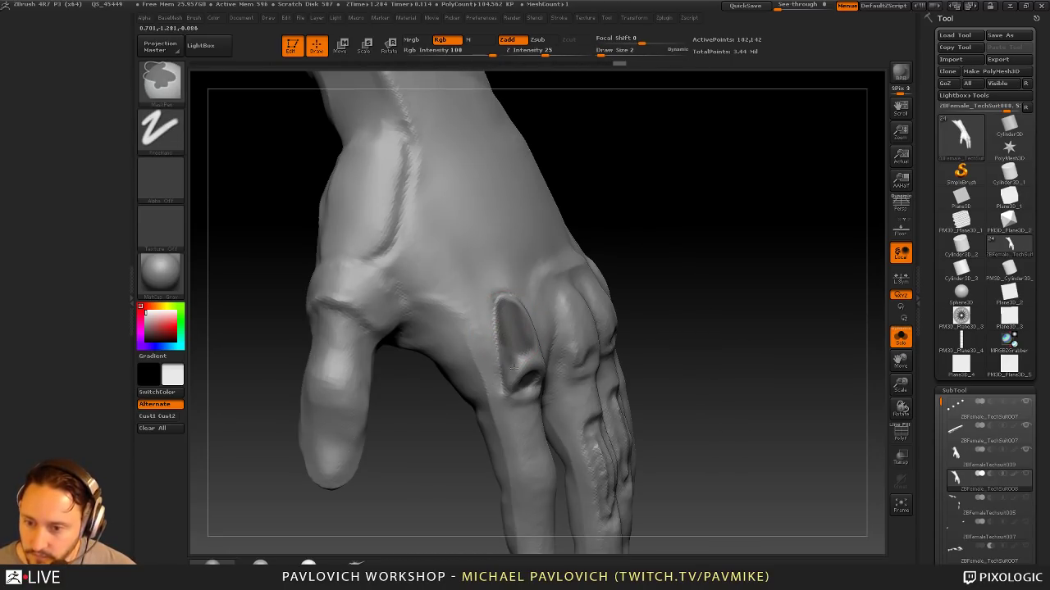
{"action": "left_click_drag", "start_coordinate": [697, 226], "coordinate": [635, 232]}
{"action": "left_click_drag", "start_coordinate": [497, 368], "coordinate": [504, 380], "text": "ctrl"}
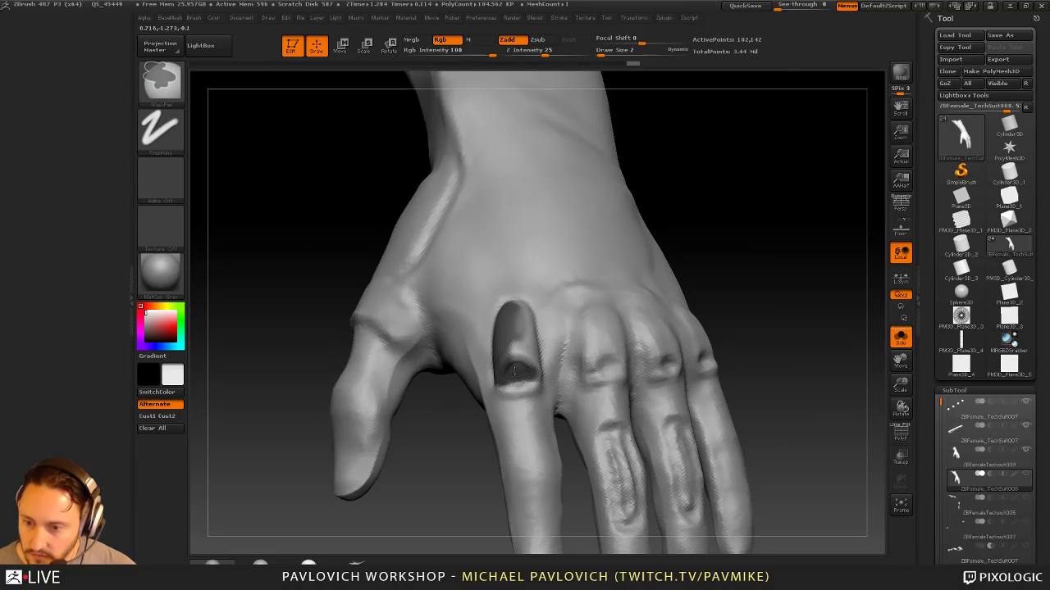
{"action": "left_click_drag", "start_coordinate": [697, 225], "coordinate": [620, 233]}
Step: Extend the mask over the far side and hollow of the index knuckle guard until it is fully covered
{"action": "left_click_drag", "start_coordinate": [516, 318], "coordinate": [533, 297], "text": "ctrl"}
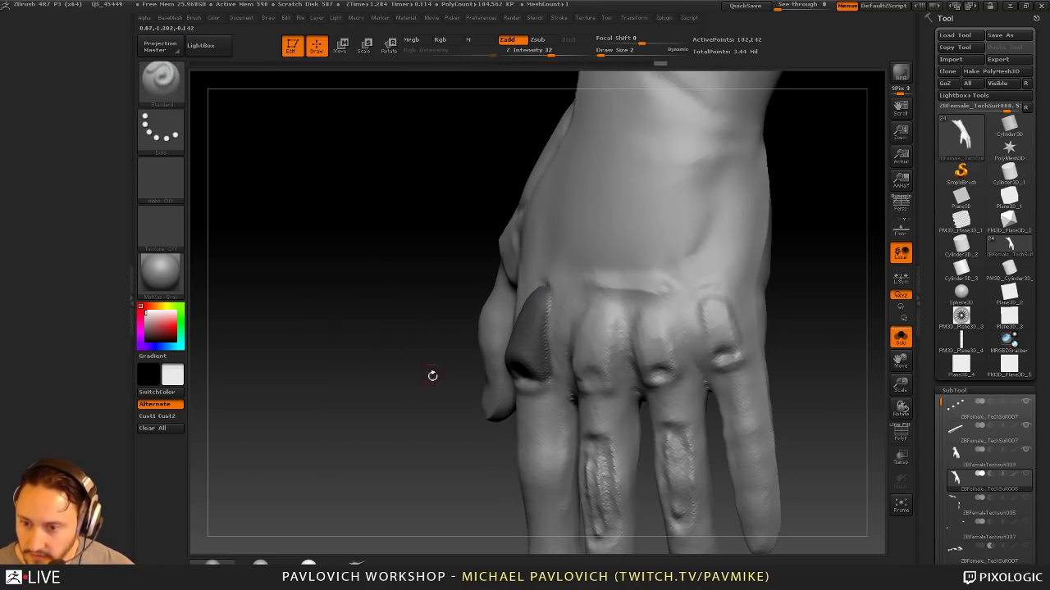
{"action": "left_click_drag", "start_coordinate": [431, 375], "coordinate": [555, 290]}
{"action": "left_click_drag", "start_coordinate": [742, 225], "coordinate": [636, 280]}
{"action": "left_click_drag", "start_coordinate": [731, 287], "coordinate": [769, 292]}
{"action": "key", "text": "ctrl"}
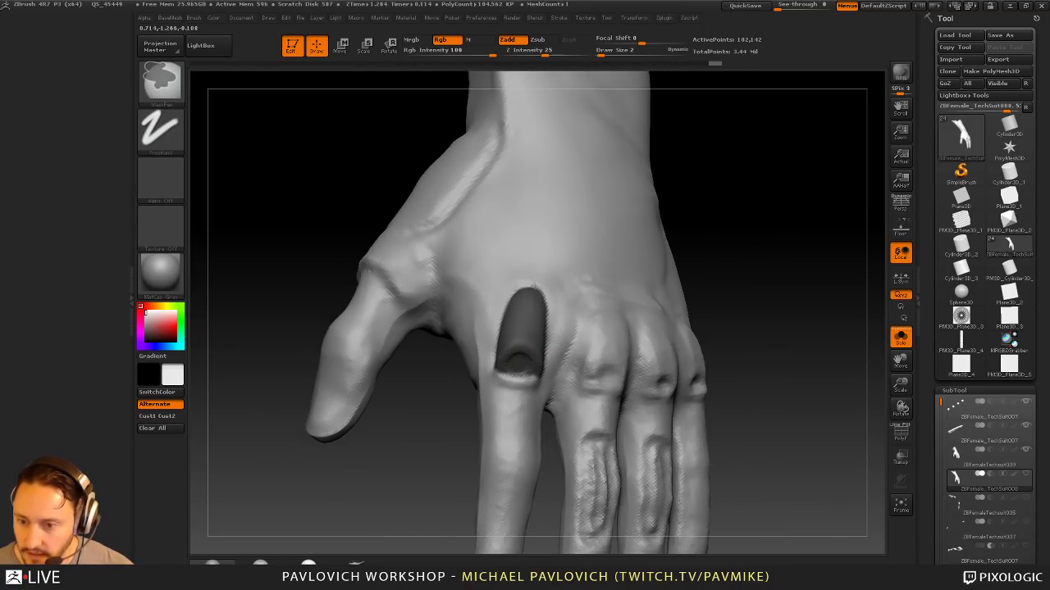
{"action": "mouse_move", "coordinate": [728, 276]}
{"action": "left_mouse_down"}
{"action": "mouse_move", "coordinate": [716, 291]}
{"action": "mouse_move", "coordinate": [716, 248]}
{"action": "left_mouse_up"}
Step: Turn the masked index knuckle guard into its own polygroup and show only that polygroup
{"action": "left_click", "coordinate": [900, 433]}
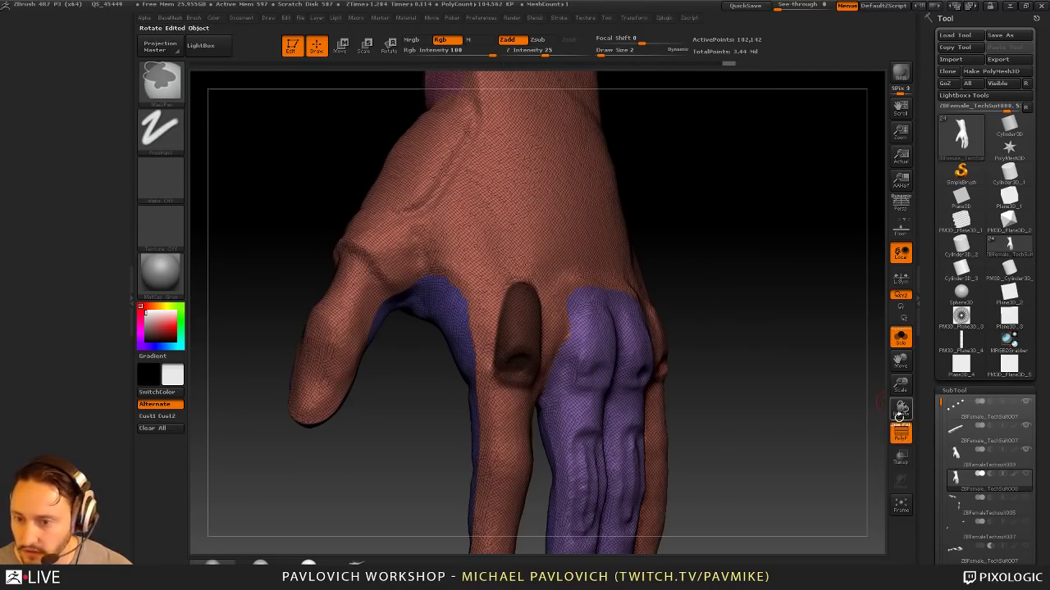
{"action": "left_click_drag", "start_coordinate": [877, 419], "coordinate": [863, 424], "text": "ctrl"}
{"action": "left_click", "coordinate": [527, 344], "text": "ctrl+shift"}
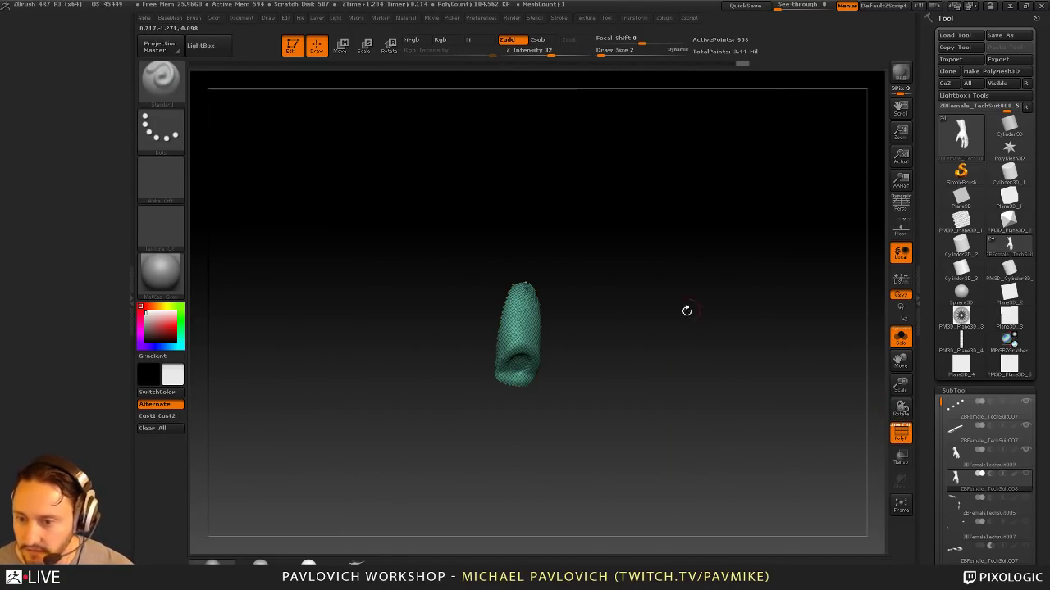
Step: Delete the hidden hand geometry from the isolated index knuckle guard and close the hole on its underside
{"action": "key", "text": "4"}
{"action": "left_click", "coordinate": [694, 246]}
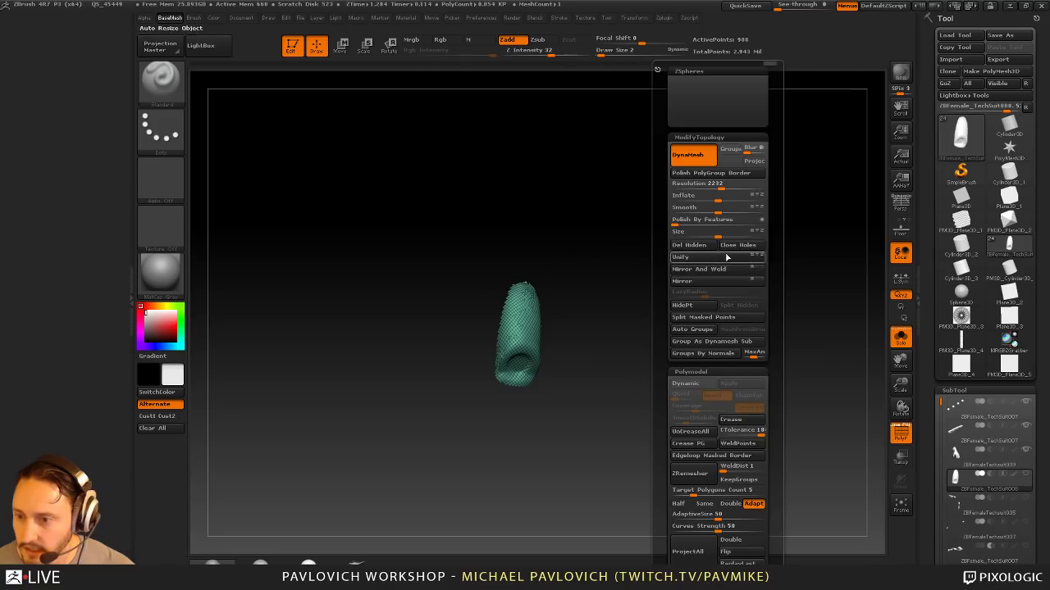
{"action": "left_click", "coordinate": [736, 246]}
{"action": "left_click_drag", "start_coordinate": [555, 312], "coordinate": [678, 295]}
{"action": "left_click_drag", "start_coordinate": [588, 325], "coordinate": [612, 365], "text": "alt"}
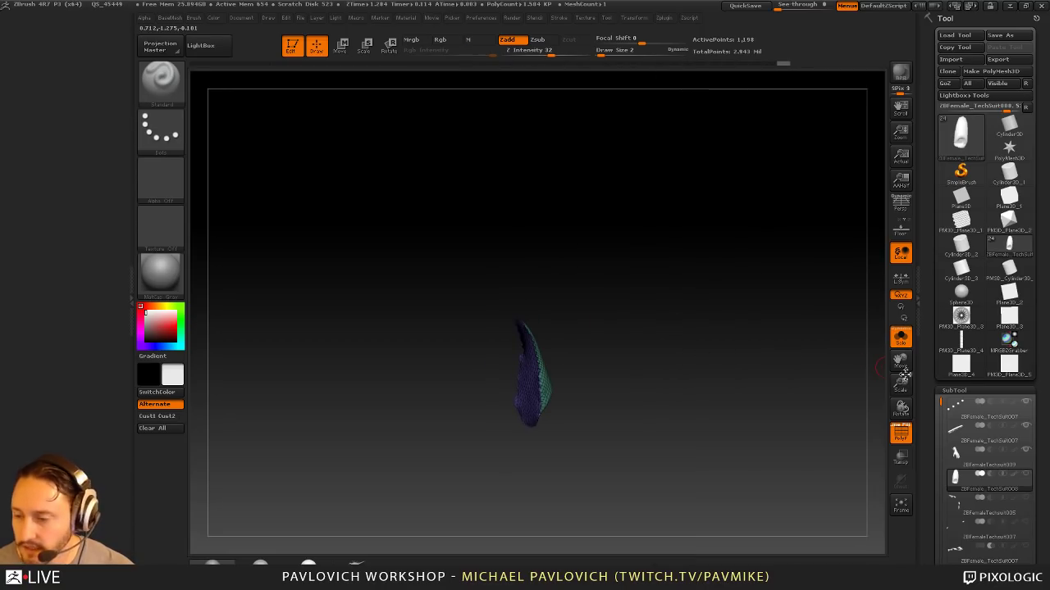
{"action": "left_click_drag", "start_coordinate": [931, 407], "coordinate": [931, 399]}
{"action": "scroll", "coordinate": [931, 398], "scroll_direction": "down", "scroll_amount": 10}
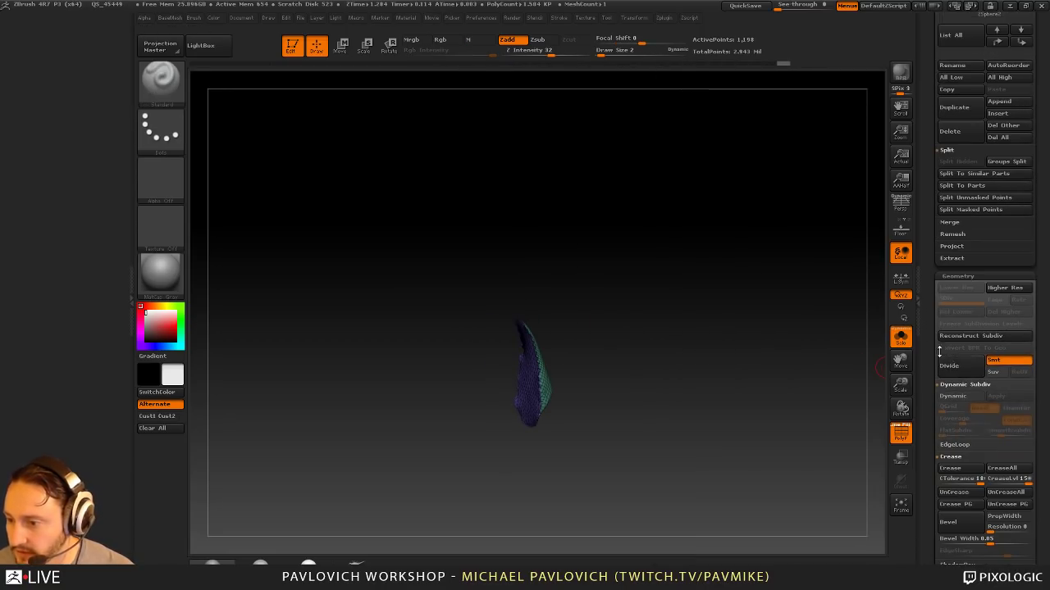
Step: Isolate the polygroup of the guard's underside cap, mask it and show the whole guard again
{"action": "left_click", "coordinate": [523, 394], "text": "ctrl+shift"}
{"action": "left_click", "coordinate": [633, 328], "text": "ctrl"}
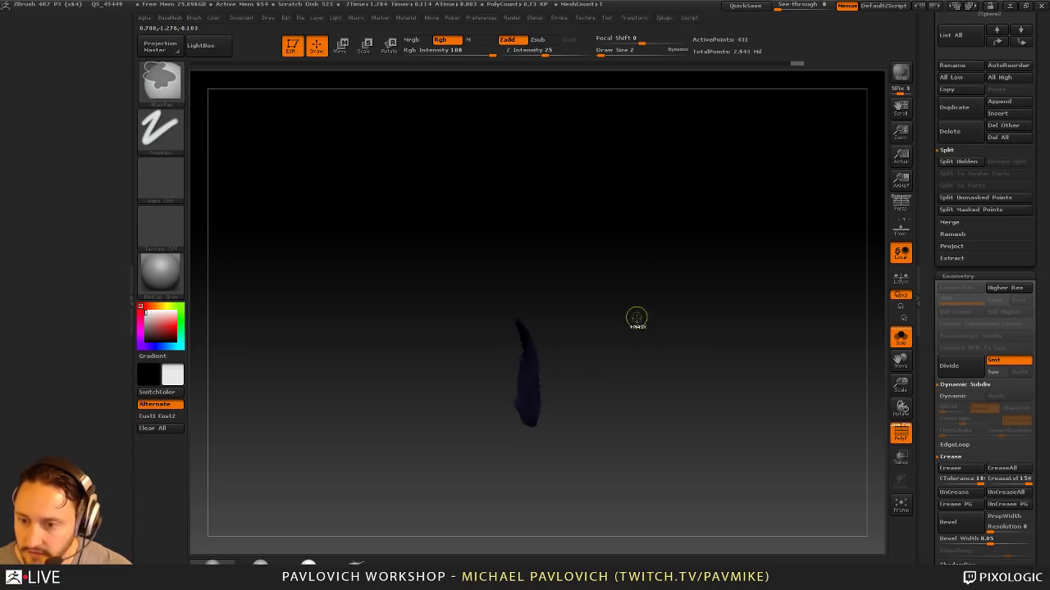
{"action": "left_click_drag", "start_coordinate": [637, 318], "coordinate": [567, 344], "text": "ctrl"}
{"action": "left_click", "coordinate": [668, 333], "text": "ctrl+shift"}
Step: Extrude the guard's underside with the Move transpose line, remesh it with DynaMesh and turn off the polyframe
{"action": "key", "text": "w"}
{"action": "left_click", "coordinate": [525, 377]}
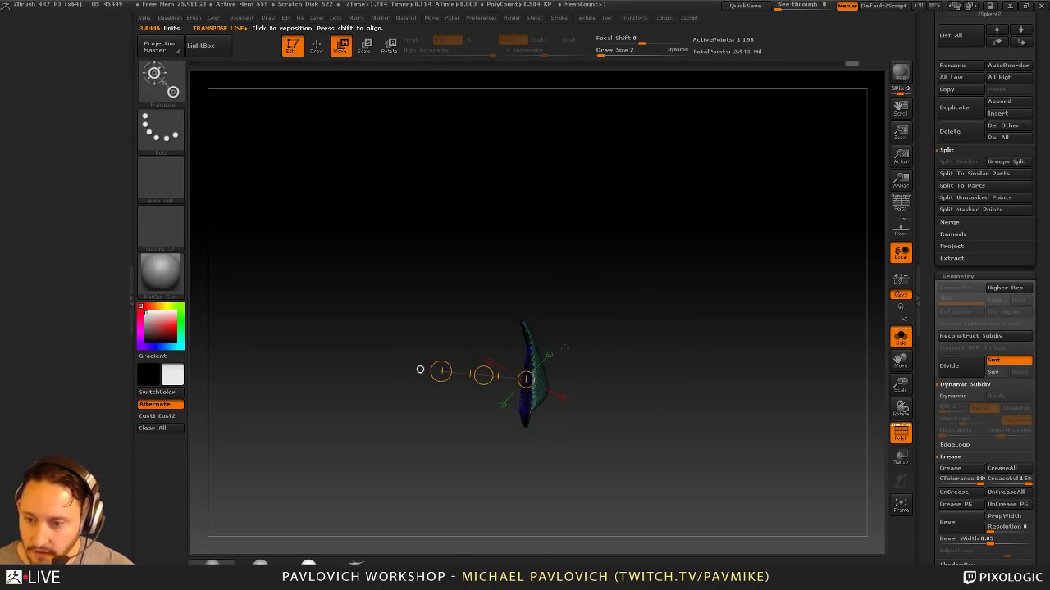
{"action": "left_click_drag", "start_coordinate": [483, 374], "coordinate": [476, 376], "text": "ctrl+shift"}
{"action": "key", "text": "q"}
{"action": "left_click_drag", "start_coordinate": [680, 327], "coordinate": [623, 334]}
{"action": "mouse_move", "coordinate": [648, 334]}
{"action": "left_mouse_down", "text": "ctrl"}
{"action": "mouse_move", "coordinate": [687, 359]}
{"action": "mouse_move", "coordinate": [679, 325]}
{"action": "left_mouse_up", "text": "ctrl"}
{"action": "mouse_move", "coordinate": [718, 285]}
{"action": "left_mouse_down", "text": "ctrl"}
{"action": "mouse_move", "coordinate": [681, 371]}
{"action": "mouse_move", "coordinate": [595, 332]}
{"action": "left_mouse_up", "text": "ctrl"}
{"action": "key", "text": "shift+f"}
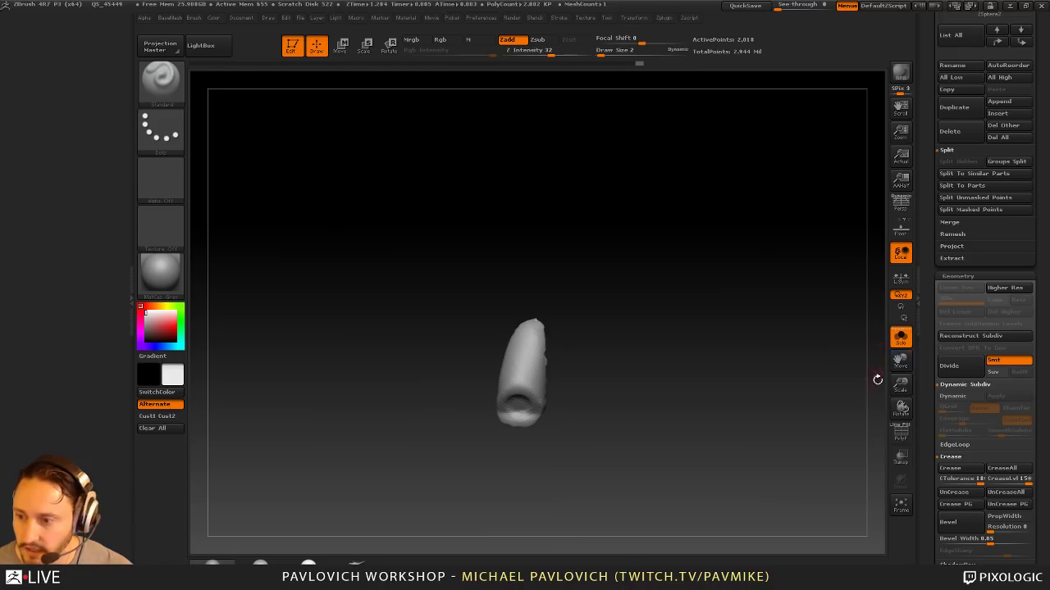
Step: Turn off Solo and hide the pierced strap and the outer glove subtools while checking for the hand mesh
{"action": "left_click", "coordinate": [900, 338]}
{"action": "left_click_drag", "start_coordinate": [752, 303], "coordinate": [810, 291]}
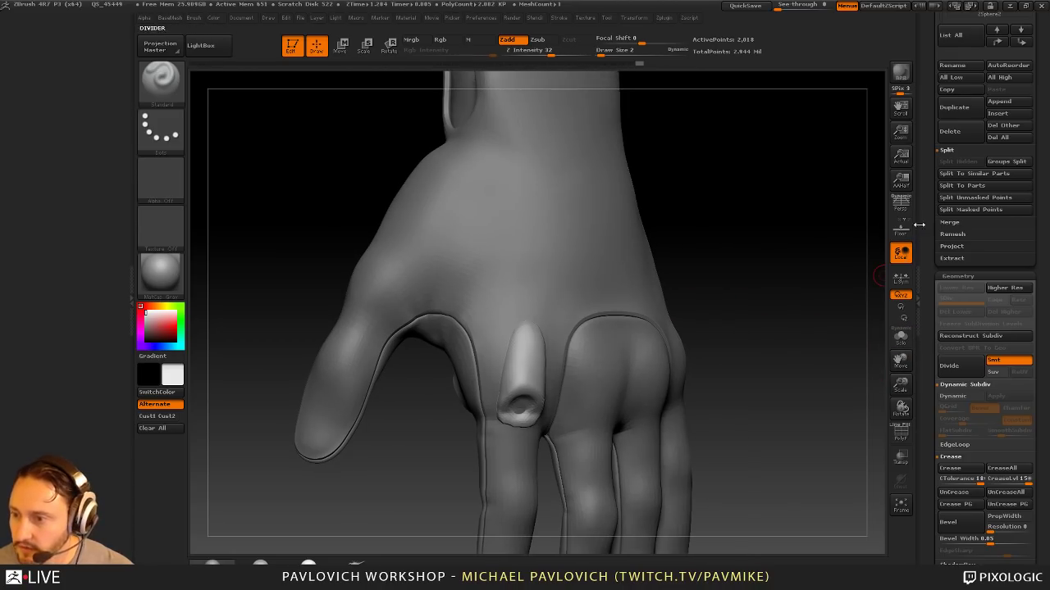
{"action": "left_click_drag", "start_coordinate": [932, 227], "coordinate": [948, 383]}
{"action": "left_click", "coordinate": [1027, 451]}
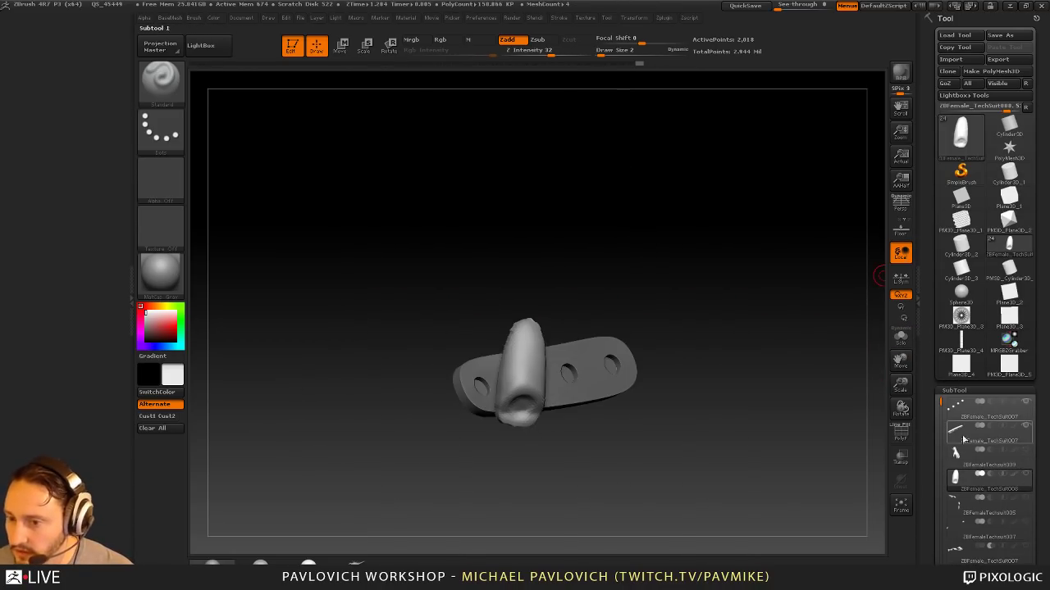
{"action": "left_click_drag", "start_coordinate": [864, 384], "coordinate": [905, 397]}
{"action": "left_click", "coordinate": [1026, 426]}
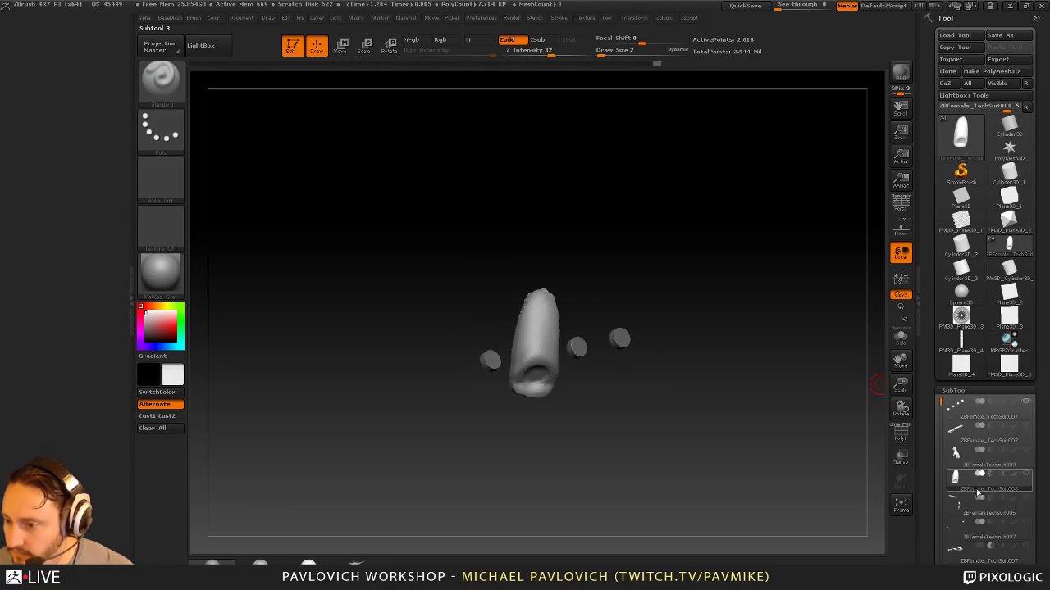
{"action": "left_click", "coordinate": [1025, 499]}
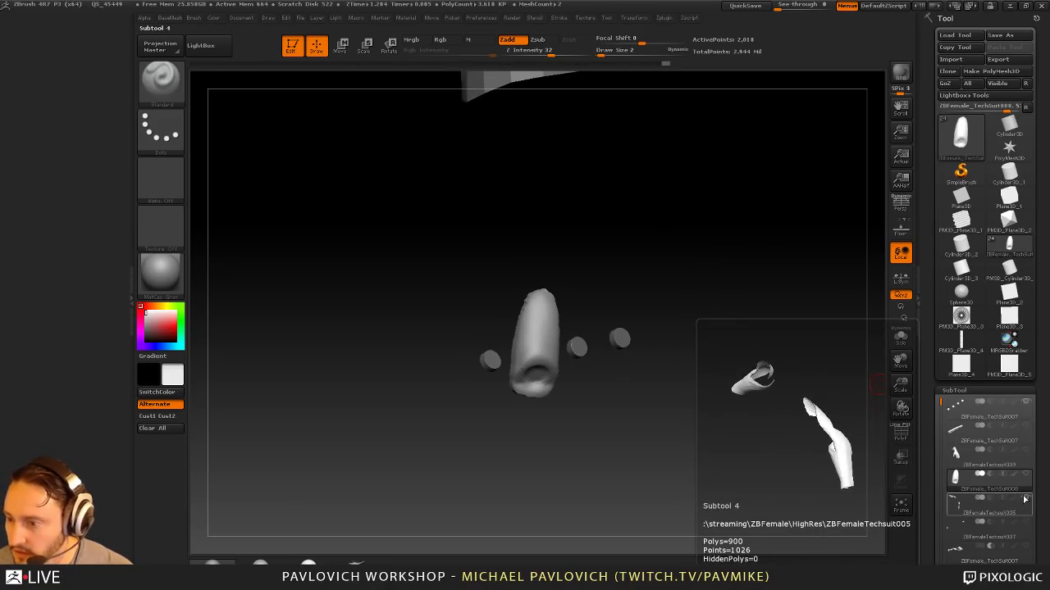
{"action": "left_click", "coordinate": [1026, 497]}
{"action": "left_click", "coordinate": [1026, 451]}
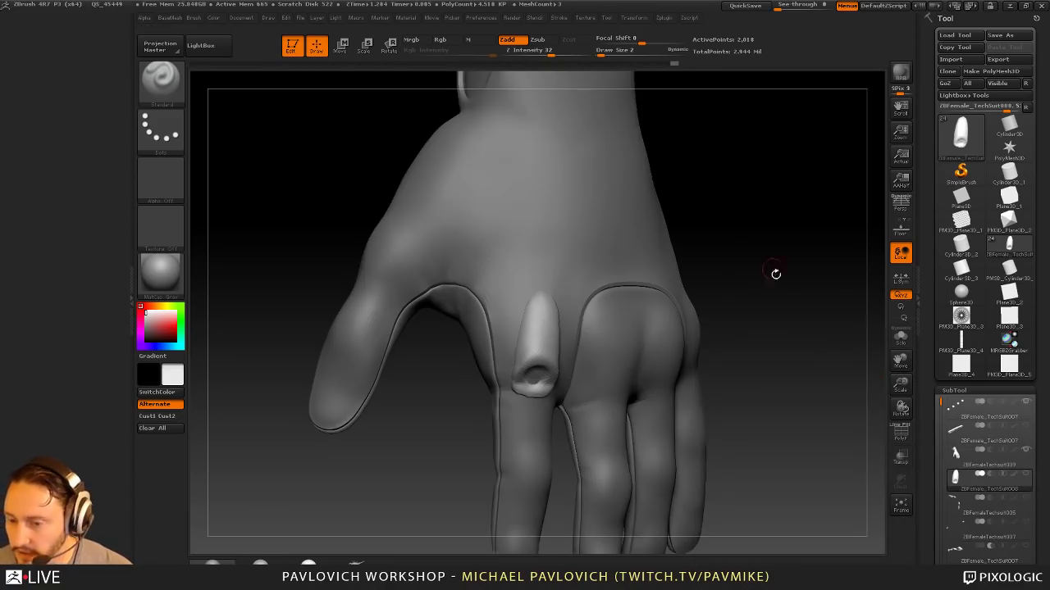
{"action": "left_click_drag", "start_coordinate": [776, 274], "coordinate": [772, 304]}
{"action": "left_click", "coordinate": [1028, 452]}
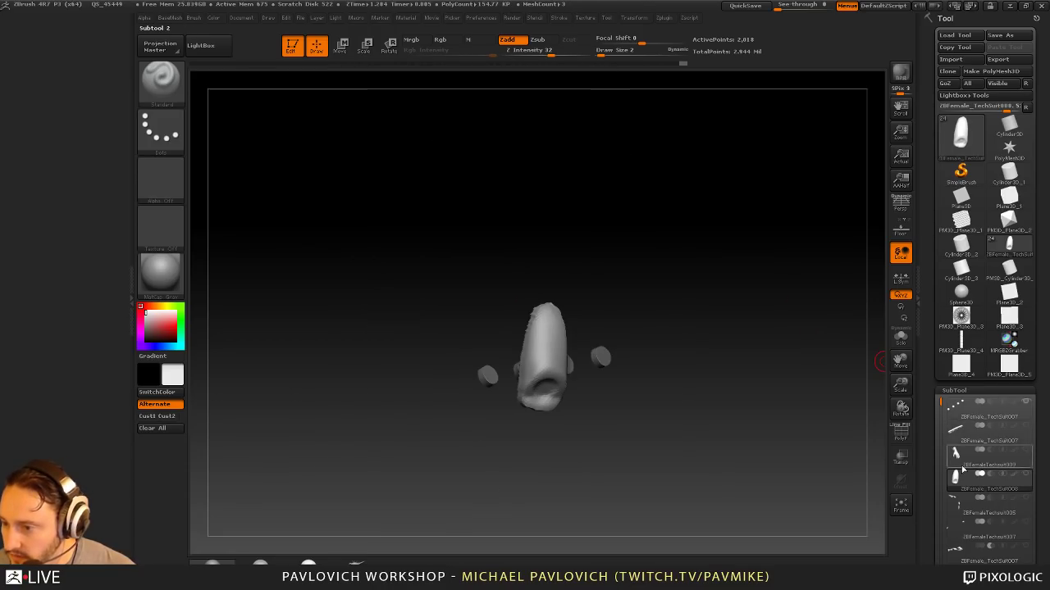
Step: Roll the undo history back to the isolated index knuckle guard before its hidden geometry was deleted
{"action": "left_click_drag", "start_coordinate": [789, 406], "coordinate": [771, 336], "text": "alt"}
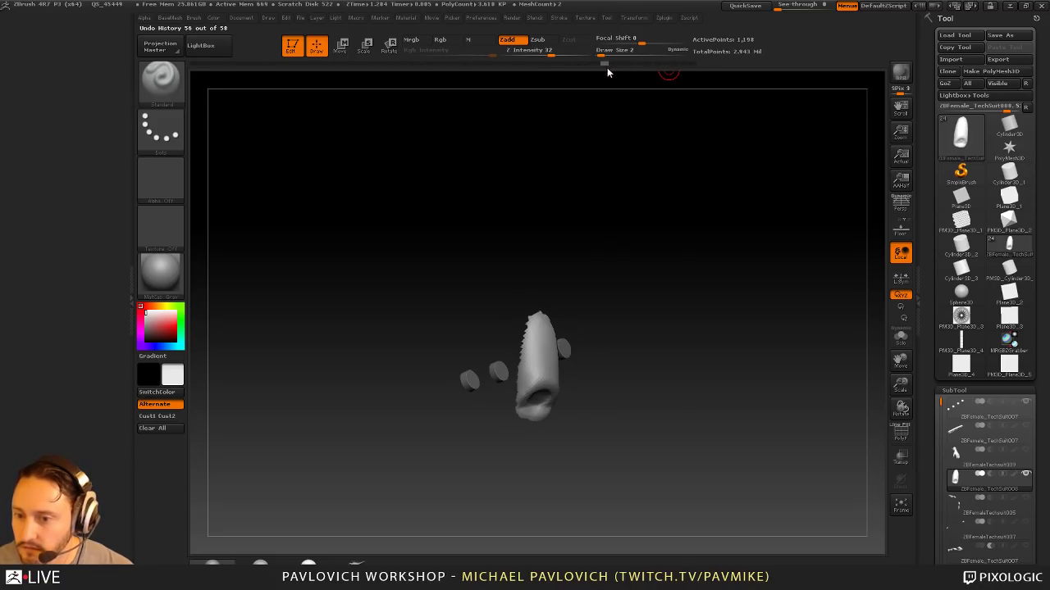
{"action": "mouse_move", "coordinate": [602, 69]}
{"action": "left_mouse_down"}
{"action": "mouse_move", "coordinate": [538, 71]}
{"action": "mouse_move", "coordinate": [550, 71]}
{"action": "left_mouse_up"}
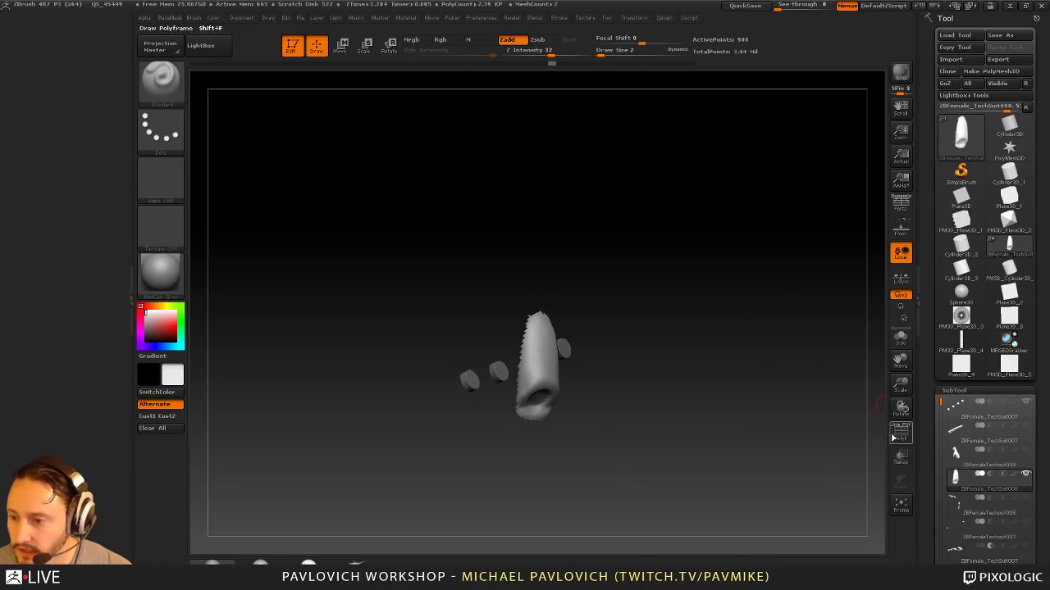
Step: Split the hidden hand geometry from the index knuckle guard into its own subtool
{"action": "key", "text": "1"}
{"action": "left_click", "coordinate": [774, 304]}
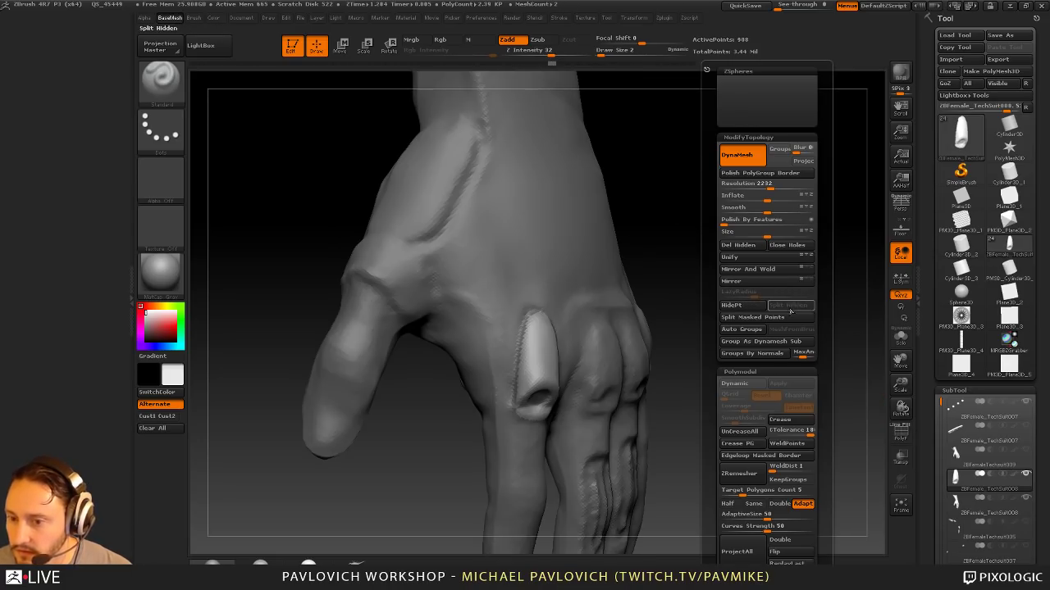
{"action": "mouse_move", "coordinate": [870, 348]}
{"action": "left_mouse_down"}
{"action": "mouse_move", "coordinate": [787, 342]}
{"action": "mouse_move", "coordinate": [850, 344]}
{"action": "left_mouse_up"}
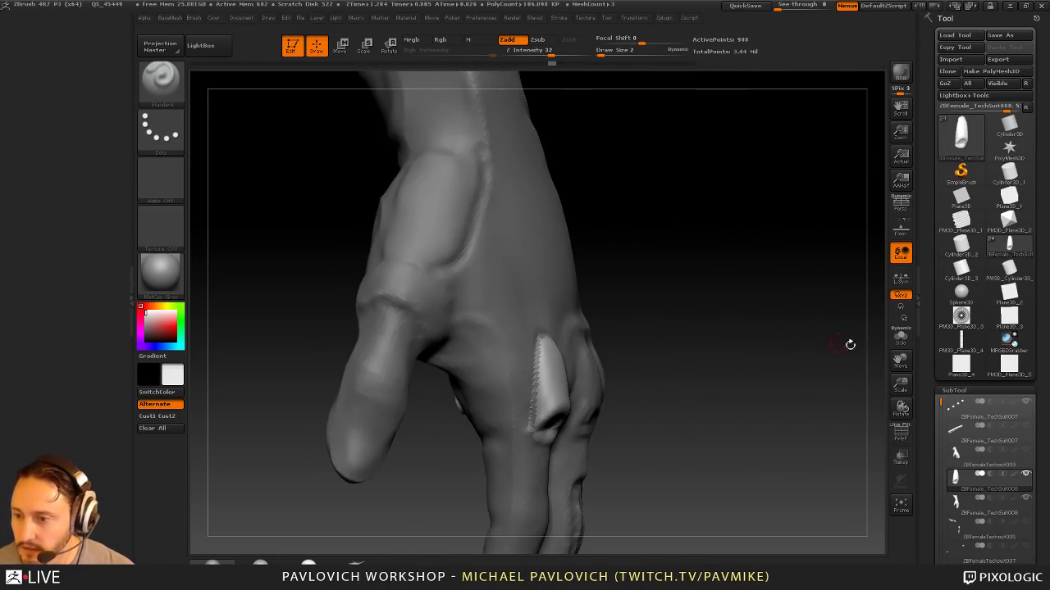
Step: Solo the index knuckle guard, delete its remaining hidden points and close the hole on its underside
{"action": "left_click", "coordinate": [901, 336]}
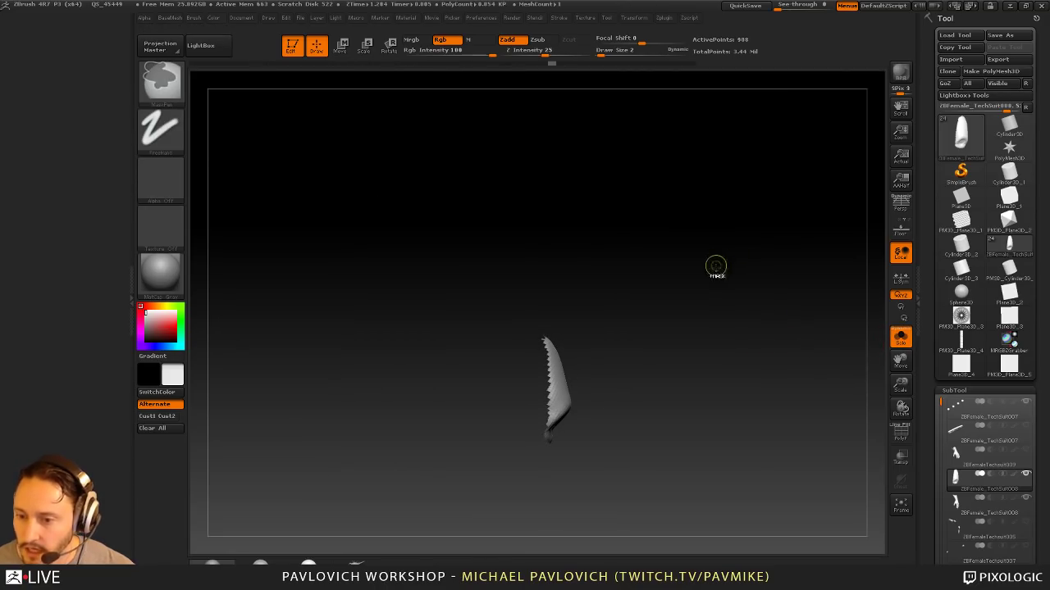
{"action": "mouse_move", "coordinate": [733, 371]}
{"action": "left_mouse_down"}
{"action": "mouse_move", "coordinate": [754, 357]}
{"action": "mouse_move", "coordinate": [717, 349]}
{"action": "left_mouse_up"}
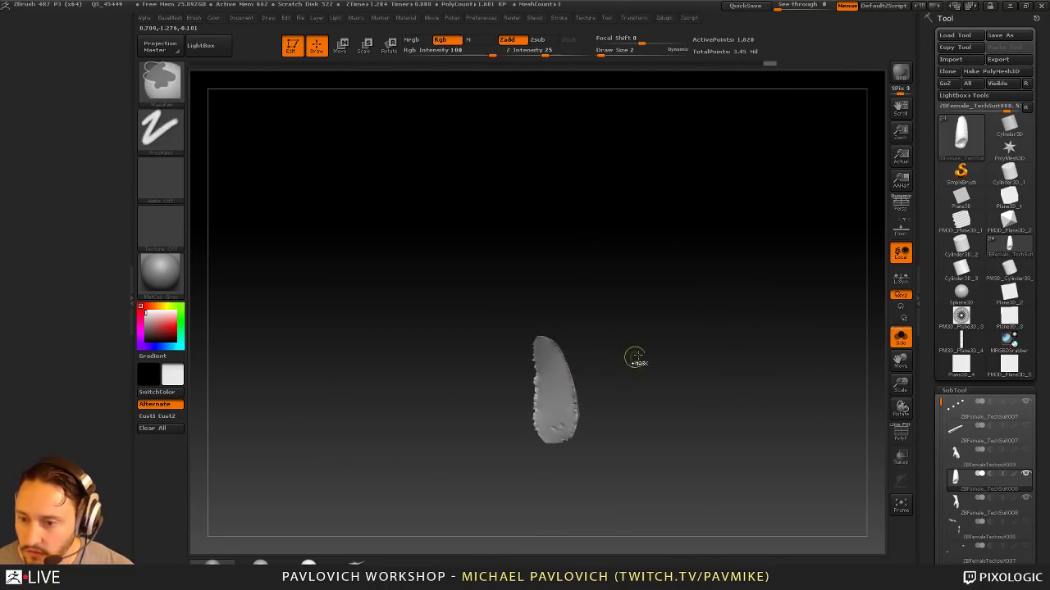
{"action": "key", "text": "ctrl+shift+z"}
{"action": "key", "text": "space"}
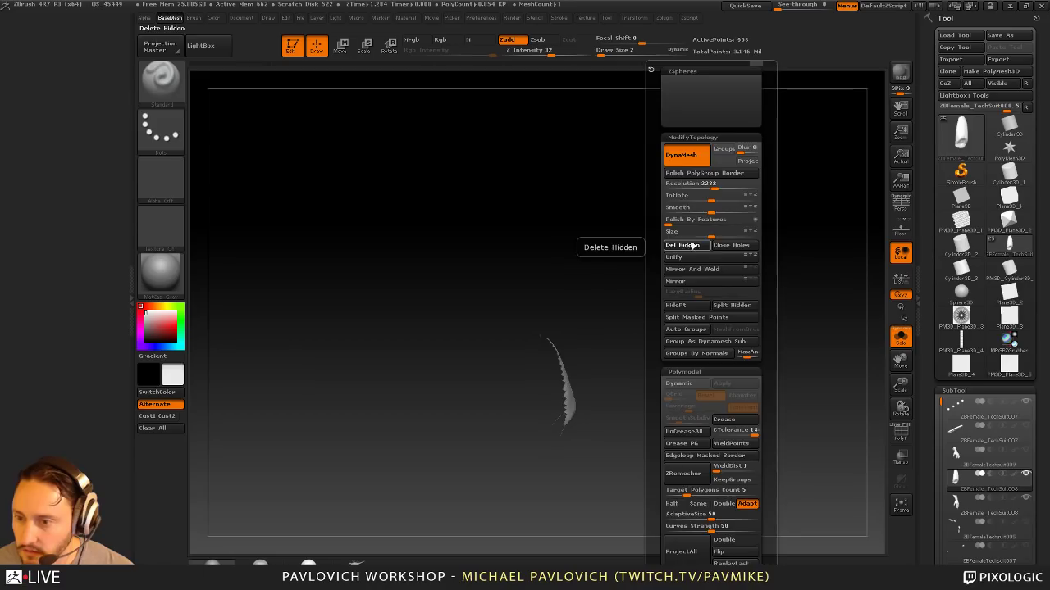
{"action": "left_click", "coordinate": [691, 244]}
{"action": "left_click", "coordinate": [730, 244]}
Step: Extrude the guard's underside with the Move transpose line and remesh the thickened guard with DynaMesh
{"action": "key", "text": "w"}
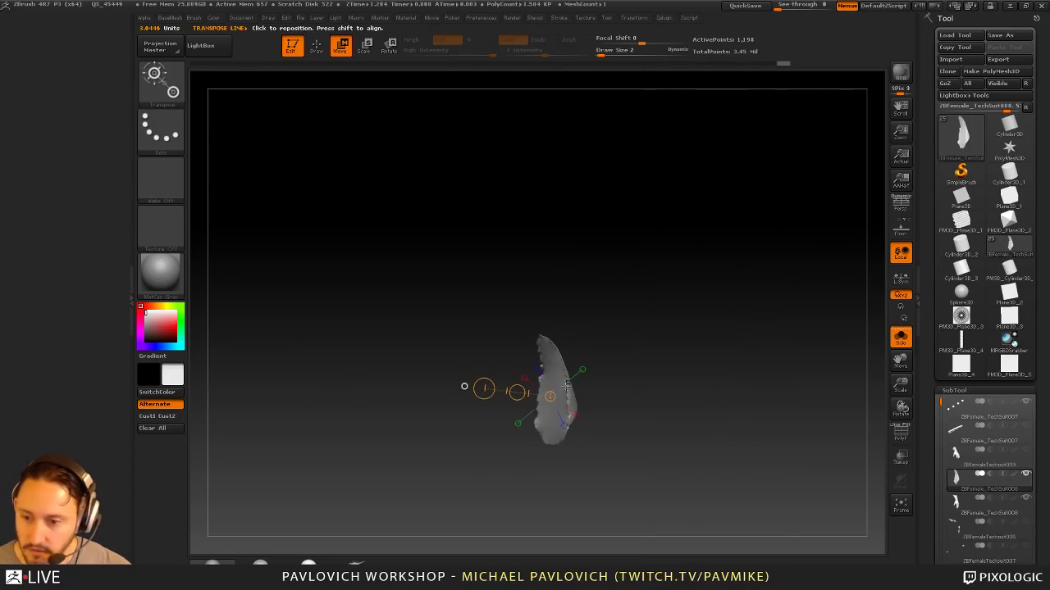
{"action": "left_click_drag", "start_coordinate": [628, 339], "coordinate": [611, 340]}
{"action": "left_click_drag", "start_coordinate": [512, 377], "coordinate": [503, 376], "text": "ctrl"}
{"action": "key", "text": "ctrl+z"}
{"action": "left_click", "coordinate": [909, 434]}
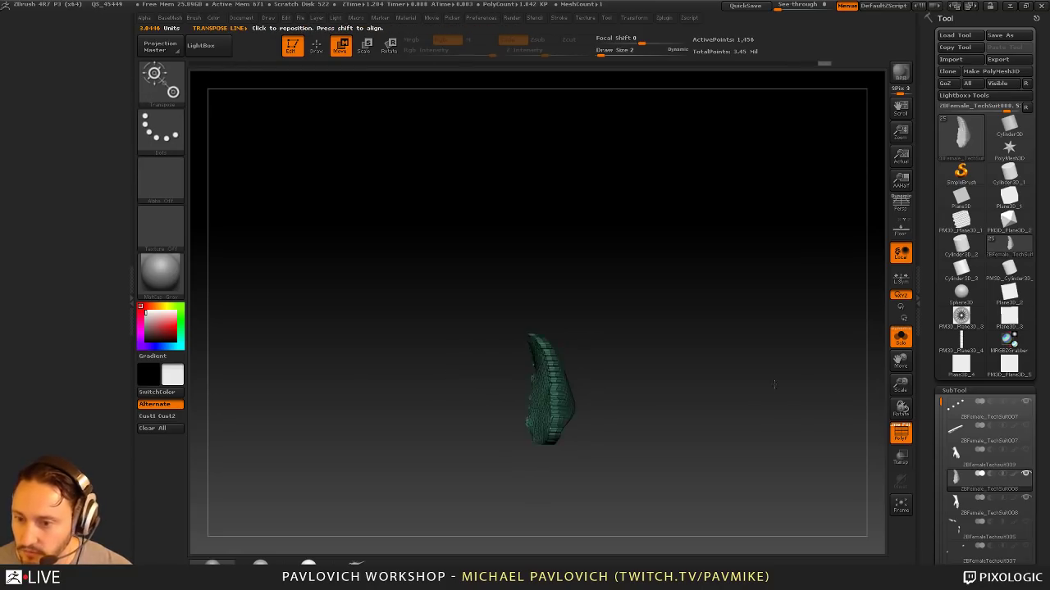
{"action": "left_click_drag", "start_coordinate": [774, 387], "coordinate": [808, 430], "text": "alt"}
{"action": "mouse_move", "coordinate": [808, 431]}
{"action": "left_mouse_down"}
{"action": "mouse_move", "coordinate": [763, 432]}
{"action": "mouse_move", "coordinate": [773, 374]}
{"action": "mouse_move", "coordinate": [708, 310]}
{"action": "mouse_move", "coordinate": [708, 349]}
{"action": "left_mouse_up"}
{"action": "key", "text": "q"}
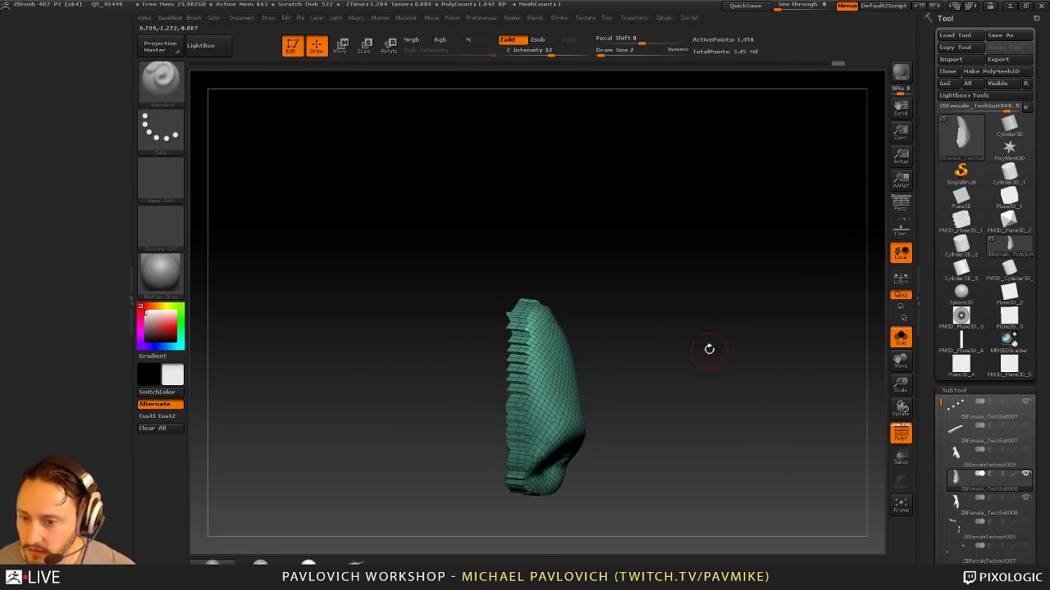
{"action": "mouse_move", "coordinate": [710, 295]}
{"action": "left_mouse_down", "text": "ctrl"}
{"action": "mouse_move", "coordinate": [755, 373]}
{"action": "mouse_move", "coordinate": [764, 343]}
{"action": "mouse_move", "coordinate": [710, 290]}
{"action": "mouse_move", "coordinate": [674, 323]}
{"action": "left_mouse_up", "text": "ctrl"}
Step: Polish the underside of the index knuckle guard with the hPolish brush and bring the hand back into view
{"action": "key", "text": "b"}
{"action": "key", "text": "h"}
{"action": "key", "text": "p"}
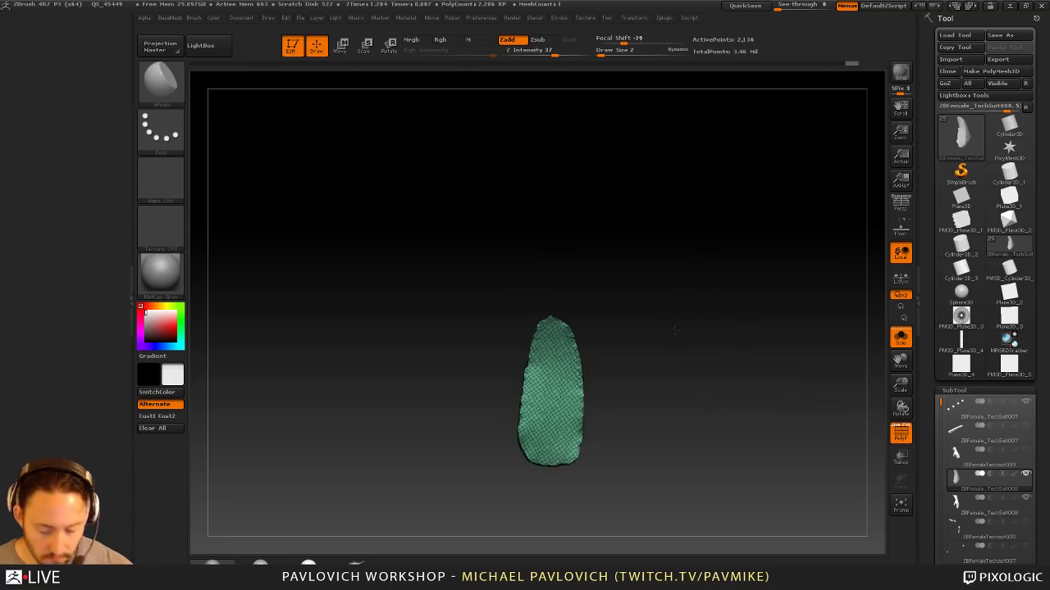
{"action": "key", "text": "s"}
{"action": "mouse_move", "coordinate": [560, 363]}
{"action": "left_mouse_down"}
{"action": "mouse_move", "coordinate": [673, 344]}
{"action": "mouse_move", "coordinate": [697, 316]}
{"action": "mouse_move", "coordinate": [730, 353]}
{"action": "left_mouse_up"}
{"action": "left_click_drag", "start_coordinate": [730, 353], "coordinate": [800, 275]}
{"action": "left_click", "coordinate": [894, 432]}
{"action": "left_click", "coordinate": [900, 337]}
Step: Select the hand subtool and smooth the cut patch beneath the index knuckle guard at a draw size of 7
{"action": "left_click", "coordinate": [673, 350], "text": "alt"}
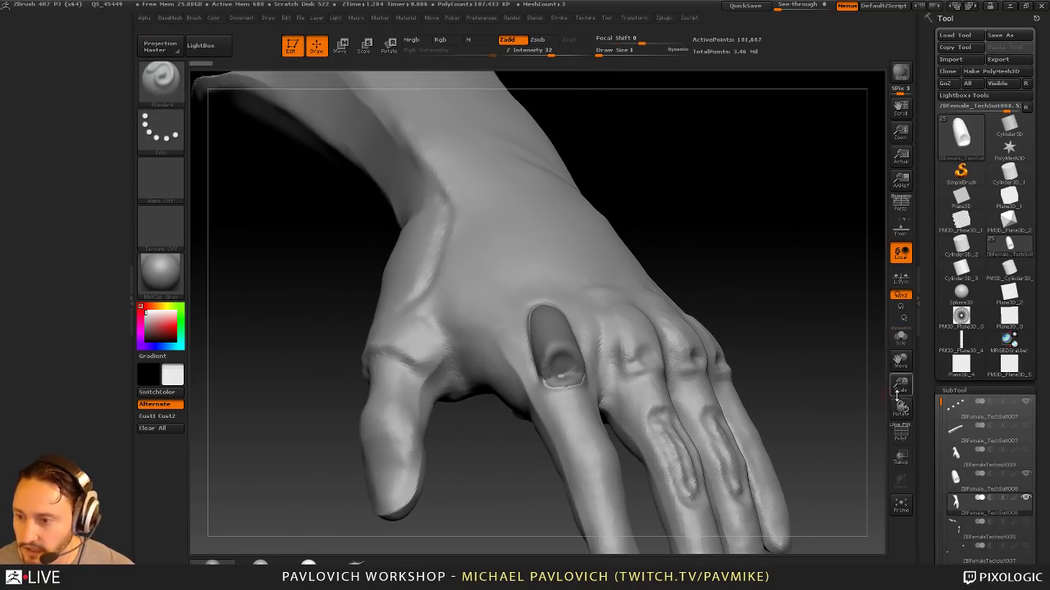
{"action": "left_click", "coordinate": [900, 336]}
{"action": "key", "text": "["}
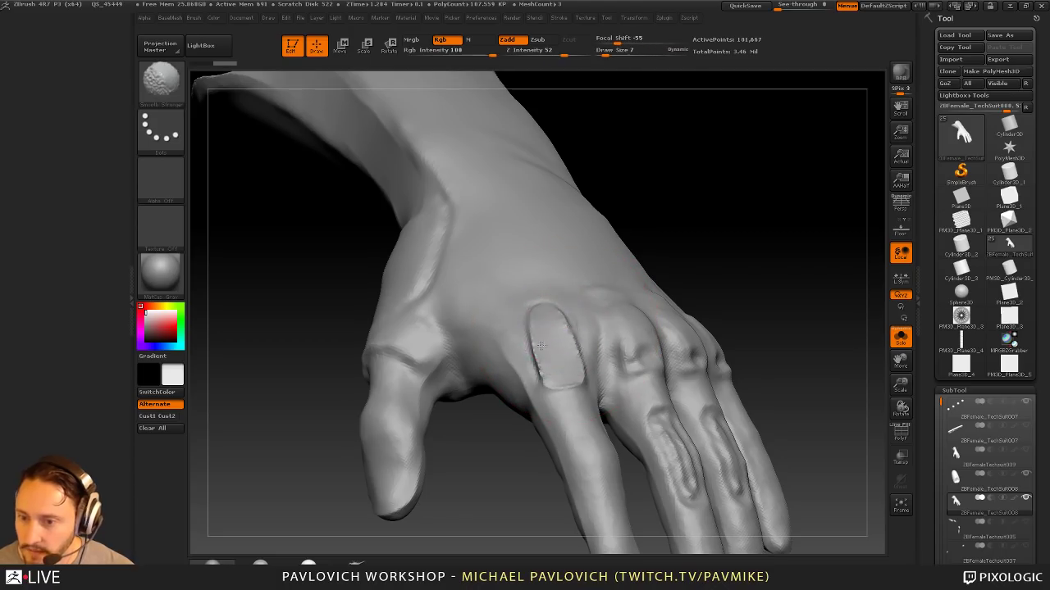
{"action": "left_click_drag", "start_coordinate": [563, 326], "coordinate": [568, 374], "text": "shift"}
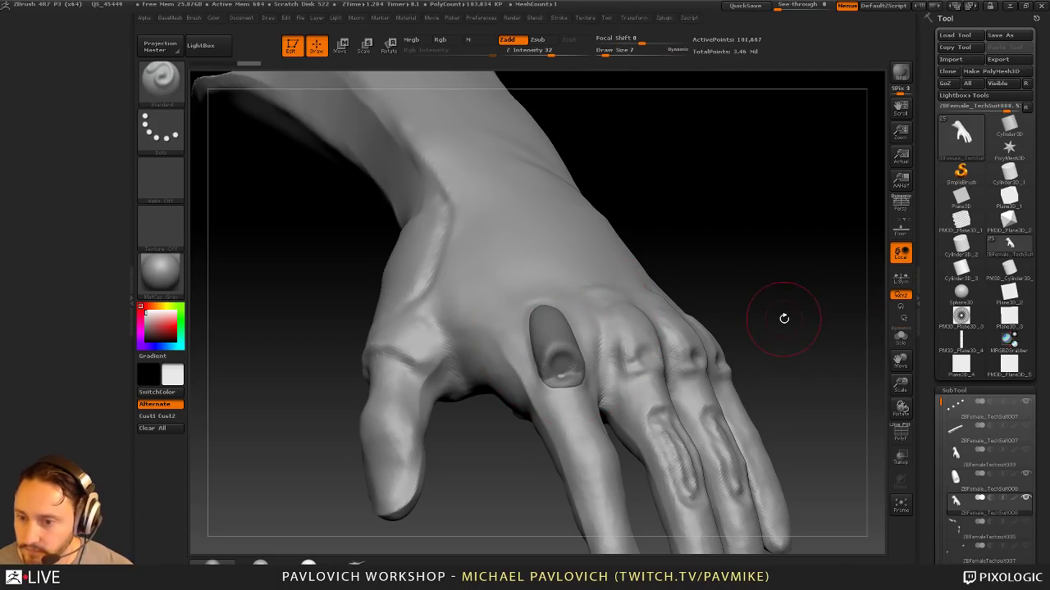
{"action": "key", "text": "["}
{"action": "mouse_move", "coordinate": [857, 314]}
{"action": "left_mouse_down"}
{"action": "mouse_move", "coordinate": [769, 316]}
{"action": "mouse_move", "coordinate": [828, 275]}
{"action": "mouse_move", "coordinate": [797, 214]}
{"action": "mouse_move", "coordinate": [844, 310]}
{"action": "left_mouse_up"}
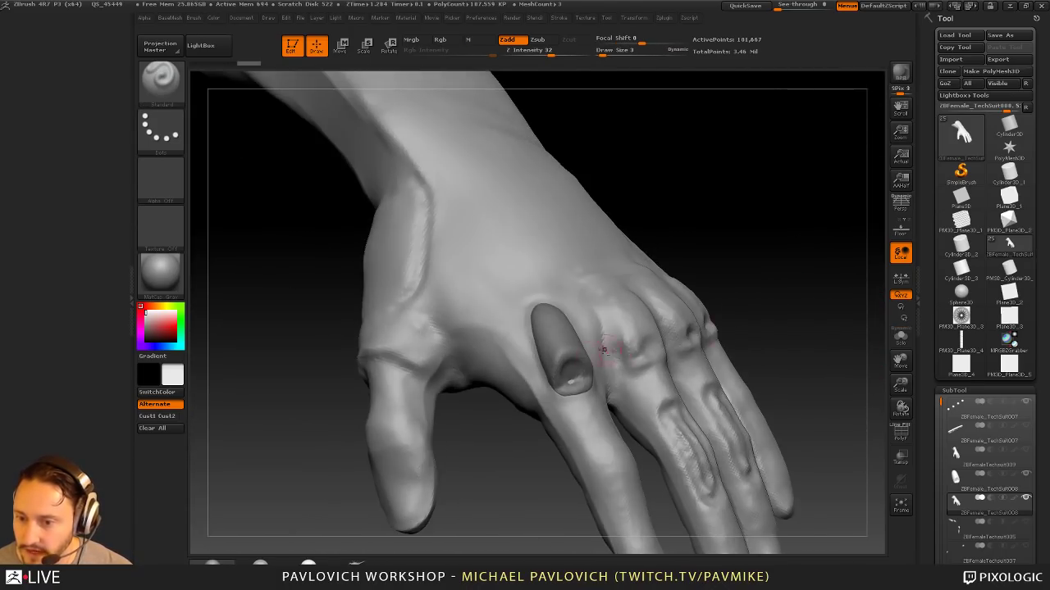
Step: Select the index knuckle guard and smooth the rim of its hollow at a draw size of 5
{"action": "left_click", "coordinate": [565, 351], "text": "alt"}
{"action": "mouse_move", "coordinate": [775, 277]}
{"action": "left_mouse_down"}
{"action": "mouse_move", "coordinate": [794, 277]}
{"action": "mouse_move", "coordinate": [758, 269]}
{"action": "left_mouse_up"}
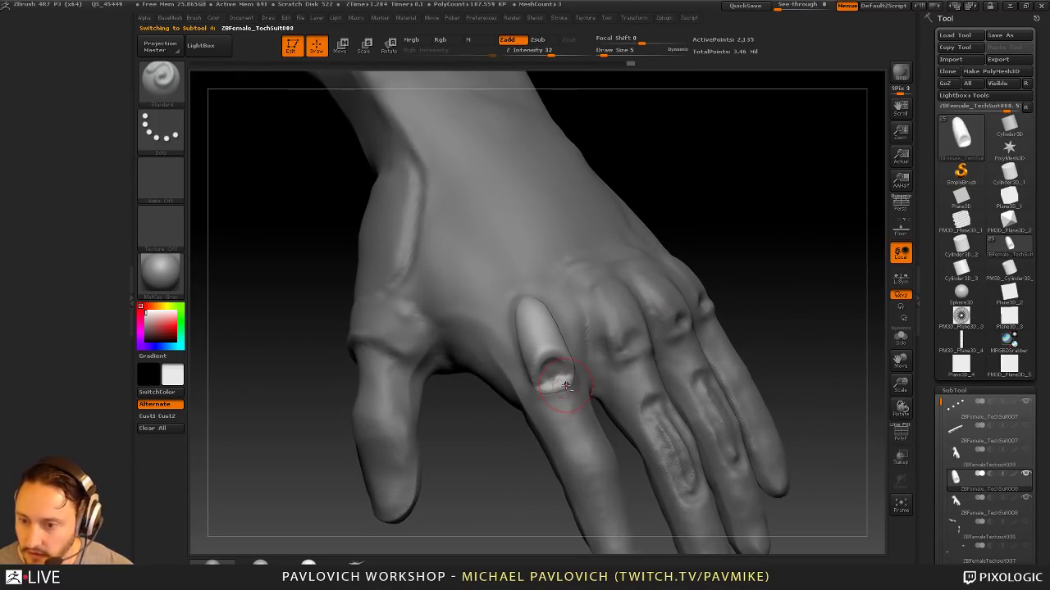
{"action": "left_click_drag", "start_coordinate": [807, 243], "coordinate": [799, 283]}
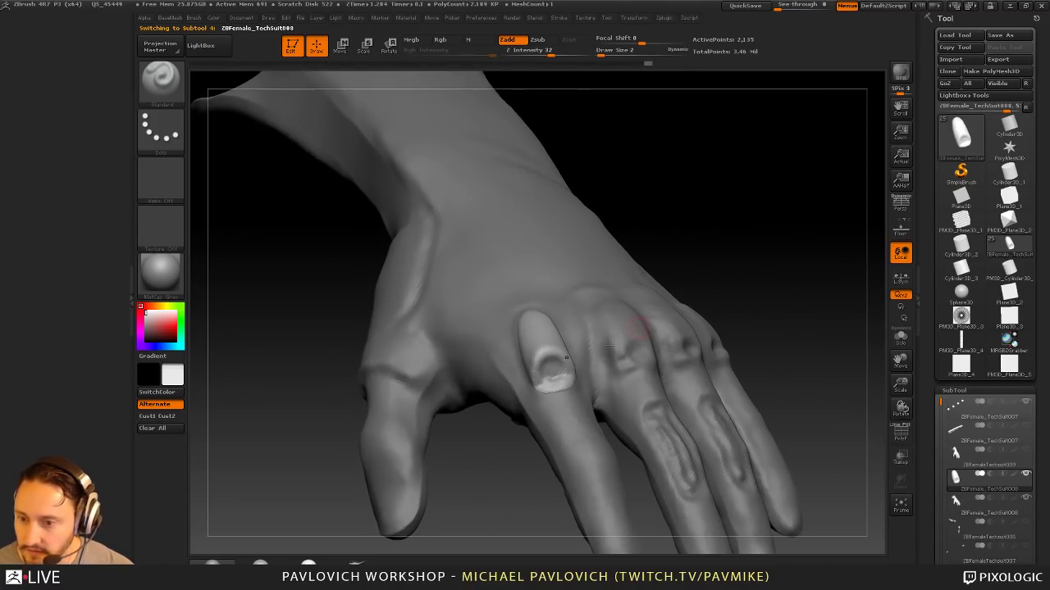
{"action": "left_click_drag", "start_coordinate": [563, 360], "coordinate": [551, 373], "text": "shift"}
{"action": "mouse_move", "coordinate": [799, 254]}
{"action": "left_mouse_down"}
{"action": "mouse_move", "coordinate": [800, 287]}
{"action": "mouse_move", "coordinate": [738, 283]}
{"action": "left_mouse_up"}
Step: Build up the lower lip of the guard's hollow with the Clay brush at a draw size of 2
{"action": "key", "text": "b"}
{"action": "key", "text": "c"}
{"action": "key", "text": "l"}
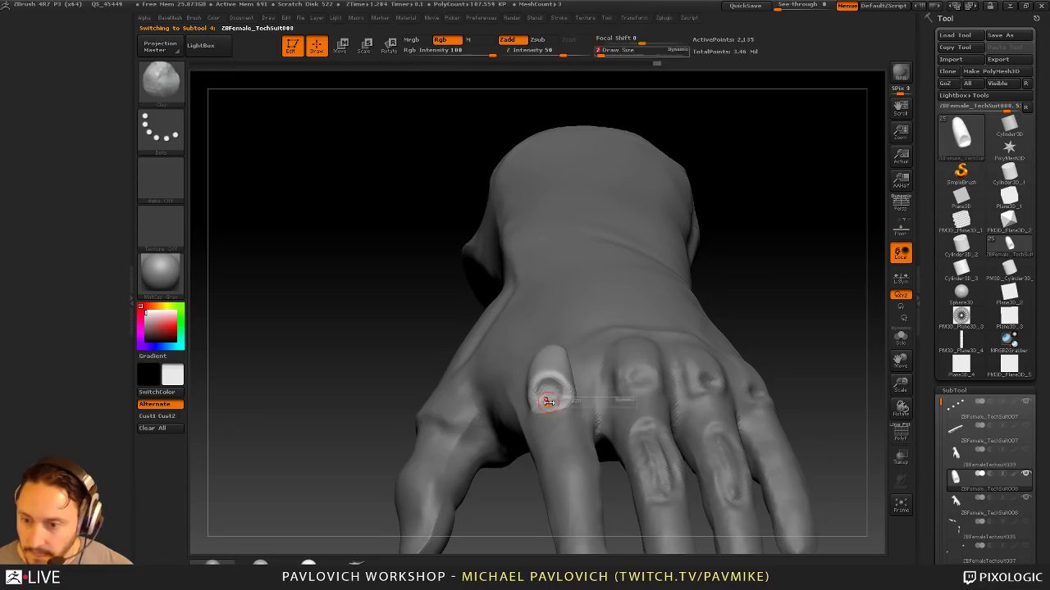
{"action": "left_click_drag", "start_coordinate": [549, 398], "coordinate": [550, 397]}
Step: Switch to the Standard brush and smooth the lower edge of the index knuckle guard
{"action": "mouse_move", "coordinate": [760, 287]}
{"action": "left_mouse_down"}
{"action": "mouse_move", "coordinate": [779, 293]}
{"action": "mouse_move", "coordinate": [789, 222]}
{"action": "mouse_move", "coordinate": [583, 348]}
{"action": "mouse_move", "coordinate": [595, 336]}
{"action": "mouse_move", "coordinate": [570, 364]}
{"action": "left_mouse_up"}
{"action": "key", "text": "s"}
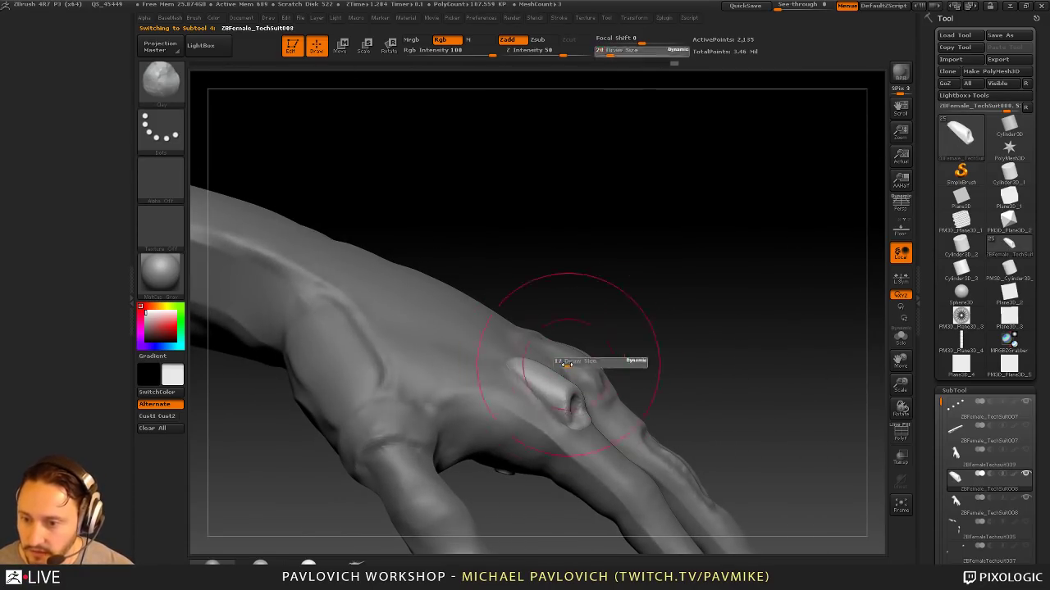
{"action": "key", "text": "b"}
{"action": "key", "text": "m"}
{"action": "key", "text": "v"}
{"action": "mouse_move", "coordinate": [722, 277]}
{"action": "left_mouse_down"}
{"action": "mouse_move", "coordinate": [611, 320]}
{"action": "mouse_move", "coordinate": [569, 359]}
{"action": "mouse_move", "coordinate": [738, 283]}
{"action": "mouse_move", "coordinate": [603, 340]}
{"action": "mouse_move", "coordinate": [677, 339]}
{"action": "mouse_move", "coordinate": [740, 304]}
{"action": "mouse_move", "coordinate": [640, 348]}
{"action": "mouse_move", "coordinate": [702, 329]}
{"action": "left_mouse_up"}
{"action": "key", "text": "b"}
{"action": "key", "text": "s"}
{"action": "key", "text": "t"}
{"action": "key", "text": "s"}
{"action": "left_click_drag", "start_coordinate": [517, 408], "coordinate": [498, 406], "text": "shift"}
Step: Adjust the finger end of the index knuckle guard with the Move brush at a draw size of 3
{"action": "mouse_move", "coordinate": [792, 321]}
{"action": "left_mouse_down"}
{"action": "mouse_move", "coordinate": [836, 309]}
{"action": "mouse_move", "coordinate": [787, 342]}
{"action": "mouse_move", "coordinate": [791, 309]}
{"action": "mouse_move", "coordinate": [748, 266]}
{"action": "mouse_move", "coordinate": [763, 253]}
{"action": "mouse_move", "coordinate": [769, 200]}
{"action": "left_mouse_up"}
{"action": "key", "text": "b"}
{"action": "key", "text": "m"}
{"action": "key", "text": "v"}
{"action": "left_click_drag", "start_coordinate": [544, 381], "coordinate": [548, 384]}
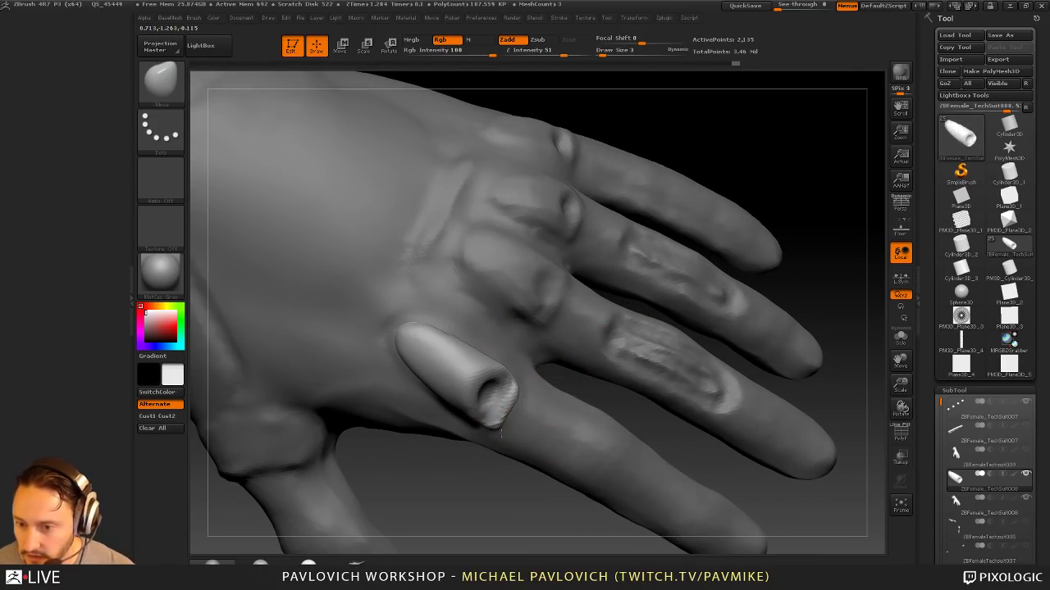
{"action": "left_click_drag", "start_coordinate": [498, 497], "coordinate": [513, 476]}
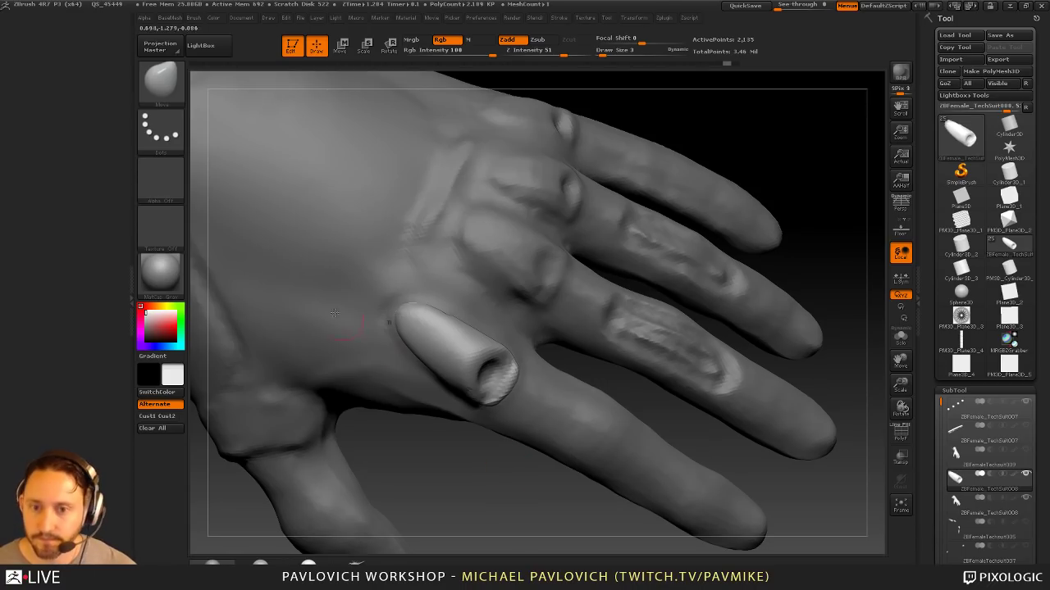
Step: Open the curve settings of the Move brush
{"action": "left_click", "coordinate": [194, 17]}
{"action": "left_click", "coordinate": [192, 34]}
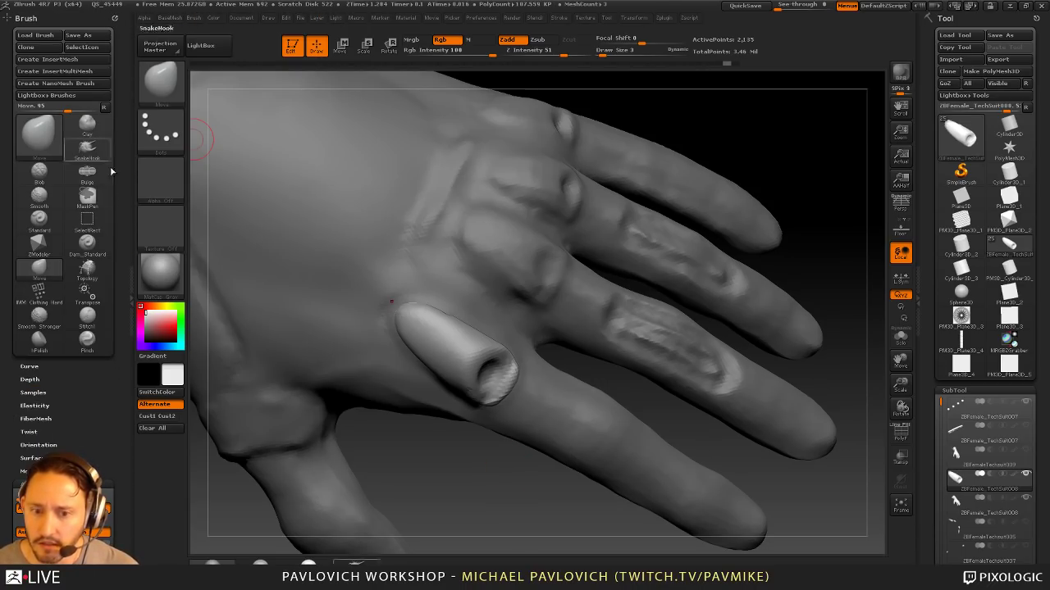
{"action": "left_click", "coordinate": [32, 366]}
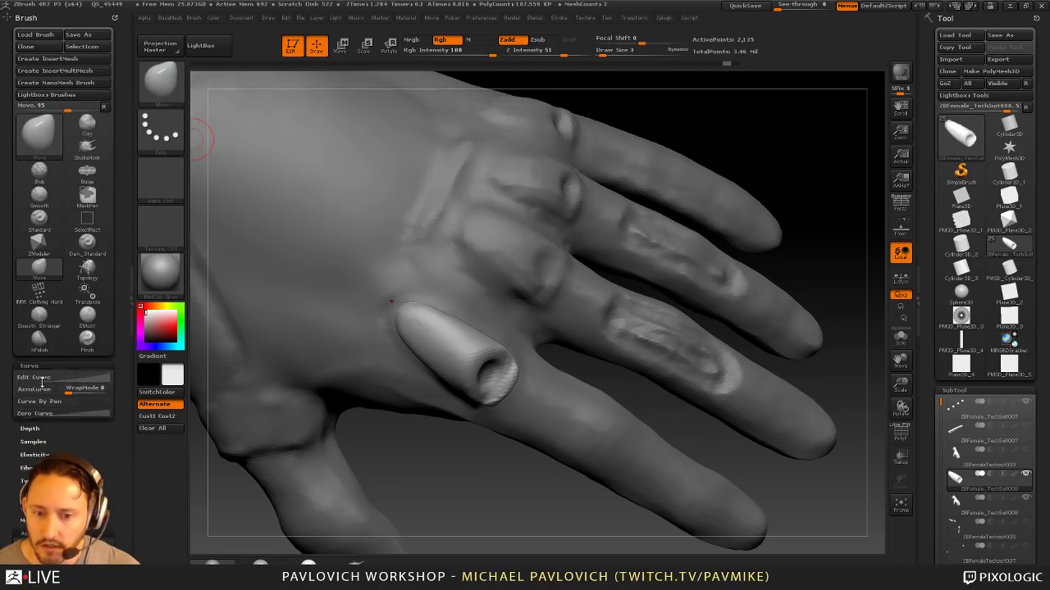
{"action": "left_click_drag", "start_coordinate": [523, 478], "coordinate": [512, 467]}
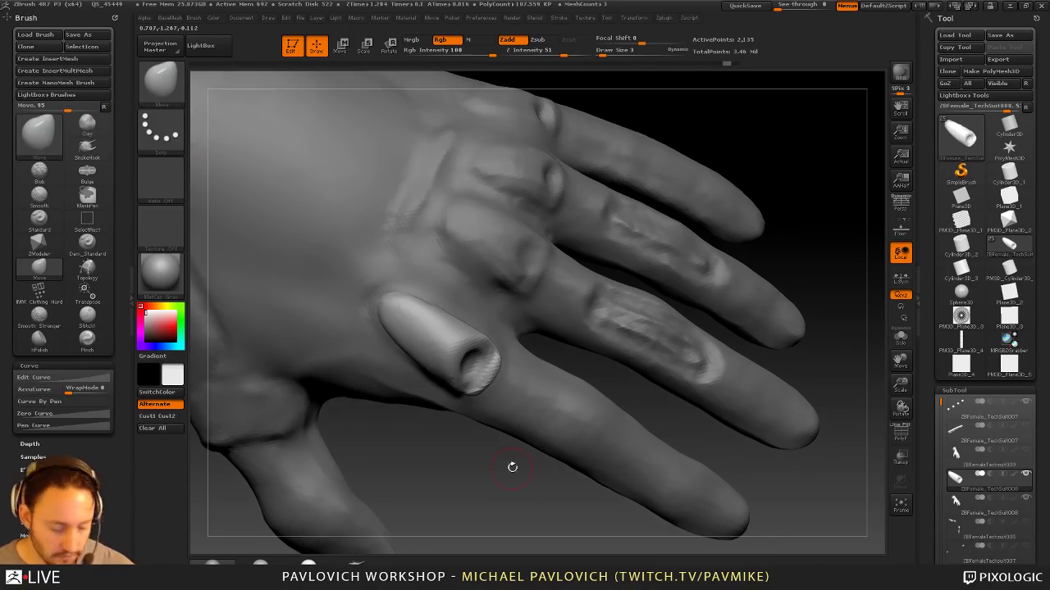
Step: Try to pull the lower edge of the index knuckle guard outward with the Move brush at draw sizes 1 and 2
{"action": "left_click_drag", "start_coordinate": [472, 396], "coordinate": [489, 407], "text": "shift"}
{"action": "key", "text": "s"}
{"action": "left_click", "coordinate": [481, 402]}
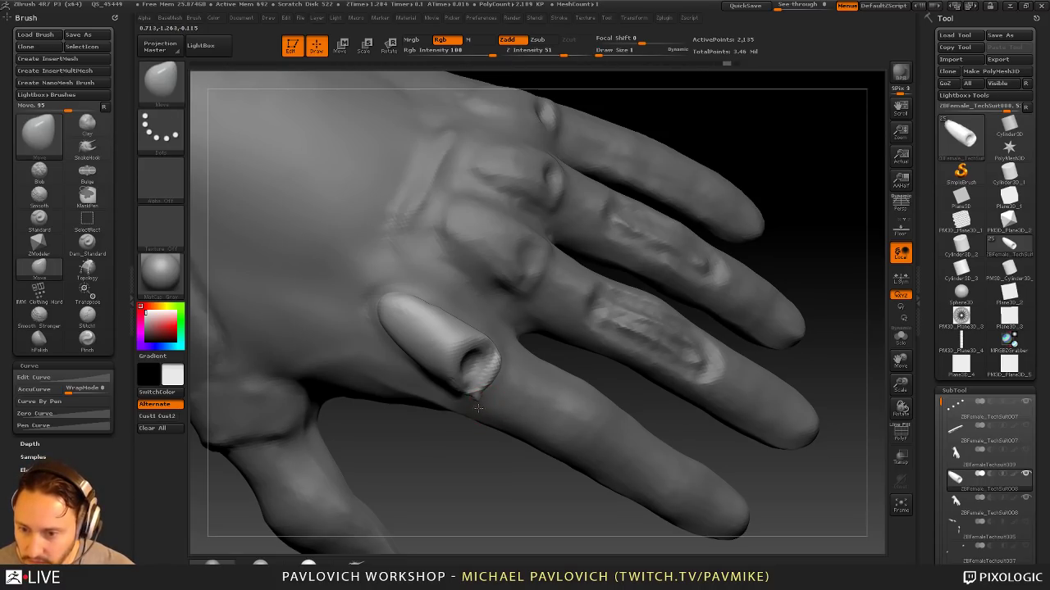
{"action": "key", "text": "ctrl+z"}
{"action": "key", "text": "s"}
{"action": "left_click_drag", "start_coordinate": [486, 408], "coordinate": [490, 409]}
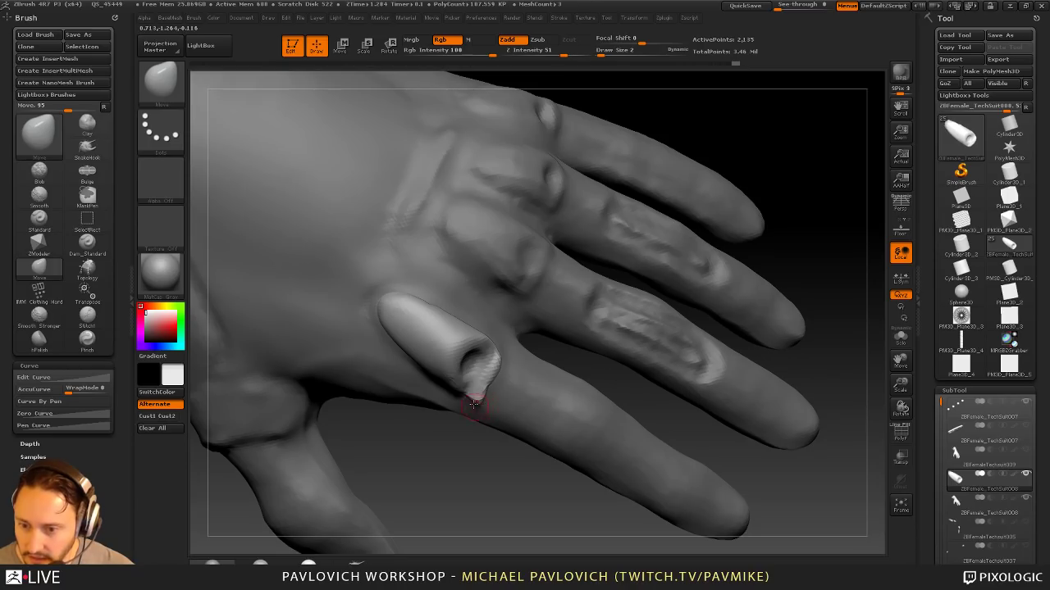
{"action": "key", "text": "ctrl+z"}
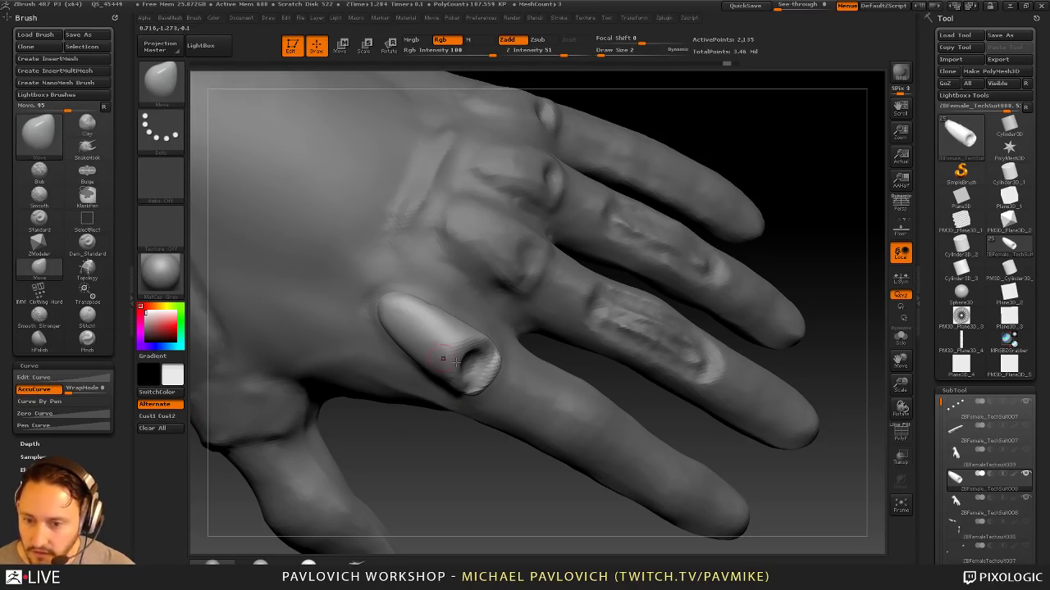
Step: Turn on AccuCurve for the Move brush and pull the corners of the guard's lower lip into sharp points
{"action": "key", "text": "s"}
{"action": "mouse_move", "coordinate": [479, 396]}
{"action": "left_mouse_down"}
{"action": "mouse_move", "coordinate": [501, 386]}
{"action": "mouse_move", "coordinate": [515, 356]}
{"action": "left_mouse_up"}
{"action": "key", "text": "s"}
{"action": "key", "text": "s"}
{"action": "left_click_drag", "start_coordinate": [476, 447], "coordinate": [478, 366]}
{"action": "left_click_drag", "start_coordinate": [477, 395], "coordinate": [478, 400]}
{"action": "left_click_drag", "start_coordinate": [579, 308], "coordinate": [529, 385]}
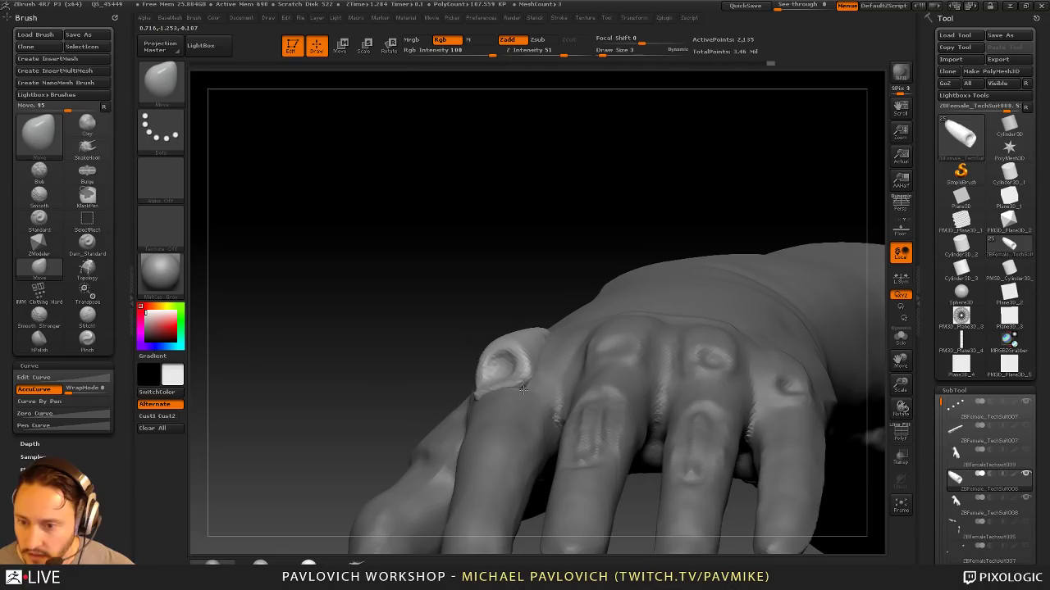
{"action": "left_click_drag", "start_coordinate": [407, 375], "coordinate": [480, 399]}
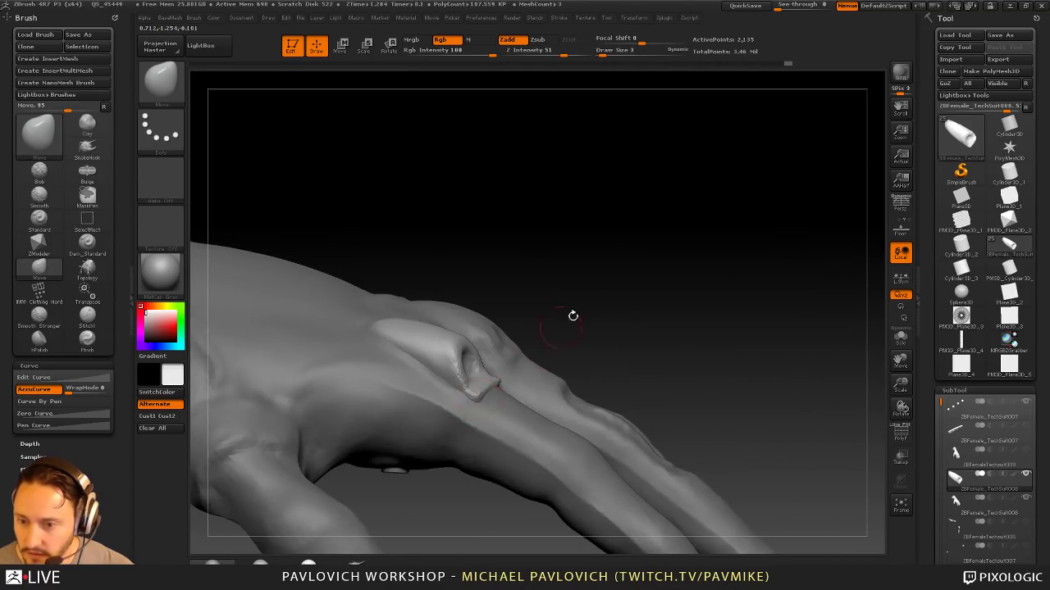
{"action": "left_click_drag", "start_coordinate": [573, 316], "coordinate": [516, 381]}
{"action": "left_click_drag", "start_coordinate": [427, 361], "coordinate": [406, 471]}
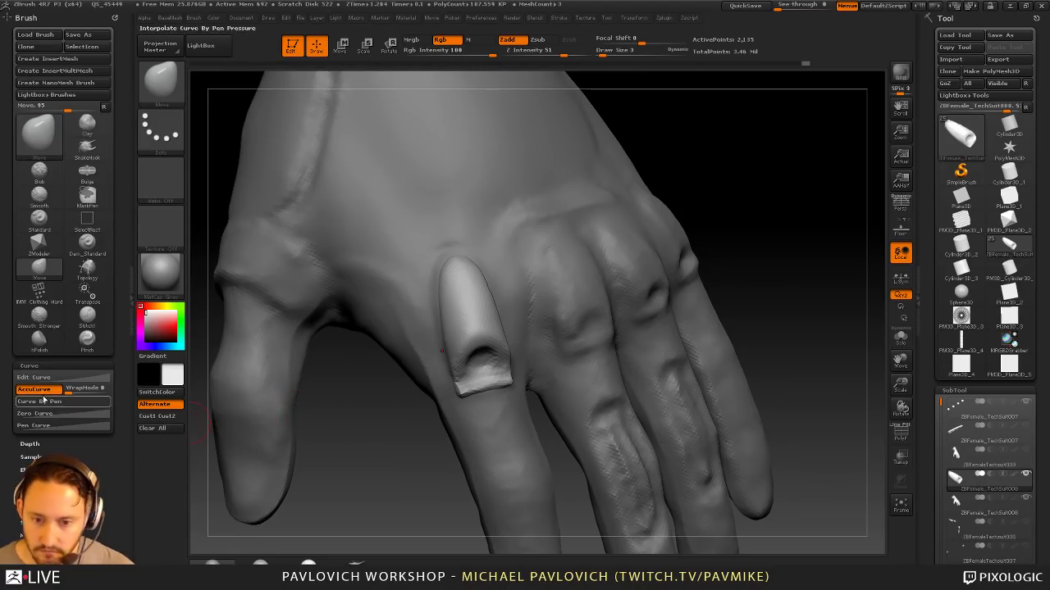
Step: Turn off AccuCurve and reshape the guard's lower lip with the Move brush at draw sizes 4 and 2
{"action": "left_click", "coordinate": [42, 391]}
{"action": "left_click_drag", "start_coordinate": [773, 292], "coordinate": [738, 263]}
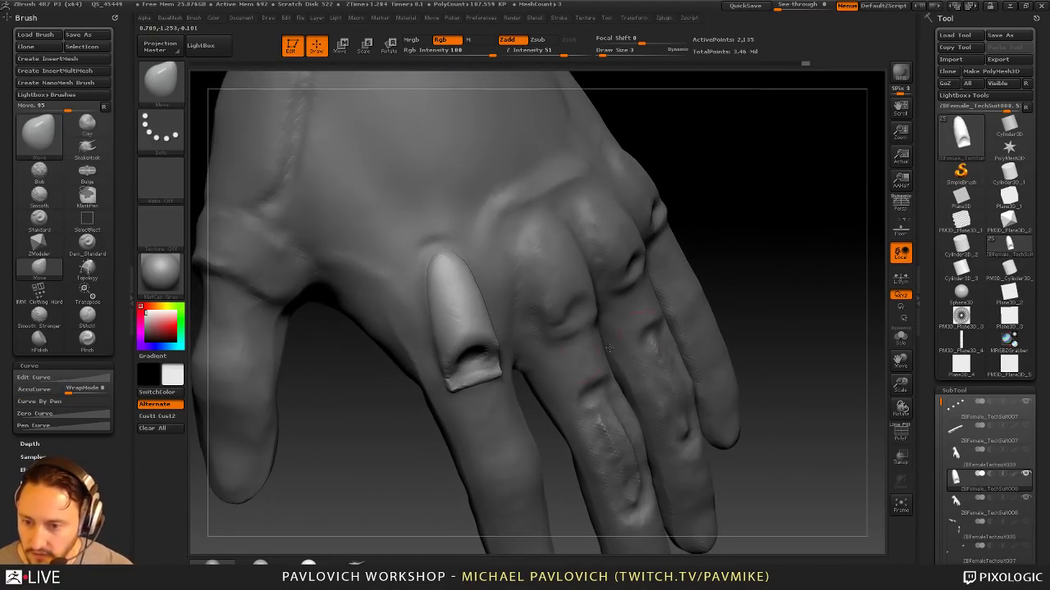
{"action": "key", "text": "s"}
{"action": "right_click_drag", "start_coordinate": [500, 412], "coordinate": [476, 405]}
{"action": "key", "text": "s"}
{"action": "left_click", "coordinate": [471, 405]}
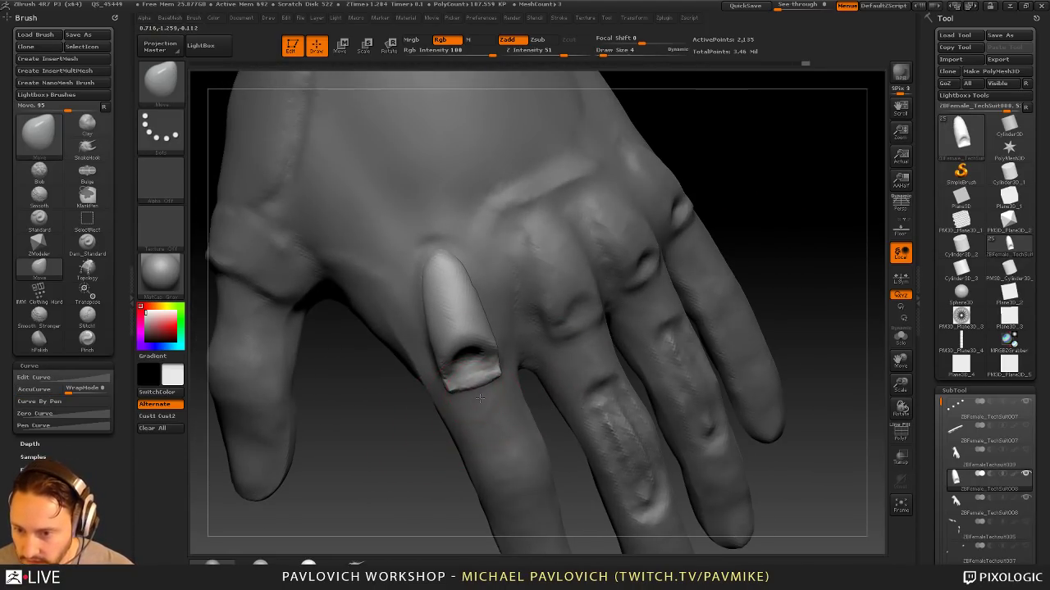
{"action": "key", "text": "["}
{"action": "key", "text": "["}
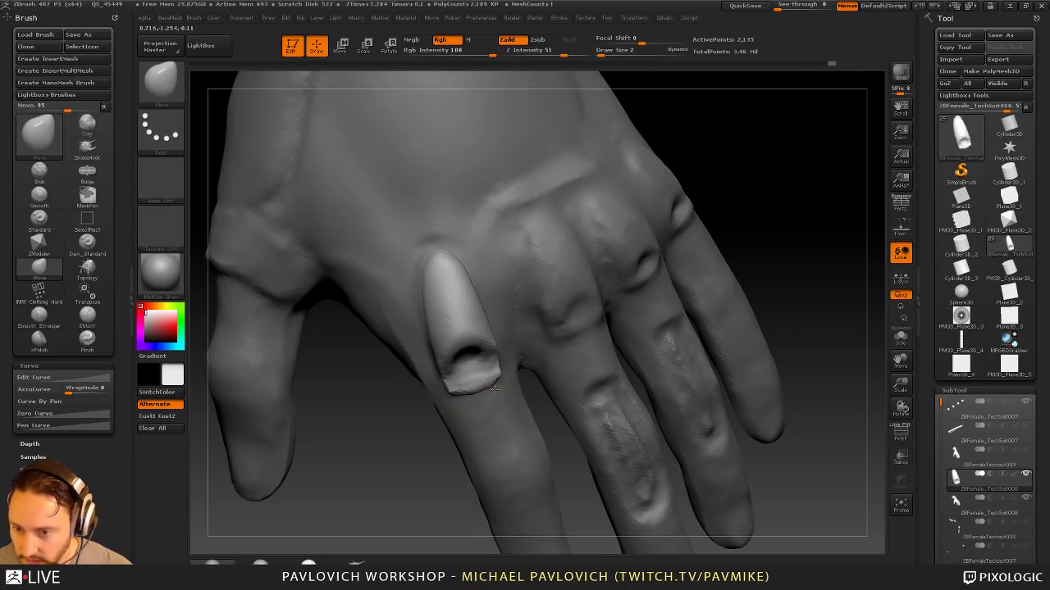
Step: Push the guard's lower lip up toward the hollow with the Move brush at a draw size of 7
{"action": "right_click_drag", "start_coordinate": [466, 423], "coordinate": [553, 403]}
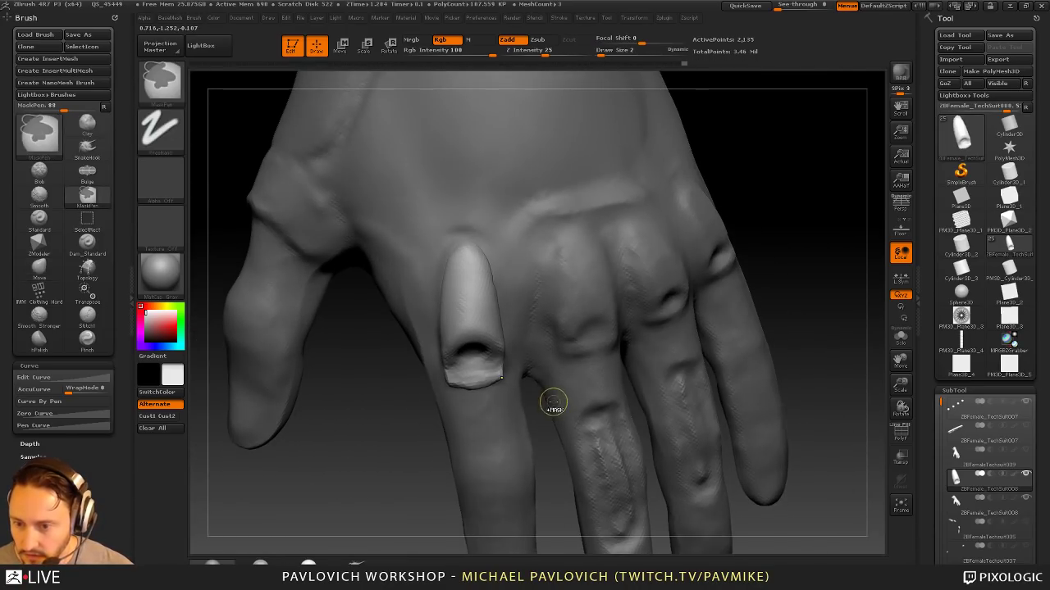
{"action": "key", "text": "s"}
{"action": "left_click", "coordinate": [475, 402]}
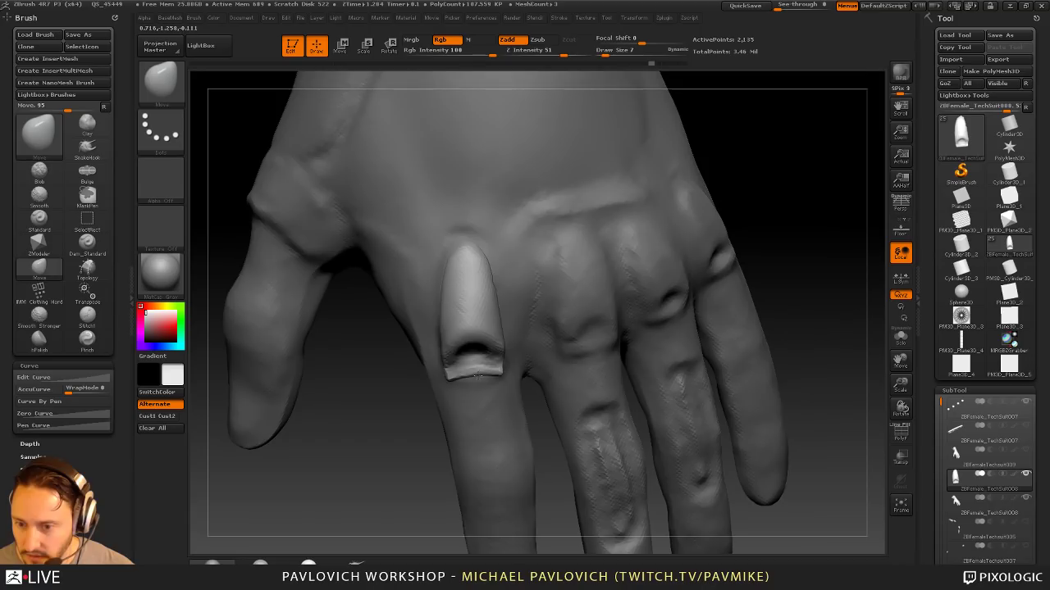
{"action": "left_click_drag", "start_coordinate": [478, 376], "coordinate": [478, 374]}
{"action": "mouse_move", "coordinate": [478, 374]}
{"action": "right_mouse_down"}
{"action": "mouse_move", "coordinate": [484, 287]}
{"action": "mouse_move", "coordinate": [511, 337]}
{"action": "mouse_move", "coordinate": [483, 370]}
{"action": "right_mouse_up"}
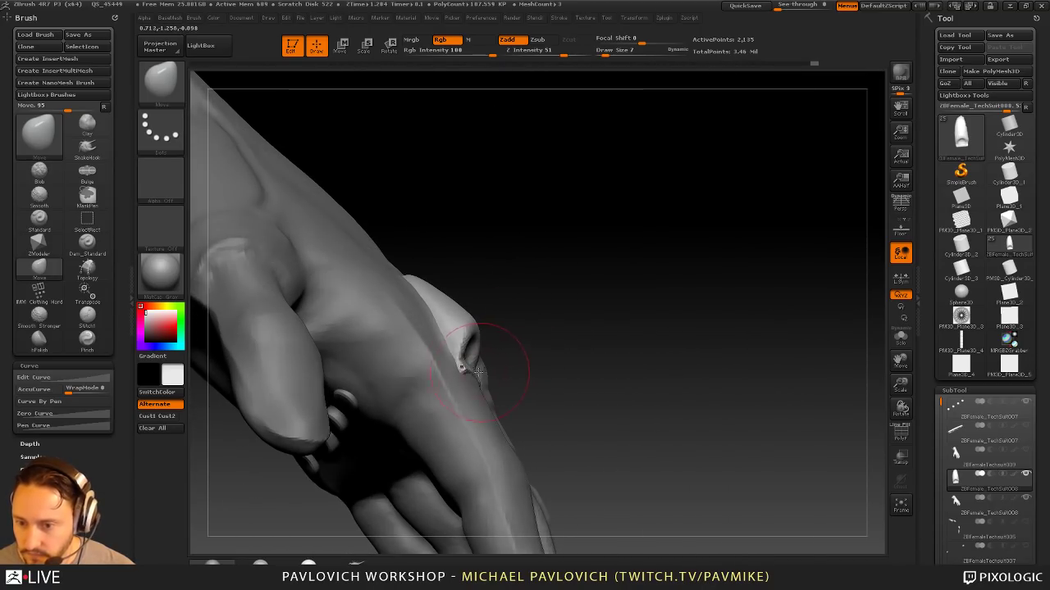
{"action": "left_click_drag", "start_coordinate": [519, 322], "coordinate": [464, 386]}
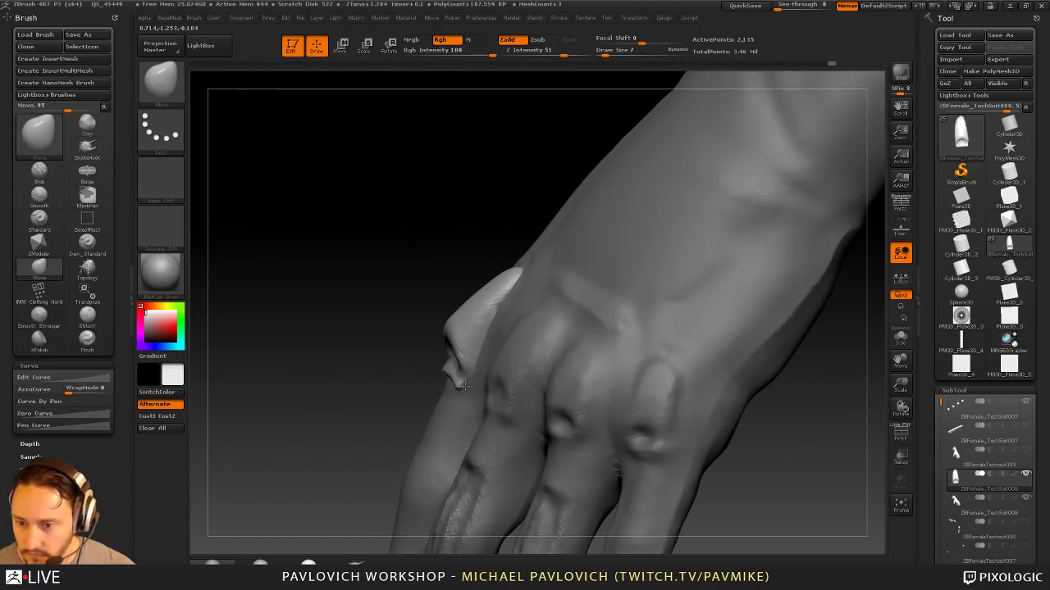
Step: Switch to the Standard brush and build up the lower lip of the index knuckle guard
{"action": "mouse_move", "coordinate": [497, 303]}
{"action": "right_mouse_down"}
{"action": "mouse_move", "coordinate": [743, 235]}
{"action": "mouse_move", "coordinate": [798, 281]}
{"action": "mouse_move", "coordinate": [749, 297]}
{"action": "mouse_move", "coordinate": [792, 300]}
{"action": "right_mouse_up"}
{"action": "key", "text": "b"}
{"action": "key", "text": "s"}
{"action": "key", "text": "t"}
{"action": "key", "text": "s"}
{"action": "left_click", "coordinate": [760, 277]}
{"action": "key", "text": "s"}
{"action": "left_click", "coordinate": [497, 439]}
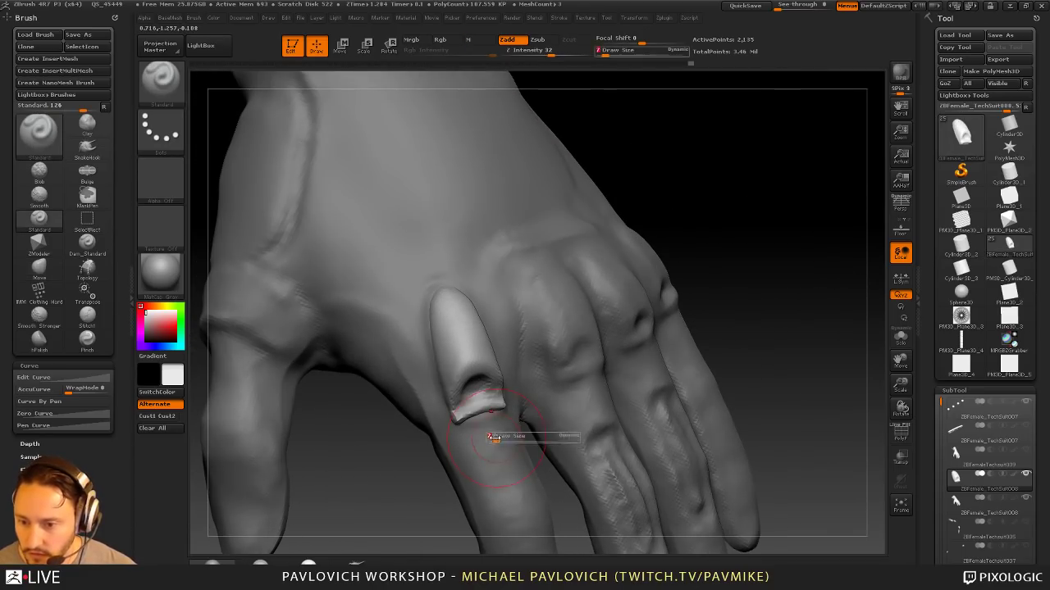
Step: Extend the guard's lower lip toward the fingertip with the Move brush
{"action": "key", "text": "b"}
{"action": "key", "text": "m"}
{"action": "key", "text": "v"}
{"action": "right_click_drag", "start_coordinate": [722, 287], "coordinate": [665, 284]}
Step: Touch up the guard around its hollow with the Standard brush and remesh the guard with DynaMesh
{"action": "key", "text": "b"}
{"action": "key", "text": "s"}
{"action": "key", "text": "t"}
{"action": "key", "text": "space"}
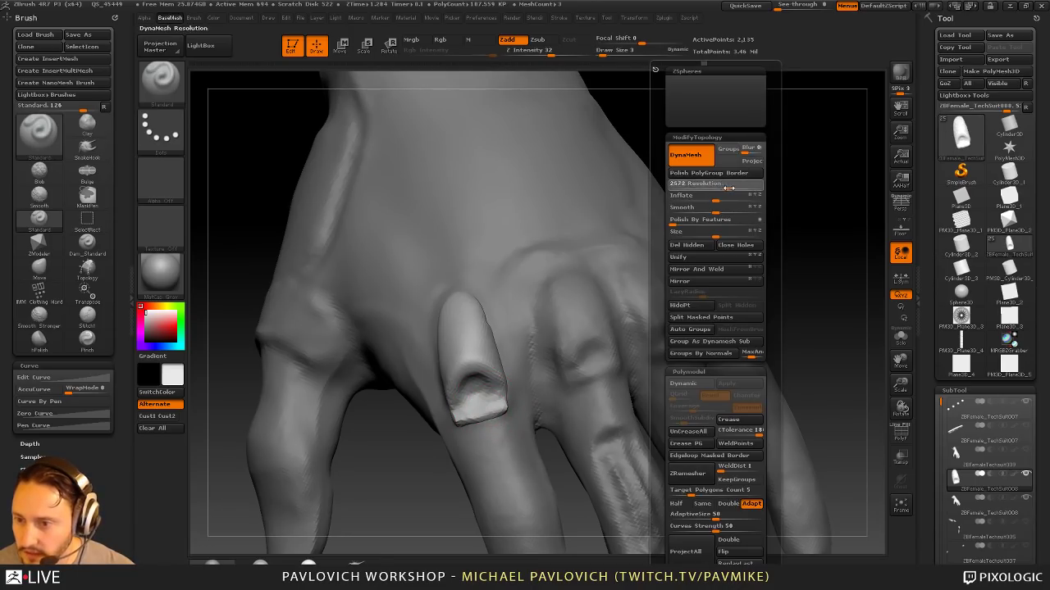
{"action": "key", "text": "s"}
{"action": "left_click", "coordinate": [477, 343]}
{"action": "left_click_drag", "start_coordinate": [801, 220], "coordinate": [795, 251], "text": "ctrl"}
Step: Cut a crease between the guard's hollow and its lower lip with the Dam_Standard brush
{"action": "mouse_move", "coordinate": [790, 255]}
{"action": "right_mouse_down"}
{"action": "mouse_move", "coordinate": [782, 196]}
{"action": "mouse_move", "coordinate": [742, 215]}
{"action": "right_mouse_up"}
{"action": "key", "text": "b"}
{"action": "key", "text": "d"}
{"action": "key", "text": "s"}
{"action": "key", "text": "s"}
{"action": "left_click", "coordinate": [486, 383]}
{"action": "left_click_drag", "start_coordinate": [486, 383], "coordinate": [498, 381]}
{"action": "right_click_drag", "start_coordinate": [499, 382], "coordinate": [476, 367]}
Step: Flatten the guard's finger-end face and lower lip with the hPolish brush
{"action": "key", "text": "b"}
{"action": "key", "text": "h"}
{"action": "key", "text": "p"}
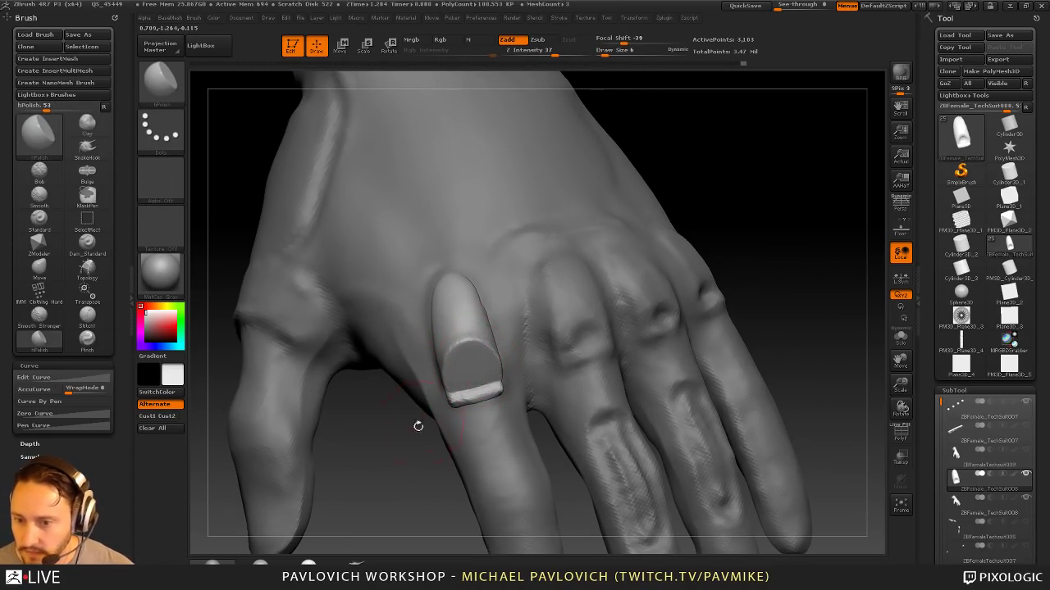
{"action": "right_click_drag", "start_coordinate": [418, 426], "coordinate": [487, 336]}
{"action": "right_click_drag", "start_coordinate": [685, 282], "coordinate": [490, 339]}
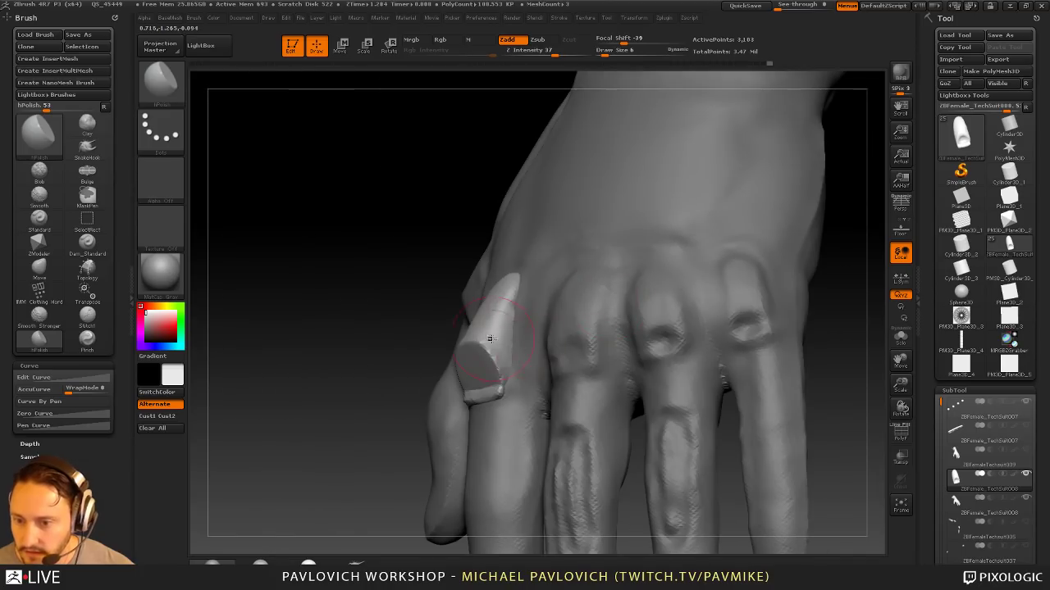
{"action": "key", "text": "s"}
{"action": "left_click_drag", "start_coordinate": [376, 437], "coordinate": [487, 402]}
{"action": "left_click_drag", "start_coordinate": [497, 391], "coordinate": [459, 397]}
{"action": "mouse_move", "coordinate": [689, 320]}
{"action": "left_mouse_down"}
{"action": "mouse_move", "coordinate": [724, 315]}
{"action": "mouse_move", "coordinate": [722, 290]}
{"action": "mouse_move", "coordinate": [679, 267]}
{"action": "left_mouse_up"}
Step: Carve a round recess into the guard's flattened end face with the Clay brush at a draw size of 4
{"action": "key", "text": "2"}
{"action": "key", "text": "s"}
{"action": "left_click_drag", "start_coordinate": [485, 367], "coordinate": [476, 368]}
{"action": "key", "text": "s"}
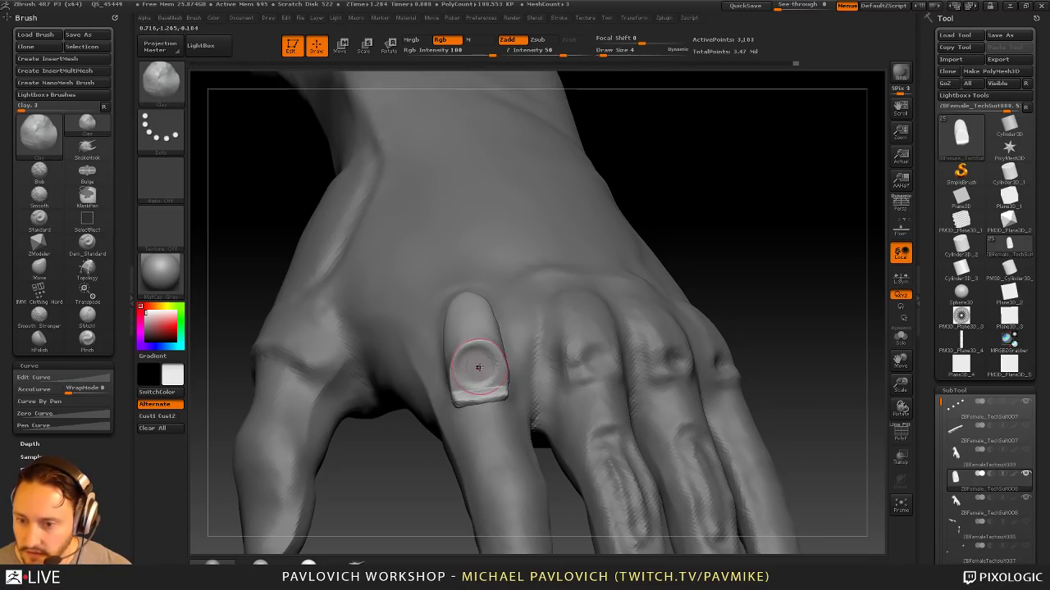
Step: Adjust the corners of the guard's lower lip with the Move brush at draw sizes 6 and 4
{"action": "left_click_drag", "start_coordinate": [712, 279], "coordinate": [744, 355]}
{"action": "key", "text": "b"}
{"action": "key", "text": "m"}
{"action": "key", "text": "v"}
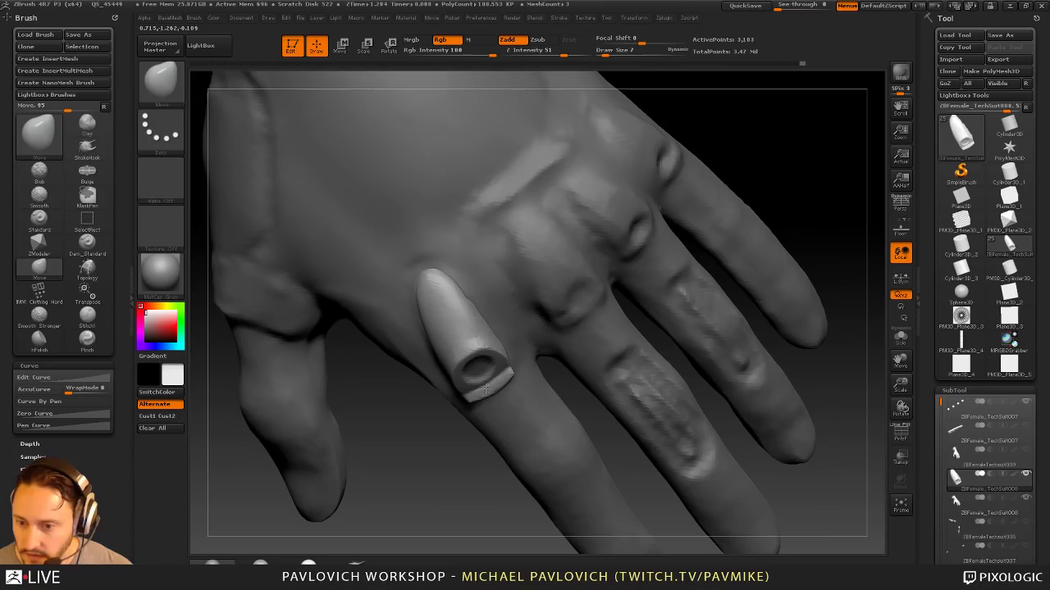
{"action": "left_click_drag", "start_coordinate": [721, 172], "coordinate": [775, 123]}
{"action": "key", "text": "s"}
{"action": "left_click_drag", "start_coordinate": [482, 400], "coordinate": [480, 400]}
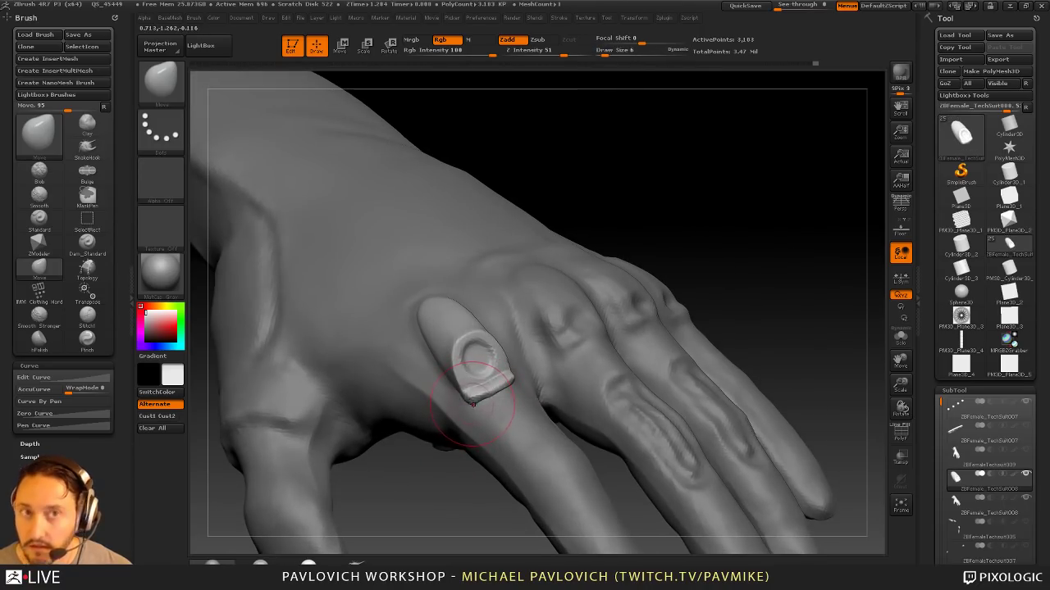
{"action": "left_click_drag", "start_coordinate": [669, 248], "coordinate": [652, 164]}
{"action": "key", "text": "s"}
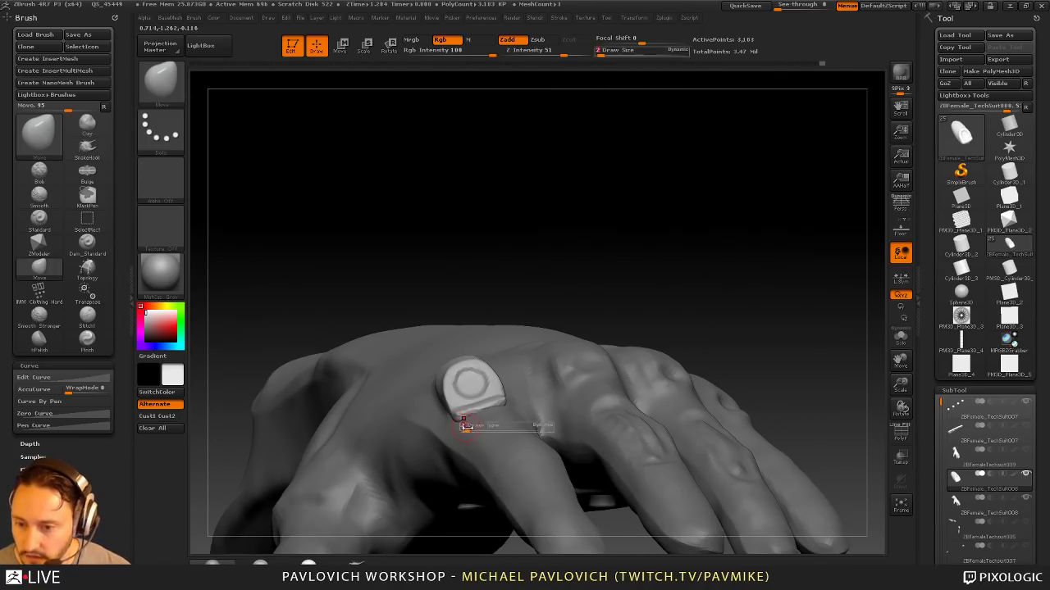
{"action": "left_click_drag", "start_coordinate": [465, 426], "coordinate": [467, 426]}
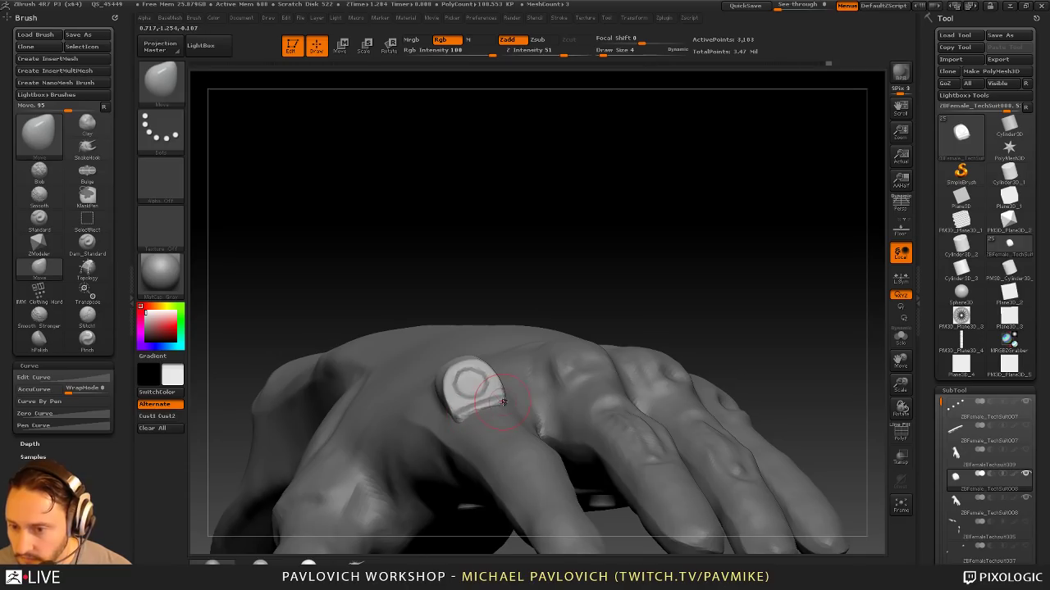
Step: Refine the edges of the recess and lower lip with the Standard brush at a draw size of 1
{"action": "mouse_move", "coordinate": [629, 300]}
{"action": "left_mouse_down"}
{"action": "mouse_move", "coordinate": [776, 274]}
{"action": "mouse_move", "coordinate": [780, 300]}
{"action": "mouse_move", "coordinate": [785, 270]}
{"action": "mouse_move", "coordinate": [758, 315]}
{"action": "left_mouse_up"}
{"action": "key", "text": "b"}
{"action": "key", "text": "s"}
{"action": "key", "text": "t"}
{"action": "key", "text": "s"}
{"action": "mouse_move", "coordinate": [758, 316]}
{"action": "left_mouse_down"}
{"action": "mouse_move", "coordinate": [756, 299]}
{"action": "mouse_move", "coordinate": [787, 290]}
{"action": "mouse_move", "coordinate": [738, 302]}
{"action": "mouse_move", "coordinate": [781, 281]}
{"action": "left_mouse_up"}
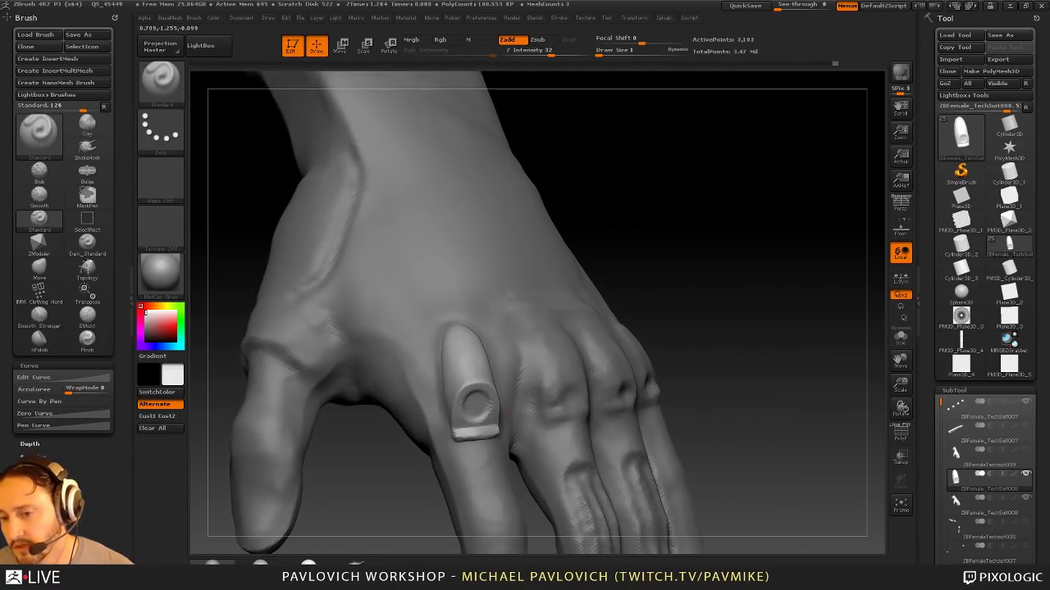
Step: Try to add a sphere over the guard's round recess with the InsertSphere brush
{"action": "left_click_drag", "start_coordinate": [668, 287], "coordinate": [759, 304]}
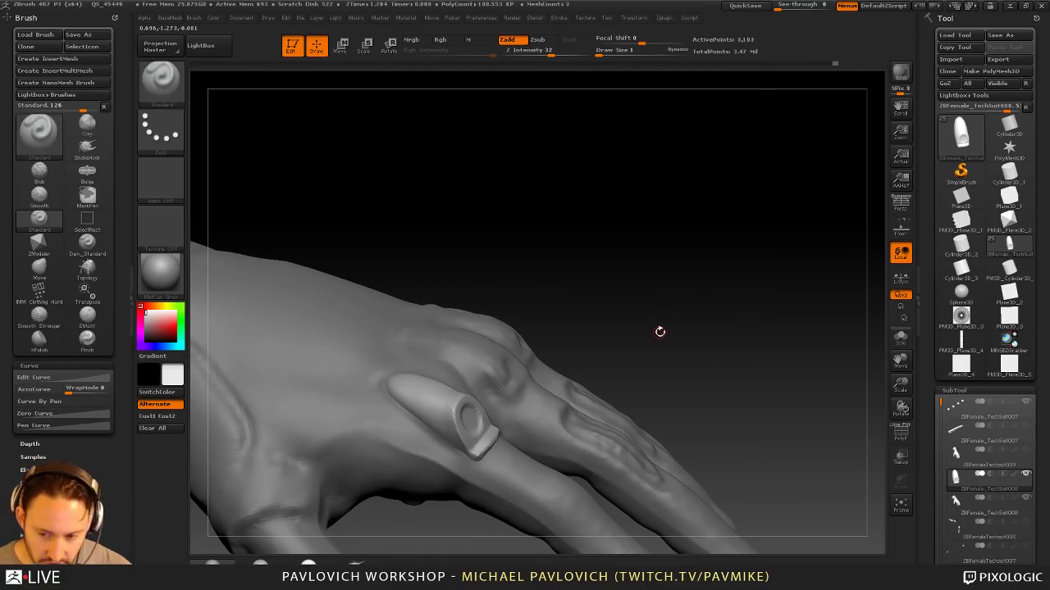
{"action": "key", "text": "b"}
{"action": "key", "text": "i"}
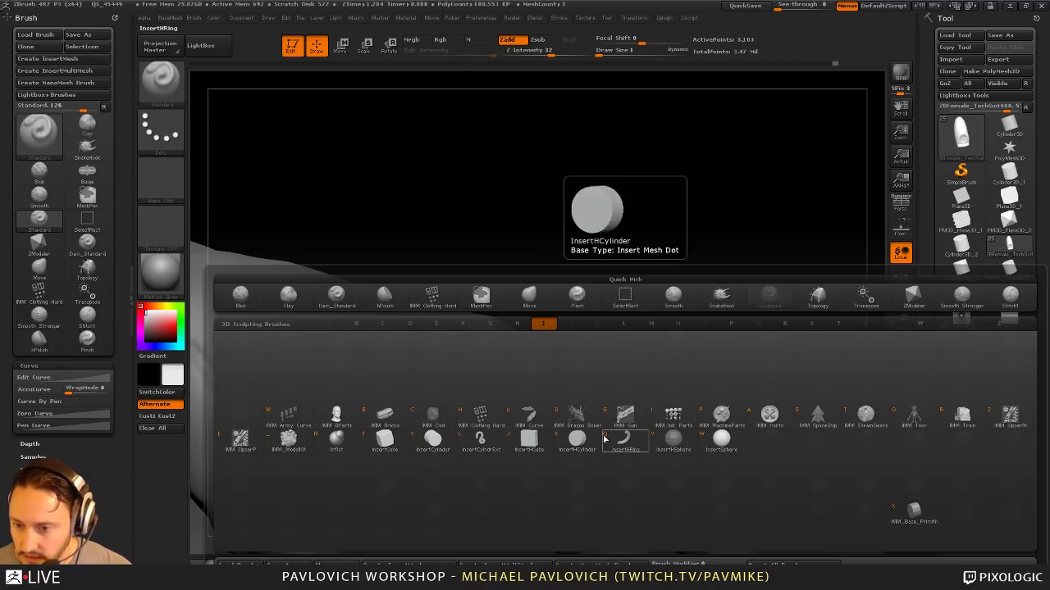
{"action": "left_click", "coordinate": [722, 441]}
{"action": "left_click_drag", "start_coordinate": [485, 438], "coordinate": [507, 469]}
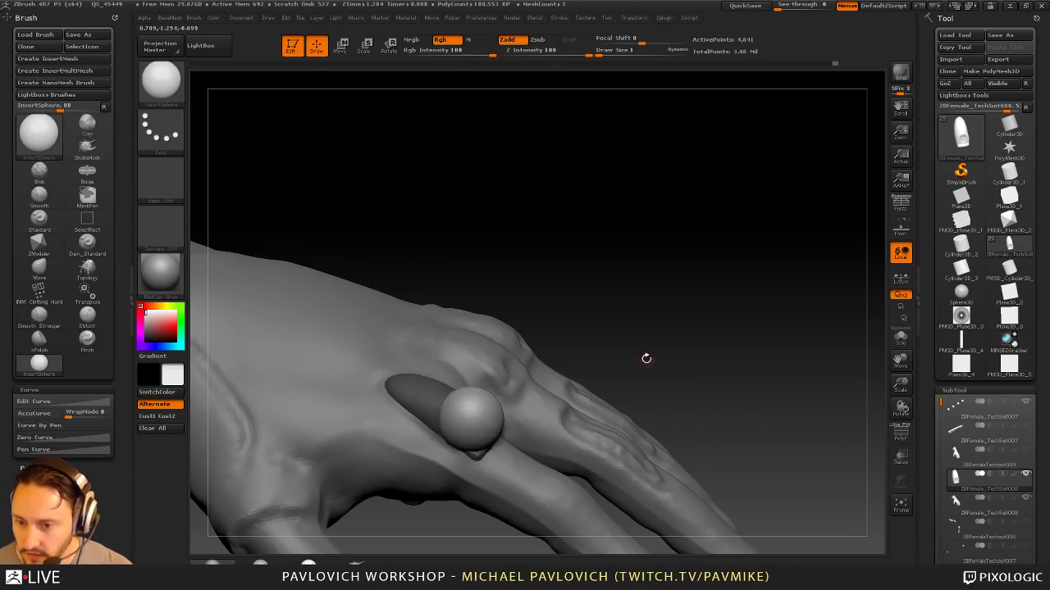
{"action": "key", "text": "w"}
{"action": "left_click_drag", "start_coordinate": [646, 358], "coordinate": [675, 301]}
{"action": "key", "text": "ctrl+z"}
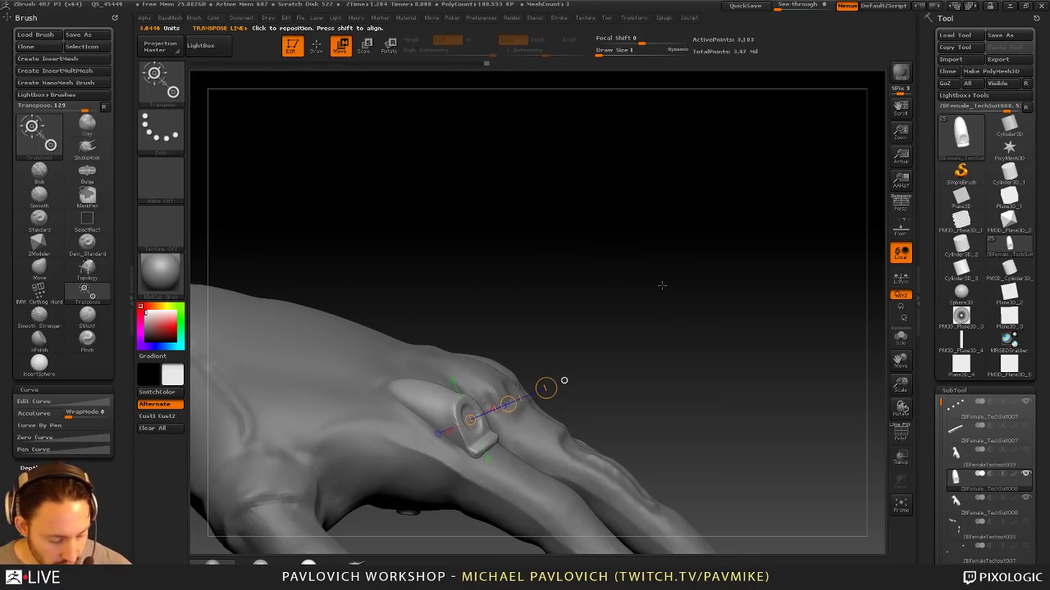
Step: Return to Draw mode and select the IMM_Base_Primitives brush for inserting a primitive on the guard
{"action": "key", "text": "q"}
{"action": "key", "text": "alt+1"}
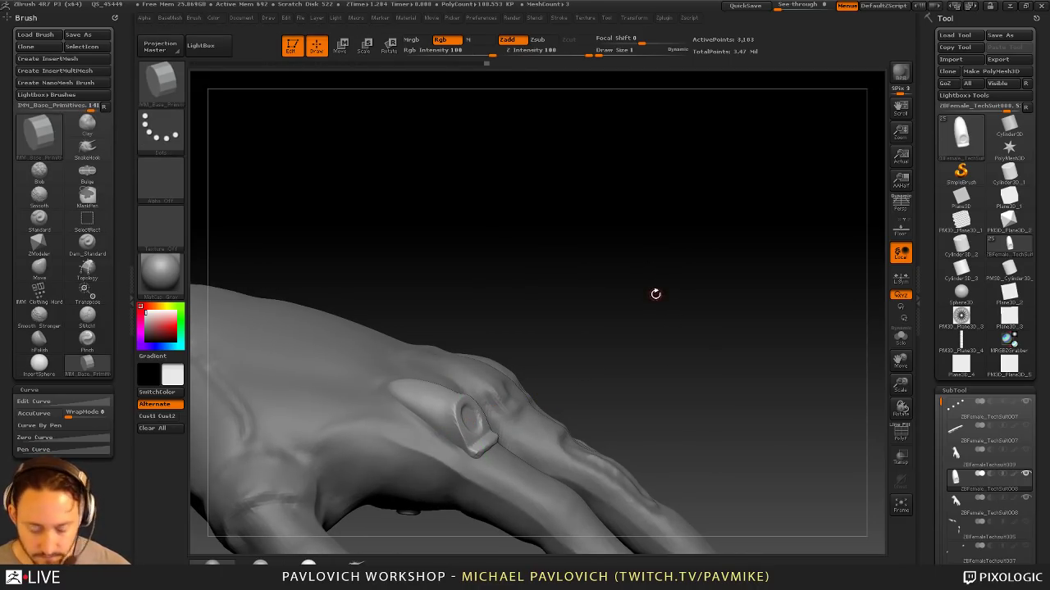
Step: Insert a Sphere16 primitive into the round recess of the knuckle housing with the IMM primitives brush
{"action": "key", "text": "m"}
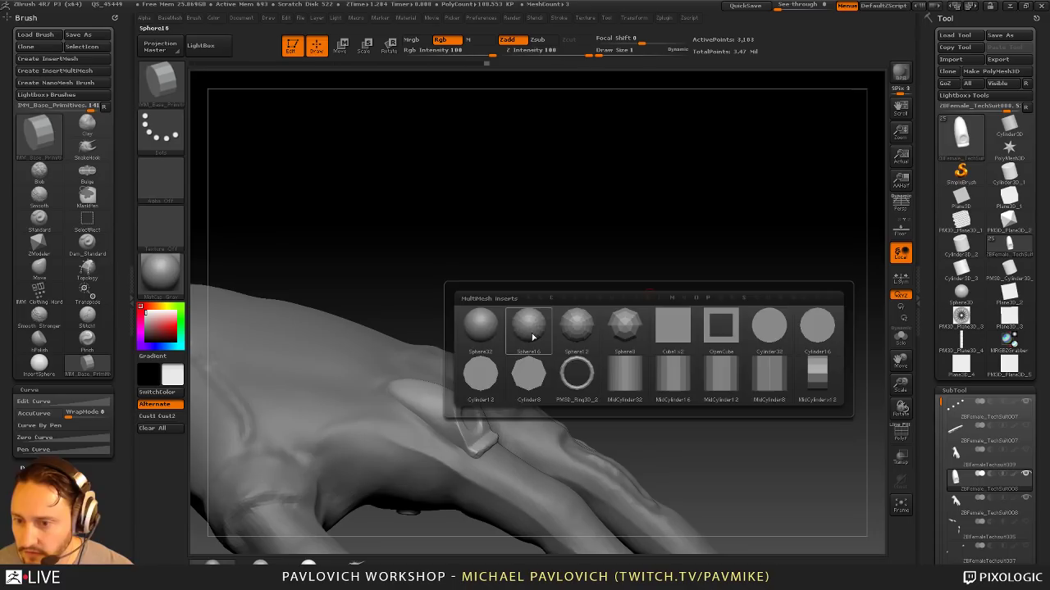
{"action": "left_click", "coordinate": [532, 337]}
{"action": "left_click_drag", "start_coordinate": [675, 274], "coordinate": [598, 328]}
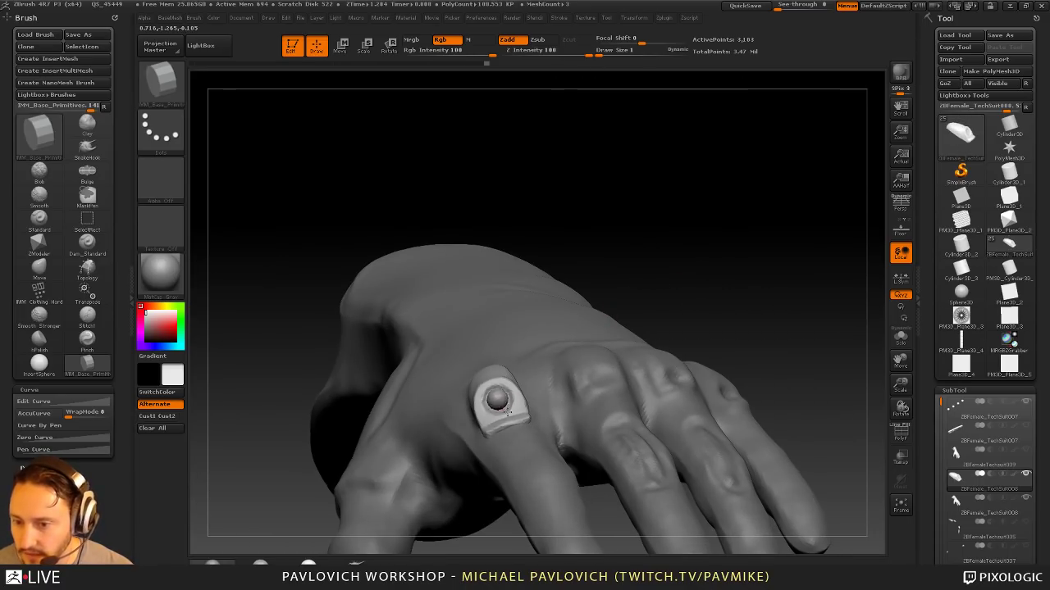
{"action": "left_click_drag", "start_coordinate": [507, 412], "coordinate": [518, 425]}
Step: Separate the inserted sphere from the knuckle housing into its own subtool
{"action": "left_click_drag", "start_coordinate": [635, 258], "coordinate": [727, 322]}
{"action": "key", "text": "1"}
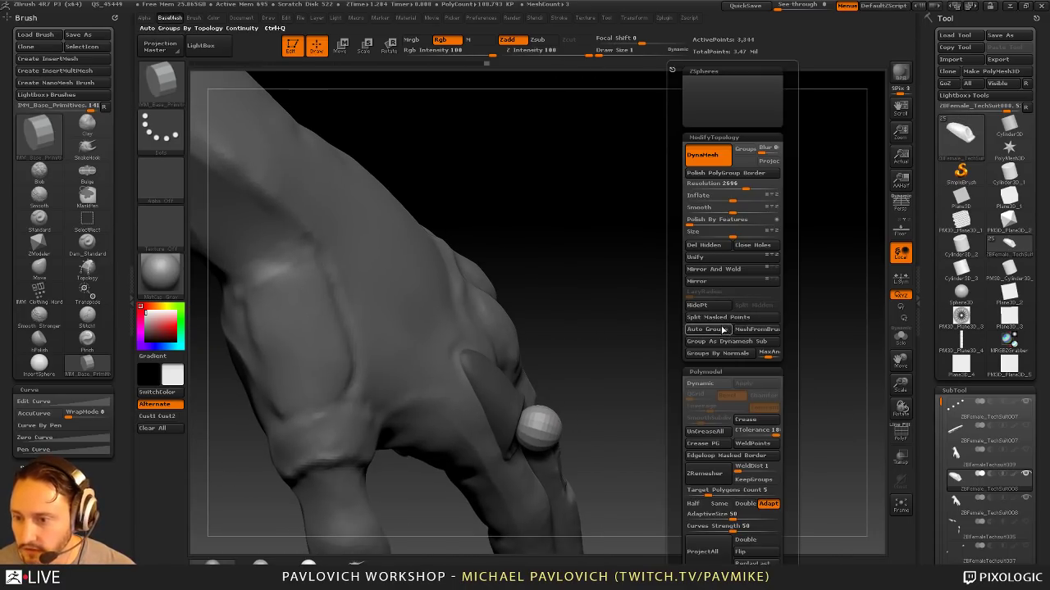
{"action": "left_click_drag", "start_coordinate": [667, 304], "coordinate": [732, 336]}
Step: Stretch the sphere with the transpose line into an elongated ellipsoid lying along the index finger
{"action": "key", "text": "r"}
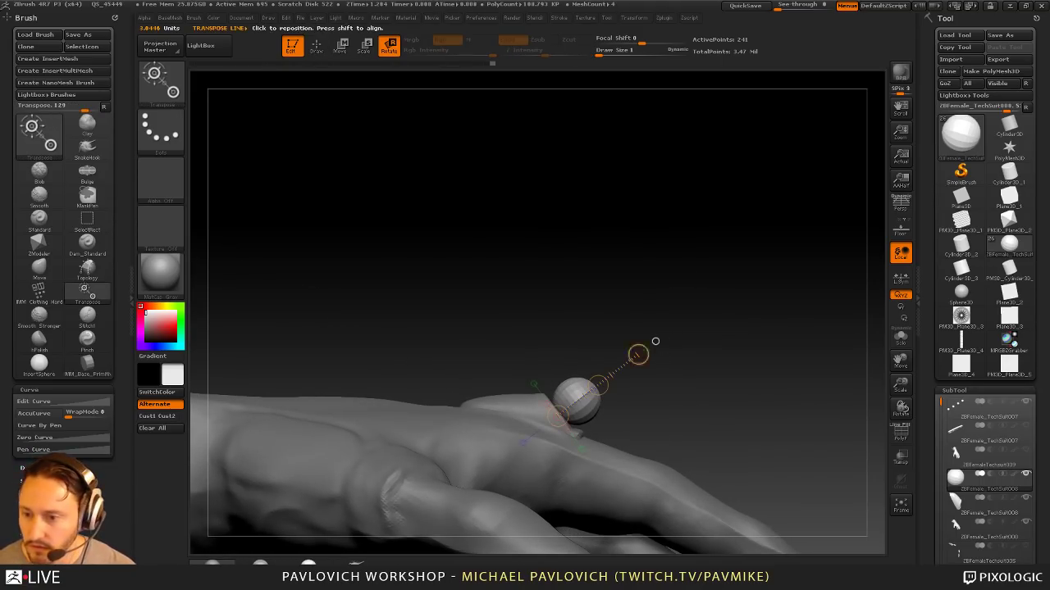
{"action": "left_click_drag", "start_coordinate": [638, 354], "coordinate": [661, 392]}
{"action": "key", "text": "w"}
{"action": "left_click_drag", "start_coordinate": [655, 341], "coordinate": [636, 345]}
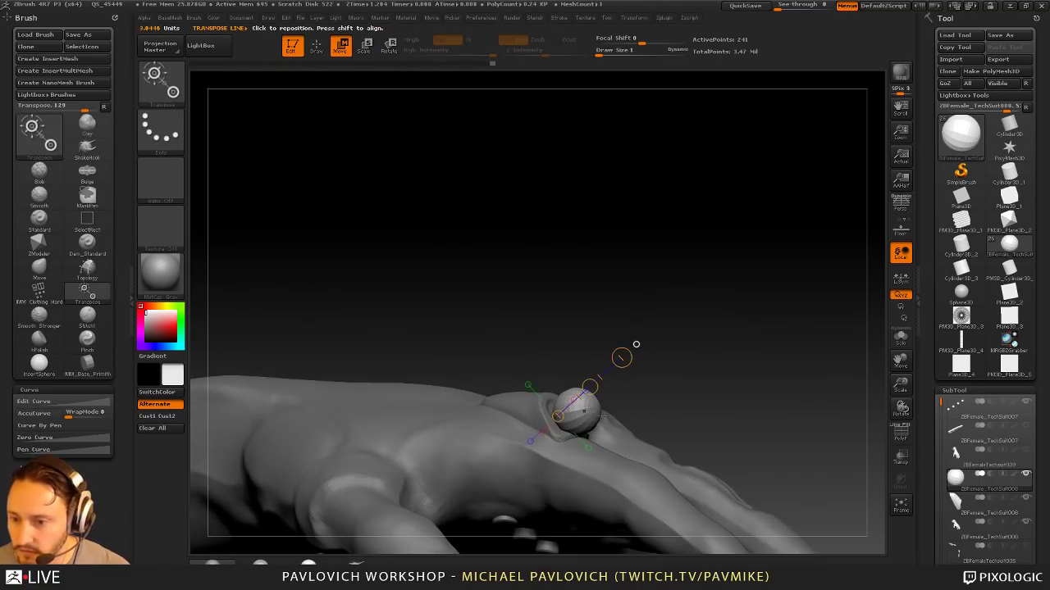
{"action": "left_click_drag", "start_coordinate": [703, 364], "coordinate": [671, 417]}
{"action": "left_click_drag", "start_coordinate": [681, 417], "coordinate": [656, 509]}
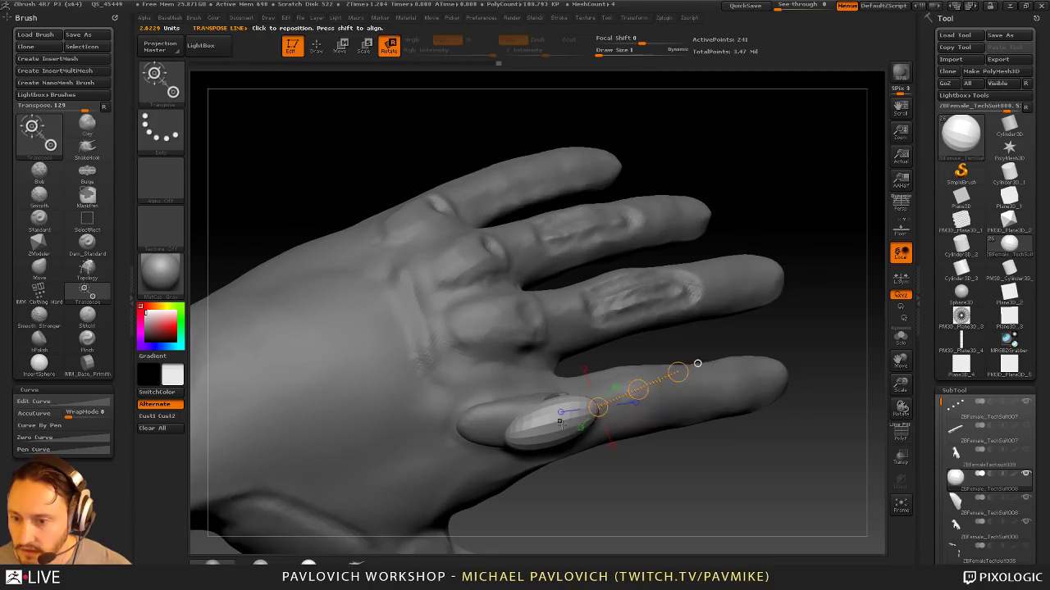
Step: Rotate and move the ellipsoid to align it with the knuckle housing
{"action": "mouse_move", "coordinate": [564, 426]}
{"action": "left_mouse_down"}
{"action": "mouse_move", "coordinate": [724, 396]}
{"action": "mouse_move", "coordinate": [708, 456]}
{"action": "mouse_move", "coordinate": [693, 419]}
{"action": "mouse_move", "coordinate": [632, 447]}
{"action": "left_mouse_up"}
{"action": "key", "text": "w"}
{"action": "left_click_drag", "start_coordinate": [643, 505], "coordinate": [628, 566]}
Step: Switch to the Move brush and pull the ellipsoid's rear toward the shape of the knuckle housing
{"action": "key", "text": "q"}
{"action": "key", "text": "s"}
{"action": "left_click", "coordinate": [599, 443]}
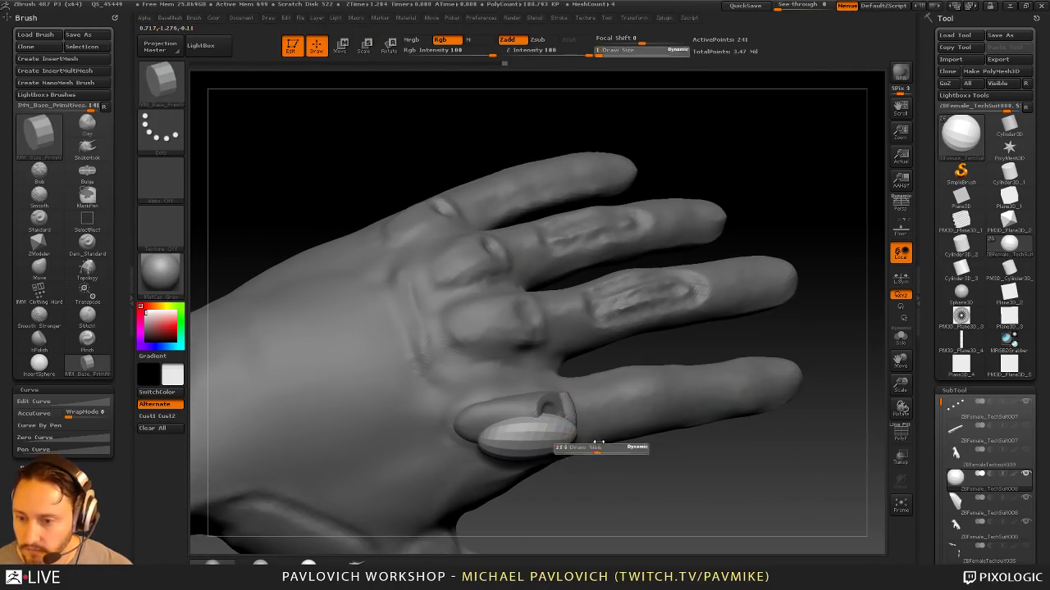
{"action": "left_click_drag", "start_coordinate": [598, 443], "coordinate": [600, 443]}
{"action": "key", "text": "b"}
{"action": "key", "text": "m"}
{"action": "key", "text": "v"}
{"action": "left_click_drag", "start_coordinate": [531, 439], "coordinate": [511, 424]}
{"action": "mouse_move", "coordinate": [517, 507]}
{"action": "left_mouse_down"}
{"action": "mouse_move", "coordinate": [497, 433]}
{"action": "mouse_move", "coordinate": [534, 394]}
{"action": "left_mouse_up"}
{"action": "key", "text": "s"}
{"action": "mouse_move", "coordinate": [502, 477]}
{"action": "left_mouse_down"}
{"action": "mouse_move", "coordinate": [491, 475]}
{"action": "mouse_move", "coordinate": [497, 483]}
{"action": "left_mouse_up"}
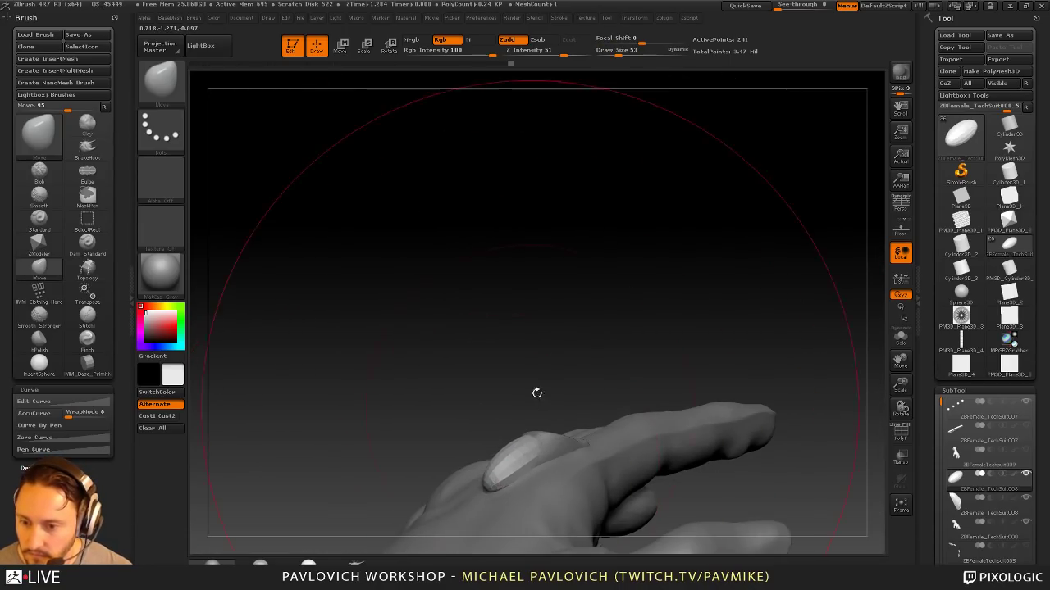
Step: Reduce the Move brush to draw size 26 and push the ellipsoid's rear end to follow the housing's outline
{"action": "key", "text": "s"}
{"action": "left_click", "coordinate": [535, 444]}
{"action": "mouse_move", "coordinate": [537, 393]}
{"action": "left_mouse_down"}
{"action": "mouse_move", "coordinate": [545, 438]}
{"action": "mouse_move", "coordinate": [553, 418]}
{"action": "left_mouse_up"}
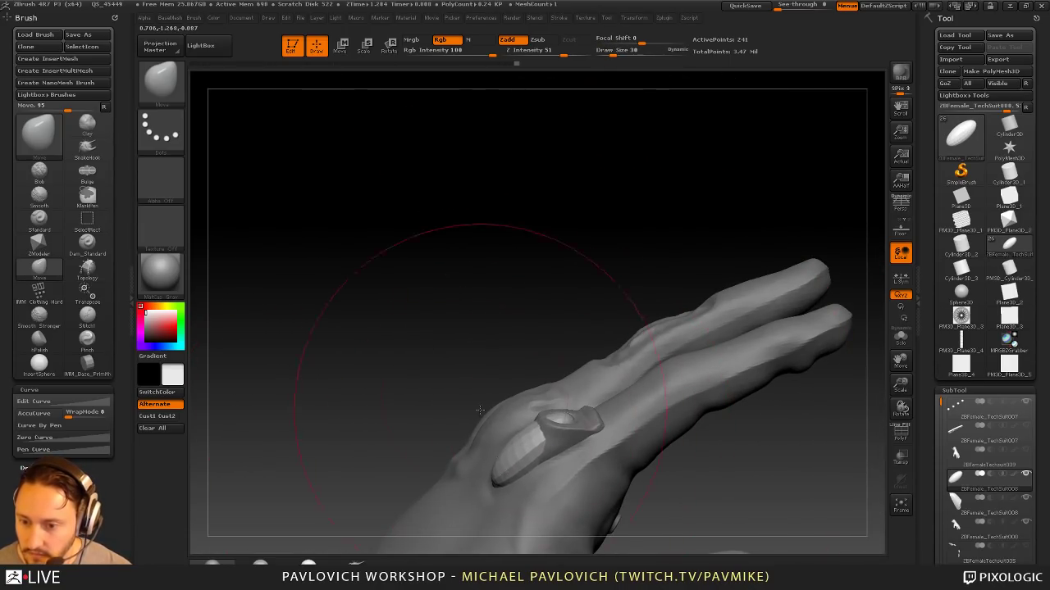
{"action": "mouse_move", "coordinate": [481, 410]}
{"action": "left_mouse_down"}
{"action": "mouse_move", "coordinate": [625, 402]}
{"action": "mouse_move", "coordinate": [606, 453]}
{"action": "left_mouse_up"}
{"action": "key", "text": "s"}
{"action": "left_click", "coordinate": [537, 454]}
{"action": "left_click_drag", "start_coordinate": [483, 474], "coordinate": [478, 468]}
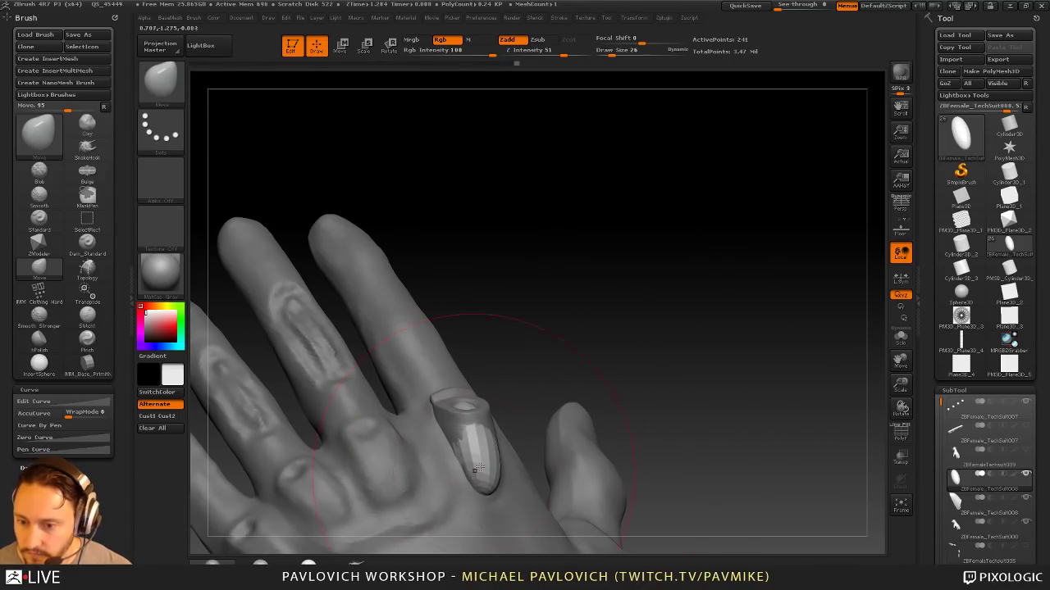
Step: Refine the ellipsoid's sides and tapered rear against the housing using the Move brush at draw size 20
{"action": "key", "text": "s"}
{"action": "left_click", "coordinate": [520, 447]}
{"action": "left_click_drag", "start_coordinate": [536, 384], "coordinate": [497, 394]}
{"action": "left_click_drag", "start_coordinate": [464, 440], "coordinate": [469, 441]}
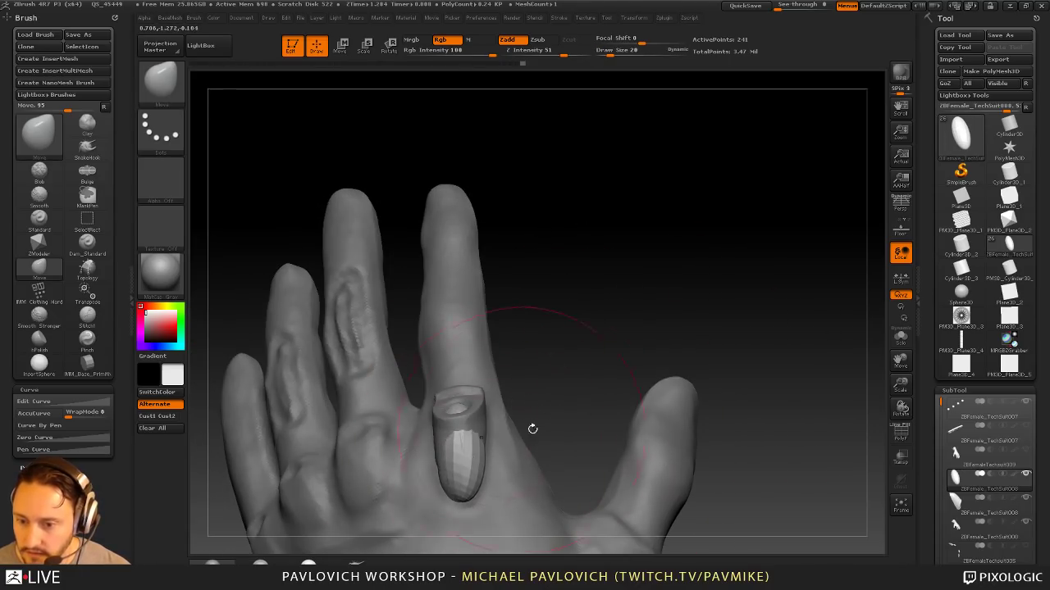
{"action": "left_click_drag", "start_coordinate": [532, 429], "coordinate": [490, 439]}
{"action": "left_click_drag", "start_coordinate": [469, 489], "coordinate": [470, 484]}
{"action": "right_click_drag", "start_coordinate": [492, 426], "coordinate": [638, 354]}
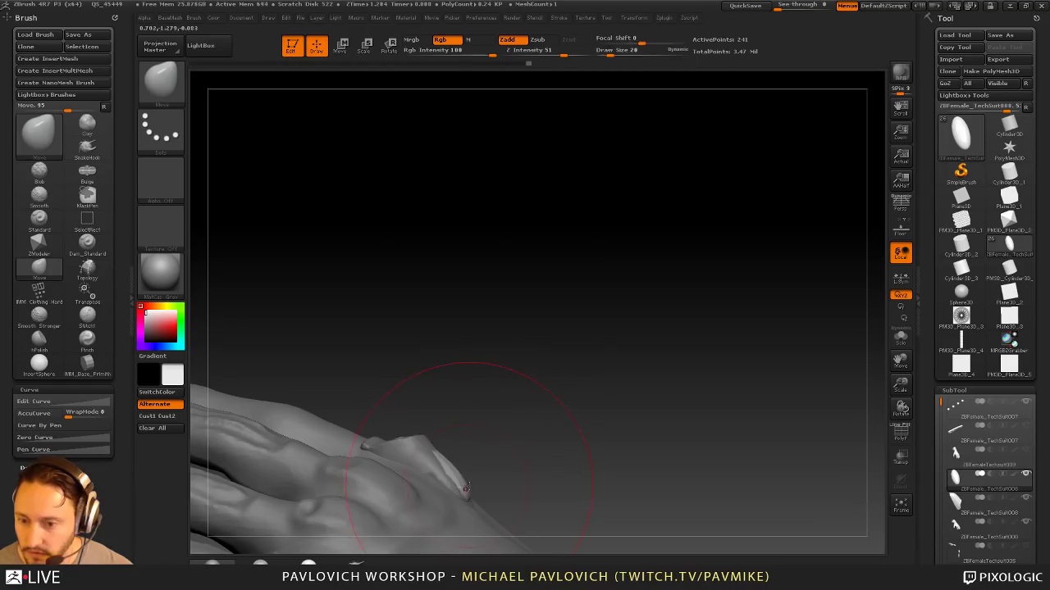
{"action": "left_click_drag", "start_coordinate": [451, 431], "coordinate": [605, 322]}
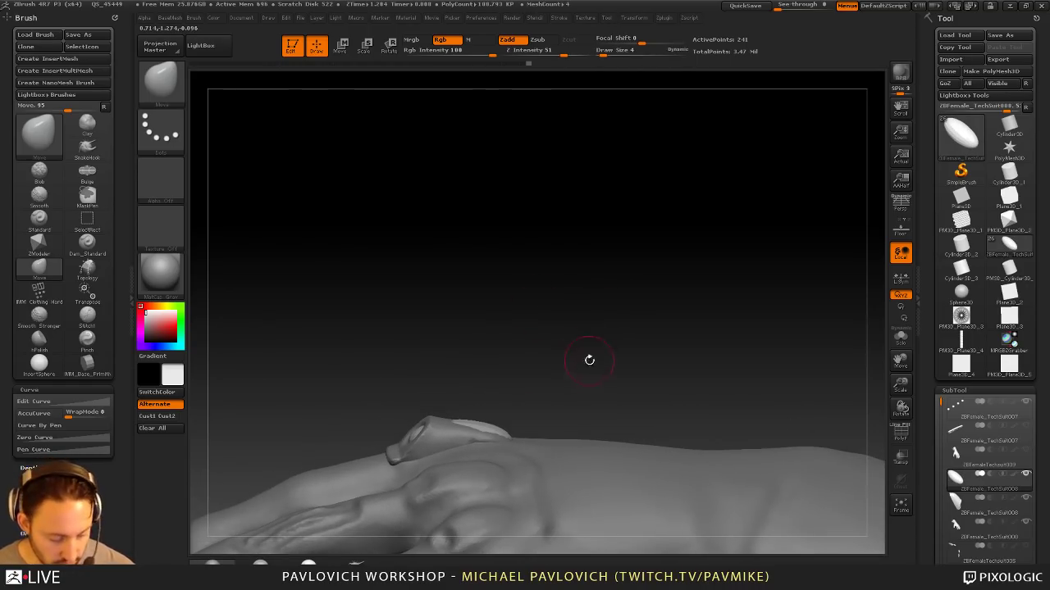
Step: Reposition the ellipsoid with the transpose line so it extends forward past the housing's open end
{"action": "key", "text": "e"}
{"action": "key", "text": "w"}
{"action": "mouse_move", "coordinate": [507, 435]}
{"action": "left_mouse_down"}
{"action": "mouse_move", "coordinate": [632, 428]}
{"action": "mouse_move", "coordinate": [651, 448]}
{"action": "mouse_move", "coordinate": [692, 448]}
{"action": "mouse_move", "coordinate": [688, 342]}
{"action": "mouse_move", "coordinate": [665, 415]}
{"action": "mouse_move", "coordinate": [716, 352]}
{"action": "mouse_move", "coordinate": [692, 379]}
{"action": "left_mouse_up"}
Step: Narrow and center the ellipsoid over the index knuckle housing using the Move brush at draw size 14
{"action": "key", "text": "q"}
{"action": "key", "text": "s"}
{"action": "mouse_move", "coordinate": [506, 423]}
{"action": "left_mouse_down"}
{"action": "mouse_move", "coordinate": [495, 410]}
{"action": "mouse_move", "coordinate": [501, 433]}
{"action": "mouse_move", "coordinate": [513, 418]}
{"action": "left_mouse_up"}
{"action": "key", "text": "s"}
{"action": "right_click_drag", "start_coordinate": [512, 418], "coordinate": [498, 414]}
{"action": "key", "text": "s"}
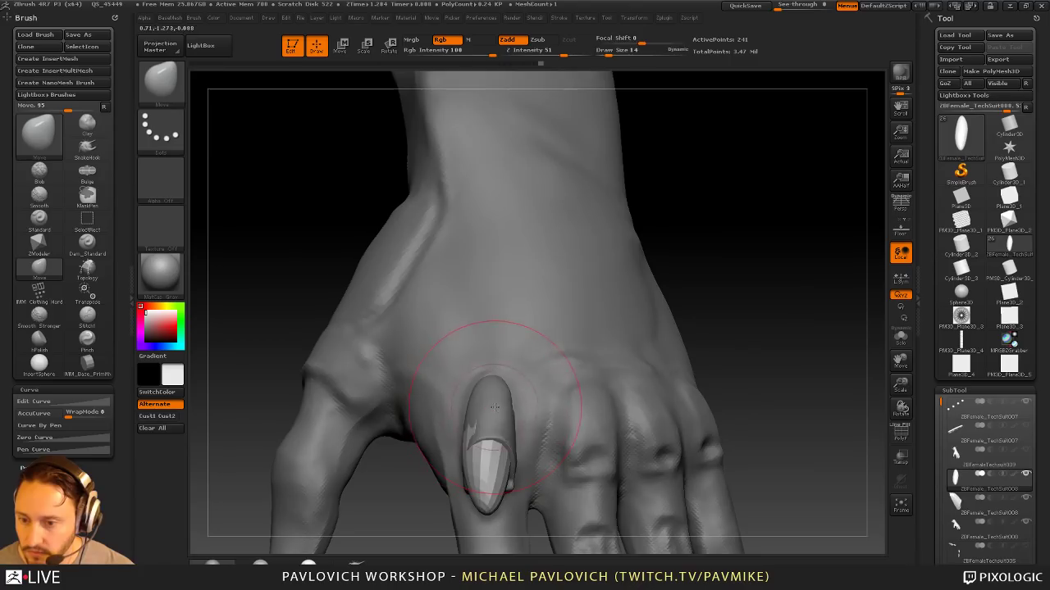
{"action": "left_click_drag", "start_coordinate": [773, 270], "coordinate": [730, 303]}
{"action": "key", "text": "s"}
{"action": "left_click_drag", "start_coordinate": [507, 416], "coordinate": [524, 417]}
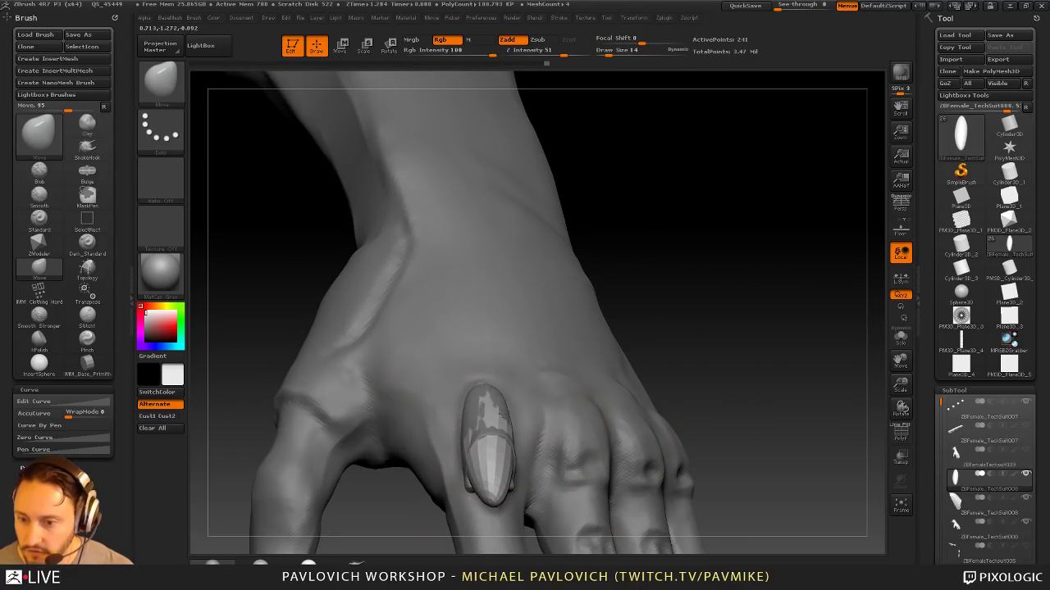
Step: Inspect the ellipsoid in isolation, restore the other subtools and turn on transparency
{"action": "left_click_drag", "start_coordinate": [707, 322], "coordinate": [891, 406]}
{"action": "left_click", "coordinate": [900, 336]}
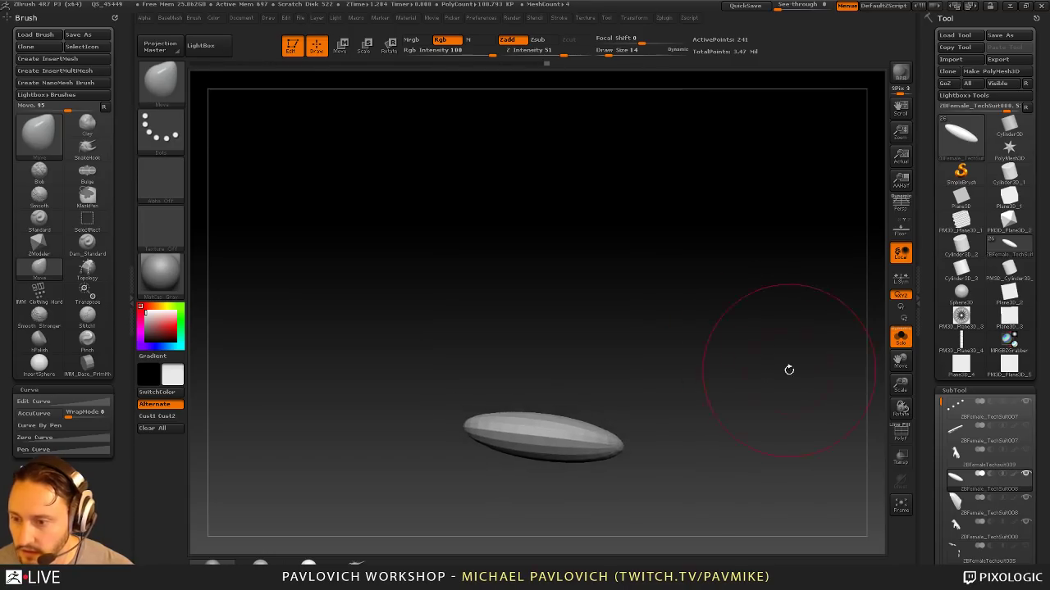
{"action": "left_click", "coordinate": [898, 458]}
{"action": "left_click", "coordinate": [897, 339]}
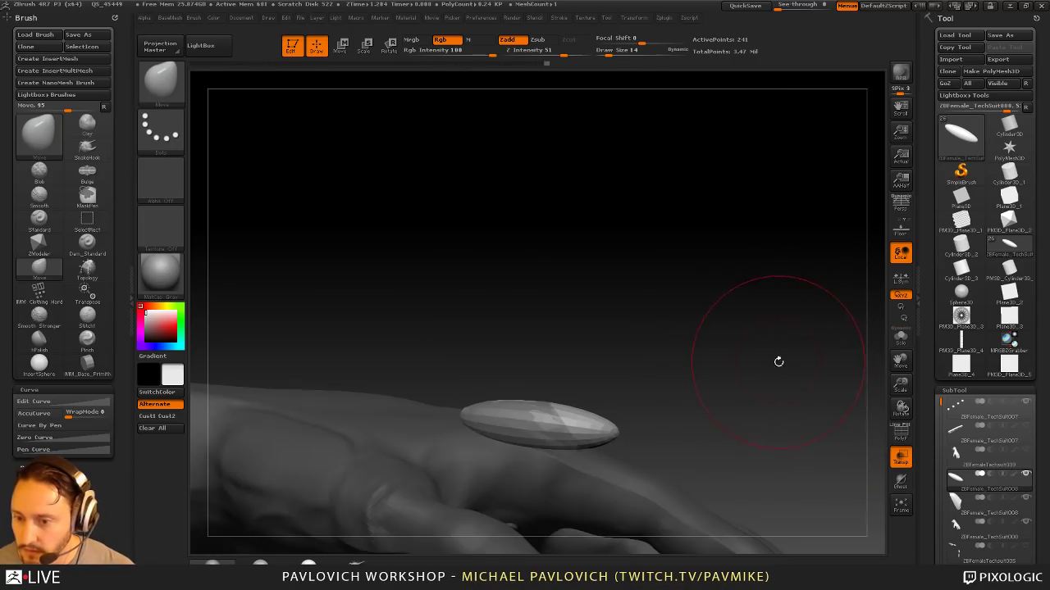
Step: Move and rotate the ellipsoid with the transpose line to seat it within the transparent knuckle housing
{"action": "key", "text": "w"}
{"action": "left_click_drag", "start_coordinate": [611, 347], "coordinate": [625, 348]}
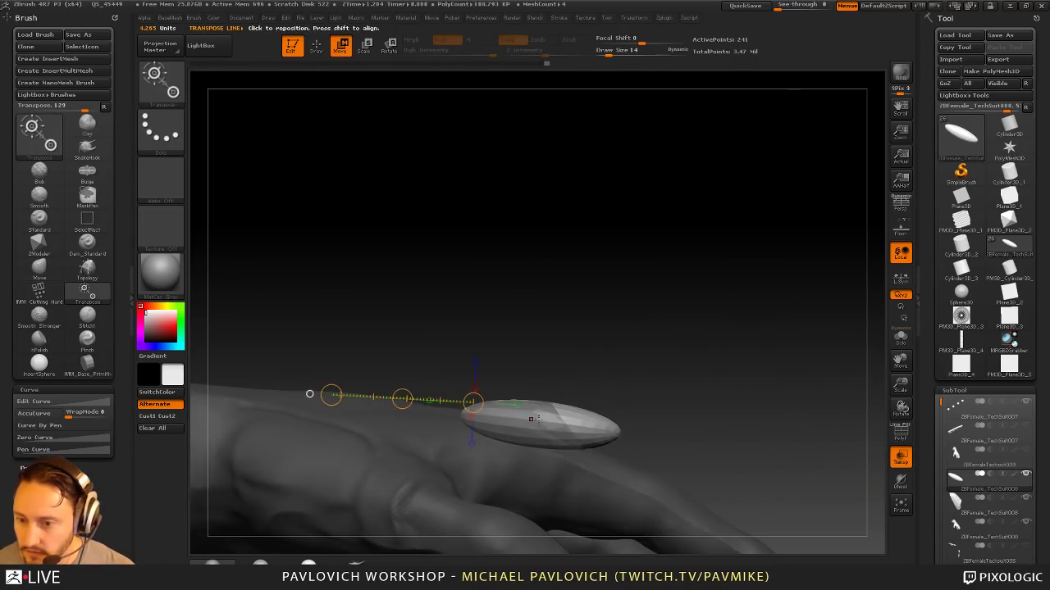
{"action": "mouse_move", "coordinate": [546, 421]}
{"action": "left_mouse_down"}
{"action": "mouse_move", "coordinate": [506, 321]}
{"action": "mouse_move", "coordinate": [509, 306]}
{"action": "mouse_move", "coordinate": [563, 304]}
{"action": "mouse_move", "coordinate": [511, 314]}
{"action": "left_mouse_up"}
{"action": "key", "text": "e"}
{"action": "key", "text": "ctrl+z"}
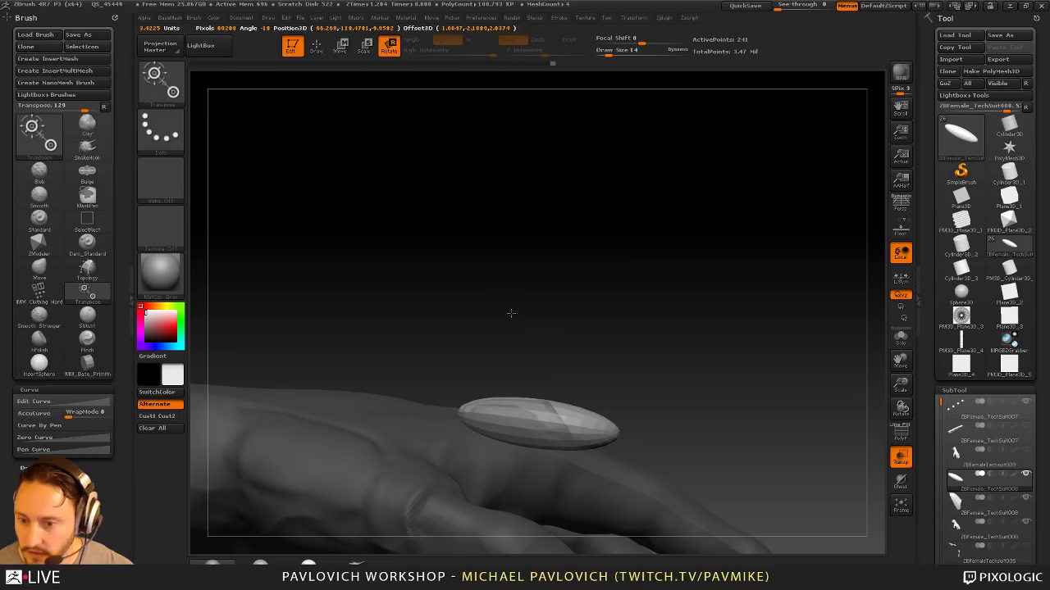
{"action": "key", "text": "w"}
{"action": "left_click_drag", "start_coordinate": [530, 366], "coordinate": [532, 369]}
{"action": "key", "text": "q"}
Step: Scale up the ellipsoid slightly and re-center it over the knuckle housing from the side and front
{"action": "mouse_move", "coordinate": [609, 340]}
{"action": "left_mouse_down"}
{"action": "mouse_move", "coordinate": [557, 349]}
{"action": "mouse_move", "coordinate": [585, 365]}
{"action": "left_mouse_up"}
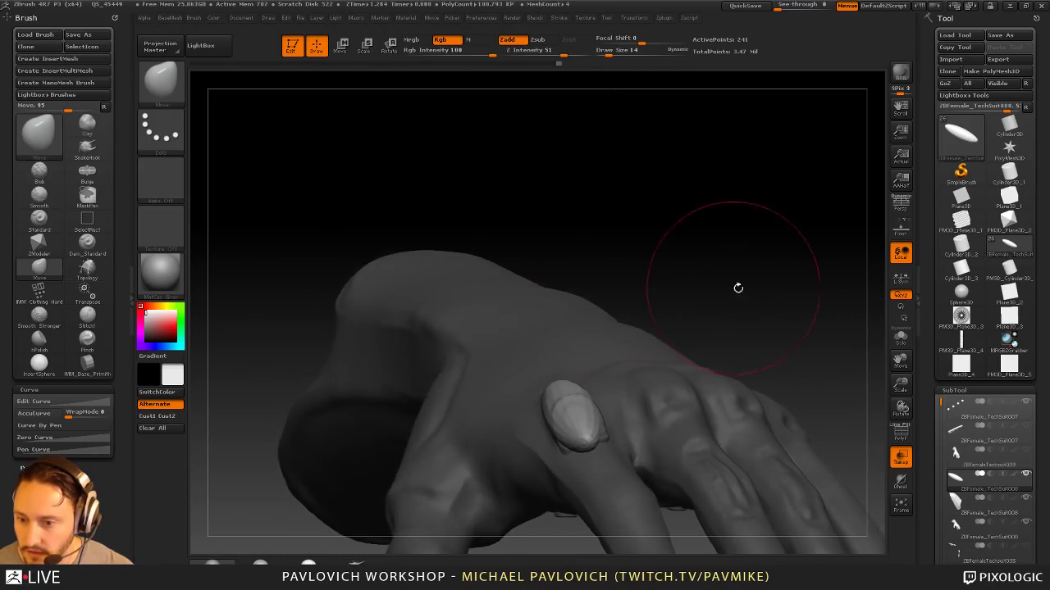
{"action": "left_click_drag", "start_coordinate": [738, 287], "coordinate": [721, 263]}
{"action": "key", "text": "e"}
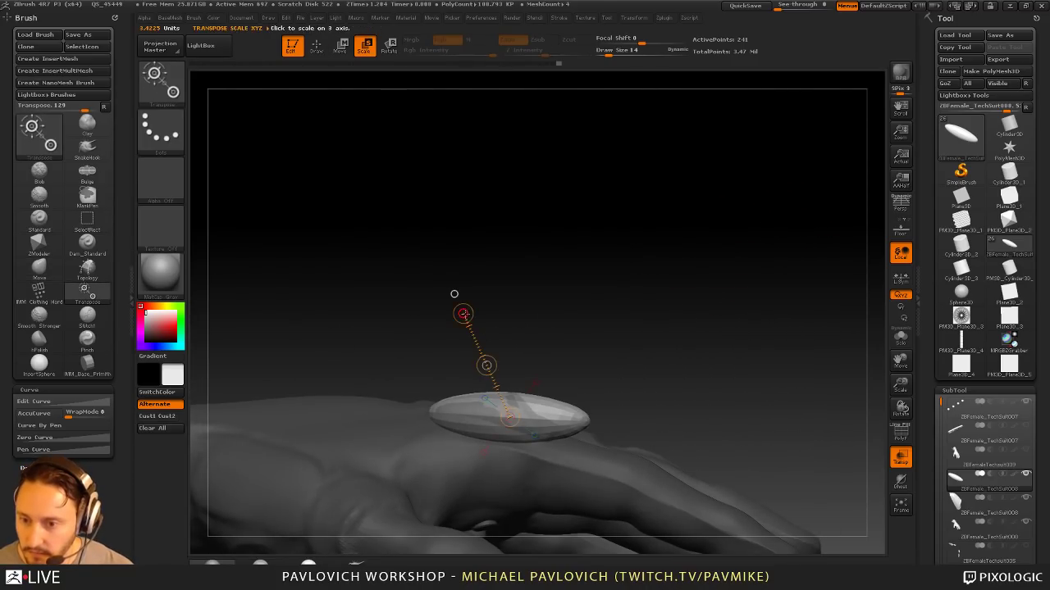
{"action": "left_click_drag", "start_coordinate": [463, 314], "coordinate": [464, 310]}
{"action": "key", "text": "w"}
{"action": "left_click_drag", "start_coordinate": [487, 366], "coordinate": [491, 374]}
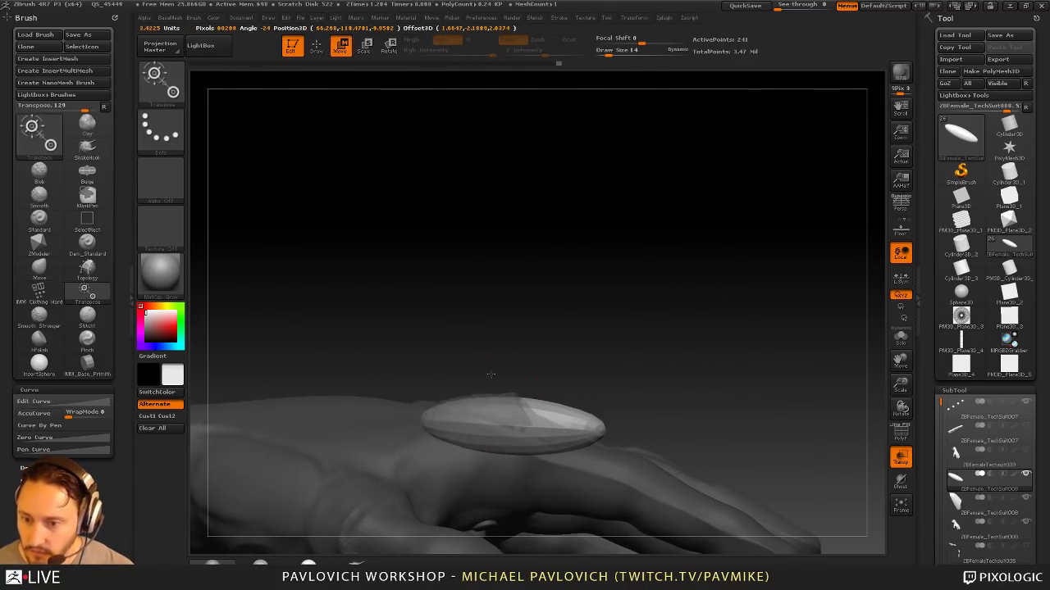
{"action": "key", "text": "q"}
{"action": "mouse_move", "coordinate": [603, 328]}
{"action": "left_mouse_down"}
{"action": "mouse_move", "coordinate": [642, 314]}
{"action": "mouse_move", "coordinate": [637, 281]}
{"action": "mouse_move", "coordinate": [649, 284]}
{"action": "mouse_move", "coordinate": [583, 341]}
{"action": "left_mouse_up"}
{"action": "key", "text": "w"}
{"action": "left_click_drag", "start_coordinate": [501, 365], "coordinate": [499, 363]}
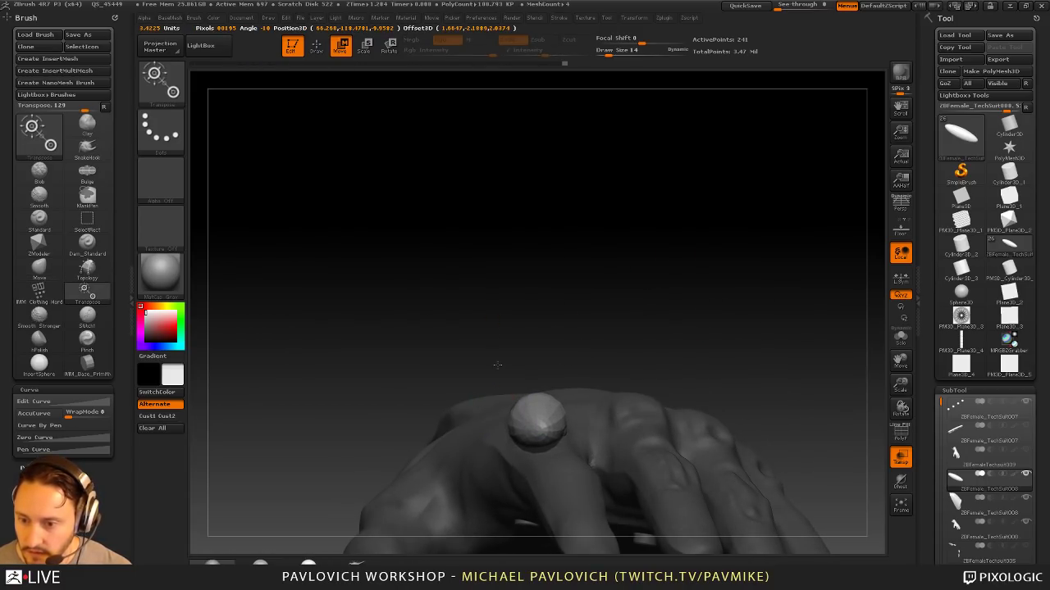
Step: Try to slice the ellipsoid along the housing's slanted front edge with the SliceCurve brush
{"action": "key", "text": "q"}
{"action": "key", "text": "s"}
{"action": "left_click_drag", "start_coordinate": [582, 303], "coordinate": [660, 299]}
{"action": "mouse_move", "coordinate": [661, 298]}
{"action": "left_mouse_down"}
{"action": "mouse_move", "coordinate": [668, 317]}
{"action": "mouse_move", "coordinate": [670, 297]}
{"action": "left_mouse_up"}
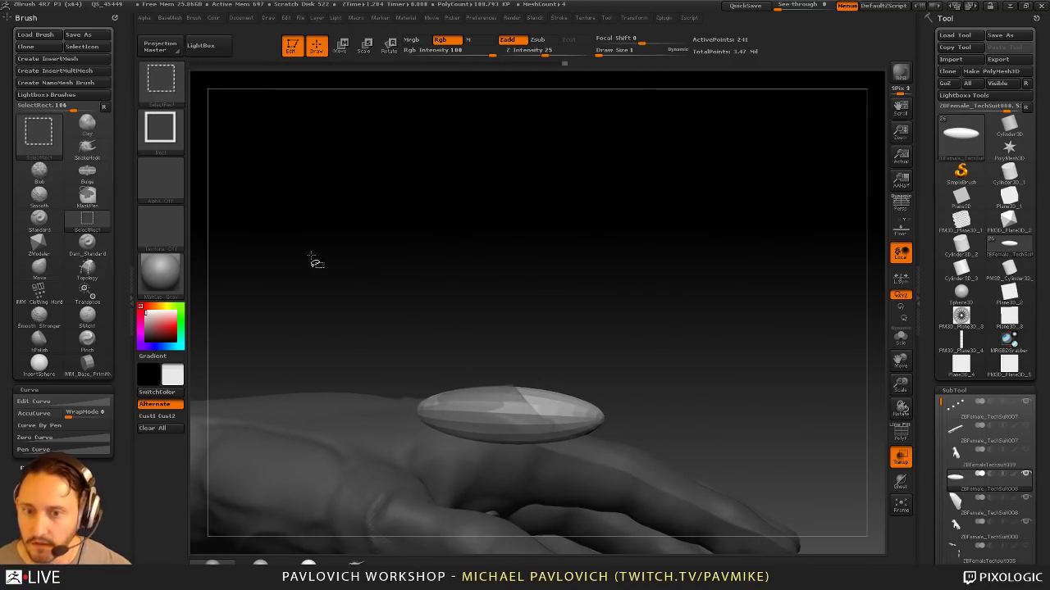
{"action": "left_click", "coordinate": [171, 93], "text": "ctrl+shift"}
{"action": "left_click", "coordinate": [176, 94], "text": "ctrl+shift"}
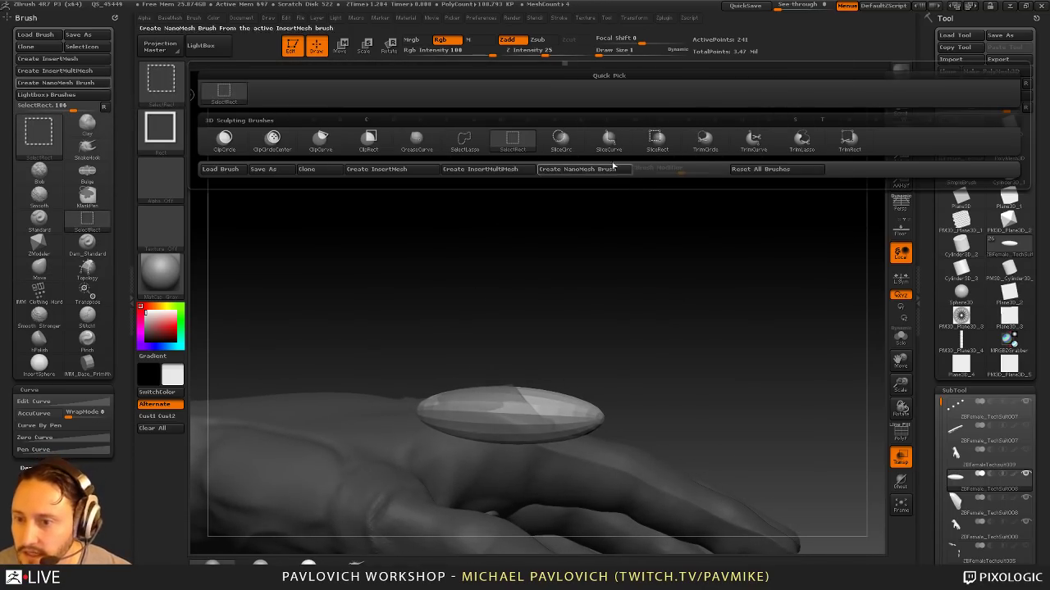
{"action": "left_click", "coordinate": [617, 152], "text": "ctrl+shift"}
{"action": "left_click_drag", "start_coordinate": [439, 299], "coordinate": [626, 500], "text": "ctrl+shift"}
Step: Show the polyframe wireframe on the ellipsoid
{"action": "left_click", "coordinate": [901, 432]}
{"action": "left_click_drag", "start_coordinate": [671, 332], "coordinate": [634, 378]}
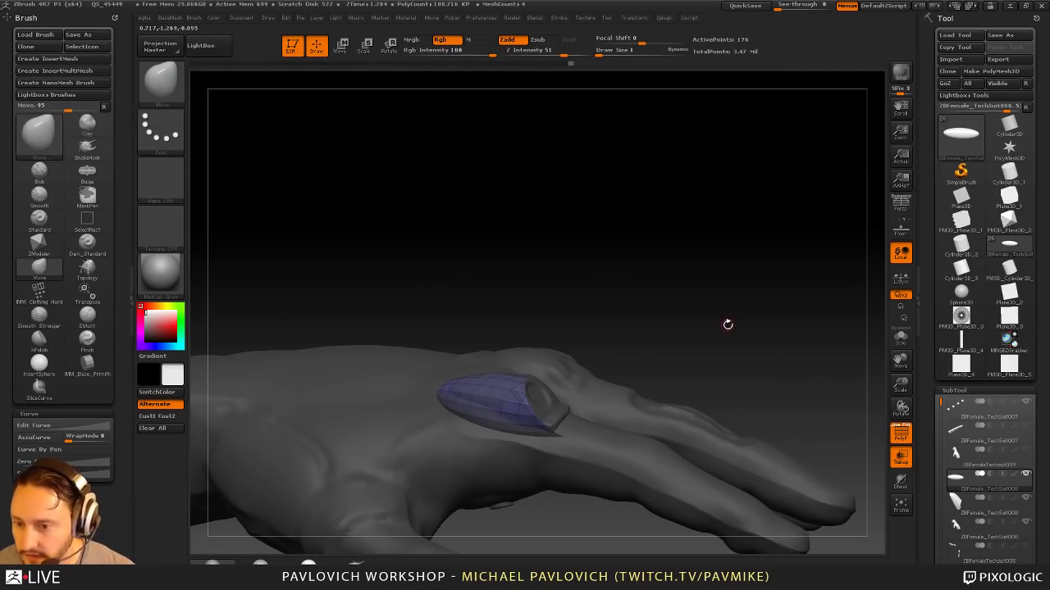
Step: Try deleting the ellipsoid's hidden front part and closing its holes, and undo back to the uncut ellipsoid
{"action": "key", "text": "1"}
{"action": "left_click", "coordinate": [708, 247]}
{"action": "left_click", "coordinate": [742, 245]}
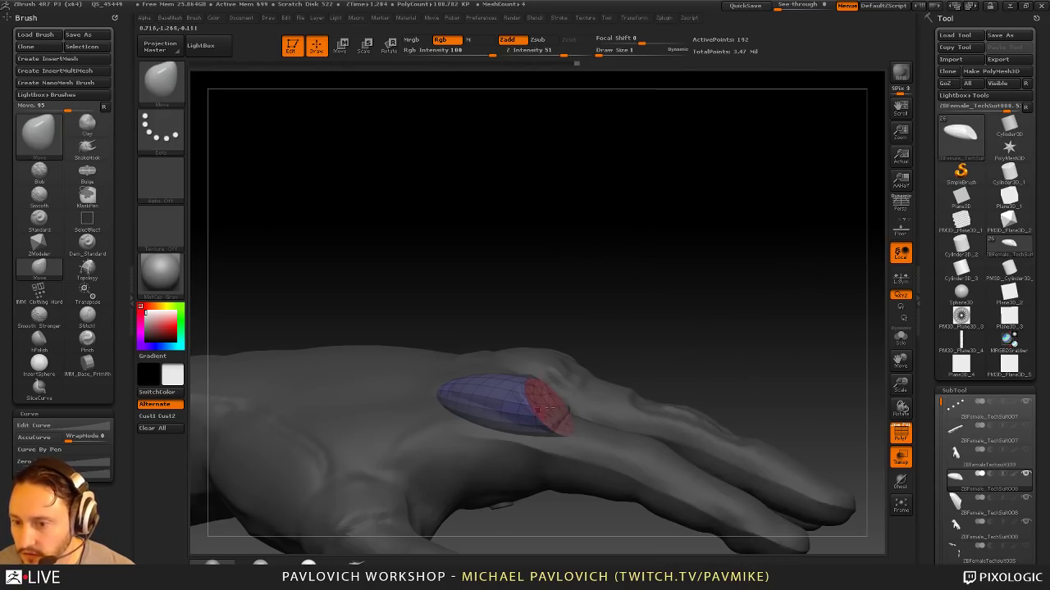
{"action": "left_click_drag", "start_coordinate": [754, 308], "coordinate": [731, 282]}
{"action": "key", "text": "ctrl+z"}
{"action": "key", "text": "ctrl+z"}
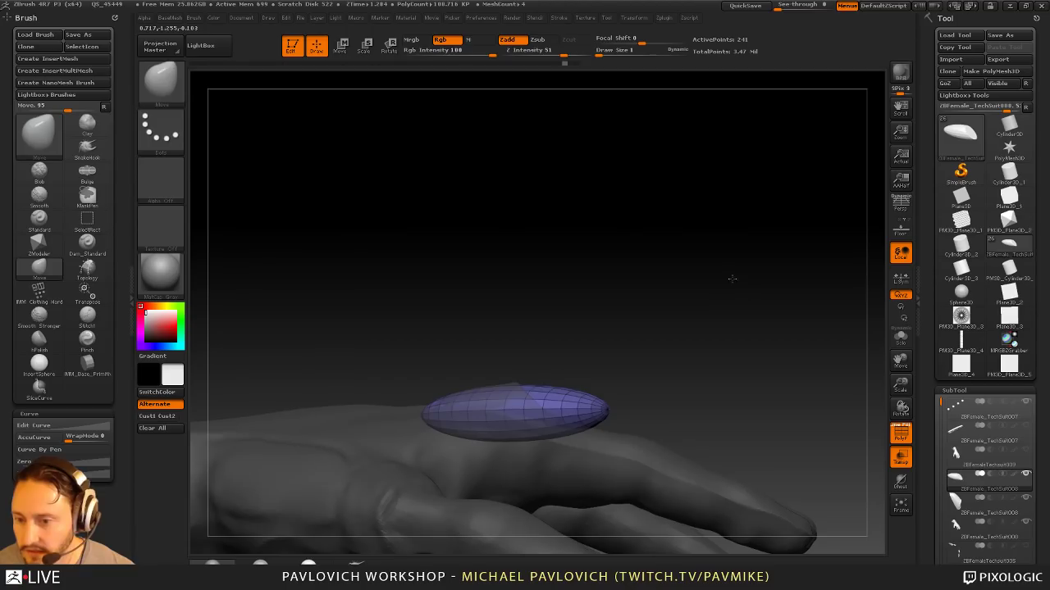
Step: Trim off the ellipsoid's front end along the housing's slanted opening with the TrimCurve brush
{"action": "key", "text": "ctrl+shift"}
{"action": "left_click", "coordinate": [165, 87], "text": "ctrl+shift"}
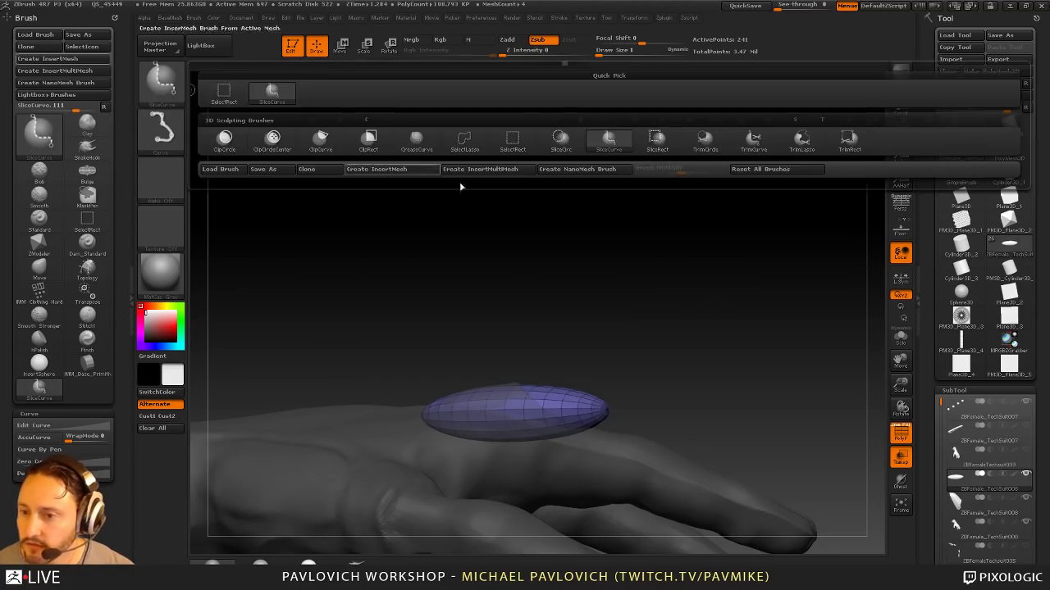
{"action": "left_click", "coordinate": [166, 87], "text": "ctrl+shift"}
{"action": "left_click", "coordinate": [754, 140], "text": "ctrl+shift"}
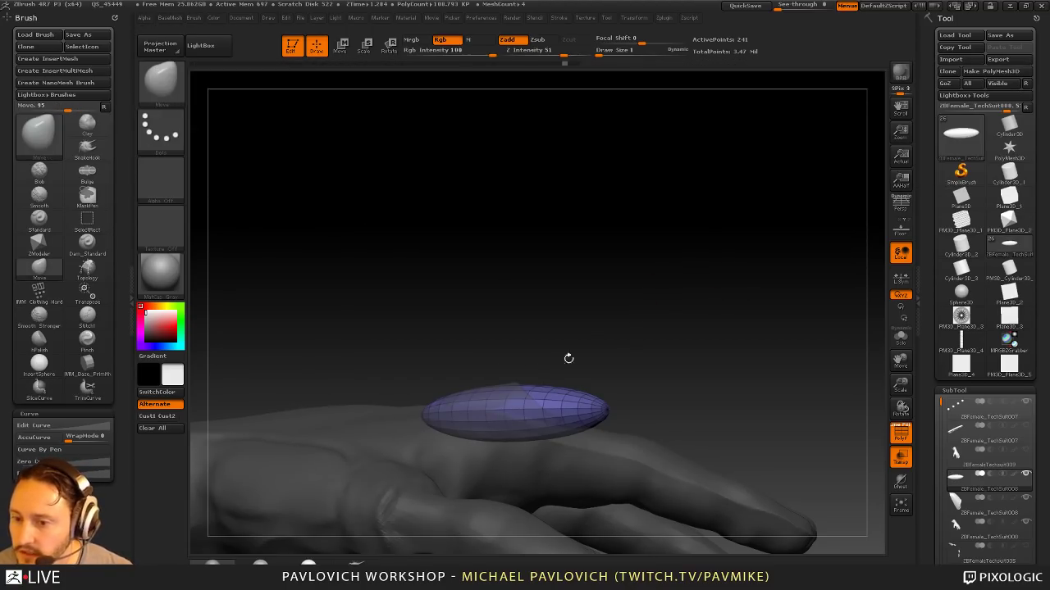
{"action": "mouse_move", "coordinate": [427, 284]}
{"action": "left_mouse_down", "text": "ctrl+shift"}
{"action": "mouse_move", "coordinate": [615, 452]}
{"action": "mouse_move", "coordinate": [626, 487]}
{"action": "left_mouse_up", "text": "ctrl+shift"}
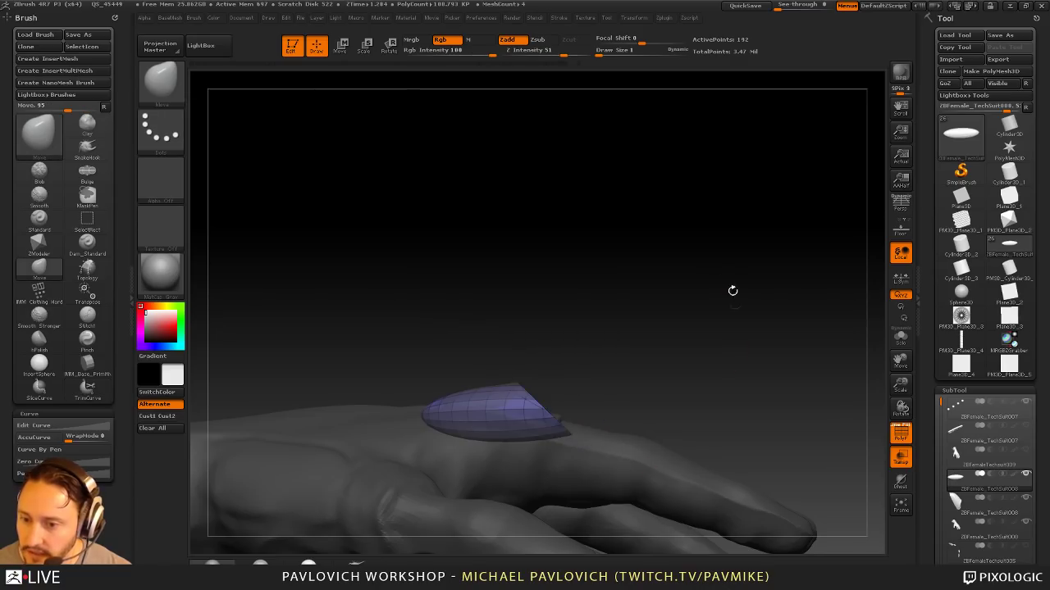
Step: Try a lengthwise TrimCurve cut through the ellipsoid, and undo the cut
{"action": "mouse_move", "coordinate": [732, 290]}
{"action": "left_mouse_down"}
{"action": "mouse_move", "coordinate": [687, 312]}
{"action": "mouse_move", "coordinate": [761, 275]}
{"action": "mouse_move", "coordinate": [750, 290]}
{"action": "mouse_move", "coordinate": [755, 273]}
{"action": "mouse_move", "coordinate": [789, 275]}
{"action": "mouse_move", "coordinate": [677, 335]}
{"action": "left_mouse_up"}
{"action": "left_click_drag", "start_coordinate": [597, 348], "coordinate": [601, 347]}
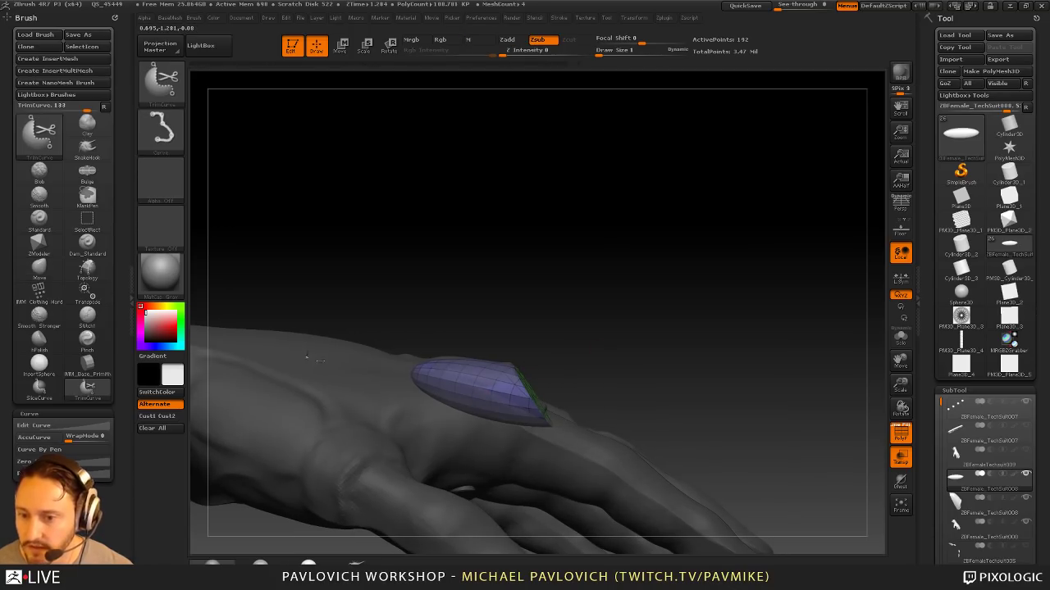
{"action": "mouse_move", "coordinate": [308, 368]}
{"action": "left_mouse_down", "text": "ctrl+shift"}
{"action": "mouse_move", "coordinate": [399, 377]}
{"action": "mouse_move", "coordinate": [581, 438]}
{"action": "left_mouse_up", "text": "ctrl+shift"}
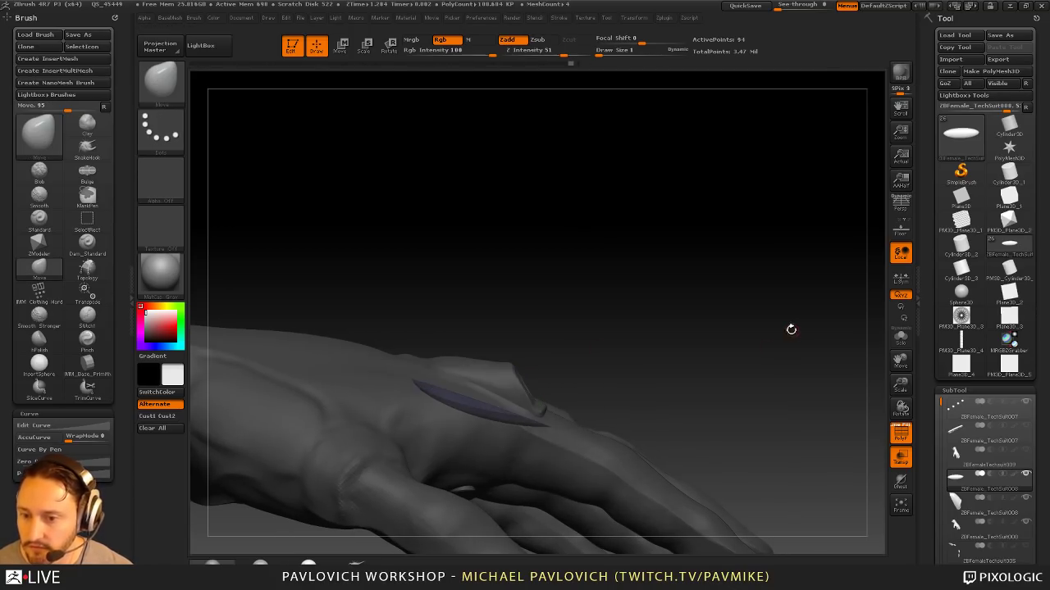
{"action": "mouse_move", "coordinate": [791, 330]}
{"action": "left_mouse_down"}
{"action": "mouse_move", "coordinate": [778, 337]}
{"action": "mouse_move", "coordinate": [792, 336]}
{"action": "left_mouse_up"}
{"action": "key", "text": "ctrl+z"}
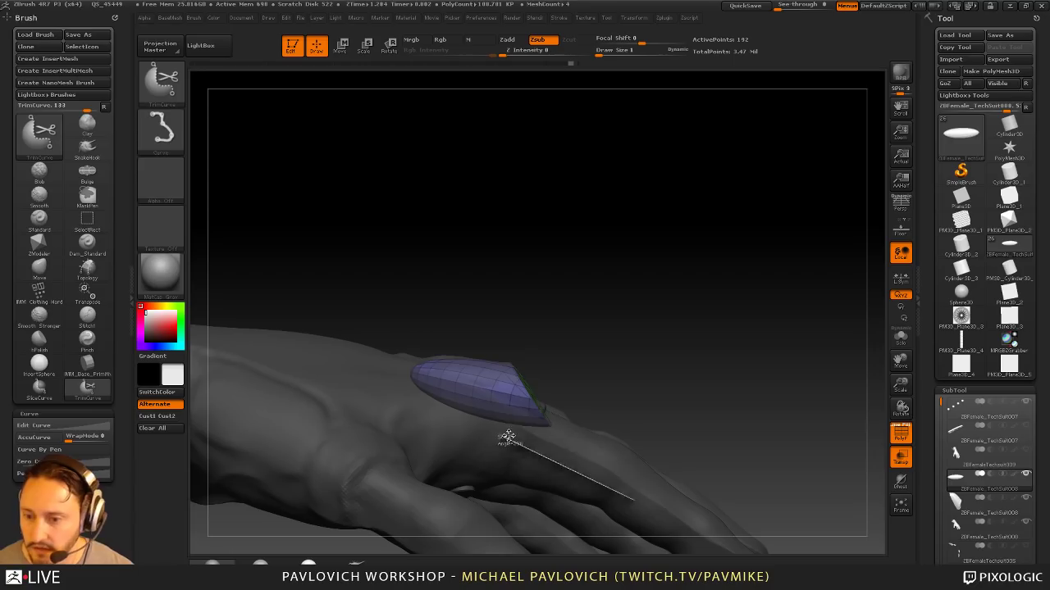
Step: Trim away the ellipsoid's lower half with a lengthwise TrimCurve cut in the opposite direction
{"action": "mouse_move", "coordinate": [660, 484]}
{"action": "left_mouse_down", "text": "ctrl+shift"}
{"action": "mouse_move", "coordinate": [312, 341]}
{"action": "mouse_move", "coordinate": [319, 325]}
{"action": "left_mouse_up", "text": "ctrl+shift"}
{"action": "mouse_move", "coordinate": [715, 279]}
{"action": "left_mouse_down"}
{"action": "mouse_move", "coordinate": [565, 282]}
{"action": "mouse_move", "coordinate": [726, 285]}
{"action": "left_mouse_up"}
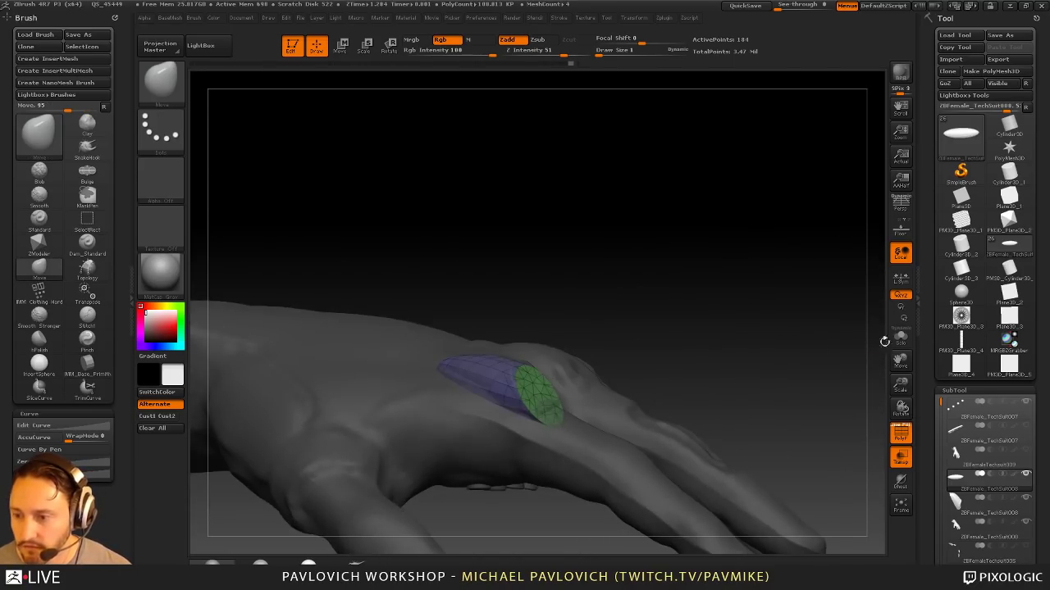
Step: Isolate the ellipsoid and undo the lengthwise cut through its lower half
{"action": "left_click", "coordinate": [900, 338]}
{"action": "mouse_move", "coordinate": [811, 378]}
{"action": "left_mouse_down"}
{"action": "mouse_move", "coordinate": [802, 282]}
{"action": "mouse_move", "coordinate": [724, 389]}
{"action": "mouse_move", "coordinate": [794, 354]}
{"action": "mouse_move", "coordinate": [756, 365]}
{"action": "mouse_move", "coordinate": [764, 383]}
{"action": "mouse_move", "coordinate": [801, 379]}
{"action": "mouse_move", "coordinate": [746, 378]}
{"action": "mouse_move", "coordinate": [820, 381]}
{"action": "left_mouse_up"}
{"action": "key", "text": "ctrl+z"}
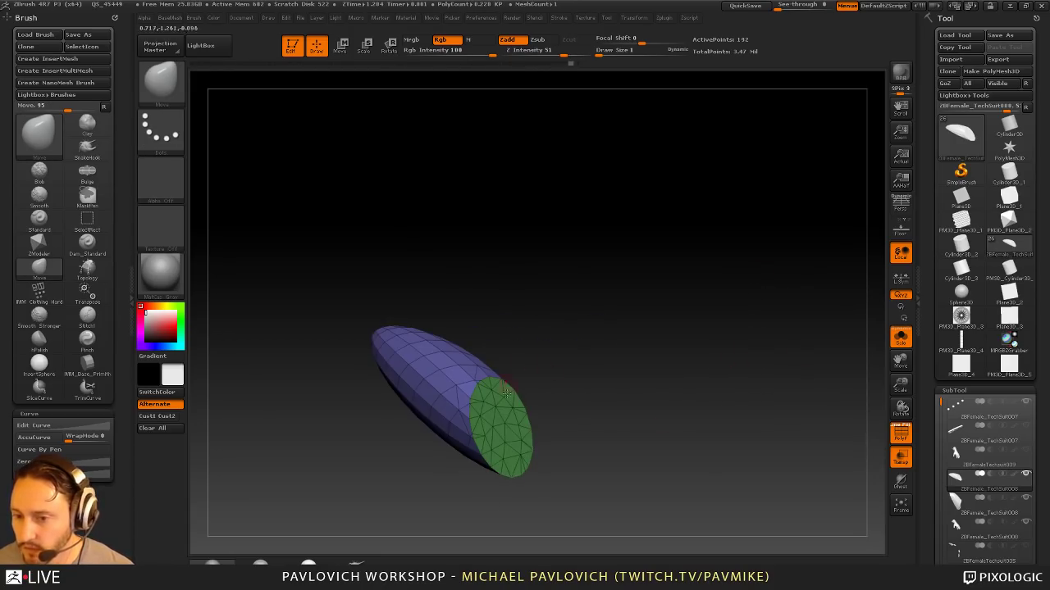
{"action": "left_click_drag", "start_coordinate": [636, 397], "coordinate": [739, 376]}
Step: ZRemesh the trimmed ellipsoid with KeepGroups on, AdaptiveSize 0 and the Same polygon count
{"action": "left_click_drag", "start_coordinate": [921, 357], "coordinate": [921, 269]}
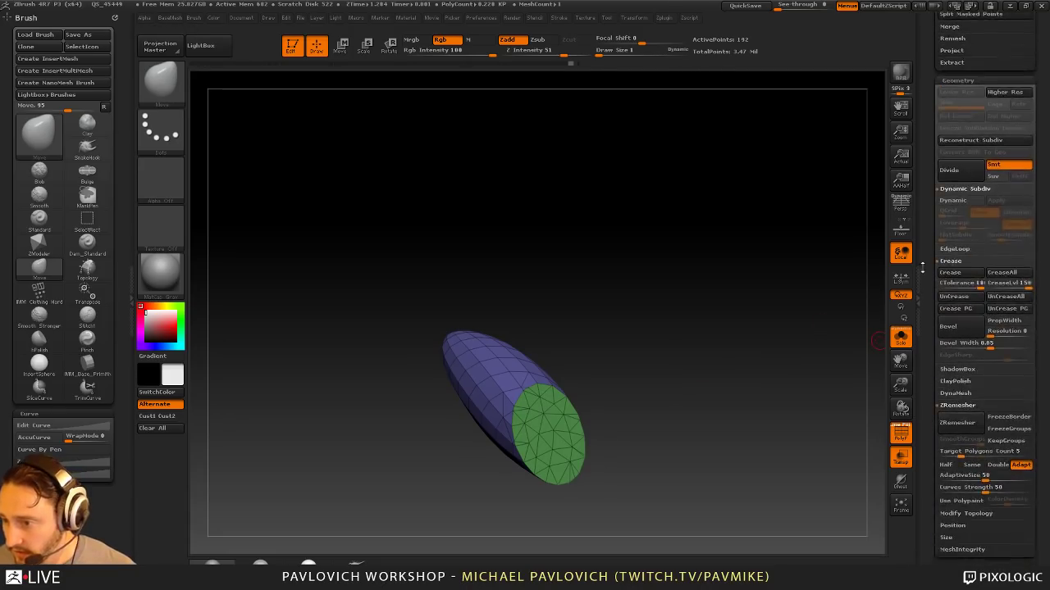
{"action": "scroll", "coordinate": [943, 287], "scroll_direction": "down", "scroll_amount": 4}
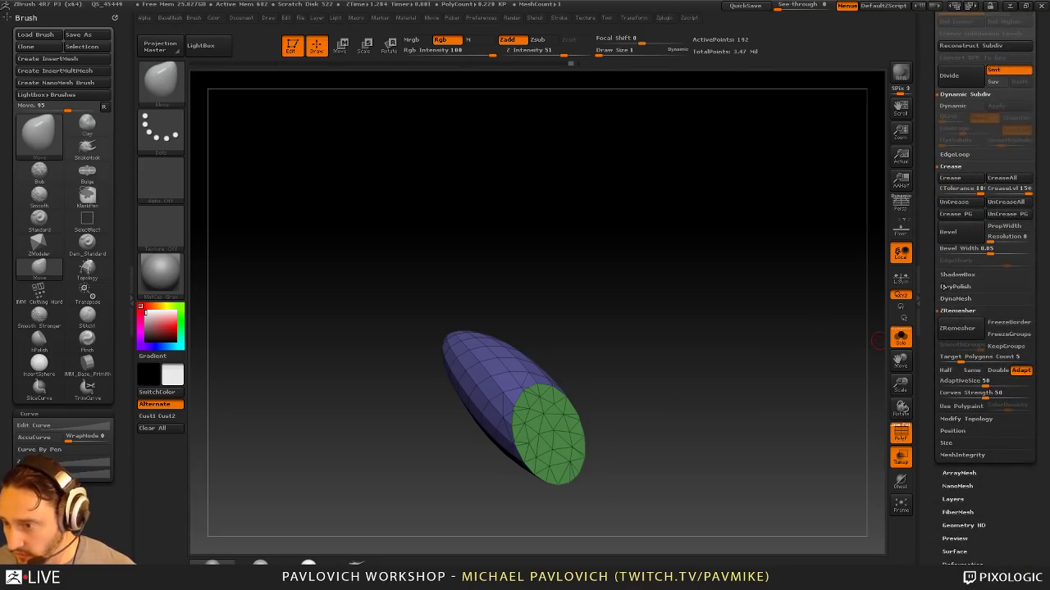
{"action": "left_click", "coordinate": [1005, 346]}
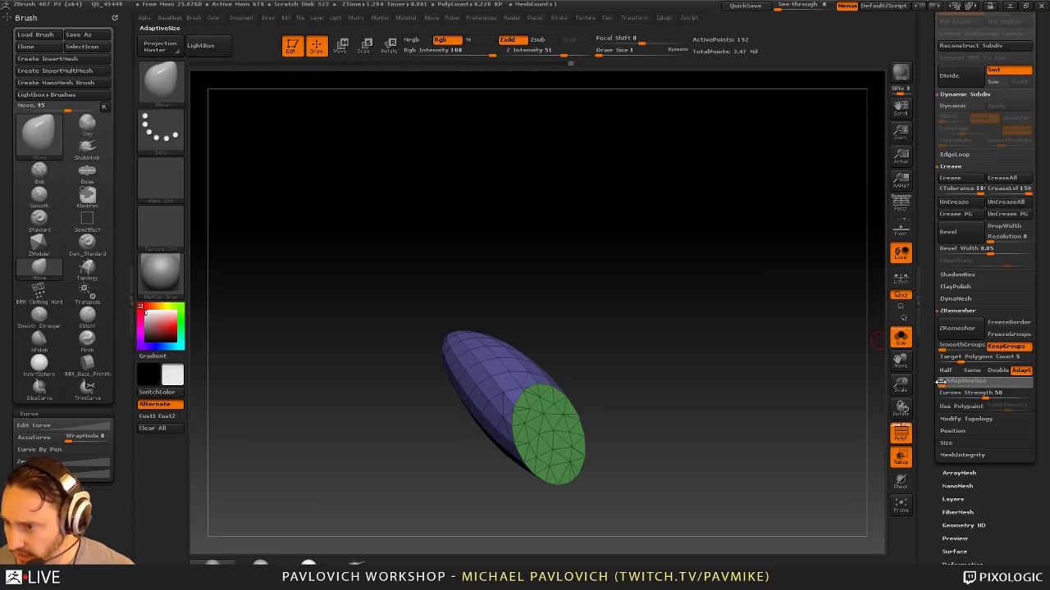
{"action": "left_click", "coordinate": [959, 329]}
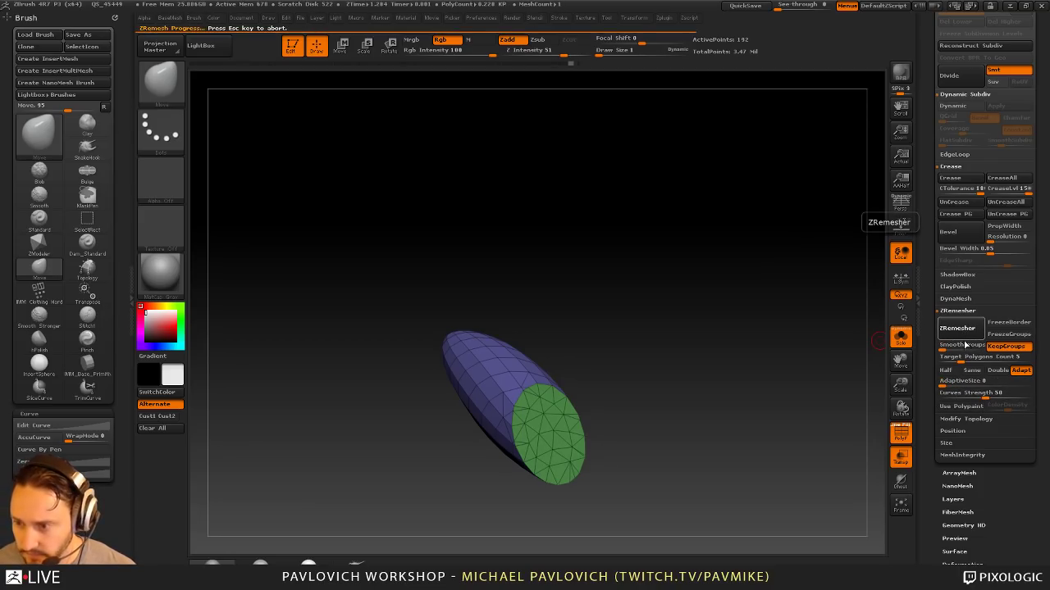
{"action": "key", "text": "ctrl+z"}
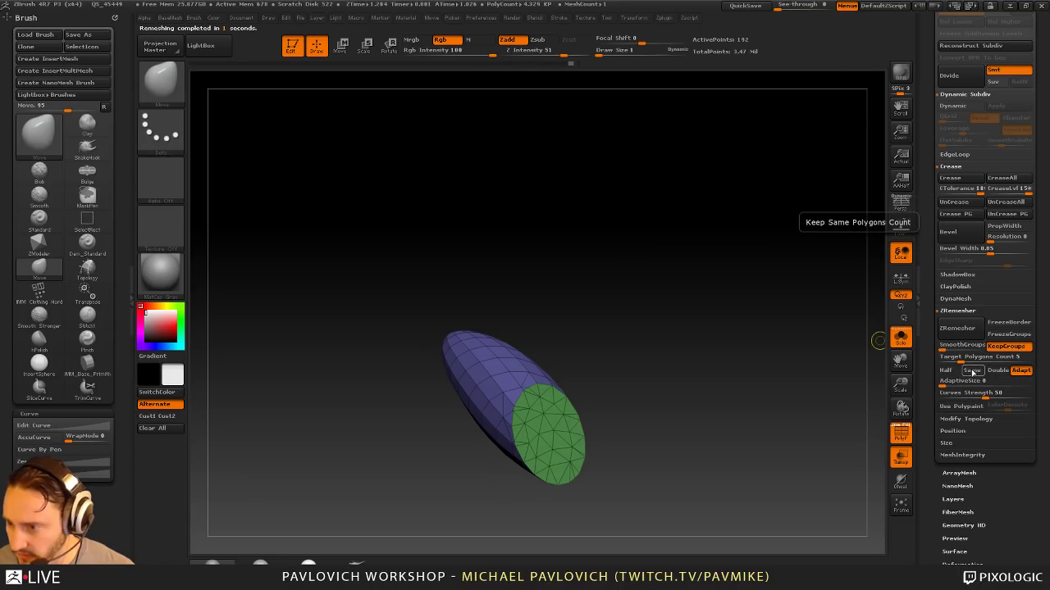
{"action": "left_click", "coordinate": [971, 371]}
{"action": "left_click", "coordinate": [965, 330]}
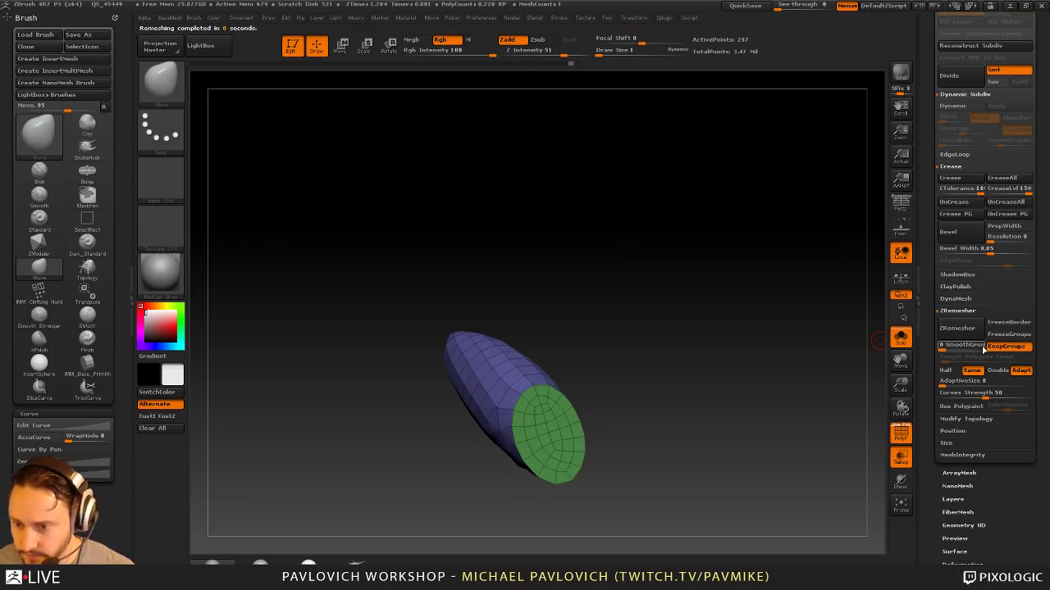
Step: Switch the visibility selection brush to SelectRect and hide the ellipsoid's front cap polygroup
{"action": "left_click_drag", "start_coordinate": [702, 324], "coordinate": [689, 342]}
{"action": "left_click", "coordinate": [558, 364], "text": "ctrl+shift"}
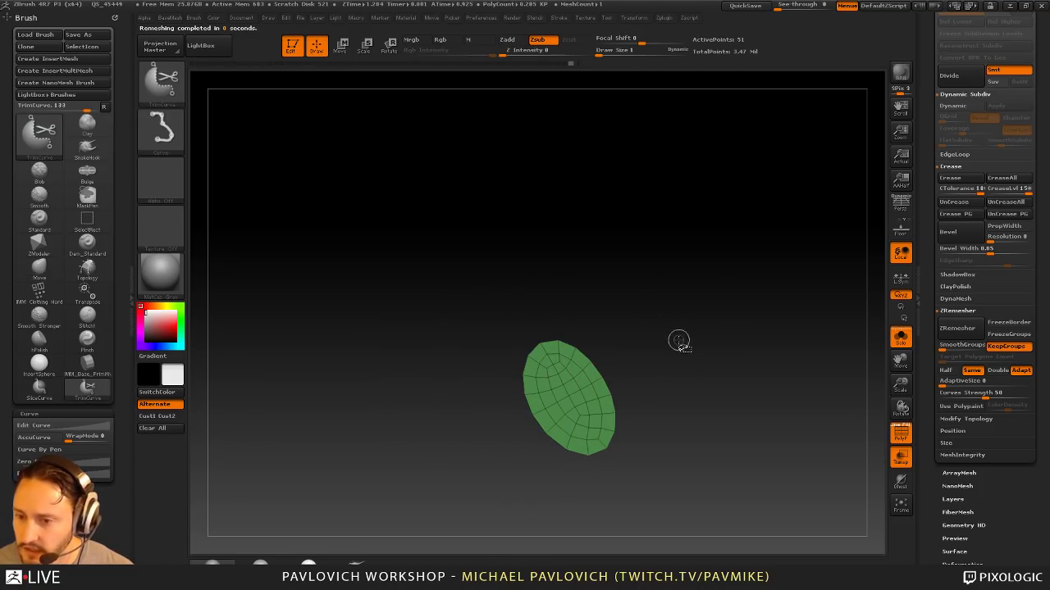
{"action": "left_click", "coordinate": [167, 87], "text": "ctrl+shift"}
{"action": "left_click", "coordinate": [227, 95], "text": "ctrl+shift"}
{"action": "left_click_drag", "start_coordinate": [734, 261], "coordinate": [733, 331], "text": "ctrl+shift"}
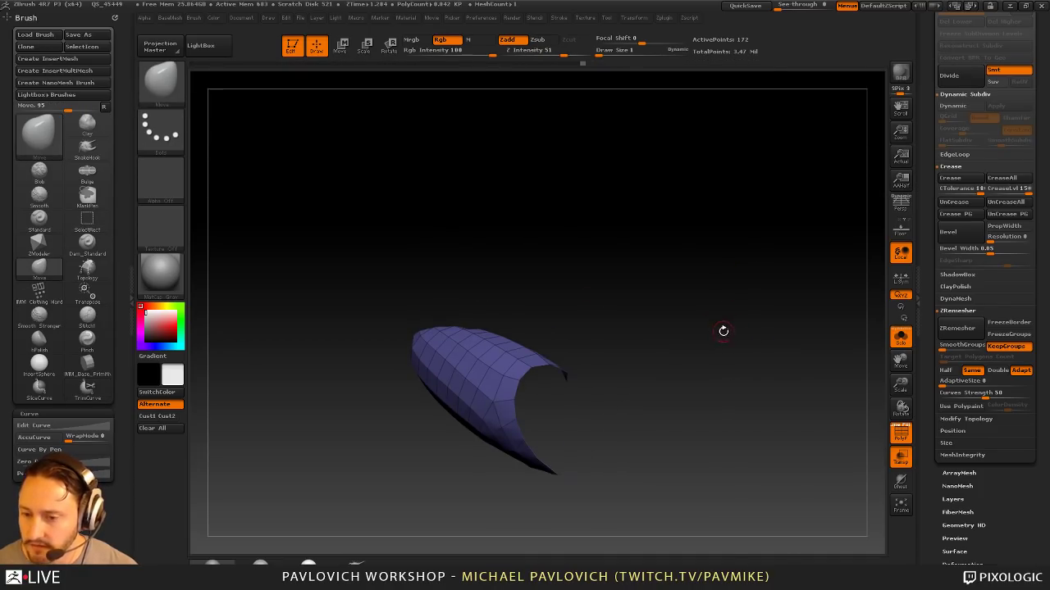
{"action": "key", "text": "1"}
{"action": "left_click", "coordinate": [703, 247]}
Step: Try closing the ellipsoid's open front end with ZModeler's Close edge action set to Convex Hole
{"action": "key", "text": "b"}
{"action": "key", "text": "z"}
{"action": "key", "text": "m"}
{"action": "key", "text": "space"}
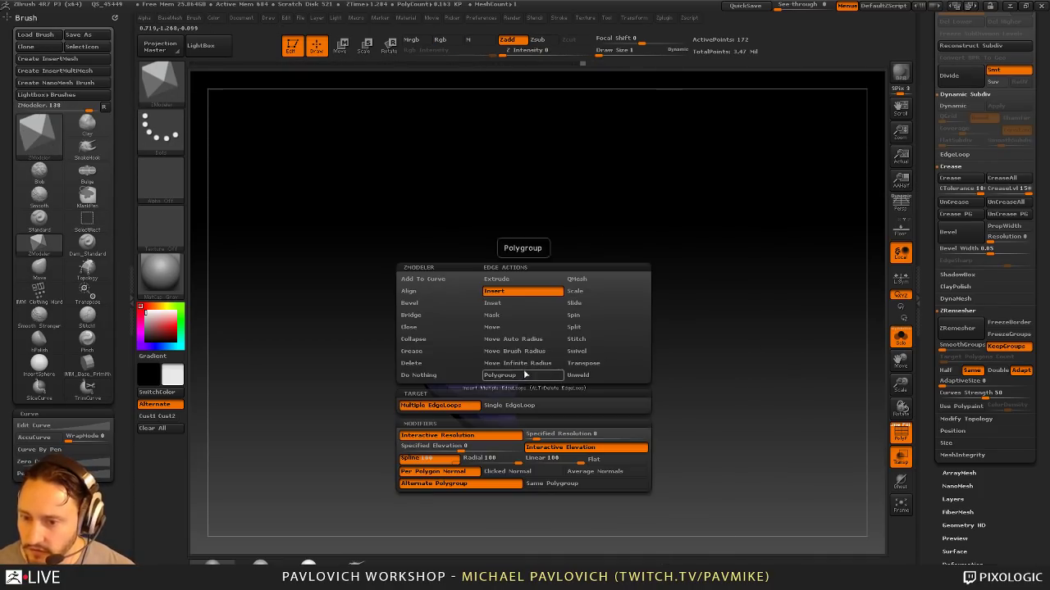
{"action": "left_click", "coordinate": [432, 328]}
{"action": "left_click", "coordinate": [506, 406]}
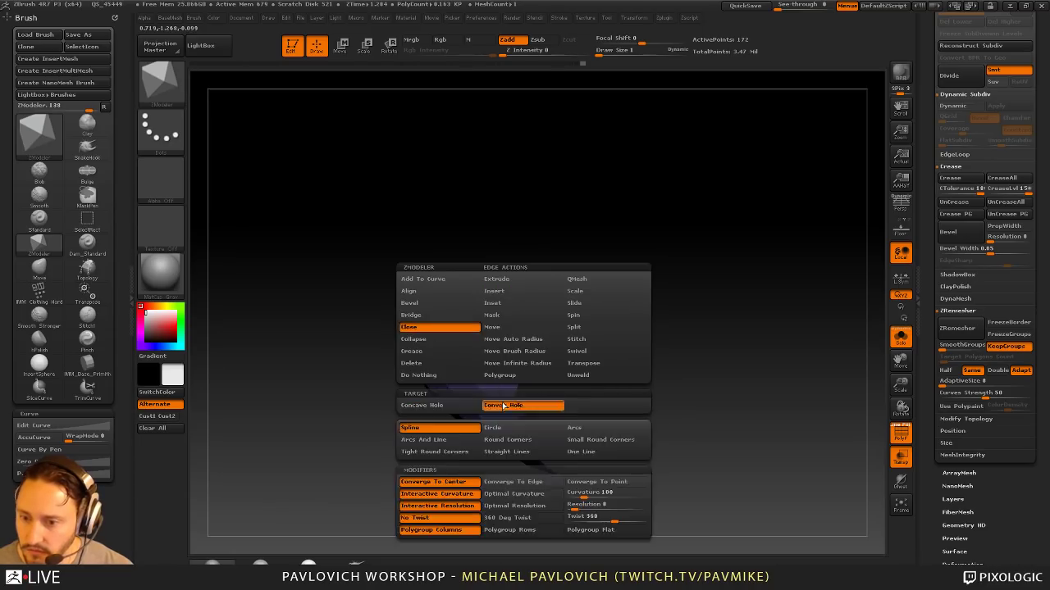
{"action": "mouse_move", "coordinate": [671, 326]}
{"action": "left_mouse_down"}
{"action": "mouse_move", "coordinate": [752, 314]}
{"action": "mouse_move", "coordinate": [677, 330]}
{"action": "left_mouse_up"}
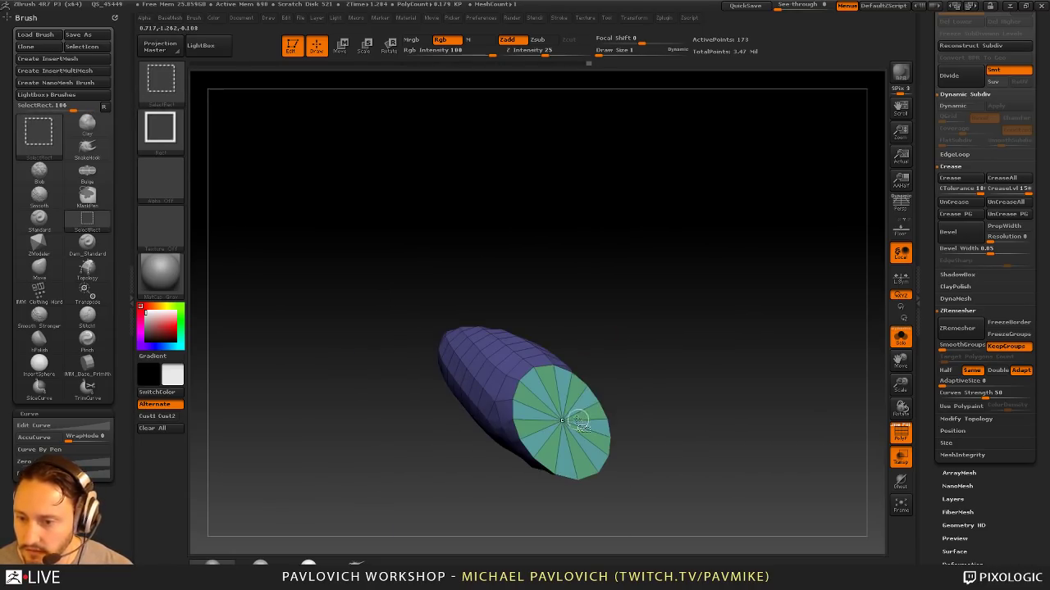
Step: Try regrouping the faces of the closed front cap as a single polygroup and check the piece against the hand
{"action": "left_click", "coordinate": [581, 422], "text": "ctrl+shift"}
{"action": "left_click", "coordinate": [701, 356], "text": "ctrl+shift"}
{"action": "left_click_drag", "start_coordinate": [743, 349], "coordinate": [645, 397]}
{"action": "left_click_drag", "start_coordinate": [779, 297], "coordinate": [783, 324]}
{"action": "left_click_drag", "start_coordinate": [712, 358], "coordinate": [679, 368]}
{"action": "left_click", "coordinate": [901, 337]}
{"action": "left_click_drag", "start_coordinate": [836, 297], "coordinate": [806, 215]}
{"action": "left_click", "coordinate": [544, 401], "text": "ctrl+shift"}
{"action": "key", "text": "ctrl+w"}
{"action": "left_click", "coordinate": [805, 219], "text": "ctrl+shift"}
Step: Undo the regrouping and hole closing, and show the original remeshed front cap again
{"action": "key", "text": "ctrl+z"}
{"action": "key", "text": "ctrl+z"}
{"action": "key", "text": "ctrl+z"}
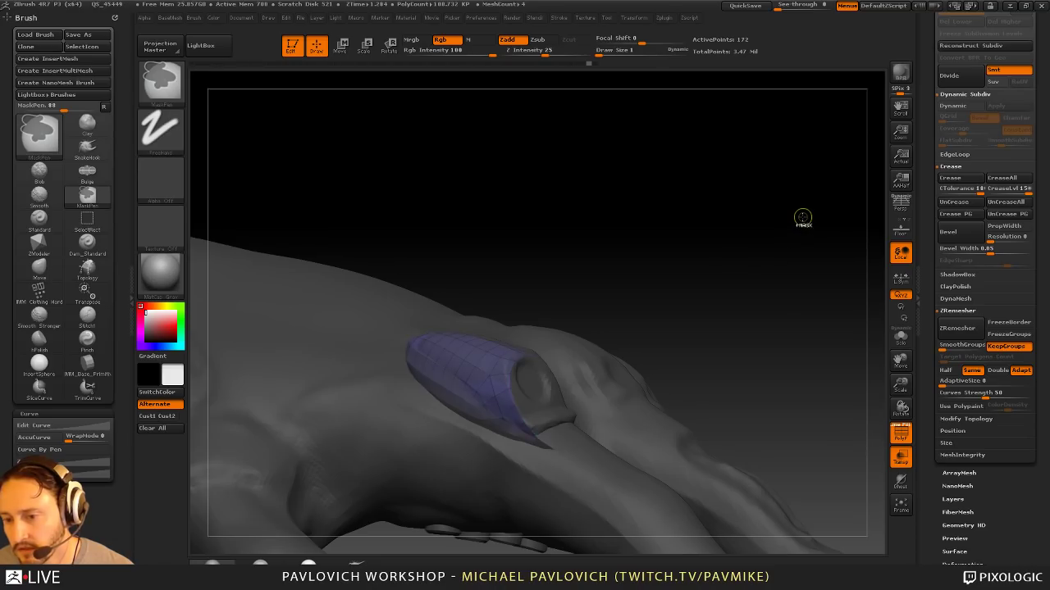
{"action": "left_click", "coordinate": [801, 216], "text": "ctrl+shift"}
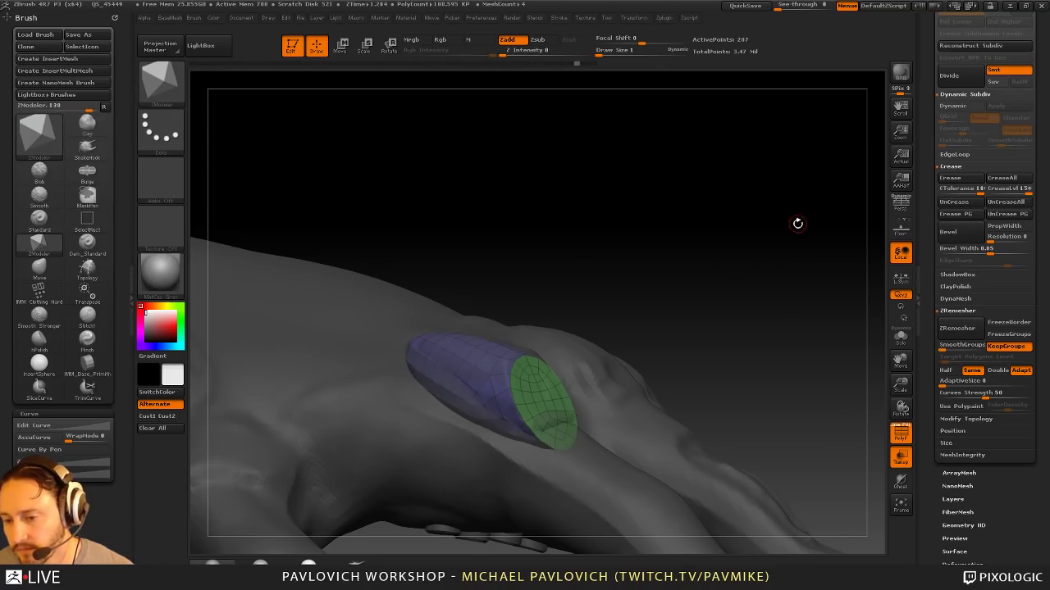
Step: Try marking and editing the front cap's lower faces with ZModeler, and undo the edits
{"action": "mouse_move", "coordinate": [796, 224]}
{"action": "left_mouse_down"}
{"action": "mouse_move", "coordinate": [787, 230]}
{"action": "mouse_move", "coordinate": [801, 209]}
{"action": "mouse_move", "coordinate": [825, 222]}
{"action": "mouse_move", "coordinate": [783, 229]}
{"action": "left_mouse_up"}
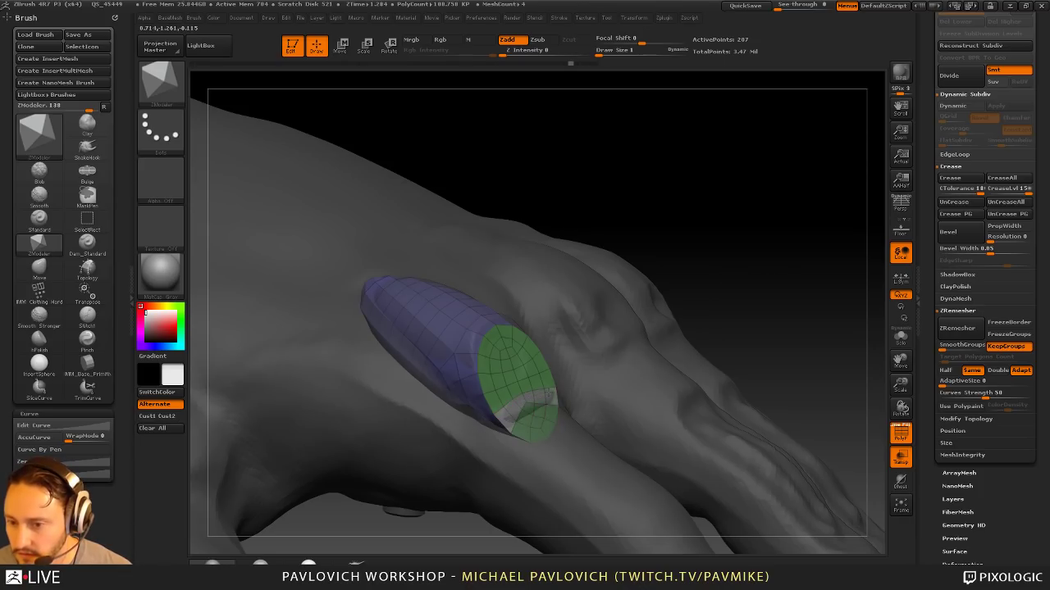
{"action": "left_click_drag", "start_coordinate": [703, 295], "coordinate": [635, 341]}
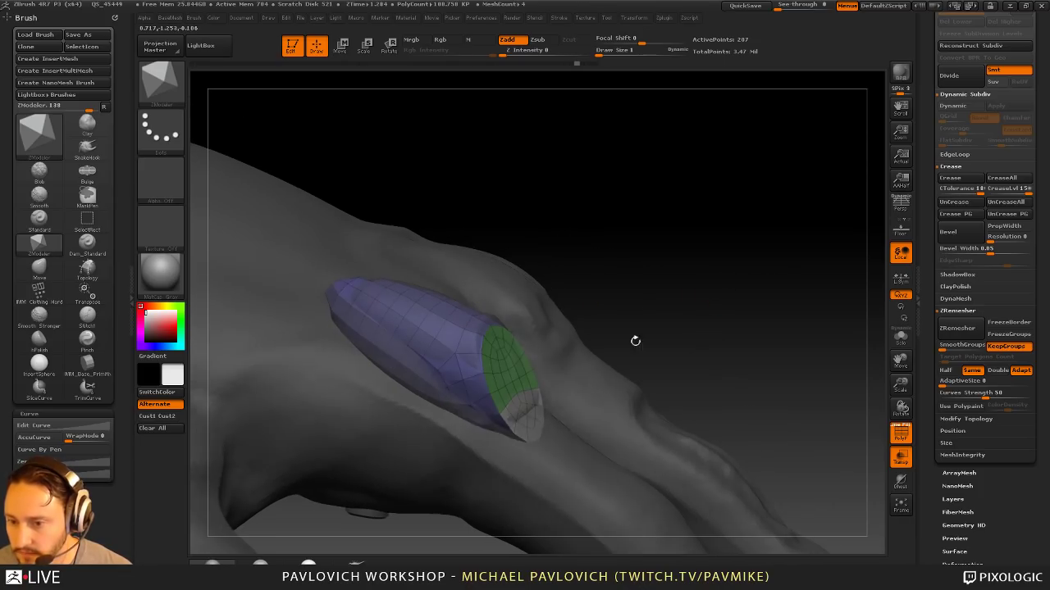
{"action": "key", "text": "ctrl+z"}
{"action": "left_click", "coordinate": [531, 413]}
{"action": "key", "text": "ctrl+z"}
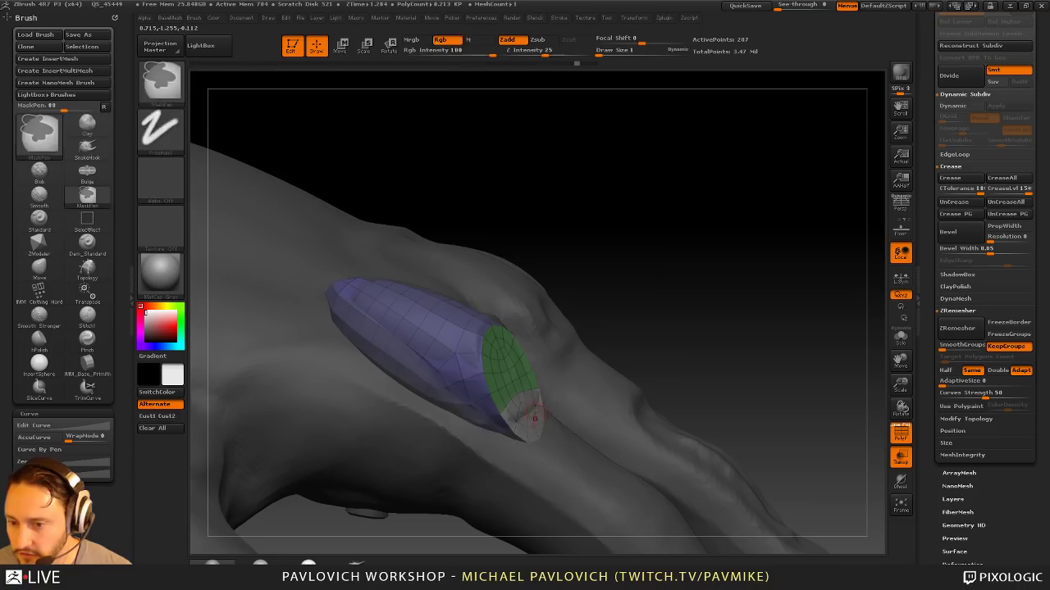
{"action": "key", "text": "space"}
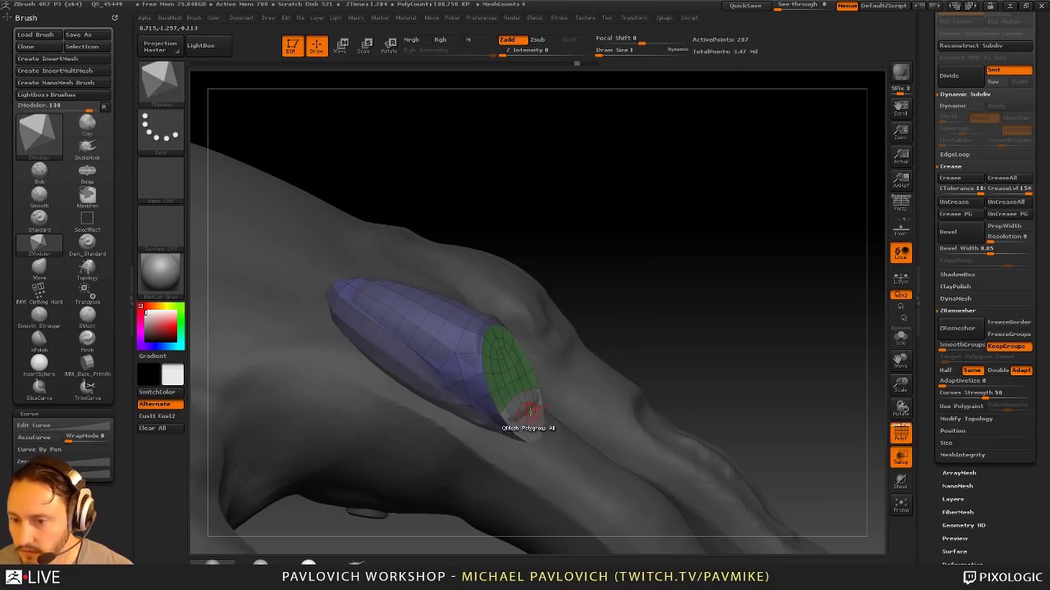
{"action": "key", "text": "ctrl+z"}
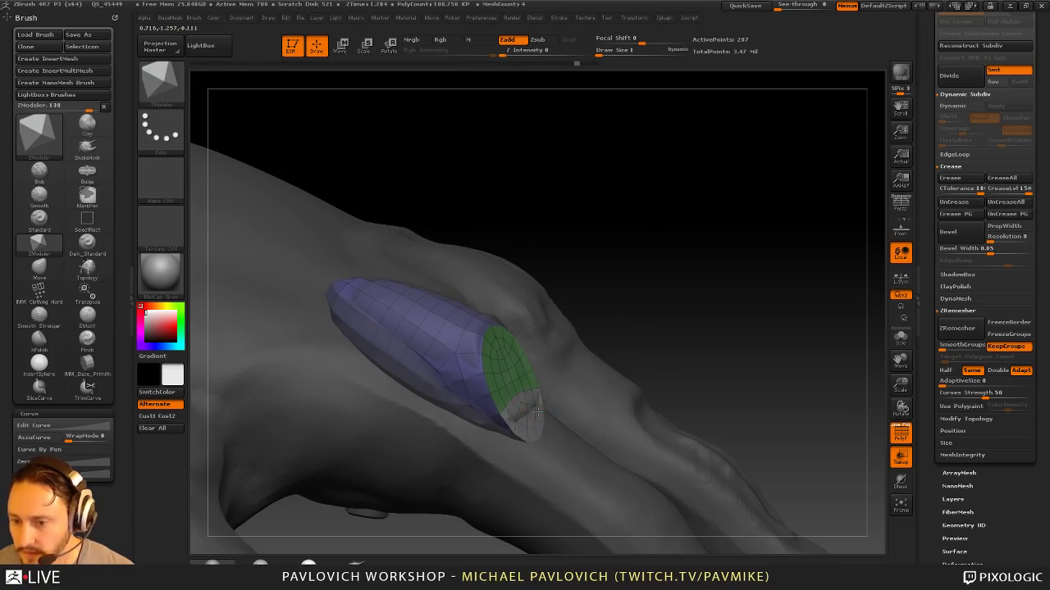
{"action": "key", "text": "ctrl+z"}
Step: Turn on Ghost transparency and set ZModeler's edge and point actions to Do Nothing for marking the cap's lower faces
{"action": "left_click", "coordinate": [900, 479]}
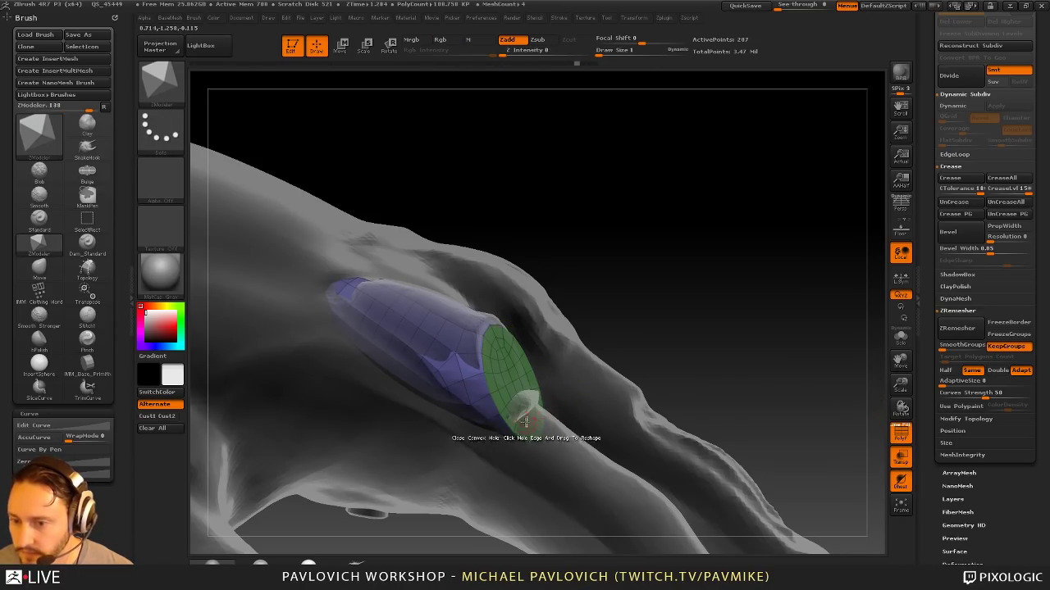
{"action": "right_click_drag", "start_coordinate": [516, 422], "coordinate": [662, 328]}
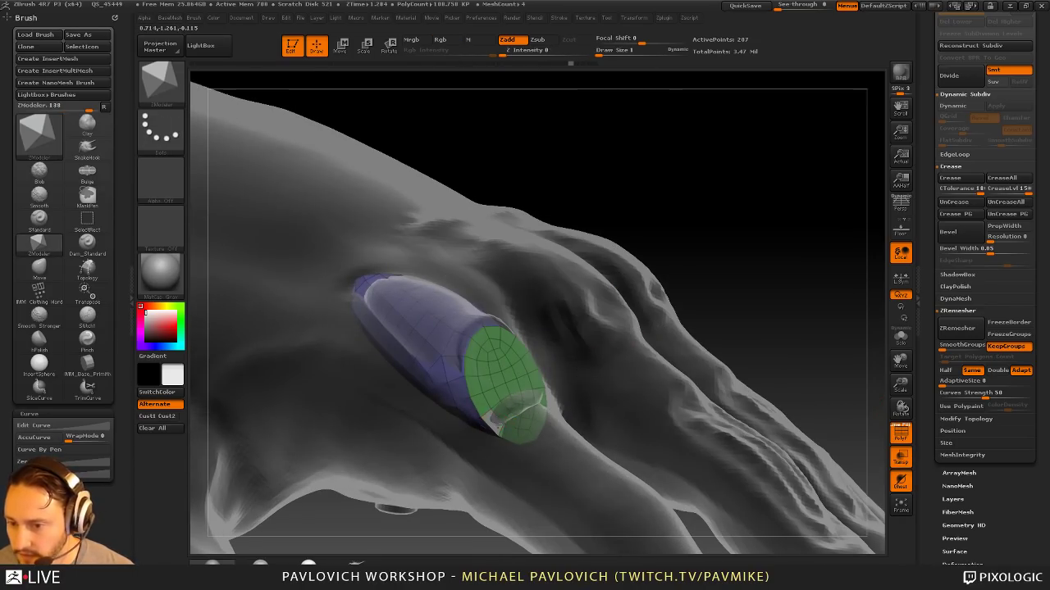
{"action": "left_click_drag", "start_coordinate": [717, 277], "coordinate": [731, 246]}
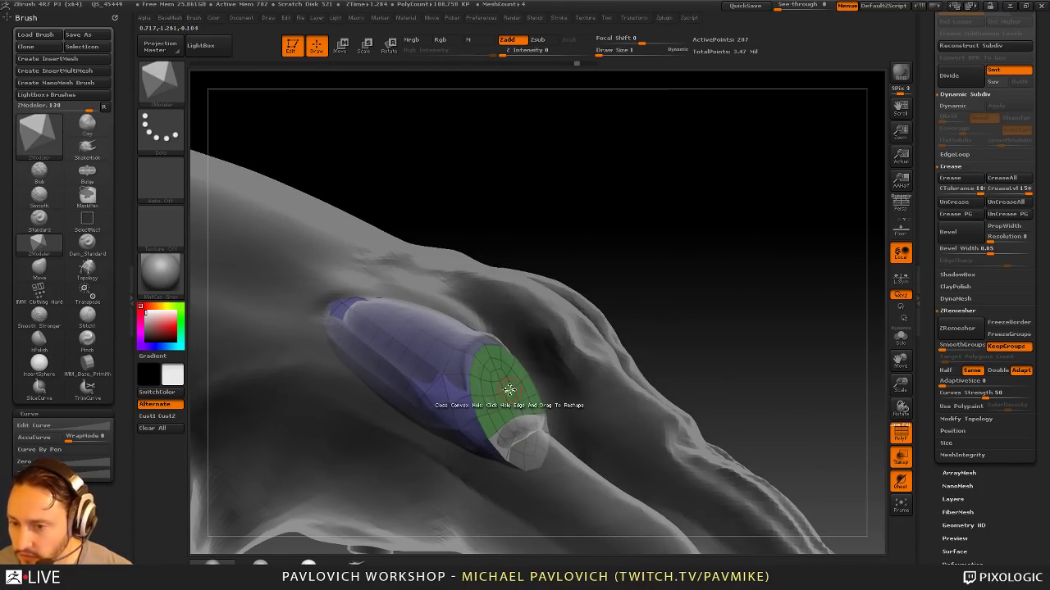
{"action": "key", "text": "space"}
{"action": "left_click", "coordinate": [412, 378]}
{"action": "key", "text": "space"}
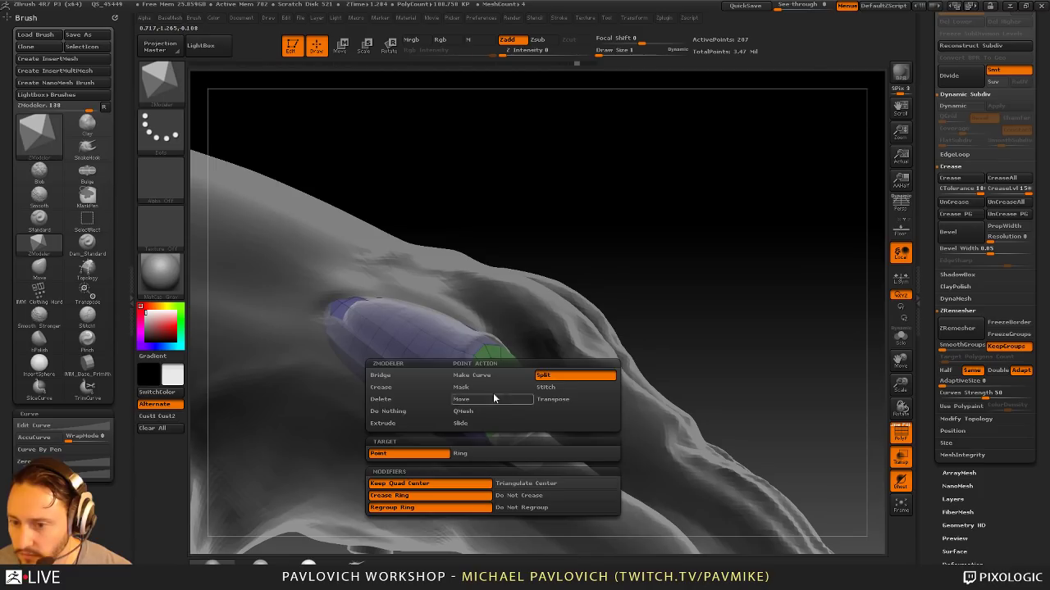
{"action": "left_click", "coordinate": [427, 413]}
{"action": "left_click_drag", "start_coordinate": [799, 287], "coordinate": [790, 267]}
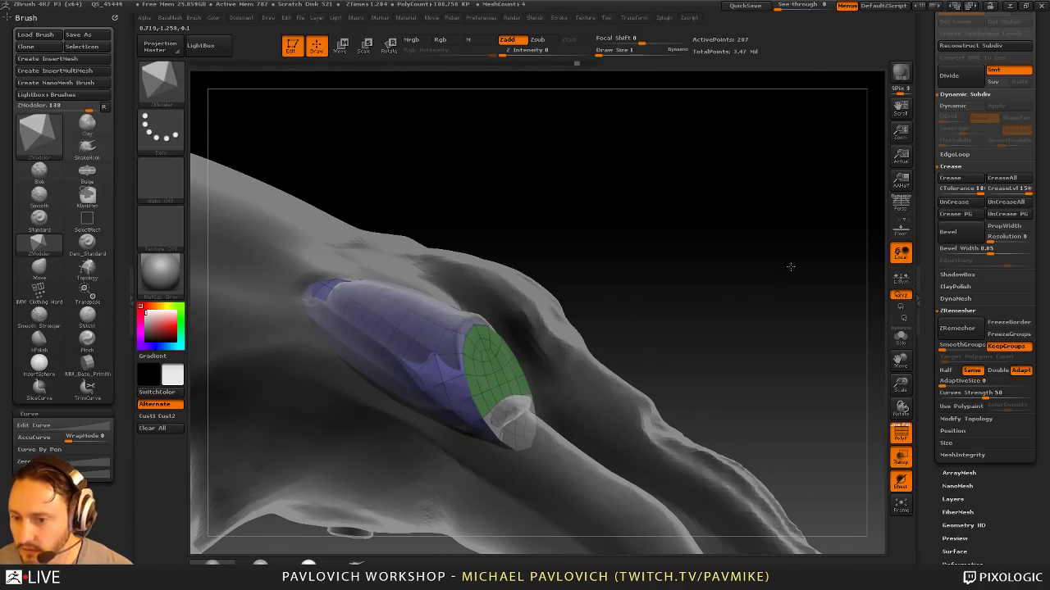
{"action": "mouse_move", "coordinate": [745, 323]}
{"action": "left_mouse_down"}
{"action": "mouse_move", "coordinate": [747, 342]}
{"action": "mouse_move", "coordinate": [722, 330]}
{"action": "mouse_move", "coordinate": [728, 284]}
{"action": "mouse_move", "coordinate": [738, 328]}
{"action": "left_mouse_up"}
Step: Isolate and mask the front cap's lower faces, show the whole piece and invert the mask
{"action": "left_click", "coordinate": [526, 422], "text": "ctrl+shift"}
{"action": "left_click", "coordinate": [684, 321], "text": "ctrl"}
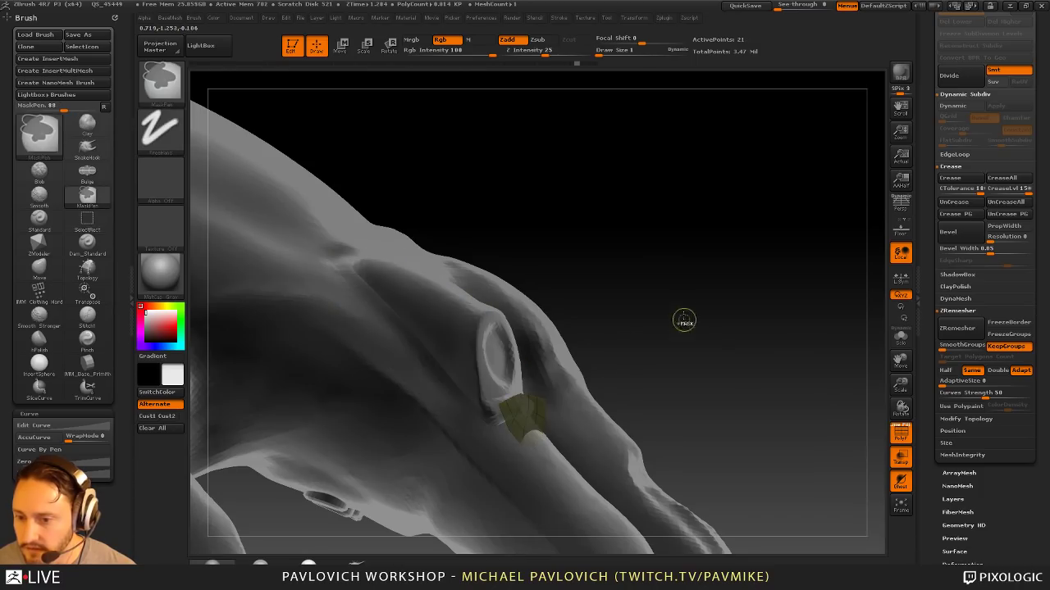
{"action": "left_click", "coordinate": [666, 270], "text": "ctrl+shift"}
{"action": "left_click", "coordinate": [664, 269], "text": "ctrl"}
Step: Extrude the unmasked lower cap faces outward with the Transpose line in Move mode
{"action": "key", "text": "w"}
{"action": "left_click_drag", "start_coordinate": [665, 301], "coordinate": [689, 297]}
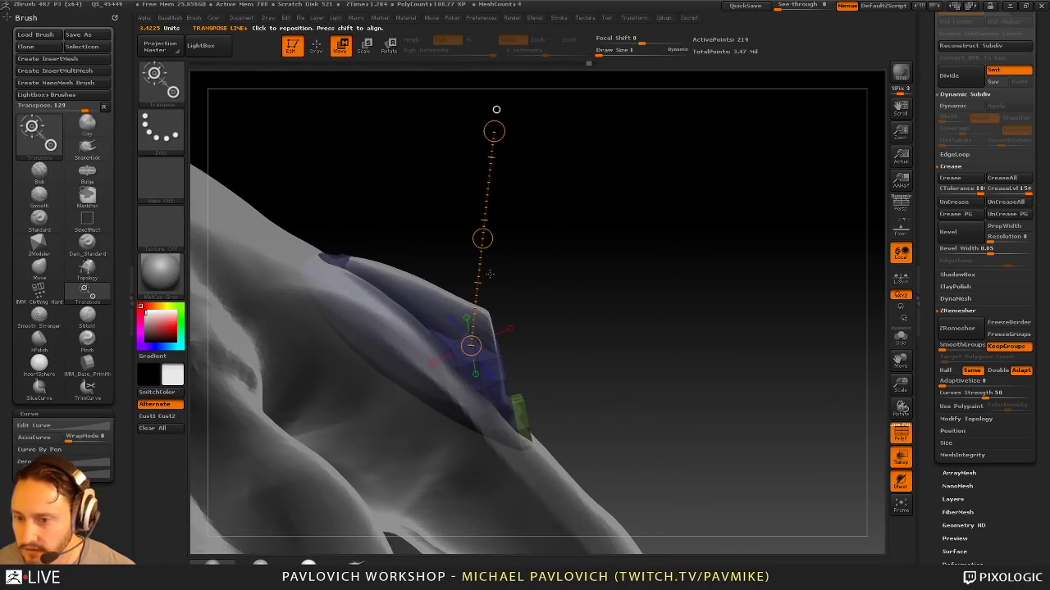
{"action": "left_click_drag", "start_coordinate": [482, 241], "coordinate": [484, 254]}
{"action": "key", "text": "q"}
Step: Turn off transparency, isolate the extruded piece and inspect its front with and without the polyframe
{"action": "mouse_move", "coordinate": [808, 238]}
{"action": "left_mouse_down"}
{"action": "mouse_move", "coordinate": [713, 299]}
{"action": "mouse_move", "coordinate": [750, 305]}
{"action": "mouse_move", "coordinate": [792, 280]}
{"action": "mouse_move", "coordinate": [777, 267]}
{"action": "mouse_move", "coordinate": [796, 283]}
{"action": "left_mouse_up"}
{"action": "left_click", "coordinate": [901, 438]}
{"action": "left_click", "coordinate": [900, 456]}
{"action": "left_click_drag", "start_coordinate": [817, 389], "coordinate": [812, 289]}
{"action": "left_click", "coordinate": [902, 340]}
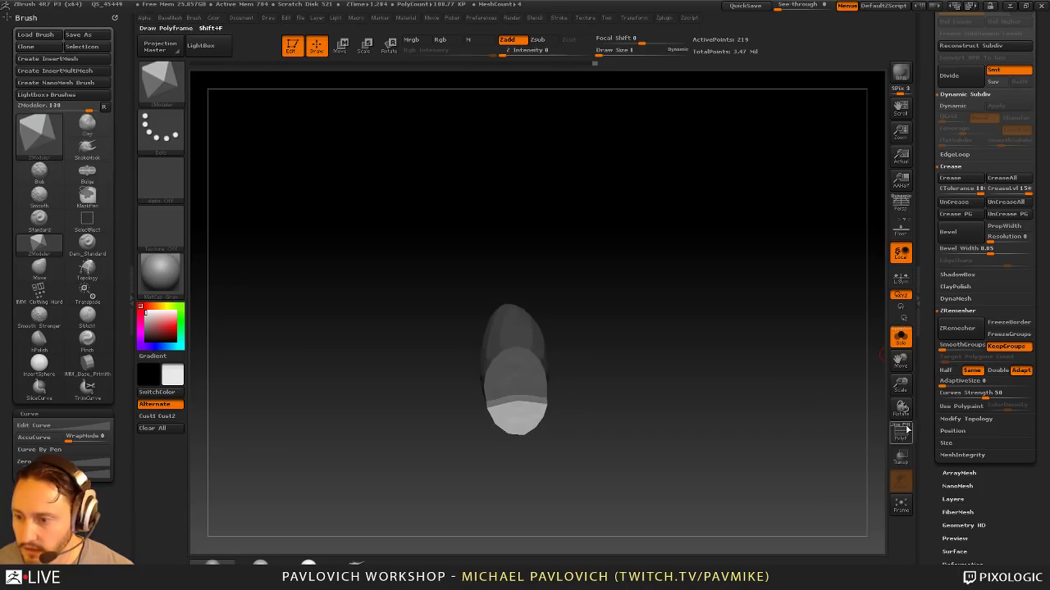
{"action": "left_click", "coordinate": [906, 432]}
{"action": "mouse_move", "coordinate": [834, 417]}
{"action": "left_mouse_down"}
{"action": "mouse_move", "coordinate": [830, 377]}
{"action": "mouse_move", "coordinate": [741, 355]}
{"action": "mouse_move", "coordinate": [709, 327]}
{"action": "mouse_move", "coordinate": [691, 335]}
{"action": "left_mouse_up"}
Step: Pull the corners of the extruded lip outward into a squared end with the MoveAccu brush at draw sizes 4 and 2
{"action": "key", "text": "1"}
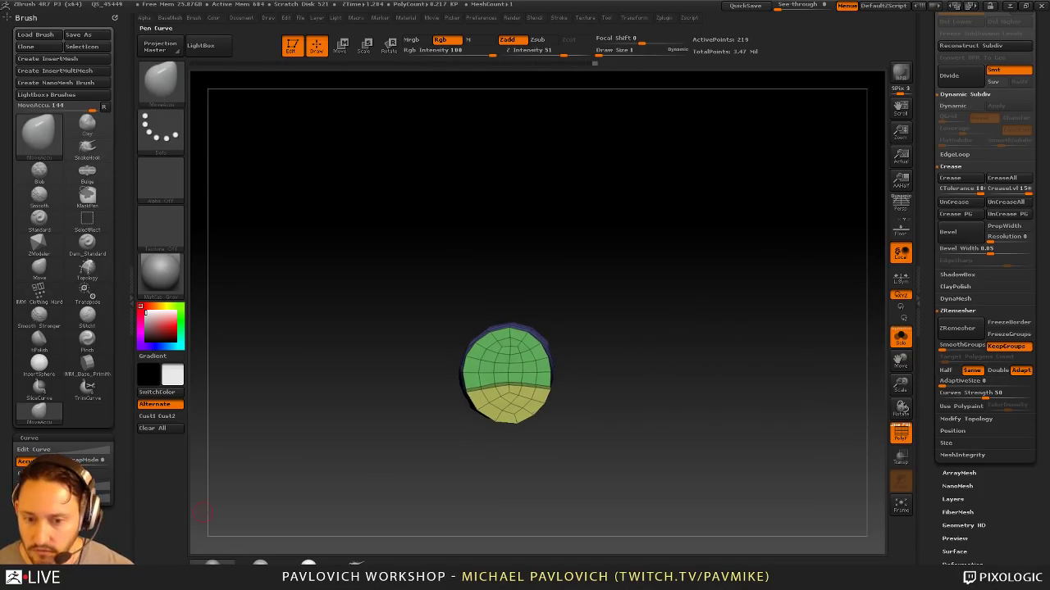
{"action": "mouse_move", "coordinate": [459, 415]}
{"action": "left_mouse_down"}
{"action": "mouse_move", "coordinate": [643, 408]}
{"action": "mouse_move", "coordinate": [599, 414]}
{"action": "left_mouse_up"}
{"action": "key", "text": "s"}
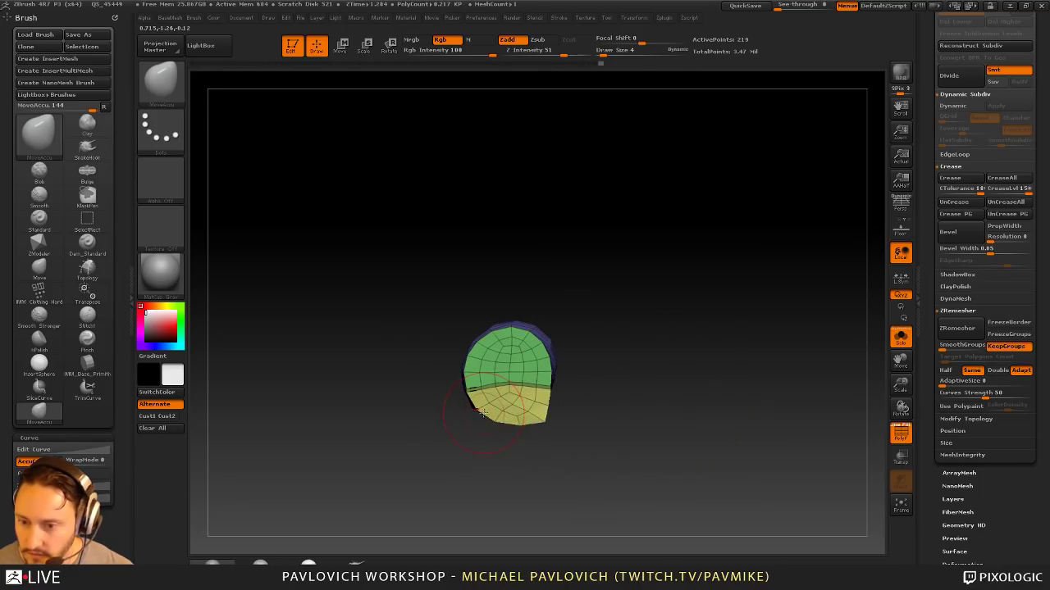
{"action": "left_click_drag", "start_coordinate": [518, 417], "coordinate": [587, 398]}
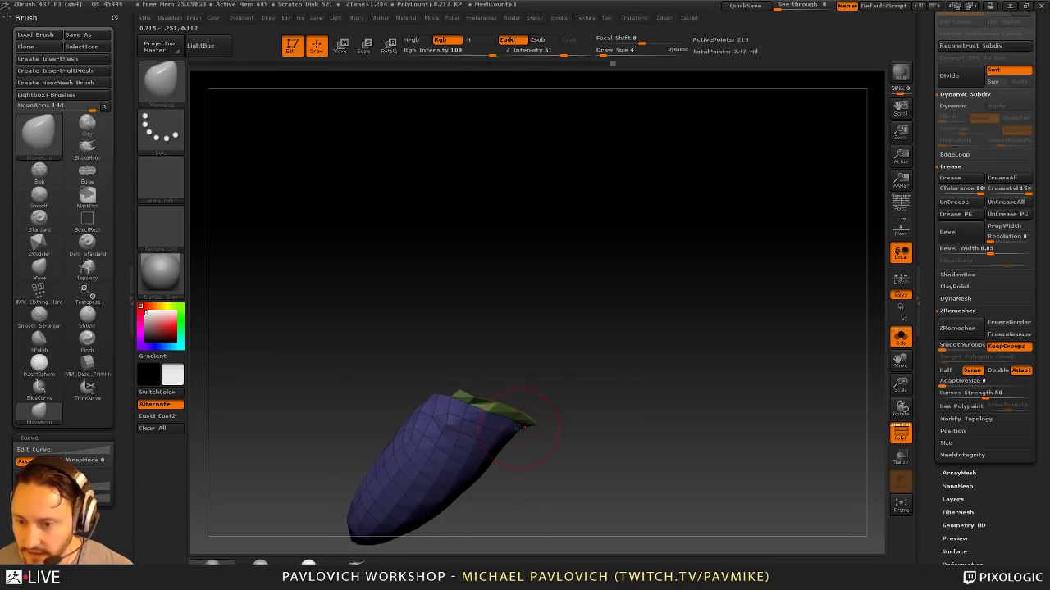
{"action": "right_click_drag", "start_coordinate": [512, 423], "coordinate": [512, 416]}
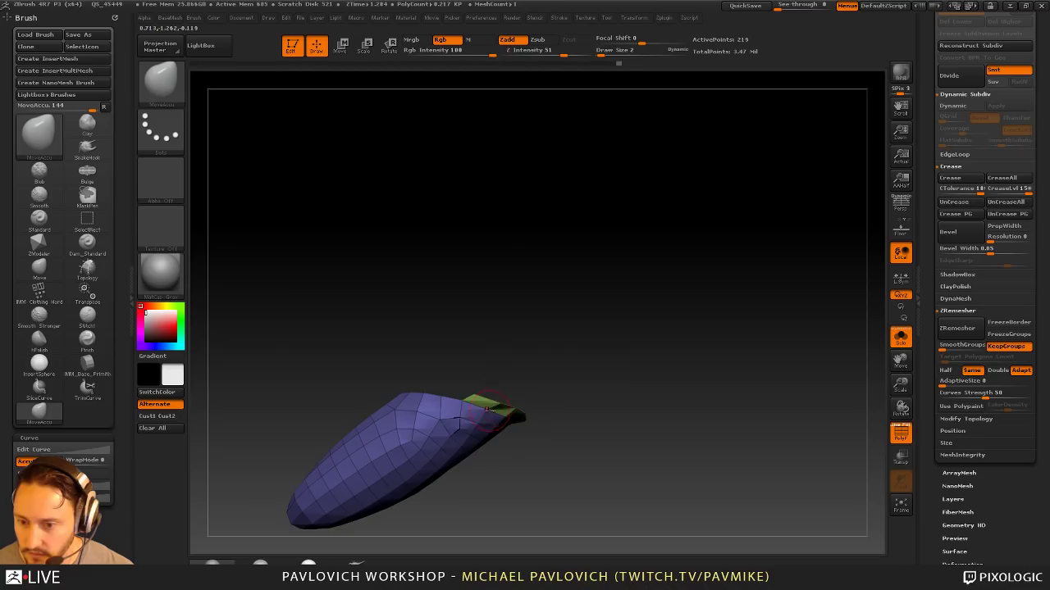
{"action": "left_click_drag", "start_coordinate": [492, 466], "coordinate": [547, 492]}
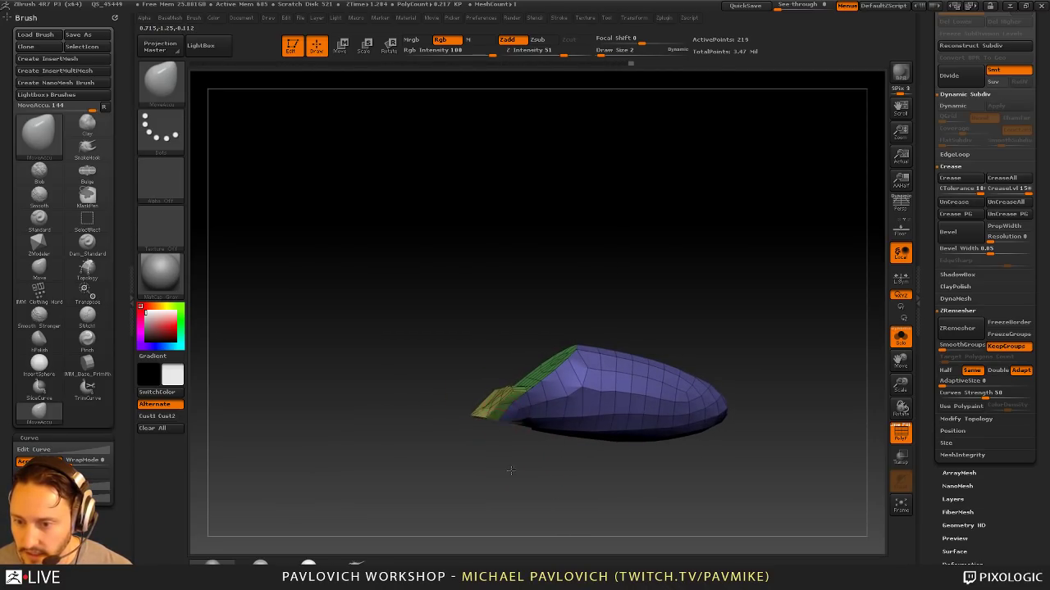
{"action": "left_click_drag", "start_coordinate": [511, 471], "coordinate": [563, 465]}
{"action": "key", "text": "s"}
{"action": "left_click_drag", "start_coordinate": [516, 420], "coordinate": [511, 420]}
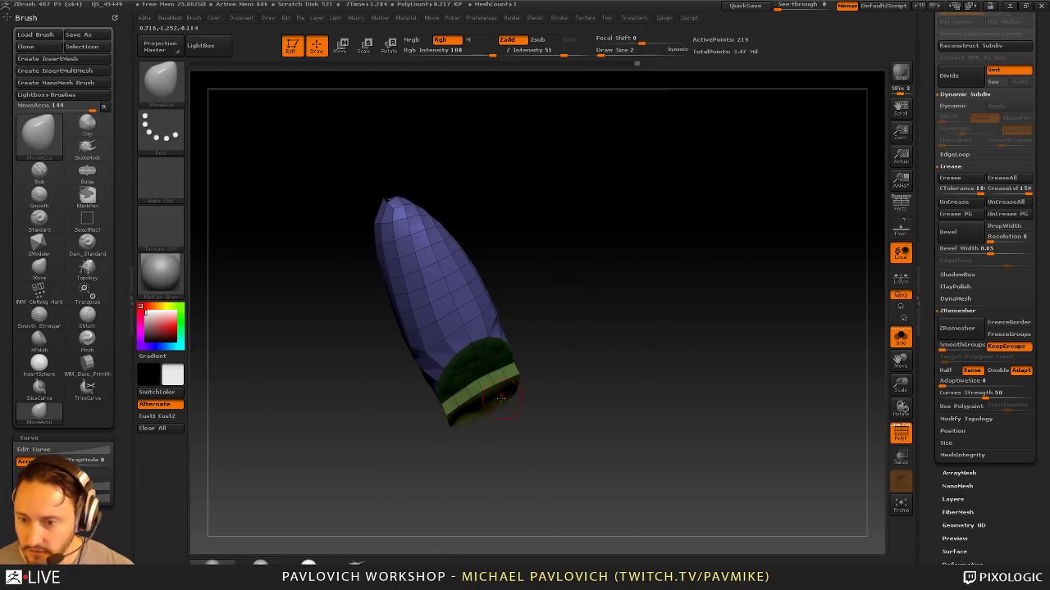
Step: Show the hand again and adjust the guard piece's fit with the Move brush at draw size 11
{"action": "key", "text": "b"}
{"action": "key", "text": "m"}
{"action": "key", "text": "v"}
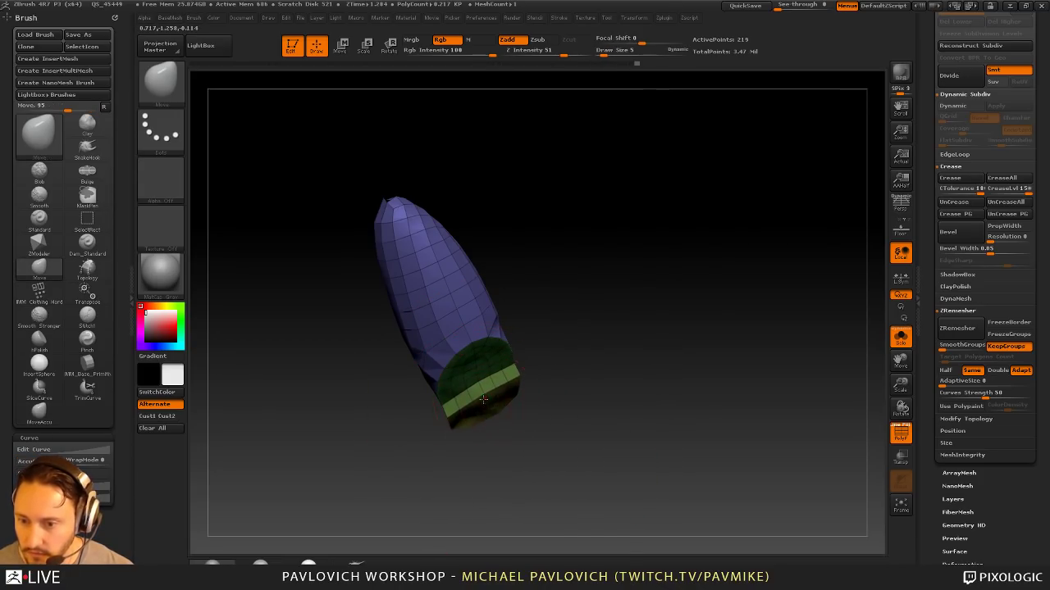
{"action": "left_click", "coordinate": [898, 341]}
{"action": "mouse_move", "coordinate": [864, 299]}
{"action": "left_mouse_down"}
{"action": "mouse_move", "coordinate": [888, 197]}
{"action": "mouse_move", "coordinate": [787, 193]}
{"action": "mouse_move", "coordinate": [853, 197]}
{"action": "left_mouse_up"}
{"action": "key", "text": "s"}
{"action": "left_click_drag", "start_coordinate": [481, 352], "coordinate": [485, 350]}
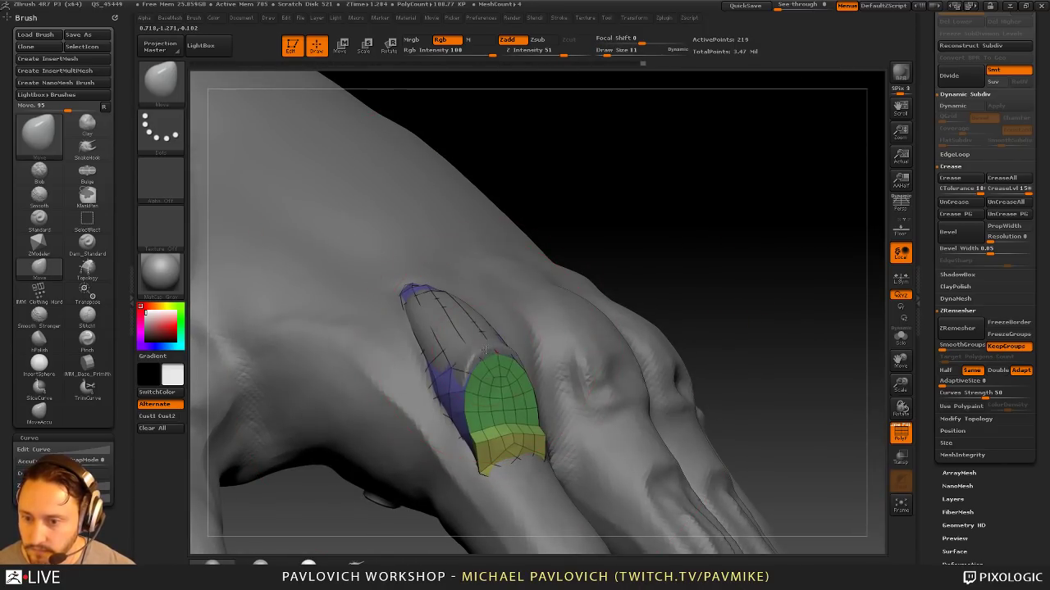
{"action": "left_click_drag", "start_coordinate": [654, 306], "coordinate": [784, 243]}
{"action": "mouse_move", "coordinate": [643, 303]}
{"action": "left_mouse_down"}
{"action": "mouse_move", "coordinate": [707, 300]}
{"action": "mouse_move", "coordinate": [782, 257]}
{"action": "mouse_move", "coordinate": [853, 318]}
{"action": "mouse_move", "coordinate": [776, 354]}
{"action": "mouse_move", "coordinate": [796, 354]}
{"action": "left_mouse_up"}
Step: Isolate the guard piece, crease its polygroup borders and subdivide it
{"action": "key", "text": "b"}
{"action": "key", "text": "s"}
{"action": "key", "text": "t"}
{"action": "left_click", "coordinate": [903, 343]}
{"action": "key", "text": "2"}
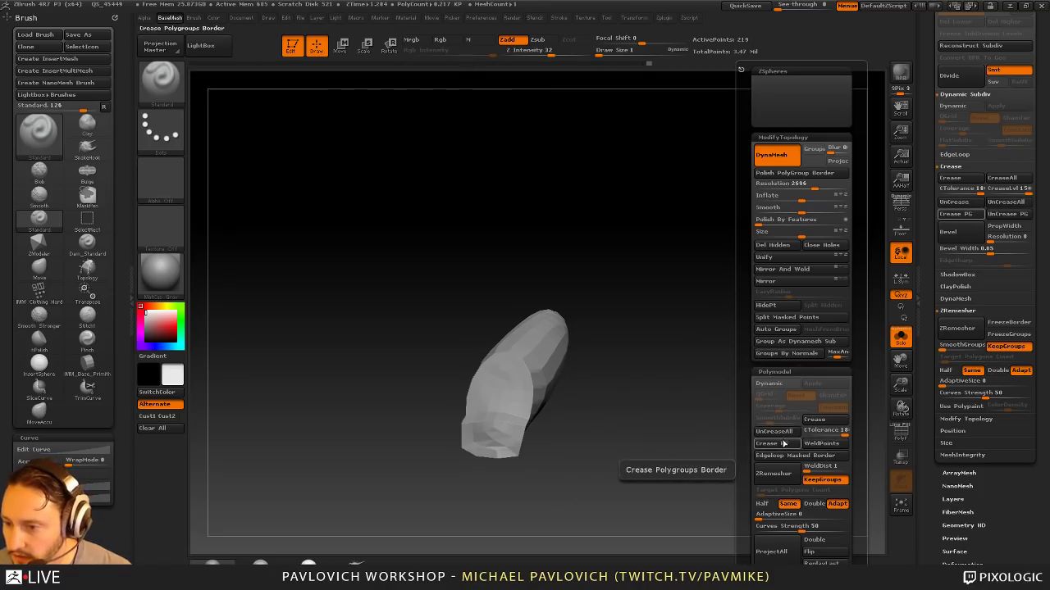
{"action": "left_click_drag", "start_coordinate": [703, 352], "coordinate": [779, 358]}
{"action": "key", "text": "ctrl+d"}
{"action": "key", "text": "ctrl+d"}
Step: Bring the hand back into view and DynaMesh the guard piece at resolution 4096
{"action": "left_click", "coordinate": [901, 341]}
{"action": "left_click_drag", "start_coordinate": [279, 374], "coordinate": [256, 369]}
{"action": "left_click_drag", "start_coordinate": [381, 419], "coordinate": [772, 319]}
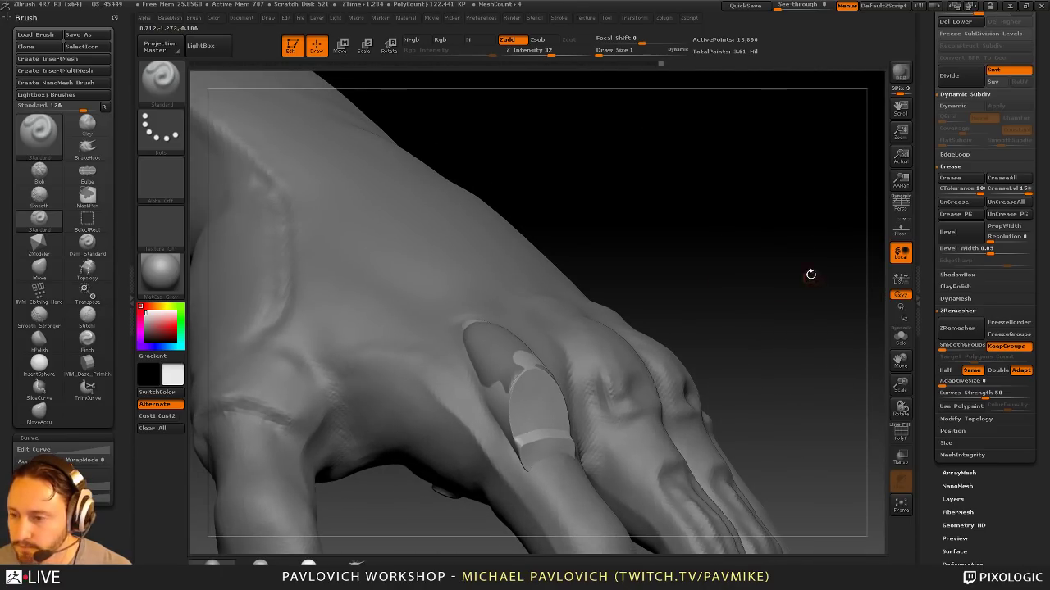
{"action": "key", "text": "2"}
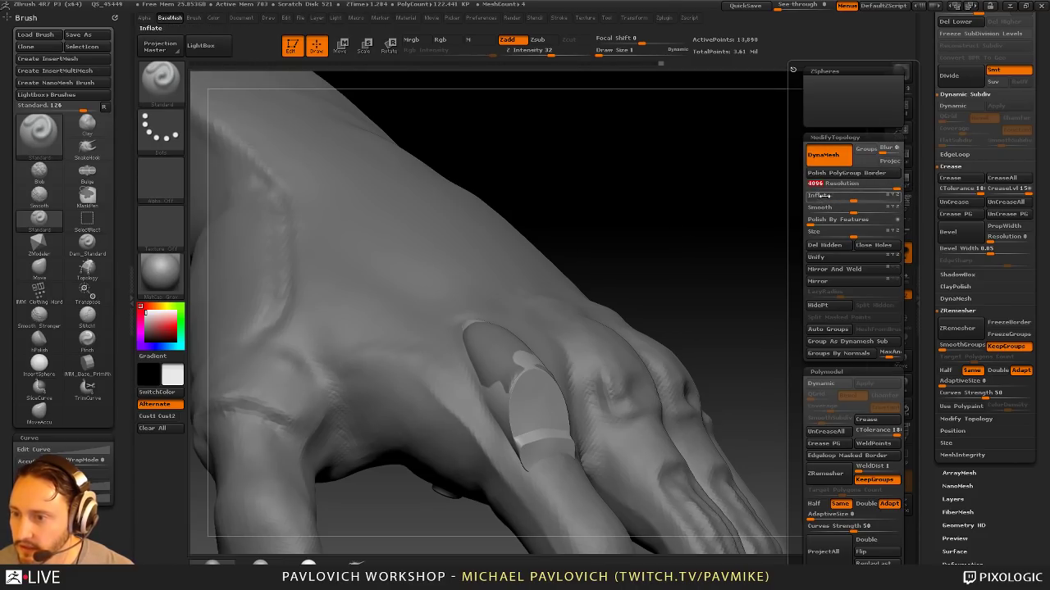
{"action": "mouse_move", "coordinate": [750, 178]}
{"action": "left_mouse_down", "text": "ctrl"}
{"action": "mouse_move", "coordinate": [828, 304]}
{"action": "mouse_move", "coordinate": [782, 284]}
{"action": "mouse_move", "coordinate": [783, 269]}
{"action": "left_mouse_up", "text": "ctrl"}
{"action": "key", "text": "b"}
{"action": "key", "text": "c"}
{"action": "key", "text": "l"}
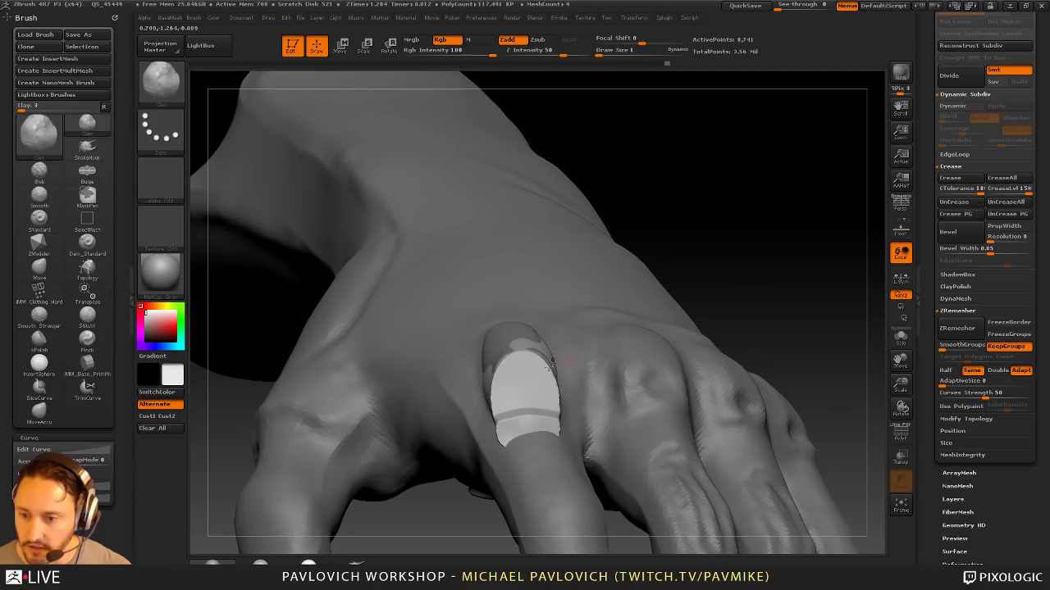
{"action": "left_click_drag", "start_coordinate": [524, 384], "coordinate": [523, 381]}
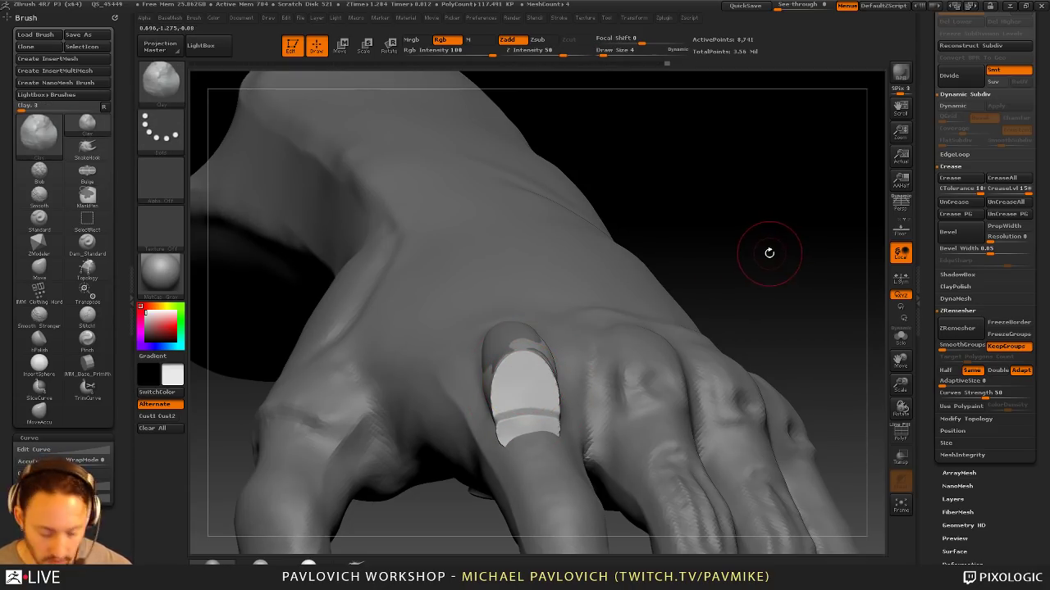
Step: Load the TrimHole brush from the Trim folder of the LightBox brush library
{"action": "key", "text": "comma"}
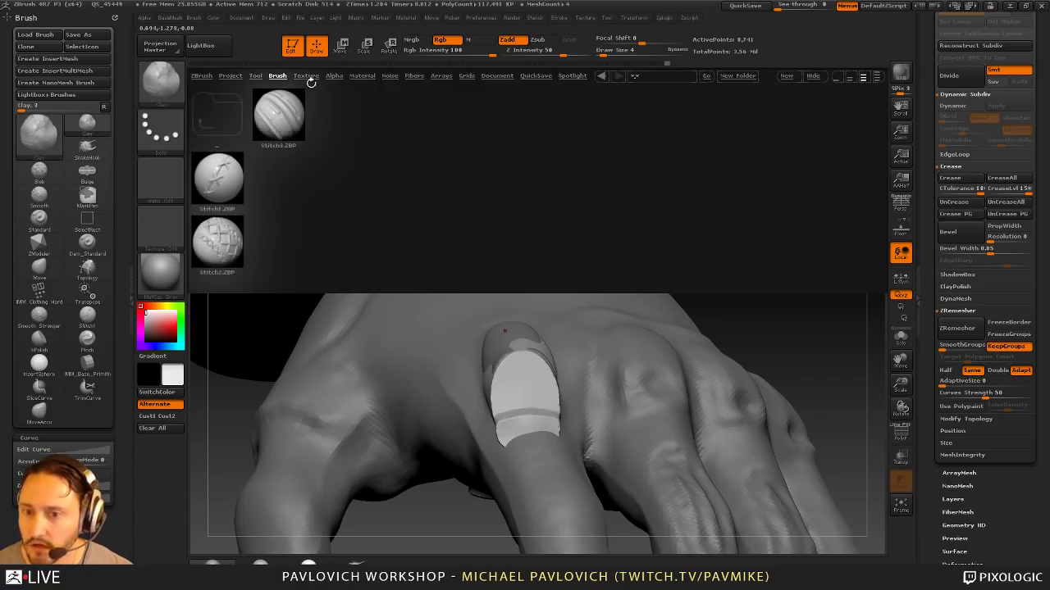
{"action": "left_click", "coordinate": [285, 77]}
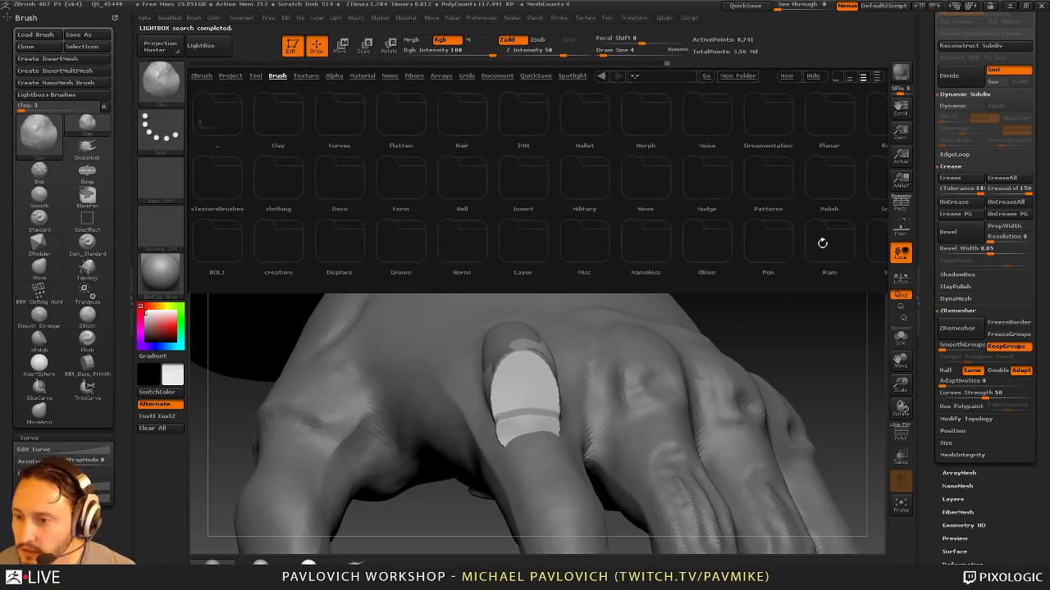
{"action": "left_click_drag", "start_coordinate": [822, 243], "coordinate": [746, 244]}
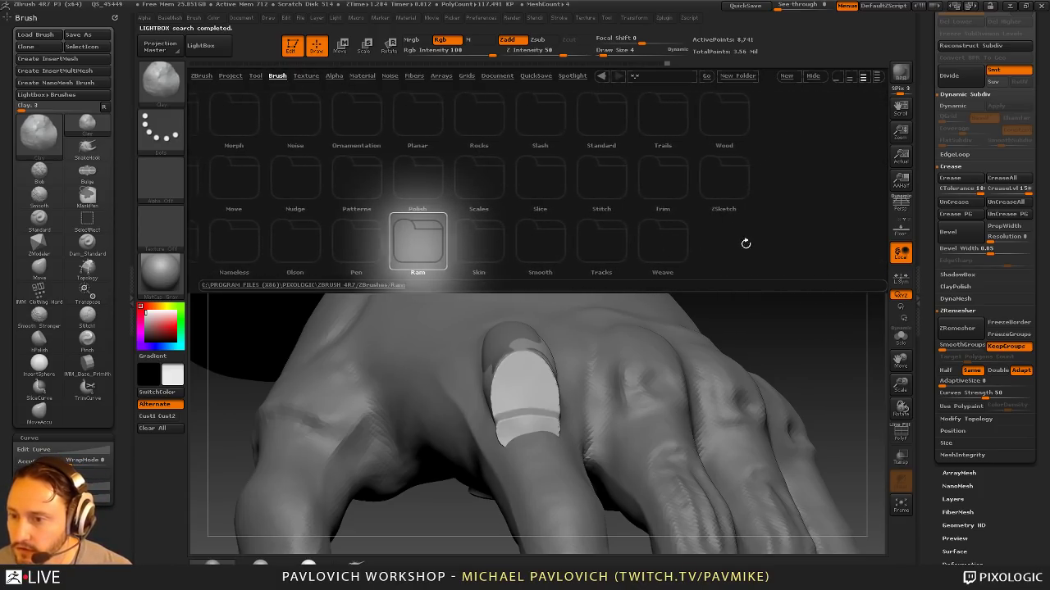
{"action": "double_click", "coordinate": [625, 179]}
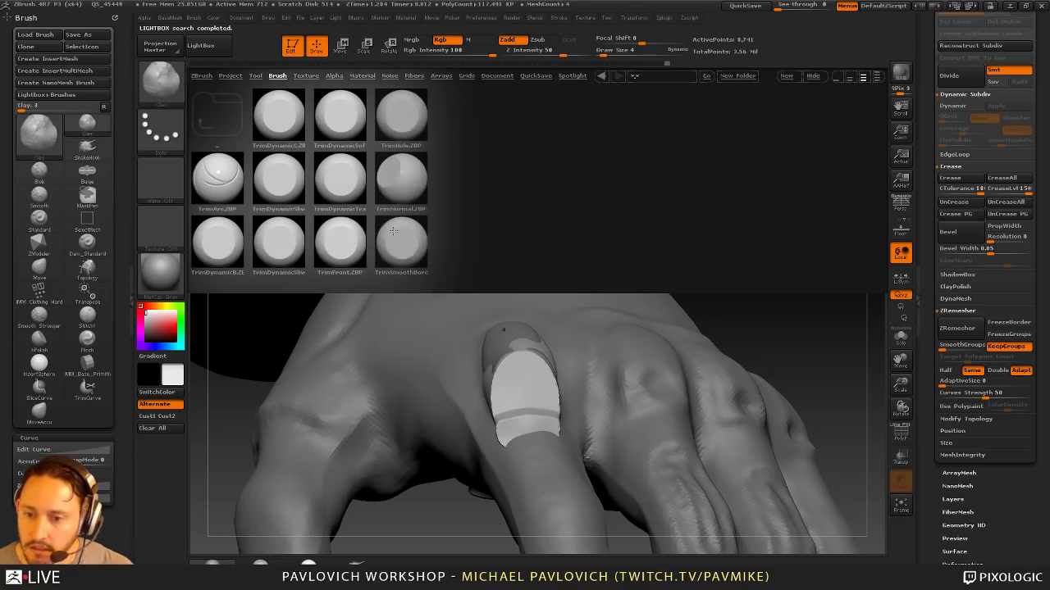
{"action": "double_click", "coordinate": [404, 119]}
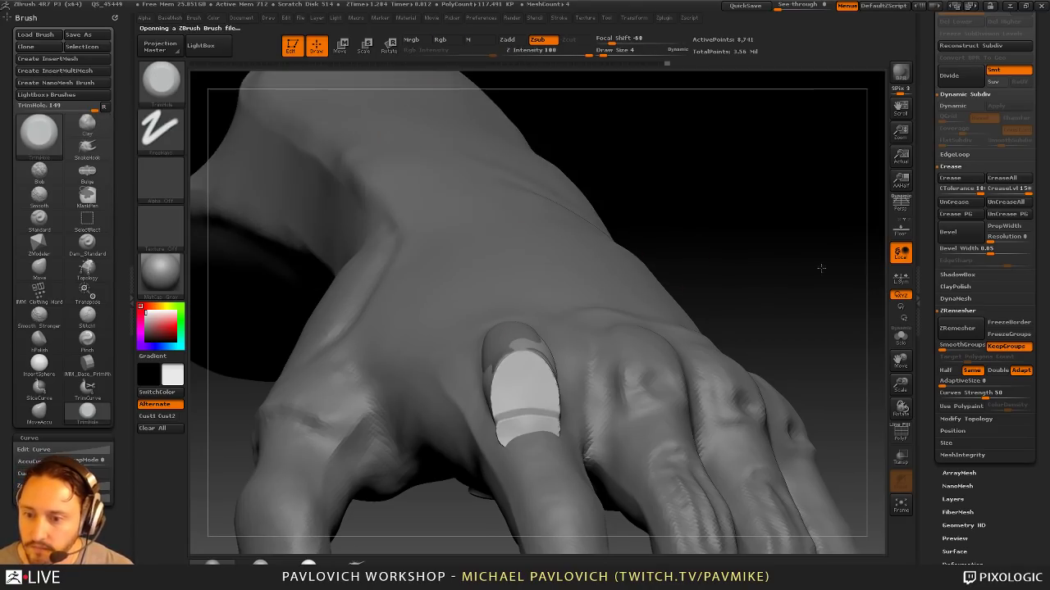
Step: Isolate the guard piece and try a round TrimHole cut on its side, undoing the cut
{"action": "mouse_move", "coordinate": [820, 265]}
{"action": "left_mouse_down"}
{"action": "mouse_move", "coordinate": [744, 241]}
{"action": "mouse_move", "coordinate": [735, 207]}
{"action": "mouse_move", "coordinate": [768, 211]}
{"action": "left_mouse_up"}
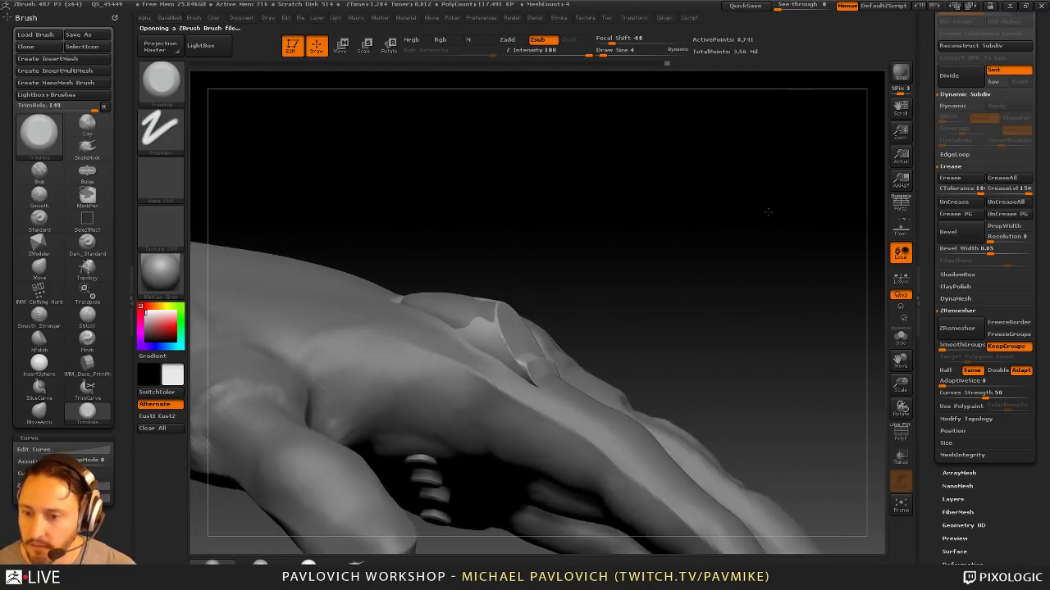
{"action": "left_click", "coordinate": [902, 337]}
{"action": "left_click_drag", "start_coordinate": [845, 291], "coordinate": [809, 307]}
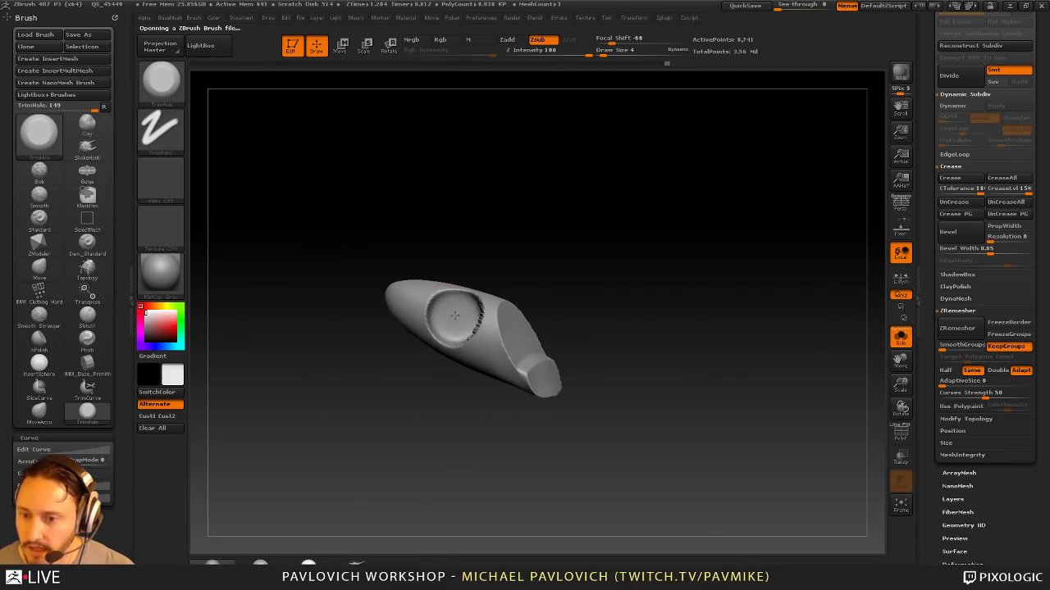
{"action": "left_click_drag", "start_coordinate": [616, 265], "coordinate": [609, 320]}
{"action": "key", "text": "ctrl+z"}
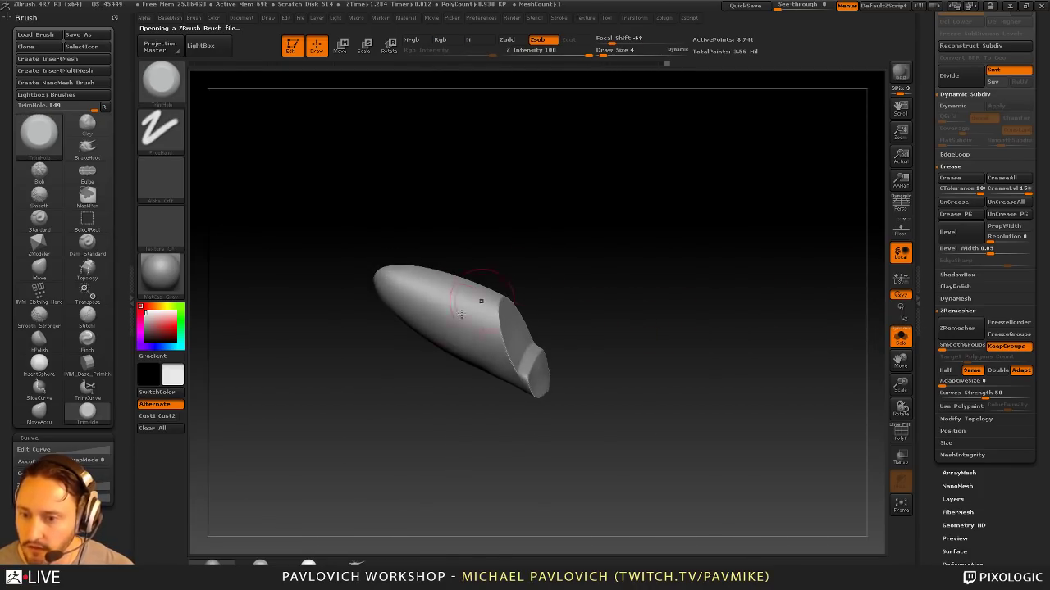
Step: Try a TrimHole cut at draw size 2 in the flat front face, undoing the cut
{"action": "mouse_move", "coordinate": [573, 284]}
{"action": "left_mouse_down"}
{"action": "mouse_move", "coordinate": [606, 224]}
{"action": "mouse_move", "coordinate": [556, 318]}
{"action": "mouse_move", "coordinate": [576, 279]}
{"action": "mouse_move", "coordinate": [651, 265]}
{"action": "mouse_move", "coordinate": [628, 290]}
{"action": "mouse_move", "coordinate": [630, 280]}
{"action": "left_mouse_up"}
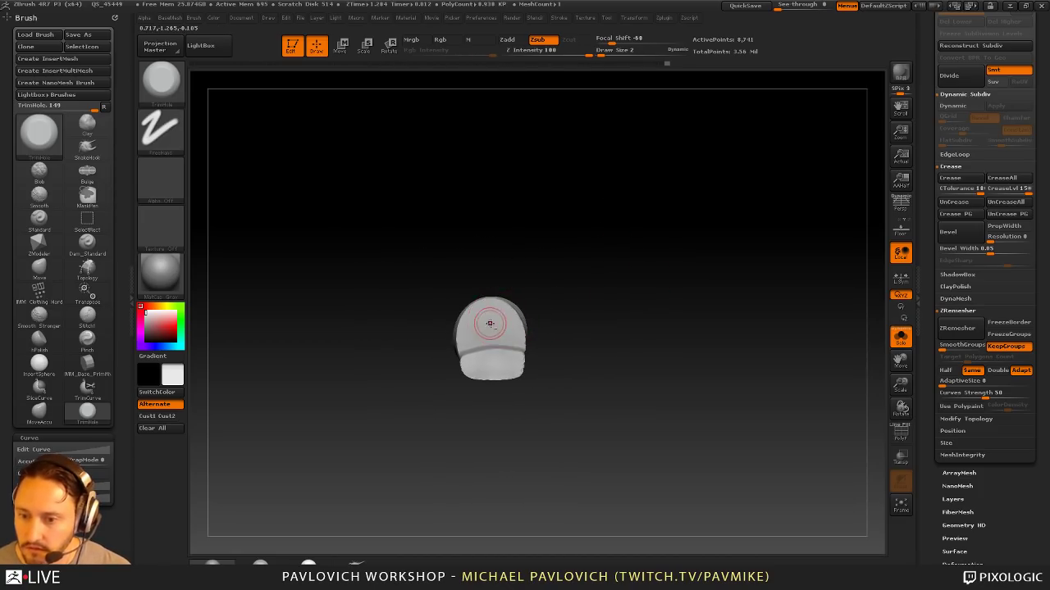
{"action": "key", "text": "s"}
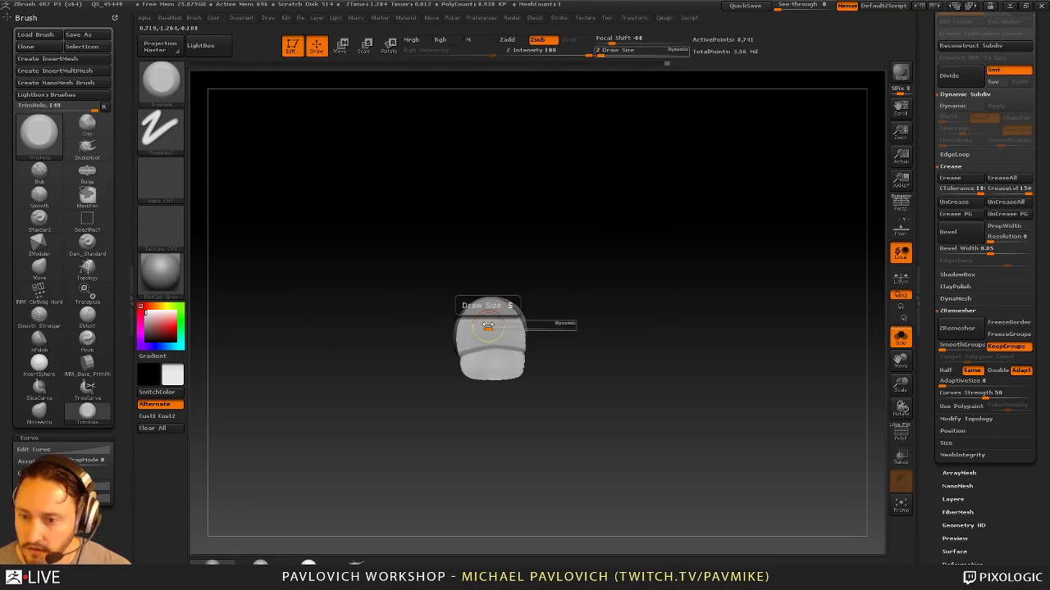
{"action": "left_click_drag", "start_coordinate": [491, 324], "coordinate": [490, 322]}
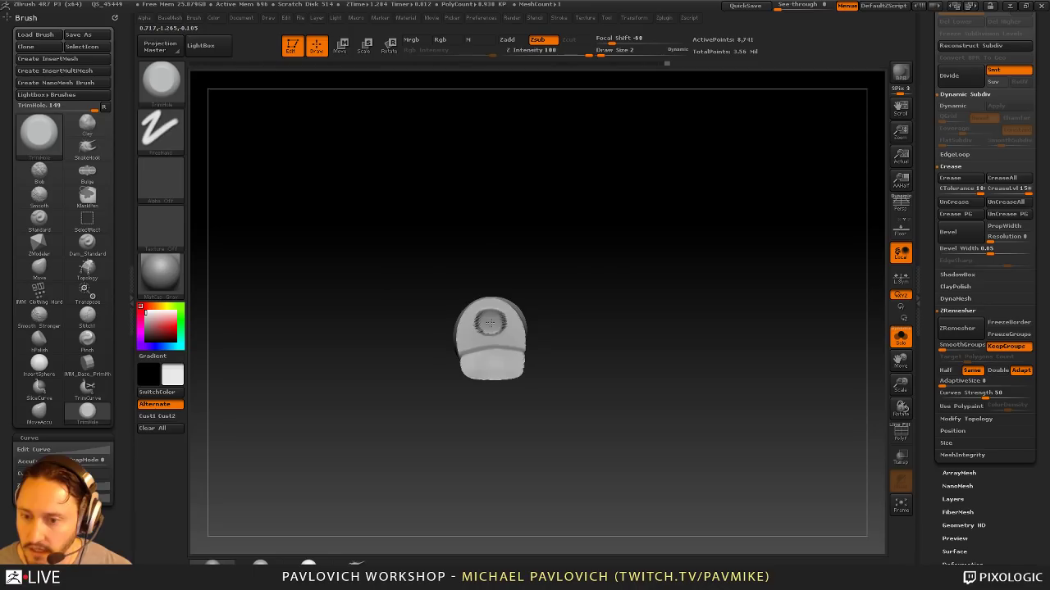
{"action": "left_click_drag", "start_coordinate": [537, 296], "coordinate": [597, 285]}
{"action": "key", "text": "ctrl+z"}
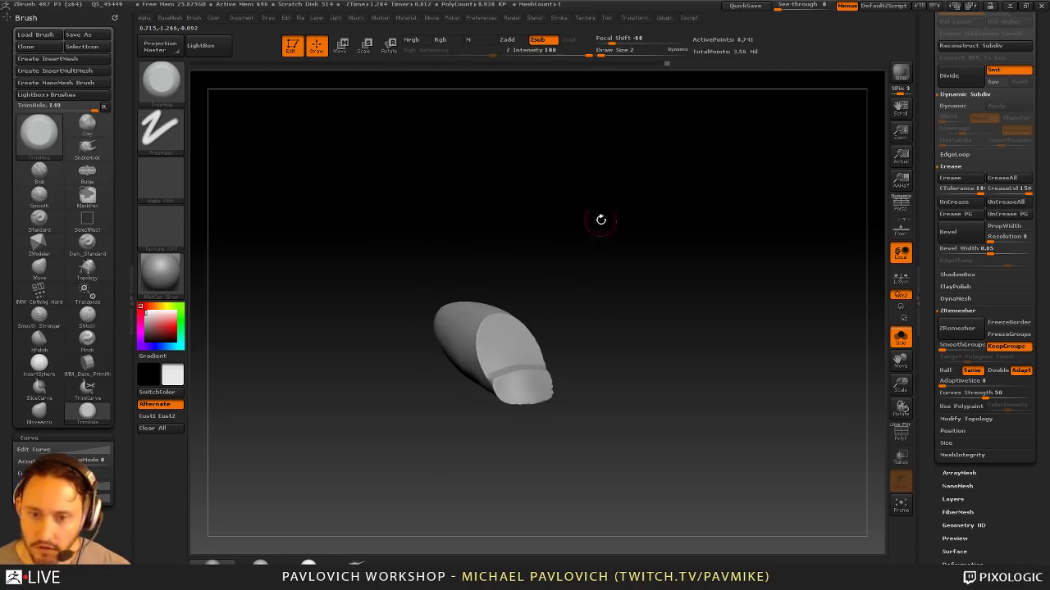
Step: Clone the Standard brush and give the copy a DragDot stroke and a solid white circle alpha
{"action": "key", "text": "b"}
{"action": "key", "text": "s"}
{"action": "key", "text": "t"}
{"action": "left_click", "coordinate": [176, 101]}
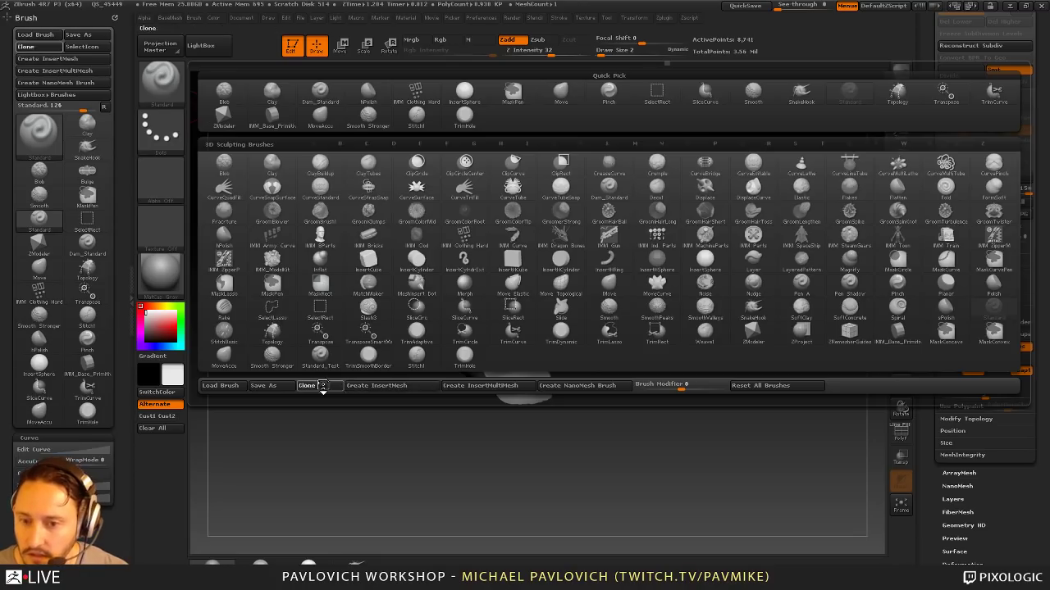
{"action": "left_click", "coordinate": [323, 387]}
{"action": "left_click", "coordinate": [164, 132]}
{"action": "left_click", "coordinate": [461, 146]}
{"action": "left_click_drag", "start_coordinate": [228, 172], "coordinate": [239, 171]}
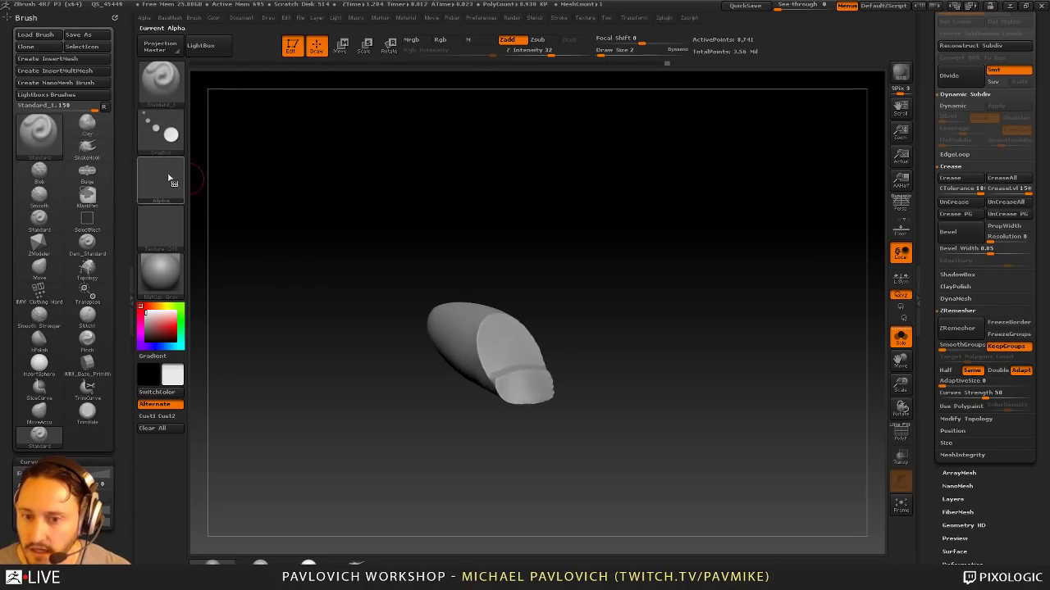
{"action": "left_click", "coordinate": [160, 180]}
{"action": "left_click", "coordinate": [512, 231]}
Step: Stamp a recessed circle into the flat front face at draw size 4, focal shift -100 and Z Intensity 48
{"action": "left_click_drag", "start_coordinate": [621, 227], "coordinate": [591, 249]}
{"action": "key", "text": "s"}
{"action": "left_click_drag", "start_coordinate": [506, 354], "coordinate": [505, 345]}
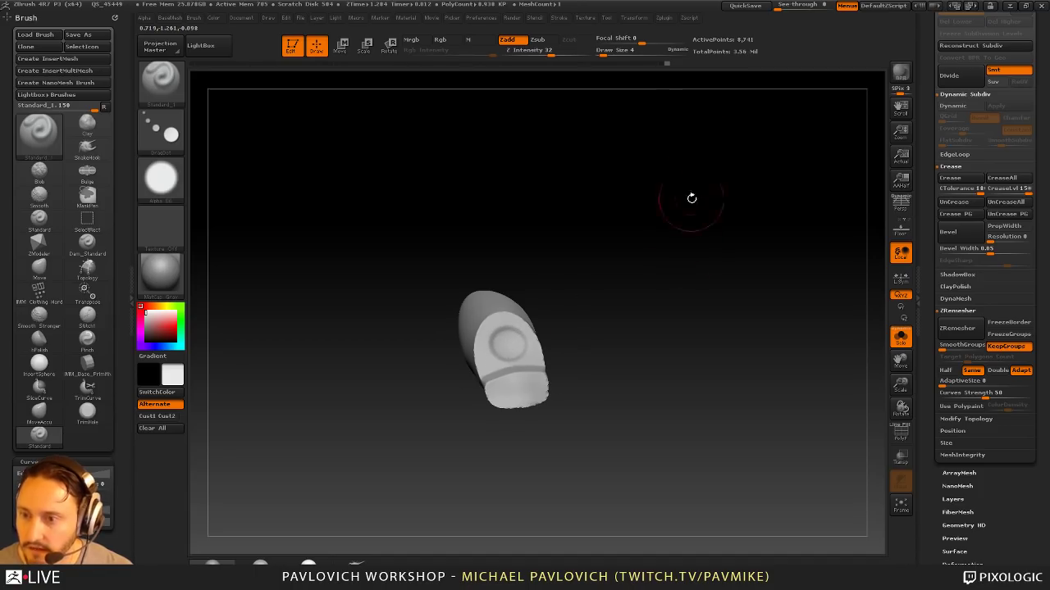
{"action": "key", "text": "ctrl+z"}
{"action": "left_click", "coordinate": [598, 41]}
{"action": "left_click", "coordinate": [562, 51]}
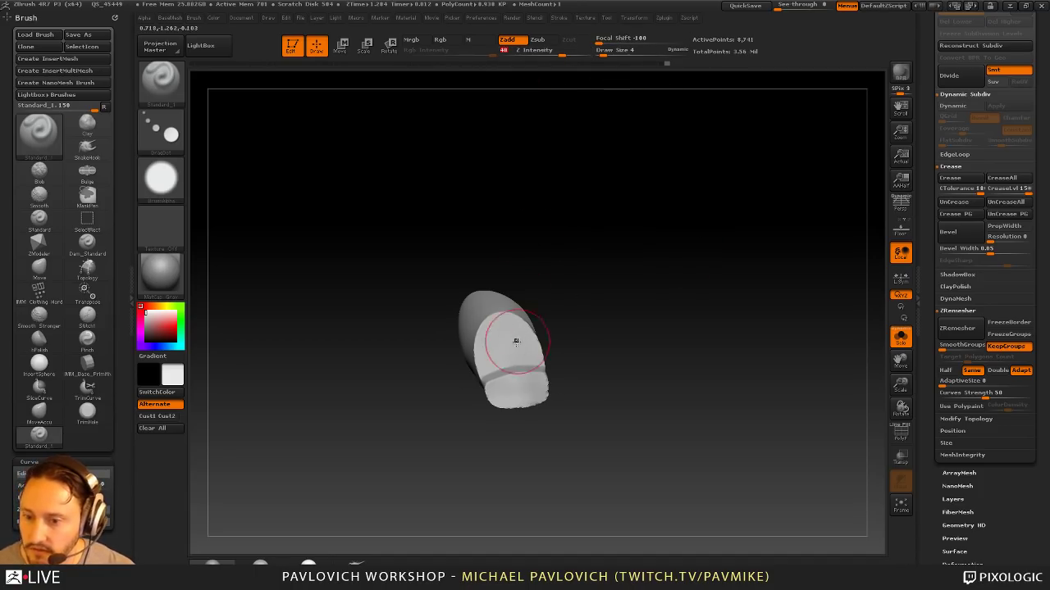
{"action": "left_click_drag", "start_coordinate": [501, 345], "coordinate": [505, 345]}
{"action": "left_click_drag", "start_coordinate": [630, 312], "coordinate": [623, 284]}
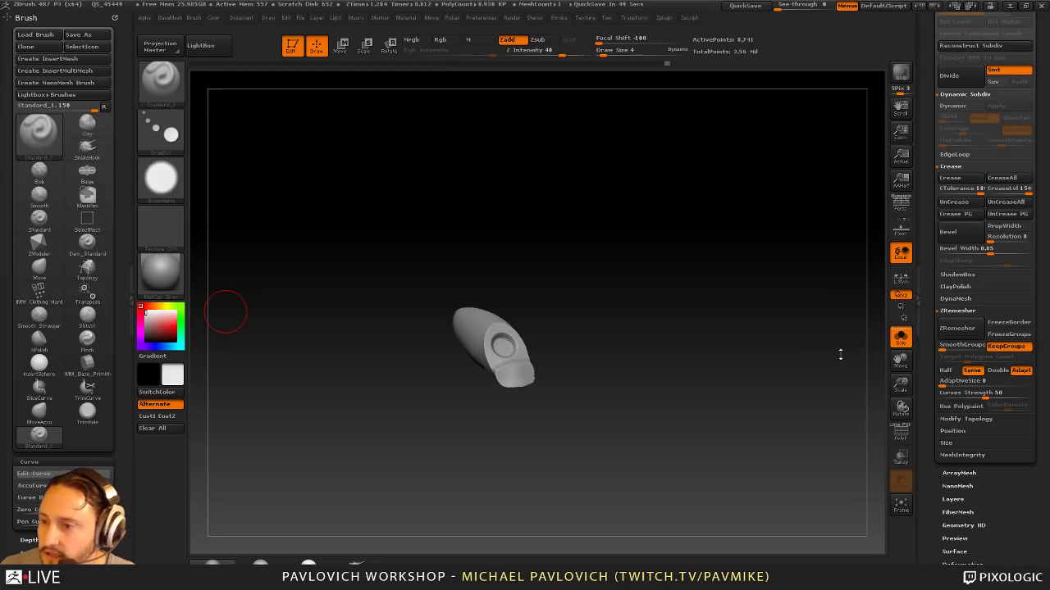
Step: Clear the canvas, draw a new Sphere3D and convert it to a PolyMesh3D
{"action": "left_click_drag", "start_coordinate": [929, 238], "coordinate": [938, 386]}
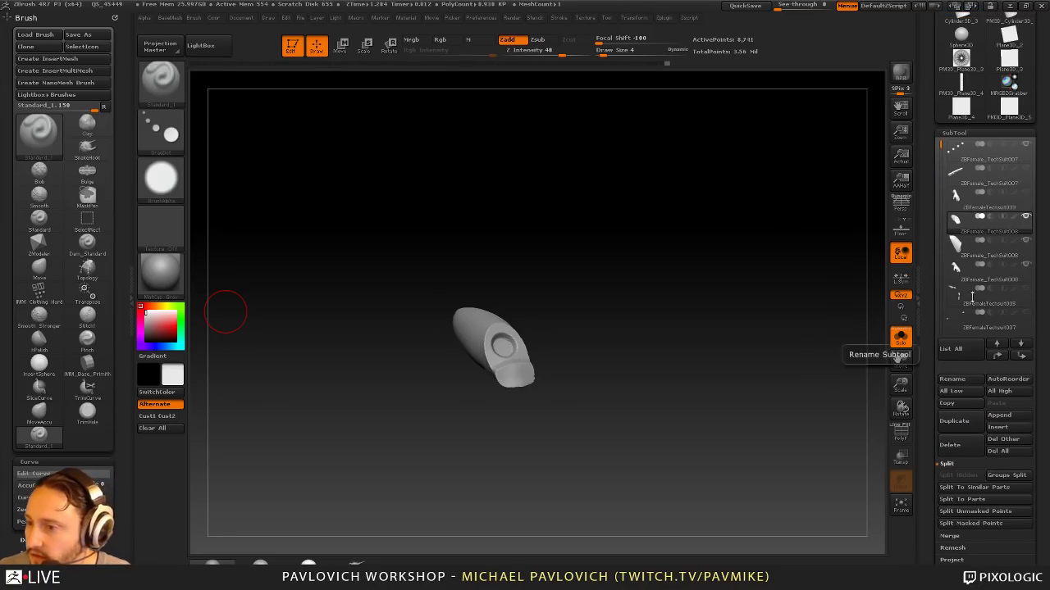
{"action": "left_click", "coordinate": [294, 54]}
{"action": "key", "text": "ctrl+n"}
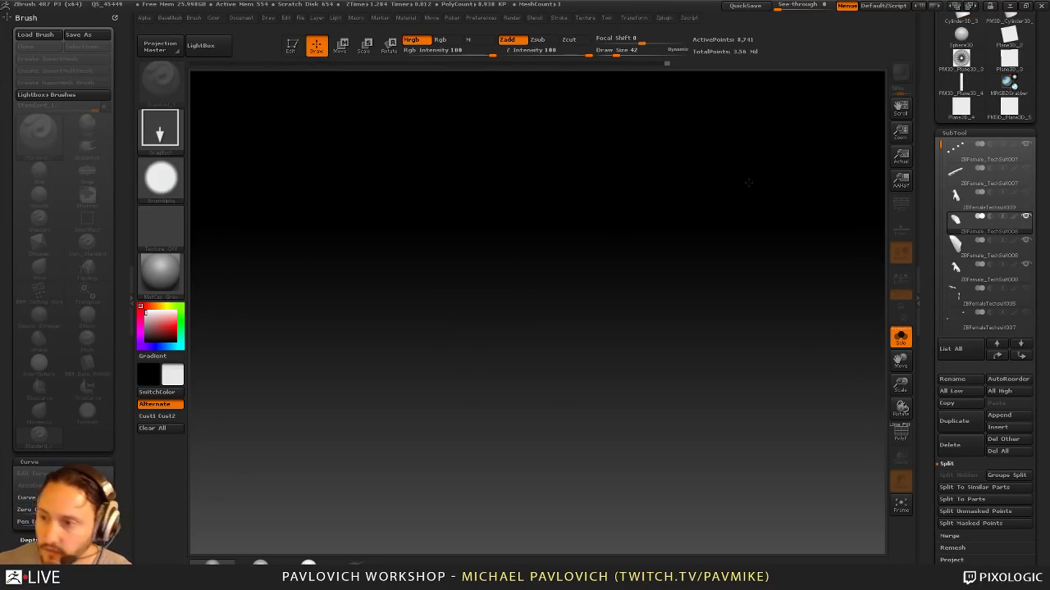
{"action": "left_click_drag", "start_coordinate": [933, 88], "coordinate": [935, 218]}
{"action": "left_click", "coordinate": [956, 294]}
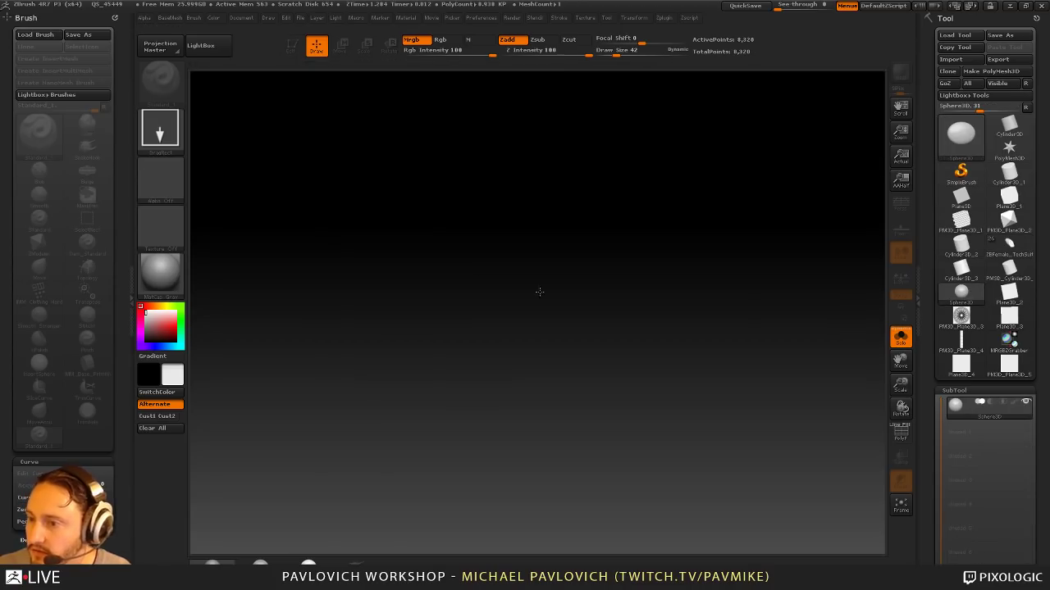
{"action": "left_click_drag", "start_coordinate": [397, 298], "coordinate": [445, 360]}
{"action": "key", "text": "t"}
{"action": "left_click", "coordinate": [994, 72]}
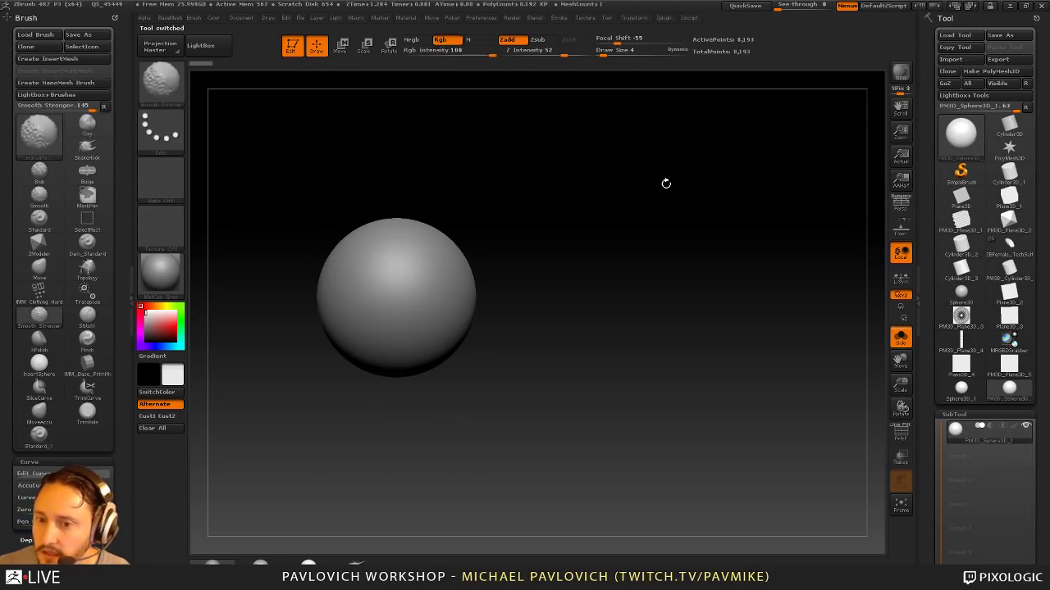
Step: Display the polyframe, hide the sphere's upper half and delete the hidden faces
{"action": "left_click_drag", "start_coordinate": [665, 183], "coordinate": [766, 317], "text": "alt"}
{"action": "key", "text": "shift+f"}
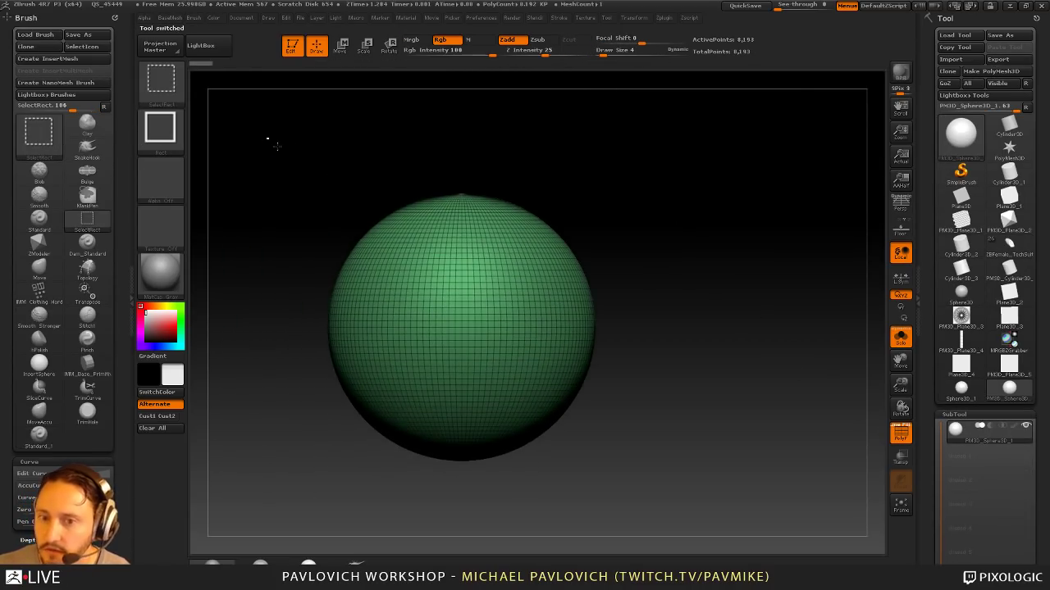
{"action": "mouse_move", "coordinate": [268, 138]}
{"action": "left_mouse_down", "text": "ctrl+shift"}
{"action": "mouse_move", "coordinate": [720, 333]}
{"action": "mouse_move", "coordinate": [724, 304]}
{"action": "left_mouse_up", "text": "ctrl+shift"}
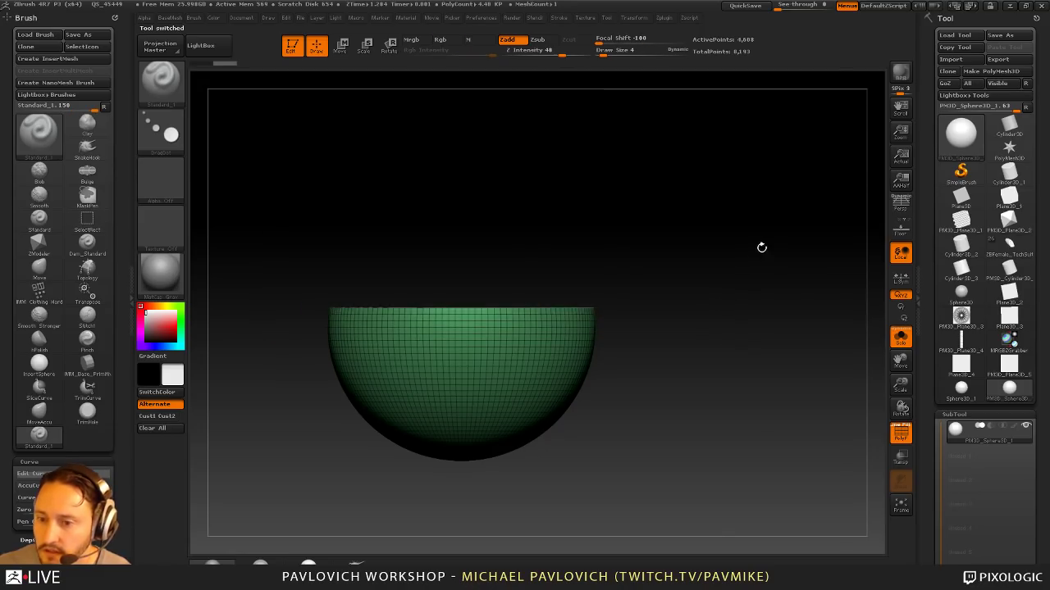
{"action": "left_click_drag", "start_coordinate": [761, 247], "coordinate": [761, 290]}
{"action": "key", "text": "3"}
{"action": "left_click", "coordinate": [754, 247]}
Step: Set the ZModeler brush's edge action to Close with the Concave Hole target
{"action": "key", "text": "b"}
{"action": "key", "text": "z"}
{"action": "key", "text": "m"}
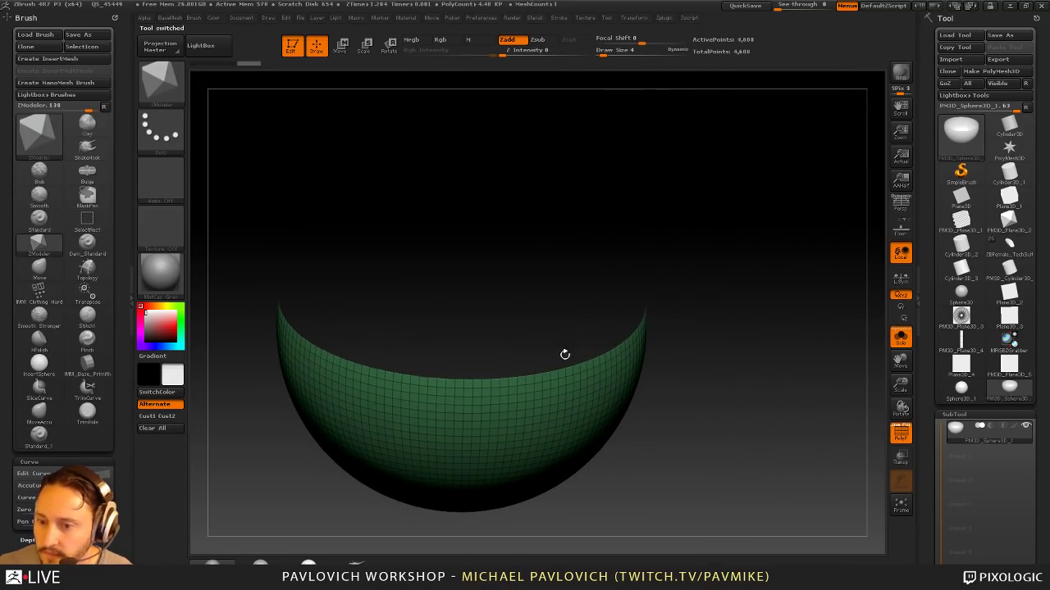
{"action": "key", "text": "space"}
{"action": "left_click", "coordinate": [482, 327]}
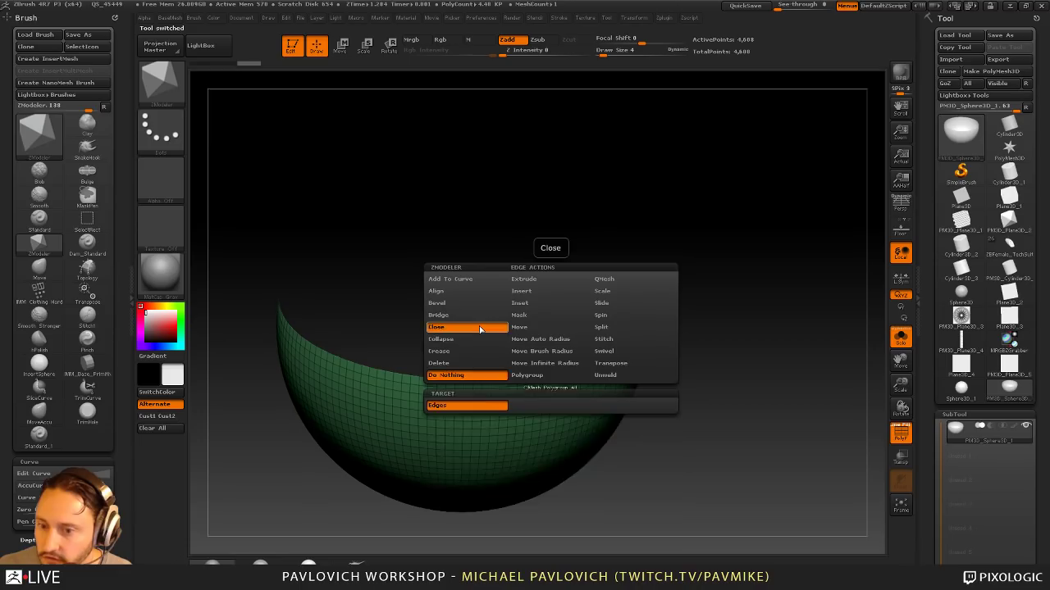
{"action": "left_click", "coordinate": [498, 408]}
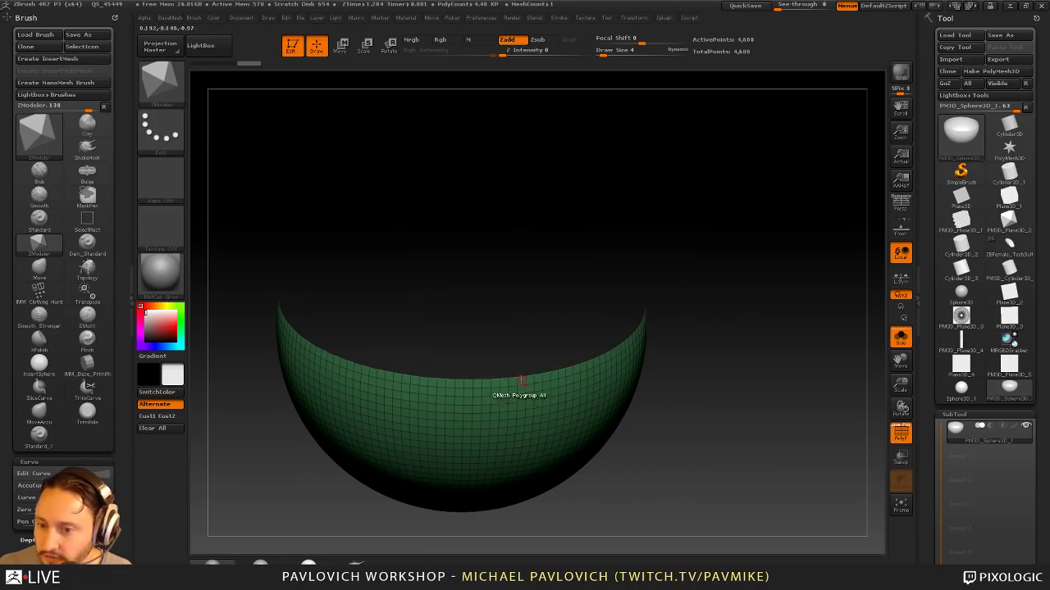
Step: Try to cap the half sphere's open rim as a concave hole, undoing the cap
{"action": "left_click", "coordinate": [521, 378]}
{"action": "mouse_move", "coordinate": [700, 402]}
{"action": "left_mouse_down"}
{"action": "mouse_move", "coordinate": [717, 427]}
{"action": "mouse_move", "coordinate": [715, 406]}
{"action": "left_mouse_up"}
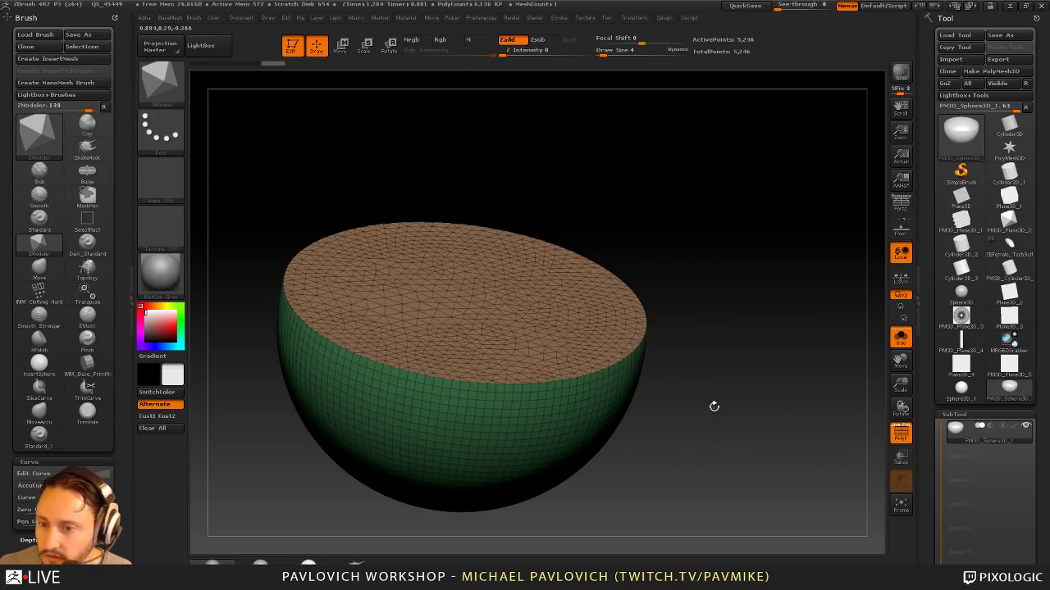
{"action": "key", "text": "ctrl+z"}
Step: Cap the half sphere's open rim using Close with the Convex Hole target and assign the flat cap its own polygroup
{"action": "key", "text": "space"}
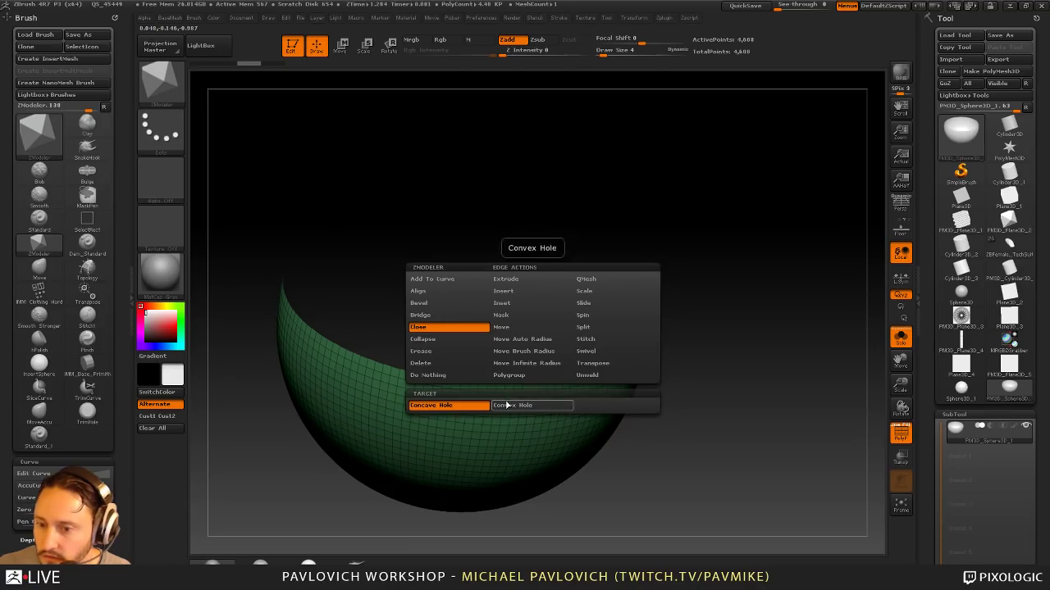
{"action": "left_click", "coordinate": [506, 406]}
{"action": "left_click", "coordinate": [536, 385]}
{"action": "mouse_move", "coordinate": [760, 408]}
{"action": "left_mouse_down"}
{"action": "mouse_move", "coordinate": [745, 456]}
{"action": "mouse_move", "coordinate": [738, 438]}
{"action": "left_mouse_up"}
{"action": "left_click", "coordinate": [471, 311], "text": "ctrl+shift"}
{"action": "key", "text": "ctrl+w"}
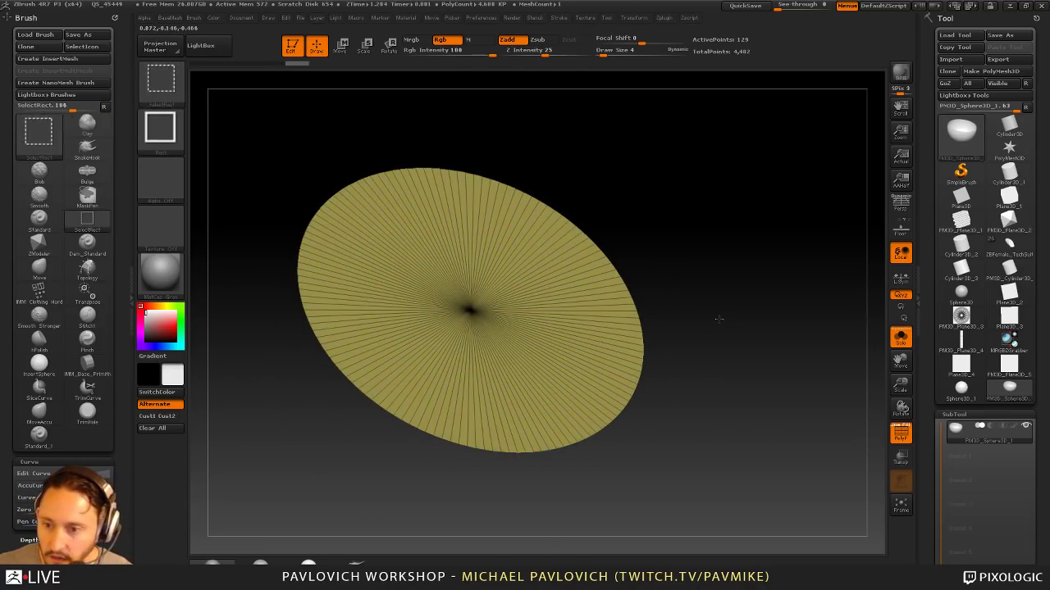
{"action": "left_click", "coordinate": [720, 319], "text": "ctrl+shift"}
{"action": "left_click_drag", "start_coordinate": [751, 305], "coordinate": [765, 313], "text": "alt"}
{"action": "mouse_move", "coordinate": [1020, 179]}
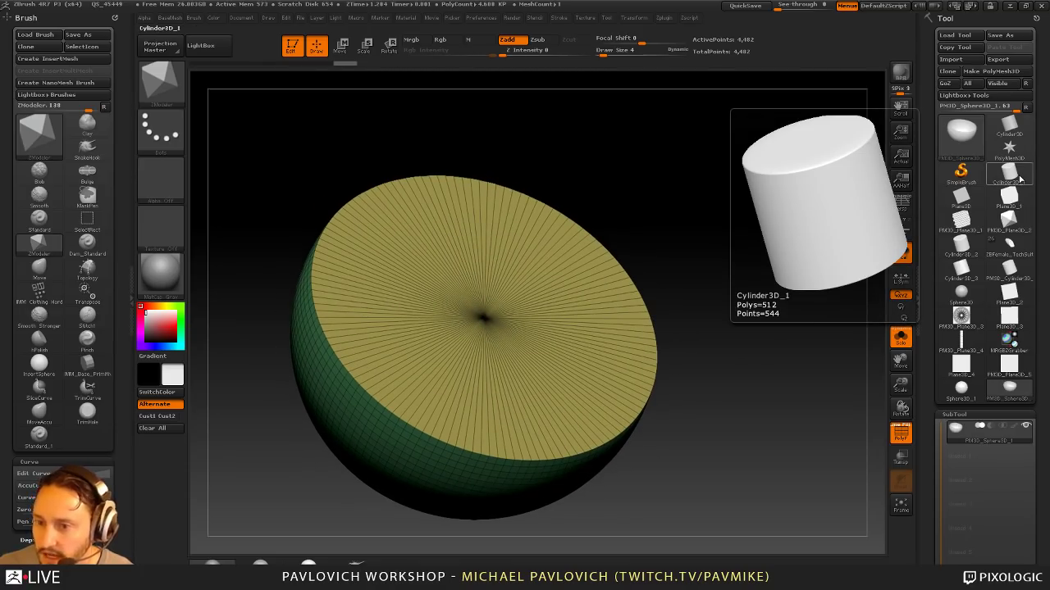
{"action": "key", "text": "ctrl"}
{"action": "left_click_drag", "start_coordinate": [755, 251], "coordinate": [761, 233]}
{"action": "key", "text": "space"}
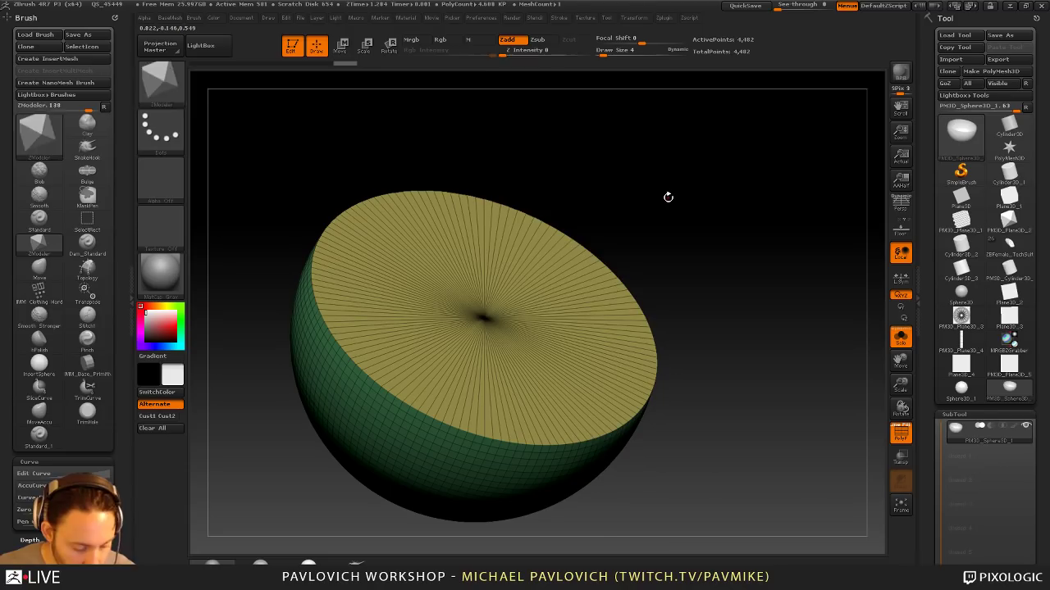
Step: Select the IMM_Base_Primitives brush and choose its Cylinder12 insert
{"action": "key", "text": "b"}
{"action": "key", "text": "i"}
{"action": "key", "text": "p"}
{"action": "key", "text": "m"}
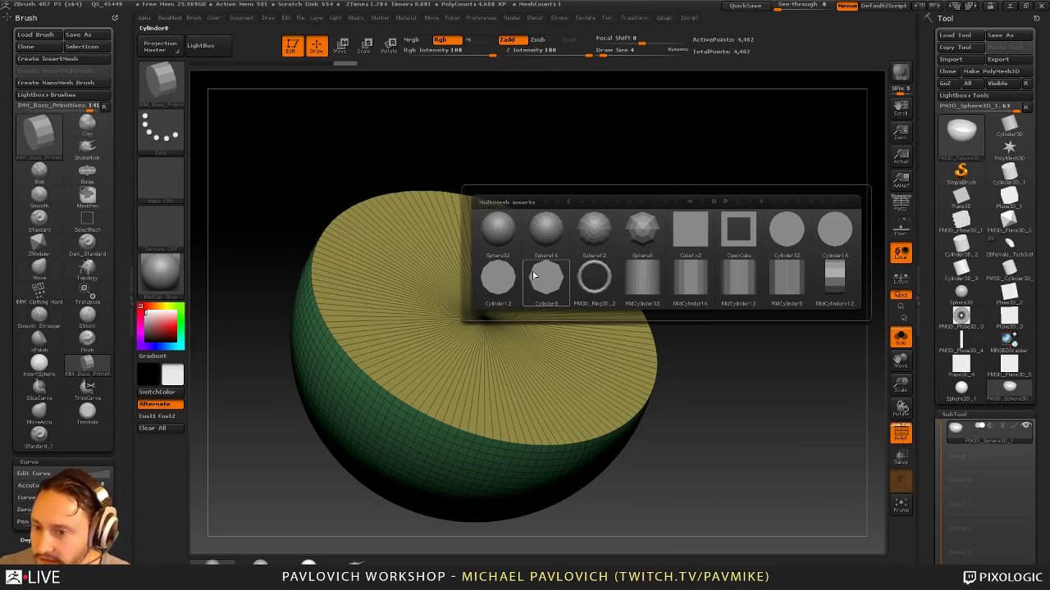
{"action": "left_click", "coordinate": [497, 282]}
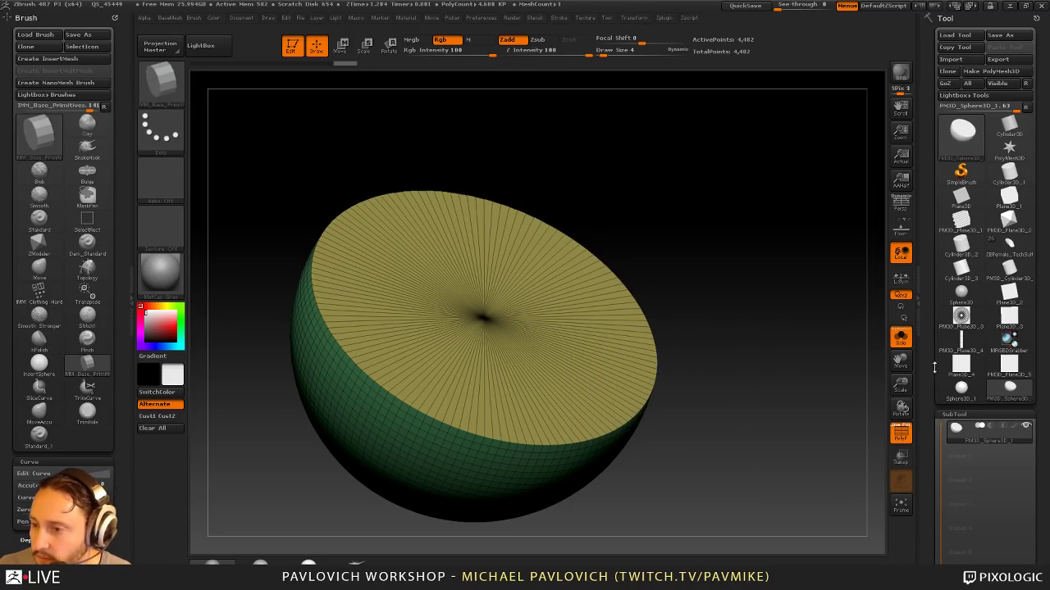
Step: Replace the half sphere with the Cylinder12 primitive using Mesh From Brush and frame it
{"action": "left_click_drag", "start_coordinate": [934, 367], "coordinate": [925, 173]}
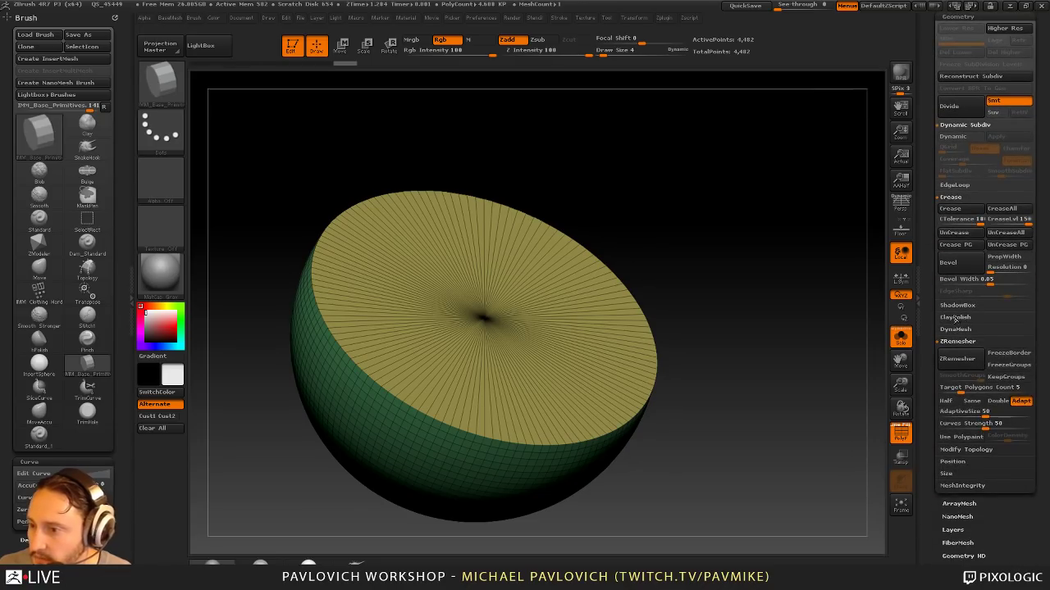
{"action": "left_click", "coordinate": [951, 343], "text": "shift"}
{"action": "left_click", "coordinate": [964, 354], "text": "shift"}
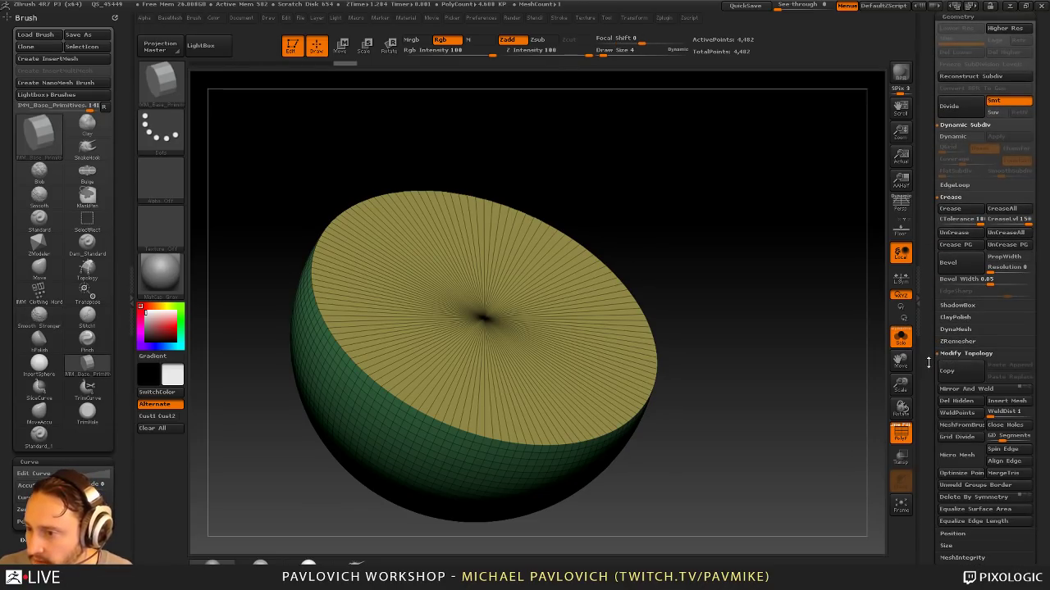
{"action": "left_click_drag", "start_coordinate": [930, 371], "coordinate": [932, 305]}
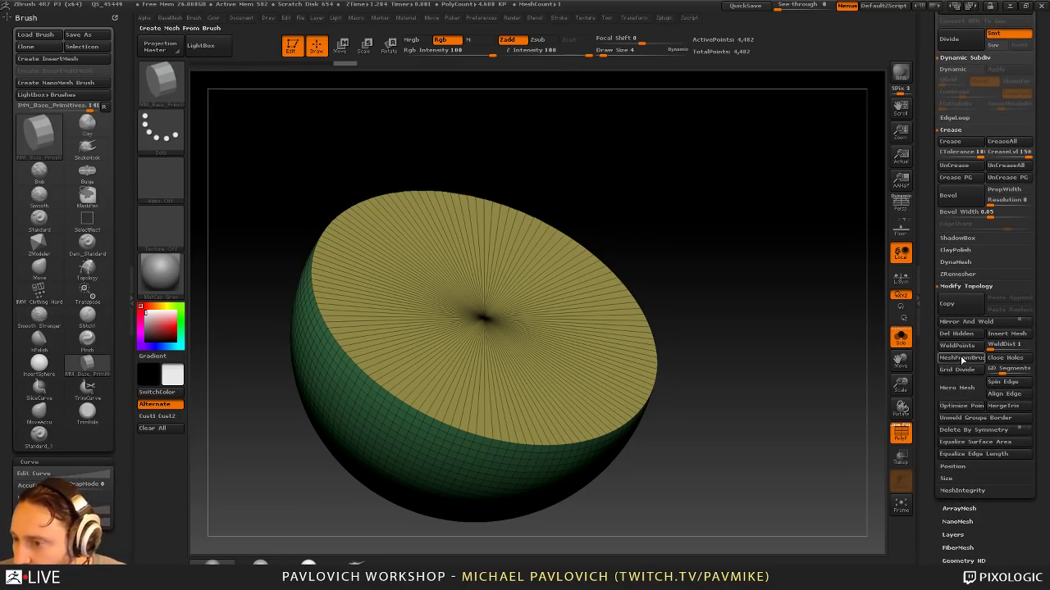
{"action": "left_click", "coordinate": [961, 358]}
{"action": "key", "text": "f"}
{"action": "left_click_drag", "start_coordinate": [748, 253], "coordinate": [717, 298]}
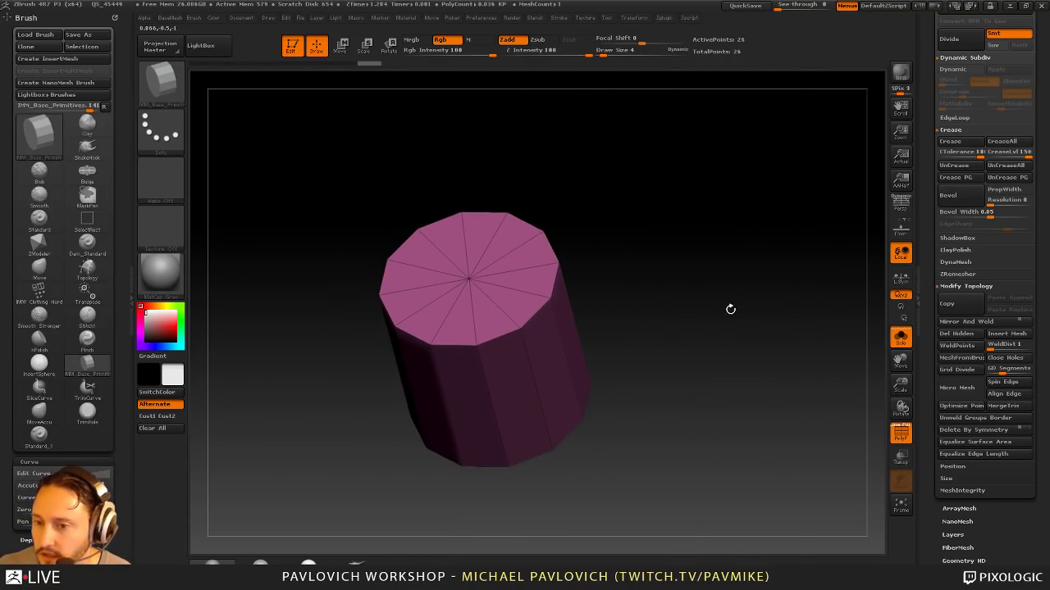
Step: Regroup the cylinder's faces by normals so the caps and side wall are separate polygroups
{"action": "key", "text": "z"}
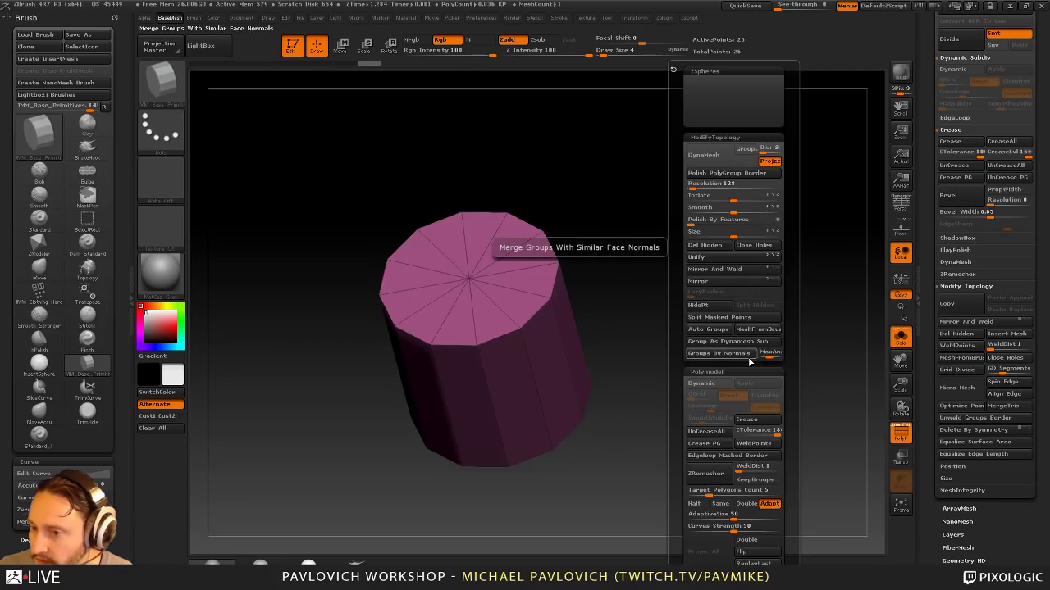
{"action": "left_click", "coordinate": [693, 353]}
{"action": "left_click_drag", "start_coordinate": [663, 300], "coordinate": [679, 331], "text": "alt"}
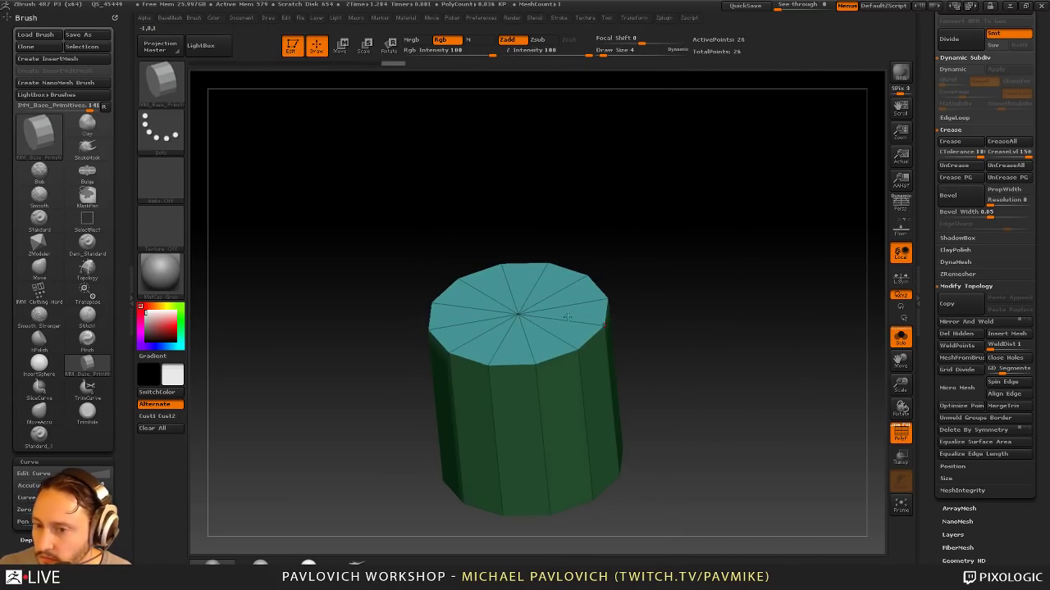
Step: Hide the cylinder's top cap and delete the hidden faces
{"action": "left_click", "coordinate": [526, 315], "text": "ctrl+shift"}
{"action": "left_click_drag", "start_coordinate": [712, 202], "coordinate": [756, 264], "text": "ctrl+shift"}
{"action": "key", "text": "z"}
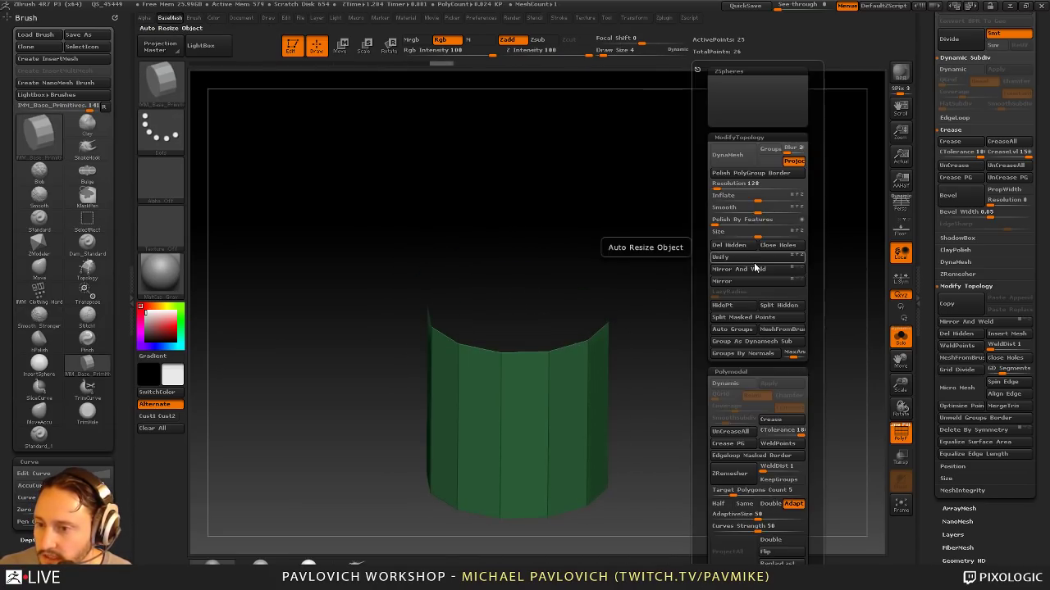
{"action": "left_click", "coordinate": [739, 248]}
Step: Try closing the cylinder's open top into a dome with ZModeler's Convex Hole, undoing both the dome and the cap's deletion
{"action": "key", "text": "b"}
{"action": "key", "text": "z"}
{"action": "key", "text": "m"}
{"action": "key", "text": "space"}
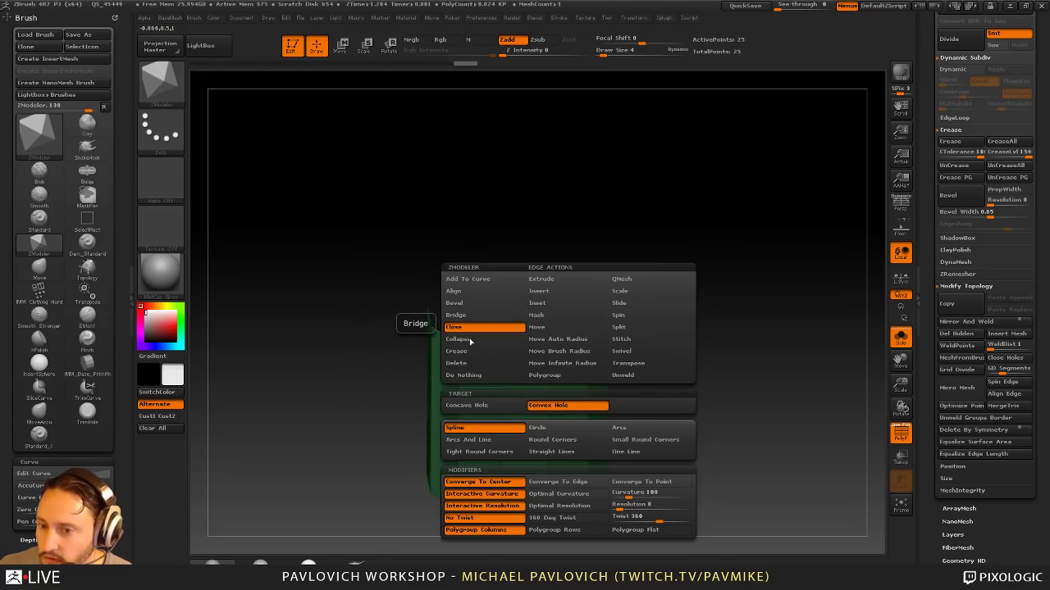
{"action": "key", "text": "space"}
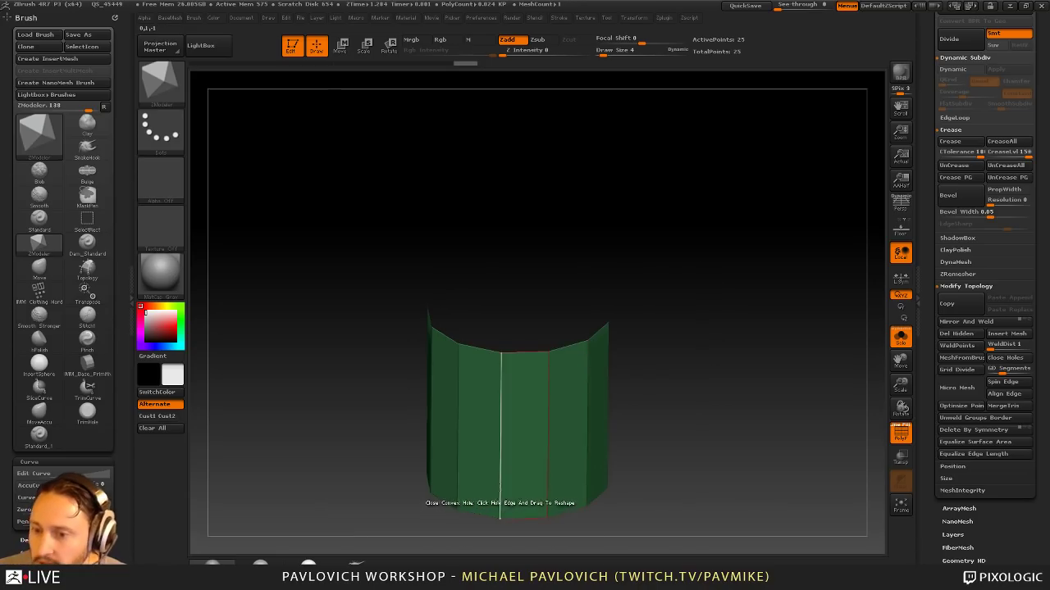
{"action": "left_click_drag", "start_coordinate": [564, 349], "coordinate": [730, 340]}
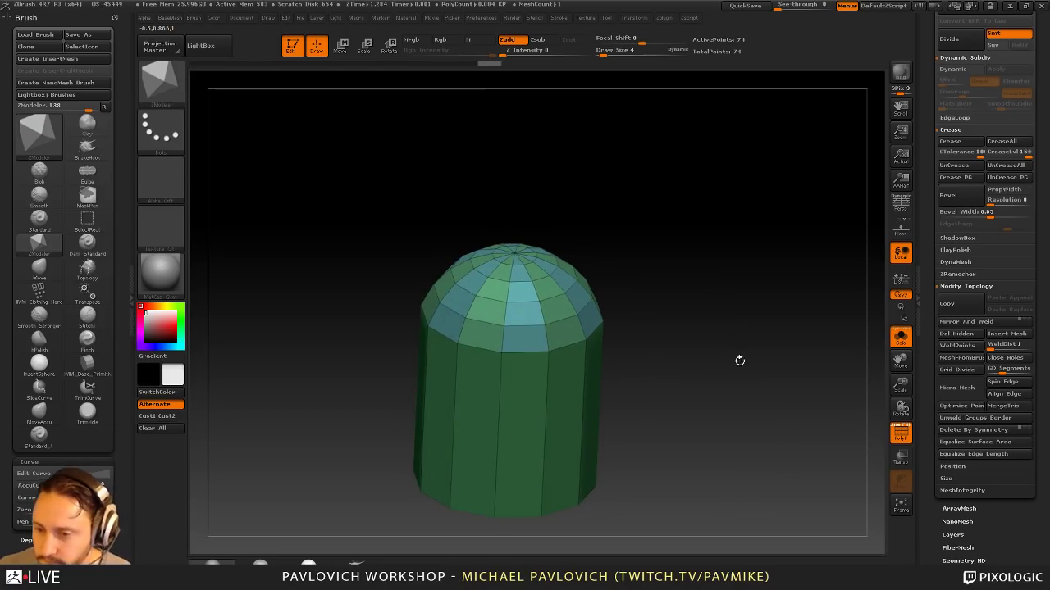
{"action": "key", "text": "ctrl+z"}
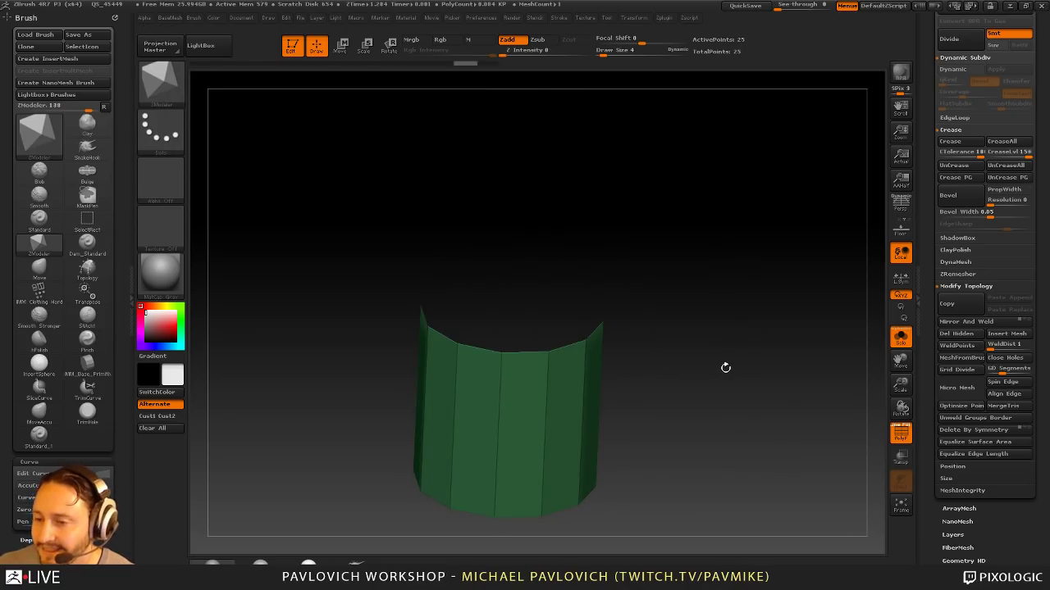
{"action": "left_click_drag", "start_coordinate": [725, 369], "coordinate": [762, 368], "text": "ctrl+shift"}
{"action": "left_click", "coordinate": [726, 376], "text": "ctrl+shift"}
Step: Crease the cylinder's polygroup borders
{"action": "key", "text": "1"}
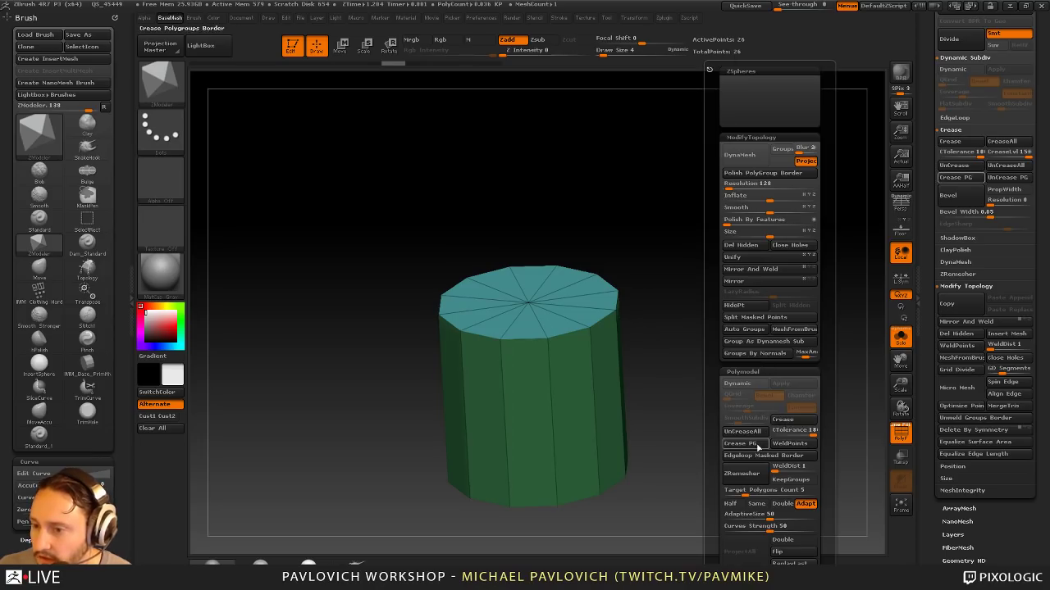
{"action": "left_click", "coordinate": [756, 445]}
{"action": "left_click_drag", "start_coordinate": [717, 326], "coordinate": [719, 340]}
Step: Subdivide the creased cylinder to level 3 and delete its lower subdivision levels
{"action": "key", "text": "ctrl+d"}
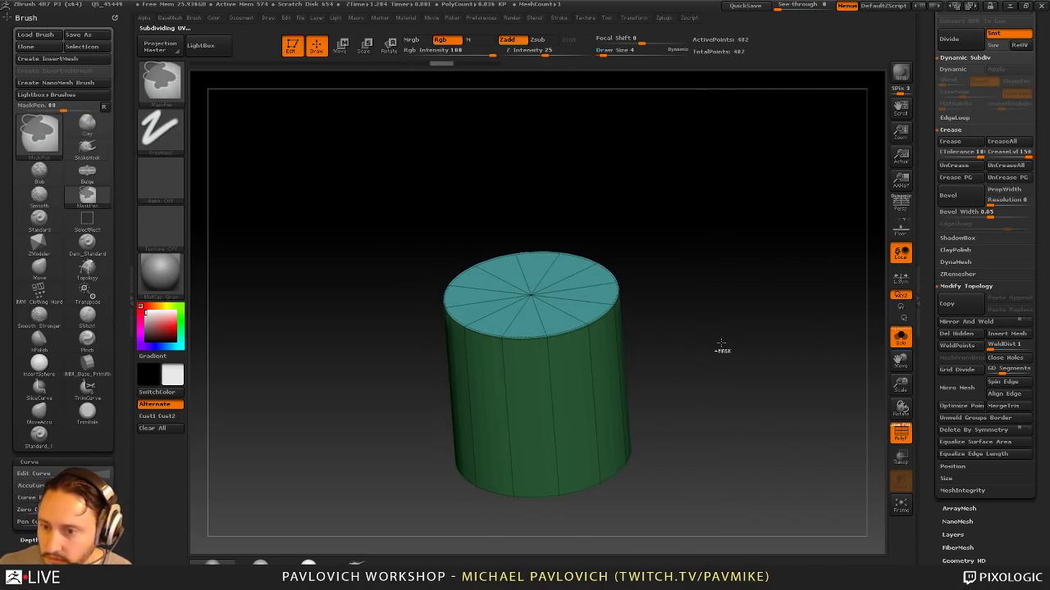
{"action": "scroll", "coordinate": [943, 320], "scroll_direction": "up", "scroll_amount": 5}
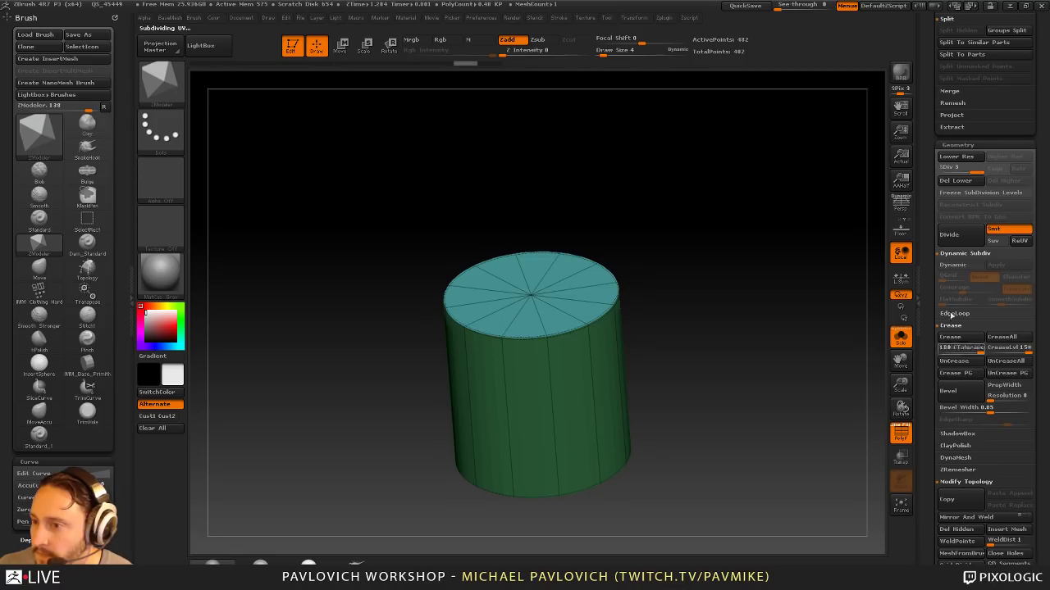
{"action": "left_click", "coordinate": [964, 184]}
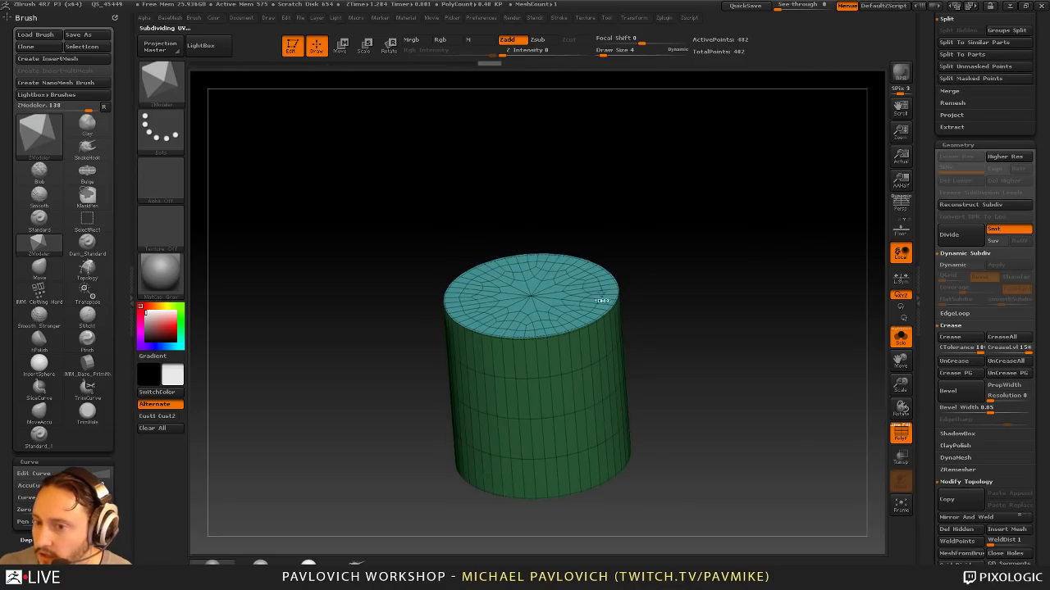
Step: Isolate the cylinder's side wall and delete the hidden end caps
{"action": "left_click", "coordinate": [537, 301], "text": "ctrl+shift"}
{"action": "mouse_move", "coordinate": [733, 298]}
{"action": "left_mouse_down"}
{"action": "mouse_move", "coordinate": [727, 183]}
{"action": "mouse_move", "coordinate": [743, 287]}
{"action": "left_mouse_up"}
{"action": "left_click", "coordinate": [536, 375], "text": "ctrl+shift"}
{"action": "key", "text": "1"}
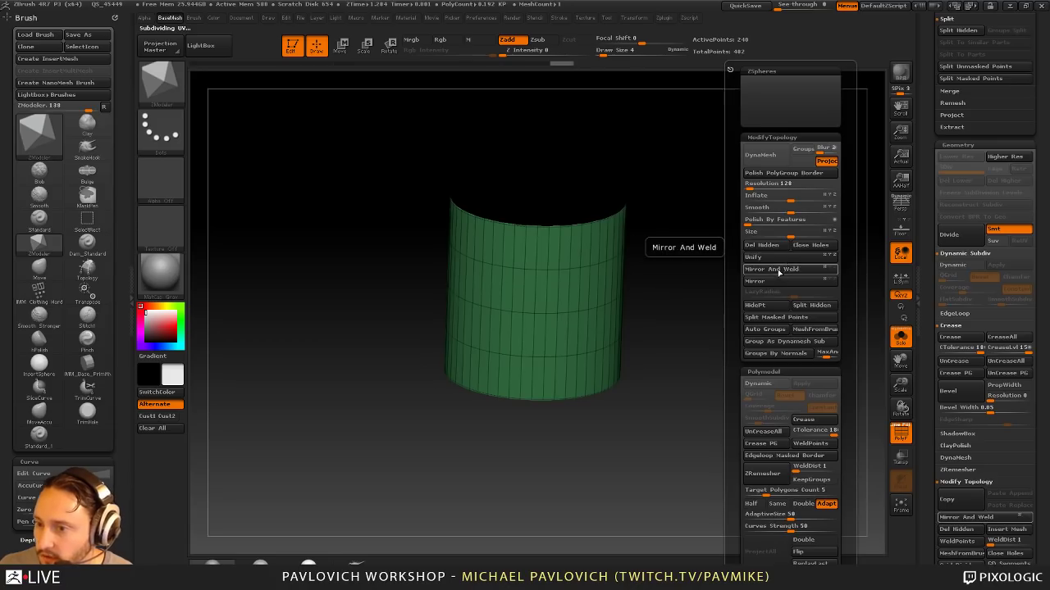
{"action": "left_click", "coordinate": [774, 249]}
Step: Remove the nonessential horizontal edge loops from the side wall with Delete Loops at angle 45
{"action": "left_click", "coordinate": [954, 313]}
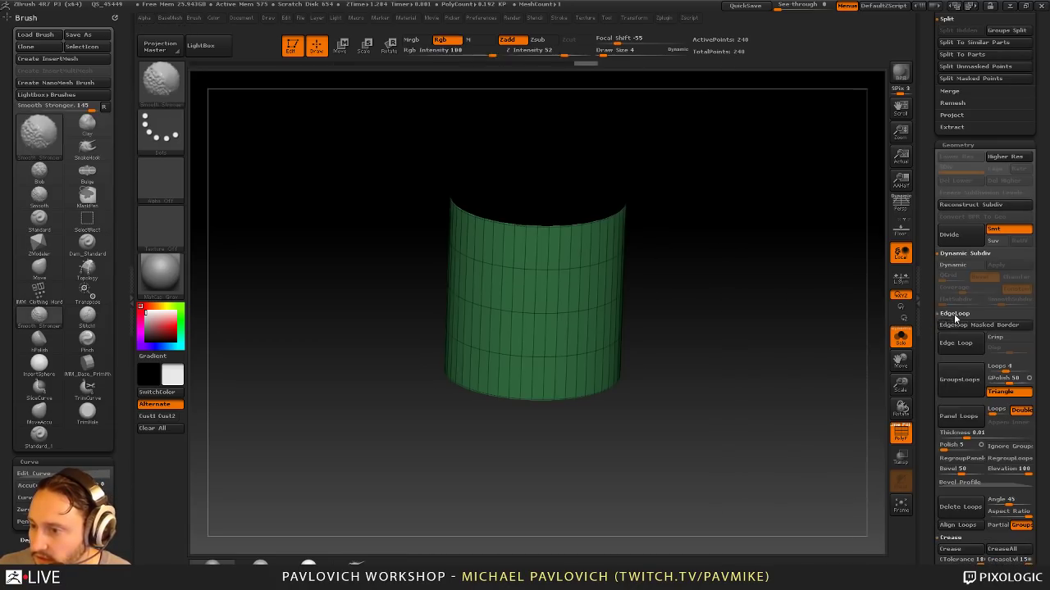
{"action": "left_click_drag", "start_coordinate": [926, 326], "coordinate": [923, 300]}
{"action": "left_click", "coordinate": [963, 482]}
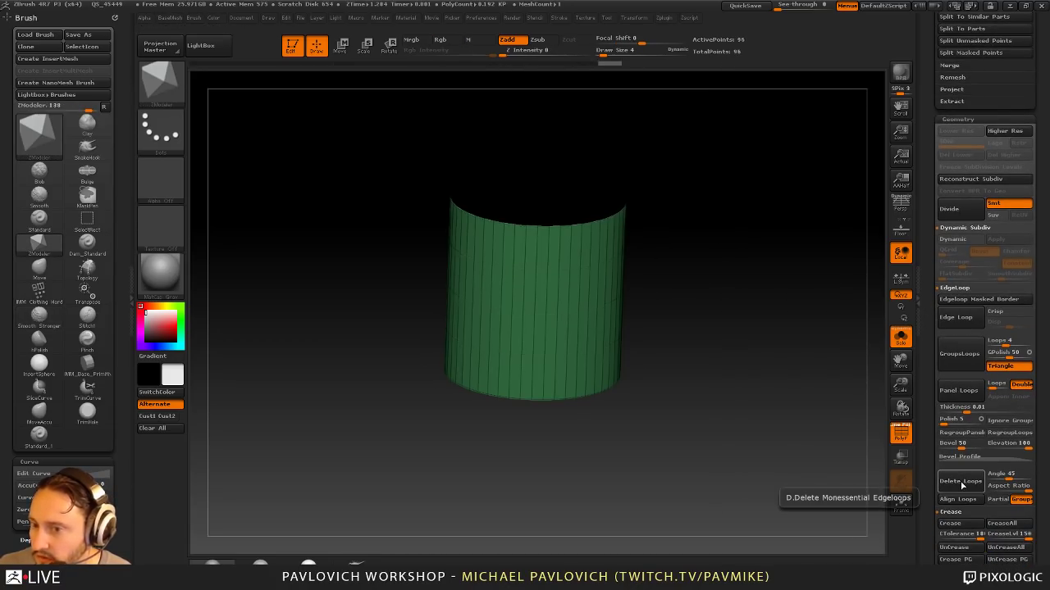
Step: Try closing the tube's open top as a convex hole with interactively adjusted resolution and curvature, undoing the result
{"action": "left_click_drag", "start_coordinate": [820, 242], "coordinate": [827, 307], "text": "alt"}
{"action": "key", "text": "space"}
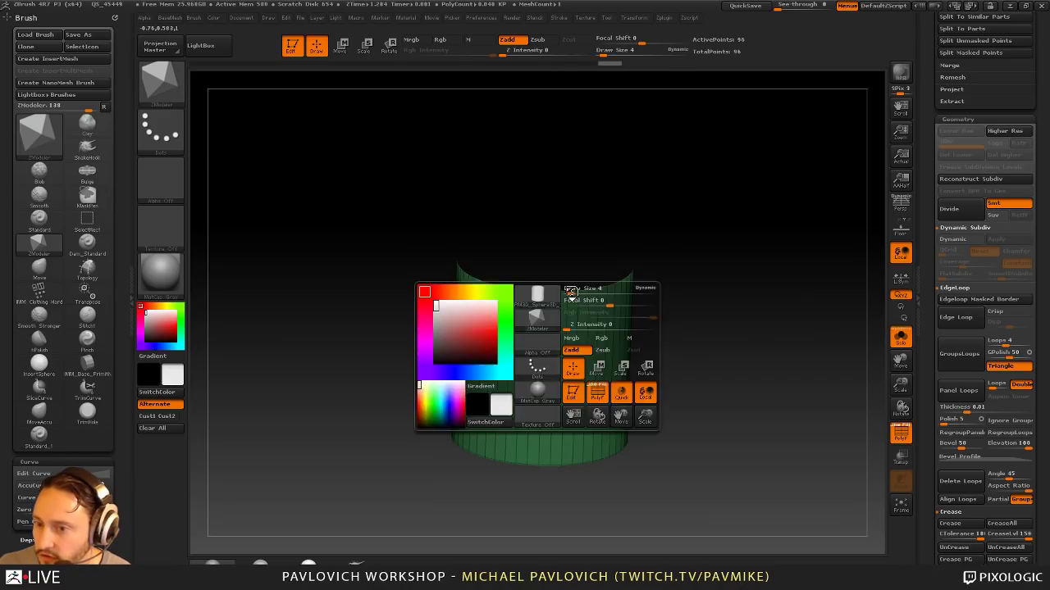
{"action": "key", "text": "space"}
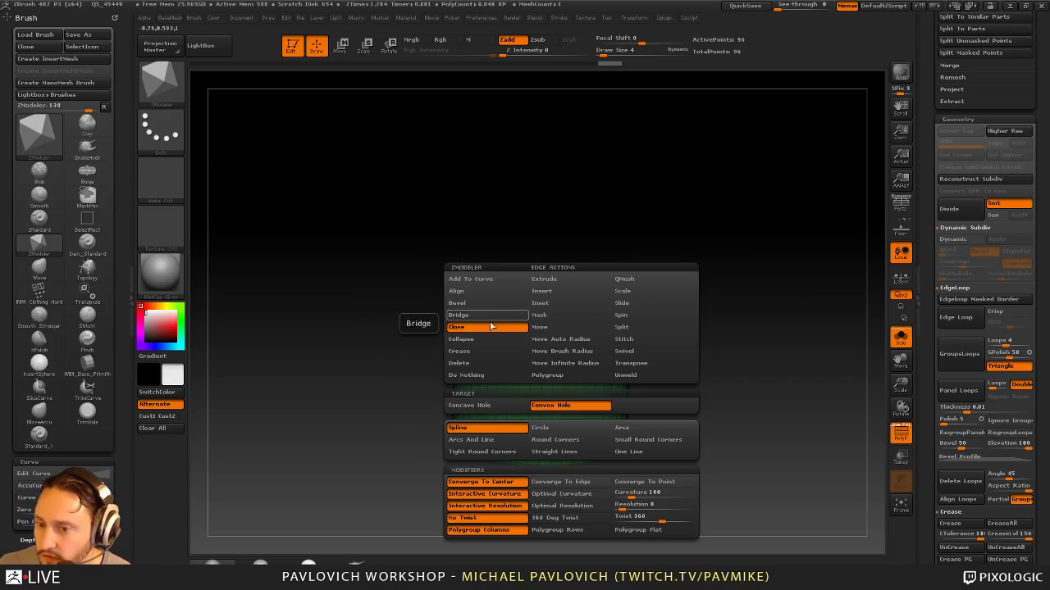
{"action": "left_click_drag", "start_coordinate": [752, 184], "coordinate": [760, 227]}
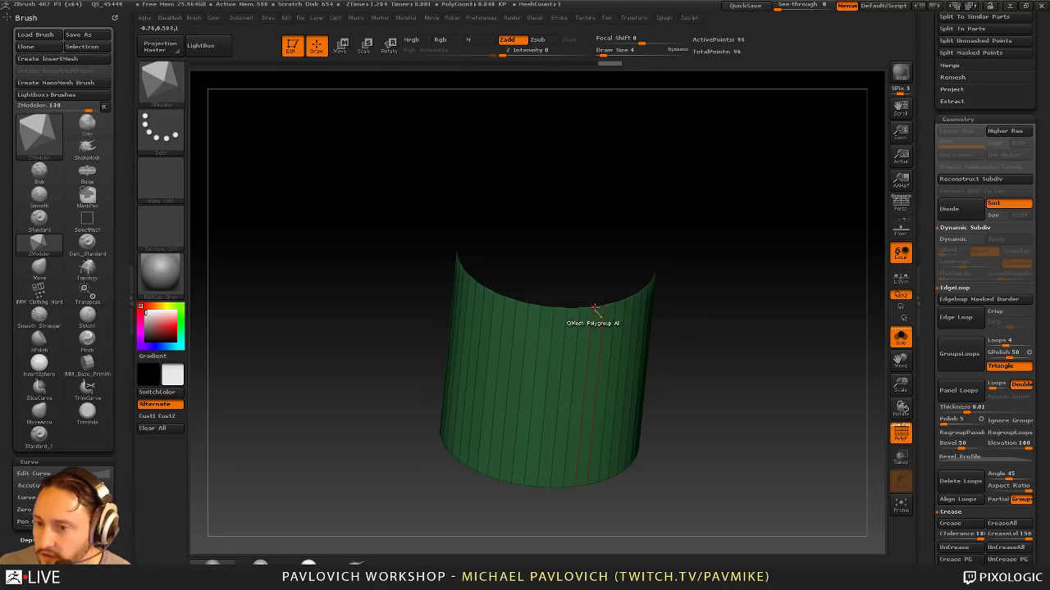
{"action": "left_click", "coordinate": [594, 308]}
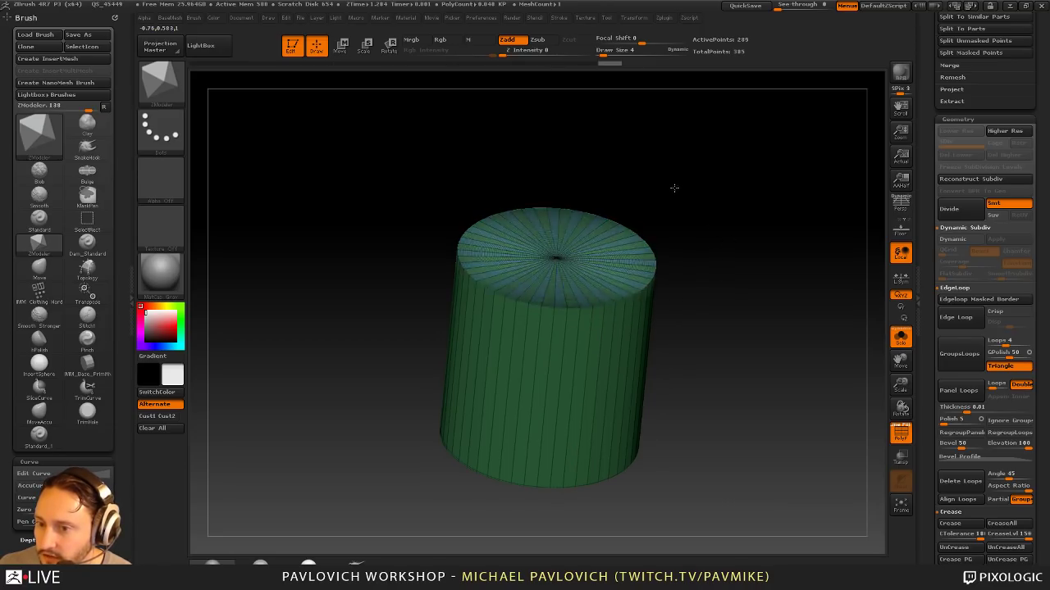
{"action": "left_click_drag", "start_coordinate": [674, 187], "coordinate": [844, 282]}
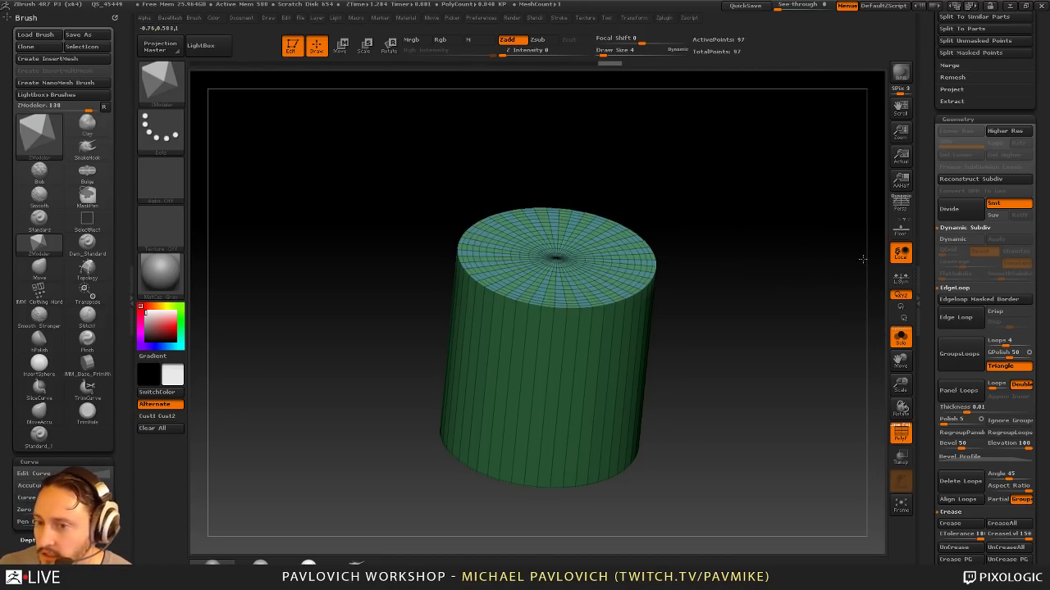
{"action": "left_click_drag", "start_coordinate": [867, 274], "coordinate": [859, 273]}
{"action": "left_click_drag", "start_coordinate": [527, 169], "coordinate": [802, 273]}
{"action": "left_click_drag", "start_coordinate": [734, 226], "coordinate": [677, 225]}
{"action": "key", "text": "ctrl+z"}
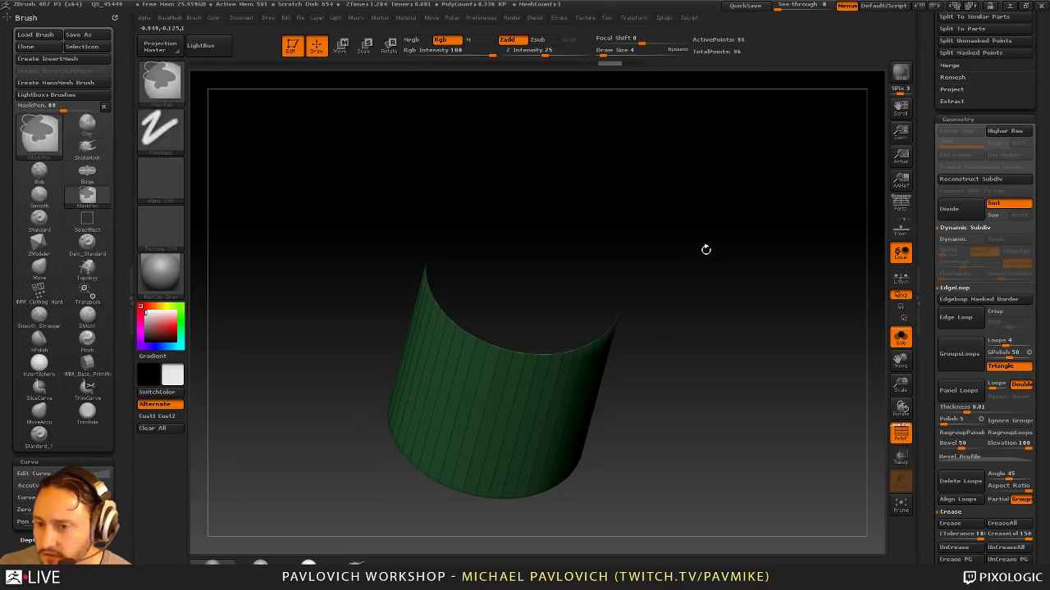
Step: Close the tube's top with a flat convex-hole cap and mask everything except the cap's centre point
{"action": "left_click", "coordinate": [600, 336]}
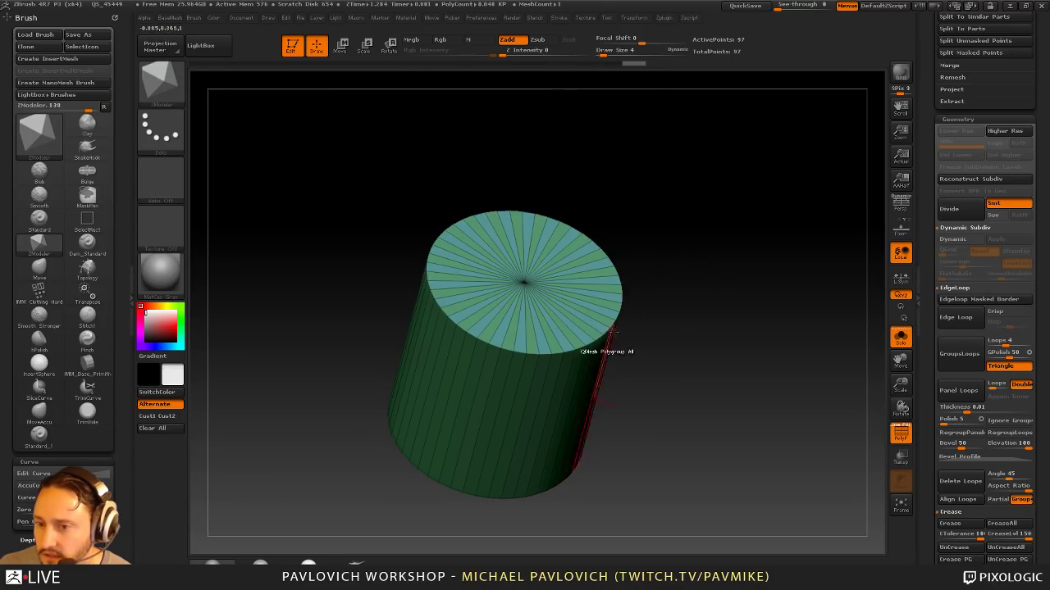
{"action": "left_click_drag", "start_coordinate": [668, 291], "coordinate": [721, 287], "text": "shift"}
{"action": "left_click_drag", "start_coordinate": [517, 287], "coordinate": [531, 301], "text": "ctrl"}
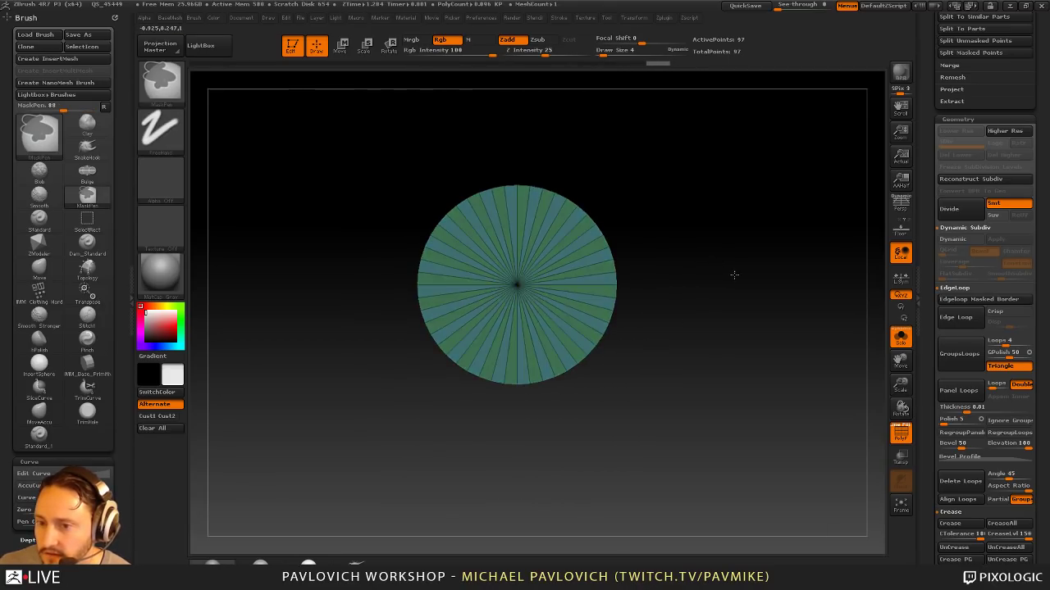
{"action": "left_click", "coordinate": [733, 275], "text": "ctrl"}
Step: Move the cap's centre point straight up to form a cone and clear the mask
{"action": "left_click_drag", "start_coordinate": [733, 276], "coordinate": [766, 237], "text": "shift"}
{"action": "key", "text": "w"}
{"action": "left_click_drag", "start_coordinate": [577, 336], "coordinate": [577, 238], "text": "shift"}
{"action": "left_click_drag", "start_coordinate": [587, 289], "coordinate": [591, 180]}
{"action": "left_click_drag", "start_coordinate": [675, 178], "coordinate": [695, 219], "text": "ctrl"}
{"action": "left_click_drag", "start_coordinate": [695, 229], "coordinate": [680, 295]}
Step: Insert multiple edge loops across the cone's edges with ZModeler, curving the cone into a rounded dome
{"action": "key", "text": "q"}
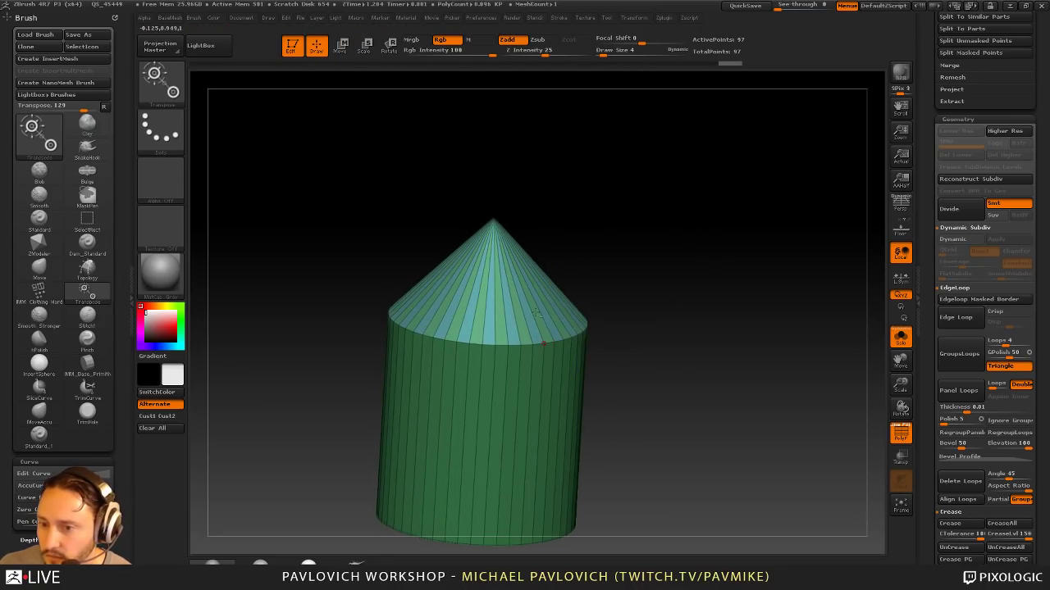
{"action": "key", "text": "space"}
{"action": "left_click", "coordinate": [518, 291]}
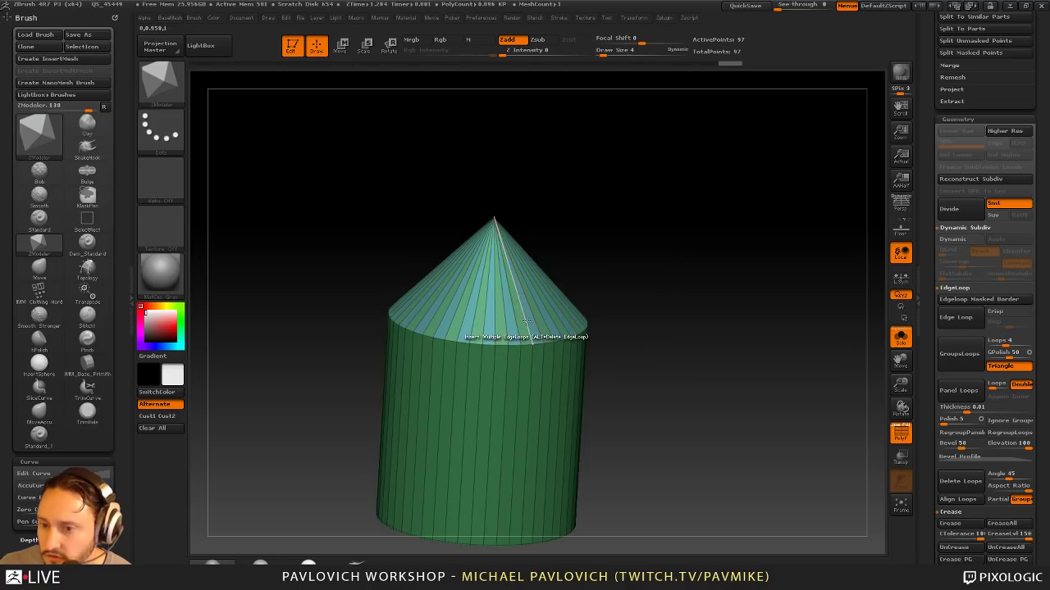
{"action": "left_click_drag", "start_coordinate": [526, 323], "coordinate": [597, 287]}
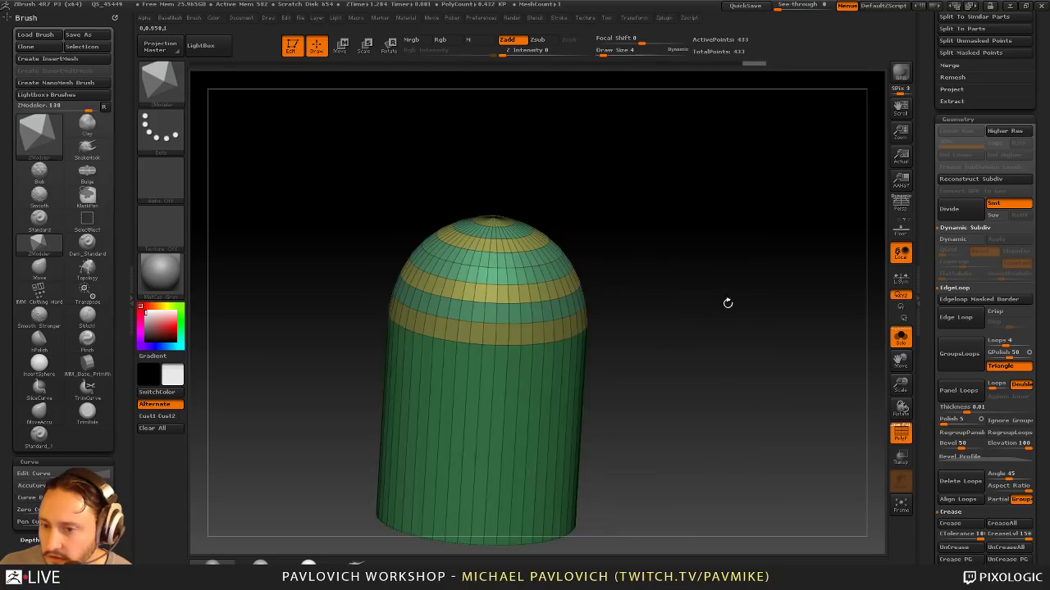
{"action": "left_click_drag", "start_coordinate": [728, 303], "coordinate": [727, 297]}
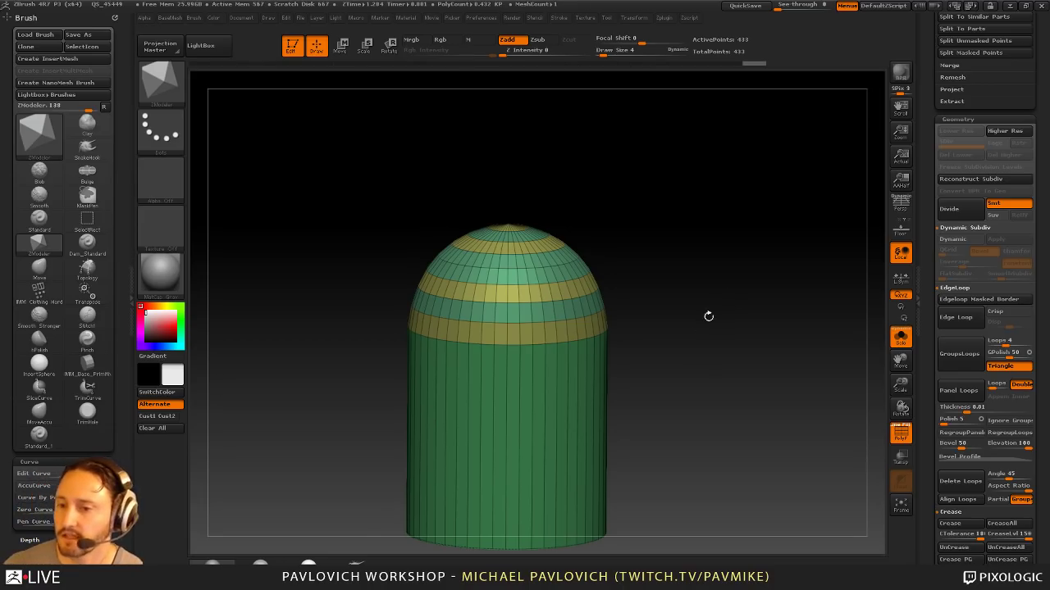
{"action": "left_click_drag", "start_coordinate": [708, 314], "coordinate": [886, 209]}
{"action": "left_click_drag", "start_coordinate": [928, 162], "coordinate": [927, 369]}
{"action": "left_click_drag", "start_coordinate": [700, 282], "coordinate": [806, 291]}
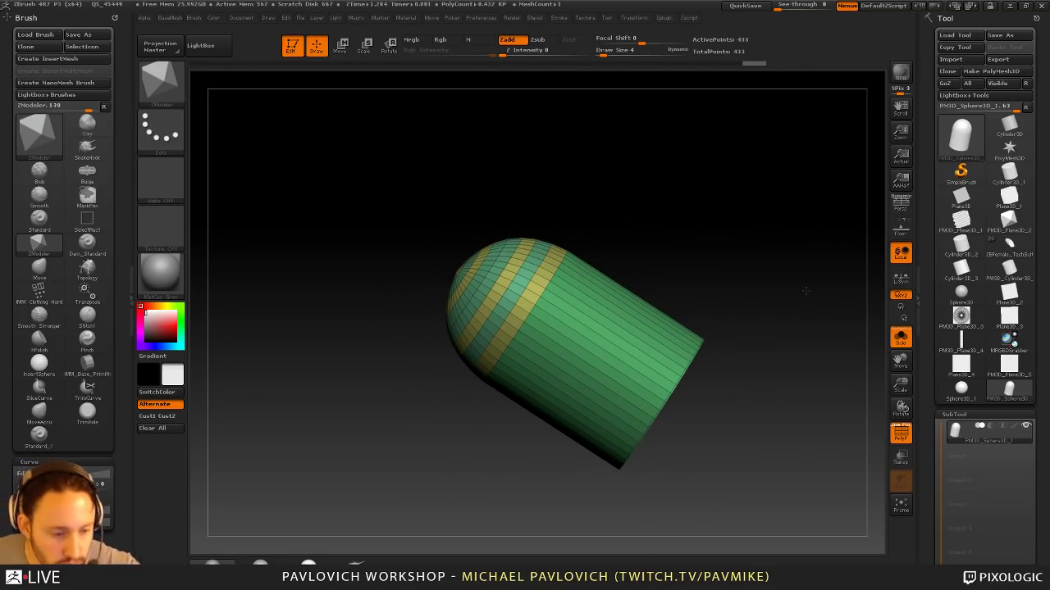
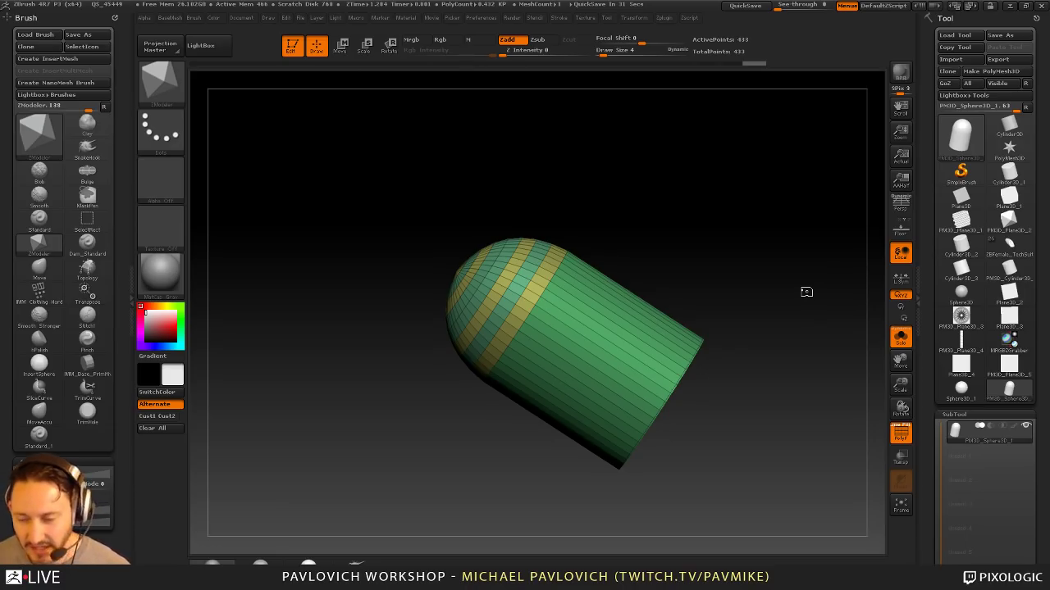
Step: Select the Standard brush and switch to the female tech-suit tool, framing the knuckle guard with a small draw size
{"action": "mouse_move", "coordinate": [754, 161]}
{"action": "left_mouse_down"}
{"action": "mouse_move", "coordinate": [721, 218]}
{"action": "mouse_move", "coordinate": [744, 206]}
{"action": "mouse_move", "coordinate": [755, 229]}
{"action": "mouse_move", "coordinate": [665, 305]}
{"action": "left_mouse_up"}
{"action": "key", "text": "b"}
{"action": "key", "text": "s"}
{"action": "key", "text": "t"}
{"action": "key", "text": "s"}
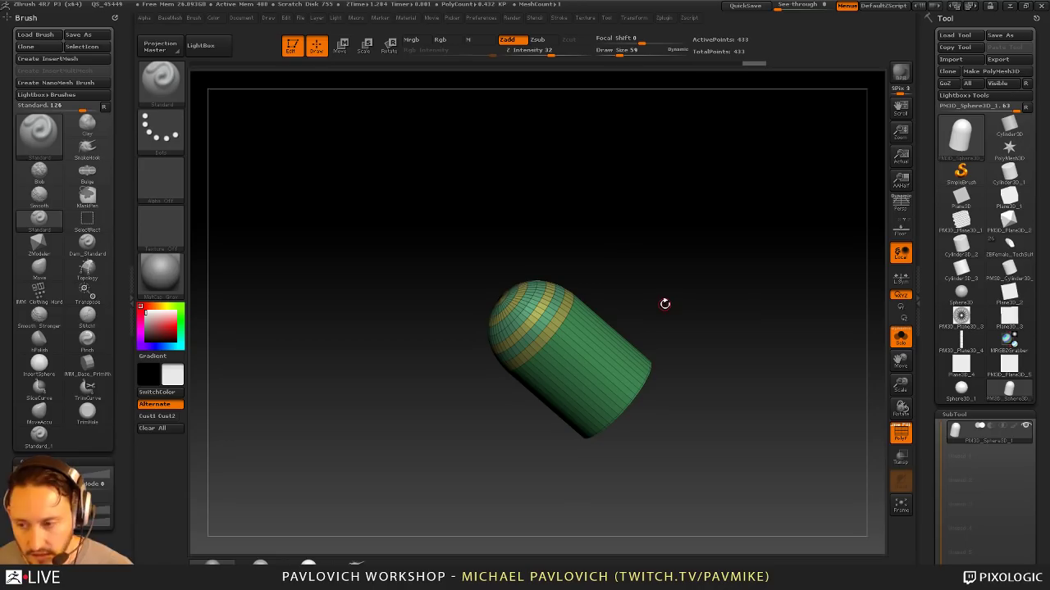
{"action": "left_click_drag", "start_coordinate": [735, 261], "coordinate": [718, 248], "text": "alt"}
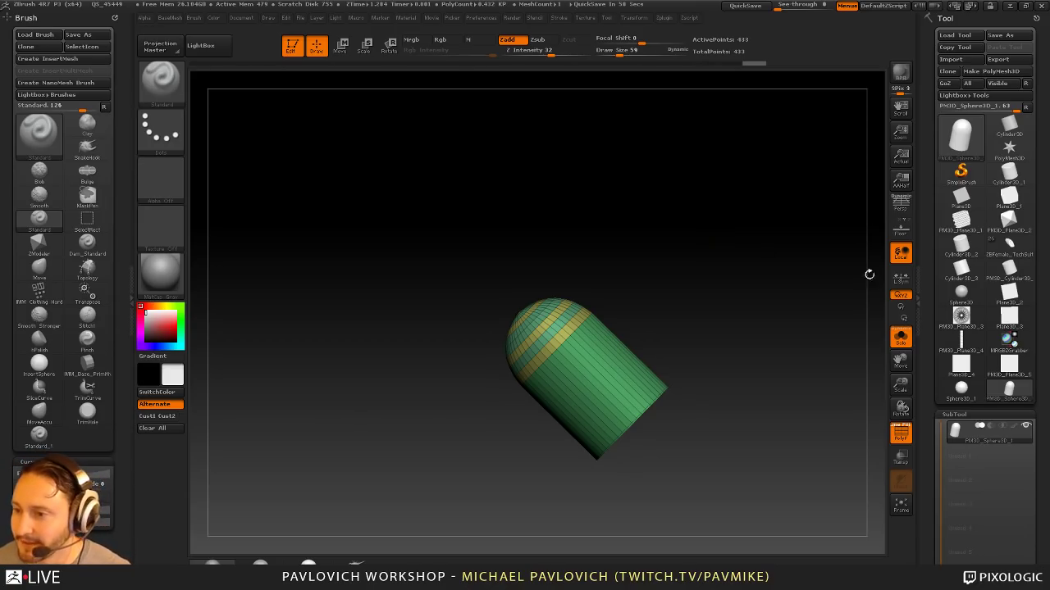
{"action": "left_click", "coordinate": [1009, 245]}
{"action": "key", "text": "f"}
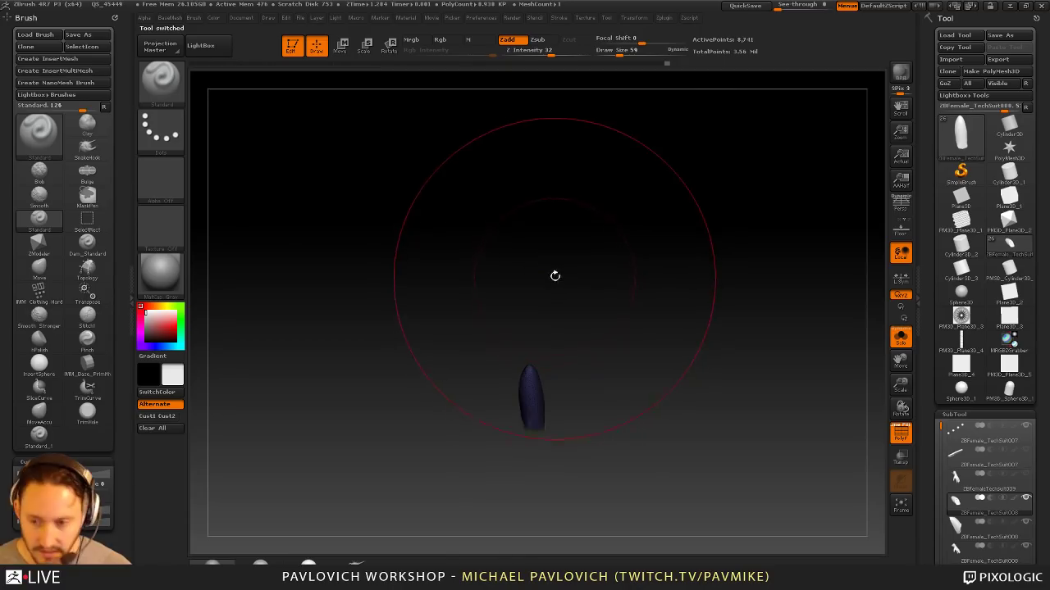
{"action": "key", "text": "s"}
{"action": "left_click_drag", "start_coordinate": [561, 268], "coordinate": [542, 268]}
{"action": "mouse_move", "coordinate": [609, 264]}
{"action": "left_mouse_down"}
{"action": "mouse_move", "coordinate": [696, 222]}
{"action": "mouse_move", "coordinate": [766, 286]}
{"action": "mouse_move", "coordinate": [752, 221]}
{"action": "mouse_move", "coordinate": [707, 186]}
{"action": "mouse_move", "coordinate": [742, 247]}
{"action": "mouse_move", "coordinate": [813, 324]}
{"action": "left_mouse_up"}
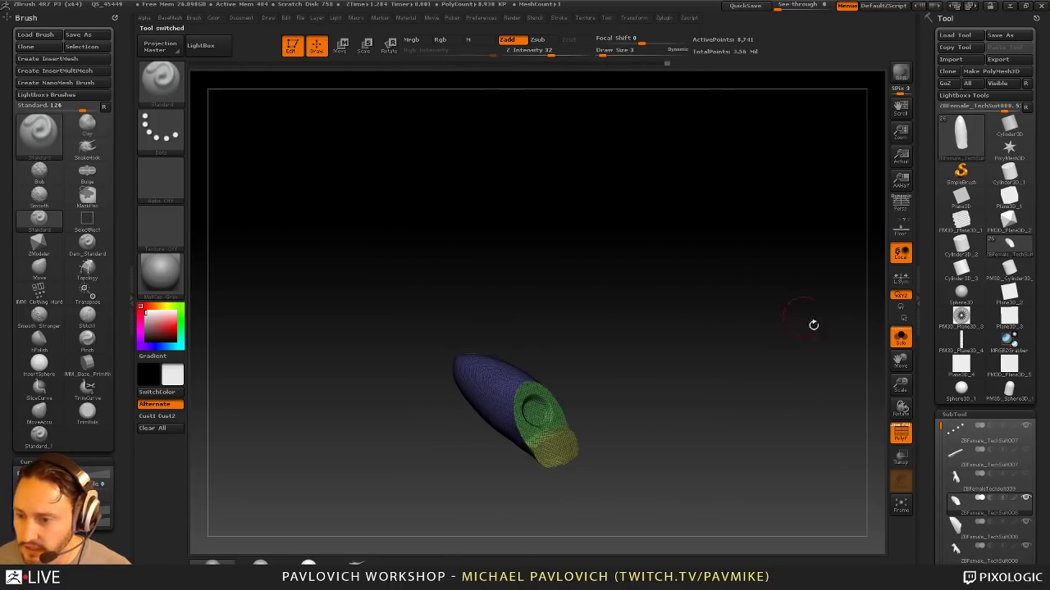
Step: Hide the polyframe and smooth the rim of the knuckle guard's round recess at draw size 1
{"action": "left_click", "coordinate": [901, 434]}
{"action": "mouse_move", "coordinate": [740, 362]}
{"action": "left_mouse_down"}
{"action": "mouse_move", "coordinate": [718, 310]}
{"action": "mouse_move", "coordinate": [717, 338]}
{"action": "mouse_move", "coordinate": [792, 353]}
{"action": "mouse_move", "coordinate": [785, 370]}
{"action": "mouse_move", "coordinate": [764, 368]}
{"action": "mouse_move", "coordinate": [752, 332]}
{"action": "mouse_move", "coordinate": [715, 343]}
{"action": "left_mouse_up"}
{"action": "key", "text": "s"}
{"action": "left_click", "coordinate": [614, 363]}
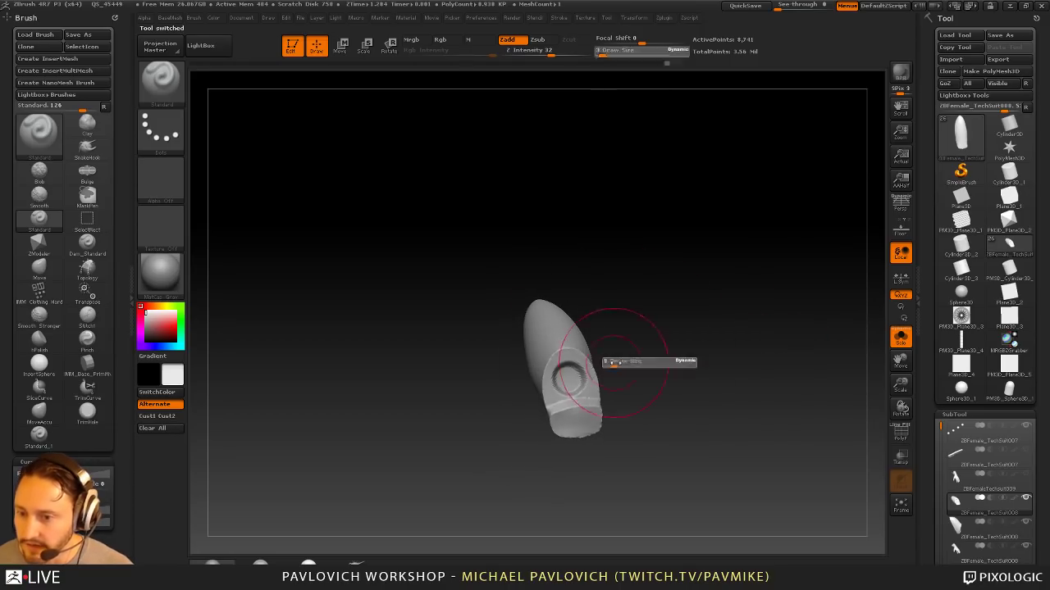
{"action": "left_click_drag", "start_coordinate": [567, 355], "coordinate": [625, 396], "text": "shift"}
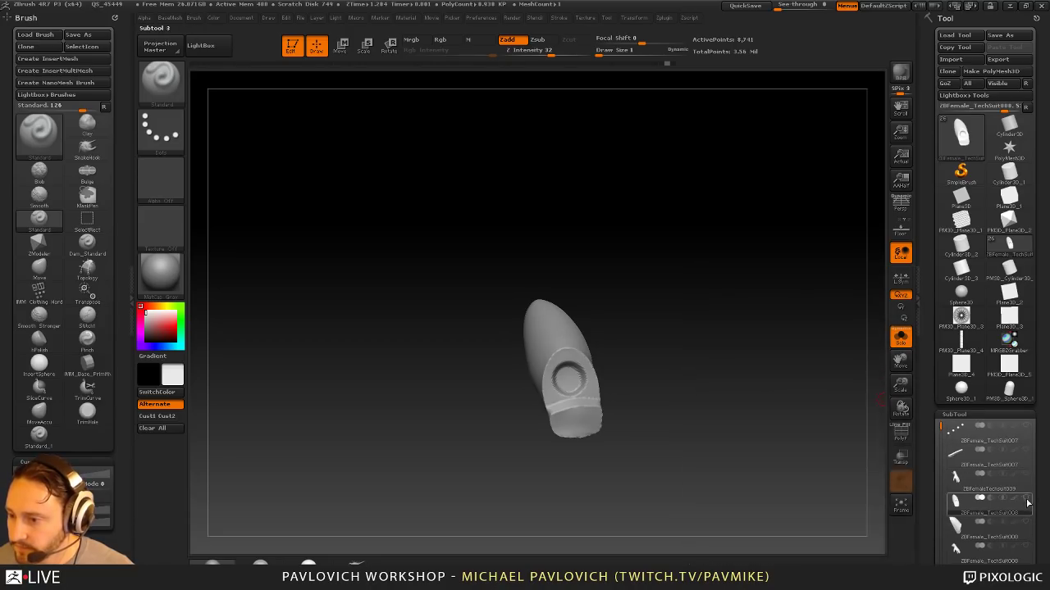
Step: Show the hand subtool, check the knuckle guard against it with Solo off, and isolate the guard again
{"action": "left_click", "coordinate": [1021, 525]}
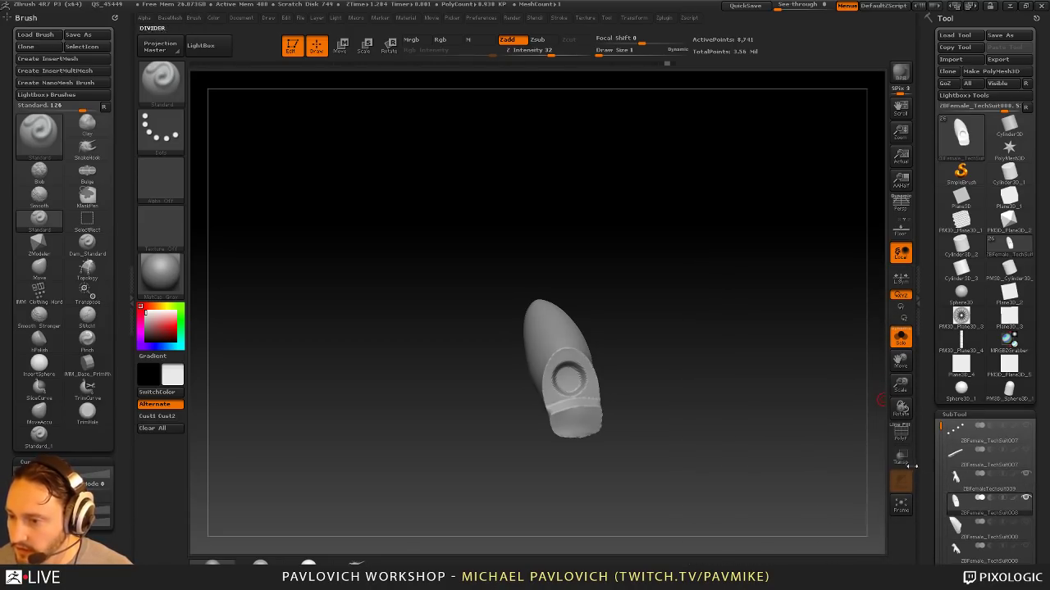
{"action": "left_click", "coordinate": [900, 336]}
{"action": "left_click_drag", "start_coordinate": [786, 232], "coordinate": [804, 261]}
{"action": "left_click", "coordinate": [901, 336]}
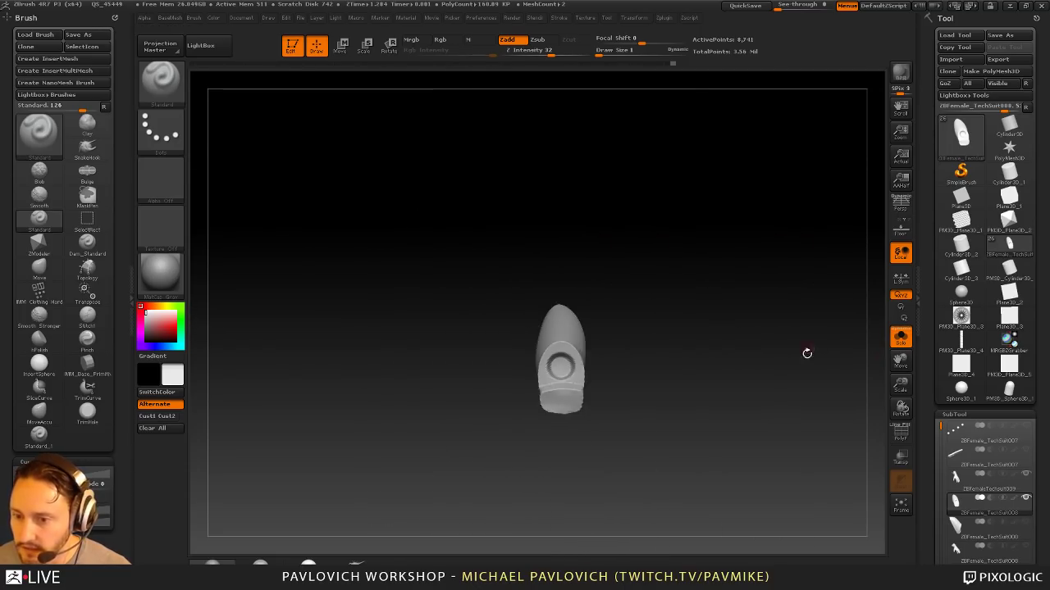
Step: Polish the knuckle guard's lower end below the round recess with the hPolish brush at draw size 6
{"action": "mouse_move", "coordinate": [806, 351]}
{"action": "left_mouse_down"}
{"action": "mouse_move", "coordinate": [754, 374]}
{"action": "mouse_move", "coordinate": [584, 365]}
{"action": "left_mouse_up"}
{"action": "key", "text": "bracketright"}
{"action": "key", "text": "s"}
{"action": "key", "text": "shift"}
{"action": "mouse_move", "coordinate": [694, 337]}
{"action": "left_mouse_down"}
{"action": "mouse_move", "coordinate": [747, 357]}
{"action": "mouse_move", "coordinate": [715, 354]}
{"action": "mouse_move", "coordinate": [711, 368]}
{"action": "left_mouse_up"}
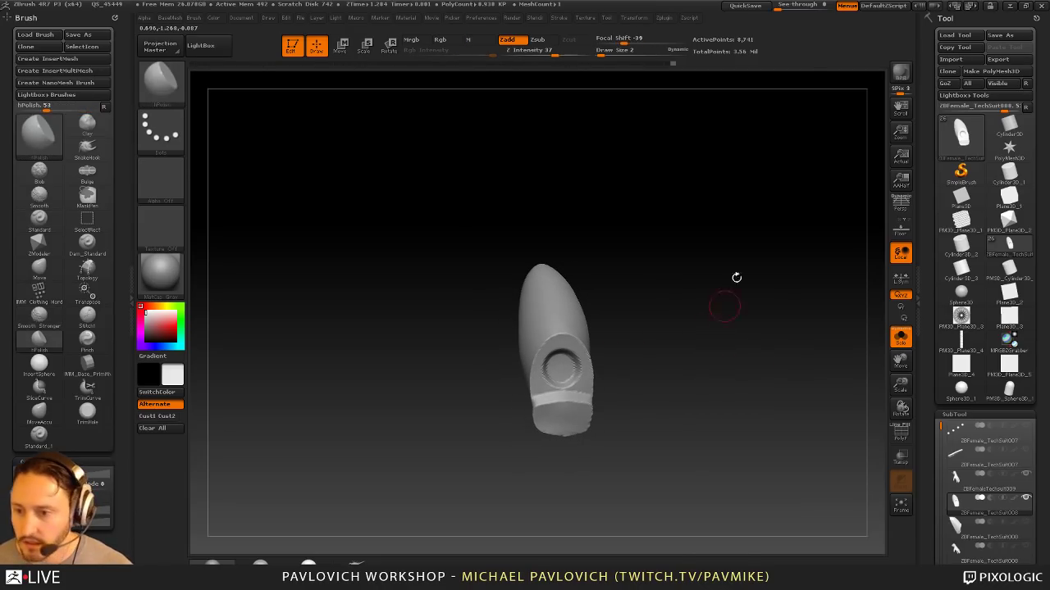
{"action": "key", "text": "g"}
{"action": "mouse_move", "coordinate": [609, 241]}
{"action": "left_mouse_down"}
{"action": "mouse_move", "coordinate": [691, 344]}
{"action": "mouse_move", "coordinate": [747, 344]}
{"action": "mouse_move", "coordinate": [714, 356]}
{"action": "mouse_move", "coordinate": [722, 361]}
{"action": "left_mouse_up"}
{"action": "key", "text": "b"}
{"action": "key", "text": "h"}
{"action": "key", "text": "p"}
{"action": "key", "text": "s"}
{"action": "left_click_drag", "start_coordinate": [605, 383], "coordinate": [607, 382]}
{"action": "key", "text": "s"}
{"action": "left_click", "coordinate": [596, 371]}
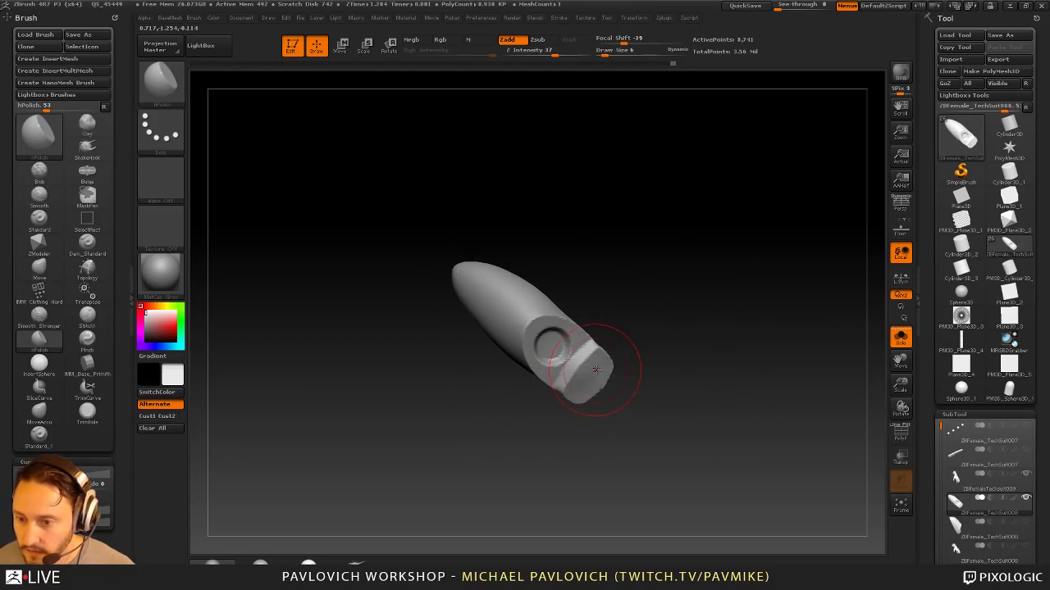
{"action": "key", "text": "s"}
{"action": "left_click", "coordinate": [594, 375]}
{"action": "mouse_move", "coordinate": [661, 333]}
{"action": "left_mouse_down"}
{"action": "mouse_move", "coordinate": [672, 335]}
{"action": "mouse_move", "coordinate": [675, 302]}
{"action": "mouse_move", "coordinate": [681, 347]}
{"action": "left_mouse_up"}
{"action": "mouse_move", "coordinate": [680, 348]}
{"action": "left_mouse_down"}
{"action": "mouse_move", "coordinate": [693, 351]}
{"action": "mouse_move", "coordinate": [679, 354]}
{"action": "left_mouse_up"}
{"action": "mouse_move", "coordinate": [679, 354]}
{"action": "left_mouse_down", "text": "alt"}
{"action": "mouse_move", "coordinate": [661, 374]}
{"action": "mouse_move", "coordinate": [646, 356]}
{"action": "left_mouse_up", "text": "alt"}
Step: Select the Standard brush and set its draw size to 2
{"action": "key", "text": "b"}
{"action": "key", "text": "s"}
{"action": "key", "text": "t"}
{"action": "key", "text": "s"}
{"action": "left_click", "coordinate": [621, 382]}
Step: Switch to Windows Photo Viewer and examine the helmet sculpting stages in the progress image, from rough forms to finished details
{"action": "key", "text": "super"}
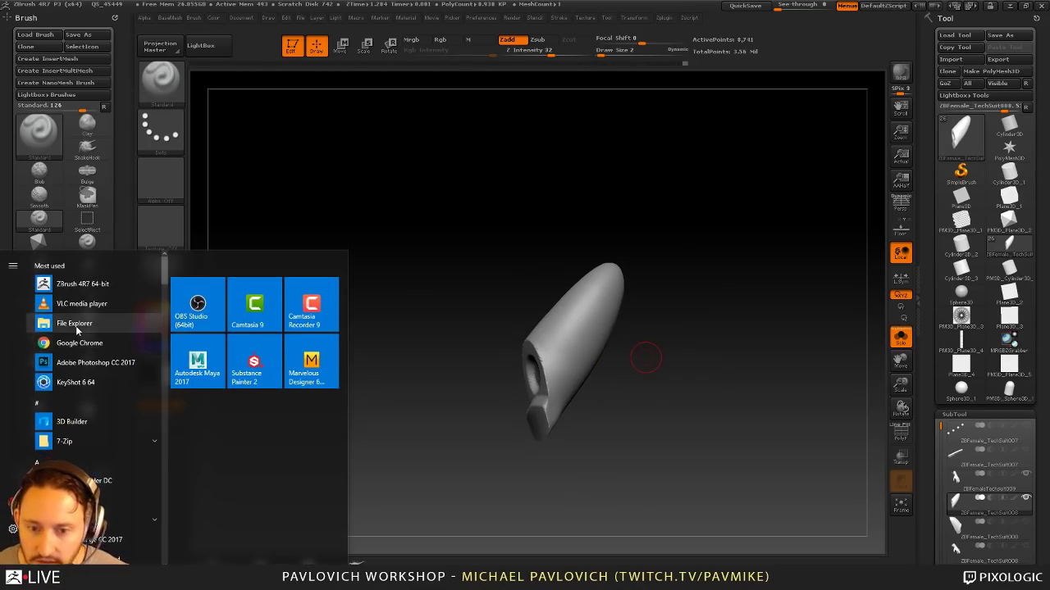
{"action": "left_click", "coordinate": [77, 327]}
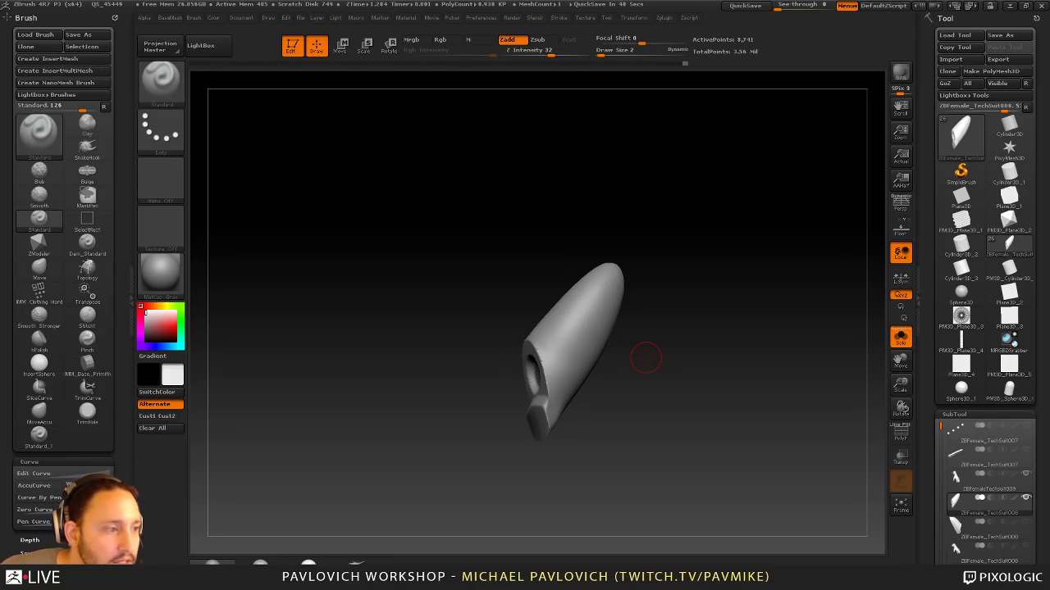
{"action": "key", "text": "alt+Tab"}
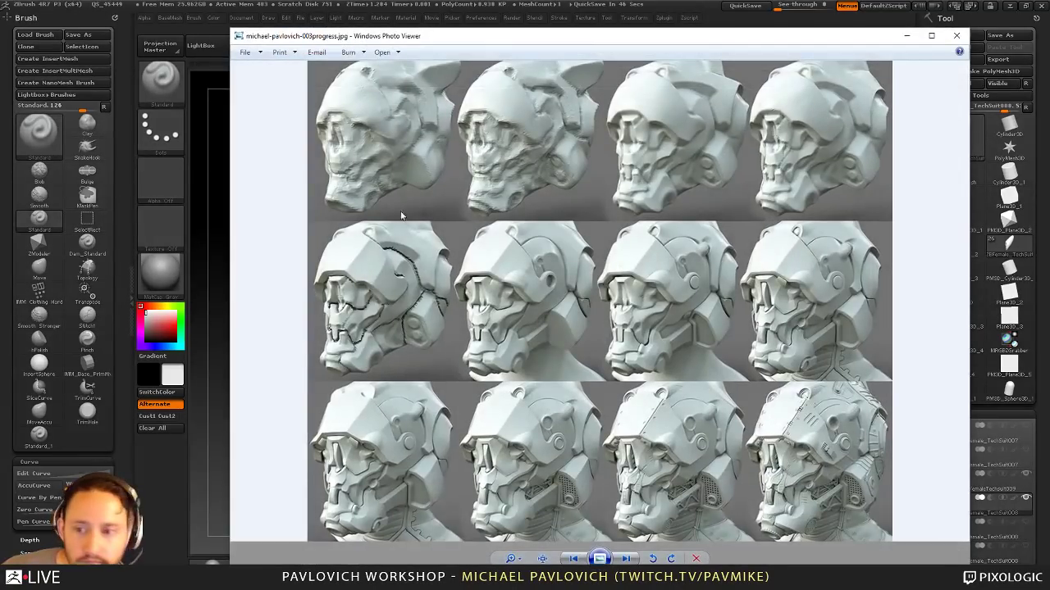
{"action": "scroll", "coordinate": [524, 239], "scroll_direction": "up", "scroll_amount": 2}
{"action": "left_click", "coordinate": [931, 36]}
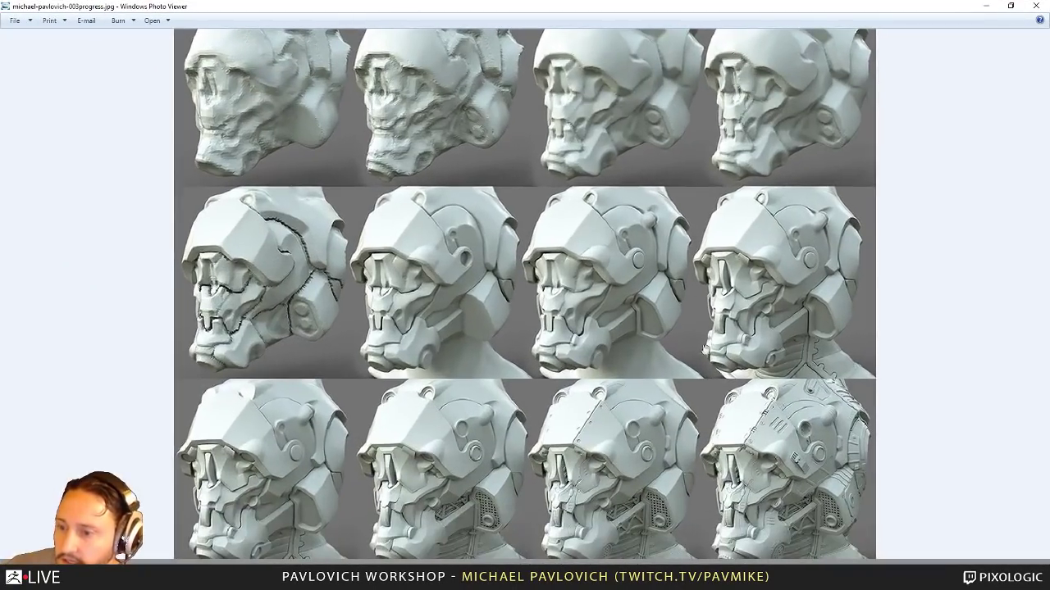
{"action": "scroll", "coordinate": [656, 461], "scroll_direction": "up", "scroll_amount": 4}
{"action": "left_click_drag", "start_coordinate": [528, 462], "coordinate": [360, 291]}
{"action": "scroll", "coordinate": [824, 279], "scroll_direction": "down", "scroll_amount": 1}
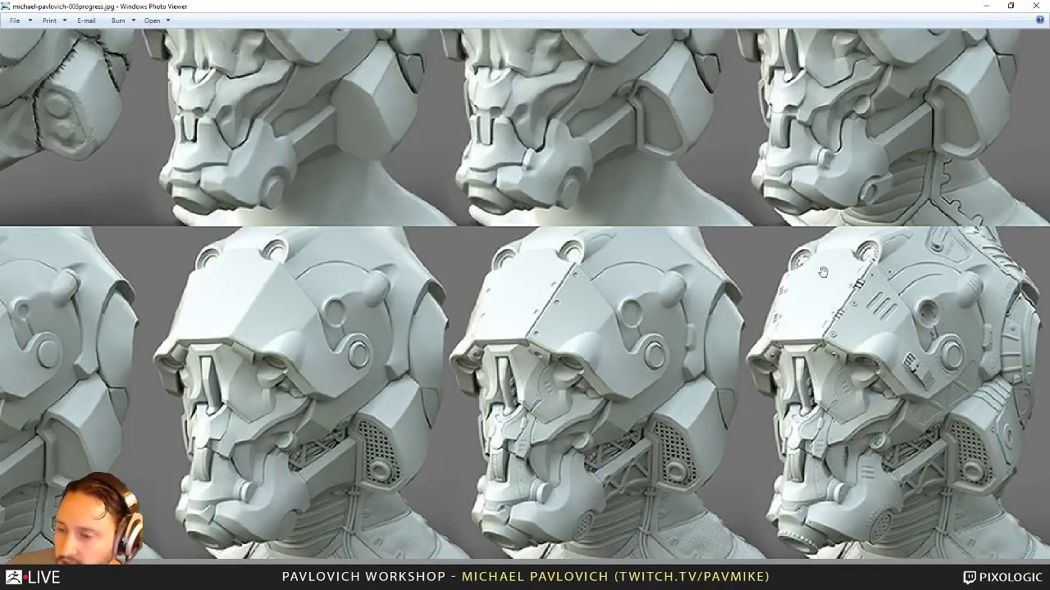
{"action": "scroll", "coordinate": [610, 253], "scroll_direction": "down", "scroll_amount": 3}
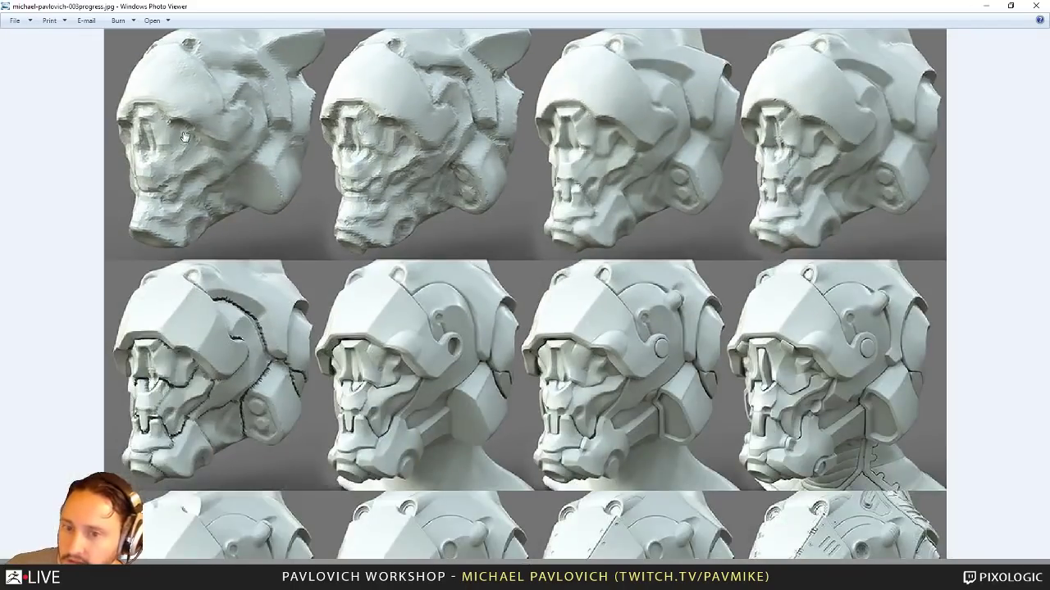
{"action": "left_click_drag", "start_coordinate": [244, 417], "coordinate": [232, 309]}
{"action": "left_click_drag", "start_coordinate": [638, 282], "coordinate": [496, 141]}
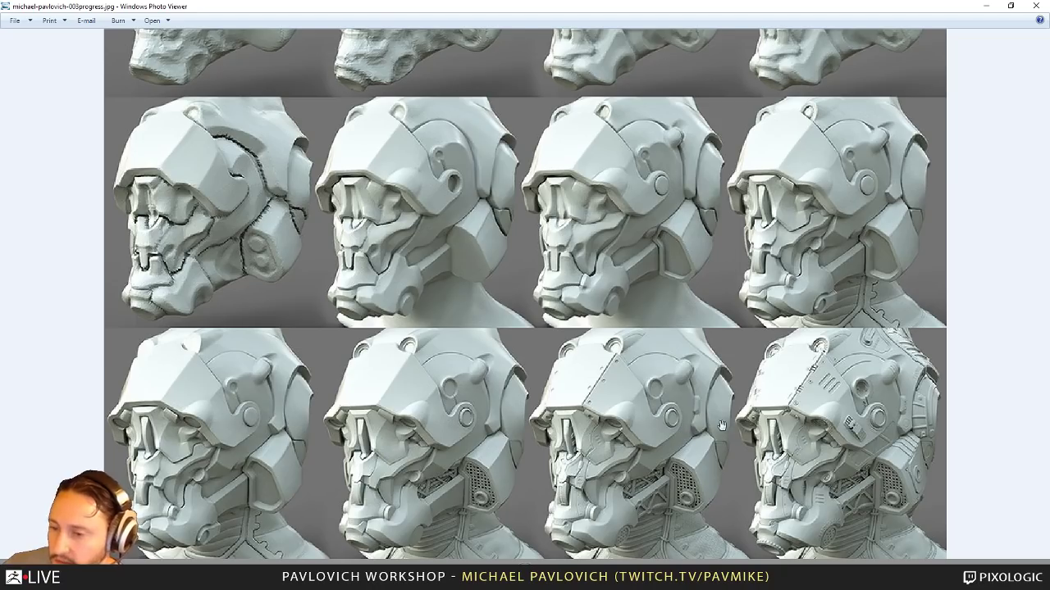
Step: Bring up the full-body sketch image at full window size and examine the armour of the earlier stages from head to boots
{"action": "key", "text": "alt+Tab"}
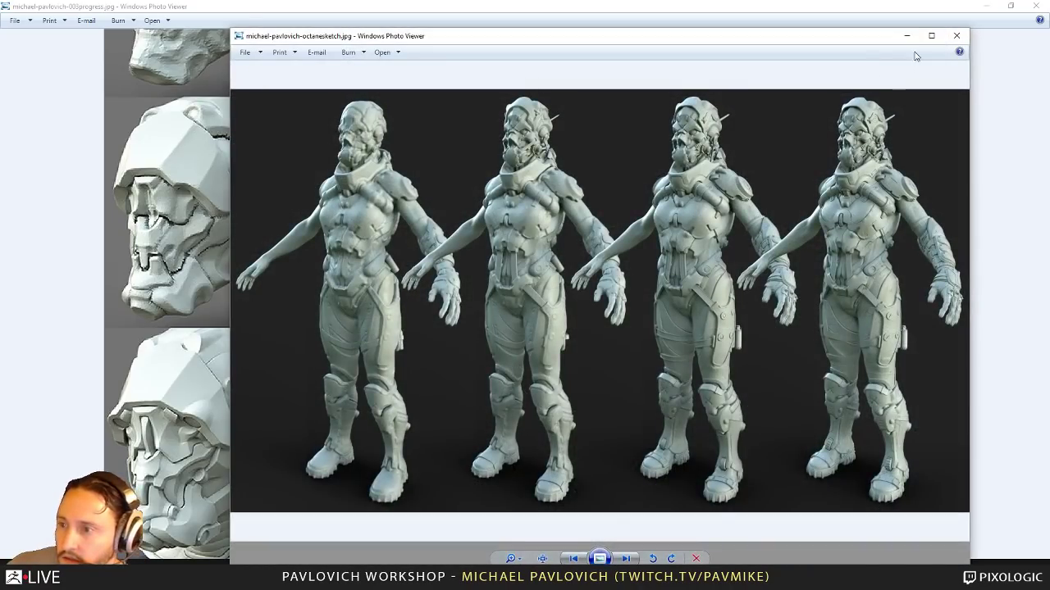
{"action": "left_click", "coordinate": [931, 36]}
{"action": "scroll", "coordinate": [229, 477], "scroll_direction": "up", "scroll_amount": 4}
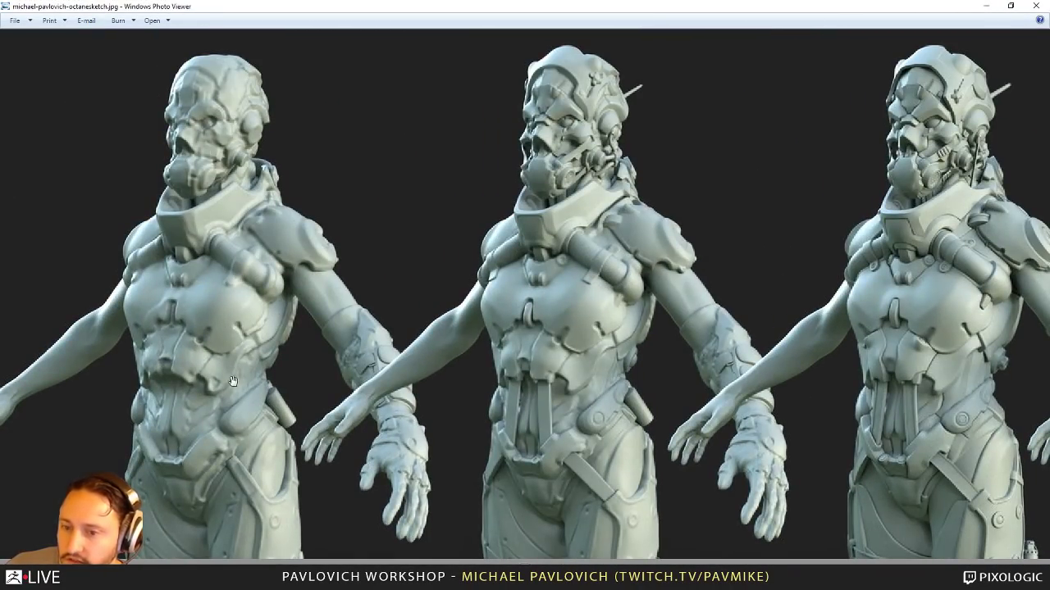
{"action": "left_click_drag", "start_coordinate": [453, 273], "coordinate": [142, 284]}
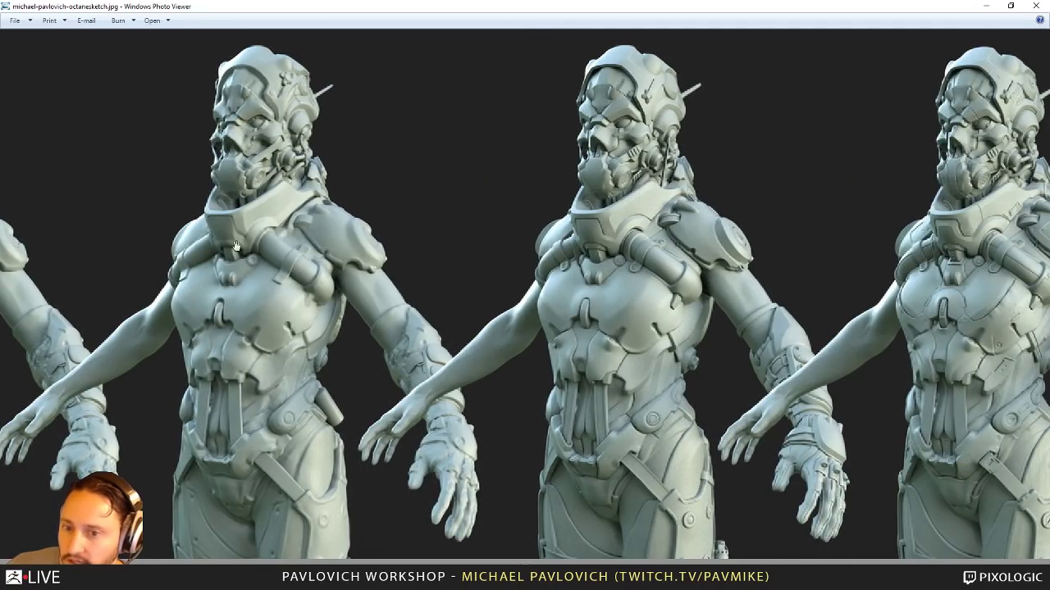
{"action": "left_click_drag", "start_coordinate": [282, 288], "coordinate": [291, 127]}
{"action": "left_click_drag", "start_coordinate": [292, 383], "coordinate": [284, 173]}
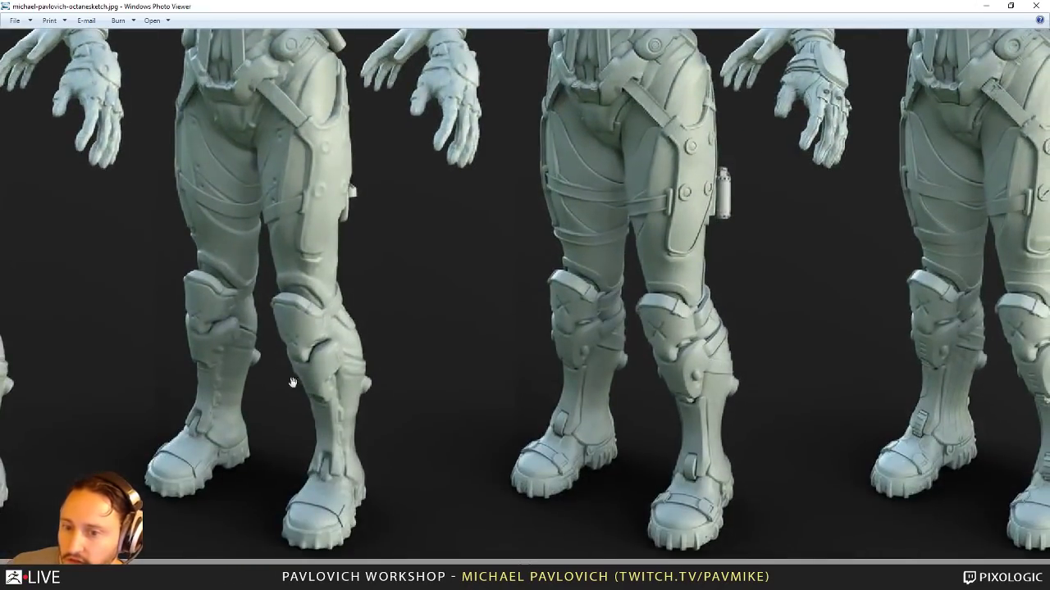
{"action": "left_click_drag", "start_coordinate": [264, 98], "coordinate": [249, 479]}
{"action": "left_click_drag", "start_coordinate": [448, 265], "coordinate": [196, 268]}
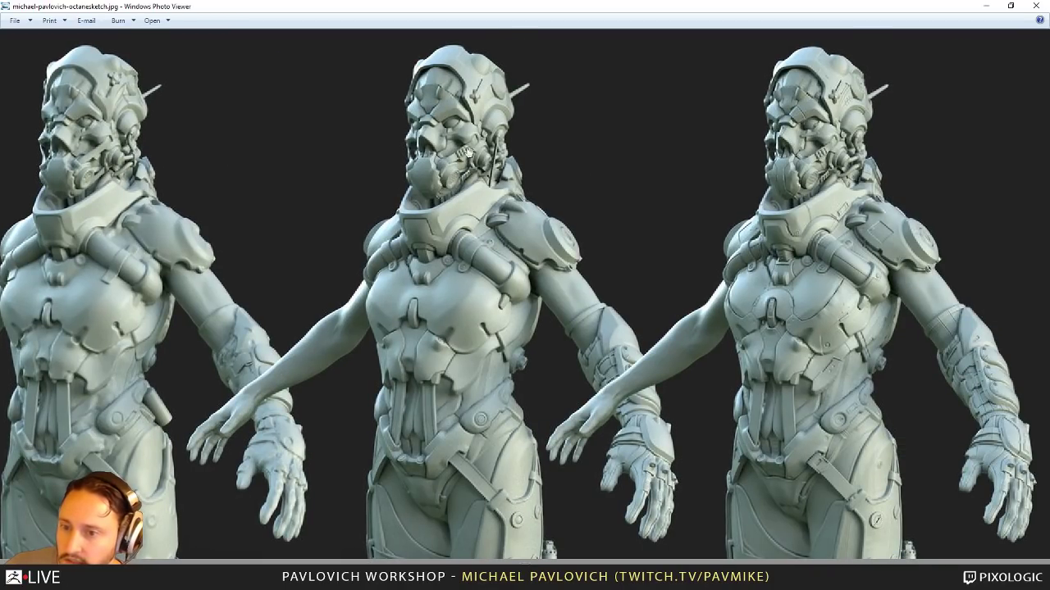
Step: Compare the torso and leg details of the last two body stages and close both reference images
{"action": "left_click_drag", "start_coordinate": [454, 350], "coordinate": [413, 305]}
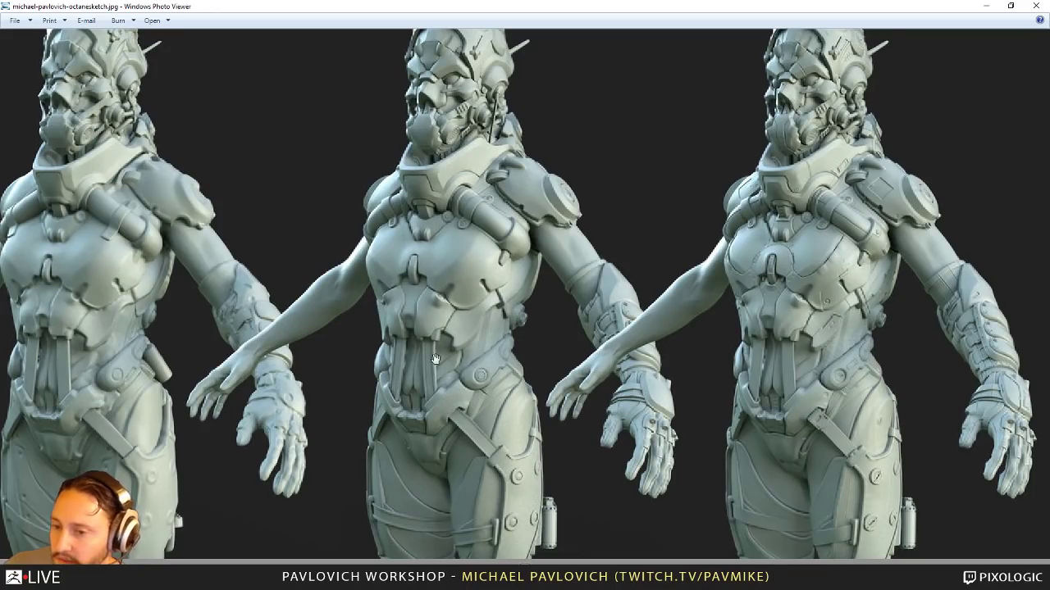
{"action": "left_click_drag", "start_coordinate": [525, 363], "coordinate": [529, 451]}
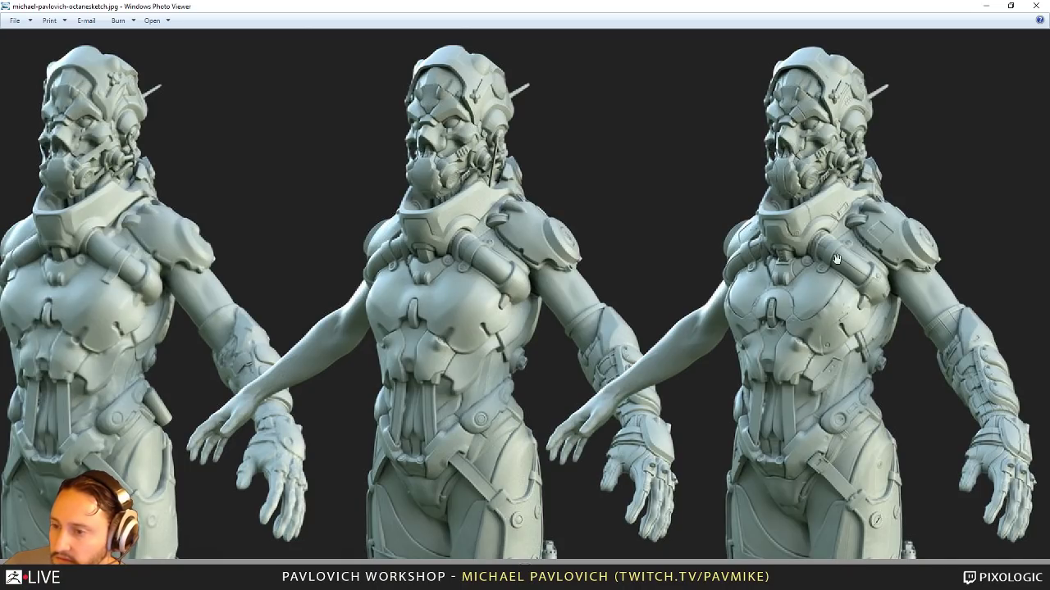
{"action": "left_click_drag", "start_coordinate": [805, 432], "coordinate": [812, 191]}
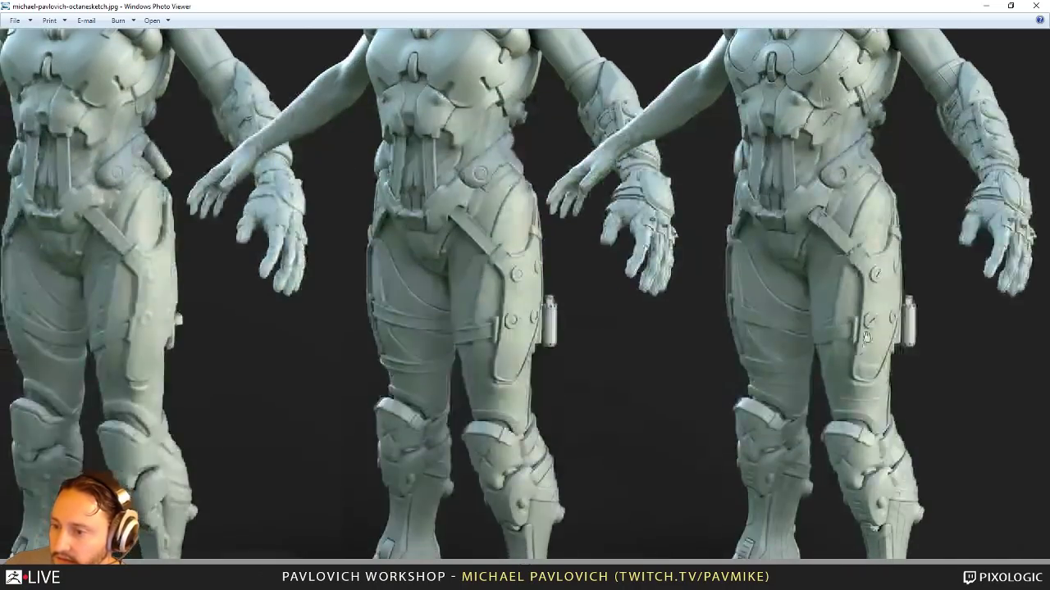
{"action": "left_click_drag", "start_coordinate": [875, 474], "coordinate": [835, 305]}
{"action": "left_click_drag", "start_coordinate": [835, 238], "coordinate": [832, 469]}
{"action": "left_click", "coordinate": [1034, 6]}
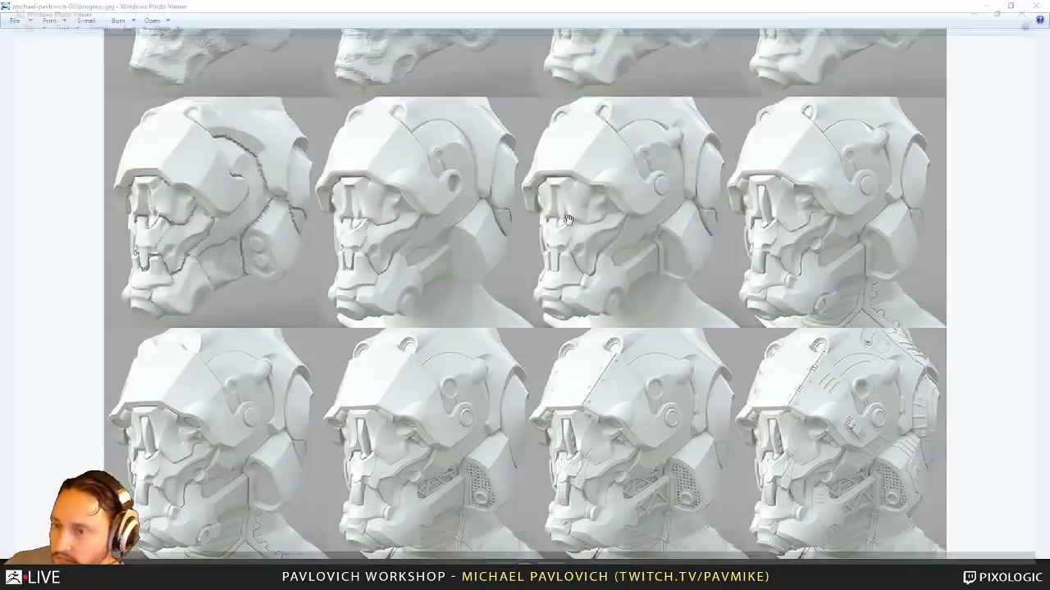
{"action": "left_click", "coordinate": [1035, 7]}
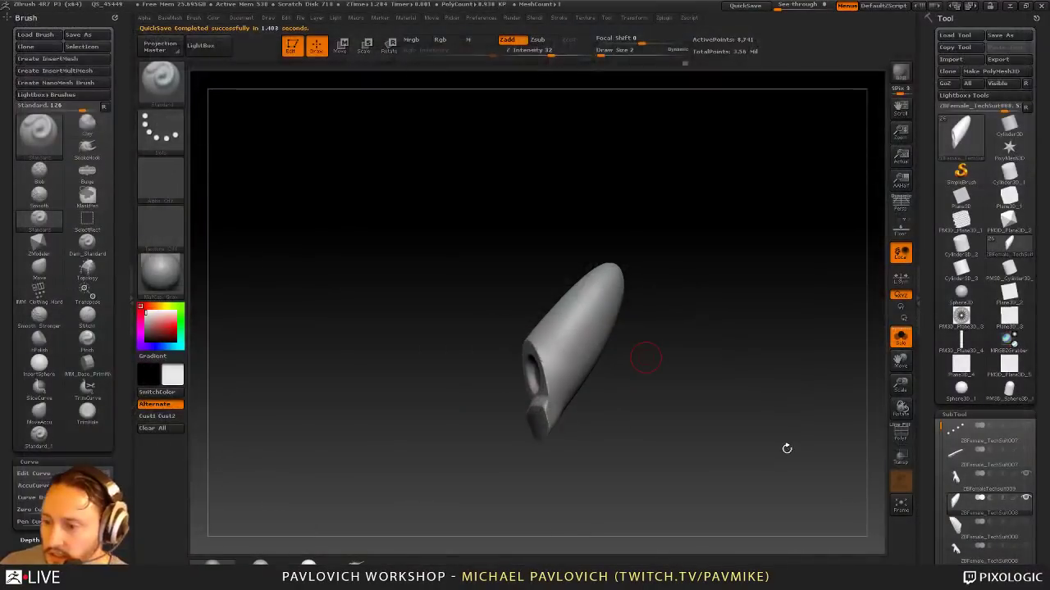
{"action": "key", "text": "super"}
{"action": "key", "text": "super"}
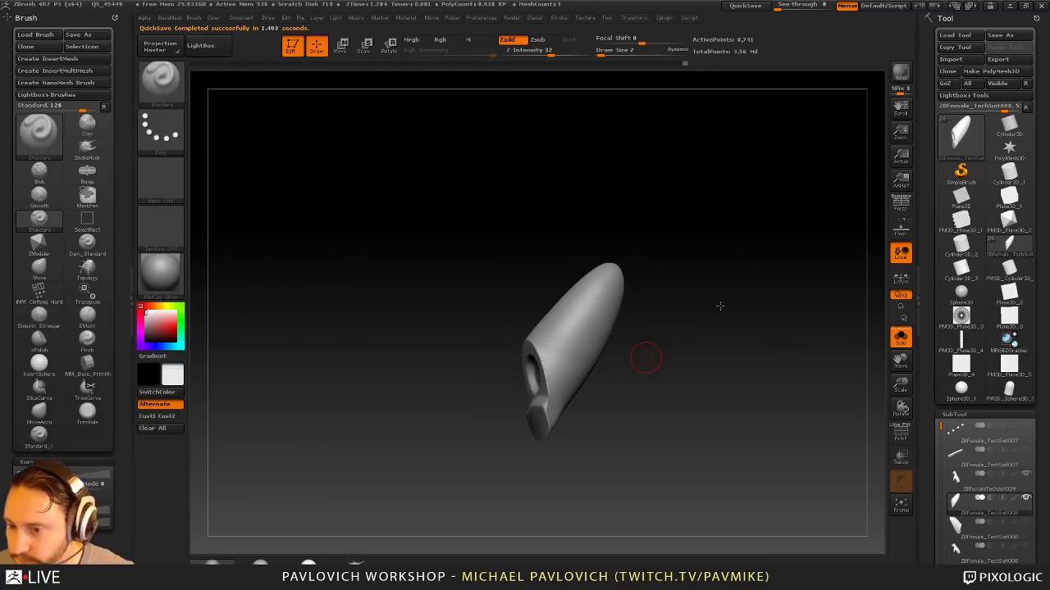
Step: Show the hand again and rotate the knuckle guard with Transpose to line up with the index finger
{"action": "left_click_drag", "start_coordinate": [719, 304], "coordinate": [767, 321]}
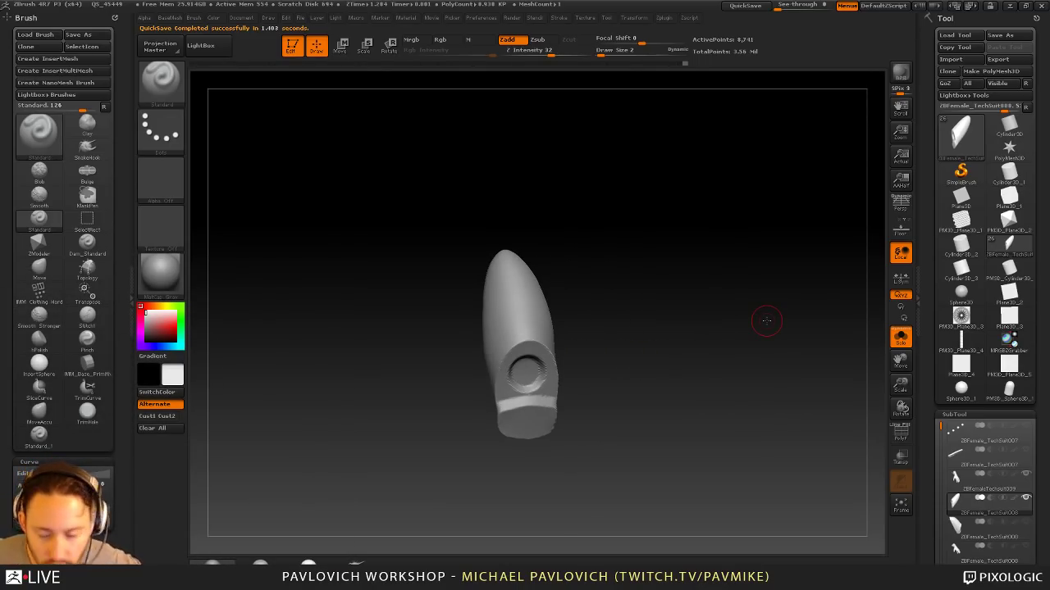
{"action": "left_click", "coordinate": [902, 340]}
{"action": "mouse_move", "coordinate": [787, 270]}
{"action": "left_mouse_down"}
{"action": "mouse_move", "coordinate": [825, 239]}
{"action": "mouse_move", "coordinate": [785, 221]}
{"action": "mouse_move", "coordinate": [738, 243]}
{"action": "mouse_move", "coordinate": [765, 265]}
{"action": "mouse_move", "coordinate": [820, 218]}
{"action": "mouse_move", "coordinate": [796, 255]}
{"action": "mouse_move", "coordinate": [801, 309]}
{"action": "mouse_move", "coordinate": [796, 140]}
{"action": "mouse_move", "coordinate": [855, 244]}
{"action": "mouse_move", "coordinate": [822, 260]}
{"action": "mouse_move", "coordinate": [801, 217]}
{"action": "mouse_move", "coordinate": [822, 271]}
{"action": "left_mouse_up"}
{"action": "key", "text": "r"}
{"action": "mouse_move", "coordinate": [526, 284]}
{"action": "left_mouse_down"}
{"action": "mouse_move", "coordinate": [486, 477]}
{"action": "mouse_move", "coordinate": [465, 520]}
{"action": "left_mouse_up"}
{"action": "left_click_drag", "start_coordinate": [535, 354], "coordinate": [543, 438]}
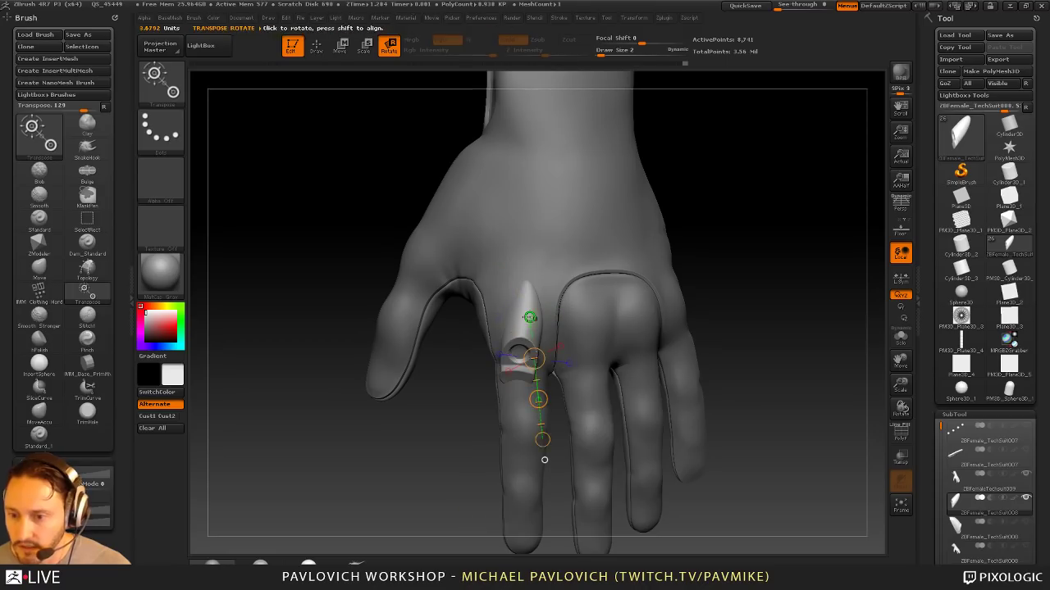
{"action": "mouse_move", "coordinate": [527, 328]}
{"action": "left_mouse_down"}
{"action": "mouse_move", "coordinate": [790, 337]}
{"action": "mouse_move", "coordinate": [785, 312]}
{"action": "mouse_move", "coordinate": [806, 253]}
{"action": "mouse_move", "coordinate": [773, 323]}
{"action": "left_mouse_up"}
Step: Return to Draw mode with the Move brush and pull the knuckle guard's front end into place over the index knuckle
{"action": "key", "text": "q"}
{"action": "key", "text": "s"}
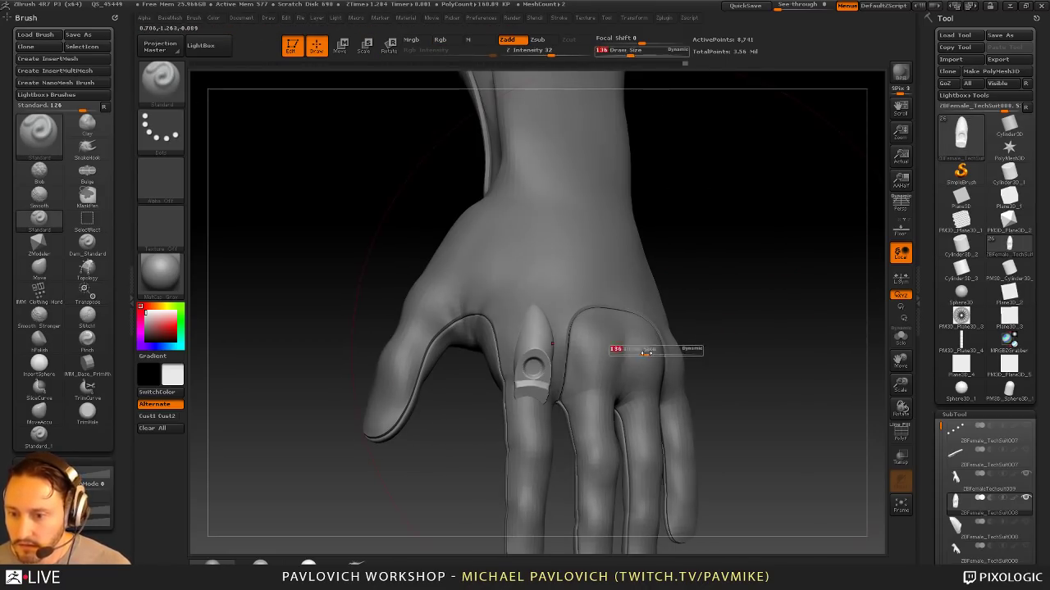
{"action": "left_click_drag", "start_coordinate": [646, 353], "coordinate": [626, 353]}
{"action": "left_click_drag", "start_coordinate": [698, 331], "coordinate": [574, 361]}
{"action": "left_click_drag", "start_coordinate": [515, 293], "coordinate": [468, 302]}
{"action": "key", "text": "s"}
{"action": "key", "text": "b"}
{"action": "key", "text": "m"}
{"action": "key", "text": "v"}
{"action": "left_click_drag", "start_coordinate": [545, 361], "coordinate": [525, 389]}
Step: Reshape the guard's pointed rear end with the Move brush at draw size 17 so it follows the back of the hand
{"action": "left_click_drag", "start_coordinate": [518, 311], "coordinate": [627, 328]}
{"action": "key", "text": "s"}
{"action": "left_click_drag", "start_coordinate": [517, 366], "coordinate": [567, 300]}
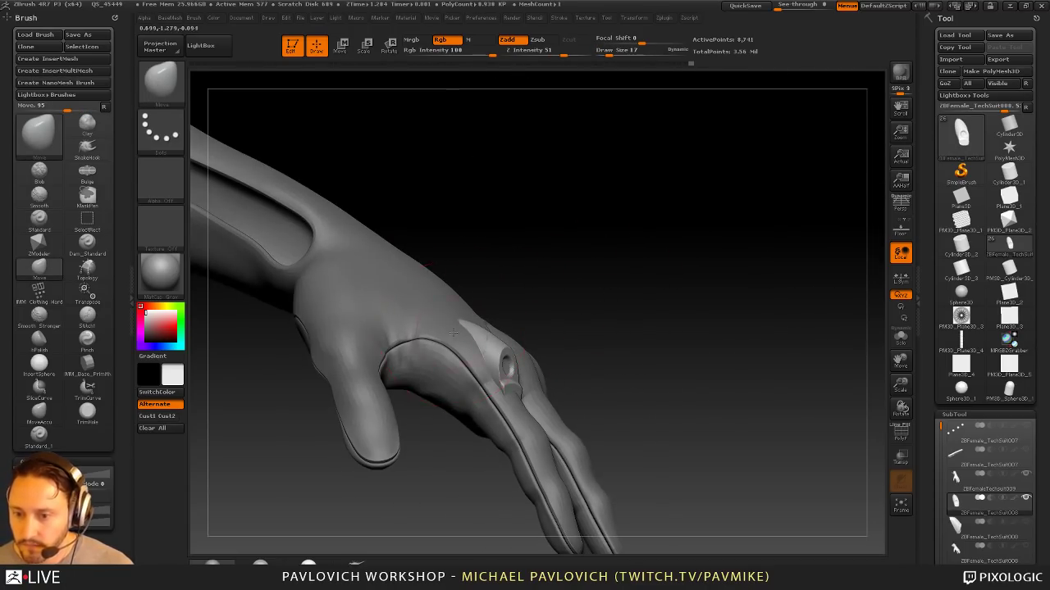
{"action": "left_click_drag", "start_coordinate": [451, 335], "coordinate": [456, 331]}
{"action": "left_click_drag", "start_coordinate": [601, 265], "coordinate": [573, 298]}
{"action": "right_click_drag", "start_coordinate": [572, 298], "coordinate": [562, 303]}
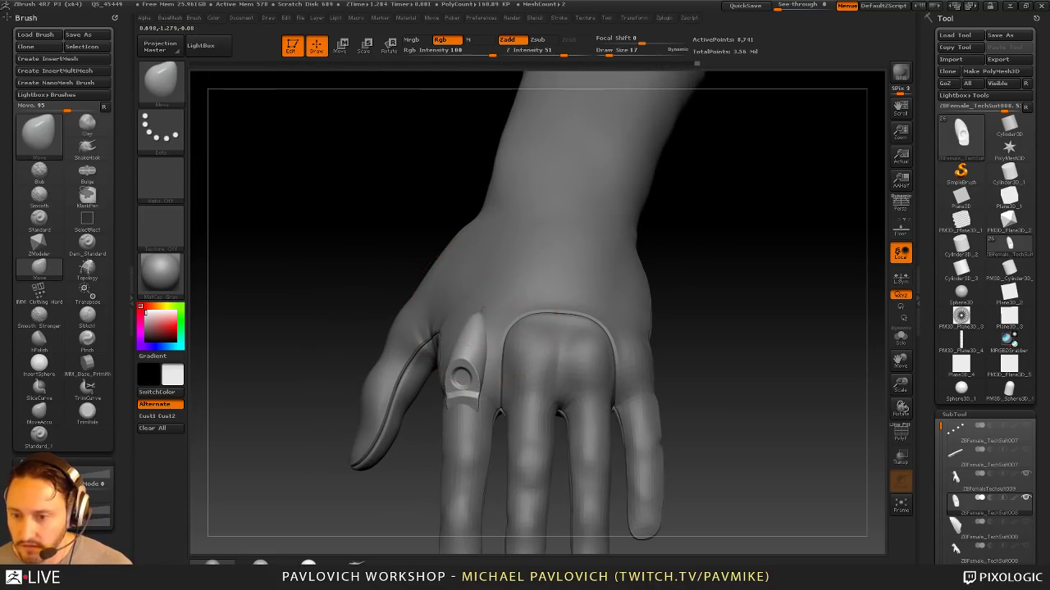
{"action": "mouse_move", "coordinate": [363, 299]}
{"action": "left_mouse_down"}
{"action": "mouse_move", "coordinate": [497, 254]}
{"action": "mouse_move", "coordinate": [541, 286]}
{"action": "mouse_move", "coordinate": [529, 316]}
{"action": "mouse_move", "coordinate": [637, 293]}
{"action": "mouse_move", "coordinate": [522, 371]}
{"action": "left_mouse_up"}
{"action": "right_click_drag", "start_coordinate": [619, 305], "coordinate": [566, 318]}
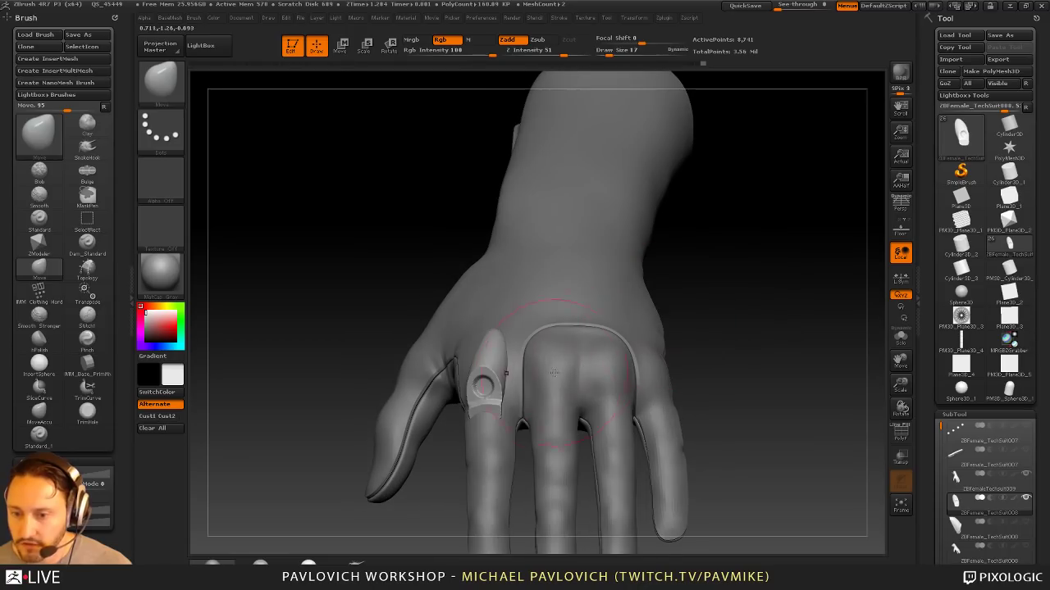
Step: Set the smoothing intensity to 15 and smooth the knuckle guard's surface around the ring recess and along its sides
{"action": "key", "text": "bracketleft"}
{"action": "mouse_move", "coordinate": [575, 53]}
{"action": "left_mouse_down", "text": "shift"}
{"action": "mouse_move", "coordinate": [549, 52]}
{"action": "mouse_move", "coordinate": [607, 53]}
{"action": "left_mouse_up", "text": "shift"}
{"action": "left_click_drag", "start_coordinate": [490, 402], "coordinate": [501, 396], "text": "shift"}
{"action": "mouse_move", "coordinate": [582, 406]}
{"action": "right_mouse_down"}
{"action": "mouse_move", "coordinate": [746, 330]}
{"action": "mouse_move", "coordinate": [730, 325]}
{"action": "right_mouse_up"}
{"action": "left_click_drag", "start_coordinate": [538, 55], "coordinate": [529, 55], "text": "shift"}
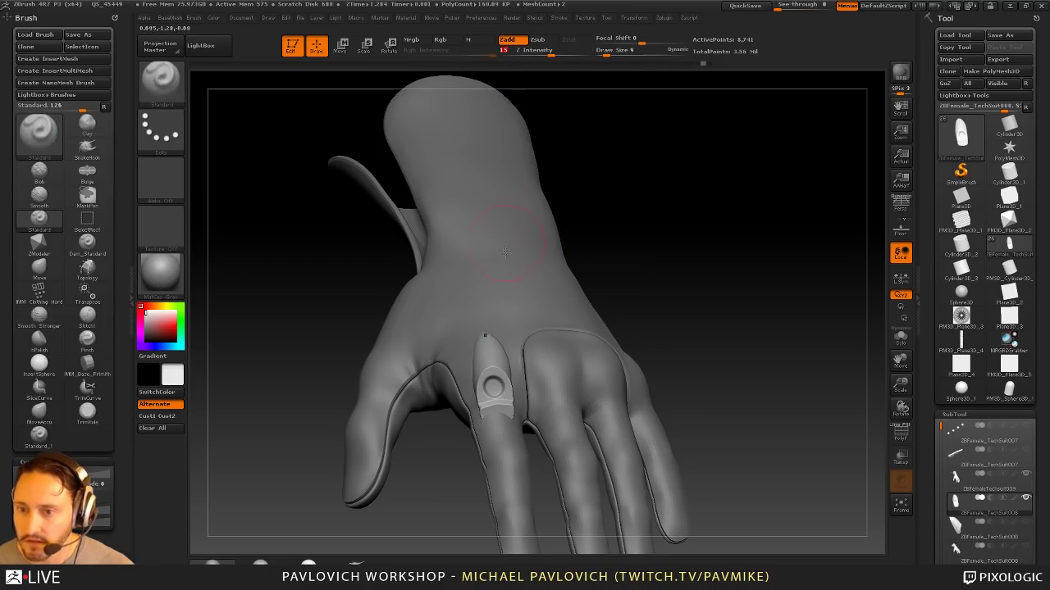
{"action": "left_click_drag", "start_coordinate": [490, 373], "coordinate": [507, 406], "text": "shift"}
{"action": "mouse_move", "coordinate": [627, 344]}
{"action": "right_mouse_down"}
{"action": "mouse_move", "coordinate": [682, 331]}
{"action": "mouse_move", "coordinate": [749, 334]}
{"action": "right_mouse_up"}
{"action": "left_click_drag", "start_coordinate": [478, 381], "coordinate": [486, 366], "text": "shift"}
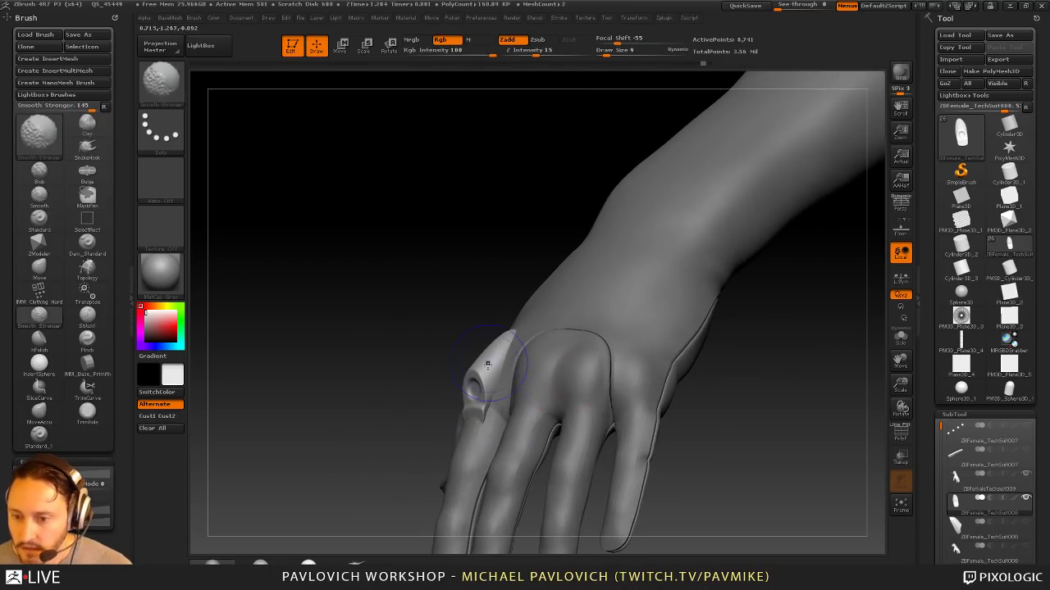
Step: Pull the guard's sides and front lip closer to the index finger with the Move brush at draw size 8
{"action": "right_click_drag", "start_coordinate": [607, 348], "coordinate": [768, 352]}
{"action": "mouse_move", "coordinate": [768, 352]}
{"action": "left_mouse_down"}
{"action": "mouse_move", "coordinate": [714, 304]}
{"action": "mouse_move", "coordinate": [551, 412]}
{"action": "mouse_move", "coordinate": [541, 398]}
{"action": "mouse_move", "coordinate": [536, 405]}
{"action": "left_mouse_up"}
{"action": "key", "text": "s"}
{"action": "key", "text": "b"}
{"action": "key", "text": "m"}
{"action": "key", "text": "v"}
{"action": "key", "text": "s"}
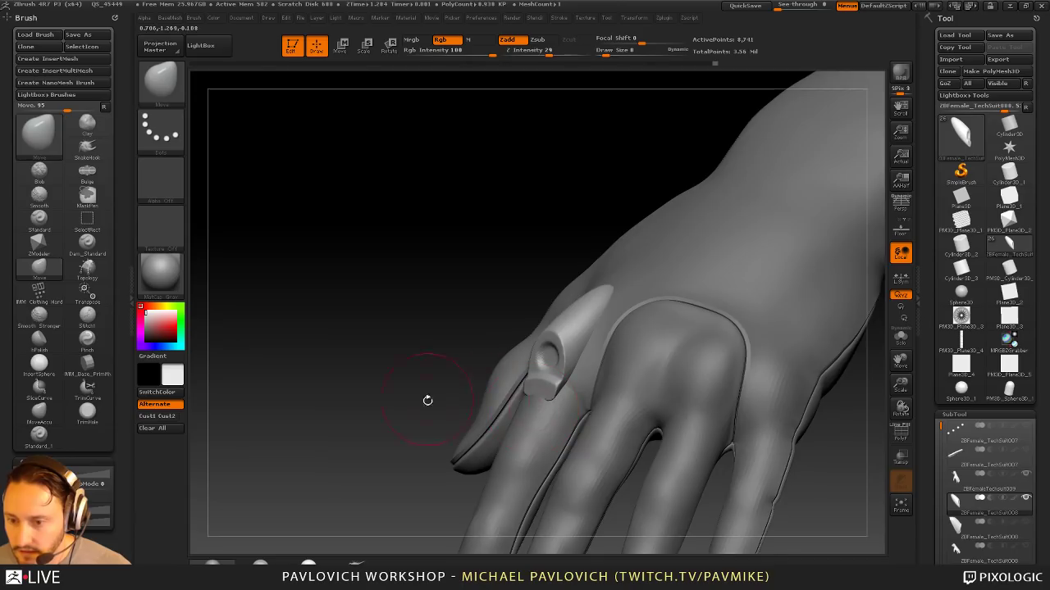
{"action": "left_click_drag", "start_coordinate": [426, 399], "coordinate": [566, 392]}
{"action": "left_click_drag", "start_coordinate": [440, 473], "coordinate": [410, 448]}
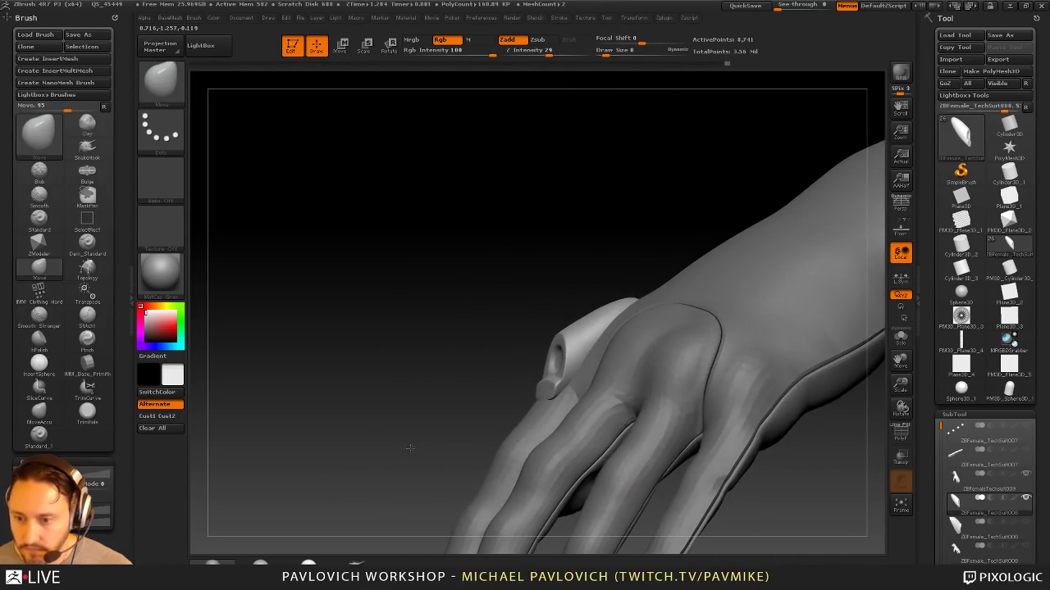
Step: Isolate the knuckle guard and sculpt along its lower side edge with the Standard brush at a small draw size
{"action": "left_click", "coordinate": [901, 340]}
{"action": "left_click_drag", "start_coordinate": [825, 369], "coordinate": [792, 375]}
{"action": "key", "text": "2"}
{"action": "key", "text": "s"}
{"action": "left_click_drag", "start_coordinate": [583, 385], "coordinate": [574, 386]}
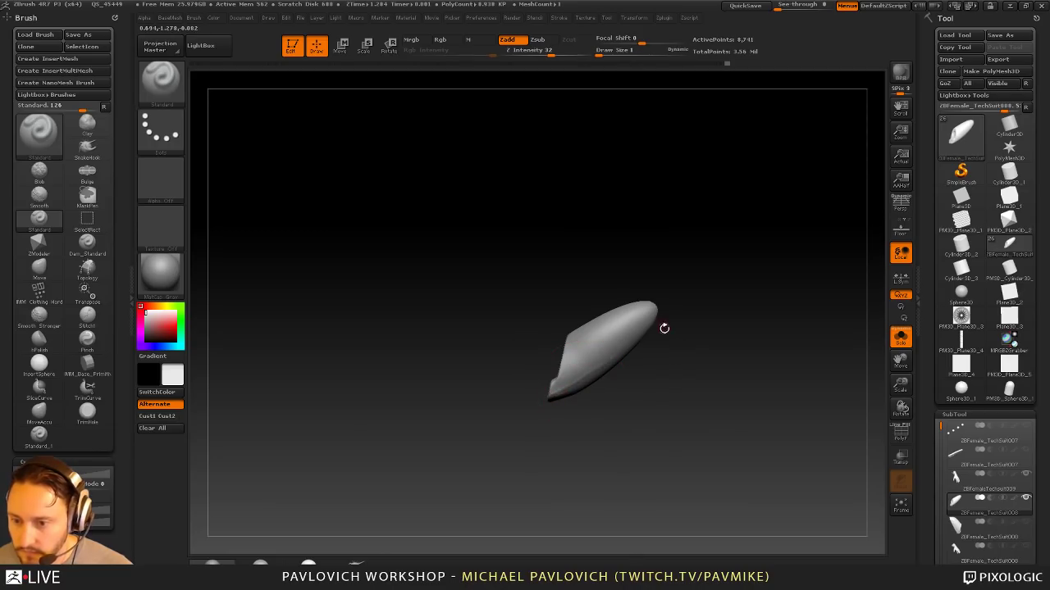
{"action": "left_click_drag", "start_coordinate": [663, 328], "coordinate": [656, 365]}
{"action": "key", "text": "3"}
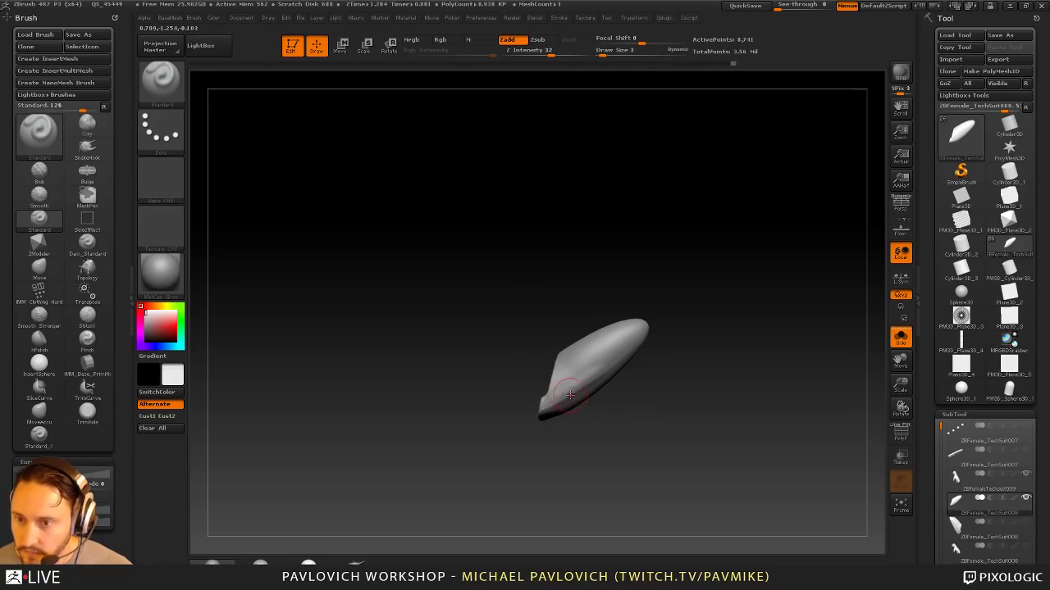
{"action": "key", "text": "bracketleft"}
{"action": "mouse_move", "coordinate": [563, 396]}
{"action": "left_mouse_down"}
{"action": "mouse_move", "coordinate": [688, 352]}
{"action": "mouse_move", "coordinate": [668, 347]}
{"action": "mouse_move", "coordinate": [755, 344]}
{"action": "mouse_move", "coordinate": [649, 396]}
{"action": "mouse_move", "coordinate": [670, 342]}
{"action": "mouse_move", "coordinate": [592, 402]}
{"action": "mouse_move", "coordinate": [640, 395]}
{"action": "mouse_move", "coordinate": [603, 384]}
{"action": "left_mouse_up"}
Step: Fill out the guard's side surface with the Clay brush at draw size 2
{"action": "key", "text": "b"}
{"action": "key", "text": "c"}
{"action": "key", "text": "l"}
{"action": "key", "text": "s"}
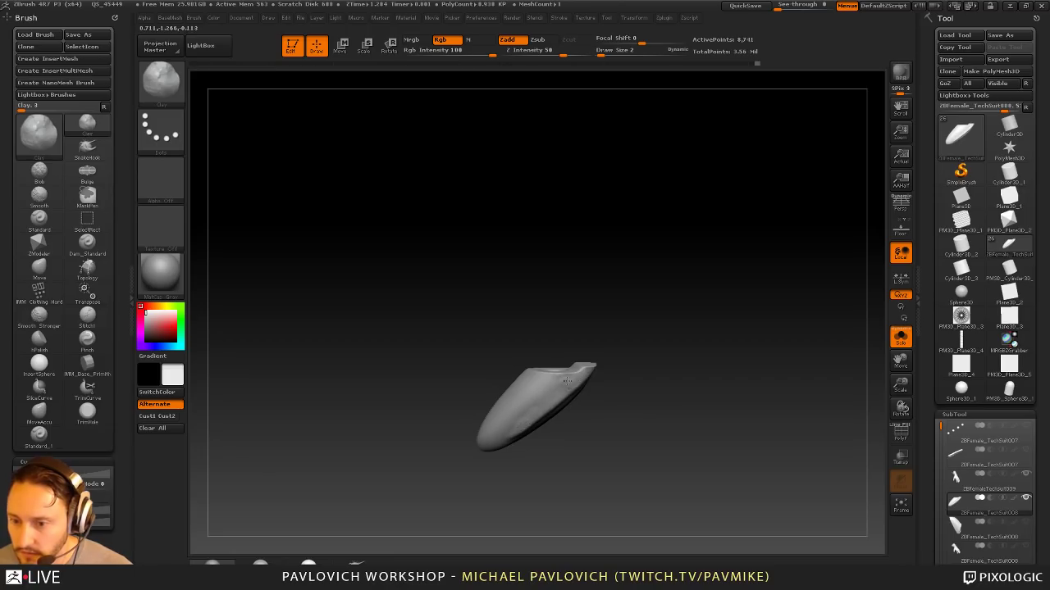
{"action": "mouse_move", "coordinate": [674, 345]}
{"action": "left_mouse_down"}
{"action": "mouse_move", "coordinate": [712, 321]}
{"action": "mouse_move", "coordinate": [681, 326]}
{"action": "mouse_move", "coordinate": [712, 282]}
{"action": "mouse_move", "coordinate": [637, 358]}
{"action": "mouse_move", "coordinate": [631, 345]}
{"action": "left_mouse_up"}
Step: Carve a crease along the guard's side below the front lip with the Dam_Standard brush at draw size 3
{"action": "key", "text": "b"}
{"action": "key", "text": "d"}
{"action": "key", "text": "s"}
{"action": "key", "text": "s"}
{"action": "left_click_drag", "start_coordinate": [515, 401], "coordinate": [555, 453]}
{"action": "key", "text": "s"}
{"action": "key", "text": "2"}
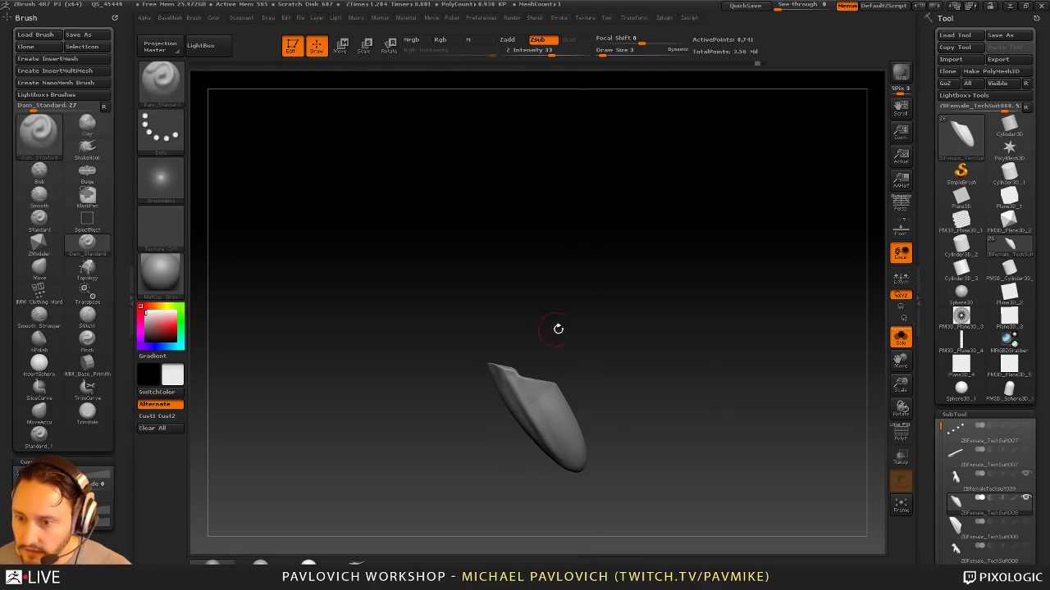
{"action": "left_click_drag", "start_coordinate": [558, 329], "coordinate": [508, 379]}
{"action": "left_click_drag", "start_coordinate": [631, 387], "coordinate": [617, 361]}
Step: Build up both sides of the guard behind the front lip with the Clay brush at draw size 3
{"action": "key", "text": "1"}
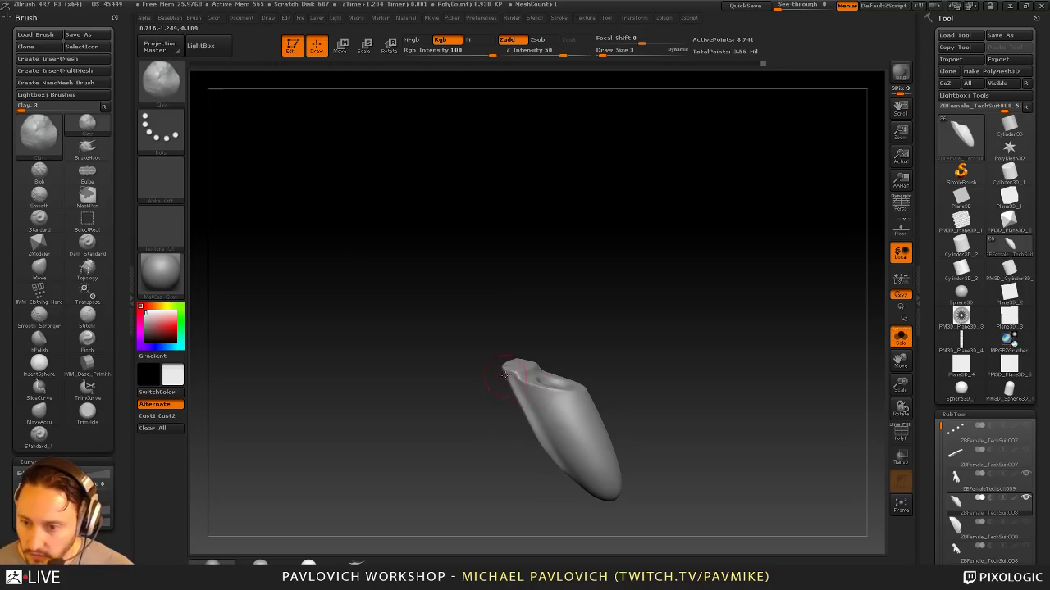
{"action": "left_click_drag", "start_coordinate": [507, 375], "coordinate": [536, 416]}
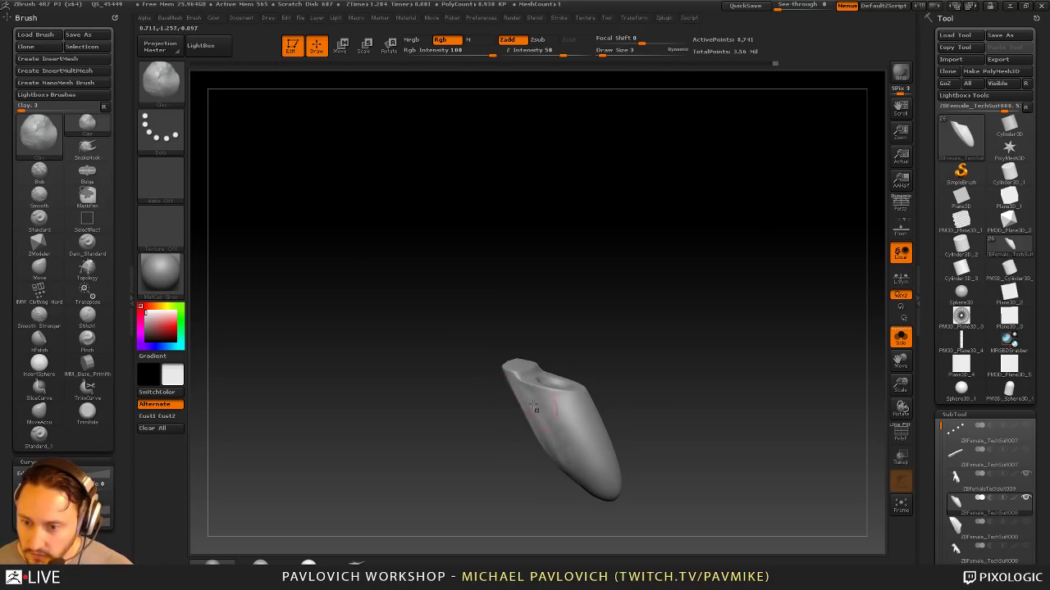
{"action": "left_click_drag", "start_coordinate": [604, 362], "coordinate": [685, 361]}
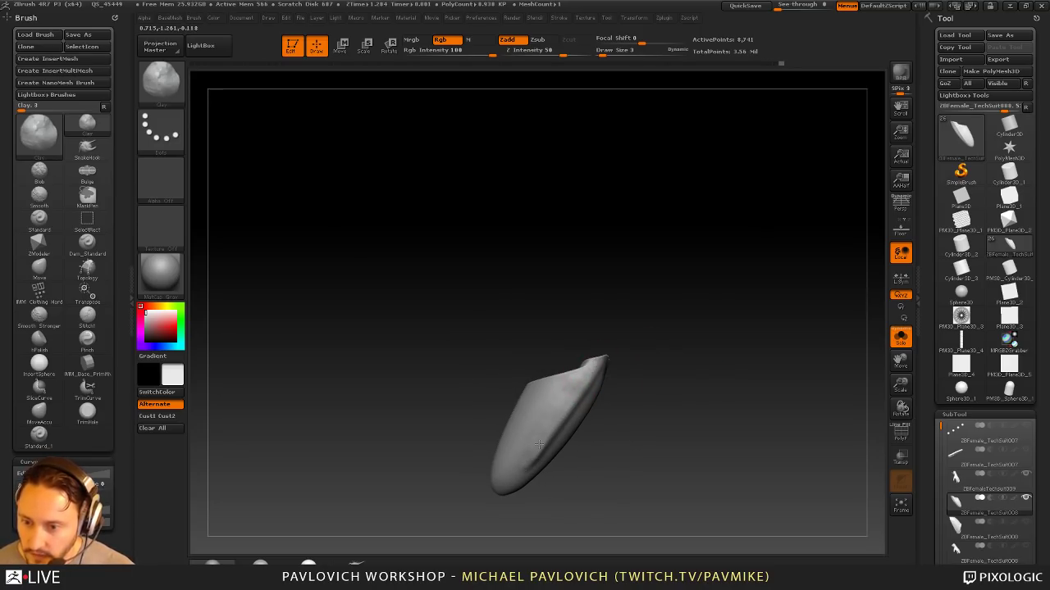
{"action": "mouse_move", "coordinate": [620, 382]}
{"action": "left_mouse_down"}
{"action": "mouse_move", "coordinate": [626, 391]}
{"action": "mouse_move", "coordinate": [610, 395]}
{"action": "mouse_move", "coordinate": [641, 377]}
{"action": "mouse_move", "coordinate": [648, 337]}
{"action": "left_mouse_up"}
Step: Flatten the rim near the guard's front lip with the hPolish brush at draw size 1 and smooth the transition
{"action": "key", "text": "s"}
{"action": "key", "text": "4"}
{"action": "mouse_move", "coordinate": [648, 337]}
{"action": "left_mouse_down"}
{"action": "mouse_move", "coordinate": [672, 359]}
{"action": "mouse_move", "coordinate": [615, 360]}
{"action": "left_mouse_up"}
{"action": "key", "text": "s"}
{"action": "left_click_drag", "start_coordinate": [592, 367], "coordinate": [595, 367]}
{"action": "mouse_move", "coordinate": [627, 357]}
{"action": "left_mouse_down"}
{"action": "mouse_move", "coordinate": [623, 348]}
{"action": "mouse_move", "coordinate": [569, 379]}
{"action": "left_mouse_up"}
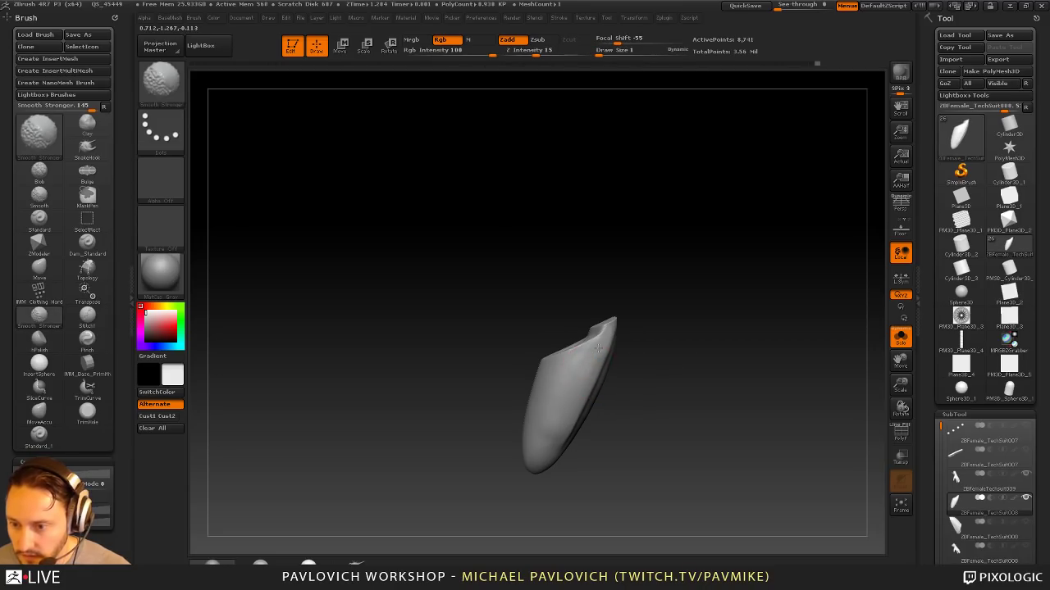
{"action": "left_click_drag", "start_coordinate": [653, 362], "coordinate": [653, 371]}
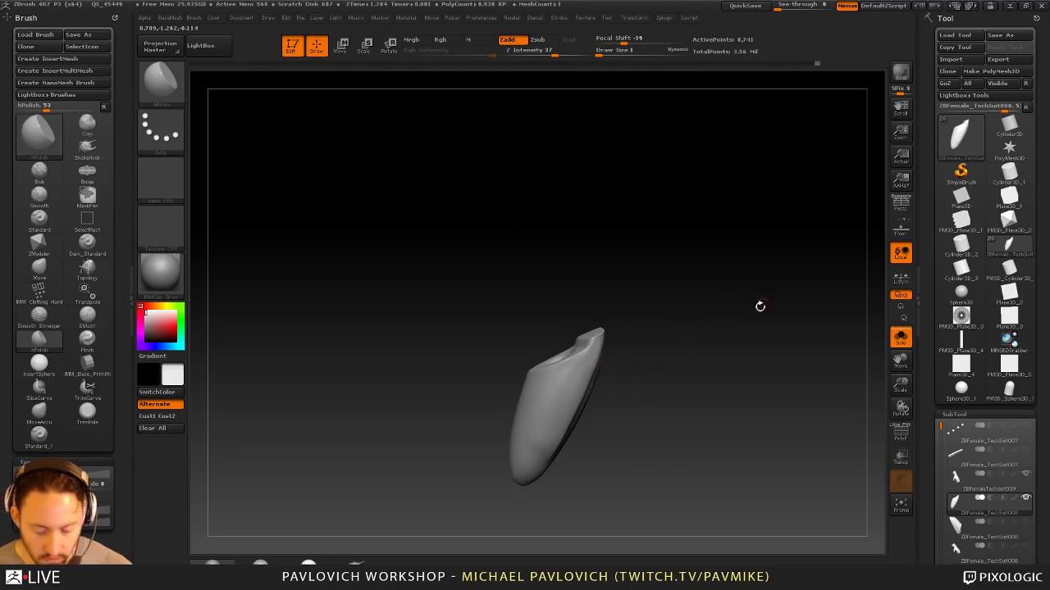
Step: Polish the guard's opposite side plane with the hPolish brush at draw size 2
{"action": "left_click_drag", "start_coordinate": [760, 307], "coordinate": [687, 285]}
{"action": "key", "text": "s"}
{"action": "left_click_drag", "start_coordinate": [541, 364], "coordinate": [547, 366]}
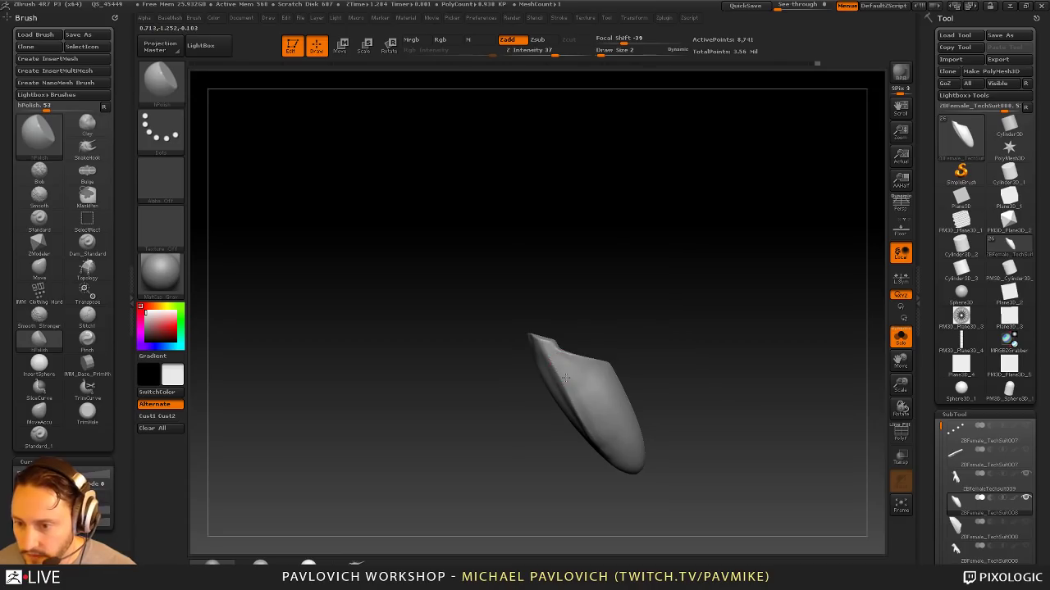
{"action": "left_click_drag", "start_coordinate": [662, 371], "coordinate": [677, 379]}
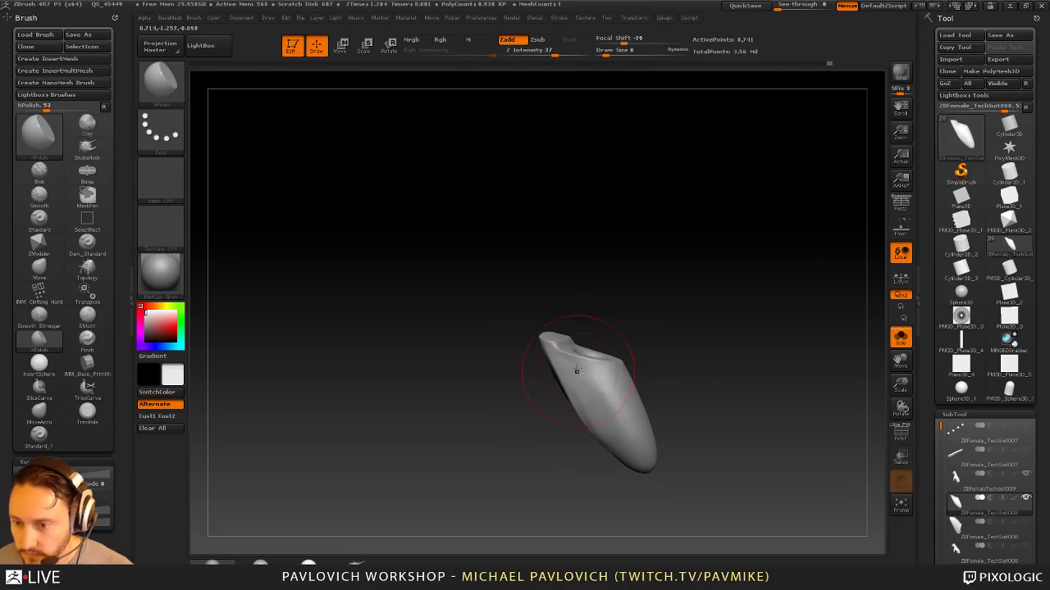
{"action": "key", "text": "s"}
{"action": "mouse_move", "coordinate": [578, 369]}
{"action": "left_mouse_down"}
{"action": "mouse_move", "coordinate": [605, 384]}
{"action": "mouse_move", "coordinate": [594, 410]}
{"action": "left_mouse_up"}
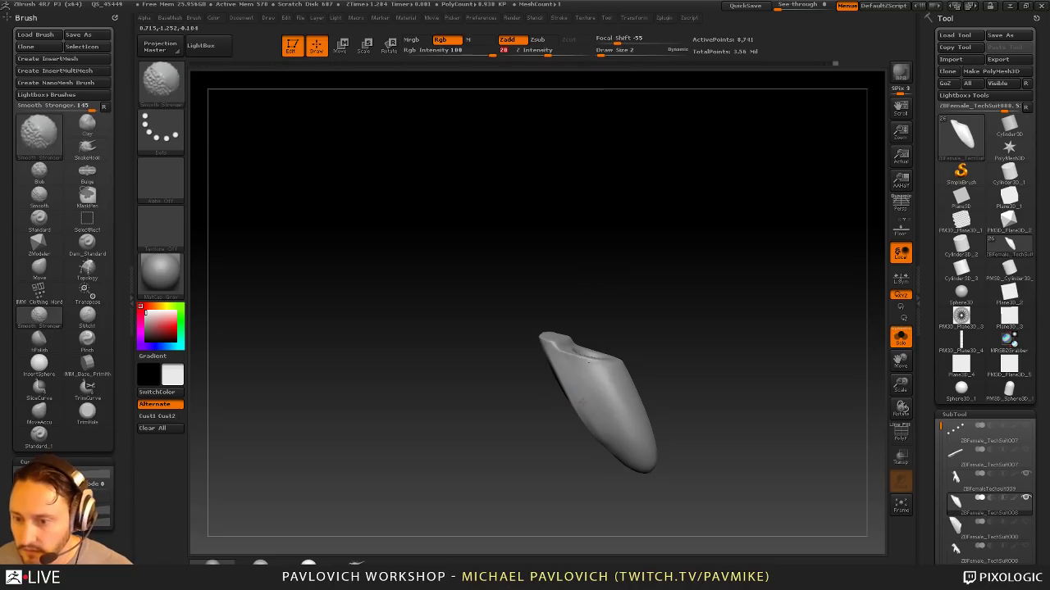
Step: Set the smoothing intensity to 20, soften the guard's sides and bring the hand back into view
{"action": "key", "text": "Return"}
{"action": "left_click_drag", "start_coordinate": [665, 324], "coordinate": [775, 379]}
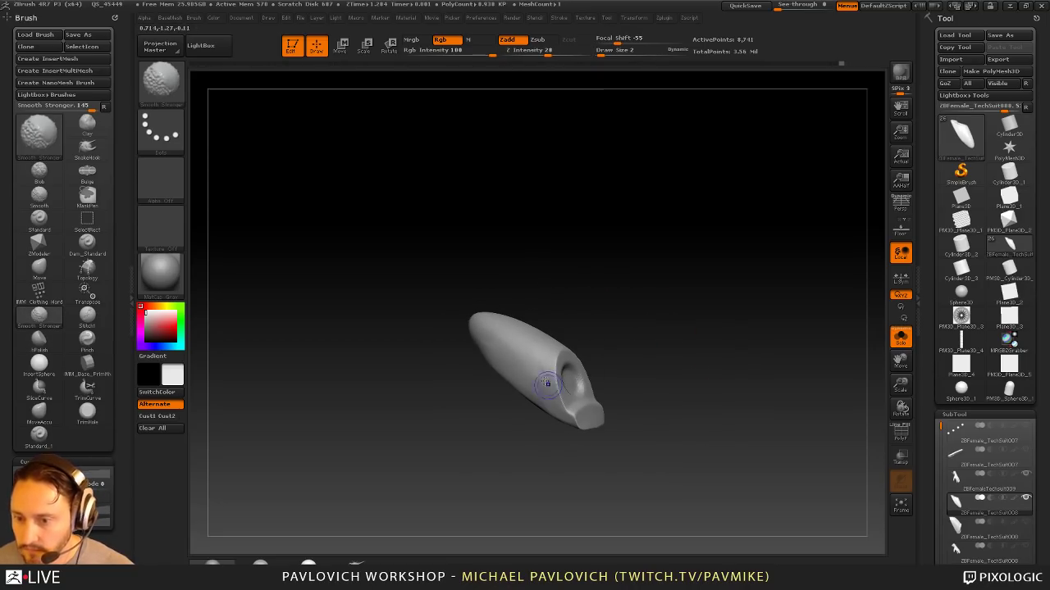
{"action": "left_click_drag", "start_coordinate": [730, 310], "coordinate": [640, 297]}
{"action": "left_click_drag", "start_coordinate": [566, 379], "coordinate": [619, 356], "text": "shift"}
{"action": "left_click_drag", "start_coordinate": [763, 352], "coordinate": [802, 349]}
{"action": "left_click", "coordinate": [900, 338]}
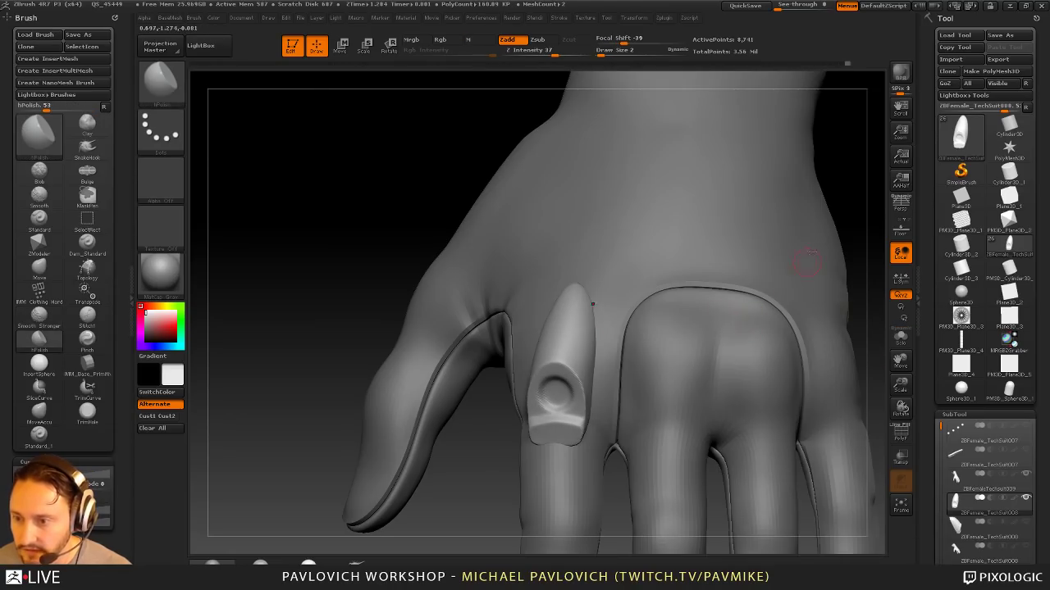
Step: Adjust the guard's front lip against the index finger with the Move brush at draw size 8
{"action": "left_click_drag", "start_coordinate": [840, 208], "coordinate": [758, 335]}
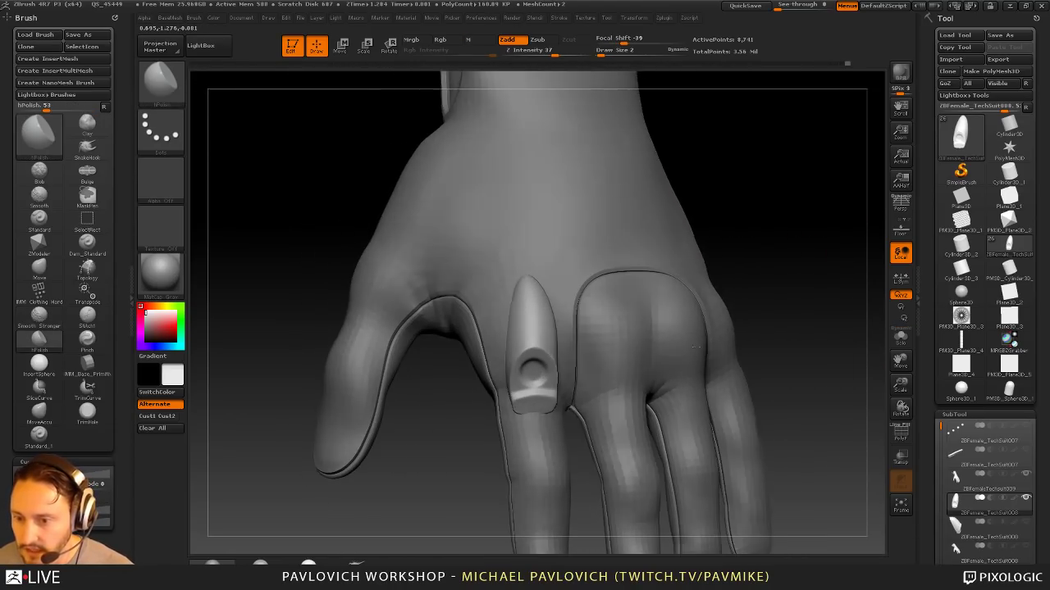
{"action": "left_click_drag", "start_coordinate": [695, 346], "coordinate": [706, 347]}
{"action": "key", "text": "b"}
{"action": "key", "text": "m"}
{"action": "key", "text": "v"}
{"action": "left_click_drag", "start_coordinate": [480, 478], "coordinate": [533, 442]}
{"action": "key", "text": "s"}
{"action": "left_click_drag", "start_coordinate": [534, 431], "coordinate": [539, 431]}
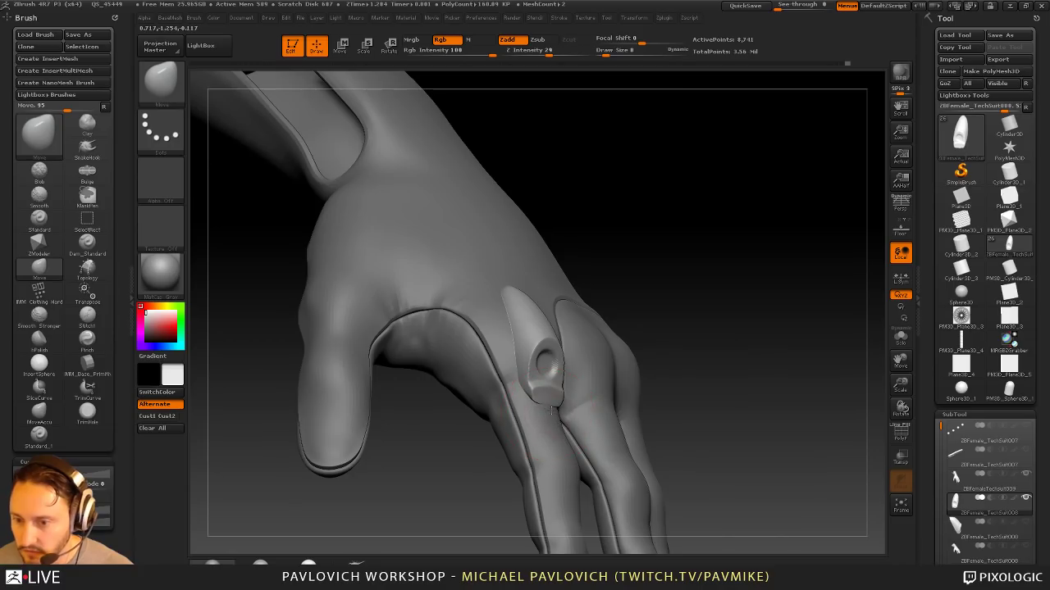
Step: Refine the guard's side contour against the knuckle with the Move brush at draw size 4
{"action": "mouse_move", "coordinate": [642, 376]}
{"action": "left_mouse_down"}
{"action": "mouse_move", "coordinate": [548, 414]}
{"action": "mouse_move", "coordinate": [554, 405]}
{"action": "left_mouse_up"}
{"action": "key", "text": "s"}
{"action": "left_click_drag", "start_coordinate": [496, 361], "coordinate": [614, 340]}
{"action": "mouse_move", "coordinate": [879, 305]}
{"action": "left_mouse_down"}
{"action": "mouse_move", "coordinate": [847, 320]}
{"action": "mouse_move", "coordinate": [855, 297]}
{"action": "left_mouse_up"}
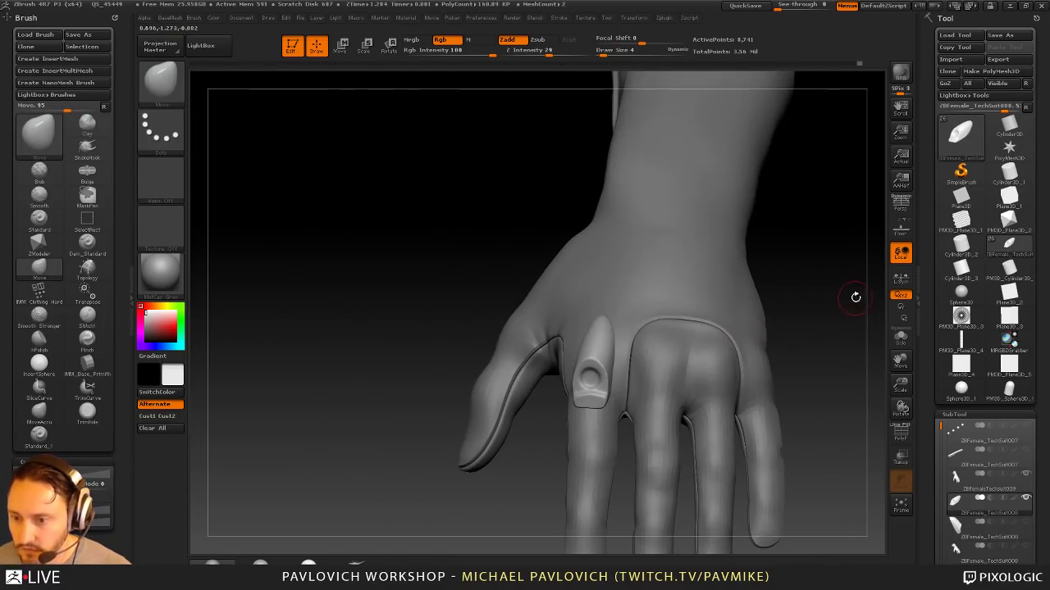
Step: Turn on ghosted transparency, make the hand the active subtool and choose the Clay brush
{"action": "left_click_drag", "start_coordinate": [785, 281], "coordinate": [864, 431]}
{"action": "left_click", "coordinate": [903, 458]}
{"action": "left_click_drag", "start_coordinate": [853, 353], "coordinate": [794, 358]}
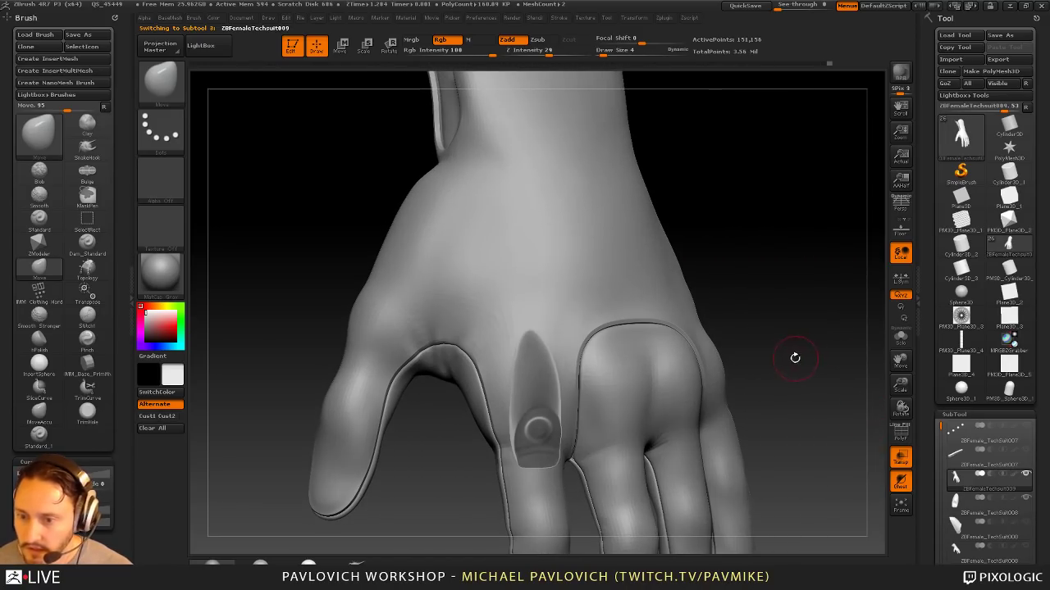
{"action": "key", "text": "b"}
{"action": "key", "text": "c"}
{"action": "key", "text": "l"}
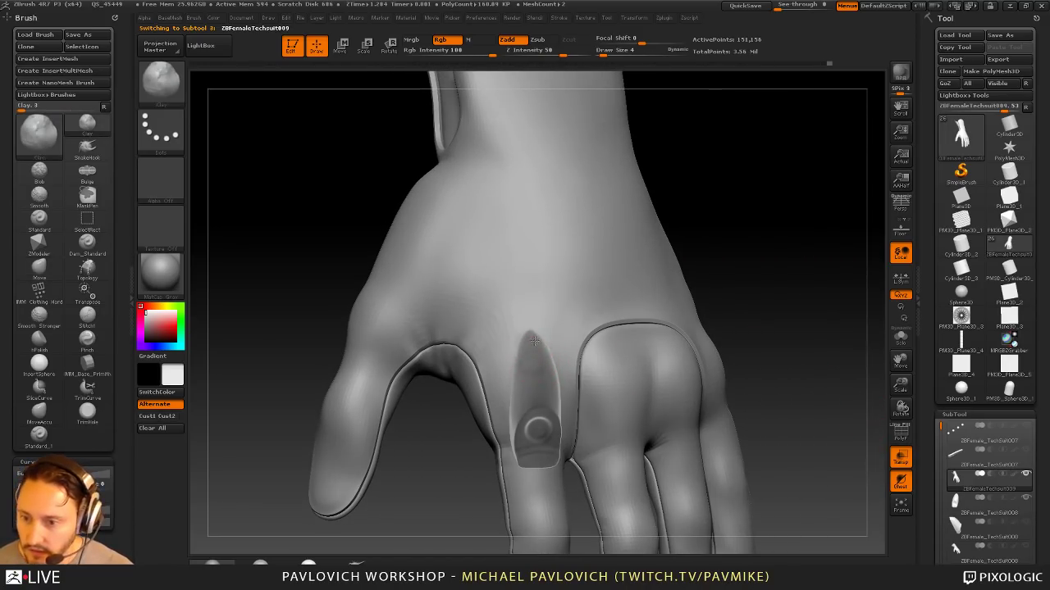
Step: Open the Clay brush's auto masking settings and examine the hand surface around the guard
{"action": "left_click_drag", "start_coordinate": [121, 461], "coordinate": [117, 365]}
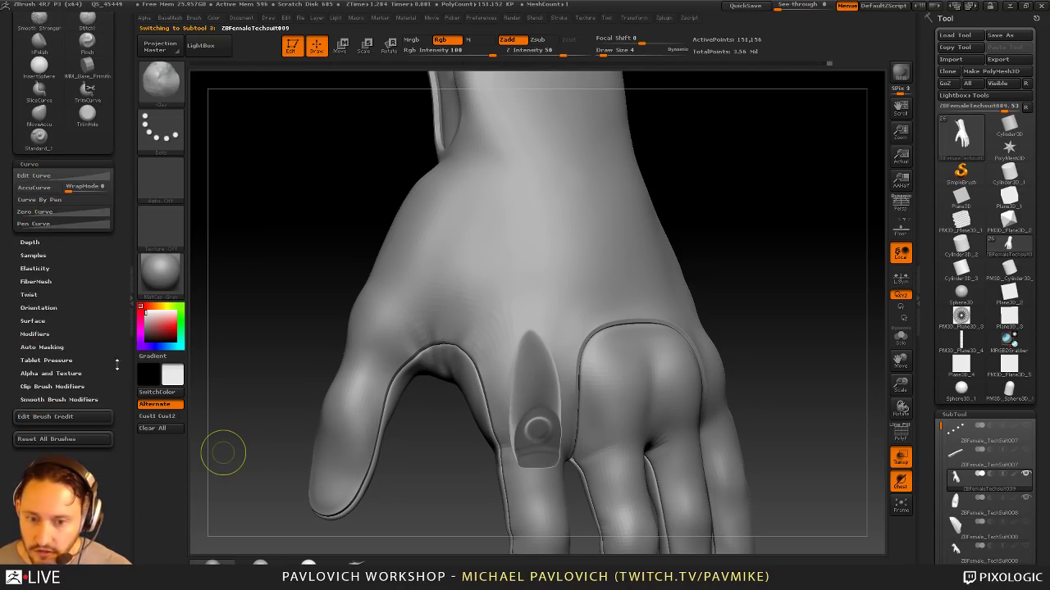
{"action": "left_click", "coordinate": [52, 348]}
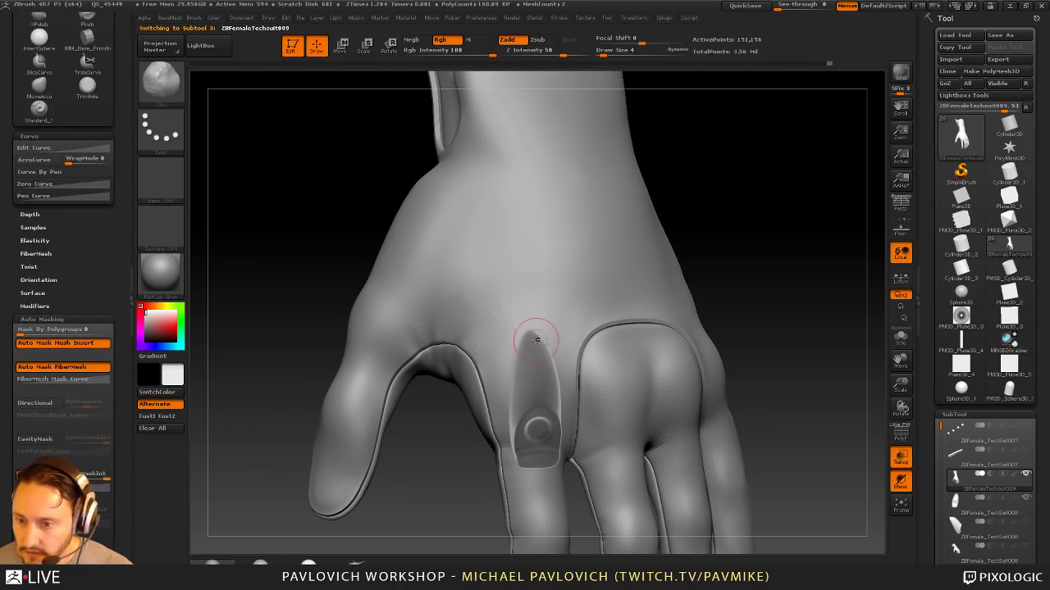
{"action": "left_click", "coordinate": [900, 339]}
{"action": "left_click_drag", "start_coordinate": [763, 346], "coordinate": [583, 236]}
{"action": "left_click_drag", "start_coordinate": [427, 171], "coordinate": [807, 340]}
Step: Try masking the hand area under the knuckle guard, inverting the mask and inflating that area
{"action": "mouse_move", "coordinate": [540, 314]}
{"action": "left_mouse_down", "text": "ctrl"}
{"action": "mouse_move", "coordinate": [523, 358]}
{"action": "mouse_move", "coordinate": [557, 392]}
{"action": "mouse_move", "coordinate": [524, 347]}
{"action": "mouse_move", "coordinate": [534, 401]}
{"action": "left_mouse_up", "text": "ctrl"}
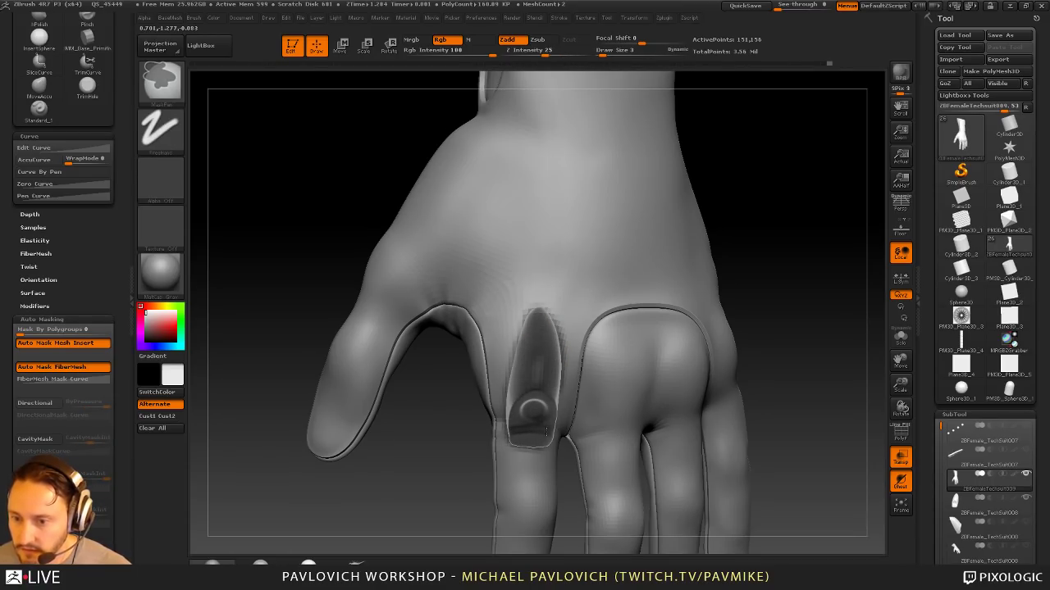
{"action": "left_click", "coordinate": [812, 299], "text": "ctrl"}
{"action": "key", "text": "3"}
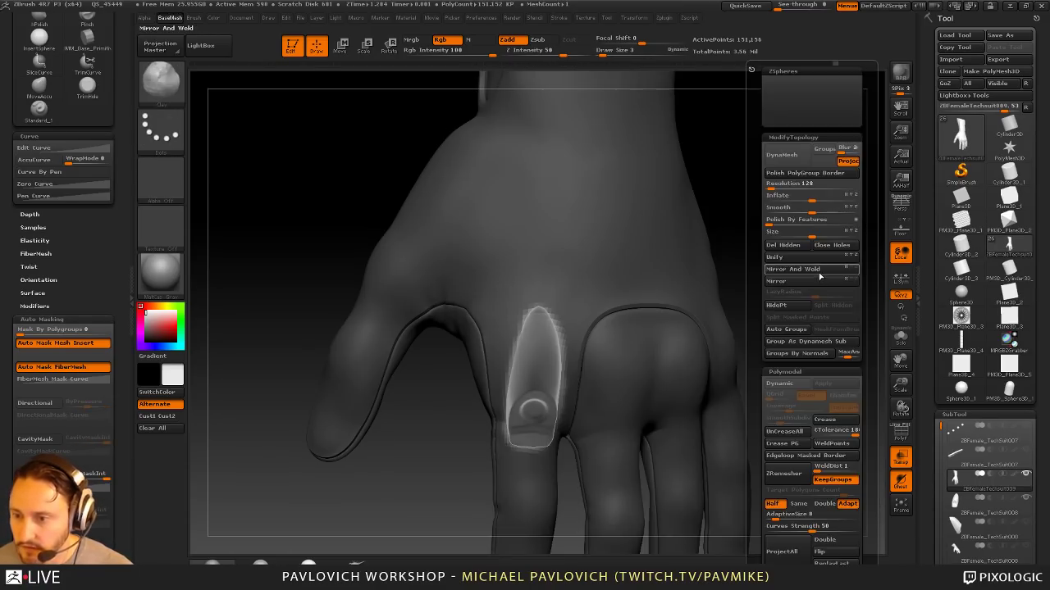
{"action": "left_click_drag", "start_coordinate": [812, 197], "coordinate": [822, 198]}
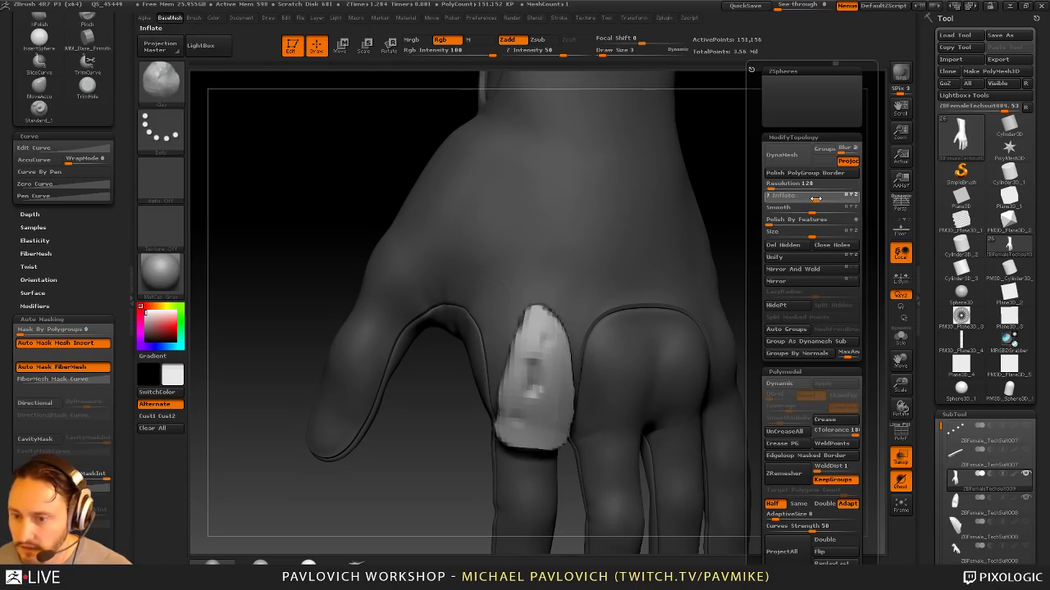
{"action": "key", "text": "ctrl+z"}
{"action": "key", "text": "ctrl+z"}
{"action": "key", "text": "ctrl+z"}
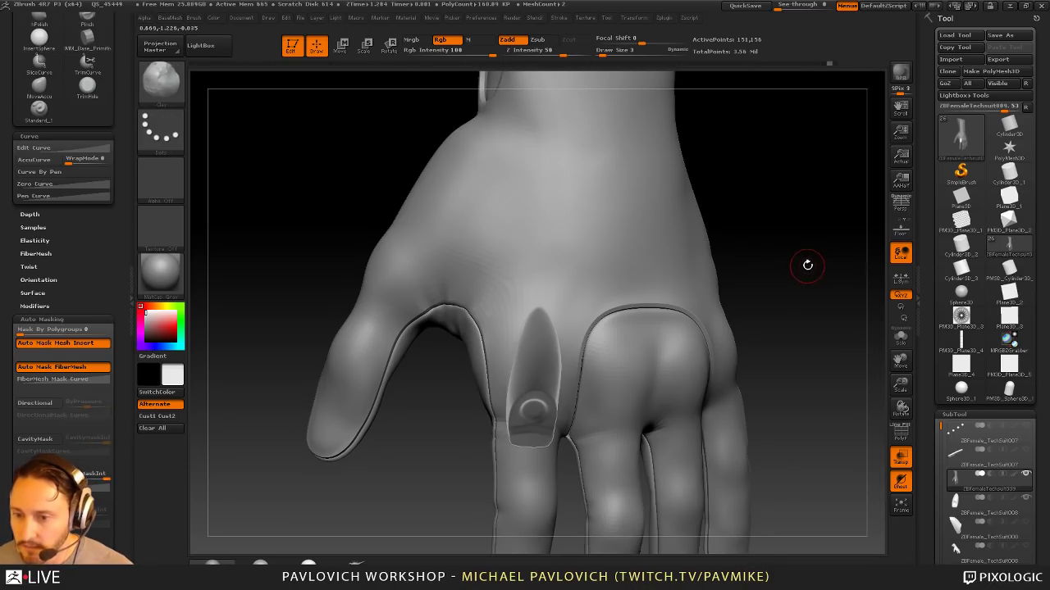
Step: Build up the hand surface around the knuckle guard's outline using the Standard brush at draw size 2
{"action": "left_click_drag", "start_coordinate": [782, 254], "coordinate": [791, 254]}
{"action": "key", "text": "b"}
{"action": "key", "text": "s"}
{"action": "key", "text": "t"}
{"action": "left_click_drag", "start_coordinate": [538, 308], "coordinate": [522, 329]}
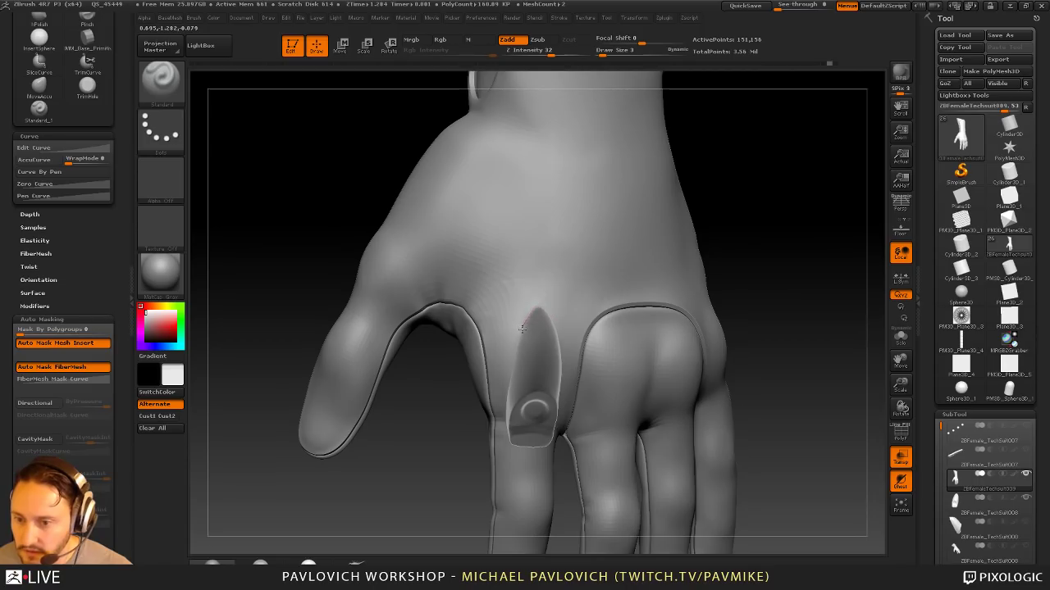
{"action": "left_click_drag", "start_coordinate": [717, 268], "coordinate": [745, 245]}
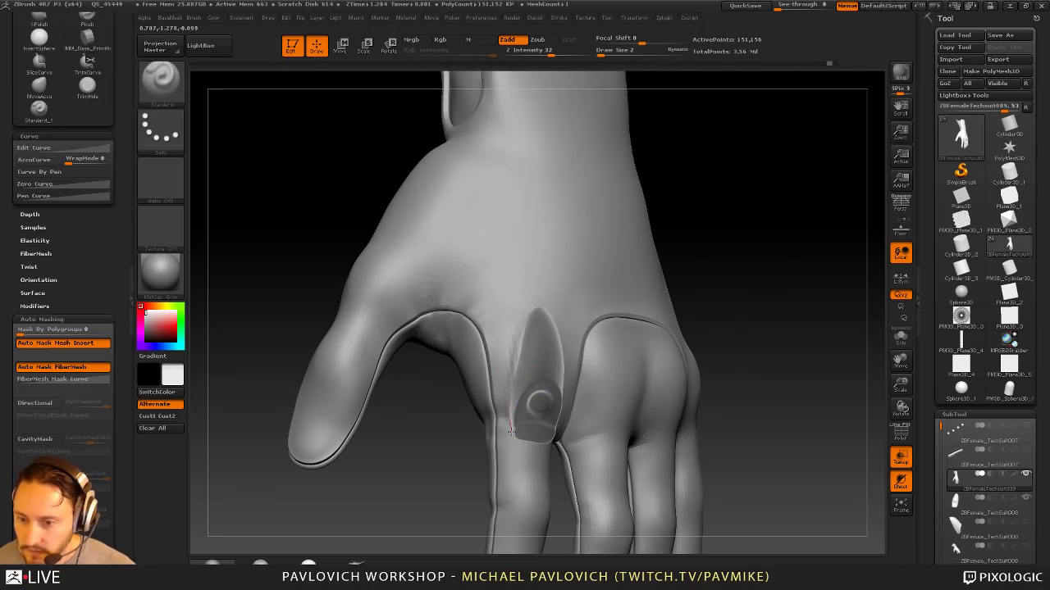
{"action": "left_click_drag", "start_coordinate": [511, 432], "coordinate": [514, 441]}
{"action": "left_click_drag", "start_coordinate": [722, 373], "coordinate": [656, 374]}
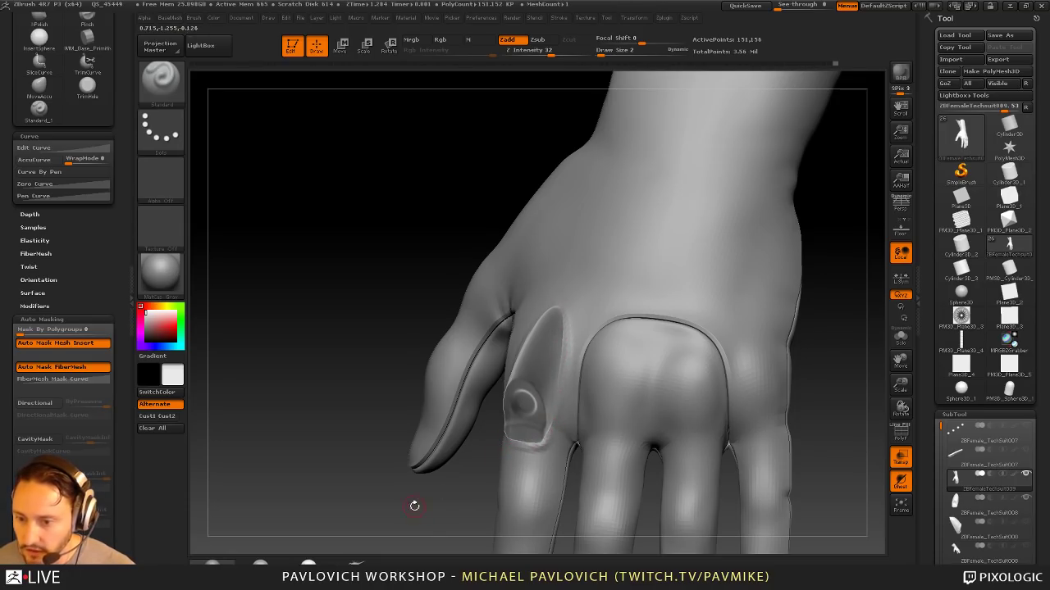
{"action": "left_click_drag", "start_coordinate": [414, 506], "coordinate": [548, 337]}
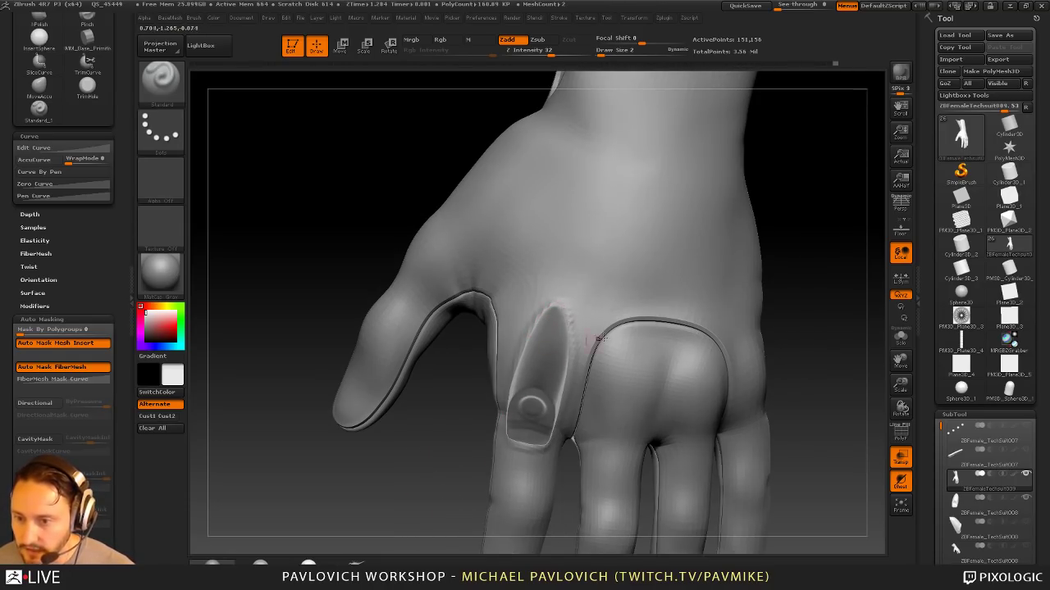
Step: Inspect the built-up hand surface on its own in Solo mode, show the guard again and turn off ghosted transparency
{"action": "left_click_drag", "start_coordinate": [826, 289], "coordinate": [797, 290]}
{"action": "left_click", "coordinate": [901, 339]}
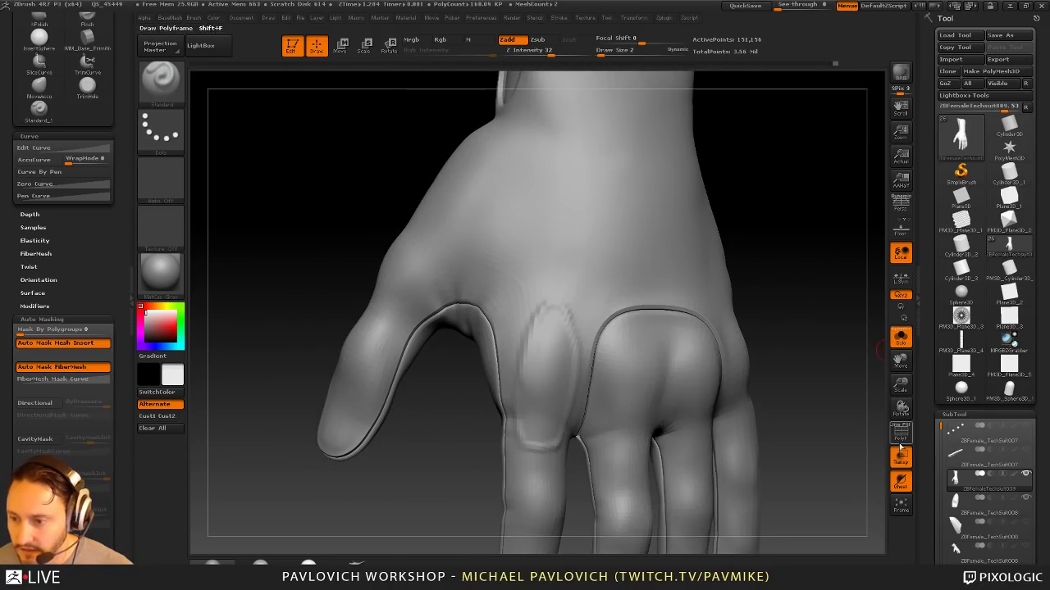
{"action": "left_click", "coordinate": [901, 456]}
{"action": "left_click_drag", "start_coordinate": [825, 435], "coordinate": [848, 399]}
{"action": "left_click", "coordinate": [901, 342]}
{"action": "left_click_drag", "start_coordinate": [848, 358], "coordinate": [699, 336]}
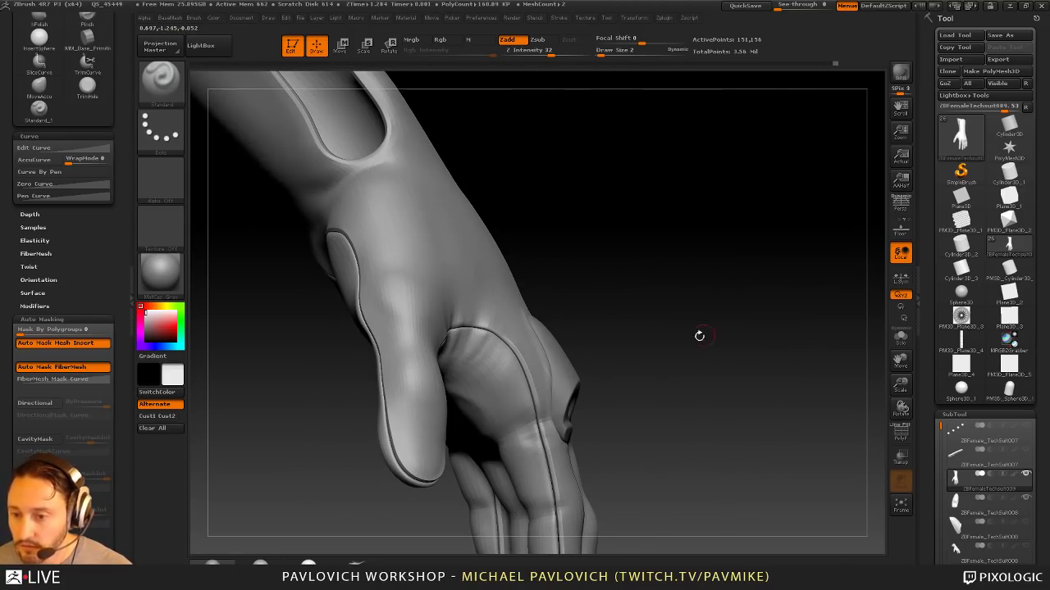
Step: Adjust the hand surface against the lower side edge of the knuckle guard with the Move brush
{"action": "key", "text": "1"}
{"action": "key", "text": "s"}
{"action": "left_click", "coordinate": [607, 353]}
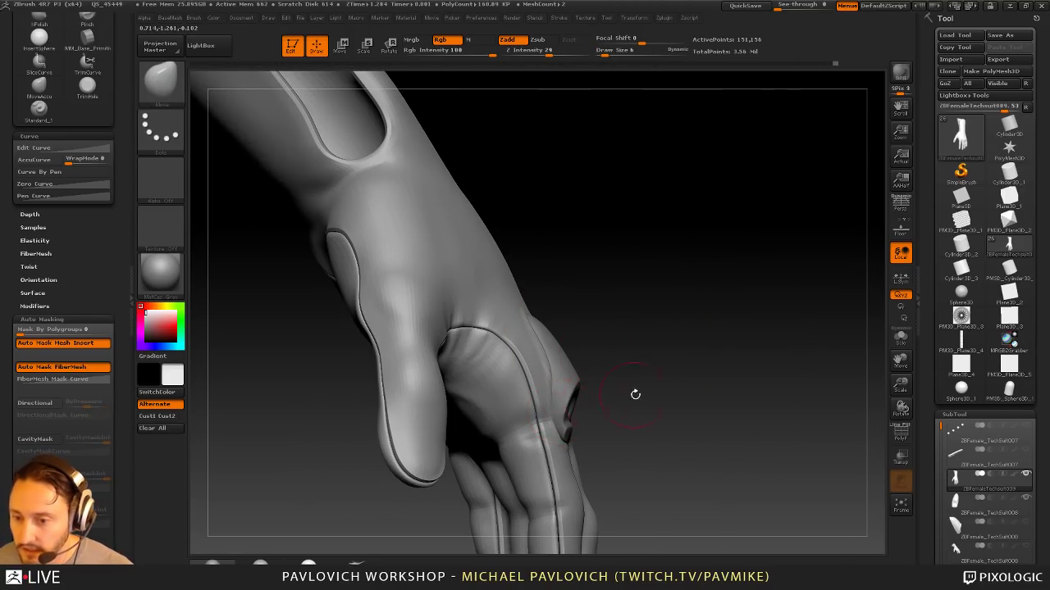
{"action": "left_click_drag", "start_coordinate": [635, 394], "coordinate": [615, 393]}
{"action": "key", "text": "s"}
{"action": "left_click", "coordinate": [566, 419]}
{"action": "left_click_drag", "start_coordinate": [562, 422], "coordinate": [553, 426]}
{"action": "left_click_drag", "start_coordinate": [644, 389], "coordinate": [570, 392]}
Step: Add a raised rim to the hand around the guard's tip and sides with the Standard brush, softening rough spots
{"action": "key", "text": "2"}
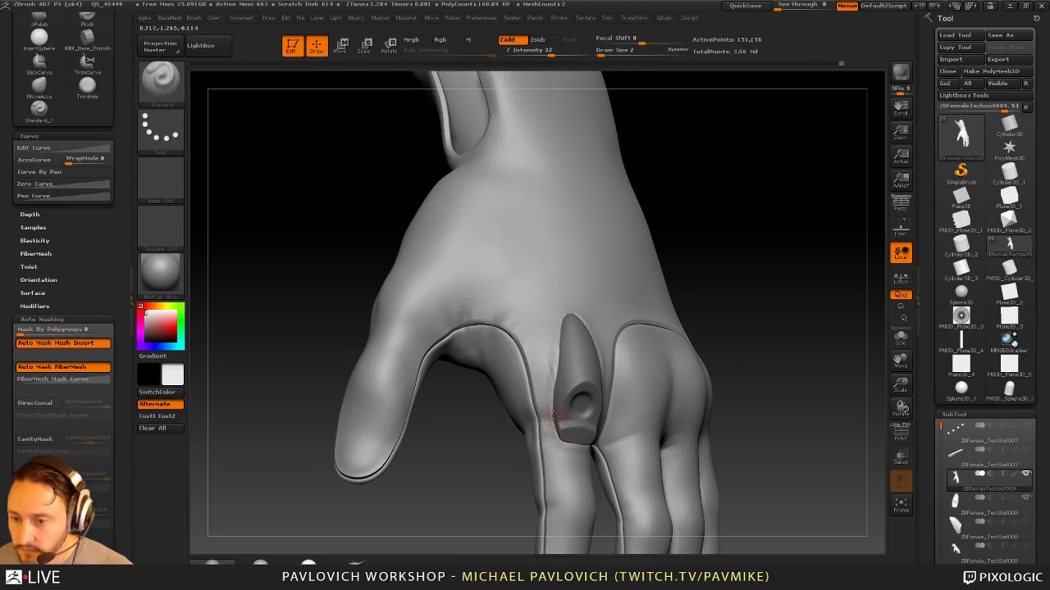
{"action": "left_click_drag", "start_coordinate": [741, 359], "coordinate": [617, 383]}
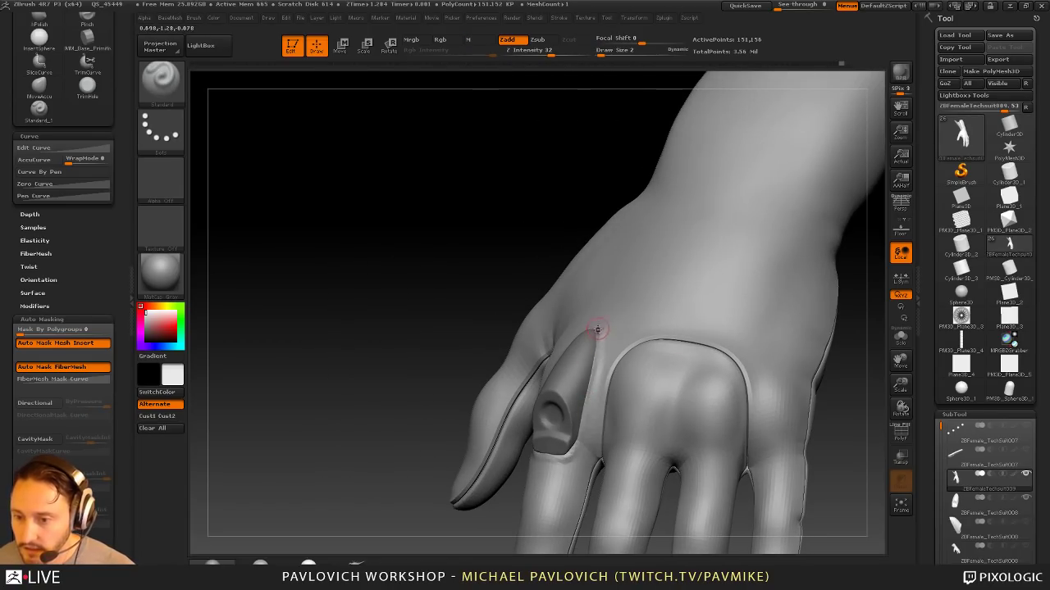
{"action": "left_click_drag", "start_coordinate": [433, 332], "coordinate": [556, 348]}
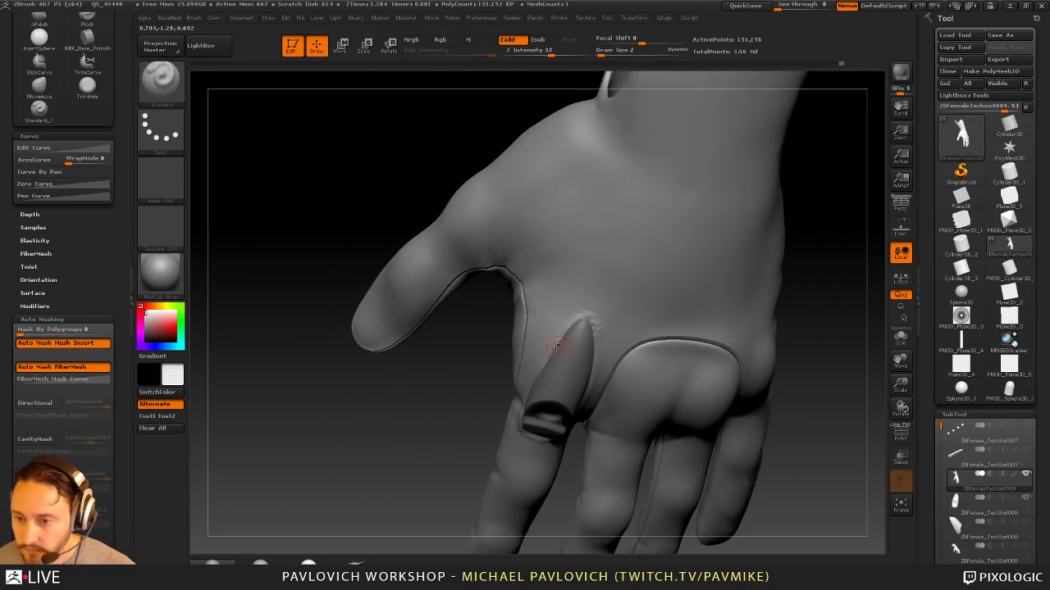
{"action": "left_click_drag", "start_coordinate": [808, 321], "coordinate": [636, 315]}
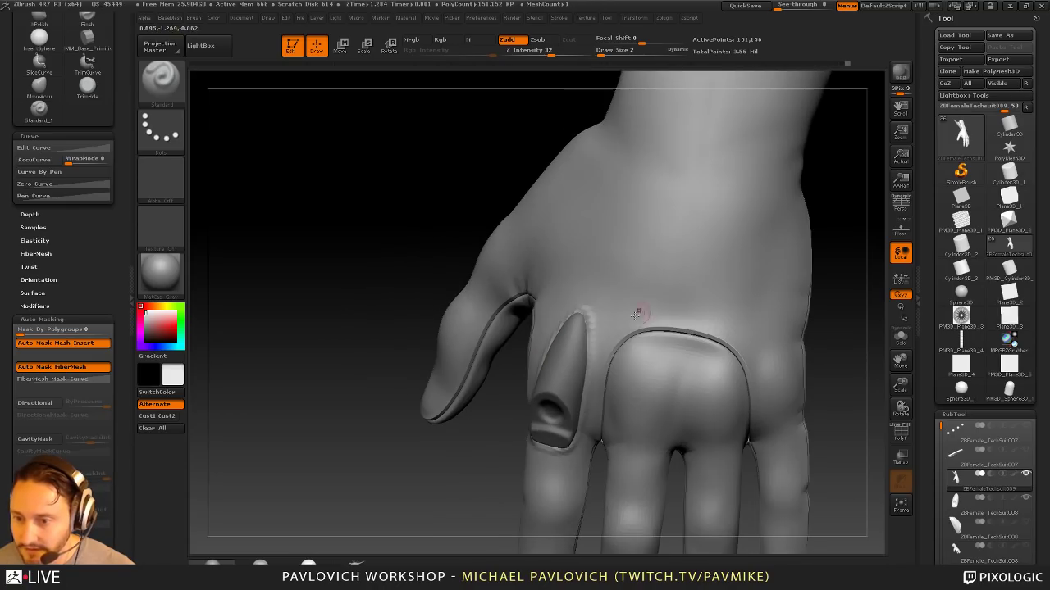
{"action": "left_click_drag", "start_coordinate": [499, 499], "coordinate": [542, 338]}
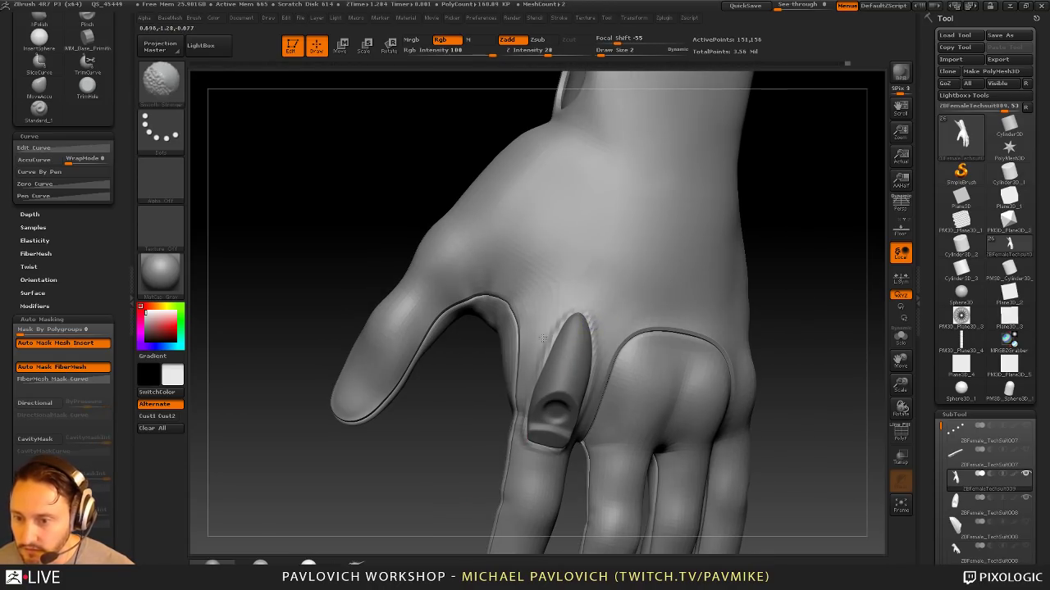
{"action": "right_click_drag", "start_coordinate": [586, 404], "coordinate": [606, 370]}
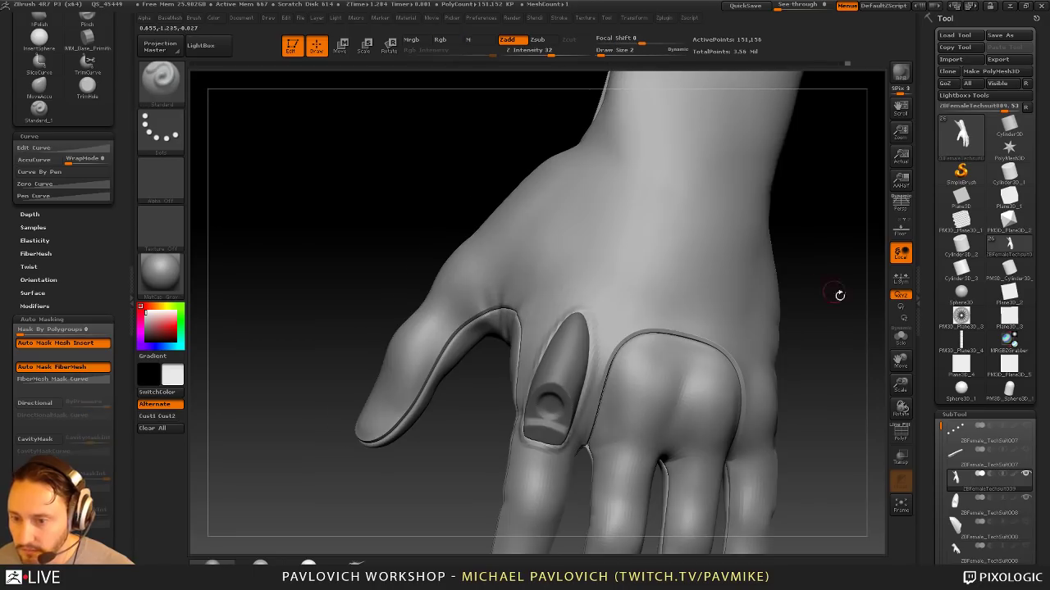
{"action": "left_click_drag", "start_coordinate": [839, 295], "coordinate": [571, 317]}
{"action": "left_click_drag", "start_coordinate": [820, 365], "coordinate": [730, 369]}
Step: Smooth the raised hand surface along the sides and lower end of the knuckle guard
{"action": "left_click_drag", "start_coordinate": [567, 415], "coordinate": [561, 363], "text": "shift"}
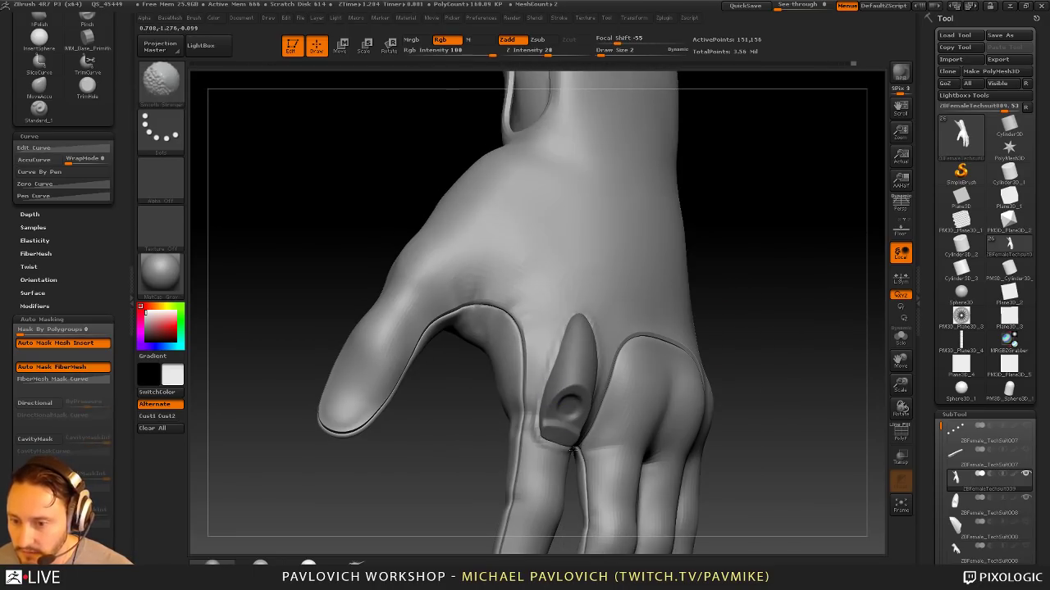
{"action": "left_click_drag", "start_coordinate": [820, 369], "coordinate": [754, 344]}
{"action": "left_click_drag", "start_coordinate": [564, 424], "coordinate": [534, 425], "text": "shift"}
{"action": "left_click_drag", "start_coordinate": [818, 377], "coordinate": [656, 378]}
{"action": "left_click_drag", "start_coordinate": [574, 440], "coordinate": [563, 452], "text": "shift"}
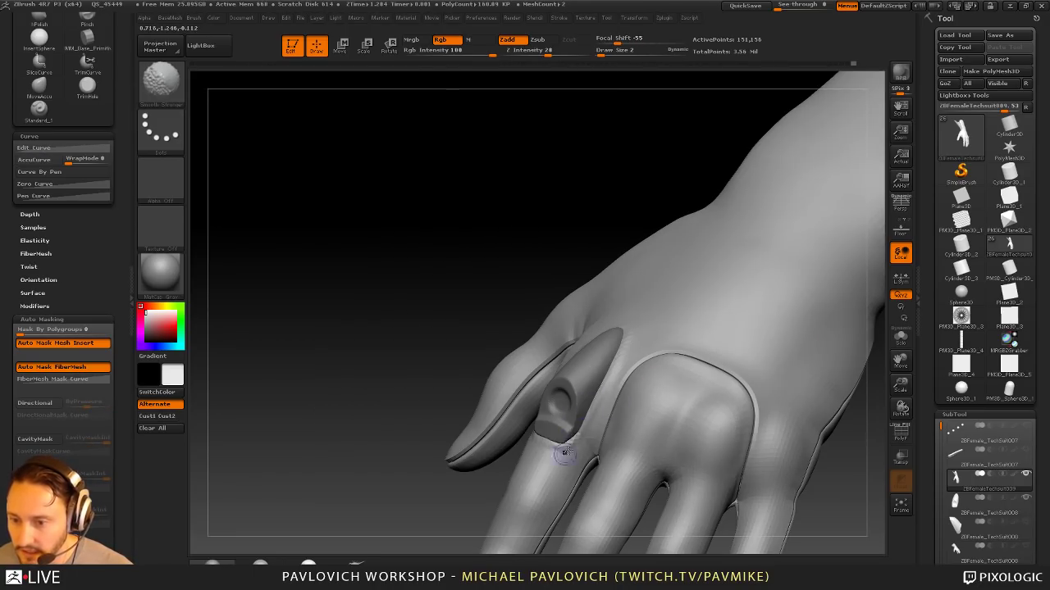
{"action": "mouse_move", "coordinate": [435, 255]}
{"action": "left_mouse_down"}
{"action": "mouse_move", "coordinate": [612, 272]}
{"action": "mouse_move", "coordinate": [753, 306]}
{"action": "left_mouse_up"}
{"action": "left_click_drag", "start_coordinate": [529, 421], "coordinate": [532, 402], "text": "shift"}
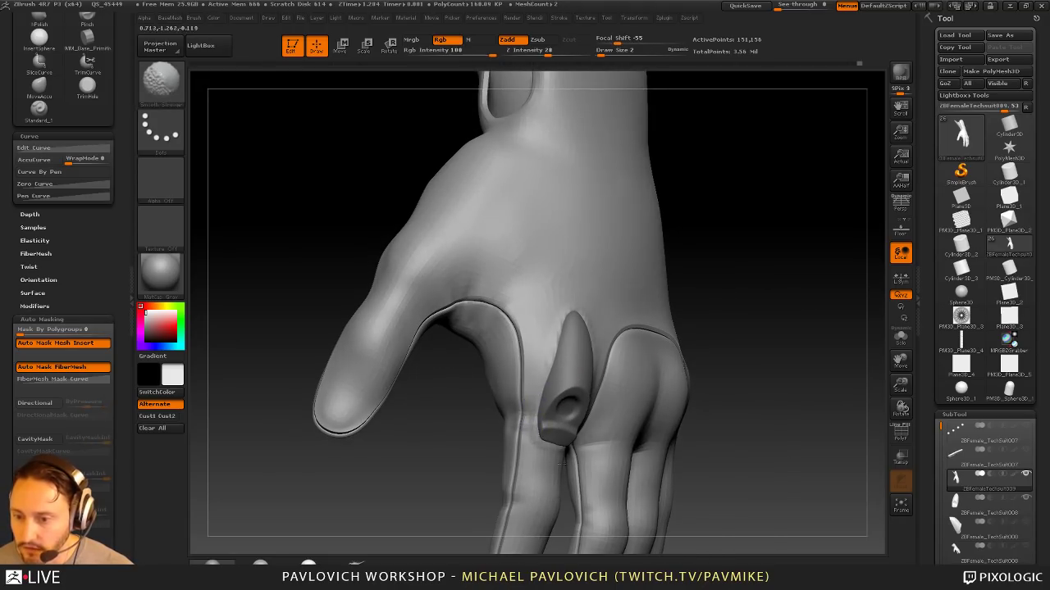
{"action": "left_click_drag", "start_coordinate": [820, 361], "coordinate": [673, 369]}
{"action": "left_click_drag", "start_coordinate": [562, 445], "coordinate": [558, 451], "text": "shift"}
Step: Make the knuckle guard the active subtool and duplicate it onto the middle finger's knuckle with Transpose Move
{"action": "left_click_drag", "start_coordinate": [835, 348], "coordinate": [837, 375]}
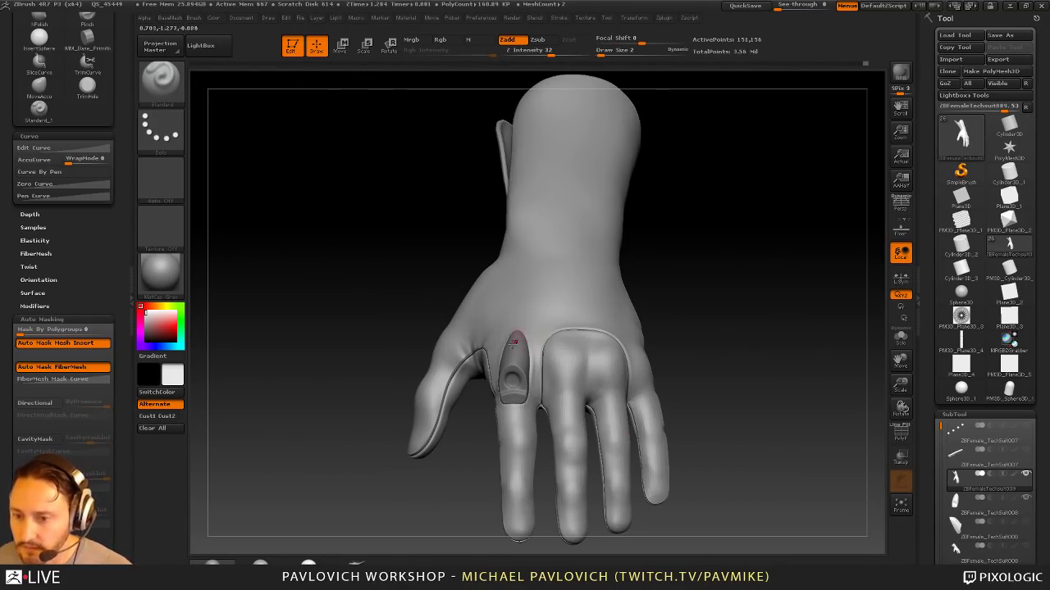
{"action": "left_click_drag", "start_coordinate": [725, 346], "coordinate": [797, 341]}
{"action": "left_click", "coordinate": [515, 373], "text": "alt"}
{"action": "key", "text": "w"}
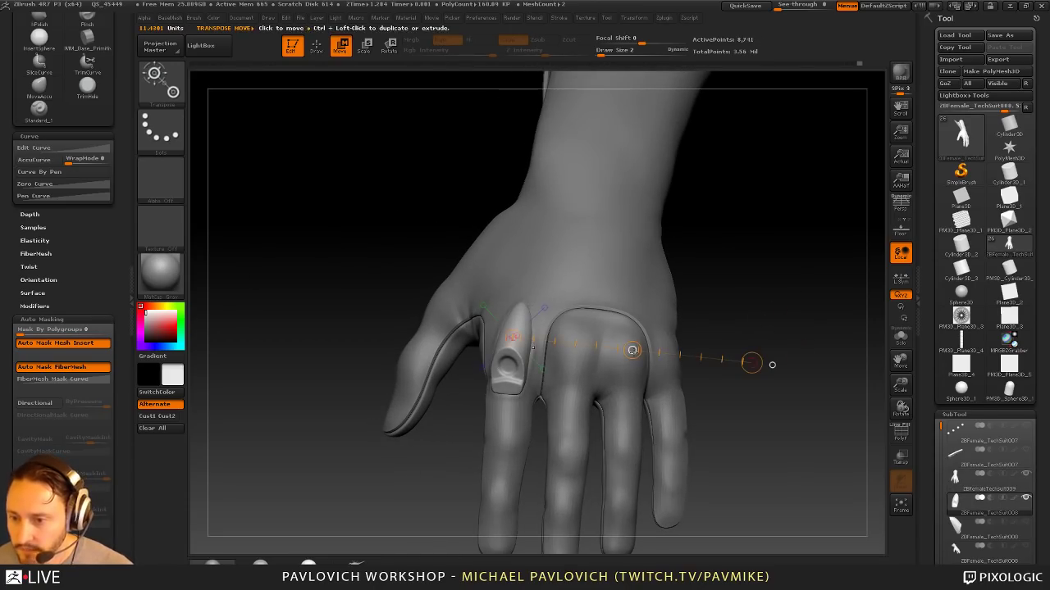
{"action": "left_click_drag", "start_coordinate": [632, 350], "coordinate": [771, 328], "text": "ctrl"}
{"action": "left_click", "coordinate": [773, 328]}
{"action": "left_click_drag", "start_coordinate": [713, 367], "coordinate": [735, 359]}
{"action": "left_click_drag", "start_coordinate": [618, 321], "coordinate": [635, 315]}
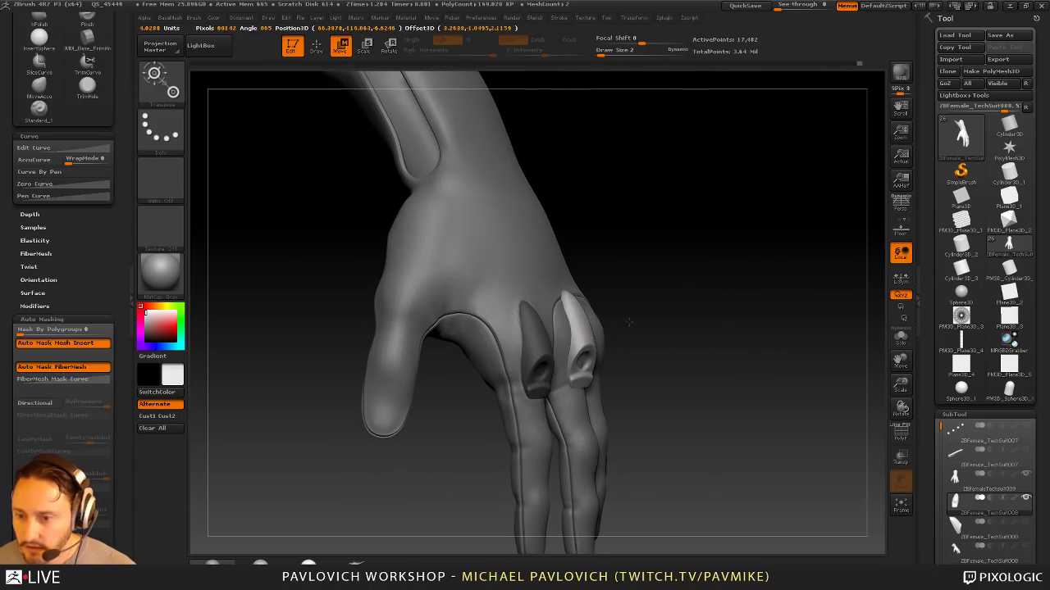
Step: Rotate and shift the middle finger's guard to line it up with its knuckle
{"action": "left_click_drag", "start_coordinate": [791, 328], "coordinate": [753, 317]}
{"action": "key", "text": "r"}
{"action": "left_click_drag", "start_coordinate": [575, 317], "coordinate": [699, 320]}
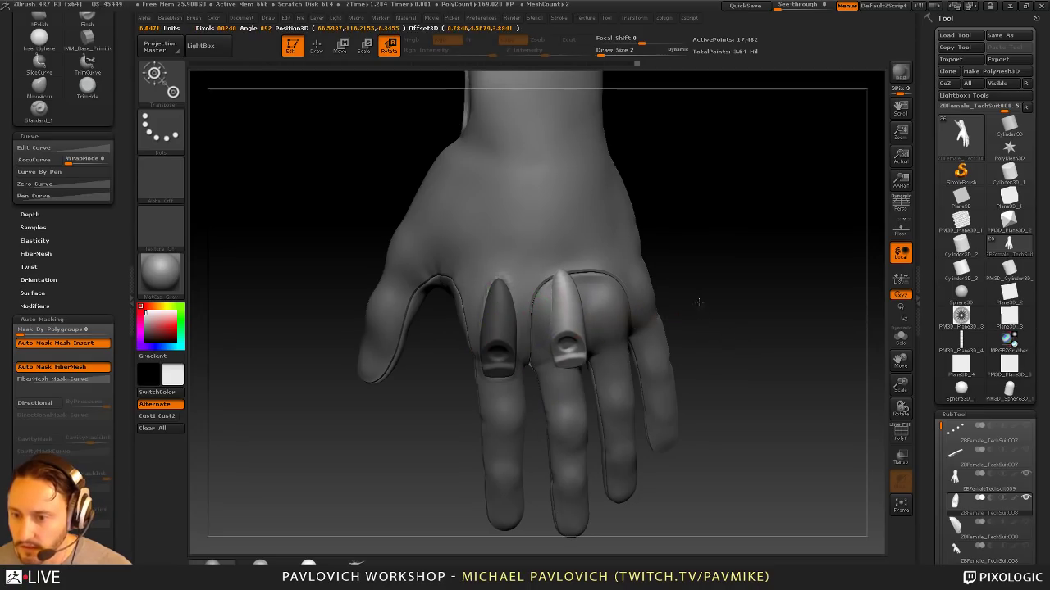
{"action": "key", "text": "w"}
{"action": "left_click_drag", "start_coordinate": [634, 318], "coordinate": [626, 326]}
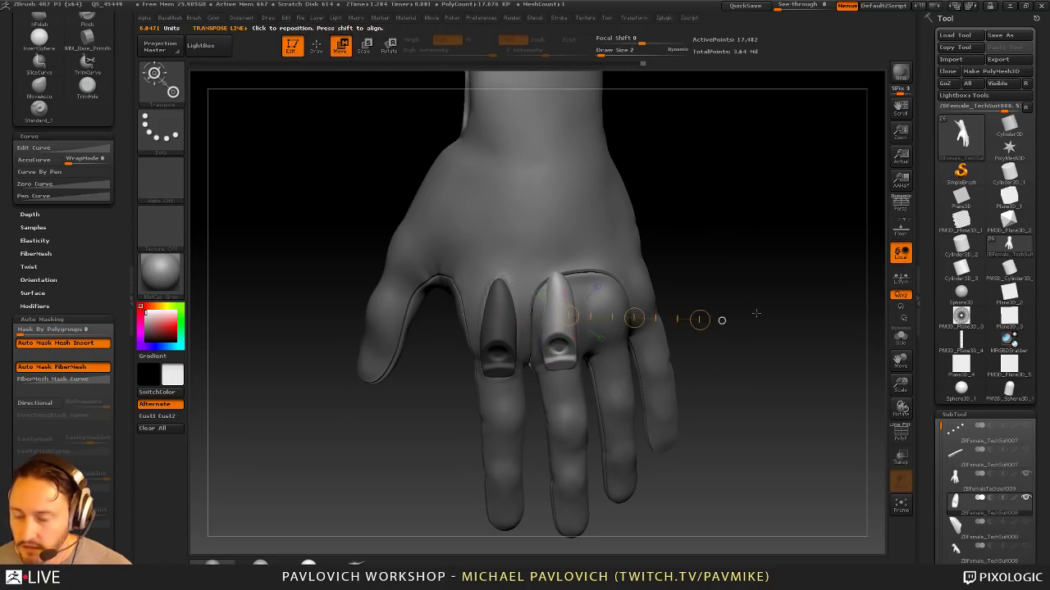
Step: Duplicate the guard onto the ring finger's knuckle and rotate the copy to follow the finger
{"action": "left_click_drag", "start_coordinate": [754, 314], "coordinate": [724, 317]}
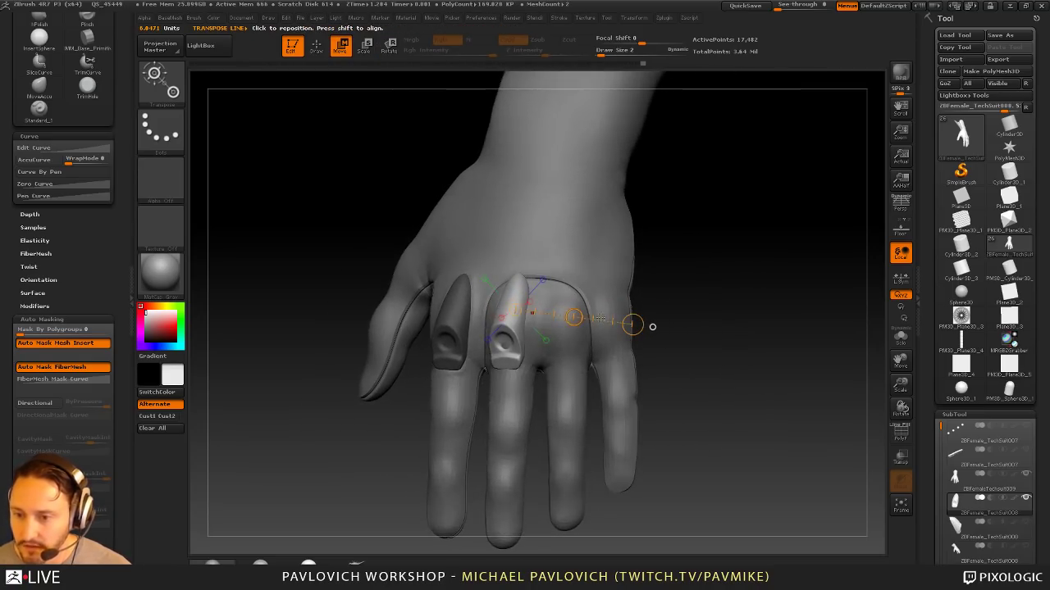
{"action": "left_click_drag", "start_coordinate": [572, 316], "coordinate": [631, 325], "text": "ctrl"}
{"action": "key", "text": "r"}
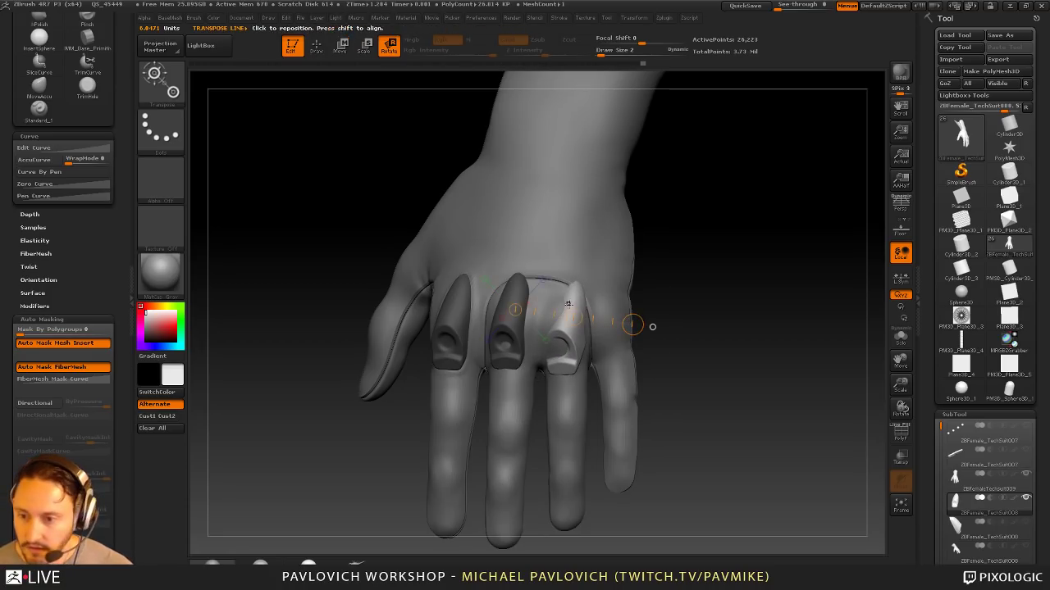
{"action": "mouse_move", "coordinate": [574, 287]}
{"action": "left_mouse_down"}
{"action": "mouse_move", "coordinate": [563, 333]}
{"action": "mouse_move", "coordinate": [581, 293]}
{"action": "left_mouse_up"}
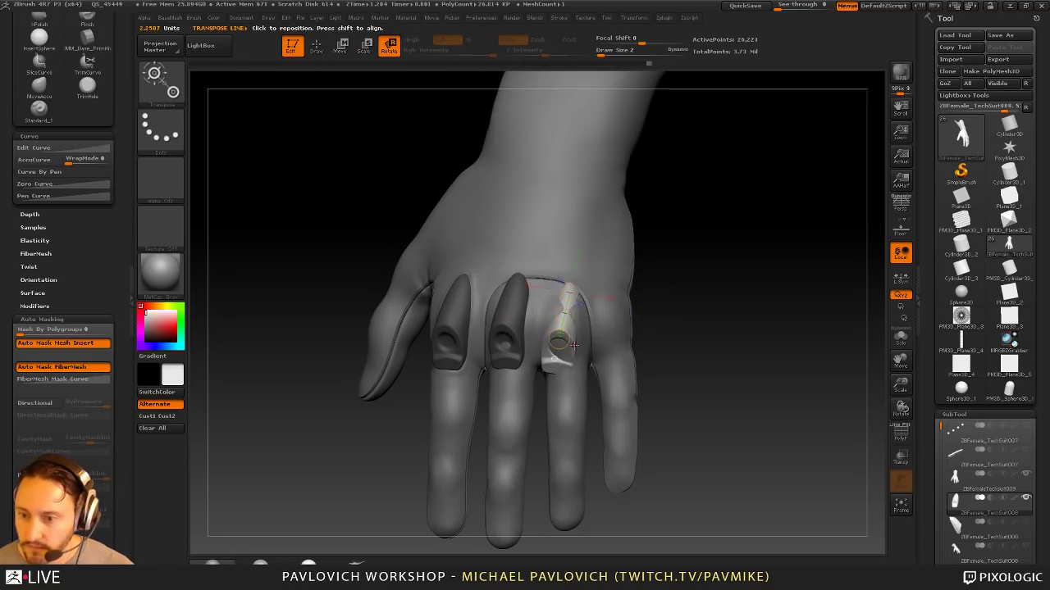
{"action": "left_click_drag", "start_coordinate": [562, 334], "coordinate": [564, 341]}
{"action": "left_click_drag", "start_coordinate": [708, 298], "coordinate": [675, 301]}
Step: Duplicate the guard onto the little finger's knuckle with Transpose Move
{"action": "key", "text": "w"}
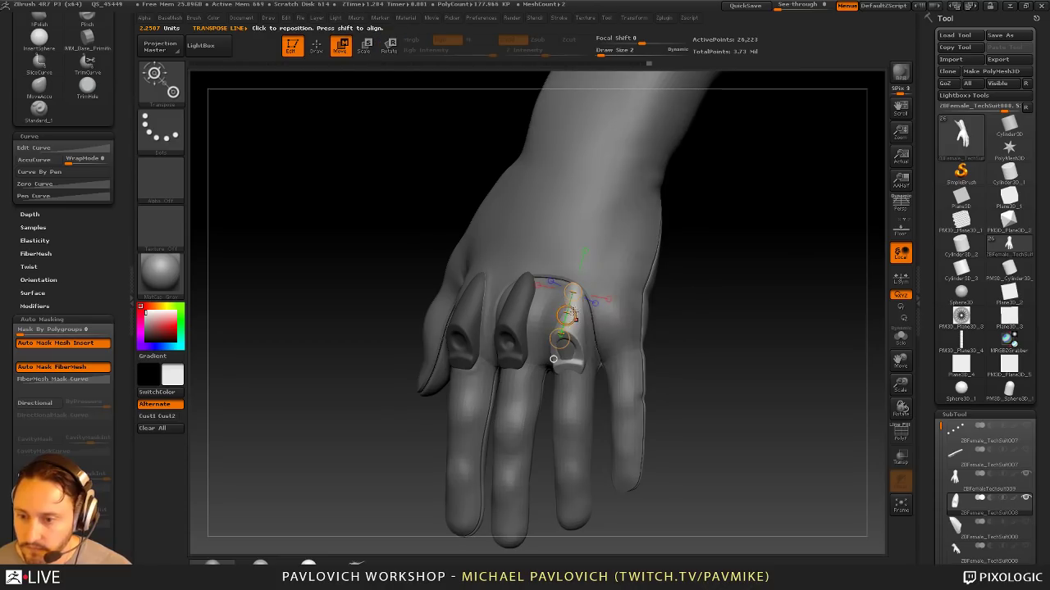
{"action": "left_click_drag", "start_coordinate": [553, 359], "coordinate": [678, 343]}
{"action": "mouse_move", "coordinate": [574, 331]}
{"action": "left_mouse_down"}
{"action": "mouse_move", "coordinate": [691, 333]}
{"action": "mouse_move", "coordinate": [678, 332]}
{"action": "mouse_move", "coordinate": [690, 321]}
{"action": "left_mouse_up"}
{"action": "left_click_drag", "start_coordinate": [671, 374], "coordinate": [692, 374]}
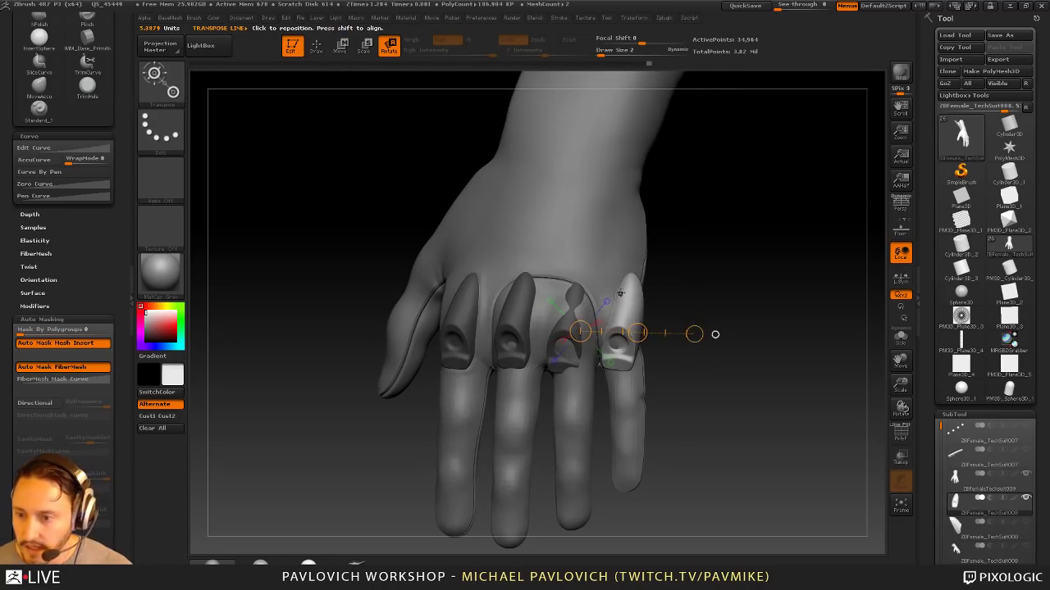
Step: Rotate the little finger's guard to follow its knuckle, return to Draw mode and clear the mask
{"action": "mouse_move", "coordinate": [630, 277]}
{"action": "left_mouse_down"}
{"action": "mouse_move", "coordinate": [619, 337]}
{"action": "mouse_move", "coordinate": [643, 340]}
{"action": "mouse_move", "coordinate": [611, 310]}
{"action": "left_mouse_up"}
{"action": "key", "text": "w"}
{"action": "key", "text": "q"}
{"action": "left_click_drag", "start_coordinate": [745, 332], "coordinate": [759, 328]}
{"action": "mouse_move", "coordinate": [729, 300]}
{"action": "left_mouse_down", "text": "ctrl"}
{"action": "mouse_move", "coordinate": [722, 321]}
{"action": "mouse_move", "coordinate": [723, 312]}
{"action": "left_mouse_up", "text": "ctrl"}
Step: Try reshaping the copied guards with the Move brush, undo the stroke and reduce the draw size to 1
{"action": "key", "text": "s"}
{"action": "left_click", "coordinate": [724, 309]}
{"action": "key", "text": "b"}
{"action": "key", "text": "m"}
{"action": "key", "text": "v"}
{"action": "left_click_drag", "start_coordinate": [602, 319], "coordinate": [613, 311]}
{"action": "key", "text": "ctrl+z"}
{"action": "key", "text": "s"}
{"action": "mouse_move", "coordinate": [722, 293]}
{"action": "left_mouse_down"}
{"action": "mouse_move", "coordinate": [694, 291]}
{"action": "mouse_move", "coordinate": [736, 285]}
{"action": "left_mouse_up"}
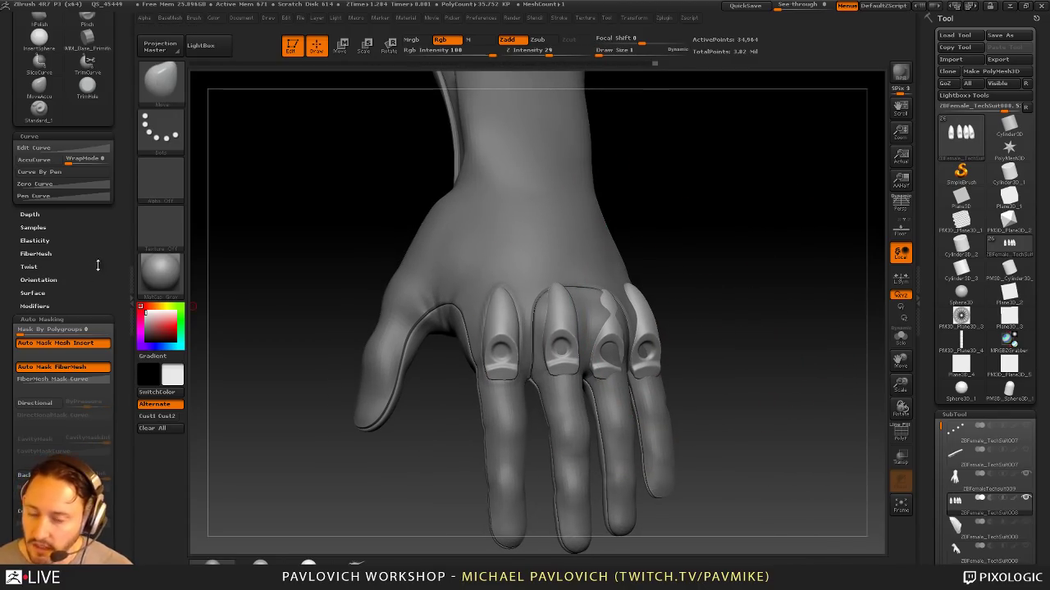
Step: Turn on topological auto masking for the Move brush, undo the test strokes on the guards and set draw size 4
{"action": "left_click_drag", "start_coordinate": [101, 273], "coordinate": [107, 193]}
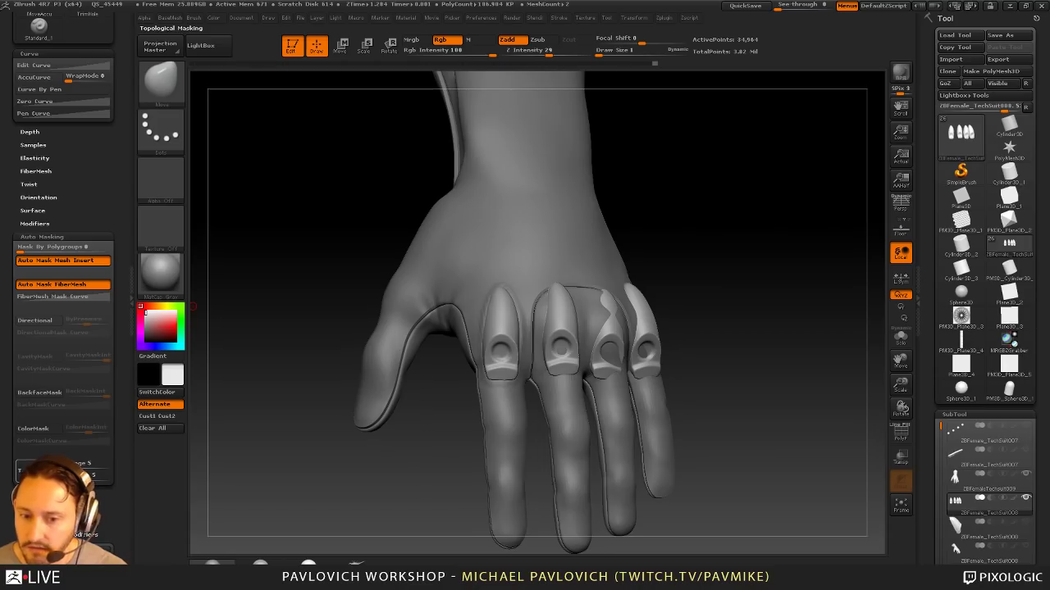
{"action": "left_click_drag", "start_coordinate": [747, 262], "coordinate": [747, 265]}
{"action": "key", "text": "s"}
{"action": "left_click", "coordinate": [747, 265]}
{"action": "mouse_move", "coordinate": [681, 293]}
{"action": "left_mouse_down"}
{"action": "mouse_move", "coordinate": [615, 319]}
{"action": "mouse_move", "coordinate": [622, 311]}
{"action": "left_mouse_up"}
{"action": "key", "text": "ctrl+z"}
{"action": "left_click_drag", "start_coordinate": [545, 336], "coordinate": [550, 343]}
{"action": "key", "text": "ctrl+z"}
{"action": "key", "text": "s"}
{"action": "left_click", "coordinate": [721, 297]}
{"action": "left_click_drag", "start_coordinate": [721, 295], "coordinate": [745, 297]}
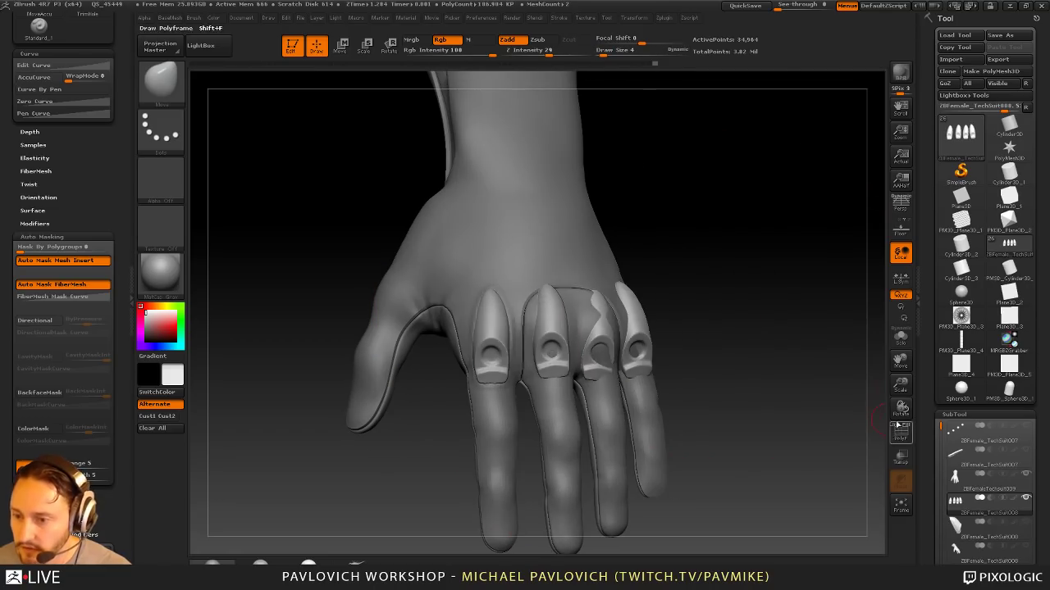
Step: Turn on the polyframe display to show the guards' polygroups
{"action": "left_click", "coordinate": [900, 430]}
{"action": "left_click_drag", "start_coordinate": [770, 422], "coordinate": [743, 440]}
{"action": "mouse_move", "coordinate": [780, 402]}
{"action": "left_mouse_down", "text": "alt"}
{"action": "mouse_move", "coordinate": [757, 377]}
{"action": "mouse_move", "coordinate": [725, 385]}
{"action": "mouse_move", "coordinate": [813, 374]}
{"action": "left_mouse_up", "text": "alt"}
Step: Try masking part of the index finger's guard into its own polygroup, then regroup all the guards together
{"action": "key", "text": "ctrl+w"}
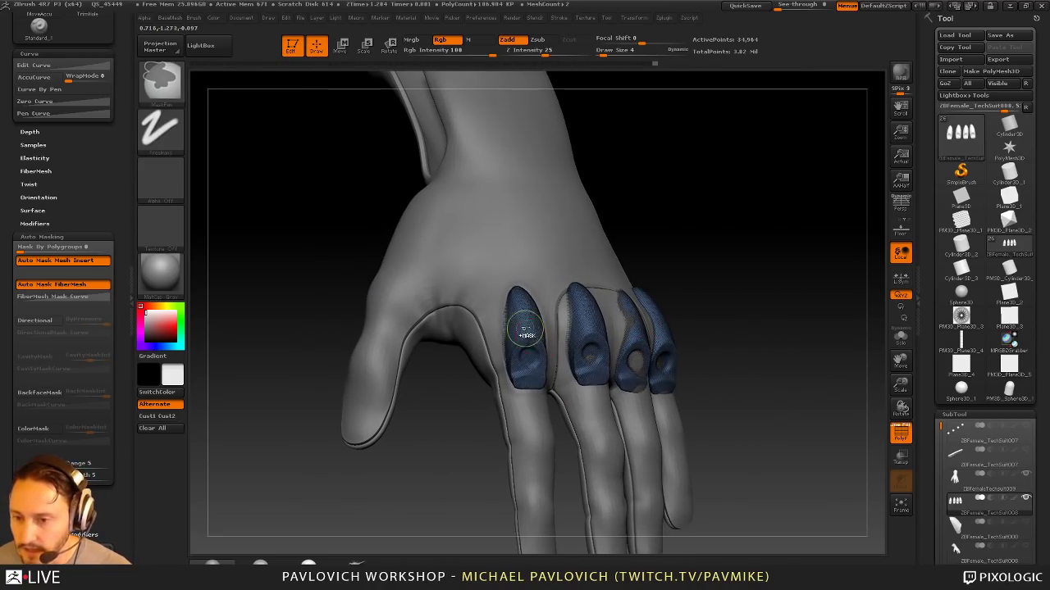
{"action": "left_click_drag", "start_coordinate": [525, 332], "coordinate": [523, 355], "text": "ctrl"}
{"action": "key", "text": "ctrl+w"}
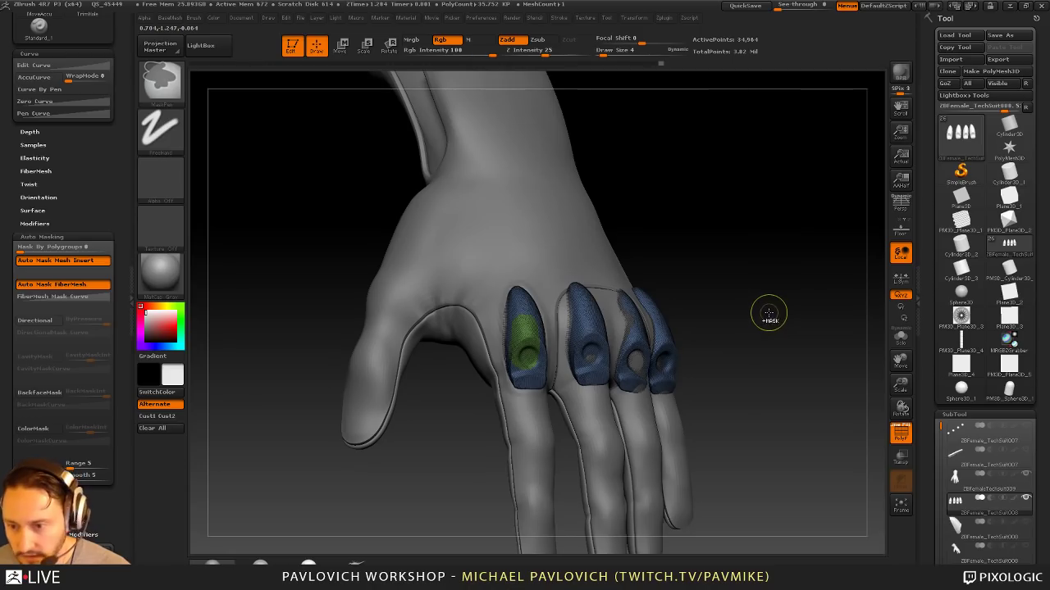
{"action": "key", "text": "ctrl+w"}
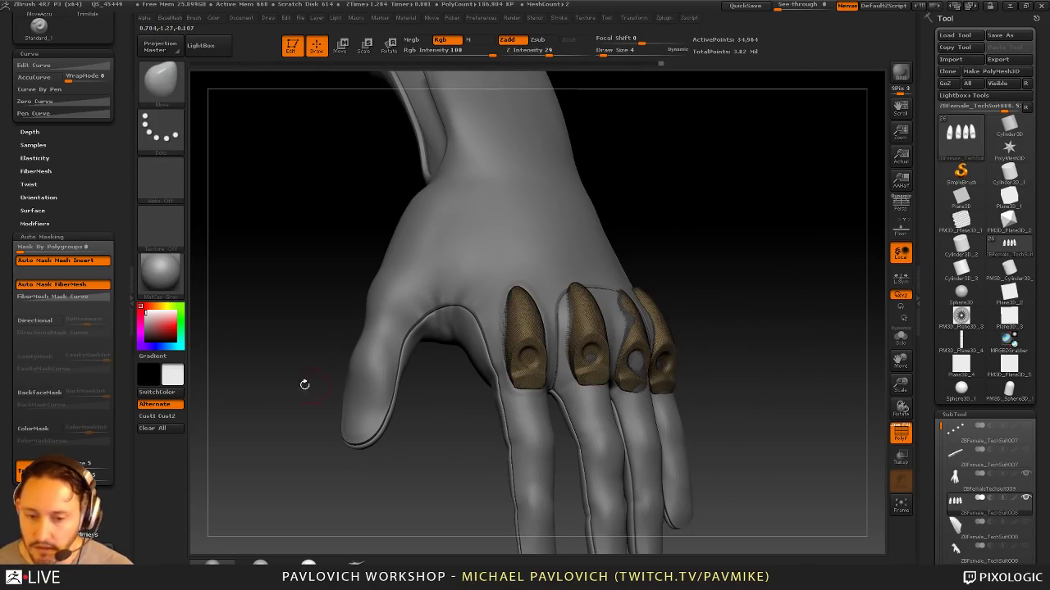
Step: Give each knuckle guard its own polygroup with Auto Groups and return to the Move brush
{"action": "key", "text": "1"}
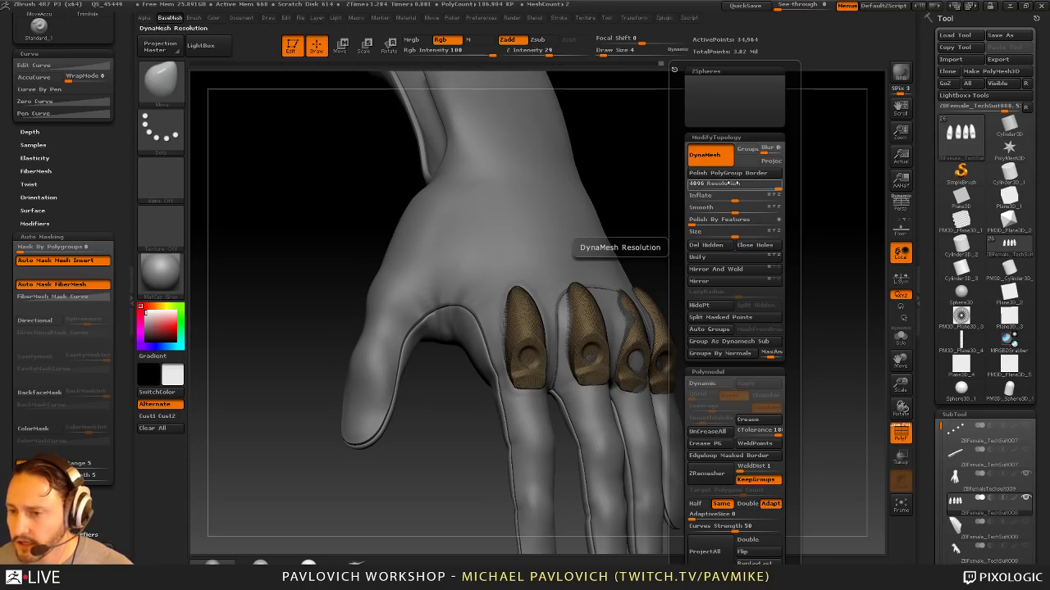
{"action": "left_click", "coordinate": [720, 331]}
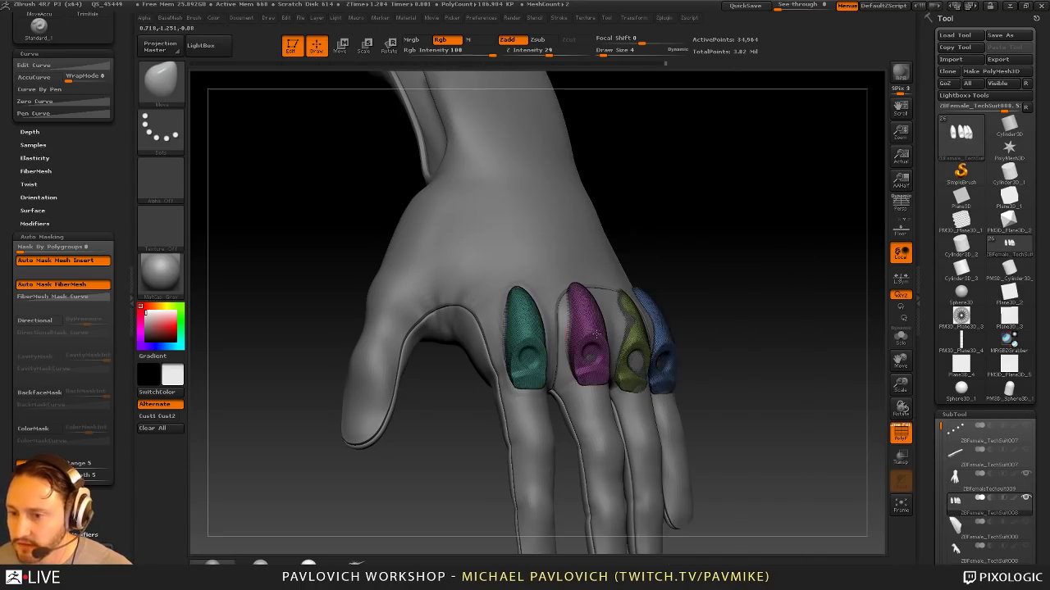
{"action": "mouse_move", "coordinate": [799, 386]}
{"action": "left_mouse_down"}
{"action": "mouse_move", "coordinate": [715, 389]}
{"action": "mouse_move", "coordinate": [771, 381]}
{"action": "mouse_move", "coordinate": [788, 393]}
{"action": "left_mouse_up"}
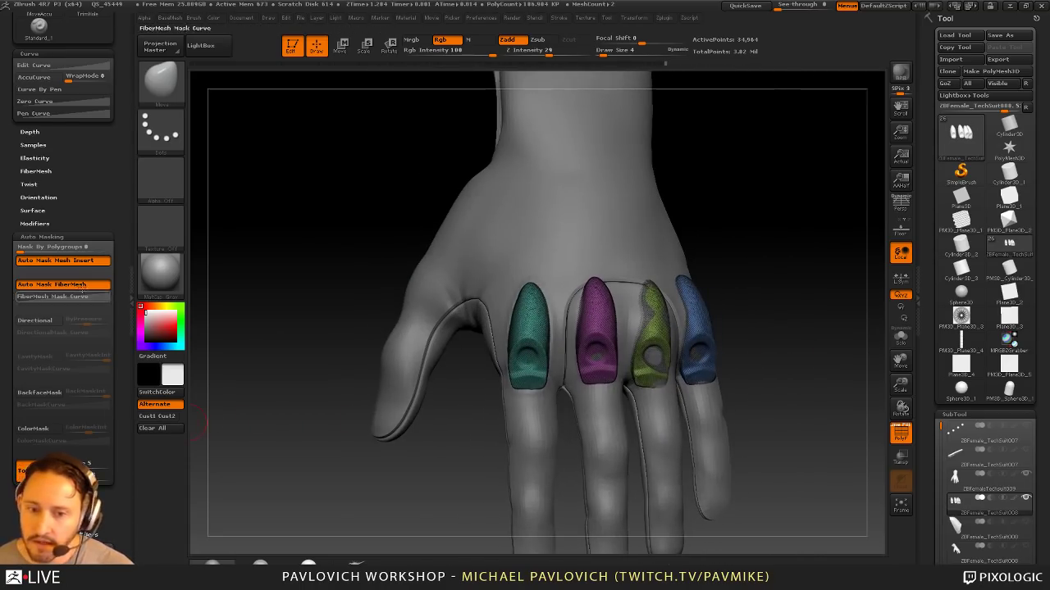
Step: Set Mask By Polygroups to 100 for the Move brush and turn off the polyframe display
{"action": "left_click_drag", "start_coordinate": [41, 248], "coordinate": [115, 248]}
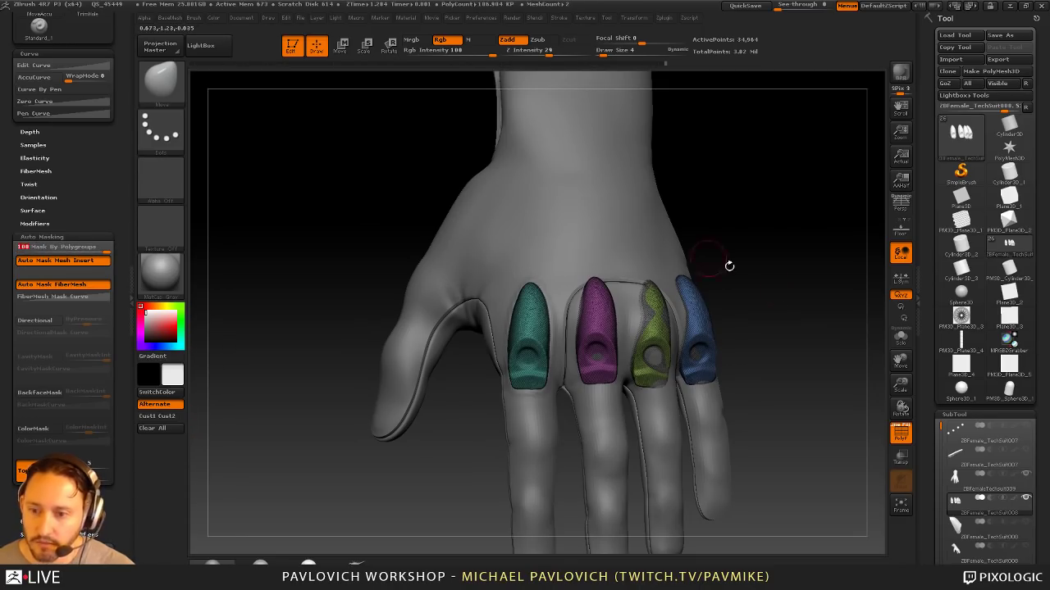
{"action": "left_click_drag", "start_coordinate": [729, 265], "coordinate": [780, 274]}
{"action": "key", "text": "shift+f"}
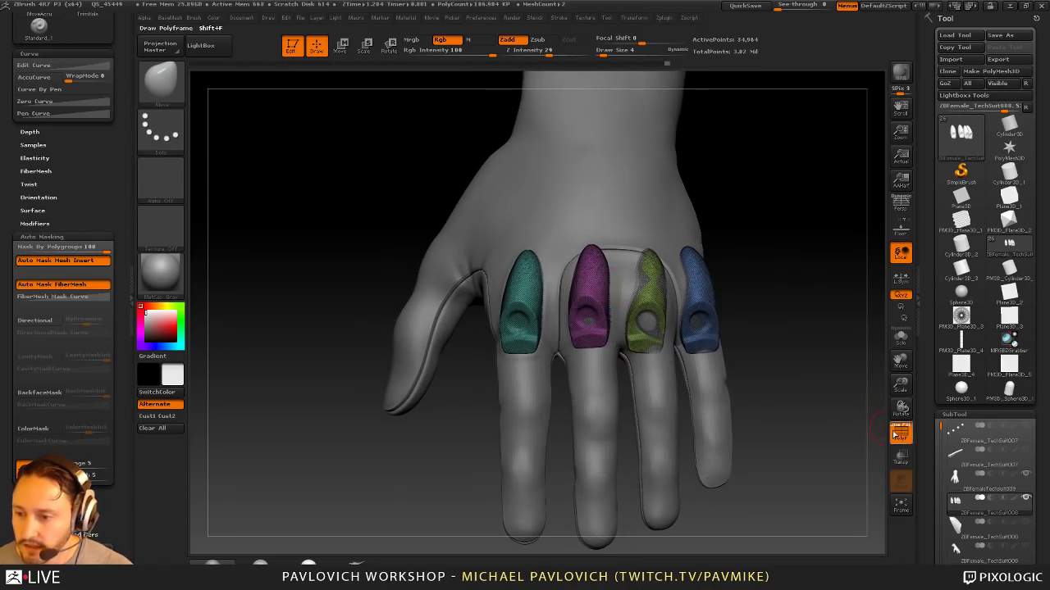
Step: Try reshaping the middle finger's guard with a resized Move brush and undo the stroke
{"action": "left_click_drag", "start_coordinate": [734, 345], "coordinate": [766, 353]}
{"action": "key", "text": "bracketright"}
{"action": "key", "text": "bracketright"}
{"action": "key", "text": "bracketright"}
{"action": "key", "text": "bracketright"}
{"action": "mouse_move", "coordinate": [584, 307]}
{"action": "left_mouse_down"}
{"action": "mouse_move", "coordinate": [579, 316]}
{"action": "mouse_move", "coordinate": [587, 310]}
{"action": "left_mouse_up"}
{"action": "key", "text": "s"}
{"action": "mouse_move", "coordinate": [727, 263]}
{"action": "left_mouse_down"}
{"action": "mouse_move", "coordinate": [701, 261]}
{"action": "mouse_move", "coordinate": [778, 261]}
{"action": "mouse_move", "coordinate": [778, 278]}
{"action": "left_mouse_up"}
{"action": "key", "text": "ctrl+z"}
Step: Move the middle finger's guard with Transpose to seat it on its knuckle
{"action": "key", "text": "w"}
{"action": "left_click_drag", "start_coordinate": [703, 291], "coordinate": [760, 292]}
{"action": "left_click_drag", "start_coordinate": [736, 255], "coordinate": [763, 281], "text": "ctrl"}
{"action": "left_click", "coordinate": [577, 304]}
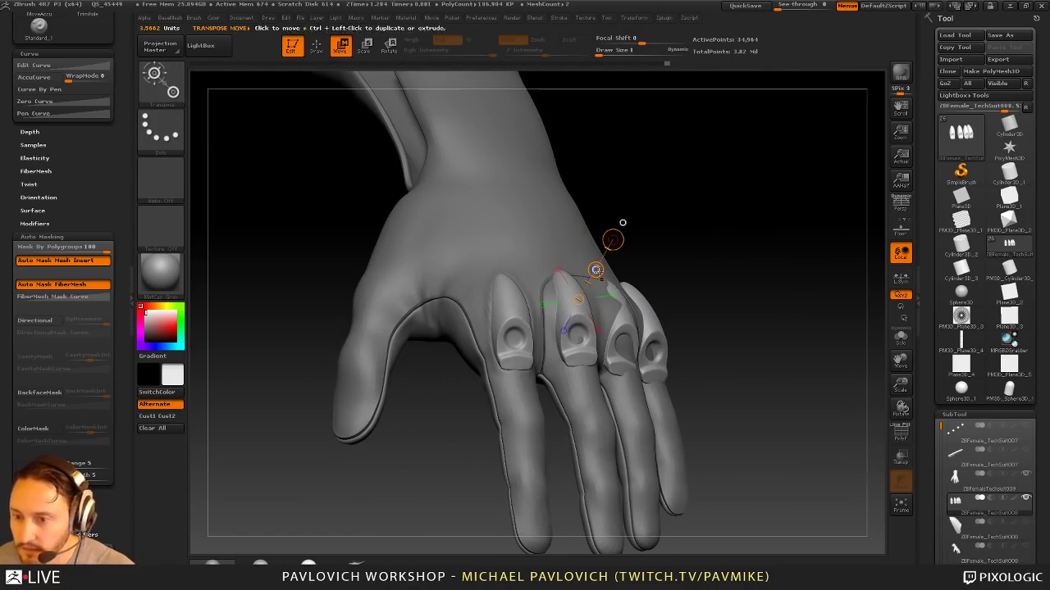
{"action": "mouse_move", "coordinate": [596, 270]}
{"action": "left_mouse_down"}
{"action": "mouse_move", "coordinate": [605, 279]}
{"action": "mouse_move", "coordinate": [597, 276]}
{"action": "left_mouse_up"}
{"action": "left_click_drag", "start_coordinate": [741, 264], "coordinate": [673, 258]}
{"action": "left_click_drag", "start_coordinate": [704, 302], "coordinate": [726, 304]}
Step: Rotate and scale the ring finger's guard with Transpose so it sits clear of the hand surface
{"action": "key", "text": "r"}
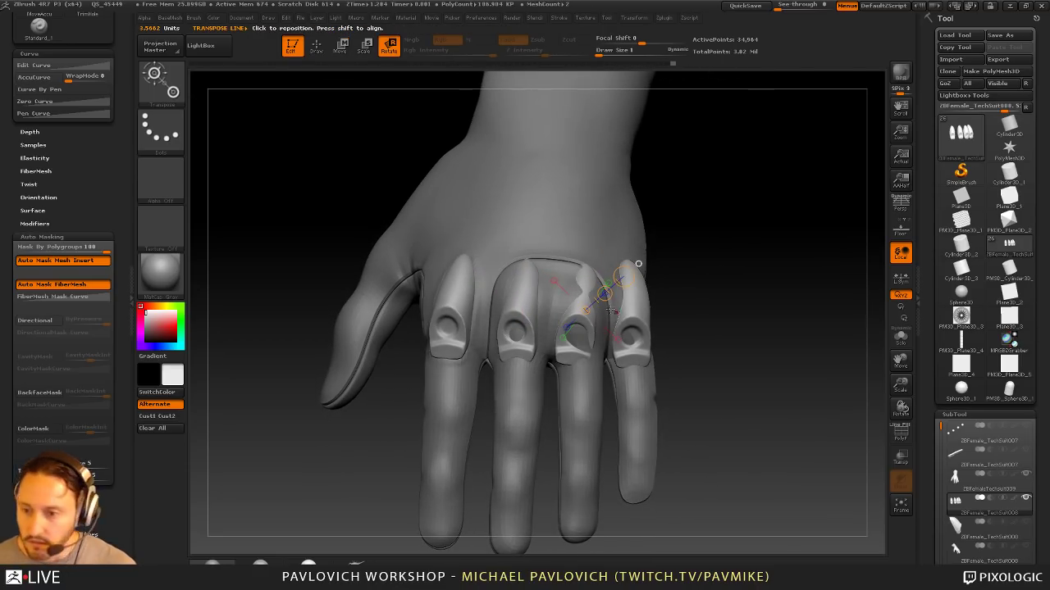
{"action": "left_click_drag", "start_coordinate": [602, 285], "coordinate": [613, 265]}
{"action": "left_click_drag", "start_coordinate": [716, 264], "coordinate": [683, 283]}
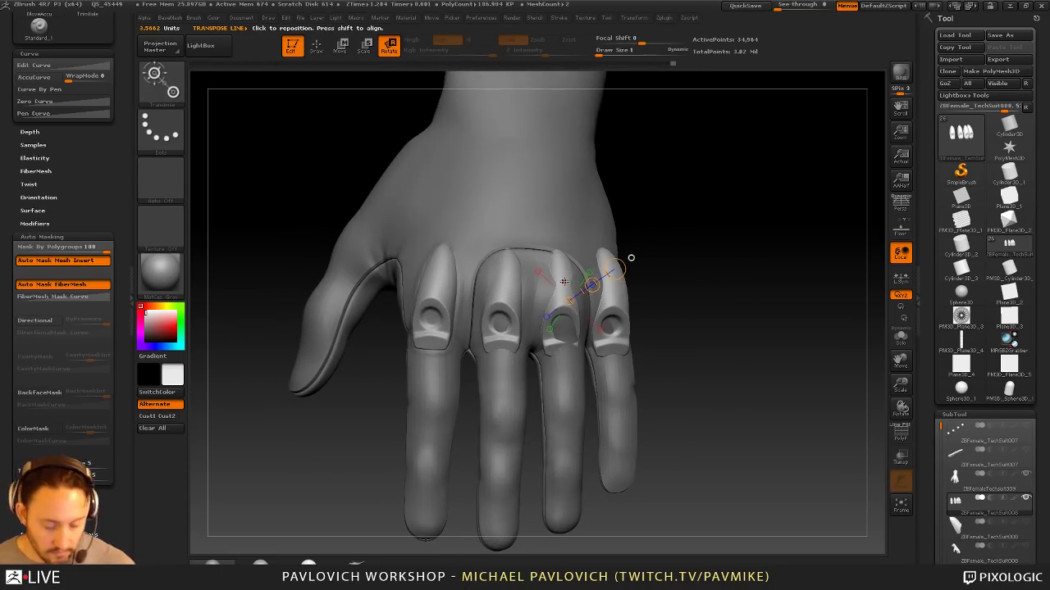
{"action": "key", "text": "e"}
{"action": "left_click_drag", "start_coordinate": [630, 258], "coordinate": [615, 239]}
{"action": "left_click_drag", "start_coordinate": [645, 266], "coordinate": [274, 241], "text": "alt"}
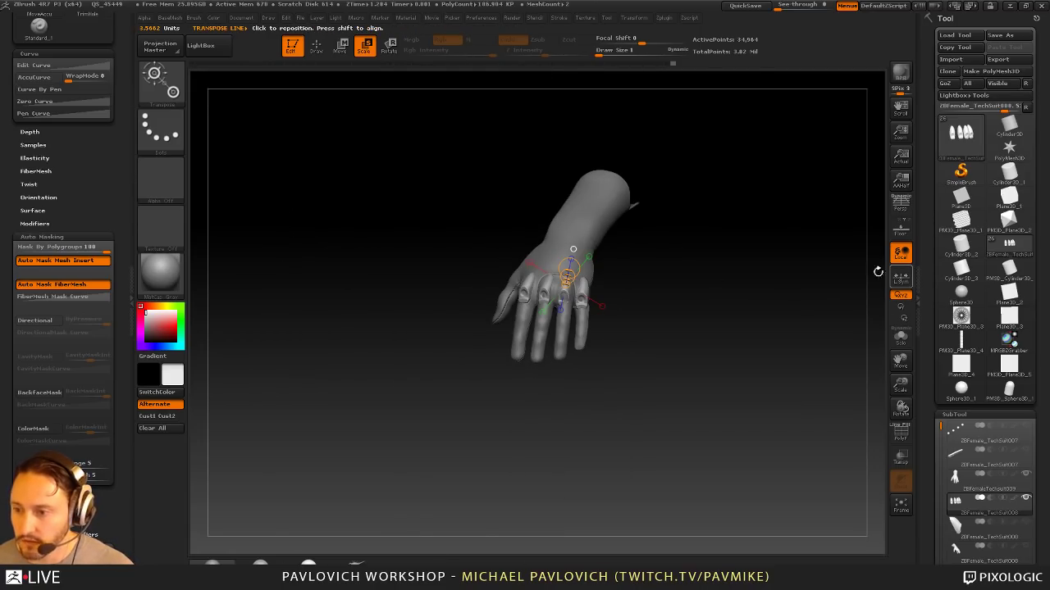
{"action": "left_click_drag", "start_coordinate": [726, 275], "coordinate": [824, 348], "text": "alt"}
Step: Move and scale the little finger's guard with Transpose to place it over its knuckle
{"action": "key", "text": "w"}
{"action": "left_click_drag", "start_coordinate": [597, 286], "coordinate": [604, 283]}
{"action": "left_click_drag", "start_coordinate": [736, 326], "coordinate": [628, 319]}
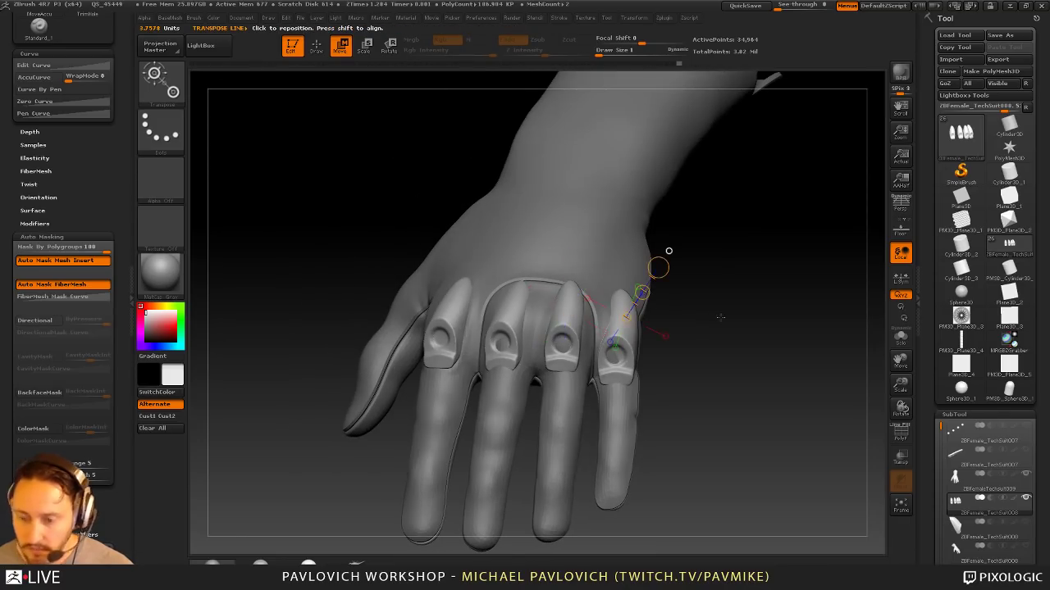
{"action": "key", "text": "e"}
{"action": "left_click_drag", "start_coordinate": [720, 317], "coordinate": [575, 302]}
{"action": "key", "text": "w"}
{"action": "left_click_drag", "start_coordinate": [508, 333], "coordinate": [656, 218]}
Step: Rotate the little finger's guard with Transpose to follow the tilt and direction of its finger
{"action": "key", "text": "r"}
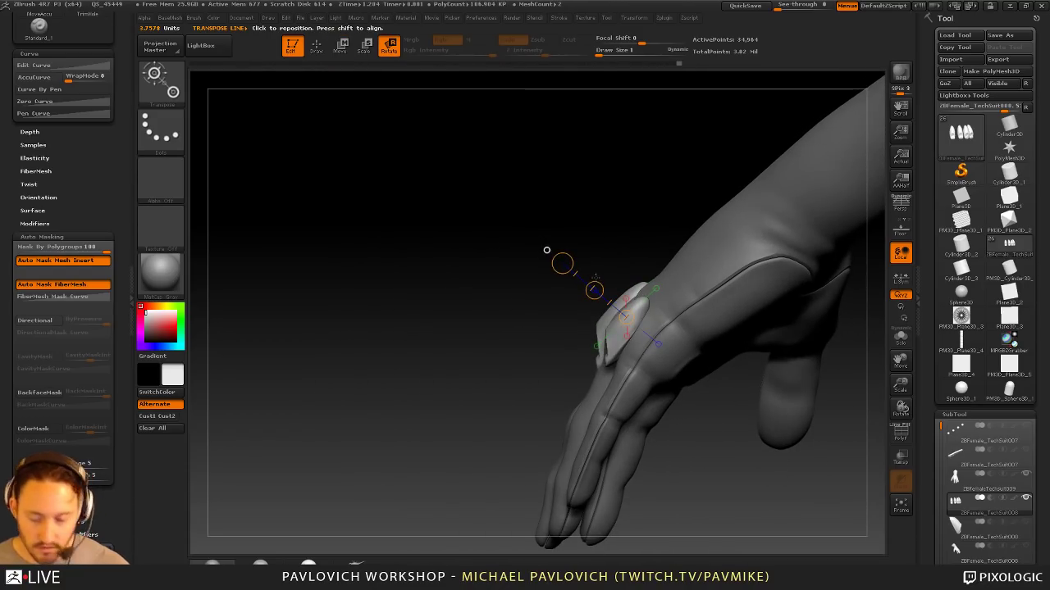
{"action": "left_click_drag", "start_coordinate": [562, 263], "coordinate": [556, 275]}
{"action": "mouse_move", "coordinate": [592, 217]}
{"action": "left_mouse_down"}
{"action": "mouse_move", "coordinate": [611, 212]}
{"action": "mouse_move", "coordinate": [741, 274]}
{"action": "mouse_move", "coordinate": [798, 333]}
{"action": "mouse_move", "coordinate": [756, 329]}
{"action": "left_mouse_up"}
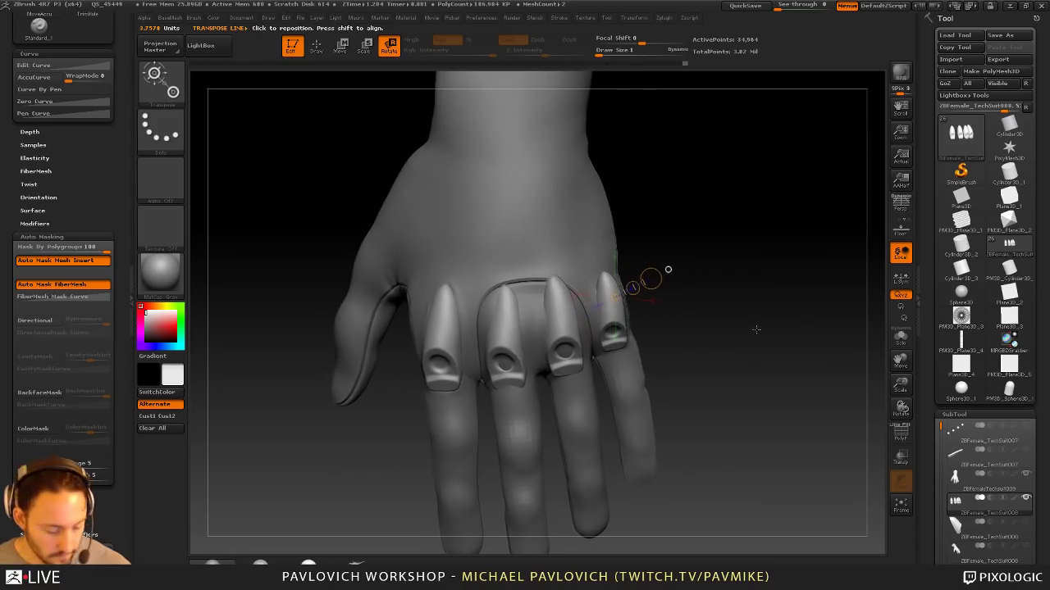
{"action": "left_click_drag", "start_coordinate": [523, 351], "coordinate": [565, 421]}
{"action": "left_click_drag", "start_coordinate": [612, 306], "coordinate": [708, 298]}
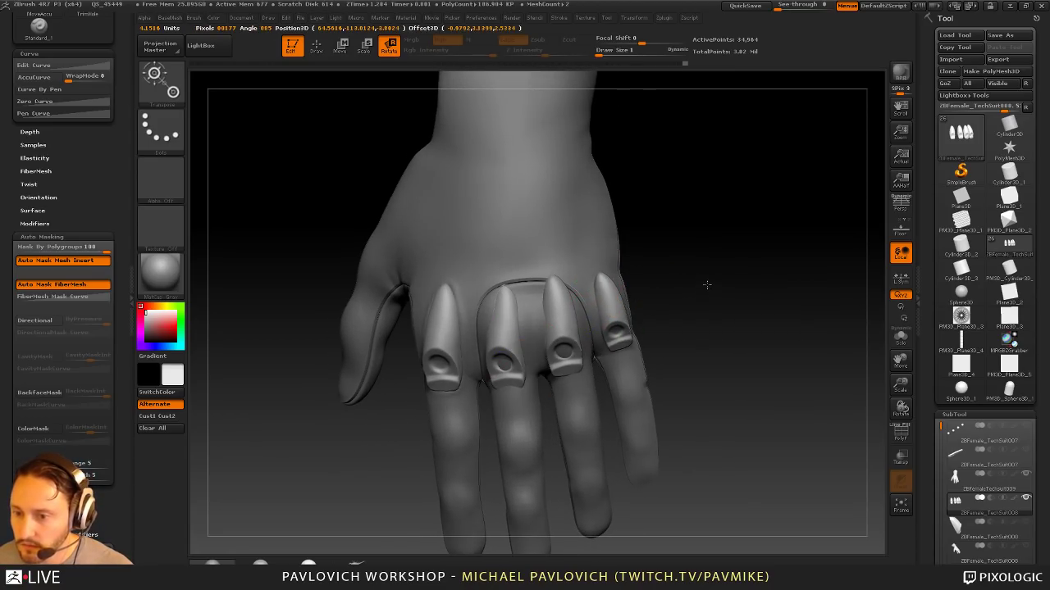
{"action": "key", "text": "w"}
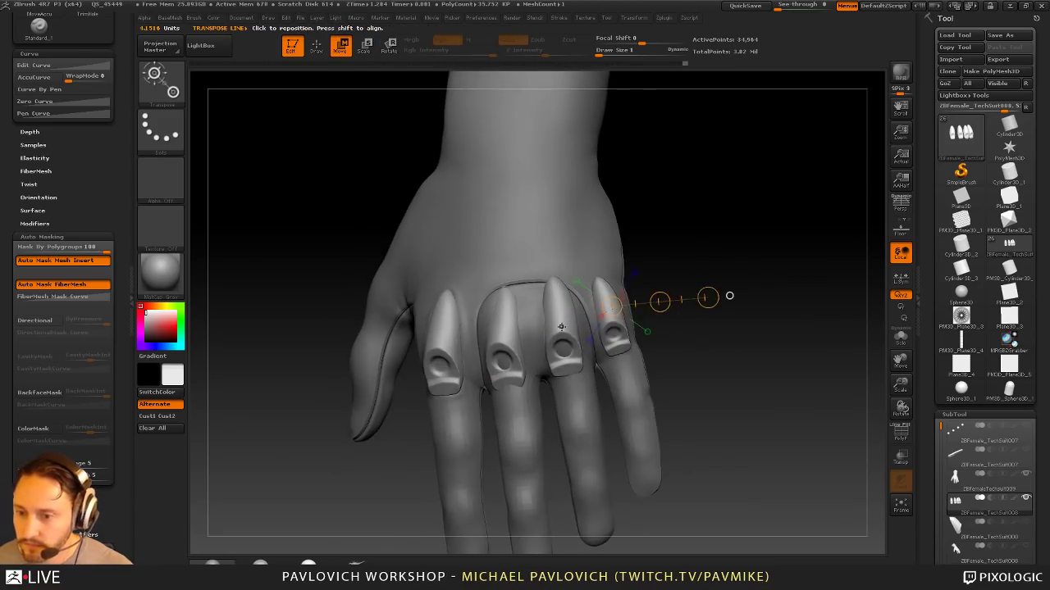
{"action": "left_click_drag", "start_coordinate": [703, 248], "coordinate": [708, 227], "text": "alt"}
Step: Undo the last Transpose change on the ring finger's guard and adjust the middle finger's guard with Transpose
{"action": "mouse_move", "coordinate": [565, 301]}
{"action": "left_mouse_down"}
{"action": "mouse_move", "coordinate": [711, 288]}
{"action": "mouse_move", "coordinate": [728, 312]}
{"action": "mouse_move", "coordinate": [720, 287]}
{"action": "left_mouse_up"}
{"action": "key", "text": "ctrl+z"}
{"action": "key", "text": "r"}
{"action": "key", "text": "e"}
{"action": "mouse_move", "coordinate": [714, 332]}
{"action": "left_mouse_down"}
{"action": "mouse_move", "coordinate": [726, 325]}
{"action": "mouse_move", "coordinate": [715, 331]}
{"action": "left_mouse_up"}
{"action": "key", "text": "w"}
{"action": "left_click_drag", "start_coordinate": [728, 284], "coordinate": [719, 295]}
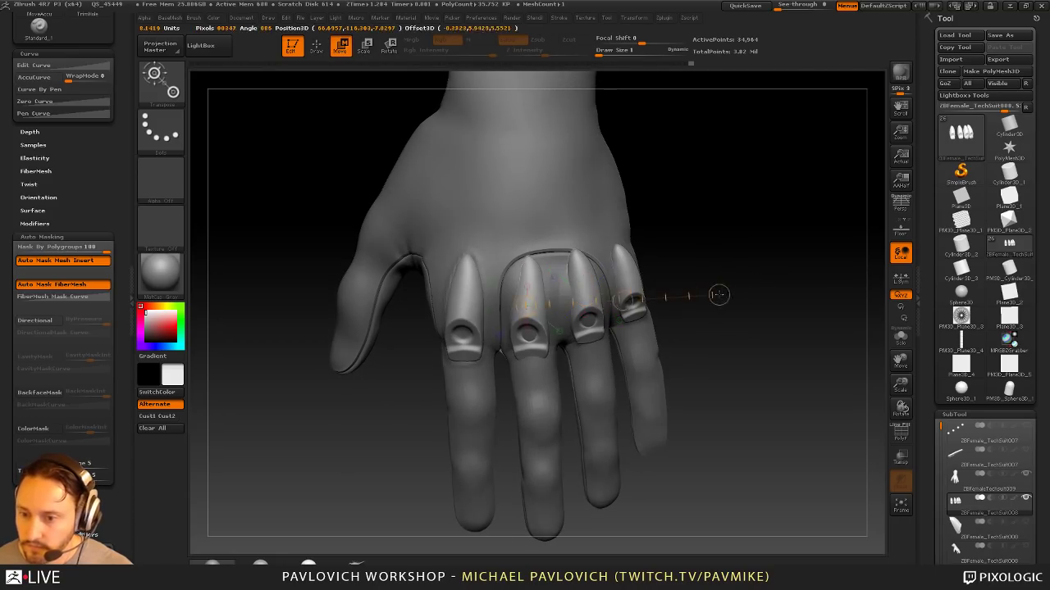
{"action": "mouse_move", "coordinate": [734, 258]}
{"action": "left_mouse_down"}
{"action": "mouse_move", "coordinate": [750, 250]}
{"action": "mouse_move", "coordinate": [775, 275]}
{"action": "mouse_move", "coordinate": [742, 286]}
{"action": "mouse_move", "coordinate": [740, 276]}
{"action": "mouse_move", "coordinate": [785, 257]}
{"action": "mouse_move", "coordinate": [763, 284]}
{"action": "mouse_move", "coordinate": [768, 298]}
{"action": "mouse_move", "coordinate": [632, 304]}
{"action": "left_mouse_up"}
{"action": "key", "text": "r"}
Step: Reshape the index and middle fingers' guards with the Move brush at draw sizes 26 and 45
{"action": "key", "text": "q"}
{"action": "left_click_drag", "start_coordinate": [483, 312], "coordinate": [492, 308]}
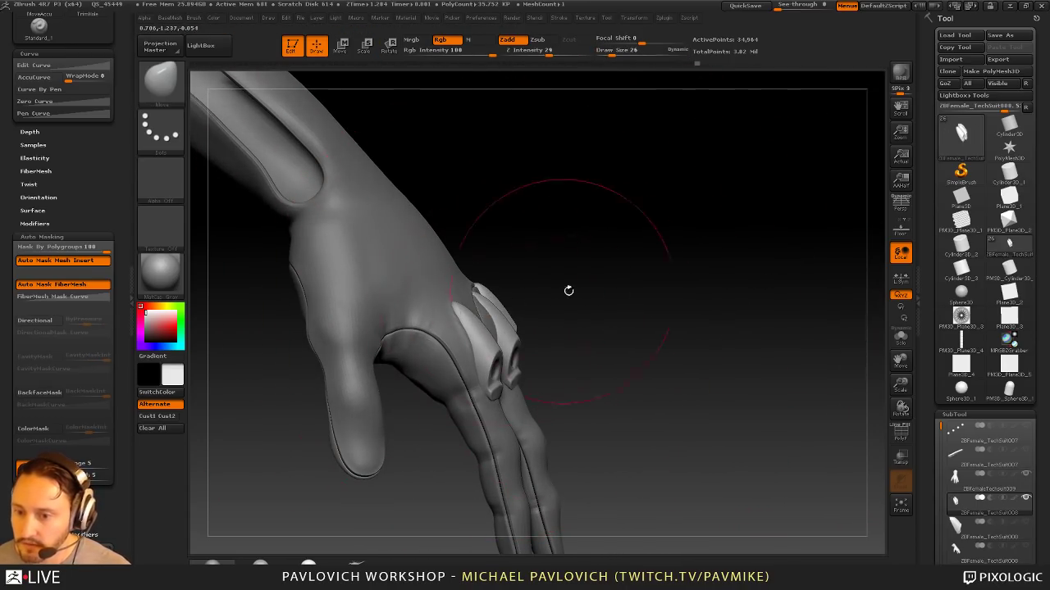
{"action": "left_click_drag", "start_coordinate": [568, 290], "coordinate": [491, 309]}
{"action": "left_click_drag", "start_coordinate": [687, 260], "coordinate": [783, 215]}
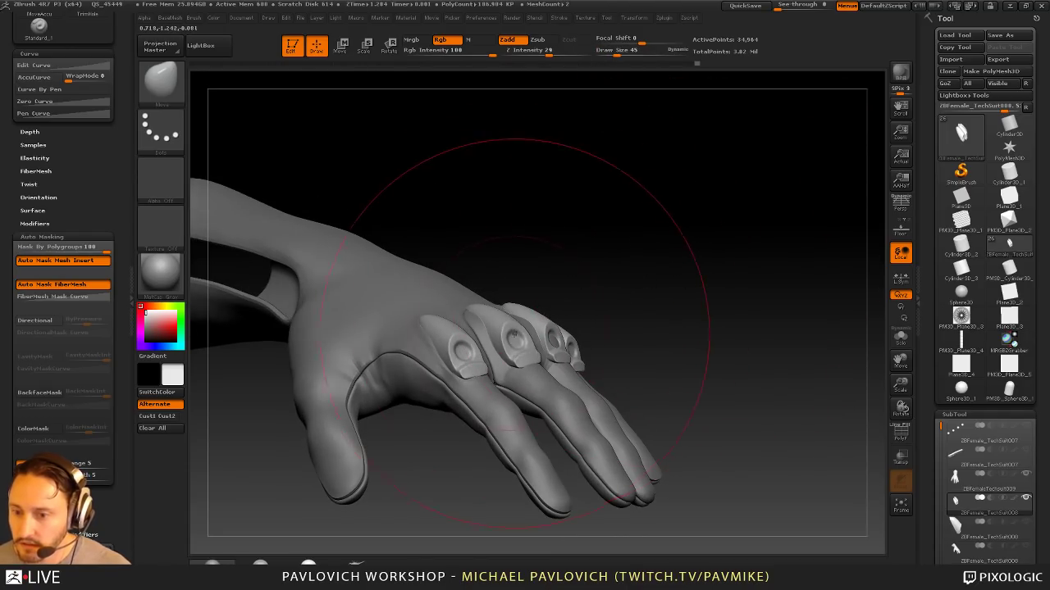
{"action": "left_click_drag", "start_coordinate": [515, 330], "coordinate": [513, 318]}
{"action": "mouse_move", "coordinate": [720, 246]}
{"action": "left_mouse_down"}
{"action": "mouse_move", "coordinate": [604, 255]}
{"action": "mouse_move", "coordinate": [613, 261]}
{"action": "mouse_move", "coordinate": [632, 236]}
{"action": "left_mouse_up"}
Step: Nudge the guards along the knuckle line with the Move brush, reducing the draw size to 14
{"action": "key", "text": "s"}
{"action": "left_click", "coordinate": [614, 262]}
{"action": "key", "text": "r"}
{"action": "mouse_move", "coordinate": [527, 340]}
{"action": "left_mouse_down"}
{"action": "mouse_move", "coordinate": [508, 233]}
{"action": "mouse_move", "coordinate": [522, 237]}
{"action": "left_mouse_up"}
{"action": "left_click_drag", "start_coordinate": [659, 306], "coordinate": [661, 300], "text": "alt"}
{"action": "key", "text": "q"}
{"action": "key", "text": "s"}
{"action": "left_click", "coordinate": [585, 302]}
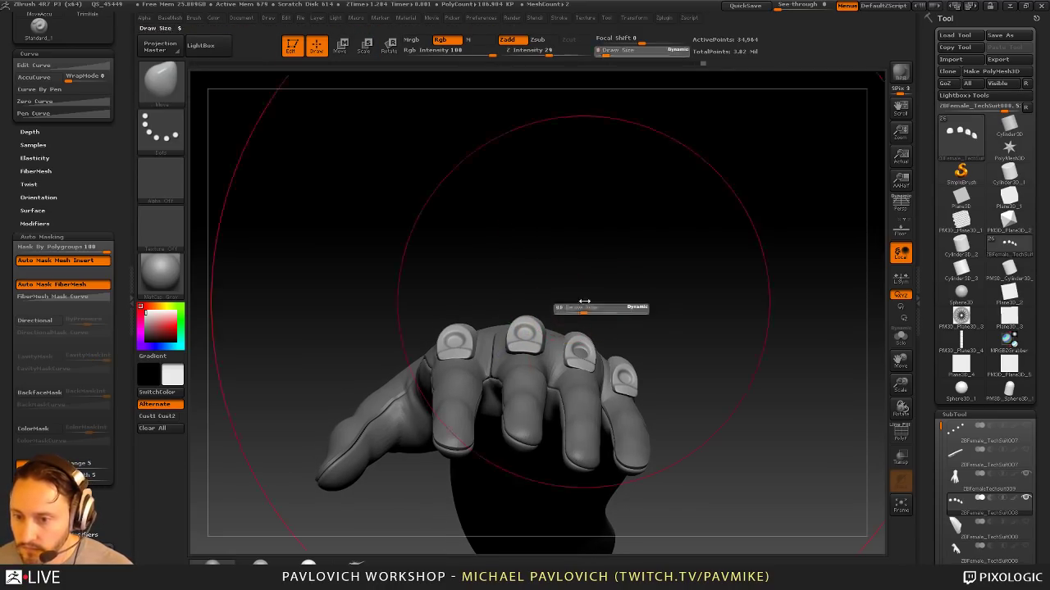
{"action": "mouse_move", "coordinate": [564, 304]}
{"action": "left_mouse_down"}
{"action": "mouse_move", "coordinate": [628, 320]}
{"action": "mouse_move", "coordinate": [621, 351]}
{"action": "left_mouse_up"}
{"action": "key", "text": "s"}
{"action": "left_click", "coordinate": [594, 339]}
{"action": "key", "text": "s"}
{"action": "left_click", "coordinate": [484, 334]}
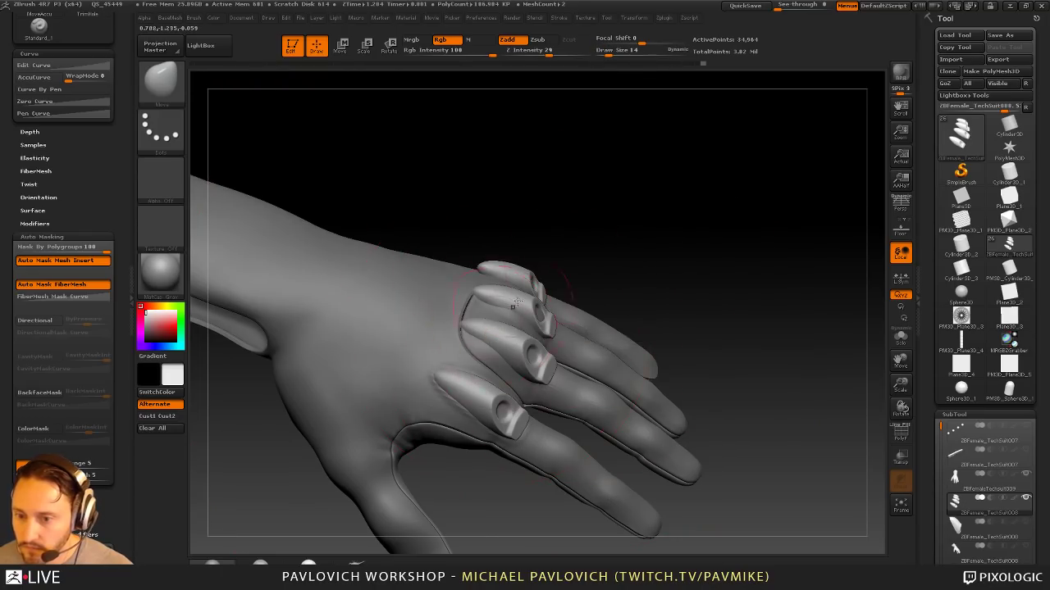
Step: Scale the middle, ring and little fingers' guards with Transpose to suit the width of their fingers
{"action": "mouse_move", "coordinate": [740, 250]}
{"action": "left_mouse_down"}
{"action": "mouse_move", "coordinate": [743, 324]}
{"action": "mouse_move", "coordinate": [744, 294]}
{"action": "left_mouse_up"}
{"action": "key", "text": "e"}
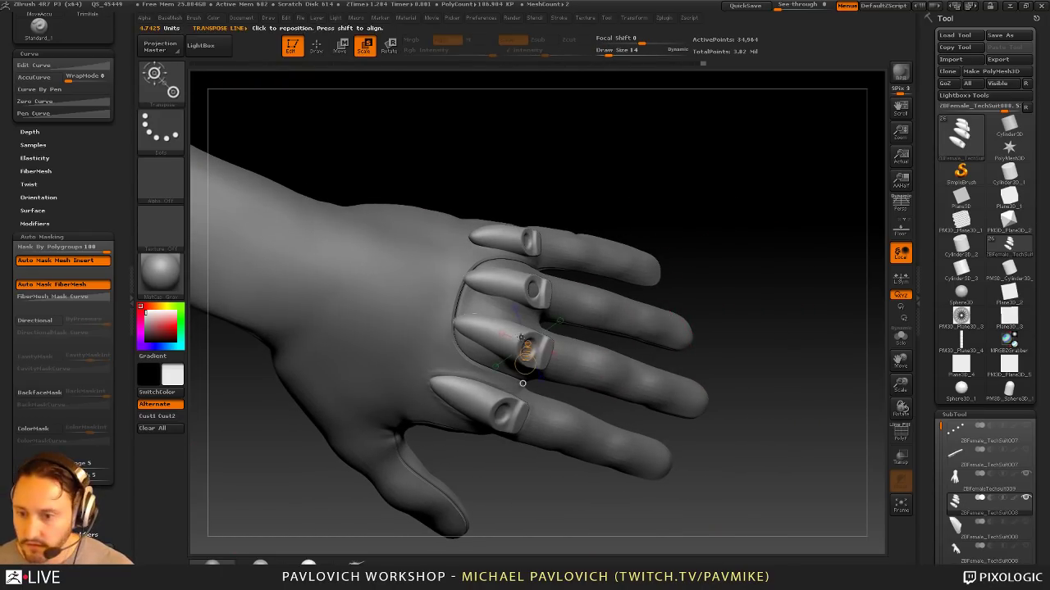
{"action": "left_click_drag", "start_coordinate": [503, 339], "coordinate": [770, 395]}
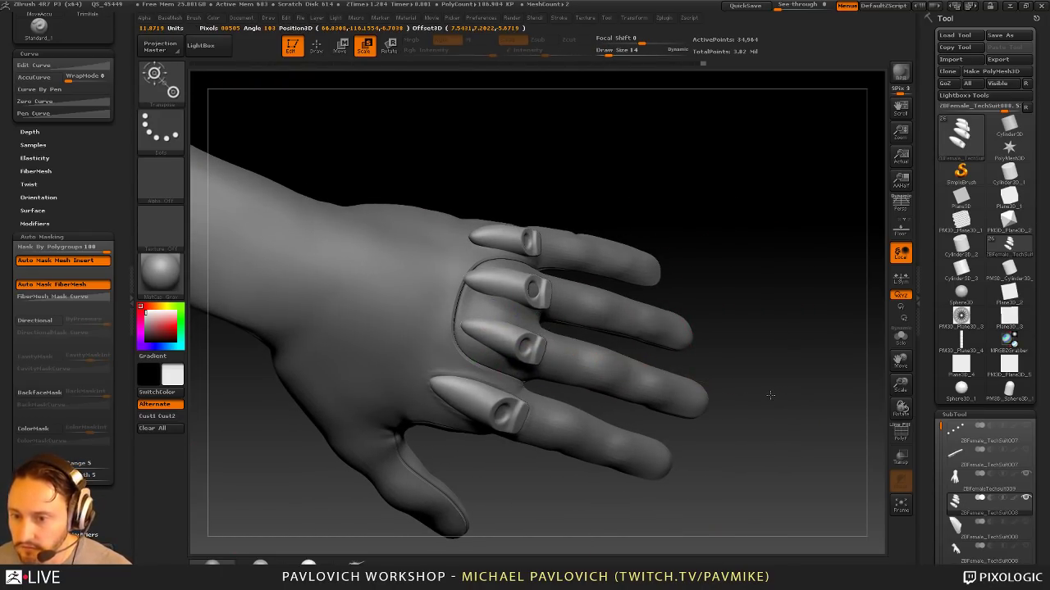
{"action": "left_click_drag", "start_coordinate": [744, 255], "coordinate": [744, 278]}
{"action": "mouse_move", "coordinate": [504, 280]}
{"action": "left_mouse_down"}
{"action": "mouse_move", "coordinate": [792, 312]}
{"action": "mouse_move", "coordinate": [796, 268]}
{"action": "left_mouse_up"}
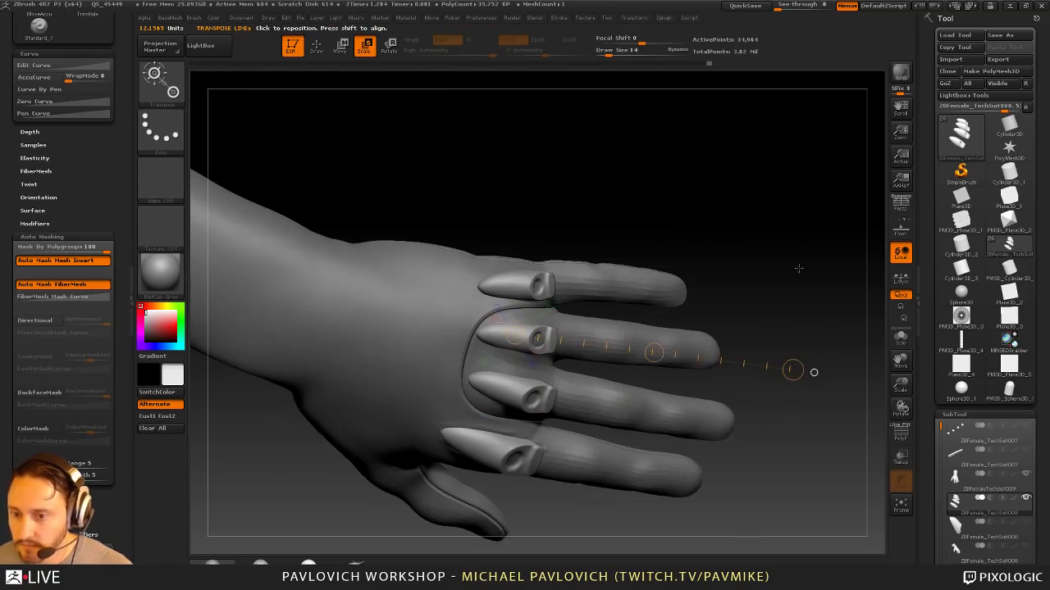
{"action": "key", "text": "w"}
{"action": "left_click_drag", "start_coordinate": [516, 285], "coordinate": [770, 283]}
{"action": "key", "text": "e"}
{"action": "mouse_move", "coordinate": [768, 243]}
{"action": "left_mouse_down"}
{"action": "mouse_move", "coordinate": [772, 283]}
{"action": "mouse_move", "coordinate": [785, 251]}
{"action": "mouse_move", "coordinate": [760, 290]}
{"action": "left_mouse_up"}
Step: Refine the fit of the guards from the thumb side with the Move brush, using draw size 20
{"action": "key", "text": "q"}
{"action": "mouse_move", "coordinate": [662, 299]}
{"action": "left_mouse_down"}
{"action": "mouse_move", "coordinate": [703, 211]}
{"action": "mouse_move", "coordinate": [757, 237]}
{"action": "mouse_move", "coordinate": [763, 266]}
{"action": "mouse_move", "coordinate": [742, 275]}
{"action": "left_mouse_up"}
{"action": "key", "text": "s"}
{"action": "left_click_drag", "start_coordinate": [526, 363], "coordinate": [506, 360]}
{"action": "left_click_drag", "start_coordinate": [644, 293], "coordinate": [637, 297]}
{"action": "key", "text": "s"}
{"action": "left_click_drag", "start_coordinate": [508, 335], "coordinate": [483, 331]}
{"action": "left_click_drag", "start_coordinate": [530, 301], "coordinate": [638, 302]}
{"action": "left_click_drag", "start_coordinate": [562, 349], "coordinate": [565, 356]}
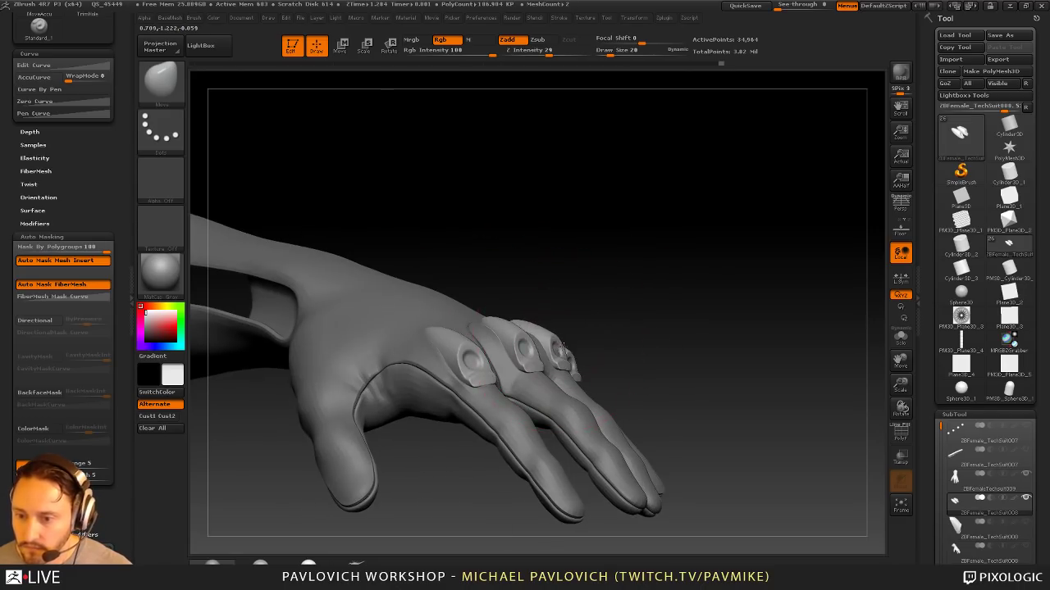
{"action": "left_click_drag", "start_coordinate": [621, 315], "coordinate": [529, 364]}
Step: Adjust the ring and little fingers' guards with a finer Move brush at draw sizes 10 and 9
{"action": "left_click_drag", "start_coordinate": [676, 322], "coordinate": [758, 305]}
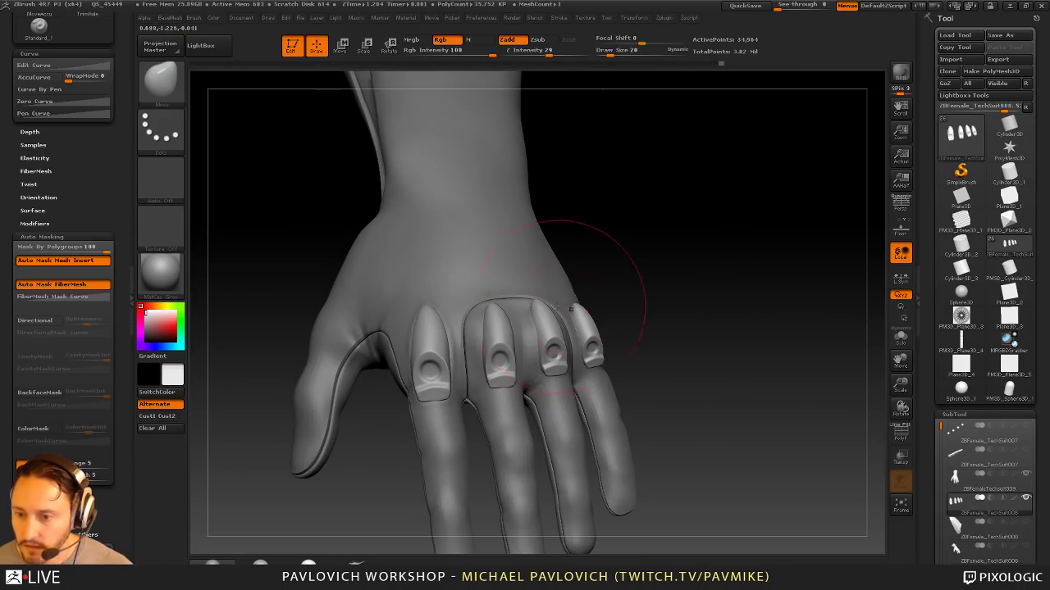
{"action": "key", "text": "s"}
{"action": "left_click_drag", "start_coordinate": [558, 302], "coordinate": [536, 300]}
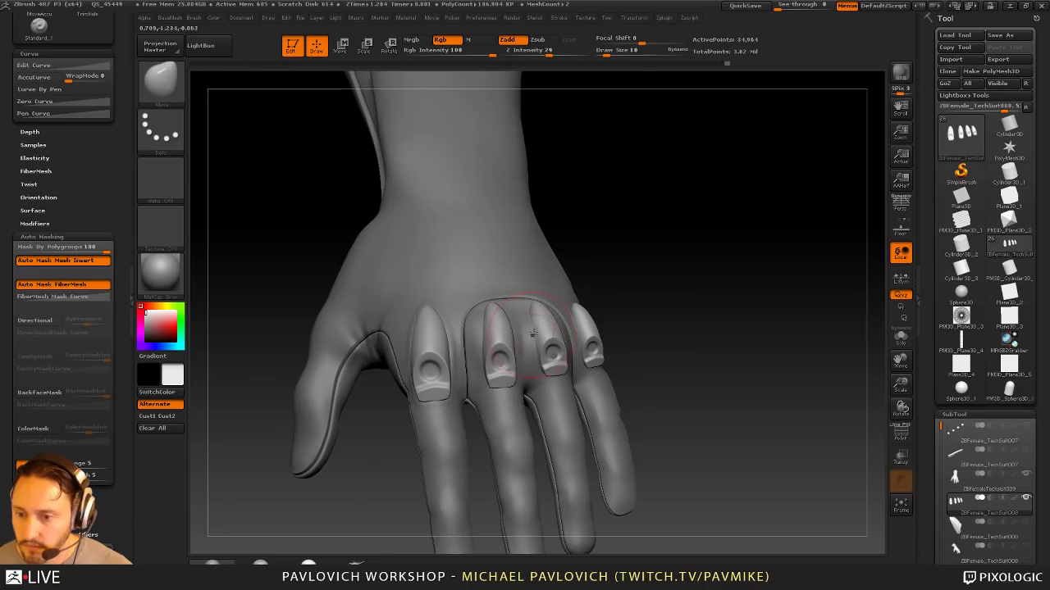
{"action": "mouse_move", "coordinate": [662, 297]}
{"action": "left_mouse_down"}
{"action": "mouse_move", "coordinate": [631, 306]}
{"action": "mouse_move", "coordinate": [661, 312]}
{"action": "mouse_move", "coordinate": [604, 323]}
{"action": "mouse_move", "coordinate": [623, 322]}
{"action": "left_mouse_up"}
{"action": "key", "text": "s"}
{"action": "mouse_move", "coordinate": [685, 324]}
{"action": "left_mouse_down"}
{"action": "mouse_move", "coordinate": [583, 335]}
{"action": "mouse_move", "coordinate": [608, 329]}
{"action": "mouse_move", "coordinate": [597, 329]}
{"action": "left_mouse_up"}
{"action": "key", "text": "s"}
{"action": "key", "text": "s"}
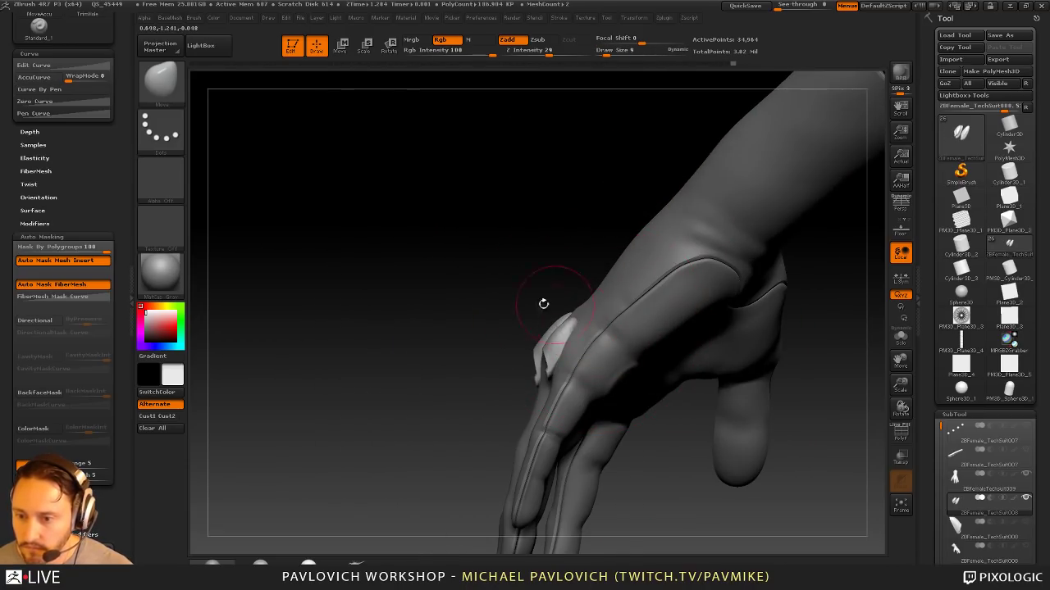
Step: Fit the little finger's guard against the side of its knuckle with the Move brush at draw size 8
{"action": "mouse_move", "coordinate": [543, 304]}
{"action": "left_mouse_down"}
{"action": "mouse_move", "coordinate": [710, 333]}
{"action": "mouse_move", "coordinate": [569, 340]}
{"action": "left_mouse_up"}
{"action": "key", "text": "s"}
{"action": "mouse_move", "coordinate": [570, 340]}
{"action": "left_mouse_down"}
{"action": "mouse_move", "coordinate": [583, 342]}
{"action": "mouse_move", "coordinate": [573, 339]}
{"action": "left_mouse_up"}
{"action": "mouse_move", "coordinate": [508, 303]}
{"action": "left_mouse_down"}
{"action": "mouse_move", "coordinate": [592, 282]}
{"action": "mouse_move", "coordinate": [579, 377]}
{"action": "mouse_move", "coordinate": [569, 377]}
{"action": "left_mouse_up"}
{"action": "key", "text": "s"}
{"action": "left_click_drag", "start_coordinate": [663, 370], "coordinate": [547, 376]}
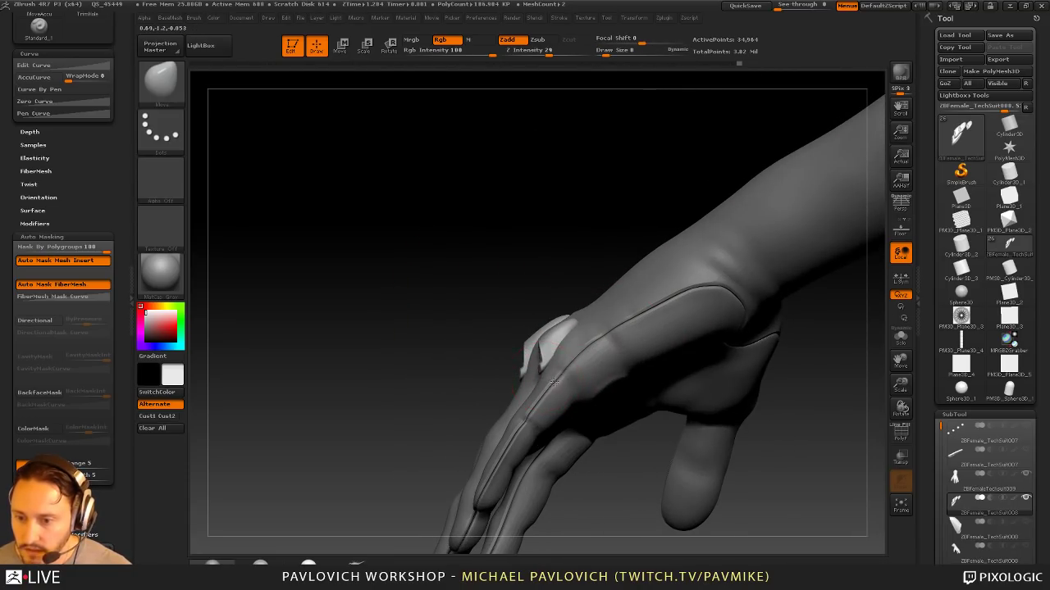
{"action": "left_click_drag", "start_coordinate": [457, 385], "coordinate": [608, 316]}
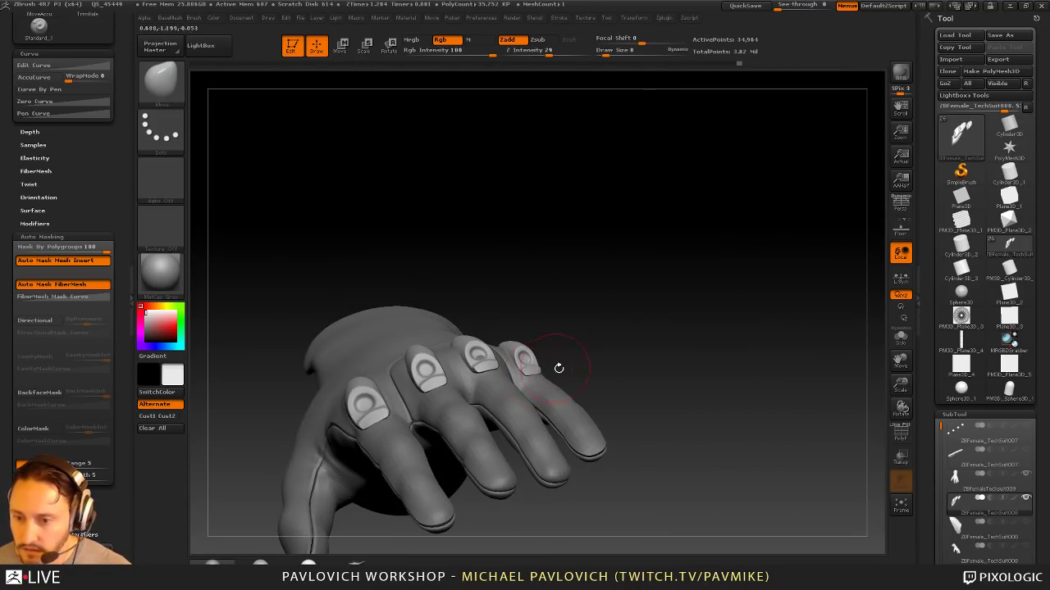
{"action": "left_click_drag", "start_coordinate": [558, 369], "coordinate": [627, 361]}
{"action": "left_click_drag", "start_coordinate": [506, 367], "coordinate": [515, 377]}
{"action": "mouse_move", "coordinate": [545, 325]}
{"action": "left_mouse_down"}
{"action": "mouse_move", "coordinate": [520, 352]}
{"action": "mouse_move", "coordinate": [708, 176]}
{"action": "mouse_move", "coordinate": [691, 331]}
{"action": "mouse_move", "coordinate": [569, 340]}
{"action": "mouse_move", "coordinate": [717, 274]}
{"action": "mouse_move", "coordinate": [697, 297]}
{"action": "mouse_move", "coordinate": [741, 320]}
{"action": "left_mouse_up"}
Step: Switch to the Standard brush
{"action": "key", "text": "s"}
{"action": "key", "text": "b"}
{"action": "key", "text": "s"}
{"action": "key", "text": "t"}
{"action": "key", "text": "s"}
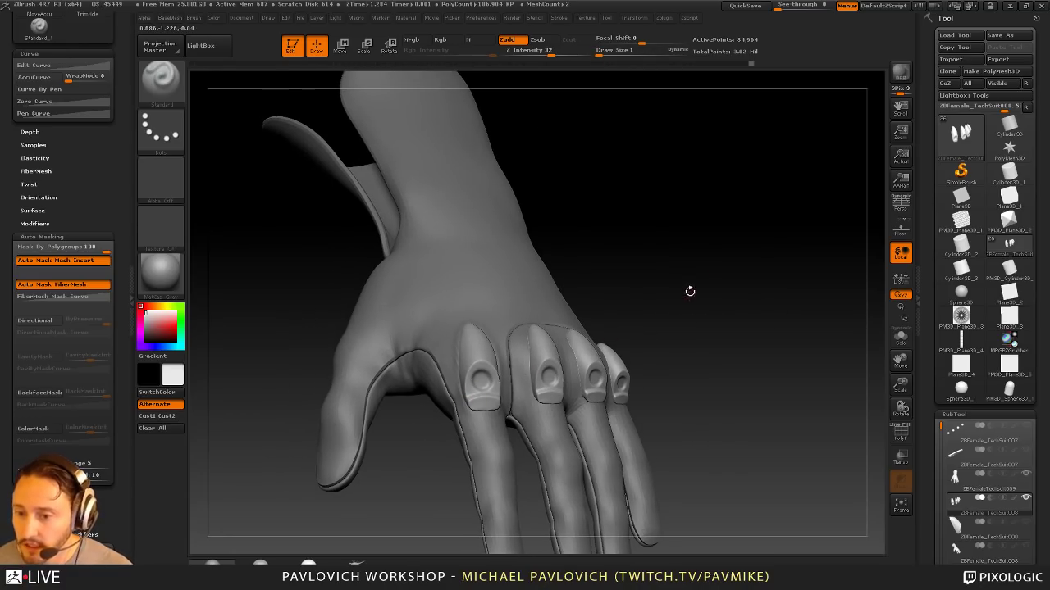
{"action": "left_click_drag", "start_coordinate": [690, 291], "coordinate": [696, 290]}
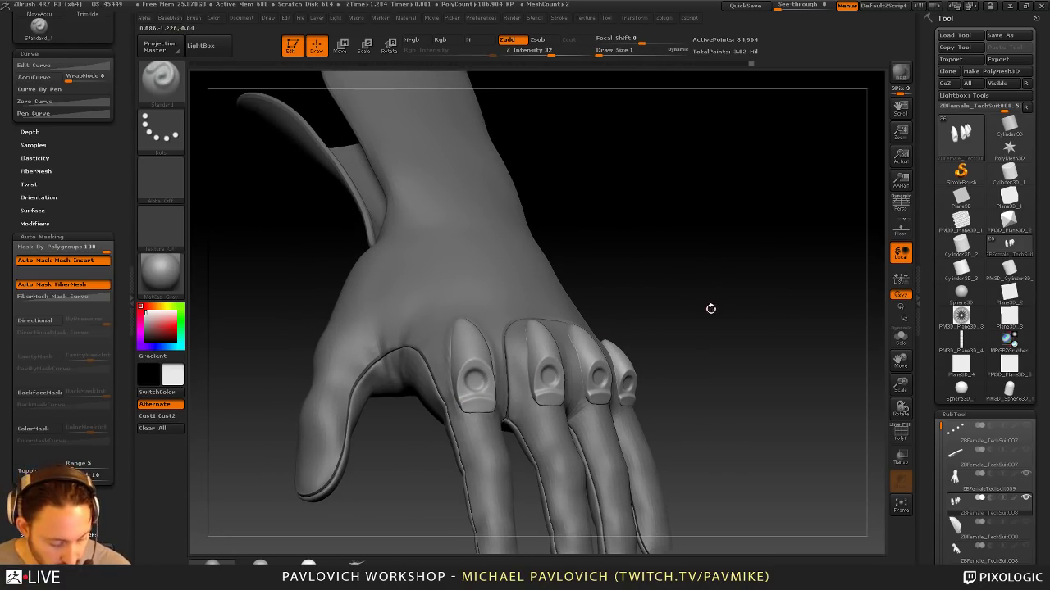
Step: Select the IMM ModelKit brush and choose its Cones_3 insert mesh
{"action": "key", "text": "b"}
{"action": "key", "text": "i"}
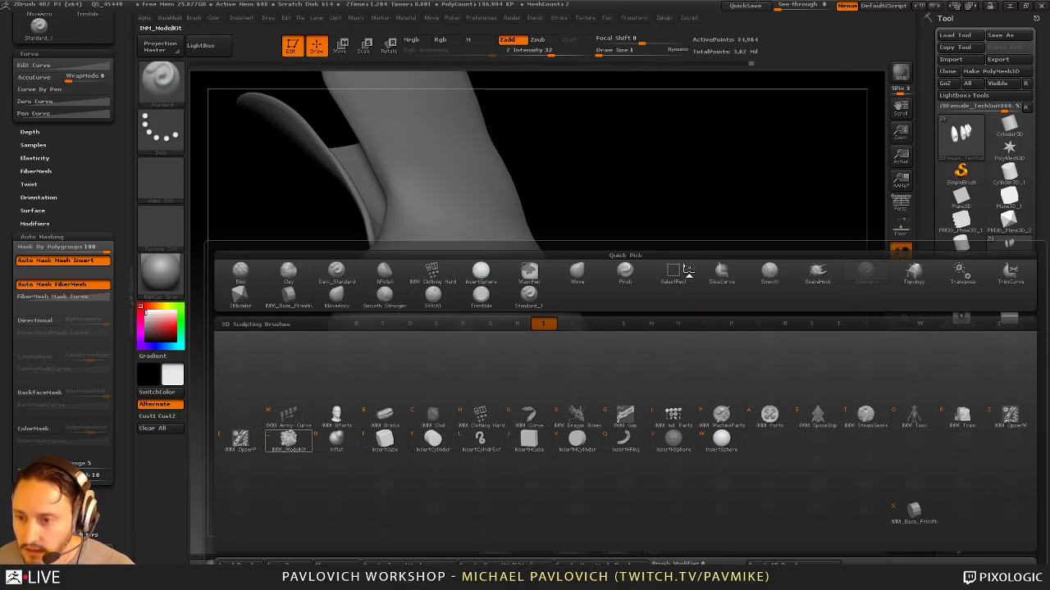
{"action": "left_click", "coordinate": [720, 410]}
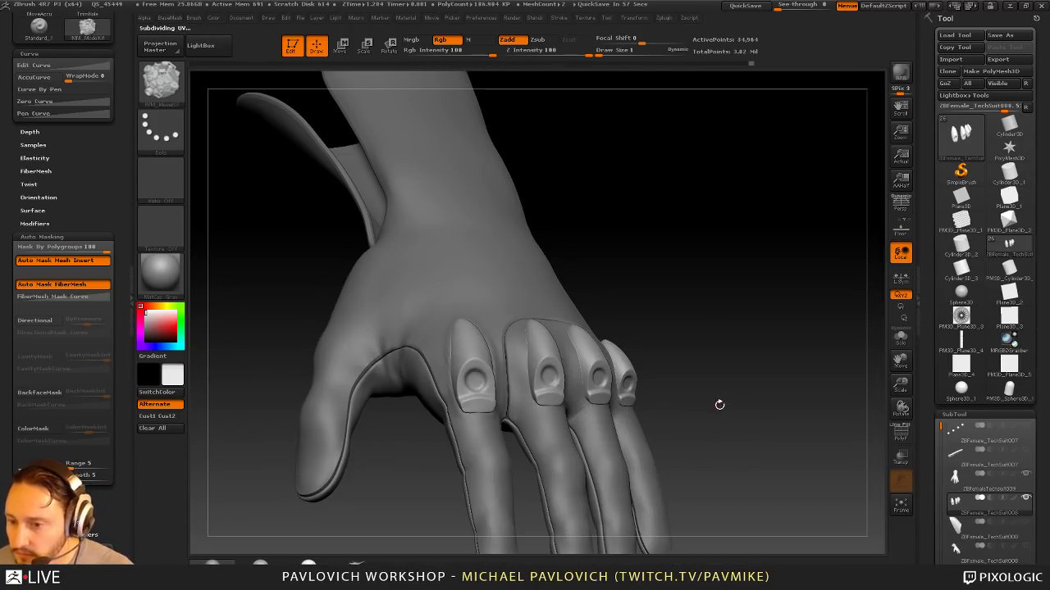
{"action": "key", "text": "m"}
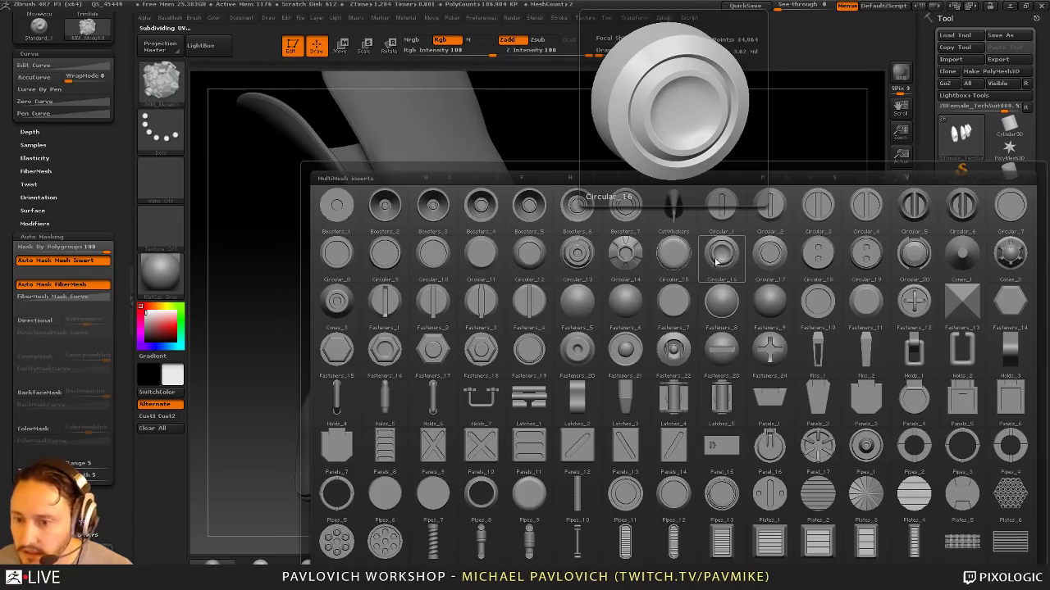
{"action": "left_click", "coordinate": [339, 301]}
Step: Try inserting the Cones_3 part in the round recess of the index finger's guard and undo it
{"action": "left_click_drag", "start_coordinate": [691, 258], "coordinate": [729, 240]}
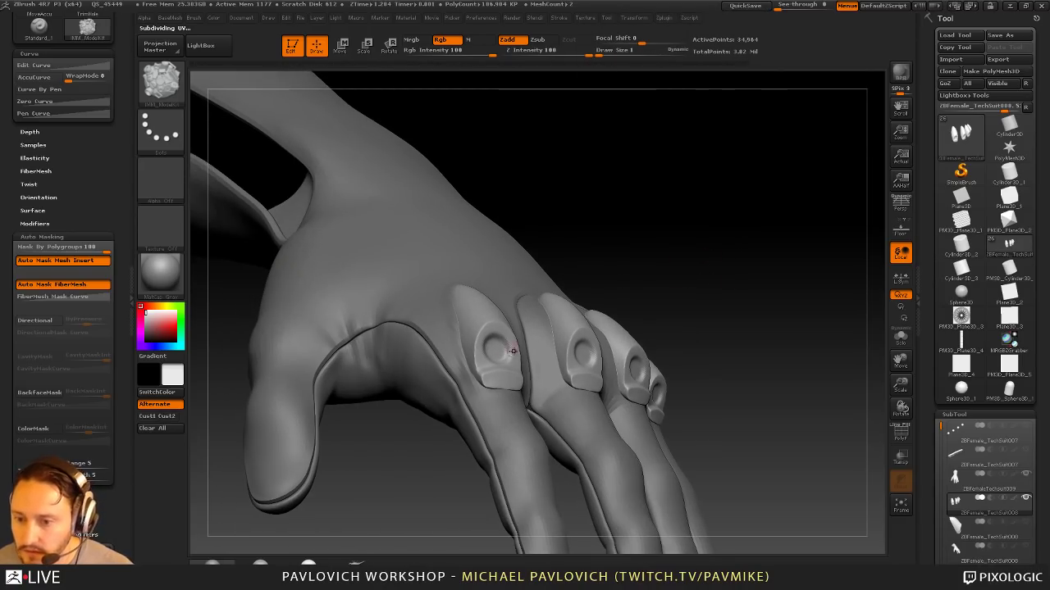
{"action": "left_click_drag", "start_coordinate": [506, 355], "coordinate": [509, 358]}
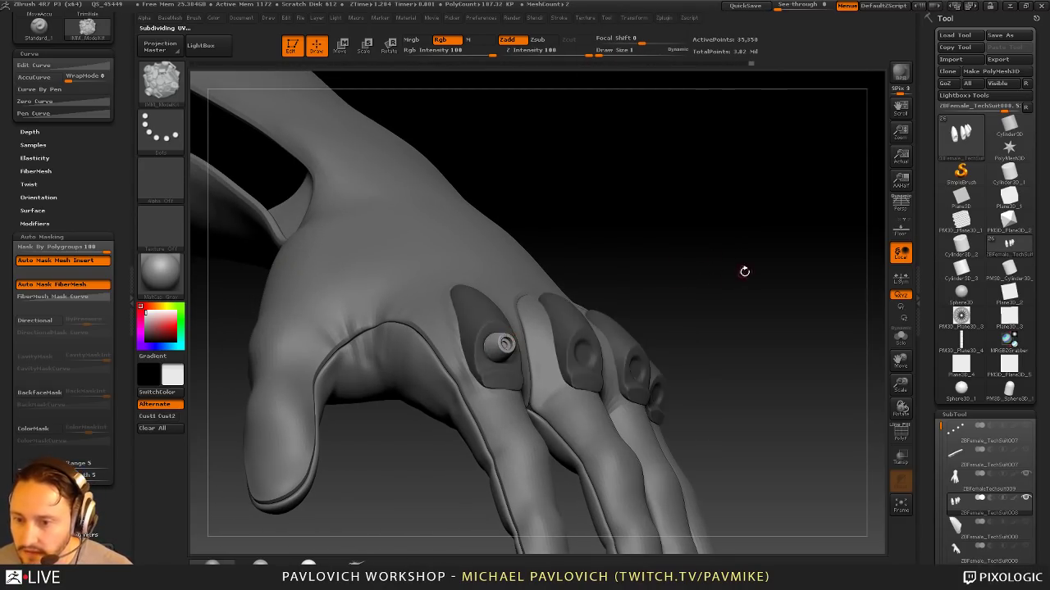
{"action": "left_click_drag", "start_coordinate": [745, 272], "coordinate": [776, 302]}
{"action": "key", "text": "ctrl+z"}
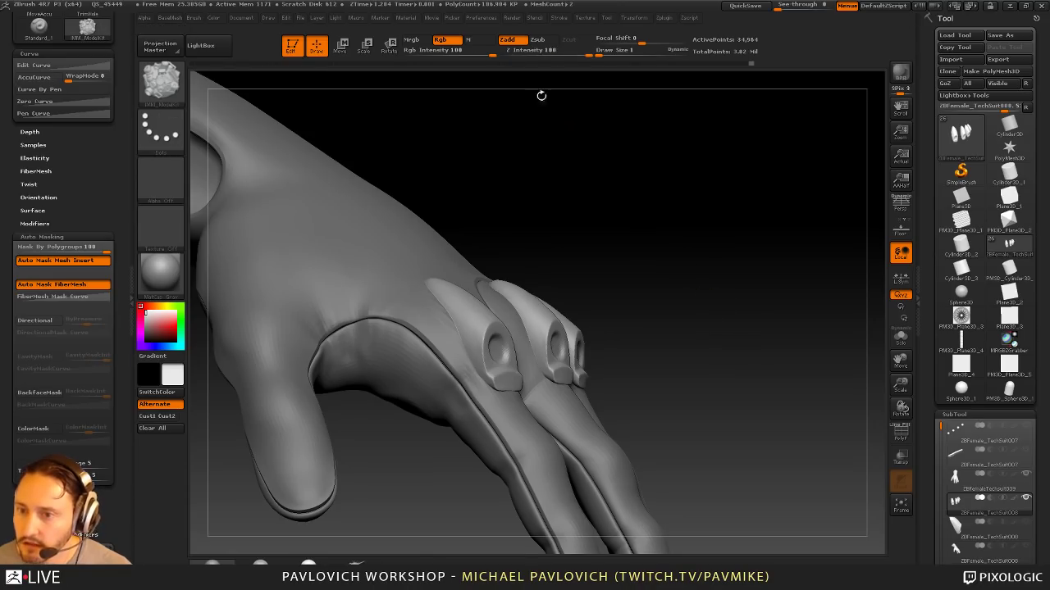
Step: Set the insert brush's Z Intensity to 17, test the insert in the index guard's recess and undo it
{"action": "left_click_drag", "start_coordinate": [578, 53], "coordinate": [538, 52]}
{"action": "left_click_drag", "start_coordinate": [652, 239], "coordinate": [625, 242]}
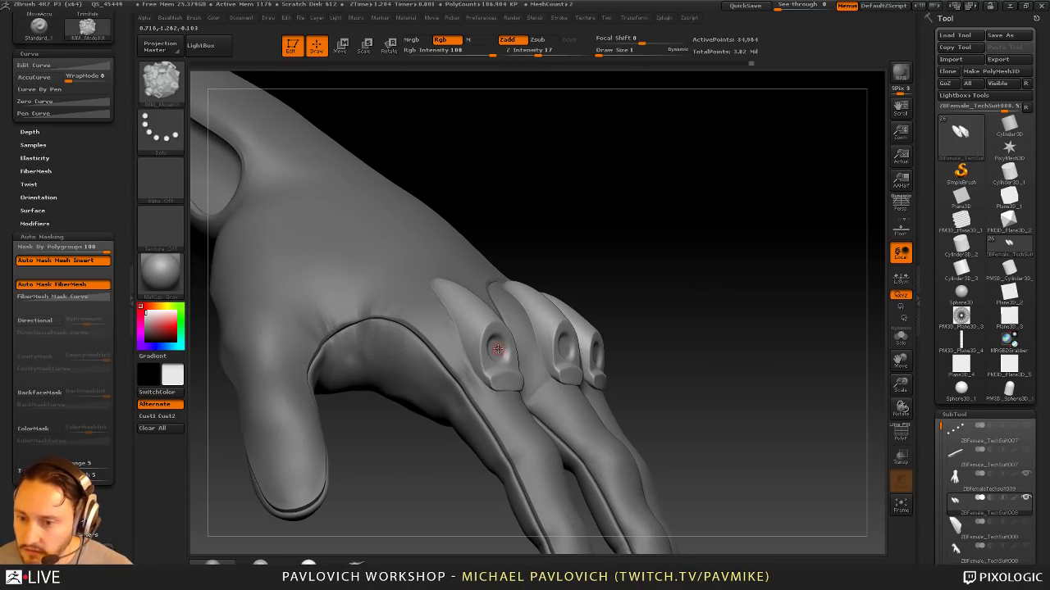
{"action": "left_click_drag", "start_coordinate": [508, 359], "coordinate": [510, 360]}
{"action": "key", "text": "ctrl+z"}
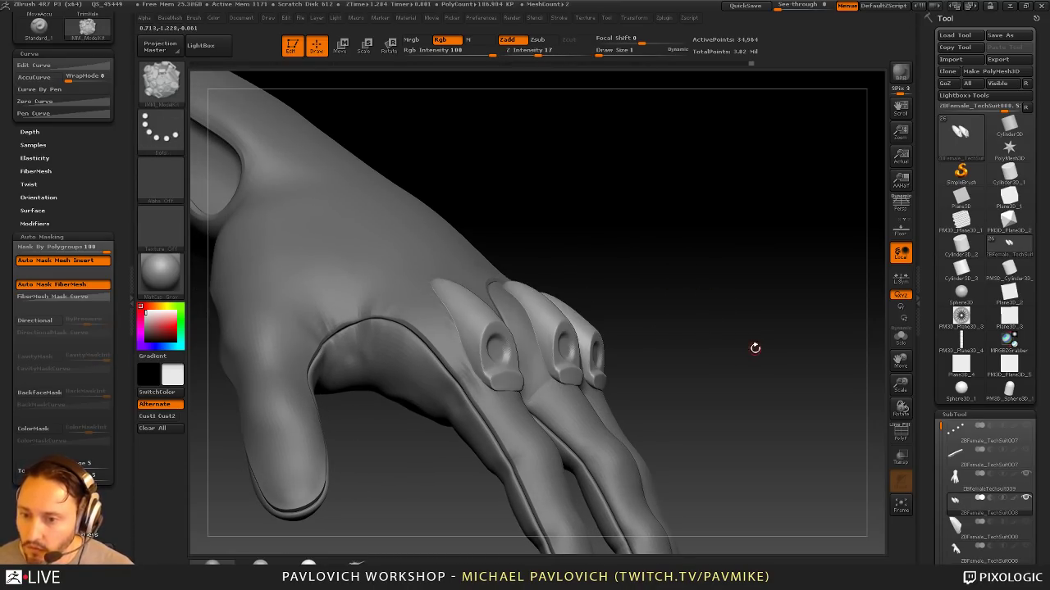
Step: Set the insert brush's Z Intensity to 100 and Mask By Polygroups to 0, test an insert in the index guard's recess and undo it
{"action": "left_click", "coordinate": [587, 53]}
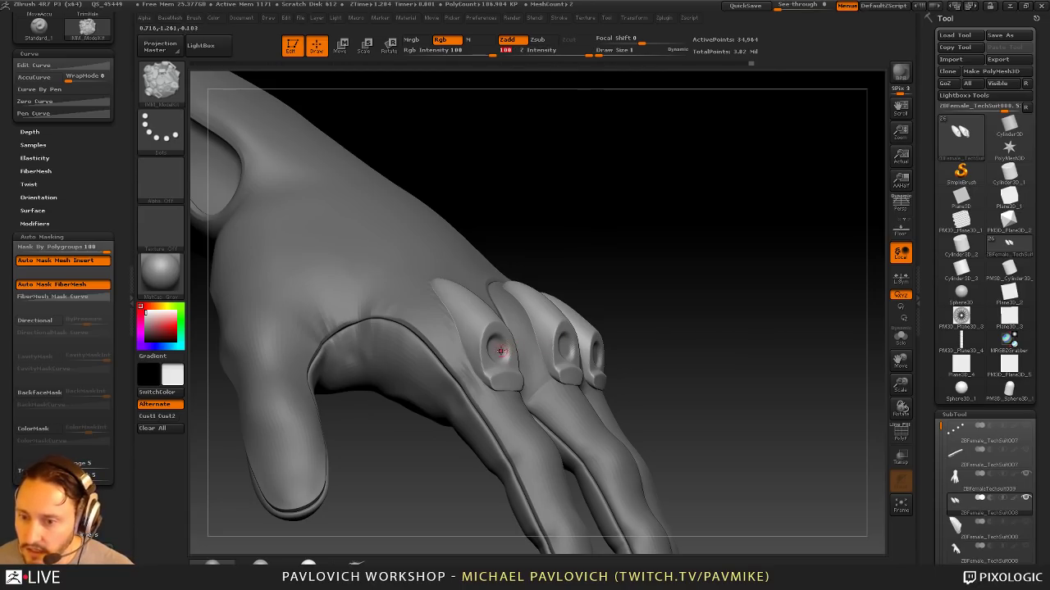
{"action": "left_click_drag", "start_coordinate": [500, 351], "coordinate": [514, 347]}
{"action": "key", "text": "w"}
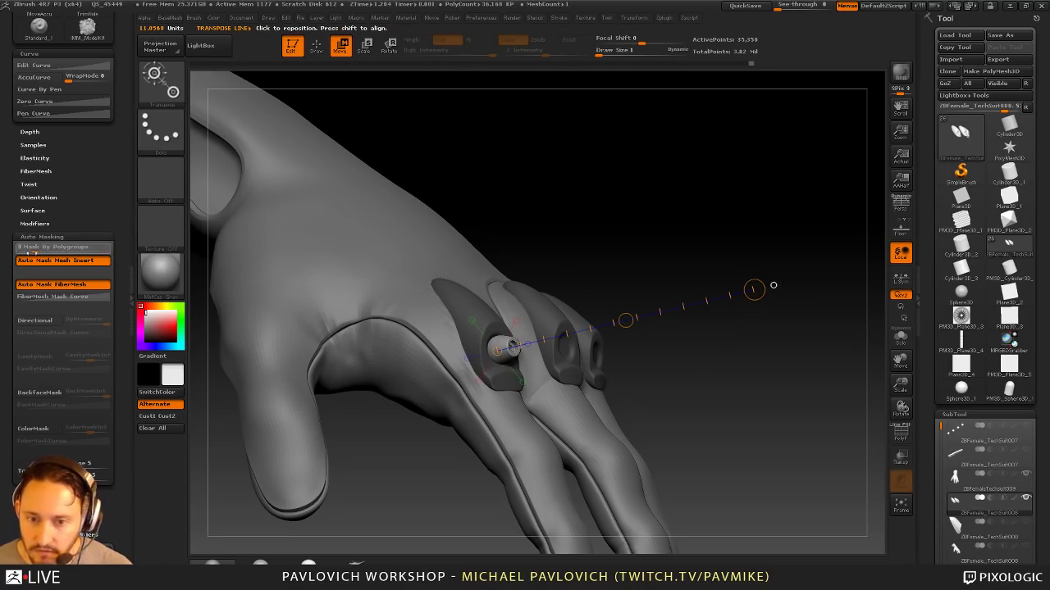
{"action": "left_click_drag", "start_coordinate": [31, 253], "coordinate": [18, 251]}
{"action": "left_click_drag", "start_coordinate": [750, 291], "coordinate": [742, 292]}
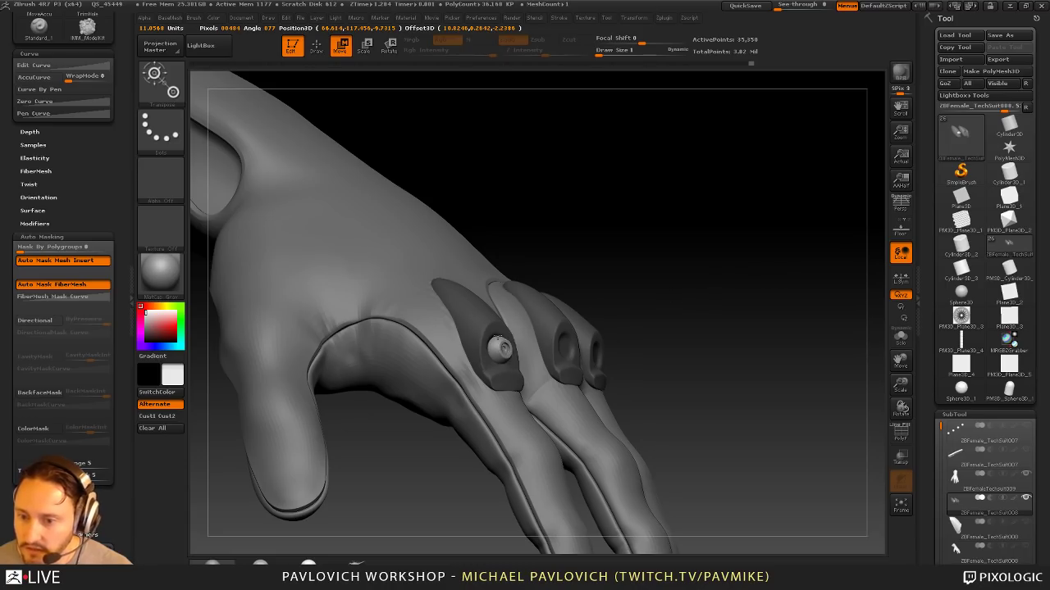
{"action": "mouse_move", "coordinate": [499, 349]}
{"action": "left_mouse_down"}
{"action": "mouse_move", "coordinate": [752, 289]}
{"action": "mouse_move", "coordinate": [789, 316]}
{"action": "mouse_move", "coordinate": [795, 310]}
{"action": "left_mouse_up"}
{"action": "key", "text": "q"}
{"action": "key", "text": "ctrl+z"}
Step: Set the insert brush's Strength Multiplier to about 2.86, test the insert in the index guard's recess and undo it
{"action": "mouse_move", "coordinate": [96, 208]}
{"action": "left_mouse_down"}
{"action": "mouse_move", "coordinate": [98, 153]}
{"action": "mouse_move", "coordinate": [77, 155]}
{"action": "left_mouse_up"}
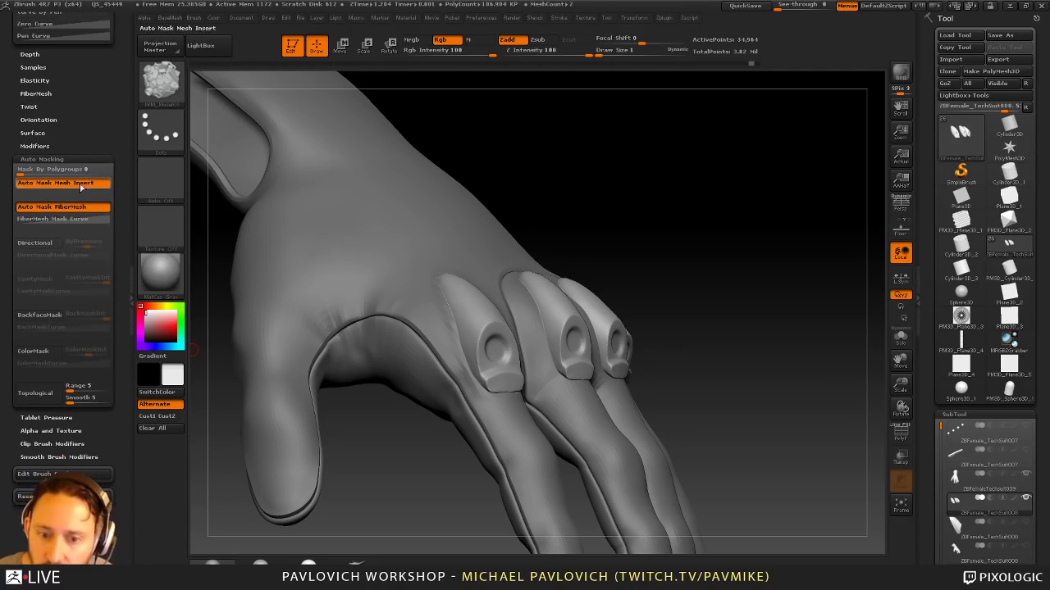
{"action": "key", "text": "shift"}
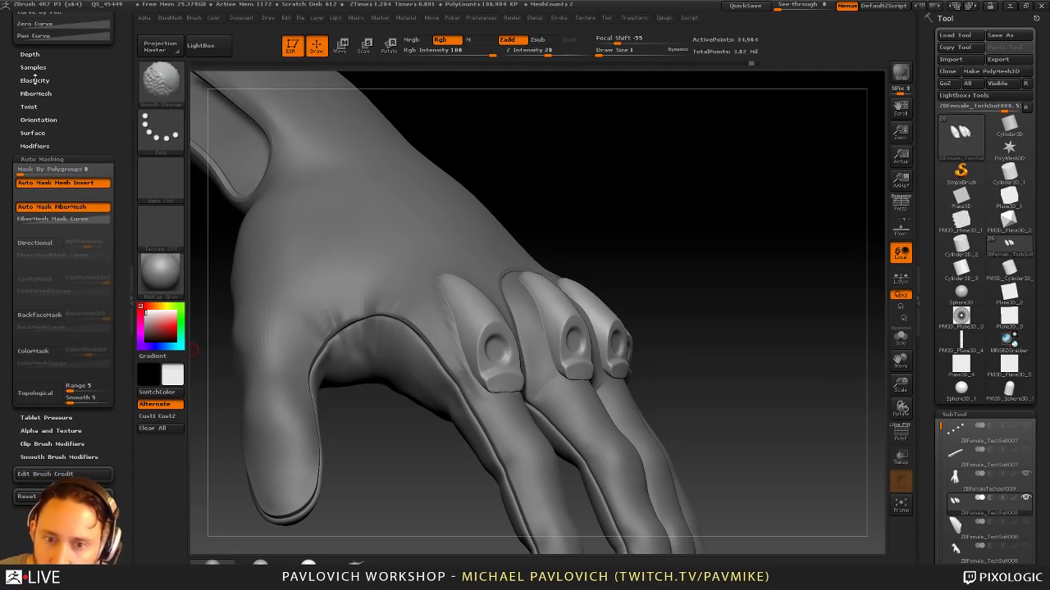
{"action": "left_click", "coordinate": [35, 145]}
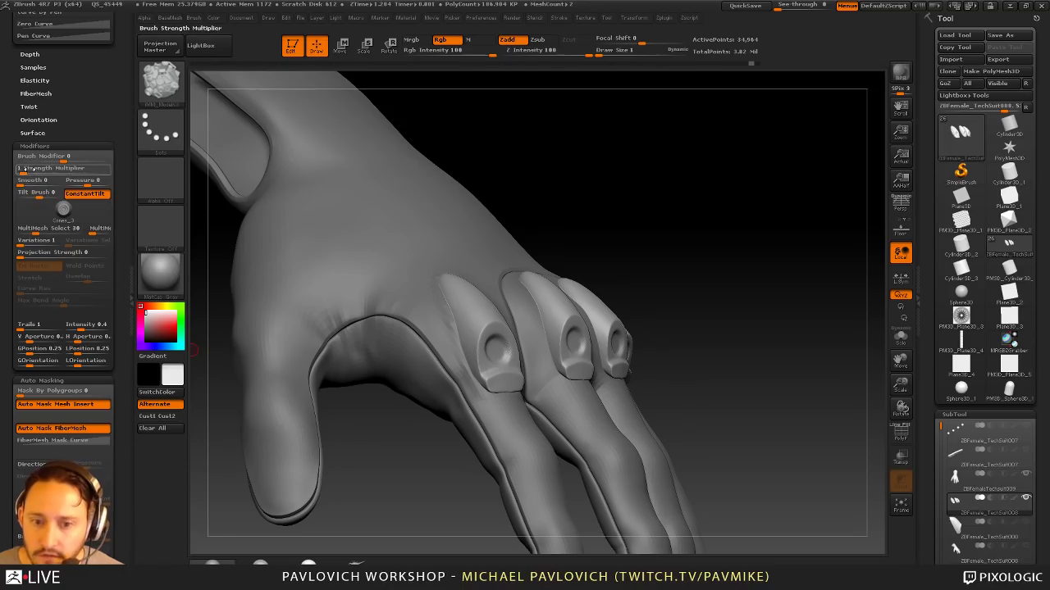
{"action": "left_click", "coordinate": [29, 173]}
{"action": "left_click_drag", "start_coordinate": [752, 269], "coordinate": [741, 239], "text": "alt"}
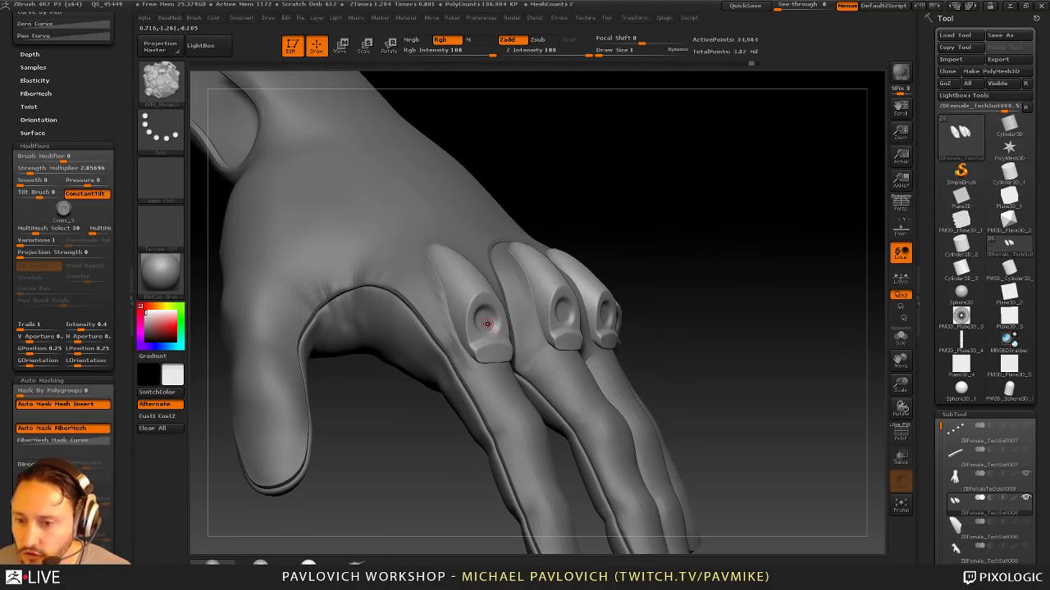
{"action": "left_click_drag", "start_coordinate": [491, 326], "coordinate": [497, 334]}
{"action": "mouse_move", "coordinate": [832, 304]}
{"action": "left_mouse_down"}
{"action": "mouse_move", "coordinate": [656, 300]}
{"action": "mouse_move", "coordinate": [834, 288]}
{"action": "left_mouse_up"}
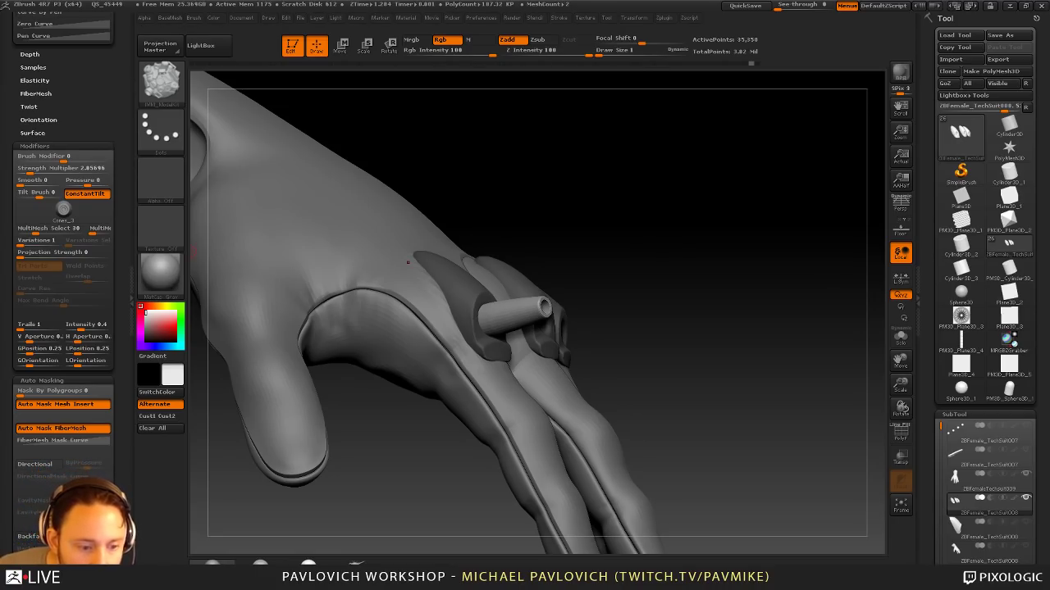
{"action": "key", "text": "super"}
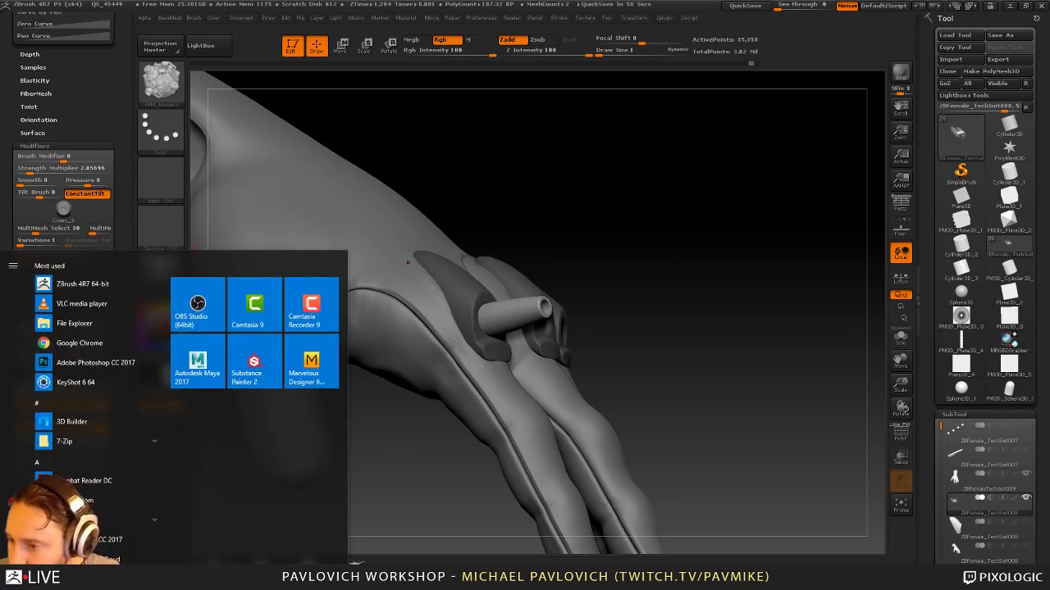
{"action": "left_click", "coordinate": [738, 309]}
{"action": "left_click_drag", "start_coordinate": [751, 235], "coordinate": [750, 257]}
{"action": "key", "text": "ctrl+z"}
Step: Make the glove the active subtool and build up its surface around the index guard at Draw Size 2 with ghost transparency on
{"action": "left_click_drag", "start_coordinate": [784, 326], "coordinate": [697, 323], "text": "alt"}
{"action": "left_click", "coordinate": [517, 381], "text": "alt"}
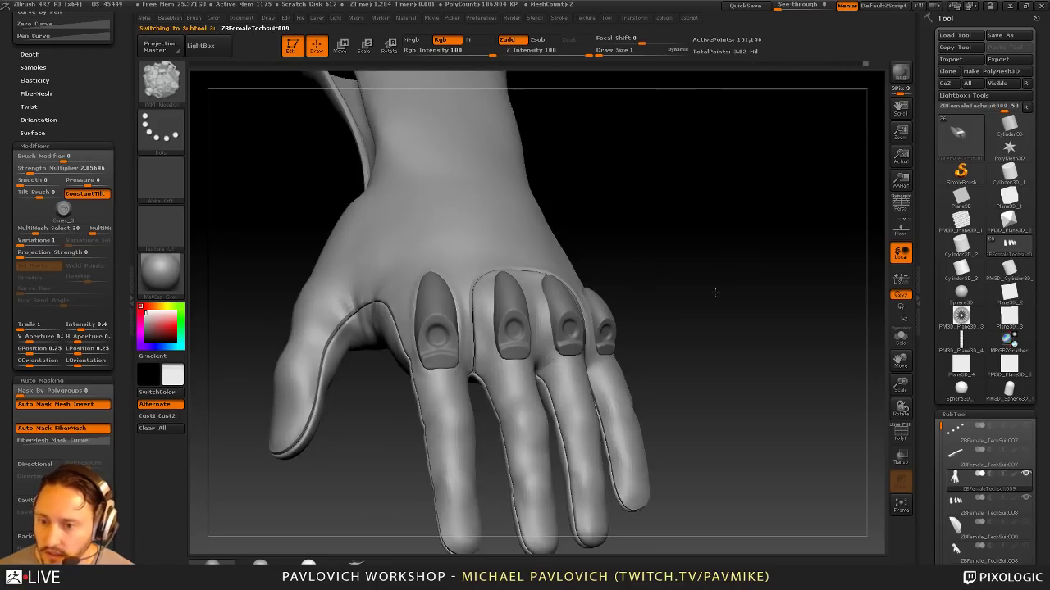
{"action": "mouse_move", "coordinate": [726, 275]}
{"action": "left_mouse_down", "text": "alt"}
{"action": "mouse_move", "coordinate": [707, 311]}
{"action": "mouse_move", "coordinate": [534, 319]}
{"action": "left_mouse_up", "text": "alt"}
{"action": "key", "text": "s"}
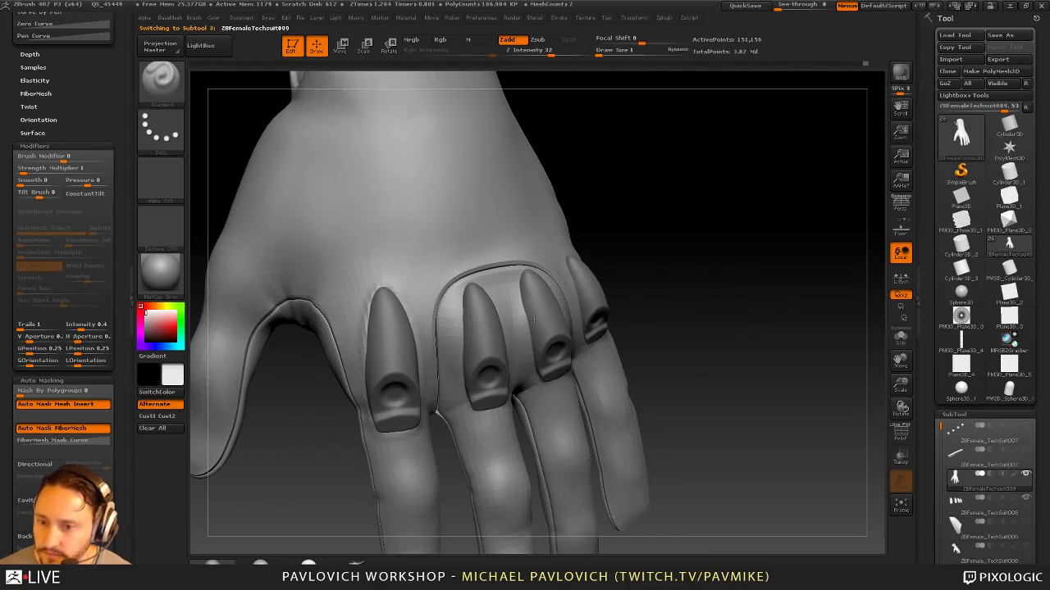
{"action": "key", "text": "s"}
{"action": "left_click_drag", "start_coordinate": [472, 310], "coordinate": [470, 310]}
{"action": "left_click", "coordinate": [899, 458]}
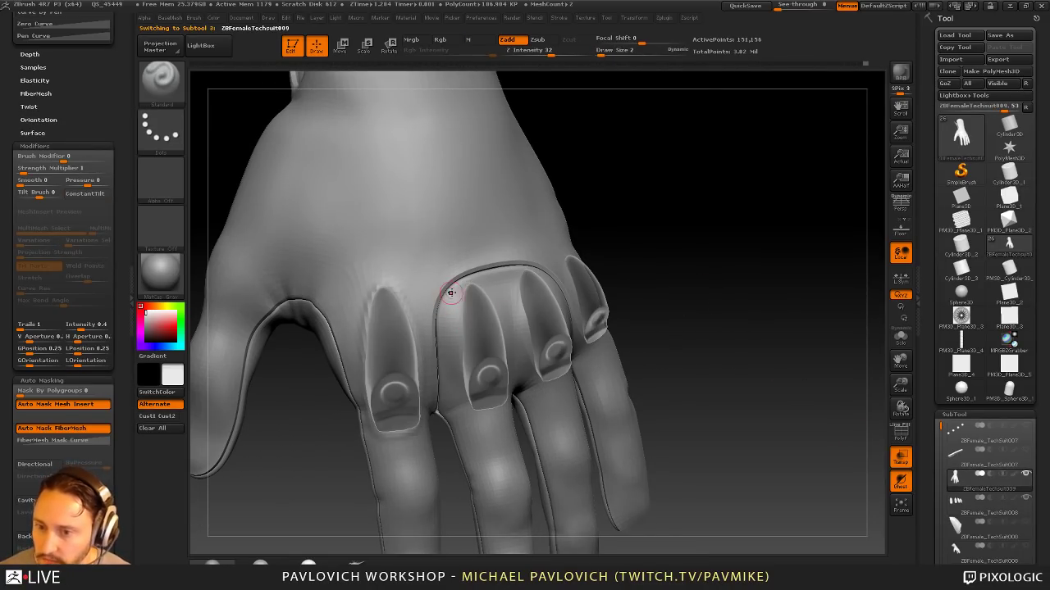
{"action": "left_click_drag", "start_coordinate": [642, 229], "coordinate": [600, 283]}
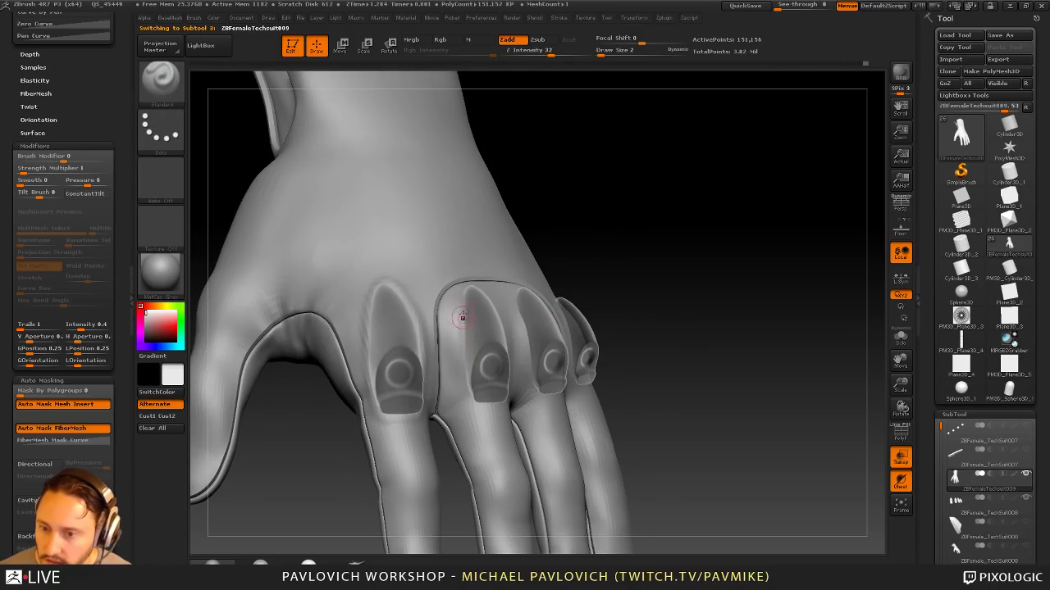
{"action": "left_click_drag", "start_coordinate": [623, 343], "coordinate": [482, 396]}
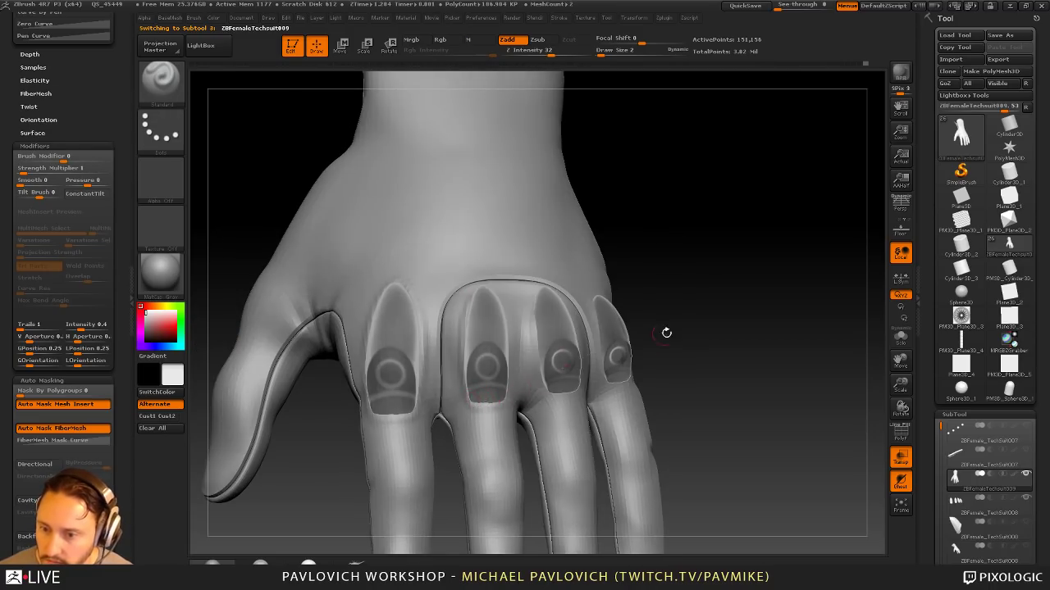
Step: Build up the glove surface around the middle and ring finger guards, turning transparency off to refine the area between them
{"action": "left_click_drag", "start_coordinate": [666, 332], "coordinate": [485, 294]}
{"action": "right_click_drag", "start_coordinate": [514, 388], "coordinate": [493, 351]}
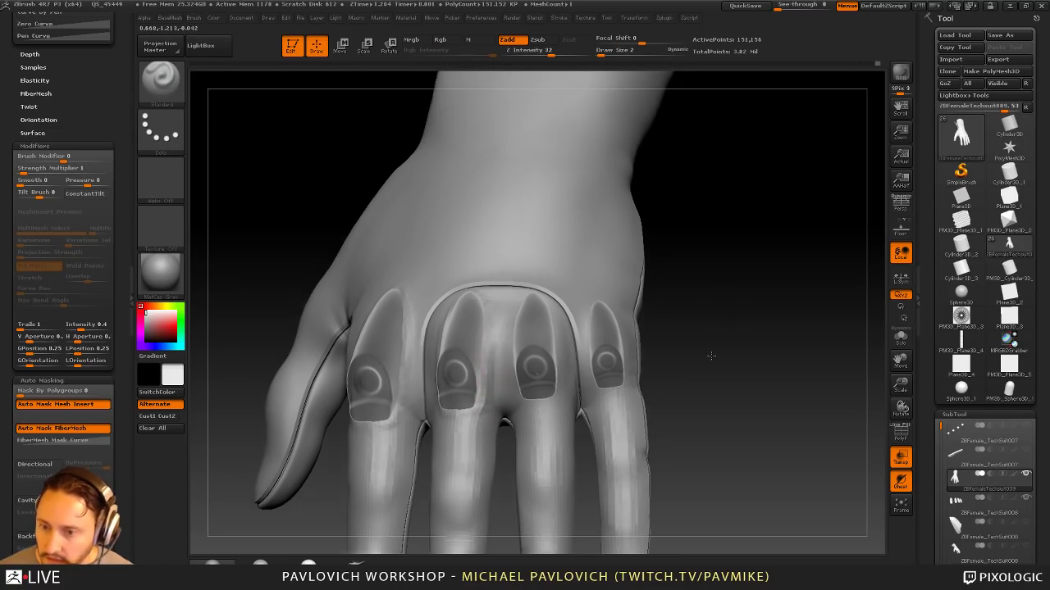
{"action": "left_click_drag", "start_coordinate": [710, 356], "coordinate": [507, 329]}
{"action": "left_click_drag", "start_coordinate": [623, 349], "coordinate": [536, 311]}
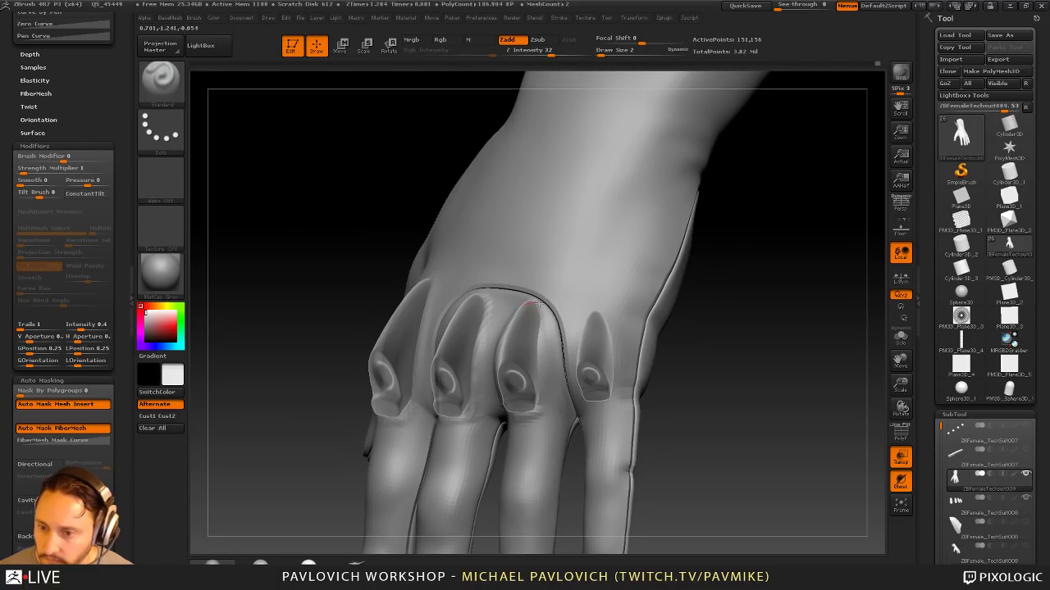
{"action": "left_click_drag", "start_coordinate": [690, 326], "coordinate": [799, 385]}
{"action": "left_click", "coordinate": [901, 456]}
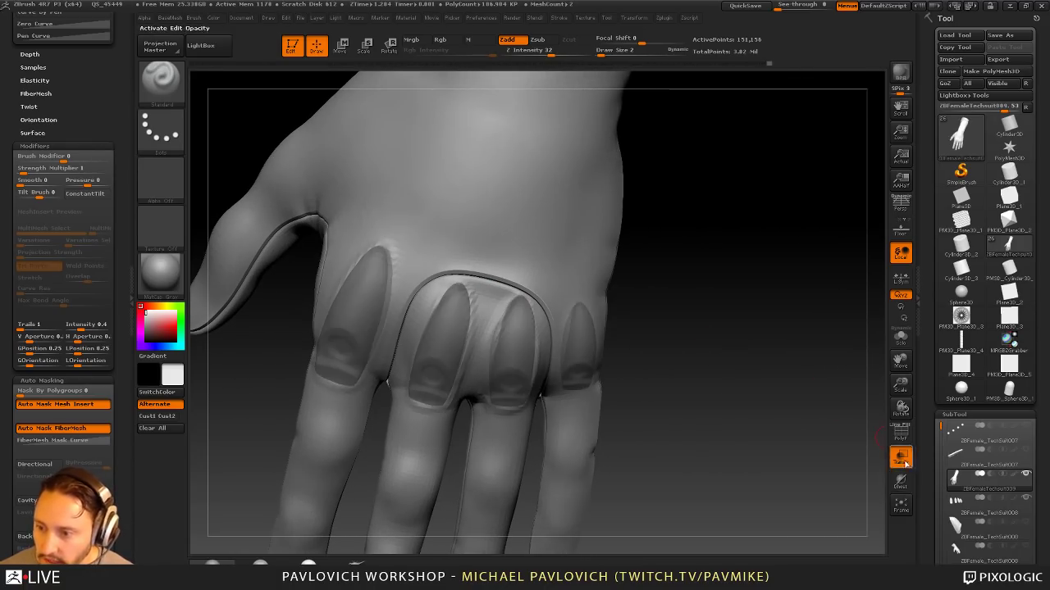
{"action": "left_click_drag", "start_coordinate": [510, 298], "coordinate": [496, 343]}
{"action": "left_click_drag", "start_coordinate": [641, 318], "coordinate": [677, 316]}
Step: Try building up the glove beside the pinky guard with the Standard brush and transparency off
{"action": "left_click_drag", "start_coordinate": [596, 300], "coordinate": [607, 326]}
{"action": "left_click_drag", "start_coordinate": [656, 322], "coordinate": [697, 319]}
{"action": "key", "text": "ctrl+z"}
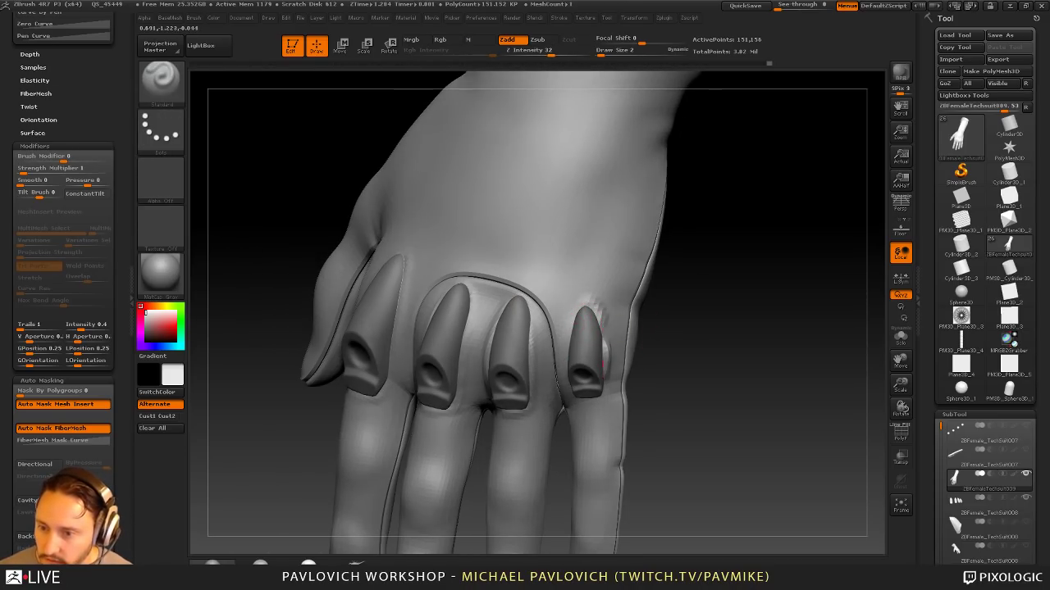
{"action": "left_click_drag", "start_coordinate": [648, 344], "coordinate": [693, 348]}
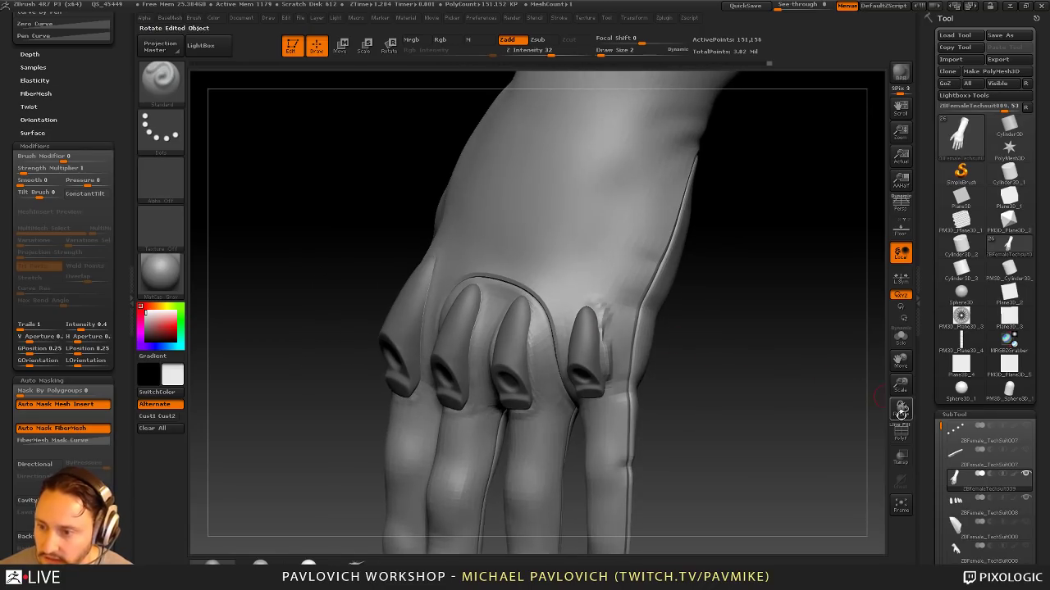
{"action": "left_click", "coordinate": [900, 432]}
{"action": "left_click", "coordinate": [910, 443]}
{"action": "left_click_drag", "start_coordinate": [771, 431], "coordinate": [817, 429]}
Step: Try the Clay brush on the glove surface around the pinky guard
{"action": "key", "text": "b"}
{"action": "key", "text": "c"}
{"action": "key", "text": "l"}
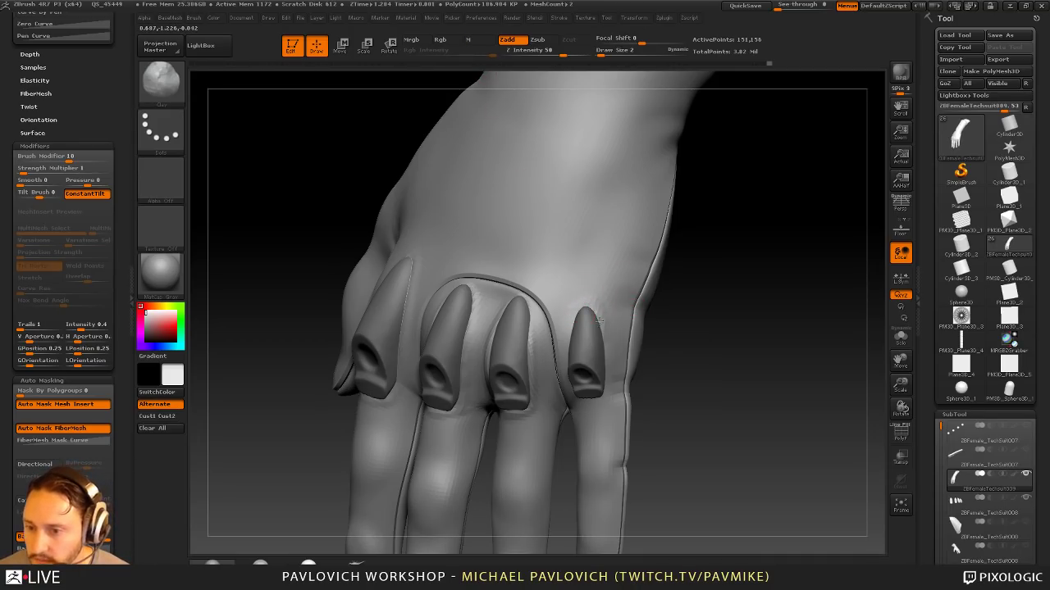
{"action": "left_click_drag", "start_coordinate": [697, 330], "coordinate": [563, 349]}
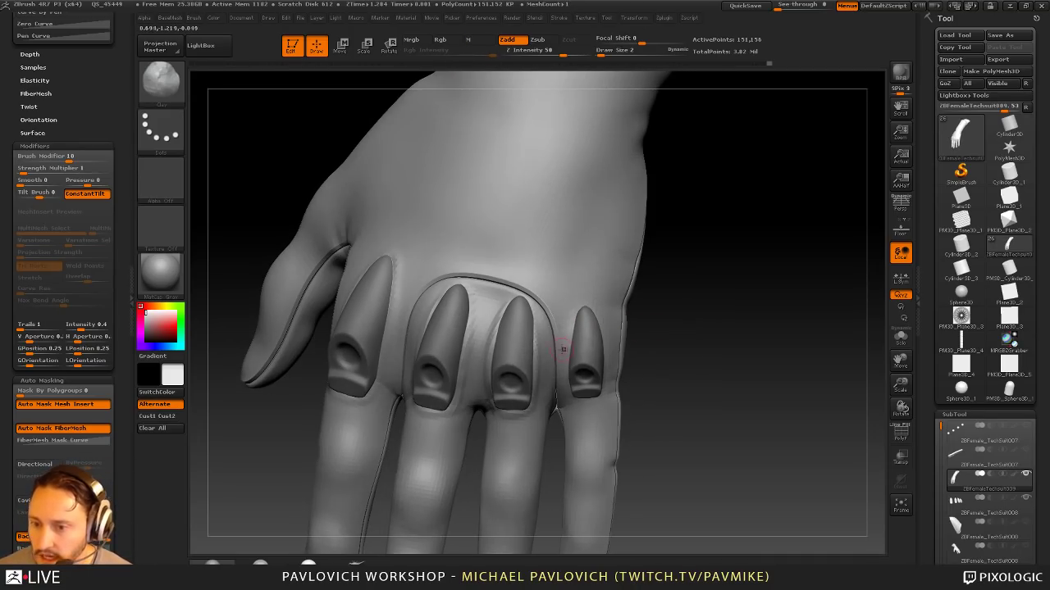
{"action": "mouse_move", "coordinate": [665, 305]}
{"action": "left_mouse_down"}
{"action": "mouse_move", "coordinate": [741, 325]}
{"action": "mouse_move", "coordinate": [690, 306]}
{"action": "left_mouse_up"}
Step: Turn ghost transparency back on and build up the glove around the pinky guard with the Standard brush
{"action": "left_click", "coordinate": [897, 462]}
{"action": "left_click", "coordinate": [905, 485]}
{"action": "key", "text": "b"}
{"action": "key", "text": "s"}
{"action": "key", "text": "t"}
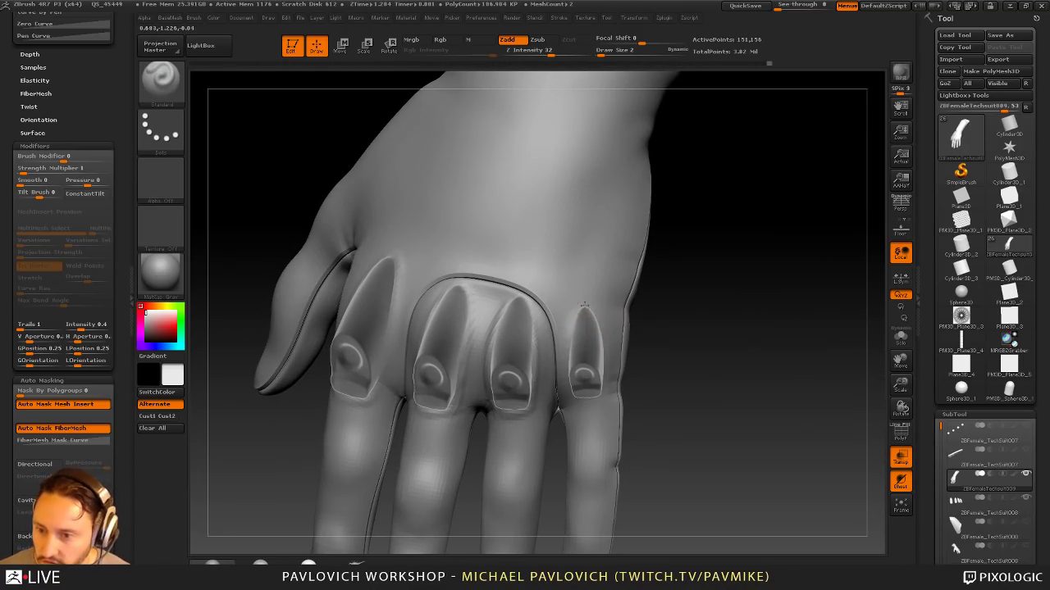
{"action": "left_click_drag", "start_coordinate": [579, 307], "coordinate": [620, 322]}
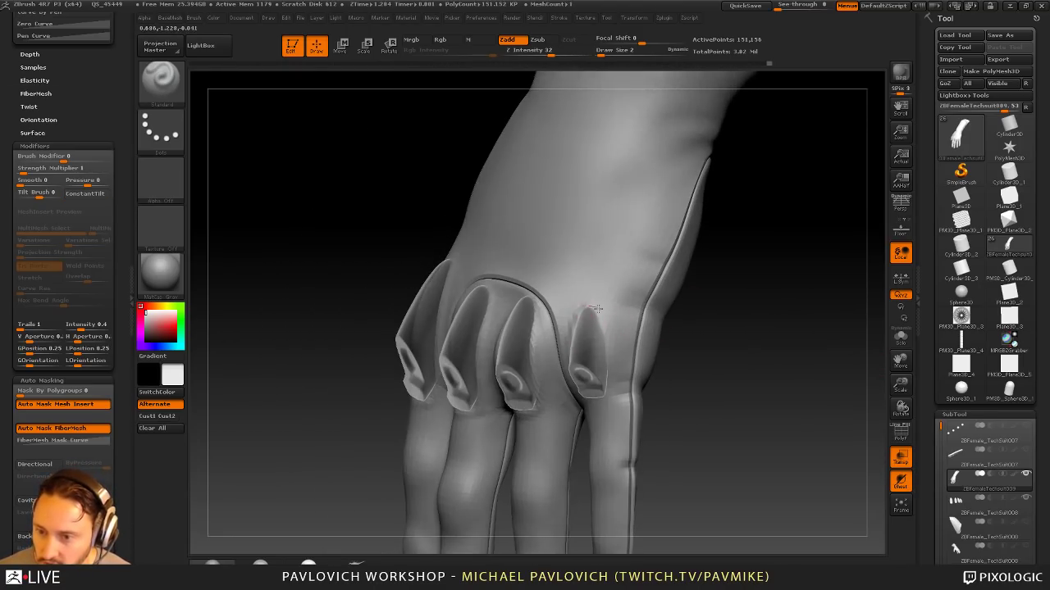
{"action": "left_click_drag", "start_coordinate": [671, 368], "coordinate": [580, 348]}
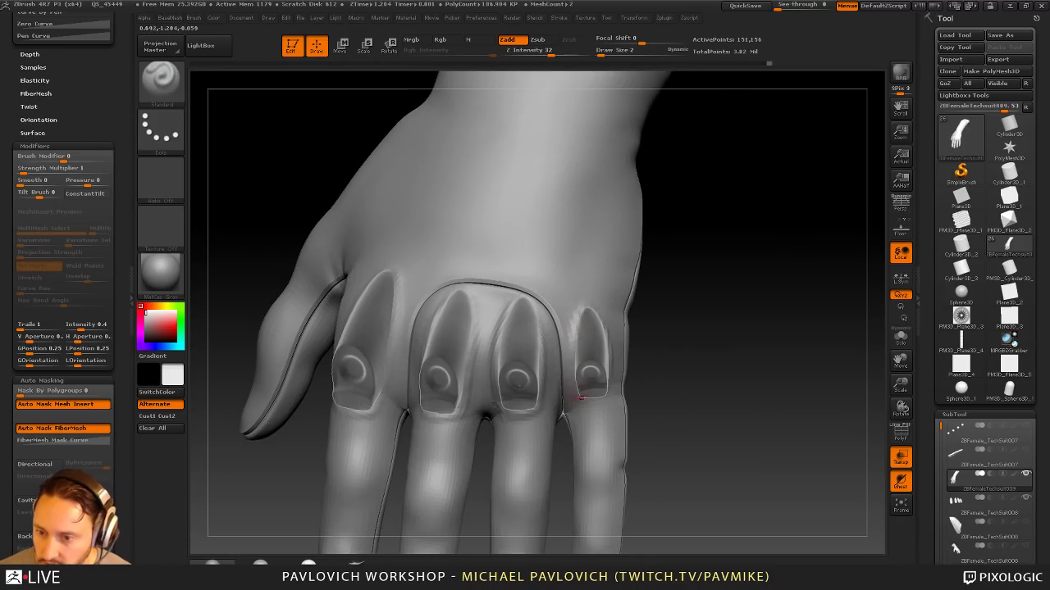
{"action": "left_click_drag", "start_coordinate": [614, 380], "coordinate": [580, 377]}
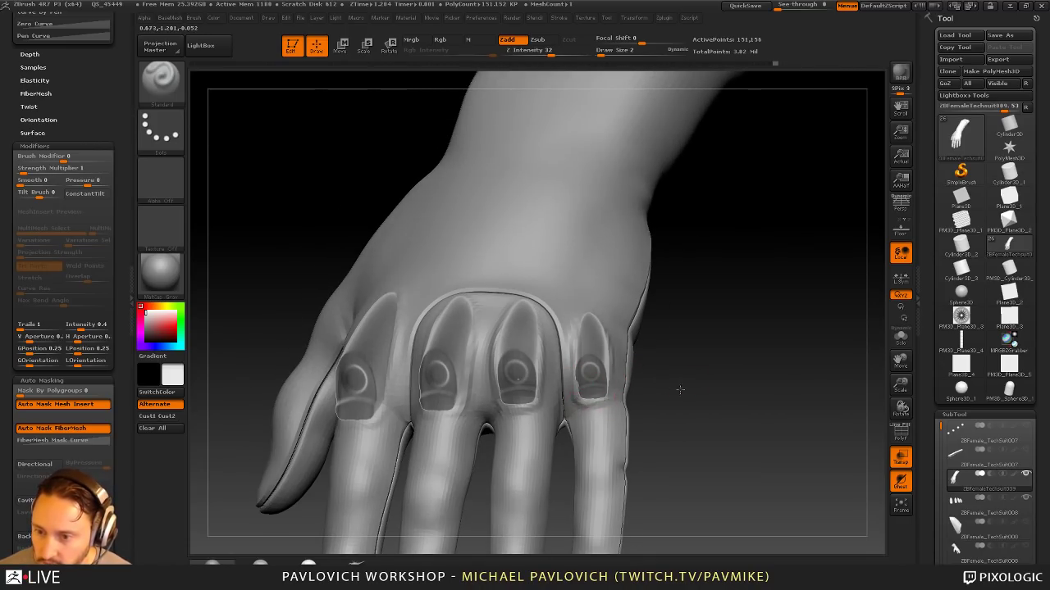
{"action": "left_click_drag", "start_coordinate": [679, 389], "coordinate": [617, 361]}
Step: Turn transparency off and smooth the raised glove surface around the base and sides of the pinky guard
{"action": "left_click", "coordinate": [901, 457]}
{"action": "mouse_move", "coordinate": [856, 410]}
{"action": "left_mouse_down"}
{"action": "mouse_move", "coordinate": [792, 349]}
{"action": "mouse_move", "coordinate": [820, 370]}
{"action": "left_mouse_up"}
{"action": "left_click_drag", "start_coordinate": [616, 408], "coordinate": [610, 419], "text": "shift"}
{"action": "right_click_drag", "start_coordinate": [640, 399], "coordinate": [613, 392]}
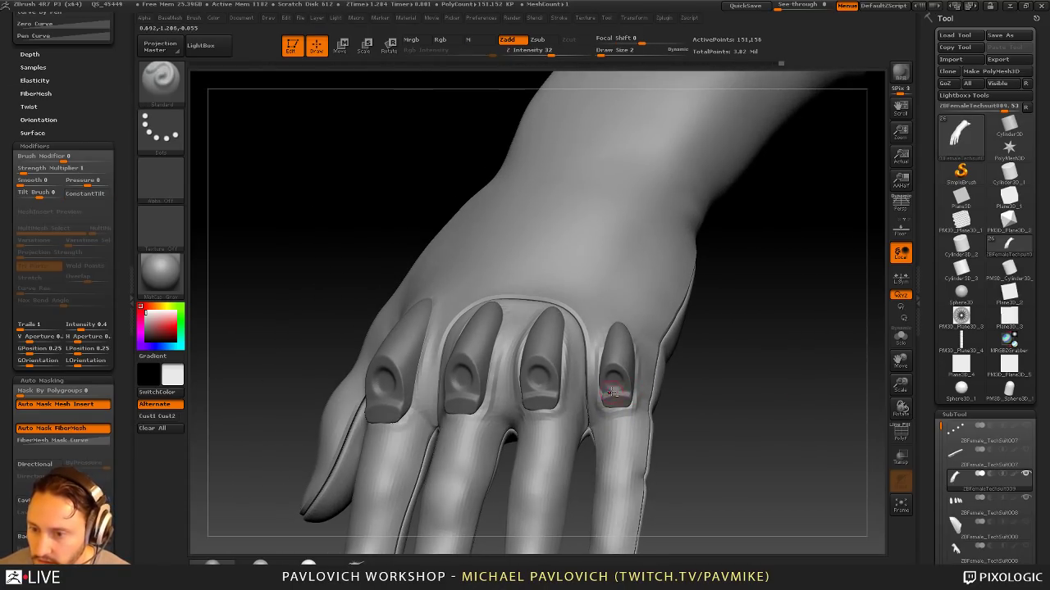
{"action": "mouse_move", "coordinate": [690, 391]}
{"action": "left_mouse_down"}
{"action": "mouse_move", "coordinate": [648, 394]}
{"action": "mouse_move", "coordinate": [633, 410]}
{"action": "mouse_move", "coordinate": [771, 365]}
{"action": "mouse_move", "coordinate": [717, 363]}
{"action": "left_mouse_up"}
{"action": "left_click_drag", "start_coordinate": [607, 380], "coordinate": [611, 353], "text": "shift"}
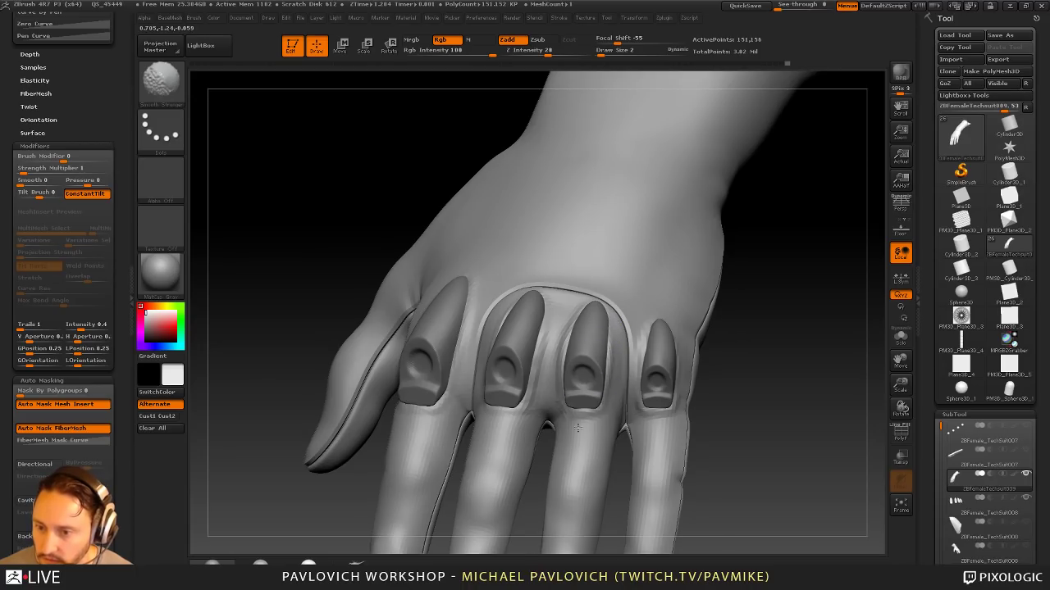
Step: Smooth the raised glove surface around the ring and middle finger guards
{"action": "left_click_drag", "start_coordinate": [758, 384], "coordinate": [814, 379]}
{"action": "left_click_drag", "start_coordinate": [638, 335], "coordinate": [636, 353], "text": "shift"}
{"action": "mouse_move", "coordinate": [767, 373]}
{"action": "left_mouse_down"}
{"action": "mouse_move", "coordinate": [820, 367]}
{"action": "mouse_move", "coordinate": [829, 353]}
{"action": "left_mouse_up"}
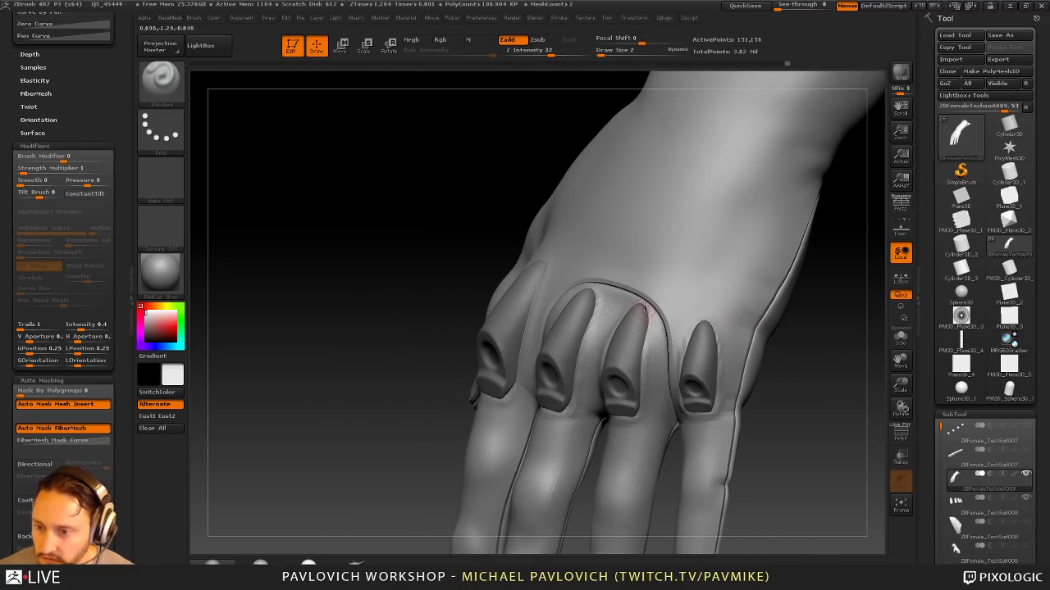
{"action": "left_click_drag", "start_coordinate": [651, 349], "coordinate": [648, 311], "text": "shift"}
{"action": "left_click_drag", "start_coordinate": [787, 387], "coordinate": [837, 373]}
{"action": "left_click_drag", "start_coordinate": [599, 353], "coordinate": [605, 343], "text": "shift"}
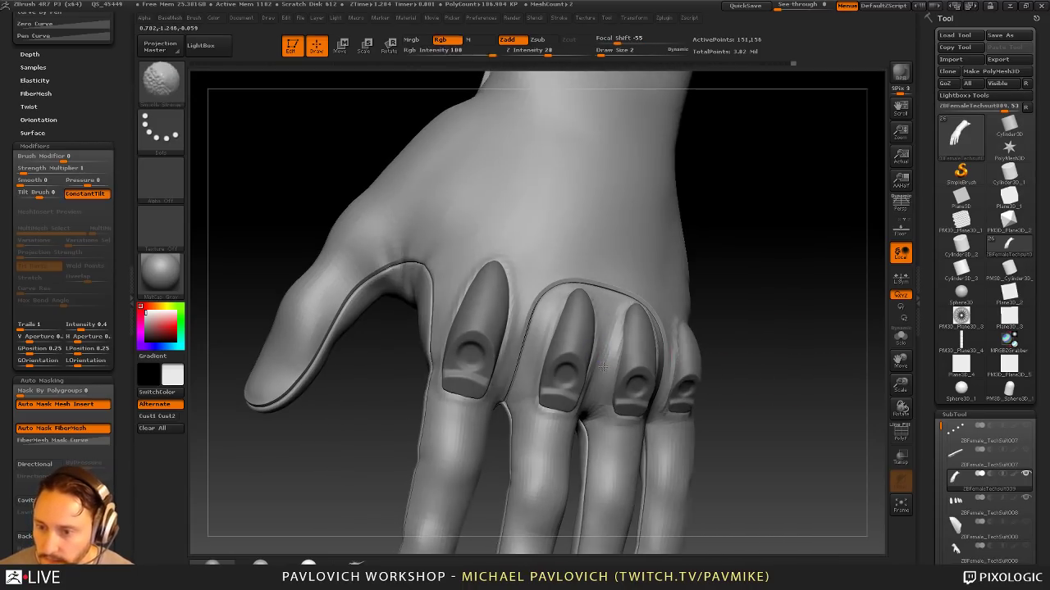
Step: Select the underlying hand subtool, isolate it and examine its knuckles and fingers
{"action": "mouse_move", "coordinate": [775, 369]}
{"action": "left_mouse_down", "text": "alt"}
{"action": "mouse_move", "coordinate": [787, 314]}
{"action": "mouse_move", "coordinate": [825, 323]}
{"action": "mouse_move", "coordinate": [761, 344]}
{"action": "mouse_move", "coordinate": [726, 338]}
{"action": "mouse_move", "coordinate": [738, 356]}
{"action": "mouse_move", "coordinate": [787, 358]}
{"action": "mouse_move", "coordinate": [710, 361]}
{"action": "mouse_move", "coordinate": [726, 402]}
{"action": "left_mouse_up", "text": "alt"}
{"action": "left_click_drag", "start_coordinate": [758, 378], "coordinate": [854, 367]}
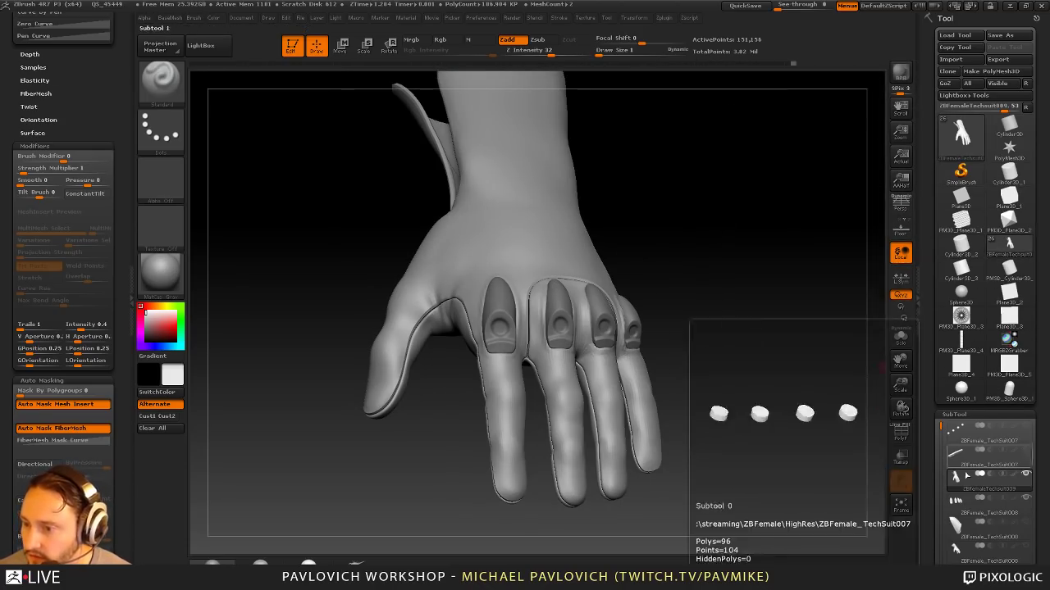
{"action": "left_click_drag", "start_coordinate": [941, 500], "coordinate": [941, 433]}
{"action": "left_click", "coordinate": [966, 491]}
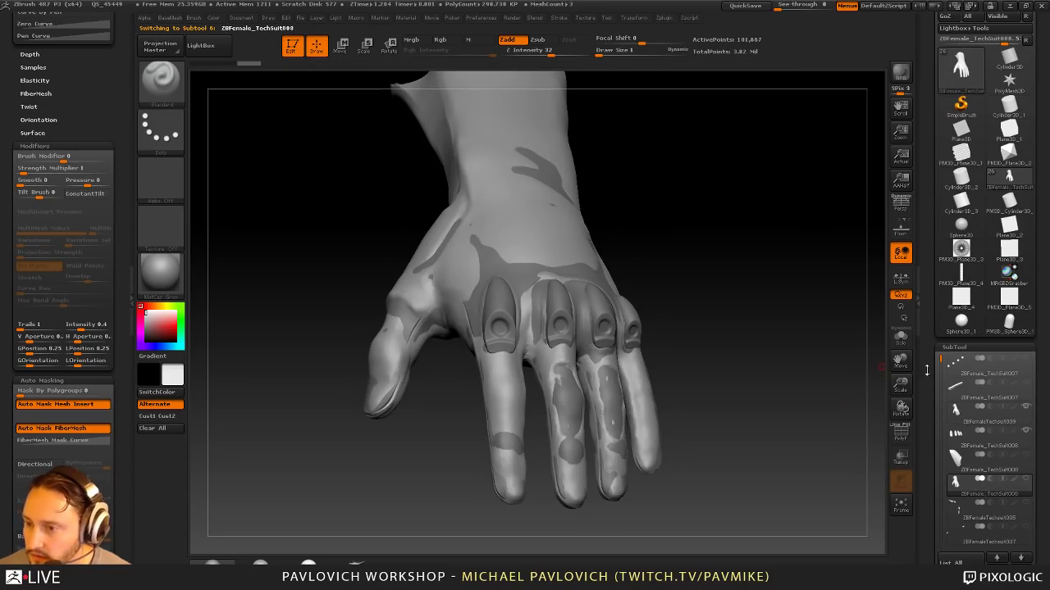
{"action": "left_click", "coordinate": [900, 338]}
{"action": "left_click_drag", "start_coordinate": [816, 365], "coordinate": [631, 323], "text": "alt"}
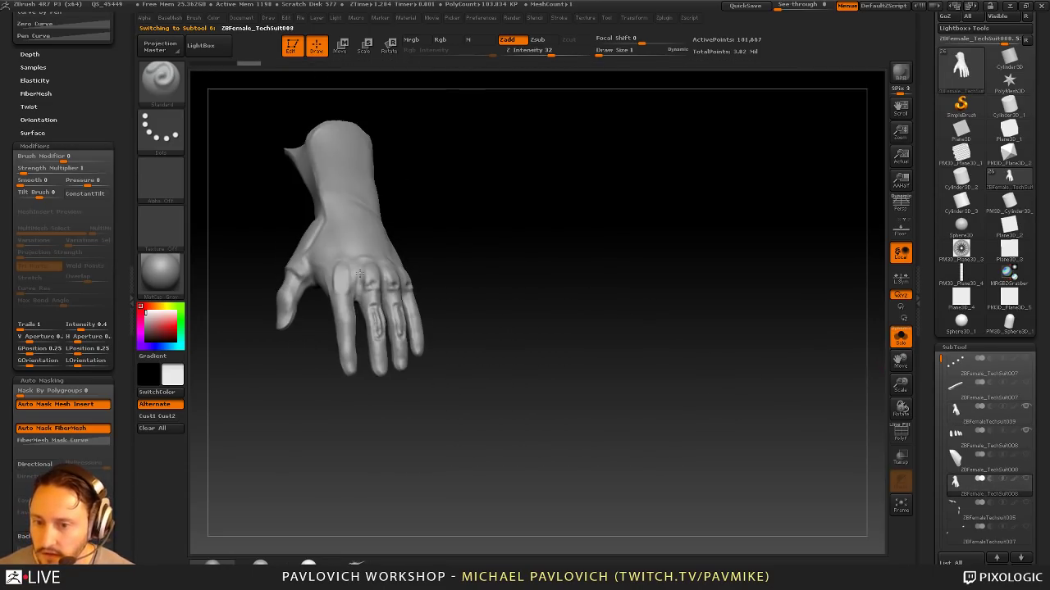
{"action": "left_click_drag", "start_coordinate": [447, 229], "coordinate": [797, 358]}
{"action": "mouse_move", "coordinate": [984, 520]}
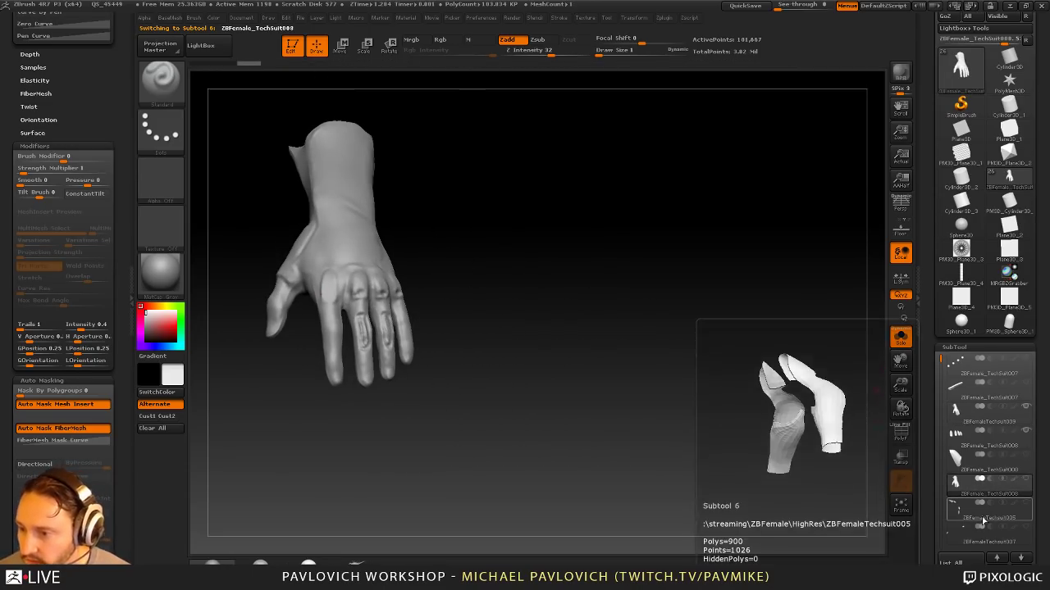
Step: Select the separate single knuckle guard subtool, check it against the full hand and in isolation, and delete it
{"action": "left_click", "coordinate": [981, 476]}
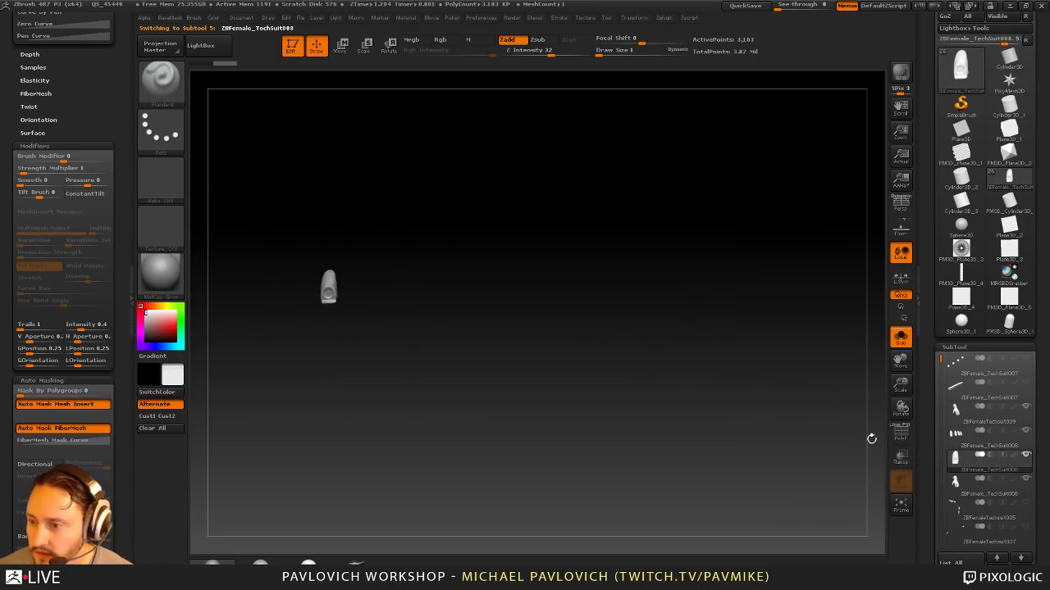
{"action": "left_click", "coordinate": [900, 337]}
{"action": "mouse_move", "coordinate": [678, 348]}
{"action": "left_mouse_down"}
{"action": "mouse_move", "coordinate": [625, 290]}
{"action": "mouse_move", "coordinate": [607, 281]}
{"action": "mouse_move", "coordinate": [579, 294]}
{"action": "left_mouse_up"}
{"action": "key", "text": "s"}
{"action": "left_click", "coordinate": [586, 292]}
{"action": "key", "text": "s"}
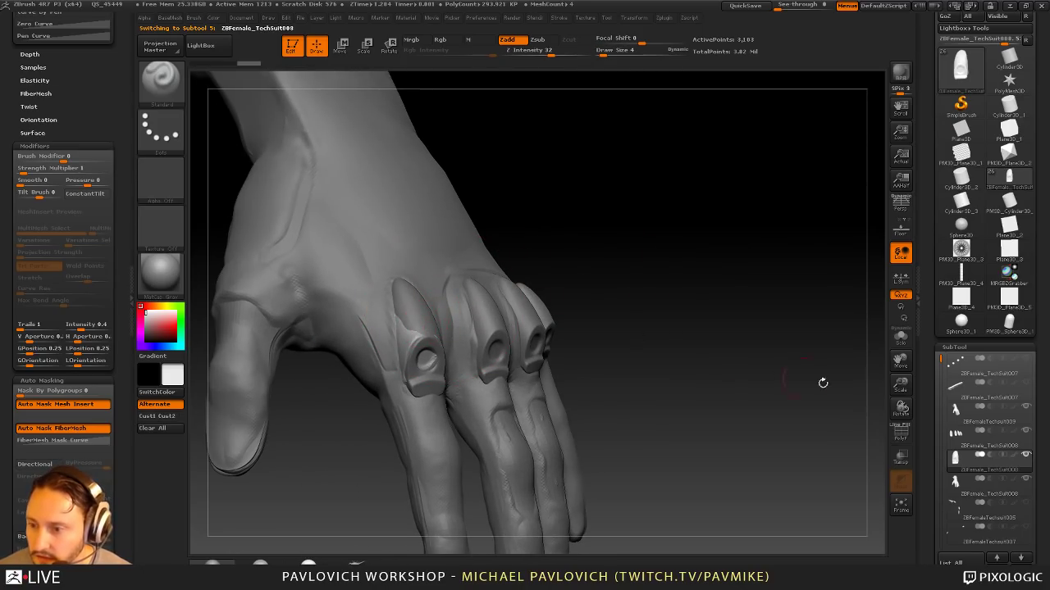
{"action": "left_click", "coordinate": [900, 341]}
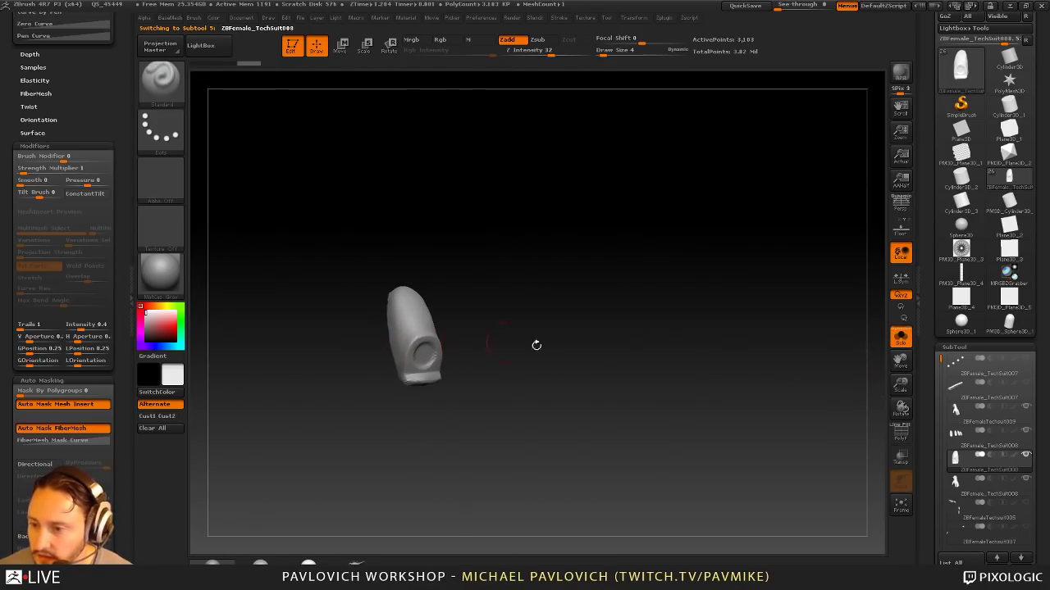
{"action": "left_click_drag", "start_coordinate": [927, 551], "coordinate": [928, 477]}
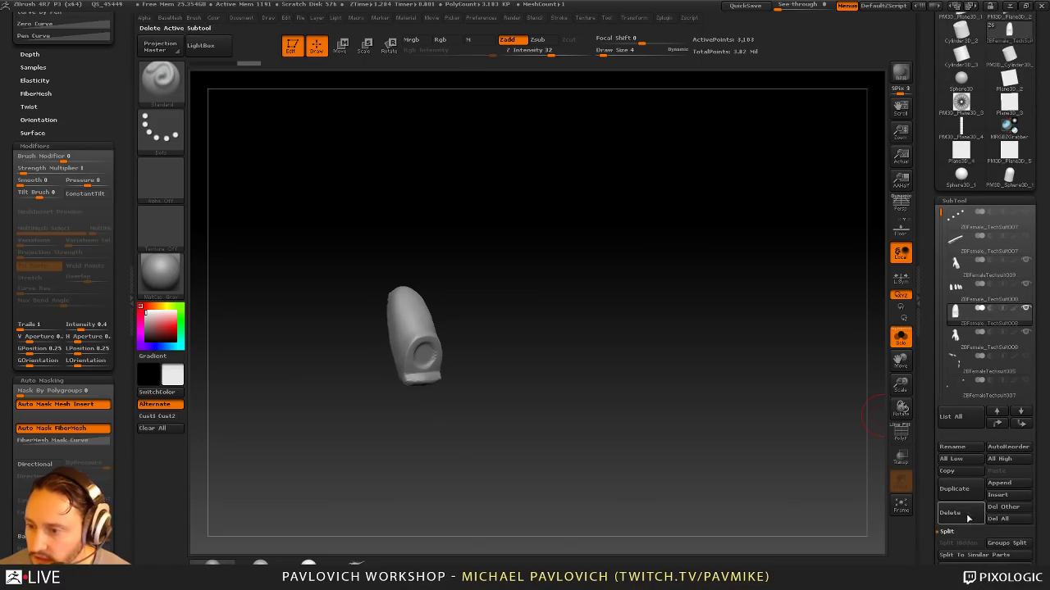
{"action": "left_click", "coordinate": [967, 519]}
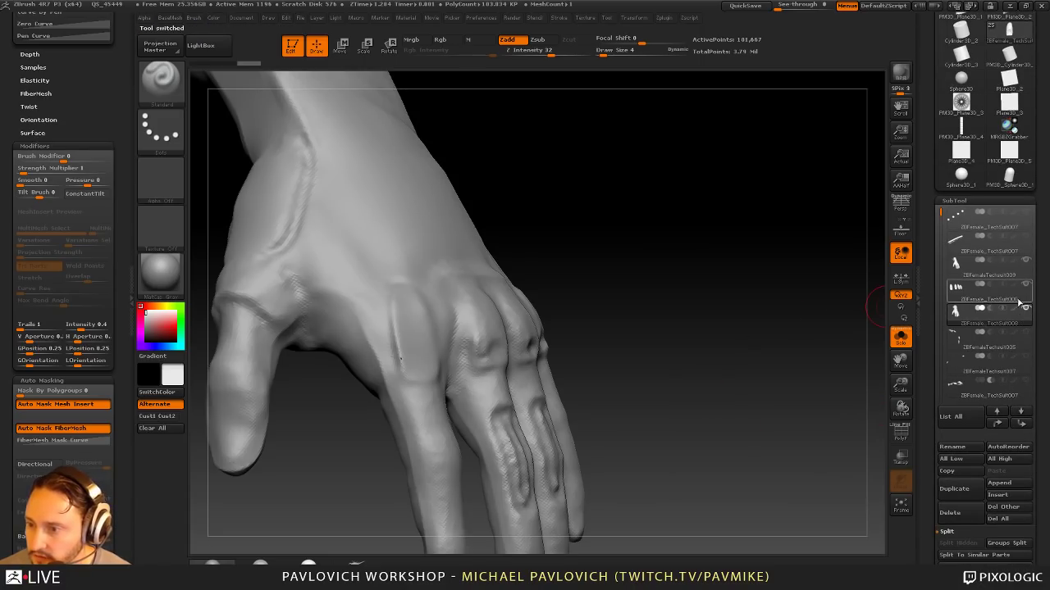
Step: Examine the underlying hand subtool against the full model and in isolation, from the back, thumb side and palm
{"action": "left_click", "coordinate": [901, 339]}
{"action": "left_click_drag", "start_coordinate": [656, 287], "coordinate": [746, 365]}
{"action": "left_click", "coordinate": [900, 339]}
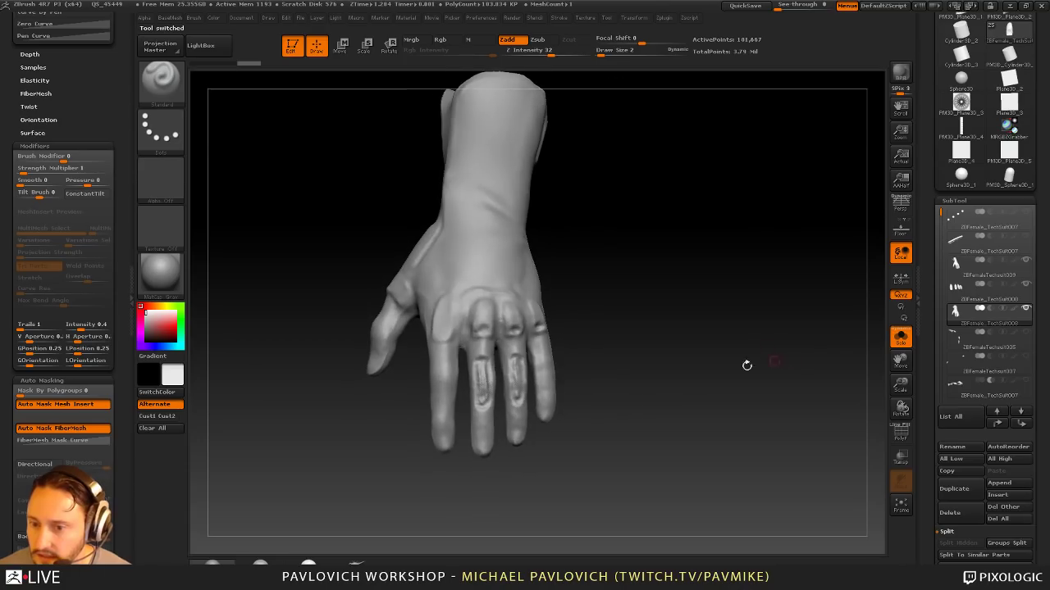
{"action": "left_click_drag", "start_coordinate": [631, 358], "coordinate": [651, 383]}
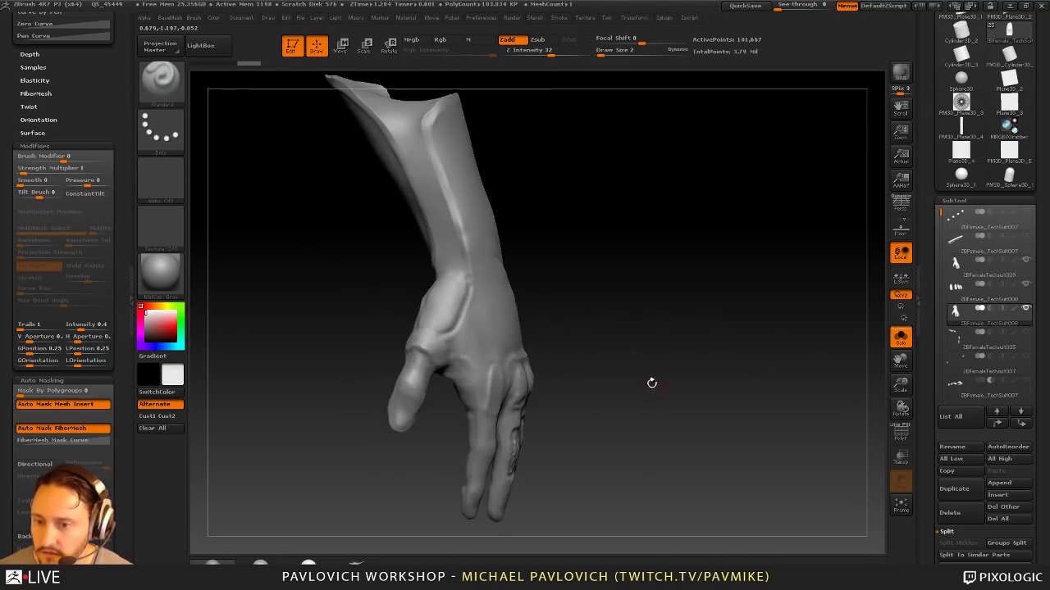
{"action": "left_click_drag", "start_coordinate": [549, 302], "coordinate": [656, 310]}
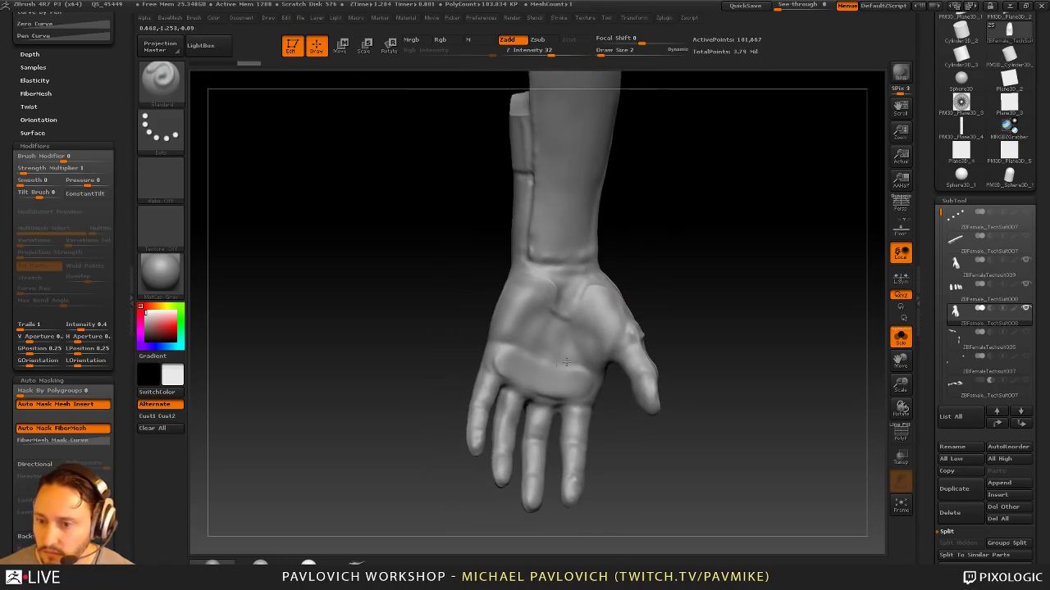
{"action": "left_click_drag", "start_coordinate": [635, 400], "coordinate": [529, 427]}
{"action": "left_click_drag", "start_coordinate": [681, 257], "coordinate": [720, 323]}
{"action": "left_click_drag", "start_coordinate": [658, 284], "coordinate": [728, 284]}
{"action": "left_click", "coordinate": [897, 343]}
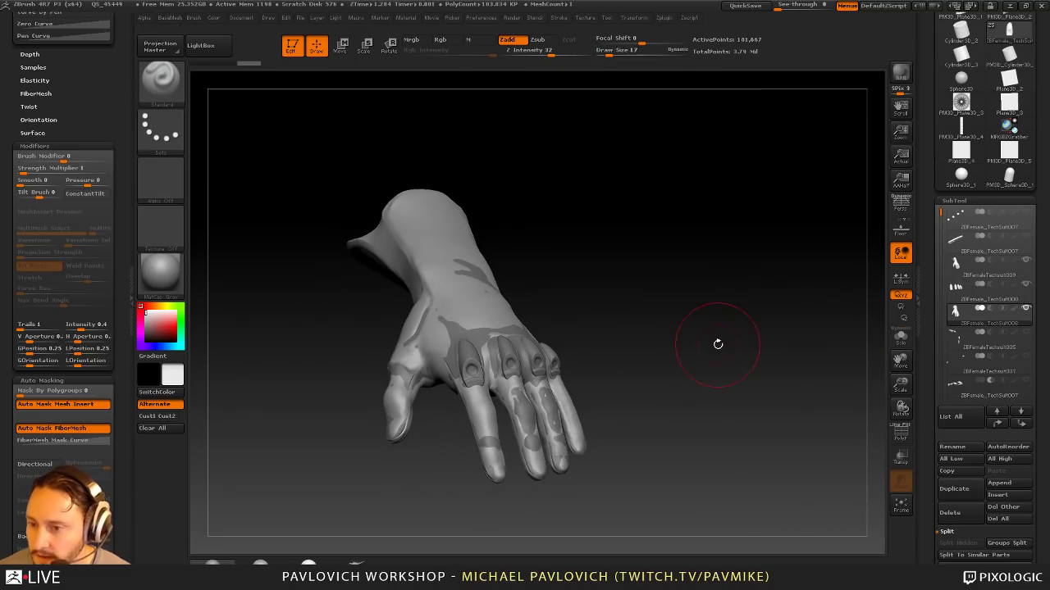
Step: Hide the underlying hand subtool and make the glove the active subtool, with a small brush size for the index knuckle area
{"action": "key", "text": "s"}
{"action": "left_click_drag", "start_coordinate": [717, 344], "coordinate": [705, 344]}
{"action": "left_click", "coordinate": [470, 365], "text": "alt"}
{"action": "key", "text": "s"}
{"action": "mouse_move", "coordinate": [583, 333]}
{"action": "left_mouse_down"}
{"action": "mouse_move", "coordinate": [705, 333]}
{"action": "mouse_move", "coordinate": [748, 344]}
{"action": "mouse_move", "coordinate": [707, 354]}
{"action": "mouse_move", "coordinate": [745, 348]}
{"action": "left_mouse_up"}
{"action": "left_click", "coordinate": [1023, 312]}
{"action": "left_click", "coordinate": [1025, 310]}
{"action": "left_click_drag", "start_coordinate": [679, 264], "coordinate": [464, 271]}
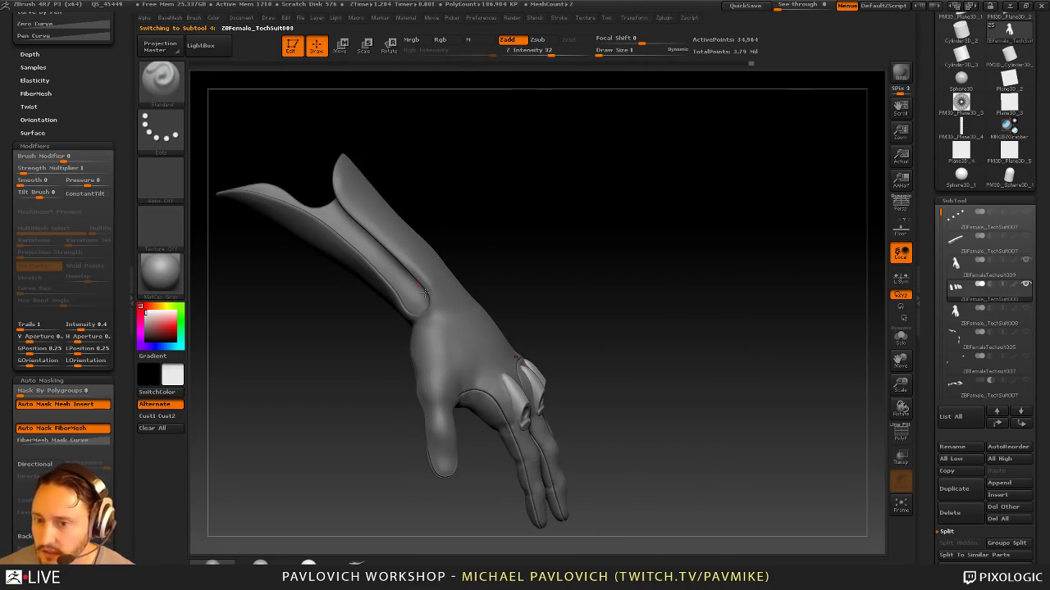
{"action": "left_click_drag", "start_coordinate": [454, 489], "coordinate": [588, 321]}
{"action": "left_click", "coordinate": [474, 319], "text": "alt"}
{"action": "key", "text": "s"}
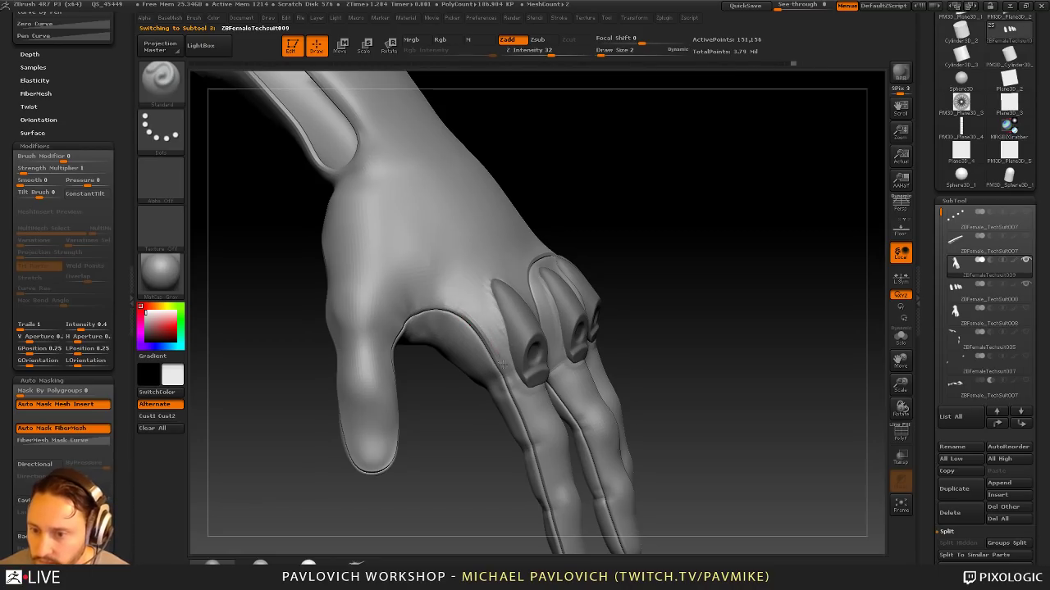
Step: Try carving a crease on the glove beside the index finger guard with the Dam_Standard brush, then undo it
{"action": "mouse_move", "coordinate": [652, 365]}
{"action": "left_mouse_down"}
{"action": "mouse_move", "coordinate": [682, 332]}
{"action": "mouse_move", "coordinate": [656, 308]}
{"action": "mouse_move", "coordinate": [704, 271]}
{"action": "left_mouse_up"}
{"action": "key", "text": "ctrl+z"}
{"action": "key", "text": "b"}
{"action": "key", "text": "d"}
{"action": "key", "text": "s"}
{"action": "key", "text": "s"}
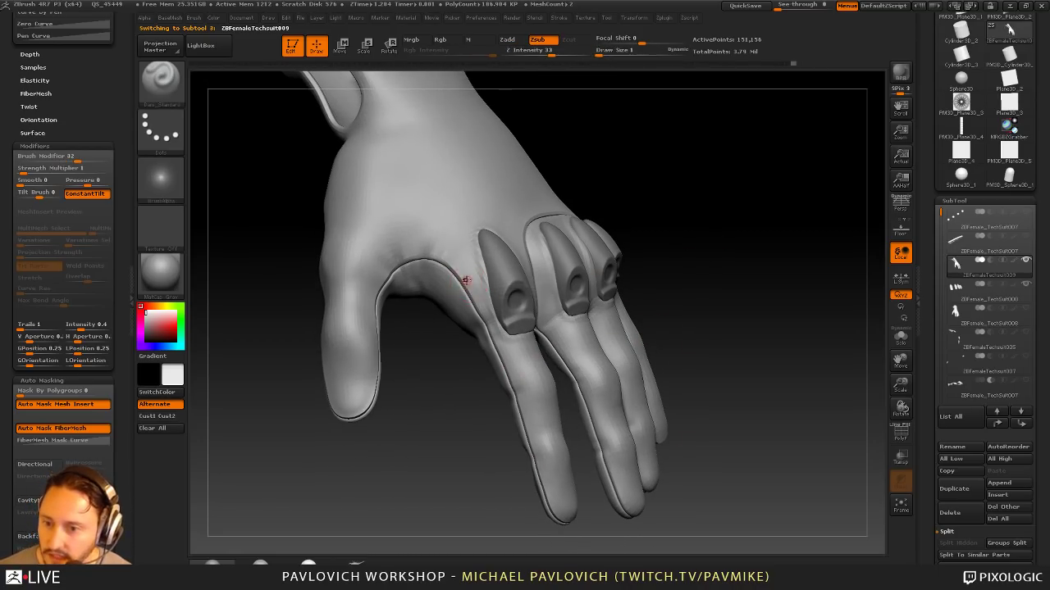
{"action": "key", "text": "s"}
{"action": "left_click_drag", "start_coordinate": [454, 265], "coordinate": [457, 265]}
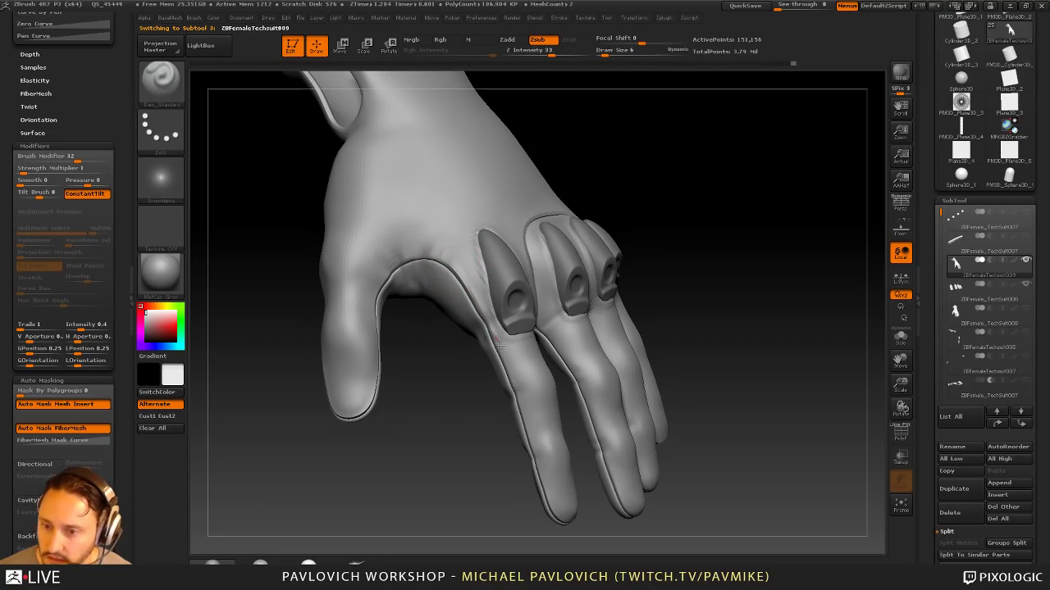
{"action": "mouse_move", "coordinate": [723, 386]}
{"action": "left_mouse_down"}
{"action": "mouse_move", "coordinate": [752, 372]}
{"action": "mouse_move", "coordinate": [726, 337]}
{"action": "mouse_move", "coordinate": [709, 334]}
{"action": "left_mouse_up"}
{"action": "key", "text": "ctrl+z"}
Step: Turn on the polyframe and test shrinking the visible area of the glove's back-of-hand polygroup before showing the whole glove again
{"action": "left_click", "coordinate": [548, 394], "text": "ctrl+shift"}
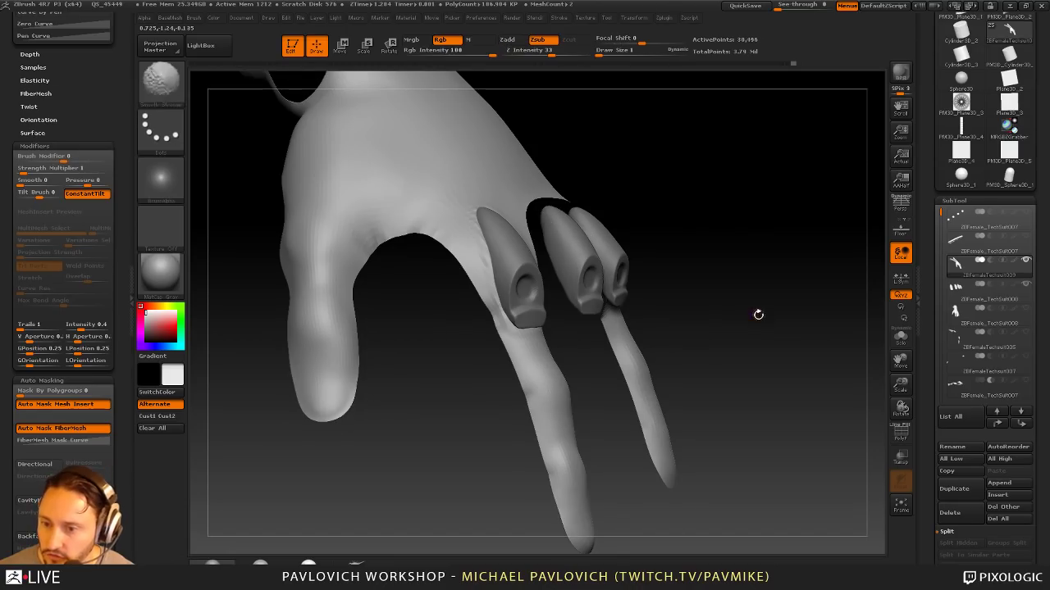
{"action": "key", "text": "shift+f"}
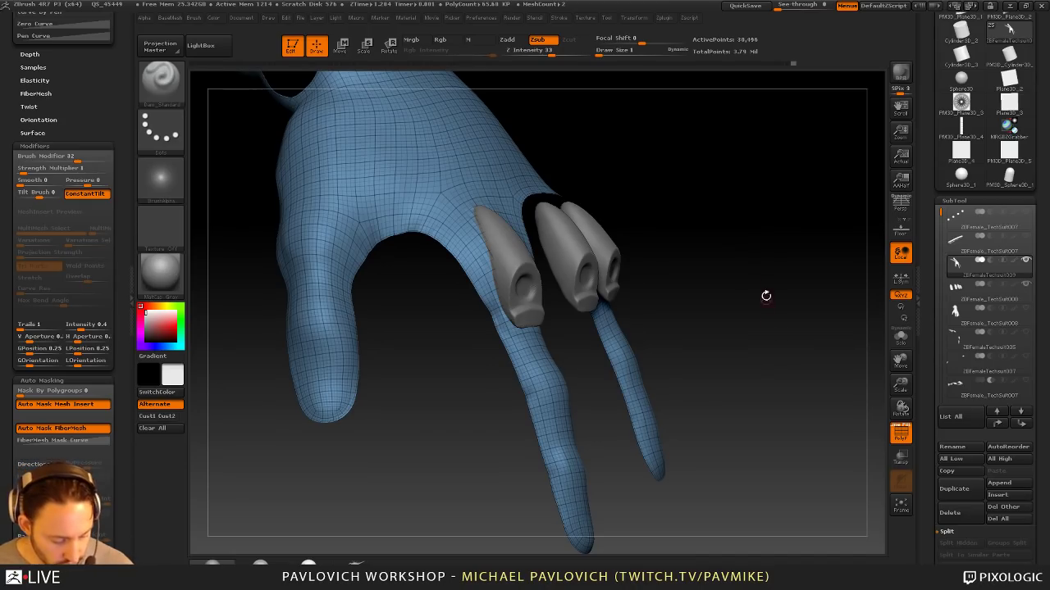
{"action": "key", "text": "ctrl+shift"}
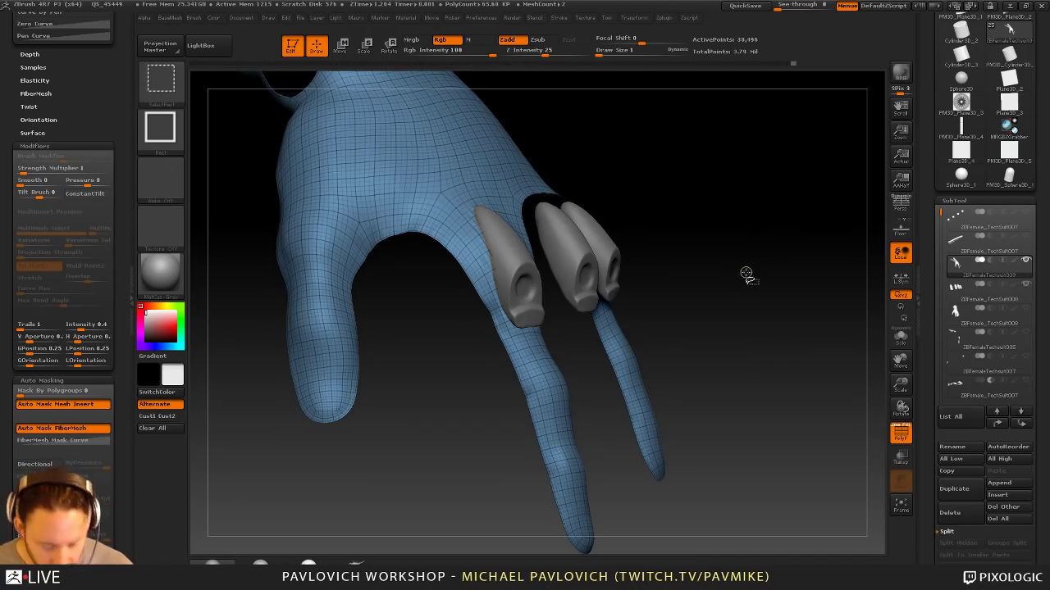
{"action": "key", "text": "ctrl+shift+s"}
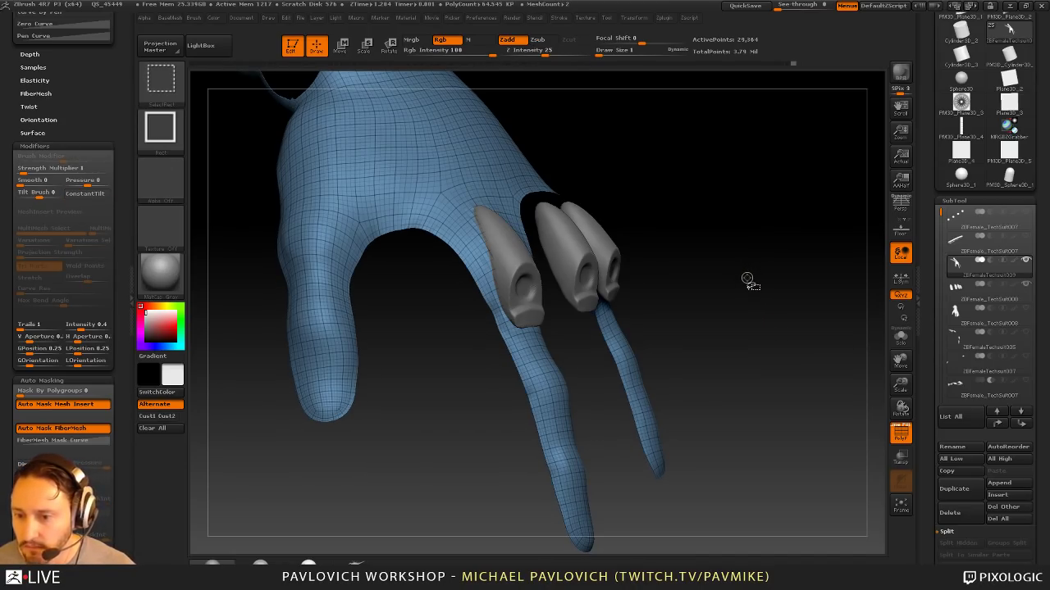
{"action": "key", "text": "ctrl+shift+s"}
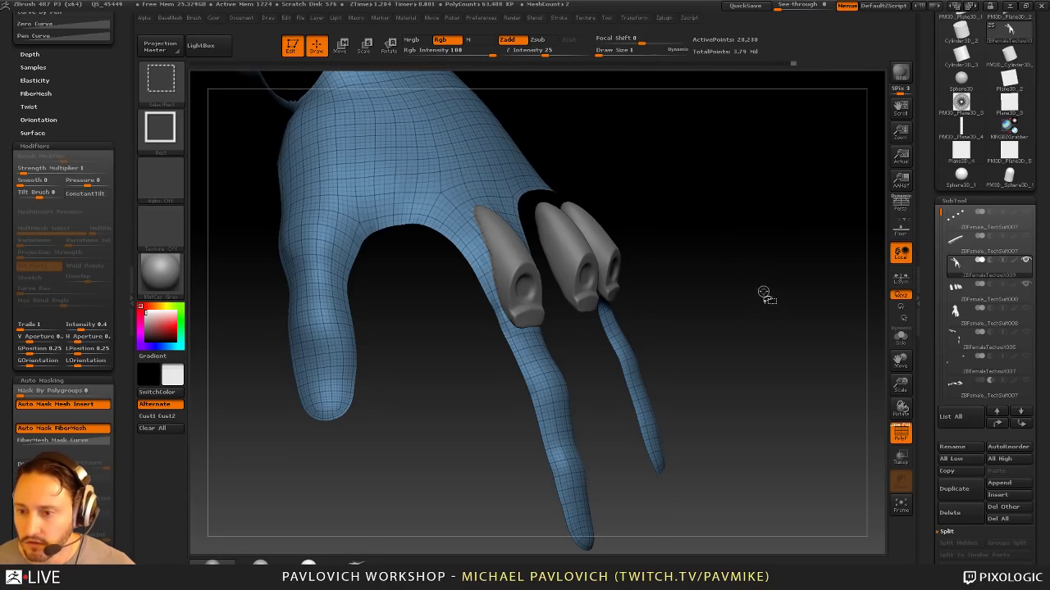
{"action": "left_click", "coordinate": [809, 336], "text": "ctrl+shift"}
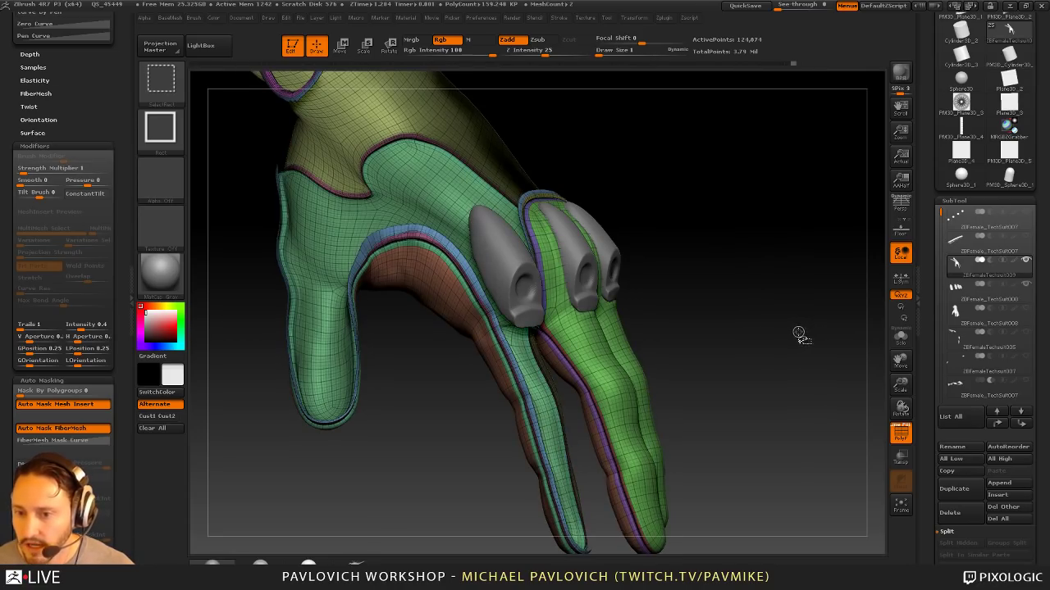
{"action": "left_click", "coordinate": [802, 333], "text": "ctrl+shift"}
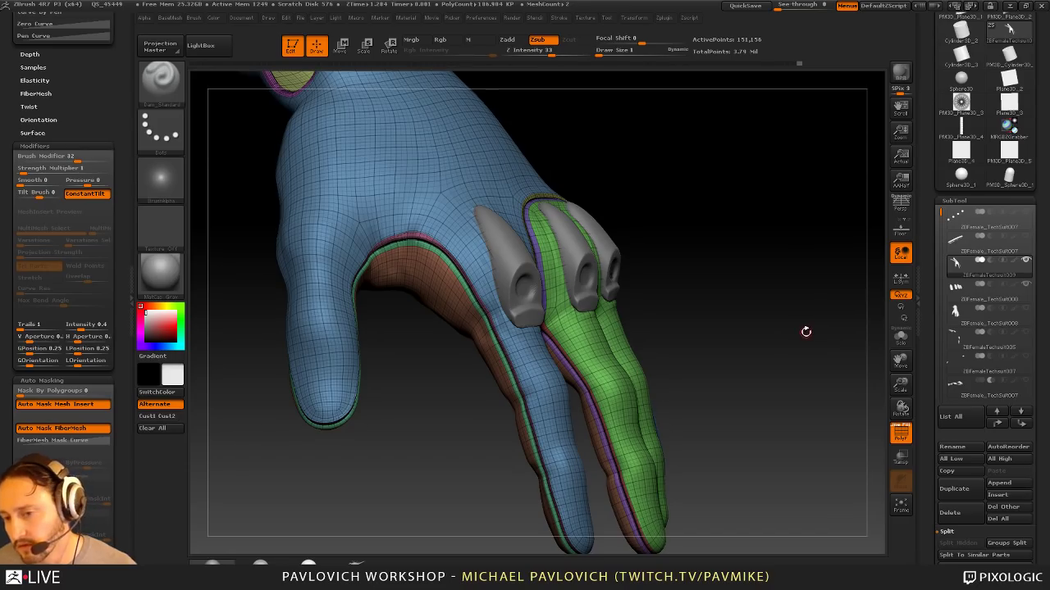
Step: Use SelectLasso to isolate the strip of polygon loops along the index finger border of the back-of-hand polygroup
{"action": "left_click_drag", "start_coordinate": [748, 194], "coordinate": [775, 220]}
{"action": "left_click", "coordinate": [161, 86], "text": "ctrl+shift"}
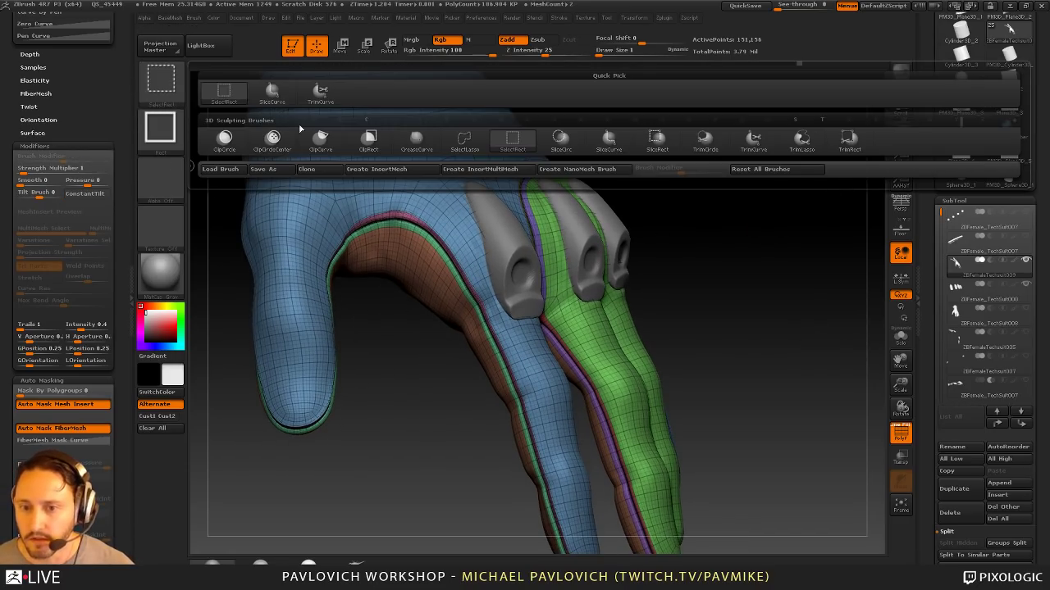
{"action": "left_click", "coordinate": [465, 141], "text": "ctrl+shift"}
{"action": "left_click_drag", "start_coordinate": [683, 269], "coordinate": [656, 385], "text": "alt"}
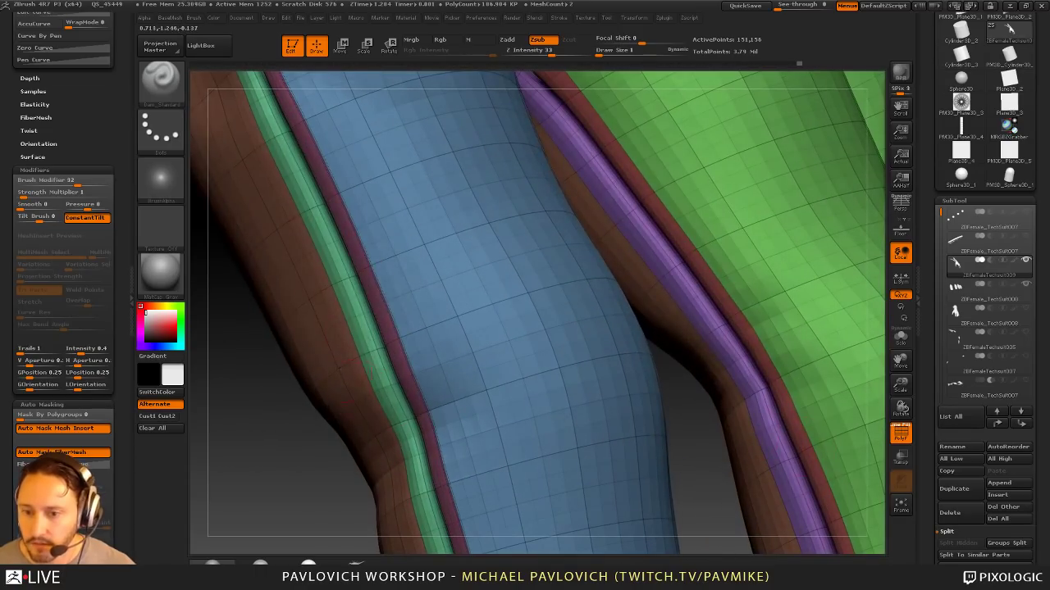
{"action": "left_click", "coordinate": [381, 265], "text": "ctrl+shift"}
{"action": "left_click", "coordinate": [387, 263], "text": "ctrl+shift"}
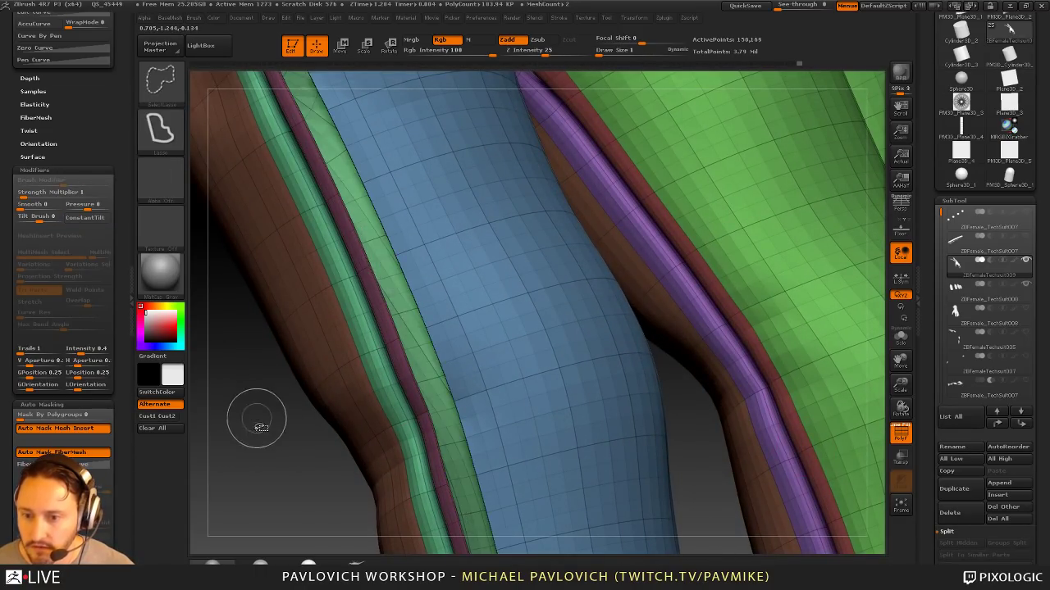
{"action": "mouse_move", "coordinate": [257, 421]}
{"action": "left_mouse_down", "text": "ctrl+shift"}
{"action": "mouse_move", "coordinate": [274, 451]}
{"action": "mouse_move", "coordinate": [427, 155]}
{"action": "left_mouse_up", "text": "ctrl+shift"}
Step: Mask the isolated border strip, show the whole glove and invert the mask so only the strip stays unmasked
{"action": "left_click_drag", "start_coordinate": [761, 205], "coordinate": [787, 204]}
{"action": "left_click", "coordinate": [773, 210], "text": "ctrl"}
{"action": "left_click", "coordinate": [757, 192], "text": "ctrl+shift"}
{"action": "left_click", "coordinate": [756, 190], "text": "ctrl"}
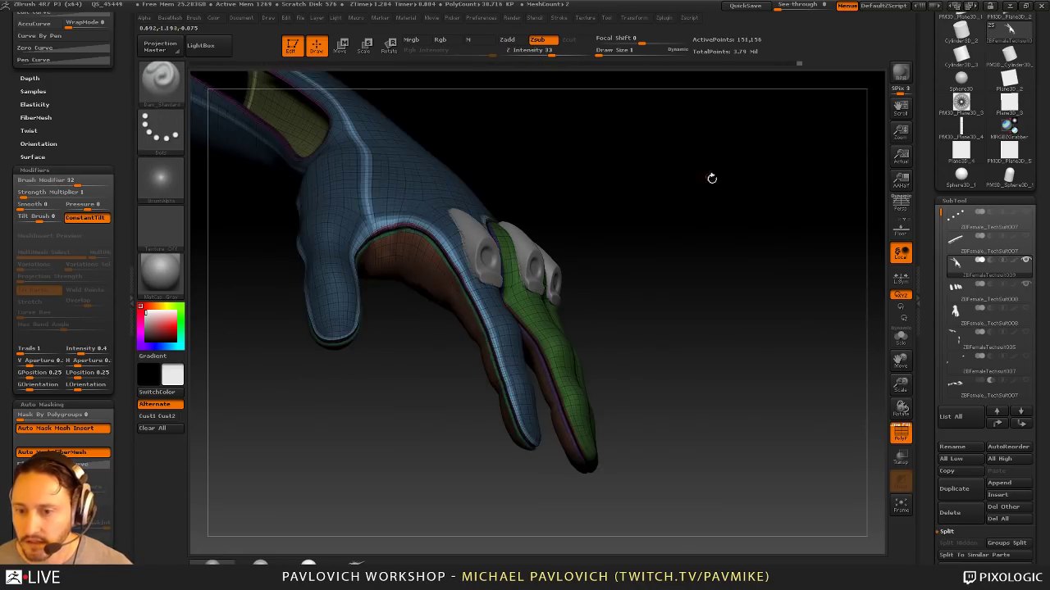
Step: Try masking more of the glove around the border strip with MaskLasso, then undo the masking
{"action": "mouse_move", "coordinate": [712, 178]}
{"action": "left_mouse_down"}
{"action": "mouse_move", "coordinate": [770, 241]}
{"action": "mouse_move", "coordinate": [733, 247]}
{"action": "mouse_move", "coordinate": [729, 277]}
{"action": "mouse_move", "coordinate": [696, 309]}
{"action": "mouse_move", "coordinate": [621, 209]}
{"action": "left_mouse_up"}
{"action": "mouse_move", "coordinate": [647, 116]}
{"action": "left_mouse_down", "text": "ctrl"}
{"action": "mouse_move", "coordinate": [387, 261]}
{"action": "mouse_move", "coordinate": [433, 372]}
{"action": "left_mouse_up", "text": "ctrl"}
{"action": "left_click", "coordinate": [164, 85], "text": "ctrl"}
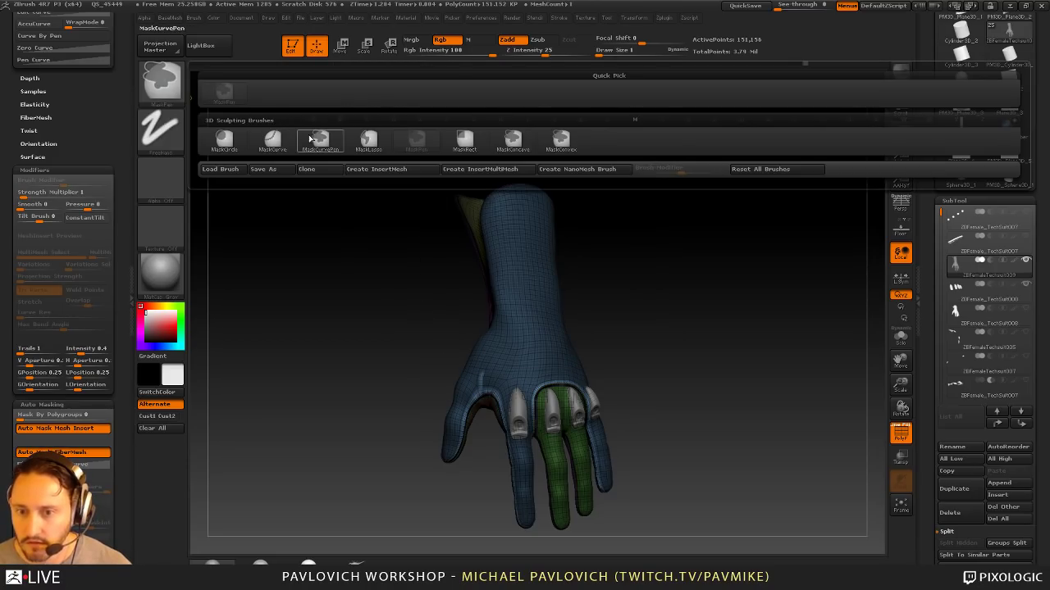
{"action": "left_click", "coordinate": [367, 141]}
{"action": "mouse_move", "coordinate": [651, 300]}
{"action": "left_mouse_down", "text": "ctrl"}
{"action": "mouse_move", "coordinate": [470, 370]}
{"action": "mouse_move", "coordinate": [594, 366]}
{"action": "left_mouse_up", "text": "ctrl"}
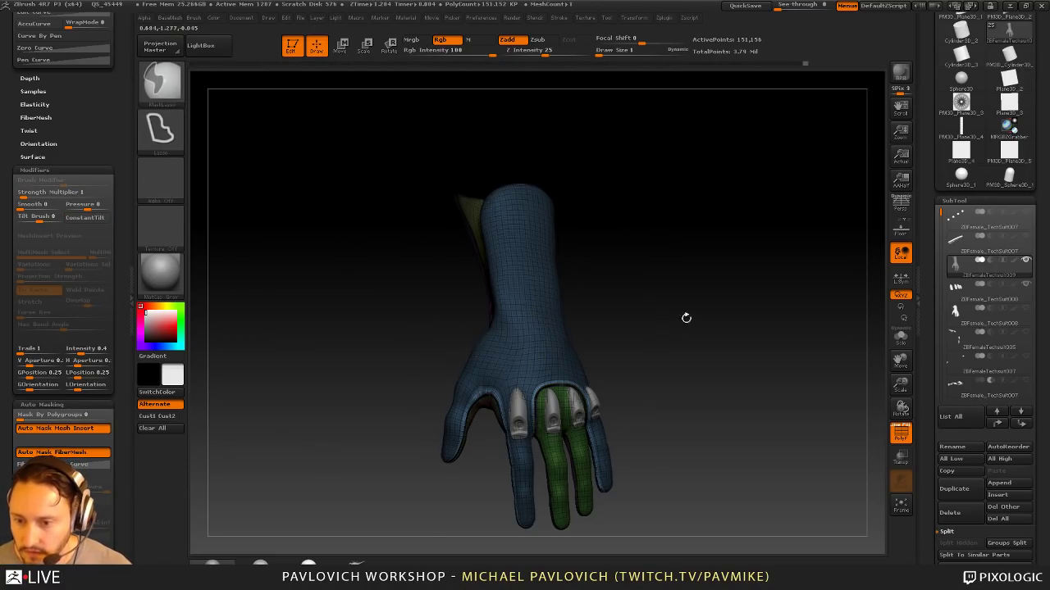
{"action": "mouse_move", "coordinate": [687, 317]}
{"action": "left_mouse_down"}
{"action": "mouse_move", "coordinate": [765, 300]}
{"action": "mouse_move", "coordinate": [779, 272]}
{"action": "mouse_move", "coordinate": [748, 294]}
{"action": "mouse_move", "coordinate": [756, 296]}
{"action": "mouse_move", "coordinate": [731, 280]}
{"action": "mouse_move", "coordinate": [694, 277]}
{"action": "left_mouse_up"}
{"action": "mouse_move", "coordinate": [259, 268]}
{"action": "left_mouse_down", "text": "ctrl"}
{"action": "mouse_move", "coordinate": [506, 164]}
{"action": "mouse_move", "coordinate": [564, 316]}
{"action": "mouse_move", "coordinate": [512, 351]}
{"action": "mouse_move", "coordinate": [332, 353]}
{"action": "left_mouse_up", "text": "ctrl"}
{"action": "mouse_move", "coordinate": [655, 279]}
{"action": "left_mouse_down"}
{"action": "mouse_move", "coordinate": [681, 260]}
{"action": "mouse_move", "coordinate": [579, 287]}
{"action": "mouse_move", "coordinate": [694, 253]}
{"action": "mouse_move", "coordinate": [710, 298]}
{"action": "mouse_move", "coordinate": [651, 284]}
{"action": "mouse_move", "coordinate": [728, 267]}
{"action": "left_mouse_up"}
{"action": "key", "text": "ctrl+z"}
{"action": "key", "text": "ctrl+z"}
Step: Show the whole glove, then hide the outer back-of-hand and palm polygroups and the inner palm-side surface
{"action": "key", "text": "ctrl+shift"}
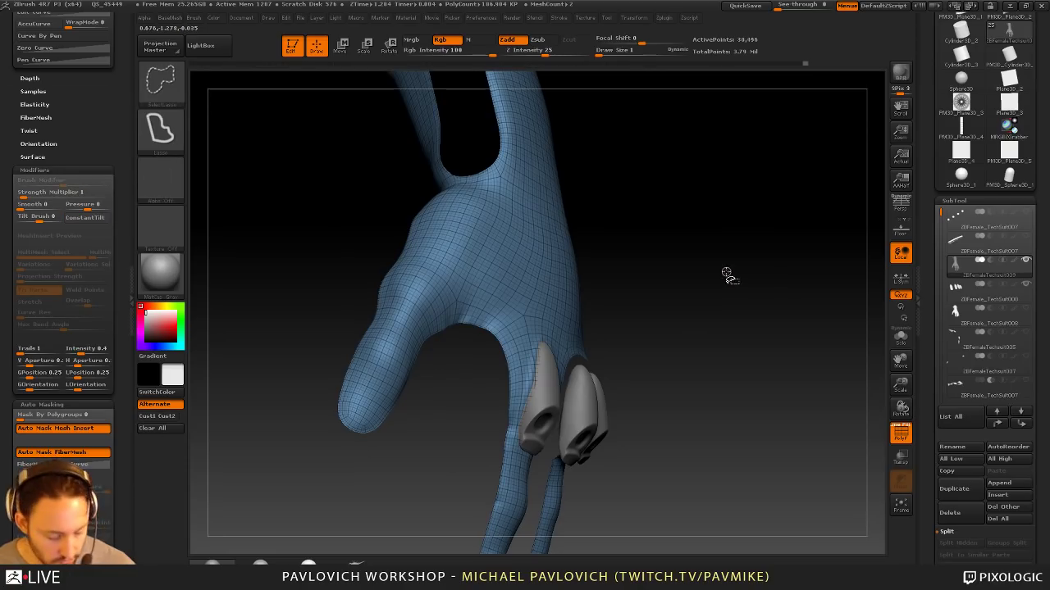
{"action": "left_click", "coordinate": [734, 273], "text": "ctrl+shift"}
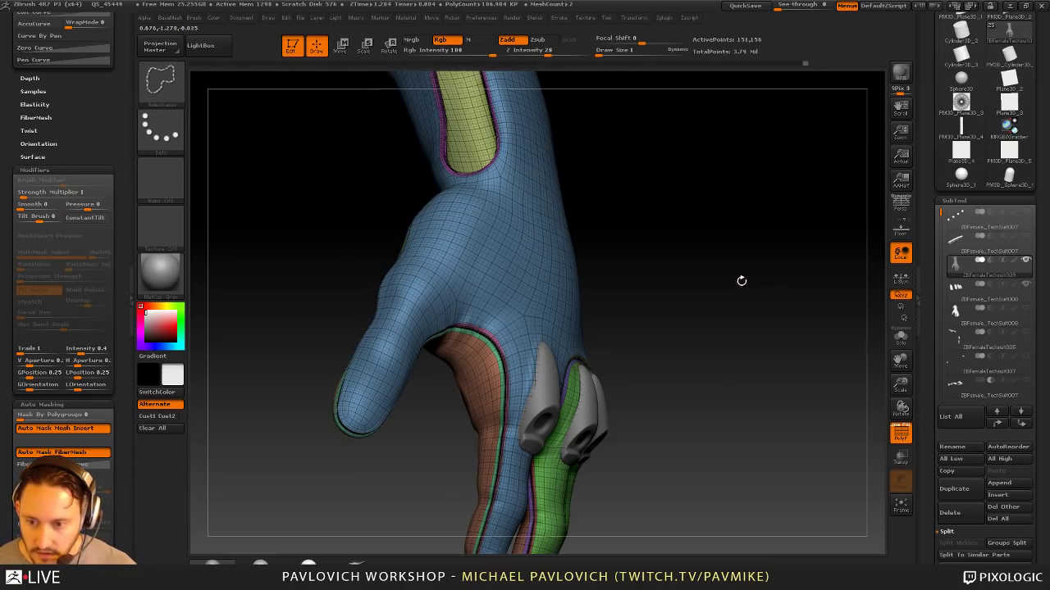
{"action": "left_click", "coordinate": [548, 269], "text": "ctrl+alt+shift"}
{"action": "left_click", "coordinate": [686, 250], "text": "ctrl+shift"}
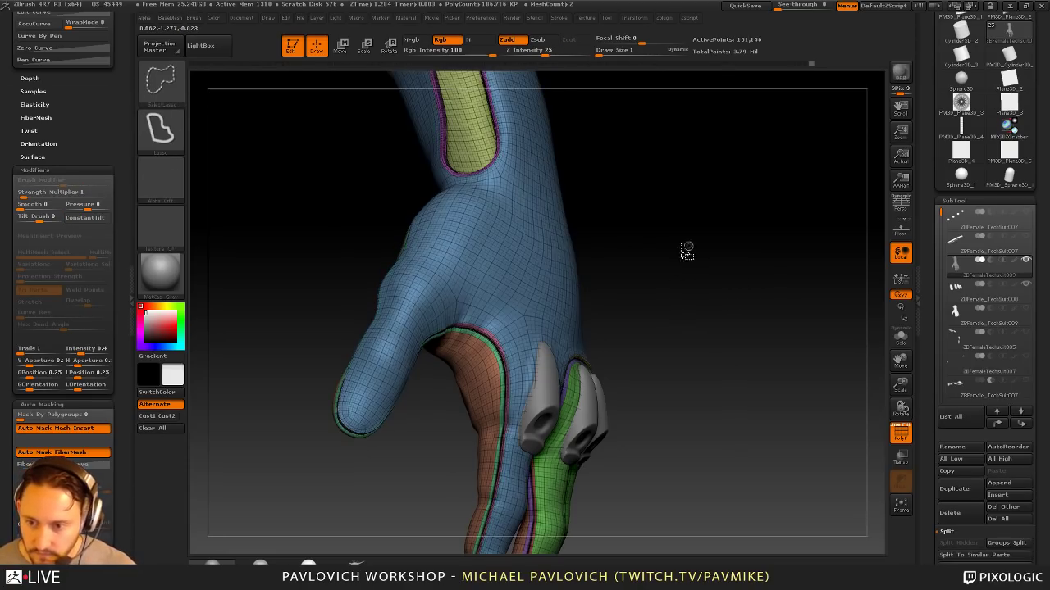
{"action": "left_click", "coordinate": [539, 244], "text": "ctrl+shift"}
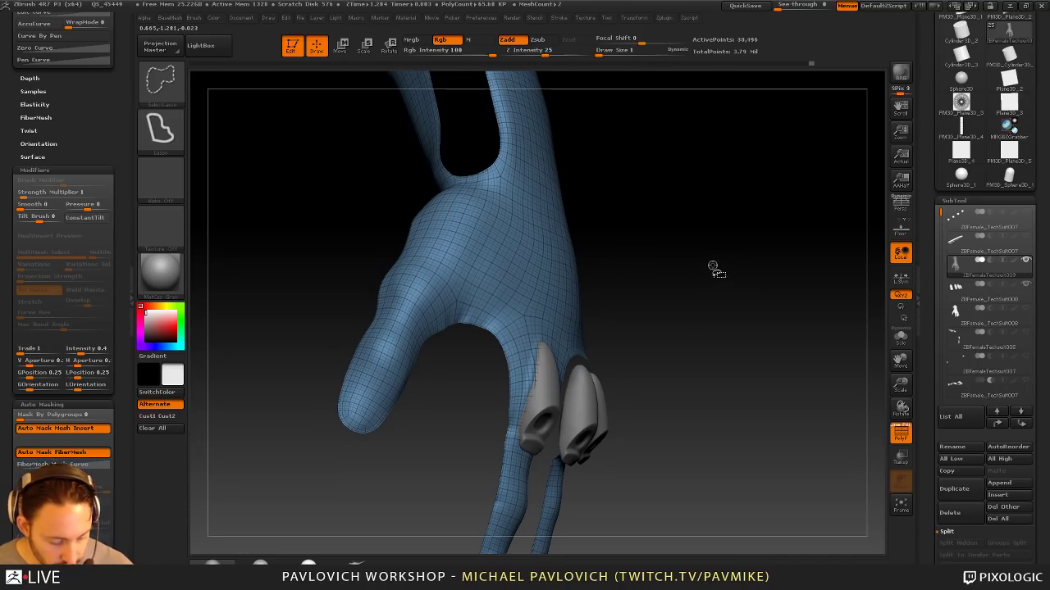
{"action": "left_click_drag", "start_coordinate": [715, 243], "coordinate": [620, 282], "text": "ctrl+shift"}
{"action": "left_click", "coordinate": [492, 332], "text": "ctrl+shift"}
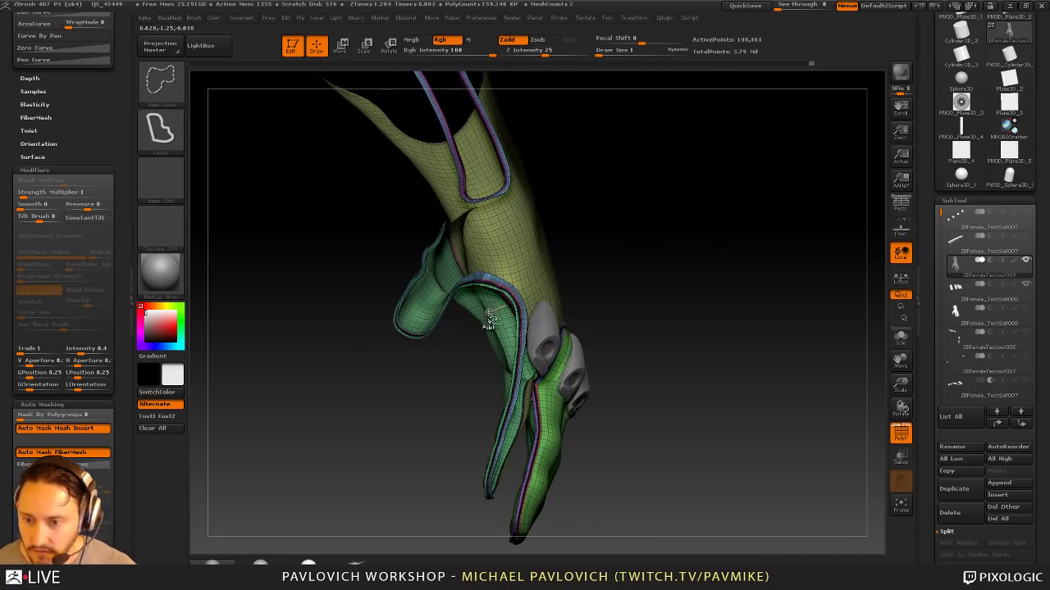
{"action": "left_click", "coordinate": [509, 322], "text": "ctrl+shift"}
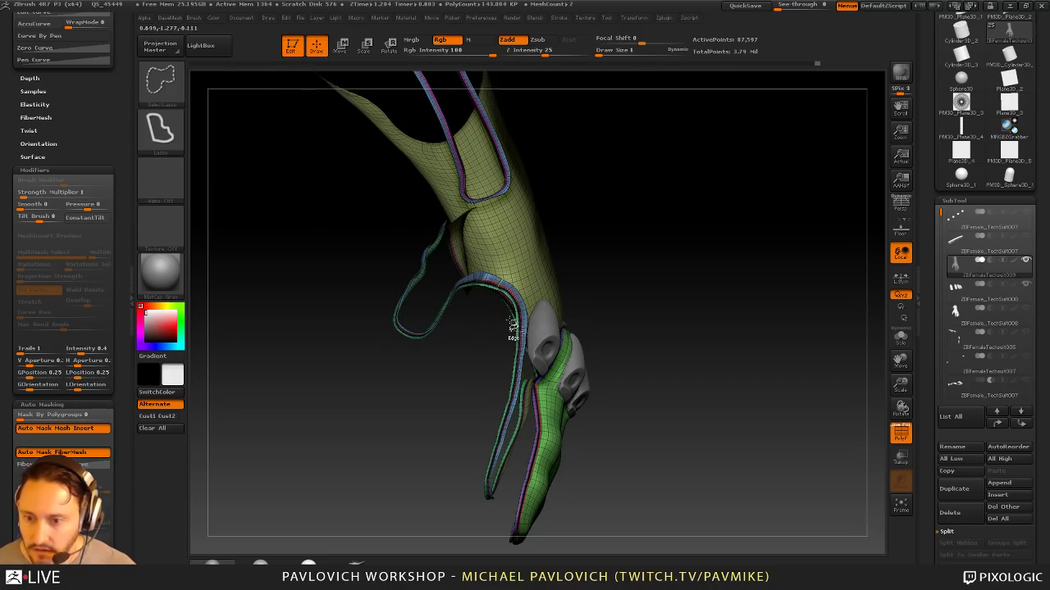
Step: Switch to SelectRect and hide the forearm surface and thin border loops, undoing the hiding of the wider border strip
{"action": "left_click", "coordinate": [180, 96], "text": "ctrl+shift"}
{"action": "left_click", "coordinate": [271, 95], "text": "ctrl+shift"}
{"action": "left_click", "coordinate": [517, 251], "text": "ctrl+shift"}
{"action": "left_click_drag", "start_coordinate": [625, 244], "coordinate": [601, 205]}
{"action": "left_click", "coordinate": [458, 184], "text": "ctrl+shift"}
{"action": "left_click", "coordinate": [460, 194], "text": "ctrl+shift"}
{"action": "left_click", "coordinate": [461, 194], "text": "ctrl+shift"}
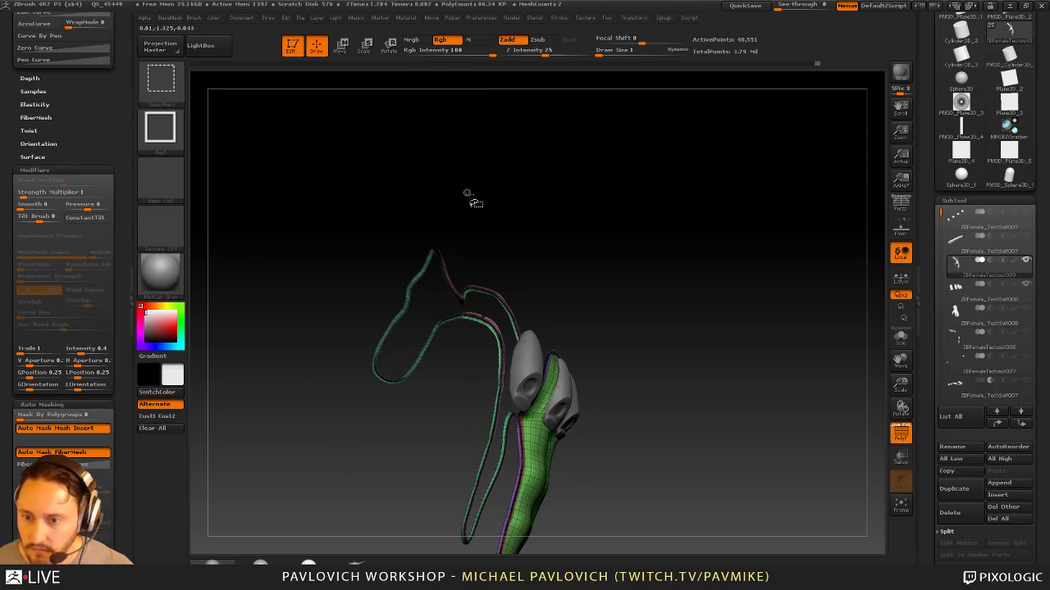
{"action": "key", "text": "ctrl+z"}
{"action": "left_click", "coordinate": [485, 328], "text": "ctrl+shift"}
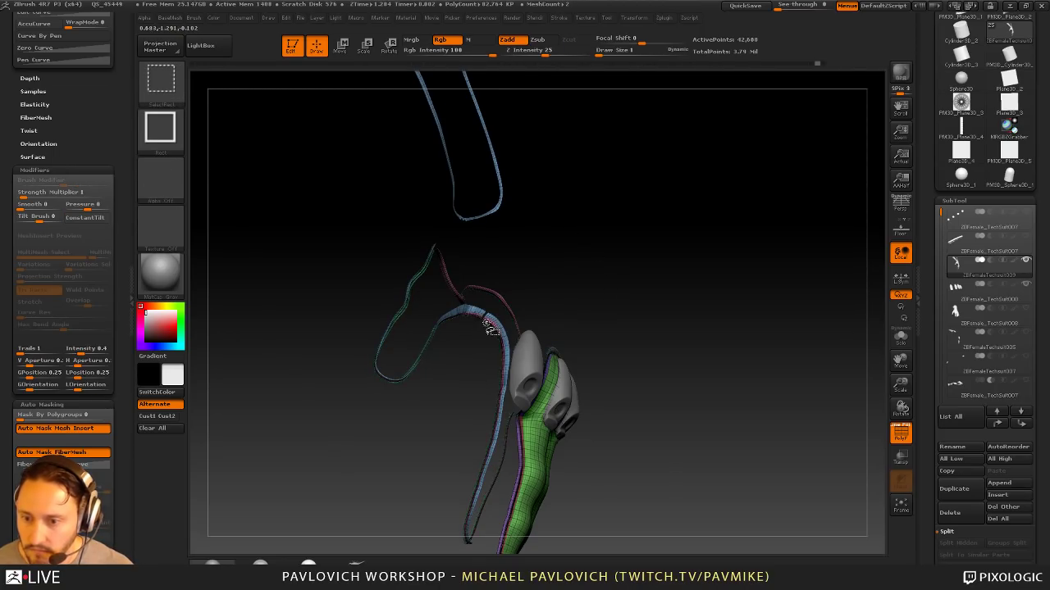
Step: Hide the middle finger polygroup surface and isolate the glove subtool so only its border strips show around the knuckles
{"action": "left_click_drag", "start_coordinate": [604, 258], "coordinate": [611, 328], "text": "alt"}
{"action": "left_click", "coordinate": [616, 442], "text": "ctrl+shift"}
{"action": "mouse_move", "coordinate": [694, 344]}
{"action": "left_mouse_down"}
{"action": "mouse_move", "coordinate": [699, 328]}
{"action": "mouse_move", "coordinate": [664, 326]}
{"action": "mouse_move", "coordinate": [738, 283]}
{"action": "left_mouse_up"}
{"action": "left_click", "coordinate": [901, 338]}
{"action": "left_click_drag", "start_coordinate": [845, 336], "coordinate": [808, 385], "text": "alt"}
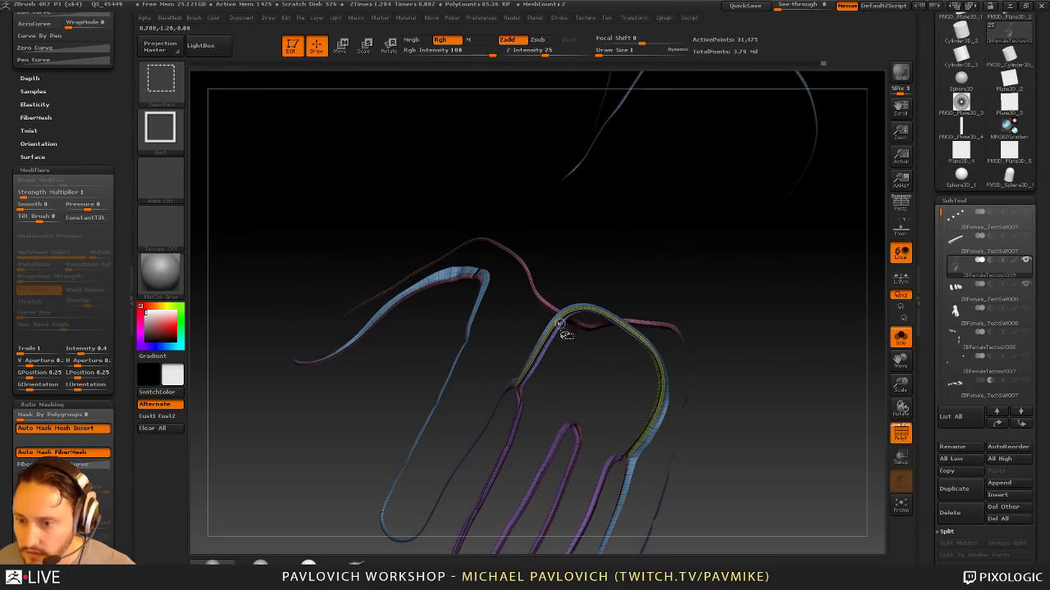
Step: Hide the yellow, purple and red border loops of the glove, keeping only the blue outer border strips visible
{"action": "left_click_drag", "start_coordinate": [773, 344], "coordinate": [774, 298], "text": "alt"}
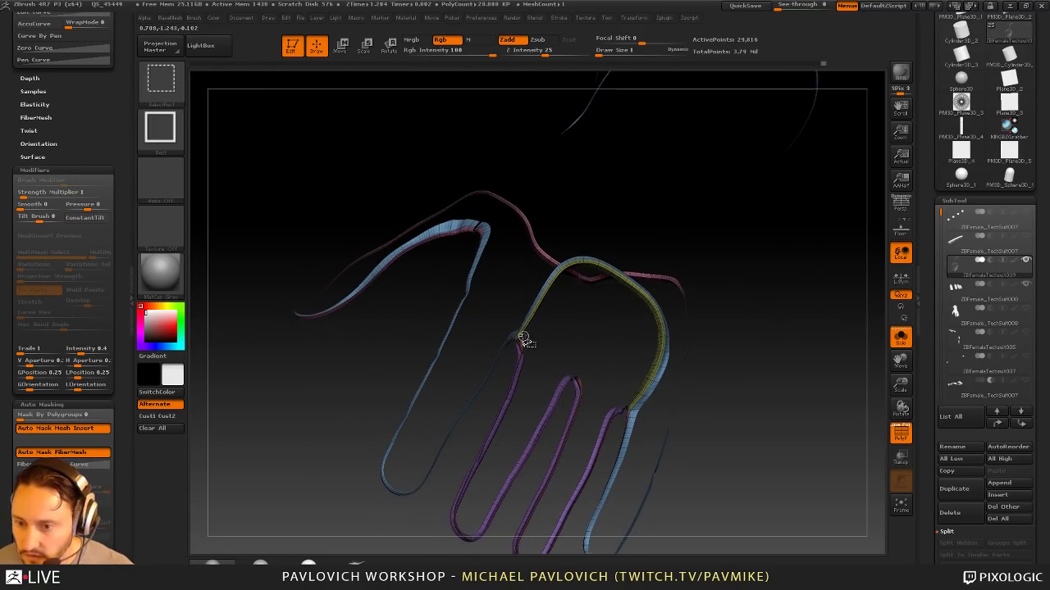
{"action": "left_click", "coordinate": [521, 333], "text": "ctrl+shift"}
{"action": "left_click", "coordinate": [523, 354], "text": "ctrl+shift"}
{"action": "left_click_drag", "start_coordinate": [761, 375], "coordinate": [711, 392]}
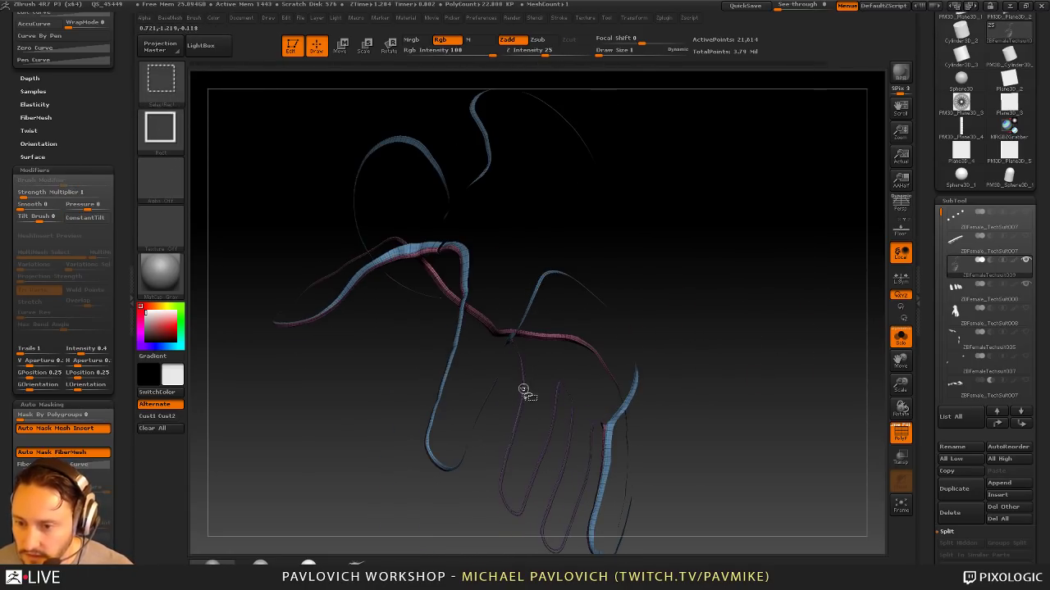
{"action": "left_click", "coordinate": [525, 393], "text": "ctrl+shift"}
{"action": "left_click_drag", "start_coordinate": [687, 312], "coordinate": [698, 307]}
{"action": "left_click", "coordinate": [584, 343], "text": "ctrl+shift"}
{"action": "left_click_drag", "start_coordinate": [617, 330], "coordinate": [734, 234]}
Step: Mask the outer border strips, show the whole glove and invert the mask so only the strips stay editable
{"action": "left_click", "coordinate": [524, 333], "text": "ctrl+shift"}
{"action": "left_click", "coordinate": [742, 230], "text": "ctrl+shift"}
{"action": "mouse_move", "coordinate": [826, 184]}
{"action": "left_mouse_down"}
{"action": "mouse_move", "coordinate": [766, 239]}
{"action": "mouse_move", "coordinate": [769, 308]}
{"action": "mouse_move", "coordinate": [804, 275]}
{"action": "left_mouse_up"}
{"action": "left_click", "coordinate": [808, 299], "text": "ctrl+shift"}
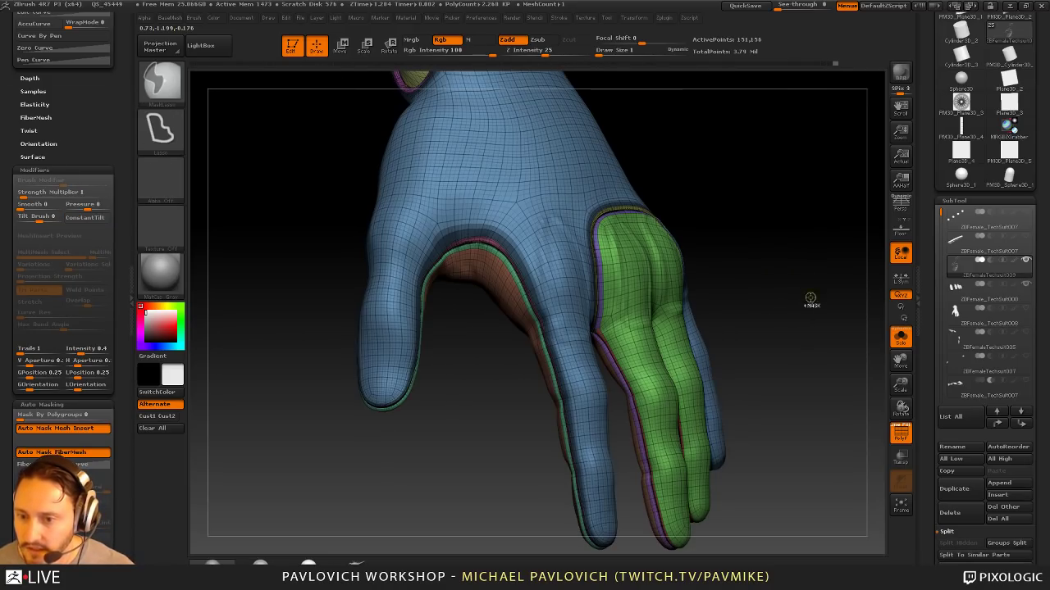
{"action": "left_click", "coordinate": [799, 287], "text": "ctrl"}
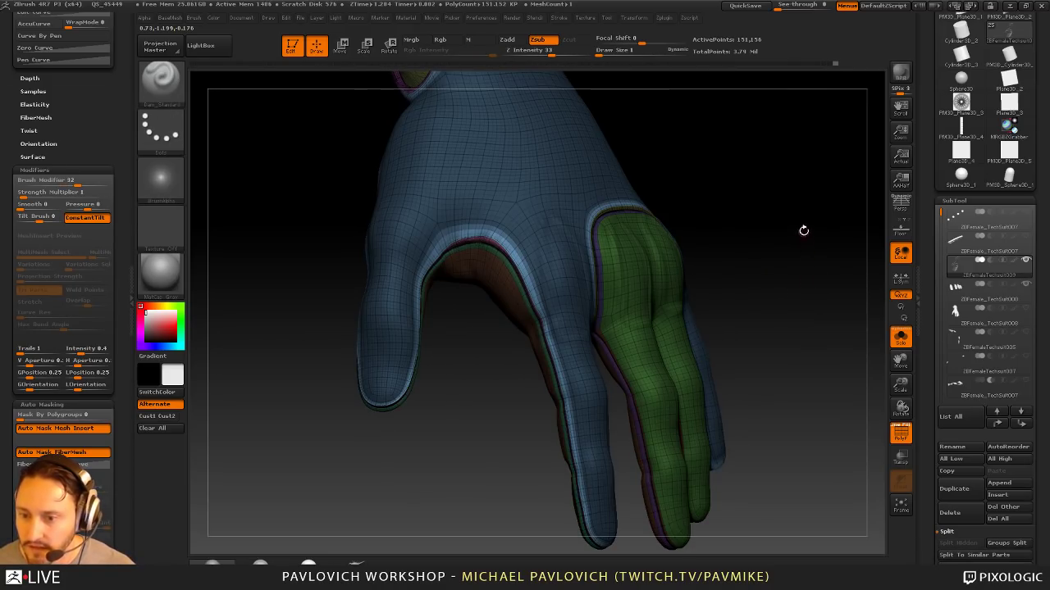
Step: Turn off the polygroup wireframe display, try inflating the unmasked border strips, and undo the inflation
{"action": "key", "text": "1"}
{"action": "left_click", "coordinate": [900, 433]}
{"action": "key", "text": "1"}
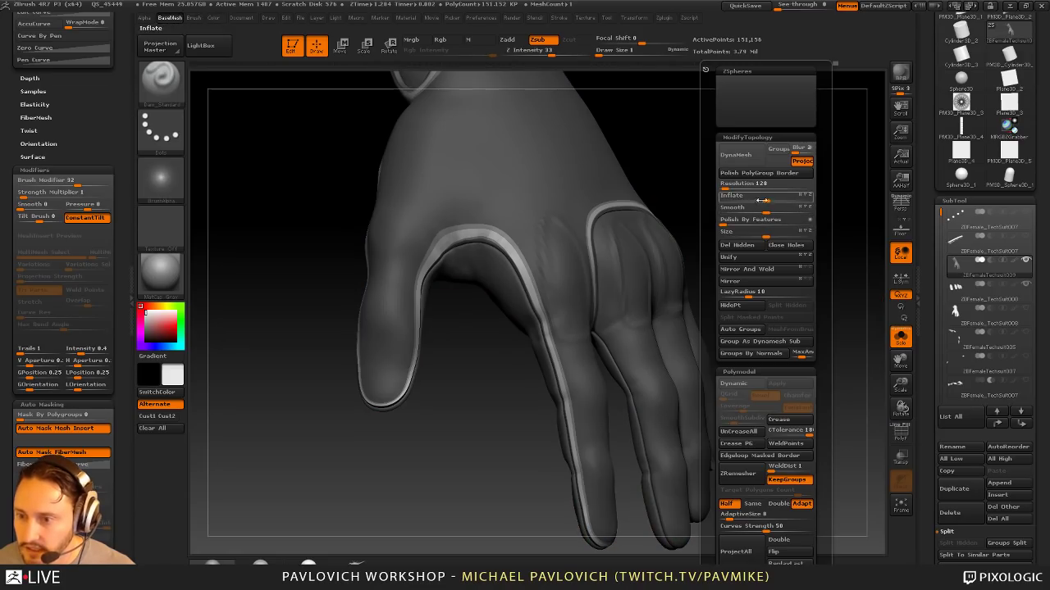
{"action": "left_click_drag", "start_coordinate": [770, 200], "coordinate": [765, 200]}
{"action": "key", "text": "ctrl+z"}
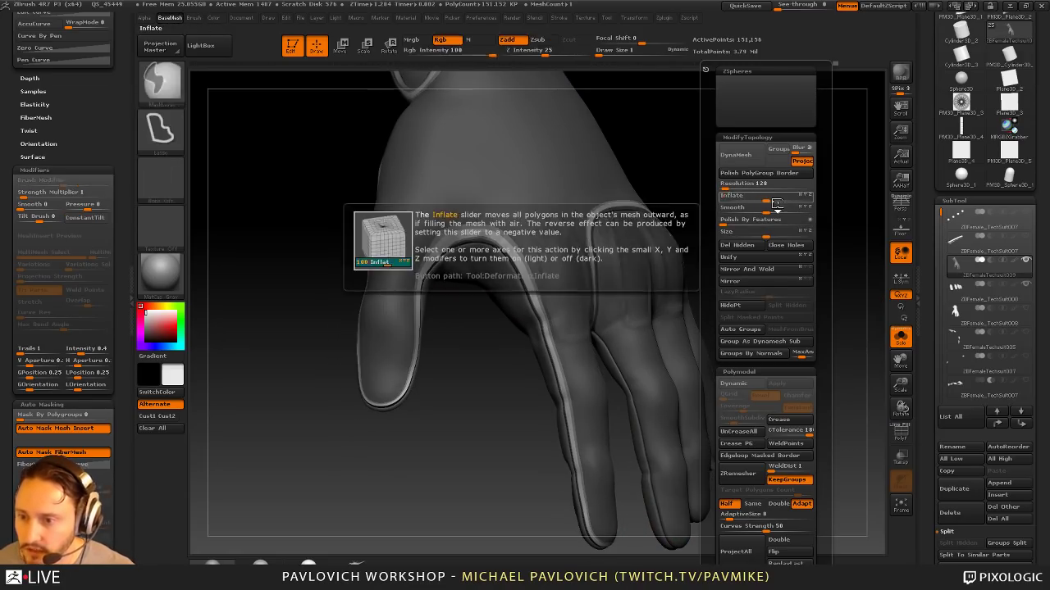
Step: Try inflating the border strips by a small entered amount, clear the mask to check them, and undo
{"action": "left_click", "coordinate": [765, 201]}
{"action": "type", "text": ".2"}
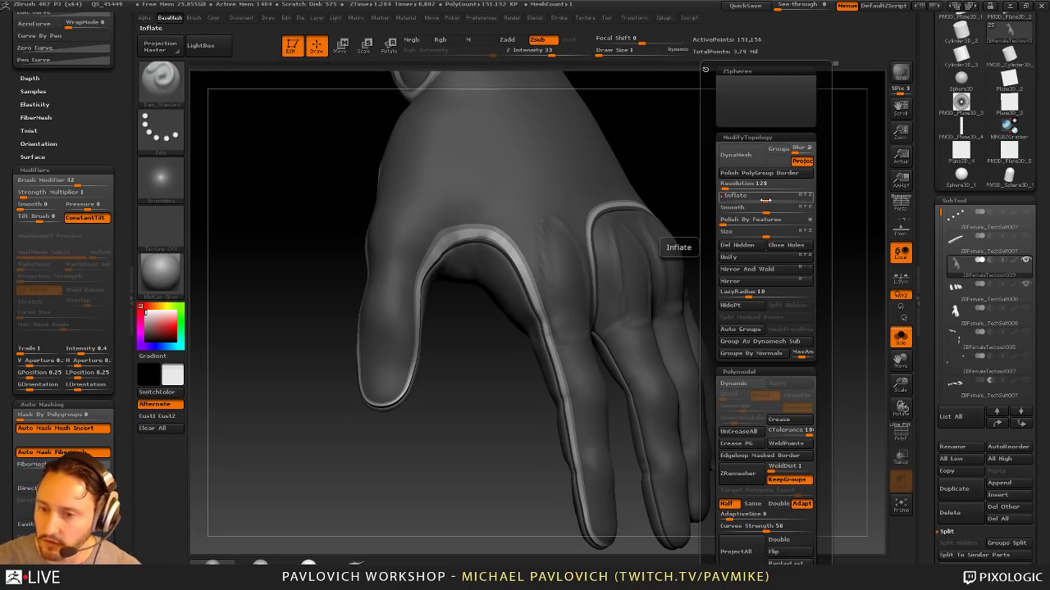
{"action": "type", "text": "5"}
{"action": "key", "text": "Return"}
{"action": "left_click_drag", "start_coordinate": [779, 242], "coordinate": [789, 251], "text": "ctrl"}
{"action": "right_click_drag", "start_coordinate": [790, 251], "coordinate": [828, 320], "text": "ctrl"}
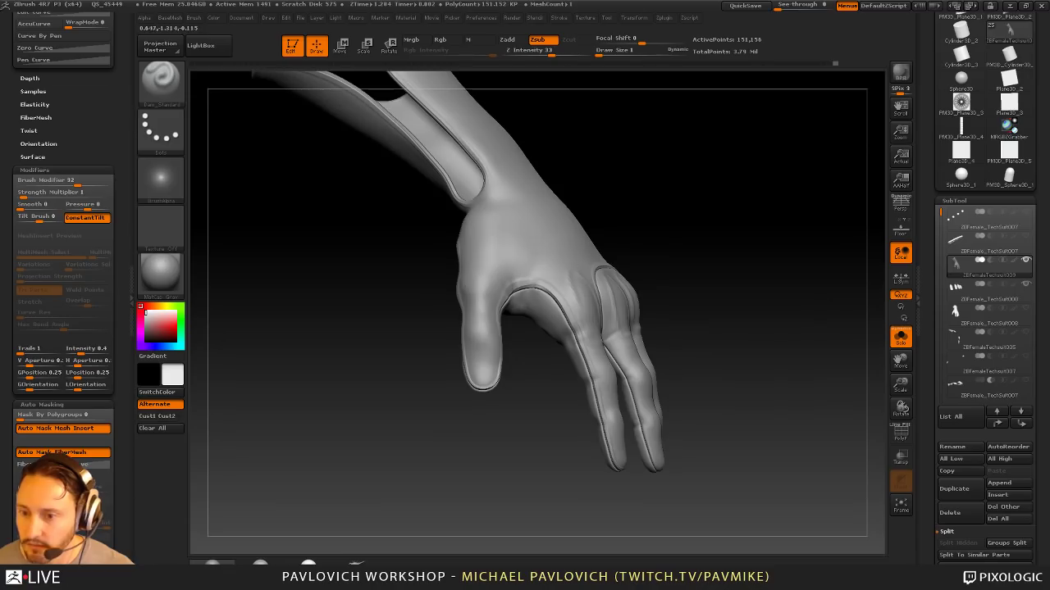
{"action": "right_click_drag", "start_coordinate": [460, 492], "coordinate": [765, 359]}
{"action": "key", "text": "ctrl+z"}
{"action": "key", "text": "ctrl+z"}
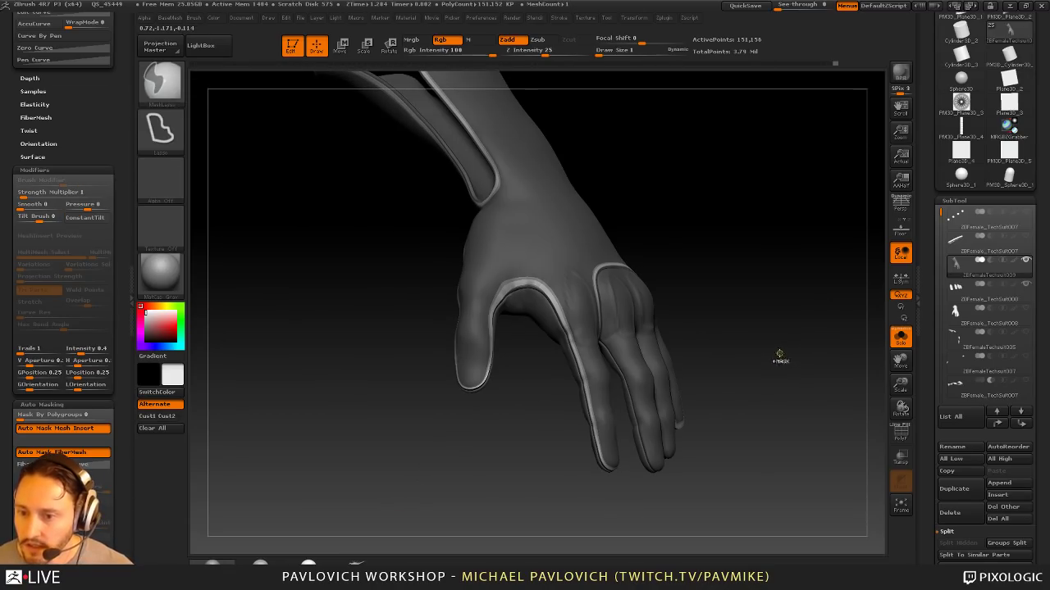
Step: Turn off the mask display while keeping the mask active, and switch to the Standard brush
{"action": "right_click_drag", "start_coordinate": [769, 267], "coordinate": [791, 317], "text": "ctrl"}
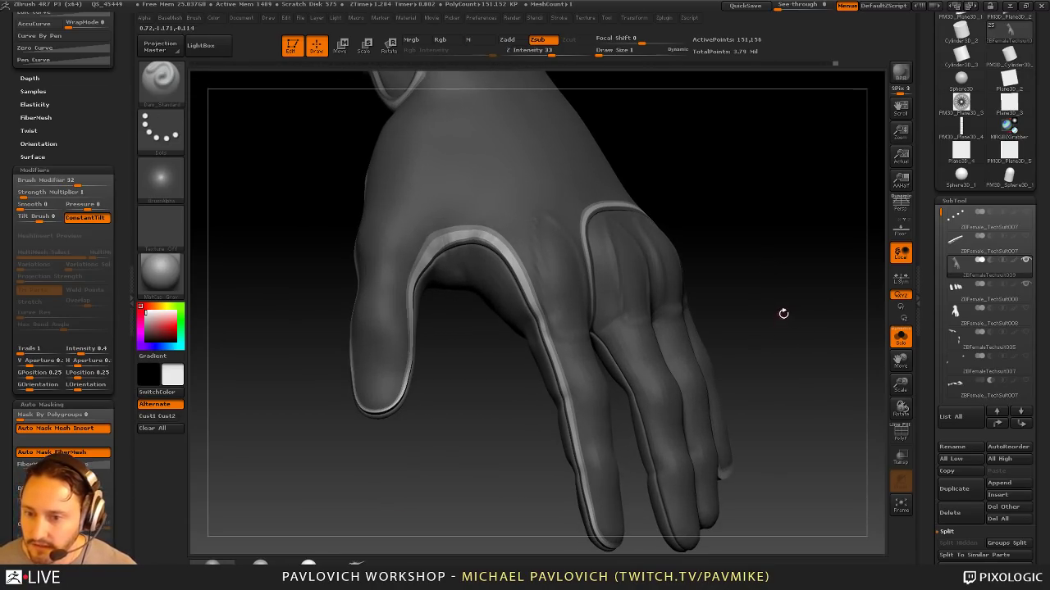
{"action": "left_click_drag", "start_coordinate": [935, 373], "coordinate": [937, 209]}
{"action": "left_click_drag", "start_coordinate": [930, 347], "coordinate": [922, 195]}
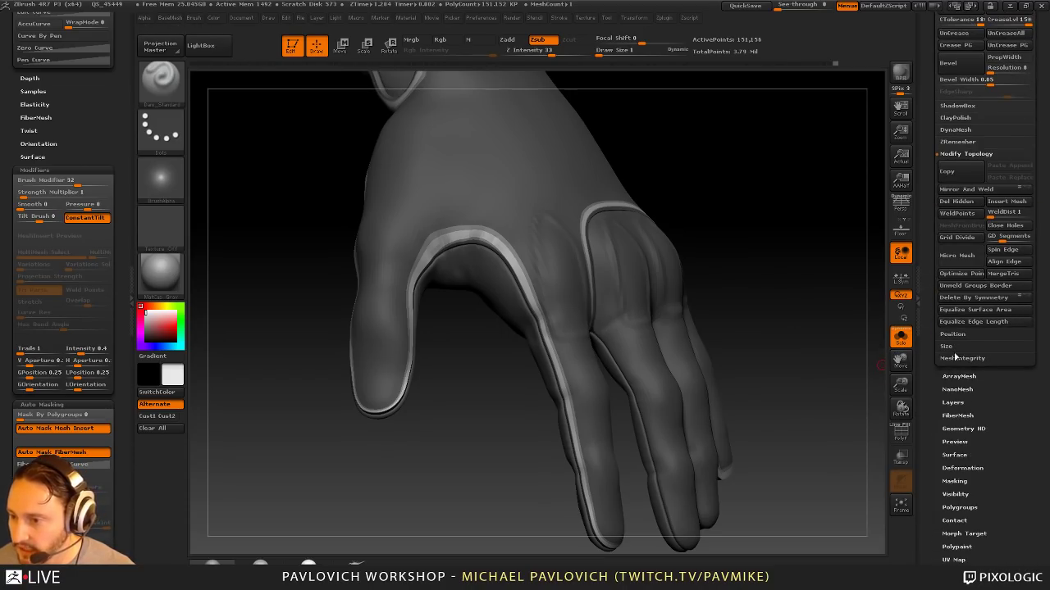
{"action": "key", "text": "shift"}
{"action": "left_click", "coordinate": [947, 483], "text": "shift"}
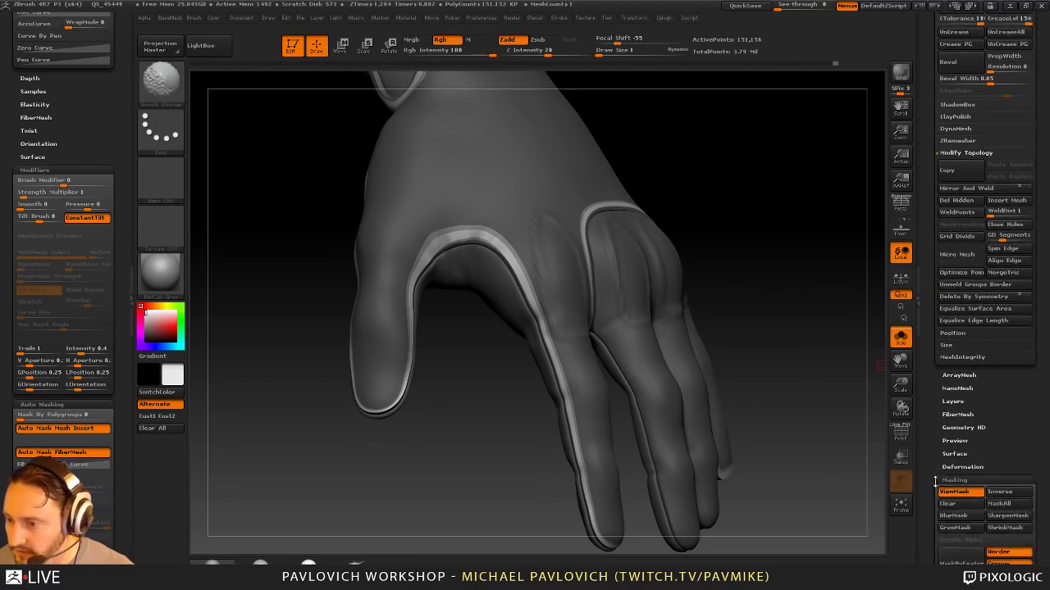
{"action": "left_click_drag", "start_coordinate": [934, 479], "coordinate": [932, 339]}
{"action": "left_click", "coordinate": [946, 354]}
{"action": "key", "text": "b"}
{"action": "key", "text": "s"}
{"action": "key", "text": "t"}
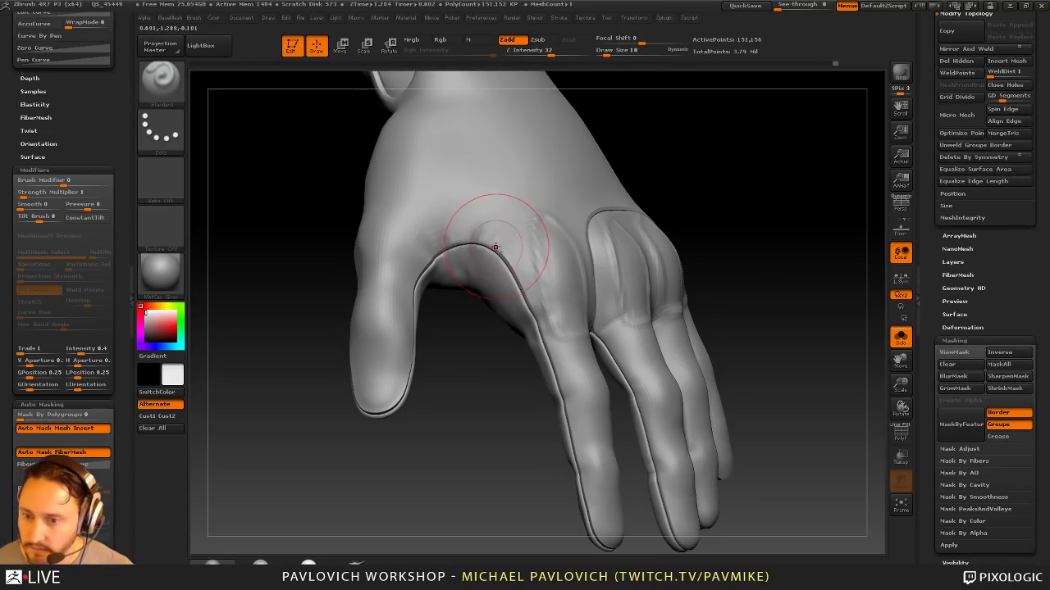
Step: Try raising the border strip from the thumb web along the index finger using a draw size of 2
{"action": "key", "text": "s"}
{"action": "mouse_move", "coordinate": [497, 245]}
{"action": "left_mouse_down"}
{"action": "mouse_move", "coordinate": [484, 247]}
{"action": "mouse_move", "coordinate": [524, 282]}
{"action": "mouse_move", "coordinate": [541, 327]}
{"action": "mouse_move", "coordinate": [591, 527]}
{"action": "mouse_move", "coordinate": [576, 449]}
{"action": "mouse_move", "coordinate": [497, 240]}
{"action": "left_mouse_up"}
{"action": "left_click_drag", "start_coordinate": [730, 244], "coordinate": [727, 216], "text": "alt"}
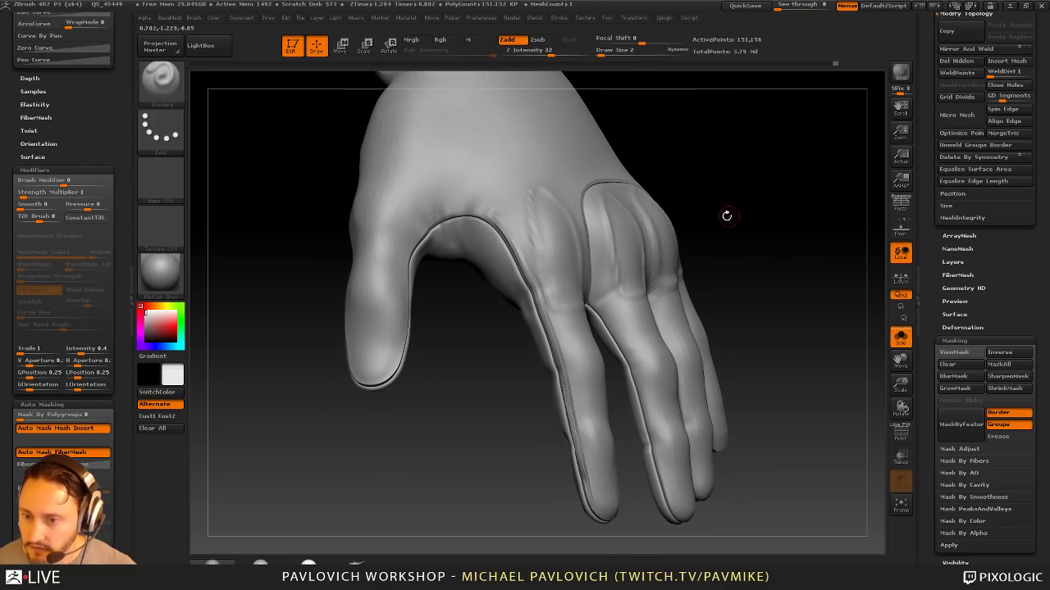
{"action": "key", "text": "ctrl+z"}
{"action": "mouse_move", "coordinate": [485, 217]}
{"action": "left_mouse_down"}
{"action": "mouse_move", "coordinate": [554, 331]}
{"action": "mouse_move", "coordinate": [585, 482]}
{"action": "left_mouse_up"}
{"action": "mouse_move", "coordinate": [848, 373]}
{"action": "left_mouse_down"}
{"action": "mouse_move", "coordinate": [785, 377]}
{"action": "mouse_move", "coordinate": [808, 369]}
{"action": "left_mouse_up"}
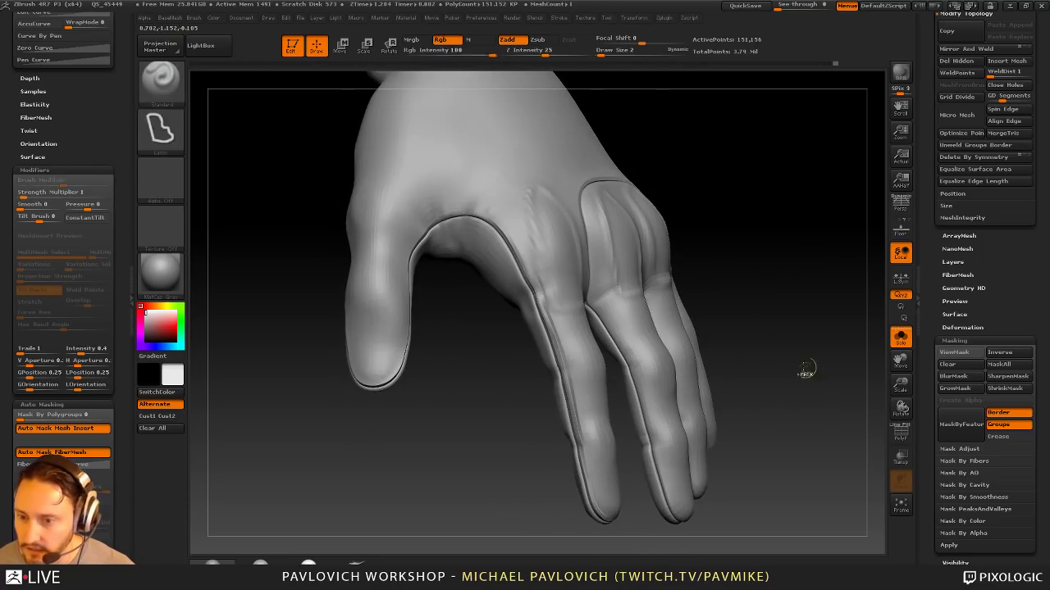
Step: Try a wider stroke along the same border strip at draw size 4, then undo the test strokes
{"action": "key", "text": "s"}
{"action": "mouse_move", "coordinate": [421, 236]}
{"action": "left_mouse_down"}
{"action": "mouse_move", "coordinate": [473, 215]}
{"action": "mouse_move", "coordinate": [527, 264]}
{"action": "mouse_move", "coordinate": [585, 486]}
{"action": "left_mouse_up"}
{"action": "mouse_move", "coordinate": [808, 378]}
{"action": "left_mouse_down"}
{"action": "mouse_move", "coordinate": [787, 382]}
{"action": "mouse_move", "coordinate": [834, 387]}
{"action": "left_mouse_up"}
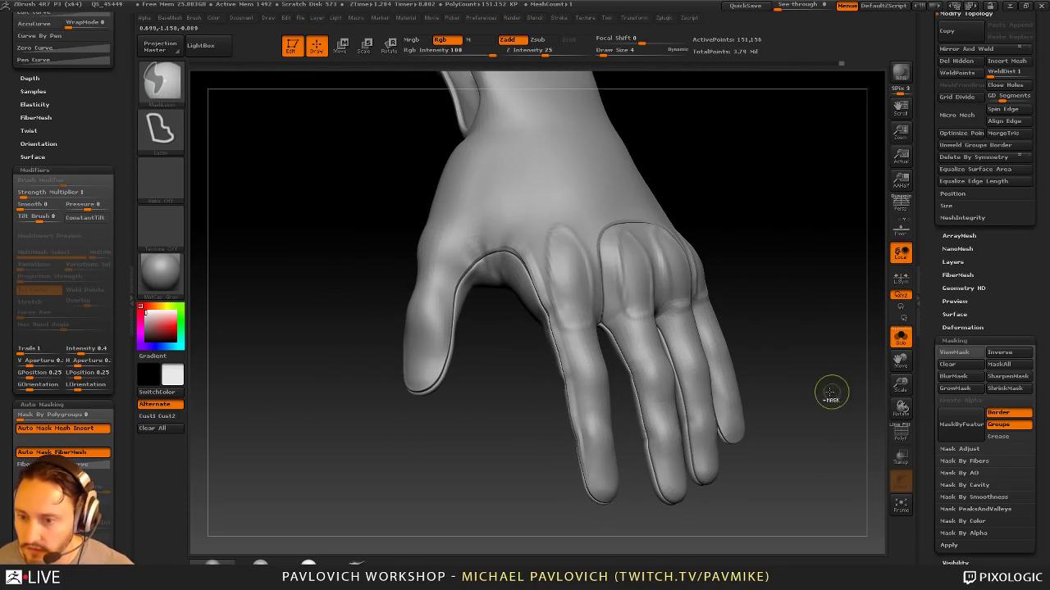
{"action": "key", "text": "ctrl+z"}
{"action": "key", "text": "ctrl+z"}
{"action": "key", "text": "ctrl+z"}
{"action": "key", "text": "ctrl+z"}
{"action": "left_click_drag", "start_coordinate": [778, 303], "coordinate": [781, 312]}
Step: Set the draw size to 1 and turn off Solo to inspect the glove together with the knuckle guards
{"action": "key", "text": "s"}
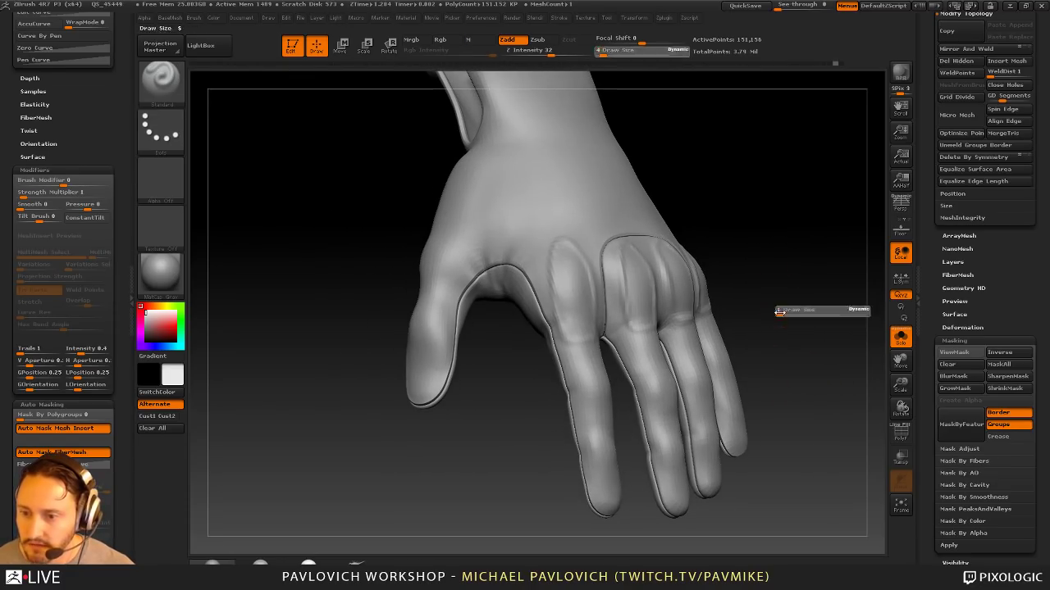
{"action": "left_click", "coordinate": [778, 313]}
{"action": "left_click", "coordinate": [903, 339]}
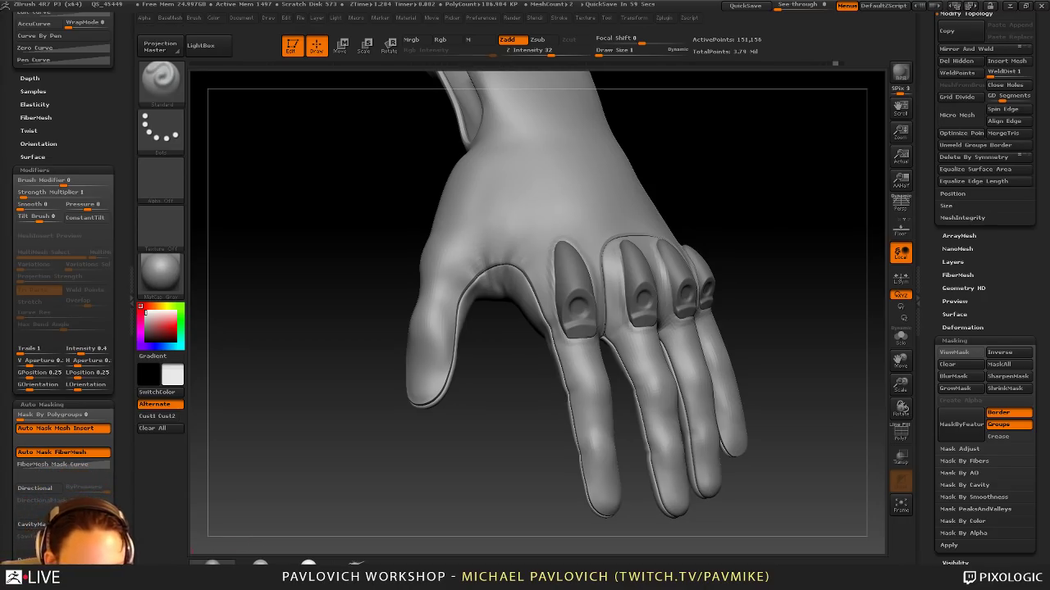
{"action": "left_click_drag", "start_coordinate": [757, 218], "coordinate": [691, 197]}
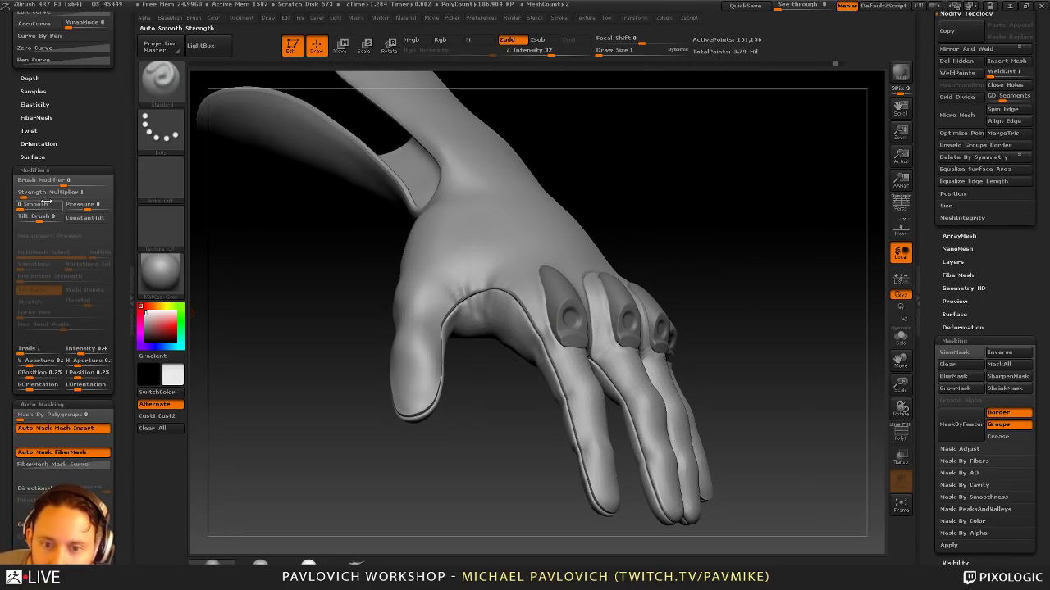
{"action": "left_click_drag", "start_coordinate": [803, 306], "coordinate": [798, 285]}
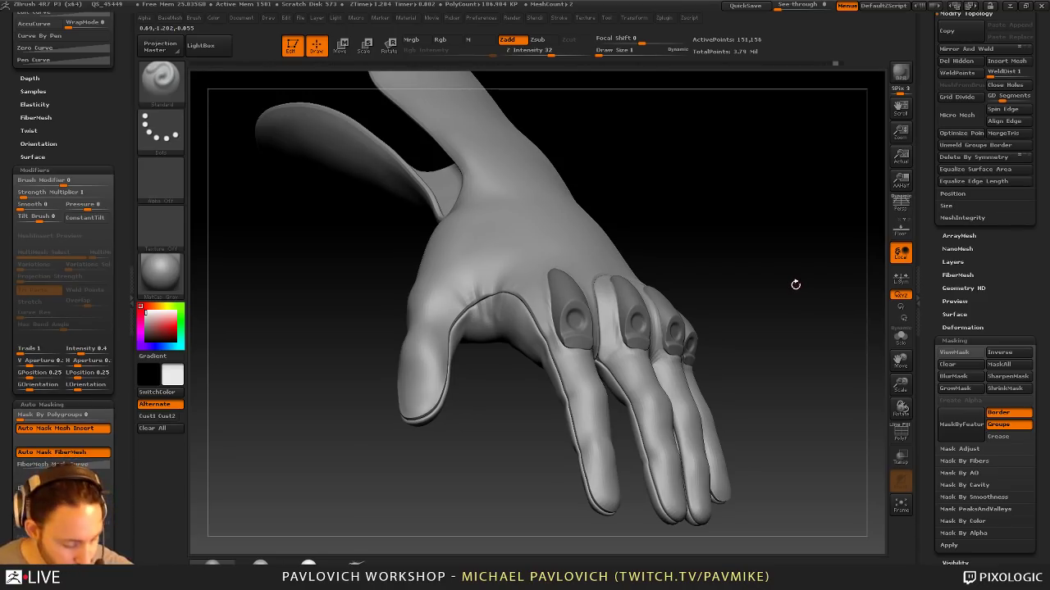
{"action": "key", "text": "super"}
{"action": "key", "text": "super"}
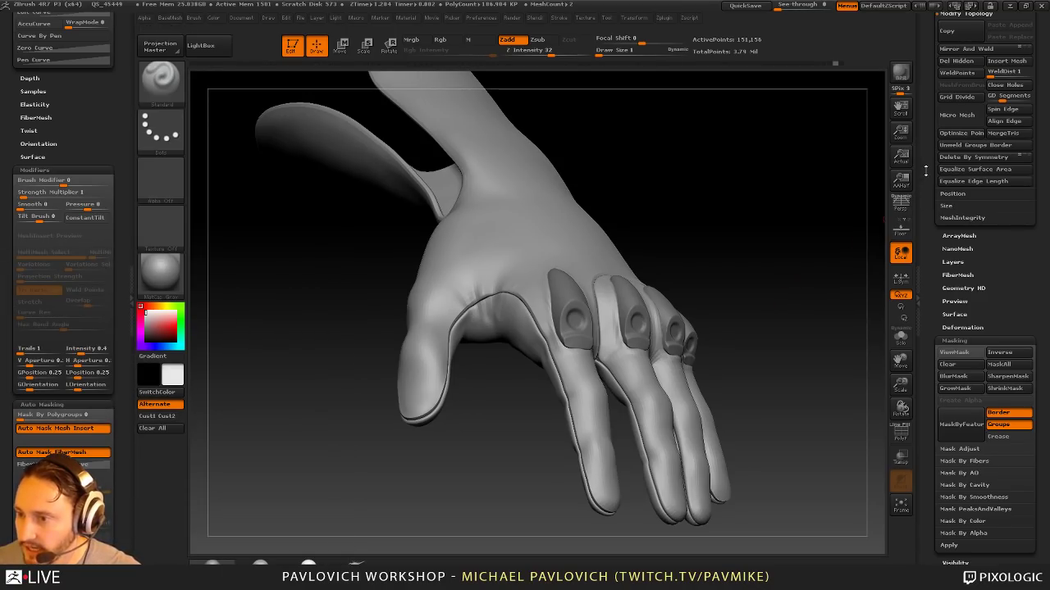
Step: Save the tool in the HighRes folder as a new version named ZBFemale_TechSuit009
{"action": "left_click_drag", "start_coordinate": [925, 172], "coordinate": [927, 459]}
{"action": "left_click", "coordinate": [1008, 38]}
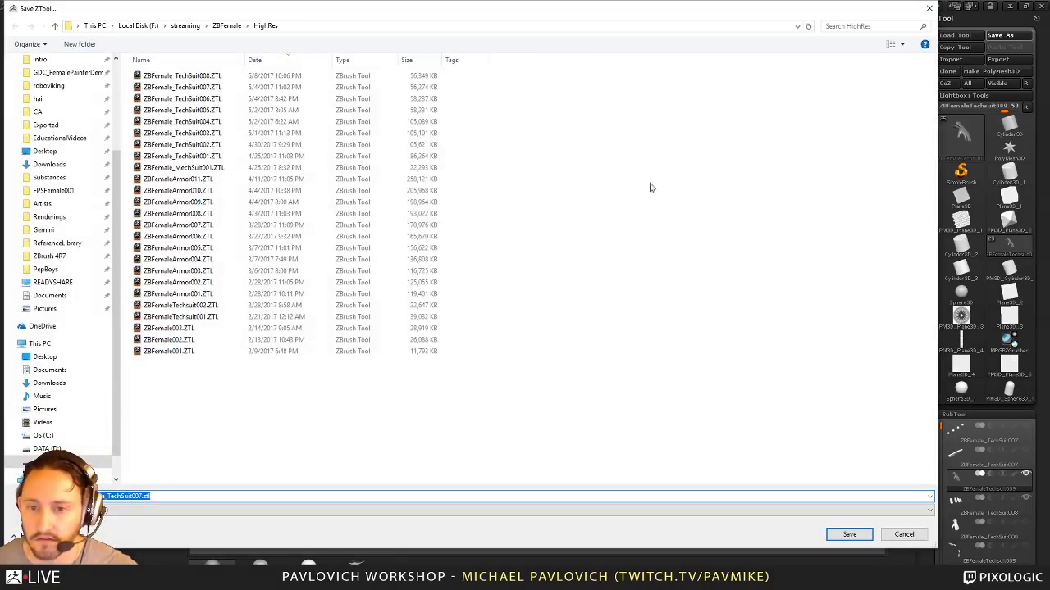
{"action": "left_click", "coordinate": [231, 76]}
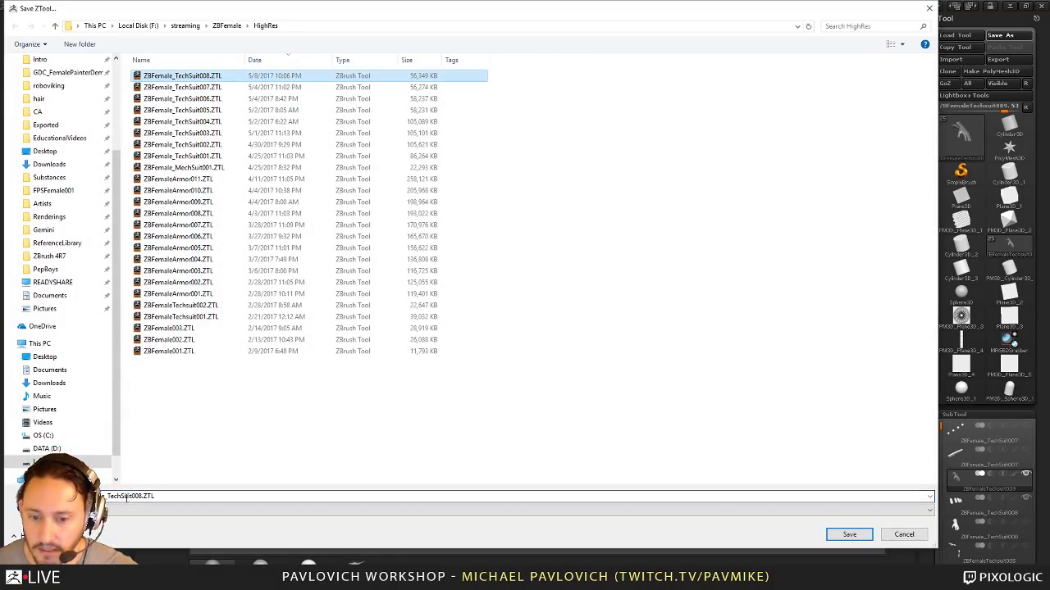
{"action": "left_click", "coordinate": [140, 496]}
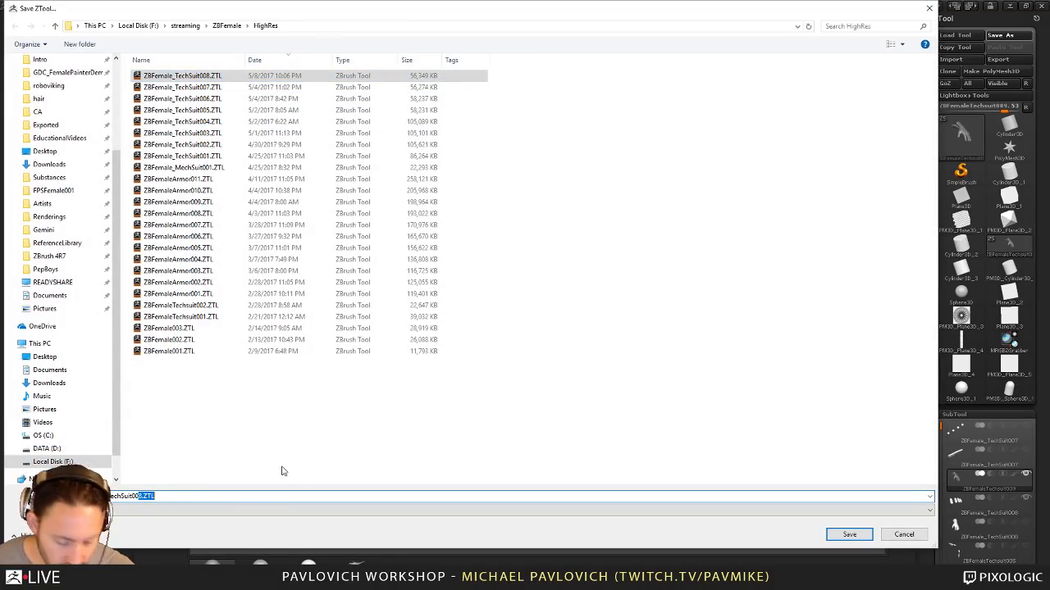
{"action": "type", "text": "9"}
{"action": "left_click", "coordinate": [846, 538]}
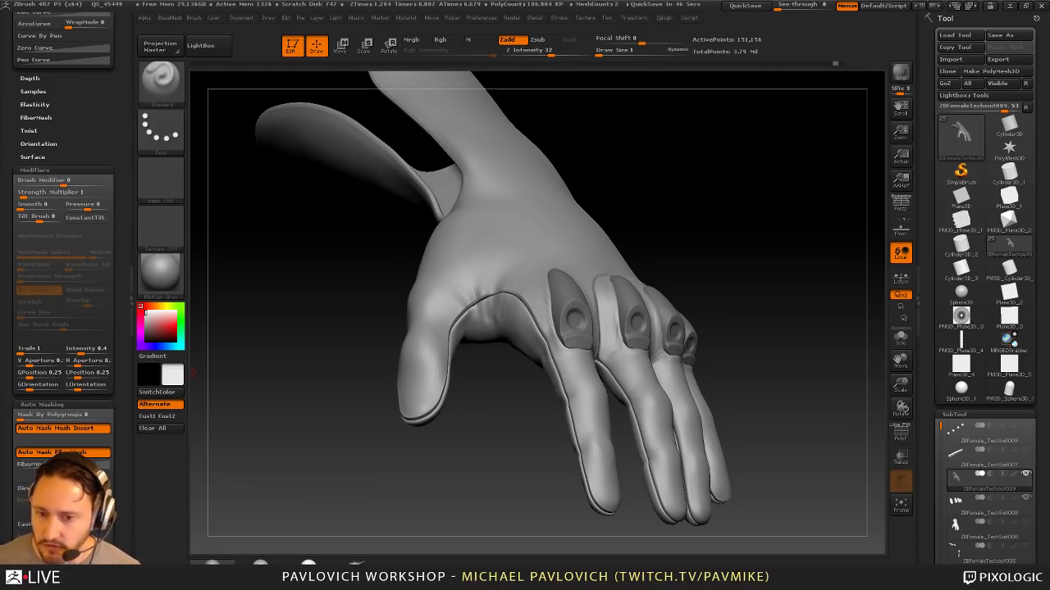
{"action": "left_click_drag", "start_coordinate": [795, 157], "coordinate": [737, 147]}
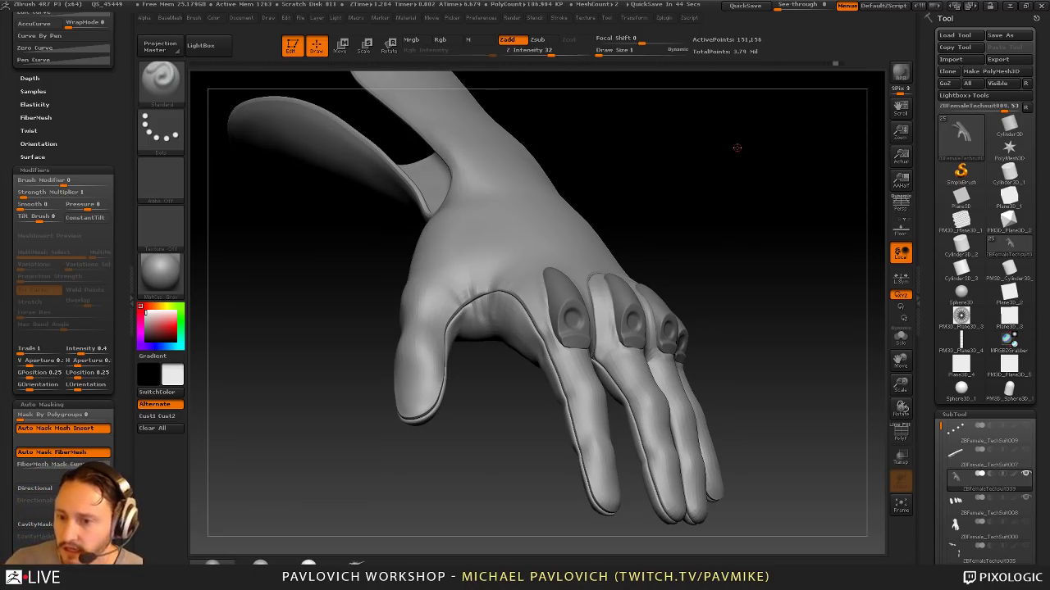